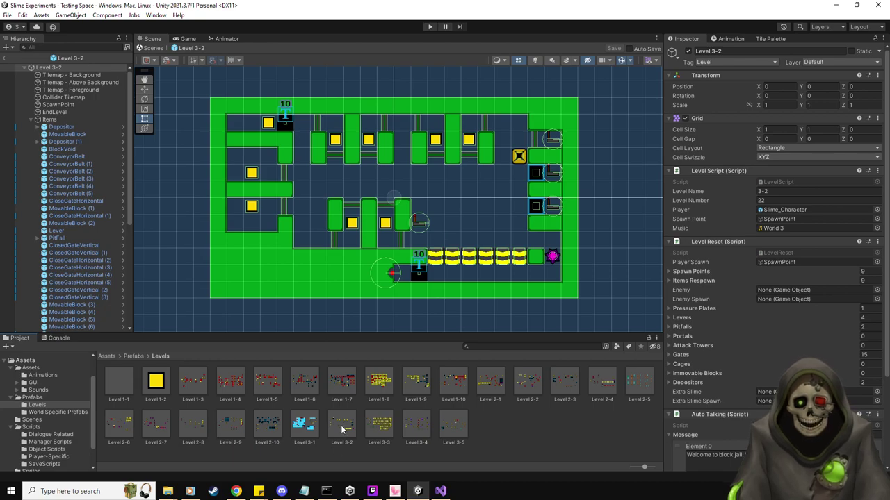
Open the Level 3-3, Level 3-4 and Level 3-5 prefabs in turn to review their puzzle layouts.
{"action": "double_click", "coordinate": [379, 425]}
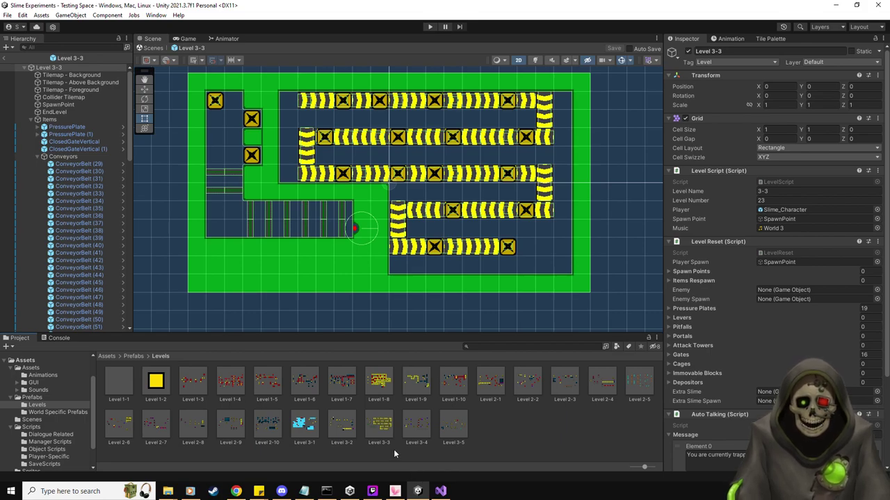
{"action": "double_click", "coordinate": [417, 424]}
{"action": "scroll", "coordinate": [366, 245], "scroll_direction": "up", "scroll_amount": 2}
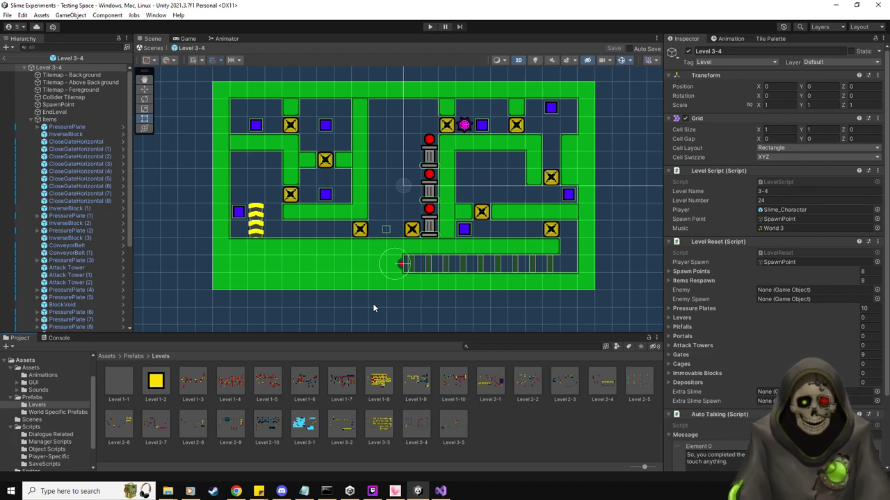
{"action": "double_click", "coordinate": [451, 433]}
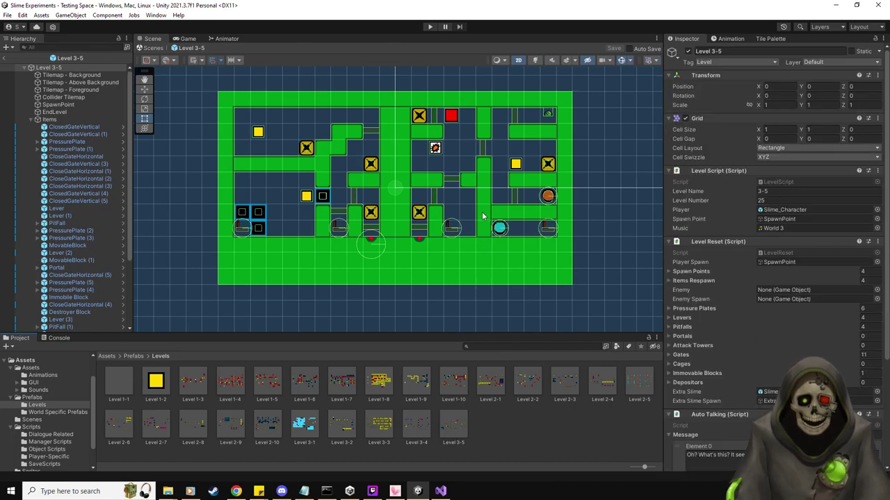
{"action": "scroll", "coordinate": [482, 211], "scroll_direction": "up", "scroll_amount": 2}
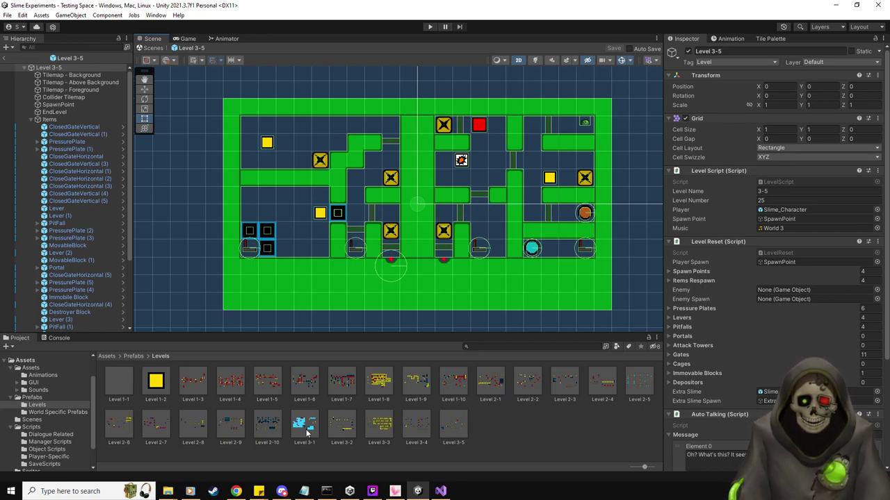
Return from the Level 3-5 prefab to the Testing Space scene and show the contents of the Prefabs folder.
{"action": "left_click", "coordinate": [6, 59]}
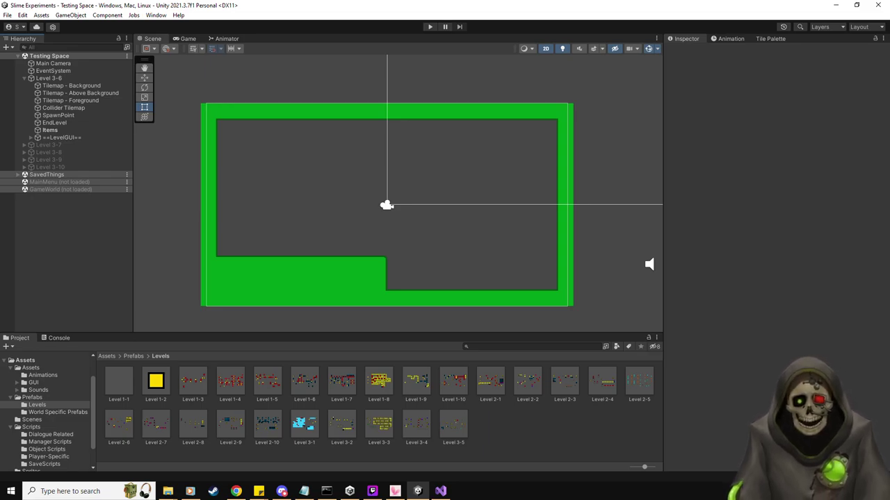
{"action": "left_click", "coordinate": [30, 397]}
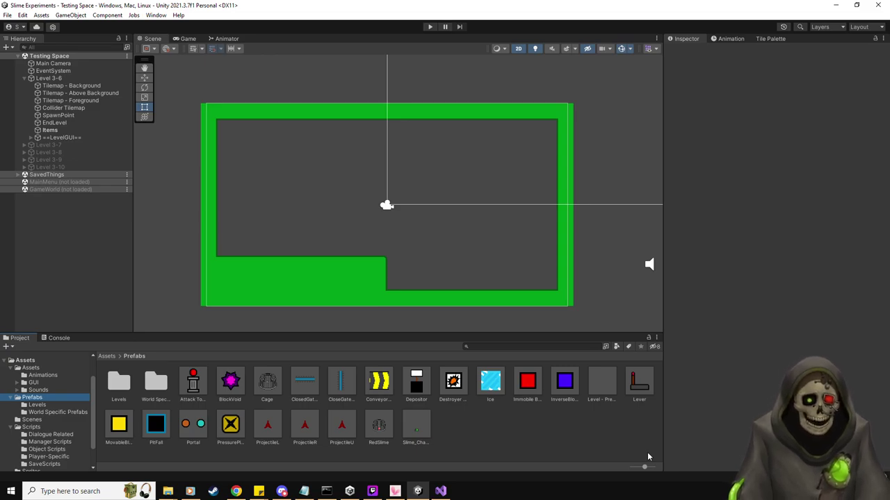
Switch to the Slime Stuff To Do.txt notes in Notepad, read the level ideas including item 5, and move the window aside.
{"action": "left_click", "coordinate": [303, 491]}
{"action": "left_click_drag", "start_coordinate": [516, 121], "coordinate": [504, 112]}
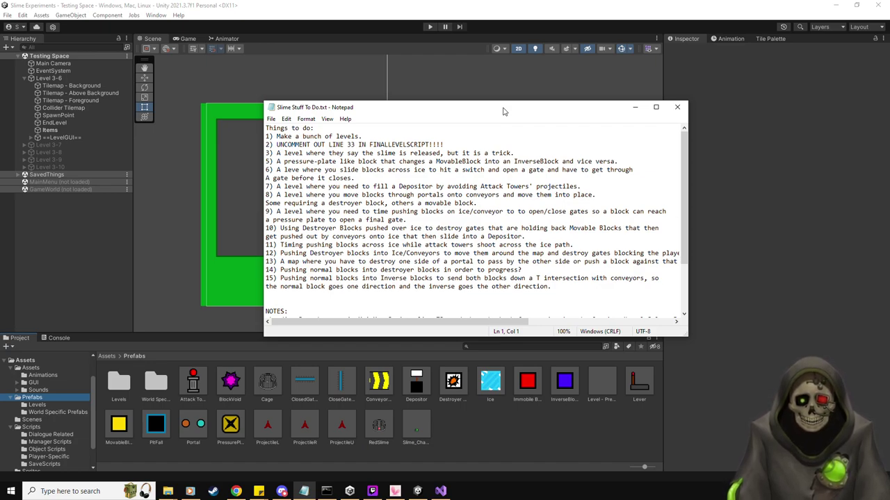
{"action": "left_click_drag", "start_coordinate": [567, 287], "coordinate": [266, 171]}
{"action": "left_click_drag", "start_coordinate": [621, 162], "coordinate": [261, 162]}
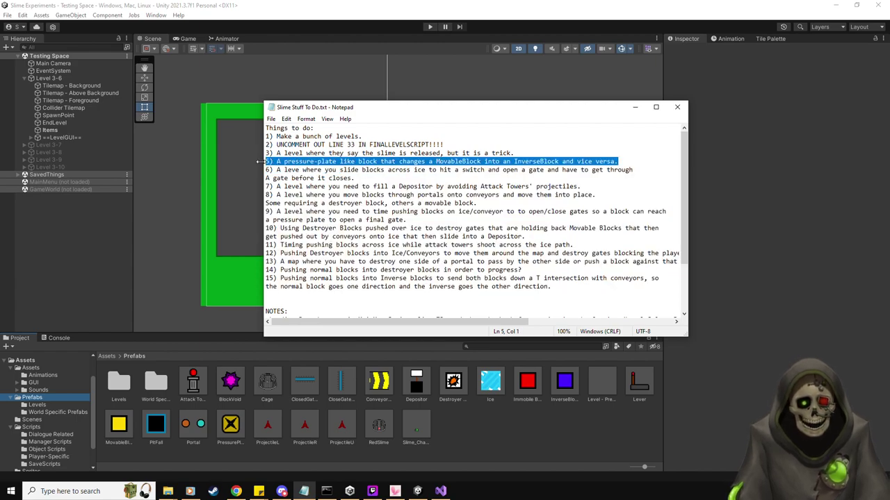
{"action": "left_click", "coordinate": [313, 150]}
{"action": "left_click_drag", "start_coordinate": [431, 110], "coordinate": [0, 96]}
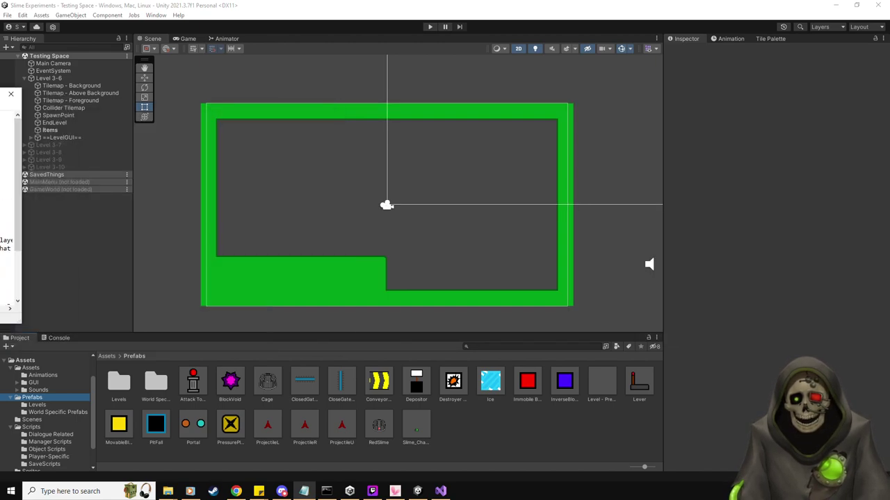
Bring the notes back to read idea 15 about normal and inverse blocks at a conveyor T intersection, and clear them away.
{"action": "key", "text": "alt+Tab"}
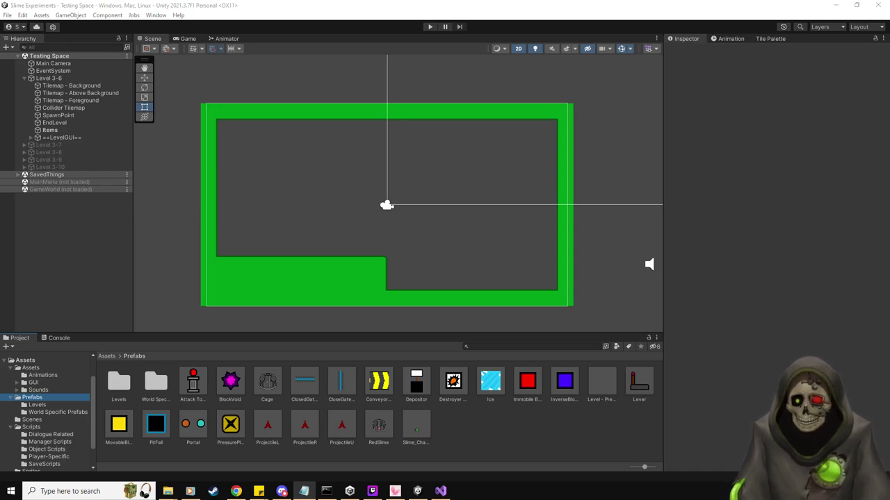
{"action": "key", "text": "alt+Tab"}
{"action": "left_click_drag", "start_coordinate": [167, 256], "coordinate": [508, 260]}
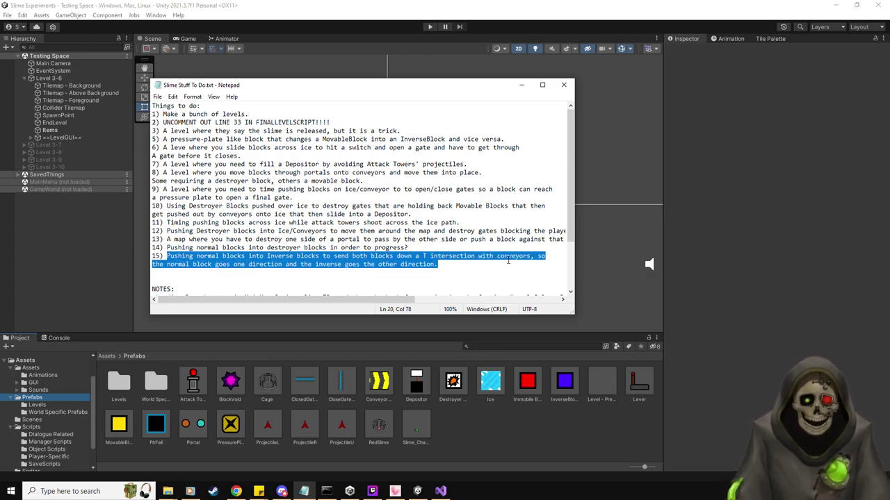
{"action": "left_click_drag", "start_coordinate": [508, 260], "coordinate": [508, 260]}
{"action": "left_click", "coordinate": [458, 264]}
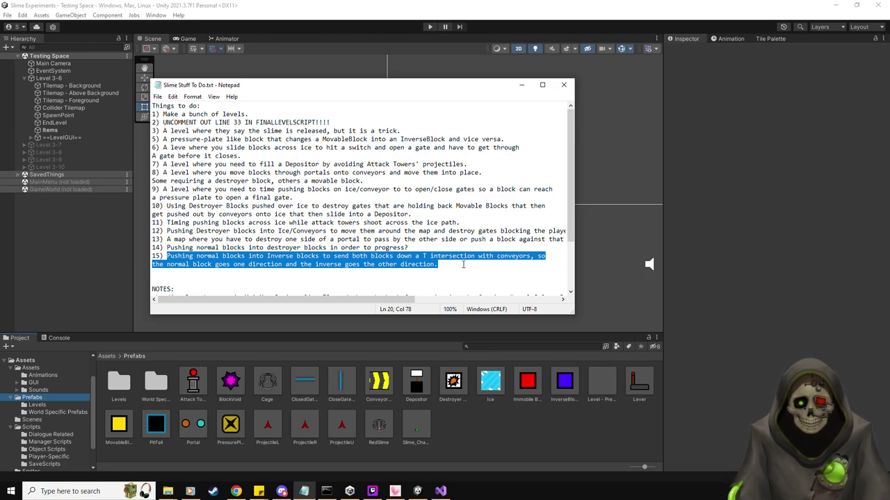
{"action": "left_click_drag", "start_coordinate": [480, 91], "coordinate": [430, 97]}
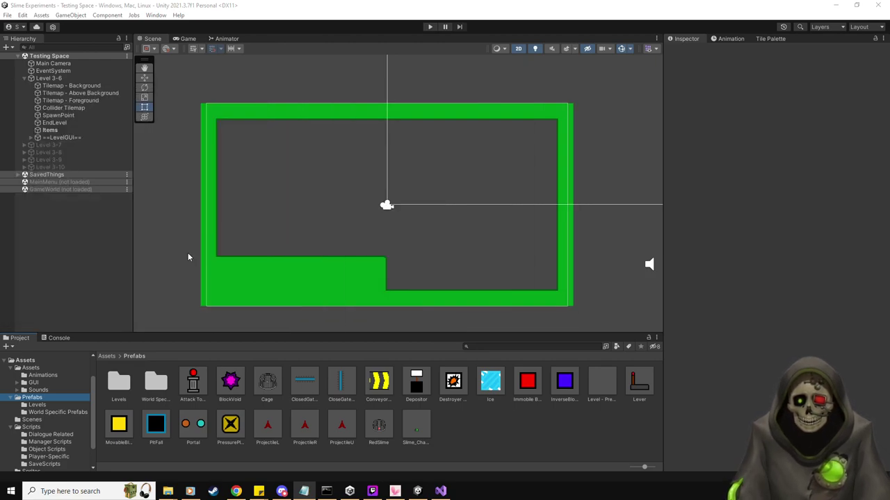
Place a MovableBlock in Level 3-6 and an InverseBlock directly to its right at X -4.5, Y 0.5.
{"action": "left_click", "coordinate": [123, 427]}
{"action": "left_click_drag", "start_coordinate": [123, 427], "coordinate": [292, 194]}
{"action": "scroll", "coordinate": [310, 200], "scroll_direction": "up", "scroll_amount": 2}
{"action": "left_click", "coordinate": [145, 79]}
{"action": "left_click_drag", "start_coordinate": [567, 399], "coordinate": [312, 195]}
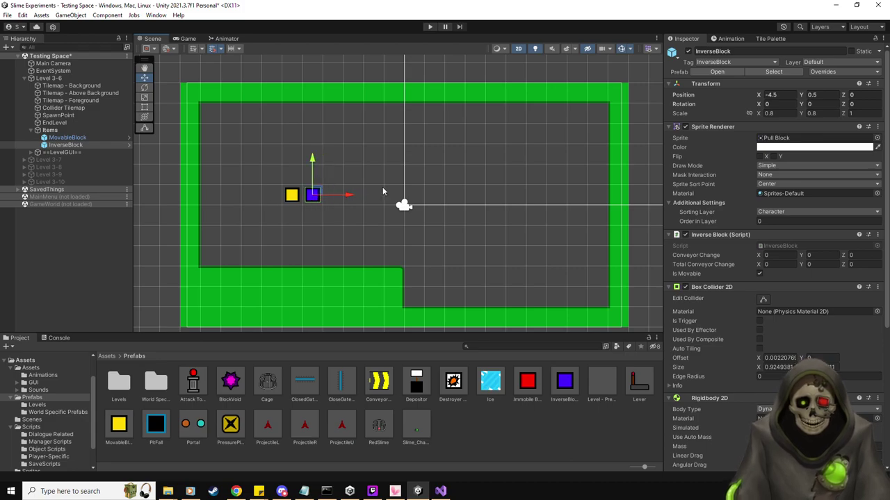
Move EndLevel to the room's lower-right corner at about X 9.6, Y -5.5 and SpawnPoint to the upper-left at X -9.5, Y 5.5.
{"action": "left_click", "coordinate": [56, 122]}
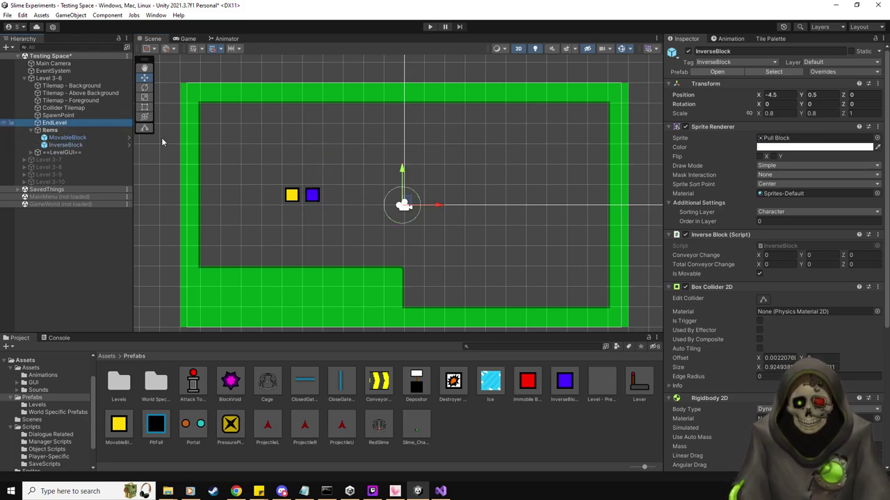
{"action": "left_click_drag", "start_coordinate": [403, 205], "coordinate": [598, 316]}
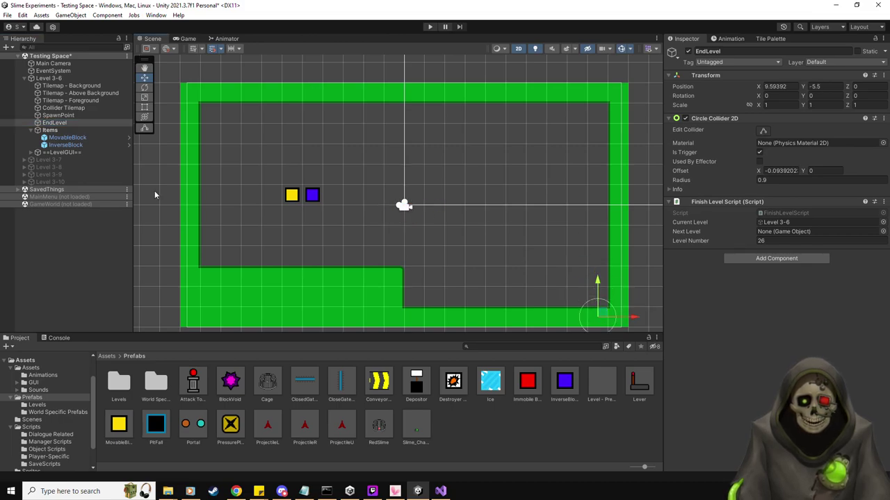
{"action": "left_click", "coordinate": [77, 115]}
{"action": "left_click_drag", "start_coordinate": [410, 203], "coordinate": [218, 89]}
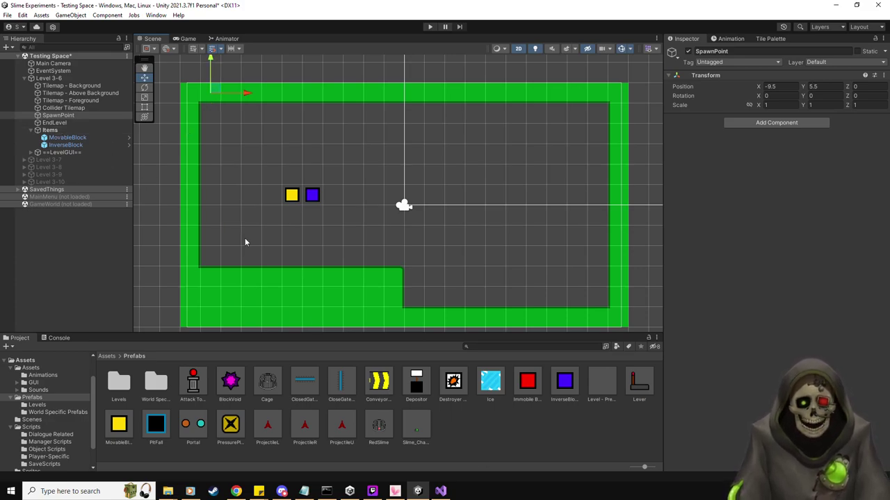
Add a ConveyorBelt to the right of the two blocks and set its Z rotation to 90.
{"action": "left_click_drag", "start_coordinate": [381, 389], "coordinate": [357, 198]}
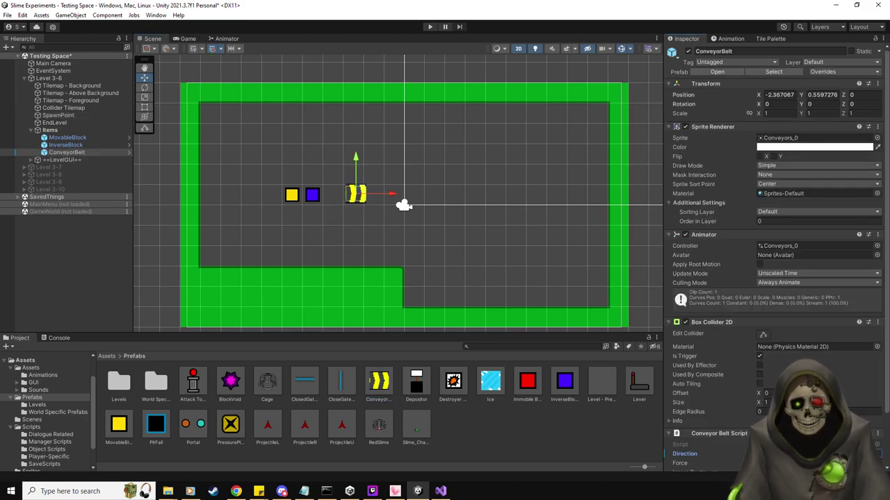
{"action": "left_click", "coordinate": [854, 104]}
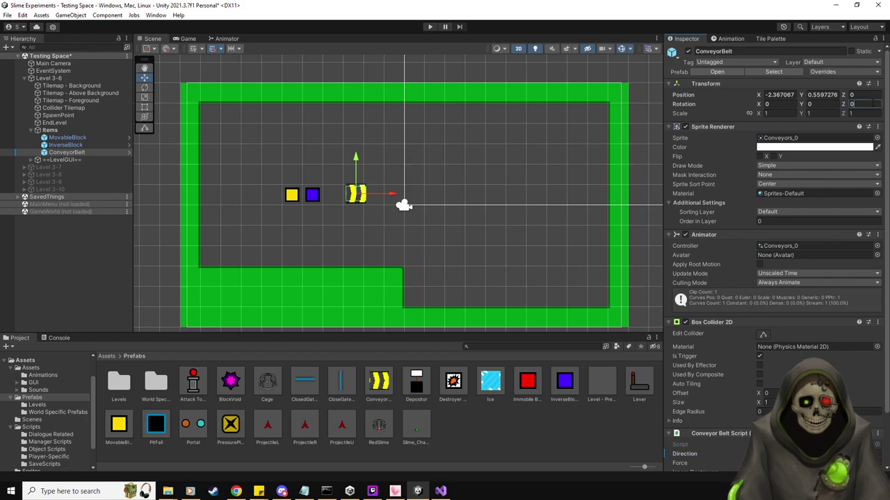
{"action": "type", "text": "90"}
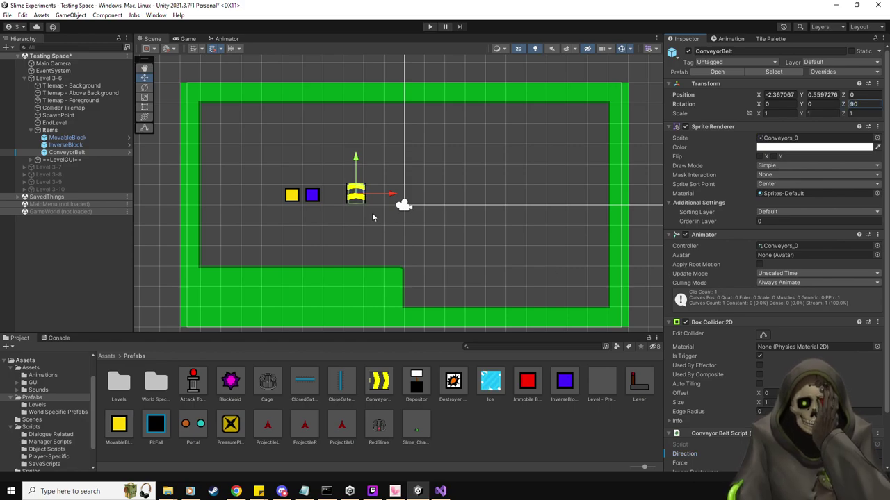
Play-test the level by pushing the movable and inverse blocks onto the conveyor belt with the slime, and stop the game.
{"action": "left_click", "coordinate": [430, 26]}
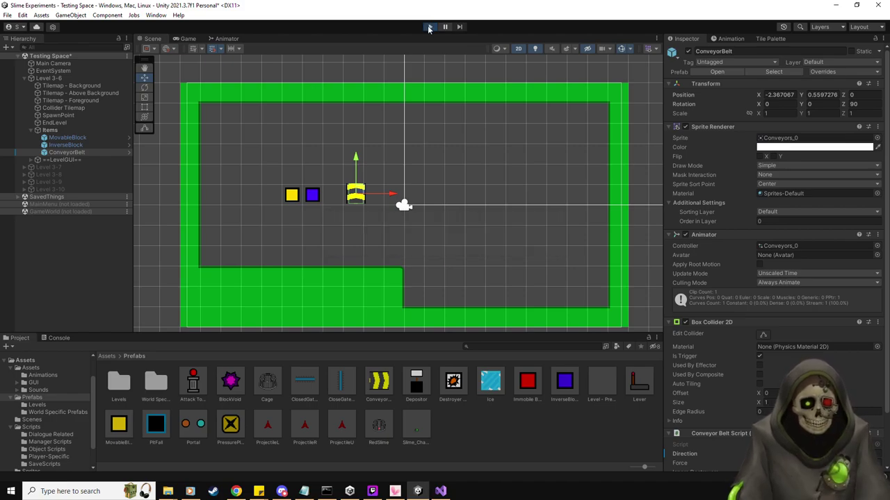
{"action": "key", "text": "d"}
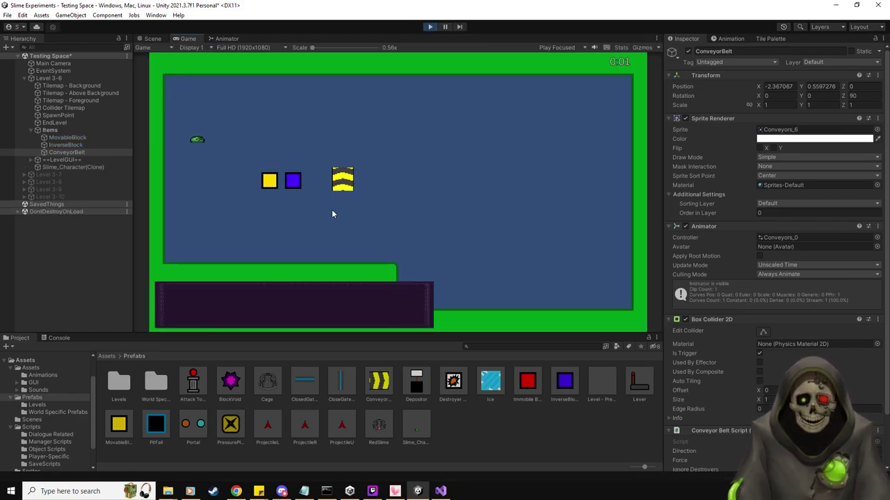
{"action": "key", "text": "d"}
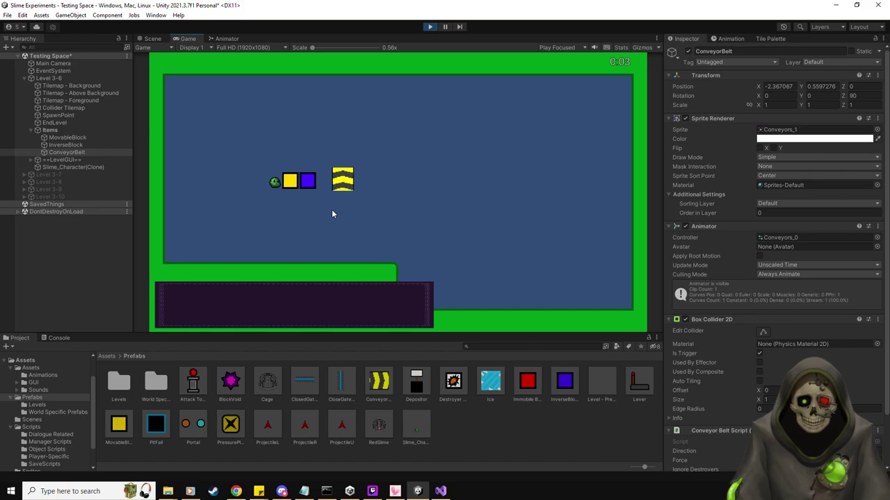
{"action": "key", "text": "d"}
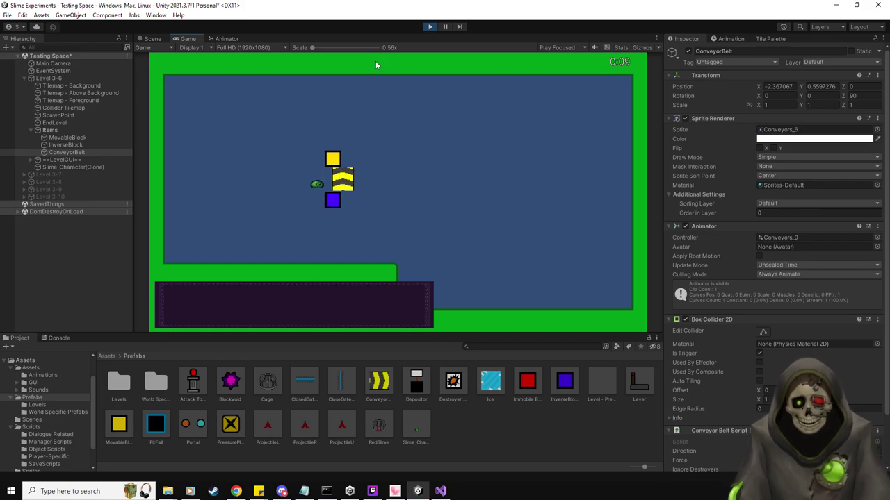
{"action": "left_click", "coordinate": [429, 27]}
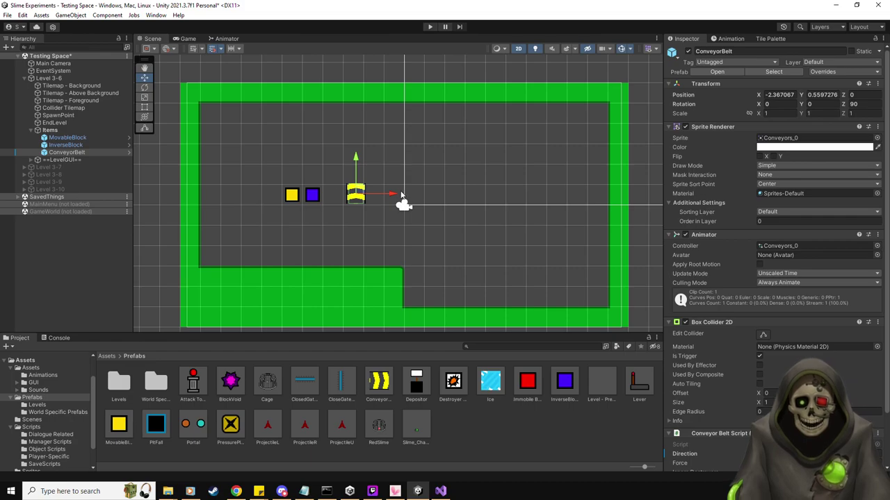
Move the conveyor belt to X 0.5, Y 0.5 and stack three duplicates above it in a vertical column.
{"action": "left_click_drag", "start_coordinate": [394, 195], "coordinate": [451, 195]}
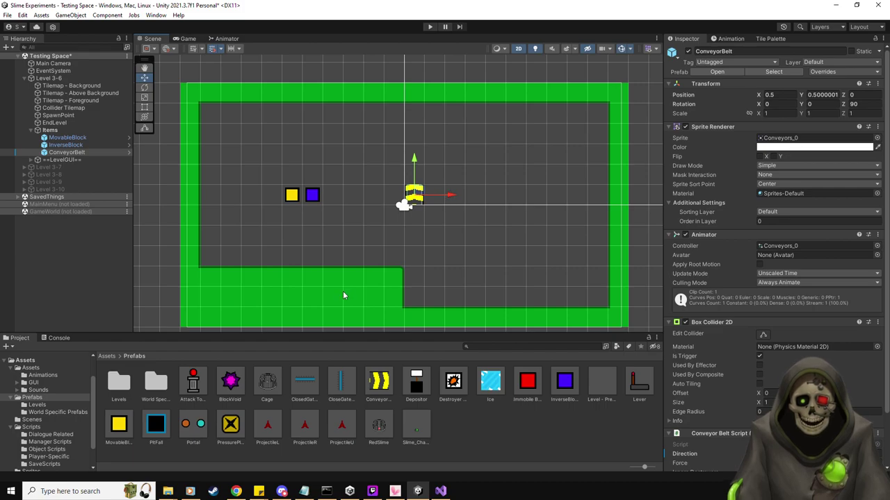
{"action": "left_click", "coordinate": [85, 153]}
{"action": "key", "text": "ctrl+d"}
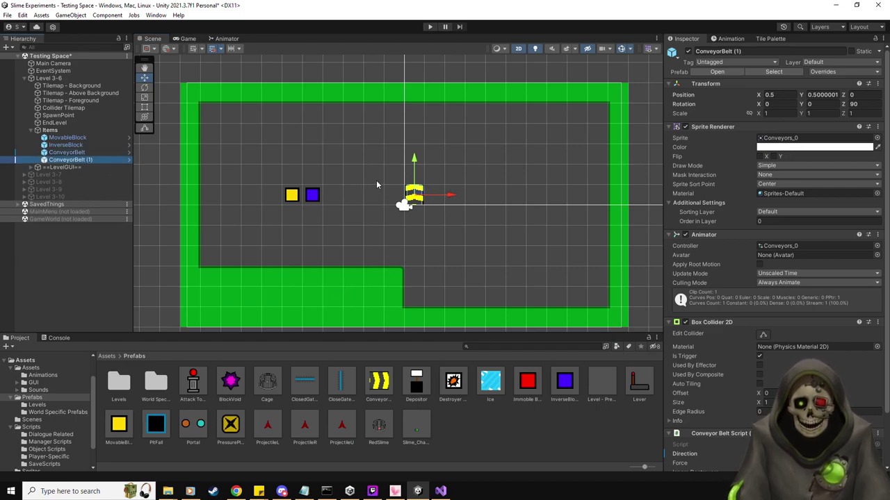
{"action": "left_click_drag", "start_coordinate": [412, 160], "coordinate": [417, 100]}
{"action": "key", "text": "ctrl+d"}
{"action": "key", "text": "ctrl+d"}
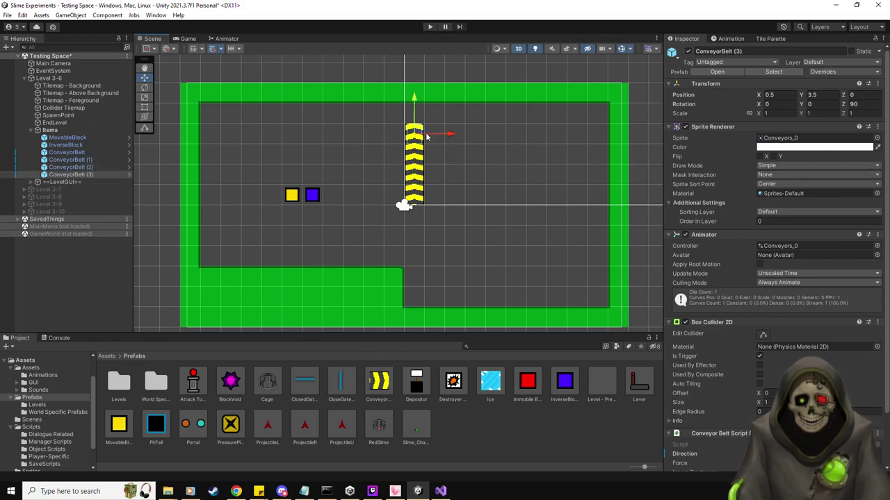
Move the topmost conveyor copy to X 1.5, Y 2.5 and set its Z rotation to 0.
{"action": "left_click_drag", "start_coordinate": [417, 135], "coordinate": [438, 157]}
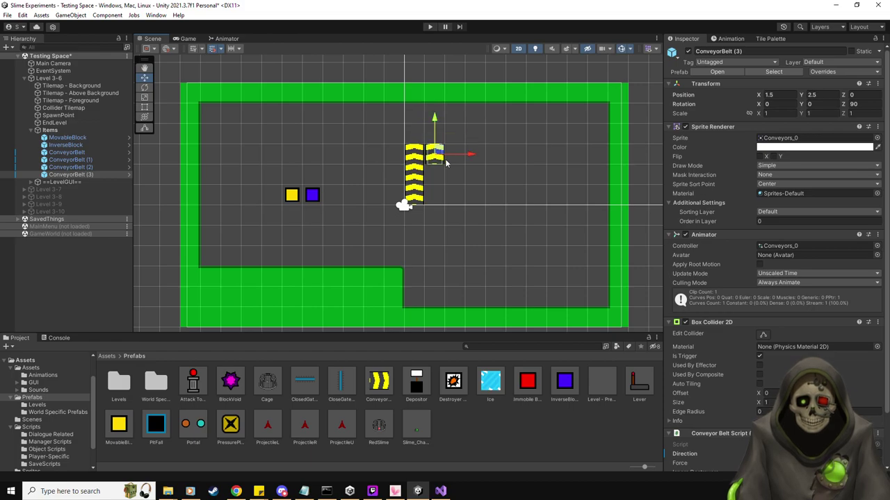
{"action": "left_click", "coordinate": [877, 103]}
{"action": "type", "text": "0"}
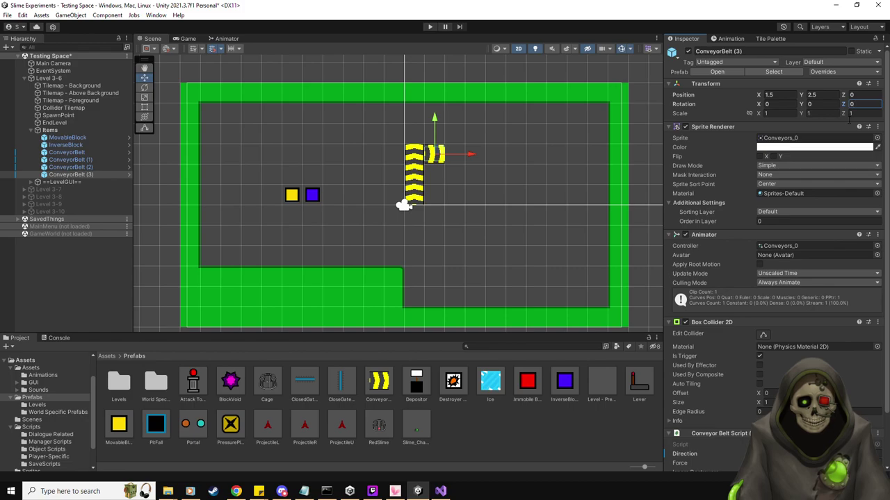
{"action": "key", "text": "Return"}
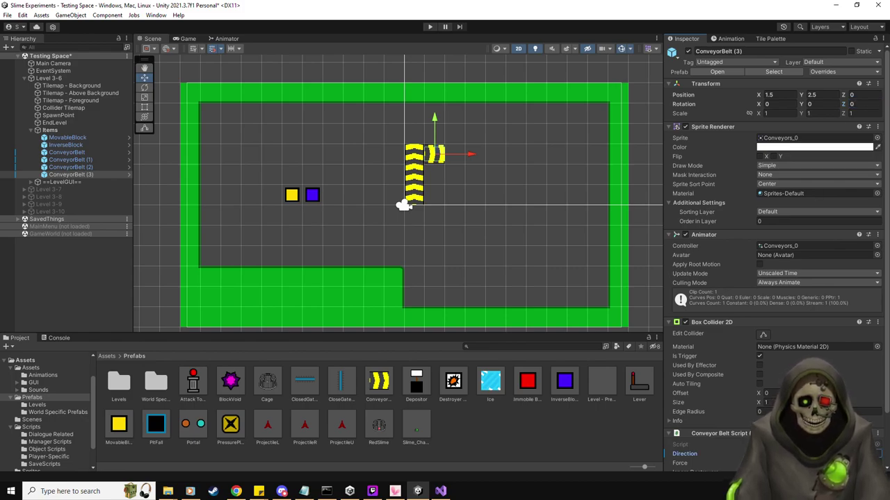
Set the Z rotation of the corner belt, ConveyorBelt (2), to 0.
{"action": "left_click", "coordinate": [70, 168]}
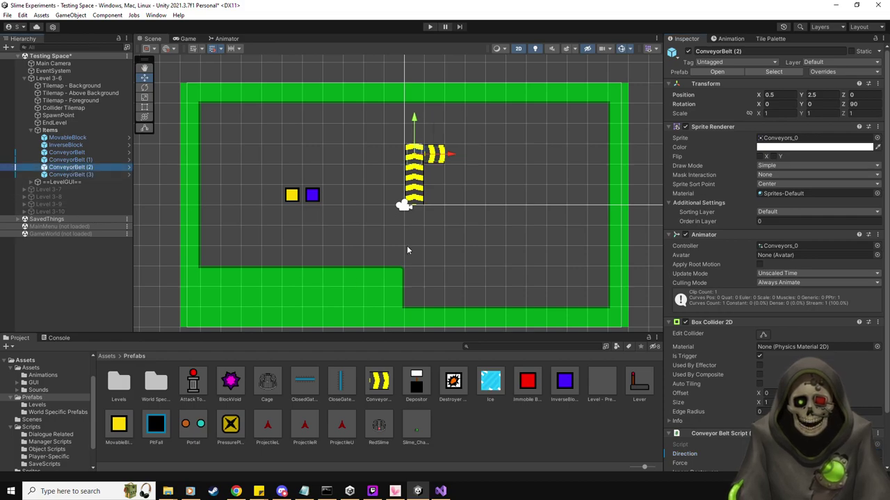
{"action": "left_click", "coordinate": [857, 103]}
{"action": "type", "text": "0"}
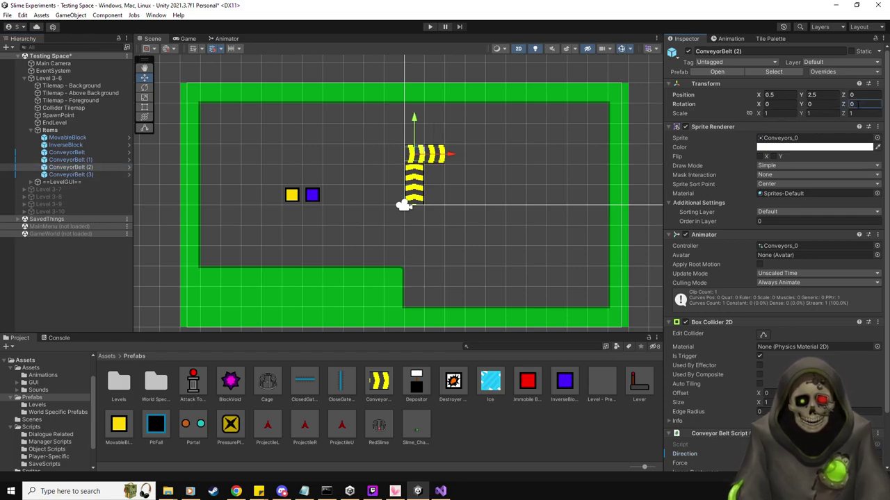
{"action": "key", "text": "Return"}
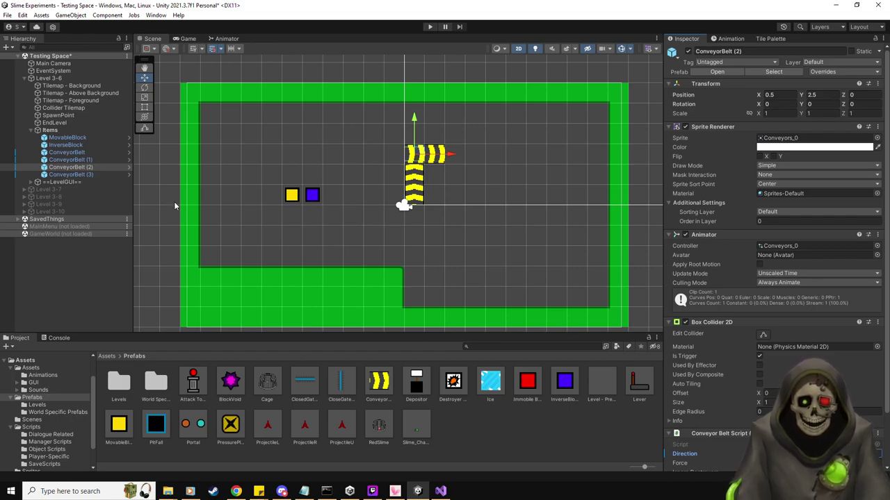
Extend the conveyor column downward with two duplicates of the lowest belt, at X 0.5, Y -0.5 and Y -1.5.
{"action": "left_click", "coordinate": [89, 160]}
{"action": "left_click", "coordinate": [88, 174]}
{"action": "left_click", "coordinate": [89, 160]}
{"action": "left_click", "coordinate": [76, 152]}
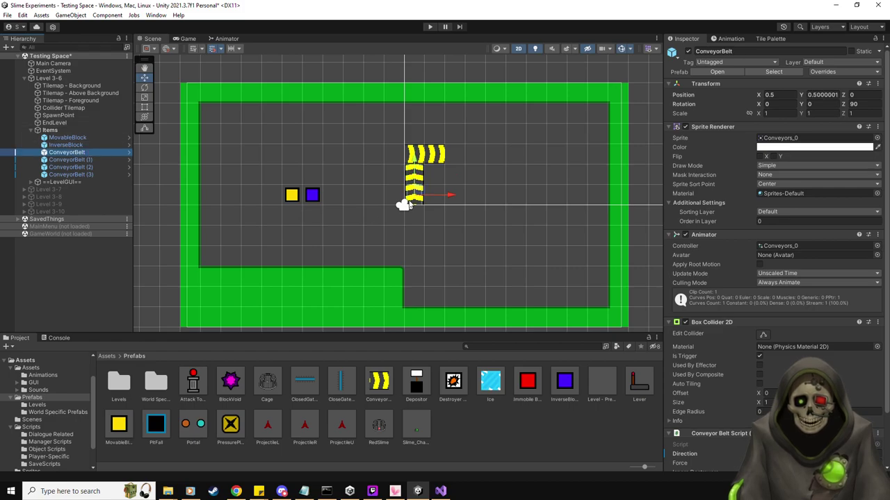
{"action": "key", "text": "ctrl+d"}
{"action": "left_click_drag", "start_coordinate": [414, 160], "coordinate": [415, 198]}
{"action": "key", "text": "ctrl+d"}
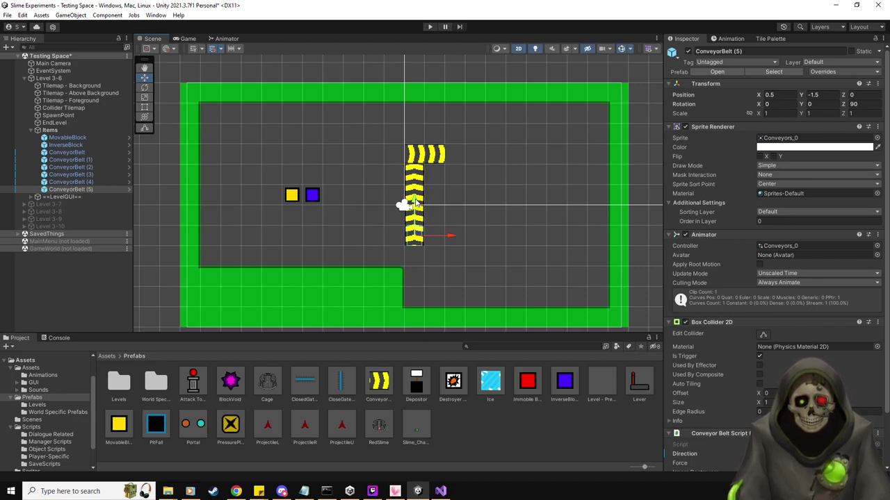
{"action": "key", "text": "ctrl+d"}
{"action": "left_click_drag", "start_coordinate": [415, 201], "coordinate": [427, 219]}
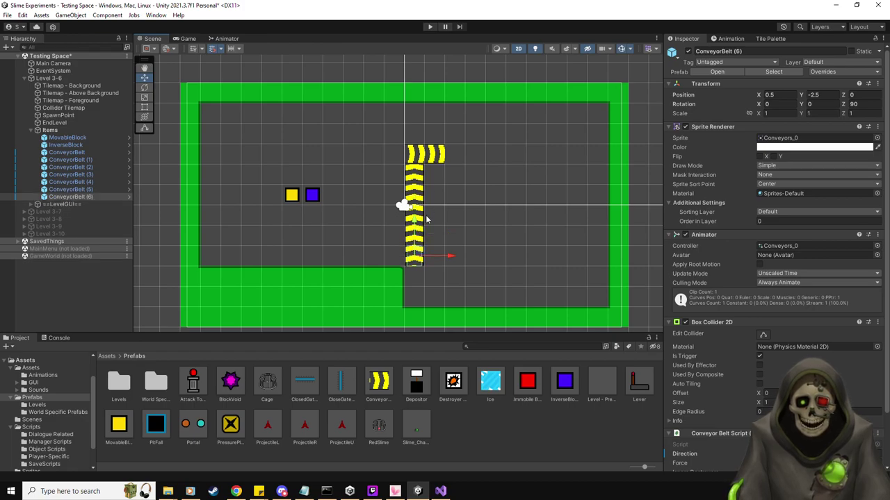
{"action": "key", "text": "Delete"}
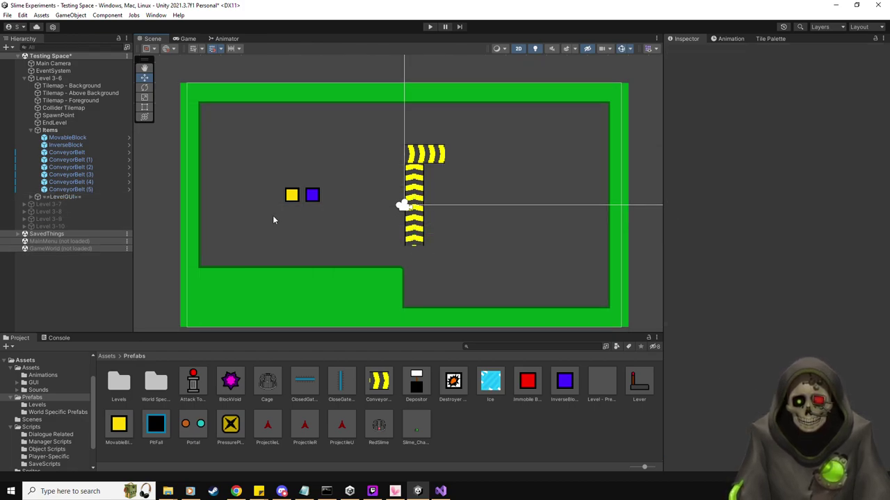
Move all six conveyor belts down together by 3 units so the column stands on the room's floor.
{"action": "left_click", "coordinate": [79, 153]}
{"action": "left_click", "coordinate": [92, 189], "text": "shift"}
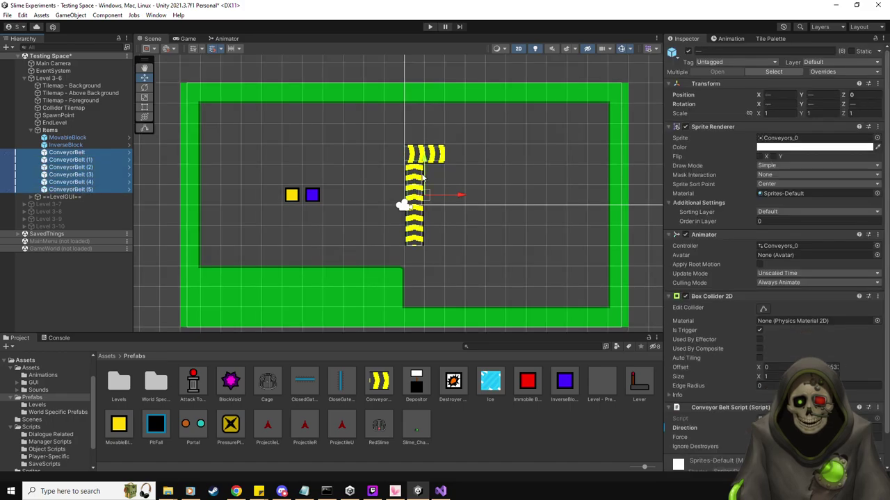
{"action": "left_click_drag", "start_coordinate": [429, 160], "coordinate": [421, 230]}
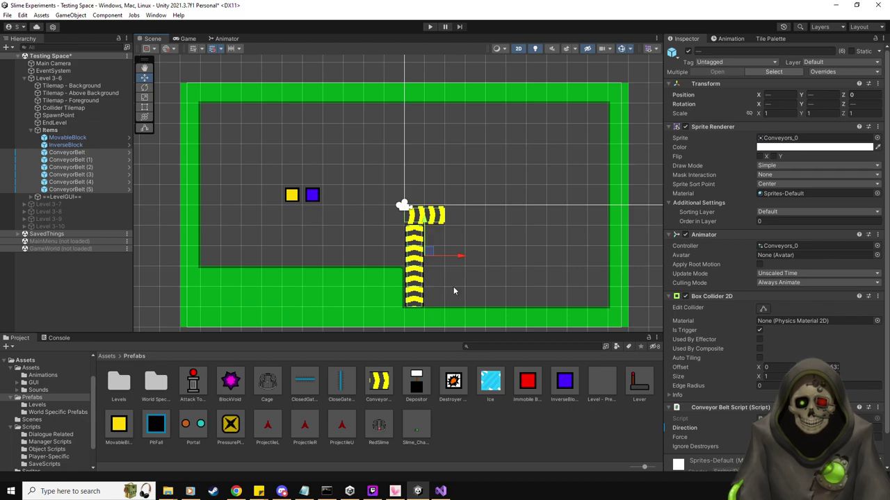
Set the Z rotation of the lowest conveyor belt, ConveyorBelt (5), to 180.
{"action": "left_click", "coordinate": [420, 298]}
{"action": "left_click", "coordinate": [856, 104]}
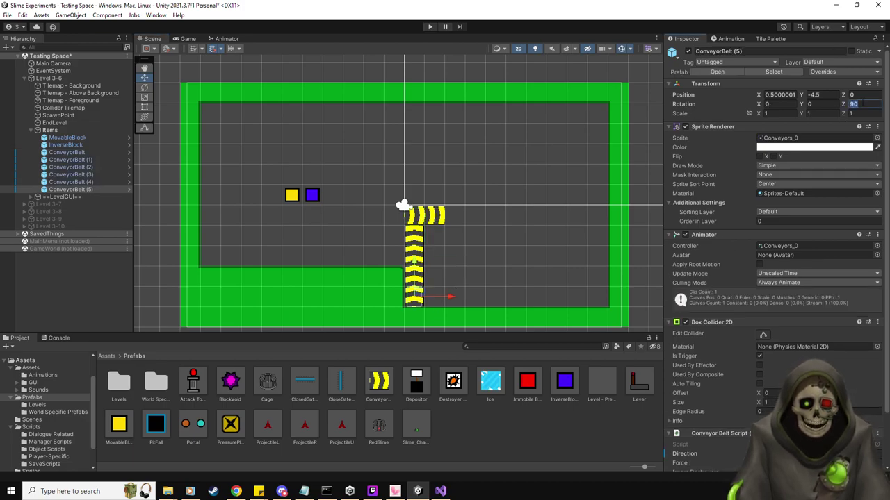
{"action": "type", "text": "-90"}
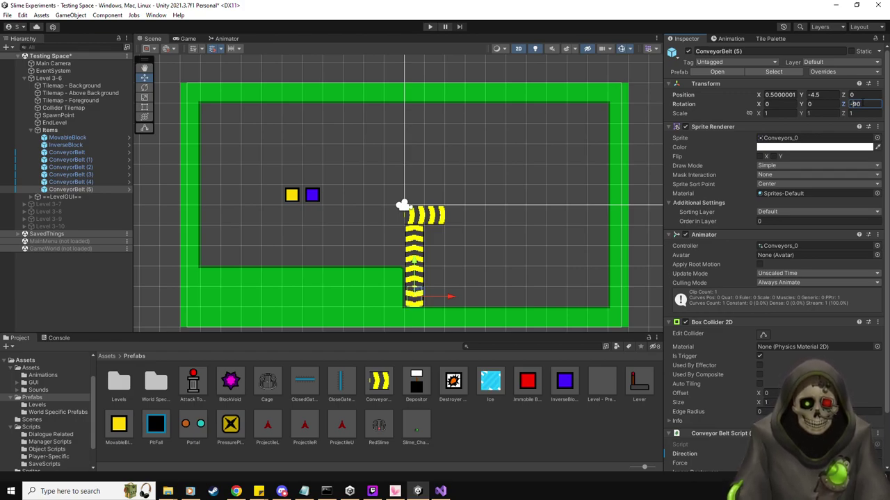
{"action": "key", "text": "BackSpace"}
{"action": "key", "text": "BackSpace"}
{"action": "type", "text": "10"}
{"action": "key", "text": "BackSpace"}
{"action": "key", "text": "BackSpace"}
{"action": "key", "text": "BackSpace"}
{"action": "type", "text": "180"}
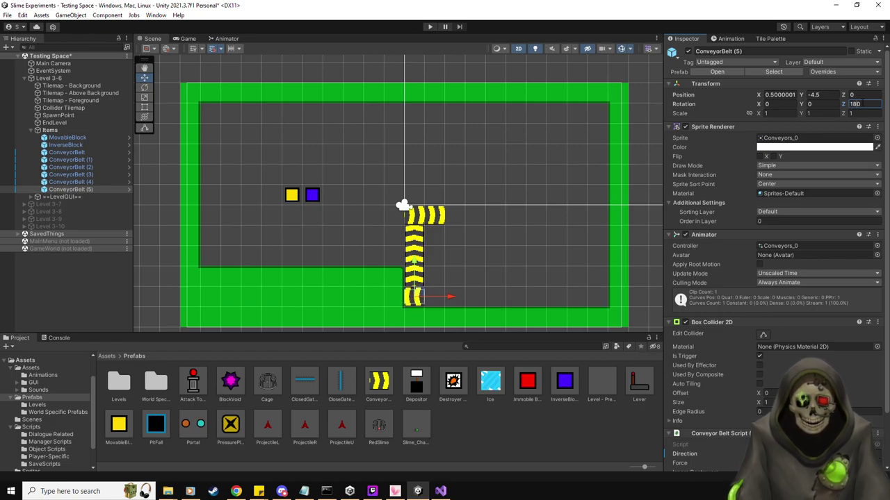
{"action": "key", "text": "Return"}
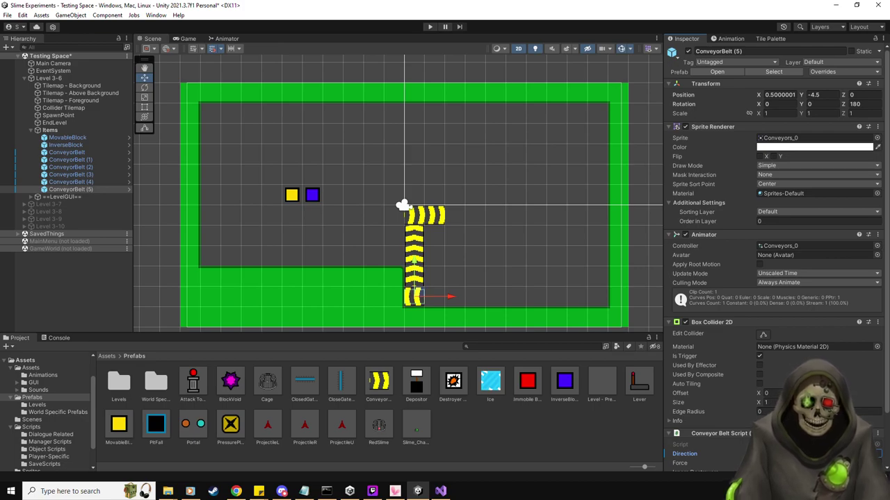
Duplicate the lowest conveyor belt to X 1.5, Y -4.5 and place a pressure plate at the end of each horizontal belt run.
{"action": "left_click", "coordinate": [77, 189]}
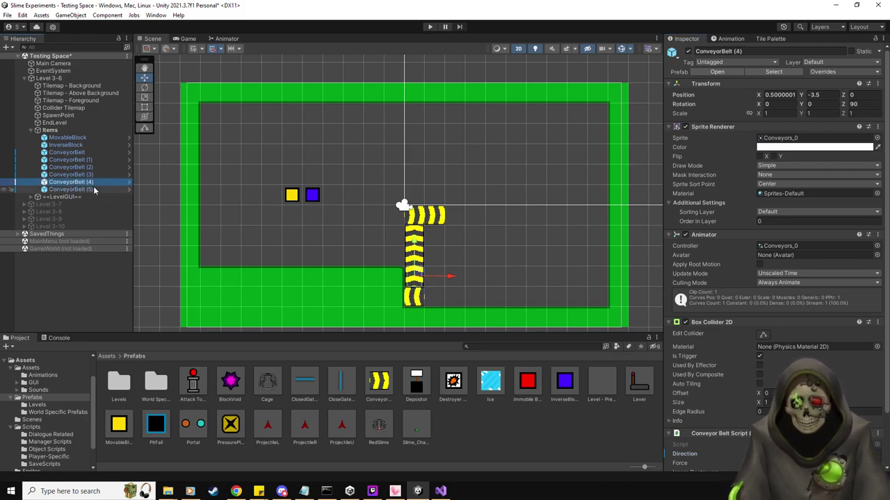
{"action": "key", "text": "ctrl+d"}
{"action": "left_click_drag", "start_coordinate": [445, 298], "coordinate": [470, 300]}
{"action": "left_click_drag", "start_coordinate": [239, 421], "coordinate": [455, 216]}
{"action": "key", "text": "ctrl+d"}
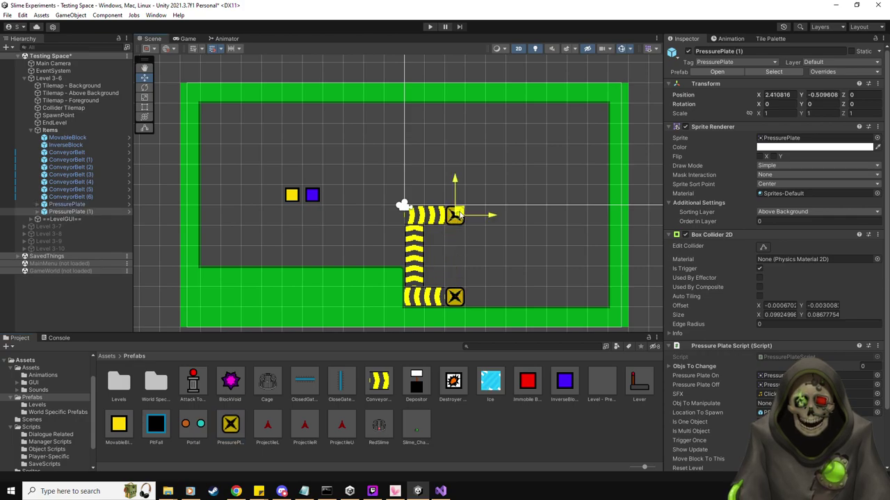
Enable Is One Object, Trigger Once and Move Block To This on both pressure plates.
{"action": "left_click", "coordinate": [72, 204], "text": "ctrl"}
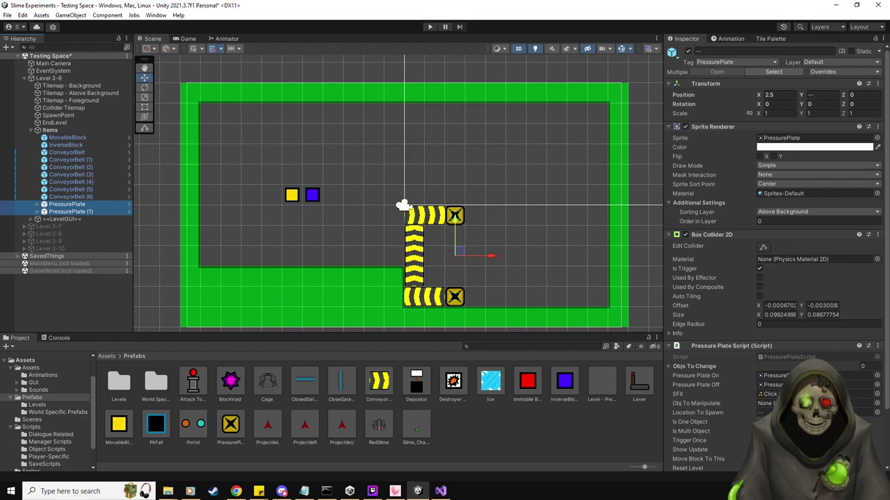
{"action": "left_click", "coordinate": [690, 422]}
{"action": "left_click", "coordinate": [690, 441]}
{"action": "scroll", "coordinate": [695, 417], "scroll_direction": "down", "scroll_amount": 1}
{"action": "left_click", "coordinate": [697, 434]}
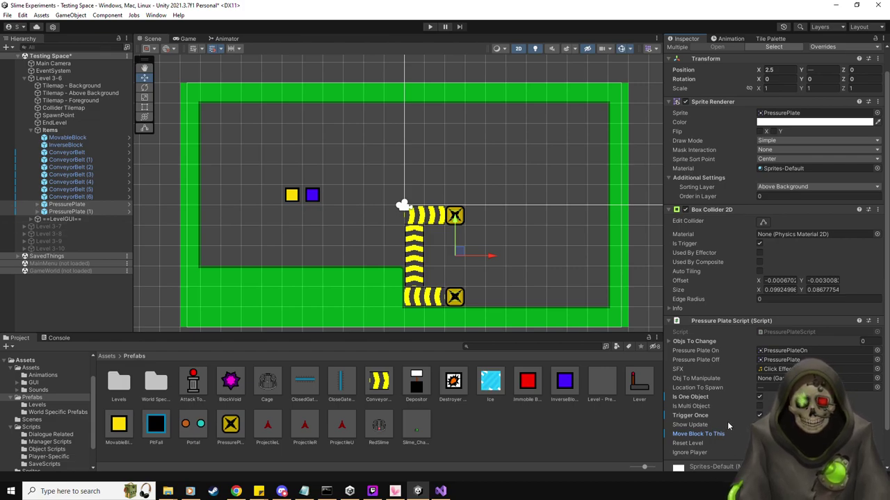
Set the Force of all seven conveyor belts to 4.
{"action": "left_click", "coordinate": [83, 198]}
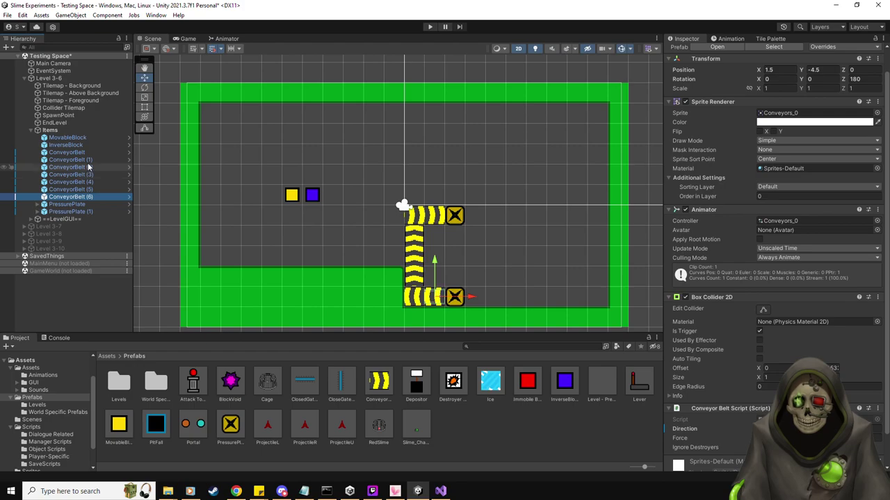
{"action": "left_click", "coordinate": [68, 152], "text": "shift"}
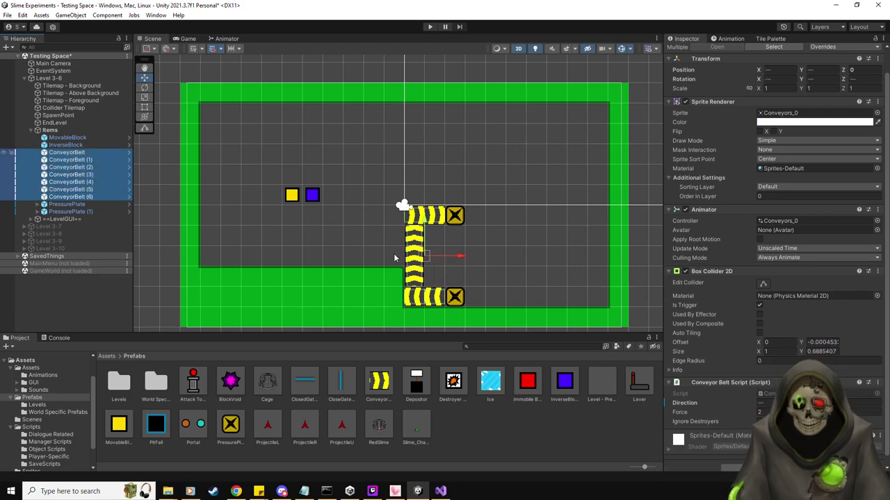
{"action": "left_click", "coordinate": [765, 412]}
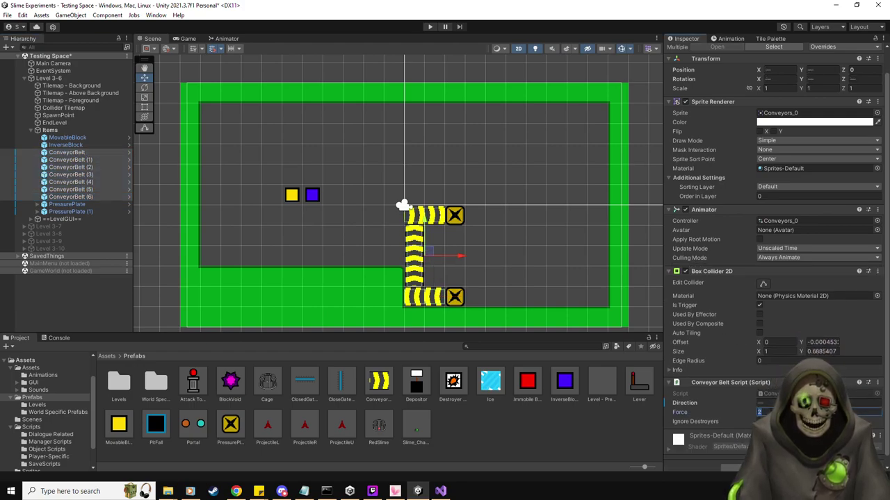
{"action": "type", "text": "4"}
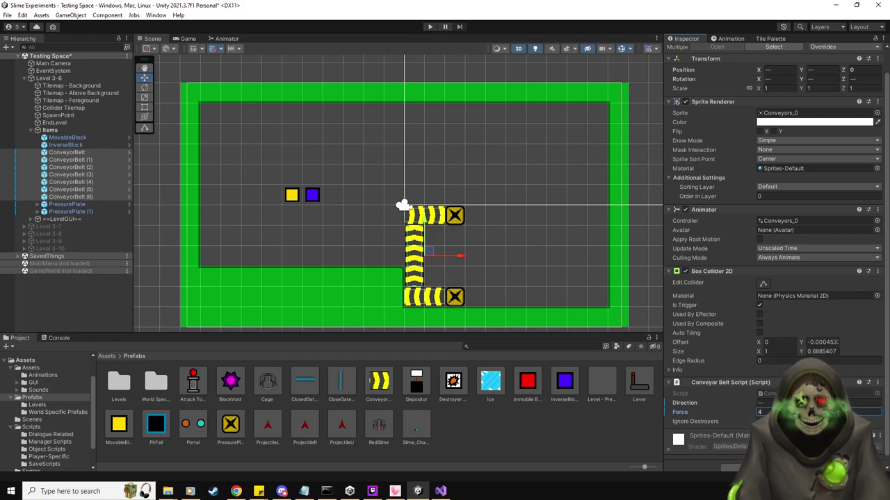
{"action": "left_click", "coordinate": [60, 153]}
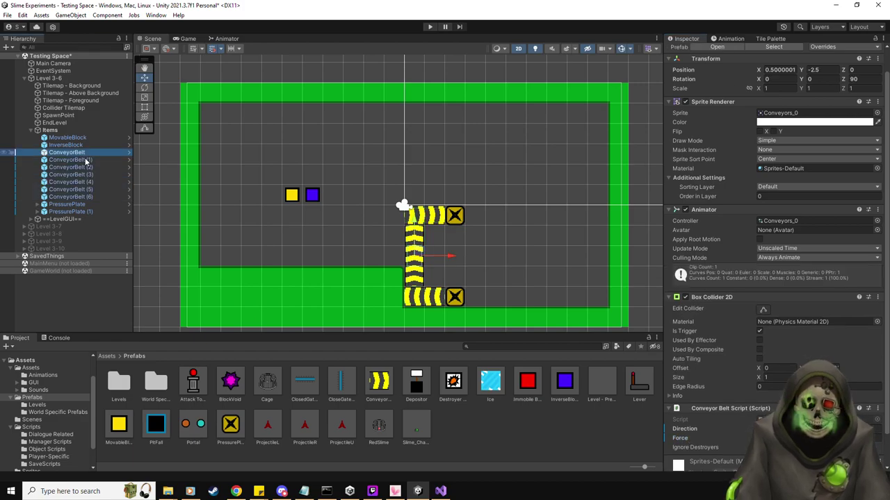
{"action": "left_click", "coordinate": [782, 40]}
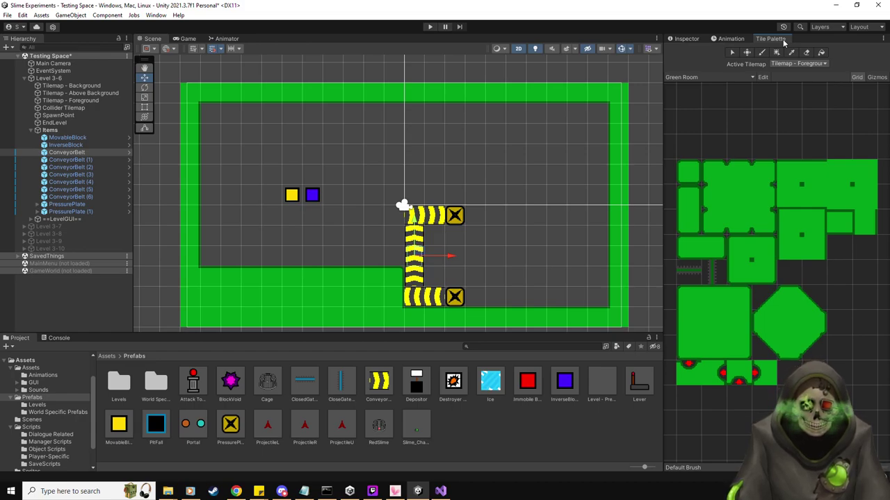
{"action": "left_click", "coordinate": [692, 306]}
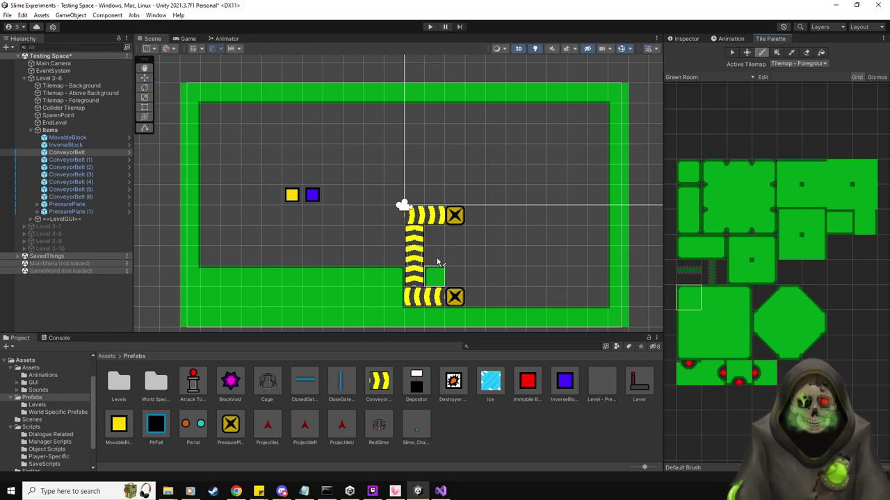
{"action": "left_click", "coordinate": [435, 238]}
{"action": "left_click", "coordinate": [689, 347]}
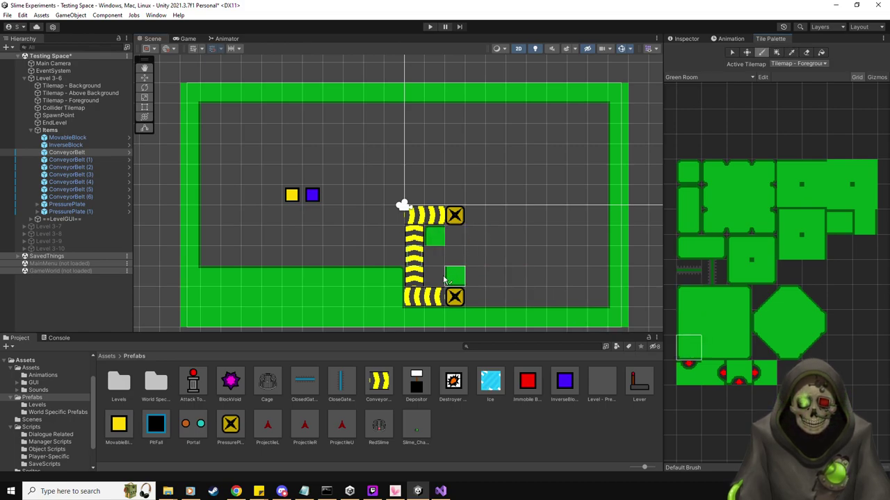
{"action": "left_click", "coordinate": [435, 275]}
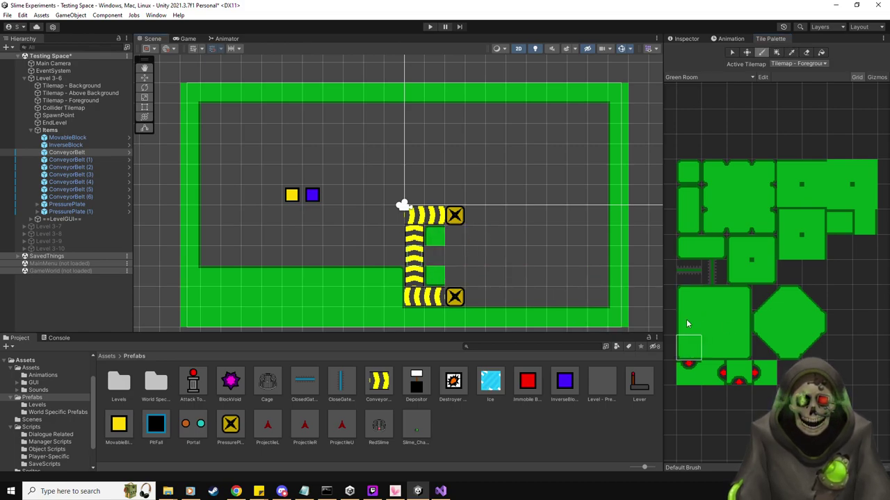
{"action": "key", "text": "ctrl+z"}
{"action": "key", "text": "ctrl+z"}
Paint a block of green wall tiles, 2 wide and 3 high, on the Collider Tilemap between the two horizontal belt runs.
{"action": "left_click", "coordinate": [798, 64]}
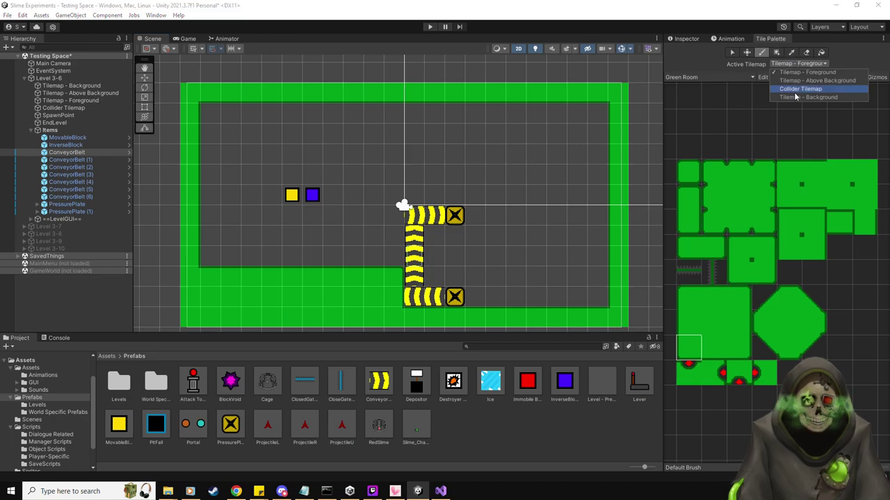
{"action": "left_click", "coordinate": [799, 89]}
{"action": "left_click", "coordinate": [434, 275]}
{"action": "left_click", "coordinate": [689, 297]}
{"action": "left_click", "coordinate": [434, 238]}
{"action": "left_click", "coordinate": [435, 257]}
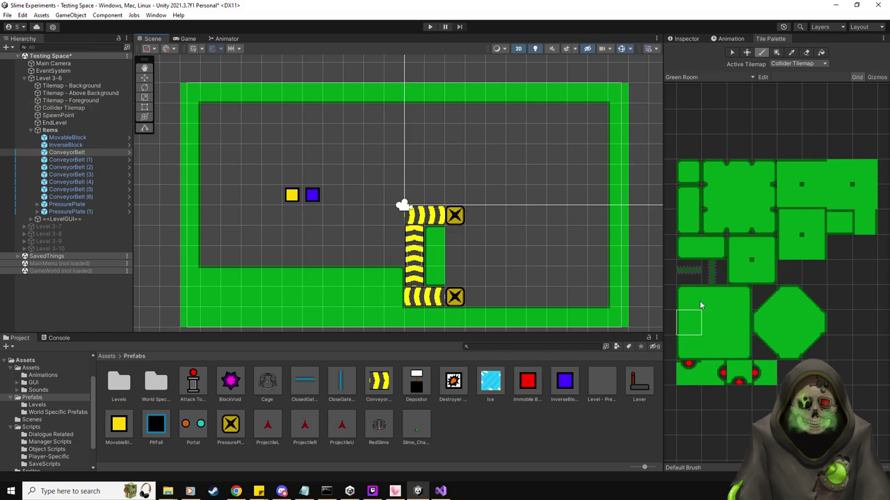
{"action": "left_click", "coordinate": [455, 237]}
{"action": "left_click_drag", "start_coordinate": [714, 299], "coordinate": [712, 340]}
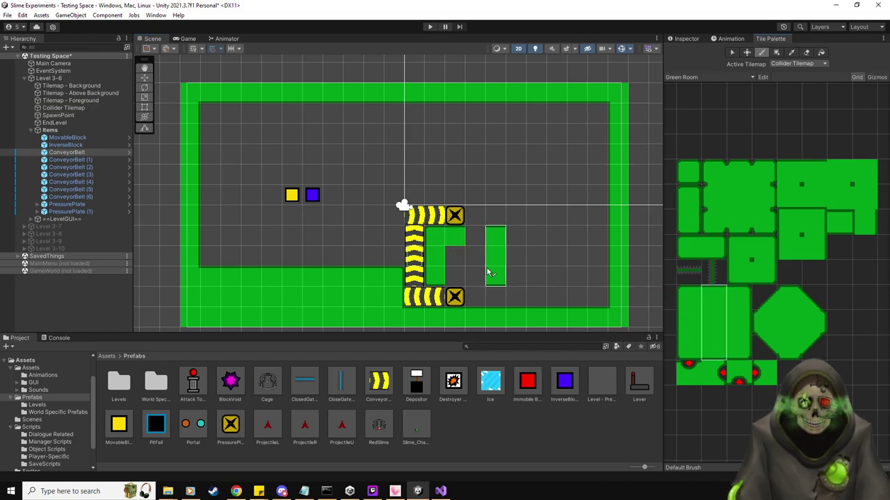
{"action": "left_click", "coordinate": [454, 256]}
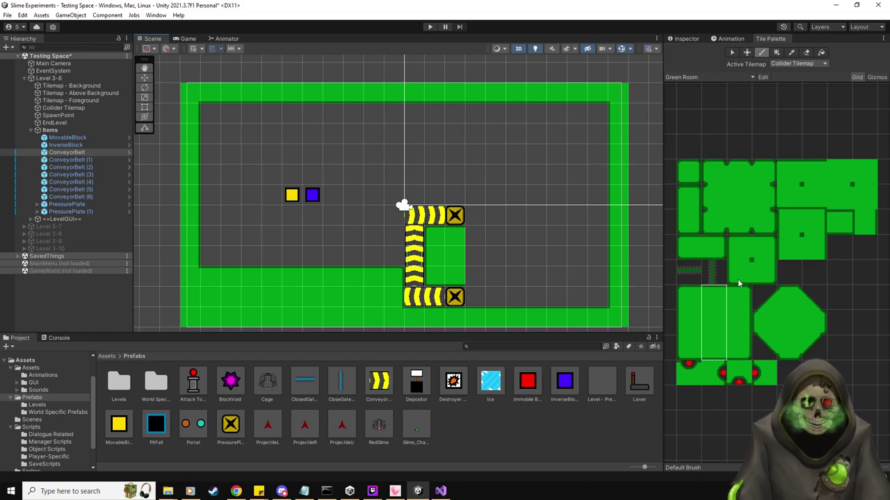
Paint wall tiles on the Collider Tilemap right of the block and both pressure plates, leaving a one-tile notch midway.
{"action": "left_click", "coordinate": [864, 197]}
{"action": "left_click", "coordinate": [477, 245]}
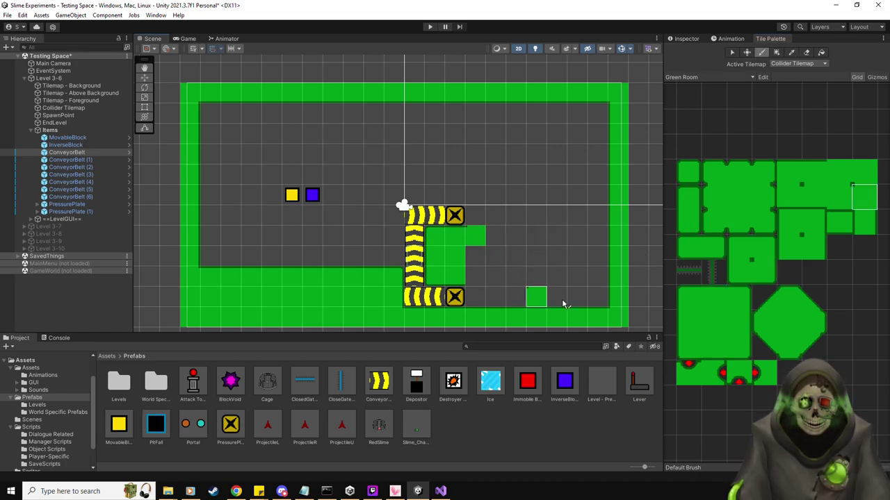
{"action": "left_click", "coordinate": [856, 176]}
{"action": "left_click", "coordinate": [471, 277]}
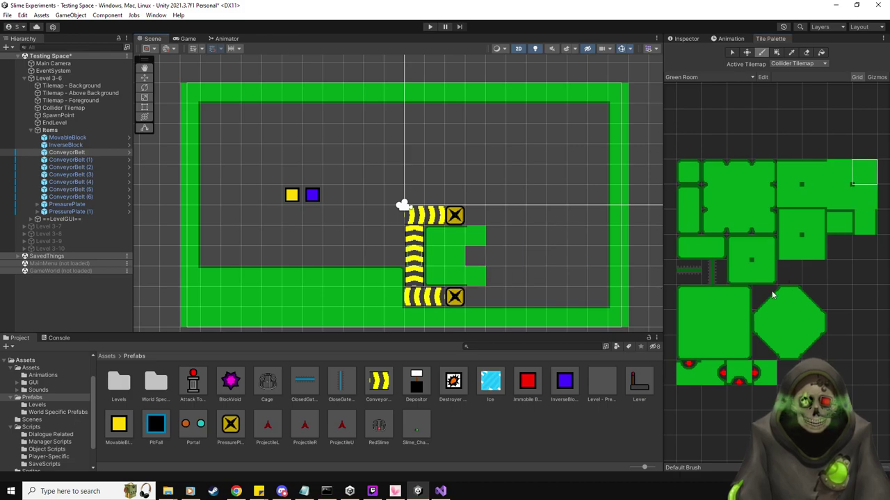
{"action": "left_click", "coordinate": [683, 331]}
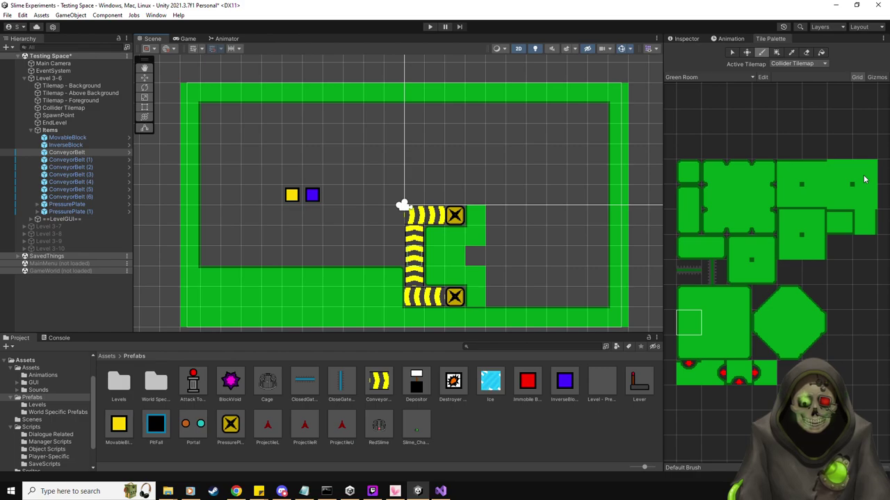
Paint a row of four wall tiles above the upper conveyor run and pressure plate, ending in a rounded corner on the right.
{"action": "left_click", "coordinate": [694, 245]}
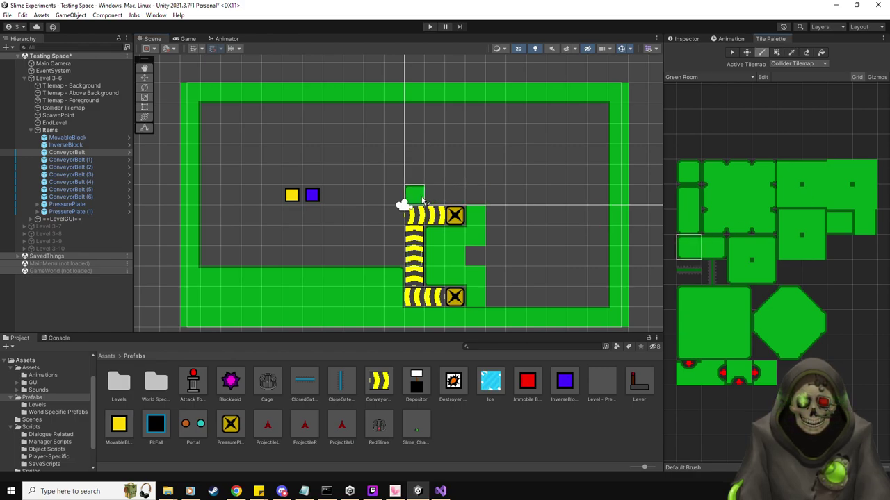
{"action": "left_click", "coordinate": [839, 221]}
{"action": "left_click_drag", "start_coordinate": [437, 198], "coordinate": [454, 196]}
{"action": "left_click", "coordinate": [763, 248]}
{"action": "left_click", "coordinate": [477, 195]}
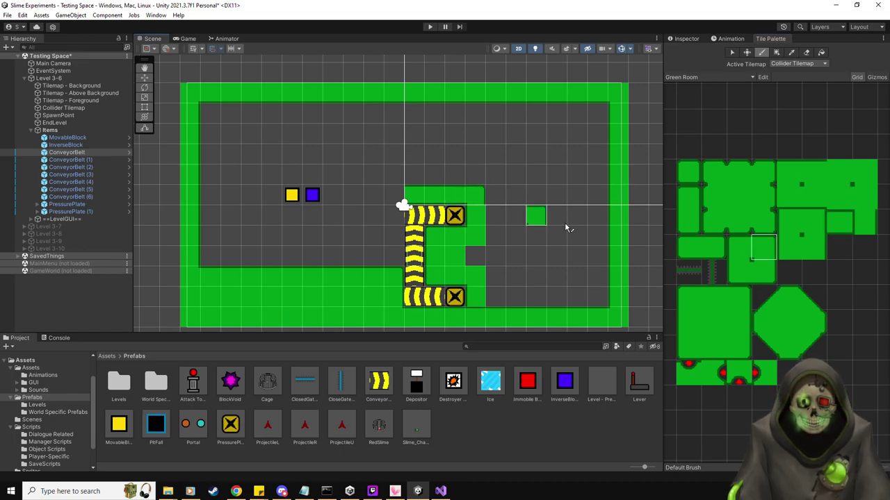
Wrap the wall around the left end of the upper conveyor run with a corner tile and an end tile below it.
{"action": "left_click", "coordinate": [740, 248]}
{"action": "left_click", "coordinate": [394, 196]}
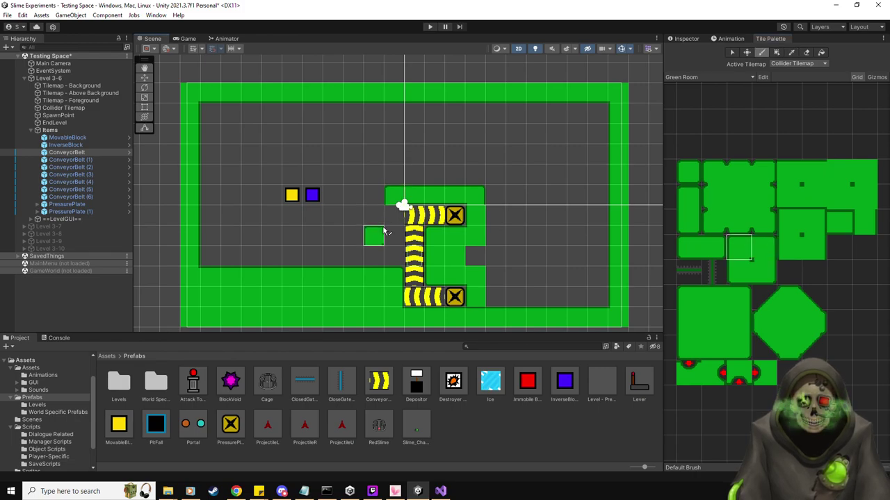
{"action": "scroll", "coordinate": [386, 232], "scroll_direction": "up", "scroll_amount": 1}
{"action": "left_click", "coordinate": [403, 206], "text": "ctrl"}
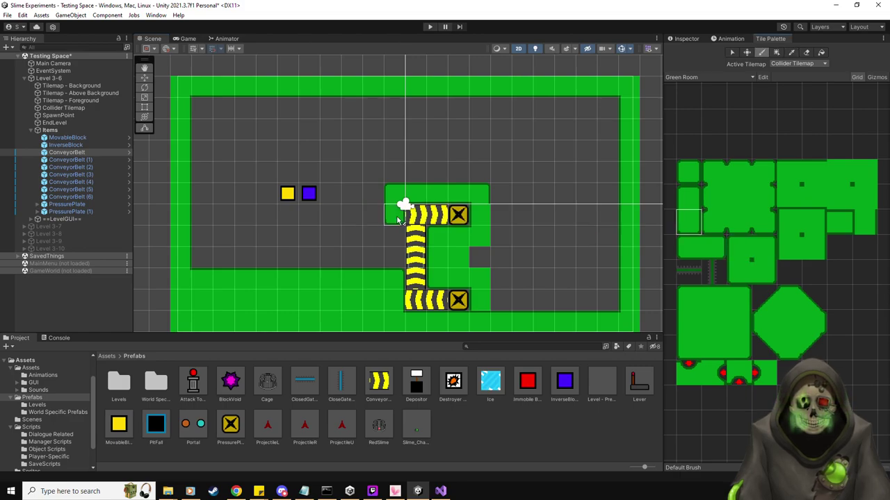
{"action": "left_click", "coordinate": [397, 215], "text": "ctrl"}
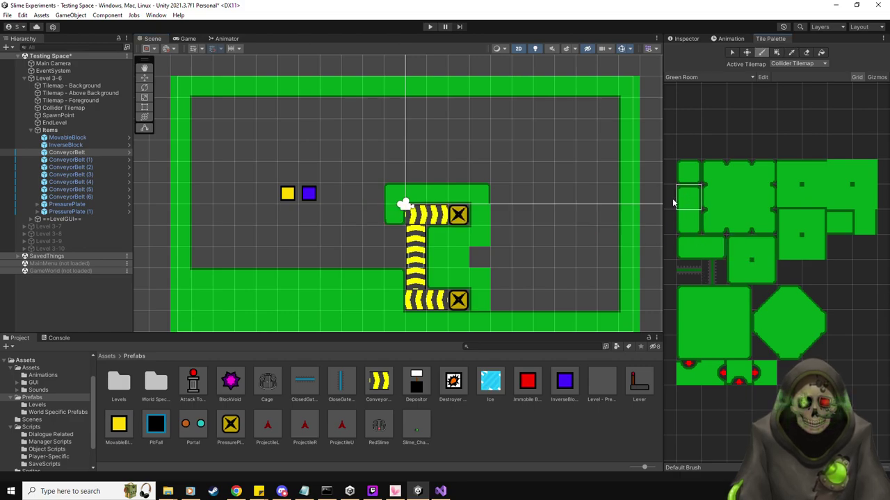
Paint an end-cap wall tile on the floor ledge beside the vertical belt and blend it into the floor with a matching tile below.
{"action": "left_click", "coordinate": [394, 262]}
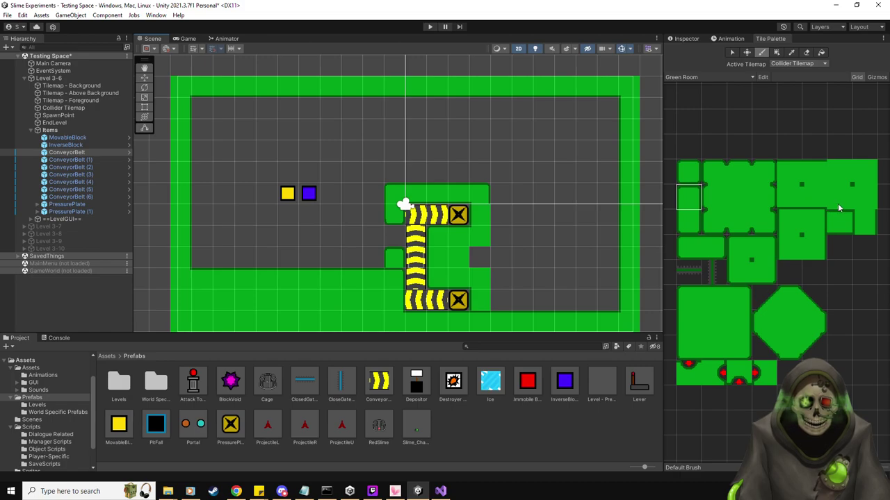
{"action": "left_click", "coordinate": [814, 248]}
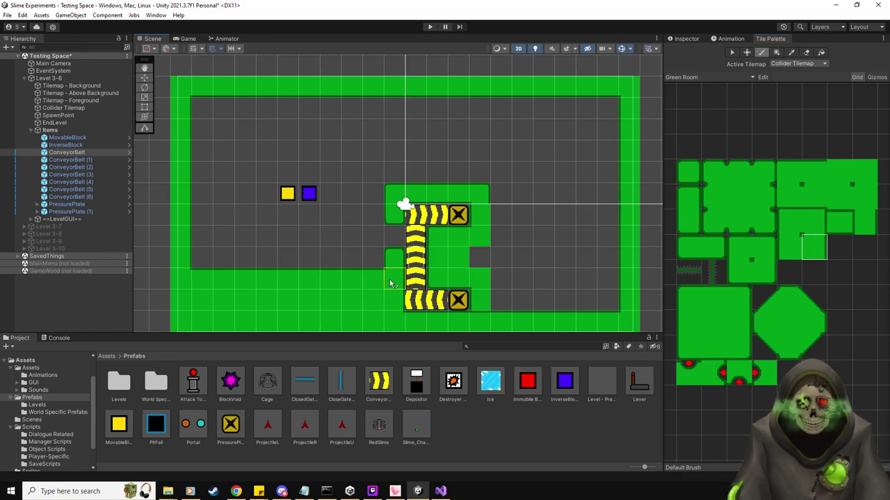
{"action": "middle_click_drag", "start_coordinate": [479, 299], "coordinate": [461, 264]}
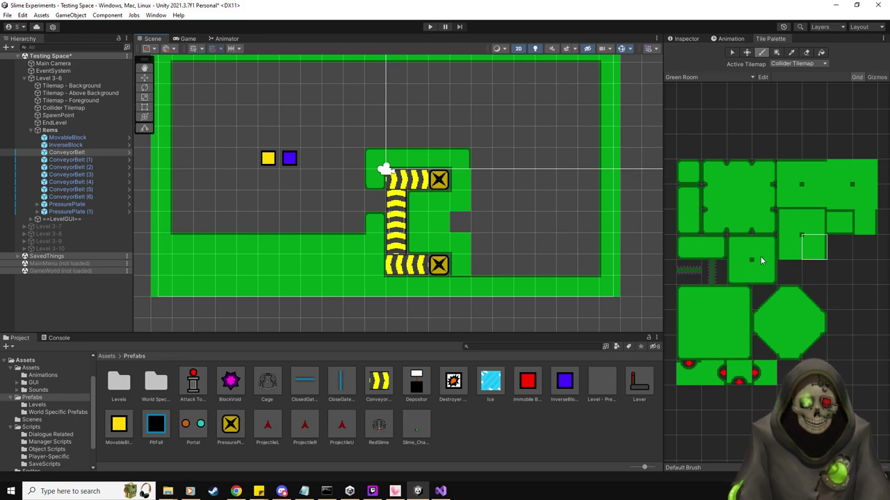
Finish the wall around the notch between the pressure plates with rounded outer corners, inner corner tiles and right-edge tiles.
{"action": "left_click", "coordinate": [867, 230]}
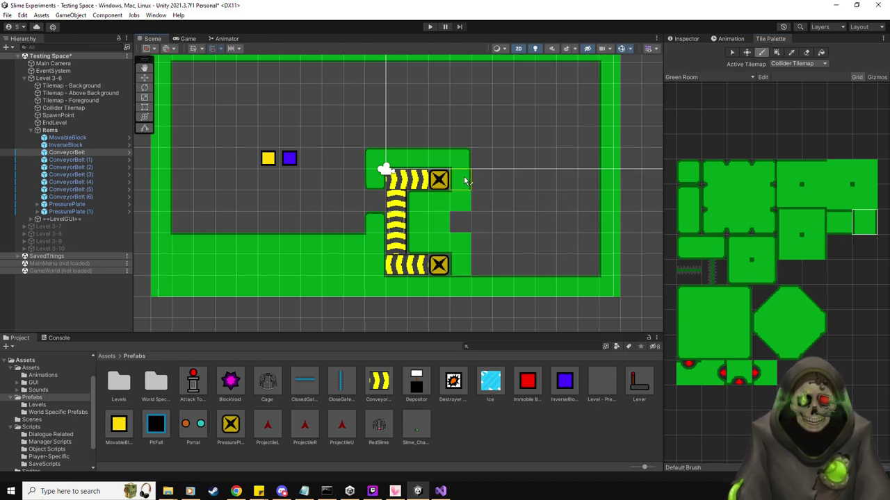
{"action": "left_click", "coordinate": [768, 273]}
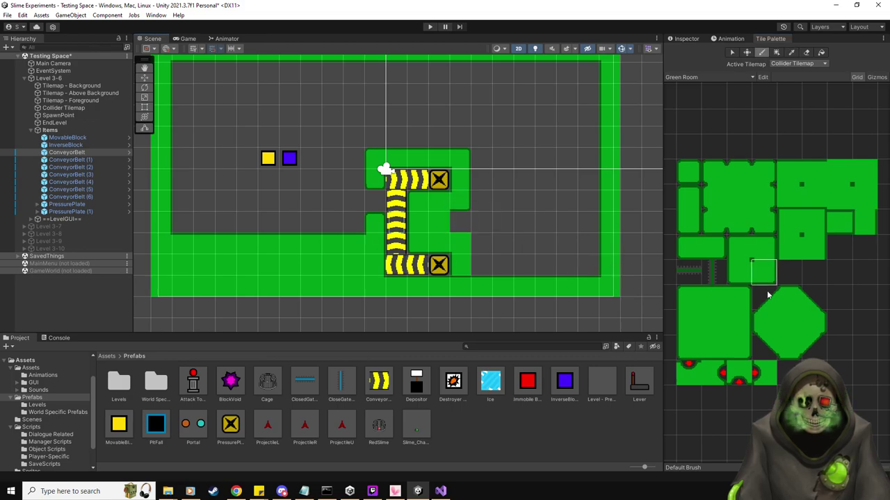
{"action": "left_click", "coordinate": [787, 172]}
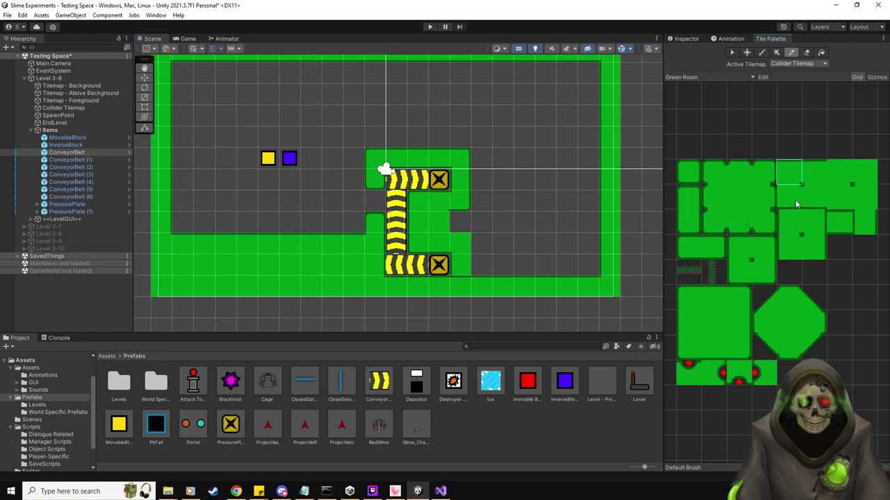
{"action": "left_click", "coordinate": [445, 247]}
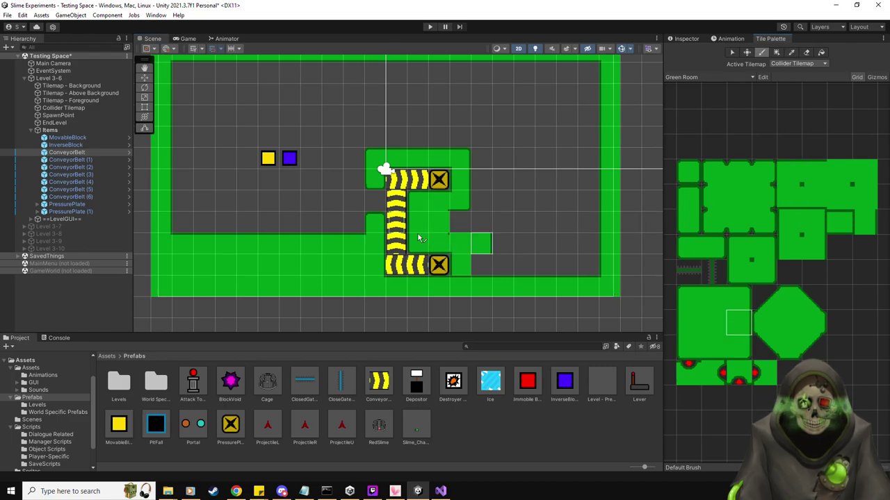
{"action": "left_click", "coordinate": [764, 244]}
{"action": "left_click", "coordinate": [860, 224]}
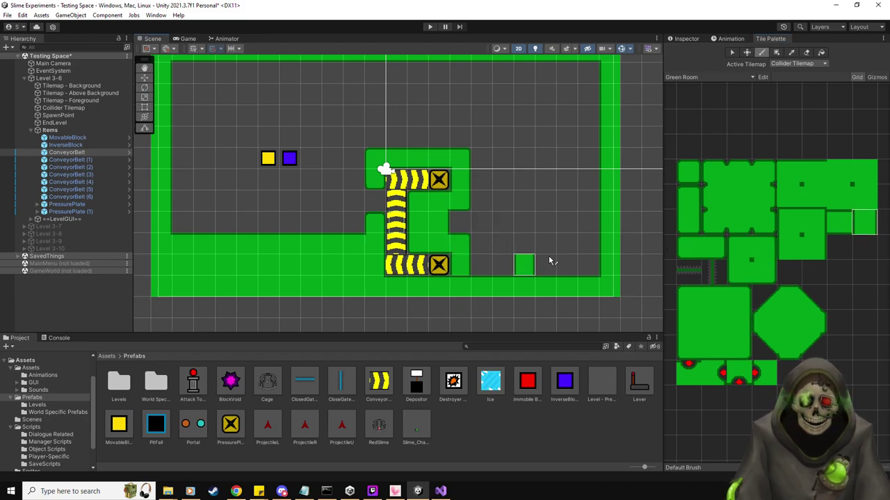
{"action": "left_click", "coordinate": [459, 223]}
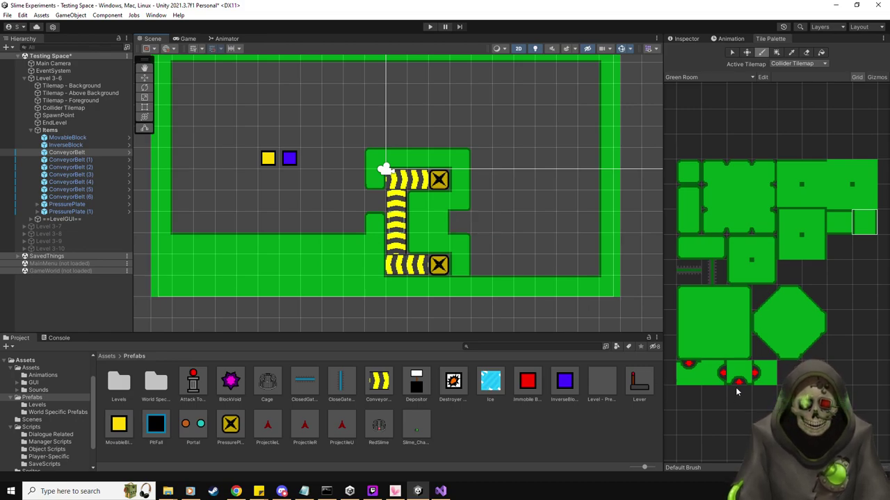
Paint a right-facing red button tile at the back of the notch and move EndLevel onto it, at about X 2.59, Y -2.5.
{"action": "left_click", "coordinate": [720, 374]}
{"action": "left_click", "coordinate": [438, 222]}
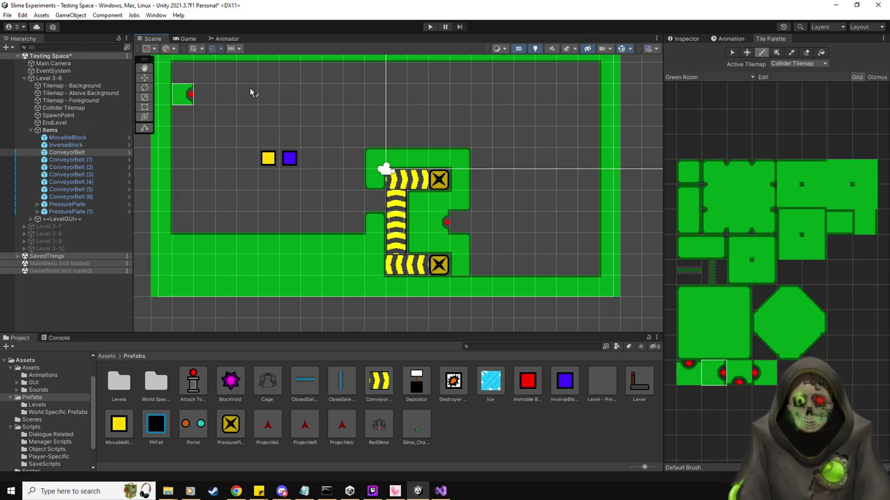
{"action": "left_click", "coordinate": [144, 76]}
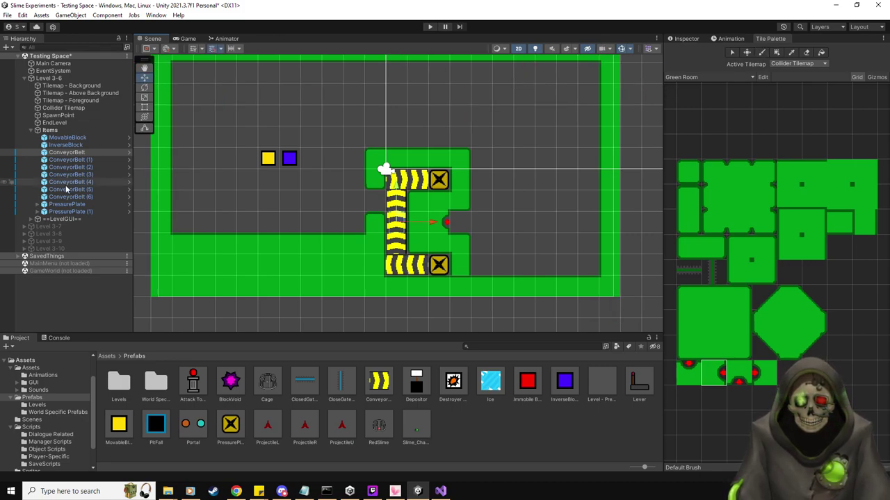
{"action": "left_click", "coordinate": [64, 123]}
{"action": "left_click_drag", "start_coordinate": [589, 280], "coordinate": [446, 221]}
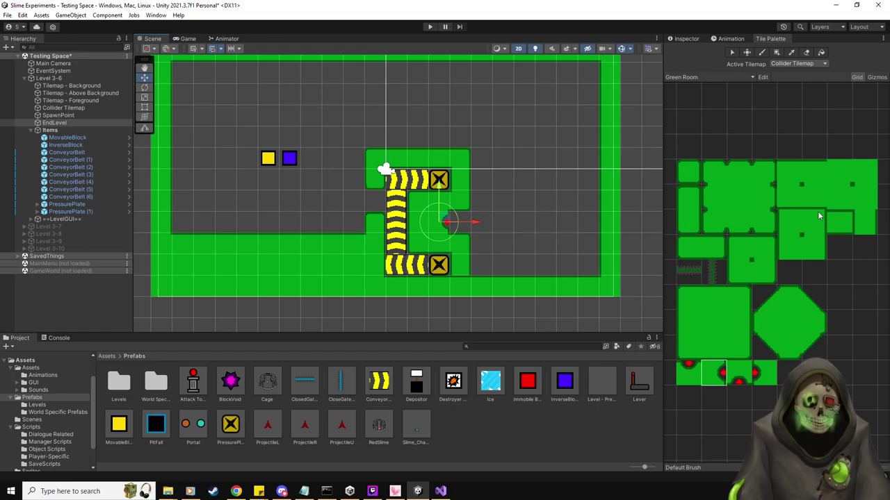
{"action": "left_click", "coordinate": [681, 40]}
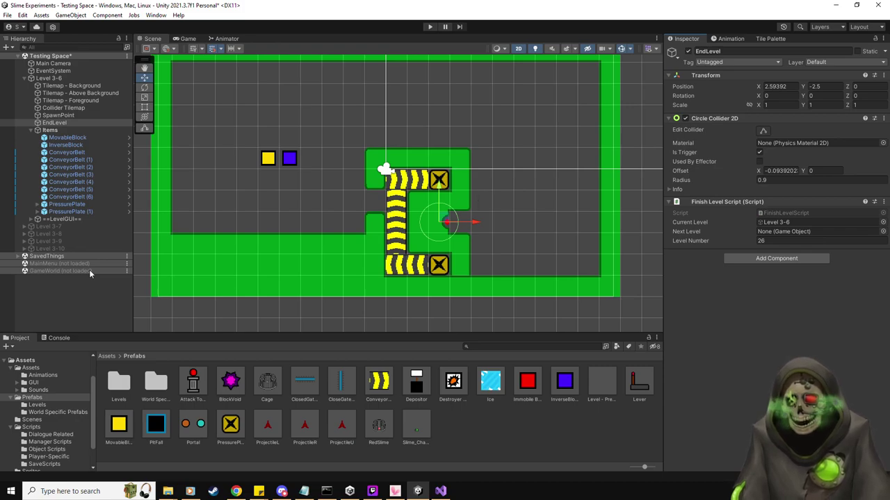
{"action": "key", "text": "alt+Tab"}
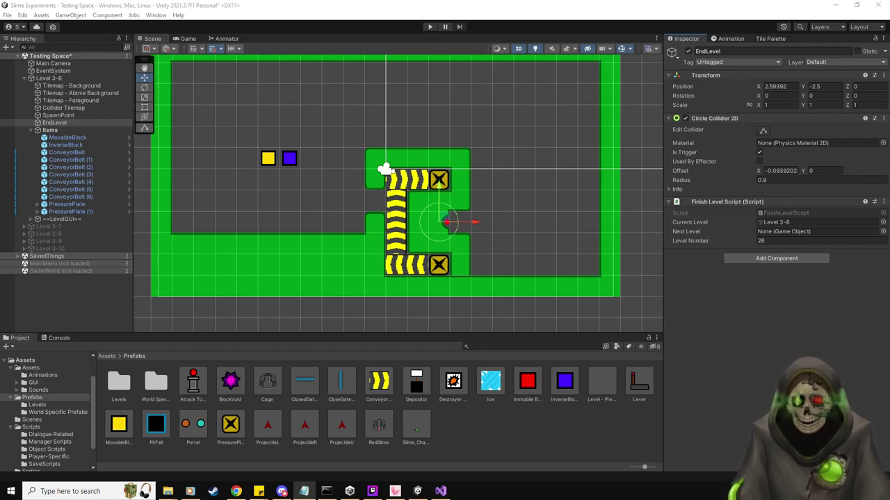
{"action": "key", "text": "alt+Tab"}
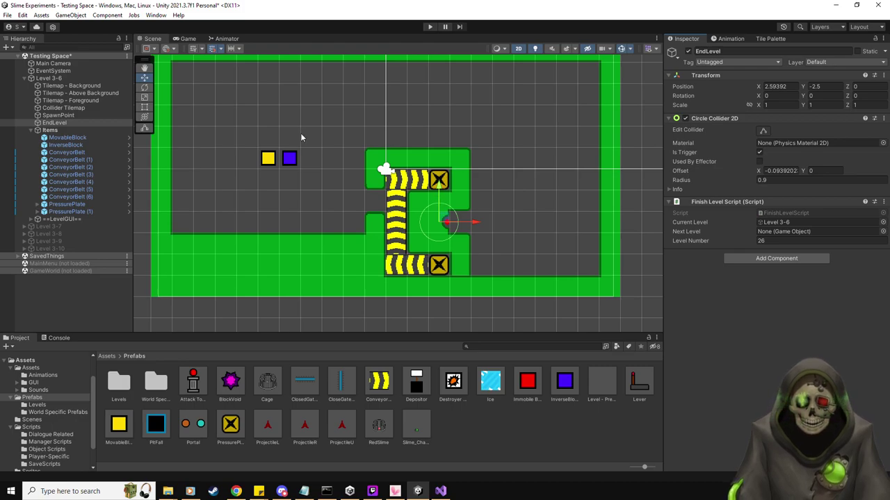
{"action": "middle_click_drag", "start_coordinate": [300, 132], "coordinate": [314, 140]}
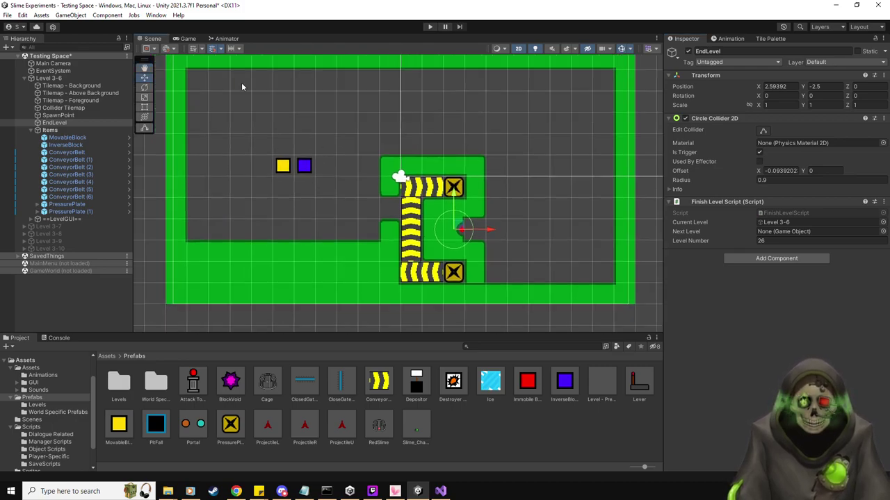
{"action": "middle_click_drag", "start_coordinate": [374, 156], "coordinate": [366, 165]}
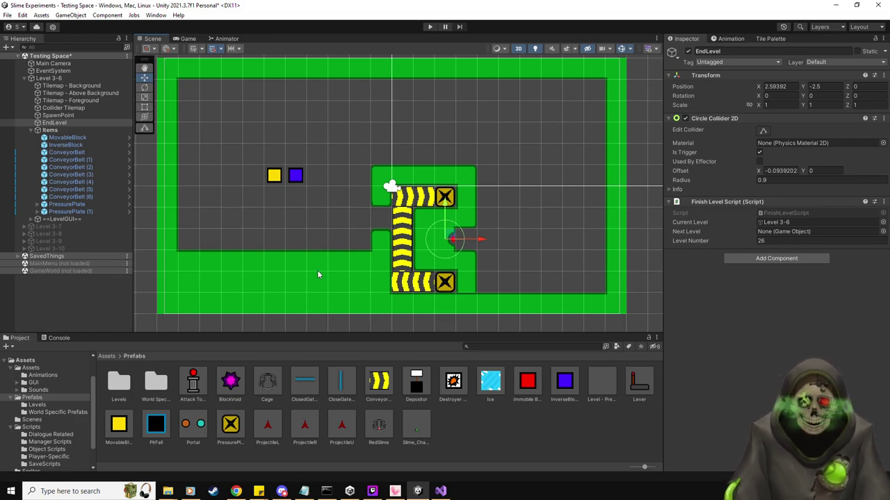
Place a CloseGateHorizontal prefab in the notch at X 3.5, Y -2.5 and set its sprite to Wall_Blocks_World3_31.
{"action": "left_click_drag", "start_coordinate": [343, 386], "coordinate": [464, 239]}
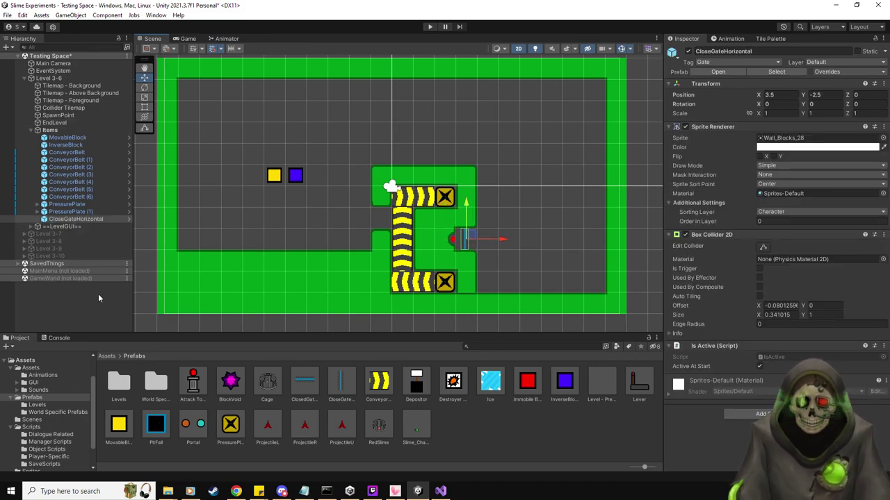
{"action": "left_click", "coordinate": [30, 368]}
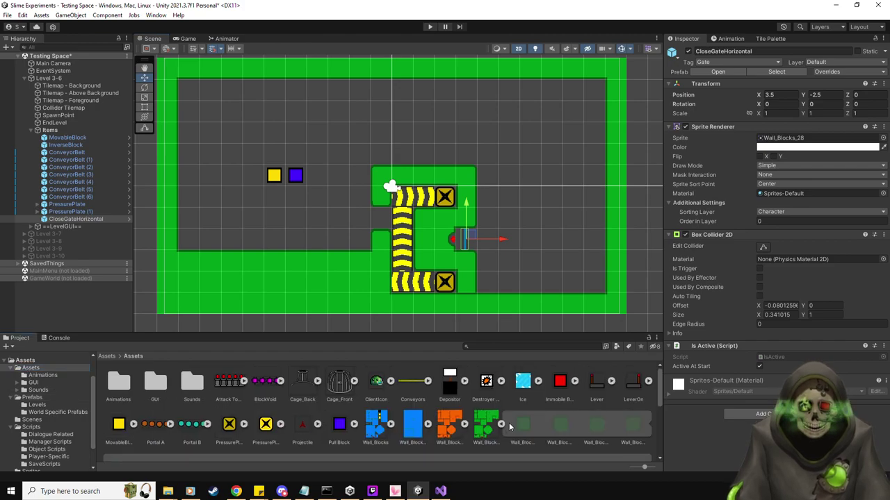
{"action": "scroll", "coordinate": [510, 417], "scroll_direction": "down", "scroll_amount": 3}
{"action": "left_click", "coordinate": [785, 138]}
{"action": "left_click_drag", "start_coordinate": [786, 139], "coordinate": [785, 138]}
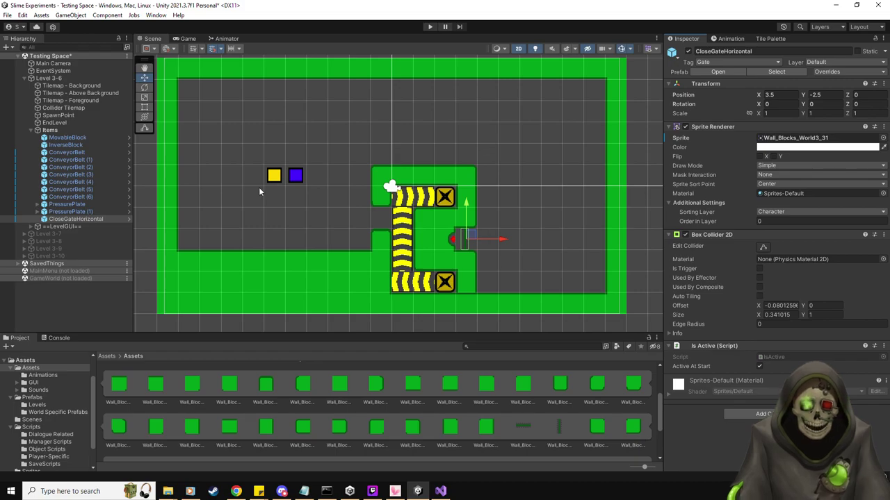
Assign CloseGateHorizontal as the Obj To Manipulate of the lower PressurePlate.
{"action": "left_click", "coordinate": [69, 211]}
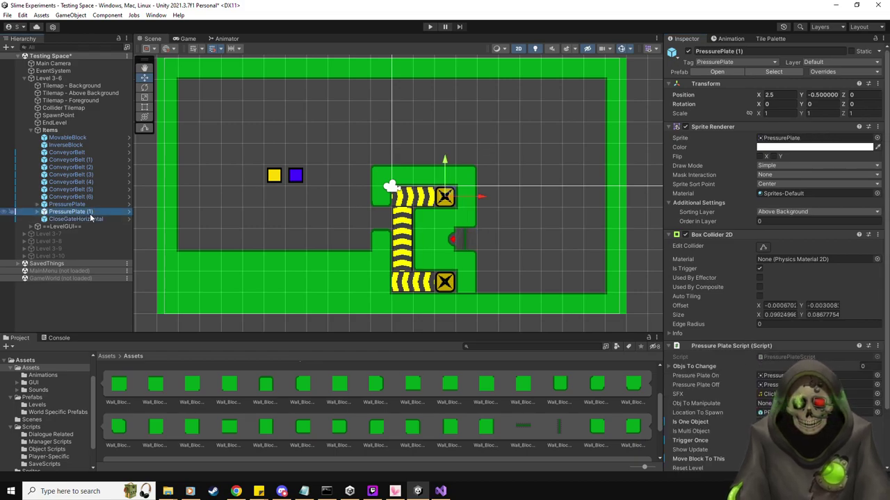
{"action": "left_click", "coordinate": [69, 205]}
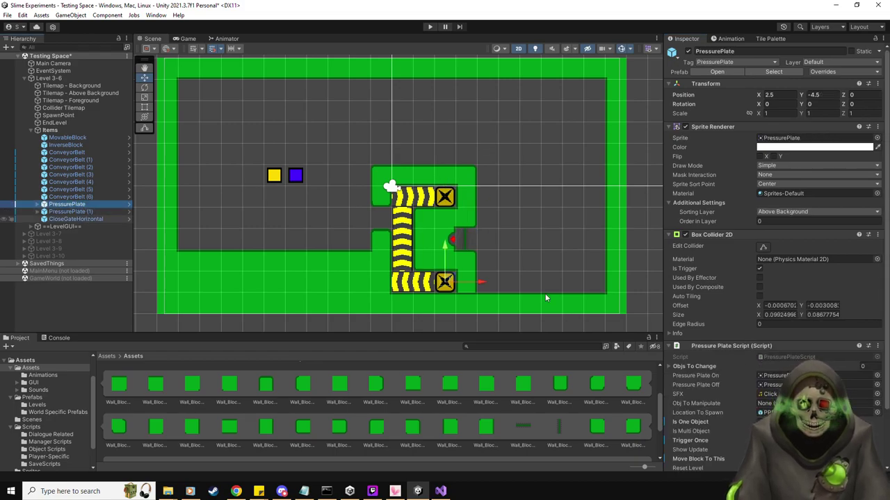
{"action": "scroll", "coordinate": [376, 410], "scroll_direction": "up", "scroll_amount": 1}
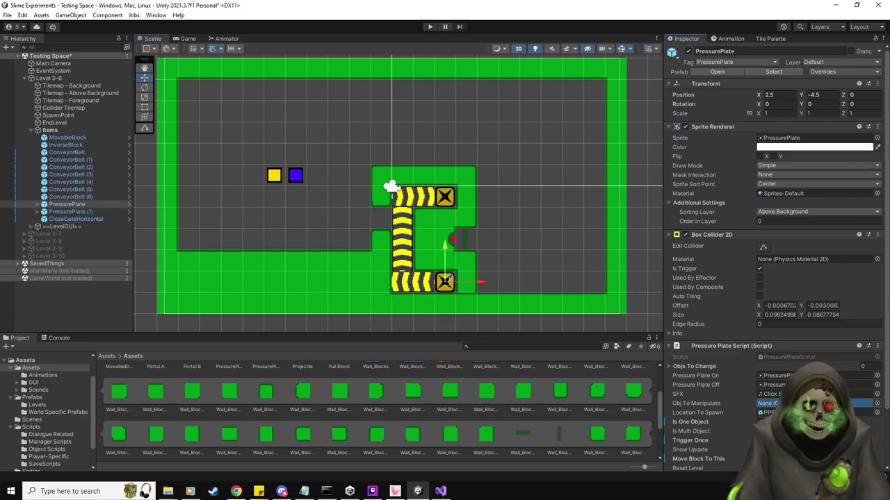
{"action": "left_click_drag", "start_coordinate": [772, 403], "coordinate": [773, 403]}
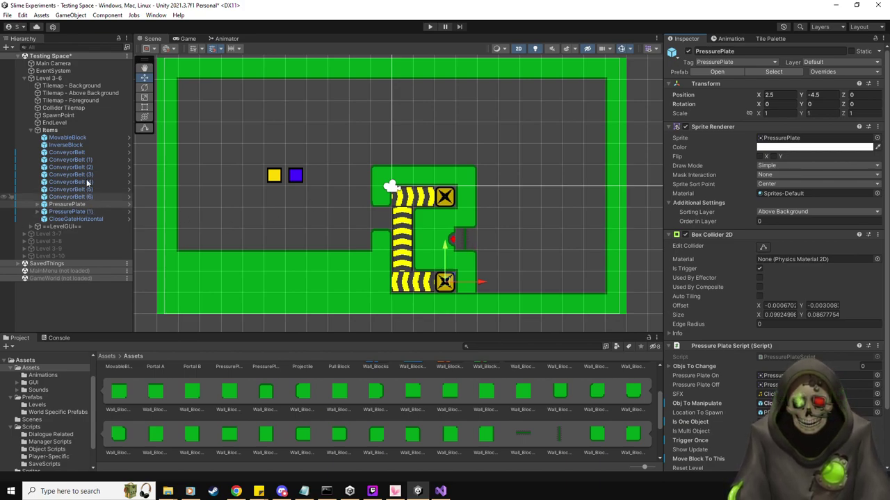
Duplicate MovableBlock and InverseBlock together and move the copies straight up to Y 3.5.
{"action": "left_click", "coordinate": [84, 145]}
{"action": "left_click", "coordinate": [76, 138], "text": "ctrl"}
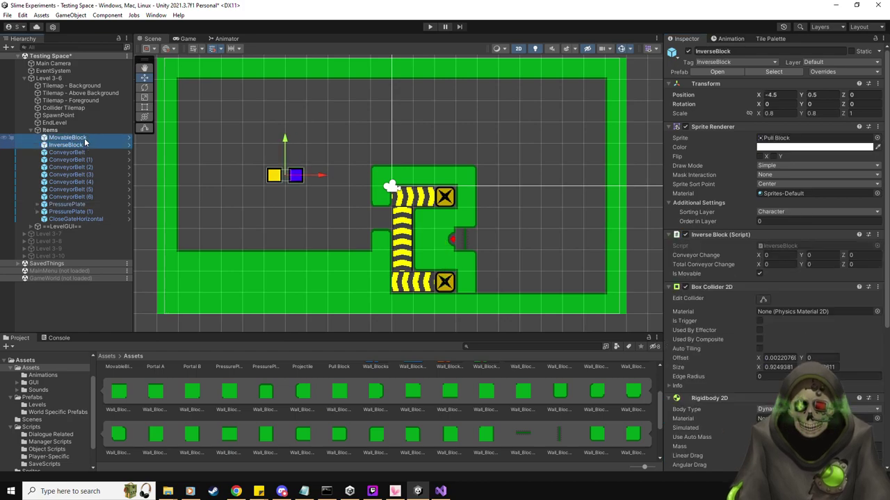
{"action": "key", "text": "ctrl+d"}
{"action": "left_click_drag", "start_coordinate": [289, 139], "coordinate": [293, 79]}
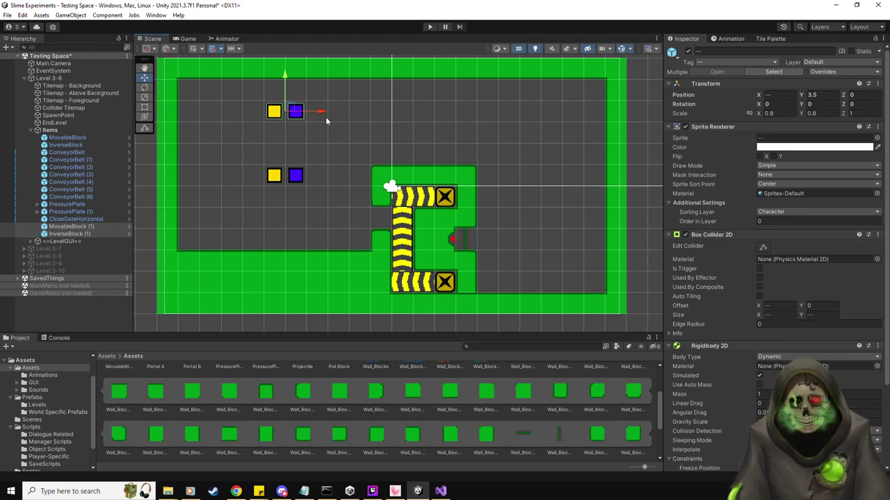
Paint a wall ledge on the Collider Tilemap from the room's left wall toward the duplicated blocks, ending in a one-tile upright beside them.
{"action": "left_click", "coordinate": [770, 38]}
{"action": "left_click", "coordinate": [717, 244]}
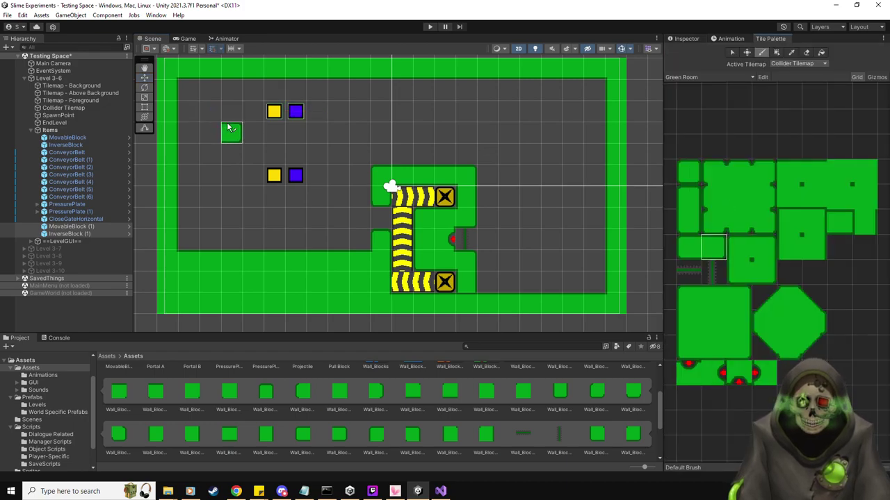
{"action": "left_click", "coordinate": [687, 196]}
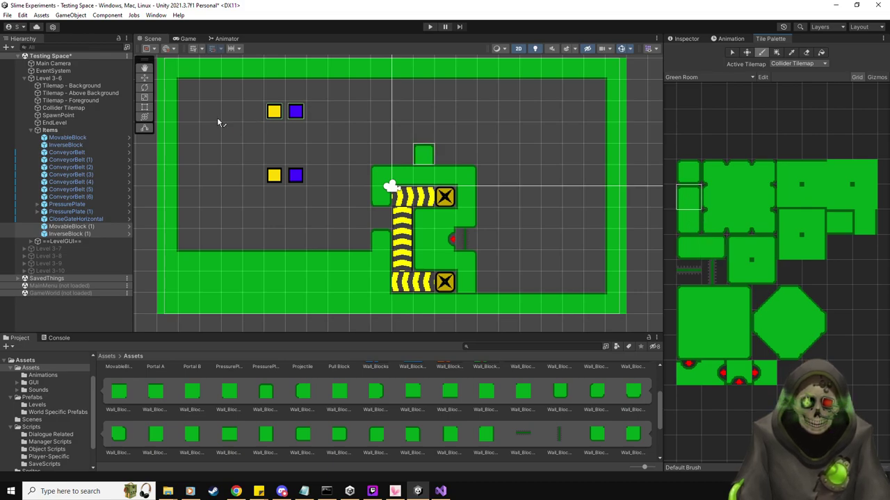
{"action": "left_click", "coordinate": [260, 118]}
{"action": "left_click", "coordinate": [762, 271]}
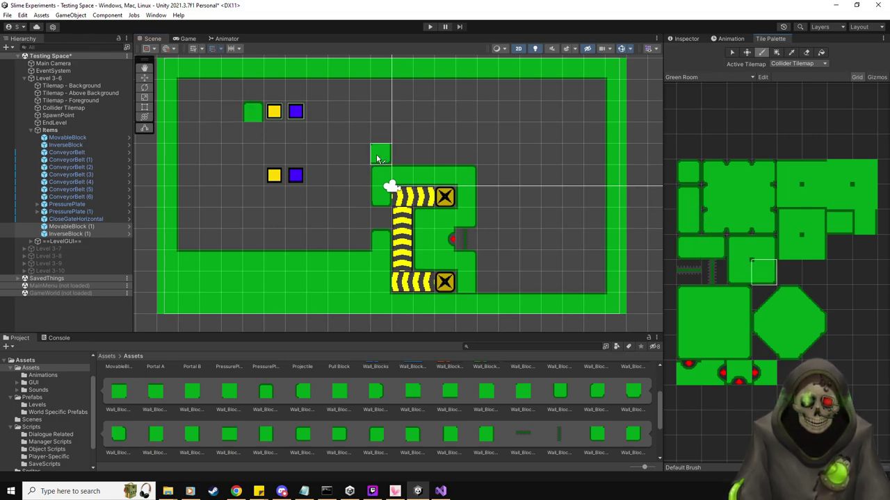
{"action": "left_click", "coordinate": [839, 222]}
{"action": "left_click_drag", "start_coordinate": [254, 133], "coordinate": [193, 134]}
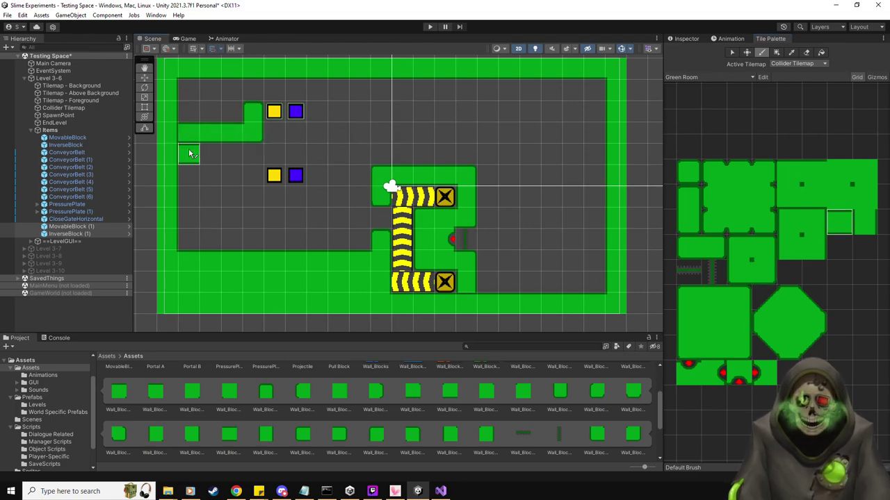
Locate the SpawnPoint, run the scene in Play mode to check the level layout, and stop it.
{"action": "left_click", "coordinate": [87, 115]}
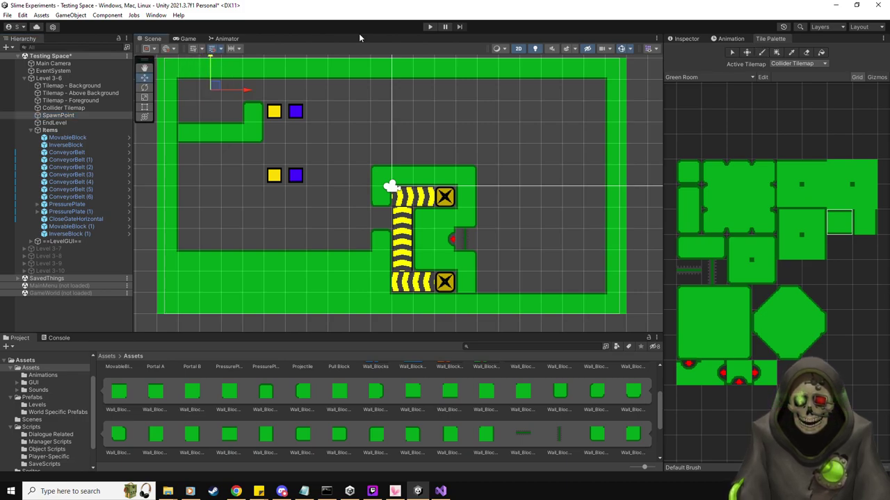
{"action": "left_click", "coordinate": [430, 26]}
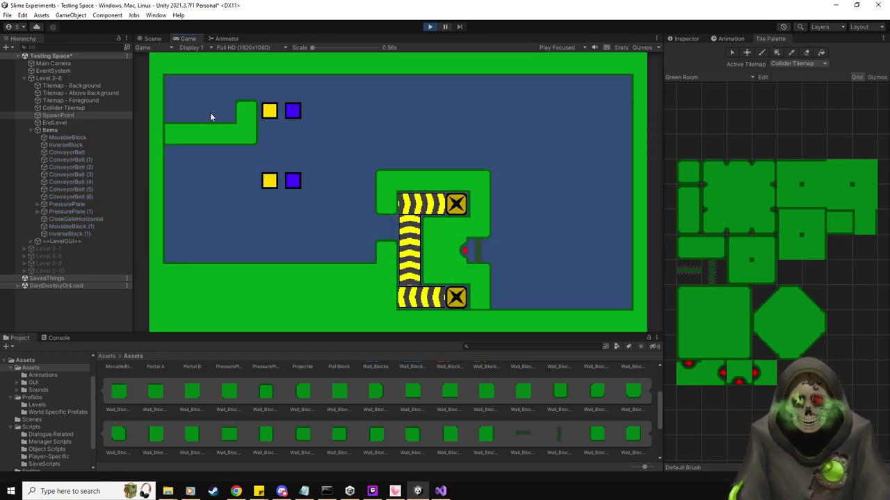
{"action": "left_click", "coordinate": [428, 27]}
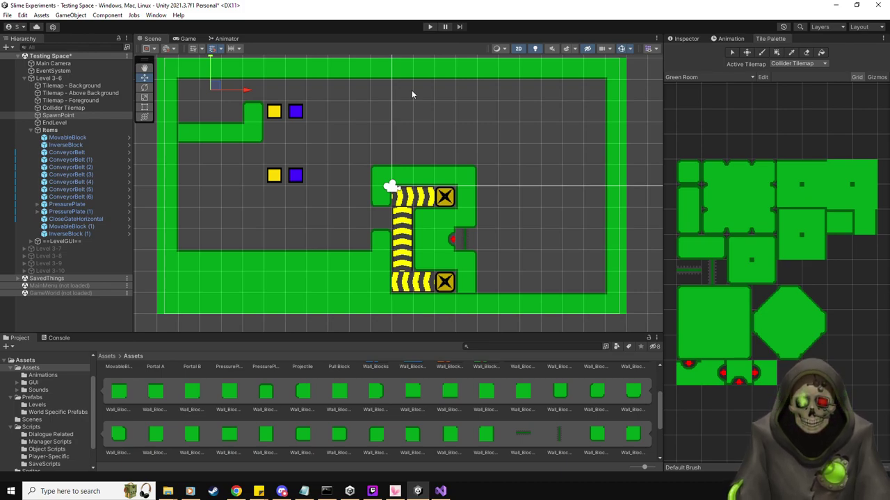
Move MovableBlock (1) and InverseBlock (1) together one tile up and two tiles left, above the new ledge.
{"action": "left_click", "coordinate": [82, 236]}
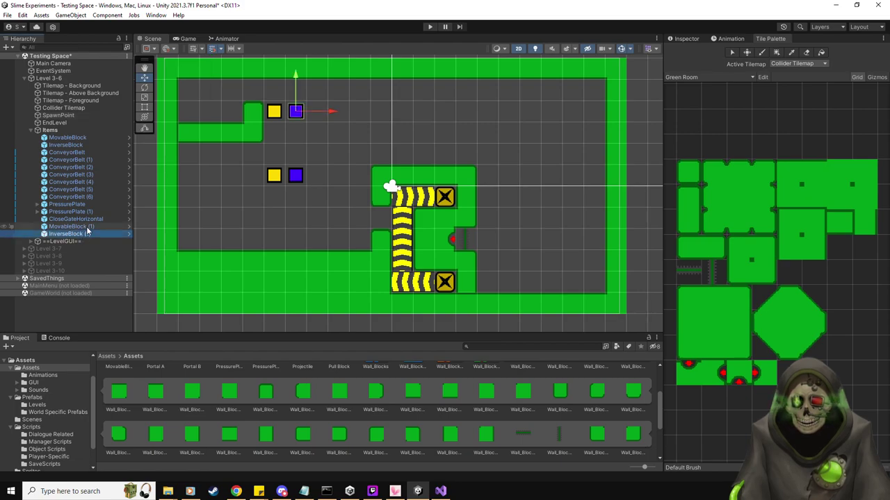
{"action": "left_click", "coordinate": [87, 226], "text": "shift"}
{"action": "left_click_drag", "start_coordinate": [286, 104], "coordinate": [248, 88]}
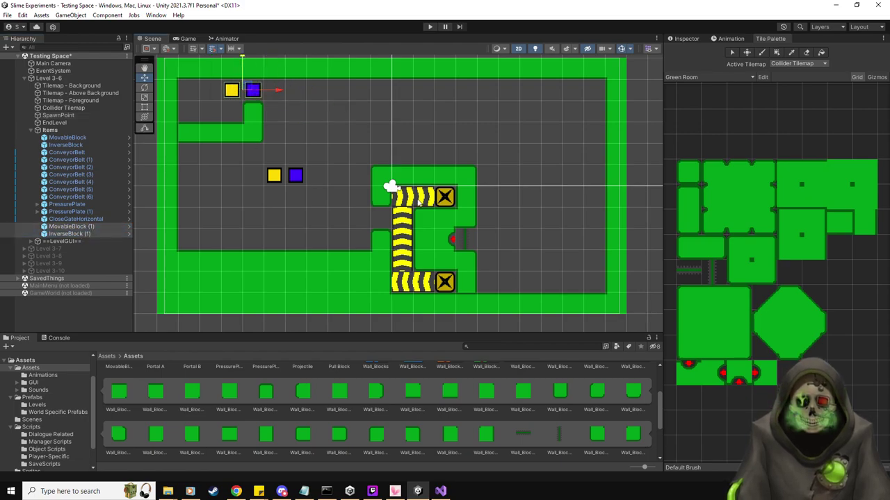
Open the script attached to the Depositor prefab in the code editor and find the OnTriggerEnter2D switch cases.
{"action": "scroll", "coordinate": [540, 401], "scroll_direction": "up", "scroll_amount": 1}
{"action": "scroll", "coordinate": [501, 383], "scroll_direction": "up", "scroll_amount": 1}
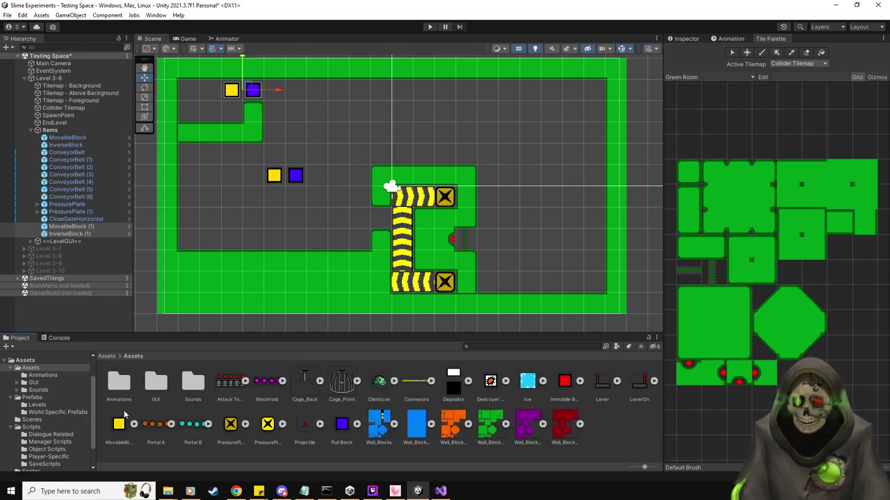
{"action": "left_click", "coordinate": [36, 399]}
{"action": "left_click", "coordinate": [419, 384]}
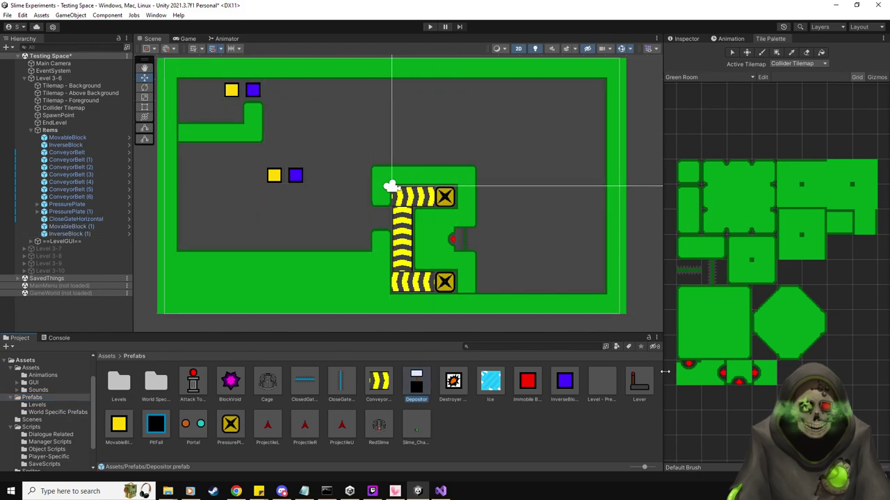
{"action": "left_click", "coordinate": [684, 39]}
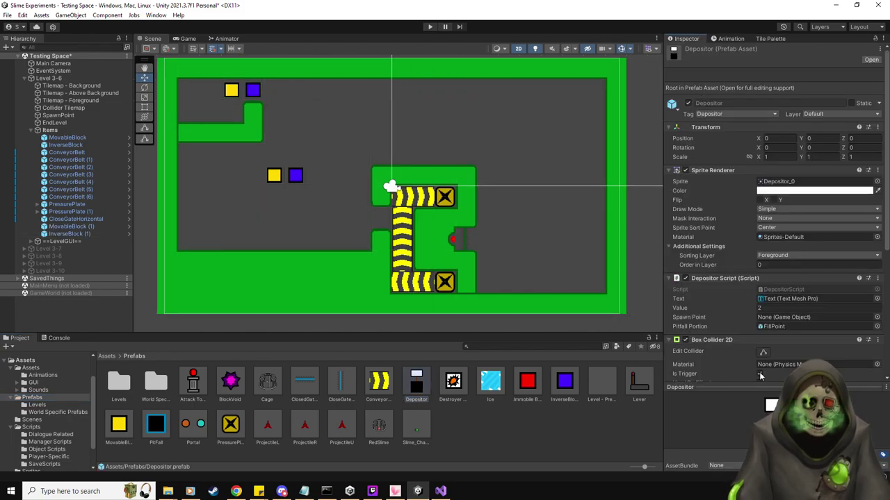
{"action": "scroll", "coordinate": [786, 283], "scroll_direction": "down", "scroll_amount": 2}
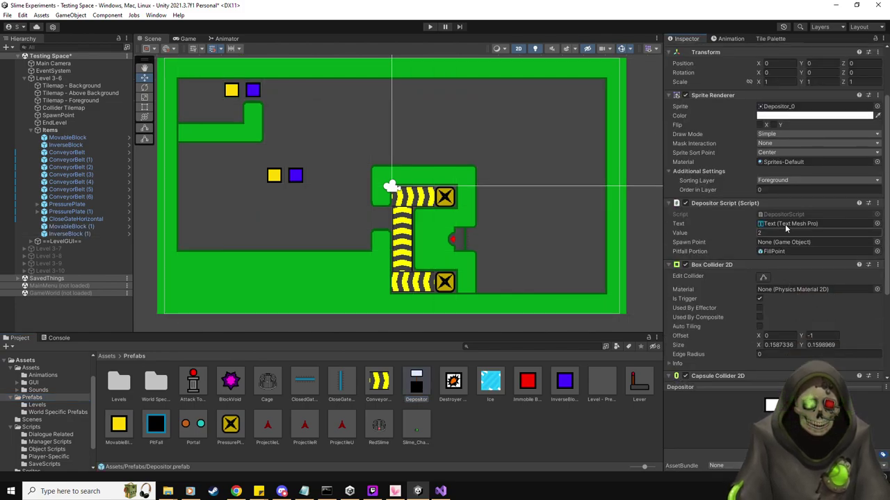
{"action": "left_click", "coordinate": [784, 214]}
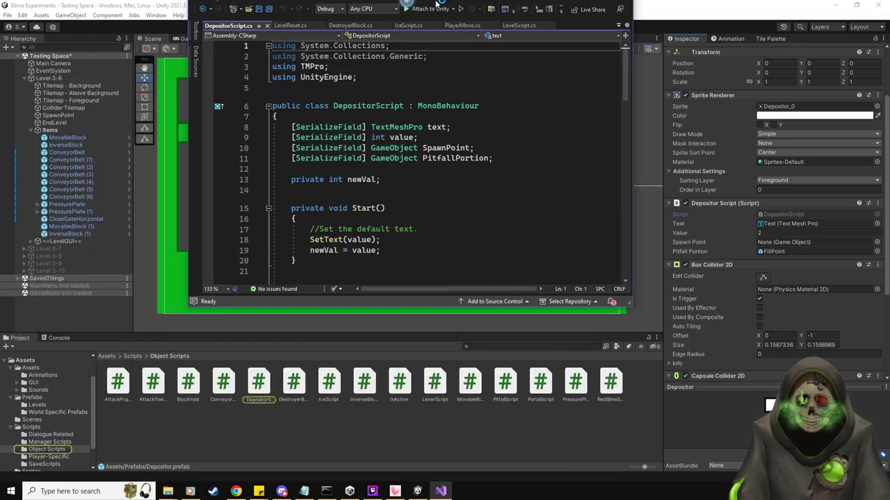
{"action": "double_click", "coordinate": [436, 4]}
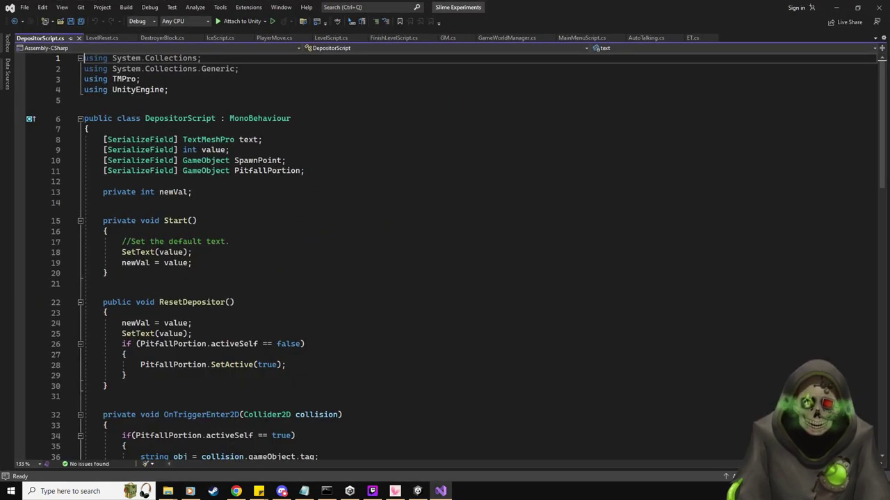
{"action": "scroll", "coordinate": [304, 341], "scroll_direction": "down", "scroll_amount": 8}
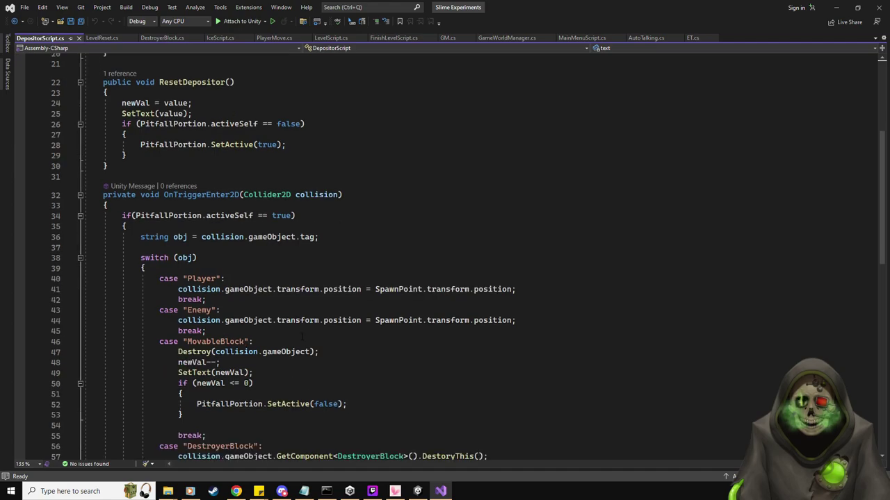
Remove the blank line before the MovableBlock case's break and insert a copy of the whole case directly below it.
{"action": "left_click", "coordinate": [285, 327]}
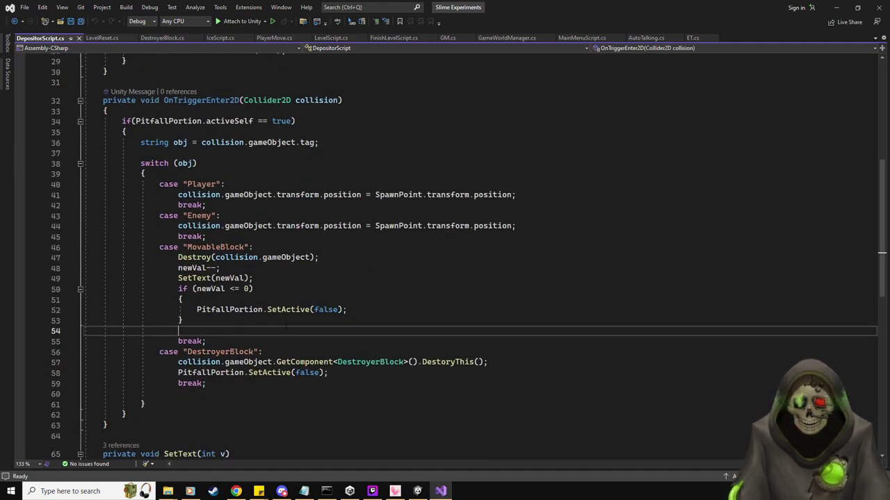
{"action": "key", "text": "shift+Home"}
{"action": "key", "text": "BackSpace"}
{"action": "key", "text": "BackSpace"}
{"action": "key", "text": "Down"}
{"action": "key", "text": "End"}
{"action": "key", "text": "shift+Up"}
{"action": "key", "text": "shift+Up"}
{"action": "key", "text": "shift+Up"}
{"action": "key", "text": "shift+Up"}
{"action": "key", "text": "shift+Up"}
{"action": "key", "text": "shift+Up"}
{"action": "key", "text": "shift+Up"}
{"action": "key", "text": "shift+Up"}
{"action": "key", "text": "ctrl+c"}
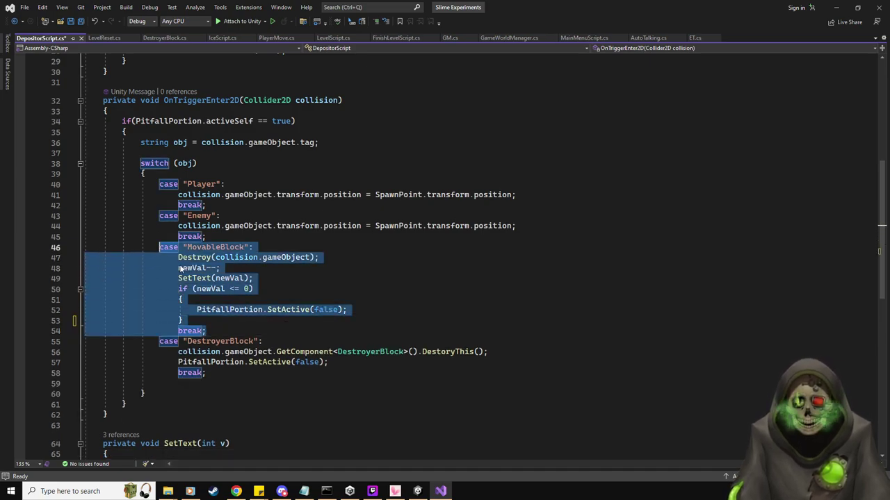
{"action": "left_click", "coordinate": [219, 333]}
{"action": "key", "text": "Return"}
{"action": "key", "text": "ctrl+v"}
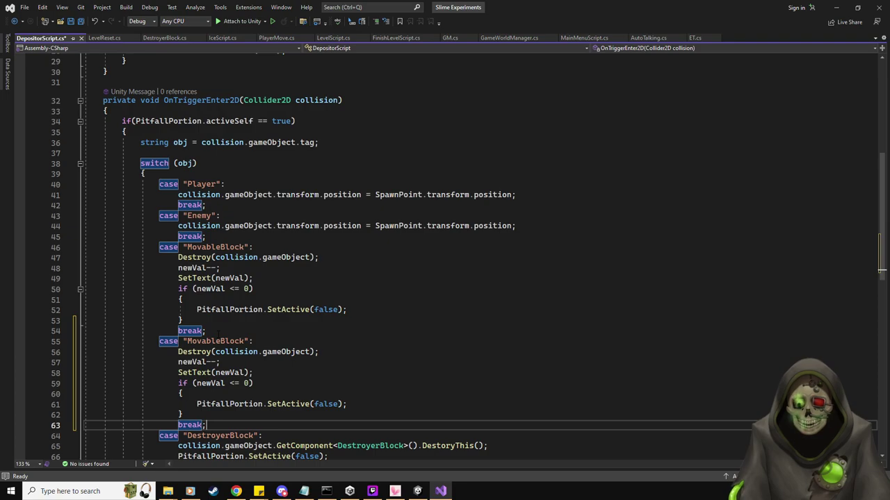
Change the copied case's label to "InverseBlock", review the surrounding code, and save DepositorScript.
{"action": "left_click", "coordinate": [189, 343]}
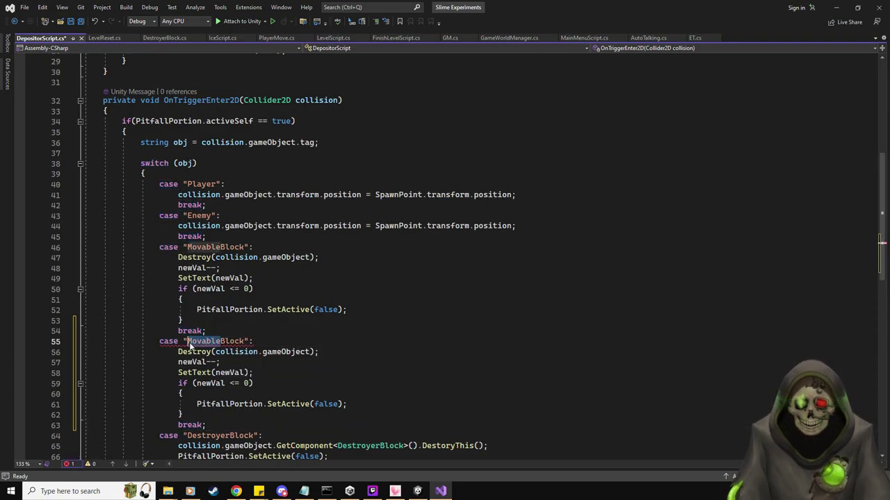
{"action": "left_click_drag", "start_coordinate": [189, 342], "coordinate": [221, 343]}
{"action": "type", "text": "Inverse"}
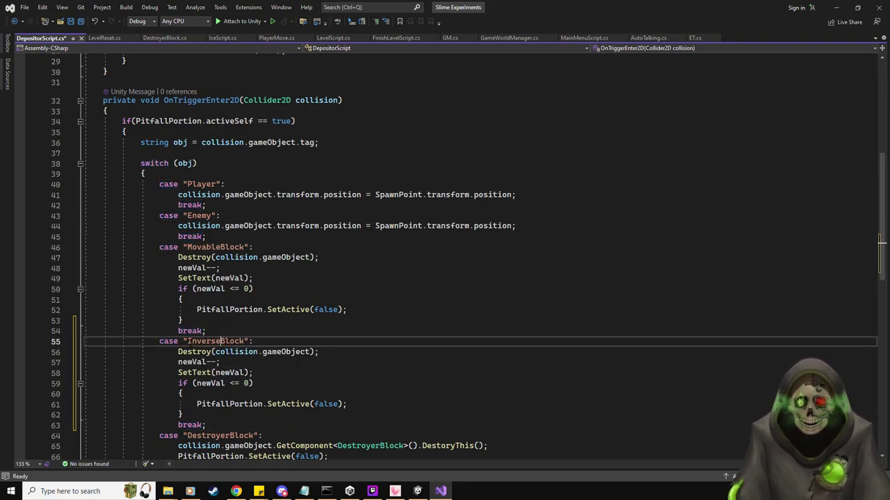
{"action": "scroll", "coordinate": [301, 360], "scroll_direction": "down", "scroll_amount": 1}
{"action": "scroll", "coordinate": [366, 312], "scroll_direction": "down", "scroll_amount": 6}
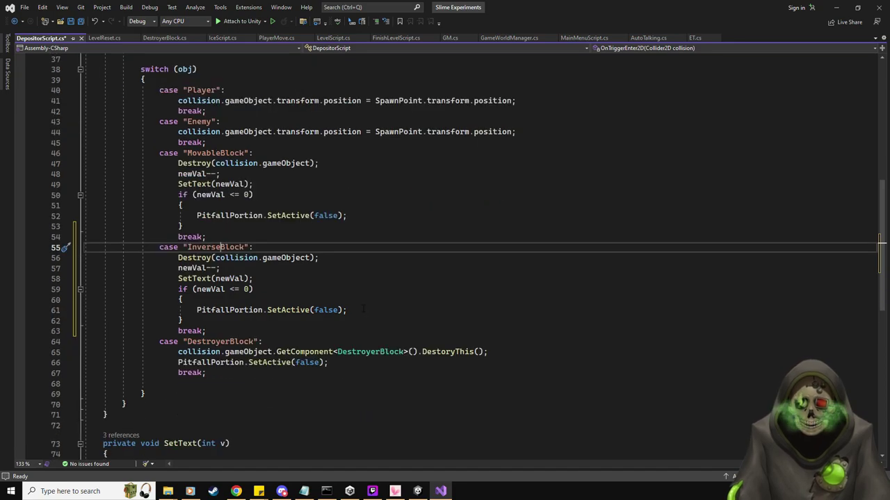
{"action": "scroll", "coordinate": [361, 331], "scroll_direction": "up", "scroll_amount": 4}
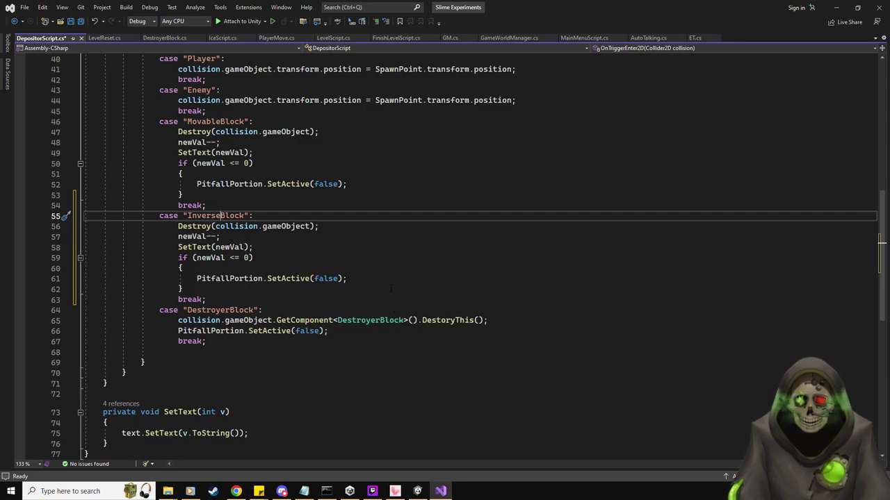
{"action": "scroll", "coordinate": [389, 230], "scroll_direction": "up", "scroll_amount": 5}
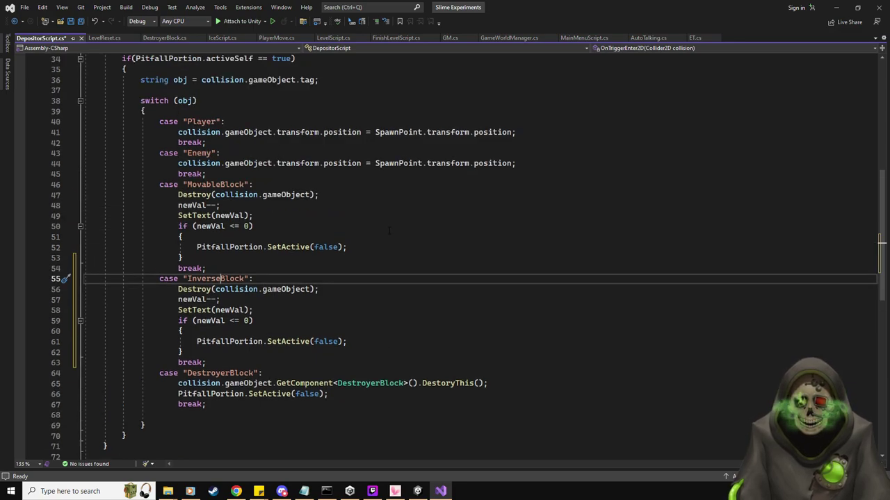
{"action": "scroll", "coordinate": [286, 321], "scroll_direction": "down", "scroll_amount": 3}
{"action": "scroll", "coordinate": [285, 322], "scroll_direction": "down", "scroll_amount": 6}
{"action": "scroll", "coordinate": [499, 298], "scroll_direction": "up", "scroll_amount": 15}
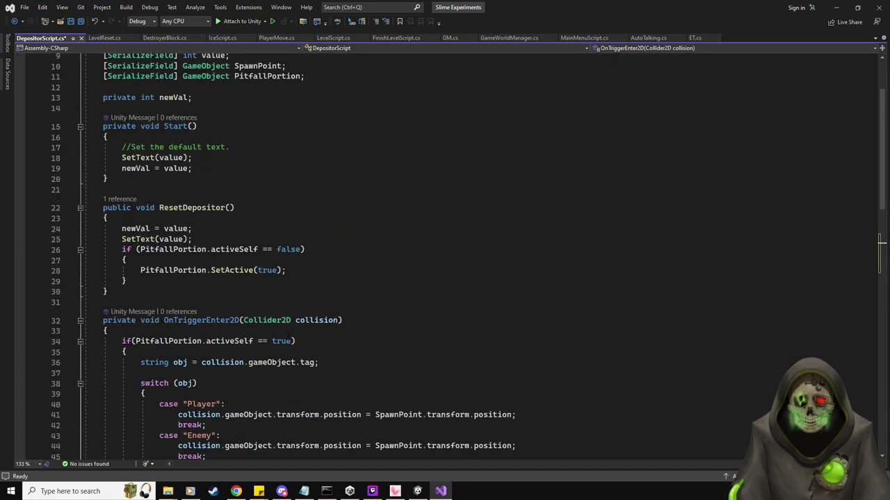
{"action": "key", "text": "ctrl+s"}
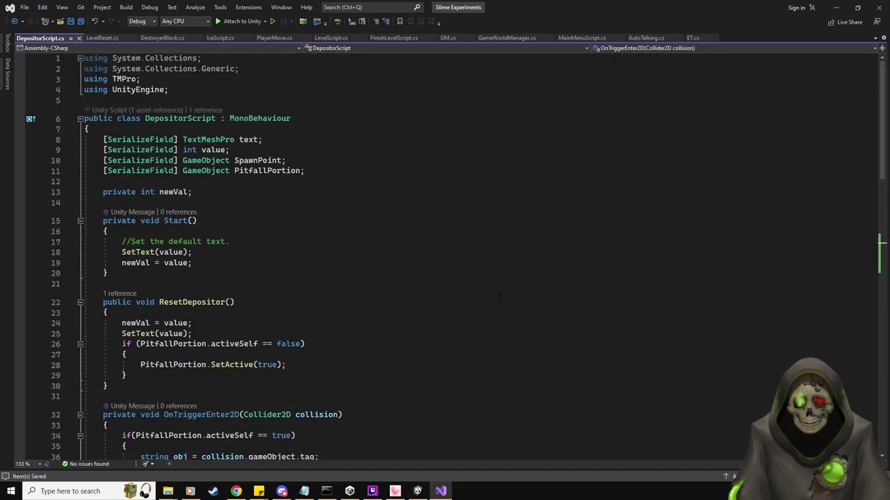
Back in Unity, place a Depositor prefab on the room's upper wall at X 1.5, Y 5.46875 and assign SpawnPoint as its Spawn Point.
{"action": "key", "text": "alt+Tab"}
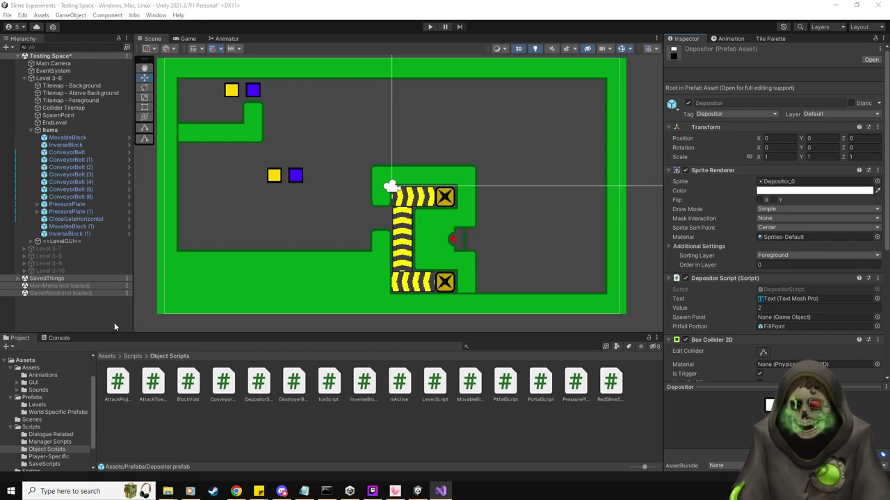
{"action": "left_click", "coordinate": [32, 397]}
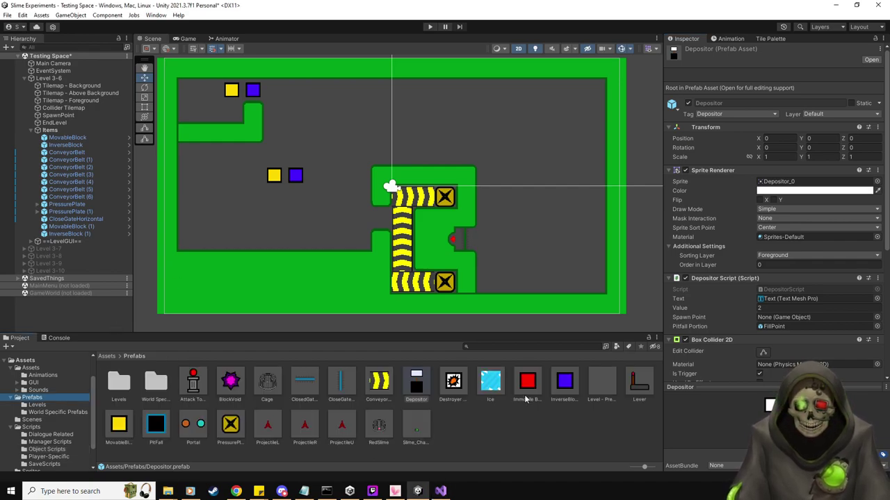
{"action": "left_click_drag", "start_coordinate": [416, 383], "coordinate": [431, 78]}
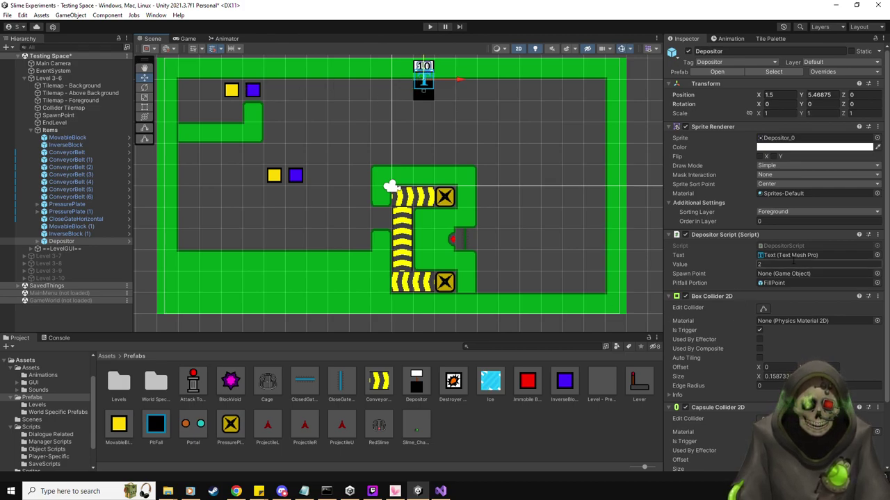
{"action": "left_click_drag", "start_coordinate": [58, 115], "coordinate": [804, 274]}
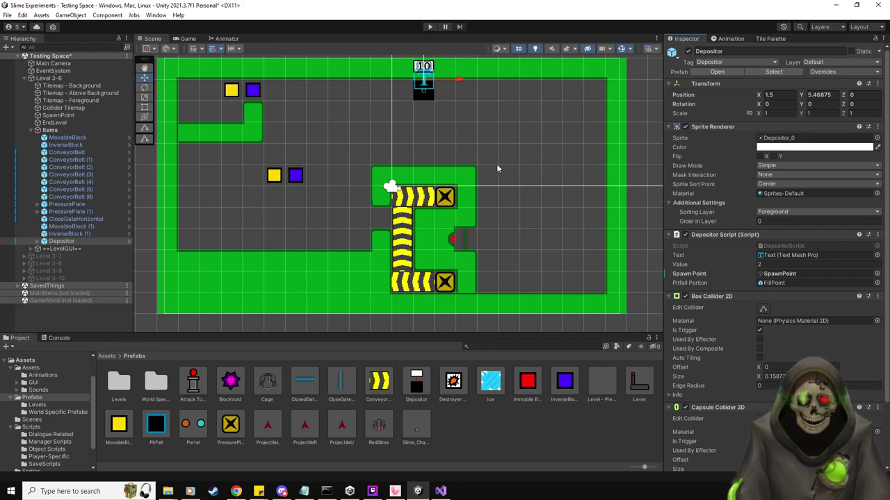
Paint a three-tile-high wall from the Green Room palette on the Collider Tilemap, linking the Depositor's underside to the conveyor enclosure.
{"action": "middle_click_drag", "start_coordinate": [450, 164], "coordinate": [445, 194]}
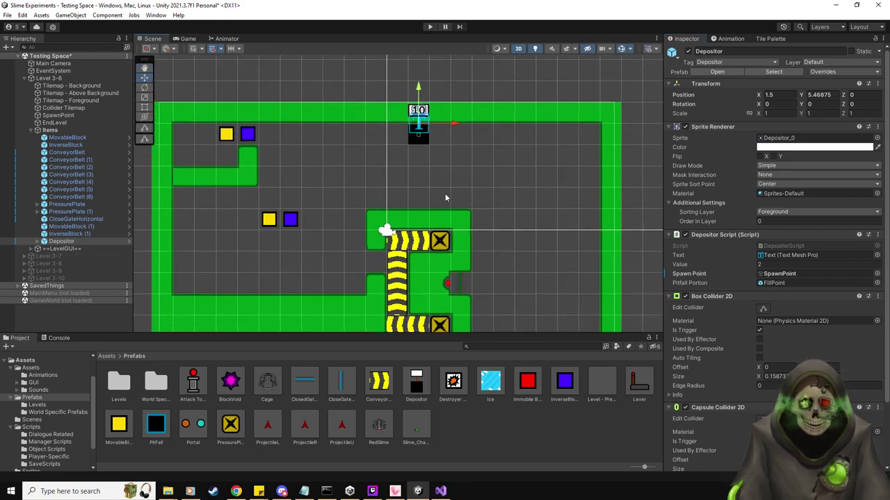
{"action": "left_click", "coordinate": [782, 40]}
{"action": "left_click", "coordinate": [738, 76]}
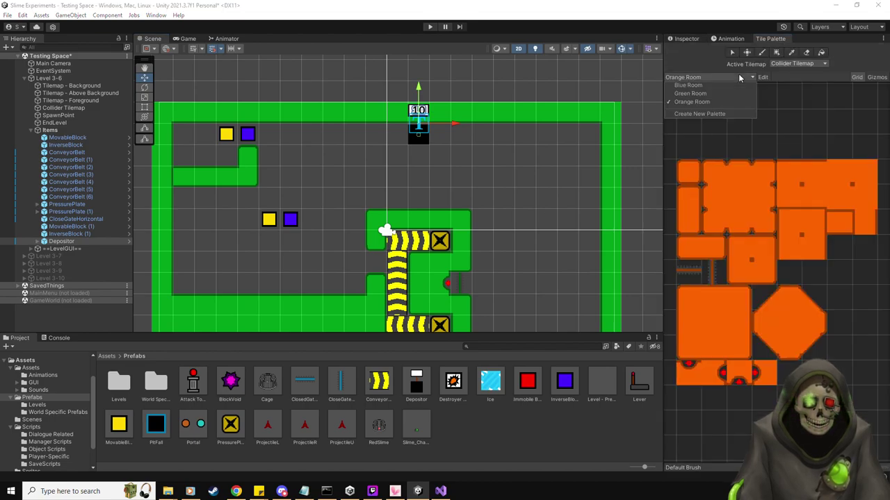
{"action": "left_click", "coordinate": [706, 93]}
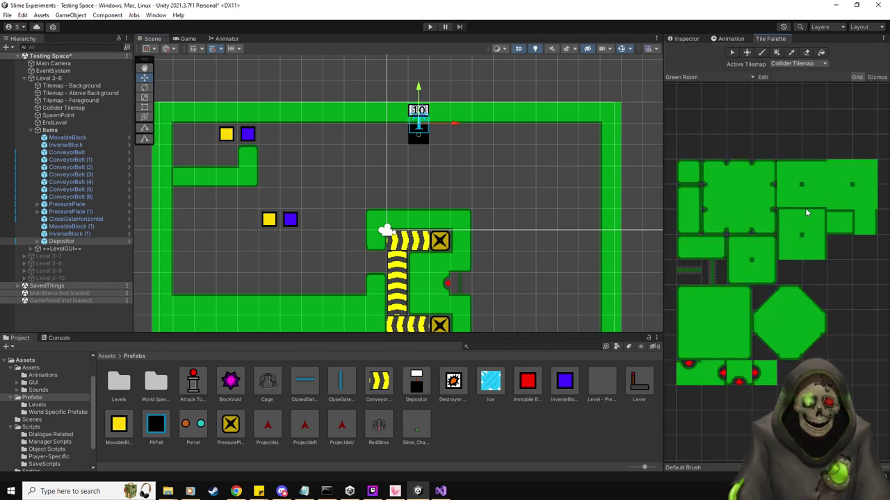
{"action": "left_click", "coordinate": [694, 202]}
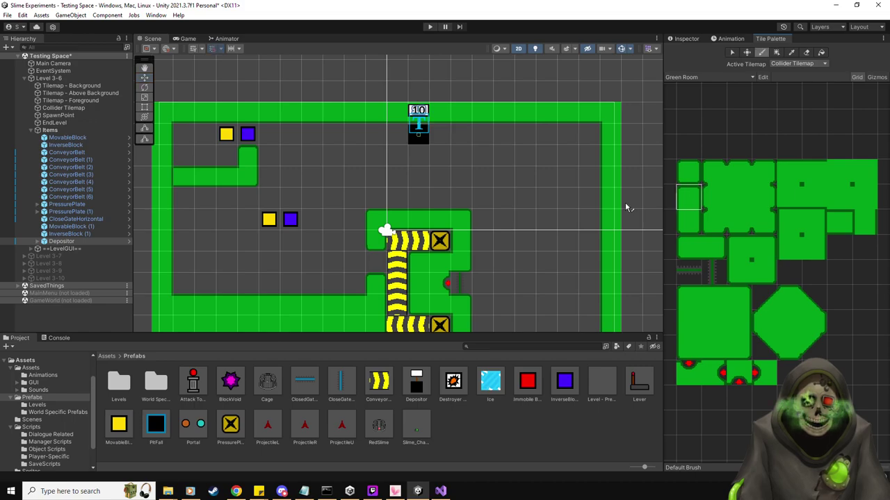
{"action": "left_click", "coordinate": [418, 155]}
{"action": "left_click", "coordinate": [861, 227]}
{"action": "left_click_drag", "start_coordinate": [418, 178], "coordinate": [418, 202]}
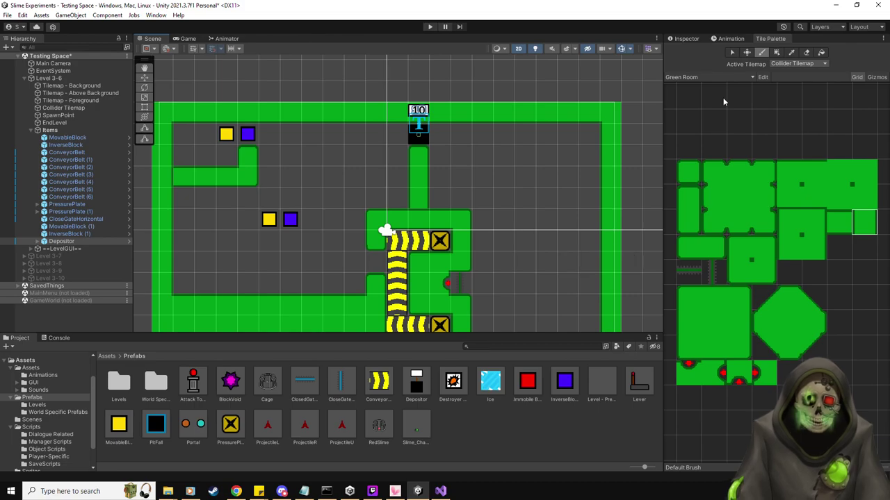
Extend the new wall's upper end one tile to the right with a corner tile and an end tile.
{"action": "left_click", "coordinate": [145, 78]}
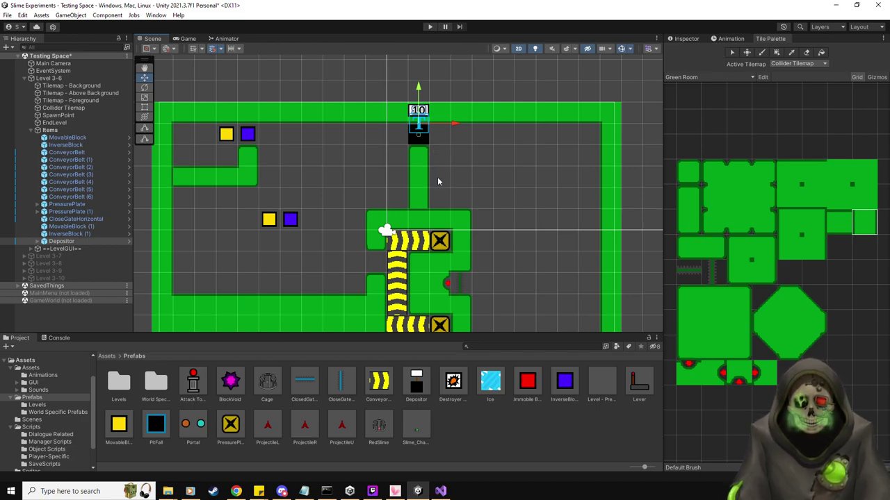
{"action": "left_click", "coordinate": [716, 250]}
{"action": "left_click", "coordinate": [736, 255]}
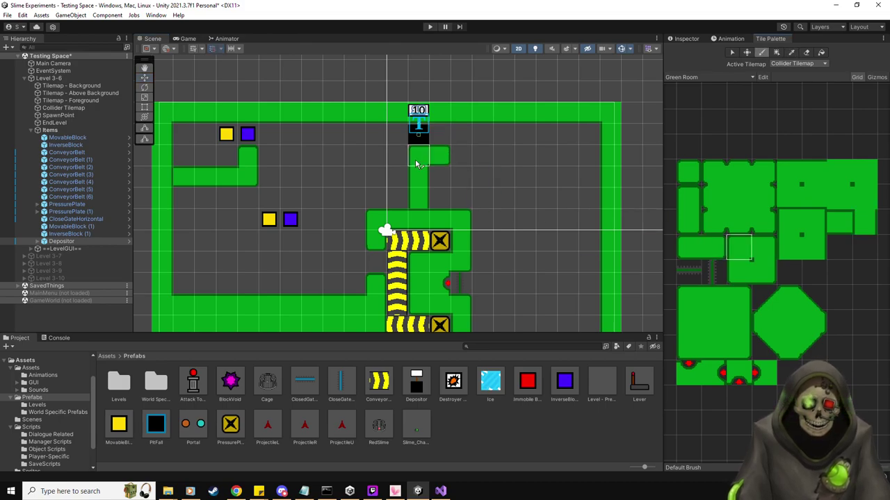
Duplicate CloseGateHorizontal, move the copy to X 2.5, Y 4.5 beside the Depositor, and assign it as PressurePlate (1)'s Obj To Manipulate.
{"action": "left_click", "coordinate": [686, 39]}
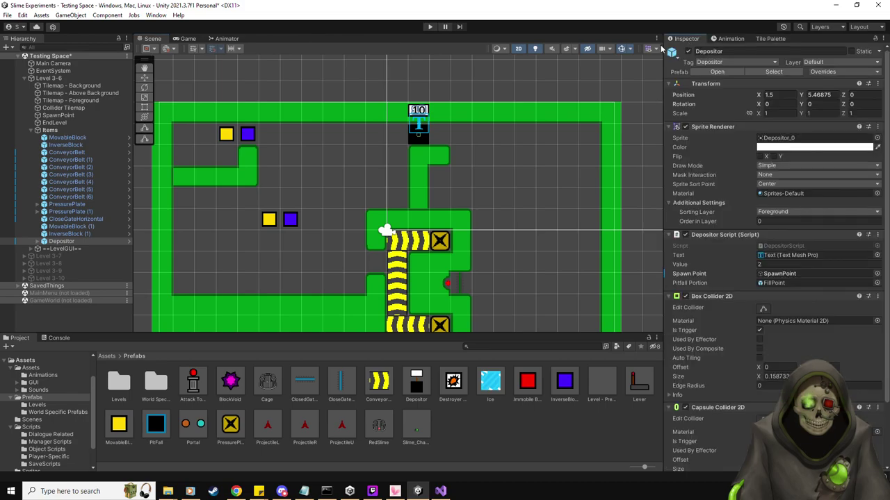
{"action": "left_click", "coordinate": [83, 219]}
{"action": "key", "text": "w"}
{"action": "key", "text": "ctrl+d"}
{"action": "left_click_drag", "start_coordinate": [460, 249], "coordinate": [460, 98]}
{"action": "left_click_drag", "start_coordinate": [467, 134], "coordinate": [447, 135]}
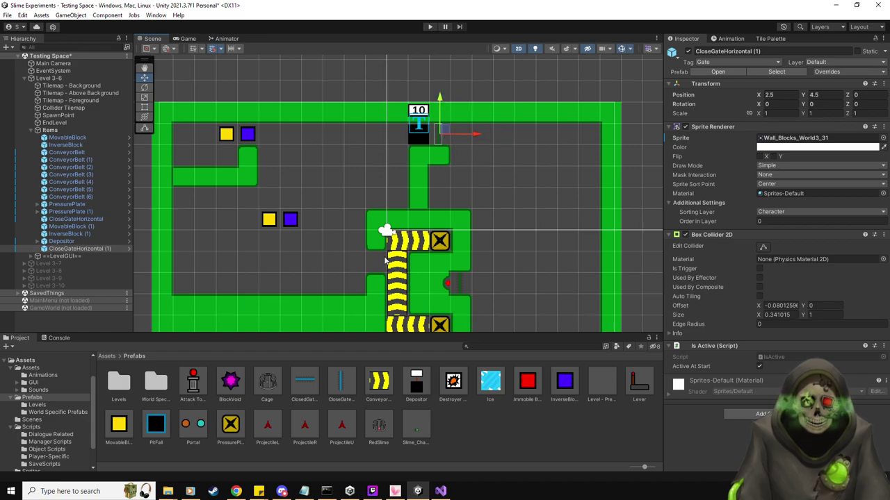
{"action": "left_click", "coordinate": [84, 212]}
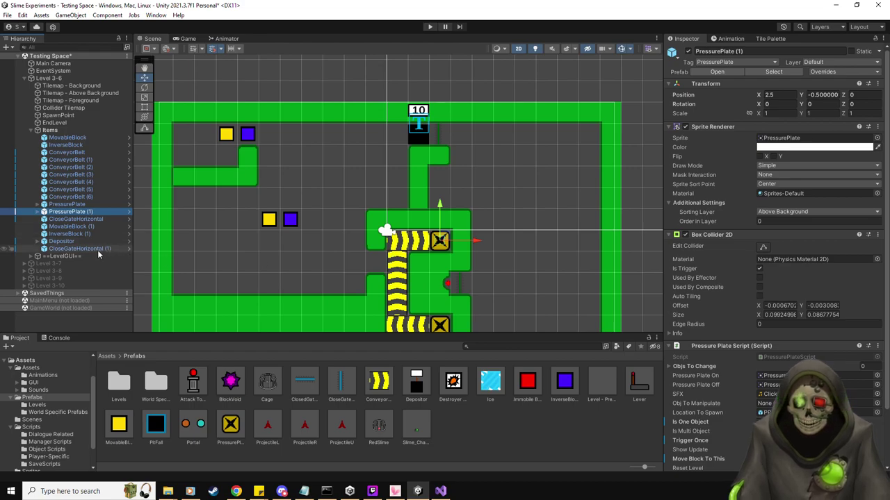
{"action": "left_click_drag", "start_coordinate": [95, 248], "coordinate": [772, 404]}
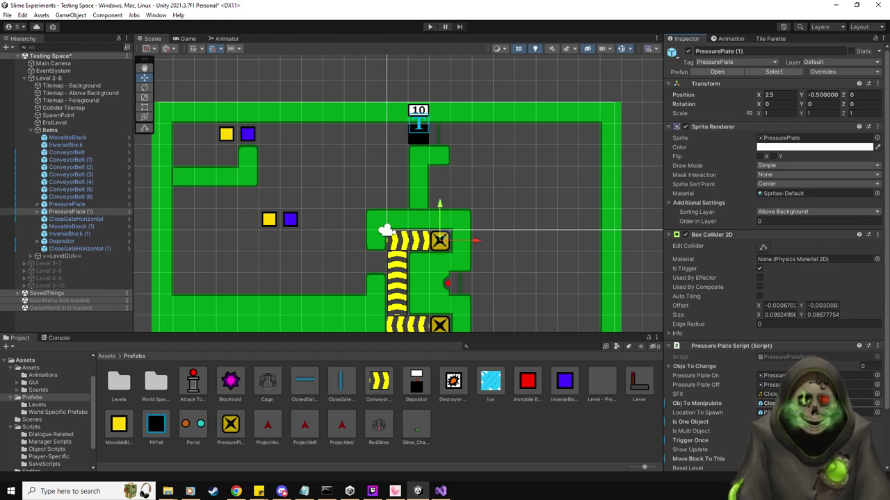
Place three Immobile Block prefabs in the room's upper middle, above and on either side of the cell at X -2.5, Y 2.5.
{"action": "middle_click_drag", "start_coordinate": [524, 257], "coordinate": [531, 247]}
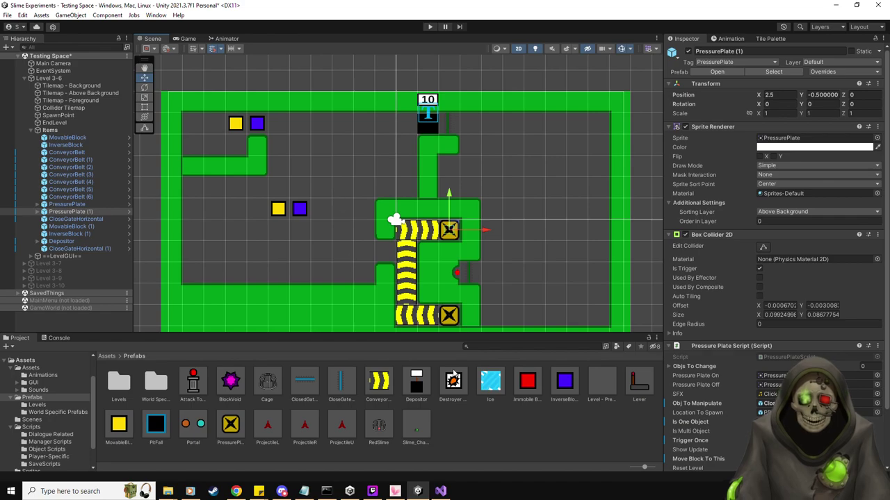
{"action": "left_click_drag", "start_coordinate": [527, 382], "coordinate": [342, 146]}
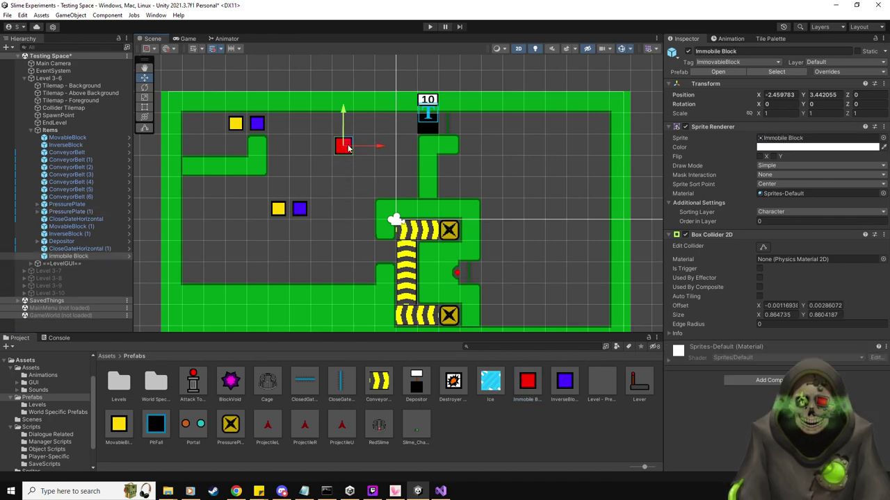
{"action": "left_click_drag", "start_coordinate": [527, 382], "coordinate": [321, 167]}
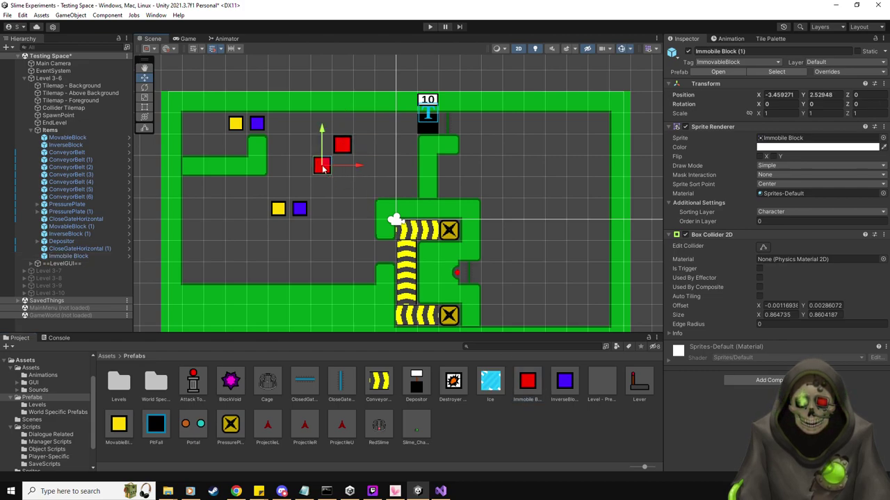
{"action": "left_click_drag", "start_coordinate": [525, 385], "coordinate": [374, 168]}
Move InverseBlock to X -2.5, Y 2.5 between the red blocks and shift Immobile Block (2) beside it to X -1.5, Y 2.5.
{"action": "left_click", "coordinate": [57, 144]}
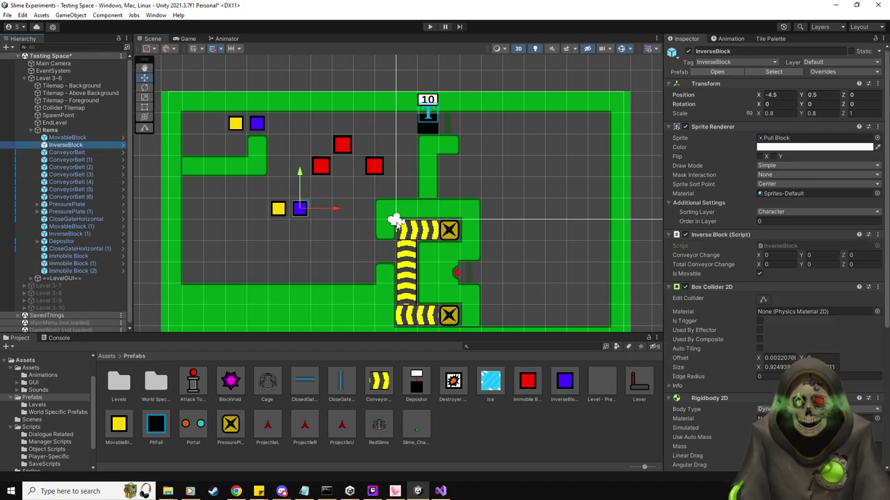
{"action": "left_click_drag", "start_coordinate": [304, 210], "coordinate": [344, 161]}
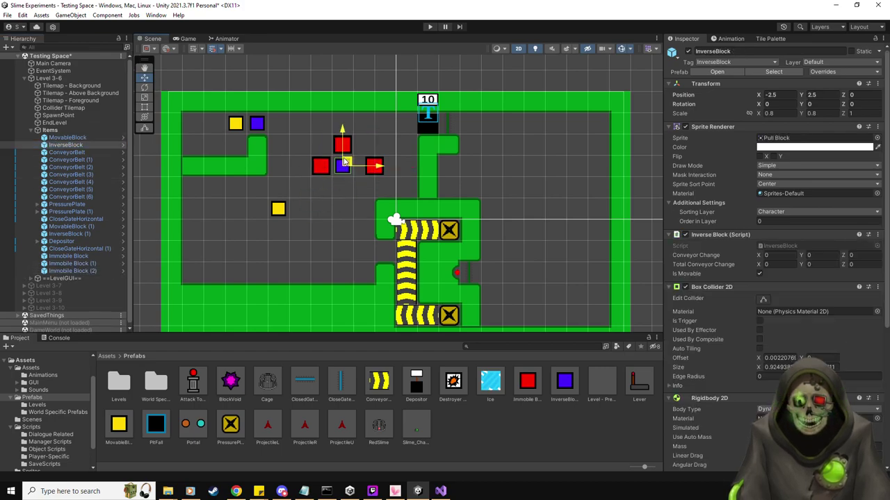
{"action": "left_click", "coordinate": [85, 271]}
{"action": "left_click_drag", "start_coordinate": [408, 168], "coordinate": [398, 168]}
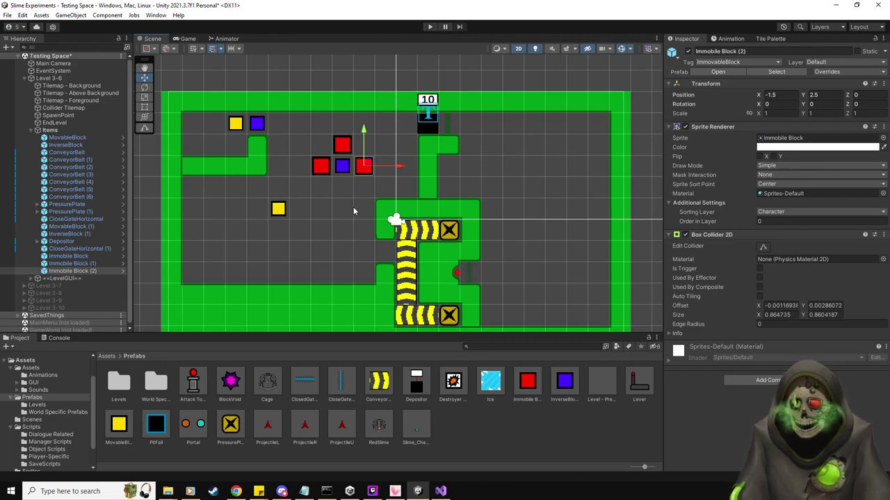
Move MovableBlock to X -8.5, Y -0.5 and place a duplicate of CloseGateHorizontal (1) at X -6.5, Y -0.5.
{"action": "left_click", "coordinate": [84, 144]}
{"action": "left_click", "coordinate": [65, 139]}
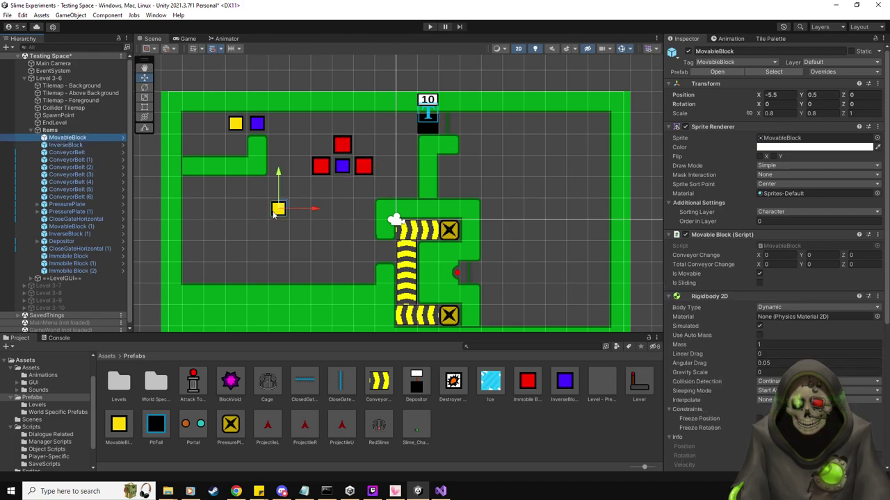
{"action": "left_click_drag", "start_coordinate": [279, 210], "coordinate": [216, 230]}
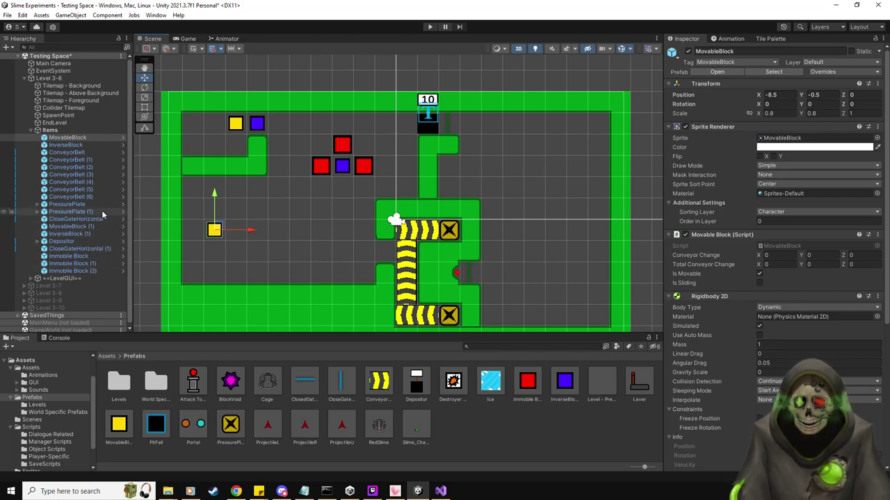
{"action": "left_click", "coordinate": [101, 249]}
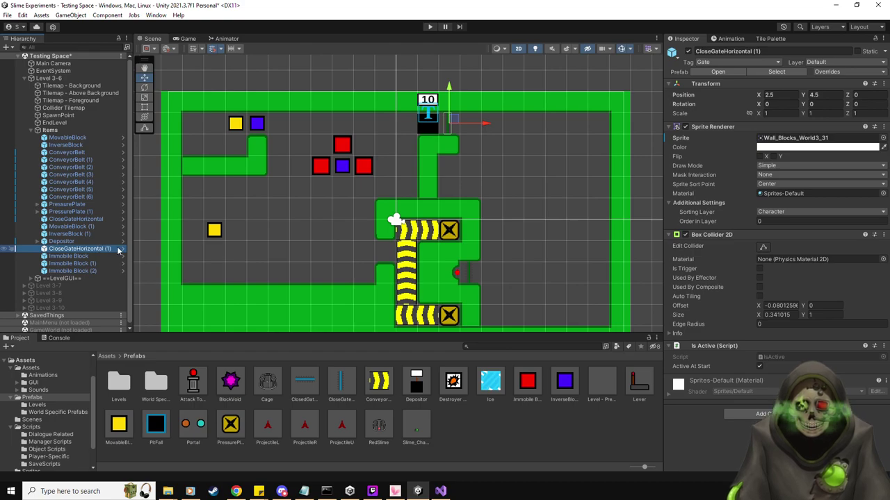
{"action": "key", "text": "ctrl+d"}
{"action": "left_click_drag", "start_coordinate": [451, 122], "coordinate": [257, 233]}
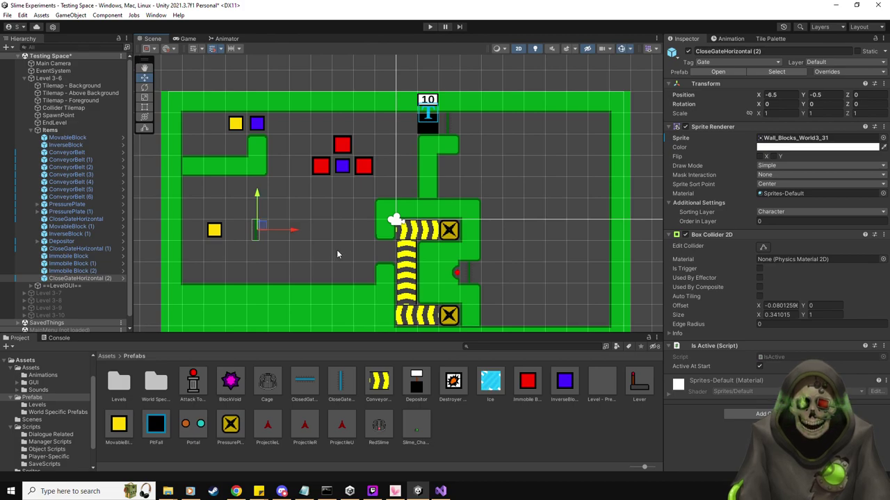
Paint Green Room wall tiles on the Collider Tilemap above and below the new gate, joining the upper ledge and the floor.
{"action": "left_click", "coordinate": [770, 39]}
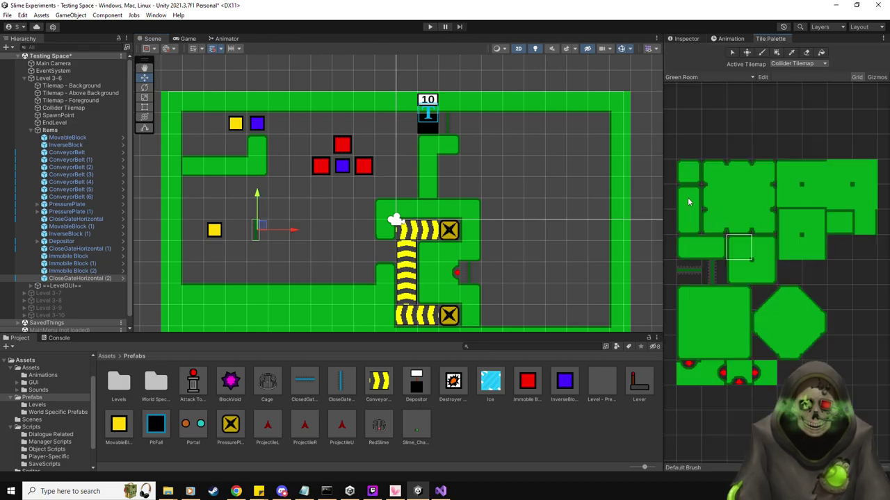
{"action": "left_click", "coordinate": [688, 221]}
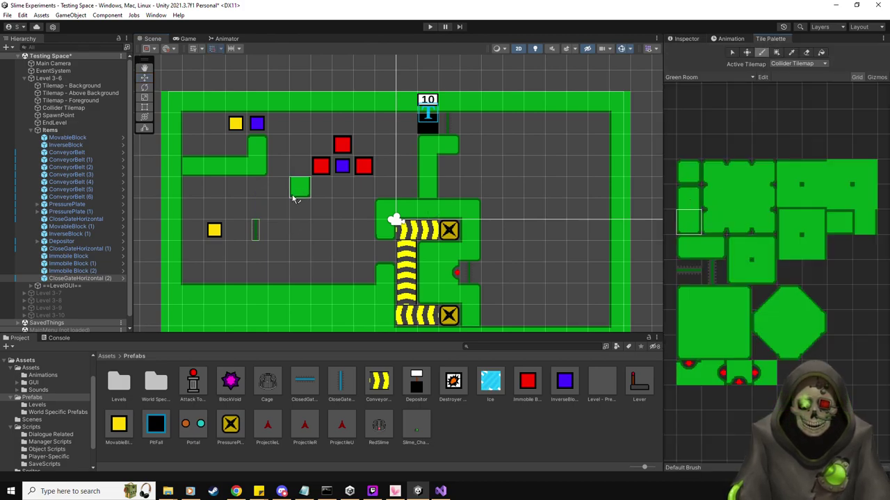
{"action": "left_click", "coordinate": [256, 208]}
{"action": "left_click", "coordinate": [688, 196]}
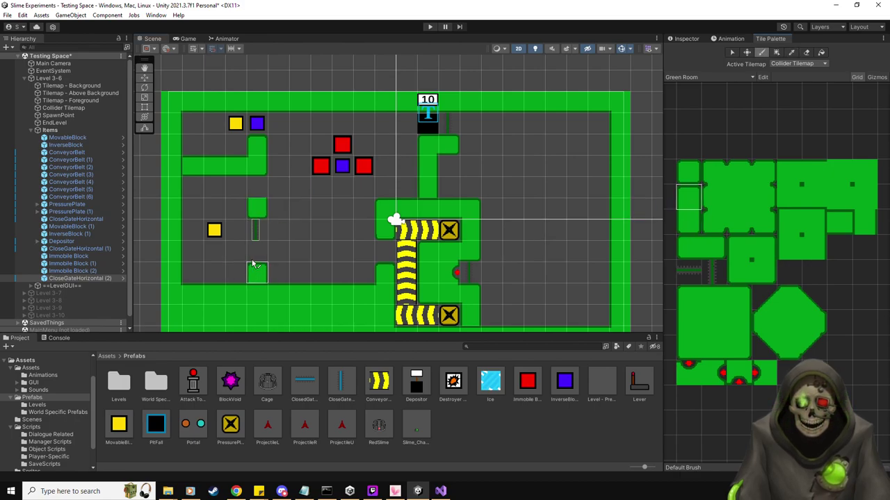
{"action": "left_click", "coordinate": [257, 252]}
{"action": "left_click", "coordinate": [863, 223]}
{"action": "left_click", "coordinate": [257, 273]}
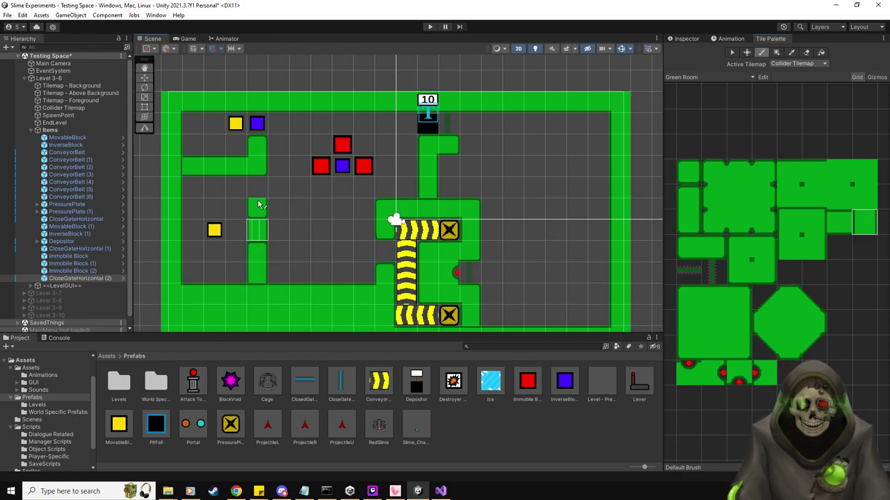
{"action": "left_click", "coordinate": [256, 188]}
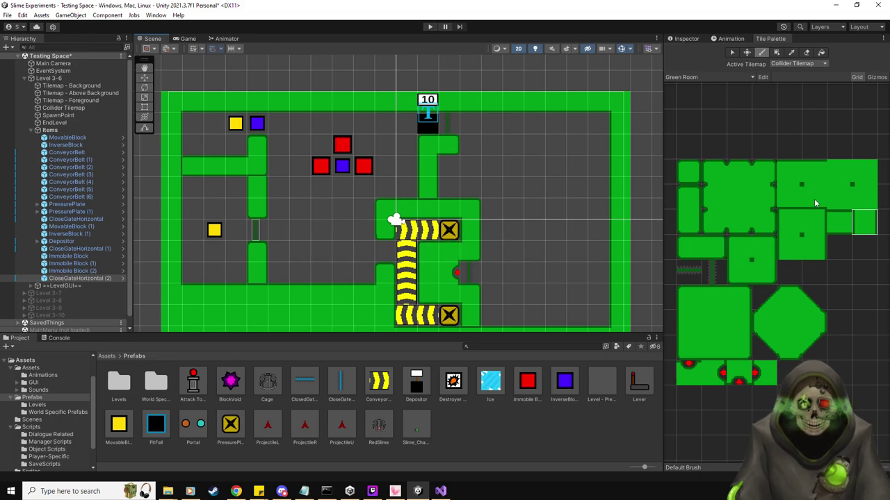
{"action": "left_click", "coordinate": [256, 165]}
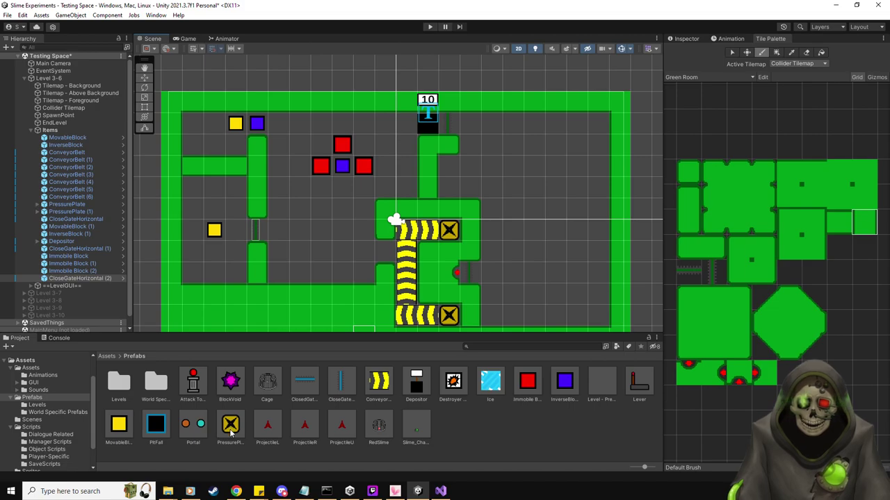
Place a PressurePlate at X -4.5, Y 0.5, enable Is One Object, and assign CloseGateHorizontal (2) as its Obj To Manipulate.
{"action": "left_click_drag", "start_coordinate": [231, 433], "coordinate": [303, 208]}
{"action": "left_click", "coordinate": [144, 78]}
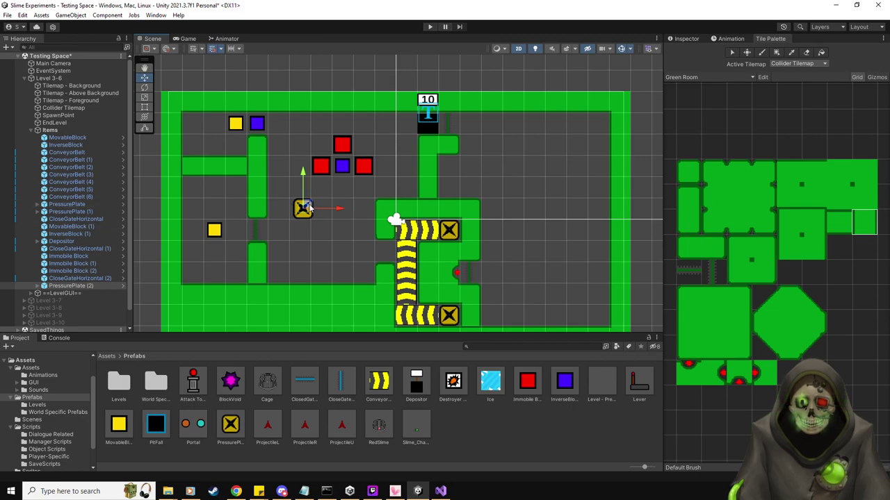
{"action": "left_click_drag", "start_coordinate": [310, 208], "coordinate": [307, 209]}
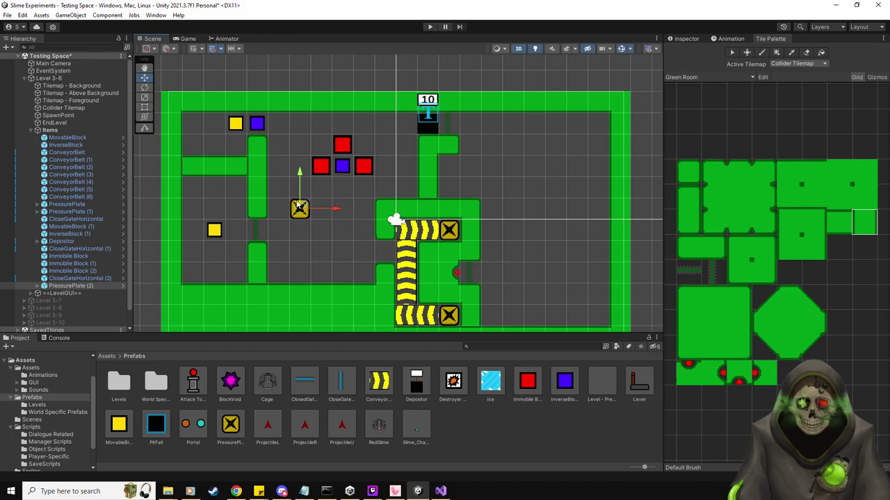
{"action": "left_click", "coordinate": [686, 38]}
{"action": "left_click", "coordinate": [759, 421]}
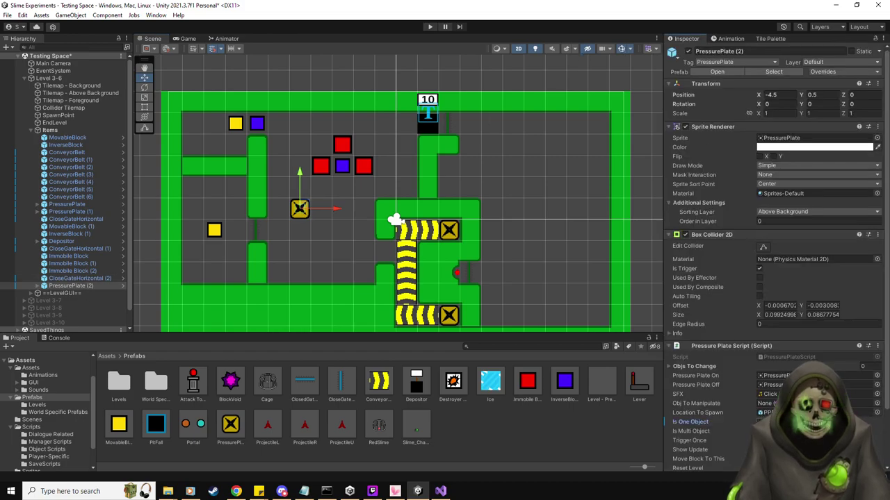
{"action": "scroll", "coordinate": [710, 434], "scroll_direction": "down", "scroll_amount": 1}
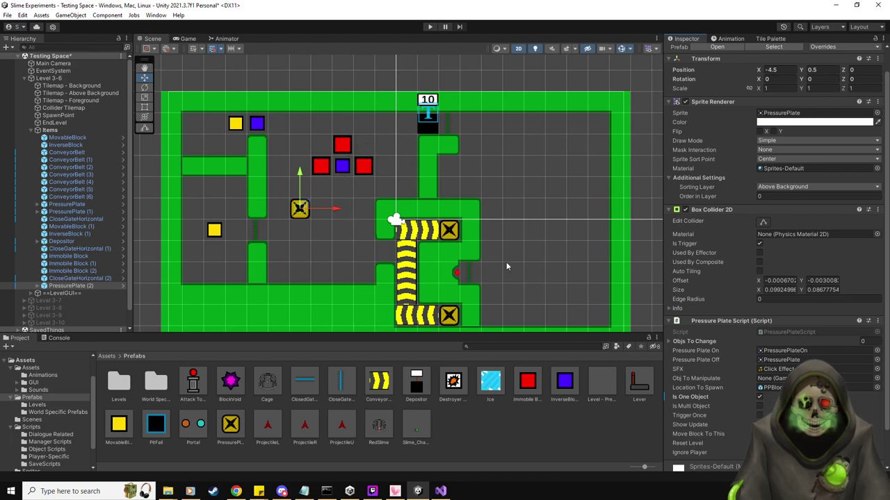
{"action": "left_click_drag", "start_coordinate": [87, 279], "coordinate": [778, 378]}
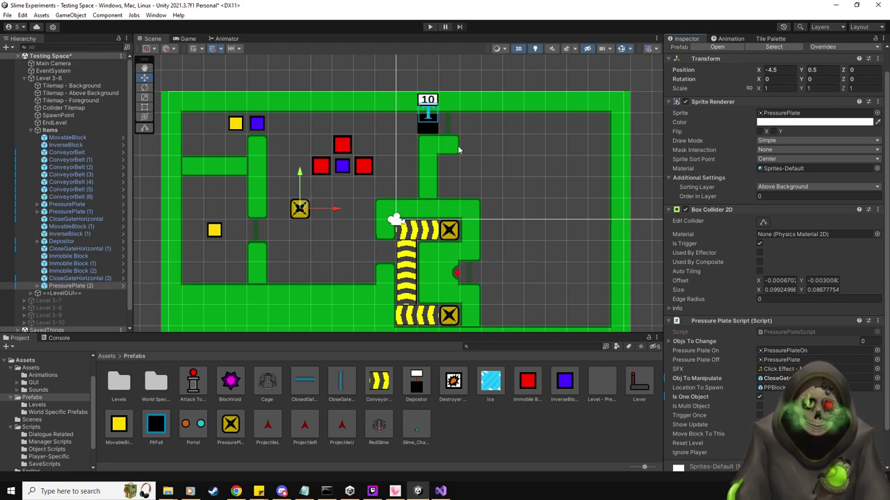
Place another PressurePlate in the lower corner of the recess beside the Depositor's wall, directly above the conveyor enclosure.
{"action": "middle_click_drag", "start_coordinate": [503, 187], "coordinate": [455, 190]}
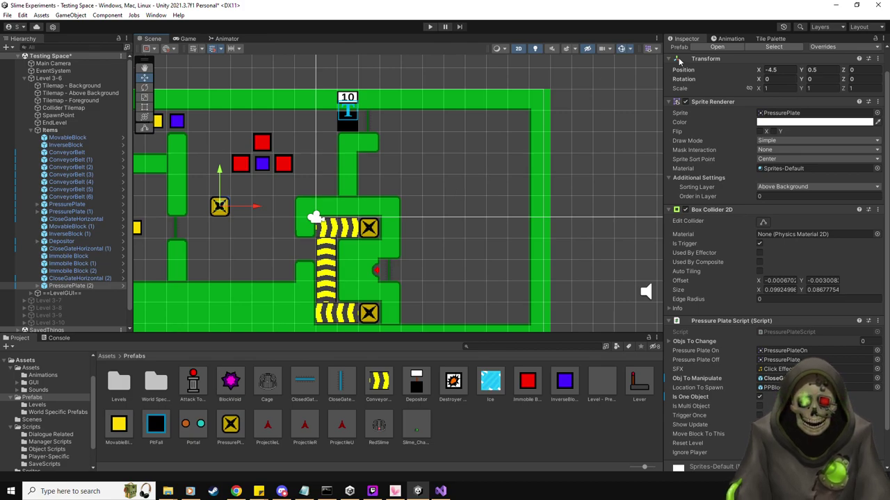
{"action": "left_click", "coordinate": [769, 40]}
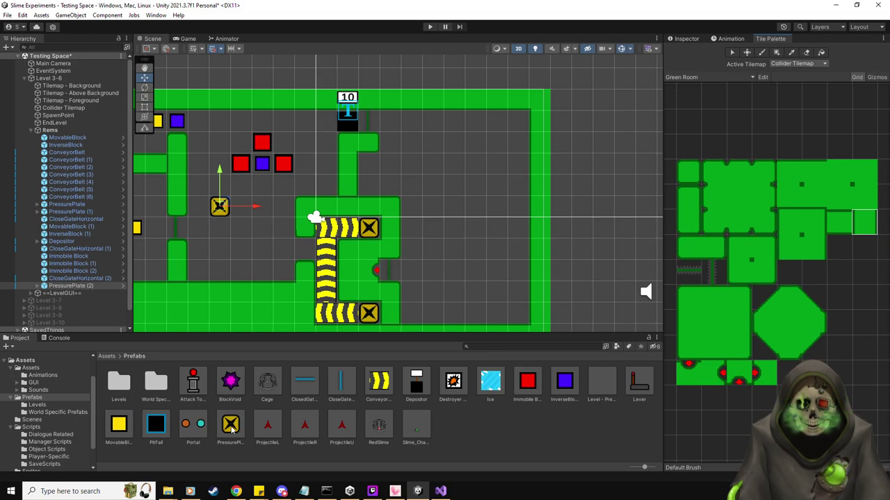
{"action": "left_click_drag", "start_coordinate": [232, 430], "coordinate": [372, 184]}
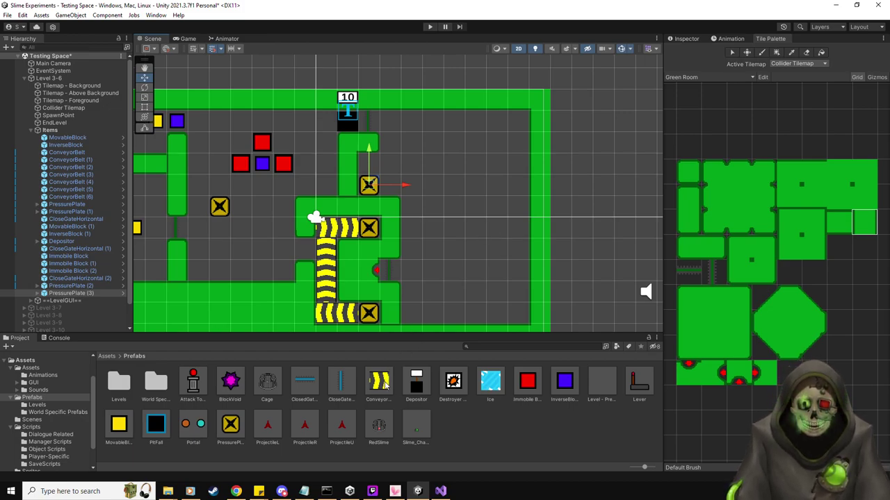
Place a ConveyorBelt above the new plate at X 2.5, Y 2.5, set its Z rotation to -90, and change its Direction.
{"action": "left_click_drag", "start_coordinate": [384, 385], "coordinate": [372, 165]}
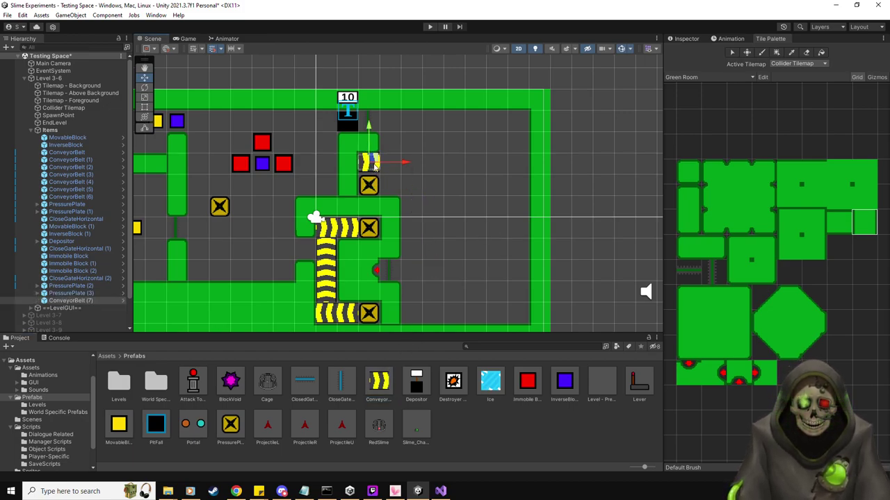
{"action": "left_click", "coordinate": [684, 39]}
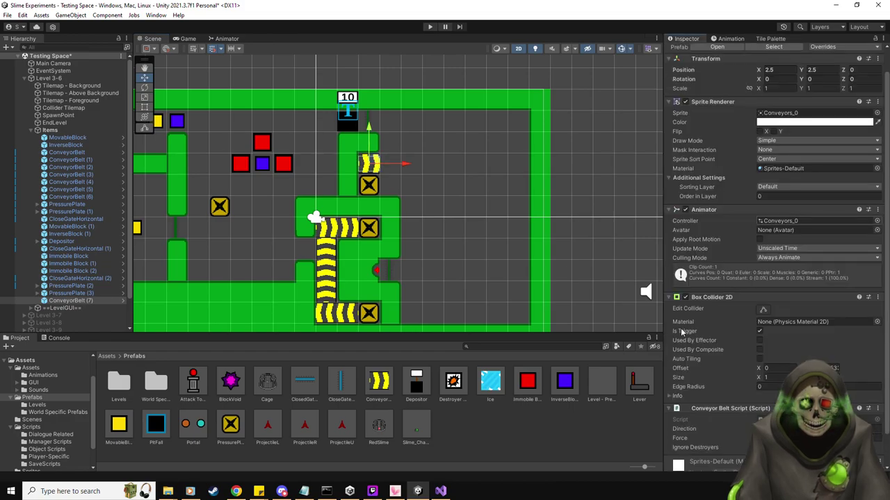
{"action": "left_click", "coordinate": [860, 79]}
{"action": "type", "text": "-90"}
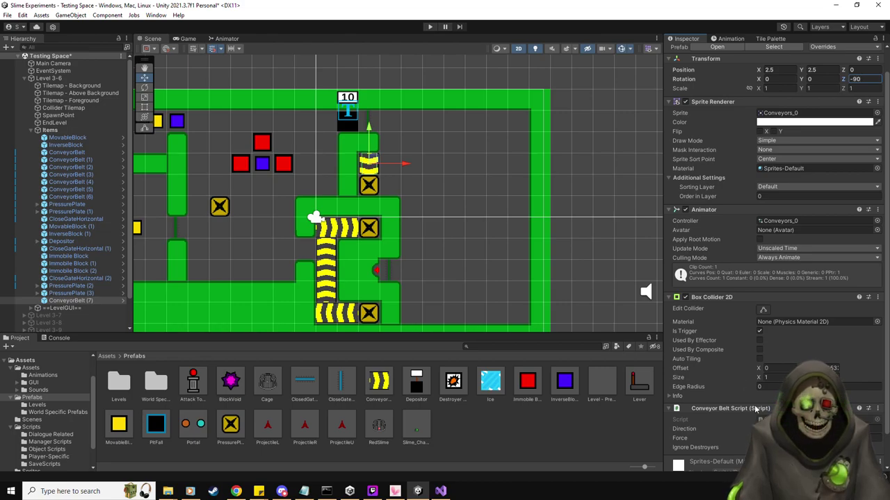
{"action": "key", "text": "Return"}
{"action": "left_click", "coordinate": [820, 429]}
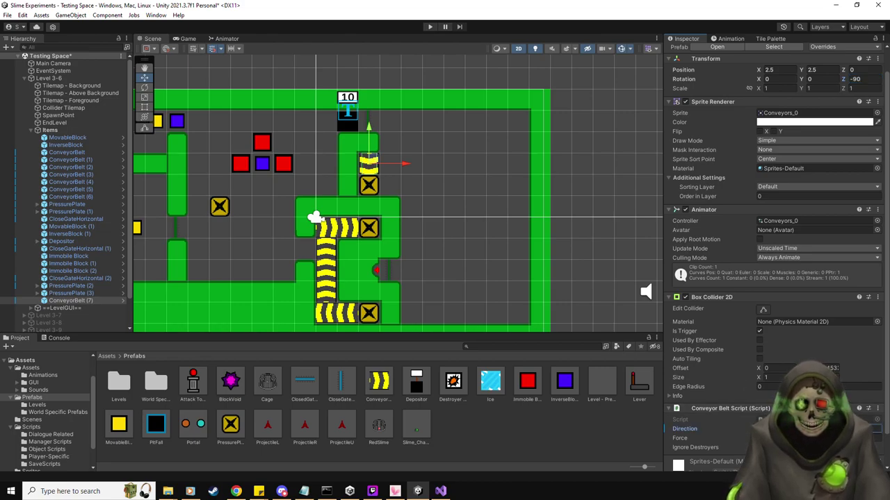
Check the Direction and Force settings of the existing conveyors from ConveyorBelt (6) back to ConveyorBelt (1) against ConveyorBelt (7).
{"action": "left_click", "coordinate": [82, 198]}
{"action": "key", "text": "Up"}
{"action": "key", "text": "Up"}
{"action": "key", "text": "Up"}
{"action": "key", "text": "Up"}
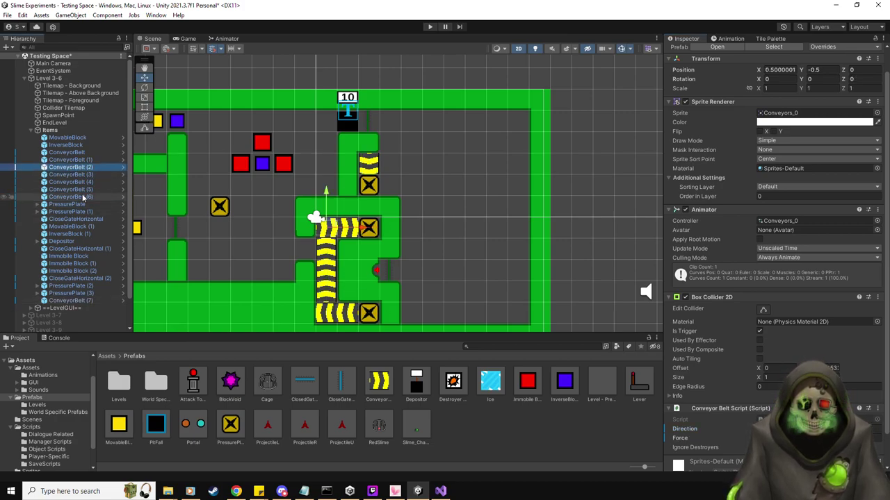
{"action": "key", "text": "Up"}
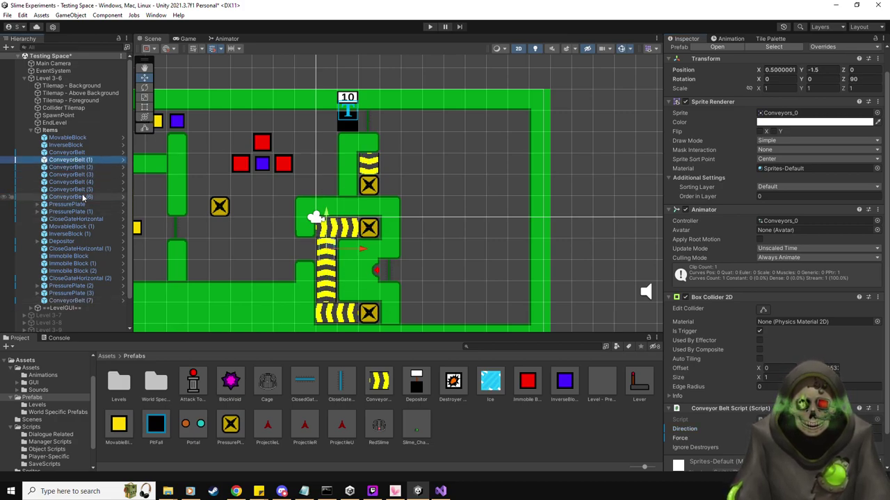
{"action": "left_click", "coordinate": [79, 301]}
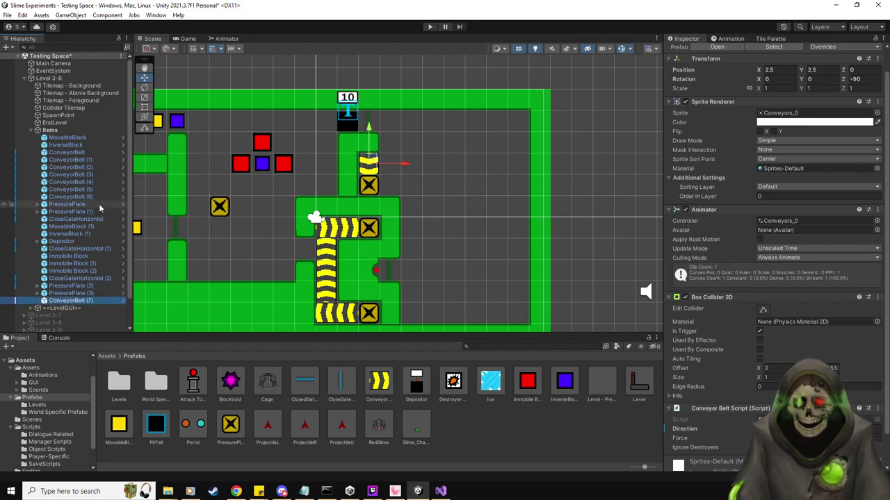
Duplicate ConveyorBelt (3) three times and line the copies up at Y 2.5 from X 3.5 to X 5.5.
{"action": "left_click", "coordinate": [77, 174]}
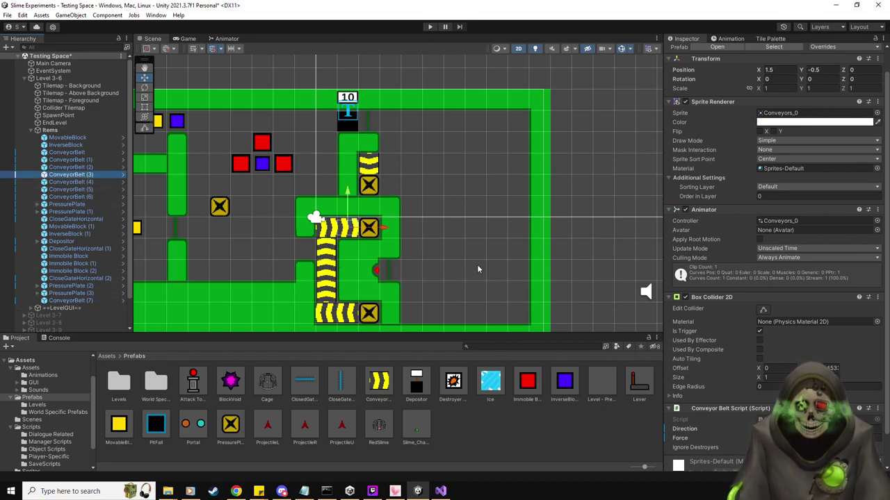
{"action": "key", "text": "ctrl+d"}
{"action": "left_click_drag", "start_coordinate": [347, 227], "coordinate": [473, 165]}
{"action": "key", "text": "ctrl+d"}
{"action": "key", "text": "ctrl+d"}
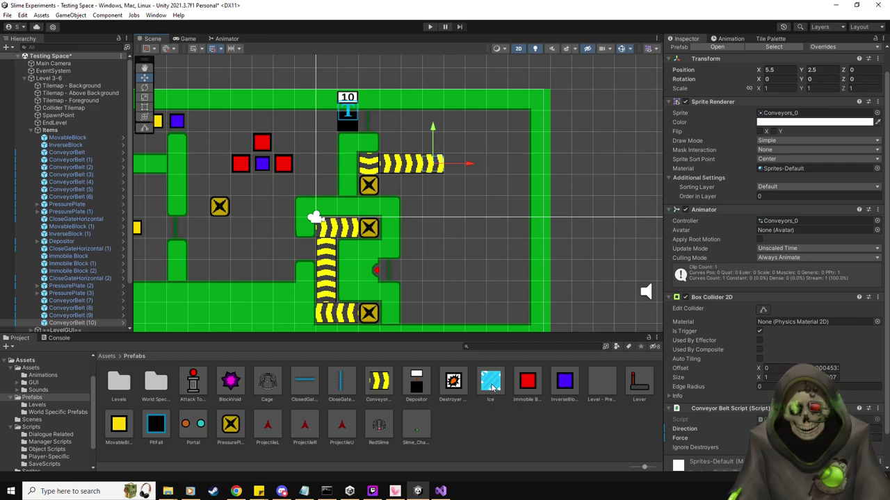
Place an Ice prefab at the conveyor row's outer end, at X 6.5, Y 2.5, and enable Is End.
{"action": "left_click_drag", "start_coordinate": [491, 388], "coordinate": [460, 167]}
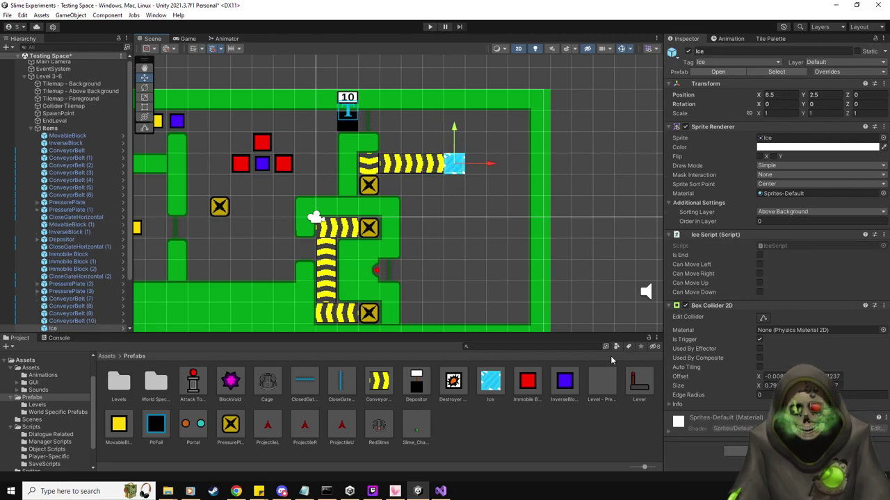
{"action": "left_click", "coordinate": [759, 255]}
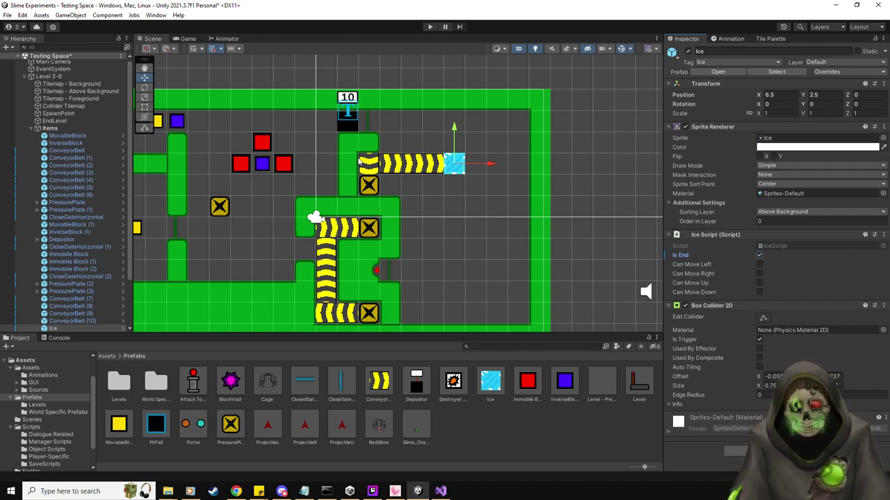
Delete the conveyor directly above the upper pressure plate, at the inner end of the new conveyor row.
{"action": "left_click", "coordinate": [370, 169]}
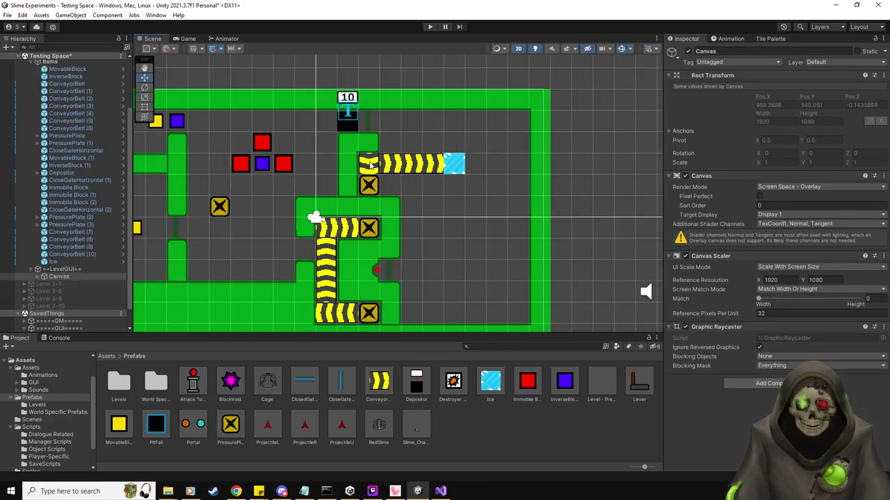
{"action": "left_click", "coordinate": [370, 166]}
{"action": "key", "text": "Delete"}
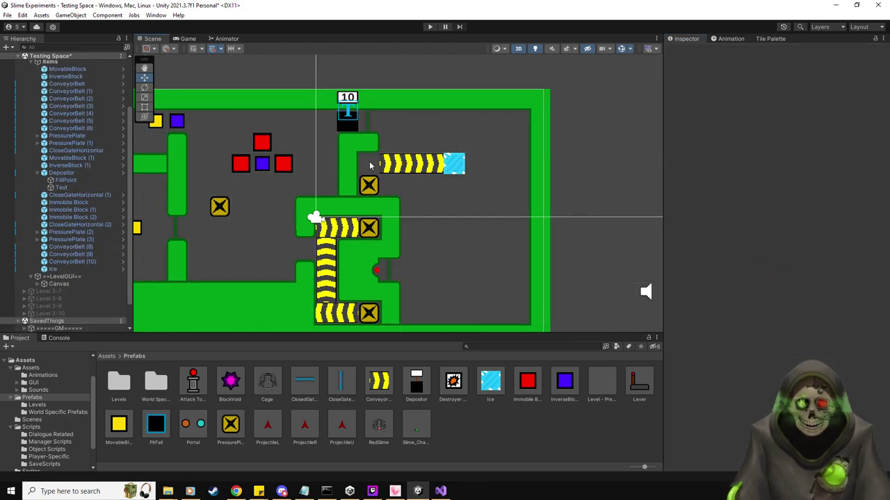
Lower ConveyorBelt (8), (9), (10) and the Ice to Y 1.5, in line with the pressure plate.
{"action": "left_click", "coordinate": [72, 262]}
{"action": "left_click", "coordinate": [77, 247], "text": "shift"}
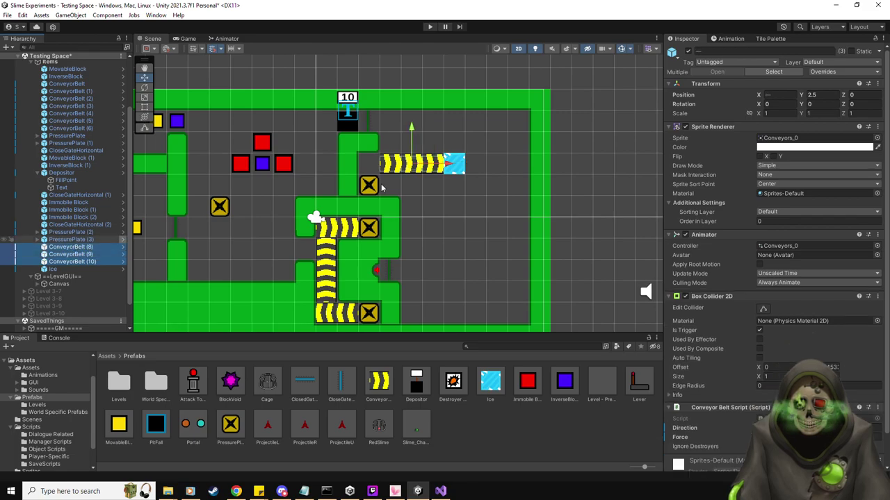
{"action": "left_click_drag", "start_coordinate": [412, 129], "coordinate": [411, 149]}
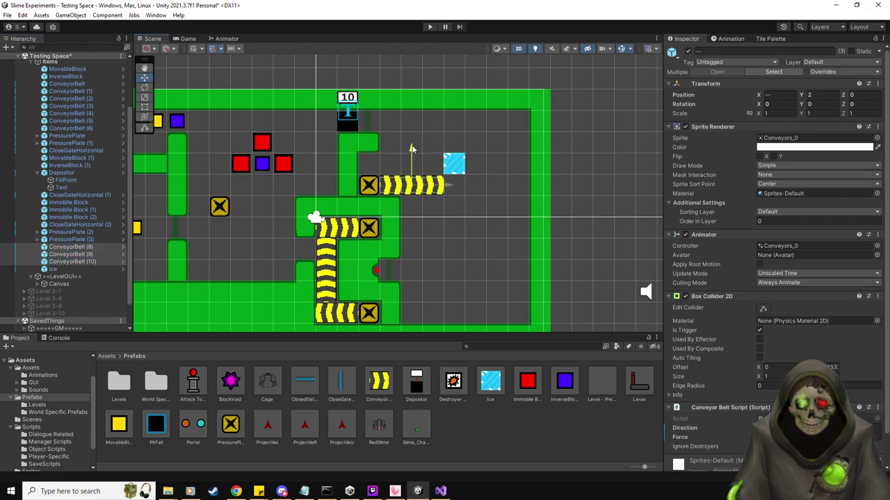
{"action": "left_click", "coordinate": [68, 269]}
{"action": "left_click_drag", "start_coordinate": [455, 131], "coordinate": [455, 143]}
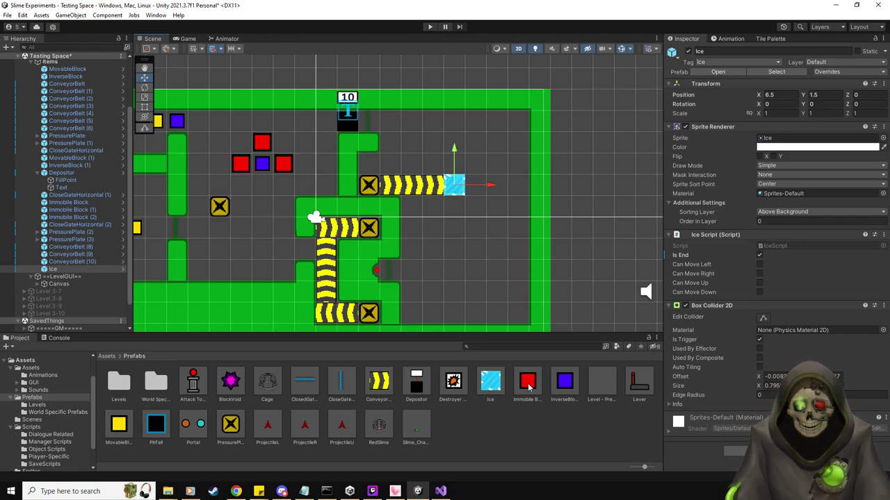
Paint green wall tiles on the Collider Tilemap along both sides of the lowered conveyor row, with end caps beside the outermost conveyor.
{"action": "left_click", "coordinate": [771, 40]}
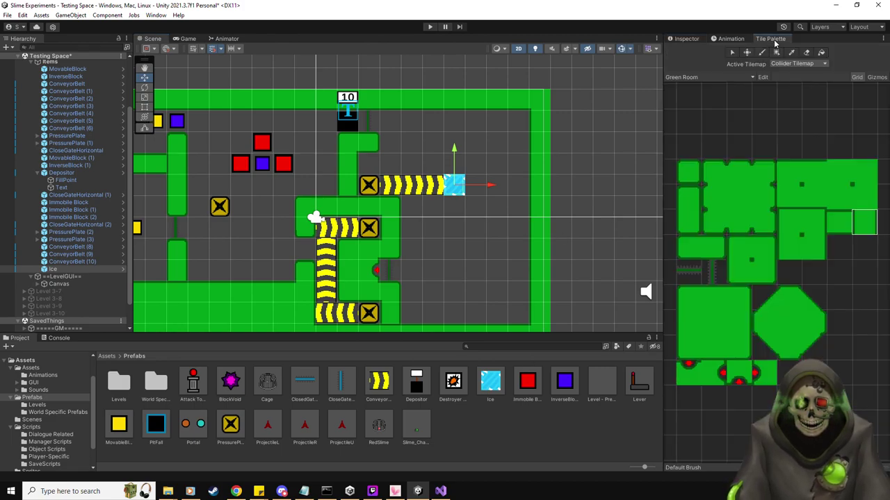
{"action": "left_click", "coordinate": [712, 244]}
{"action": "left_click", "coordinate": [431, 164]}
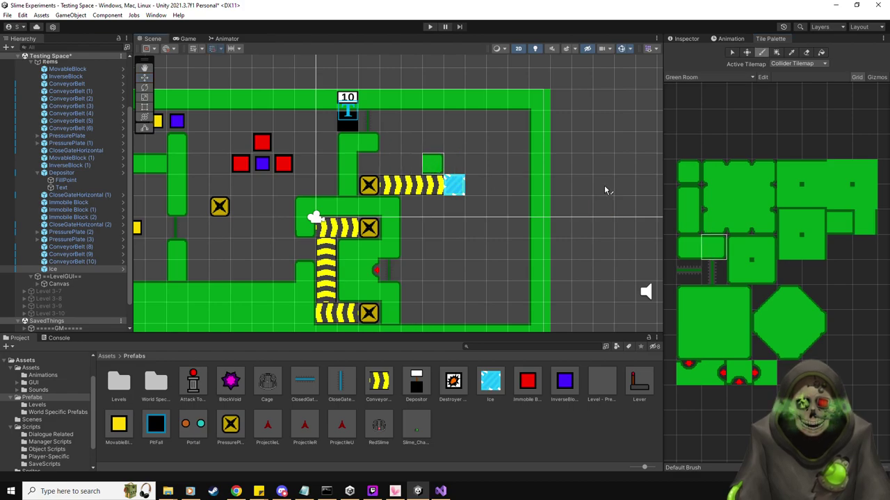
{"action": "left_click", "coordinate": [432, 207]}
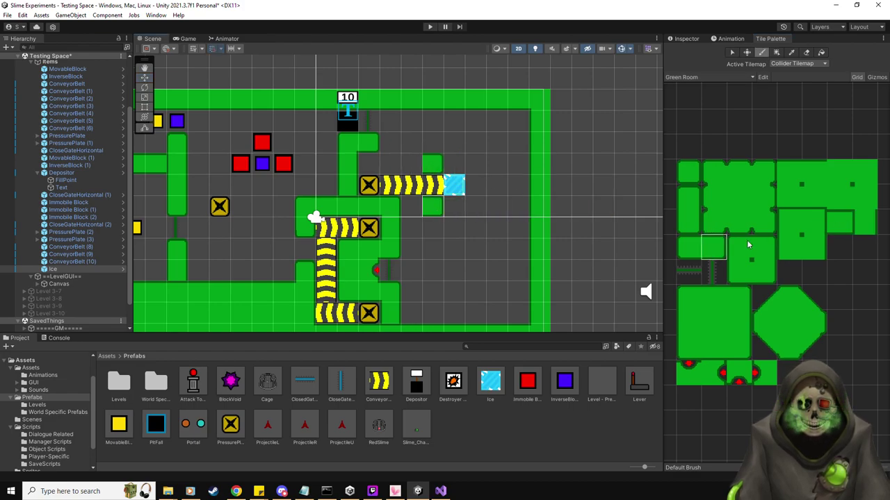
{"action": "left_click", "coordinate": [838, 223]}
{"action": "left_click", "coordinate": [411, 207]}
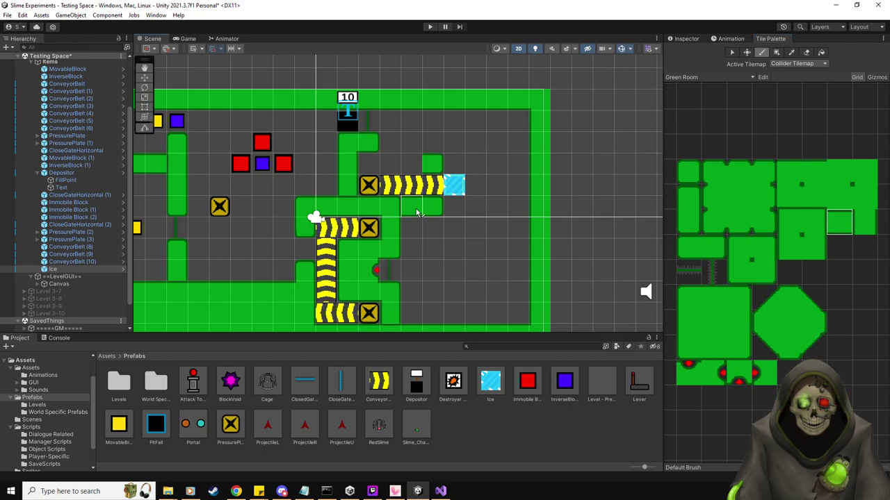
{"action": "left_click", "coordinate": [411, 166]}
{"action": "left_click", "coordinate": [387, 167]}
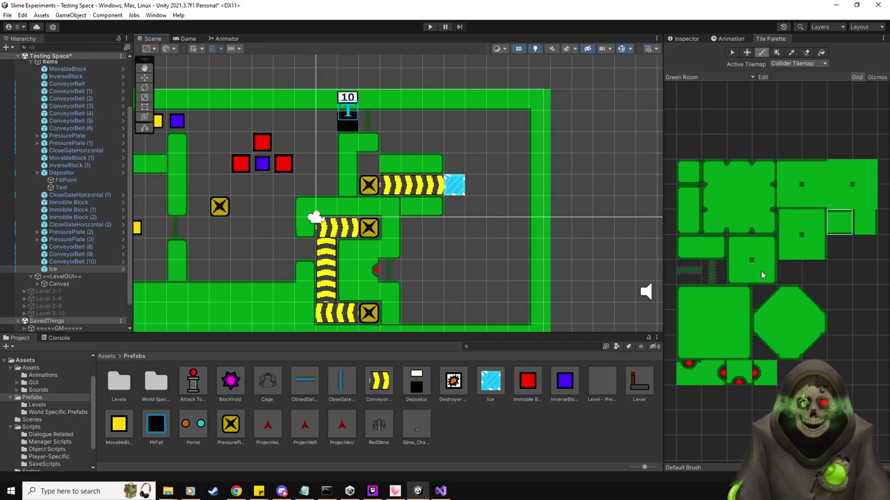
Fill the gap above the upper pressure plate with wall and blend the new wall strips into the adjoining walls.
{"action": "left_click", "coordinate": [747, 296]}
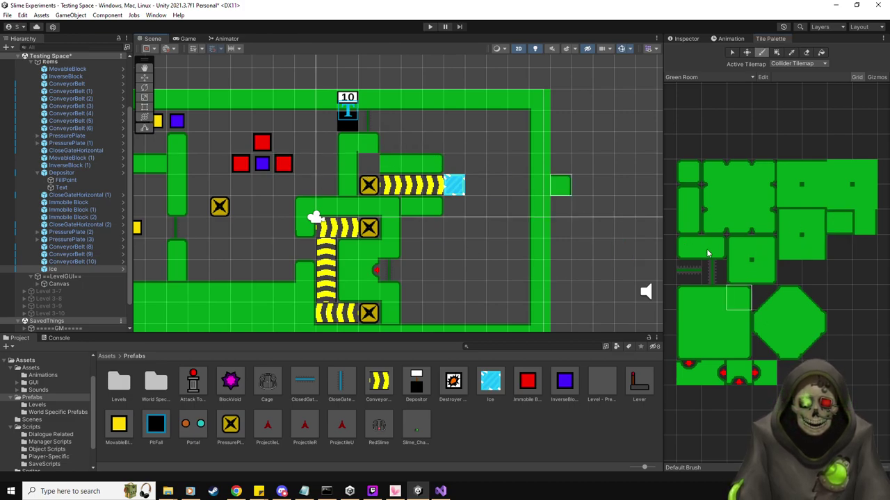
{"action": "left_click", "coordinate": [685, 320]}
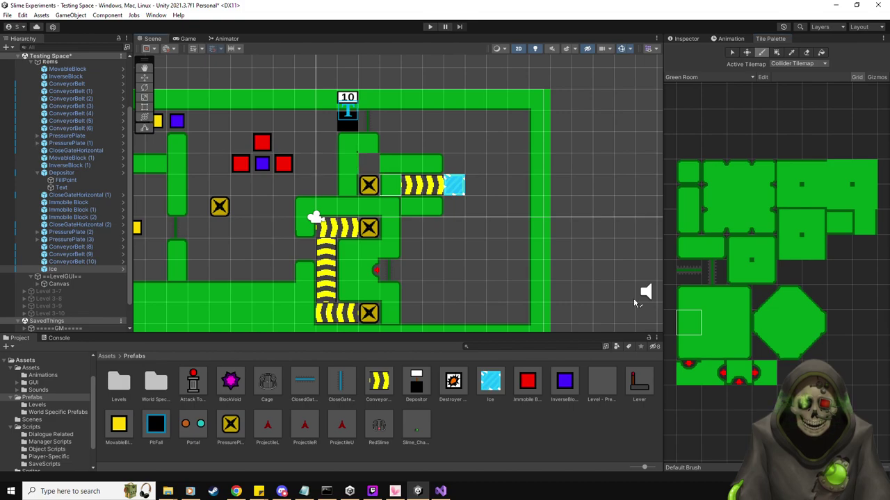
{"action": "left_click", "coordinate": [690, 300]}
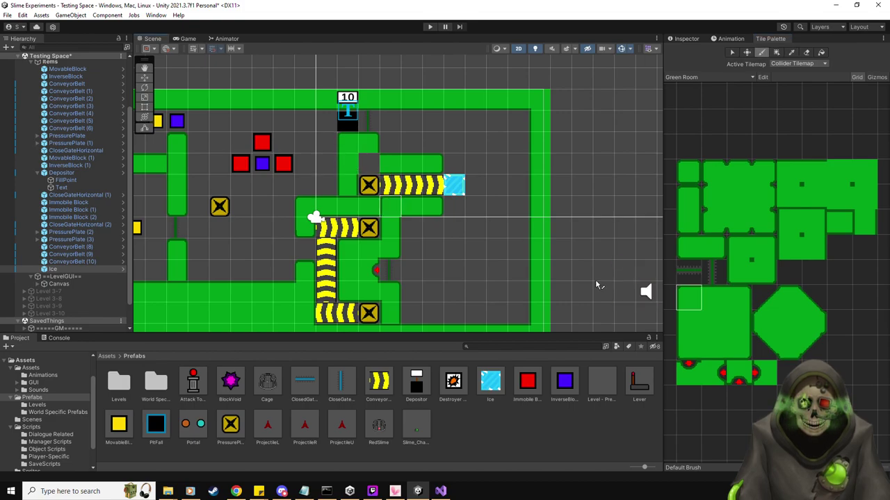
{"action": "left_click", "coordinate": [796, 205]}
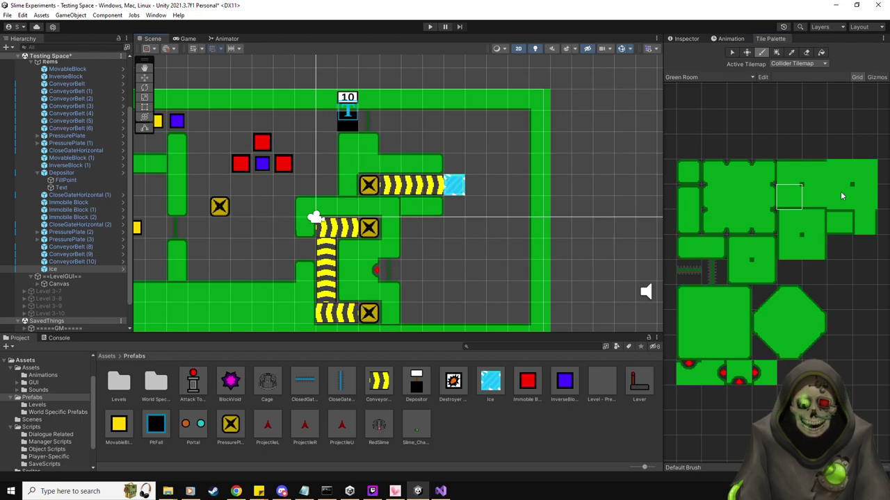
{"action": "left_click", "coordinate": [788, 228]}
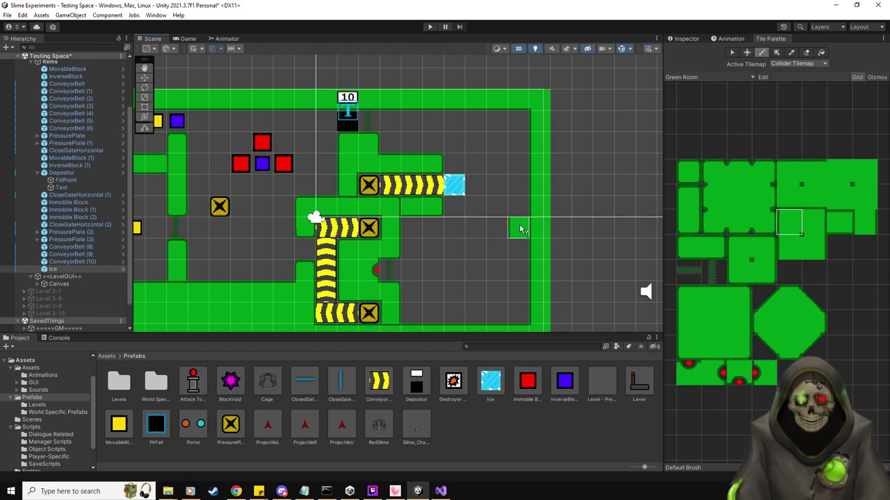
{"action": "left_click_drag", "start_coordinate": [525, 380], "coordinate": [480, 191]}
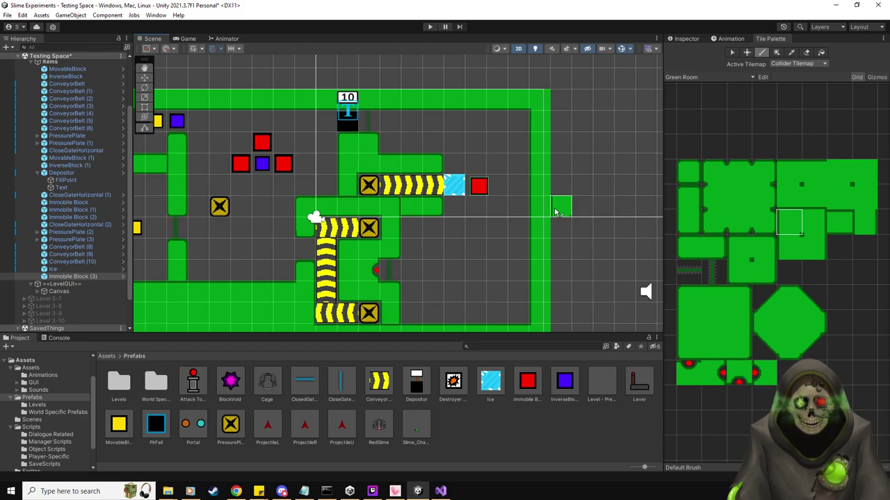
{"action": "left_click", "coordinate": [145, 76]}
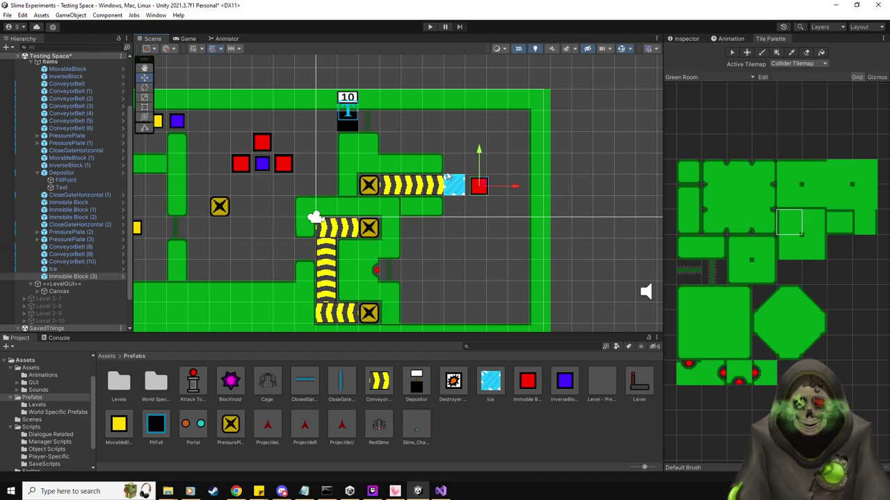
{"action": "left_click_drag", "start_coordinate": [483, 185], "coordinate": [480, 186]}
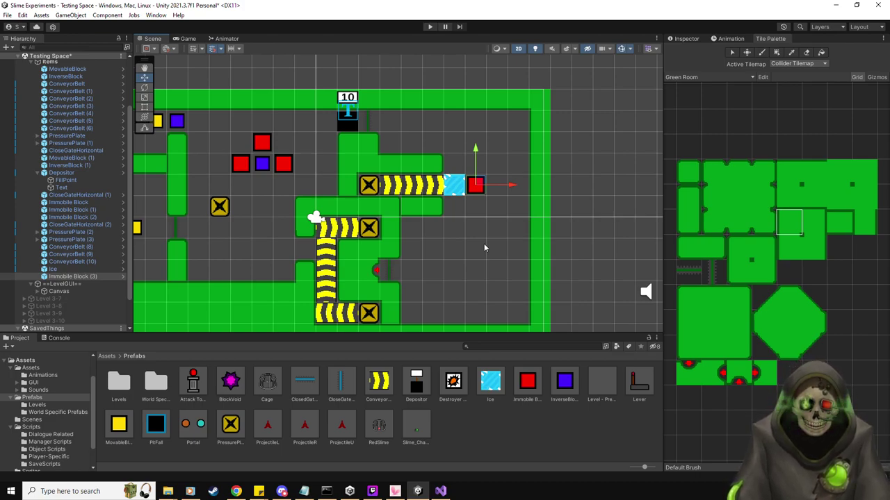
{"action": "key", "text": "Delete"}
Paint a three-tile wall row from the Ice to the outer wall, capped at the Ice end.
{"action": "left_click", "coordinate": [692, 248]}
{"action": "left_click", "coordinate": [476, 185]}
{"action": "left_click", "coordinate": [841, 229]}
{"action": "left_click", "coordinate": [497, 185]}
{"action": "left_click", "coordinate": [518, 185]}
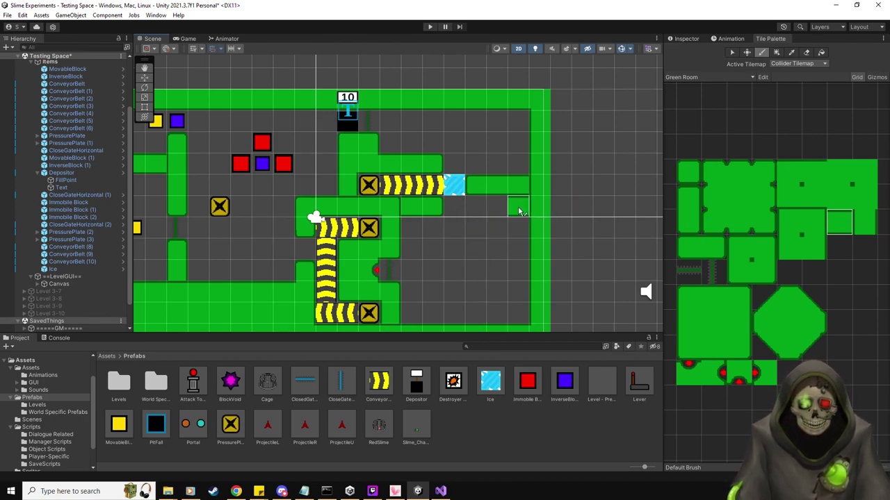
Paint a matching three-tile wall row directly below and erase the row beside the Ice.
{"action": "left_click_drag", "start_coordinate": [510, 210], "coordinate": [528, 210]}
{"action": "left_click", "coordinate": [689, 247]}
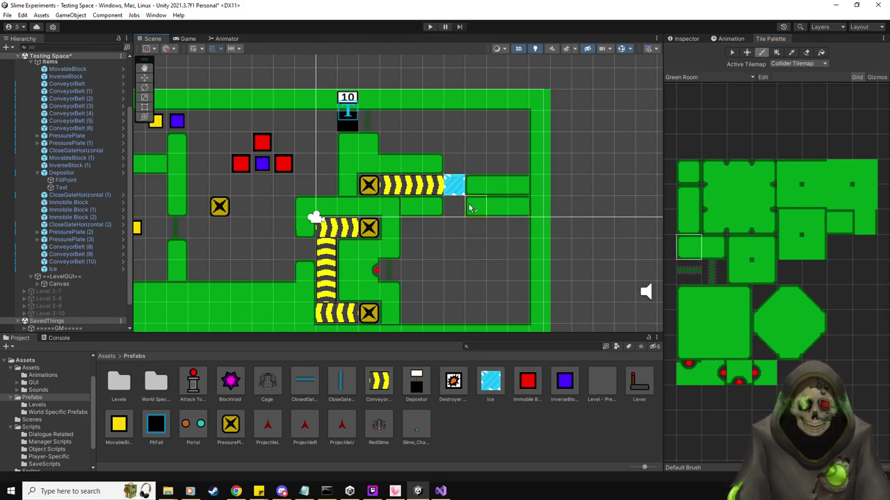
{"action": "left_click", "coordinate": [806, 52]}
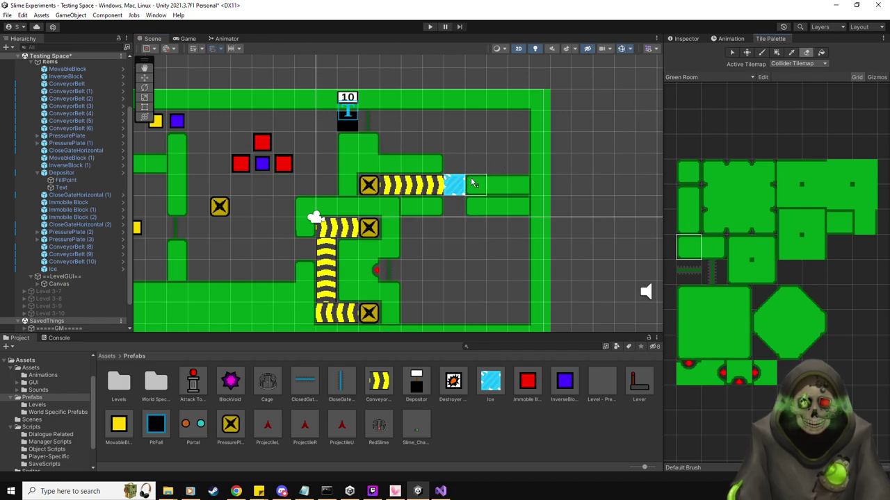
{"action": "left_click_drag", "start_coordinate": [477, 185], "coordinate": [510, 186]}
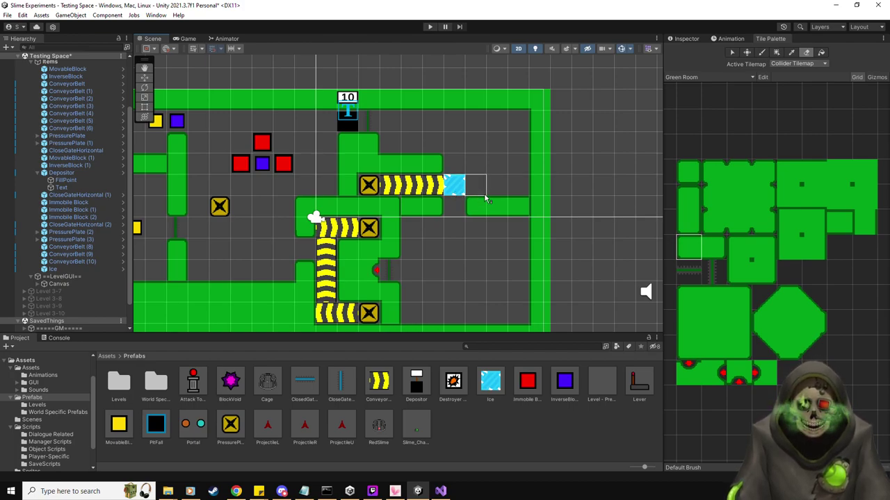
Paint a capped three-tile wall row two tiles below the Ice's level against the outer wall, and erase the row directly above it.
{"action": "left_click", "coordinate": [479, 207], "text": "ctrl"}
{"action": "left_click", "coordinate": [739, 271]}
{"action": "left_click", "coordinate": [476, 227]}
{"action": "left_click", "coordinate": [845, 221]}
{"action": "left_click", "coordinate": [518, 228]}
{"action": "left_click", "coordinate": [496, 228]}
{"action": "left_click", "coordinate": [806, 53]}
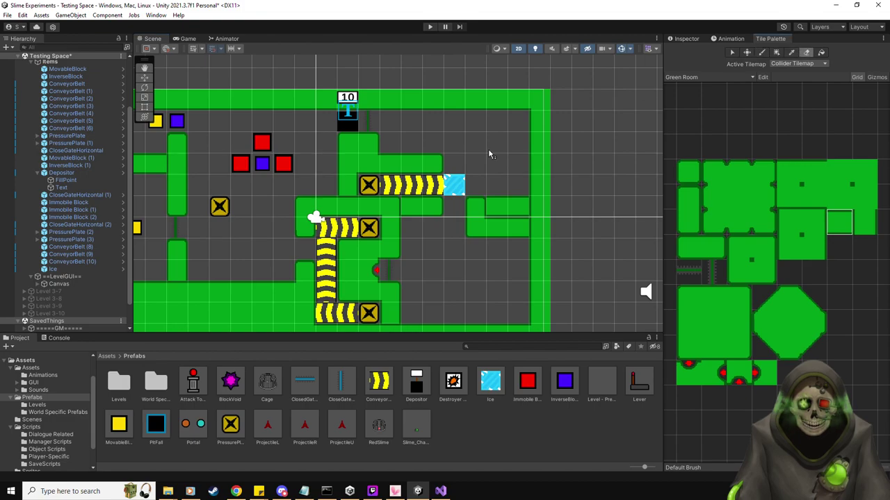
{"action": "left_click_drag", "start_coordinate": [497, 206], "coordinate": [512, 202]}
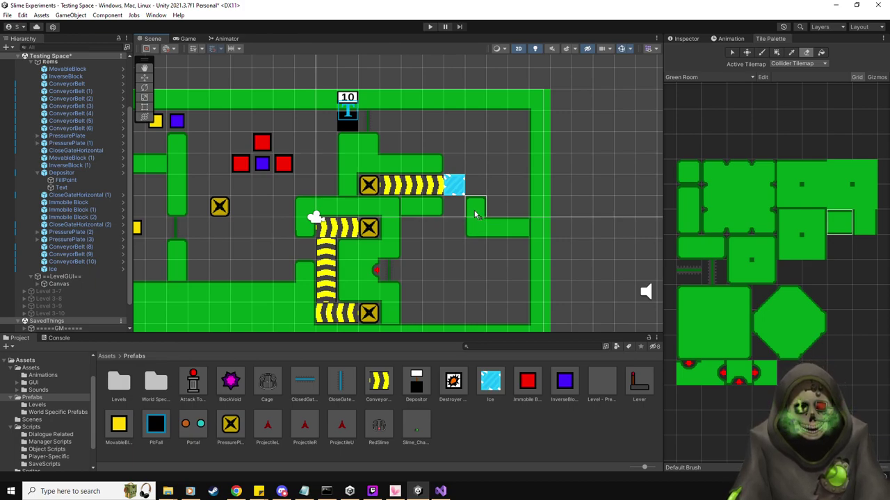
{"action": "left_click", "coordinate": [712, 244]}
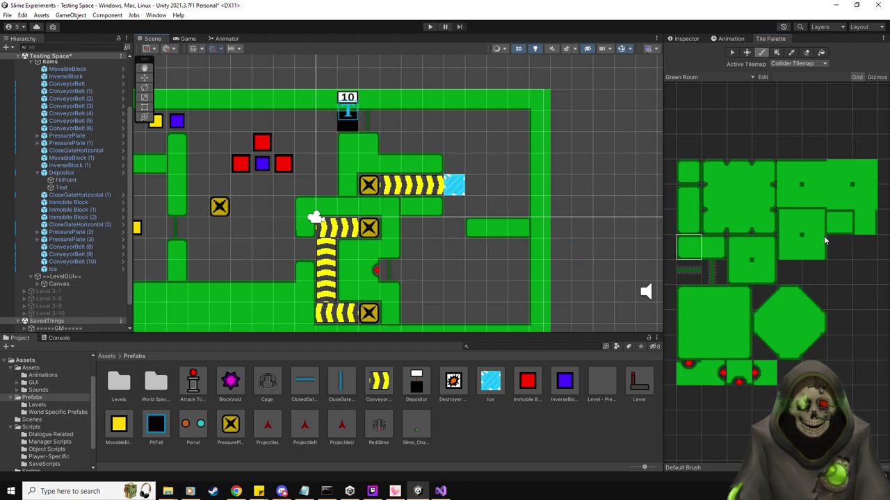
Thicken the wall strip below the conveyor row by one tile downward and blend its joints, leaving a one-tile gap to the wall row opposite.
{"action": "left_click", "coordinate": [716, 247]}
{"action": "left_click", "coordinate": [738, 298]}
{"action": "left_click", "coordinate": [432, 228]}
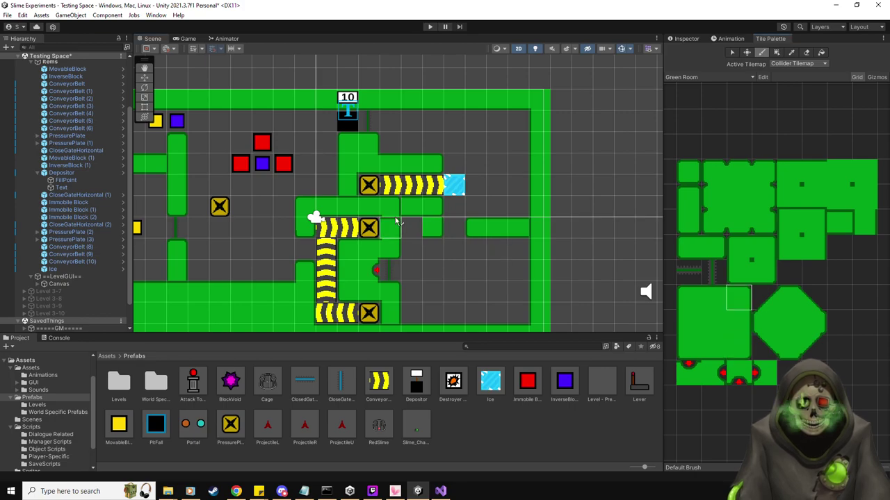
{"action": "left_click", "coordinate": [713, 300]}
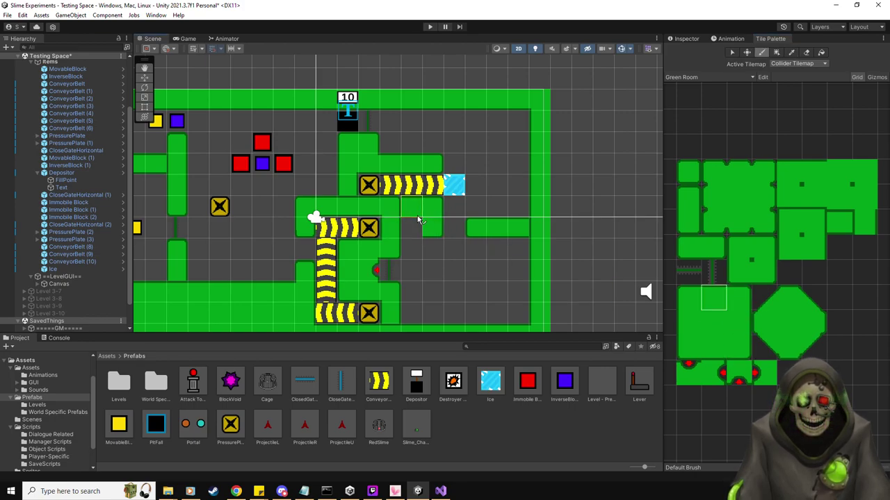
{"action": "left_click", "coordinate": [815, 173]}
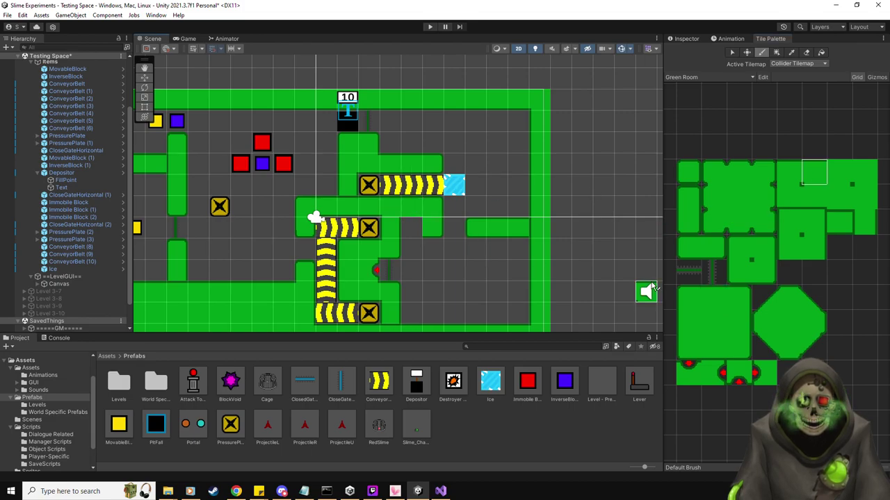
{"action": "left_click", "coordinate": [689, 322]}
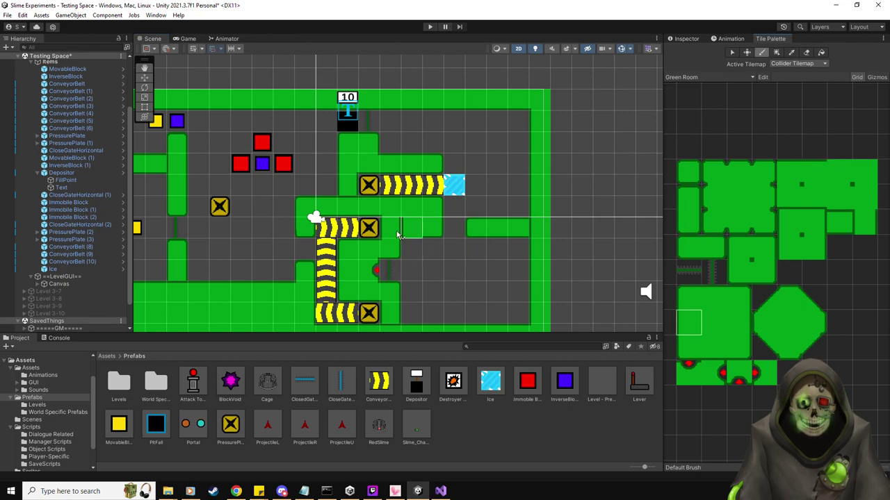
{"action": "left_click", "coordinate": [719, 345]}
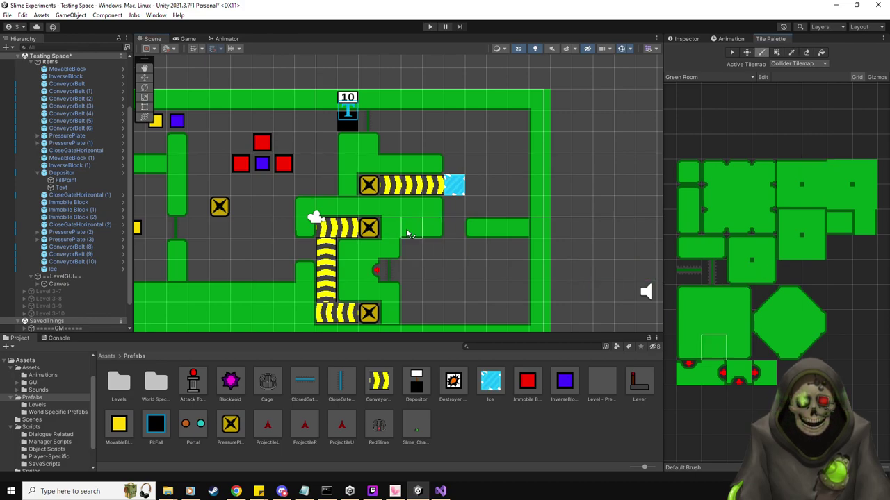
{"action": "left_click", "coordinate": [786, 217]}
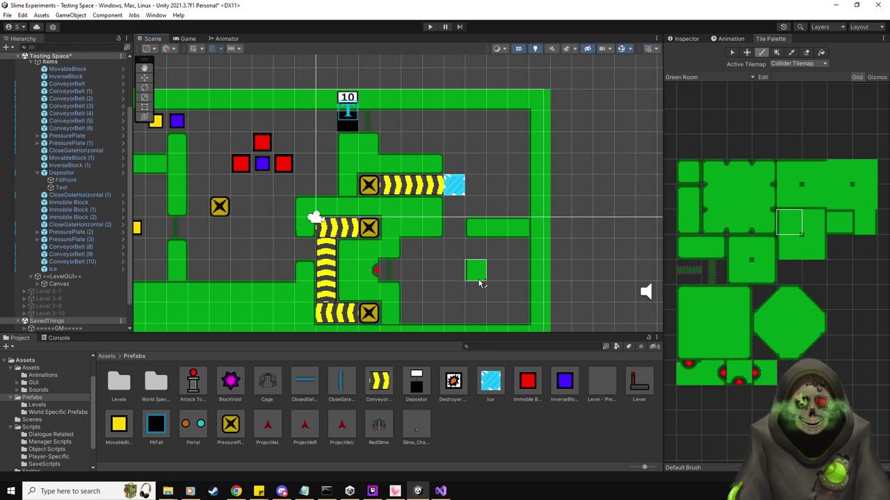
Place a ClosedGateVertical prefab in the wall gap at X 6.5, Y -0.5 and set its sprite to Wall_Blocks_World3_30.
{"action": "left_click_drag", "start_coordinate": [309, 373], "coordinate": [448, 219]}
{"action": "left_click", "coordinate": [145, 77]}
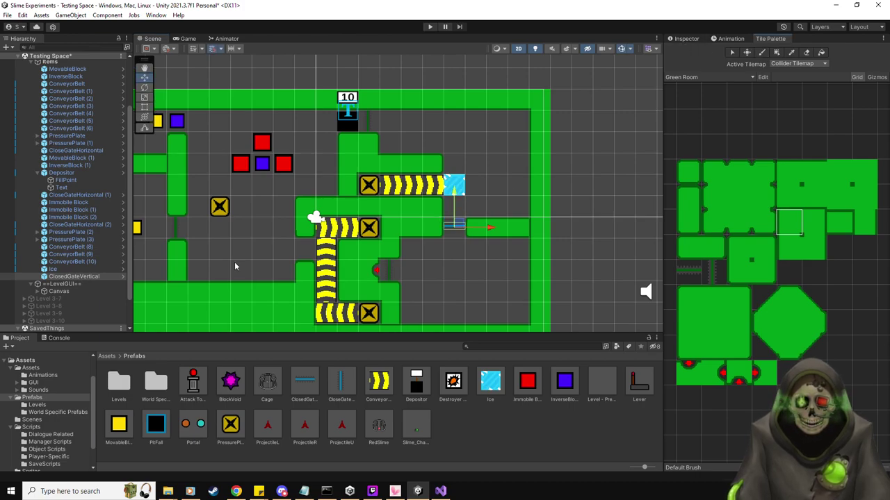
{"action": "left_click", "coordinate": [36, 368]}
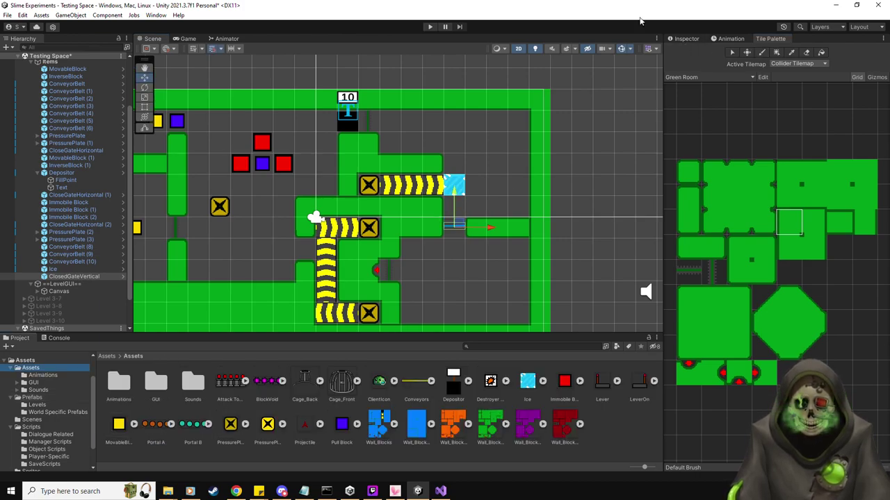
{"action": "left_click", "coordinate": [686, 38]}
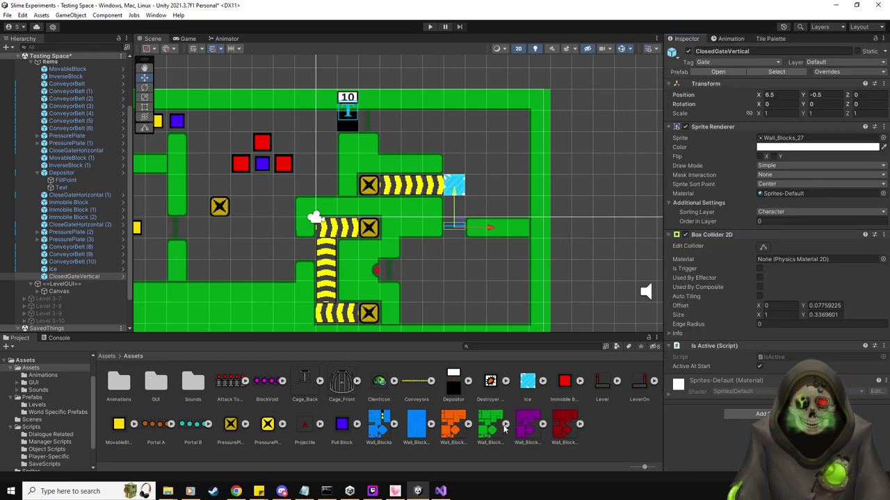
{"action": "scroll", "coordinate": [527, 412], "scroll_direction": "down", "scroll_amount": 5}
{"action": "left_click_drag", "start_coordinate": [521, 398], "coordinate": [820, 138]}
{"action": "left_click", "coordinate": [36, 398]}
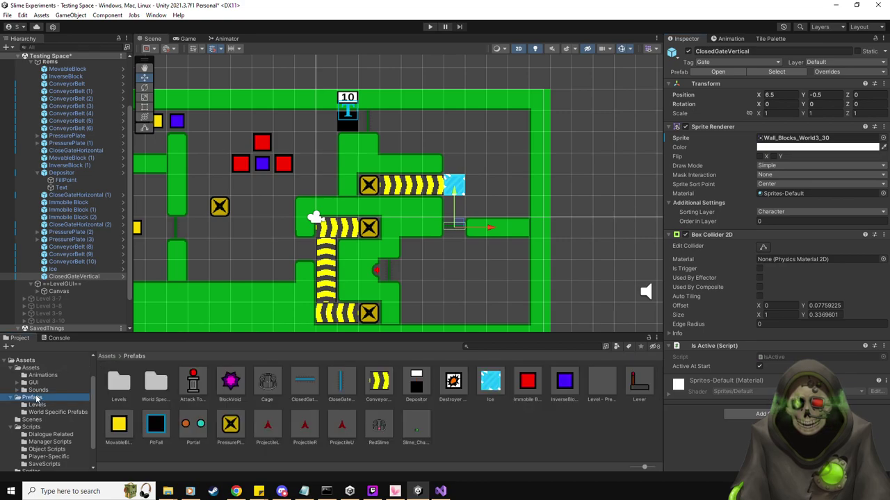
Place a MovableBlock and an InverseBlock (X 3.5, Y 3.5) above the Ice conveyor, plus a BlockVoid at X 7.5, Y 0.5.
{"action": "middle_click_drag", "start_coordinate": [517, 221], "coordinate": [500, 243]}
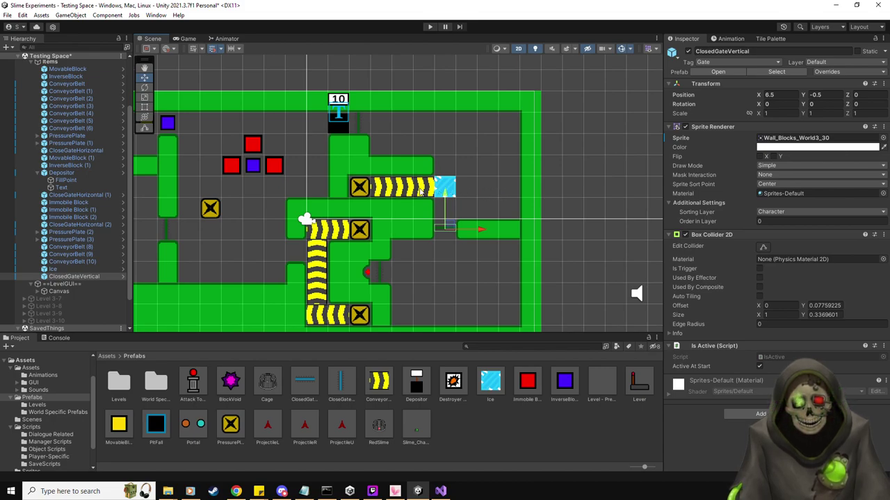
{"action": "left_click_drag", "start_coordinate": [118, 425], "coordinate": [423, 144]}
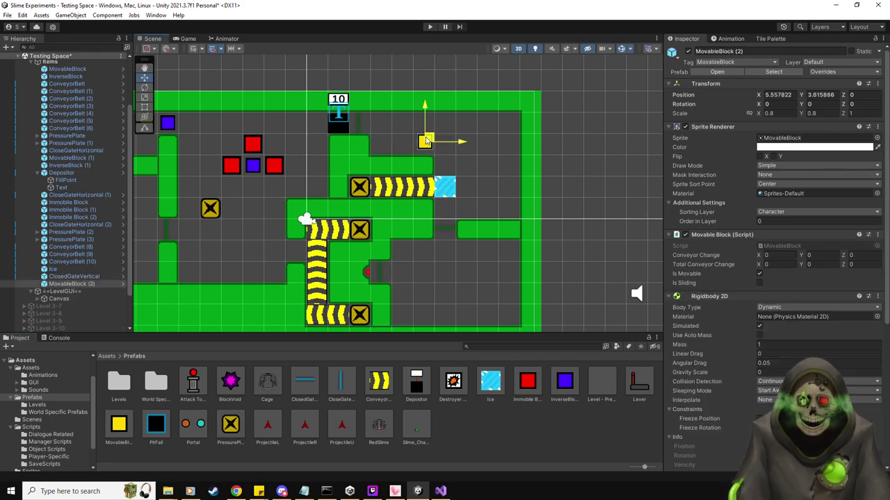
{"action": "left_click_drag", "start_coordinate": [575, 393], "coordinate": [387, 139]}
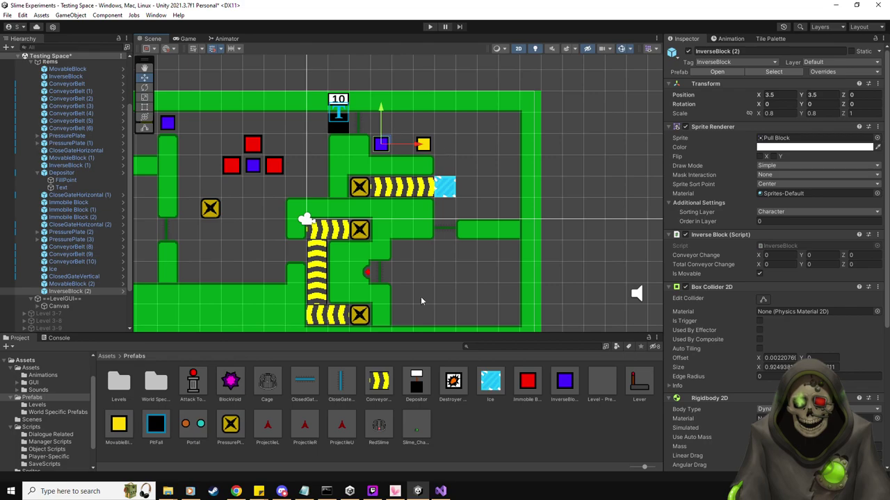
{"action": "left_click_drag", "start_coordinate": [236, 385], "coordinate": [466, 207]}
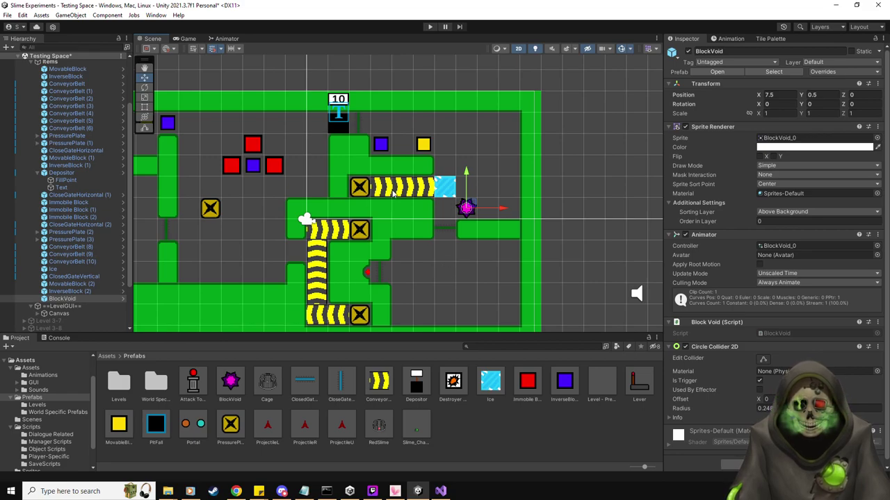
Enable Is One Object and Trigger Once on PressurePlate (3), and assign ClosedGateVertical as its Obj To Manipulate.
{"action": "left_click", "coordinate": [72, 240]}
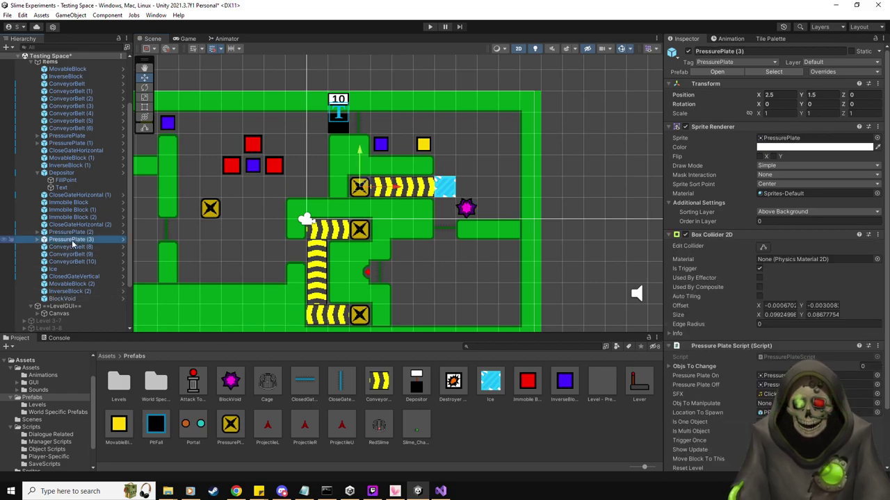
{"action": "scroll", "coordinate": [759, 403], "scroll_direction": "down", "scroll_amount": 1}
{"action": "left_click", "coordinate": [761, 397]}
{"action": "left_click", "coordinate": [759, 415]}
{"action": "left_click_drag", "start_coordinate": [73, 276], "coordinate": [771, 378]}
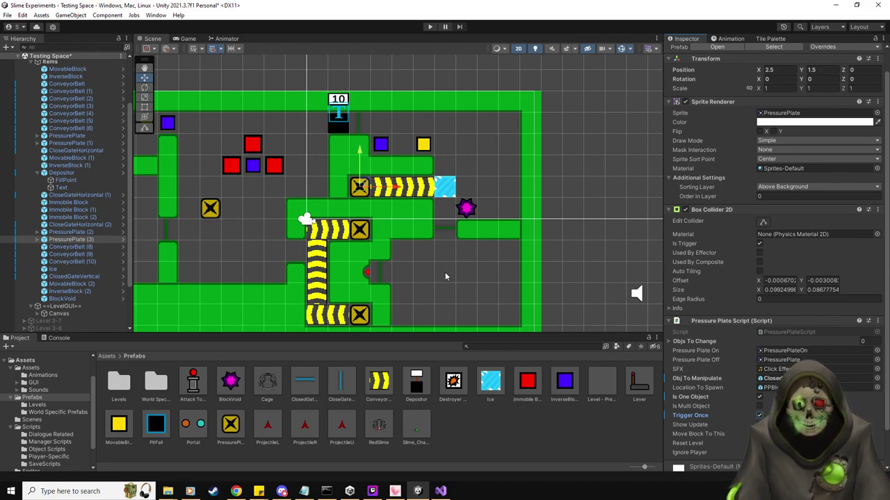
Add a Depositor at X 4.5, Y -1.53125 with Value 2 and SpawnPoint as its Spawn Point, plus an InverseBlock at X 9.5, Y -4.5.
{"action": "left_click_drag", "start_coordinate": [419, 387], "coordinate": [409, 257]}
{"action": "left_click", "coordinate": [801, 239]}
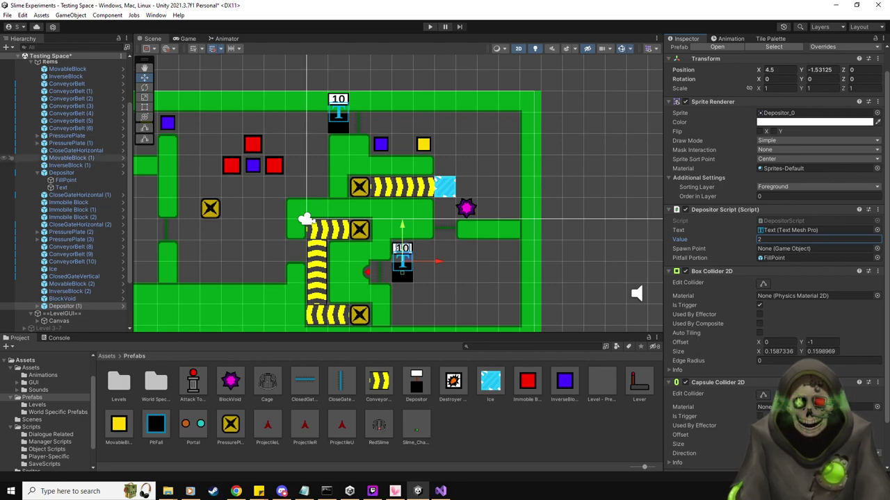
{"action": "scroll", "coordinate": [84, 159], "scroll_direction": "up", "scroll_amount": 3}
{"action": "left_click_drag", "start_coordinate": [798, 241], "coordinate": [803, 250]}
{"action": "scroll", "coordinate": [70, 222], "scroll_direction": "down", "scroll_amount": 3}
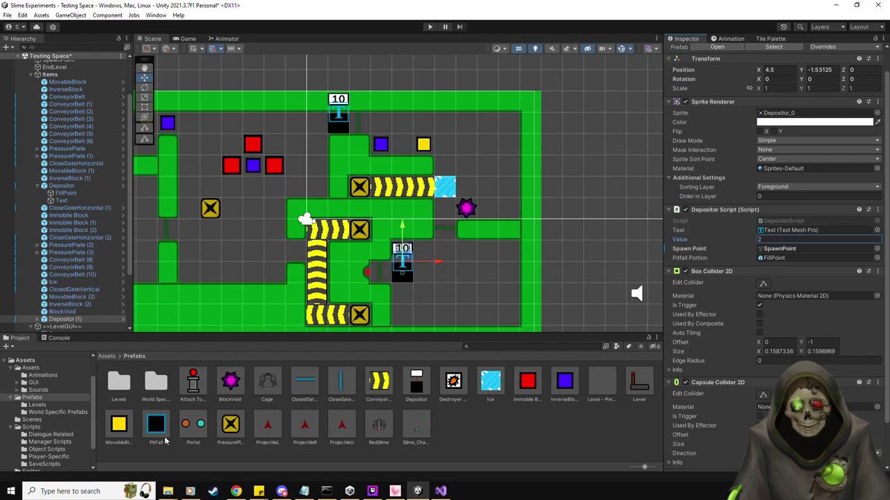
{"action": "left_click_drag", "start_coordinate": [564, 381], "coordinate": [510, 314]}
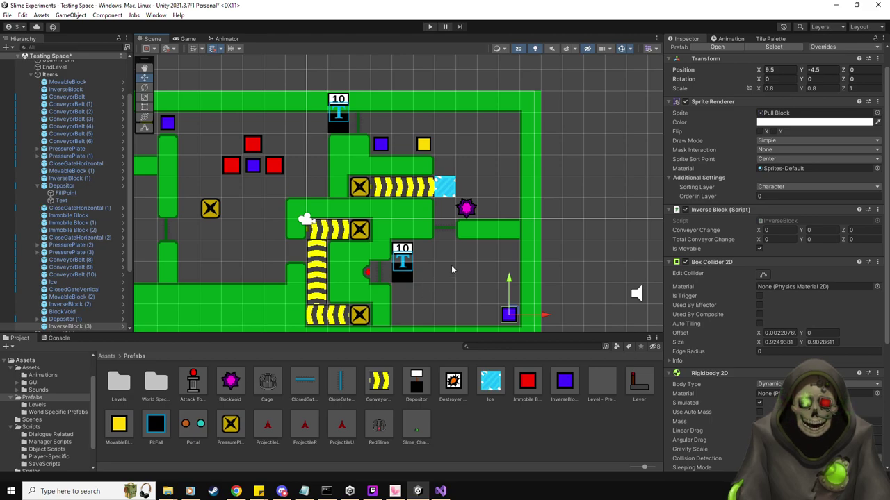
Filter the scene objects by "gate" and assign all four gates to the Gates array of Level 3-6's Level Reset script.
{"action": "scroll", "coordinate": [71, 221], "scroll_direction": "up", "scroll_amount": 3}
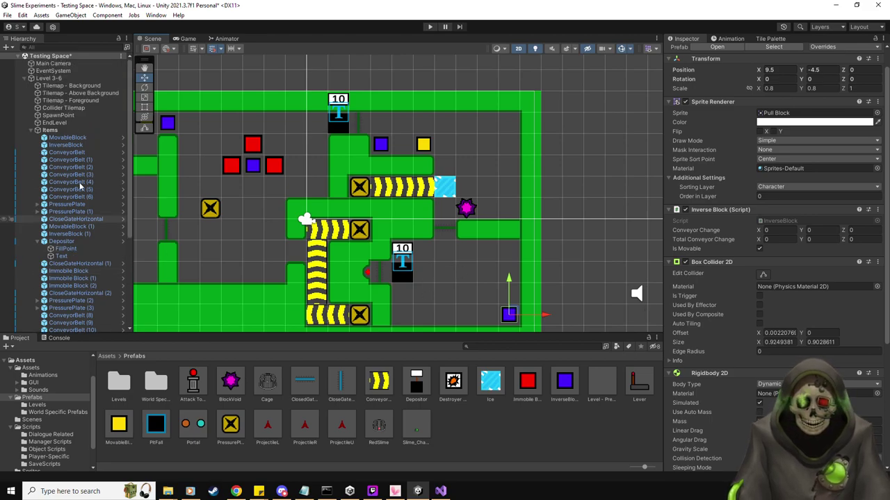
{"action": "left_click", "coordinate": [49, 78]}
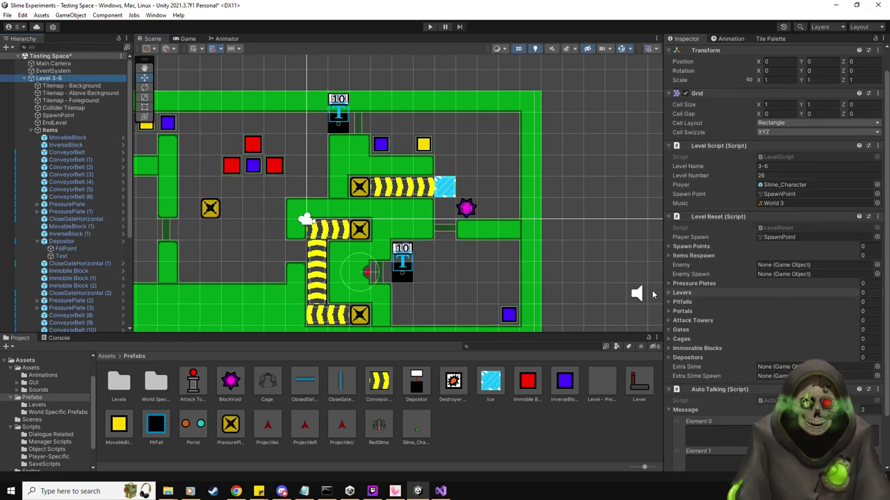
{"action": "left_click", "coordinate": [91, 49]}
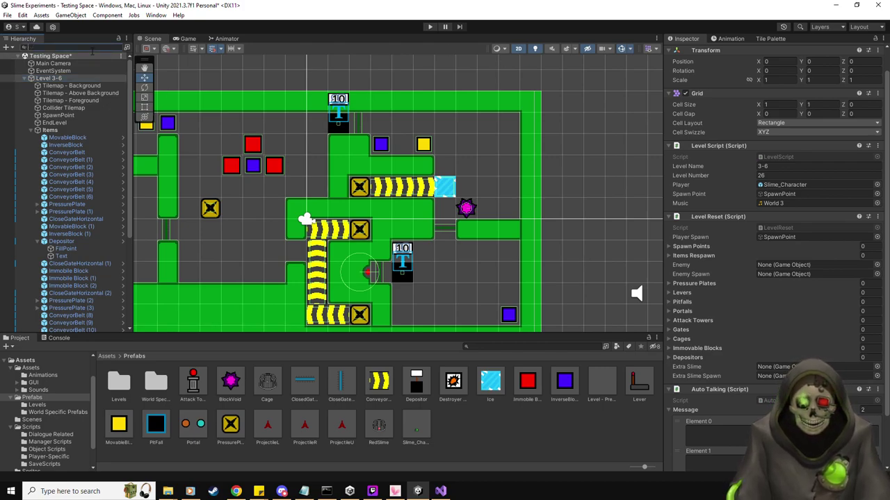
{"action": "key", "text": "f"}
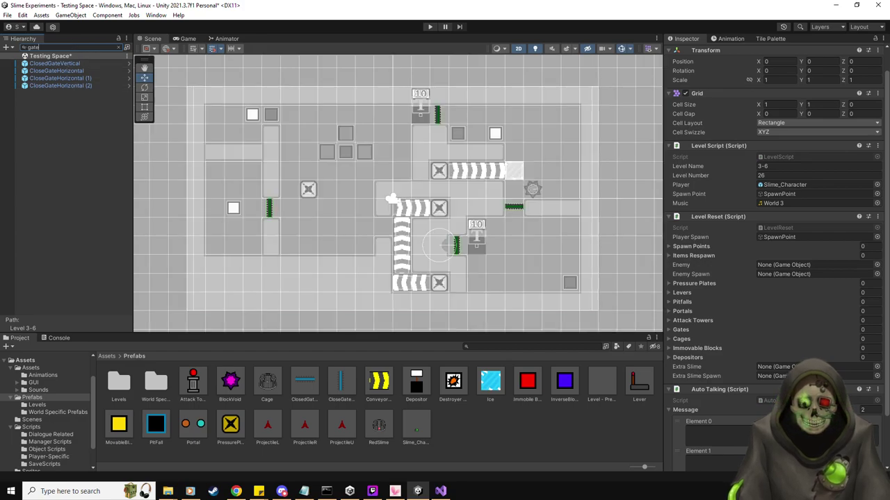
{"action": "left_click", "coordinate": [82, 63]}
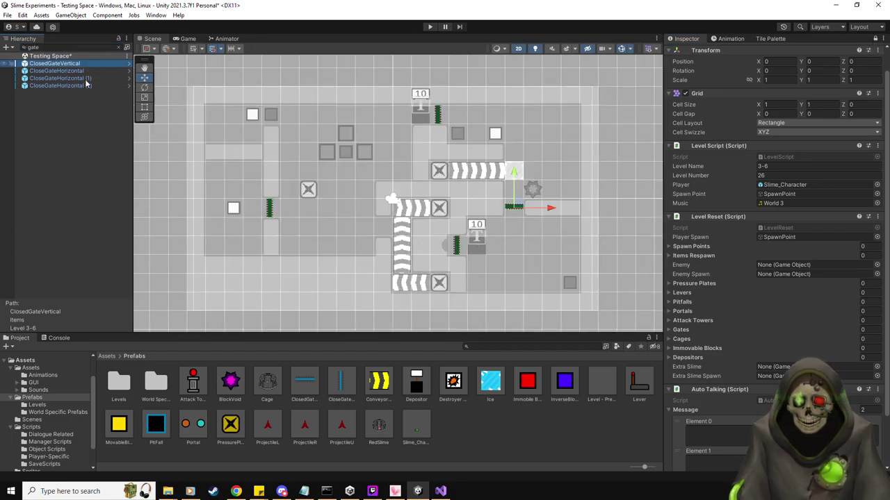
{"action": "left_click", "coordinate": [87, 84], "text": "shift"}
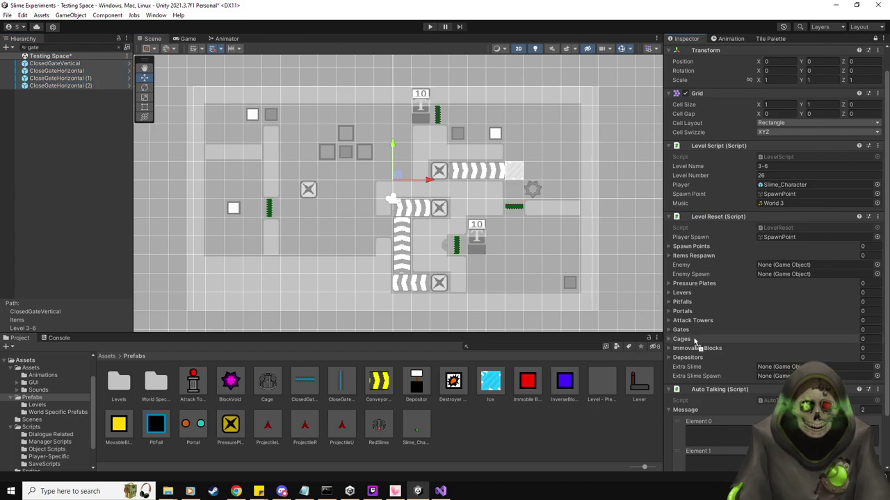
{"action": "left_click_drag", "start_coordinate": [689, 340], "coordinate": [687, 336]}
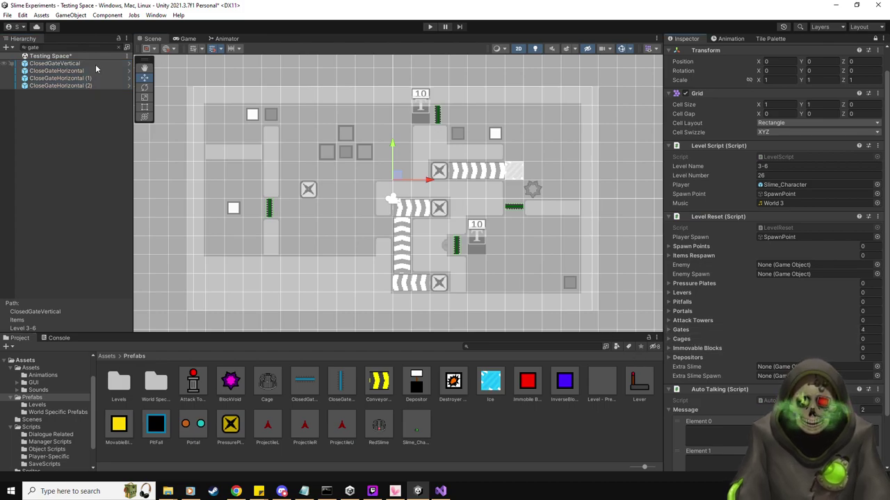
Filter the scene objects by "pressure" and assign all four pressure plates to Level Reset's Pressure Plates array.
{"action": "left_click", "coordinate": [89, 46]}
{"action": "key", "text": "Escape"}
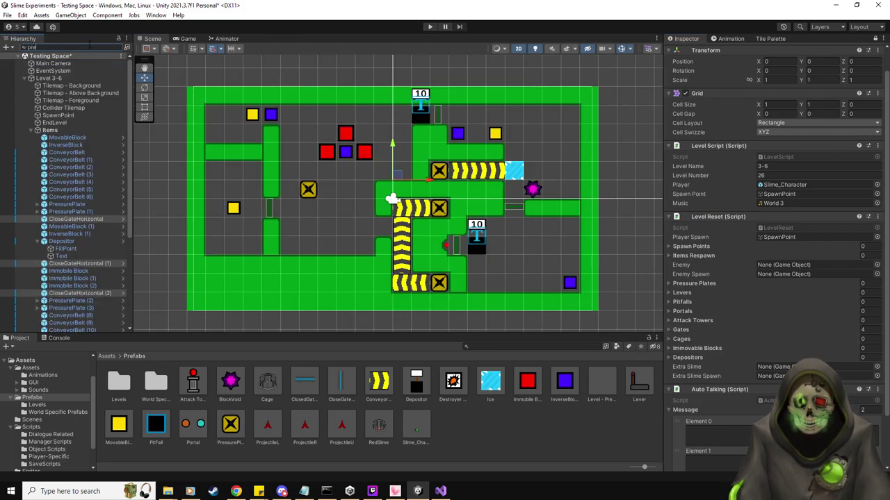
{"action": "type", "text": "pressure"}
{"action": "left_click", "coordinate": [73, 63]}
{"action": "left_click", "coordinate": [73, 85], "text": "shift"}
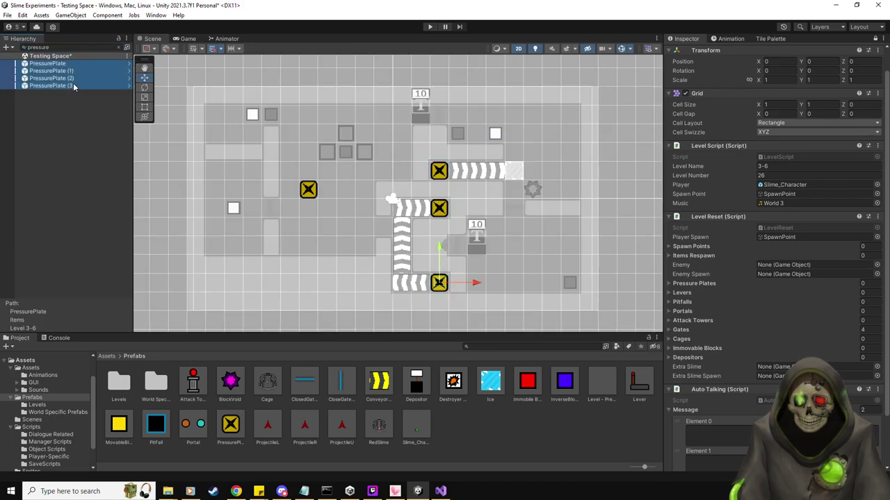
{"action": "left_click_drag", "start_coordinate": [67, 66], "coordinate": [696, 289]}
Filter the scene objects by "depos", assign both Depositors to Level Reset's Depositors array, and clear the filter.
{"action": "double_click", "coordinate": [98, 46]}
{"action": "type", "text": "dep"}
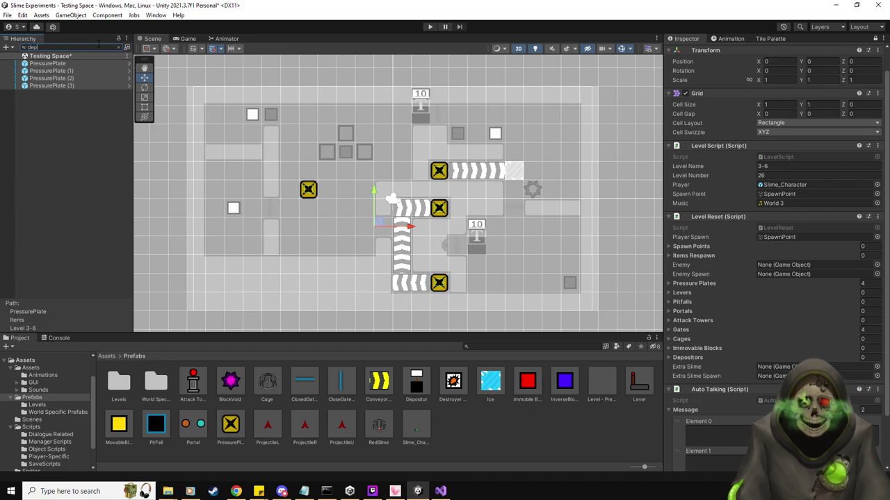
{"action": "type", "text": "os"}
{"action": "left_click", "coordinate": [42, 64]}
{"action": "left_click", "coordinate": [45, 70], "text": "shift"}
{"action": "left_click_drag", "start_coordinate": [45, 70], "coordinate": [704, 354]}
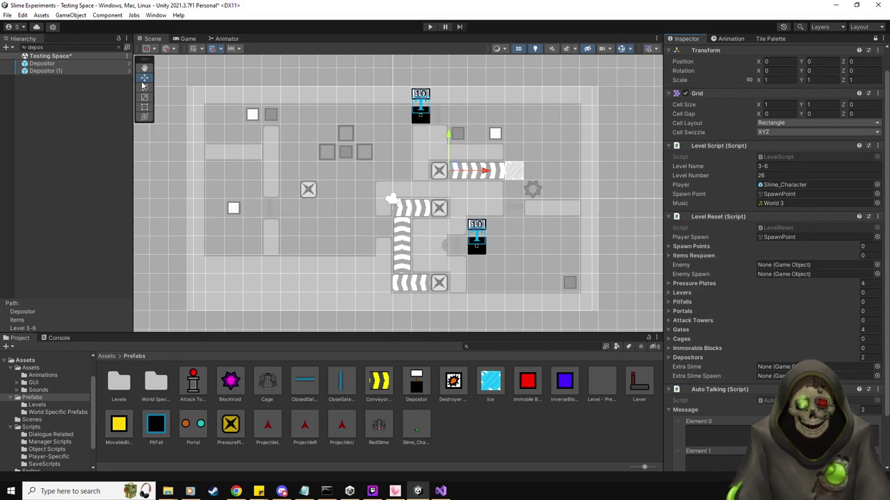
{"action": "left_click", "coordinate": [127, 46]}
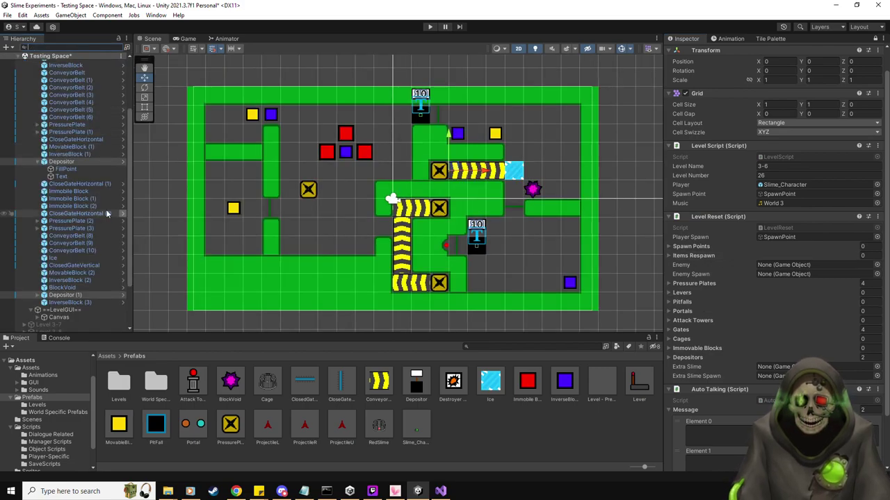
Fill Level Reset's Items Respawn array with four InverseBlock prefabs followed by three MovableBlock prefabs.
{"action": "scroll", "coordinate": [107, 214], "scroll_direction": "up", "scroll_amount": 3}
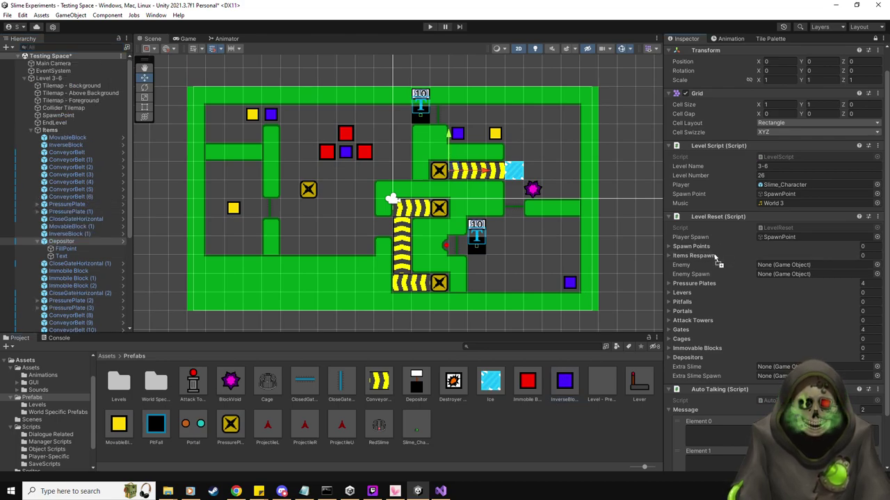
{"action": "left_click", "coordinate": [863, 255]}
{"action": "type", "text": "4"}
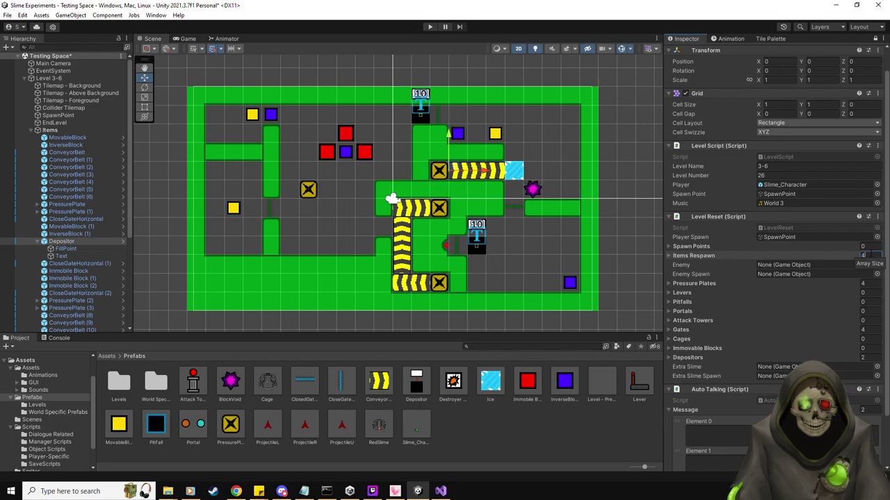
{"action": "left_click", "coordinate": [682, 256]}
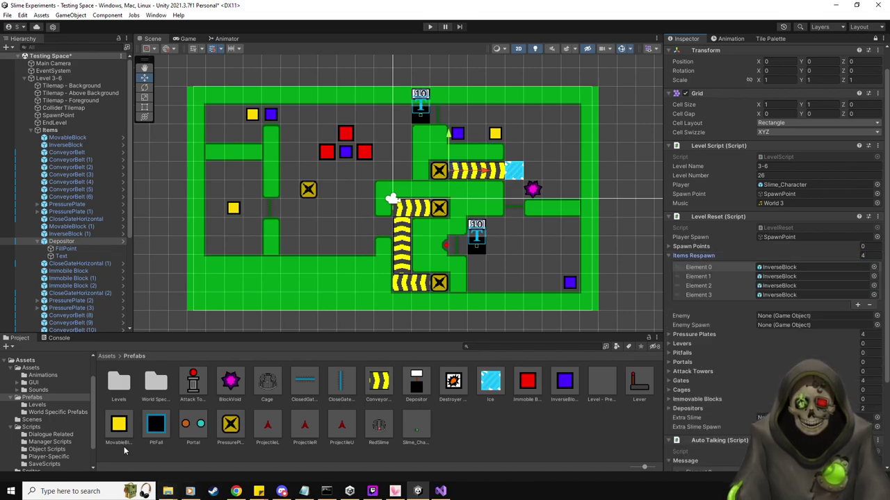
{"action": "left_click_drag", "start_coordinate": [716, 259], "coordinate": [716, 259]}
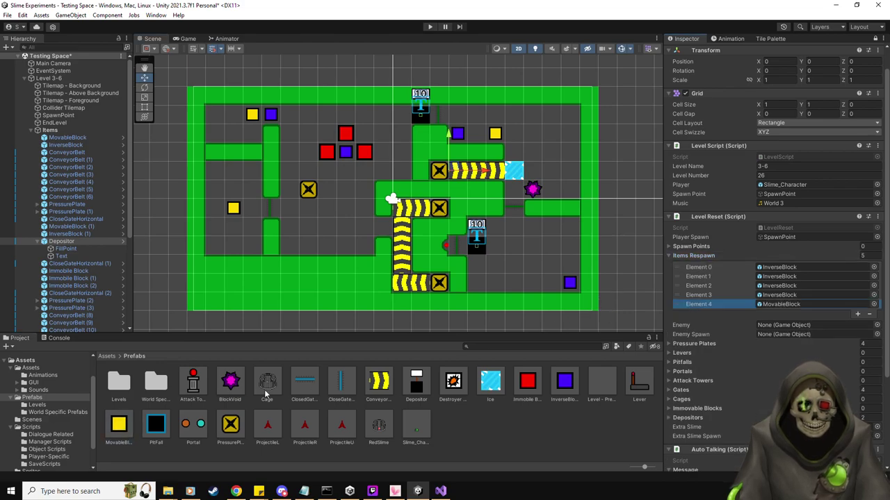
{"action": "left_click_drag", "start_coordinate": [118, 431], "coordinate": [717, 257]}
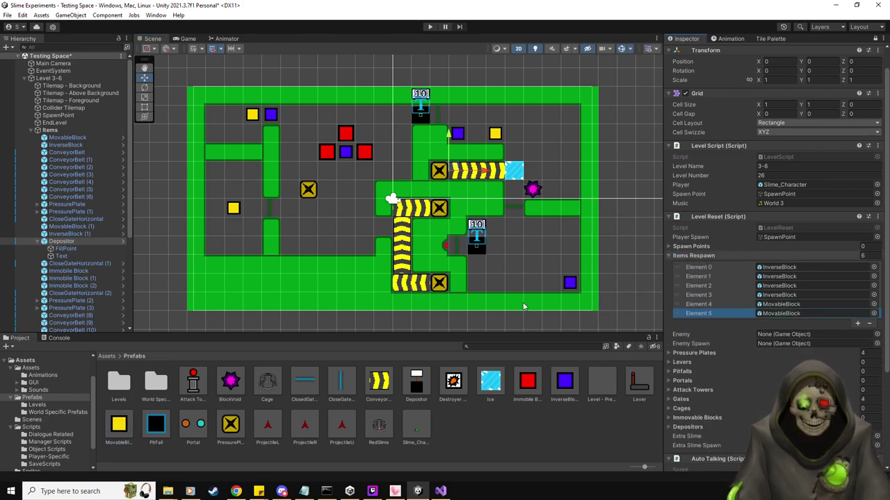
{"action": "left_click_drag", "start_coordinate": [125, 433], "coordinate": [706, 254]}
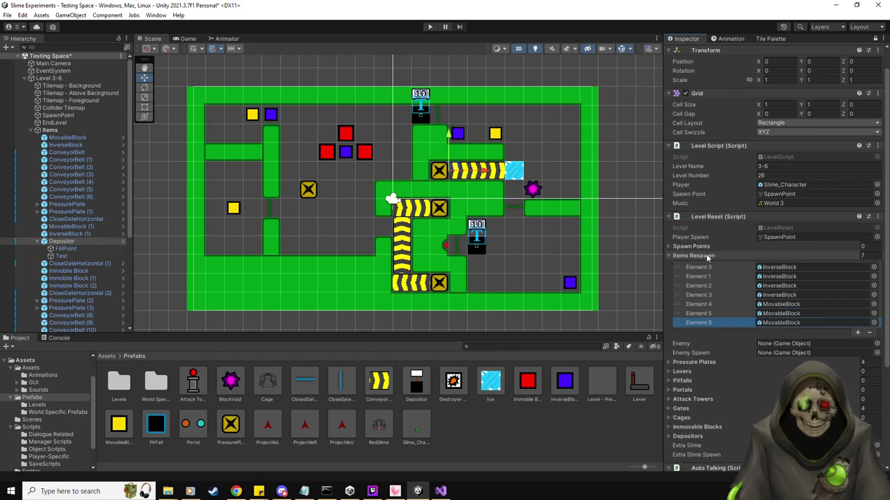
Create an empty object named BlockSpawn under Items and duplicate it six times.
{"action": "right_click", "coordinate": [51, 131]}
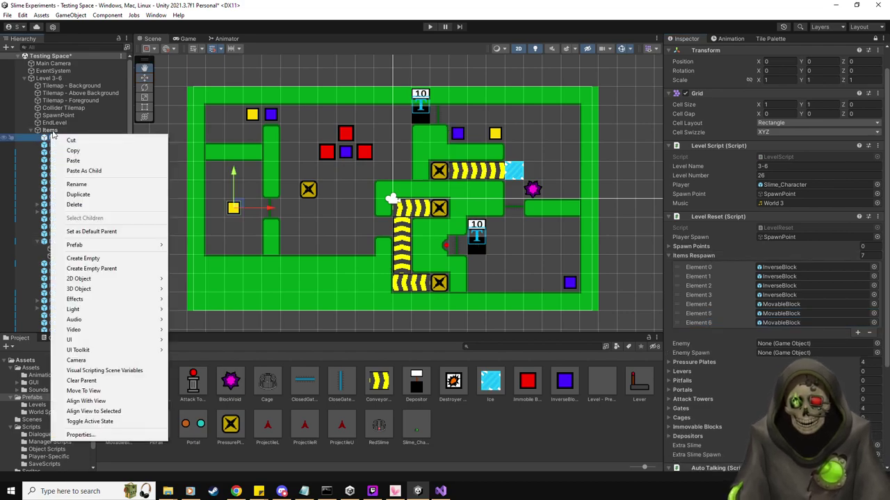
{"action": "right_click", "coordinate": [53, 132]}
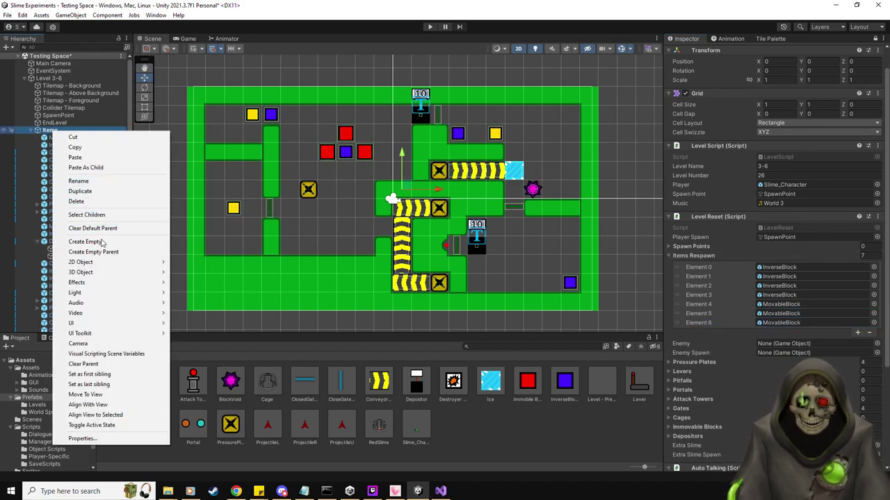
{"action": "left_click", "coordinate": [101, 238]}
{"action": "type", "text": "BlockSpawn"}
{"action": "key", "text": "Return"}
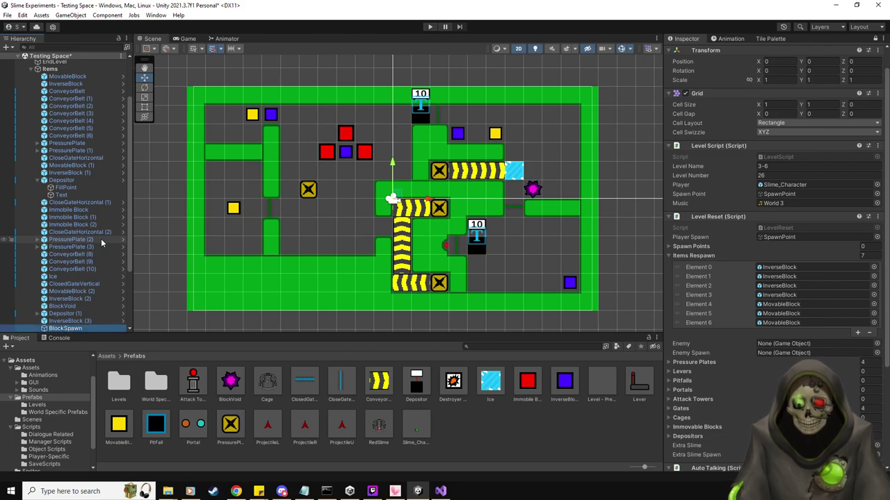
{"action": "key", "text": "ctrl+d"}
{"action": "key", "text": "ctrl+d"}
{"action": "key", "text": "ctrl+d"}
{"action": "key", "text": "ctrl+d"}
{"action": "key", "text": "ctrl+d"}
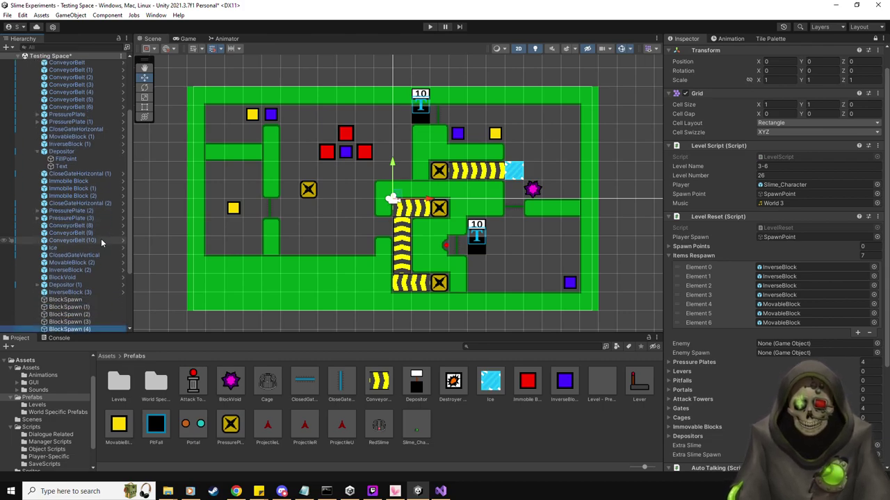
{"action": "key", "text": "ctrl+d"}
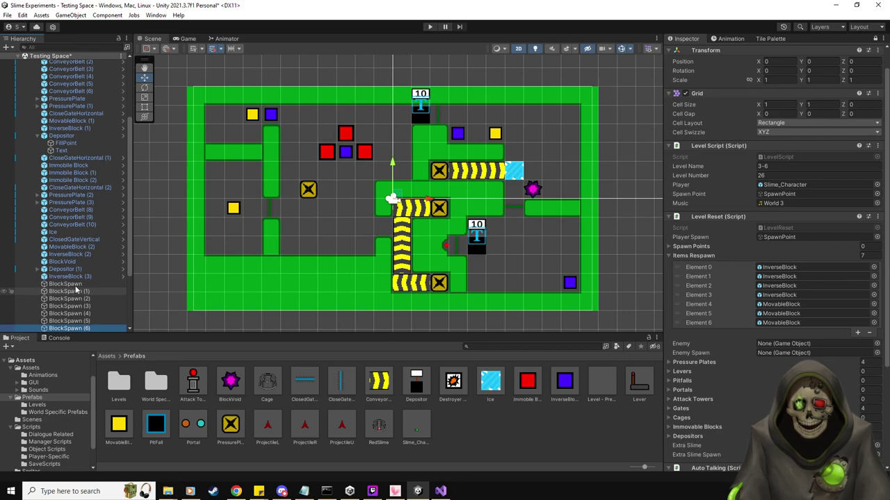
Assign all seven BlockSpawn objects to Level Reset's Spawn Points array.
{"action": "left_click", "coordinate": [65, 283]}
{"action": "left_click", "coordinate": [79, 331], "text": "shift"}
{"action": "left_click_drag", "start_coordinate": [76, 292], "coordinate": [694, 251]}
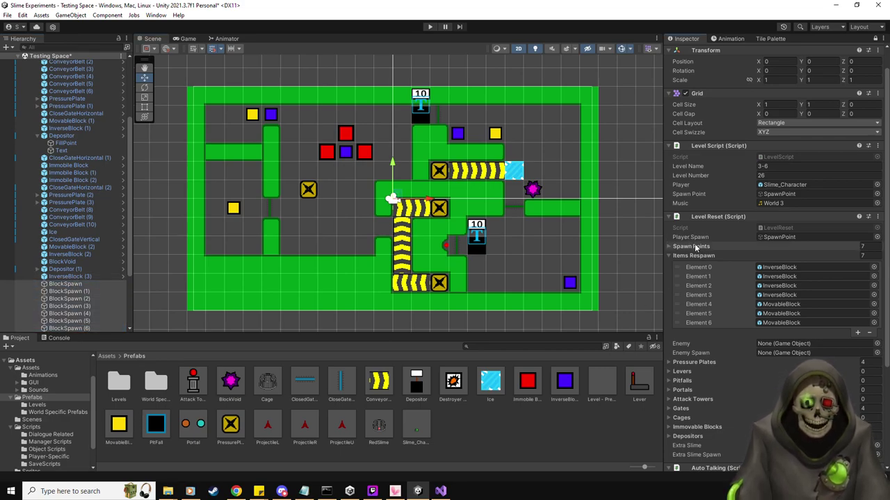
{"action": "left_click_drag", "start_coordinate": [695, 249], "coordinate": [695, 249]}
Position BlockSpawn, BlockSpawn (1), BlockSpawn (2) and BlockSpawn (3) on the four blue InverseBlocks in the level.
{"action": "left_click", "coordinate": [65, 284]}
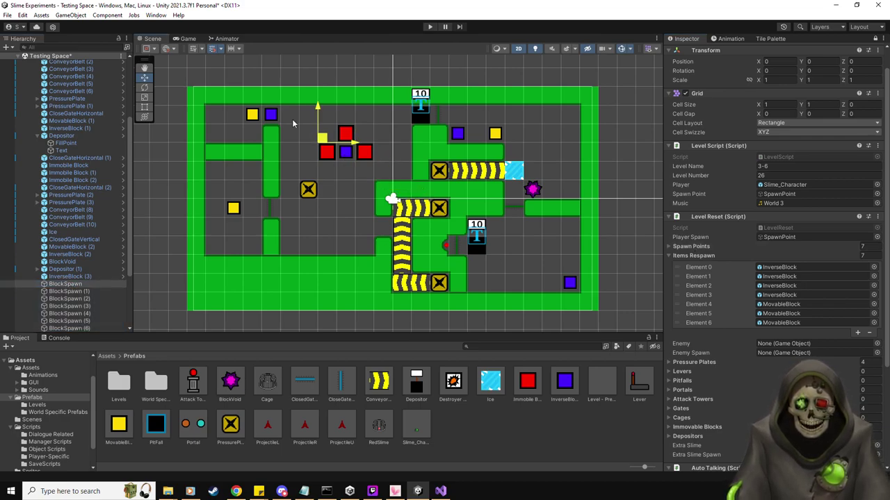
{"action": "left_click", "coordinate": [69, 291]}
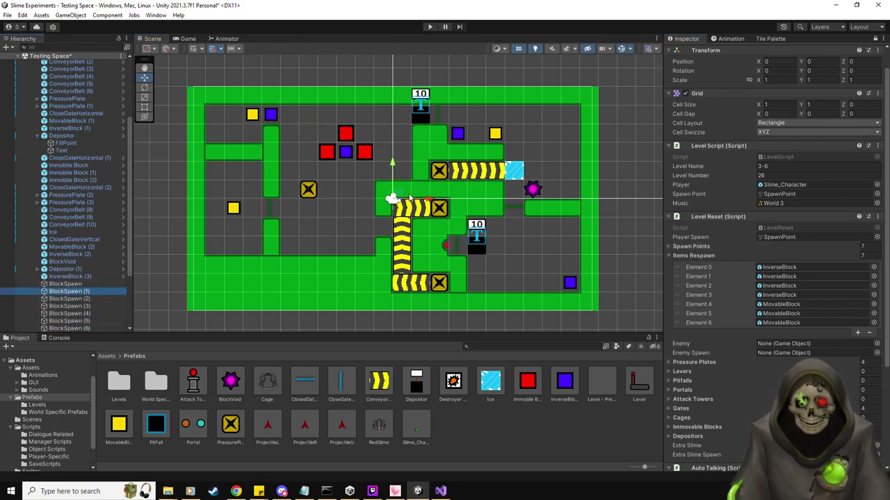
{"action": "key", "text": "Down"}
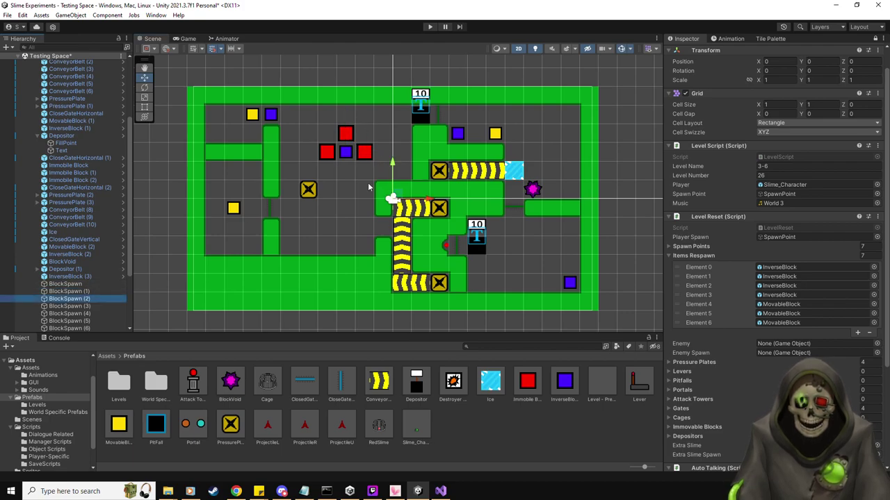
{"action": "key", "text": "Down"}
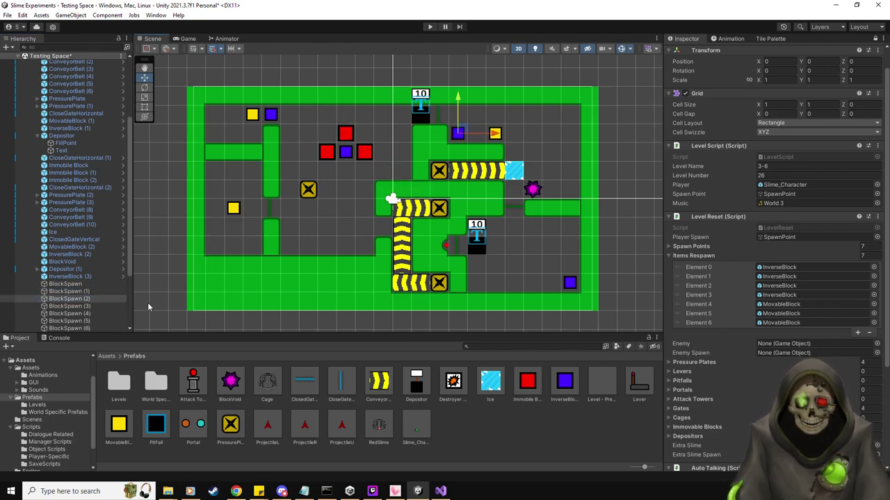
{"action": "left_click", "coordinate": [97, 313]}
{"action": "left_click", "coordinate": [112, 306]}
{"action": "left_click", "coordinate": [569, 282]}
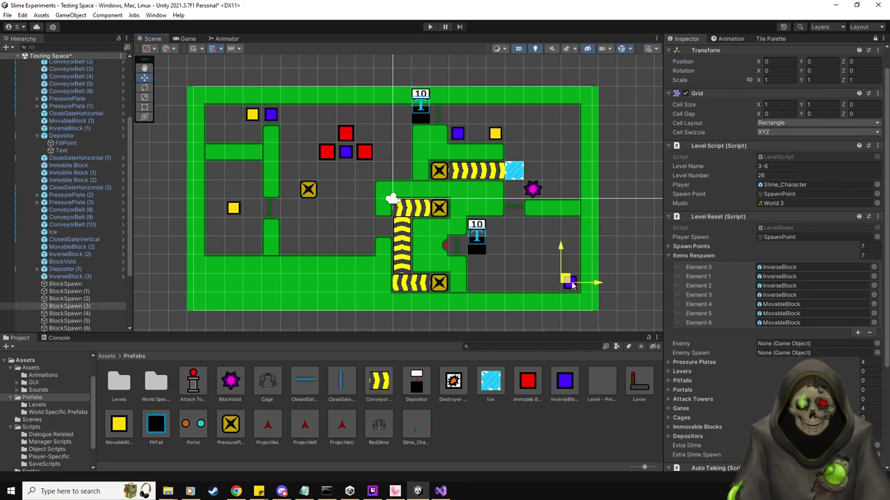
Position BlockSpawn (4), BlockSpawn (5) and BlockSpawn (6) on the three yellow MovableBlocks.
{"action": "left_click", "coordinate": [81, 315]}
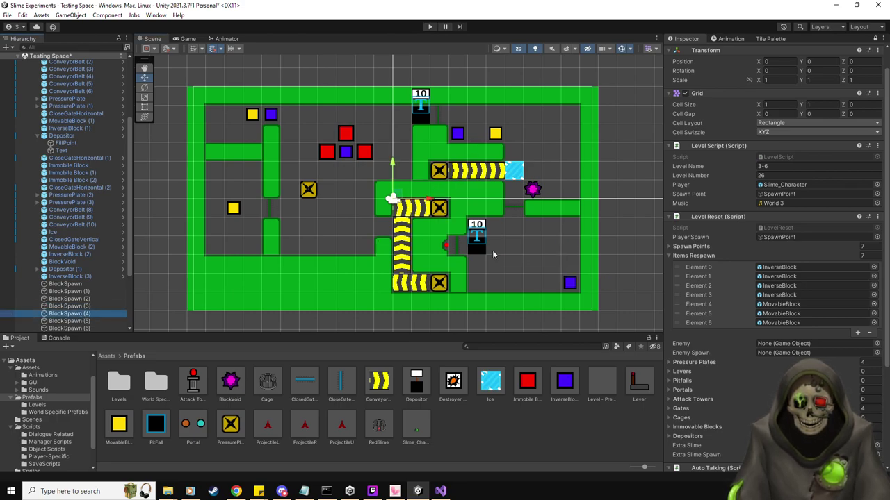
{"action": "key", "text": "Down"}
{"action": "key", "text": "Down"}
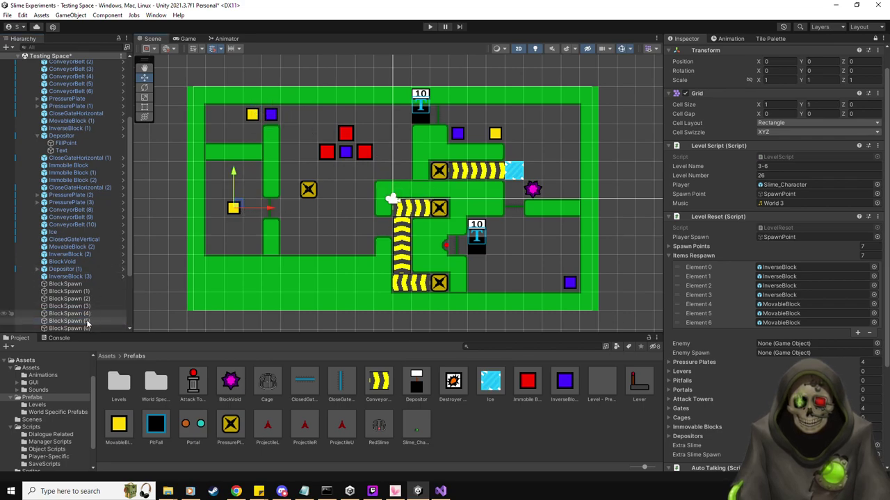
{"action": "left_click", "coordinate": [87, 327]}
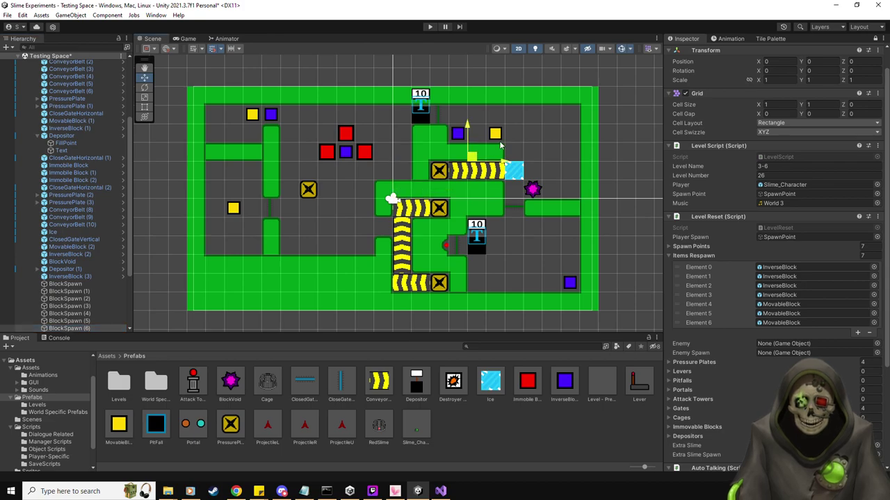
{"action": "left_click_drag", "start_coordinate": [501, 135], "coordinate": [491, 136]}
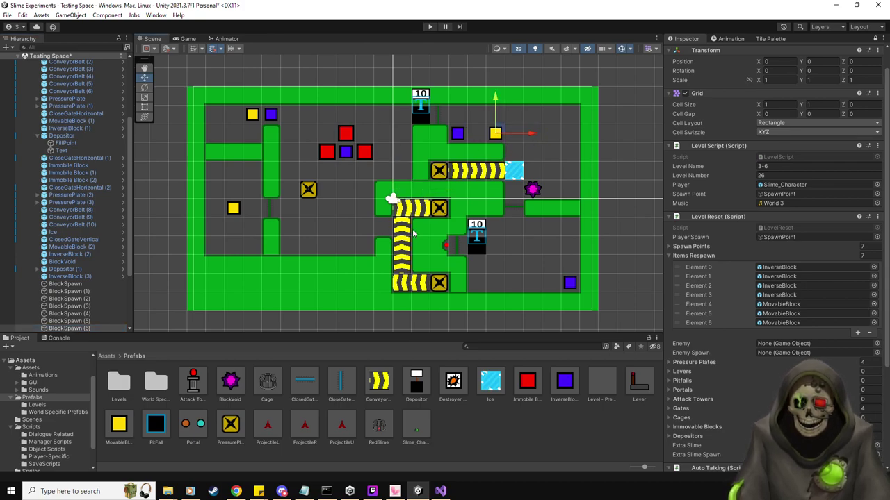
Save Level 3-6 as a prefab in the Prefabs/Levels folder and delete the level from the scene.
{"action": "left_click", "coordinate": [38, 136]}
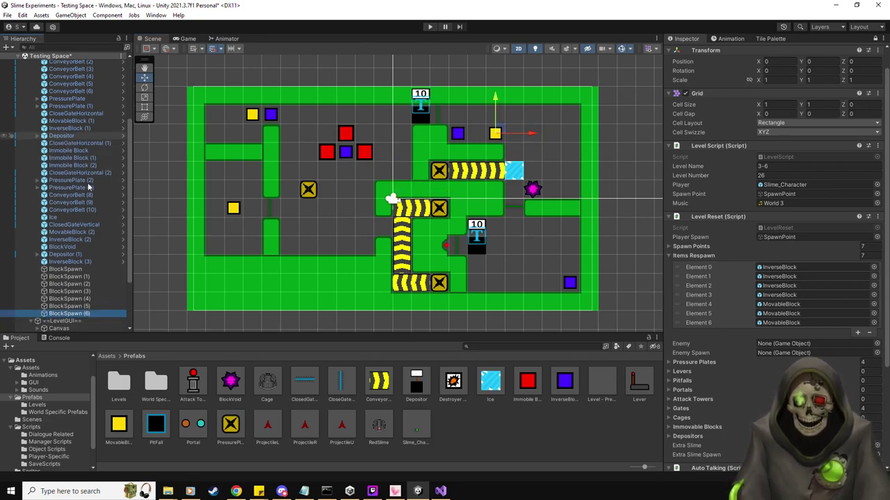
{"action": "scroll", "coordinate": [98, 199], "scroll_direction": "up", "scroll_amount": 5}
{"action": "left_click", "coordinate": [50, 129]}
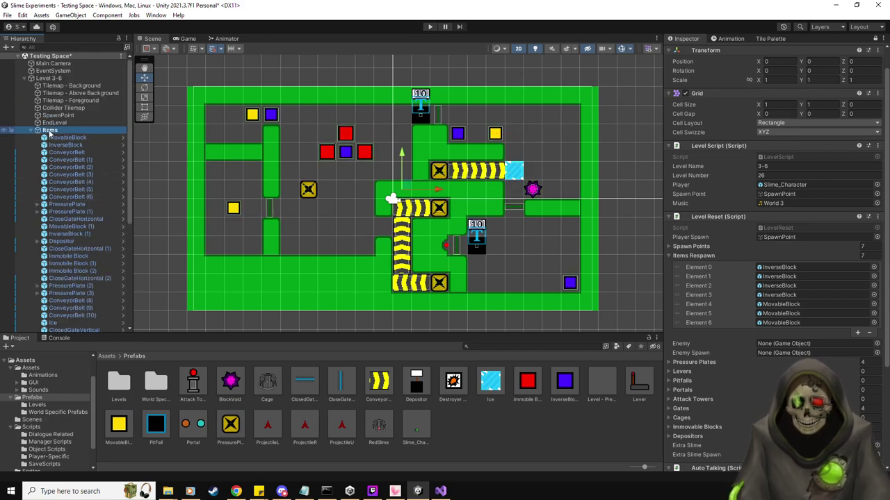
{"action": "left_click", "coordinate": [60, 79]}
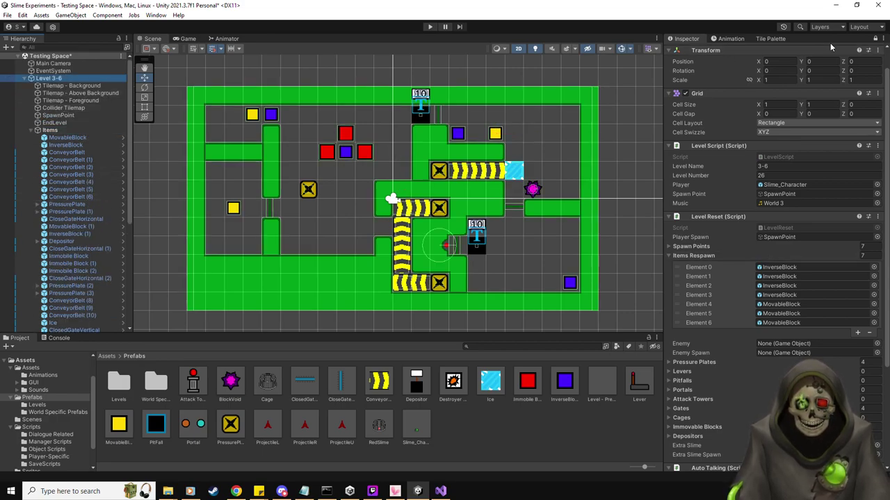
{"action": "scroll", "coordinate": [759, 297], "scroll_direction": "down", "scroll_amount": 5}
{"action": "left_click", "coordinate": [751, 379]}
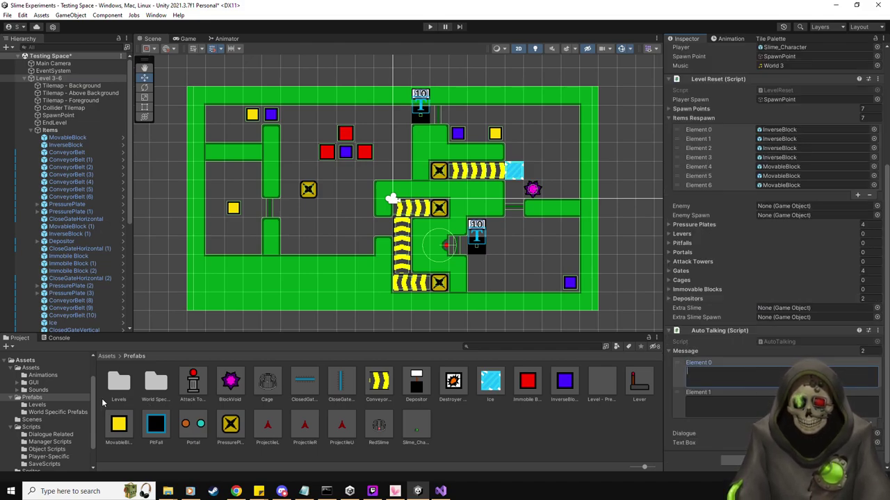
{"action": "left_click", "coordinate": [34, 404]}
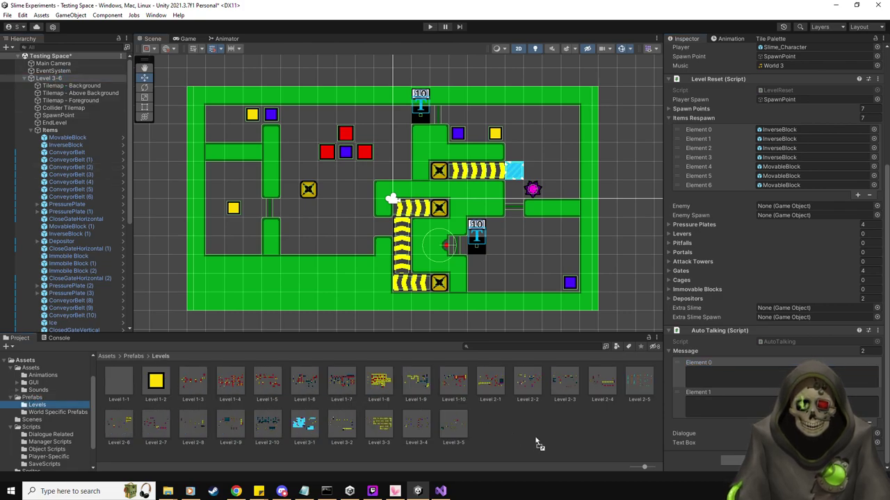
{"action": "left_click_drag", "start_coordinate": [541, 443], "coordinate": [540, 436]}
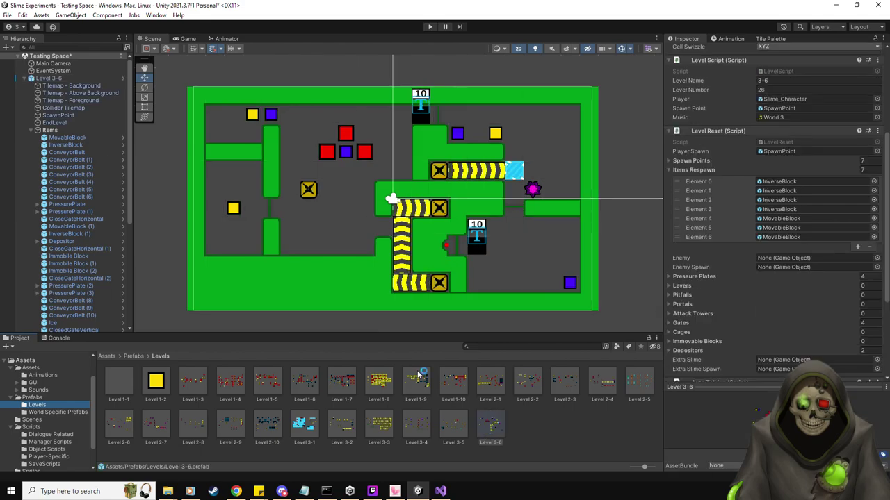
{"action": "left_click", "coordinate": [56, 79]}
{"action": "key", "text": "Delete"}
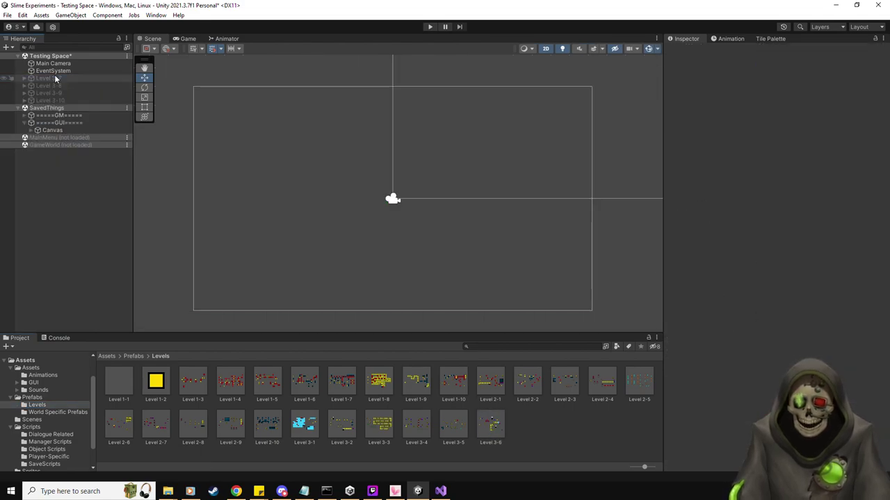
In the Level 3-5 prefab, set EndLevel's Next Level to the Level 3-6 prefab.
{"action": "double_click", "coordinate": [456, 422]}
{"action": "left_click", "coordinate": [66, 112]}
{"action": "left_click_drag", "start_coordinate": [490, 424], "coordinate": [790, 232]}
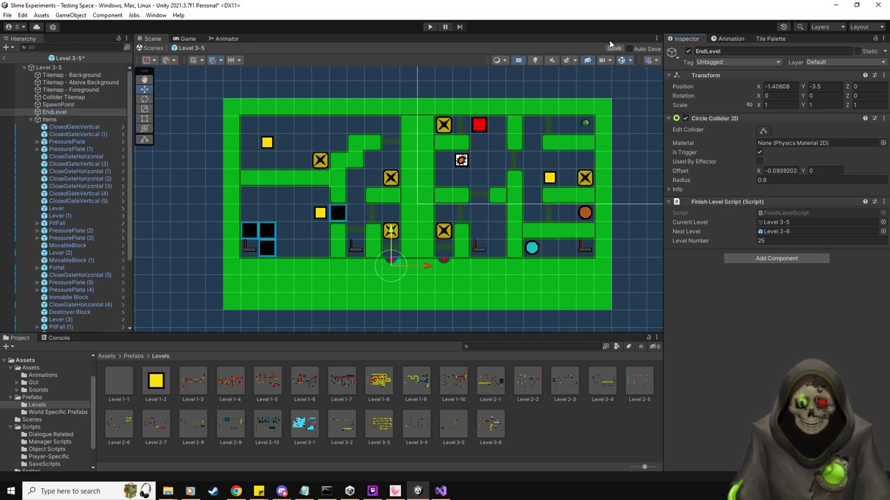
Review Level 3-5's Auto Talking messages and set the Message array size to 5 in the Level 3-6 prefab.
{"action": "left_click", "coordinate": [49, 67]}
{"action": "scroll", "coordinate": [735, 348], "scroll_direction": "down", "scroll_amount": 5}
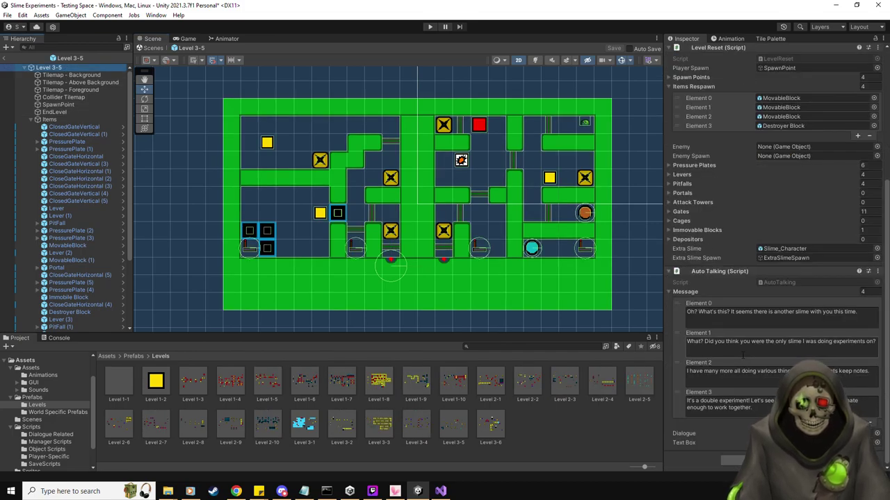
{"action": "double_click", "coordinate": [490, 427]}
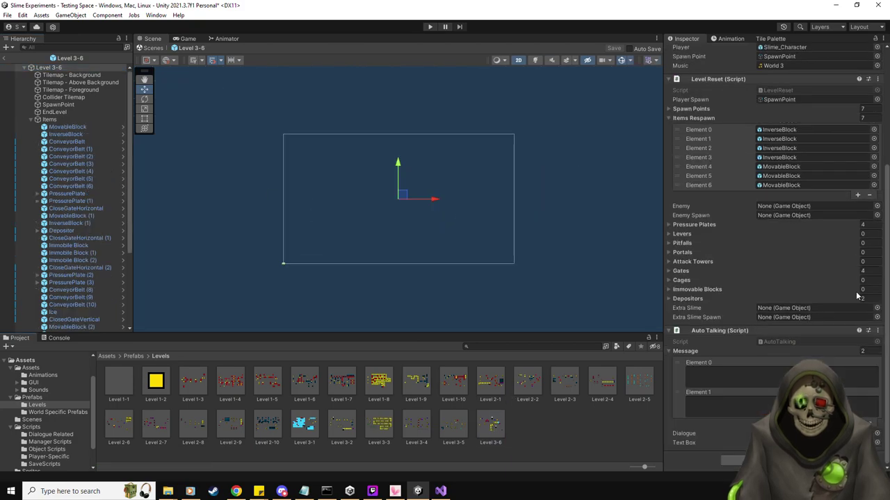
{"action": "left_click", "coordinate": [862, 351]}
{"action": "type", "text": "5"}
{"action": "key", "text": "Return"}
{"action": "scroll", "coordinate": [791, 297], "scroll_direction": "down", "scroll_amount": 3}
Set messages 0 and 1 to "Your slime friend is gone now, you're once again alone." and "But don't worry, you still have more experiments to solve!".
{"action": "left_click", "coordinate": [792, 296]}
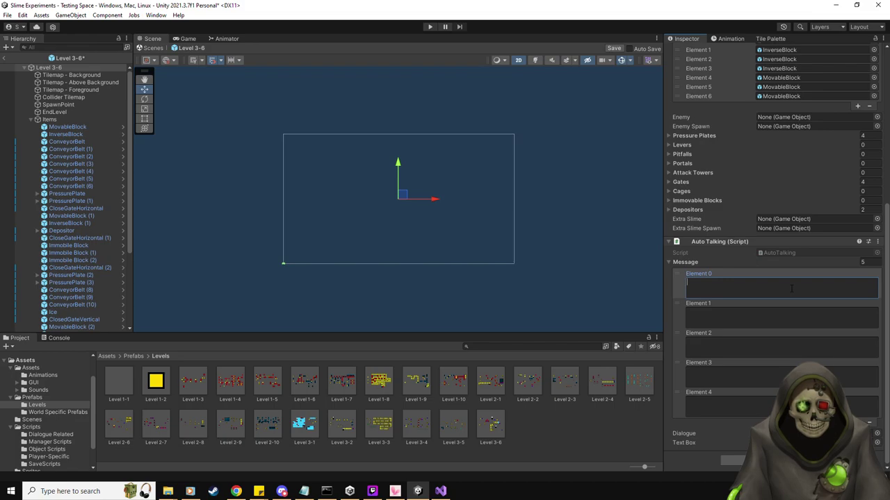
{"action": "type", "text": "Your slime friend is gone now, "}
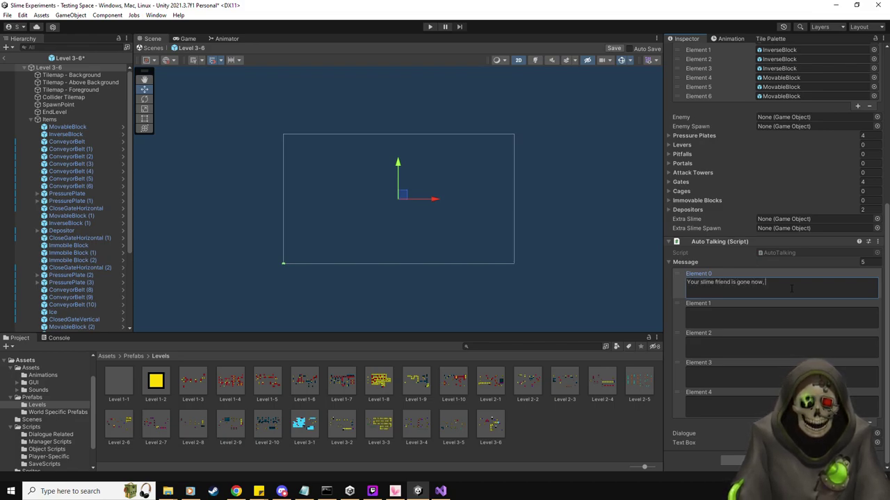
{"action": "type", "text": "you're once again alone."}
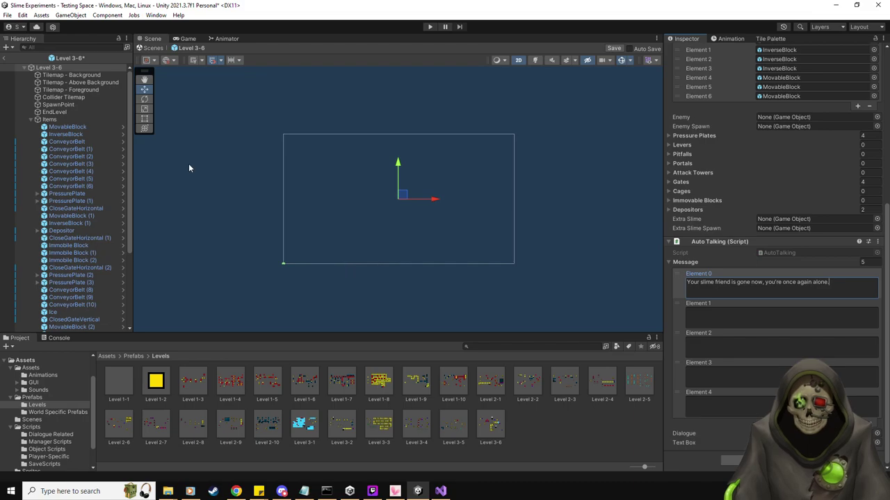
{"action": "left_click", "coordinate": [61, 121]}
{"action": "left_click", "coordinate": [70, 67]}
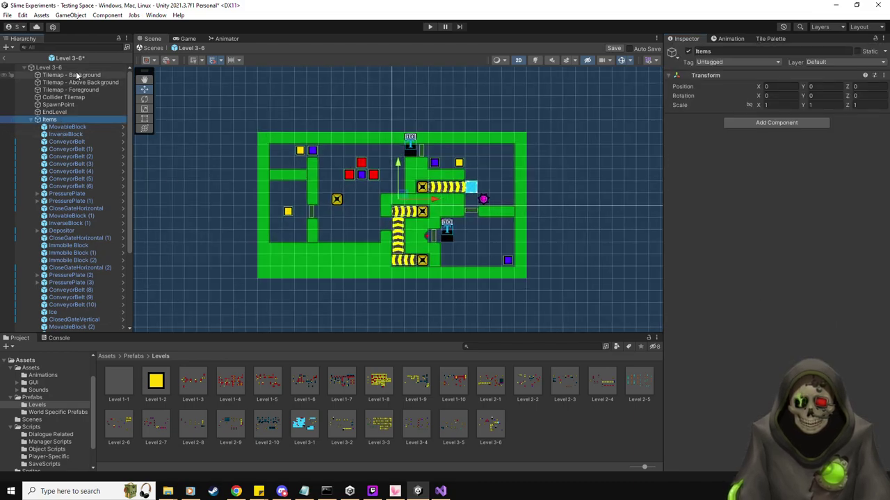
{"action": "scroll", "coordinate": [717, 313], "scroll_direction": "down", "scroll_amount": 8}
{"action": "left_click", "coordinate": [718, 316]}
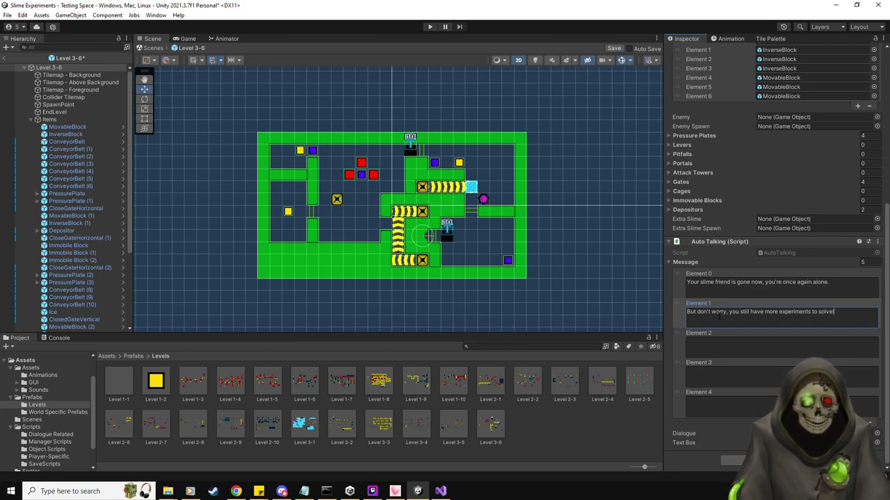
{"action": "type", "text": "!"}
Set message 2 to "As a consulation, if you finish the next four experiments, I'll release you." and message 3 to "How does that sound?".
{"action": "left_click", "coordinate": [729, 355]}
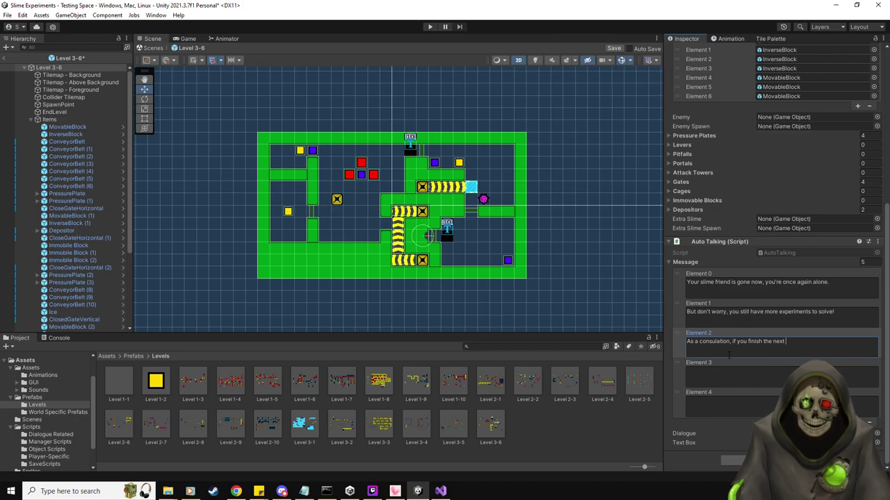
{"action": "type", "text": "four"}
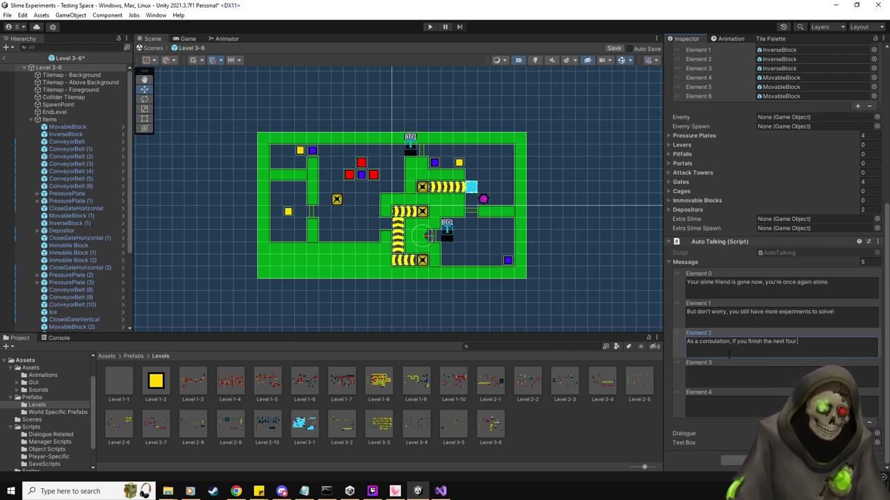
{"action": "type", "text": " experiments, I'll release you."}
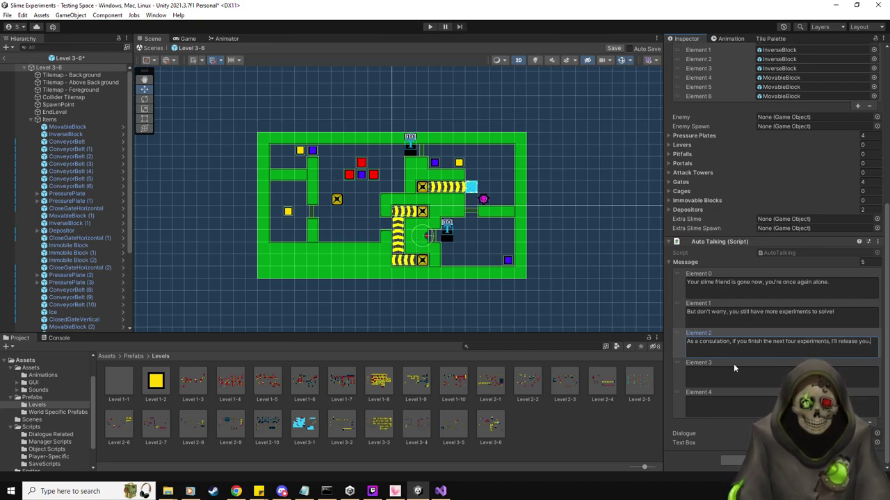
{"action": "left_click", "coordinate": [733, 367]}
{"action": "type", "text": "How does that sound?"}
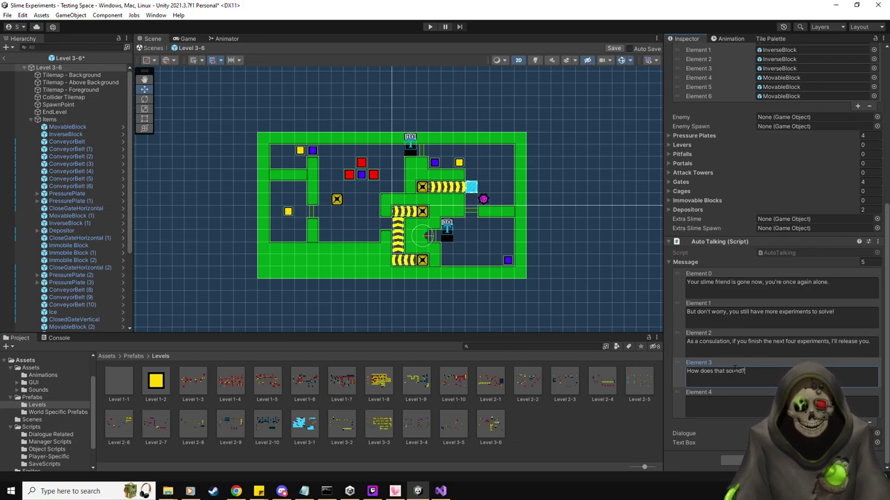
Delete the empty fifth message, save the Level 3-6 prefab, and return to the Testing Space scene.
{"action": "left_click", "coordinate": [682, 405]}
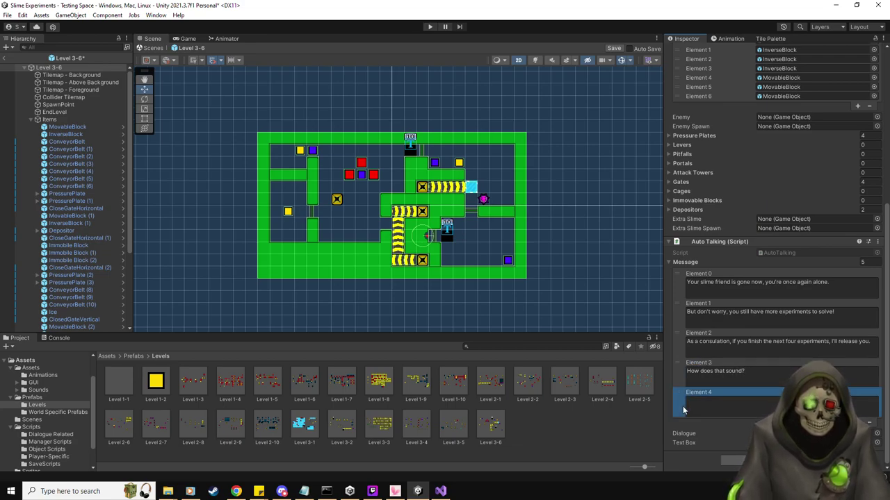
{"action": "key", "text": "Delete"}
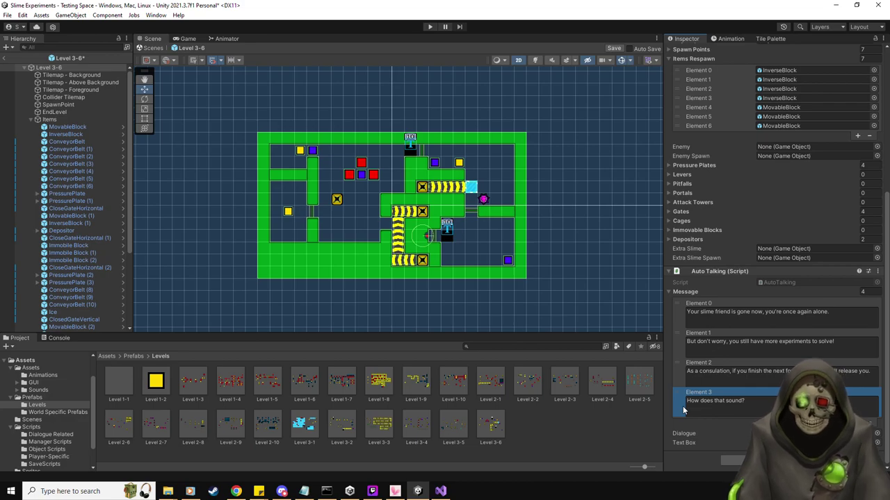
{"action": "left_click", "coordinate": [612, 48]}
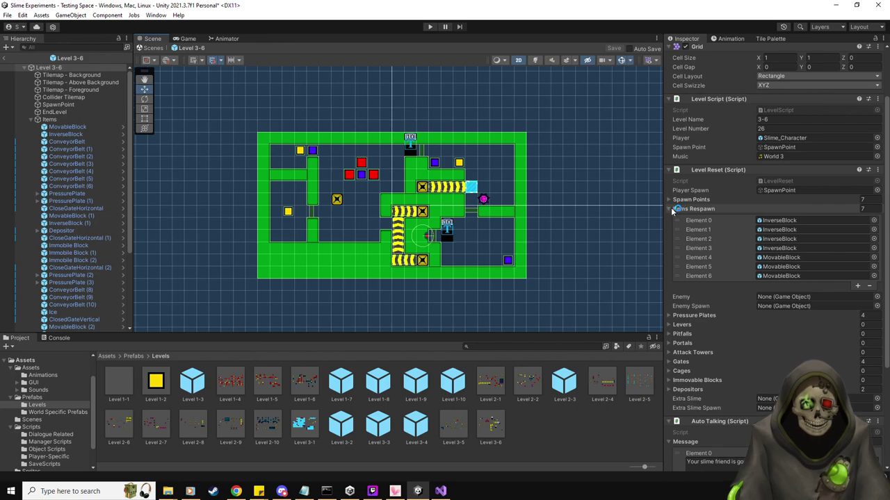
{"action": "left_click", "coordinate": [688, 208]}
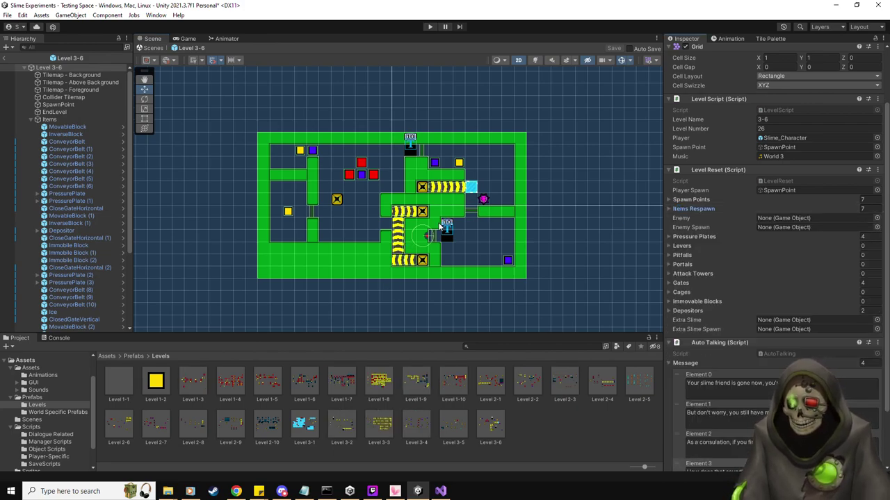
{"action": "left_click", "coordinate": [10, 58]}
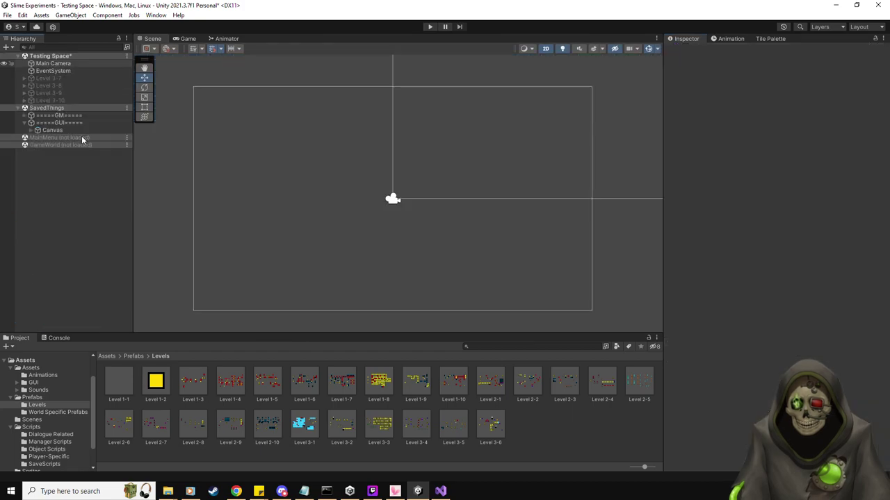
Activate Level 3-7 in the scene and set its Items object as the default parent.
{"action": "left_click", "coordinate": [64, 78]}
{"action": "left_click", "coordinate": [686, 52]}
{"action": "left_click", "coordinate": [25, 77]}
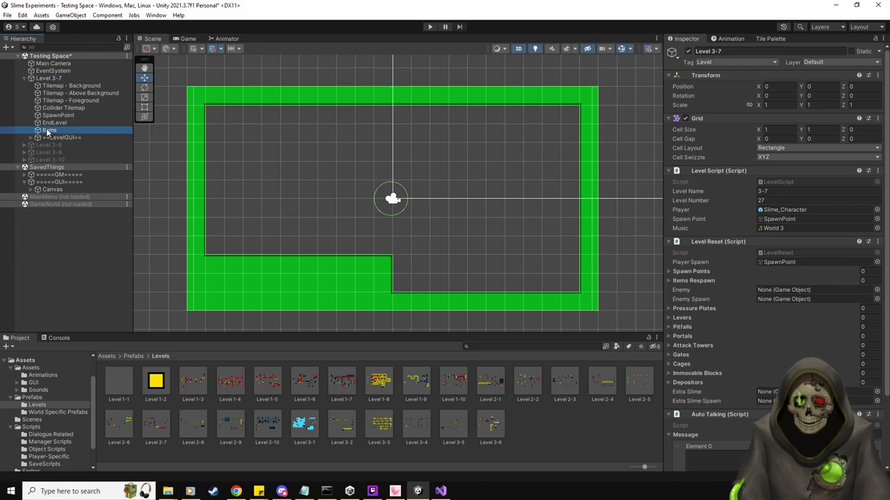
{"action": "right_click", "coordinate": [47, 132]}
{"action": "left_click", "coordinate": [86, 227]}
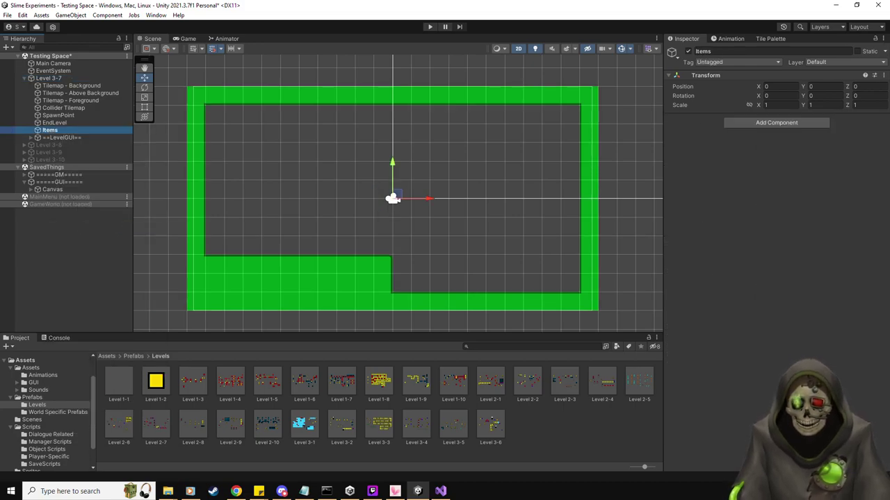
Review idea 14 in the Slime Stuff To Do list in Notepad, and return to Unity to show the Prefabs folder.
{"action": "key", "text": "alt+Tab"}
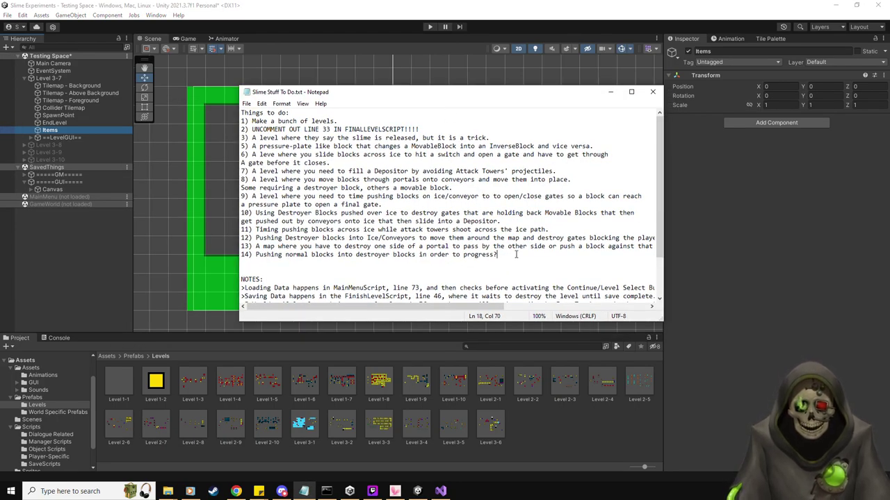
{"action": "key", "text": "shift+Home"}
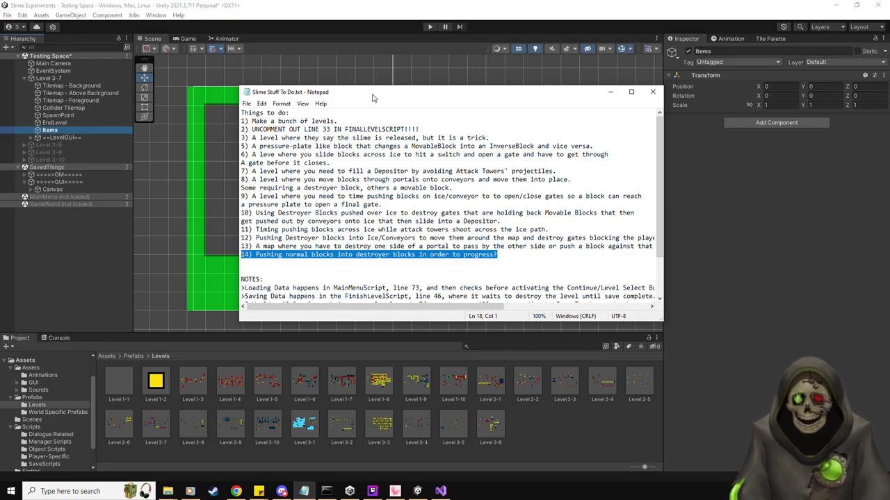
{"action": "key", "text": "super+Down"}
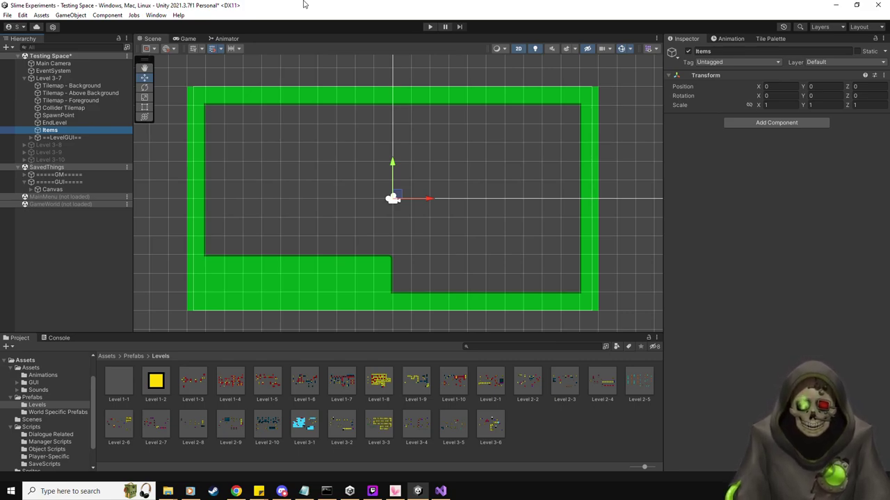
{"action": "left_click", "coordinate": [34, 398]}
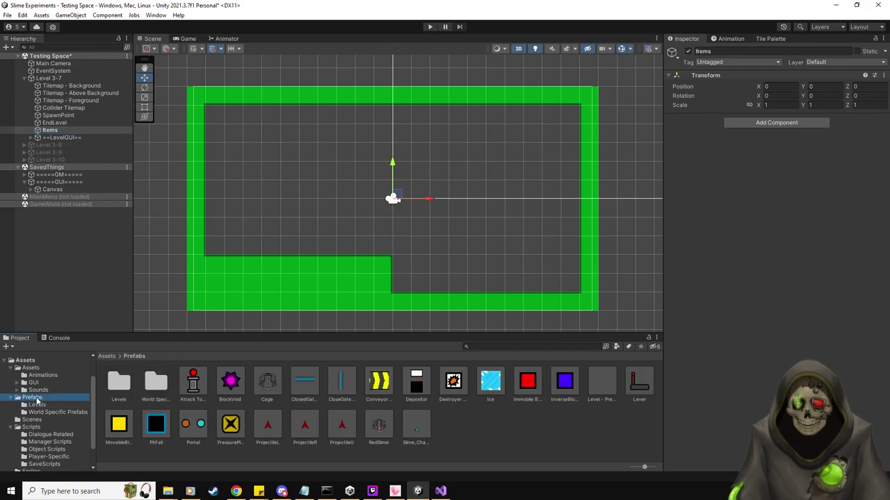
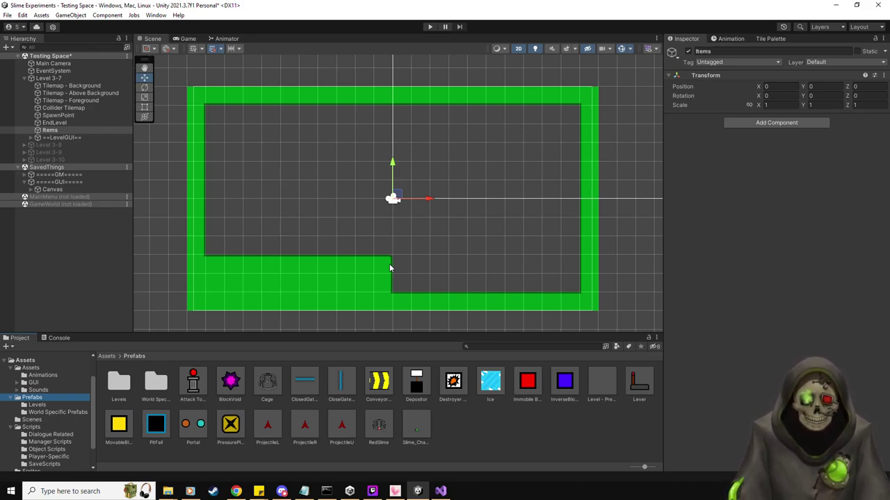
Paint two separate green tiles and a three-tile vertical wall near the room's centre on the Collider Tilemap.
{"action": "left_click", "coordinate": [767, 40]}
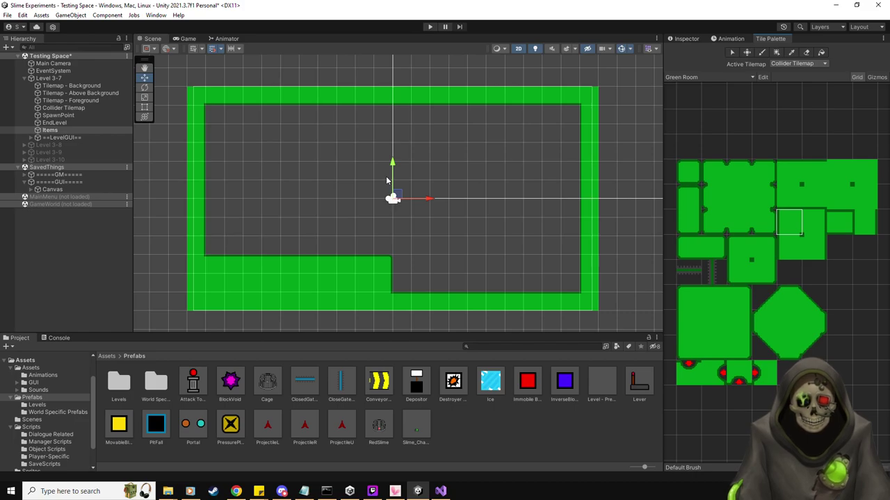
{"action": "left_click", "coordinate": [768, 271]}
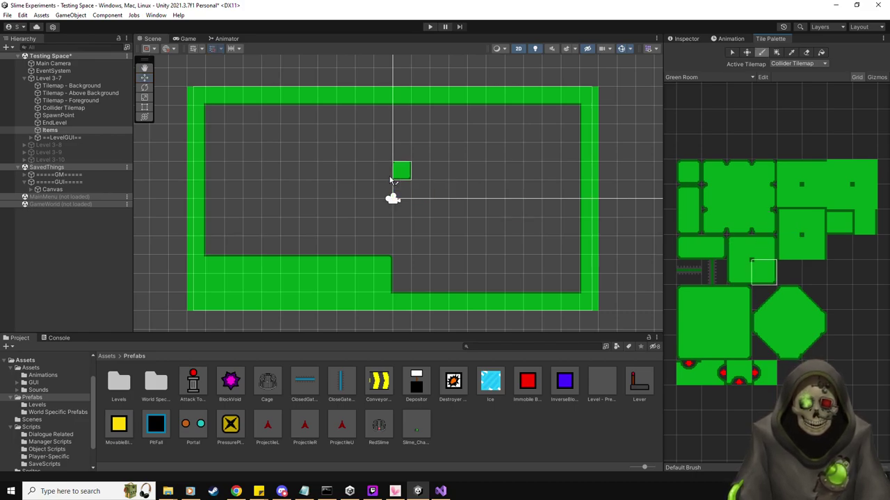
{"action": "left_click", "coordinate": [355, 180]}
{"action": "left_click", "coordinate": [760, 252]}
{"action": "left_click", "coordinate": [370, 209]}
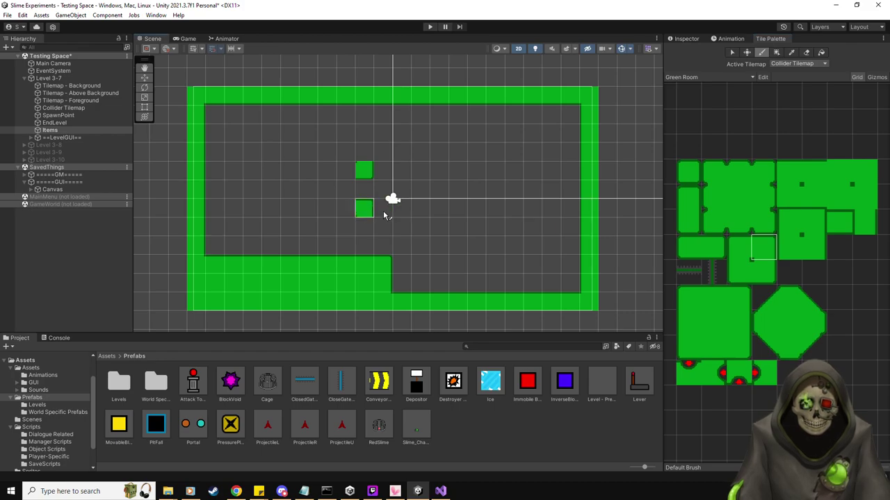
{"action": "left_click", "coordinate": [865, 222]}
{"action": "left_click", "coordinate": [401, 170]}
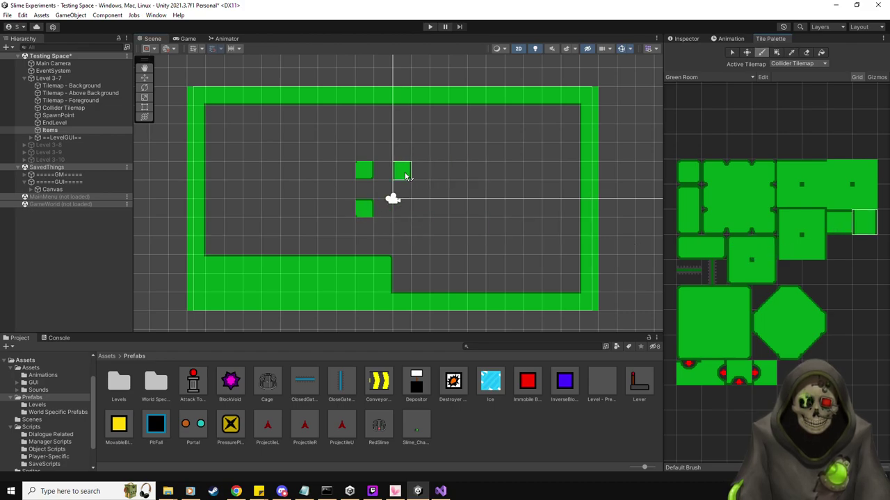
{"action": "left_click", "coordinate": [401, 207]}
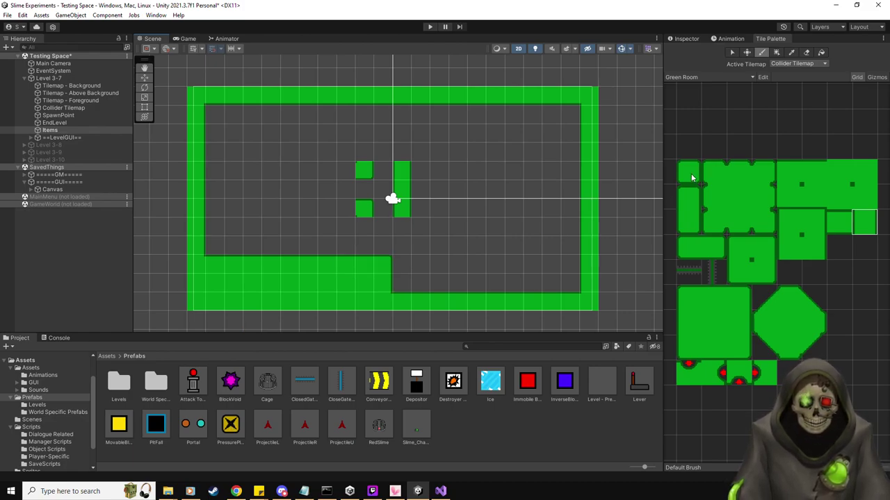
Extend the upper-left centre tile upward into a vertical wall reaching the room's ceiling.
{"action": "left_click_drag", "start_coordinate": [368, 153], "coordinate": [365, 114]}
{"action": "left_click_drag", "start_coordinate": [364, 228], "coordinate": [363, 246]}
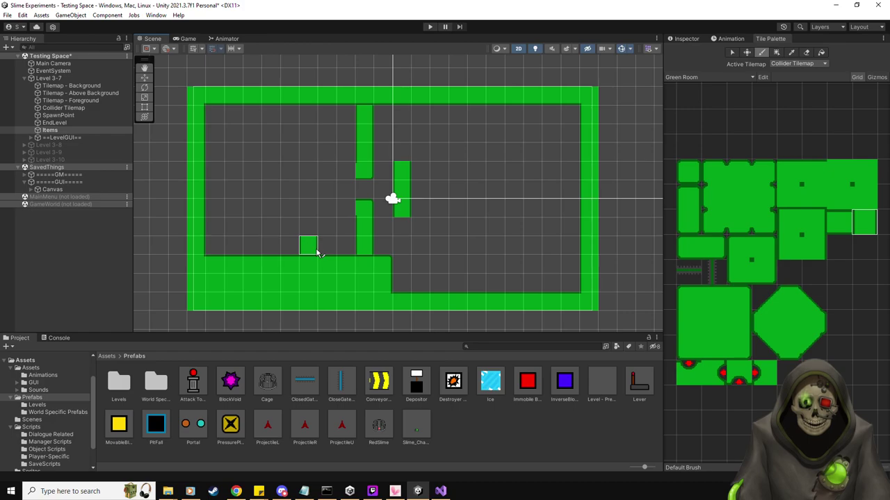
{"action": "key", "text": "ctrl+z"}
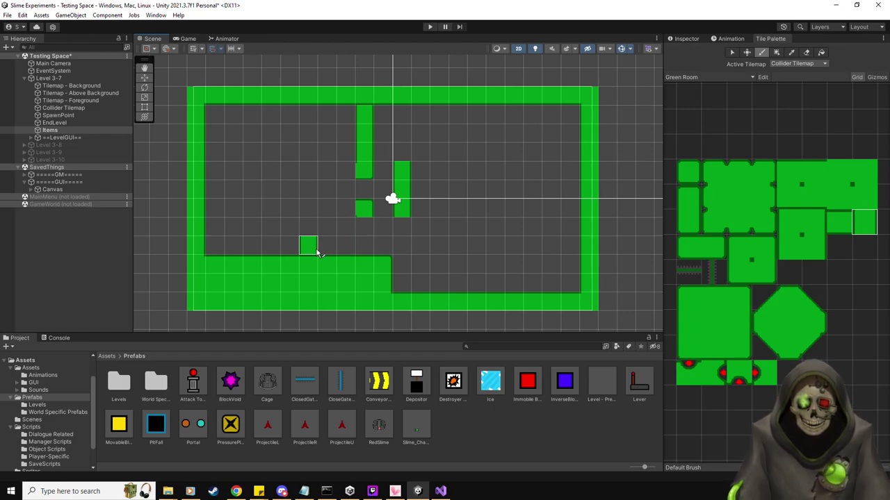
{"action": "key", "text": "ctrl+z"}
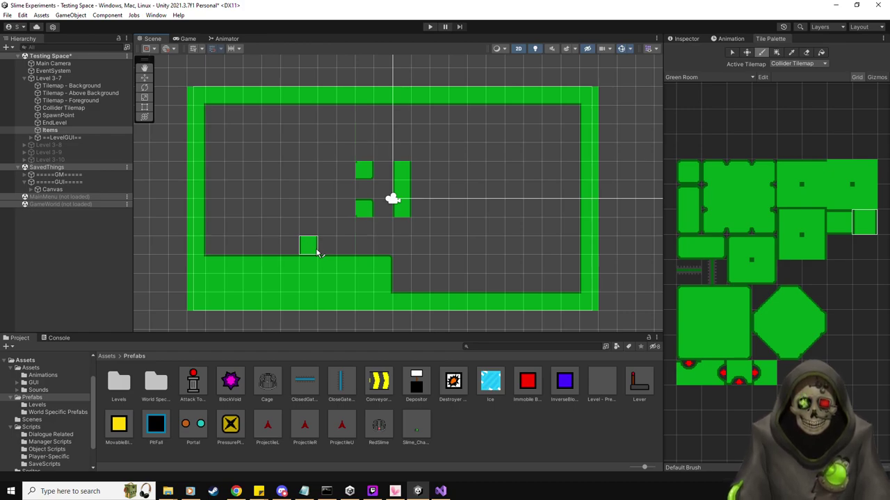
{"action": "left_click_drag", "start_coordinate": [370, 165], "coordinate": [370, 125]}
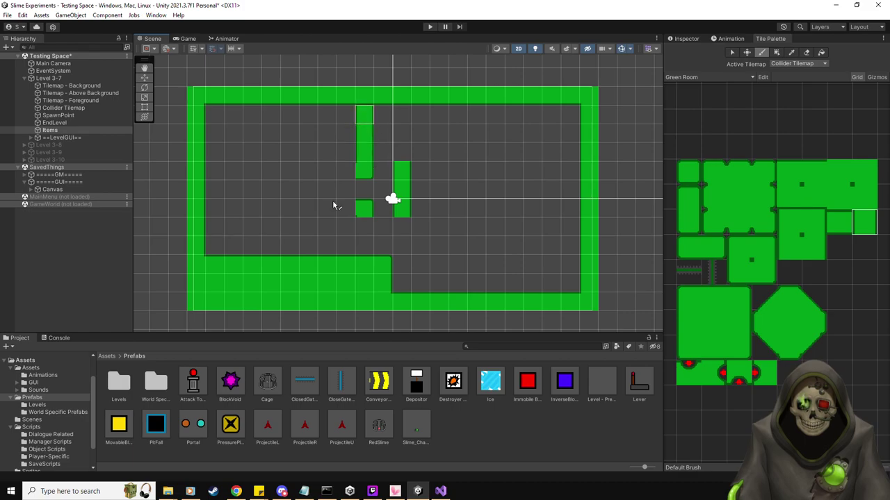
Replace the lower-left centre tile with a standalone block and turn the three-tile wall beside it into two separate corner tiles.
{"action": "left_click", "coordinate": [687, 176]}
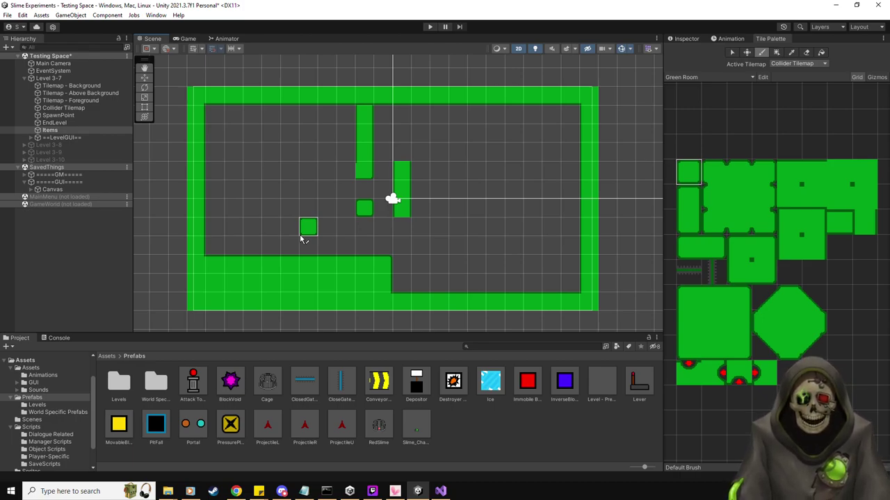
{"action": "left_click", "coordinate": [738, 270]}
{"action": "left_click", "coordinate": [402, 170], "text": "ctrl"}
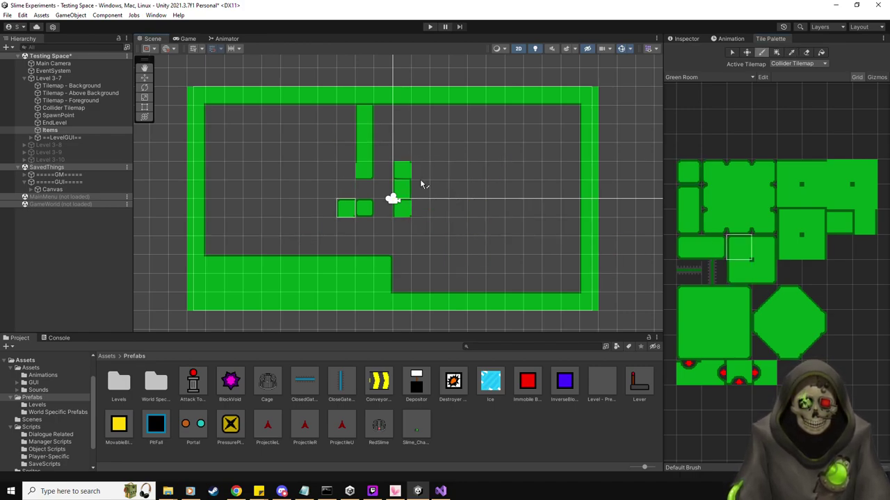
{"action": "left_click", "coordinate": [424, 244], "text": "shift"}
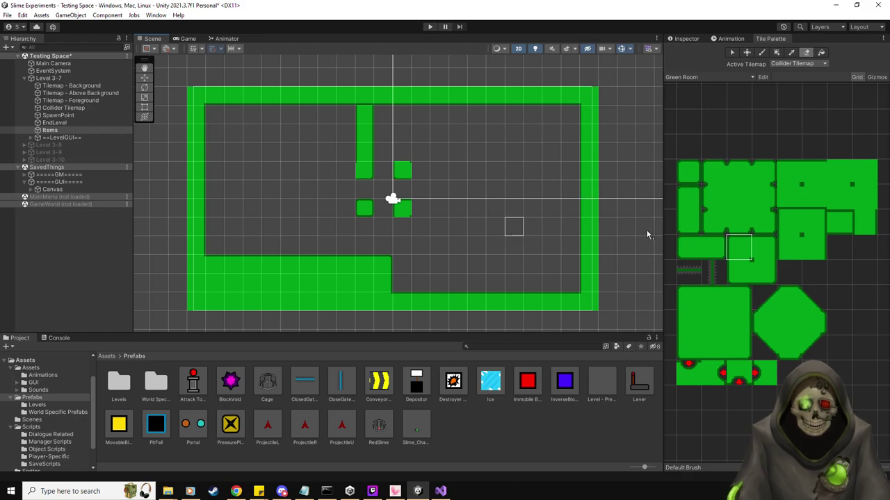
Paint a three-tile horizontal wall extending rightward from the upper corner tile.
{"action": "left_click", "coordinate": [836, 222]}
{"action": "left_click_drag", "start_coordinate": [414, 171], "coordinate": [464, 176]}
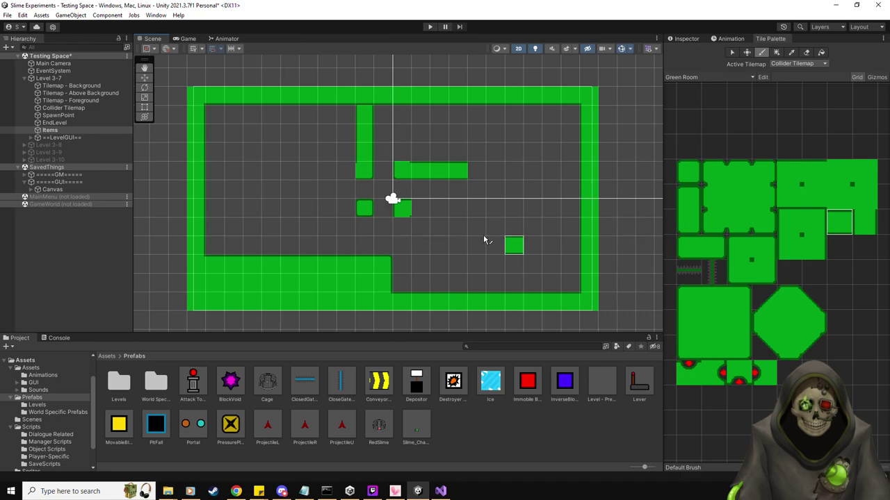
{"action": "left_click", "coordinate": [382, 229]}
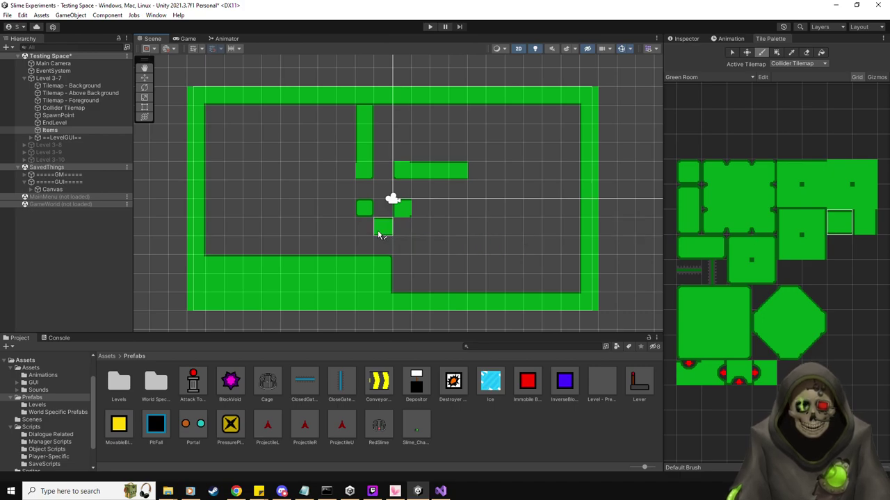
{"action": "key", "text": "ctrl+z"}
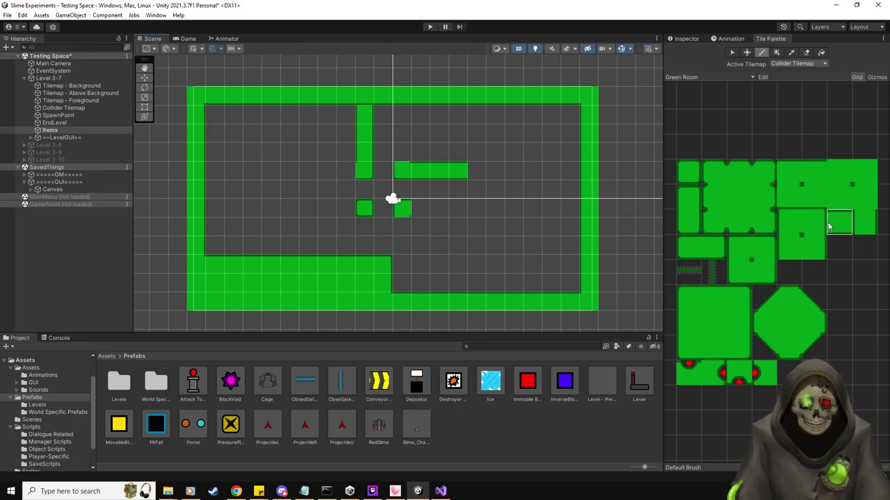
Paint a two-tile vertical wall extending downward from the lower corner tile.
{"action": "left_click", "coordinate": [864, 222]}
{"action": "left_click_drag", "start_coordinate": [401, 225], "coordinate": [404, 244]}
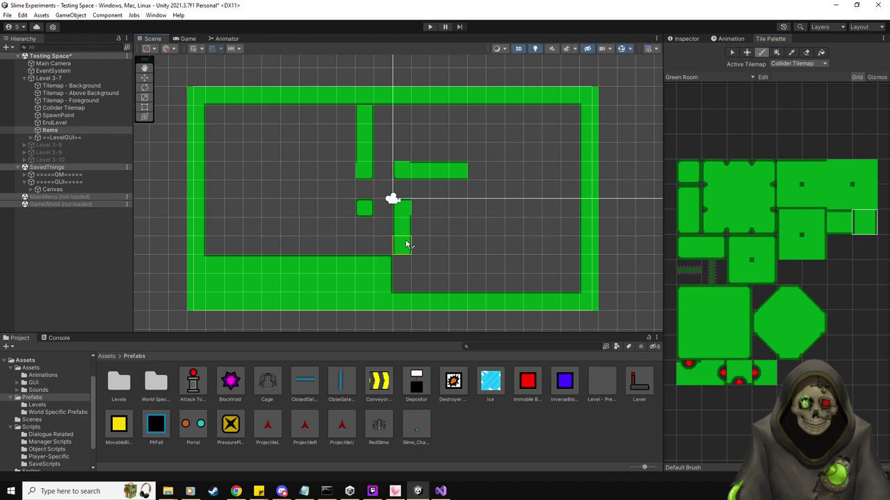
{"action": "left_click", "coordinate": [459, 290]}
{"action": "key", "text": "ctrl+z"}
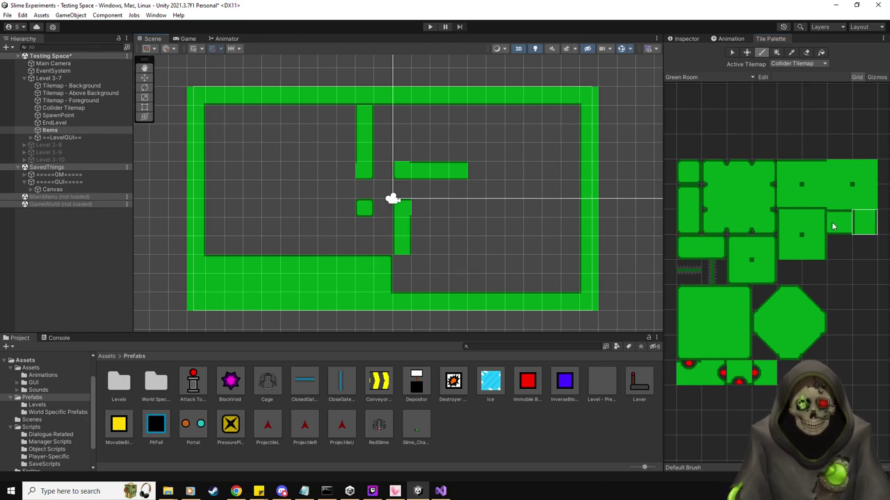
Paint a three-tile horizontal wall rightward from the lower corner tile and put an end-cap tile beneath the ceiling wall.
{"action": "left_click", "coordinate": [841, 224]}
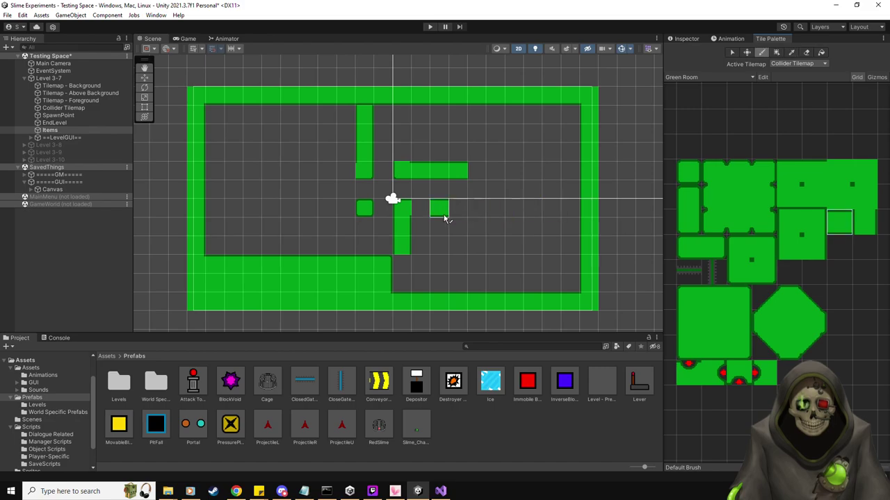
{"action": "left_click_drag", "start_coordinate": [429, 212], "coordinate": [456, 214]}
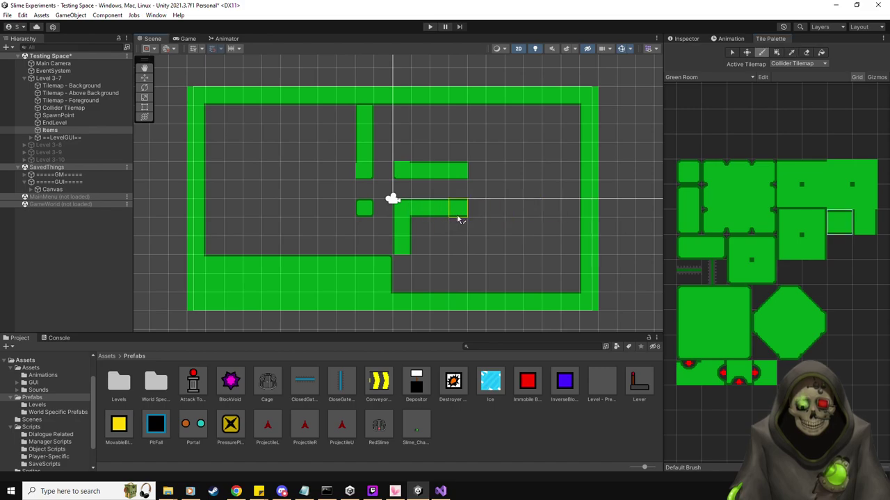
{"action": "left_click", "coordinate": [492, 288]}
{"action": "key", "text": "ctrl+z"}
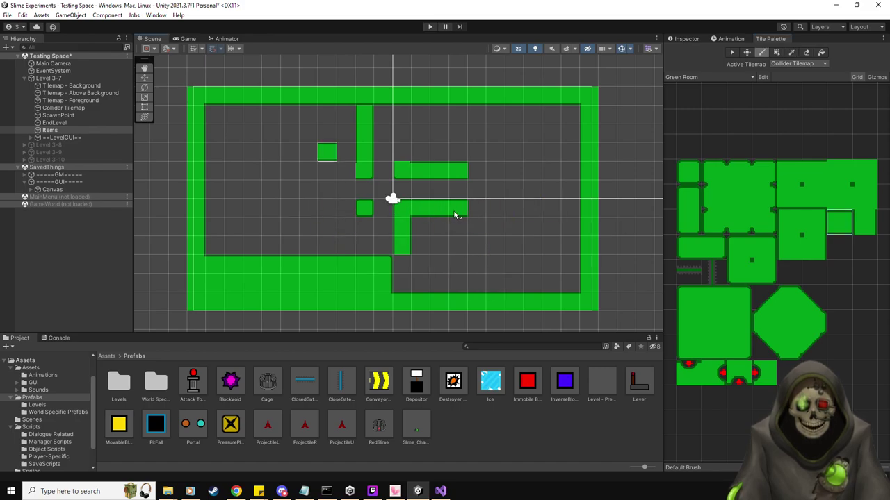
{"action": "left_click", "coordinate": [689, 228]}
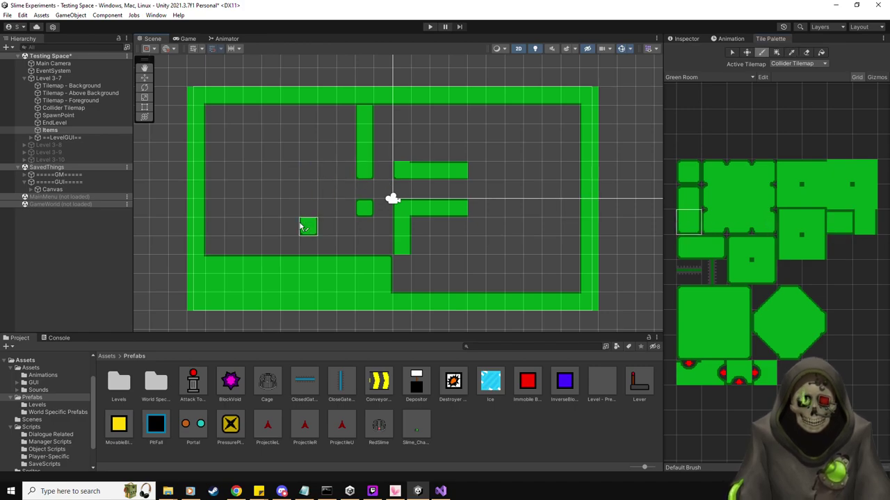
Inspect the PressurePlate prefab and open its PressurePlateScript in Visual Studio.
{"action": "left_click", "coordinate": [696, 40]}
{"action": "left_click", "coordinate": [229, 425]}
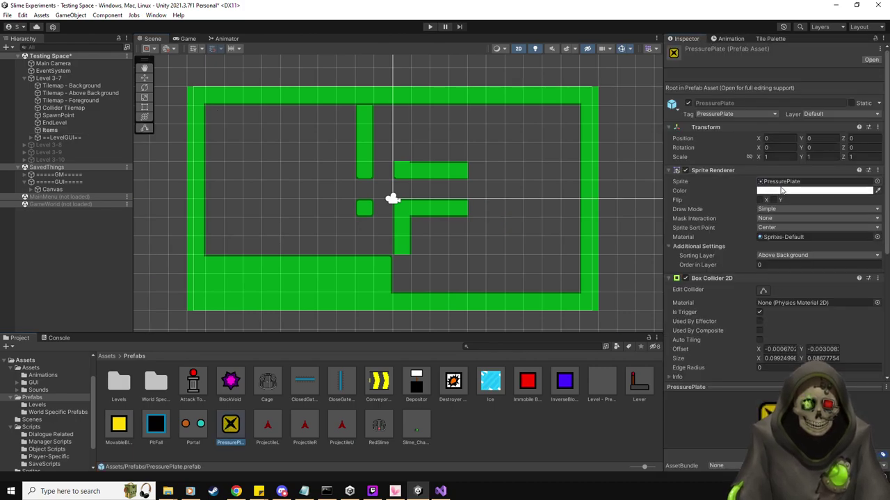
{"action": "scroll", "coordinate": [764, 292], "scroll_direction": "down", "scroll_amount": 3}
{"action": "double_click", "coordinate": [792, 275]}
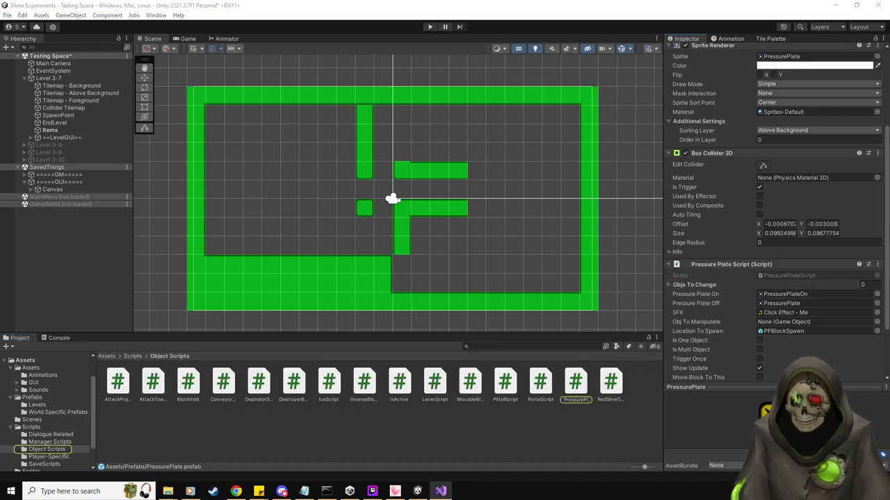
Examine how OnTriggerEnter2D in PressurePlateScript.cs handles a single object, including its InverseBlock and DestroyerBlock spawn cases.
{"action": "scroll", "coordinate": [445, 264], "scroll_direction": "down", "scroll_amount": 10}
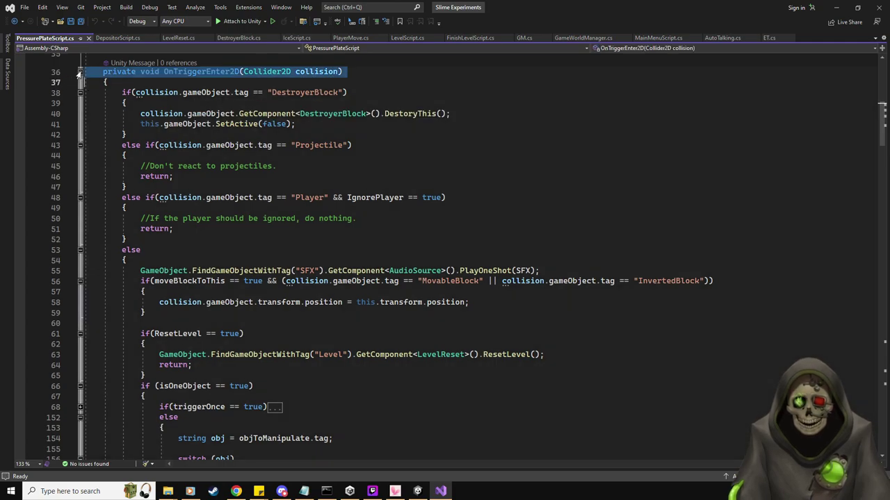
{"action": "left_click", "coordinate": [79, 73]}
{"action": "left_click", "coordinate": [80, 72]}
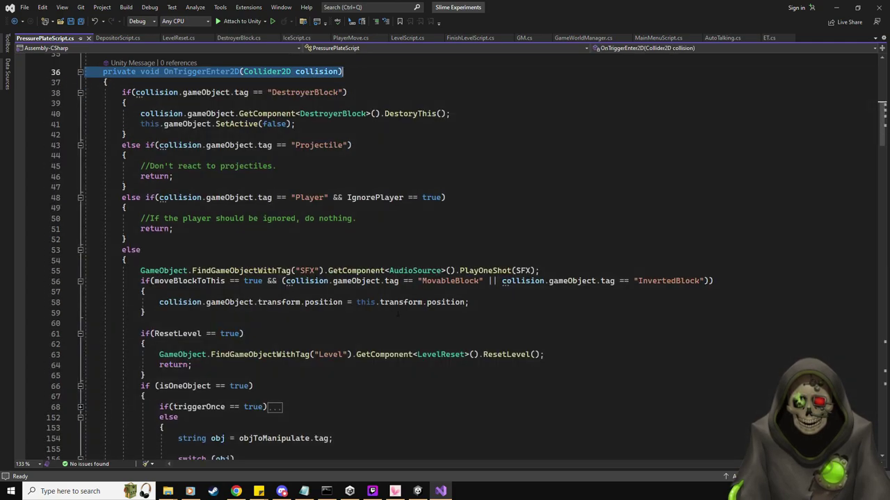
{"action": "left_click", "coordinate": [284, 317]}
{"action": "scroll", "coordinate": [284, 317], "scroll_direction": "down", "scroll_amount": 4}
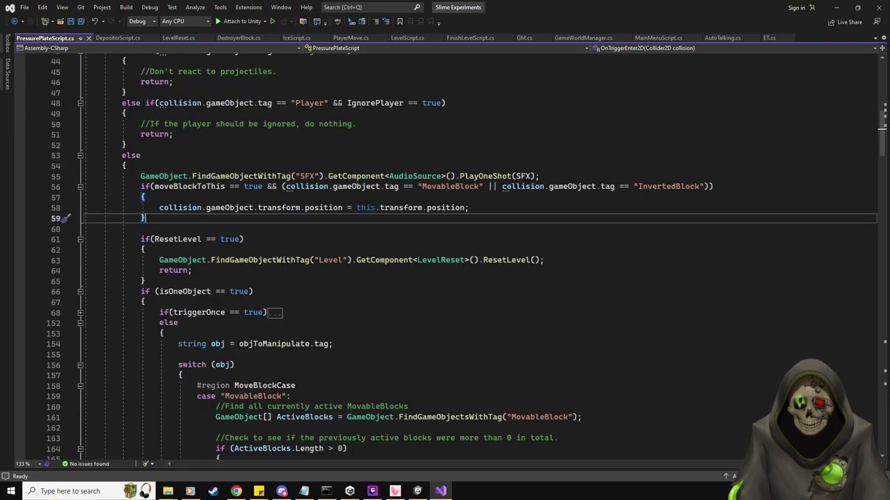
{"action": "scroll", "coordinate": [228, 239], "scroll_direction": "down", "scroll_amount": 4}
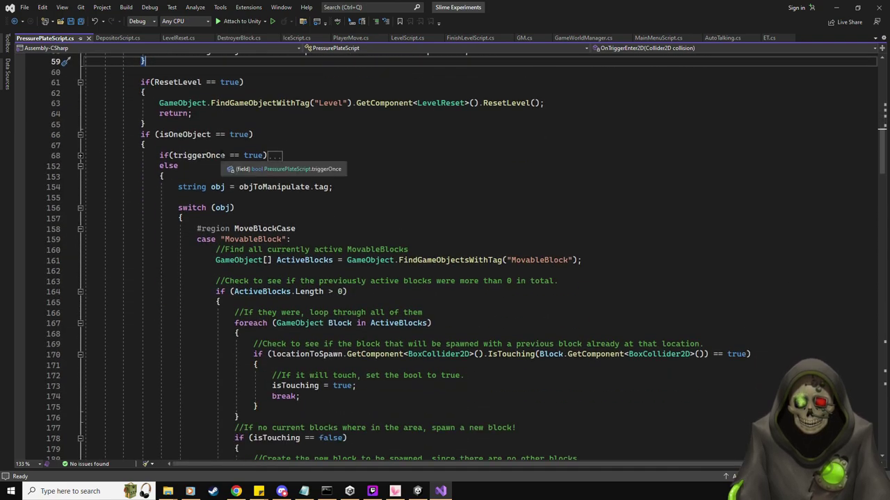
{"action": "left_click", "coordinate": [79, 230]}
{"action": "scroll", "coordinate": [266, 206], "scroll_direction": "down", "scroll_amount": 13}
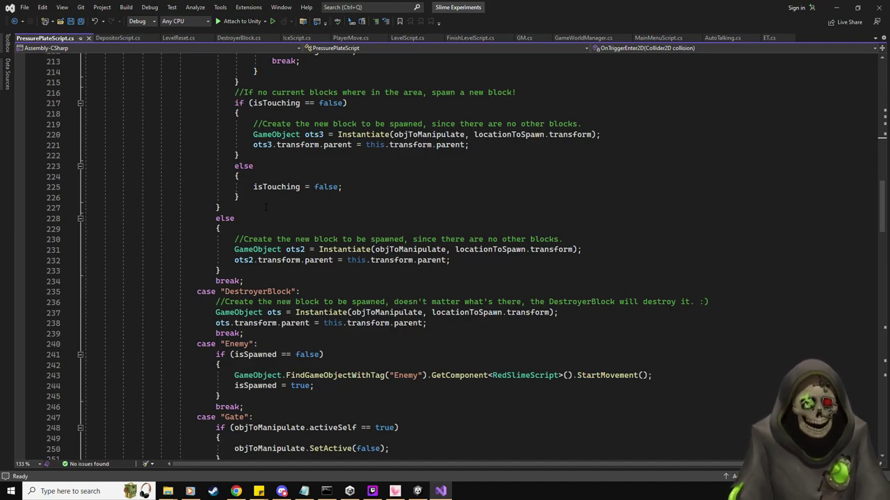
{"action": "scroll", "coordinate": [265, 207], "scroll_direction": "up", "scroll_amount": 2}
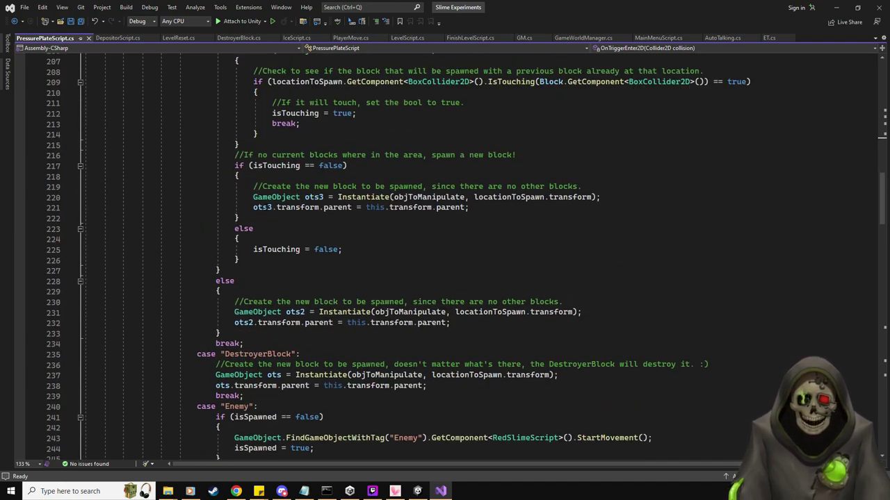
{"action": "scroll", "coordinate": [445, 250], "scroll_direction": "up", "scroll_amount": 3}
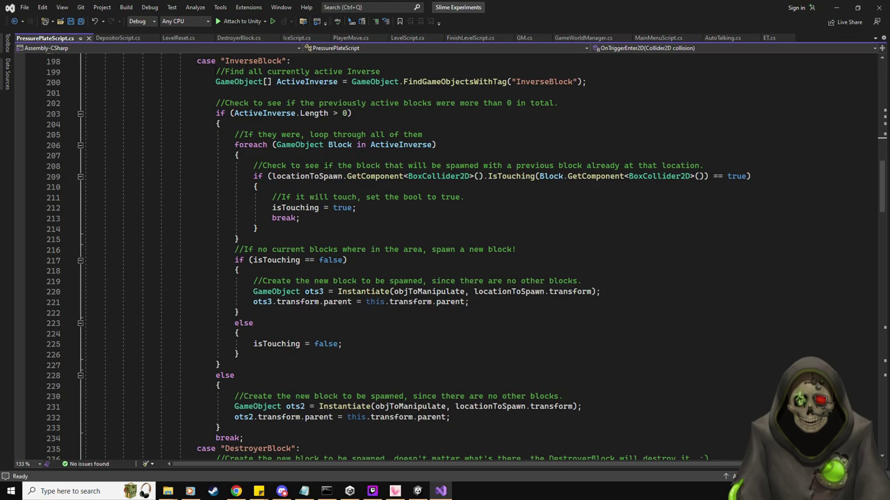
Copy the InverseBlock case's array lookup and spawn checks over the DestroyerBlock case's existing spawn code, keeping its break statement.
{"action": "left_click_drag", "start_coordinate": [85, 82], "coordinate": [221, 364]}
{"action": "key", "text": "ctrl+c"}
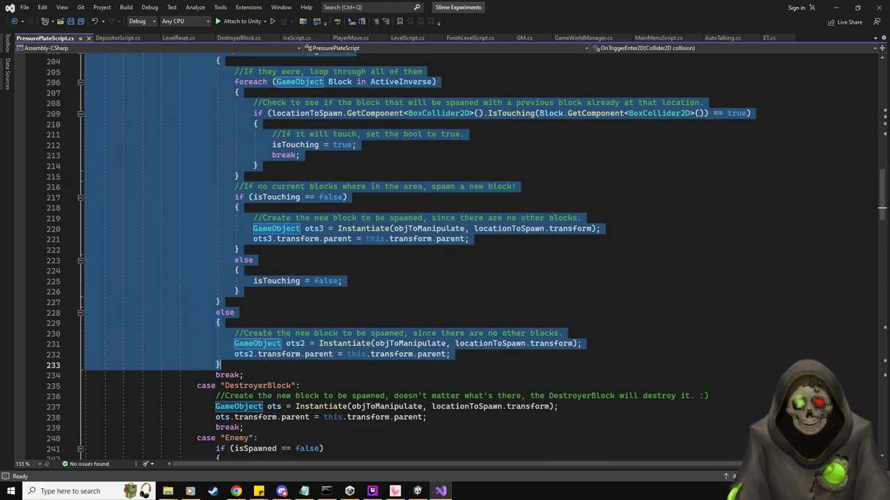
{"action": "left_click_drag", "start_coordinate": [459, 419], "coordinate": [215, 396]}
{"action": "key", "text": "ctrl+v"}
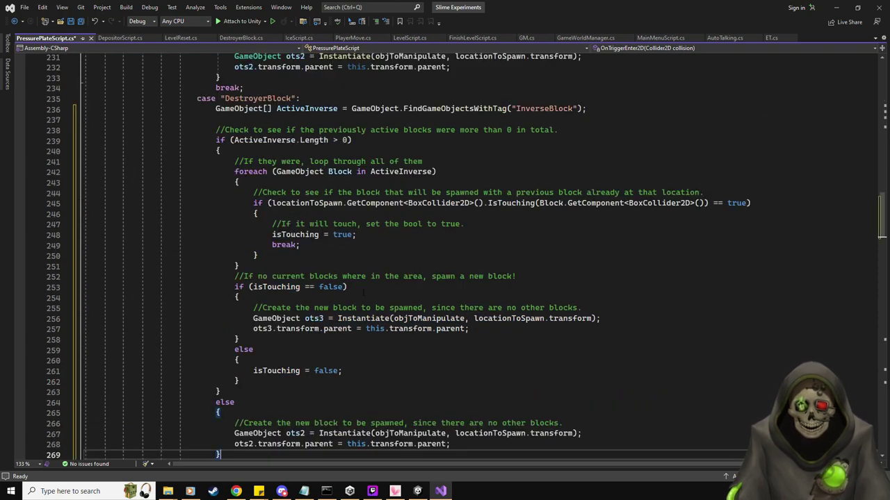
Rename the array declared in the DestroyerBlock case to ActiveDestroyer.
{"action": "left_click", "coordinate": [337, 78]}
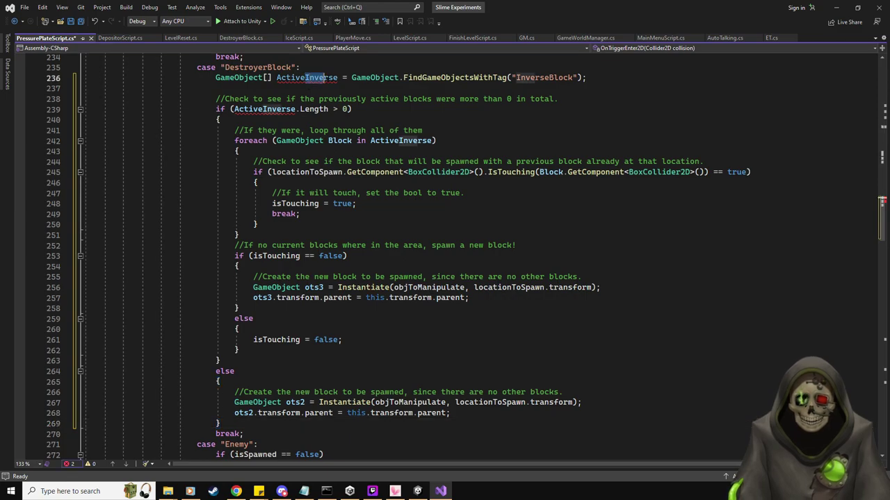
{"action": "key", "text": "BackSpace"}
{"action": "key", "text": "BackSpace"}
{"action": "key", "text": "BackSpace"}
{"action": "key", "text": "BackSpace"}
{"action": "key", "text": "BackSpace"}
{"action": "key", "text": "BackSpace"}
{"action": "key", "text": "BackSpace"}
{"action": "type", "text": "Destroyer"}
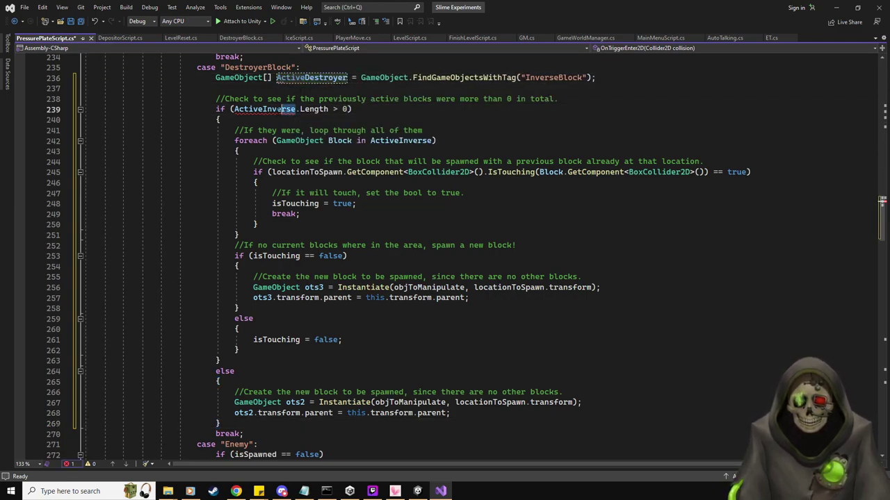
Make the Length check and the foreach loop in the DestroyerBlock case use ActiveDestroyer.
{"action": "double_click", "coordinate": [263, 109]}
{"action": "type", "text": "ActiveDestroyer"}
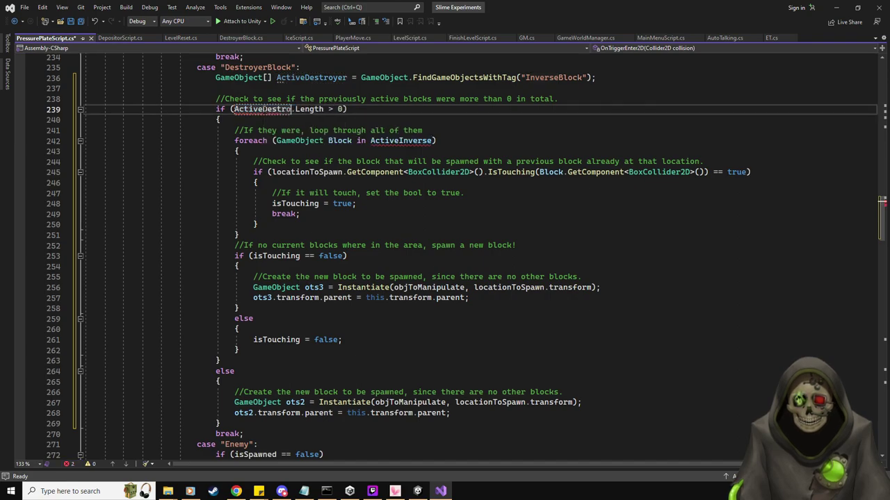
{"action": "double_click", "coordinate": [402, 140]}
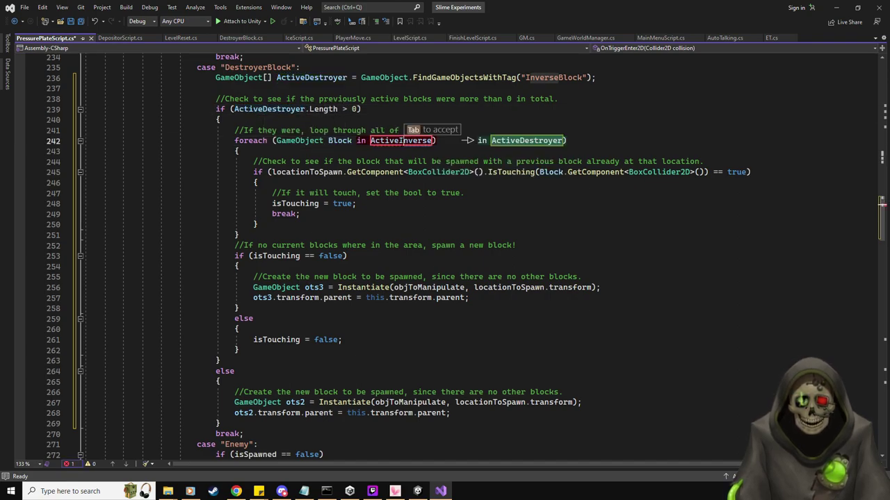
{"action": "type", "text": "ActiveDestr"}
{"action": "key", "text": "Tab"}
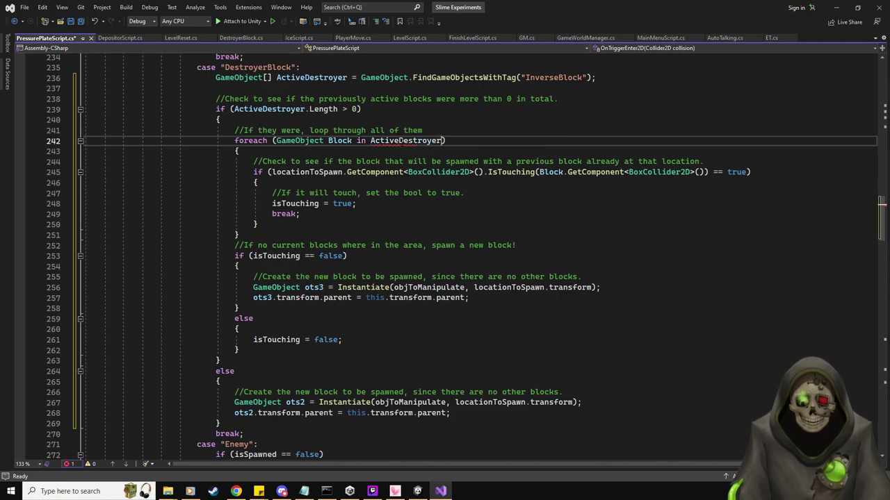
Set the tag searched for in the DestroyerBlock case to "DestroyerBlock" and save the script.
{"action": "left_click_drag", "start_coordinate": [558, 78], "coordinate": [527, 78]}
{"action": "type", "text": "Destroyer"}
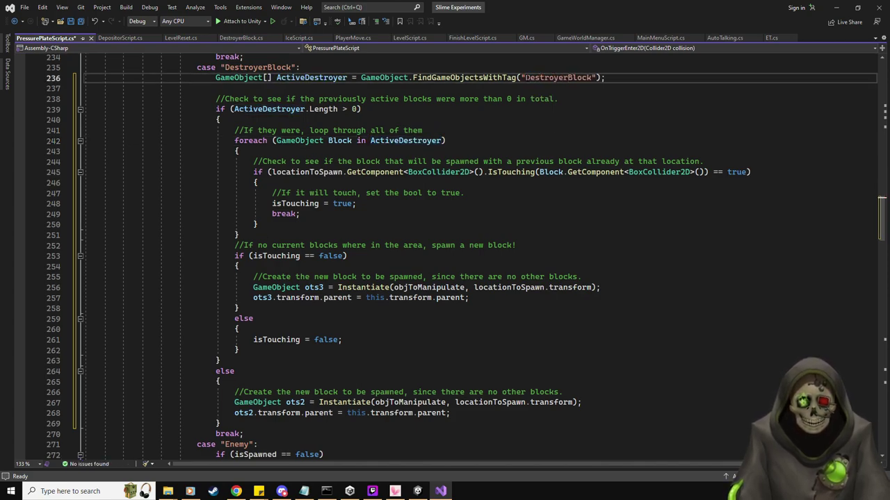
{"action": "left_click", "coordinate": [596, 183]}
{"action": "key", "text": "ctrl+s"}
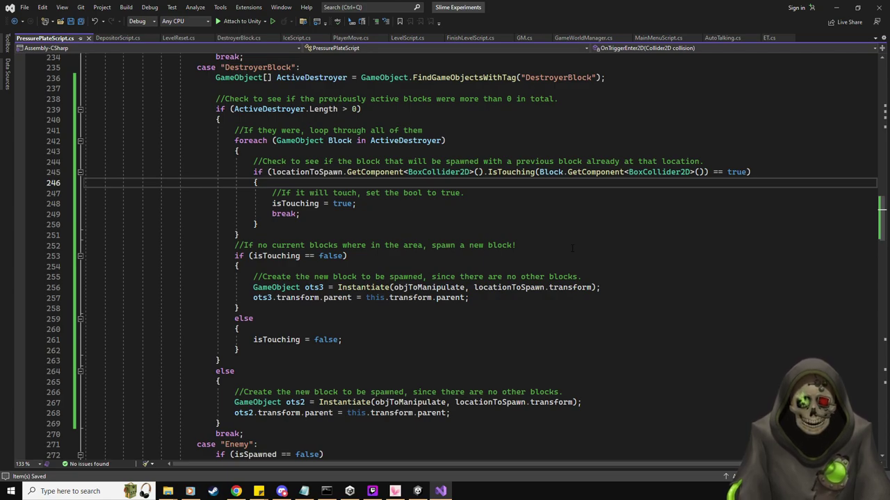
Switch to Unity and place a PressurePlate prefab under Items at X -0.5, Y -0.5.
{"action": "key", "text": "alt+Tab"}
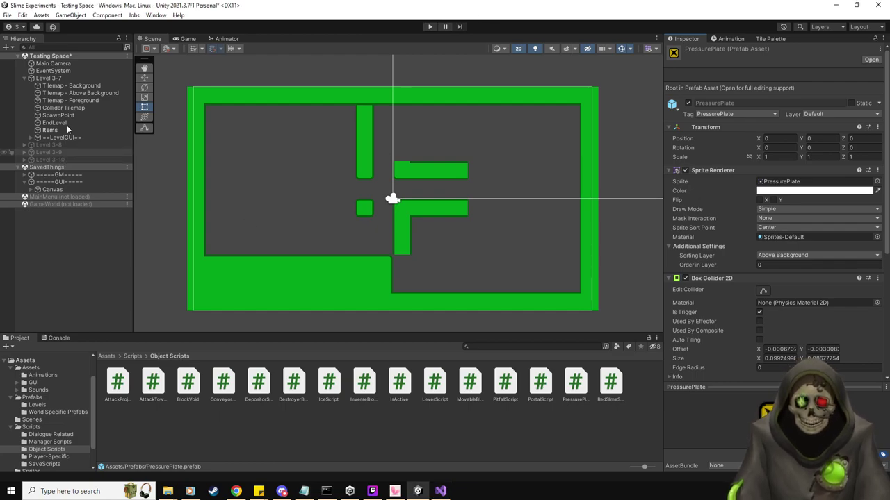
{"action": "left_click", "coordinate": [32, 398]}
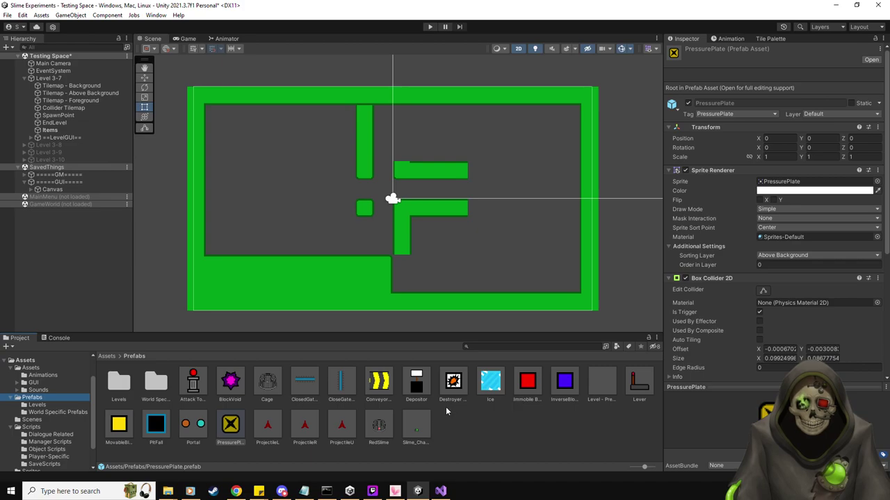
{"action": "left_click_drag", "start_coordinate": [225, 427], "coordinate": [379, 202]}
{"action": "key", "text": "w"}
{"action": "scroll", "coordinate": [386, 203], "scroll_direction": "up", "scroll_amount": 1}
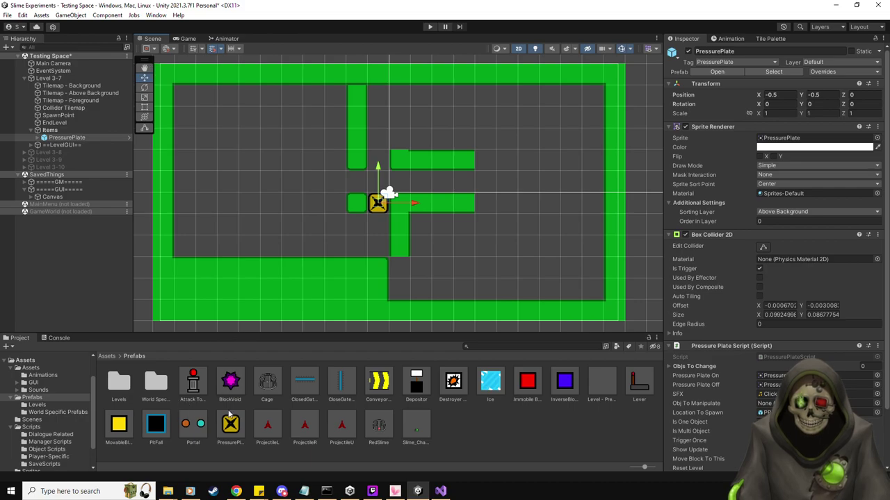
Duplicate the pressure plate to X -0.5, Y 1.5, X 0.5, Y 0.5 and X -1.5, Y 0.5, surrounding the empty central tile.
{"action": "key", "text": "ctrl+d"}
{"action": "left_click_drag", "start_coordinate": [381, 170], "coordinate": [381, 127], "text": "ctrl"}
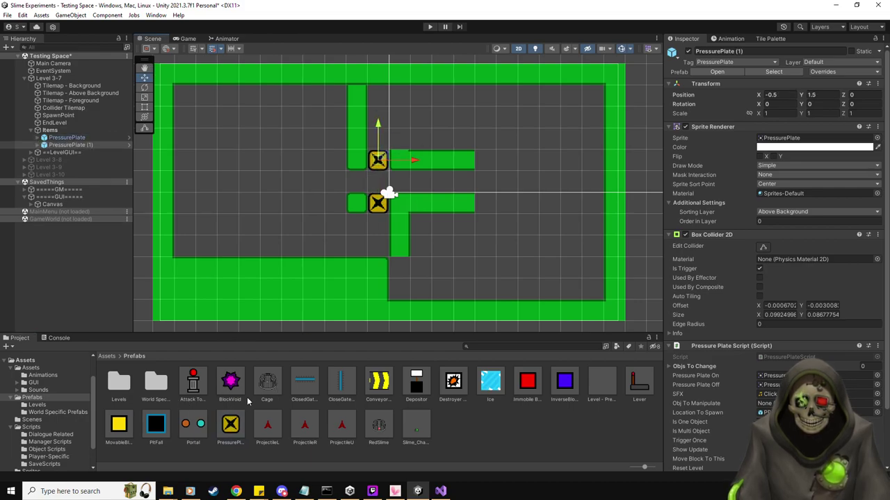
{"action": "key", "text": "ctrl+d"}
{"action": "left_click_drag", "start_coordinate": [379, 161], "coordinate": [399, 182], "text": "ctrl"}
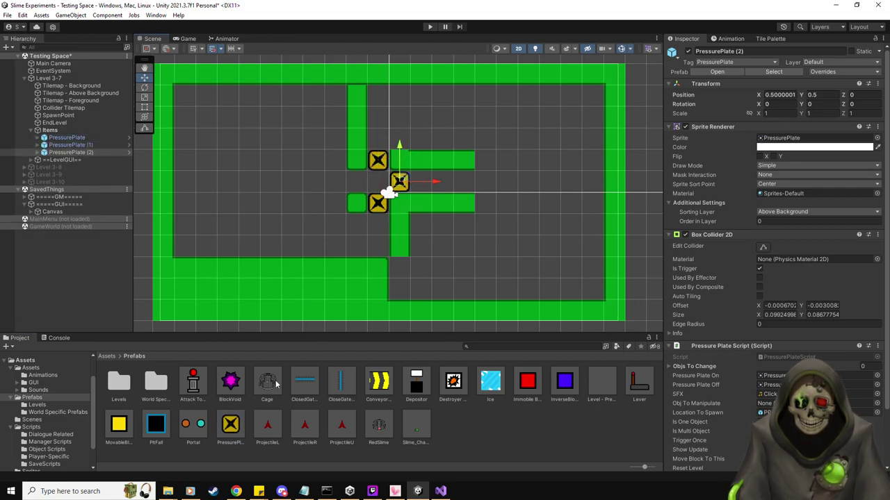
{"action": "left_click_drag", "start_coordinate": [302, 373], "coordinate": [358, 180]}
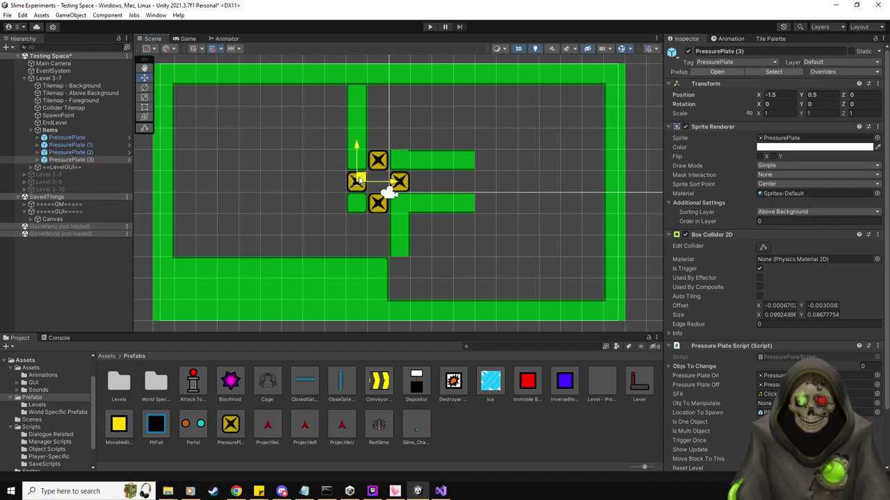
Assign the Destroyer Block prefab as Obj To Manipulate on all four pressure plates and enable Is One Object.
{"action": "left_click", "coordinate": [67, 138], "text": "shift"}
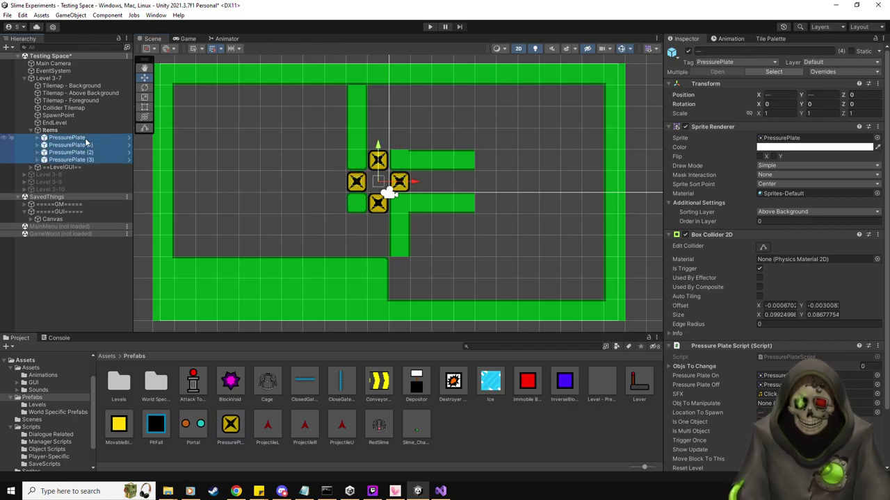
{"action": "left_click_drag", "start_coordinate": [437, 384], "coordinate": [764, 403]}
{"action": "scroll", "coordinate": [779, 383], "scroll_direction": "down", "scroll_amount": 2}
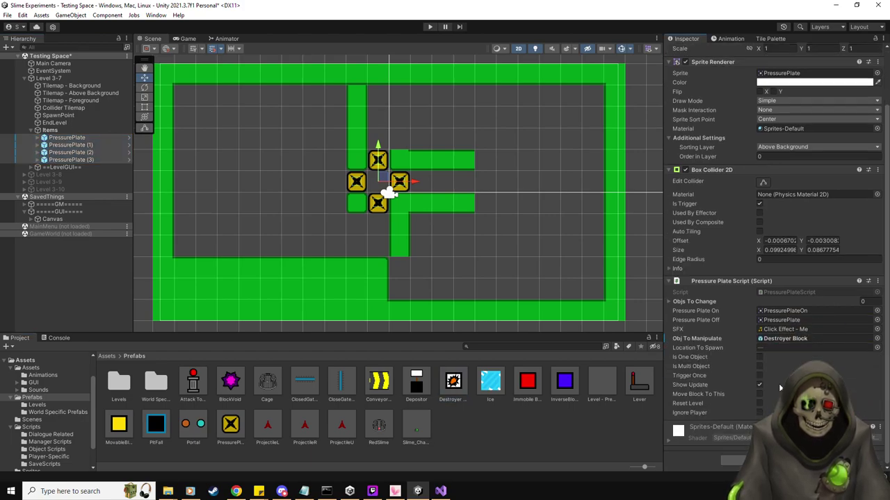
{"action": "left_click", "coordinate": [759, 357]}
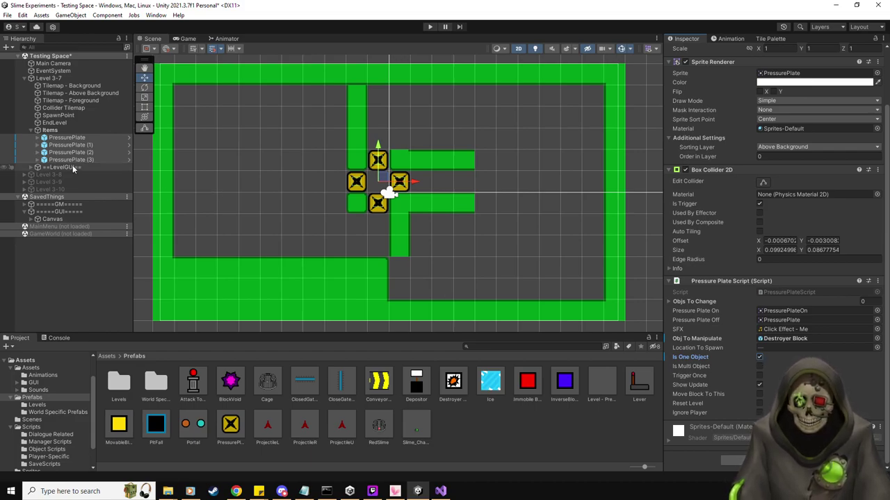
Move the PPBlockSpawn points of the pressure plates onto the empty central tile between them.
{"action": "left_click", "coordinate": [38, 160]}
{"action": "left_click", "coordinate": [38, 152]}
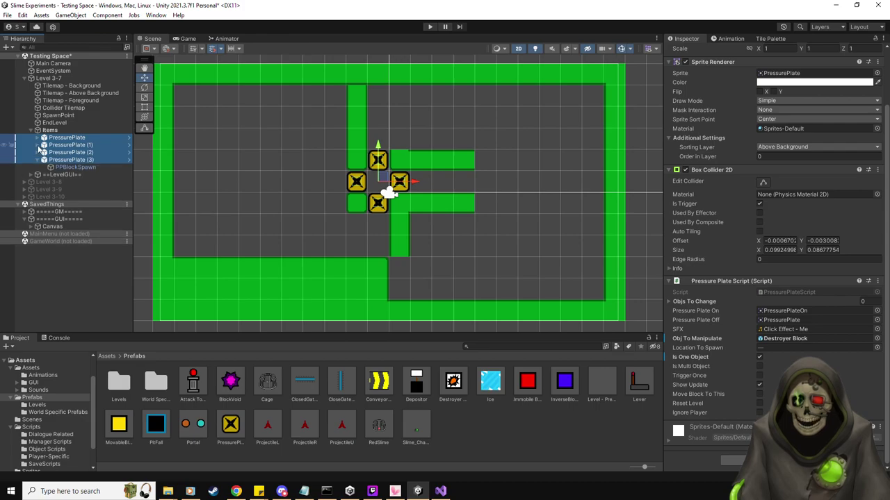
{"action": "left_click", "coordinate": [37, 144]}
{"action": "left_click", "coordinate": [38, 137]}
{"action": "left_click", "coordinate": [75, 145]}
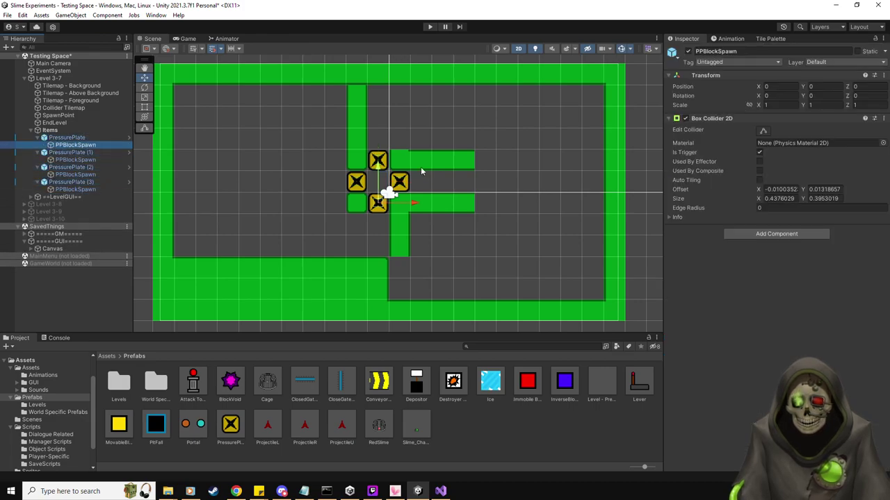
{"action": "mouse_move", "coordinate": [377, 199]}
{"action": "left_mouse_down"}
{"action": "mouse_move", "coordinate": [378, 180]}
{"action": "mouse_move", "coordinate": [370, 184]}
{"action": "mouse_move", "coordinate": [379, 184]}
{"action": "left_mouse_up"}
{"action": "left_click", "coordinate": [80, 160]}
{"action": "left_click", "coordinate": [73, 175]}
{"action": "left_click", "coordinate": [73, 189]}
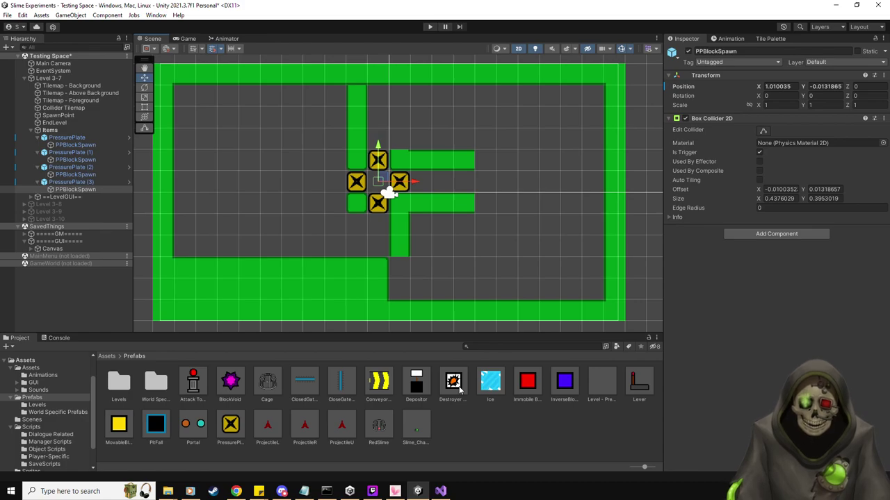
Undo the moves of the PPBlockSpawn points.
{"action": "key", "text": "alt+Tab"}
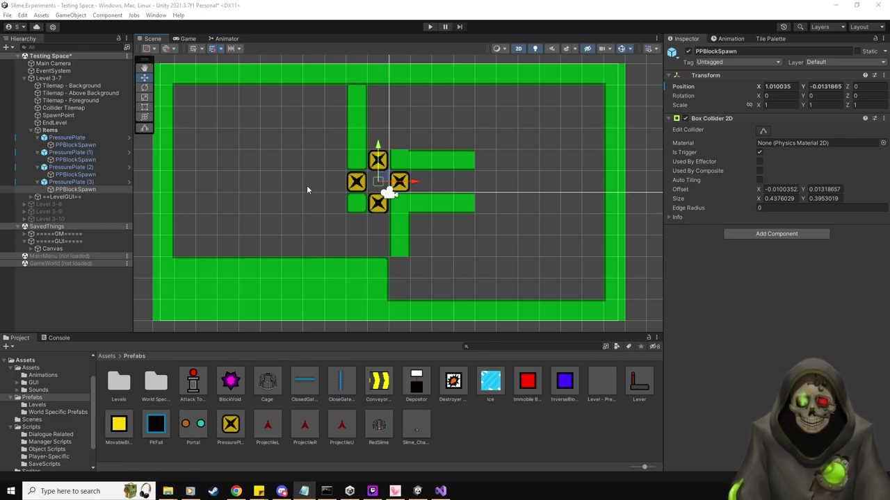
{"action": "scroll", "coordinate": [306, 185], "scroll_direction": "up", "scroll_amount": 2}
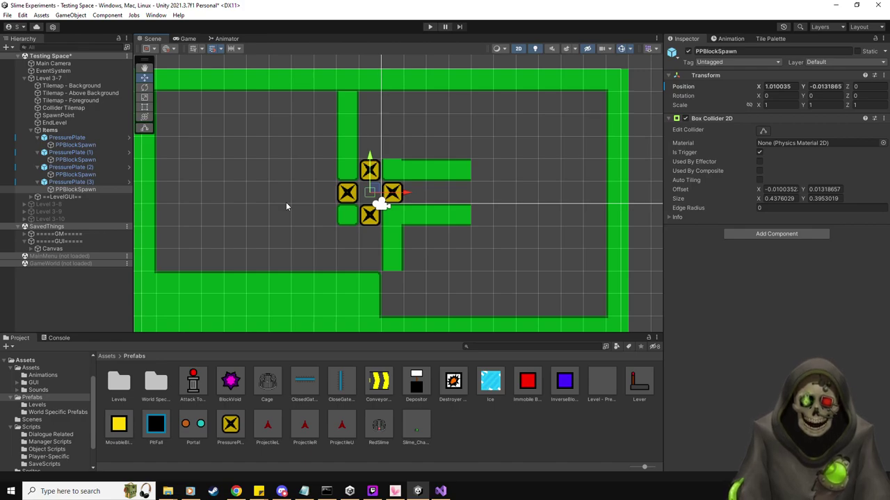
{"action": "left_click", "coordinate": [351, 191]}
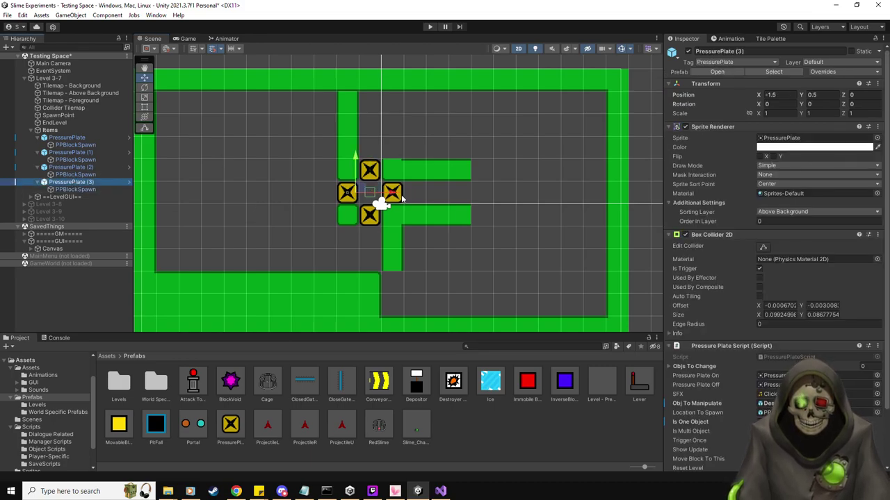
{"action": "left_click", "coordinate": [401, 199]}
{"action": "left_click", "coordinate": [401, 199]}
{"action": "left_click", "coordinate": [401, 199]}
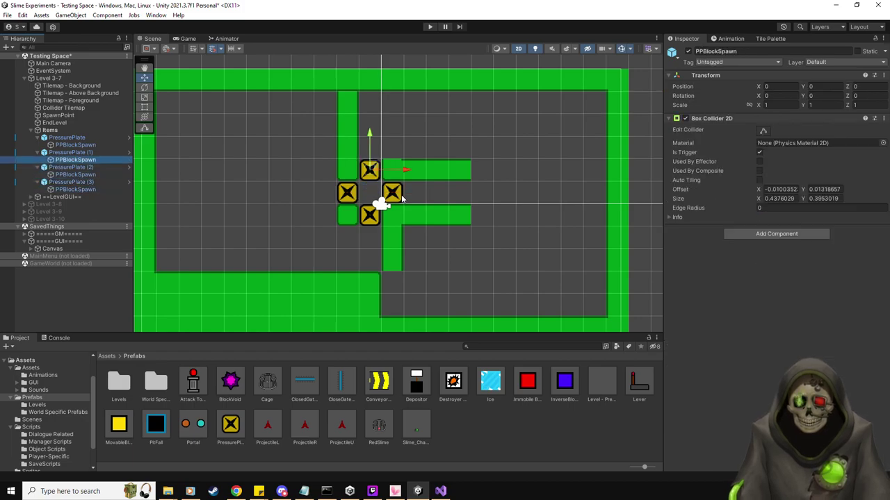
{"action": "left_click", "coordinate": [401, 198]}
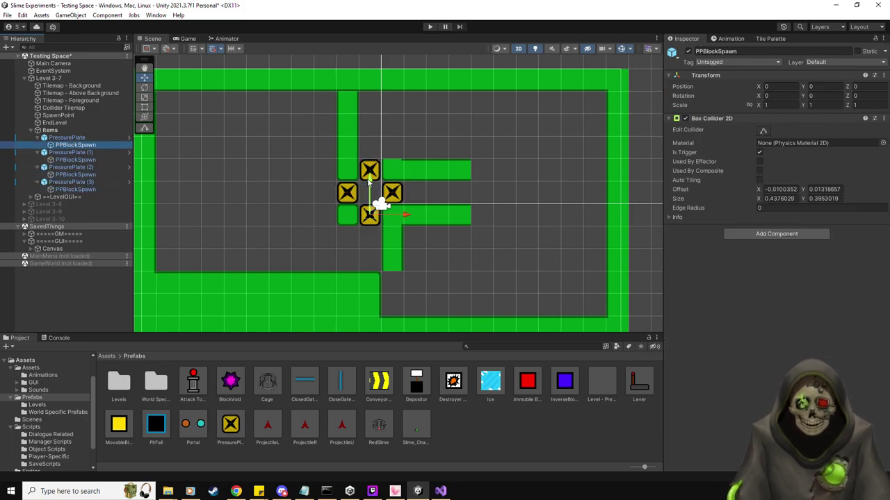
{"action": "left_click_drag", "start_coordinate": [369, 188], "coordinate": [368, 212]}
{"action": "key", "text": "ctrl+z"}
Move each of the four pressure plates one tile outward from the central tile.
{"action": "left_click", "coordinate": [73, 138]}
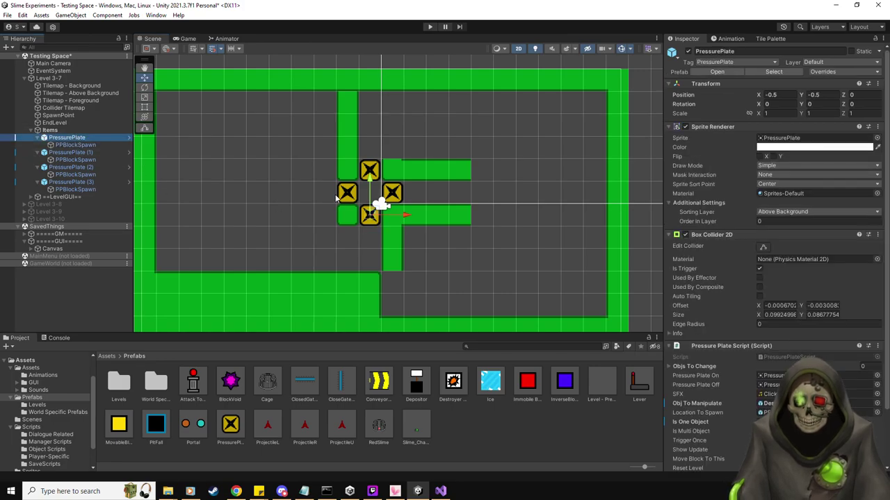
{"action": "left_click_drag", "start_coordinate": [376, 195], "coordinate": [375, 202]}
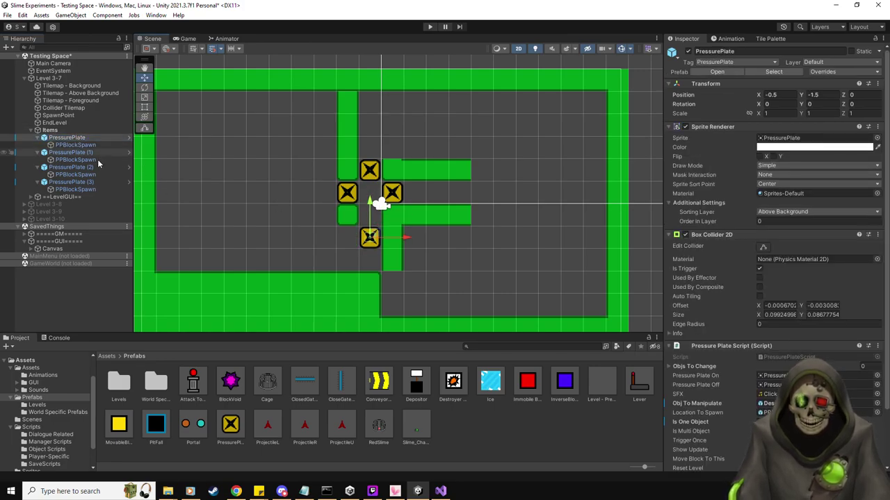
{"action": "left_click", "coordinate": [370, 170]}
{"action": "left_click_drag", "start_coordinate": [370, 139], "coordinate": [370, 117]}
{"action": "left_click", "coordinate": [79, 170]}
{"action": "left_click_drag", "start_coordinate": [427, 194], "coordinate": [452, 193]}
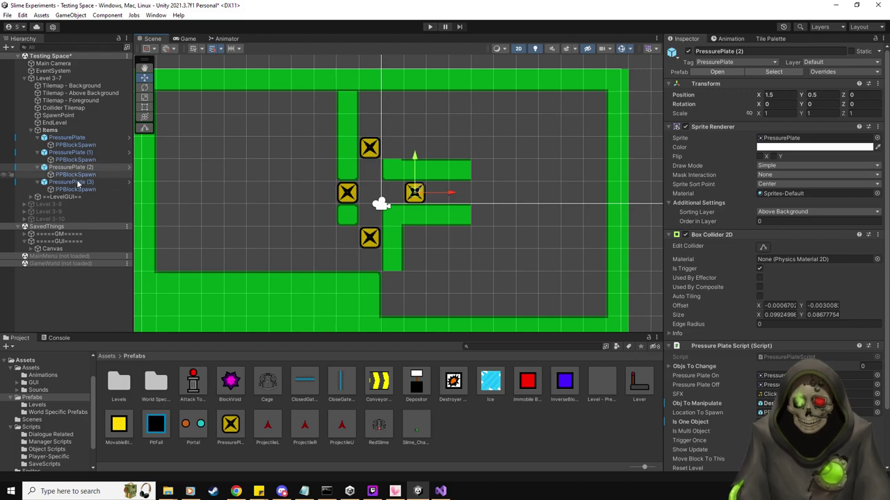
{"action": "left_click", "coordinate": [75, 182]}
{"action": "left_click_drag", "start_coordinate": [390, 194], "coordinate": [361, 196]}
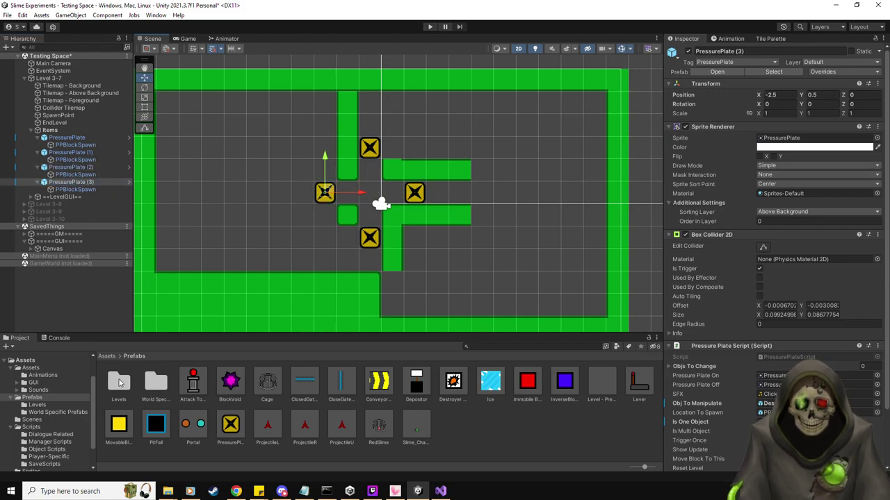
Place a BlockVoid on the tile just inside each of the four pressure plates and delete the left one.
{"action": "left_click_drag", "start_coordinate": [231, 382], "coordinate": [374, 175]}
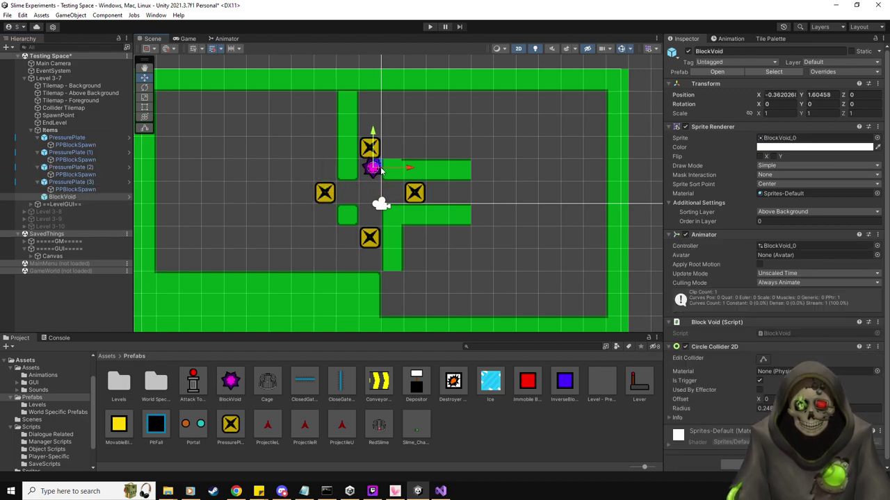
{"action": "left_click_drag", "start_coordinate": [233, 383], "coordinate": [391, 196]}
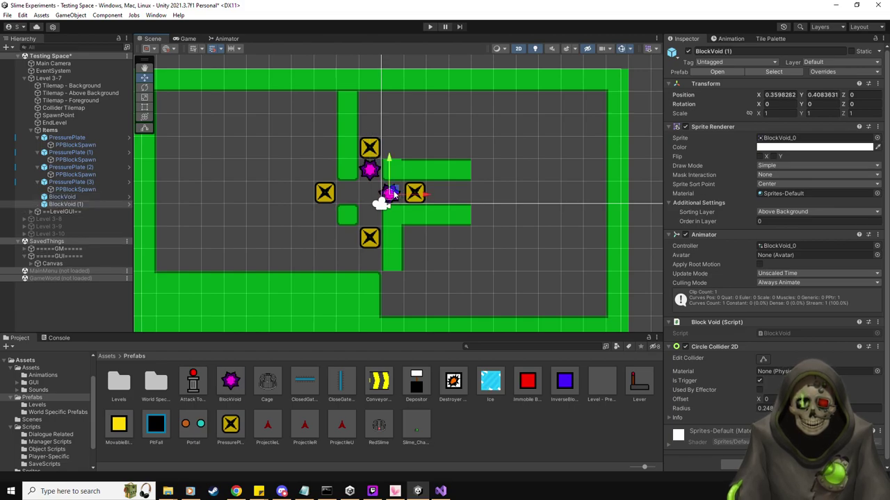
{"action": "left_click_drag", "start_coordinate": [230, 383], "coordinate": [372, 215]}
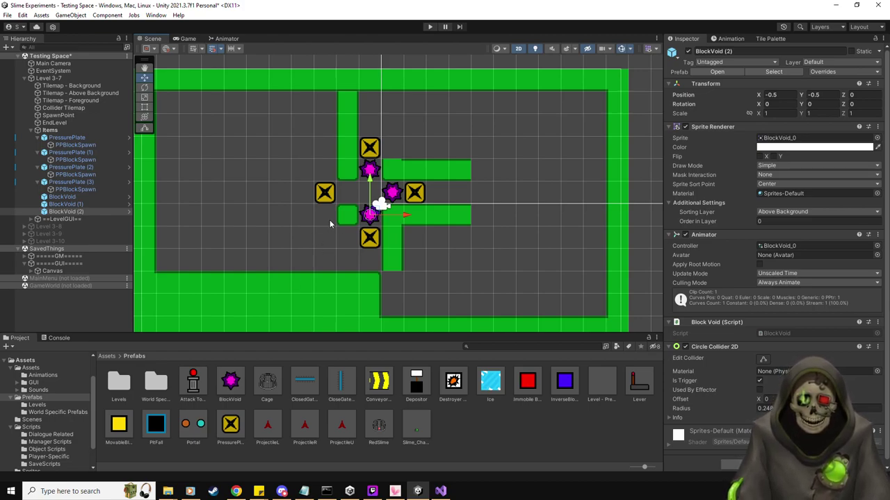
{"action": "left_click_drag", "start_coordinate": [233, 389], "coordinate": [352, 193]}
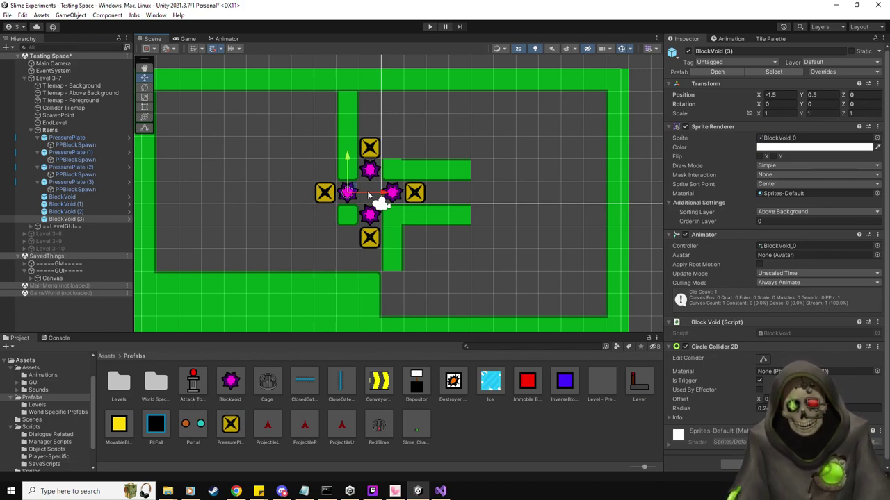
{"action": "key", "text": "Delete"}
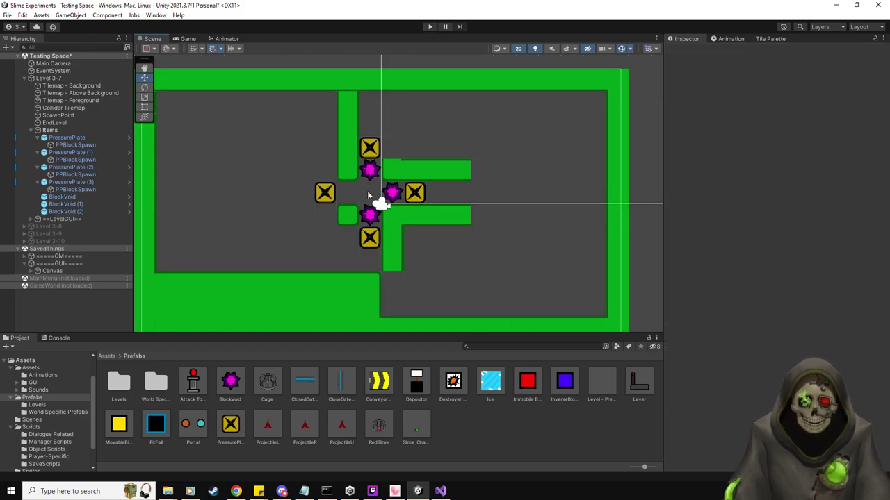
Delete BlockVoid (1) beside the right pressure plate.
{"action": "left_click", "coordinate": [69, 211]}
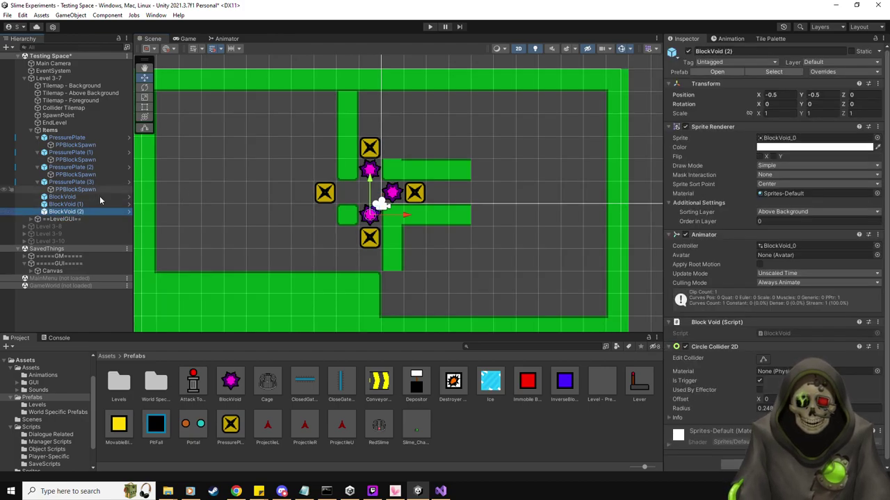
{"action": "left_click", "coordinate": [69, 205]}
{"action": "key", "text": "Delete"}
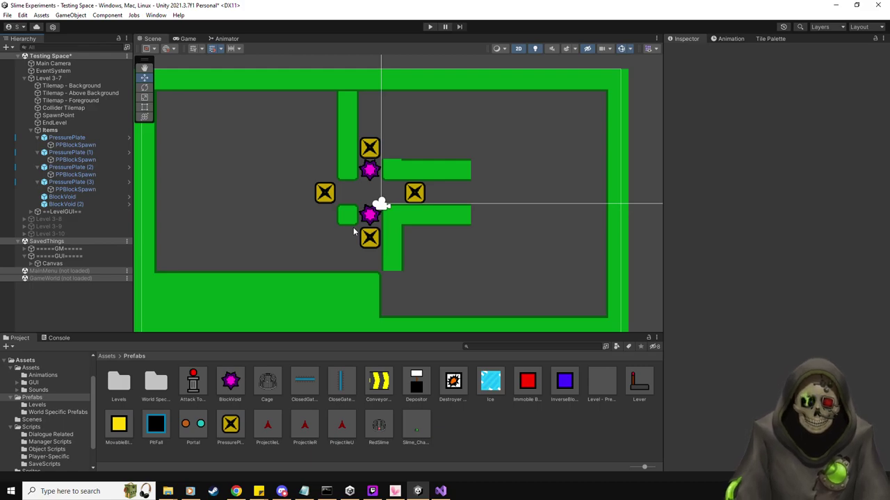
Delete PressurePlate (2), the plate in the corridor right of the central tile.
{"action": "left_click", "coordinate": [71, 202]}
{"action": "key", "text": "Up"}
{"action": "key", "text": "Up"}
{"action": "key", "text": "Up"}
{"action": "key", "text": "Up"}
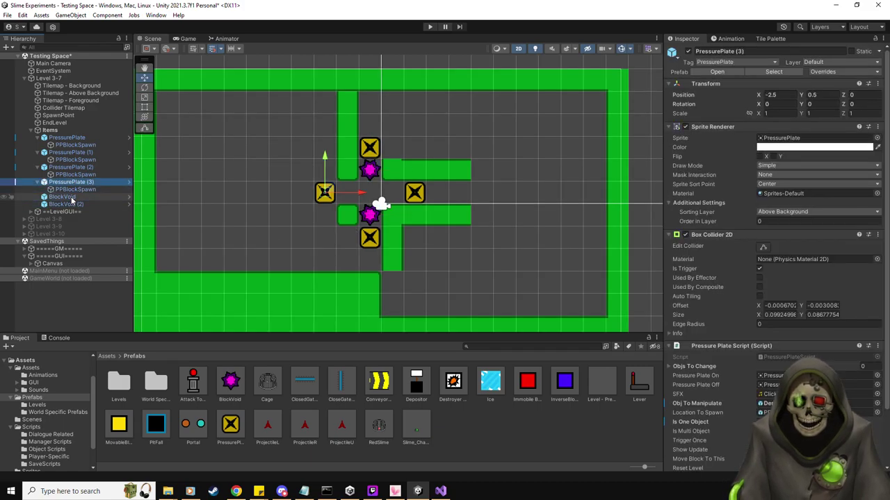
{"action": "key", "text": "Up"}
{"action": "key", "text": "Delete"}
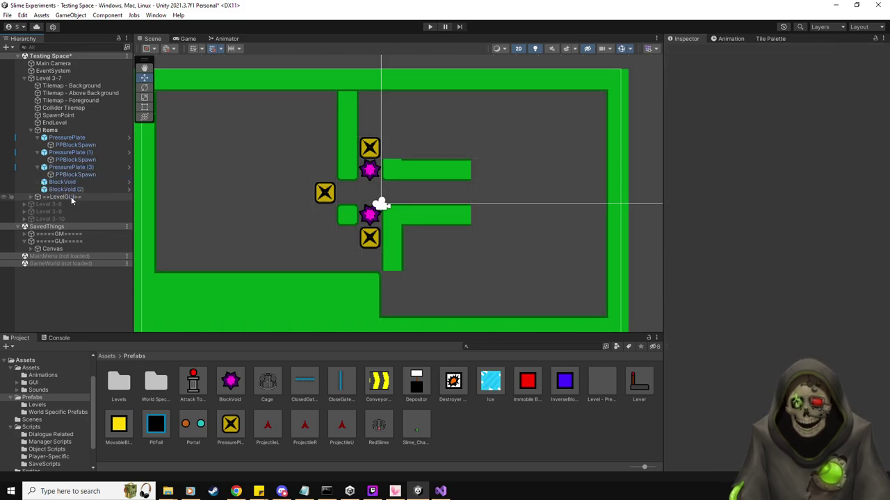
Move the PPBlockSpawn points of the three remaining pressure plates onto the central tile between them and collapse the plates in the hierarchy.
{"action": "left_click", "coordinate": [82, 175]}
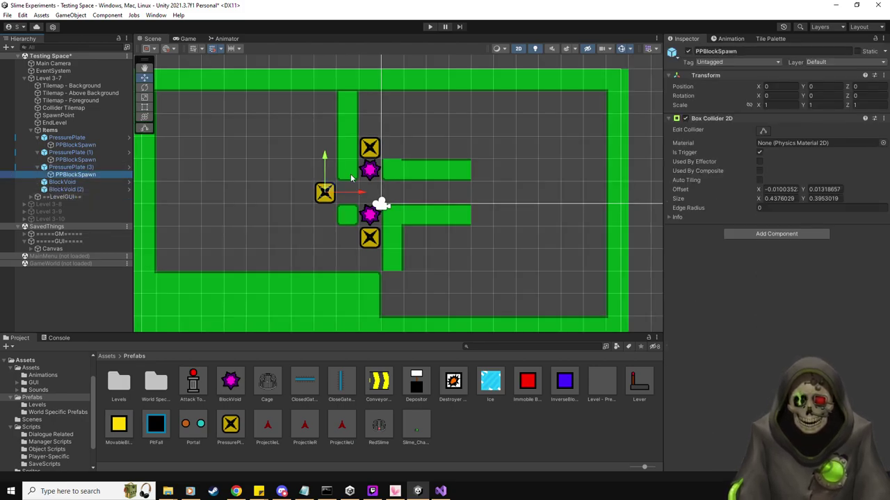
{"action": "left_click_drag", "start_coordinate": [397, 195], "coordinate": [409, 195]}
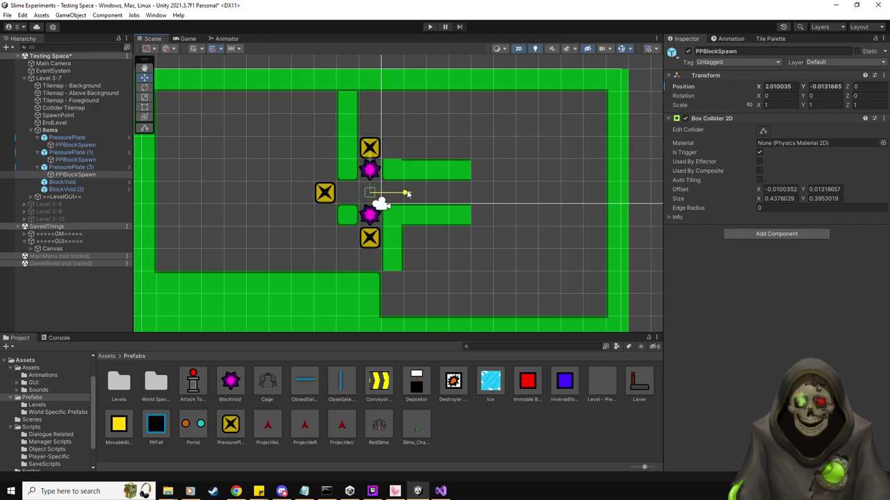
{"action": "left_click", "coordinate": [66, 160]}
{"action": "left_click_drag", "start_coordinate": [368, 122], "coordinate": [366, 158]}
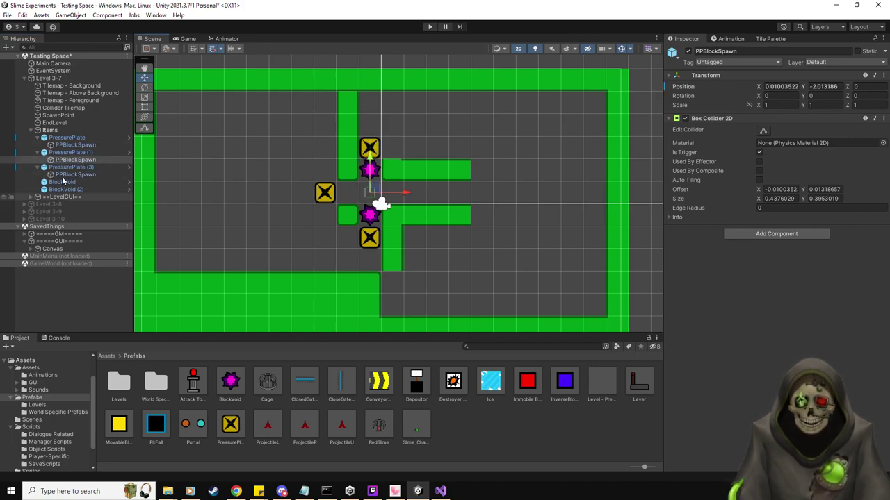
{"action": "left_click", "coordinate": [75, 145]}
{"action": "left_click_drag", "start_coordinate": [367, 203], "coordinate": [367, 158]}
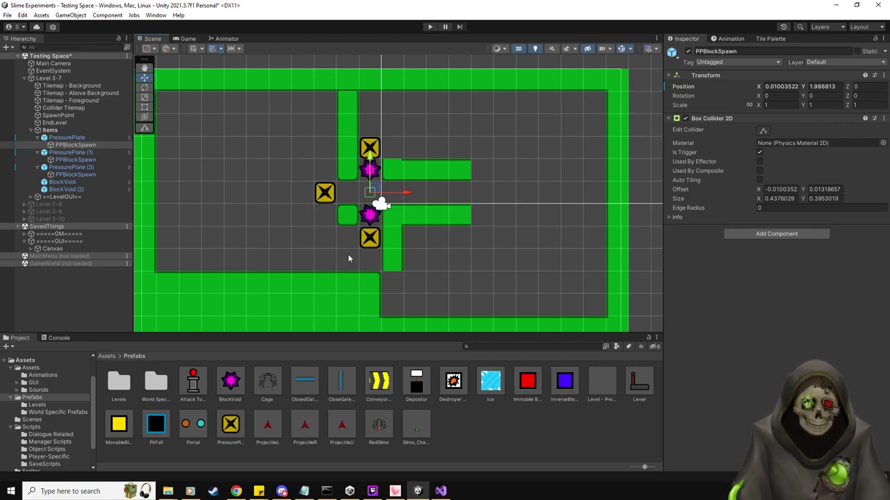
{"action": "left_click", "coordinate": [39, 168]}
{"action": "left_click", "coordinate": [39, 152]}
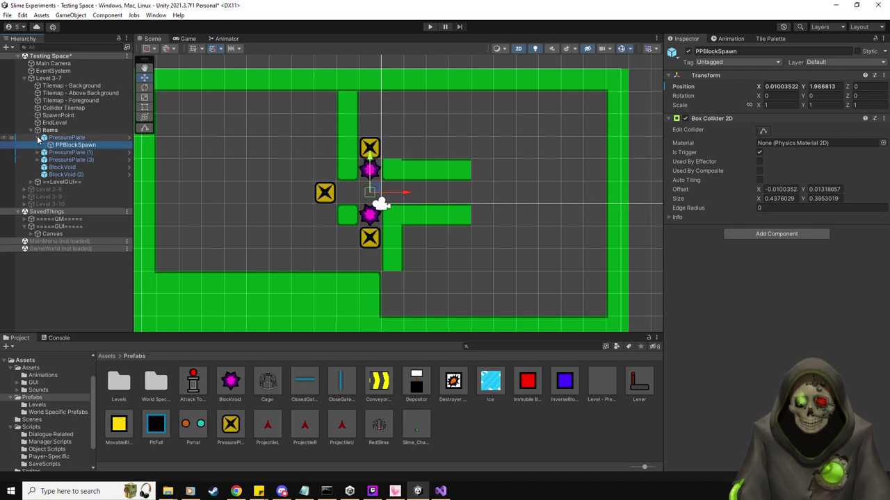
{"action": "left_click", "coordinate": [39, 138]}
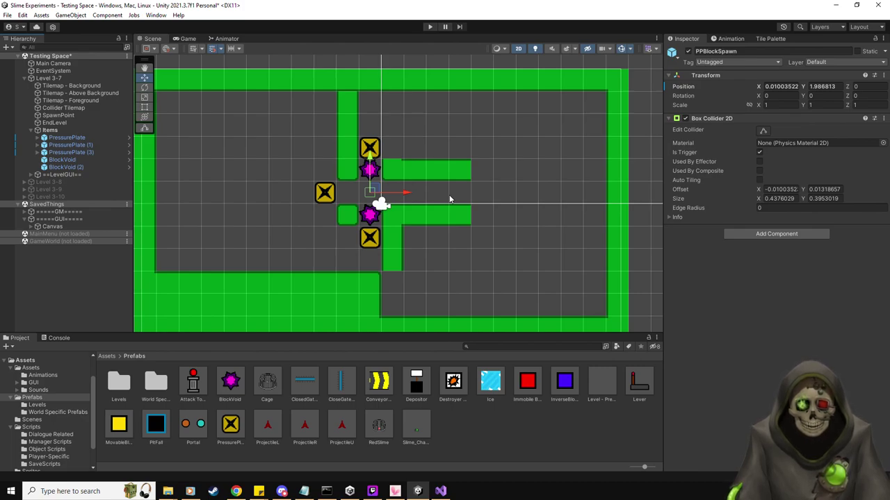
Paint a left end tile from the Green Room palette on the upper wall right of the central tile.
{"action": "left_click", "coordinate": [771, 39]}
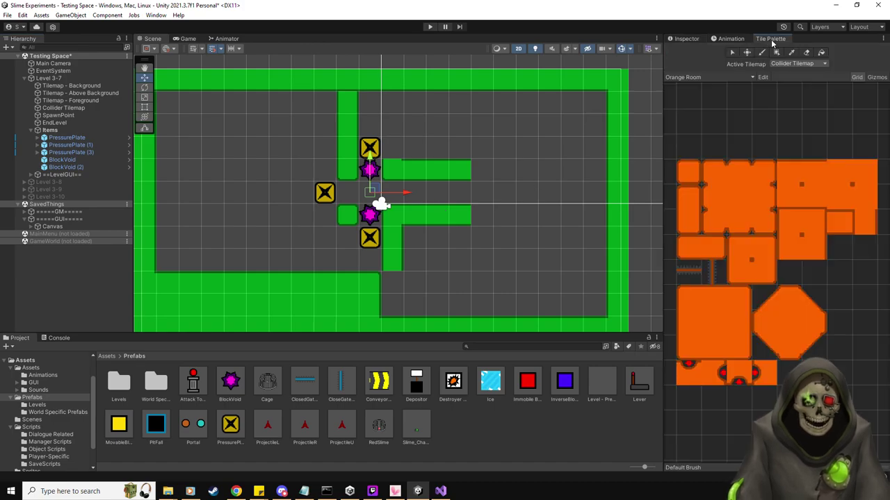
{"action": "left_click", "coordinate": [709, 77]}
{"action": "left_click", "coordinate": [695, 93]}
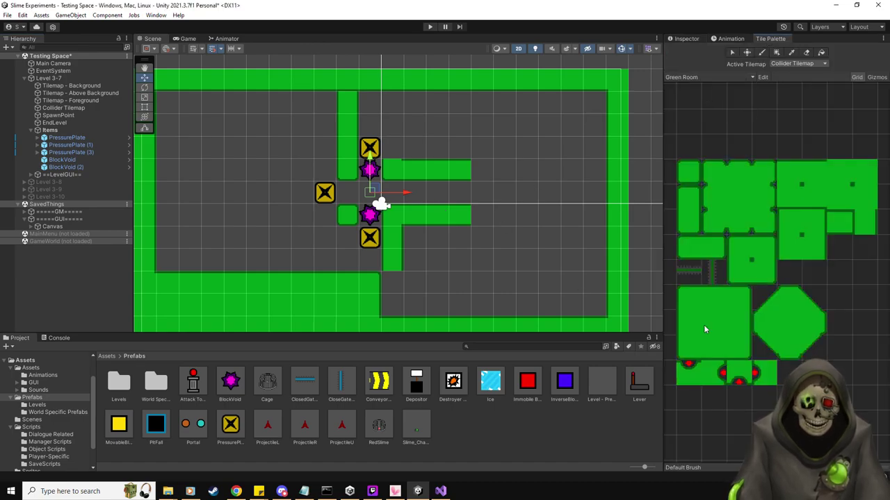
{"action": "left_click", "coordinate": [690, 198]}
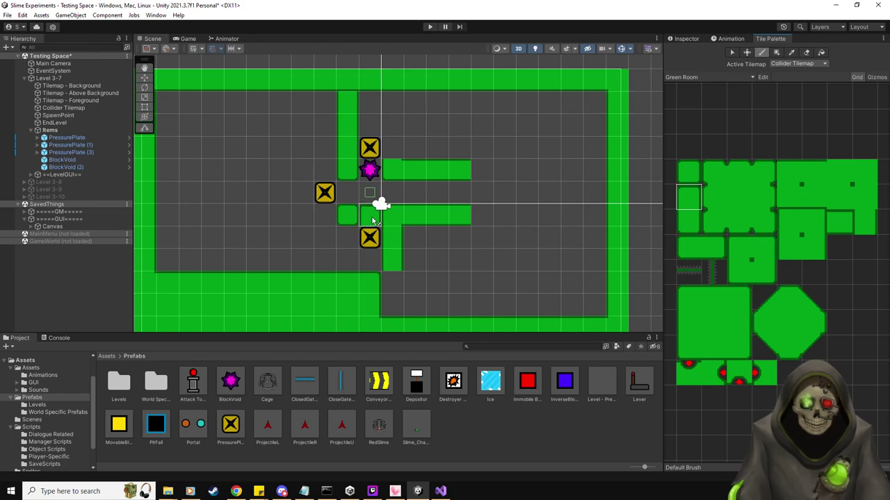
{"action": "left_click", "coordinate": [688, 247]}
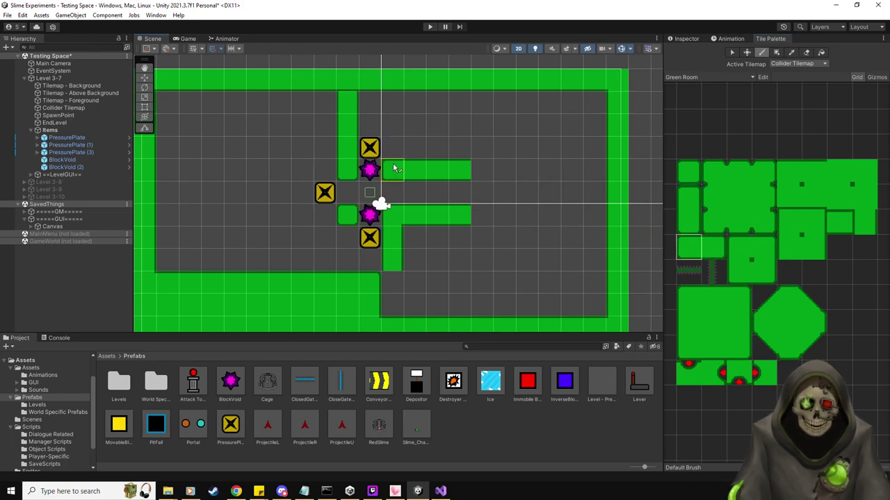
Extend the single wall block below the left opening down to the floor with Green Room tiles.
{"action": "left_click", "coordinate": [690, 198]}
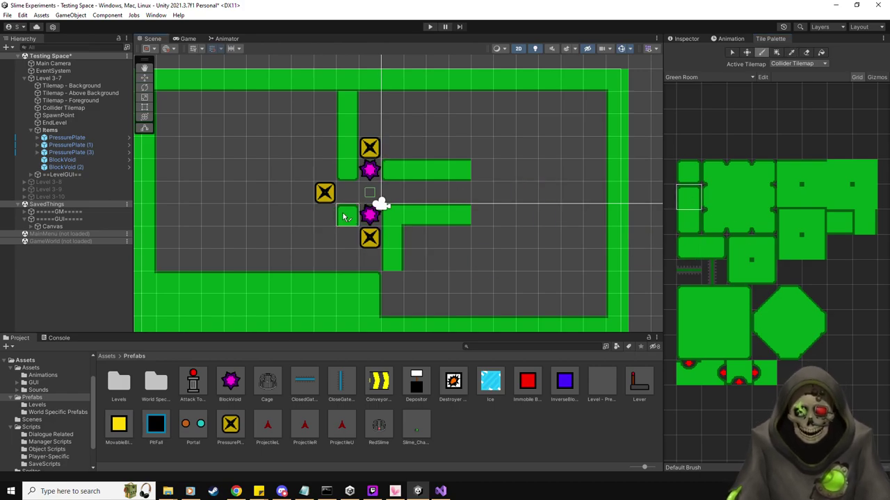
{"action": "left_click", "coordinate": [854, 228]}
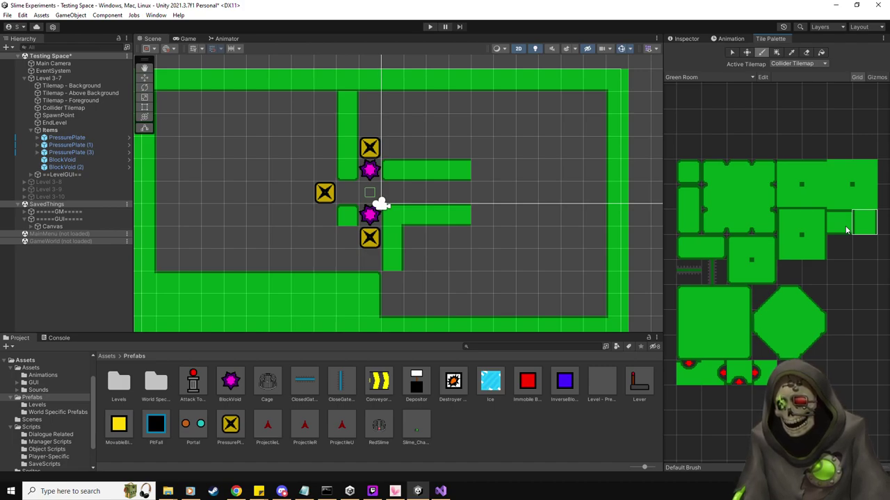
{"action": "left_click_drag", "start_coordinate": [348, 238], "coordinate": [344, 260]}
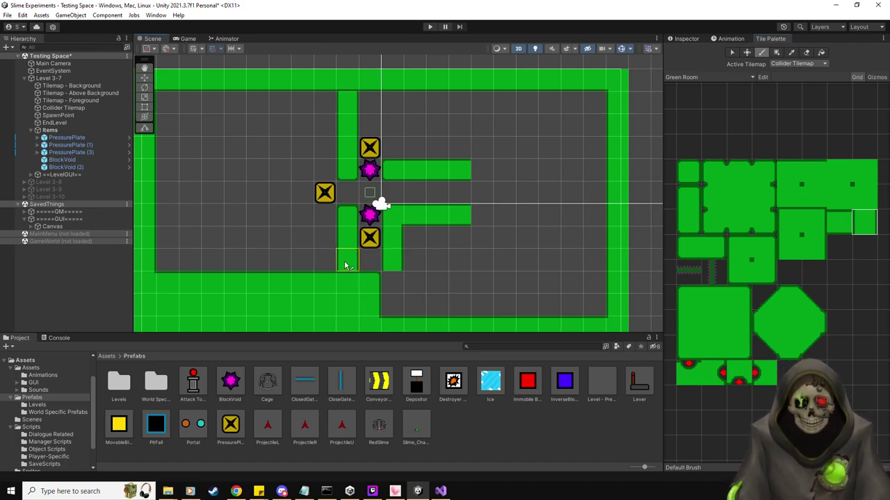
Erase the two wall tiles hanging below the lower right wall and cap that wall's left end with an end tile.
{"action": "left_click", "coordinate": [806, 52]}
{"action": "left_click", "coordinate": [390, 258]}
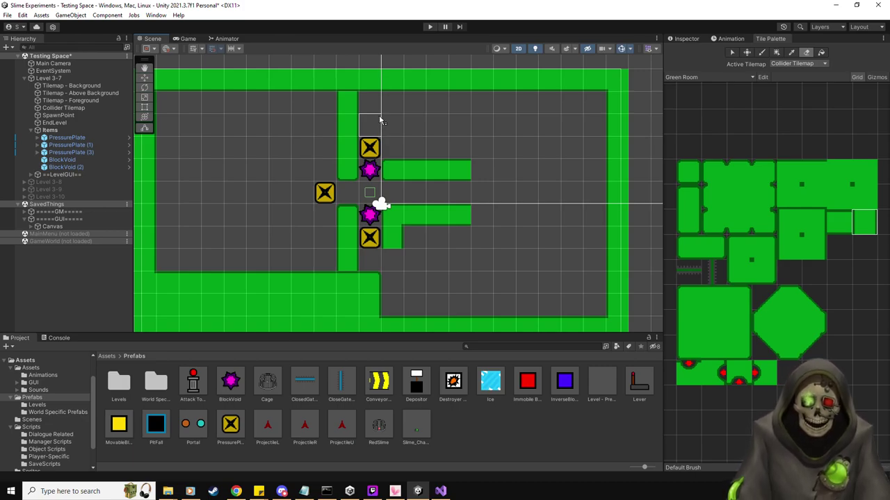
{"action": "left_click", "coordinate": [394, 238]}
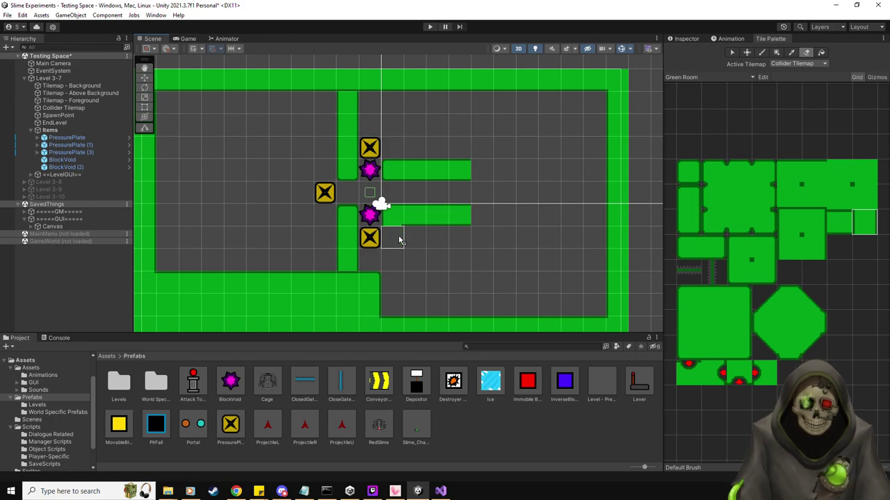
{"action": "left_click", "coordinate": [682, 240]}
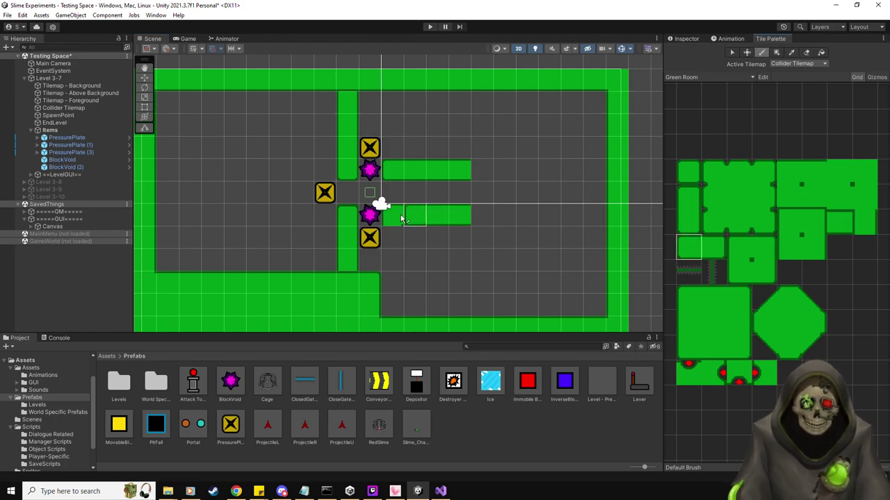
{"action": "left_click", "coordinate": [446, 264]}
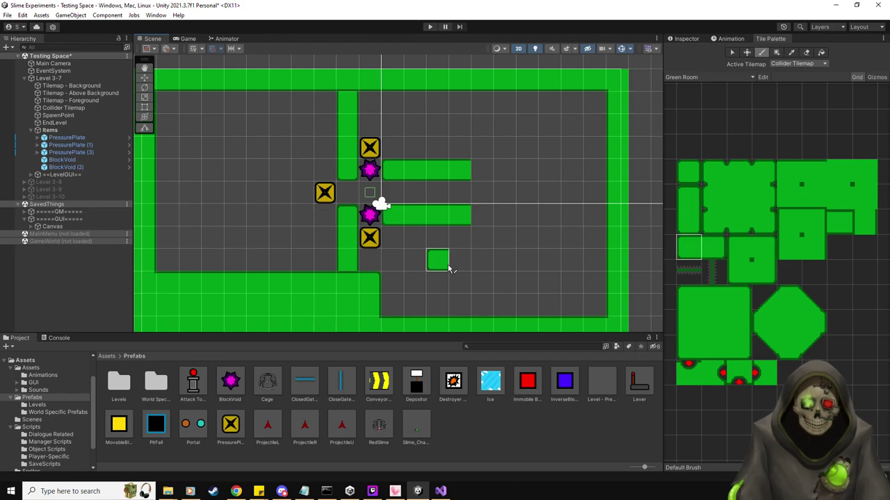
Delete the two remaining BlockVoids above and below the central tile.
{"action": "left_click", "coordinate": [6, 160]}
{"action": "left_click", "coordinate": [62, 159]}
{"action": "left_click", "coordinate": [66, 166], "text": "shift"}
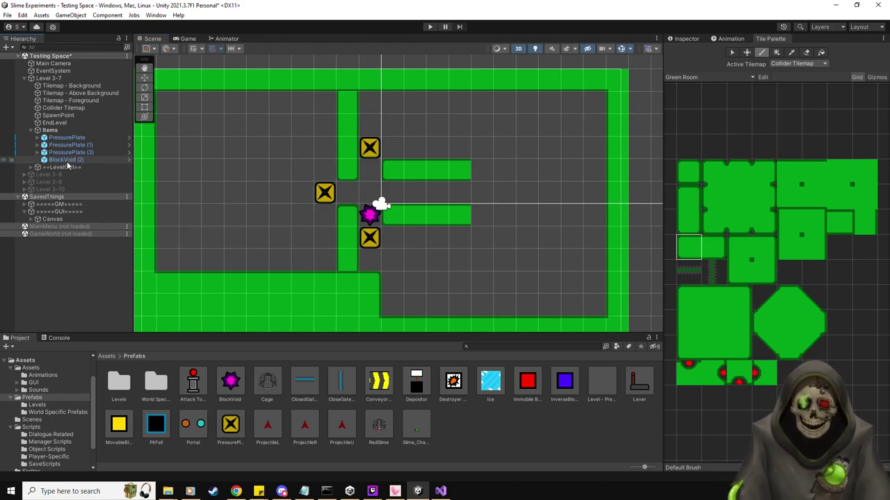
{"action": "key", "text": "Delete"}
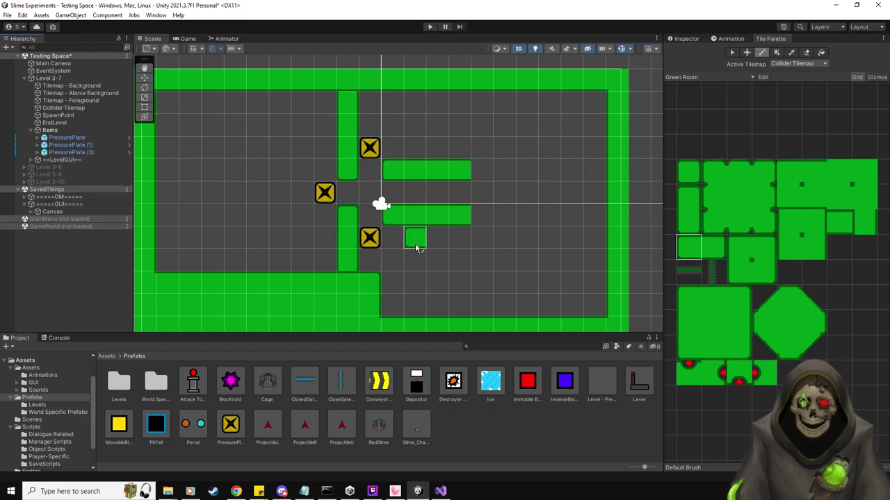
Delete PressurePlate (1), the plate above the central tile.
{"action": "left_click", "coordinate": [90, 153]}
{"action": "left_click", "coordinate": [89, 146]}
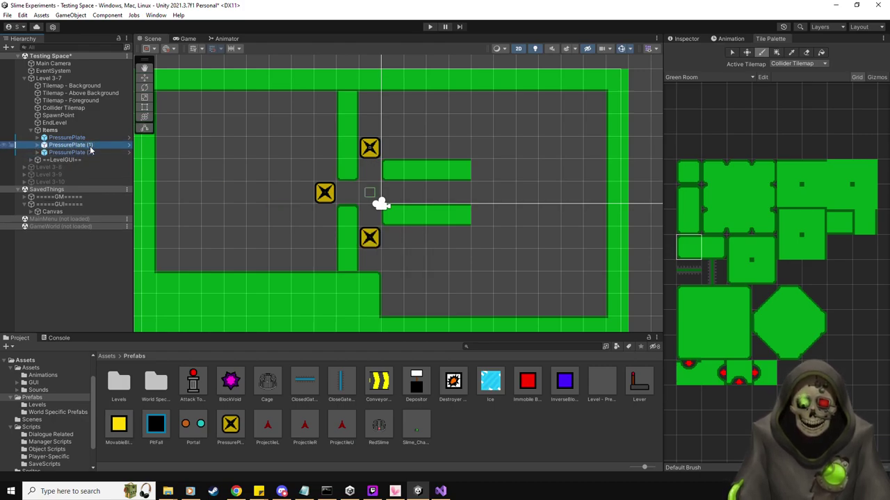
{"action": "key", "text": "Delete"}
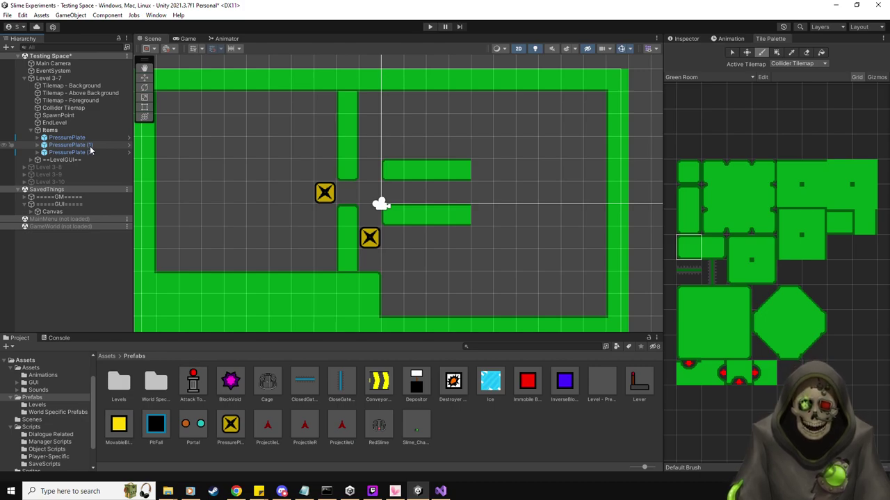
{"action": "key", "text": "Delete"}
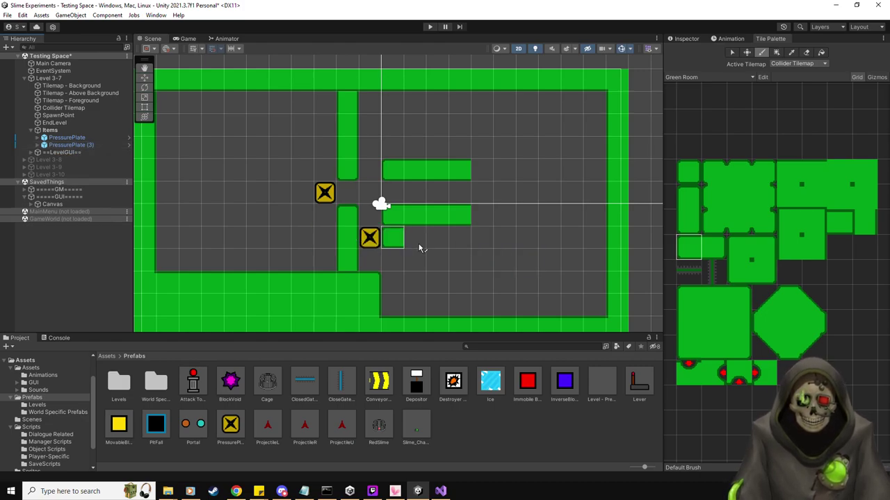
Lengthen both walls right of the central tile by one tile and continue the upper one from a corner up to the ceiling.
{"action": "left_click", "coordinate": [713, 248]}
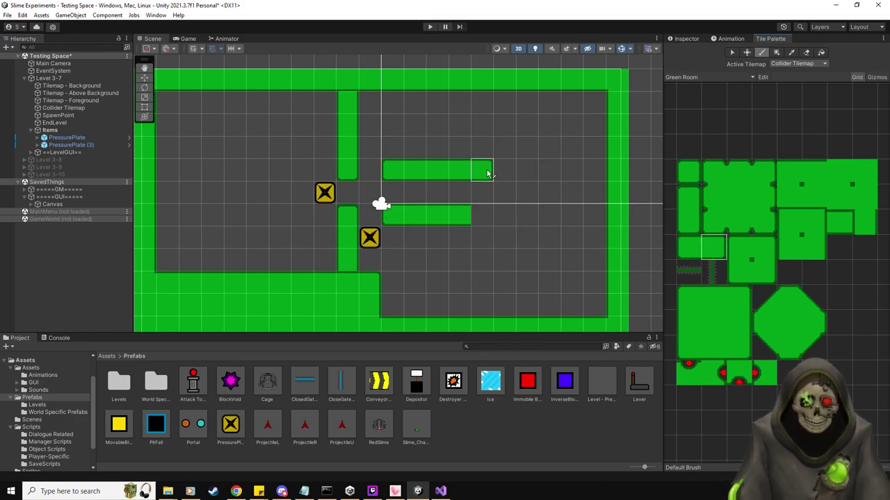
{"action": "left_click", "coordinate": [769, 271]}
{"action": "left_click", "coordinate": [482, 174]}
{"action": "left_click", "coordinate": [864, 222]}
{"action": "left_click_drag", "start_coordinate": [490, 148], "coordinate": [491, 109]}
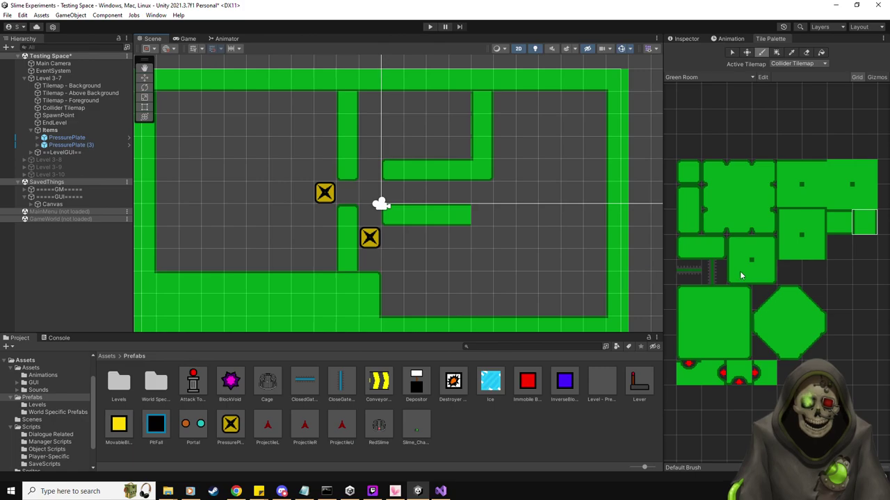
{"action": "left_click", "coordinate": [706, 251]}
{"action": "left_click", "coordinate": [486, 218]}
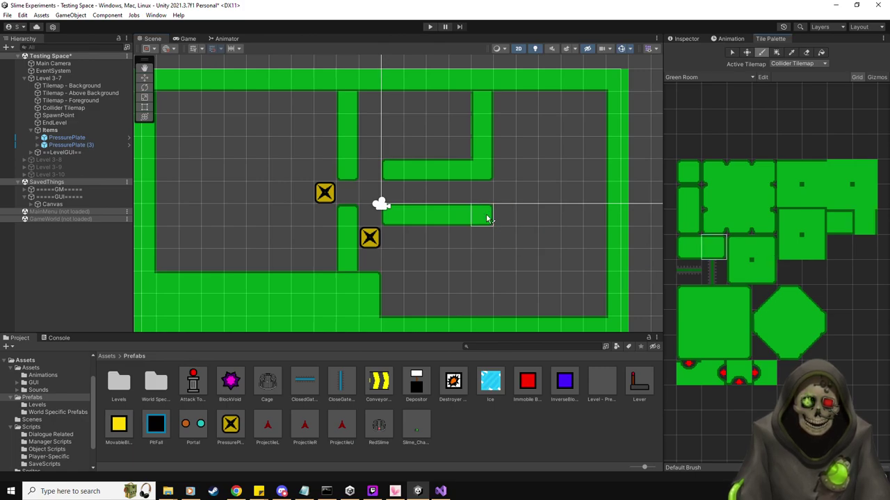
Select PressurePlate (3), the left plate, and show its component settings.
{"action": "left_click", "coordinate": [685, 39]}
{"action": "scroll", "coordinate": [261, 191], "scroll_direction": "down", "scroll_amount": 1}
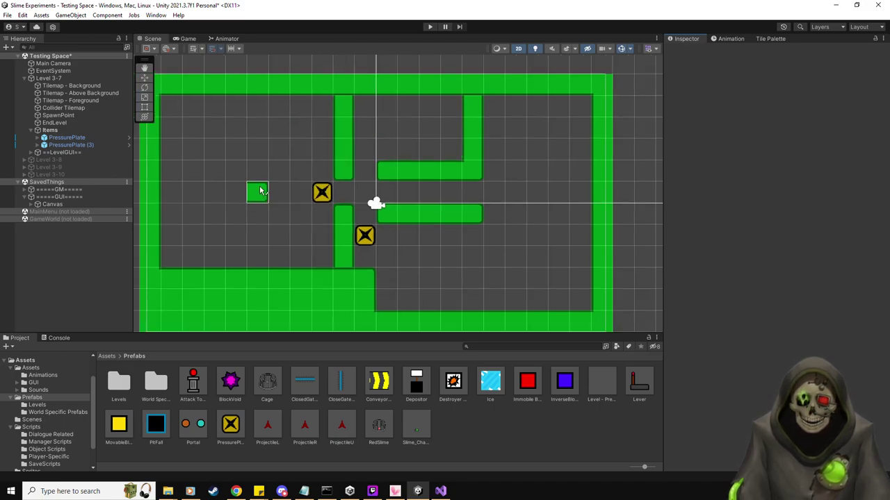
{"action": "scroll", "coordinate": [270, 194], "scroll_direction": "down", "scroll_amount": 1}
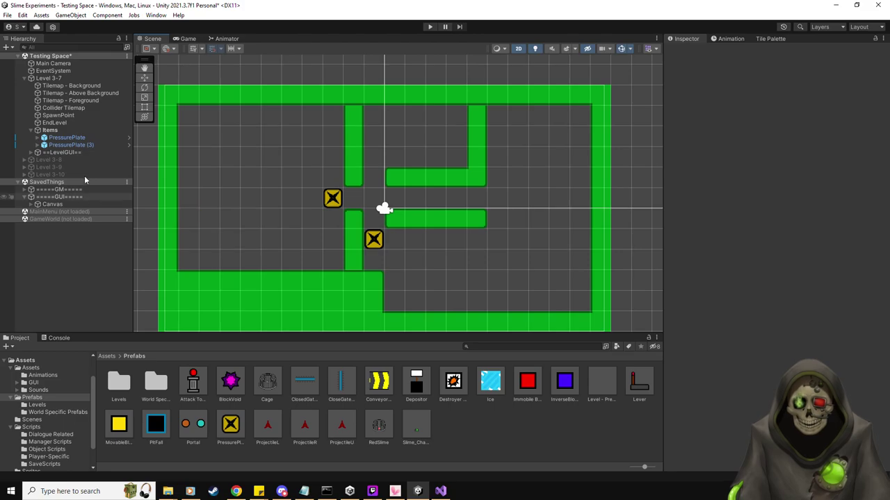
{"action": "left_click", "coordinate": [70, 144]}
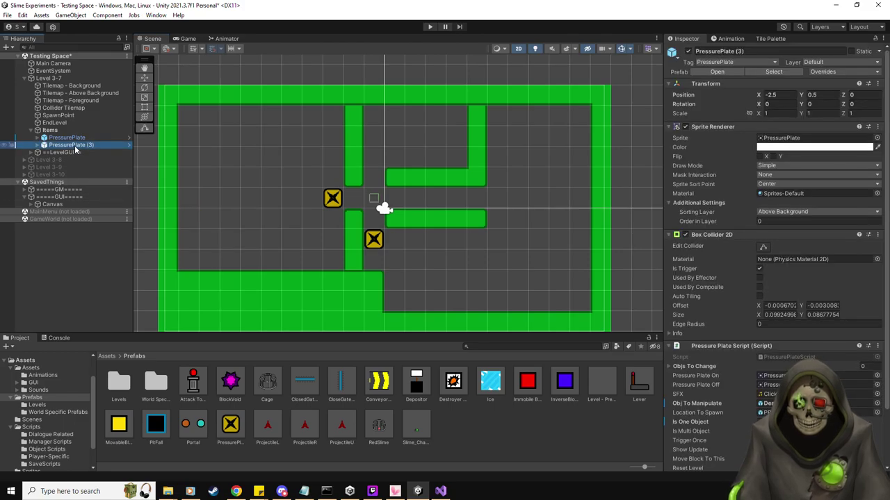
Move the PressurePlate below the corridor up to about Y -0.85.
{"action": "scroll", "coordinate": [394, 293], "scroll_direction": "up", "scroll_amount": 2}
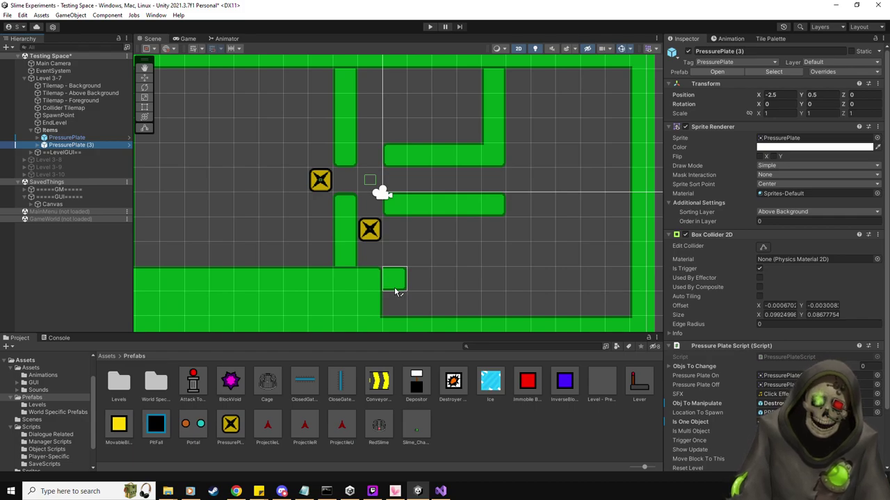
{"action": "left_click", "coordinate": [39, 145]}
{"action": "left_click", "coordinate": [98, 152]}
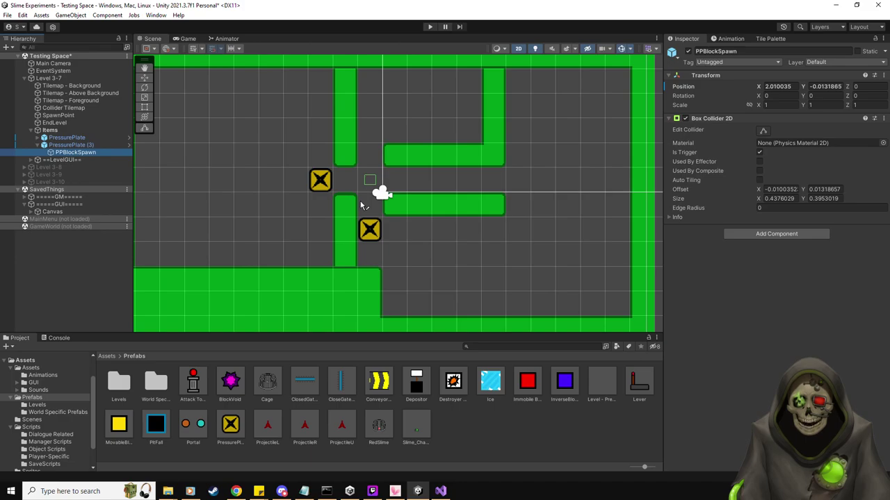
{"action": "key", "text": "w"}
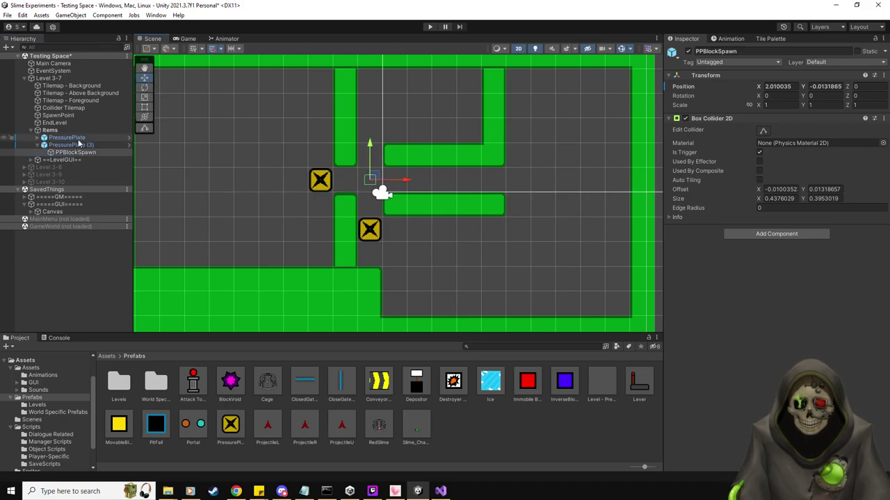
{"action": "left_click", "coordinate": [77, 143]}
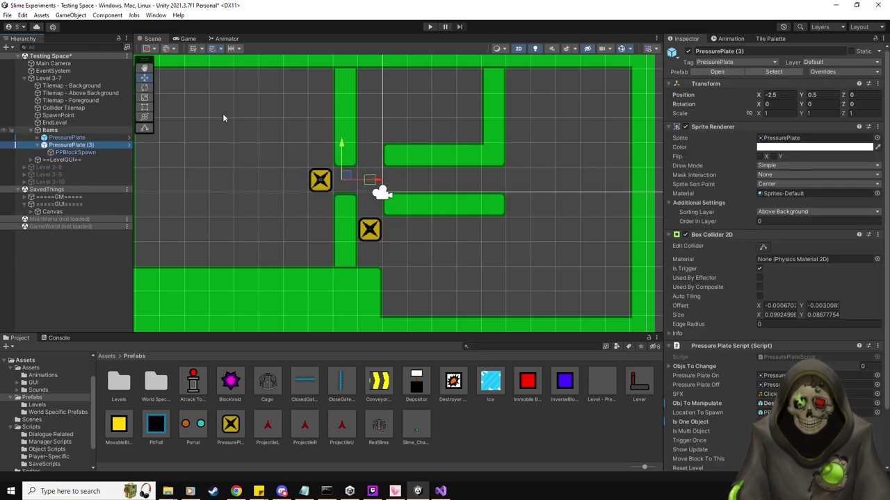
{"action": "left_click", "coordinate": [67, 138]}
{"action": "left_click_drag", "start_coordinate": [371, 168], "coordinate": [382, 150]}
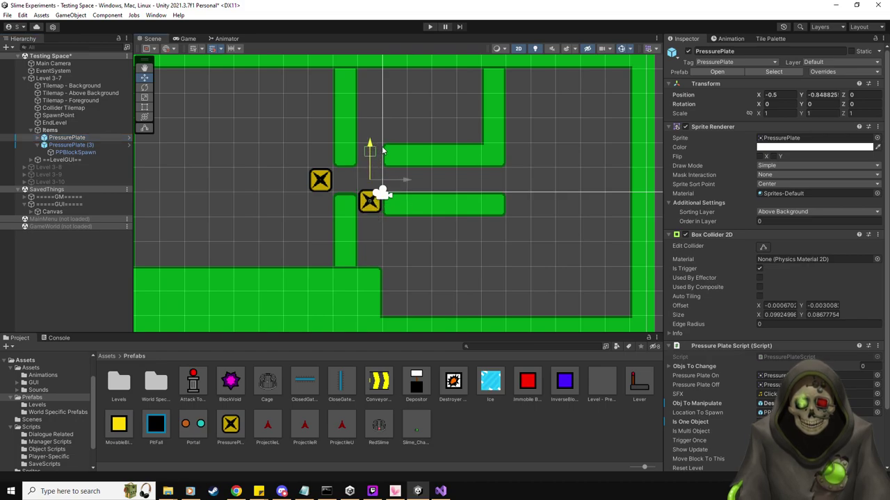
Set the position of the PPBlockSpawn under PressurePlate (3) to X 0, Y 0.
{"action": "left_click", "coordinate": [75, 152]}
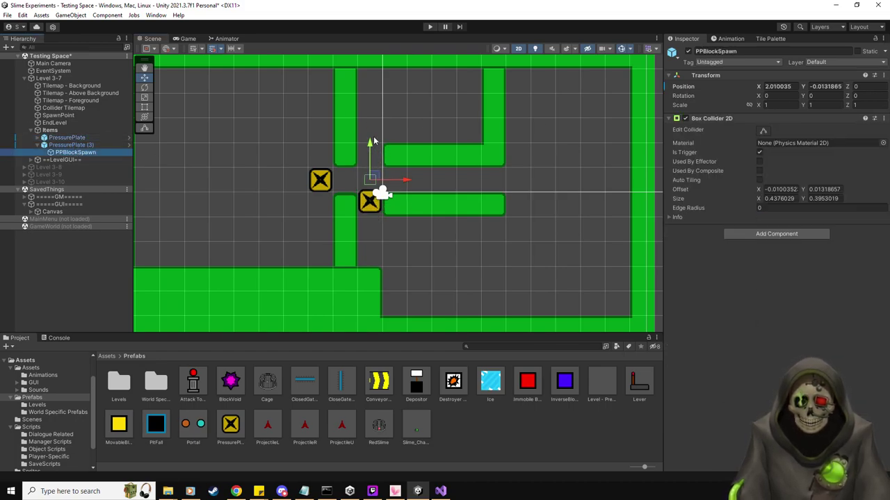
{"action": "left_click_drag", "start_coordinate": [370, 148], "coordinate": [370, 177], "text": "ctrl"}
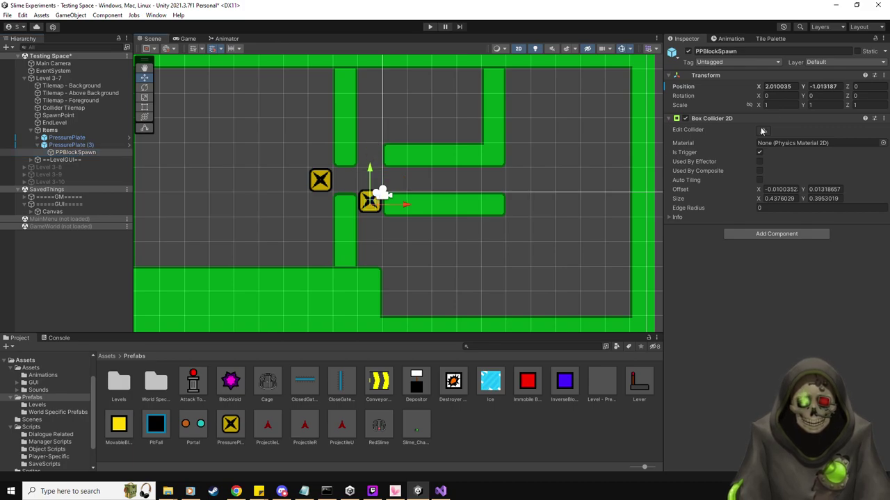
{"action": "left_click", "coordinate": [777, 86]}
{"action": "type", "text": "0"}
{"action": "key", "text": "Tab"}
{"action": "type", "text": "0"}
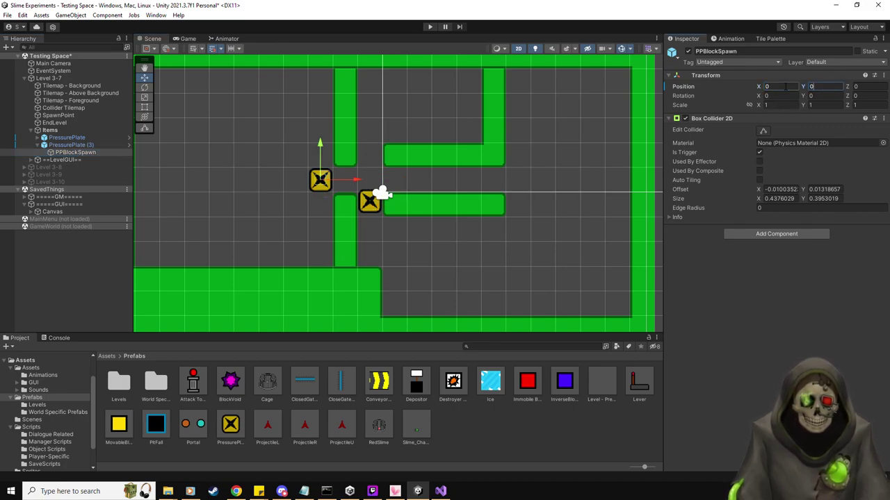
Set the position of the PPBlockSpawn under the first PressurePlate to X 0, Y 0.
{"action": "left_click", "coordinate": [38, 137]}
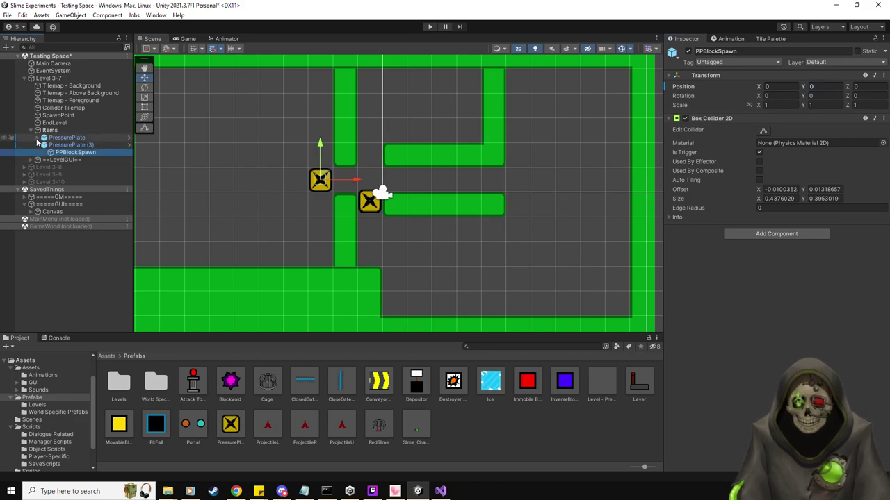
{"action": "left_click", "coordinate": [65, 145]}
{"action": "left_click", "coordinate": [776, 86]}
{"action": "type", "text": "0"}
{"action": "key", "text": "Tab"}
{"action": "type", "text": "0"}
Move PressurePlate to X -0.5, Y -0.5 and shift PressurePlate (3) into the gap in the vertical wall.
{"action": "left_click", "coordinate": [386, 194]}
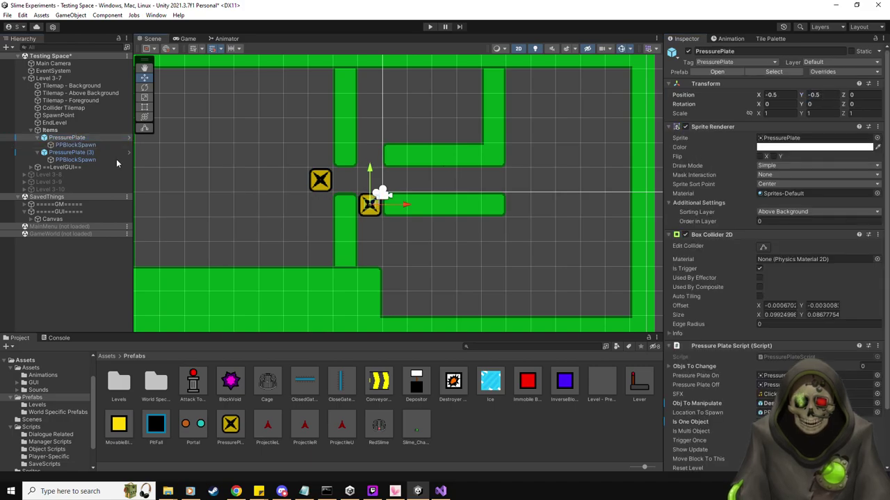
{"action": "left_click", "coordinate": [327, 179]}
{"action": "left_click_drag", "start_coordinate": [334, 180], "coordinate": [357, 179]}
Place both PPBlockSpawn objects on the same tile, at about X 0.01, Y 0.99 for PressurePlate and X 1.01, Y -0.01 for PressurePlate (3).
{"action": "left_click", "coordinate": [91, 145]}
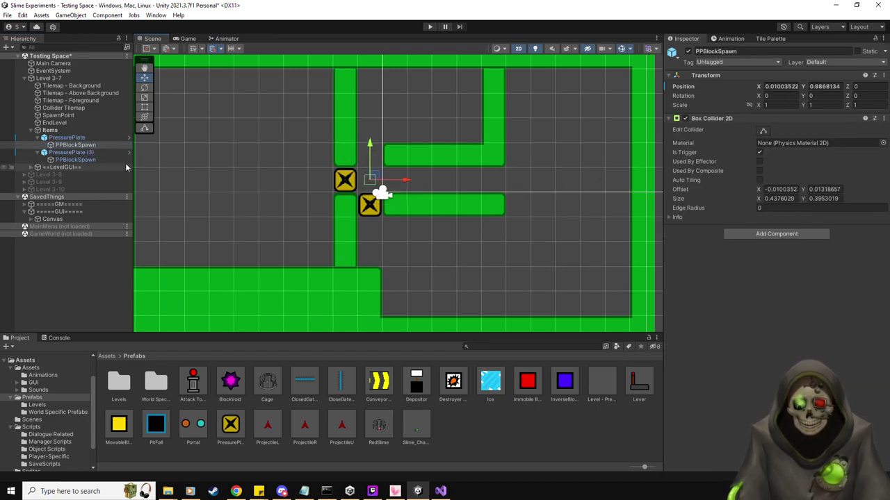
{"action": "key", "text": "Down"}
{"action": "key", "text": "Down"}
{"action": "left_click_drag", "start_coordinate": [379, 182], "coordinate": [406, 182]}
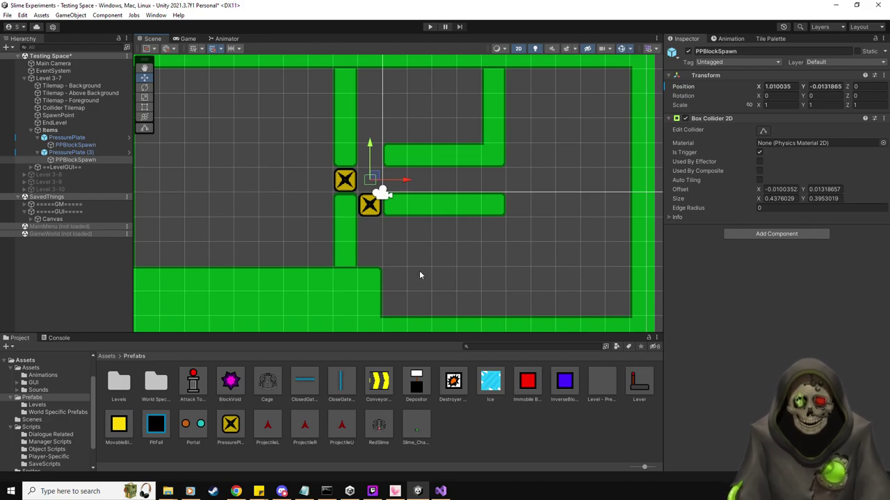
{"action": "left_click", "coordinate": [37, 138]}
{"action": "left_click", "coordinate": [38, 146]}
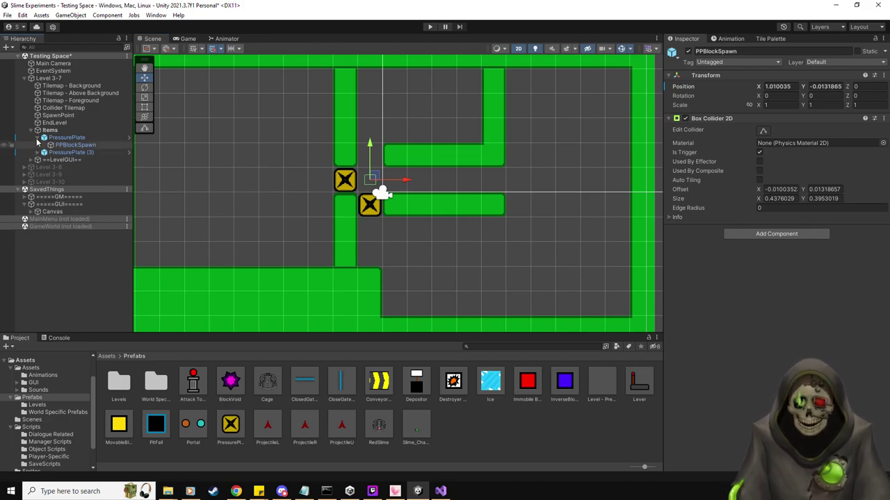
Place a MovableBlock prefab at X -3.5, Y 0.5 and briefly run the level.
{"action": "scroll", "coordinate": [246, 210], "scroll_direction": "down", "scroll_amount": 1}
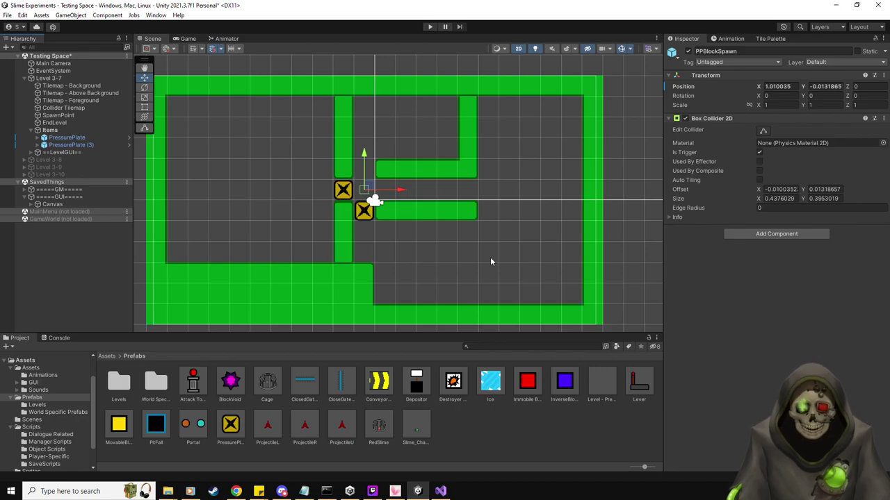
{"action": "left_click_drag", "start_coordinate": [118, 424], "coordinate": [307, 190]}
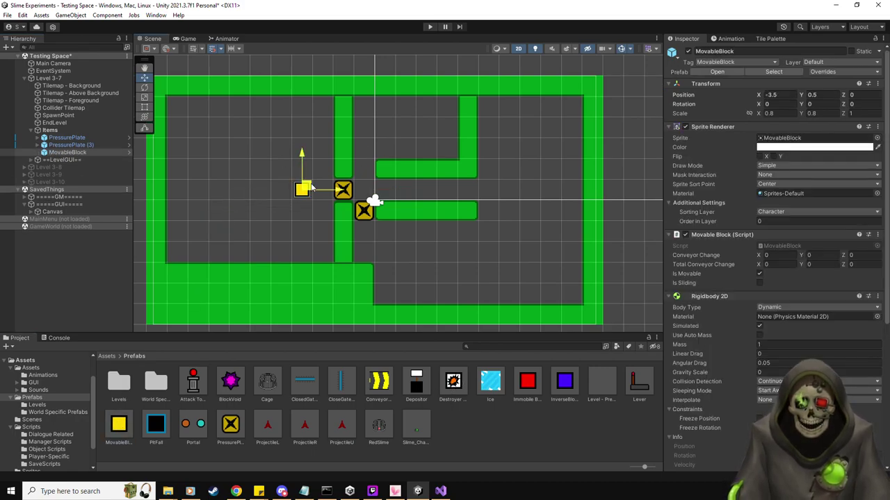
{"action": "left_click", "coordinate": [431, 28]}
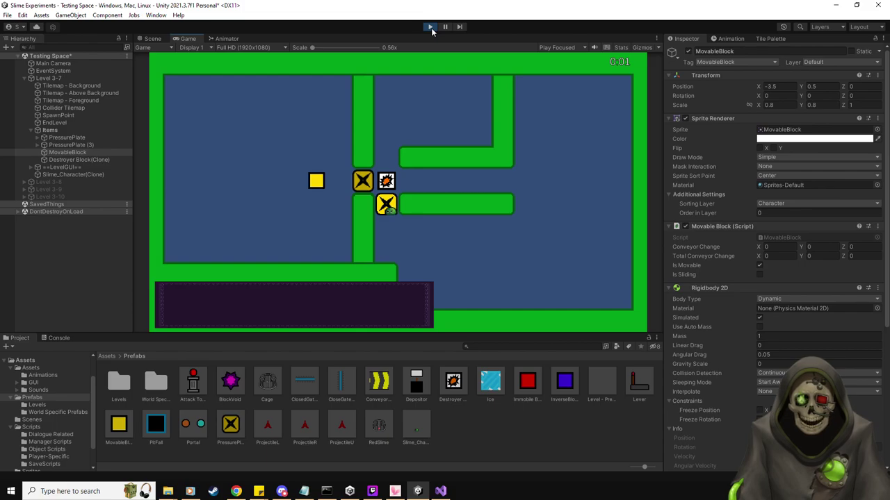
{"action": "left_click", "coordinate": [431, 28]}
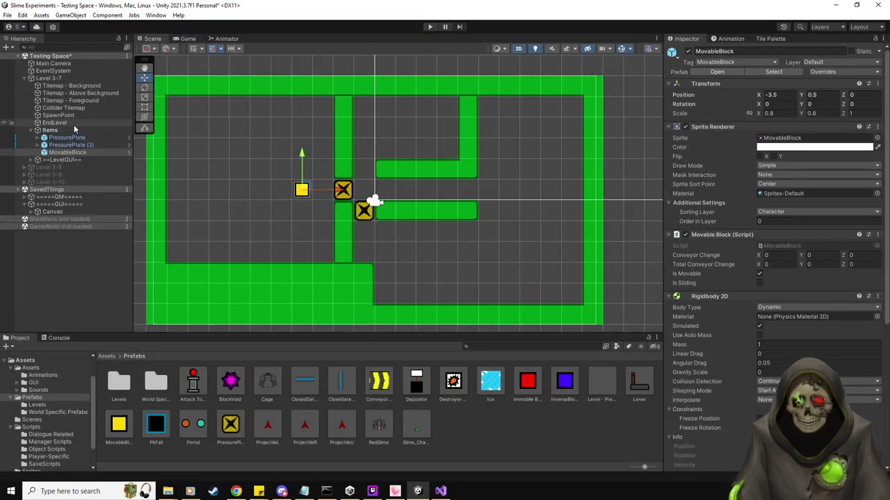
Move EndLevel to about X 2.59, Y 3.5 and SpawnPoint to X -5, Y 1.5.
{"action": "left_click", "coordinate": [70, 123]}
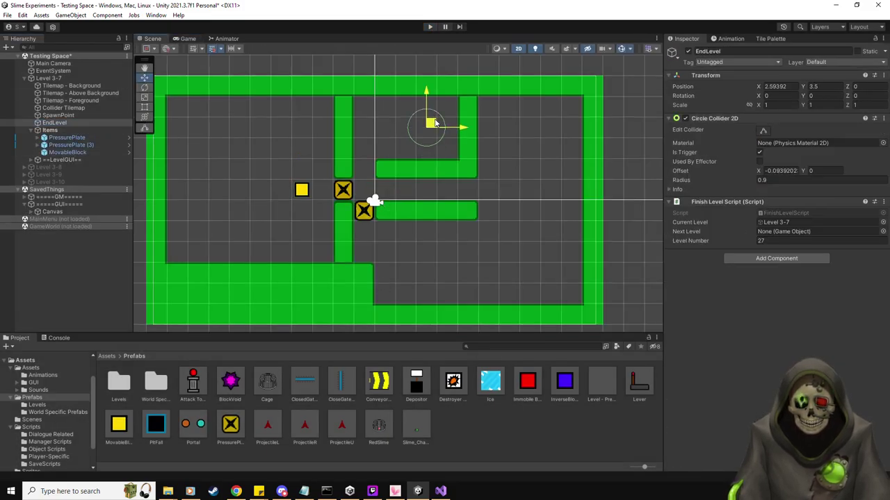
{"action": "left_click", "coordinate": [61, 115]}
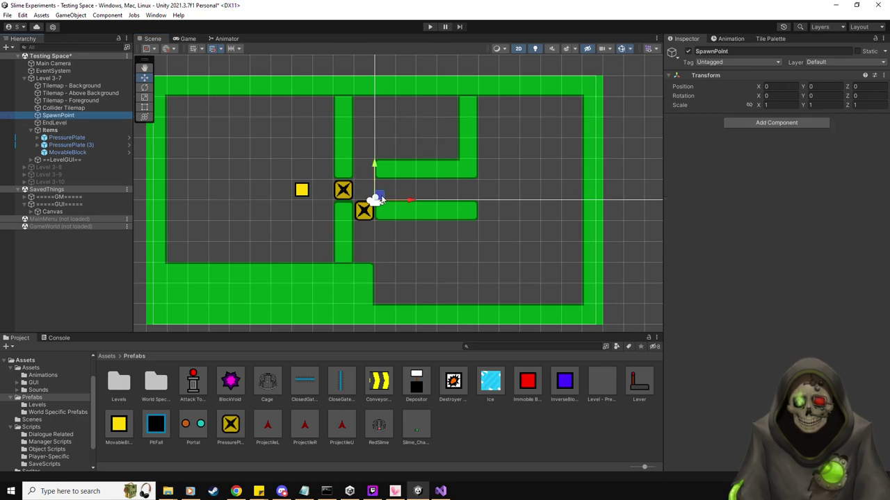
{"action": "left_click_drag", "start_coordinate": [275, 184], "coordinate": [276, 164]}
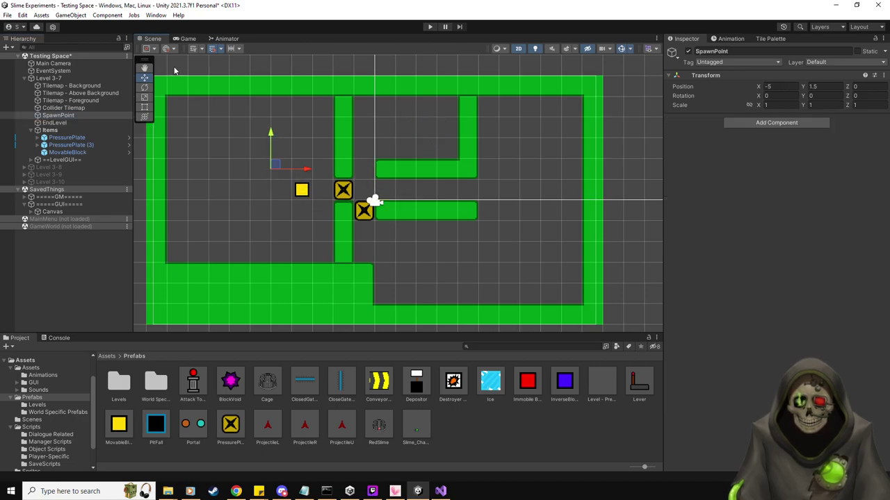
Play-test the level by moving the slime toward the wall gap with the movable block, and stop the run.
{"action": "left_click", "coordinate": [428, 28]}
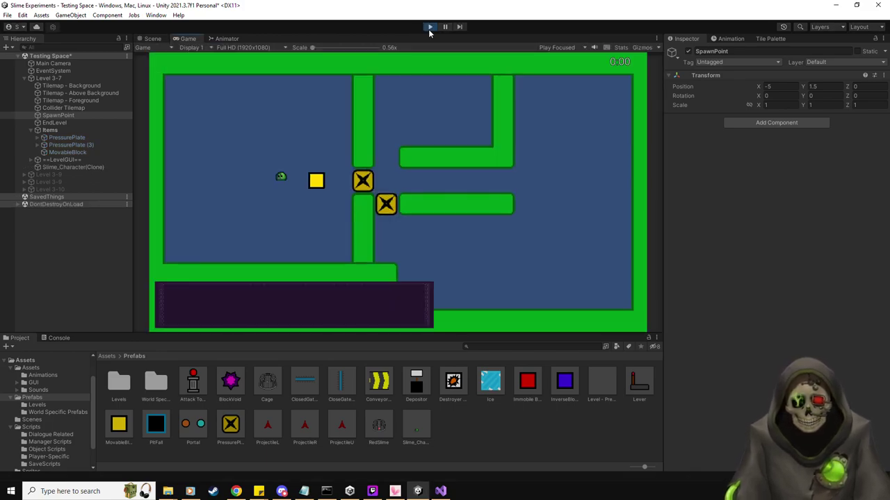
{"action": "key", "text": "Right"}
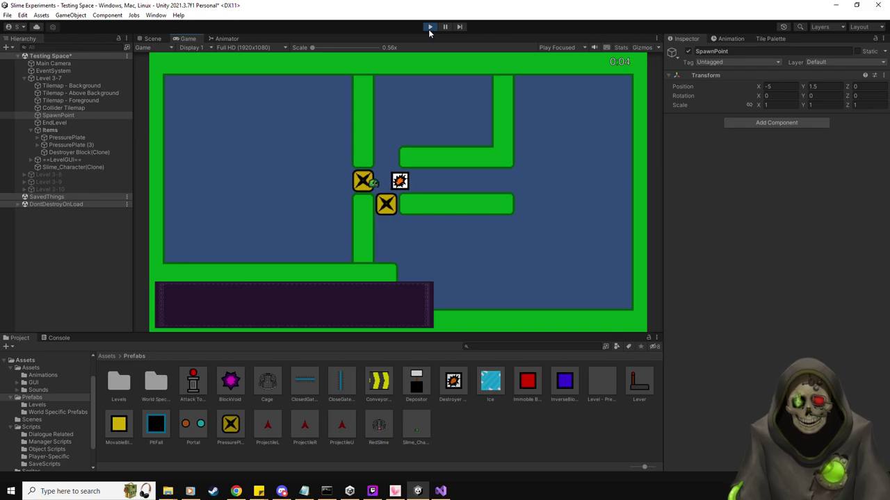
{"action": "left_click", "coordinate": [429, 28]}
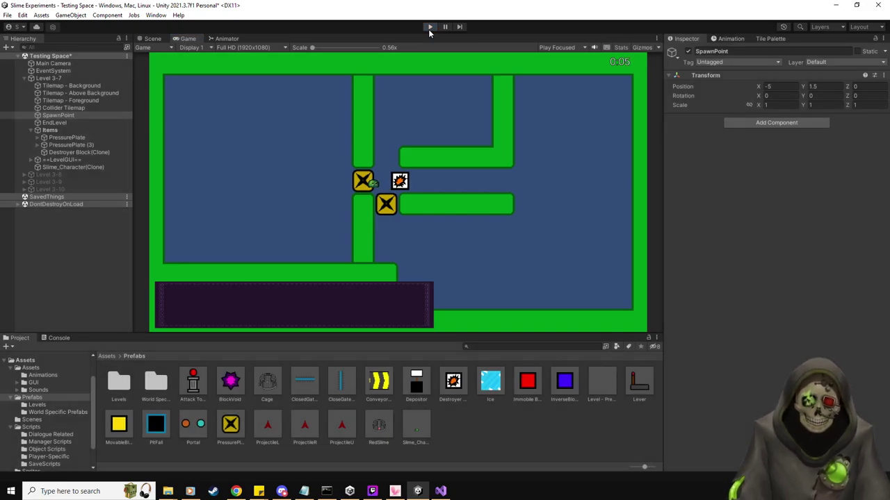
Undo the recent edits to the spawn and end points, the movable block, the pressure plates and their PPBlockSpawn objects.
{"action": "key", "text": "ctrl+z"}
{"action": "key", "text": "ctrl+z"}
{"action": "key", "text": "ctrl+z"}
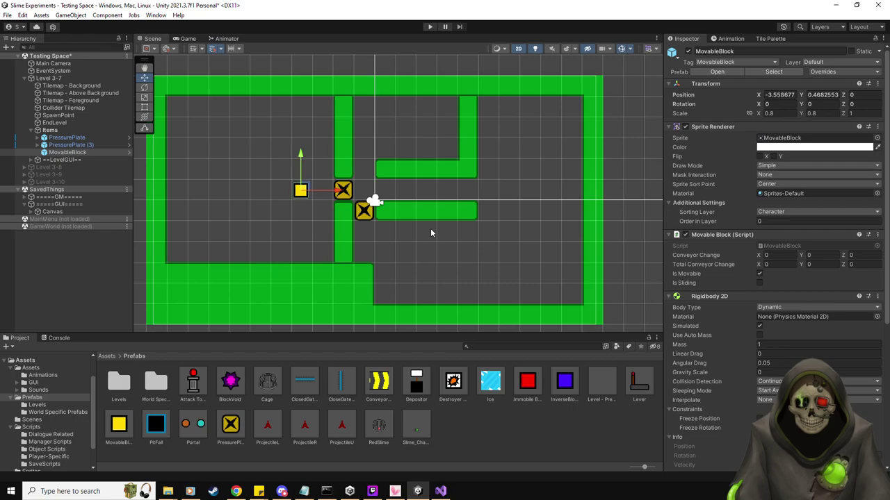
{"action": "key", "text": "ctrl+z"}
{"action": "key", "text": "ctrl+z"}
{"action": "key", "text": "ctrl+z"}
{"action": "key", "text": "ctrl+z"}
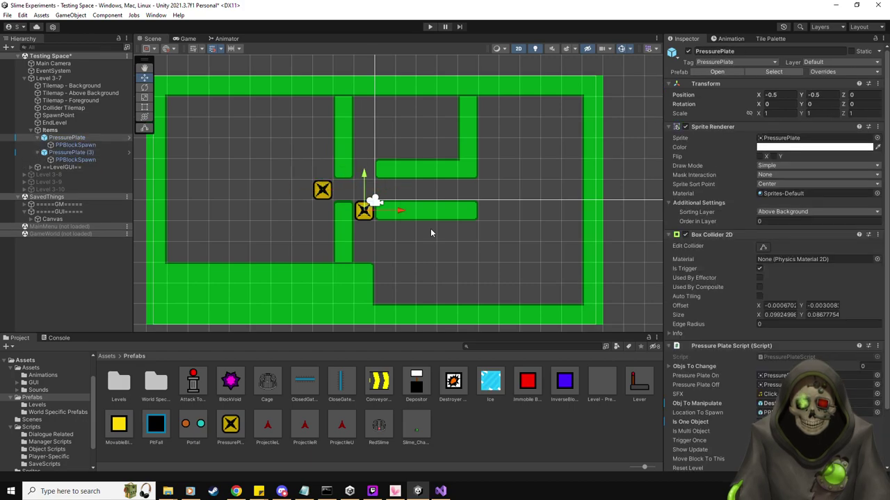
{"action": "key", "text": "ctrl+z"}
{"action": "key", "text": "ctrl+z"}
{"action": "key", "text": "ctrl+z"}
{"action": "key", "text": "ctrl+z"}
{"action": "key", "text": "ctrl+z"}
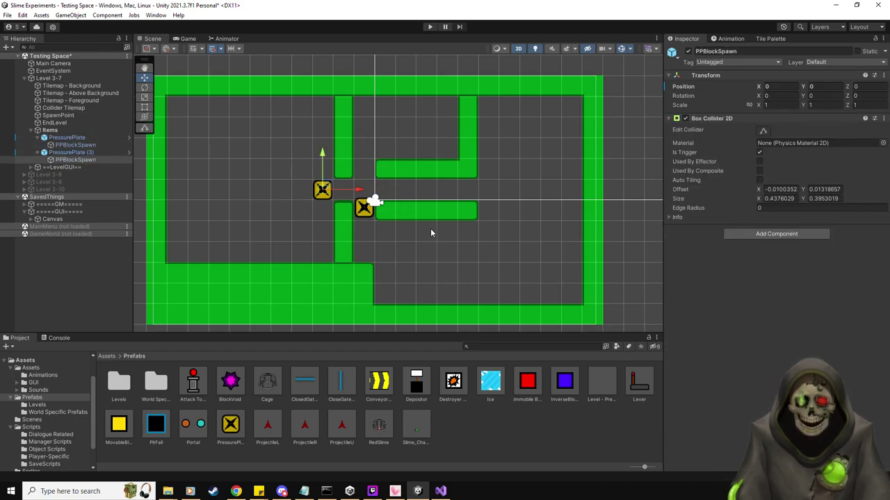
{"action": "key", "text": "ctrl+z"}
{"action": "key", "text": "ctrl+z"}
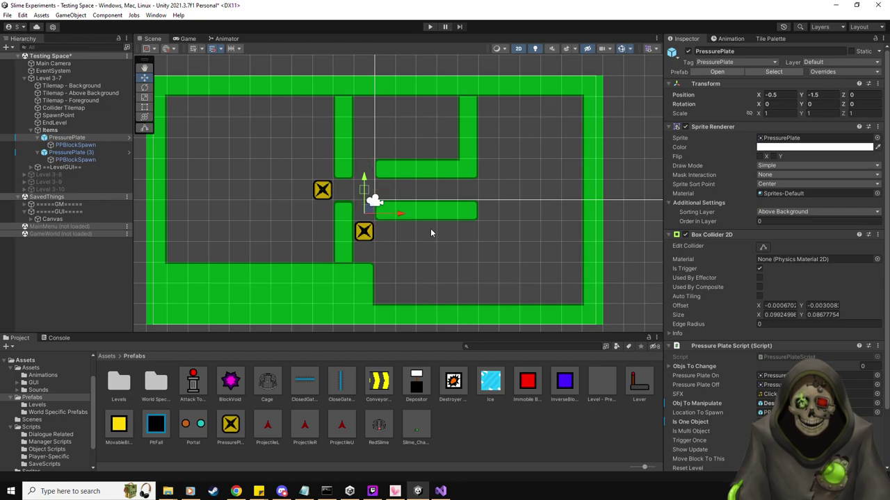
Move EndLevel to about X 3.09, Y 3.5 and SpawnPoint to X -8, Y 2.
{"action": "left_click", "coordinate": [430, 26]}
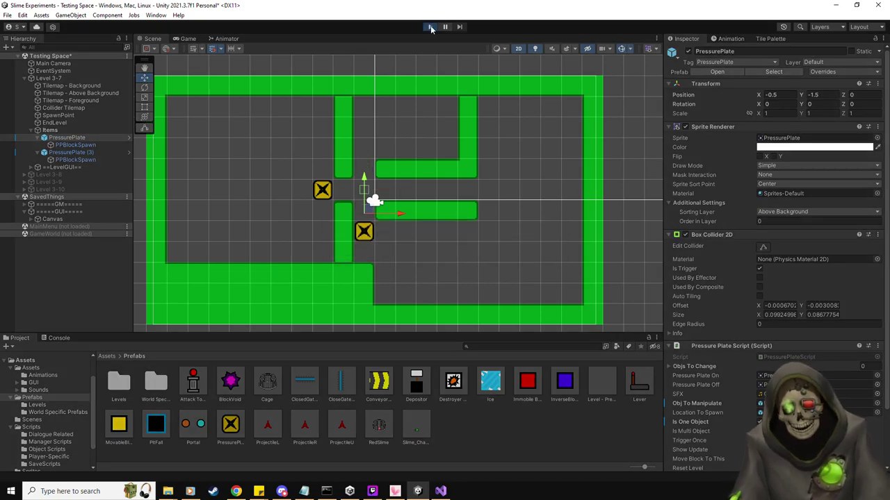
{"action": "key", "text": "ctrl+p"}
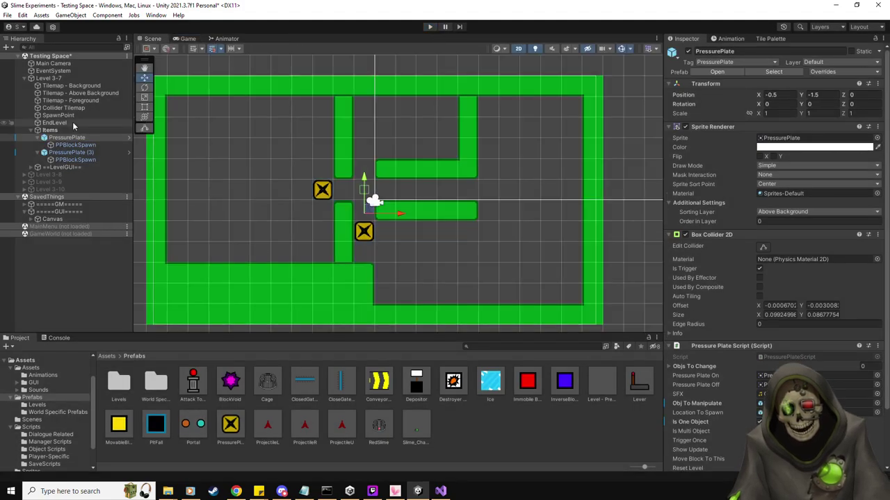
{"action": "left_click", "coordinate": [71, 122]}
{"action": "left_click_drag", "start_coordinate": [444, 125], "coordinate": [446, 124]}
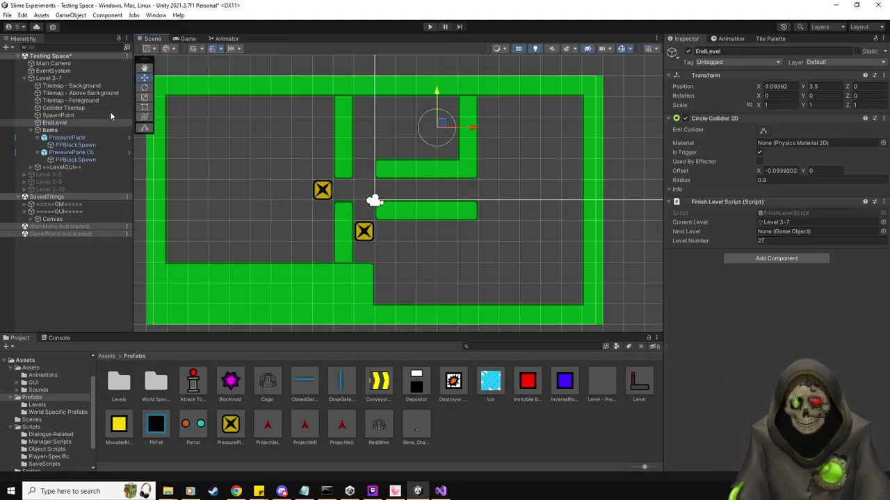
{"action": "left_click", "coordinate": [58, 114]}
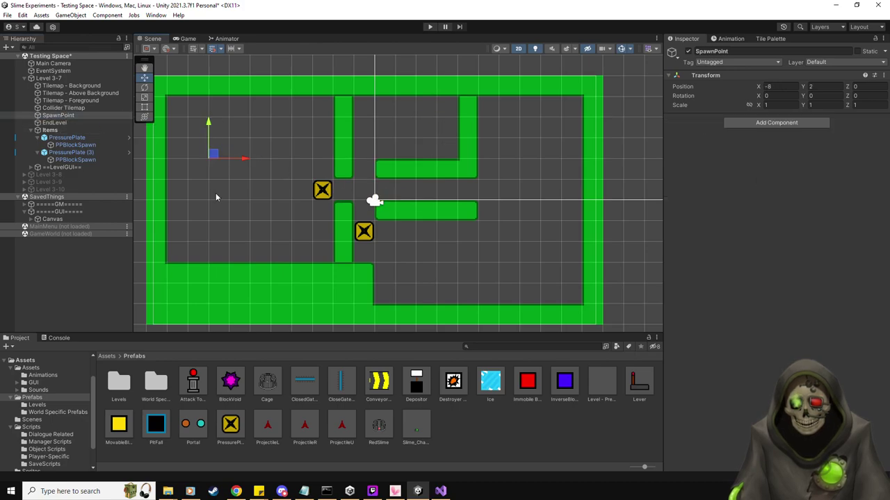
Place a MovableBlock at X -4.5, Y 0.5, play-test moving the slime through the wall gap into the large room, and stop the run.
{"action": "left_click_drag", "start_coordinate": [120, 424], "coordinate": [281, 190]}
{"action": "left_click", "coordinate": [430, 26]}
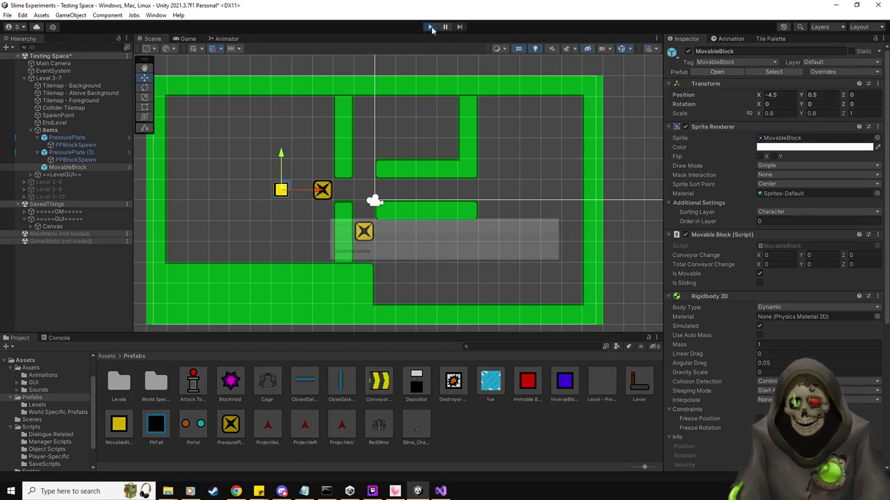
{"action": "key", "text": "Right"}
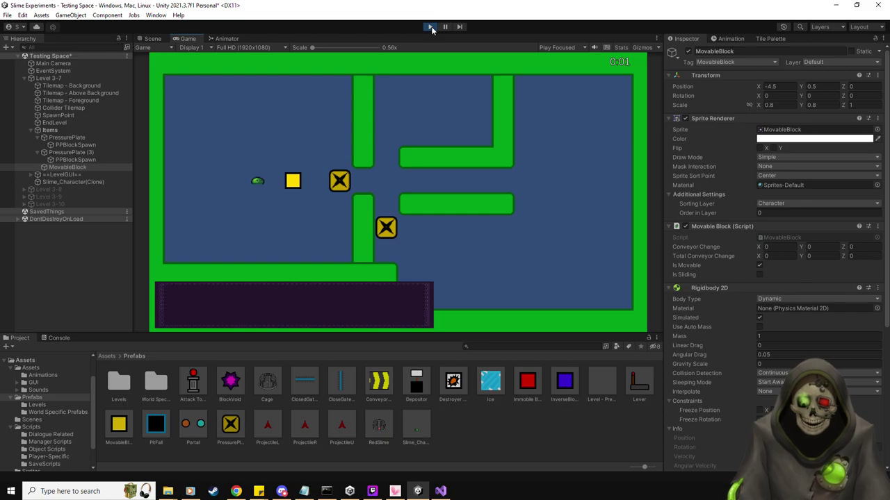
{"action": "key", "text": "Right"}
{"action": "key", "text": "Right"}
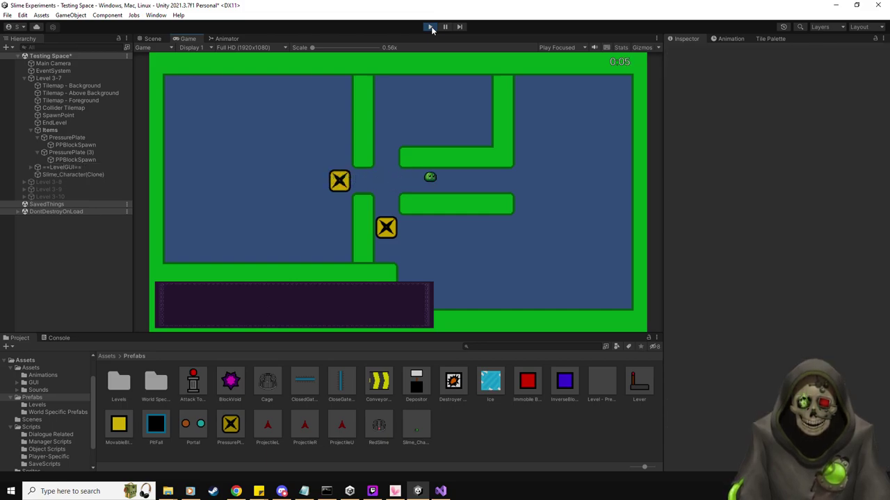
{"action": "key", "text": "Right"}
{"action": "key", "text": "Down"}
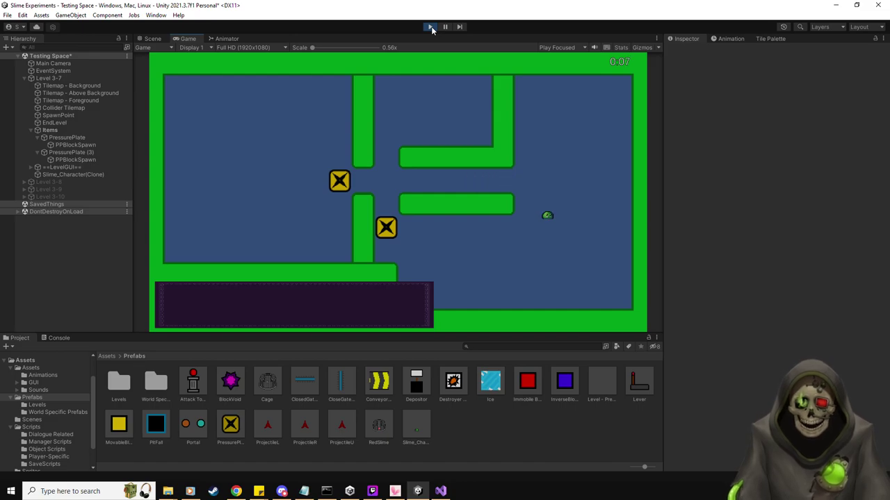
{"action": "left_click", "coordinate": [431, 27]}
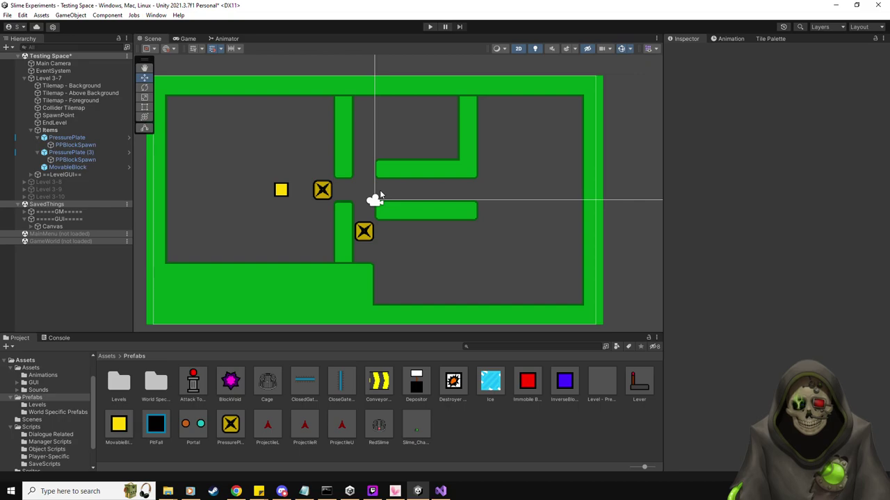
Place vertical closed gates at X -0.5, Y 1.5 and X -0.5, Y -0.5, and give the lower gate the Wall_Blocks_World3_30 sprite.
{"action": "left_click_drag", "start_coordinate": [304, 381], "coordinate": [369, 168]}
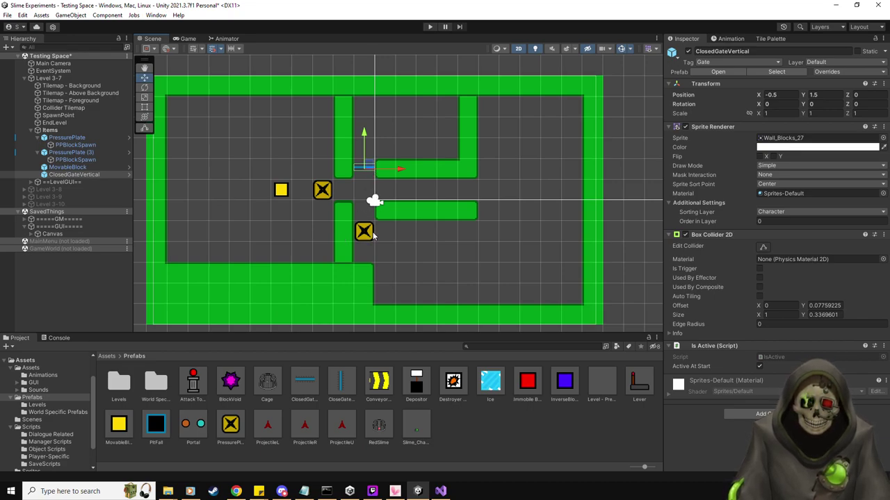
{"action": "left_click_drag", "start_coordinate": [304, 386], "coordinate": [370, 210]}
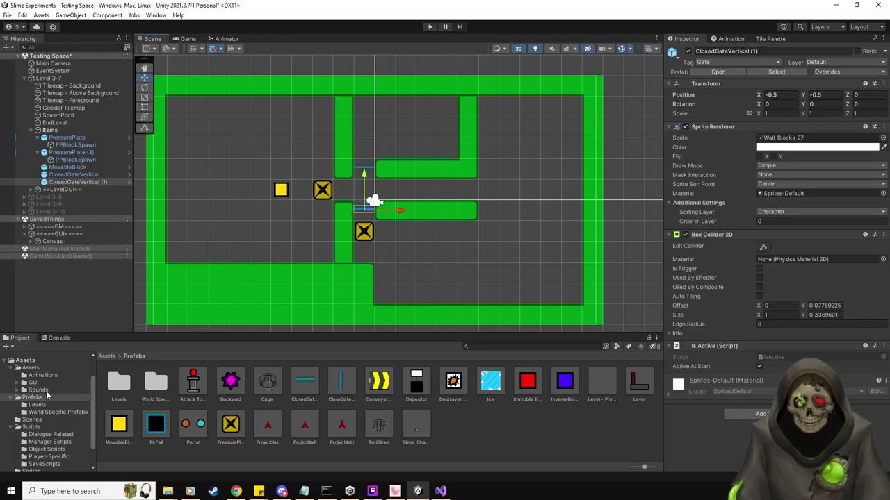
{"action": "left_click", "coordinate": [29, 367]}
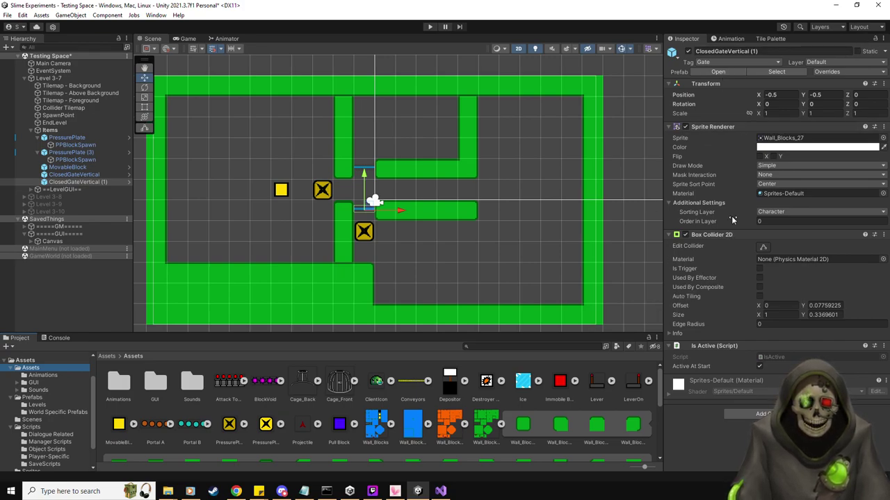
{"action": "scroll", "coordinate": [582, 394], "scroll_direction": "down", "scroll_amount": 3}
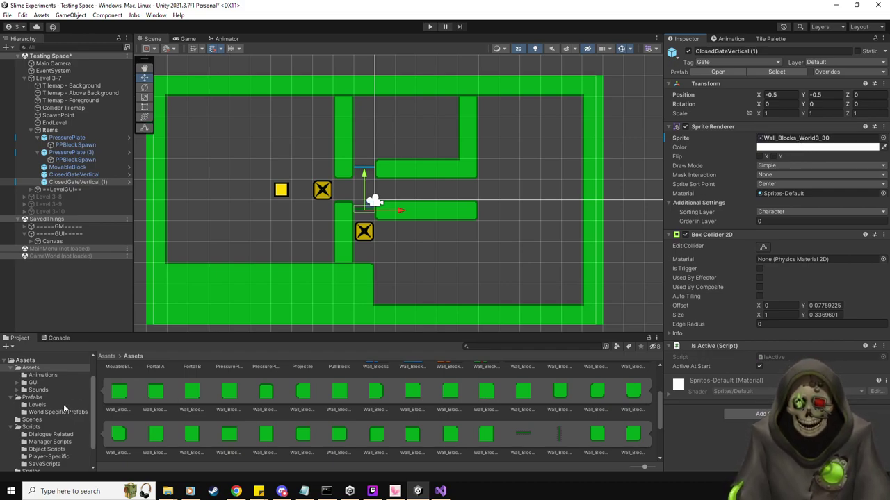
Add horizontal close gates at X -1.5, Y 0.5 and X 0.5, Y 0.5, and turn off Active At Start for both.
{"action": "left_click", "coordinate": [32, 398]}
{"action": "left_click_drag", "start_coordinate": [341, 382], "coordinate": [425, 191]}
{"action": "key", "text": "ctrl+d"}
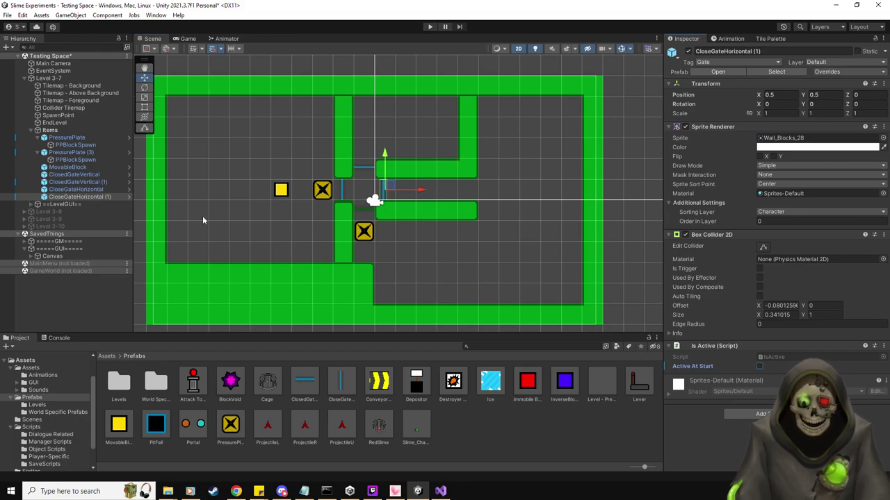
{"action": "key", "text": "Up"}
{"action": "left_click", "coordinate": [760, 367]}
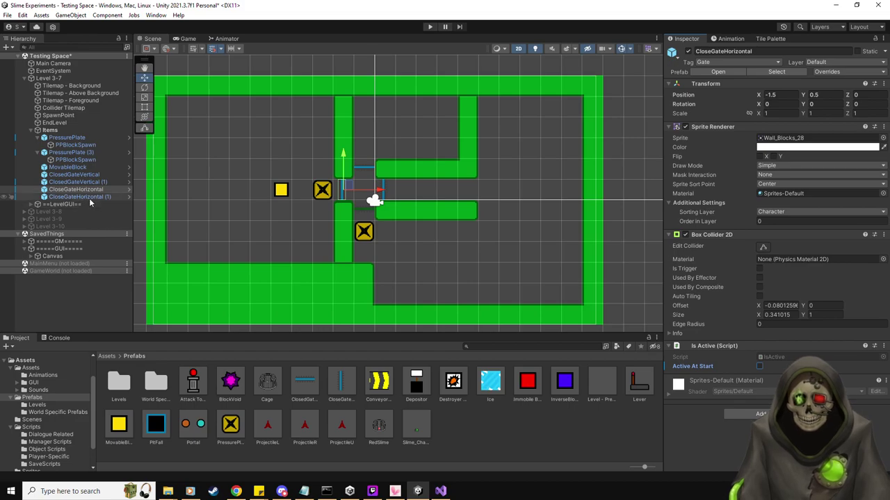
Set both CloseGateHorizontal objects to the Wall_Blocks_World3_31 sprite and deactivate them.
{"action": "left_click", "coordinate": [688, 51]}
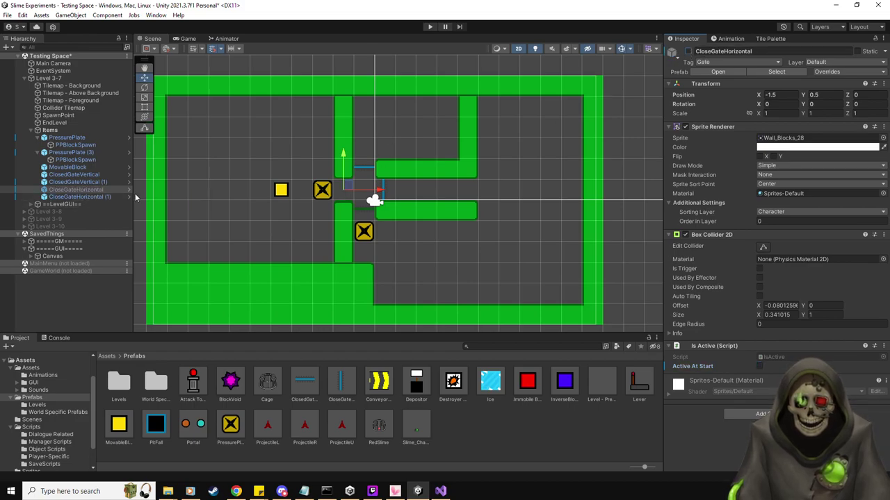
{"action": "left_click", "coordinate": [688, 51]}
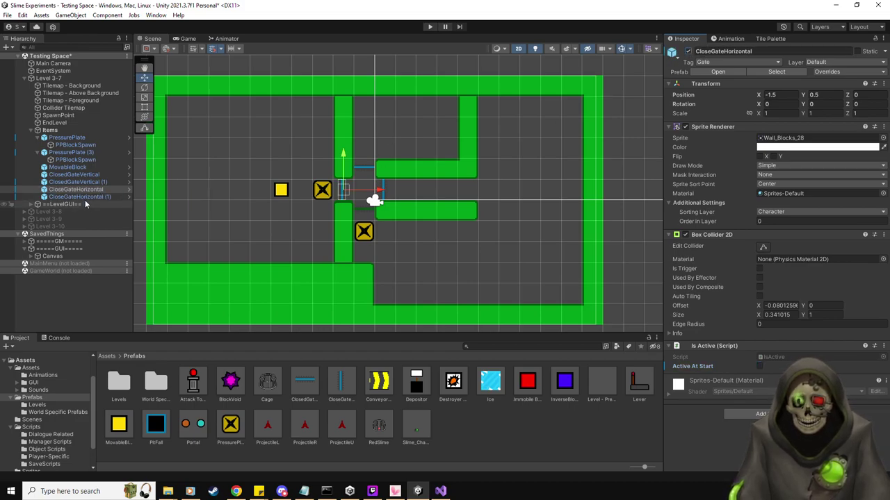
{"action": "left_click", "coordinate": [85, 198], "text": "ctrl"}
{"action": "left_click", "coordinate": [30, 367]}
{"action": "scroll", "coordinate": [556, 417], "scroll_direction": "down", "scroll_amount": 1}
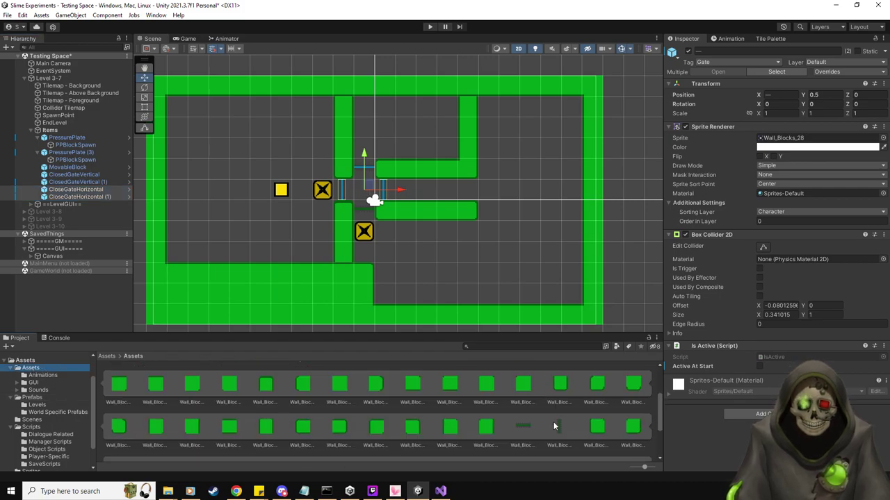
{"action": "scroll", "coordinate": [558, 426], "scroll_direction": "down", "scroll_amount": 1}
{"action": "left_click_drag", "start_coordinate": [794, 147], "coordinate": [799, 138]}
{"action": "left_click", "coordinate": [688, 53]}
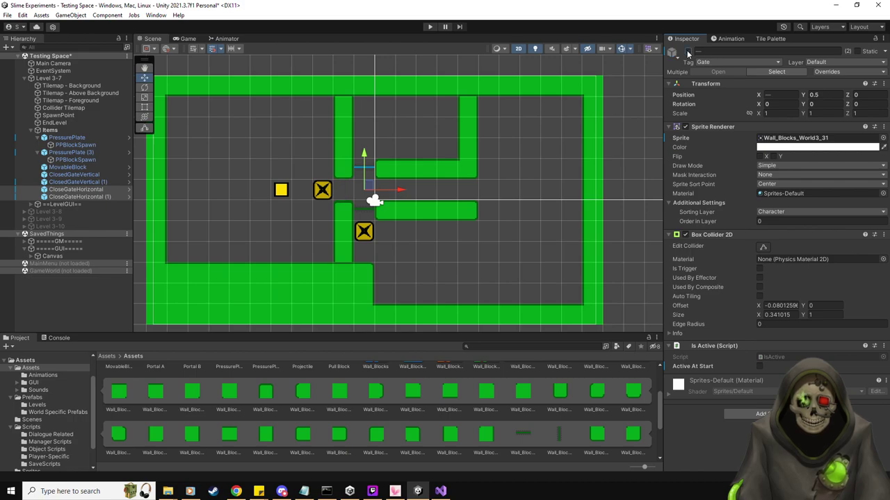
Set the upper ClosedGateVertical's sprite to Wall_Blocks_World3_30.
{"action": "left_click", "coordinate": [104, 182]}
{"action": "left_click", "coordinate": [92, 174]}
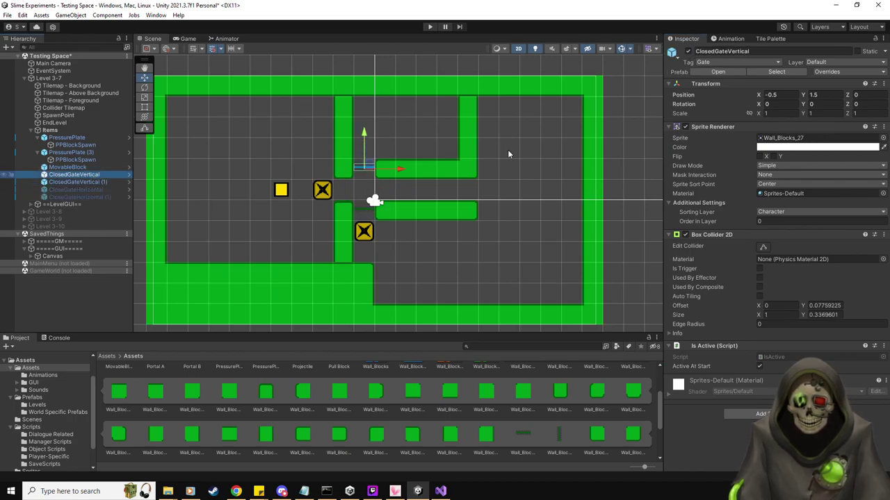
{"action": "left_click_drag", "start_coordinate": [527, 436], "coordinate": [799, 138]}
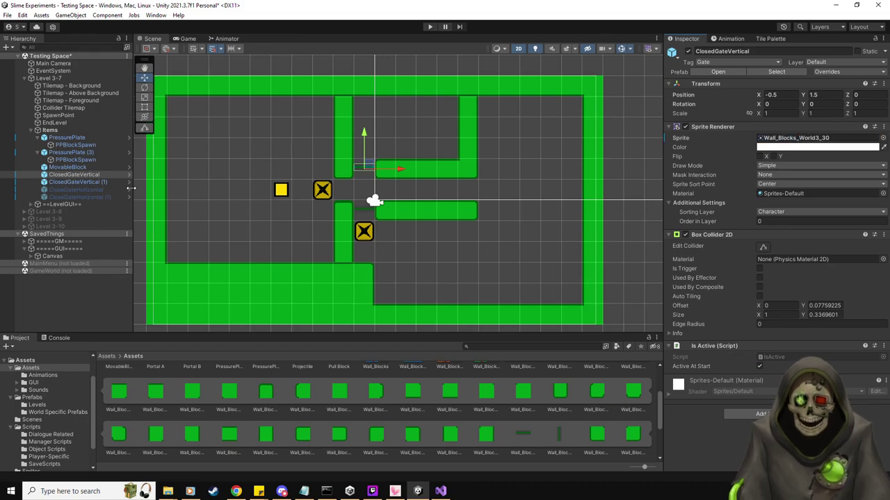
Place movable blocks at X 4.5, Y 0.5 at the corridor's far end and at X -0.5, Y 2.5 above the upper gate.
{"action": "scroll", "coordinate": [252, 191], "scroll_direction": "up", "scroll_amount": 1}
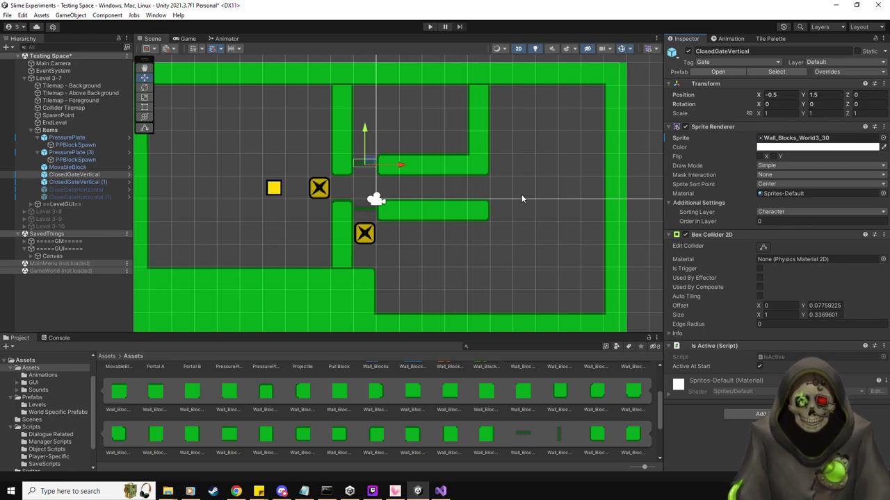
{"action": "scroll", "coordinate": [521, 194], "scroll_direction": "up", "scroll_amount": 1}
{"action": "scroll", "coordinate": [539, 216], "scroll_direction": "down", "scroll_amount": 2}
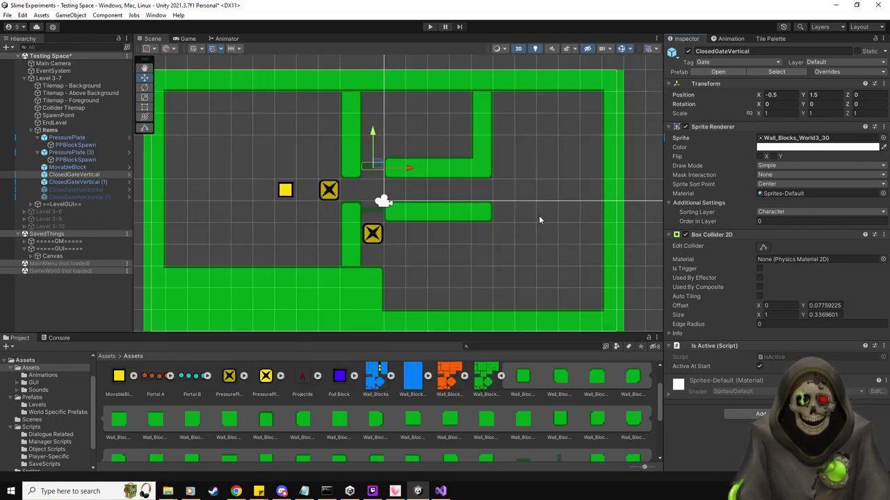
{"action": "middle_click_drag", "start_coordinate": [528, 227], "coordinate": [534, 225]}
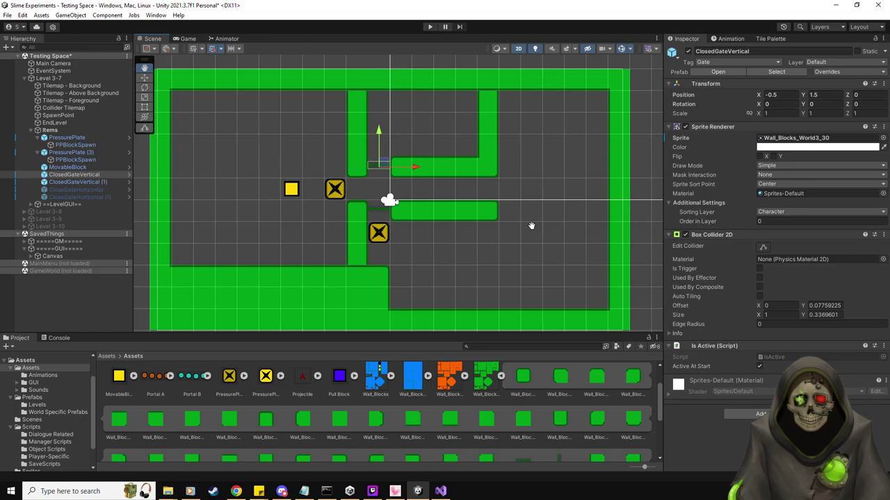
{"action": "left_click", "coordinate": [43, 398]}
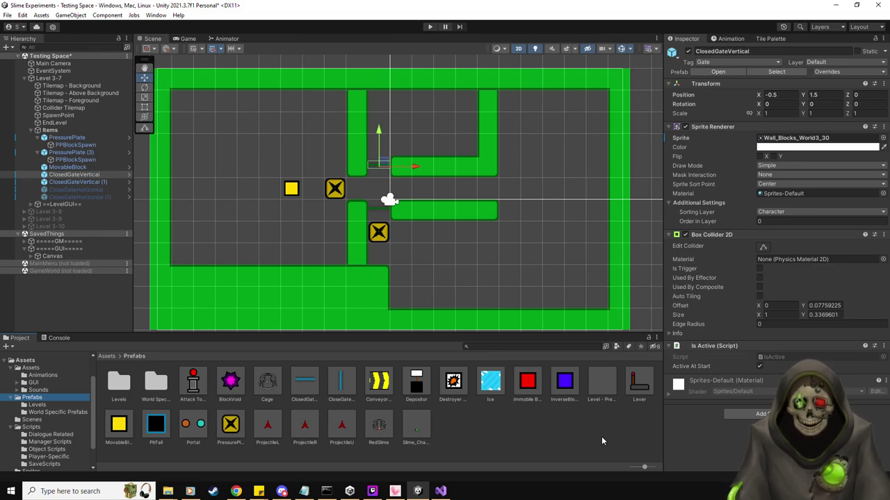
{"action": "left_click_drag", "start_coordinate": [118, 425], "coordinate": [487, 189]}
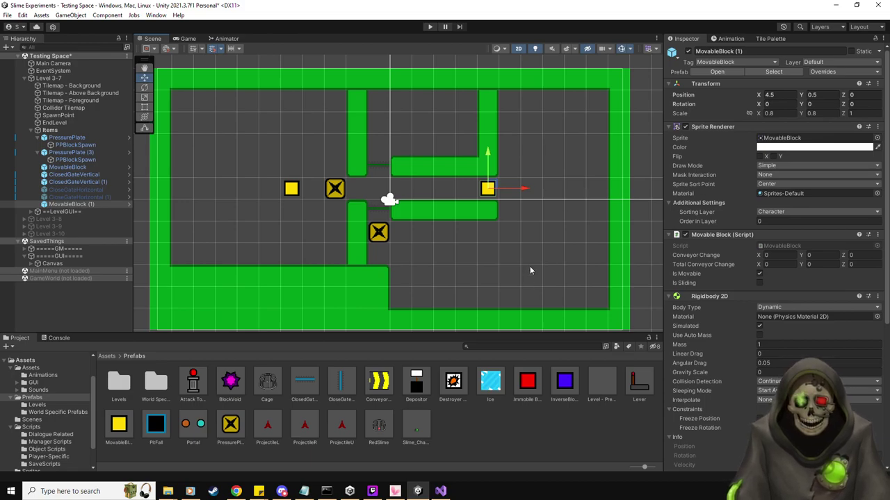
{"action": "left_click_drag", "start_coordinate": [120, 425], "coordinate": [380, 155]}
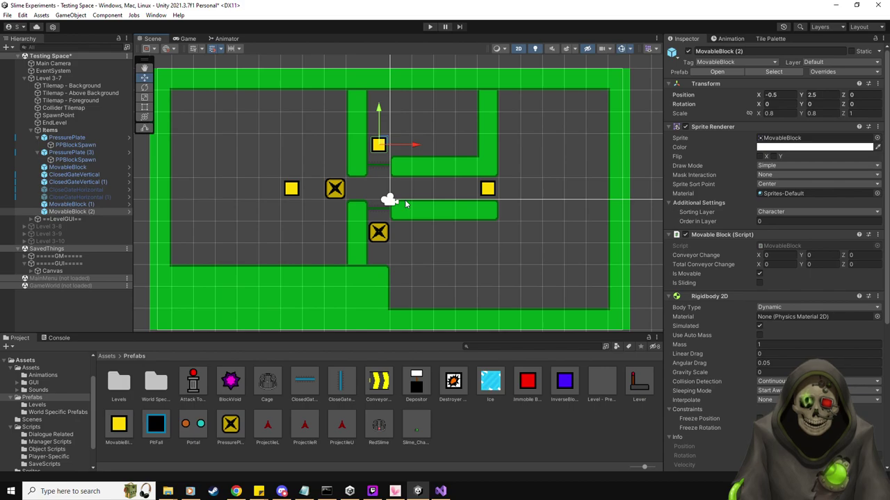
Paint a red-marked exit tile into the upper wall above the small chamber and move EndLevel onto it at about X 3.59, Y 5.5.
{"action": "left_click", "coordinate": [768, 38]}
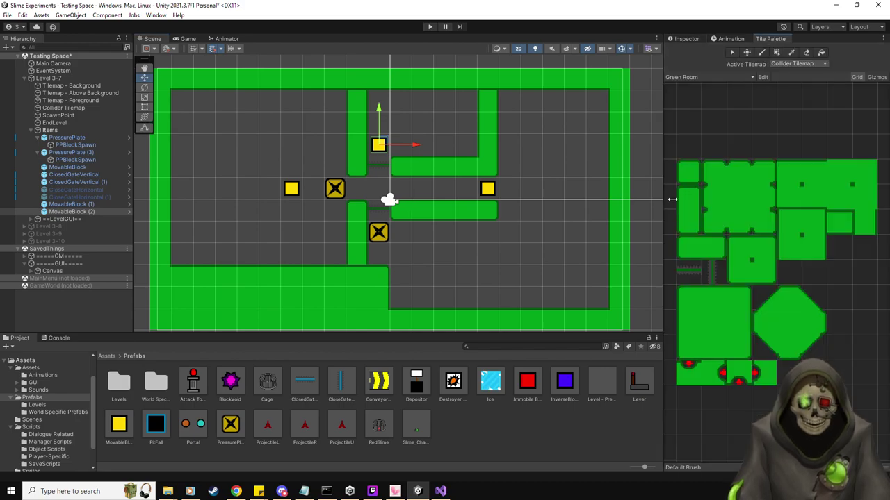
{"action": "left_click", "coordinate": [739, 372]}
{"action": "left_click", "coordinate": [466, 85]}
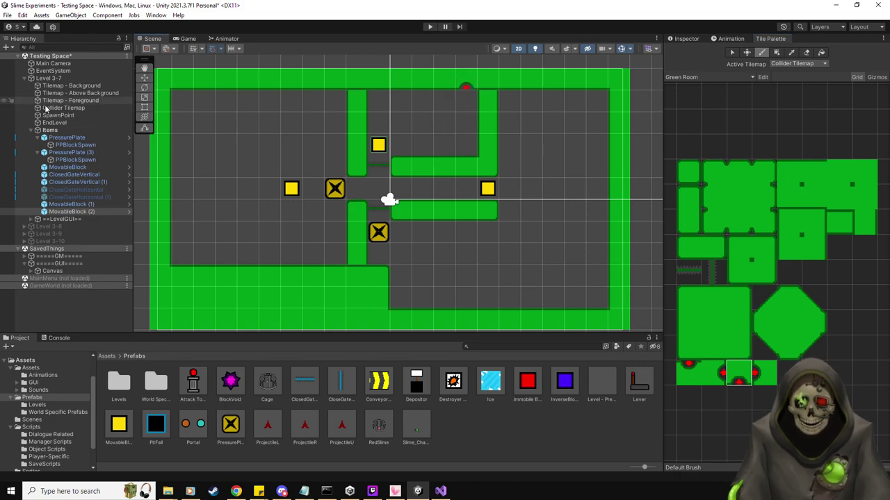
{"action": "left_click", "coordinate": [56, 123]}
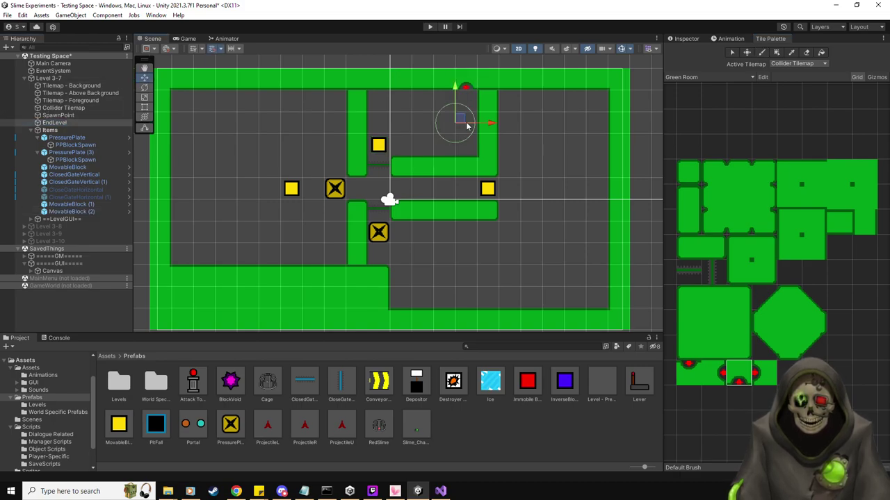
{"action": "left_click_drag", "start_coordinate": [456, 121], "coordinate": [467, 81]}
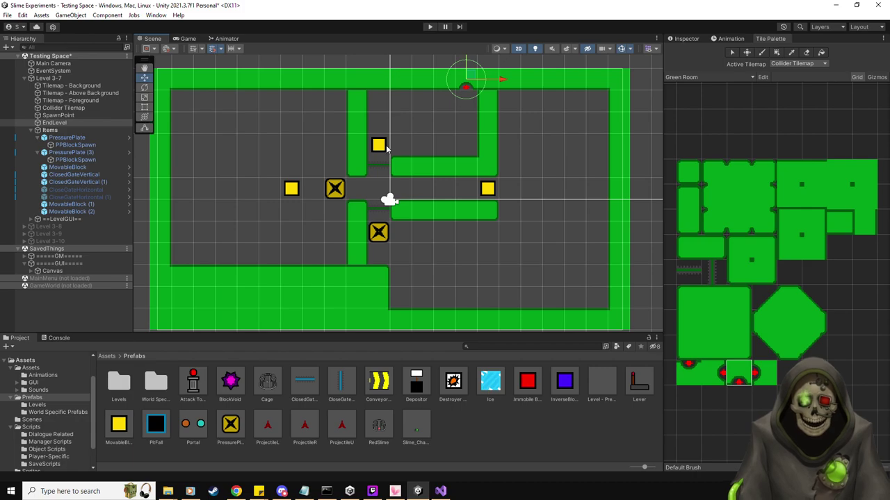
Paint a two-tile wall stub hanging from the upper wall on the near side of the red exit tile.
{"action": "left_click", "coordinate": [859, 224]}
{"action": "left_click", "coordinate": [444, 101]}
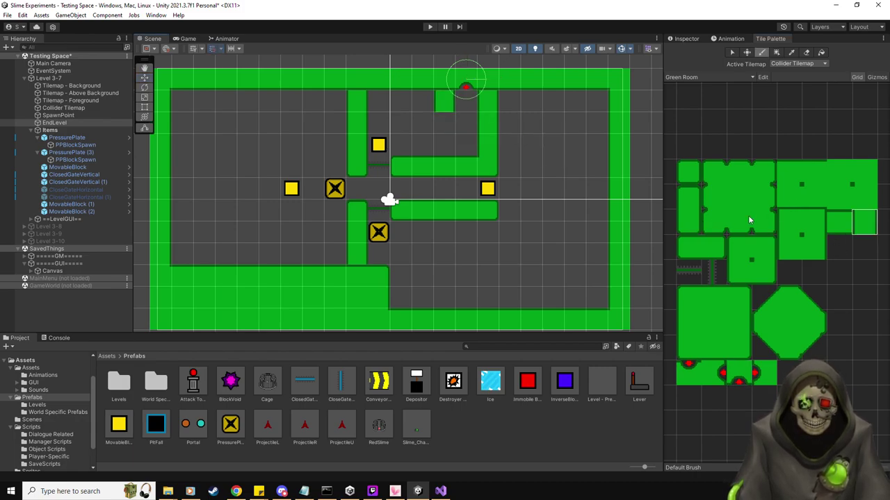
{"action": "left_click", "coordinate": [688, 221]}
{"action": "left_click", "coordinate": [444, 122]}
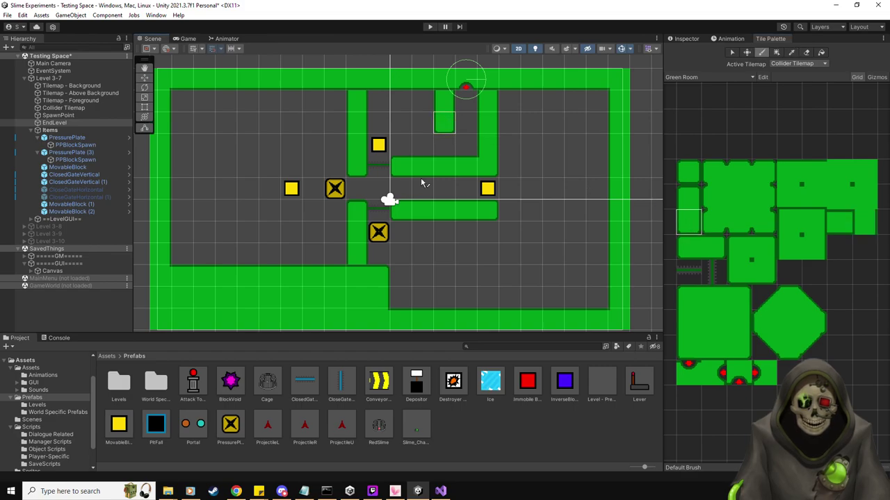
Duplicate ClosedGateVertical (1) and move the copy to X 3.5, Y 3.5, below the exit tile.
{"action": "left_click", "coordinate": [687, 39]}
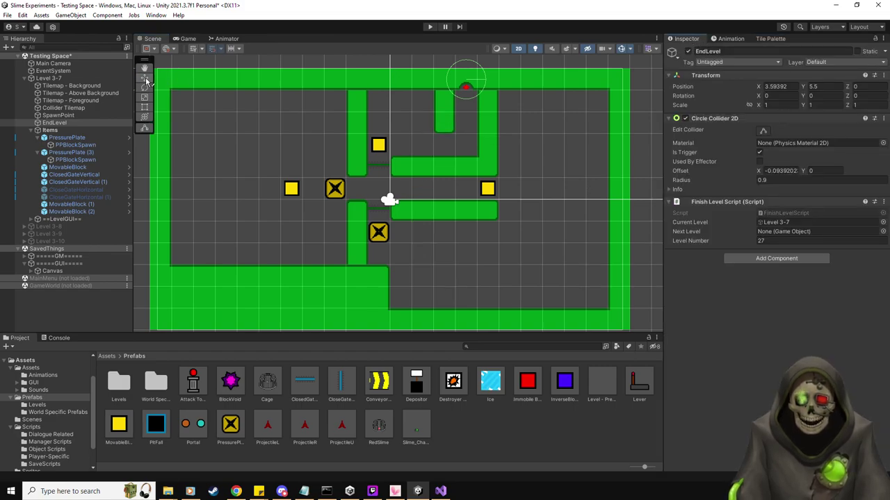
{"action": "left_click", "coordinate": [84, 181]}
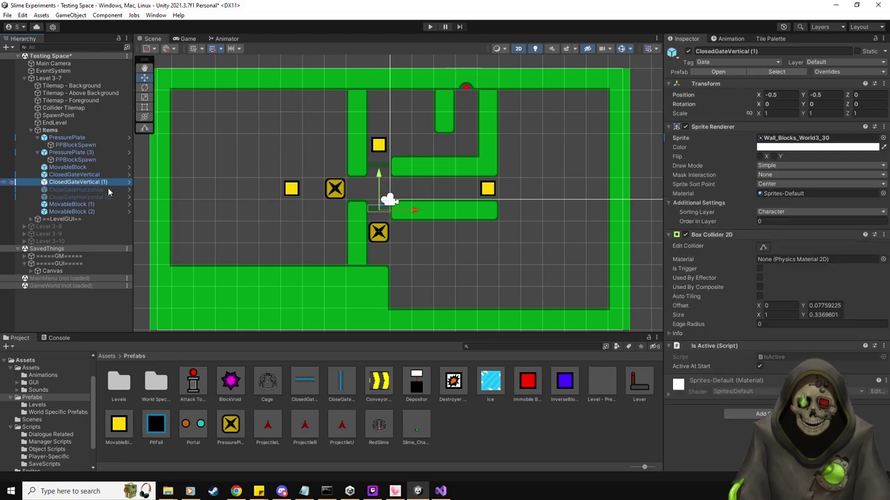
{"action": "key", "text": "ctrl+d"}
{"action": "left_click_drag", "start_coordinate": [391, 202], "coordinate": [471, 119]}
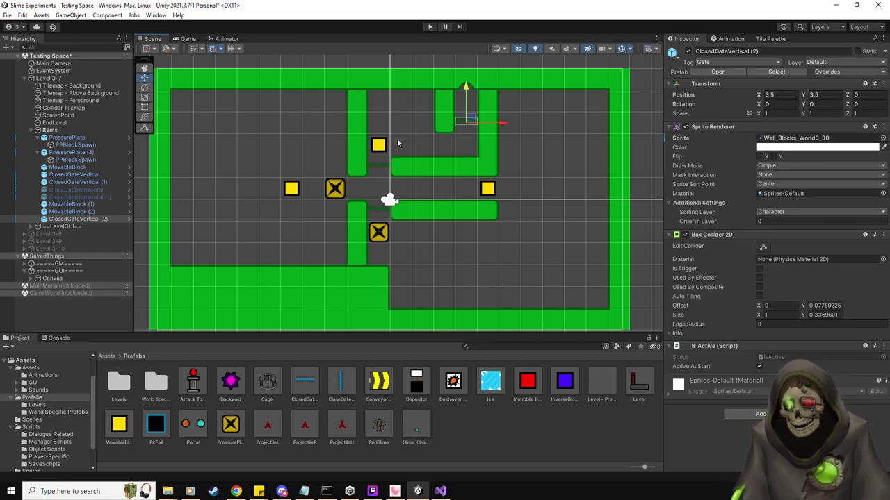
Place a pressure plate at about X -0.5, Y 4.5, enable Is One Object, and assign ClosedGateVertical (2) as its Obj To Manipulate.
{"action": "left_click_drag", "start_coordinate": [230, 425], "coordinate": [379, 101]}
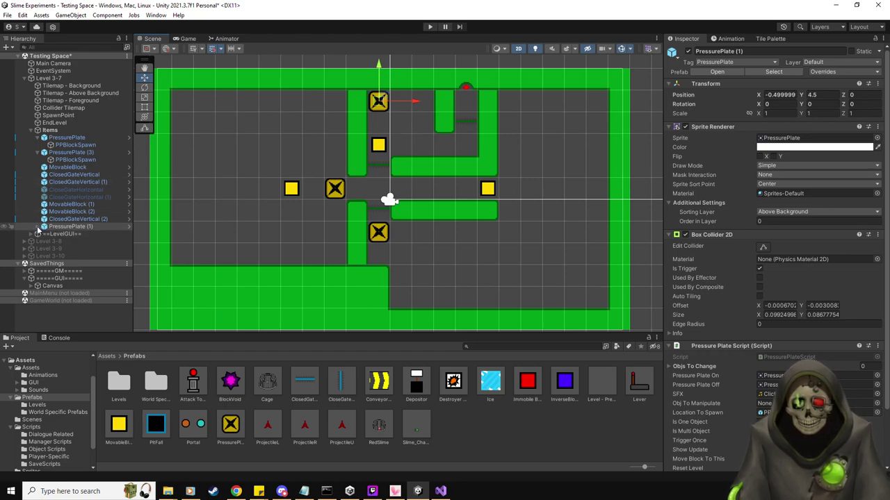
{"action": "left_click", "coordinate": [759, 422]}
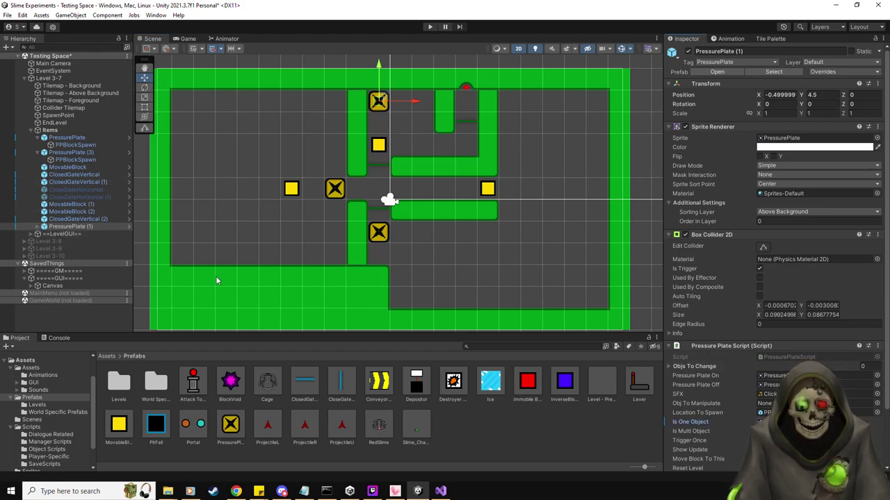
{"action": "left_click_drag", "start_coordinate": [78, 219], "coordinate": [311, 252]}
{"action": "left_click_drag", "start_coordinate": [765, 403], "coordinate": [765, 403]}
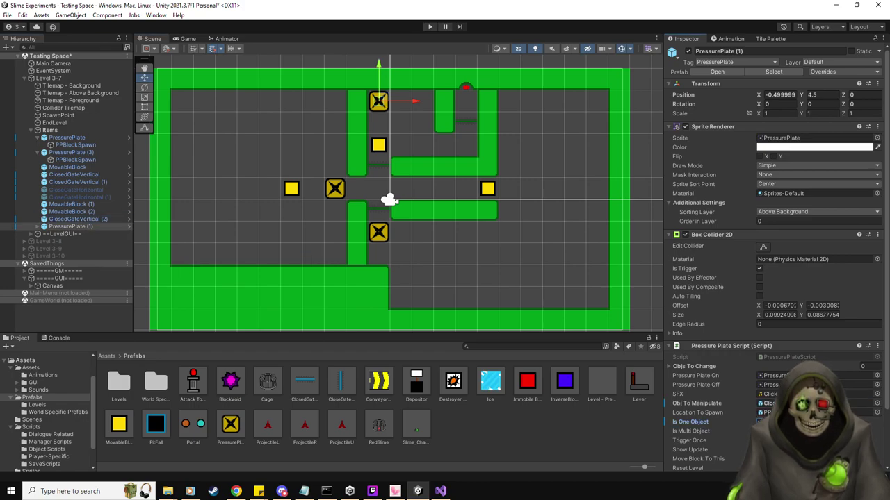
Enable Trigger Once on the pressure plate at X -0.5, Y 4.5, and place another pressure plate at X 5.5, Y 4.5.
{"action": "left_click", "coordinate": [759, 440]}
{"action": "scroll", "coordinate": [777, 258], "scroll_direction": "down", "scroll_amount": 1}
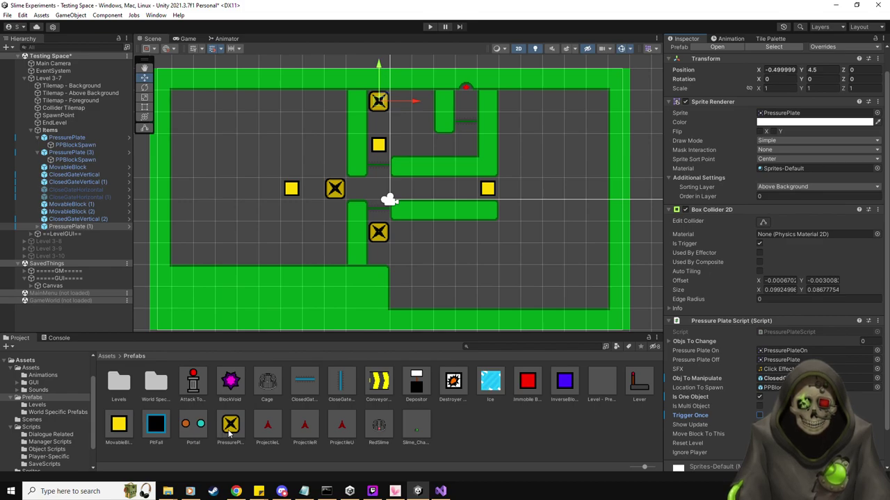
{"action": "left_click_drag", "start_coordinate": [230, 433], "coordinate": [506, 103]}
{"action": "left_click_drag", "start_coordinate": [508, 102], "coordinate": [509, 101]}
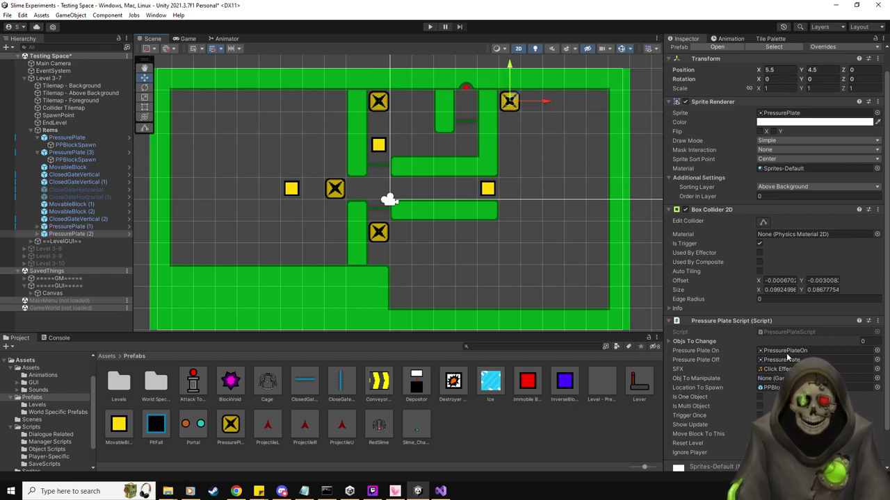
Enable Is Multi Object on the new plate and add ClosedGateVertical, ClosedGateVertical (1), CloseGateHorizontal and CloseGateHorizontal (1) to Objs To Change.
{"action": "left_click", "coordinate": [704, 342]}
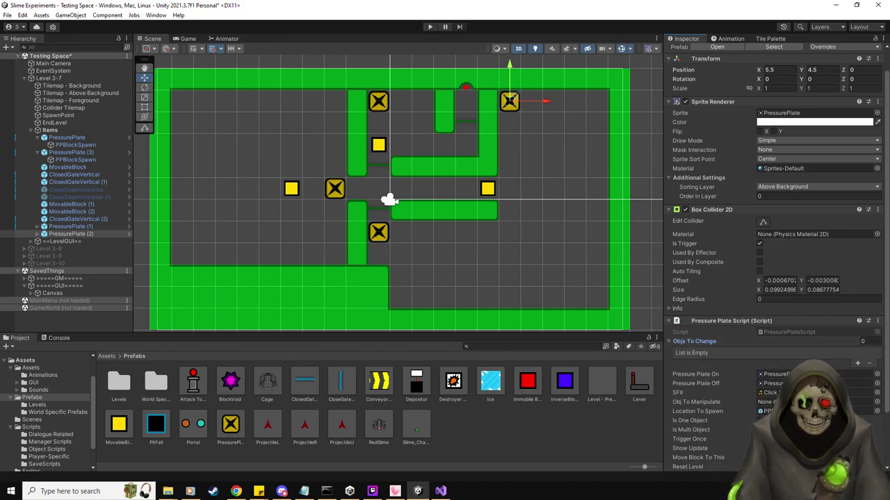
{"action": "left_click", "coordinate": [760, 429]}
{"action": "scroll", "coordinate": [760, 430], "scroll_direction": "down", "scroll_amount": 1}
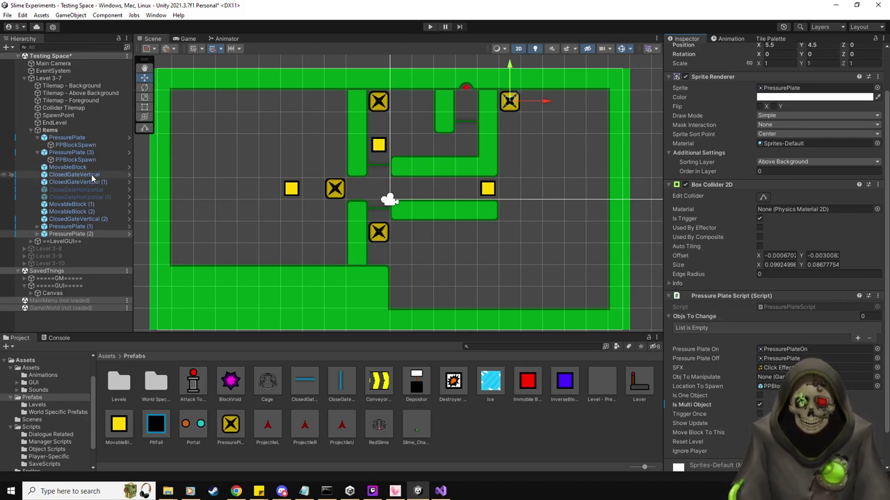
{"action": "left_click_drag", "start_coordinate": [73, 175], "coordinate": [702, 324]}
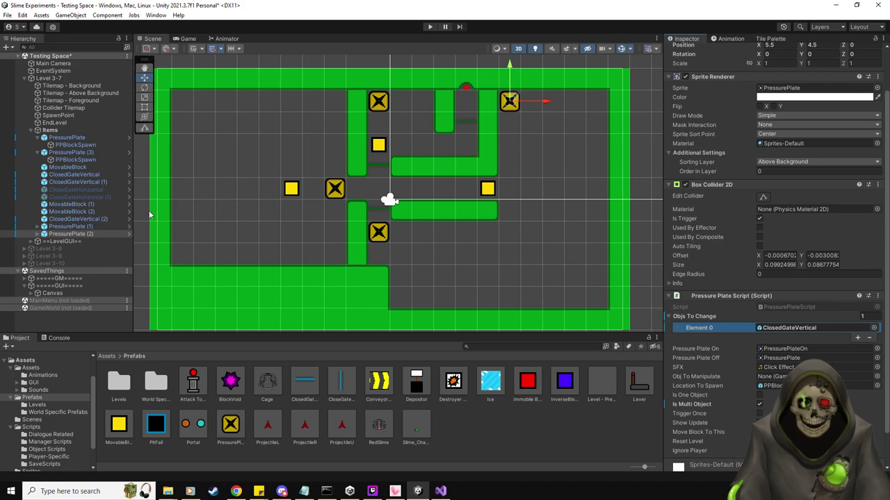
{"action": "left_click_drag", "start_coordinate": [95, 181], "coordinate": [718, 318]}
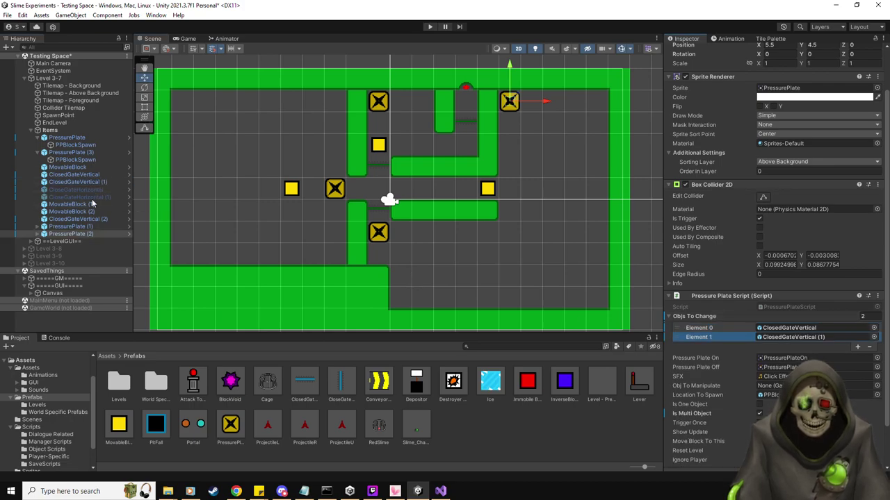
{"action": "left_click_drag", "start_coordinate": [75, 190], "coordinate": [711, 318]}
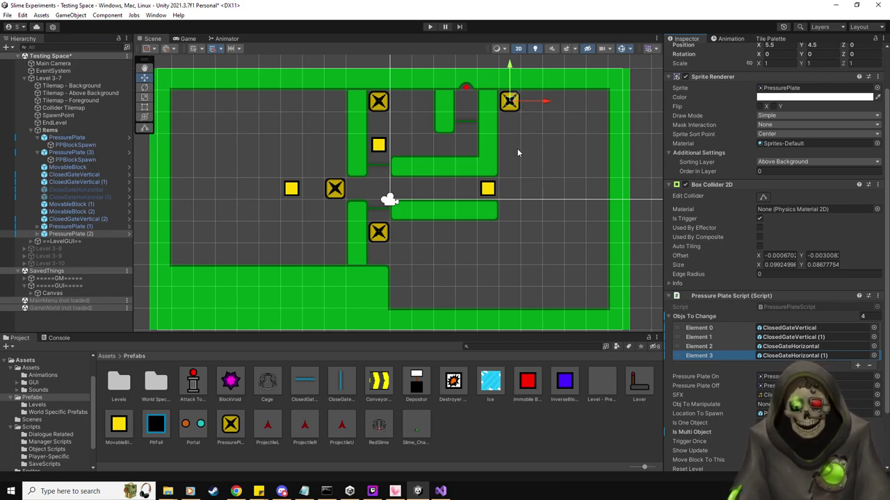
Place a BlockVoid at X 5.5, Y -0.5 at the end of the lower corridor wall, and paint wall tiles from it to the outer wall.
{"action": "middle_click_drag", "start_coordinate": [528, 197], "coordinate": [511, 211]}
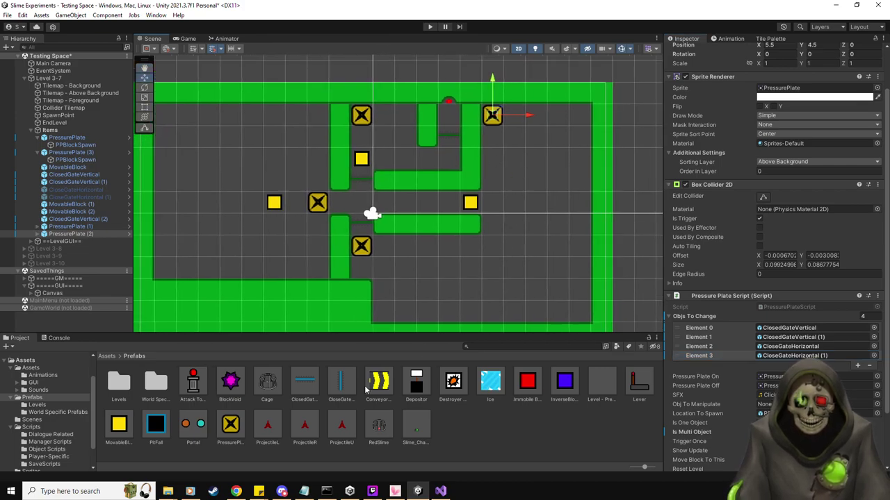
{"action": "left_click_drag", "start_coordinate": [230, 381], "coordinate": [498, 221]}
{"action": "left_click", "coordinate": [770, 38]}
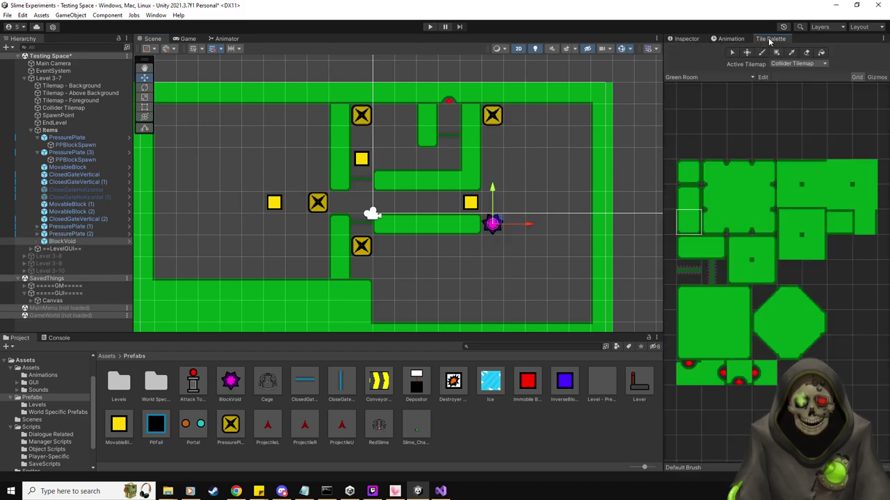
{"action": "left_click", "coordinate": [699, 247]}
{"action": "left_click", "coordinate": [514, 223]}
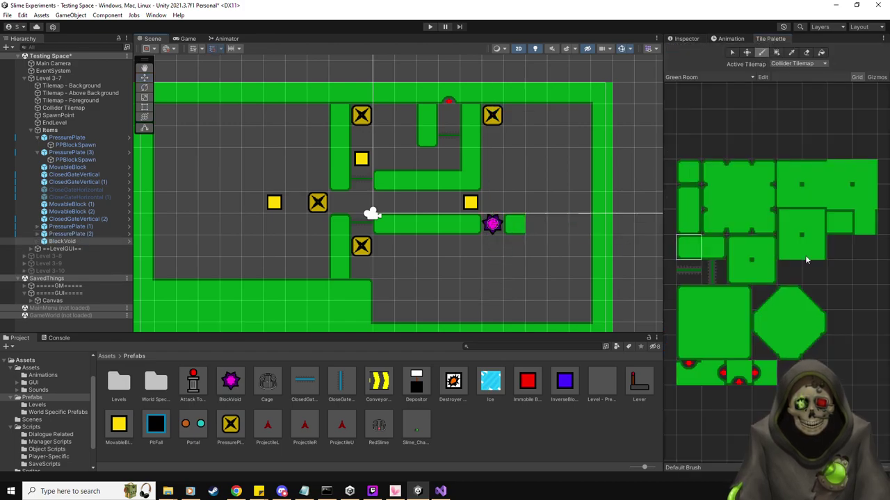
{"action": "left_click", "coordinate": [839, 221]}
{"action": "left_click", "coordinate": [556, 224]}
{"action": "left_click", "coordinate": [532, 226]}
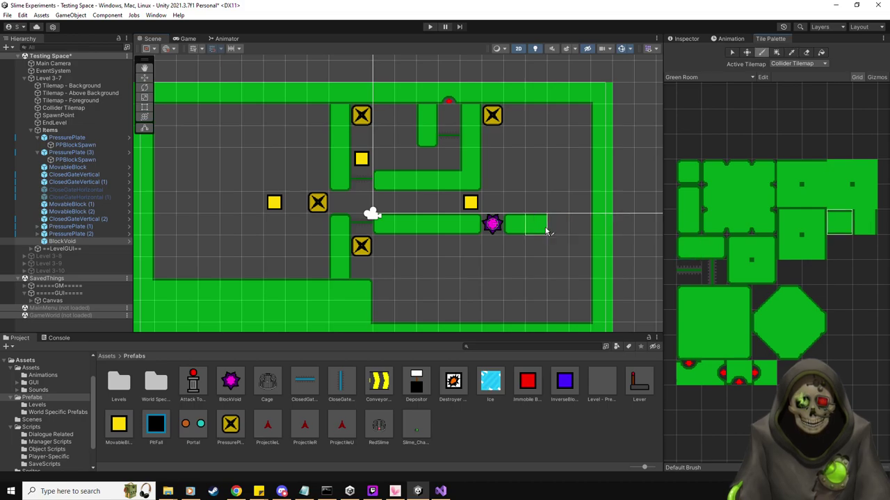
{"action": "left_click", "coordinate": [574, 230]}
{"action": "left_click", "coordinate": [538, 249]}
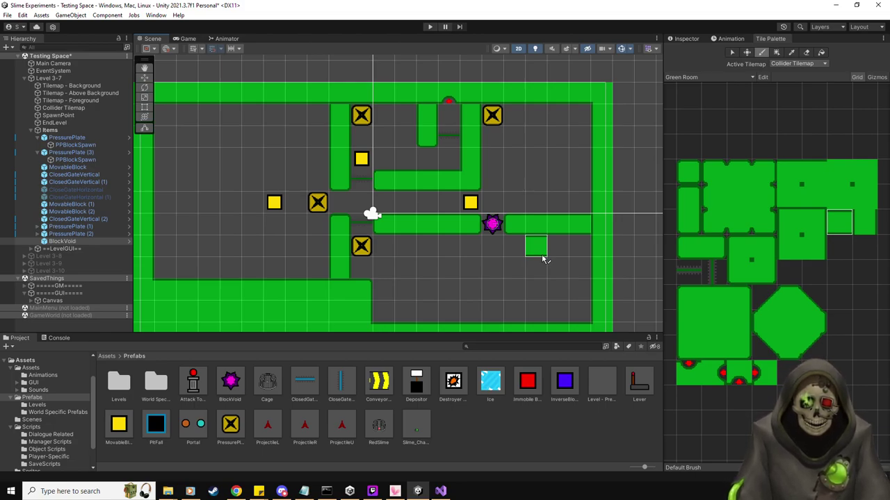
{"action": "left_click", "coordinate": [684, 39]}
{"action": "left_click", "coordinate": [144, 76]}
{"action": "middle_click_drag", "start_coordinate": [551, 244], "coordinate": [542, 247]}
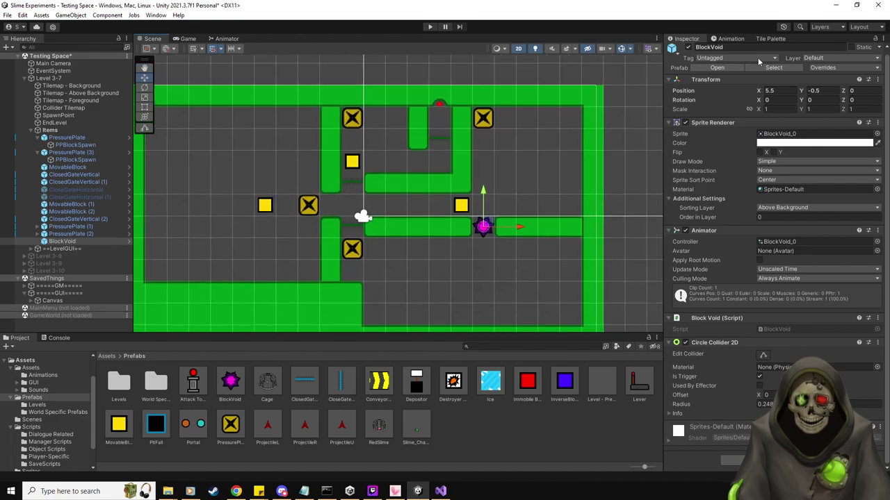
{"action": "left_click", "coordinate": [769, 40]}
{"action": "left_click", "coordinate": [691, 39]}
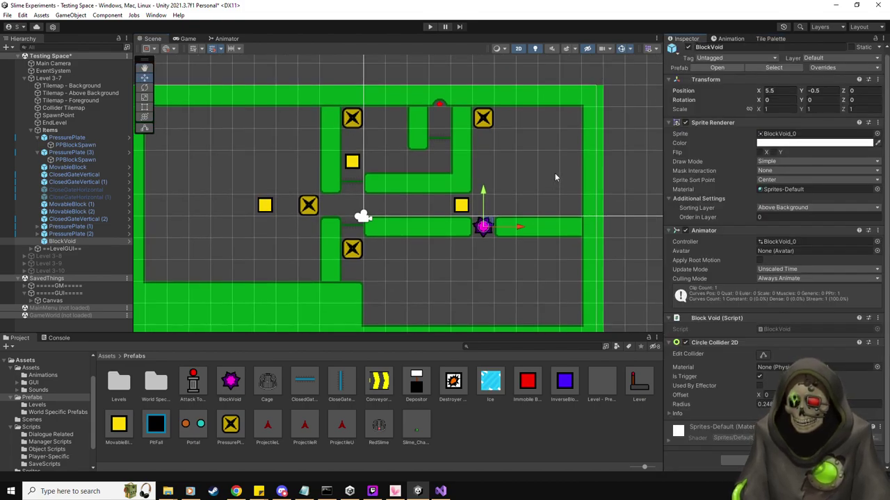
Place a conveyor belt at X 8.5, Y 0.5 with a Z rotation of 90, adjusting its Direction and Force.
{"action": "scroll", "coordinate": [541, 193], "scroll_direction": "up", "scroll_amount": 3}
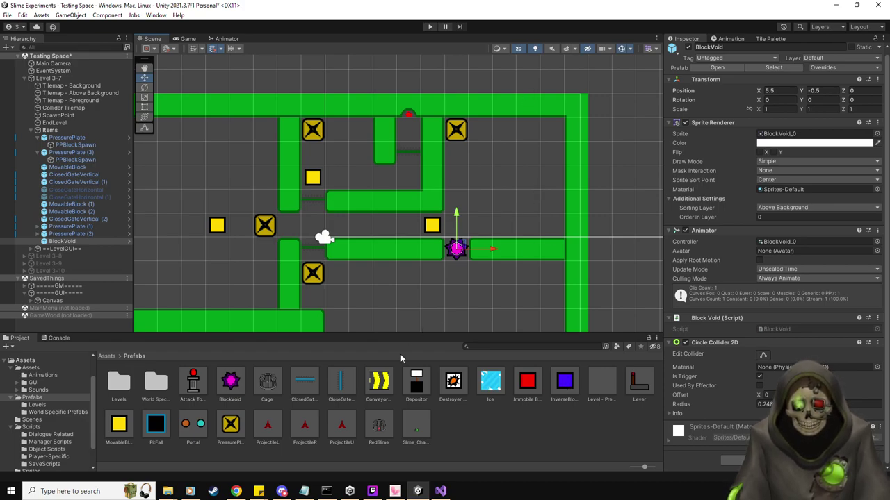
{"action": "left_click_drag", "start_coordinate": [381, 381], "coordinate": [509, 234]}
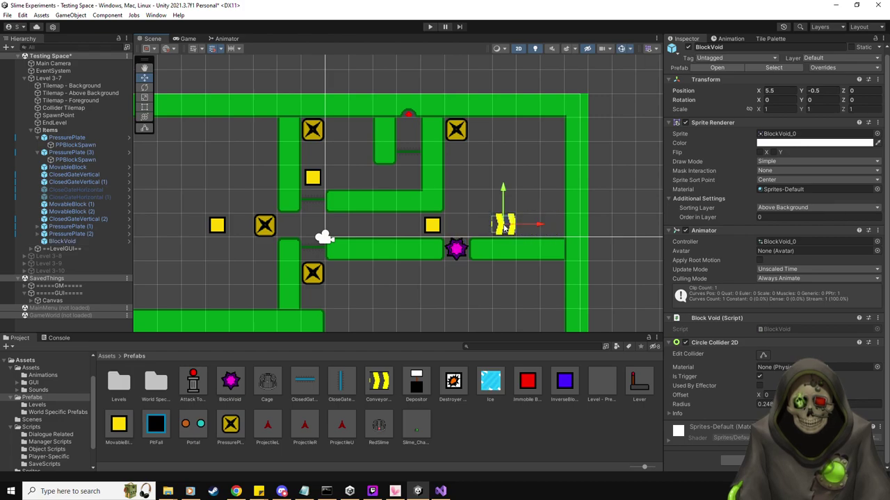
{"action": "left_click", "coordinate": [864, 100]}
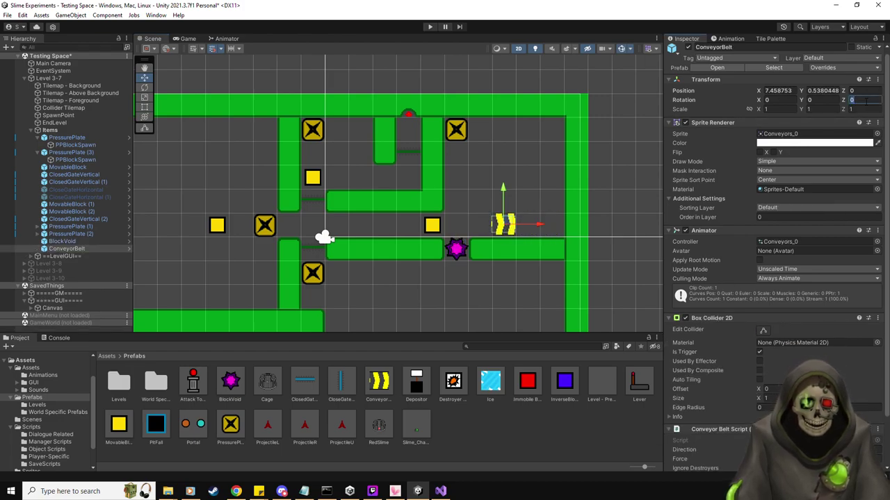
{"action": "type", "text": "90"}
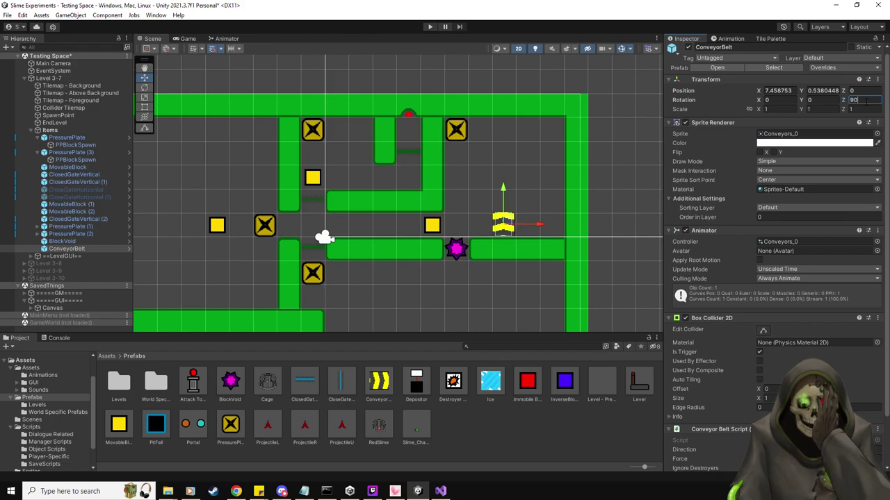
{"action": "left_click", "coordinate": [799, 441]}
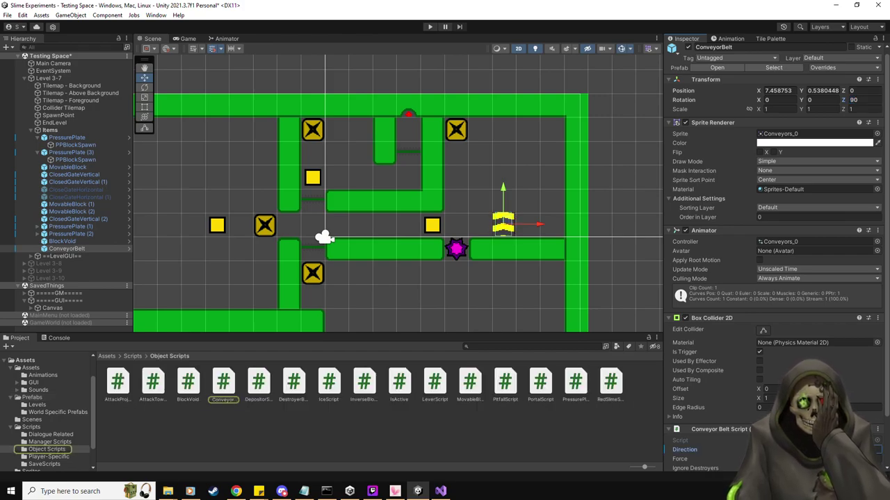
{"action": "scroll", "coordinate": [771, 278], "scroll_direction": "down", "scroll_amount": 2}
{"action": "scroll", "coordinate": [772, 278], "scroll_direction": "up", "scroll_amount": 2}
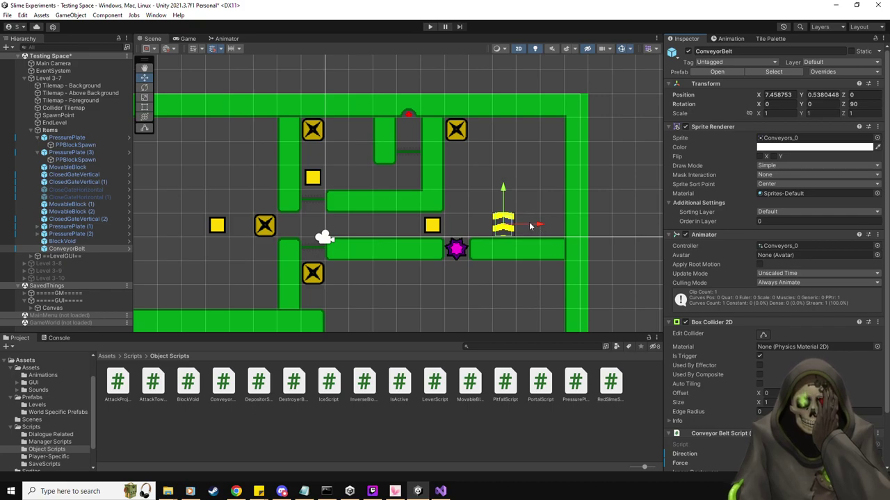
{"action": "mouse_move", "coordinate": [530, 226]}
{"action": "left_mouse_down"}
{"action": "mouse_move", "coordinate": [522, 230]}
{"action": "mouse_move", "coordinate": [537, 232]}
{"action": "left_mouse_up"}
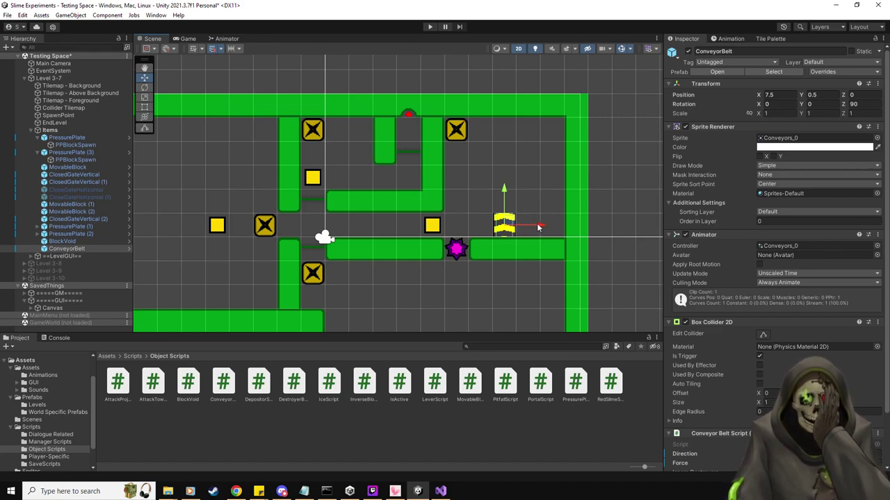
{"action": "left_click_drag", "start_coordinate": [535, 225], "coordinate": [559, 225]}
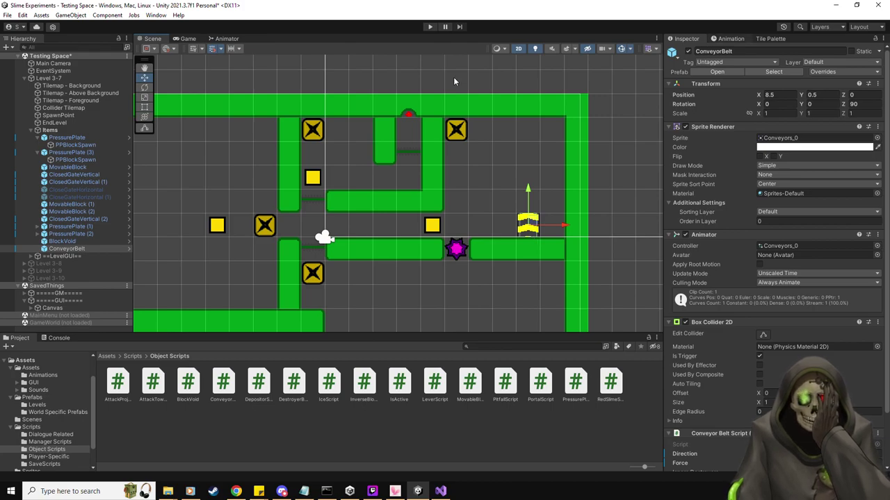
Place four immobile blocks in the upper chamber at X 8.5, Y 2.5; X 6.5, Y 1.5; X 7.5, Y 4.5; and X 6.5, Y 2.5.
{"action": "left_click", "coordinate": [32, 400]}
{"action": "left_click_drag", "start_coordinate": [528, 382], "coordinate": [529, 178]}
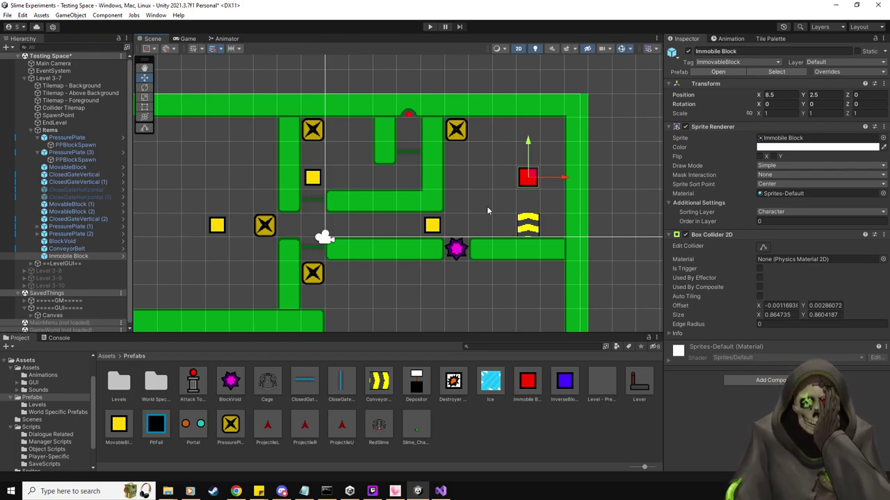
{"action": "left_click_drag", "start_coordinate": [527, 383], "coordinate": [480, 201]}
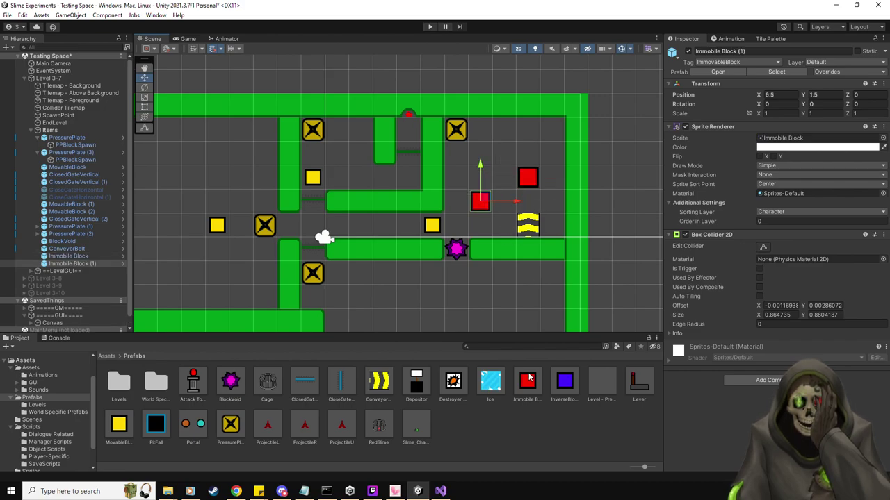
{"action": "left_click_drag", "start_coordinate": [530, 384], "coordinate": [507, 134]}
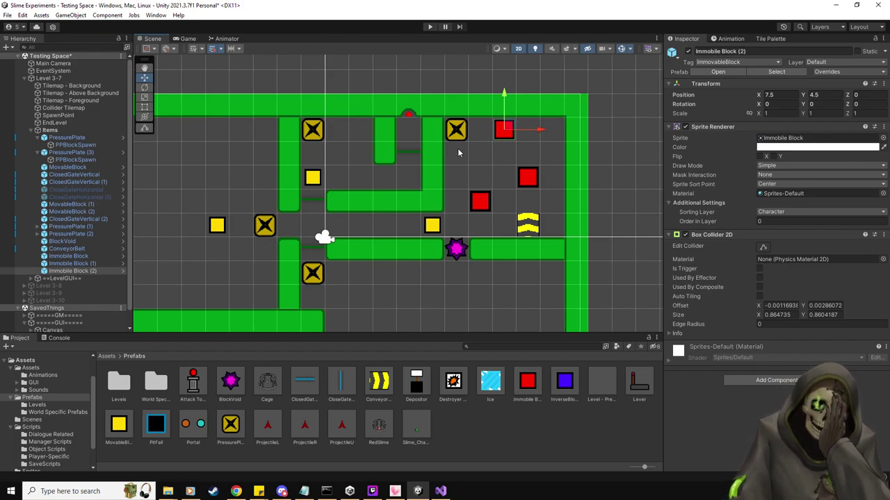
{"action": "left_click_drag", "start_coordinate": [527, 382], "coordinate": [480, 178]}
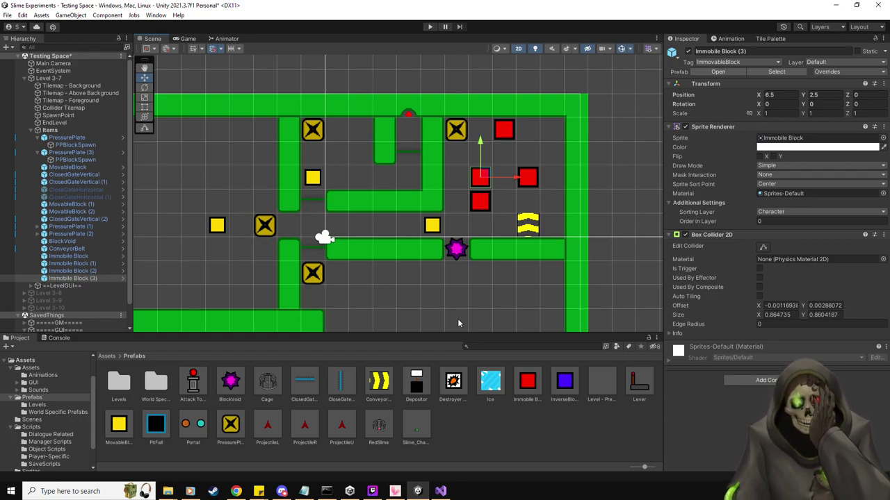
Add a movable block to the lower chamber and position it at X 8.5, Y -3.5.
{"action": "middle_click_drag", "start_coordinate": [463, 264], "coordinate": [458, 206]}
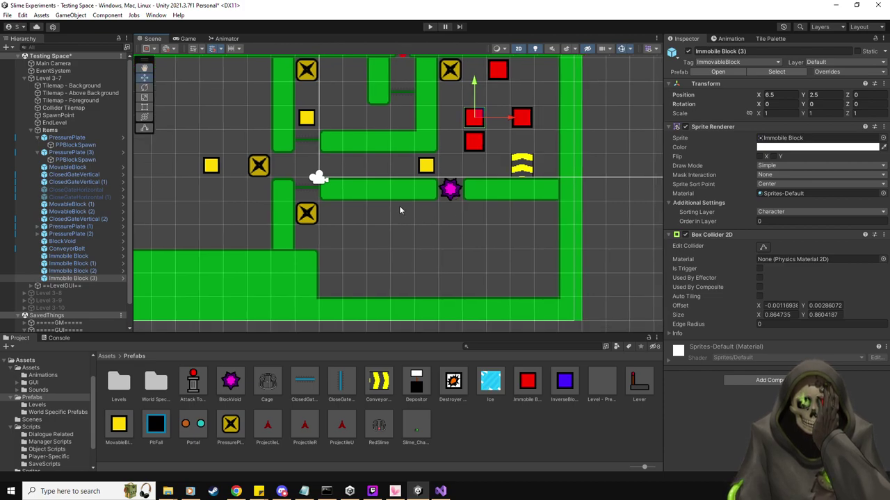
{"action": "middle_click_drag", "start_coordinate": [439, 209], "coordinate": [435, 235]}
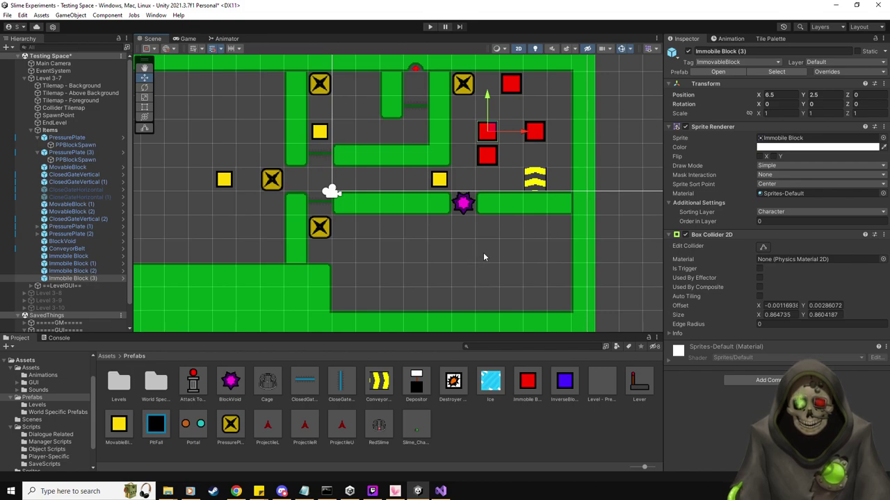
{"action": "left_click_drag", "start_coordinate": [118, 424], "coordinate": [411, 245]}
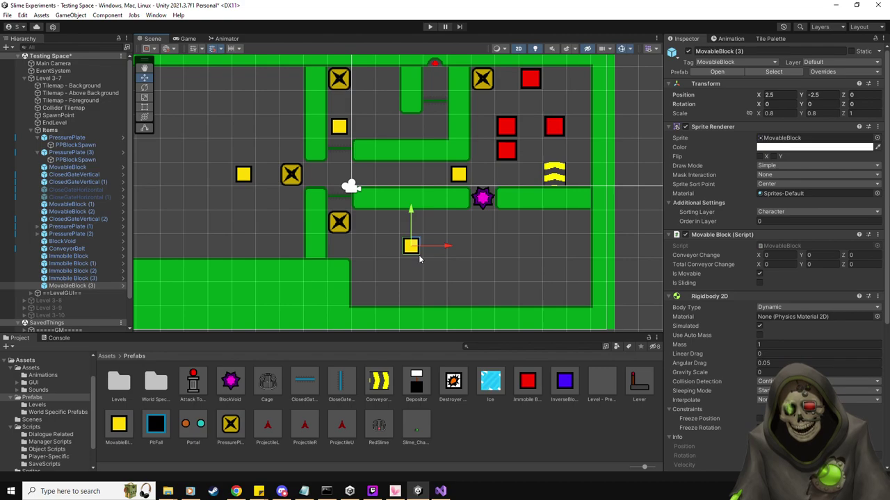
{"action": "left_click_drag", "start_coordinate": [413, 246], "coordinate": [337, 219]}
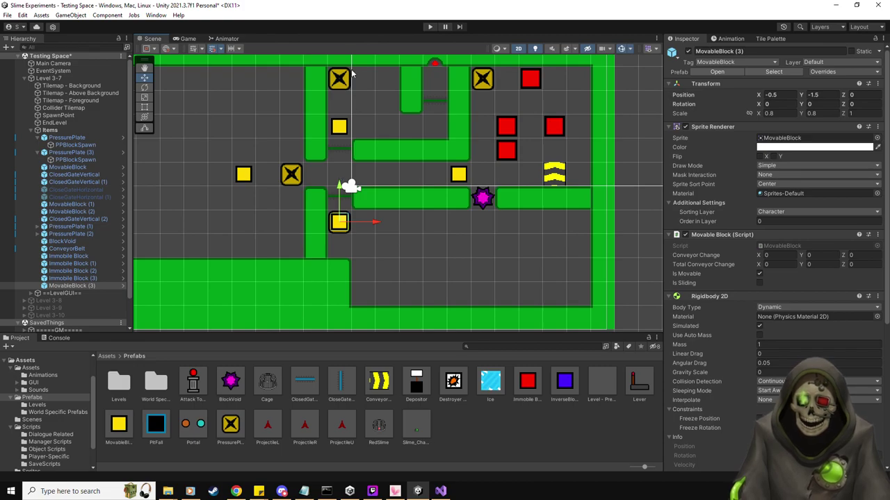
{"action": "left_click_drag", "start_coordinate": [340, 221], "coordinate": [380, 220]}
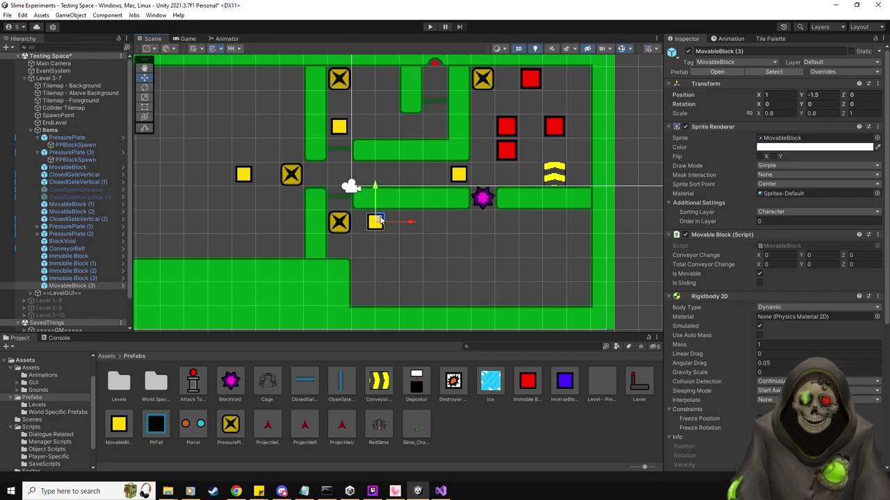
{"action": "left_click_drag", "start_coordinate": [381, 220], "coordinate": [556, 266]}
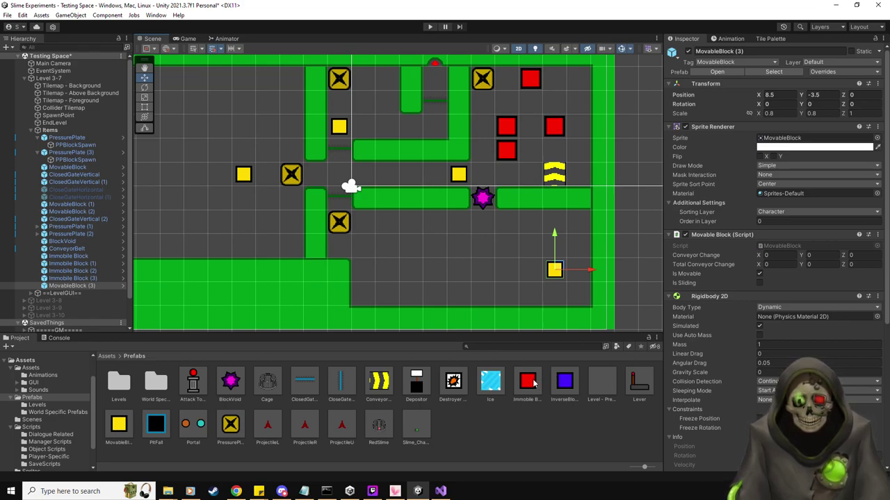
Place three immobile blocks in the lower chamber at X 6.5, Y -3.5; X 7.5, Y -1.5; and X 4.5, Y -2.5.
{"action": "left_click_drag", "start_coordinate": [528, 380], "coordinate": [506, 269]}
{"action": "left_click_drag", "start_coordinate": [528, 380], "coordinate": [532, 223]}
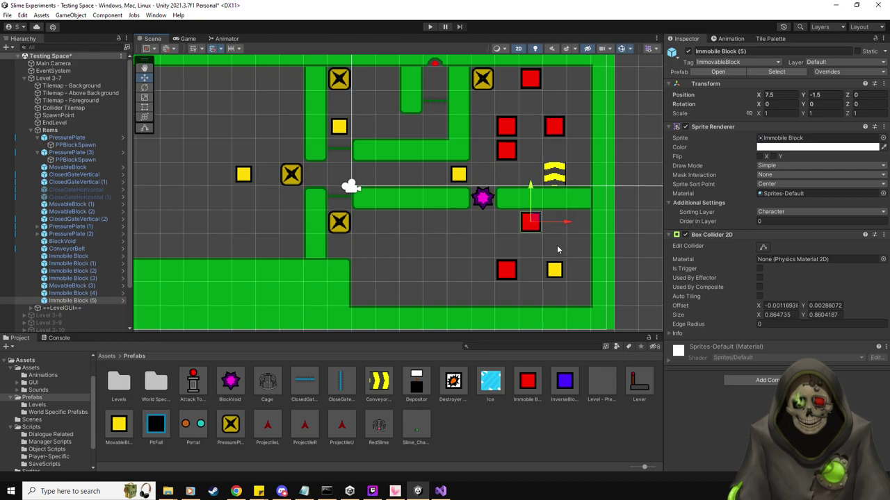
{"action": "left_click_drag", "start_coordinate": [527, 381], "coordinate": [461, 244]}
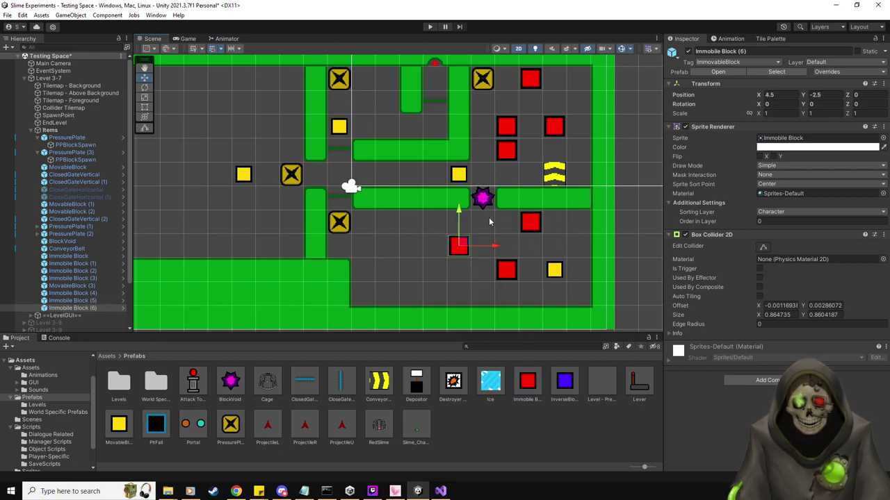
{"action": "left_click_drag", "start_coordinate": [530, 388], "coordinate": [523, 420]}
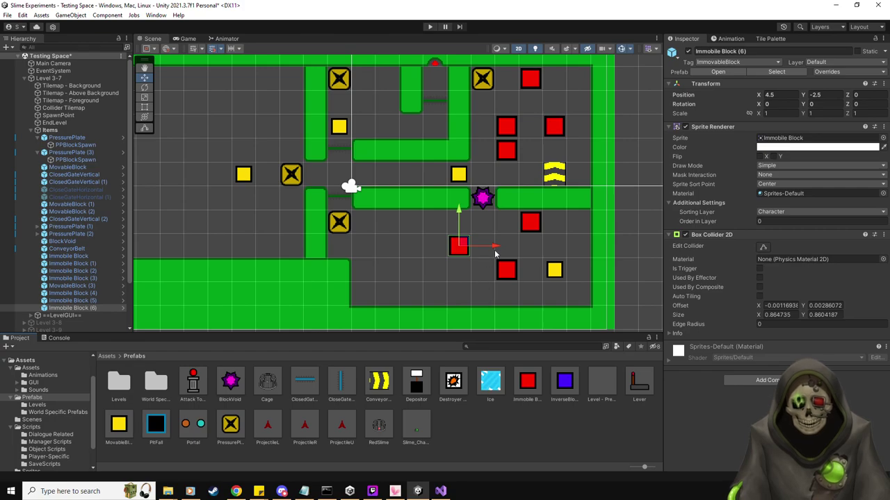
Move the selected immobile block to X 3.5, Y -2.5 and add another in the lower chamber at X 1.5, Y -3.5.
{"action": "left_click_drag", "start_coordinate": [493, 246], "coordinate": [472, 250]}
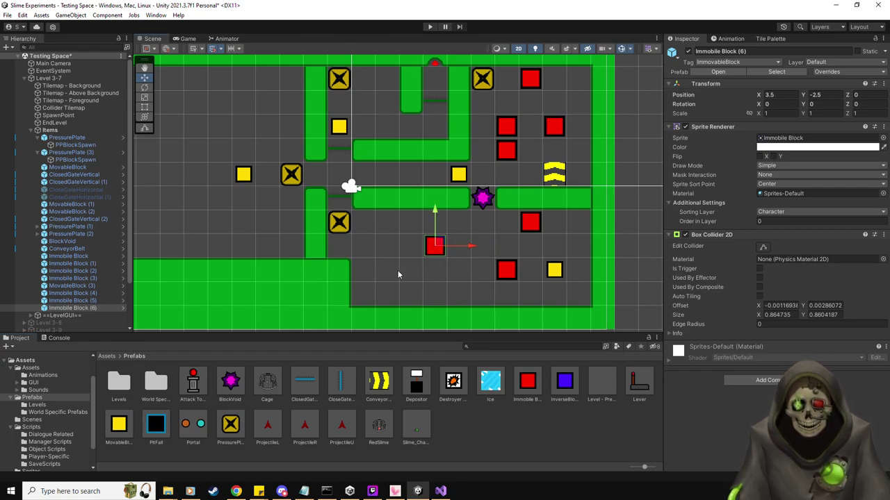
{"action": "left_click_drag", "start_coordinate": [527, 381], "coordinate": [387, 271]}
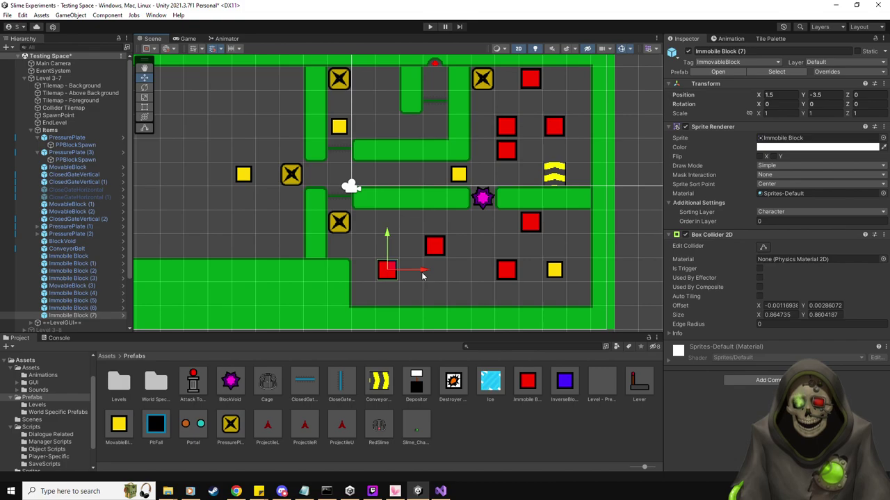
{"action": "left_click_drag", "start_coordinate": [422, 276], "coordinate": [402, 277]}
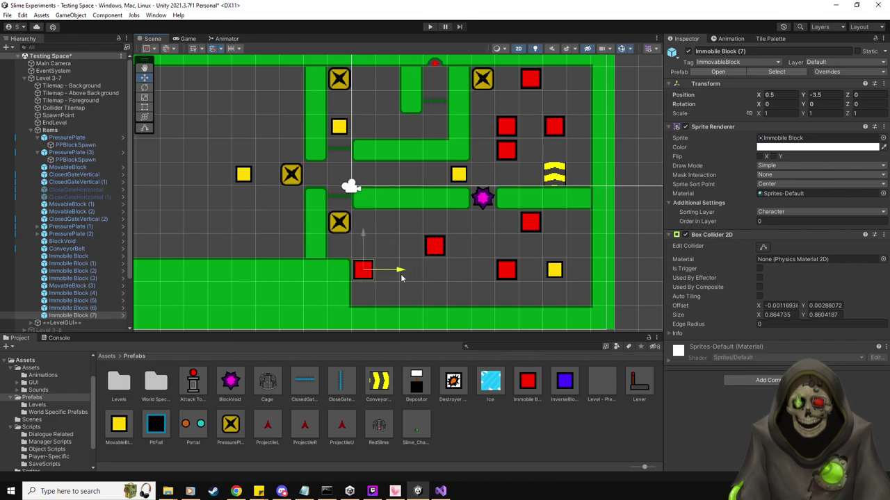
{"action": "left_click_drag", "start_coordinate": [531, 382], "coordinate": [393, 228]}
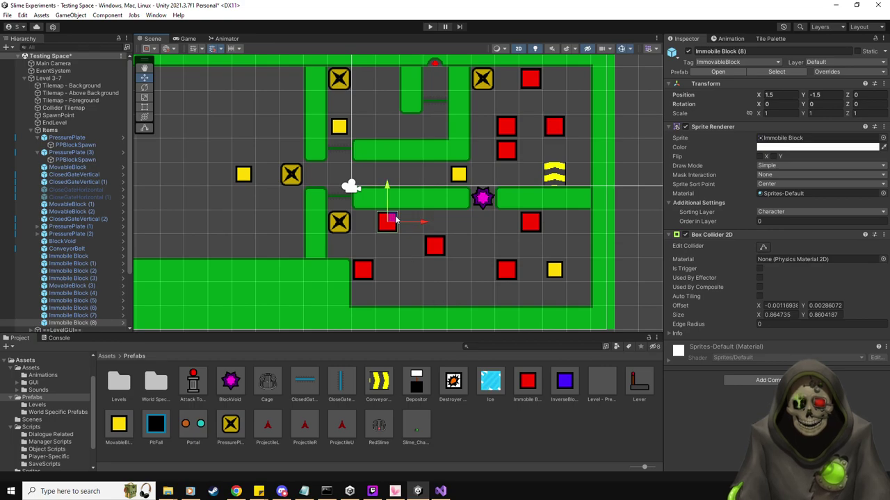
{"action": "key", "text": "Delete"}
{"action": "left_click", "coordinate": [360, 272]}
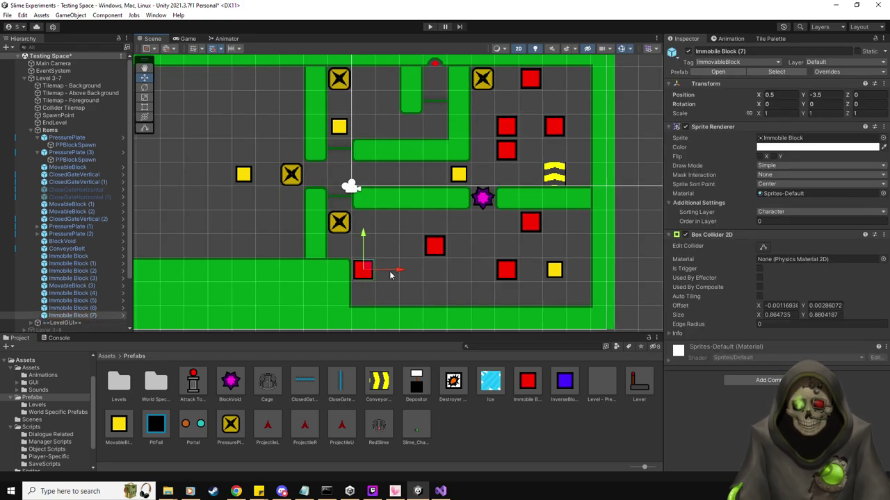
{"action": "left_click_drag", "start_coordinate": [408, 276], "coordinate": [433, 275]}
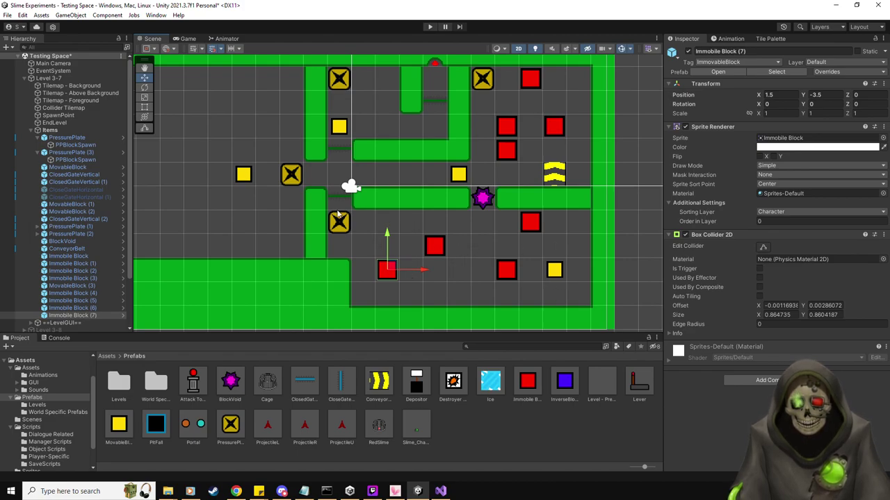
Move the movable block in the western chamber to X -8.5, Y -1.5.
{"action": "middle_click_drag", "start_coordinate": [472, 249], "coordinate": [484, 265]}
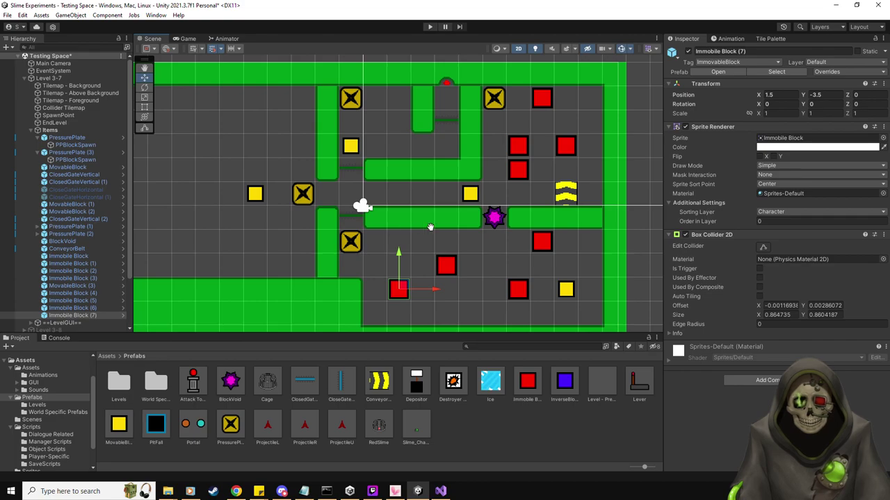
{"action": "middle_click_drag", "start_coordinate": [402, 232], "coordinate": [471, 225]}
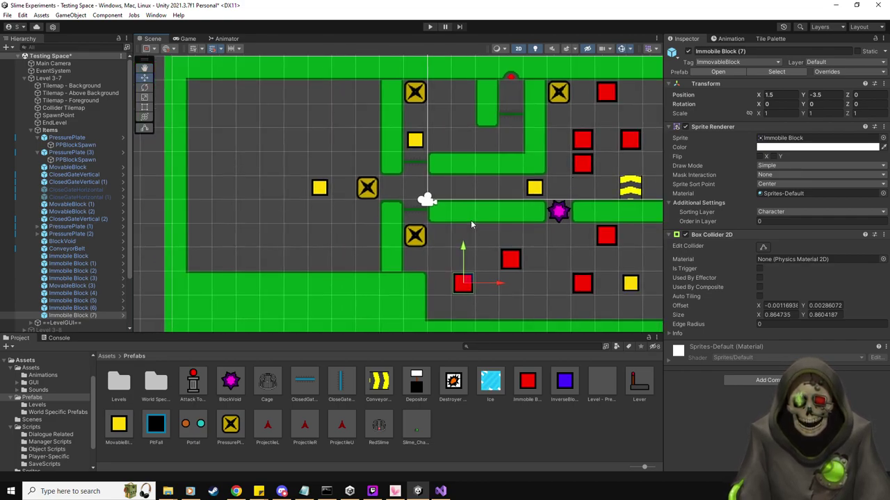
{"action": "middle_click_drag", "start_coordinate": [421, 178], "coordinate": [453, 191]}
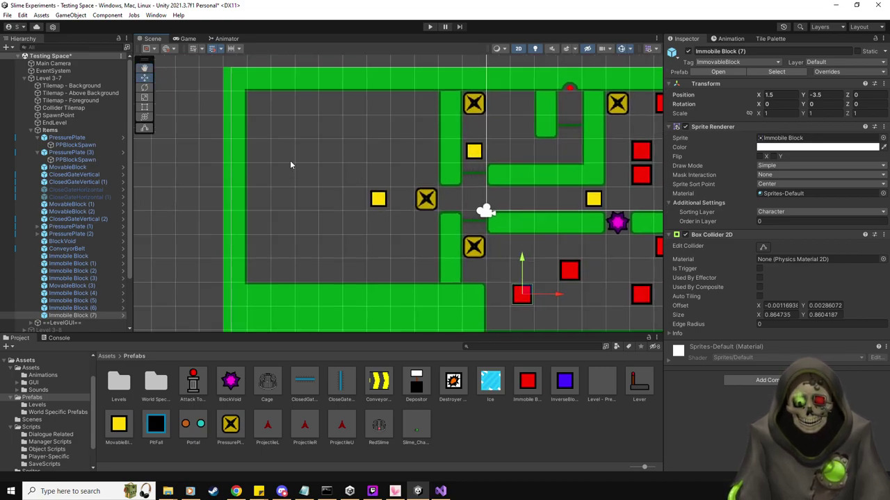
{"action": "left_click", "coordinate": [68, 166]}
{"action": "left_click_drag", "start_coordinate": [382, 199], "coordinate": [347, 233]}
{"action": "left_click_drag", "start_coordinate": [296, 186], "coordinate": [283, 245]}
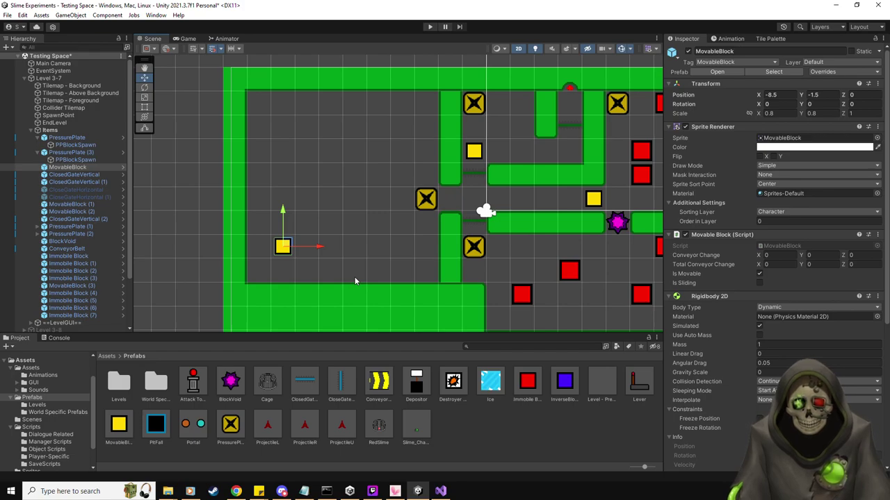
Paint walls above and below the doorway pressure plate on the Collider Tilemap, each extending two tiles into the western chamber.
{"action": "left_click", "coordinate": [770, 38]}
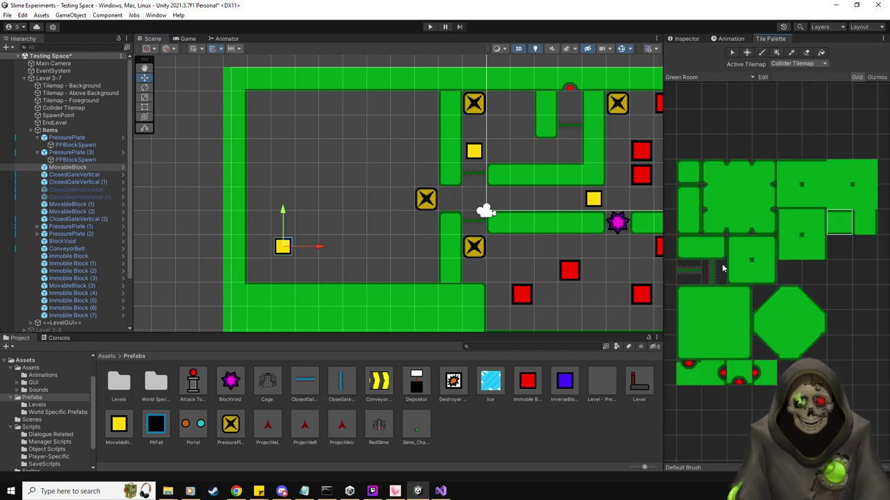
{"action": "left_click", "coordinate": [768, 277]}
{"action": "left_click", "coordinate": [448, 179]}
{"action": "left_click", "coordinate": [546, 223], "text": "ctrl"}
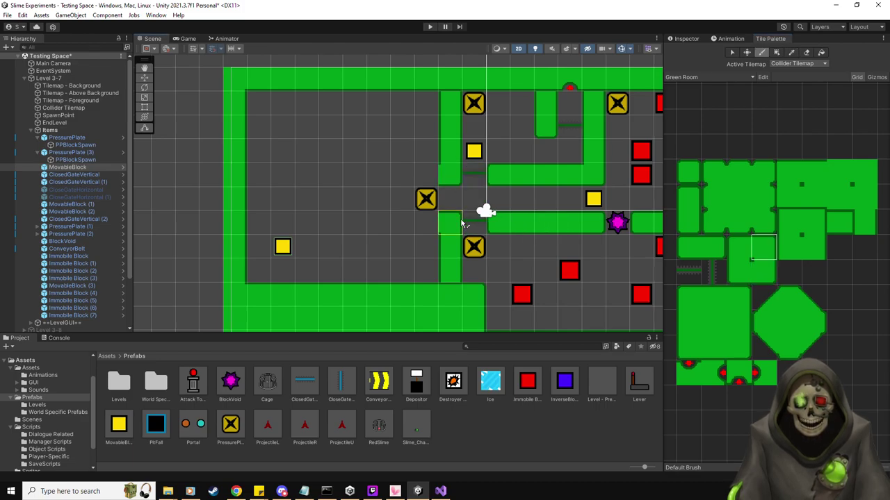
{"action": "left_click", "coordinate": [688, 248]}
{"action": "left_click", "coordinate": [403, 222]}
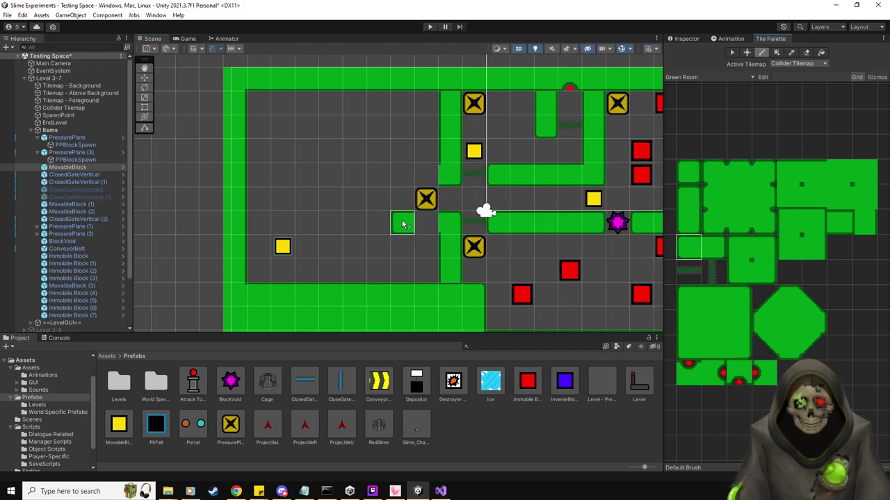
{"action": "left_click", "coordinate": [410, 183]}
{"action": "left_click", "coordinate": [839, 222]}
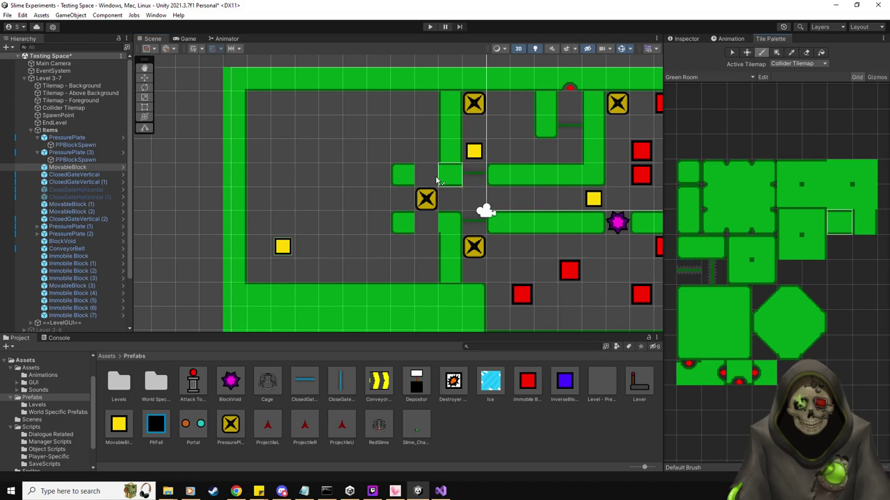
{"action": "left_click_drag", "start_coordinate": [437, 179], "coordinate": [437, 223]}
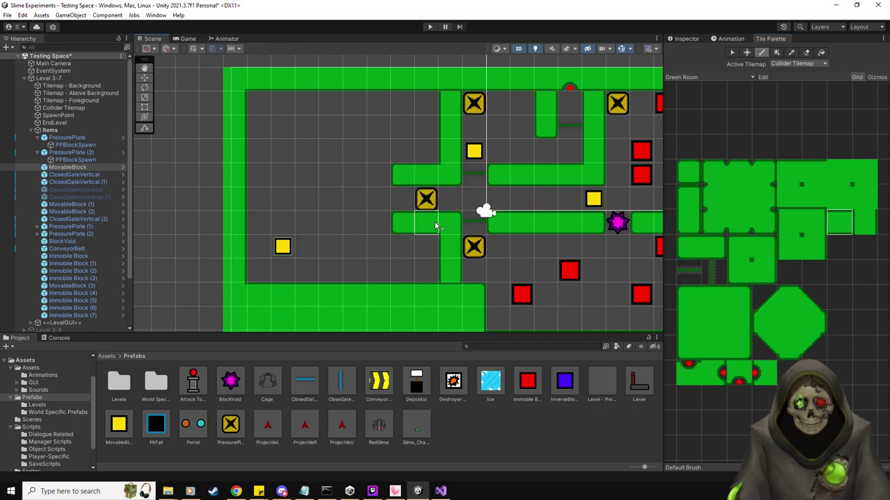
Add a Depositor beside the doorway pressure plate at X -3.5, Y 1.46875 and inspect its FillPoint and Text children.
{"action": "left_click", "coordinate": [684, 39]}
{"action": "key", "text": "w"}
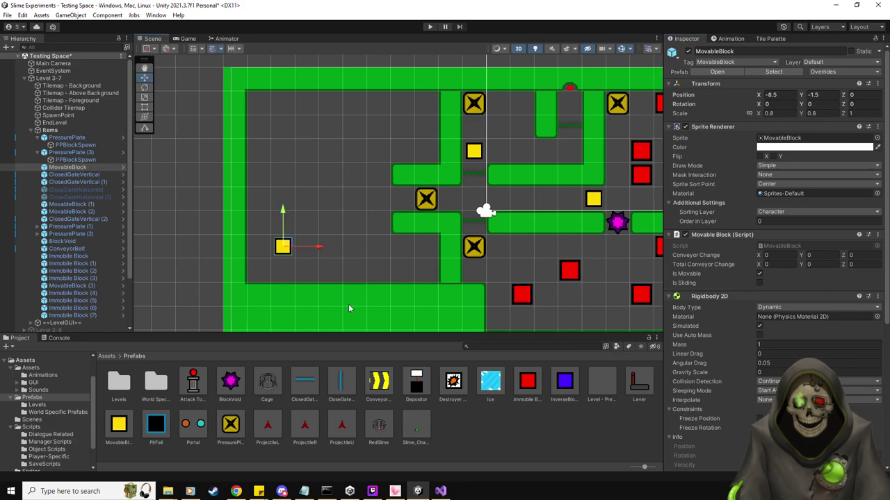
{"action": "left_click_drag", "start_coordinate": [417, 383], "coordinate": [402, 181]}
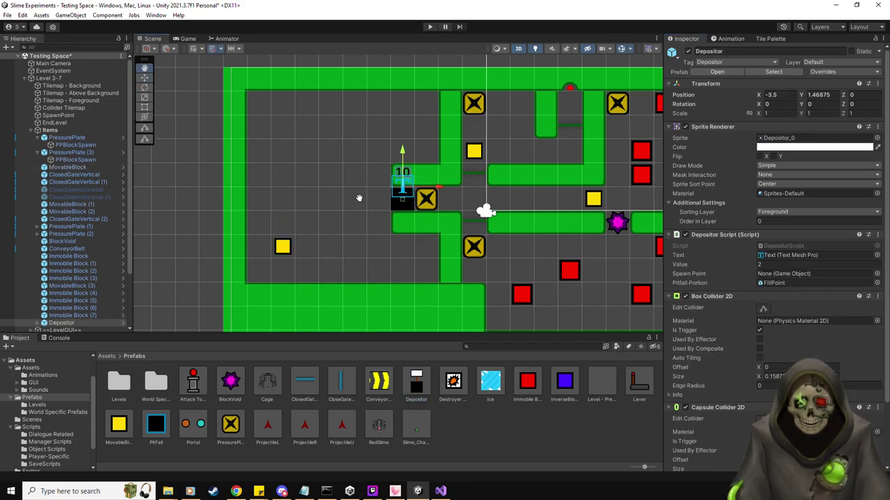
{"action": "middle_click_drag", "start_coordinate": [359, 198], "coordinate": [380, 207]}
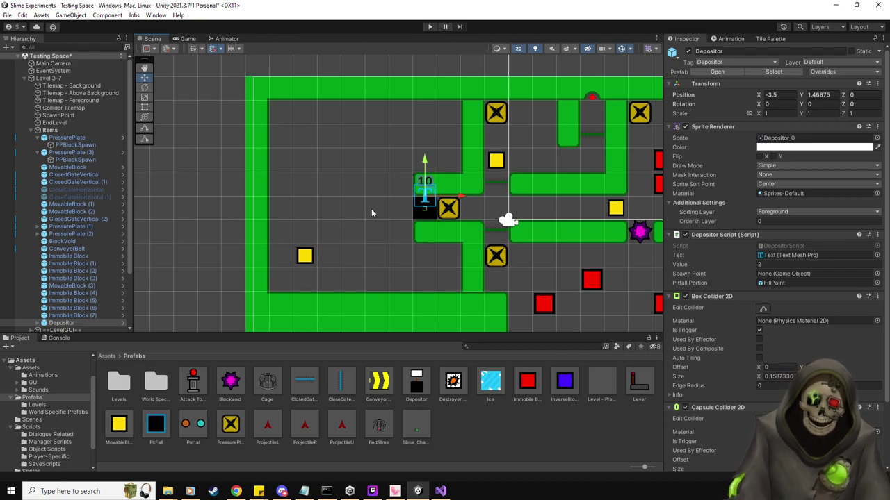
{"action": "scroll", "coordinate": [371, 209], "scroll_direction": "up", "scroll_amount": 2}
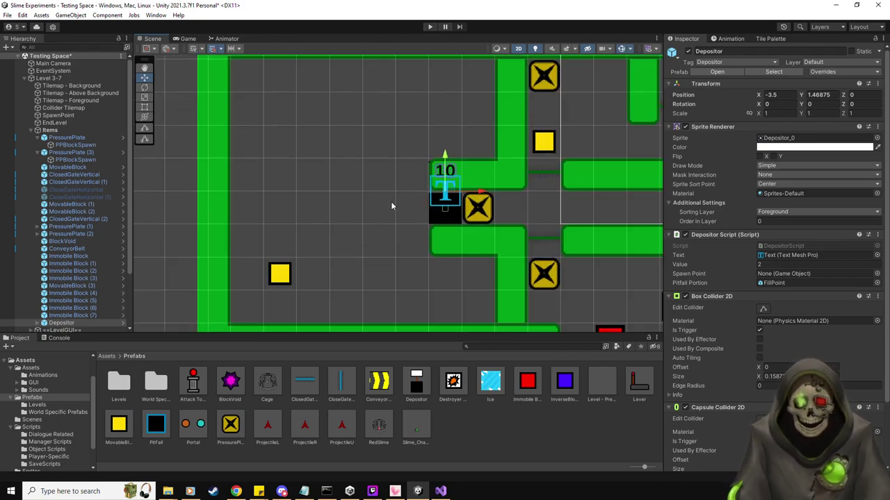
{"action": "scroll", "coordinate": [395, 205], "scroll_direction": "up", "scroll_amount": 4}
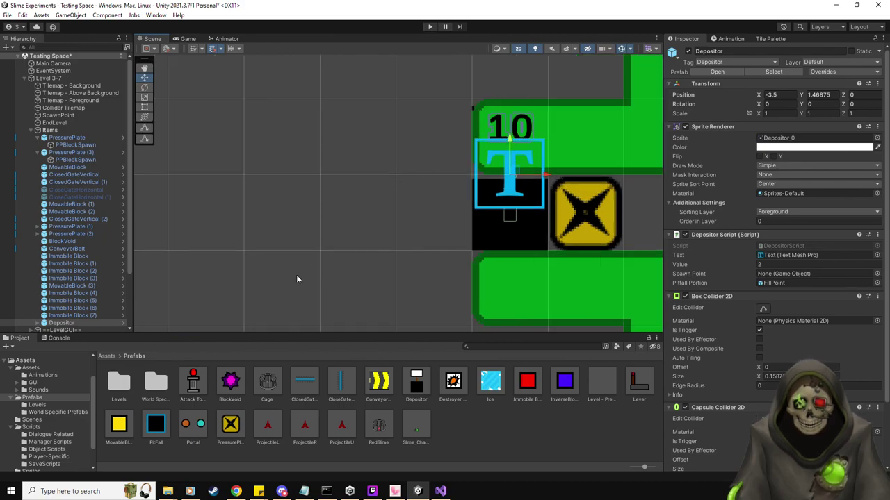
{"action": "left_click", "coordinate": [39, 323]}
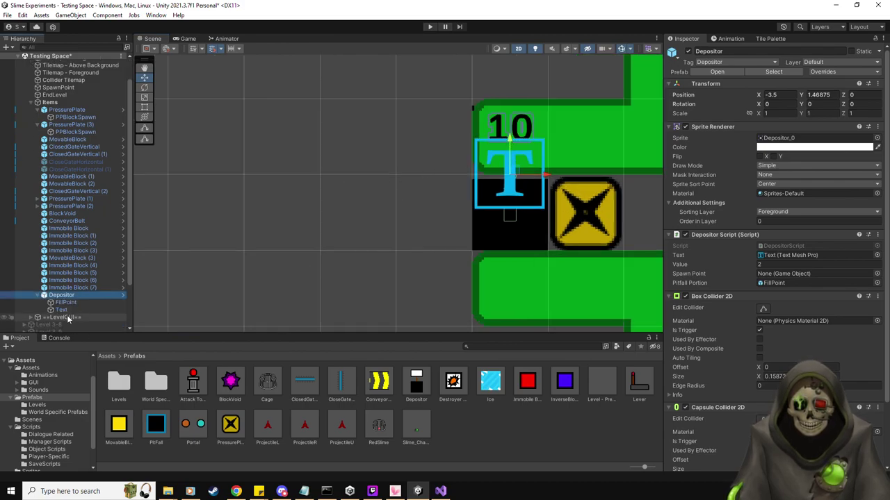
{"action": "left_click", "coordinate": [62, 310]}
{"action": "left_click", "coordinate": [70, 302]}
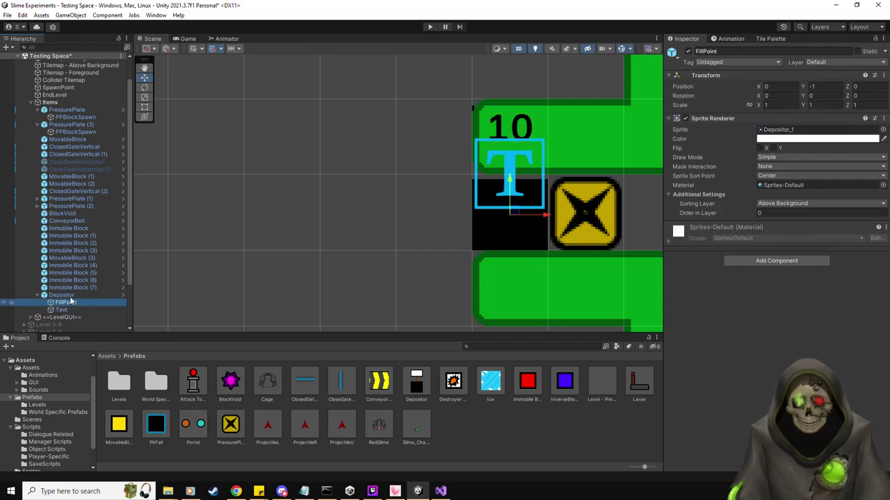
{"action": "left_click", "coordinate": [66, 295]}
{"action": "scroll", "coordinate": [350, 203], "scroll_direction": "down", "scroll_amount": 2}
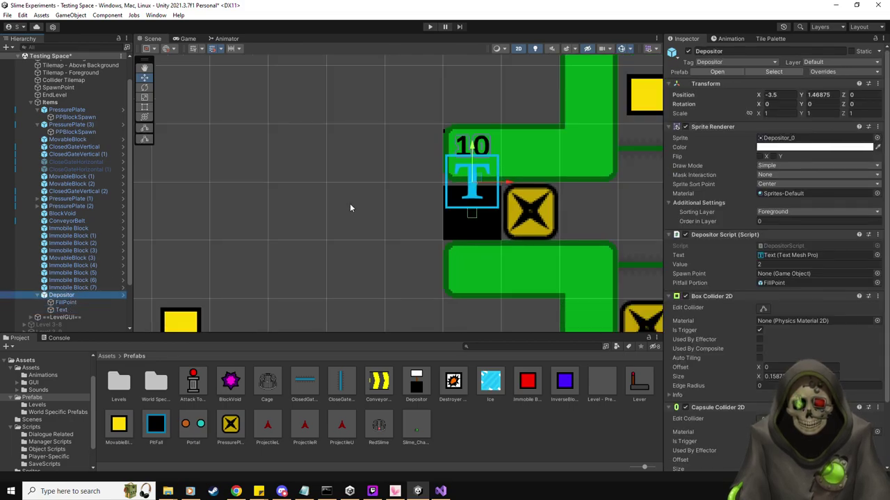
Try the depositor at X -4.5, erasing and repainting the end tile of the upper doorway wall.
{"action": "left_click", "coordinate": [770, 39]}
{"action": "scroll", "coordinate": [330, 185], "scroll_direction": "down", "scroll_amount": 2}
{"action": "left_click_drag", "start_coordinate": [424, 197], "coordinate": [377, 197]}
{"action": "left_click", "coordinate": [807, 52]}
{"action": "left_click", "coordinate": [414, 163]}
{"action": "left_click", "coordinate": [688, 247]}
{"action": "left_click", "coordinate": [429, 173]}
Set the depositor's Order in Layer to 1 and move it to X -3.5 over the wall end.
{"action": "left_click", "coordinate": [98, 303]}
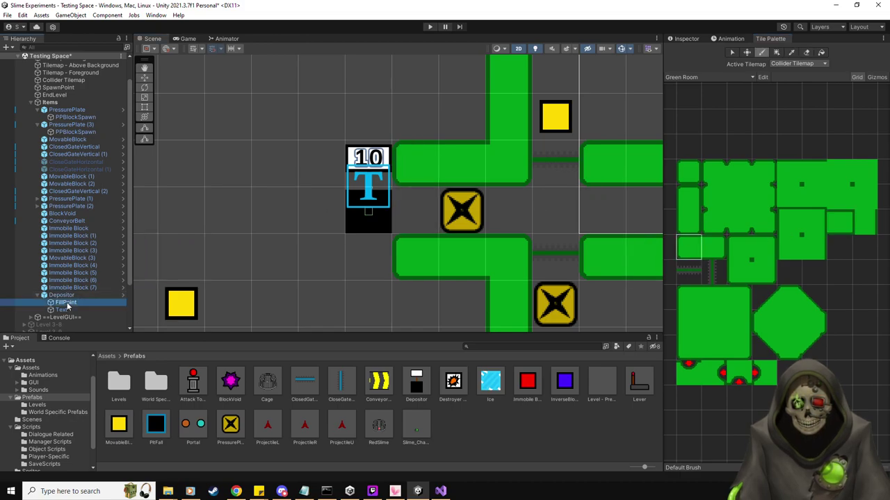
{"action": "left_click", "coordinate": [104, 295]}
{"action": "left_click", "coordinate": [681, 38]}
{"action": "left_click", "coordinate": [794, 220]}
{"action": "type", "text": "1"}
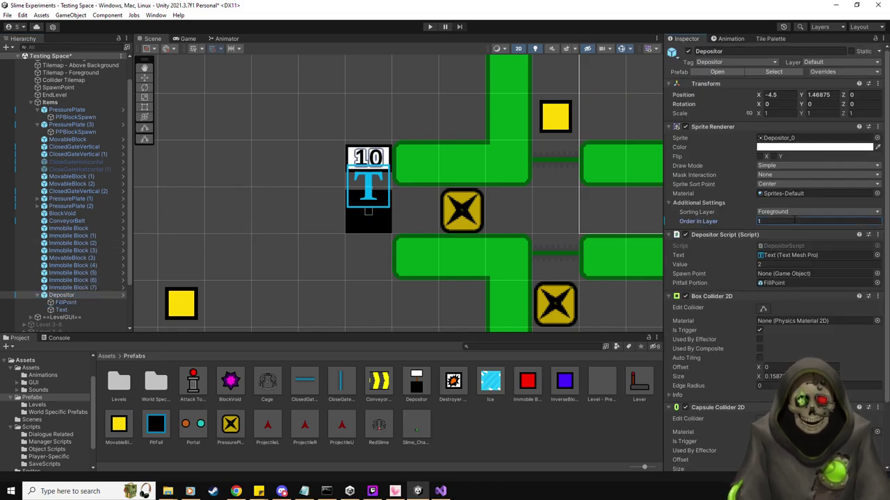
{"action": "left_click", "coordinate": [145, 77]}
{"action": "left_click_drag", "start_coordinate": [403, 189], "coordinate": [450, 193]}
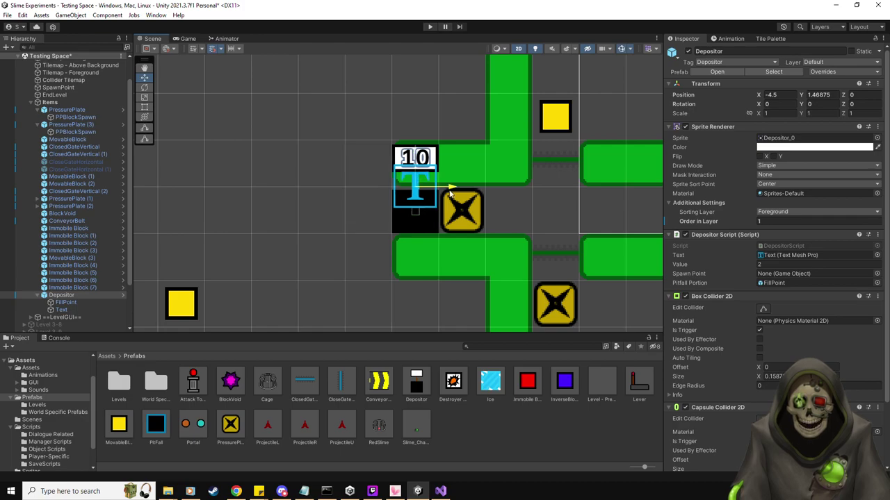
Open the Level 3-6 prefab, set Order in Layer to 1 on the depositor at X 1.5, Y 5.46875, and save it.
{"action": "scroll", "coordinate": [449, 193], "scroll_direction": "down", "scroll_amount": 5}
{"action": "middle_click_drag", "start_coordinate": [532, 194], "coordinate": [455, 171]}
{"action": "left_click", "coordinate": [32, 405]}
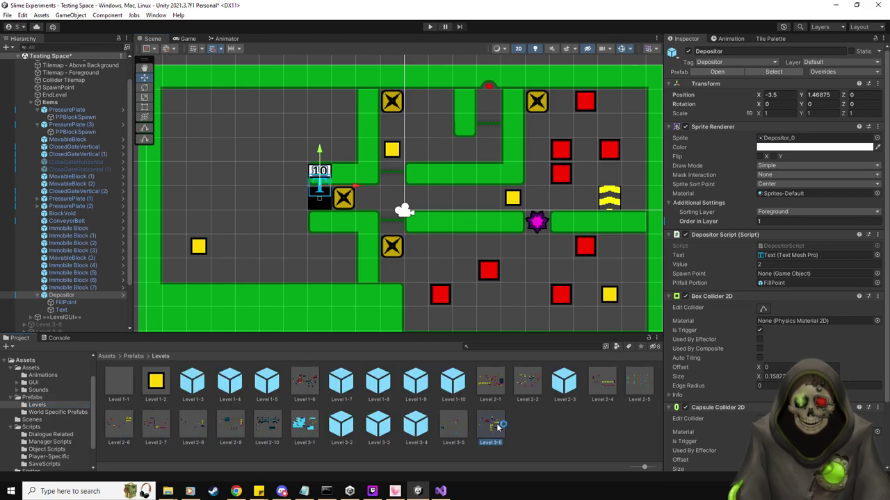
{"action": "double_click", "coordinate": [494, 426]}
{"action": "scroll", "coordinate": [462, 179], "scroll_direction": "up", "scroll_amount": 6}
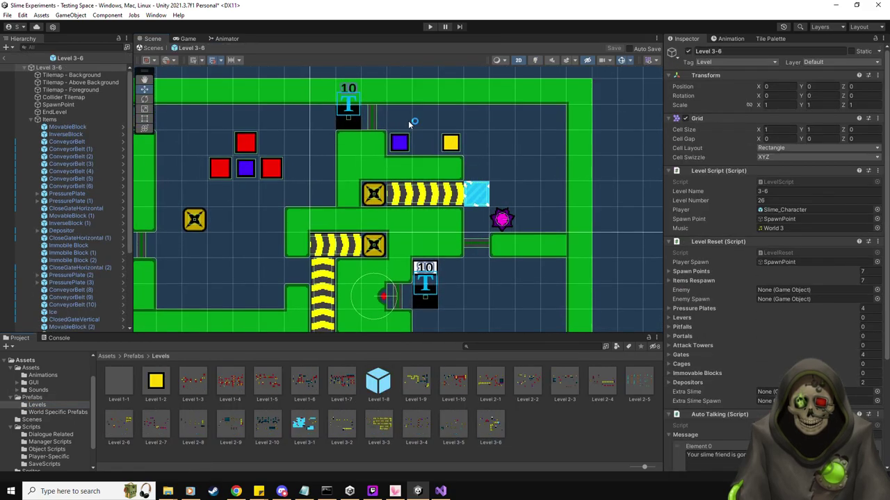
{"action": "middle_click_drag", "start_coordinate": [414, 126], "coordinate": [428, 161]}
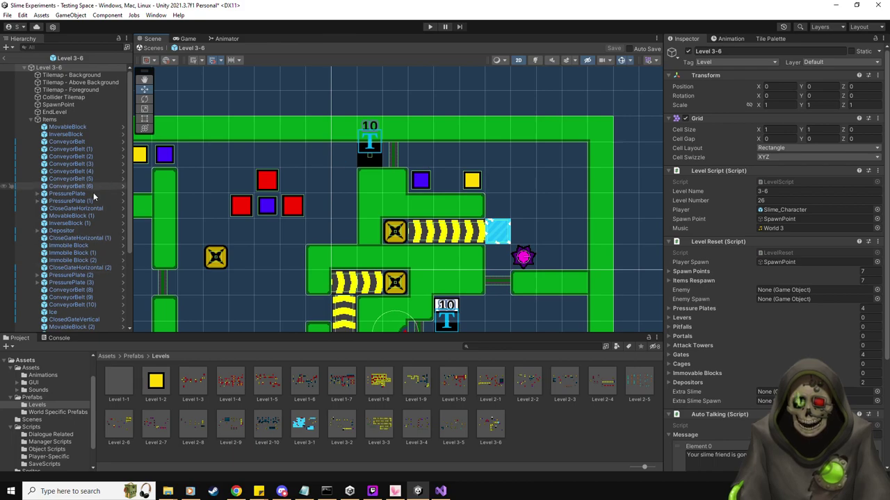
{"action": "left_click", "coordinate": [82, 232]}
{"action": "left_click", "coordinate": [785, 221]}
{"action": "type", "text": "1"}
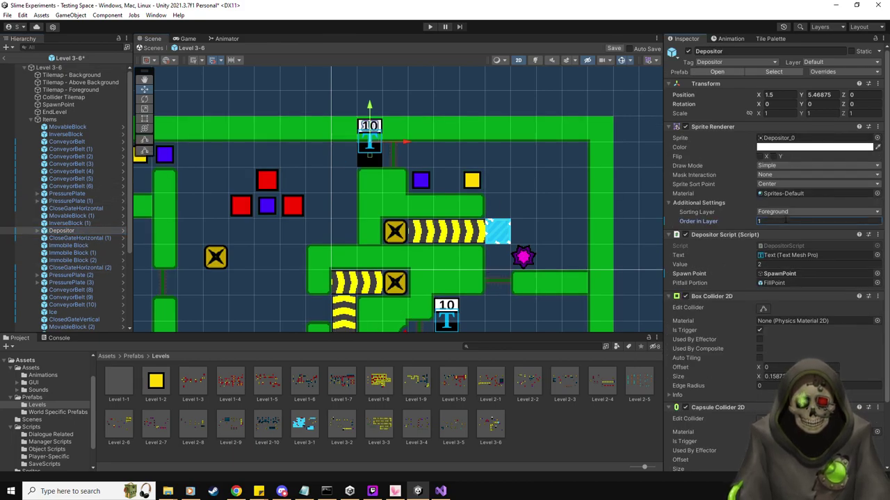
{"action": "left_click", "coordinate": [617, 49]}
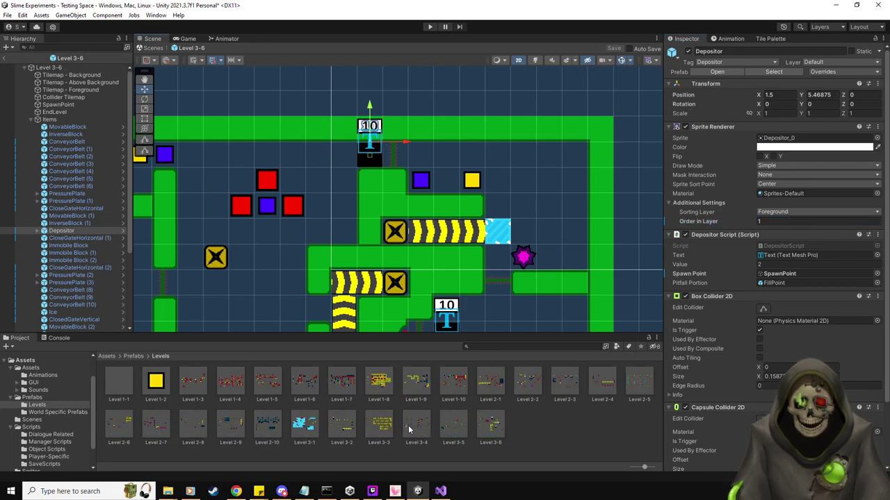
Check Level 3-3, then open the Level 3-2 prefab, set both depositors' Order in Layer to 1, save, and return to the Prefabs folder.
{"action": "double_click", "coordinate": [381, 426]}
{"action": "double_click", "coordinate": [380, 429]}
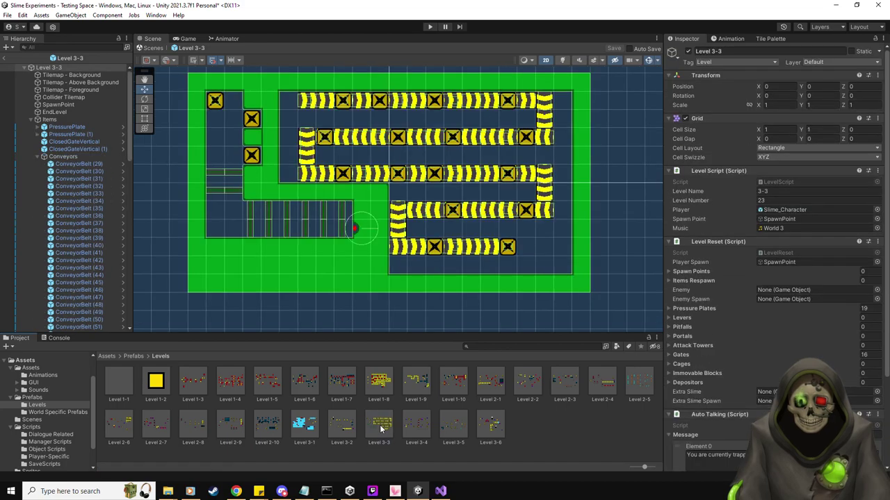
{"action": "double_click", "coordinate": [342, 430]}
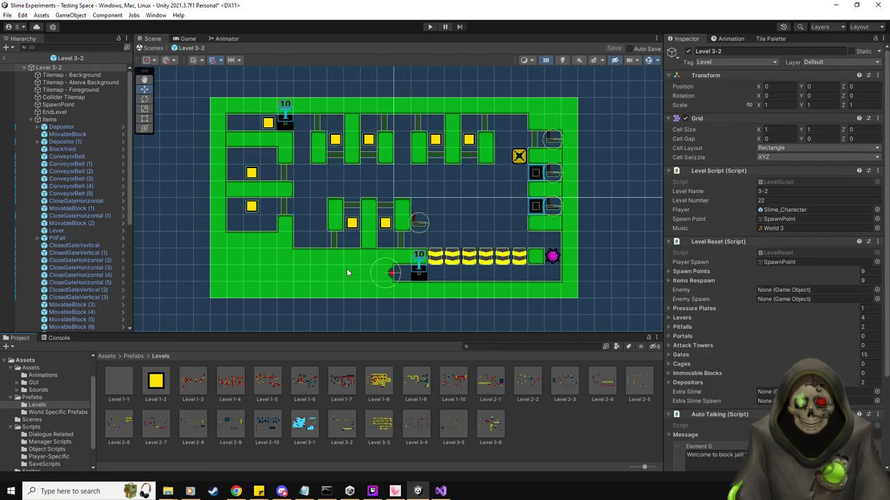
{"action": "middle_click_drag", "start_coordinate": [347, 268], "coordinate": [374, 289]}
{"action": "left_click", "coordinate": [64, 127]}
{"action": "left_click", "coordinate": [75, 142], "text": "ctrl"}
{"action": "left_click", "coordinate": [813, 221]}
{"action": "type", "text": "1"}
{"action": "left_click", "coordinate": [610, 48]}
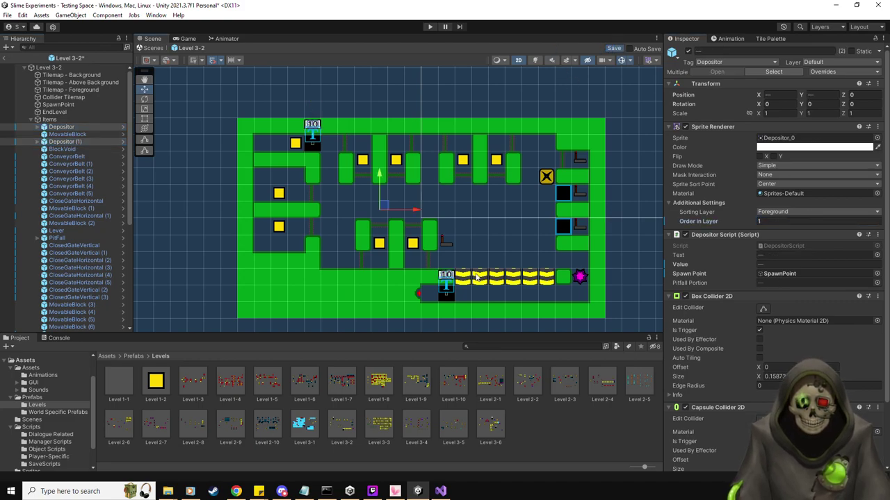
{"action": "left_click", "coordinate": [31, 398]}
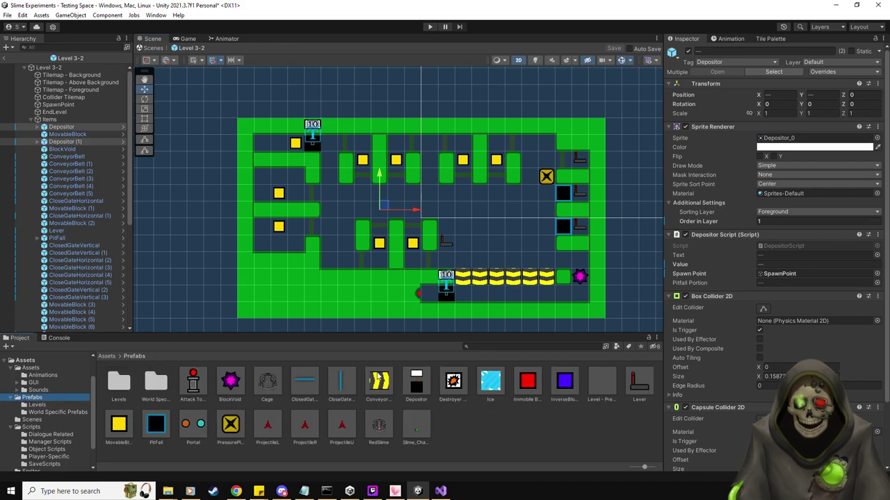
Open the base Depositor prefab, set its sprite's Order in Layer to 1, save, and return to the Testing Space scene.
{"action": "double_click", "coordinate": [415, 380]}
{"action": "left_click", "coordinate": [803, 212]}
{"action": "type", "text": "12"}
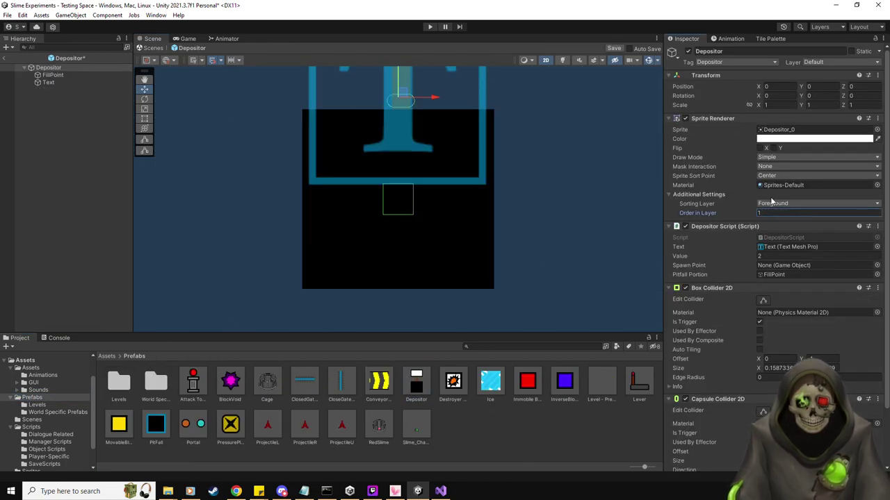
{"action": "left_click", "coordinate": [613, 48]}
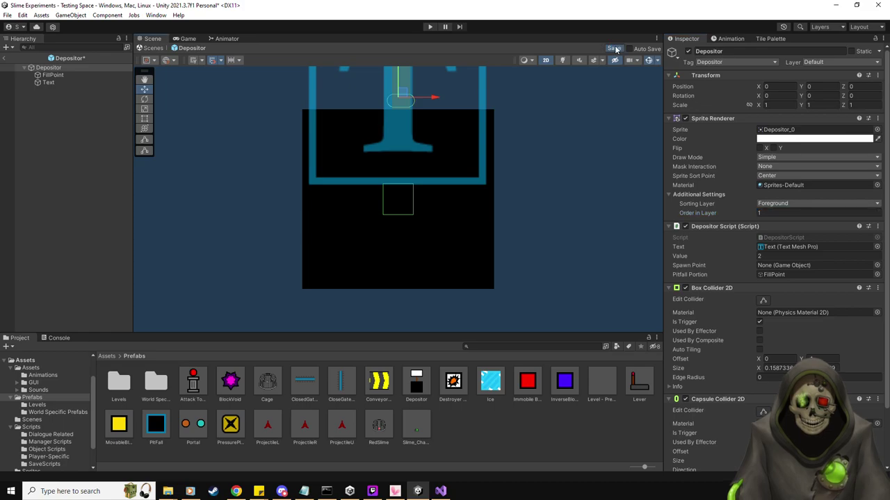
{"action": "left_click", "coordinate": [9, 59]}
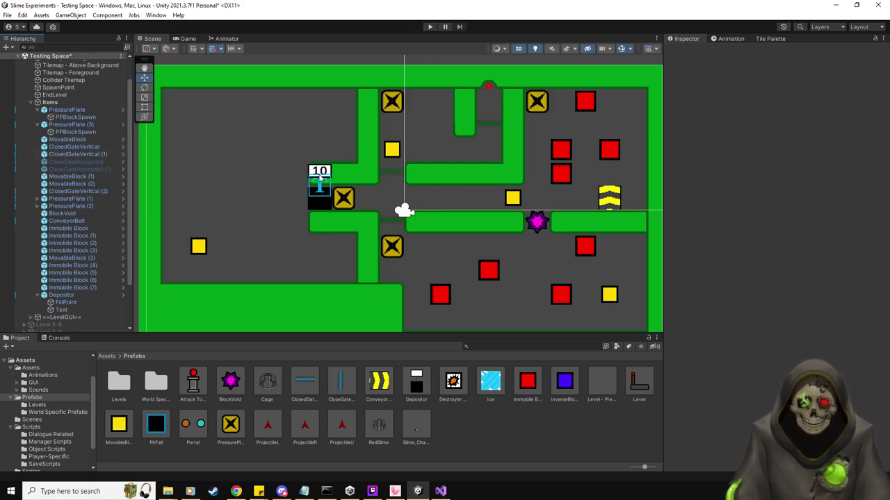
Examine the layer order in the Extra Settings of the level depositor's Text object.
{"action": "middle_click_drag", "start_coordinate": [260, 220], "coordinate": [287, 233]}
{"action": "scroll", "coordinate": [286, 233], "scroll_direction": "up", "scroll_amount": 2}
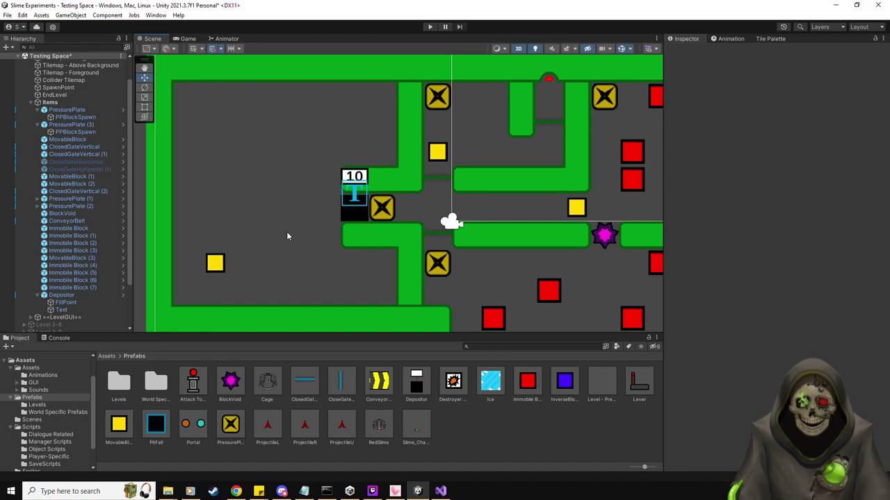
{"action": "left_click", "coordinate": [64, 310]}
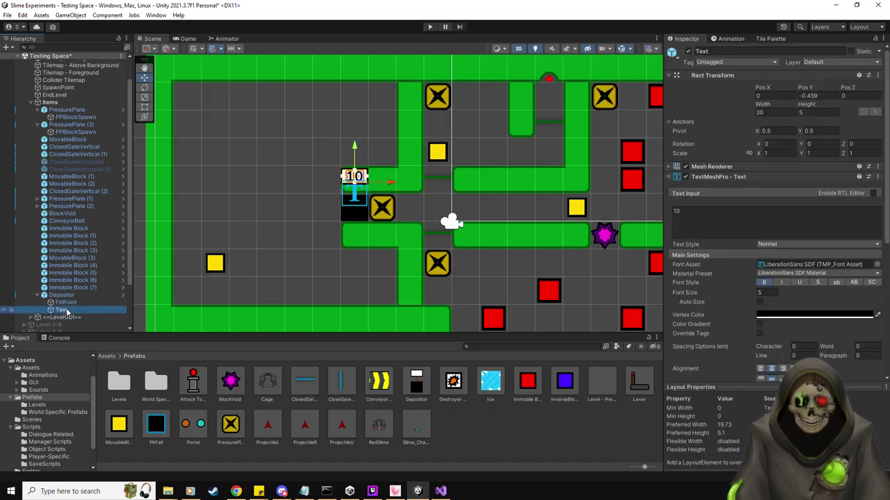
{"action": "scroll", "coordinate": [532, 204], "scroll_direction": "down", "scroll_amount": 4}
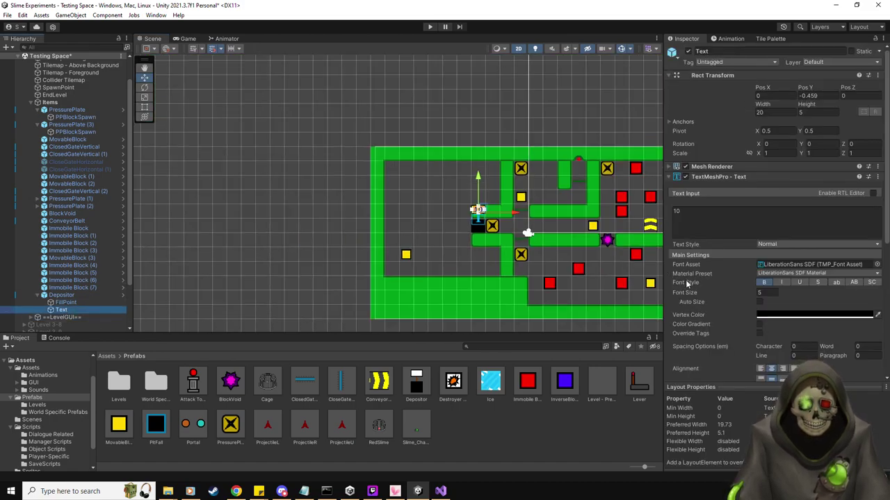
{"action": "scroll", "coordinate": [709, 303], "scroll_direction": "down", "scroll_amount": 5}
{"action": "scroll", "coordinate": [653, 264], "scroll_direction": "up", "scroll_amount": 2}
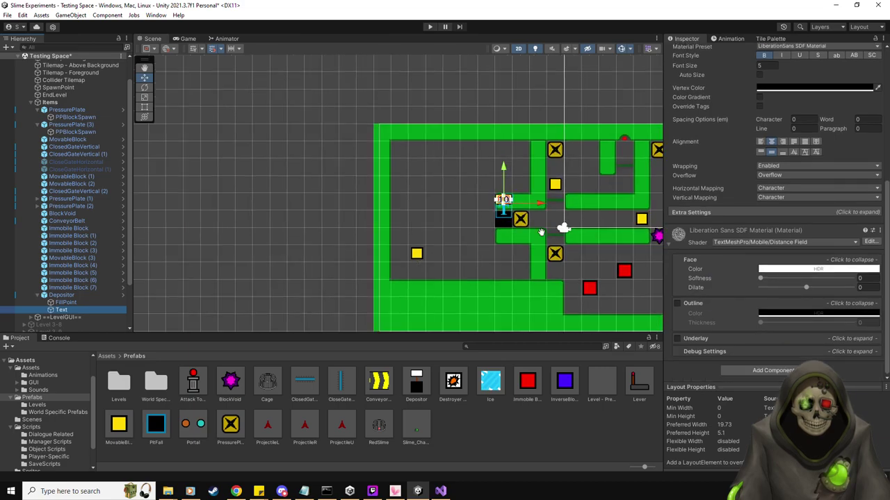
{"action": "left_click", "coordinate": [817, 212]}
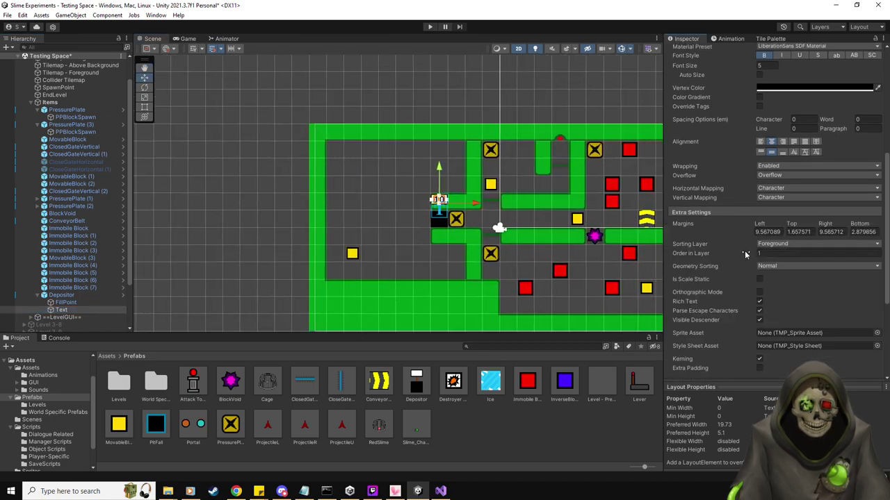
{"action": "left_click", "coordinate": [768, 210]}
{"action": "scroll", "coordinate": [467, 229], "scroll_direction": "up", "scroll_amount": 2}
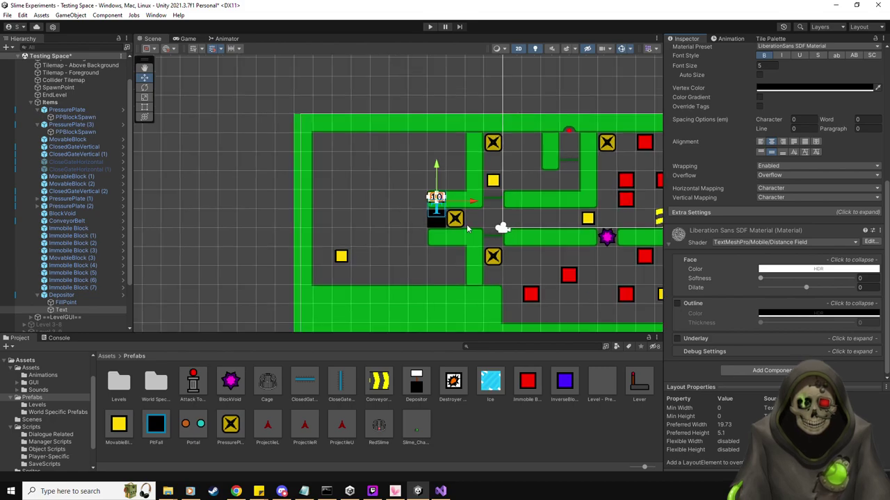
{"action": "scroll", "coordinate": [467, 229], "scroll_direction": "up", "scroll_amount": 1}
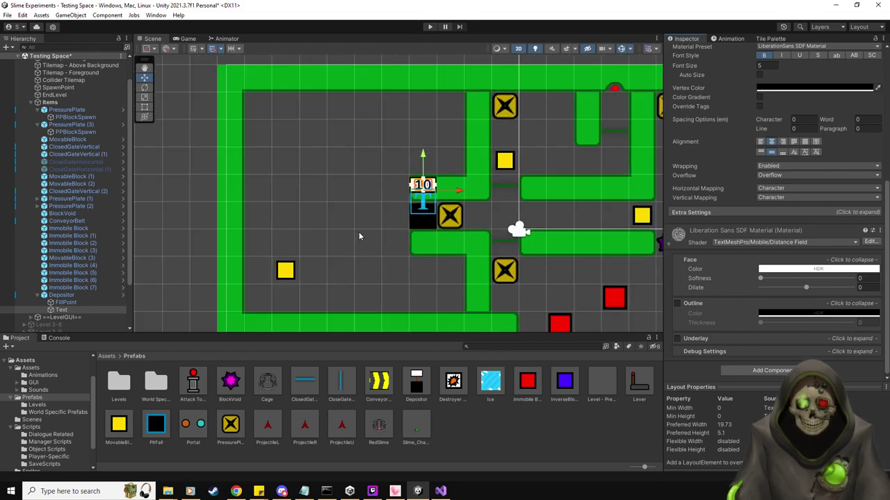
In the Depositor prefab, set the Text object's Order in Layer to 2, save, and return to the scene.
{"action": "double_click", "coordinate": [417, 387]}
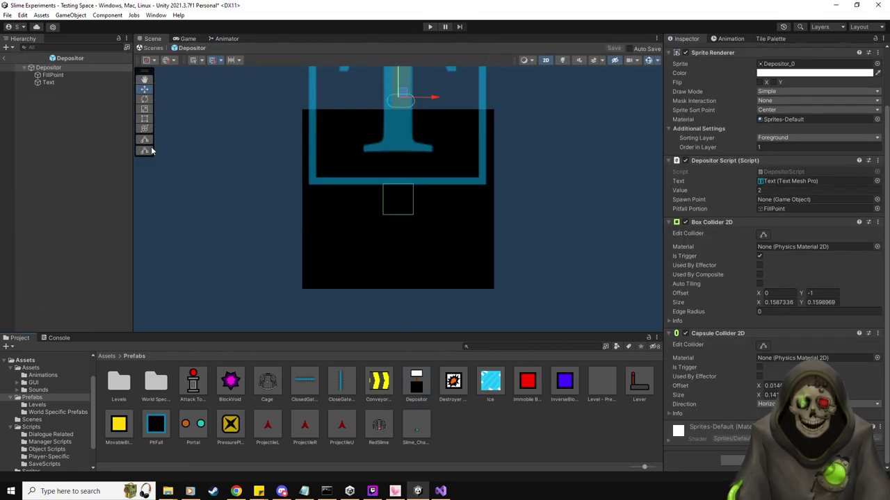
{"action": "left_click", "coordinate": [49, 82]}
{"action": "scroll", "coordinate": [763, 218], "scroll_direction": "down", "scroll_amount": 5}
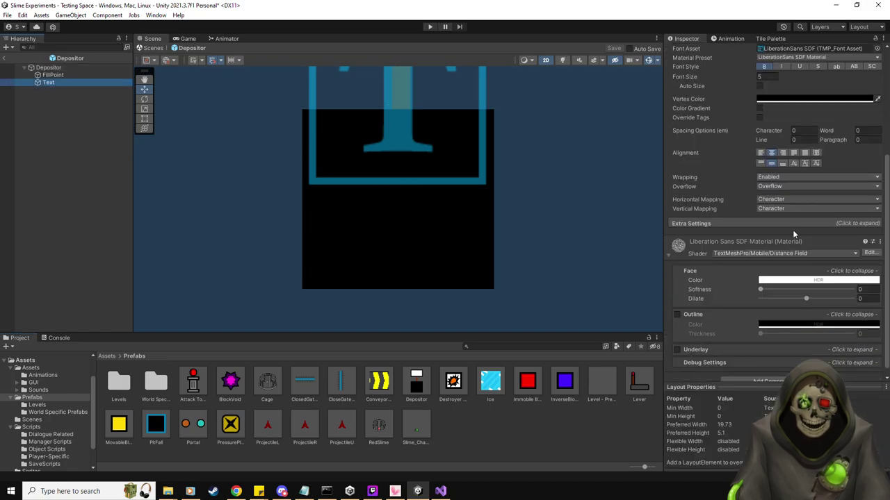
{"action": "left_click", "coordinate": [782, 213]}
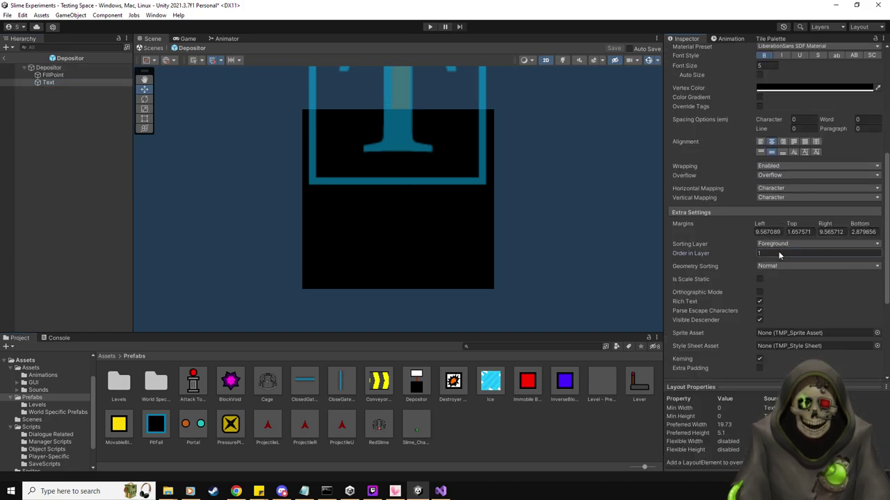
{"action": "type", "text": "2"}
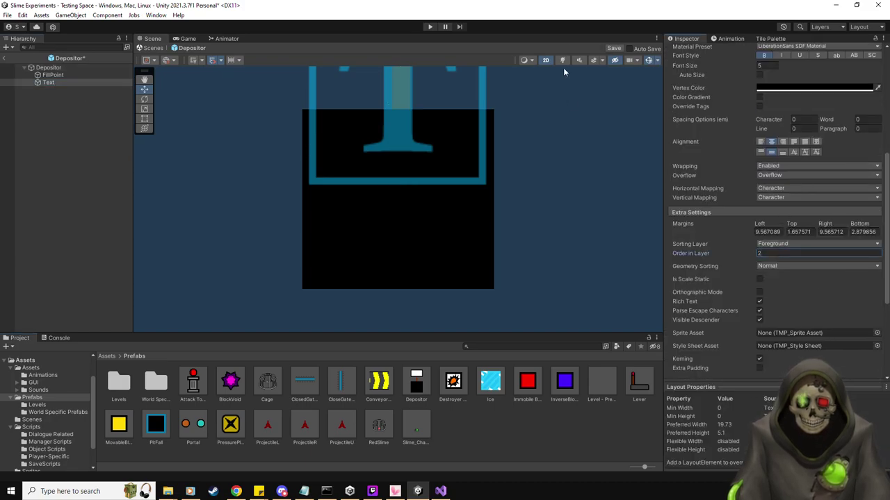
{"action": "left_click", "coordinate": [614, 48]}
{"action": "left_click", "coordinate": [5, 59]}
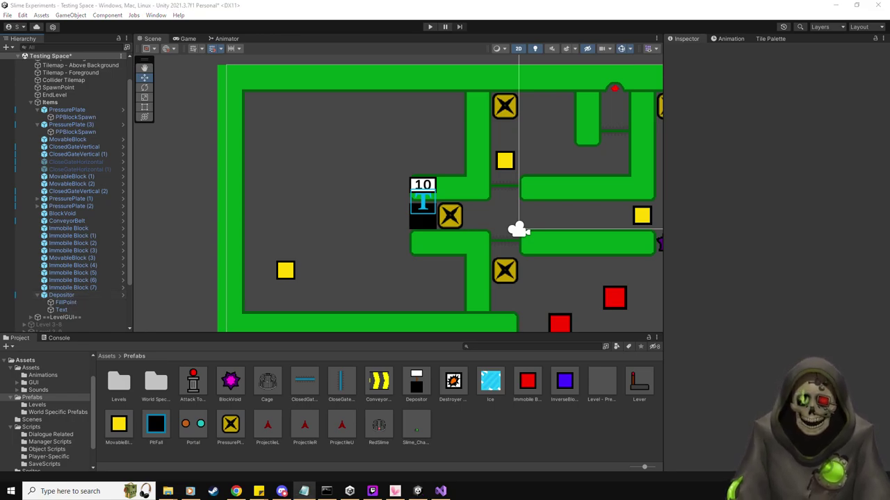
Assign the level's SpawnPoint as the Spawn Point of the depositor's script.
{"action": "middle_click_drag", "start_coordinate": [313, 207], "coordinate": [318, 203]}
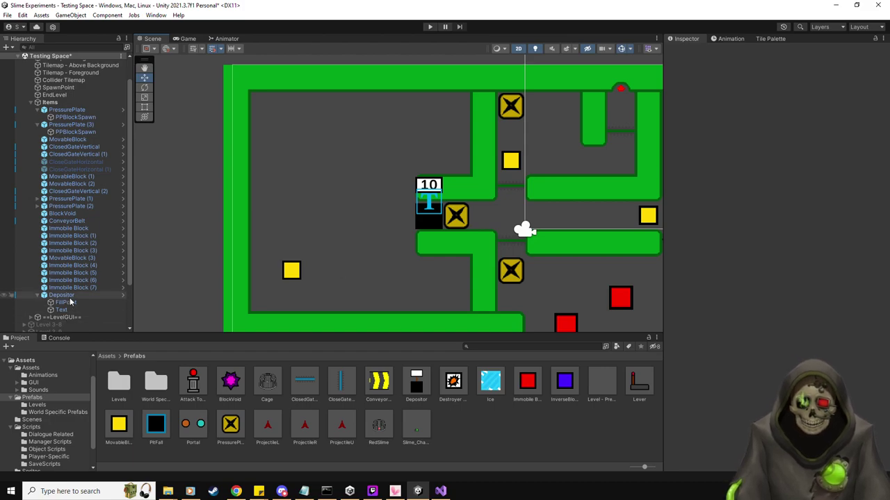
{"action": "left_click", "coordinate": [37, 295]}
{"action": "left_click", "coordinate": [37, 295]}
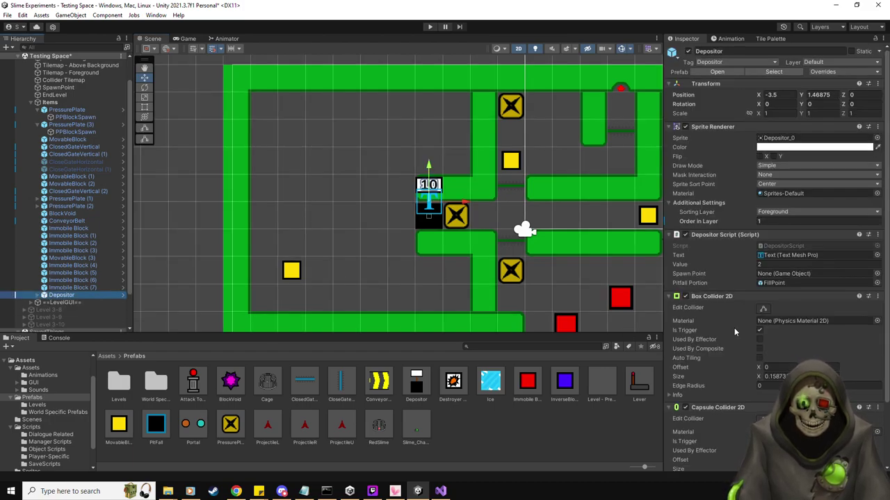
{"action": "left_click", "coordinate": [683, 254]}
{"action": "left_click_drag", "start_coordinate": [684, 254], "coordinate": [800, 276]}
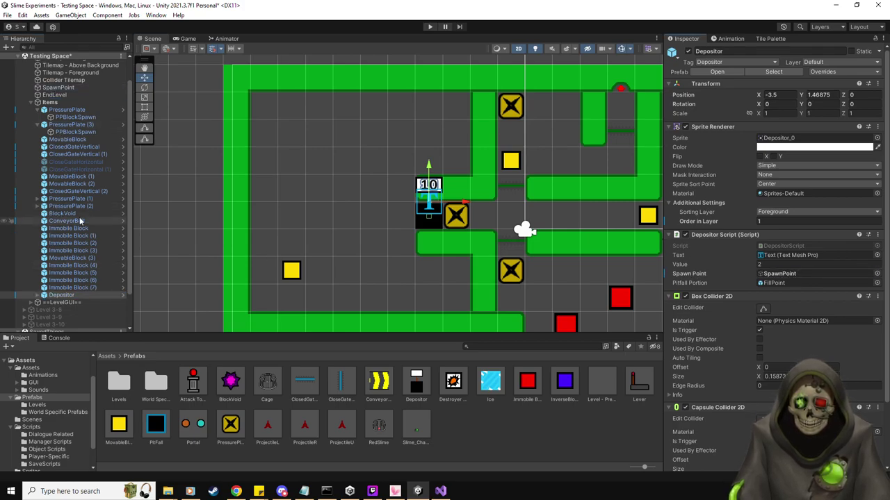
Place four immobile blocks in the large left room at about (-6.5, -1.5), (-8.5, 0.5), (-6.5, 0.5) and (-4.5, -0.5).
{"action": "middle_click_drag", "start_coordinate": [549, 250], "coordinate": [514, 249]}
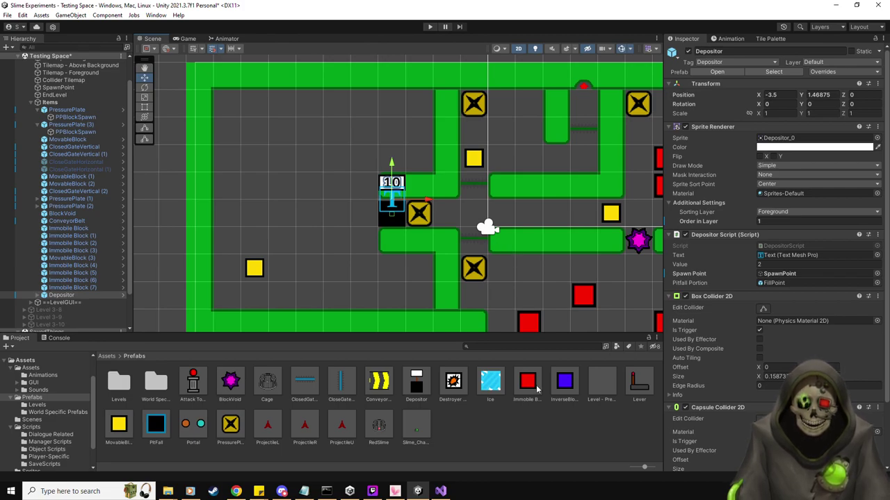
{"action": "left_click_drag", "start_coordinate": [537, 389], "coordinate": [325, 271]}
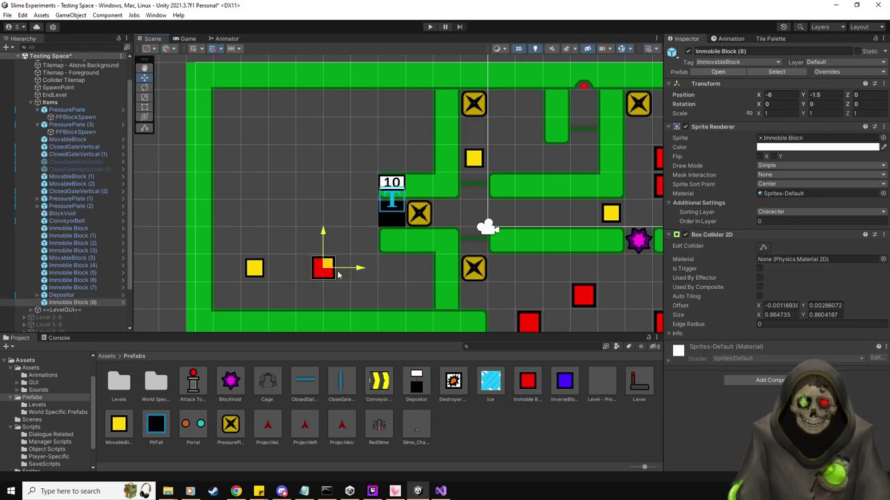
{"action": "left_click_drag", "start_coordinate": [527, 382], "coordinate": [250, 210]}
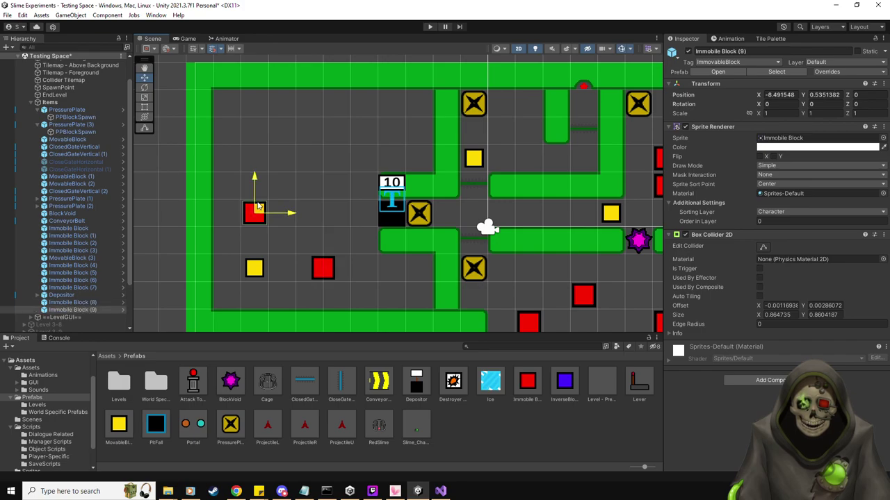
{"action": "left_click", "coordinate": [106, 303]}
{"action": "left_click_drag", "start_coordinate": [323, 268], "coordinate": [309, 267]}
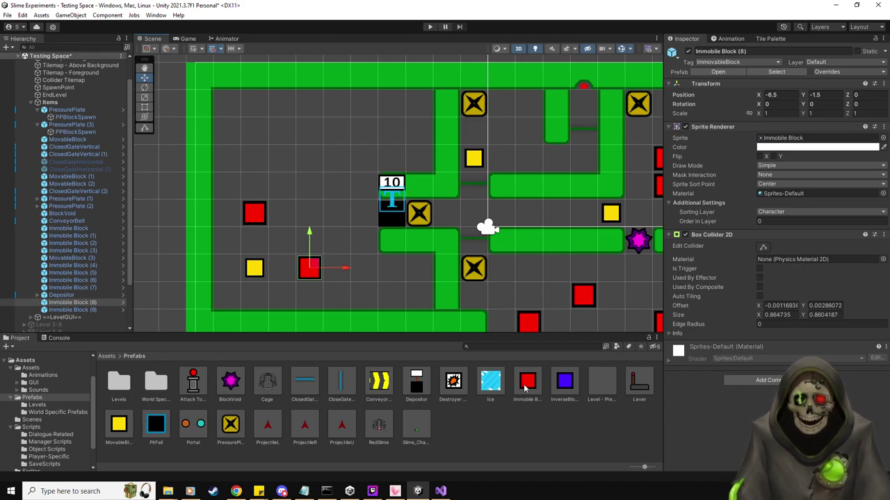
{"action": "left_click_drag", "start_coordinate": [526, 389], "coordinate": [311, 216]}
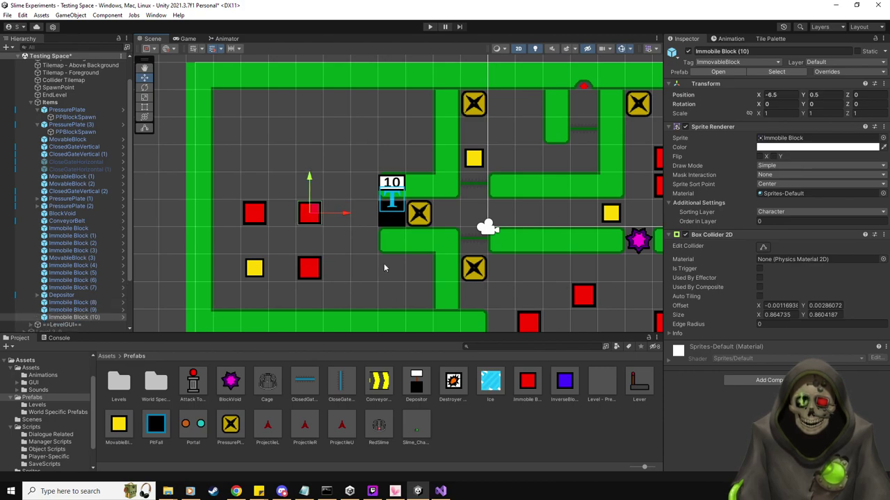
{"action": "middle_click_drag", "start_coordinate": [351, 231], "coordinate": [361, 244]}
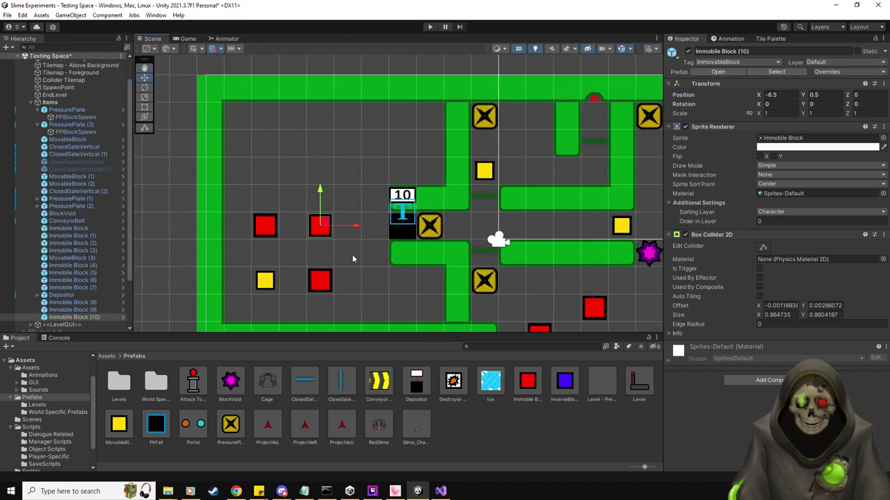
{"action": "left_click_drag", "start_coordinate": [529, 385], "coordinate": [375, 253]}
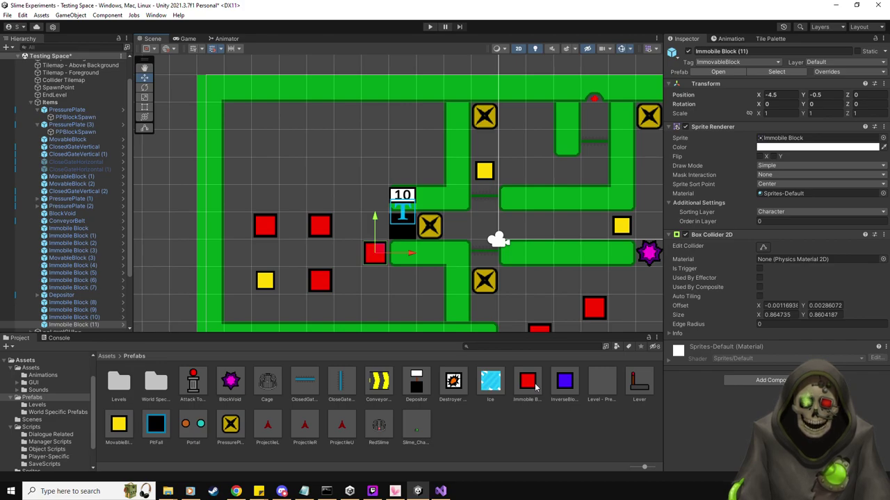
Add two movable blocks at X -3.5, one below the doorway walls at Y about -1.5 and one above at Y 3.5.
{"action": "middle_click_drag", "start_coordinate": [396, 276], "coordinate": [415, 278]}
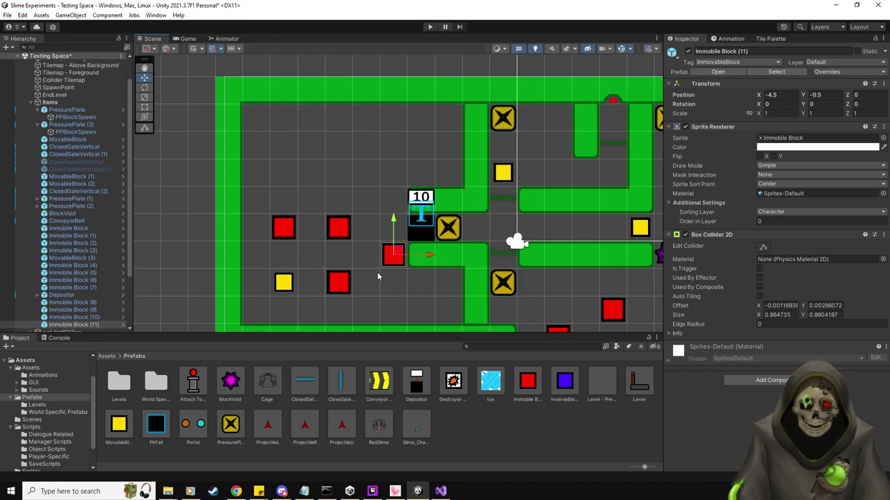
{"action": "left_click_drag", "start_coordinate": [118, 424], "coordinate": [426, 292]}
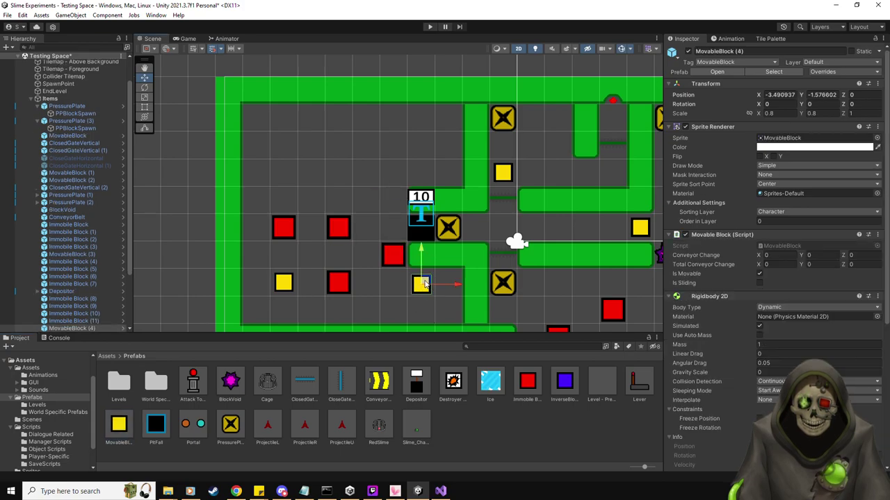
{"action": "left_click_drag", "start_coordinate": [420, 139], "coordinate": [421, 143]}
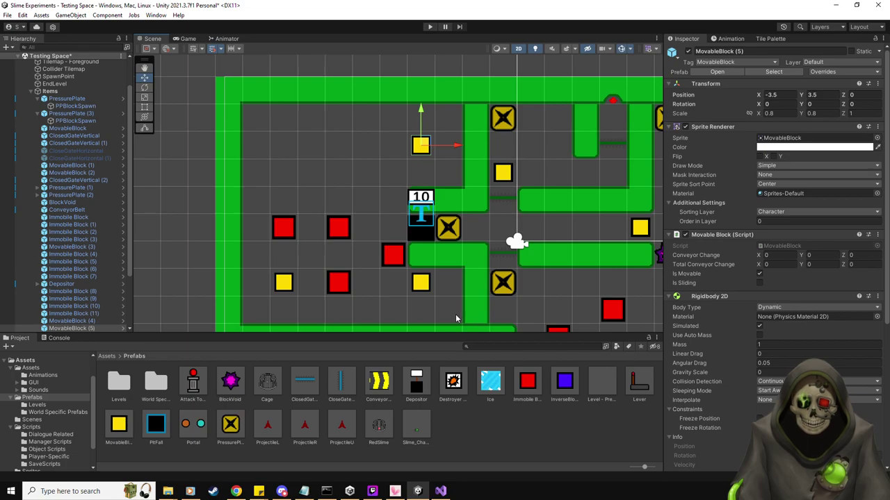
Add an immobile block at X -4.5, Y 3.5, directly left of the upper movable block.
{"action": "left_click", "coordinate": [76, 284]}
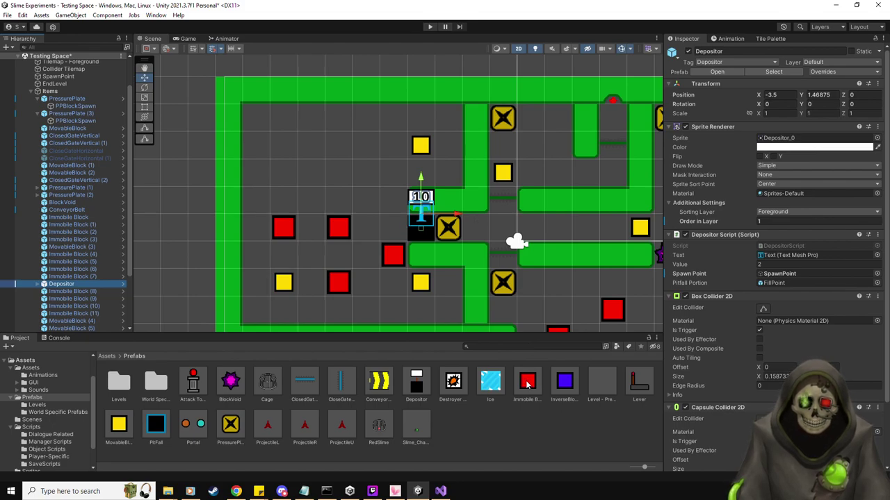
{"action": "left_click_drag", "start_coordinate": [526, 380], "coordinate": [394, 179]}
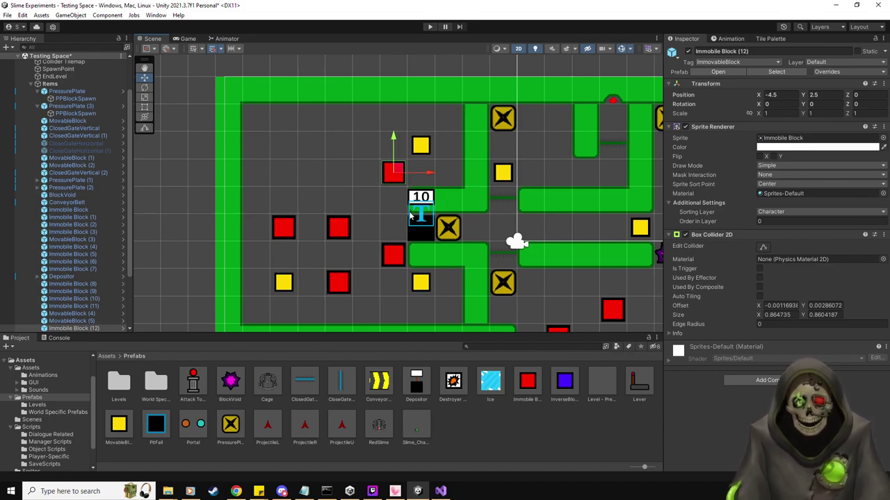
{"action": "left_click_drag", "start_coordinate": [393, 137], "coordinate": [397, 124]}
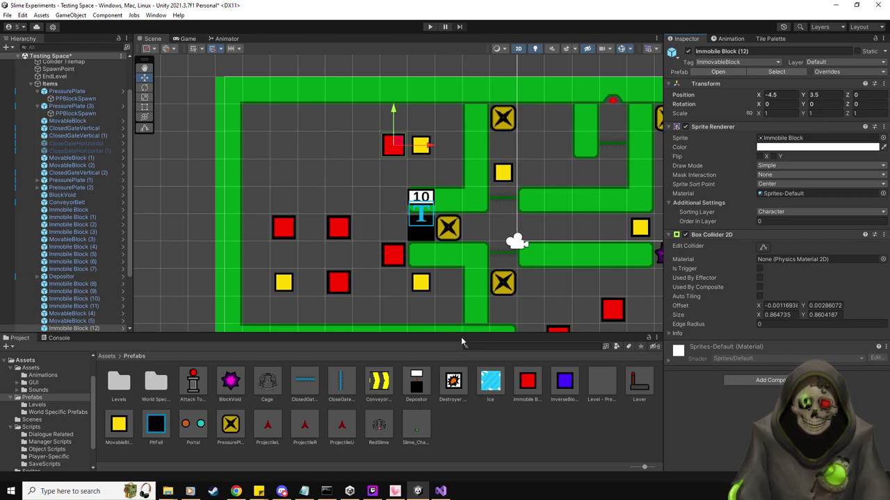
Place a PitFall at X -6.5, Y 2.5 and assign SpawnPoint as its Level Spawn.
{"action": "left_click_drag", "start_coordinate": [165, 426], "coordinate": [341, 173]}
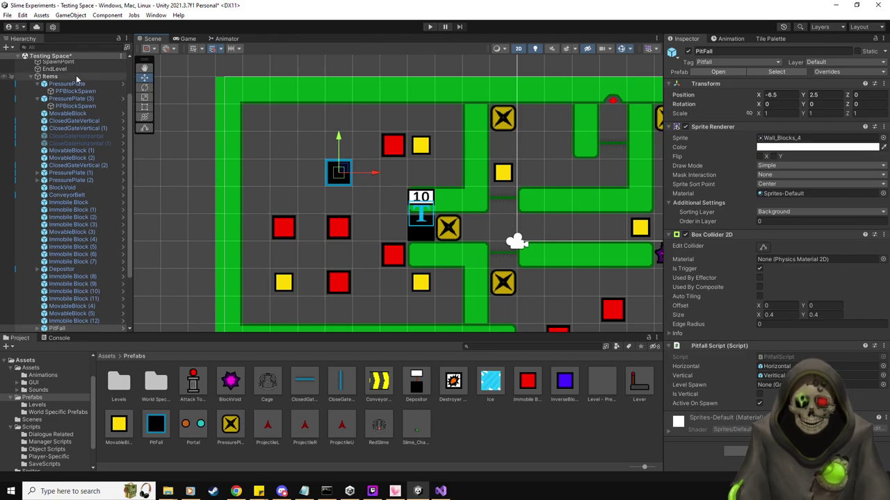
{"action": "scroll", "coordinate": [67, 75], "scroll_direction": "up", "scroll_amount": 2}
{"action": "left_click_drag", "start_coordinate": [66, 90], "coordinate": [817, 384]}
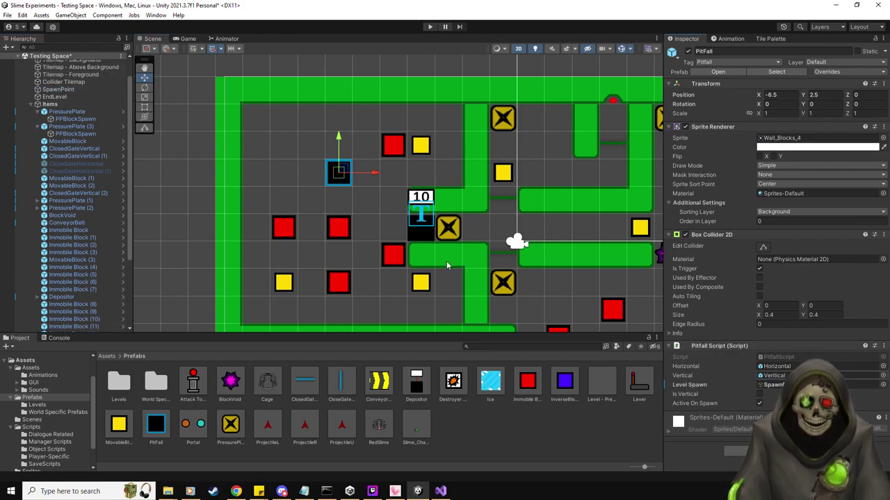
Duplicate the PitFall and move the copy to X -5.5, Y 3.5, beside the upper immobile block.
{"action": "scroll", "coordinate": [70, 288], "scroll_direction": "down", "scroll_amount": 2}
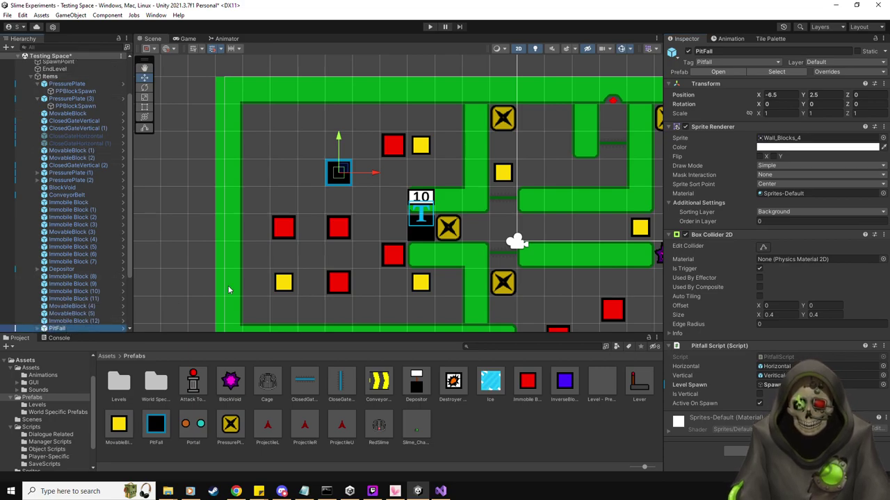
{"action": "key", "text": "ctrl+d"}
{"action": "left_click_drag", "start_coordinate": [339, 172], "coordinate": [366, 146]}
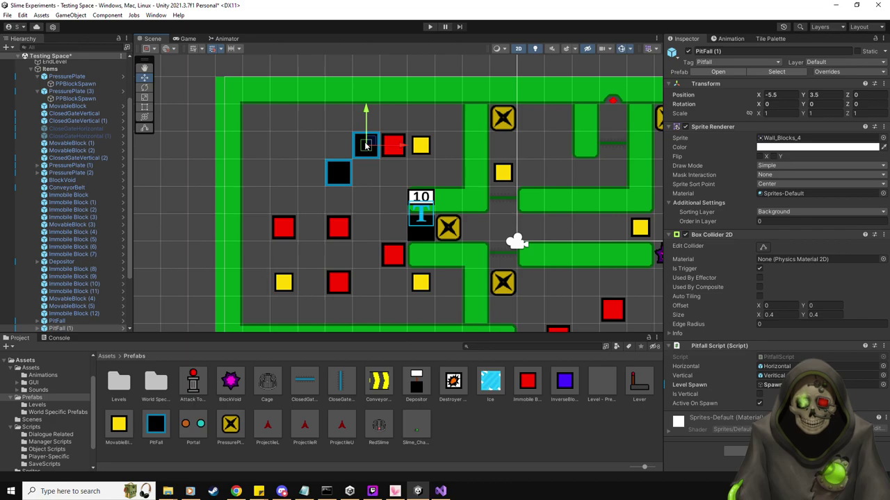
Duplicate the PitFall twice, placing the copies at X -8.5, Y 2.5 and X -6.5, Y -2.5.
{"action": "key", "text": "ctrl+d"}
{"action": "left_click_drag", "start_coordinate": [366, 146], "coordinate": [288, 164]}
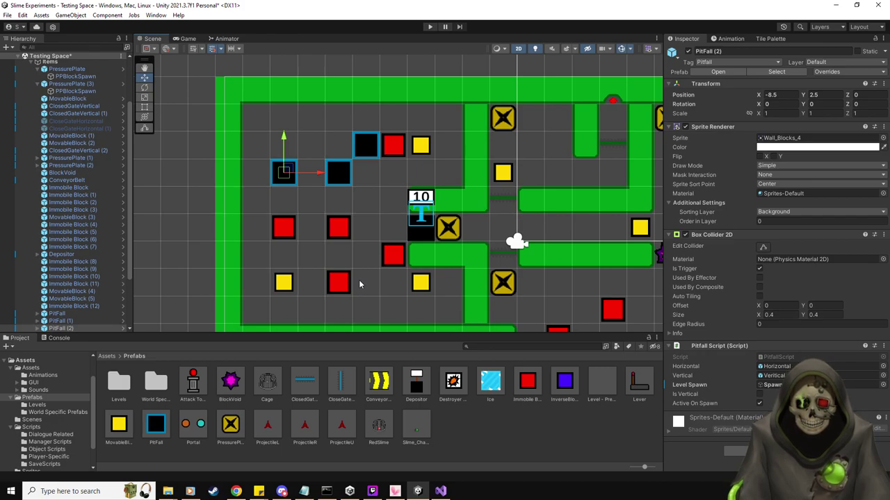
{"action": "key", "text": "ctrl+d"}
{"action": "left_click_drag", "start_coordinate": [288, 170], "coordinate": [344, 308]}
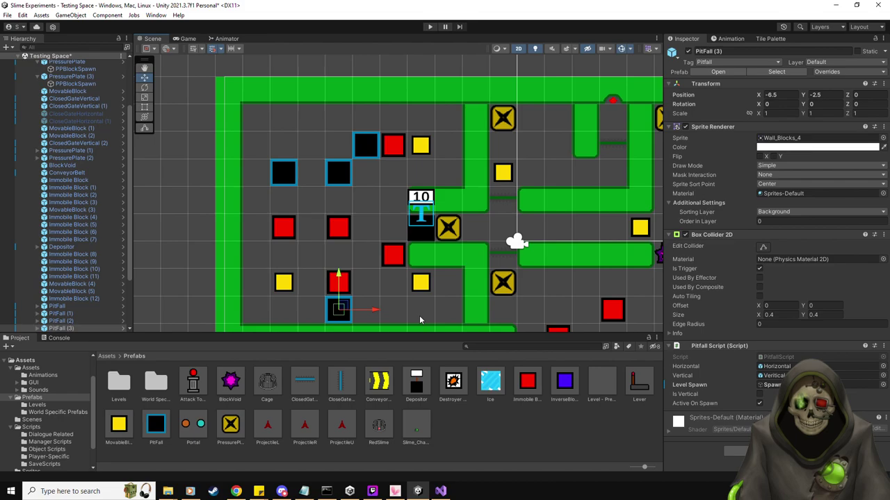
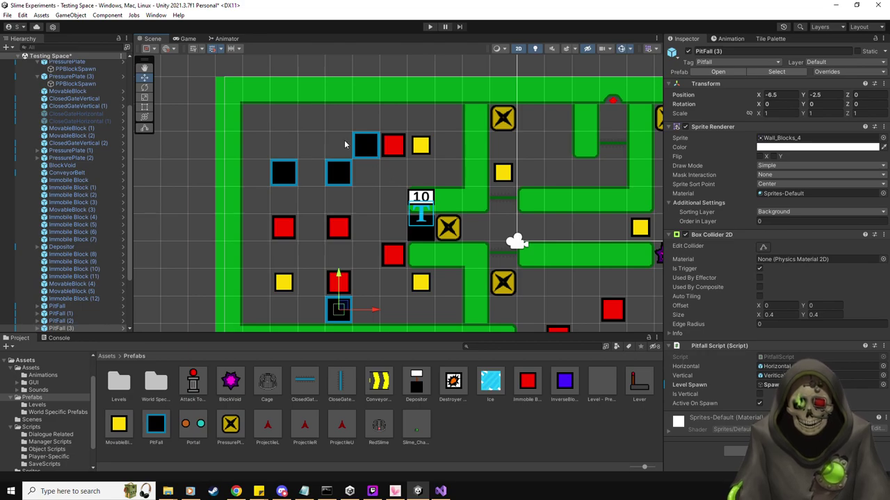
Remove the PitFall at X -5.5, Y 3.5, beside the upper immobile block.
{"action": "key", "text": "ctrl+z"}
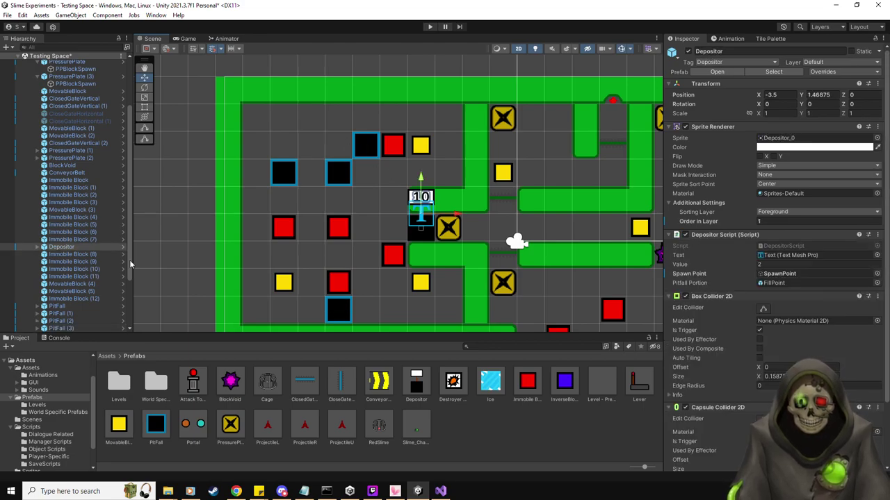
{"action": "key", "text": "ctrl+z"}
{"action": "key", "text": "ctrl+z"}
{"action": "key", "text": "ctrl+z"}
{"action": "key", "text": "ctrl+z"}
{"action": "key", "text": "ctrl+z"}
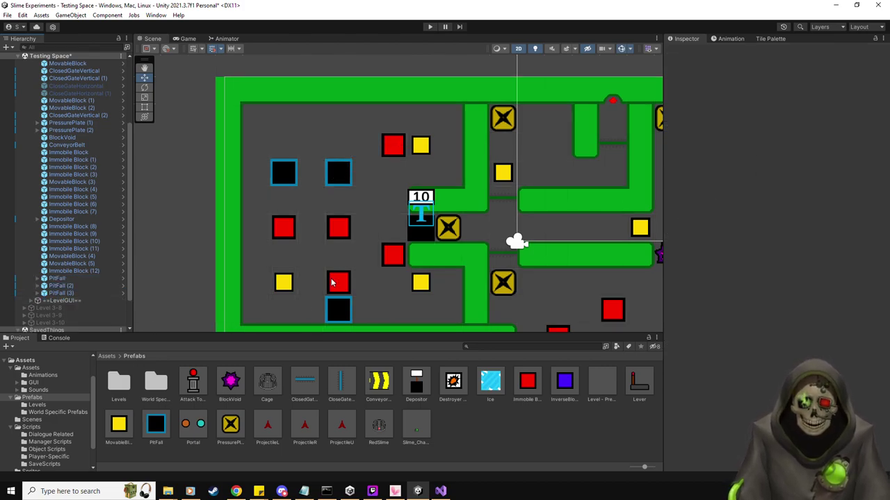
Duplicate the PitFall below the lower immobile block and move the copy to X -6.5, Y 4.5.
{"action": "left_click", "coordinate": [61, 292]}
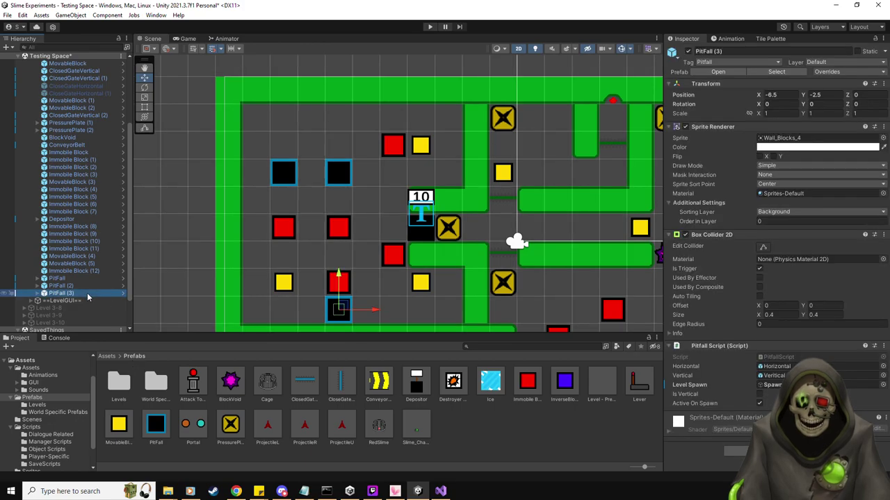
{"action": "key", "text": "ctrl+d"}
{"action": "left_click_drag", "start_coordinate": [350, 307], "coordinate": [341, 118]}
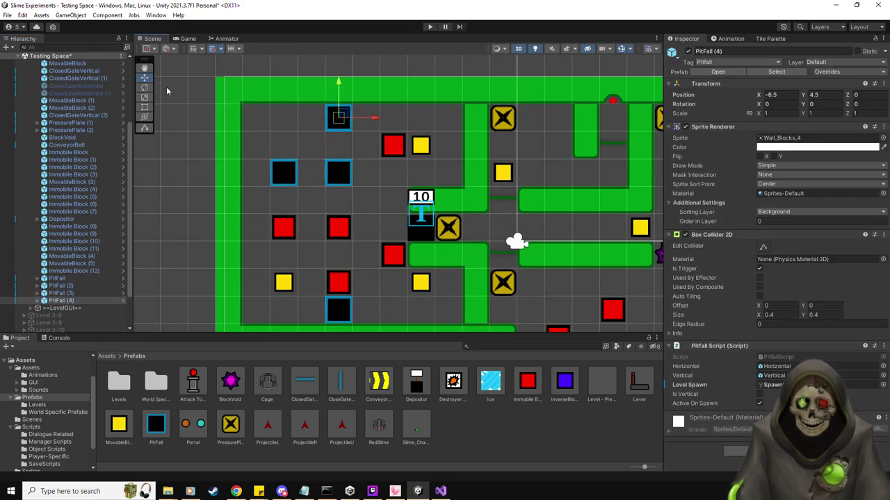
Move Level 3-7's SpawnPoint to X -8.5, Y 5.5, above the pitfall room.
{"action": "scroll", "coordinate": [80, 133], "scroll_direction": "up", "scroll_amount": 5}
{"action": "left_click", "coordinate": [69, 115]}
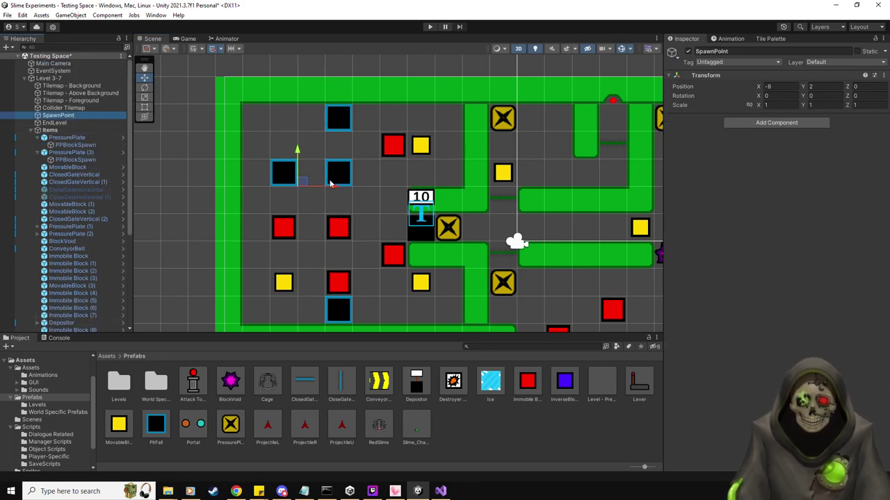
{"action": "left_click_drag", "start_coordinate": [300, 180], "coordinate": [292, 87]}
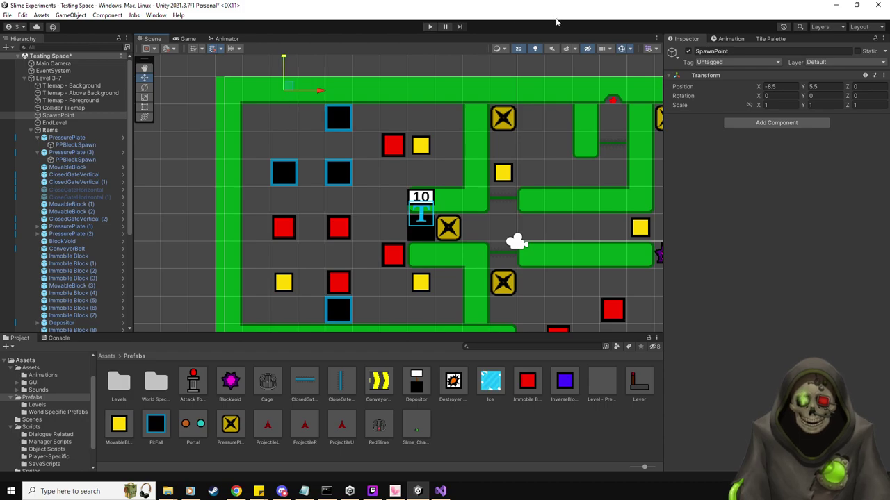
Start a play test and push the upper movable block of the pitfall room around the immobile blocks into the depositor.
{"action": "scroll", "coordinate": [464, 138], "scroll_direction": "down", "scroll_amount": 1}
{"action": "middle_click_drag", "start_coordinate": [411, 96], "coordinate": [336, 84]}
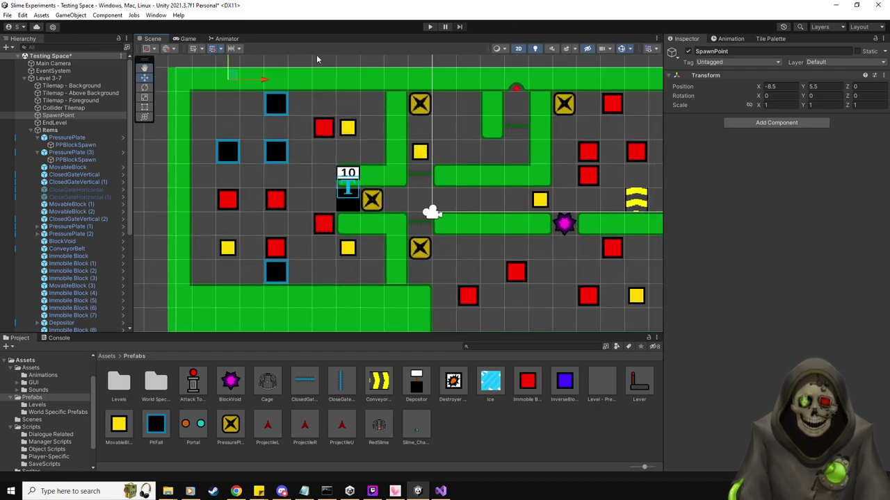
{"action": "left_click", "coordinate": [430, 26]}
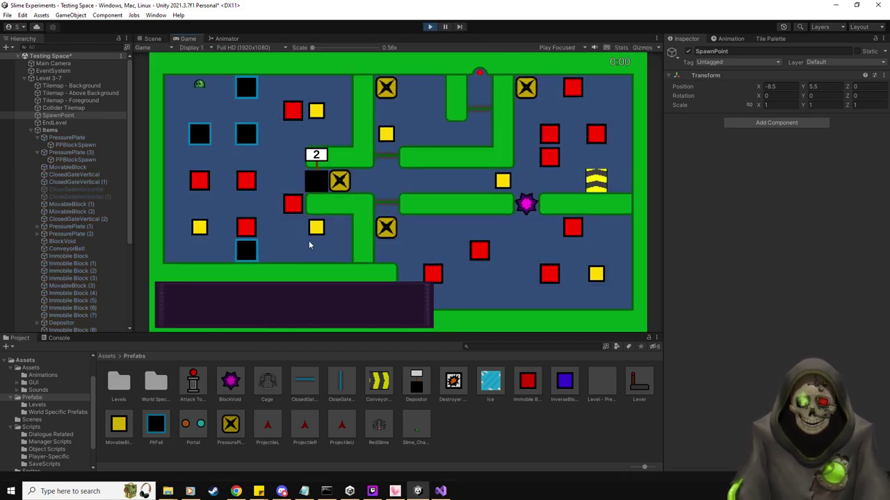
{"action": "key", "text": "Right"}
{"action": "key", "text": "Down"}
{"action": "key", "text": "Down"}
{"action": "key", "text": "Left"}
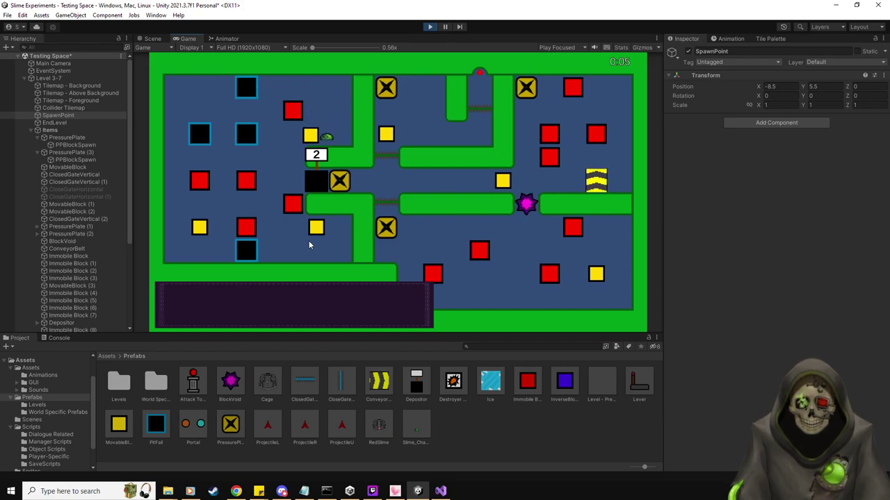
{"action": "key", "text": "Right"}
{"action": "key", "text": "Up"}
{"action": "key", "text": "Left"}
{"action": "key", "text": "Down"}
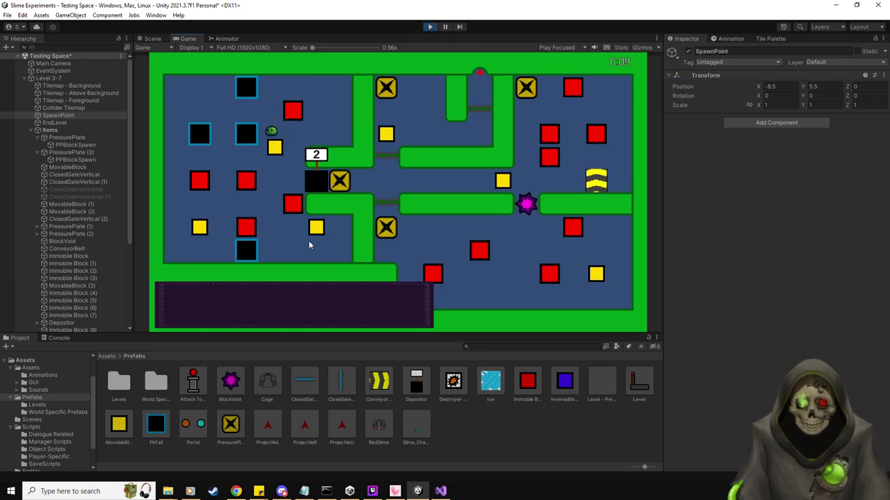
{"action": "key", "text": "Up"}
{"action": "key", "text": "Left"}
{"action": "key", "text": "Down"}
{"action": "key", "text": "Right"}
{"action": "key", "text": "Right"}
{"action": "key", "text": "Up"}
{"action": "key", "text": "Right"}
{"action": "key", "text": "Down"}
{"action": "key", "text": "Left"}
{"action": "key", "text": "Down"}
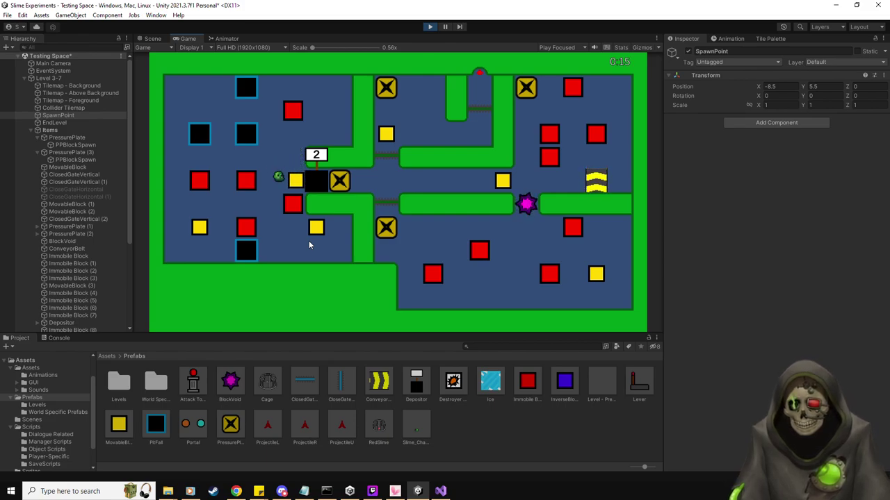
{"action": "key", "text": "Right"}
Push the movable block below the doorway walls up past the immobile blocks and into the depositor.
{"action": "key", "text": "Left"}
{"action": "key", "text": "Down"}
{"action": "key", "text": "Right"}
{"action": "key", "text": "Left"}
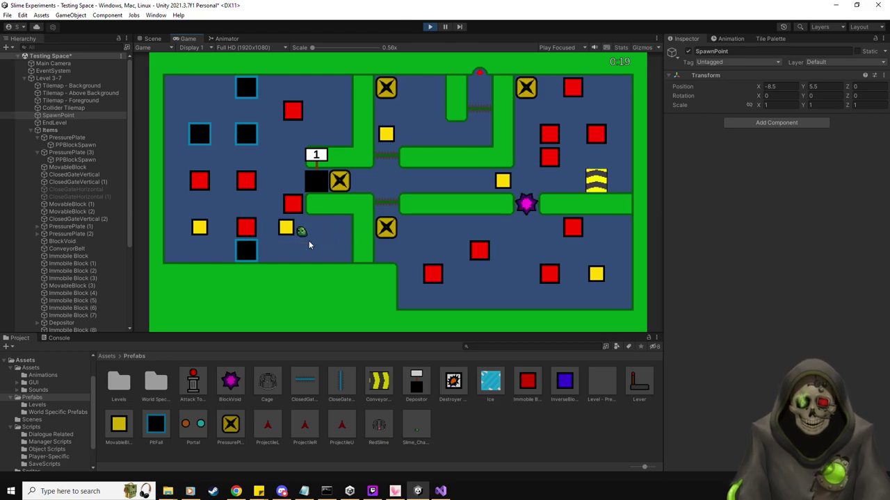
{"action": "key", "text": "Down"}
{"action": "key", "text": "Up"}
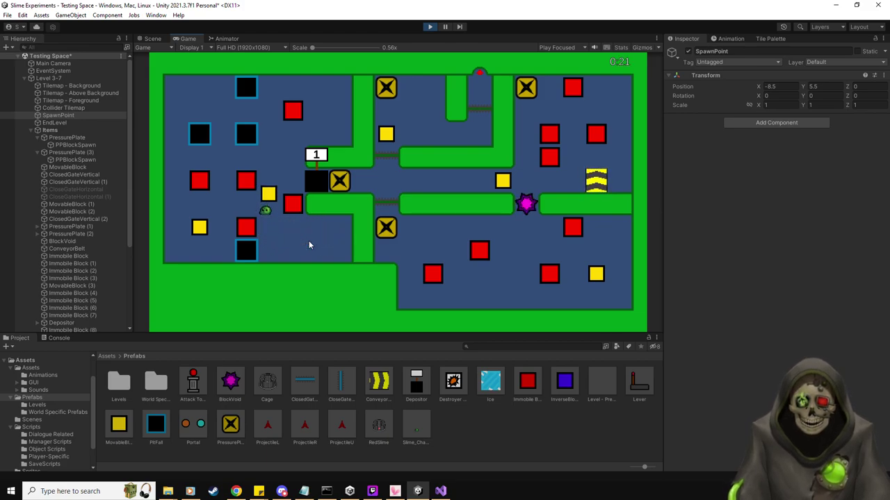
{"action": "key", "text": "Down"}
{"action": "key", "text": "Left"}
{"action": "key", "text": "Up"}
{"action": "key", "text": "Right"}
{"action": "key", "text": "Right"}
{"action": "key", "text": "Up"}
{"action": "key", "text": "Right"}
{"action": "key", "text": "Down"}
{"action": "key", "text": "Left"}
{"action": "key", "text": "Right"}
Push the pitfall room's remaining movable block across the filled depositor onto the doorway's pressure plate, then enter the junction.
{"action": "key", "text": "Down"}
{"action": "key", "text": "Left"}
{"action": "key", "text": "Left"}
{"action": "key", "text": "Down"}
{"action": "key", "text": "Right"}
{"action": "key", "text": "Down"}
{"action": "key", "text": "Right"}
{"action": "key", "text": "Up"}
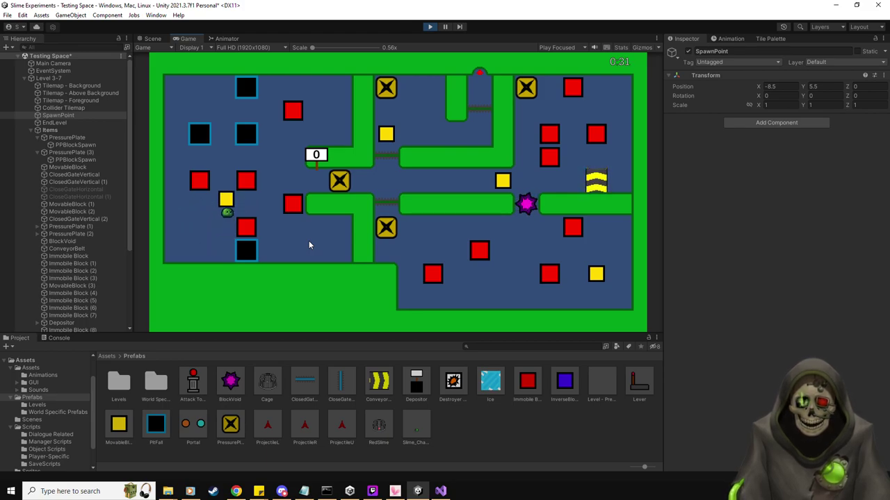
{"action": "key", "text": "Down"}
{"action": "key", "text": "Left"}
{"action": "key", "text": "Up"}
{"action": "key", "text": "Right"}
{"action": "key", "text": "Right"}
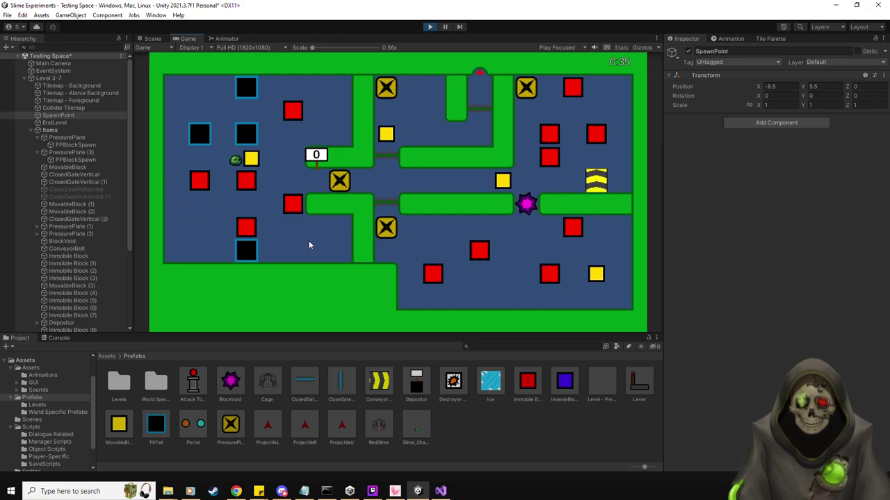
{"action": "key", "text": "Up"}
{"action": "key", "text": "Right"}
{"action": "key", "text": "Down"}
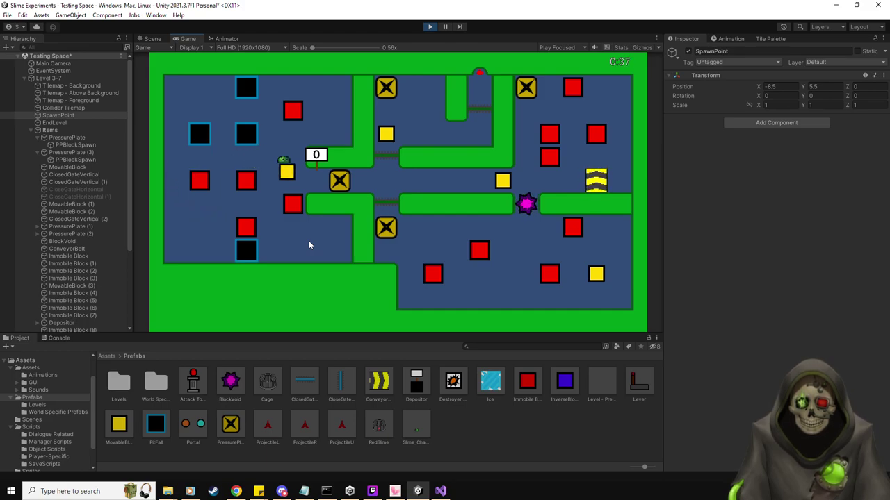
{"action": "key", "text": "Left"}
{"action": "key", "text": "Down"}
{"action": "key", "text": "Right"}
{"action": "key", "text": "Right"}
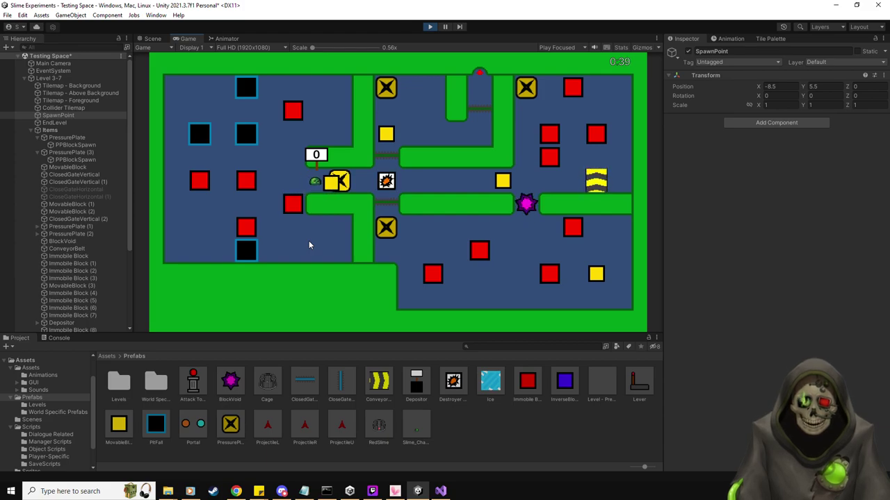
{"action": "key", "text": "Right"}
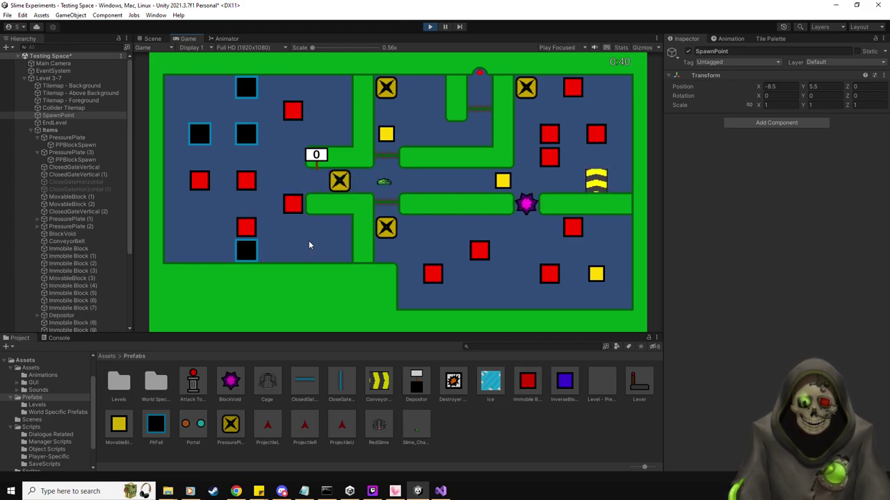
Push the corridor's movable block over the conveyor belt, around the immobile blocks, and up toward the upper-right room's pressure plate.
{"action": "key", "text": "Right"}
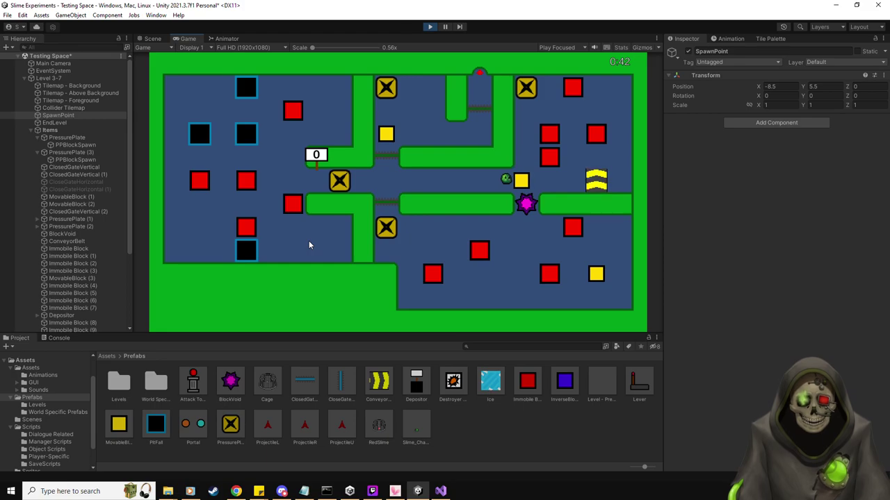
{"action": "key", "text": "Right"}
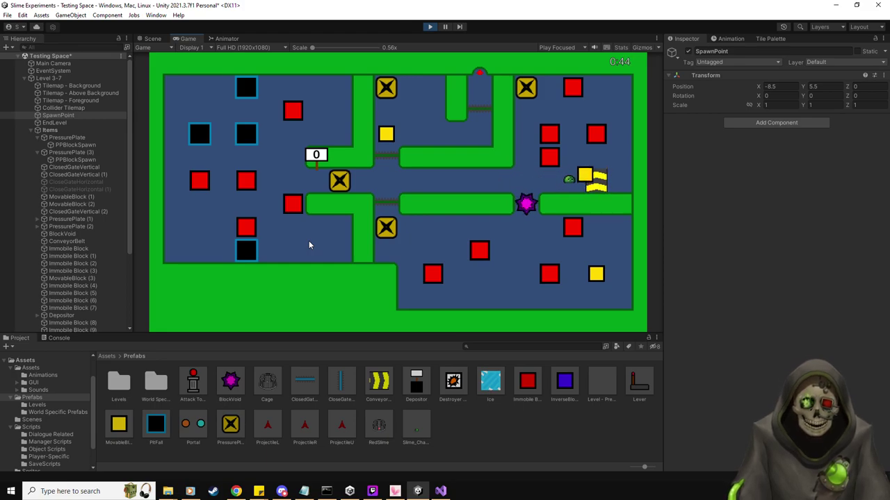
{"action": "key", "text": "Up"}
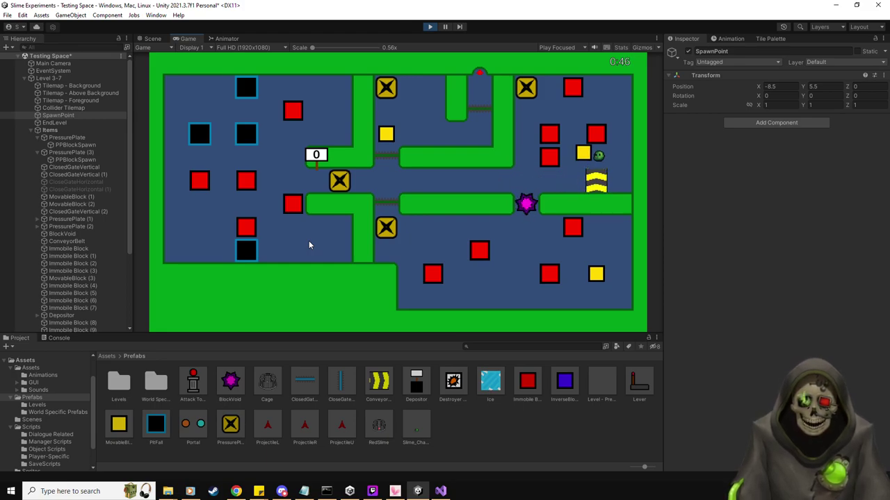
{"action": "key", "text": "Up"}
{"action": "key", "text": "Right"}
{"action": "key", "text": "Right"}
{"action": "key", "text": "Up"}
{"action": "key", "text": "Left"}
{"action": "key", "text": "Left"}
{"action": "key", "text": "Down"}
{"action": "key", "text": "Left"}
{"action": "key", "text": "Up"}
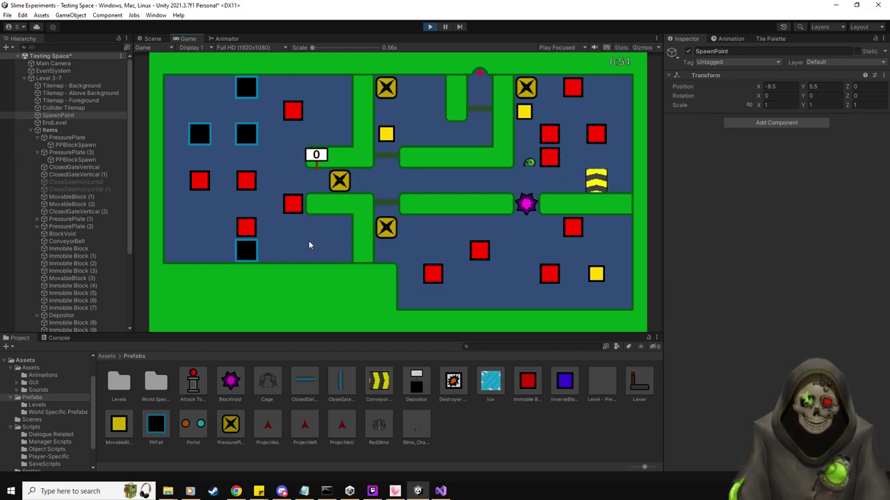
Go through the block void opening and push the lower room's movable block onto the pressure plate below the junction.
{"action": "key", "text": "Down"}
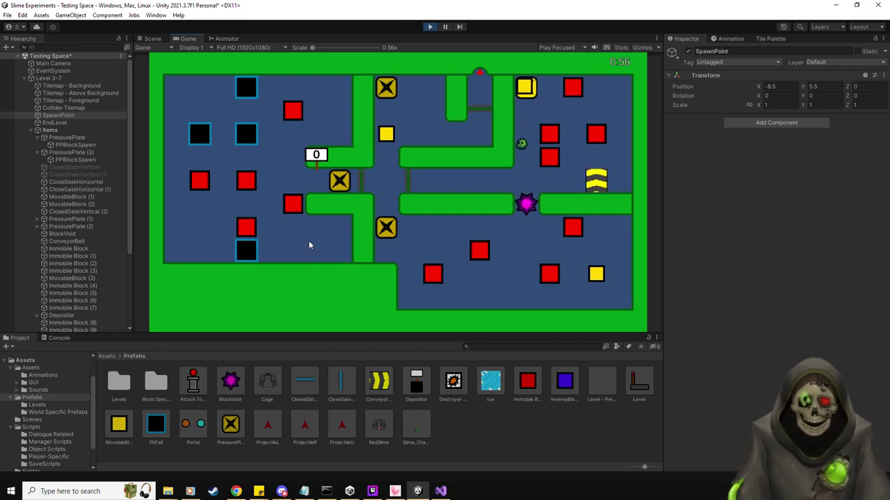
{"action": "key", "text": "Right"}
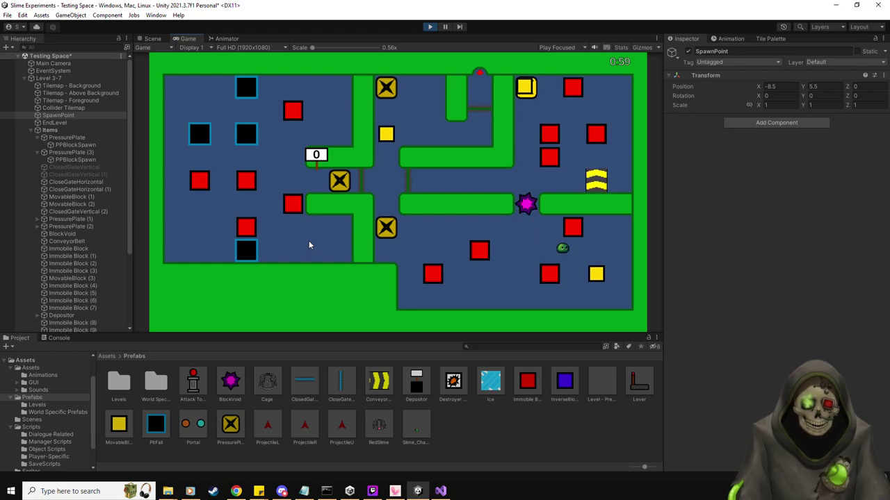
{"action": "key", "text": "Down"}
{"action": "key", "text": "Left"}
{"action": "key", "text": "Down"}
{"action": "key", "text": "Up"}
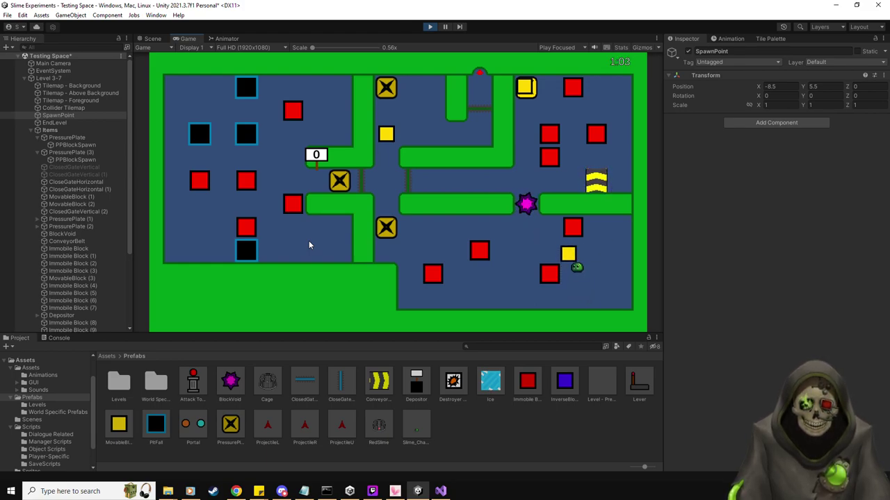
{"action": "key", "text": "Left"}
{"action": "key", "text": "Left"}
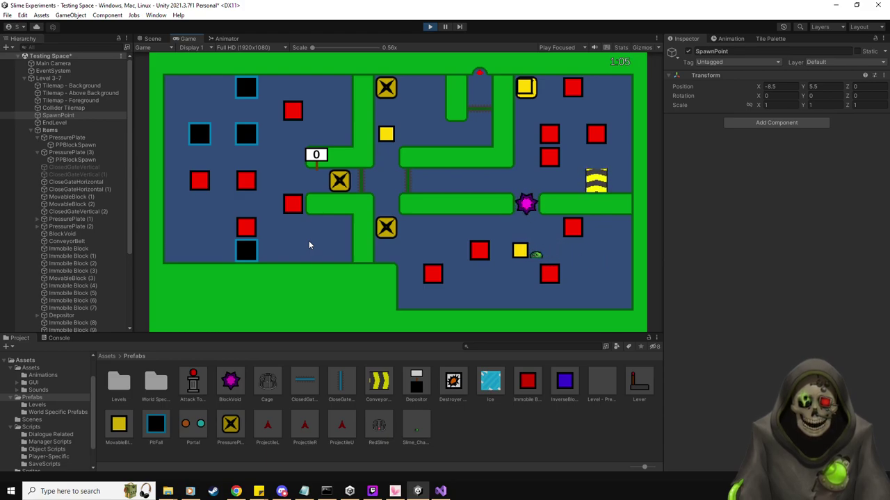
{"action": "key", "text": "Up"}
{"action": "key", "text": "Left"}
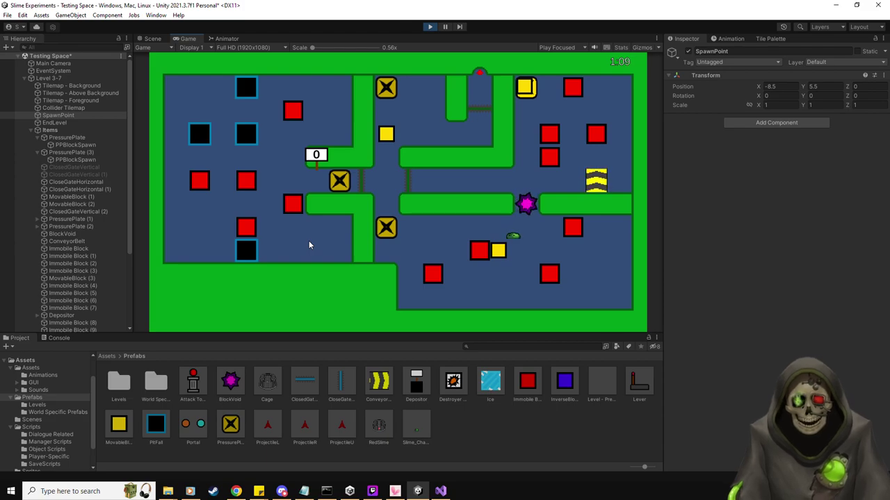
{"action": "key", "text": "Down"}
{"action": "key", "text": "Right"}
{"action": "key", "text": "Down"}
{"action": "key", "text": "Left"}
{"action": "key", "text": "Down"}
{"action": "key", "text": "Left"}
{"action": "key", "text": "Up"}
{"action": "key", "text": "Down"}
{"action": "key", "text": "Right"}
{"action": "key", "text": "Up"}
{"action": "key", "text": "Left"}
{"action": "key", "text": "Left"}
{"action": "key", "text": "Left"}
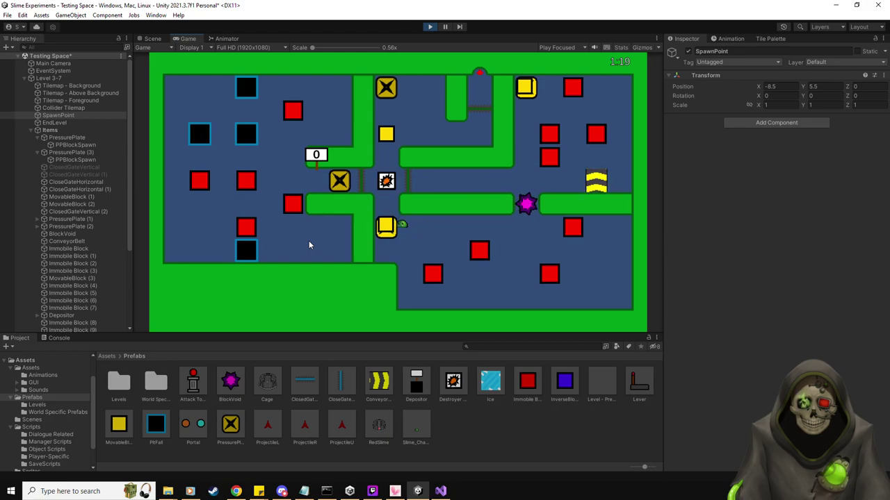
Push the movable block above the junction onto the top pressure plate, reach the exit passage, and stop the play test.
{"action": "key", "text": "Down"}
{"action": "key", "text": "Left"}
{"action": "key", "text": "Up"}
{"action": "key", "text": "Up"}
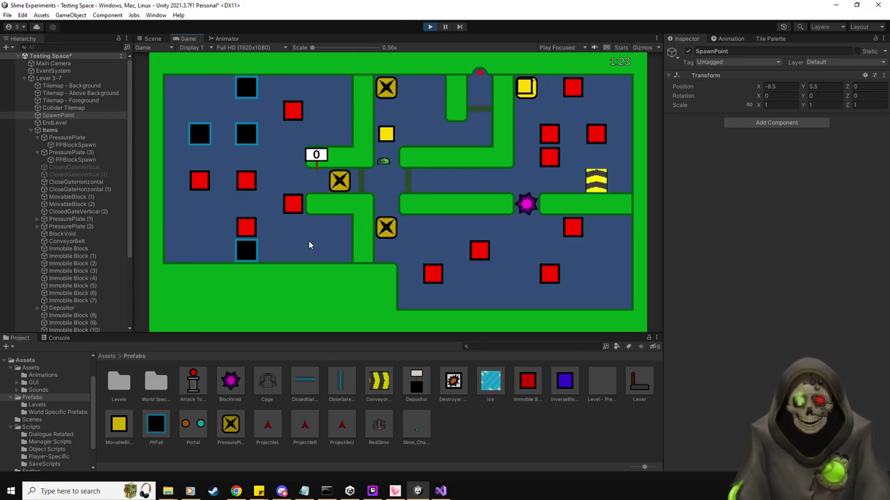
{"action": "key", "text": "Down"}
{"action": "key", "text": "Right"}
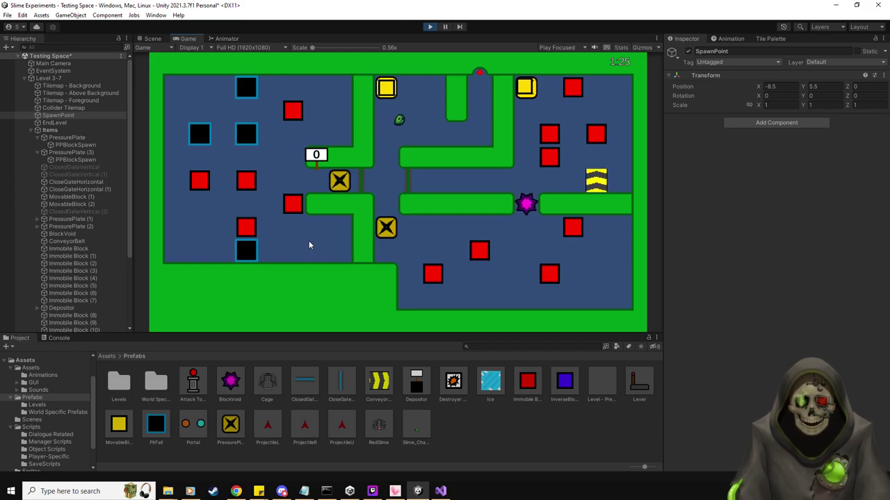
{"action": "key", "text": "Up"}
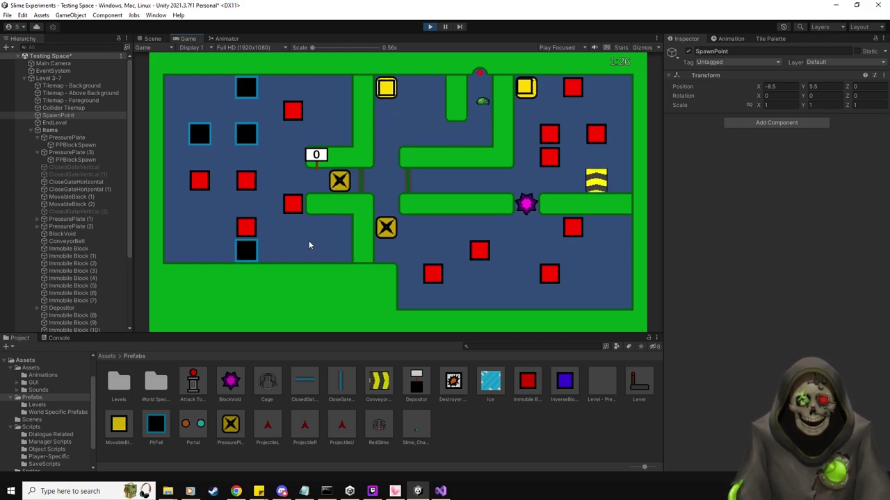
{"action": "left_click", "coordinate": [430, 27]}
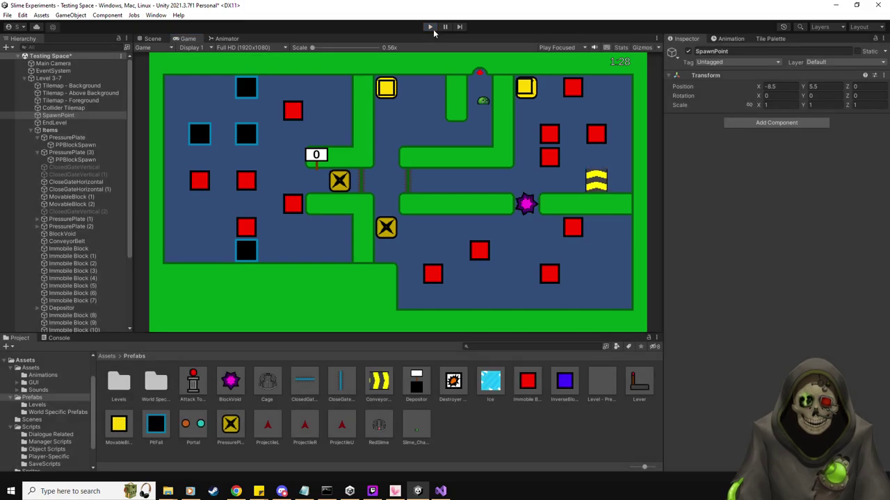
Duplicate the block void and place the copy at X 3.5, Y -1.5, directly above the lower room's middle immobile block.
{"action": "scroll", "coordinate": [96, 231], "scroll_direction": "down", "scroll_amount": 4}
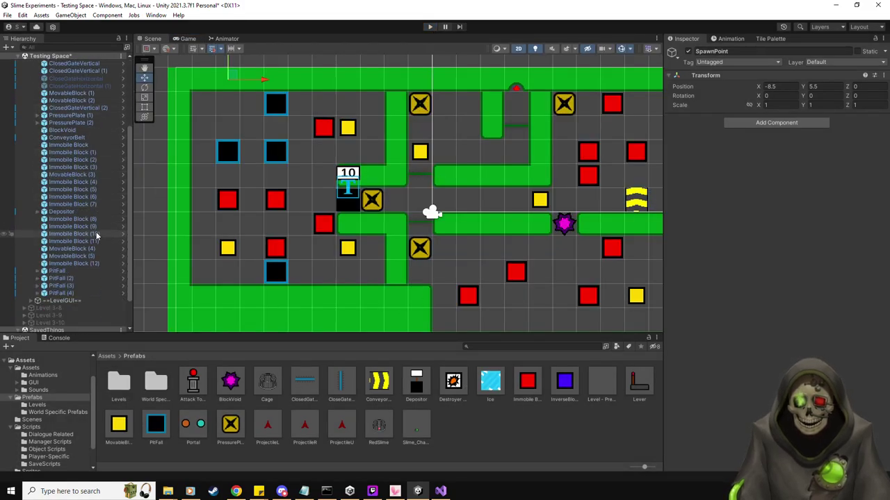
{"action": "left_click", "coordinate": [86, 185]}
{"action": "key", "text": "ctrl+d"}
{"action": "left_click_drag", "start_coordinate": [563, 223], "coordinate": [514, 249]}
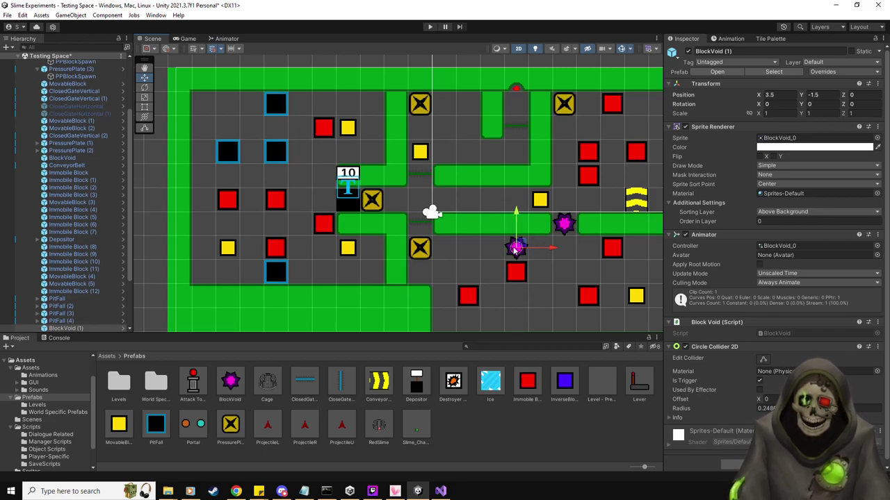
{"action": "scroll", "coordinate": [524, 281], "scroll_direction": "down", "scroll_amount": 1}
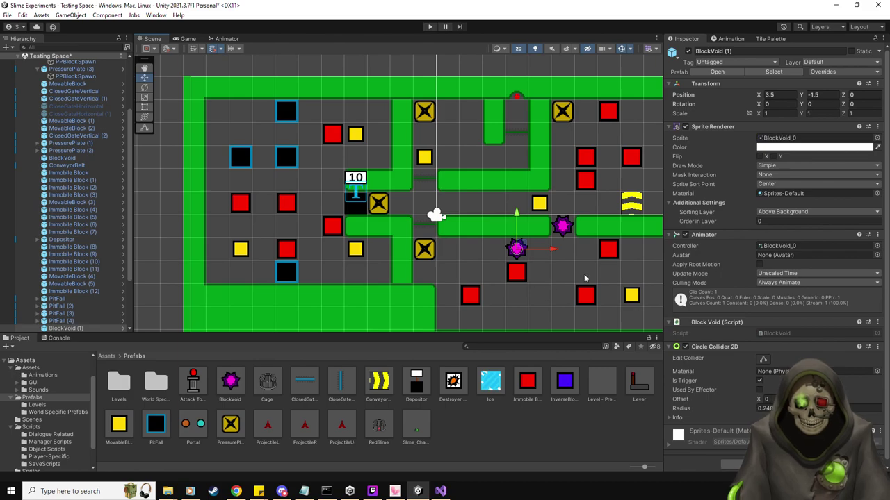
{"action": "middle_click_drag", "start_coordinate": [401, 251], "coordinate": [387, 227]}
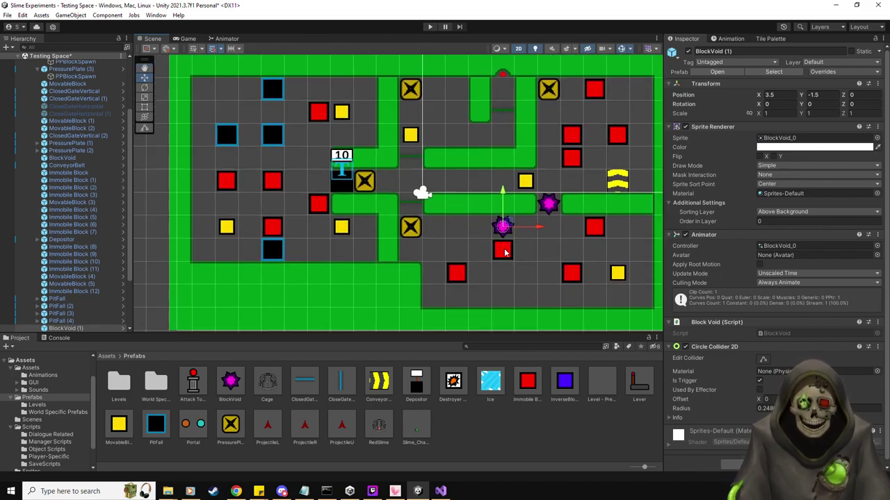
{"action": "scroll", "coordinate": [422, 247], "scroll_direction": "down", "scroll_amount": 2}
{"action": "middle_click_drag", "start_coordinate": [424, 191], "coordinate": [427, 197]}
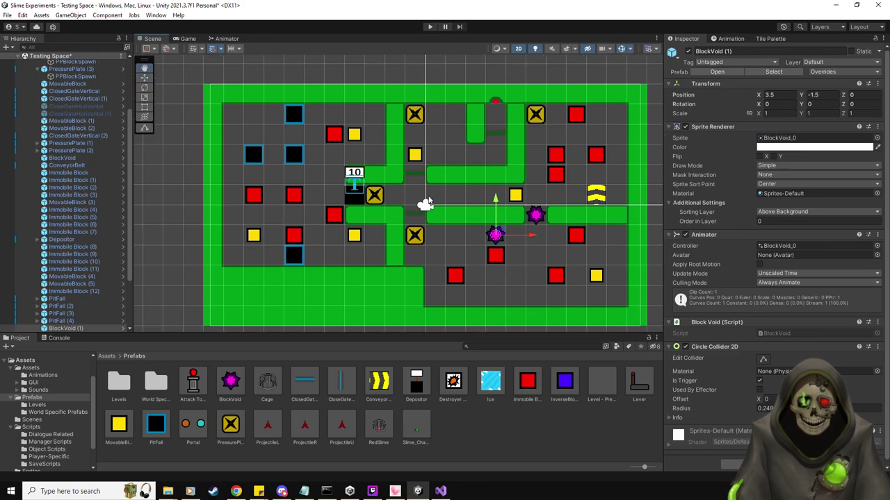
Filter the scene objects by "pit" and assign all four pitfalls to the Pitfalls list of Level 3-7's Level Reset script.
{"action": "scroll", "coordinate": [60, 169], "scroll_direction": "up", "scroll_amount": 2}
{"action": "scroll", "coordinate": [60, 169], "scroll_direction": "up", "scroll_amount": 3}
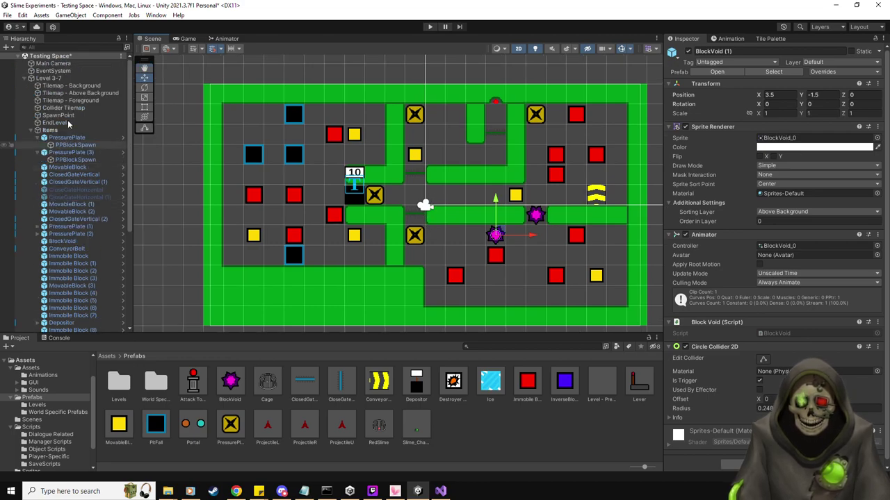
{"action": "left_click", "coordinate": [48, 78]}
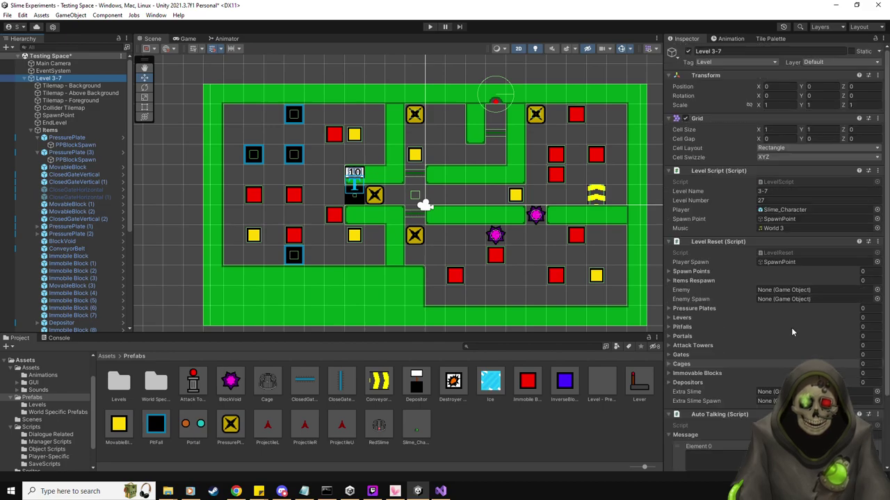
{"action": "left_click", "coordinate": [68, 46]}
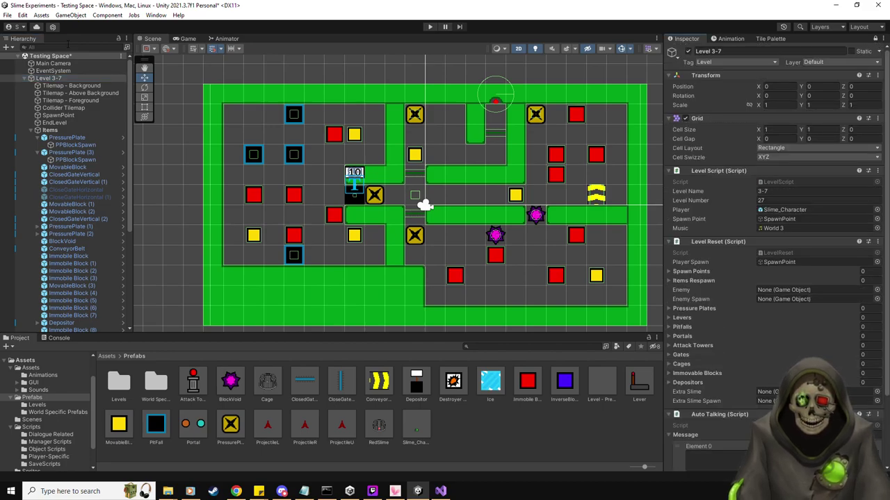
{"action": "type", "text": "pit"}
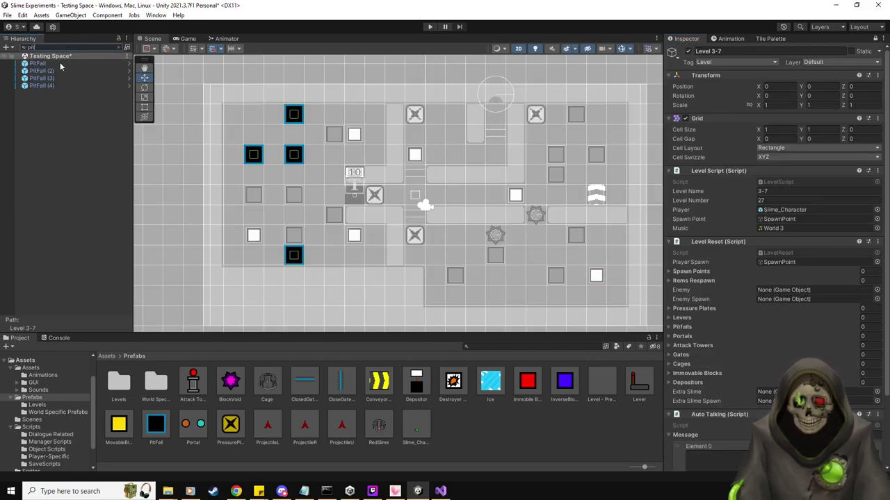
{"action": "left_click", "coordinate": [38, 63]}
{"action": "left_click", "coordinate": [61, 85], "text": "shift"}
{"action": "left_click_drag", "start_coordinate": [62, 87], "coordinate": [691, 335]}
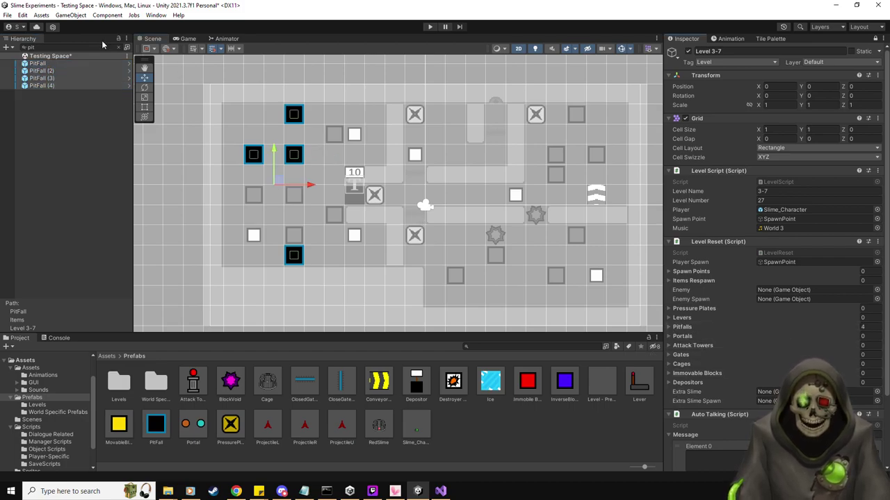
Filter the scene objects by "pressure" and assign the four pressure plates to the Level Reset script's Pressure Plates list.
{"action": "type", "text": "pressure"}
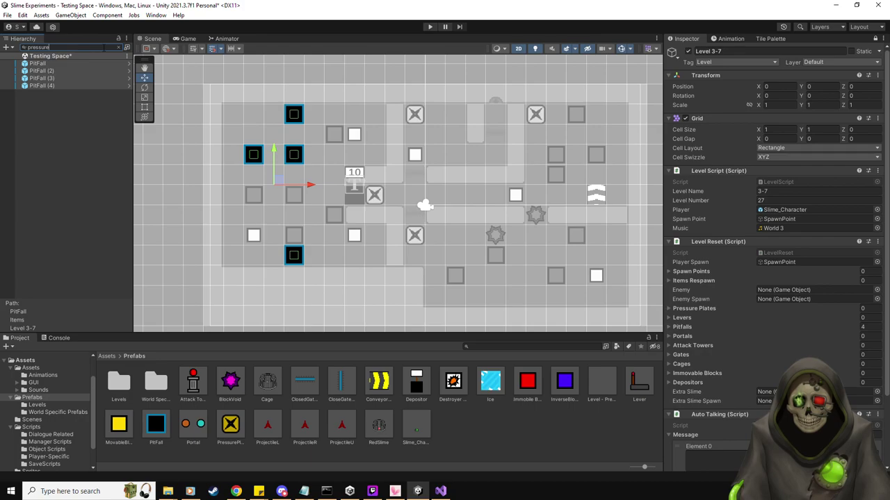
{"action": "left_click", "coordinate": [73, 66]}
{"action": "left_click", "coordinate": [62, 86], "text": "shift"}
{"action": "left_click_drag", "start_coordinate": [64, 70], "coordinate": [703, 310]}
Filter the scene objects by "dep" and assign the depositor to the Level Reset script's Depositors list.
{"action": "left_click", "coordinate": [72, 47]}
{"action": "key", "text": "BackSpace"}
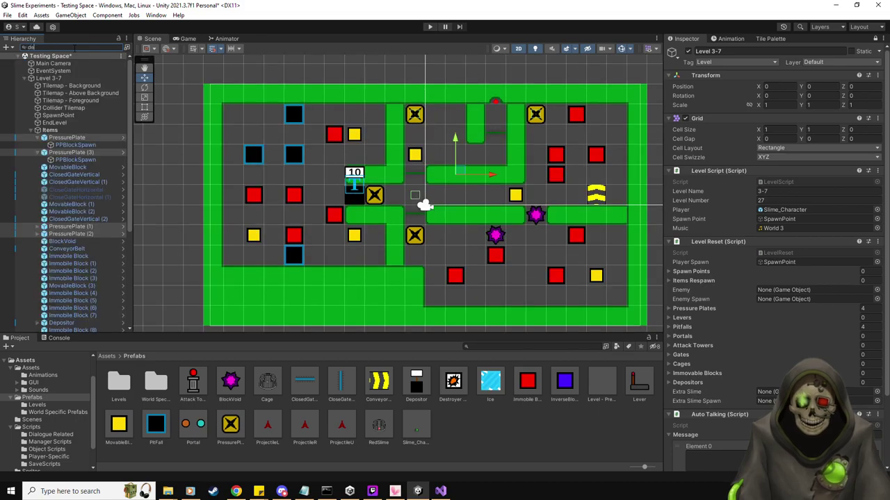
{"action": "type", "text": "dep"}
{"action": "left_click_drag", "start_coordinate": [50, 66], "coordinate": [702, 383]}
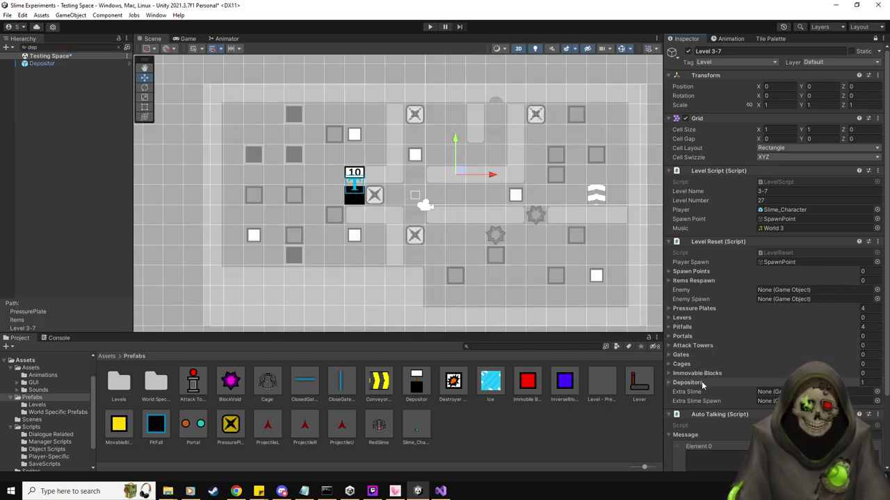
Filter the scene objects by "gate" and assign all five vertical and horizontal gates to the Level Reset script's Gates list.
{"action": "left_click", "coordinate": [85, 48]}
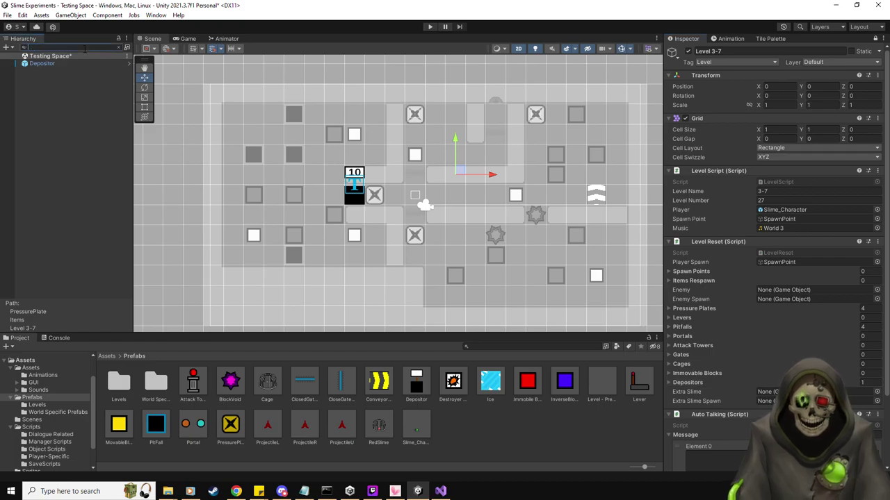
{"action": "key", "text": "BackSpace"}
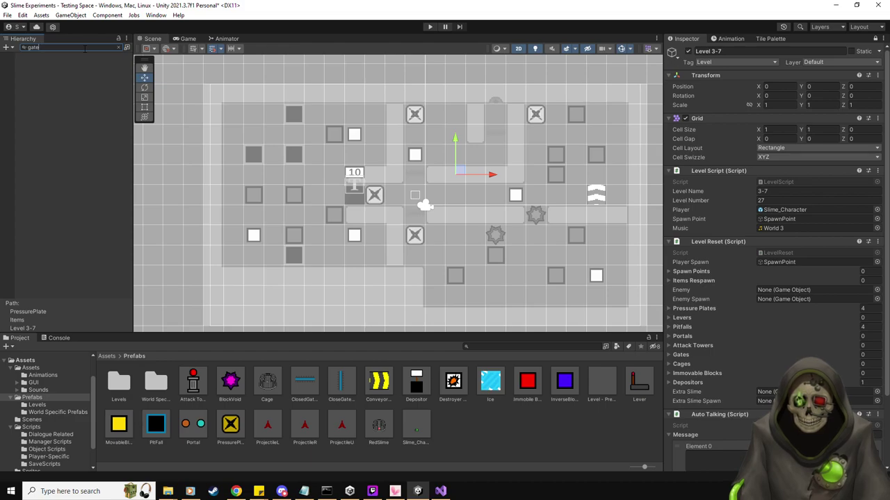
{"action": "left_click", "coordinate": [69, 63]}
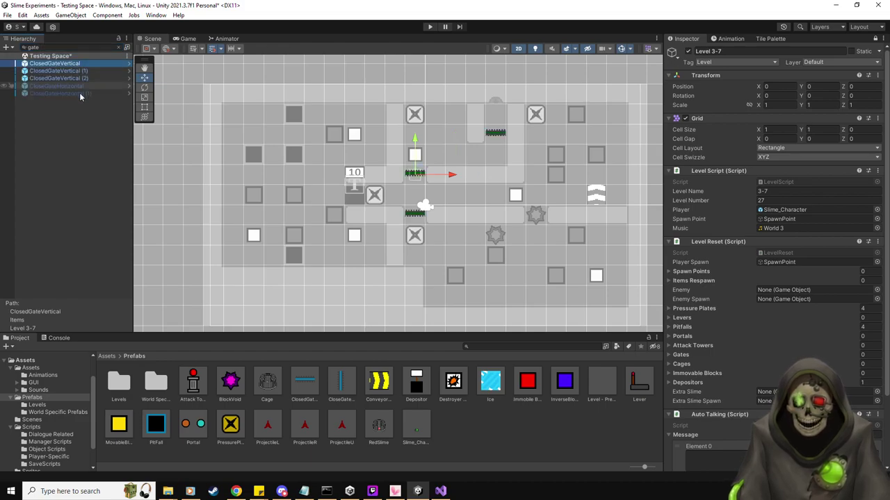
{"action": "key", "text": "ctrl+a"}
{"action": "left_click_drag", "start_coordinate": [79, 68], "coordinate": [686, 356]}
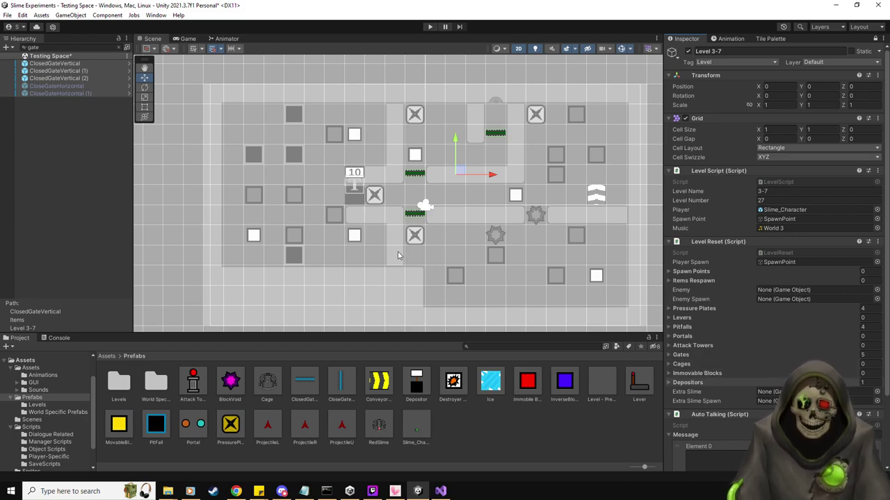
Clear the object filter and add Immobile Block through Immobile Block (3) to the Level Reset script's Immovable Blocks list.
{"action": "left_click", "coordinate": [33, 46]}
{"action": "key", "text": "BackSpace"}
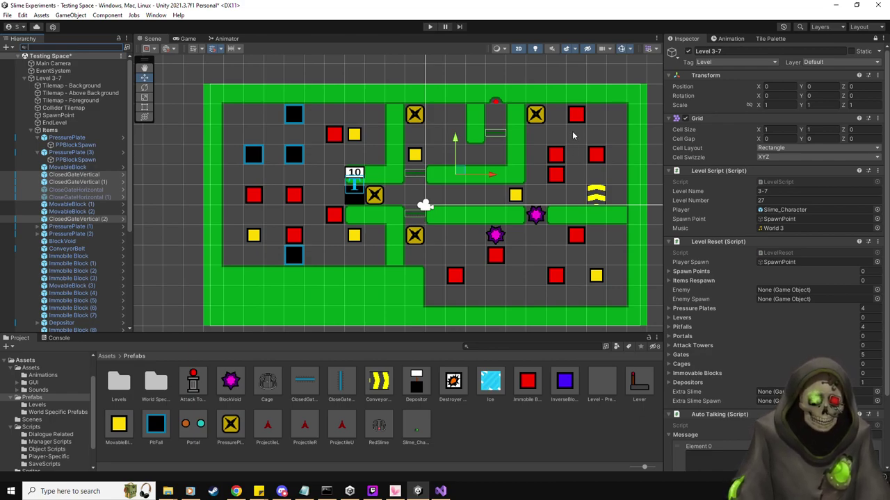
{"action": "left_click", "coordinate": [68, 257]}
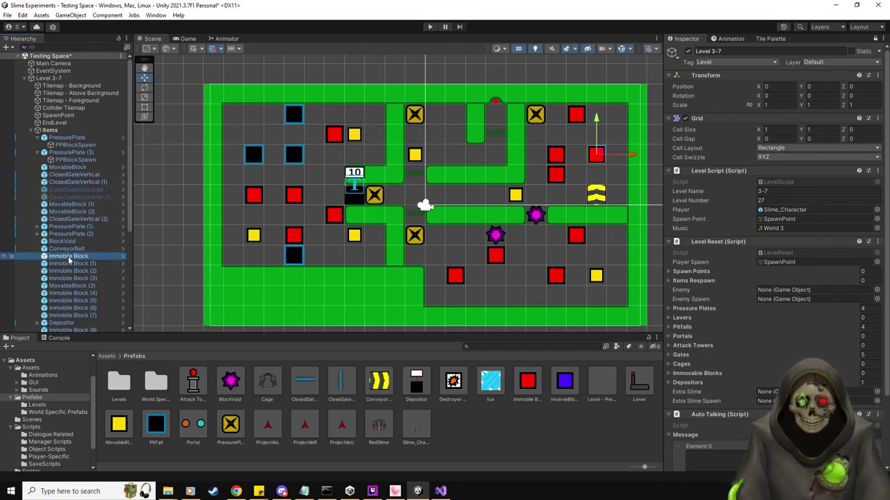
{"action": "key", "text": "shift+Down"}
{"action": "key", "text": "shift+Down"}
{"action": "key", "text": "shift+Down"}
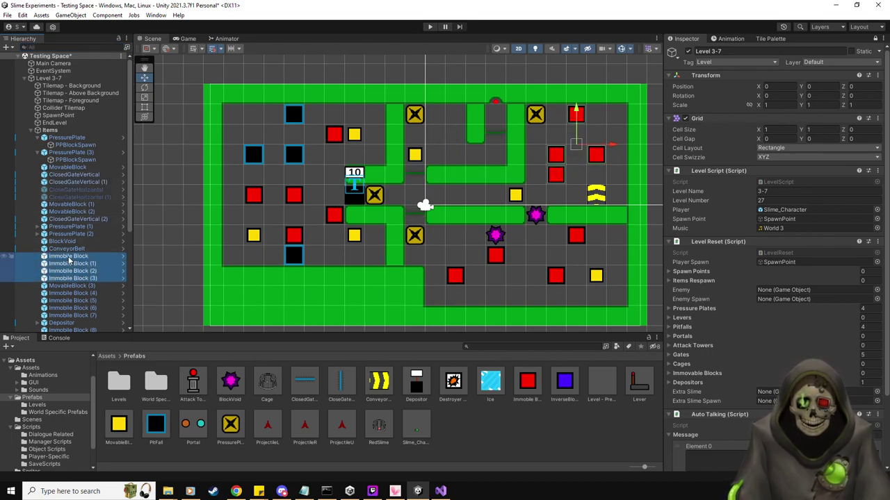
{"action": "left_click_drag", "start_coordinate": [68, 259], "coordinate": [710, 382]}
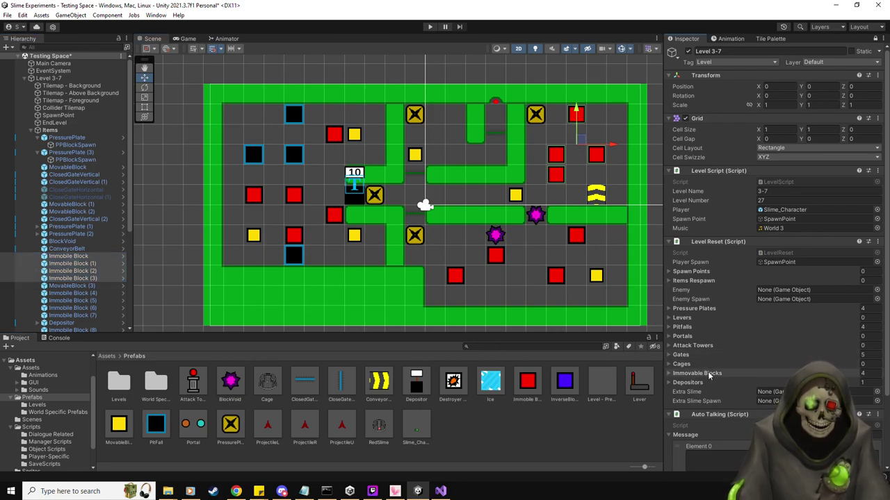
{"action": "left_click_drag", "start_coordinate": [707, 372], "coordinate": [707, 371]}
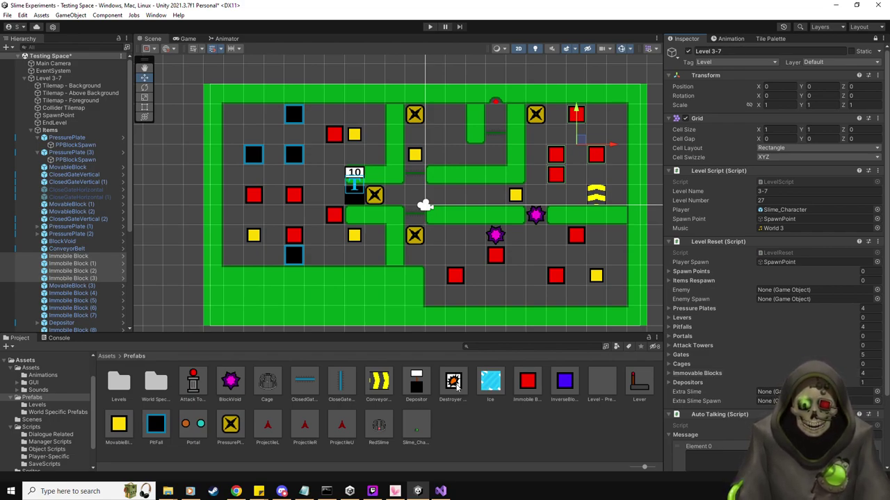
Switch to Visual Studio and check the collision cases in DestroyerBlock.cs, down to the ImmovableBlock case.
{"action": "key", "text": "alt+Tab"}
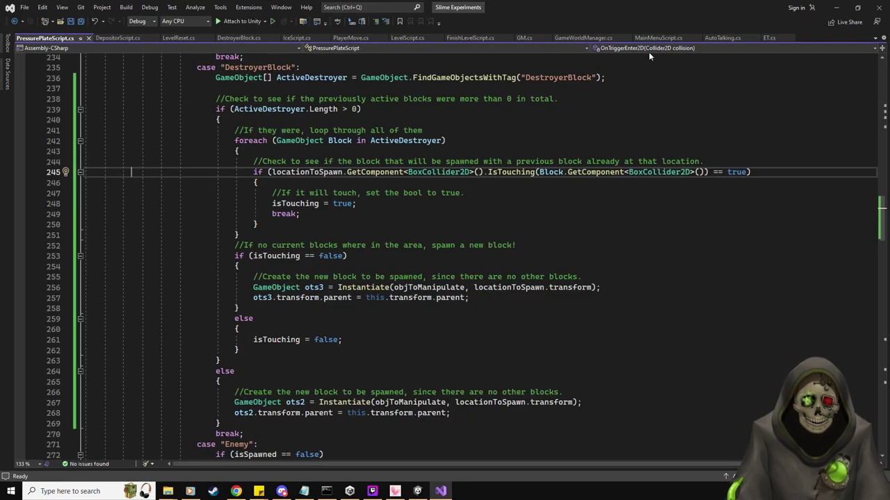
{"action": "left_click", "coordinate": [235, 37]}
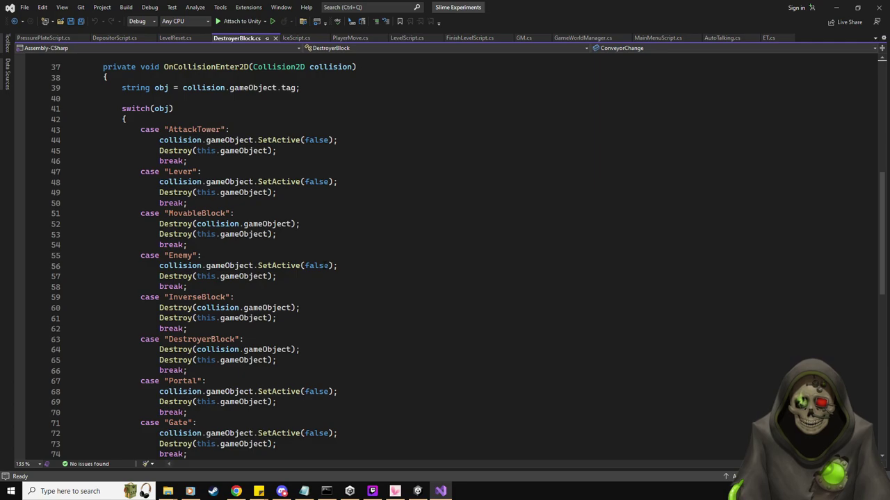
{"action": "scroll", "coordinate": [212, 236], "scroll_direction": "down", "scroll_amount": 2}
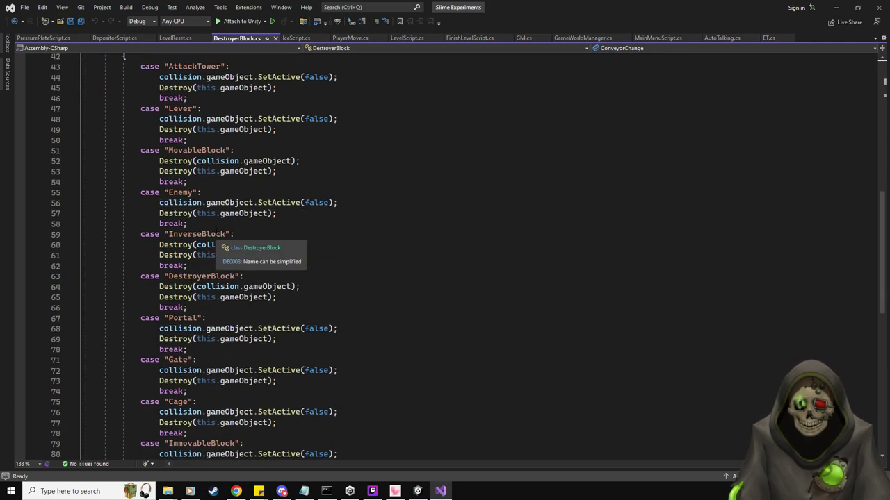
{"action": "scroll", "coordinate": [212, 236], "scroll_direction": "down", "scroll_amount": 2}
{"action": "left_click", "coordinate": [334, 399]}
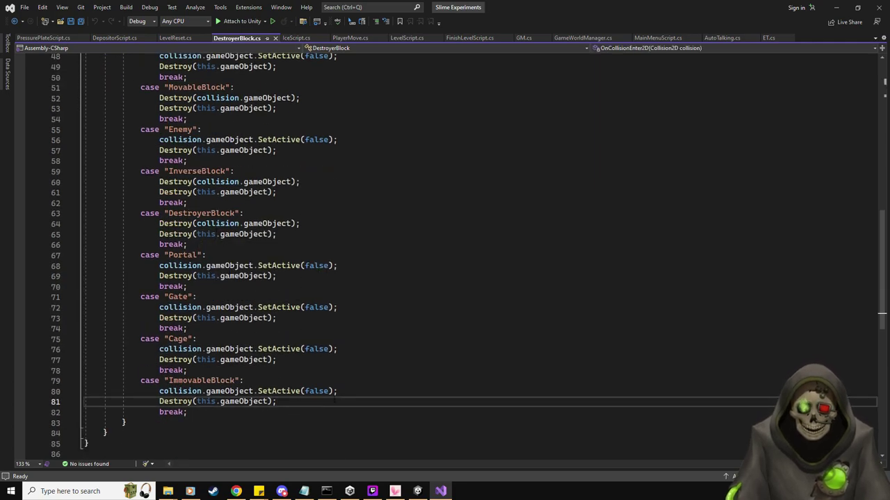
{"action": "key", "text": "alt+Tab"}
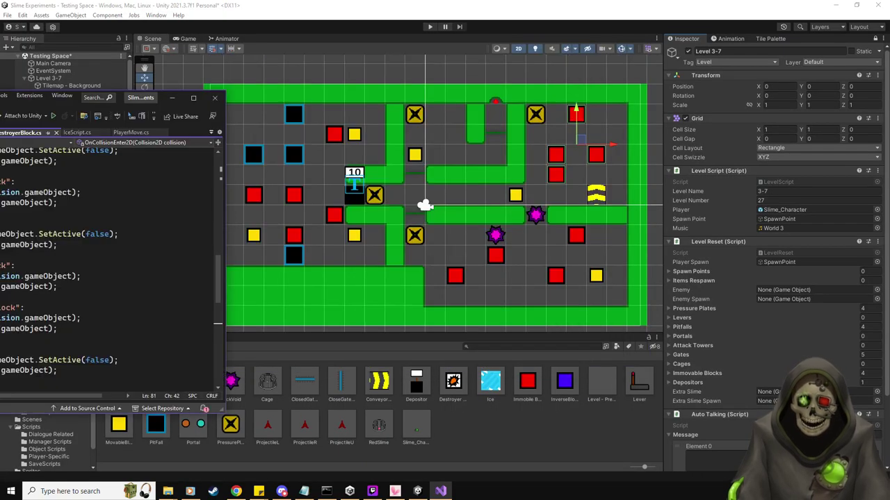
Return to Unity and empty the Immovable Blocks list by setting its size to 0.
{"action": "left_click", "coordinate": [683, 157]}
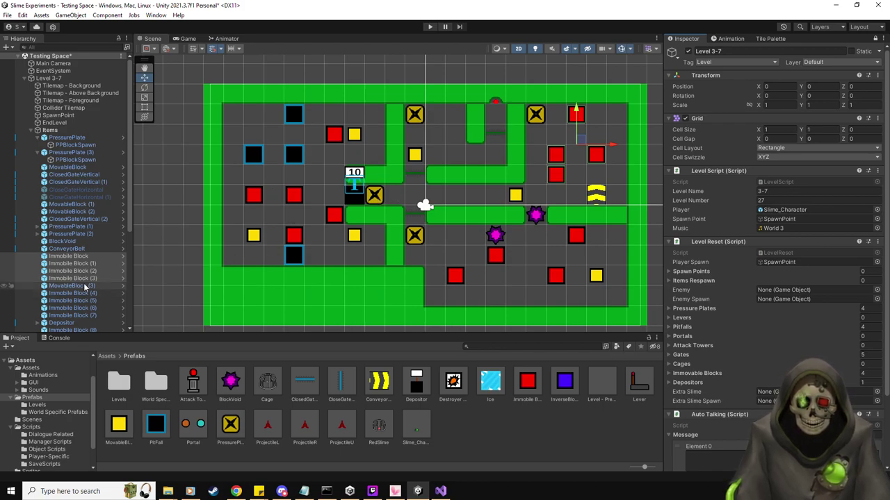
{"action": "left_click", "coordinate": [708, 373]}
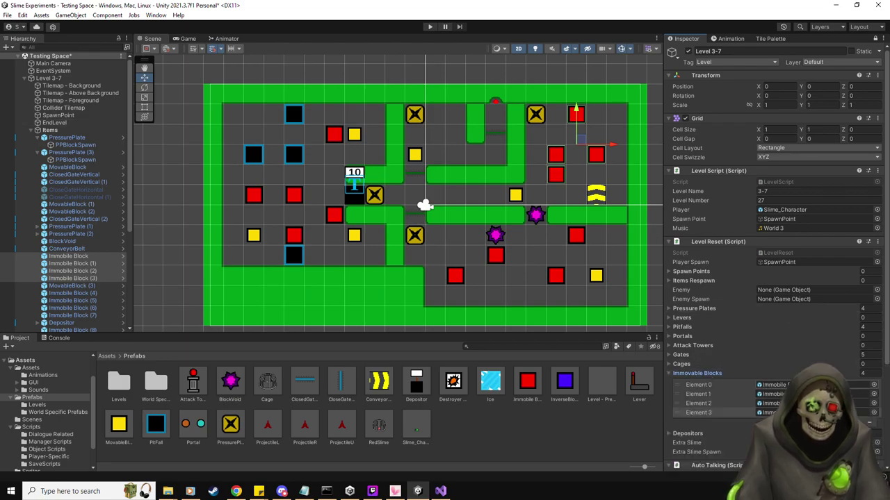
{"action": "left_click", "coordinate": [862, 373]}
{"action": "type", "text": "0"}
{"action": "key", "text": "Return"}
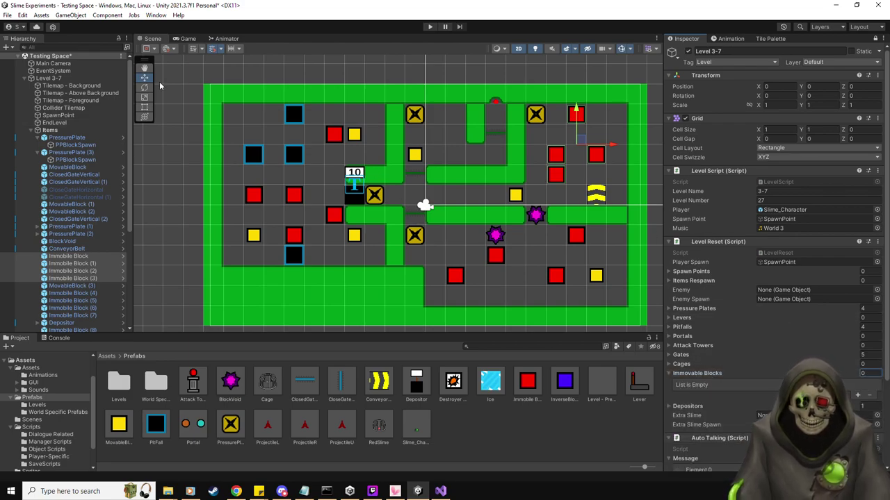
Filter the scene objects by "immo" and assign all 13 immobile blocks to the Immovable Blocks list.
{"action": "left_click", "coordinate": [104, 47]}
{"action": "type", "text": "imo"}
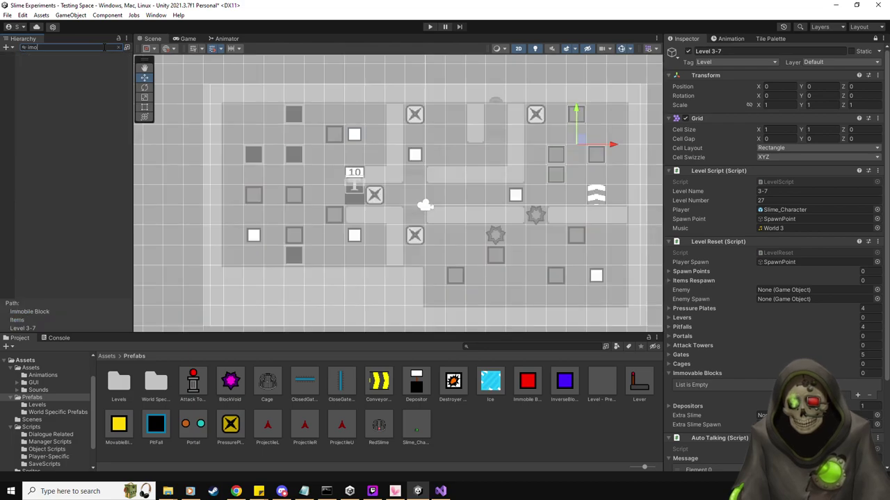
{"action": "key", "text": "BackSpace"}
{"action": "type", "text": "mo"}
{"action": "left_click", "coordinate": [71, 63], "text": "shift"}
{"action": "left_click", "coordinate": [54, 153], "text": "shift"}
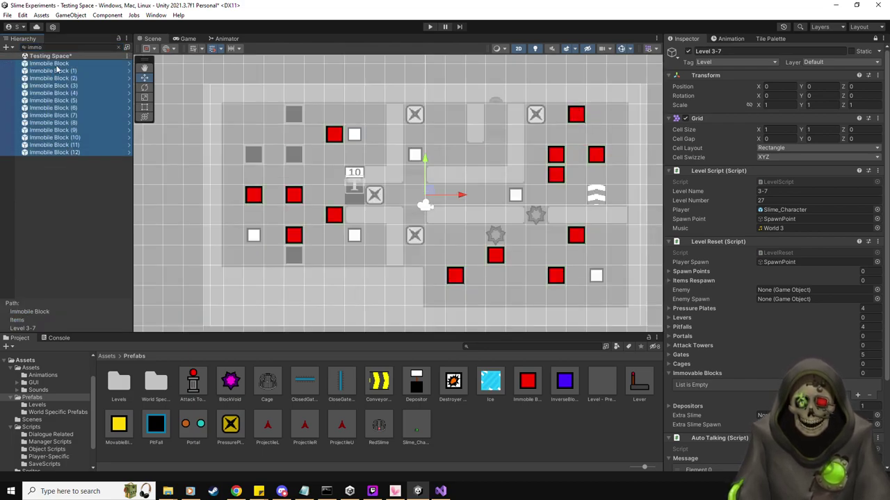
{"action": "left_click_drag", "start_coordinate": [752, 414], "coordinate": [702, 376]}
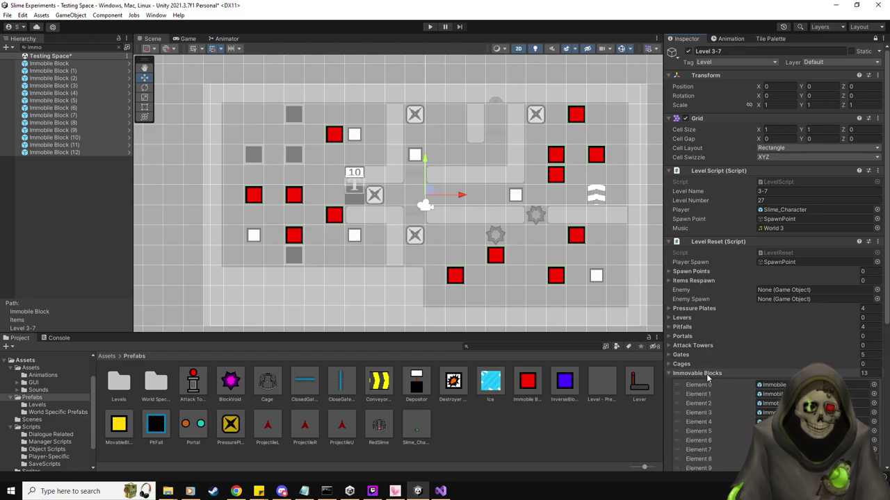
Clear the object filter and fill the Level Reset script's Items Respawn list with 6 MovableBlock prefab entries.
{"action": "left_click", "coordinate": [89, 47]}
{"action": "key", "text": "BackSpace"}
{"action": "key", "text": "BackSpace"}
{"action": "key", "text": "BackSpace"}
{"action": "key", "text": "BackSpace"}
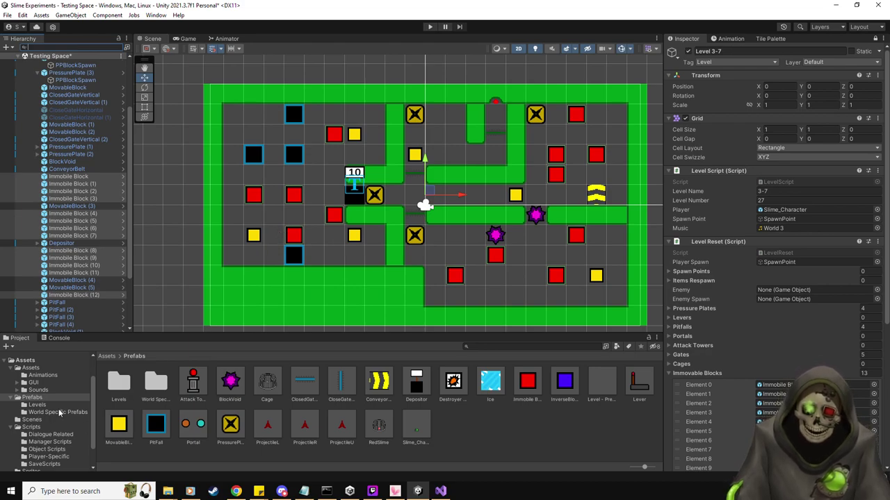
{"action": "left_click_drag", "start_coordinate": [122, 429], "coordinate": [765, 280]}
{"action": "type", "text": "6"}
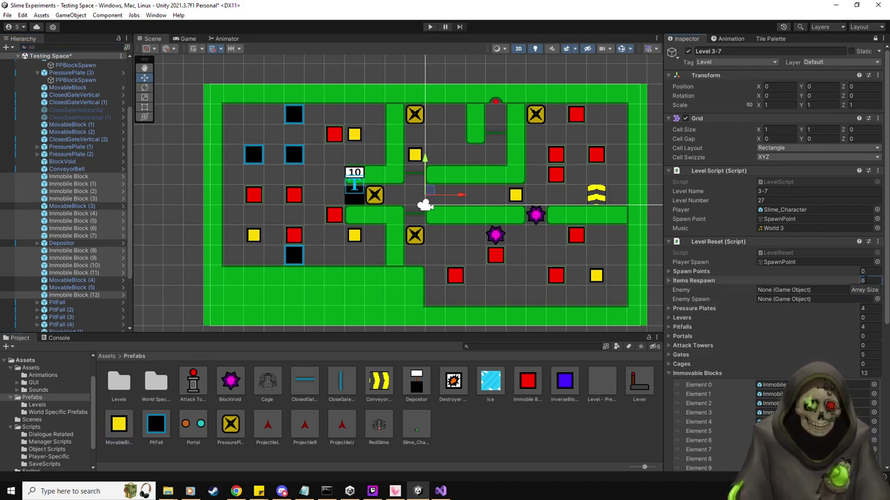
{"action": "left_click", "coordinate": [689, 281]}
Create an empty child object named BlockSpawn under Items.
{"action": "scroll", "coordinate": [88, 126], "scroll_direction": "up", "scroll_amount": 5}
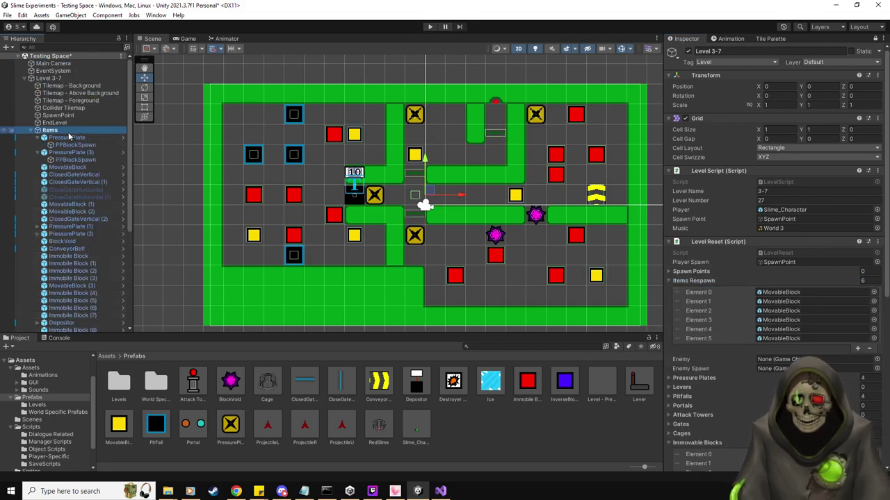
{"action": "right_click", "coordinate": [68, 132]}
{"action": "left_click", "coordinate": [110, 243]}
{"action": "type", "text": "BlockSpawn"}
{"action": "key", "text": "Return"}
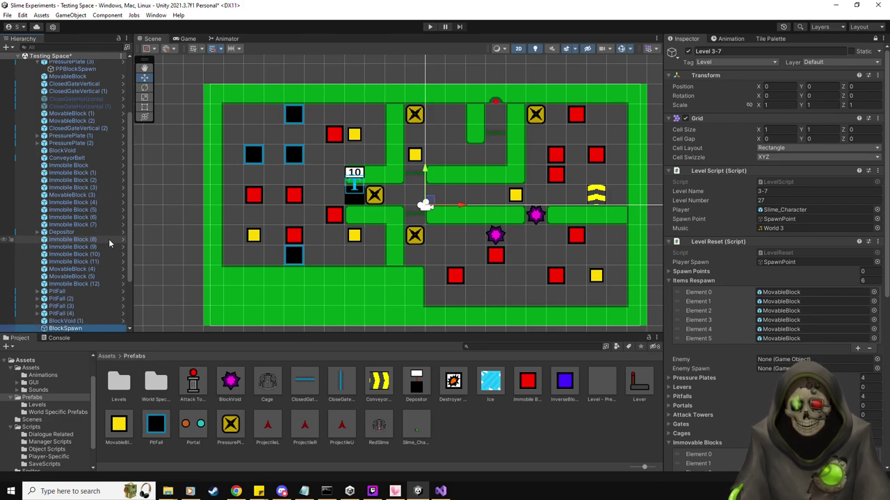
Duplicate BlockSpawn five times and assign all six spawn objects to the Level Reset script's Spawn Points list.
{"action": "key", "text": "ctrl+d"}
{"action": "key", "text": "ctrl+d"}
{"action": "key", "text": "ctrl+d"}
{"action": "key", "text": "ctrl+d"}
{"action": "key", "text": "ctrl+d"}
{"action": "left_click", "coordinate": [81, 293], "text": "shift"}
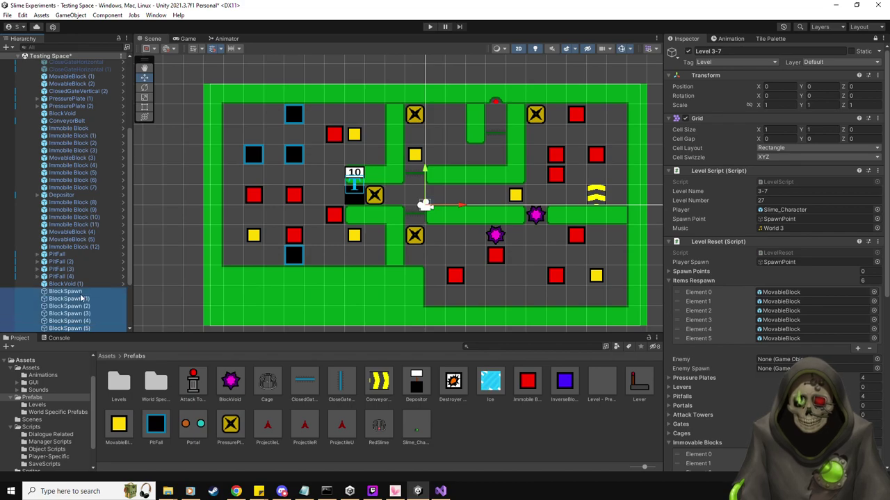
{"action": "left_click_drag", "start_coordinate": [81, 298], "coordinate": [699, 272]}
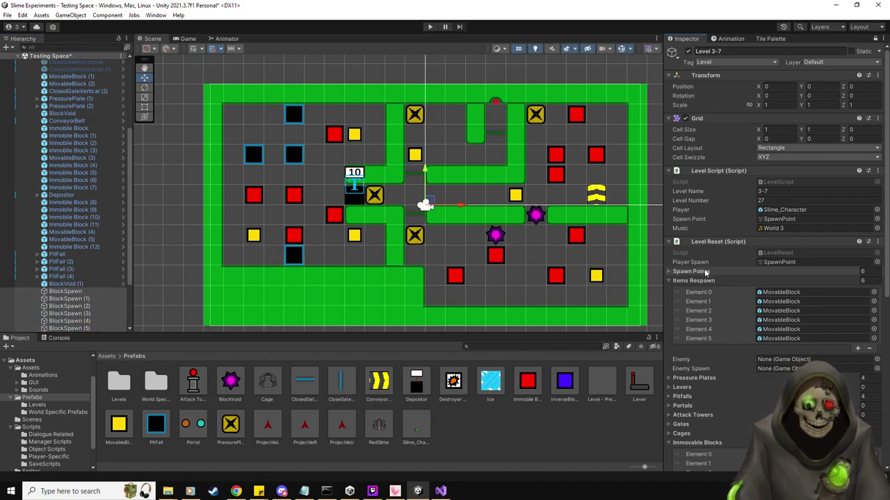
Move BlockSpawn through BlockSpawn (5) onto the six yellow movable blocks, one spawn point per block.
{"action": "left_click", "coordinate": [69, 292]}
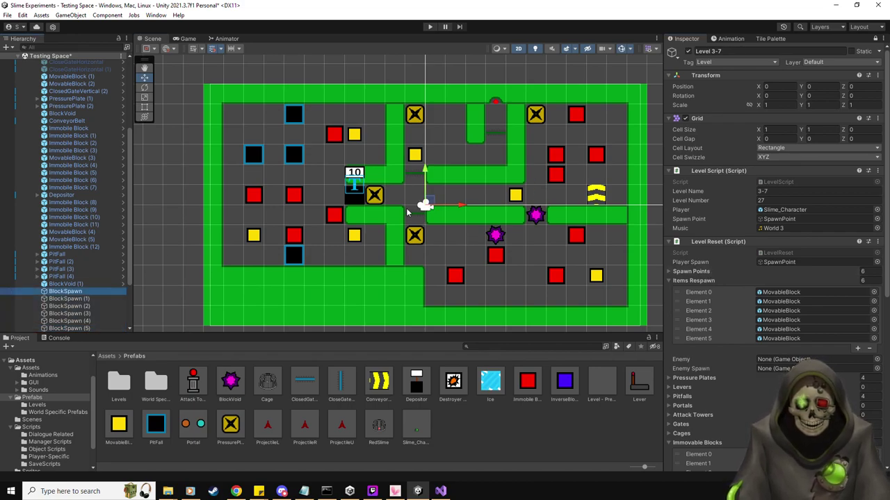
{"action": "left_click", "coordinate": [70, 299]}
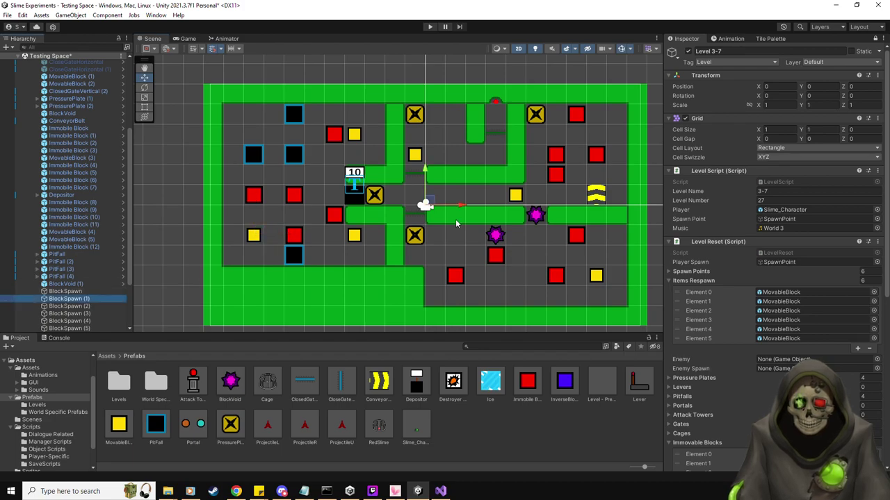
{"action": "left_click", "coordinate": [76, 306]}
{"action": "left_click_drag", "start_coordinate": [422, 200], "coordinate": [356, 135]}
{"action": "left_click", "coordinate": [77, 313]}
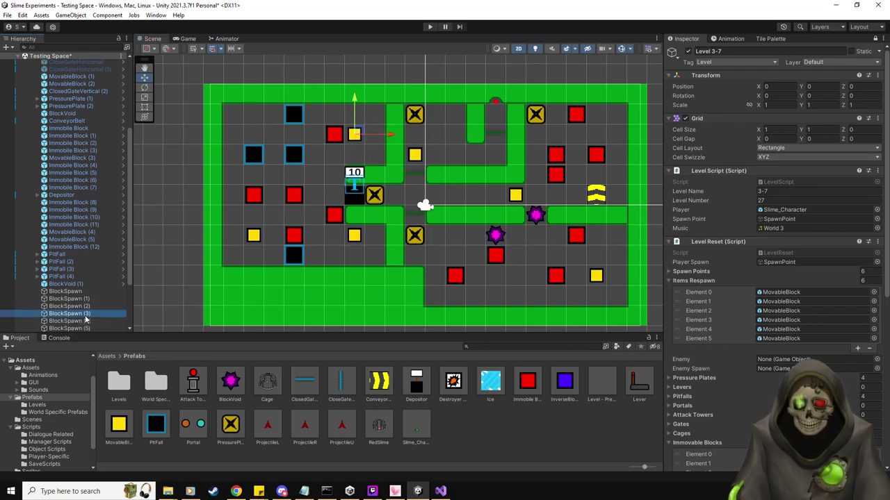
{"action": "left_click_drag", "start_coordinate": [421, 188], "coordinate": [411, 157]}
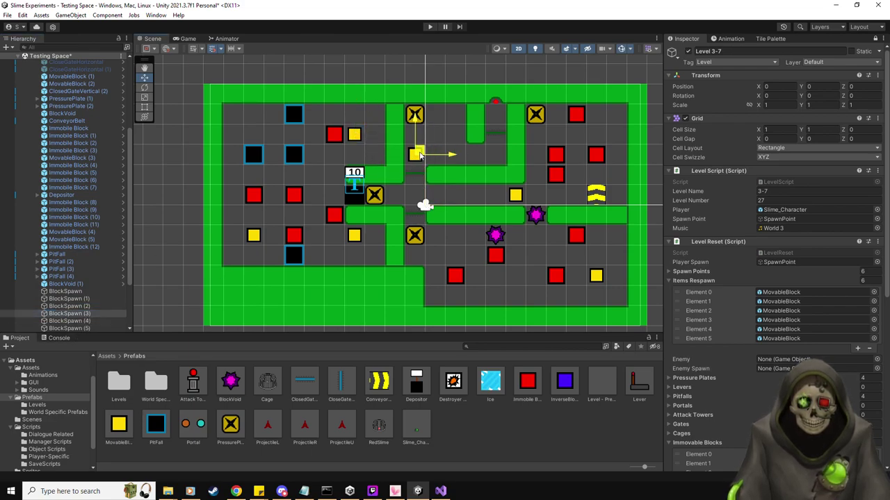
{"action": "left_click", "coordinate": [77, 321]}
{"action": "left_click_drag", "start_coordinate": [422, 204], "coordinate": [499, 203]}
{"action": "left_click", "coordinate": [70, 328]}
{"action": "left_click_drag", "start_coordinate": [426, 204], "coordinate": [596, 275]}
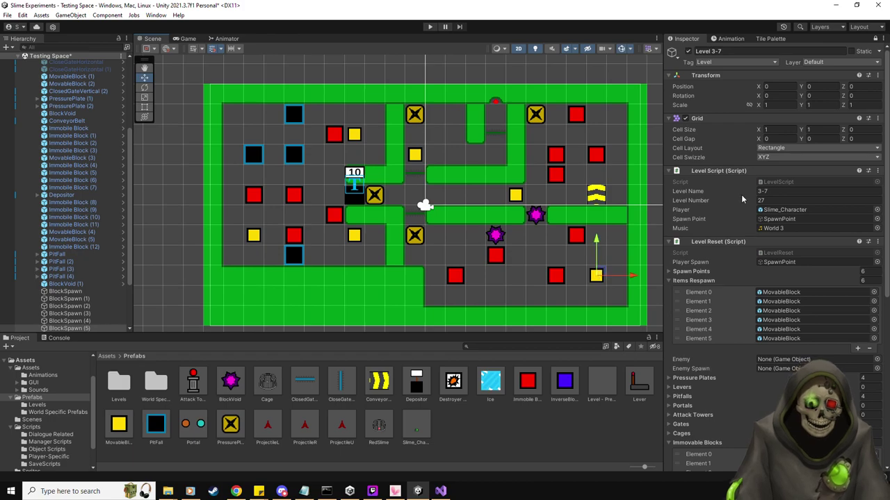
Collapse the Items Respawn and Immovable Blocks lists and set the Auto Talking script's Message list size to 5.
{"action": "left_click", "coordinate": [693, 280]}
{"action": "left_click", "coordinate": [702, 374]}
{"action": "left_click", "coordinate": [704, 374]}
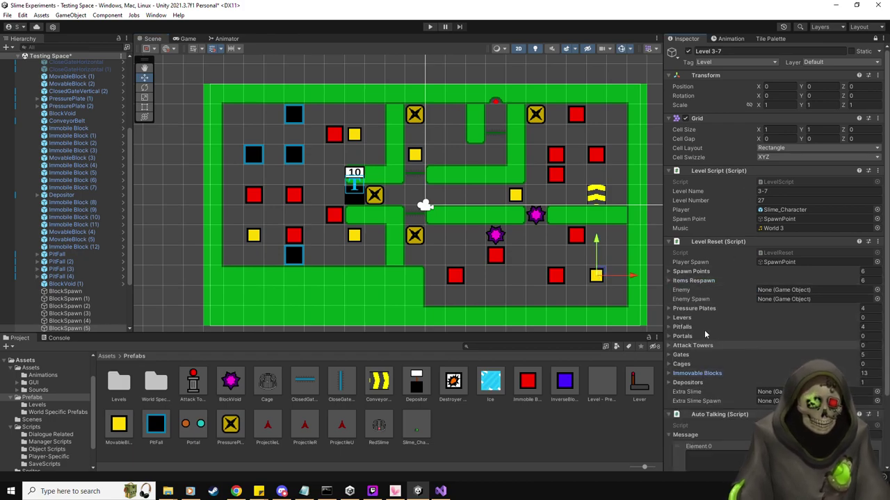
{"action": "scroll", "coordinate": [704, 329], "scroll_direction": "down", "scroll_amount": 3}
{"action": "left_click", "coordinate": [864, 351]}
{"action": "type", "text": "5"}
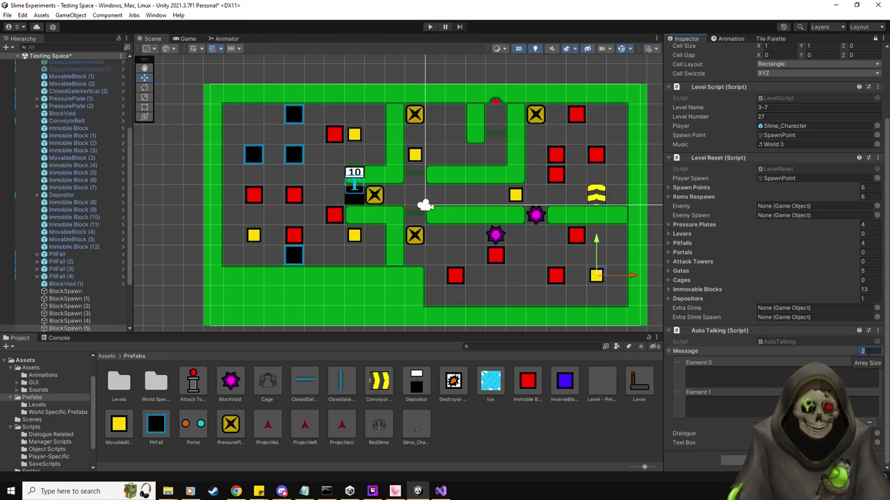
{"action": "key", "text": "Return"}
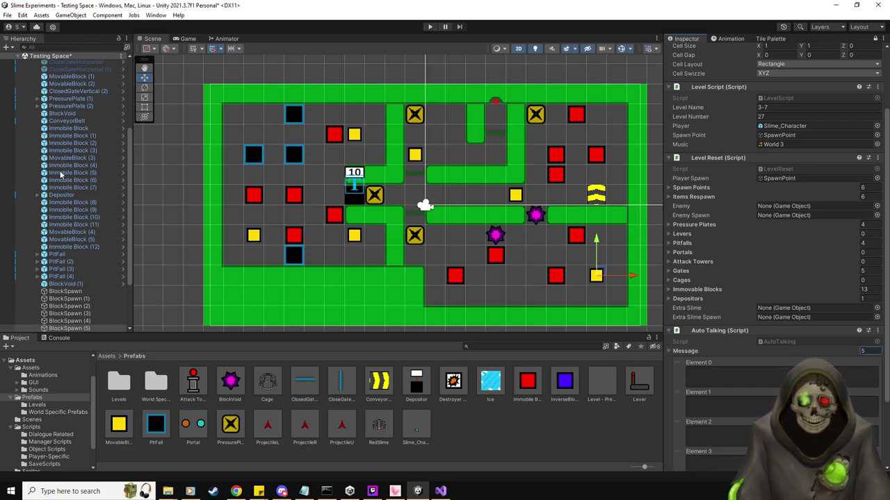
Unlock the Inspector and select the Level 3-7 object.
{"action": "scroll", "coordinate": [66, 127], "scroll_direction": "up", "scroll_amount": 6}
{"action": "left_click", "coordinate": [65, 125]}
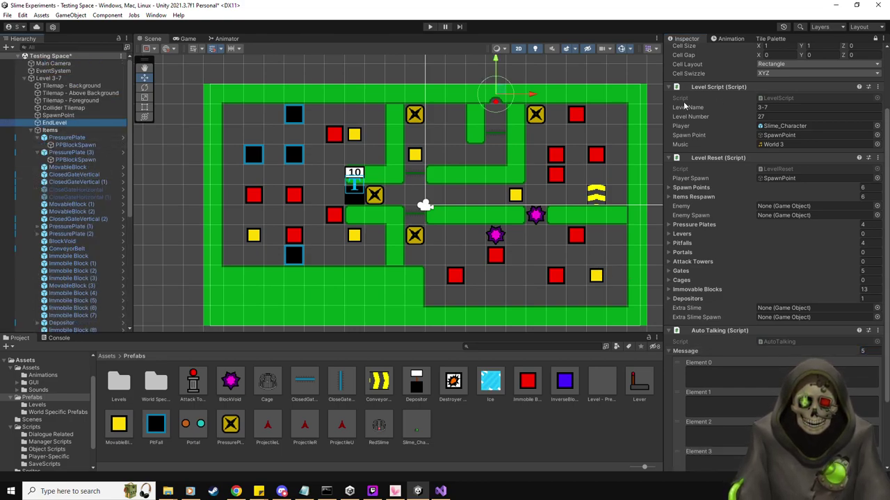
{"action": "left_click", "coordinate": [751, 383]}
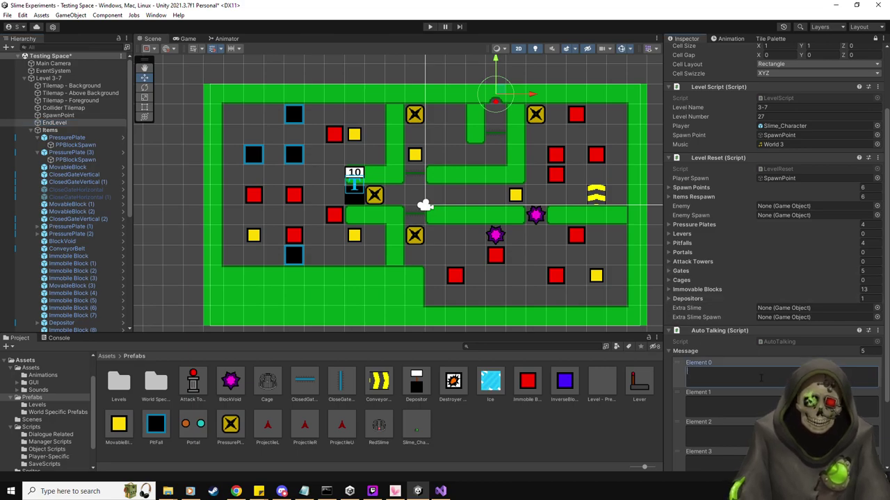
{"action": "left_click", "coordinate": [871, 38]}
{"action": "left_click", "coordinate": [49, 78]}
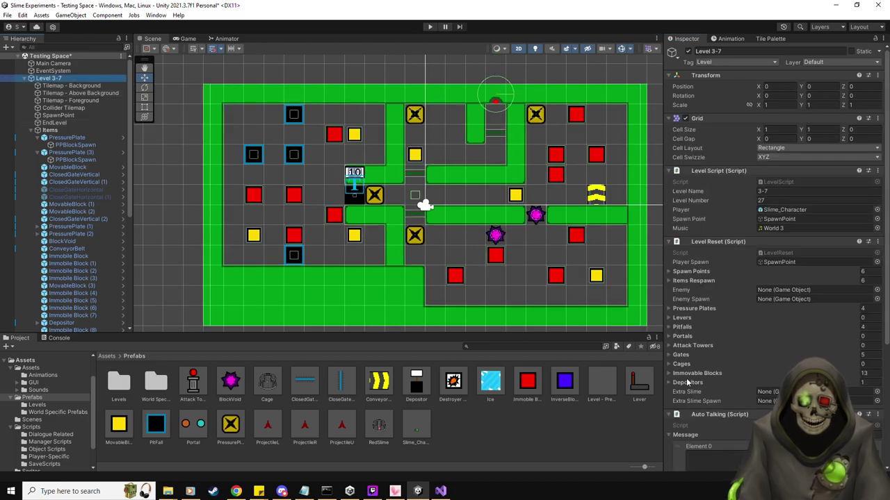
Write the first two Auto Talking messages: "Seems the promise of freedom has given you some motivation." and "Only three more experiments left, counting this one.".
{"action": "scroll", "coordinate": [745, 278], "scroll_direction": "down", "scroll_amount": 5}
{"action": "left_click", "coordinate": [745, 284]}
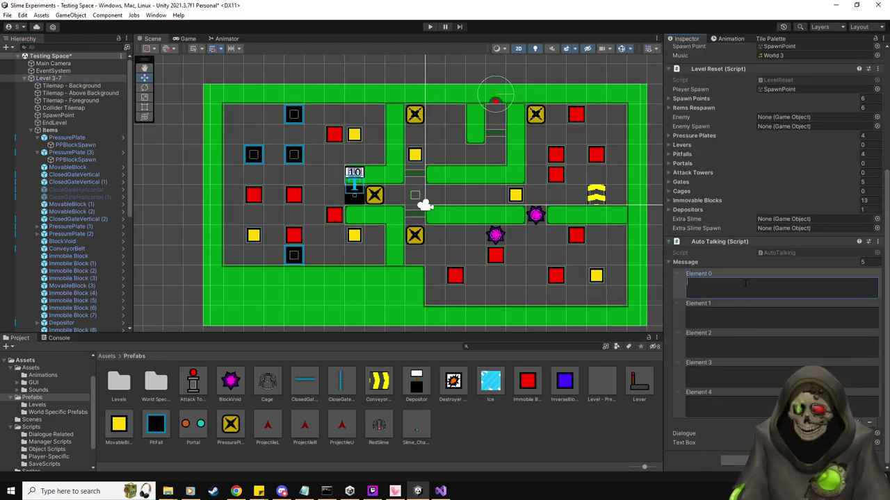
{"action": "type", "text": "Seems the p"}
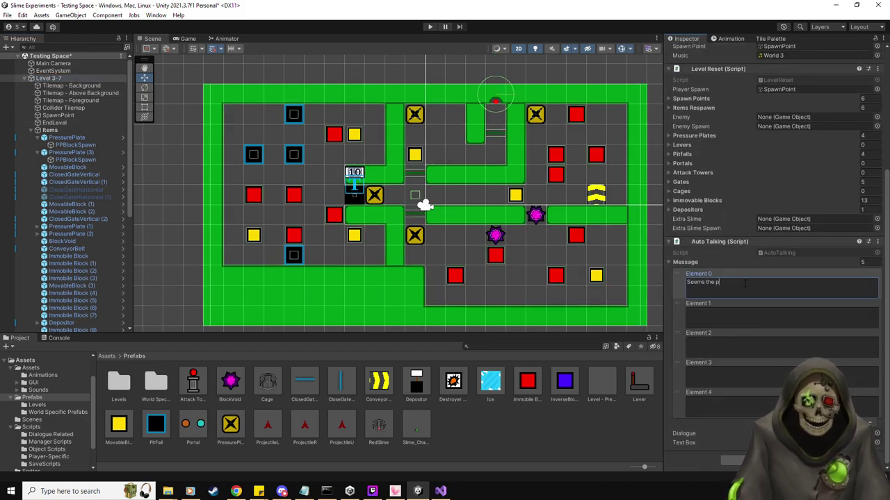
{"action": "type", "text": "romise of t"}
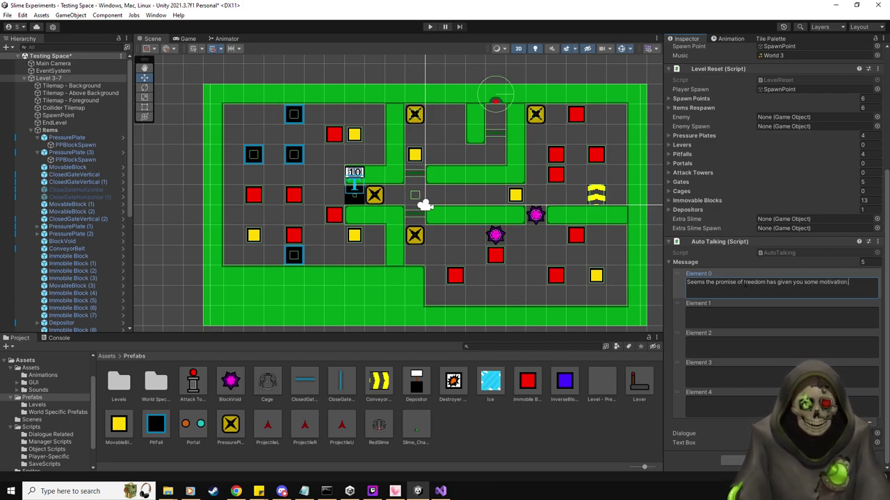
{"action": "left_click", "coordinate": [751, 321]}
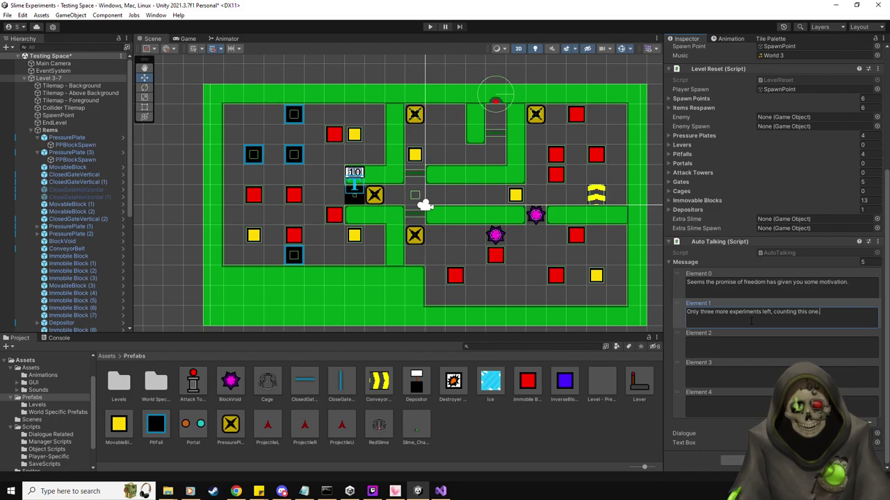
Write "Do try your best, I'm still collecting data here." as the third message and delete the two empty messages.
{"action": "left_click", "coordinate": [753, 352]}
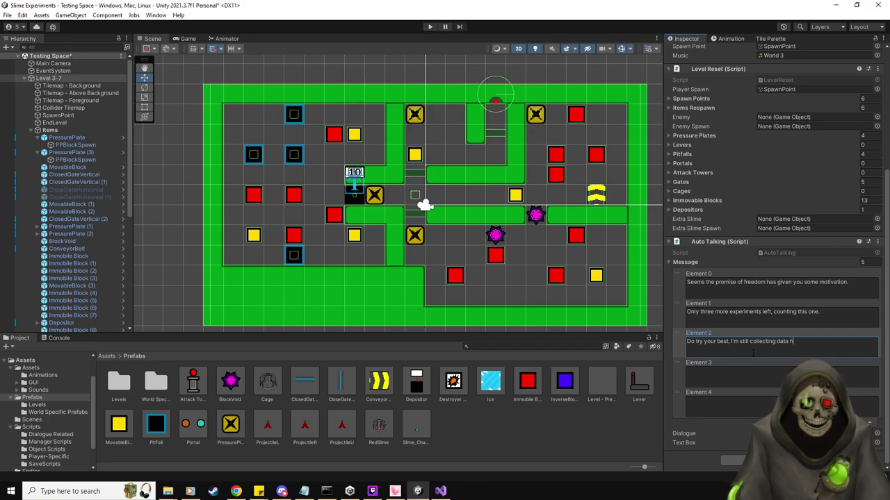
{"action": "left_click", "coordinate": [680, 402]}
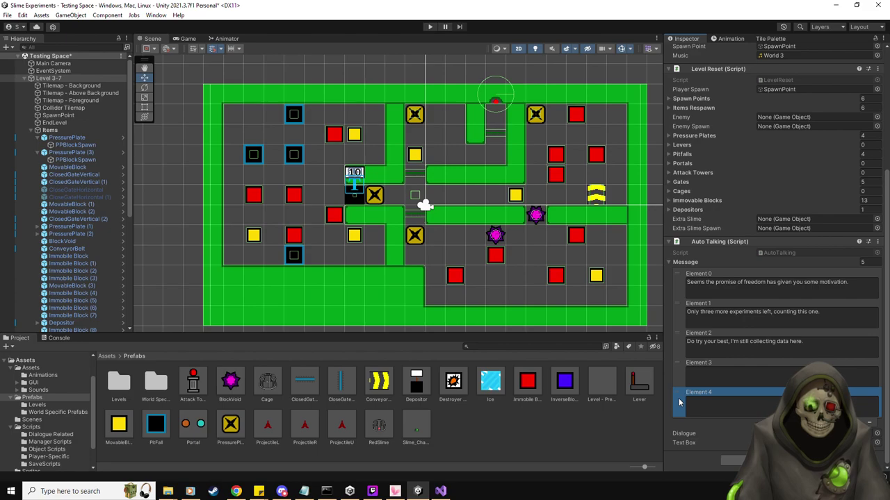
{"action": "key", "text": "Delete"}
{"action": "key", "text": "Delete"}
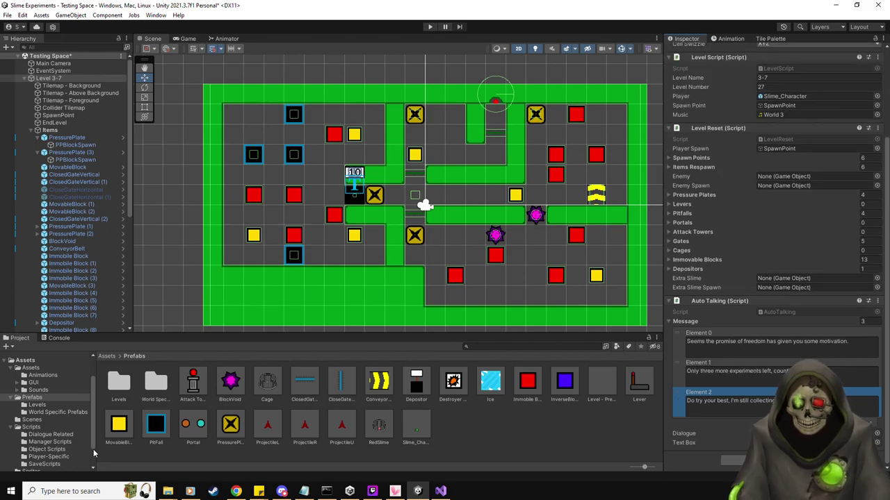
Save Level 3-7 as a prefab in the Prefabs/Levels folder and remove it from the scene.
{"action": "double_click", "coordinate": [118, 382]}
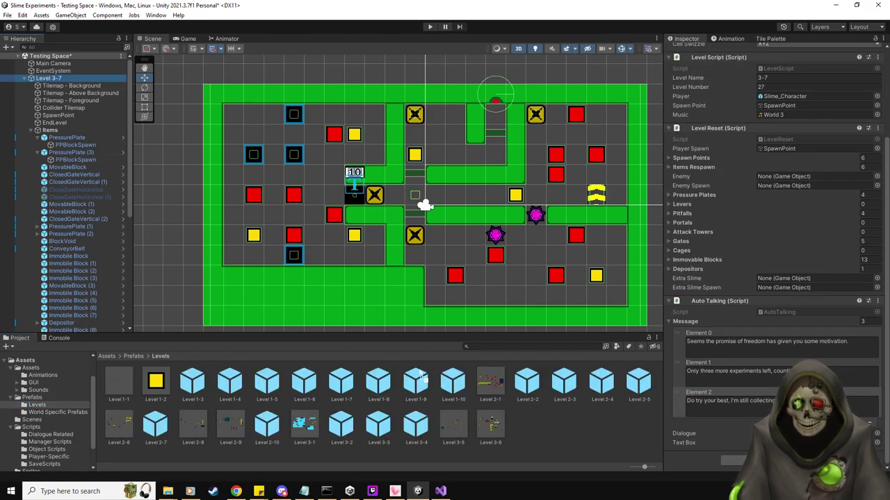
{"action": "left_click_drag", "start_coordinate": [48, 78], "coordinate": [558, 431]}
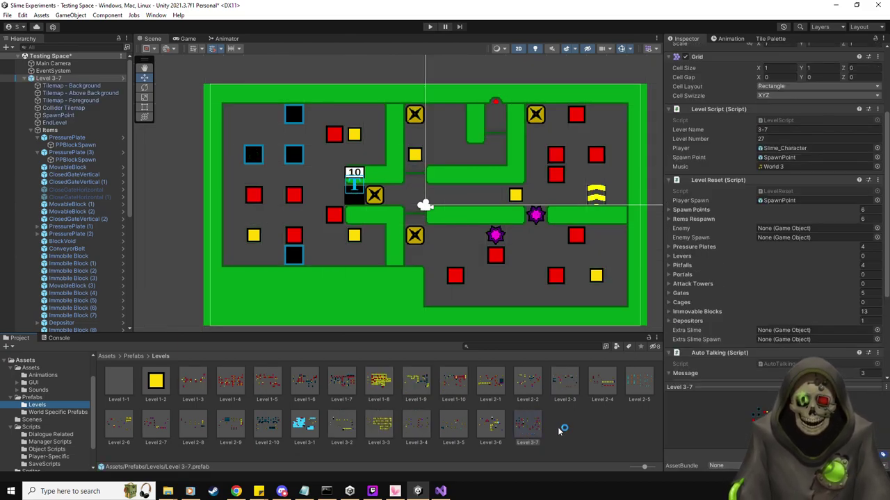
{"action": "left_click", "coordinate": [46, 79]}
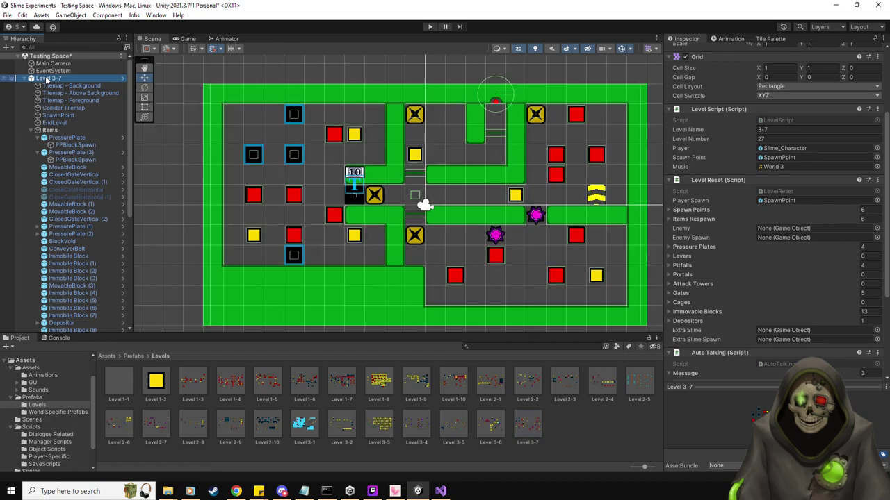
In the Level 3-6 prefab, set EndLevel's Next Level to Level 3-7, save the prefab and return to the scene.
{"action": "double_click", "coordinate": [490, 426]}
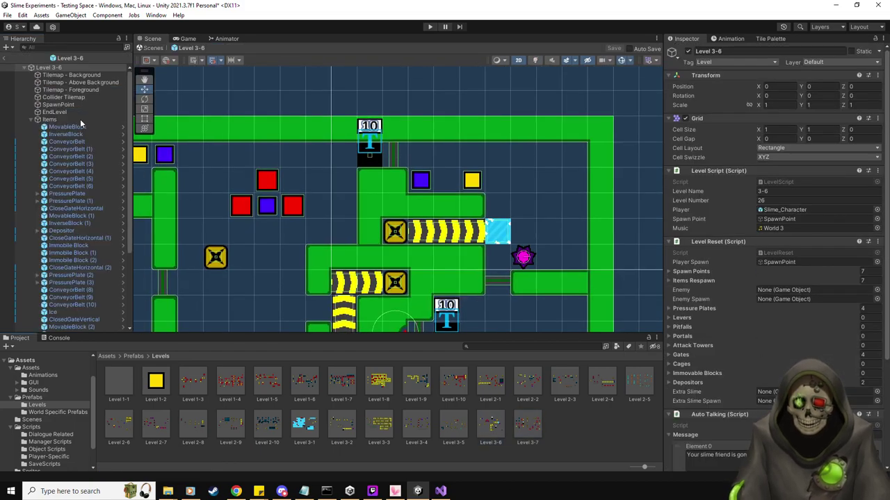
{"action": "left_click", "coordinate": [54, 112]}
{"action": "left_click_drag", "start_coordinate": [527, 426], "coordinate": [800, 232]}
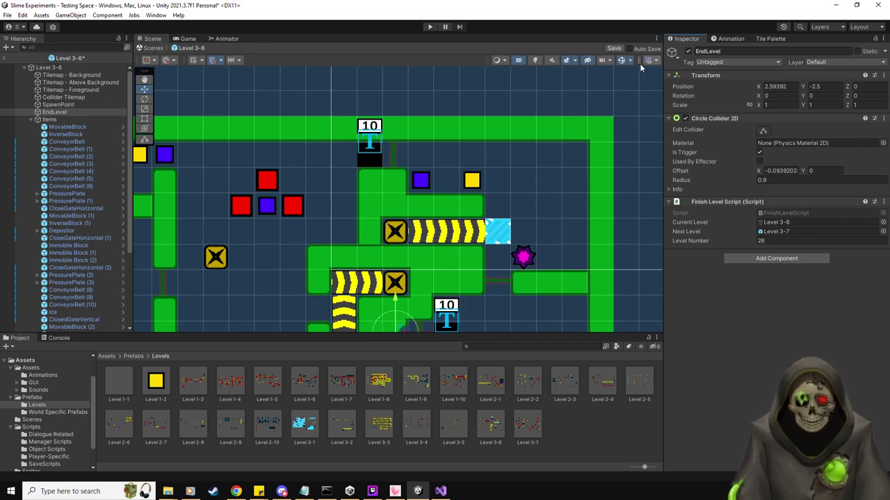
{"action": "left_click", "coordinate": [613, 48]}
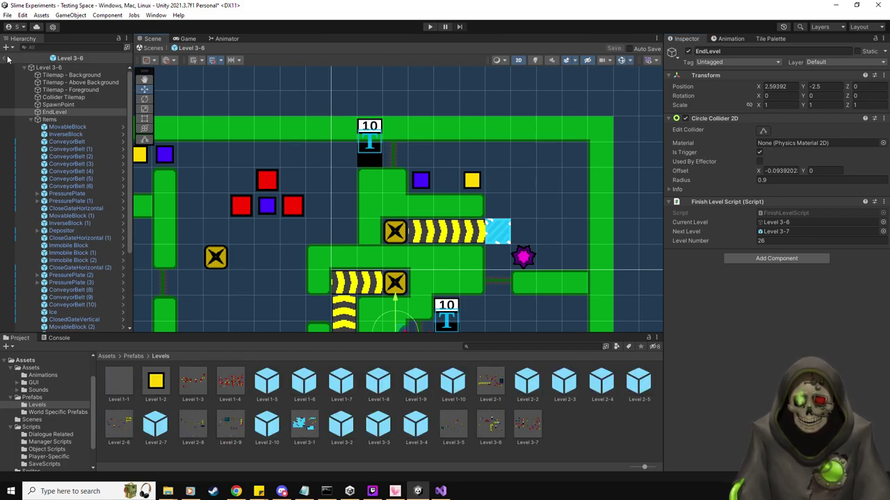
{"action": "left_click", "coordinate": [9, 60]}
Activate Level 3-8 in the scene and set its Items object as the default parent.
{"action": "left_click", "coordinate": [47, 78]}
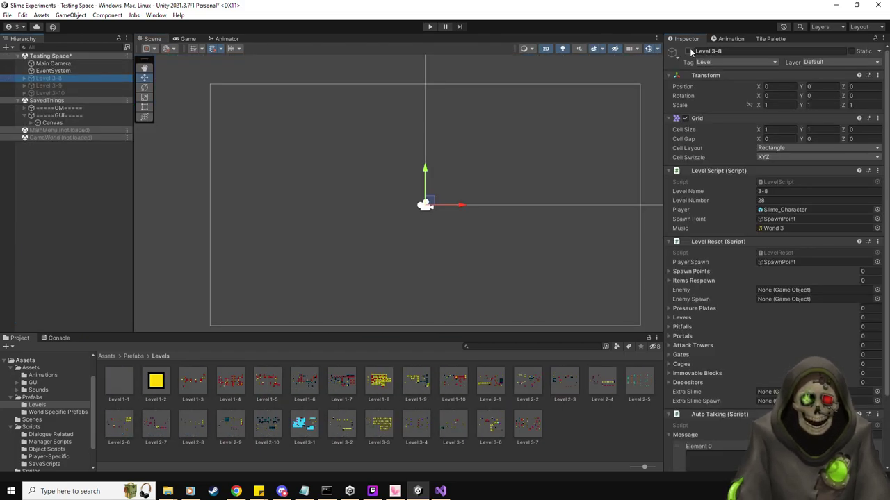
{"action": "left_click", "coordinate": [688, 52]}
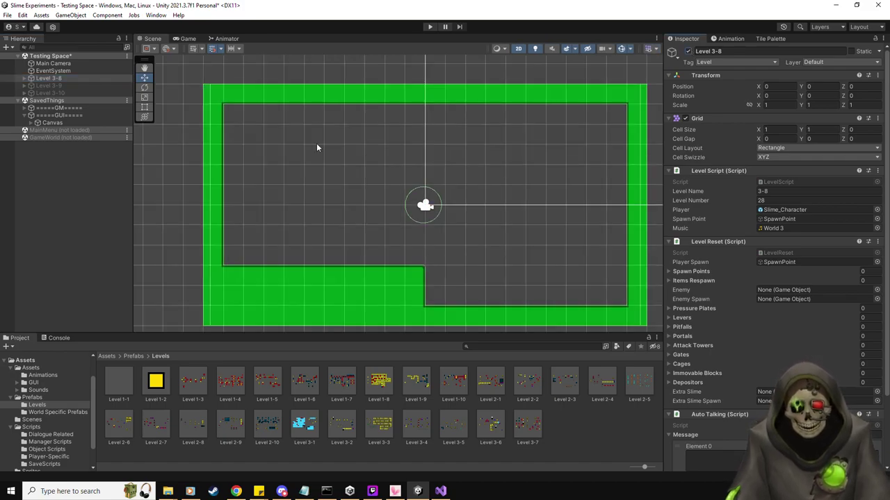
{"action": "left_click", "coordinate": [24, 78]}
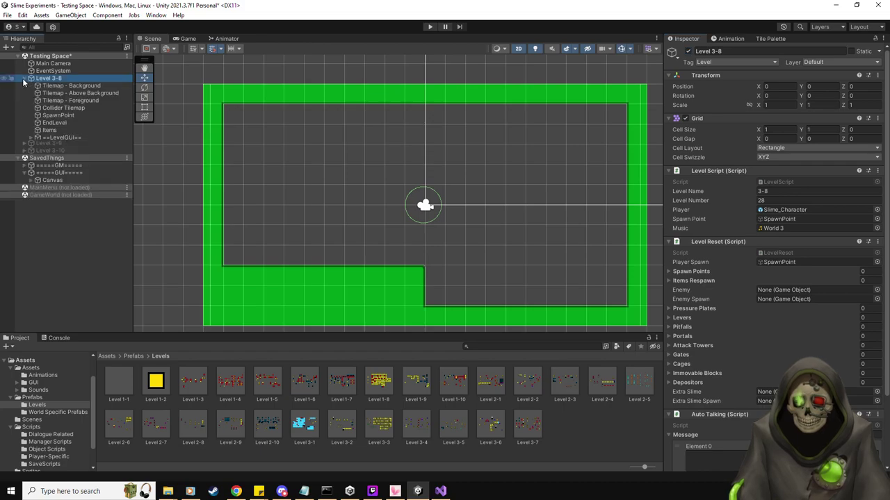
{"action": "left_click", "coordinate": [48, 130]}
{"action": "right_click", "coordinate": [48, 130]}
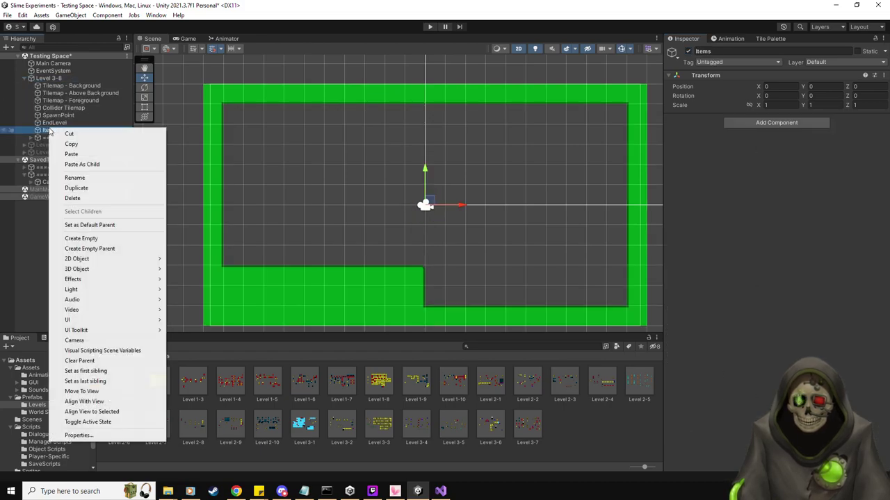
{"action": "left_click", "coordinate": [103, 227]}
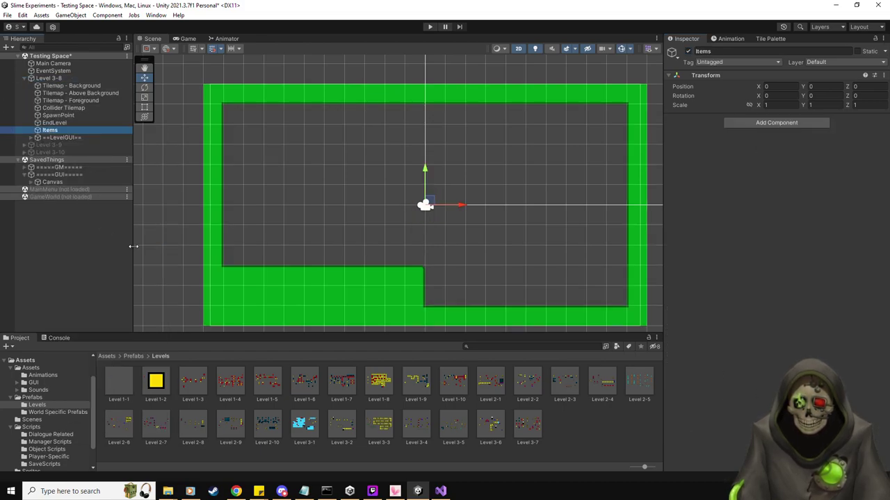
Open the Prefabs folder and review the level ideas in Slime Stuff To Do.txt.
{"action": "left_click", "coordinate": [32, 397]}
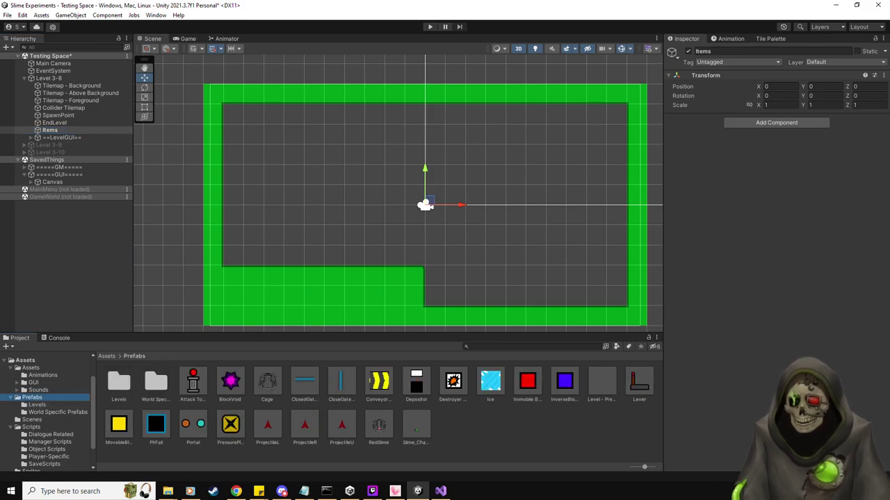
{"action": "left_click", "coordinate": [303, 491]}
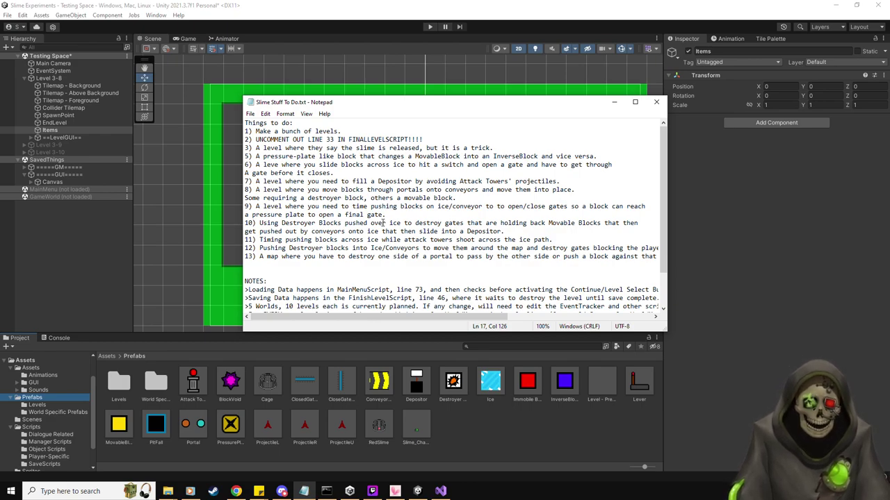
{"action": "left_click_drag", "start_coordinate": [466, 316], "coordinate": [490, 98]}
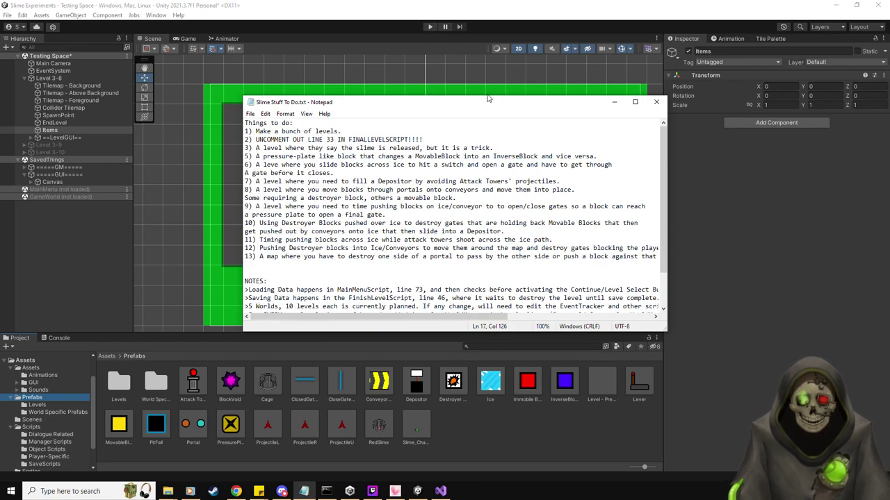
{"action": "left_click", "coordinate": [614, 102]}
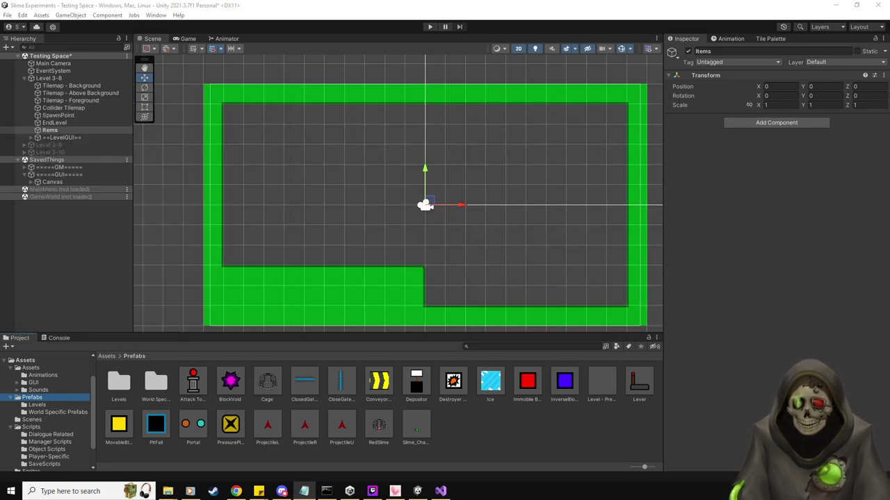
Add a Portal prefab to Items, inspect Portal A's components, and position the pair at about X -3.24, Y 1.5.
{"action": "left_click_drag", "start_coordinate": [195, 425], "coordinate": [360, 177]}
{"action": "left_click", "coordinate": [38, 137]}
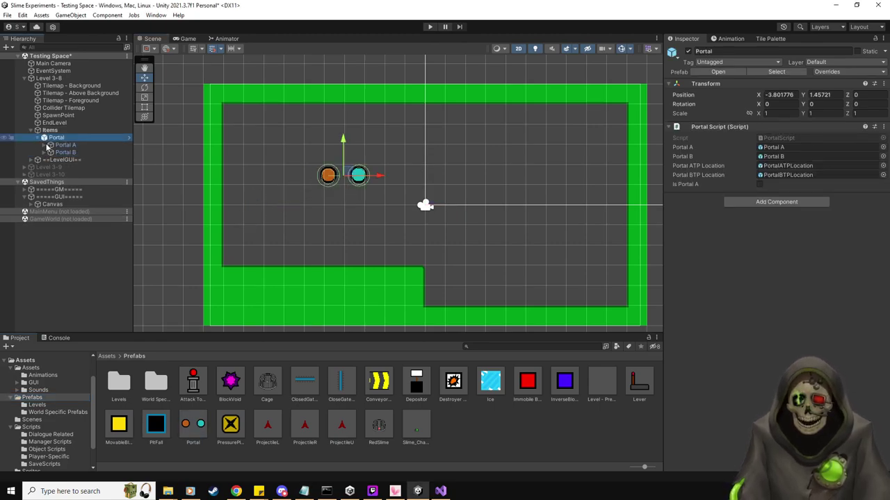
{"action": "left_click", "coordinate": [54, 146]}
{"action": "scroll", "coordinate": [727, 370], "scroll_direction": "down", "scroll_amount": 5}
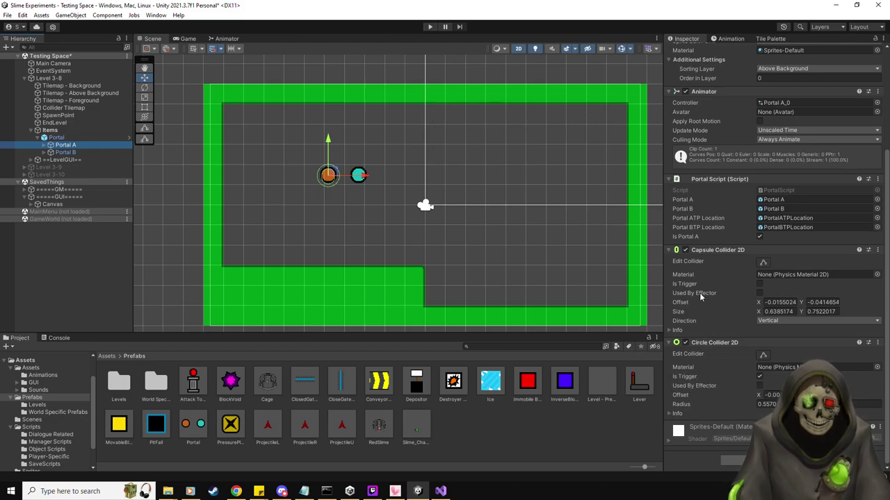
{"action": "scroll", "coordinate": [368, 206], "scroll_direction": "up", "scroll_amount": 3}
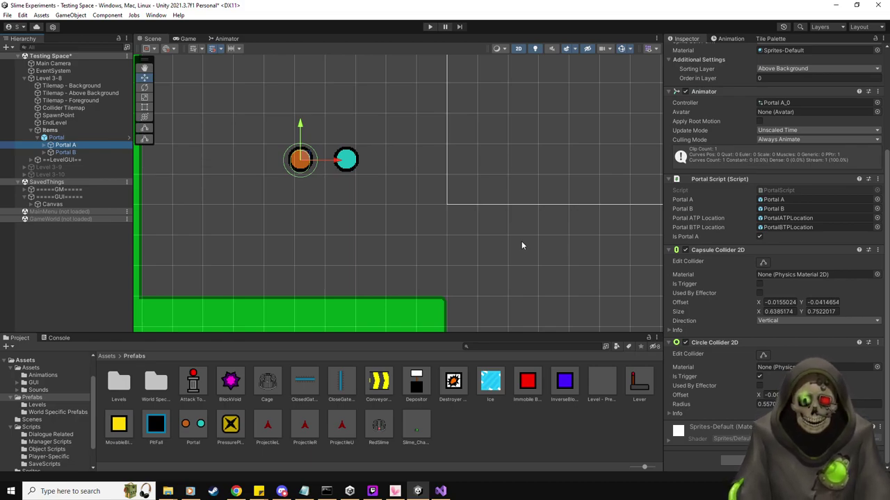
{"action": "scroll", "coordinate": [312, 188], "scroll_direction": "down", "scroll_amount": 2}
{"action": "left_click", "coordinate": [335, 184]}
{"action": "left_click_drag", "start_coordinate": [353, 182], "coordinate": [369, 182]}
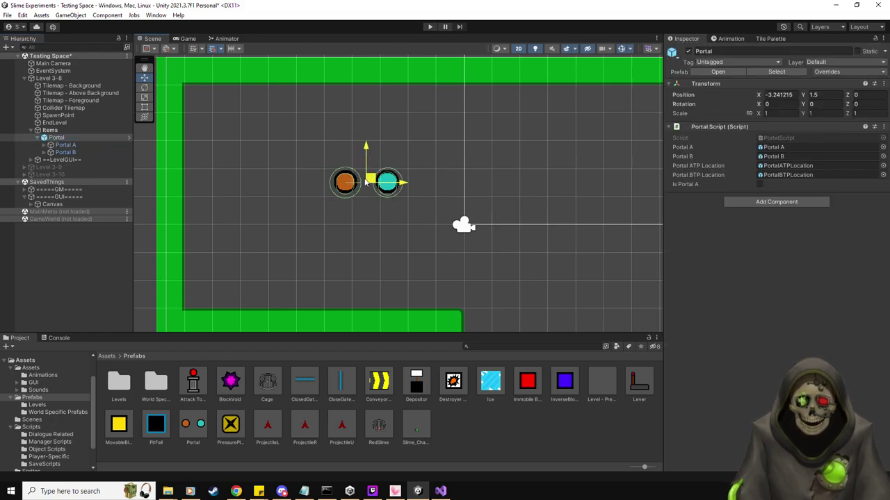
Place a Destroyer Block left of the portals with a MovableBlock at -6.5, -0.5 below it, and move SpawnPoint to -8, 3.5.
{"action": "left_click_drag", "start_coordinate": [453, 381], "coordinate": [278, 188]}
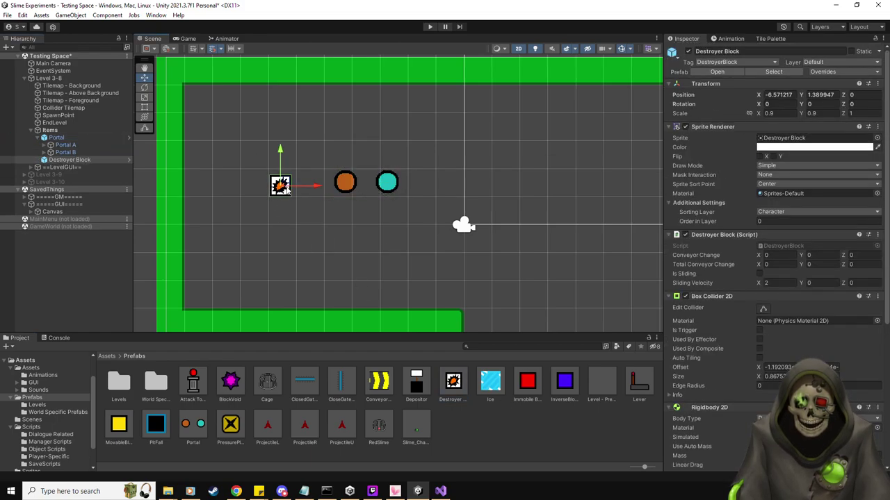
{"action": "left_click_drag", "start_coordinate": [119, 426], "coordinate": [281, 238]}
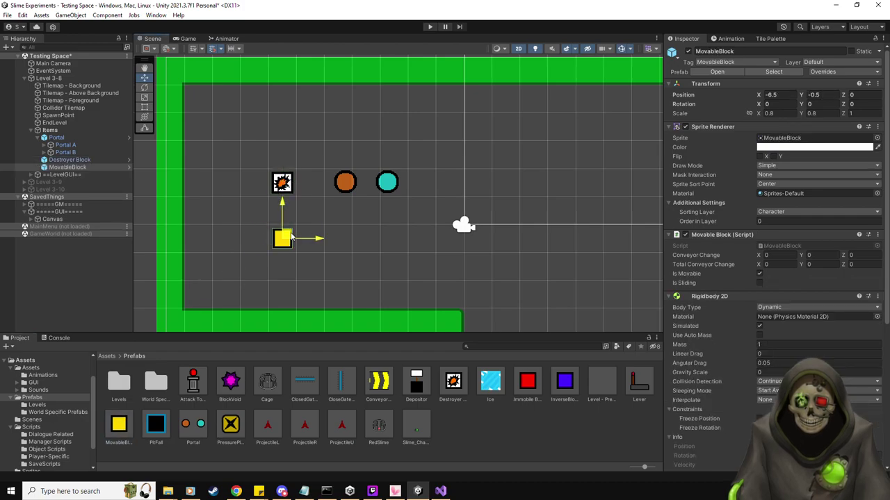
{"action": "left_click", "coordinate": [58, 115]}
{"action": "left_click_drag", "start_coordinate": [470, 222], "coordinate": [251, 124]}
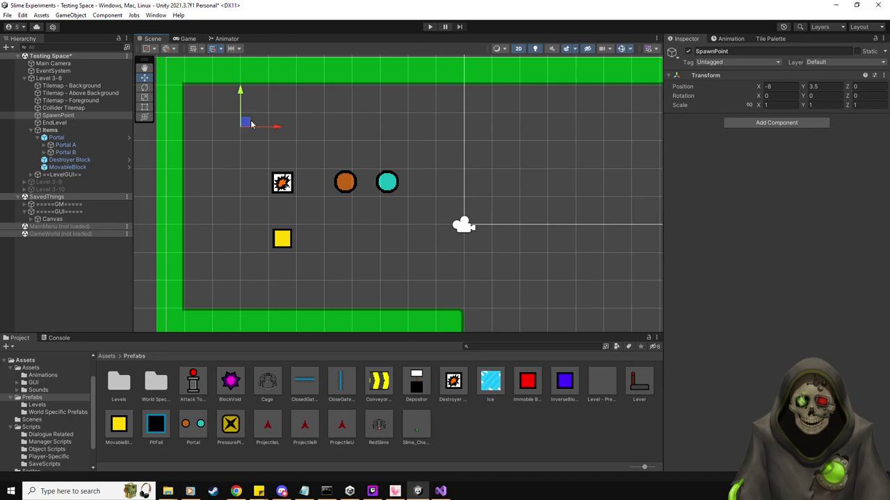
Playtest Level 3-8 by pushing the Destroyer Block into the orange portal and the MovableBlock against the cyan one, and end the test.
{"action": "left_click", "coordinate": [430, 27]}
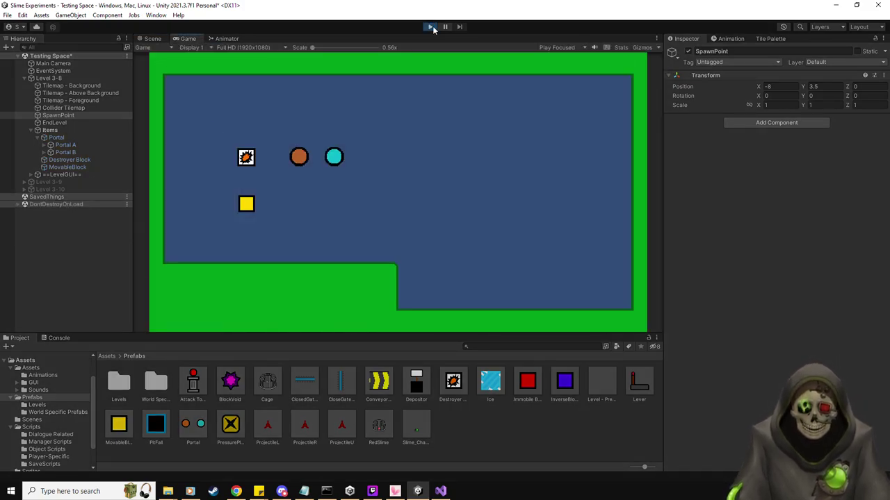
{"action": "key", "text": "d"}
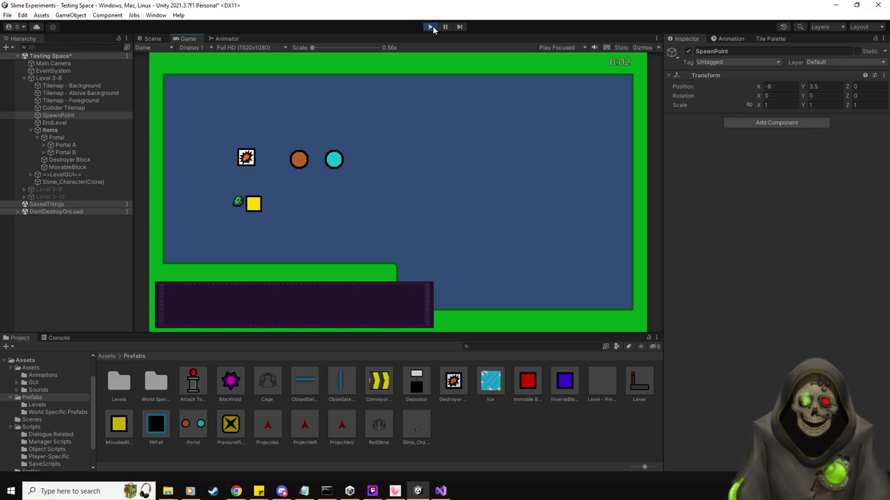
{"action": "key", "text": "d"}
{"action": "key", "text": "space"}
{"action": "key", "text": "a"}
{"action": "key", "text": "a"}
{"action": "key", "text": "space"}
{"action": "key", "text": "space"}
{"action": "key", "text": "d"}
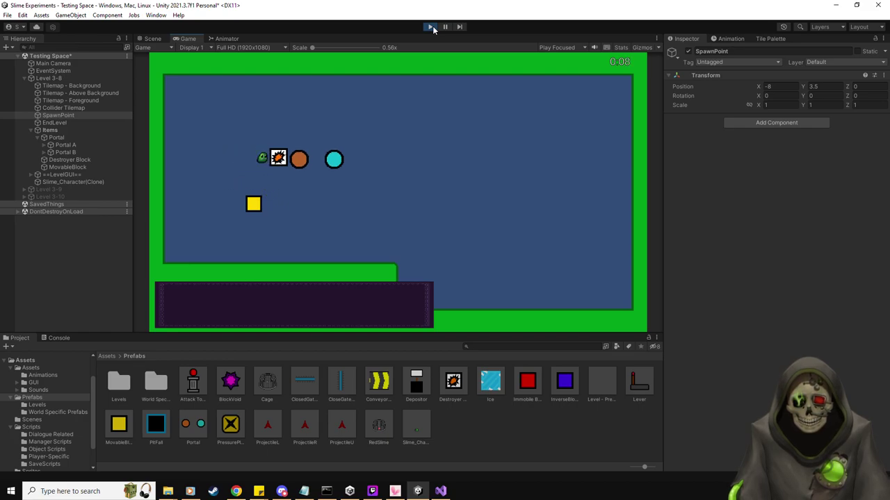
{"action": "key", "text": "a"}
{"action": "key", "text": "d"}
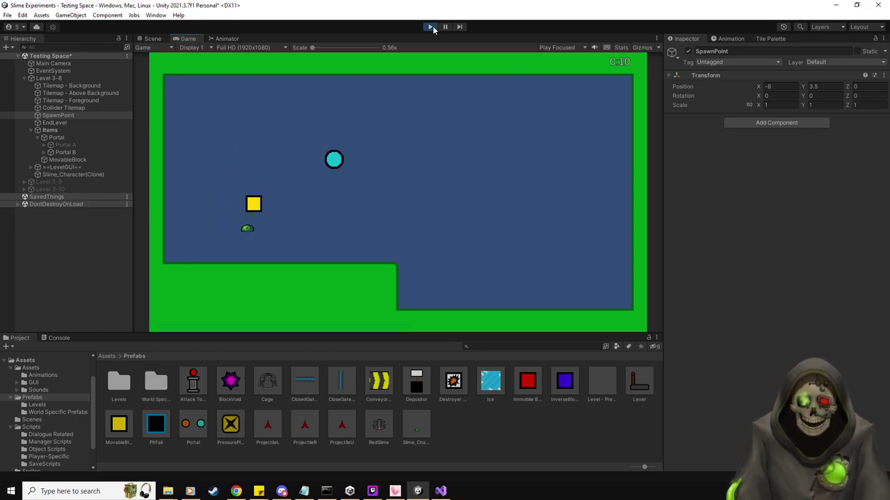
{"action": "key", "text": "a"}
{"action": "key", "text": "d"}
{"action": "key", "text": "d"}
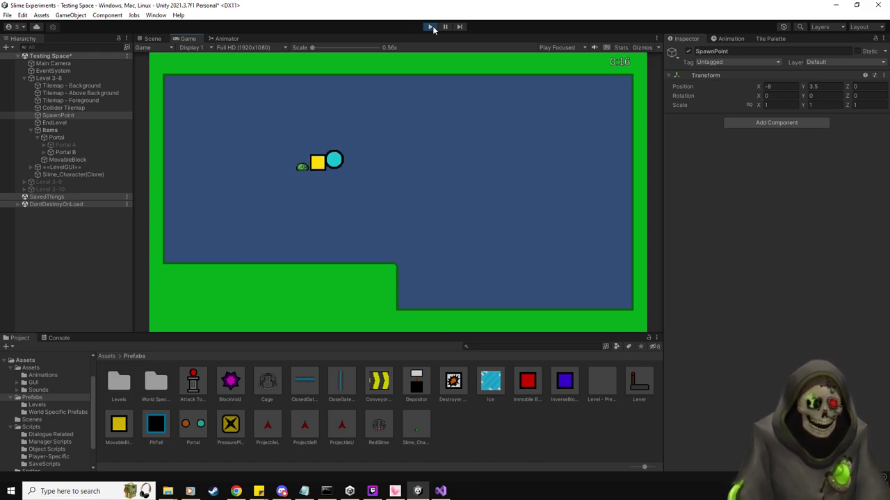
{"action": "key", "text": "w"}
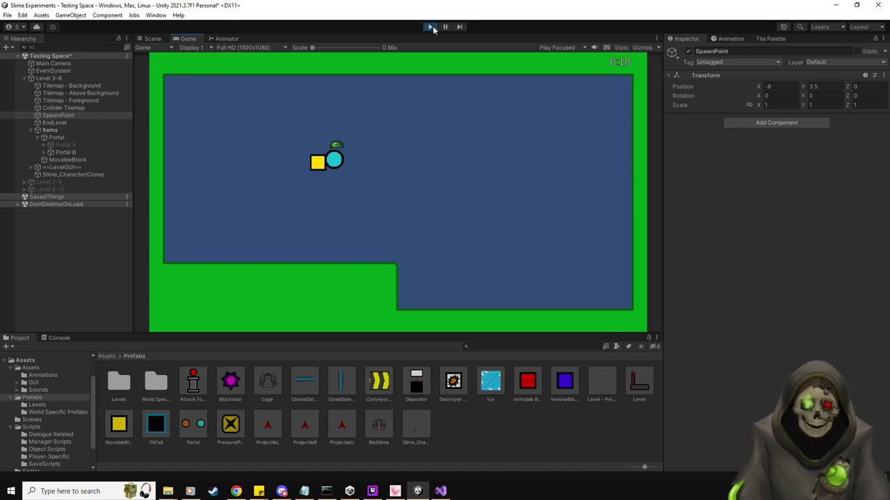
{"action": "key", "text": "s"}
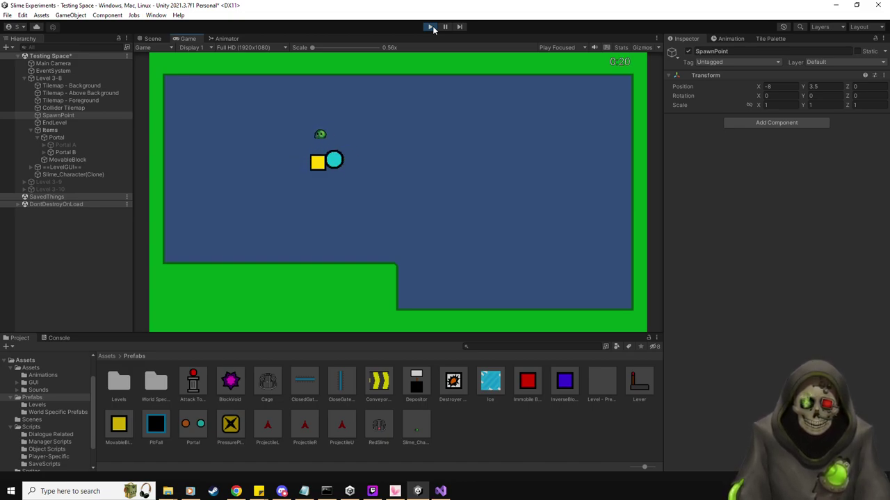
{"action": "left_click", "coordinate": [431, 26]}
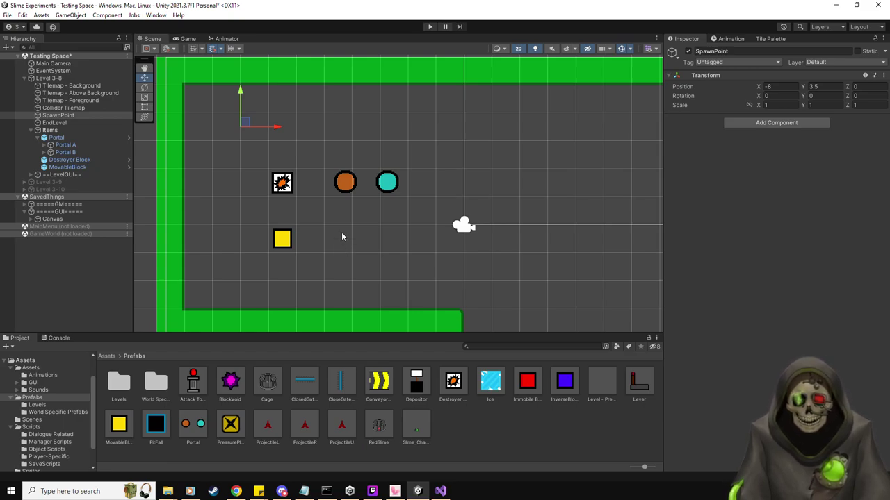
Move Portal A to the room's lower-left corner at about -6.25, -4 and Portal B under the ceiling at about 1.73, 3.
{"action": "scroll", "coordinate": [421, 251], "scroll_direction": "down", "scroll_amount": 1}
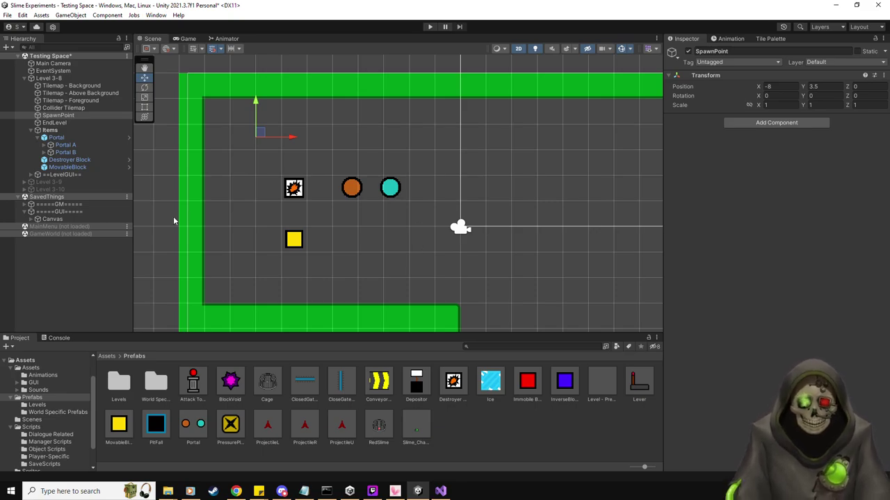
{"action": "left_click", "coordinate": [65, 145]}
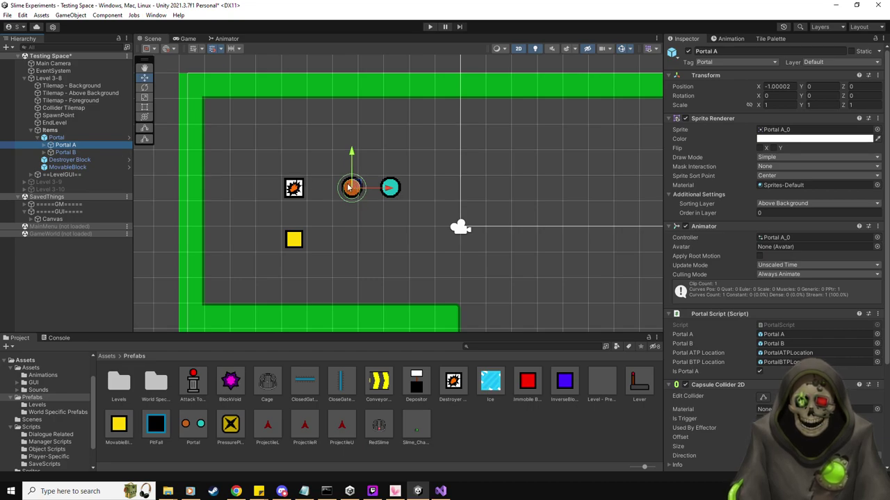
{"action": "left_click_drag", "start_coordinate": [355, 186], "coordinate": [220, 288]}
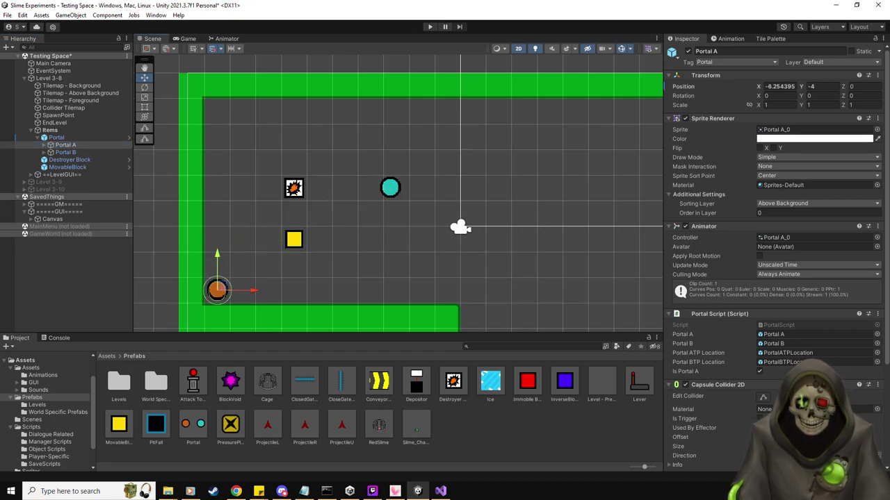
{"action": "left_click", "coordinate": [66, 152]}
{"action": "left_click_drag", "start_coordinate": [396, 188], "coordinate": [448, 186]}
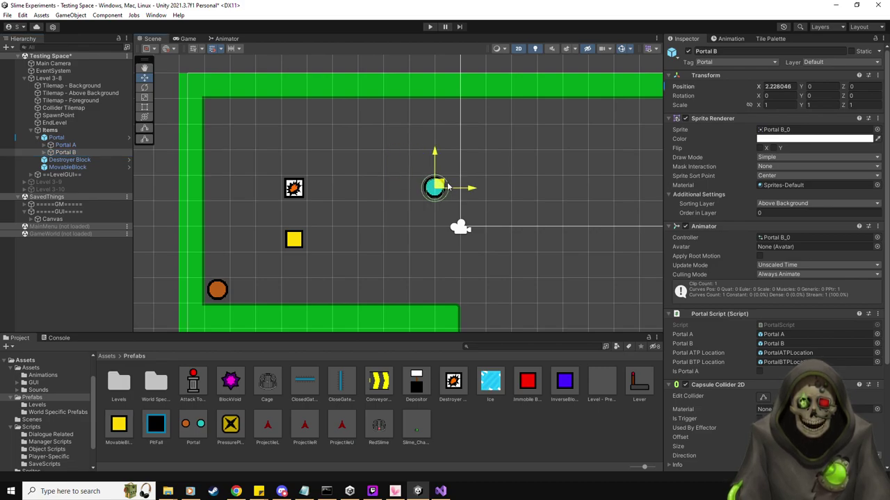
{"action": "left_click_drag", "start_coordinate": [448, 187], "coordinate": [452, 106]}
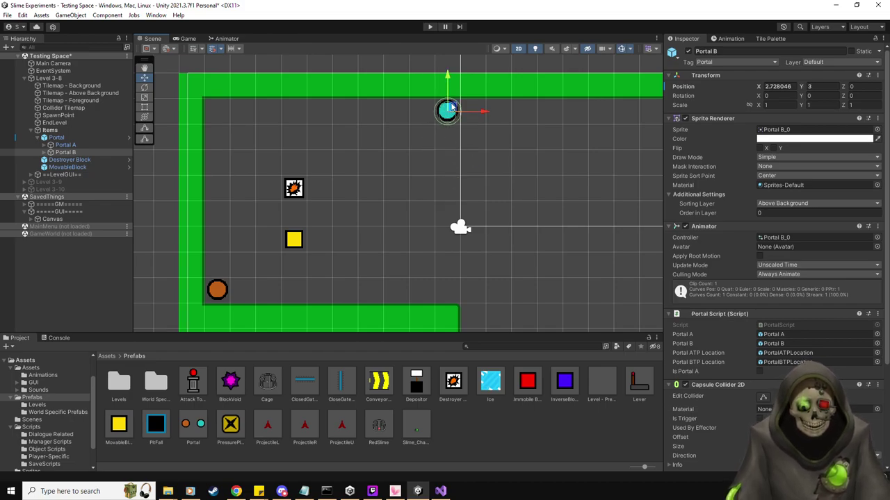
{"action": "left_click_drag", "start_coordinate": [486, 111], "coordinate": [462, 116], "text": "ctrl"}
Move PortalBTPLocation one tile right of Portal A and PortalATPLocation one tile below Portal B.
{"action": "middle_click_drag", "start_coordinate": [361, 252], "coordinate": [335, 257]}
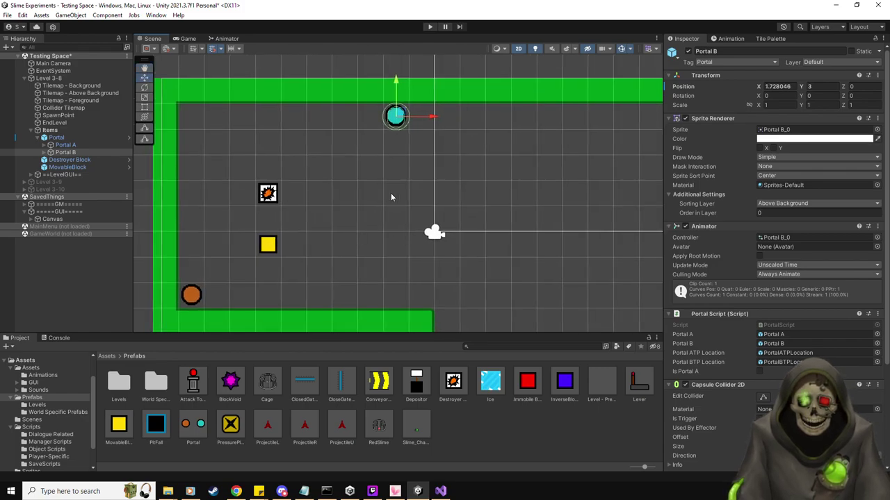
{"action": "left_click", "coordinate": [44, 153]}
{"action": "left_click", "coordinate": [108, 159]}
{"action": "left_click_drag", "start_coordinate": [400, 139], "coordinate": [220, 294]}
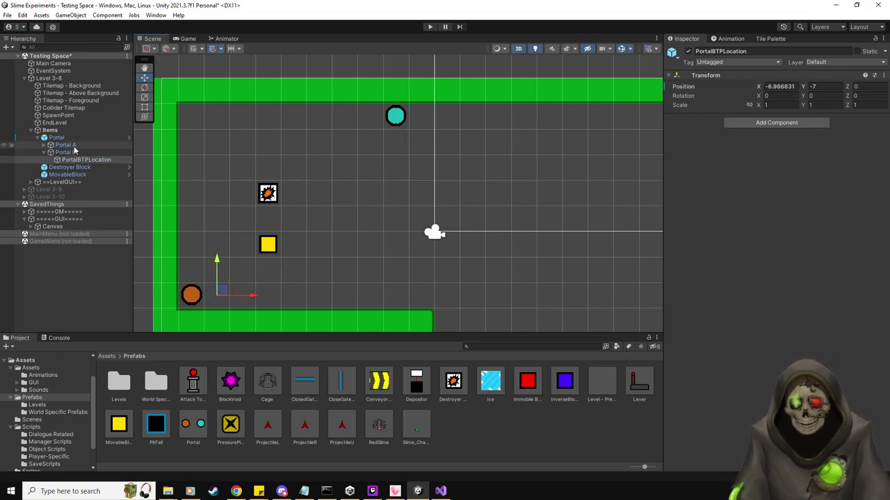
{"action": "left_click", "coordinate": [70, 145]}
{"action": "left_click", "coordinate": [44, 145]}
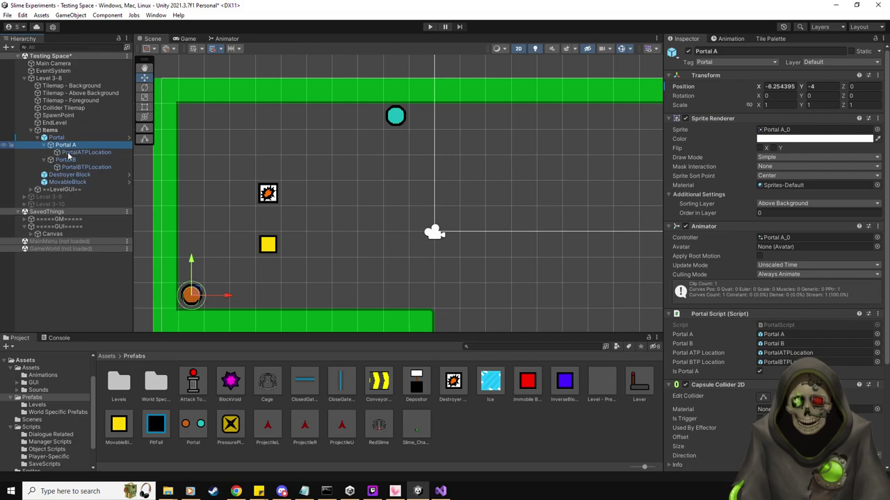
{"action": "left_click", "coordinate": [83, 152]}
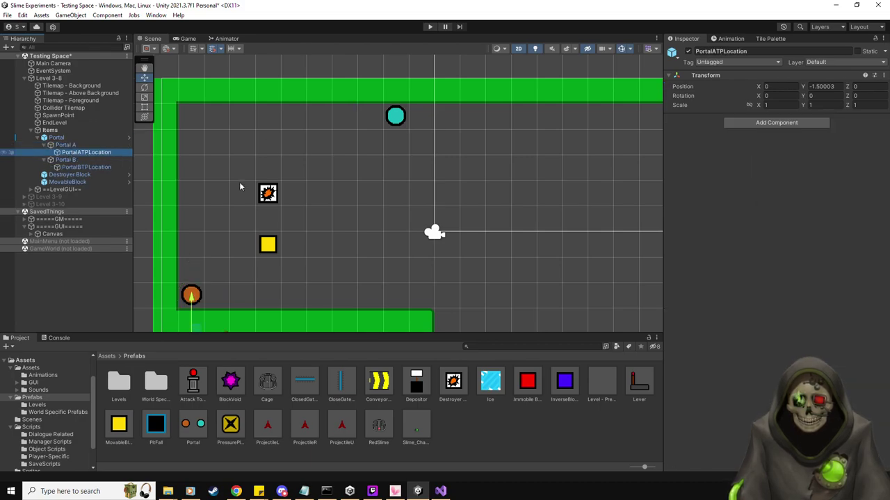
{"action": "left_click_drag", "start_coordinate": [202, 330], "coordinate": [410, 171]}
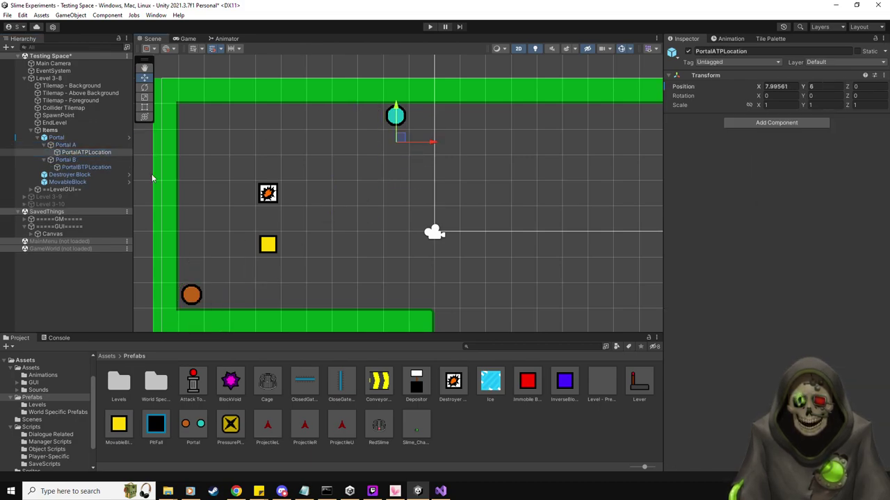
{"action": "left_click", "coordinate": [84, 168]}
{"action": "left_click", "coordinate": [84, 152]}
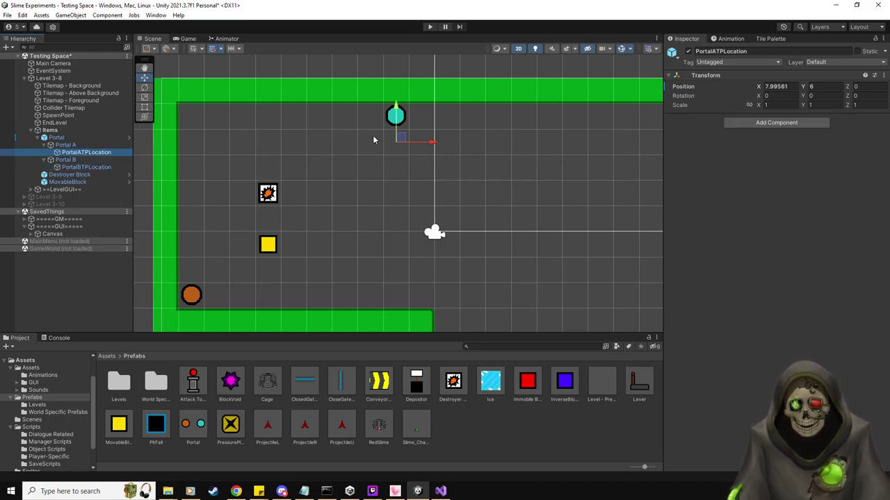
{"action": "left_click", "coordinate": [44, 160]}
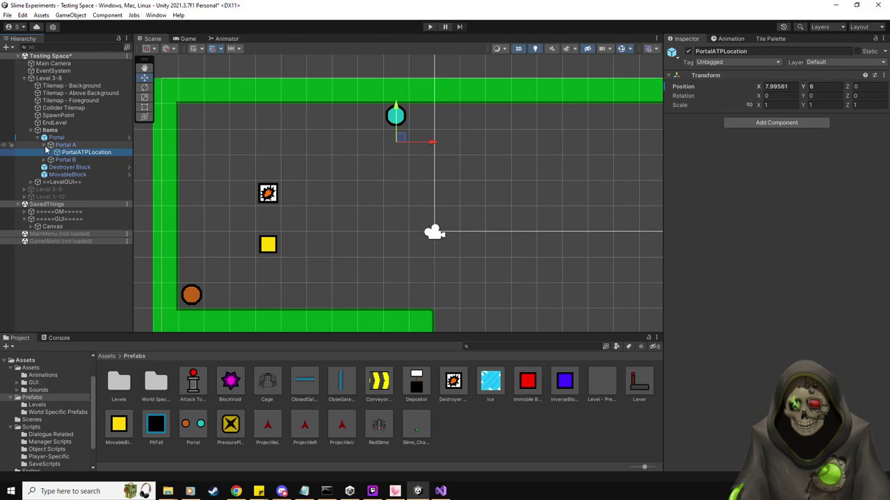
{"action": "left_click", "coordinate": [45, 145]}
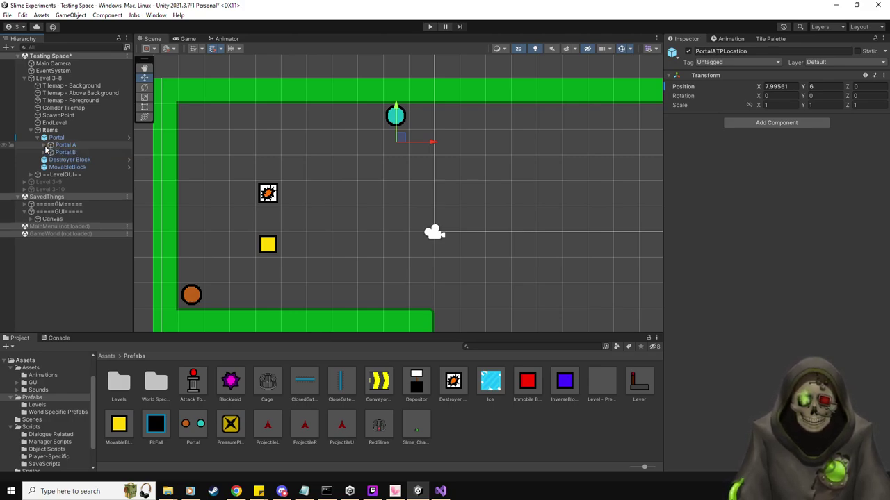
Paint a two-tile-high wall hanging from the ceiling left of Portal B on the Collider Tilemap, using the Green Room palette.
{"action": "left_click", "coordinate": [770, 39]}
{"action": "left_click", "coordinate": [695, 77]}
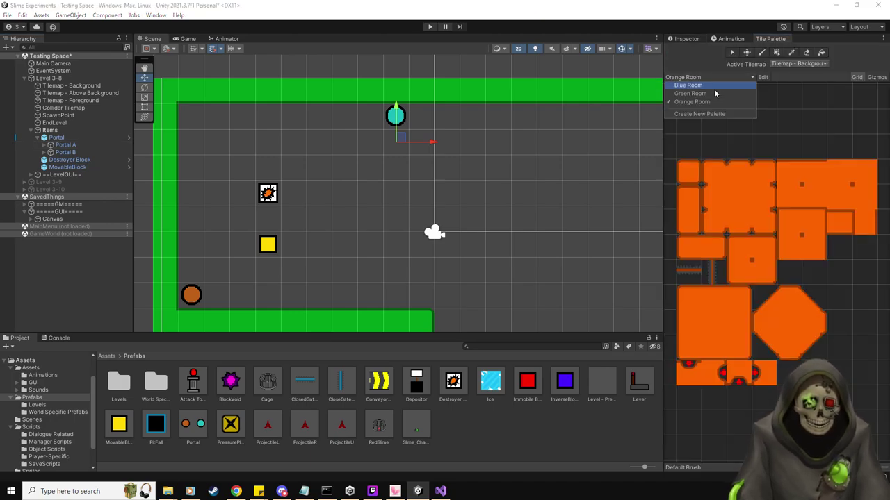
{"action": "left_click", "coordinate": [708, 97]}
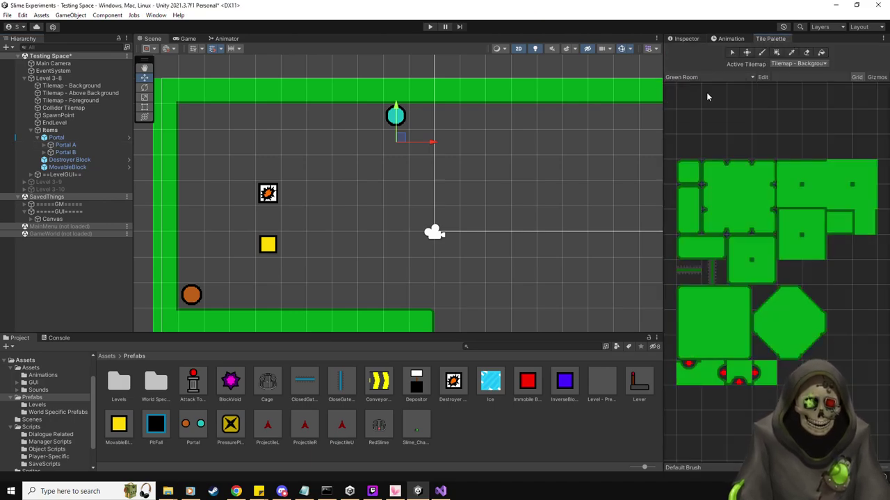
{"action": "left_click", "coordinate": [799, 63]}
{"action": "left_click", "coordinate": [809, 99]}
{"action": "left_click", "coordinate": [713, 248]}
{"action": "left_click", "coordinate": [692, 226]}
{"action": "left_click", "coordinate": [371, 141]}
{"action": "left_click", "coordinate": [863, 222]}
{"action": "left_click", "coordinate": [378, 126]}
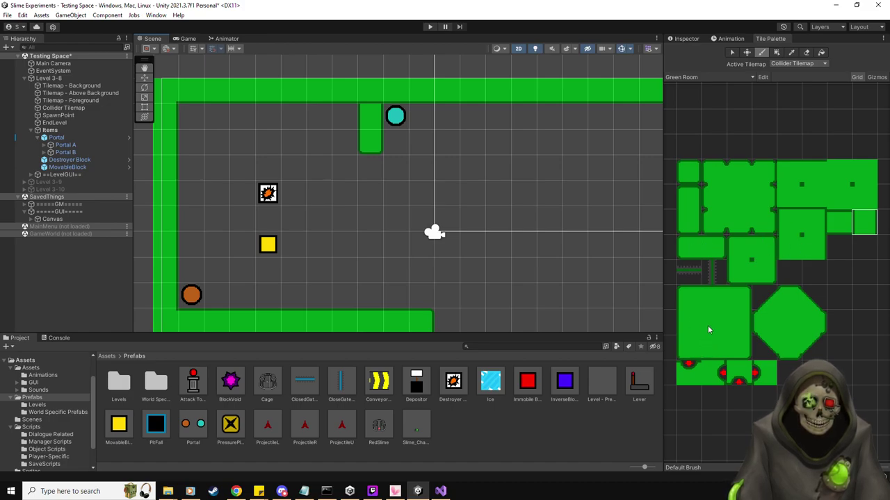
Paint a four-tile-wide wall strip under the ceiling, starting immediately right of Portal B.
{"action": "left_click", "coordinate": [690, 344]}
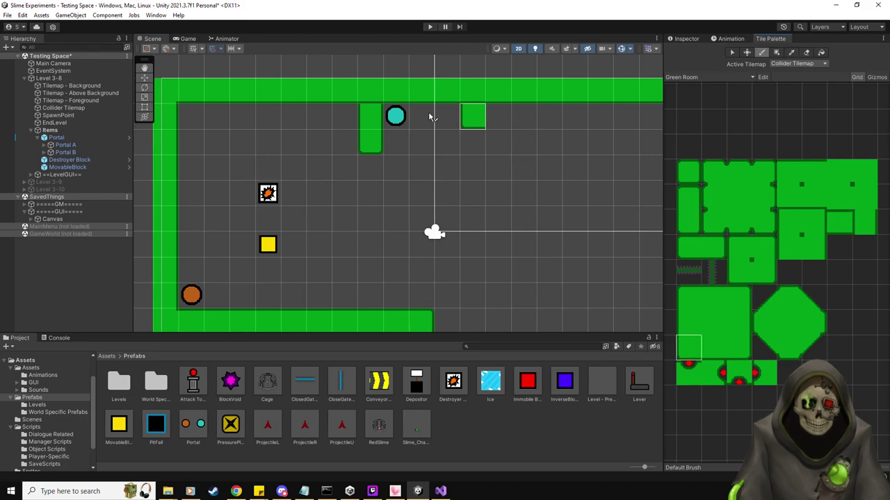
{"action": "left_click", "coordinate": [422, 116]}
{"action": "left_click", "coordinate": [717, 351]}
{"action": "left_click_drag", "start_coordinate": [446, 116], "coordinate": [508, 128]}
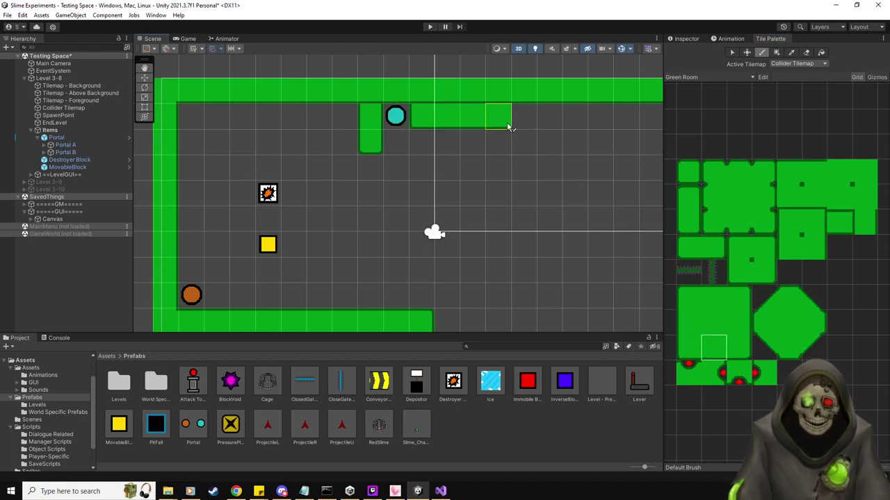
Paint an L-shaped green wall below the strip, with a corner tile, one tile beneath it and one tile extending right.
{"action": "left_click", "coordinate": [744, 255]}
{"action": "left_click", "coordinate": [422, 169]}
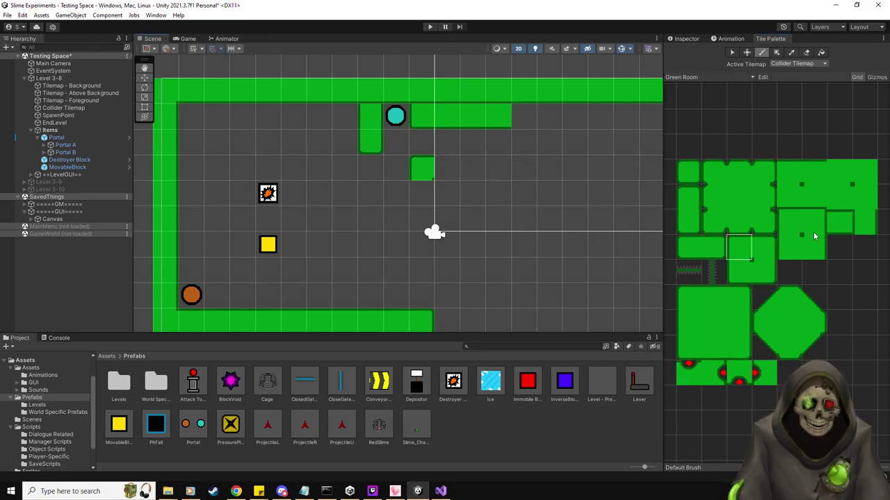
{"action": "left_click", "coordinate": [864, 222]}
{"action": "left_click", "coordinate": [344, 193]}
{"action": "left_click", "coordinate": [422, 193]}
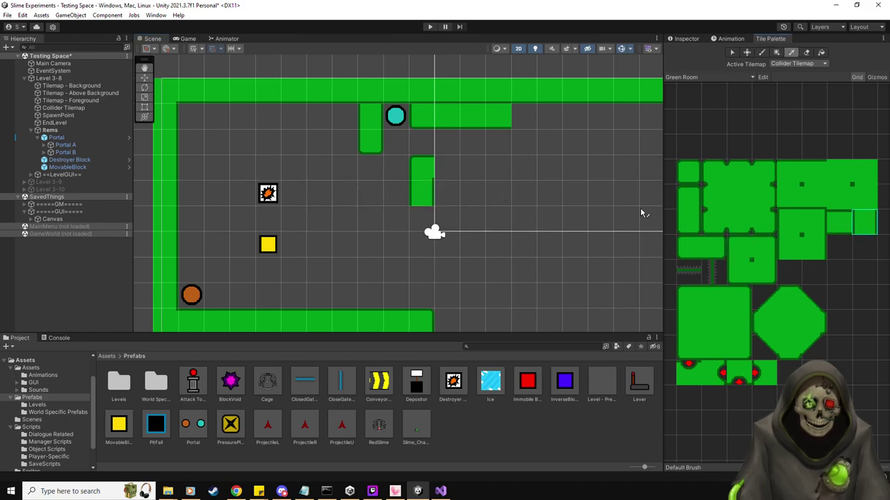
{"action": "left_click", "coordinate": [839, 221]}
{"action": "left_click", "coordinate": [447, 168]}
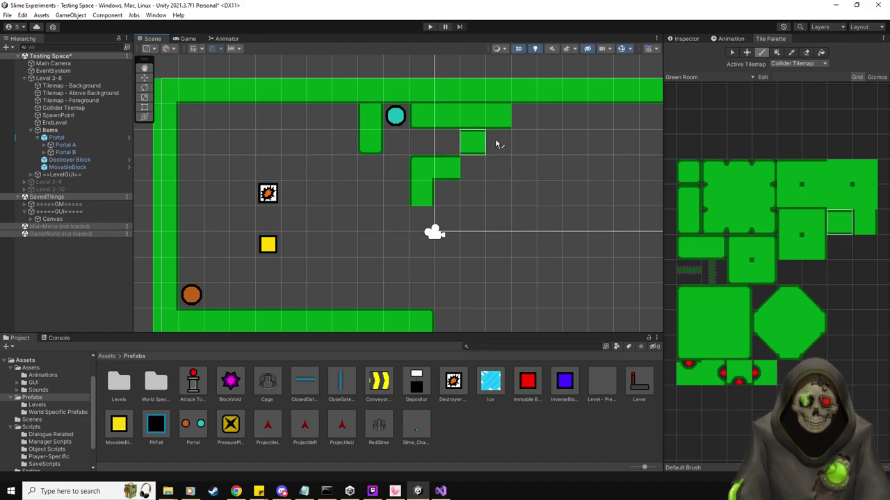
Erase the lower tile of the wall left of Portal B and place a BlockVoid prefab in its spot.
{"action": "left_click", "coordinate": [806, 53]}
{"action": "left_click", "coordinate": [371, 141]}
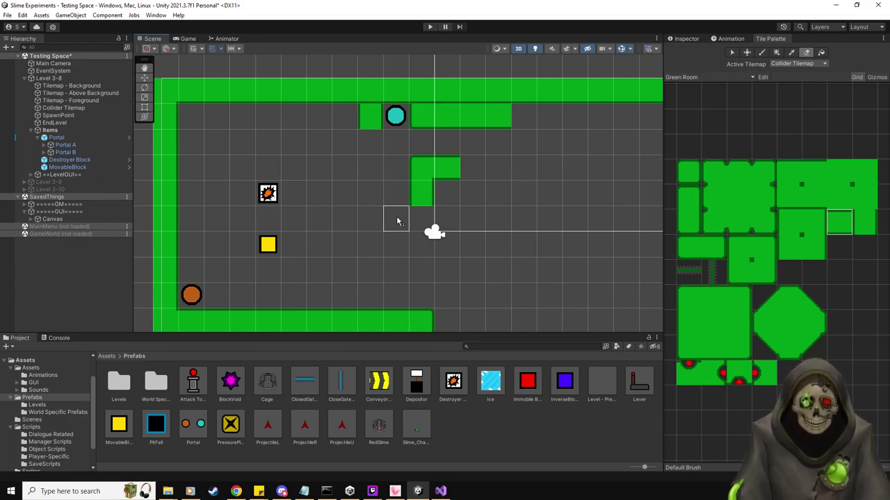
{"action": "left_click_drag", "start_coordinate": [230, 381], "coordinate": [374, 141]}
{"action": "key", "text": "w"}
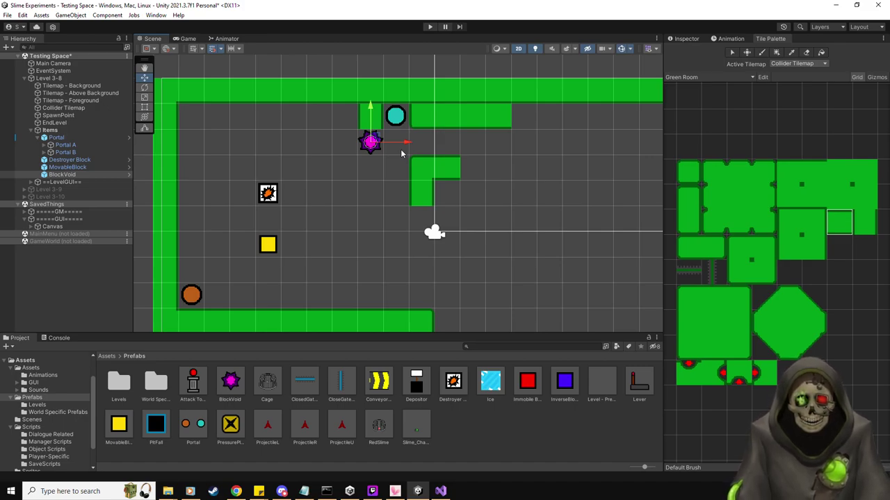
Move Portal B down half a tile to Y 2.5.
{"action": "left_click", "coordinate": [56, 153]}
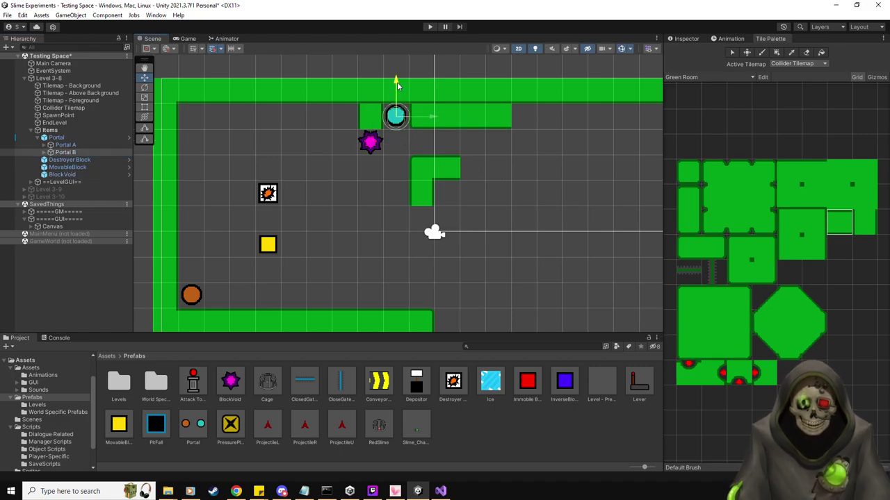
{"action": "left_click_drag", "start_coordinate": [397, 84], "coordinate": [398, 94]}
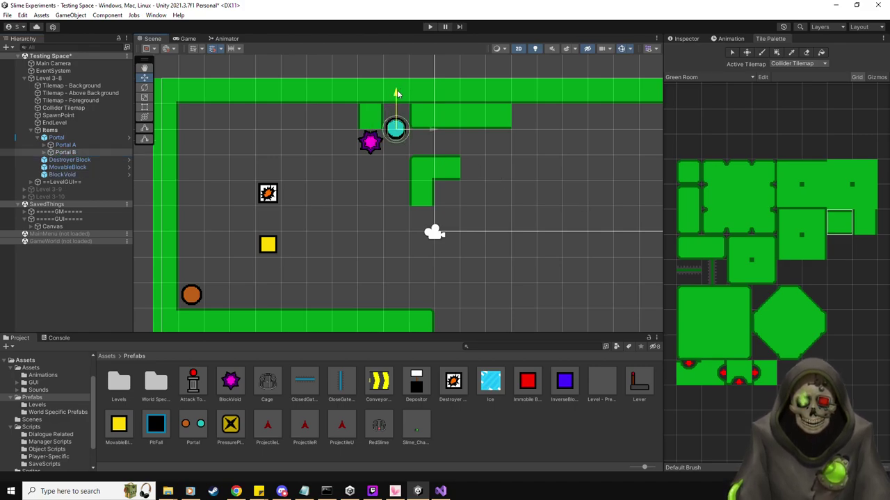
{"action": "left_click_drag", "start_coordinate": [397, 90], "coordinate": [397, 90]}
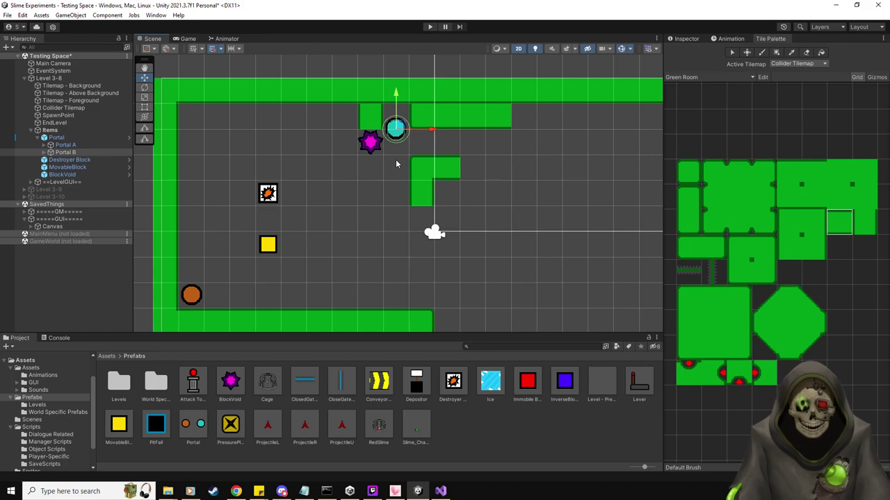
Deactivate Portal A.
{"action": "left_click", "coordinate": [66, 145]}
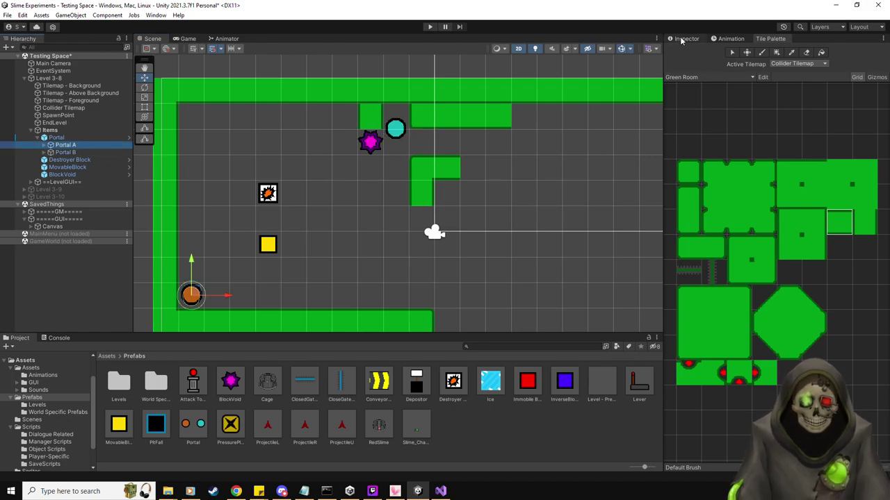
{"action": "left_click", "coordinate": [683, 39]}
{"action": "left_click", "coordinate": [687, 51]}
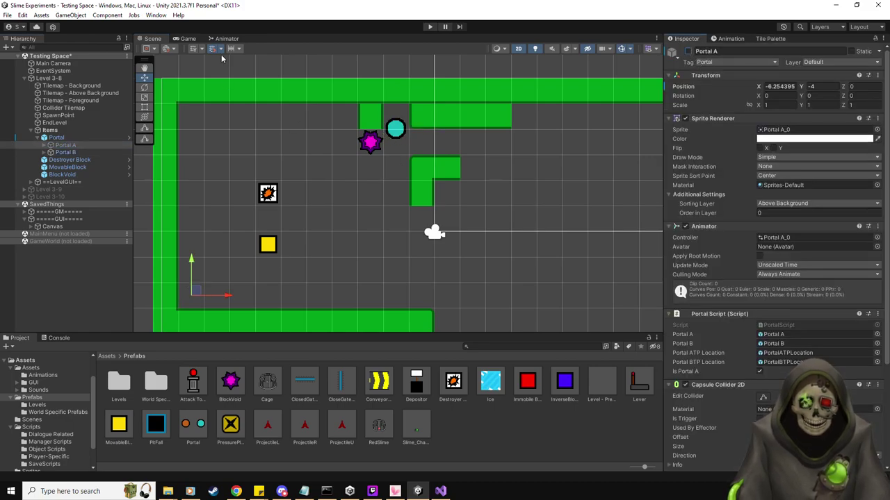
Playtest Level 3-8 by pushing the MovableBlock past the BlockVoid and up against the cyan portal.
{"action": "left_click", "coordinate": [431, 28]}
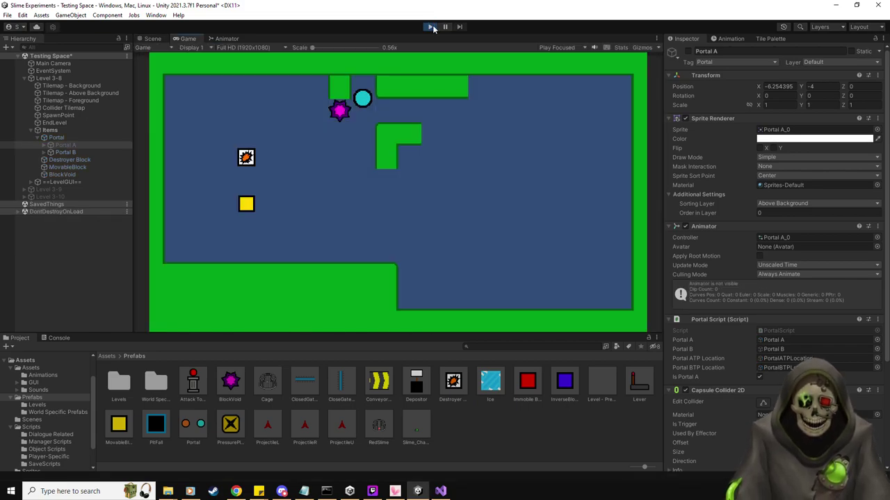
{"action": "key", "text": "d"}
{"action": "key", "text": "d"}
{"action": "key", "text": "w"}
{"action": "key", "text": "a"}
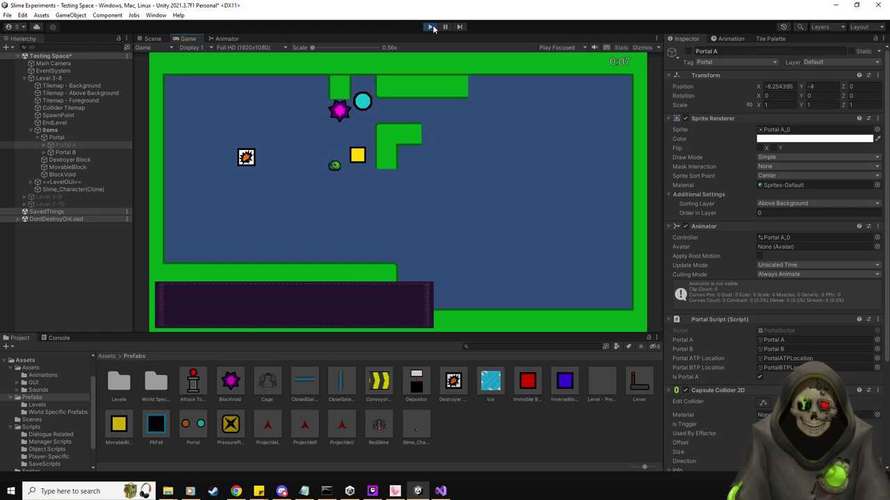
{"action": "key", "text": "d"}
{"action": "key", "text": "w"}
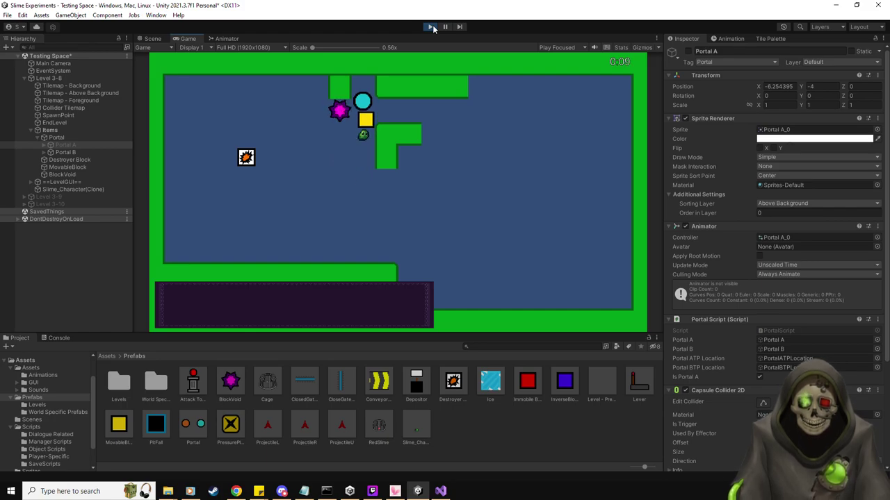
{"action": "key", "text": "a"}
{"action": "key", "text": "w"}
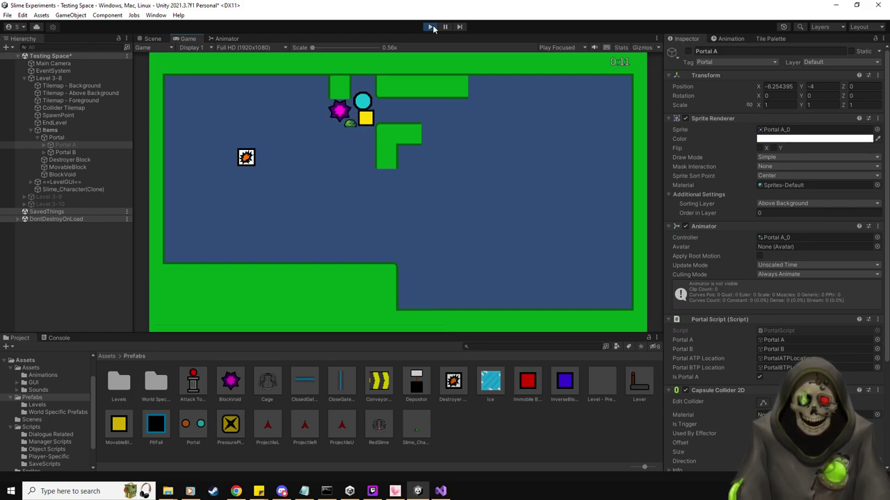
Raise Portal B to Y 2.64 and then 2.69 during the running playtest, retrying the MovableBlock against it.
{"action": "left_click", "coordinate": [152, 39]}
{"action": "left_click", "coordinate": [64, 153]}
{"action": "scroll", "coordinate": [407, 115], "scroll_direction": "up", "scroll_amount": 2}
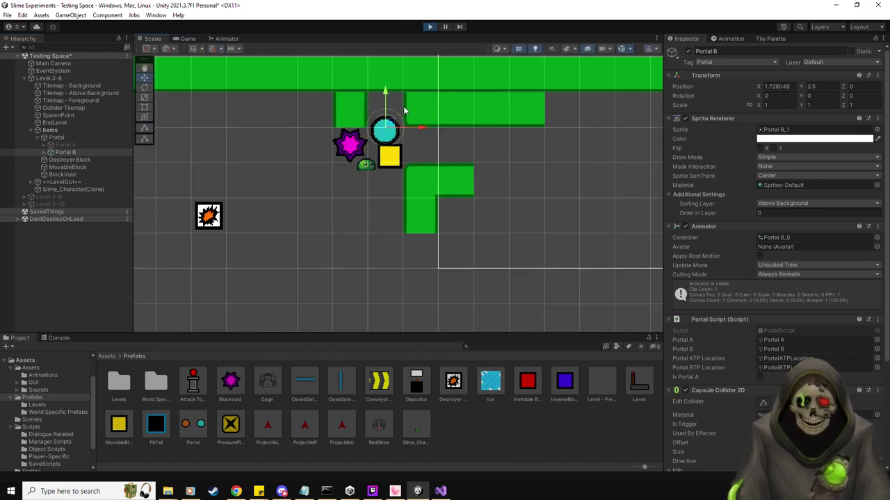
{"action": "left_click_drag", "start_coordinate": [383, 89], "coordinate": [392, 84]}
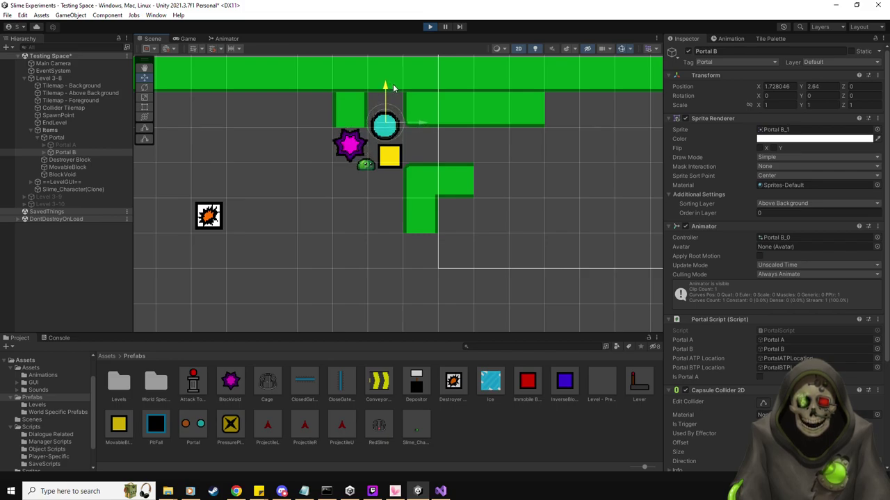
{"action": "left_click", "coordinate": [187, 39]}
{"action": "key", "text": "Up"}
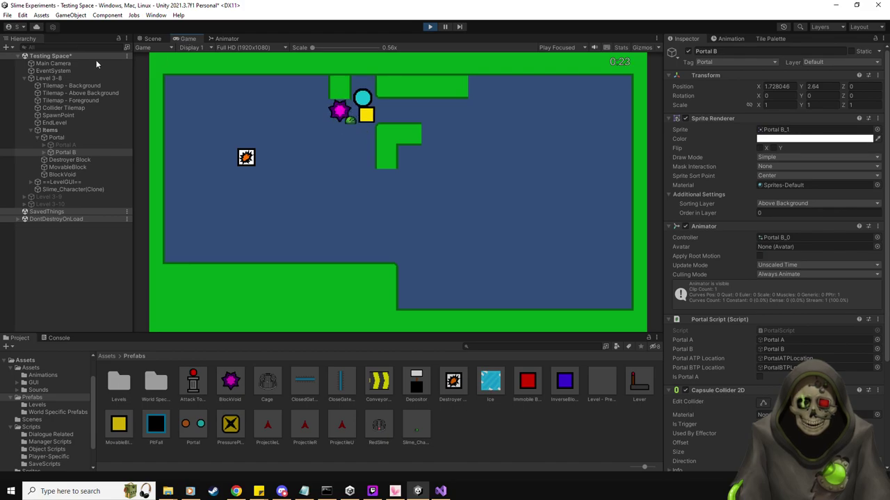
{"action": "left_click", "coordinate": [152, 39]}
{"action": "left_click_drag", "start_coordinate": [387, 84], "coordinate": [388, 83]}
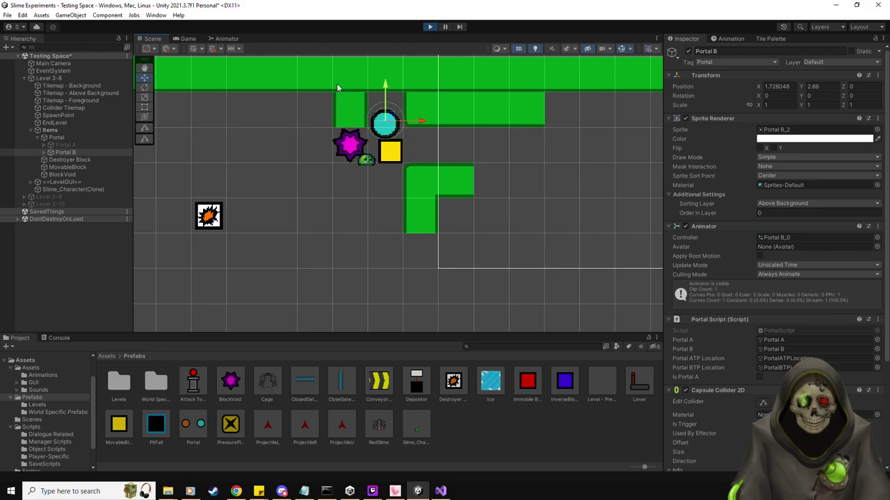
{"action": "left_click", "coordinate": [188, 39]}
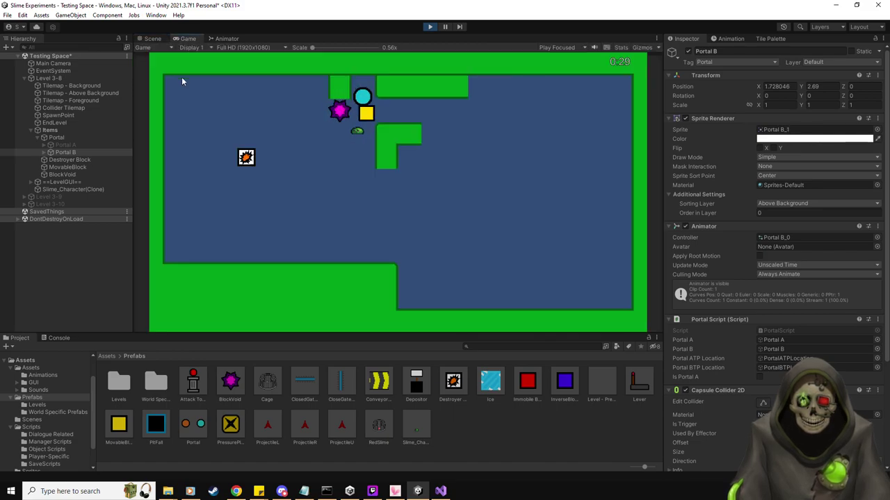
End the playtest and set Portal B's Y position to 2.69.
{"action": "left_click", "coordinate": [430, 27]}
{"action": "left_click", "coordinate": [813, 86]}
{"action": "type", "text": "2.69"}
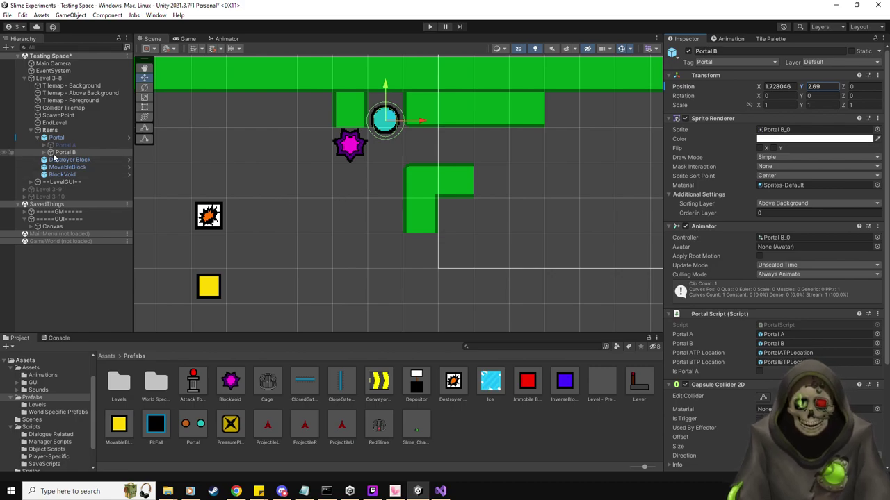
Move PortalBTPLocation up to Y -6.69 so it lines up with Portal A's row.
{"action": "left_click", "coordinate": [43, 152]}
{"action": "left_click", "coordinate": [86, 159]}
{"action": "scroll", "coordinate": [381, 186], "scroll_direction": "down", "scroll_amount": 3}
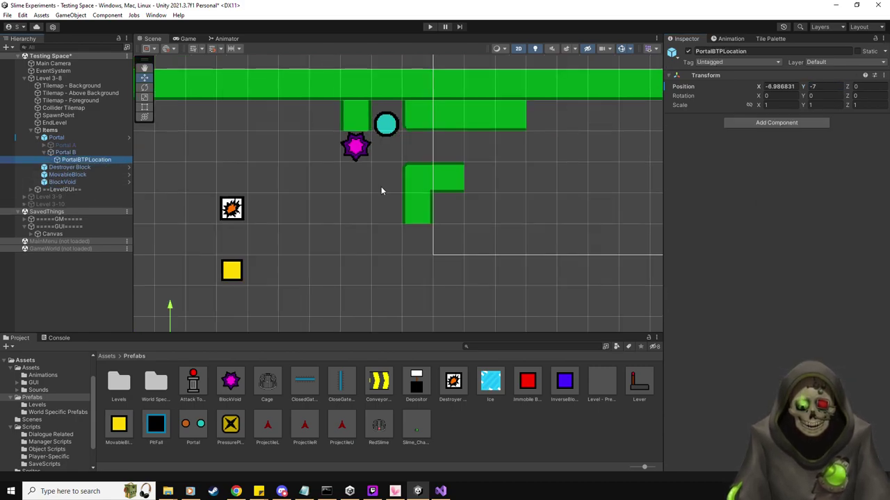
{"action": "middle_click_drag", "start_coordinate": [382, 208], "coordinate": [391, 204]}
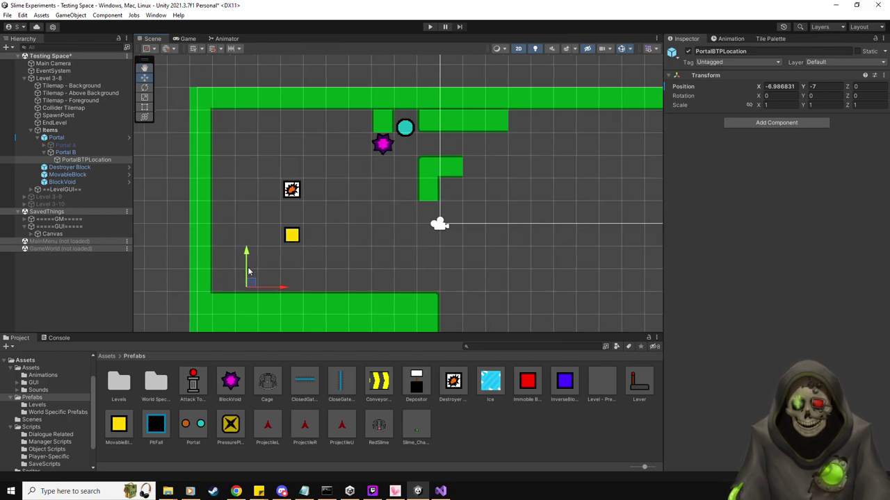
{"action": "left_click_drag", "start_coordinate": [251, 283], "coordinate": [252, 279]}
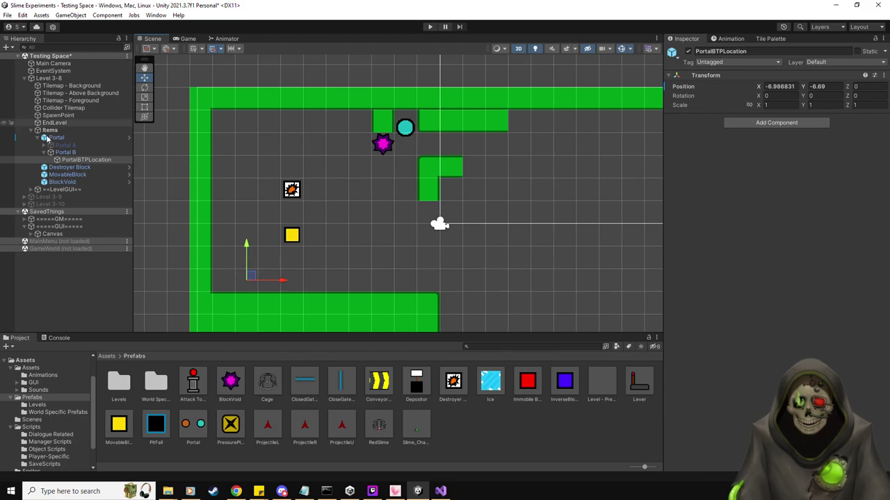
Reactivate Portal A.
{"action": "left_click", "coordinate": [63, 153]}
{"action": "left_click", "coordinate": [63, 145]}
{"action": "left_click", "coordinate": [44, 145]}
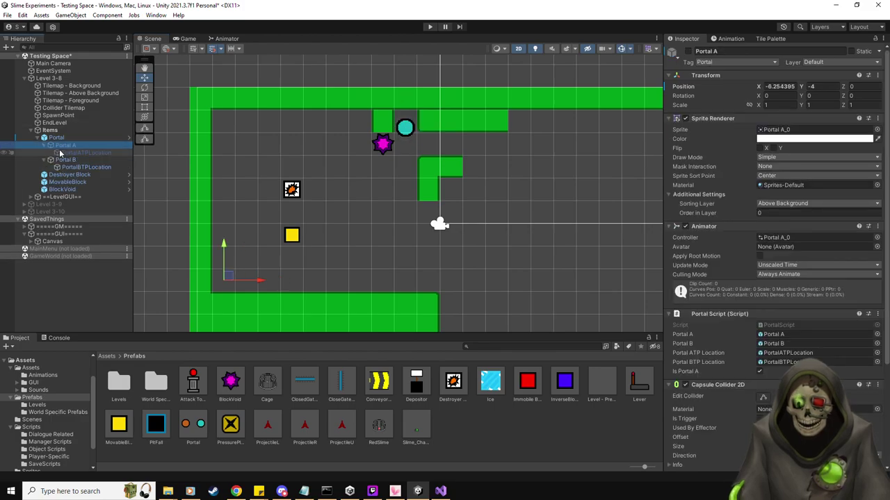
{"action": "left_click", "coordinate": [83, 153]}
{"action": "key", "text": "Up"}
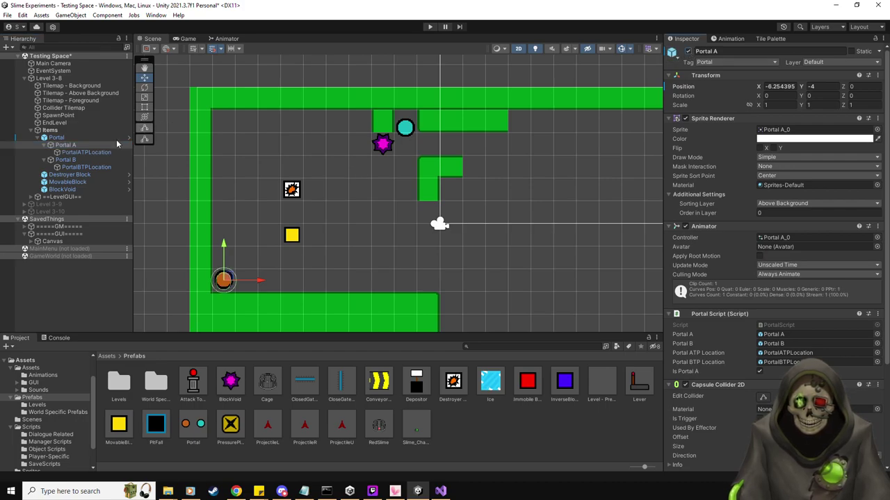
Move PortalATPLocation one tile down to Y 5, beneath Portal B.
{"action": "key", "text": "Down"}
{"action": "left_click_drag", "start_coordinate": [411, 144], "coordinate": [407, 167]}
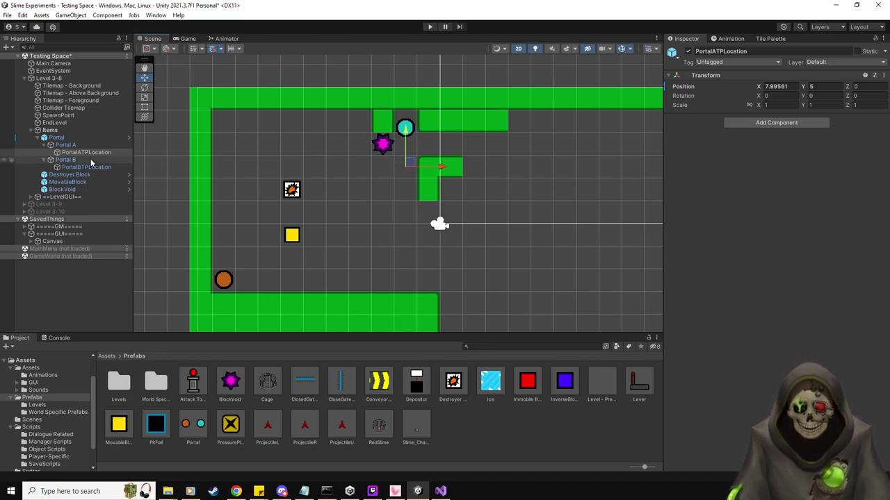
{"action": "left_click", "coordinate": [43, 145]}
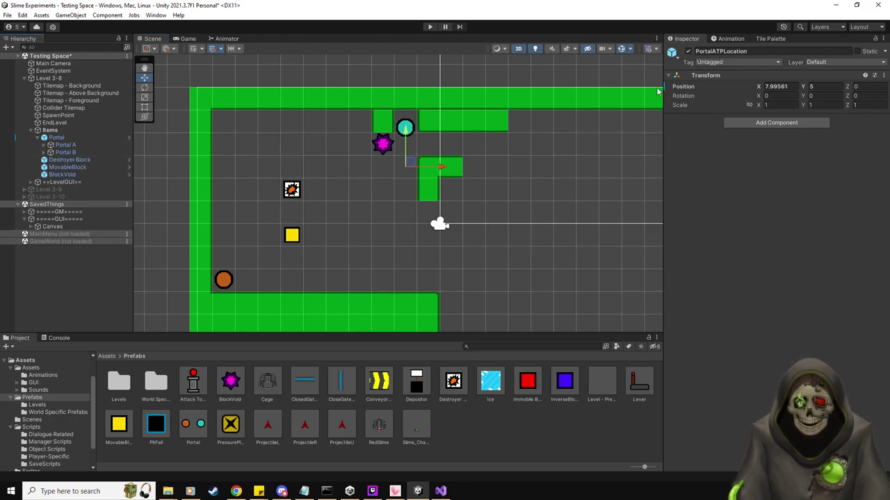
Extend the L-shaped wall's upper arm two tiles right and finish the ceiling strip's right end with a corner tile.
{"action": "left_click", "coordinate": [770, 38]}
{"action": "left_click", "coordinate": [849, 225]}
{"action": "left_click", "coordinate": [493, 167]}
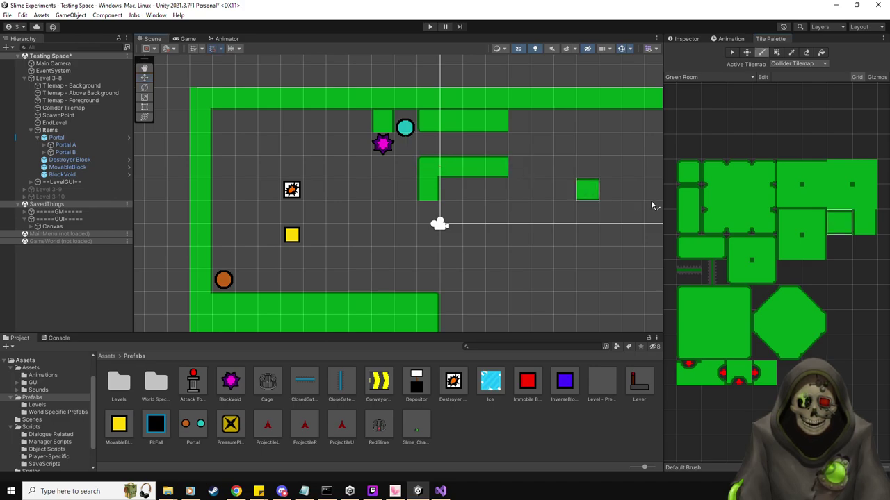
{"action": "left_click", "coordinate": [738, 347]}
{"action": "left_click", "coordinate": [497, 120]}
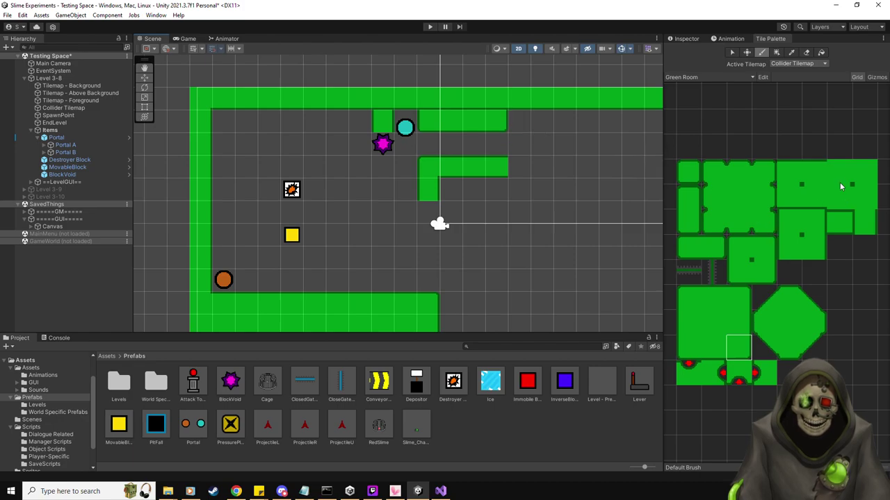
Blend the ceiling into the wall strip right of Portal B and cap the one-tile wall on the portal's left.
{"action": "left_click", "coordinate": [865, 174]}
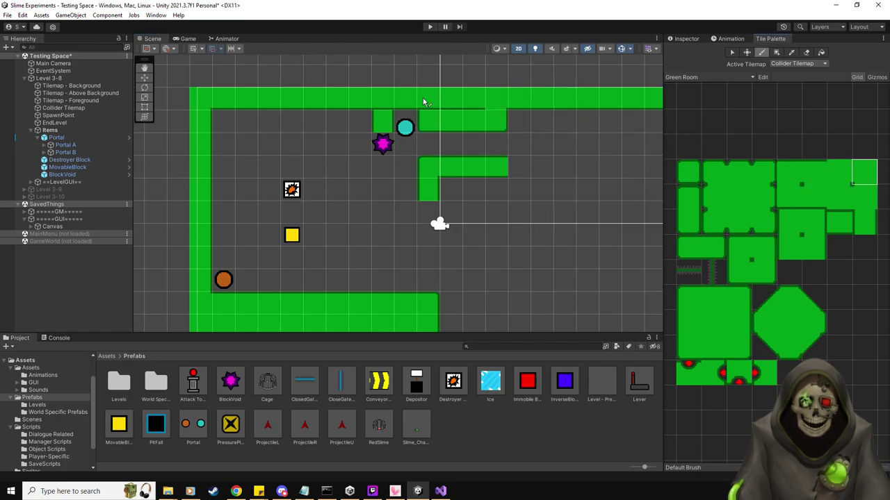
{"action": "left_click", "coordinate": [735, 198]}
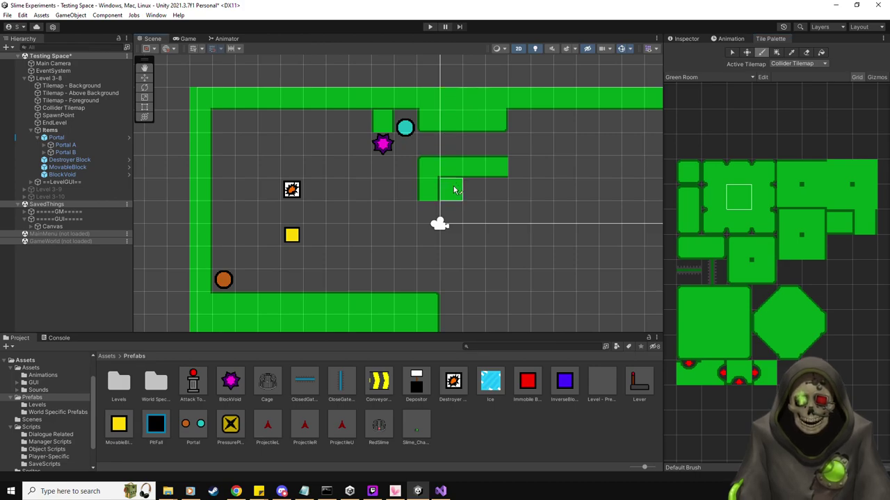
{"action": "left_click", "coordinate": [542, 212]}
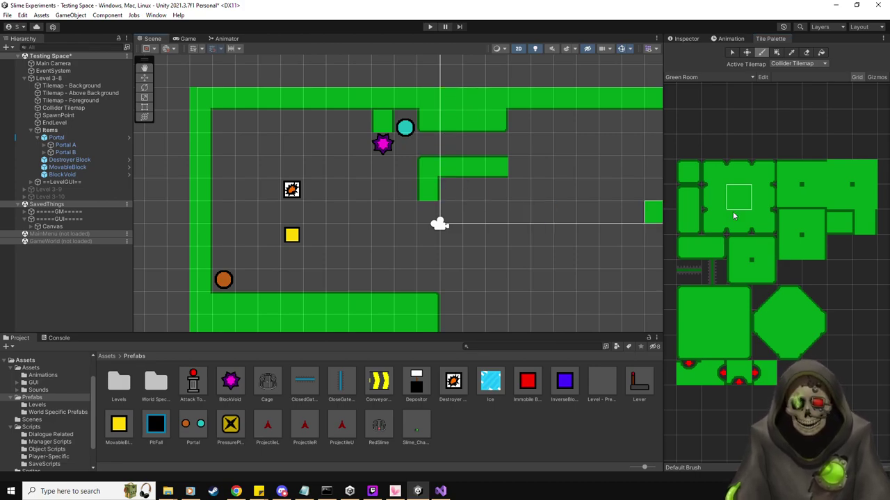
{"action": "left_click", "coordinate": [689, 221]}
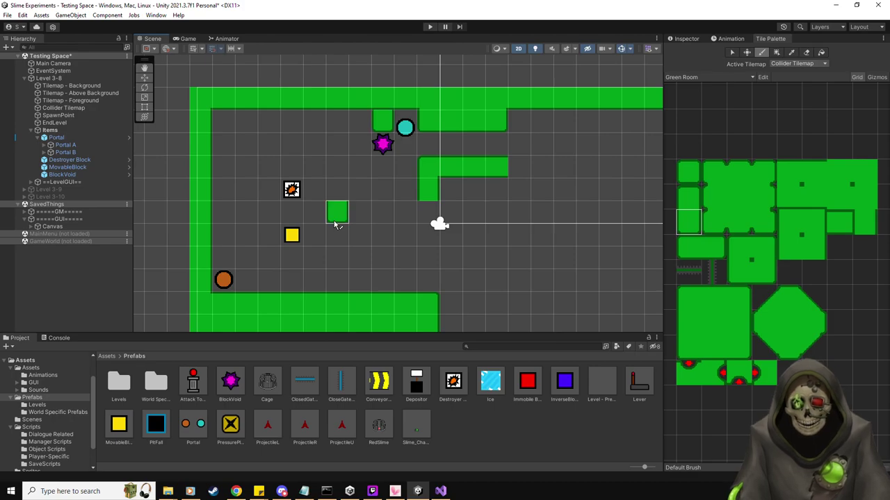
Extend the L-shaped wall down to the floor, blend the junction, and cap the right end of its upper arm.
{"action": "left_click", "coordinate": [864, 222]}
{"action": "left_click_drag", "start_coordinate": [428, 213], "coordinate": [426, 282]}
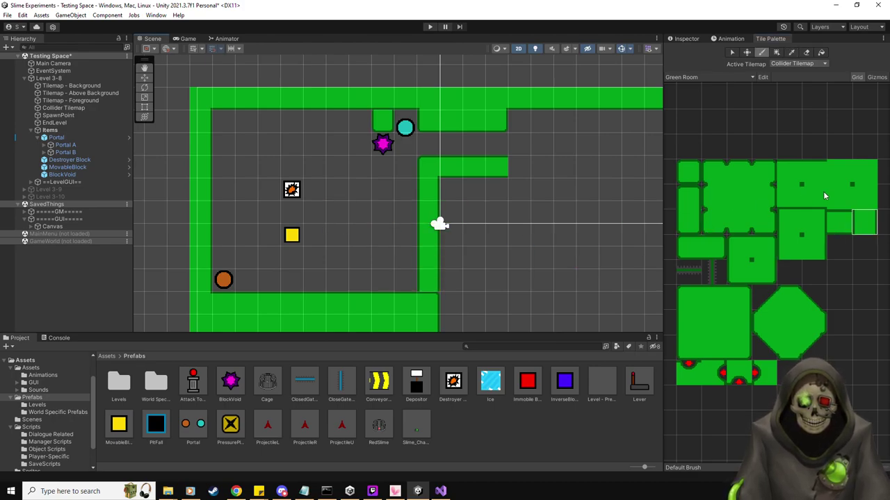
{"action": "left_click", "coordinate": [814, 247]}
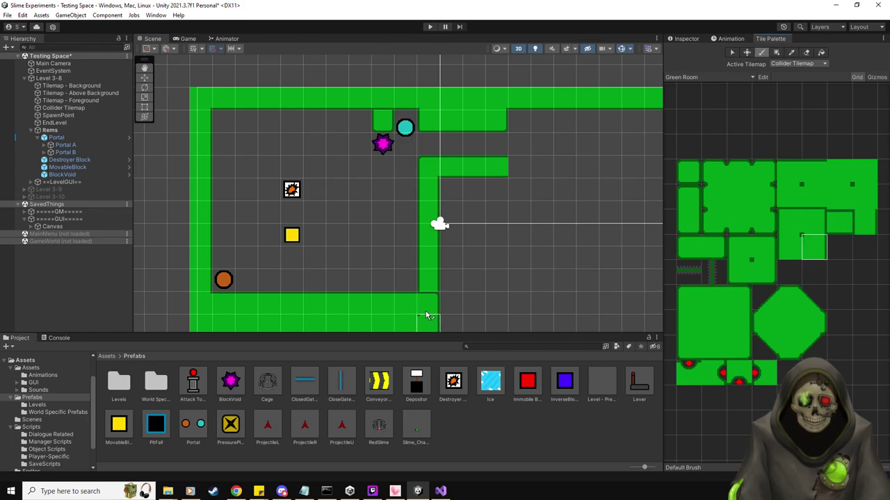
{"action": "middle_click_drag", "start_coordinate": [533, 250], "coordinate": [496, 230]}
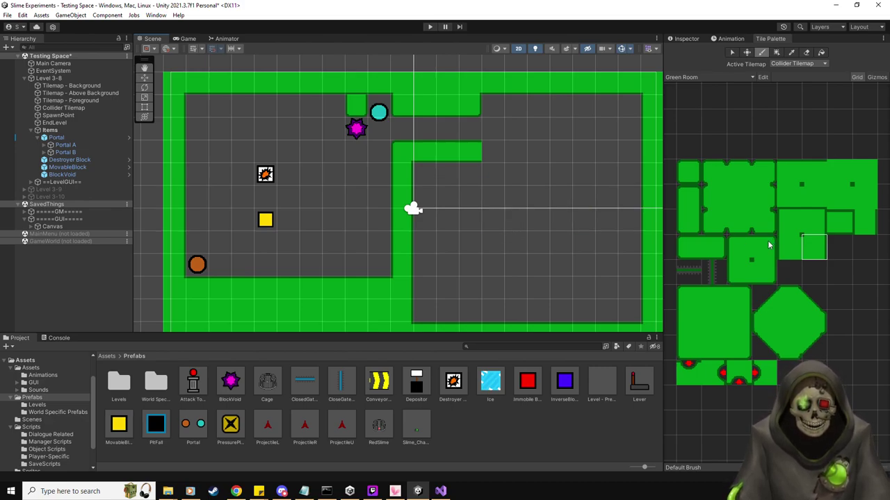
{"action": "left_click", "coordinate": [713, 249]}
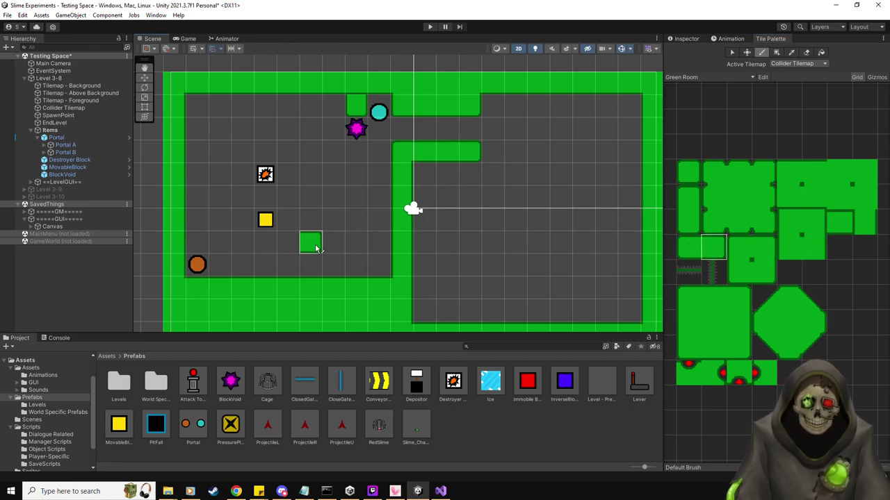
{"action": "middle_click_drag", "start_coordinate": [316, 248], "coordinate": [335, 251]}
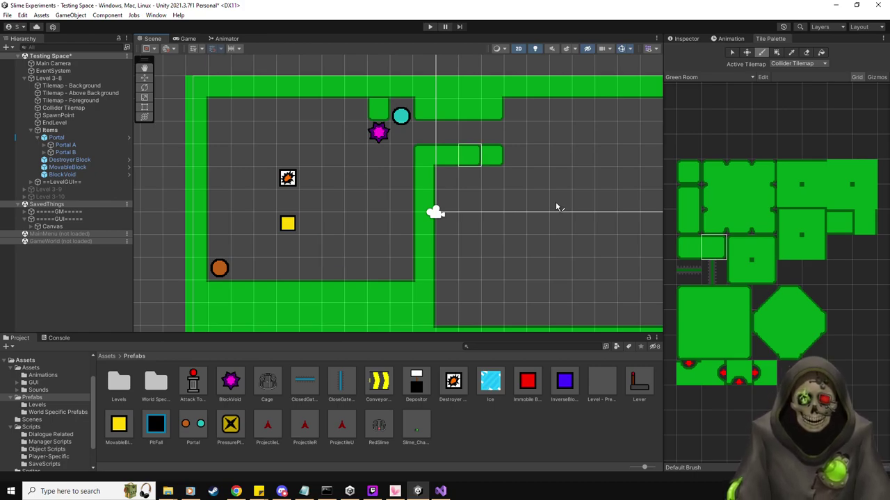
Paint a five-tile vertical wall with rounded ends directly beneath the BlockVoid on the Collider Tilemap.
{"action": "left_click", "coordinate": [692, 198]}
{"action": "left_click", "coordinate": [378, 157]}
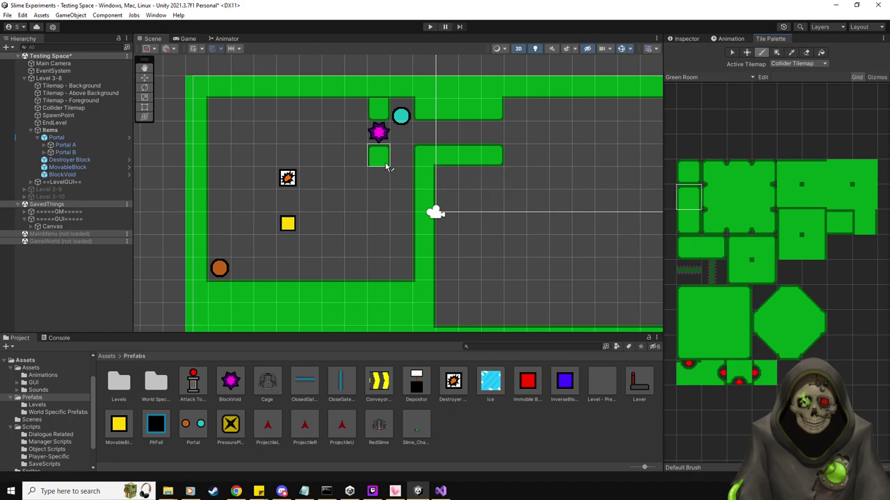
{"action": "left_click", "coordinate": [380, 242]}
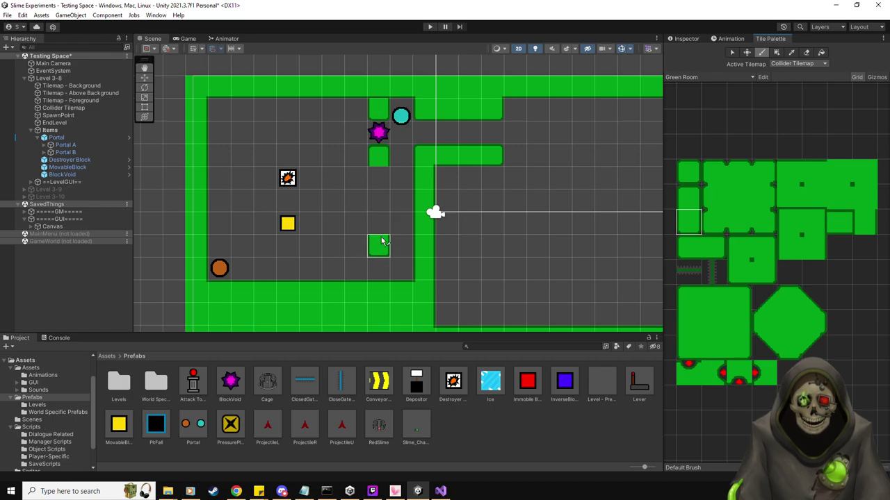
{"action": "key", "text": "i"}
{"action": "left_click", "coordinate": [424, 223]}
{"action": "left_click_drag", "start_coordinate": [378, 223], "coordinate": [378, 177]}
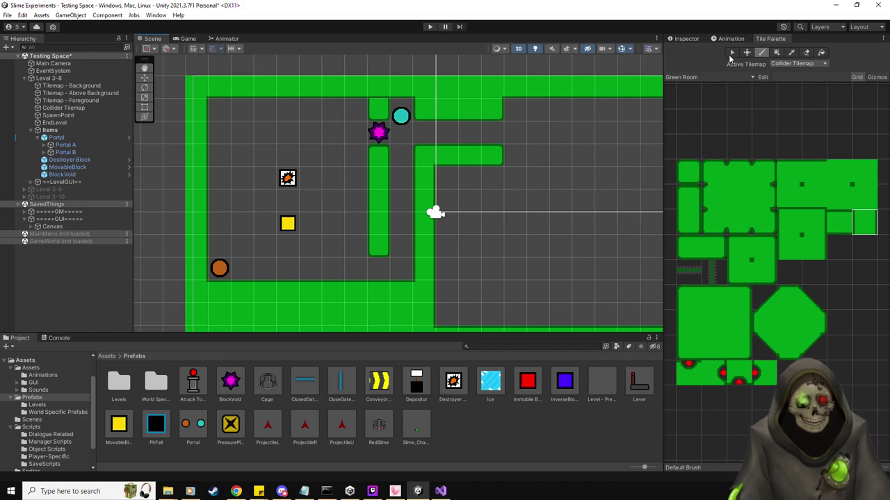
Shorten the vertical wall beneath the BlockVoid to four tiles and cap its new lower end.
{"action": "left_click", "coordinate": [686, 38]}
{"action": "left_click", "coordinate": [145, 77]}
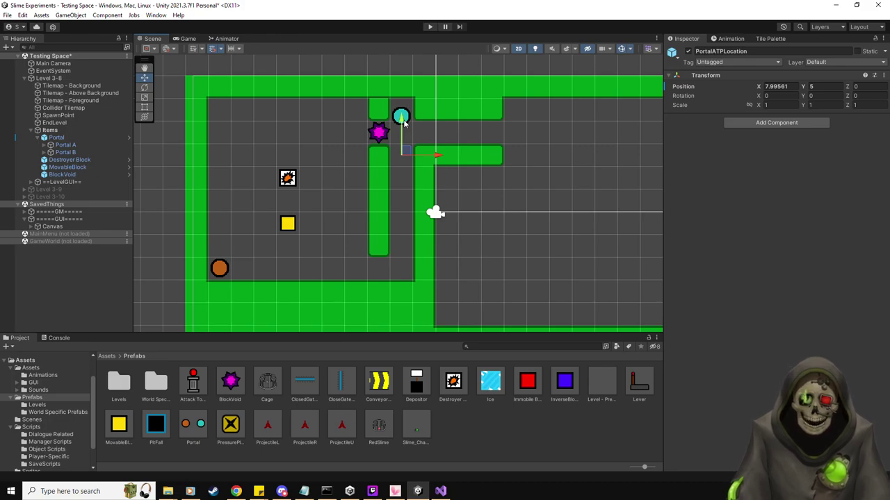
{"action": "left_click", "coordinate": [770, 39]}
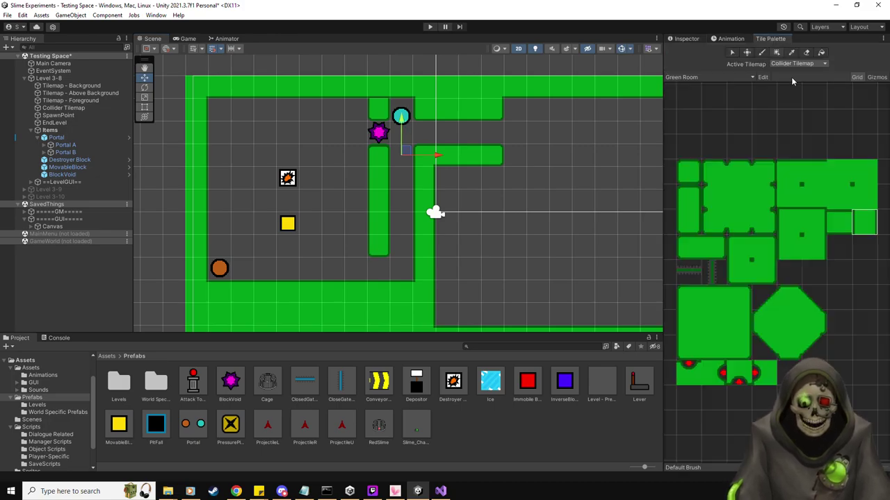
{"action": "left_click", "coordinate": [688, 222]}
{"action": "left_click", "coordinate": [386, 227]}
{"action": "left_click", "coordinate": [806, 53]}
{"action": "left_click", "coordinate": [381, 243]}
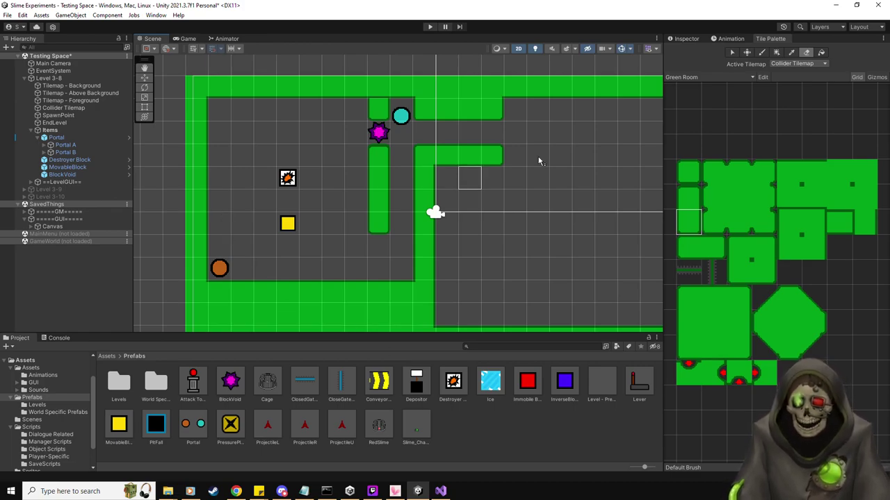
{"action": "left_click", "coordinate": [684, 37]}
{"action": "key", "text": "w"}
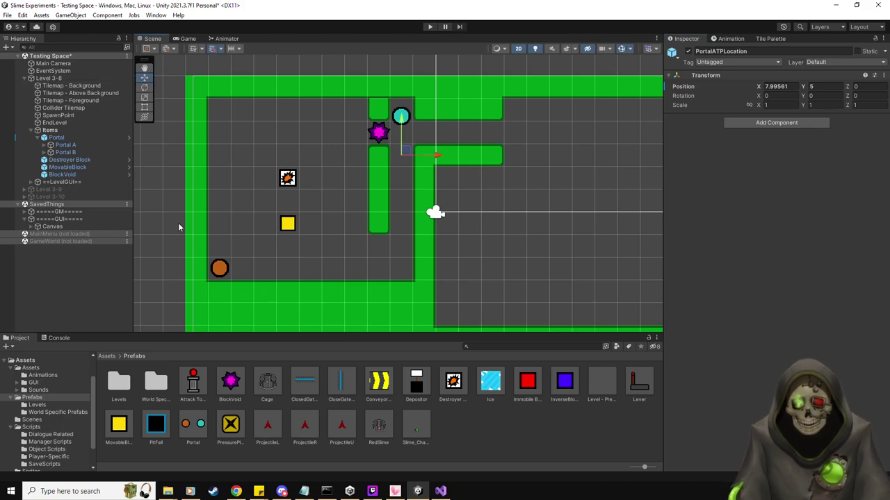
Move the SpawnPoint to X -8.5, Y 5.5 and the Destroyer Block to X -4.5, Y 1.5.
{"action": "left_click", "coordinate": [38, 137]}
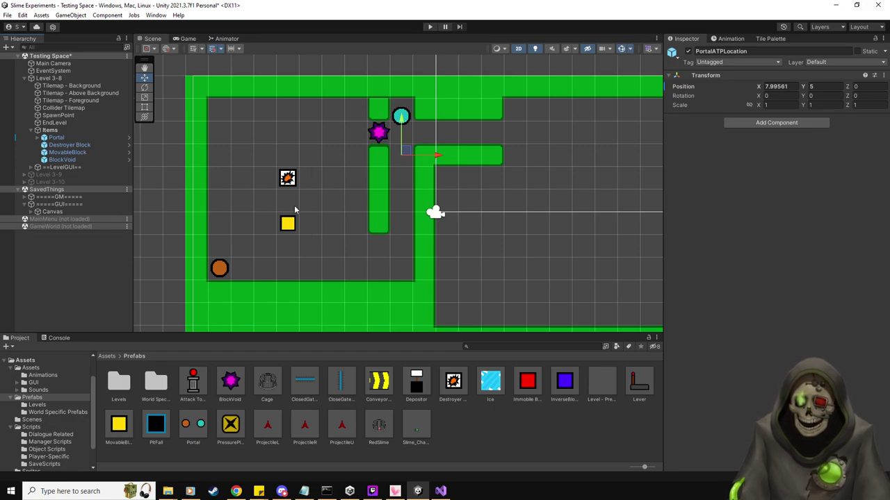
{"action": "left_click", "coordinate": [58, 115]}
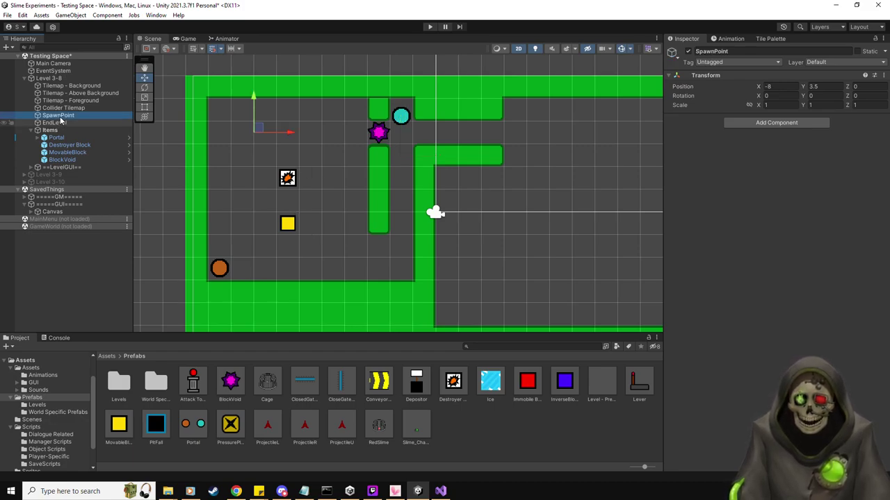
{"action": "left_click_drag", "start_coordinate": [259, 128], "coordinate": [247, 84]}
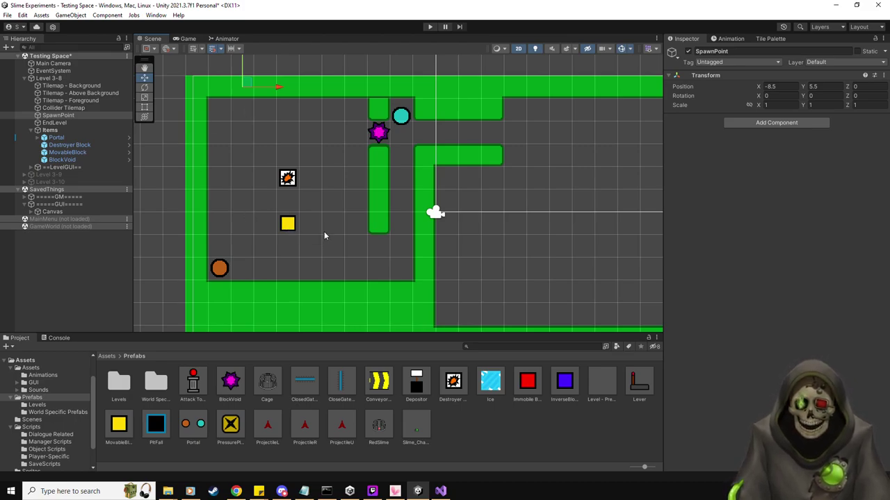
{"action": "left_click", "coordinate": [92, 146]}
{"action": "left_click_drag", "start_coordinate": [290, 177], "coordinate": [332, 178]}
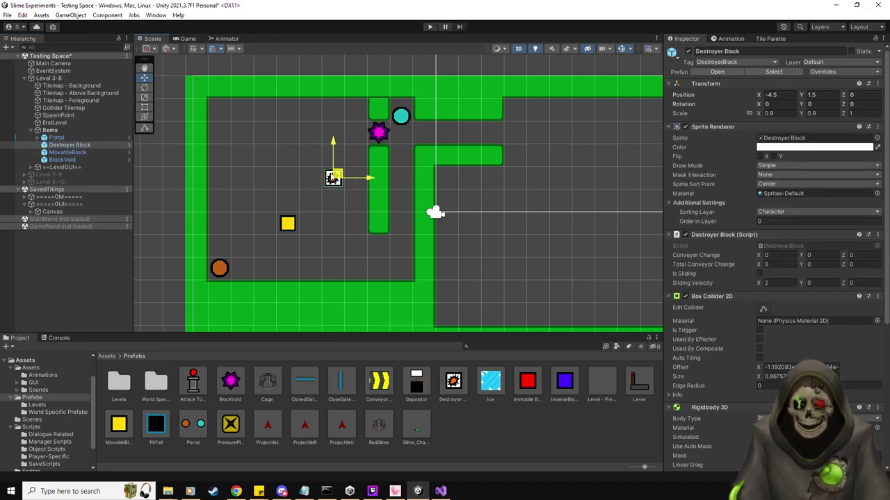
Extend the top of the wall beneath the BlockVoid two tiles left, over the Destroyer Block, with a corner and rounded end.
{"action": "left_click", "coordinate": [776, 40]}
{"action": "left_click", "coordinate": [763, 248]}
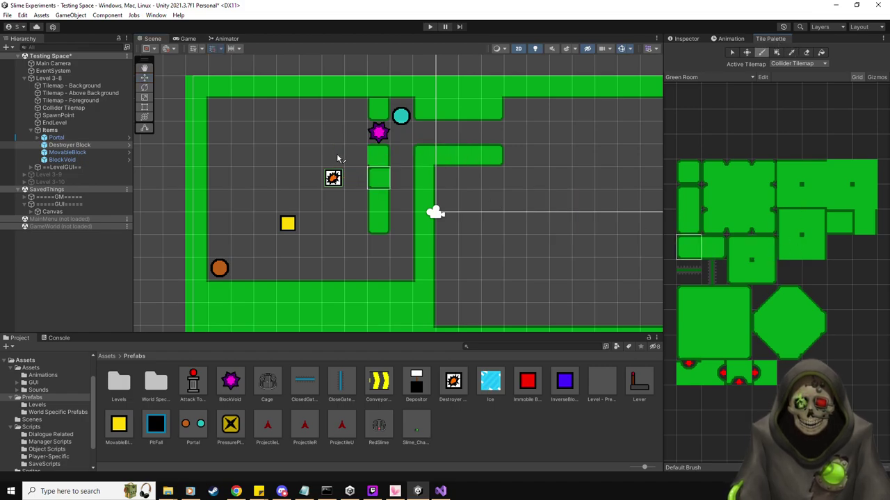
{"action": "left_click", "coordinate": [335, 155]}
{"action": "left_click", "coordinate": [838, 222]}
{"action": "left_click", "coordinate": [356, 155]}
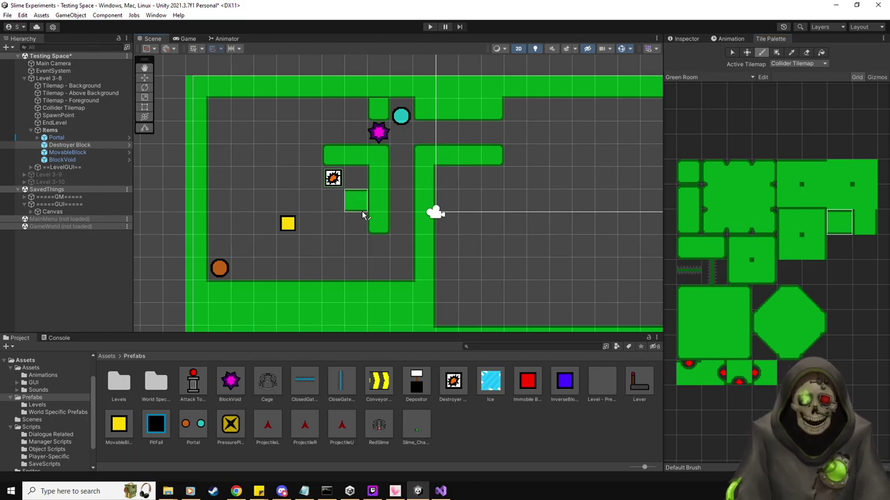
Paint a two-tile vertical wall with rounded ends directly beneath the Destroyer Block.
{"action": "left_click", "coordinate": [688, 196]}
{"action": "left_click", "coordinate": [334, 202]}
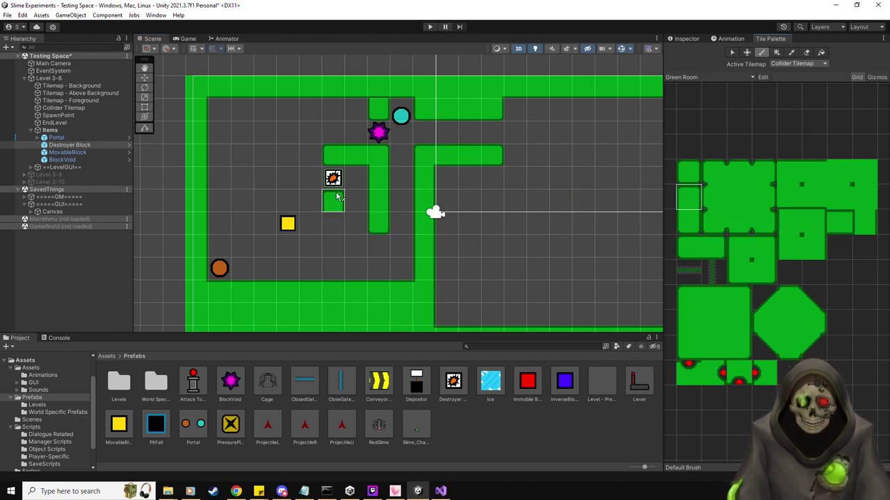
{"action": "left_click", "coordinate": [739, 271]}
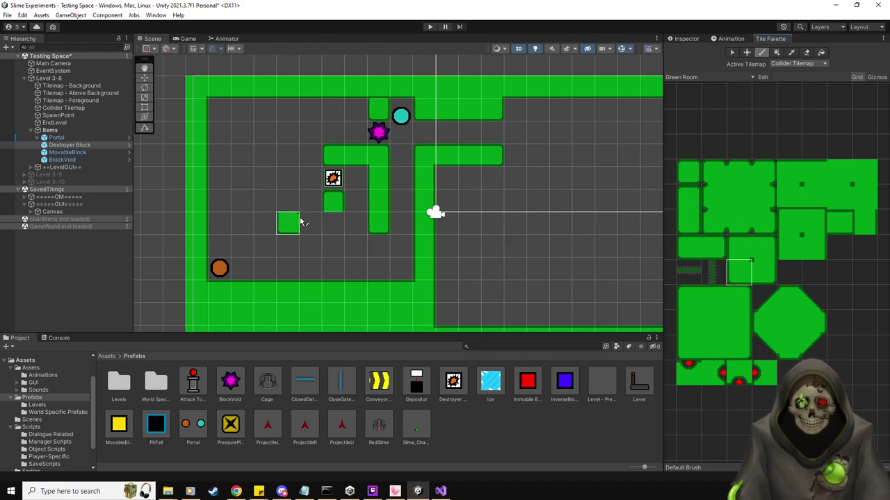
{"action": "left_click", "coordinate": [332, 223]}
{"action": "left_click", "coordinate": [688, 221]}
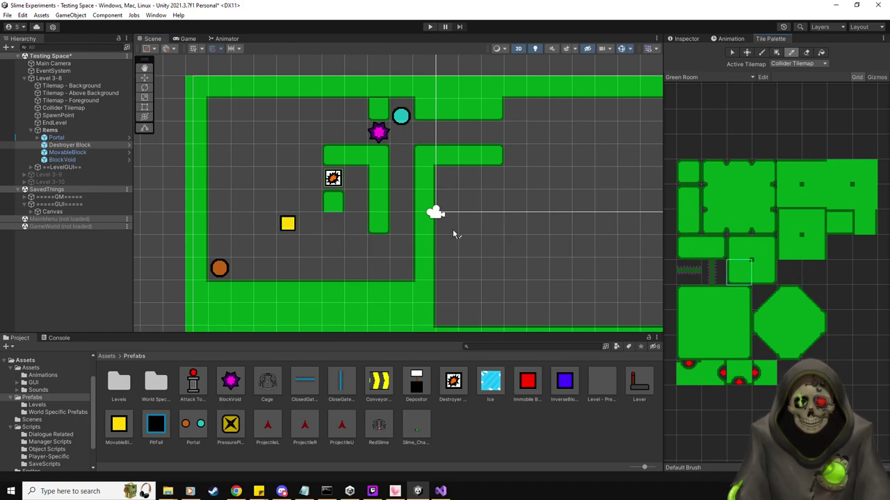
{"action": "left_click", "coordinate": [332, 222]}
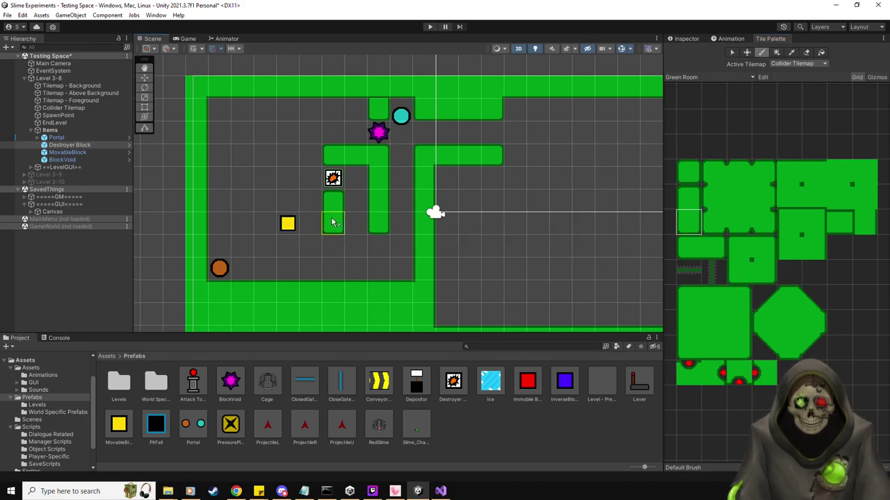
Place a ClosedGateVertical at X -3.5, Y -0.5, bridging the lower ends of the two vertical walls.
{"action": "left_click", "coordinate": [692, 38]}
{"action": "left_click", "coordinate": [141, 79]}
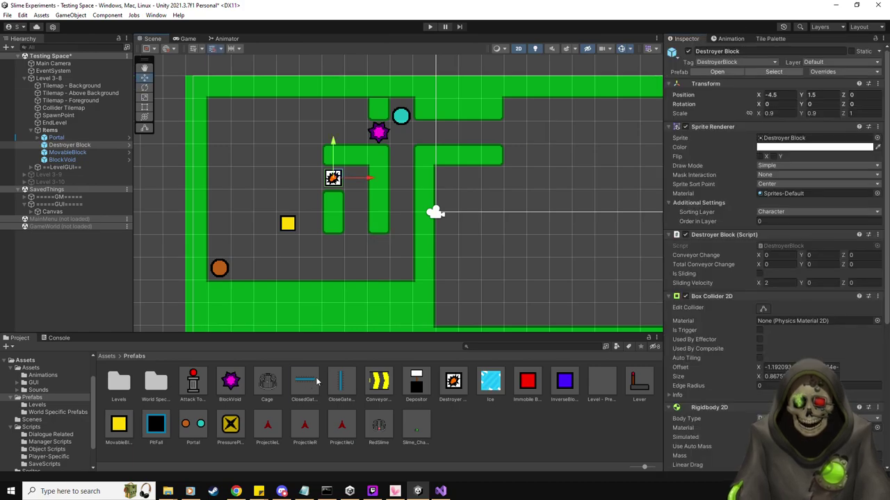
{"action": "left_click", "coordinate": [358, 226]}
{"action": "left_click_drag", "start_coordinate": [358, 226], "coordinate": [357, 225], "text": "ctrl"}
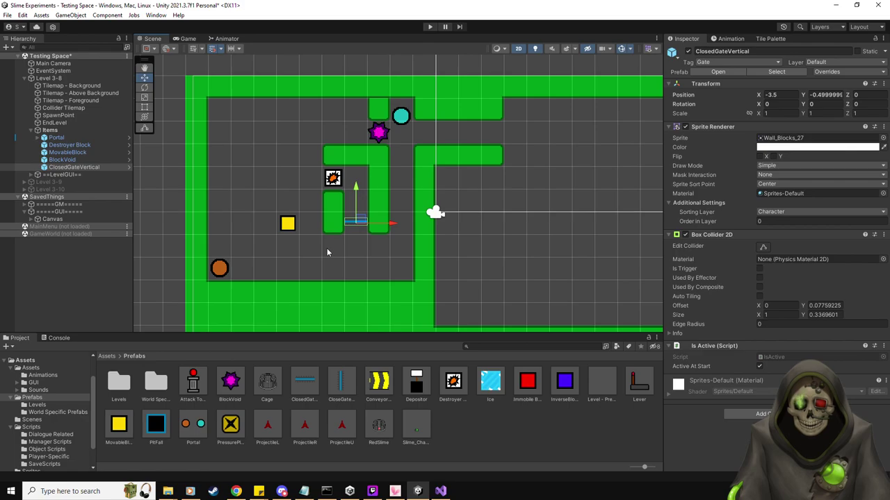
Set the gate's sprite to the green Wall_Blocks_World3_30.
{"action": "left_click", "coordinate": [31, 368]}
{"action": "scroll", "coordinate": [384, 381], "scroll_direction": "down", "scroll_amount": 2}
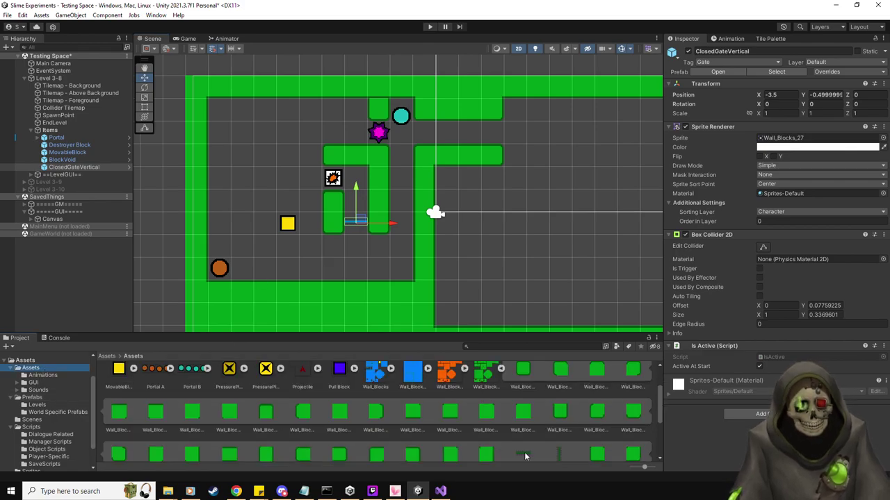
{"action": "scroll", "coordinate": [524, 452], "scroll_direction": "down", "scroll_amount": 2}
{"action": "left_click_drag", "start_coordinate": [523, 434], "coordinate": [792, 139]}
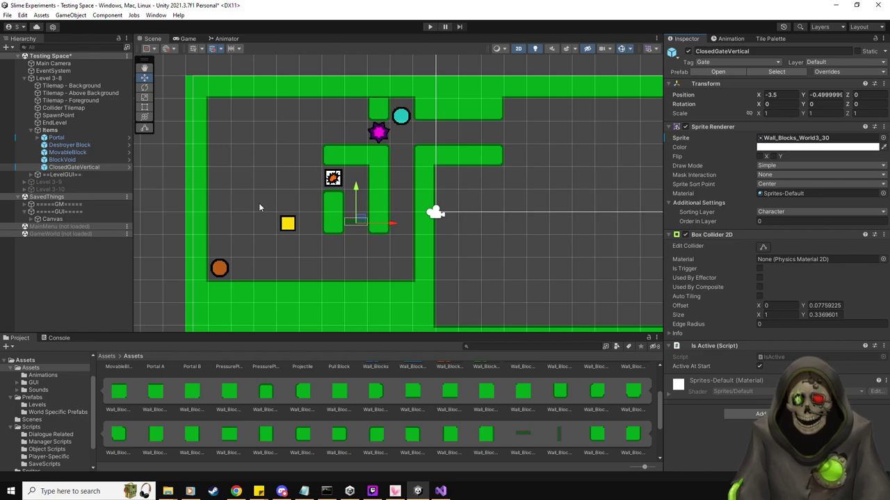
Move the MovableBlock to X -7.5, Y 3.5, in line with the BlockVoid.
{"action": "left_click", "coordinate": [67, 152]}
{"action": "left_click_drag", "start_coordinate": [292, 220], "coordinate": [274, 131]}
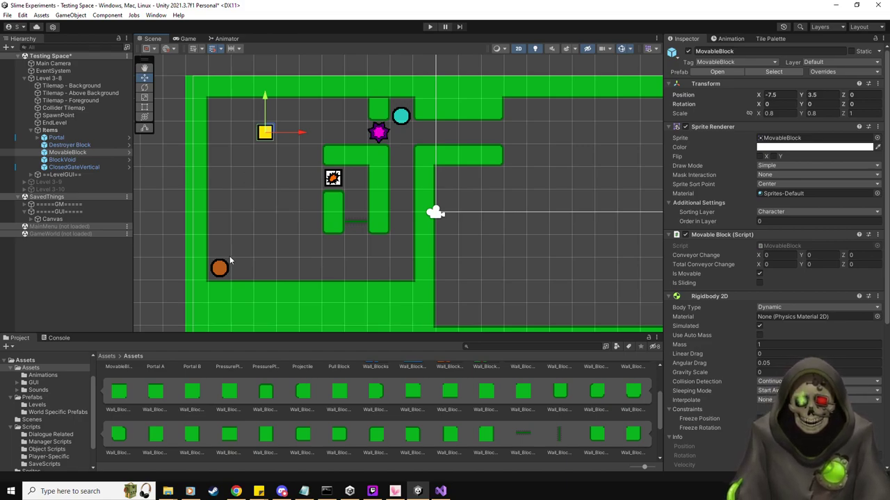
{"action": "left_click", "coordinate": [57, 138]}
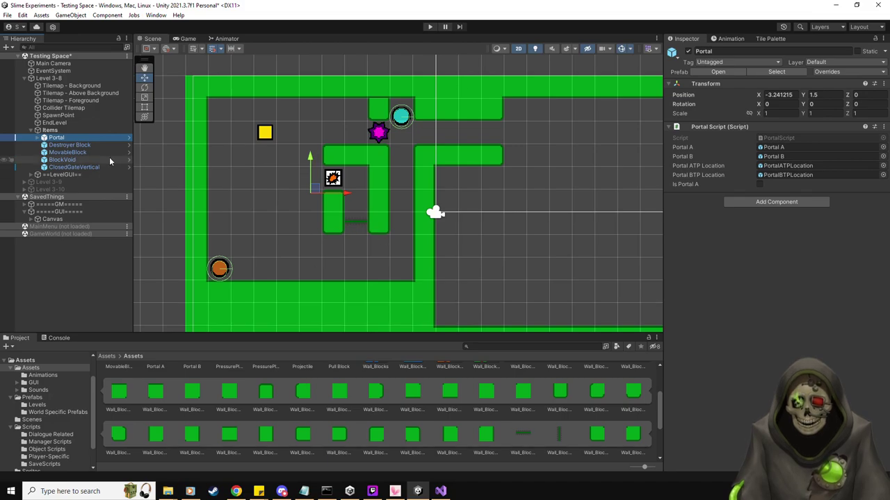
{"action": "left_click", "coordinate": [66, 131]}
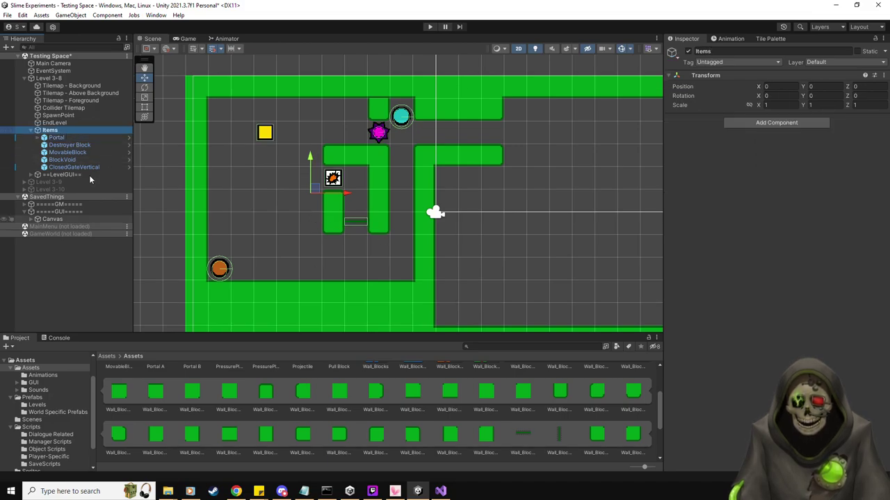
{"action": "left_click", "coordinate": [73, 138]}
{"action": "left_click", "coordinate": [70, 131]}
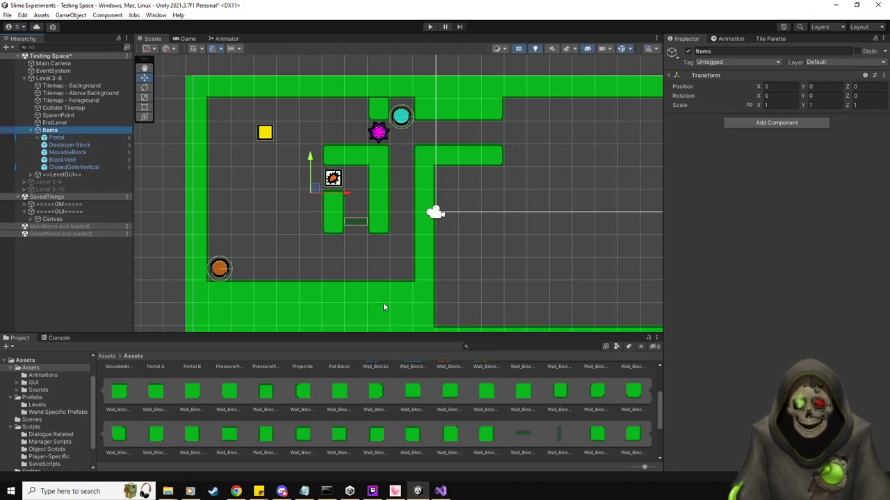
Place a PressurePlate prefab at X -1.5, Y -1.5 and bring its Pressure Plate Script settings into view.
{"action": "left_click", "coordinate": [40, 398]}
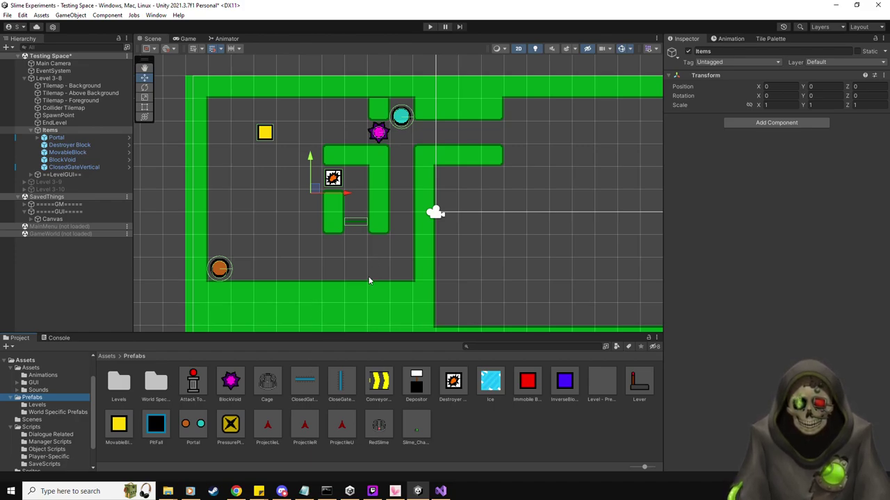
{"action": "left_click_drag", "start_coordinate": [241, 417], "coordinate": [403, 244]}
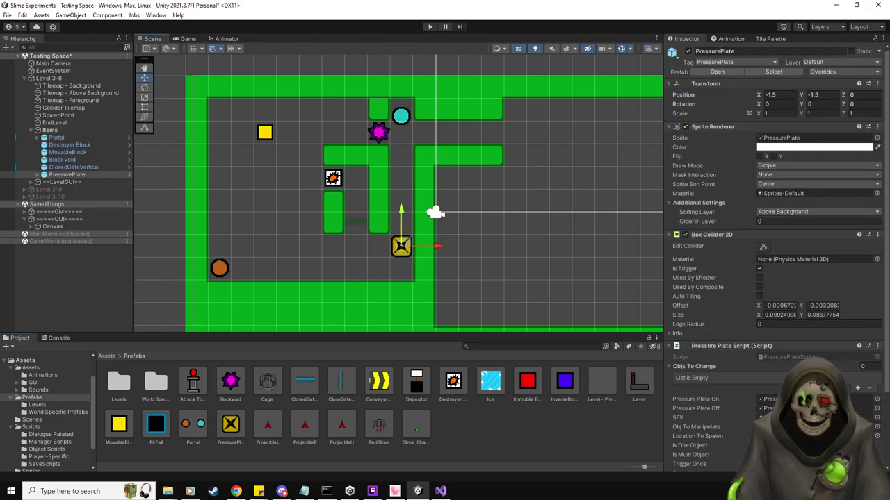
{"action": "left_click", "coordinate": [709, 366]}
{"action": "scroll", "coordinate": [709, 375], "scroll_direction": "down", "scroll_amount": 2}
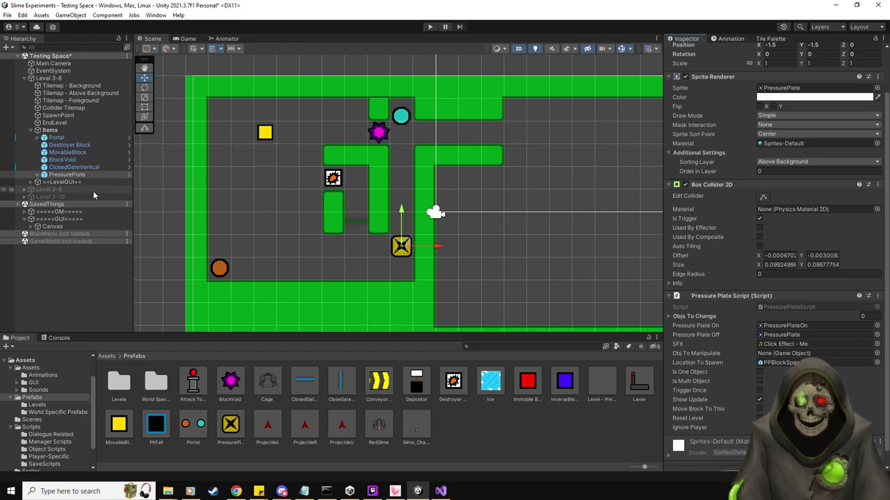
Make the pressure plate control the closed vertical gate by assigning ClosedGateVertical as its object to manipulate and enabling Is One Object.
{"action": "left_click_drag", "start_coordinate": [82, 166], "coordinate": [766, 356]}
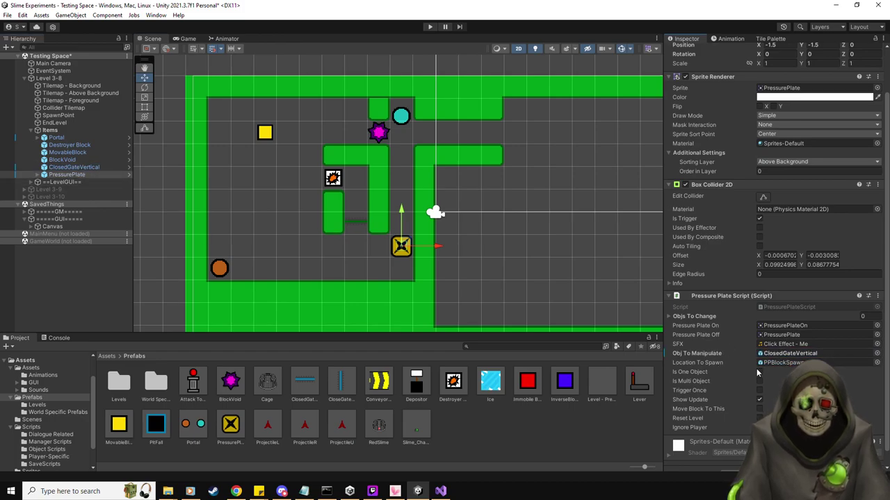
{"action": "left_click", "coordinate": [759, 372]}
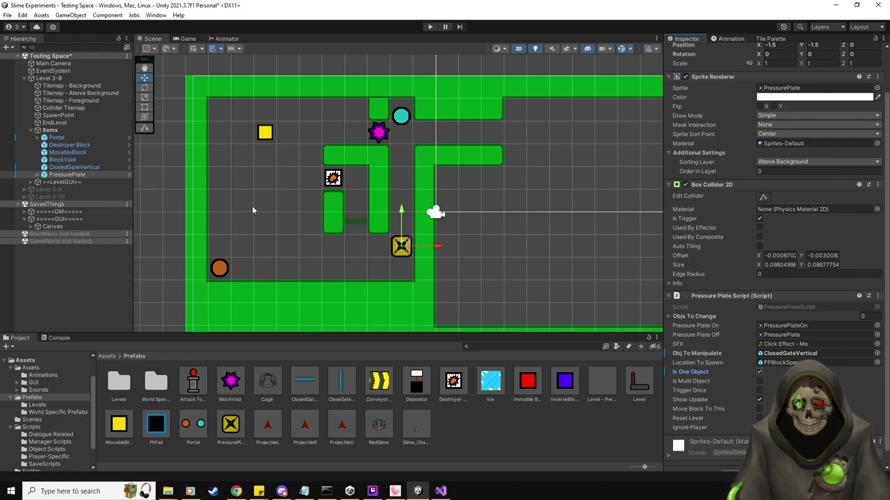
Replace the Destroyer Block in the inner chamber's side opening with a CloseGateHorizontal prefab at X -4.5, Y 1.5.
{"action": "middle_click_drag", "start_coordinate": [252, 198], "coordinate": [274, 217]}
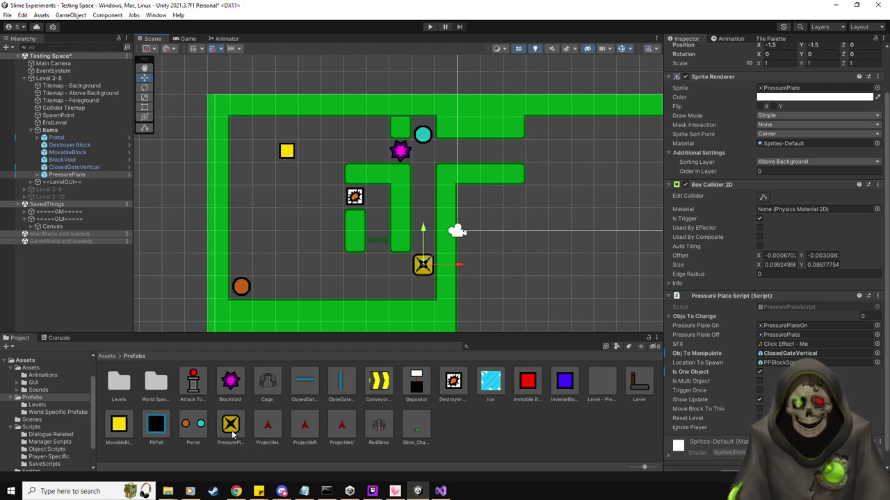
{"action": "mouse_move", "coordinate": [233, 428]}
{"action": "left_mouse_down"}
{"action": "mouse_move", "coordinate": [371, 198]}
{"action": "mouse_move", "coordinate": [231, 420]}
{"action": "left_mouse_up"}
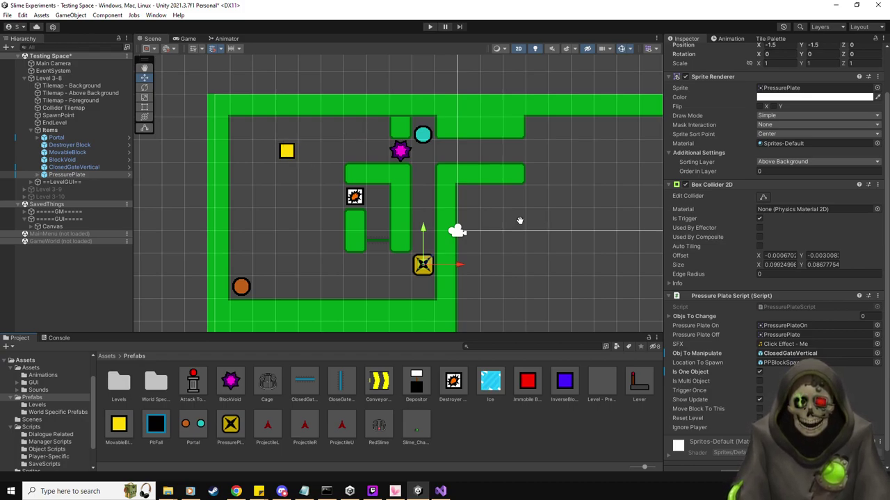
{"action": "middle_click_drag", "start_coordinate": [520, 221], "coordinate": [450, 255]}
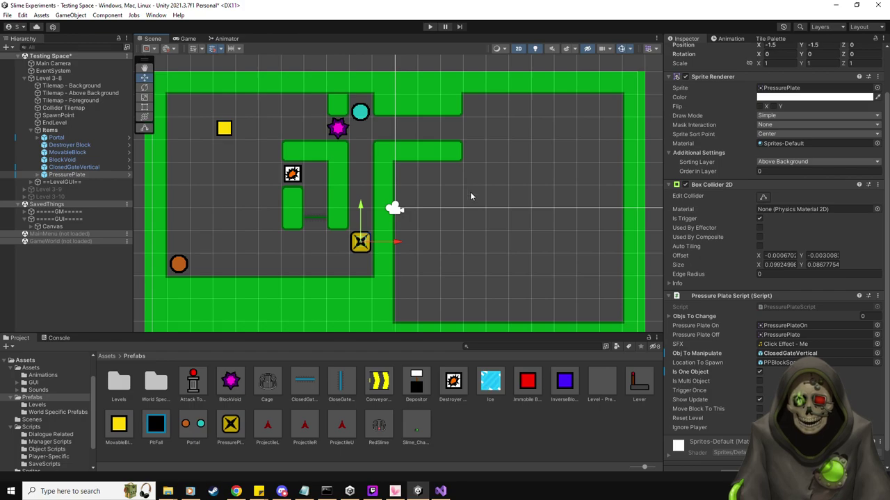
{"action": "middle_click_drag", "start_coordinate": [471, 195], "coordinate": [489, 203]}
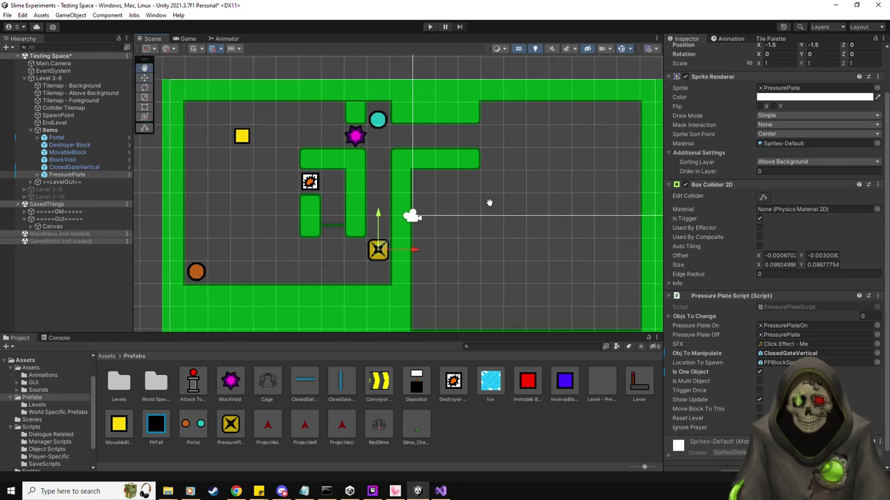
{"action": "left_click", "coordinate": [82, 145]}
{"action": "key", "text": "Delete"}
{"action": "left_click_drag", "start_coordinate": [342, 384], "coordinate": [313, 187]}
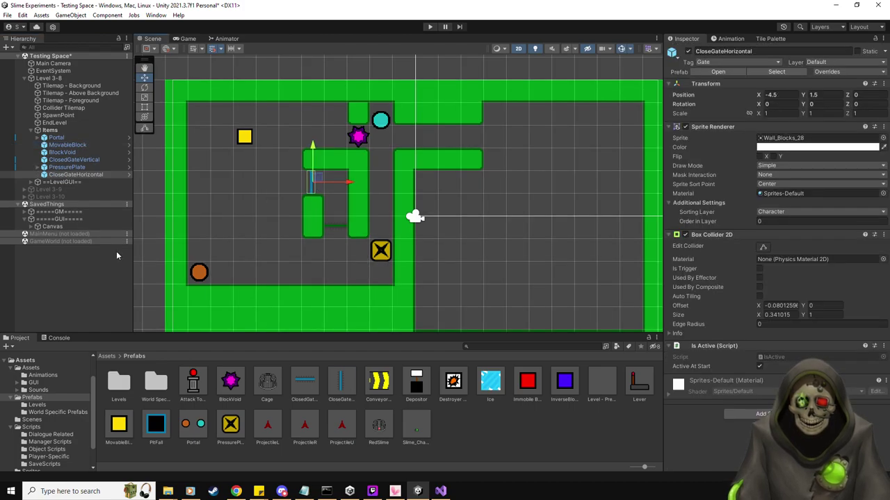
Change the new CloseGateHorizontal's sprite to Wall_Blocks_World3_31 from the Assets folder.
{"action": "left_click", "coordinate": [33, 368]}
{"action": "scroll", "coordinate": [516, 435], "scroll_direction": "down", "scroll_amount": 3}
{"action": "left_click", "coordinate": [791, 138]}
{"action": "left_click_drag", "start_coordinate": [791, 138], "coordinate": [790, 139]}
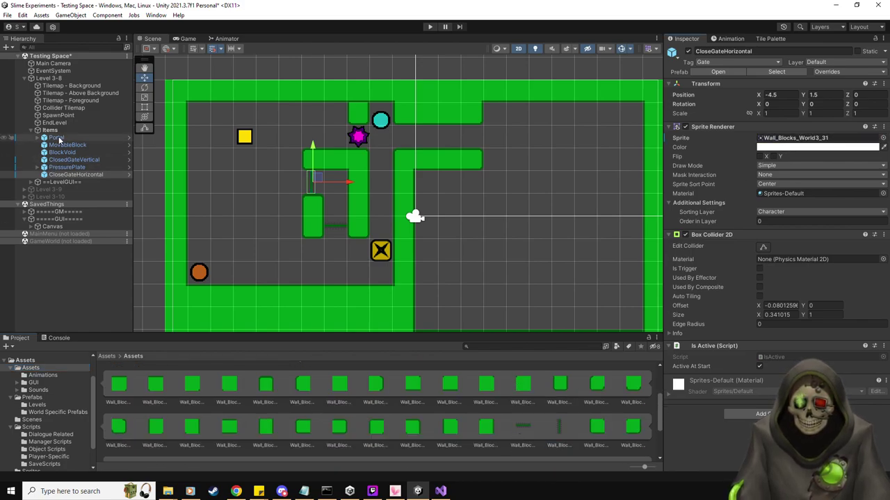
Place a second PressurePlate inside the inner chamber at X -3.5, Y 1.5 and enable Is One Object on it.
{"action": "left_click", "coordinate": [35, 397]}
{"action": "left_click_drag", "start_coordinate": [236, 428], "coordinate": [347, 183]}
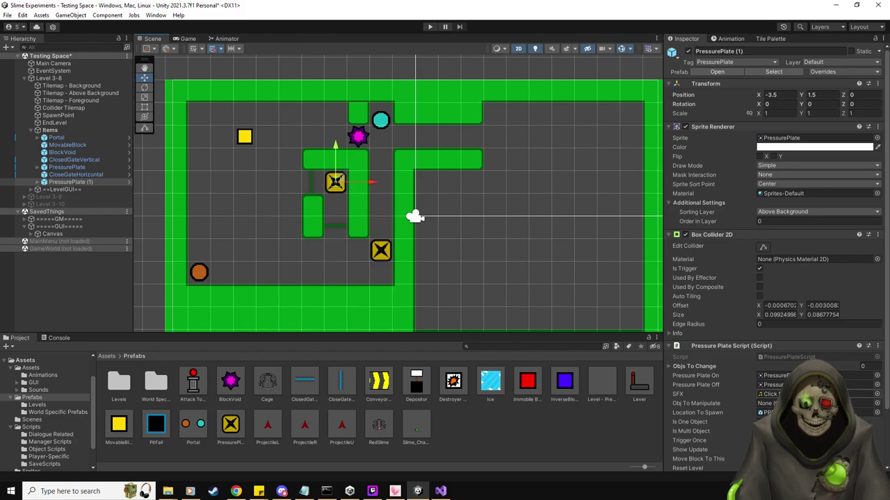
{"action": "scroll", "coordinate": [772, 257], "scroll_direction": "down", "scroll_amount": 2}
{"action": "left_click", "coordinate": [759, 373]}
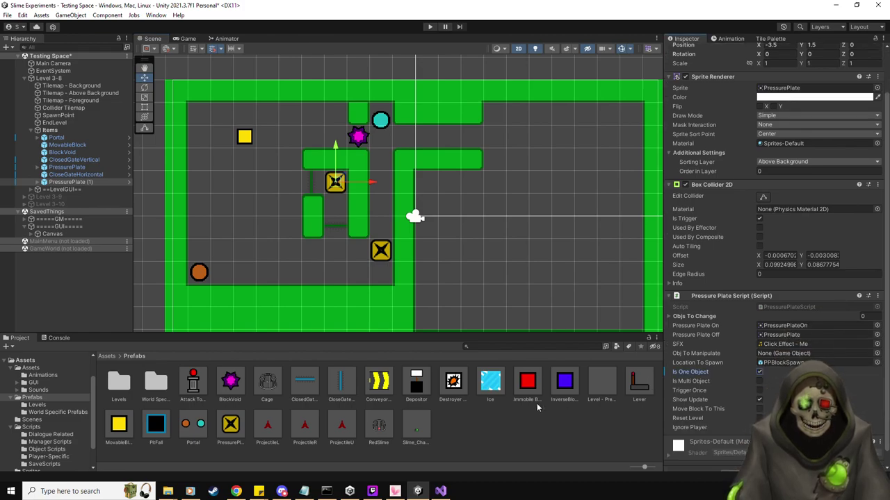
Assign Destroyer Block as the inner plate's object to manipulate and move its PPBlockSpawn onto the horizontal gate's cell.
{"action": "left_click", "coordinate": [786, 353]}
{"action": "left_click_drag", "start_coordinate": [786, 355], "coordinate": [785, 353]}
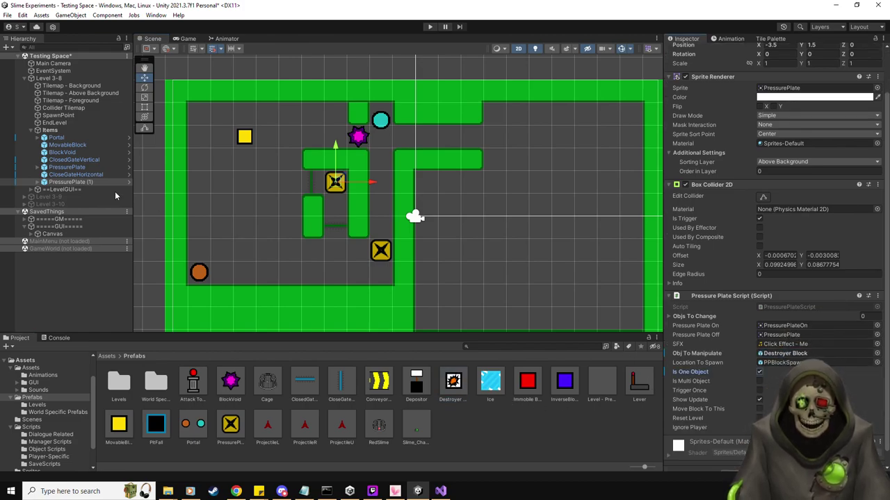
{"action": "left_click", "coordinate": [104, 189]}
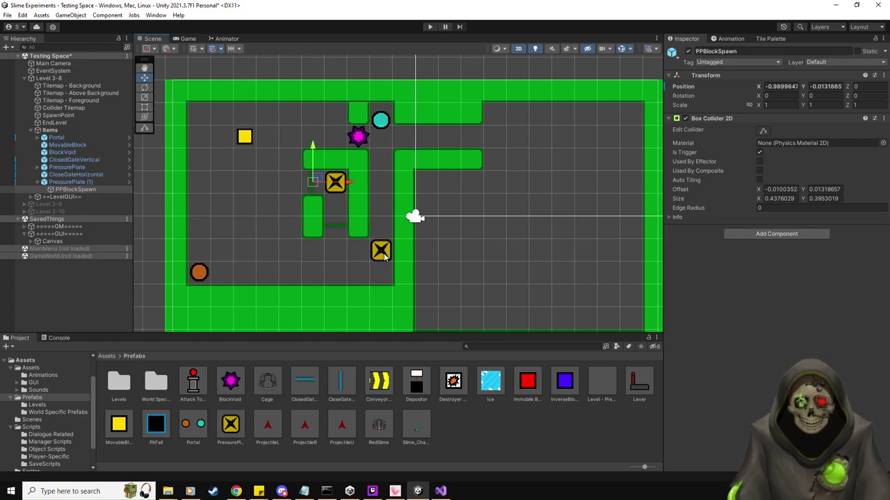
Playtest the level by moving the slime to push the yellow block around the walls and down onto the lower pressure plate.
{"action": "left_click", "coordinate": [429, 28]}
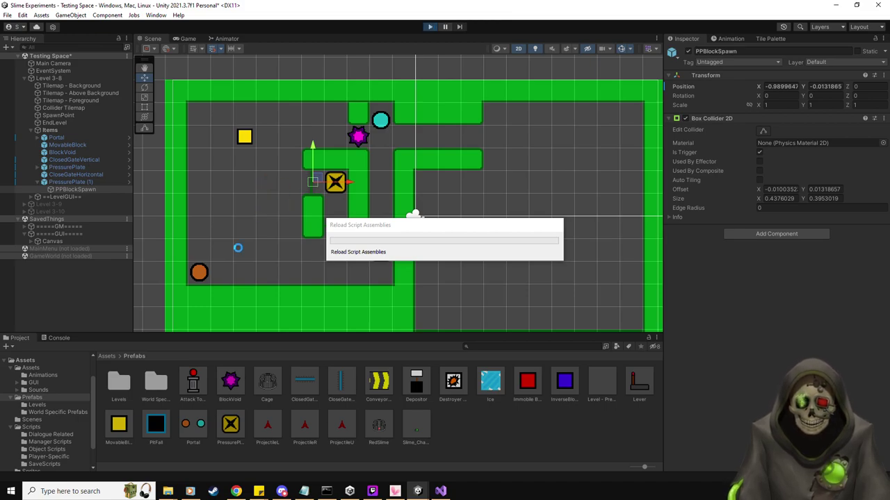
{"action": "key", "text": "Right"}
{"action": "key", "text": "Down"}
{"action": "key", "text": "Down"}
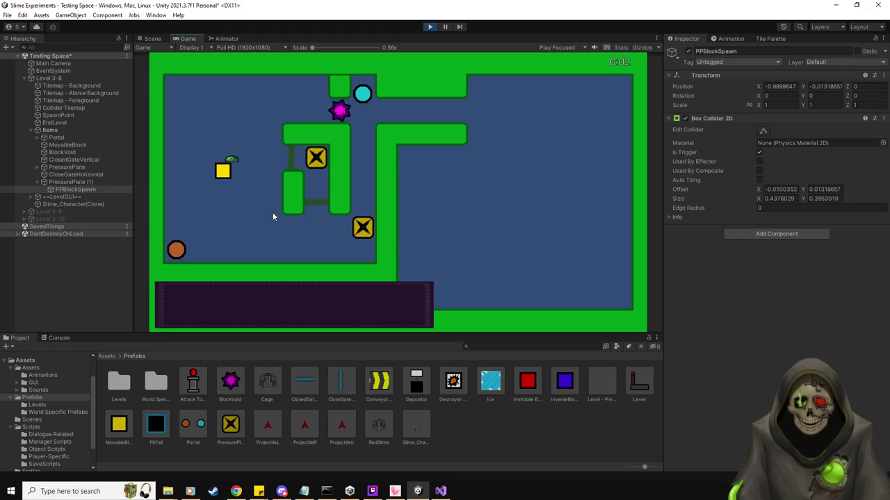
{"action": "key", "text": "Right"}
{"action": "key", "text": "Left"}
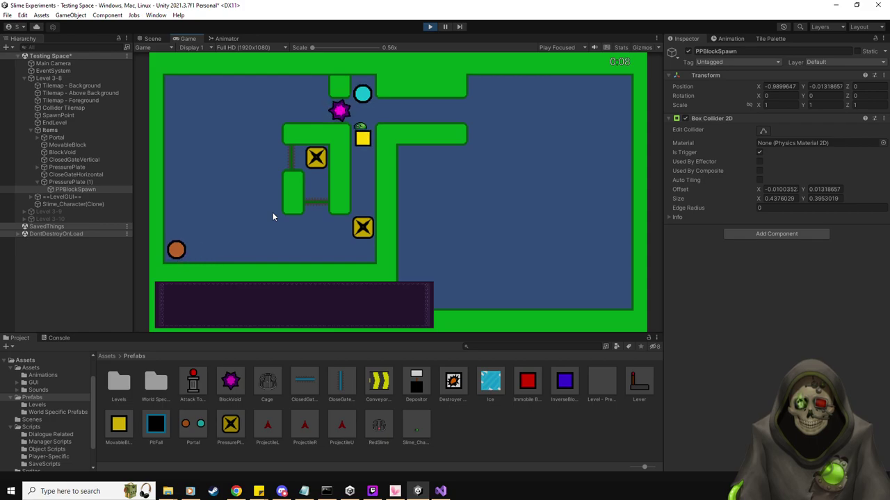
{"action": "key", "text": "Up"}
{"action": "key", "text": "Right"}
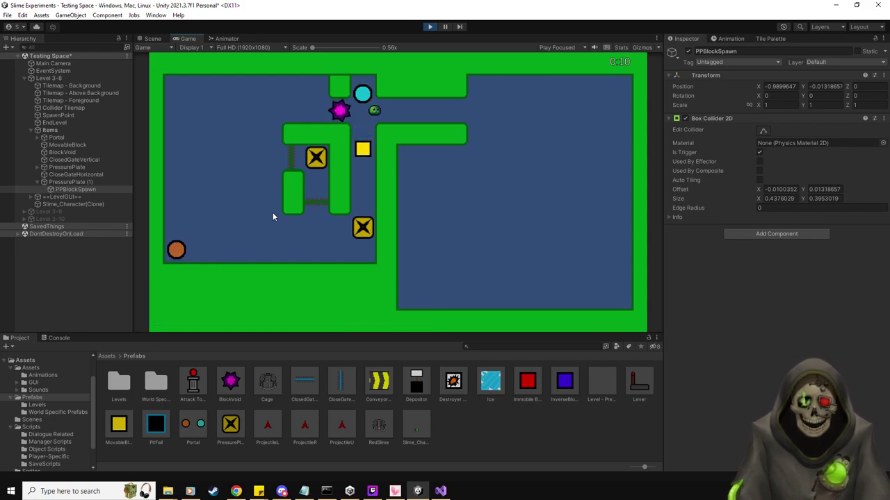
{"action": "key", "text": "Left"}
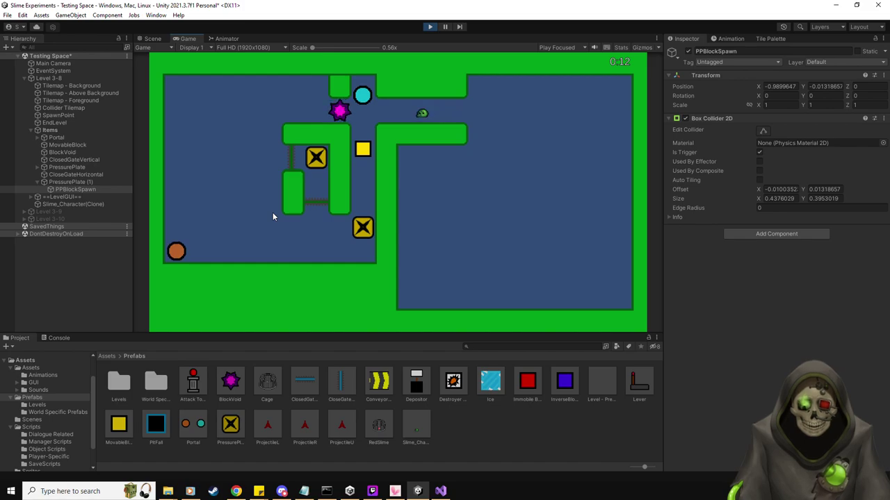
{"action": "key", "text": "Down"}
{"action": "key", "text": "Down"}
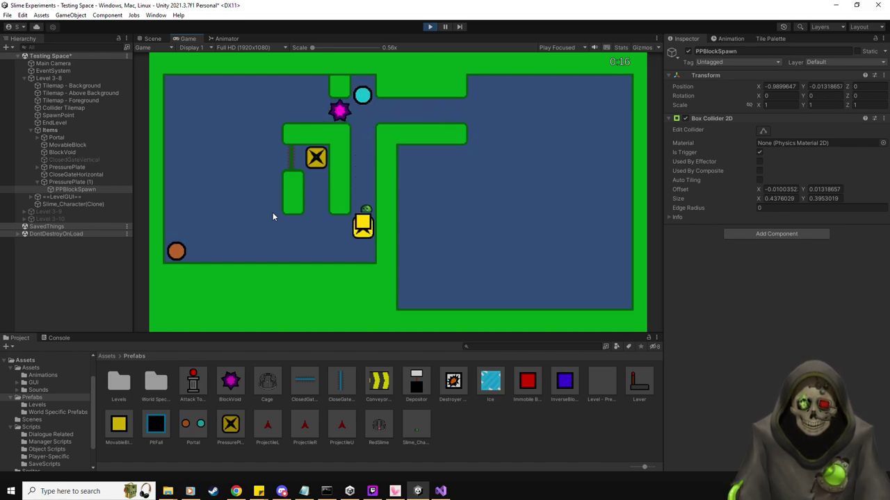
{"action": "key", "text": "Down"}
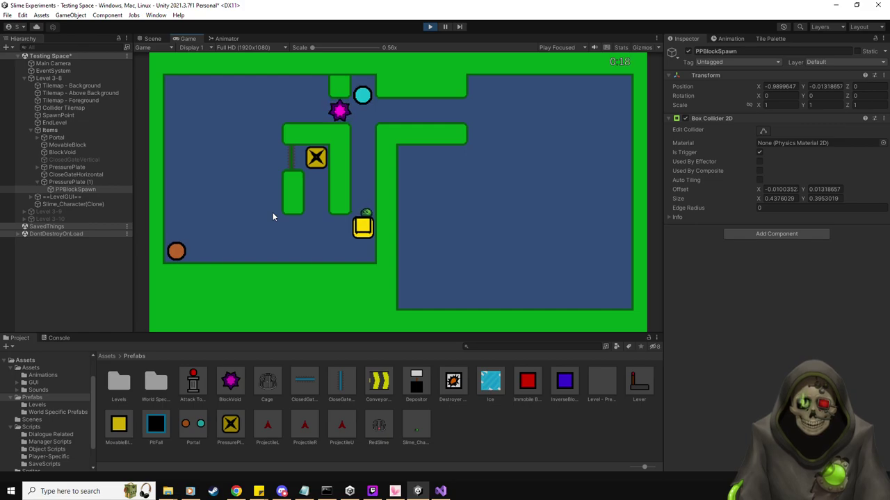
Move the slime around through the inner chamber's lower opening onto the second pressure plate, and end the playtest.
{"action": "key", "text": "Up"}
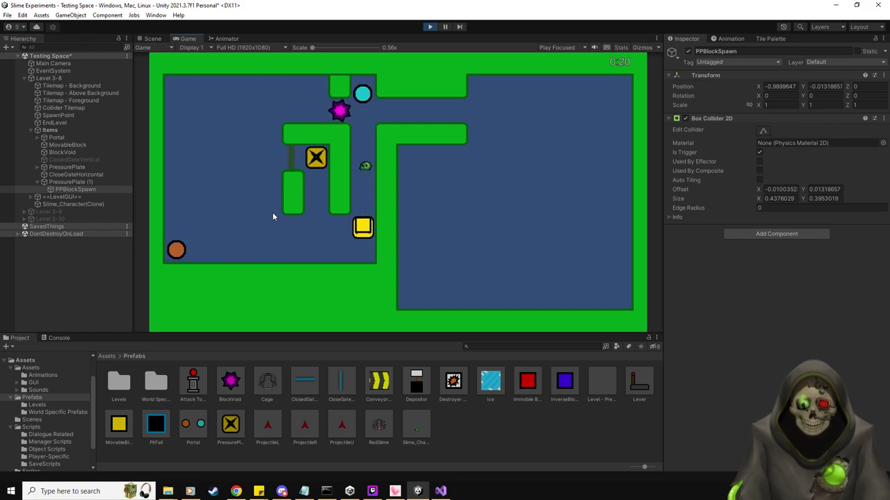
{"action": "key", "text": "Left"}
{"action": "key", "text": "Down"}
{"action": "key", "text": "Right"}
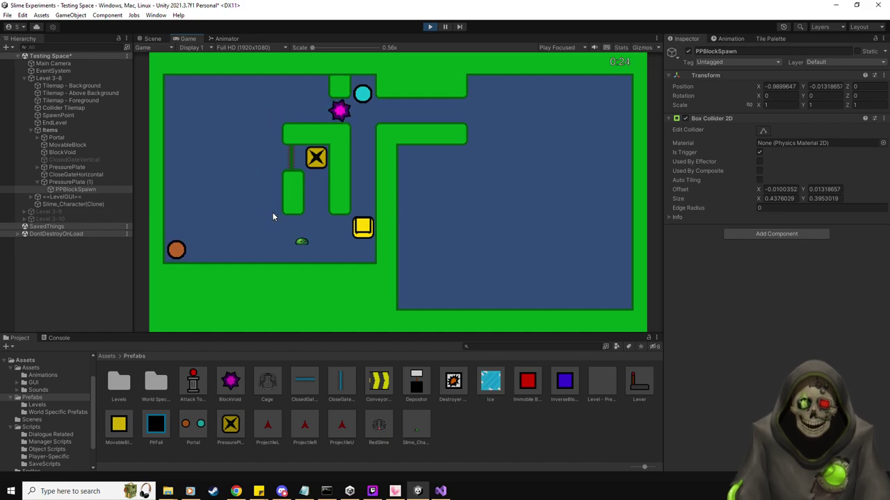
{"action": "key", "text": "Up"}
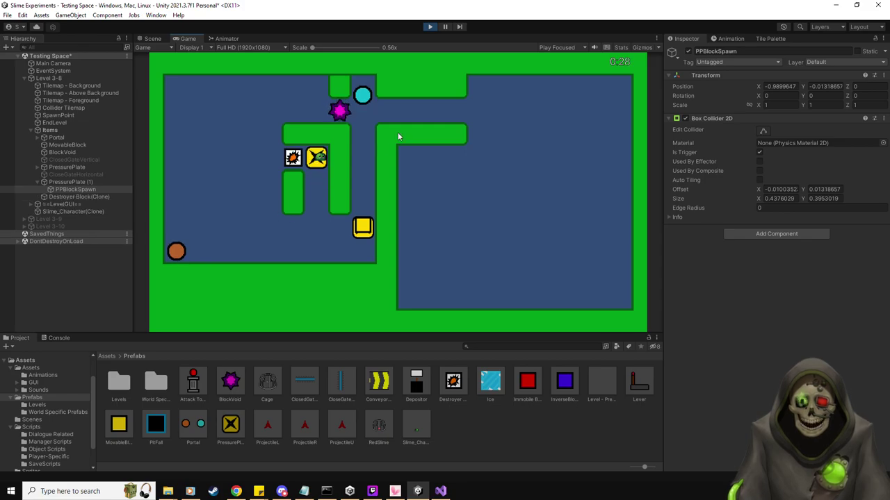
{"action": "key", "text": "ctrl+p"}
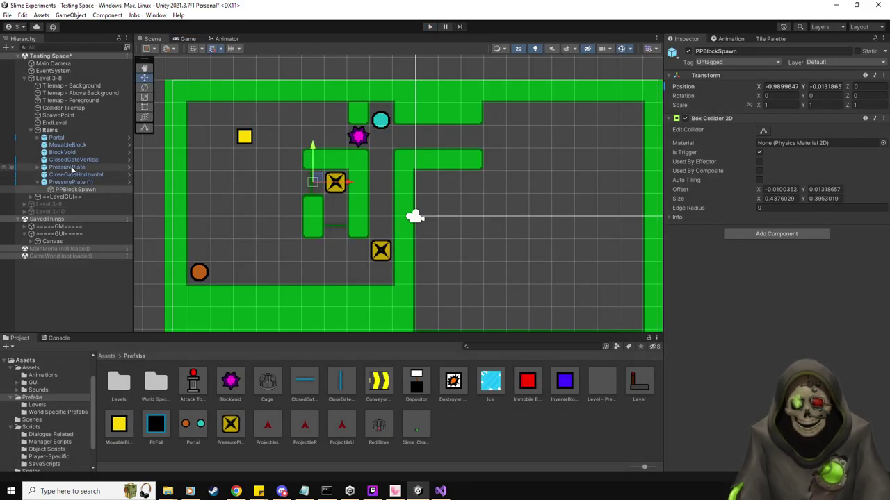
Switch the lower pressure plate to Is Multi Object, clear its Obj To Manipulate, and add ClosedGateVertical and CloseGateHorizontal to Objs To Change.
{"action": "left_click", "coordinate": [72, 171]}
{"action": "scroll", "coordinate": [759, 369], "scroll_direction": "down", "scroll_amount": 2}
{"action": "left_click", "coordinate": [759, 381]}
{"action": "left_click", "coordinate": [792, 353]}
{"action": "key", "text": "Delete"}
{"action": "left_click_drag", "start_coordinate": [94, 162], "coordinate": [719, 314]}
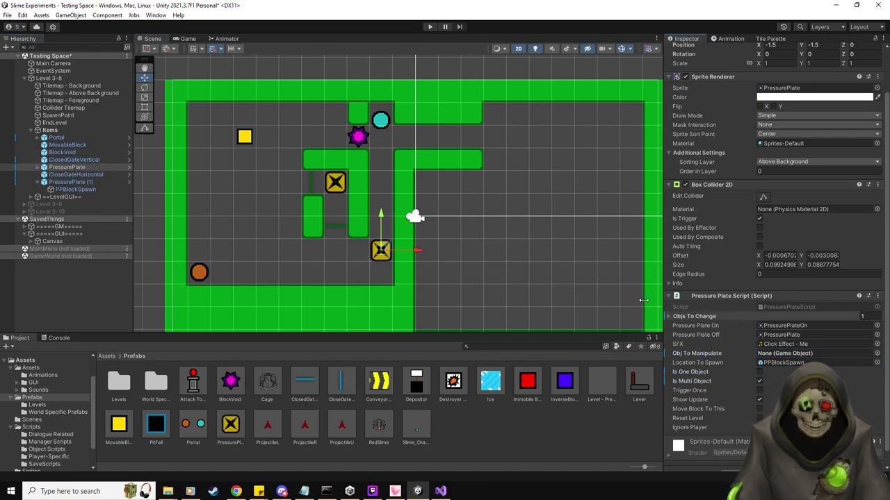
{"action": "left_click_drag", "start_coordinate": [76, 174], "coordinate": [730, 325]}
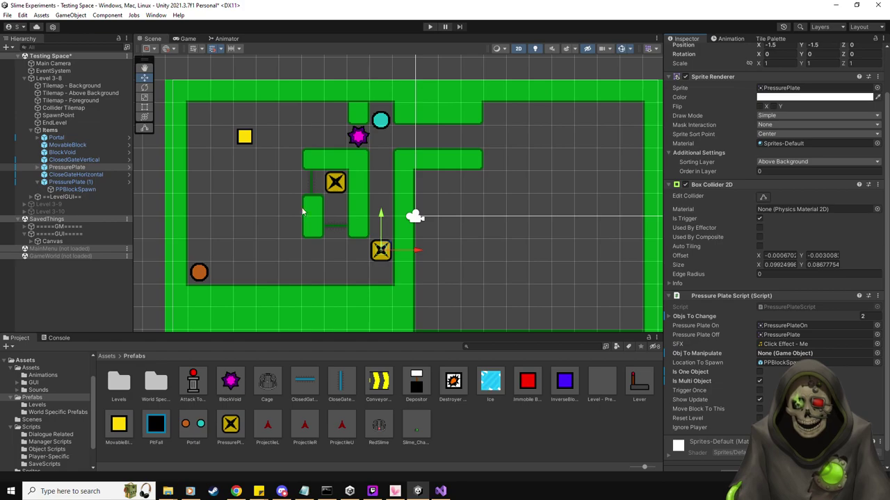
Place a third PressurePlate above the yellow block at X -7.5, Y 4.5, with MovableBlock as its object and Is One Object enabled.
{"action": "left_click", "coordinate": [49, 183]}
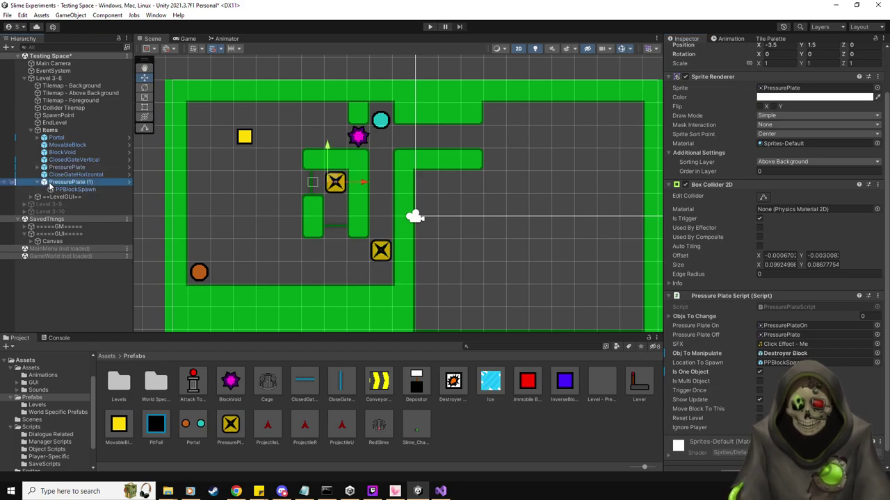
{"action": "left_click", "coordinate": [38, 182]}
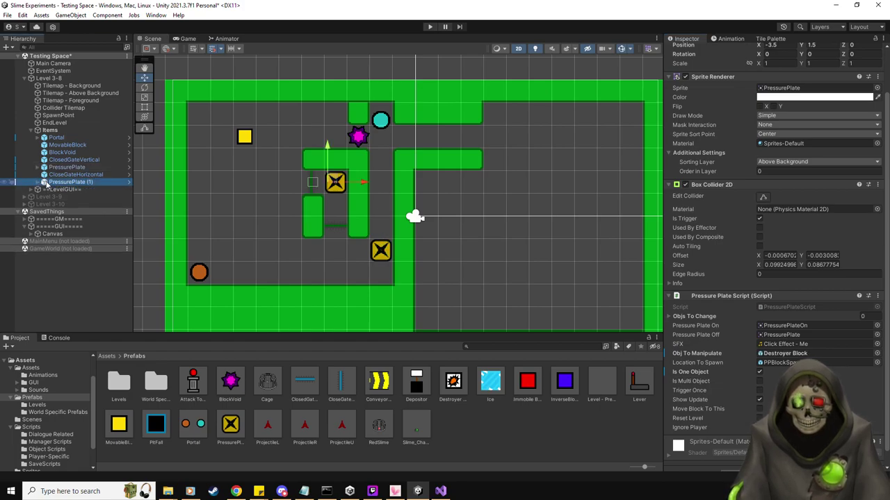
{"action": "left_click_drag", "start_coordinate": [233, 430], "coordinate": [255, 113]}
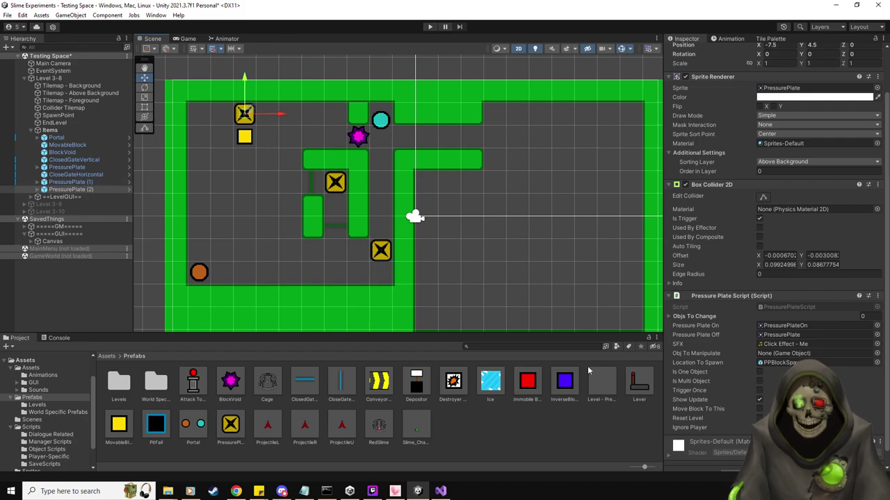
{"action": "left_click_drag", "start_coordinate": [118, 424], "coordinate": [770, 356]}
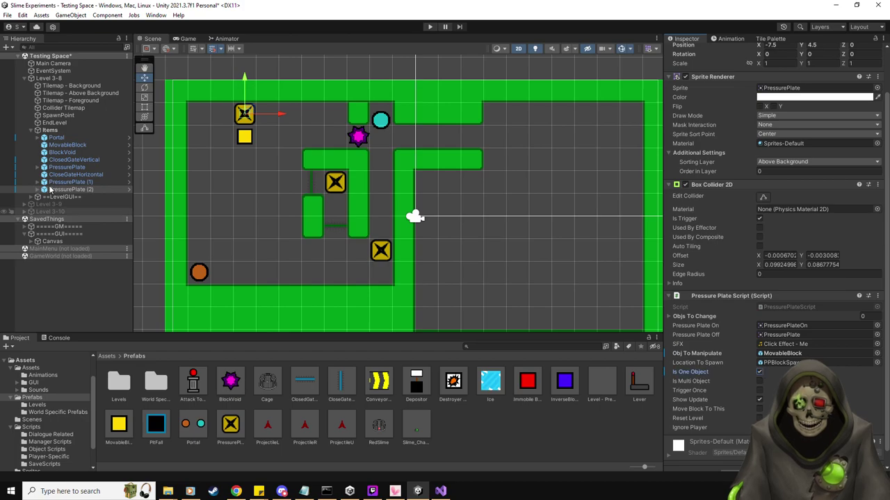
Delete the yellow MovableBlock from the level and move the third plate's PPBlockSpawn one cell below that plate.
{"action": "left_click", "coordinate": [70, 145]}
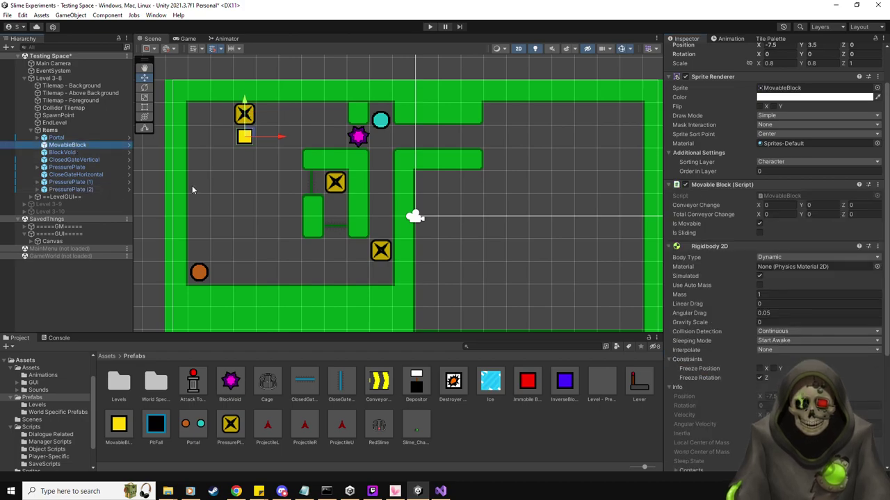
{"action": "key", "text": "Delete"}
{"action": "left_click", "coordinate": [70, 181]}
{"action": "left_click", "coordinate": [37, 182]}
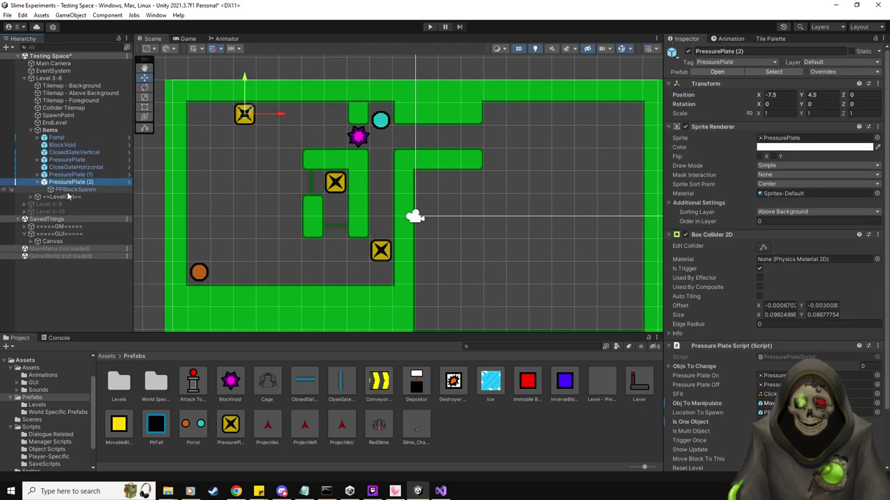
{"action": "left_click", "coordinate": [73, 189]}
{"action": "left_click_drag", "start_coordinate": [246, 88], "coordinate": [245, 111]}
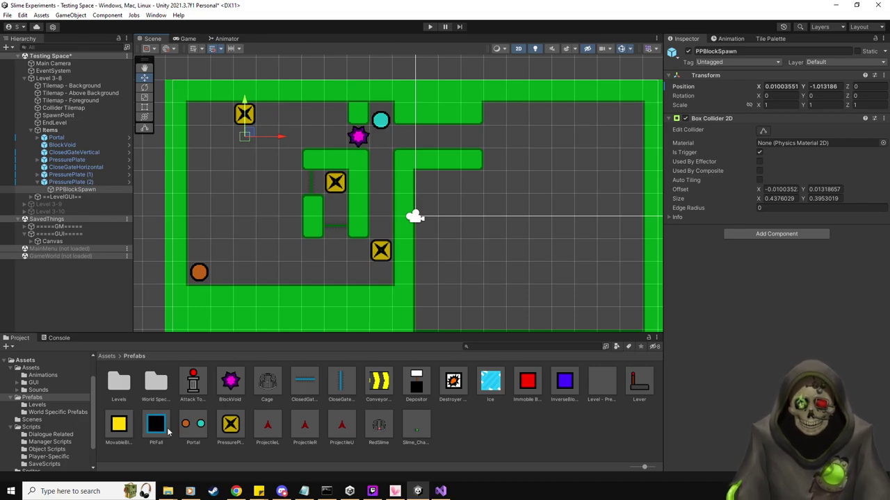
Add a PitFall using SpawnPoint as its Level Spawn to the left room, and duplicate it to X -5.5, Y 1.5 beside the horizontal gate.
{"action": "left_click_drag", "start_coordinate": [155, 431], "coordinate": [267, 182]}
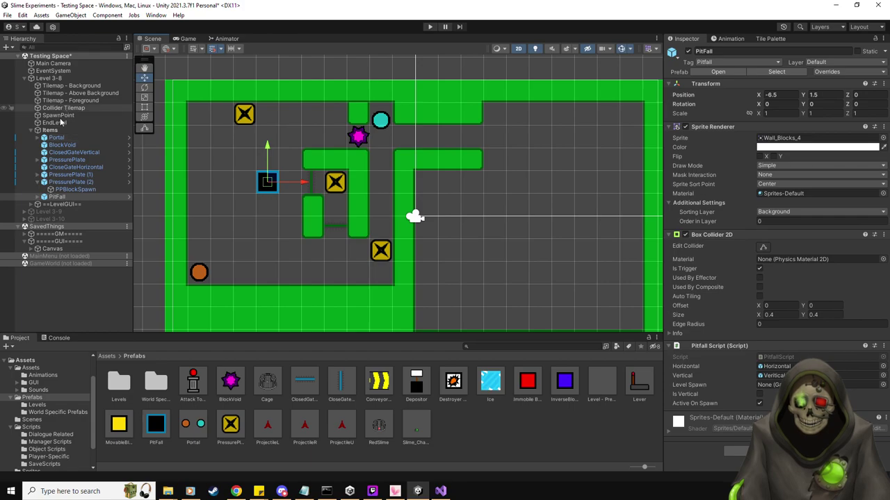
{"action": "left_click_drag", "start_coordinate": [59, 116], "coordinate": [775, 385]}
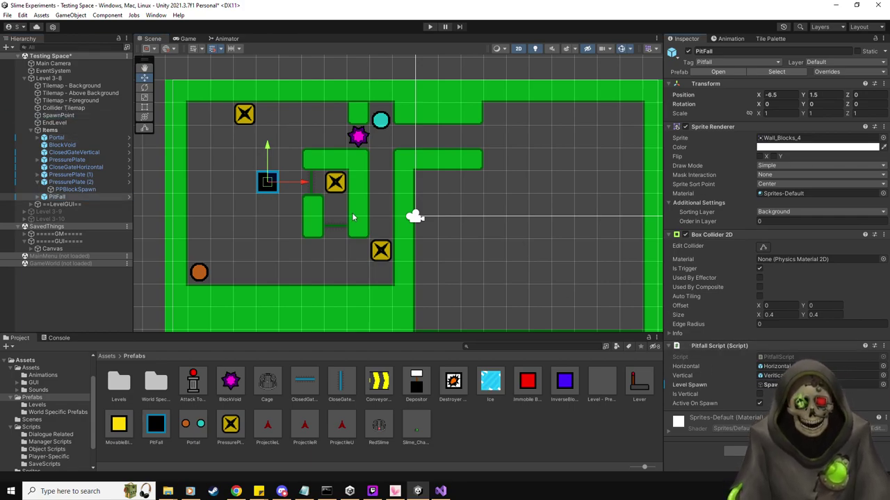
{"action": "left_click_drag", "start_coordinate": [270, 184], "coordinate": [325, 183]}
{"action": "key", "text": "ctrl+d"}
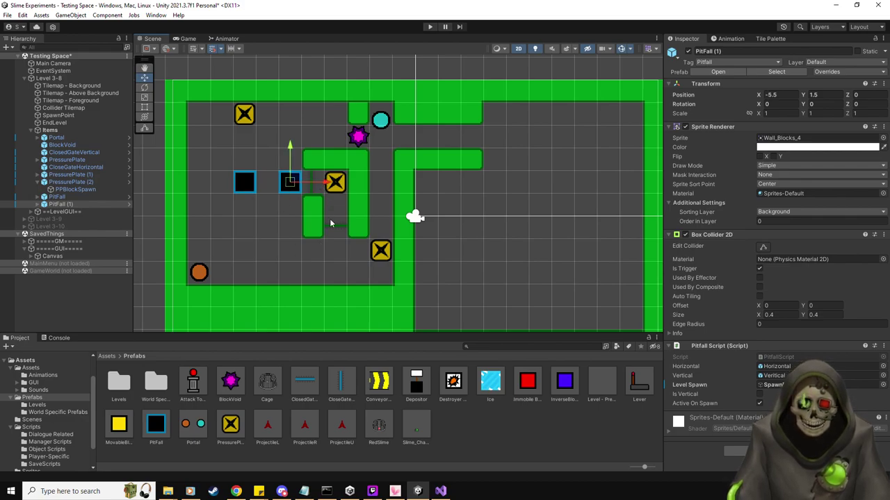
Duplicate the PitFall to X -6.5, Y -1.5 and again to X -9.5, Y -0.5 in the left room.
{"action": "key", "text": "ctrl+d"}
{"action": "left_click_drag", "start_coordinate": [298, 184], "coordinate": [274, 251]}
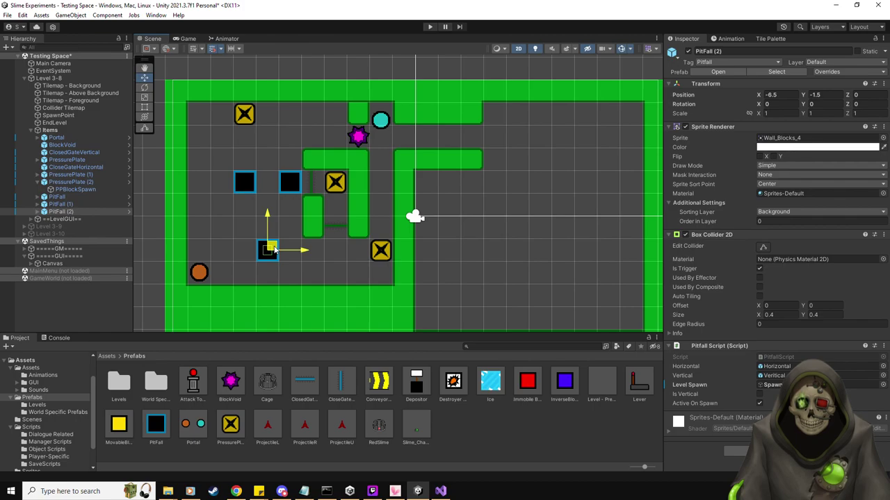
{"action": "key", "text": "ctrl+d"}
{"action": "left_click_drag", "start_coordinate": [274, 252], "coordinate": [199, 227]}
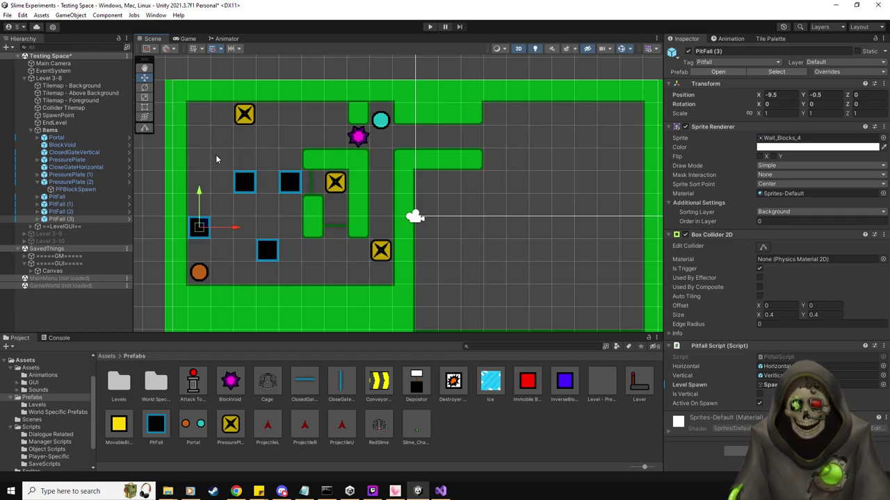
Try the PitFall at X -6.5, Y -1.5 one cell further left, at X -7.5.
{"action": "left_click", "coordinate": [270, 254]}
{"action": "left_click_drag", "start_coordinate": [305, 255], "coordinate": [280, 253]}
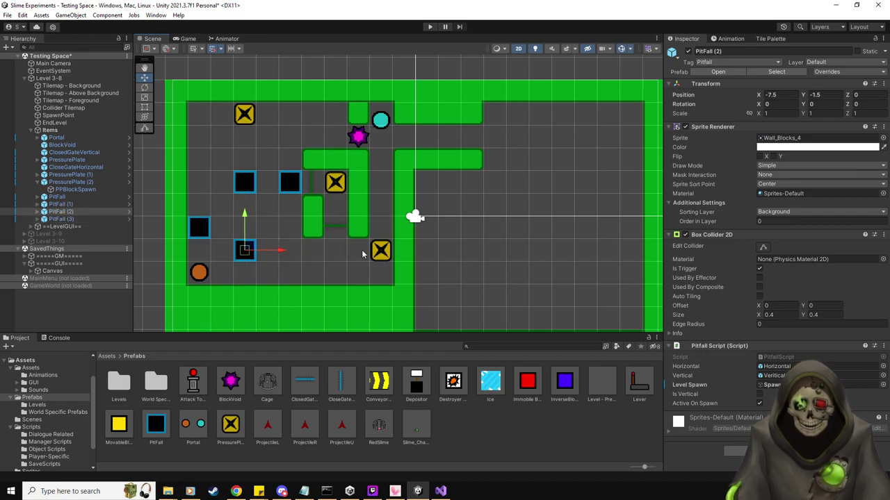
{"action": "left_click_drag", "start_coordinate": [280, 252], "coordinate": [300, 252]}
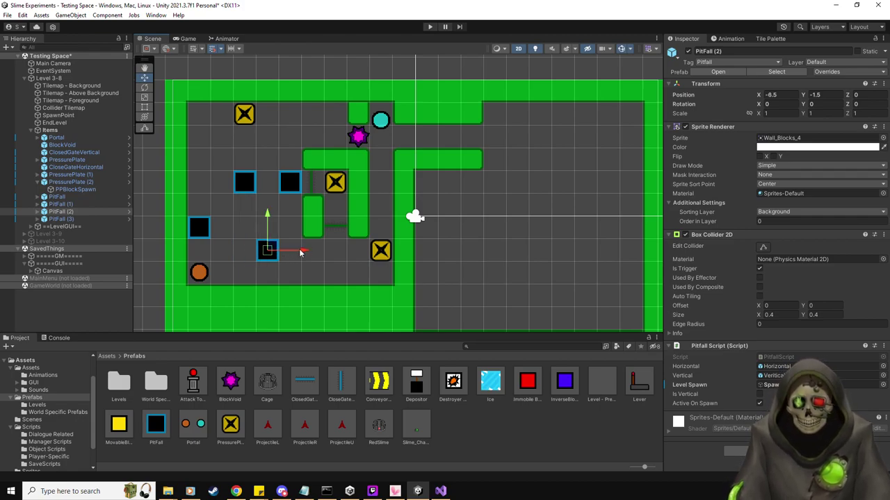
Surround the lower pressure plate with three PitFall duplicates: one beside it at X -2.5, Y -1.5 and two in the row below.
{"action": "key", "text": "ctrl+d"}
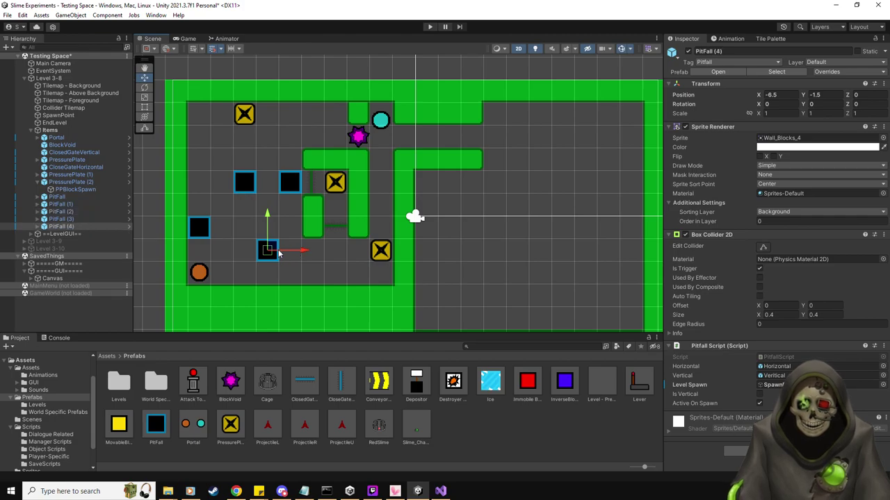
{"action": "left_click_drag", "start_coordinate": [267, 250], "coordinate": [359, 249]}
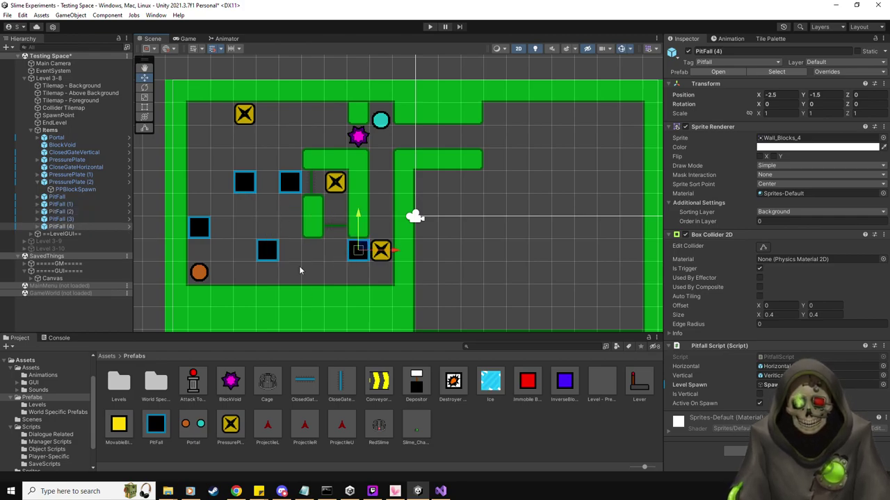
{"action": "key", "text": "ctrl+d"}
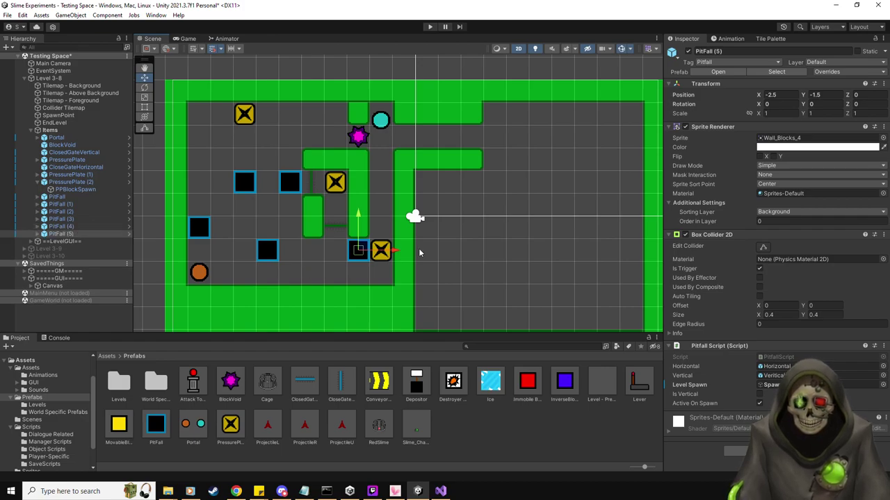
{"action": "left_click_drag", "start_coordinate": [365, 253], "coordinate": [337, 276]}
{"action": "key", "text": "ctrl+d"}
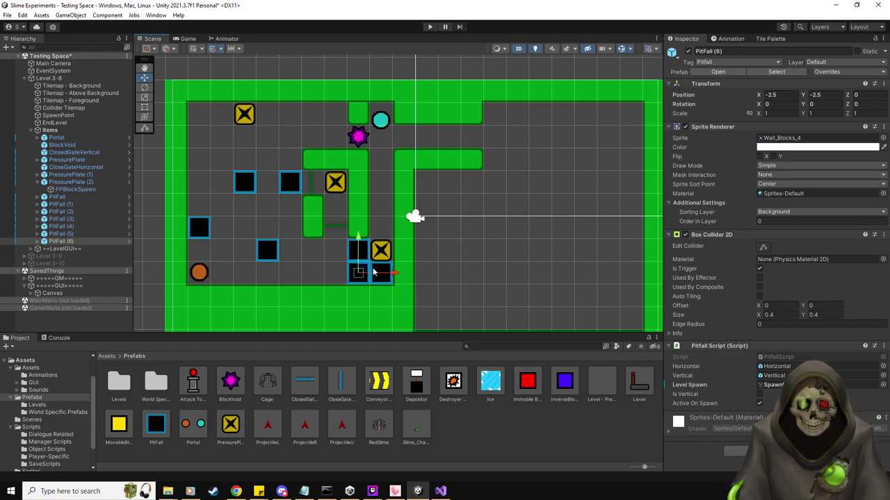
Duplicate the PitFall to X -1.5, Y 2.5 in the narrow corridor and to X -3.5, Y 3.5 beside the BlockVoid.
{"action": "key", "text": "ctrl+d"}
{"action": "left_click_drag", "start_coordinate": [362, 272], "coordinate": [382, 160]}
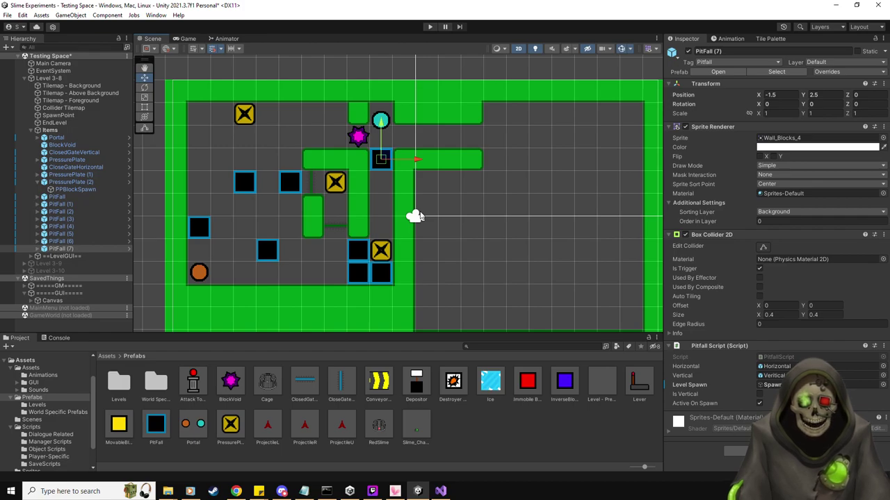
{"action": "key", "text": "ctrl+d"}
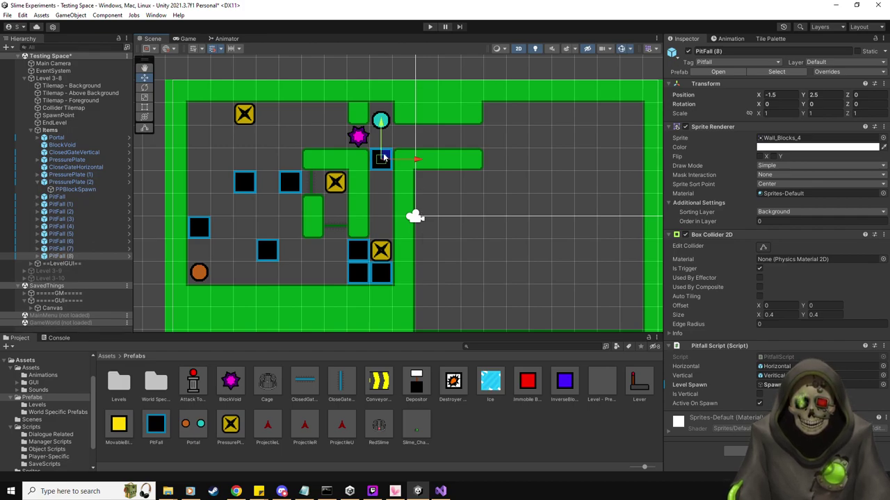
{"action": "left_click_drag", "start_coordinate": [383, 159], "coordinate": [335, 135]}
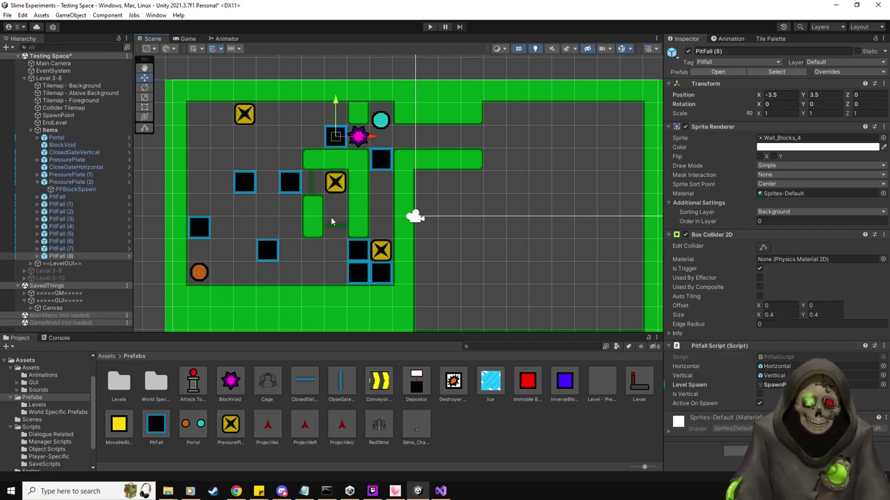
Enclose the orange portal with two PitFall duplicates at X -8.5, Y -2.5 and X -9.5, Y -1.5.
{"action": "key", "text": "ctrl+d"}
{"action": "left_click_drag", "start_coordinate": [335, 135], "coordinate": [232, 273]}
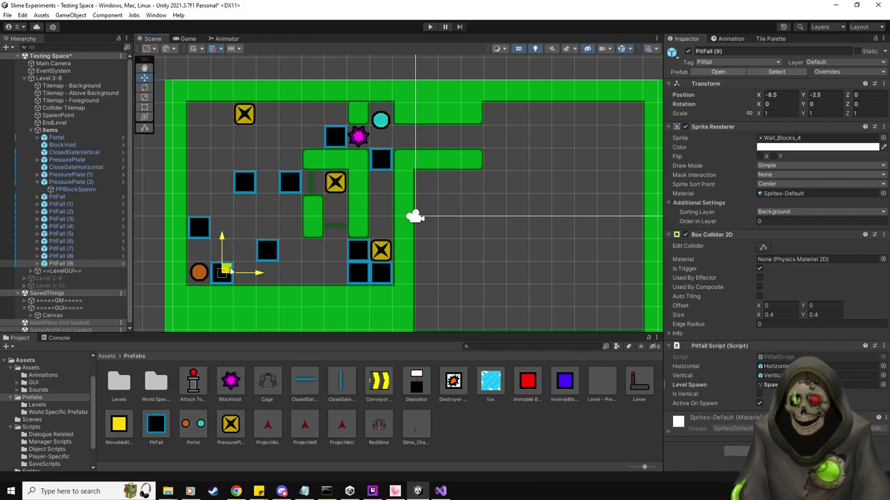
{"action": "key", "text": "ctrl+d"}
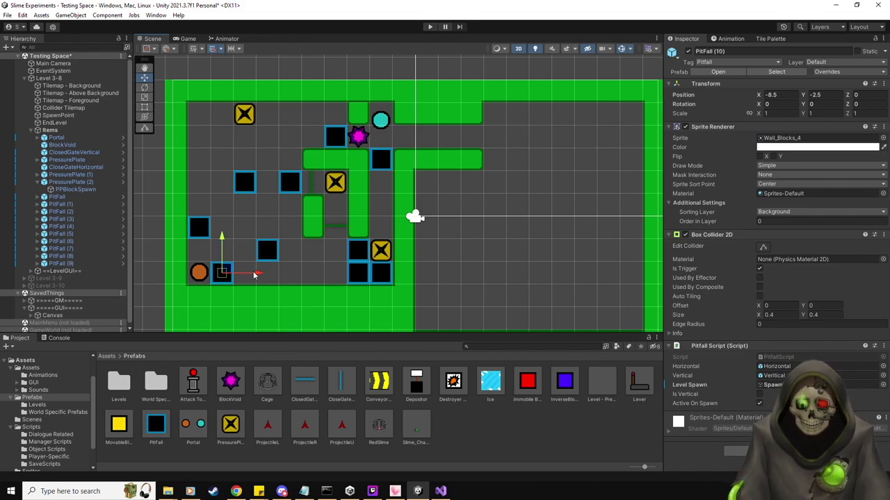
{"action": "left_click_drag", "start_coordinate": [222, 273], "coordinate": [199, 251]}
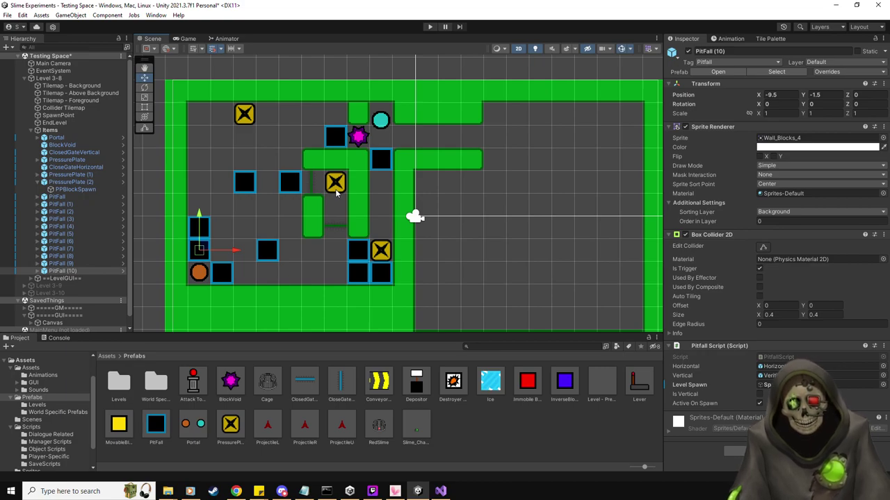
Add a second Portal prefab to the right room and stack its Portal A one cell directly above its Portal B.
{"action": "middle_click_drag", "start_coordinate": [442, 210], "coordinate": [507, 130]}
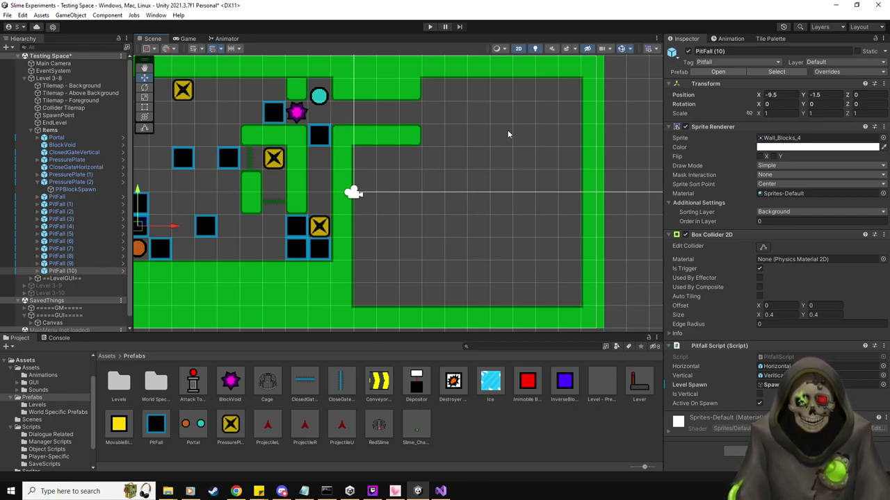
{"action": "middle_click_drag", "start_coordinate": [456, 154], "coordinate": [490, 166]}
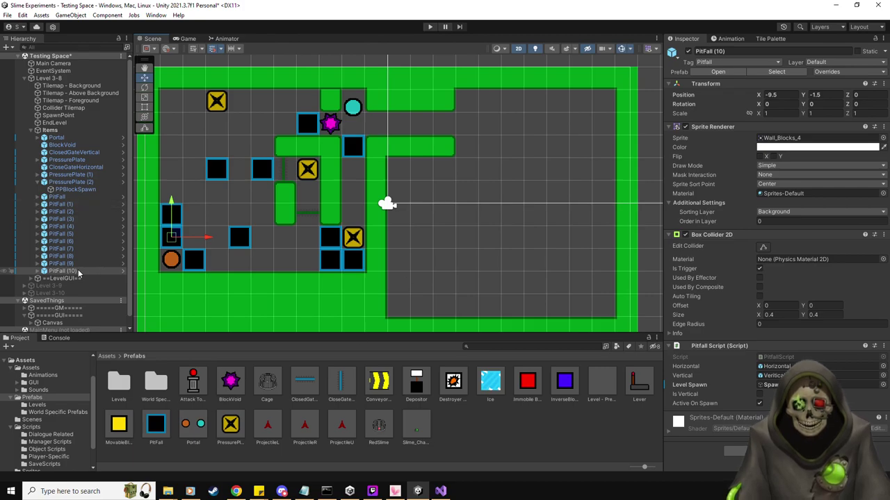
{"action": "left_click_drag", "start_coordinate": [193, 424], "coordinate": [538, 125]}
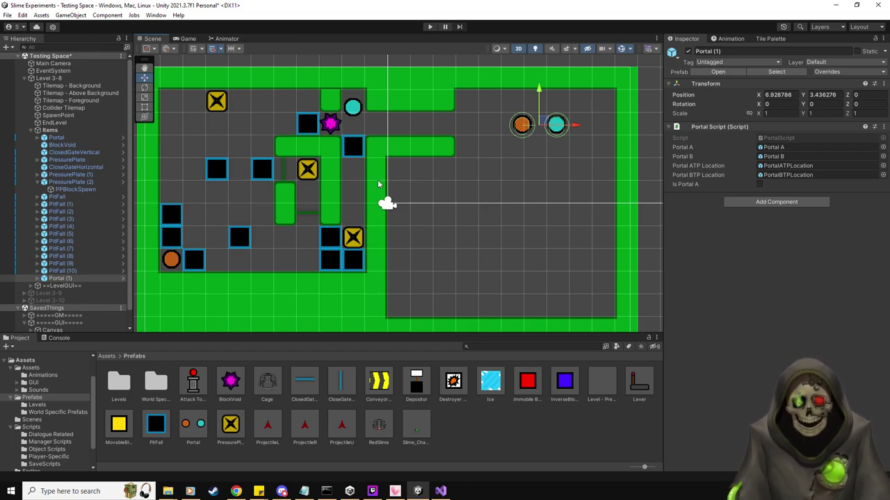
{"action": "left_click_drag", "start_coordinate": [43, 278], "coordinate": [40, 277]}
{"action": "left_click", "coordinate": [43, 278]}
{"action": "left_click", "coordinate": [51, 286]}
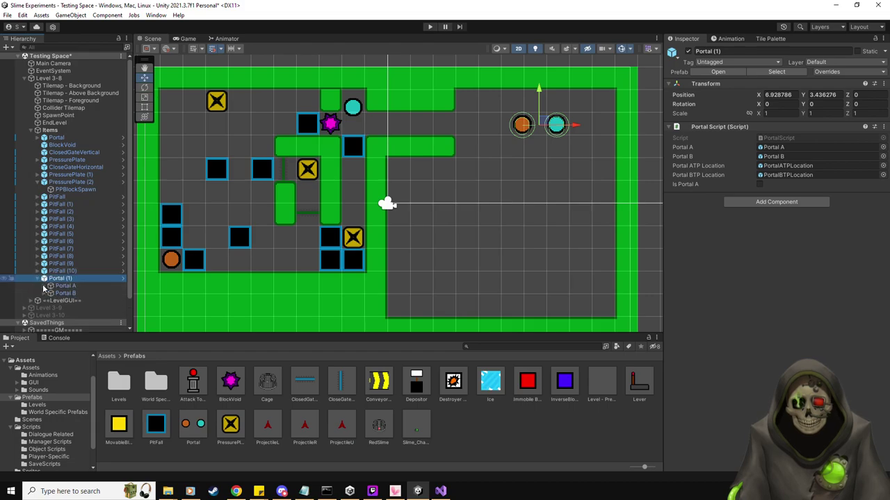
{"action": "left_click", "coordinate": [65, 285]}
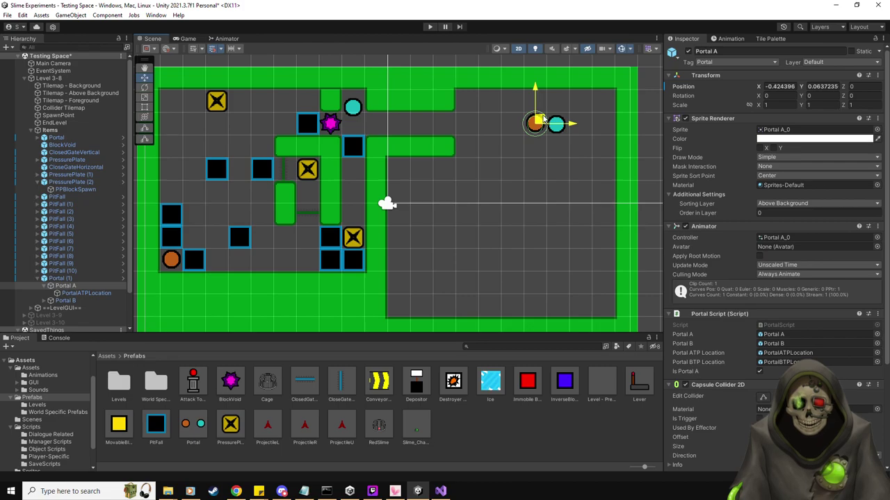
{"action": "mouse_move", "coordinate": [544, 119]}
{"action": "left_mouse_down"}
{"action": "mouse_move", "coordinate": [545, 98]}
{"action": "mouse_move", "coordinate": [545, 123]}
{"action": "left_mouse_up"}
{"action": "left_click", "coordinate": [66, 301]}
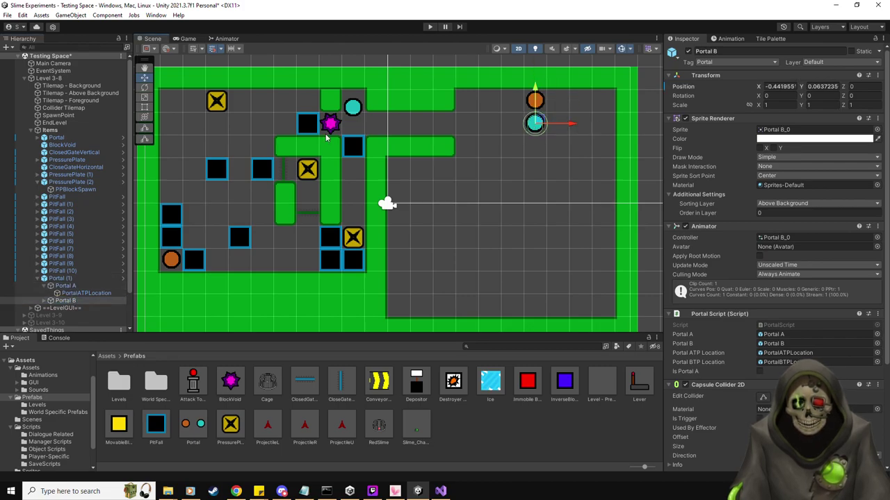
Move the new portal pair's PortalBTPLocation and PortalATPLocation to the cell immediately left of Portal B.
{"action": "left_click", "coordinate": [43, 300]}
{"action": "left_click", "coordinate": [86, 308]}
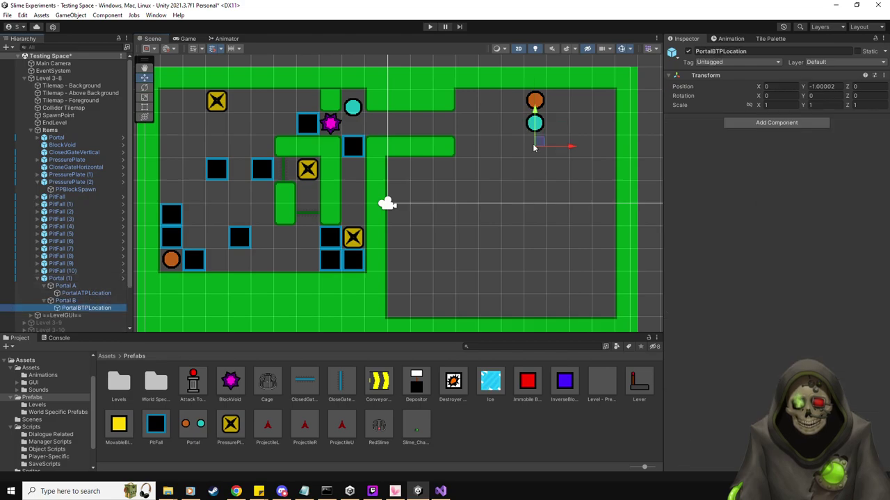
{"action": "left_click_drag", "start_coordinate": [539, 142], "coordinate": [516, 118]}
{"action": "left_click", "coordinate": [86, 293]}
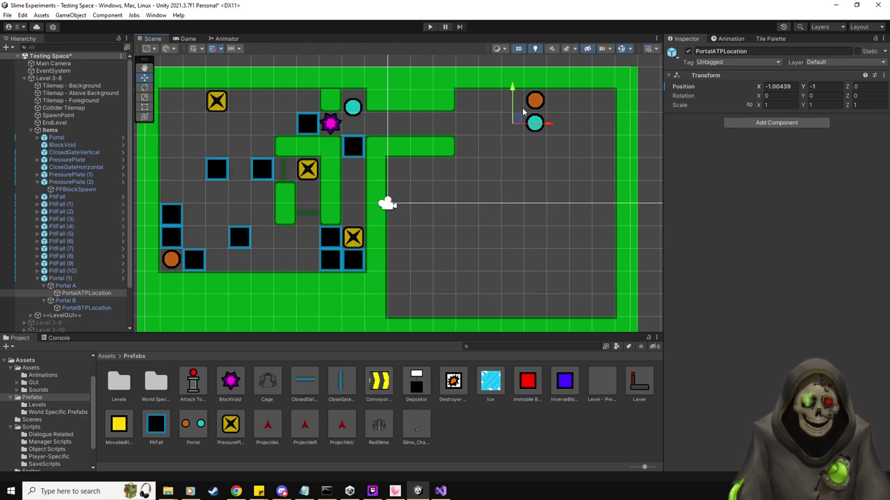
Paint green wall tiles on the Collider Tilemap to extend the corridor's lower wall to directly beneath the new Portal B.
{"action": "left_click", "coordinate": [777, 39]}
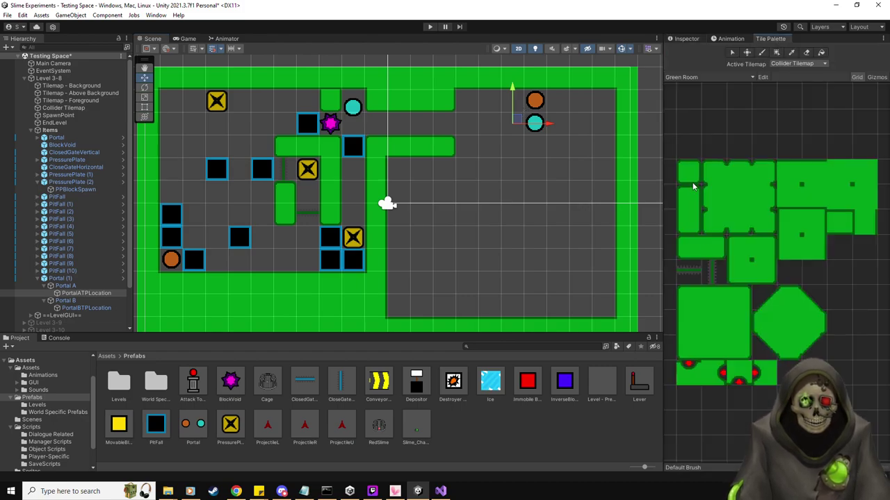
{"action": "left_click", "coordinate": [705, 245]}
{"action": "left_click", "coordinate": [532, 148]}
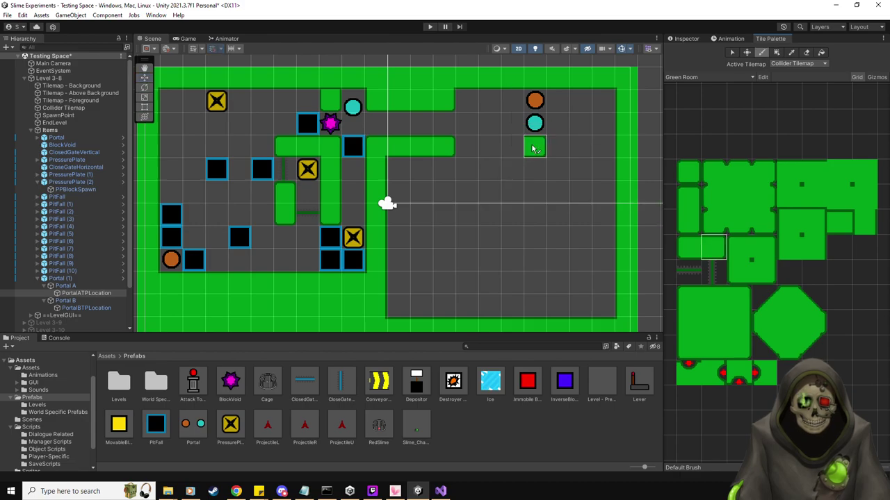
{"action": "left_click", "coordinate": [839, 221]}
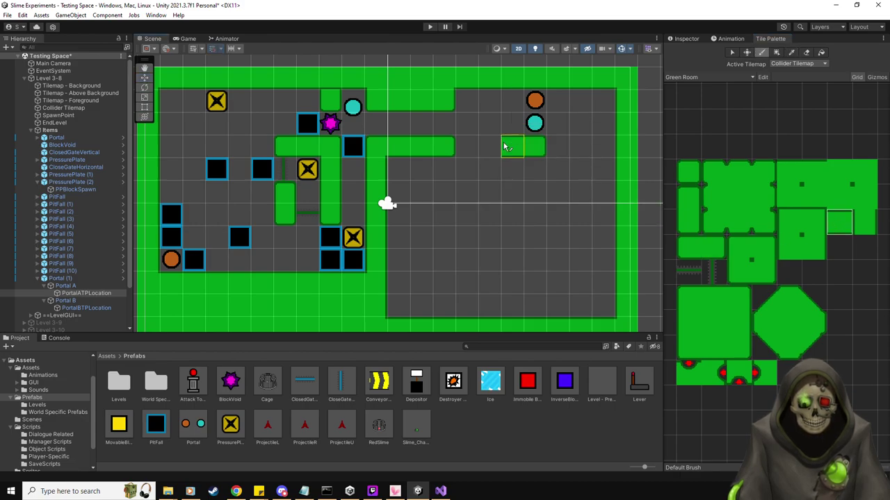
{"action": "left_click_drag", "start_coordinate": [510, 146], "coordinate": [445, 146]}
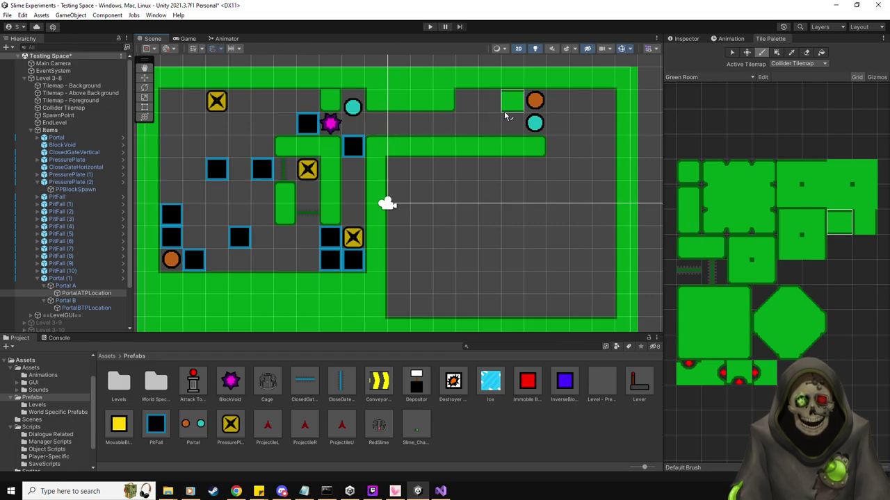
{"action": "left_click", "coordinate": [357, 138]}
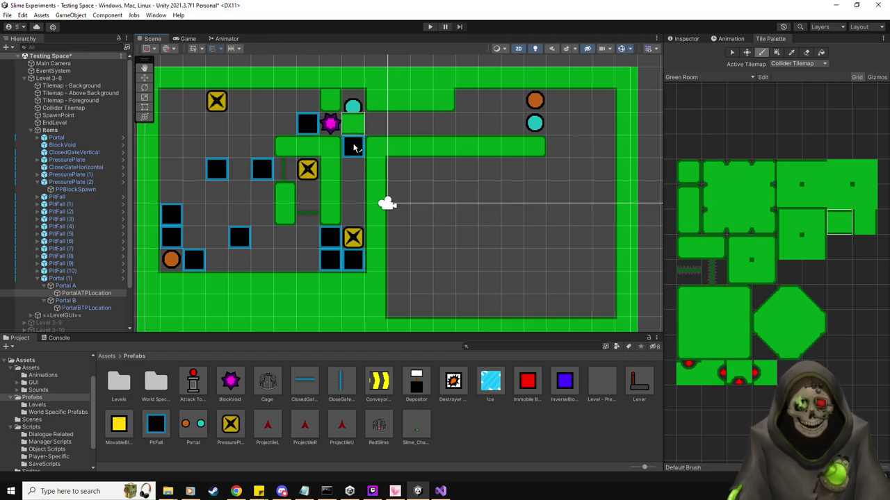
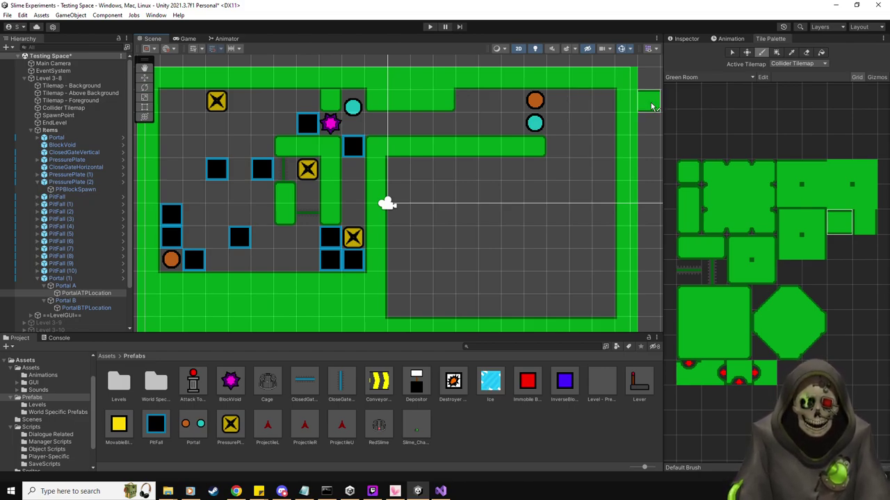
{"action": "left_click", "coordinate": [687, 40]}
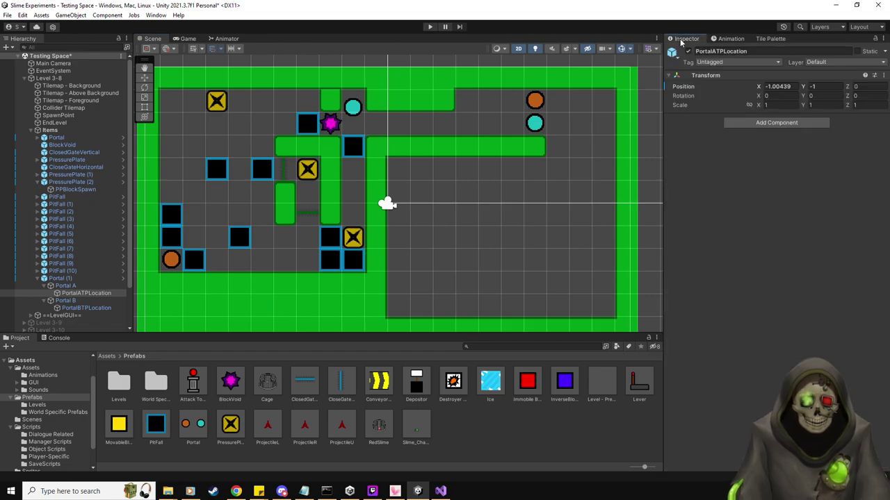
Paint a red exit tile near the bottom of the right room's left wall and move EndLevel onto it.
{"action": "left_click", "coordinate": [778, 40]}
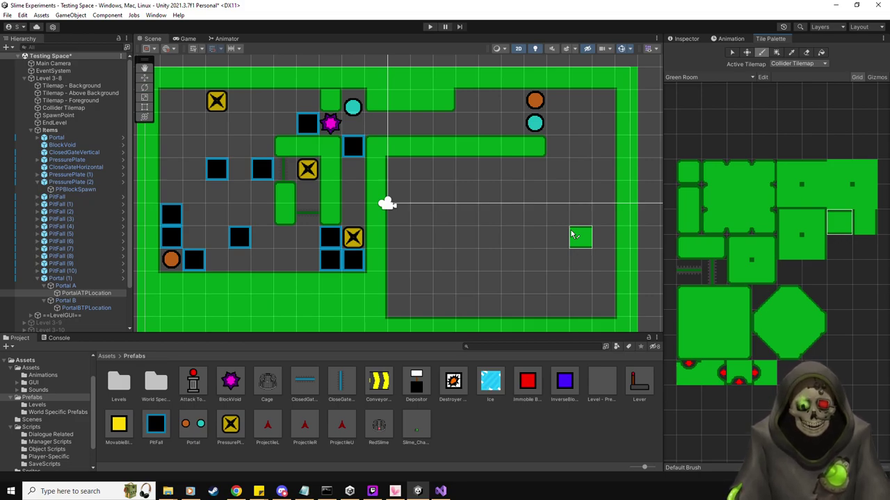
{"action": "left_click", "coordinate": [713, 374]}
{"action": "left_click", "coordinate": [381, 303]}
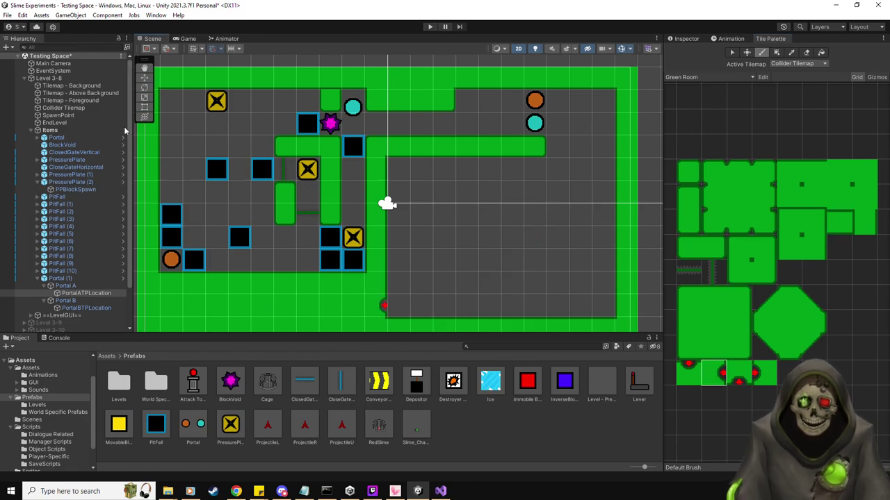
{"action": "left_click", "coordinate": [55, 123]}
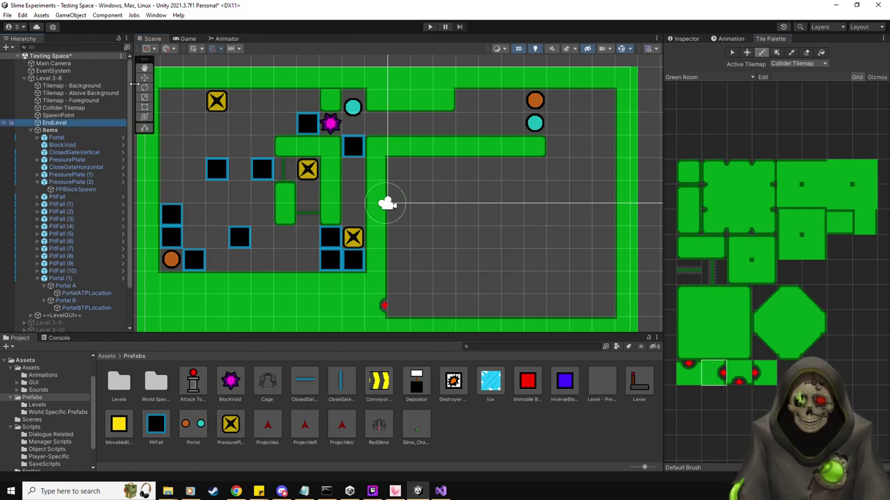
{"action": "left_click_drag", "start_coordinate": [379, 257], "coordinate": [379, 303]}
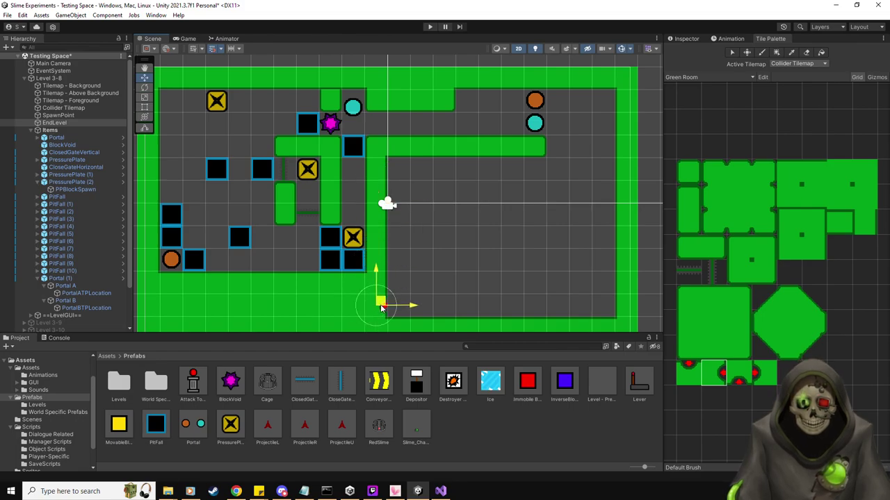
Add a PressurePlate prefab under Items against the right room's left wall, at X 0.5, Y -0.5.
{"action": "left_click", "coordinate": [77, 116]}
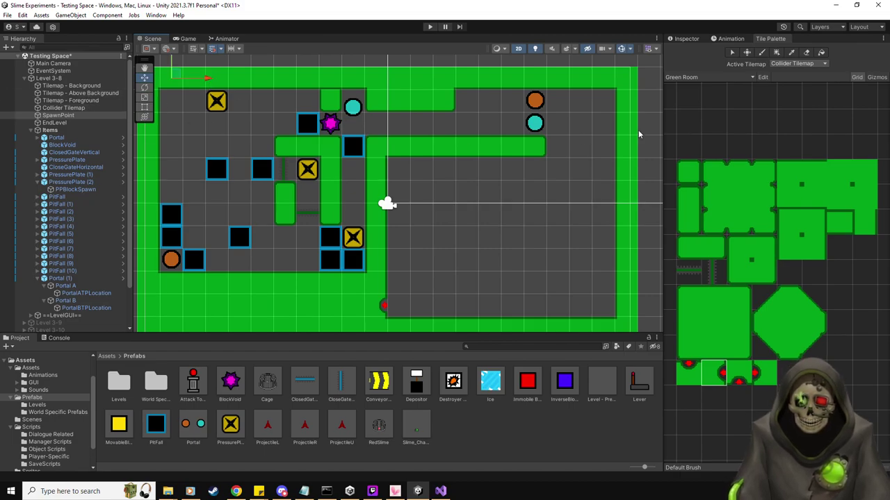
{"action": "left_click", "coordinate": [686, 38]}
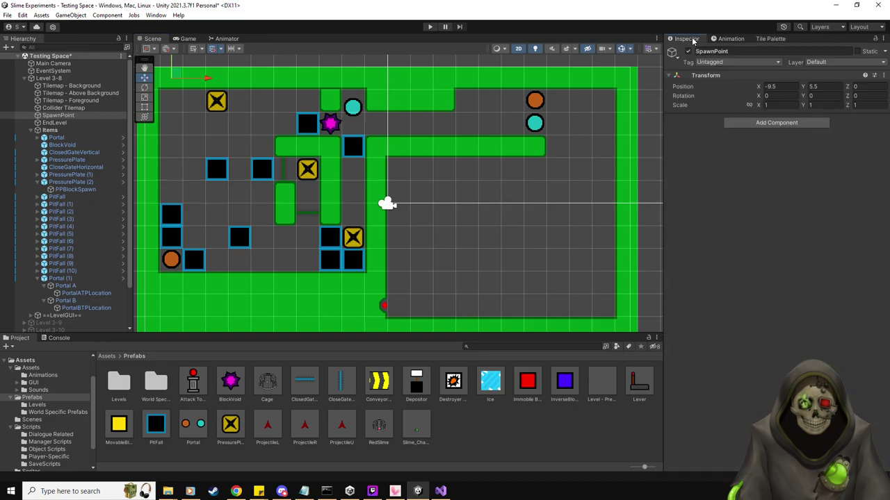
{"action": "left_click", "coordinate": [61, 132]}
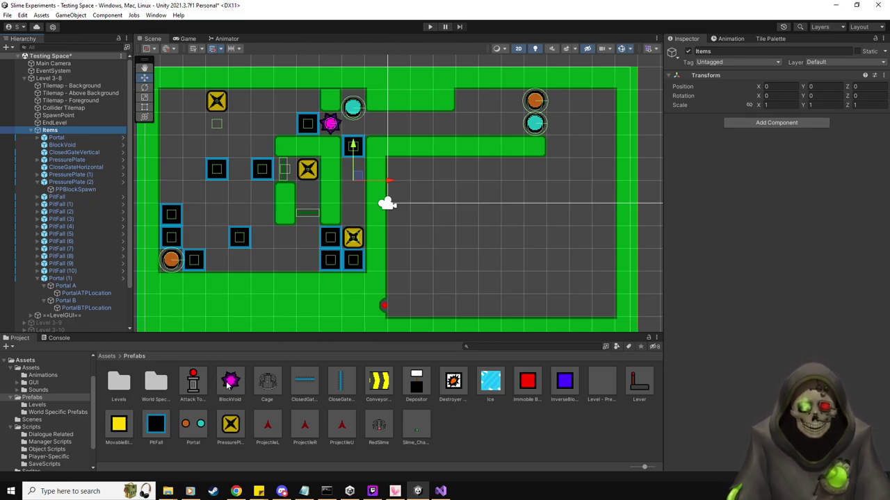
{"action": "left_click_drag", "start_coordinate": [230, 425], "coordinate": [398, 215]}
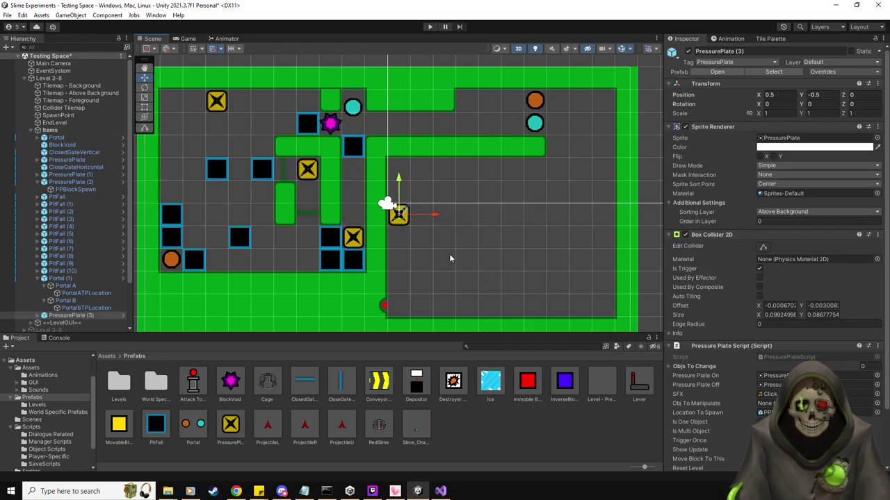
Collapse the new portal's hierarchy entries and enable Is One Object on the new pressure plate's script.
{"action": "left_click", "coordinate": [44, 300]}
{"action": "left_click", "coordinate": [42, 286]}
{"action": "left_click", "coordinate": [38, 278]}
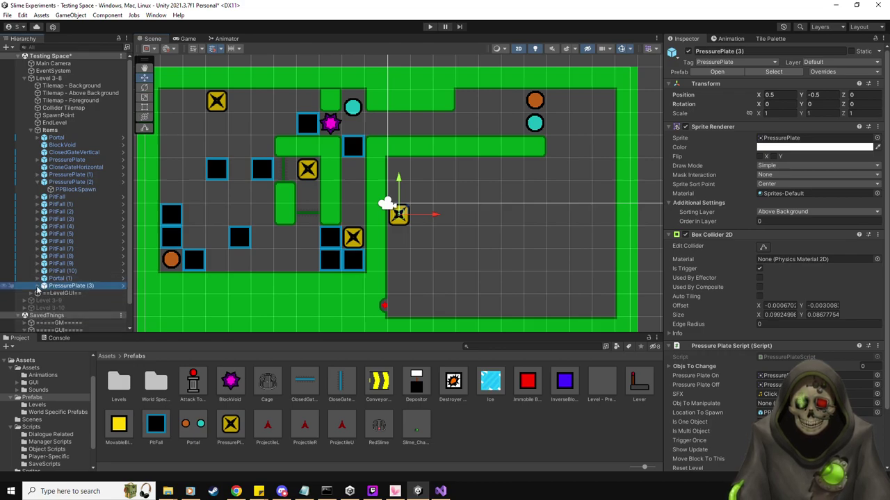
{"action": "left_click", "coordinate": [39, 287]}
{"action": "scroll", "coordinate": [758, 376], "scroll_direction": "down", "scroll_amount": 3}
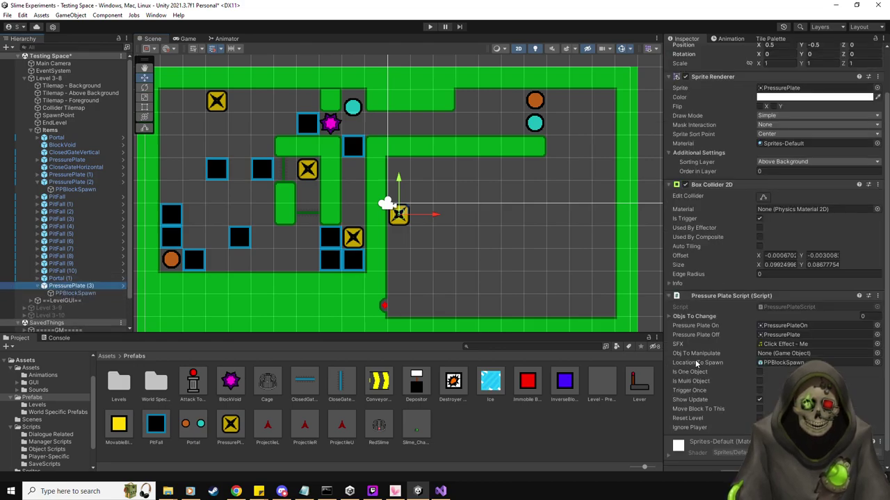
{"action": "left_click", "coordinate": [759, 357]}
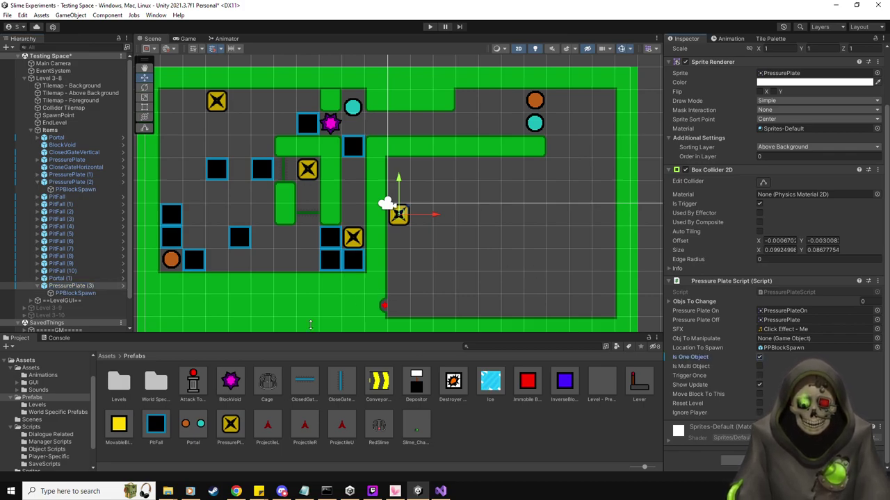
Duplicate ClosedGateVertical, place the copy one cell below the new pressure plate, and assign it as the plate's Obj To Manipulate.
{"action": "left_click", "coordinate": [86, 169]}
{"action": "left_click", "coordinate": [73, 152]}
{"action": "key", "text": "ctrl+d"}
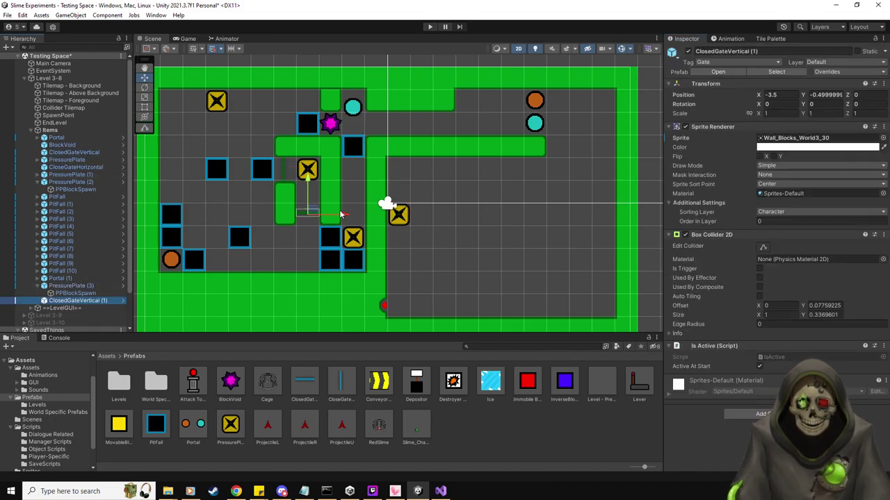
{"action": "left_click_drag", "start_coordinate": [371, 221], "coordinate": [445, 217]}
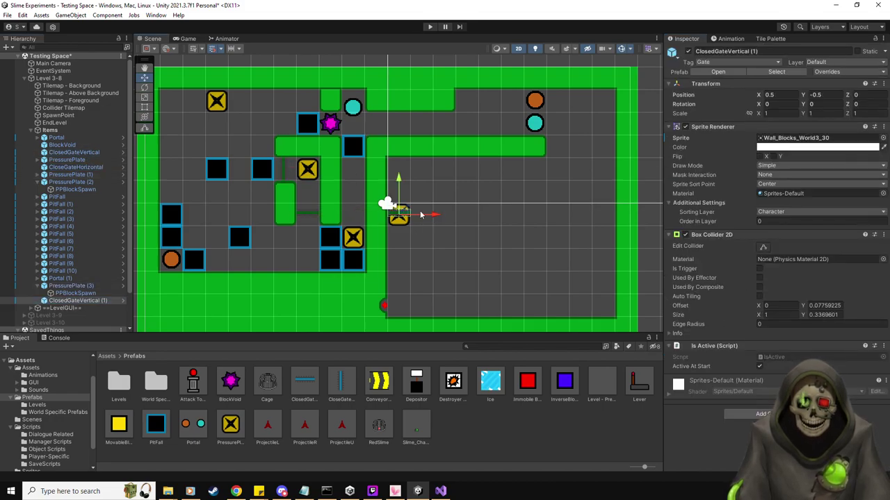
{"action": "left_click_drag", "start_coordinate": [400, 181], "coordinate": [400, 204]}
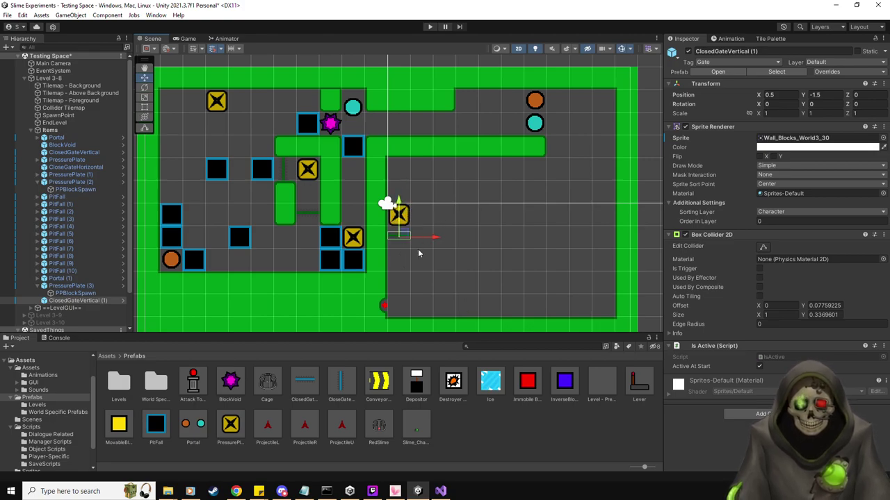
{"action": "left_click", "coordinate": [100, 285]}
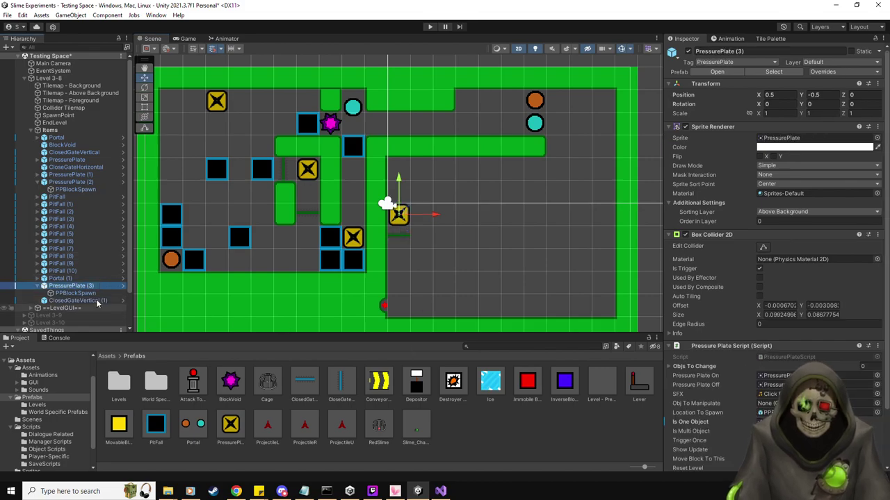
{"action": "left_click", "coordinate": [813, 403]}
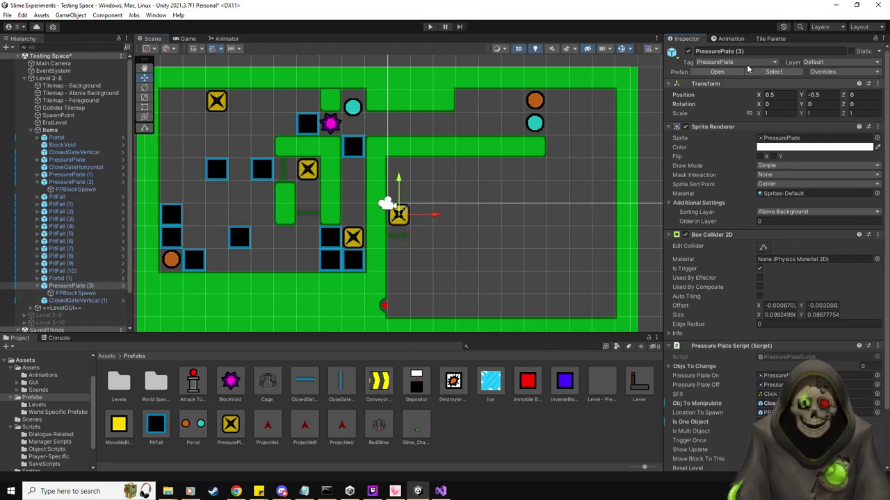
Paint a single green wall block on the Collider Tilemap one cell above the space in front of the exit.
{"action": "key", "text": "b"}
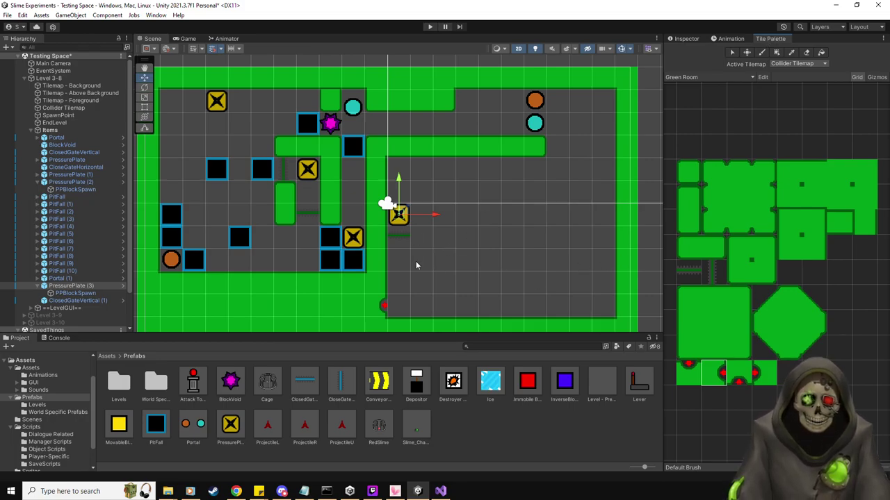
{"action": "left_click", "coordinate": [716, 248]}
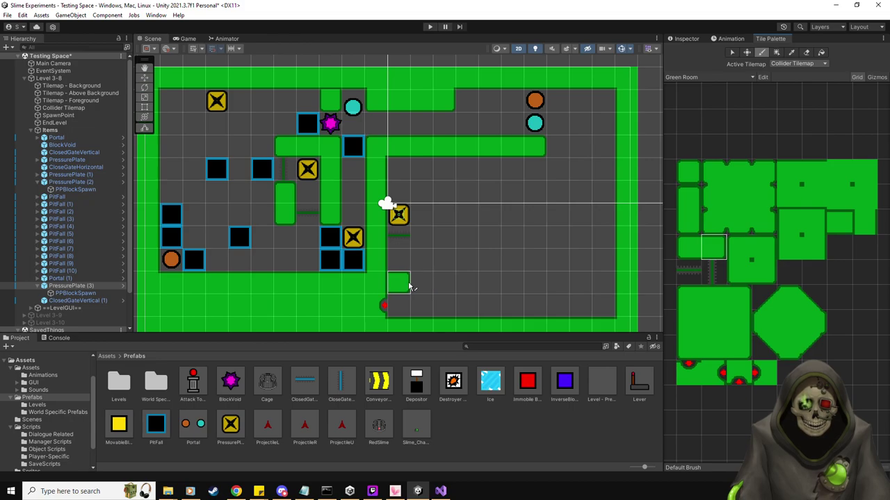
{"action": "left_click", "coordinate": [410, 286]}
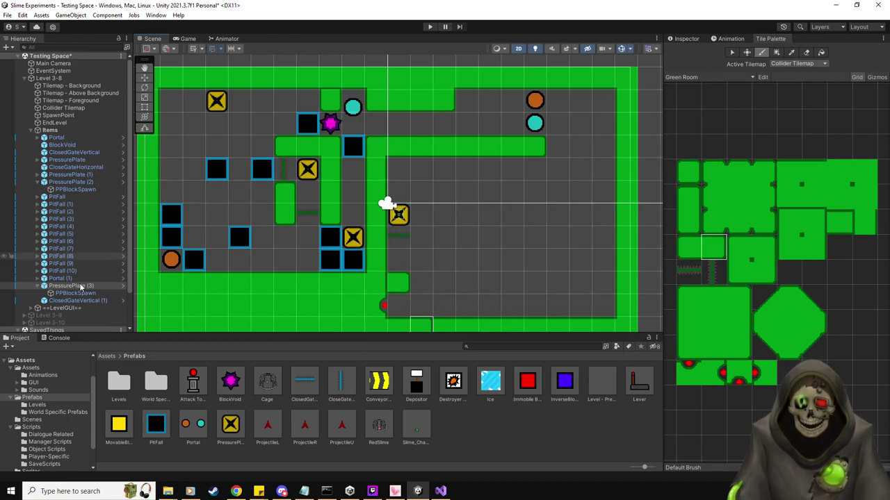
Duplicate CloseGateHorizontal and place the copy directly in front of the red exit, at X 0.5, Y -4.5.
{"action": "left_click", "coordinate": [78, 167]}
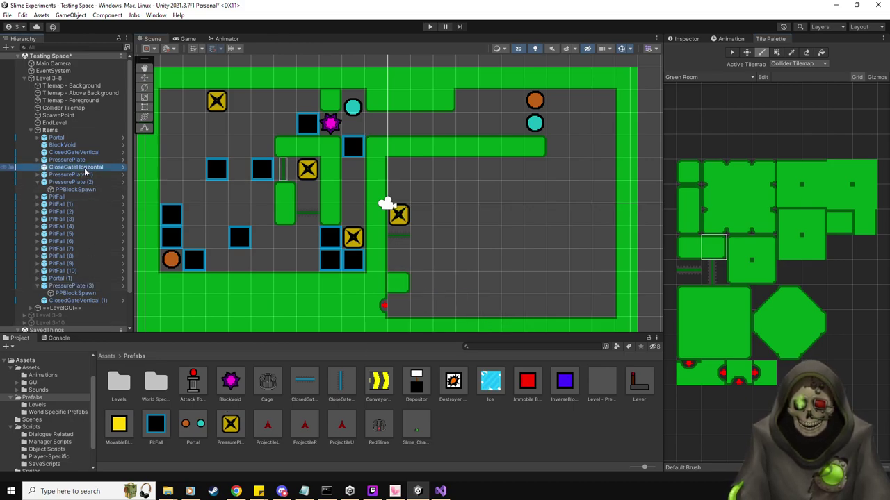
{"action": "key", "text": "ctrl+d"}
{"action": "key", "text": "w"}
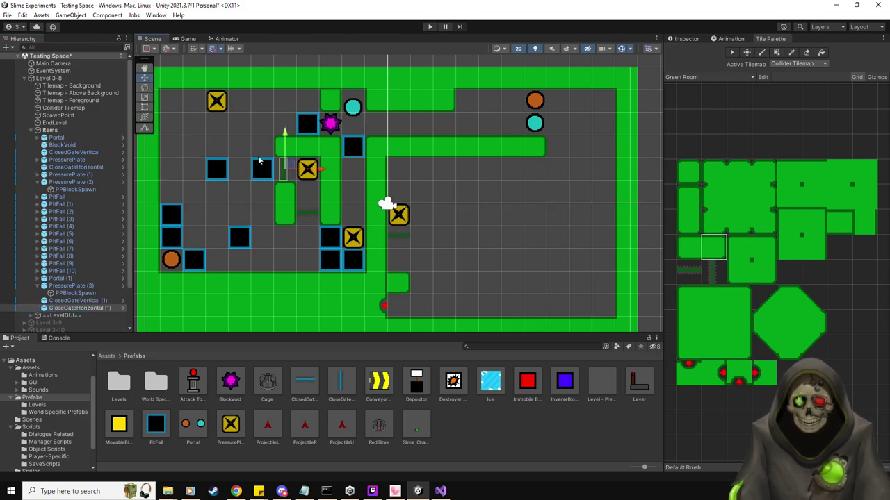
{"action": "left_click_drag", "start_coordinate": [289, 170], "coordinate": [400, 306]}
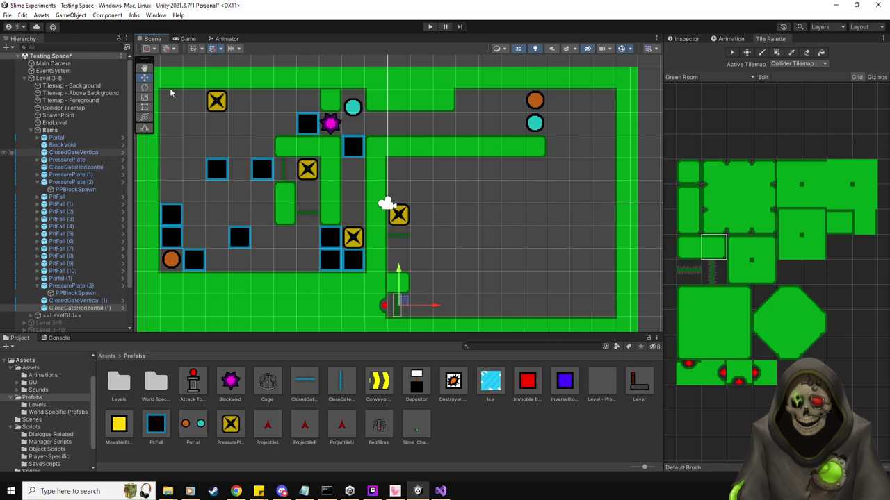
{"action": "left_click", "coordinate": [685, 39]}
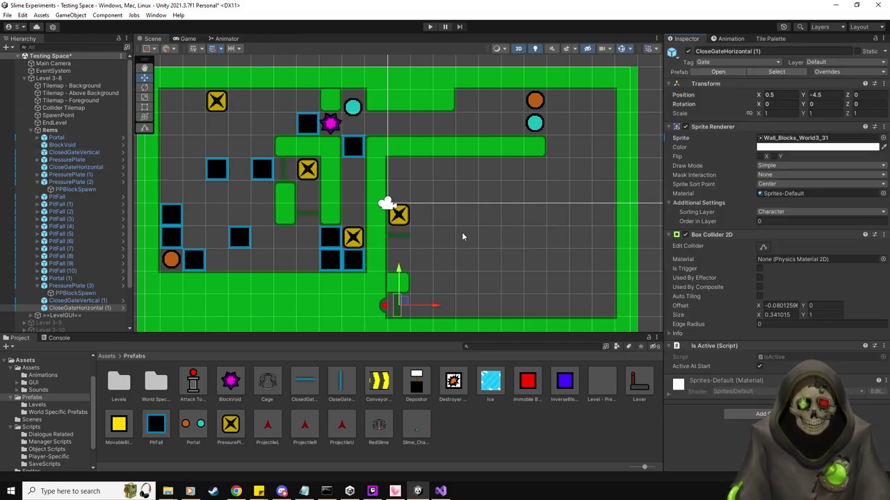
Add an Ice tile at X 6.5, Y 1.5 with a BlockVoid immediately to its left, and enable Is End on the ice.
{"action": "middle_click_drag", "start_coordinate": [555, 158], "coordinate": [522, 165]}
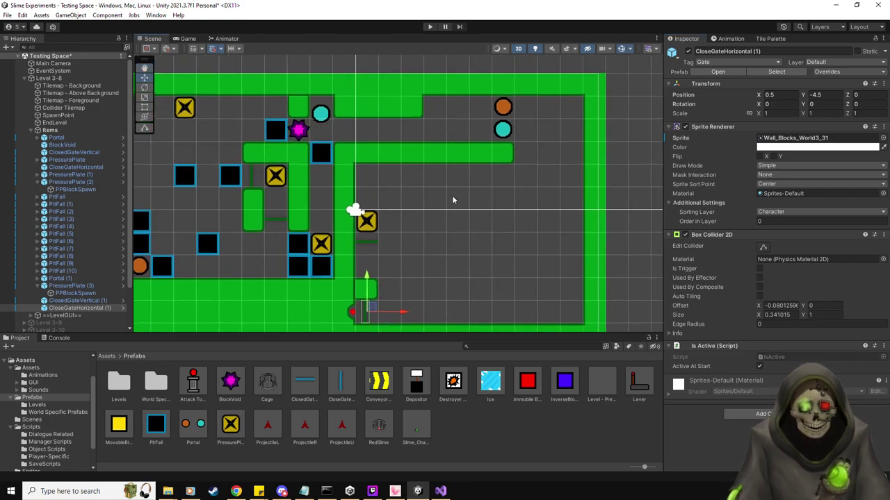
{"action": "left_click_drag", "start_coordinate": [492, 384], "coordinate": [510, 175]}
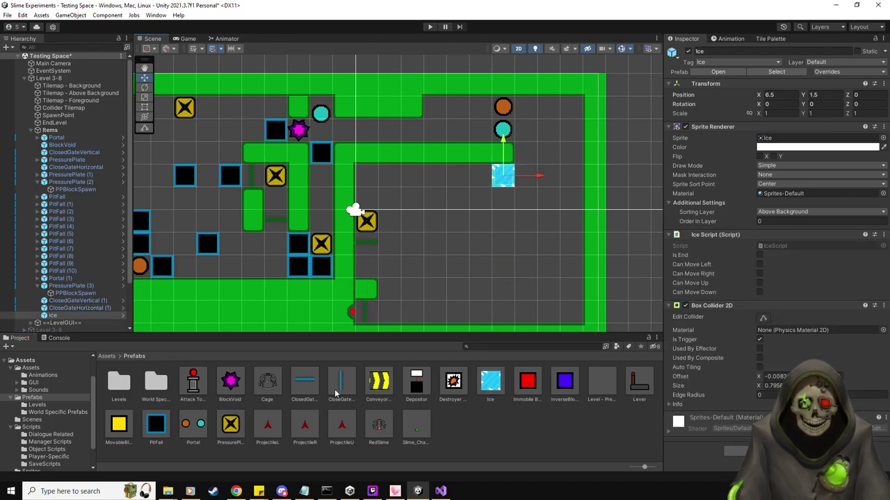
{"action": "left_click_drag", "start_coordinate": [230, 384], "coordinate": [476, 173]}
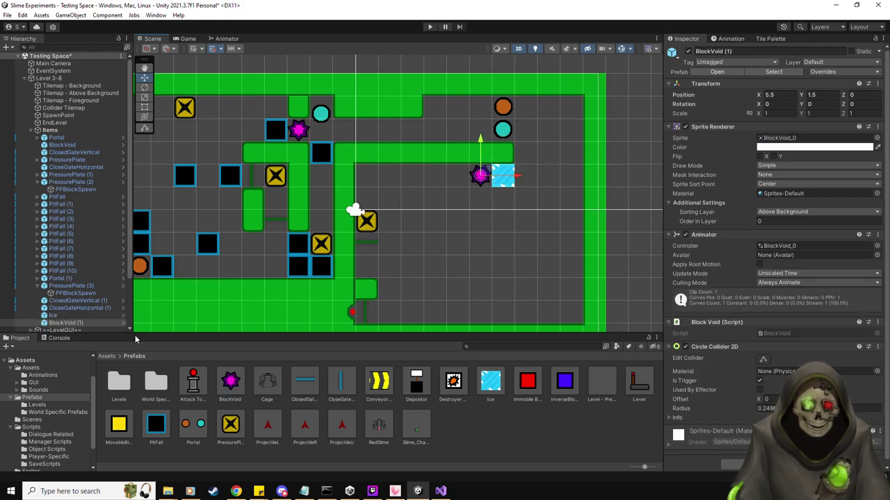
{"action": "left_click", "coordinate": [53, 315]}
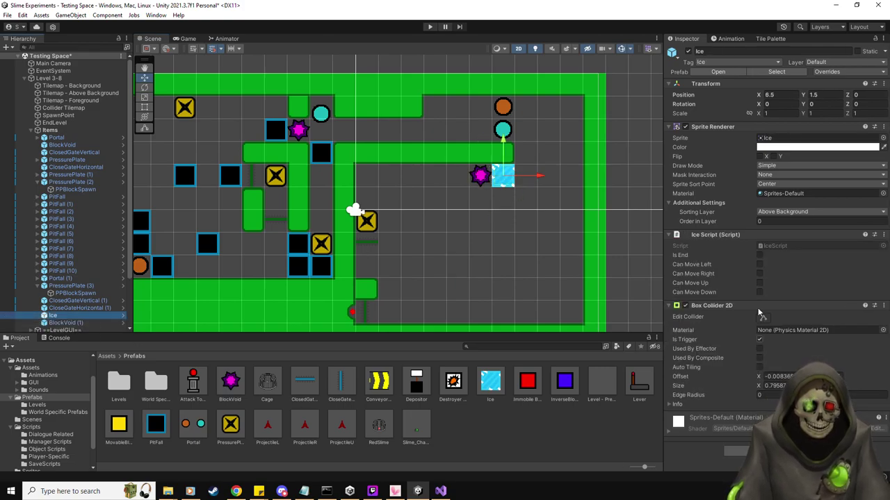
{"action": "left_click", "coordinate": [758, 256]}
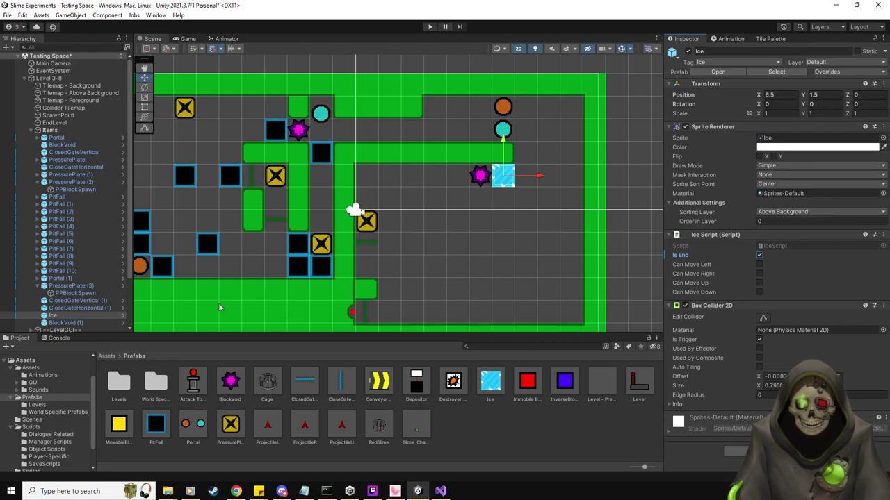
Duplicate the Ice and BlockVoid pair twice, placing one copy in the right room's upper-left corner and another one row lower, two cells right.
{"action": "left_click", "coordinate": [69, 323], "text": "ctrl"}
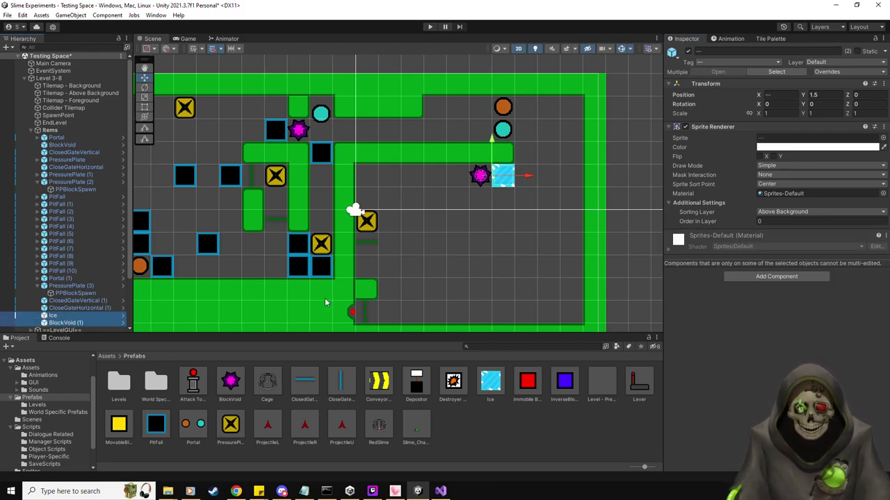
{"action": "key", "text": "ctrl+d"}
{"action": "left_click_drag", "start_coordinate": [492, 176], "coordinate": [409, 179]}
{"action": "key", "text": "ctrl+d"}
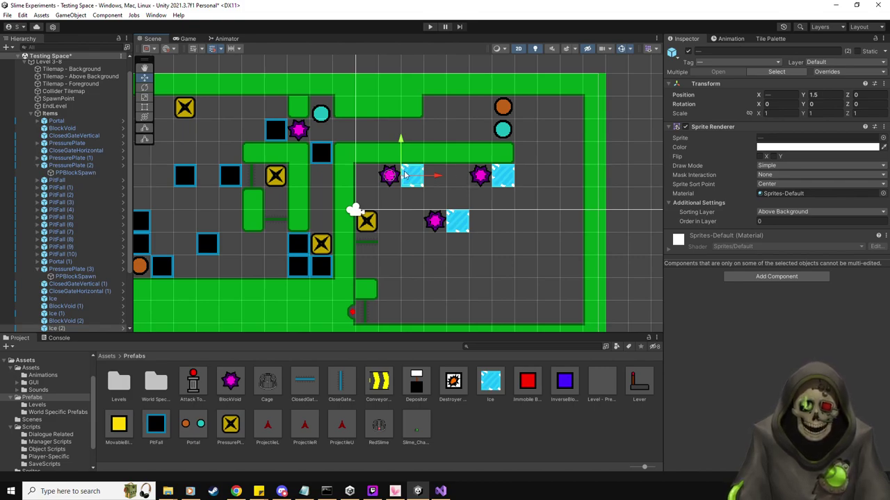
{"action": "left_click_drag", "start_coordinate": [405, 175], "coordinate": [464, 222]}
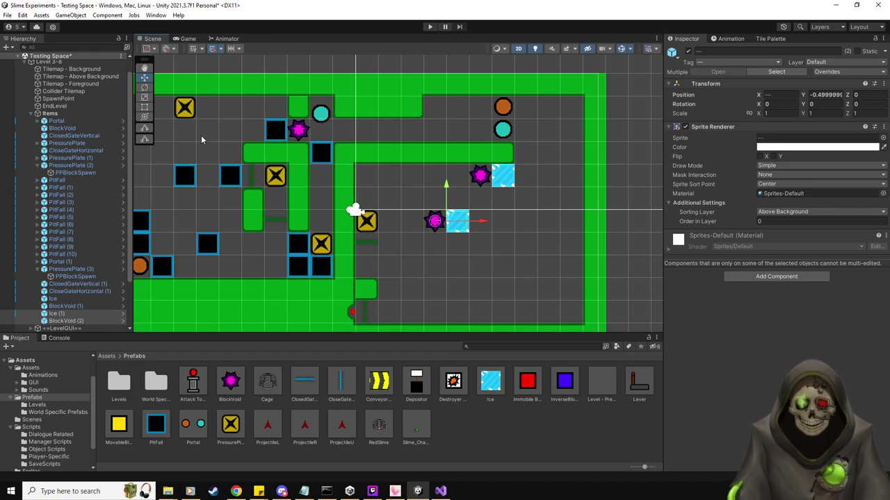
{"action": "left_click", "coordinate": [24, 15]}
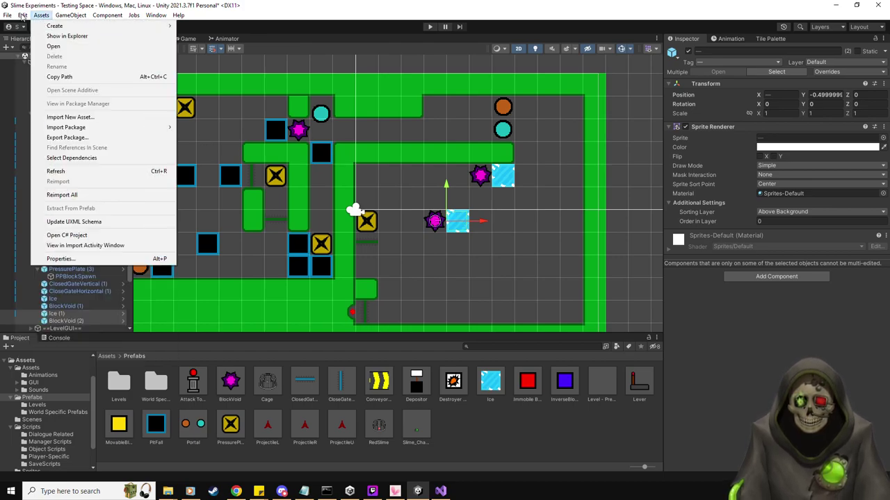
{"action": "key", "text": "Escape"}
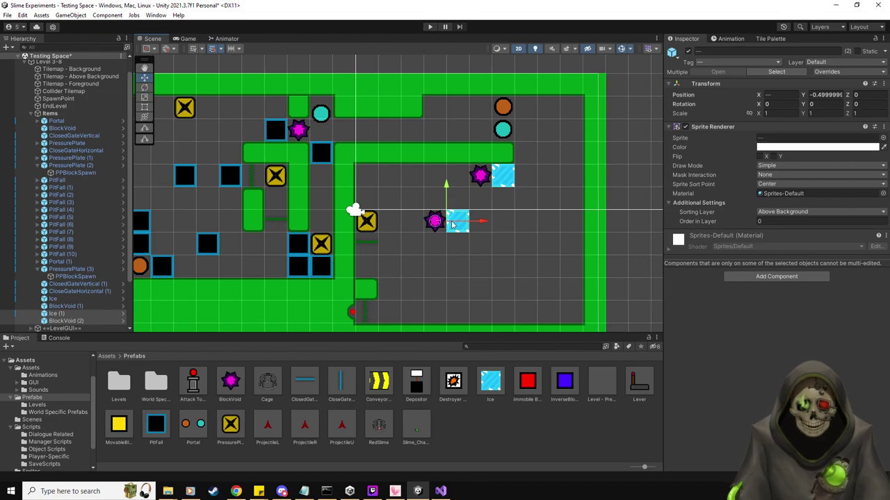
{"action": "left_click_drag", "start_coordinate": [453, 221], "coordinate": [383, 174]}
{"action": "key", "text": "ctrl+d"}
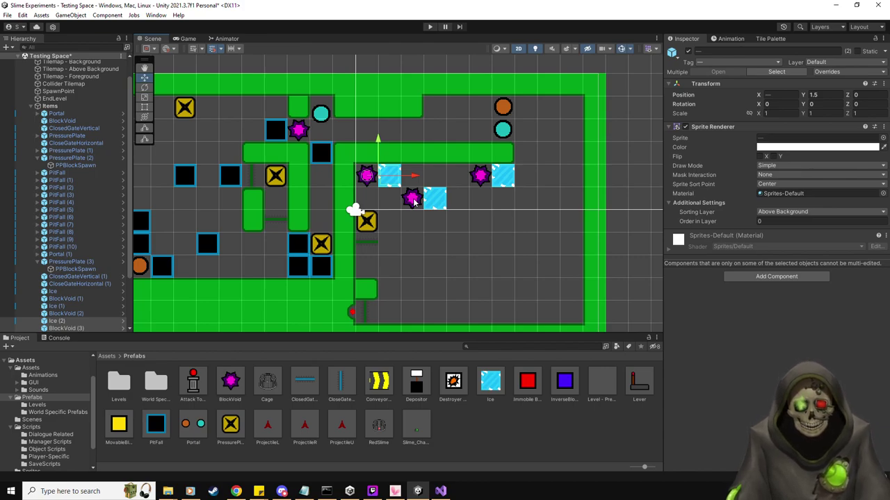
Move the original Ice and BlockVoid (1) pair one cell to the right.
{"action": "left_click", "coordinate": [68, 292]}
{"action": "left_click", "coordinate": [69, 300], "text": "ctrl"}
{"action": "left_click_drag", "start_coordinate": [530, 177], "coordinate": [546, 176]}
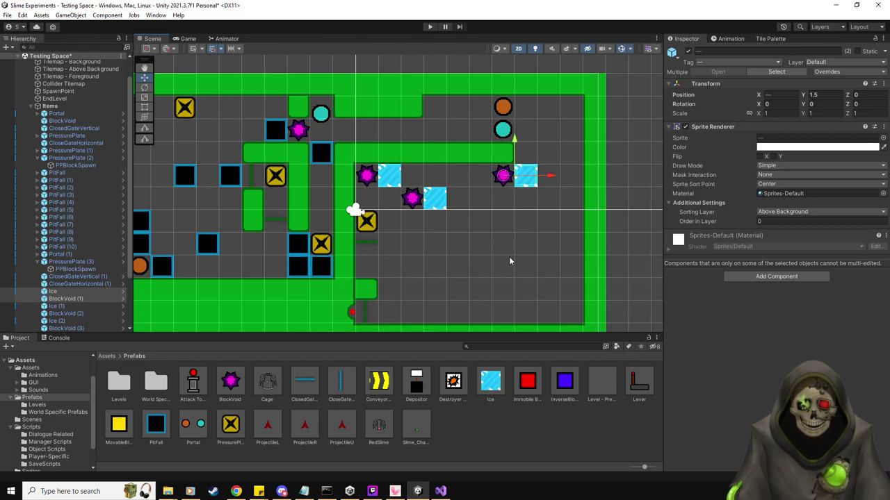
Try the second ice pair one cell further right and the third pair immediately right of the pressure plate.
{"action": "left_click", "coordinate": [77, 307]}
{"action": "left_click", "coordinate": [80, 315], "text": "ctrl"}
{"action": "left_click_drag", "start_coordinate": [452, 198], "coordinate": [482, 200]}
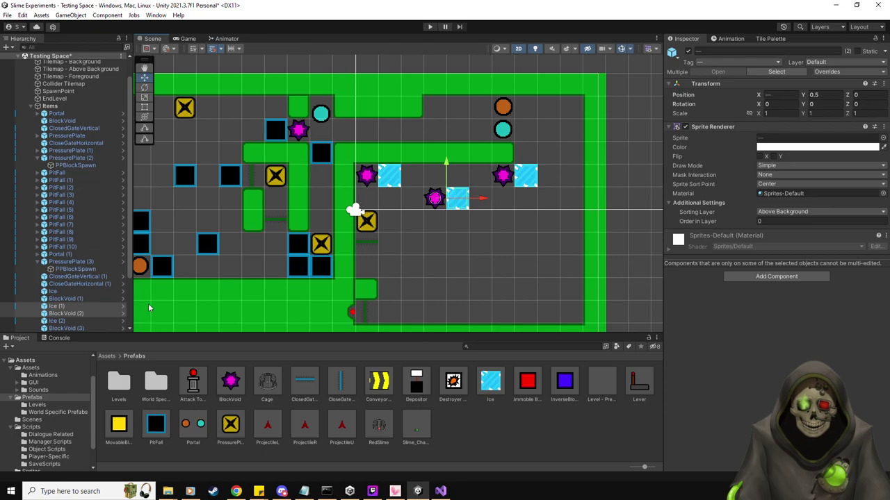
{"action": "left_click", "coordinate": [57, 322]}
{"action": "left_click", "coordinate": [67, 328], "text": "ctrl"}
{"action": "left_click_drag", "start_coordinate": [386, 176], "coordinate": [406, 219]}
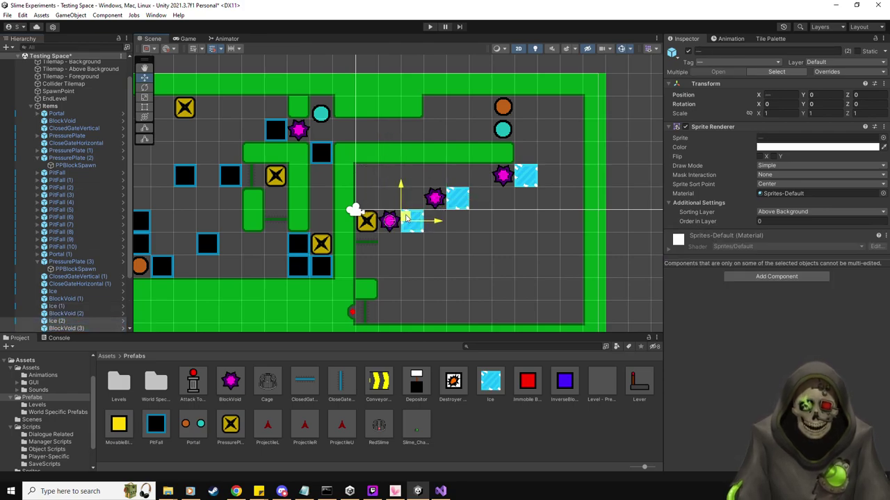
{"action": "left_click_drag", "start_coordinate": [407, 219], "coordinate": [386, 177]}
Move the second Ice and BlockVoid pair to row Y -0.5, with the ice at X 6.5 and the void at X 5.5.
{"action": "left_click_drag", "start_coordinate": [424, 208], "coordinate": [526, 221]}
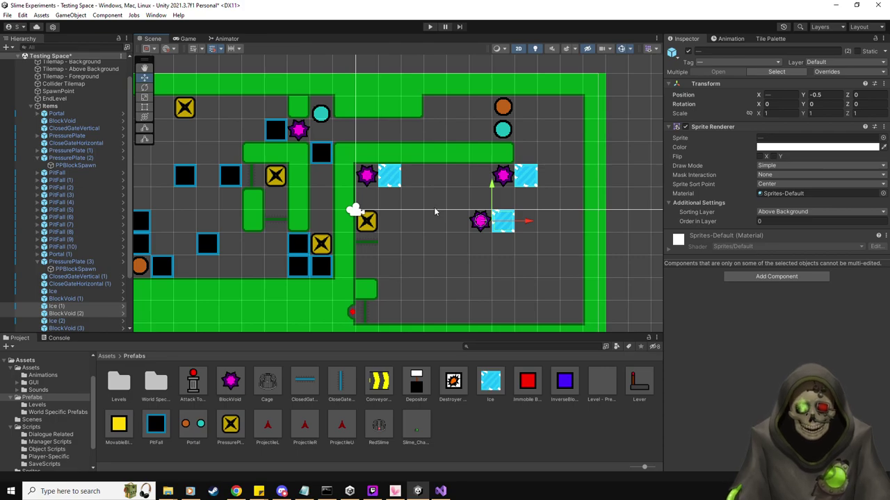
Try repositioning and duplicating the third Ice and BlockVoid pair across rows Y 1.5 and Y -0.5, undoing the attempts.
{"action": "left_click", "coordinate": [66, 328]}
{"action": "left_click", "coordinate": [56, 321], "text": "ctrl"}
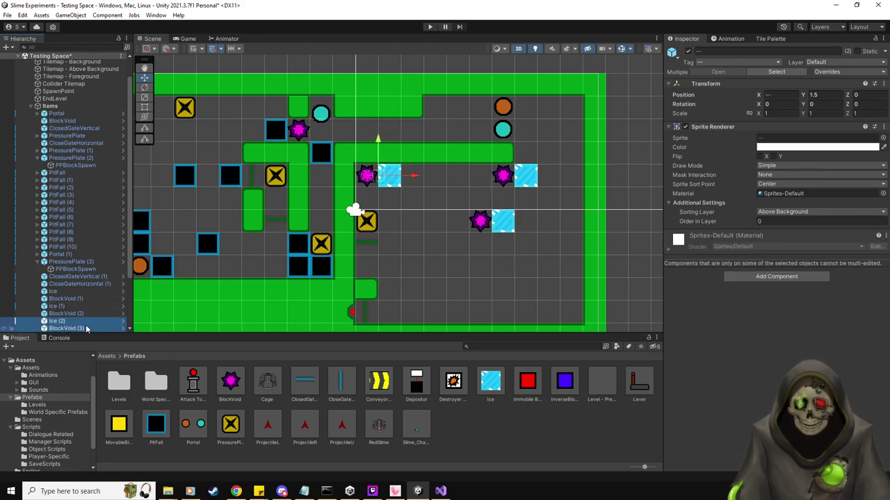
{"action": "left_click_drag", "start_coordinate": [415, 178], "coordinate": [479, 221]}
{"action": "key", "text": "ctrl+d"}
{"action": "key", "text": "ctrl+d"}
{"action": "key", "text": "ctrl+d"}
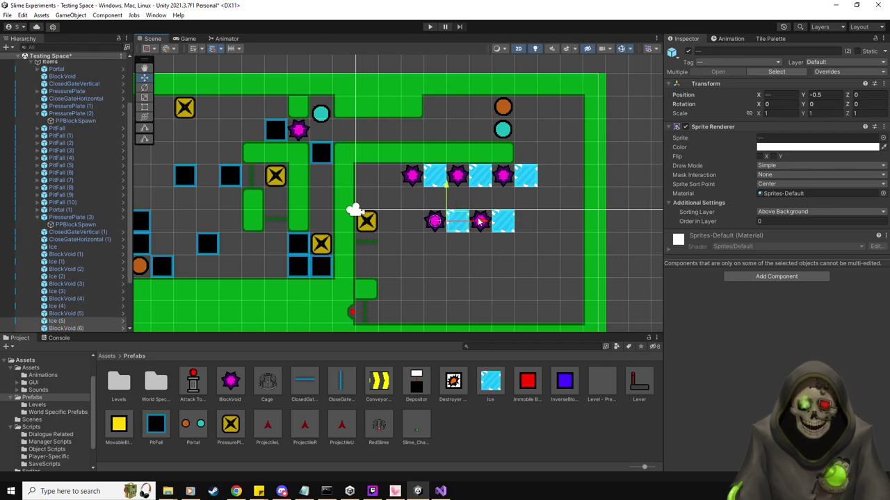
{"action": "key", "text": "ctrl+z"}
{"action": "key", "text": "ctrl+z"}
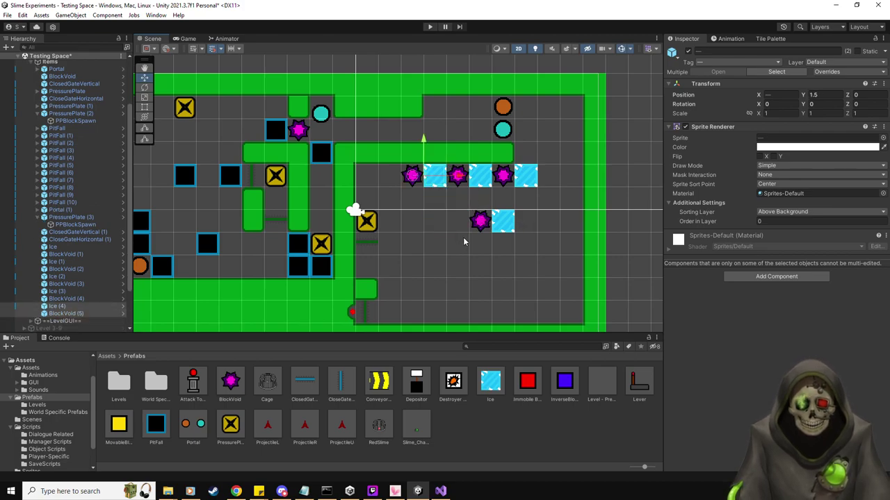
{"action": "key", "text": "ctrl+z"}
{"action": "key", "text": "ctrl+z"}
{"action": "key", "text": "ctrl+z"}
Move the third Ice and BlockVoid pair to row Y 0.5, with the void at X 3.5 and the ice at X 4.5.
{"action": "left_click_drag", "start_coordinate": [382, 176], "coordinate": [451, 196]}
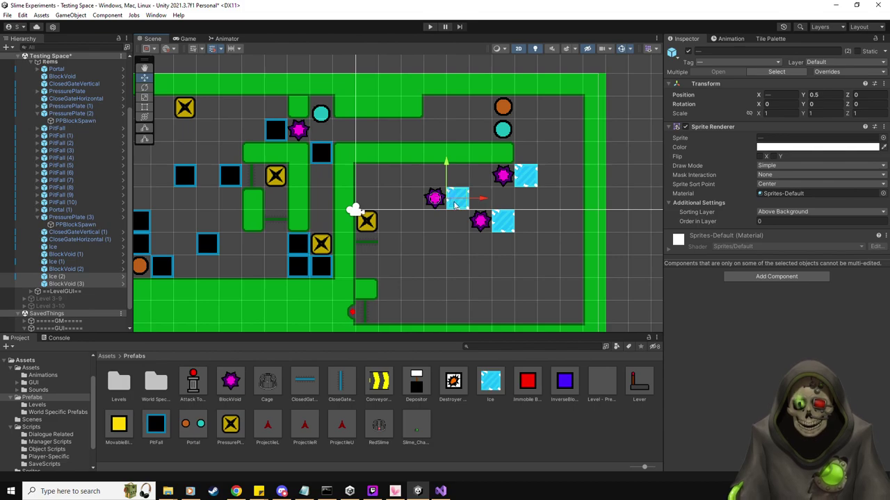
Try a duplicate of the third Ice and BlockVoid pair in the right room's upper-left corner.
{"action": "key", "text": "ctrl+d"}
{"action": "left_click_drag", "start_coordinate": [451, 200], "coordinate": [387, 176]}
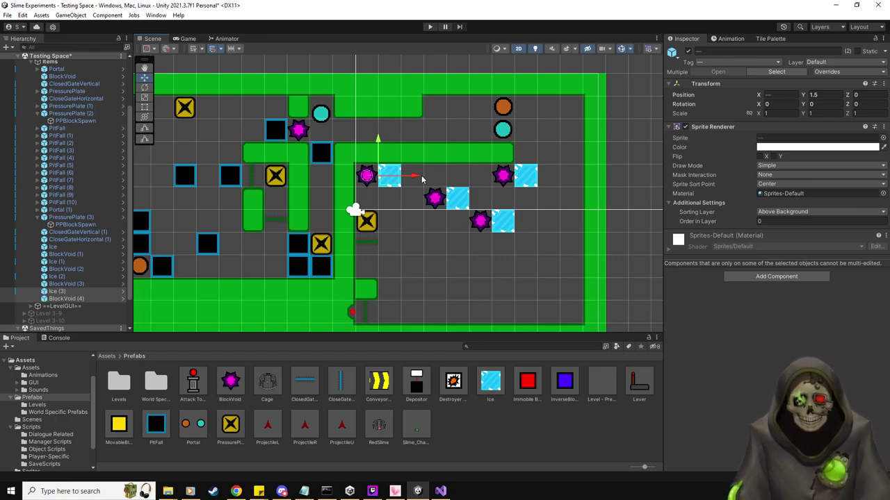
{"action": "key", "text": "ctrl+z"}
{"action": "key", "text": "ctrl+z"}
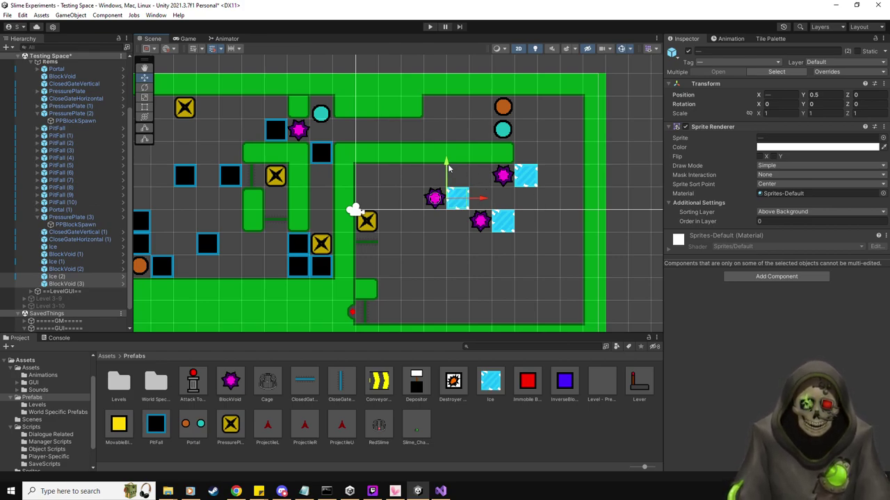
Add a ConveyorBelt at X 2.5, Y 1.5 with Z rotation -90, direction Down and force 1.
{"action": "left_click_drag", "start_coordinate": [379, 381], "coordinate": [414, 176]}
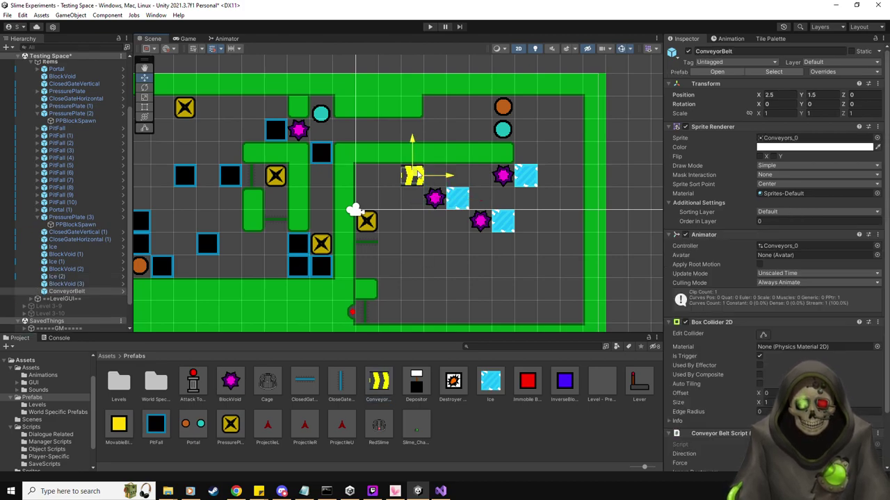
{"action": "left_click", "coordinate": [862, 104]}
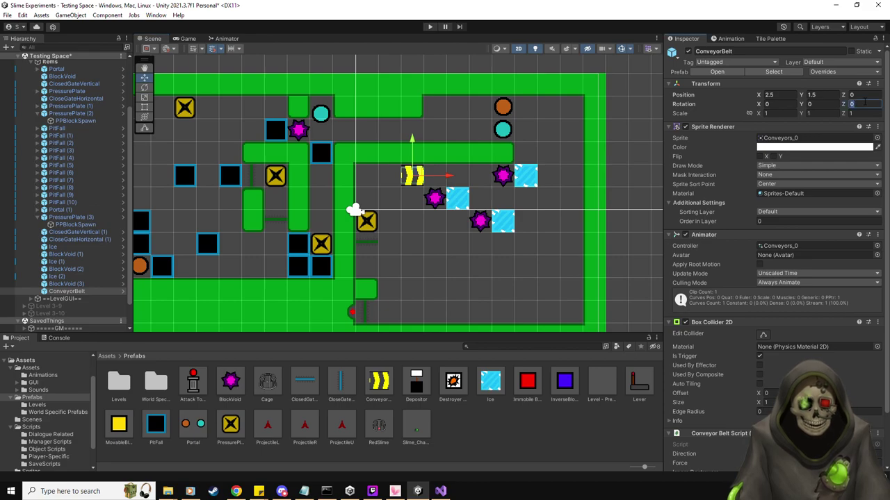
{"action": "type", "text": "-90"}
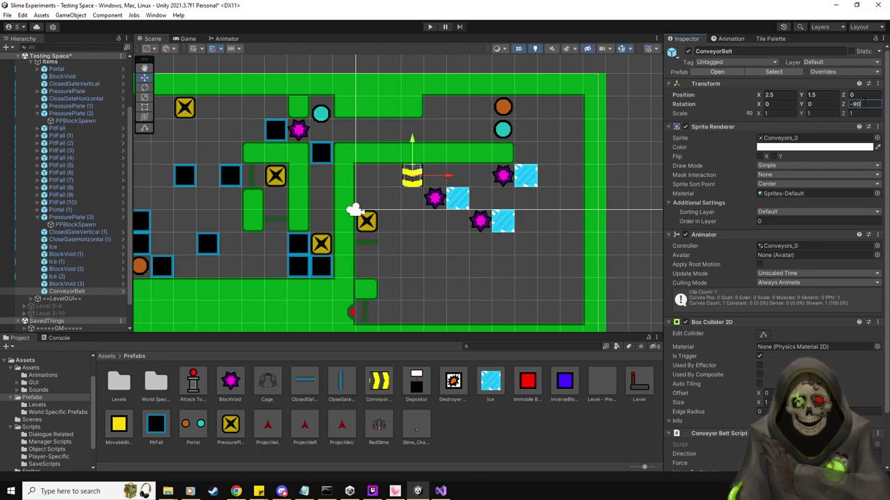
{"action": "key", "text": "Tab"}
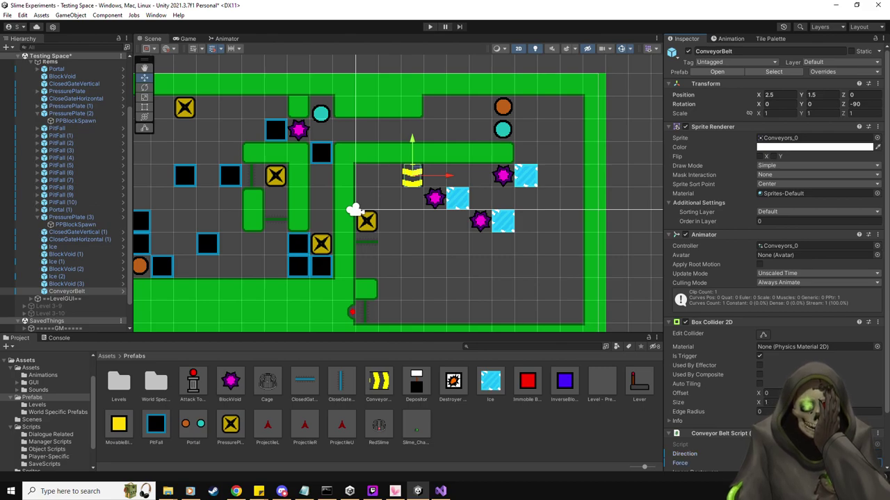
{"action": "scroll", "coordinate": [777, 258], "scroll_direction": "down", "scroll_amount": 2}
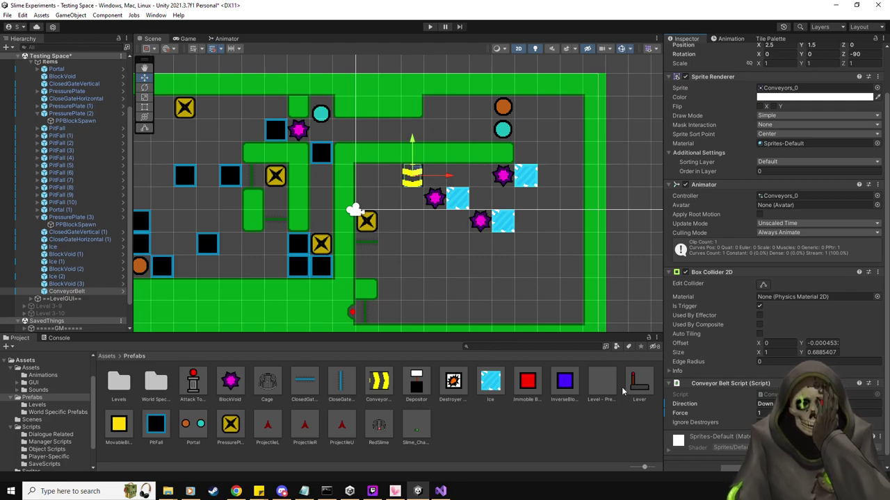
Duplicate the Ice (2) and BlockVoid (3) pair and place the copy three cells left, directly above the right room's pressure plate.
{"action": "left_click", "coordinate": [66, 283]}
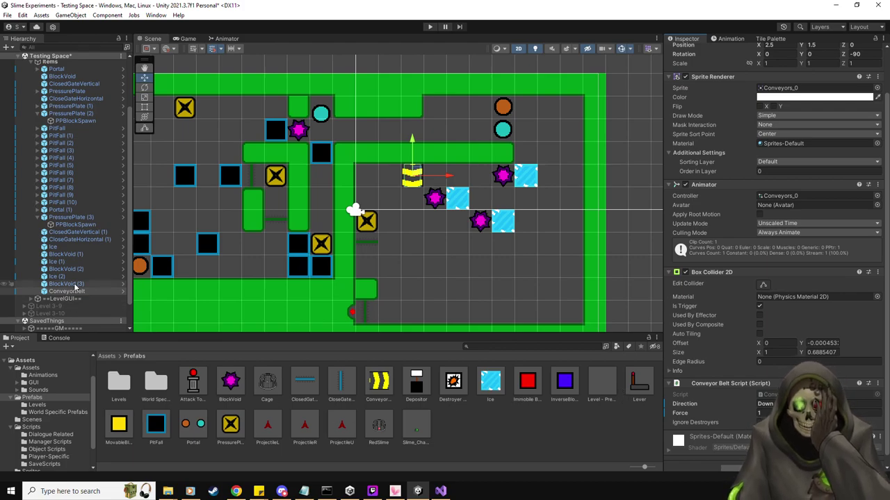
{"action": "left_click", "coordinate": [57, 276], "text": "ctrl"}
{"action": "key", "text": "ctrl+d"}
{"action": "left_click_drag", "start_coordinate": [451, 200], "coordinate": [384, 200]}
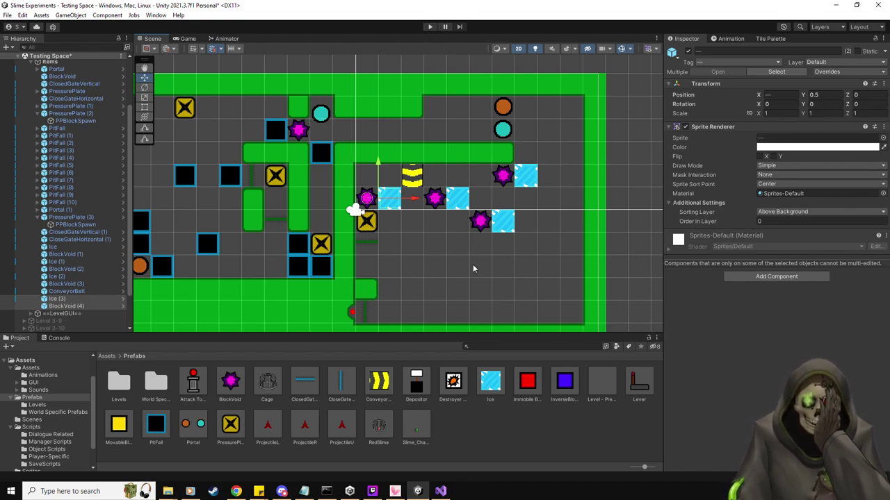
Paint a horizontal wall on the Collider Tilemap at Y -1.5, from beside the gate to the right room's outer wall.
{"action": "left_click", "coordinate": [772, 39]}
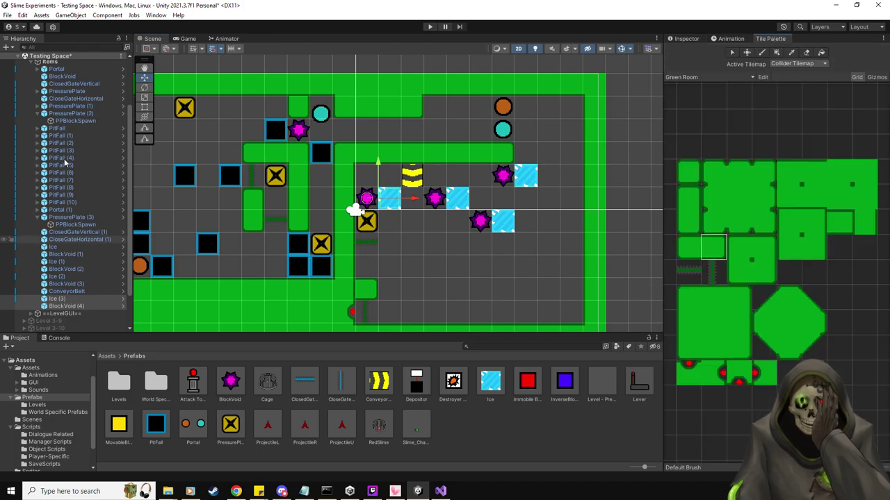
{"action": "left_click", "coordinate": [688, 248]}
{"action": "left_click", "coordinate": [387, 246]}
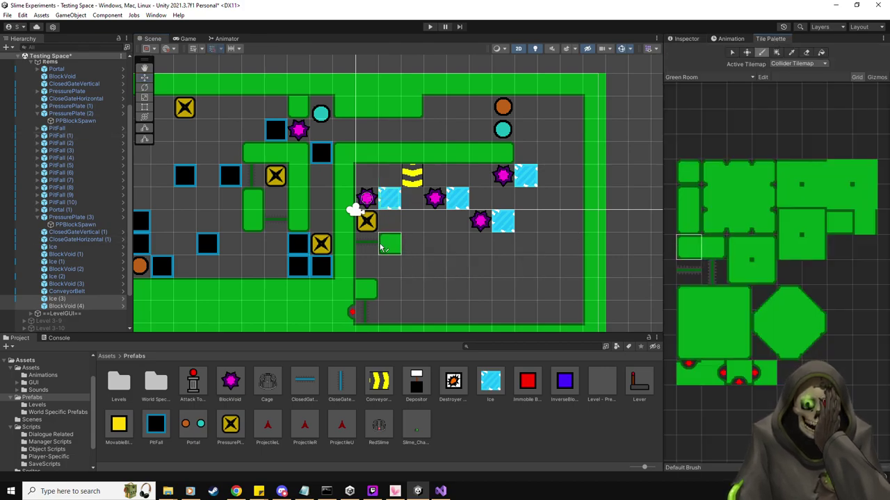
{"action": "left_click", "coordinate": [839, 222]}
{"action": "left_click_drag", "start_coordinate": [412, 243], "coordinate": [566, 244]}
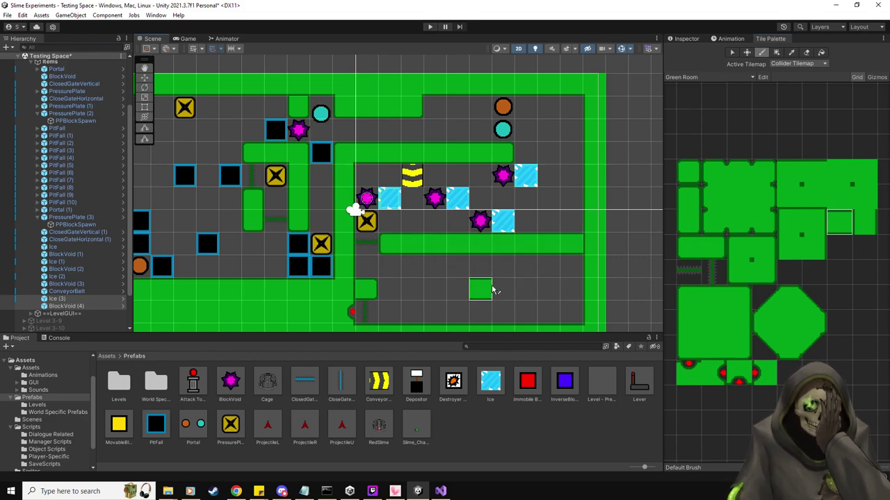
Add an Immobile Block at X 5.5, Y 0.5 and a BlockVoid at X 1.5, Y 1.5, immediately left of the conveyor belt.
{"action": "left_click", "coordinate": [688, 39]}
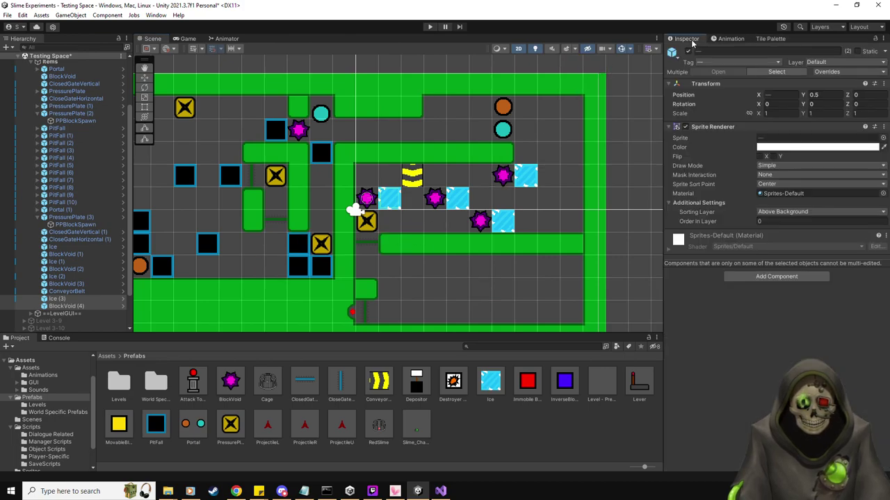
{"action": "left_click", "coordinate": [144, 77]}
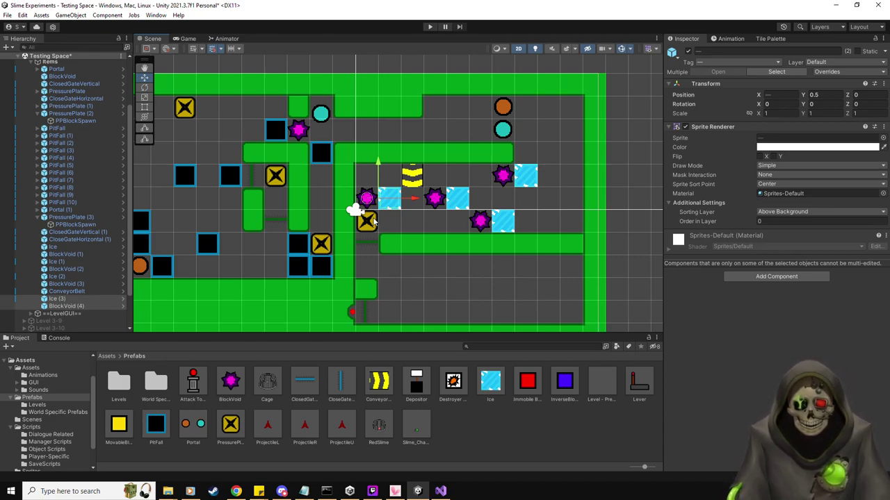
{"action": "left_click_drag", "start_coordinate": [532, 387], "coordinate": [480, 198]}
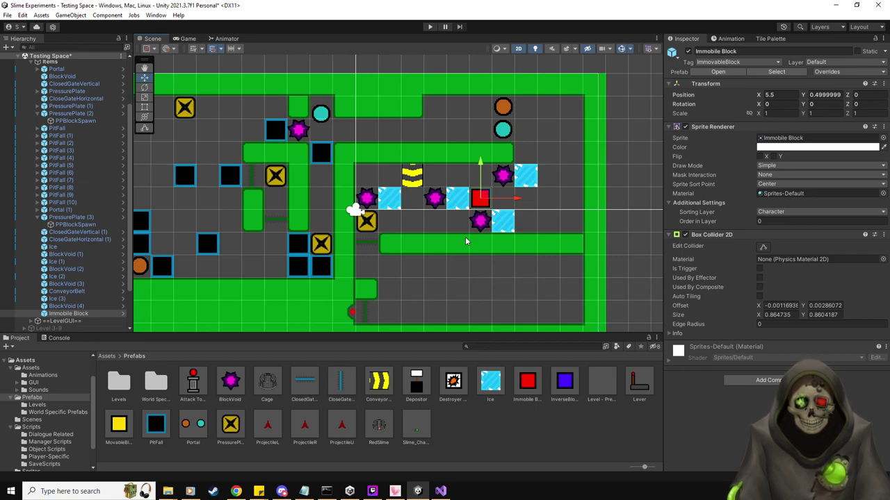
{"action": "left_click_drag", "start_coordinate": [232, 384], "coordinate": [389, 174]}
{"action": "key", "text": "ctrl+backslash"}
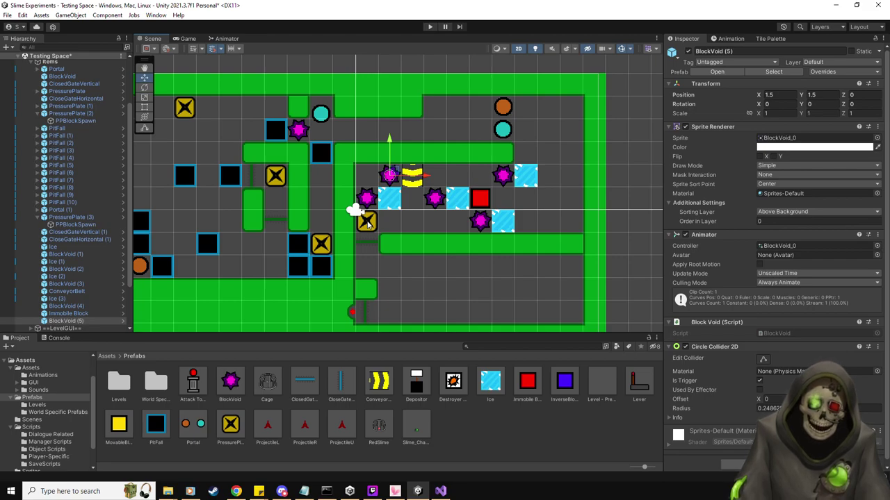
Move the gate below the pressure plate to X 1.5, Y -1.5 and rework the wall tiles so the opening sits there.
{"action": "left_click", "coordinate": [91, 240]}
{"action": "key", "text": "Up"}
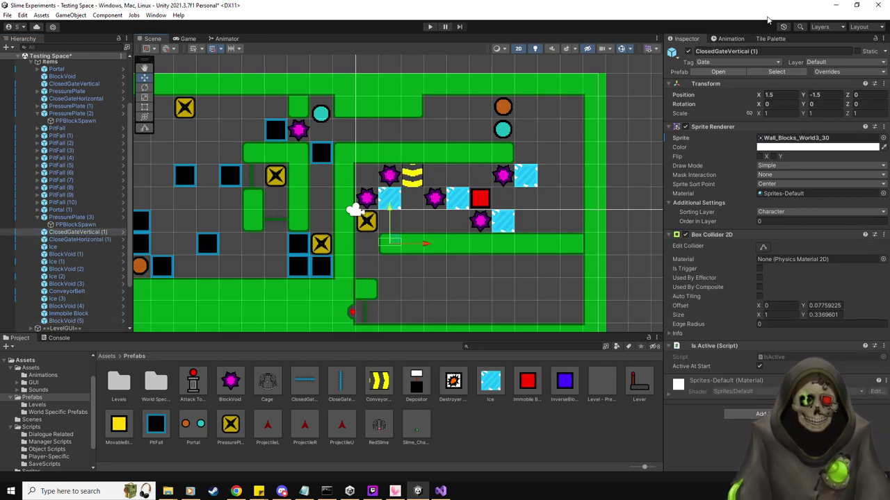
{"action": "left_click", "coordinate": [770, 38]}
{"action": "left_click", "coordinate": [712, 247]}
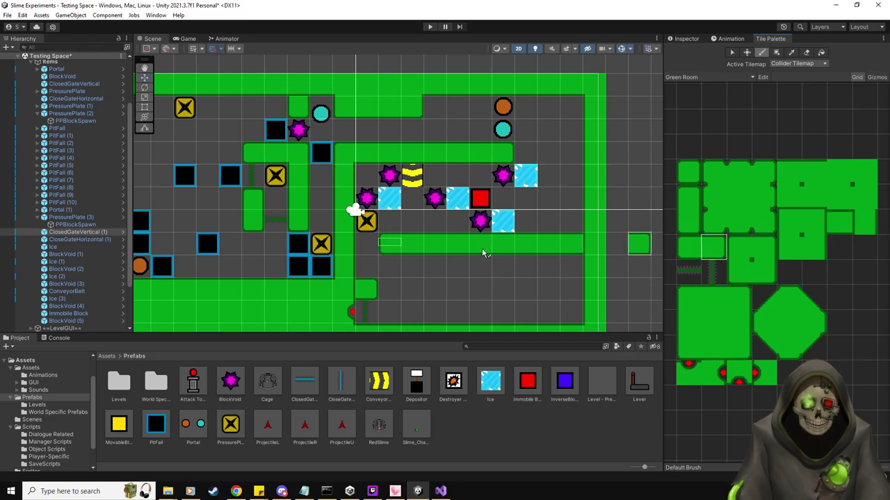
{"action": "left_click", "coordinate": [366, 245]}
{"action": "left_click", "coordinate": [407, 244], "text": "ctrl"}
{"action": "key", "text": "d"}
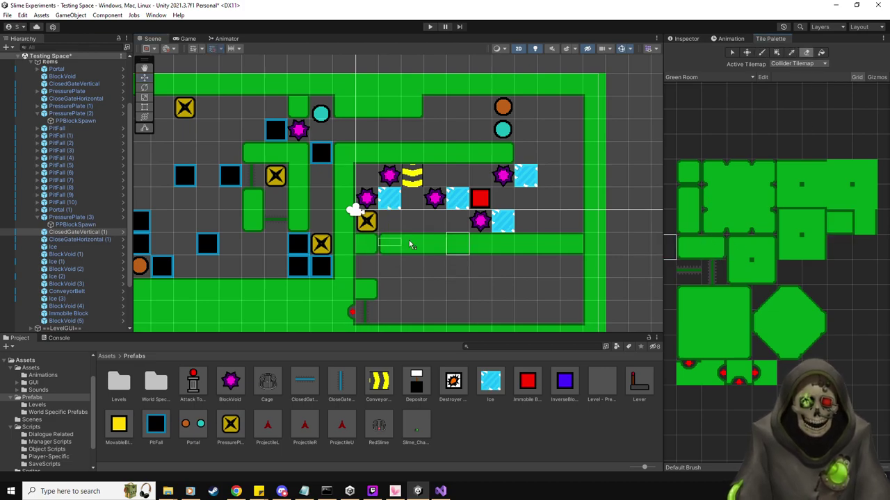
{"action": "left_click", "coordinate": [389, 244]}
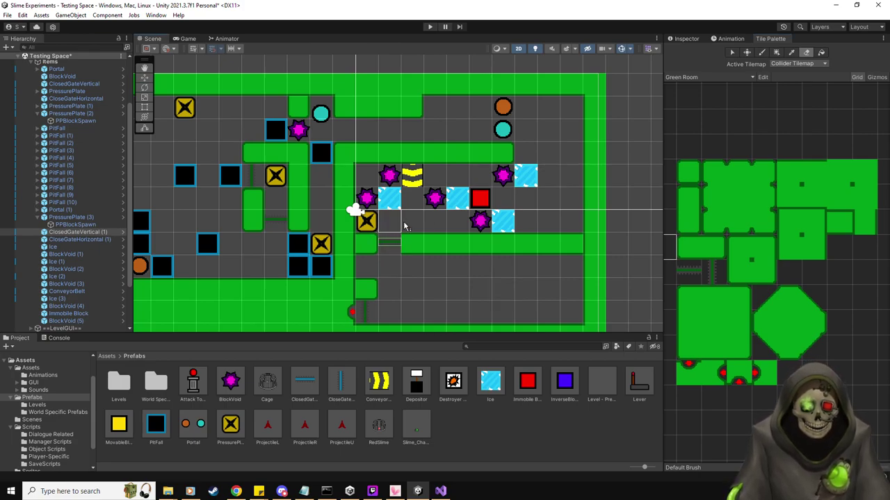
Review the Pressure Plate Script settings of PressurePlate (3).
{"action": "left_click", "coordinate": [66, 216]}
{"action": "left_click", "coordinate": [690, 39]}
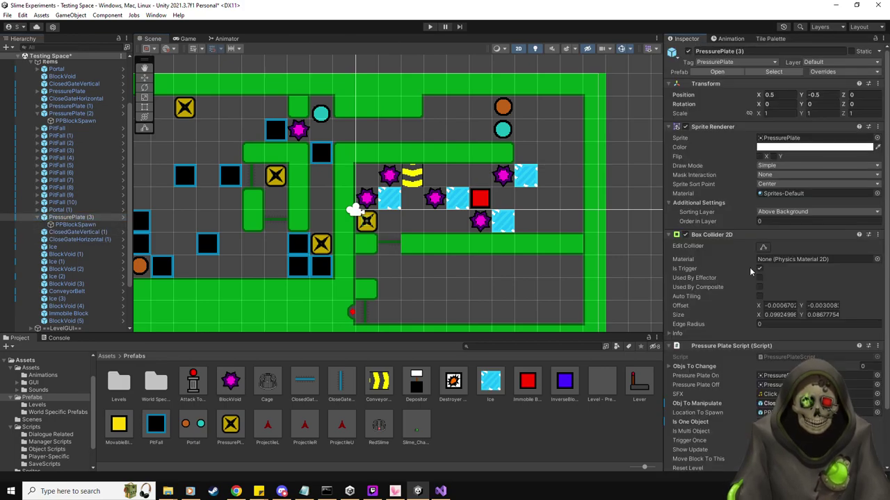
{"action": "scroll", "coordinate": [738, 396], "scroll_direction": "down", "scroll_amount": 1}
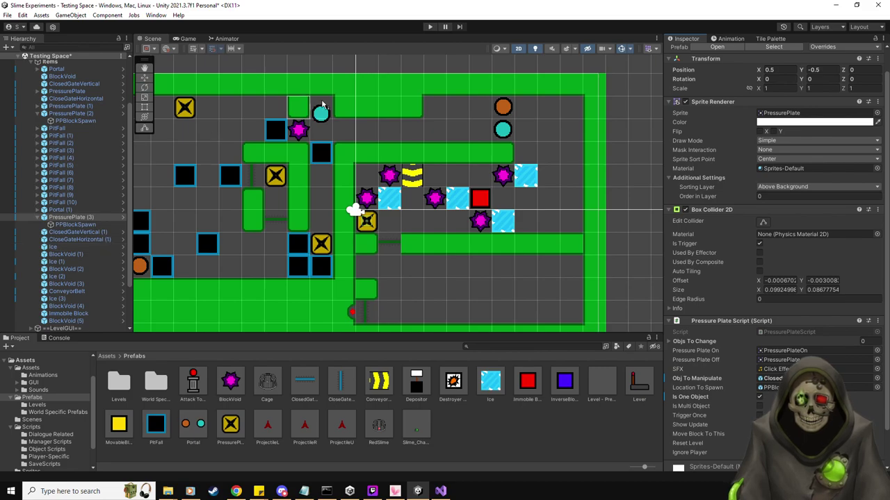
Extend the wall down from the left of the moved gate so it joins the stub above the exit gate.
{"action": "left_click", "coordinate": [770, 38]}
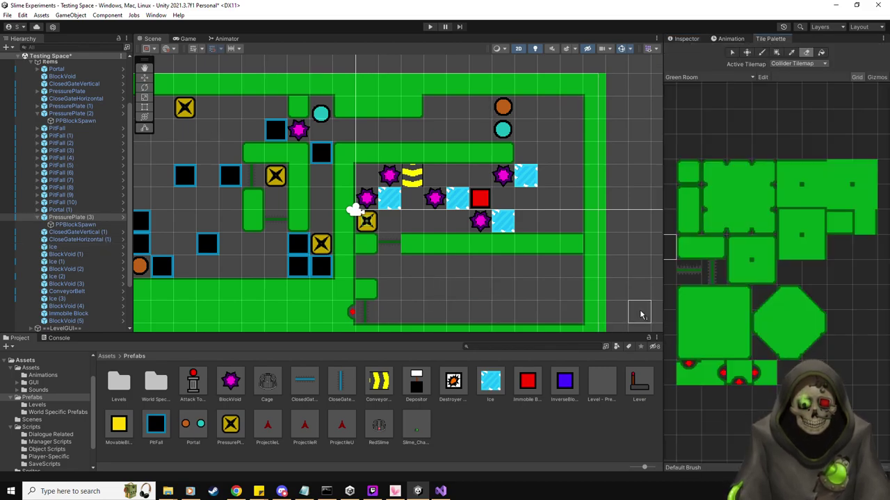
{"action": "left_click", "coordinate": [738, 298]}
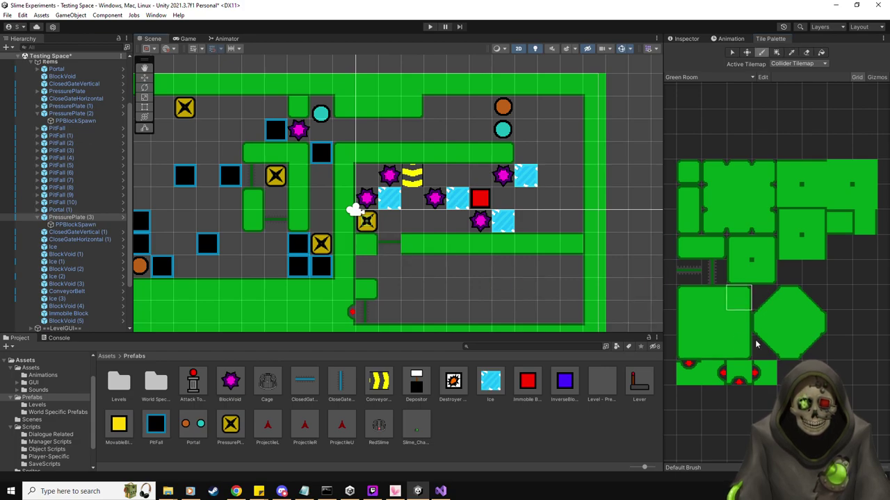
{"action": "left_click", "coordinate": [366, 289], "text": "ctrl"}
{"action": "left_click", "coordinate": [367, 267]}
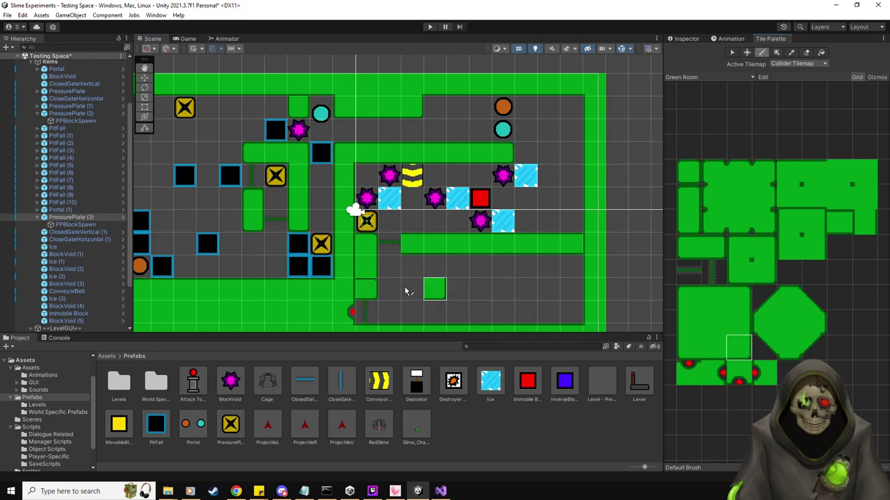
{"action": "left_click", "coordinate": [694, 322], "text": "ctrl"}
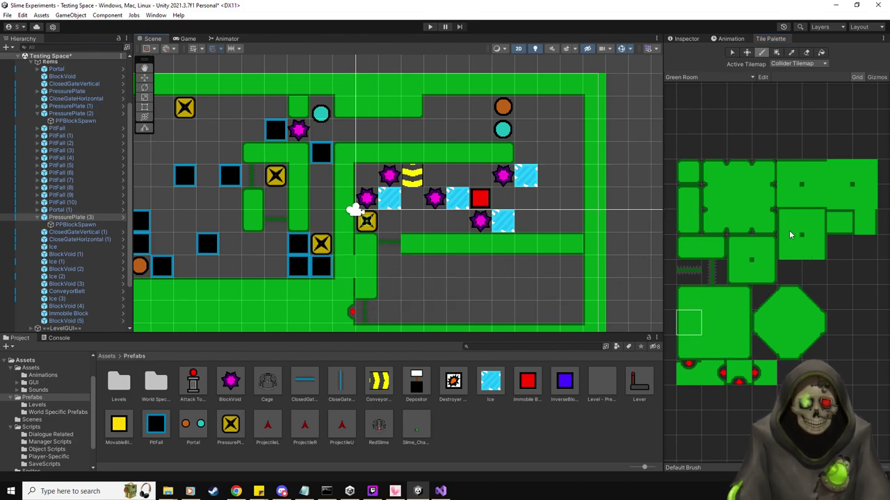
Replace the tiles along the adjoining left wall with borderless and corner tiles, merging it with the new wall column.
{"action": "left_click", "coordinate": [789, 243]}
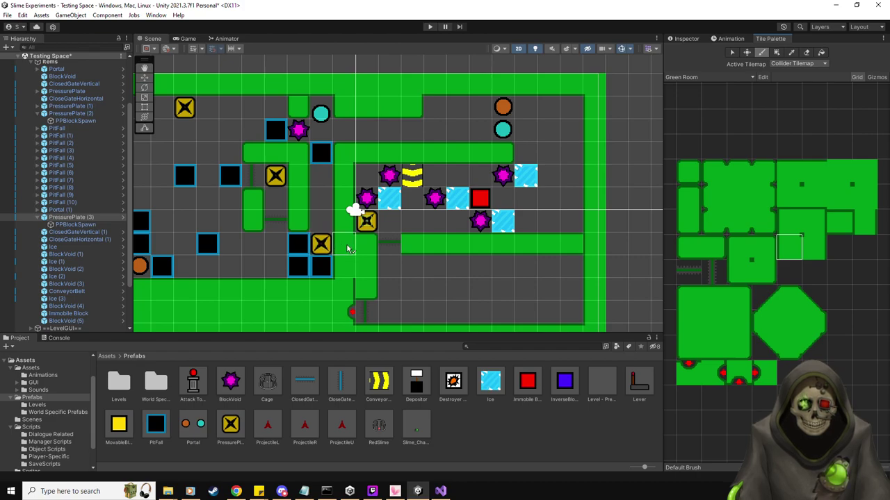
{"action": "left_click", "coordinate": [788, 222], "text": "ctrl"}
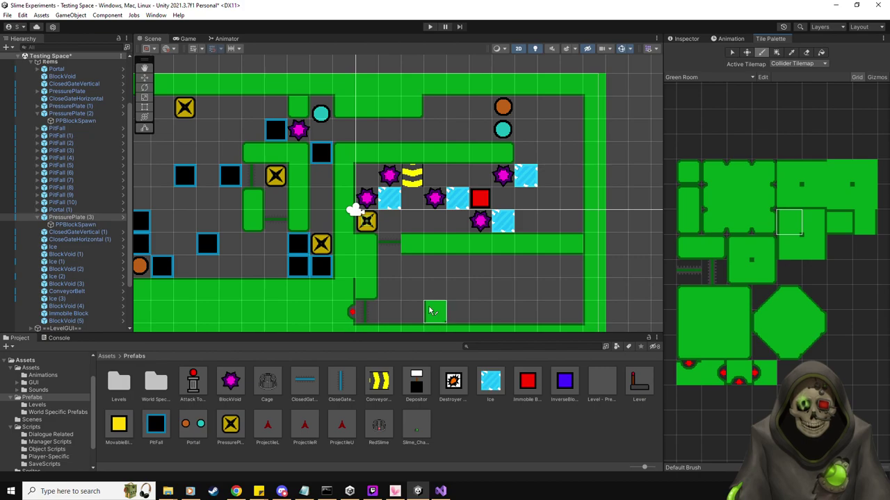
{"action": "left_click", "coordinate": [861, 197]}
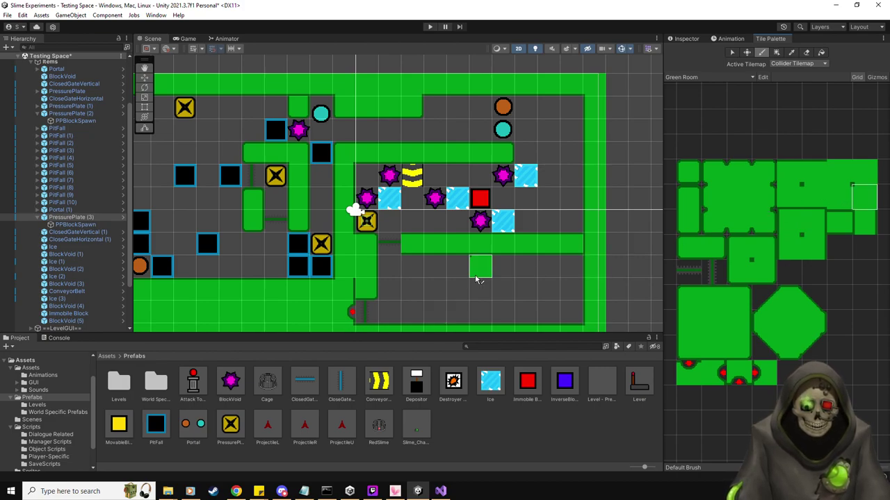
{"action": "left_click", "coordinate": [833, 178]}
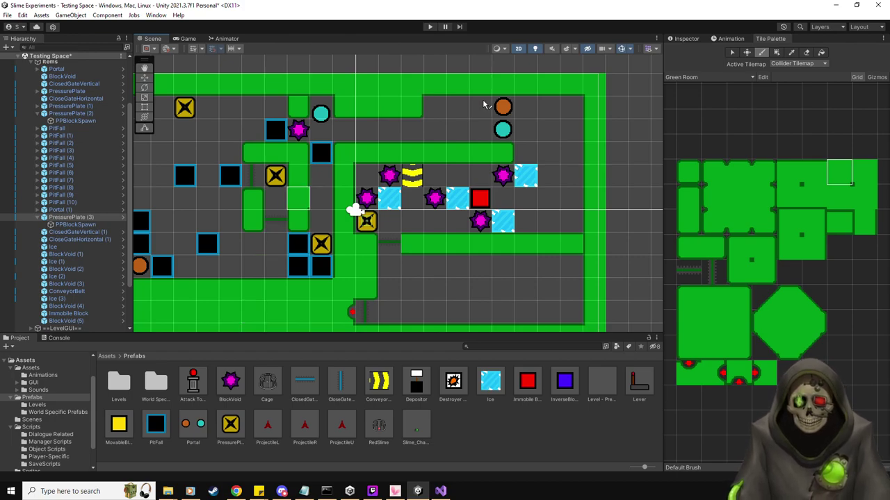
Place a conveyor belt directly below the lower gate opening at X 1.5, Y -2.5.
{"action": "left_click", "coordinate": [144, 77]}
{"action": "middle_click_drag", "start_coordinate": [410, 253], "coordinate": [400, 251]}
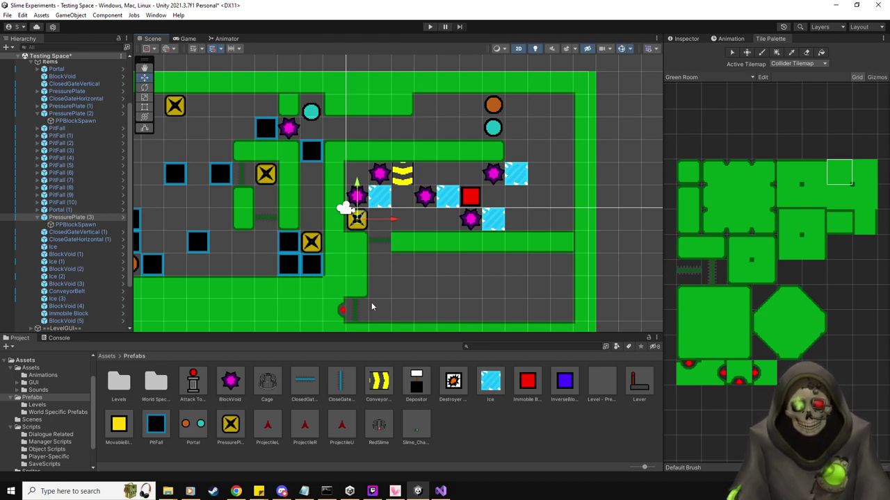
{"action": "middle_click_drag", "start_coordinate": [501, 282], "coordinate": [514, 274]}
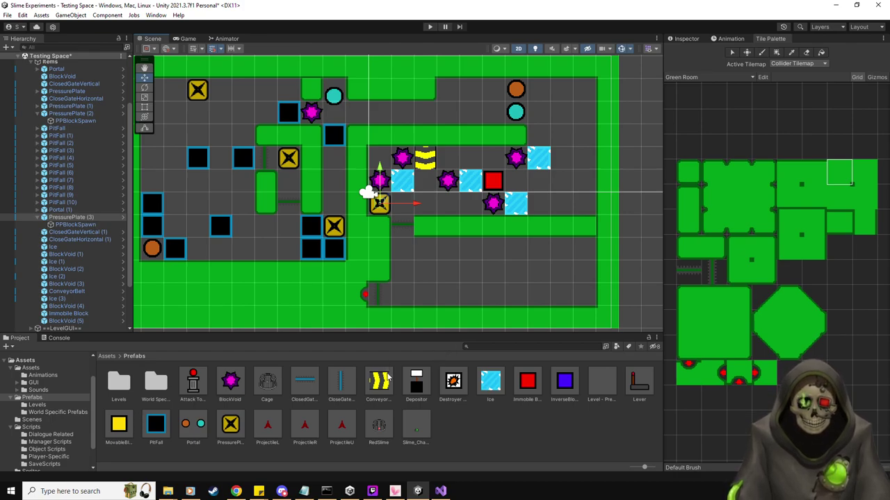
{"action": "left_click_drag", "start_coordinate": [387, 393], "coordinate": [408, 250]}
{"action": "left_click", "coordinate": [684, 39]}
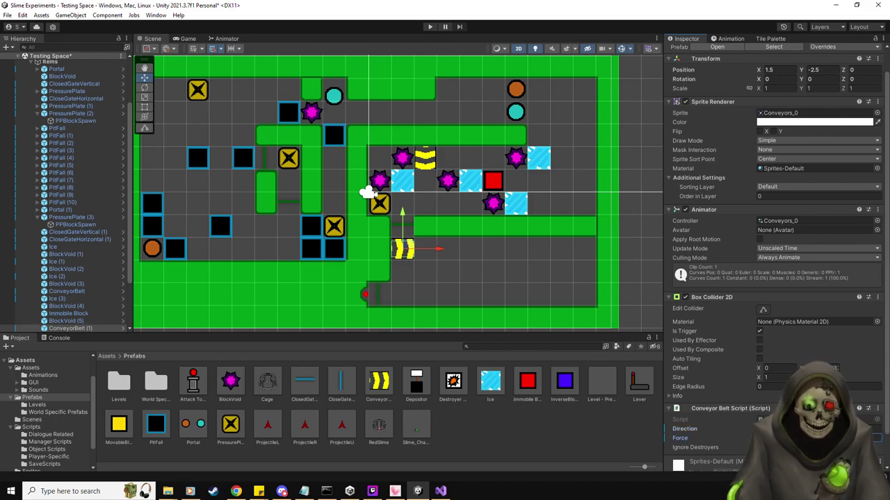
Duplicate the new conveyor belt six times into a continuous row along Y -2.5, ending at X 7.5.
{"action": "scroll", "coordinate": [110, 306], "scroll_direction": "down", "scroll_amount": 3}
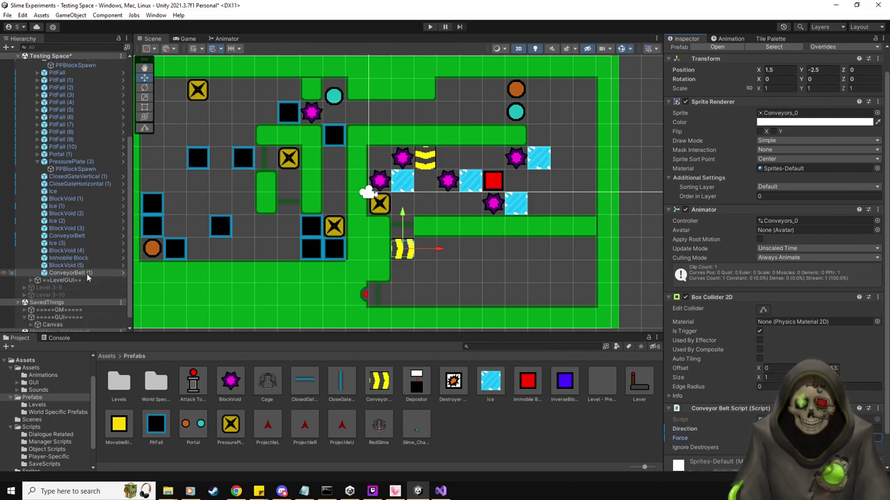
{"action": "key", "text": "ctrl+d"}
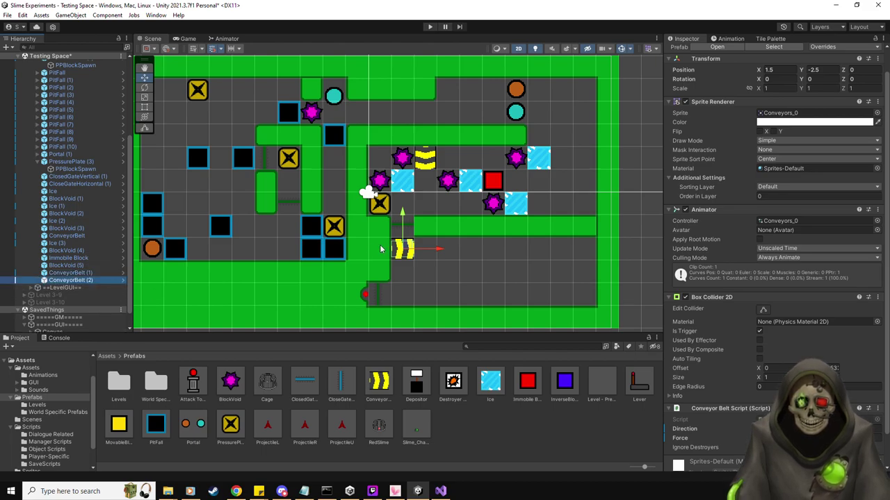
{"action": "left_click_drag", "start_coordinate": [443, 252], "coordinate": [577, 255]}
{"action": "key", "text": "ctrl+d"}
{"action": "key", "text": "ctrl+d"}
{"action": "key", "text": "ctrl+d"}
{"action": "key", "text": "ctrl+d"}
{"action": "key", "text": "ctrl+d"}
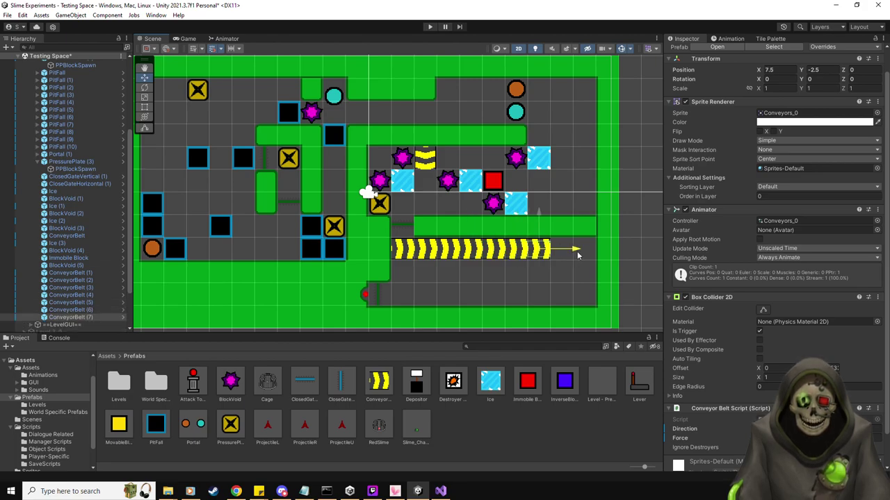
Add one more conveyor belt at the end of the row at X 8.5, Y -2.5 and set its Z rotation to -90.
{"action": "key", "text": "ctrl+d"}
{"action": "left_click_drag", "start_coordinate": [547, 252], "coordinate": [570, 253]}
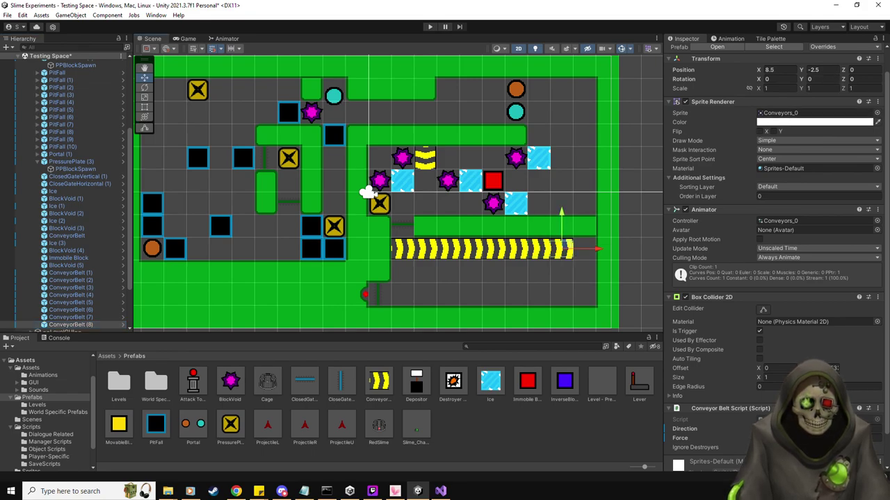
{"action": "left_click", "coordinate": [862, 79]}
{"action": "type", "text": "-90"}
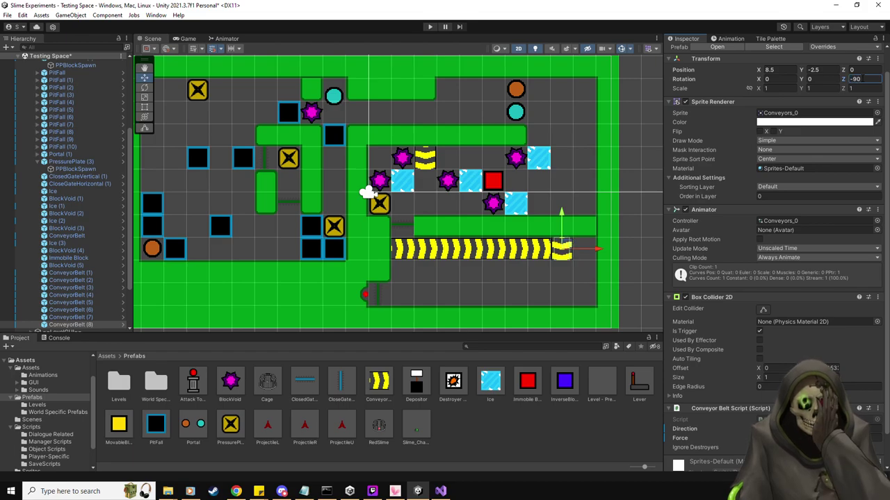
{"action": "mouse_move", "coordinate": [561, 212]}
{"action": "left_mouse_down"}
{"action": "mouse_move", "coordinate": [561, 222]}
{"action": "mouse_move", "coordinate": [562, 211]}
{"action": "left_mouse_up"}
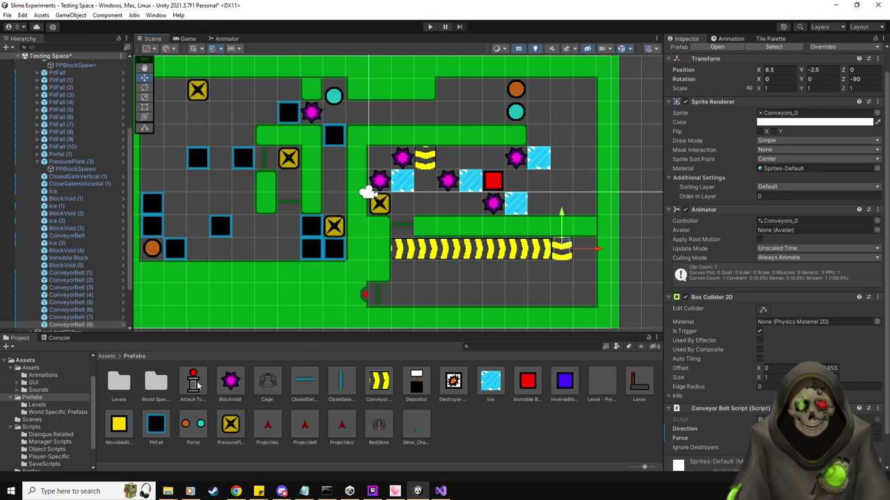
Place a block void at X 8.5, Y -4.5 and an ice tile at X 7.5, Y -3.5 with Is End and Can Move Left enabled.
{"action": "left_click_drag", "start_coordinate": [230, 382], "coordinate": [565, 292]}
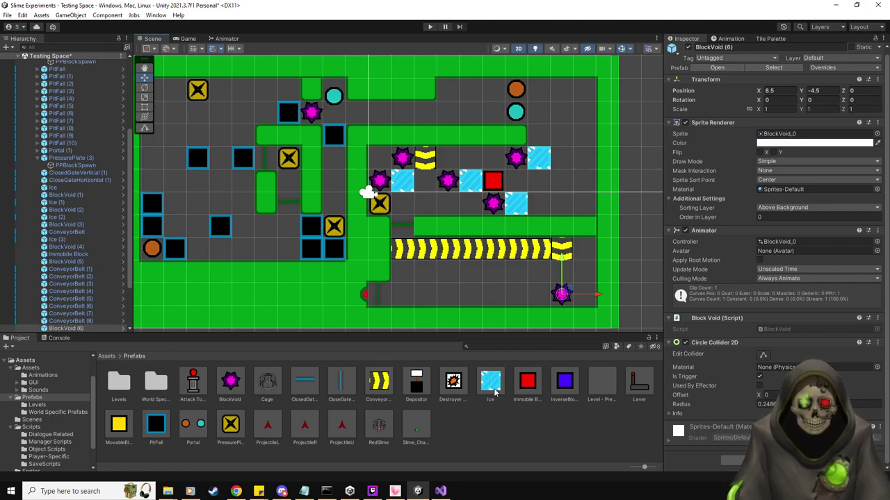
{"action": "left_click_drag", "start_coordinate": [490, 381], "coordinate": [538, 274]}
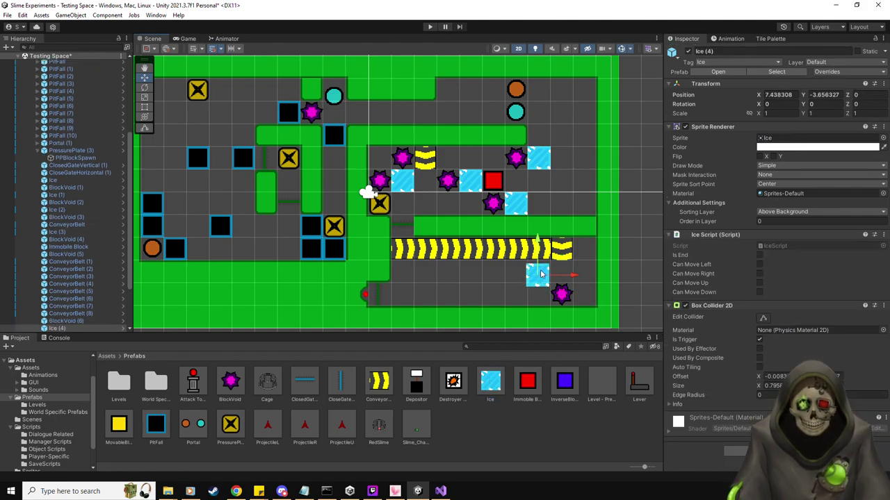
{"action": "left_click", "coordinate": [760, 256]}
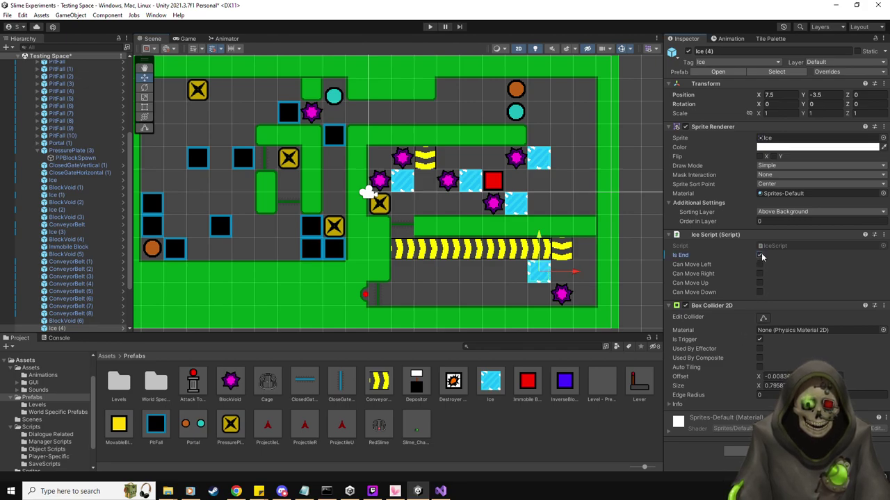
{"action": "left_click", "coordinate": [760, 265]}
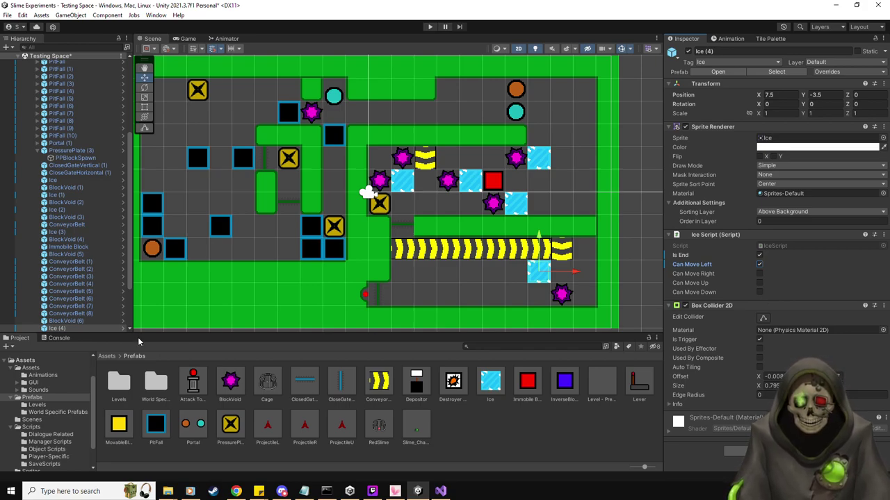
Duplicate the ice tile to X 6.5, Y -3.5 and enable Can Move Right on the copy.
{"action": "key", "text": "ctrl+d"}
{"action": "left_click_drag", "start_coordinate": [574, 277], "coordinate": [551, 279]}
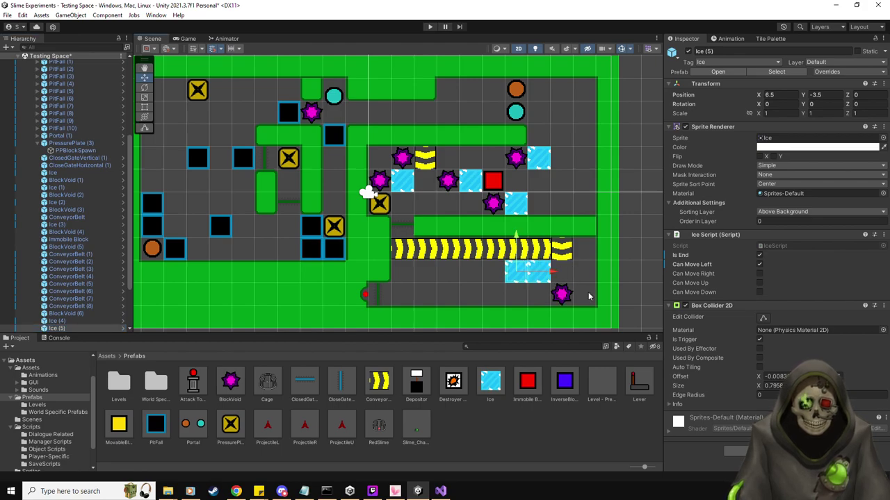
{"action": "left_click", "coordinate": [759, 273]}
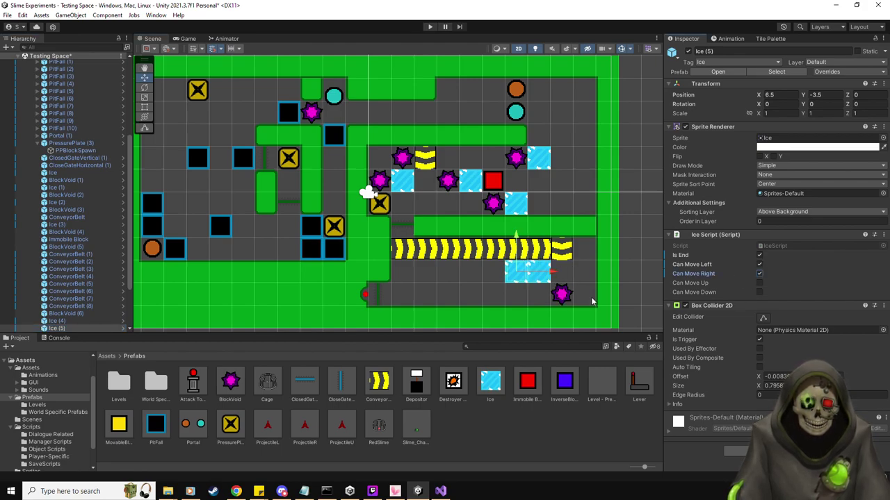
Fill out the ice row under the conveyors with copies of the two-way ice tile, extending it to X 3.5, Y -3.5.
{"action": "left_click_drag", "start_coordinate": [558, 277], "coordinate": [534, 278]}
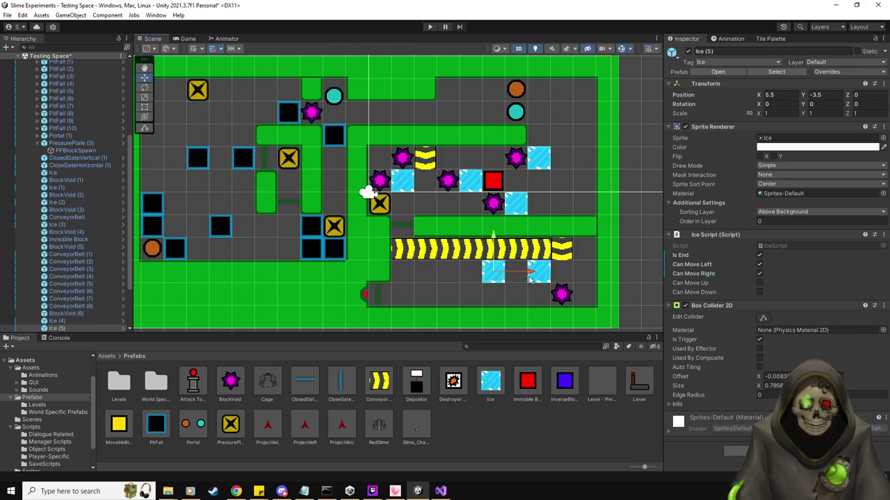
{"action": "scroll", "coordinate": [80, 316], "scroll_direction": "down", "scroll_amount": 2}
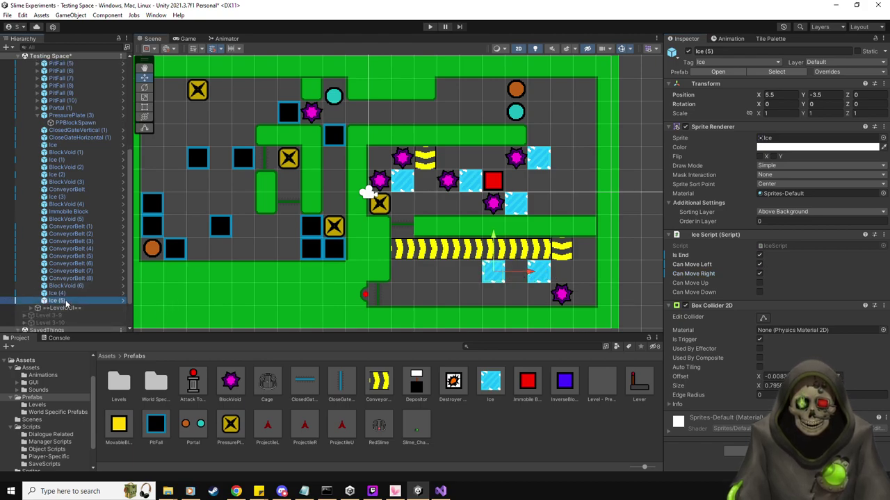
{"action": "left_click_drag", "start_coordinate": [527, 270], "coordinate": [488, 281]}
{"action": "key", "text": "ctrl+d"}
{"action": "key", "text": "ctrl+d"}
{"action": "key", "text": "ctrl+d"}
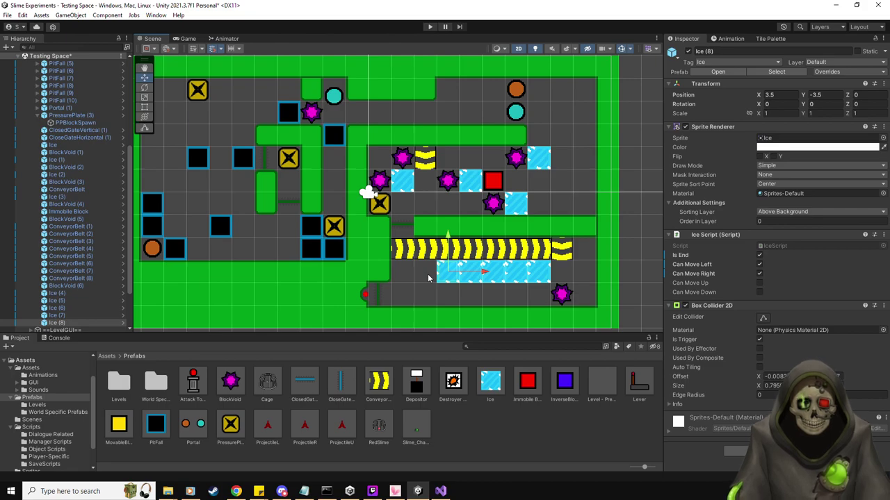
{"action": "mouse_move", "coordinate": [352, 271]}
{"action": "middle_mouse_down"}
{"action": "mouse_move", "coordinate": [380, 269]}
{"action": "mouse_move", "coordinate": [369, 270]}
{"action": "middle_mouse_up"}
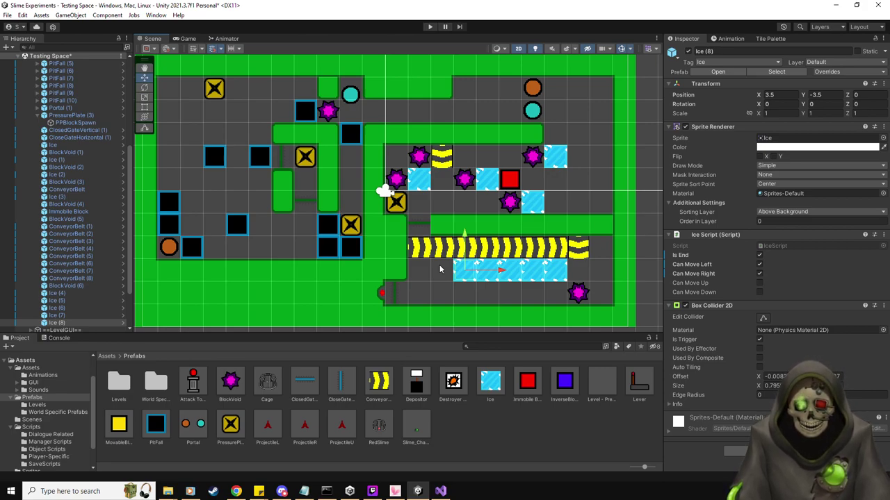
Start a playtest and push spawned blocks into the pitfall beside the upper block void and the two pitfalls left of the vertical gate.
{"action": "left_click", "coordinate": [430, 27]}
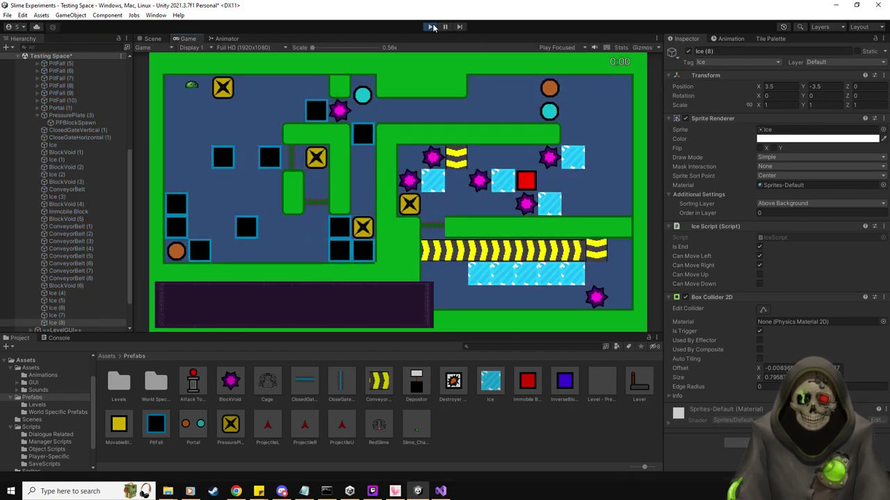
{"action": "key", "text": "Down"}
{"action": "key", "text": "Right"}
{"action": "key", "text": "Right"}
{"action": "key", "text": "Left"}
{"action": "key", "text": "Up"}
{"action": "key", "text": "Down"}
{"action": "key", "text": "Down"}
{"action": "key", "text": "Up"}
{"action": "key", "text": "Down"}
{"action": "key", "text": "Down"}
{"action": "key", "text": "Left"}
{"action": "key", "text": "Right"}
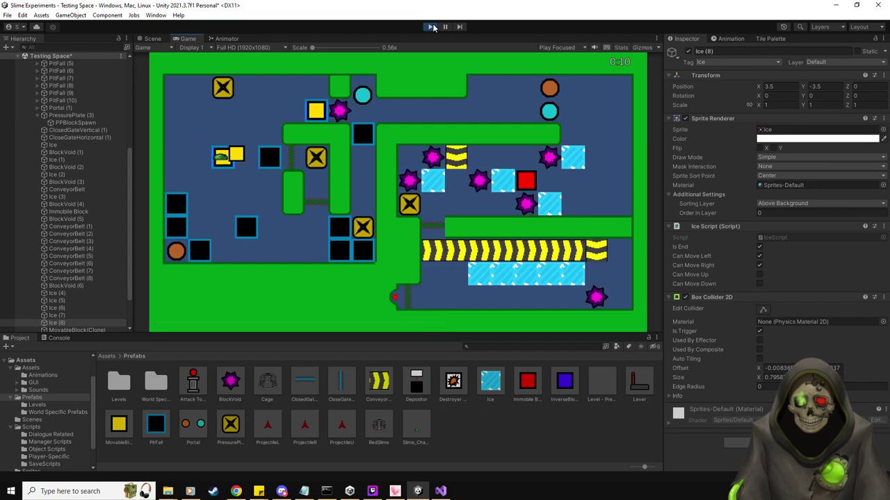
{"action": "key", "text": "Up"}
{"action": "key", "text": "Down"}
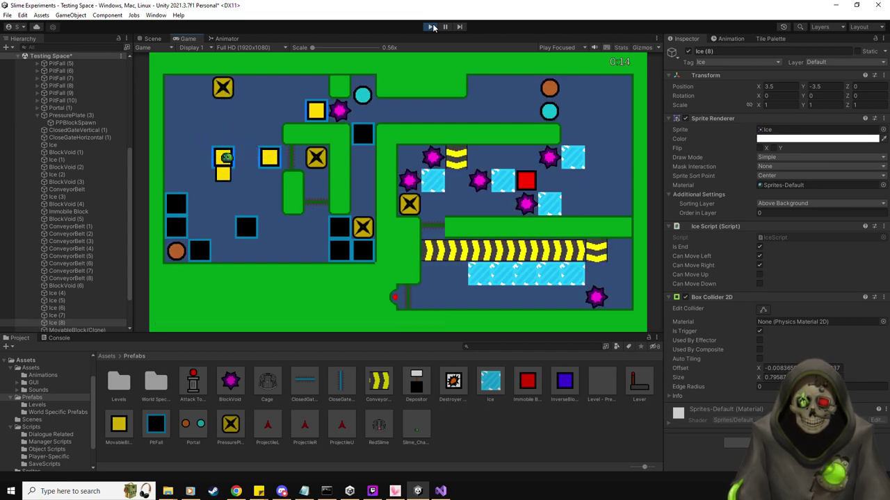
Spawn further blocks and push them into the pitfall right of the orange portal and the lone pitfall above that row.
{"action": "key", "text": "Left"}
{"action": "key", "text": "Down"}
{"action": "key", "text": "Up"}
{"action": "key", "text": "Down"}
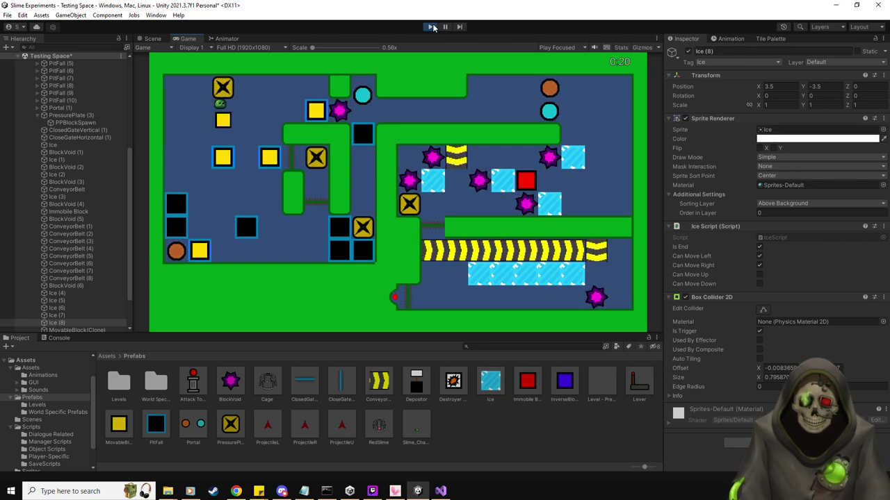
{"action": "key", "text": "Down"}
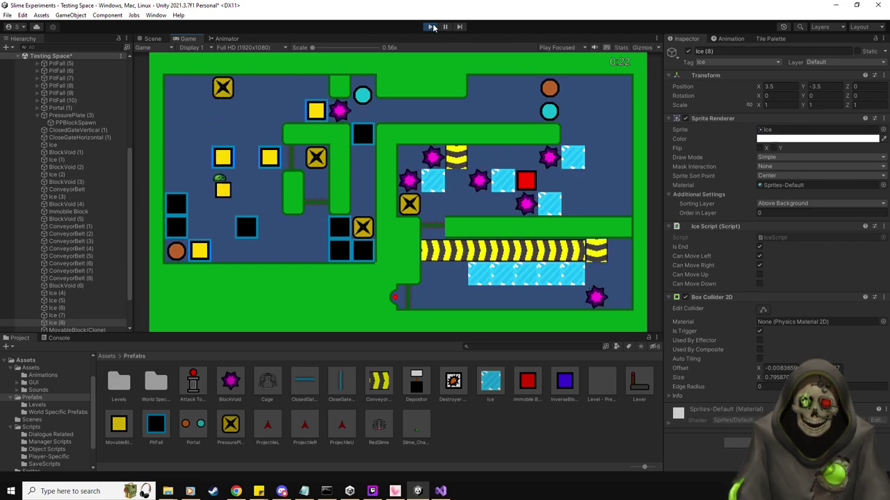
{"action": "key", "text": "Right"}
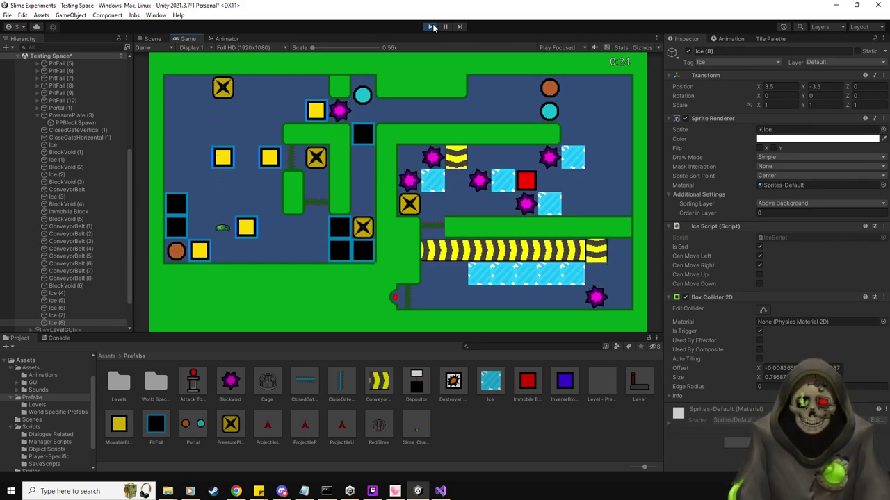
Spawn more blocks from the upper-left pressure plate and push three of them down together past the filled pitfalls.
{"action": "key", "text": "Left"}
{"action": "key", "text": "Down"}
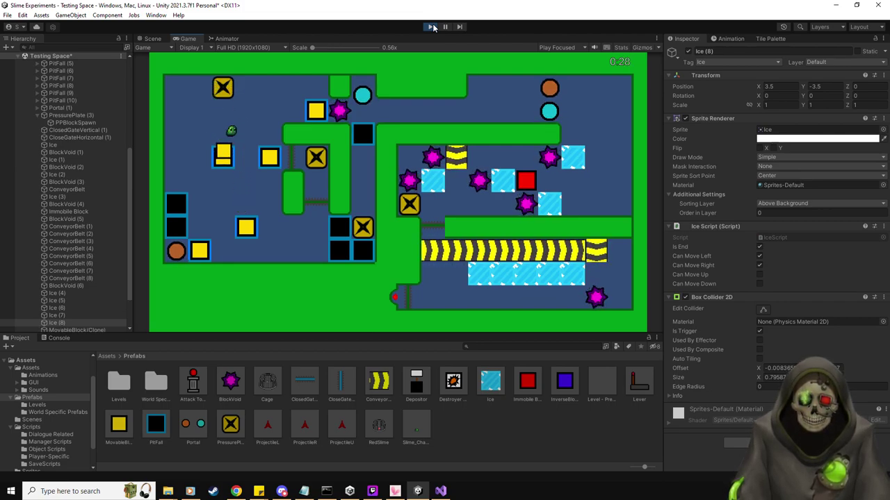
{"action": "key", "text": "Down"}
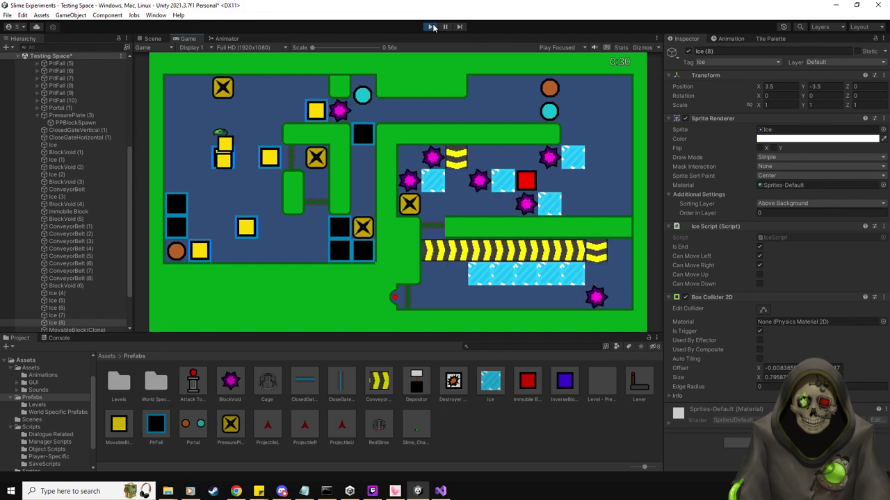
{"action": "key", "text": "Up"}
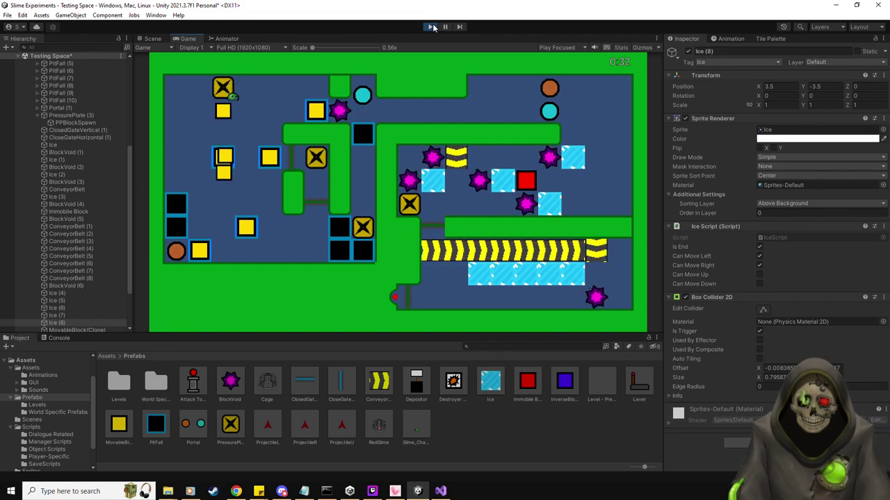
{"action": "key", "text": "Left"}
{"action": "key", "text": "Down"}
{"action": "key", "text": "Right"}
{"action": "key", "text": "Up"}
{"action": "key", "text": "Right"}
{"action": "key", "text": "Down"}
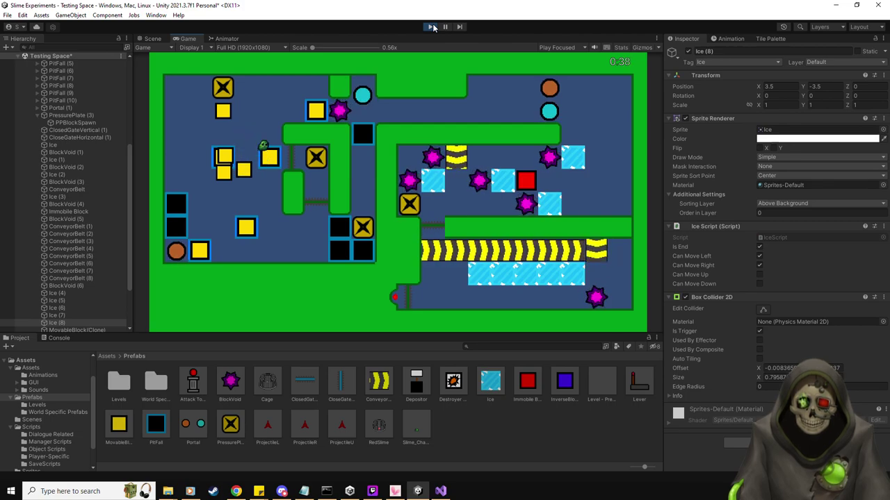
{"action": "key", "text": "Down"}
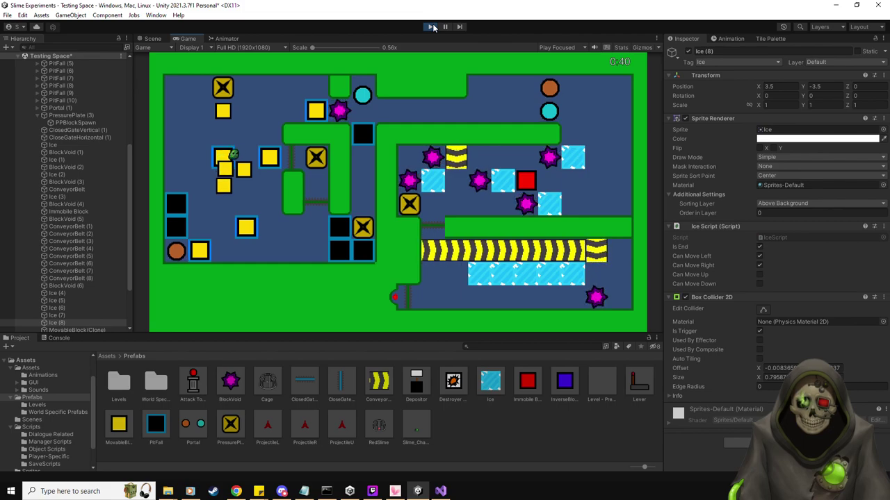
{"action": "key", "text": "Down"}
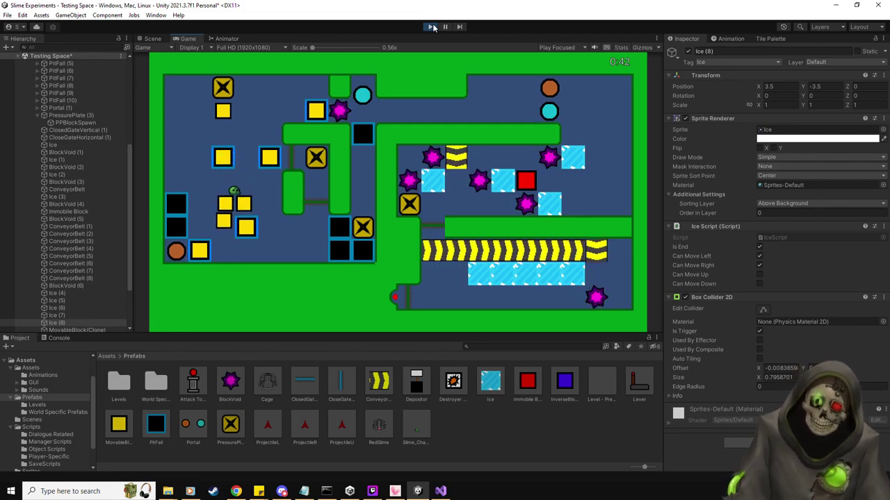
Push the three gathered blocks right along the lower wall into the three pitfalls surrounding the lower pressure plate.
{"action": "key", "text": "Down"}
{"action": "key", "text": "Right"}
{"action": "key", "text": "Down"}
{"action": "key", "text": "Down"}
{"action": "key", "text": "Right"}
{"action": "key", "text": "Right"}
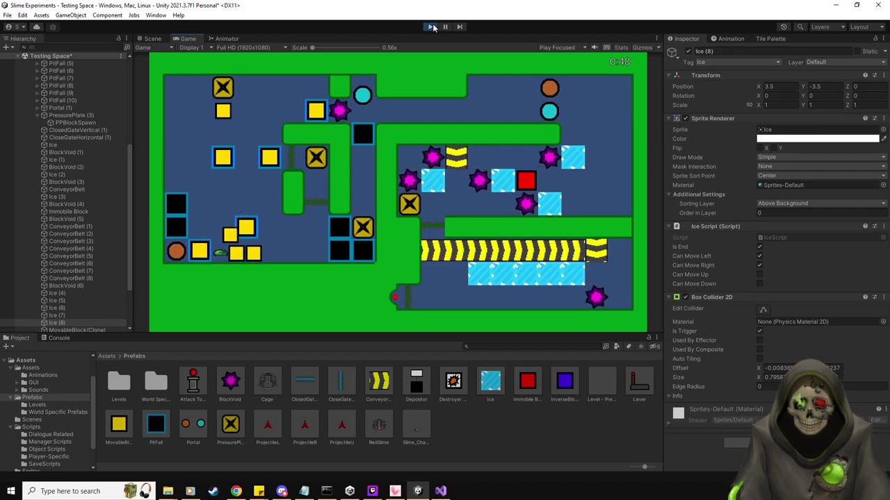
{"action": "key", "text": "Right"}
{"action": "key", "text": "Right"}
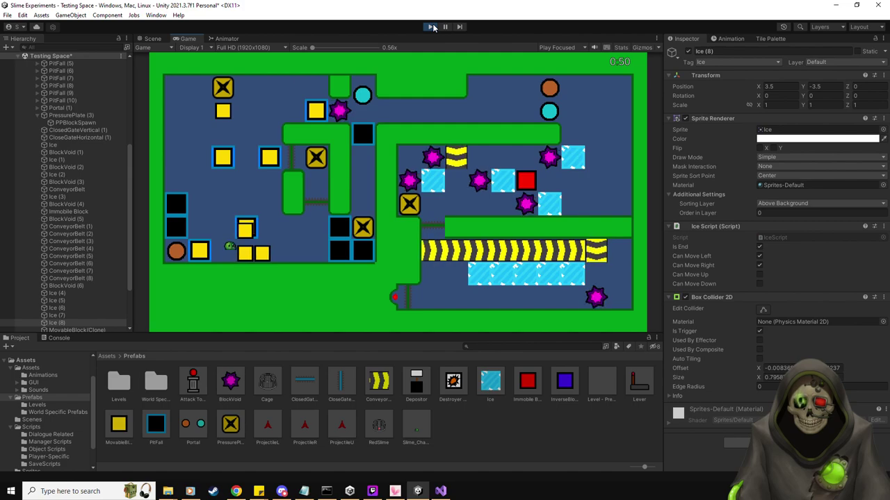
{"action": "key", "text": "Right"}
{"action": "key", "text": "Right"}
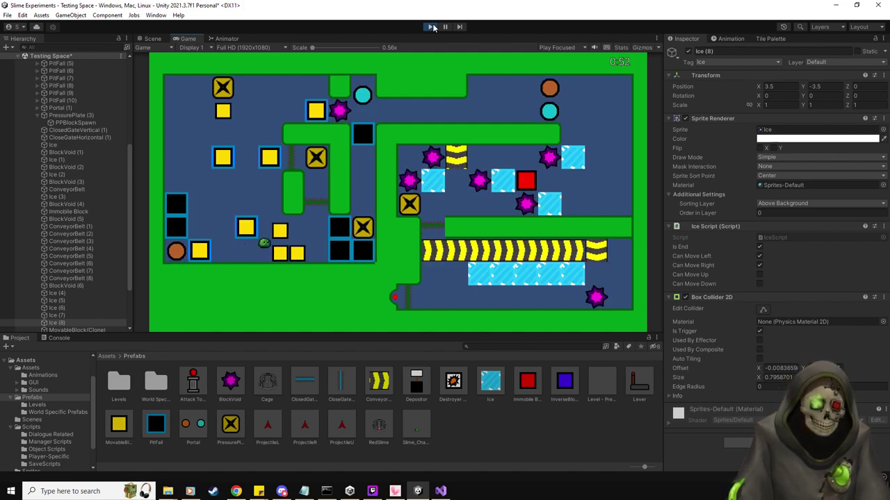
{"action": "key", "text": "Right"}
{"action": "key", "text": "Right"}
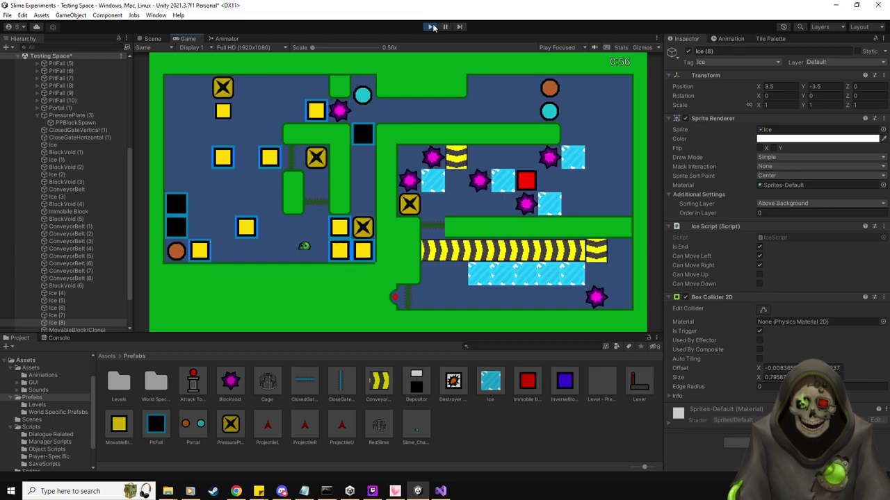
Spawn a block at the upper-left pressure plate and push it down and right onto the lower pressure plate.
{"action": "key", "text": "Up"}
{"action": "key", "text": "Left"}
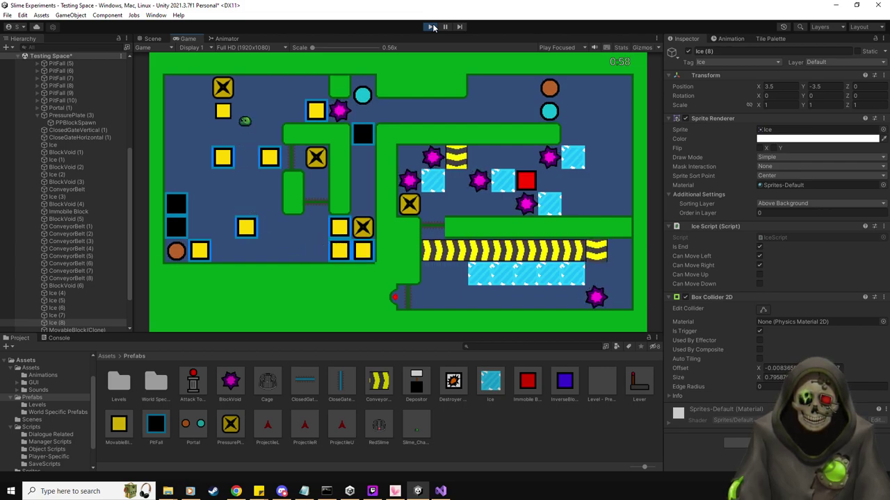
{"action": "key", "text": "Down"}
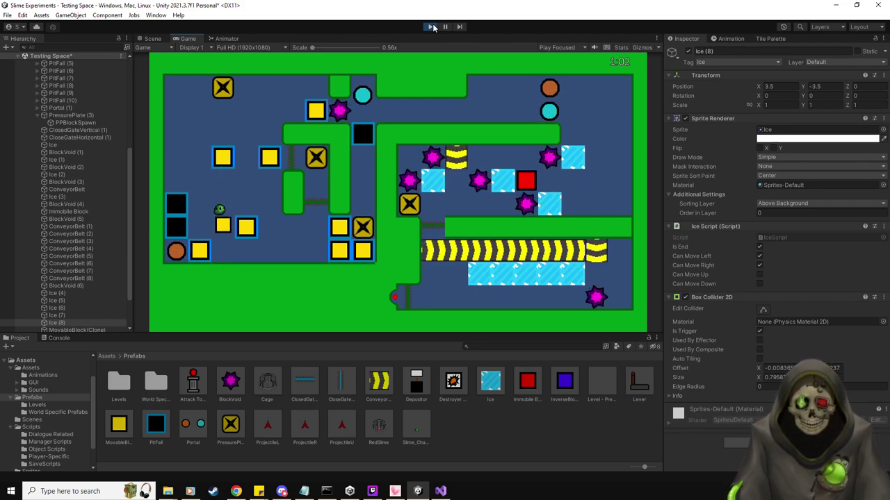
{"action": "key", "text": "Right"}
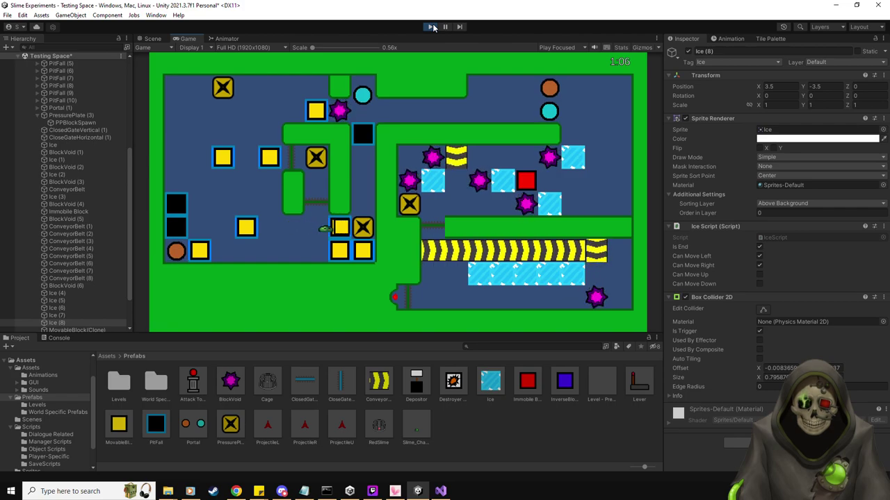
Spawn a Destroyer block from the gated pressure plate and push it down and left into the orange portal.
{"action": "key", "text": "Up"}
{"action": "key", "text": "Left"}
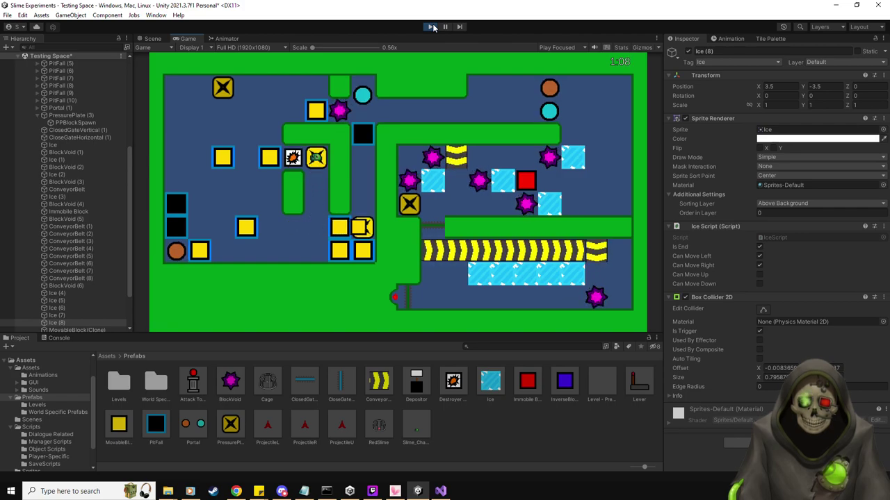
{"action": "key", "text": "Down"}
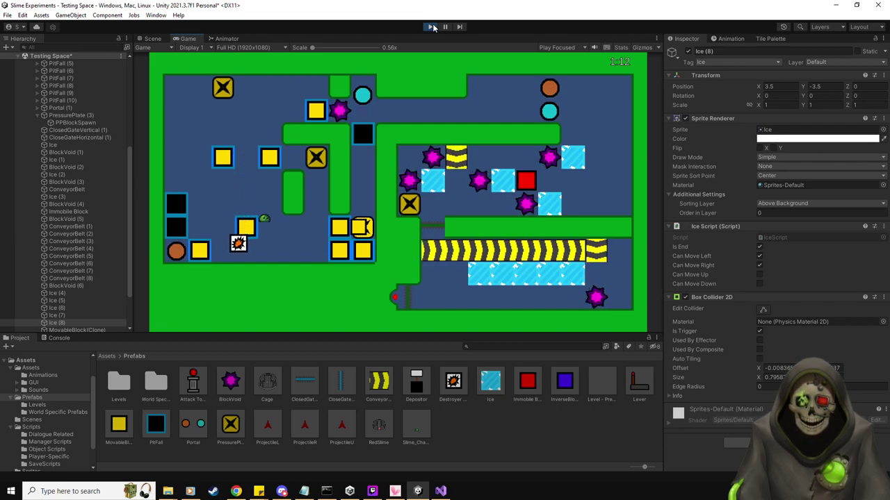
{"action": "key", "text": "Down"}
{"action": "key", "text": "Left"}
{"action": "key", "text": "Left"}
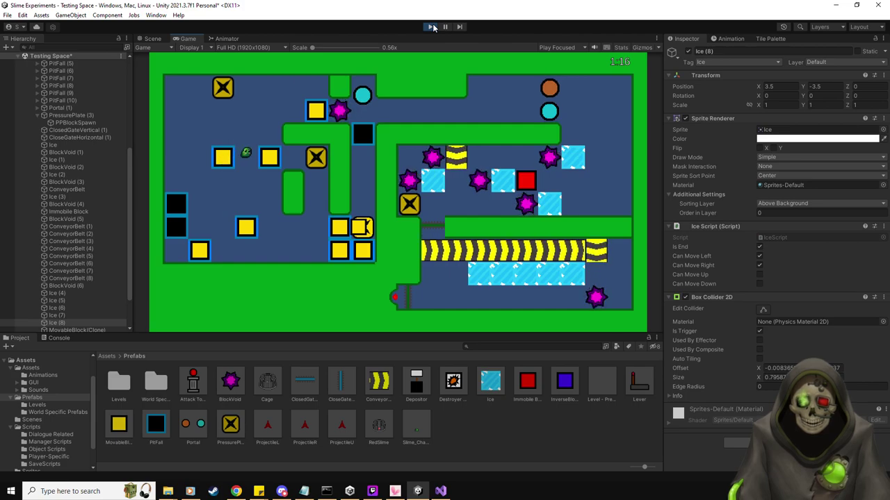
Spawn another block at the upper-left pressure plate and push it down and right beside the block on the lower pressure plate.
{"action": "key", "text": "Up"}
{"action": "key", "text": "Down"}
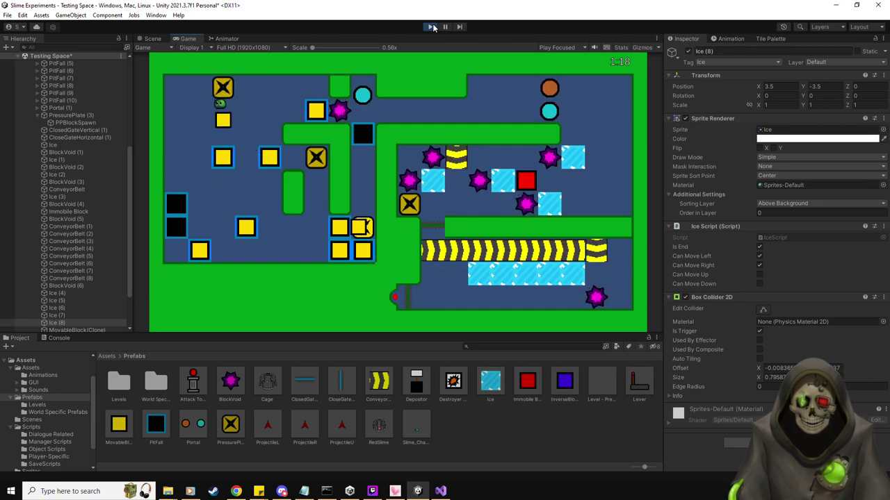
{"action": "key", "text": "Down"}
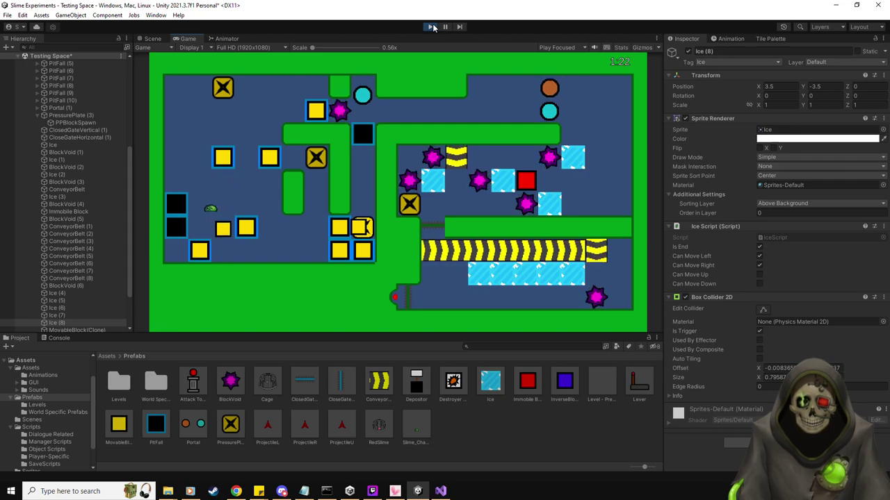
{"action": "key", "text": "Right"}
{"action": "key", "text": "Right"}
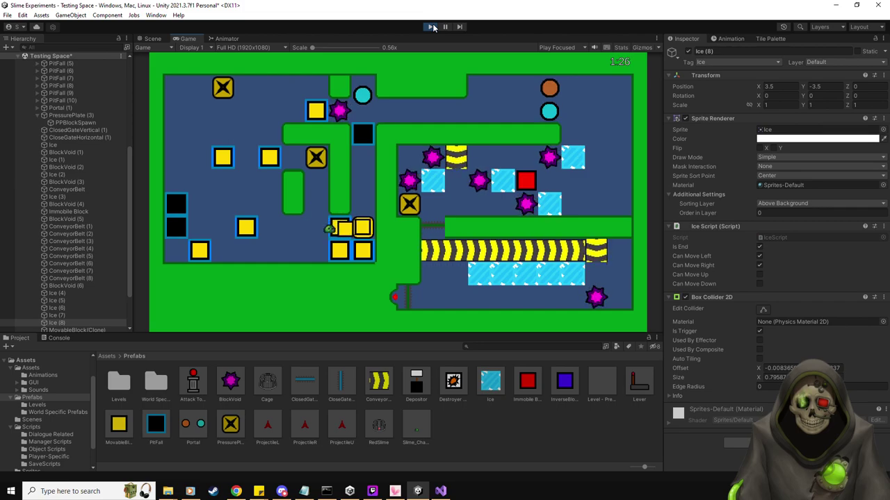
Push the lower plate's block up into the corridor pitfall and move the second block onto the plate.
{"action": "key", "text": "Up"}
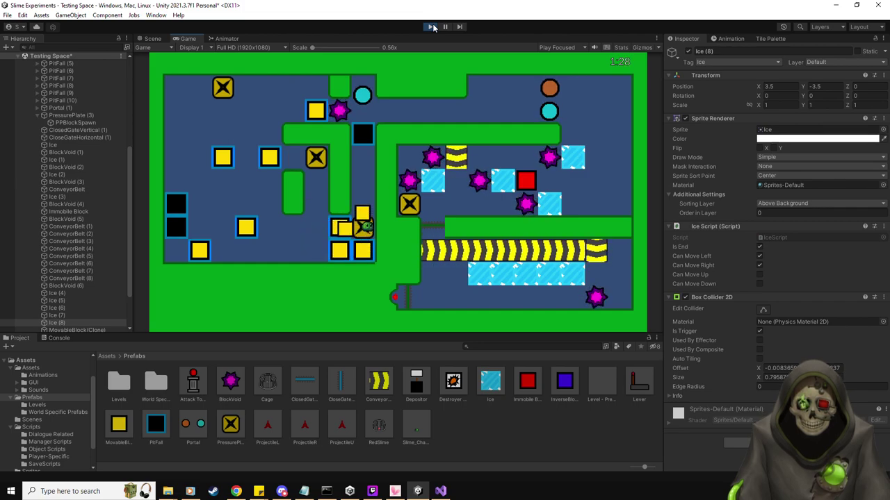
{"action": "key", "text": "Up"}
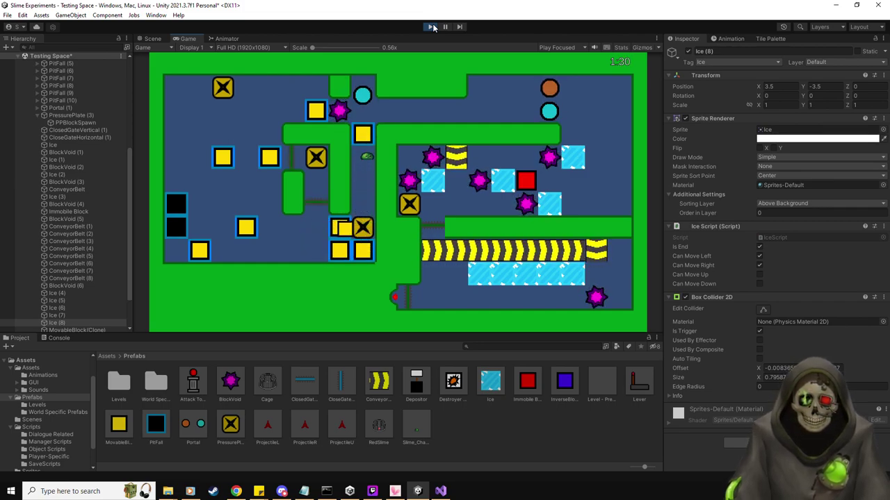
{"action": "key", "text": "Down"}
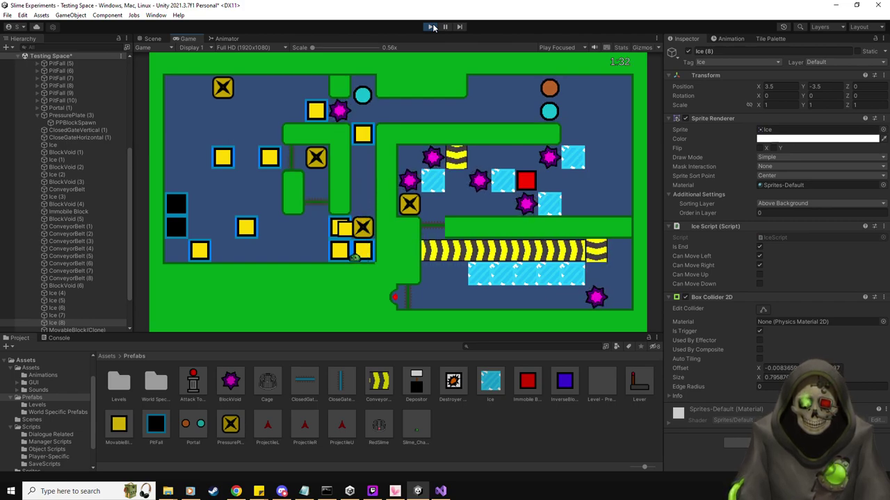
{"action": "key", "text": "Up"}
{"action": "key", "text": "Left"}
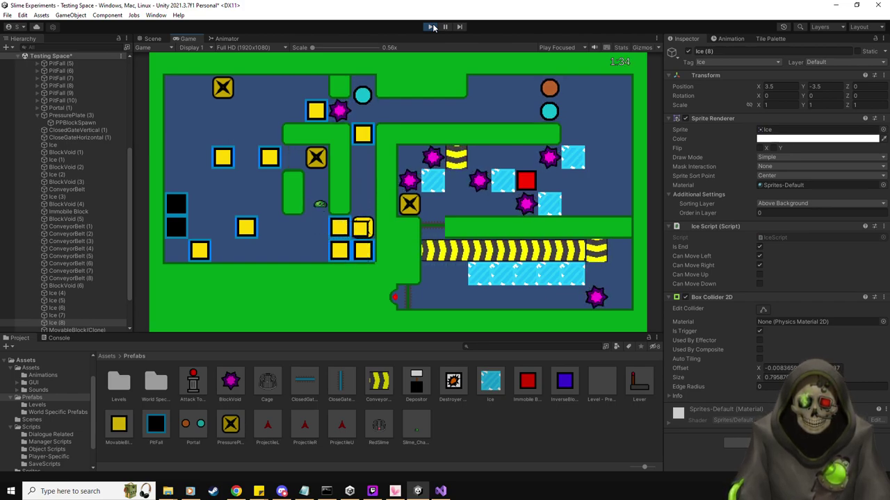
Spawn a Destroyer block from the gated pressure plate and push it around into the horizontal gate's opening.
{"action": "key", "text": "Up"}
{"action": "key", "text": "Left"}
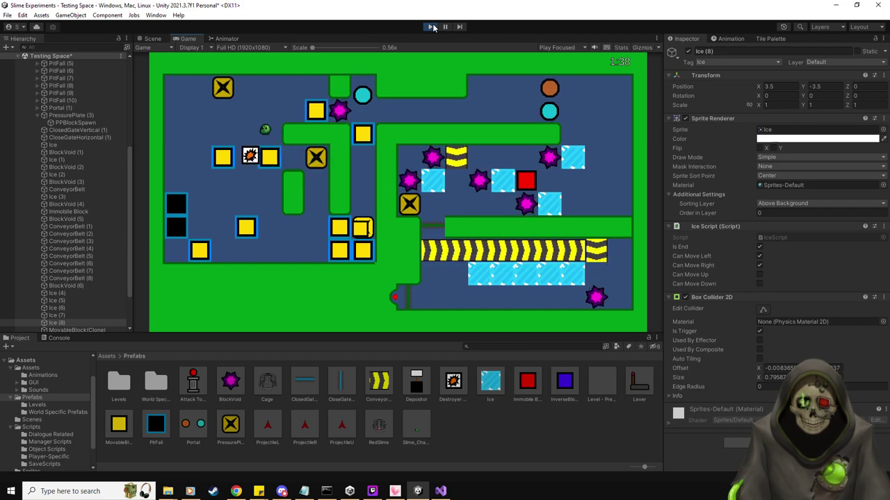
{"action": "key", "text": "Down"}
{"action": "key", "text": "Right"}
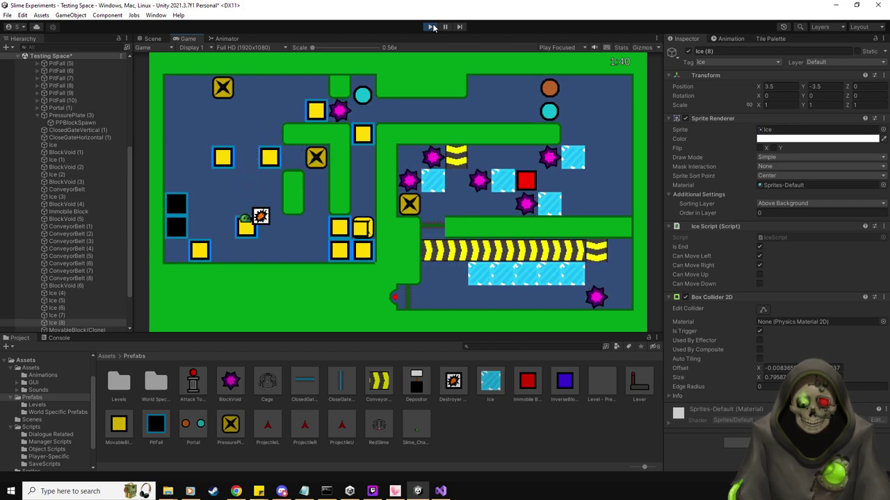
{"action": "key", "text": "Down"}
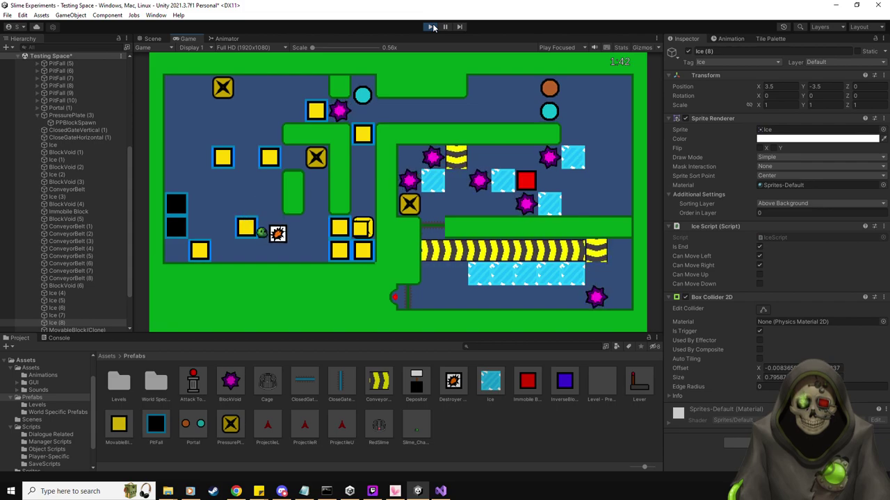
{"action": "key", "text": "Right"}
{"action": "key", "text": "Up"}
{"action": "key", "text": "Right"}
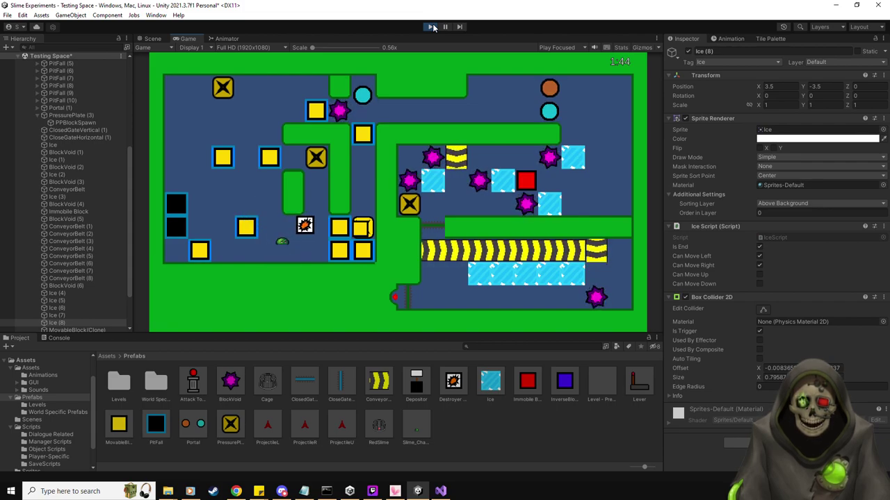
{"action": "key", "text": "Right"}
{"action": "key", "text": "Up"}
{"action": "key", "text": "Left"}
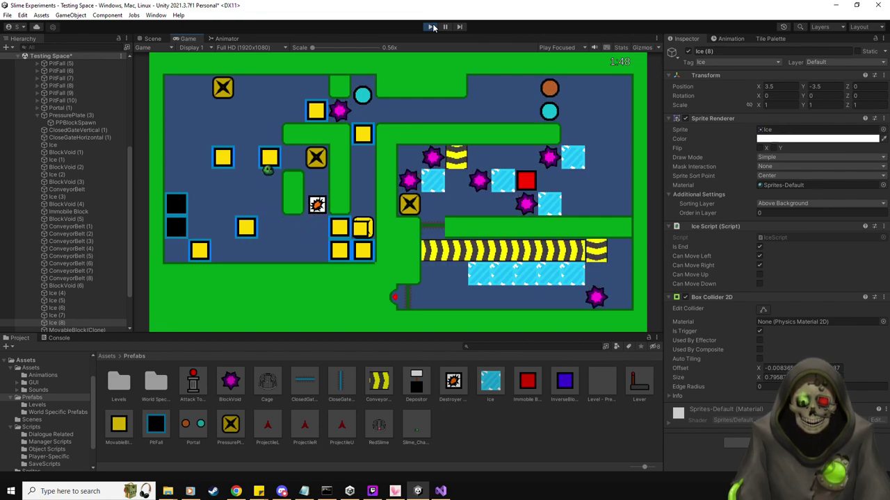
Bring a second Destroyer block into the vertical gate's opening beside the filled pitfall.
{"action": "key", "text": "Left"}
{"action": "key", "text": "Up"}
{"action": "key", "text": "Left"}
{"action": "key", "text": "Down"}
{"action": "key", "text": "Left"}
{"action": "key", "text": "Right"}
{"action": "key", "text": "Right"}
{"action": "key", "text": "Down"}
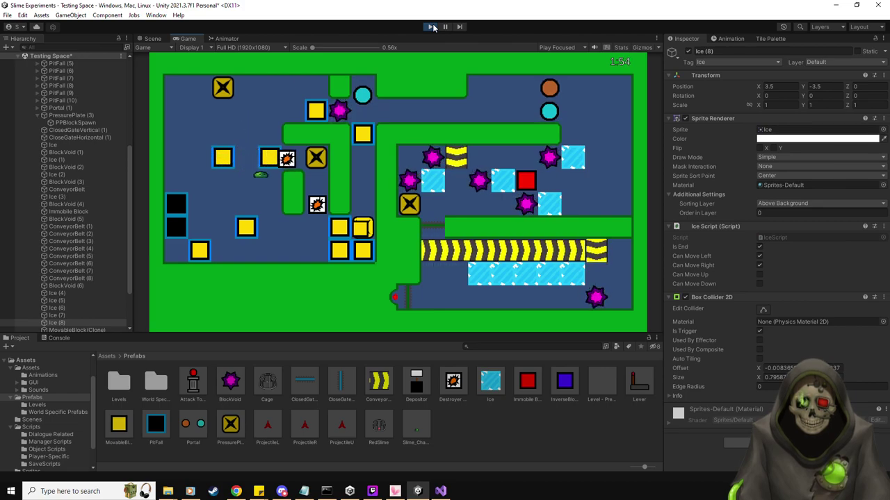
Push the block off the lower pressure plate and up the corridor over the filled pitfall toward the cyan portal.
{"action": "key", "text": "Down"}
{"action": "key", "text": "Right"}
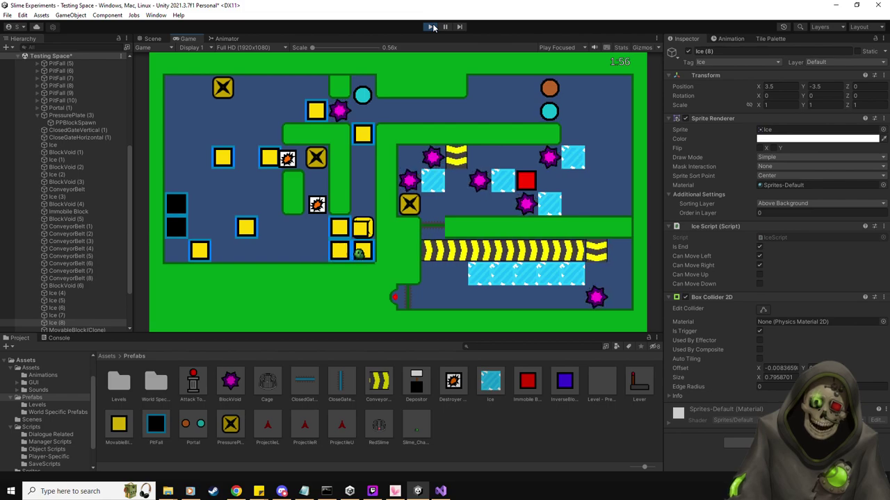
{"action": "key", "text": "Up"}
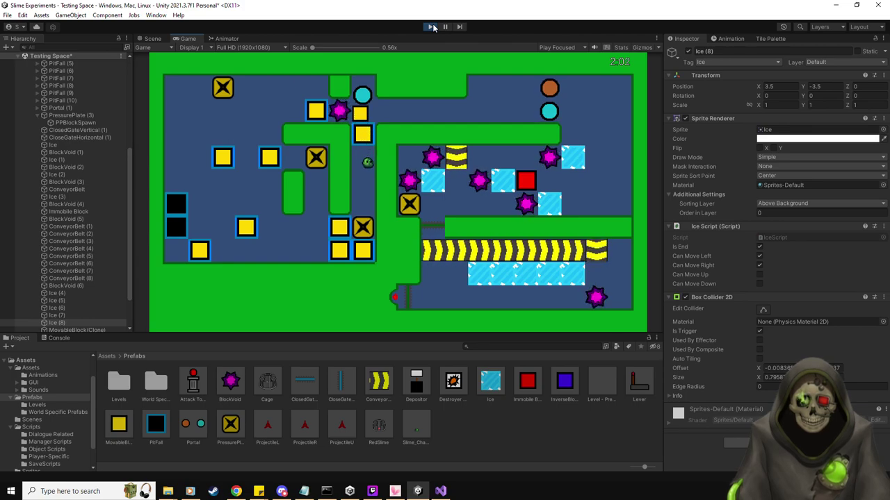
Spawn another Destroyer block from the gated pressure plate and push it down and right into the lower pressure plate.
{"action": "key", "text": "Down"}
{"action": "key", "text": "Left"}
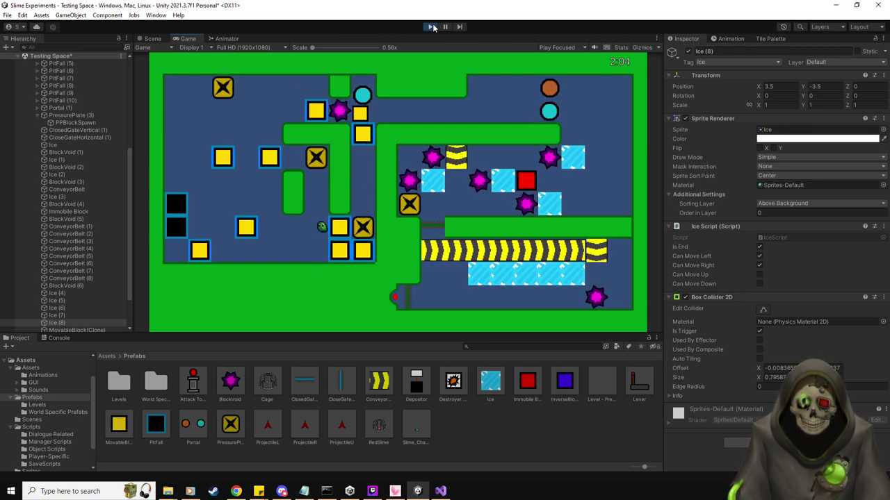
{"action": "key", "text": "Up"}
{"action": "key", "text": "Left"}
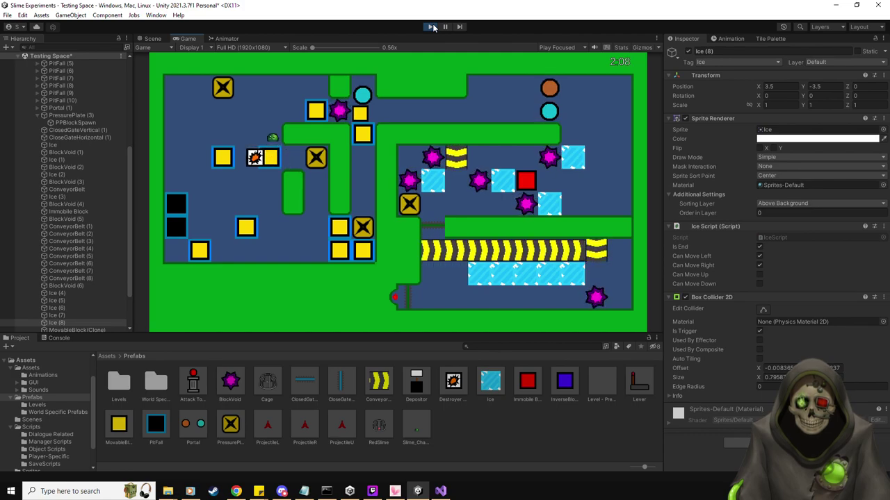
{"action": "key", "text": "Down"}
{"action": "key", "text": "Left"}
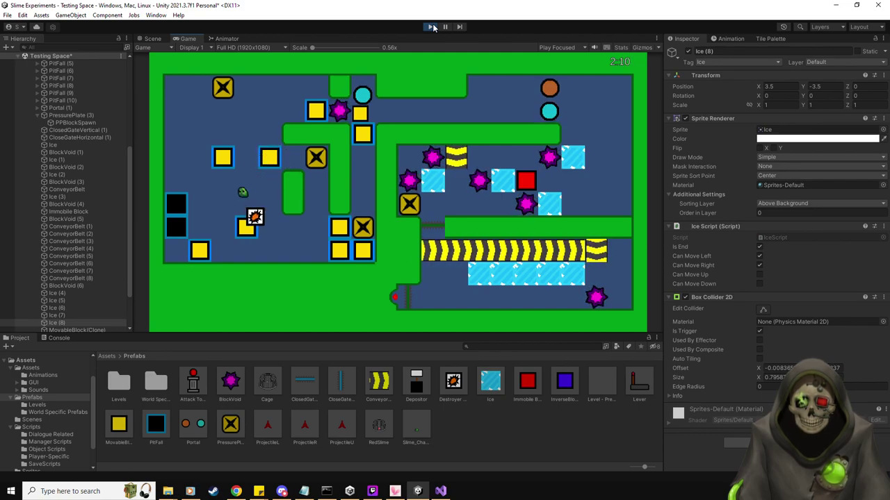
{"action": "key", "text": "Up"}
{"action": "key", "text": "Down"}
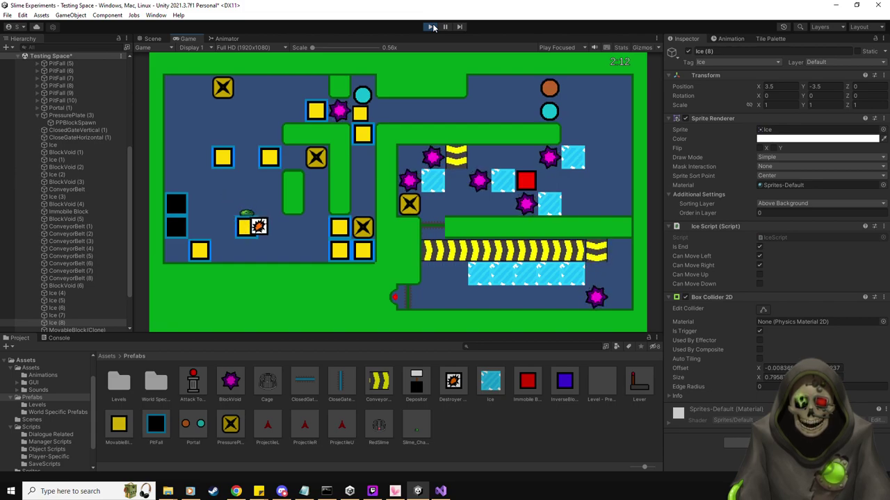
{"action": "key", "text": "Right"}
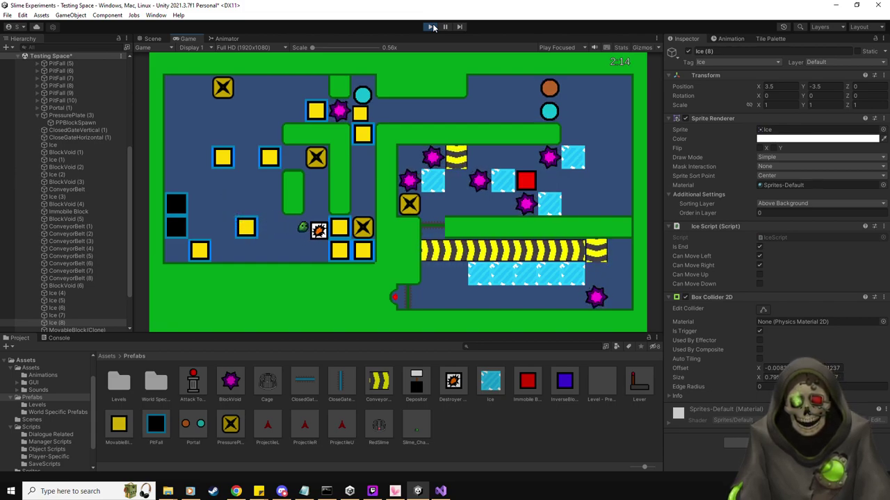
{"action": "key", "text": "Down"}
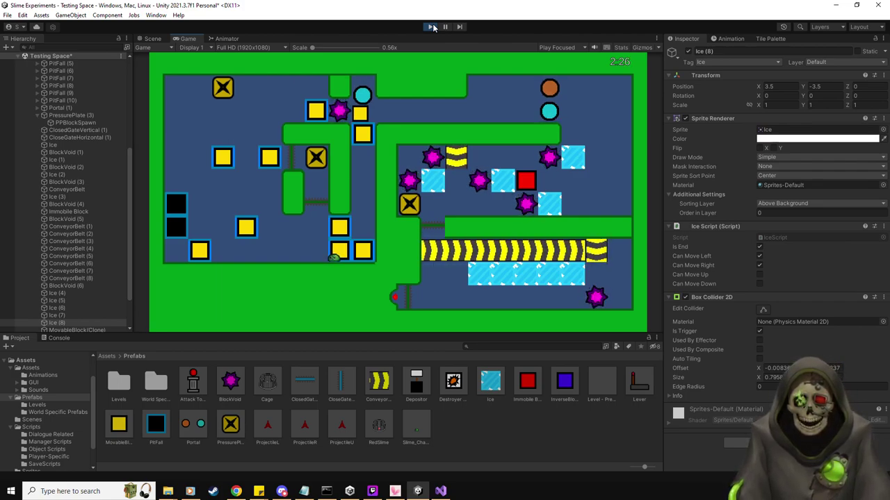
Reset the level from the pause menu and stop the playtest.
{"action": "key", "text": "Left"}
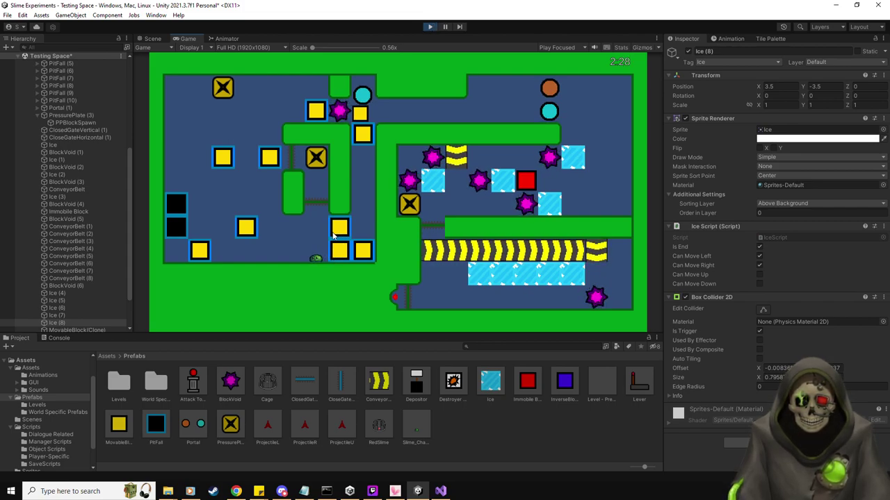
{"action": "key", "text": "Escape"}
{"action": "left_click", "coordinate": [388, 167]}
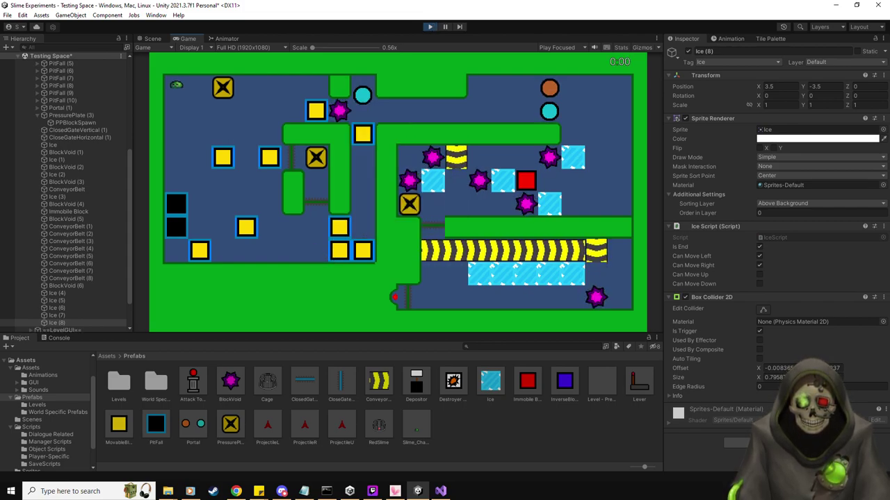
{"action": "key", "text": "Escape"}
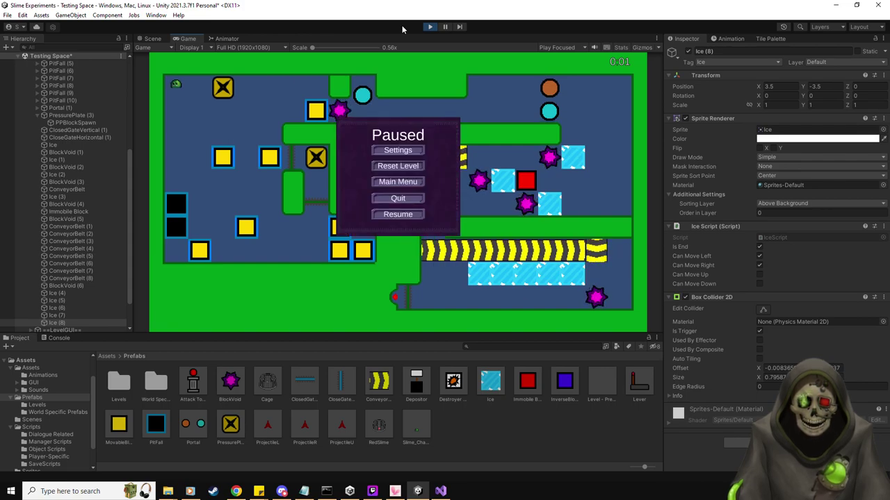
{"action": "left_click", "coordinate": [429, 27]}
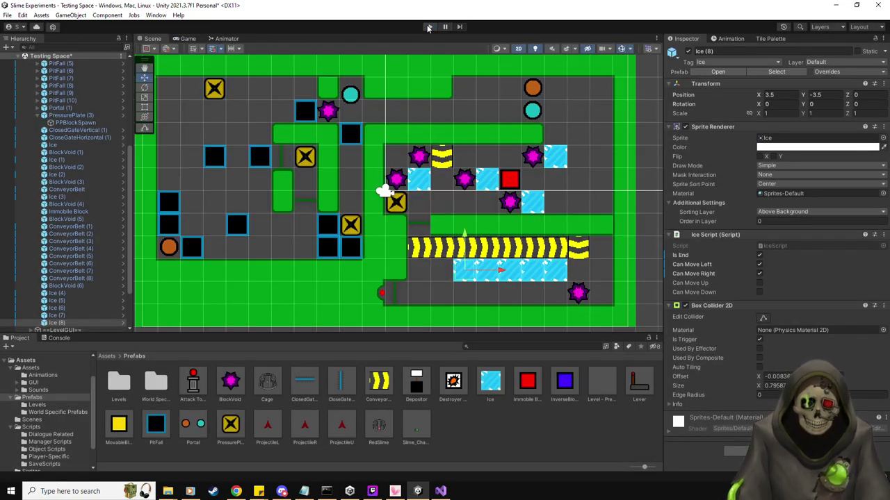
Restart the playtest and push spawned blocks into the pitfall below the upper-left pressure plate and the one beside the upper block void.
{"action": "left_click", "coordinate": [429, 27]}
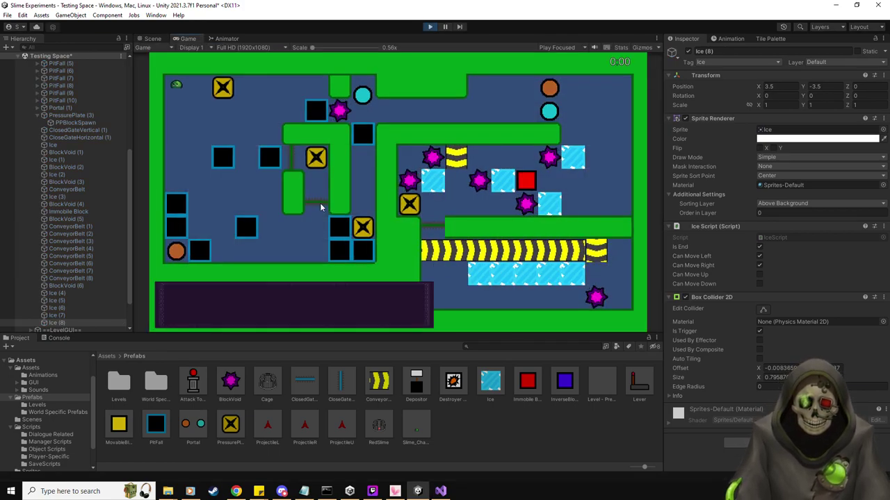
{"action": "key", "text": "Right"}
{"action": "key", "text": "Down"}
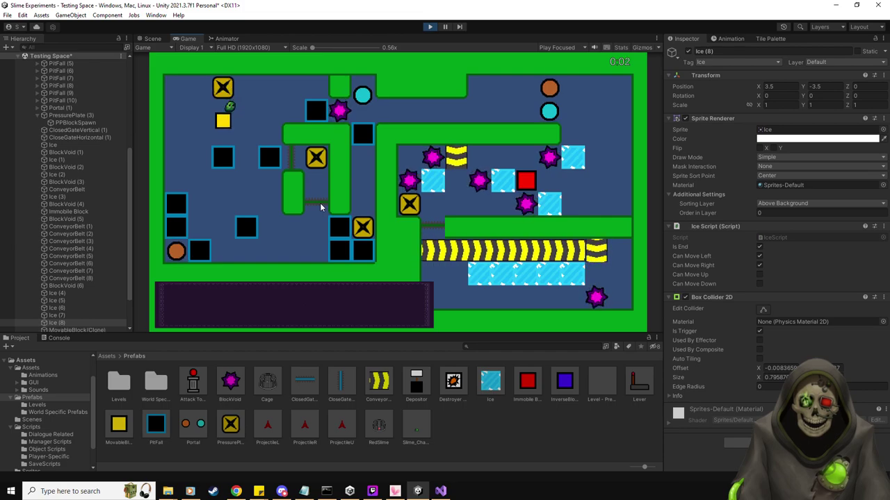
{"action": "key", "text": "Down"}
{"action": "key", "text": "Up"}
{"action": "key", "text": "Left"}
{"action": "key", "text": "Down"}
{"action": "key", "text": "Right"}
{"action": "key", "text": "Right"}
{"action": "key", "text": "Right"}
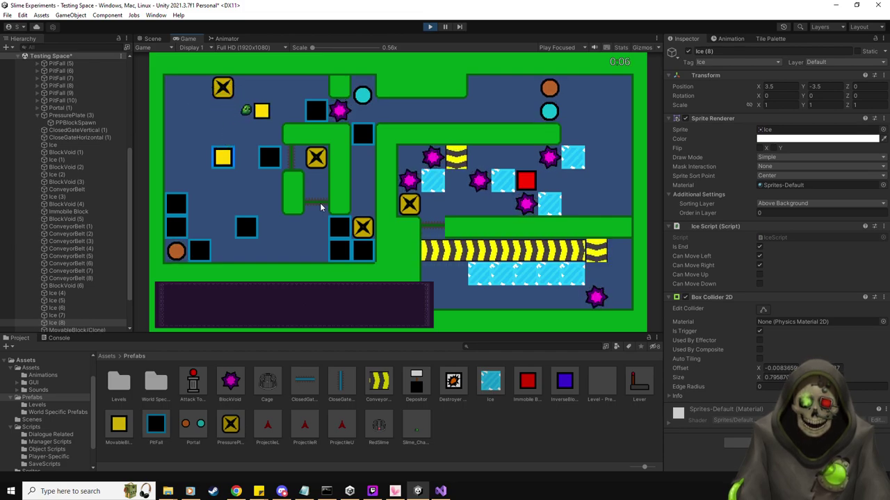
Spawn more blocks and push them into the pitfall left of the vertical gate and the lone pitfall above the bottom row.
{"action": "key", "text": "Left"}
{"action": "key", "text": "Down"}
{"action": "key", "text": "Left"}
{"action": "key", "text": "Down"}
{"action": "key", "text": "Right"}
{"action": "key", "text": "Up"}
{"action": "key", "text": "Left"}
{"action": "key", "text": "Down"}
{"action": "key", "text": "Down"}
{"action": "key", "text": "Down"}
{"action": "key", "text": "Left"}
{"action": "key", "text": "Down"}
{"action": "key", "text": "Right"}
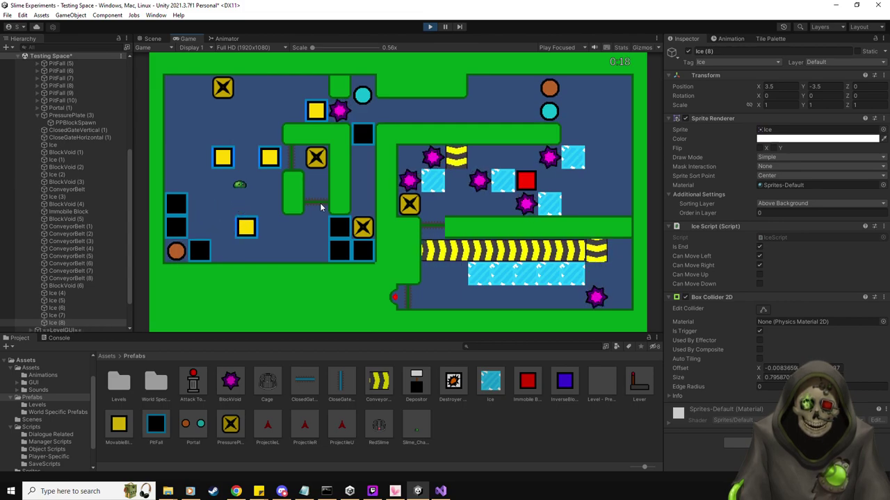
Spawn a block from the upper-left pressure plate and push it down and left into the pitfall beside the lower-left brown portal.
{"action": "key", "text": "Up"}
{"action": "key", "text": "Down"}
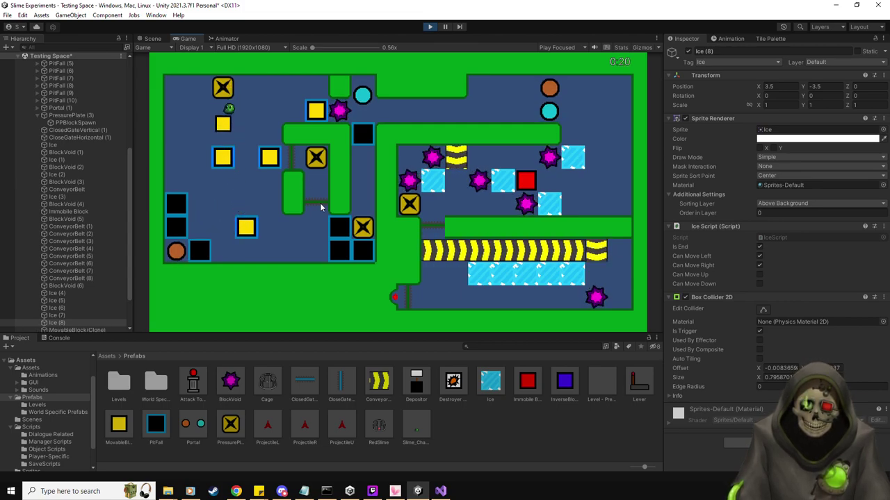
{"action": "key", "text": "Down"}
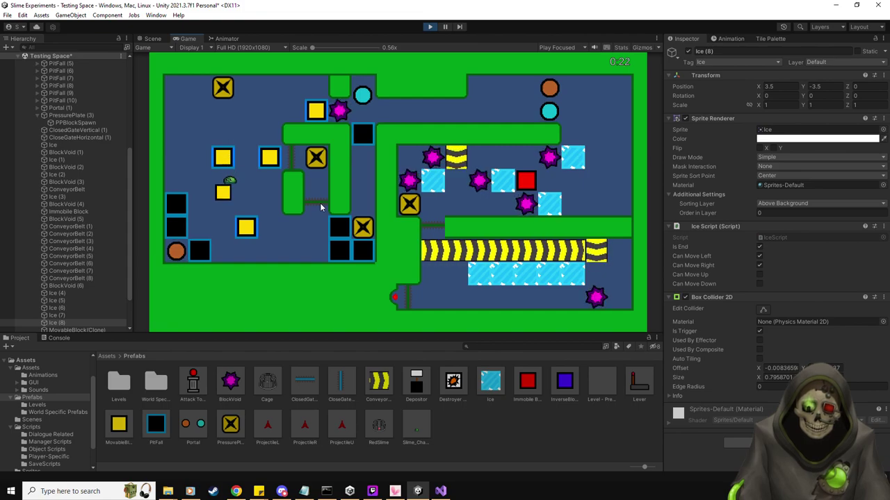
{"action": "key", "text": "Down"}
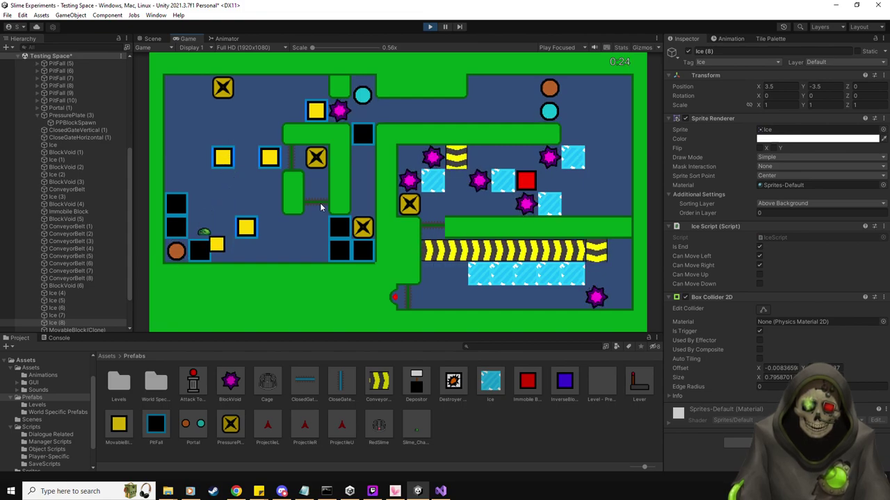
{"action": "key", "text": "Down"}
{"action": "key", "text": "Left"}
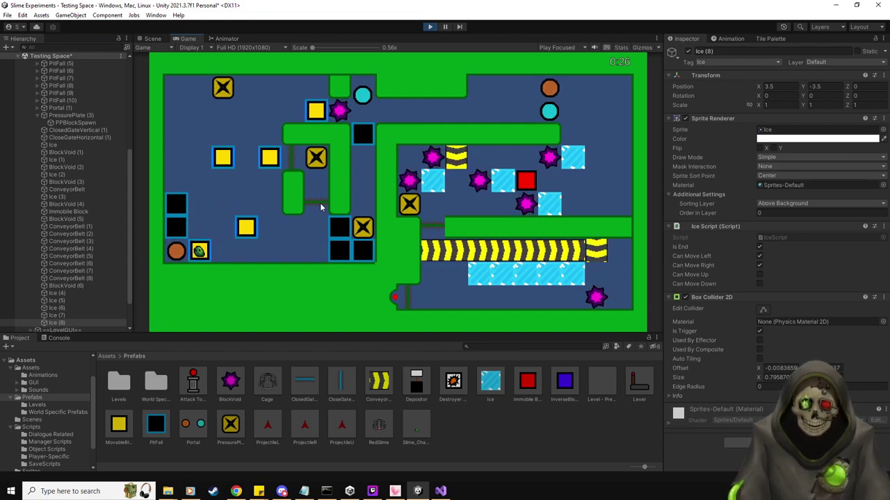
Spawn three more movable blocks from the upper-left pressure plate and gather them just below it.
{"action": "key", "text": "Right"}
{"action": "key", "text": "Down"}
{"action": "key", "text": "Up"}
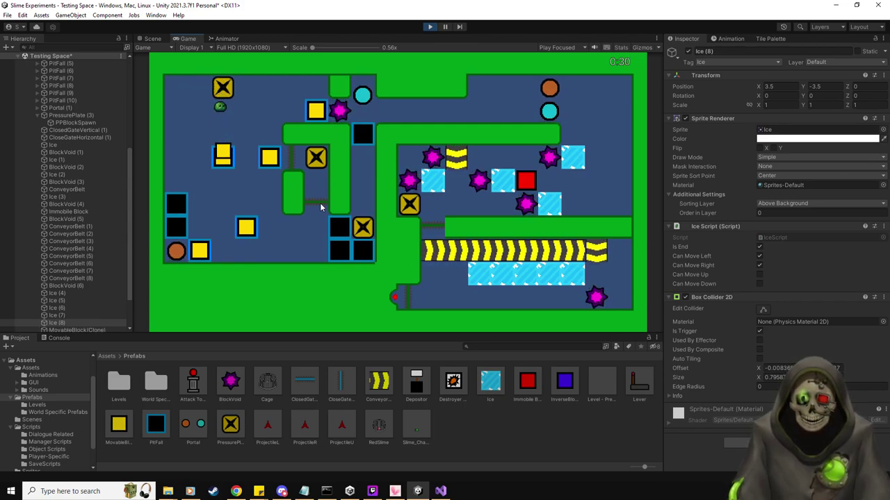
{"action": "key", "text": "Down"}
{"action": "key", "text": "Up"}
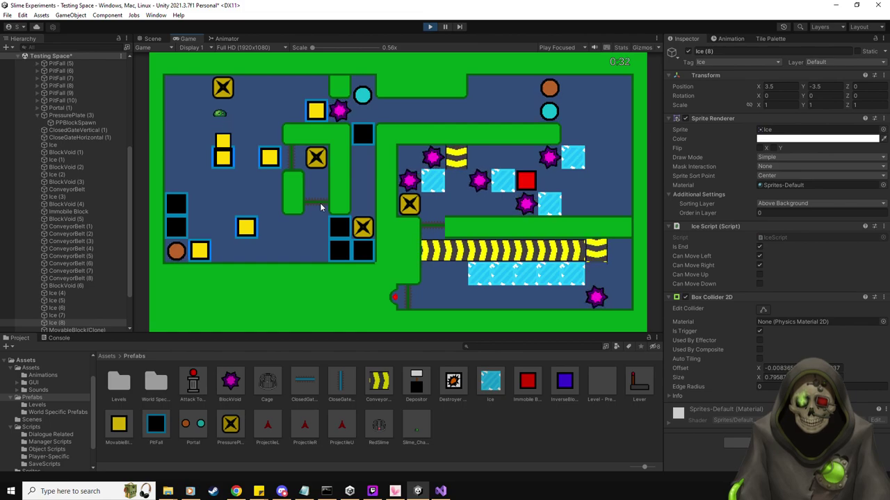
{"action": "key", "text": "Down"}
{"action": "key", "text": "Left"}
{"action": "key", "text": "Down"}
{"action": "key", "text": "Right"}
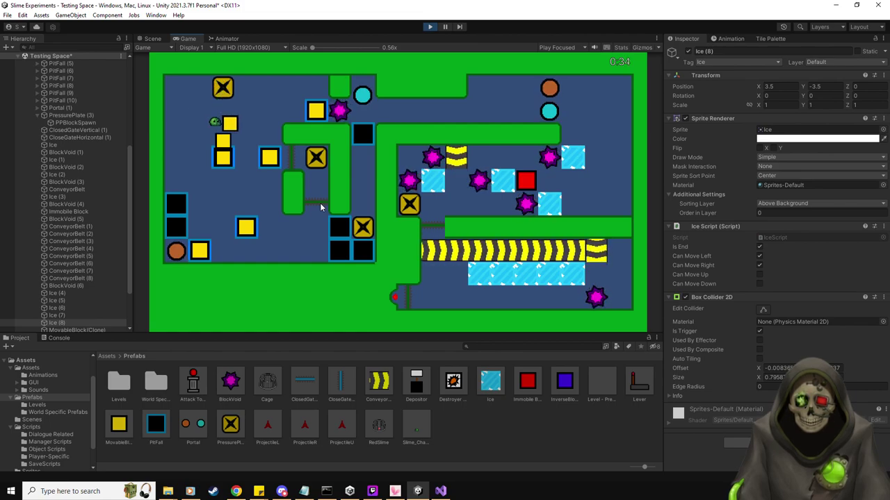
Push the three spawned blocks down together to the bottom of the left room, beside the filled lone pitfall.
{"action": "key", "text": "Up"}
{"action": "key", "text": "Down"}
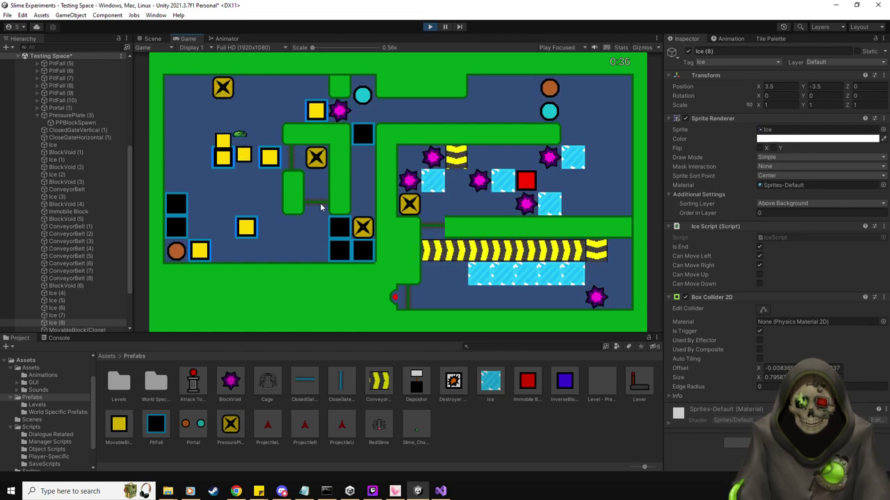
{"action": "key", "text": "Down"}
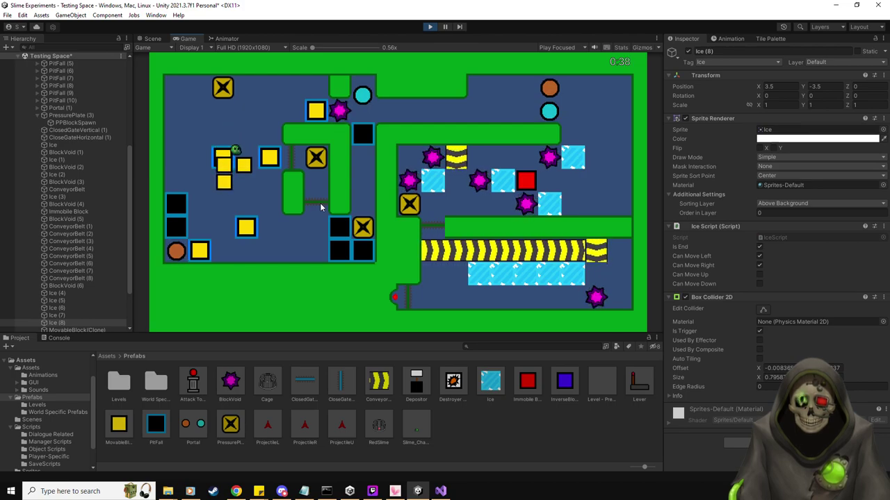
{"action": "key", "text": "Down"}
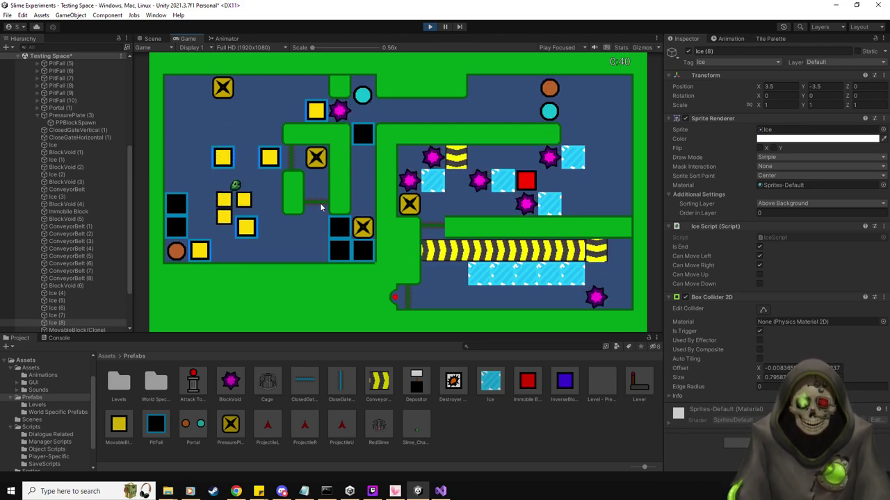
{"action": "key", "text": "Down"}
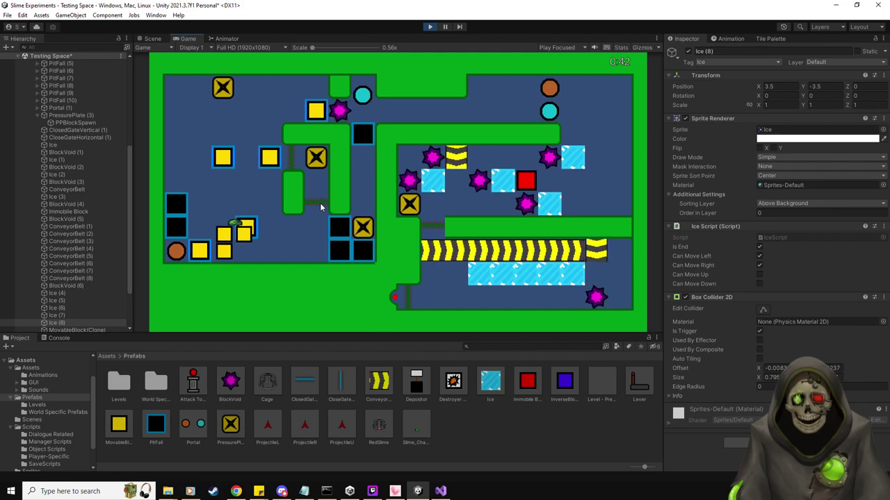
{"action": "key", "text": "Down"}
{"action": "key", "text": "Left"}
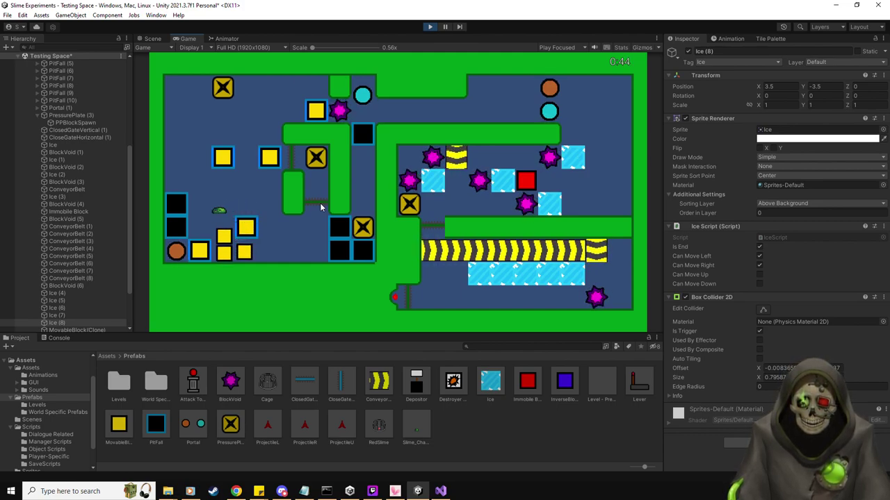
Push the group of three blocks right into the three pitfalls surrounding the left room's lower-right pressure plate.
{"action": "key", "text": "Right"}
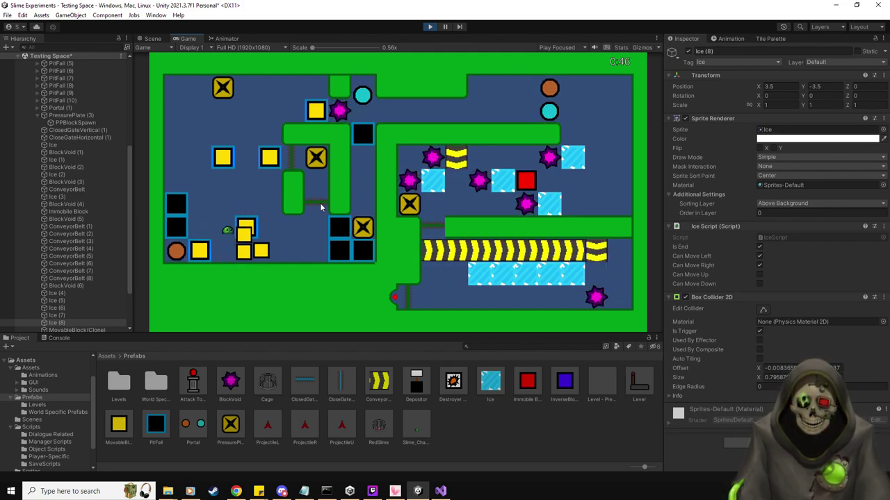
{"action": "key", "text": "Right"}
{"action": "key", "text": "Right"}
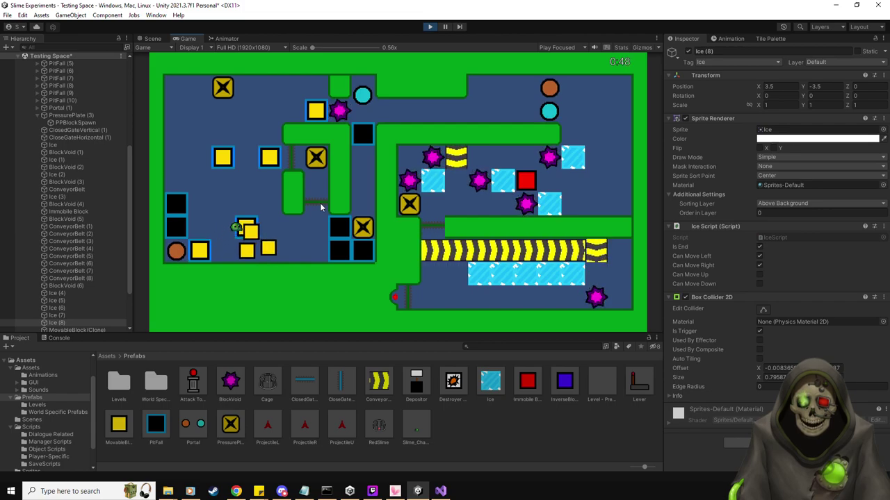
{"action": "key", "text": "Down"}
{"action": "key", "text": "Right"}
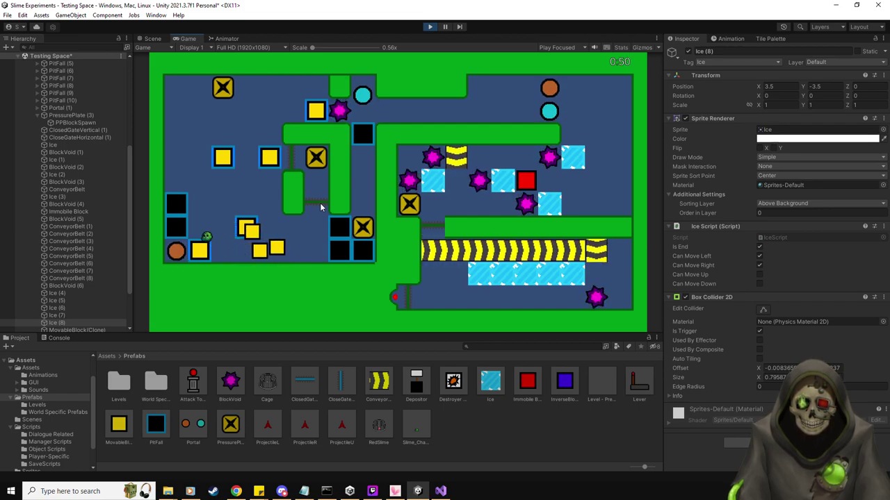
{"action": "key", "text": "Right"}
{"action": "key", "text": "Right"}
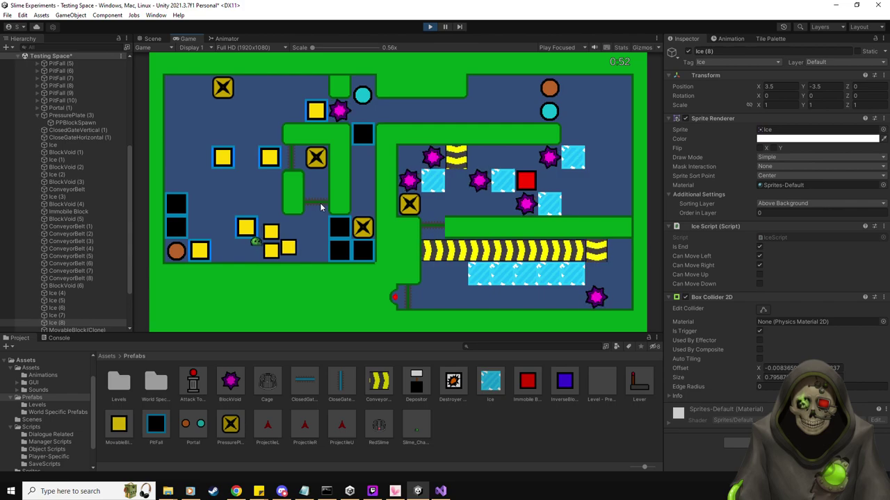
{"action": "key", "text": "Right"}
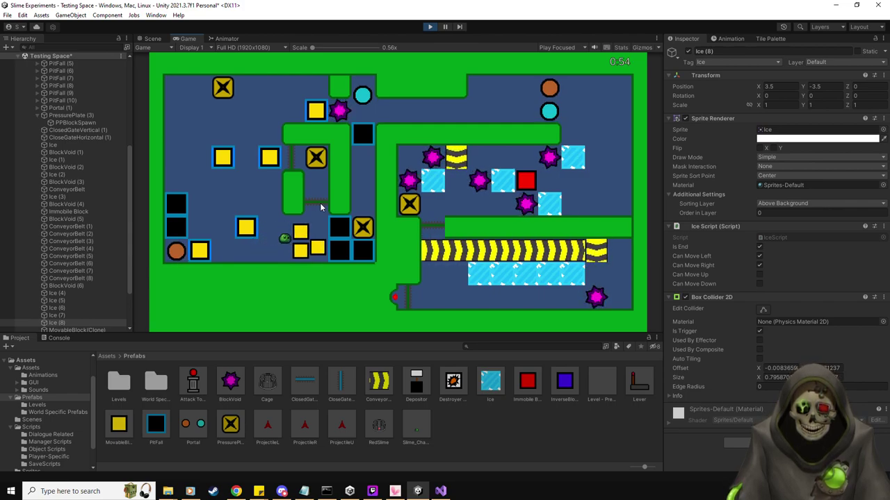
{"action": "key", "text": "Right"}
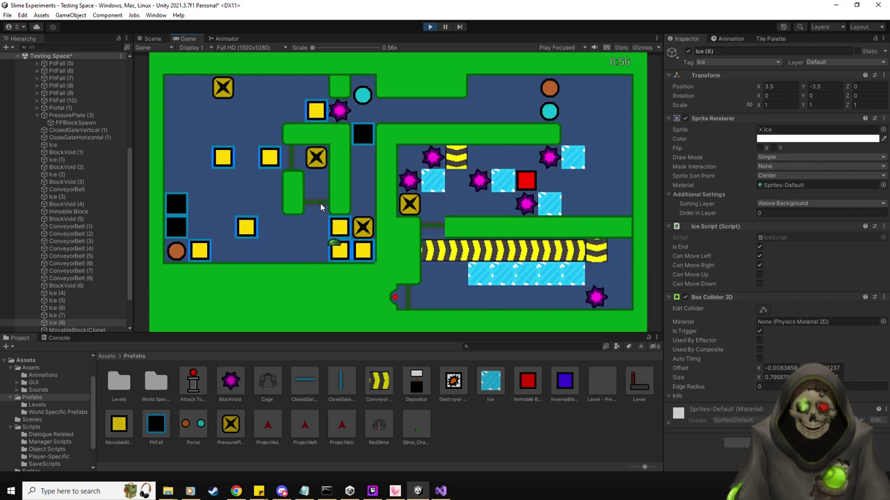
Spawn another movable block and push it down and right across the filled pitfall onto the left room's lower-right pressure plate.
{"action": "key", "text": "Left"}
{"action": "key", "text": "Up"}
{"action": "key", "text": "Left"}
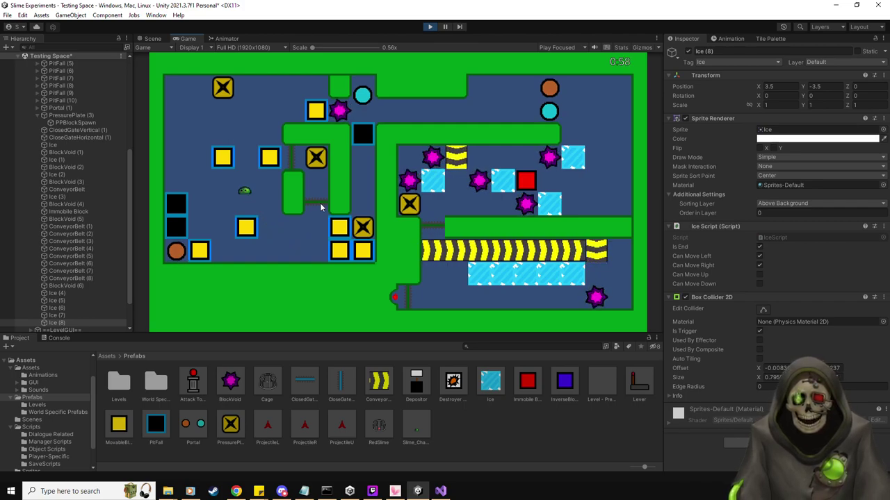
{"action": "key", "text": "Down"}
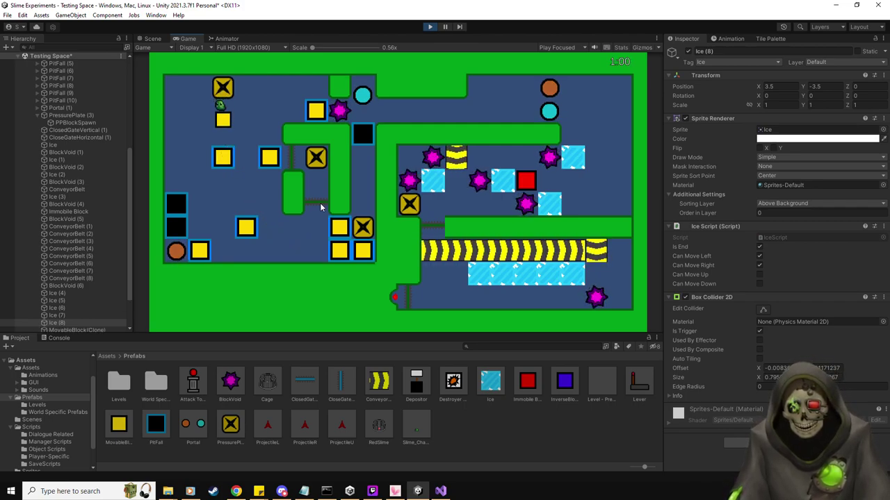
{"action": "key", "text": "Down"}
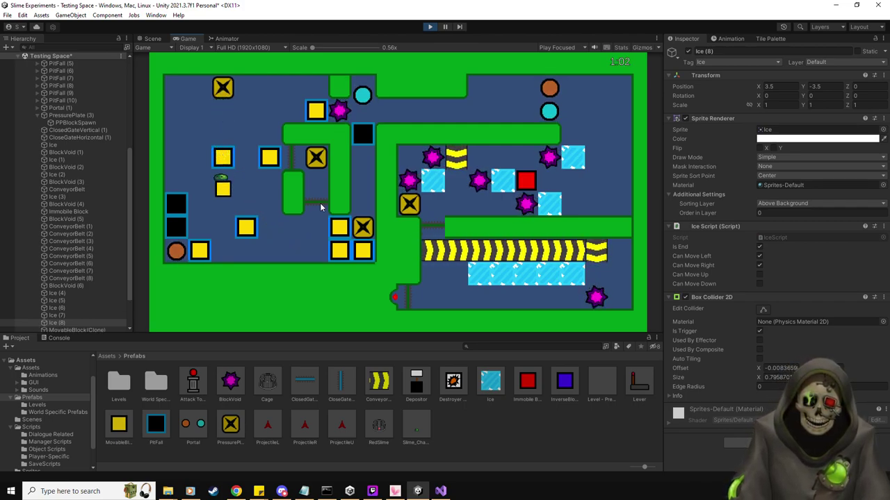
{"action": "key", "text": "Right"}
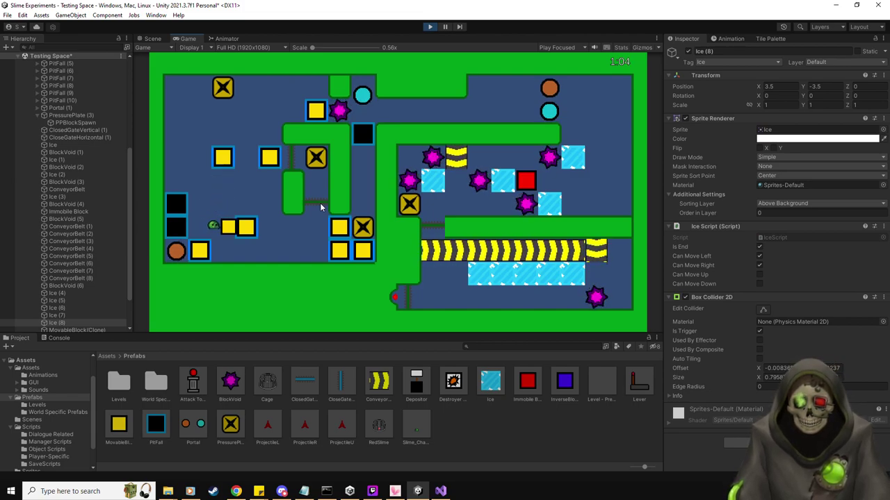
{"action": "key", "text": "Right"}
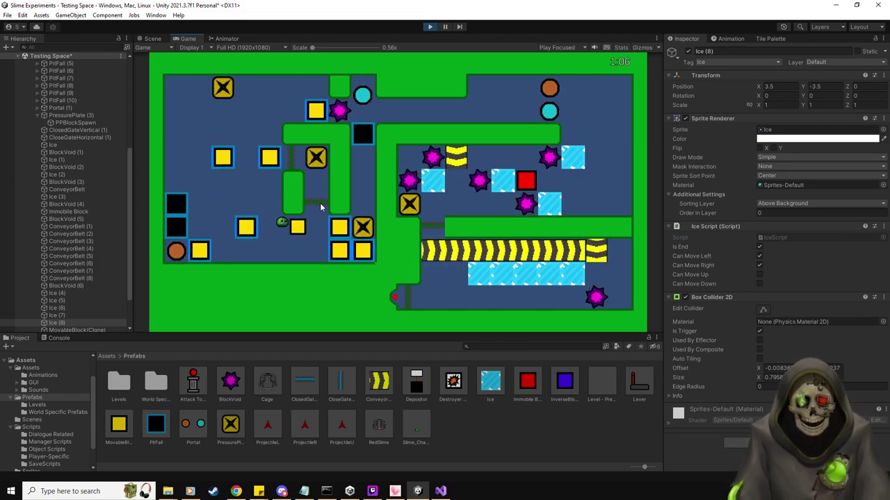
{"action": "key", "text": "Left"}
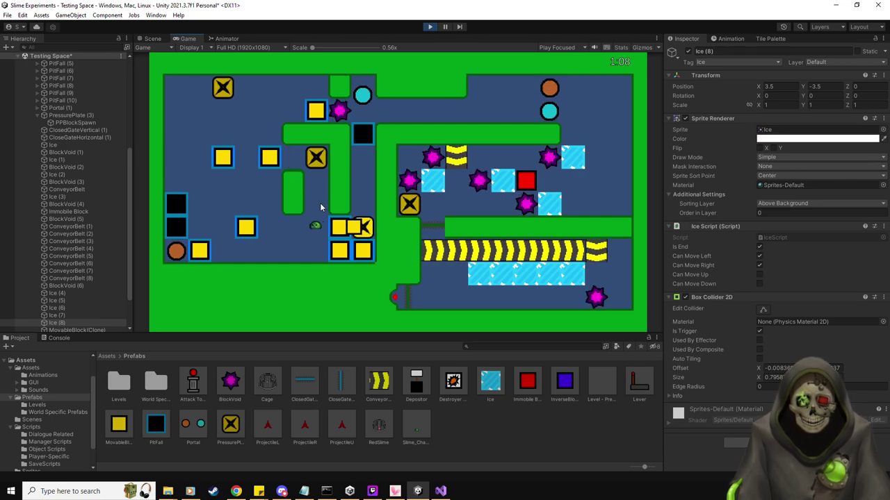
Spawn a Destroyer block from the gated pressure plate and push it down and right to below the gated enclosure.
{"action": "key", "text": "Up"}
{"action": "key", "text": "Left"}
{"action": "key", "text": "Up"}
{"action": "key", "text": "Down"}
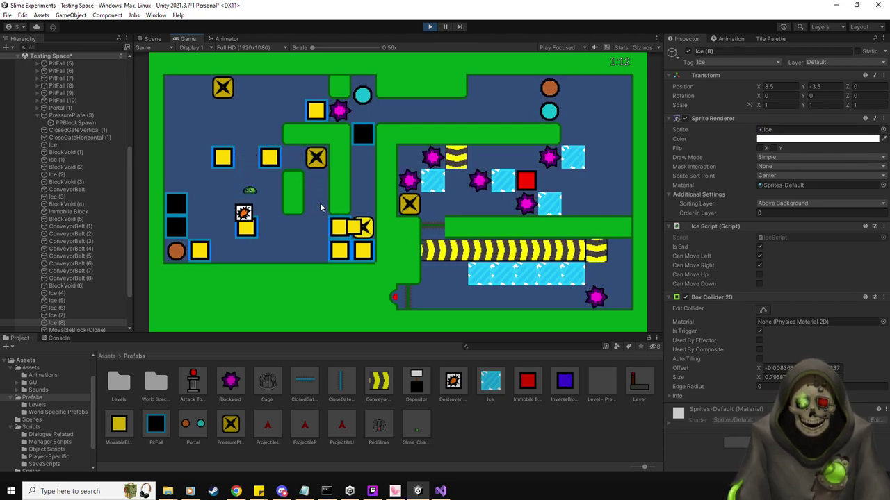
{"action": "key", "text": "Down"}
{"action": "key", "text": "Right"}
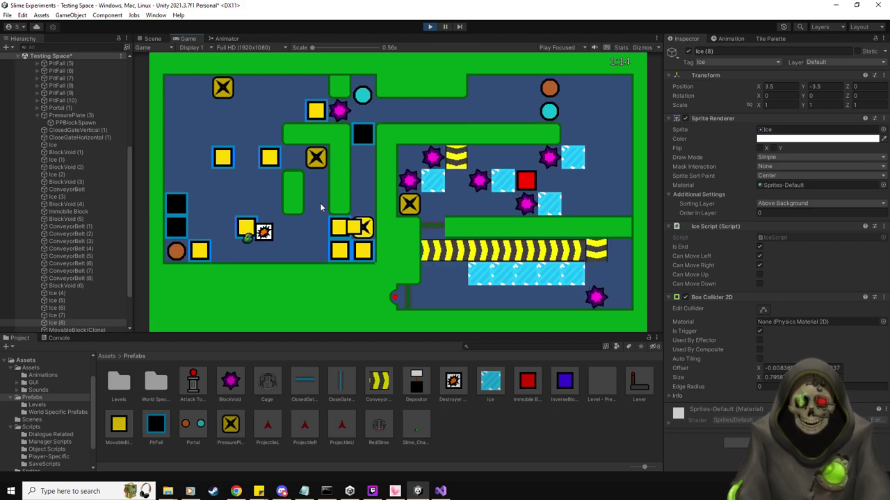
{"action": "key", "text": "Down"}
{"action": "key", "text": "Right"}
Push the yellow block off the lower-right pressure plate up into the corridor pitfall, and push the Destroyer block onto that plate.
{"action": "key", "text": "Up"}
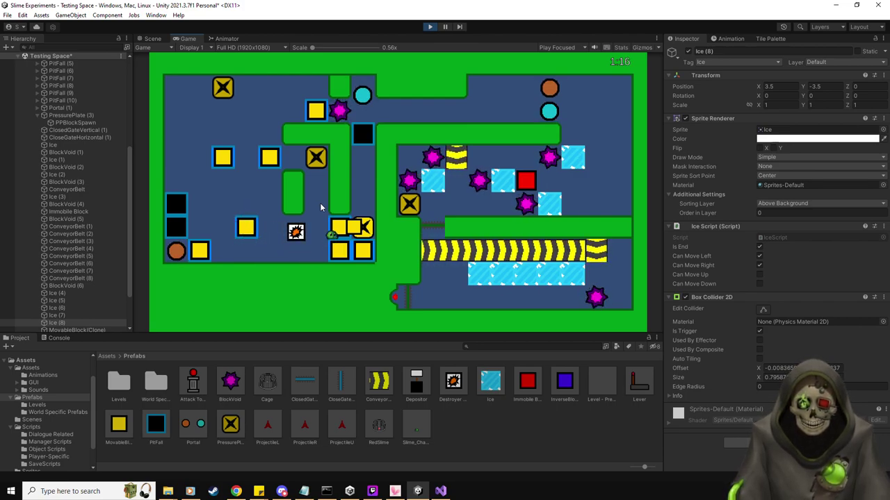
{"action": "key", "text": "Up"}
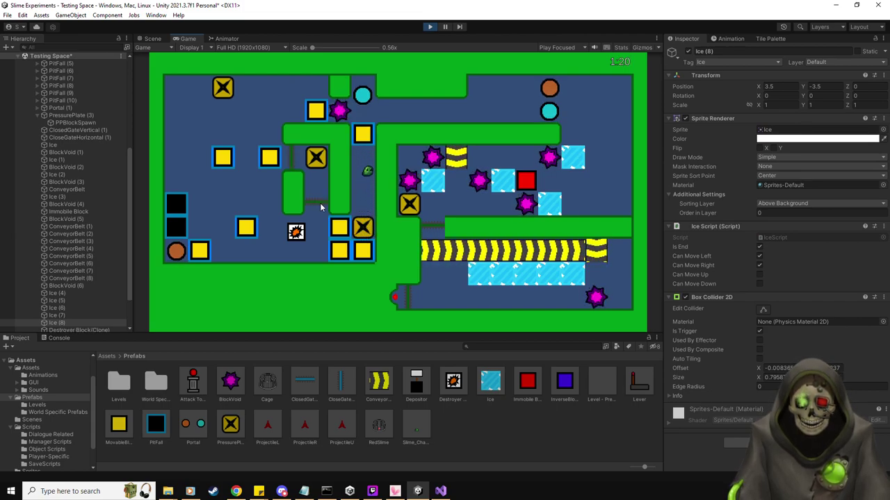
{"action": "key", "text": "Down"}
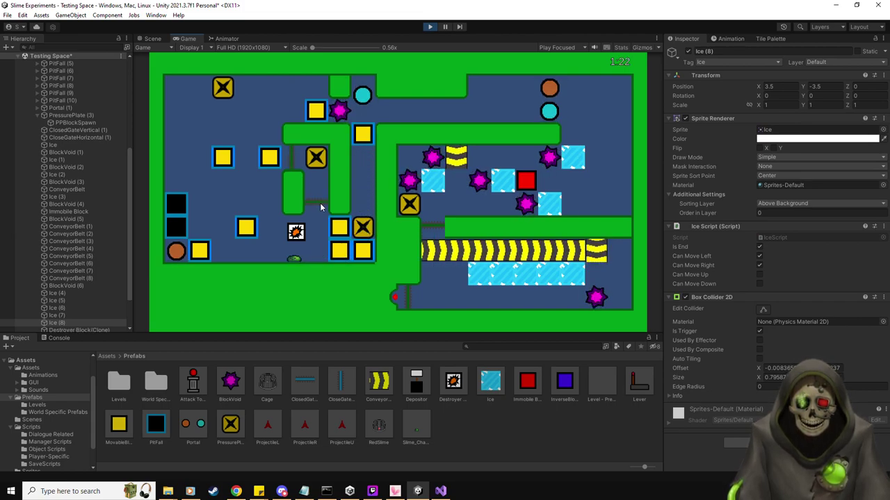
{"action": "key", "text": "Right"}
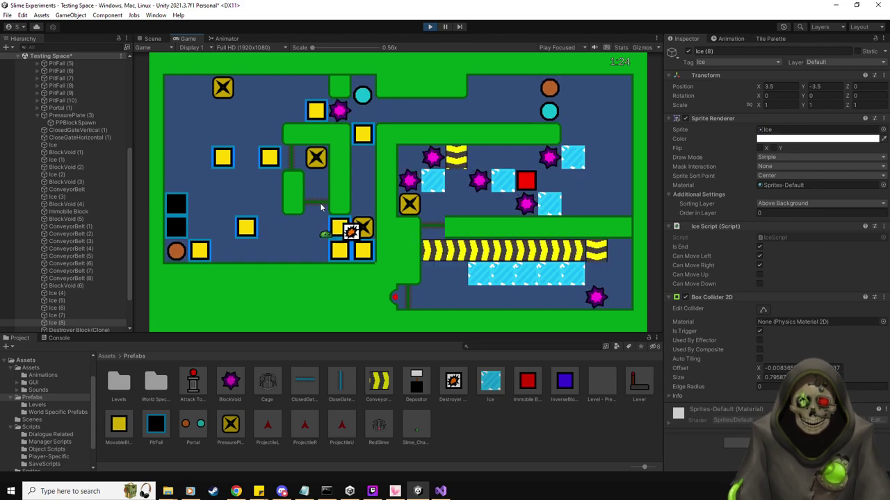
Spawn another Destroyer block from the gated plate and push it down, right and up the corridor into the cyan portal.
{"action": "key", "text": "Left"}
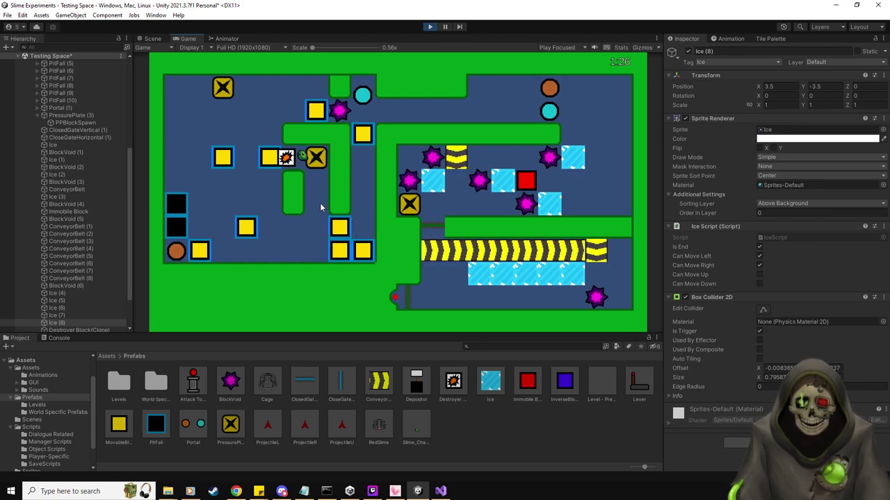
{"action": "key", "text": "Down"}
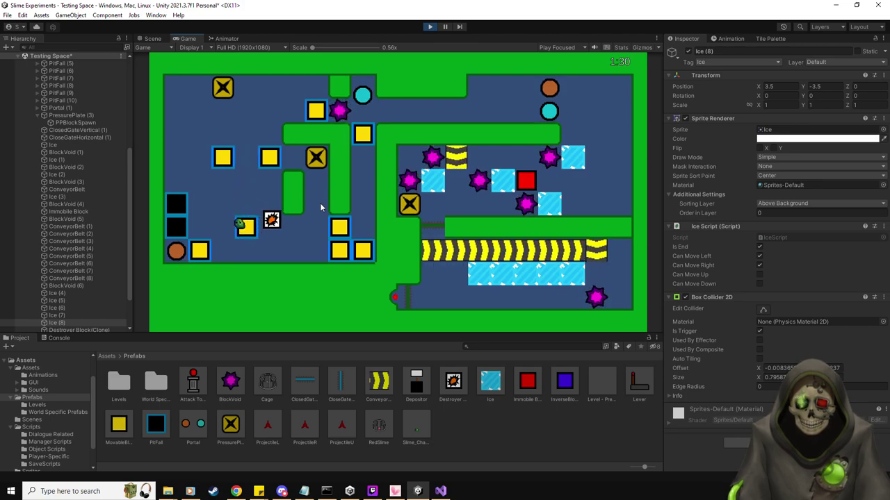
{"action": "key", "text": "Right"}
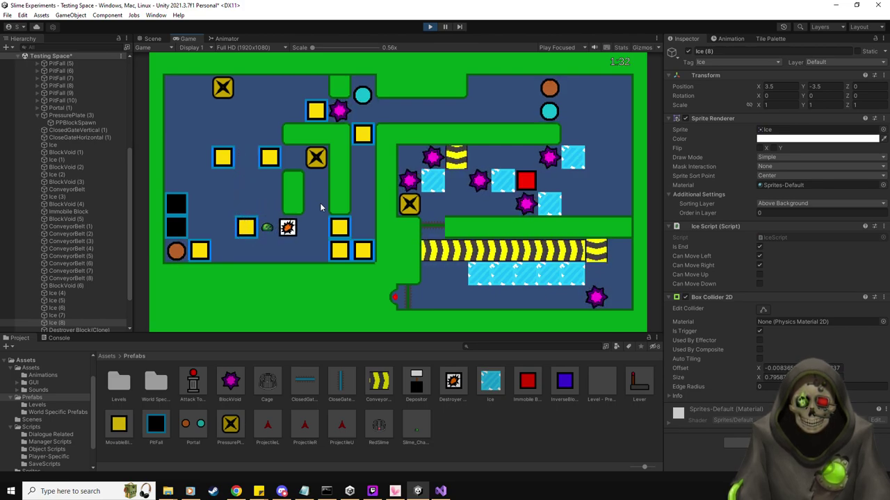
{"action": "key", "text": "Up"}
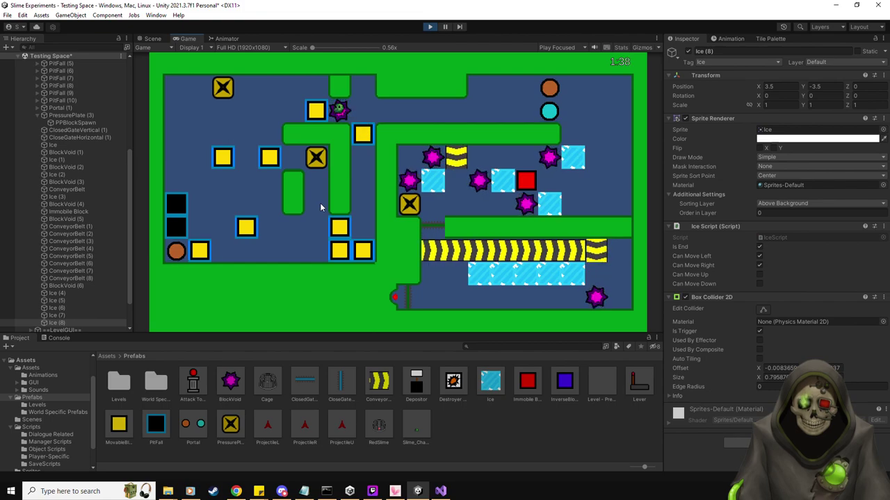
Spawn a Destroyer block from the gated pressure plate and push it down, right and up the corridor to the upper passage.
{"action": "key", "text": "Left"}
{"action": "key", "text": "Up"}
{"action": "key", "text": "Down"}
{"action": "key", "text": "Right"}
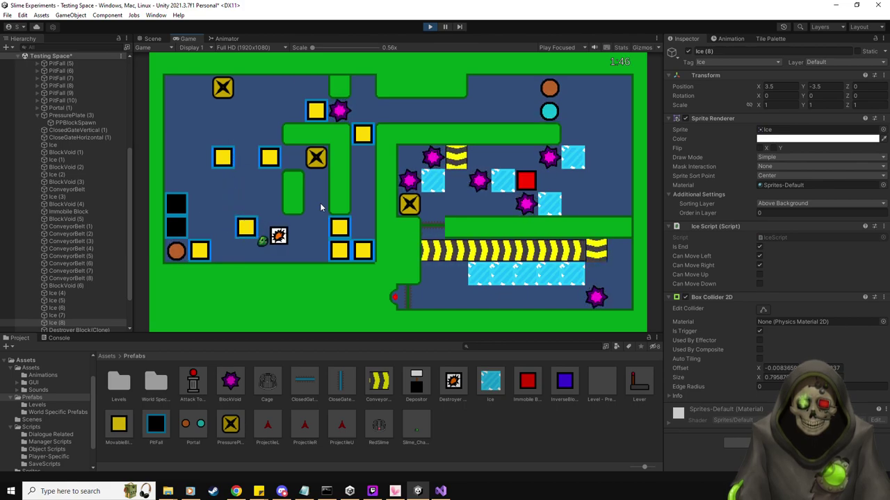
{"action": "key", "text": "Up"}
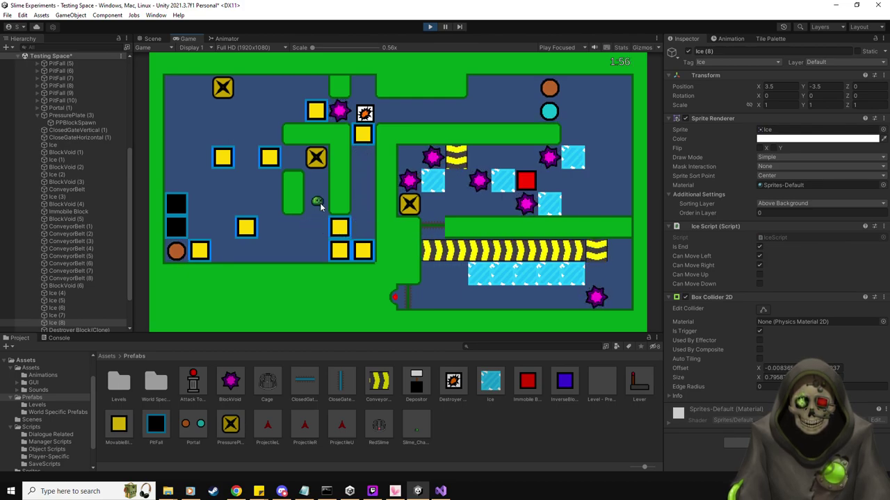
Spawn a second Destroyer block and push it left out of the enclosure, and push the first one right into the cyan portal.
{"action": "key", "text": "Left"}
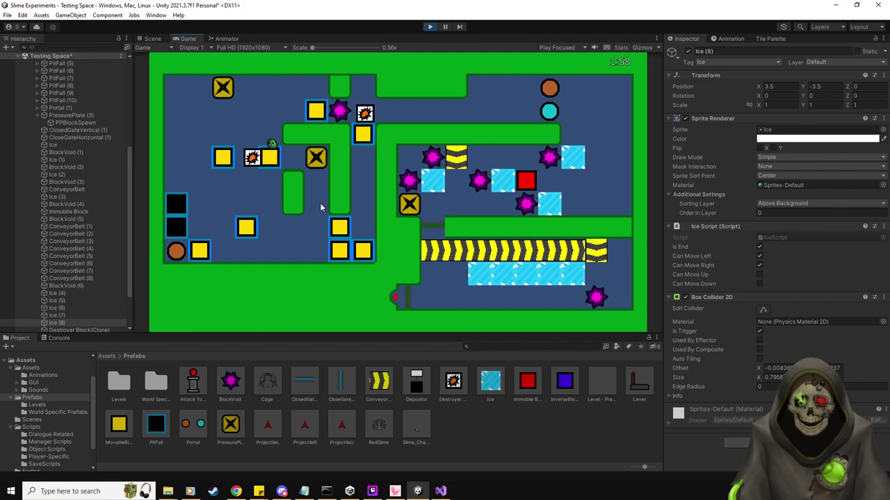
{"action": "key", "text": "Right"}
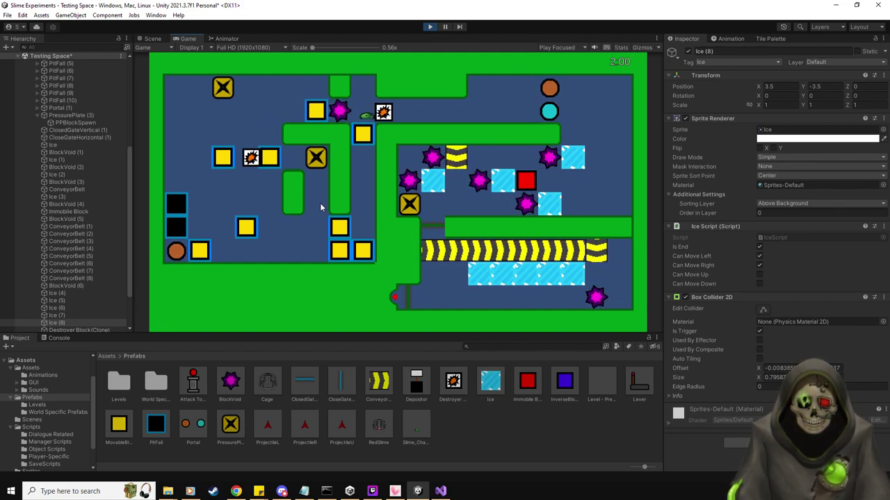
{"action": "key", "text": "Right"}
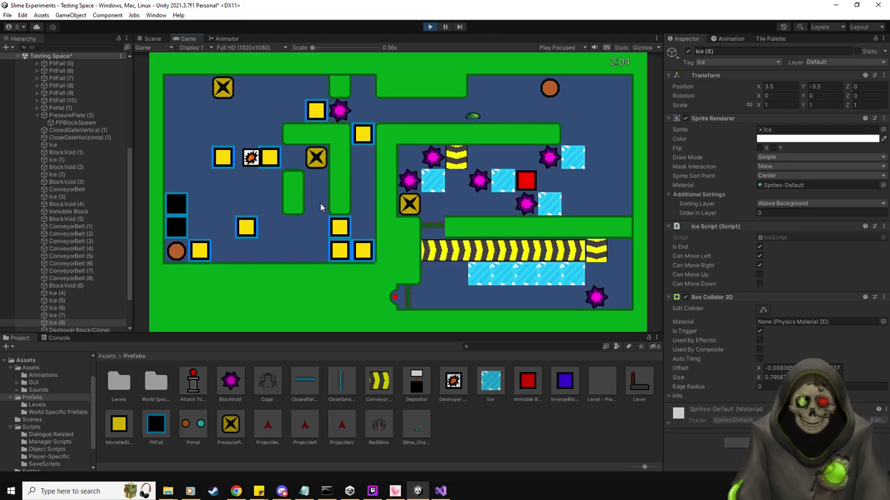
Return to the waiting Destroyer block and push it down, right and up the corridor to the upper passage.
{"action": "key", "text": "Left"}
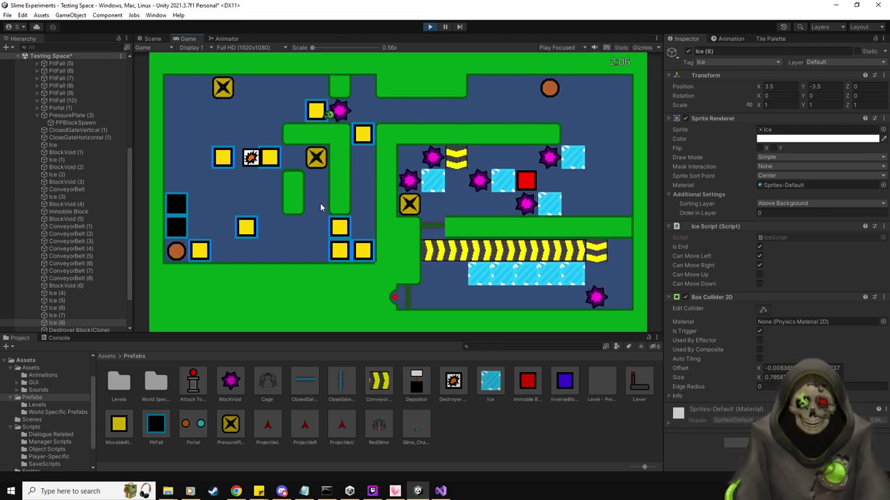
{"action": "key", "text": "Down"}
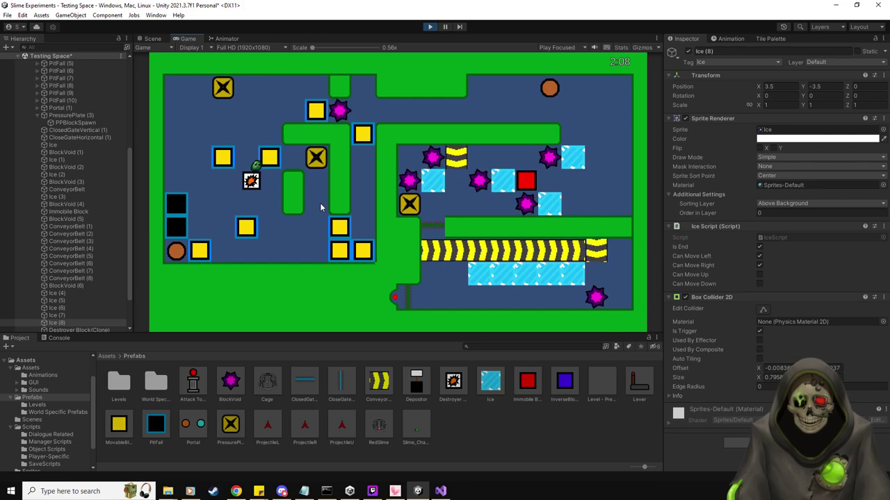
{"action": "key", "text": "Left"}
{"action": "key", "text": "Down"}
{"action": "key", "text": "Right"}
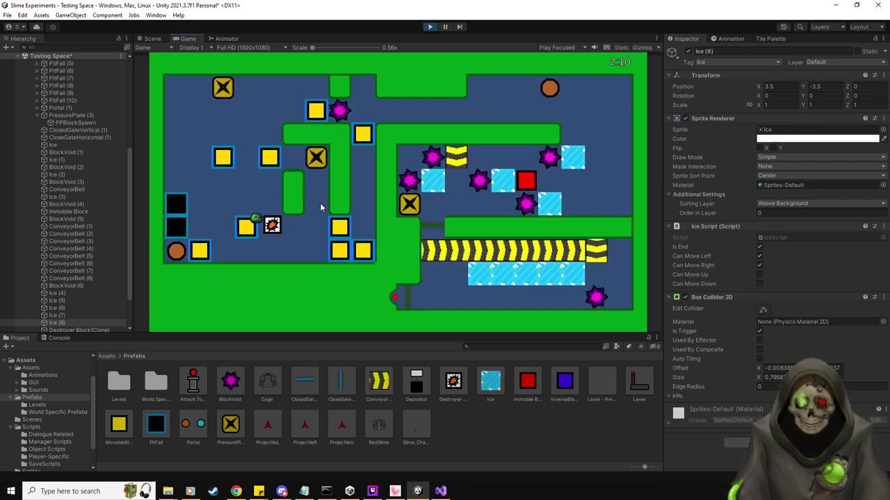
{"action": "key", "text": "Right"}
{"action": "key", "text": "Right"}
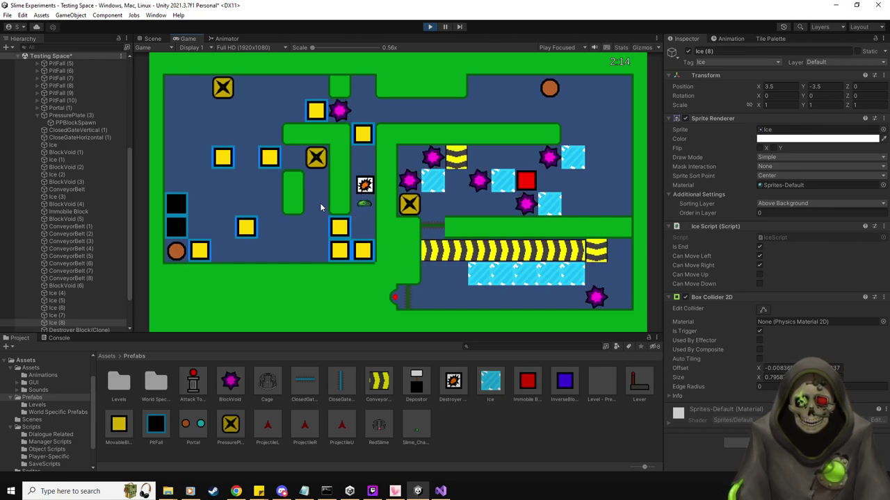
{"action": "key", "text": "Up"}
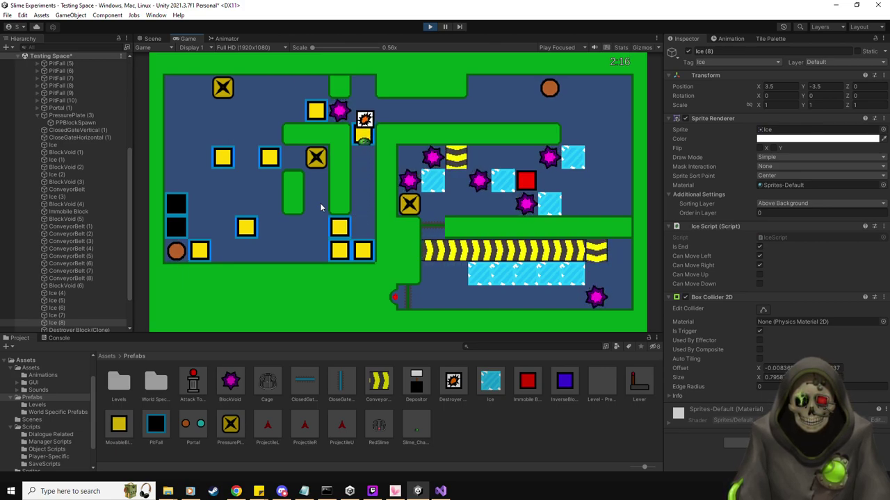
{"action": "key", "text": "Down"}
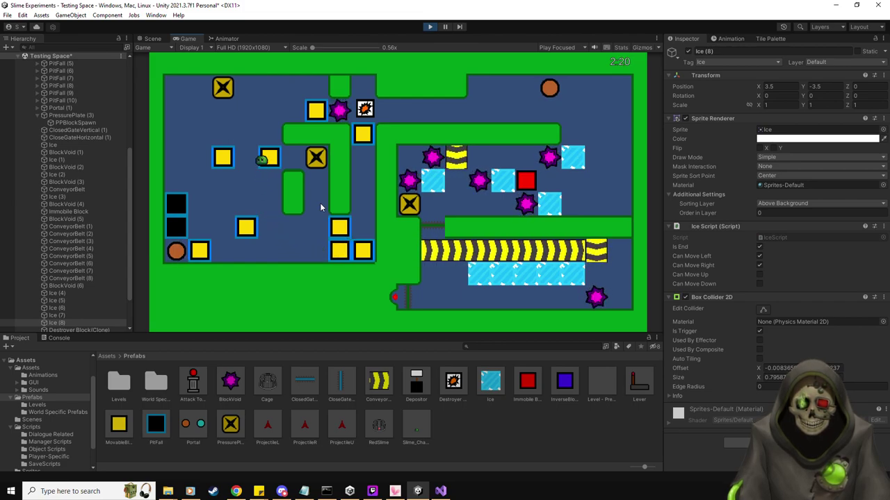
Push the Destroyer block right along the upper passage, down into the right room and left into the red immobile block.
{"action": "key", "text": "Right"}
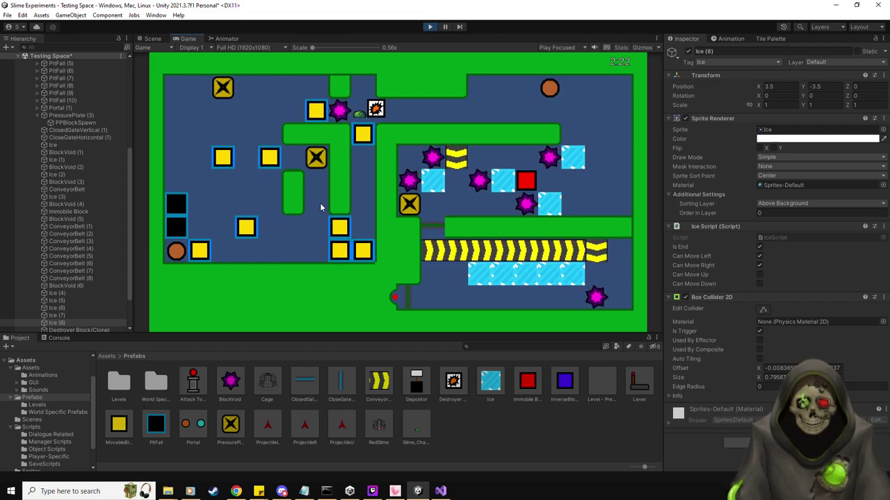
{"action": "key", "text": "Right"}
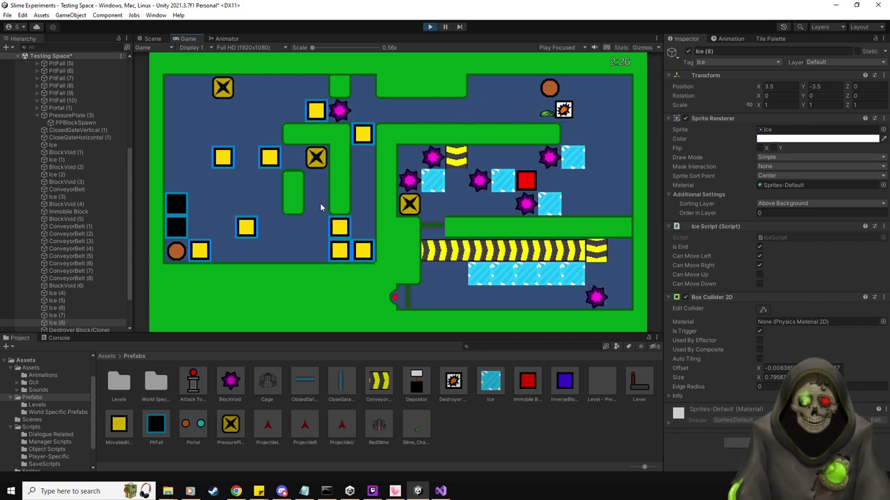
{"action": "key", "text": "Down"}
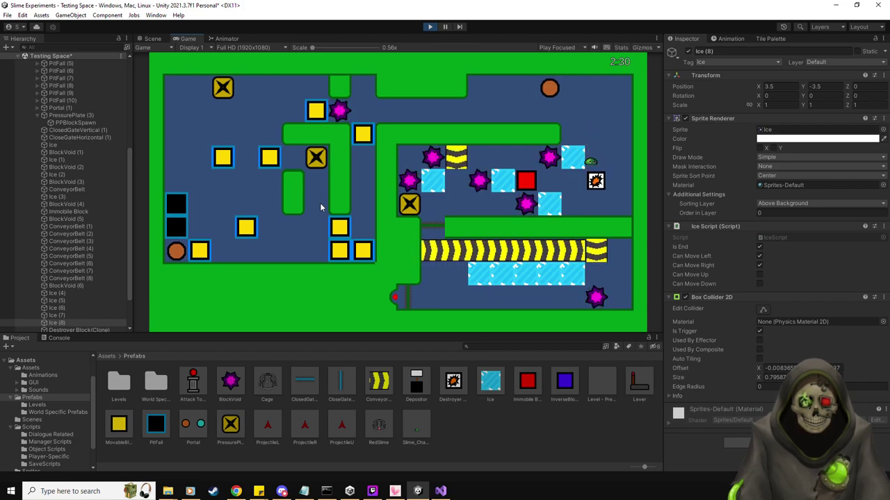
{"action": "key", "text": "Left"}
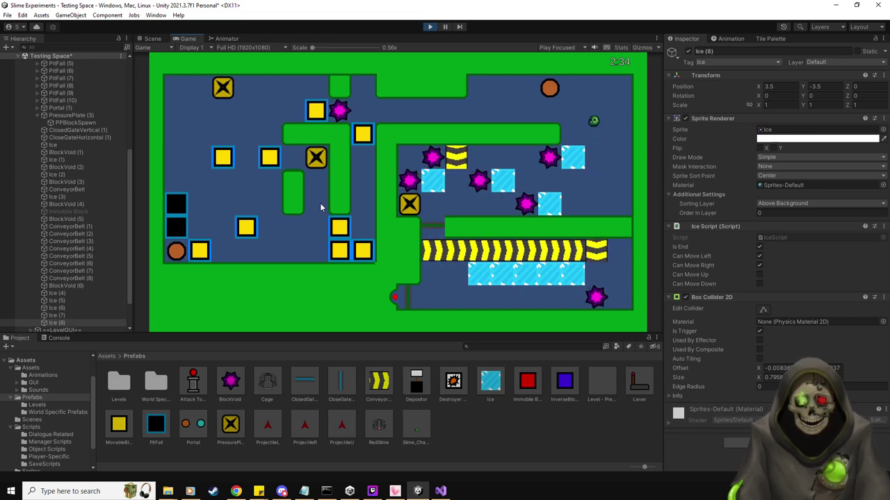
Spawn a movable block from the left room's upper pressure plate and push it down, right and up the corridor.
{"action": "key", "text": "Left"}
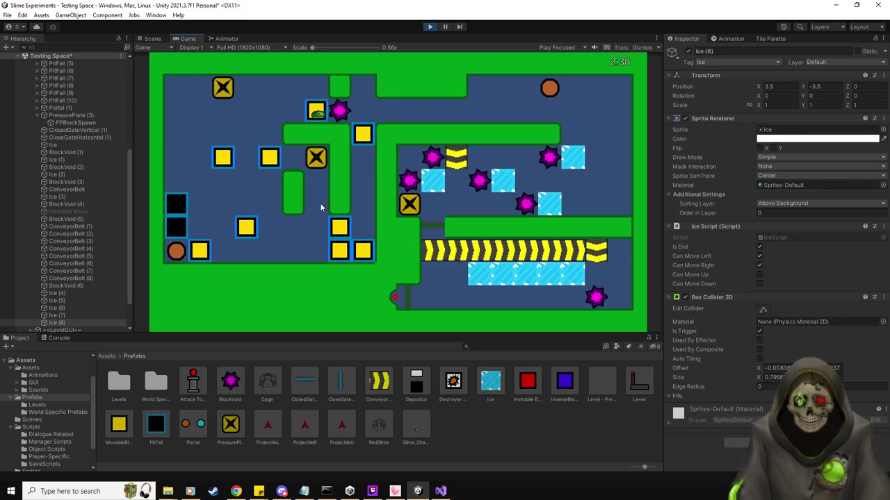
{"action": "key", "text": "Left"}
{"action": "key", "text": "Down"}
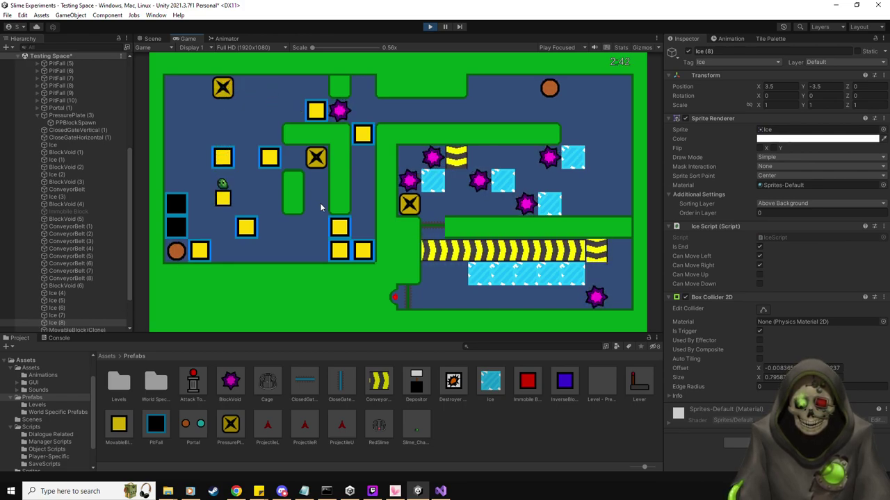
{"action": "key", "text": "Down"}
{"action": "key", "text": "Right"}
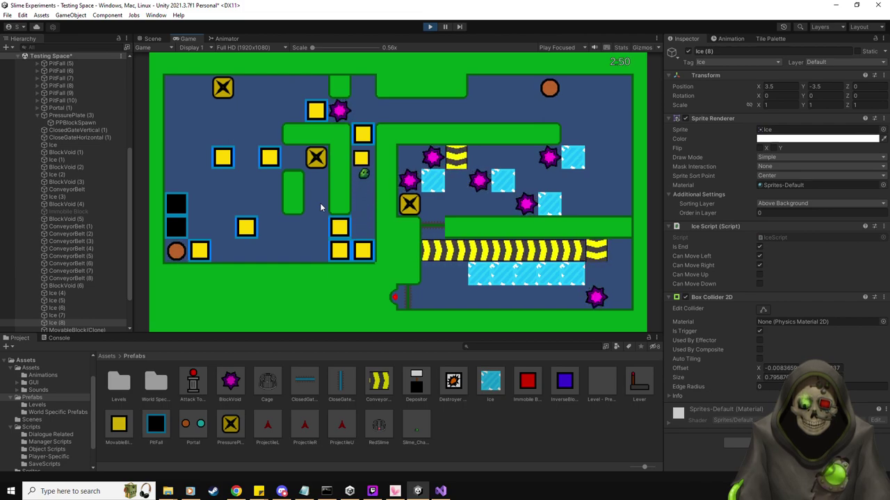
{"action": "key", "text": "Up"}
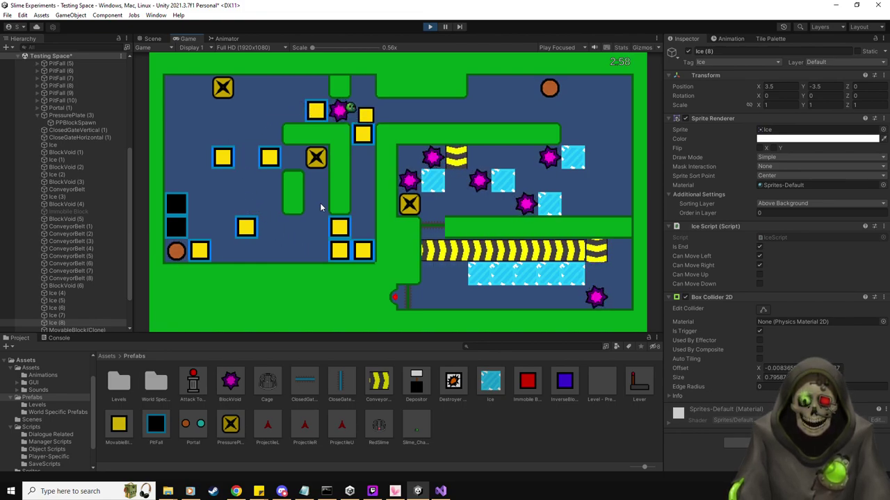
Push the movable block right along the upper passage, down into the right room and left onto its pressure plate.
{"action": "key", "text": "Right"}
{"action": "key", "text": "Right"}
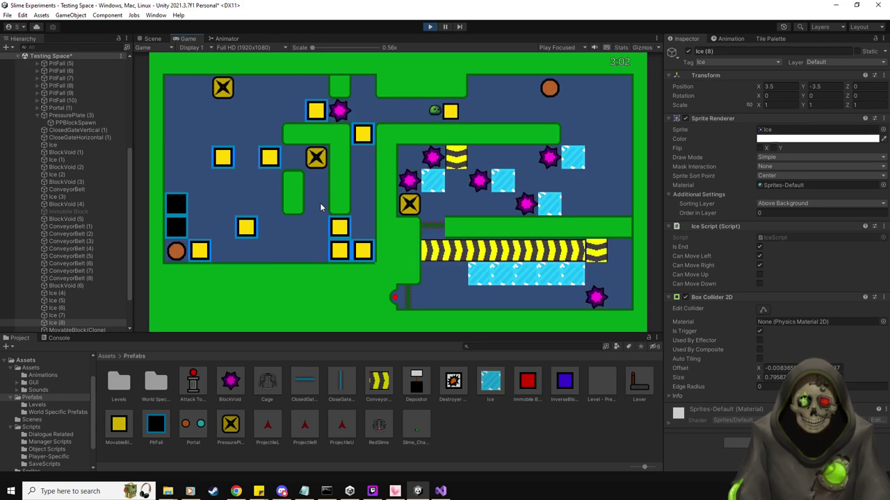
{"action": "key", "text": "Right"}
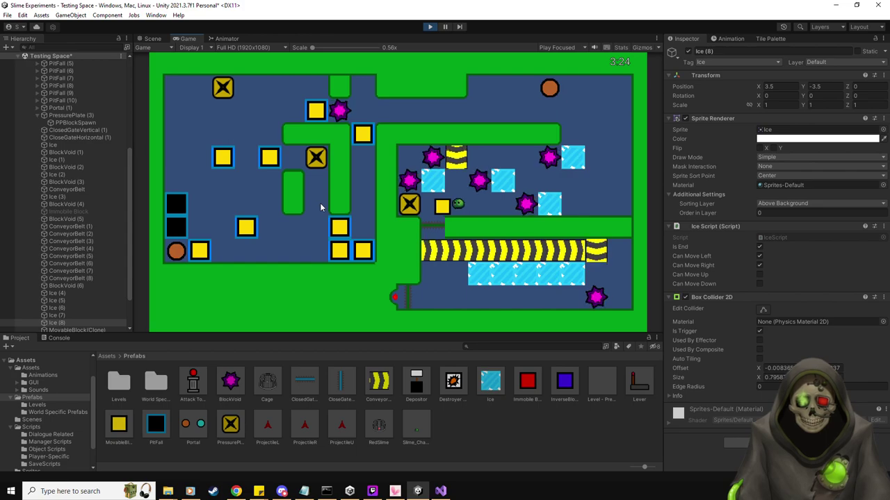
{"action": "key", "text": "Left"}
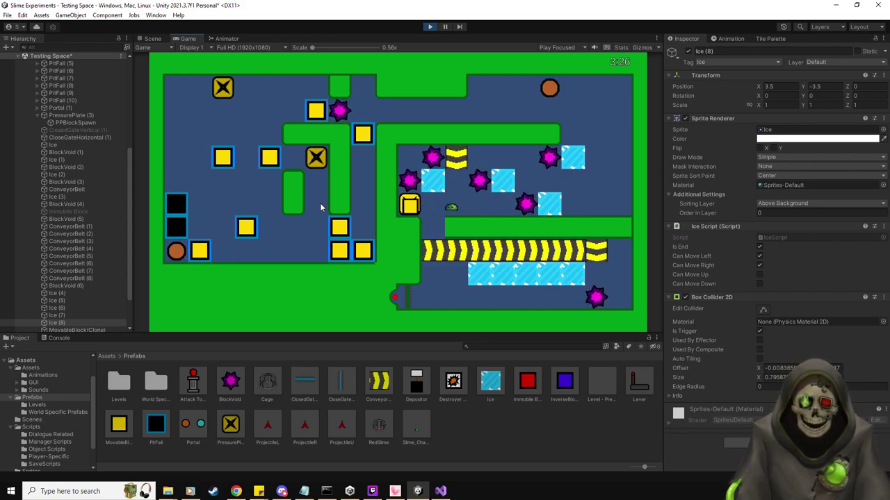
Return to the left room, spawn a Destroyer block from the gated plate, and push it down and right below the enclosure.
{"action": "key", "text": "Right"}
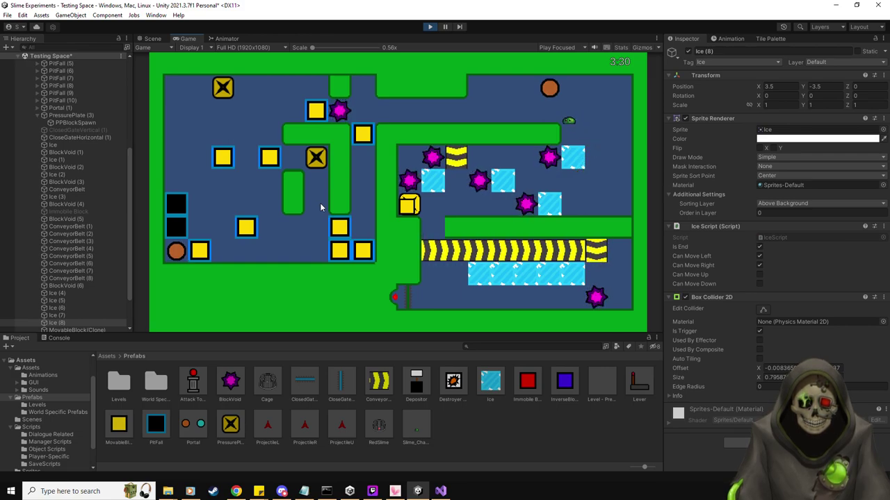
{"action": "key", "text": "Left"}
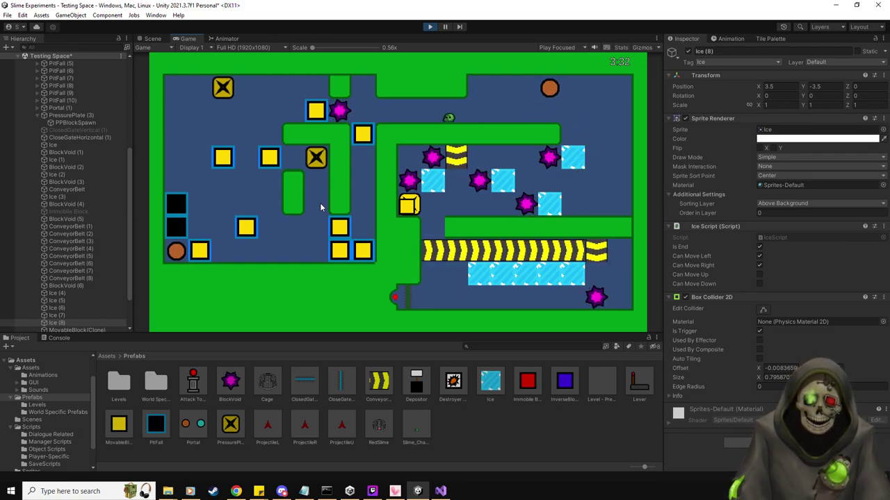
{"action": "key", "text": "Down"}
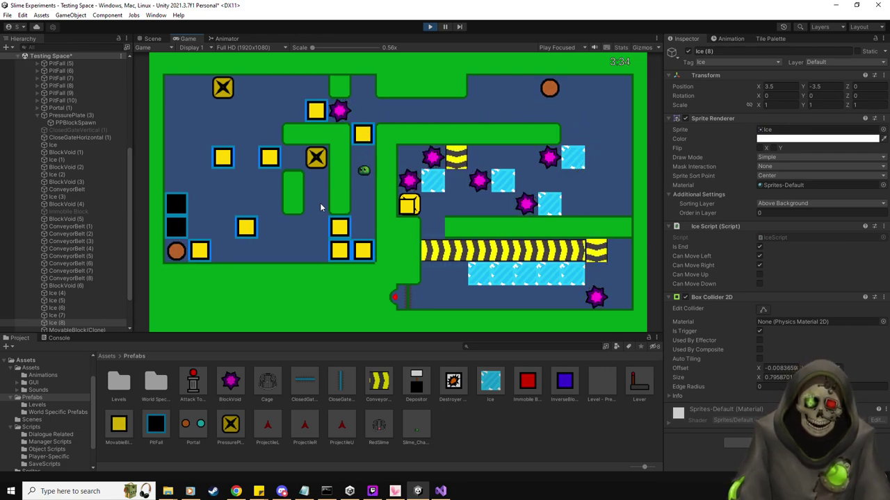
{"action": "key", "text": "Left"}
{"action": "key", "text": "Up"}
{"action": "key", "text": "Left"}
{"action": "key", "text": "Up"}
{"action": "key", "text": "Down"}
{"action": "key", "text": "Down"}
{"action": "key", "text": "Right"}
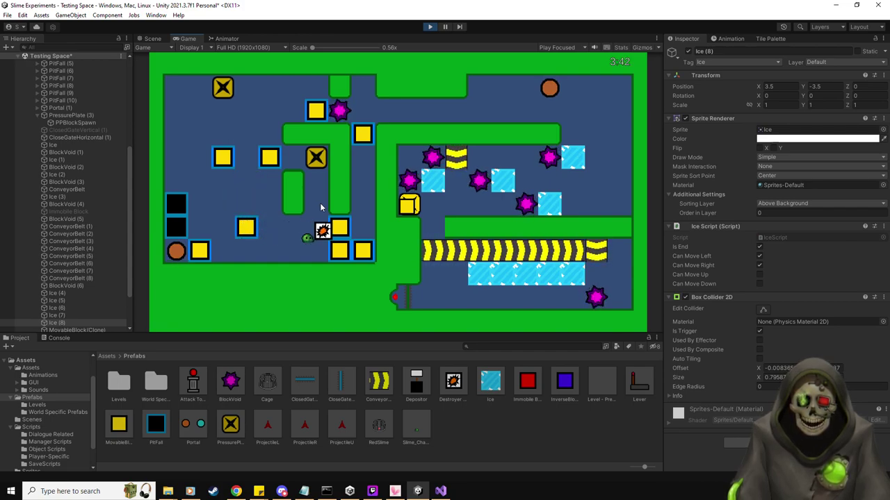
Push the Destroyer block up the corridor over the filled pitfall to the upper passage.
{"action": "key", "text": "Up"}
{"action": "key", "text": "Up"}
{"action": "key", "text": "Up"}
{"action": "key", "text": "Down"}
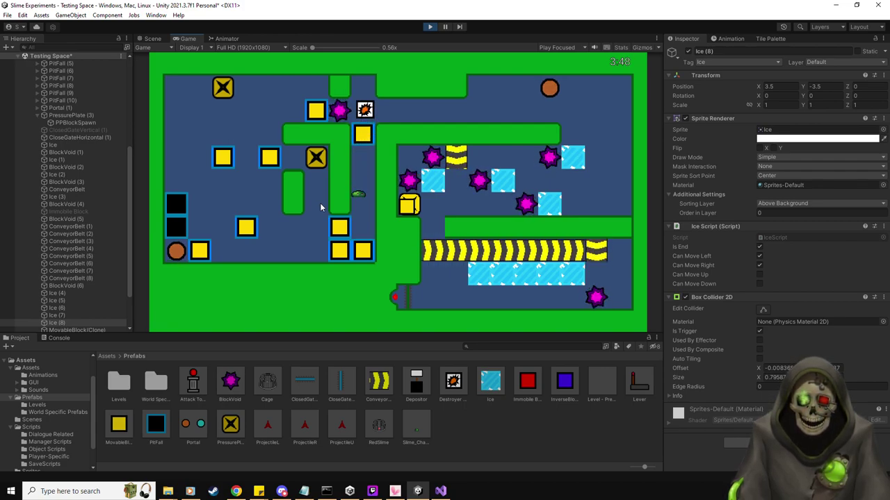
{"action": "key", "text": "Left"}
{"action": "key", "text": "Up"}
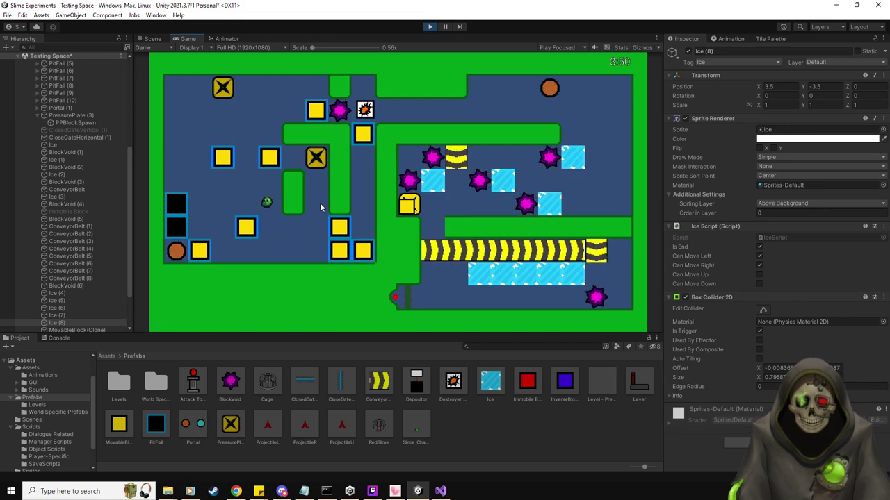
Push the Destroyer block right along the upper passage, down into the right room and left across it.
{"action": "key", "text": "Right"}
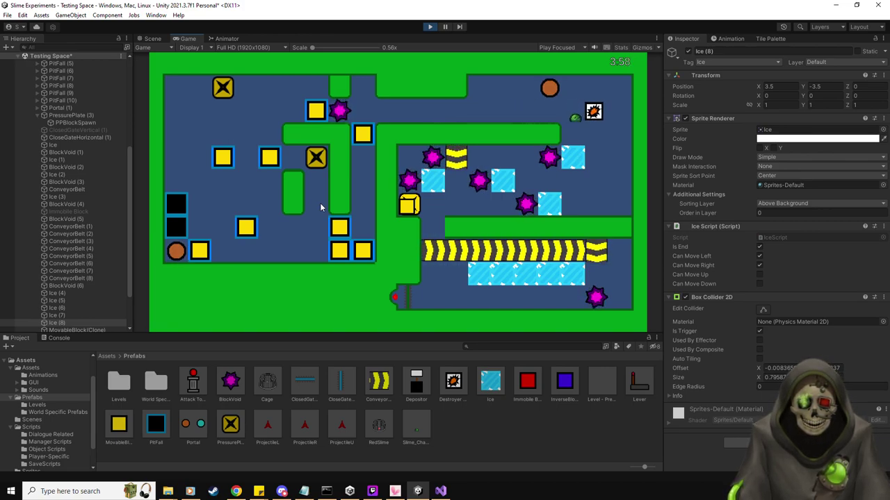
{"action": "key", "text": "Up"}
{"action": "key", "text": "Right"}
{"action": "key", "text": "Down"}
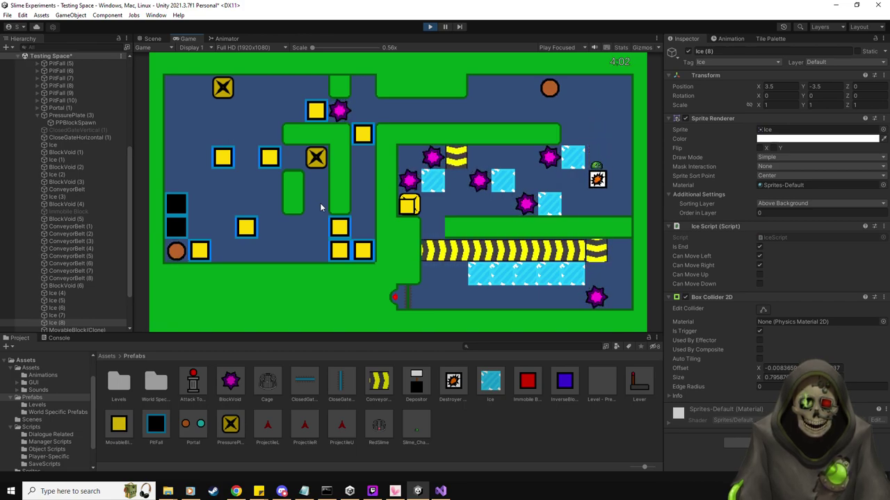
{"action": "key", "text": "Left"}
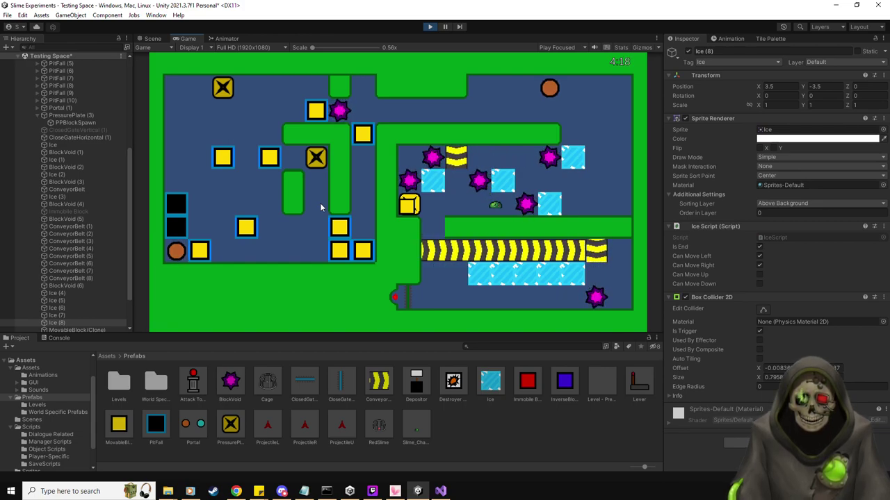
Walk the slime back along the upper passage to the left room and spawn a Destroyer block from the enclosure's pressure plate.
{"action": "key", "text": "Right"}
{"action": "key", "text": "Up"}
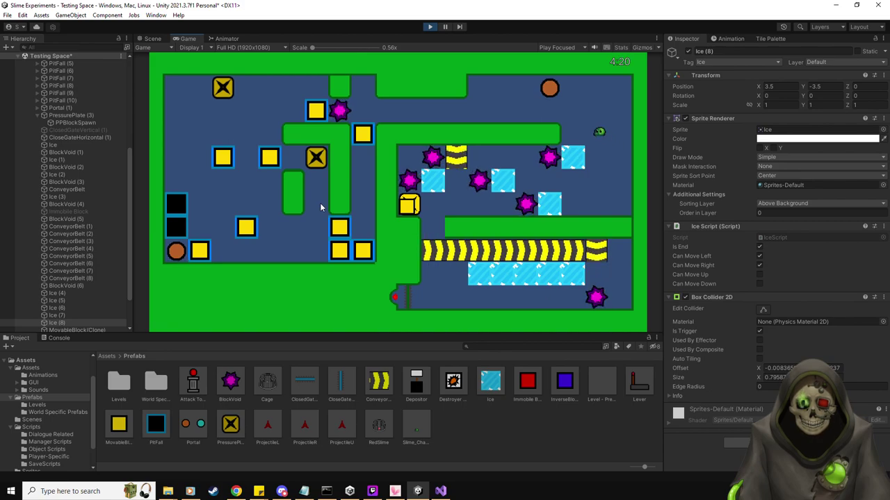
{"action": "key", "text": "Left"}
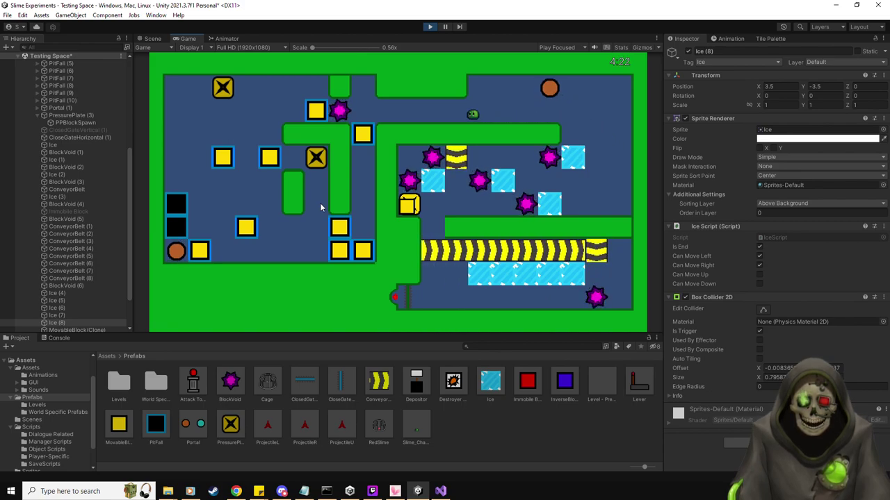
{"action": "key", "text": "Left"}
{"action": "key", "text": "Left"}
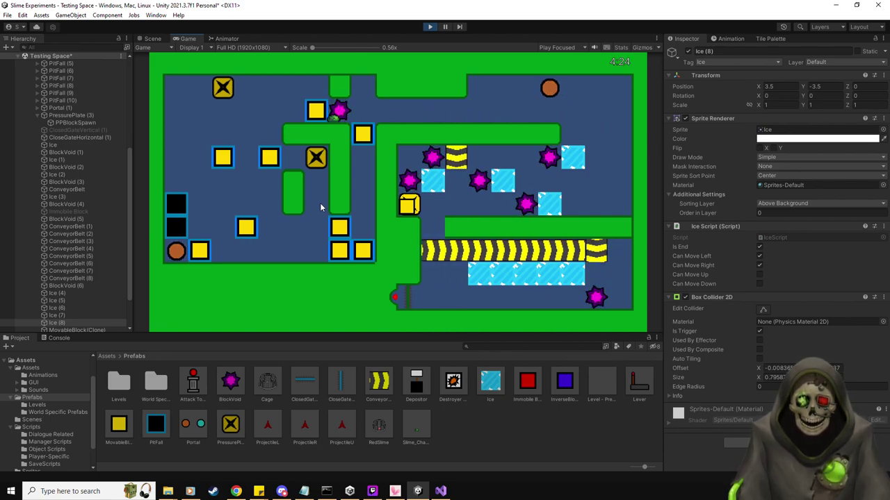
{"action": "key", "text": "Down"}
{"action": "key", "text": "Right"}
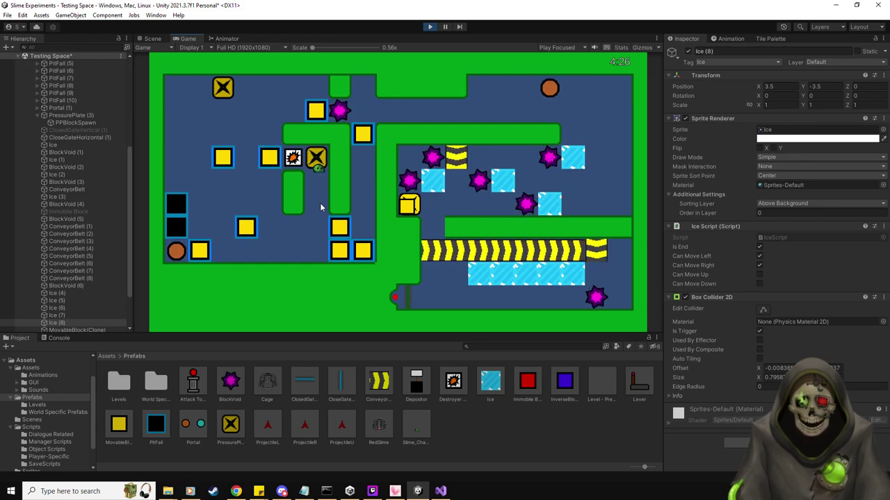
Push the new Destroyer block left out of the enclosure, down past its wall and right below it.
{"action": "key", "text": "Left"}
{"action": "key", "text": "Left"}
{"action": "key", "text": "Down"}
{"action": "key", "text": "Down"}
{"action": "key", "text": "Left"}
{"action": "key", "text": "Right"}
{"action": "key", "text": "Right"}
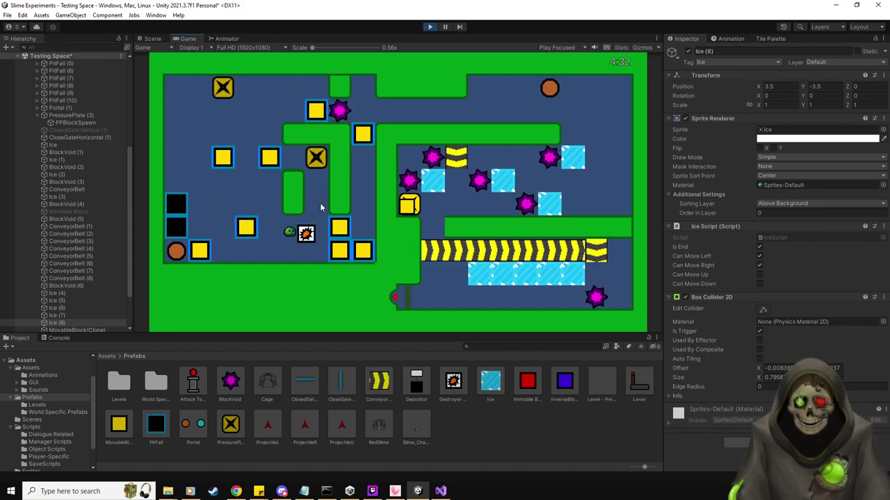
Move the Destroyer block into the corridor and push it up over the filled pitfall to the upper passage.
{"action": "key", "text": "Down"}
{"action": "key", "text": "Right"}
{"action": "key", "text": "Up"}
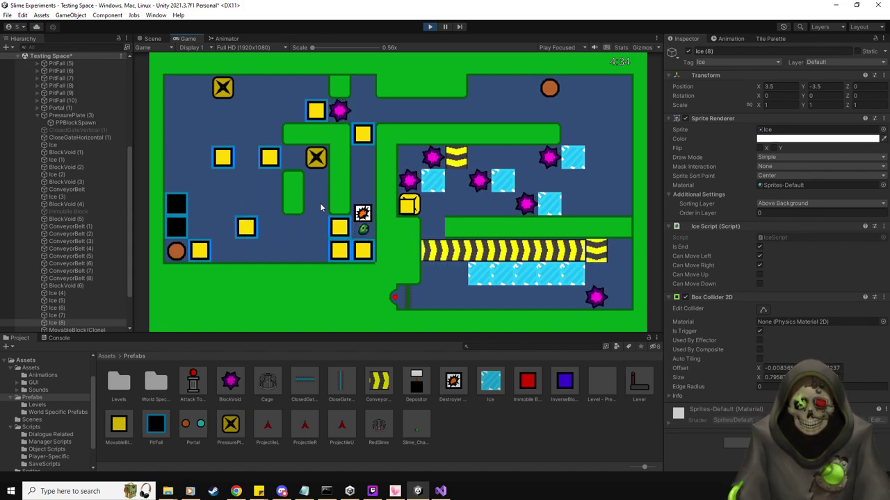
{"action": "key", "text": "Up"}
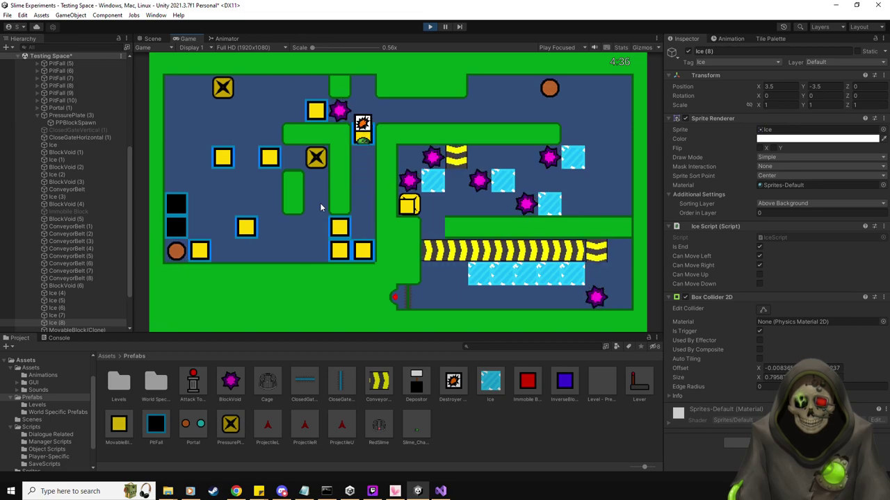
Circle back through the left room and push the Destroyer block right along the upper passage.
{"action": "key", "text": "Down"}
{"action": "key", "text": "Left"}
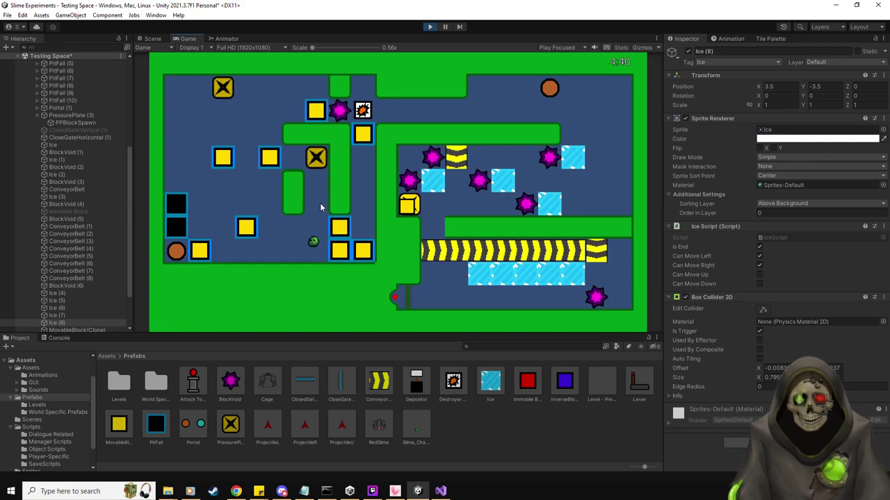
{"action": "key", "text": "Up"}
{"action": "key", "text": "Up"}
{"action": "key", "text": "Right"}
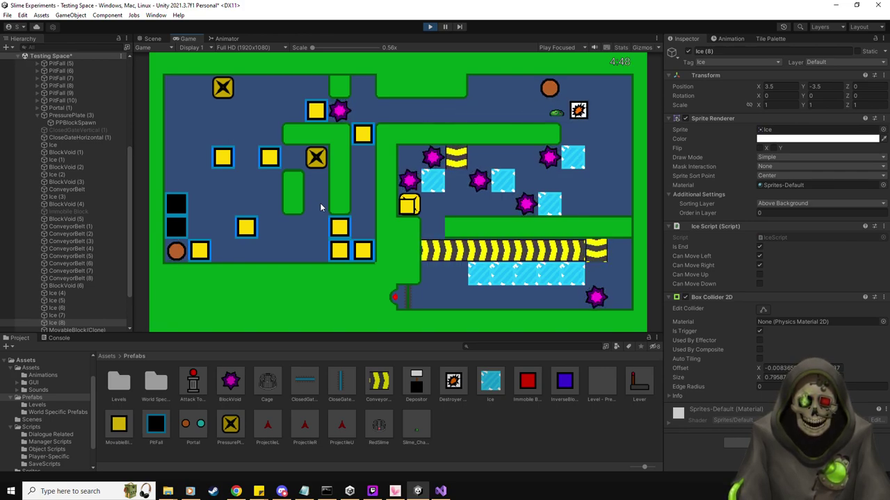
Push the Destroyer block down into the right room and left along the row above the dividing wall.
{"action": "key", "text": "Down"}
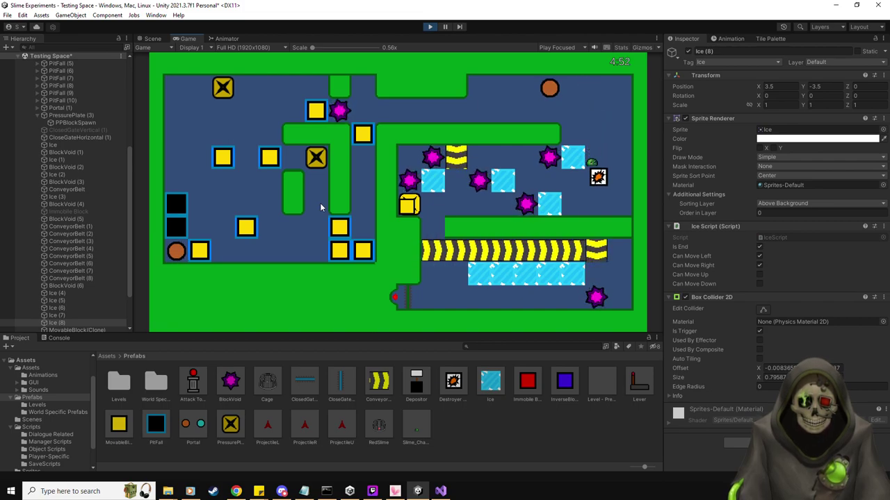
{"action": "key", "text": "Right"}
{"action": "key", "text": "Down"}
{"action": "key", "text": "Left"}
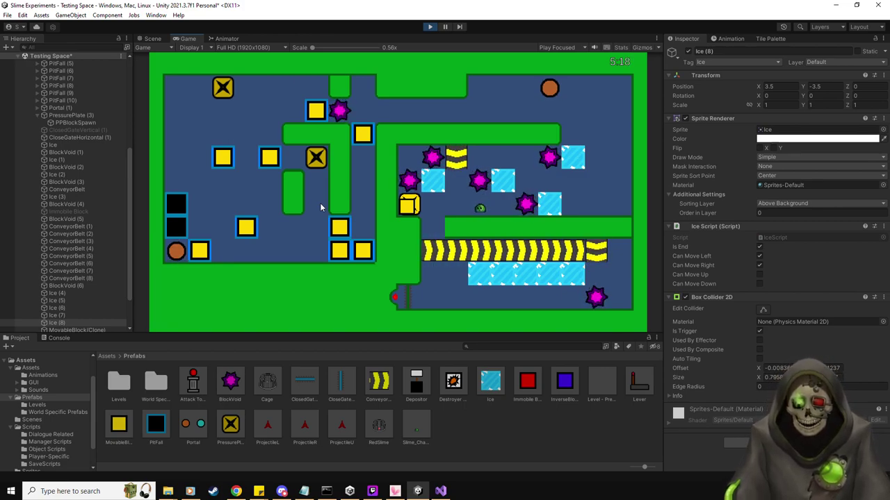
Place a Destroyer block at X 2.5, Y -0.5 in the running scene, test pushing it down through the open gate, and end the playtest.
{"action": "left_click", "coordinate": [152, 39]}
{"action": "mouse_move", "coordinate": [453, 381]}
{"action": "left_mouse_down"}
{"action": "mouse_move", "coordinate": [433, 212]}
{"action": "mouse_move", "coordinate": [442, 203]}
{"action": "left_mouse_up"}
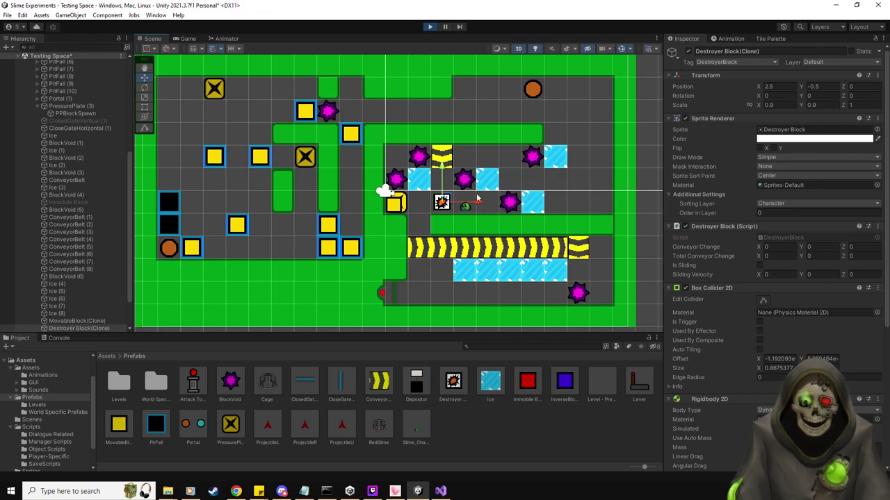
{"action": "left_click", "coordinate": [180, 39]}
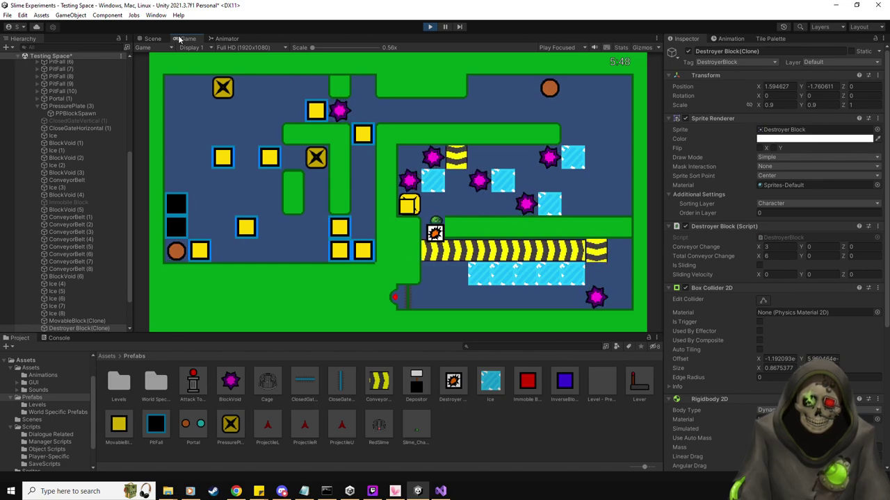
{"action": "left_click", "coordinate": [430, 27]}
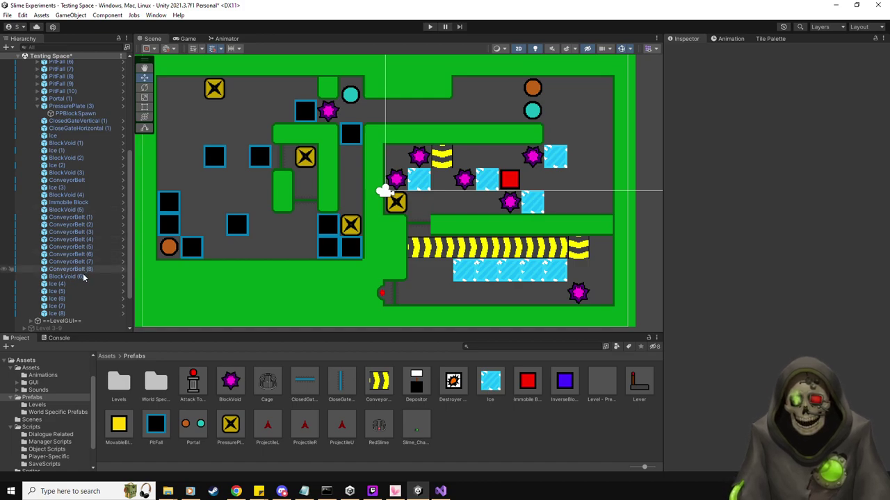
Move BlockVoid (3) down one tile to X 3.5, Y -0.5.
{"action": "left_click", "coordinate": [82, 271]}
{"action": "key", "text": "Up"}
{"action": "key", "text": "Up"}
{"action": "key", "text": "Up"}
{"action": "key", "text": "Up"}
{"action": "key", "text": "Up"}
{"action": "key", "text": "Up"}
{"action": "key", "text": "Up"}
{"action": "key", "text": "Up"}
{"action": "key", "text": "Up"}
{"action": "key", "text": "Up"}
{"action": "key", "text": "Up"}
{"action": "key", "text": "Up"}
{"action": "key", "text": "Up"}
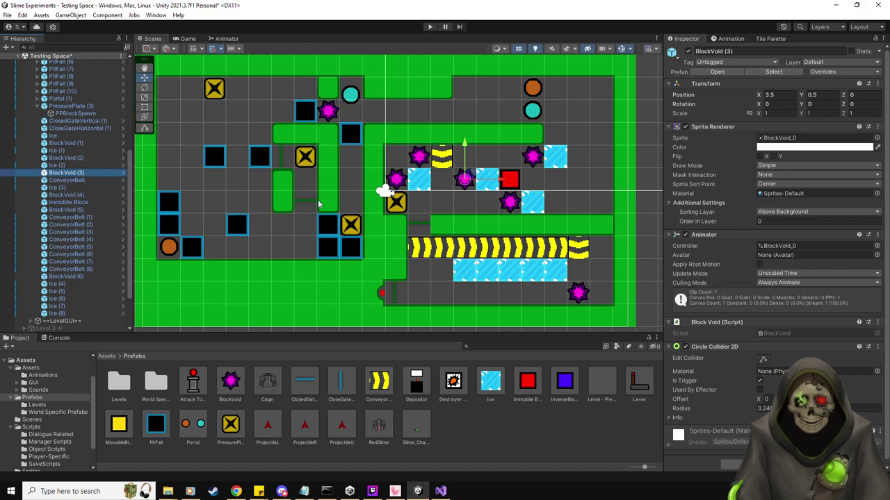
{"action": "left_click_drag", "start_coordinate": [467, 144], "coordinate": [466, 167]}
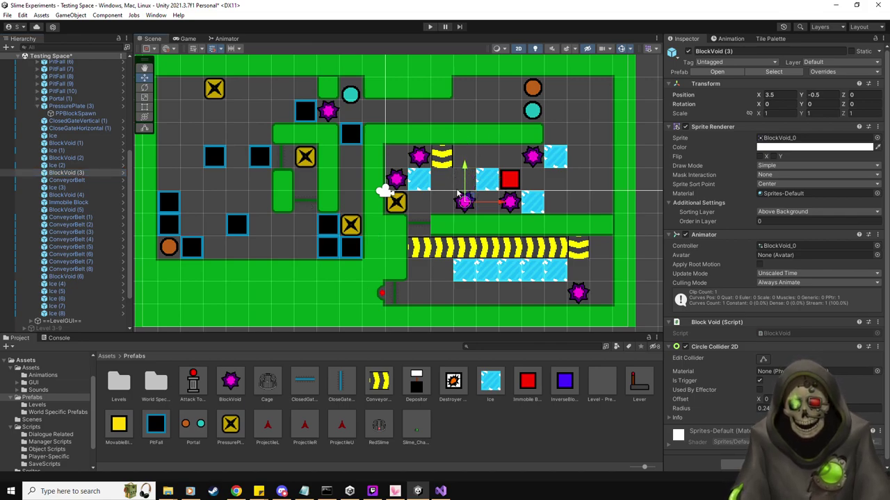
Move ConveyorBelt (1) down to X 1.5, Y -3.5 and put an Ice tile with Is End enabled at X 1.5, Y -2.5.
{"action": "left_click", "coordinate": [422, 249]}
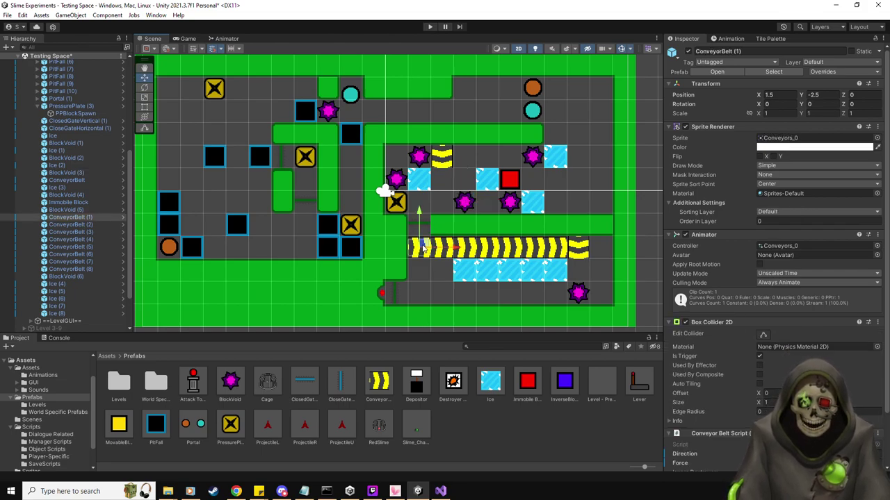
{"action": "left_click_drag", "start_coordinate": [423, 248], "coordinate": [425, 269]}
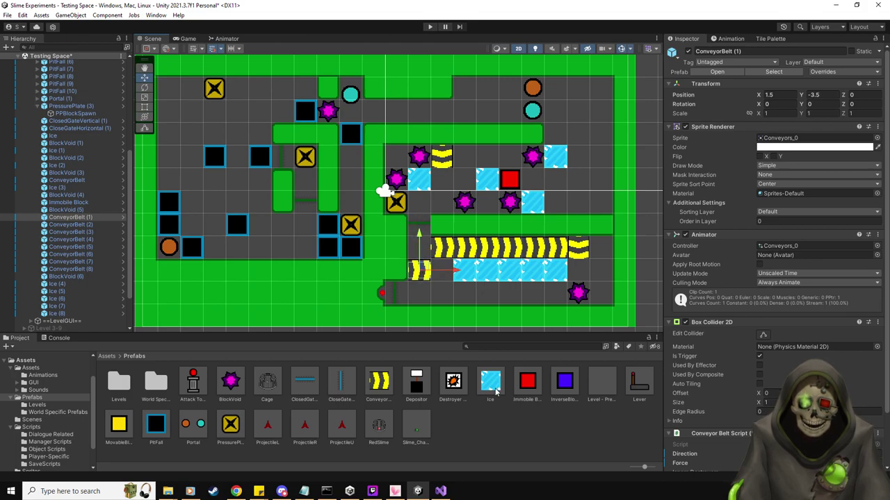
{"action": "left_click_drag", "start_coordinate": [493, 389], "coordinate": [420, 247]}
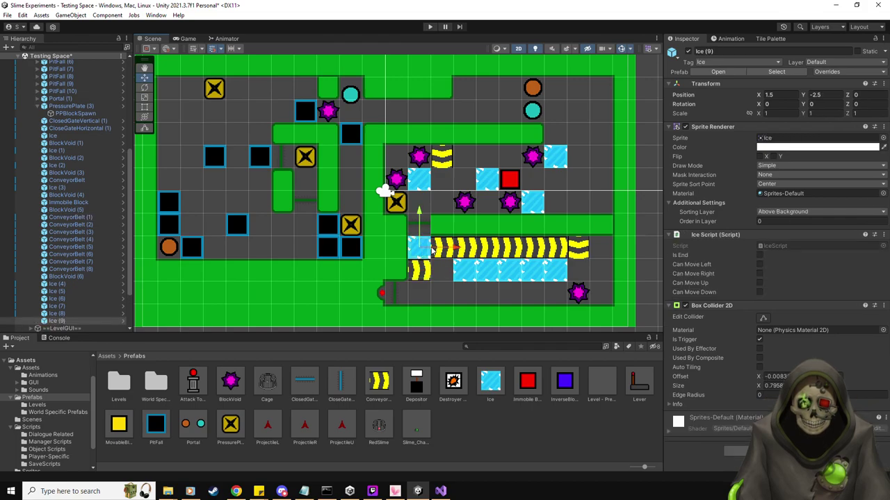
{"action": "left_click", "coordinate": [759, 255]}
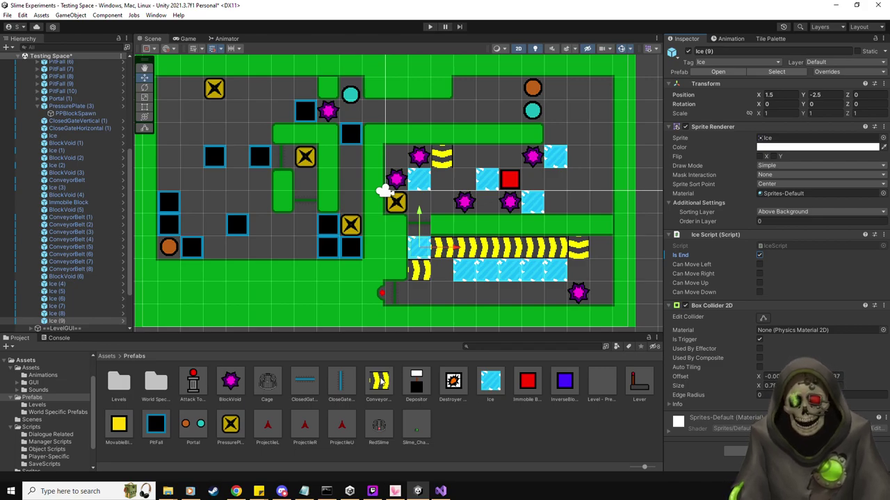
Add a conveyor belt at X 2.5, Y -3.5 with a Z rotation of 90.
{"action": "left_click_drag", "start_coordinate": [379, 381], "coordinate": [442, 270]}
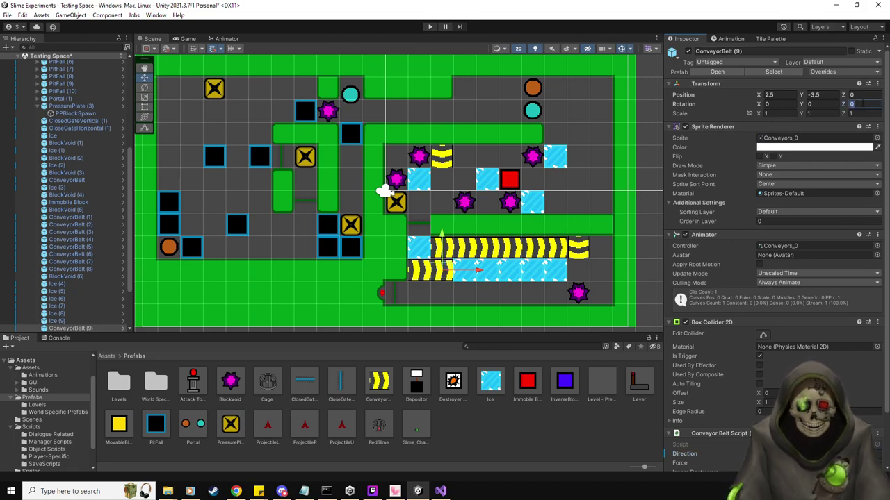
{"action": "type", "text": "90"}
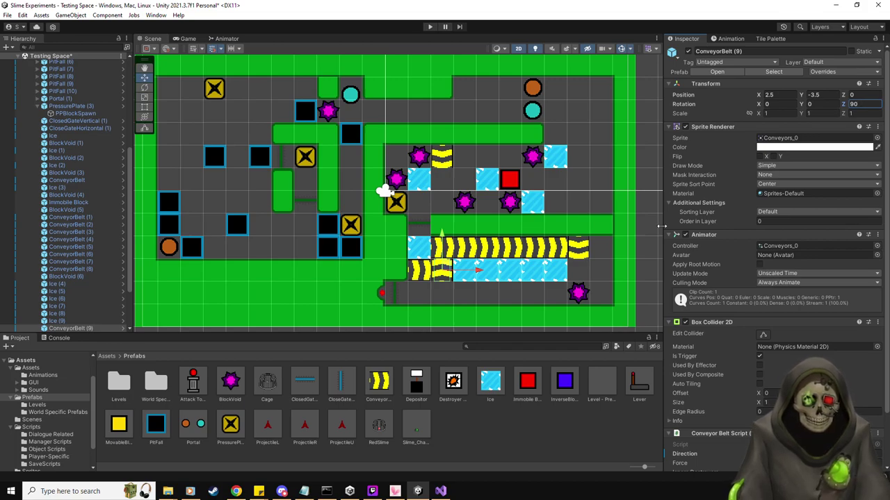
{"action": "left_click", "coordinate": [86, 269]}
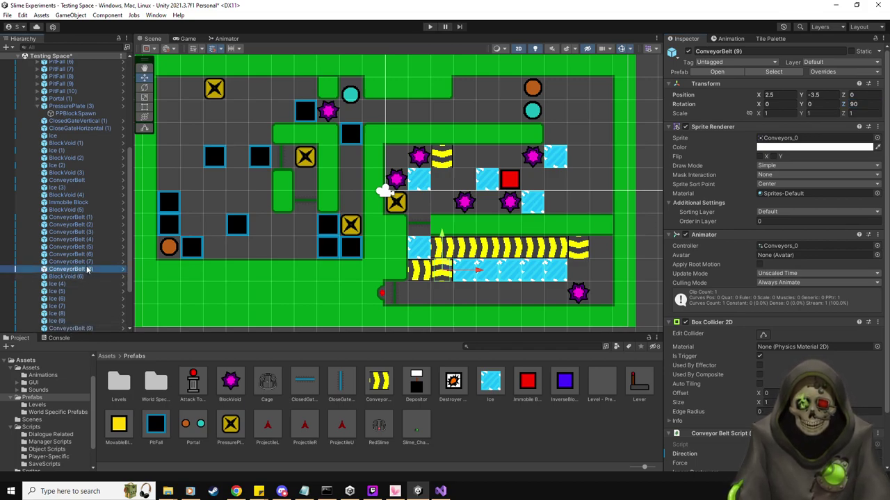
{"action": "left_click", "coordinate": [77, 328]}
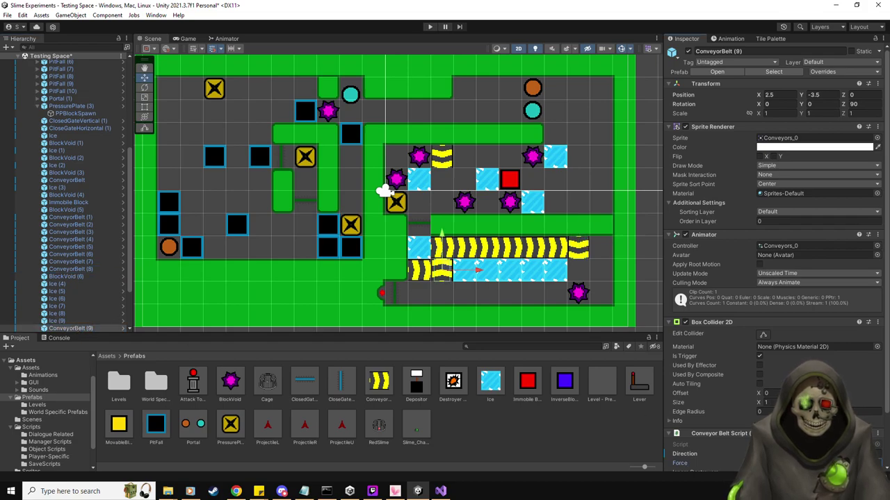
{"action": "scroll", "coordinate": [396, 66], "scroll_direction": "down", "scroll_amount": 2}
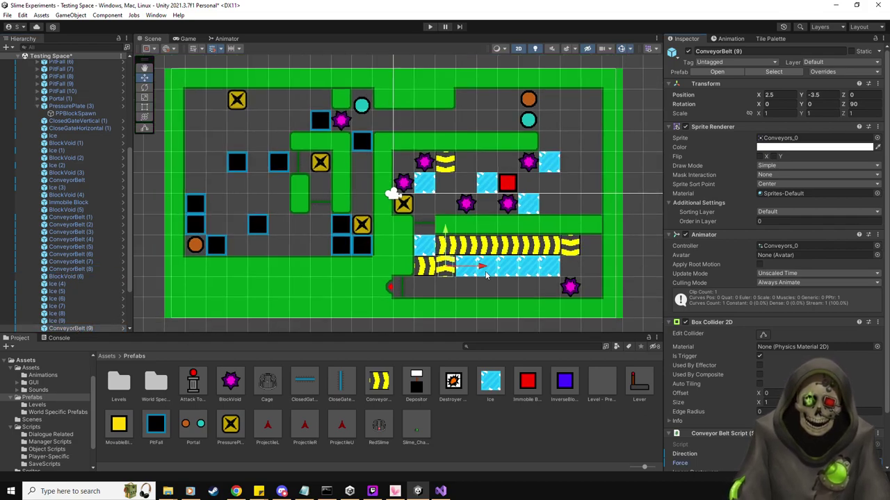
Start a playtest and bring the slime character into the right room, between the pressure plate and the moved block void.
{"action": "left_click", "coordinate": [428, 27]}
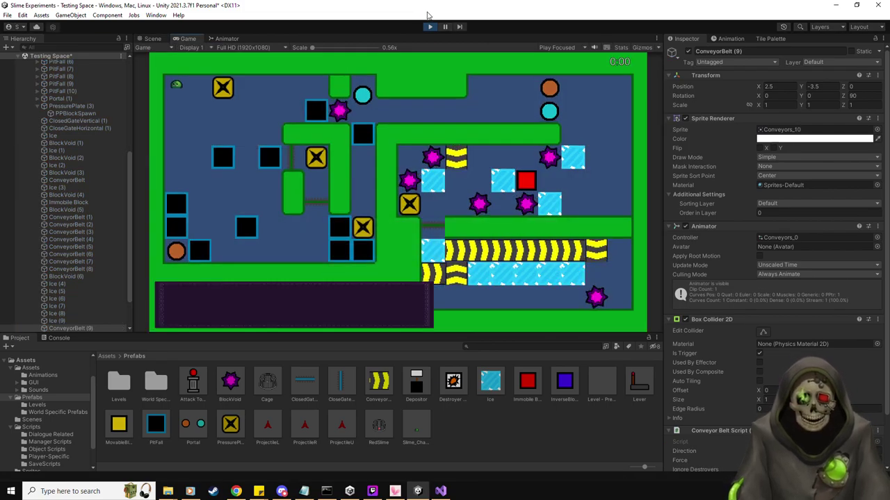
{"action": "left_click", "coordinate": [75, 292]}
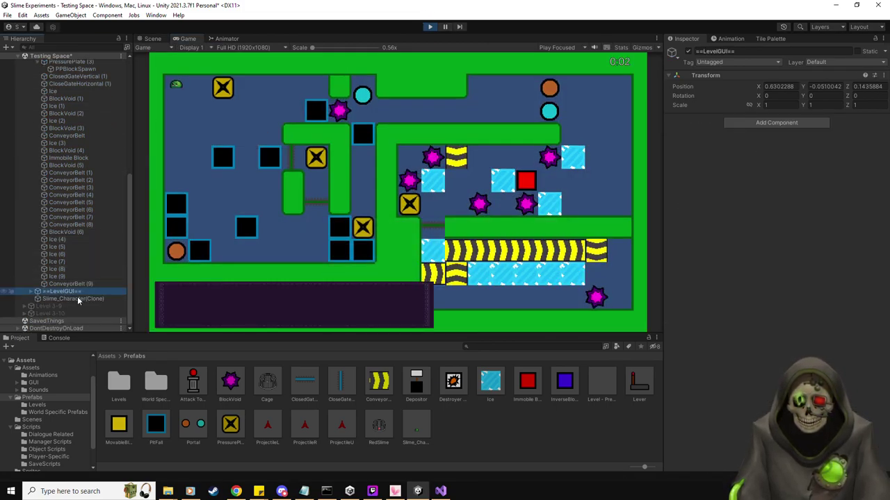
{"action": "left_click", "coordinate": [73, 299]}
{"action": "left_click", "coordinate": [152, 38]}
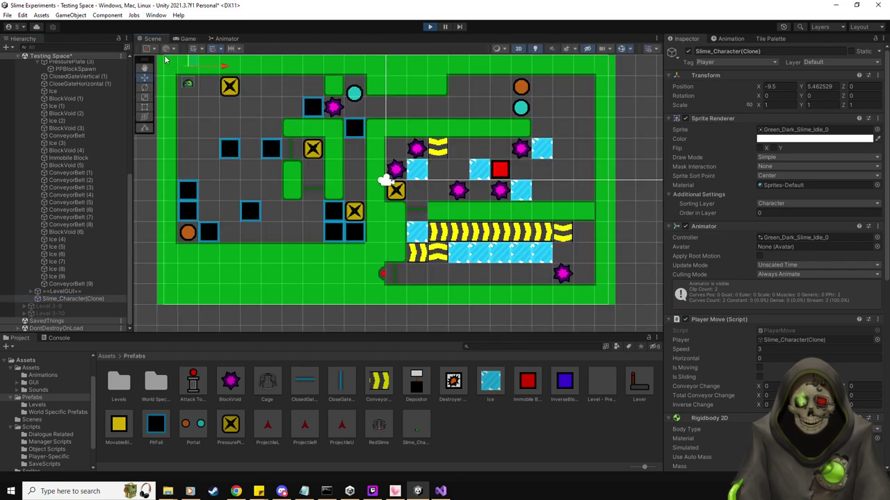
{"action": "key", "text": "Left"}
{"action": "key", "text": "Down"}
{"action": "key", "text": "Down"}
{"action": "key", "text": "Right"}
{"action": "key", "text": "Up"}
{"action": "key", "text": "Left"}
{"action": "key", "text": "Up"}
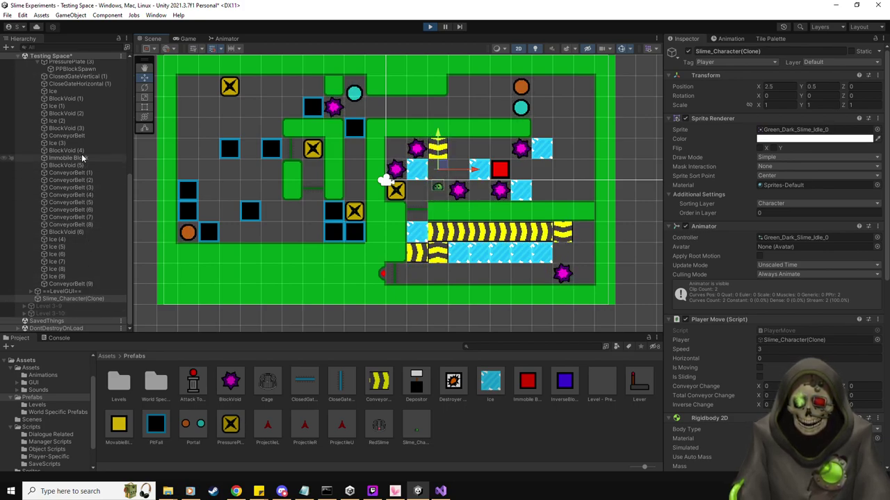
Deactivate ClosedGateVertical (1), place a Destroyer block above the gate opening, and return to the game view to test it.
{"action": "left_click", "coordinate": [91, 80]}
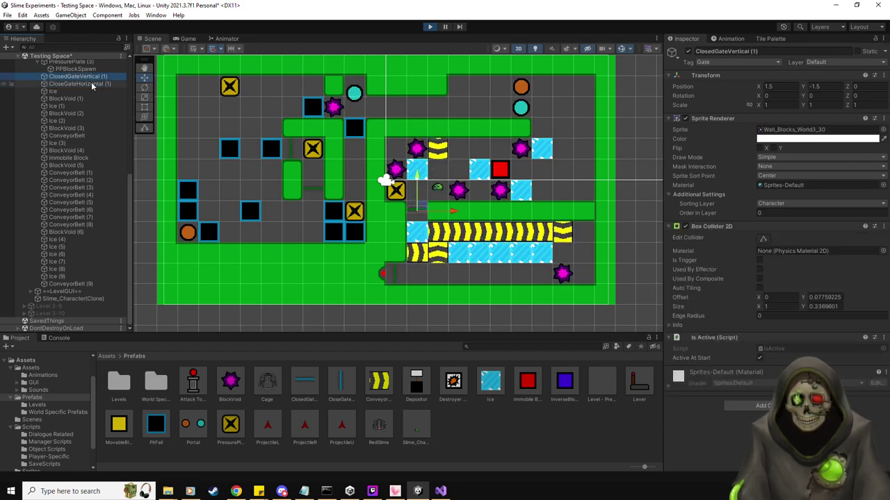
{"action": "left_click", "coordinate": [688, 51]}
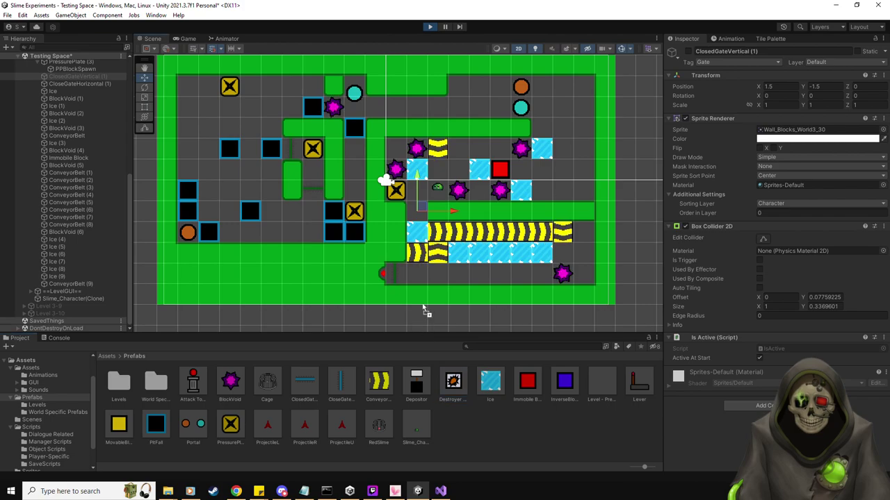
{"action": "left_click", "coordinate": [417, 191]}
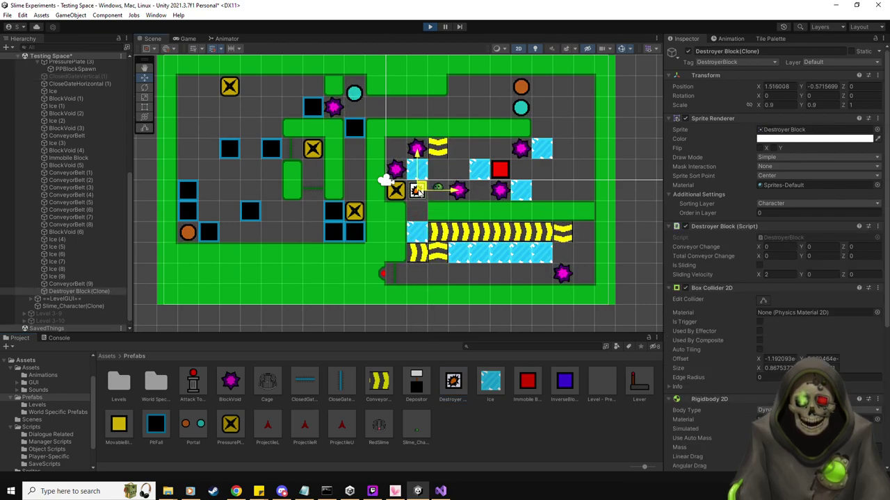
{"action": "left_click", "coordinate": [187, 38]}
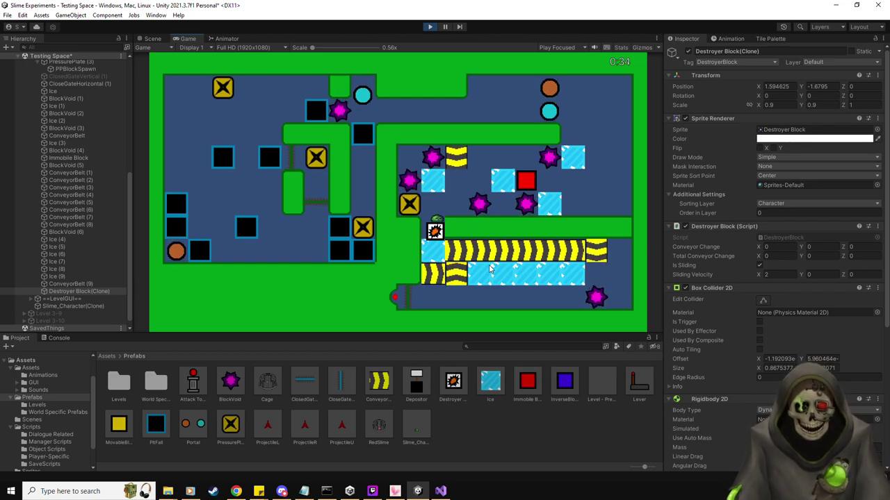
Pause the playtest and remove ConveyorBelt (2) and the leftmost ice tile in the row below it from the scene.
{"action": "left_click", "coordinate": [445, 28]}
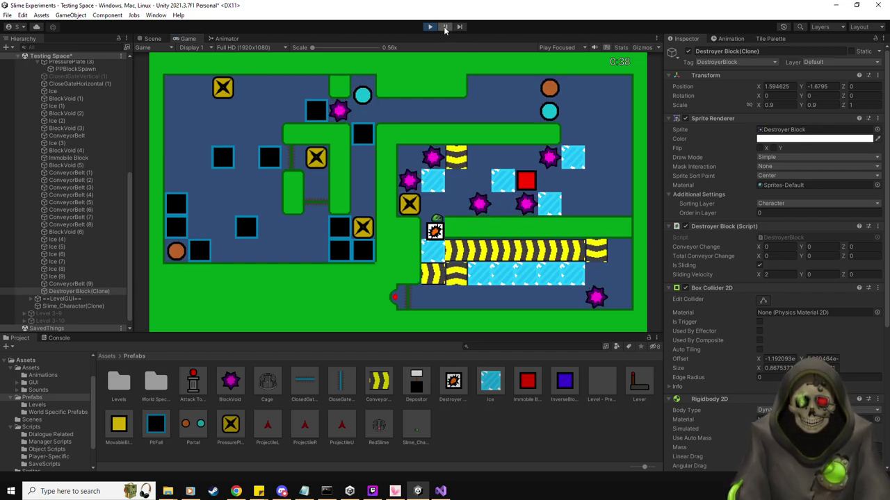
{"action": "key", "text": "ctrl+1"}
{"action": "left_click", "coordinate": [442, 237]}
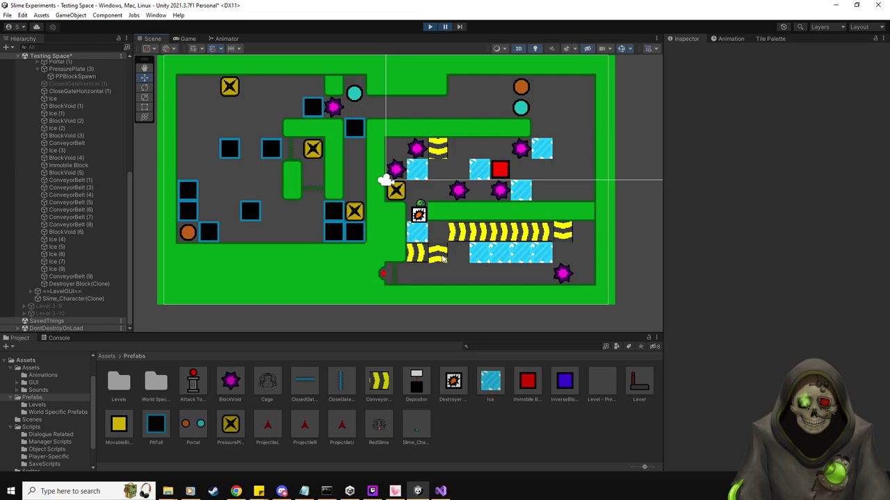
Move ConveyorBelt (9) to X 3.5, Y -3.5, put ConveyorBelt (2) at X 2.5, Y -3.5, and resume the playtest.
{"action": "left_click", "coordinate": [449, 258]}
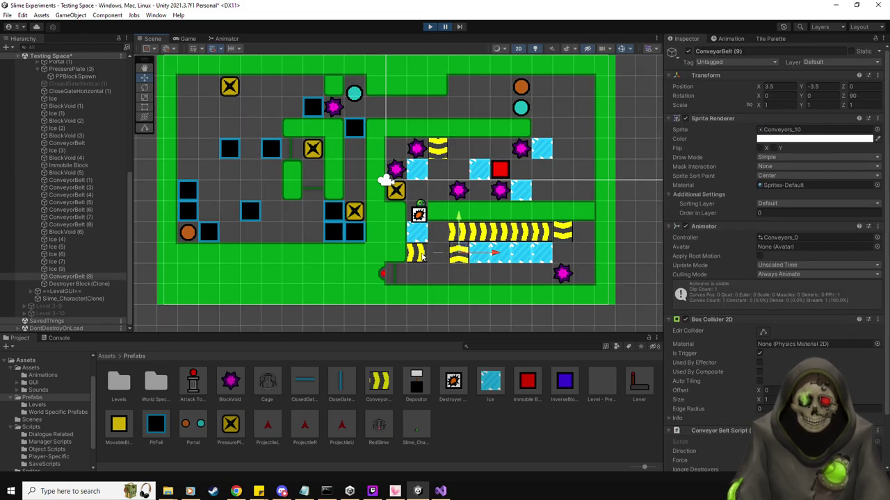
{"action": "left_click", "coordinate": [456, 257]}
{"action": "left_click_drag", "start_coordinate": [455, 257], "coordinate": [473, 252]}
{"action": "left_click", "coordinate": [429, 26]}
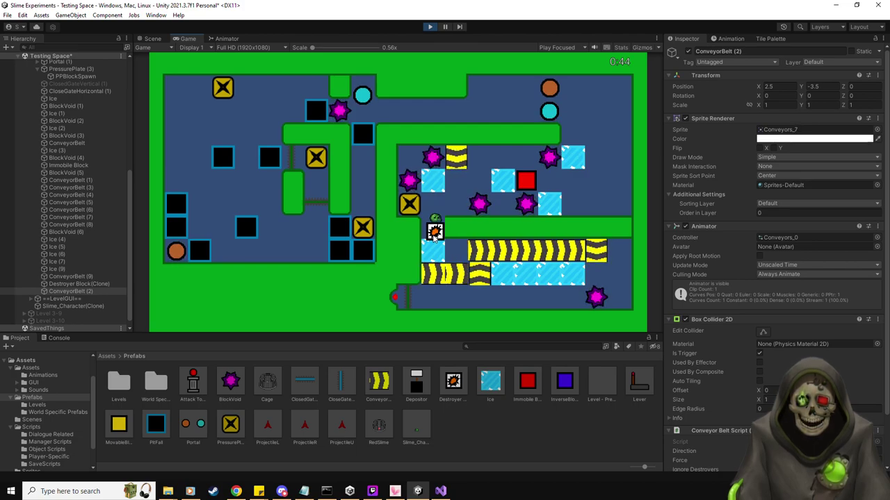
Replace the Destroyer block with a new one at about X 1.5, Y -0.5, test pushing it down through the gate opening, and stop the playtest.
{"action": "left_click", "coordinate": [152, 38]}
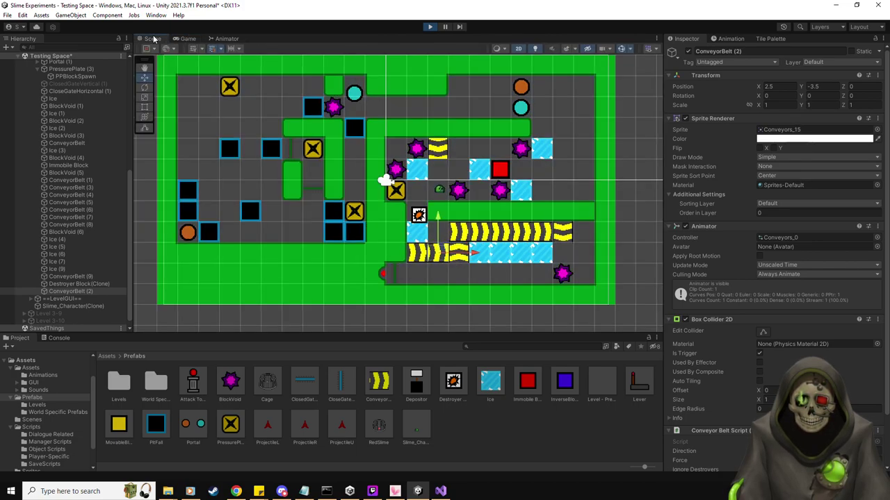
{"action": "left_click", "coordinate": [95, 284]}
{"action": "left_click", "coordinate": [453, 382]}
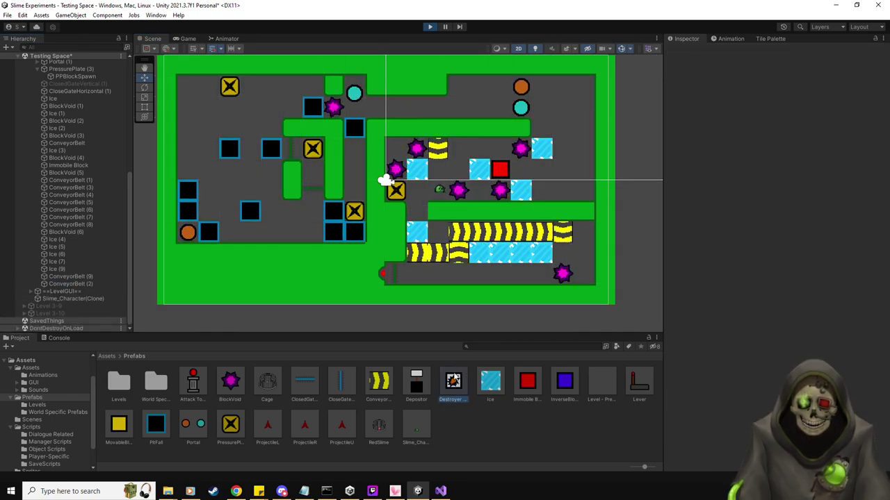
{"action": "left_click_drag", "start_coordinate": [427, 199], "coordinate": [421, 193]}
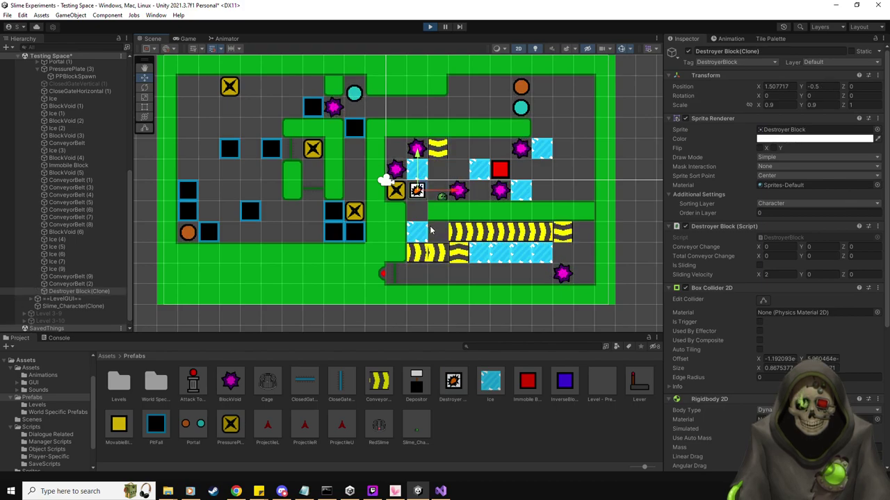
{"action": "left_click", "coordinate": [429, 28]}
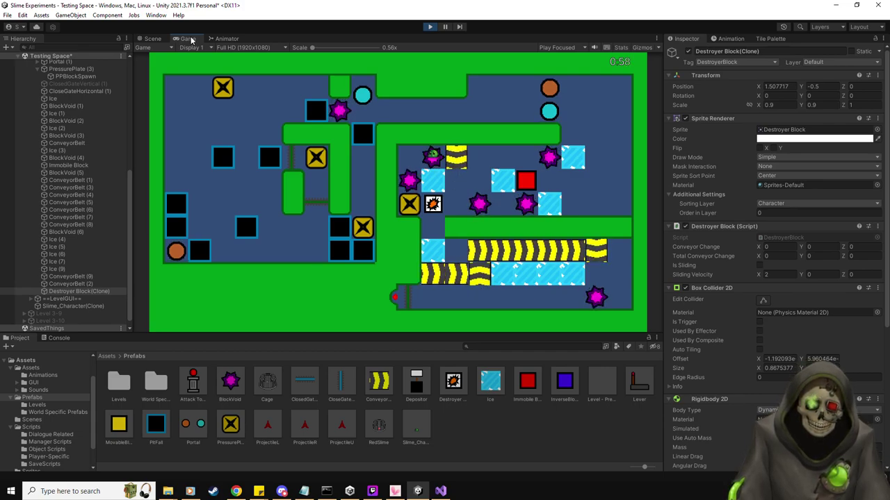
{"action": "key", "text": "Down"}
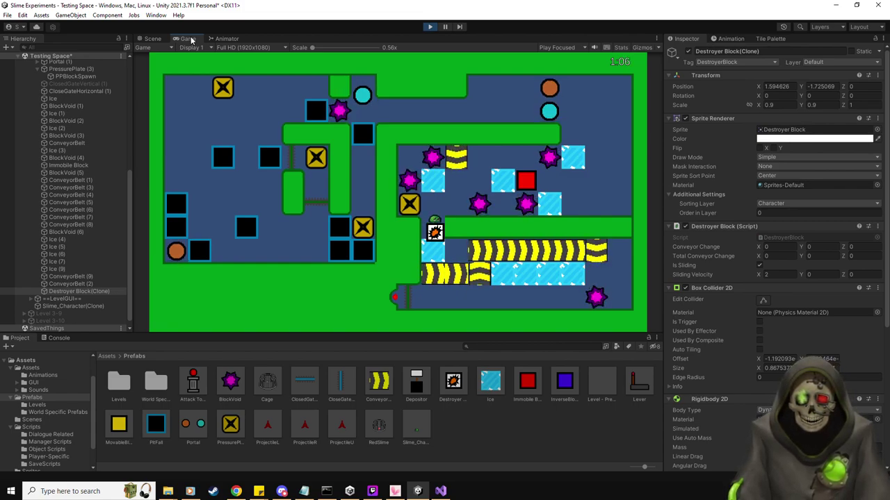
{"action": "left_click", "coordinate": [430, 27]}
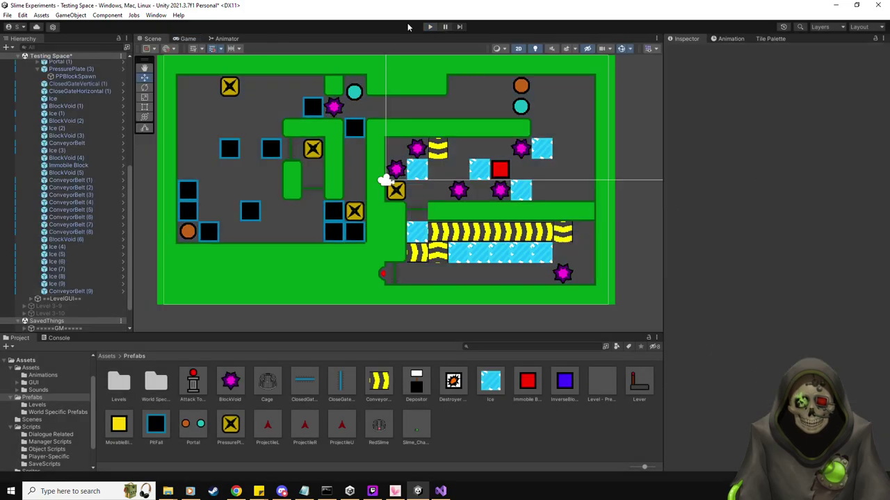
Remove the ice tile below the gate opening and the five ice tiles in the row under the long conveyor.
{"action": "left_click", "coordinate": [420, 239]}
{"action": "key", "text": "Delete"}
{"action": "left_click", "coordinate": [460, 255]}
{"action": "key", "text": "Delete"}
{"action": "left_click", "coordinate": [485, 257]}
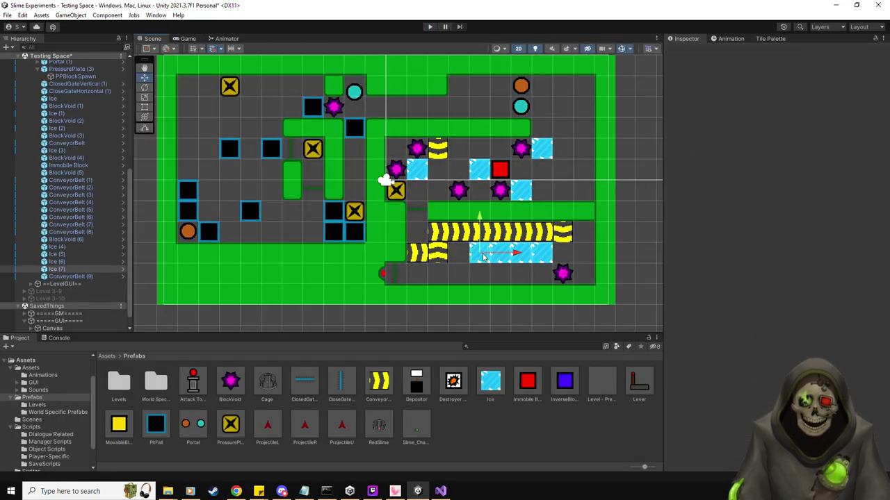
{"action": "key", "text": "Delete"}
{"action": "left_click", "coordinate": [501, 255]}
{"action": "key", "text": "Delete"}
{"action": "left_click", "coordinate": [521, 255]}
{"action": "key", "text": "Delete"}
{"action": "left_click", "coordinate": [542, 255]}
{"action": "key", "text": "Delete"}
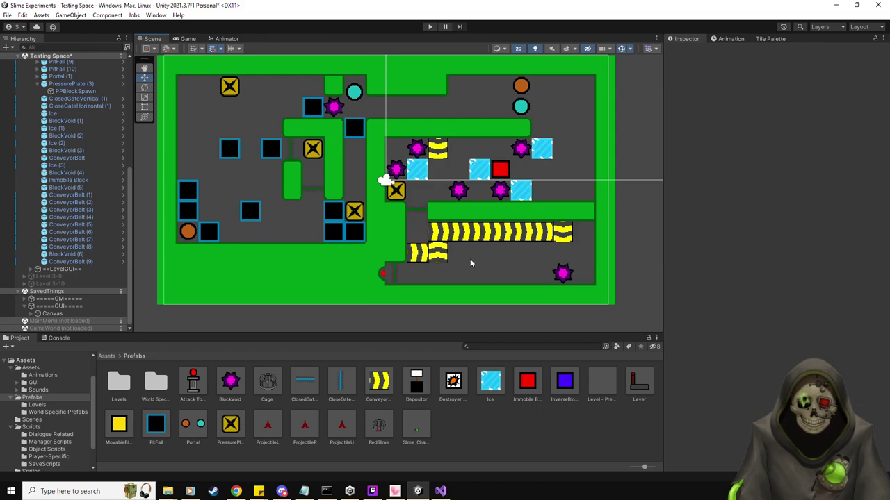
Move ConveyorBelt (9) to X 3.5, Y -3.5 and ConveyorBelt (2) to X 2.5, Y -3.5.
{"action": "left_click", "coordinate": [426, 256]}
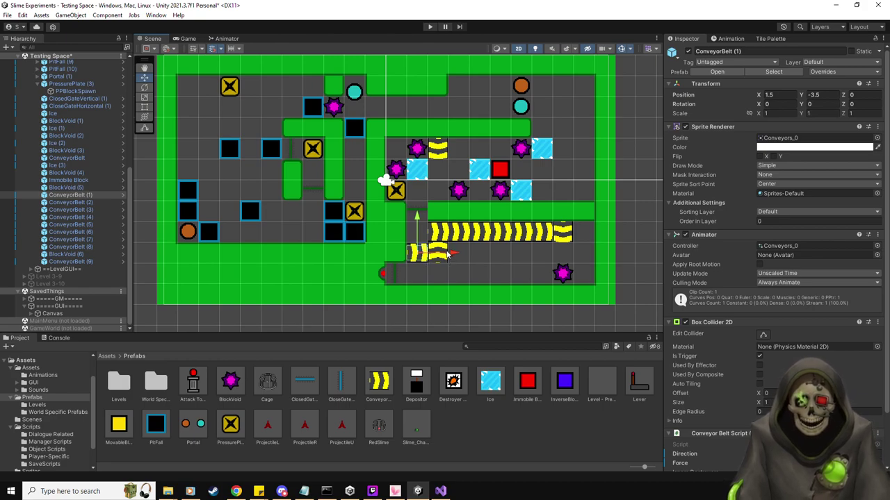
{"action": "left_click", "coordinate": [443, 260]}
{"action": "left_click_drag", "start_coordinate": [475, 255], "coordinate": [498, 255]}
{"action": "left_click", "coordinate": [442, 236]}
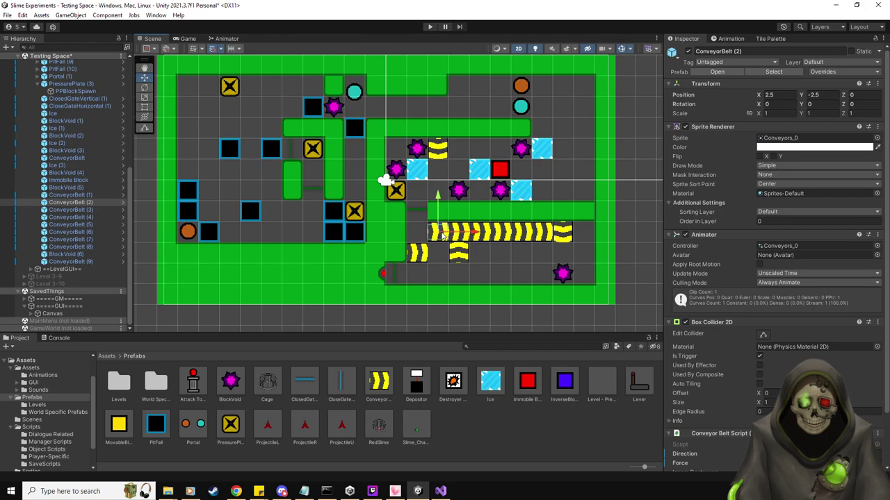
{"action": "left_click_drag", "start_coordinate": [438, 196], "coordinate": [438, 219]}
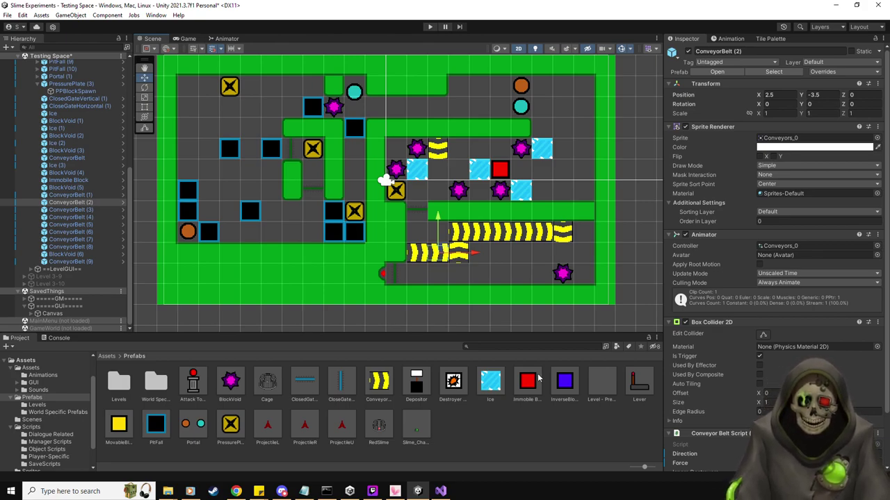
Place a Destroyer block at X 1.5, Y -2.5 and start a playtest with ClosedGateVertical (1) deactivated.
{"action": "left_click_drag", "start_coordinate": [453, 381], "coordinate": [416, 232]}
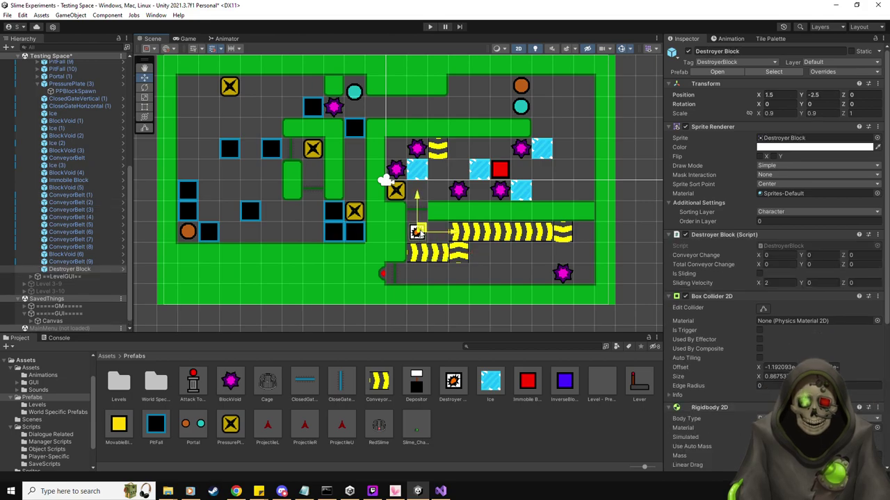
{"action": "left_click", "coordinate": [429, 28]}
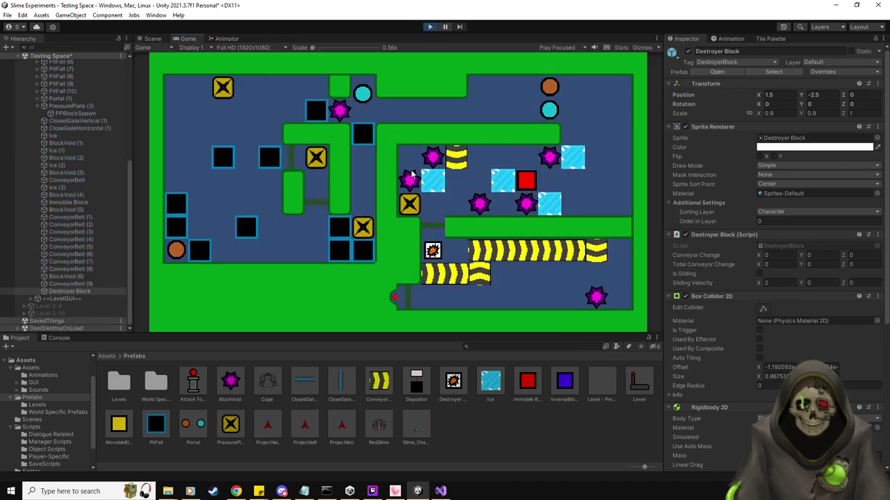
{"action": "left_click", "coordinate": [76, 120]}
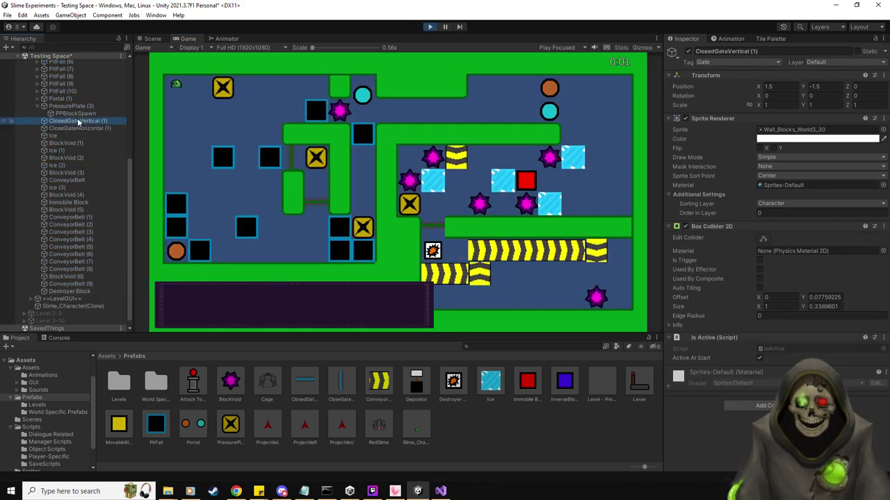
{"action": "left_click", "coordinate": [158, 39]}
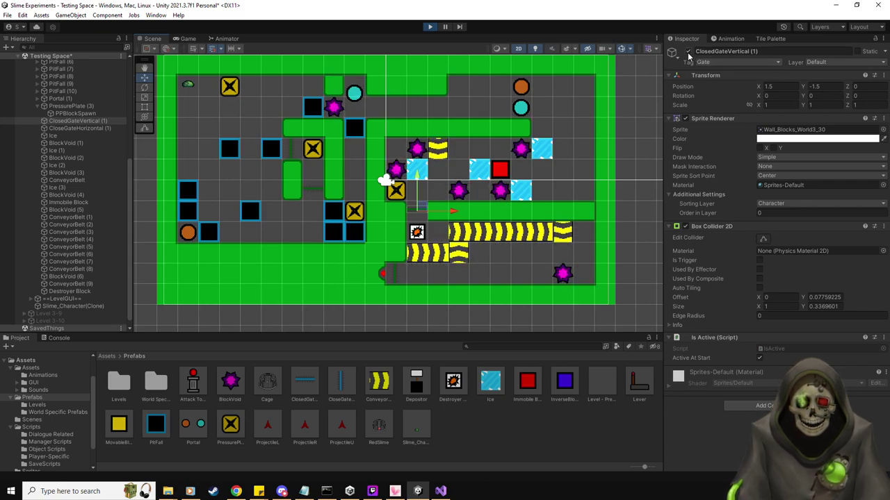
Move the slime character to X 1.5, Y -1 above the Destroyer block and test pushing the block onto the conveyors in the game view.
{"action": "left_click", "coordinate": [73, 306]}
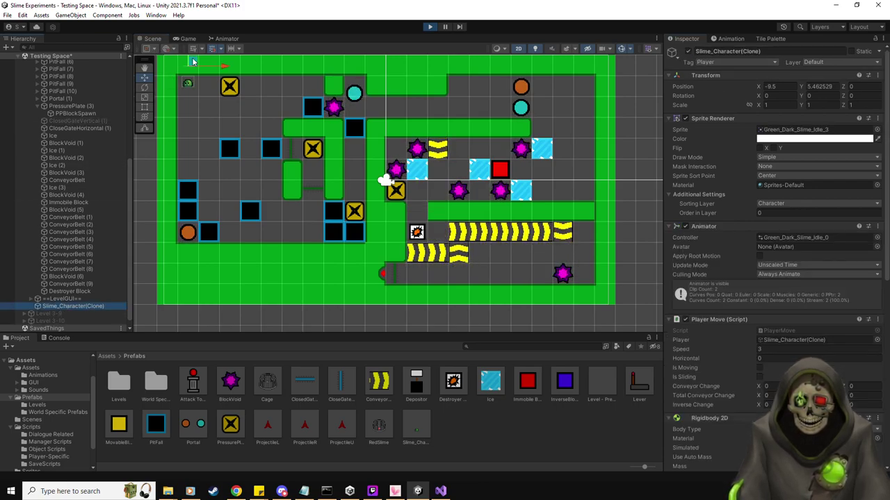
{"action": "left_click_drag", "start_coordinate": [194, 64], "coordinate": [566, 203]}
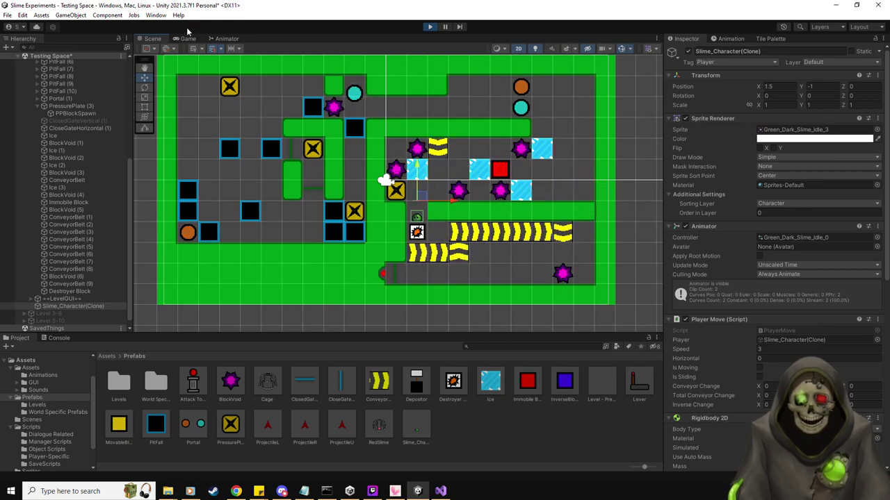
{"action": "left_click", "coordinate": [187, 39]}
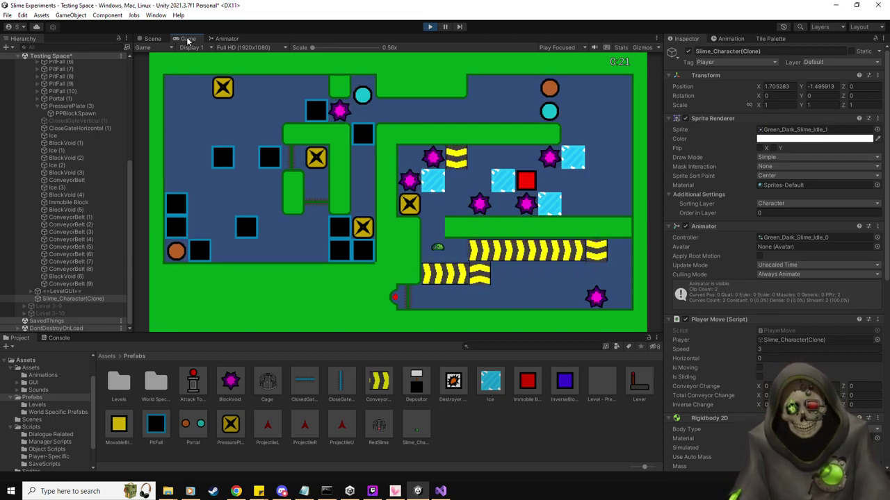
{"action": "key", "text": "Up"}
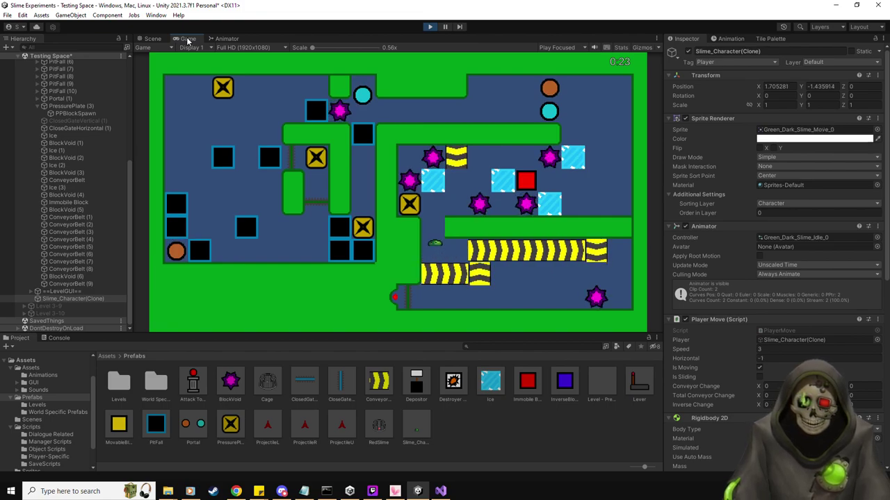
Place another Destroyer block at about X 1.5, Y -2.5, test its route in the game view, and stop the playtest.
{"action": "left_click", "coordinate": [152, 38]}
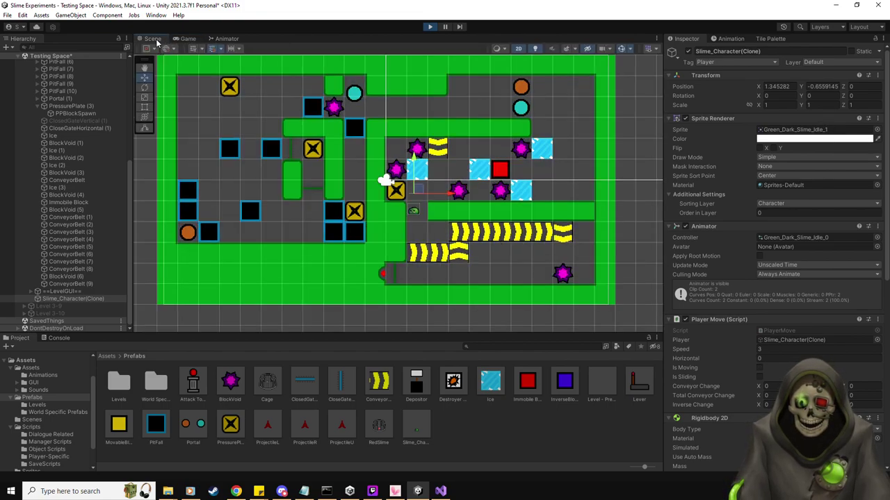
{"action": "left_click_drag", "start_coordinate": [414, 226], "coordinate": [416, 231]}
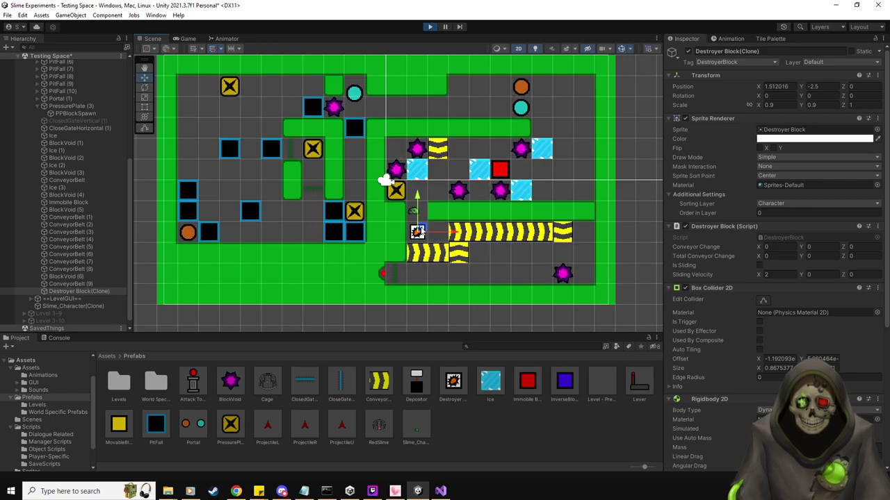
{"action": "left_click", "coordinate": [184, 39]}
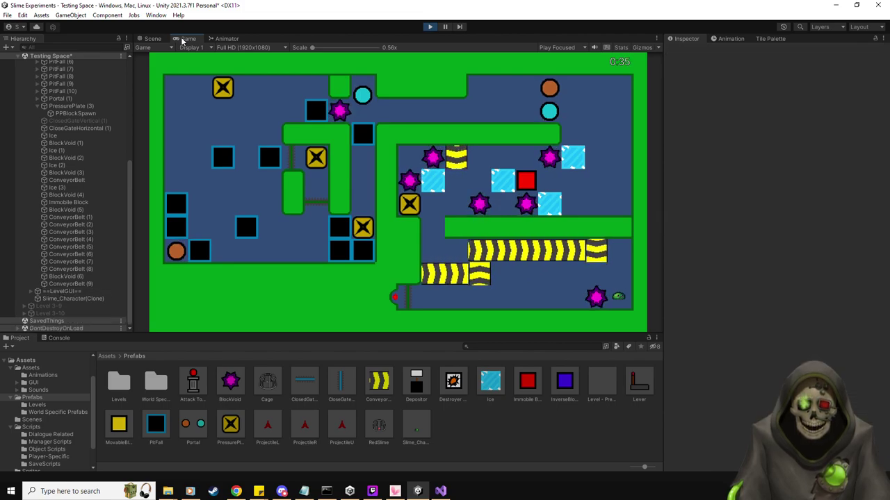
{"action": "left_click", "coordinate": [429, 27]}
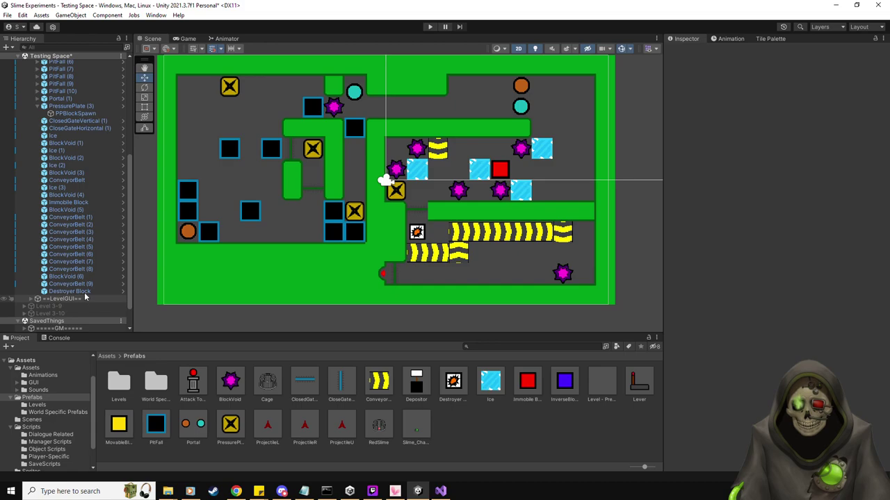
Find the block void in the lower exit corridor, BlockVoid (6), and delete it from the scene.
{"action": "left_click", "coordinate": [67, 209]}
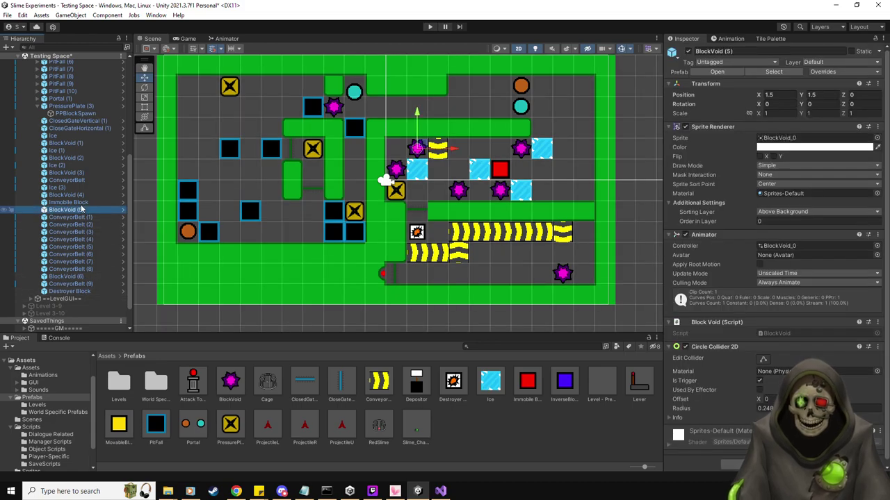
{"action": "left_click", "coordinate": [82, 197]}
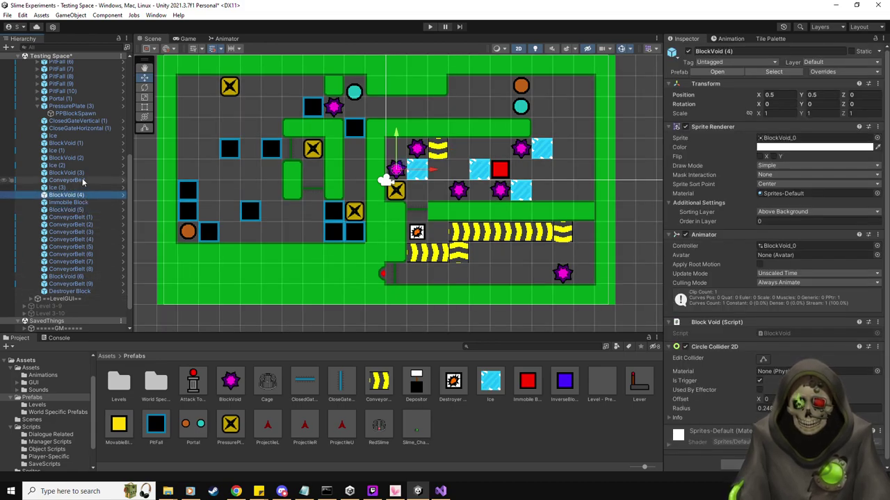
{"action": "left_click", "coordinate": [82, 174]}
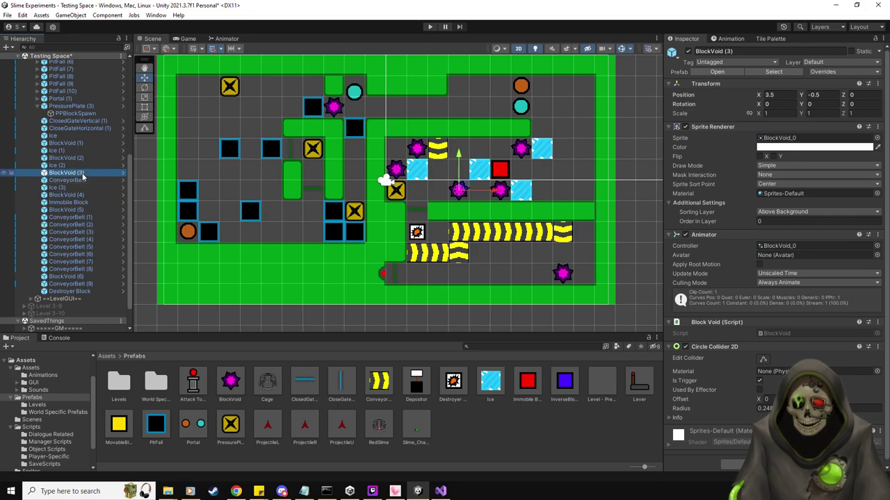
{"action": "left_click", "coordinate": [82, 277]}
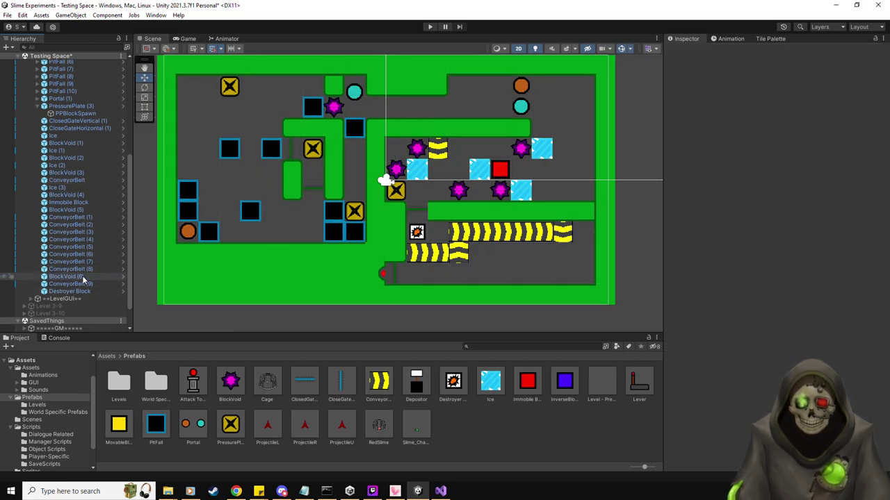
{"action": "key", "text": "Delete"}
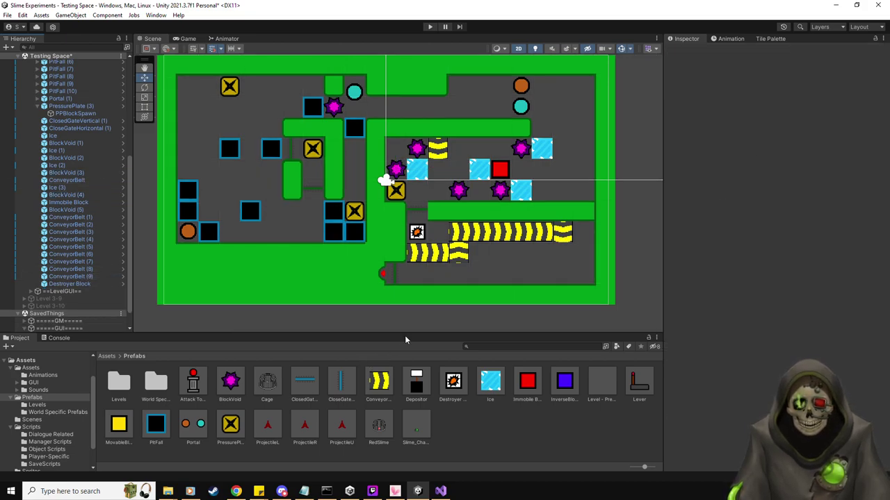
{"action": "left_click", "coordinate": [429, 27]}
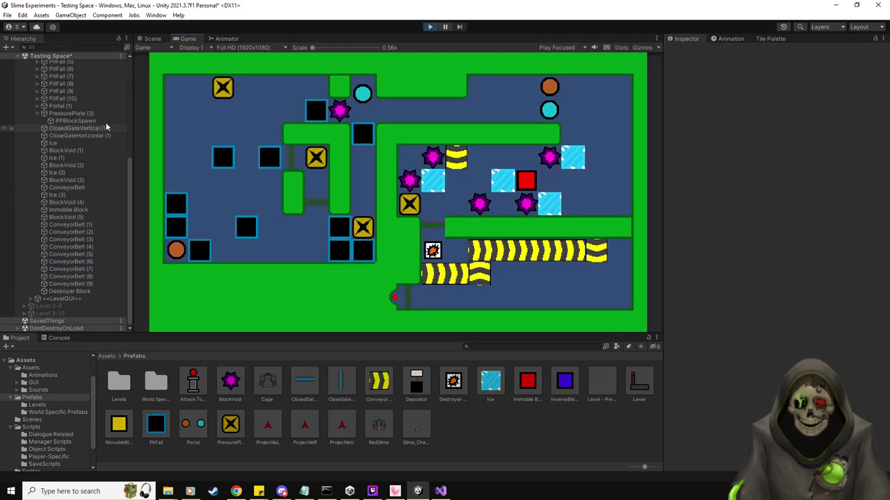
{"action": "left_click", "coordinate": [103, 128]}
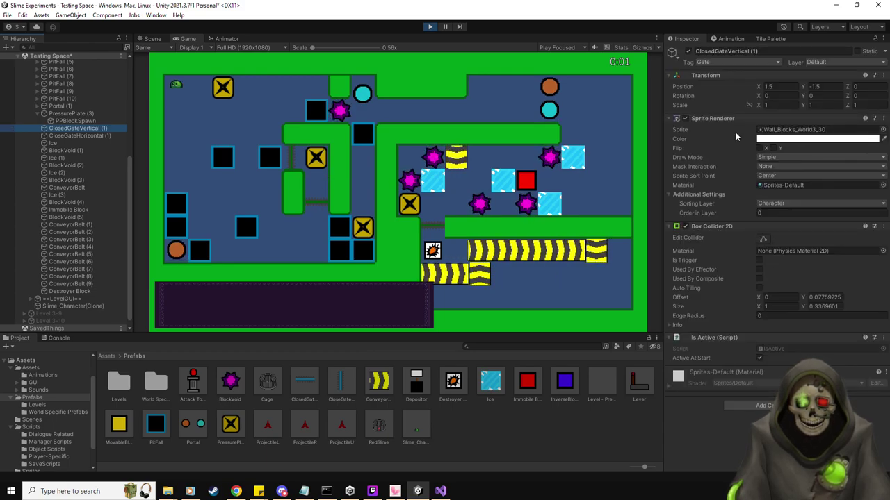
{"action": "left_click", "coordinate": [688, 52]}
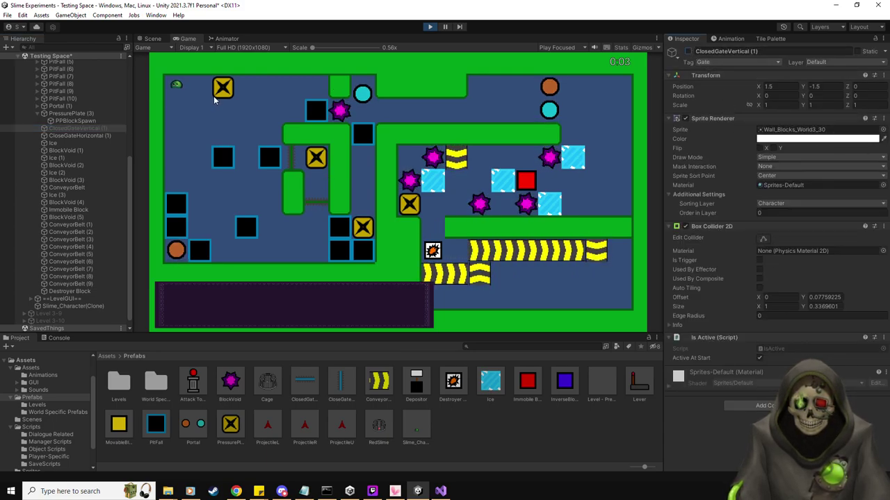
{"action": "left_click", "coordinate": [430, 26]}
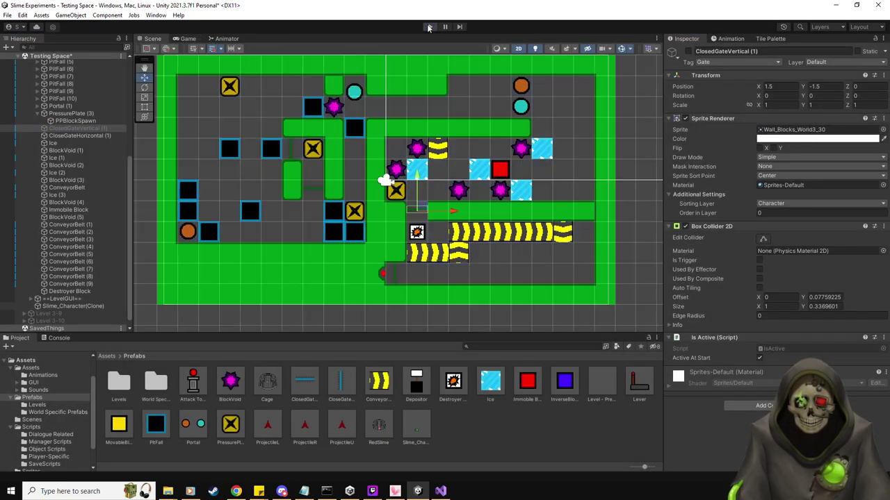
Remove the test Destroyer Block below the gate opening from the scene.
{"action": "left_click", "coordinate": [70, 295]}
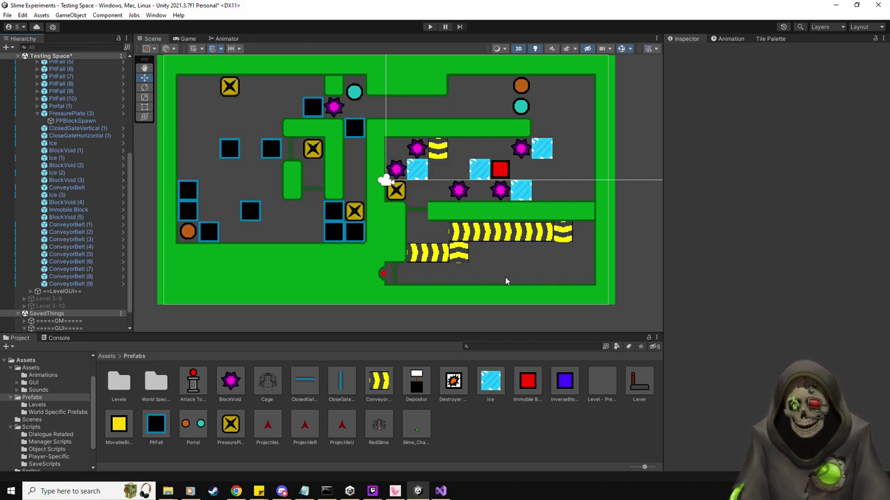
Assign all eleven pitfalls, PitFall to PitFall (10), to the Pitfalls list of Level 3-8's Level Reset script, keeping the level's properties locked in view.
{"action": "key", "text": "alt+Tab"}
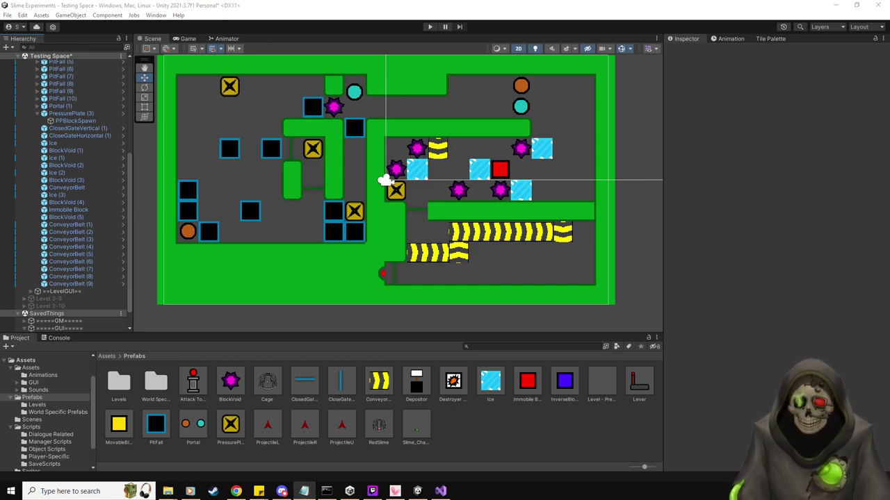
{"action": "scroll", "coordinate": [84, 150], "scroll_direction": "up", "scroll_amount": 8}
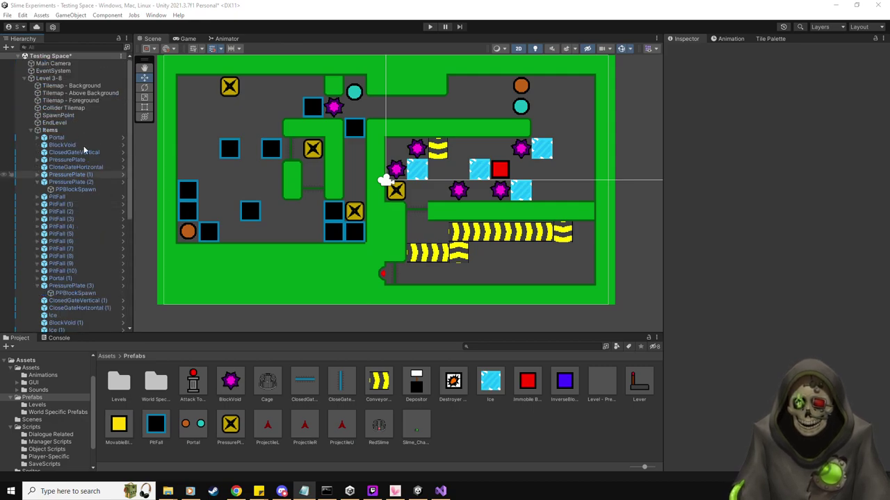
{"action": "left_click", "coordinate": [49, 78]}
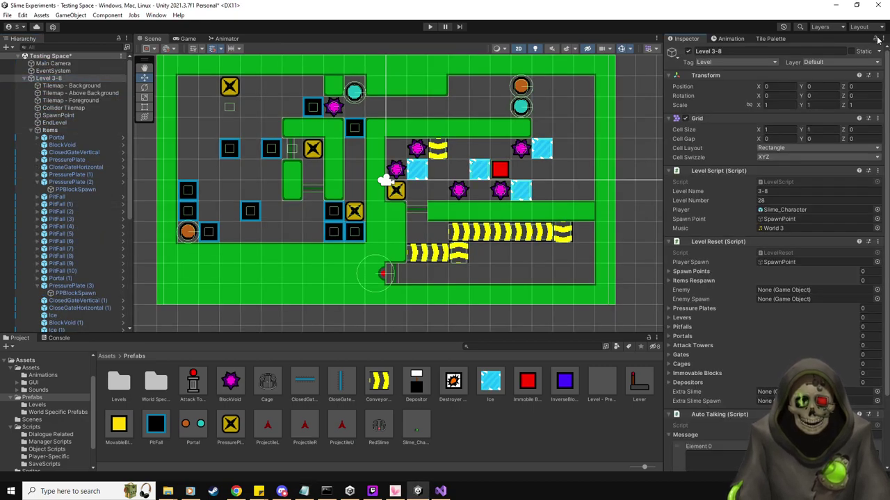
{"action": "scroll", "coordinate": [781, 265], "scroll_direction": "down", "scroll_amount": 3}
{"action": "scroll", "coordinate": [781, 265], "scroll_direction": "up", "scroll_amount": 3}
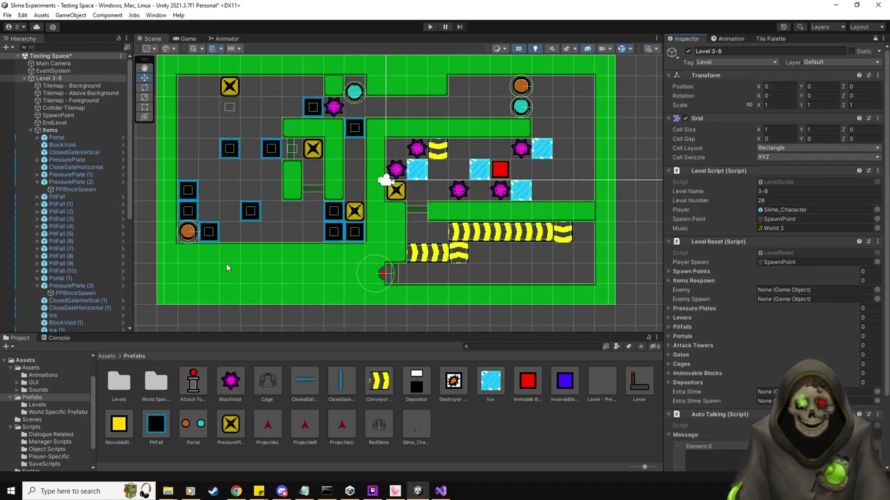
{"action": "left_click", "coordinate": [78, 47]}
{"action": "type", "text": "pit"}
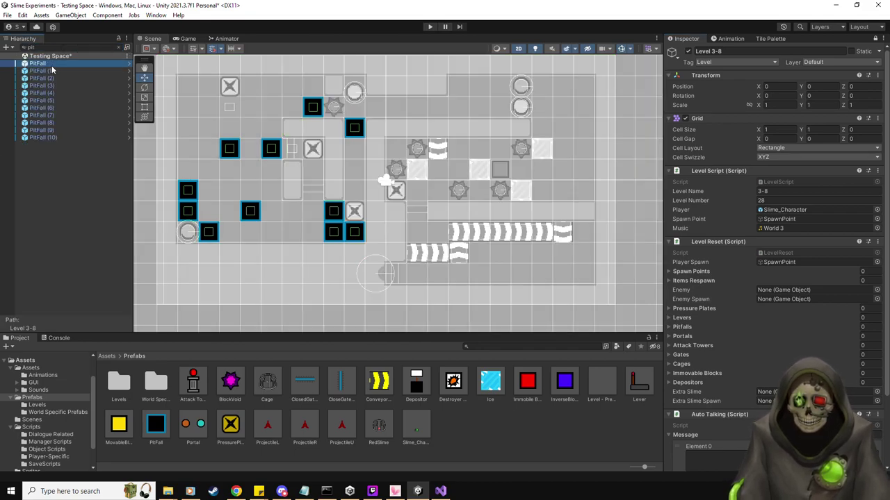
{"action": "left_click", "coordinate": [44, 137], "text": "shift"}
{"action": "left_click_drag", "start_coordinate": [40, 69], "coordinate": [687, 329]}
Find the four pressure plates in the scene and assign them to the Pressure Plates list of Level Reset.
{"action": "left_click", "coordinate": [54, 48]}
{"action": "type", "text": "pressu"}
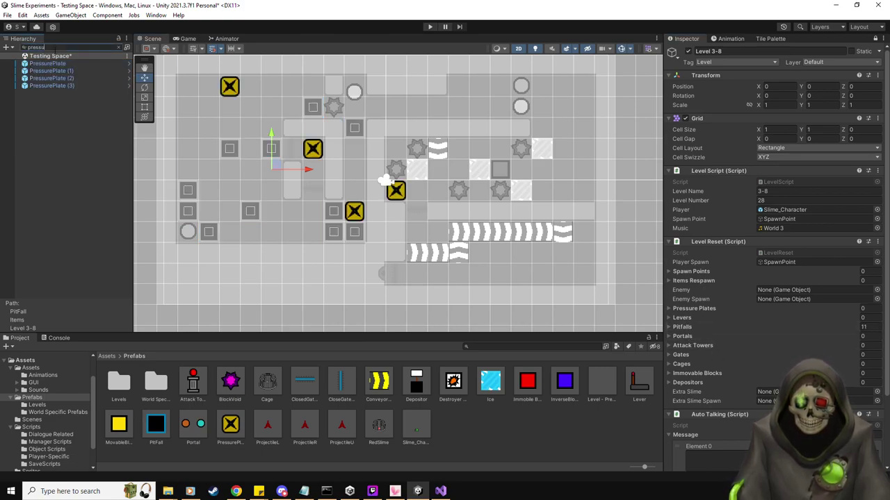
{"action": "left_click", "coordinate": [64, 63]}
{"action": "left_click", "coordinate": [71, 87], "text": "shift"}
{"action": "left_click_drag", "start_coordinate": [69, 66], "coordinate": [701, 311]}
Find Portal and Portal (1) in the scene and assign both to the Portals list of Level Reset.
{"action": "left_click", "coordinate": [90, 47]}
{"action": "type", "text": "port"}
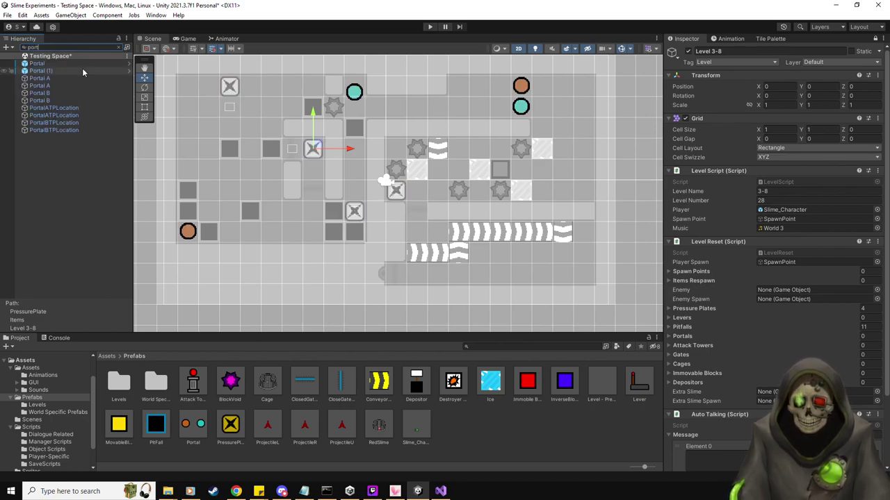
{"action": "left_click", "coordinate": [66, 63]}
{"action": "left_click", "coordinate": [57, 70], "text": "shift"}
{"action": "left_click_drag", "start_coordinate": [43, 66], "coordinate": [693, 337]}
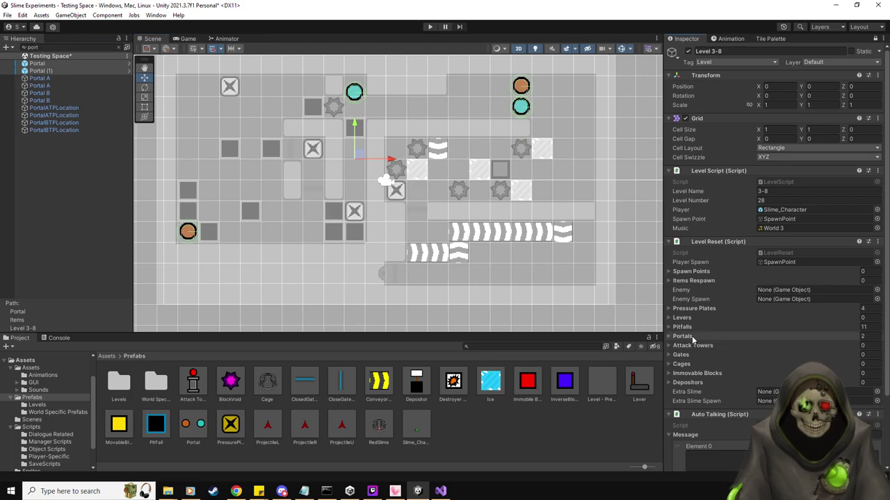
Assign the four vertical and horizontal gates to the Gates list and the Immobile Block to the Immovable Blocks list of Level Reset.
{"action": "left_click", "coordinate": [66, 46]}
{"action": "type", "text": "gate"}
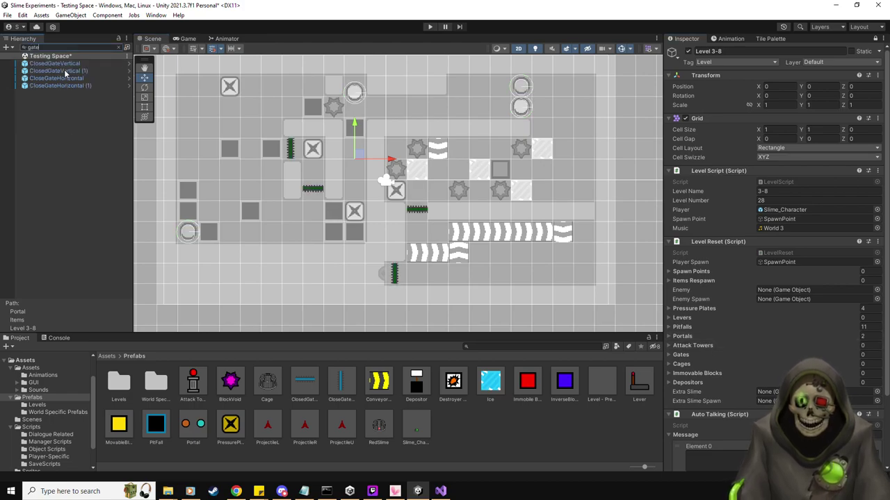
{"action": "left_click", "coordinate": [69, 86]}
{"action": "left_click", "coordinate": [71, 63], "text": "shift"}
{"action": "left_click_drag", "start_coordinate": [70, 63], "coordinate": [685, 357]}
{"action": "left_click", "coordinate": [91, 48]}
{"action": "key", "text": "BackSpace"}
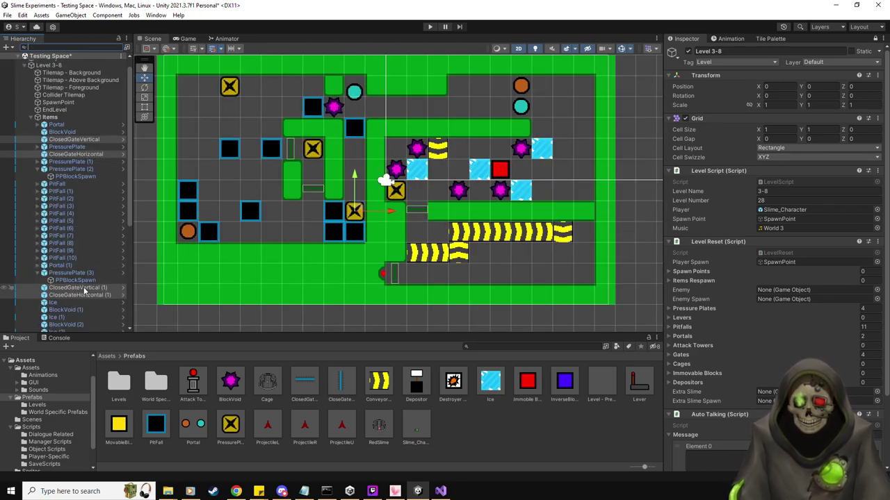
{"action": "scroll", "coordinate": [84, 217], "scroll_direction": "down", "scroll_amount": 2}
{"action": "scroll", "coordinate": [83, 218], "scroll_direction": "down", "scroll_amount": 5}
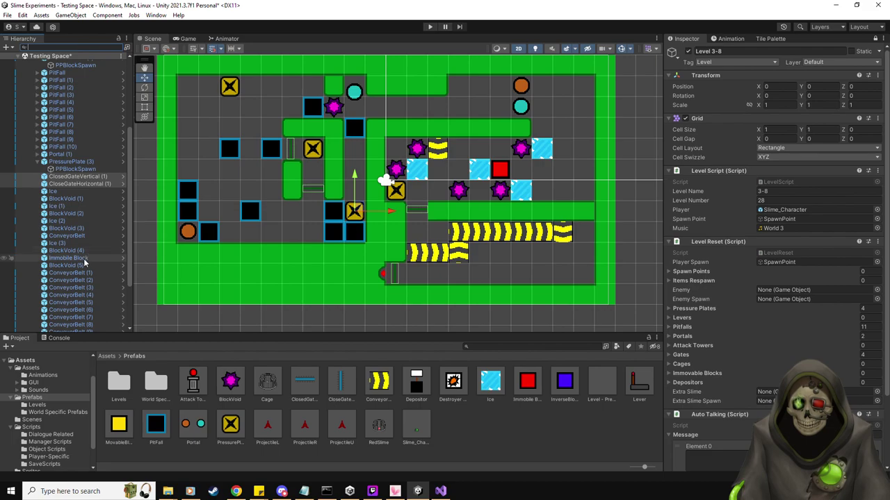
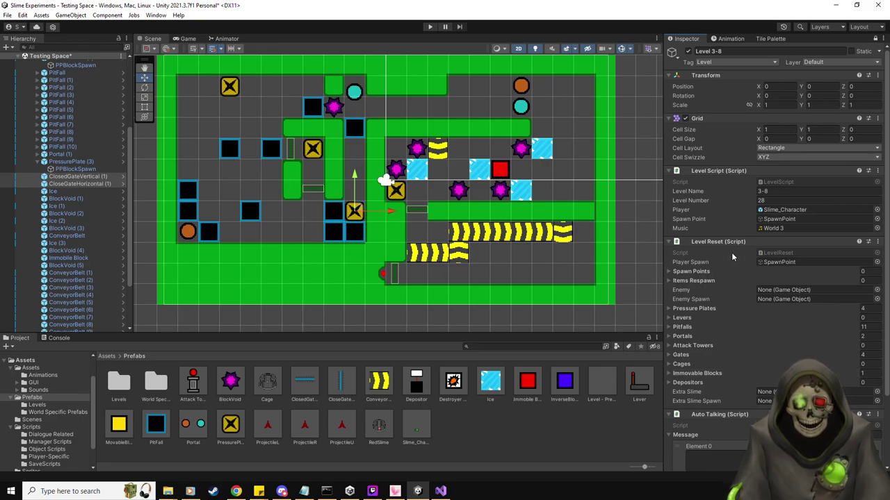
Set the size of the Auto Talking script's Message list to 3.
{"action": "scroll", "coordinate": [845, 358], "scroll_direction": "down", "scroll_amount": 3}
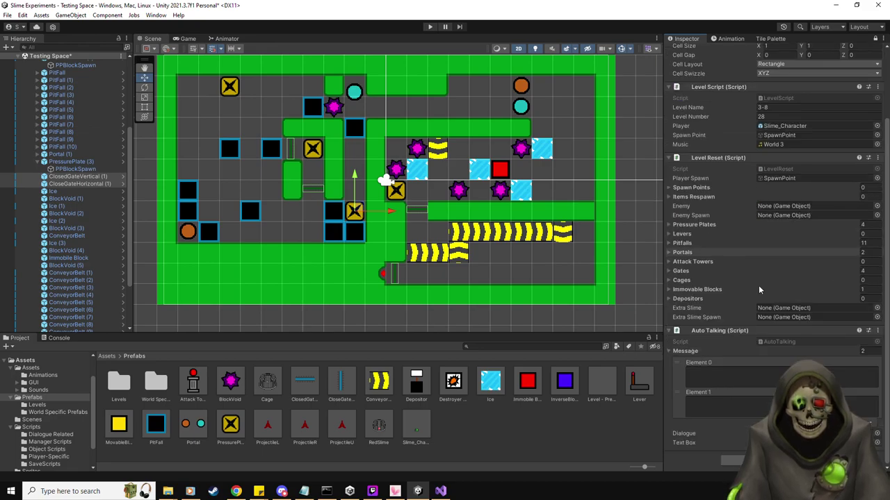
{"action": "left_click", "coordinate": [863, 350]}
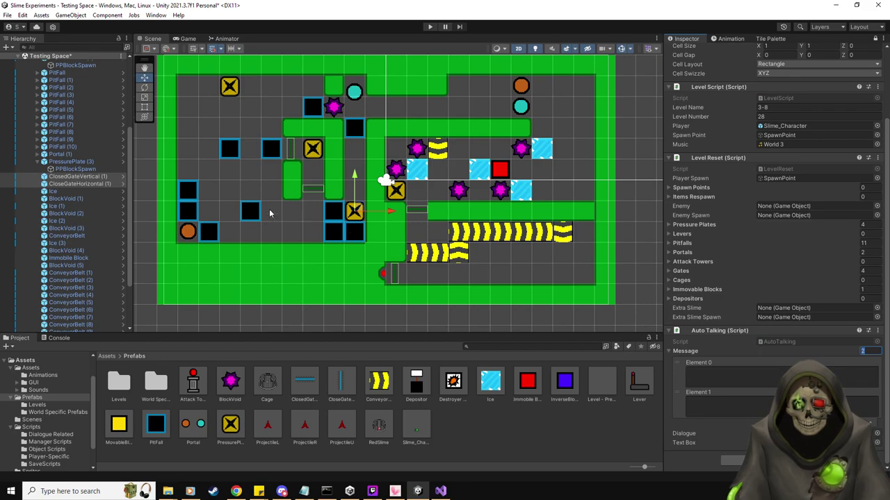
{"action": "scroll", "coordinate": [66, 195], "scroll_direction": "up", "scroll_amount": 8}
{"action": "type", "text": "3"}
{"action": "key", "text": "Return"}
Write message Element 0, beginning "Two more experiments to go! This one" and ending "challenge though.".
{"action": "left_click", "coordinate": [845, 371]}
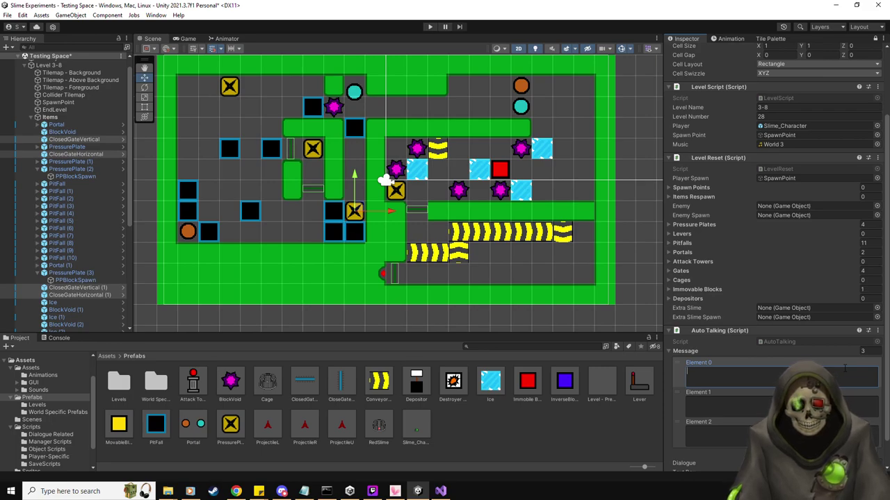
{"action": "type", "text": "Tw"}
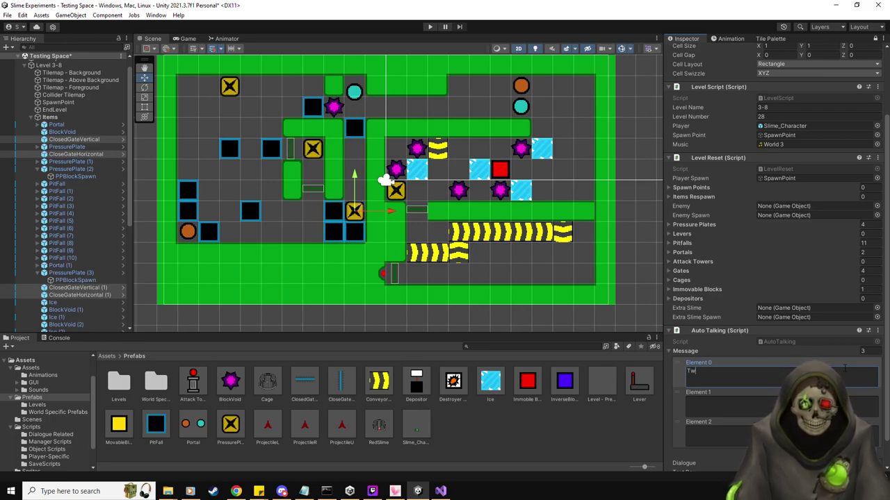
{"action": "type", "text": "o more expe"}
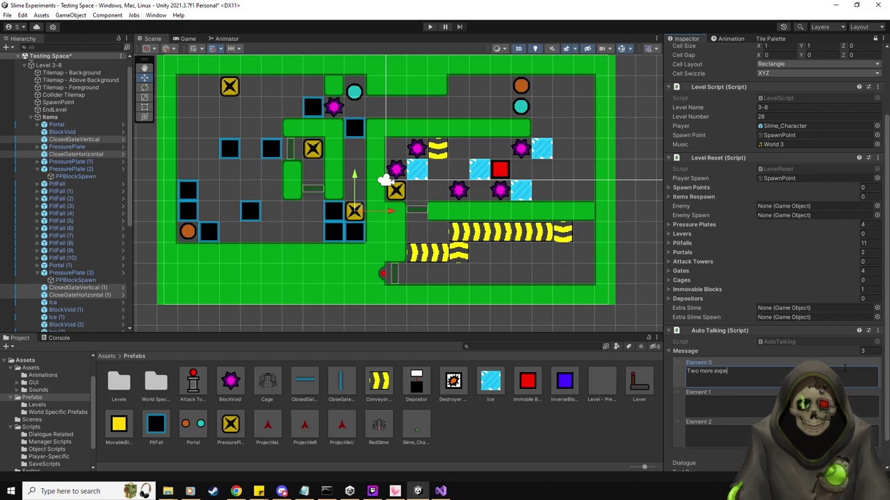
{"action": "type", "text": "riments to go"}
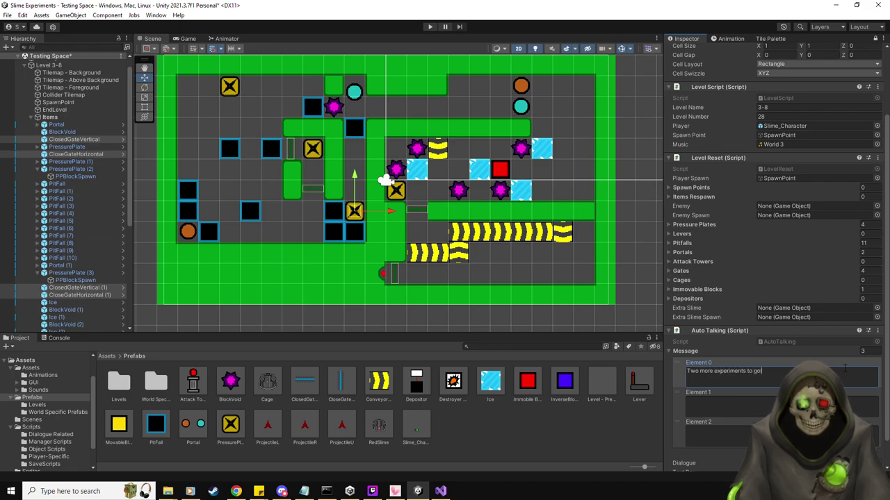
{"action": "type", "text": "! This one m cha"}
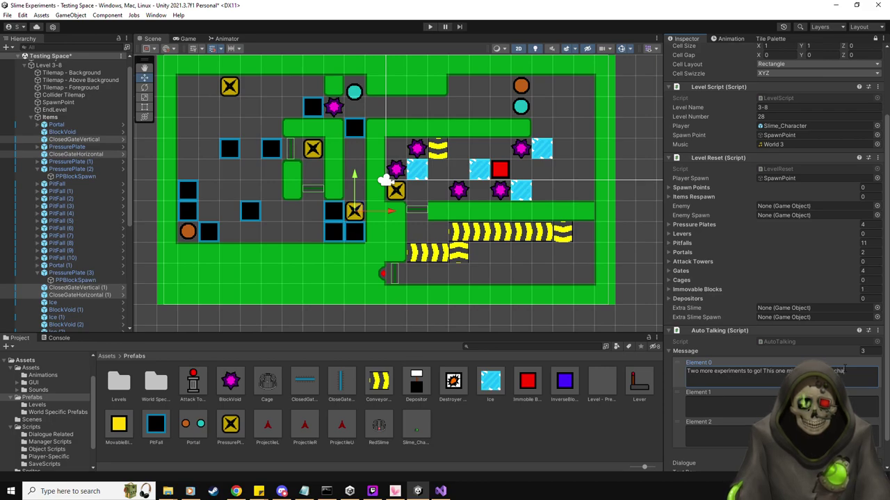
{"action": "type", "text": "llenge though."}
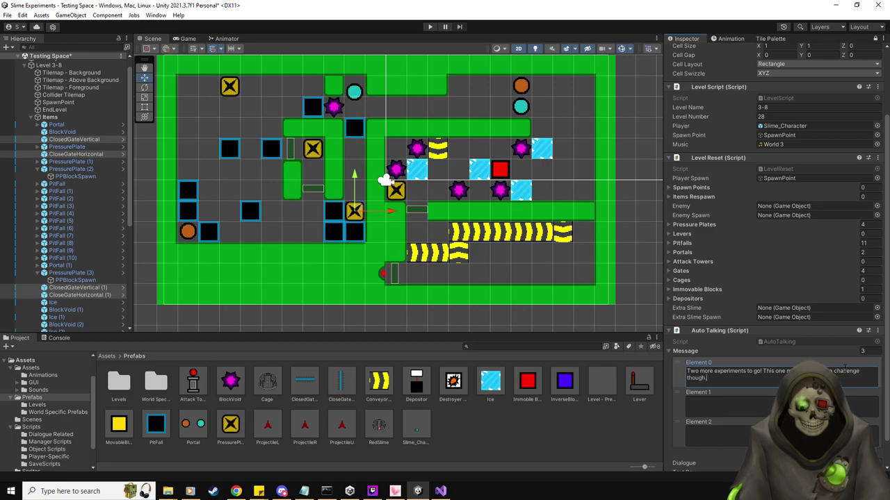
{"action": "key", "text": "Tab"}
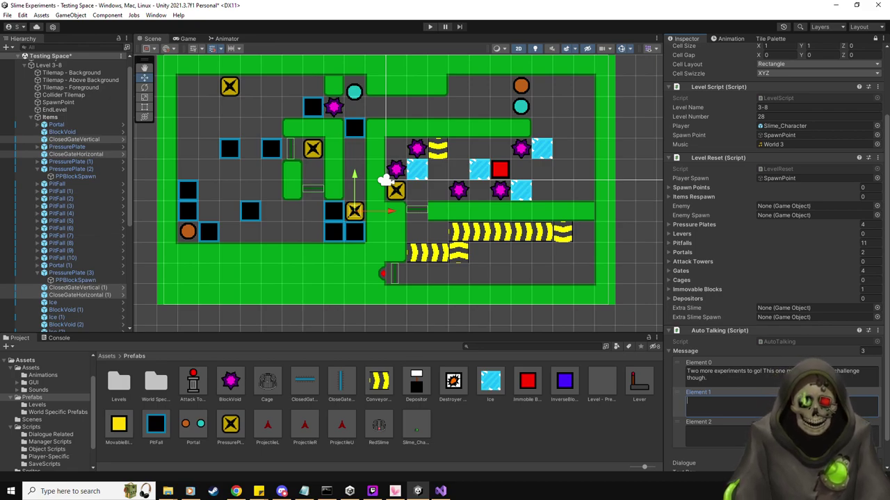
Write message Element 1 beginning "Are you determined enough to get" and Element 2 beginning "Let's see what you can".
{"action": "type", "text": "Are you deter"}
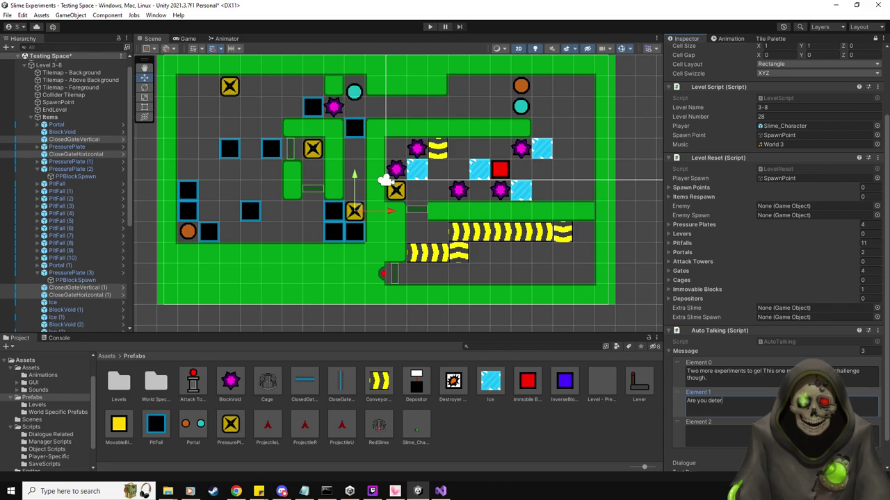
{"action": "type", "text": "mined enough to get"}
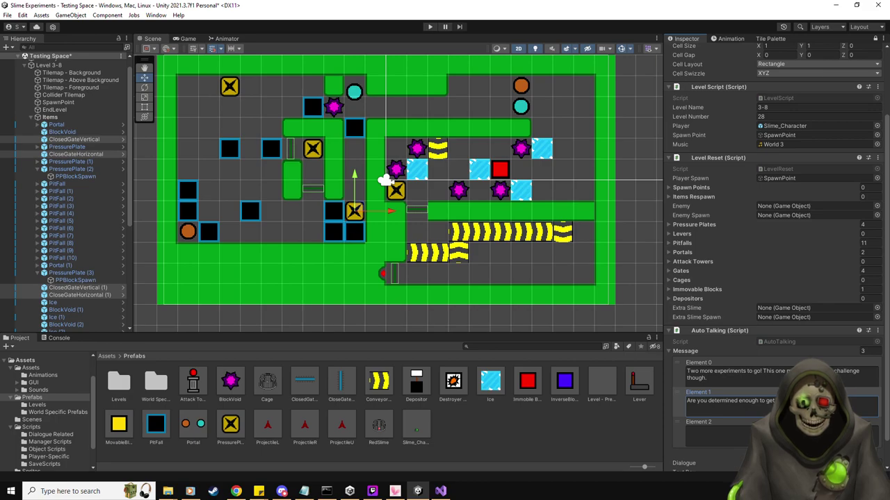
{"action": "left_click", "coordinate": [715, 430]}
{"action": "type", "text": "Let's see what you can d"}
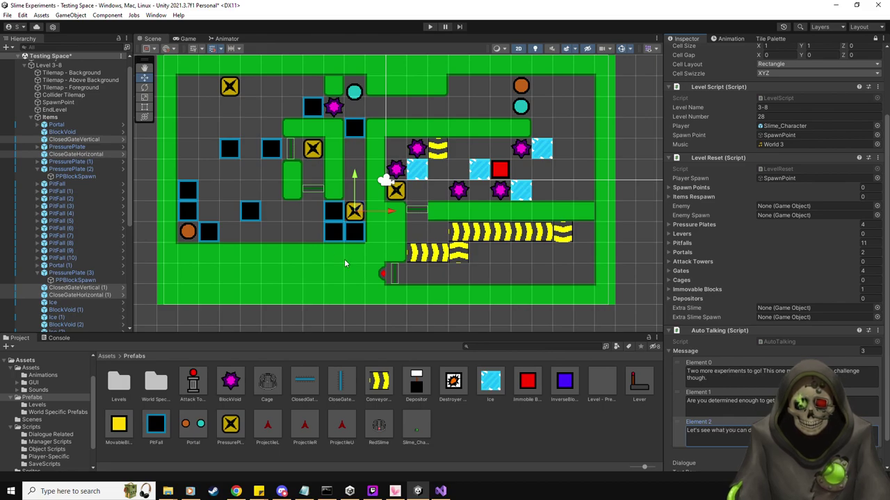
Save Level 3-8 as a prefab in the Prefabs Levels folder and delete the level from the scene.
{"action": "left_click", "coordinate": [37, 404]}
{"action": "left_click_drag", "start_coordinate": [57, 67], "coordinate": [573, 445]}
{"action": "left_click", "coordinate": [49, 65]}
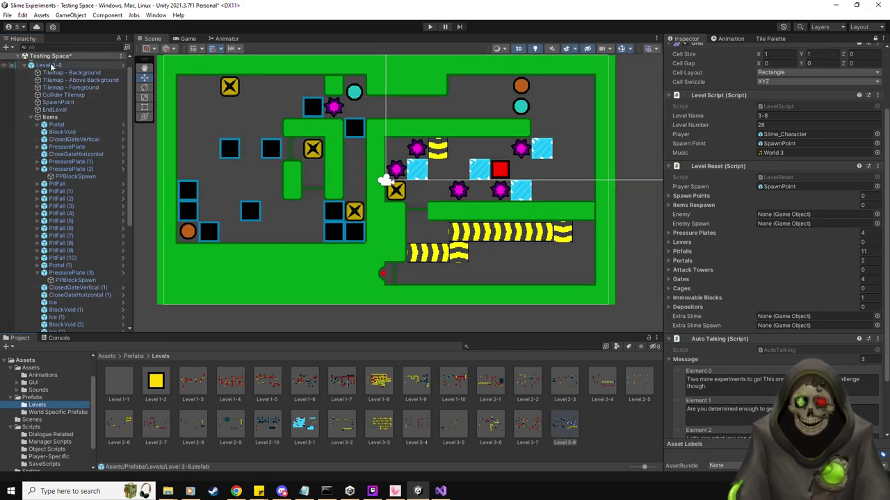
{"action": "key", "text": "Delete"}
In the Level 3-7 prefab, set EndLevel's Next Level to Level 3-8, save the prefab and return to the scene.
{"action": "double_click", "coordinate": [524, 427]}
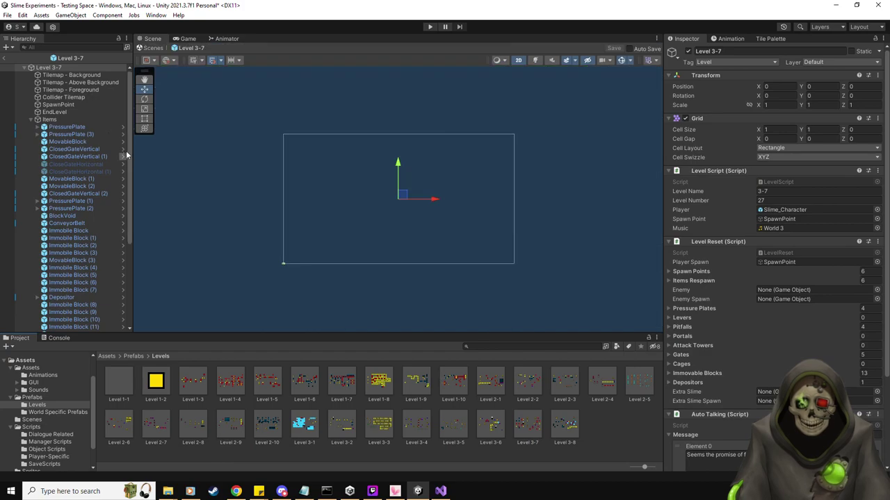
{"action": "left_click", "coordinate": [73, 112]}
{"action": "left_click_drag", "start_coordinate": [782, 240], "coordinate": [785, 231]}
{"action": "left_click", "coordinate": [619, 50]}
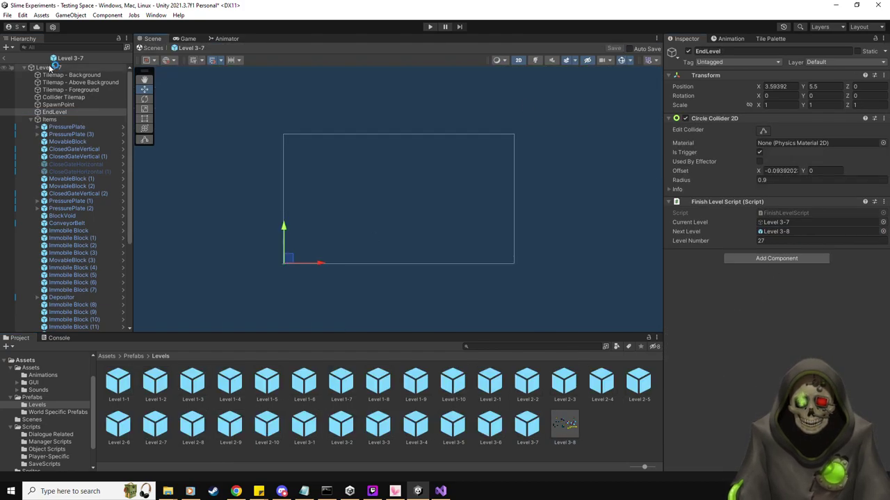
{"action": "left_click", "coordinate": [4, 57]}
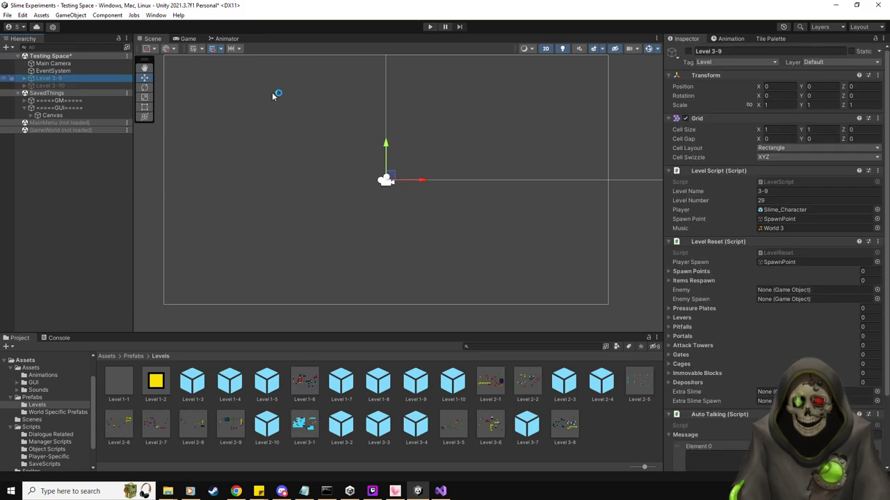
Activate Level 3-9 in the scene and make its Items object the default parent for new objects.
{"action": "left_click", "coordinate": [30, 78]}
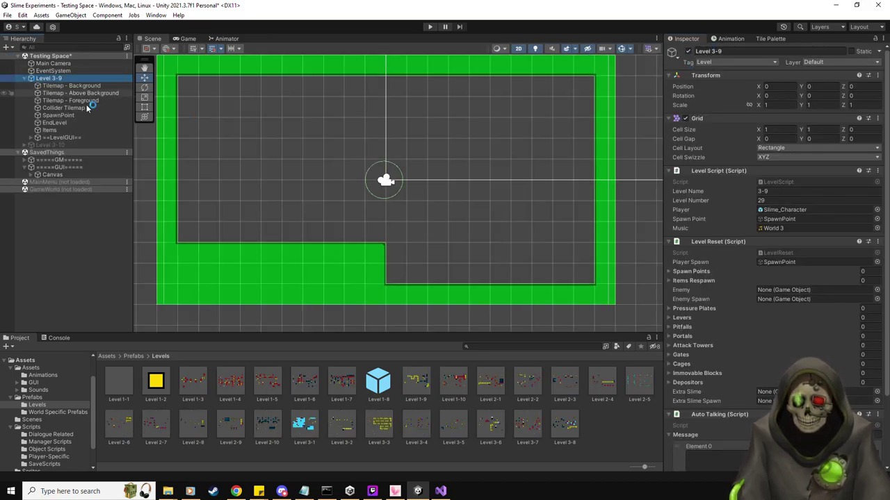
{"action": "right_click", "coordinate": [55, 131]}
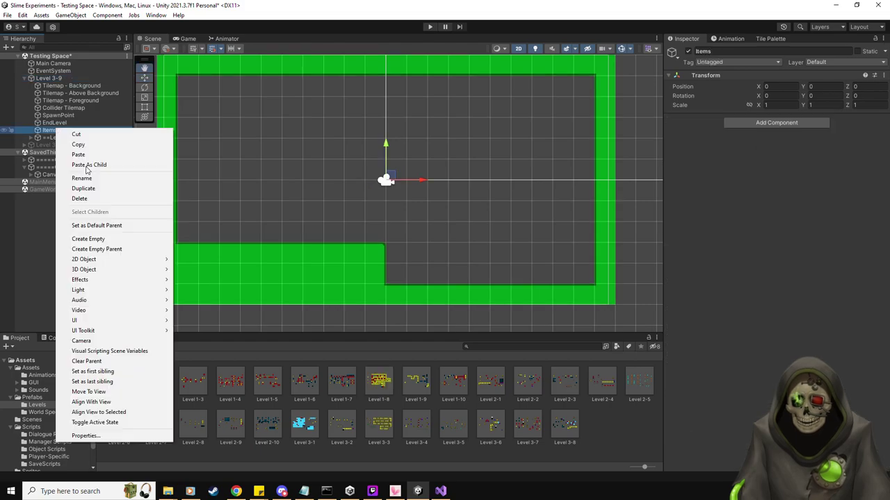
{"action": "left_click", "coordinate": [97, 226]}
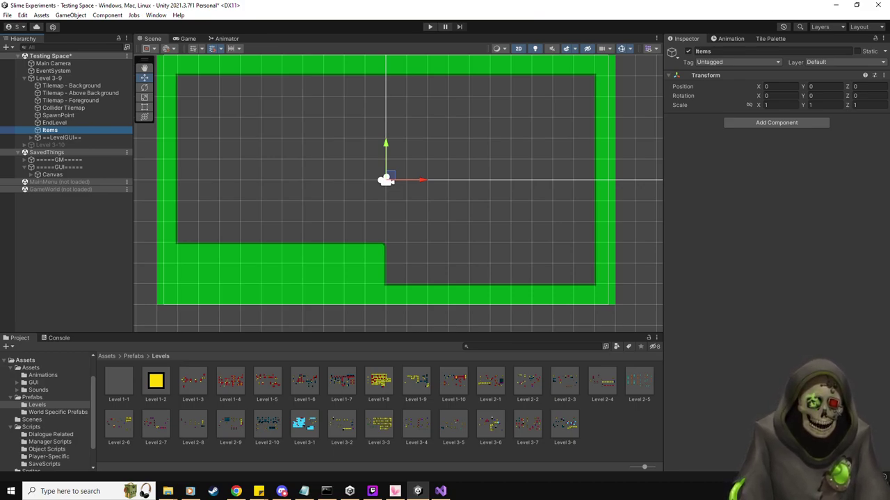
Switch to Notepad, review the level ideas in Slime Stuff To Do.txt, and move the notes window out of the way.
{"action": "key", "text": "alt+Tab"}
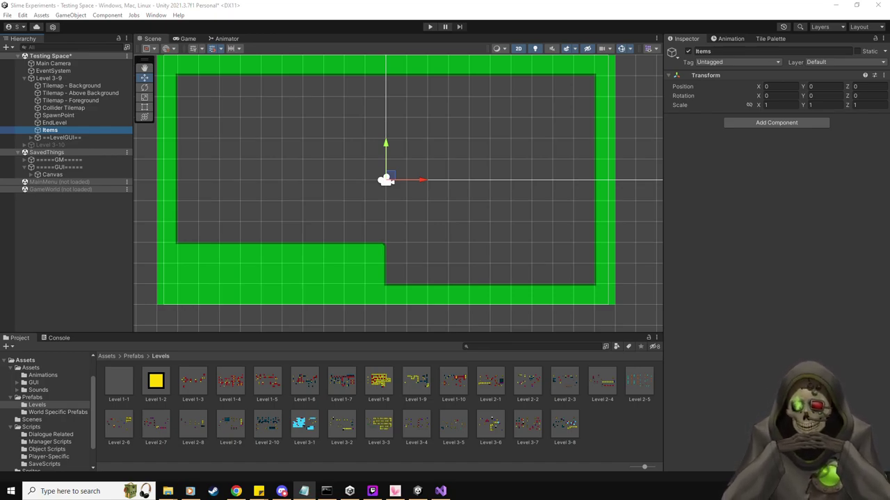
{"action": "key", "text": "alt+Tab"}
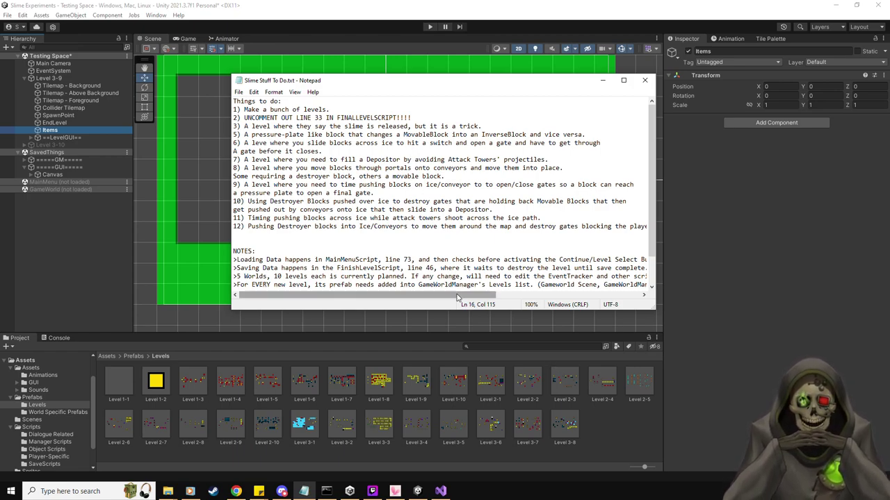
{"action": "scroll", "coordinate": [456, 297], "scroll_direction": "right", "scroll_amount": 3}
{"action": "scroll", "coordinate": [455, 305], "scroll_direction": "left", "scroll_amount": 3}
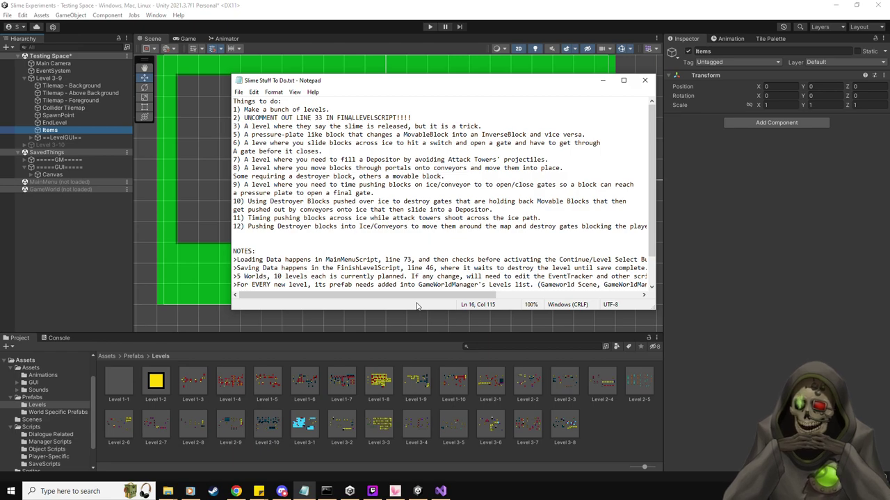
{"action": "left_click_drag", "start_coordinate": [493, 83], "coordinate": [0, 85]}
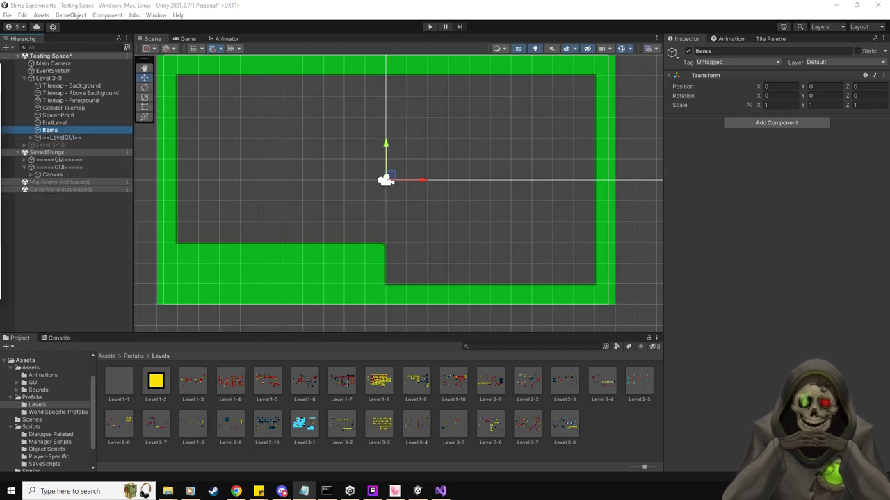
Under Items, place an Ice prefab at (-2.5, 1.5) with Is End enabled and a Destroyer Block at (-5.5, 1.5).
{"action": "left_click", "coordinate": [32, 397]}
{"action": "left_click_drag", "start_coordinate": [490, 382], "coordinate": [337, 150]}
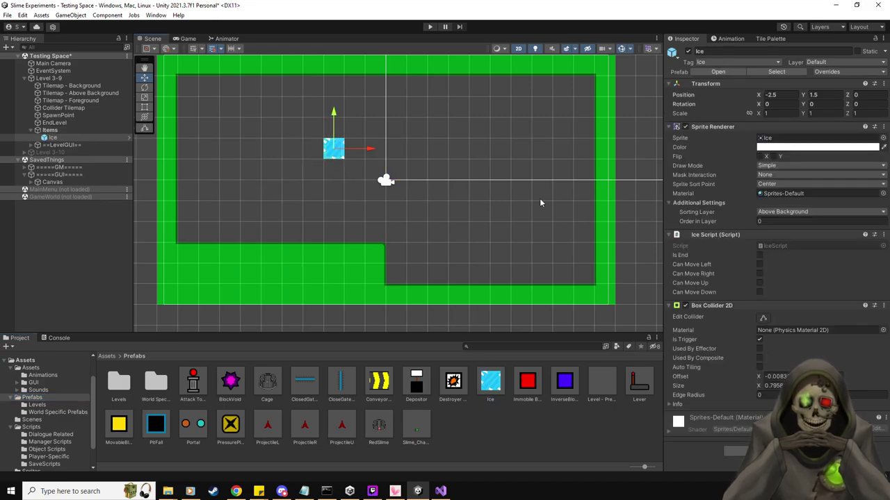
{"action": "left_click", "coordinate": [759, 255]}
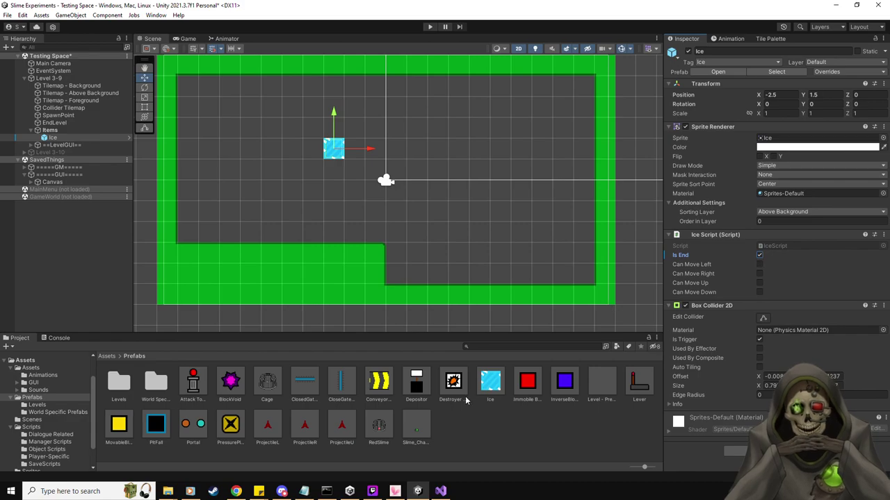
{"action": "left_click_drag", "start_coordinate": [456, 392], "coordinate": [271, 149]}
Playtest the level, moving the slime around the Destroyer Block and pushing it rightward across the ice tile.
{"action": "left_click", "coordinate": [429, 26]}
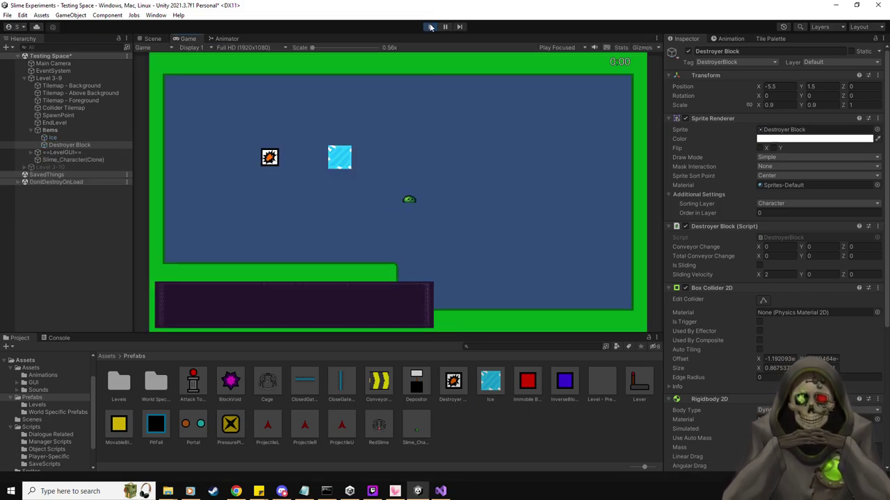
{"action": "key", "text": "Left"}
{"action": "key", "text": "Up"}
{"action": "key", "text": "Right"}
{"action": "key", "text": "Down"}
{"action": "key", "text": "Left"}
{"action": "key", "text": "Up"}
{"action": "key", "text": "Right"}
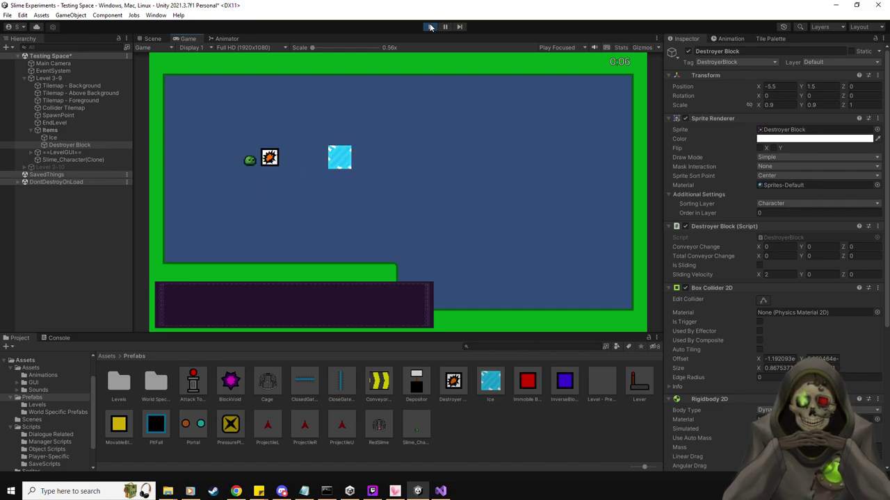
{"action": "key", "text": "Right"}
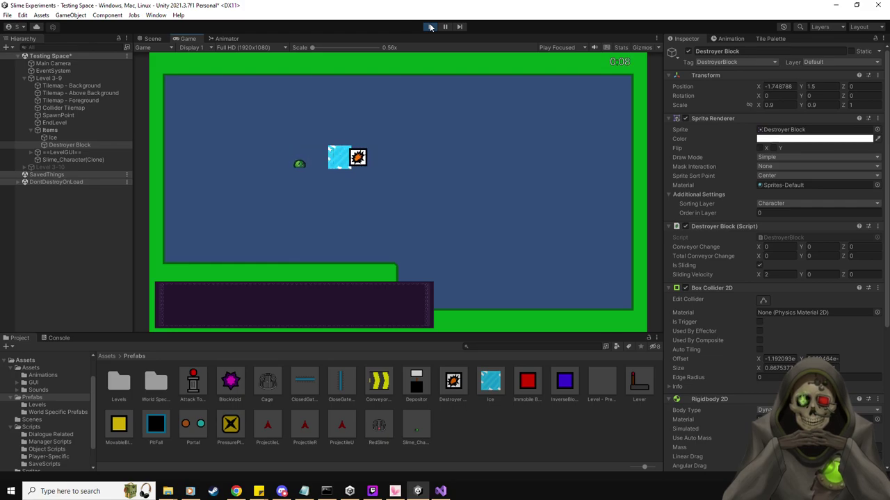
{"action": "key", "text": "Down"}
{"action": "key", "text": "Right"}
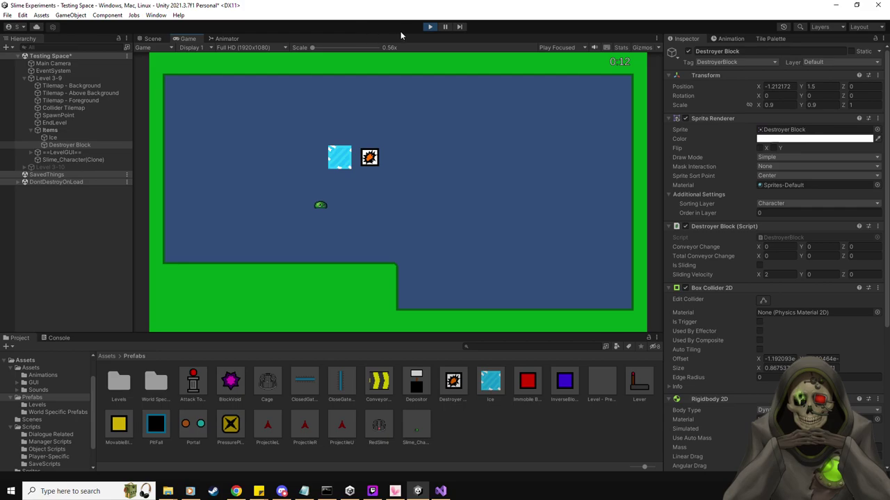
While the game runs, move EndLevel to about (8.09, -3.5) and return to the game view.
{"action": "left_click", "coordinate": [152, 39]}
{"action": "left_click", "coordinate": [55, 123]}
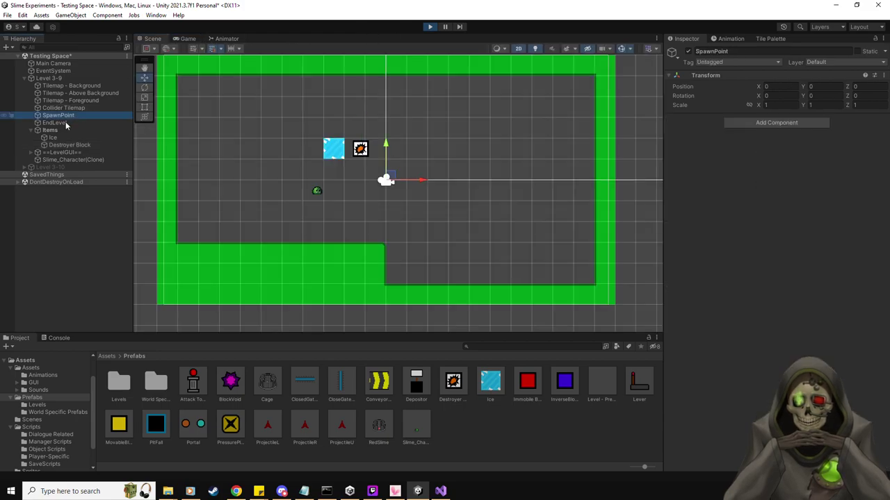
{"action": "left_click_drag", "start_coordinate": [386, 179], "coordinate": [557, 248]}
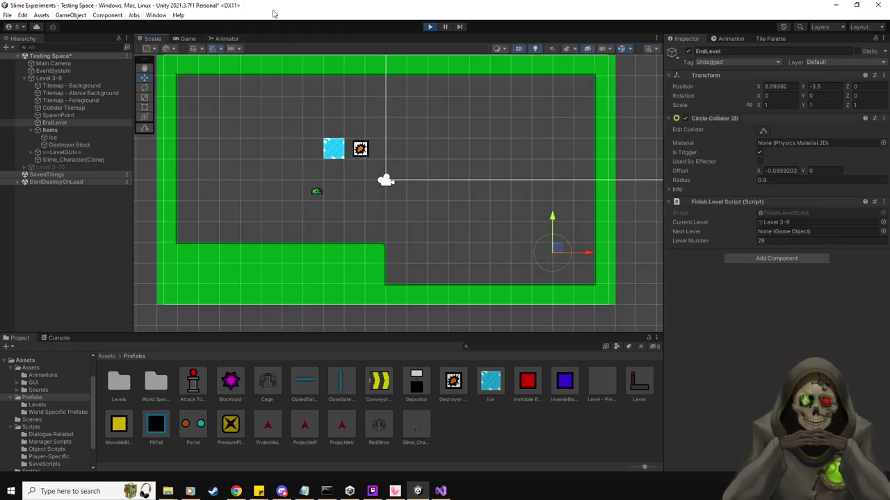
{"action": "left_click", "coordinate": [188, 38]}
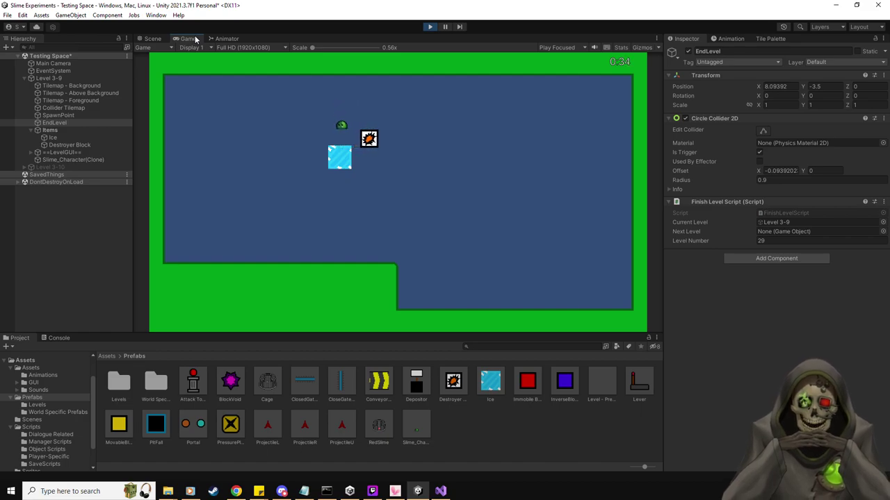
Examine the running Destroyer Block's Box Collider 2D and Rigidbody 2D settings, ending with the playtest stopped.
{"action": "left_click", "coordinate": [69, 145]}
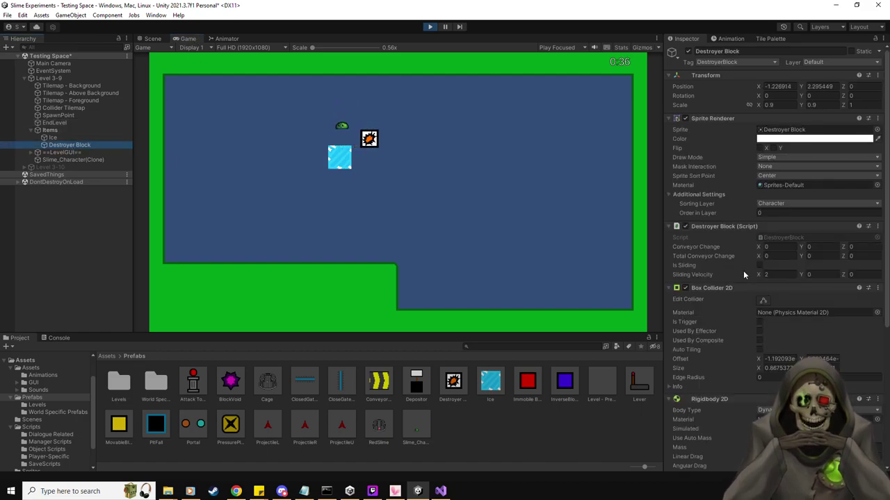
{"action": "scroll", "coordinate": [740, 306], "scroll_direction": "down", "scroll_amount": 4}
{"action": "scroll", "coordinate": [735, 328], "scroll_direction": "down", "scroll_amount": 3}
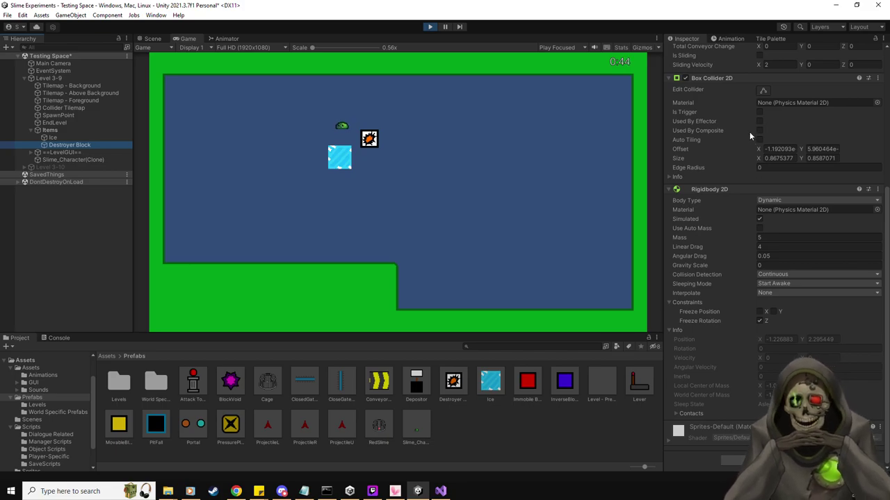
{"action": "left_click", "coordinate": [431, 27]}
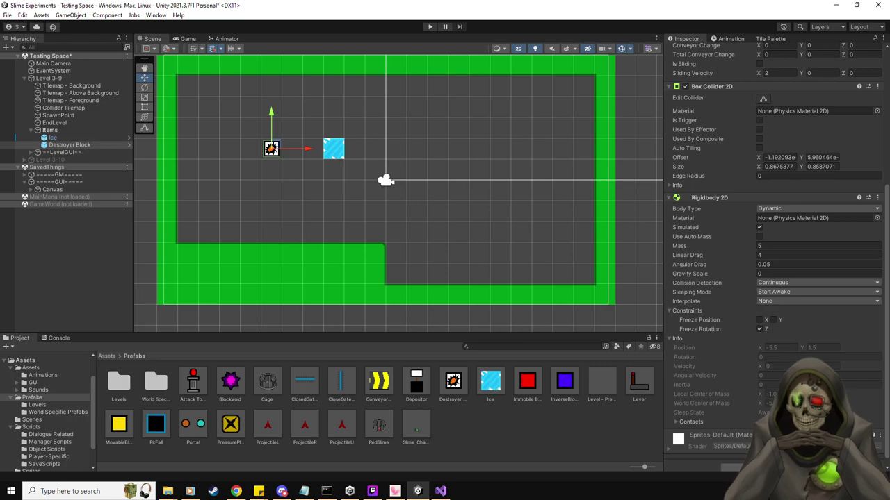
Switch to Visual Studio and review the DestroyerBlock cases in IceScript's OnTriggerEnter2D and OnTriggerStay2D methods.
{"action": "key", "text": "alt+Tab"}
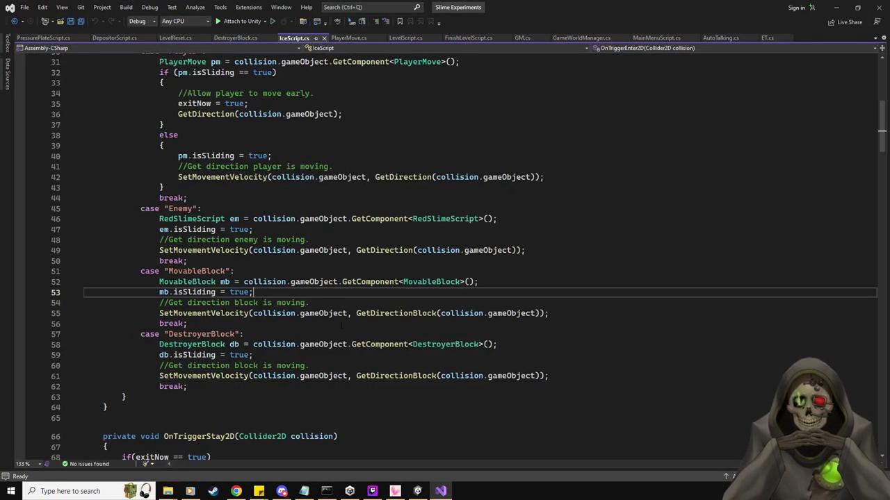
{"action": "left_click", "coordinate": [256, 355]}
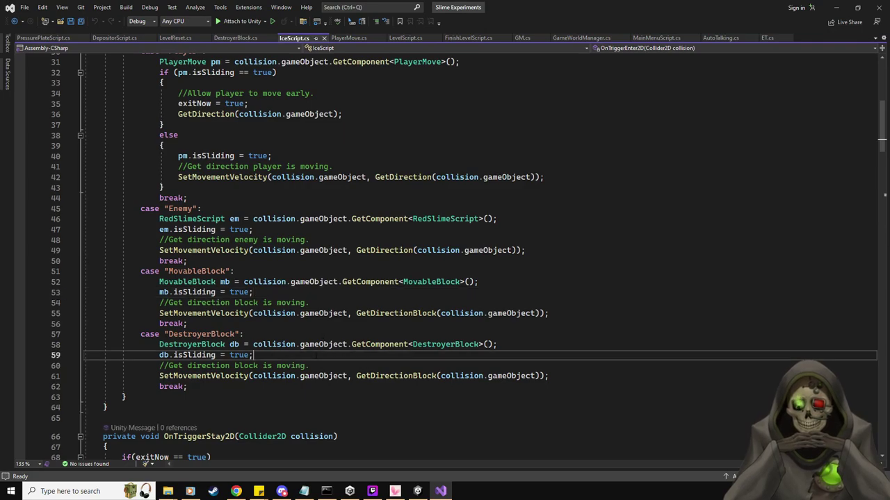
{"action": "scroll", "coordinate": [327, 357], "scroll_direction": "down", "scroll_amount": 4}
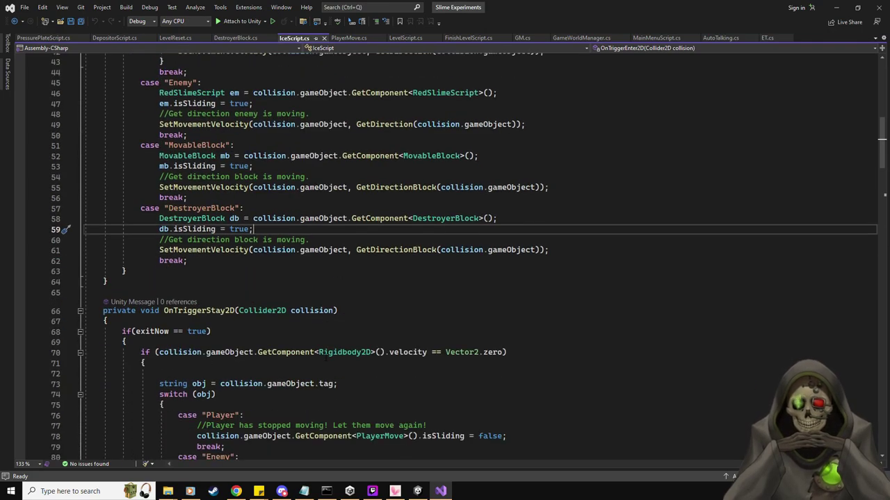
{"action": "scroll", "coordinate": [325, 357], "scroll_direction": "down", "scroll_amount": 3}
{"action": "scroll", "coordinate": [326, 358], "scroll_direction": "down", "scroll_amount": 4}
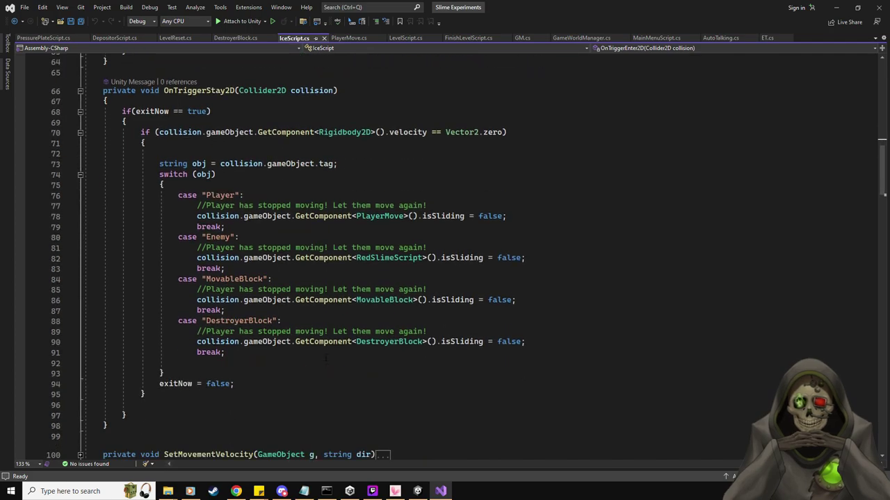
{"action": "scroll", "coordinate": [326, 357], "scroll_direction": "up", "scroll_amount": 5}
{"action": "scroll", "coordinate": [326, 357], "scroll_direction": "down", "scroll_amount": 1}
{"action": "scroll", "coordinate": [326, 358], "scroll_direction": "down", "scroll_amount": 2}
{"action": "scroll", "coordinate": [326, 358], "scroll_direction": "up", "scroll_amount": 5}
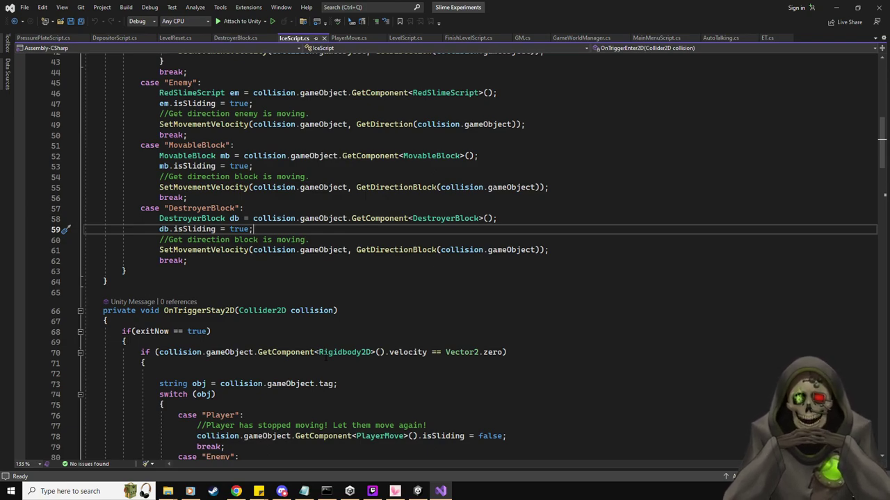
Back in Unity, place a MovableBlock prefab at (-5.5, 0.5) under Items and compare its Rigidbody 2D settings with the Destroyer Block's.
{"action": "key", "text": "alt+Tab"}
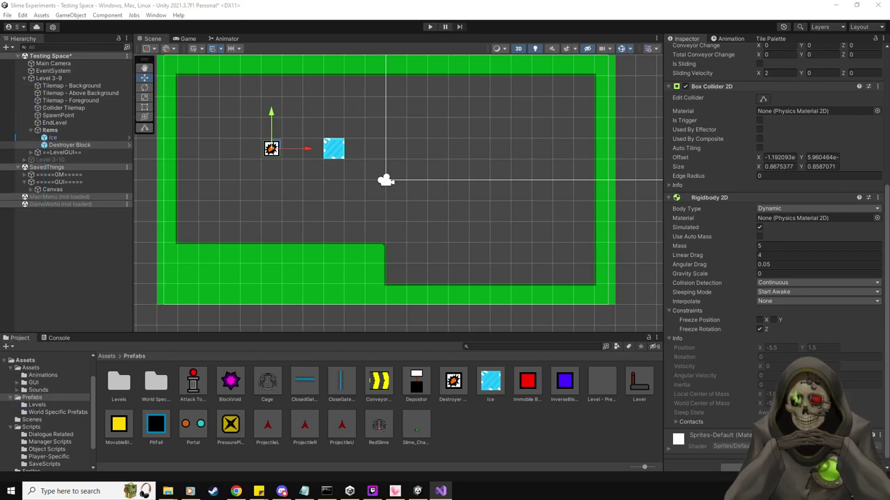
{"action": "left_click_drag", "start_coordinate": [118, 424], "coordinate": [271, 170]}
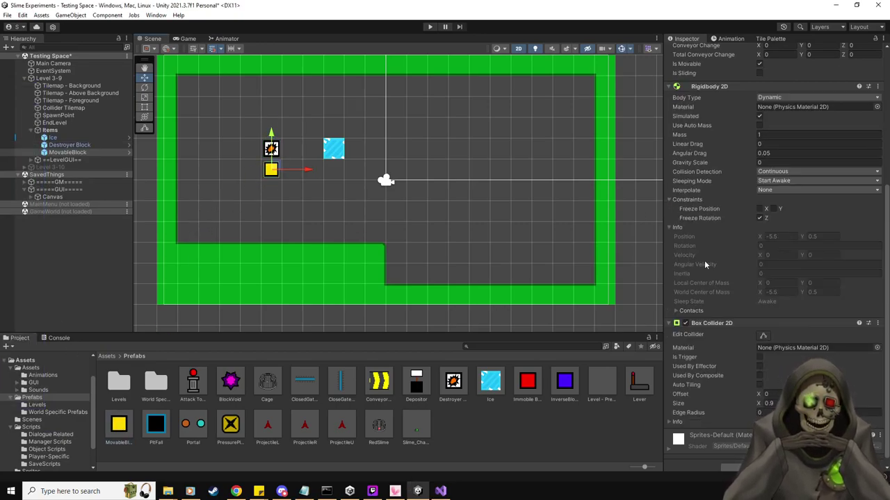
{"action": "scroll", "coordinate": [704, 260], "scroll_direction": "up", "scroll_amount": 3}
{"action": "left_click", "coordinate": [73, 145]}
{"action": "left_click", "coordinate": [74, 152]}
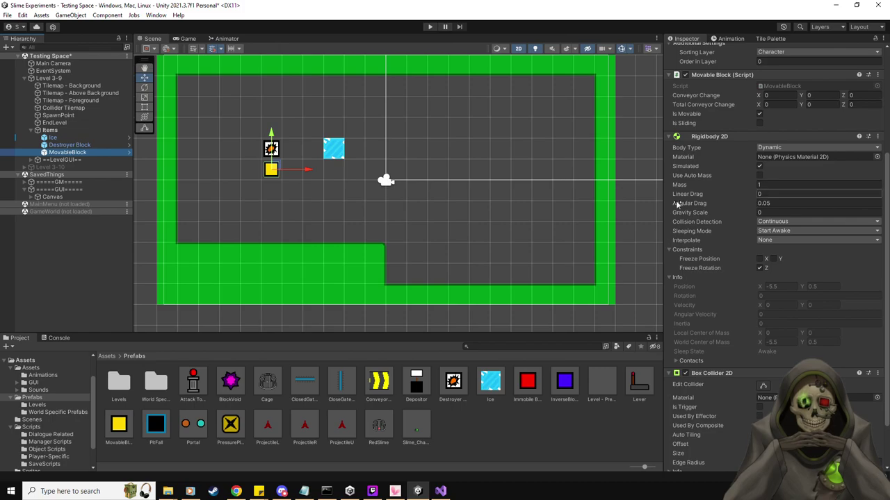
Move the Destroyer Block up one grid cell and place the MovableBlock at (-5.5, 1.5), level with the ice.
{"action": "left_click", "coordinate": [85, 146]}
{"action": "left_click_drag", "start_coordinate": [278, 142], "coordinate": [278, 123]}
{"action": "left_click", "coordinate": [59, 152]}
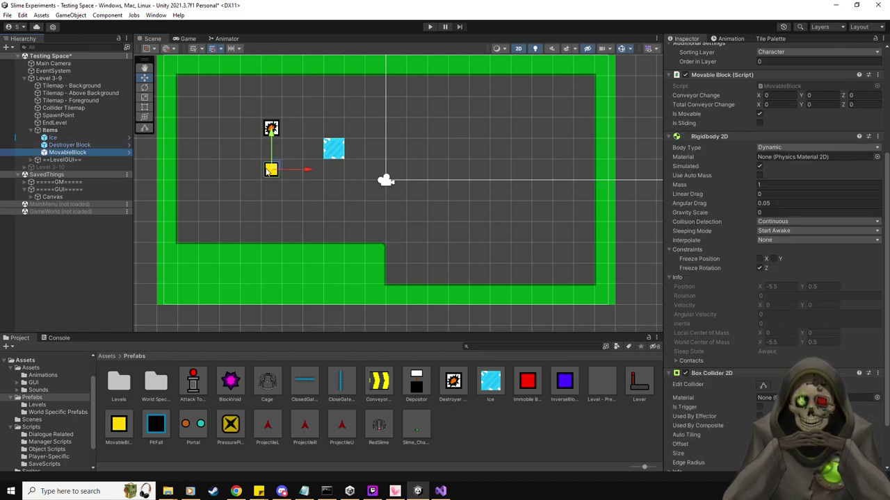
{"action": "left_click_drag", "start_coordinate": [271, 169], "coordinate": [271, 148]}
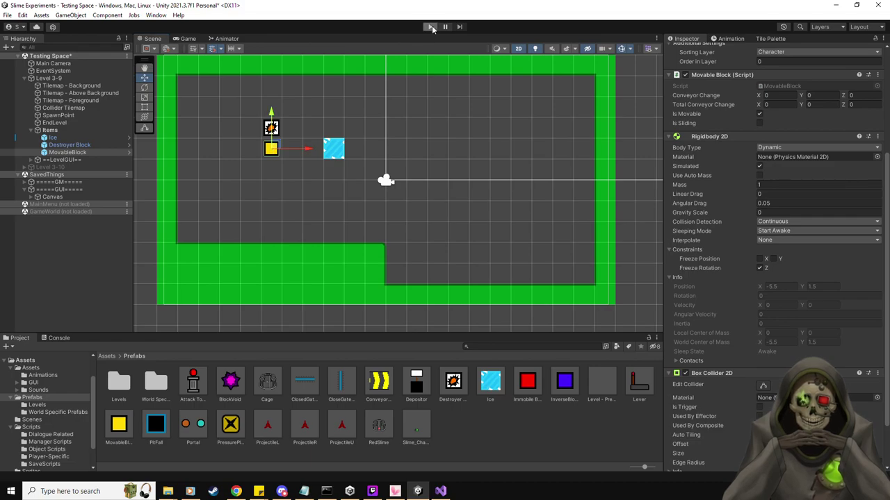
Playtest pushing the MovableBlock rightward onto the ice tile, restart the level, and stop the game.
{"action": "left_click", "coordinate": [431, 25]}
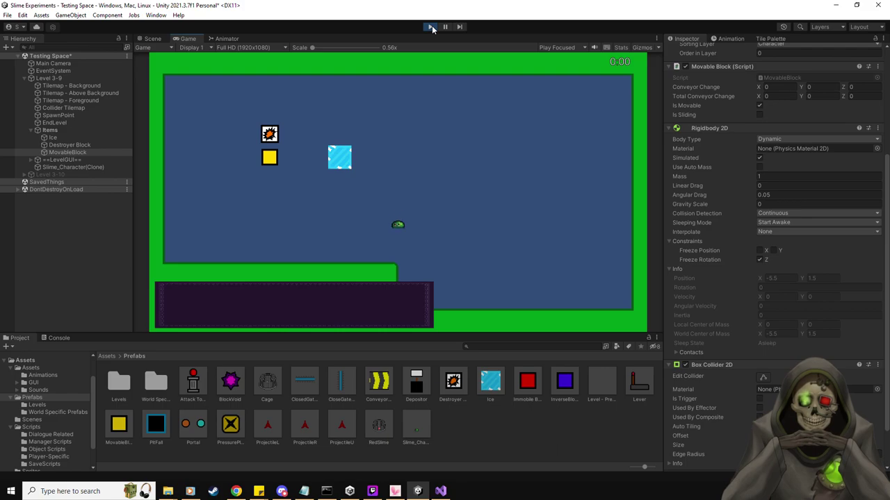
{"action": "key", "text": "Left"}
{"action": "key", "text": "Up"}
{"action": "key", "text": "Right"}
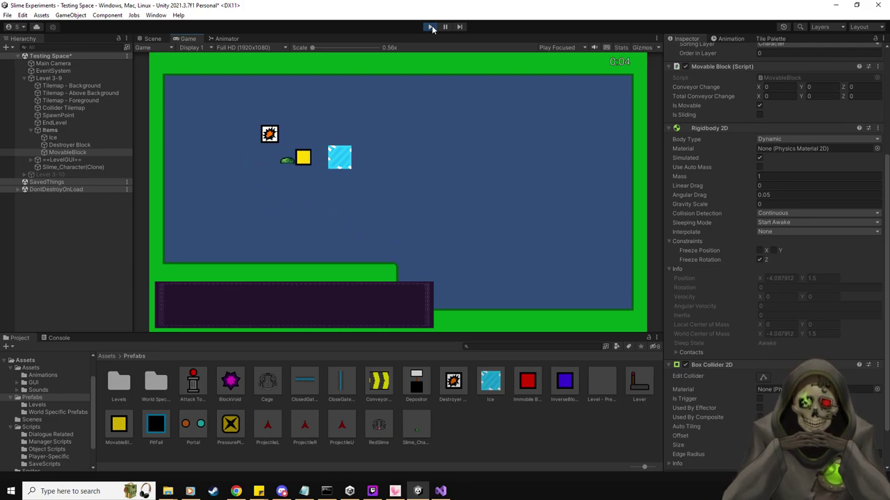
{"action": "key", "text": "Down"}
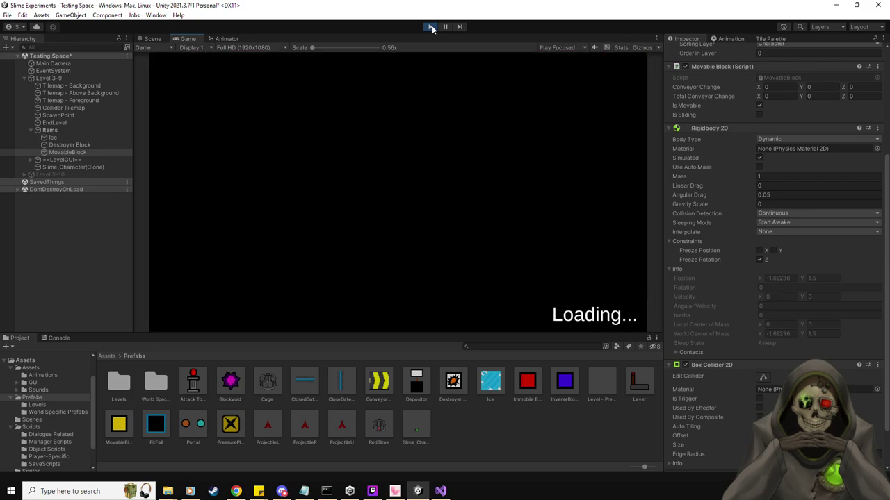
{"action": "key", "text": "r"}
{"action": "left_click", "coordinate": [431, 26]}
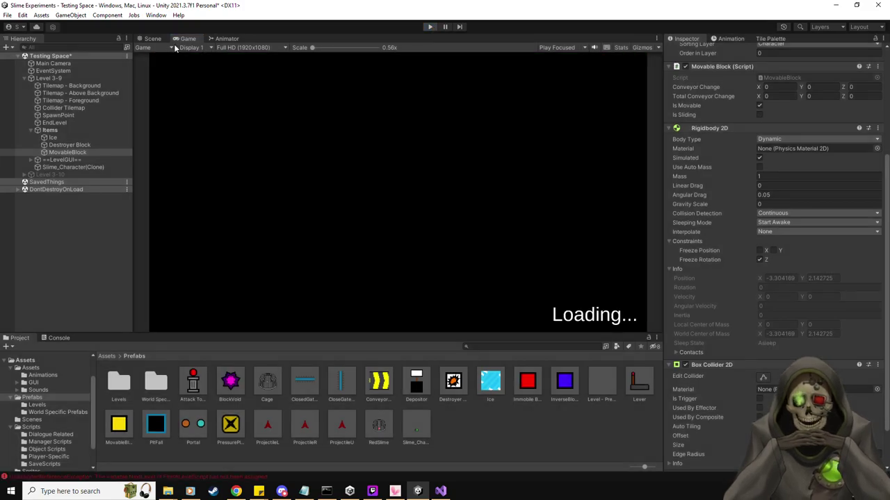
Move EndLevel away from the spawn area to about (9.59, -4) in the level's lower-right corner.
{"action": "left_click", "coordinate": [64, 115]}
{"action": "left_click", "coordinate": [55, 123]}
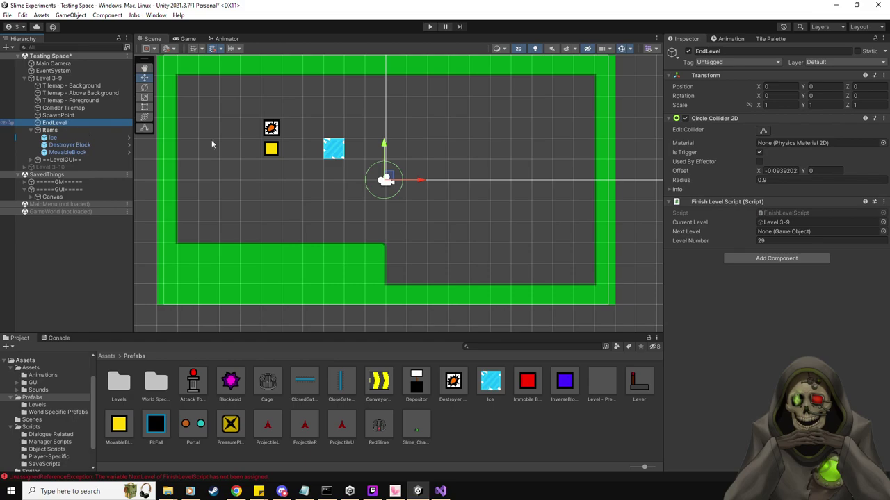
{"action": "left_click_drag", "start_coordinate": [390, 177], "coordinate": [581, 264]}
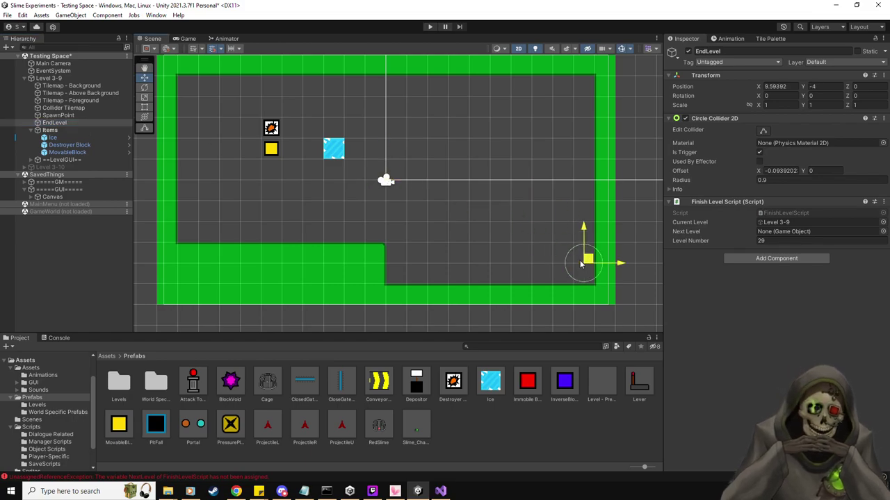
Playtest the level again, pushing the MovableBlock onto and around the ice tile from several directions.
{"action": "left_click", "coordinate": [188, 39]}
{"action": "left_click", "coordinate": [429, 27]}
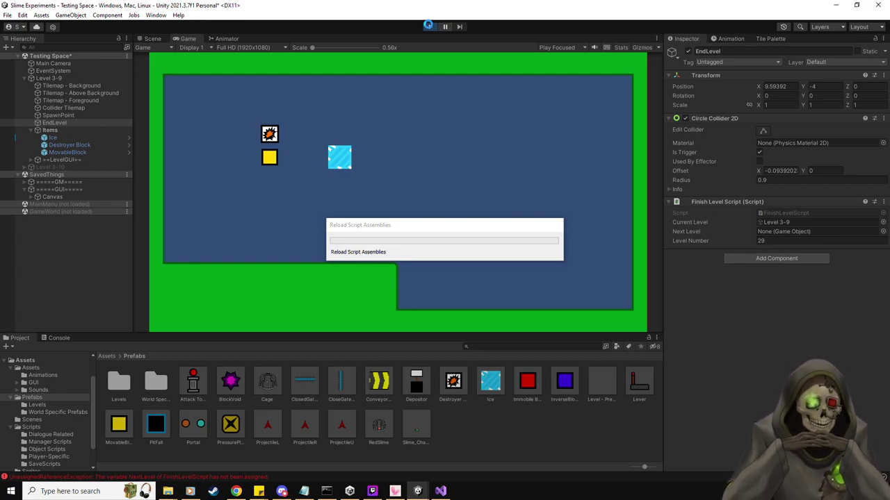
{"action": "key", "text": "Left"}
{"action": "key", "text": "Up"}
{"action": "key", "text": "Up"}
{"action": "key", "text": "Right"}
{"action": "key", "text": "Down"}
{"action": "key", "text": "Up"}
{"action": "key", "text": "Left"}
{"action": "key", "text": "Down"}
{"action": "key", "text": "Left"}
{"action": "key", "text": "Up"}
{"action": "key", "text": "Left"}
{"action": "key", "text": "Up"}
{"action": "key", "text": "Right"}
{"action": "key", "text": "Up"}
{"action": "key", "text": "Right"}
{"action": "key", "text": "Down"}
{"action": "key", "text": "Up"}
{"action": "key", "text": "Left"}
{"action": "key", "text": "Down"}
{"action": "key", "text": "Up"}
{"action": "key", "text": "Right"}
{"action": "key", "text": "Down"}
{"action": "key", "text": "Left"}
{"action": "key", "text": "Left"}
{"action": "key", "text": "Up"}
{"action": "key", "text": "Right"}
{"action": "key", "text": "Down"}
{"action": "key", "text": "Down"}
{"action": "key", "text": "Down"}
{"action": "key", "text": "Right"}
{"action": "key", "text": "Up"}
{"action": "key", "text": "Down"}
{"action": "key", "text": "Left"}
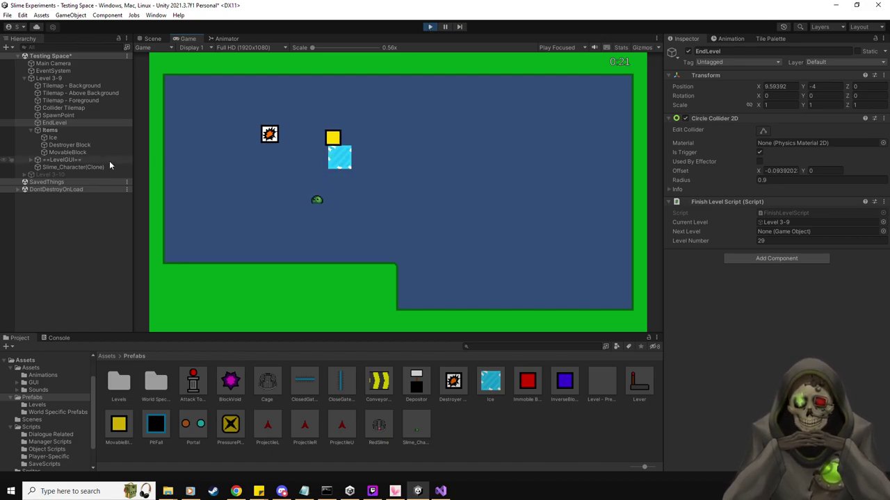
{"action": "key", "text": "Right"}
{"action": "key", "text": "Up"}
{"action": "key", "text": "Up"}
{"action": "key", "text": "Right"}
{"action": "key", "text": "Up"}
Set the running MovableBlock's Rigidbody 2D Linear Drag to 4.
{"action": "left_click", "coordinate": [73, 153]}
{"action": "left_click", "coordinate": [786, 346]}
{"action": "type", "text": "4"}
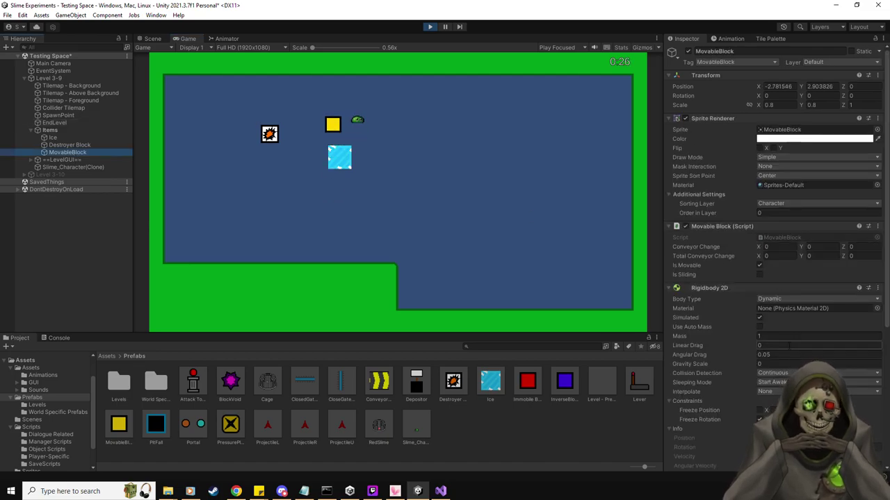
Test the MovableBlock with the new drag by pushing it down over the ice tile, ending with the playtest stopped.
{"action": "left_click", "coordinate": [415, 134]}
{"action": "key", "text": "Up"}
{"action": "key", "text": "Left"}
{"action": "key", "text": "Down"}
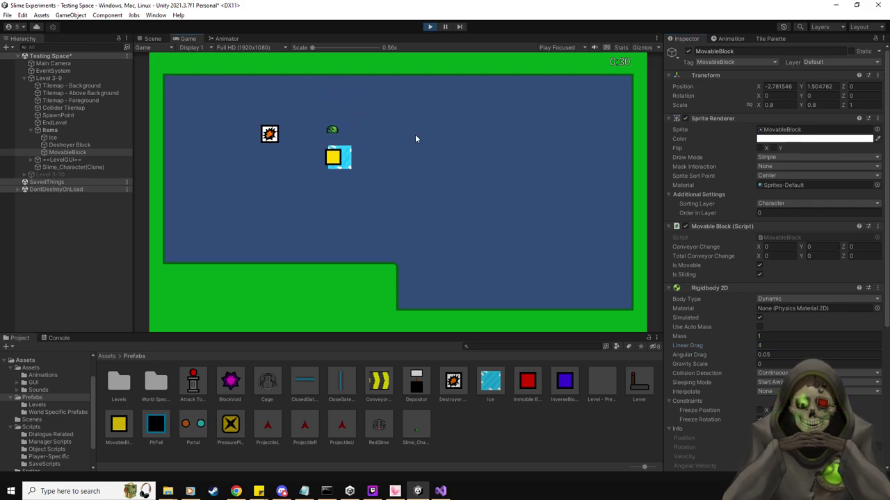
{"action": "key", "text": "Down"}
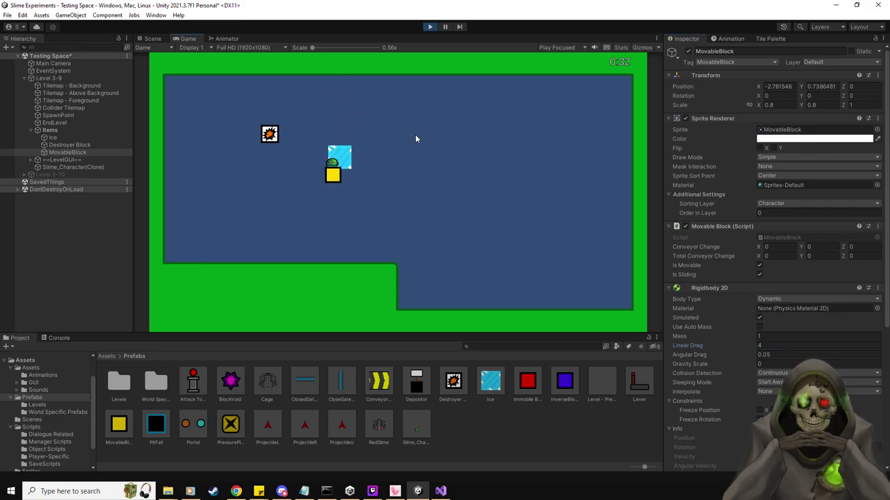
{"action": "key", "text": "Left"}
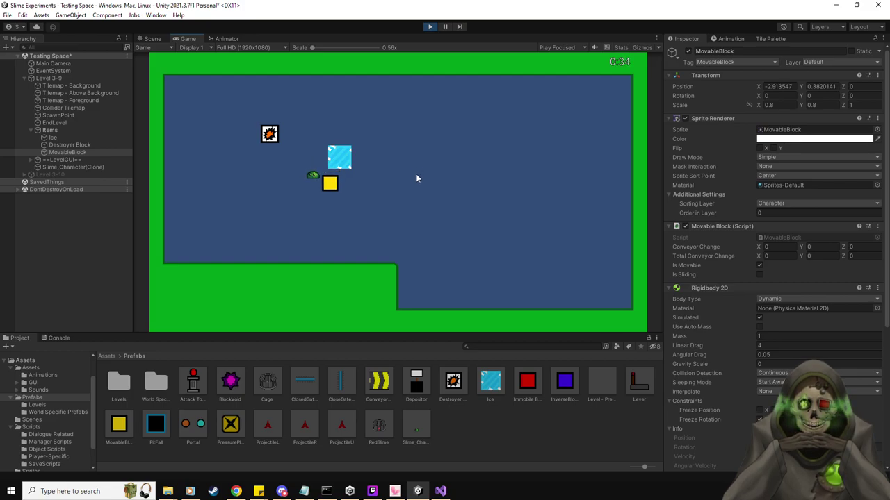
{"action": "left_click", "coordinate": [430, 27]}
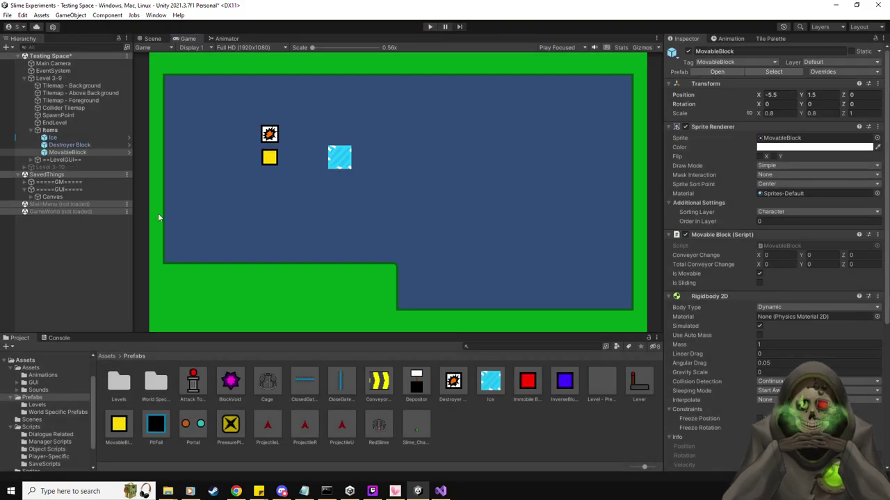
Review the component settings of the Destroyer Block and the Ice object, including the block's Rigidbody 2D.
{"action": "left_click", "coordinate": [76, 145]}
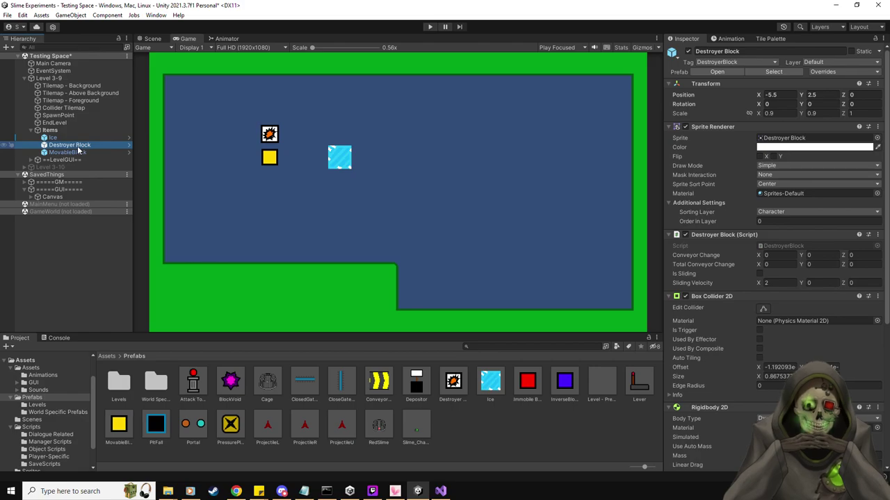
{"action": "scroll", "coordinate": [735, 367], "scroll_direction": "down", "scroll_amount": 5}
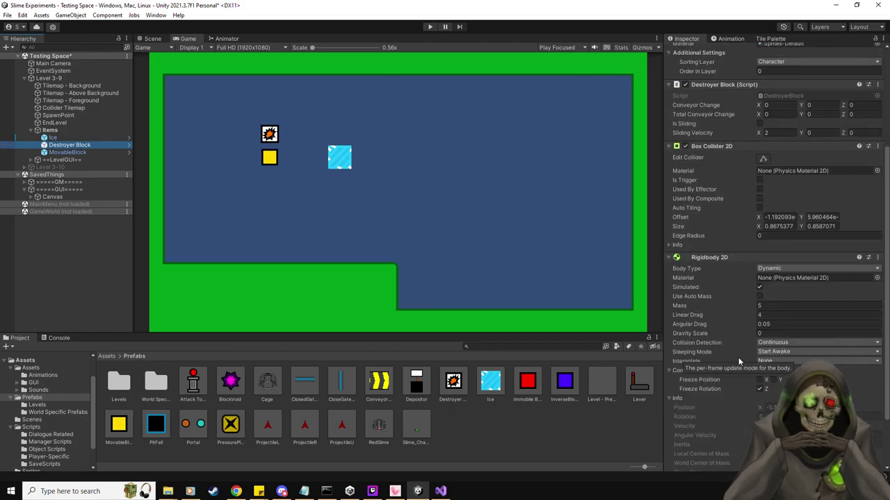
{"action": "left_click", "coordinate": [53, 138]}
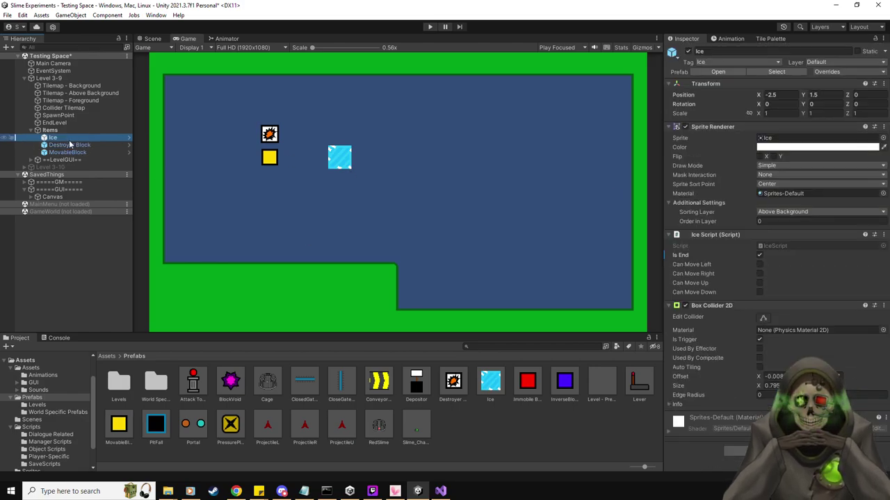
{"action": "left_click", "coordinate": [69, 145]}
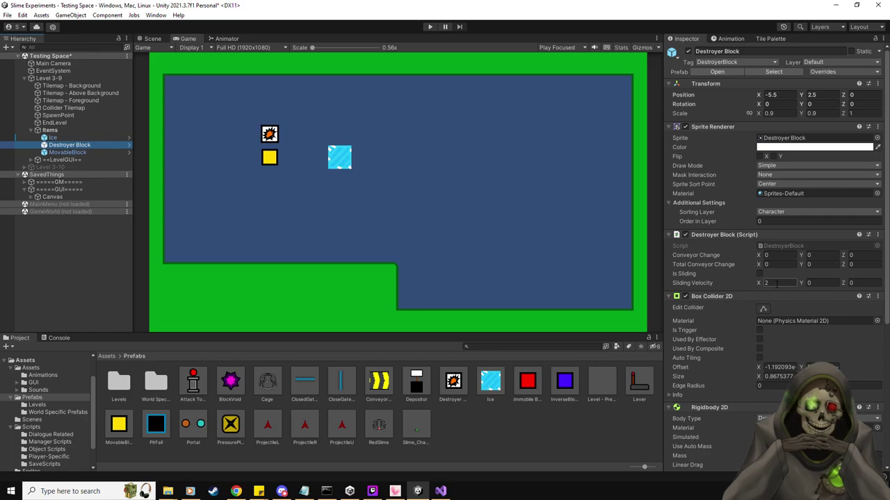
Switch to Visual Studio, change the slidingVelocity default in DestroyerBlock.cs to new Vector3(0, 0, 0), and save the script.
{"action": "key", "text": "alt+Tab"}
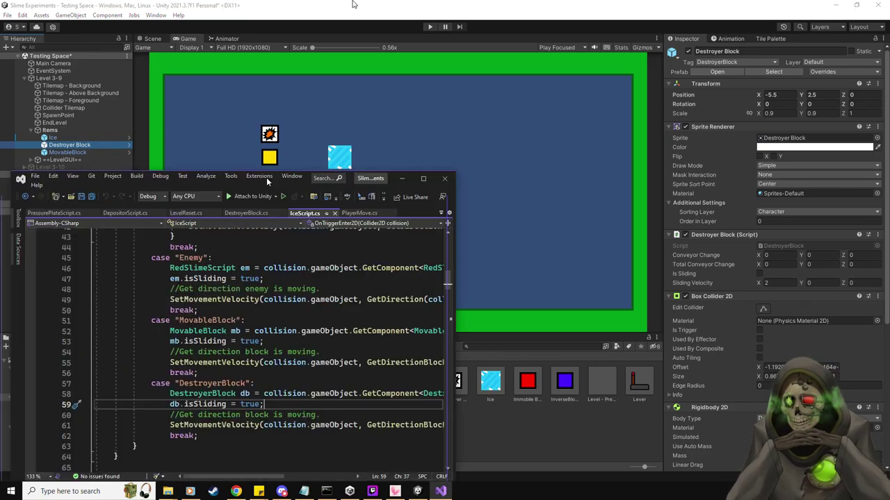
{"action": "left_click", "coordinate": [255, 38]}
{"action": "scroll", "coordinate": [393, 338], "scroll_direction": "up", "scroll_amount": 20}
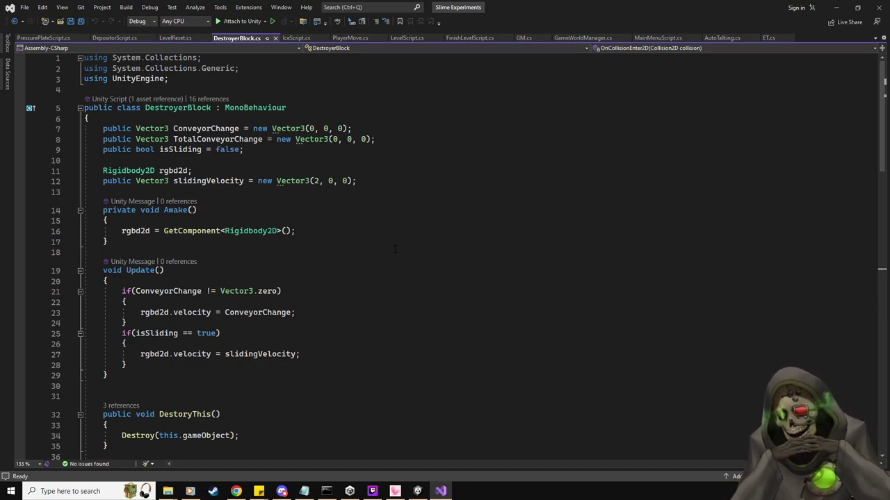
{"action": "double_click", "coordinate": [316, 181]}
{"action": "type", "text": "0"}
{"action": "key", "text": "ctrl+s"}
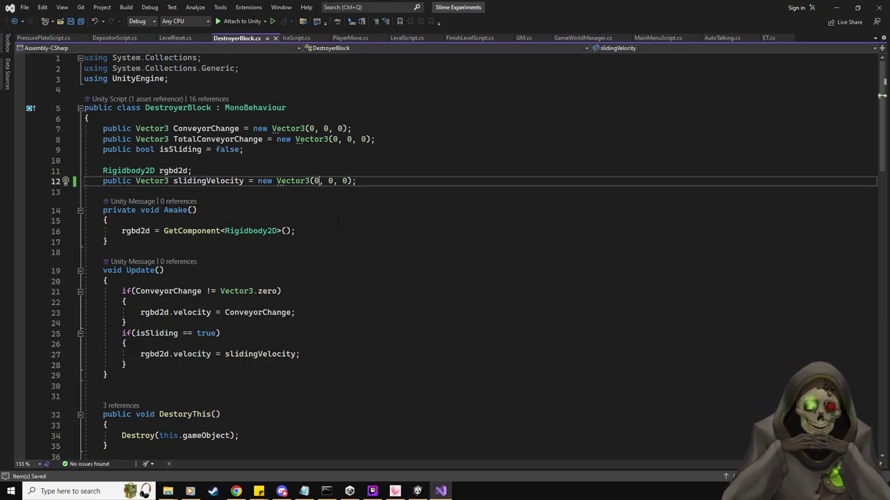
In IceScript.cs, review the DestroyerBlock case of OnTriggerEnter2D and collapse the OnTriggerStay2D method to reach SetMovementVelocity.
{"action": "left_click", "coordinate": [287, 38]}
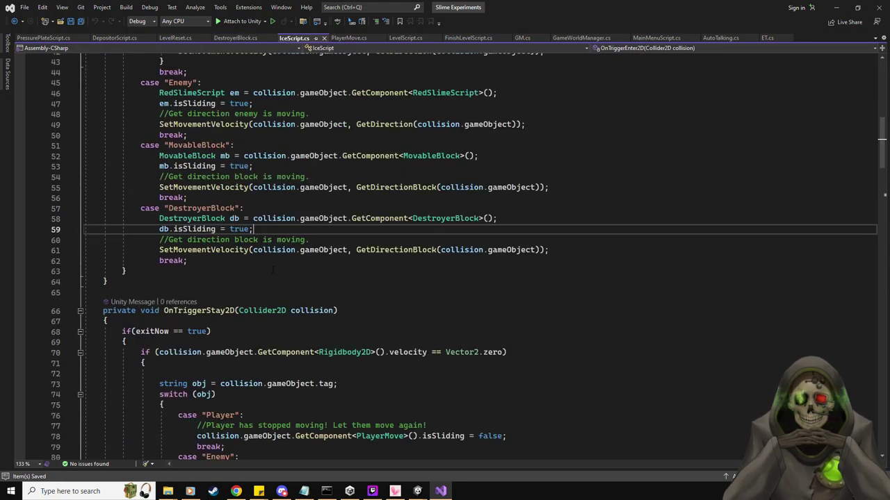
{"action": "scroll", "coordinate": [280, 288], "scroll_direction": "up", "scroll_amount": 14}
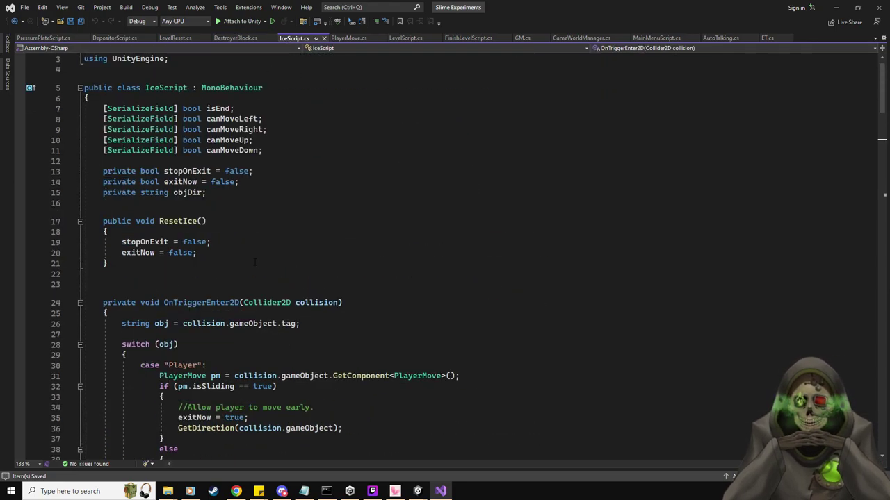
{"action": "scroll", "coordinate": [255, 262], "scroll_direction": "down", "scroll_amount": 15}
{"action": "scroll", "coordinate": [255, 262], "scroll_direction": "down", "scroll_amount": 1}
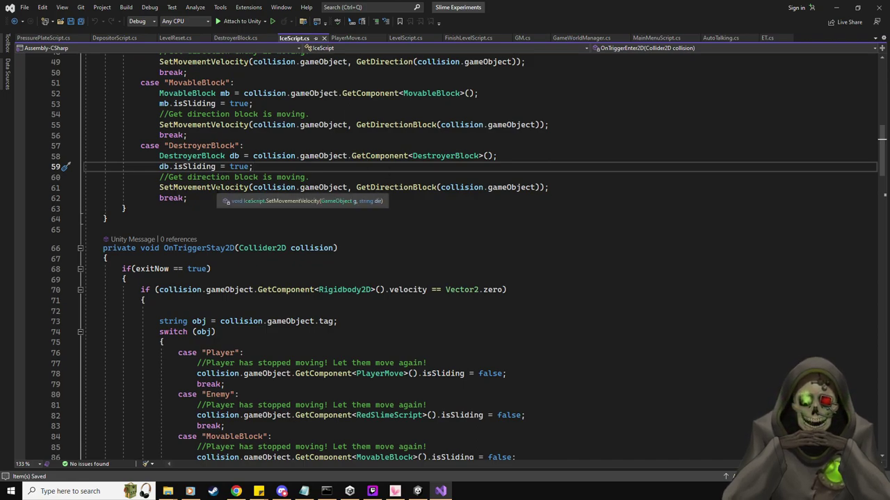
{"action": "left_click", "coordinate": [80, 248]}
{"action": "left_click", "coordinate": [79, 277]}
{"action": "left_click", "coordinate": [80, 276]}
{"action": "scroll", "coordinate": [508, 297], "scroll_direction": "down", "scroll_amount": 3}
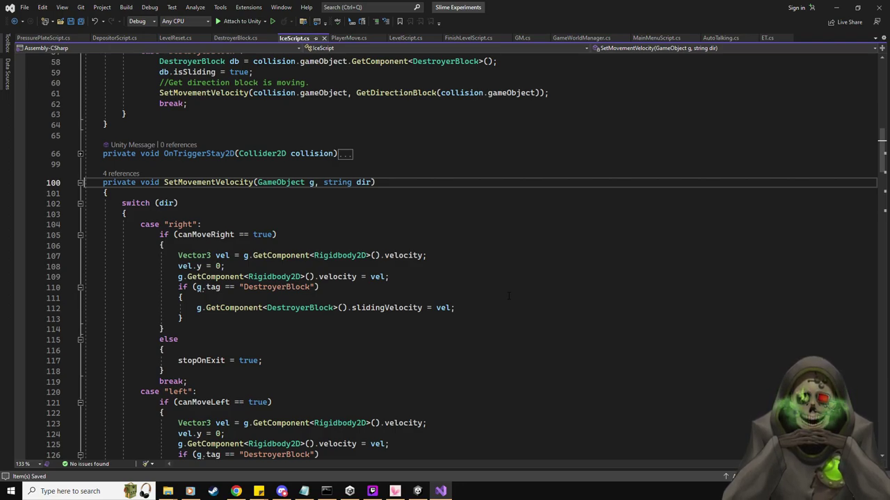
Examine how the right and left cases of SetMovementVelocity assign the Rigidbody2D velocity and the DestroyerBlock's slidingVelocity.
{"action": "left_click_drag", "start_coordinate": [508, 308], "coordinate": [339, 300]}
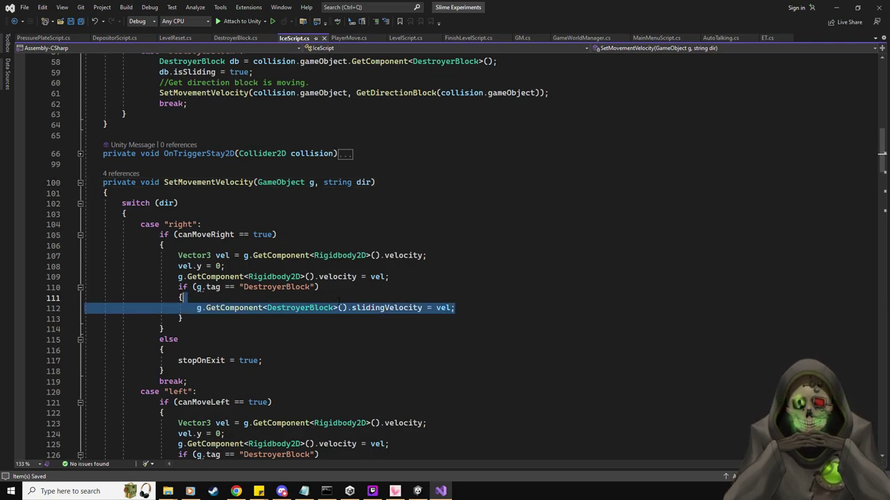
{"action": "left_click", "coordinate": [453, 288]}
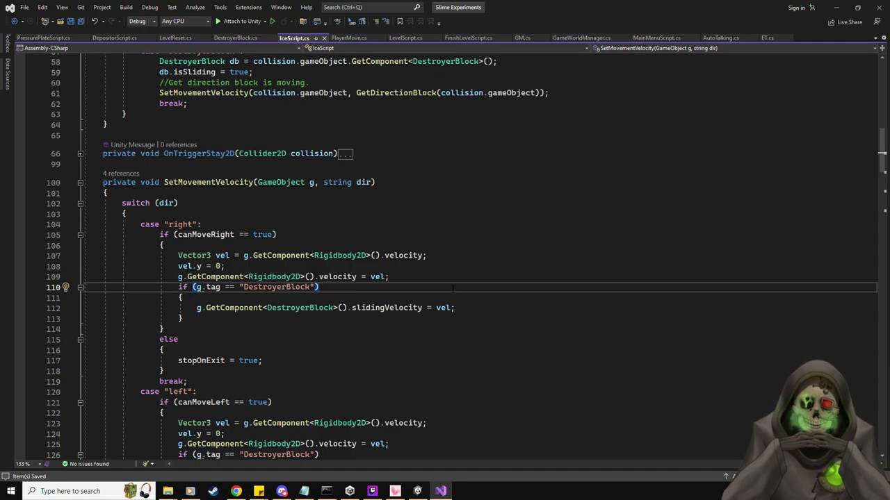
{"action": "scroll", "coordinate": [453, 289], "scroll_direction": "down", "scroll_amount": 3}
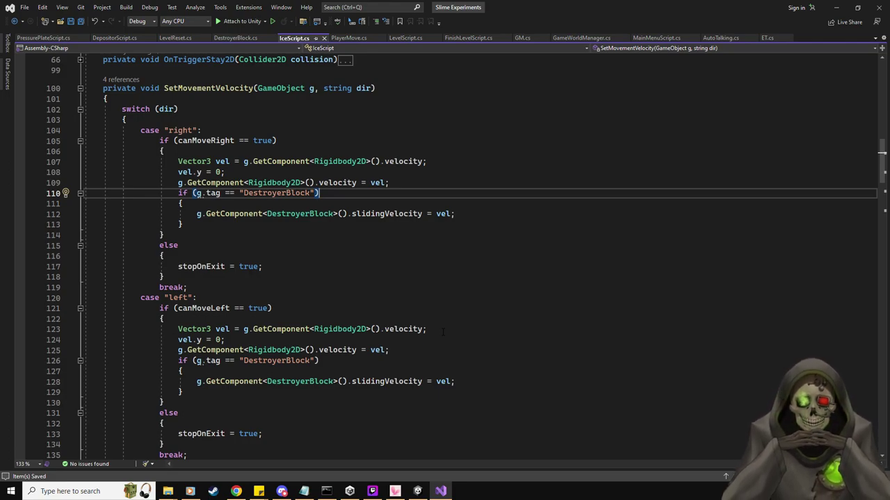
{"action": "mouse_move", "coordinate": [410, 330]}
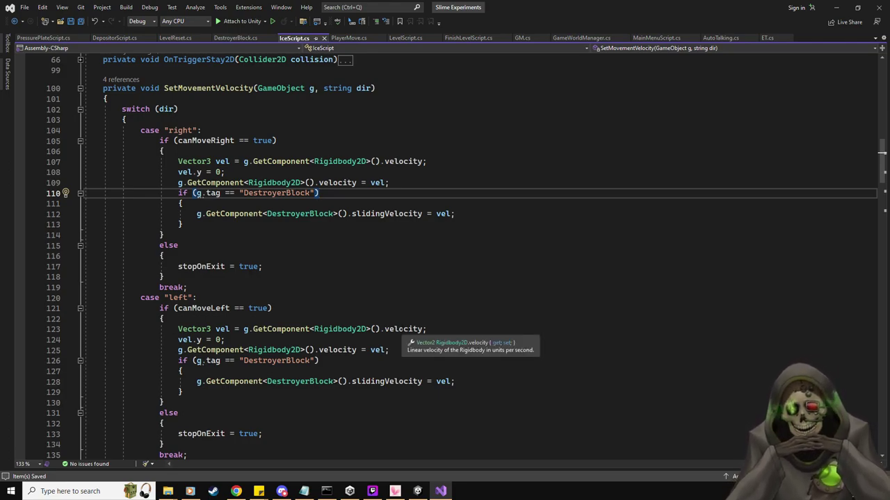
{"action": "key", "text": "End"}
{"action": "scroll", "coordinate": [466, 258], "scroll_direction": "down", "scroll_amount": 3}
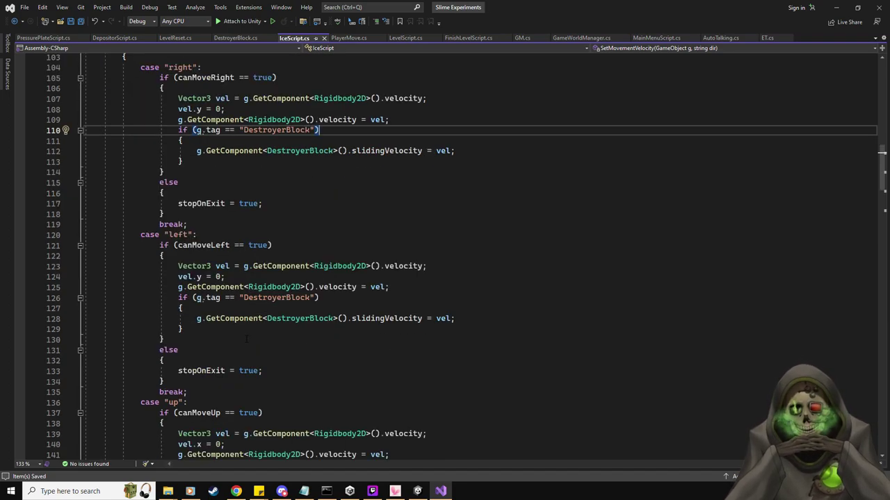
{"action": "scroll", "coordinate": [466, 257], "scroll_direction": "up", "scroll_amount": 3}
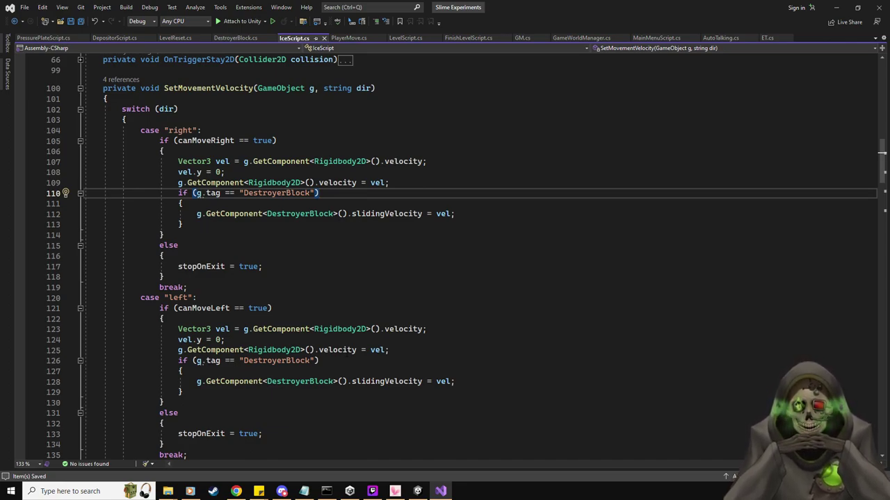
{"action": "left_click_drag", "start_coordinate": [410, 352], "coordinate": [318, 351]}
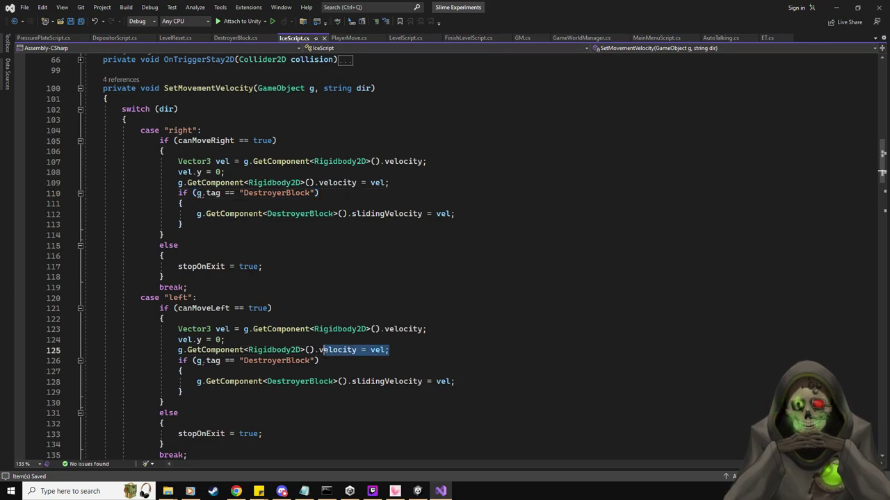
{"action": "left_click", "coordinate": [427, 347]}
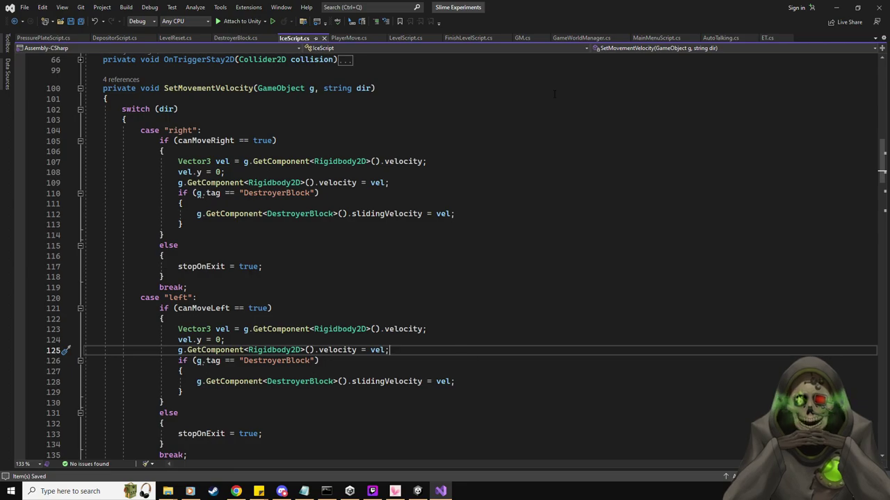
Switch back to Unity and set the Sliding Velocity X of the Destroyer Block in Level 3-9 to 0.
{"action": "key", "text": "alt+Tab"}
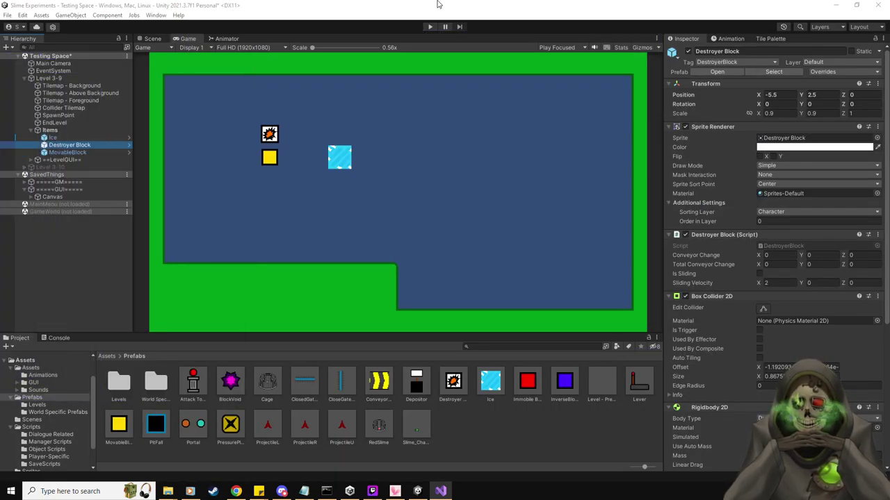
{"action": "left_click", "coordinate": [79, 152]}
{"action": "left_click", "coordinate": [80, 145]}
{"action": "left_click", "coordinate": [772, 284]}
{"action": "type", "text": "0"}
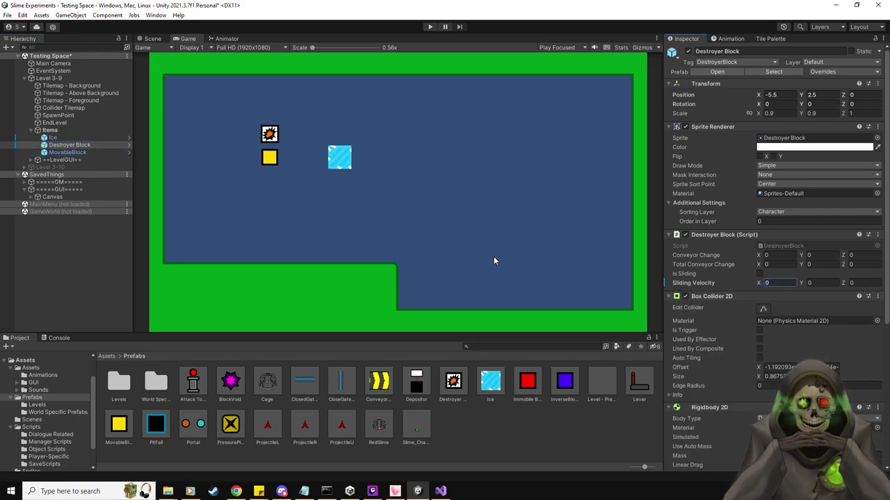
Set Sliding Velocity X to 0 on the Destroyer Block prefab asset, then reselect the level's Destroyer Block.
{"action": "left_click", "coordinate": [440, 391]}
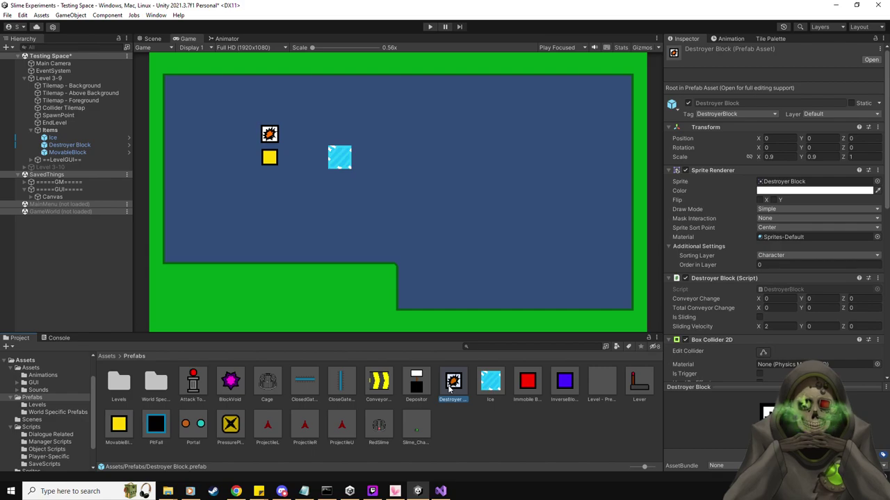
{"action": "left_click", "coordinate": [780, 326]}
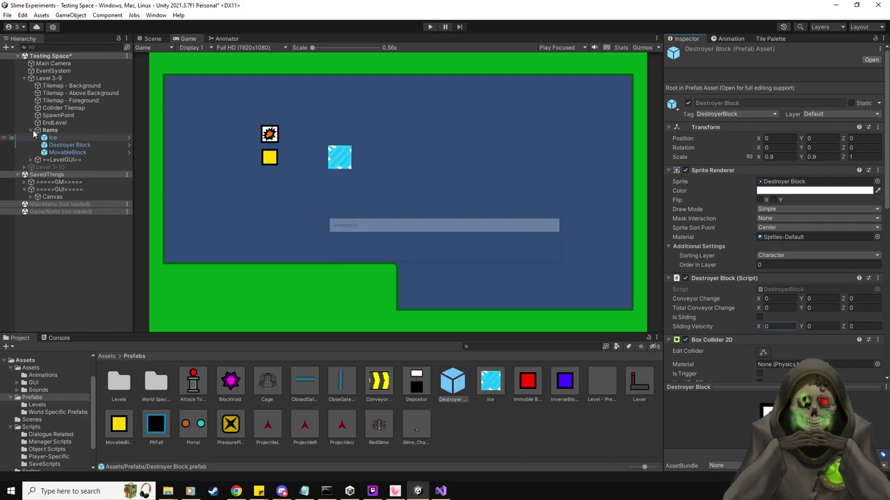
{"action": "left_click", "coordinate": [64, 145]}
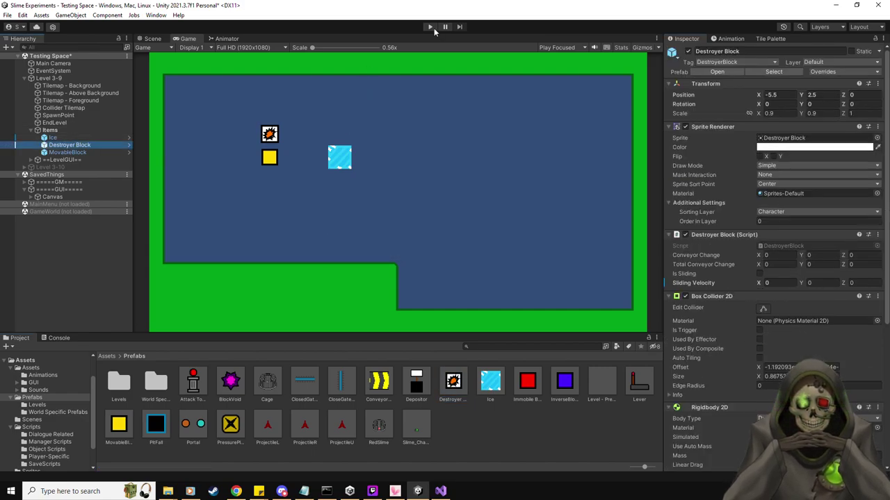
Move the MovableBlock two tiles down and place the Destroyer Block directly above the ice tile at (-2.5, 2.5).
{"action": "left_click", "coordinate": [76, 152]}
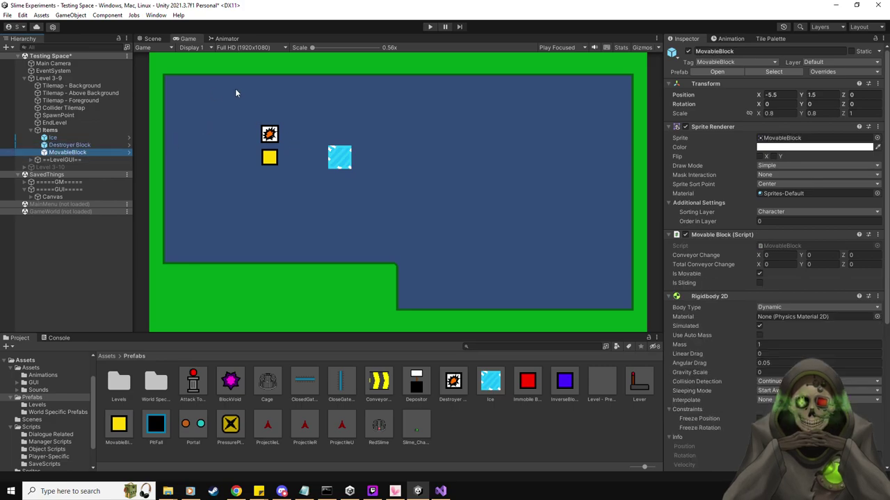
{"action": "key", "text": "ctrl+1"}
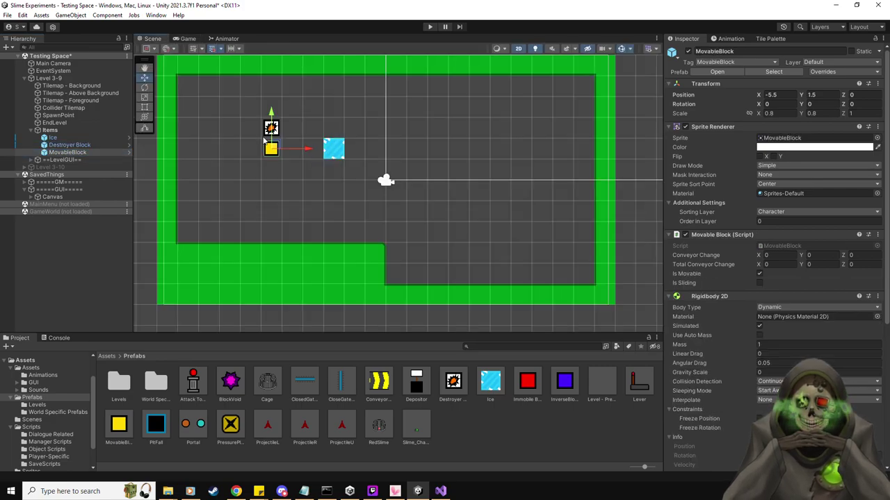
{"action": "left_click_drag", "start_coordinate": [276, 146], "coordinate": [277, 188]}
{"action": "left_click", "coordinate": [271, 127]}
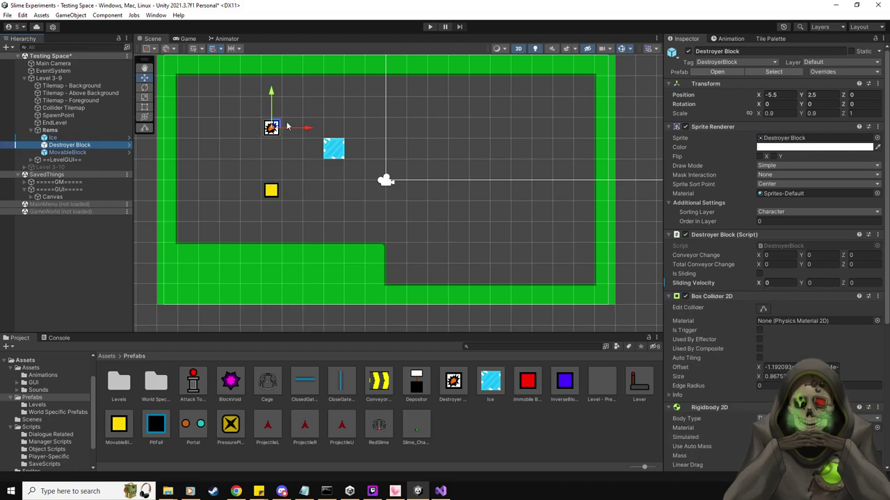
{"action": "left_click_drag", "start_coordinate": [308, 126], "coordinate": [371, 127]}
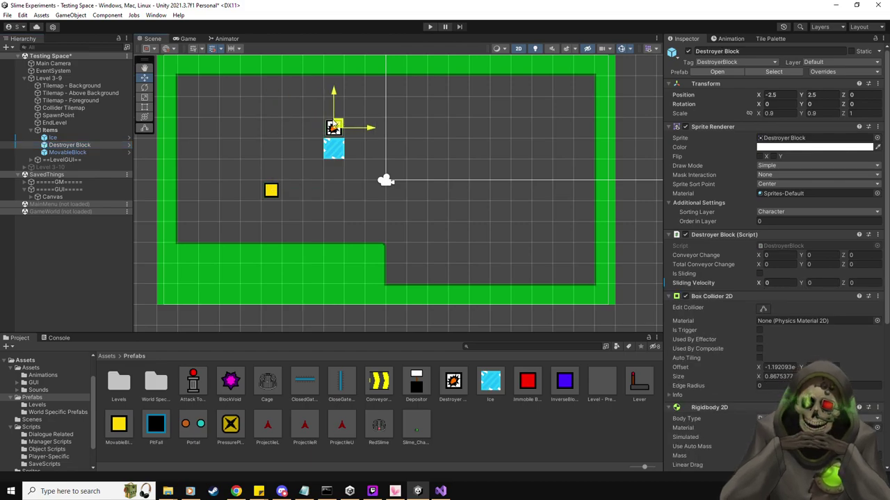
Start a playtest, push the Destroyer Block down onto the ice tile, and inspect its running component values.
{"action": "left_click", "coordinate": [431, 27]}
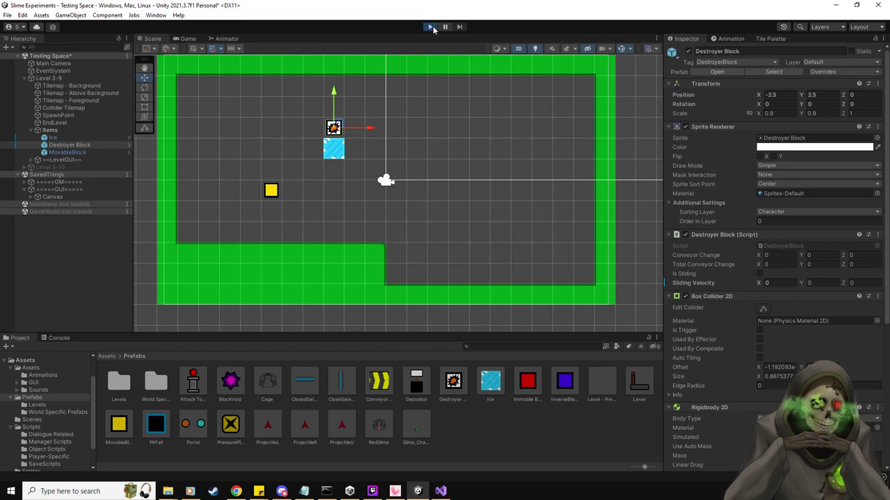
{"action": "key", "text": "space"}
{"action": "key", "text": "Left"}
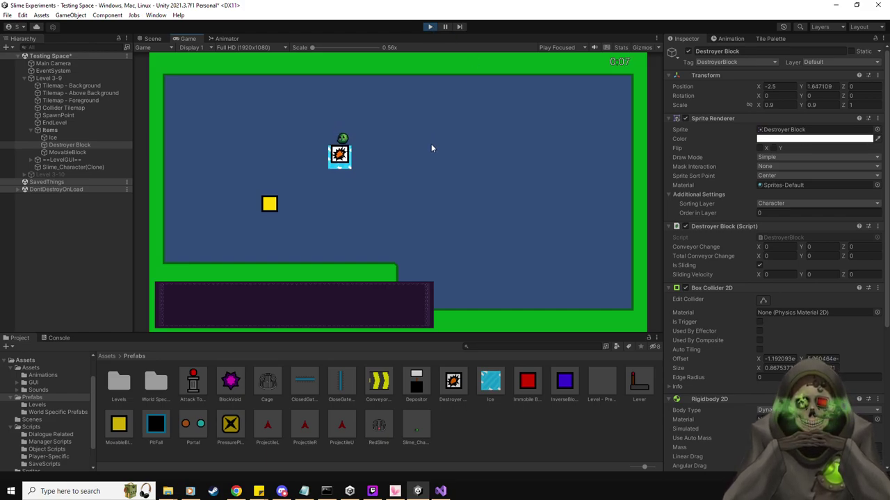
{"action": "left_click", "coordinate": [73, 146]}
{"action": "scroll", "coordinate": [721, 281], "scroll_direction": "down", "scroll_amount": 3}
{"action": "scroll", "coordinate": [721, 281], "scroll_direction": "up", "scroll_amount": 3}
{"action": "left_click", "coordinate": [428, 185]}
Push the Destroyer Block down off the ice tile and bring the slime around beneath it.
{"action": "key", "text": "Down"}
{"action": "key", "text": "Right"}
{"action": "key", "text": "Down"}
{"action": "key", "text": "Down"}
{"action": "key", "text": "Left"}
{"action": "key", "text": "Up"}
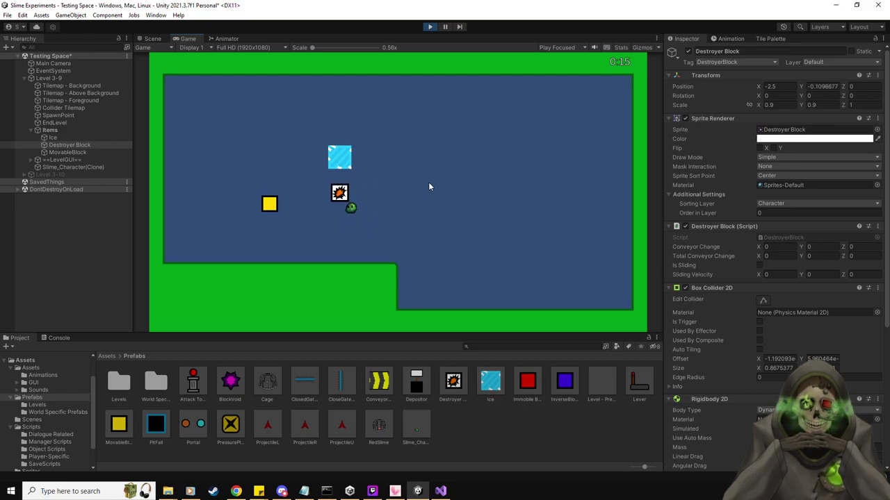
Test the Destroyer Block's sliding by pushing it up onto the ice tile from below.
{"action": "key", "text": "Up"}
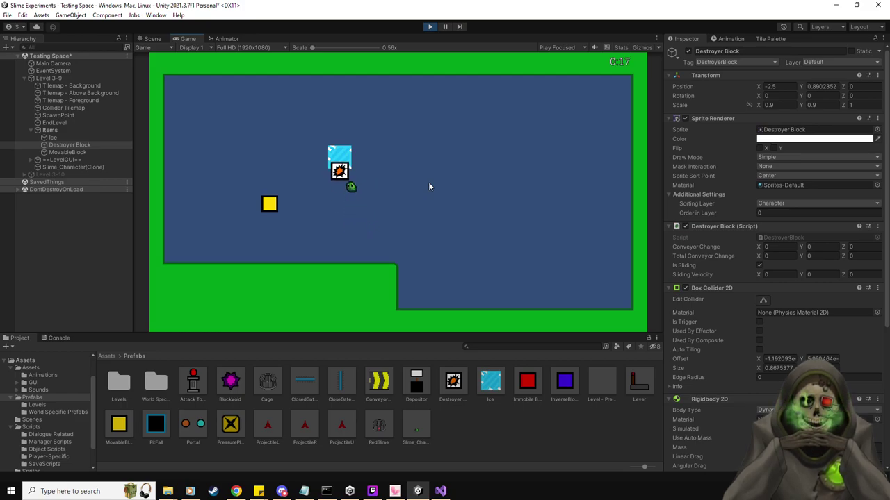
{"action": "key", "text": "Left"}
{"action": "key", "text": "Down"}
{"action": "key", "text": "Up"}
{"action": "key", "text": "Down"}
{"action": "key", "text": "Right"}
{"action": "key", "text": "Up"}
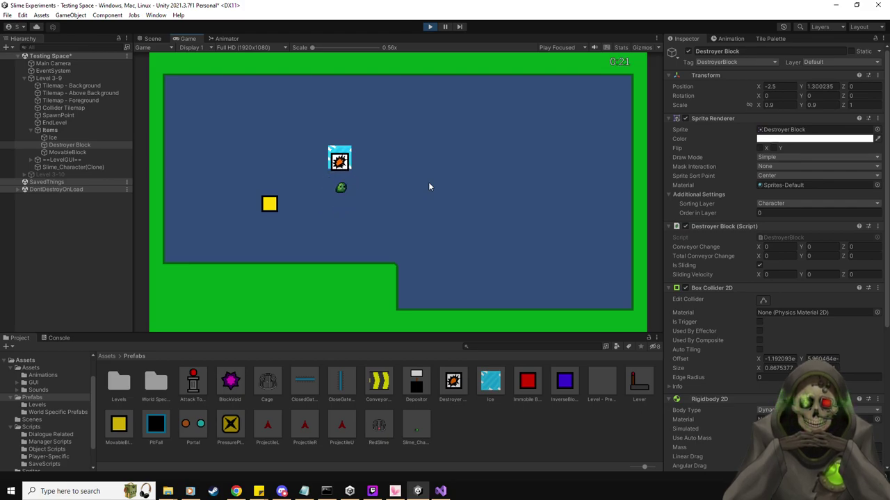
{"action": "key", "text": "Down"}
{"action": "key", "text": "Up"}
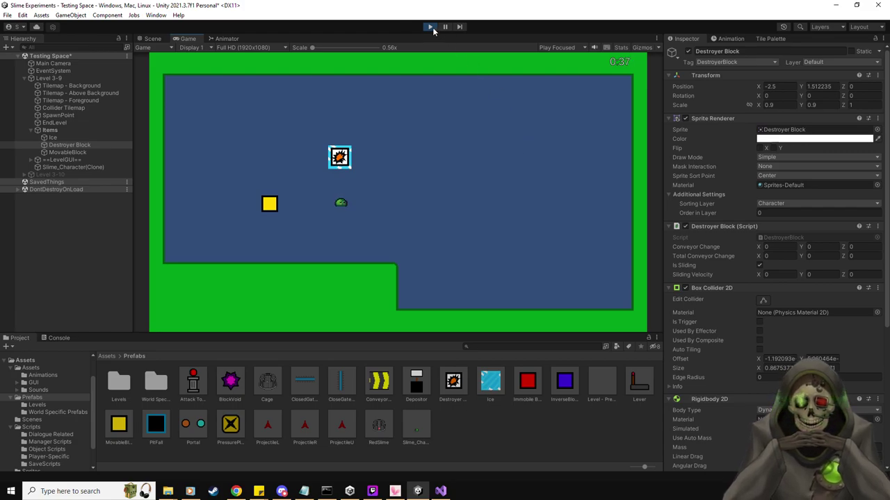
Switch the Inspector to Debug mode and compare the Destroyer Block's running component values with the MovableBlock's.
{"action": "left_click", "coordinate": [883, 39]}
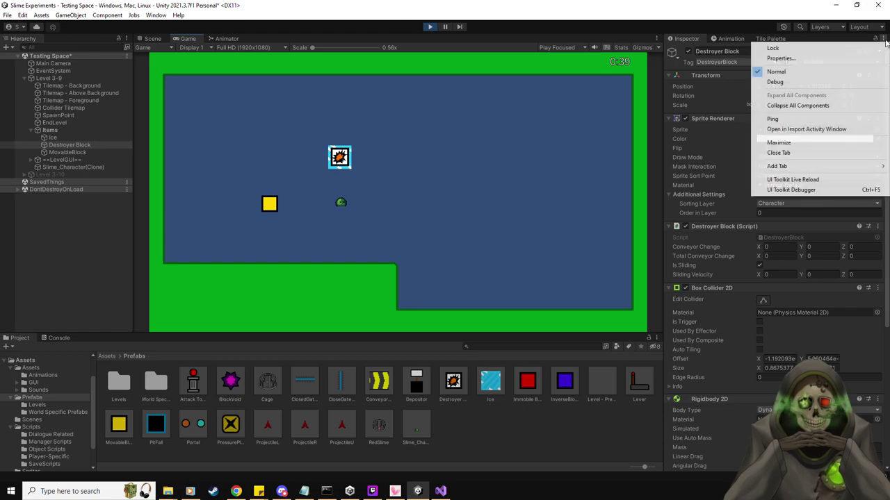
{"action": "mouse_move", "coordinate": [834, 169]}
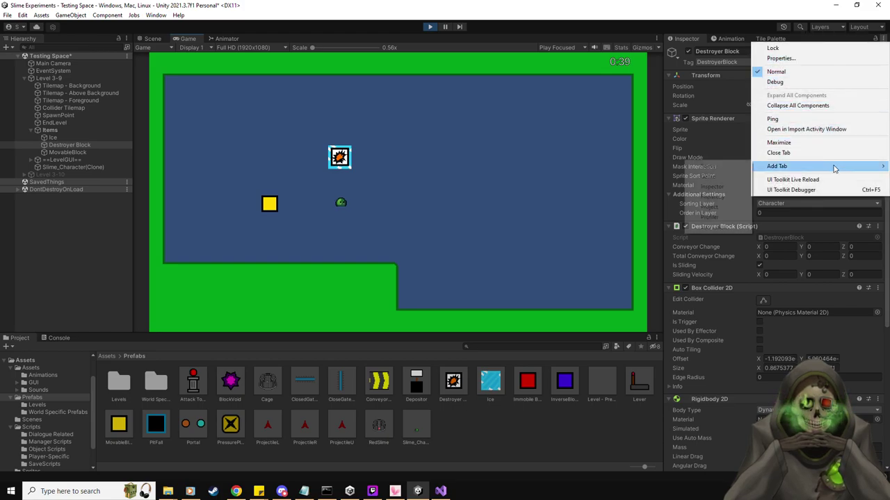
{"action": "left_click", "coordinate": [774, 81]}
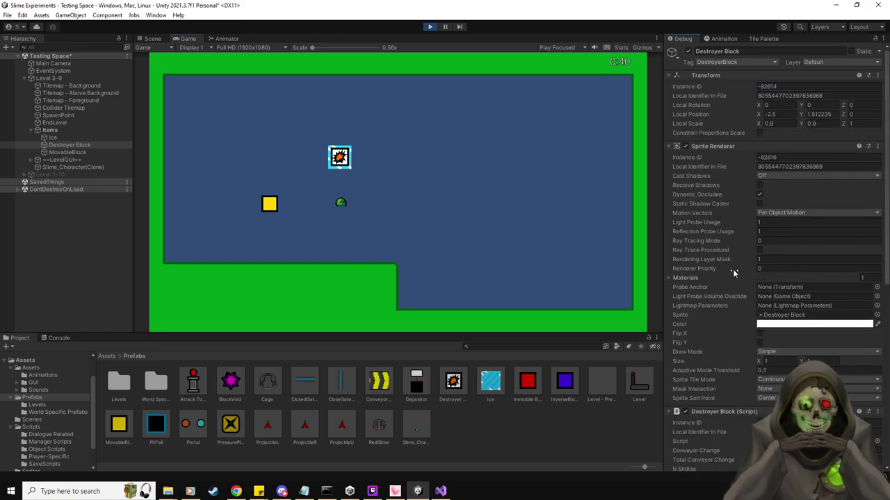
{"action": "scroll", "coordinate": [732, 272], "scroll_direction": "down", "scroll_amount": 10}
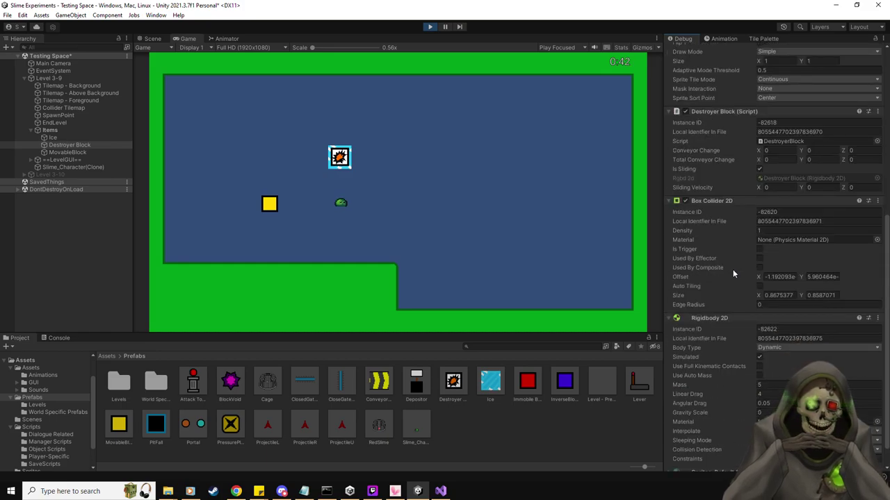
{"action": "scroll", "coordinate": [732, 269], "scroll_direction": "down", "scroll_amount": 1}
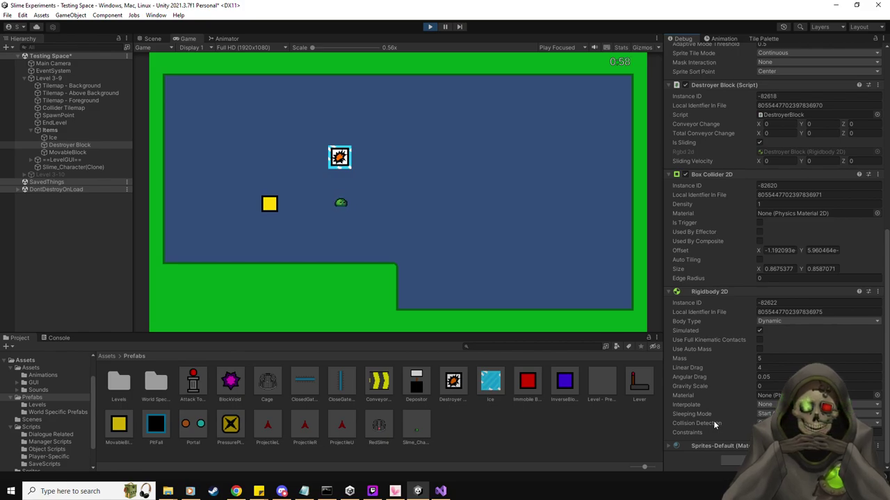
{"action": "left_click", "coordinate": [74, 151]}
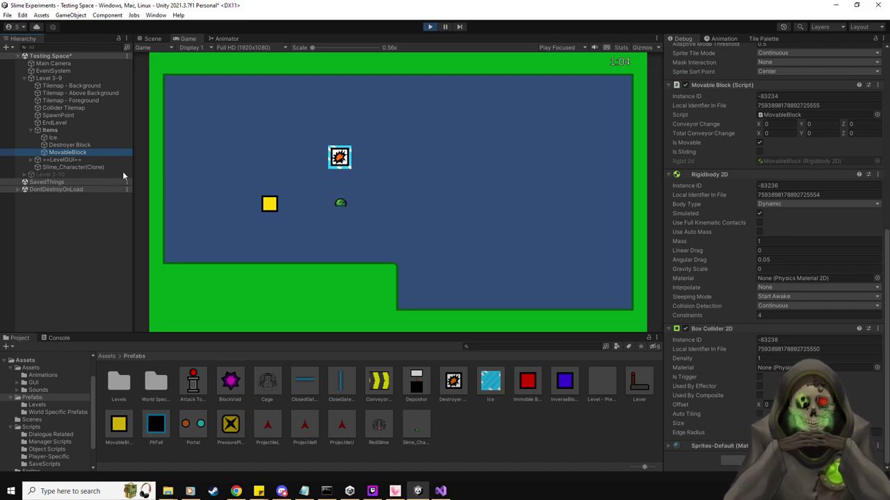
{"action": "left_click", "coordinate": [75, 146]}
Push the Destroyer Block up off the ice tile, circle the slime around it, and push the block right toward the ice.
{"action": "key", "text": "Up"}
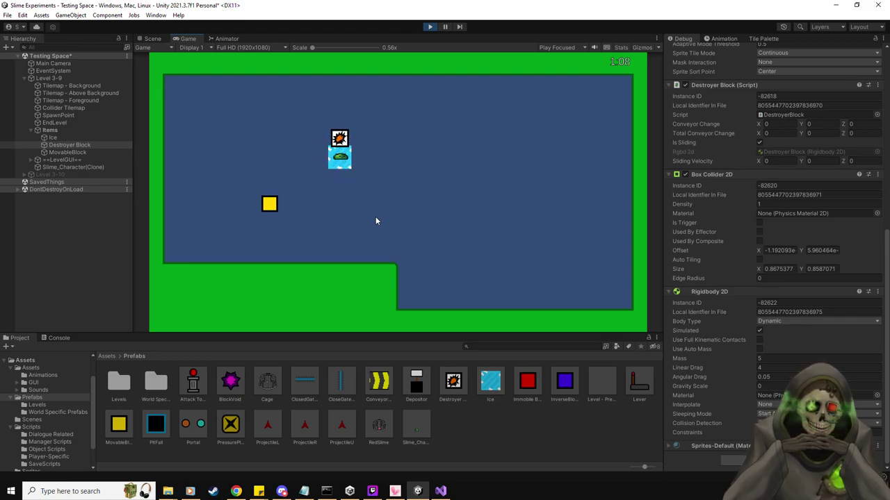
{"action": "key", "text": "Right"}
{"action": "key", "text": "Up"}
{"action": "key", "text": "Left"}
{"action": "key", "text": "Up"}
{"action": "key", "text": "Left"}
{"action": "key", "text": "Down"}
{"action": "key", "text": "Down"}
{"action": "key", "text": "Left"}
{"action": "key", "text": "Down"}
{"action": "key", "text": "Right"}
{"action": "key", "text": "Left"}
{"action": "key", "text": "Right"}
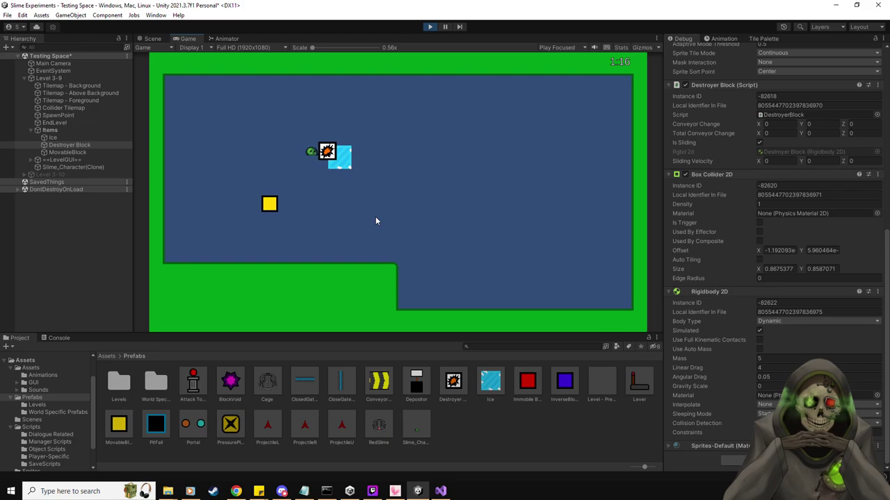
Back the slime away to the left and push the Destroyer Block right across the ice tile's upper edge.
{"action": "key", "text": "Left"}
{"action": "key", "text": "Left"}
{"action": "key", "text": "Left"}
{"action": "key", "text": "Right"}
{"action": "key", "text": "Right"}
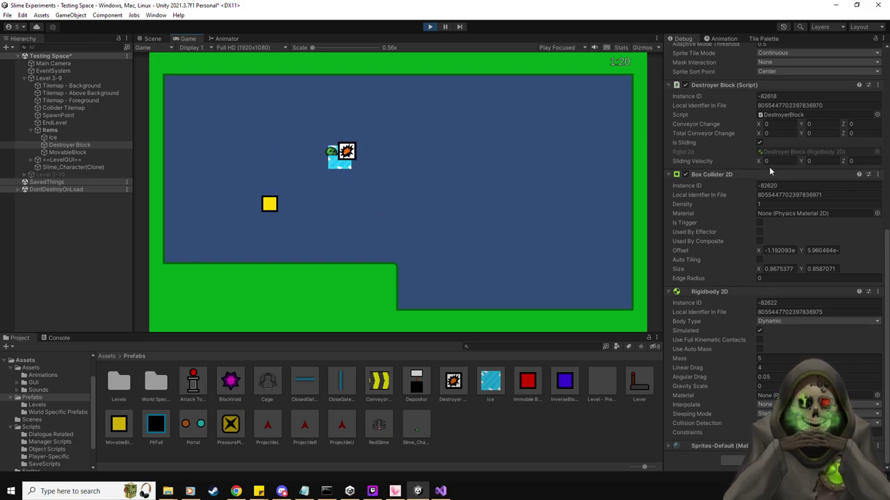
Bring the slime around to the Destroyer Block's right side and push the block left across the ice tile.
{"action": "key", "text": "Up"}
{"action": "key", "text": "Right"}
{"action": "key", "text": "Down"}
{"action": "key", "text": "Left"}
{"action": "key", "text": "Left"}
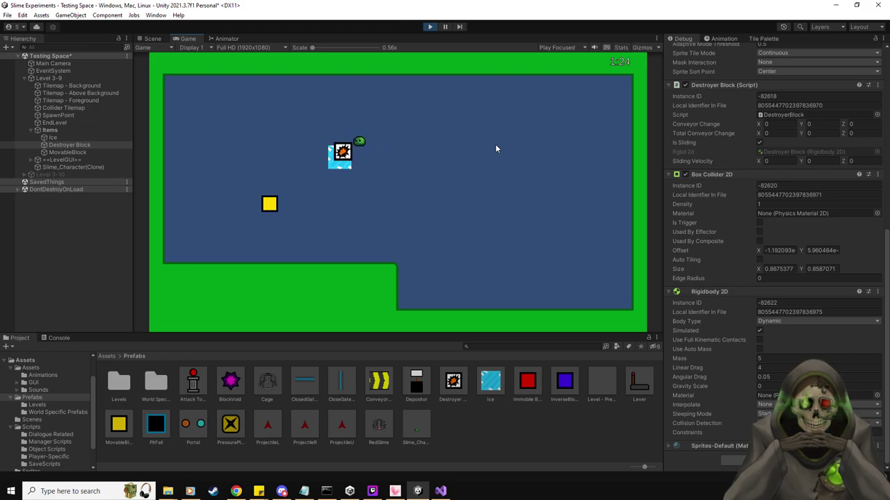
{"action": "key", "text": "Left"}
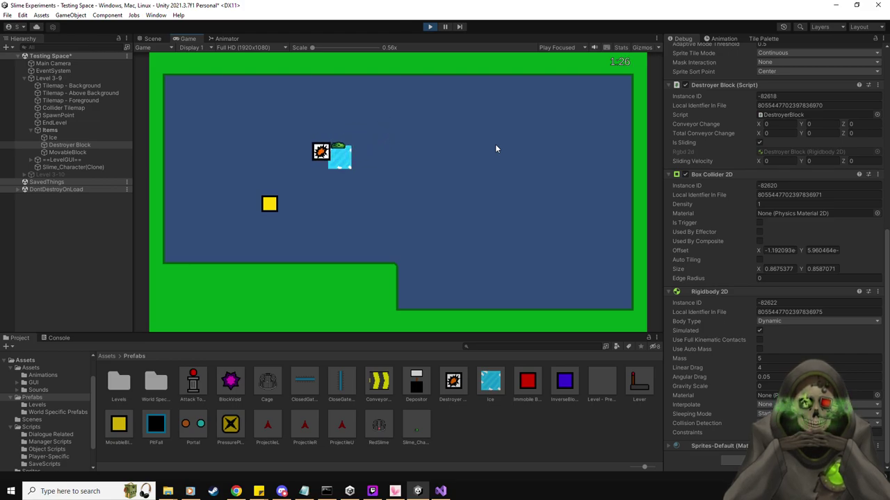
Move the slime to the Destroyer Block's left side and push the block back right across the ice tile.
{"action": "key", "text": "Up"}
{"action": "key", "text": "Down"}
{"action": "key", "text": "Right"}
{"action": "key", "text": "Right"}
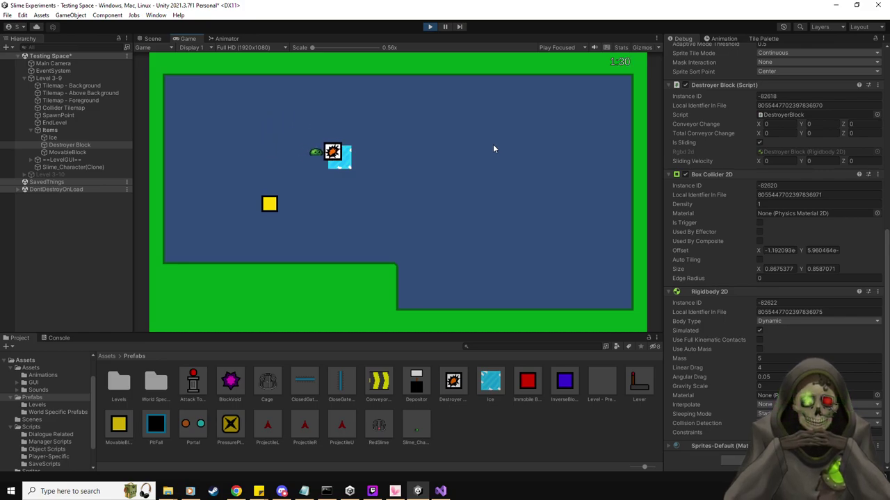
{"action": "key", "text": "Right"}
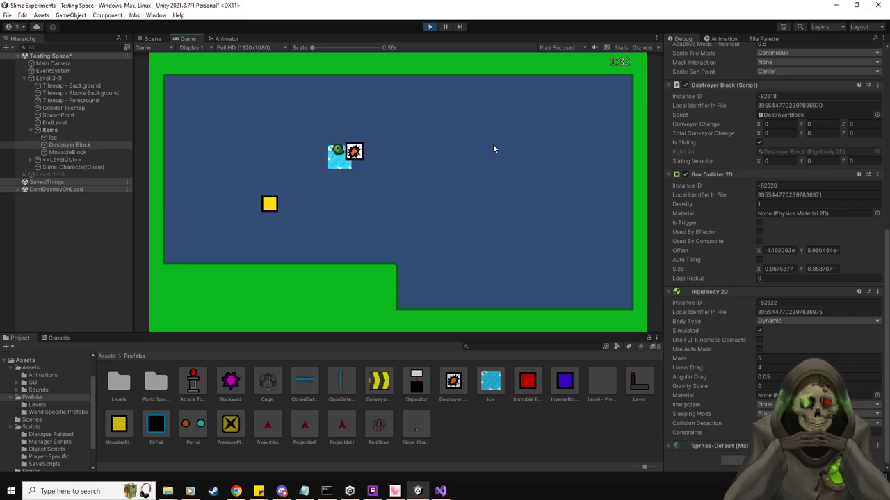
Push the Destroyer Block down along the ice tile's right side and move the slime below the ice.
{"action": "key", "text": "Up"}
{"action": "key", "text": "Right"}
{"action": "key", "text": "Down"}
{"action": "key", "text": "Left"}
{"action": "key", "text": "Down"}
{"action": "key", "text": "Left"}
{"action": "key", "text": "Down"}
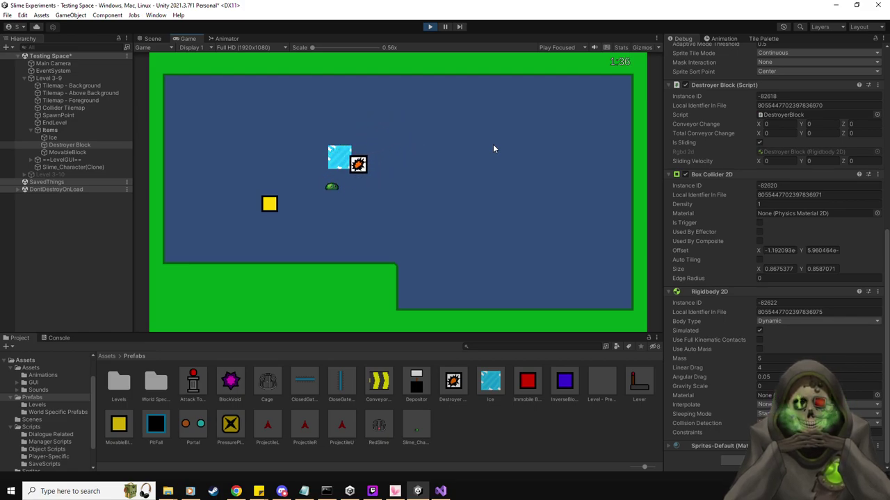
Check the MovableBlock's debug values, stop the playtest, and return the Inspector to Normal mode.
{"action": "left_click", "coordinate": [68, 152]}
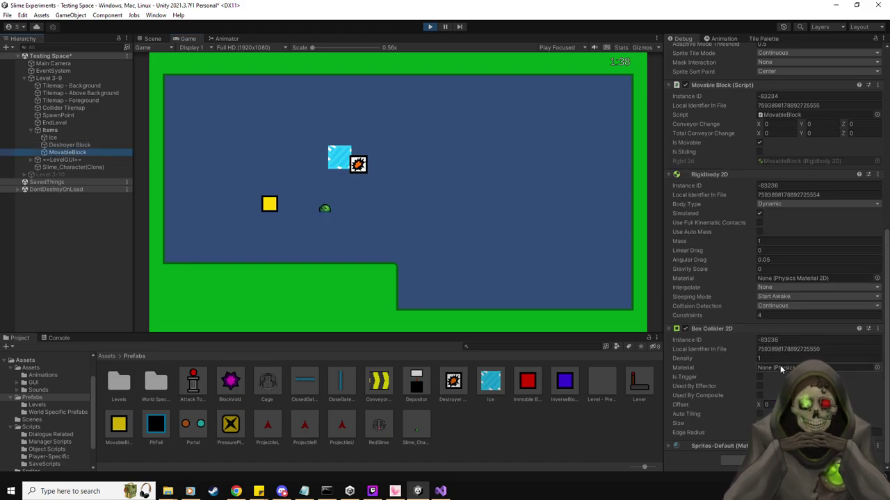
{"action": "left_click", "coordinate": [429, 27]}
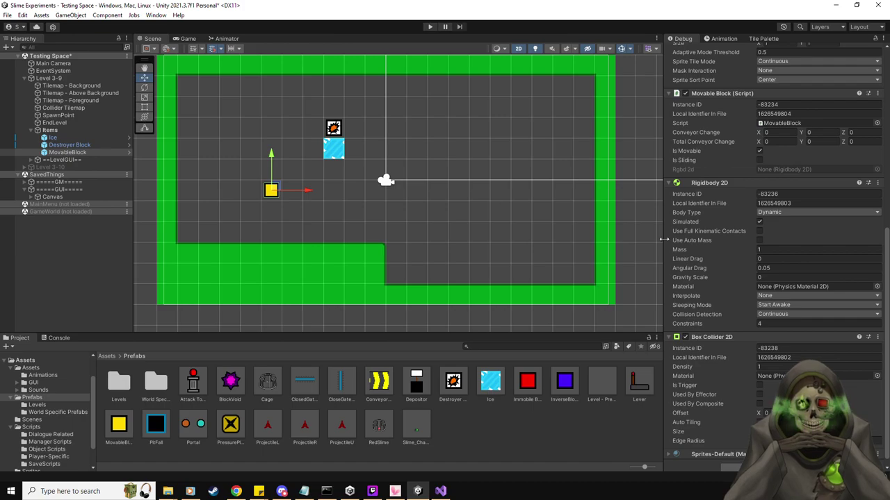
{"action": "scroll", "coordinate": [721, 260], "scroll_direction": "down", "scroll_amount": 1}
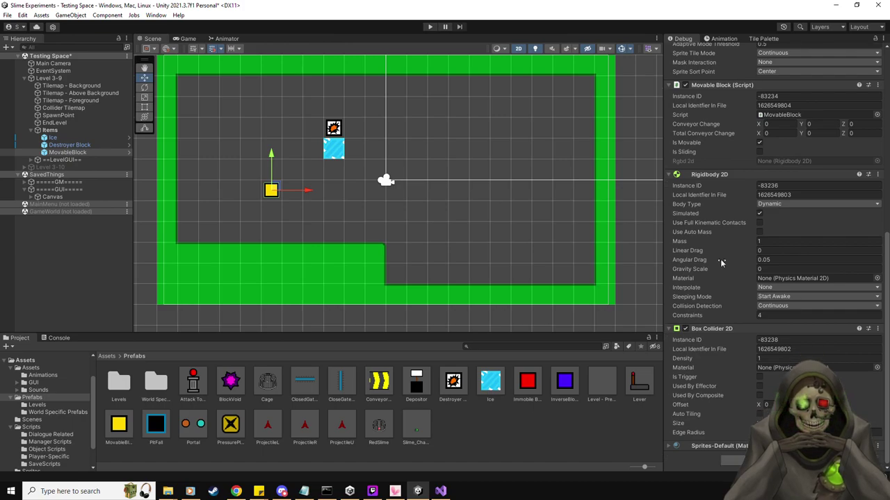
{"action": "left_click", "coordinate": [875, 38]}
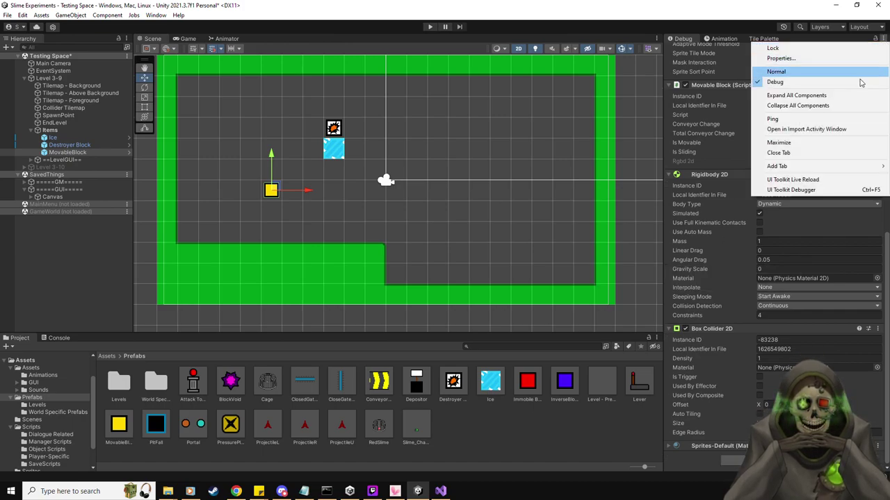
{"action": "left_click", "coordinate": [806, 72]}
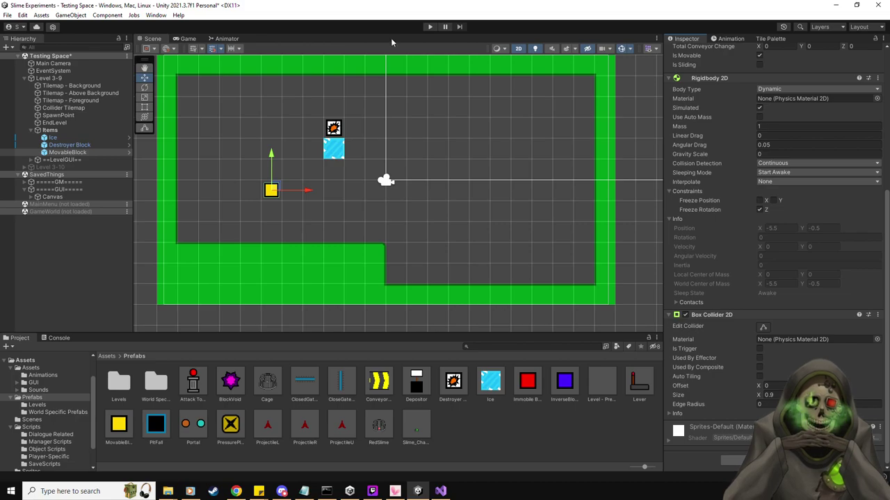
Run another playtest with the Destroyer Block selected, pushing it down over the ice tile and back up onto it from below.
{"action": "left_click", "coordinate": [430, 27]}
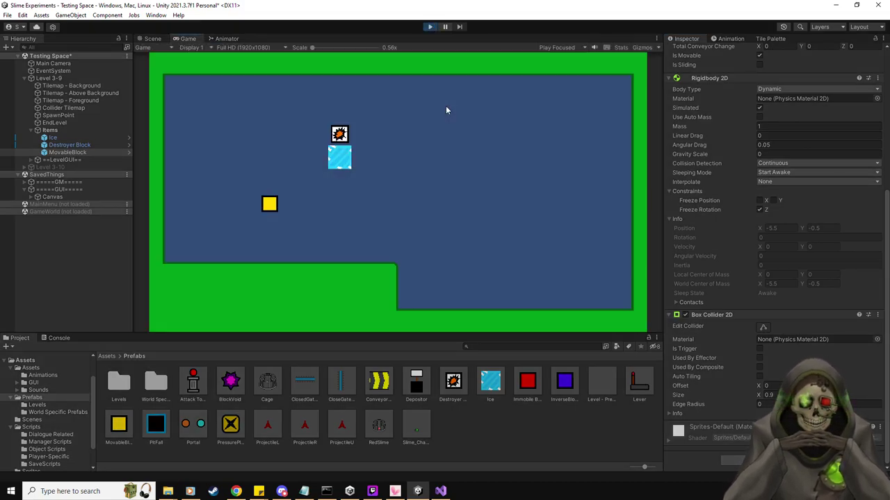
{"action": "left_click", "coordinate": [87, 145]}
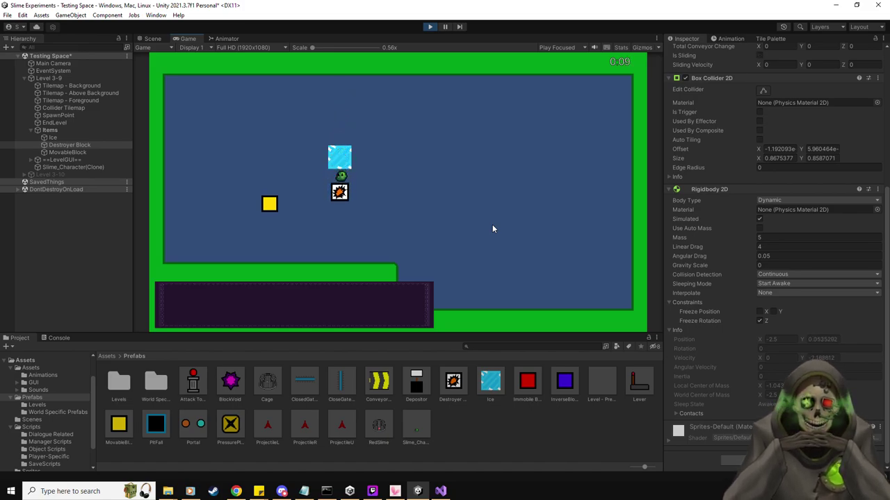
{"action": "key", "text": "Up"}
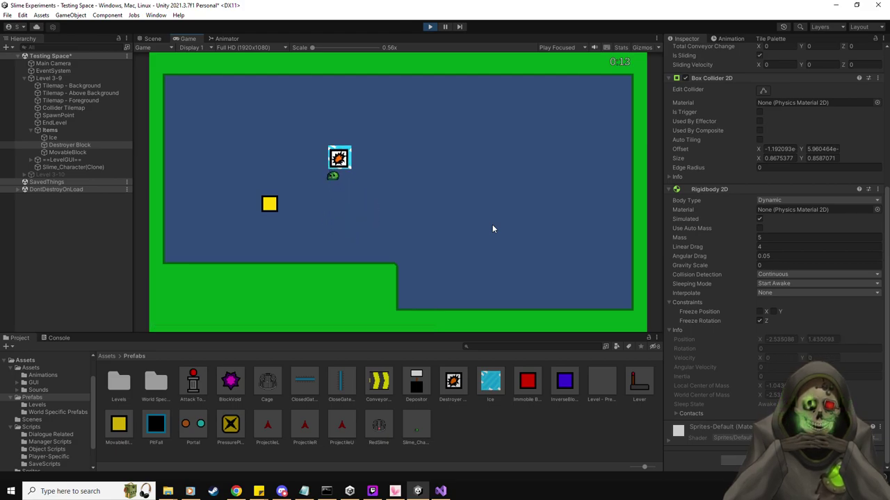
{"action": "left_click", "coordinate": [431, 28]}
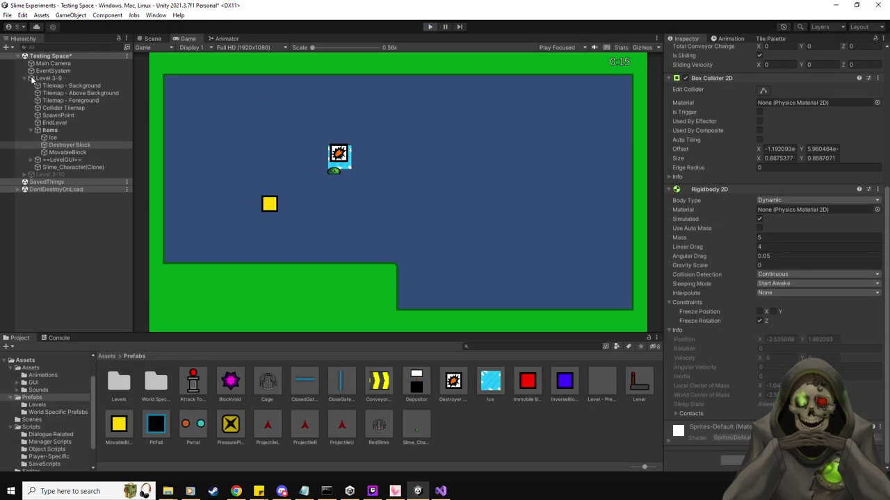
Switch to Visual Studio and review how IceScript's DestroyerBlock case sets isSliding, checking it against the Update code in DestroyerBlock.cs.
{"action": "key", "text": "alt+Tab"}
{"action": "scroll", "coordinate": [399, 178], "scroll_direction": "up", "scroll_amount": 5}
{"action": "scroll", "coordinate": [400, 179], "scroll_direction": "up", "scroll_amount": 5}
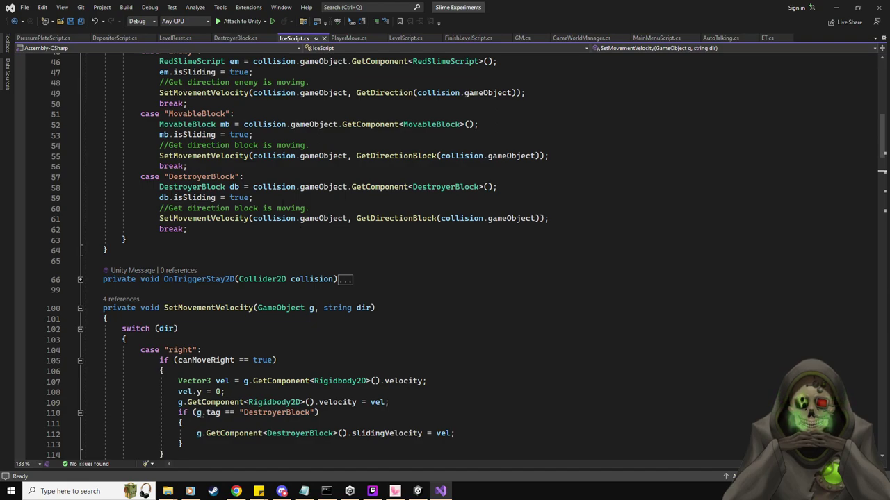
{"action": "left_click", "coordinate": [290, 199]}
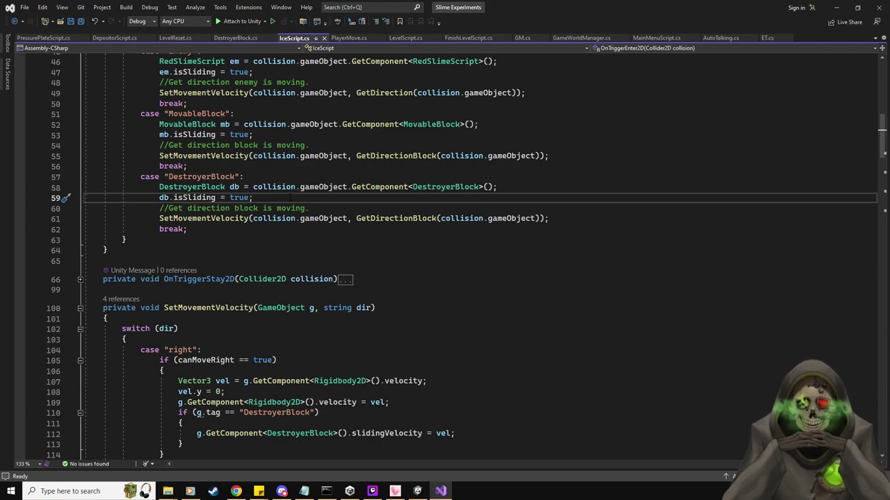
{"action": "key", "text": "shift+Home"}
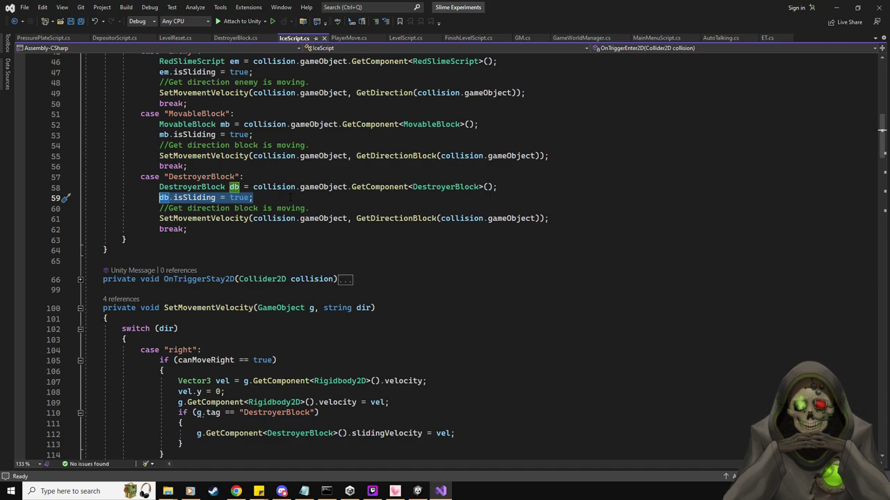
{"action": "key", "text": "ctrl+c"}
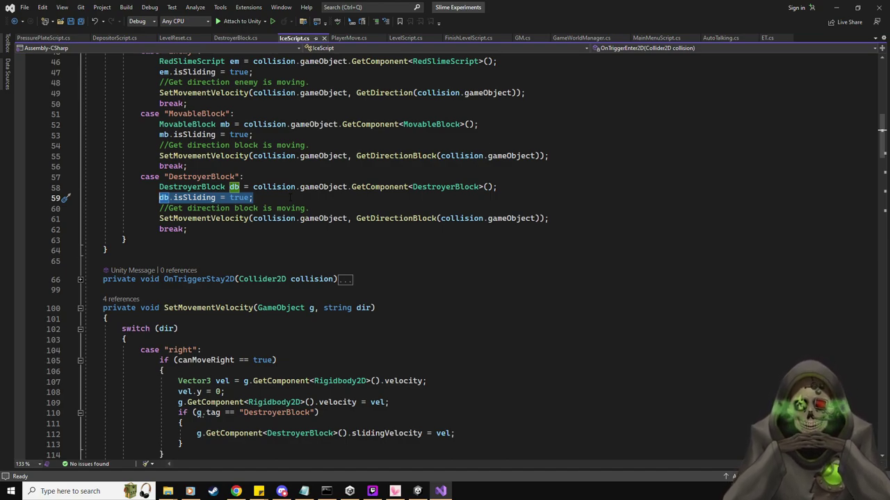
{"action": "left_click", "coordinate": [253, 187]}
{"action": "key", "text": "Down"}
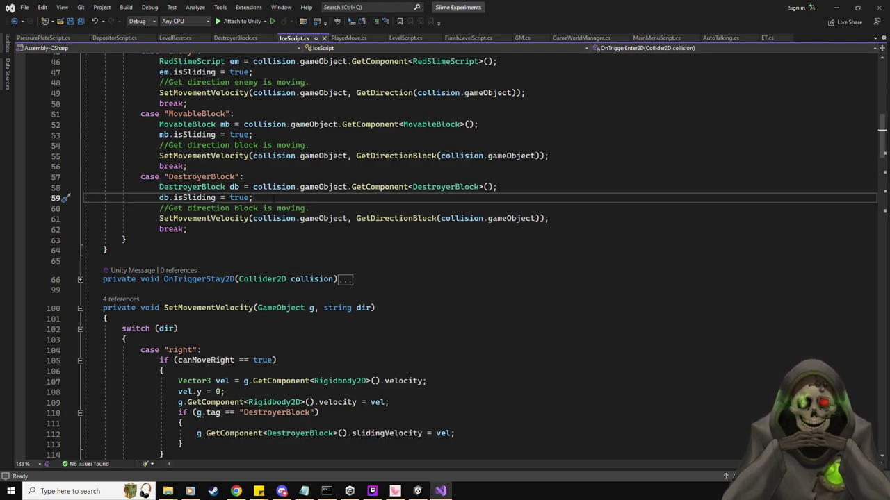
{"action": "left_click", "coordinate": [237, 38]}
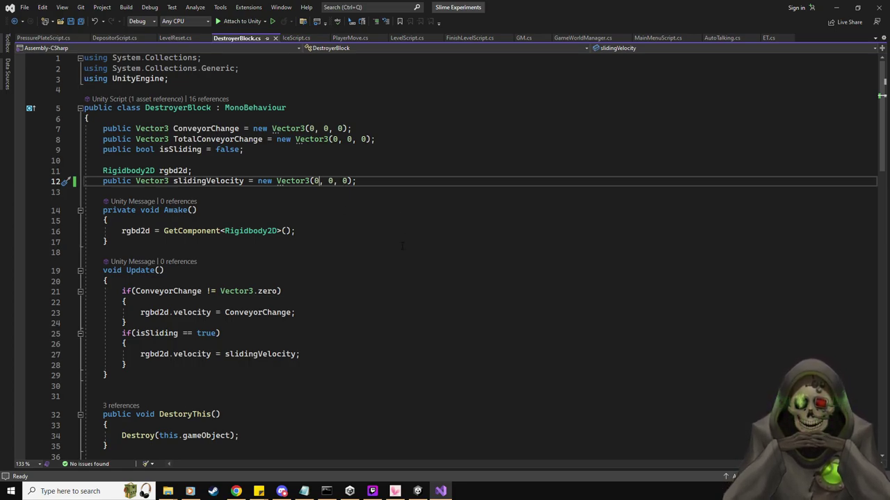
{"action": "left_click", "coordinate": [295, 37]}
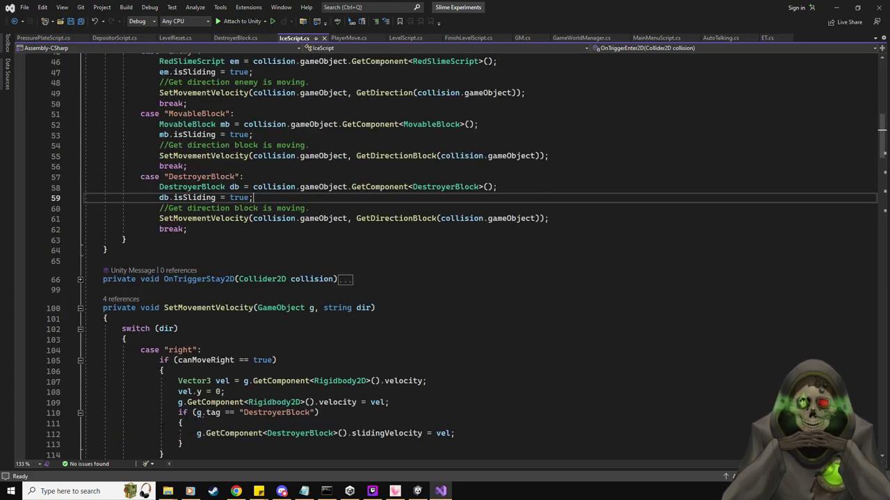
{"action": "scroll", "coordinate": [254, 420], "scroll_direction": "down", "scroll_amount": 1}
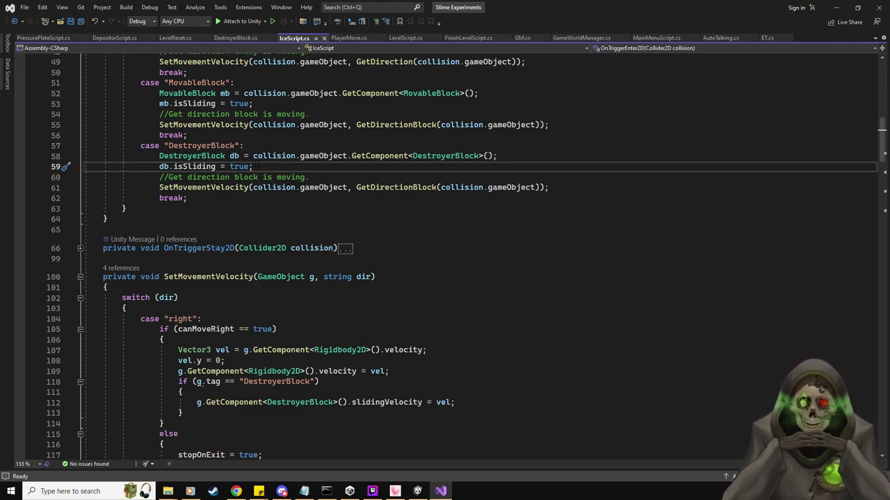
Cut the DestroyerBlock component lookup and the db.isSliding = true line from the "DestroyerBlock" case in OnTriggerEnter2D.
{"action": "left_click_drag", "start_coordinate": [253, 167], "coordinate": [159, 156]}
{"action": "key", "text": "BackSpace"}
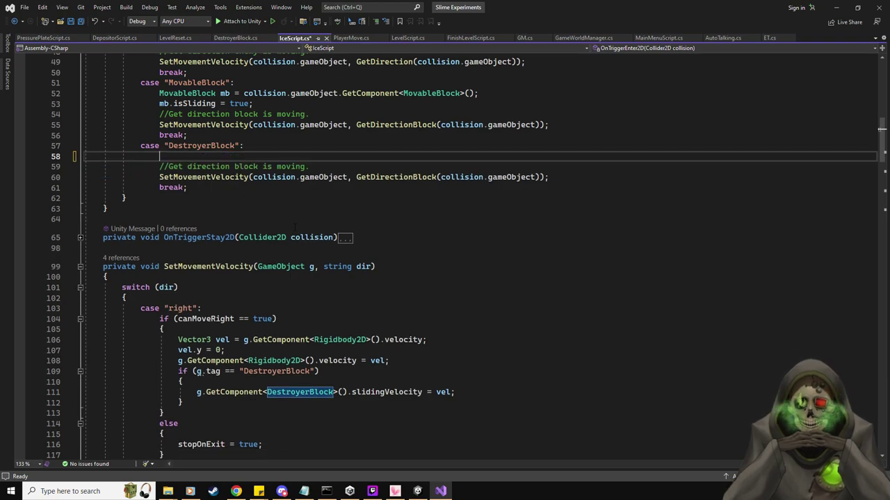
{"action": "key", "text": "Delete"}
{"action": "key", "text": "Return"}
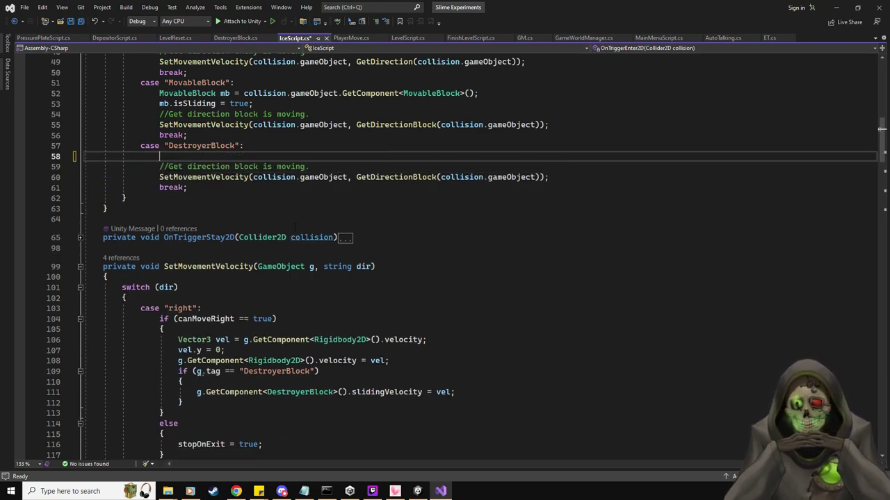
{"action": "key", "text": "shift+Home"}
{"action": "key", "text": "BackSpace"}
{"action": "key", "text": "BackSpace"}
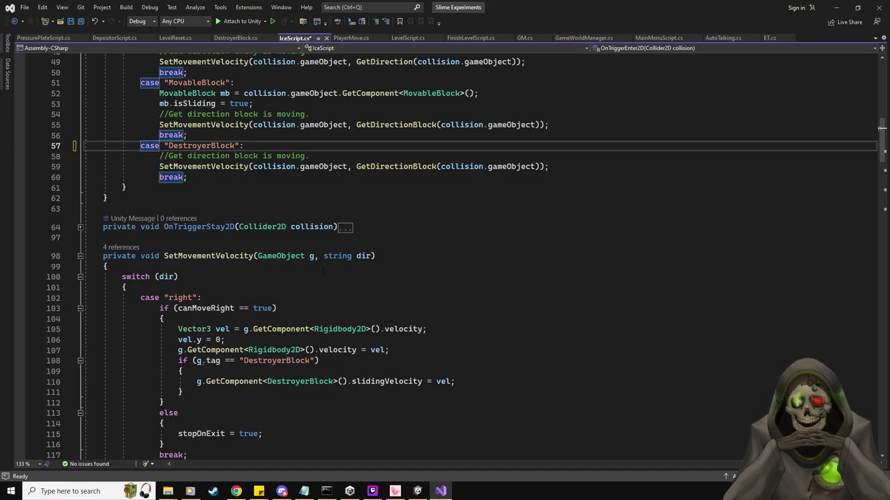
Paste the DestroyerBlock lookup and db.isSliding = true lines after the slidingVelocity assignment in SetMovementVelocity's "right" case.
{"action": "scroll", "coordinate": [444, 292], "scroll_direction": "down", "scroll_amount": 2}
{"action": "left_click", "coordinate": [457, 318]}
{"action": "key", "text": "Return"}
{"action": "key", "text": "ctrl+v"}
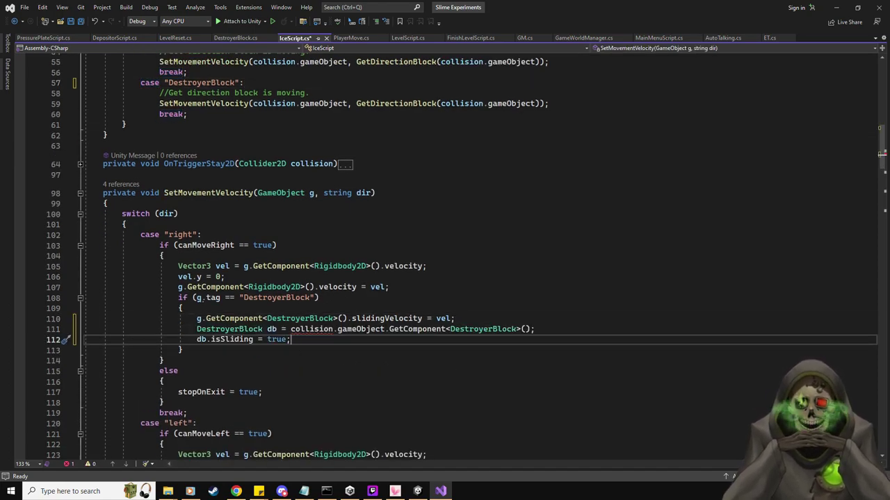
Rewrite the pasted DestroyerBlock lookup in the "right" case as g.GetComponent<DestroyerBlock>().isSliding = true;.
{"action": "left_click_drag", "start_coordinate": [384, 329], "coordinate": [196, 329]}
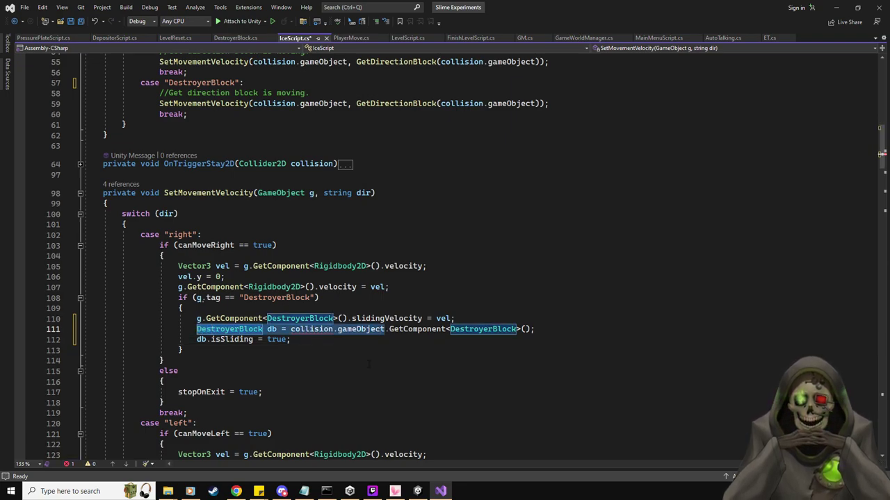
{"action": "type", "text": "g"}
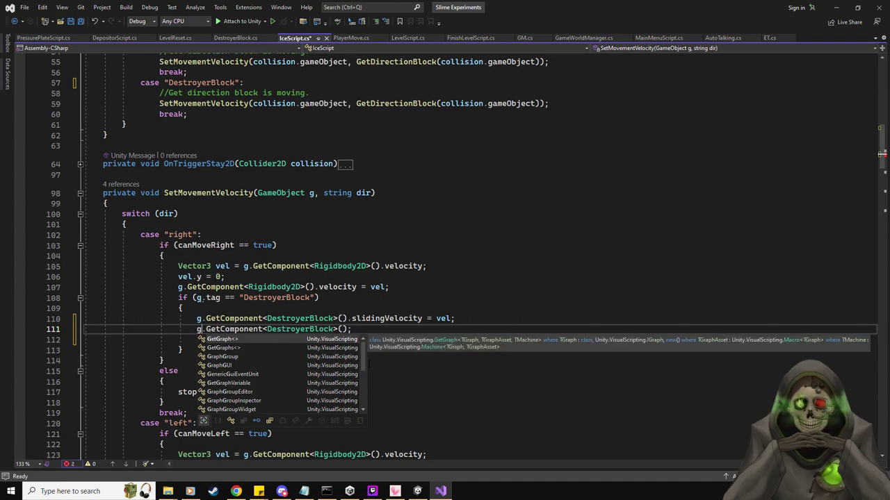
{"action": "key", "text": "End"}
{"action": "key", "text": "Left"}
{"action": "type", "text": ".isS"}
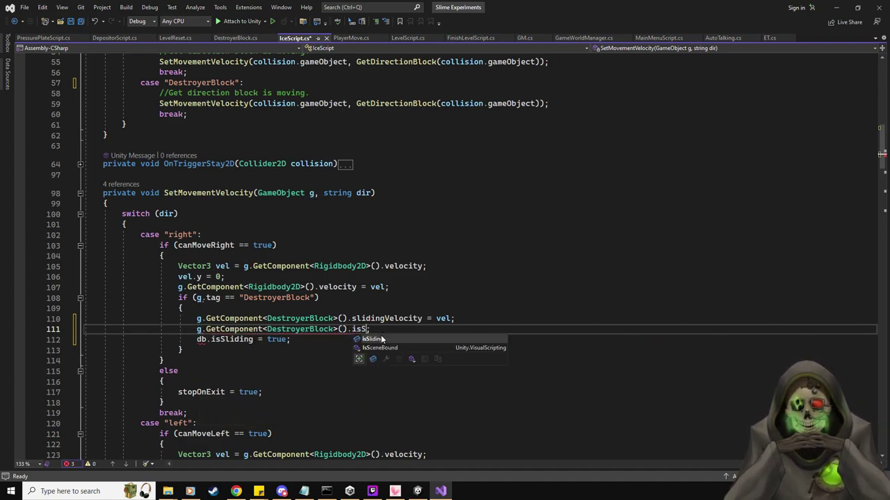
{"action": "key", "text": "Tab"}
{"action": "type", "text": "= true"}
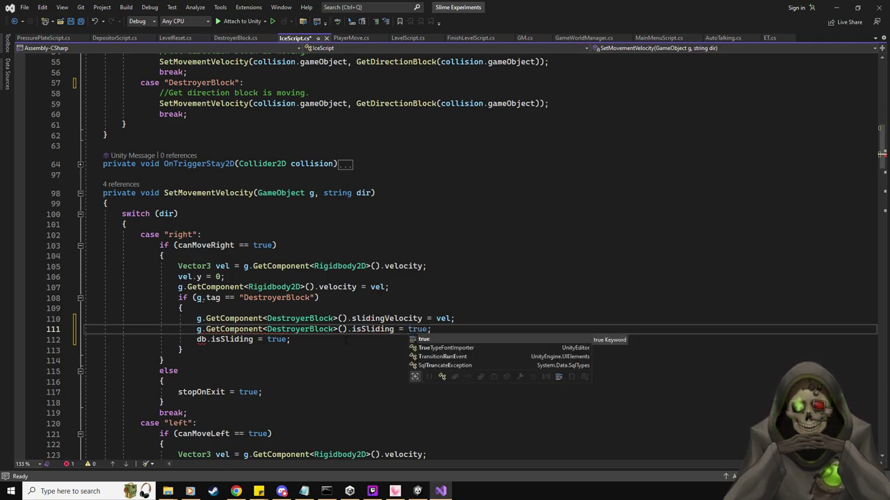
{"action": "key", "text": "Escape"}
Delete the leftover db.isSliding = true; line from the "right" case.
{"action": "key", "text": "Down"}
{"action": "key", "text": "shift+Home"}
{"action": "key", "text": "shift+Home"}
{"action": "key", "text": "BackSpace"}
{"action": "key", "text": "BackSpace"}
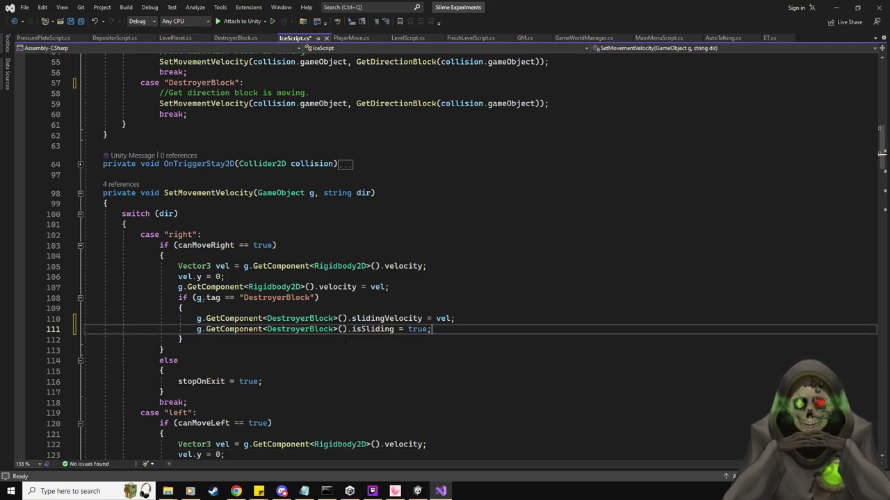
Copy the g.GetComponent<DestroyerBlock>().isSliding = true; line below the slidingVelocity assignment in the "left" case.
{"action": "key", "text": "shift+Home"}
{"action": "scroll", "coordinate": [345, 340], "scroll_direction": "down", "scroll_amount": 5}
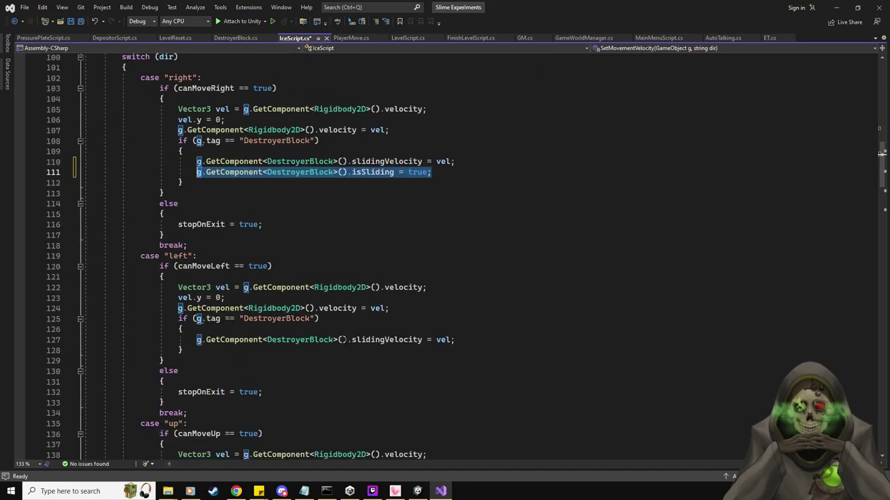
{"action": "key", "text": "ctrl+c"}
{"action": "left_click", "coordinate": [469, 340]}
{"action": "key", "text": "Return"}
{"action": "key", "text": "ctrl+v"}
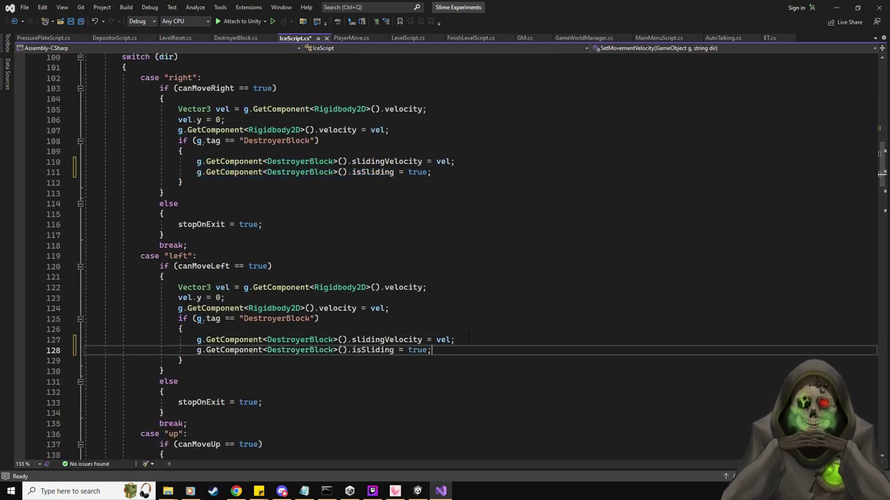
Add the same isSliding = true line after the slidingVelocity assignments in the "up" and "down" cases and save IceScript.cs.
{"action": "scroll", "coordinate": [469, 335], "scroll_direction": "down", "scroll_amount": 4}
{"action": "left_click", "coordinate": [470, 391]}
{"action": "key", "text": "Return"}
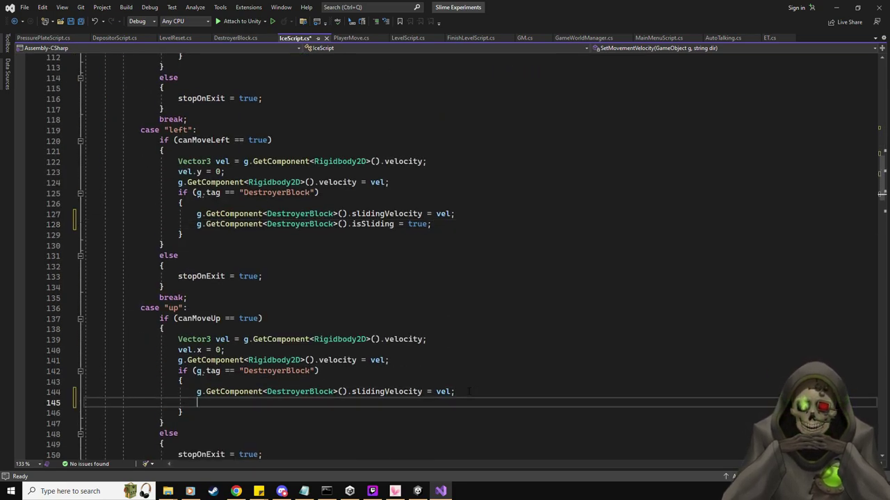
{"action": "key", "text": "ctrl+v"}
{"action": "scroll", "coordinate": [457, 399], "scroll_direction": "down", "scroll_amount": 5}
{"action": "scroll", "coordinate": [457, 399], "scroll_direction": "down", "scroll_amount": 2}
{"action": "left_click", "coordinate": [474, 351]}
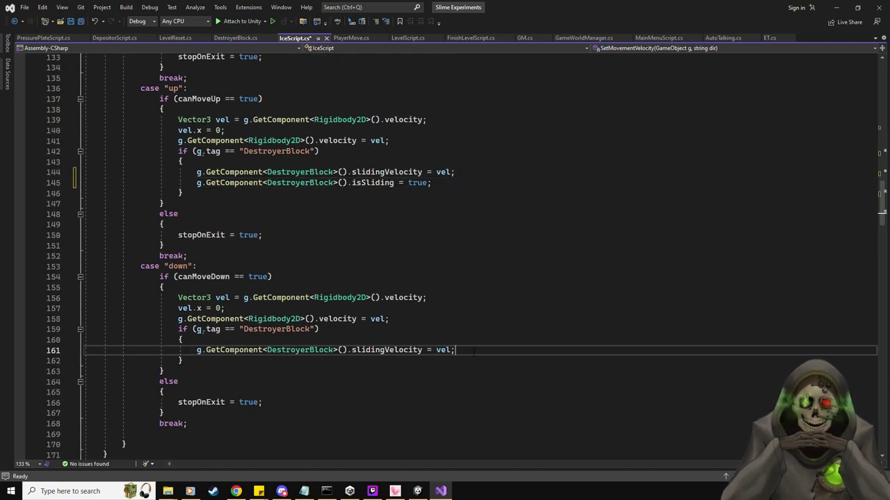
{"action": "key", "text": "Return"}
{"action": "key", "text": "ctrl+v"}
{"action": "key", "text": "ctrl+s"}
Switch to Unity, playtest the Destroyer Block against the ice tile, and inspect the Ice object's Ice Script values.
{"action": "scroll", "coordinate": [474, 352], "scroll_direction": "down", "scroll_amount": 3}
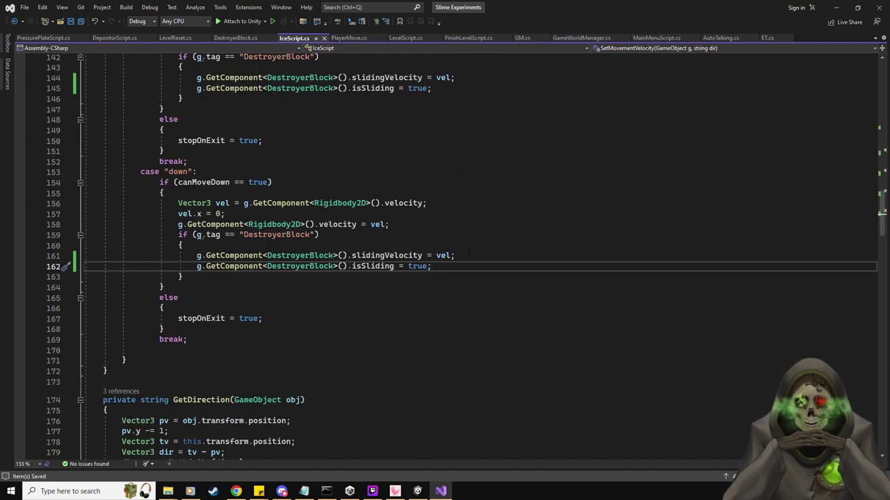
{"action": "scroll", "coordinate": [469, 251], "scroll_direction": "down", "scroll_amount": 6}
{"action": "scroll", "coordinate": [469, 251], "scroll_direction": "down", "scroll_amount": 4}
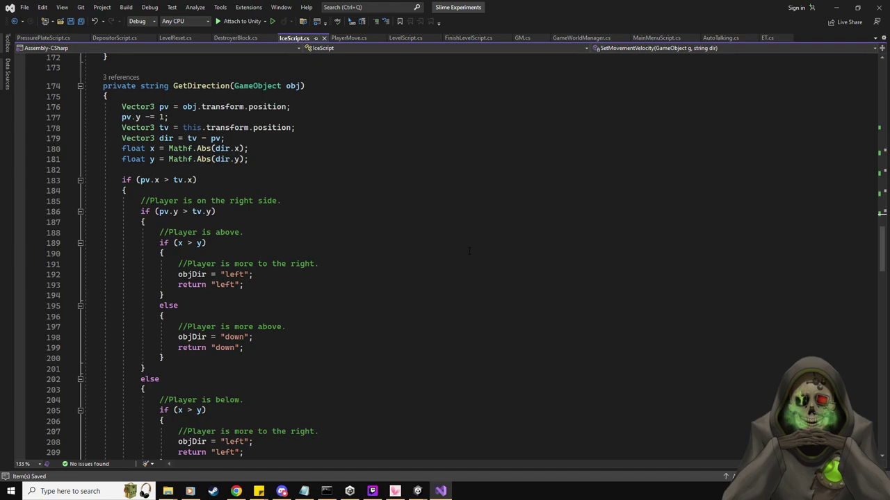
{"action": "scroll", "coordinate": [469, 251], "scroll_direction": "down", "scroll_amount": 7}
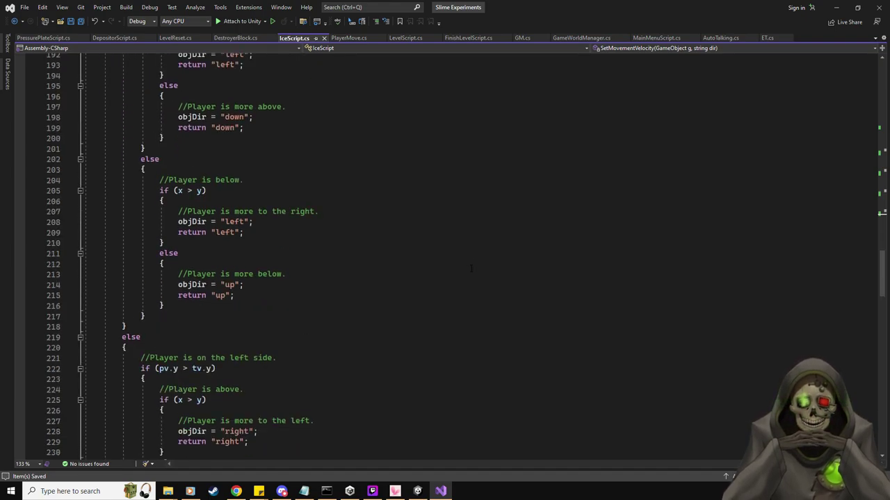
{"action": "scroll", "coordinate": [470, 251], "scroll_direction": "up", "scroll_amount": 20}
{"action": "key", "text": "alt+Tab"}
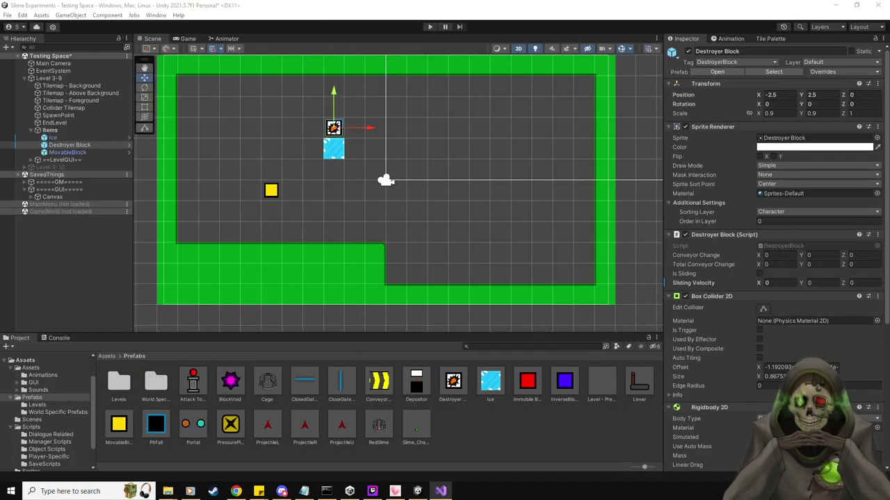
{"action": "left_click", "coordinate": [431, 27]}
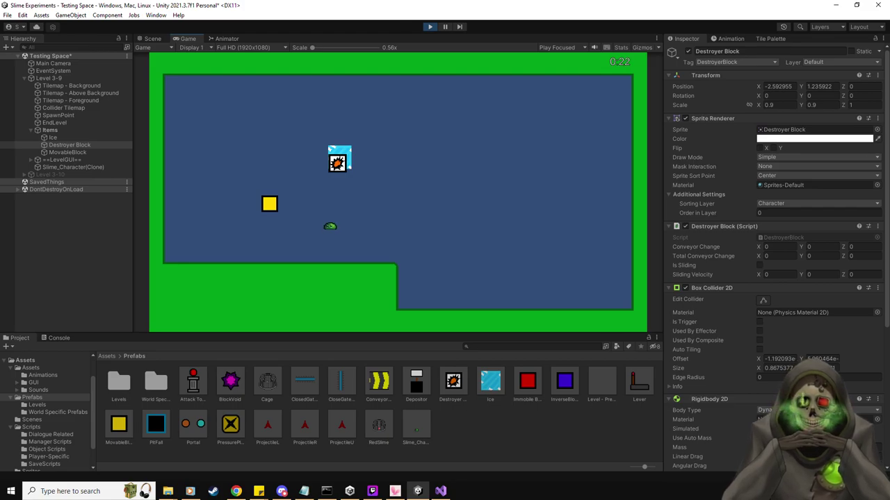
{"action": "left_click", "coordinate": [53, 137]}
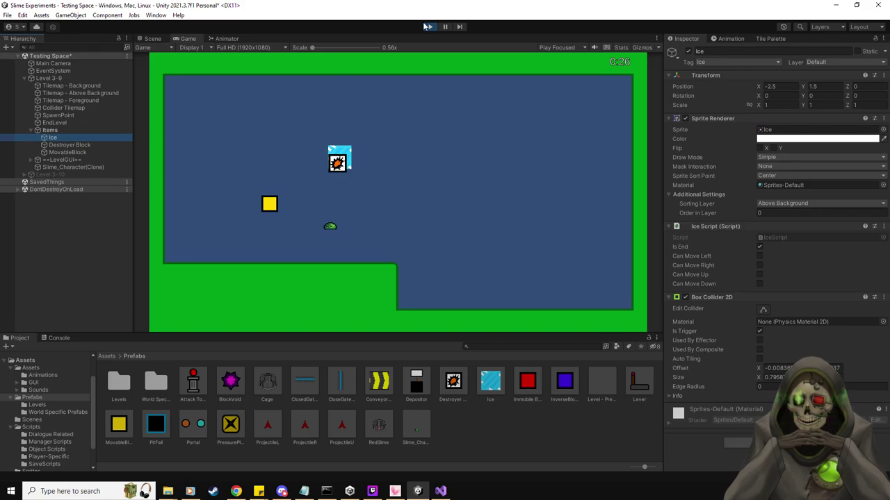
Switch to Visual Studio and review SetMovementVelocity in IceScript.cs, examining the canMove conditions around the slidingVelocity and isSliding lines.
{"action": "key", "text": "alt+Tab"}
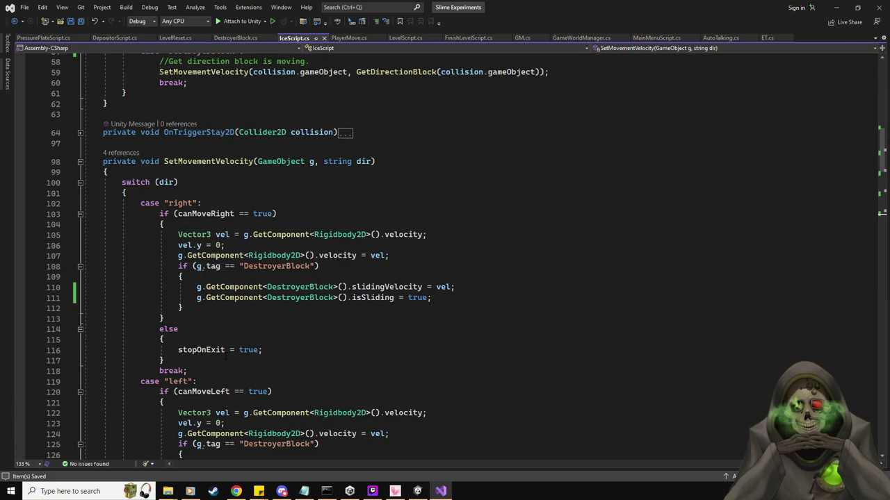
{"action": "scroll", "coordinate": [289, 357], "scroll_direction": "up", "scroll_amount": 4}
{"action": "scroll", "coordinate": [411, 295], "scroll_direction": "down", "scroll_amount": 5}
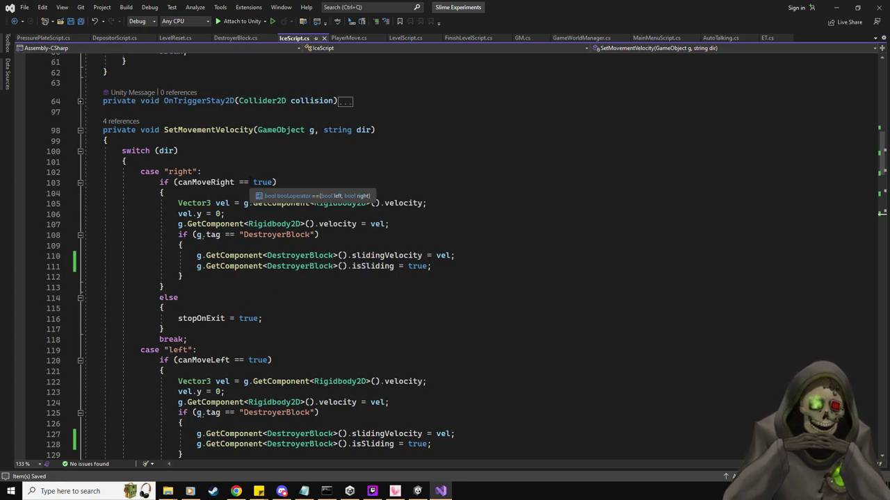
{"action": "scroll", "coordinate": [246, 351], "scroll_direction": "down", "scroll_amount": 3}
{"action": "scroll", "coordinate": [246, 352], "scroll_direction": "up", "scroll_amount": 5}
{"action": "scroll", "coordinate": [253, 369], "scroll_direction": "down", "scroll_amount": 2}
{"action": "left_click_drag", "start_coordinate": [455, 266], "coordinate": [197, 256]}
{"action": "left_click", "coordinate": [456, 273]}
{"action": "left_click_drag", "start_coordinate": [455, 267], "coordinate": [198, 256]}
{"action": "left_click", "coordinate": [548, 287]}
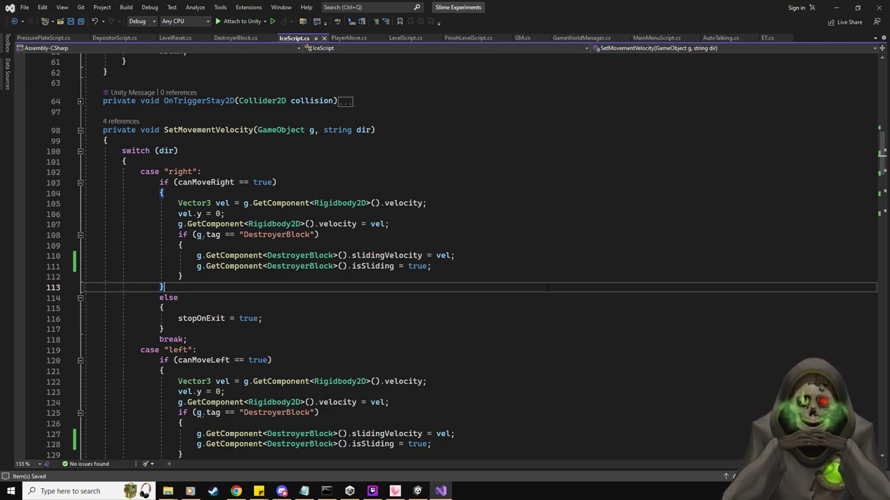
Move the DestroyerBlock tag check with its slidingVelocity and isSliding lines from the "right" case to above the switch in SetMovementVelocity.
{"action": "left_click", "coordinate": [429, 141]}
{"action": "key", "text": "Return"}
{"action": "key", "text": "Return"}
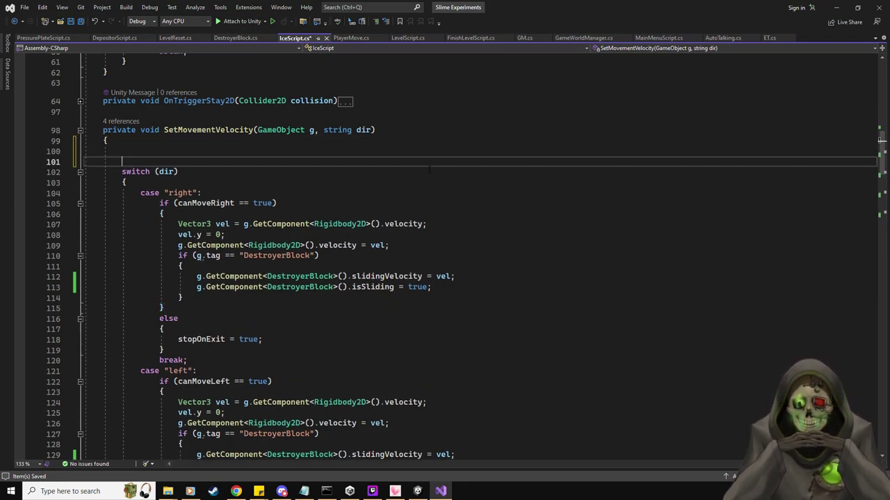
{"action": "left_click_drag", "start_coordinate": [183, 297], "coordinate": [181, 256]}
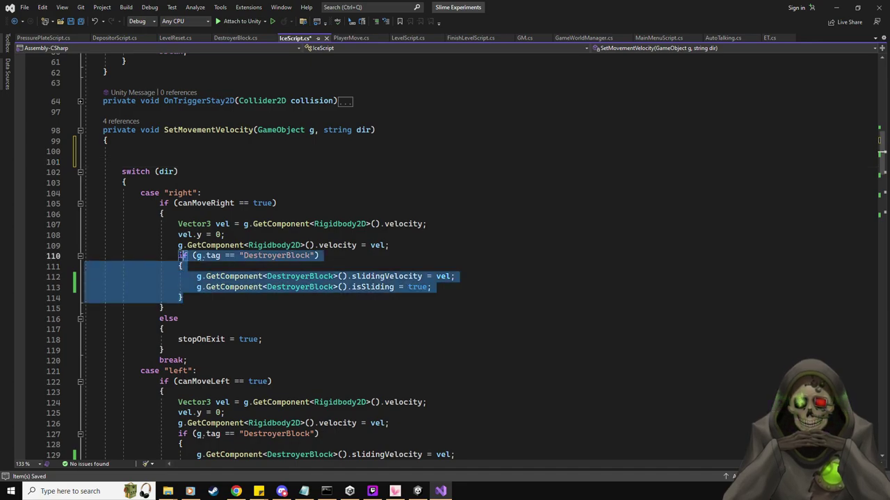
{"action": "key", "text": "ctrl+x"}
{"action": "left_click", "coordinate": [236, 151]}
{"action": "key", "text": "ctrl+v"}
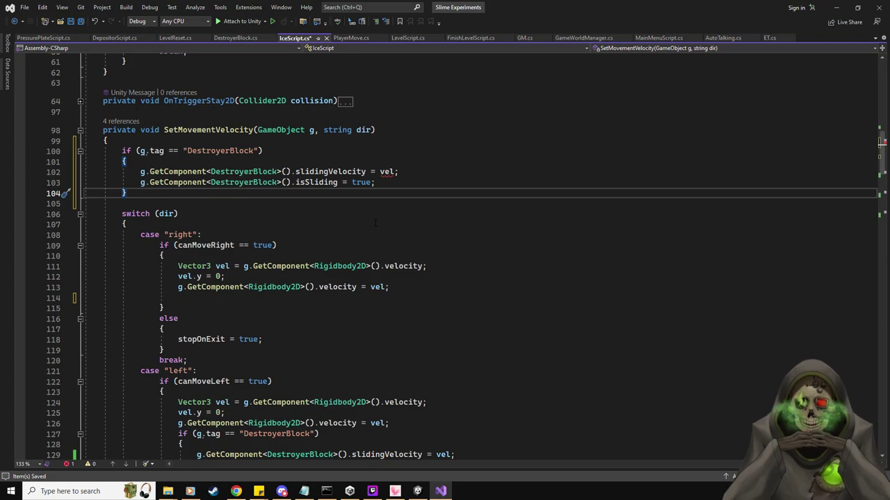
Copy the "right" case's three Rigidbody2D velocity lines into the start of the DestroyerBlock block, and remove the blank line left in that case.
{"action": "left_click", "coordinate": [350, 162]}
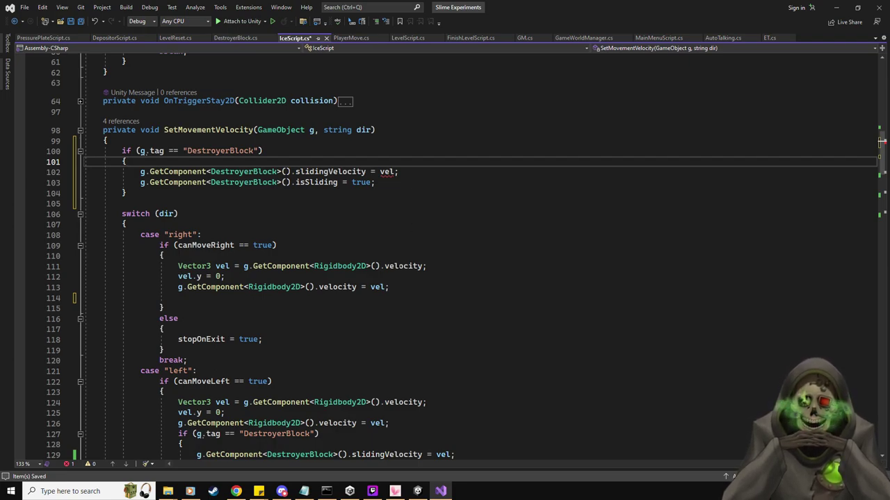
{"action": "left_click_drag", "start_coordinate": [389, 287], "coordinate": [178, 266]}
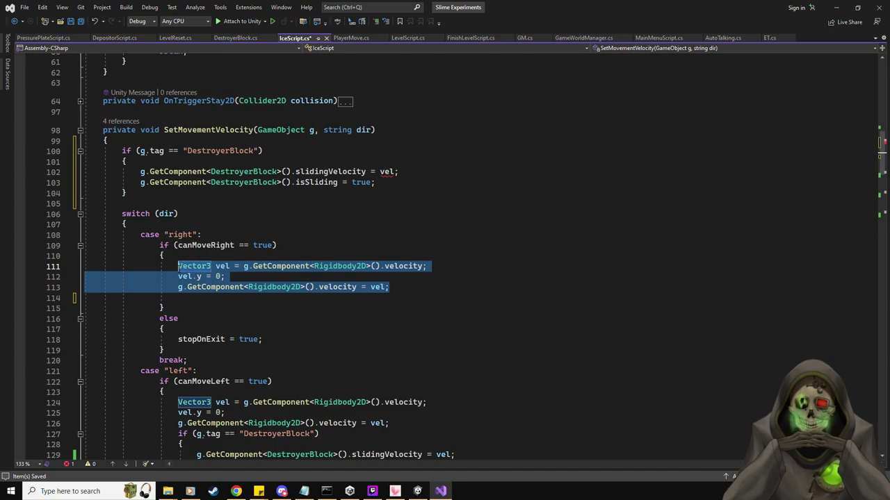
{"action": "left_click", "coordinate": [224, 162]}
{"action": "key", "text": "Return"}
{"action": "key", "text": "ctrl+v"}
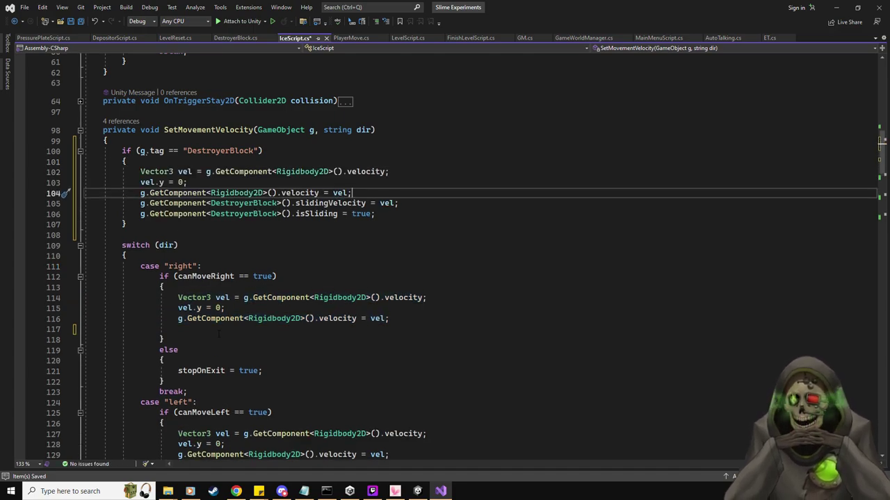
{"action": "left_click", "coordinate": [207, 330]}
{"action": "key", "text": "shift+Home"}
{"action": "key", "text": "BackSpace"}
{"action": "key", "text": "BackSpace"}
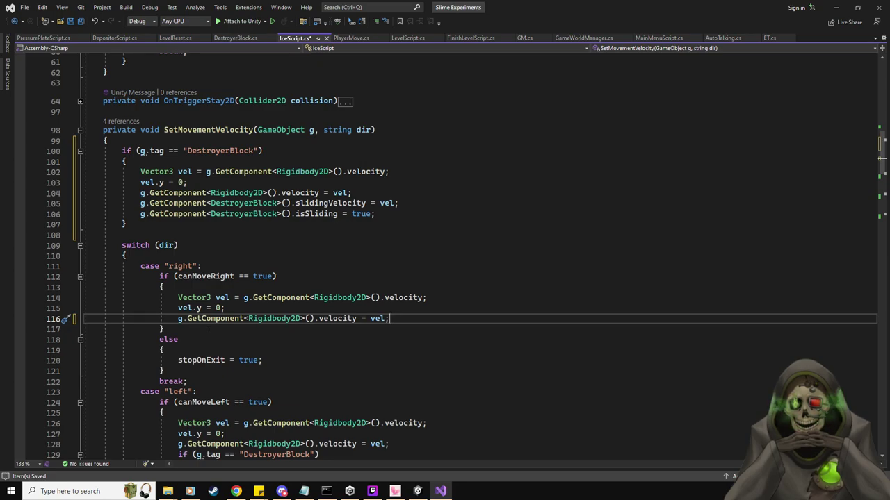
Delete the DestroyerBlock tag checks and their leftover blank lines from the "left", "up" and "down" cases.
{"action": "scroll", "coordinate": [208, 331], "scroll_direction": "down", "scroll_amount": 4}
{"action": "left_click_drag", "start_coordinate": [197, 372], "coordinate": [391, 318]}
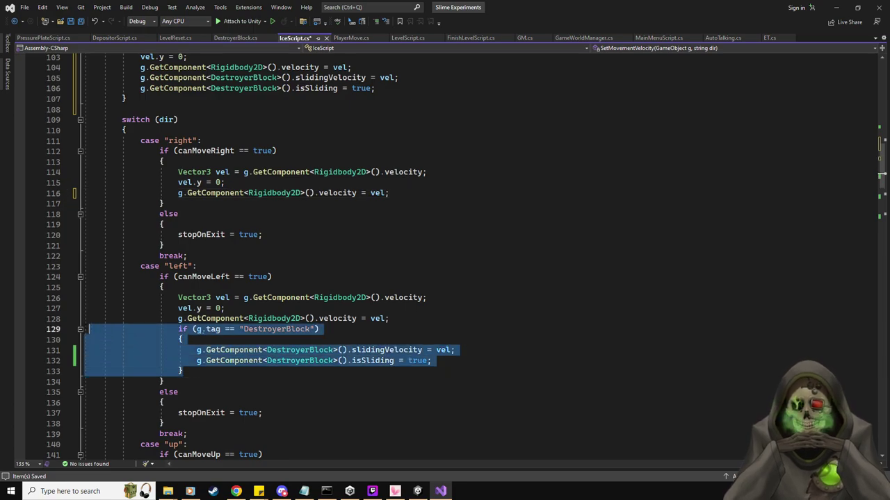
{"action": "key", "text": "Delete"}
{"action": "scroll", "coordinate": [445, 251], "scroll_direction": "down", "scroll_amount": 1}
{"action": "left_click_drag", "start_coordinate": [208, 339], "coordinate": [71, 300]}
{"action": "key", "text": "Delete"}
{"action": "key", "text": "BackSpace"}
{"action": "scroll", "coordinate": [445, 264], "scroll_direction": "down", "scroll_amount": 6}
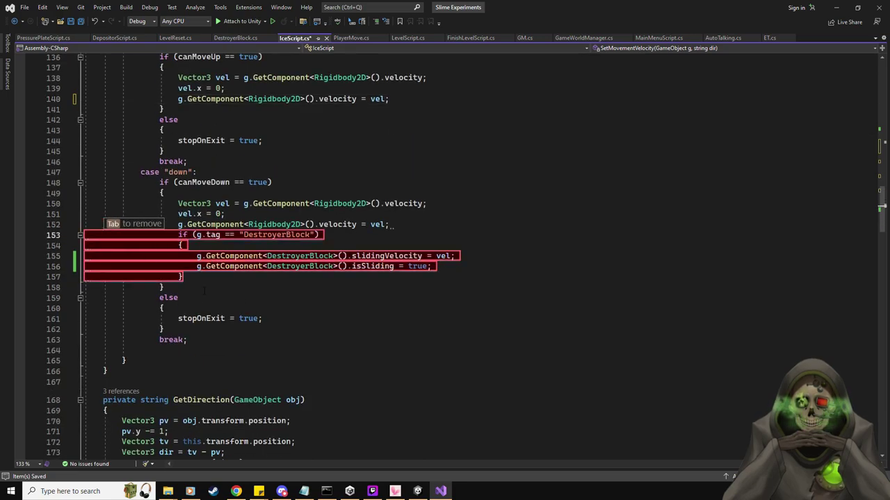
{"action": "key", "text": "Tab"}
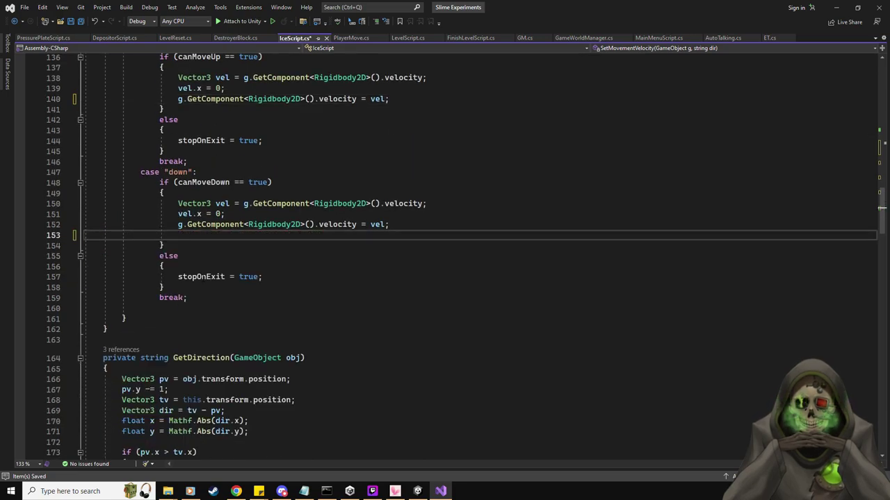
{"action": "key", "text": "BackSpace"}
Add an empty if (dir == "right" || dir == "left") block after the velocity declaration in SetMovementVelocity's DestroyerBlock check.
{"action": "scroll", "coordinate": [203, 279], "scroll_direction": "up", "scroll_amount": 13}
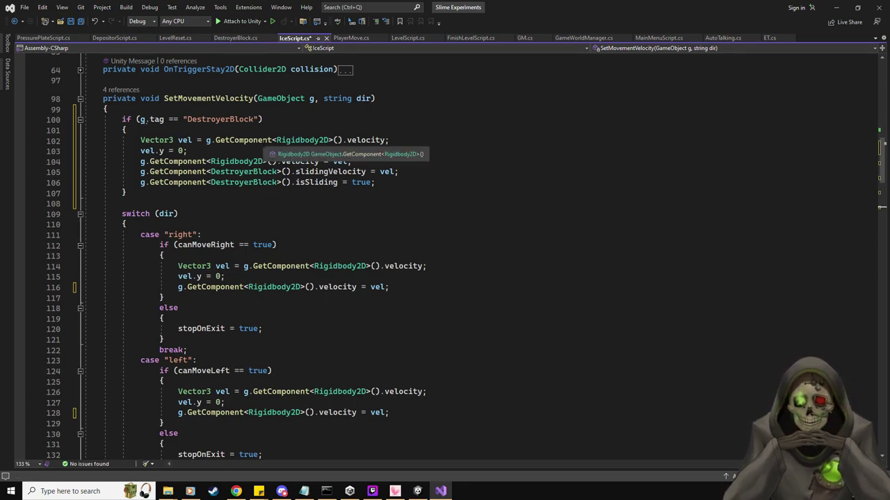
{"action": "left_click", "coordinate": [397, 140]}
{"action": "key", "text": "Return"}
{"action": "type", "text": "if("}
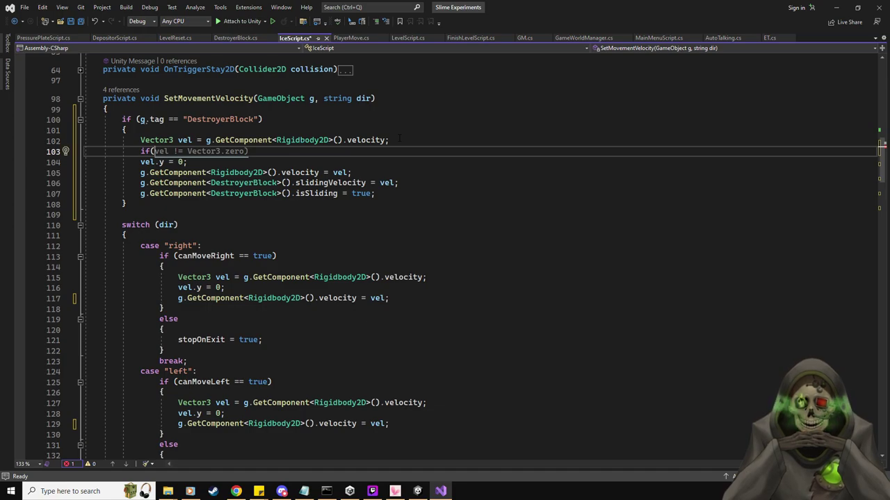
{"action": "type", "text": "dir"}
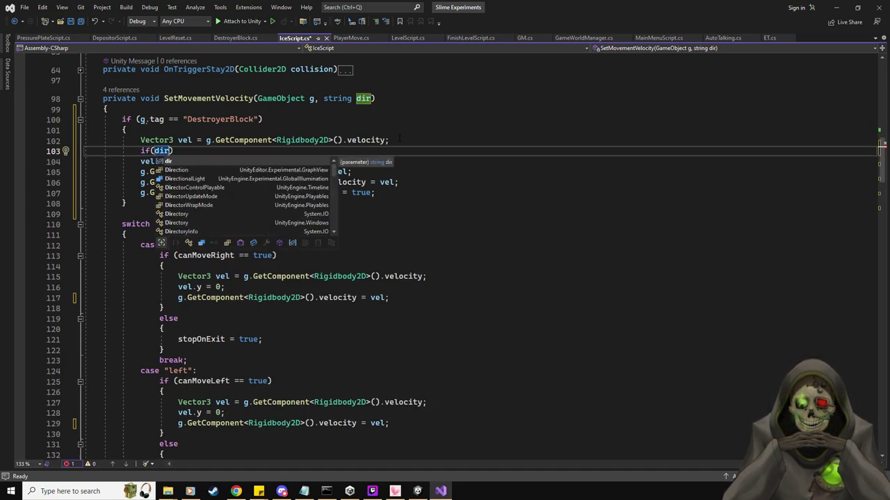
{"action": "type", "text": " == \"right"}
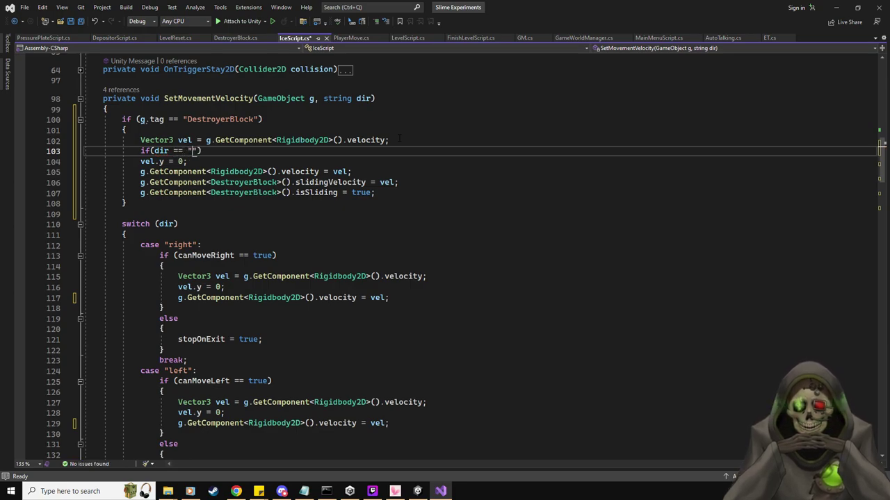
{"action": "type", "text": "\""}
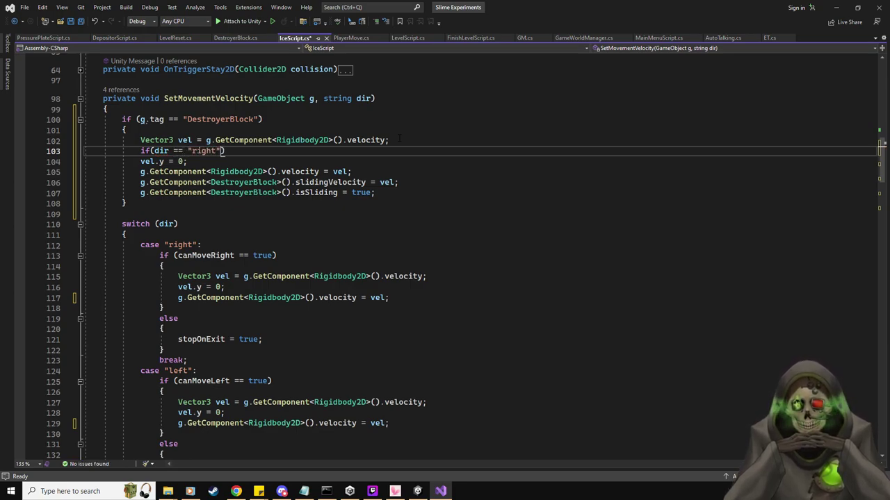
{"action": "type", "text": " || dir"}
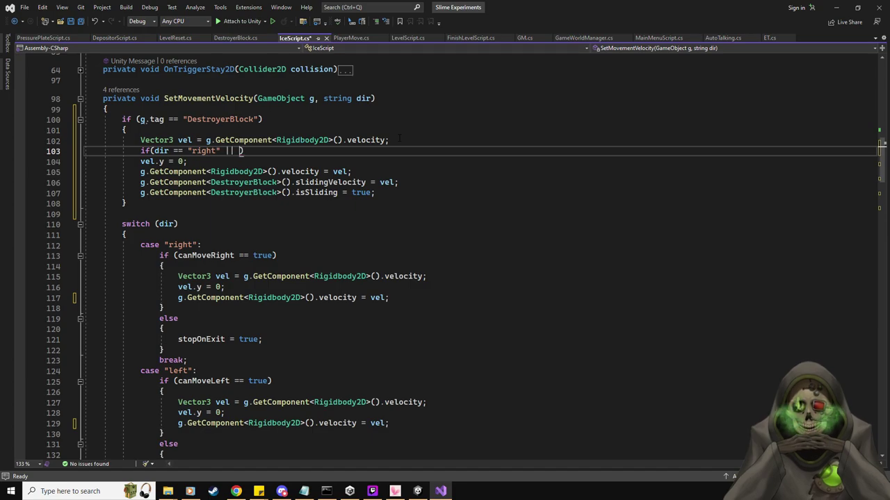
{"action": "type", "text": " == \"left"}
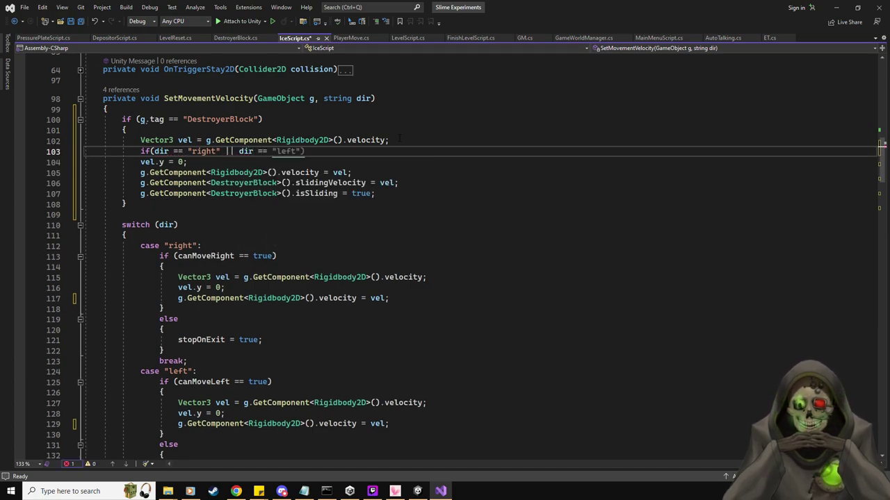
{"action": "type", "text": "\")"}
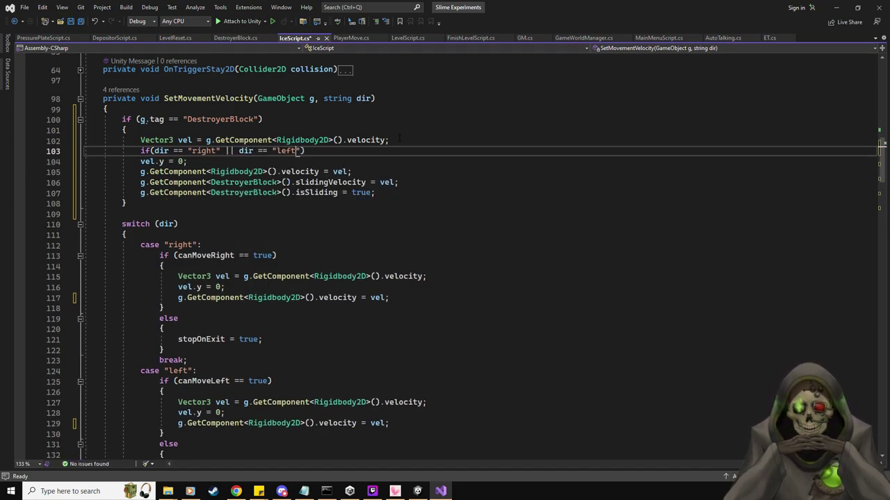
{"action": "key", "text": "Return"}
{"action": "type", "text": "{"}
{"action": "key", "text": "Return"}
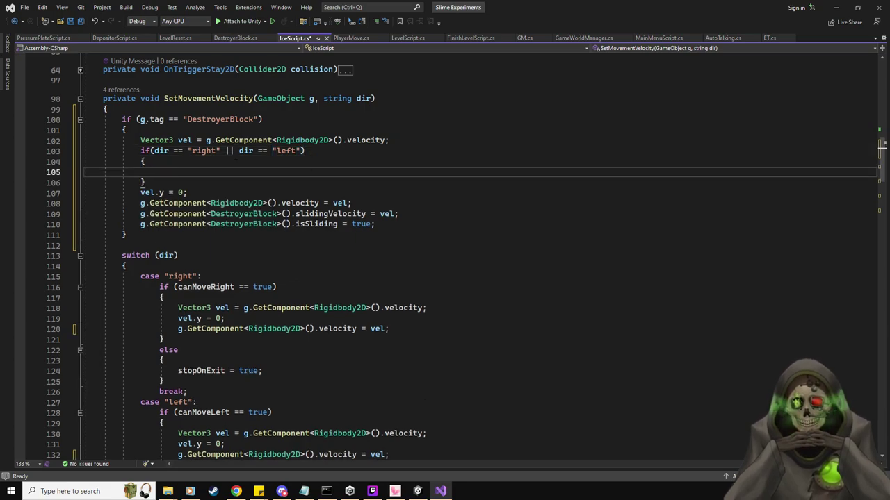
Move the DestroyerBlock check's vel.y = 0; line into the new right/left direction block.
{"action": "left_click_drag", "start_coordinate": [141, 193], "coordinate": [187, 193]}
{"action": "key", "text": "ctrl+x"}
{"action": "left_click", "coordinate": [160, 172]}
{"action": "key", "text": "ctrl+v"}
Add an else block containing vel.x = 0; after the right/left block, remove the blank line below it, and save IceScript.cs.
{"action": "left_click", "coordinate": [161, 181]}
{"action": "key", "text": "Return"}
{"action": "type", "text": "else {"}
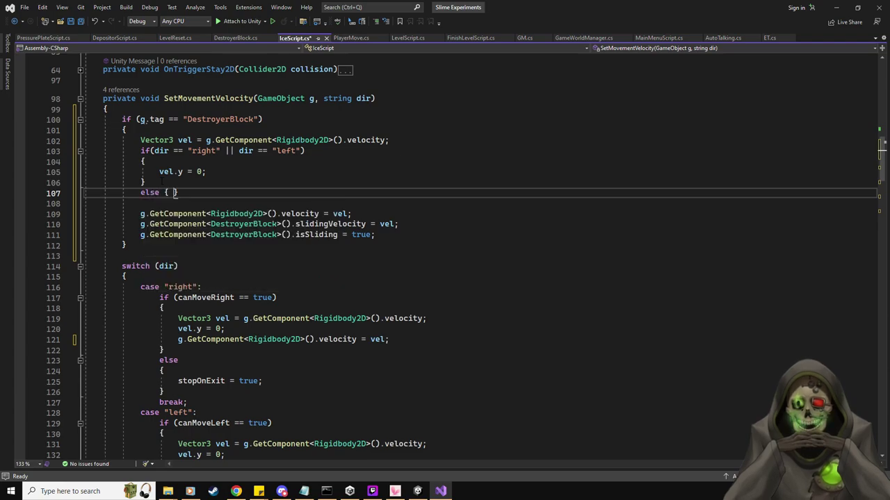
{"action": "key", "text": "Return"}
{"action": "type", "text": "vel.x = 0;"}
{"action": "key", "text": "ctrl+s"}
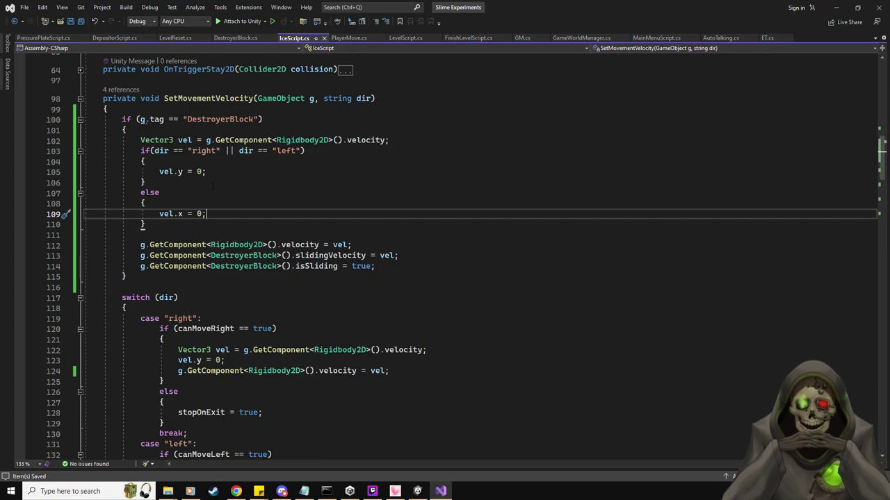
{"action": "left_click", "coordinate": [213, 232]}
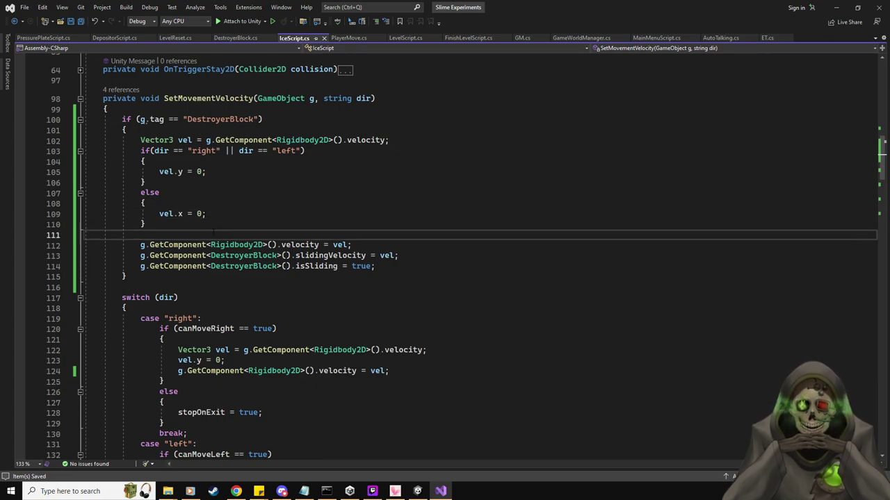
{"action": "key", "text": "BackSpace"}
{"action": "key", "text": "ctrl+s"}
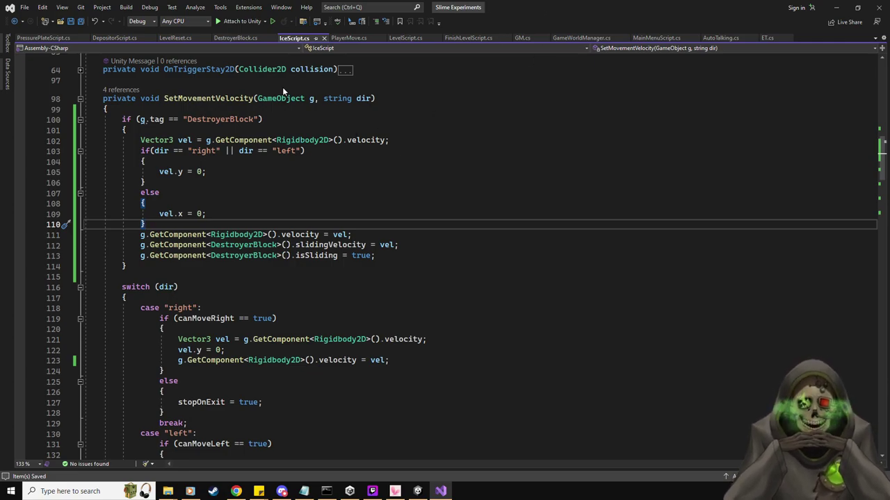
Switch to Unity and play-test pushing the Destroyer Block down across the single ice tile, then stop play mode.
{"action": "key", "text": "super+Down"}
{"action": "key", "text": "super+Down"}
{"action": "key", "text": "ctrl+p"}
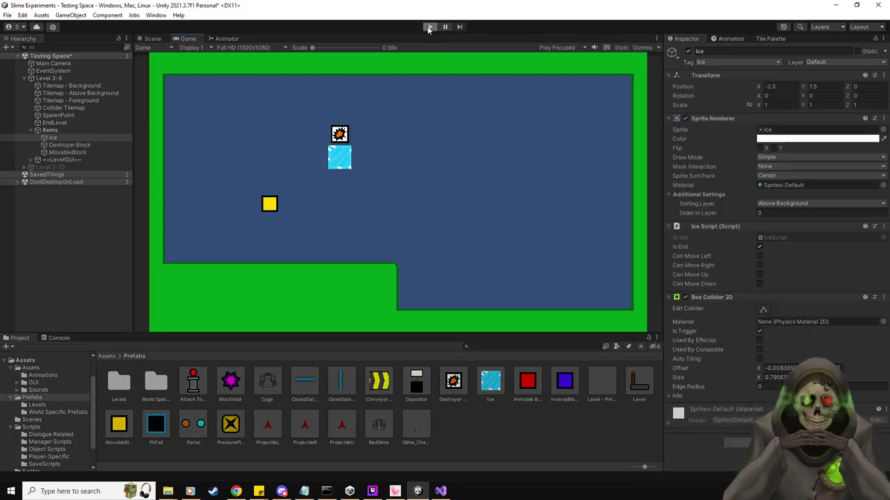
{"action": "key", "text": "Left"}
{"action": "key", "text": "Down"}
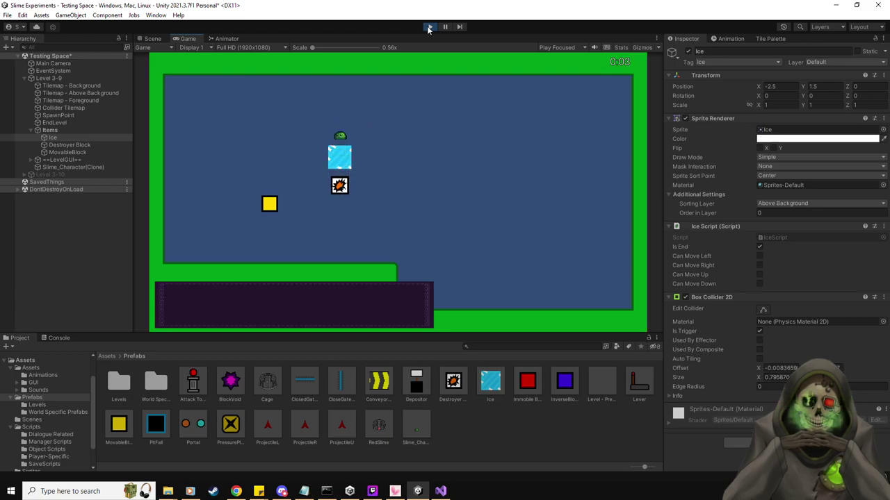
{"action": "left_click", "coordinate": [429, 28]}
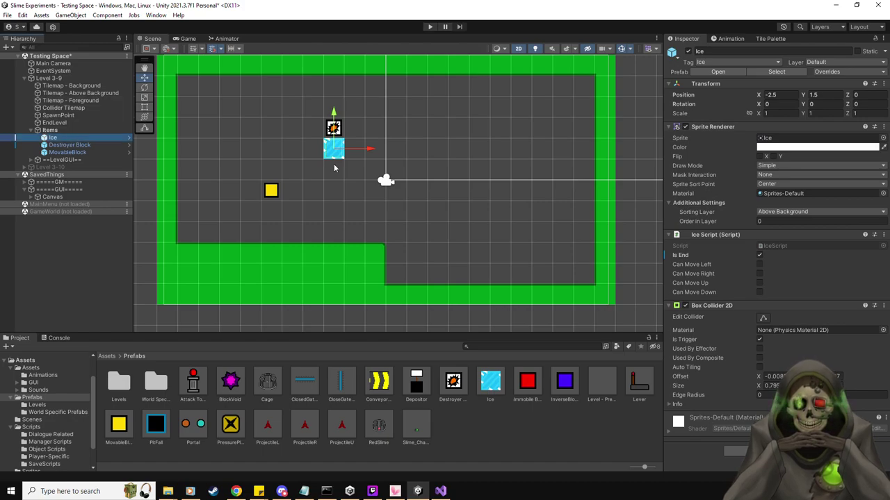
Duplicate the Ice tile twice, placing the copies directly below it at Y 0.5 and Y -0.5.
{"action": "key", "text": "ctrl+d"}
{"action": "left_click_drag", "start_coordinate": [333, 117], "coordinate": [334, 157]}
{"action": "key", "text": "ctrl+d"}
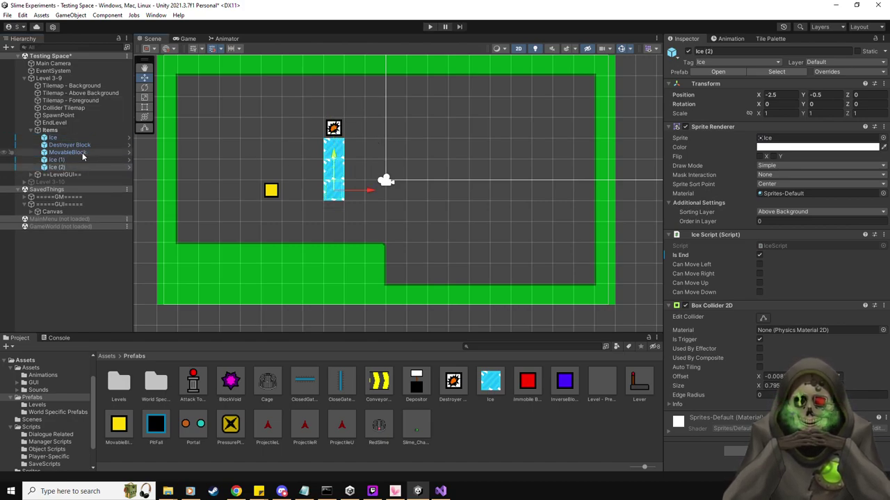
Enable Can Move Up in the Ice Script of both duplicated tiles, Ice (1) and Ice (2), keeping Is End enabled.
{"action": "left_click", "coordinate": [55, 160]}
{"action": "left_click", "coordinate": [53, 137]}
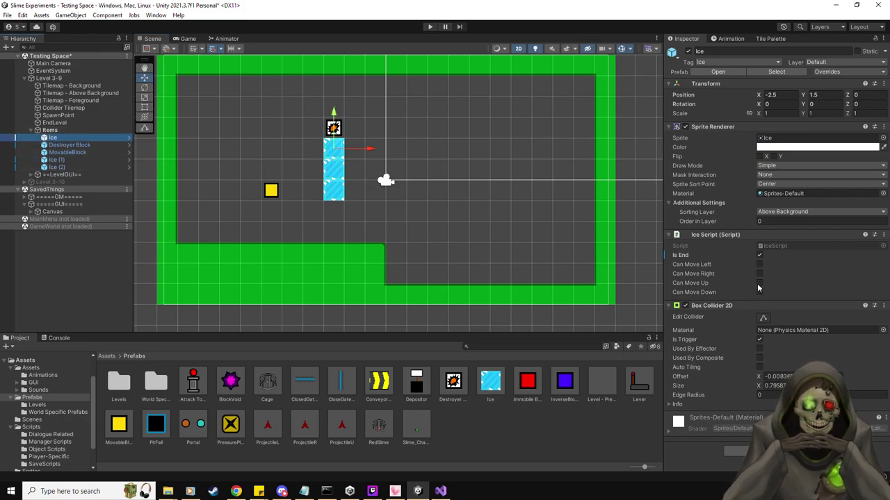
{"action": "left_click", "coordinate": [67, 159]}
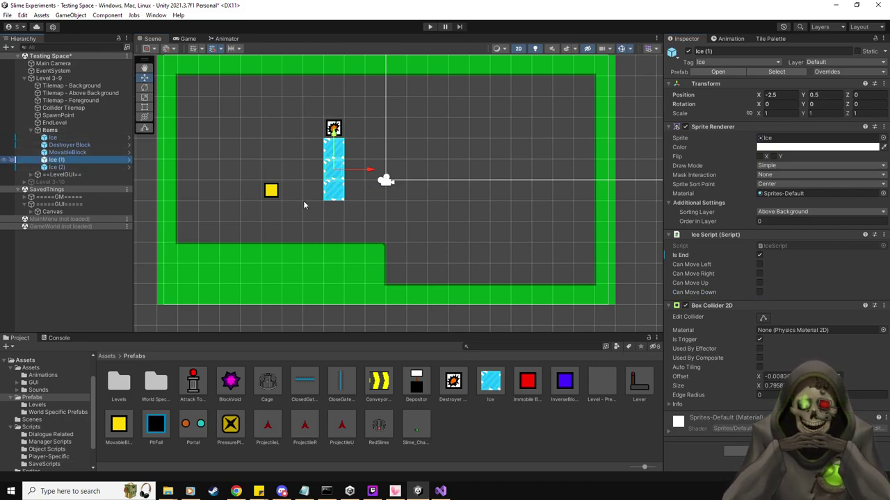
{"action": "left_click", "coordinate": [759, 255]}
{"action": "left_click", "coordinate": [759, 255]}
{"action": "left_click", "coordinate": [759, 284]}
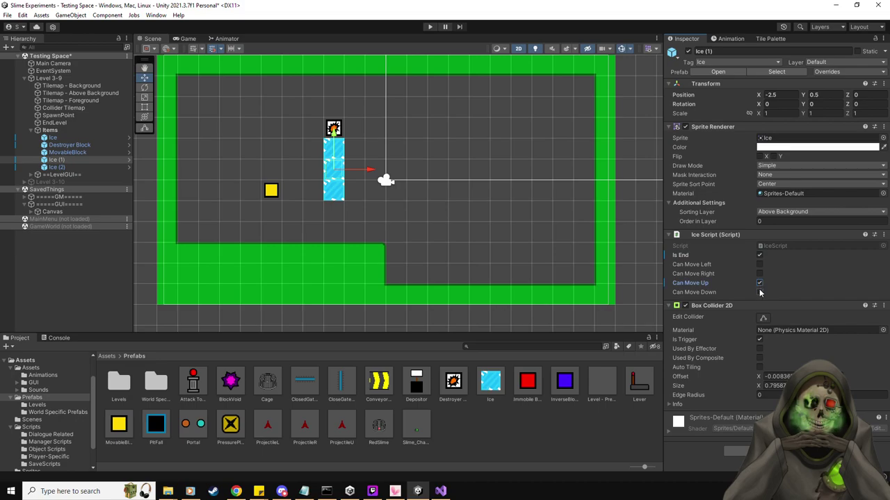
{"action": "left_click", "coordinate": [57, 167]}
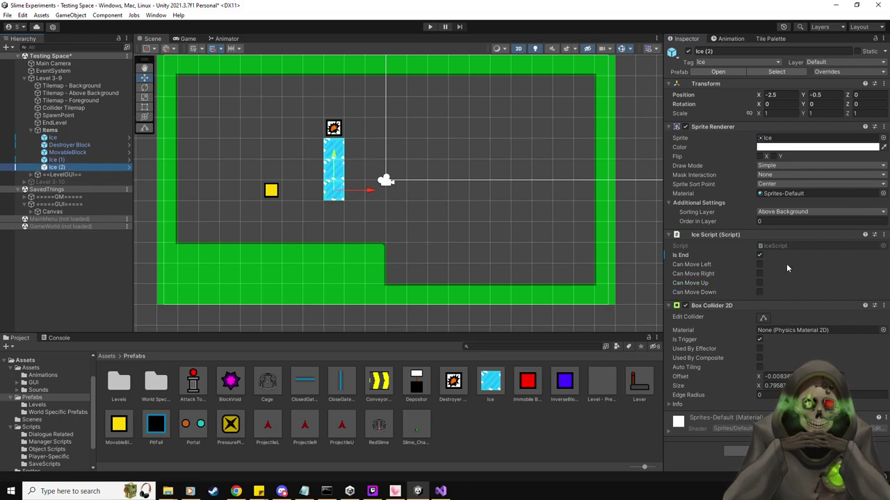
{"action": "left_click", "coordinate": [758, 284]}
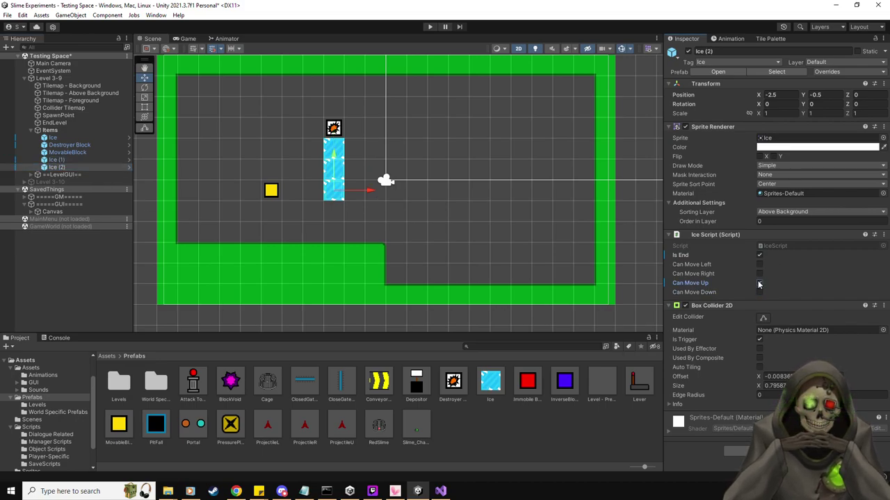
Play-test the slime pushing the Destroyer Block down the three-tile ice column, then stop play mode.
{"action": "left_click", "coordinate": [429, 27]}
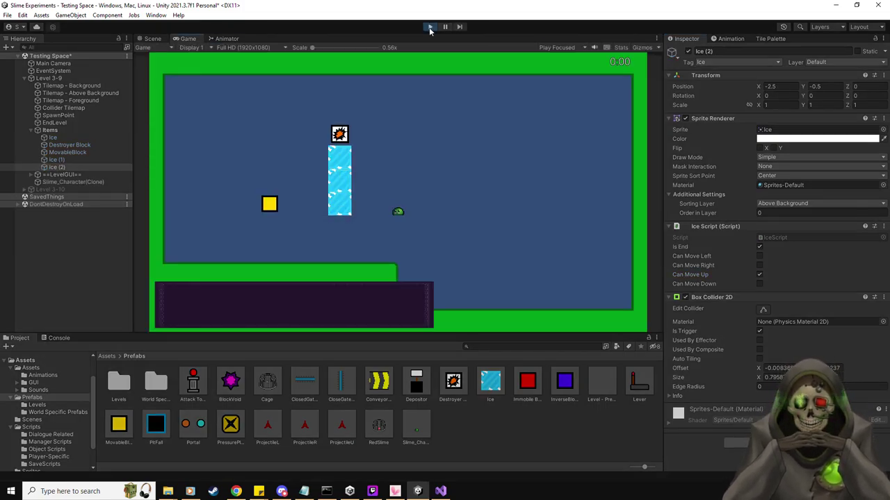
{"action": "key", "text": "Up"}
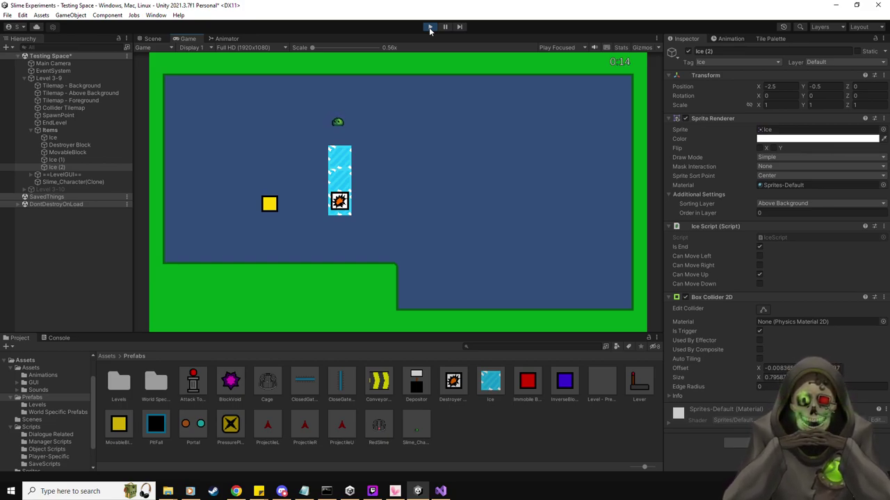
{"action": "key", "text": "Down"}
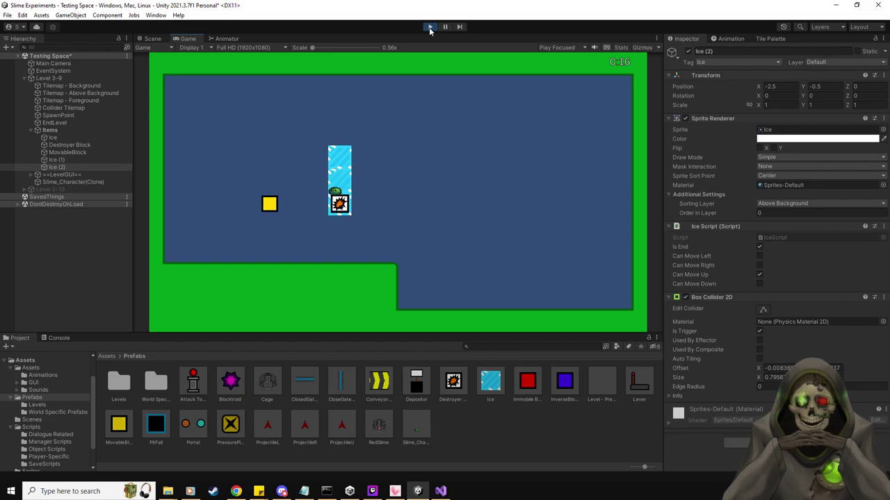
{"action": "key", "text": "Down"}
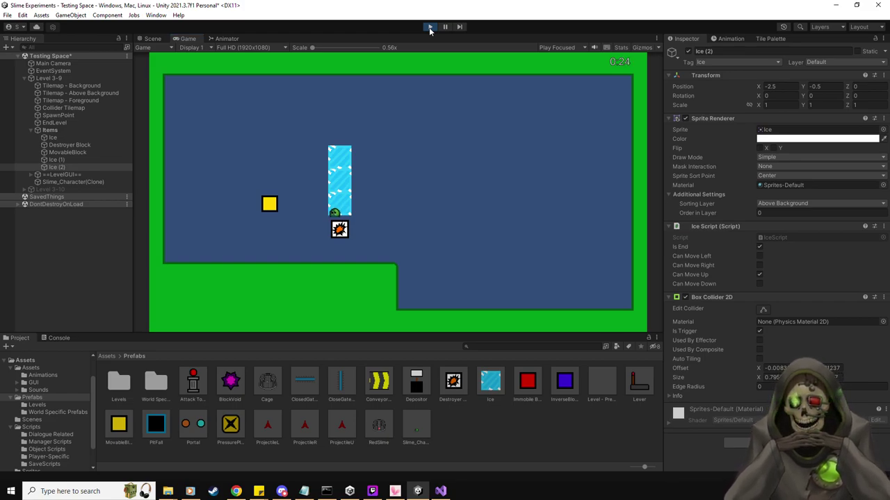
{"action": "left_click", "coordinate": [430, 27]}
Switch to Visual Studio and start an if condition atop the DestroyerBlock block, copying in the GetComponent<DestroyerBlock>().isSliding expression from its last line.
{"action": "key", "text": "alt+Tab"}
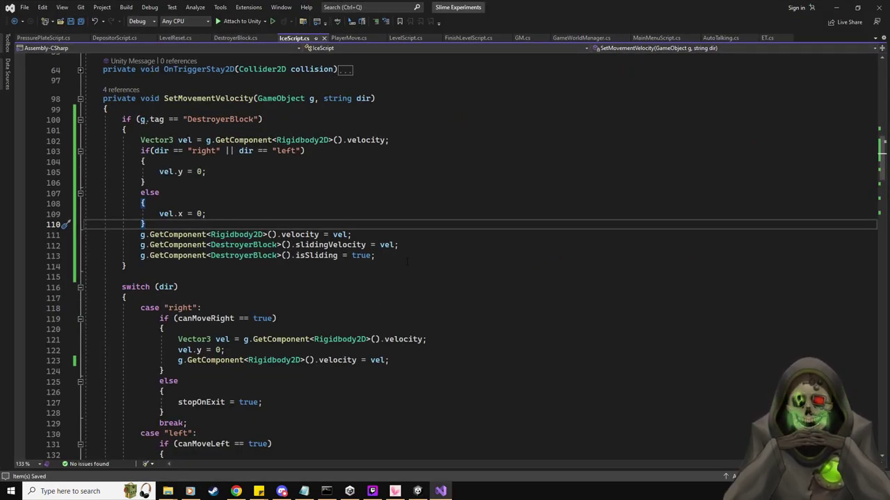
{"action": "left_click", "coordinate": [313, 130]}
{"action": "key", "text": "Return"}
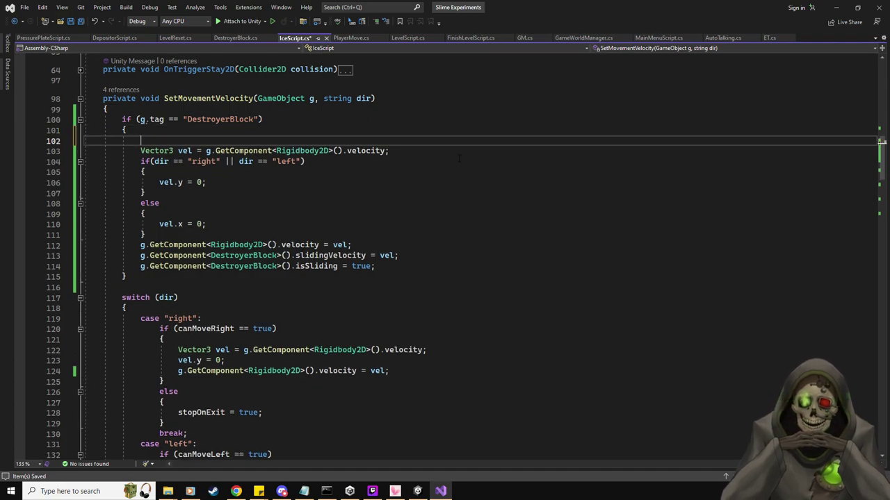
{"action": "type", "text": "if(g."}
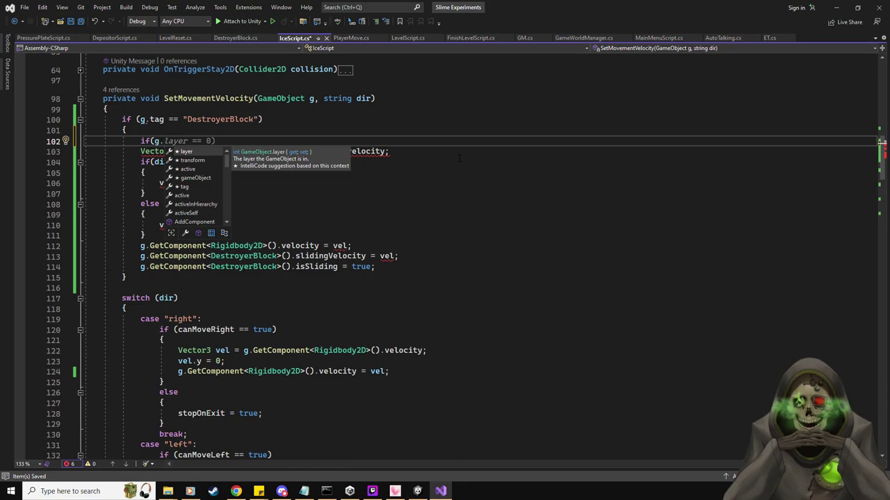
{"action": "left_click_drag", "start_coordinate": [382, 267], "coordinate": [128, 276]}
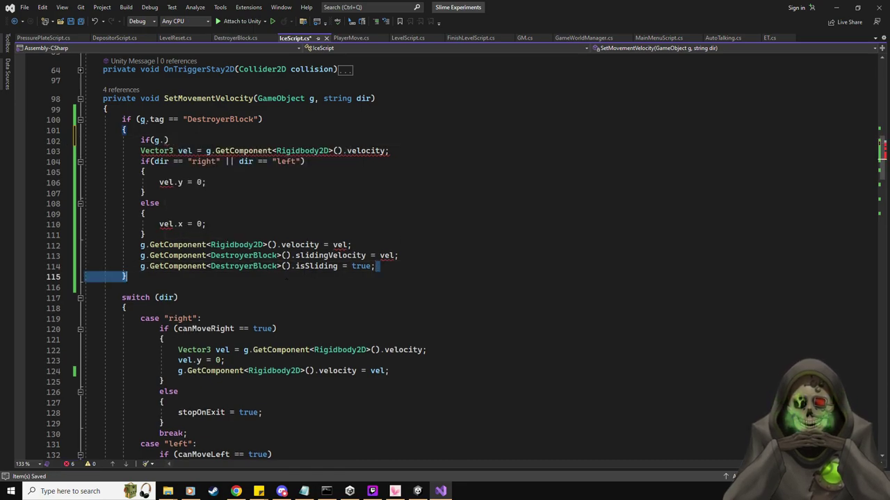
{"action": "left_click_drag", "start_coordinate": [381, 266], "coordinate": [264, 266]}
{"action": "left_click", "coordinate": [125, 277]}
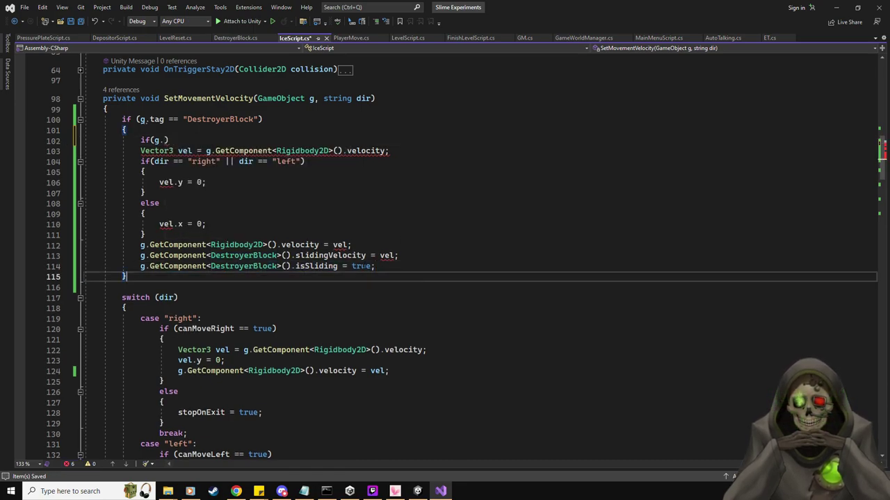
{"action": "left_click_drag", "start_coordinate": [370, 266], "coordinate": [219, 266]}
{"action": "left_click", "coordinate": [125, 277]}
{"action": "left_click_drag", "start_coordinate": [370, 266], "coordinate": [149, 266]}
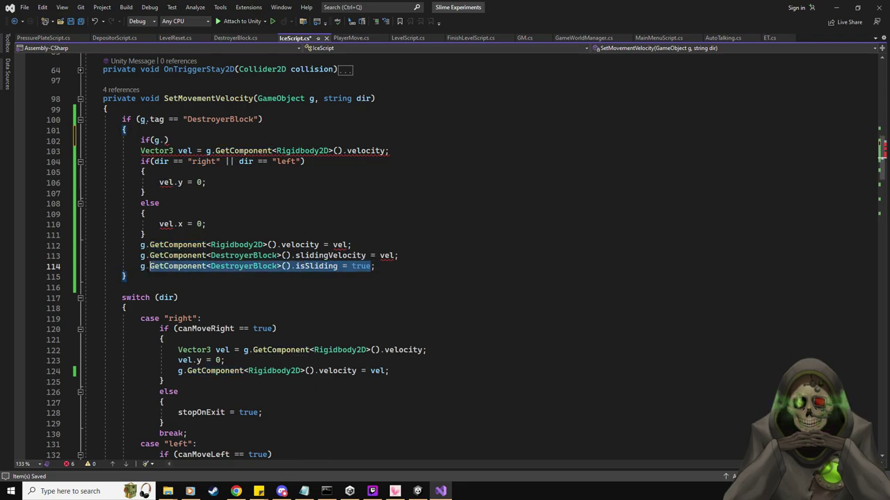
{"action": "key", "text": "ctrl+c"}
{"action": "left_click", "coordinate": [159, 140]}
{"action": "key", "text": "ctrl+v"}
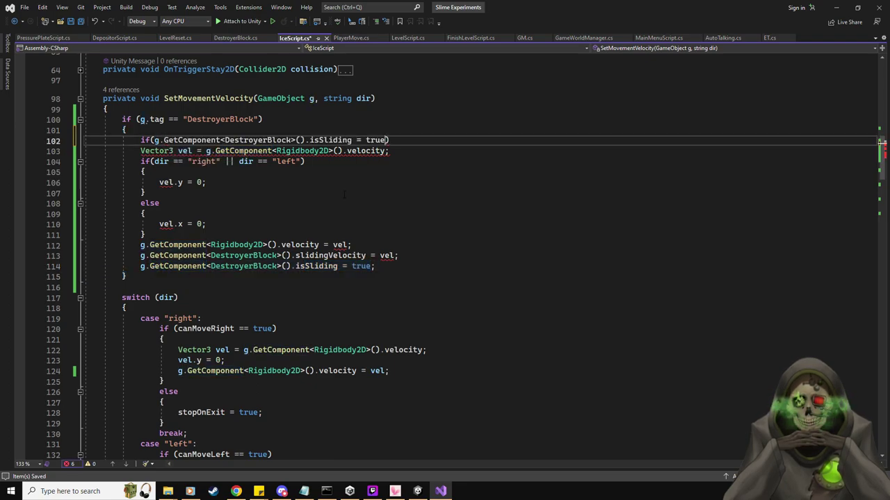
Change the new if condition's isSliding assignment into the comparison == false.
{"action": "type", "text": "="}
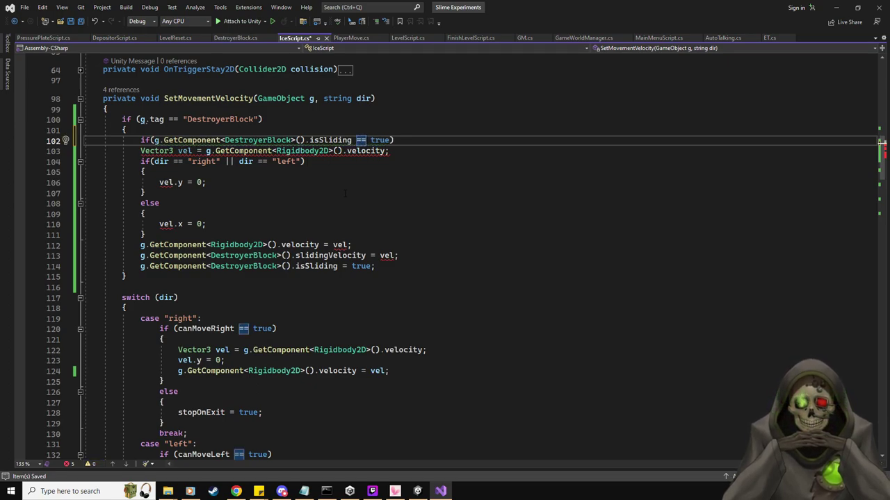
{"action": "key", "text": "Right"}
{"action": "key", "text": "Delete"}
{"action": "type", "text": "false"}
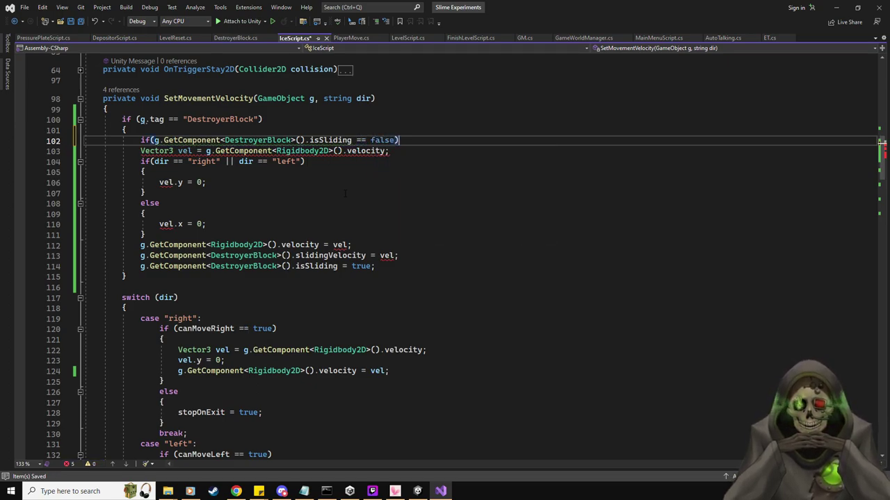
Enclose the remaining DestroyerBlock velocity code, through isSliding = true, in braces under the isSliding == false condition and remove the leftover blank line.
{"action": "key", "text": "End"}
{"action": "key", "text": "Return"}
{"action": "type", "text": "{"}
{"action": "key", "text": "Return"}
{"action": "left_click_drag", "start_coordinate": [387, 297], "coordinate": [140, 182]}
{"action": "key", "text": "ctrl+x"}
{"action": "left_click", "coordinate": [173, 161]}
{"action": "key", "text": "ctrl+v"}
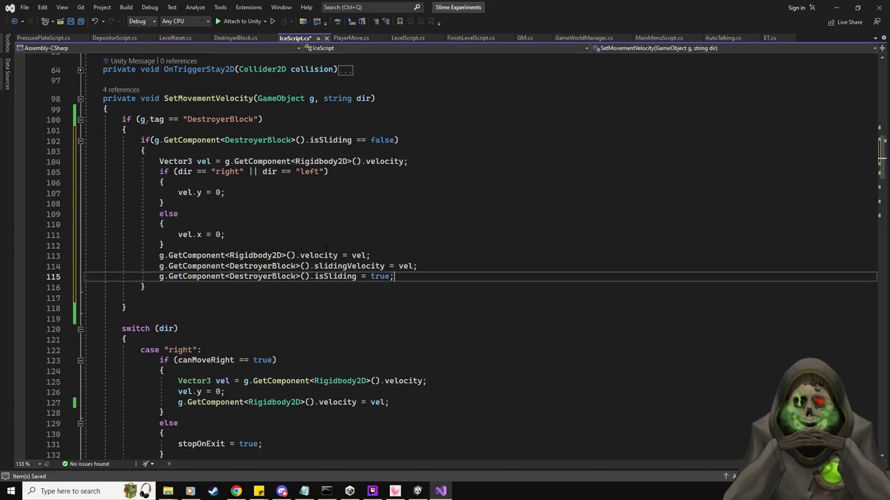
{"action": "left_click", "coordinate": [150, 297]}
{"action": "key", "text": "shift+Home"}
{"action": "key", "text": "BackSpace"}
{"action": "key", "text": "BackSpace"}
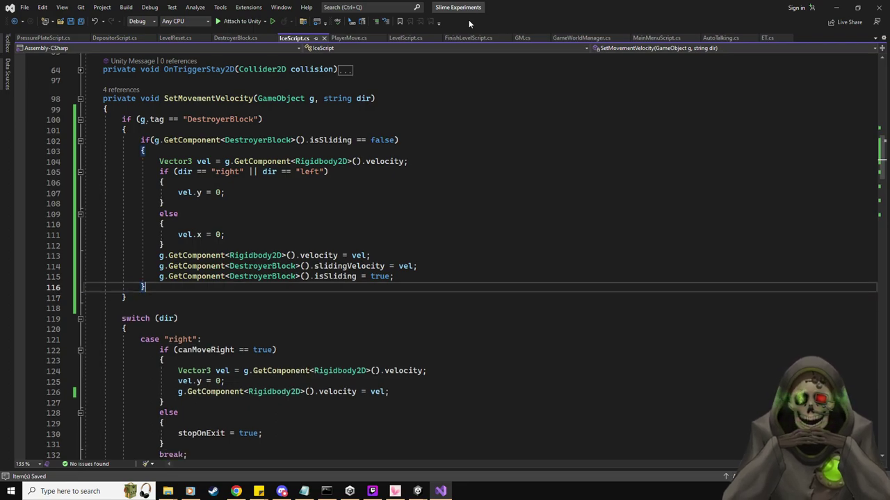
Switch to Unity and play-test the slime pushing the Destroyer Block down the ice column, then stop play mode.
{"action": "key", "text": "alt+Tab"}
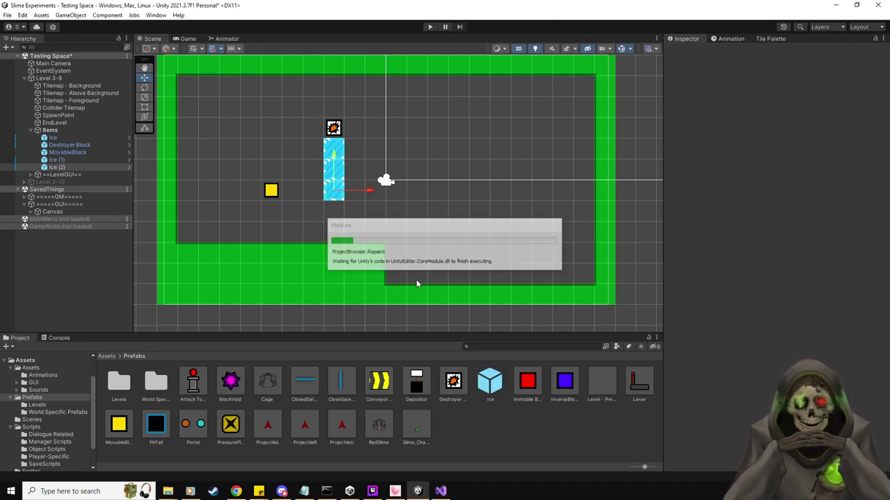
{"action": "key", "text": "ctrl+p"}
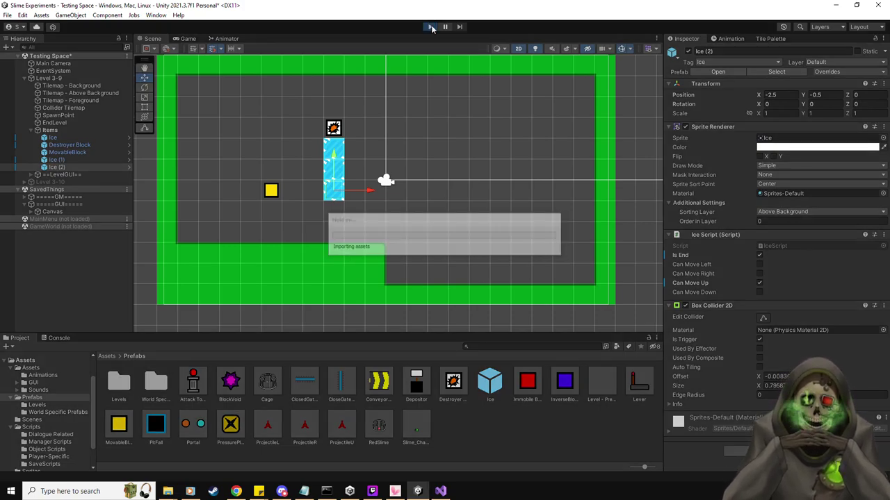
{"action": "key", "text": "Up"}
{"action": "key", "text": "Left"}
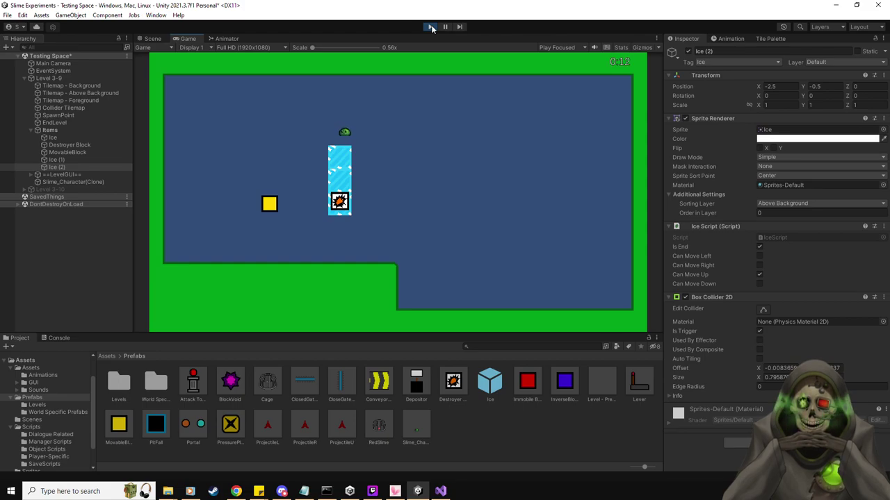
{"action": "left_click", "coordinate": [431, 28]}
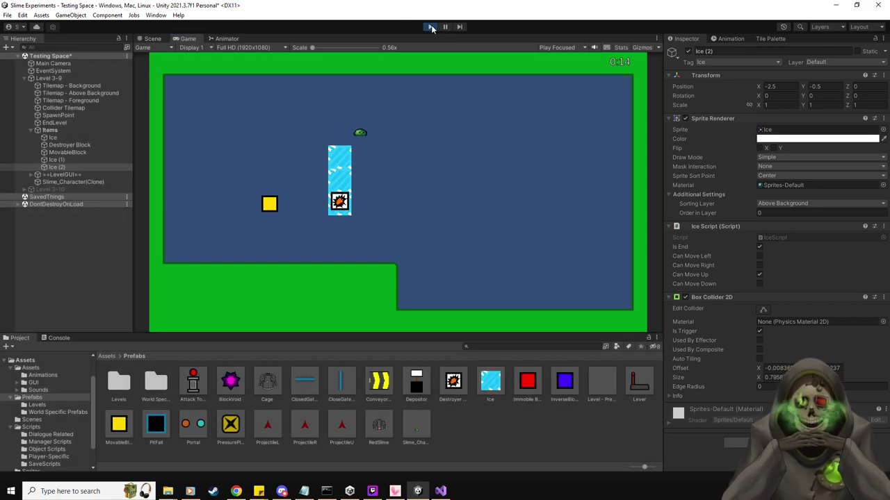
Set the Destroyer Block's Rigidbody 2D Linear Drag to 0 and play-test pushing it down the ice, then stop play mode.
{"action": "left_click", "coordinate": [84, 145]}
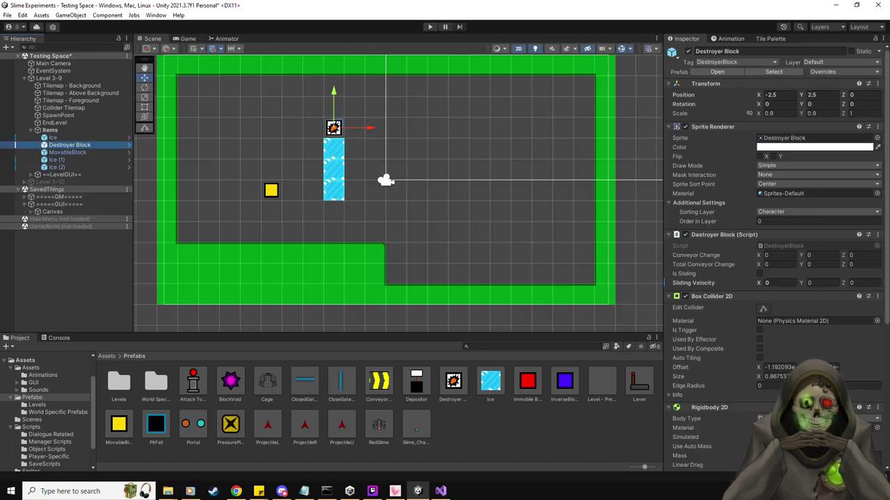
{"action": "scroll", "coordinate": [771, 257], "scroll_direction": "down", "scroll_amount": 2}
{"action": "left_click", "coordinate": [764, 415]}
{"action": "type", "text": "0"}
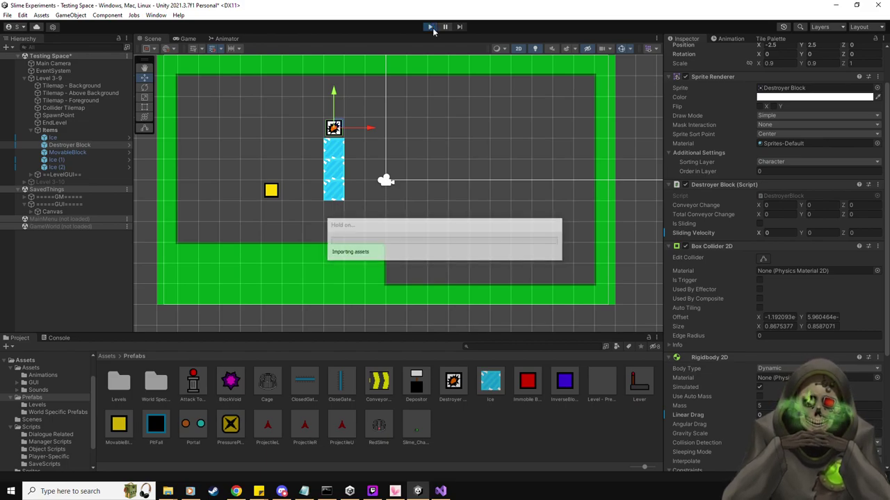
{"action": "key", "text": "Left"}
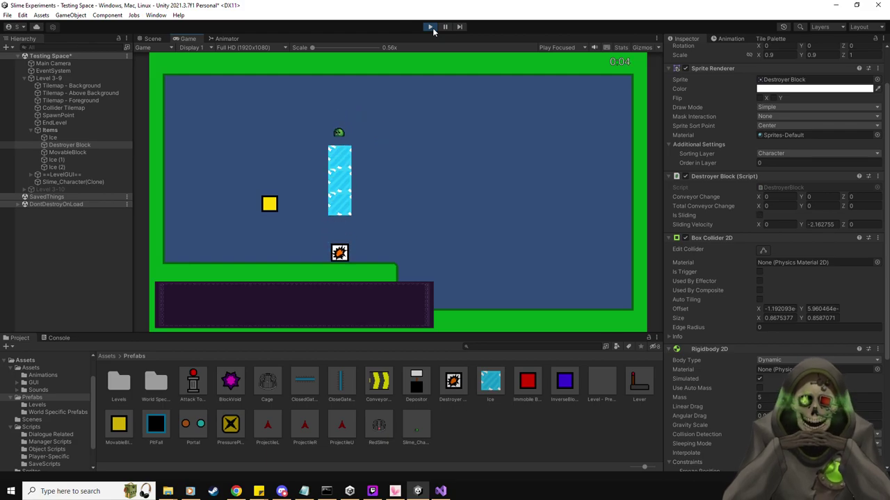
{"action": "left_click", "coordinate": [430, 27]}
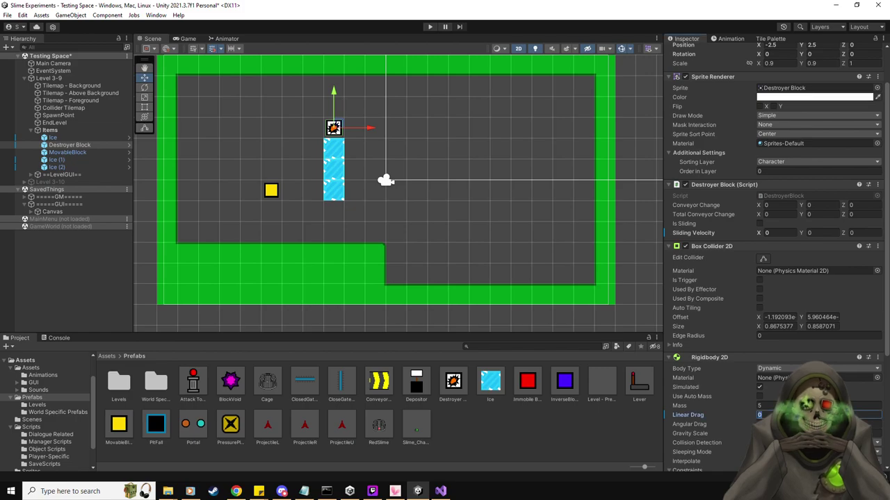
Check the Ice (2) tile's settings, then restore the Destroyer Block's Linear Drag to 4.
{"action": "left_click", "coordinate": [57, 167]}
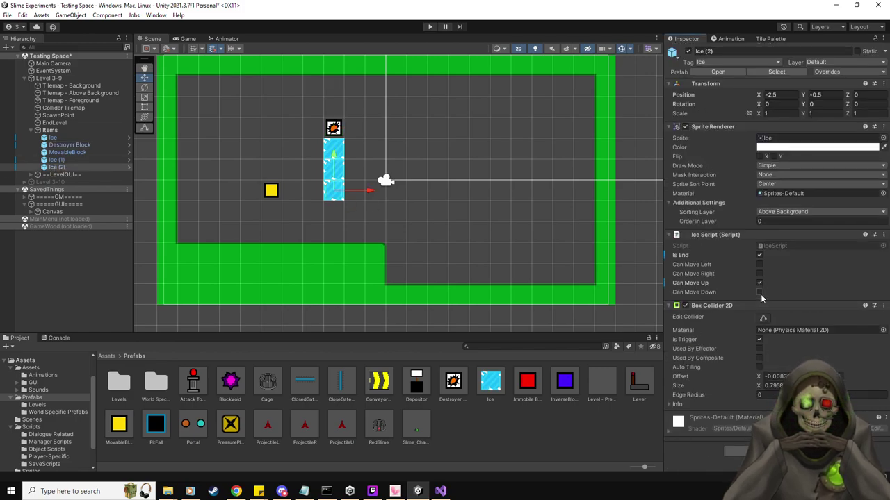
{"action": "left_click", "coordinate": [69, 144]}
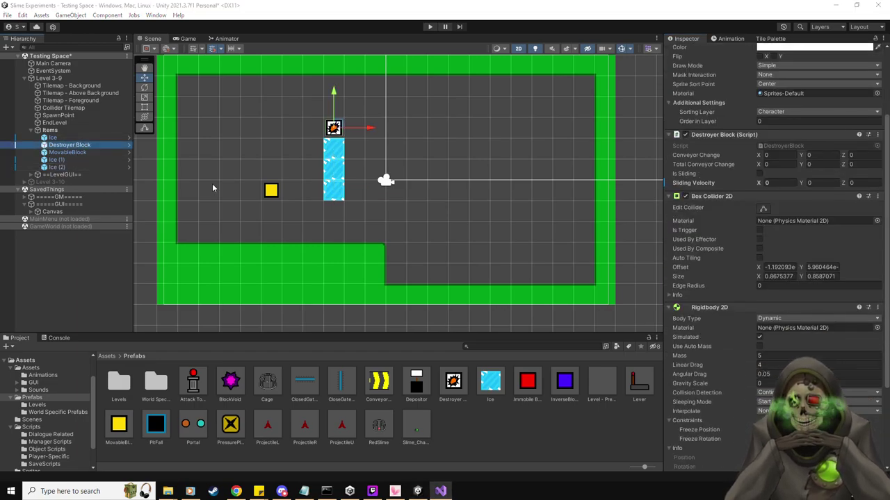
Switch to Visual Studio and start a statement on rgbd2d's drag atop the isSliding block in DestroyerBlock.cs's Update method.
{"action": "key", "text": "alt+Tab"}
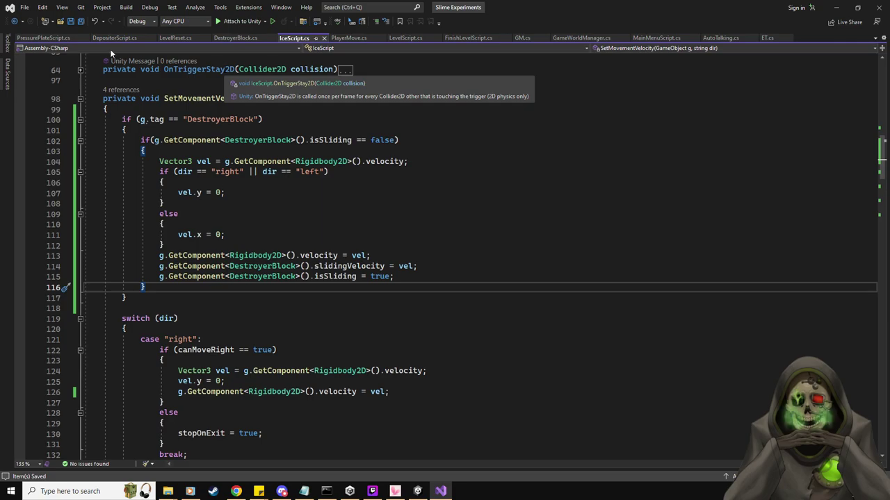
{"action": "left_click", "coordinate": [236, 38]}
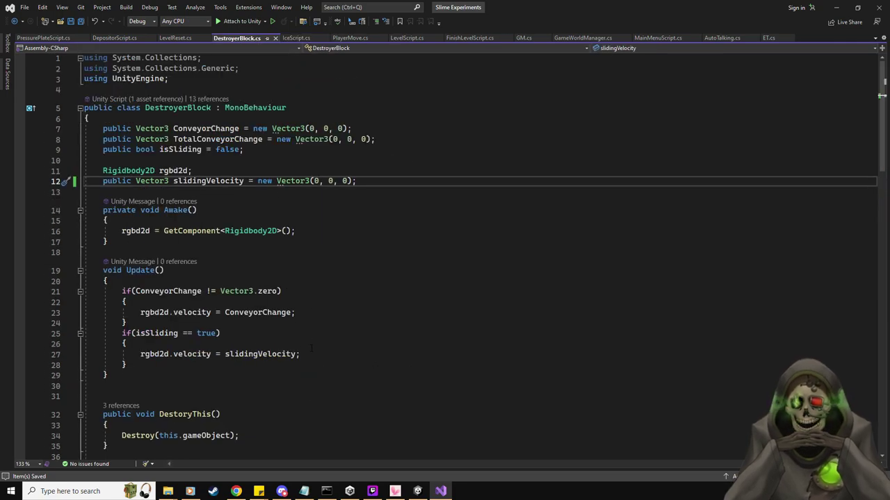
{"action": "left_click", "coordinate": [384, 348]}
{"action": "key", "text": "Return"}
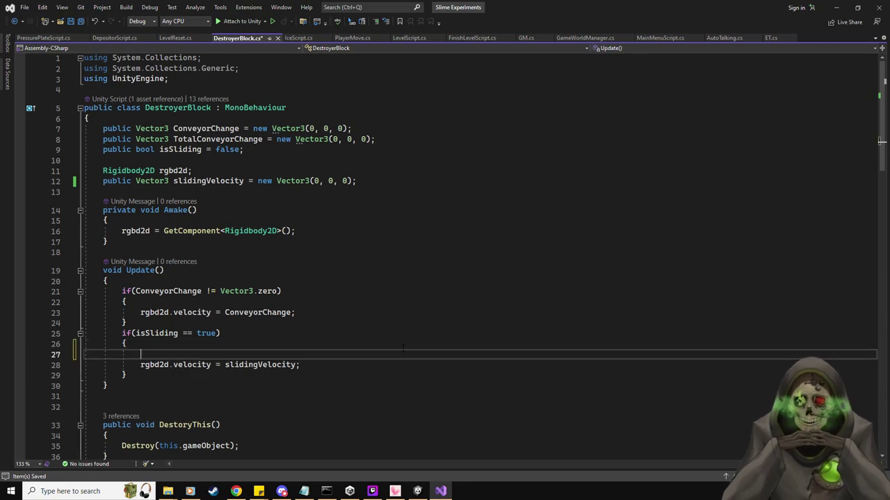
{"action": "type", "text": "r"}
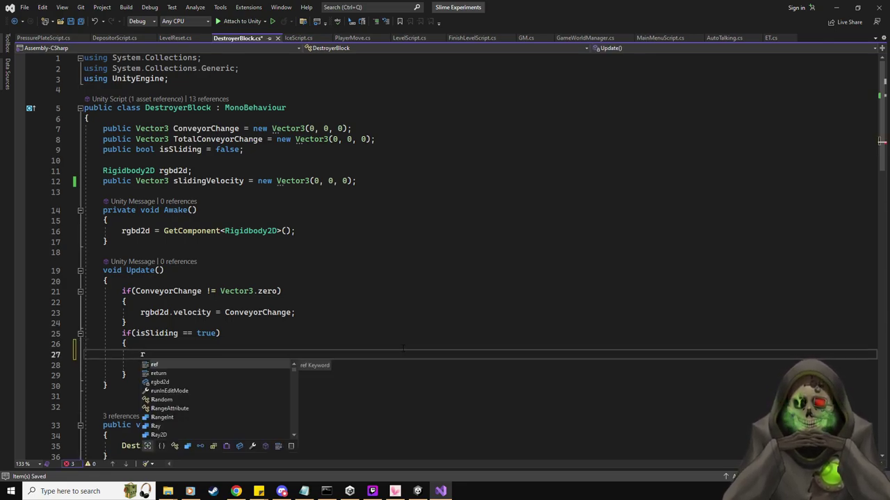
{"action": "type", "text": "gbd2d.li"}
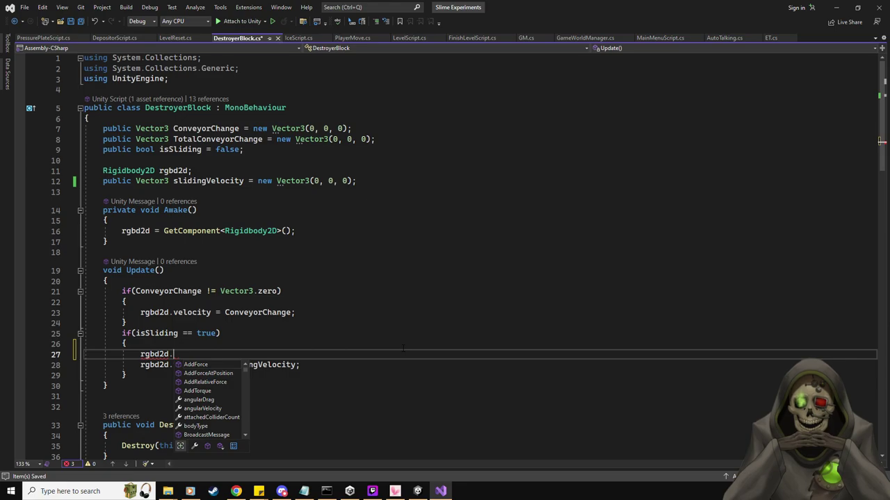
{"action": "key", "text": "BackSpace"}
{"action": "key", "text": "BackSpace"}
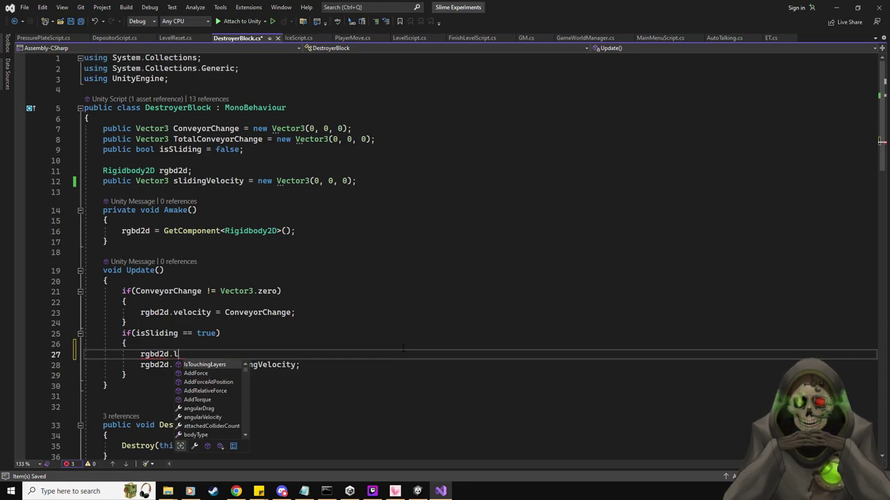
{"action": "type", "text": "drag"}
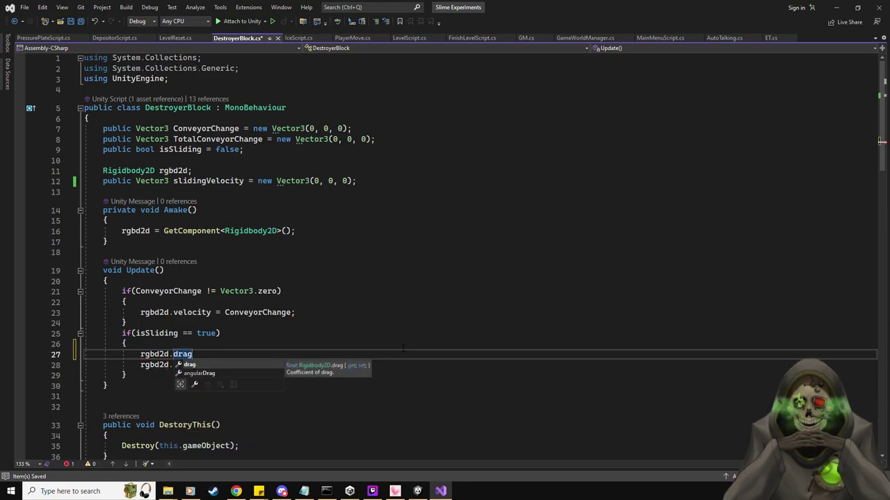
{"action": "key", "text": "Escape"}
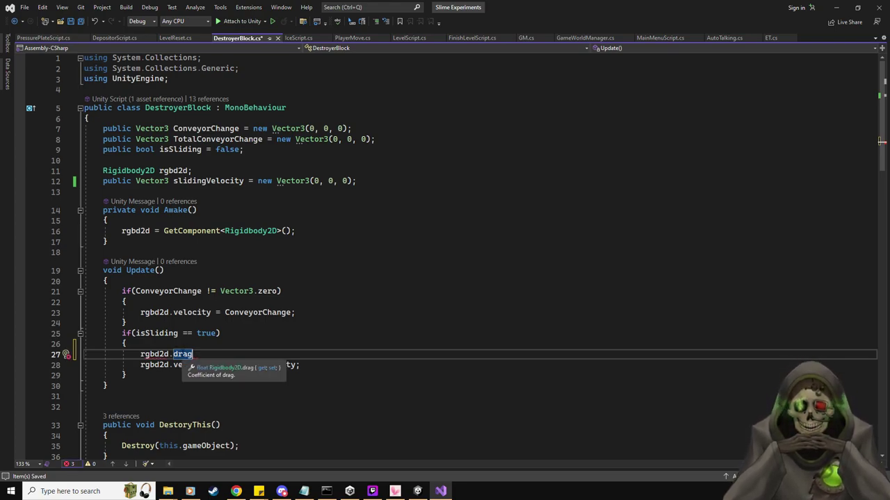
{"action": "key", "text": "BackSpace"}
{"action": "key", "text": "BackSpace"}
{"action": "key", "text": "BackSpace"}
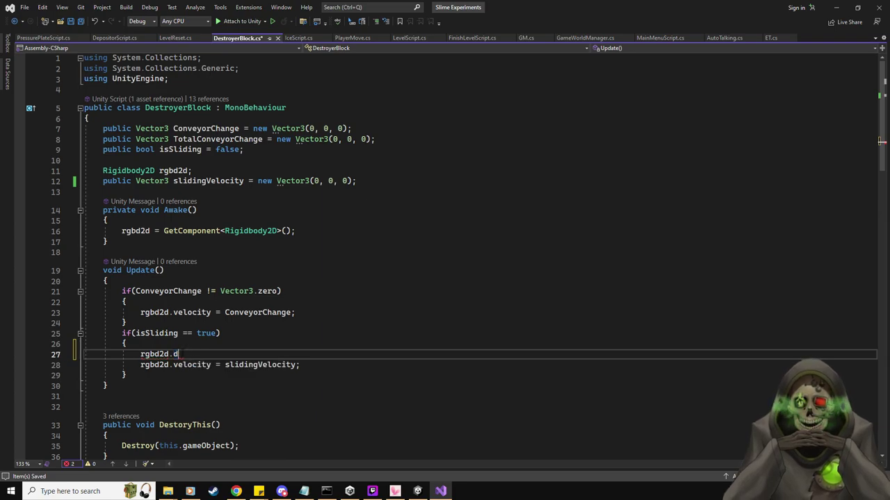
Check the Destroyer Block's drag property in Unity, then complete the new statement in DestroyerBlock.cs as rgbd2d.drag = 0;.
{"action": "key", "text": "alt+Tab"}
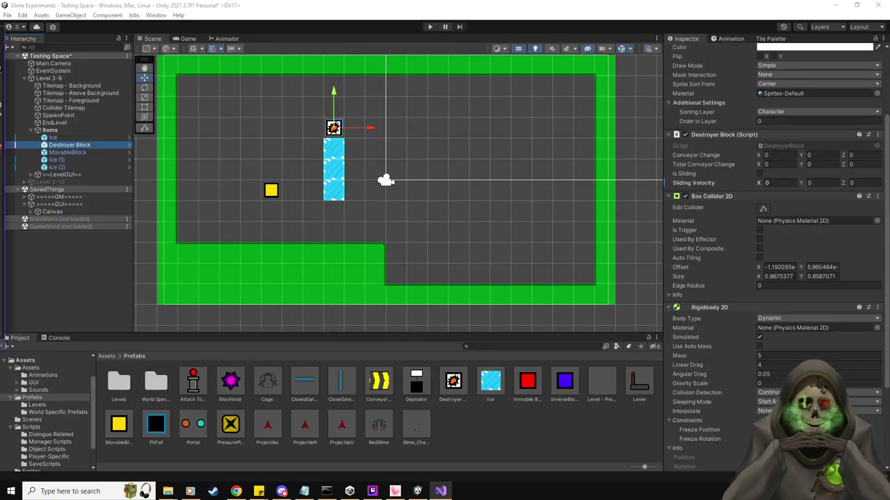
{"action": "key", "text": "alt+Tab"}
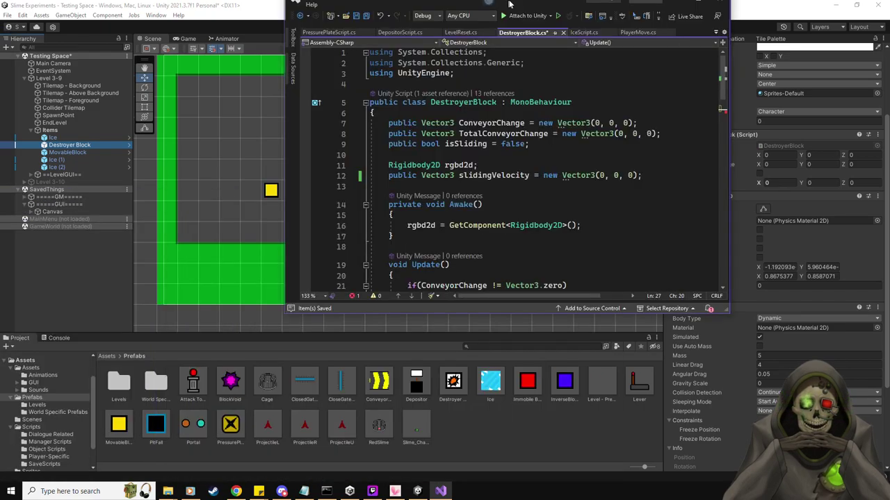
{"action": "type", "text": "drag == 0;"}
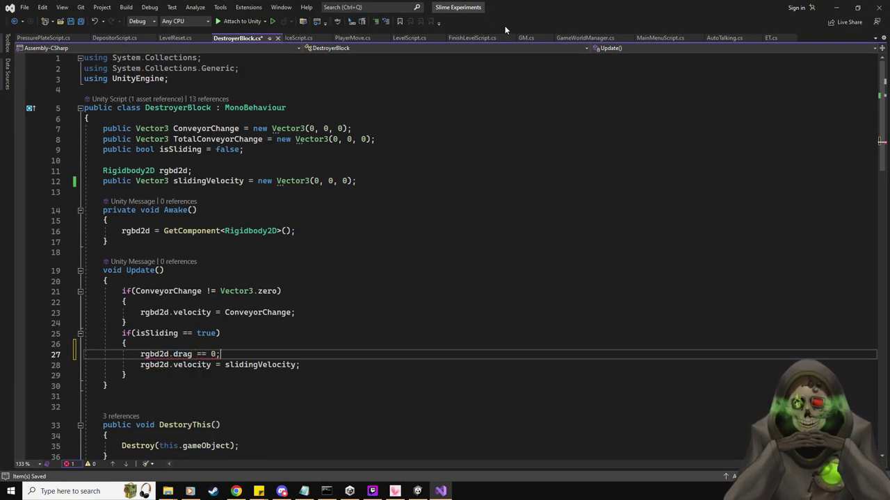
{"action": "key", "text": "Left"}
{"action": "key", "text": "Left"}
{"action": "key", "text": "BackSpace"}
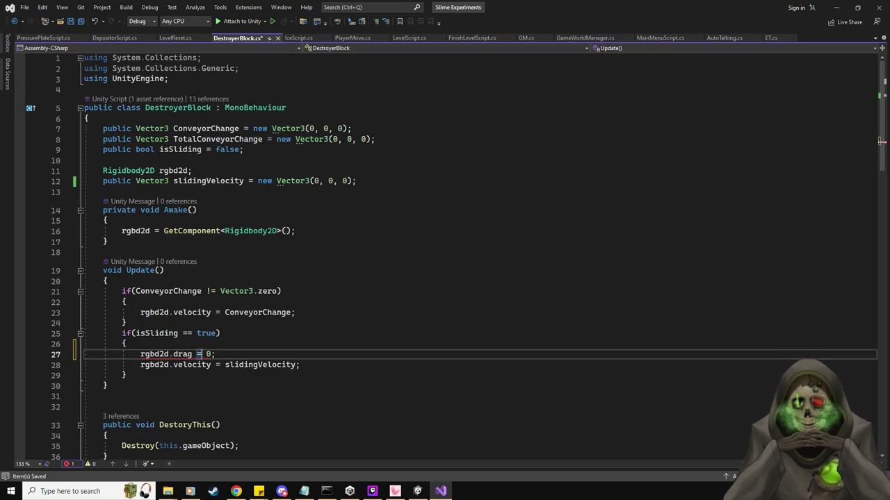
{"action": "left_click", "coordinate": [183, 376]}
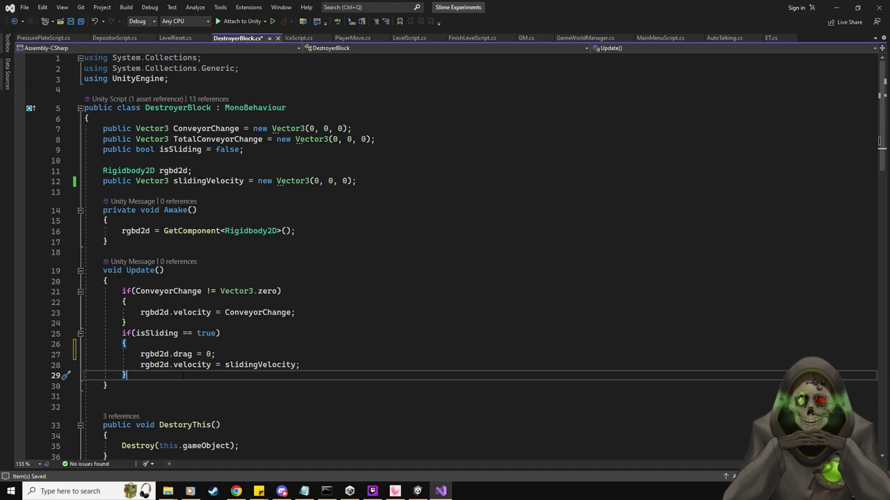
Delete the rgbd2d.drag = 0; line from the isSliding block in DestroyerBlock.cs.
{"action": "left_click", "coordinate": [235, 355]}
{"action": "key", "text": "shift+Home"}
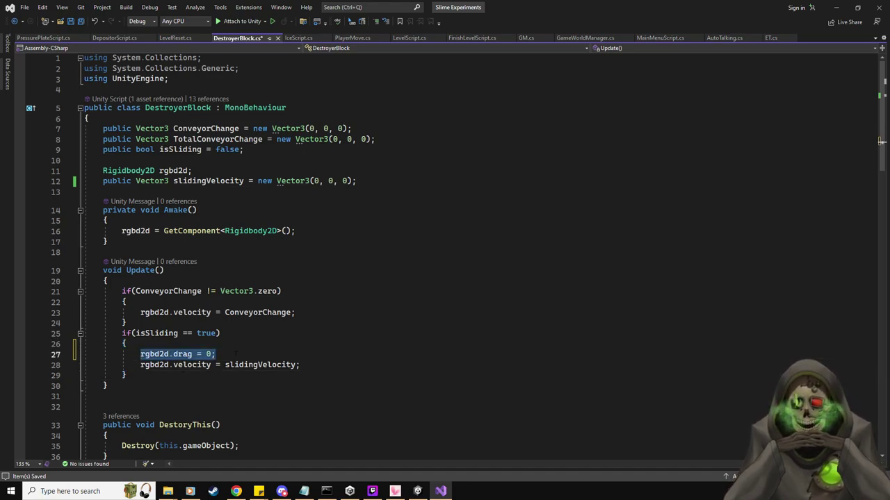
{"action": "key", "text": "BackSpace"}
{"action": "key", "text": "shift+Home"}
{"action": "key", "text": "BackSpace"}
{"action": "key", "text": "BackSpace"}
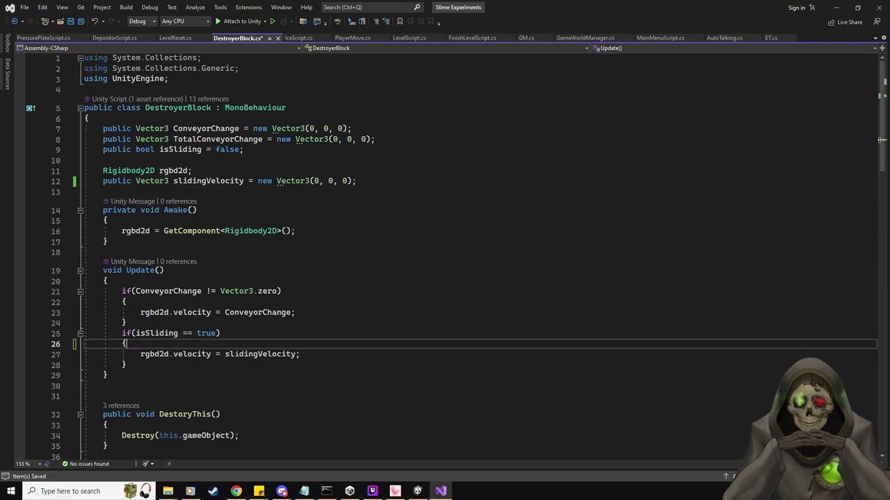
In IceScript.cs, duplicate the DestroyerBlock block's Rigidbody2D velocity assignment directly below itself and set the copy's value to 0.
{"action": "left_click", "coordinate": [290, 36]}
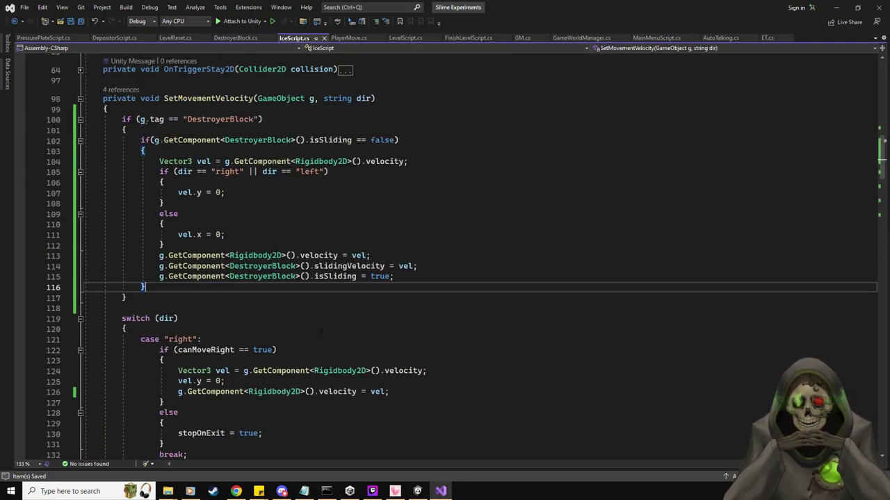
{"action": "left_click", "coordinate": [384, 255]}
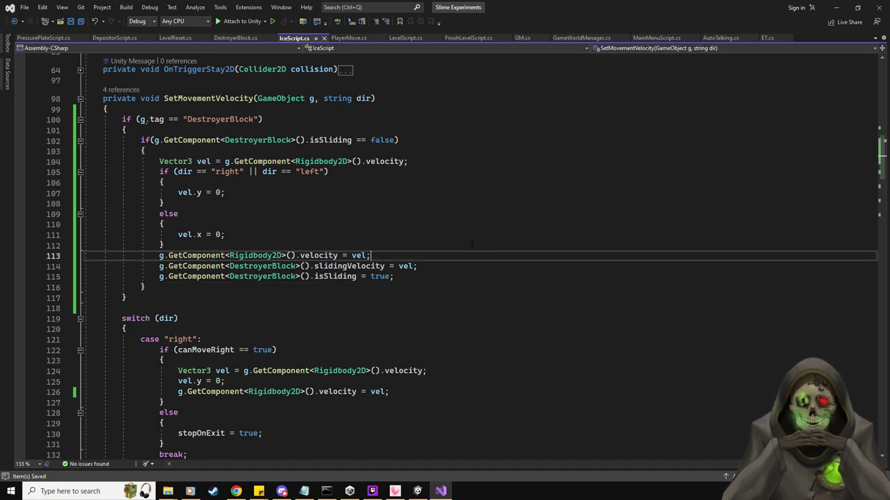
{"action": "key", "text": "shift+Home"}
{"action": "key", "text": "ctrl+c"}
{"action": "key", "text": "End"}
{"action": "key", "text": "Return"}
{"action": "key", "text": "ctrl+v"}
{"action": "key", "text": "Left"}
{"action": "key", "text": "BackSpace"}
{"action": "key", "text": "BackSpace"}
{"action": "key", "text": "BackSpace"}
{"action": "type", "text": "0"}
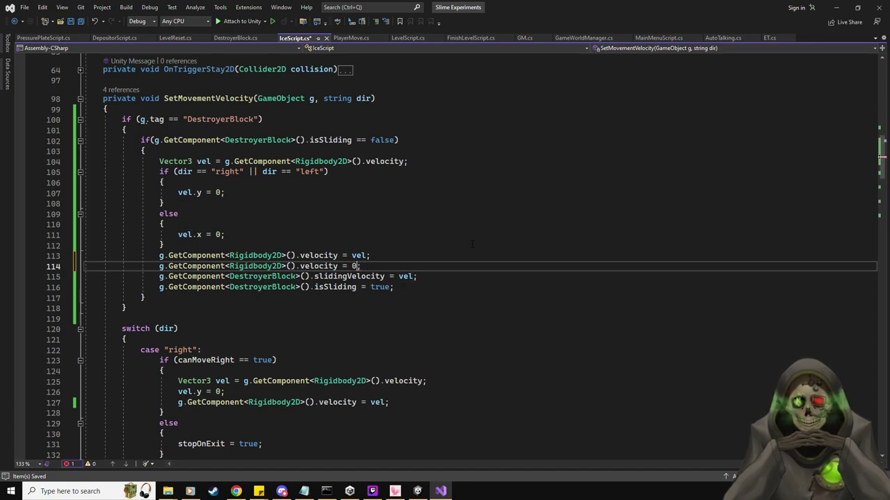
Change the copied line's property to drag so it reads g.GetComponent<Rigidbody2D>().drag = 0;.
{"action": "key", "text": "Left"}
{"action": "key", "text": "Left"}
{"action": "key", "text": "Left"}
{"action": "key", "text": "Left"}
{"action": "key", "text": "BackSpace"}
{"action": "key", "text": "BackSpace"}
{"action": "key", "text": "BackSpace"}
{"action": "key", "text": "BackSpace"}
{"action": "key", "text": "BackSpace"}
{"action": "key", "text": "BackSpace"}
{"action": "key", "text": "BackSpace"}
{"action": "key", "text": "BackSpace"}
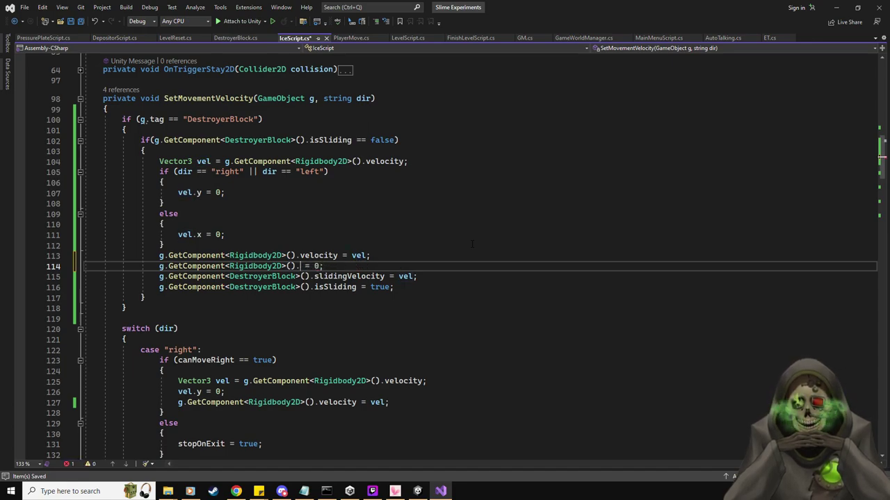
{"action": "type", "text": "drag"}
{"action": "left_click", "coordinate": [439, 267]}
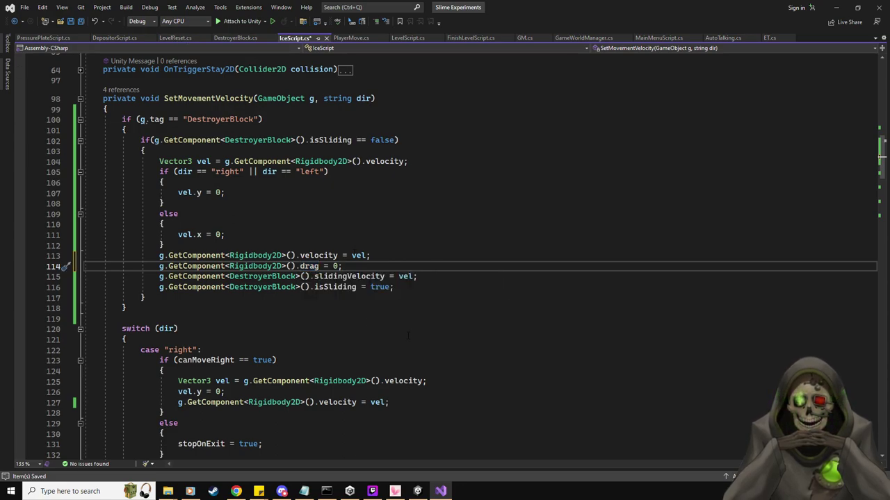
In IceScript.cs OnTriggerExit2D, start a statement after db.isSliding = false; in the DestroyerBlock case with db.gameObject.GetComponent<Rigidbody2D>.
{"action": "scroll", "coordinate": [133, 218], "scroll_direction": "up", "scroll_amount": 1}
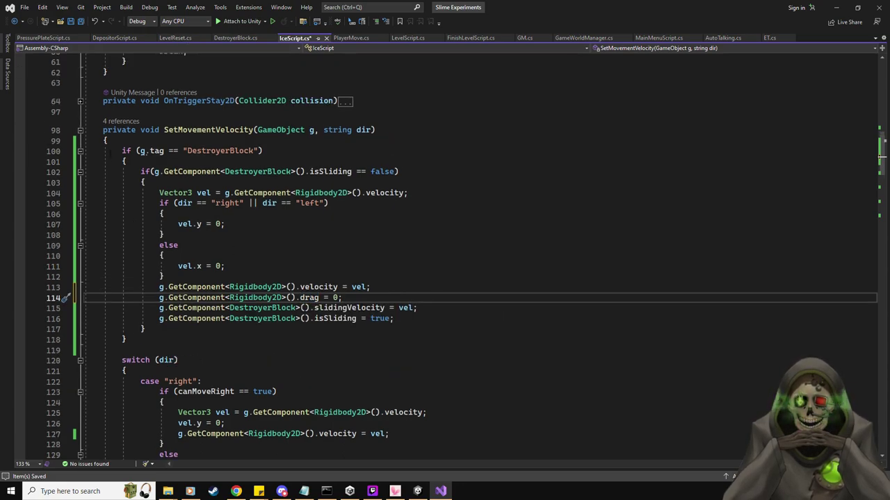
{"action": "scroll", "coordinate": [445, 257], "scroll_direction": "down", "scroll_amount": 20}
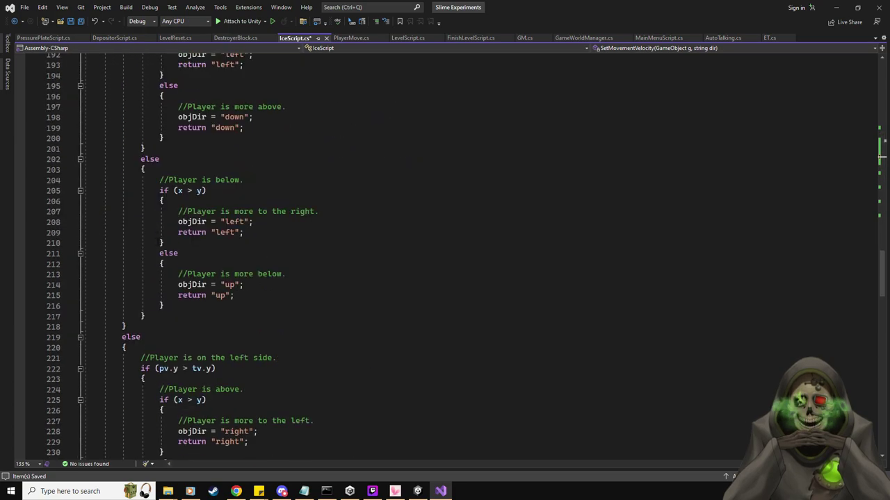
{"action": "scroll", "coordinate": [445, 257], "scroll_direction": "down", "scroll_amount": 20}
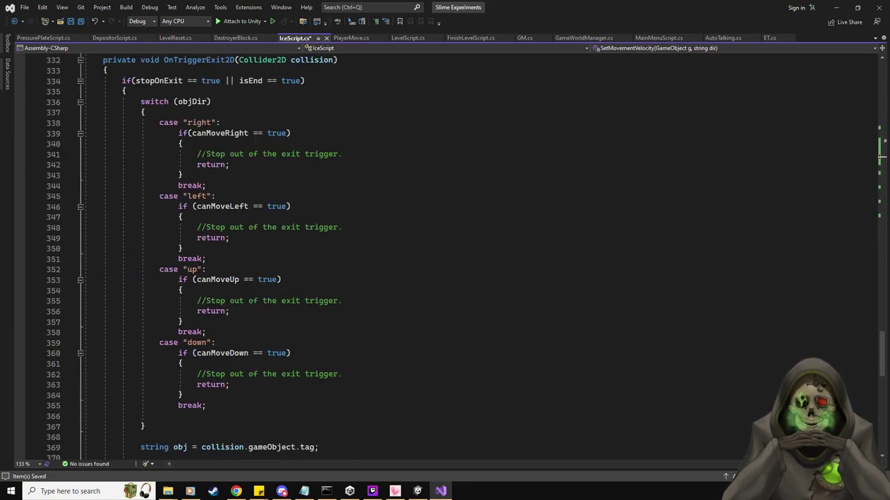
{"action": "scroll", "coordinate": [256, 233], "scroll_direction": "down", "scroll_amount": 10}
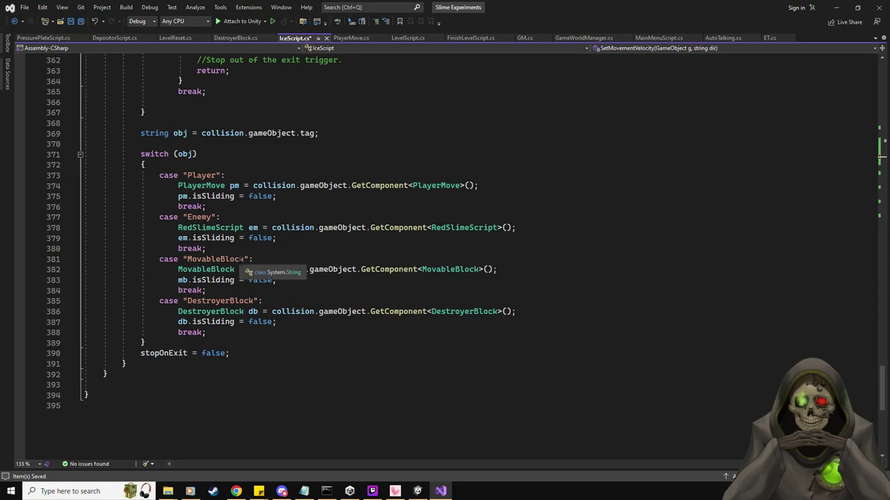
{"action": "left_click", "coordinate": [369, 324]}
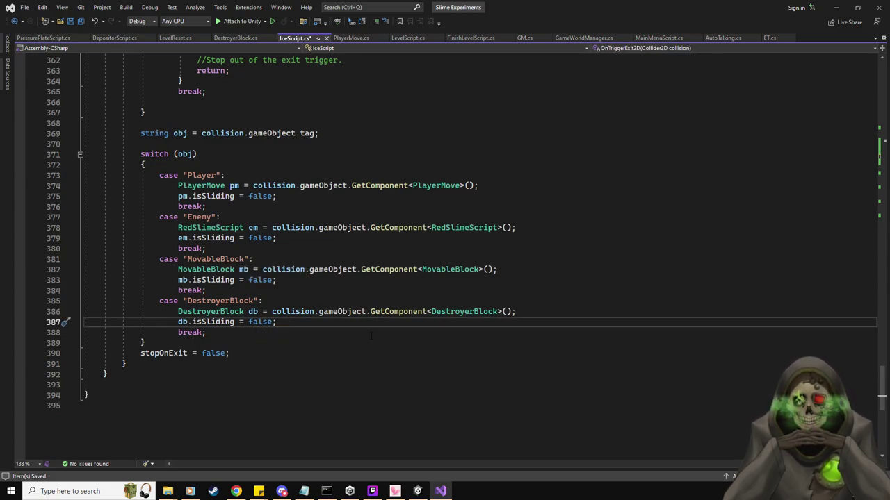
{"action": "key", "text": "Return"}
{"action": "type", "text": "db"}
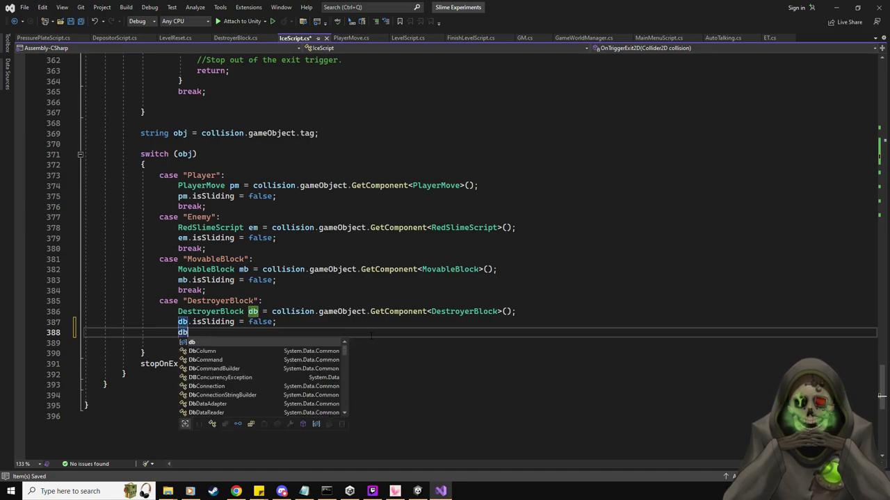
{"action": "type", "text": "."}
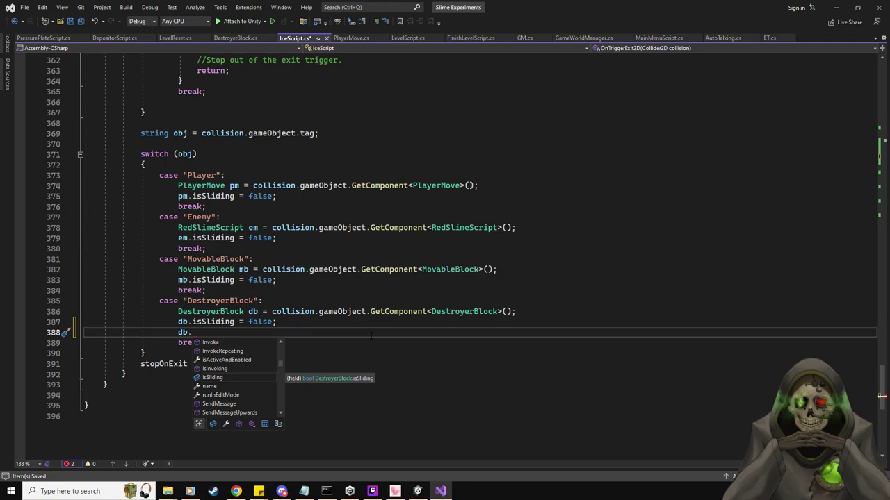
{"action": "type", "text": "gameObject."}
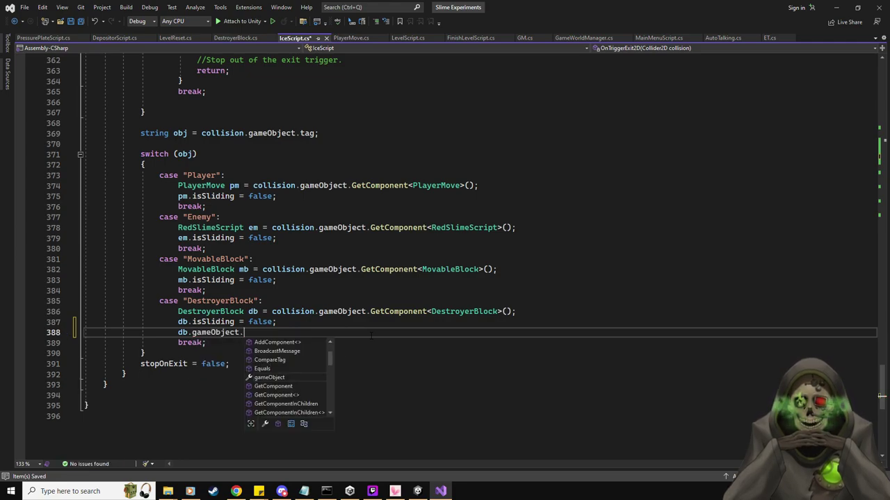
{"action": "type", "text": "Get"}
{"action": "key", "text": "Tab"}
{"action": "type", "text": "<rgb"}
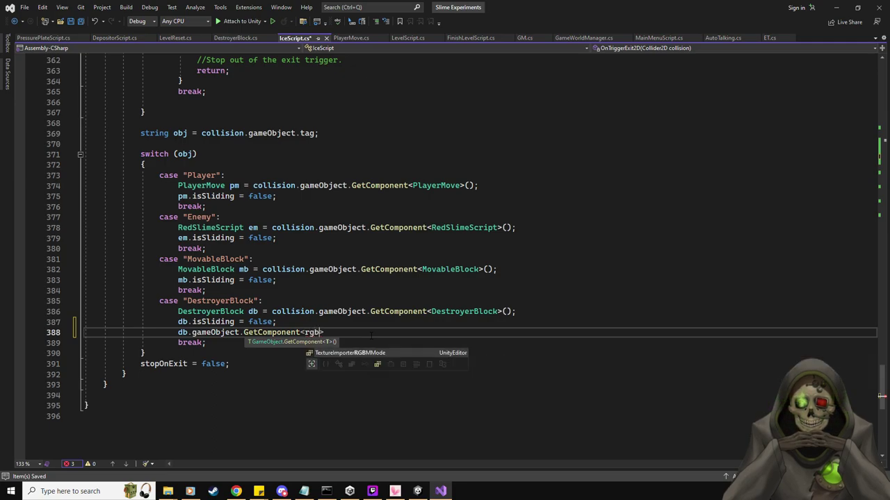
{"action": "key", "text": "BackSpace"}
{"action": "key", "text": "BackSpace"}
{"action": "type", "text": "igidbody2"}
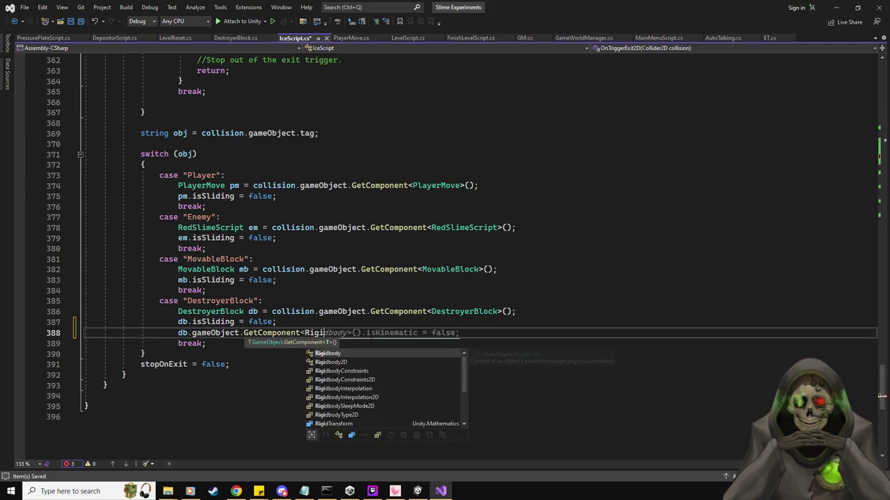
{"action": "key", "text": "Tab"}
Complete the new statement with ().drag = 4; check the Destroyer Block's Linear Drag in Unity, and save IceScript.cs.
{"action": "type", "text": "().dr"}
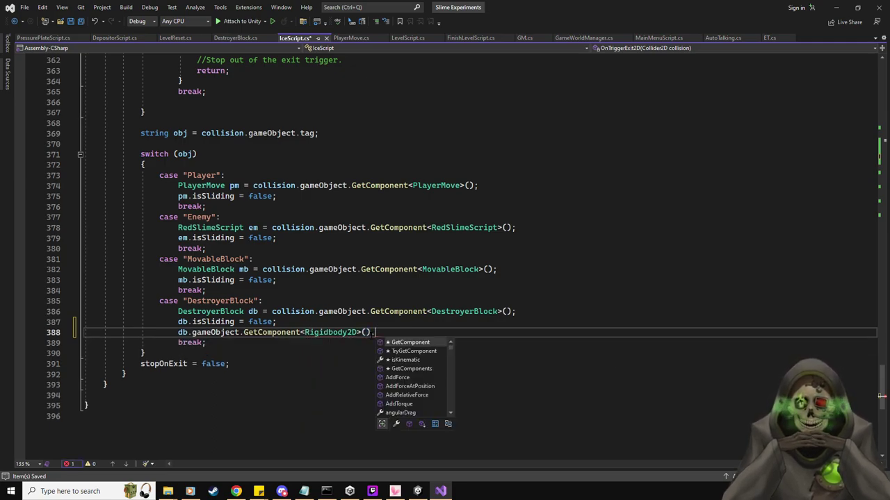
{"action": "key", "text": "Tab"}
{"action": "type", "text": "= 4;"}
{"action": "key", "text": "alt+Tab"}
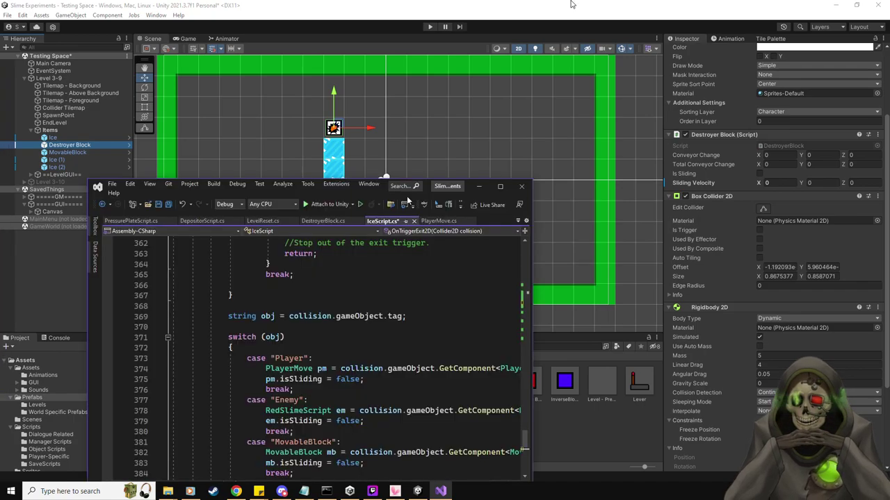
{"action": "key", "text": "alt+Tab"}
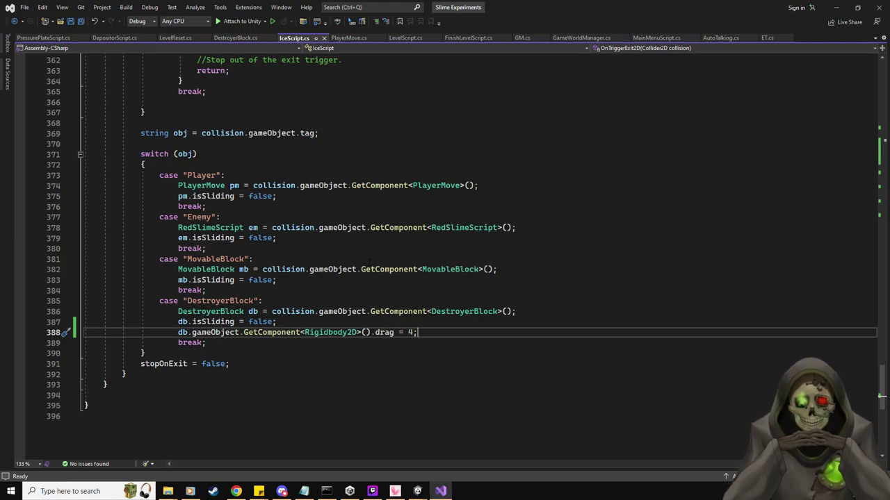
Run Level 3-9 in Unity and push the Destroyer Block down onto the ice with the slime to test its sliding.
{"action": "scroll", "coordinate": [423, 257], "scroll_direction": "up", "scroll_amount": 2}
{"action": "scroll", "coordinate": [424, 257], "scroll_direction": "up", "scroll_amount": 3}
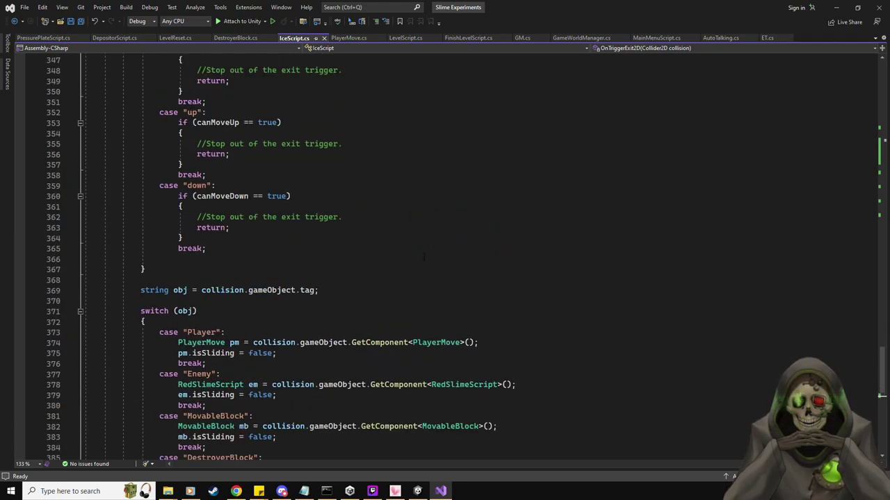
{"action": "scroll", "coordinate": [424, 257], "scroll_direction": "up", "scroll_amount": 4}
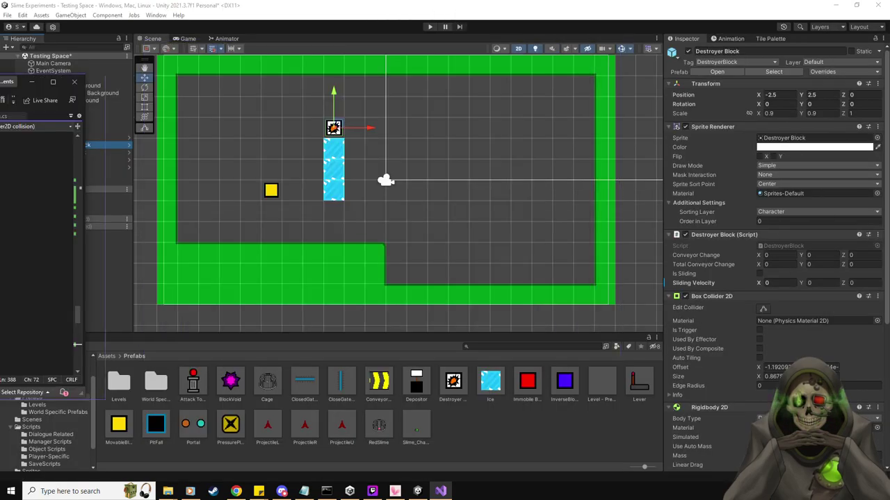
{"action": "key", "text": "alt+Tab"}
{"action": "left_click", "coordinate": [430, 27]}
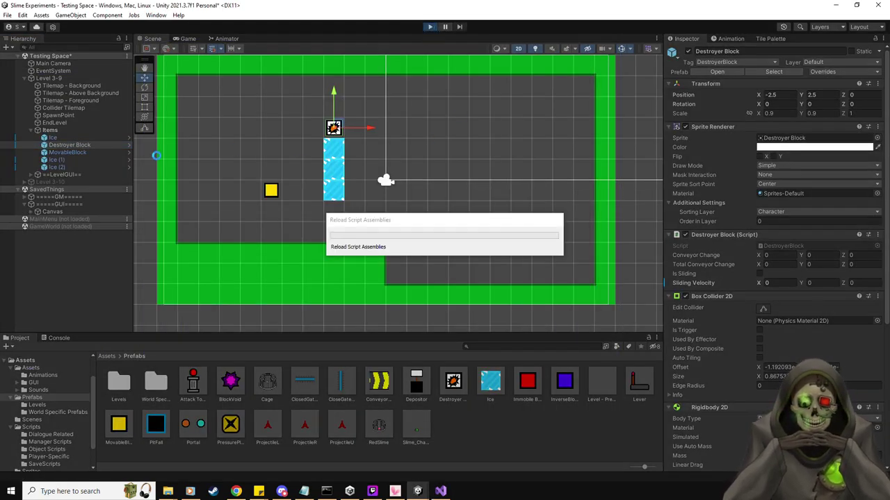
{"action": "scroll", "coordinate": [734, 402], "scroll_direction": "down", "scroll_amount": 3}
{"action": "key", "text": "Up"}
{"action": "key", "text": "Left"}
{"action": "key", "text": "Down"}
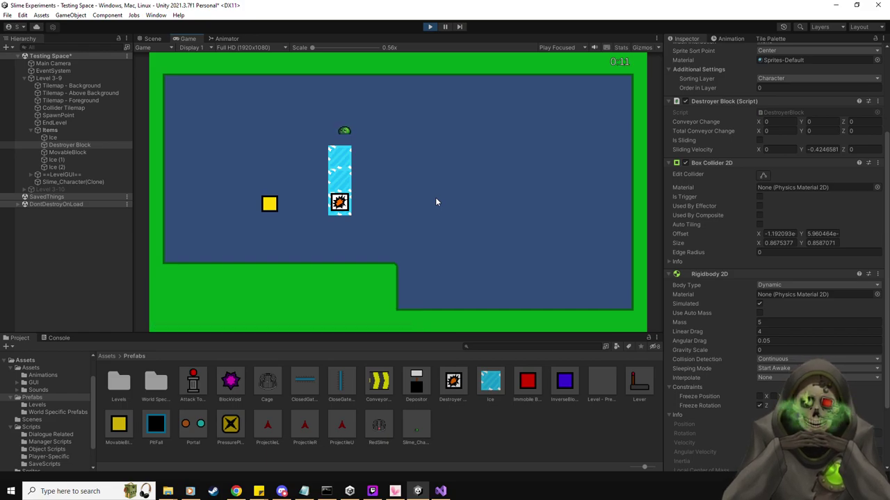
Repeat the playtest with the Destroyer Block selected to watch its properties, then inspect the first Ice tile and stop the game.
{"action": "left_click", "coordinate": [81, 145]}
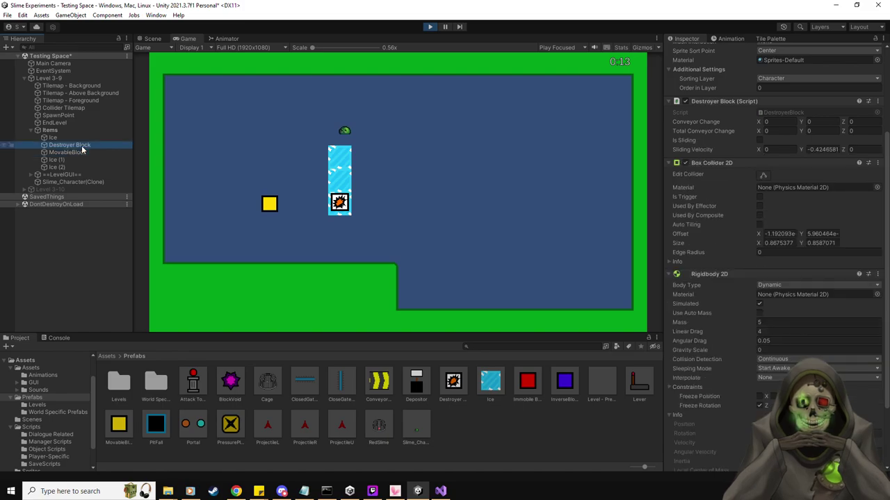
{"action": "left_click", "coordinate": [429, 27]}
{"action": "left_click", "coordinate": [429, 28]}
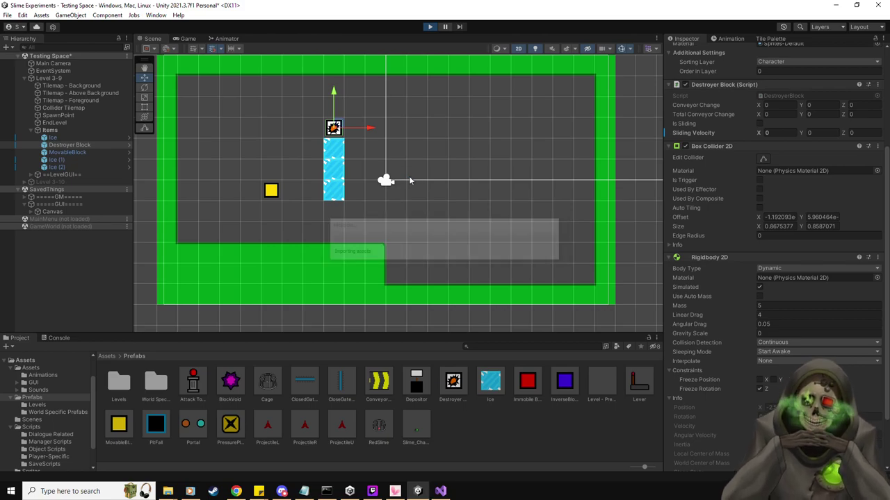
{"action": "key", "text": "Up"}
{"action": "key", "text": "Left"}
{"action": "key", "text": "Down"}
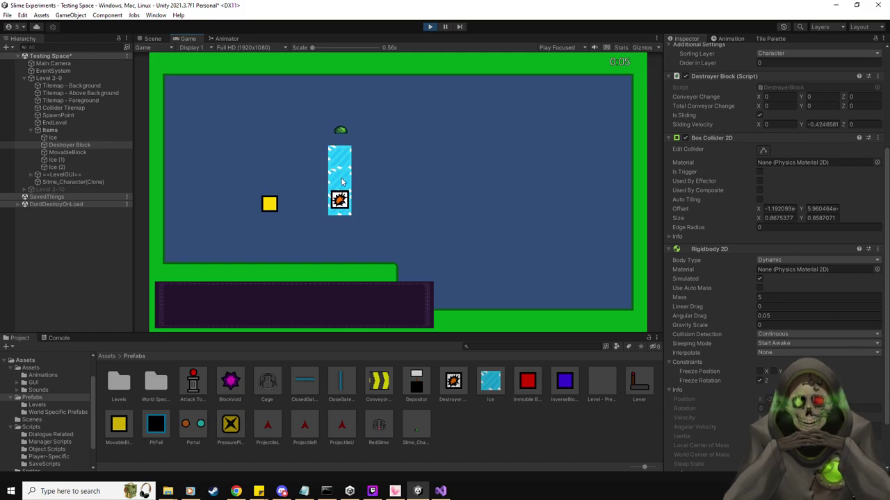
{"action": "left_click", "coordinate": [63, 137]}
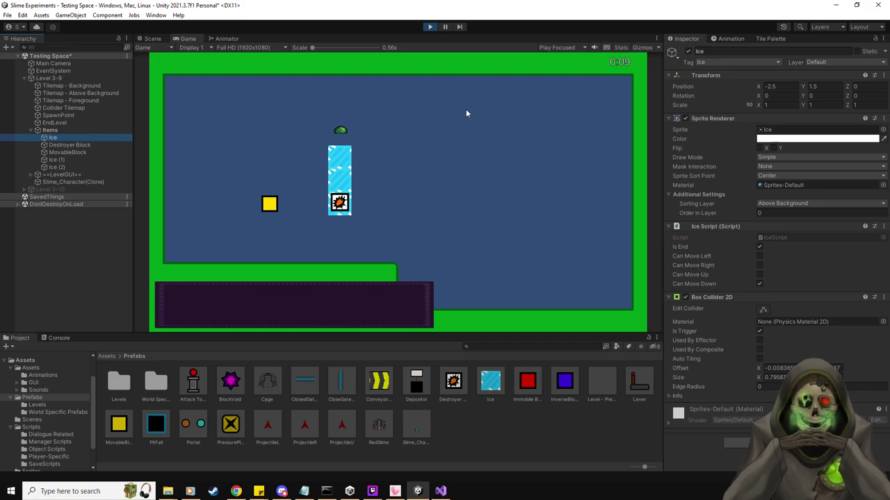
{"action": "left_click", "coordinate": [430, 27]}
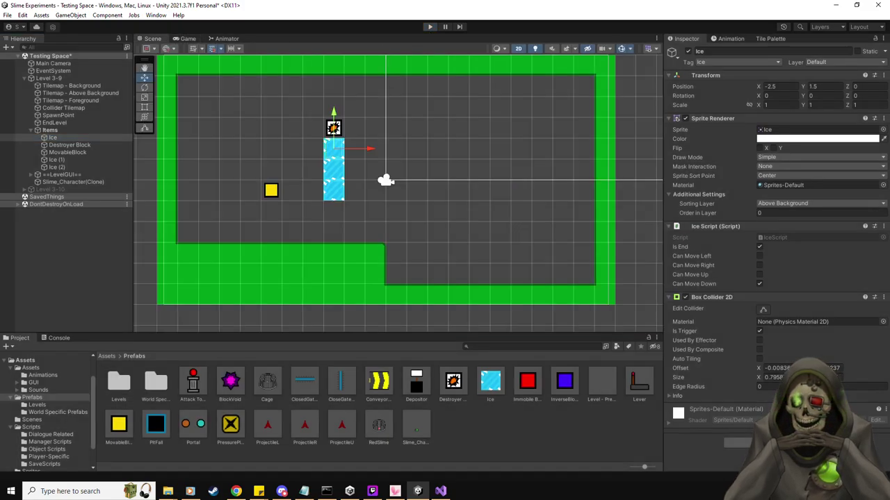
Review the direction cases in SetMovementVelocity and the OnTriggerExit2D conditions in IceScript.cs, comparing them with the first Ice tile's Is End and Can Move settings.
{"action": "key", "text": "alt+Tab"}
{"action": "scroll", "coordinate": [356, 239], "scroll_direction": "up", "scroll_amount": 6}
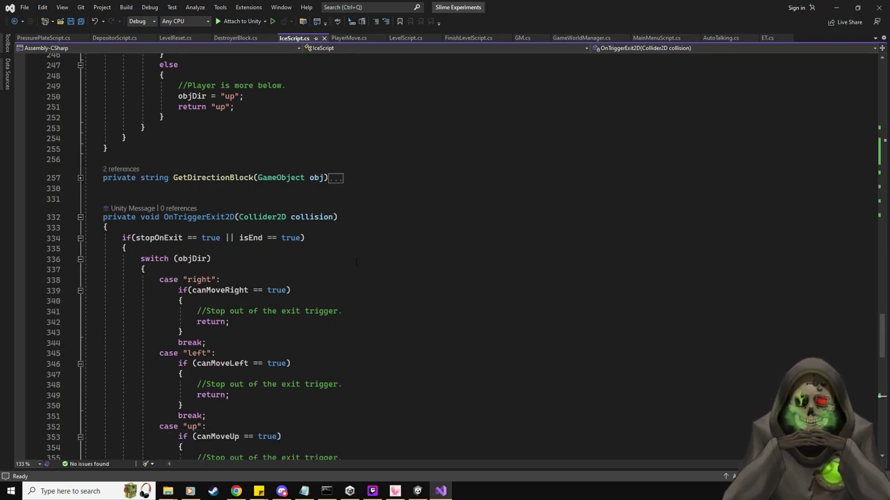
{"action": "scroll", "coordinate": [356, 262], "scroll_direction": "up", "scroll_amount": 20}
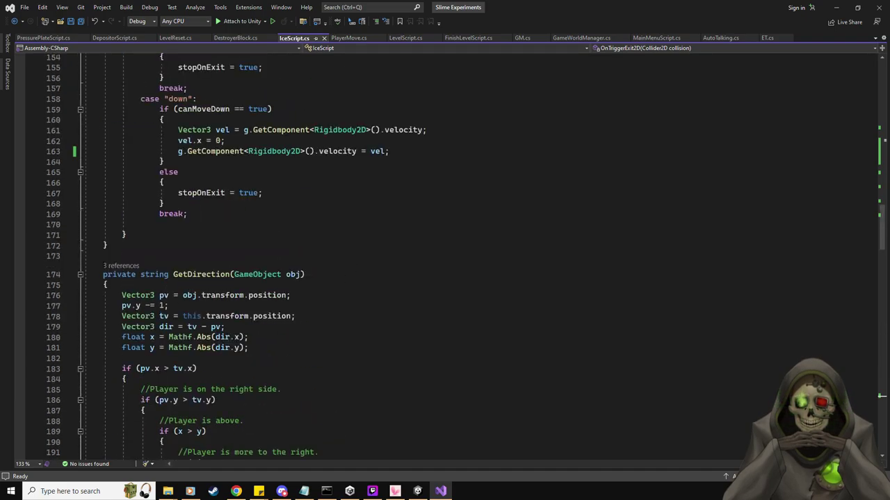
{"action": "scroll", "coordinate": [80, 276], "scroll_direction": "up", "scroll_amount": 13}
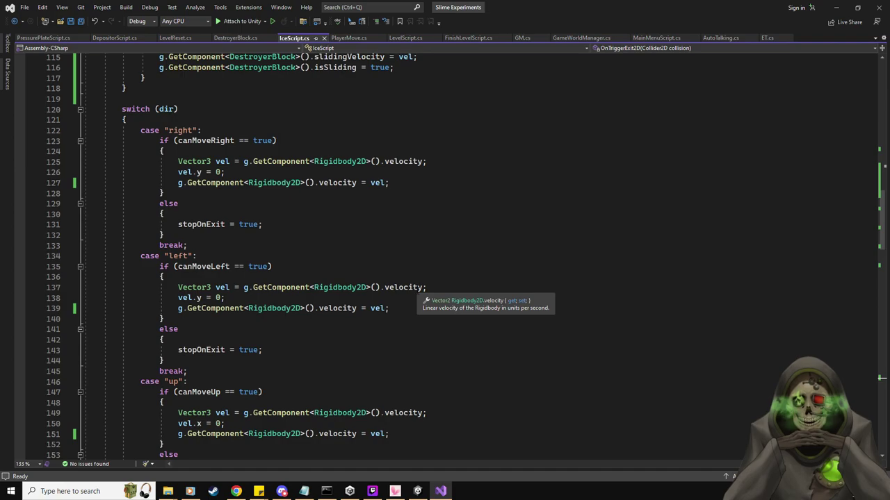
{"action": "scroll", "coordinate": [428, 327], "scroll_direction": "down", "scroll_amount": 6}
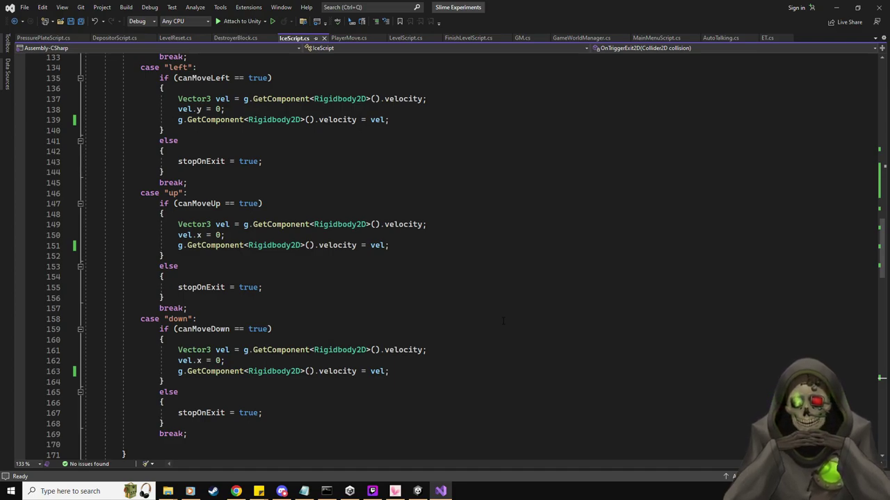
{"action": "scroll", "coordinate": [503, 320], "scroll_direction": "down", "scroll_amount": 1}
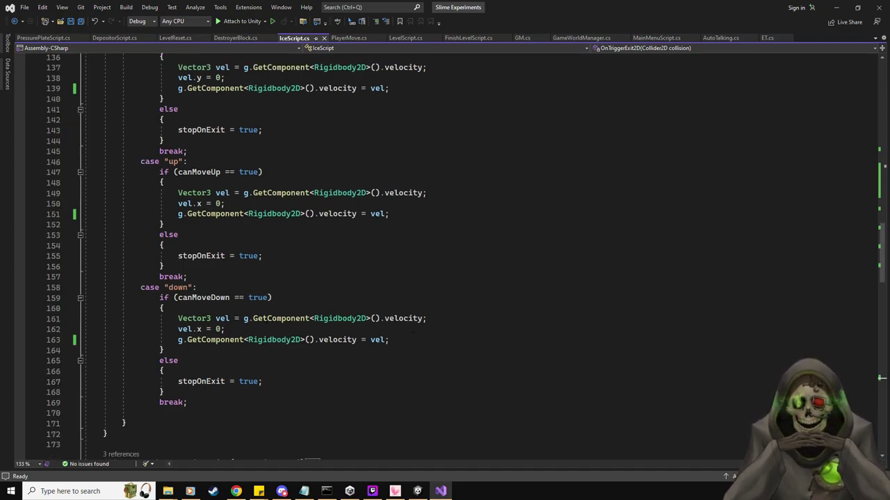
{"action": "scroll", "coordinate": [261, 342], "scroll_direction": "up", "scroll_amount": 1}
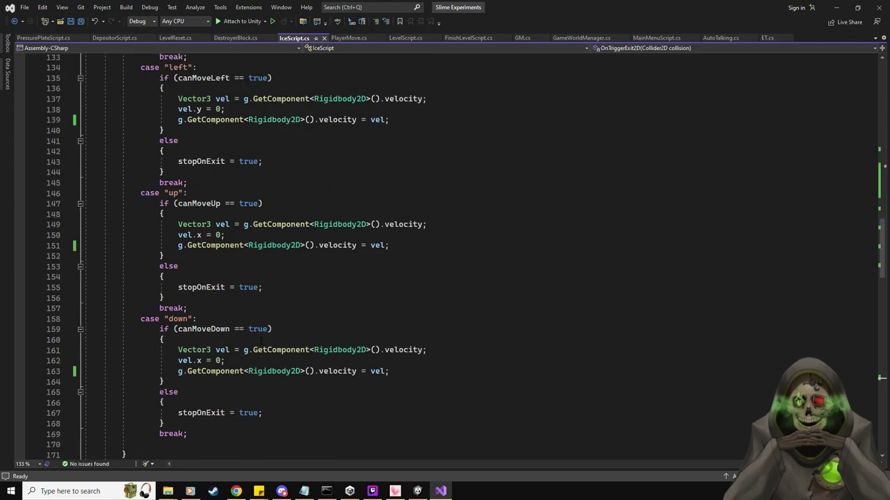
{"action": "scroll", "coordinate": [257, 343], "scroll_direction": "down", "scroll_amount": 1}
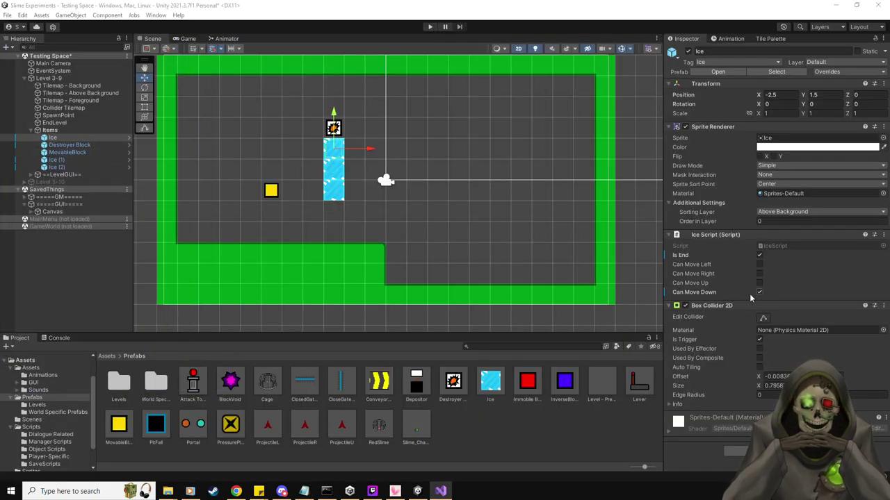
{"action": "key", "text": "alt+Tab"}
{"action": "scroll", "coordinate": [263, 257], "scroll_direction": "down", "scroll_amount": 9}
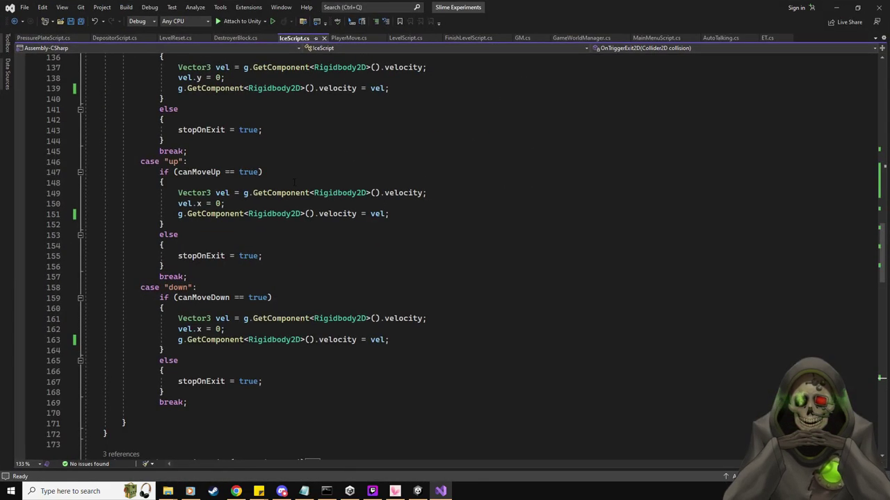
{"action": "scroll", "coordinate": [262, 258], "scroll_direction": "down", "scroll_amount": 4}
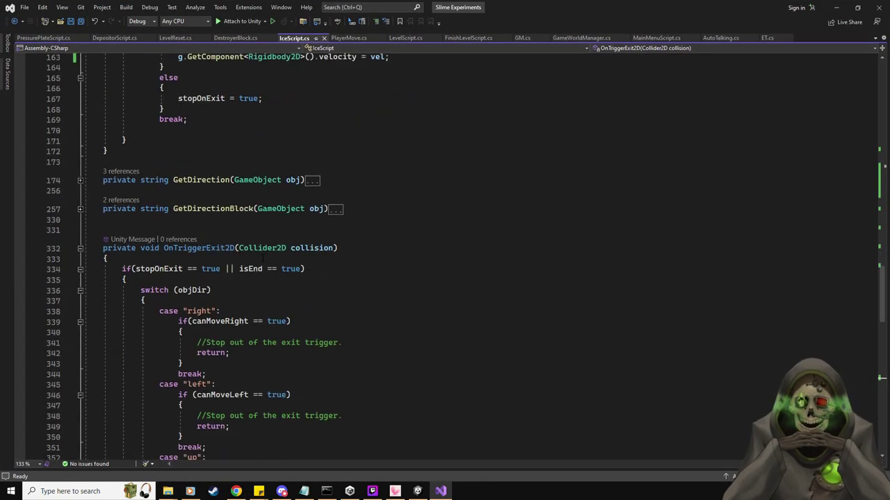
{"action": "scroll", "coordinate": [343, 282], "scroll_direction": "up", "scroll_amount": 5}
{"action": "scroll", "coordinate": [343, 281], "scroll_direction": "down", "scroll_amount": 2}
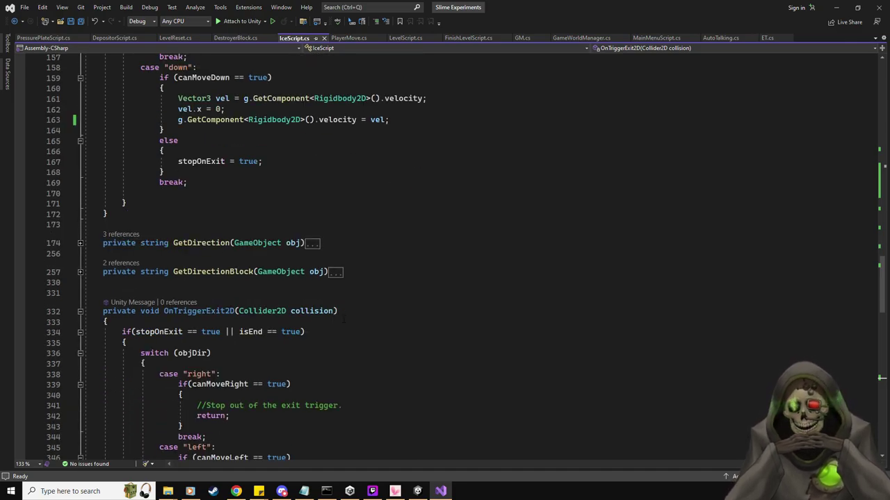
{"action": "scroll", "coordinate": [344, 319], "scroll_direction": "down", "scroll_amount": 2}
Switch to Unity, compare the settings of Ice (1) and Ice (2), and disable Is End on Ice (2).
{"action": "left_click", "coordinate": [836, 7]}
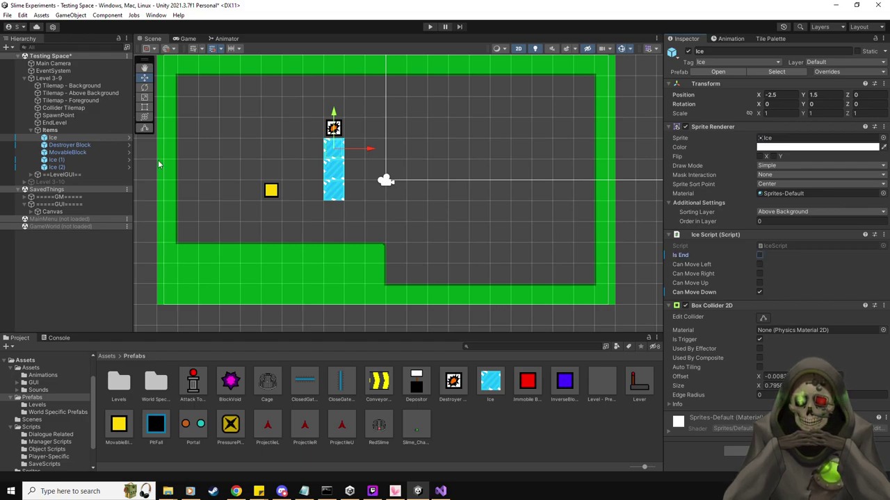
{"action": "left_click", "coordinate": [61, 160]}
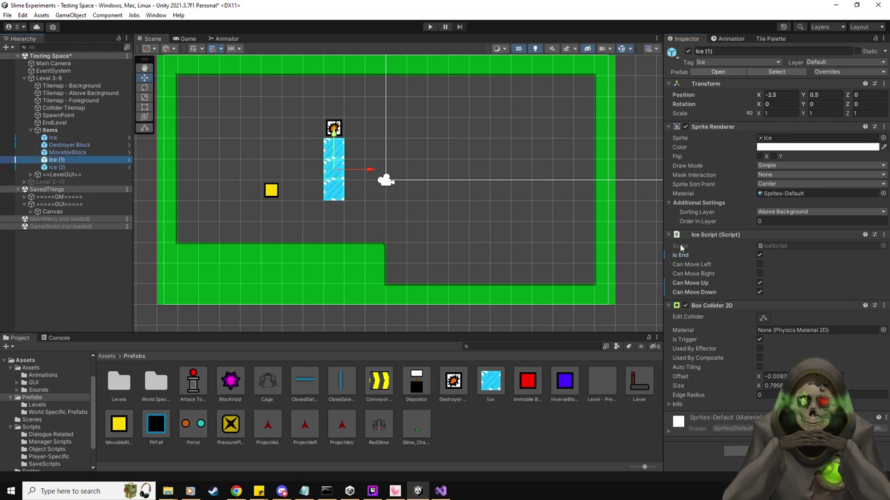
{"action": "left_click", "coordinate": [66, 169]}
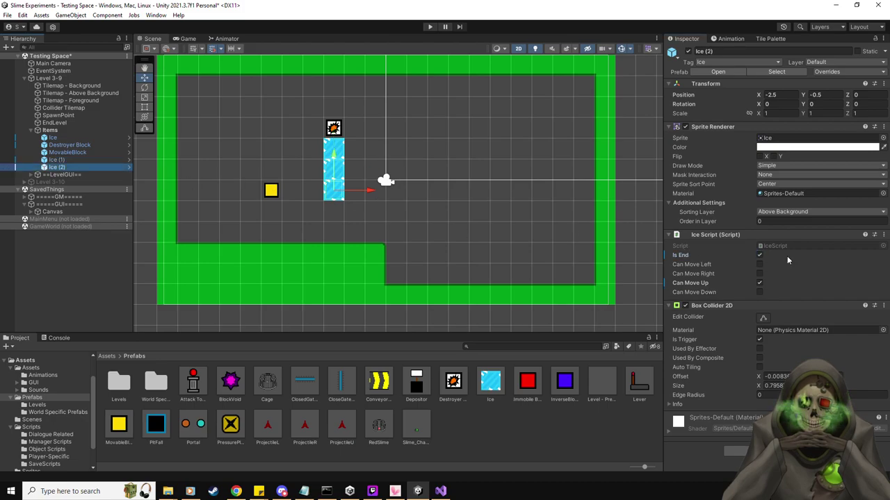
{"action": "left_click", "coordinate": [759, 256]}
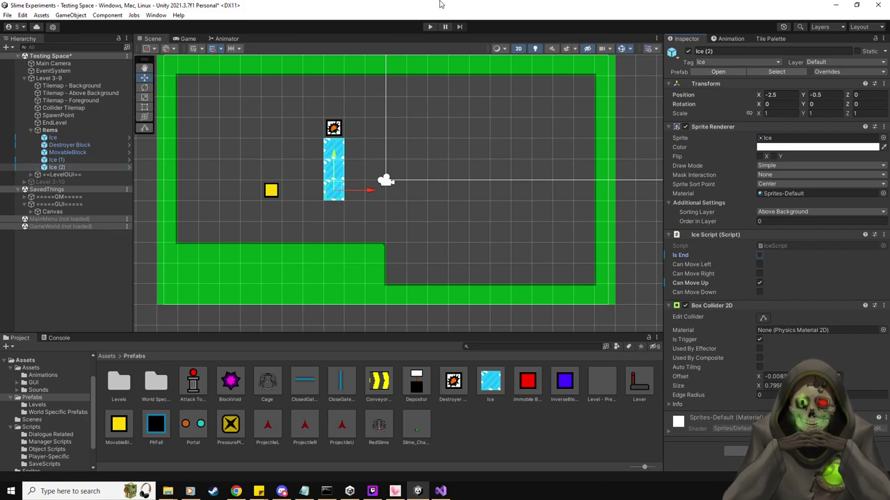
Playtest Level 3-9, pushing the Destroyer Block down across the ice and sliding the slime over the tiles in both directions.
{"action": "left_click", "coordinate": [430, 27]}
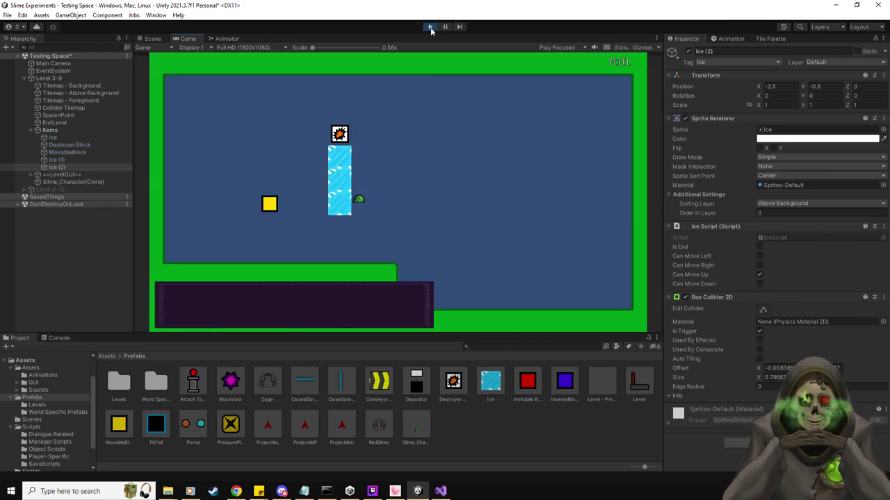
{"action": "key", "text": "Left"}
{"action": "key", "text": "Right"}
{"action": "key", "text": "Up"}
{"action": "key", "text": "Left"}
{"action": "key", "text": "Up"}
{"action": "key", "text": "Right"}
{"action": "key", "text": "Up"}
{"action": "key", "text": "Left"}
{"action": "key", "text": "Down"}
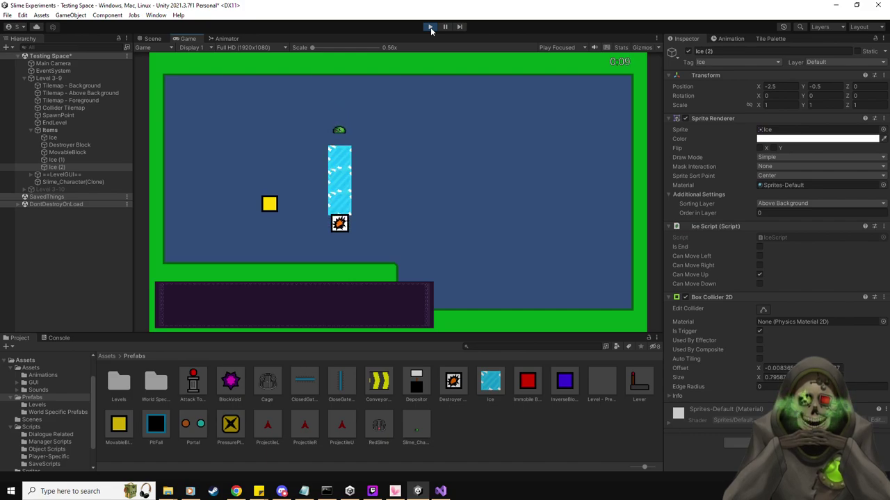
{"action": "key", "text": "Down"}
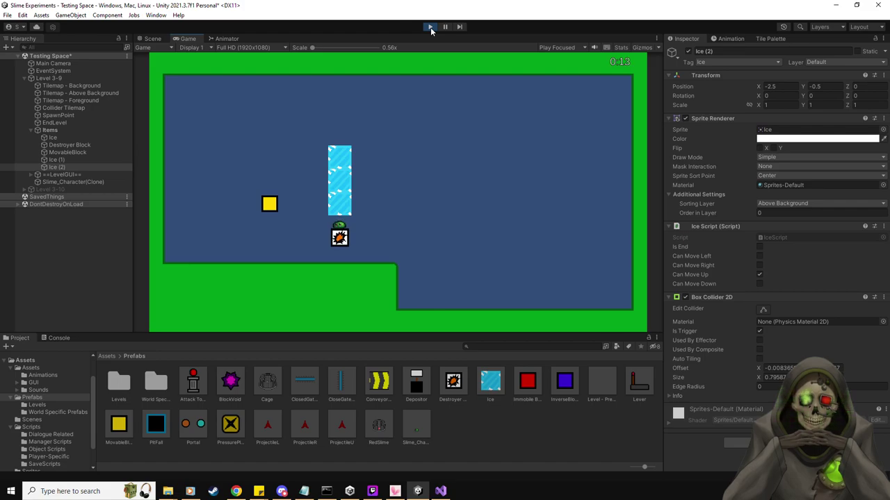
{"action": "key", "text": "Up"}
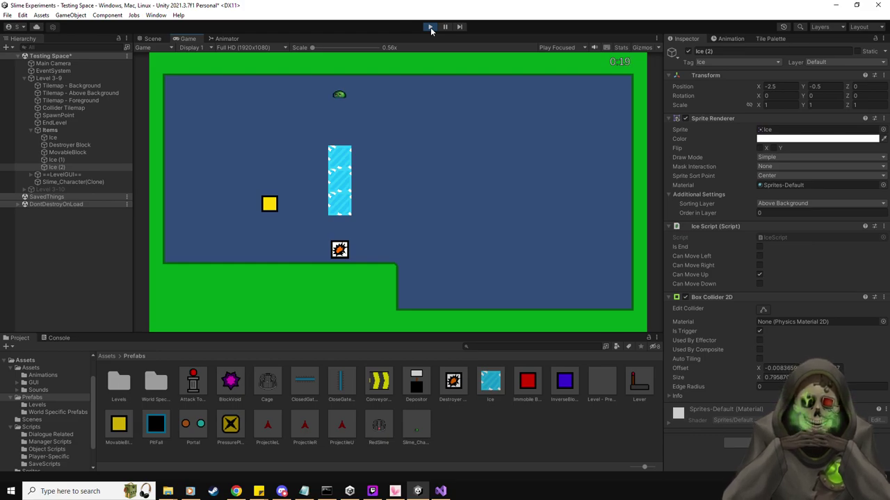
Inspect the first Ice tile in the running game while sliding the slime back up over the ice.
{"action": "left_click", "coordinate": [56, 137]}
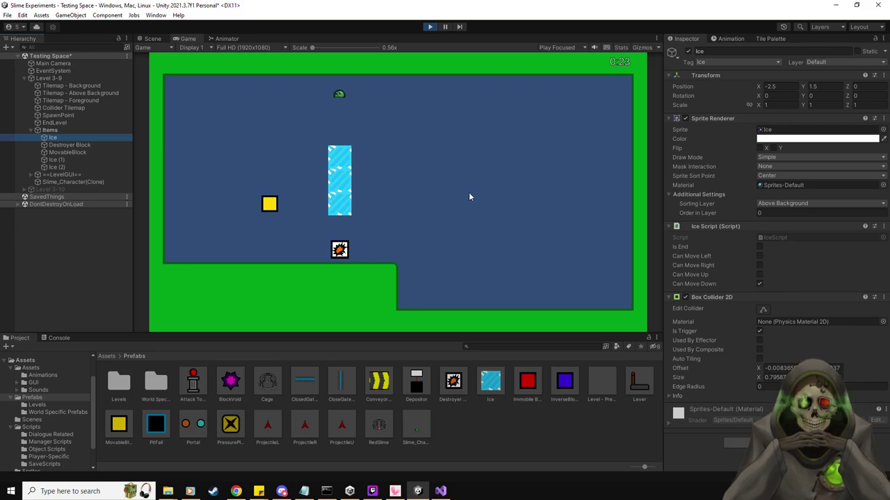
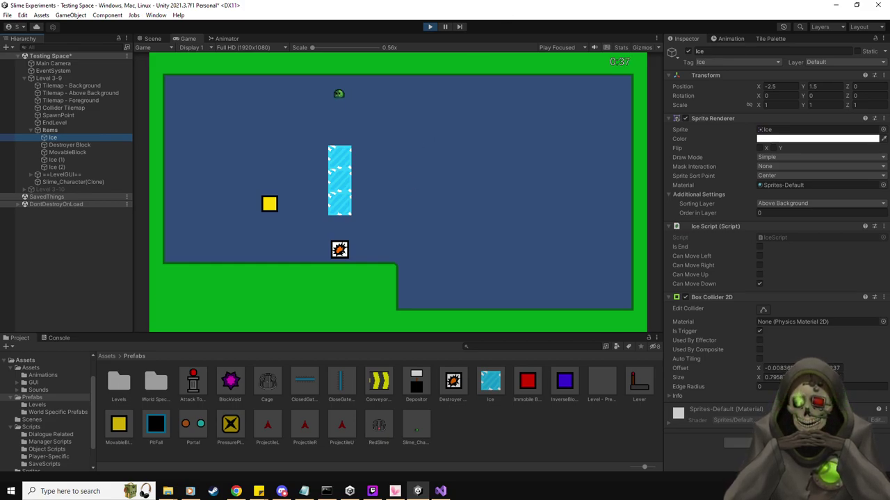
{"action": "left_click", "coordinate": [451, 201]}
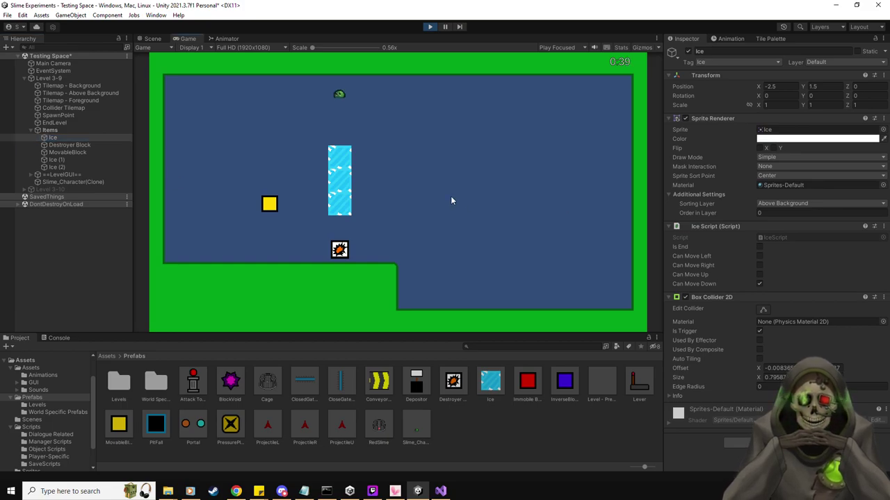
{"action": "key", "text": "Down"}
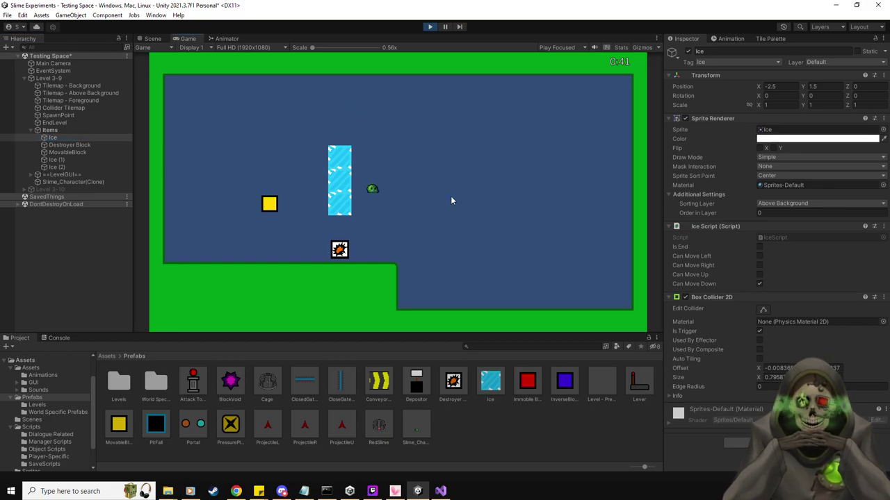
{"action": "key", "text": "Left"}
{"action": "key", "text": "Up"}
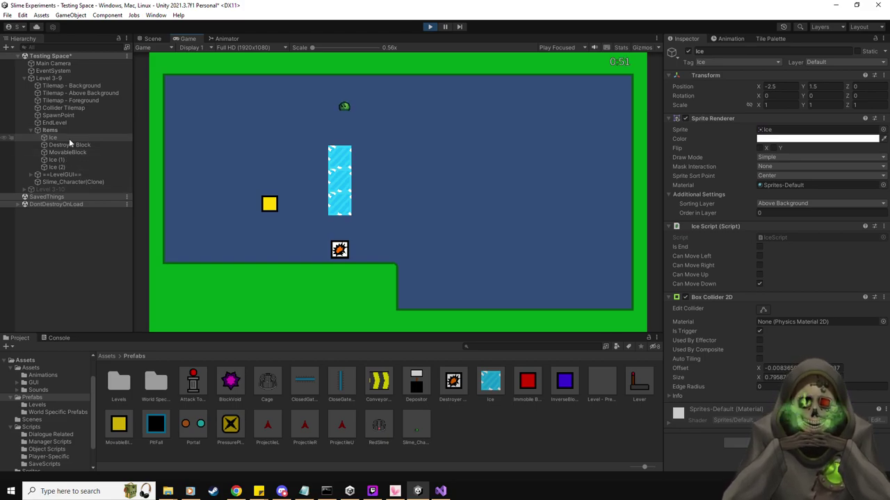
Set the Inspector to Debug mode and watch the first Ice tile's private Ice Script values while moving the slime across the ice.
{"action": "left_click", "coordinate": [882, 38]}
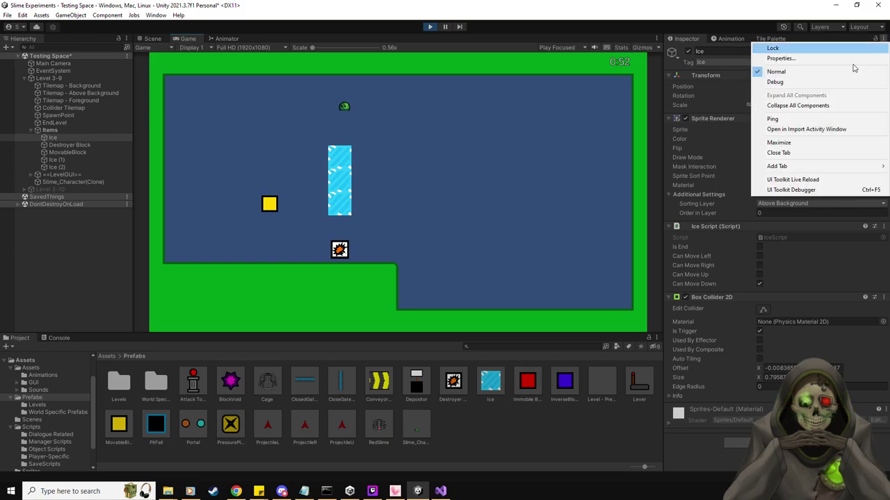
{"action": "left_click", "coordinate": [785, 82]}
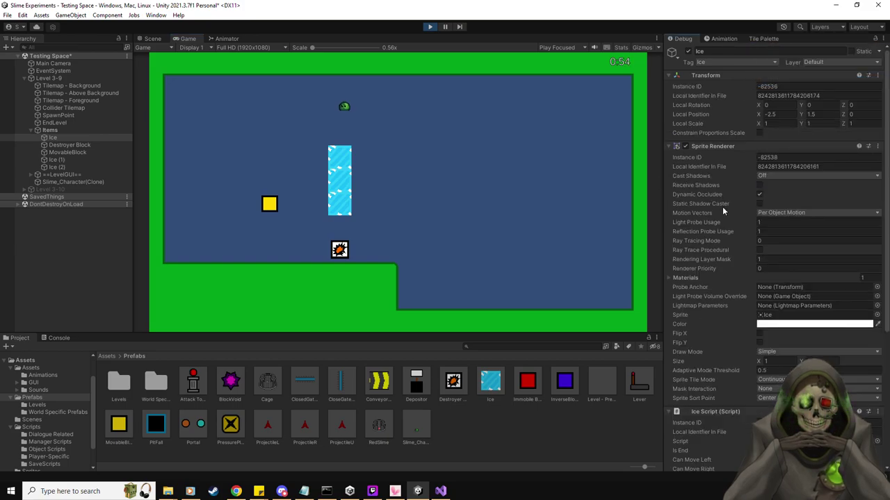
{"action": "scroll", "coordinate": [730, 230], "scroll_direction": "down", "scroll_amount": 5}
{"action": "left_click", "coordinate": [512, 241]}
{"action": "key", "text": "Down"}
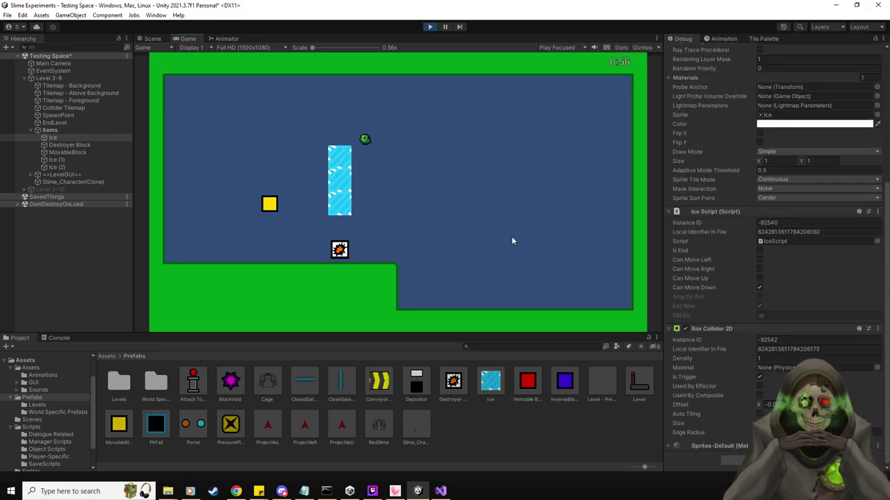
{"action": "key", "text": "Left"}
{"action": "key", "text": "Up"}
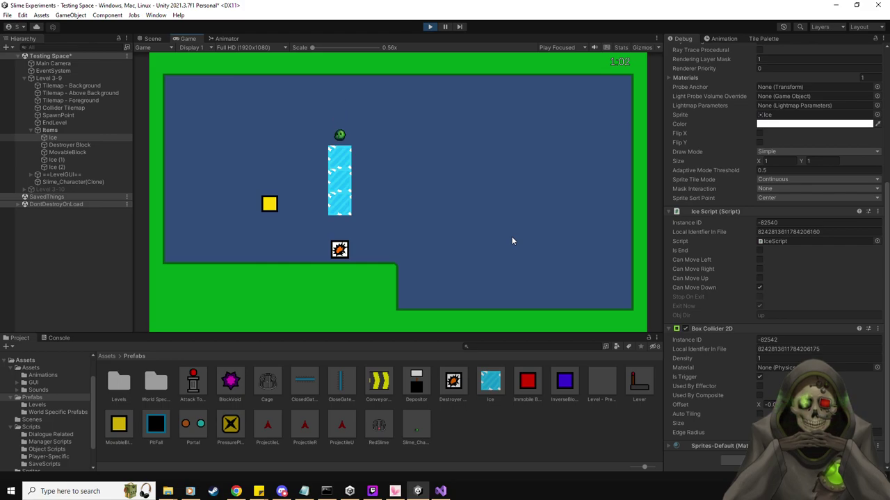
{"action": "key", "text": "Up"}
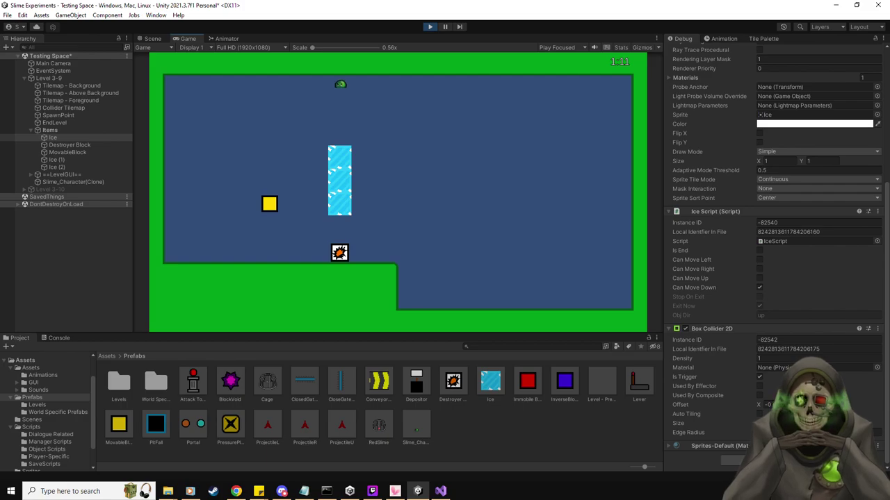
Find the exitNow declaration in IceScript.cs in Visual Studio and compare it with the Ice tile's Exit Now value in Unity.
{"action": "key", "text": "alt+Tab"}
{"action": "scroll", "coordinate": [346, 223], "scroll_direction": "up", "scroll_amount": 20}
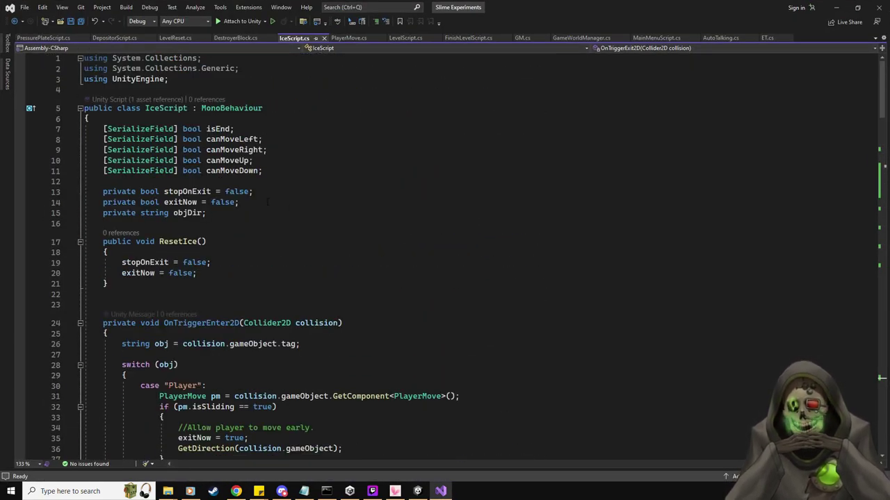
{"action": "left_click", "coordinate": [261, 202]}
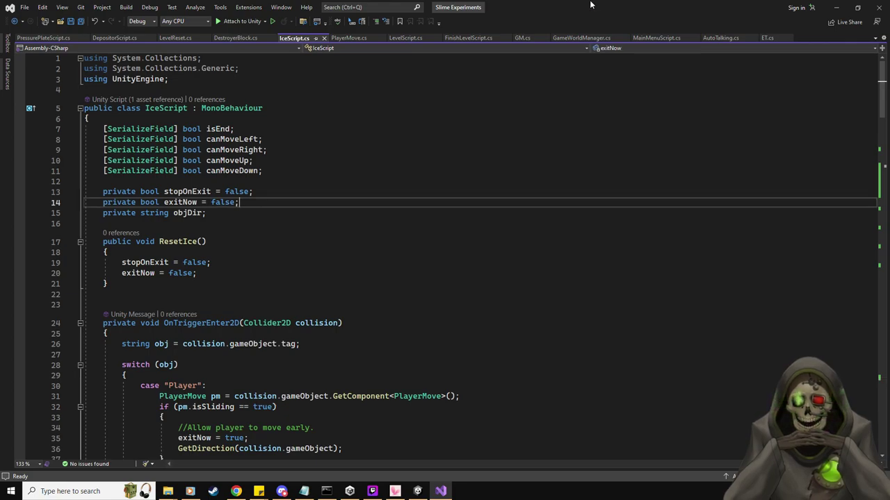
{"action": "key", "text": "alt+Tab"}
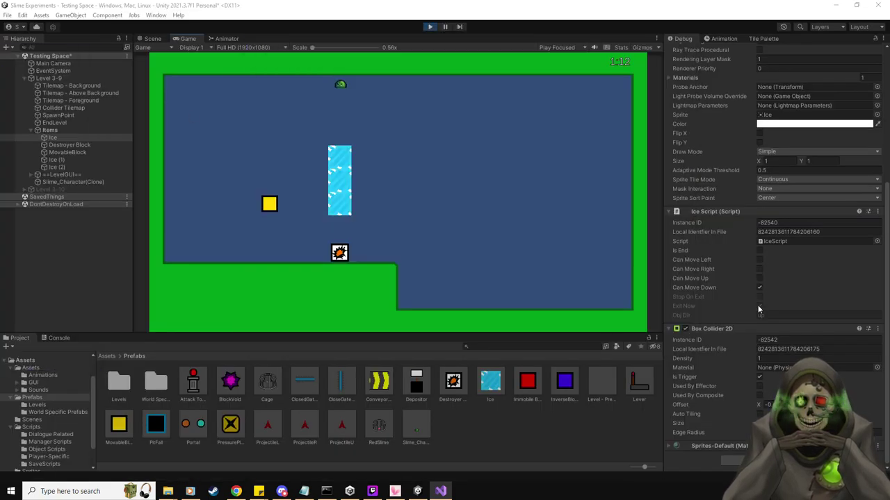
{"action": "key", "text": "alt+Tab"}
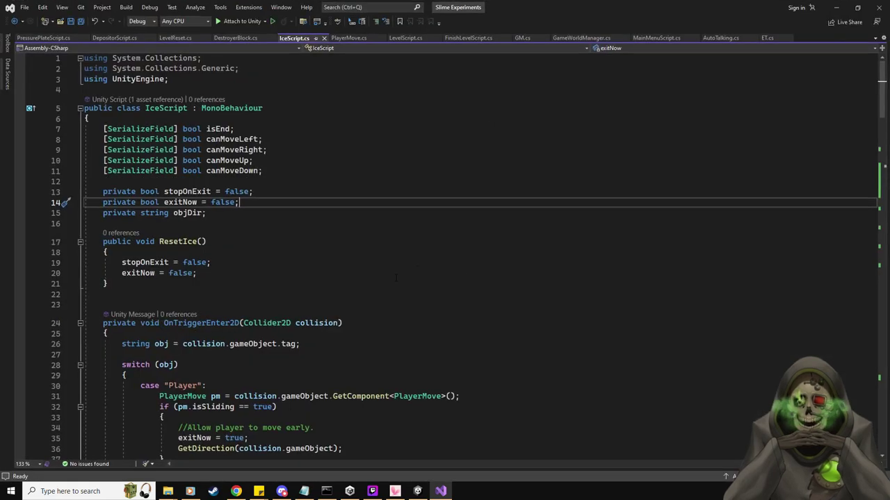
Add exitNow = false; as the first statement of OnTriggerEnter2D in IceScript.cs and save the script.
{"action": "scroll", "coordinate": [389, 281], "scroll_direction": "down", "scroll_amount": 3}
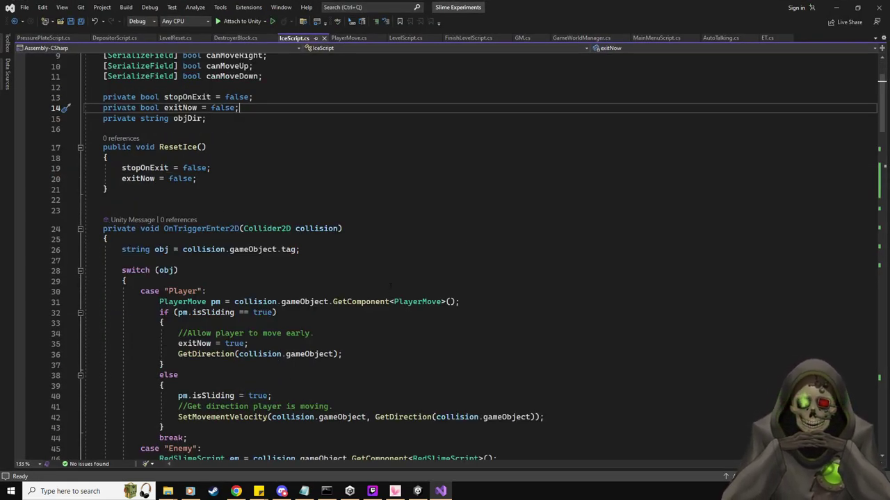
{"action": "scroll", "coordinate": [390, 285], "scroll_direction": "down", "scroll_amount": 1}
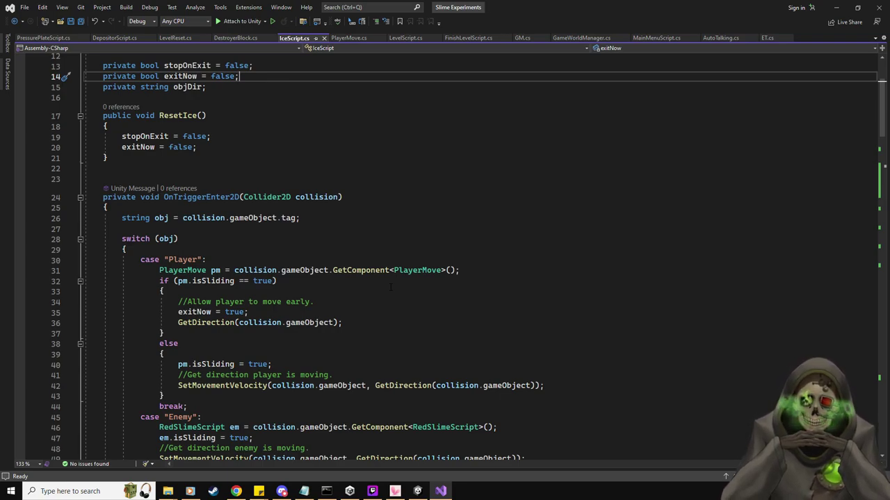
{"action": "scroll", "coordinate": [390, 287], "scroll_direction": "down", "scroll_amount": 1}
{"action": "left_click", "coordinate": [319, 176]}
{"action": "key", "text": "Return"}
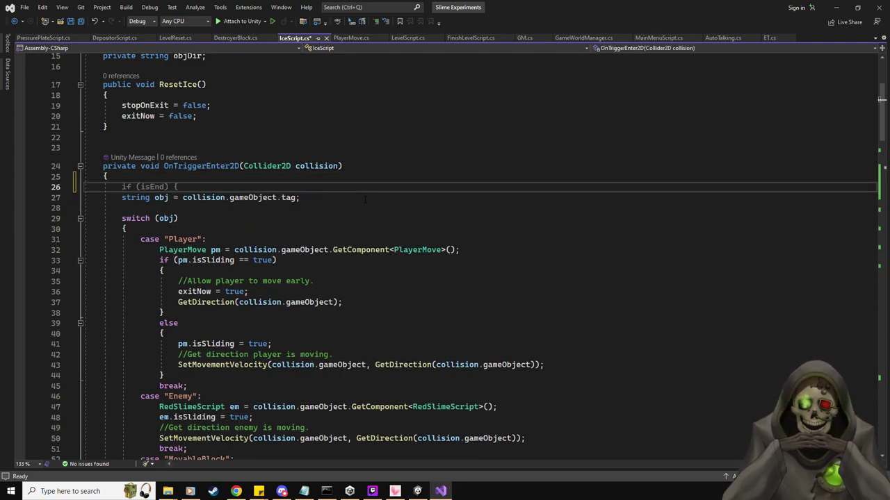
{"action": "type", "text": "ex"}
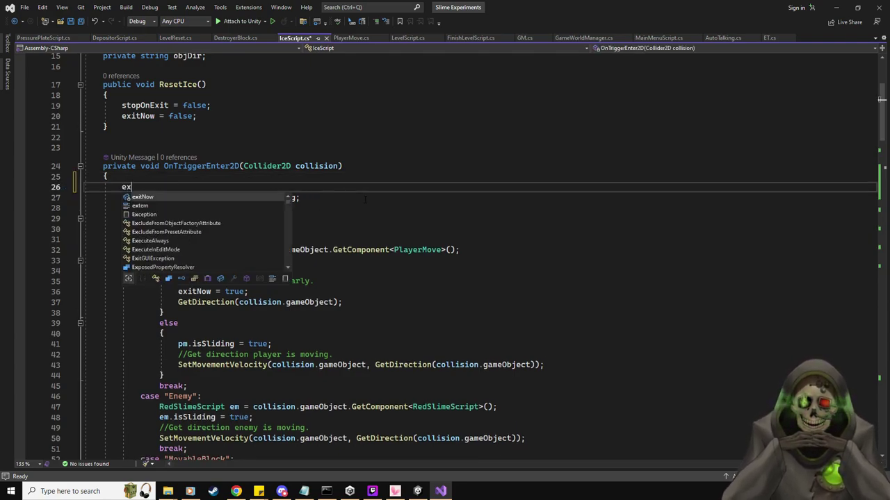
{"action": "type", "text": "itNow = false;"}
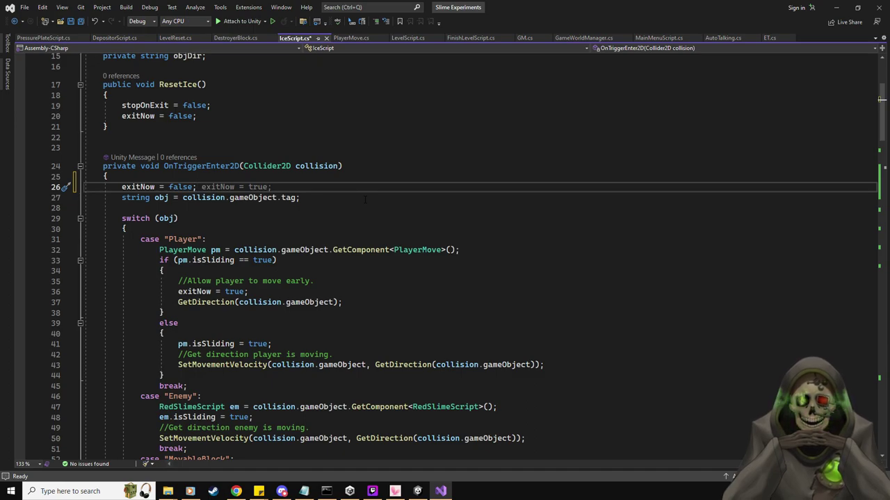
{"action": "key", "text": "ctrl+s"}
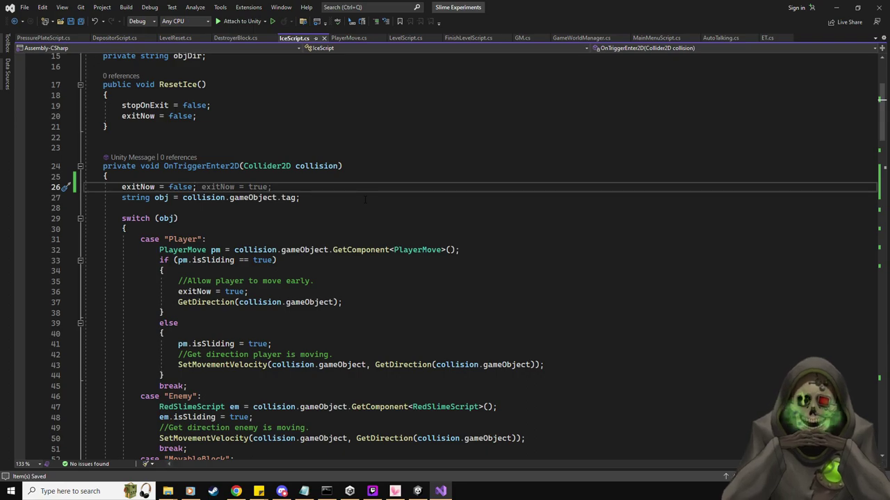
Review where exitNow is used in ResetIce and in the tag cases of OnTriggerEnter2D.
{"action": "left_click", "coordinate": [131, 186]}
{"action": "scroll", "coordinate": [445, 250], "scroll_direction": "up", "scroll_amount": 2}
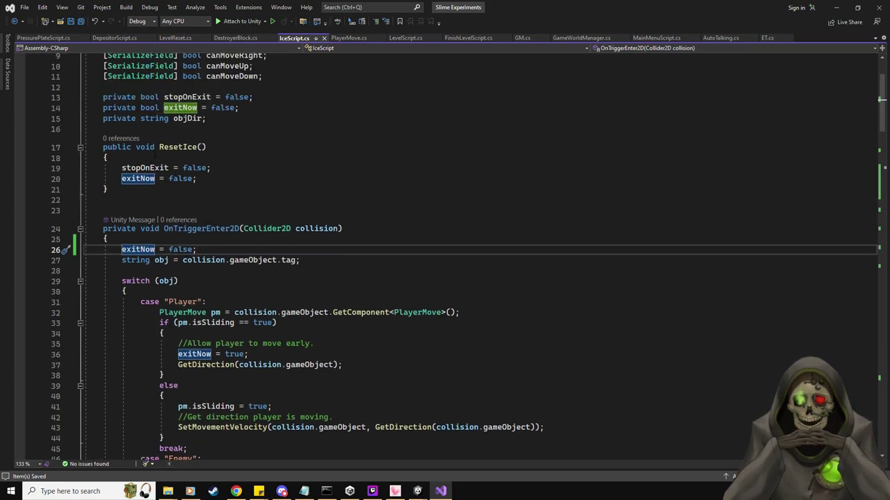
{"action": "scroll", "coordinate": [144, 194], "scroll_direction": "down", "scroll_amount": 6}
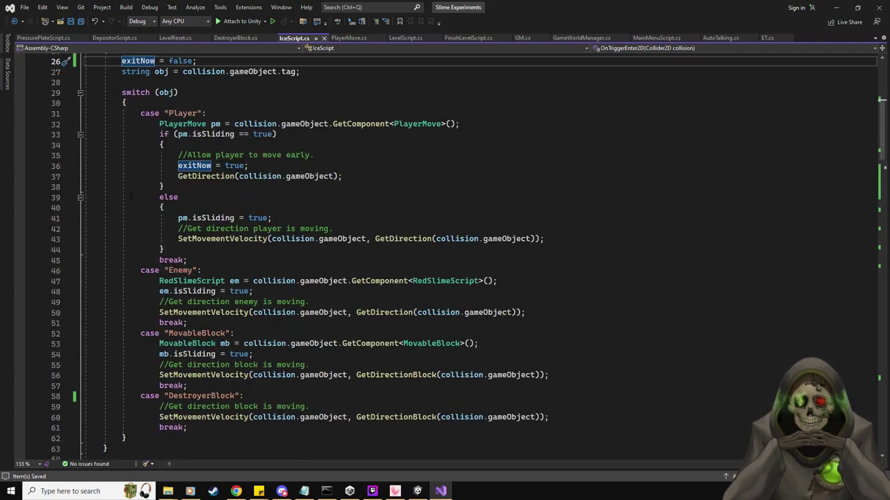
{"action": "scroll", "coordinate": [130, 197], "scroll_direction": "up", "scroll_amount": 2}
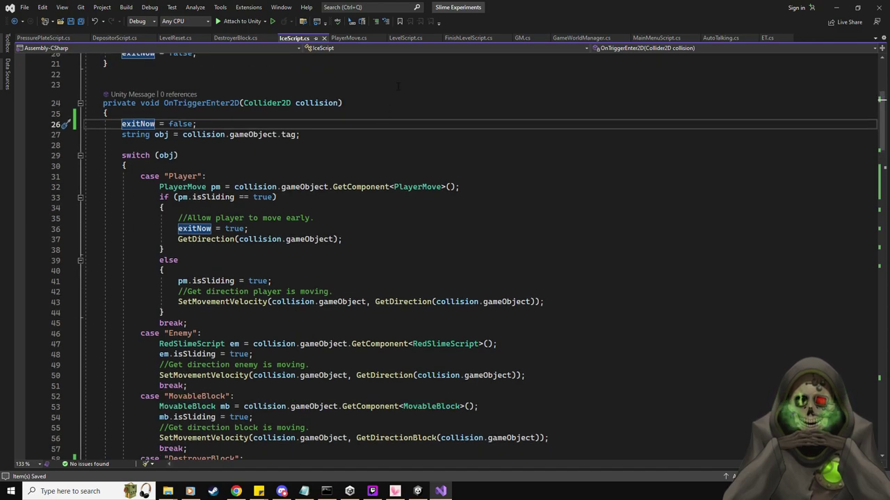
{"action": "scroll", "coordinate": [381, 174], "scroll_direction": "up", "scroll_amount": 1}
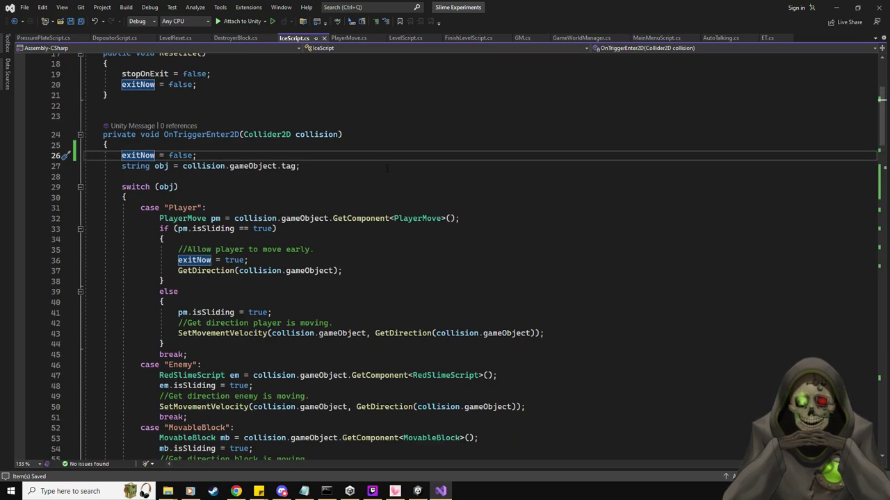
Open LevelReset.cs and add two blank lines after the ImmovableBlocks block at the end of ResetLevel.
{"action": "left_click", "coordinate": [177, 38]}
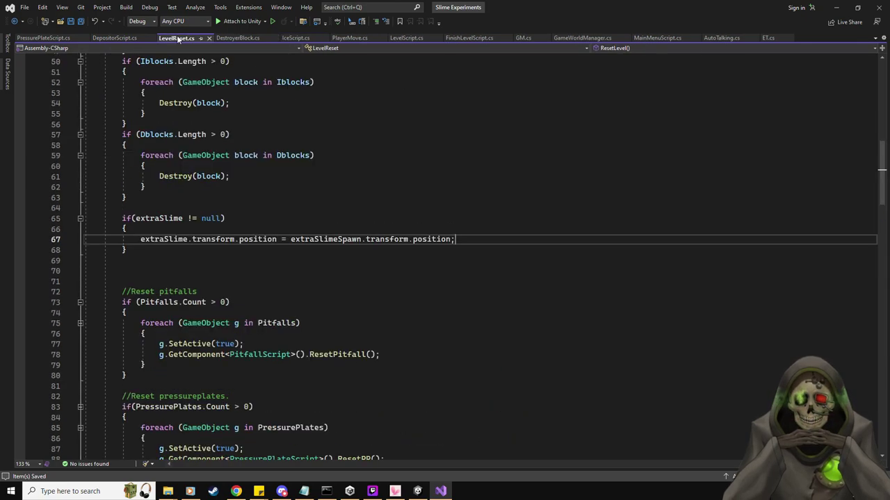
{"action": "scroll", "coordinate": [287, 255], "scroll_direction": "down", "scroll_amount": 15}
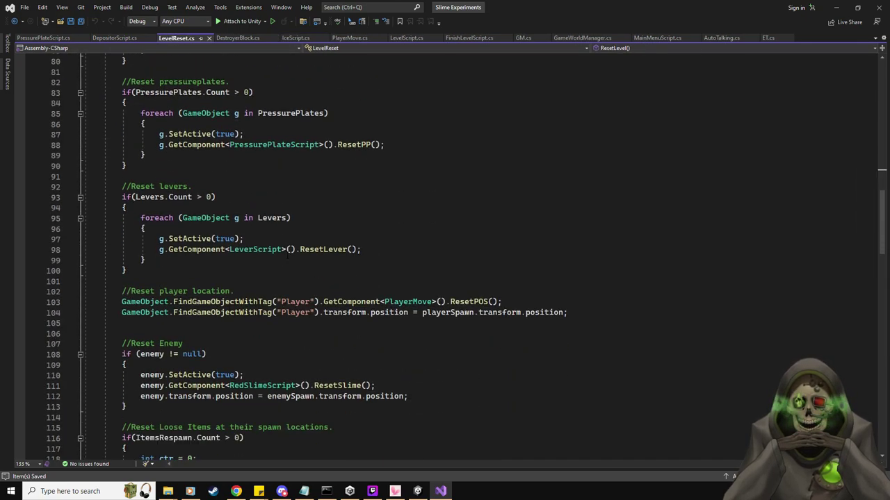
{"action": "scroll", "coordinate": [287, 255], "scroll_direction": "down", "scroll_amount": 20}
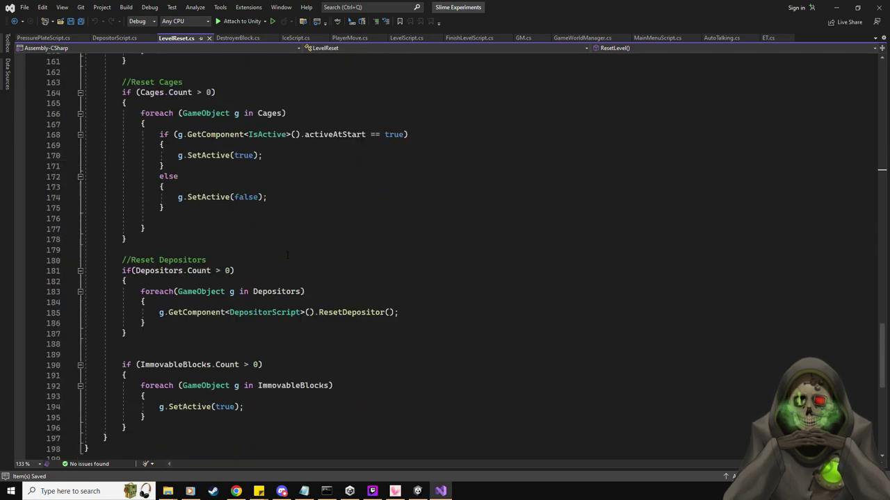
{"action": "scroll", "coordinate": [287, 255], "scroll_direction": "down", "scroll_amount": 3}
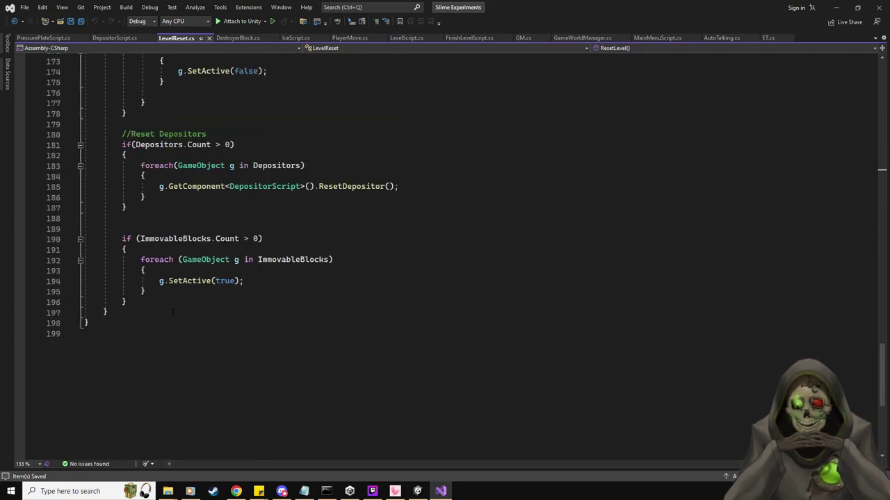
{"action": "left_click", "coordinate": [333, 302]}
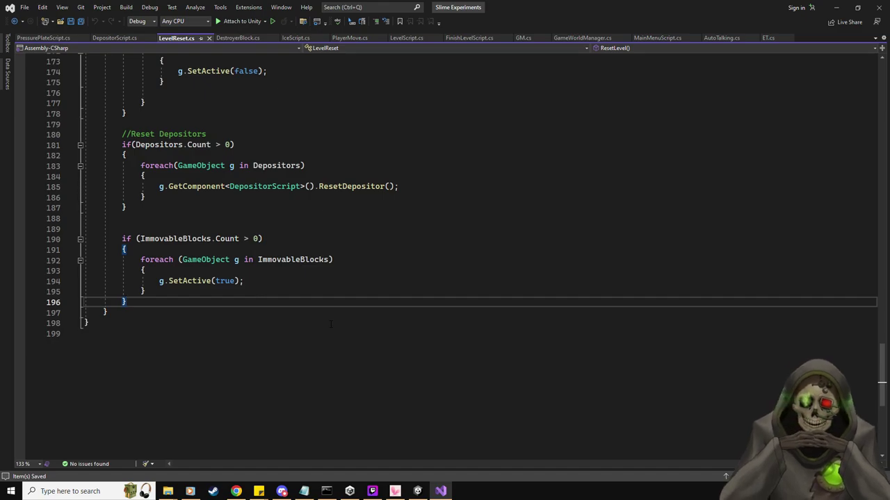
{"action": "key", "text": "Return"}
{"action": "key", "text": "Return"}
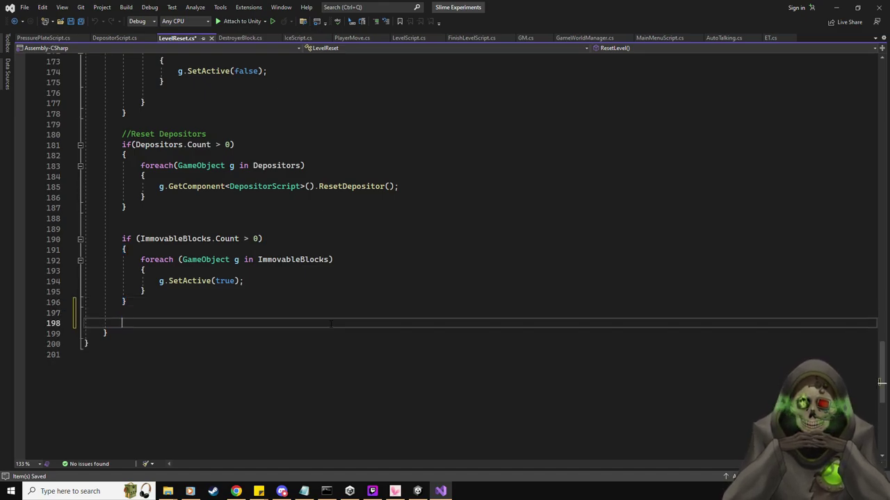
Below the Dblocks declaration in ResetLevel, add GameObject[] ice = GameObject.FindGameObjectsWithTag("Ice");.
{"action": "scroll", "coordinate": [331, 323], "scroll_direction": "up", "scroll_amount": 20}
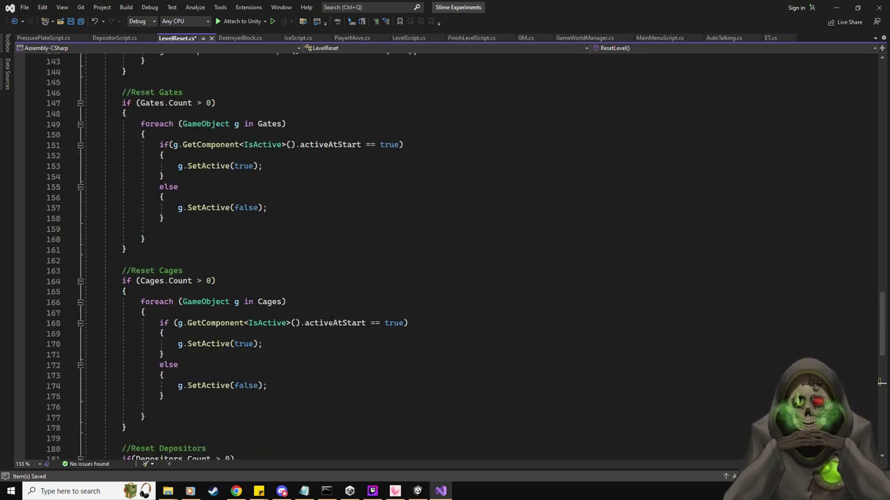
{"action": "scroll", "coordinate": [331, 319], "scroll_direction": "up", "scroll_amount": 5}
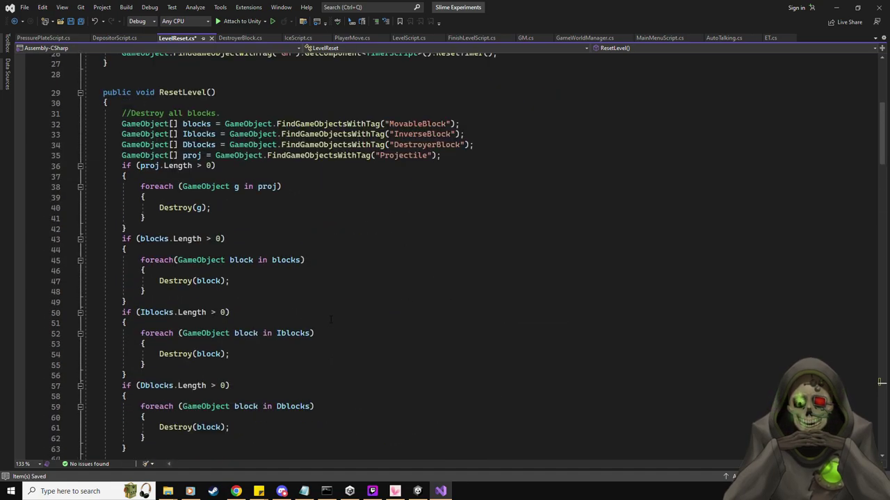
{"action": "left_click", "coordinate": [484, 144]}
{"action": "key", "text": "Return"}
{"action": "type", "text": "GameObject[] Dblocks = GameObject.FindGameObjectsWithTag(\"DestroyerBlock\");"}
{"action": "key", "text": "Left"}
{"action": "key", "text": "Left"}
{"action": "key", "text": "Left"}
{"action": "key", "text": "BackSpace"}
{"action": "key", "text": "BackSpace"}
{"action": "key", "text": "BackSpace"}
{"action": "key", "text": "BackSpace"}
{"action": "key", "text": "BackSpace"}
{"action": "key", "text": "BackSpace"}
{"action": "key", "text": "BackSpace"}
{"action": "key", "text": "BackSpace"}
{"action": "key", "text": "BackSpace"}
{"action": "key", "text": "BackSpace"}
{"action": "key", "text": "BackSpace"}
{"action": "key", "text": "BackSpace"}
{"action": "key", "text": "BackSpace"}
{"action": "key", "text": "BackSpace"}
{"action": "type", "text": "Ic"}
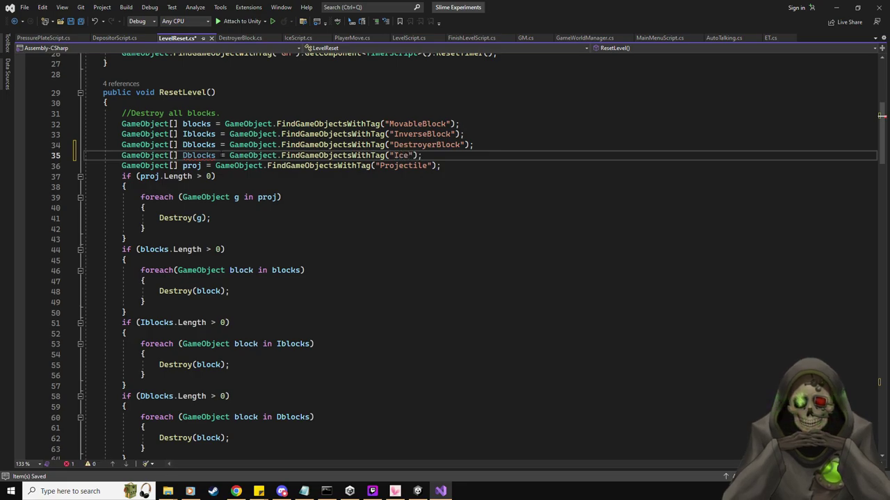
{"action": "left_click", "coordinate": [183, 155]}
{"action": "type", "text": "ice"}
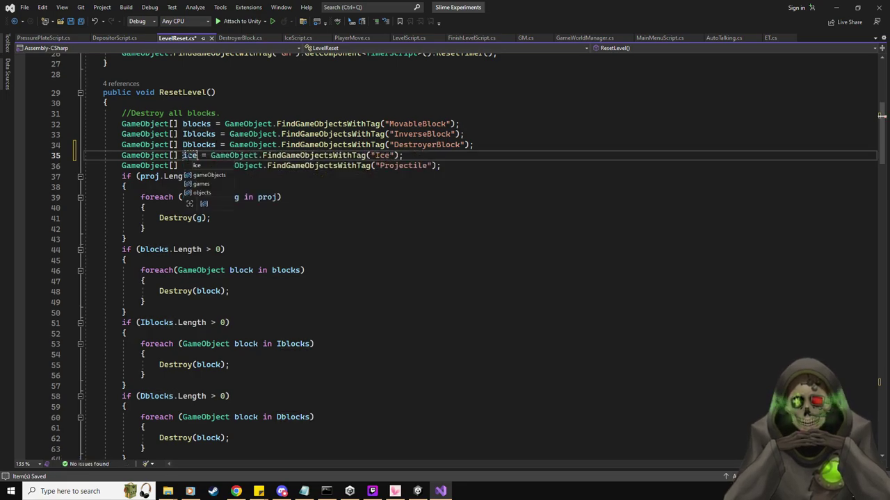
Duplicate the if (Dblocks.Length > 0) block with its foreach loop directly below the original.
{"action": "scroll", "coordinate": [135, 376], "scroll_direction": "down", "scroll_amount": 3}
{"action": "left_click_drag", "start_coordinate": [126, 365], "coordinate": [122, 301]}
{"action": "key", "text": "ctrl+c"}
{"action": "left_click", "coordinate": [127, 375]}
{"action": "key", "text": "ctrl+v"}
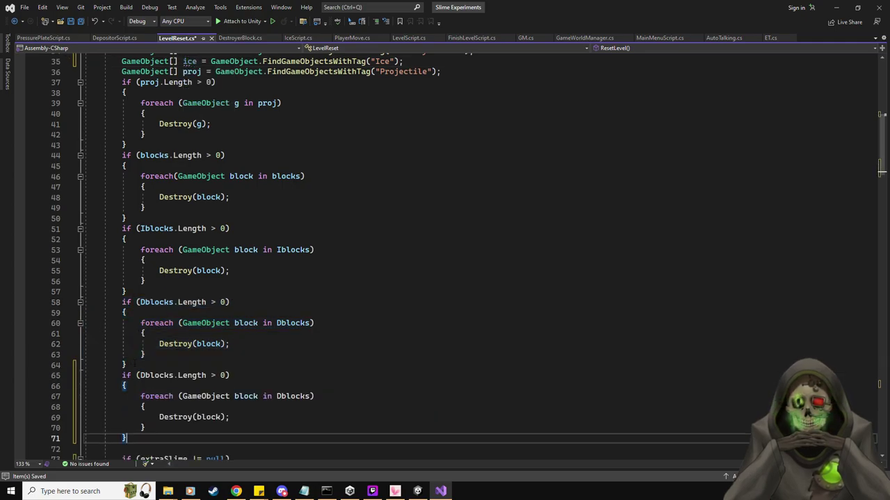
Replace Destroy(block); in the duplicated block with block.GetComponent<IceScript>().ResetIce(); and save the script.
{"action": "left_click_drag", "start_coordinate": [230, 417], "coordinate": [159, 417]}
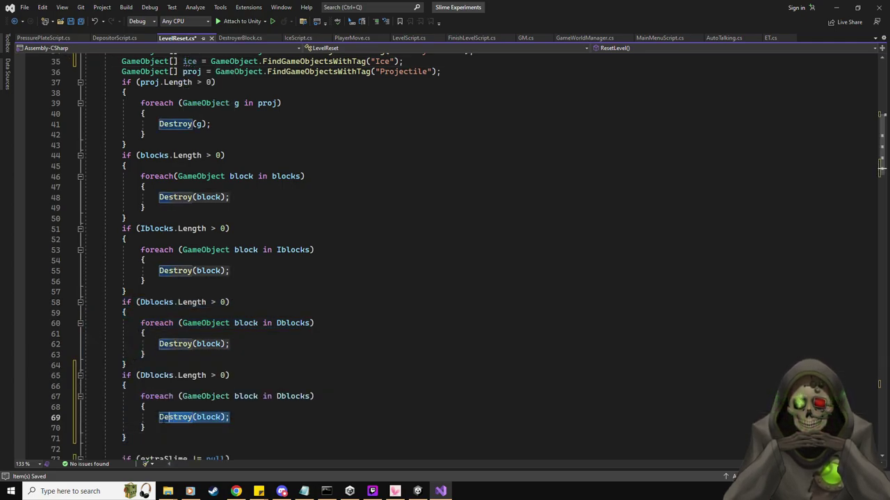
{"action": "type", "text": "block."}
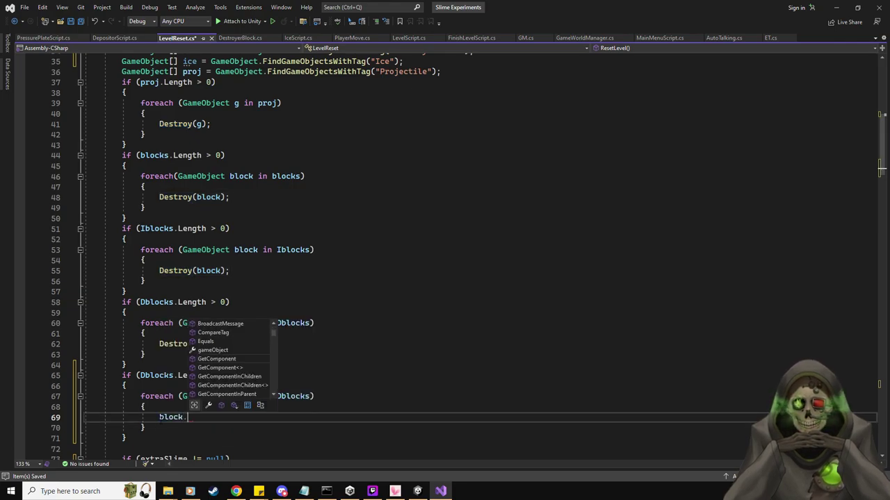
{"action": "type", "text": "Ge"}
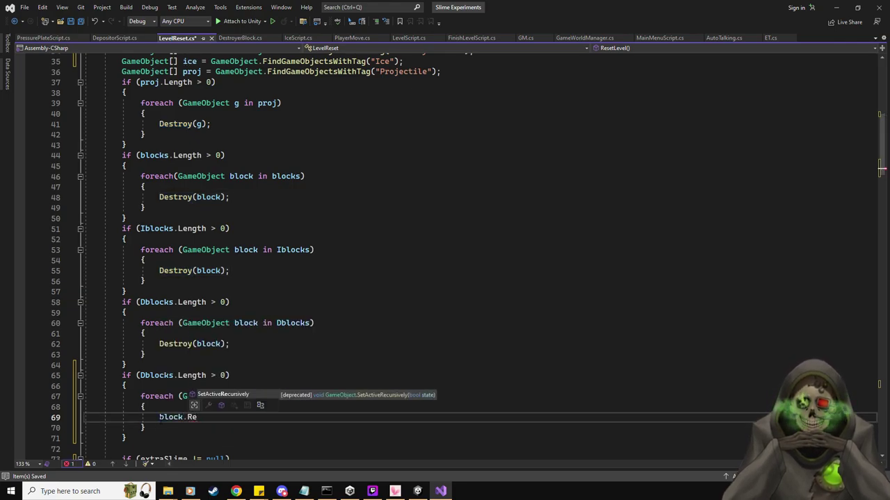
{"action": "key", "text": "BackSpace"}
{"action": "type", "text": "et"}
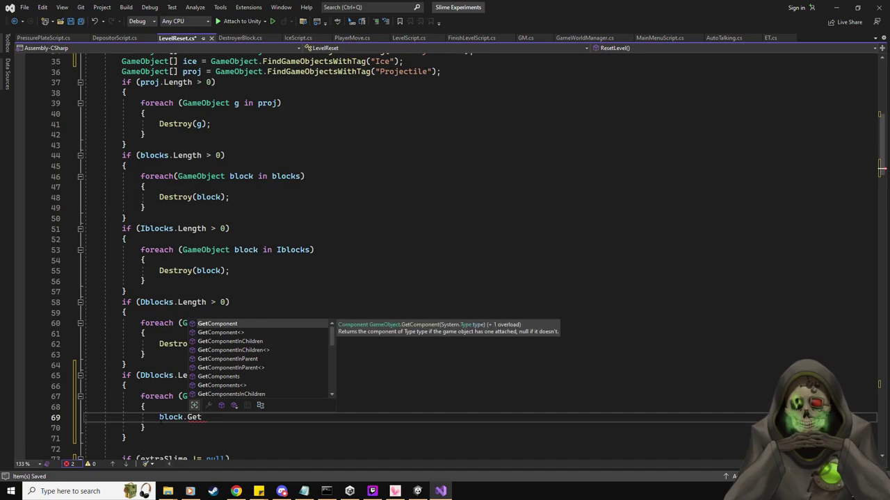
{"action": "type", "text": "Component<IceScript>"}
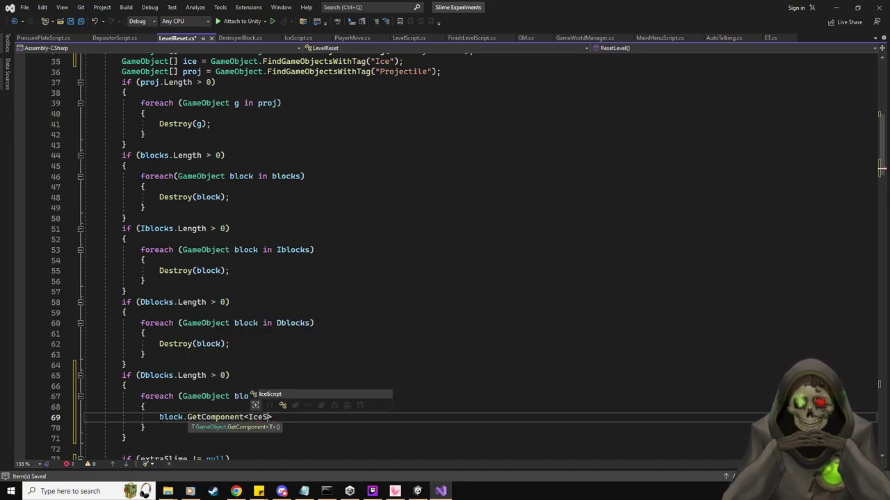
{"action": "type", "text": "().R"}
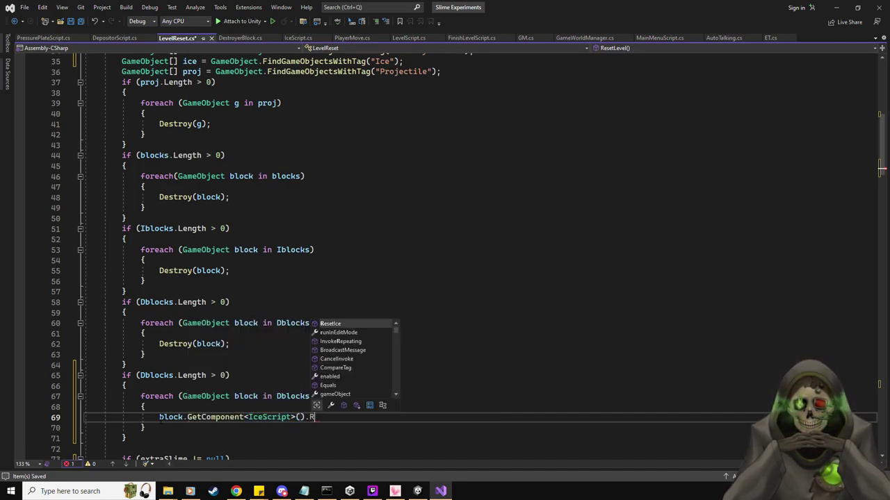
{"action": "type", "text": "esetIce();"}
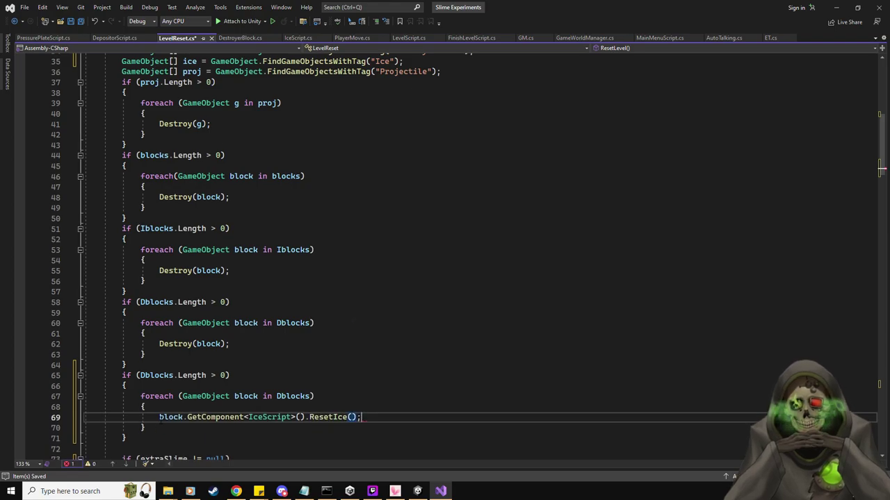
{"action": "key", "text": "ctrl+s"}
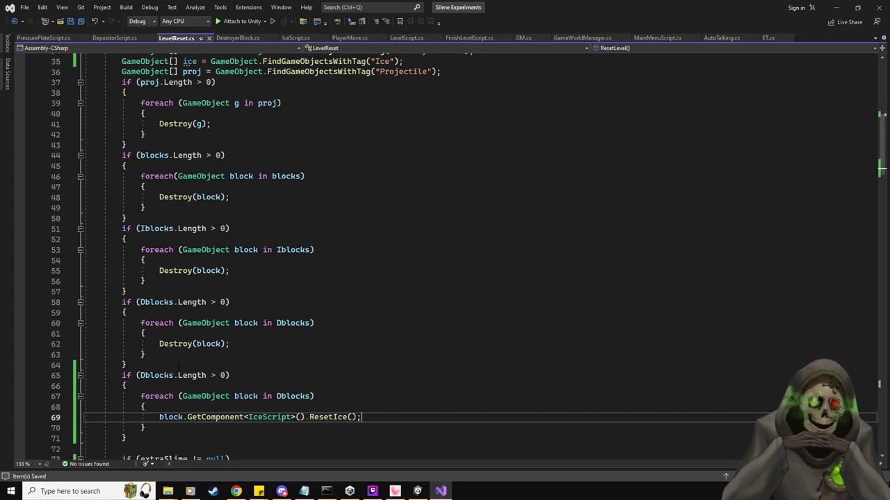
Switch to Unity and move the slime up and down over the ice while watching the first Ice tile's Ice Script values.
{"action": "key", "text": "alt+Tab"}
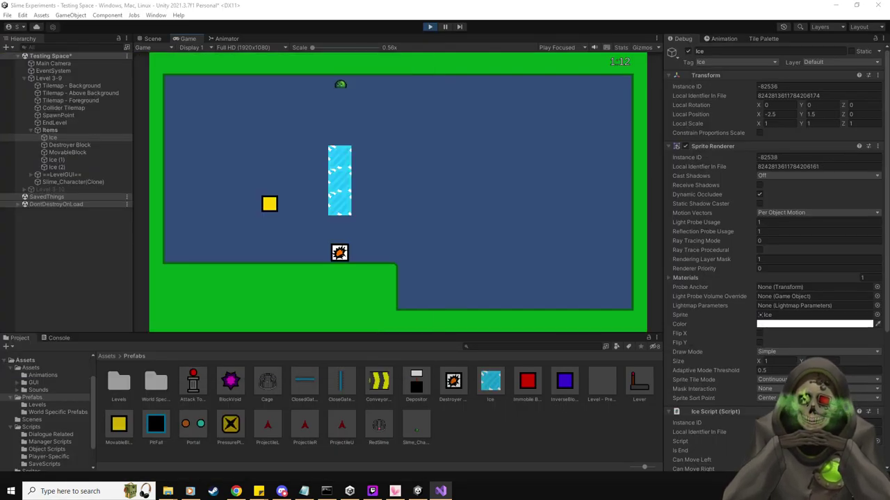
{"action": "left_click", "coordinate": [378, 252]}
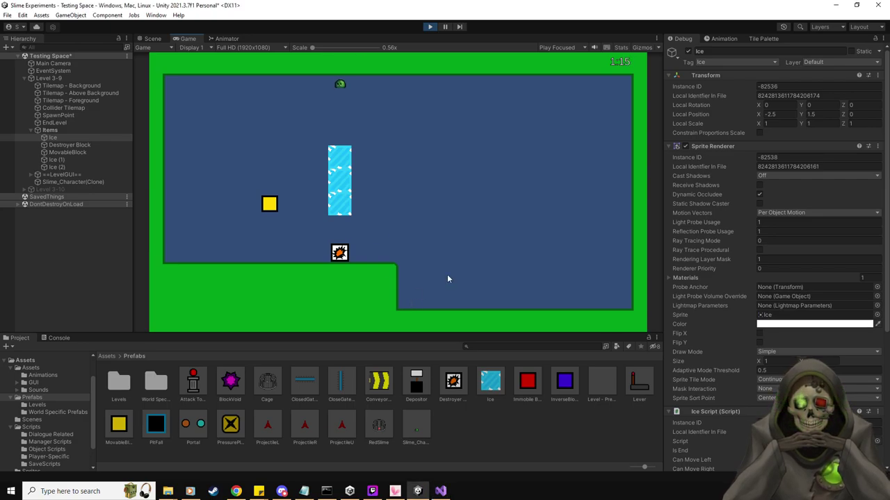
{"action": "scroll", "coordinate": [730, 317], "scroll_direction": "down", "scroll_amount": 5}
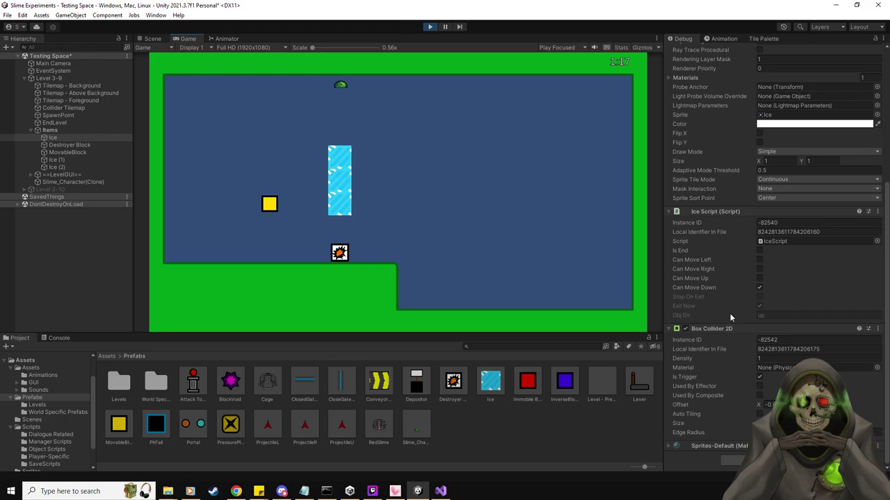
{"action": "key", "text": "Right"}
{"action": "key", "text": "Left"}
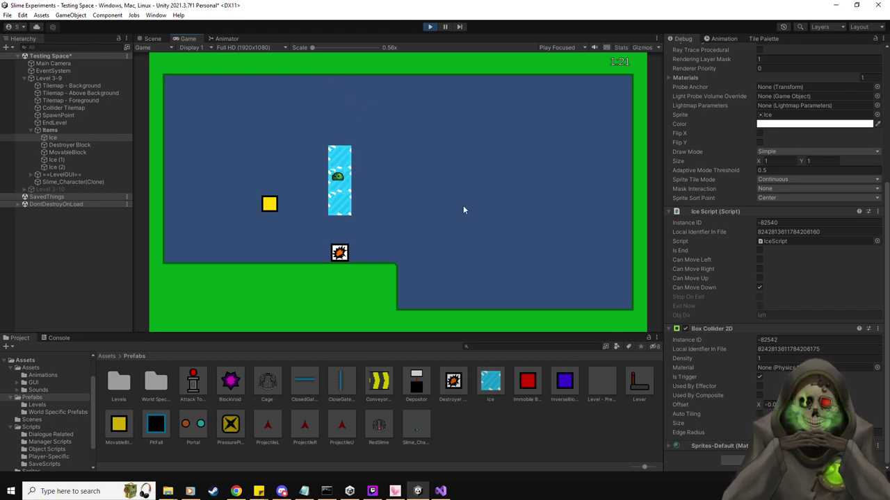
{"action": "key", "text": "Right"}
{"action": "key", "text": "Up"}
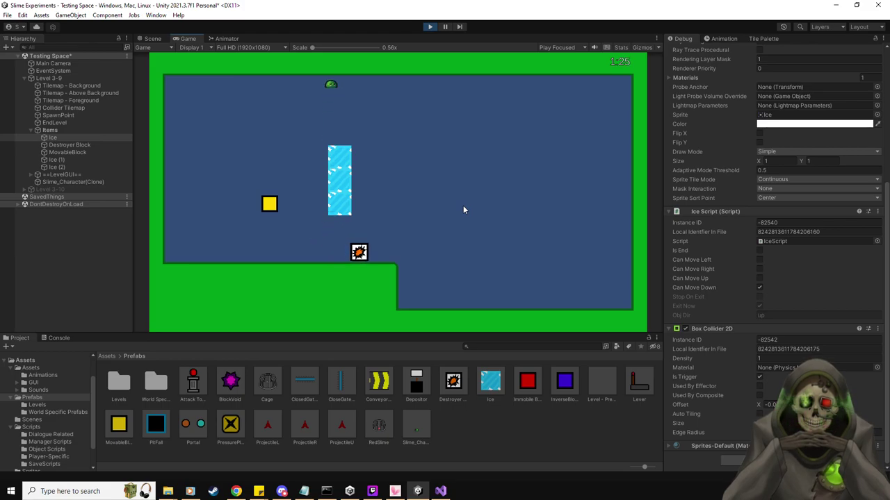
{"action": "key", "text": "Down"}
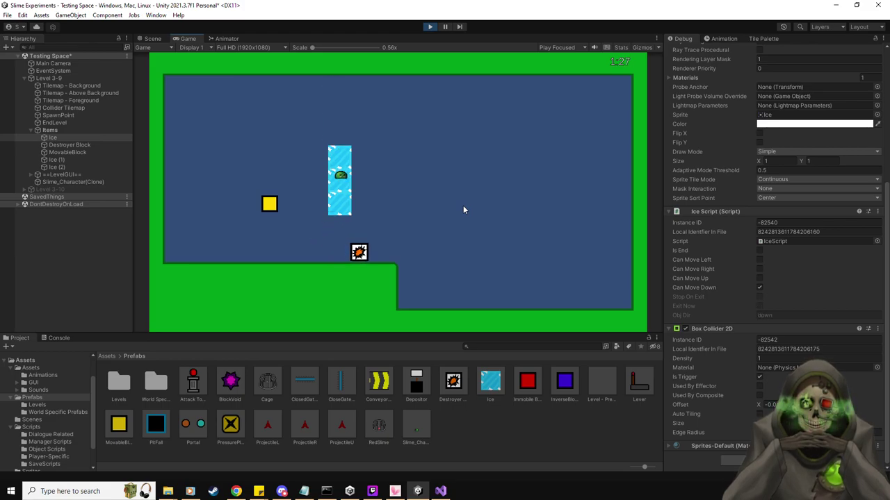
{"action": "key", "text": "Up"}
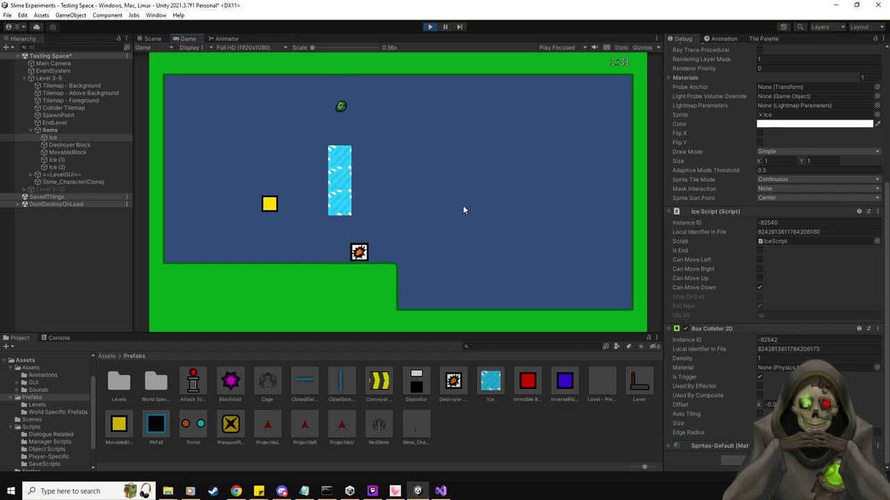
{"action": "key", "text": "Down"}
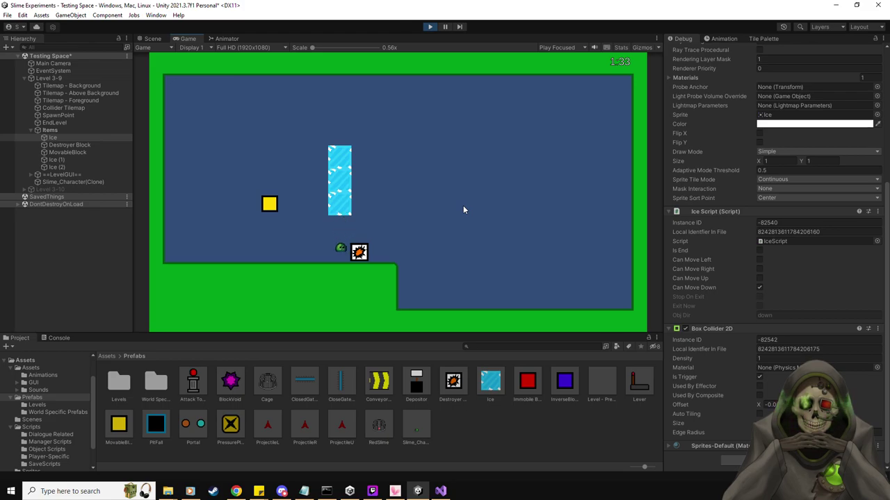
{"action": "key", "text": "Up"}
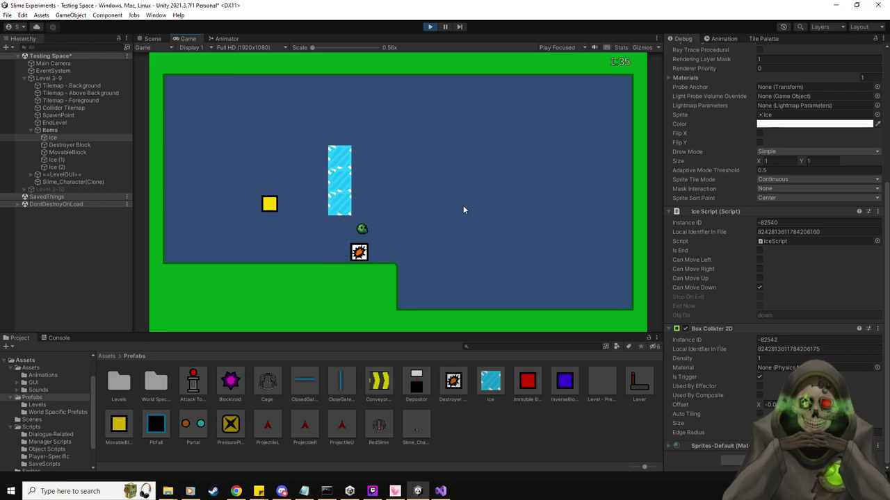
Move the slime sideways across the uppermost ice tile and vertically over the column, checking the tile's Exit Now and Obj Dir values.
{"action": "key", "text": "Left"}
{"action": "key", "text": "Up"}
{"action": "key", "text": "Right"}
{"action": "key", "text": "Up"}
{"action": "key", "text": "Right"}
{"action": "key", "text": "Left"}
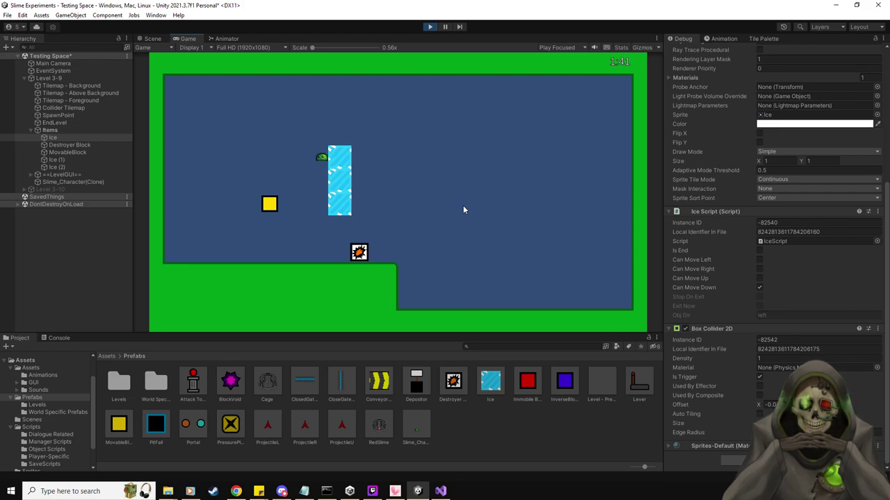
{"action": "key", "text": "Right"}
{"action": "key", "text": "Up"}
{"action": "key", "text": "Right"}
{"action": "key", "text": "Left"}
{"action": "key", "text": "Left"}
{"action": "key", "text": "Right"}
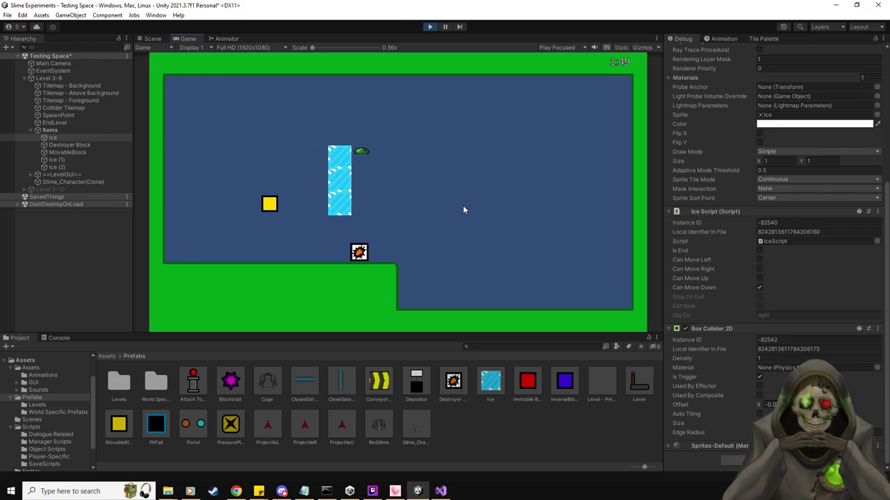
{"action": "key", "text": "Left"}
{"action": "key", "text": "Down"}
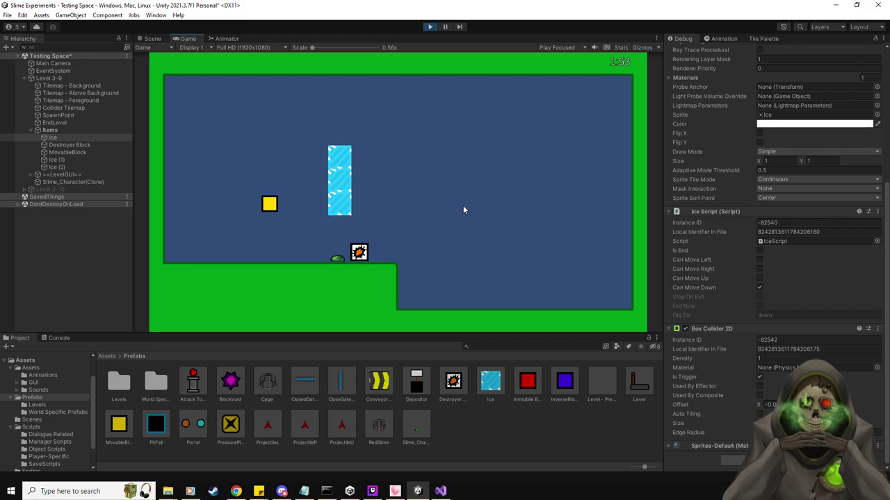
{"action": "key", "text": "Up"}
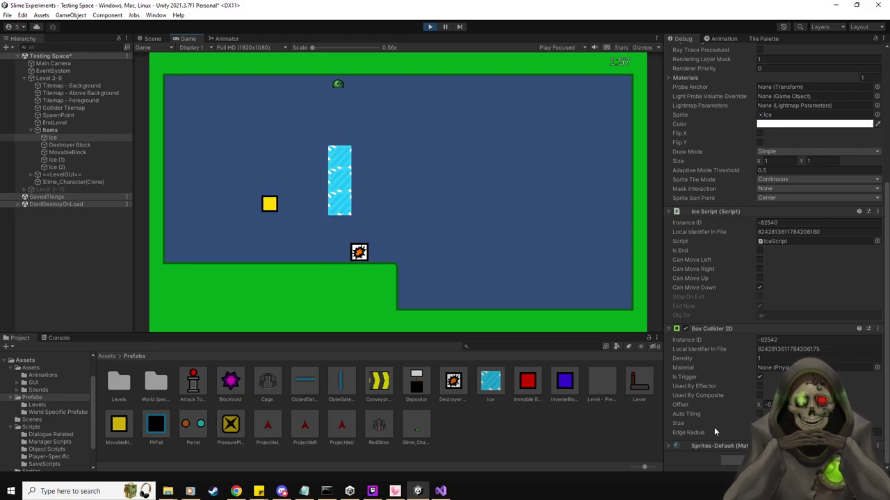
Stop the running game in Unity and return to IceScript.cs in Visual Studio.
{"action": "left_click", "coordinate": [430, 27]}
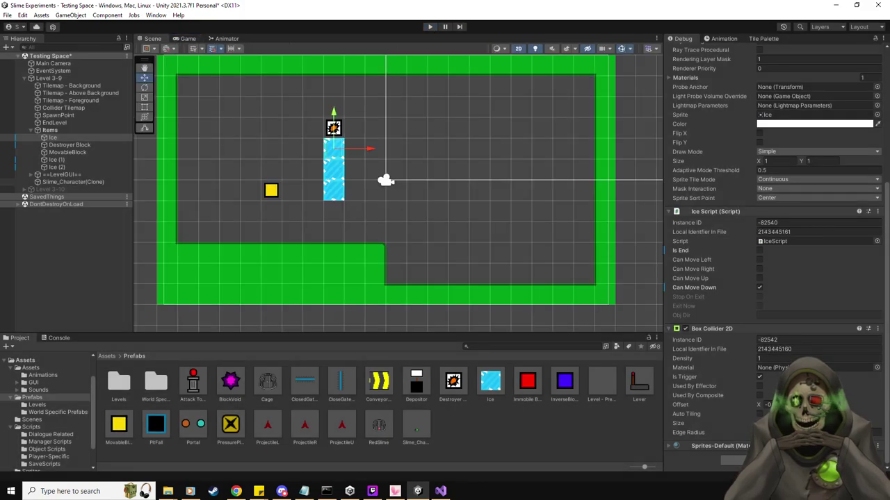
{"action": "key", "text": "alt+Tab"}
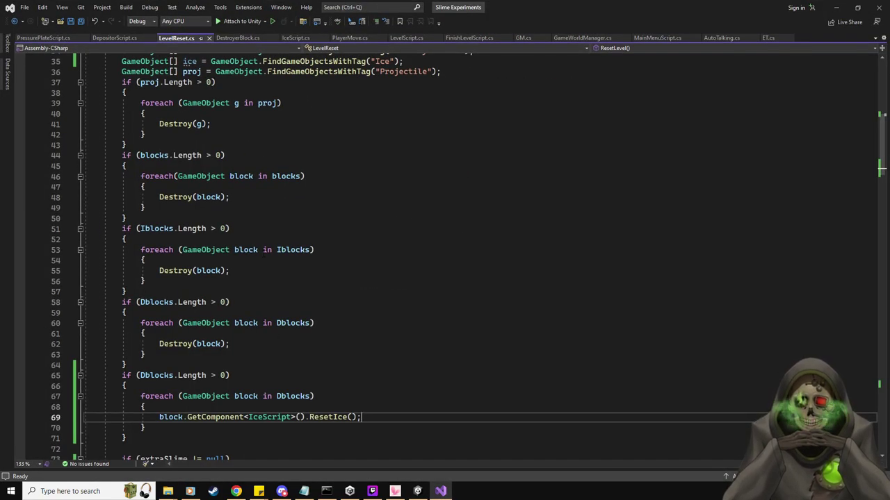
{"action": "left_click", "coordinate": [291, 38]}
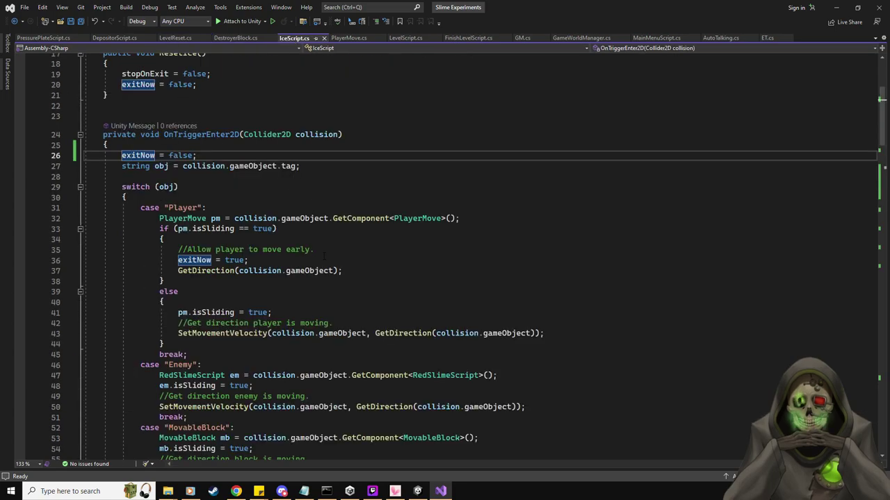
Search the current document, IceScript.cs, for stopOnExit.
{"action": "left_click", "coordinate": [360, 253]}
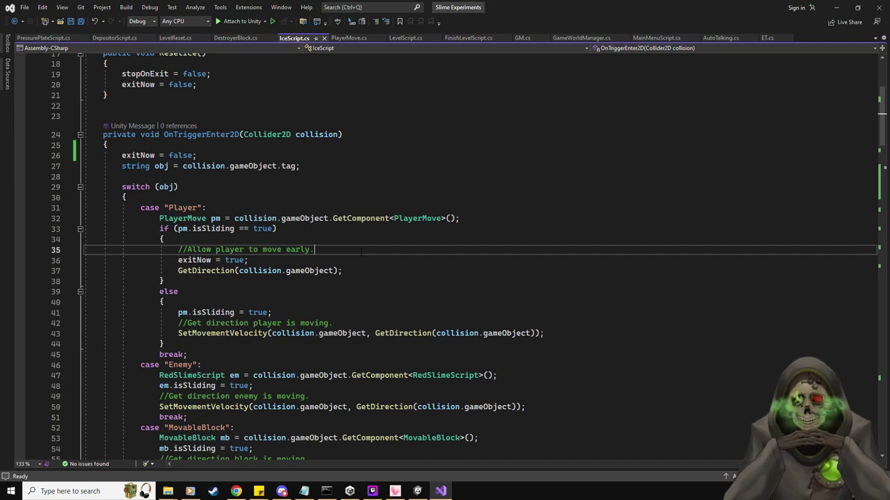
{"action": "left_click", "coordinate": [141, 74]}
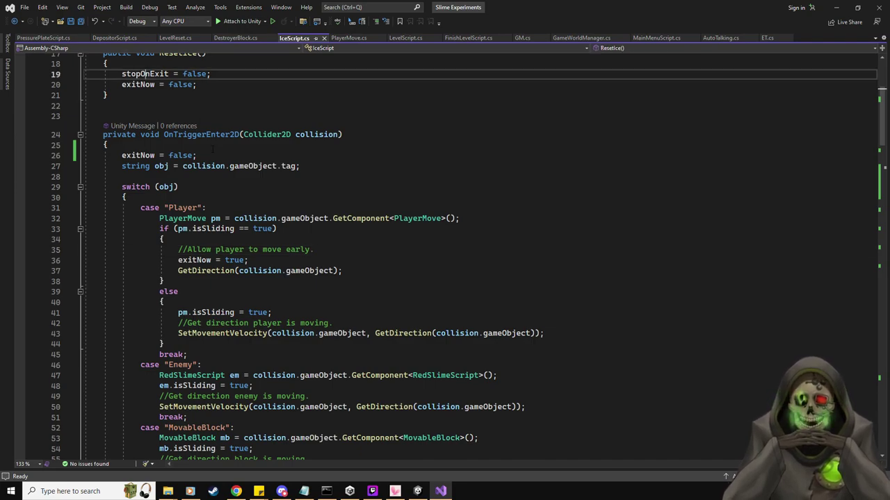
{"action": "scroll", "coordinate": [213, 153], "scroll_direction": "up", "scroll_amount": 5}
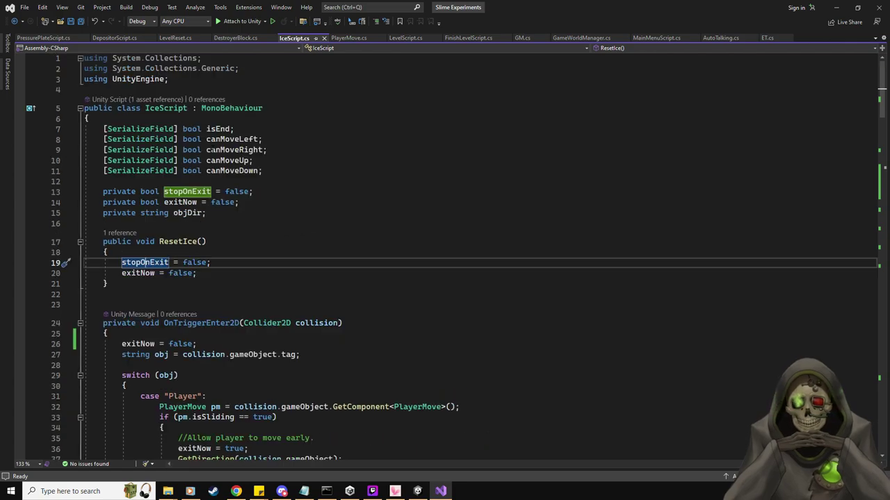
{"action": "key", "text": "ctrl+f"}
{"action": "type", "text": "stopOnExit"}
{"action": "key", "text": "Return"}
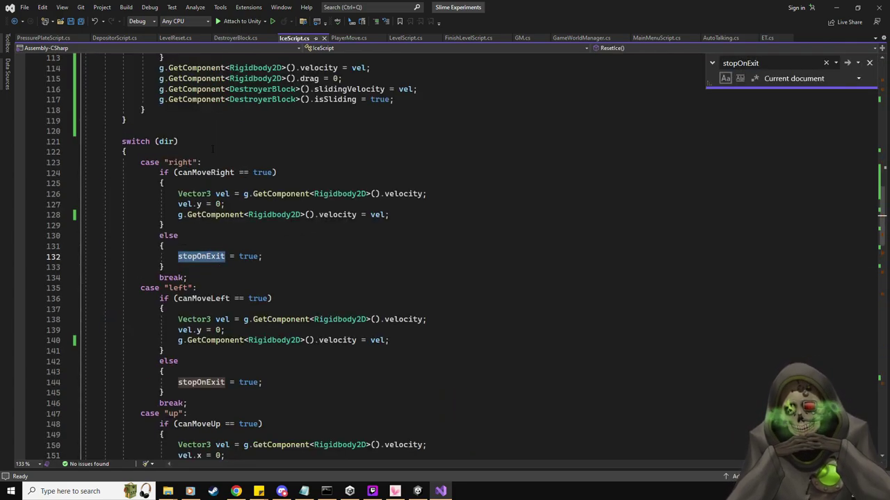
Read how SetMovementVelocity sets stopOnExit for each direction and how OnTriggerExit2D uses and resets it.
{"action": "scroll", "coordinate": [213, 148], "scroll_direction": "up", "scroll_amount": 7}
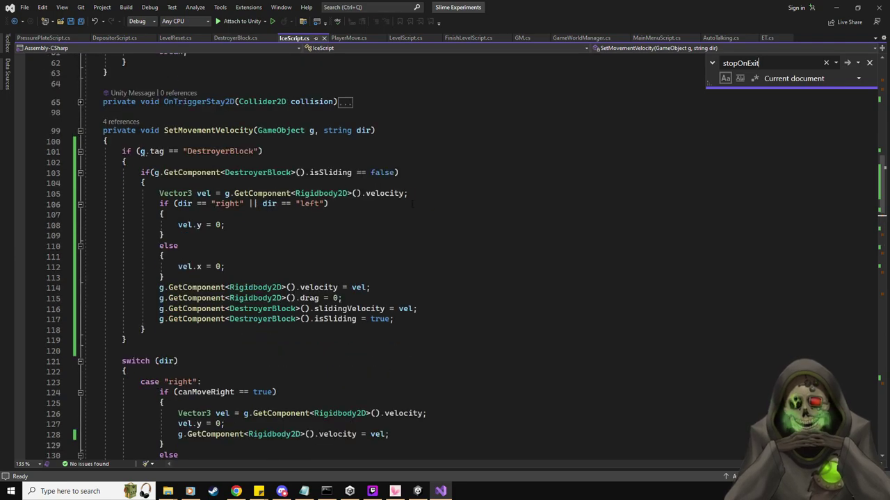
{"action": "scroll", "coordinate": [436, 212], "scroll_direction": "down", "scroll_amount": 4}
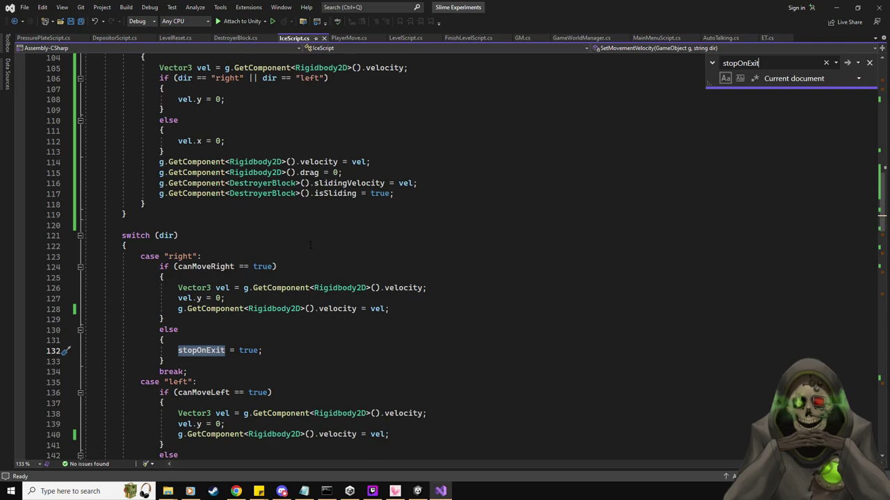
{"action": "scroll", "coordinate": [311, 245], "scroll_direction": "up", "scroll_amount": 2}
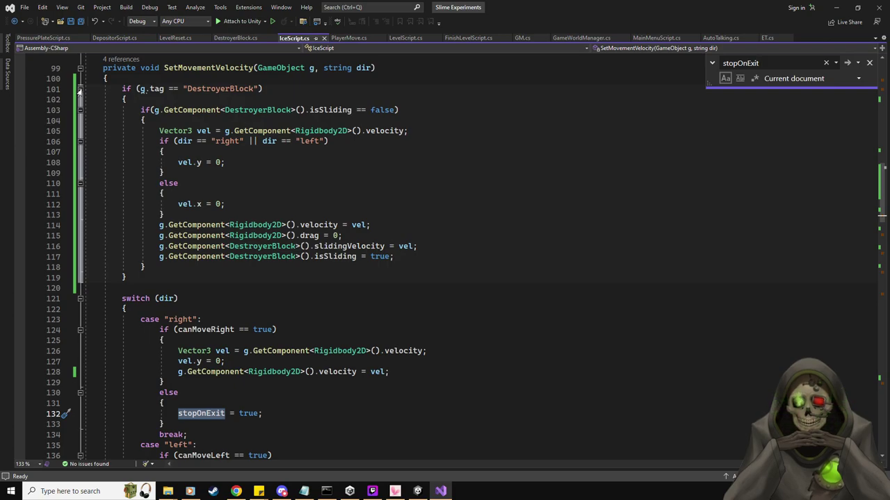
{"action": "scroll", "coordinate": [291, 302], "scroll_direction": "down", "scroll_amount": 6}
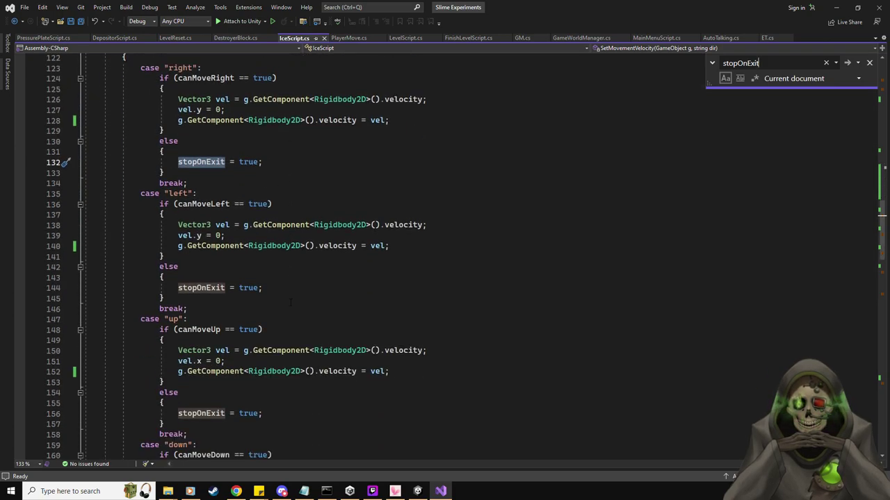
{"action": "scroll", "coordinate": [290, 301], "scroll_direction": "down", "scroll_amount": 15}
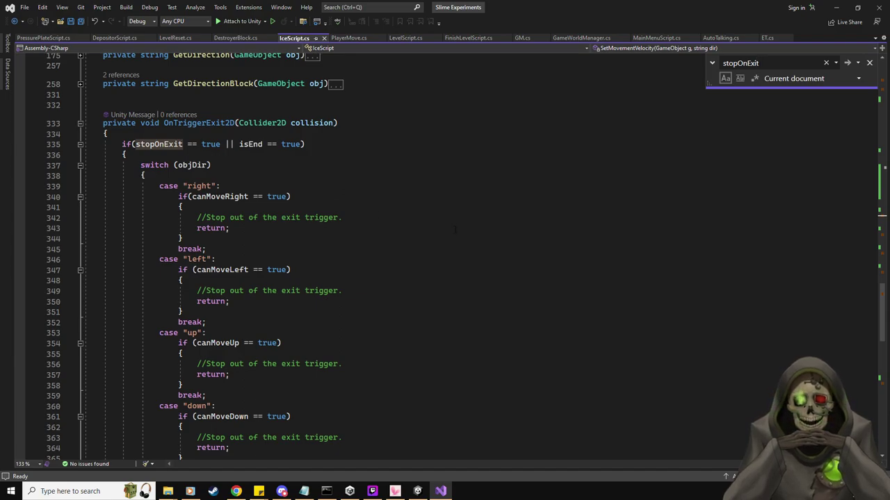
{"action": "scroll", "coordinate": [453, 230], "scroll_direction": "down", "scroll_amount": 9}
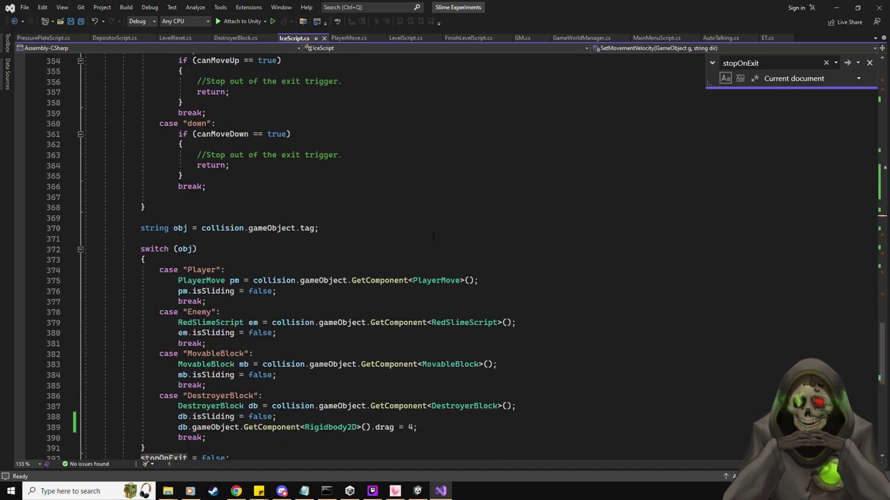
{"action": "scroll", "coordinate": [433, 237], "scroll_direction": "down", "scroll_amount": 5}
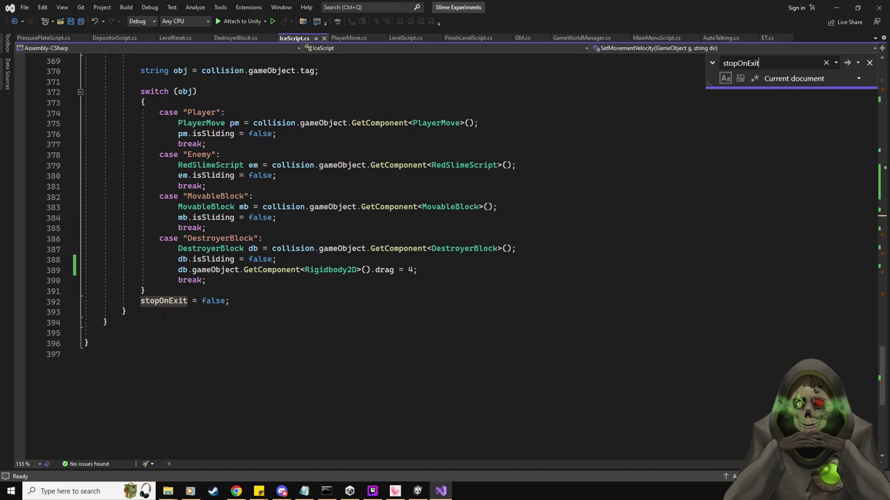
Compare the direction cases in OnTriggerExit2D with the Player case in OnTriggerEnter2D.
{"action": "scroll", "coordinate": [445, 257], "scroll_direction": "up", "scroll_amount": 14}
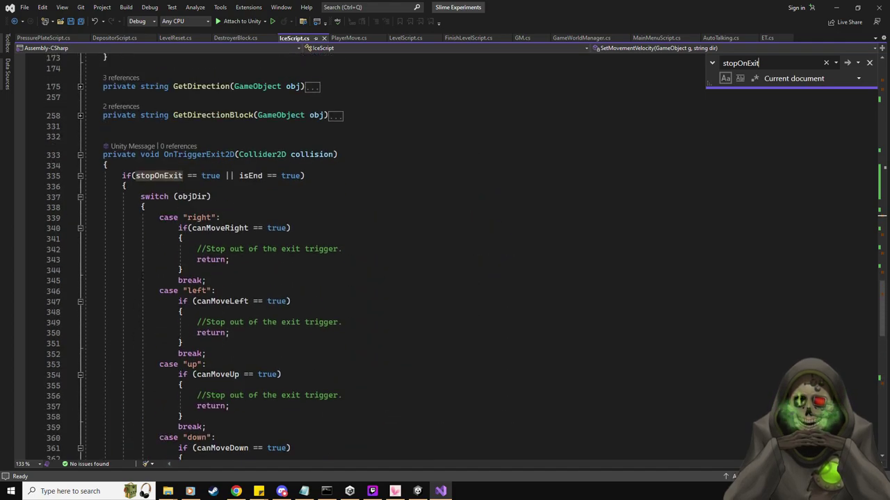
{"action": "scroll", "coordinate": [147, 304], "scroll_direction": "down", "scroll_amount": 14}
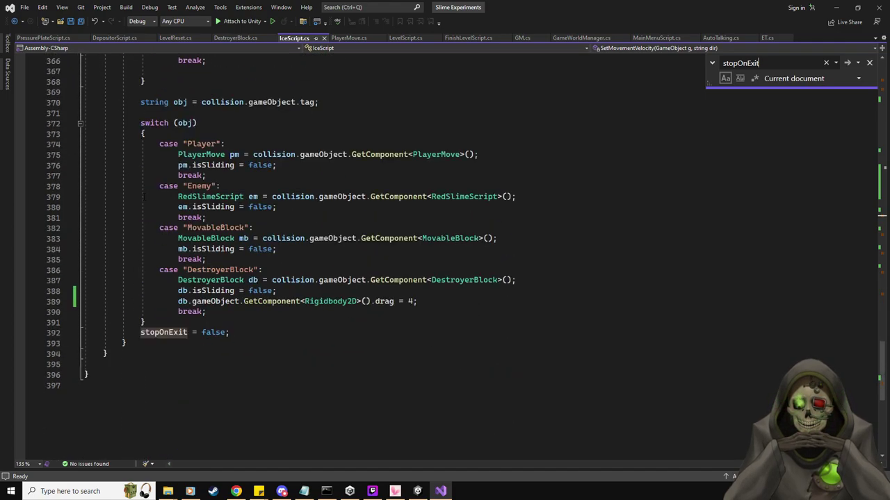
{"action": "scroll", "coordinate": [147, 304], "scroll_direction": "up", "scroll_amount": 13}
{"action": "scroll", "coordinate": [147, 306], "scroll_direction": "up", "scroll_amount": 5}
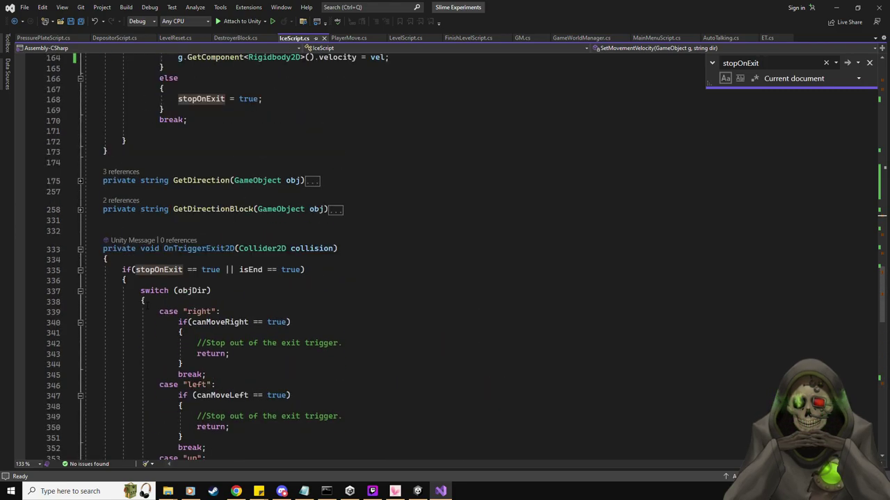
{"action": "scroll", "coordinate": [147, 305], "scroll_direction": "down", "scroll_amount": 15}
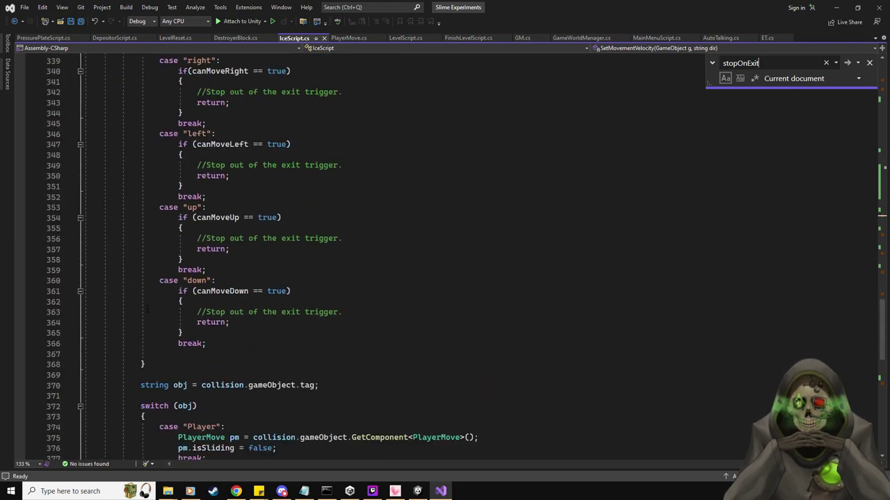
{"action": "scroll", "coordinate": [147, 308], "scroll_direction": "up", "scroll_amount": 20}
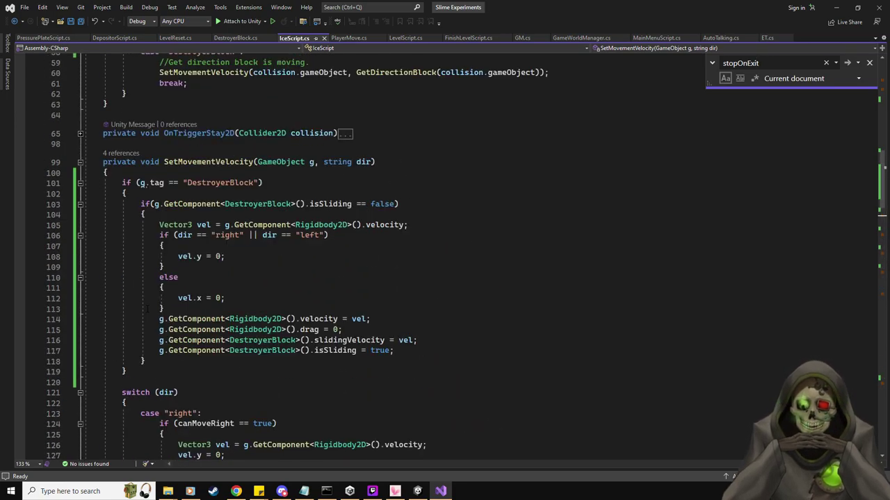
{"action": "scroll", "coordinate": [146, 307], "scroll_direction": "up", "scroll_amount": 14}
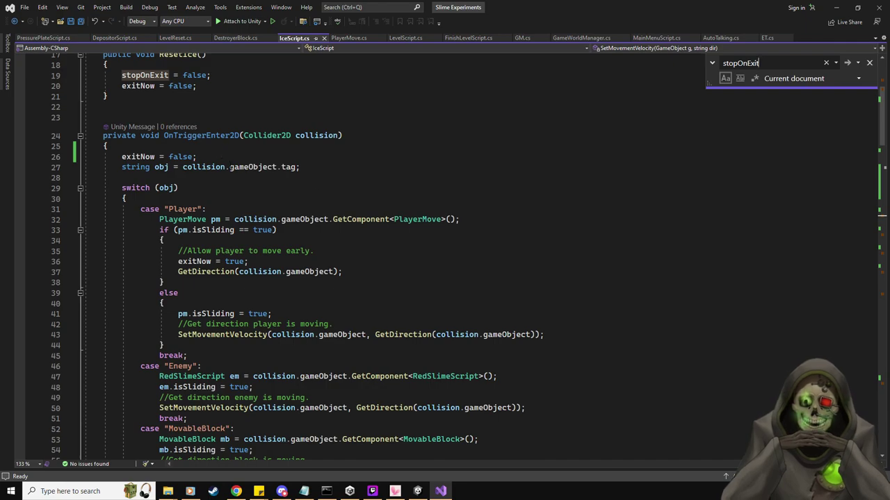
Recheck the stopOnExit matches in SetMovementVelocity and collapse its DestroyerBlock if block.
{"action": "key", "text": "Return"}
{"action": "scroll", "coordinate": [413, 224], "scroll_direction": "down", "scroll_amount": 20}
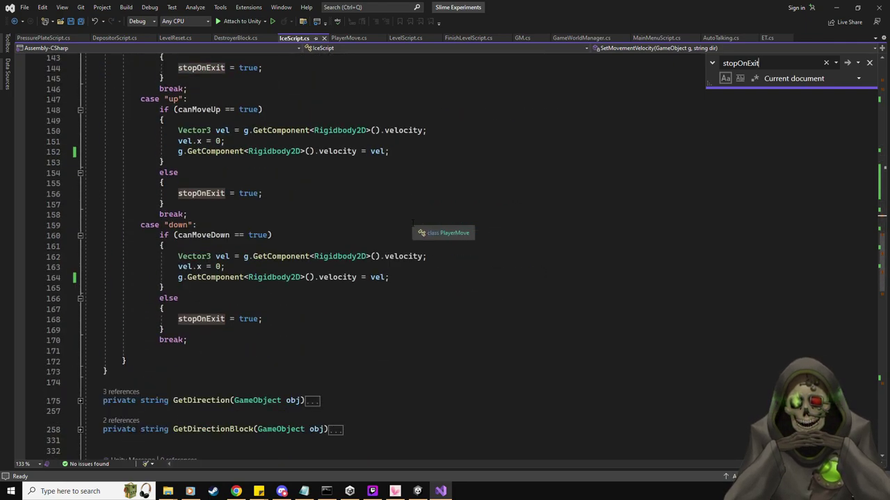
{"action": "scroll", "coordinate": [413, 224], "scroll_direction": "up", "scroll_amount": 11}
{"action": "scroll", "coordinate": [412, 223], "scroll_direction": "up", "scroll_amount": 5}
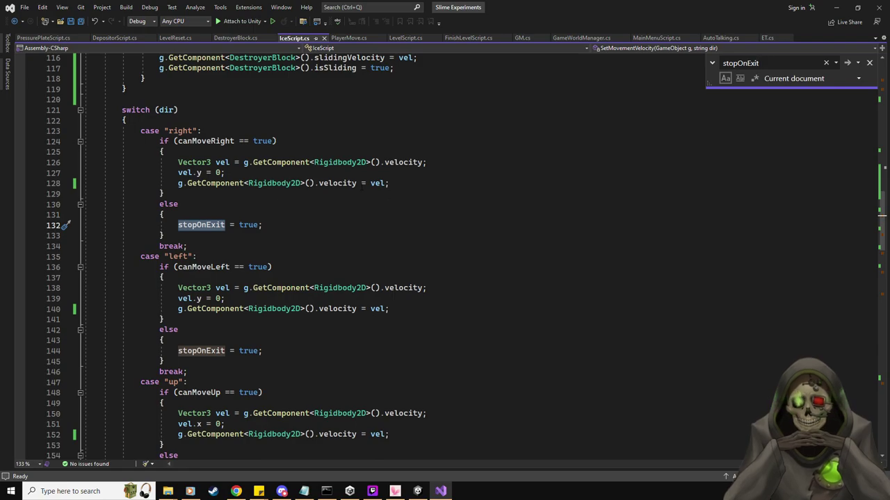
{"action": "scroll", "coordinate": [297, 231], "scroll_direction": "up", "scroll_amount": 8}
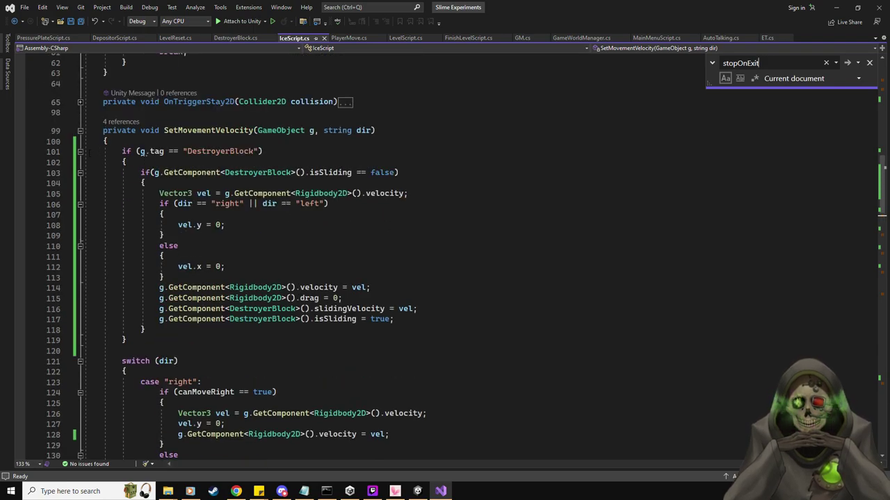
{"action": "left_click", "coordinate": [80, 152]}
{"action": "scroll", "coordinate": [196, 141], "scroll_direction": "up", "scroll_amount": 5}
Expand GetDirection to review how it assigns objDir, and collapse it again.
{"action": "scroll", "coordinate": [279, 285], "scroll_direction": "down", "scroll_amount": 13}
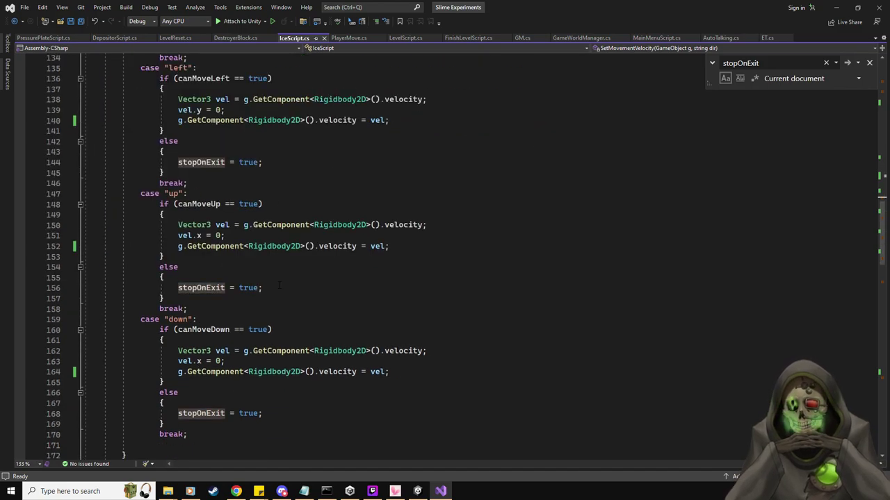
{"action": "scroll", "coordinate": [279, 285], "scroll_direction": "down", "scroll_amount": 6}
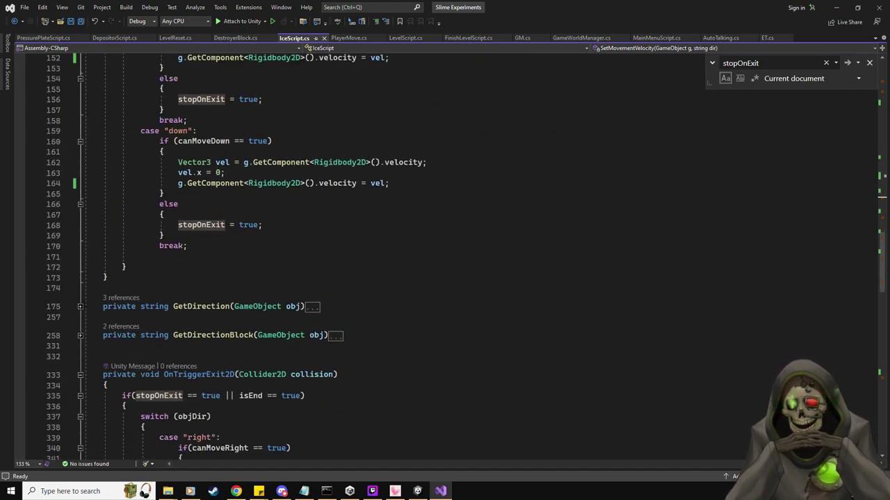
{"action": "left_click", "coordinate": [80, 307]}
{"action": "scroll", "coordinate": [188, 294], "scroll_direction": "down", "scroll_amount": 20}
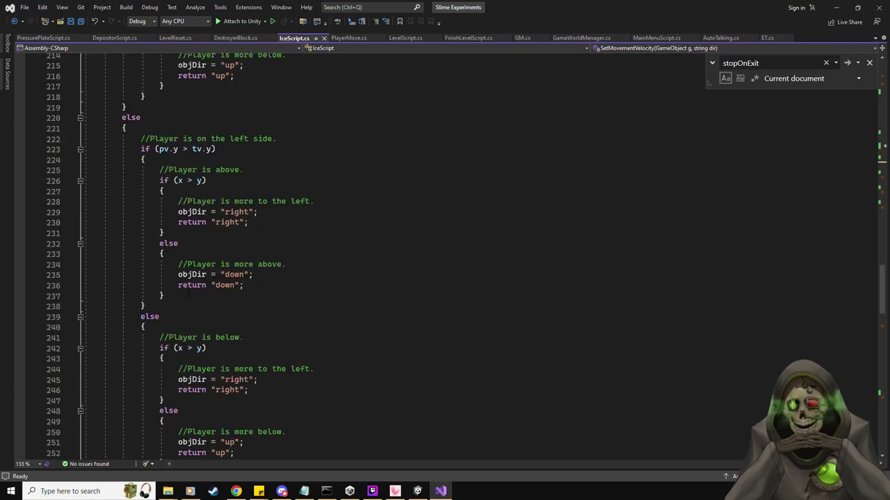
{"action": "scroll", "coordinate": [189, 293], "scroll_direction": "up", "scroll_amount": 14}
{"action": "scroll", "coordinate": [188, 293], "scroll_direction": "up", "scroll_amount": 1}
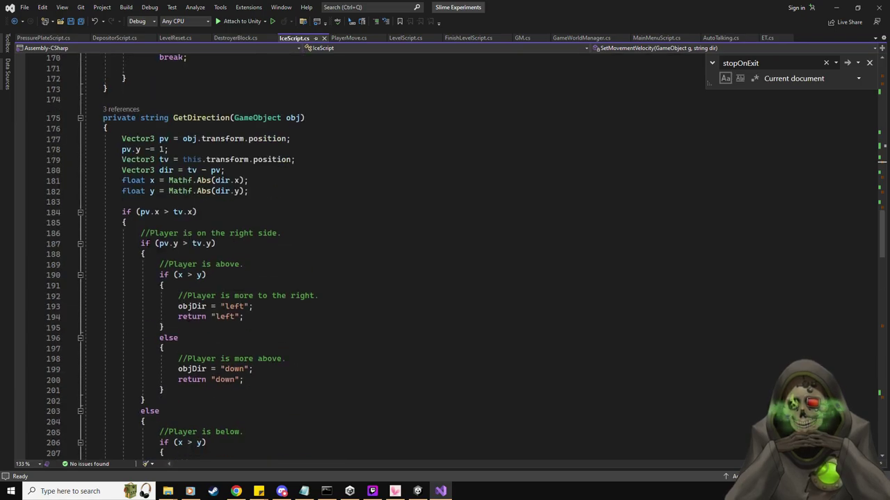
{"action": "left_click", "coordinate": [79, 119]}
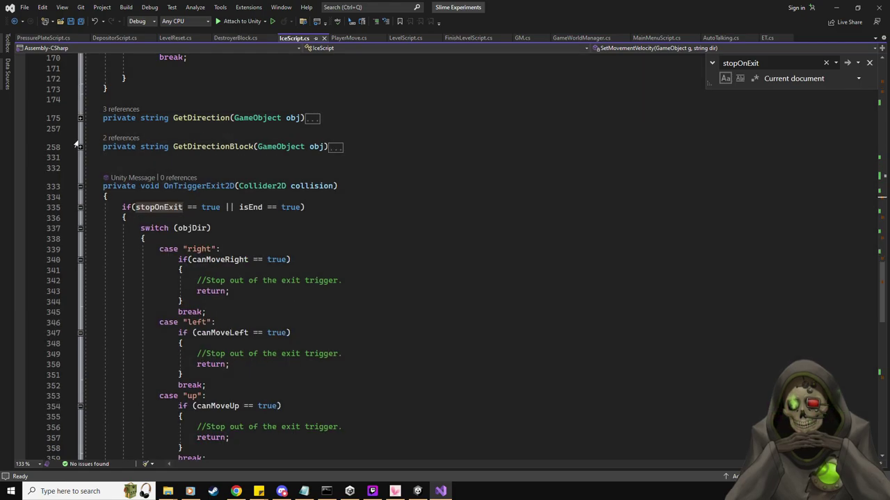
Look briefly inside GetDirectionBlock and examine the canMove checks in OnTriggerExit2D.
{"action": "left_click", "coordinate": [78, 147]}
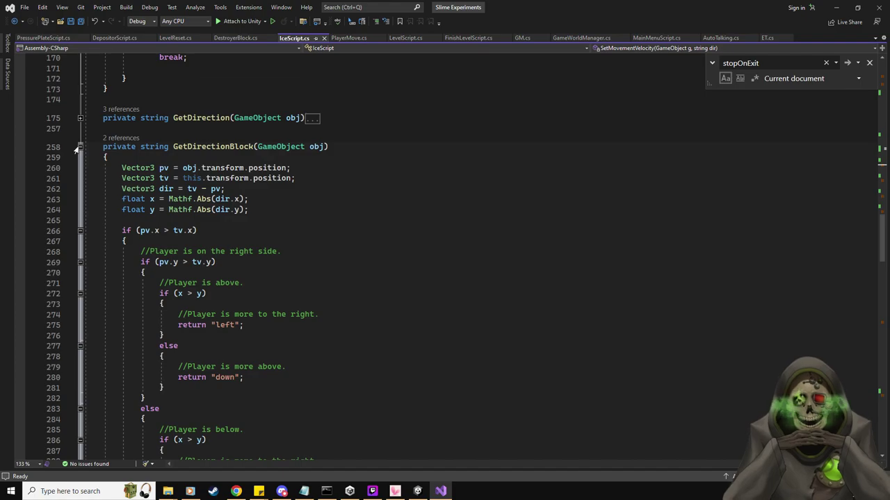
{"action": "left_click", "coordinate": [79, 148]}
{"action": "scroll", "coordinate": [346, 300], "scroll_direction": "down", "scroll_amount": 3}
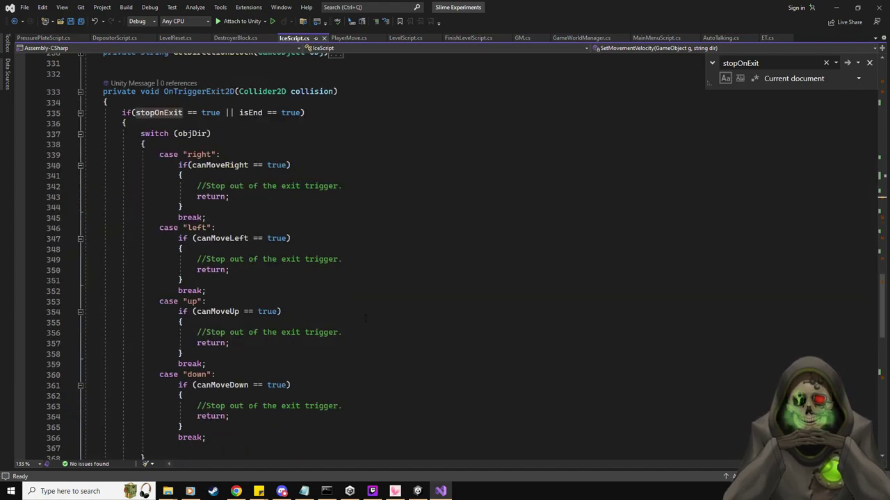
{"action": "scroll", "coordinate": [365, 318], "scroll_direction": "down", "scroll_amount": 1}
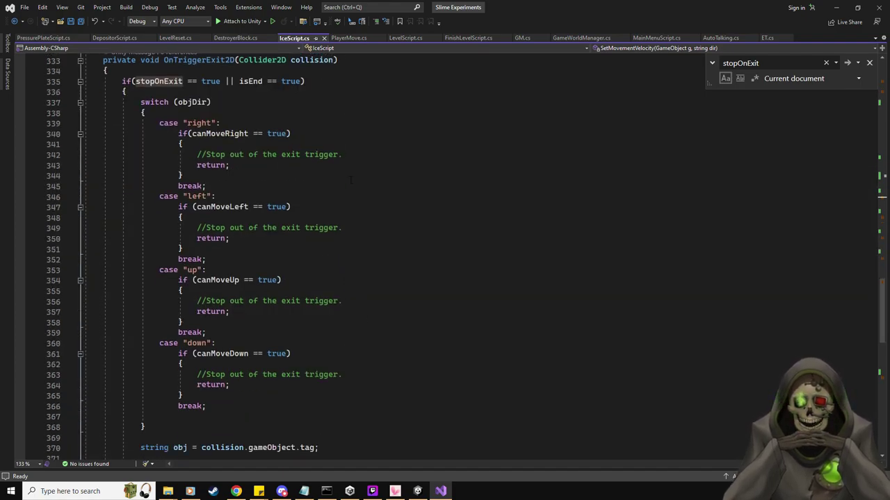
{"action": "scroll", "coordinate": [378, 277], "scroll_direction": "up", "scroll_amount": 1}
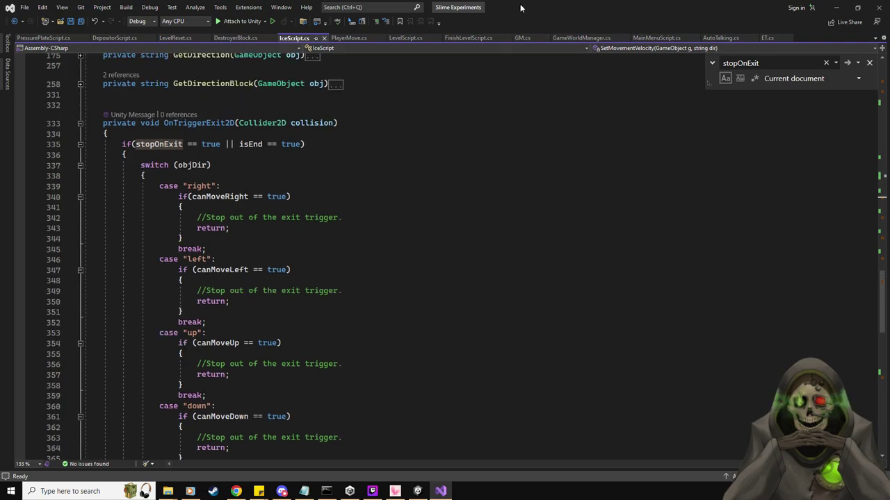
Switch to Unity to check the Ice tile's Ice Script settings, and return to the first stopOnExit assignment in SetMovementVelocity.
{"action": "key", "text": "alt+Tab"}
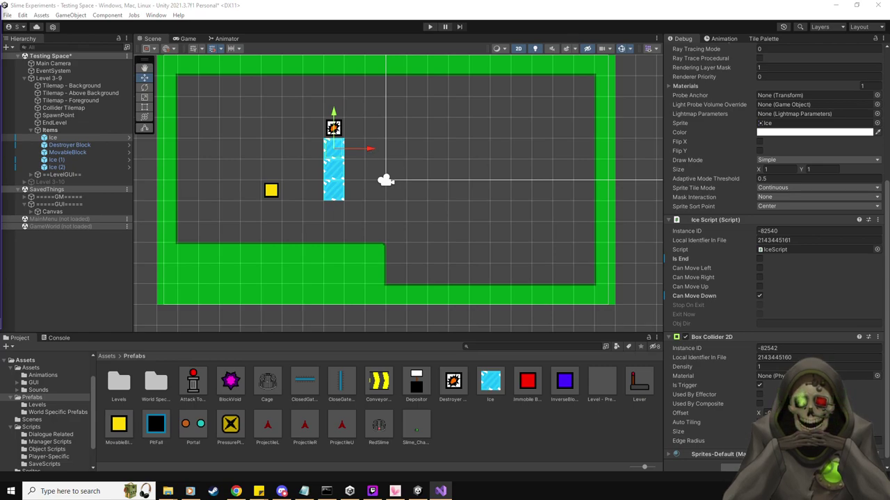
{"action": "key", "text": "alt+Tab"}
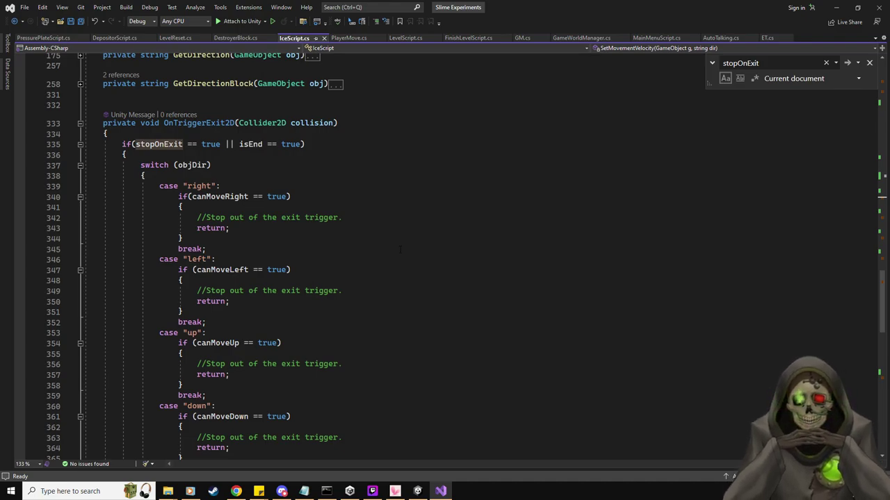
{"action": "key", "text": "shift+F3"}
{"action": "key", "text": "shift+F3"}
{"action": "key", "text": "shift+F3"}
{"action": "key", "text": "shift+F3"}
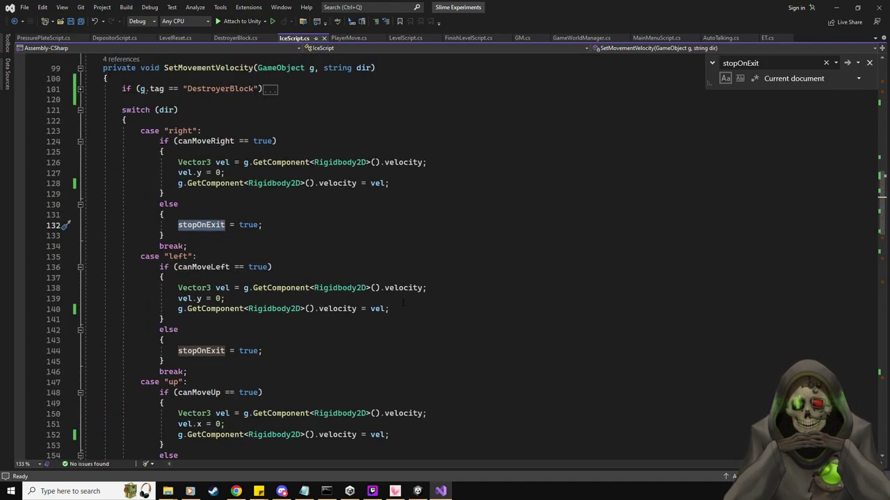
Add Debug.Log(dir); just before the switch (dir) statement in SetMovementVelocity and save IceScript.cs.
{"action": "scroll", "coordinate": [257, 174], "scroll_direction": "up", "scroll_amount": 2}
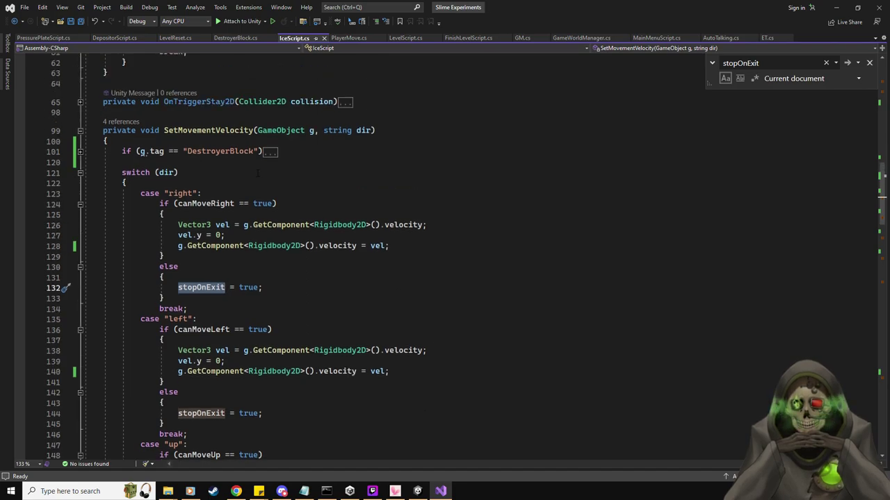
{"action": "left_click", "coordinate": [264, 164]}
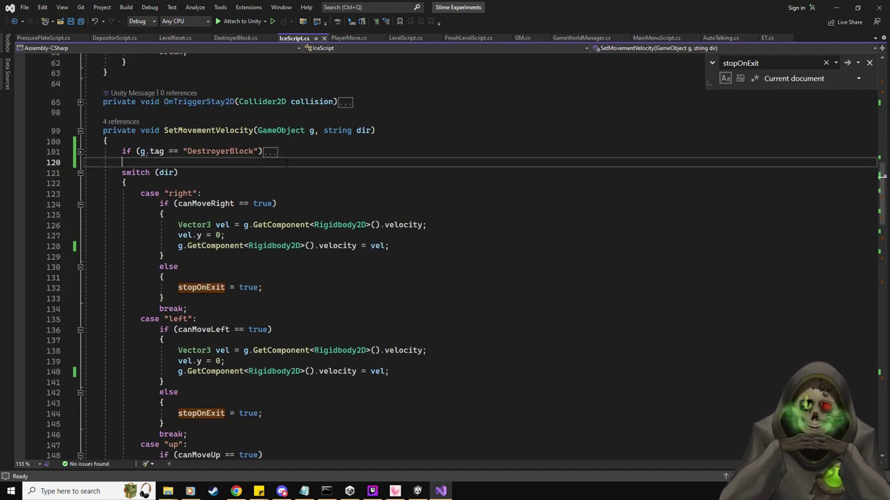
{"action": "type", "text": "Debug"}
{"action": "type", "text": ".Log(di"}
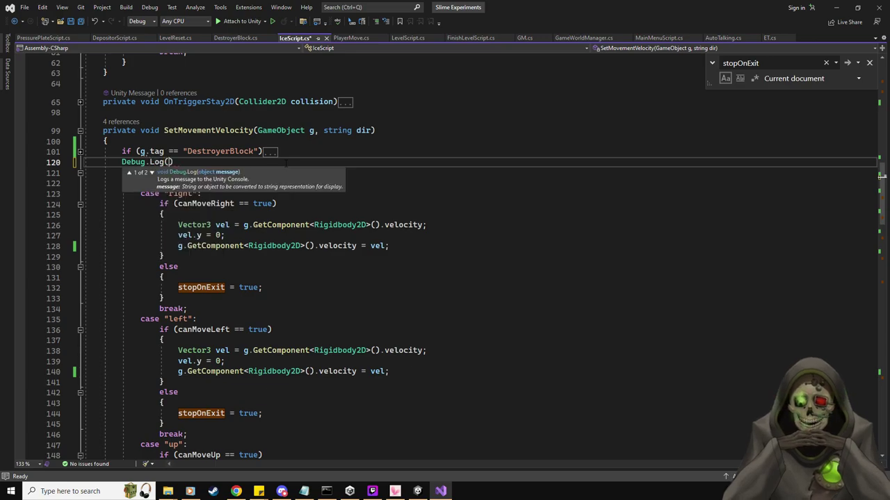
{"action": "type", "text": "r);"}
{"action": "key", "text": "ctrl+s"}
Switch to Unity, play the scene with the Console open, and move the slime down and up across the ice column.
{"action": "key", "text": "alt+Tab"}
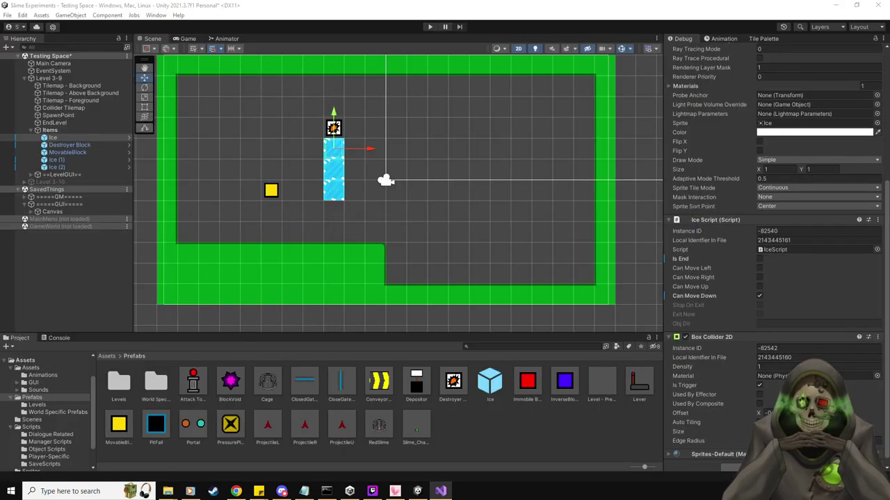
{"action": "left_click", "coordinate": [430, 27]}
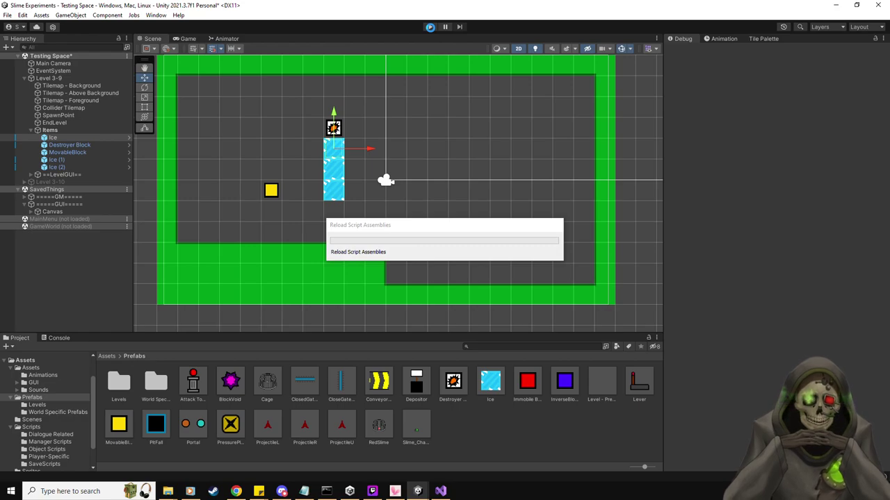
{"action": "left_click", "coordinate": [430, 27]}
{"action": "left_click", "coordinate": [430, 27]}
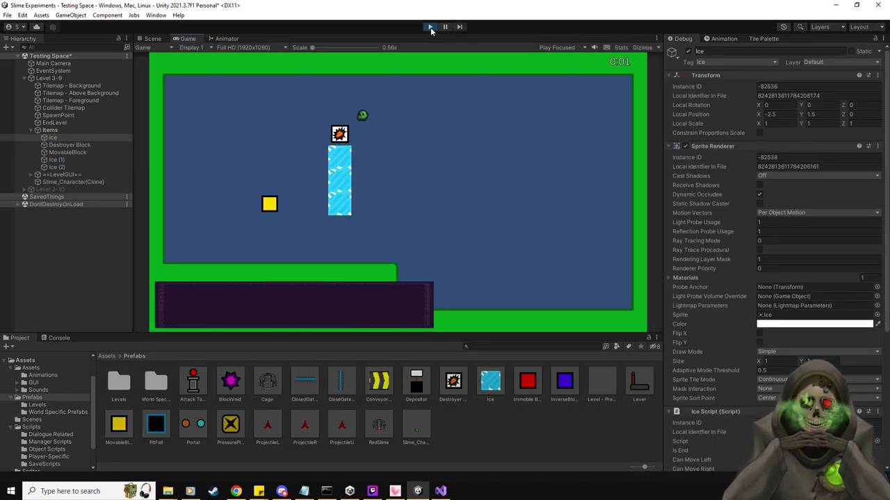
{"action": "left_click", "coordinate": [59, 337]}
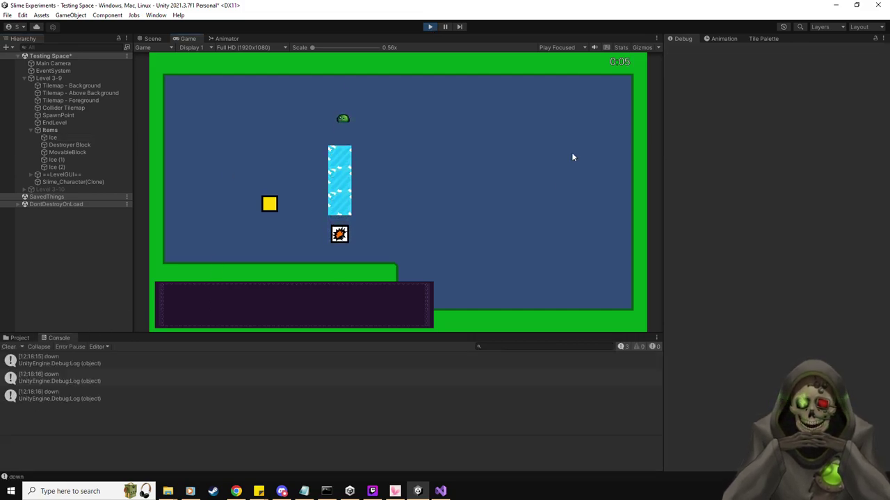
{"action": "key", "text": "Down"}
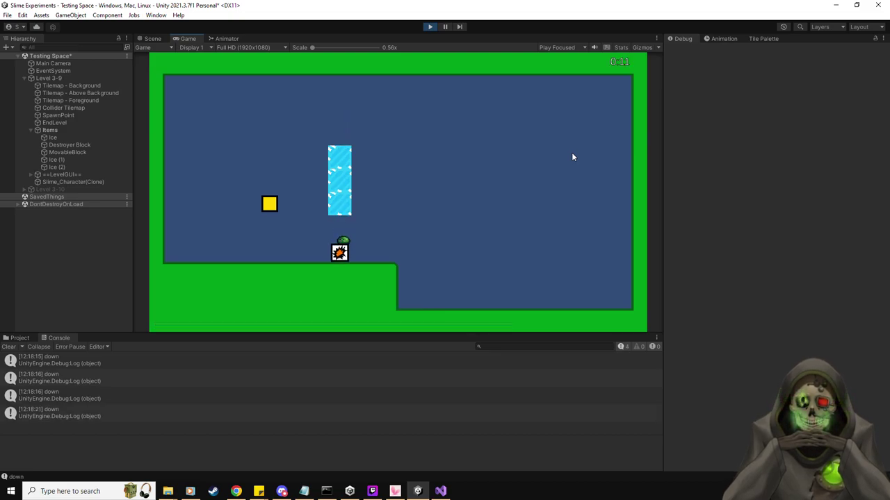
{"action": "key", "text": "Up"}
{"action": "key", "text": "Up"}
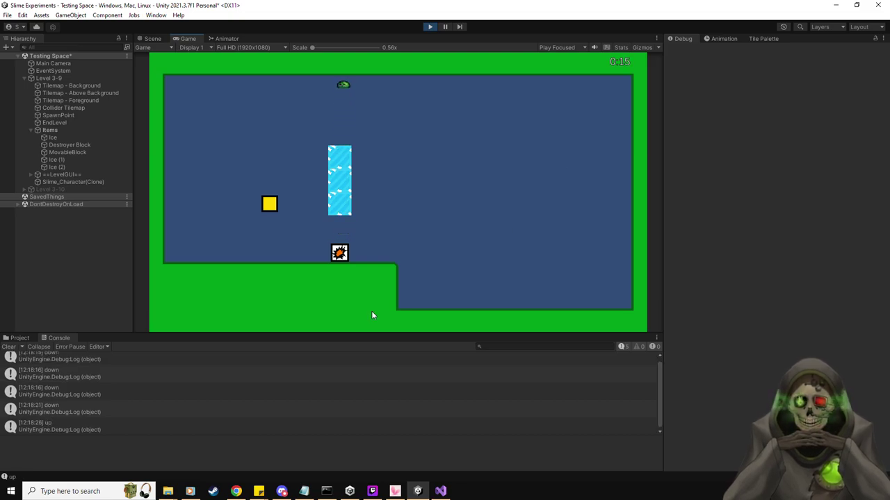
Clear the Console log and repeat the slime's slide down and back up over the ice.
{"action": "left_click", "coordinate": [9, 346]}
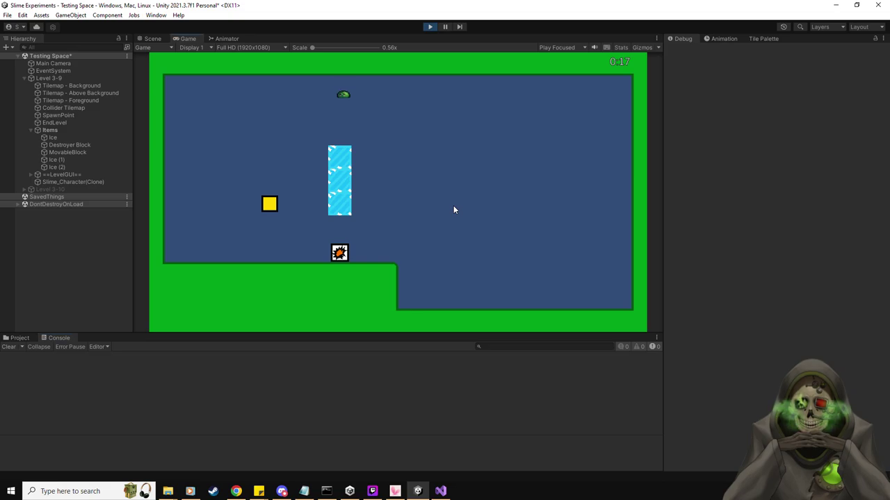
{"action": "key", "text": "Down"}
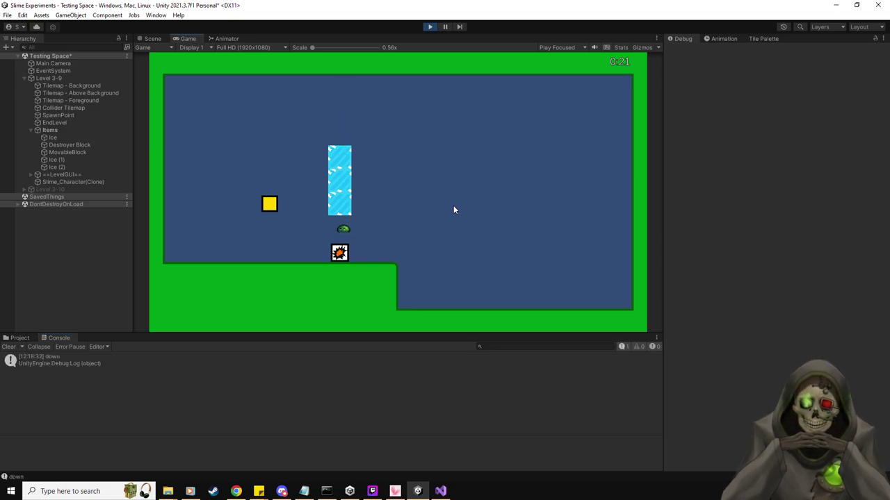
{"action": "key", "text": "Up"}
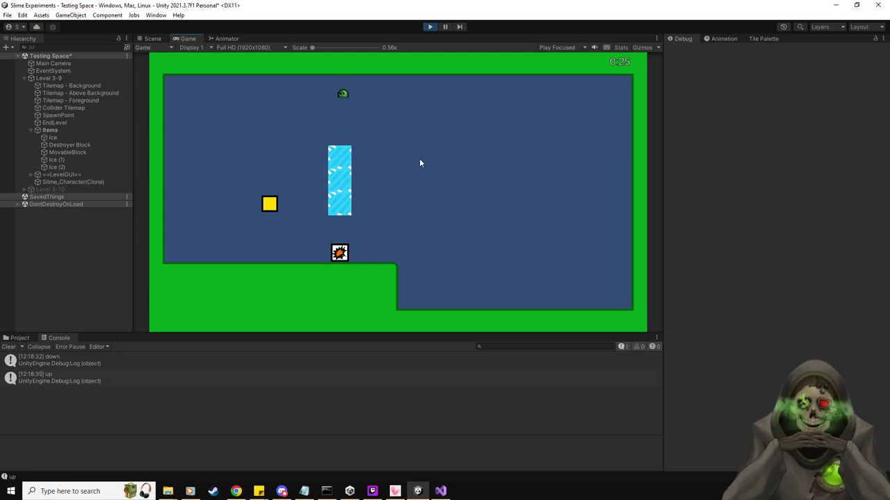
Examine the first Ice tile's Ice Script values during play, and stop the game.
{"action": "left_click", "coordinate": [55, 138]}
{"action": "scroll", "coordinate": [730, 299], "scroll_direction": "down", "scroll_amount": 5}
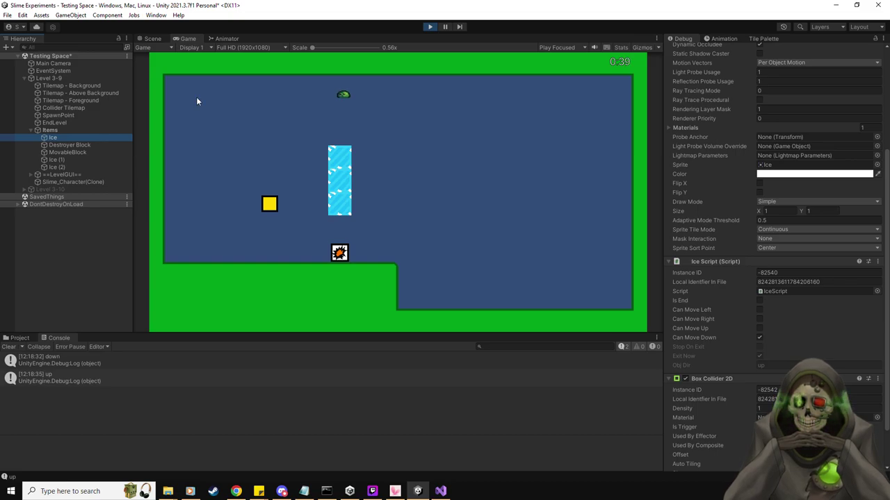
{"action": "key", "text": "ctrl+p"}
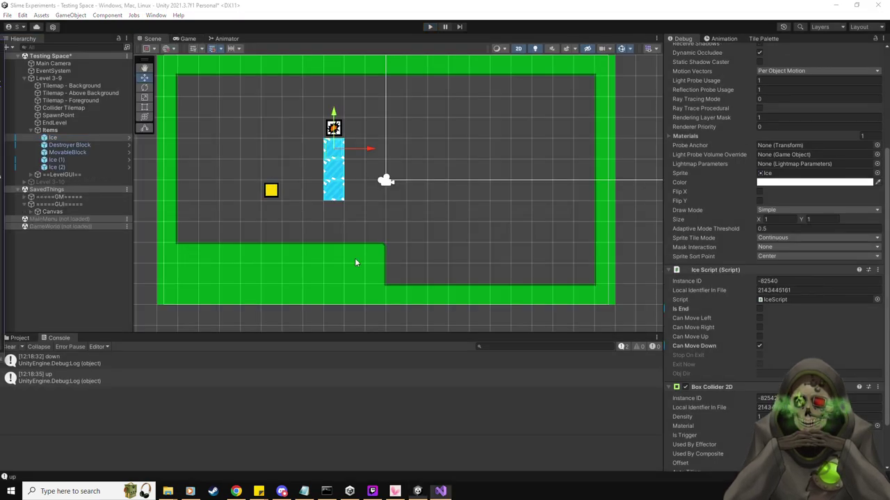
Return to IceScript.cs in Visual Studio and trace the SetMovementVelocity calls in OnTriggerEnter2D against its direction cases.
{"action": "key", "text": "alt+Tab"}
{"action": "scroll", "coordinate": [362, 324], "scroll_direction": "up", "scroll_amount": 7}
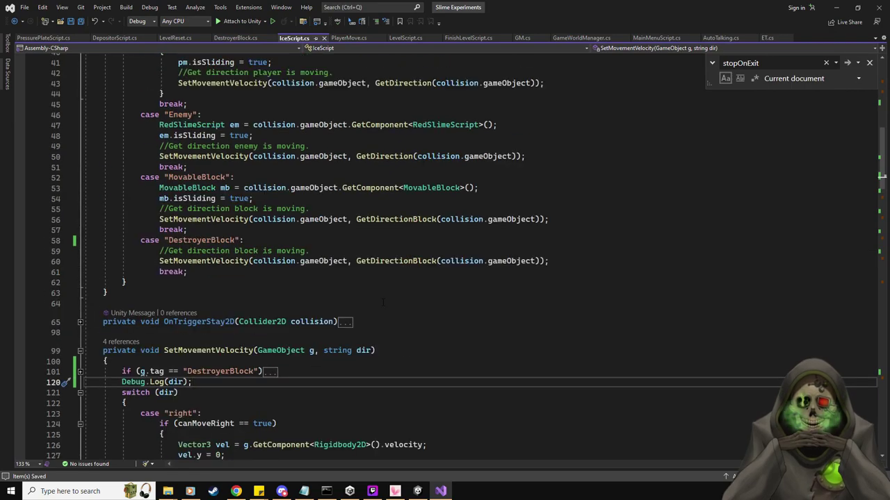
{"action": "left_click", "coordinate": [216, 350]}
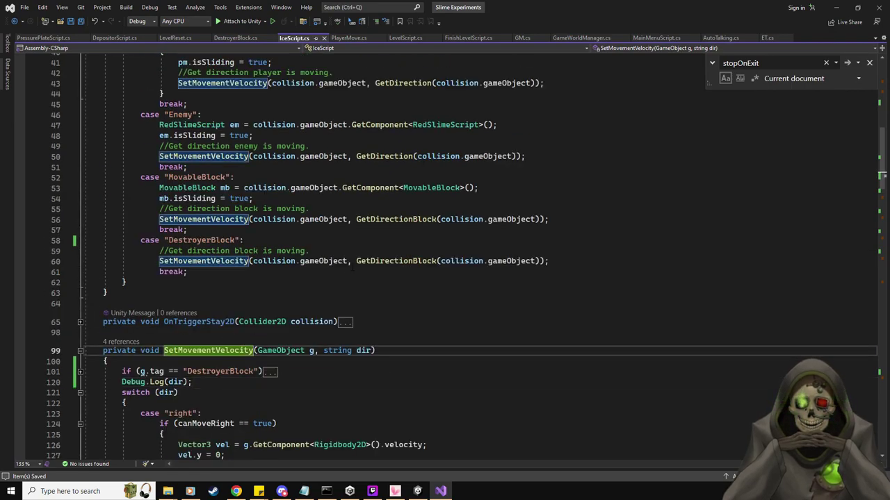
{"action": "scroll", "coordinate": [299, 285], "scroll_direction": "up", "scroll_amount": 5}
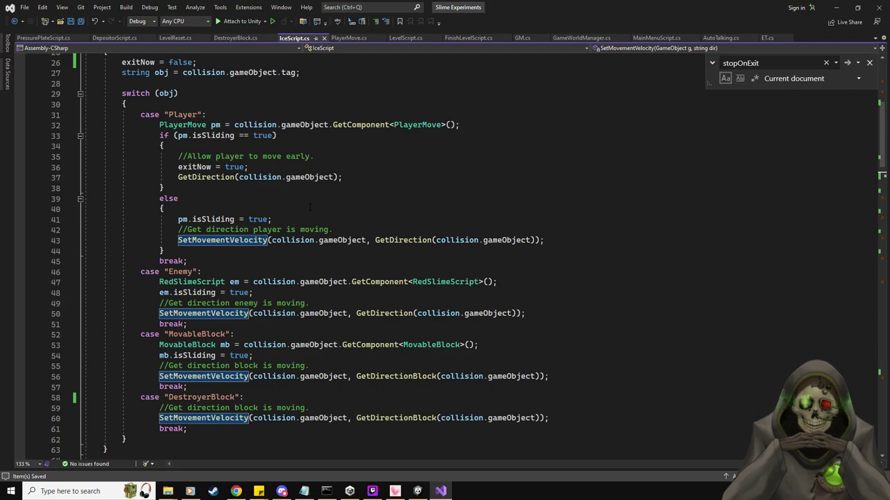
{"action": "scroll", "coordinate": [310, 207], "scroll_direction": "down", "scroll_amount": 20}
{"action": "scroll", "coordinate": [308, 216], "scroll_direction": "up", "scroll_amount": 5}
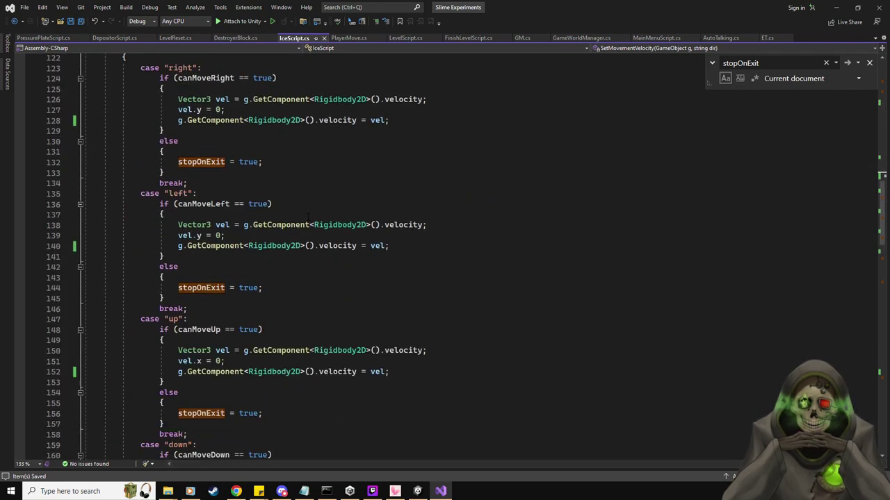
{"action": "scroll", "coordinate": [308, 216], "scroll_direction": "up", "scroll_amount": 20}
{"action": "scroll", "coordinate": [308, 217], "scroll_direction": "down", "scroll_amount": 2}
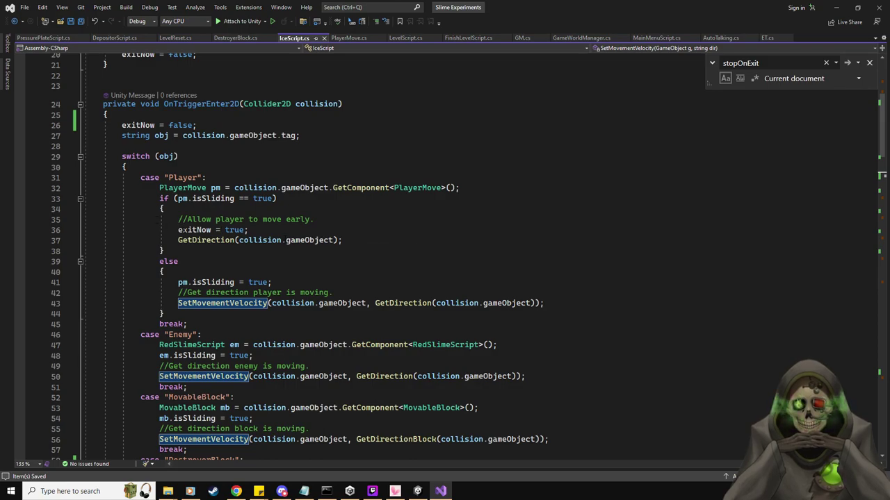
Highlight exitNow in the Player case and compare OnTriggerEnter2D, SetMovementVelocity and OnTriggerExit2D for how they handle stopping.
{"action": "left_click", "coordinate": [189, 229]}
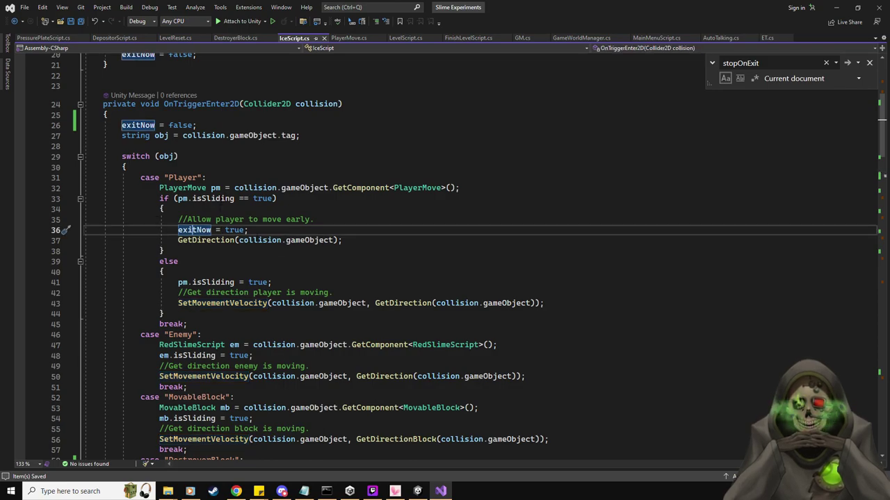
{"action": "scroll", "coordinate": [332, 232], "scroll_direction": "down", "scroll_amount": 20}
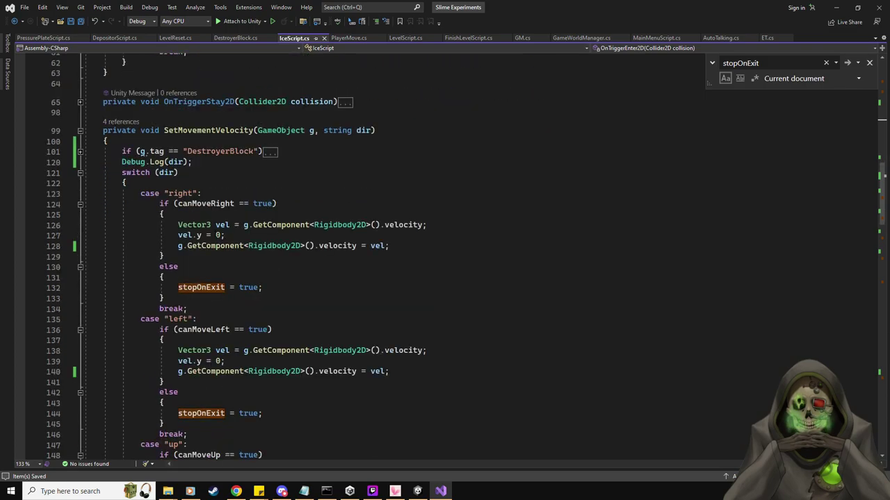
{"action": "scroll", "coordinate": [333, 238], "scroll_direction": "up", "scroll_amount": 20}
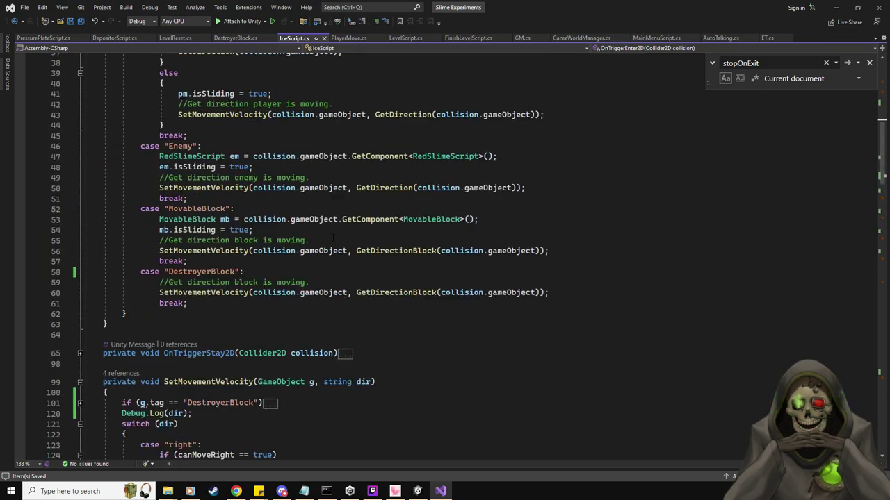
{"action": "scroll", "coordinate": [240, 239], "scroll_direction": "down", "scroll_amount": 20}
{"action": "scroll", "coordinate": [240, 239], "scroll_direction": "down", "scroll_amount": 20}
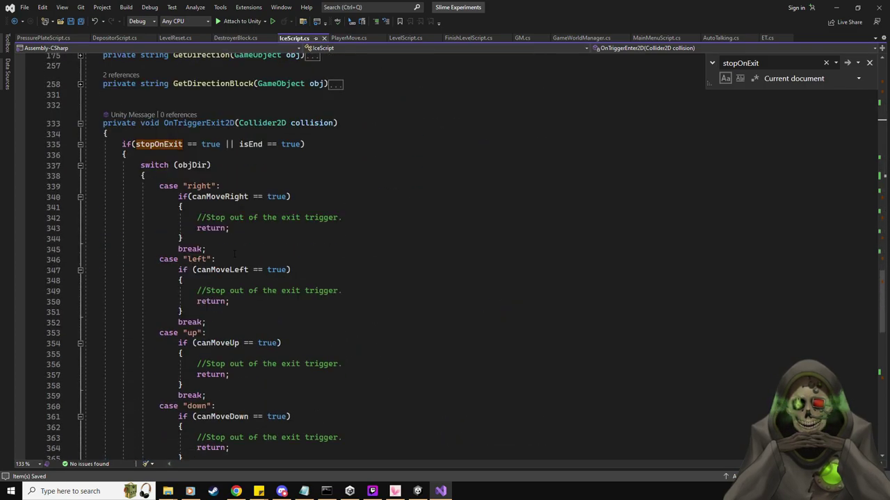
{"action": "scroll", "coordinate": [313, 197], "scroll_direction": "down", "scroll_amount": 14}
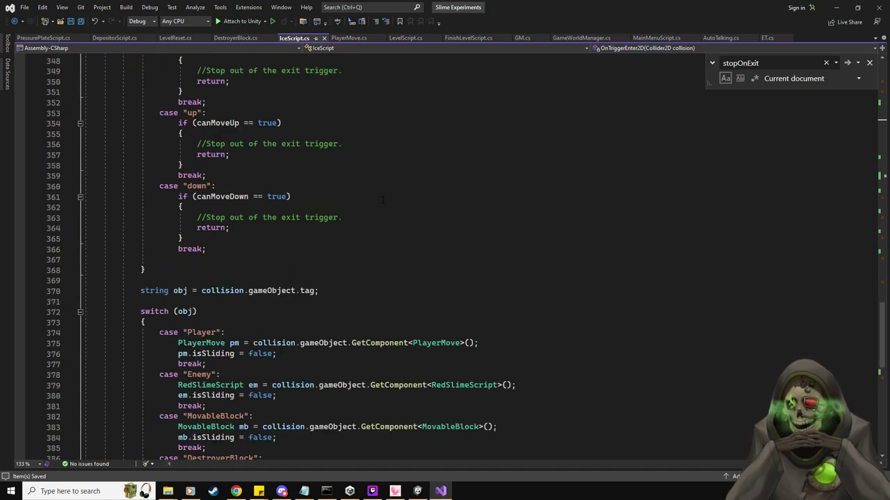
{"action": "scroll", "coordinate": [382, 201], "scroll_direction": "up", "scroll_amount": 20}
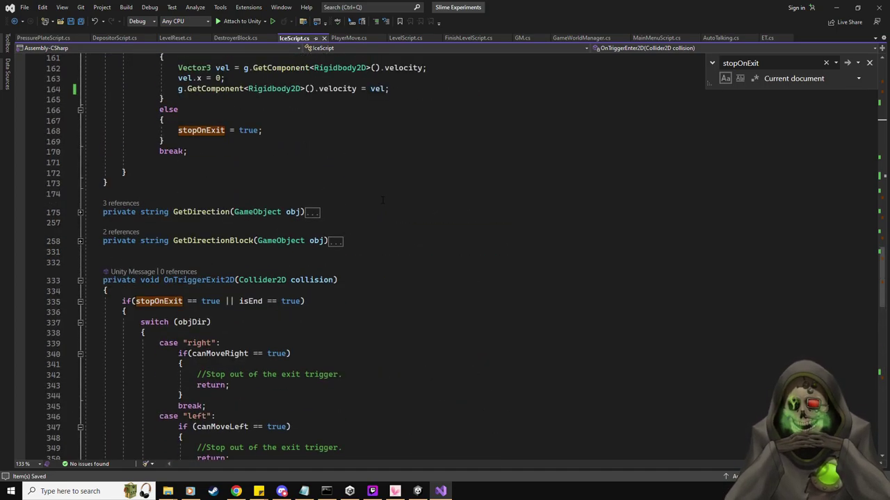
{"action": "scroll", "coordinate": [381, 200], "scroll_direction": "up", "scroll_amount": 9}
{"action": "scroll", "coordinate": [381, 200], "scroll_direction": "down", "scroll_amount": 10}
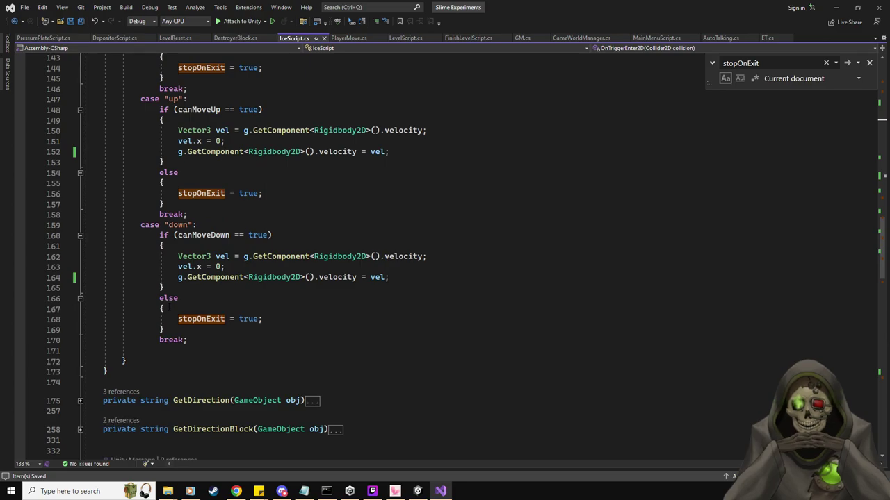
Expand GetDirection to examine its player position comparisons and objDir assignments, and collapse it again.
{"action": "left_click", "coordinate": [80, 308]}
{"action": "scroll", "coordinate": [278, 278], "scroll_direction": "down", "scroll_amount": 10}
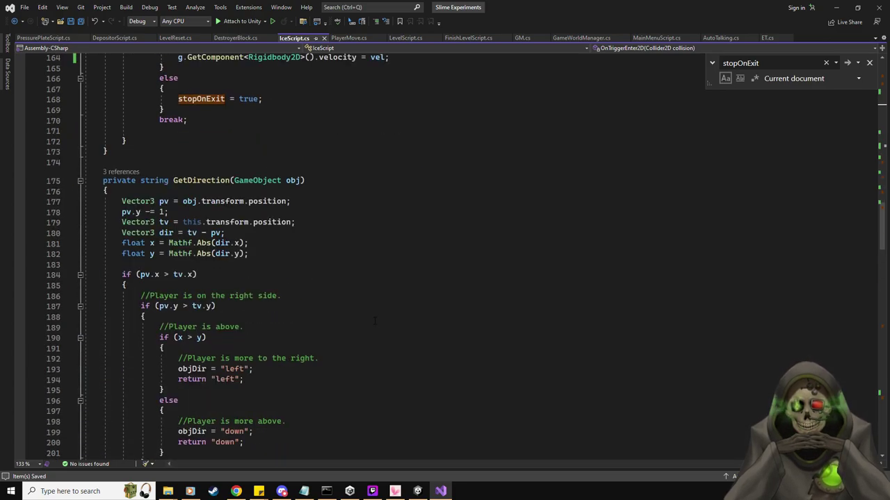
{"action": "scroll", "coordinate": [306, 239], "scroll_direction": "down", "scroll_amount": 14}
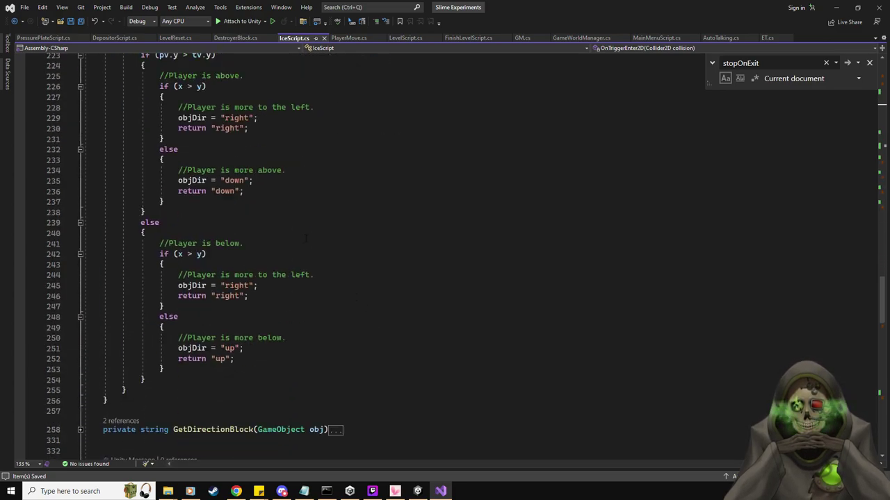
{"action": "scroll", "coordinate": [306, 239], "scroll_direction": "down", "scroll_amount": 2}
{"action": "scroll", "coordinate": [306, 239], "scroll_direction": "up", "scroll_amount": 18}
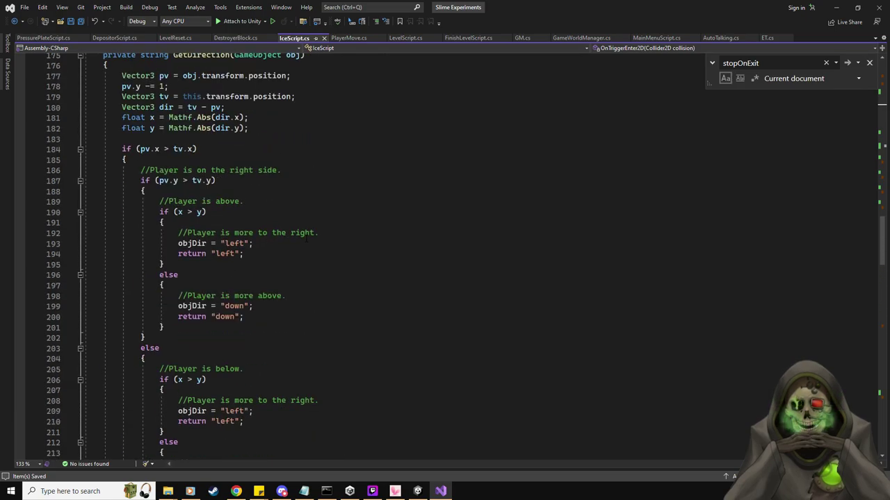
{"action": "scroll", "coordinate": [307, 239], "scroll_direction": "up", "scroll_amount": 4}
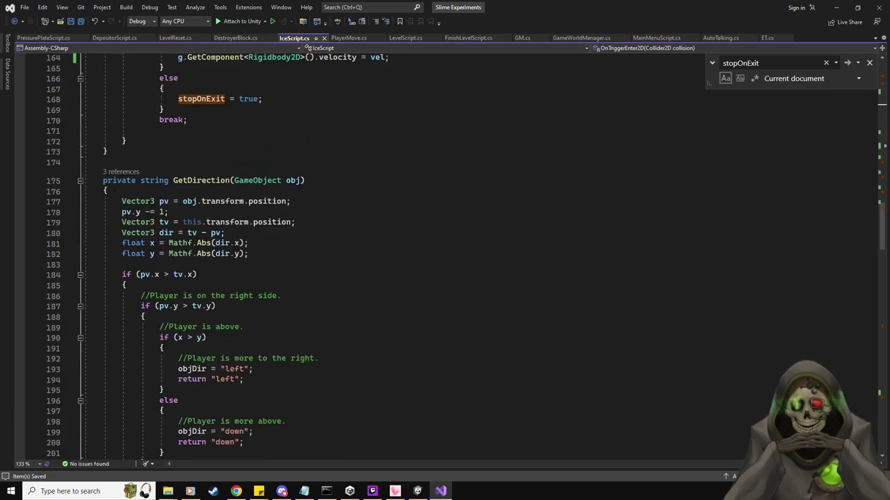
{"action": "left_click", "coordinate": [80, 180]}
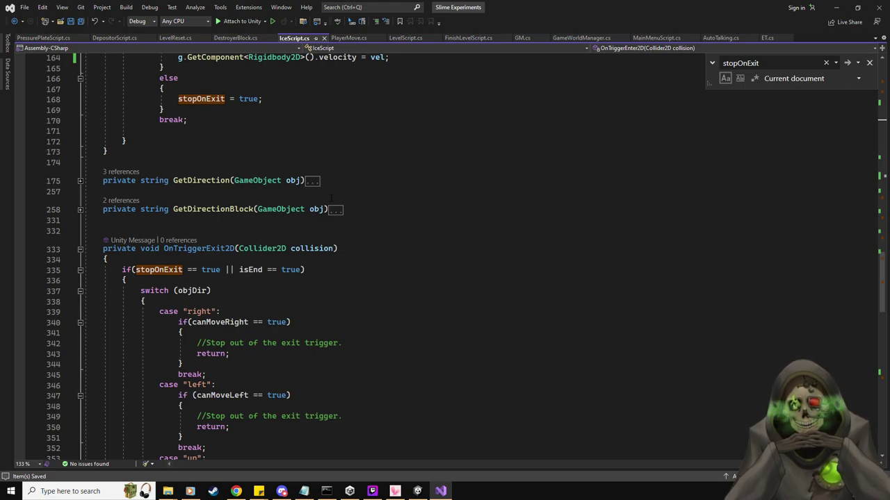
Reread the stop conditions and sliding resets in OnTriggerExit2D, and return to the exitNow assignment in OnTriggerEnter2D.
{"action": "scroll", "coordinate": [440, 284], "scroll_direction": "down", "scroll_amount": 3}
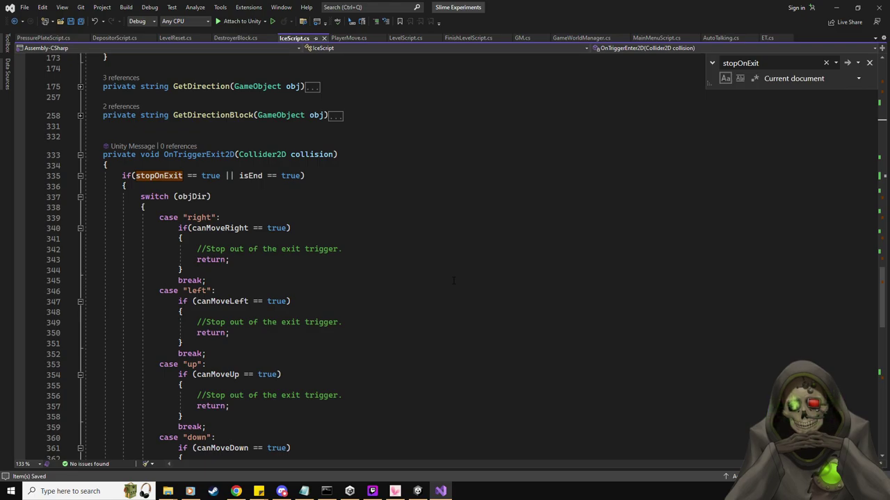
{"action": "scroll", "coordinate": [453, 281], "scroll_direction": "down", "scroll_amount": 12}
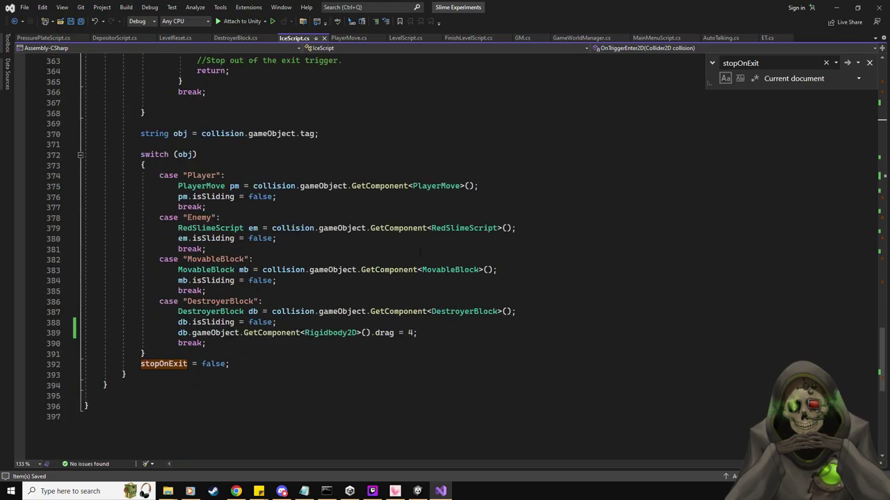
{"action": "scroll", "coordinate": [319, 209], "scroll_direction": "up", "scroll_amount": 15}
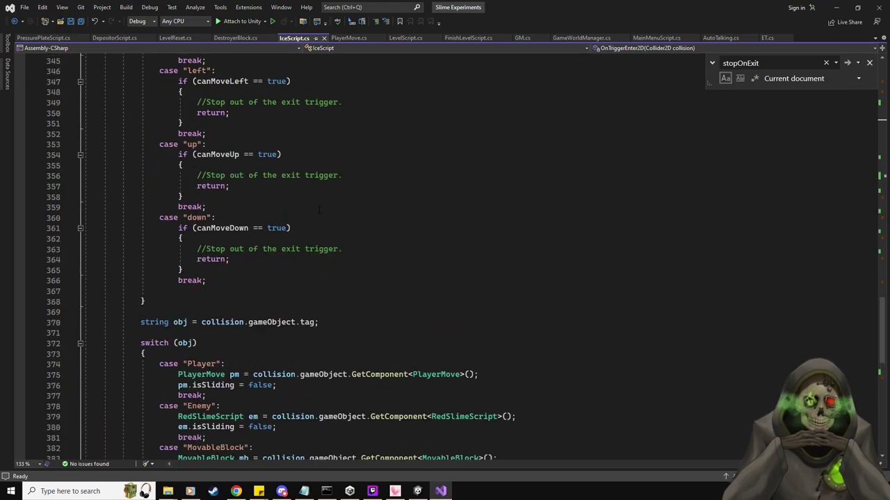
{"action": "scroll", "coordinate": [319, 209], "scroll_direction": "up", "scroll_amount": 7}
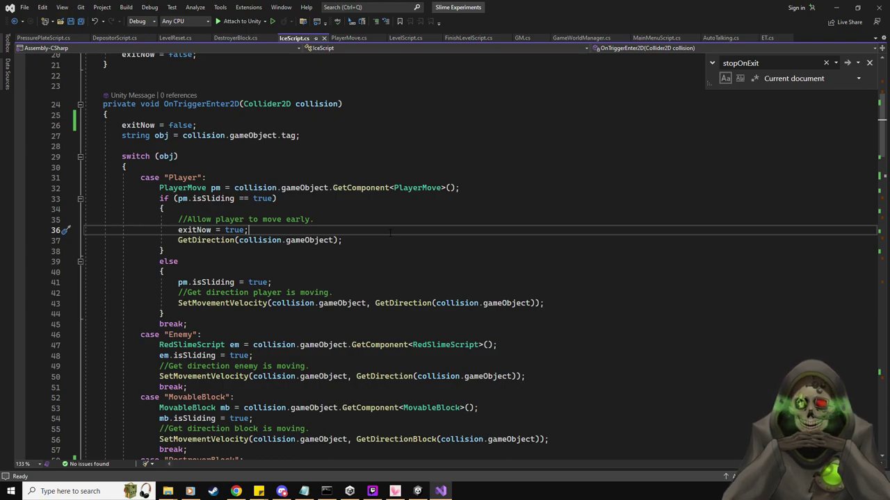
Examine the direction cases in SetMovementVelocity, comparing their velocity changes with the branches that set stopOnExit to true.
{"action": "scroll", "coordinate": [390, 233], "scroll_direction": "down", "scroll_amount": 10}
{"action": "scroll", "coordinate": [381, 238], "scroll_direction": "down", "scroll_amount": 1}
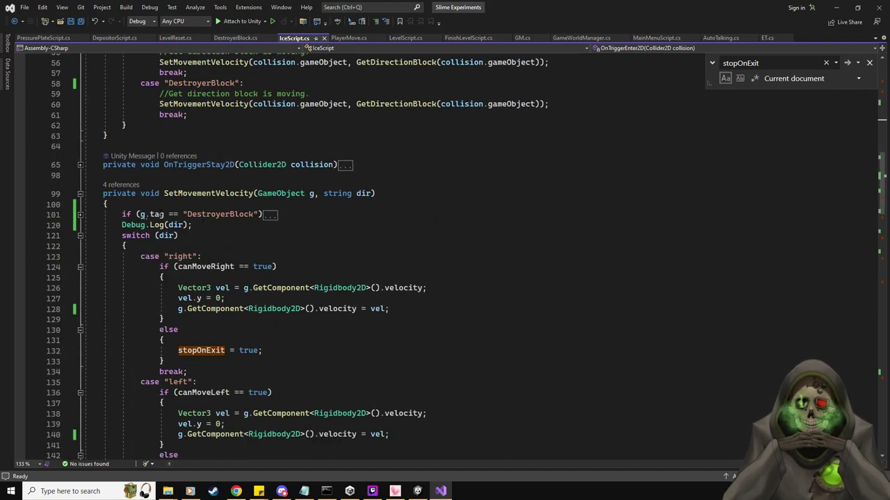
{"action": "scroll", "coordinate": [278, 229], "scroll_direction": "up", "scroll_amount": 1}
{"action": "scroll", "coordinate": [160, 224], "scroll_direction": "down", "scroll_amount": 2}
{"action": "scroll", "coordinate": [160, 224], "scroll_direction": "down", "scroll_amount": 14}
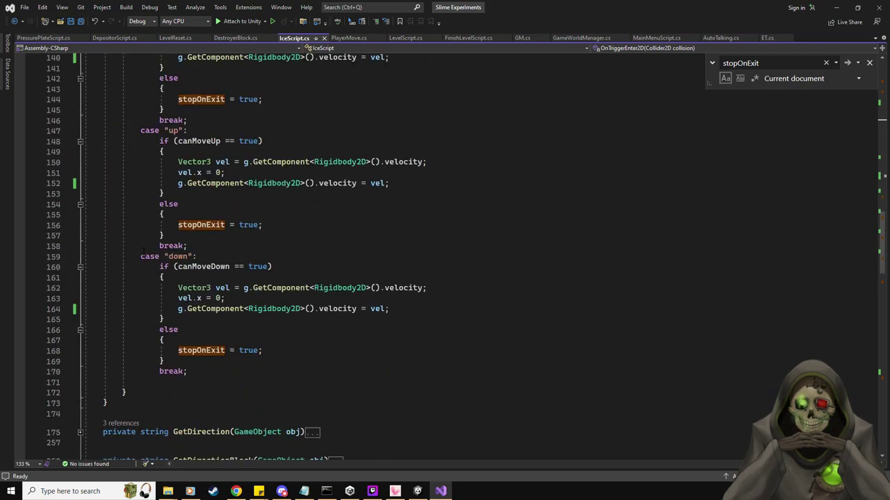
Expand GetDirection, review the directions it returns for each player position, and collapse the method again.
{"action": "left_click", "coordinate": [79, 308]}
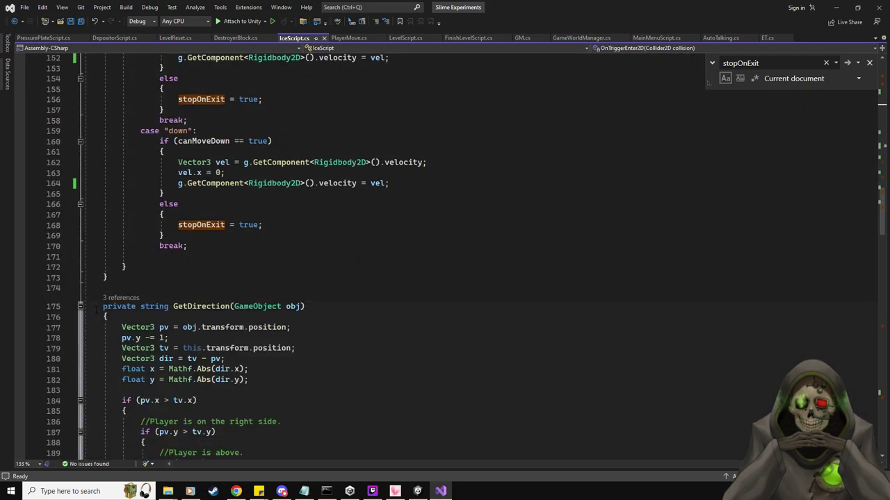
{"action": "scroll", "coordinate": [200, 309], "scroll_direction": "down", "scroll_amount": 12}
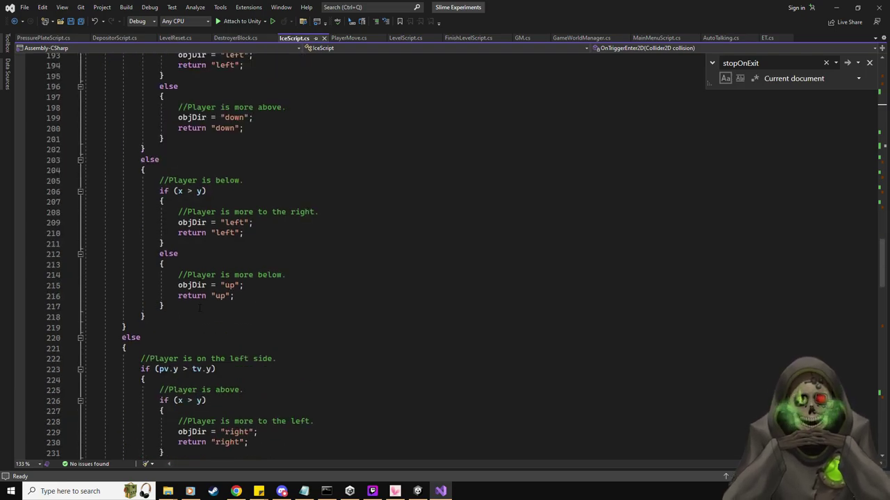
{"action": "scroll", "coordinate": [200, 307], "scroll_direction": "down", "scroll_amount": 5}
{"action": "scroll", "coordinate": [200, 308], "scroll_direction": "down", "scroll_amount": 6}
{"action": "scroll", "coordinate": [201, 308], "scroll_direction": "up", "scroll_amount": 20}
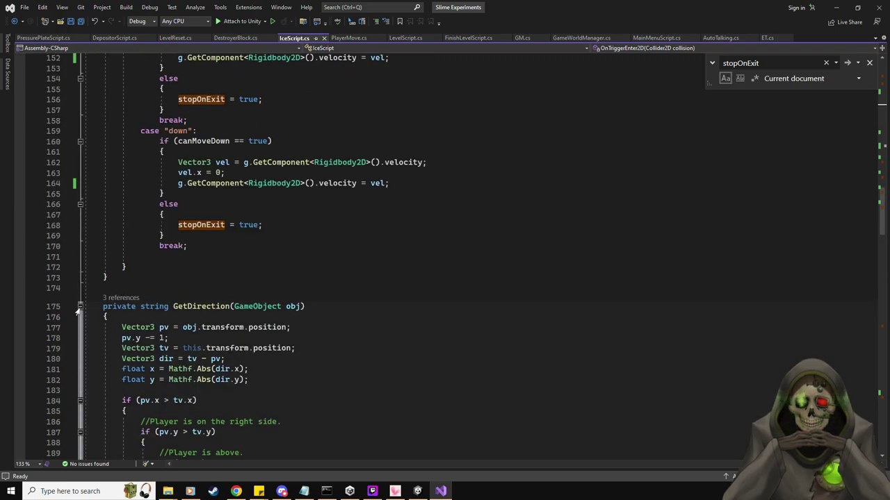
{"action": "left_click", "coordinate": [80, 306]}
Check the stopOnExit and isEnd condition with its objDir cases in OnTriggerExit2D, and return to OnTriggerEnter2D.
{"action": "scroll", "coordinate": [225, 314], "scroll_direction": "down", "scroll_amount": 2}
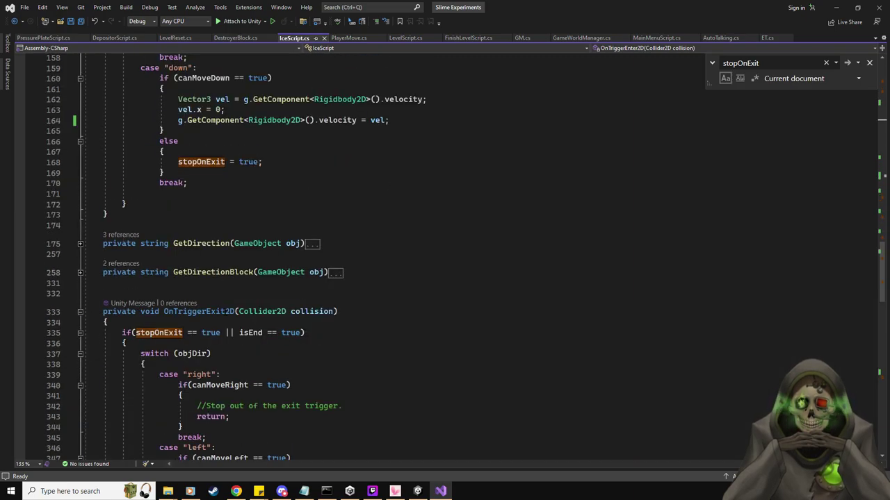
{"action": "scroll", "coordinate": [396, 295], "scroll_direction": "down", "scroll_amount": 2}
{"action": "scroll", "coordinate": [396, 295], "scroll_direction": "down", "scroll_amount": 5}
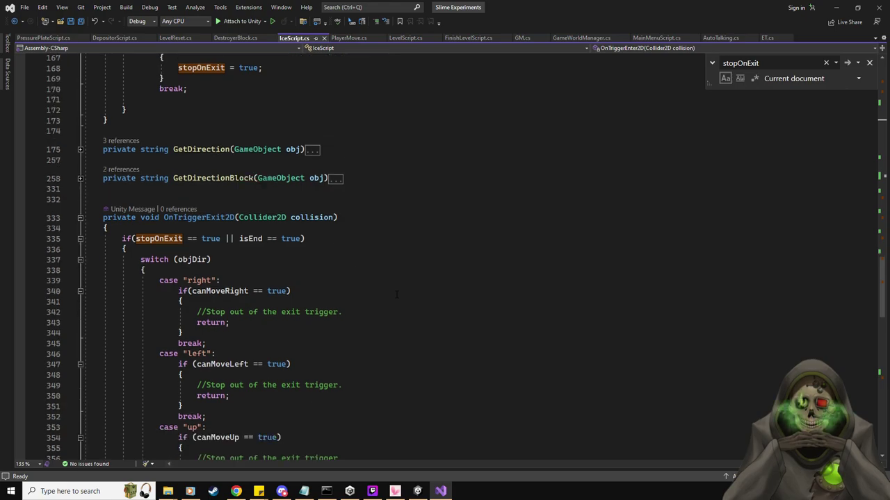
{"action": "scroll", "coordinate": [396, 295], "scroll_direction": "up", "scroll_amount": 16}
{"action": "scroll", "coordinate": [396, 295], "scroll_direction": "up", "scroll_amount": 20}
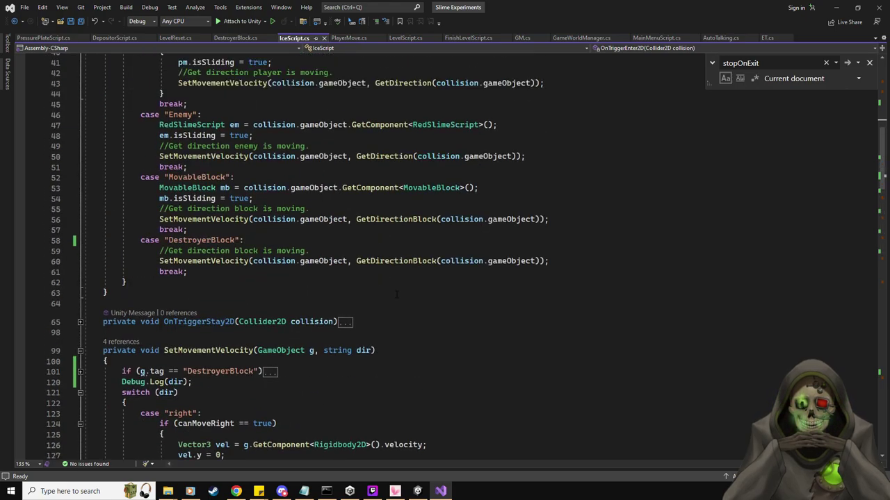
Highlight exitNow in the Player case, check its declaration and resets, and search the current document for exitNow.
{"action": "left_click", "coordinate": [211, 230]}
{"action": "scroll", "coordinate": [444, 264], "scroll_direction": "up", "scroll_amount": 2}
{"action": "scroll", "coordinate": [444, 264], "scroll_direction": "up", "scroll_amount": 5}
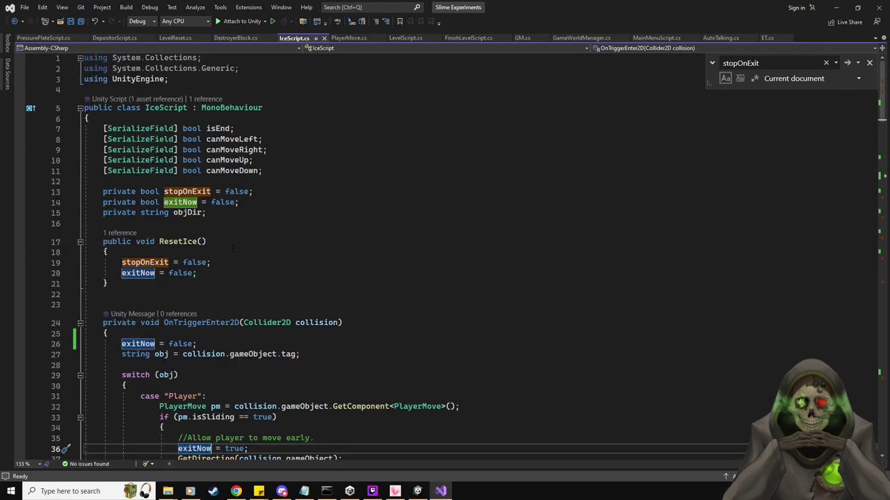
{"action": "scroll", "coordinate": [445, 264], "scroll_direction": "down", "scroll_amount": 6}
{"action": "double_click", "coordinate": [781, 62]}
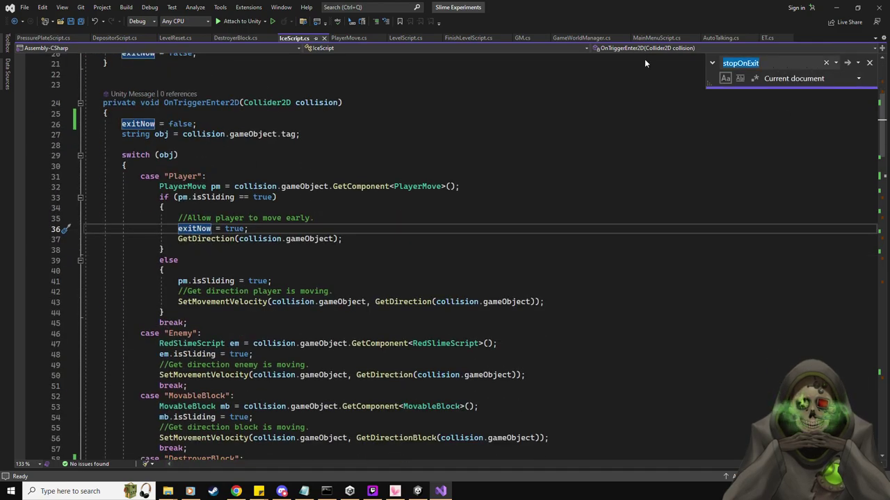
{"action": "type", "text": "exitNow"}
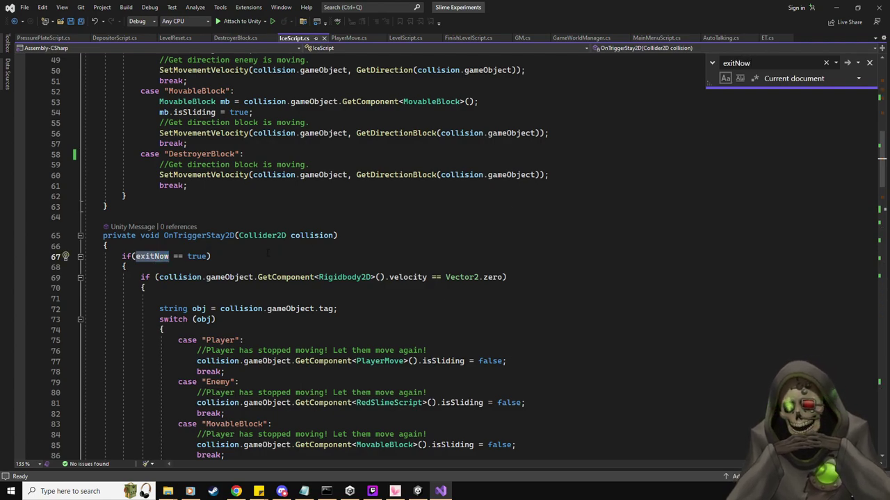
Examine how exitNow is set and used in the trigger methods and SetMovementVelocity of IceScript.cs.
{"action": "scroll", "coordinate": [265, 262], "scroll_direction": "down", "scroll_amount": 3}
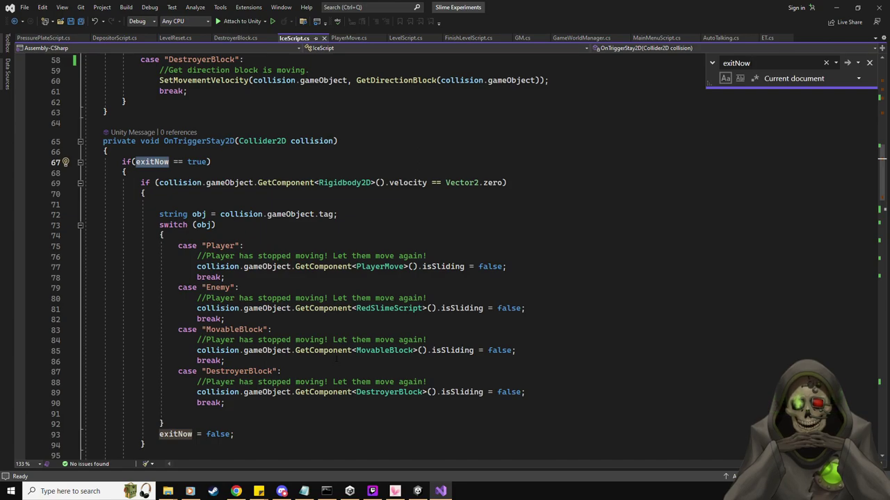
{"action": "scroll", "coordinate": [405, 318], "scroll_direction": "down", "scroll_amount": 4}
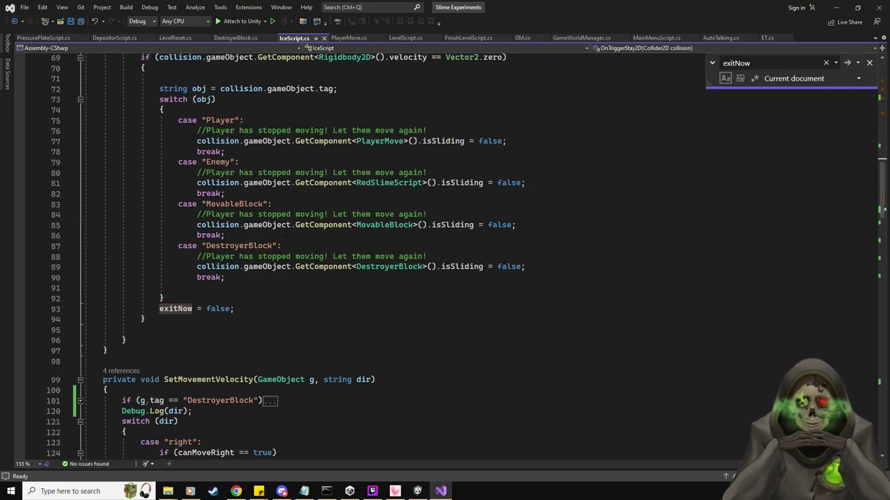
{"action": "scroll", "coordinate": [424, 143], "scroll_direction": "up", "scroll_amount": 2}
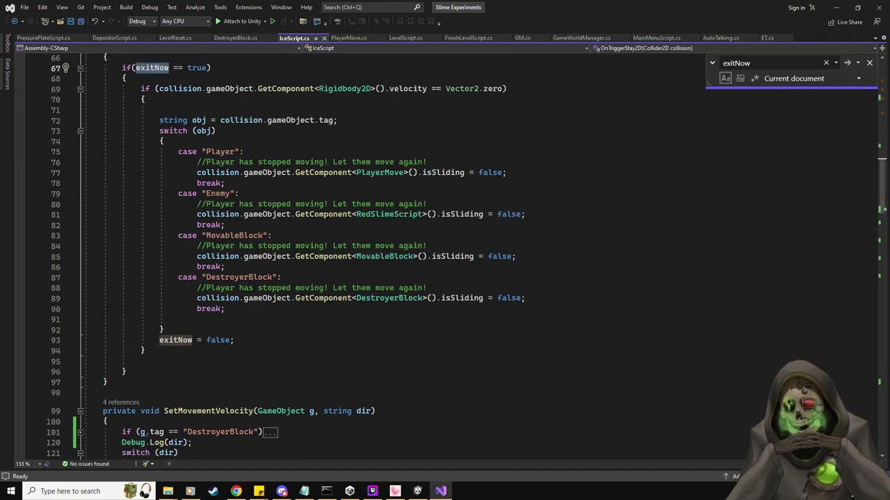
{"action": "scroll", "coordinate": [361, 131], "scroll_direction": "down", "scroll_amount": 2}
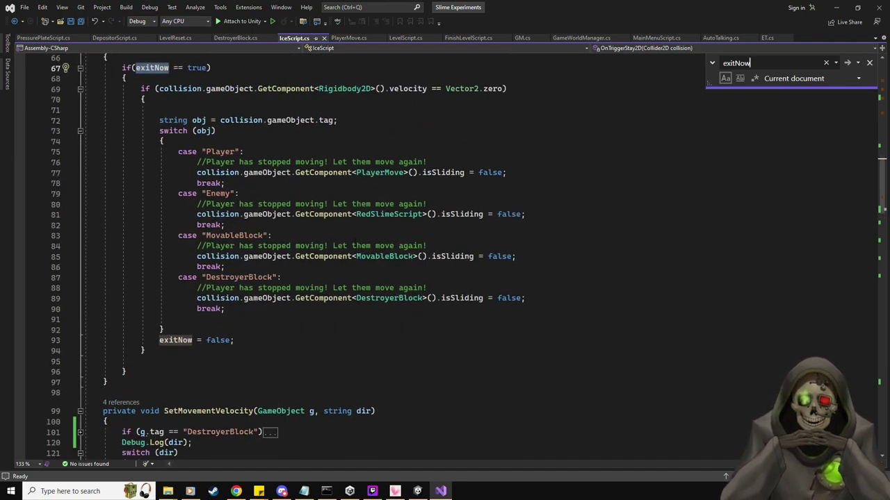
{"action": "scroll", "coordinate": [355, 242], "scroll_direction": "up", "scroll_amount": 7}
{"action": "scroll", "coordinate": [355, 242], "scroll_direction": "up", "scroll_amount": 9}
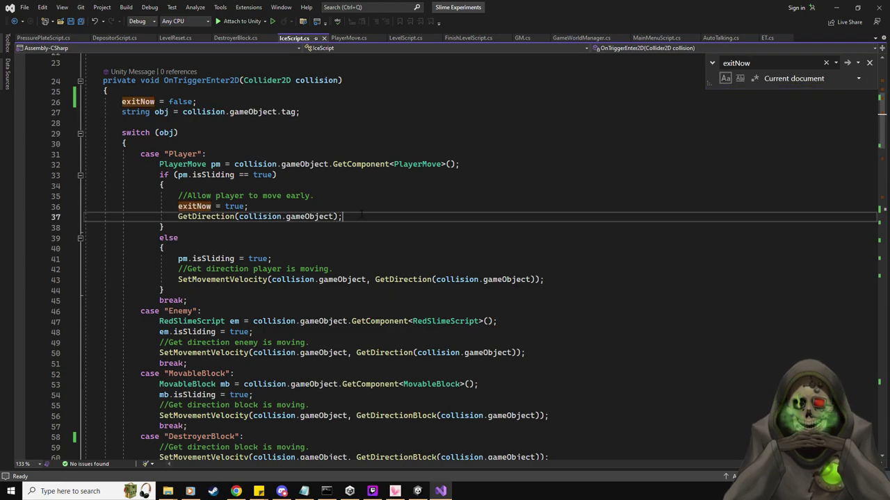
{"action": "key", "text": "Return"}
{"action": "scroll", "coordinate": [360, 234], "scroll_direction": "down", "scroll_amount": 20}
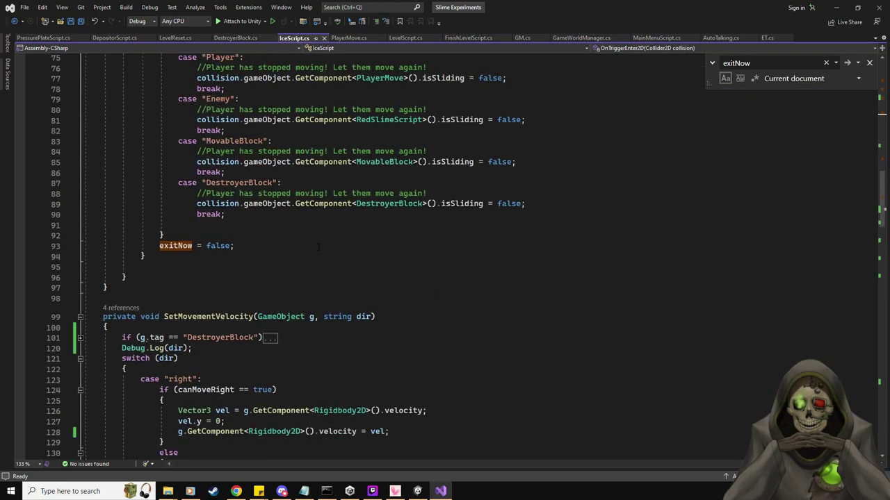
{"action": "scroll", "coordinate": [405, 282], "scroll_direction": "down", "scroll_amount": 5}
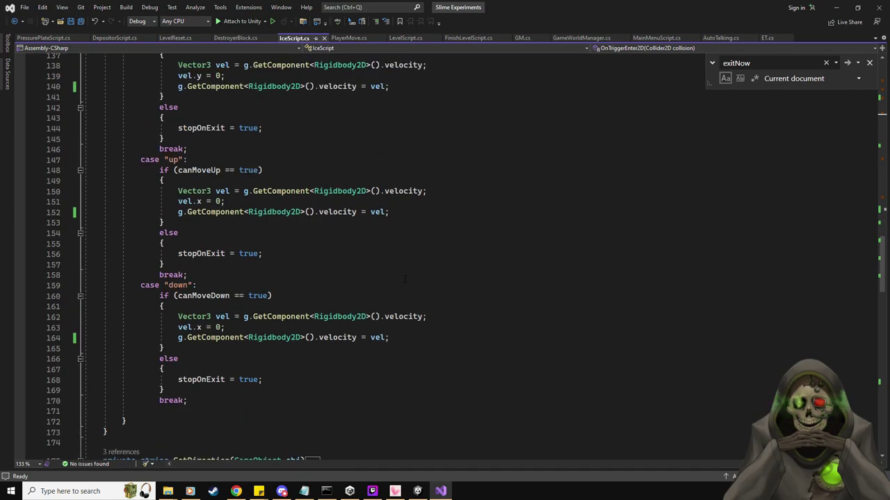
{"action": "scroll", "coordinate": [230, 271], "scroll_direction": "up", "scroll_amount": 19}
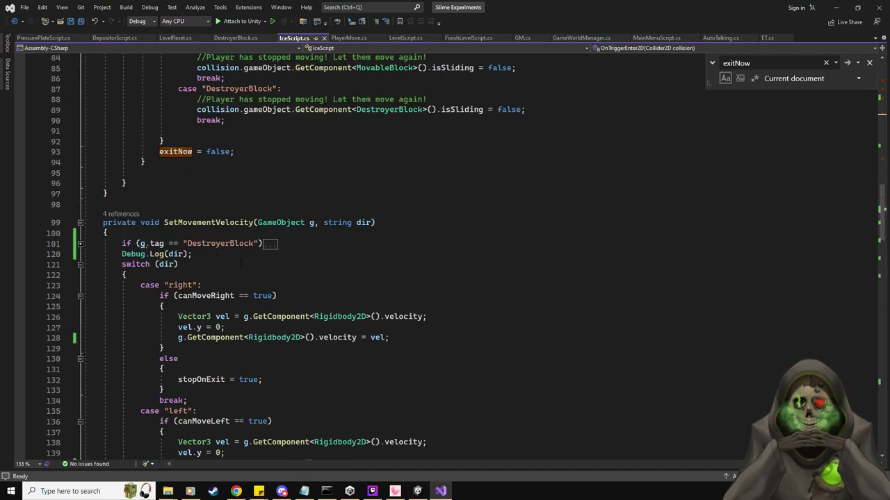
{"action": "scroll", "coordinate": [219, 256], "scroll_direction": "up", "scroll_amount": 20}
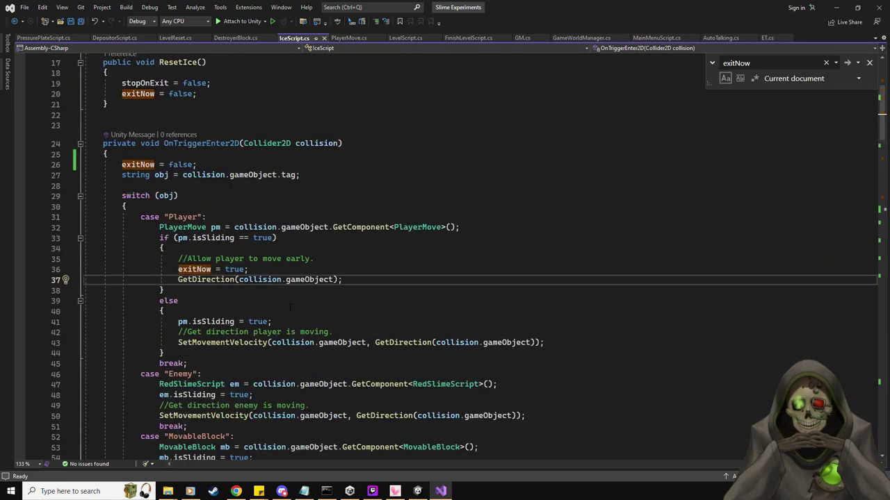
In the Player case's isSliding branch, replace the GetDirection call with a copy of SetMovementVelocity(collision.gameObject, GetDirection(collision.gameObject));.
{"action": "left_click", "coordinate": [562, 344]}
{"action": "key", "text": "shift+Home"}
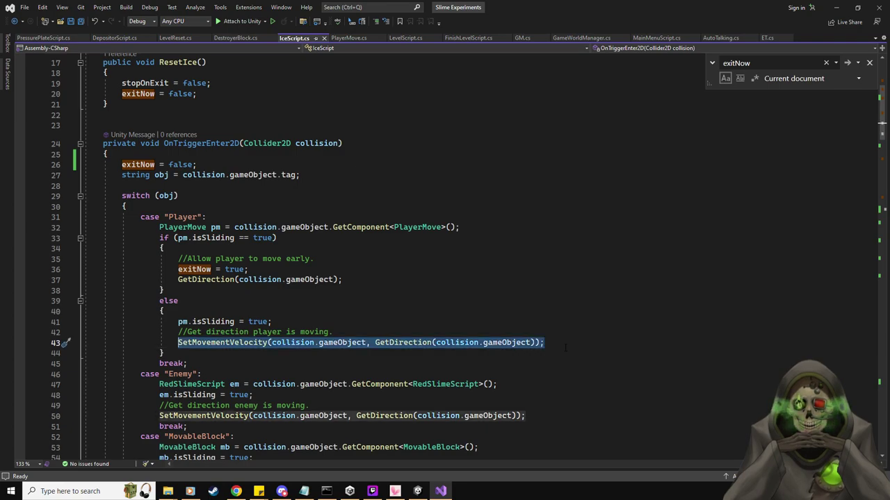
{"action": "key", "text": "ctrl+c"}
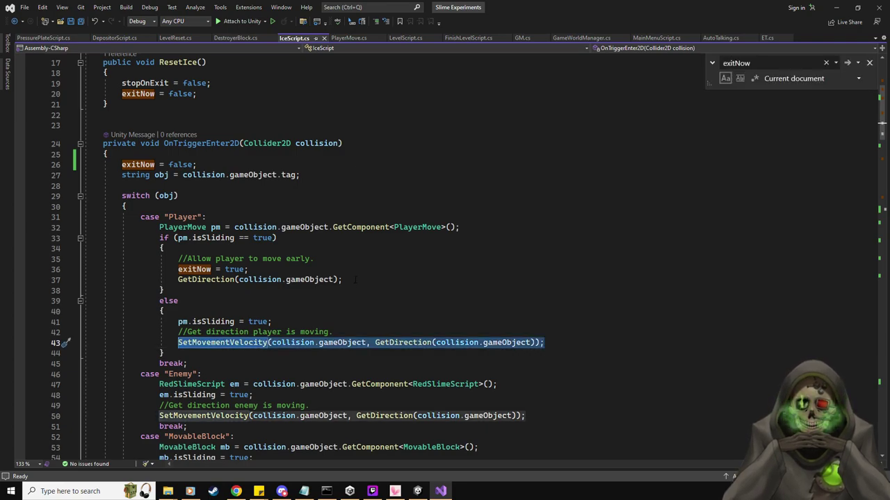
{"action": "key", "text": "Up"}
{"action": "key", "text": "Up"}
{"action": "key", "text": "Up"}
{"action": "key", "text": "Up"}
{"action": "key", "text": "Up"}
{"action": "key", "text": "Up"}
{"action": "key", "text": "shift+End"}
{"action": "key", "text": "ctrl+v"}
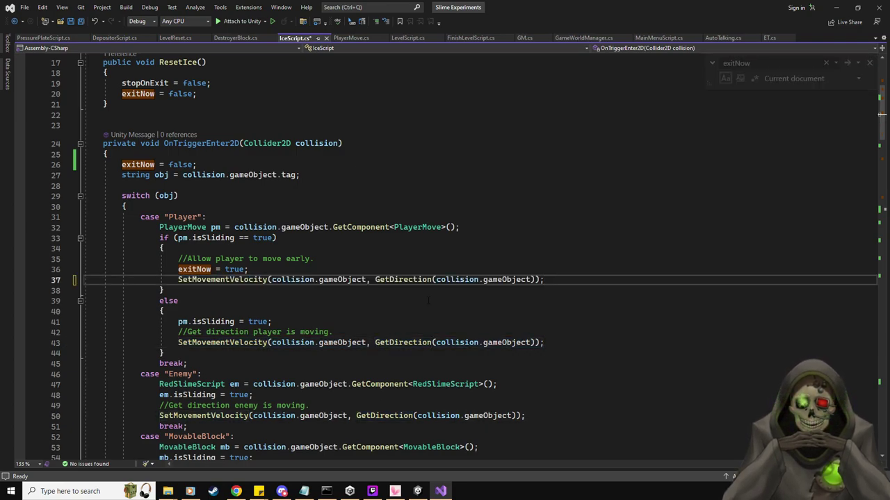
Review the direction cases in SetMovementVelocity and save IceScript.cs.
{"action": "scroll", "coordinate": [427, 300], "scroll_direction": "down", "scroll_amount": 20}
{"action": "scroll", "coordinate": [427, 300], "scroll_direction": "down", "scroll_amount": 6}
{"action": "scroll", "coordinate": [426, 309], "scroll_direction": "up", "scroll_amount": 7}
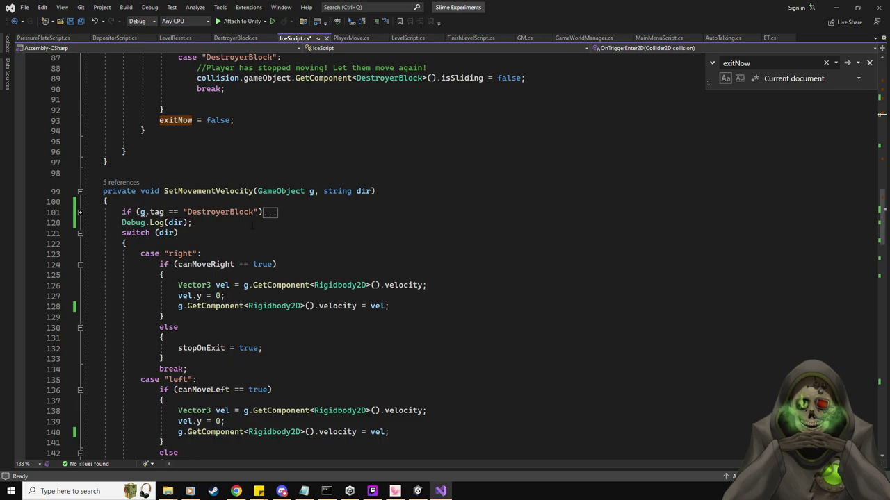
{"action": "scroll", "coordinate": [253, 224], "scroll_direction": "down", "scroll_amount": 12}
{"action": "scroll", "coordinate": [255, 228], "scroll_direction": "down", "scroll_amount": 4}
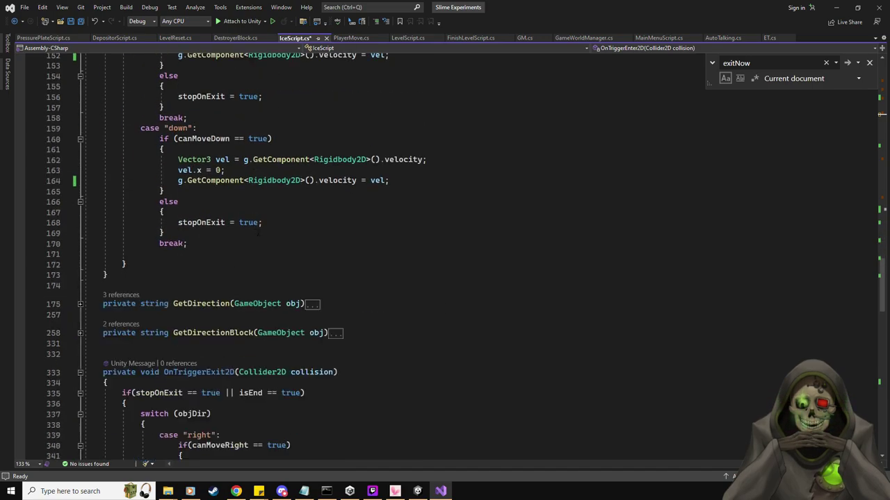
{"action": "scroll", "coordinate": [455, 292], "scroll_direction": "up", "scroll_amount": 20}
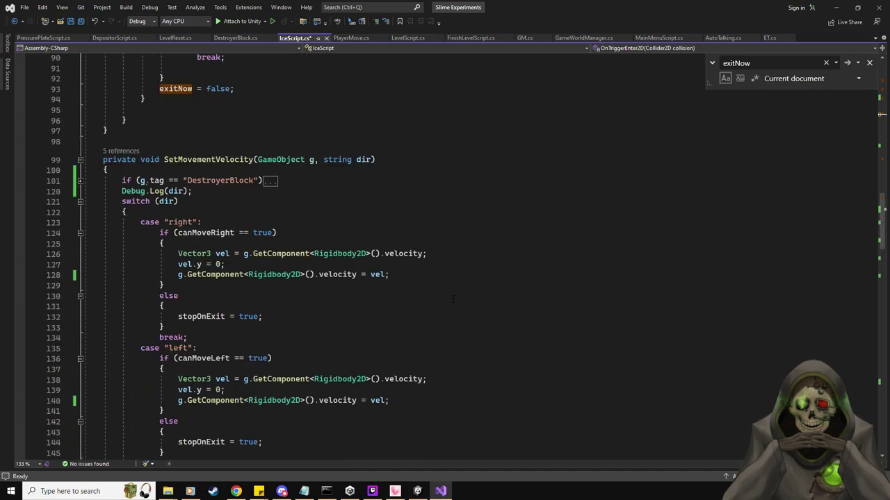
{"action": "key", "text": "ctrl+s"}
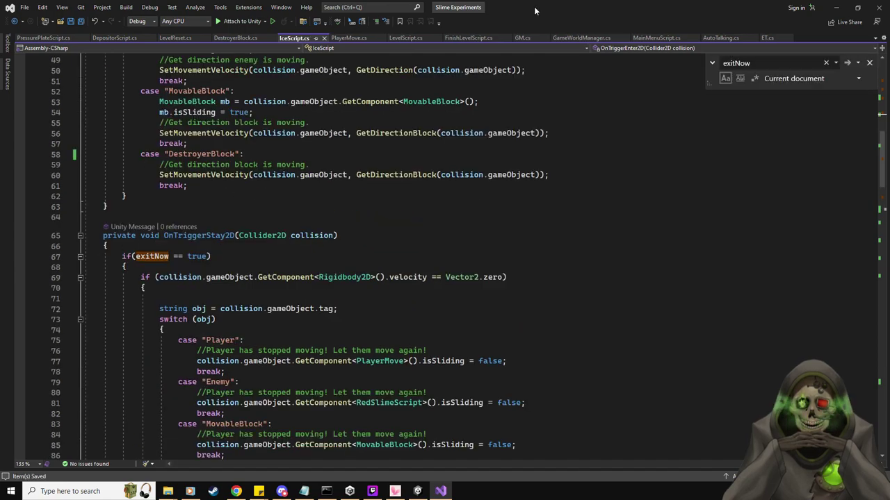
Switch to Unity, run the game, and move the slime down to push the Destroyer Block across the ice.
{"action": "key", "text": "alt+Tab"}
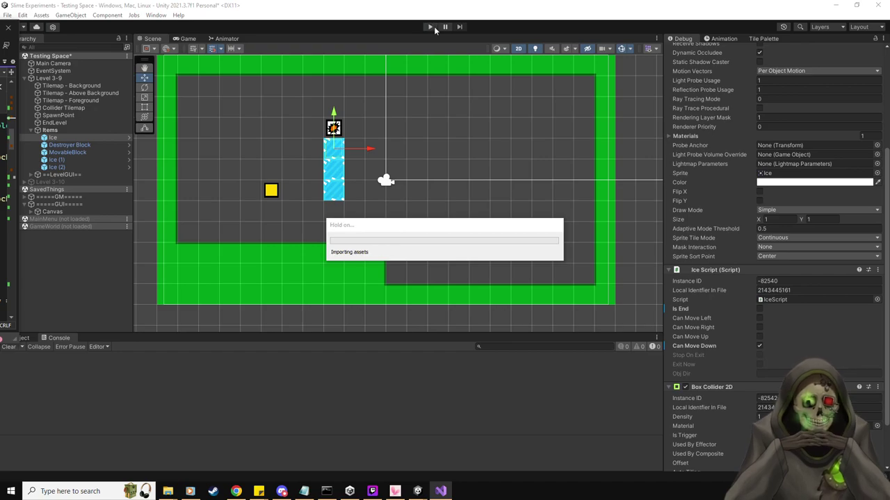
{"action": "left_click", "coordinate": [429, 26]}
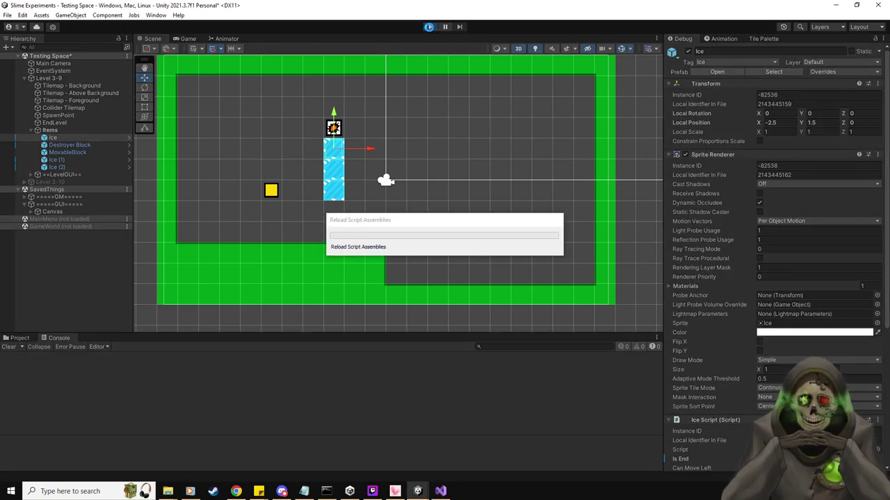
{"action": "key", "text": "space"}
{"action": "key", "text": "Left"}
{"action": "key", "text": "Down"}
{"action": "key", "text": "Down"}
{"action": "key", "text": "Down"}
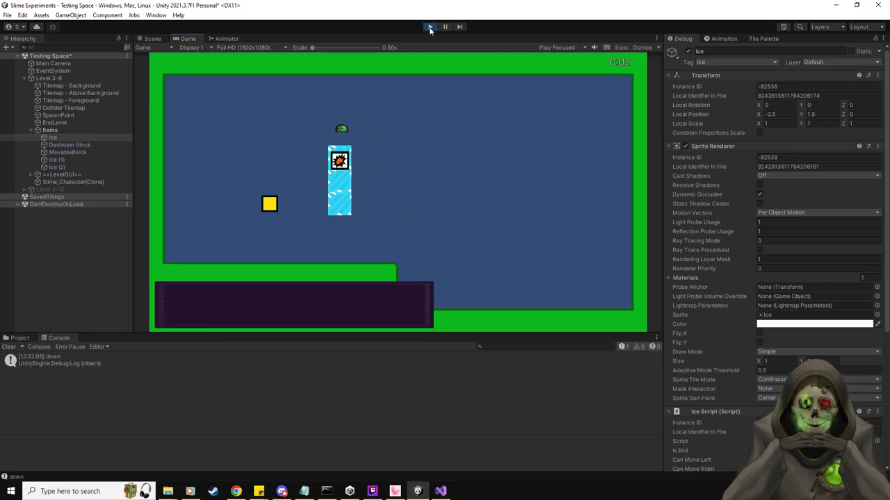
{"action": "key", "text": "space"}
{"action": "key", "text": "Down"}
{"action": "key", "text": "Down"}
{"action": "key", "text": "Down"}
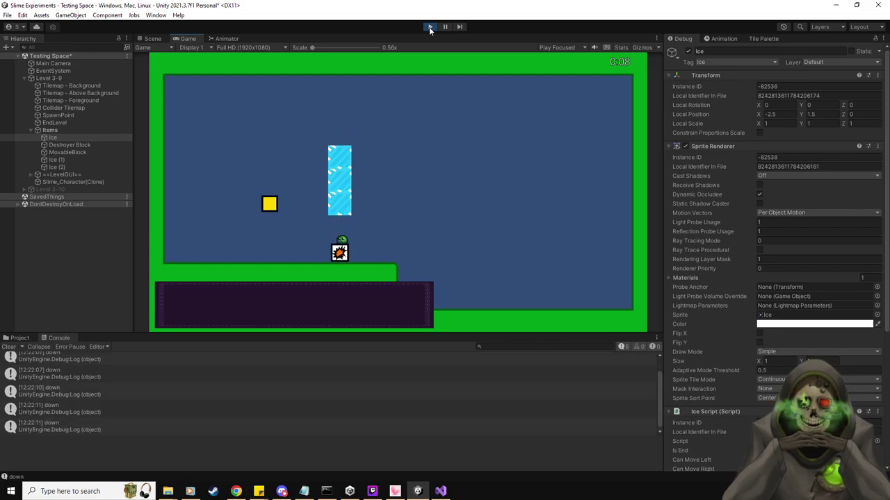
Slide the slime up the ice column and back down to test vertical sliding.
{"action": "key", "text": "Up"}
{"action": "key", "text": "Up"}
{"action": "key", "text": "Up"}
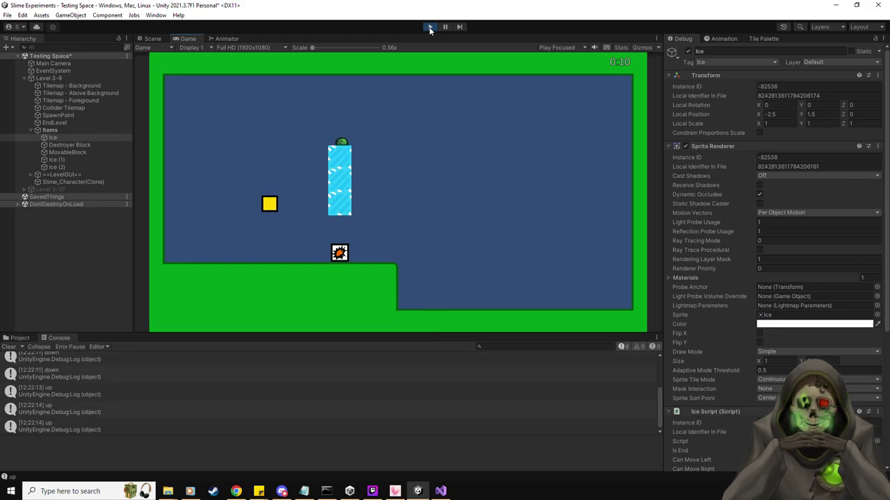
{"action": "key", "text": "Down"}
{"action": "key", "text": "Down"}
{"action": "key", "text": "Down"}
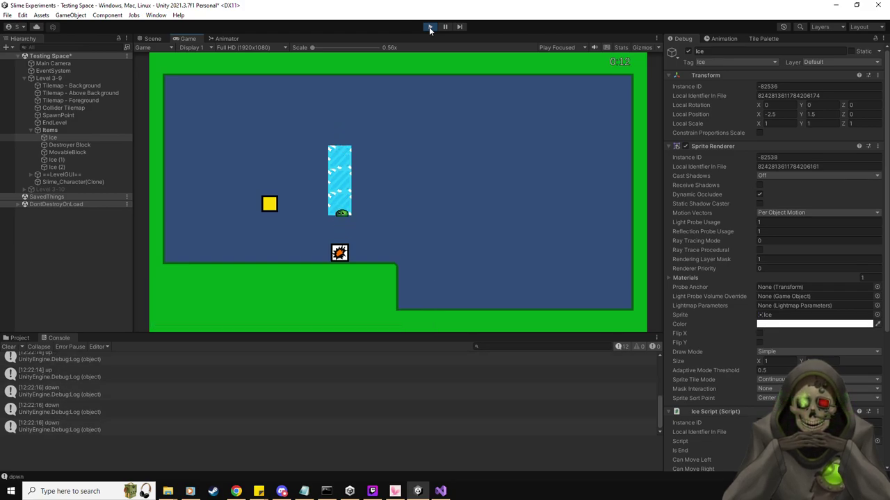
Move the slime left and right over the ice column to test how it slides on changes of direction.
{"action": "key", "text": "Left"}
{"action": "key", "text": "Up"}
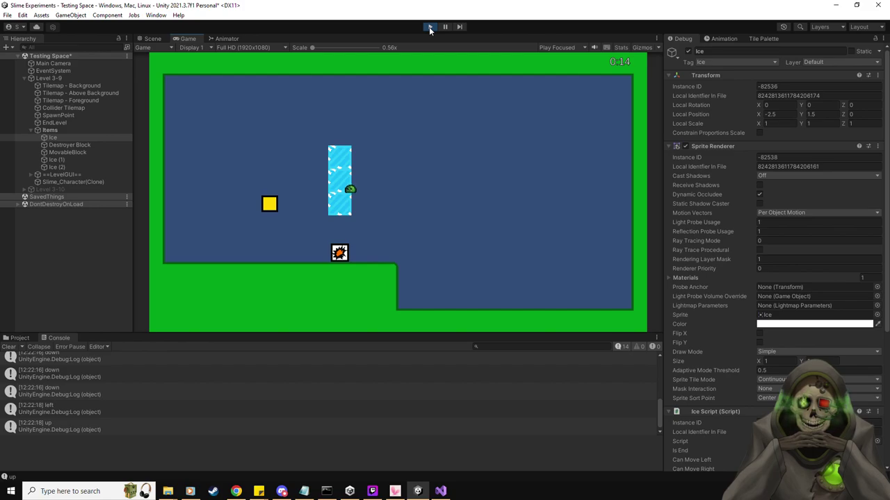
{"action": "key", "text": "Left"}
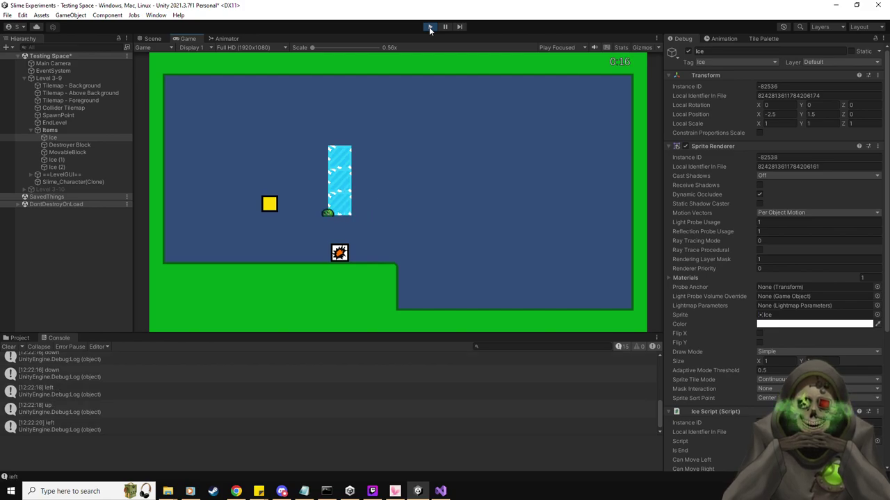
{"action": "key", "text": "Right"}
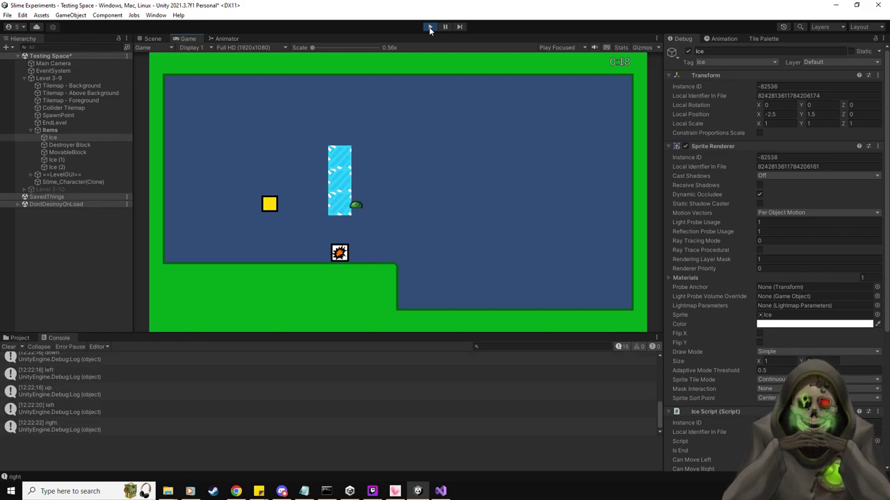
{"action": "key", "text": "Left"}
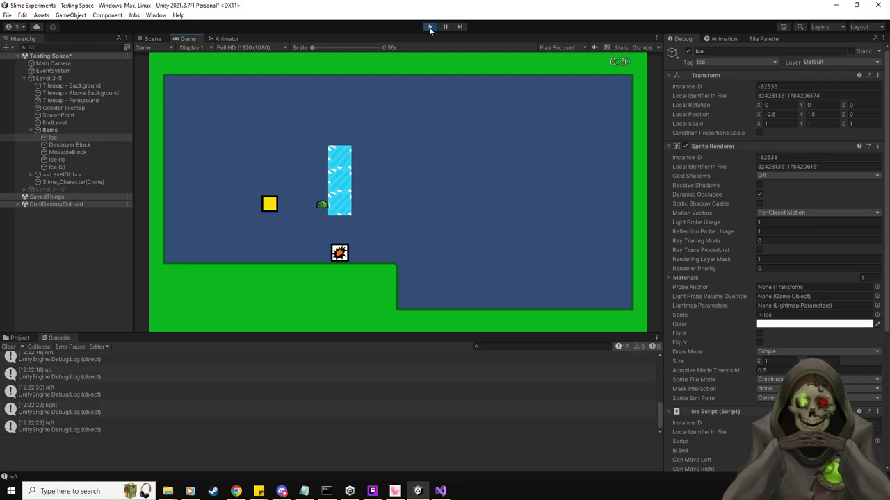
{"action": "key", "text": "Right"}
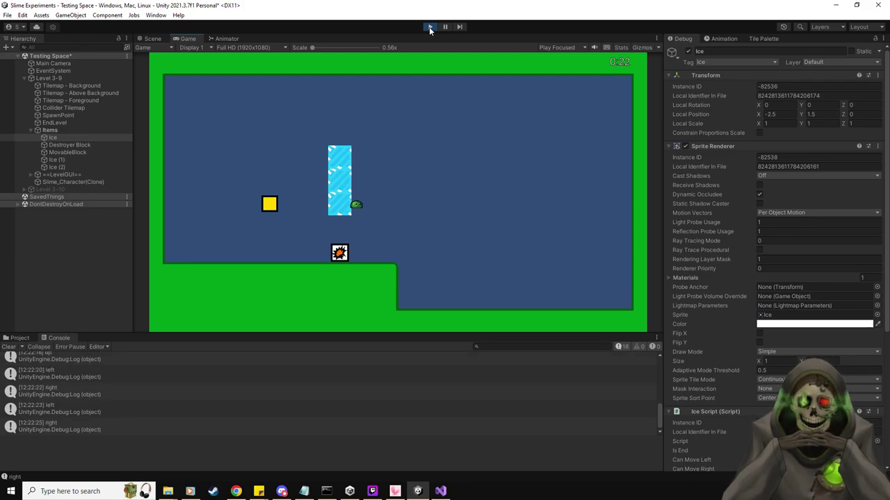
Clear the console, check the logged directions while crossing the ice sideways repeatedly, and end the play test.
{"action": "left_click", "coordinate": [7, 348]}
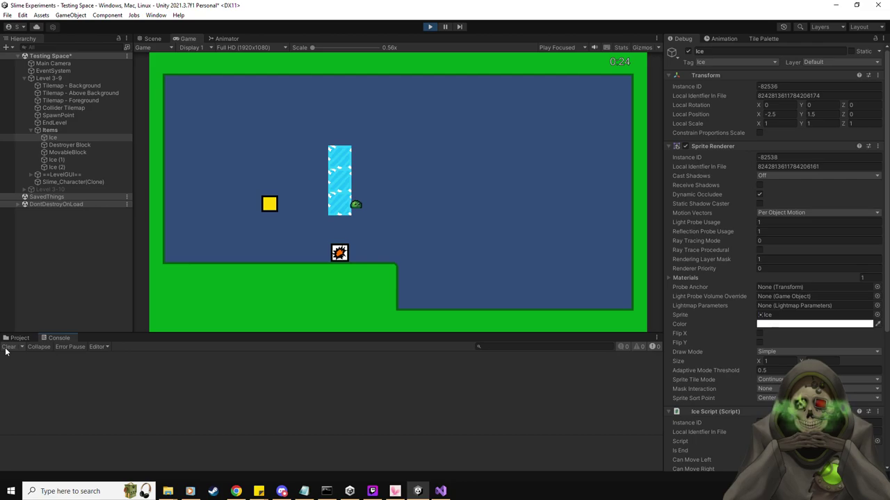
{"action": "left_click", "coordinate": [427, 296]}
{"action": "key", "text": "Left"}
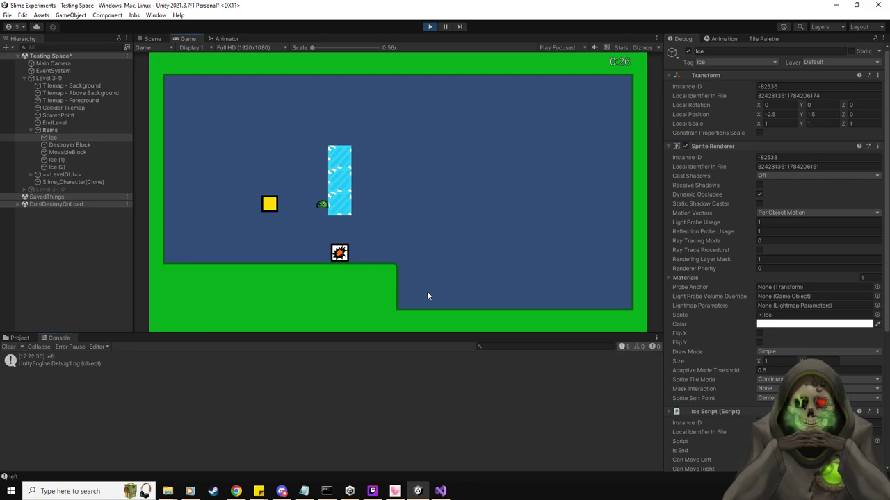
{"action": "key", "text": "Right"}
{"action": "key", "text": "Left"}
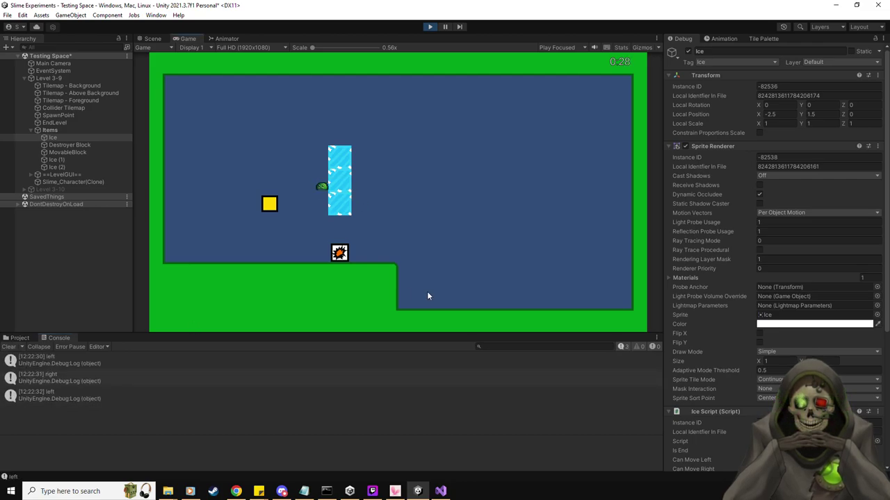
{"action": "key", "text": "Right"}
{"action": "key", "text": "Left"}
{"action": "key", "text": "Right"}
{"action": "key", "text": "Right"}
{"action": "key", "text": "ctrl+p"}
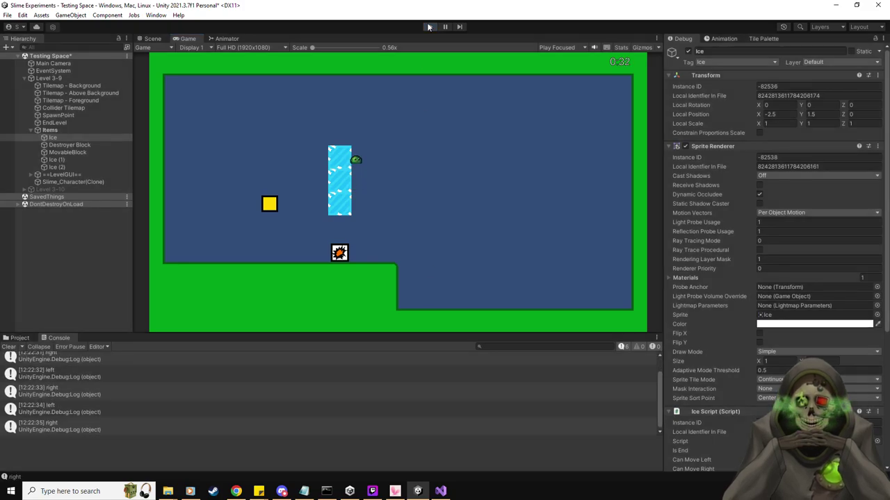
Delete the Ice, Ice (1) and Ice (2) objects from Level 3-9's Items group.
{"action": "left_click", "coordinate": [57, 160]}
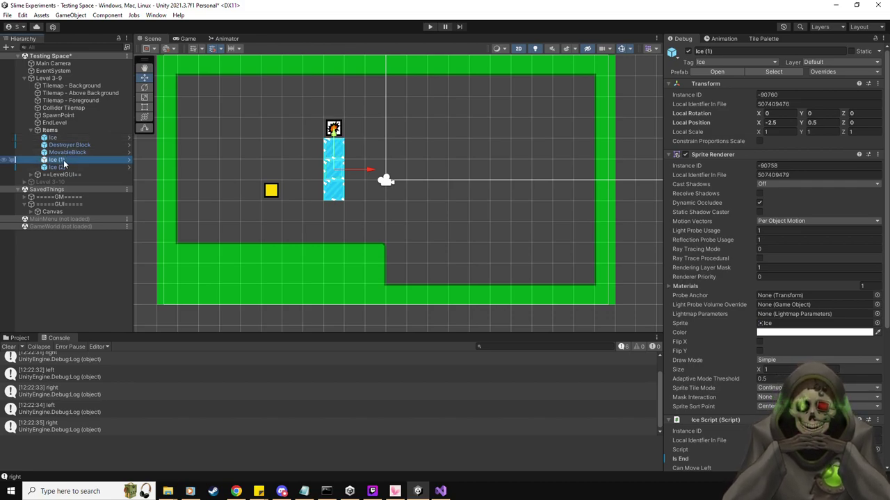
{"action": "left_click", "coordinate": [61, 167], "text": "ctrl"}
{"action": "key", "text": "Delete"}
{"action": "left_click", "coordinate": [60, 138]}
{"action": "key", "text": "Delete"}
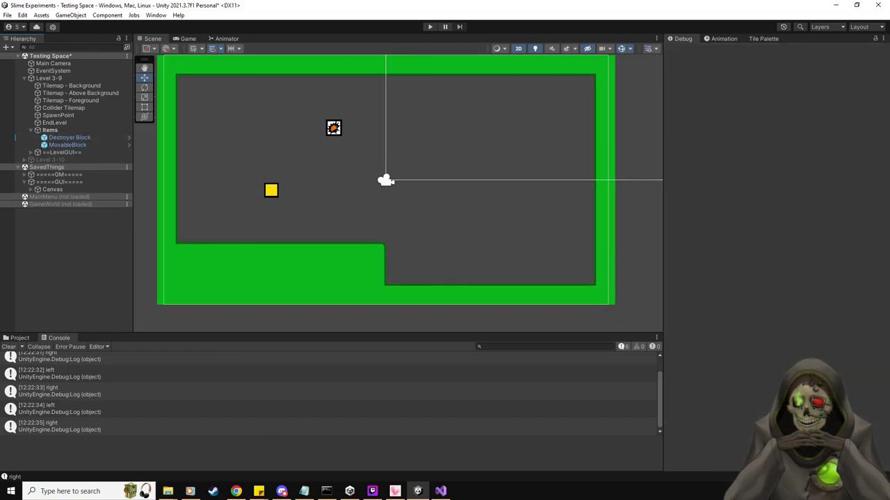
{"action": "key", "text": "alt+Tab"}
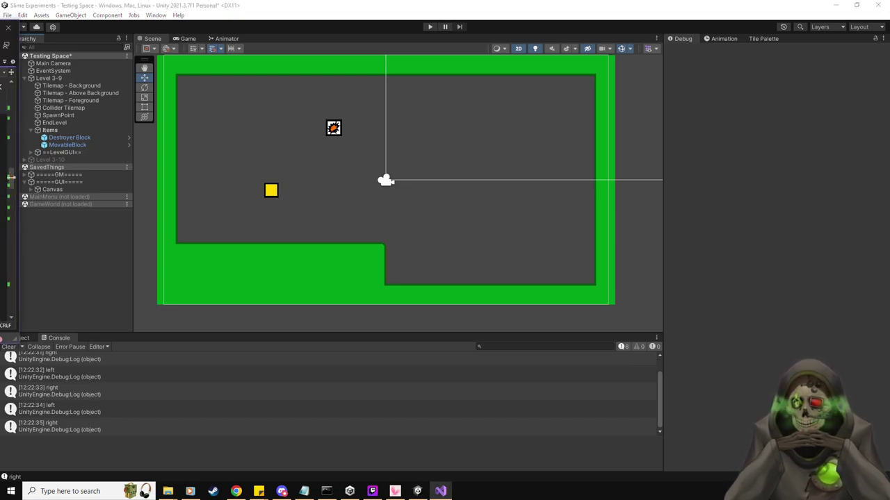
{"action": "key", "text": "alt+Tab"}
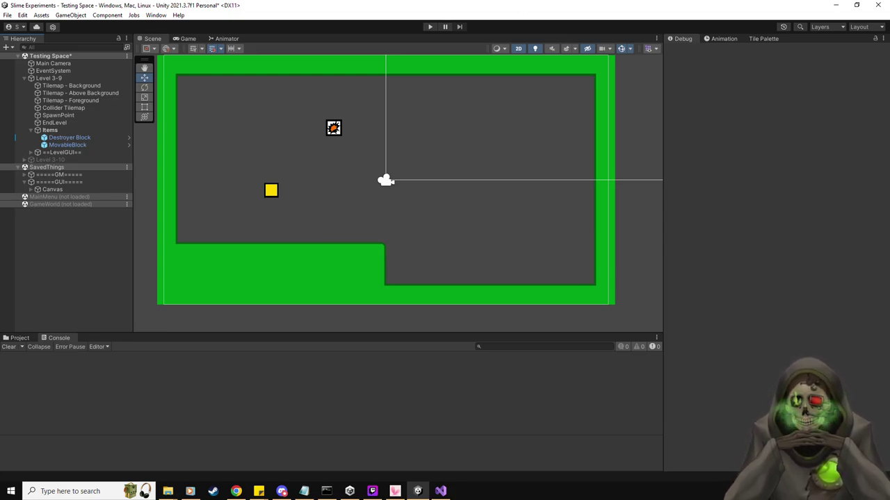
{"action": "key", "text": "alt+Tab"}
{"action": "left_click", "coordinate": [351, 24]}
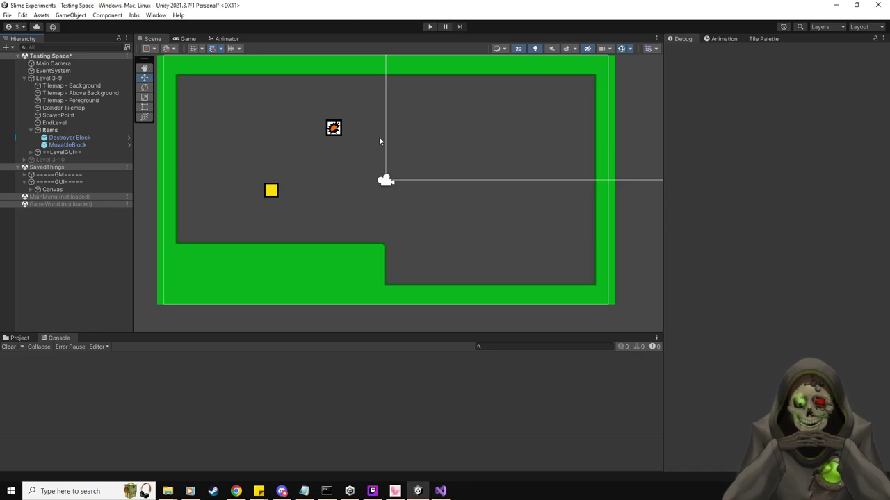
{"action": "scroll", "coordinate": [354, 164], "scroll_direction": "up", "scroll_amount": 2}
{"action": "key", "text": "alt+Tab"}
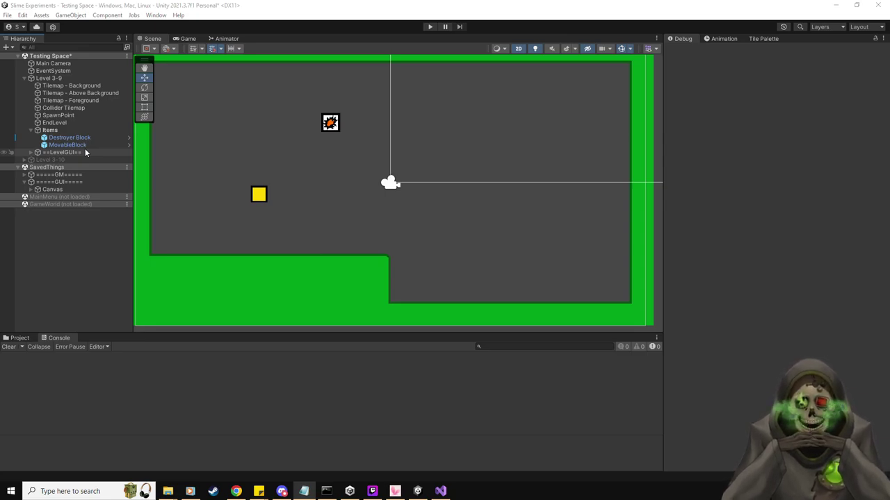
{"action": "middle_click_drag", "start_coordinate": [353, 123], "coordinate": [387, 144]}
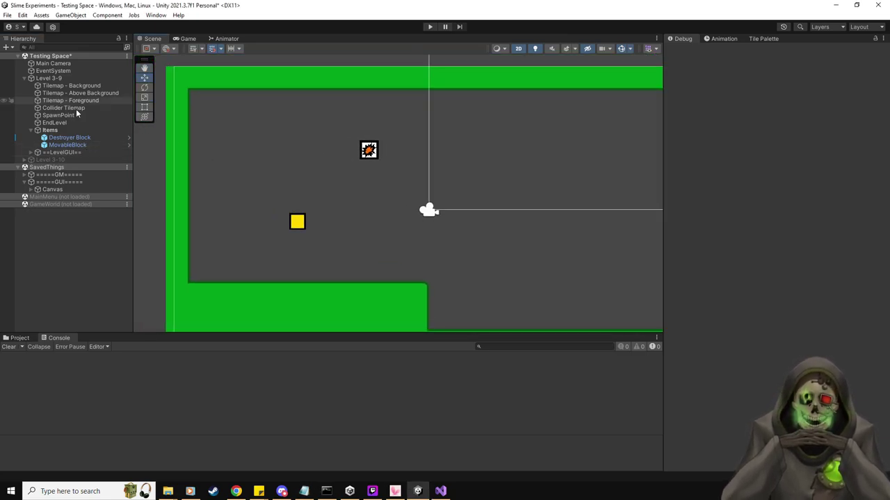
Delete the Destroyer Block and MovableBlock objects from Level 3-9's Items group.
{"action": "left_click", "coordinate": [66, 139]}
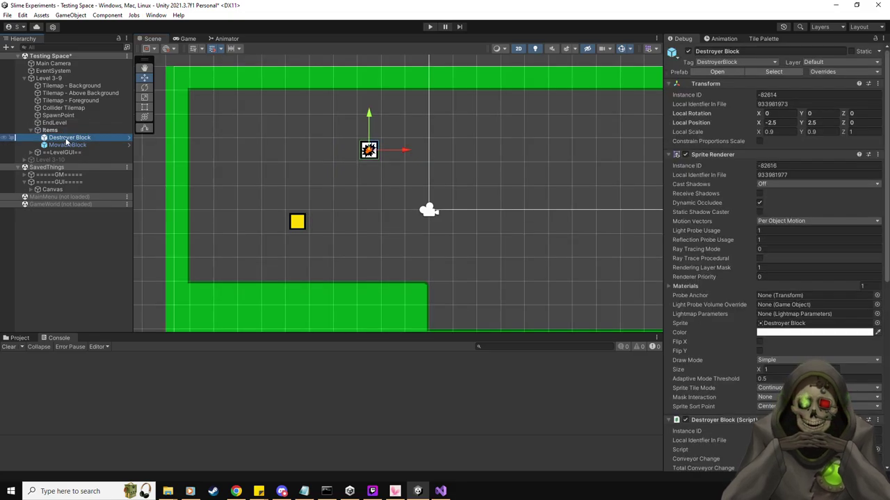
{"action": "key", "text": "Delete"}
{"action": "left_click", "coordinate": [64, 138]}
{"action": "key", "text": "Delete"}
Add a PressurePlate prefab to Level 3-9's Items group, placed at X -7.5, Y 0.5.
{"action": "left_click", "coordinate": [54, 130]}
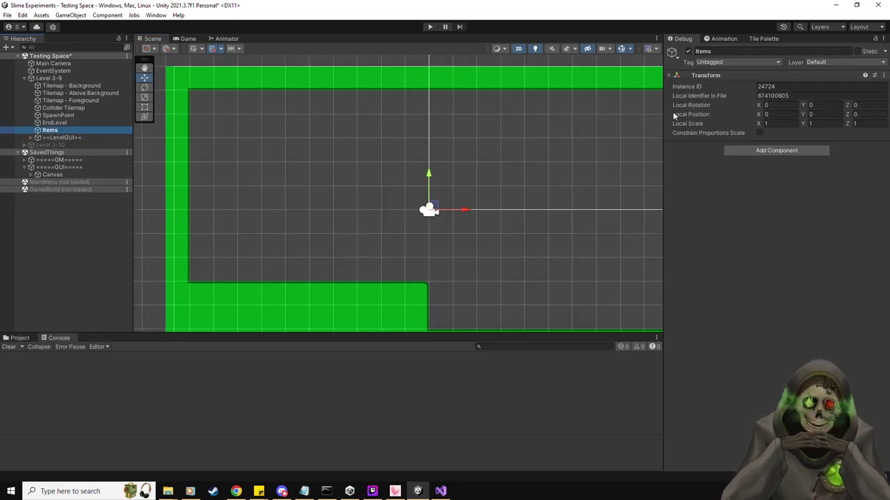
{"action": "left_click", "coordinate": [21, 338]}
{"action": "left_click_drag", "start_coordinate": [231, 425], "coordinate": [250, 200]}
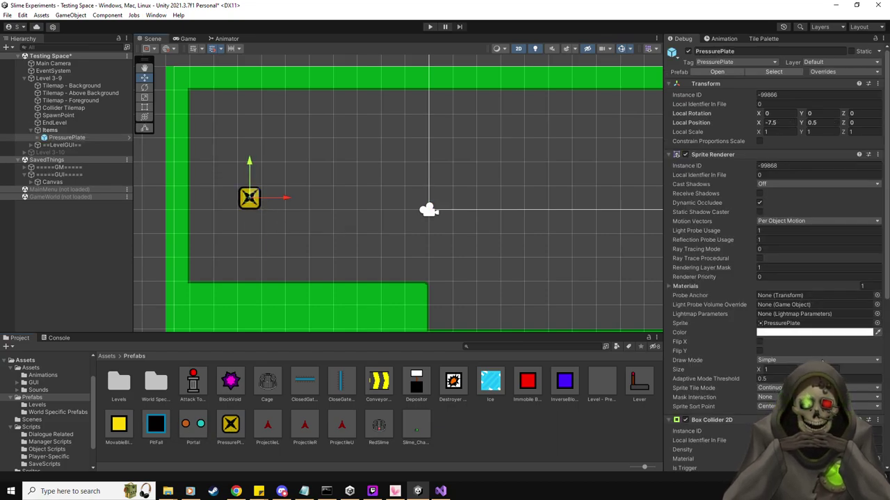
{"action": "scroll", "coordinate": [784, 357], "scroll_direction": "down", "scroll_amount": 3}
{"action": "scroll", "coordinate": [809, 194], "scroll_direction": "up", "scroll_amount": 3}
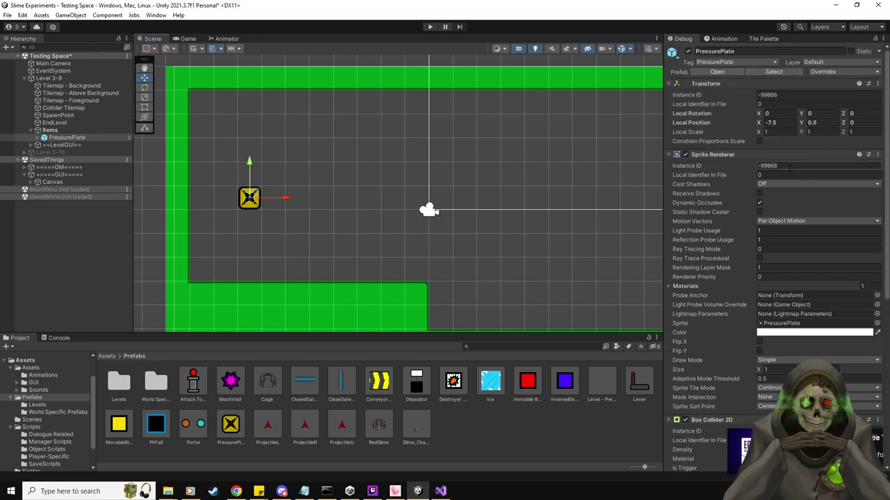
Return the inspector to Normal mode, assign the Destroyer Block prefab as the pressure plate's Obj To Manipulate, and enable Is One Object.
{"action": "left_click", "coordinate": [883, 40]}
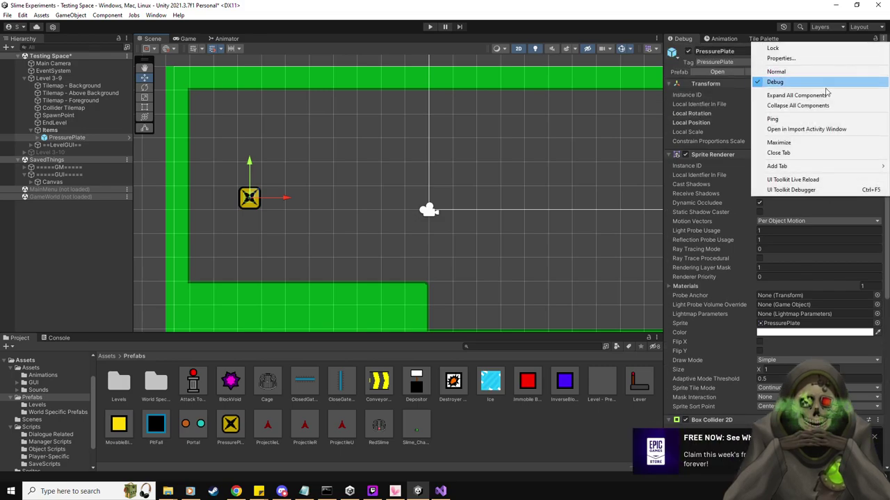
{"action": "left_click", "coordinate": [799, 70]}
{"action": "scroll", "coordinate": [739, 214], "scroll_direction": "down", "scroll_amount": 3}
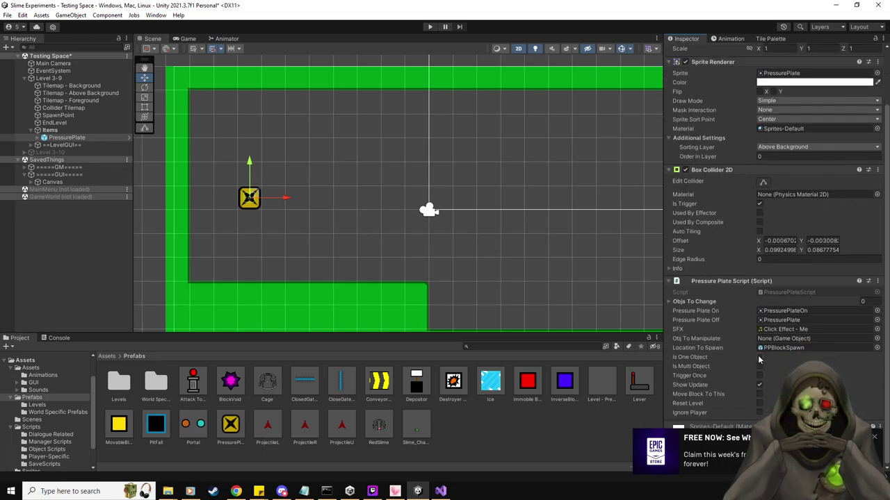
{"action": "left_click_drag", "start_coordinate": [452, 382], "coordinate": [786, 339]}
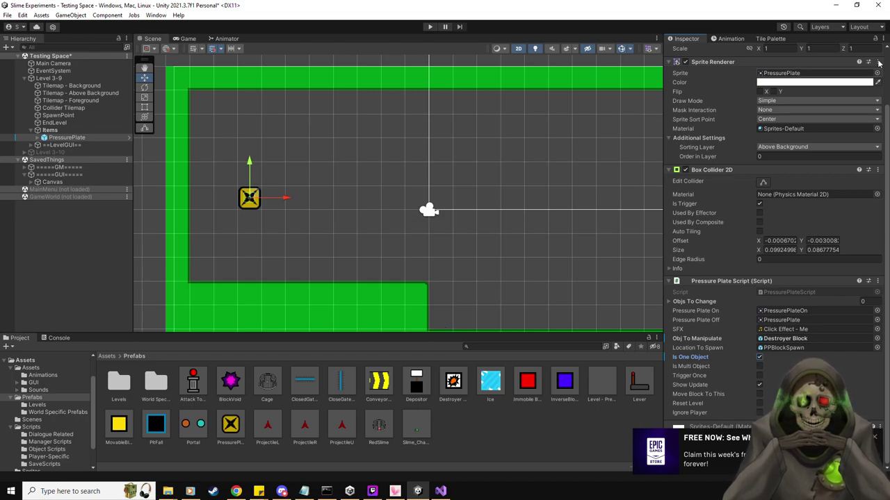
Using the Green Room palette on the Collider Tilemap, paint a left wall-end tile below the pressure plate, one tile away from the room's left wall.
{"action": "left_click", "coordinate": [770, 39]}
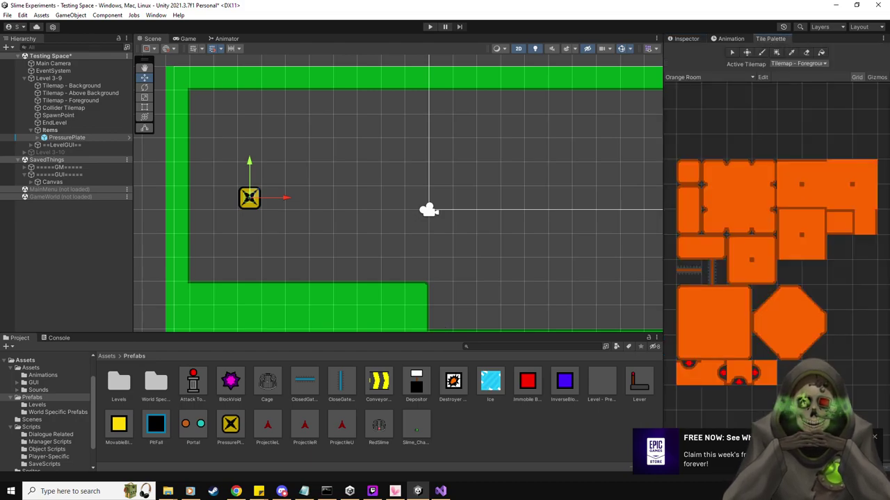
{"action": "left_click", "coordinate": [63, 108]}
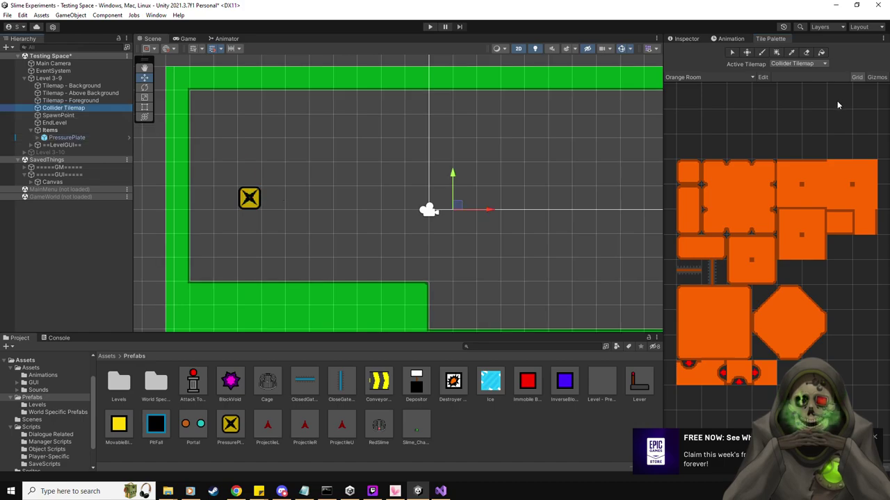
{"action": "left_click", "coordinate": [735, 77]}
{"action": "left_click", "coordinate": [720, 96]}
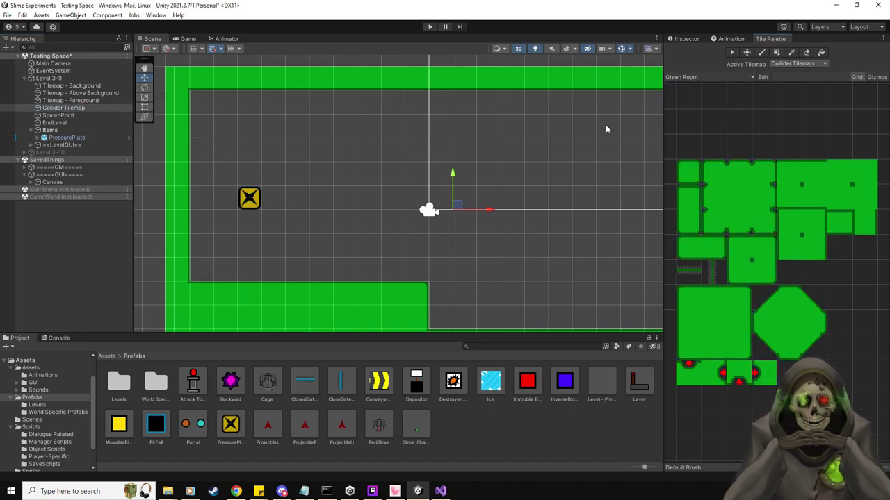
{"action": "left_click", "coordinate": [688, 203]}
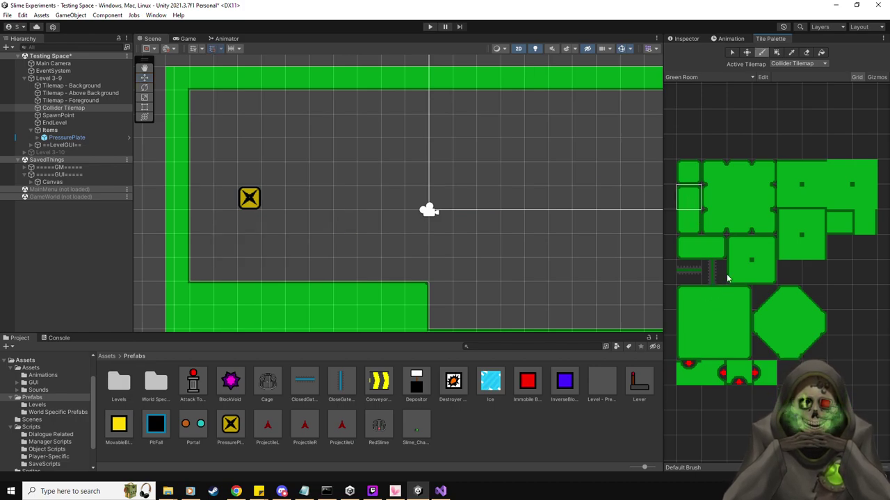
{"action": "left_click", "coordinate": [686, 247]}
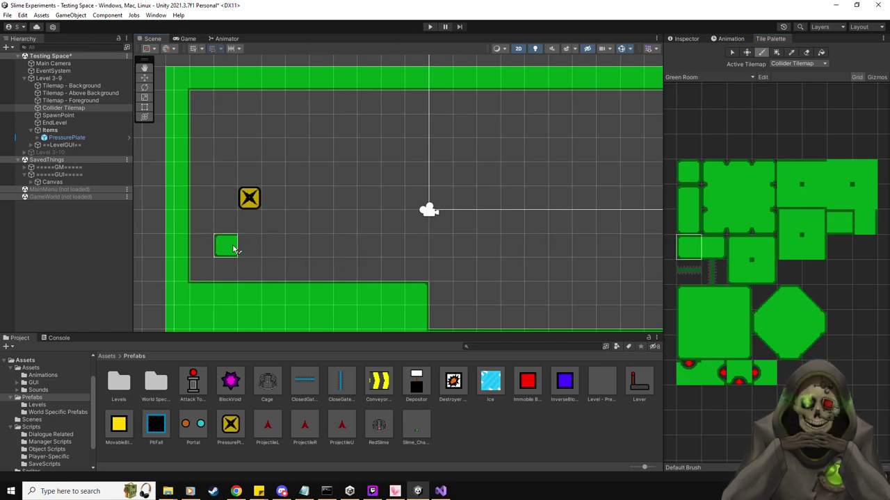
{"action": "left_click", "coordinate": [234, 249]}
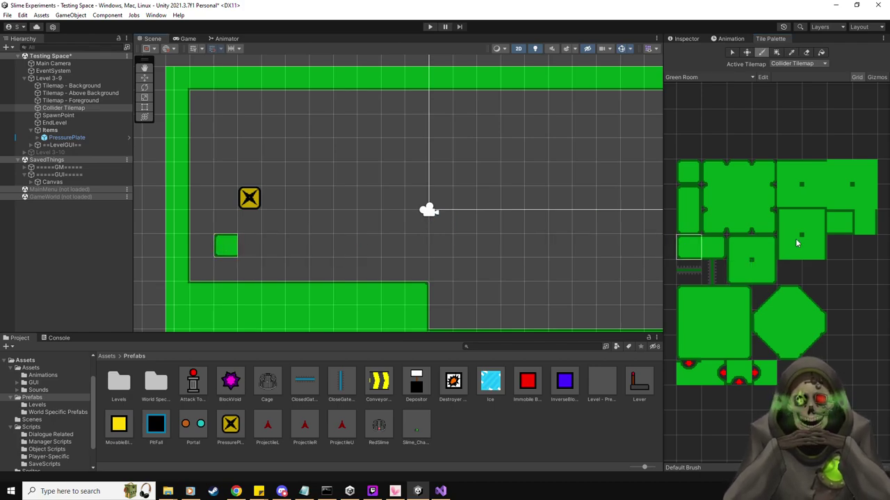
Extend the wall horizontally to about 18 tiles and cap its right end one tile short of the room's right wall.
{"action": "left_click", "coordinate": [839, 224]}
{"action": "left_click_drag", "start_coordinate": [240, 244], "coordinate": [413, 250]}
{"action": "left_click", "coordinate": [486, 247]}
{"action": "middle_click_drag", "start_coordinate": [477, 249], "coordinate": [449, 250]}
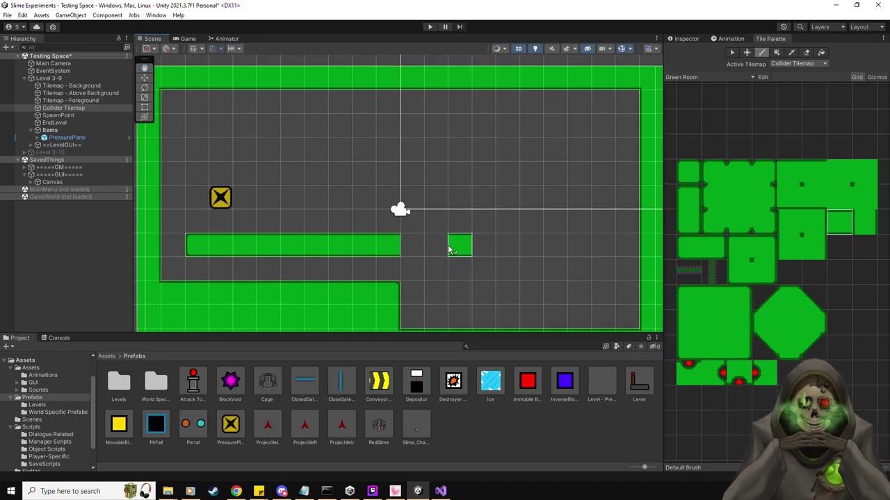
{"action": "key", "text": "ctrl+z"}
{"action": "left_click", "coordinate": [716, 248]}
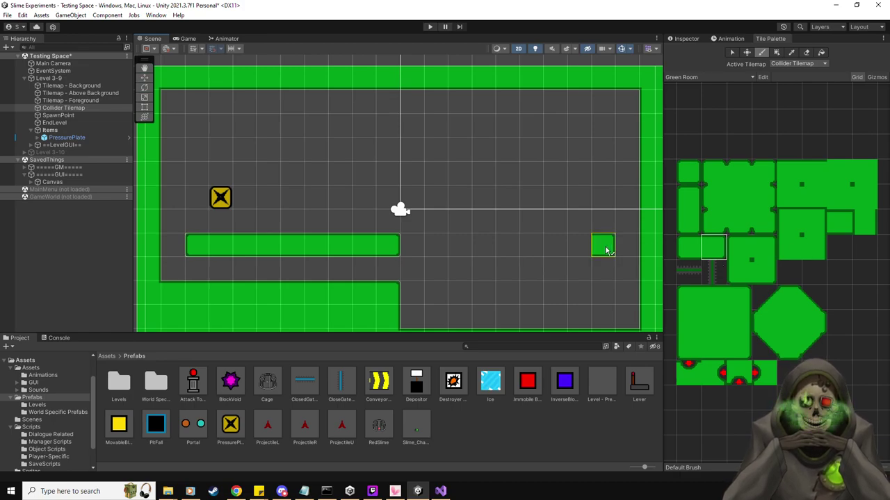
{"action": "left_click", "coordinate": [839, 221]}
{"action": "left_click_drag", "start_coordinate": [411, 244], "coordinate": [460, 245]}
{"action": "left_click_drag", "start_coordinate": [553, 247], "coordinate": [480, 246]}
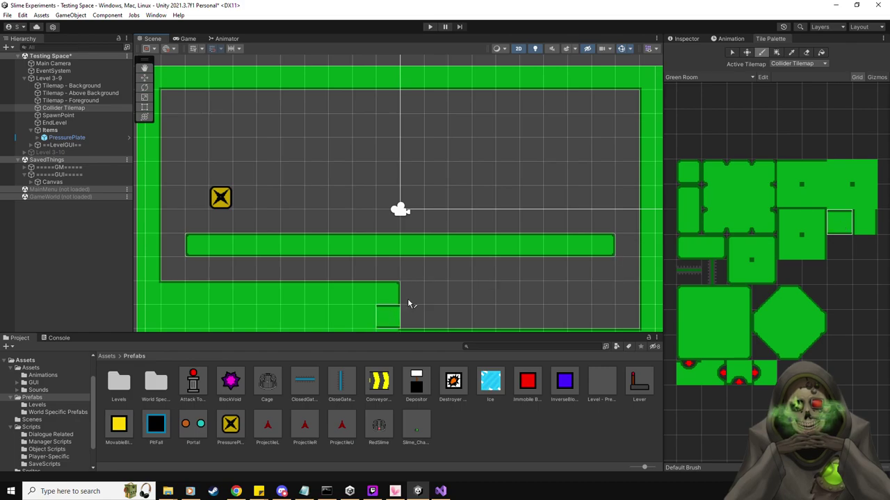
Paint a capped nine-tile wall extending right from the lower floor step, and join the upper horizontal wall to the room's right wall.
{"action": "left_click_drag", "start_coordinate": [413, 293], "coordinate": [484, 294]}
{"action": "left_click_drag", "start_coordinate": [541, 295], "coordinate": [581, 292]}
{"action": "left_click", "coordinate": [711, 249]}
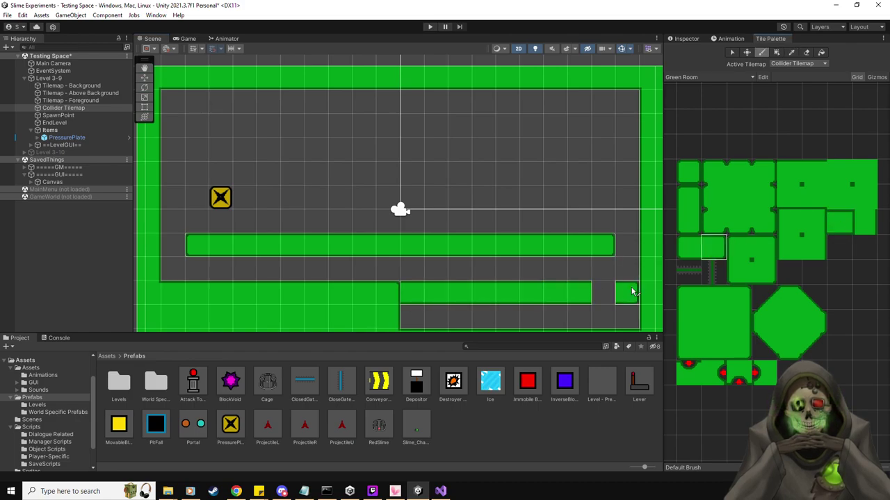
{"action": "left_click", "coordinate": [604, 293]}
{"action": "left_click", "coordinate": [832, 227]}
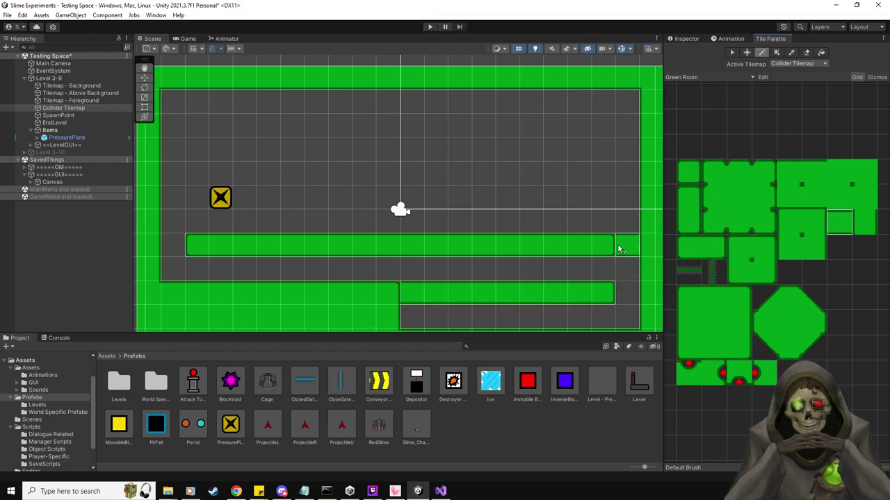
{"action": "left_click", "coordinate": [627, 245]}
Place the red half-circle tile at the left end of the lowest corridor and blend the corner tile above it into the wall.
{"action": "scroll", "coordinate": [488, 237], "scroll_direction": "down", "scroll_amount": 1}
{"action": "middle_click_drag", "start_coordinate": [487, 236], "coordinate": [487, 228]}
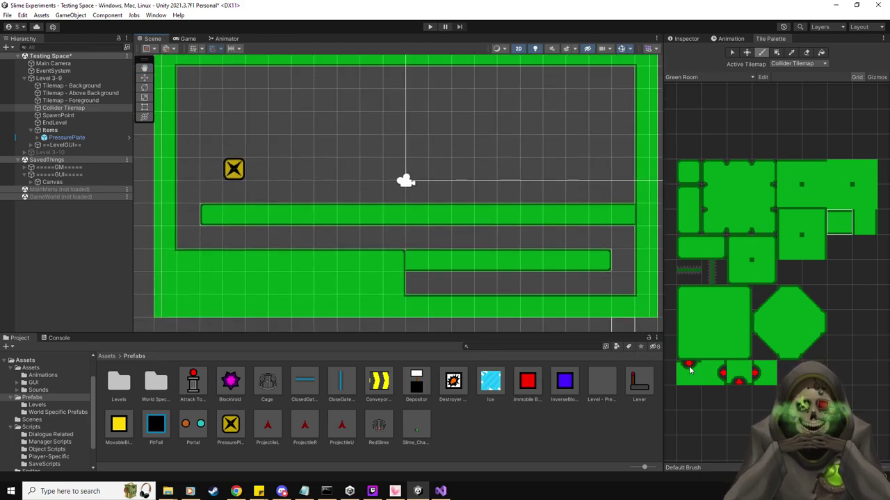
{"action": "left_click", "coordinate": [723, 375]}
{"action": "left_click", "coordinate": [394, 282]}
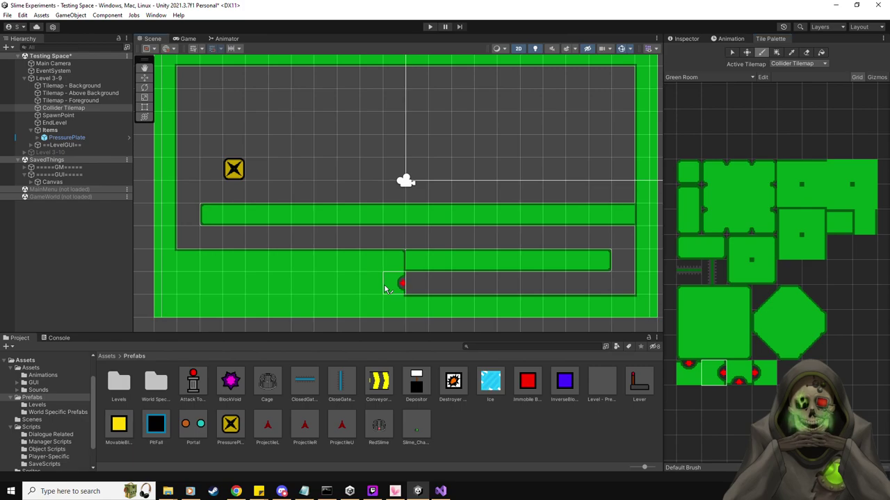
{"action": "left_click", "coordinate": [792, 224]}
{"action": "left_click", "coordinate": [797, 183]}
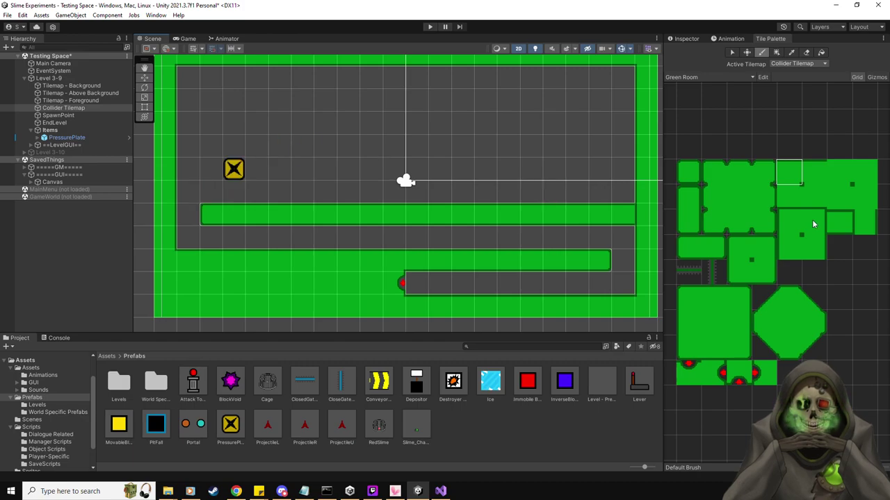
Paint a six-tile vertical wall beside the pressure plate, from the upper horizontal wall up to the ceiling.
{"action": "left_click", "coordinate": [856, 225]}
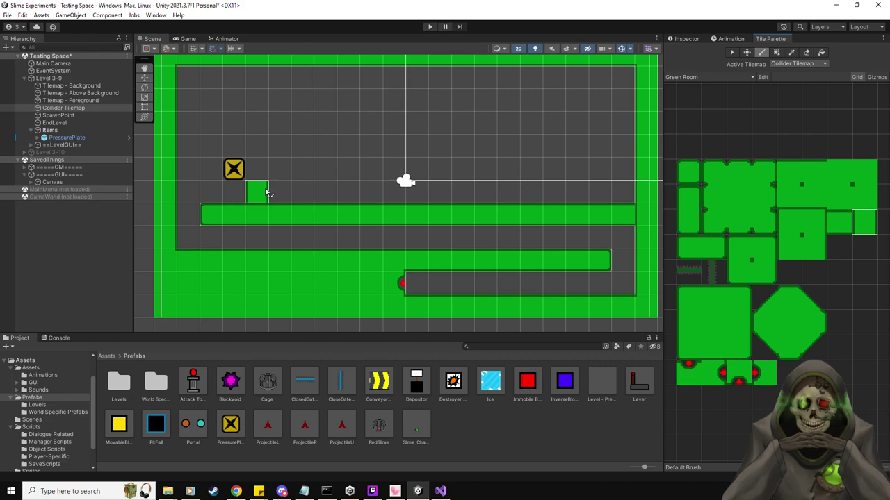
{"action": "left_click_drag", "start_coordinate": [265, 187], "coordinate": [264, 142]}
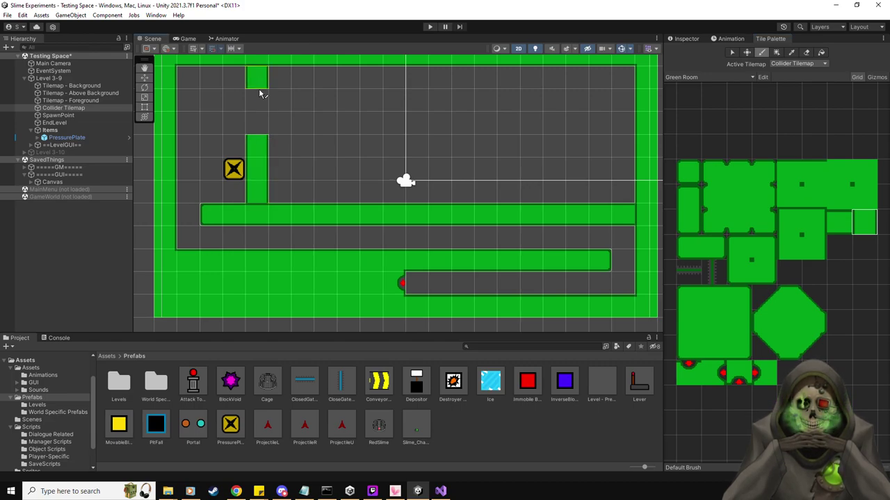
{"action": "left_click_drag", "start_coordinate": [259, 88], "coordinate": [257, 124]}
{"action": "middle_click_drag", "start_coordinate": [326, 130], "coordinate": [373, 151]}
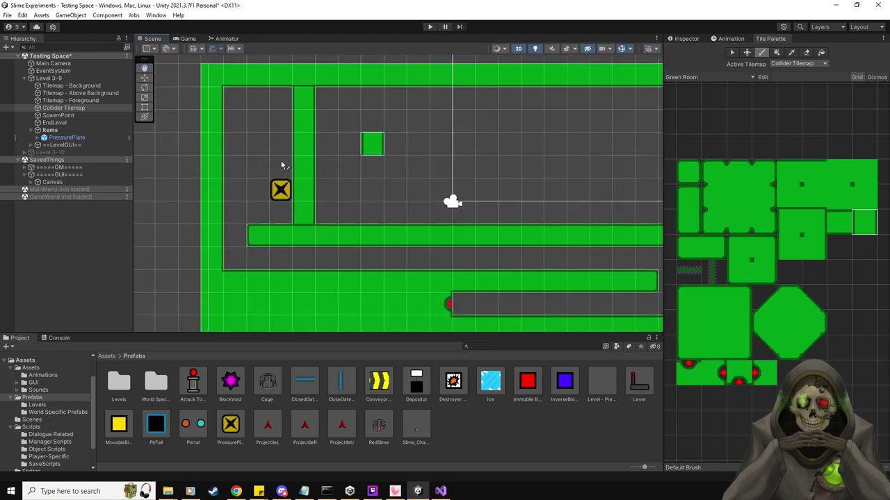
Move the EndLevel object onto the red half-circle tile at the left end of the lowest corridor.
{"action": "left_click", "coordinate": [55, 123]}
{"action": "key", "text": "f"}
{"action": "key", "text": "w"}
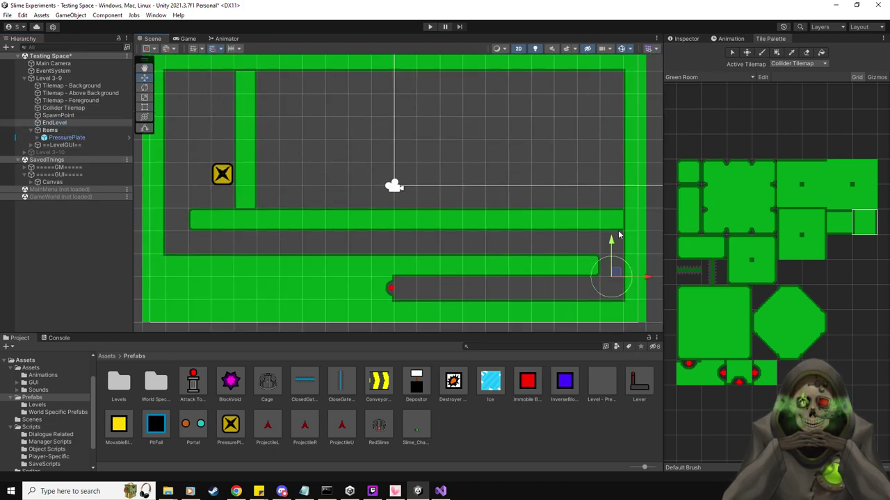
{"action": "left_click_drag", "start_coordinate": [615, 276], "coordinate": [391, 291]}
Move the SpawnPoint object into the ceiling above the narrow left chamber.
{"action": "middle_click_drag", "start_coordinate": [408, 272], "coordinate": [476, 311]}
{"action": "left_click", "coordinate": [57, 115]}
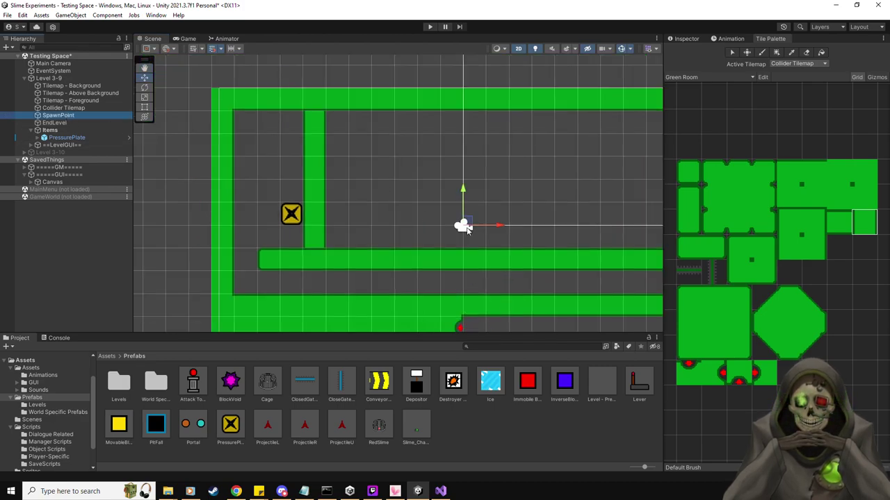
{"action": "left_click_drag", "start_coordinate": [456, 221], "coordinate": [273, 95]}
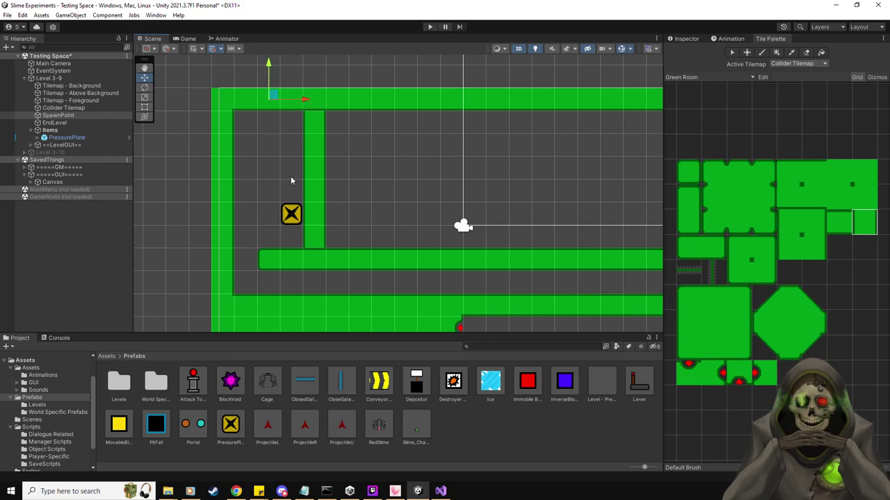
Move the PressurePlate against the left wall of the narrow chamber, one tile higher.
{"action": "left_click", "coordinate": [64, 137]}
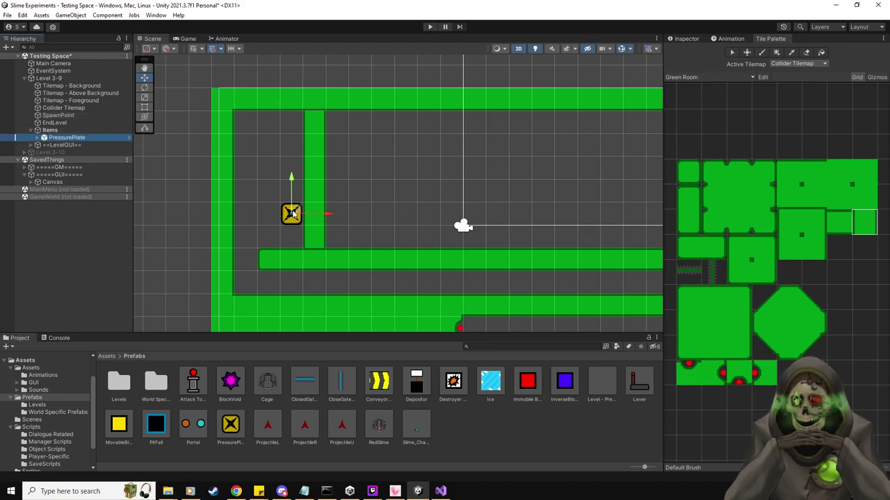
{"action": "left_click_drag", "start_coordinate": [295, 212], "coordinate": [249, 189]}
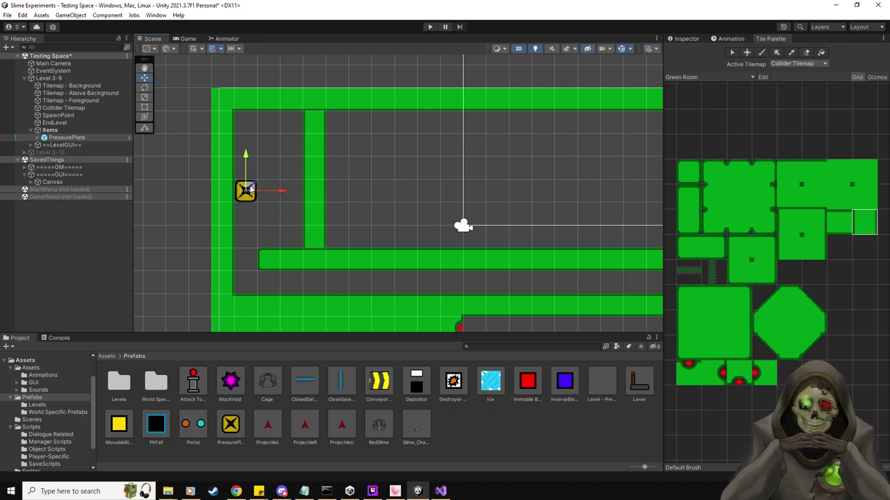
{"action": "scroll", "coordinate": [405, 280], "scroll_direction": "down", "scroll_amount": 4}
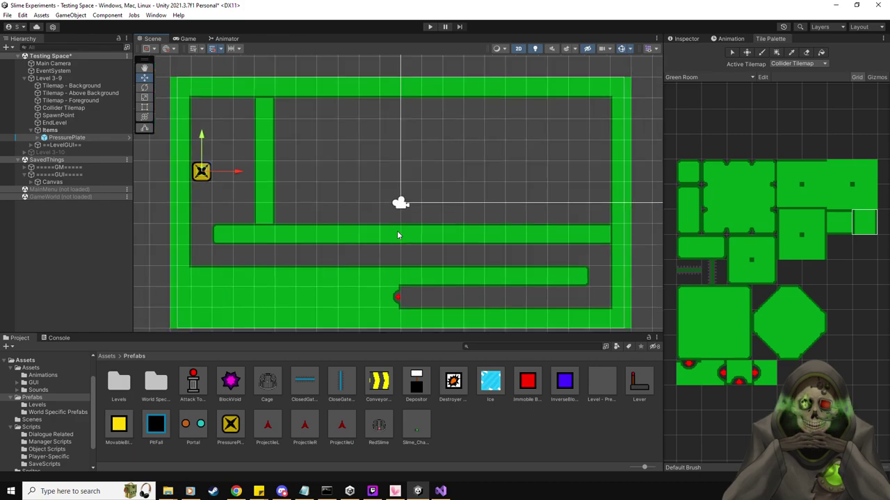
Erase the second tile below the ceiling from the vertical wall.
{"action": "scroll", "coordinate": [397, 235], "scroll_direction": "down", "scroll_amount": 1}
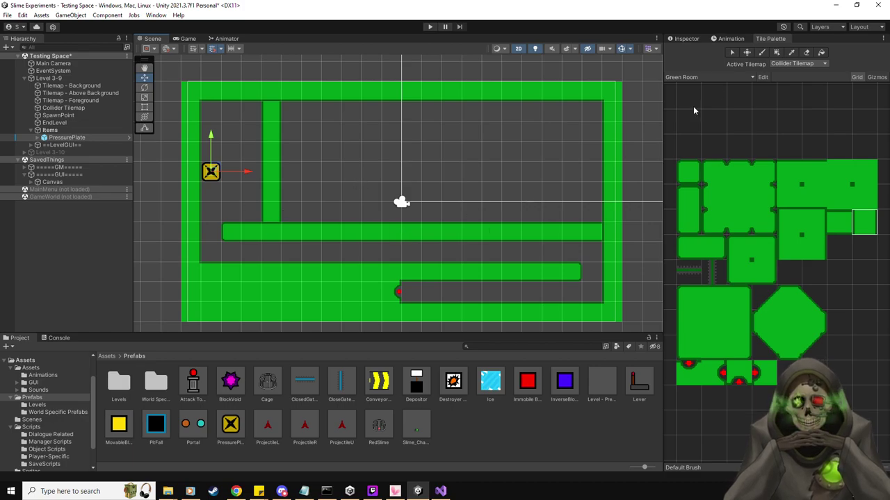
{"action": "left_click", "coordinate": [806, 52]}
{"action": "left_click", "coordinate": [272, 132]}
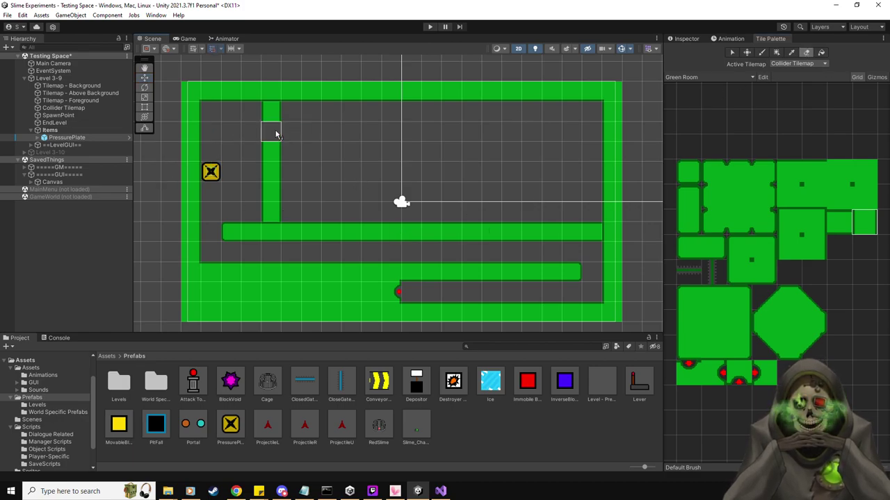
Repaint the vertical wall tiles above and below the gap with end-capped tiles.
{"action": "left_click", "coordinate": [688, 221]}
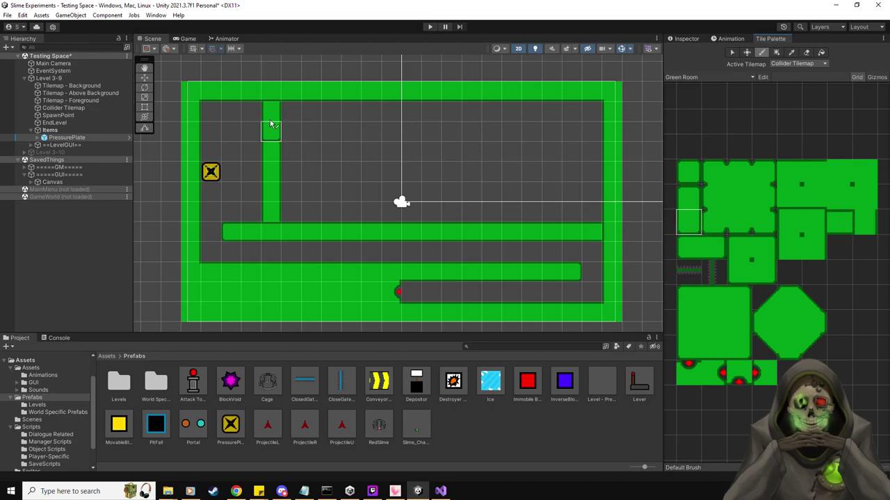
{"action": "left_click", "coordinate": [270, 151]}
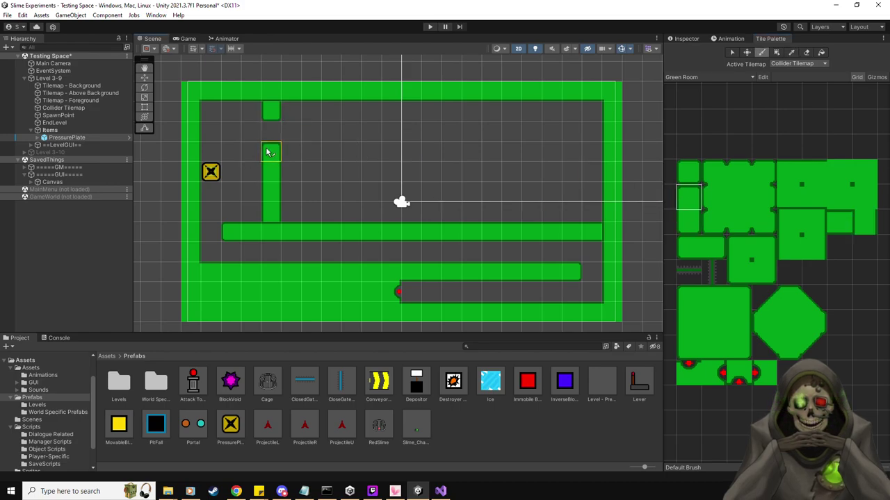
Place a ConveyorBelt prefab in the gap of the vertical wall with its direction set to Right and force 3.
{"action": "left_click", "coordinate": [685, 39]}
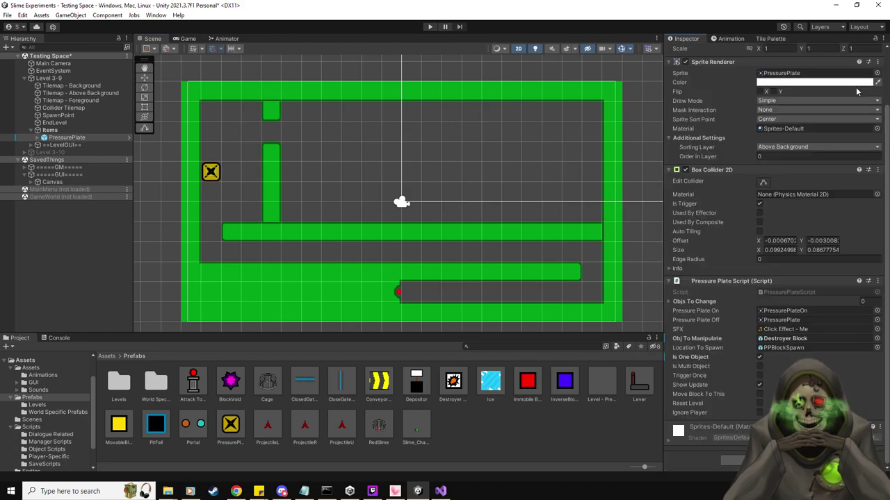
{"action": "left_click", "coordinate": [730, 39]}
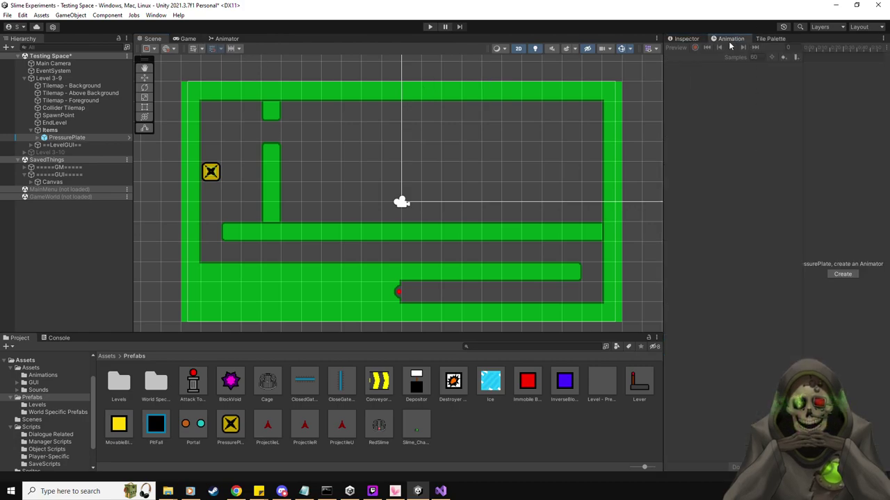
{"action": "left_click", "coordinate": [771, 39]}
{"action": "left_click", "coordinate": [143, 78]}
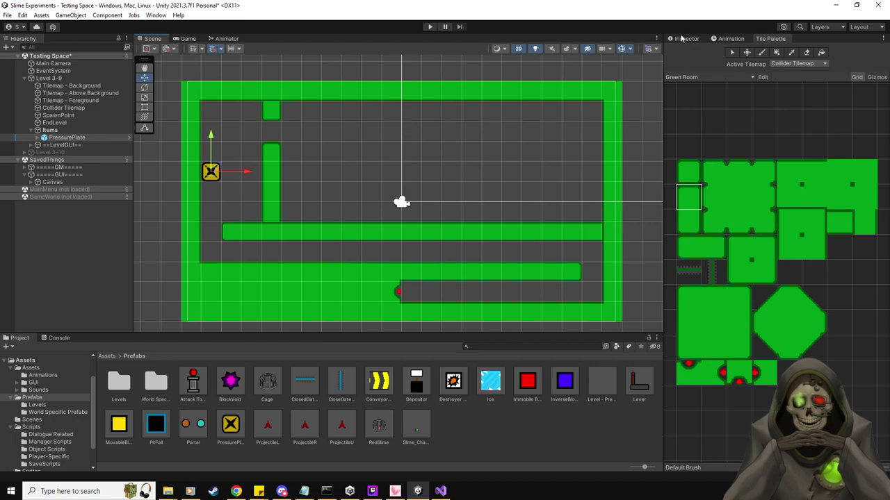
{"action": "left_click", "coordinate": [685, 39]}
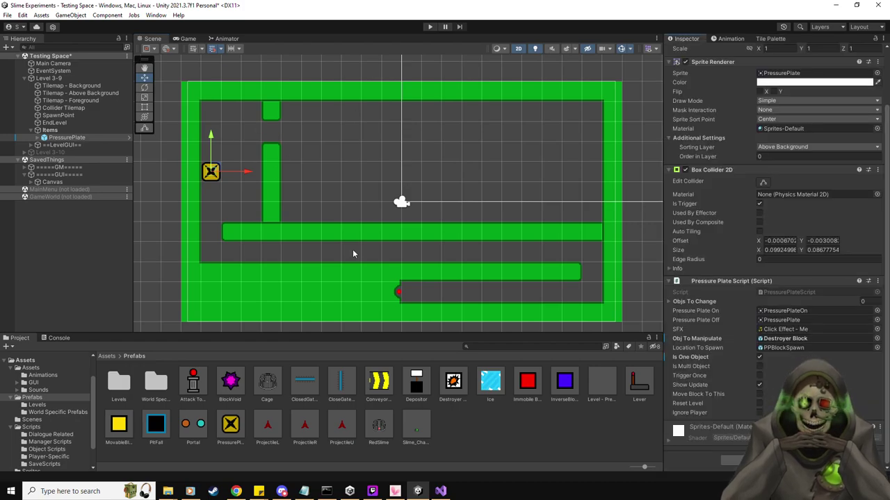
{"action": "left_click_drag", "start_coordinate": [378, 381], "coordinate": [274, 135]}
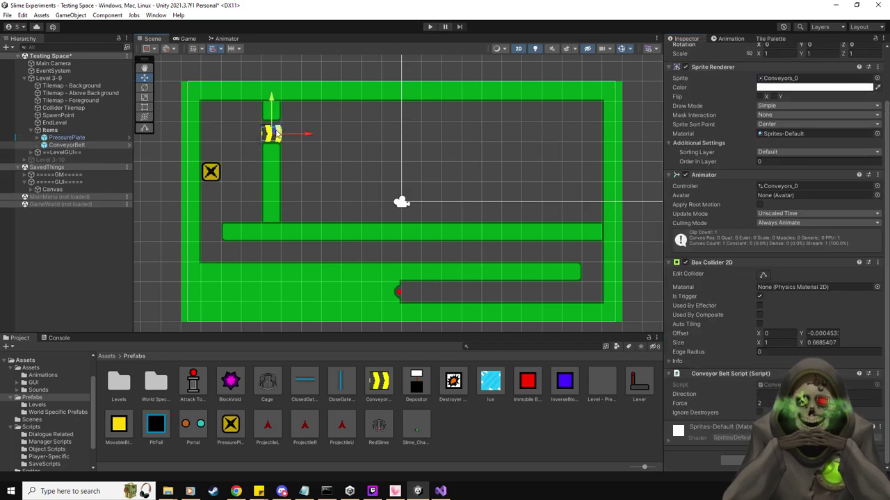
{"action": "type", "text": "Right"}
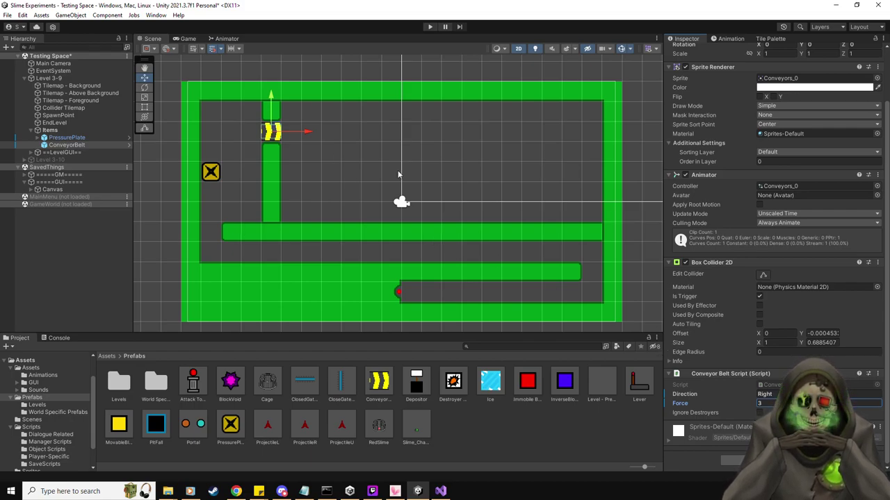
Place a CloseGateHorizontal prefab in the middle corridor just past the vertical wall and set its sprite to Wall_Blocks_World3_31.
{"action": "left_click_drag", "start_coordinate": [341, 382], "coordinate": [295, 248]}
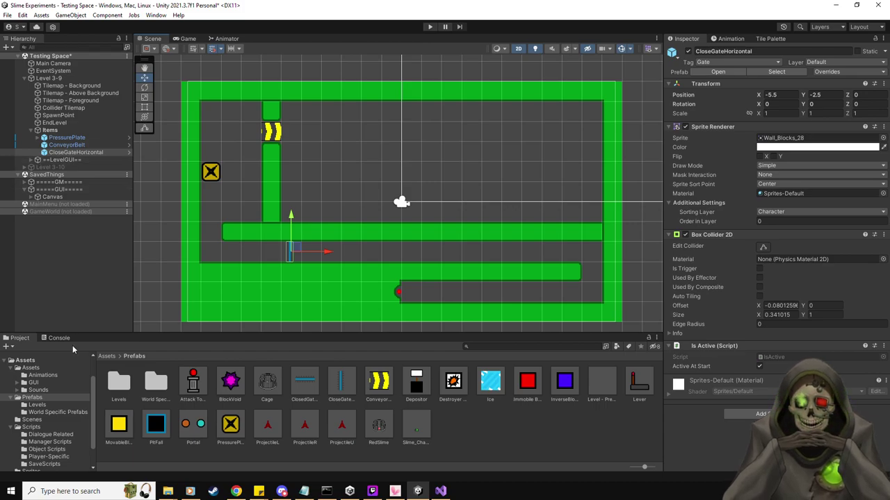
{"action": "left_click", "coordinate": [30, 368]}
{"action": "scroll", "coordinate": [531, 419], "scroll_direction": "down", "scroll_amount": 5}
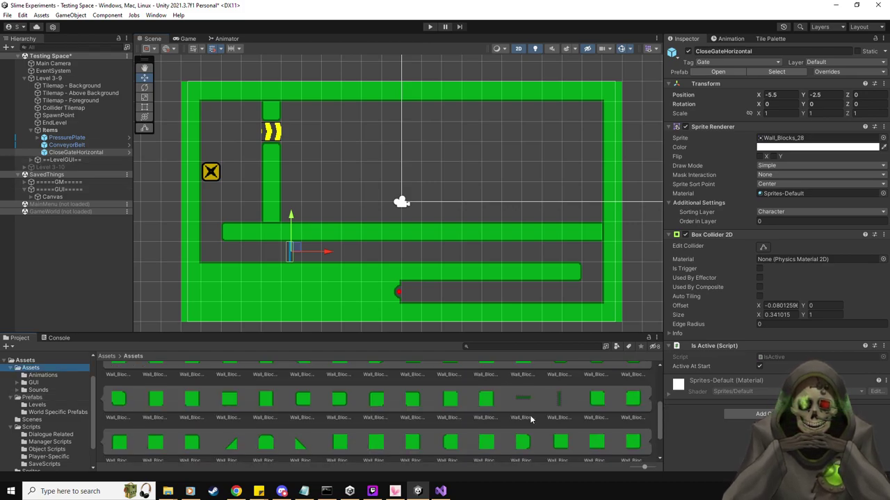
{"action": "left_click_drag", "start_coordinate": [557, 404], "coordinate": [816, 138]}
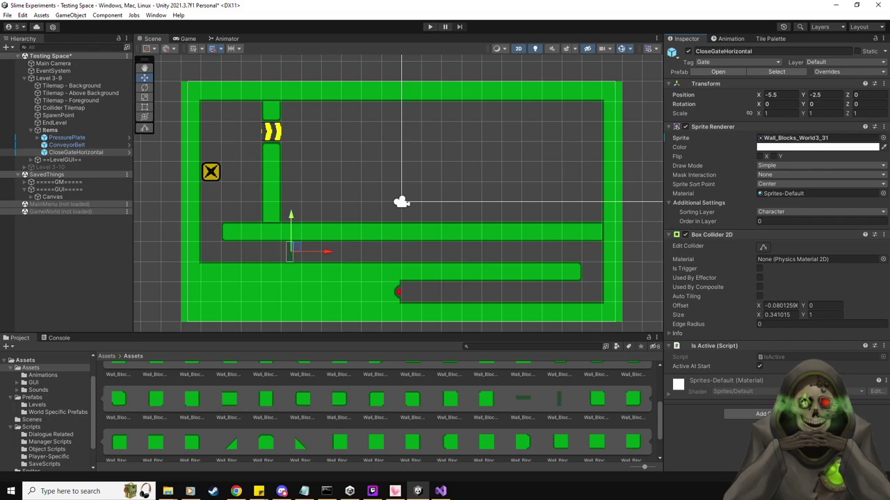
Duplicate the CloseGateHorizontal seven times, spacing the copies every two tiles along the middle corridor up to X 8.5.
{"action": "left_click", "coordinate": [79, 153]}
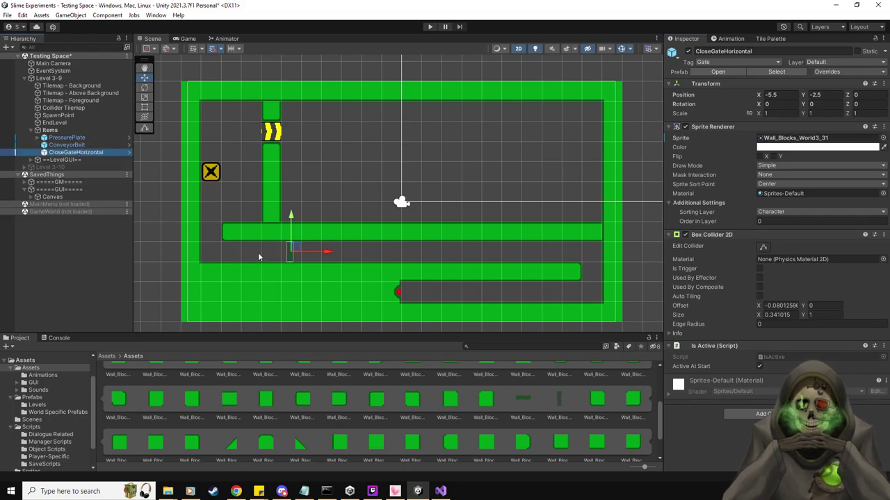
{"action": "key", "text": "ctrl+d"}
{"action": "left_click_drag", "start_coordinate": [329, 253], "coordinate": [607, 253]}
{"action": "key", "text": "ctrl+d"}
{"action": "key", "text": "ctrl+d"}
{"action": "key", "text": "ctrl+d"}
{"action": "key", "text": "ctrl+d"}
{"action": "key", "text": "ctrl+d"}
{"action": "key", "text": "ctrl+d"}
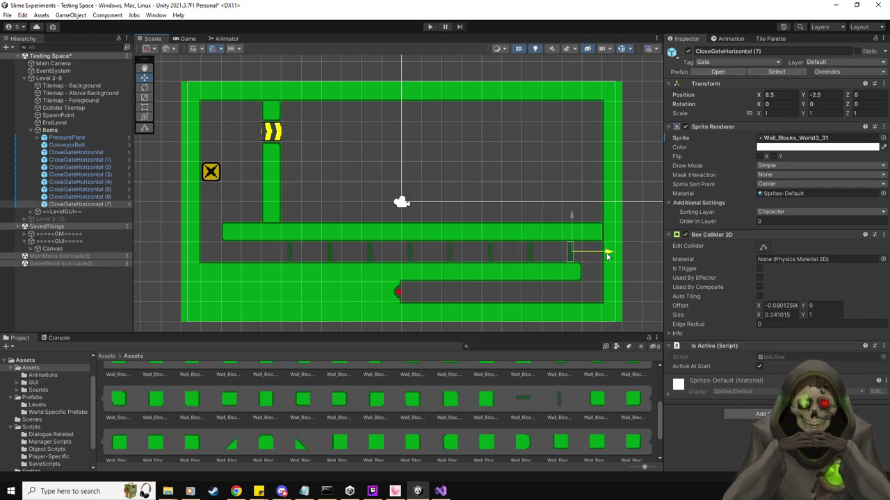
Erase the horizontal wall tile directly above each of the eight gates from the Collider Tilemap.
{"action": "left_click", "coordinate": [769, 40]}
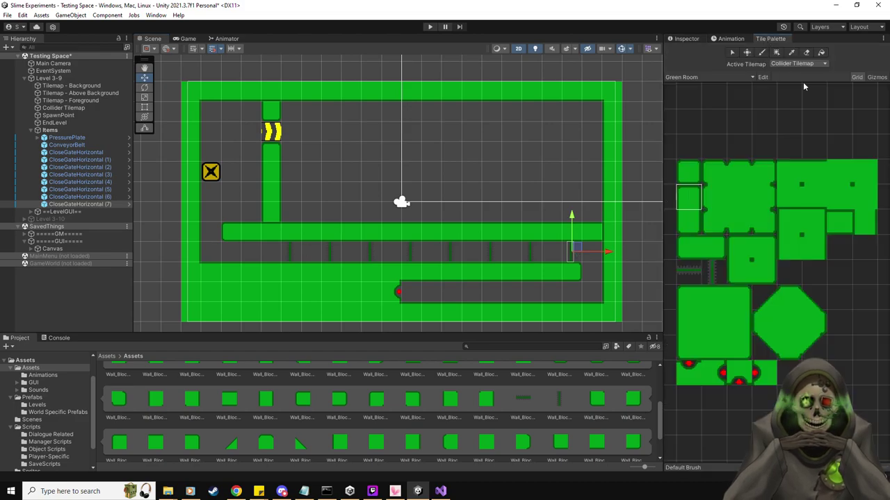
{"action": "left_click", "coordinate": [806, 54]}
{"action": "left_click", "coordinate": [291, 232]}
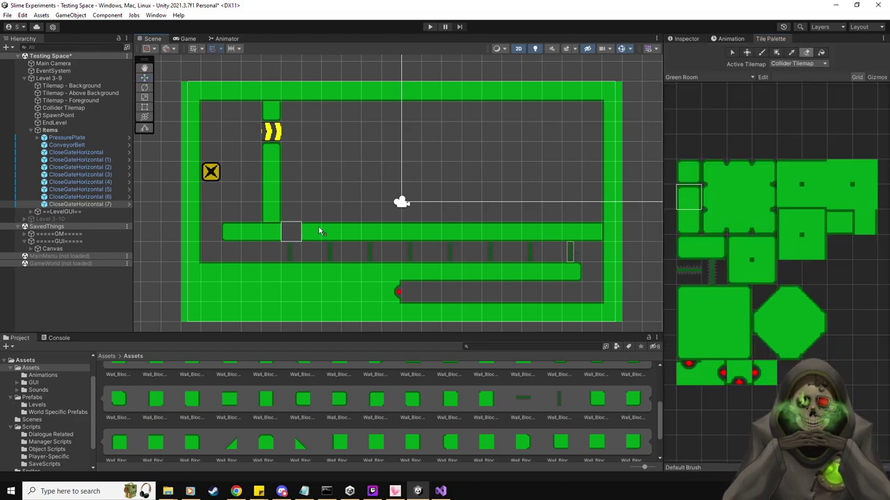
{"action": "left_click", "coordinate": [331, 232]}
{"action": "left_click", "coordinate": [371, 232]}
{"action": "left_click", "coordinate": [411, 232]}
{"action": "left_click", "coordinate": [451, 232]}
{"action": "left_click", "coordinate": [490, 233]}
{"action": "left_click", "coordinate": [531, 232]}
{"action": "left_click", "coordinate": [571, 232]}
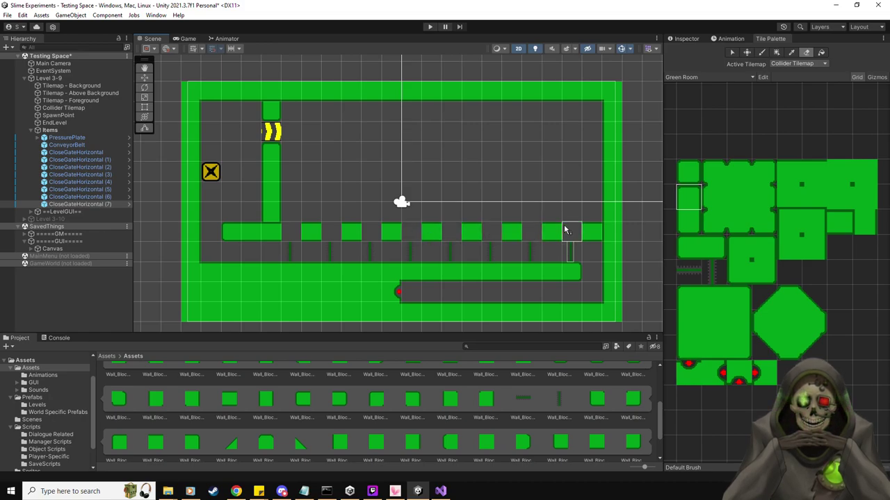
Repaint the wall pieces between the gaps as closed blocks and cap the wall sections at both ends of the row.
{"action": "left_click", "coordinate": [690, 174]}
{"action": "left_click", "coordinate": [553, 232]}
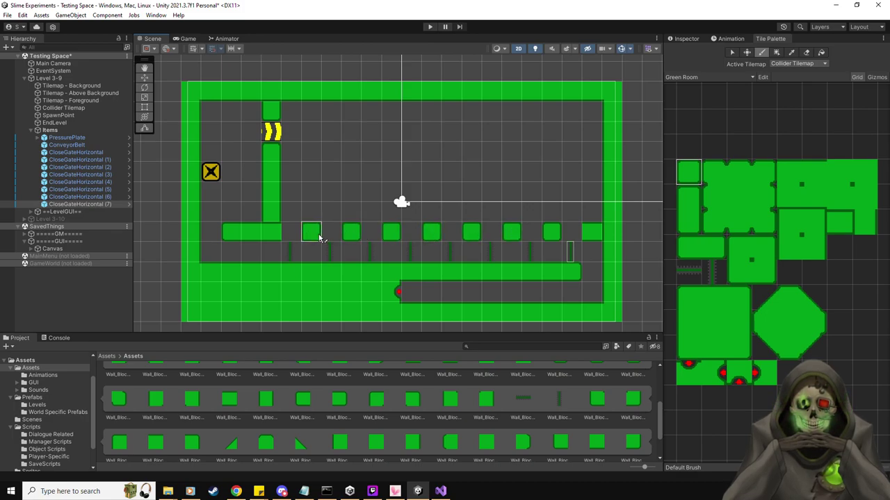
{"action": "left_click", "coordinate": [765, 273]}
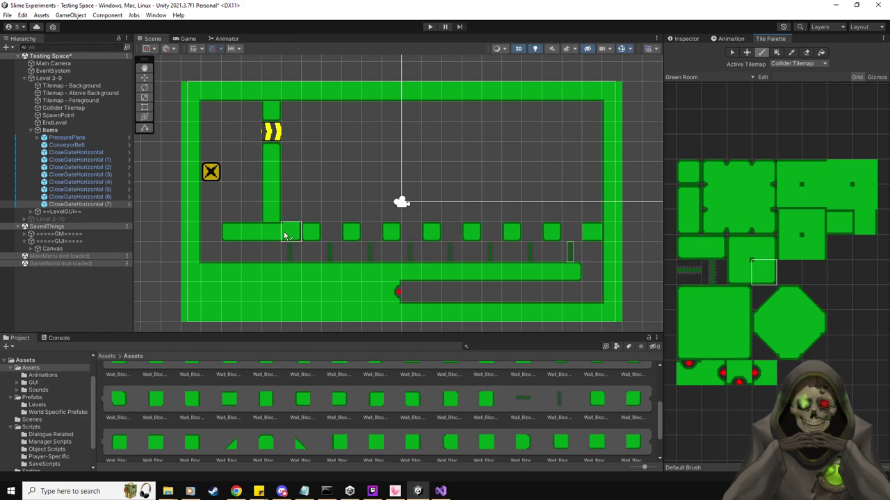
{"action": "left_click", "coordinate": [690, 249]}
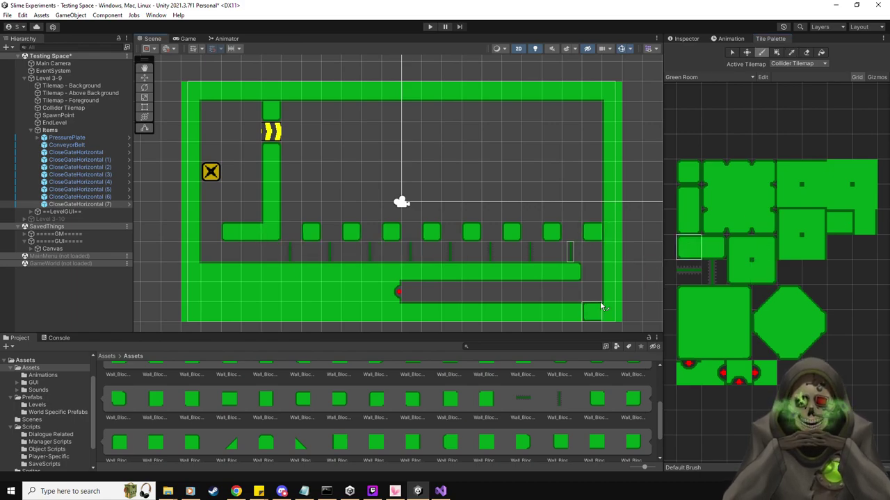
Repaint the wall pieces between the gaps with the open-sided tile that has only top and bottom borders.
{"action": "scroll", "coordinate": [260, 274], "scroll_direction": "up", "scroll_amount": 2}
{"action": "scroll", "coordinate": [251, 272], "scroll_direction": "up", "scroll_amount": 1}
{"action": "scroll", "coordinate": [294, 274], "scroll_direction": "down", "scroll_amount": 1}
{"action": "middle_click_drag", "start_coordinate": [294, 274], "coordinate": [218, 288]}
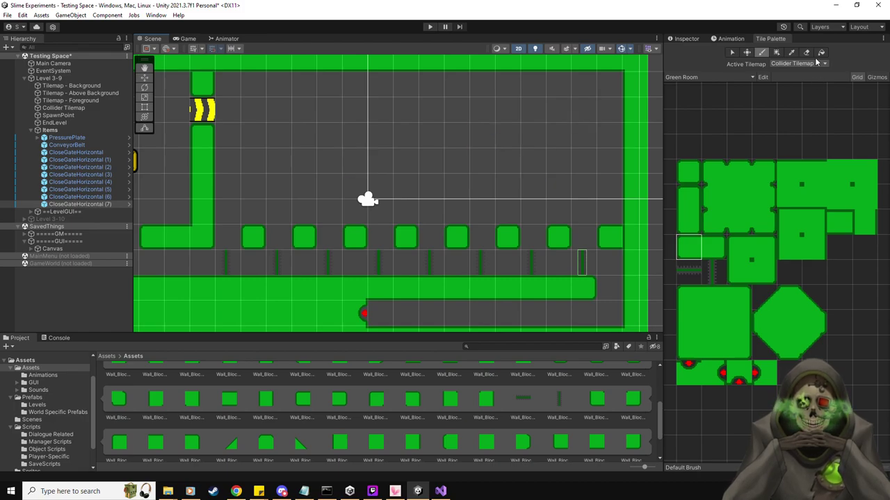
{"action": "left_click", "coordinate": [836, 230]}
{"action": "left_click", "coordinate": [247, 241]}
{"action": "left_click", "coordinate": [303, 243]}
{"action": "left_click", "coordinate": [356, 241]}
{"action": "left_click", "coordinate": [406, 242]}
{"action": "left_click", "coordinate": [456, 243]}
{"action": "left_click", "coordinate": [509, 246]}
{"action": "left_click", "coordinate": [559, 243]}
{"action": "left_click", "coordinate": [610, 242]}
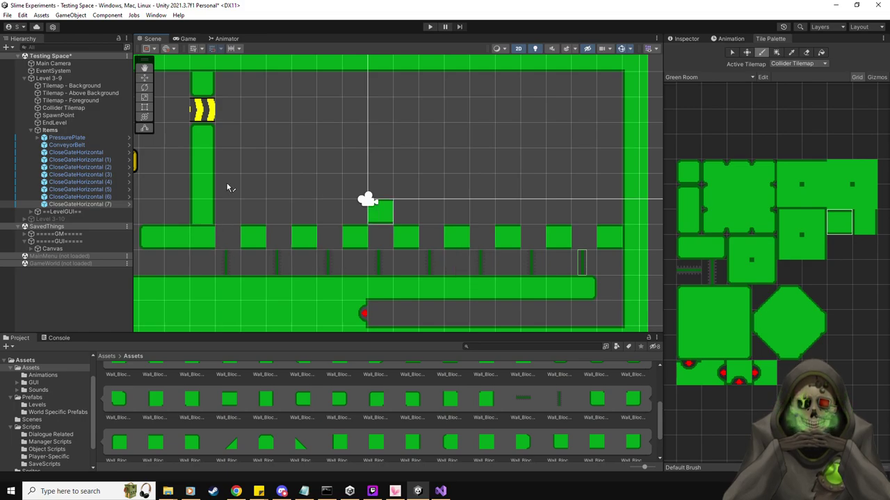
Fill the eight wall gaps with the same open-sided tile on Tilemap - Foreground.
{"action": "left_click", "coordinate": [808, 64]}
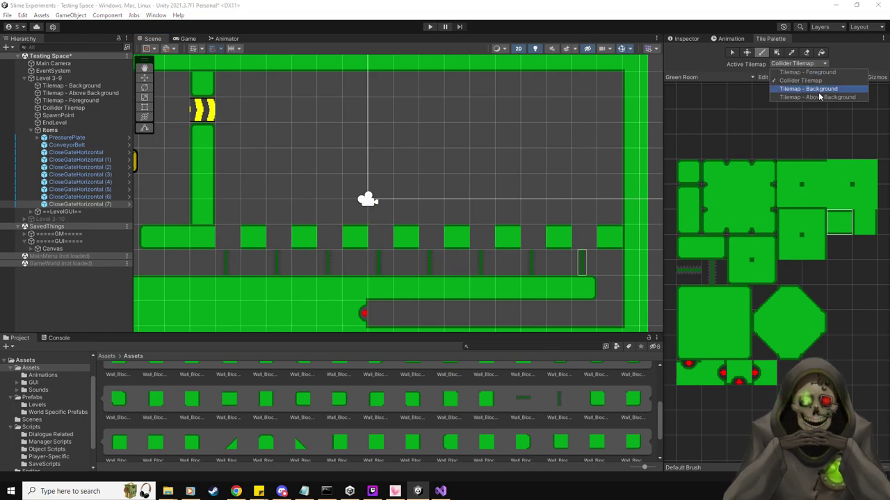
{"action": "left_click", "coordinate": [821, 73]}
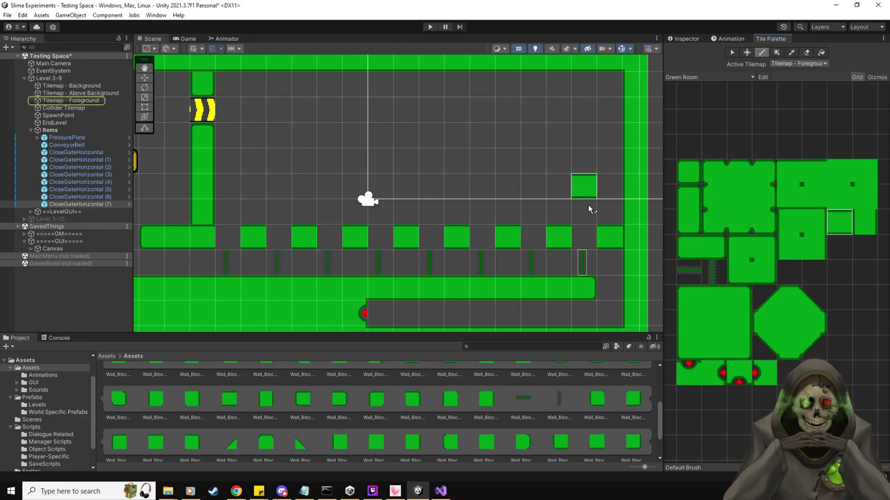
{"action": "left_click", "coordinate": [588, 235]}
{"action": "left_click_drag", "start_coordinate": [499, 244], "coordinate": [240, 240]}
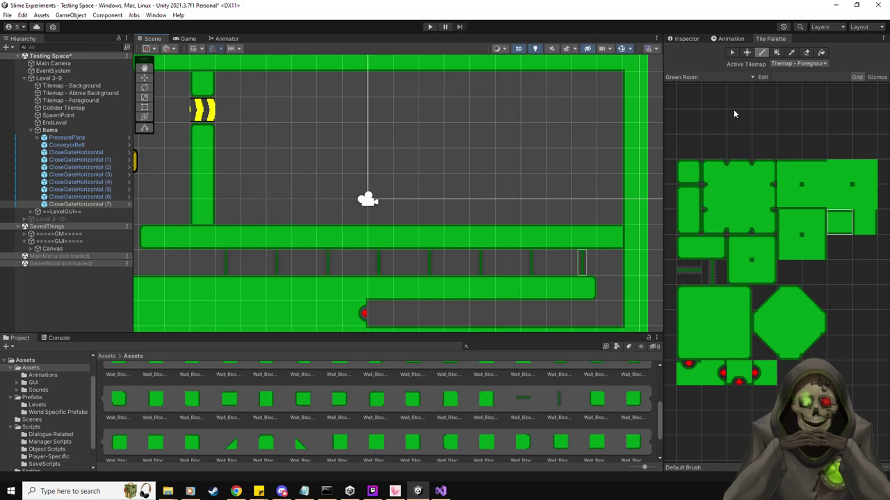
Place an Ice prefab in the horizontal wall and duplicate it seven times so each covered gap above a gate has one.
{"action": "left_click", "coordinate": [696, 37]}
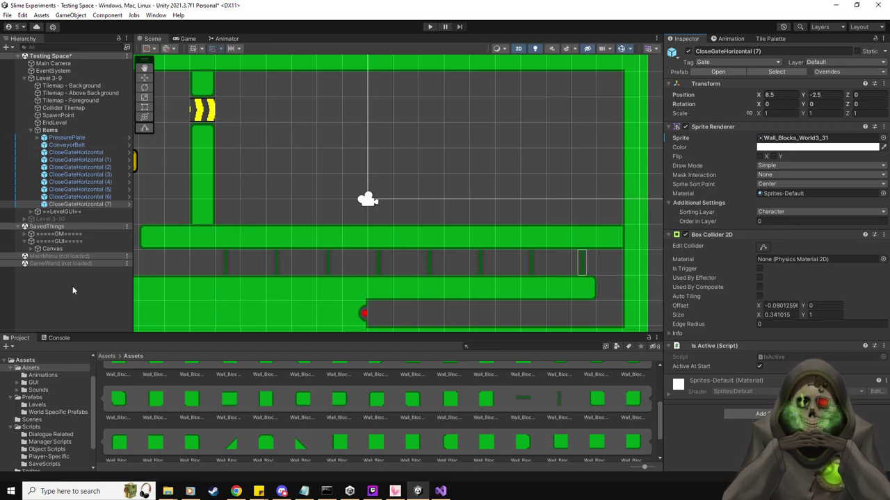
{"action": "left_click", "coordinate": [53, 398]}
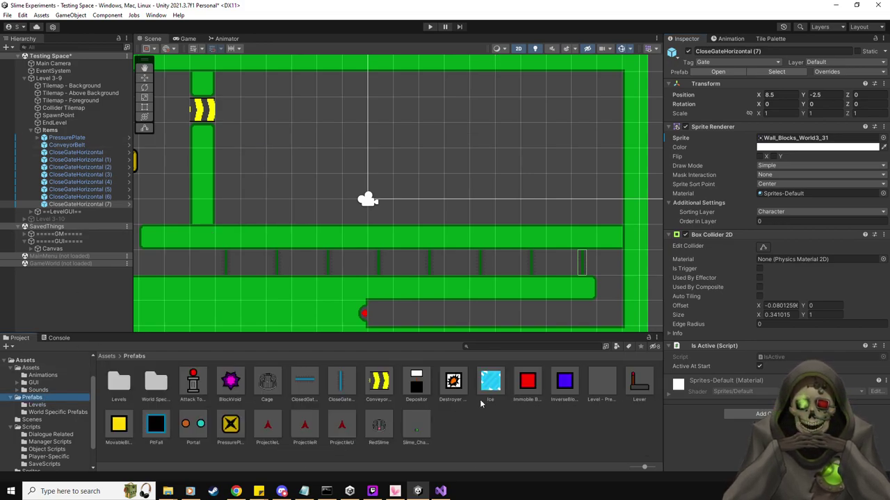
{"action": "left_click_drag", "start_coordinate": [491, 386], "coordinate": [612, 241]}
{"action": "key", "text": "w"}
{"action": "key", "text": "ctrl+d"}
{"action": "key", "text": "ctrl+d"}
{"action": "key", "text": "ctrl+d"}
{"action": "key", "text": "ctrl+d"}
{"action": "key", "text": "ctrl+d"}
{"action": "key", "text": "ctrl+d"}
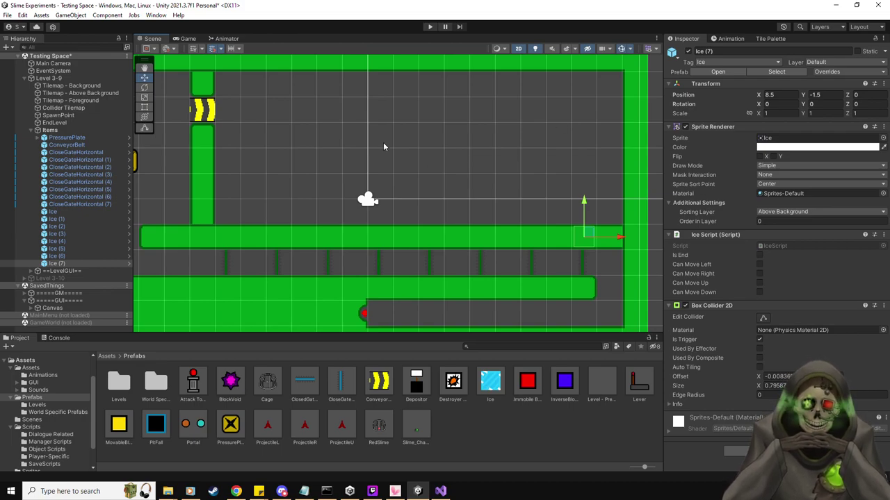
Review the PressurePlate prefab's script options and open PressurePlateScript.cs in Visual Studio at its field declarations.
{"action": "scroll", "coordinate": [419, 149], "scroll_direction": "down", "scroll_amount": 3}
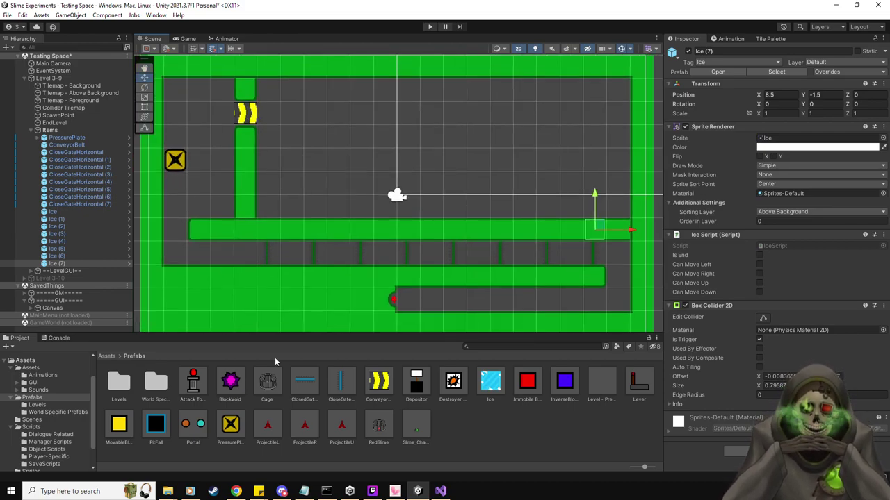
{"action": "left_click", "coordinate": [230, 425]}
{"action": "scroll", "coordinate": [832, 341], "scroll_direction": "down", "scroll_amount": 5}
{"action": "scroll", "coordinate": [831, 340], "scroll_direction": "down", "scroll_amount": 2}
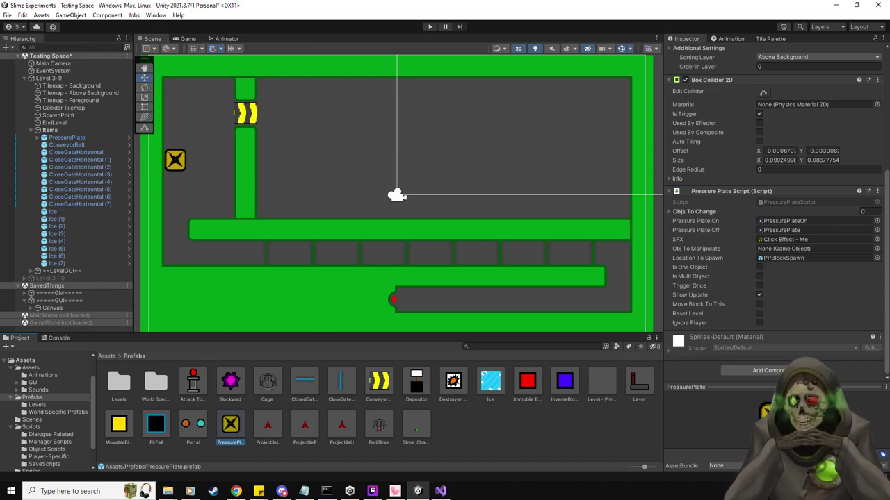
{"action": "key", "text": "alt+Tab"}
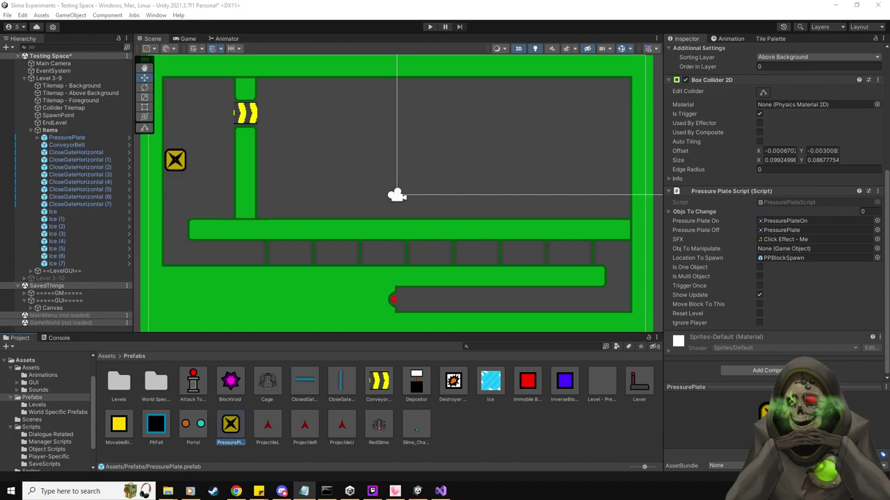
{"action": "key", "text": "alt+Tab"}
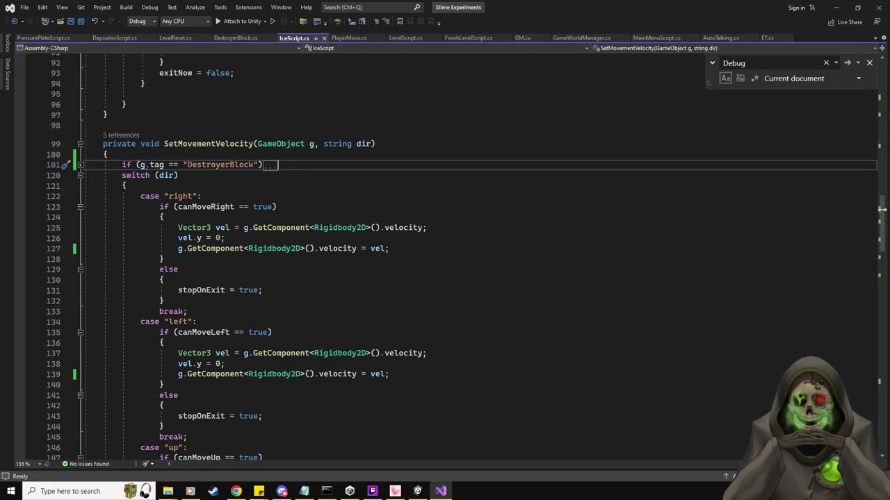
{"action": "left_click", "coordinate": [55, 38]}
{"action": "scroll", "coordinate": [320, 161], "scroll_direction": "up", "scroll_amount": 20}
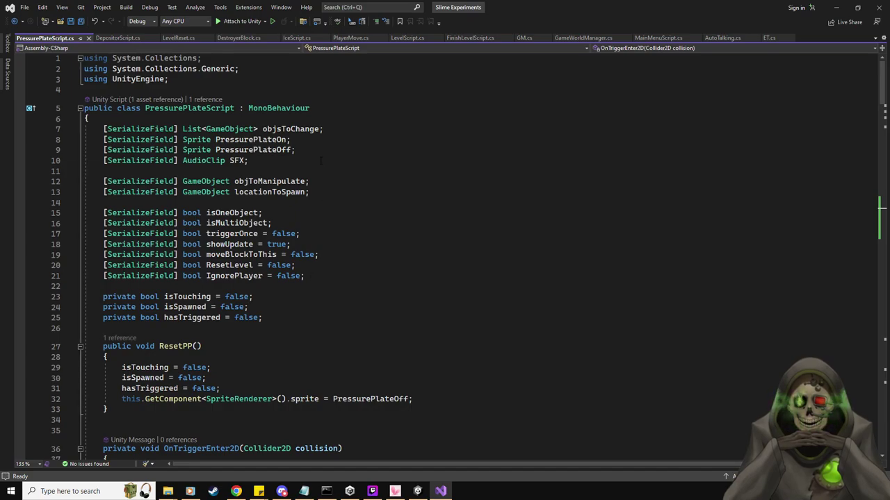
Declare a serialized bool IgnoreDestroyers = false below IgnorePlayer in PressurePlateScript.cs and save the script.
{"action": "left_click", "coordinate": [317, 273]}
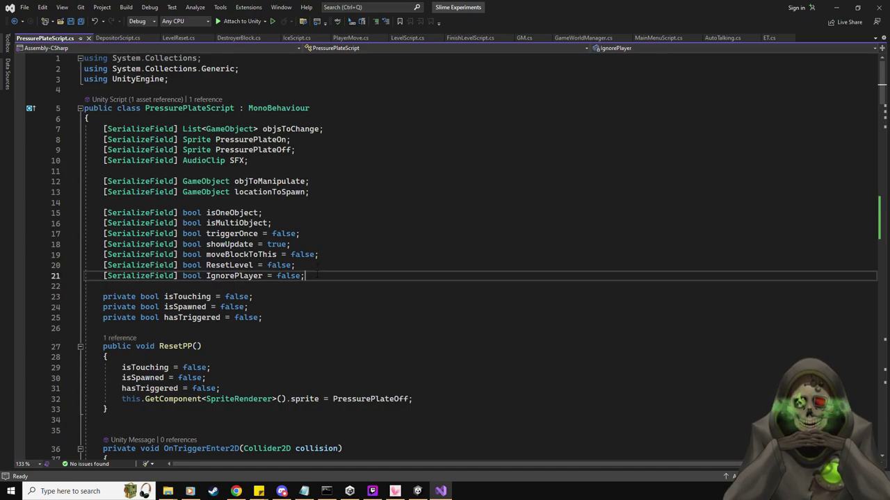
{"action": "key", "text": "Return"}
{"action": "type", "text": "[SerializeField] bool IgnorePlayer = false;"}
{"action": "key", "text": "ctrl+Left"}
{"action": "key", "text": "ctrl+Left"}
{"action": "key", "text": "ctrl+Left"}
{"action": "key", "text": "Left"}
{"action": "key", "text": "Left"}
{"action": "key", "text": "BackSpace"}
{"action": "key", "text": "BackSpace"}
{"action": "key", "text": "BackSpace"}
{"action": "key", "text": "BackSpace"}
{"action": "key", "text": "BackSpace"}
{"action": "key", "text": "BackSpace"}
{"action": "type", "text": "Destroyers"}
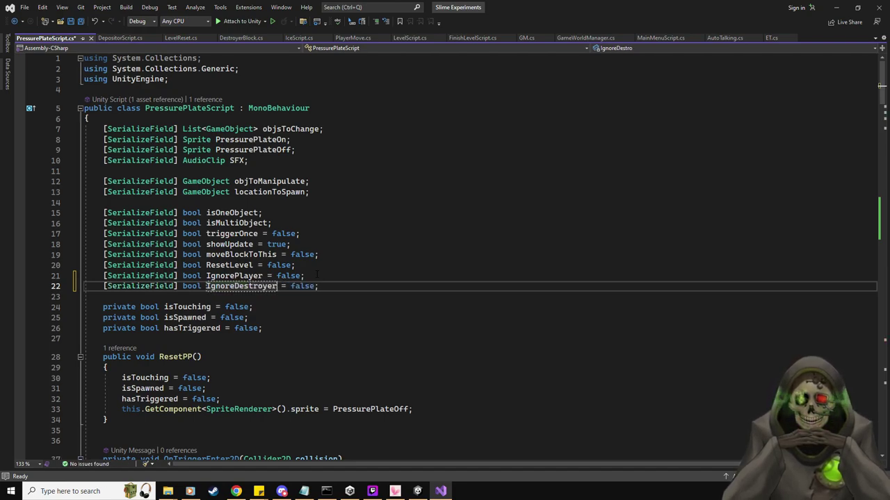
{"action": "key", "text": "ctrl+s"}
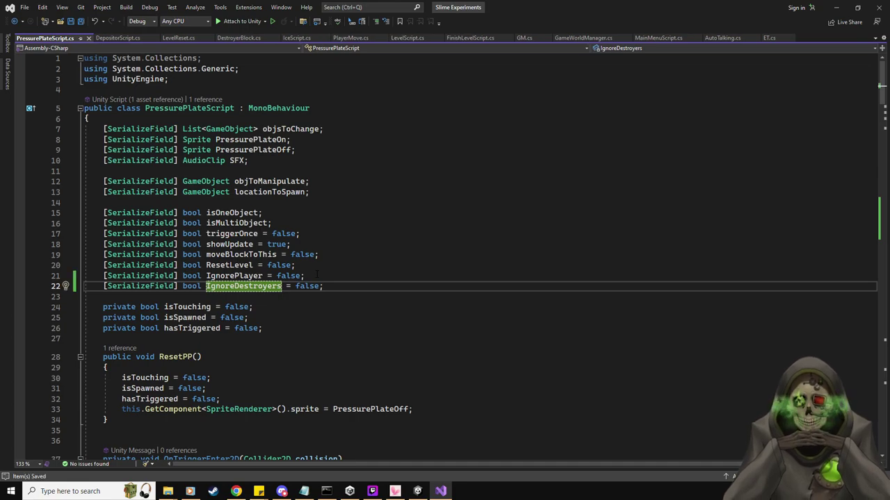
Add an if(IgnoreDestroyers == true) block that returns at the start of OnTriggerEnter2D's DestroyerBlock branch, and save the script.
{"action": "scroll", "coordinate": [317, 274], "scroll_direction": "down", "scroll_amount": 8}
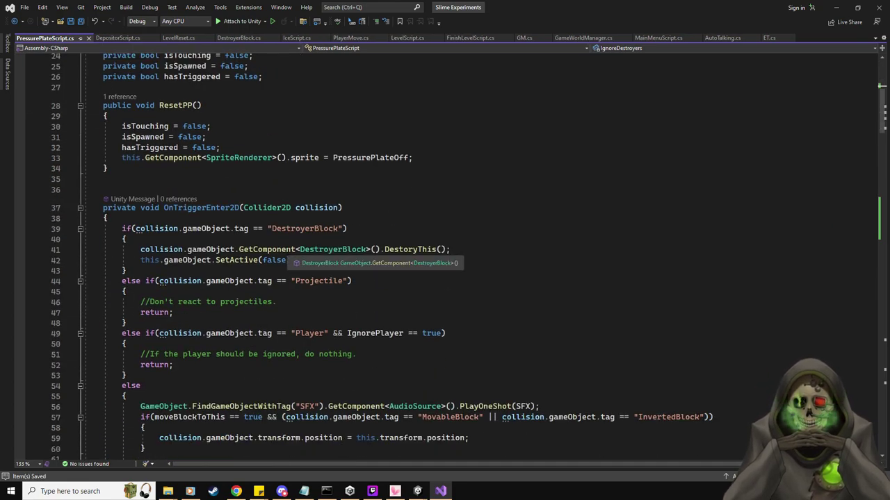
{"action": "left_click", "coordinate": [167, 375]}
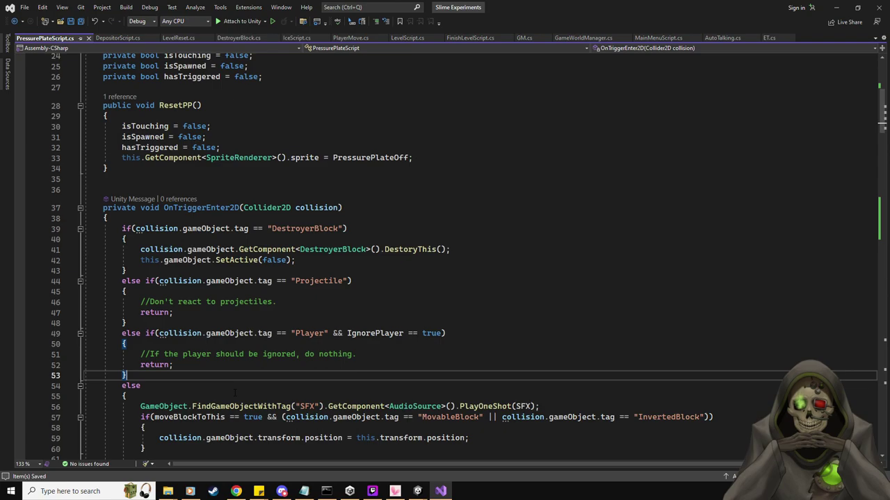
{"action": "left_click", "coordinate": [357, 228]}
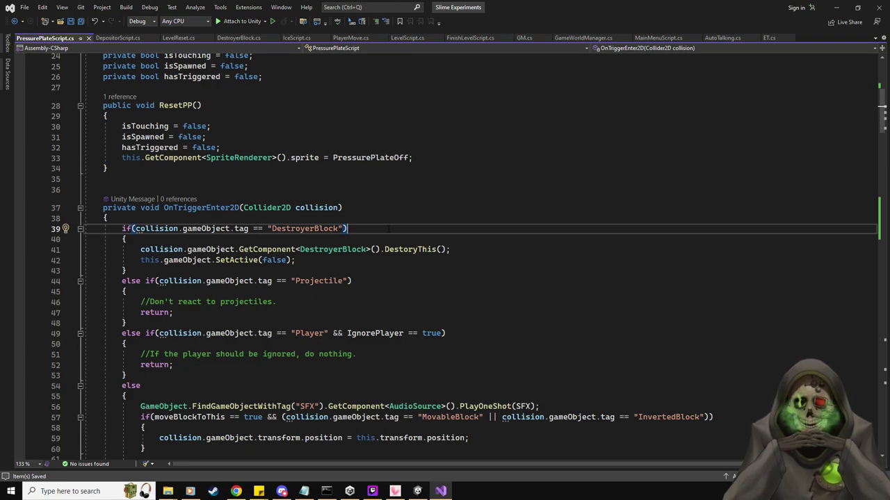
{"action": "key", "text": "Return"}
{"action": "key", "text": "BackSpace"}
{"action": "key", "text": "Down"}
{"action": "key", "text": "Return"}
{"action": "type", "text": "if("}
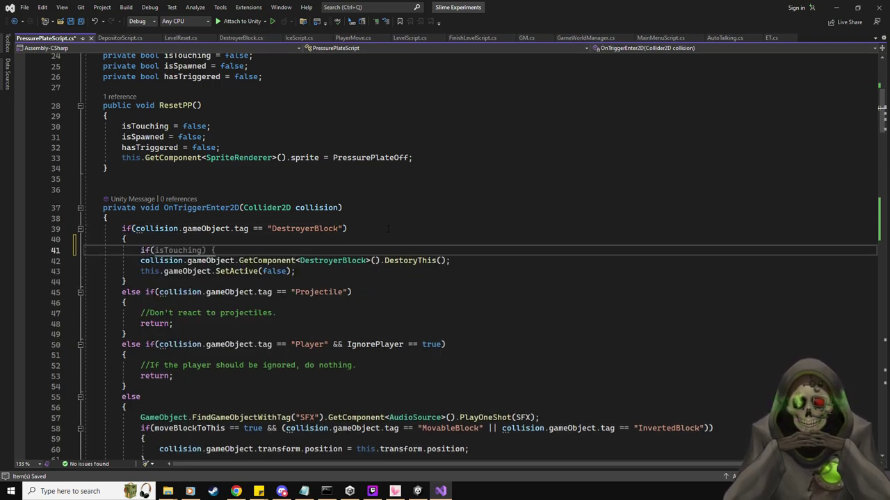
{"action": "type", "text": "Ignore"}
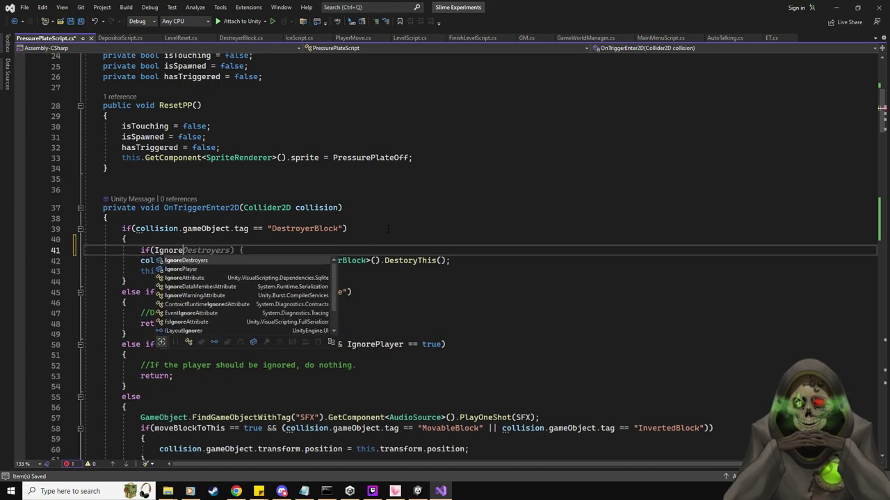
{"action": "type", "text": "Destroyers == true) {"}
{"action": "key", "text": "Return"}
{"action": "type", "text": "rea"}
{"action": "key", "text": "BackSpace"}
{"action": "type", "text": "turn;"}
{"action": "key", "text": "ctrl+s"}
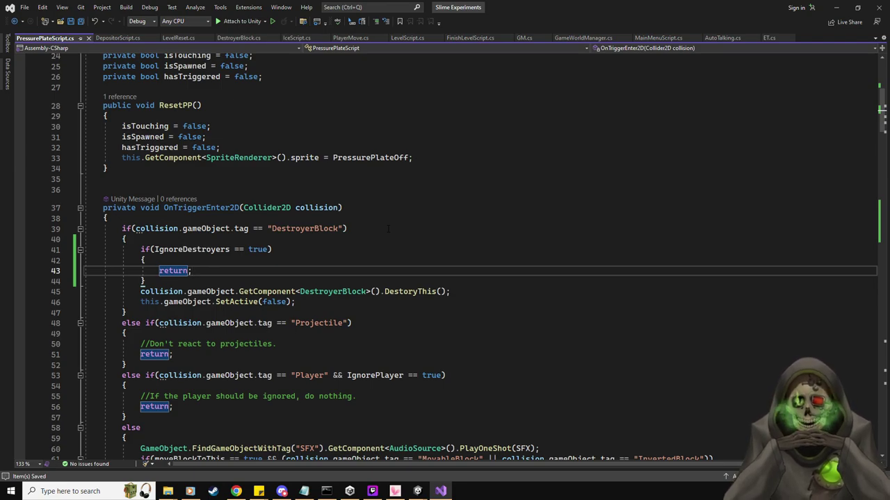
Invert the IgnoreDestroyers check to != true and remove the return statement from its body.
{"action": "scroll", "coordinate": [388, 229], "scroll_direction": "down", "scroll_amount": 2}
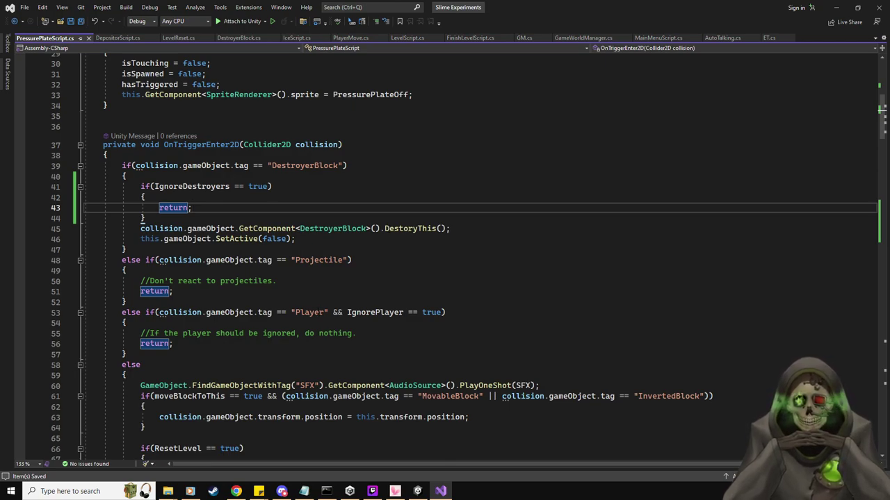
{"action": "left_click", "coordinate": [240, 186]}
{"action": "key", "text": "BackSpace"}
{"action": "type", "text": "!"}
{"action": "left_click", "coordinate": [226, 207]}
{"action": "key", "text": "shift+Home"}
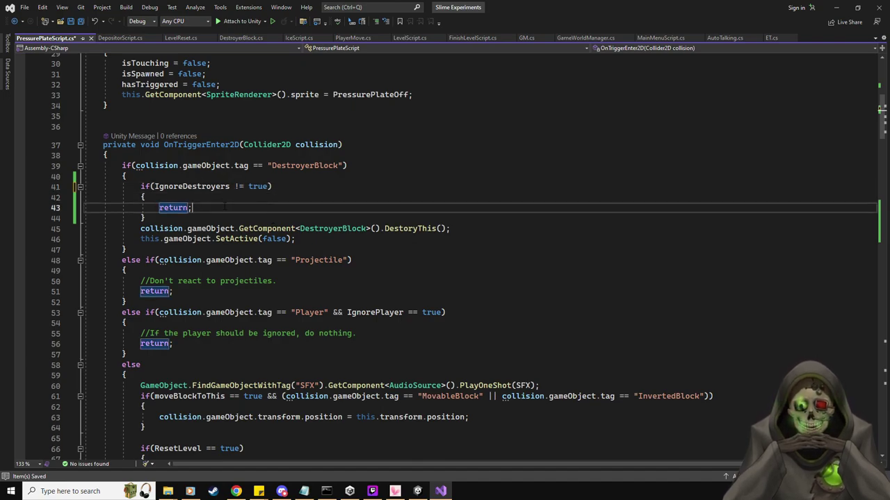
{"action": "key", "text": "shift+Home"}
{"action": "key", "text": "BackSpace"}
{"action": "key", "text": "BackSpace"}
Move the DestoryThis() and SetActive(false) lines inside the IgnoreDestroyers block and remove the leftover blank line.
{"action": "left_click_drag", "start_coordinate": [294, 228], "coordinate": [140, 217]}
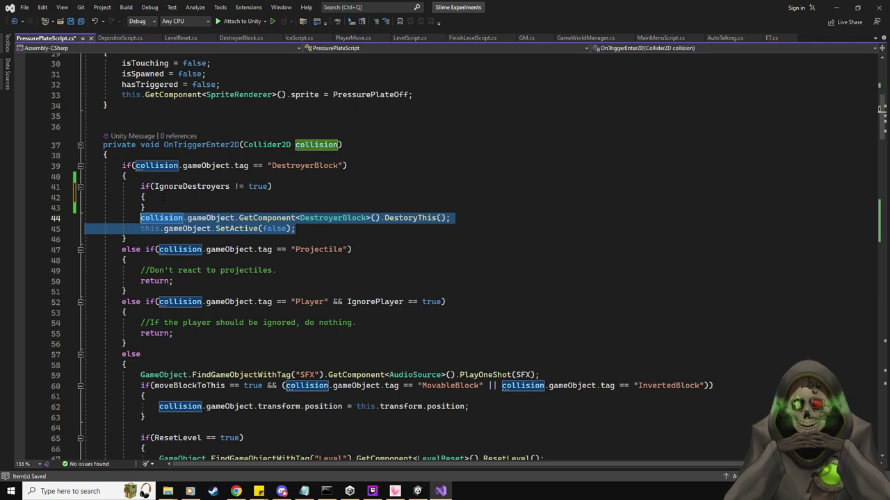
{"action": "key", "text": "ctrl+x"}
{"action": "left_click", "coordinate": [164, 198]}
{"action": "key", "text": "Return"}
{"action": "key", "text": "ctrl+v"}
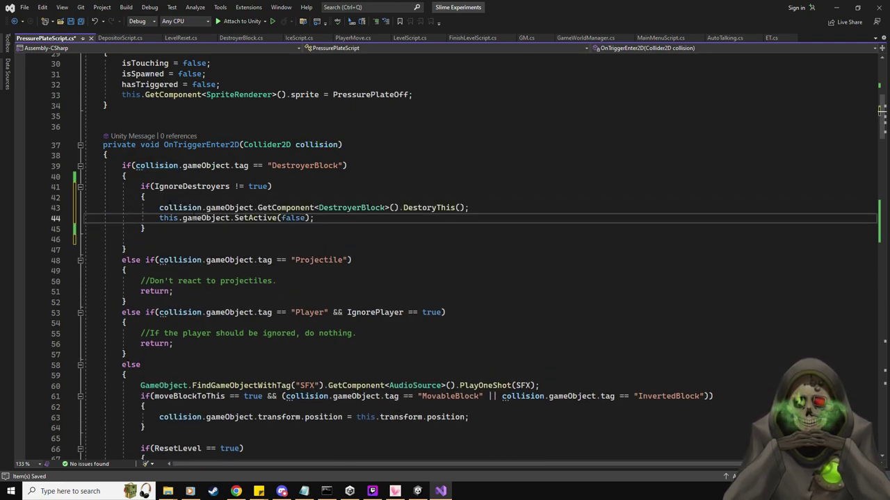
{"action": "left_click", "coordinate": [219, 231]}
{"action": "left_click", "coordinate": [200, 238]}
{"action": "key", "text": "shift+Home"}
{"action": "key", "text": "BackSpace"}
{"action": "key", "text": "BackSpace"}
{"action": "scroll", "coordinate": [200, 238], "scroll_direction": "down", "scroll_amount": 8}
{"action": "scroll", "coordinate": [200, 239], "scroll_direction": "up", "scroll_amount": 8}
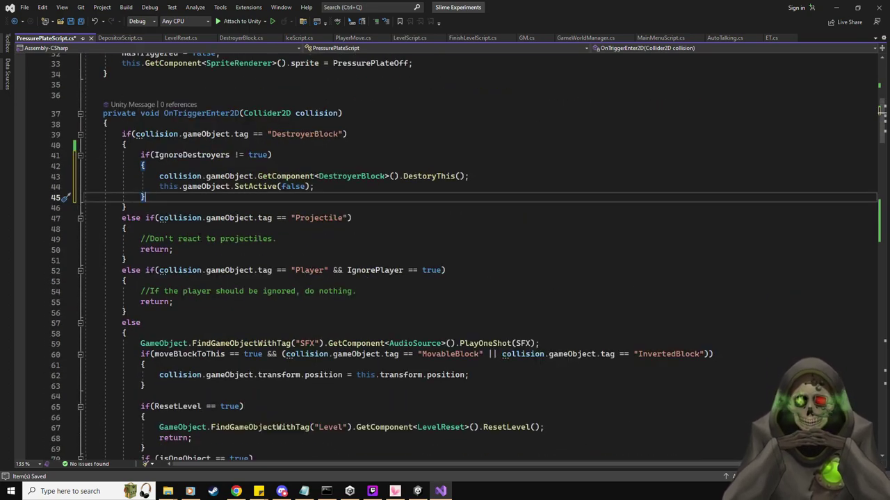
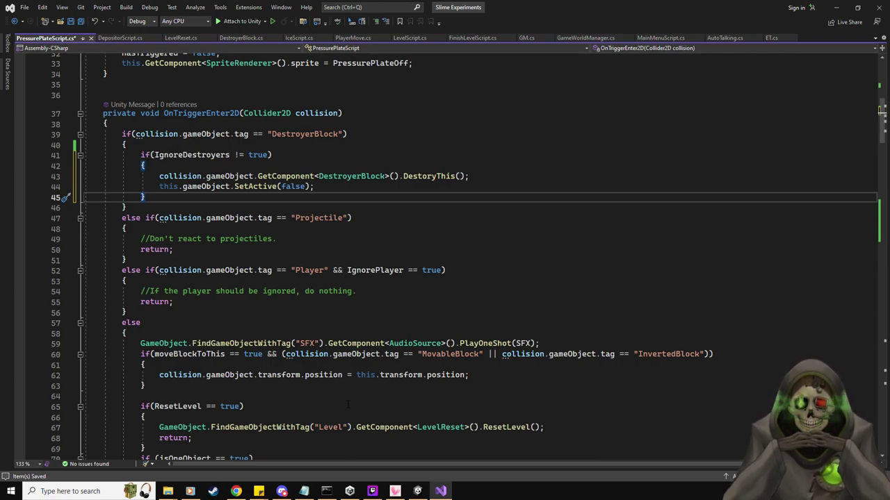
Add an else branch to the IgnoreDestroyers check that calls DoTrigger();.
{"action": "key", "text": "Return"}
{"action": "type", "text": "else"}
{"action": "key", "text": "Escape"}
{"action": "key", "text": "Return"}
{"action": "type", "text": "{"}
{"action": "key", "text": "Return"}
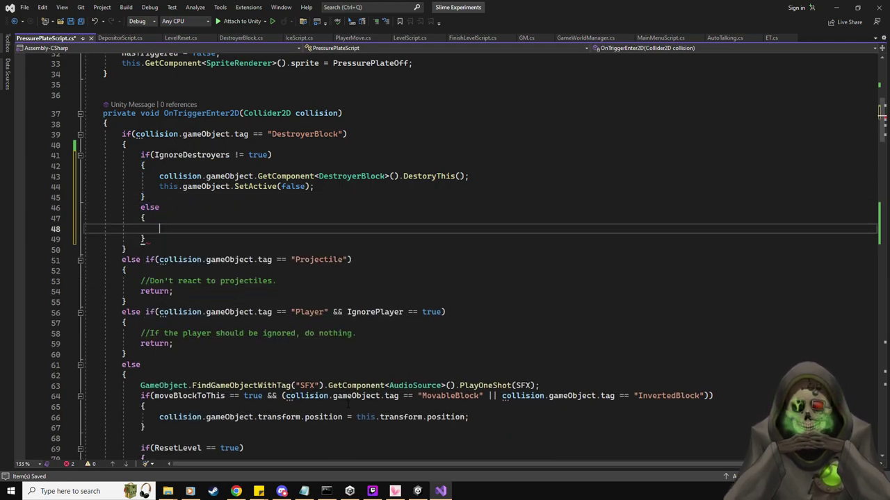
{"action": "scroll", "coordinate": [881, 113], "scroll_direction": "down", "scroll_amount": 7}
{"action": "scroll", "coordinate": [881, 113], "scroll_direction": "up", "scroll_amount": 6}
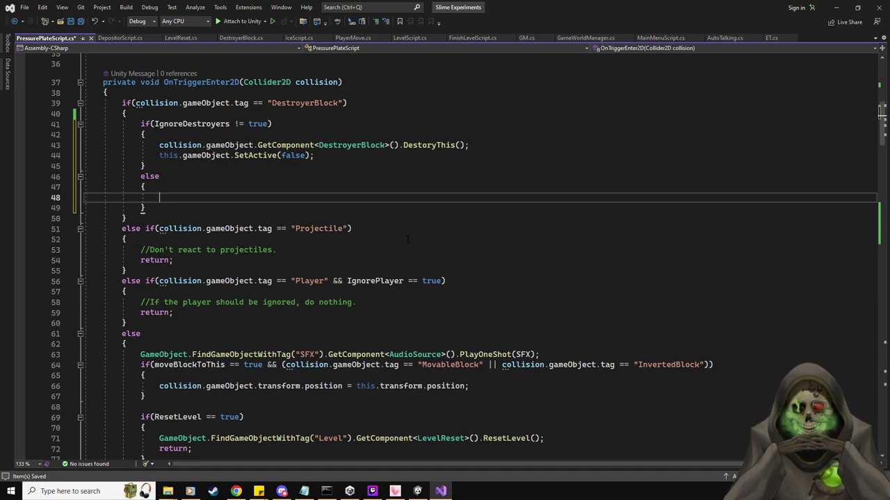
{"action": "type", "text": "DoTrig"}
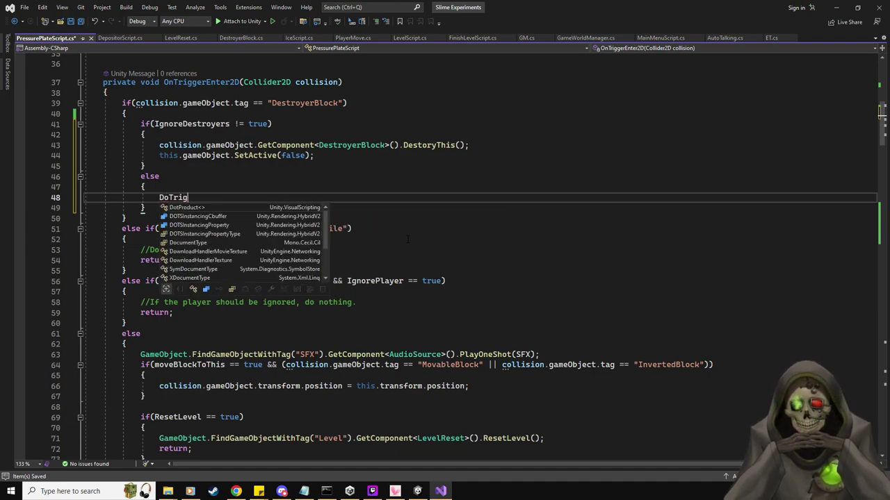
{"action": "type", "text": "ger();"}
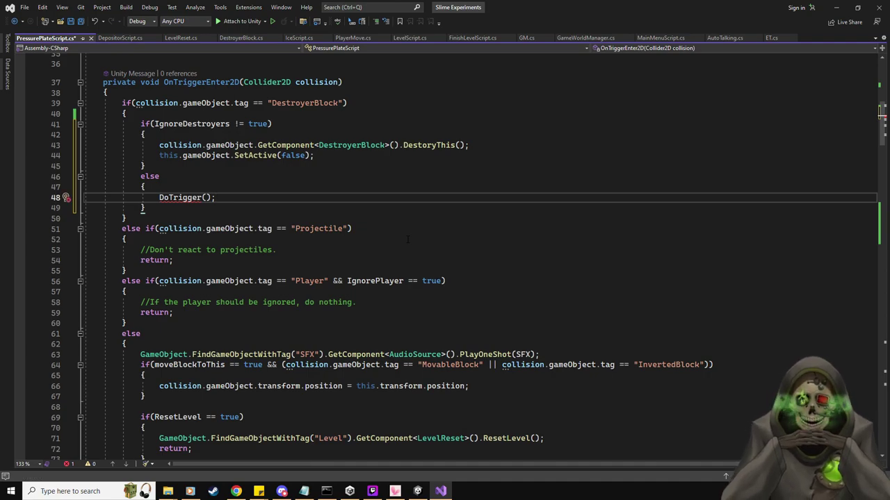
Declare an empty private void DoTrigger() method between ResetPP and OnTriggerEnter2D.
{"action": "scroll", "coordinate": [343, 255], "scroll_direction": "down", "scroll_amount": 5}
{"action": "scroll", "coordinate": [343, 255], "scroll_direction": "down", "scroll_amount": 20}
{"action": "scroll", "coordinate": [300, 262], "scroll_direction": "up", "scroll_amount": 20}
{"action": "scroll", "coordinate": [300, 262], "scroll_direction": "up", "scroll_amount": 3}
{"action": "left_click", "coordinate": [192, 200]}
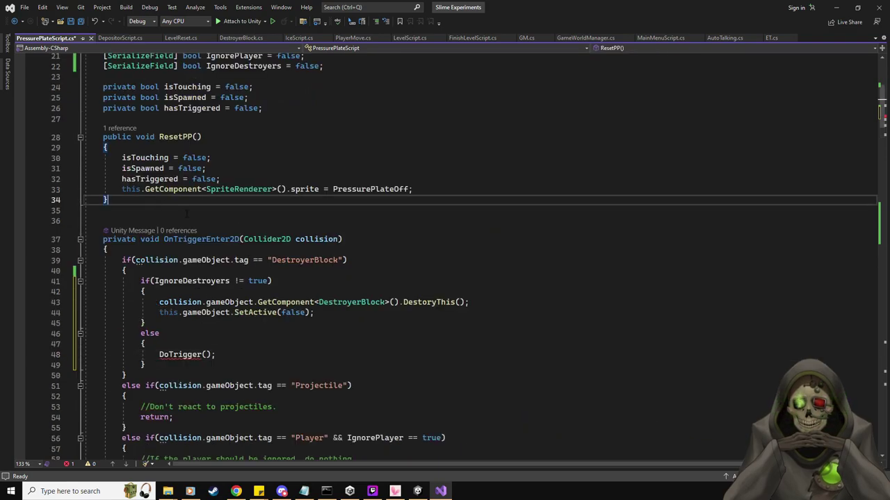
{"action": "key", "text": "Return"}
{"action": "key", "text": "Return"}
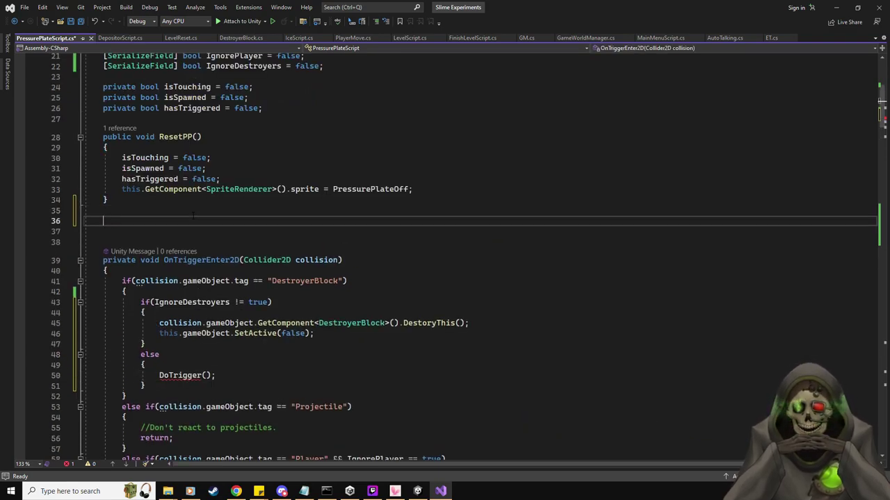
{"action": "type", "text": "private"}
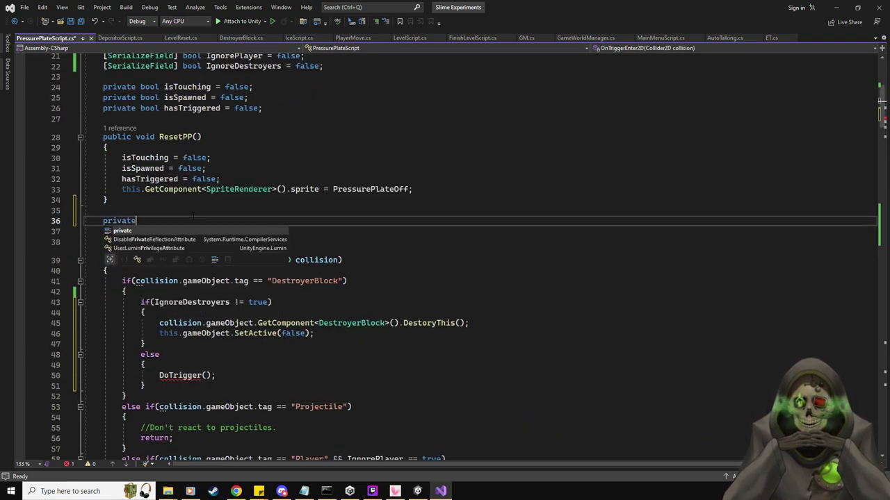
{"action": "type", "text": " void DoTrigger()"}
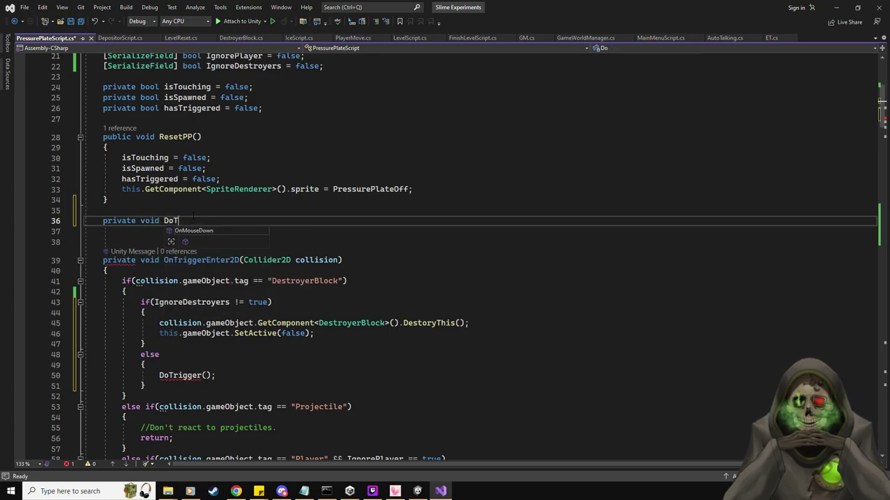
{"action": "key", "text": "Return"}
{"action": "type", "text": "{"}
{"action": "key", "text": "Return"}
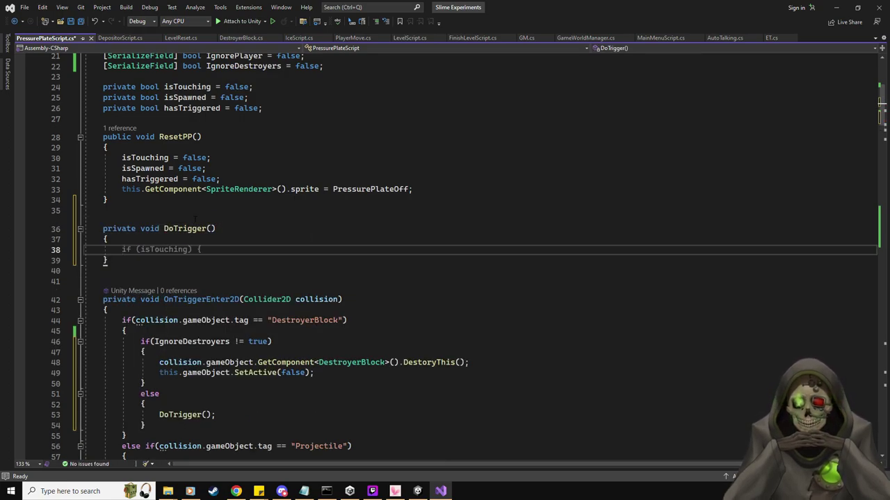
Duplicate the serialized IgnoreDestroyers field line twice directly below the original.
{"action": "scroll", "coordinate": [211, 245], "scroll_direction": "down", "scroll_amount": 2}
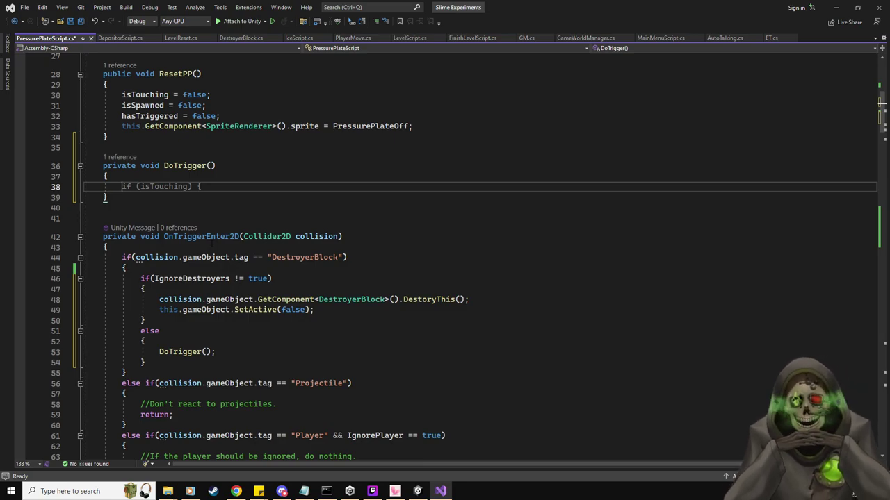
{"action": "scroll", "coordinate": [210, 243], "scroll_direction": "up", "scroll_amount": 3}
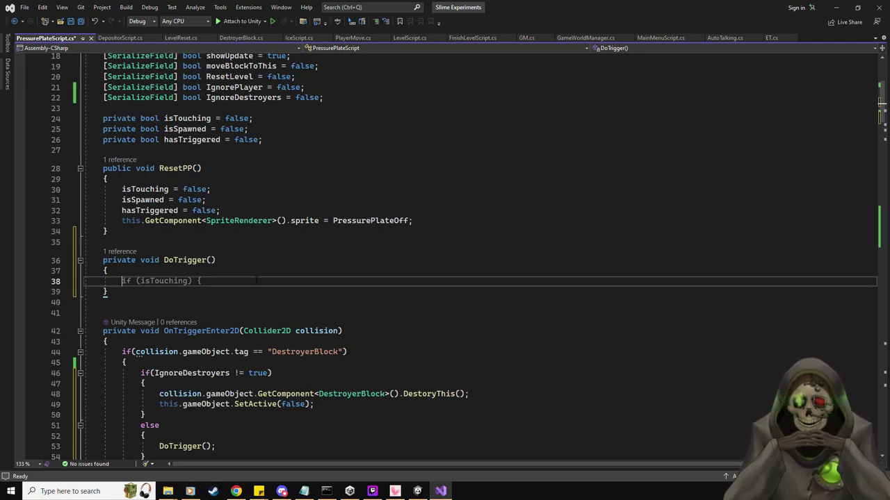
{"action": "scroll", "coordinate": [257, 280], "scroll_direction": "up", "scroll_amount": 3}
{"action": "left_click", "coordinate": [339, 190]}
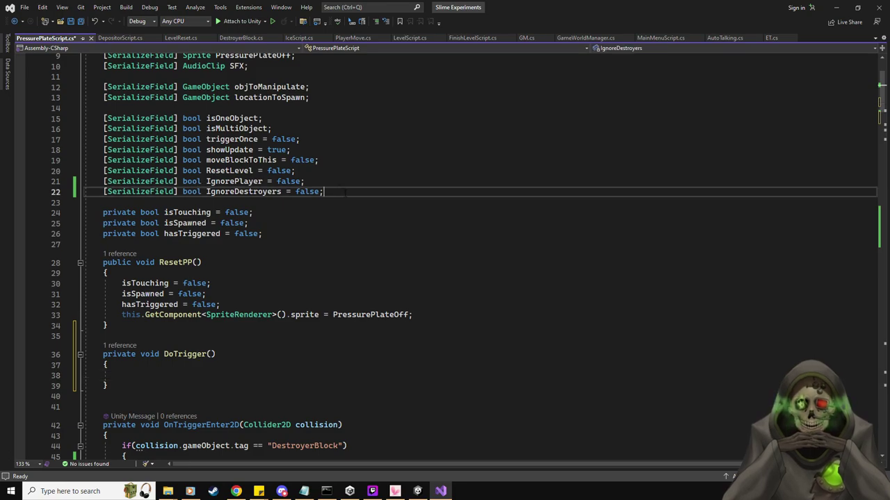
{"action": "key", "text": "shift+Home"}
{"action": "key", "text": "ctrl+c"}
{"action": "key", "text": "End"}
{"action": "key", "text": "Return"}
{"action": "key", "text": "ctrl+v"}
{"action": "key", "text": "Return"}
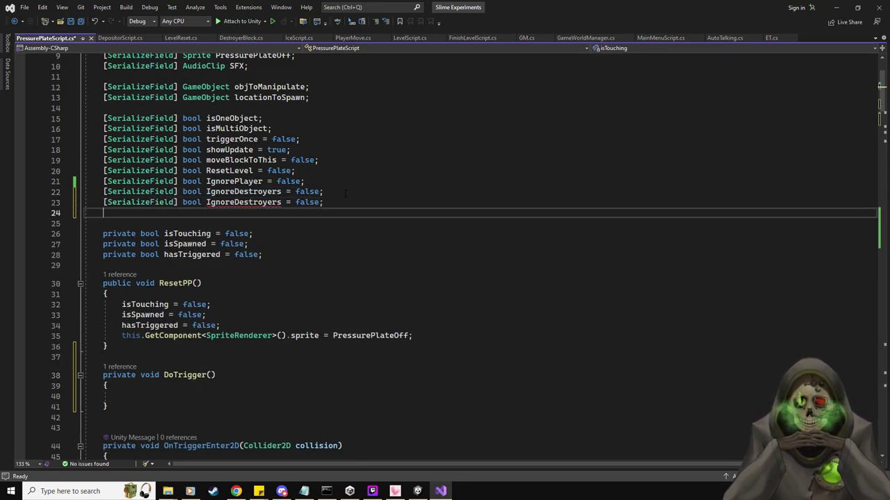
{"action": "key", "text": "ctrl+v"}
Change the first copied field into a GameObject named conveyor.
{"action": "left_click_drag", "start_coordinate": [282, 202], "coordinate": [183, 202]}
{"action": "type", "text": "GameObject"}
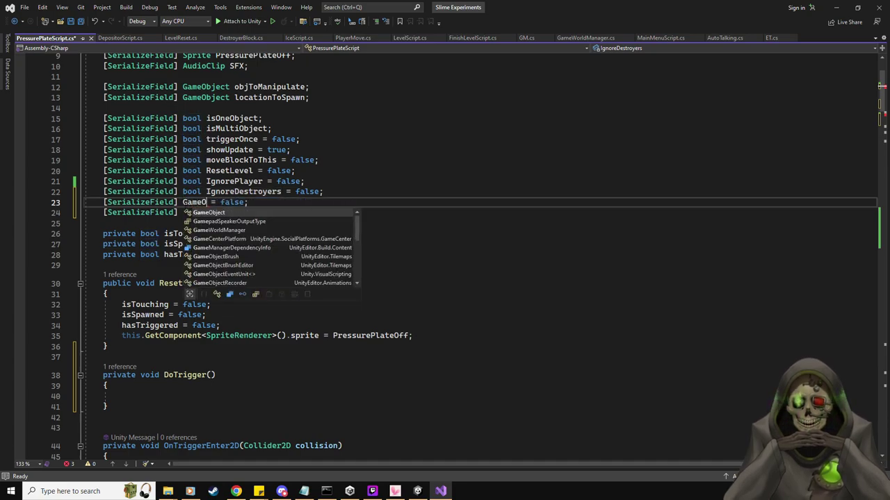
{"action": "type", "text": " conveyor"}
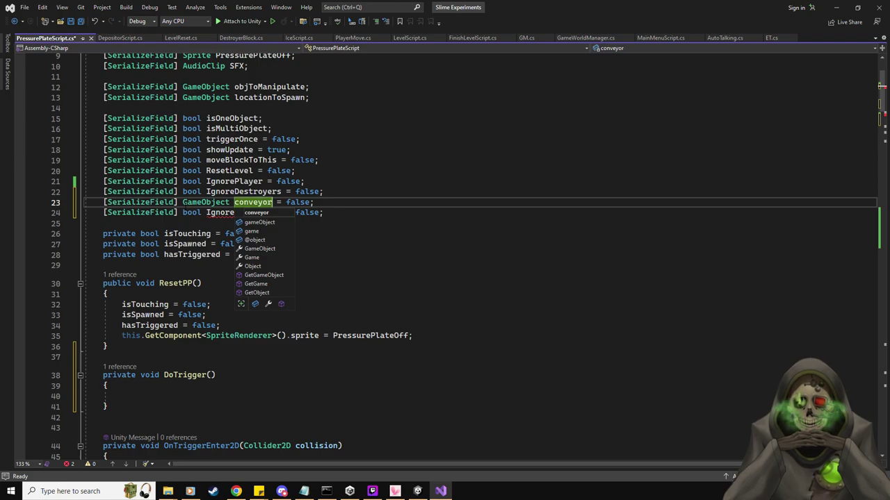
{"action": "type", "text": " private vo"}
{"action": "key", "text": "Tab"}
{"action": "type", "text": "Mo"}
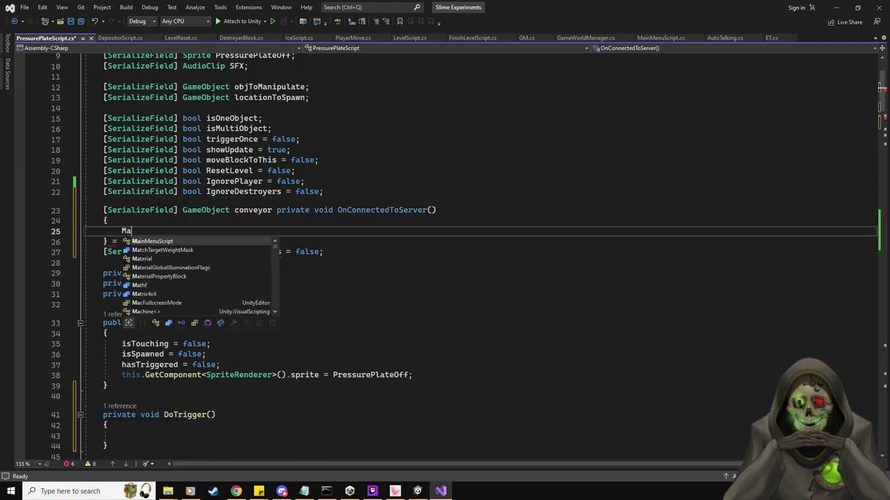
{"action": "key", "text": "Escape"}
{"action": "key", "text": "BackSpace"}
{"action": "key", "text": "BackSpace"}
{"action": "key", "text": "ctrl+z"}
{"action": "key", "text": "BackSpace"}
{"action": "key", "text": "BackSpace"}
{"action": "key", "text": "BackSpace"}
Extend the GameObject field's name to conveyorToManipulate and remove its = false initializer.
{"action": "type", "text": "ToManipulate"}
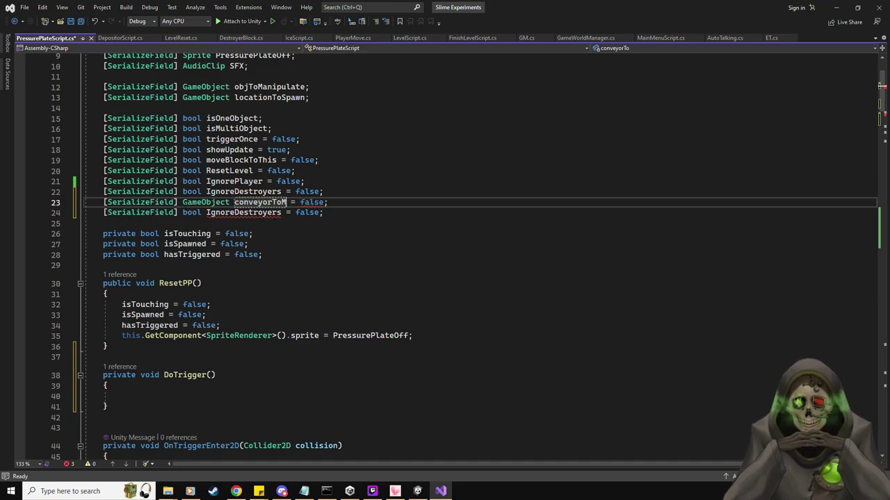
{"action": "key", "text": "Delete"}
{"action": "key", "text": "Delete"}
{"action": "key", "text": "Delete"}
{"action": "key", "text": "Delete"}
{"action": "key", "text": "Delete"}
{"action": "key", "text": "Delete"}
{"action": "key", "text": "Delete"}
{"action": "key", "text": "Delete"}
{"action": "type", "text": "e"}
{"action": "key", "text": "BackSpace"}
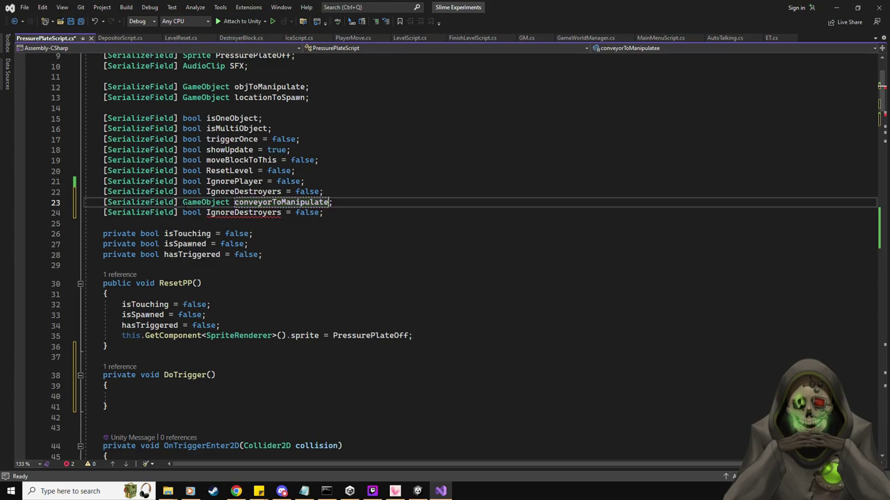
Change the second copied field into string flipToDirection without an initializer, and go to the empty DoTrigger body.
{"action": "left_click_drag", "start_coordinate": [321, 212], "coordinate": [183, 212]}
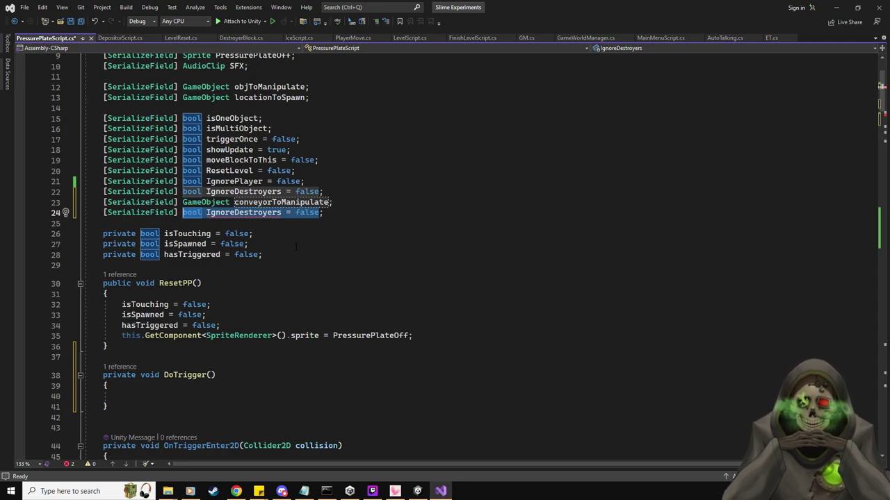
{"action": "type", "text": "string "}
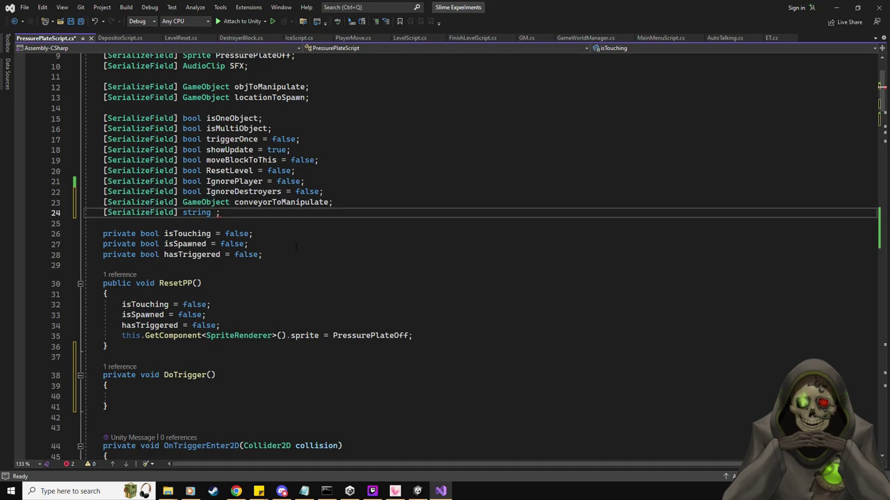
{"action": "type", "text": "flipToDire"}
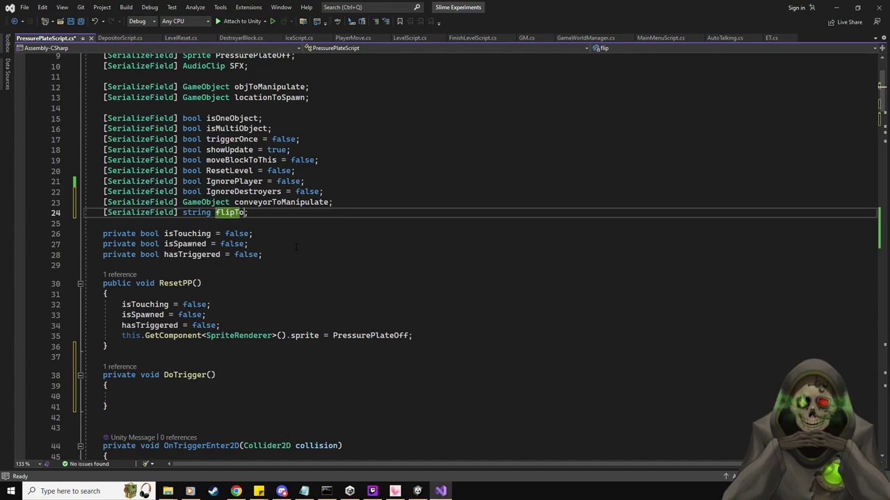
{"action": "type", "text": "ction"}
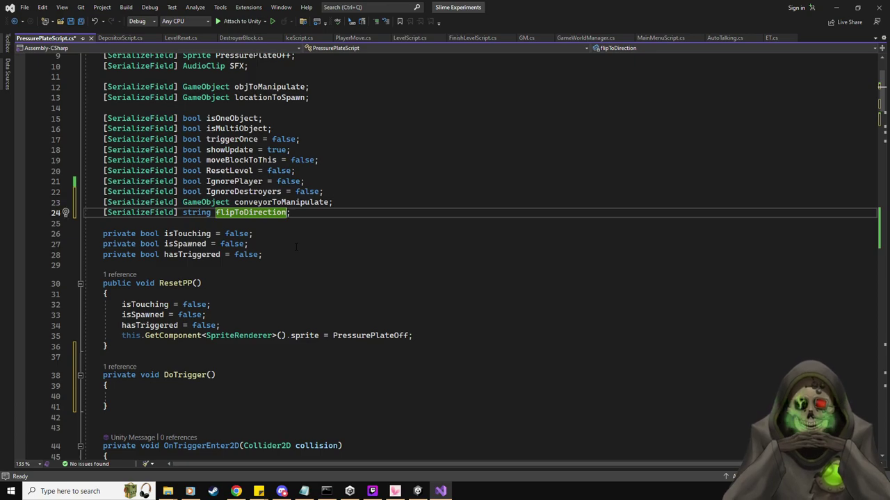
{"action": "left_click", "coordinate": [278, 396]}
{"action": "scroll", "coordinate": [298, 389], "scroll_direction": "down", "scroll_amount": 1}
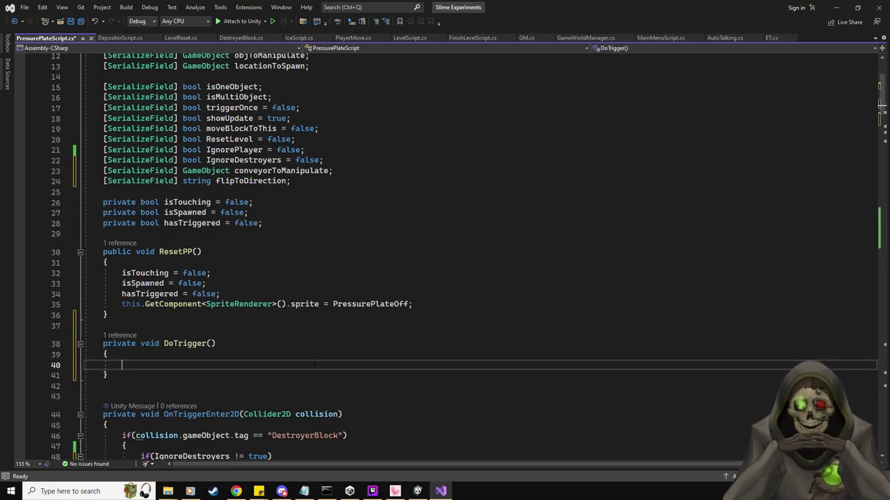
{"action": "scroll", "coordinate": [489, 340], "scroll_direction": "down", "scroll_amount": 4}
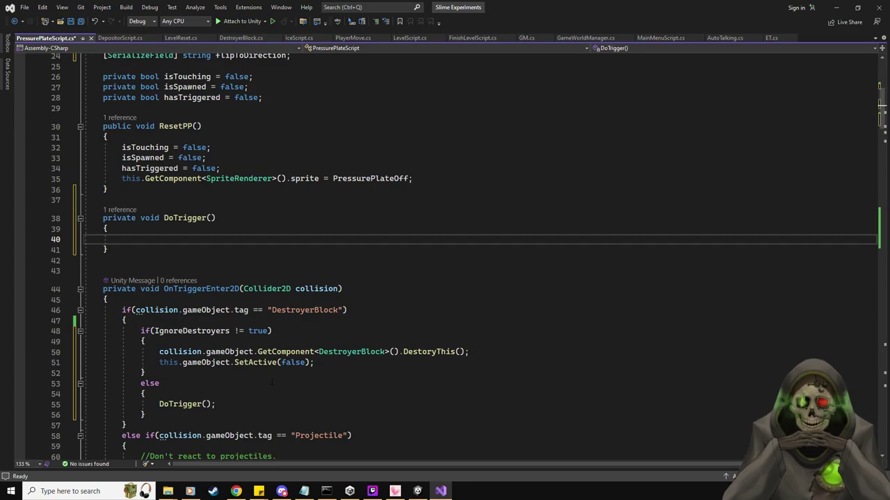
{"action": "scroll", "coordinate": [295, 394], "scroll_direction": "up", "scroll_amount": 2}
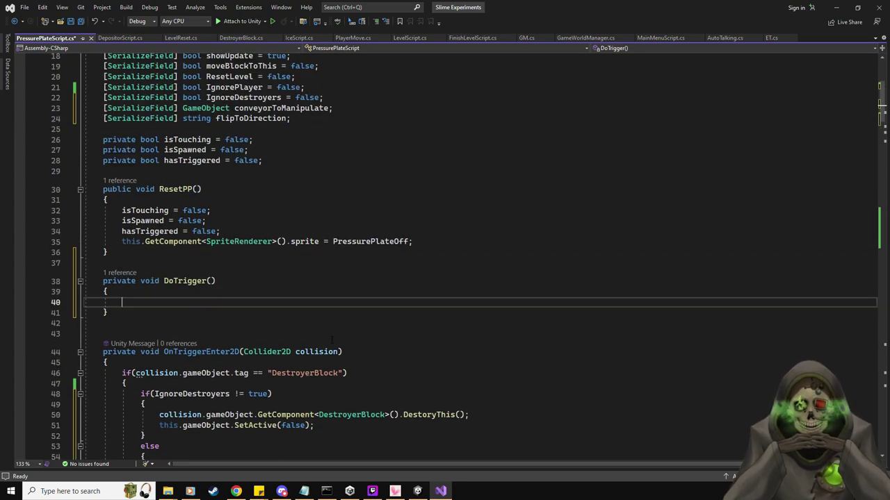
{"action": "scroll", "coordinate": [333, 330], "scroll_direction": "up", "scroll_amount": 1}
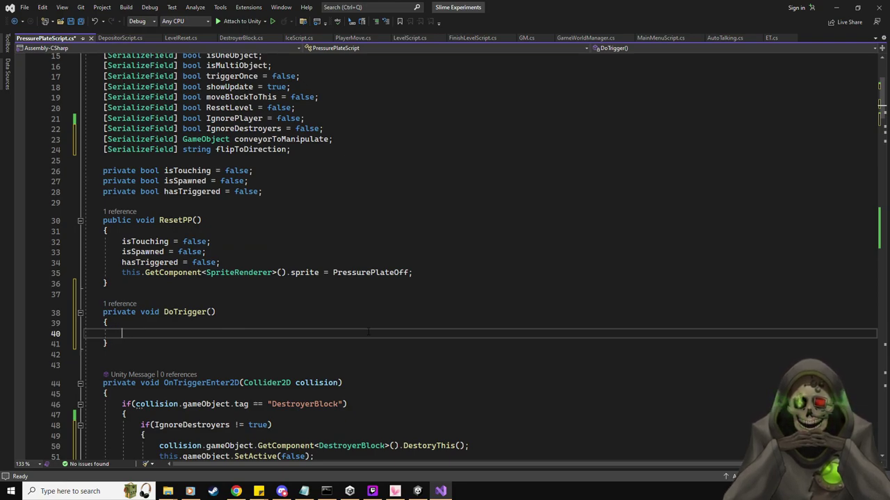
{"action": "type", "text": "onveyorToManipulate"}
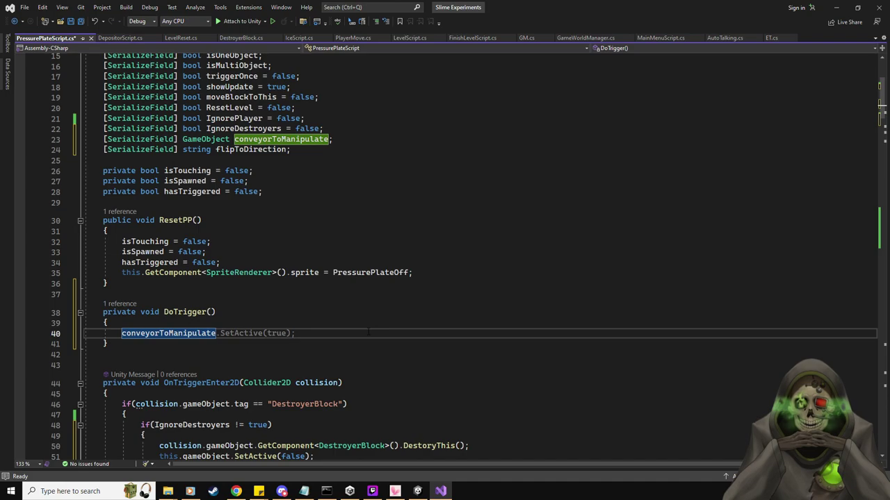
{"action": "type", "text": "."}
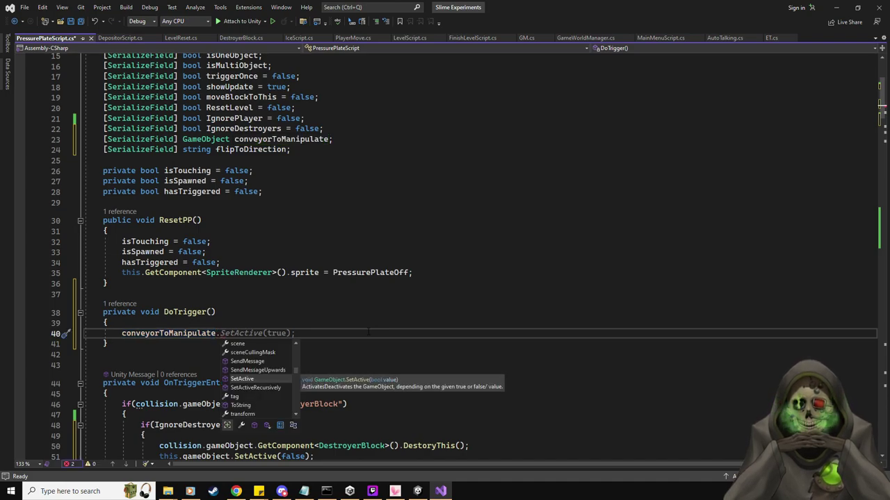
{"action": "type", "text": "transform.po"}
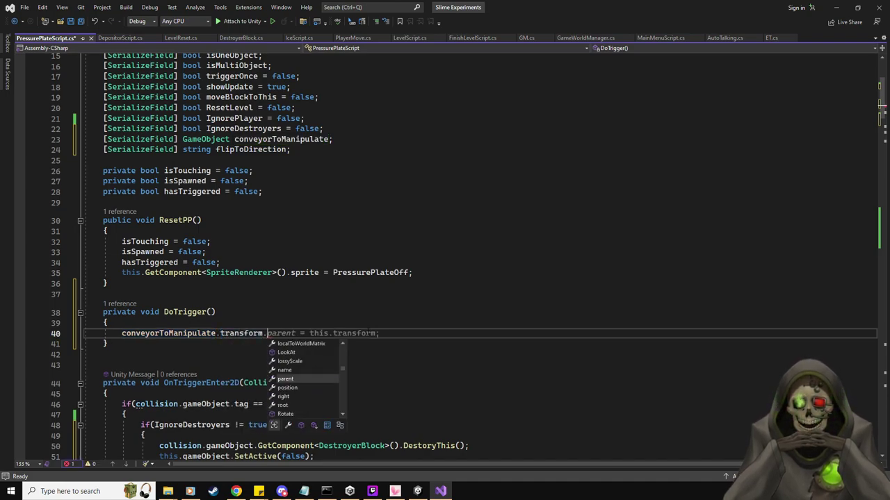
{"action": "key", "text": "Tab"}
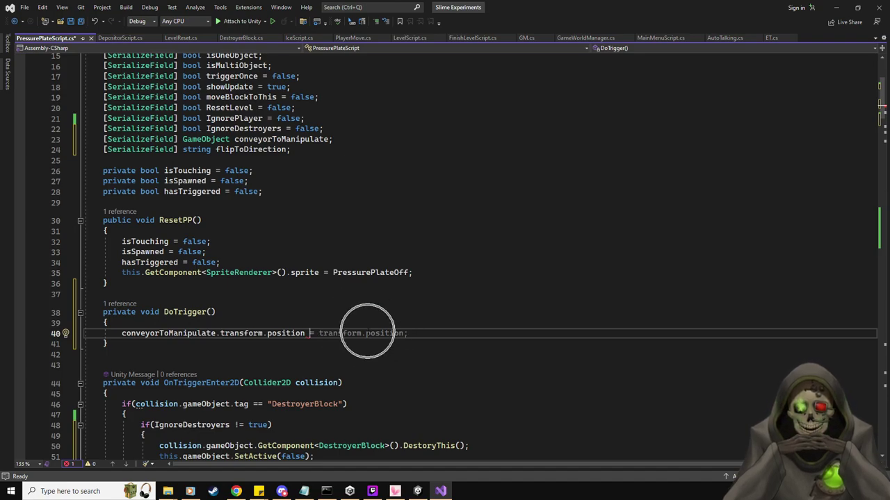
{"action": "key", "text": "shift+Home"}
{"action": "key", "text": "BackSpace"}
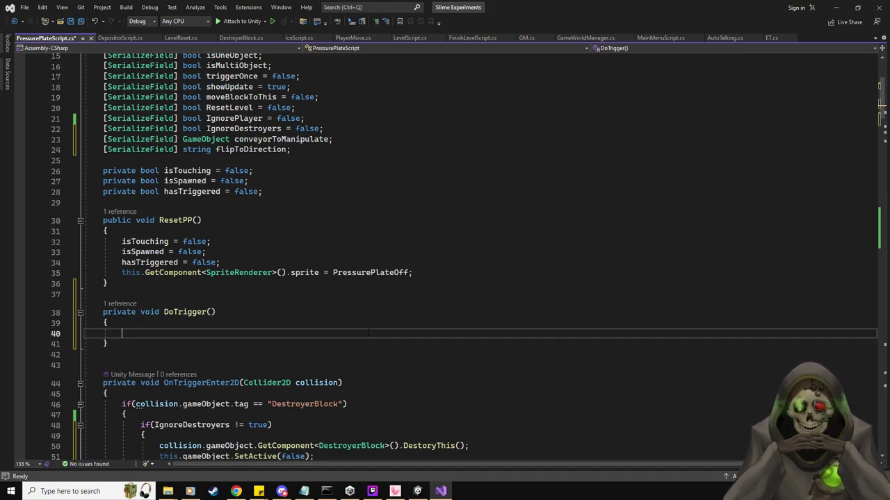
Write a switch on flipToDirection in the DoTrigger body with one case "": that ends in break;.
{"action": "type", "text": "switc"}
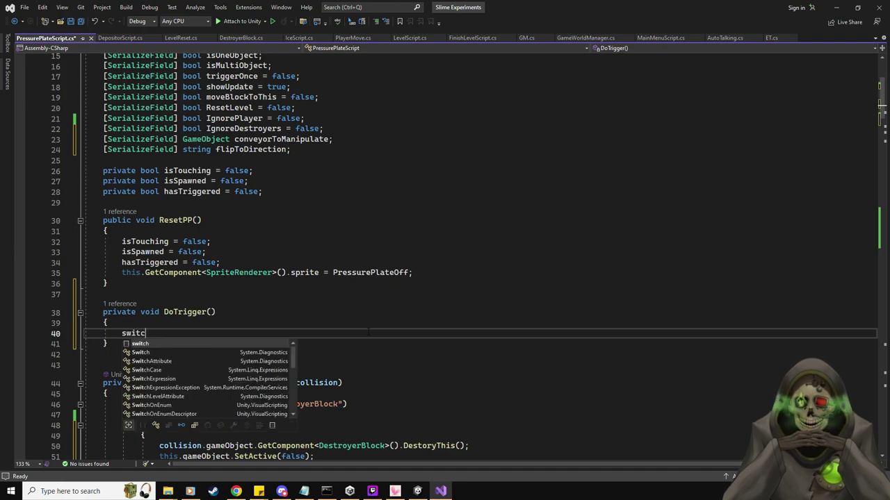
{"action": "type", "text": "h (flipToDirection"}
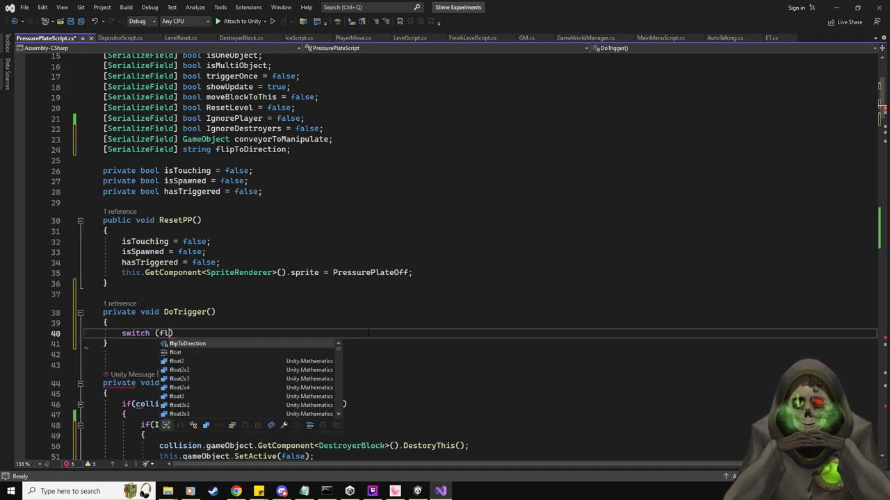
{"action": "type", "text": "{"}
{"action": "key", "text": "Return"}
{"action": "type", "text": "case:"}
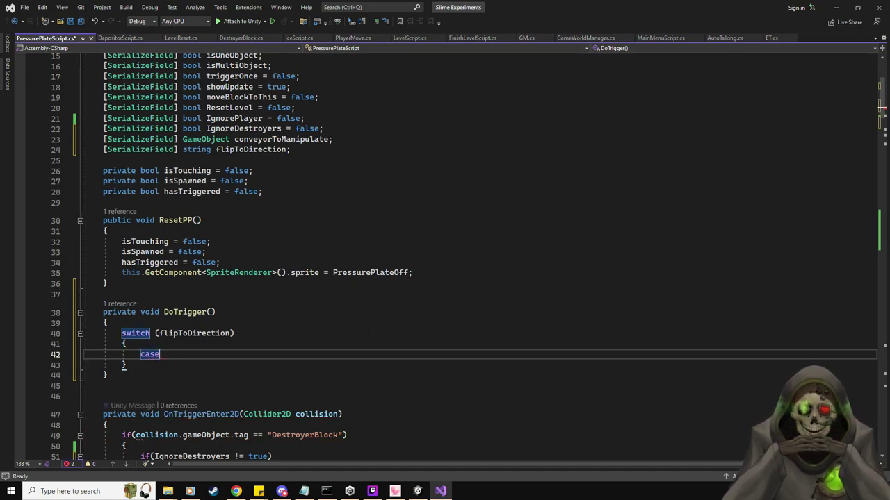
{"action": "key", "text": "Left"}
{"action": "type", "text": "\""}
{"action": "key", "text": "End"}
{"action": "key", "text": "Return"}
{"action": "type", "text": "break;"}
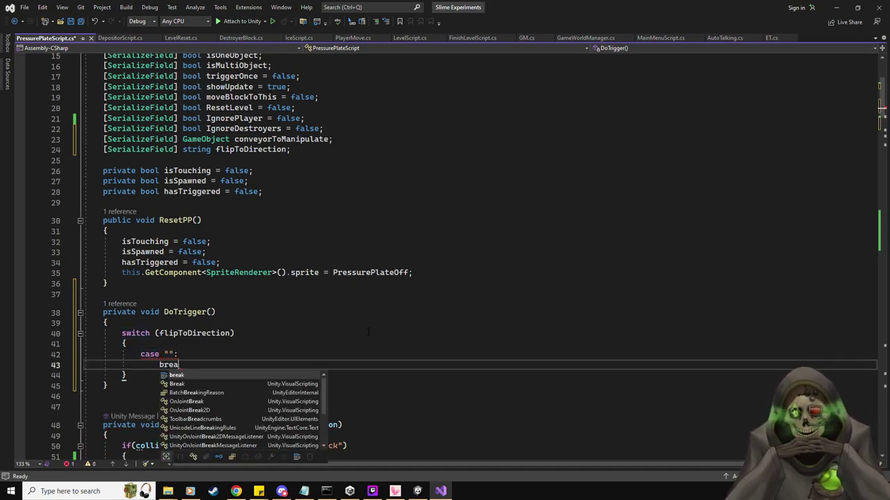
Insert a line above break; in the case that begins an assignment to conveyorToManipulate.transform.position.
{"action": "key", "text": "Home"}
{"action": "key", "text": "Return"}
{"action": "key", "text": "Up"}
{"action": "type", "text": "conveyorToManipulate.transform.position"}
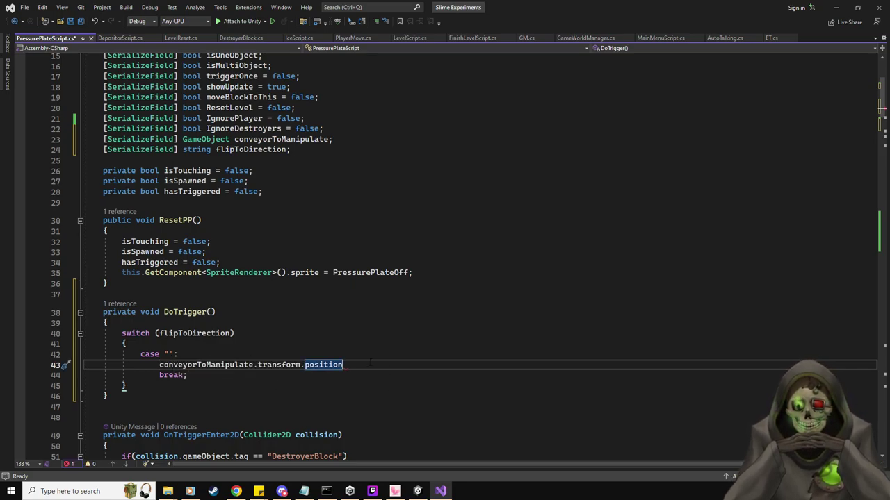
{"action": "type", "text": " ="}
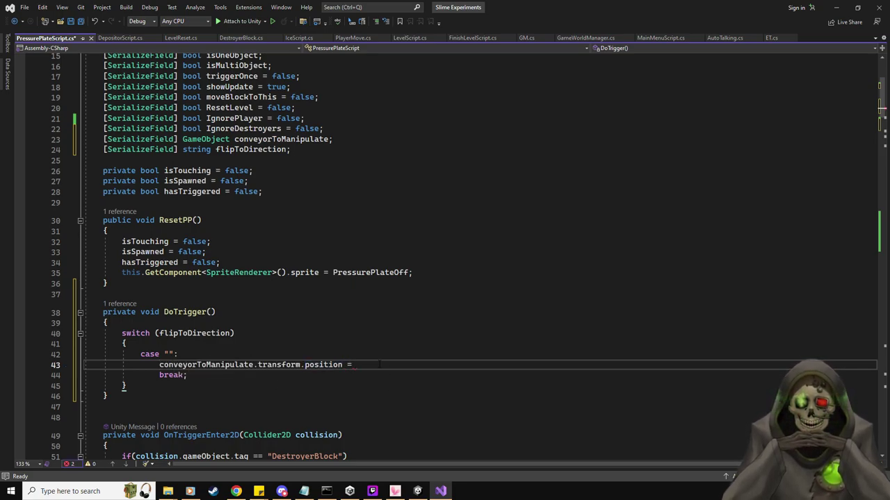
Switch to Unity, select the conveyor prefab in the Prefabs folder, and return to the script in Visual Studio.
{"action": "key", "text": "alt+Tab"}
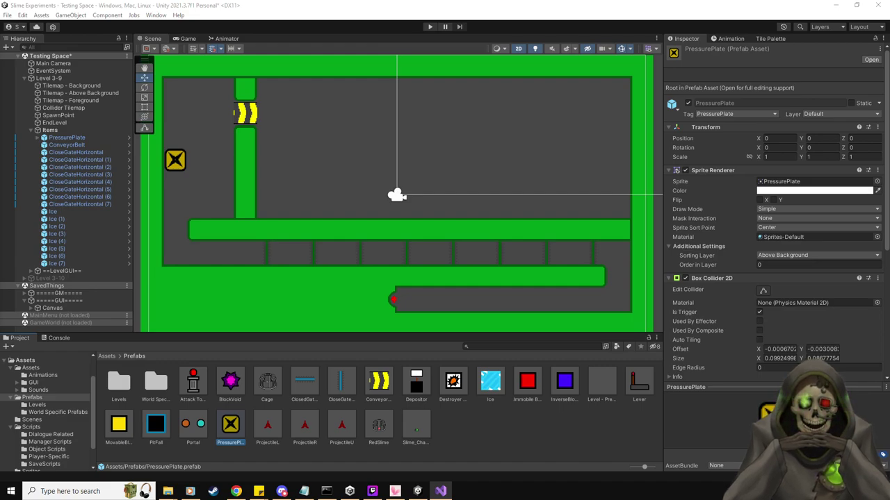
{"action": "left_click", "coordinate": [376, 383]}
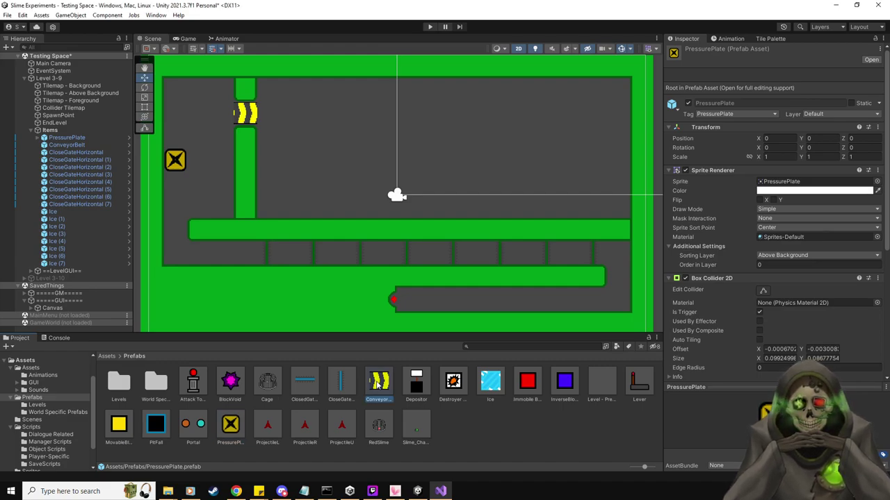
{"action": "key", "text": "alt+Tab"}
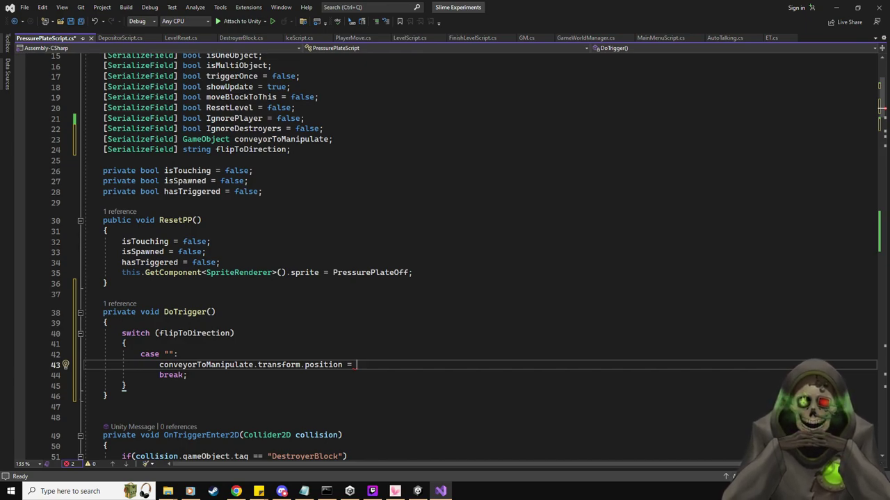
Change the assigned transform property from position to rotation and complete the assignment with (0, 0, 90);.
{"action": "key", "text": "Left"}
{"action": "key", "text": "Left"}
{"action": "key", "text": "BackSpace"}
{"action": "key", "text": "BackSpace"}
{"action": "key", "text": "BackSpace"}
{"action": "key", "text": "BackSpace"}
{"action": "key", "text": "BackSpace"}
{"action": "key", "text": "BackSpace"}
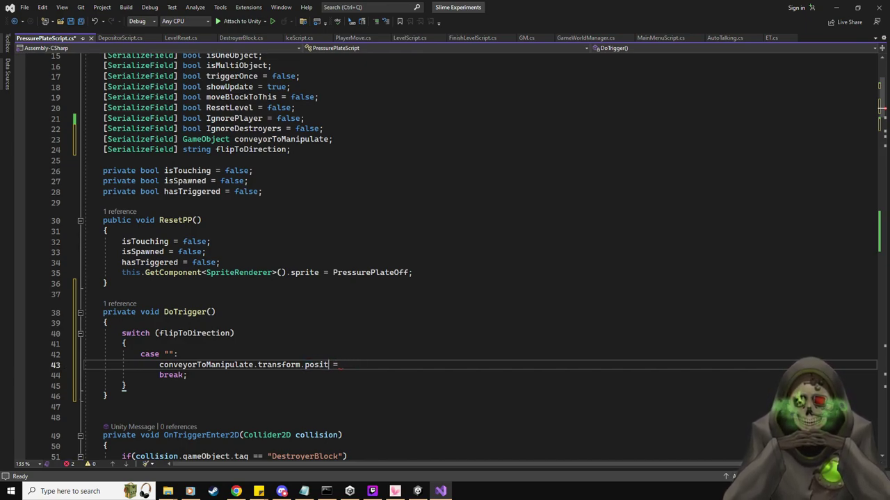
{"action": "key", "text": "BackSpace"}
{"action": "key", "text": "BackSpace"}
{"action": "type", "text": "rotation"}
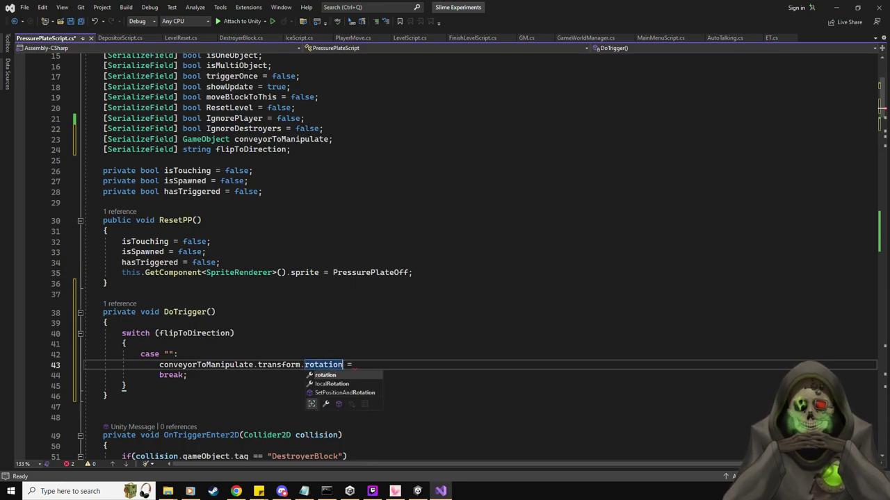
{"action": "key", "text": "End"}
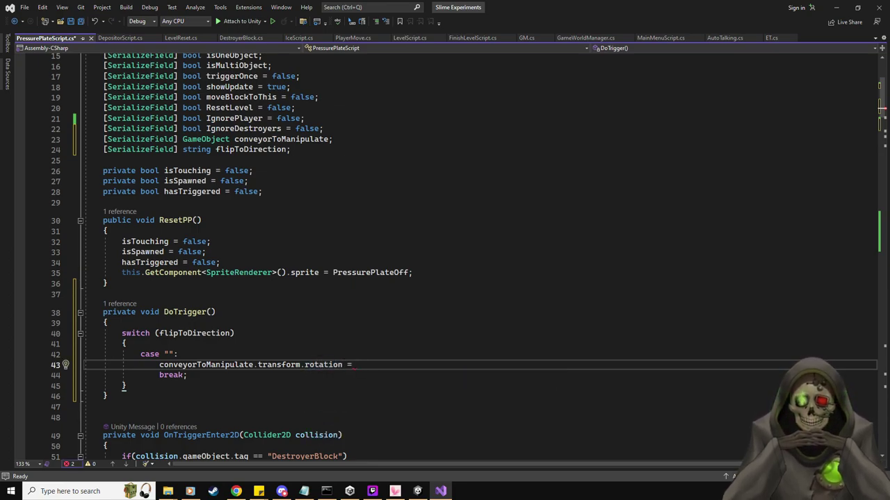
{"action": "type", "text": "(0, 0, 90);"}
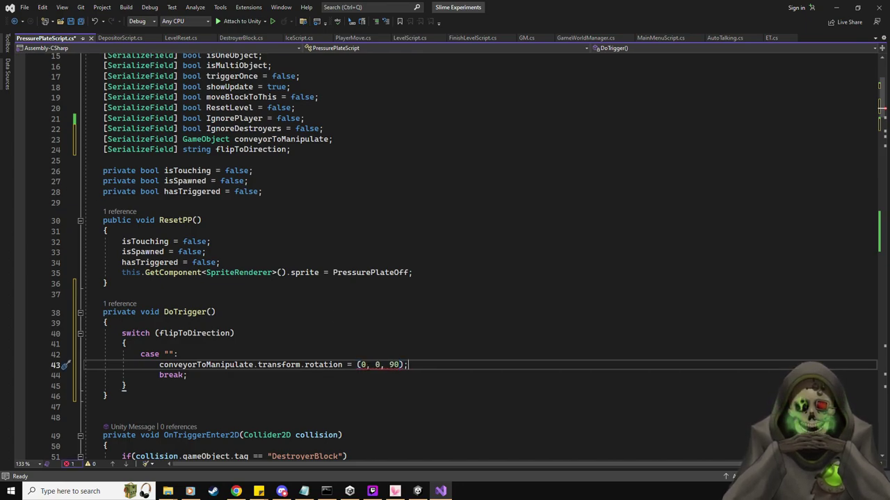
Insert Quaterion.identity directly before (0, 0, 90) in the conveyor's rotation assignment.
{"action": "mouse_move", "coordinate": [367, 366]}
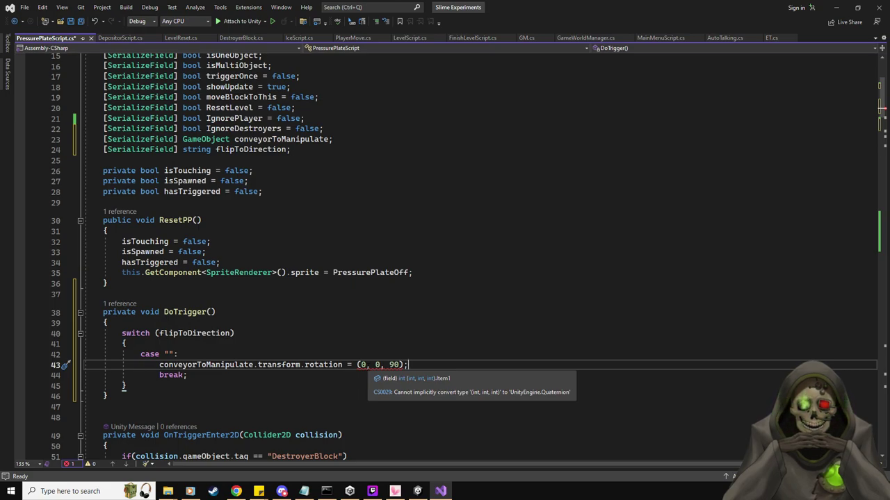
{"action": "left_click", "coordinate": [357, 365]}
{"action": "type", "text": "Quaterion"}
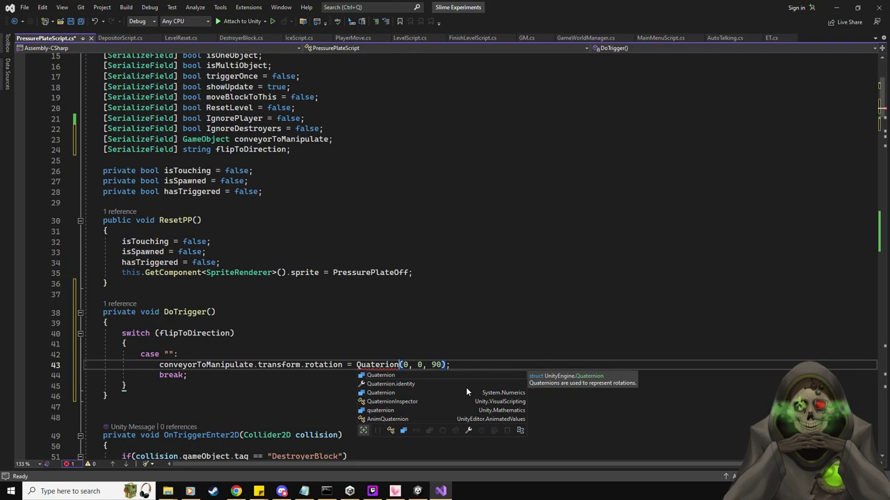
{"action": "type", "text": ".identit"}
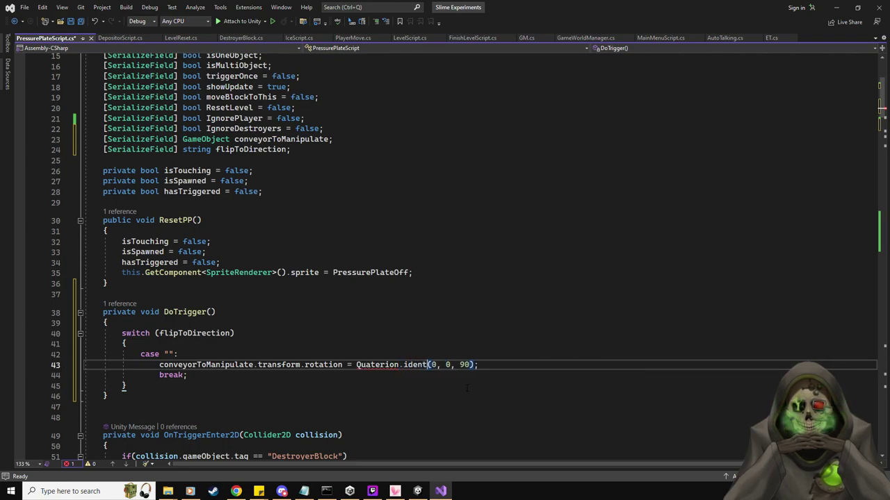
{"action": "type", "text": "y"}
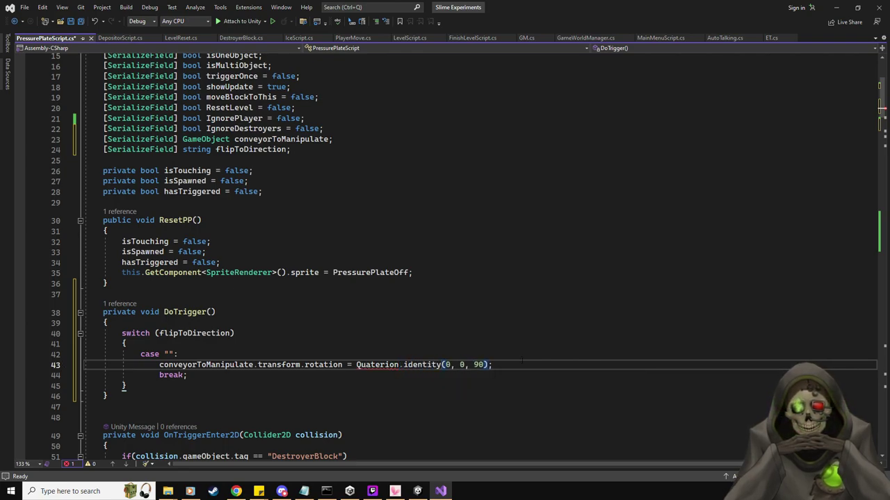
{"action": "key", "text": "Up"}
{"action": "mouse_move", "coordinate": [375, 366]}
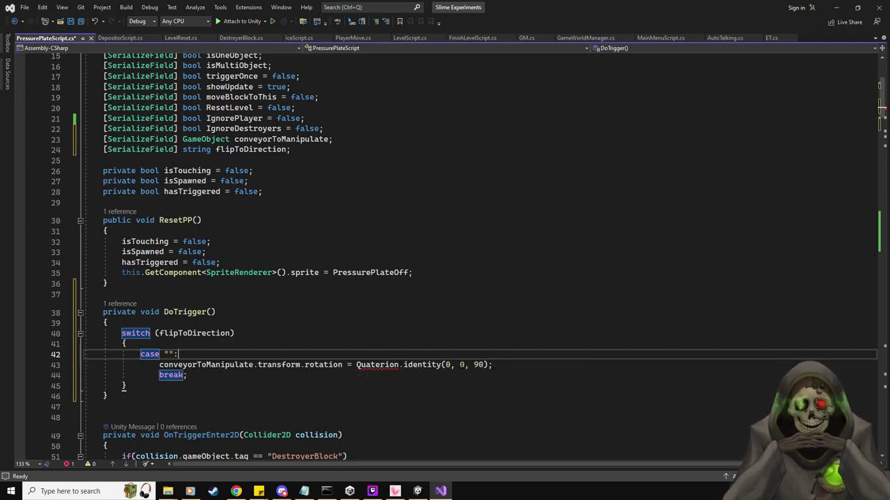
{"action": "left_click_drag", "start_coordinate": [442, 365], "coordinate": [356, 365]}
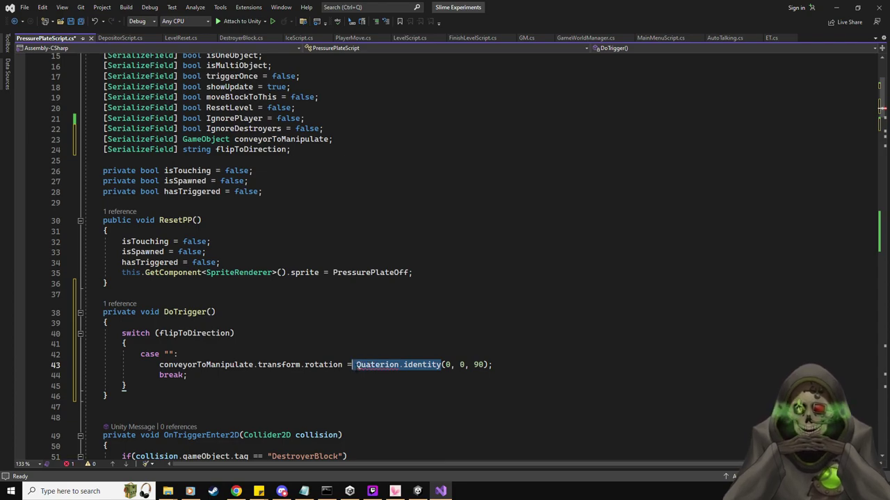
{"action": "key", "text": "Delete"}
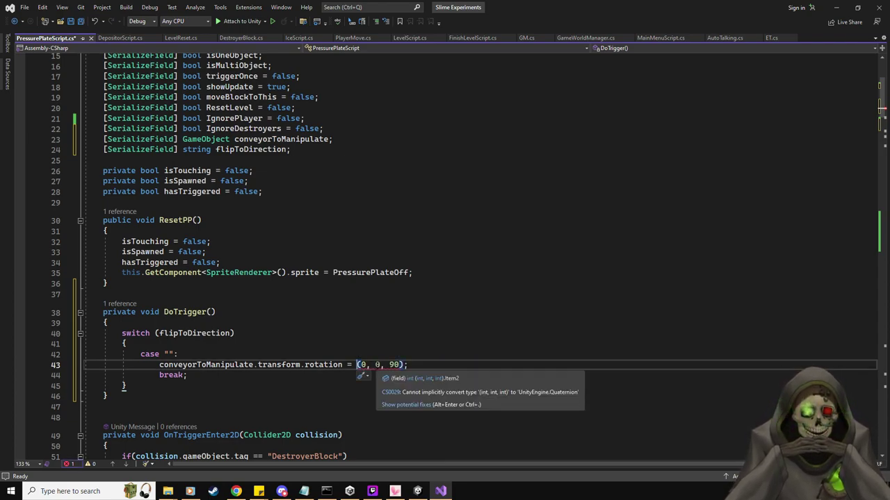
{"action": "key", "text": "ctrl+z"}
Correct the misspelled type name in the rotation assignment to Quaternion.
{"action": "left_click", "coordinate": [384, 365]}
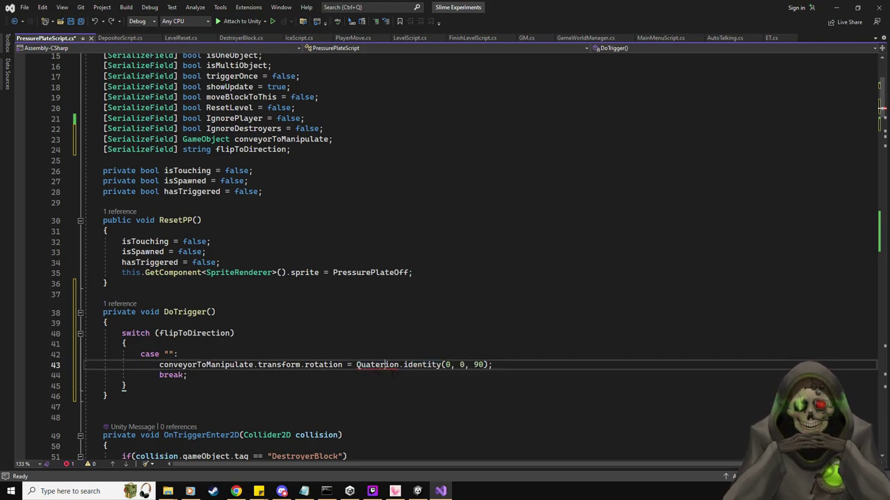
{"action": "type", "text": "n"}
{"action": "key", "text": "End"}
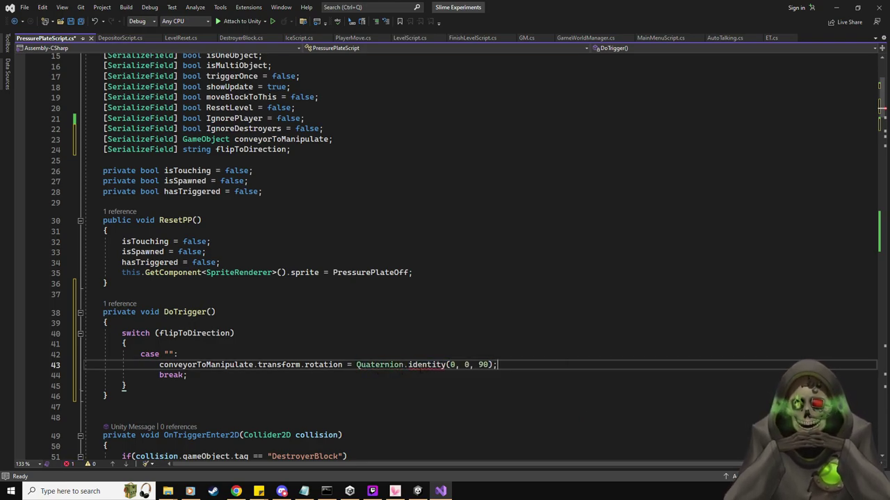
Replace identity(0, 0, 90) after Quaternion in the rotation assignment with the suggested EulerRotation method.
{"action": "mouse_move", "coordinate": [425, 367]}
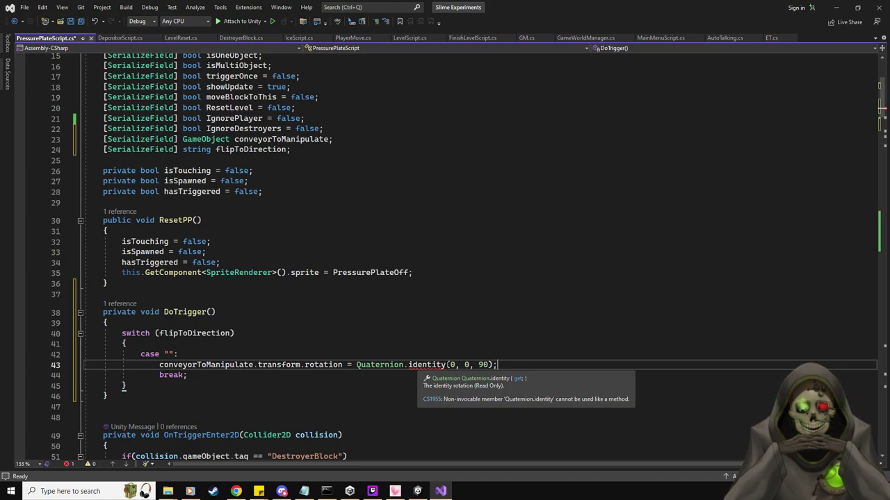
{"action": "double_click", "coordinate": [425, 365]}
{"action": "key", "text": "Delete"}
{"action": "key", "text": "Delete"}
{"action": "key", "text": "Delete"}
{"action": "key", "text": "Delete"}
{"action": "key", "text": "Delete"}
{"action": "key", "text": "Delete"}
{"action": "key", "text": "Delete"}
{"action": "key", "text": "Delete"}
{"action": "key", "text": "Delete"}
{"action": "key", "text": "Delete"}
{"action": "key", "text": "Delete"}
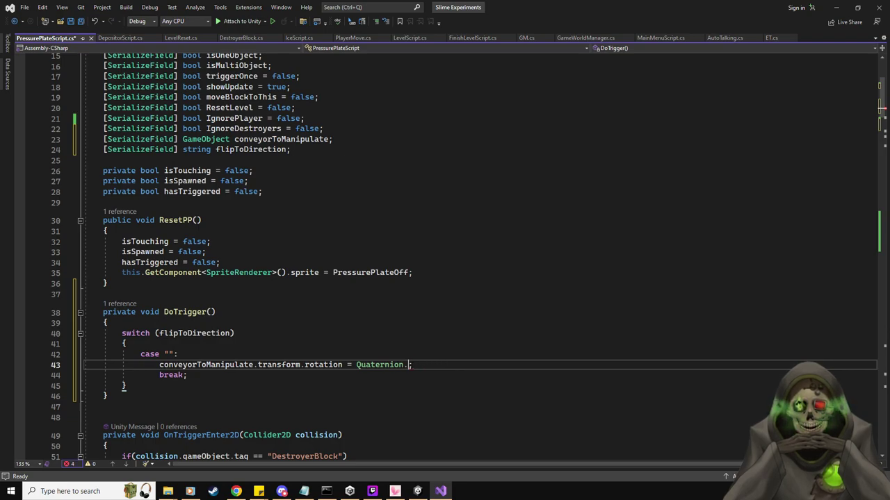
{"action": "key", "text": "ctrl+space"}
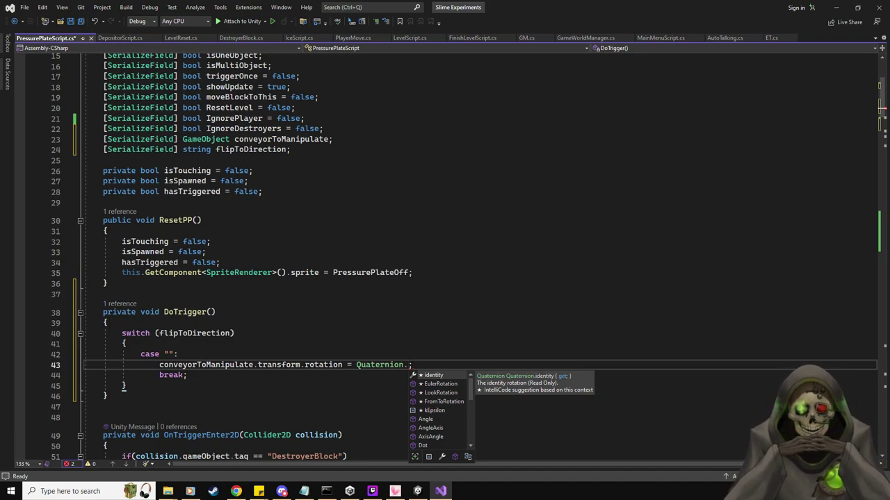
{"action": "key", "text": "Down"}
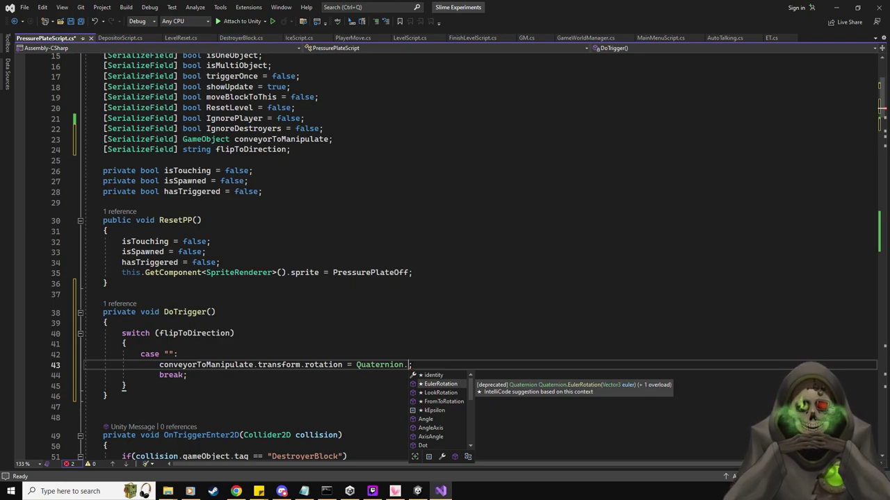
{"action": "key", "text": "Tab"}
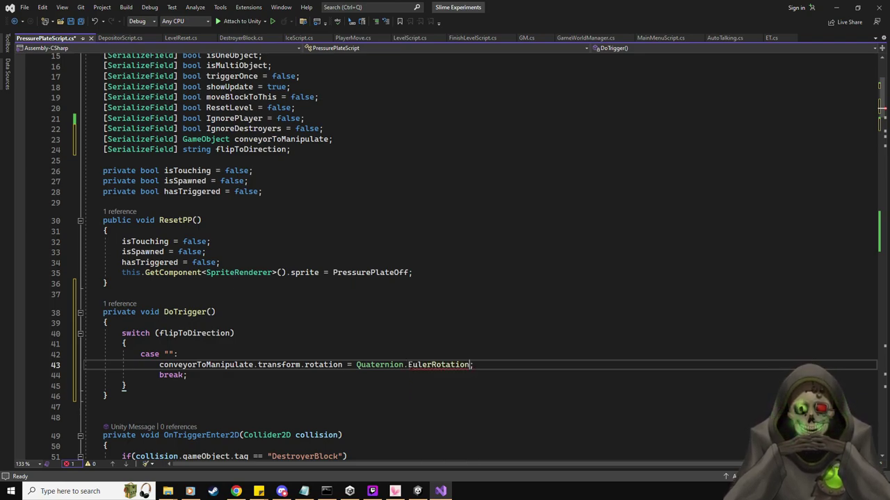
Give the conveyor's rotation assignment the arguments (0,0,90) and shorten the EulerRotation method name to Euler.
{"action": "type", "text": "(0,0, 90)"}
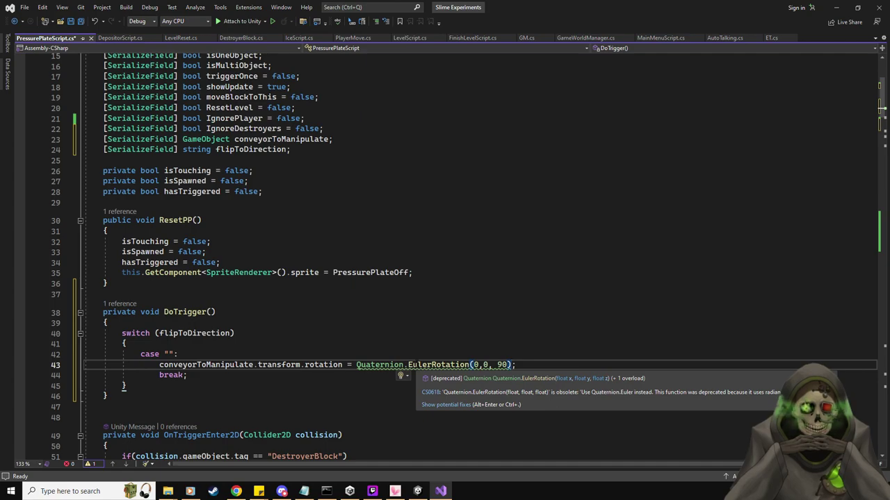
{"action": "left_click_drag", "start_coordinate": [430, 365], "coordinate": [467, 365]}
{"action": "key", "text": "BackSpace"}
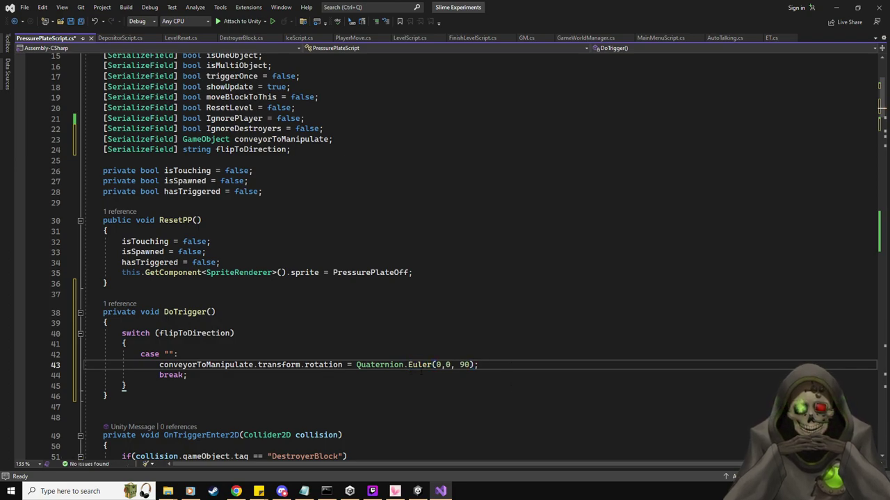
{"action": "left_click", "coordinate": [454, 365]}
{"action": "key", "text": "BackSpace"}
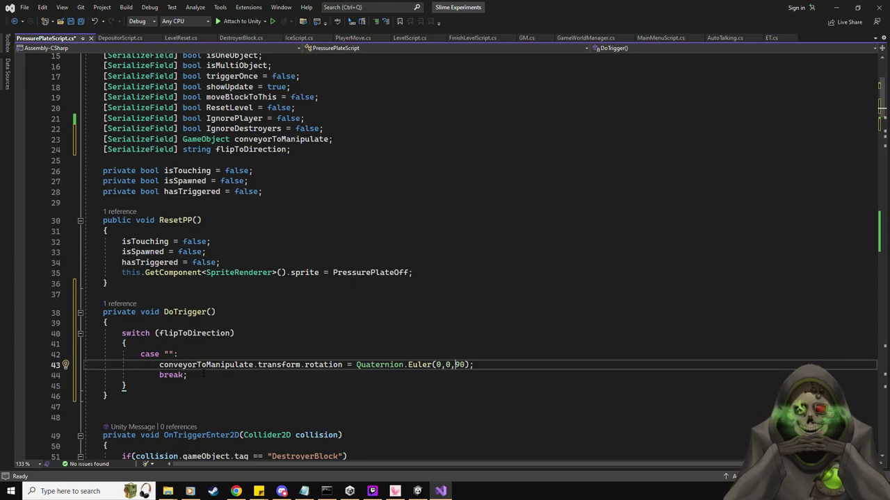
Duplicate the whole case block, including its rotation assignment and break, three times inside the flipToDirection switch.
{"action": "key", "text": "shift+alt+equal"}
{"action": "key", "text": "shift+alt+equal"}
{"action": "key", "text": "shift+alt+equal"}
{"action": "key", "text": "shift+alt+equal"}
{"action": "key", "text": "shift+alt+equal"}
{"action": "key", "text": "shift+alt+equal"}
{"action": "key", "text": "shift+alt+equal"}
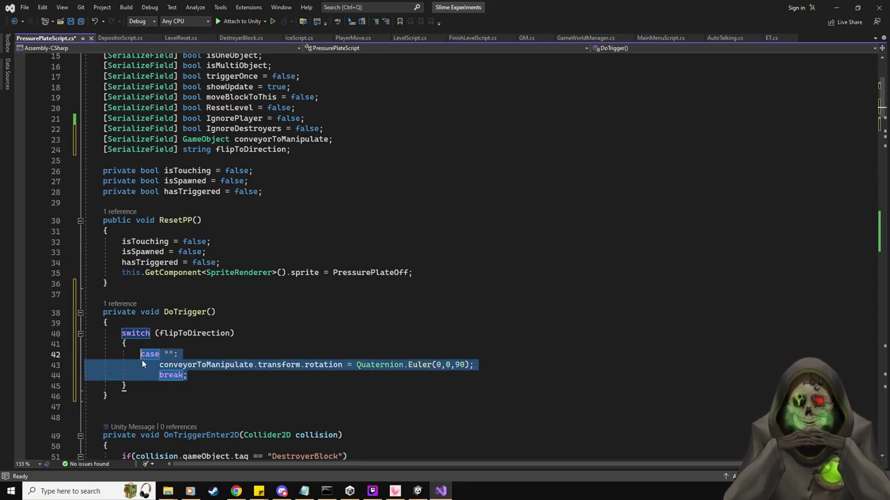
{"action": "key", "text": "ctrl+c"}
{"action": "key", "text": "Right"}
{"action": "key", "text": "ctrl+v"}
{"action": "key", "text": "ctrl+v"}
{"action": "key", "text": "ctrl+v"}
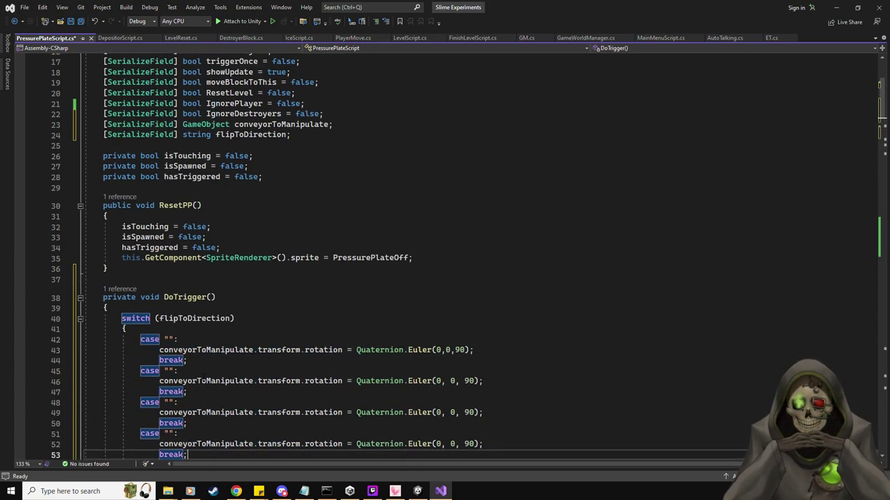
Label the four empty switch cases "right", "left", "up" and "down" in order.
{"action": "left_click", "coordinate": [168, 277]}
{"action": "type", "text": "right"}
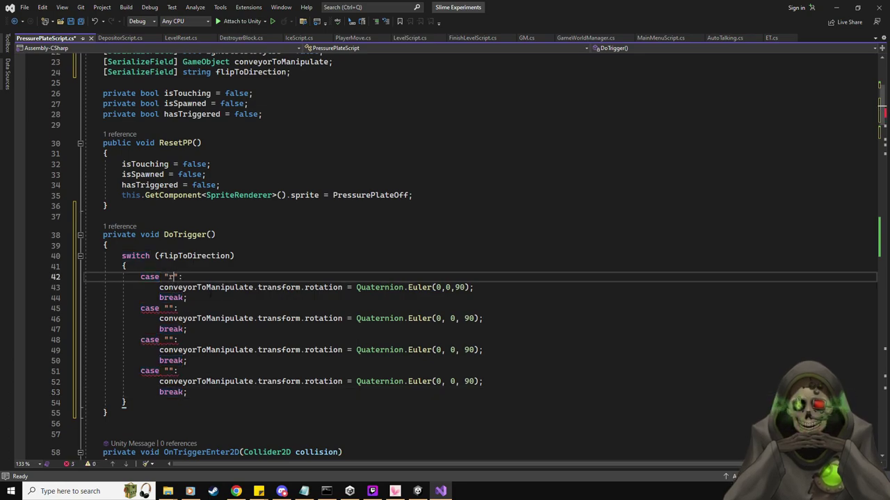
{"action": "left_click", "coordinate": [169, 308]}
{"action": "type", "text": "left"}
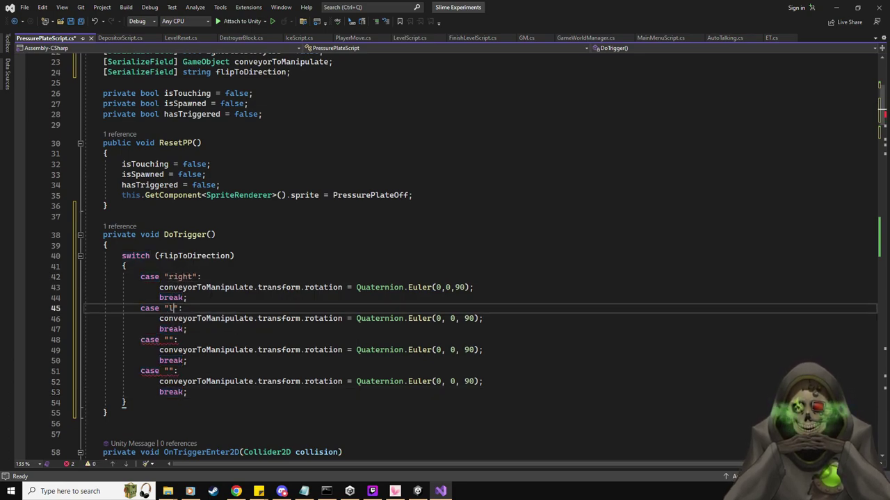
{"action": "left_click", "coordinate": [169, 339]}
{"action": "type", "text": "up"}
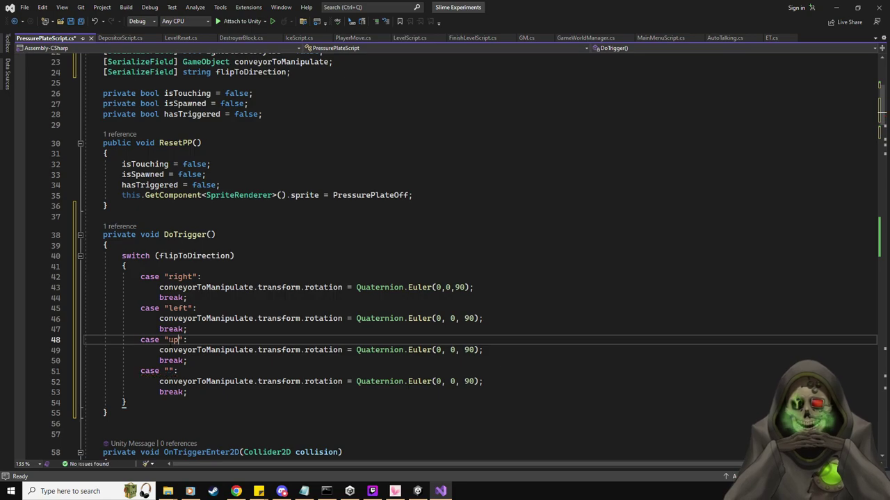
{"action": "left_click", "coordinate": [169, 370]}
{"action": "type", "text": "down"}
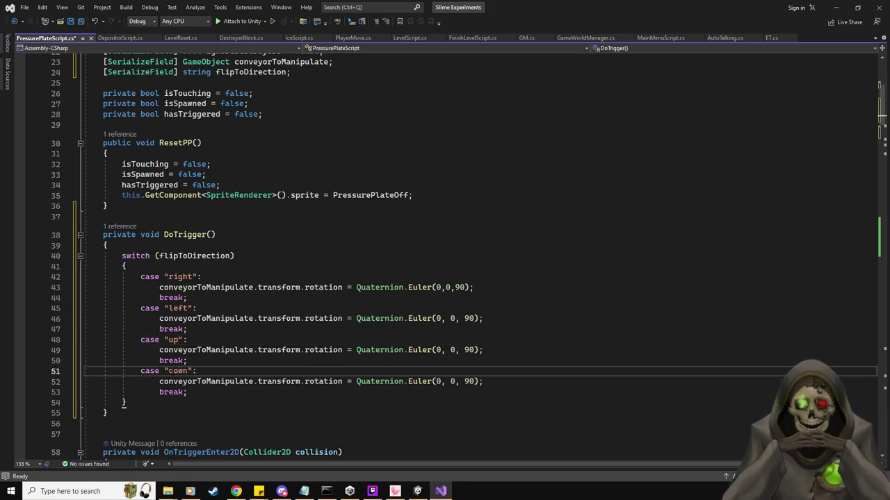
Set the Euler Z angle to 0 in the "right" case and to 180 in the "left" case.
{"action": "left_click", "coordinate": [464, 287]}
{"action": "key", "text": "BackSpace"}
{"action": "key", "text": "BackSpace"}
{"action": "type", "text": "0"}
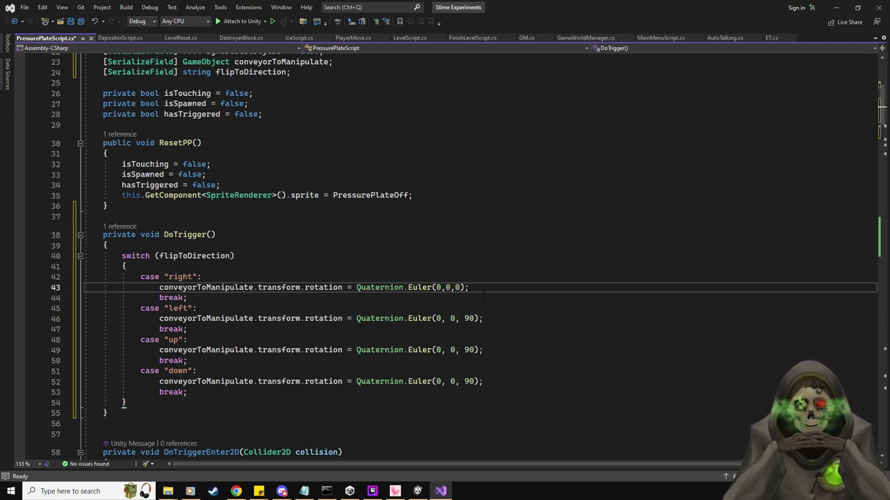
{"action": "left_click", "coordinate": [477, 318]}
{"action": "key", "text": "BackSpace"}
{"action": "key", "text": "BackSpace"}
{"action": "type", "text": "180"}
Set the Euler Z angle in the "up" case to -90.
{"action": "left_click", "coordinate": [477, 350]}
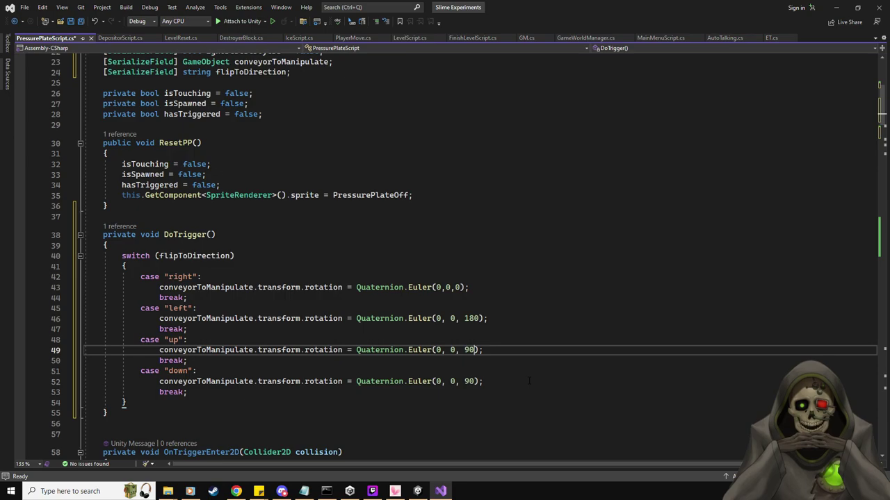
{"action": "key", "text": "BackSpace"}
{"action": "key", "text": "BackSpace"}
{"action": "type", "text": "-90"}
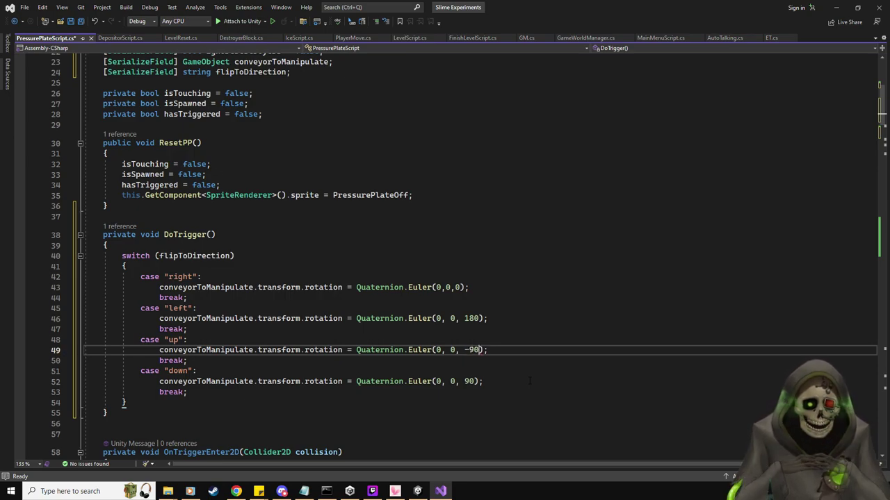
{"action": "left_click", "coordinate": [530, 381]}
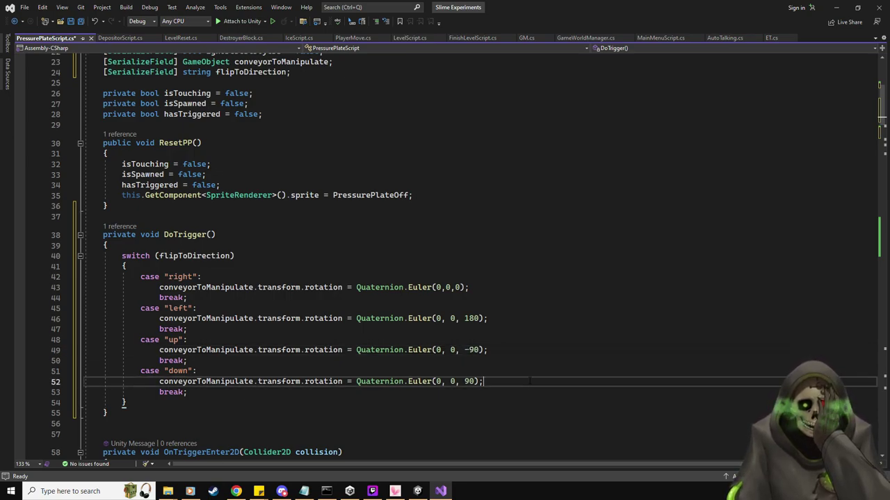
{"action": "type", "text": "90);9"}
{"action": "key", "text": "BackSpace"}
{"action": "key", "text": "BackSpace"}
{"action": "type", "text": "9"}
{"action": "key", "text": "BackSpace"}
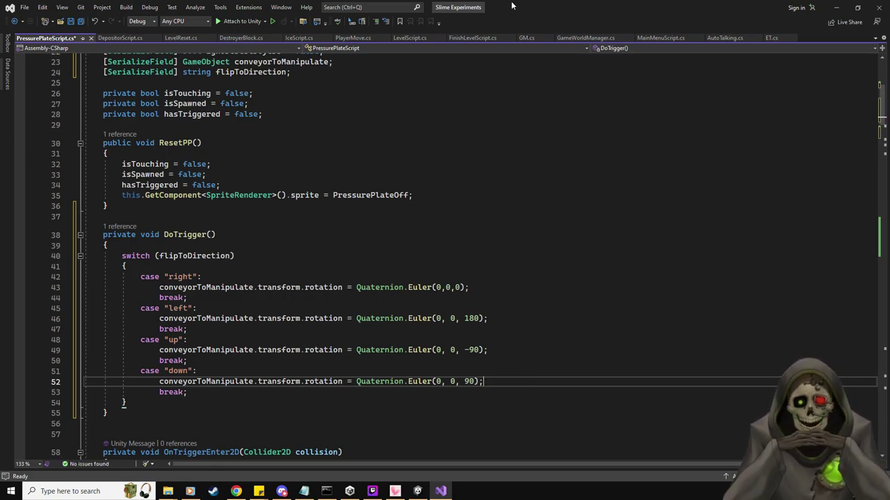
Switch to Unity, try a Z rotation of 90 on the ConveyorBelt in Level 3-9, and reset it to 0.
{"action": "key", "text": "alt+Tab"}
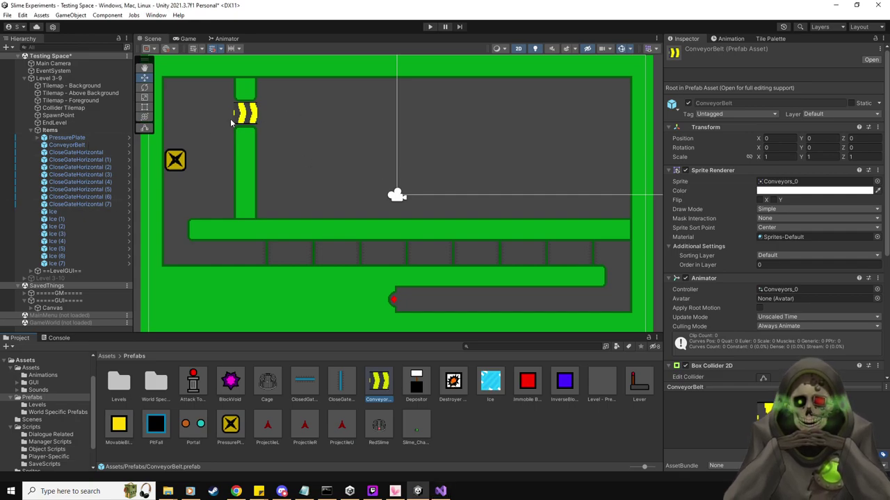
{"action": "left_click", "coordinate": [88, 146]}
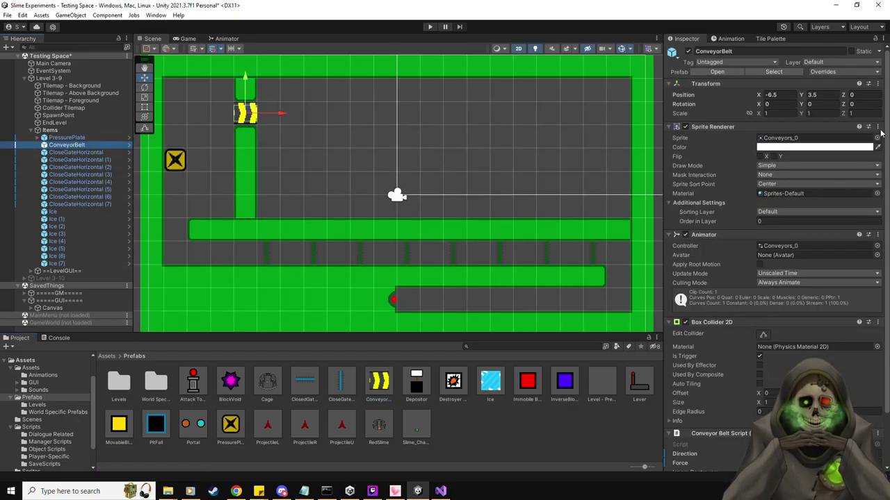
{"action": "left_click", "coordinate": [862, 104]}
{"action": "type", "text": "90"}
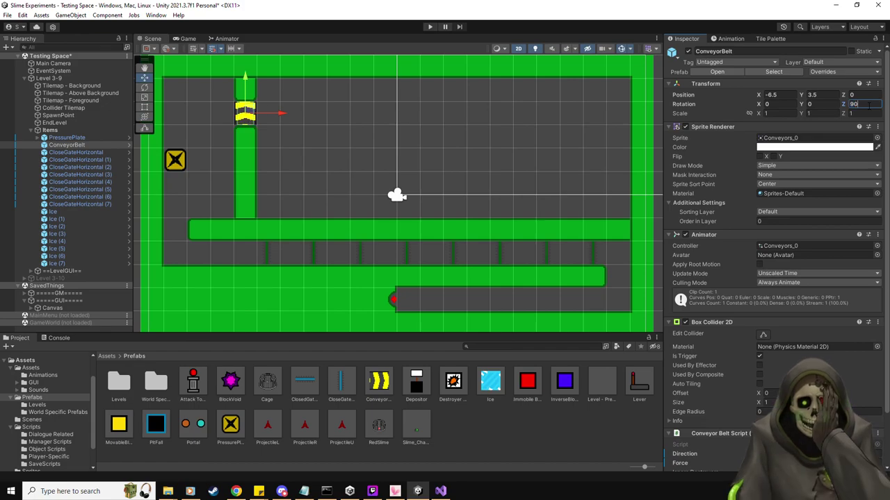
{"action": "key", "text": "BackSpace"}
{"action": "key", "text": "BackSpace"}
{"action": "type", "text": "0"}
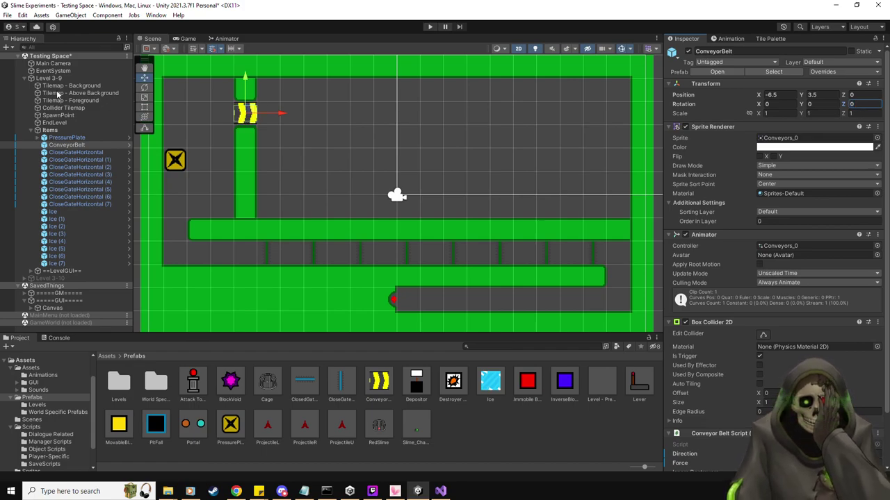
Switch to Visual Studio and set the Euler Z angle to 90 in the "up" case and -90 in the "down" case.
{"action": "key", "text": "alt+Tab"}
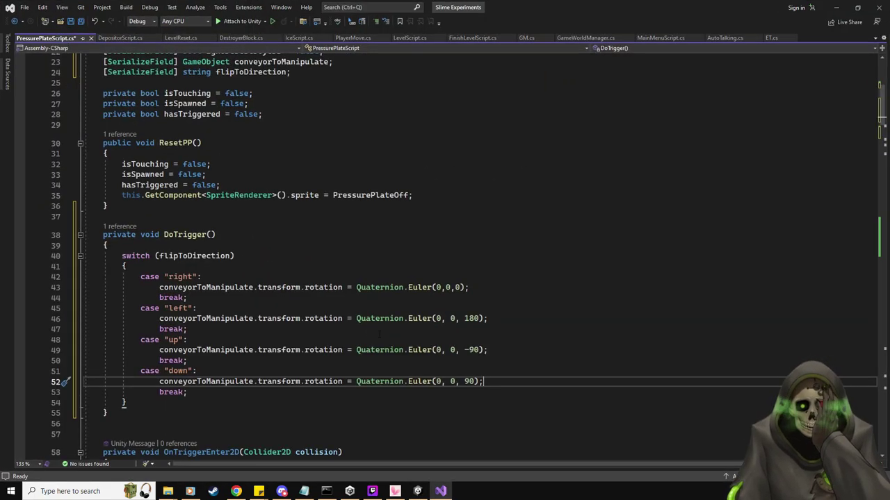
{"action": "left_click", "coordinate": [469, 350]}
{"action": "key", "text": "BackSpace"}
{"action": "left_click", "coordinate": [464, 382]}
{"action": "type", "text": "-"}
{"action": "left_click", "coordinate": [553, 331]}
{"action": "type", "text": "9"}
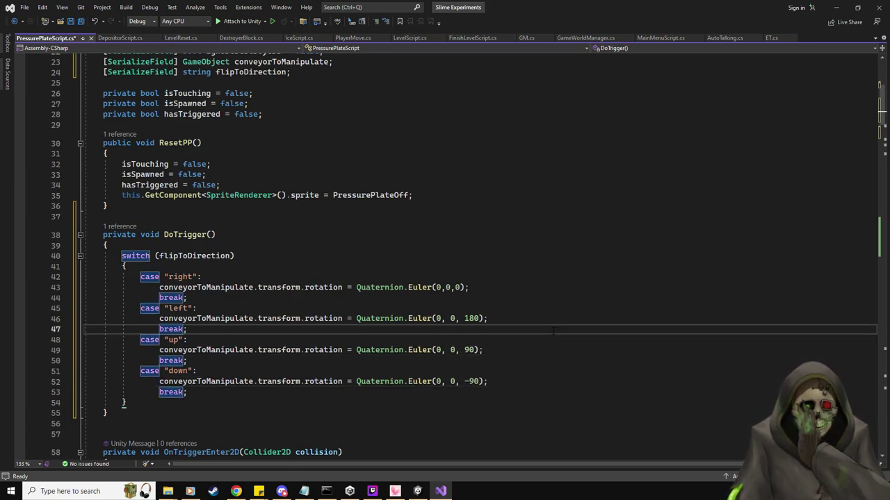
{"action": "key", "text": "BackSpace"}
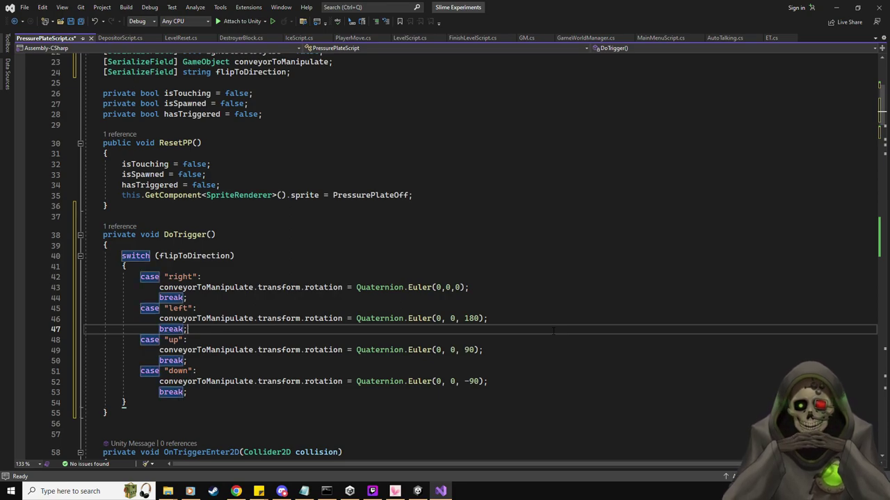
Begin a line below the "right" case's rotation assignment with conveyorToManipulate.GetComponent<ConveyorBeltScript>().
{"action": "left_click", "coordinate": [485, 287]}
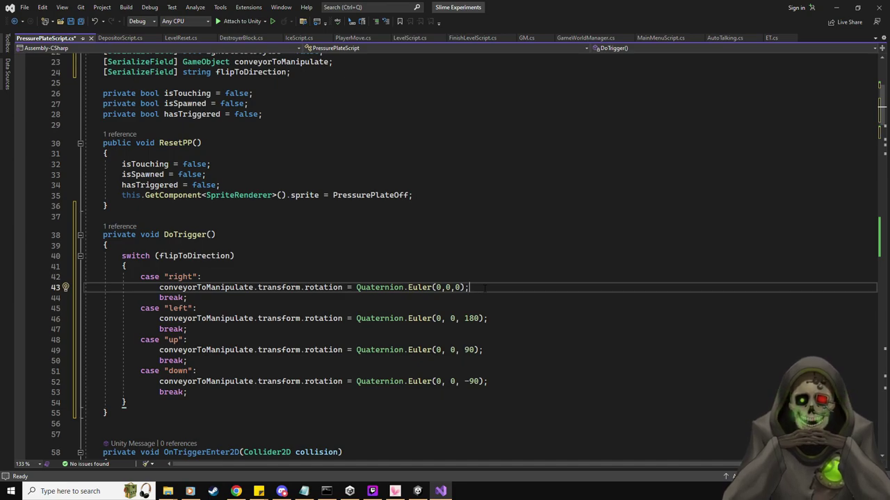
{"action": "key", "text": "Return"}
{"action": "type", "text": "conveyorToManipulate"}
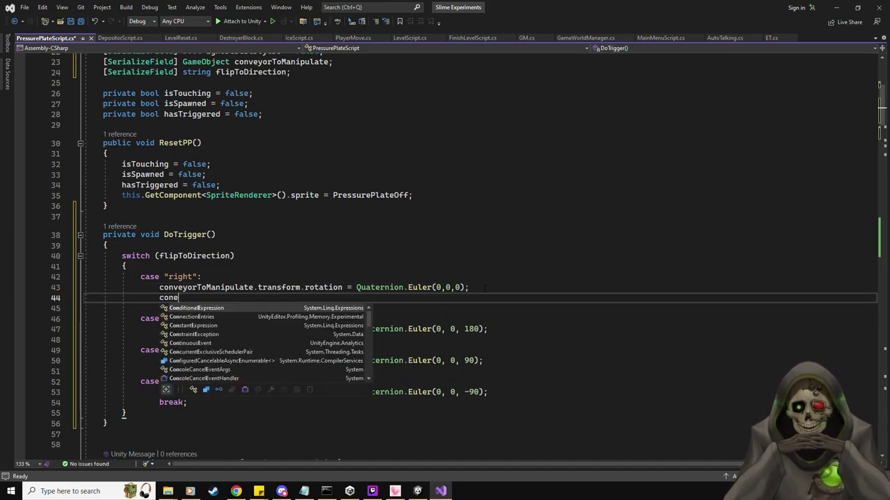
{"action": "type", "text": "."}
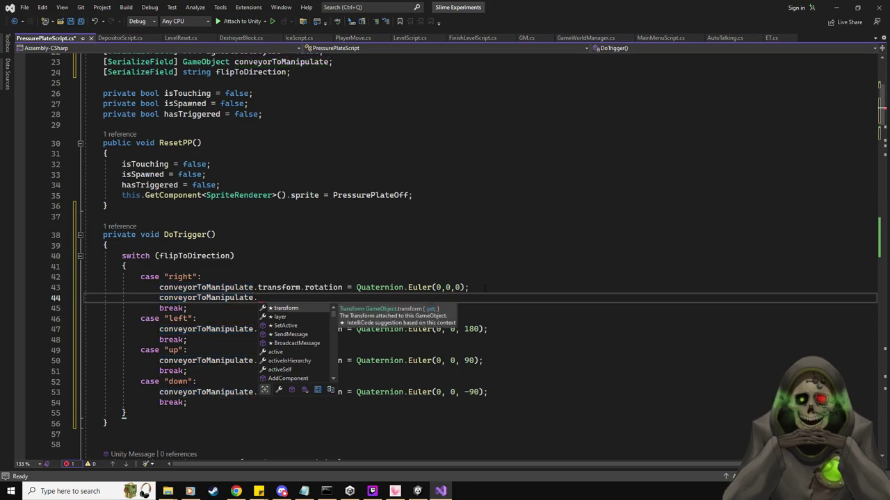
{"action": "type", "text": "GetComponent<"}
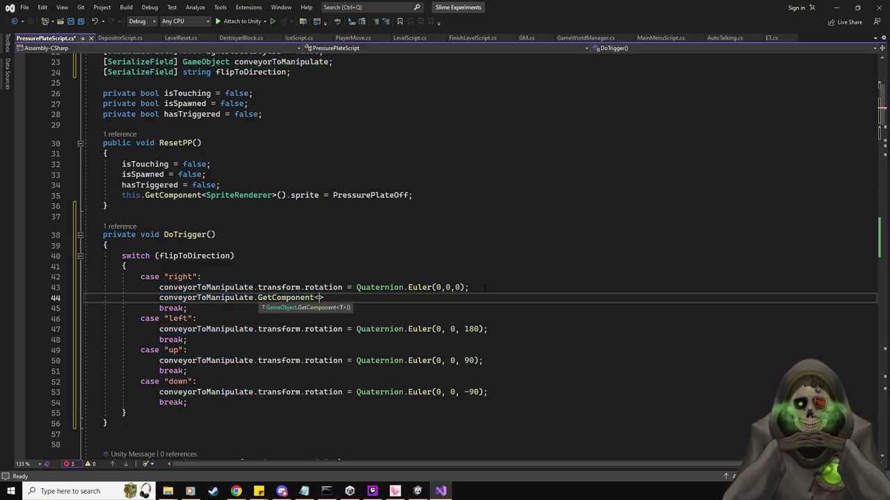
{"action": "type", "text": "ConveyorBeltScript>"}
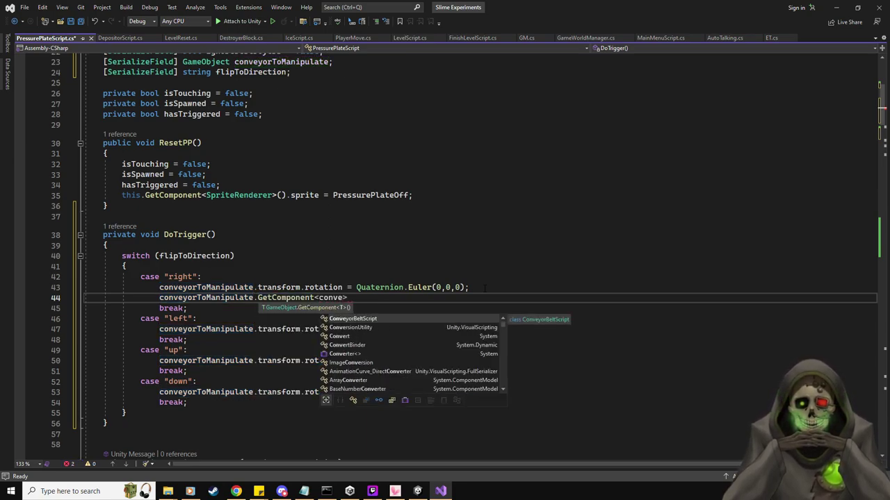
{"action": "type", "text": "()."}
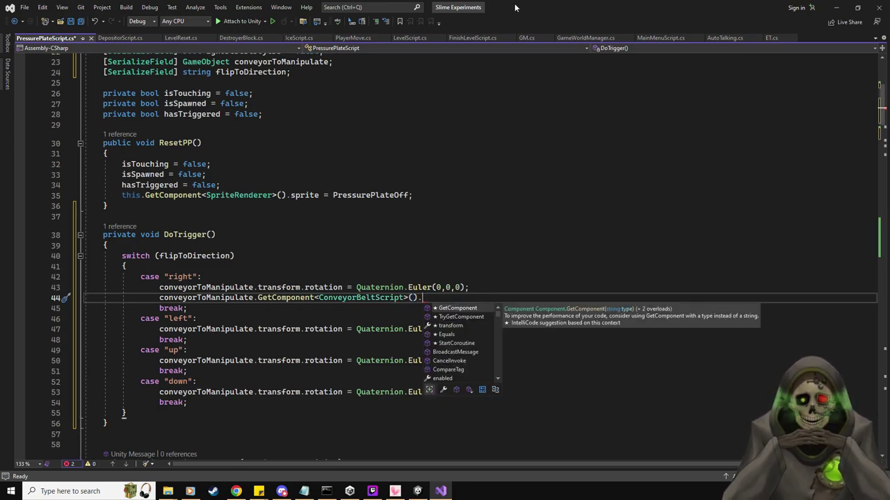
Open ConveyorBeltScript from the ConveyorBelt's component in Unity, make its serialized direction string public, and save the script.
{"action": "key", "text": "alt+Tab"}
{"action": "left_click", "coordinate": [70, 144]}
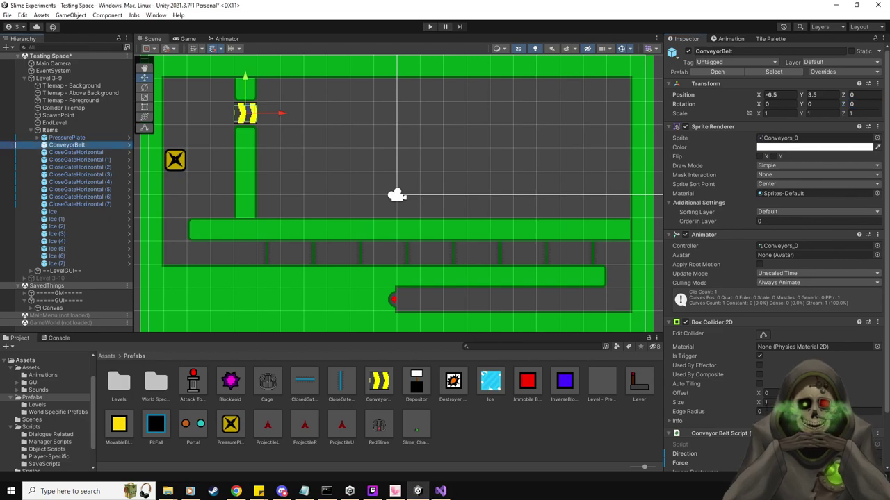
{"action": "scroll", "coordinate": [772, 354], "scroll_direction": "down", "scroll_amount": 2}
{"action": "left_click", "coordinate": [775, 384]}
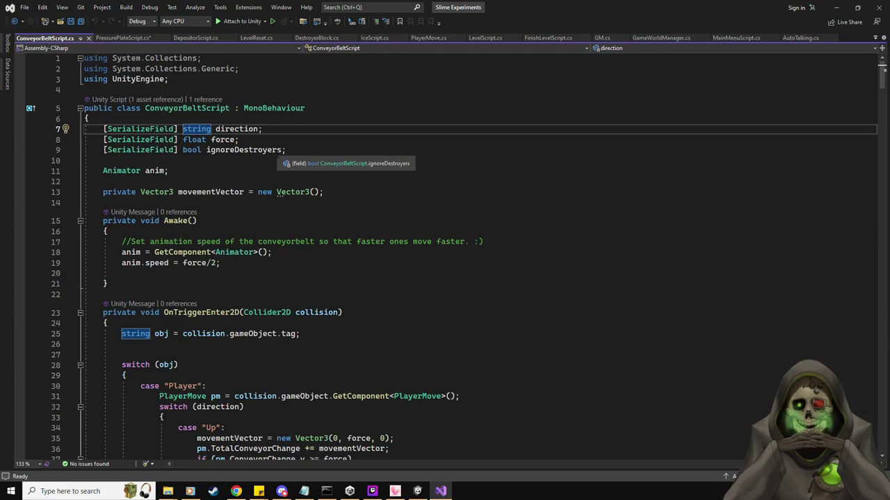
{"action": "type", "text": "public"}
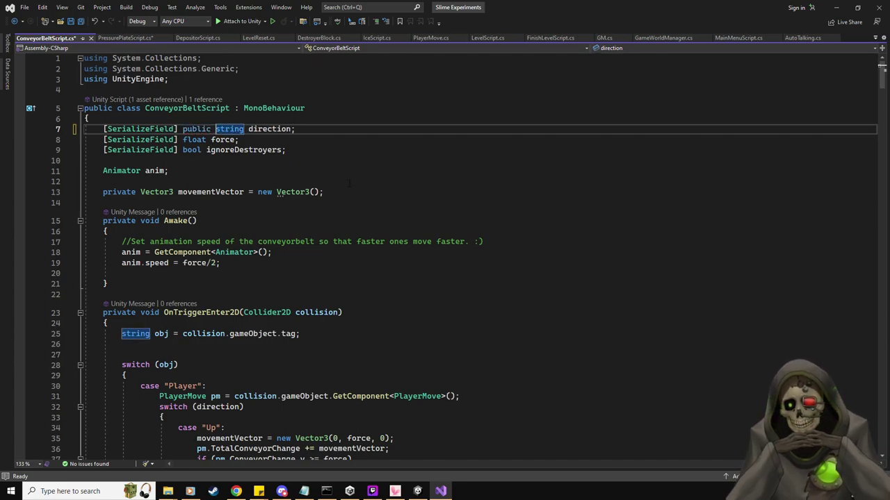
{"action": "key", "text": "ctrl+s"}
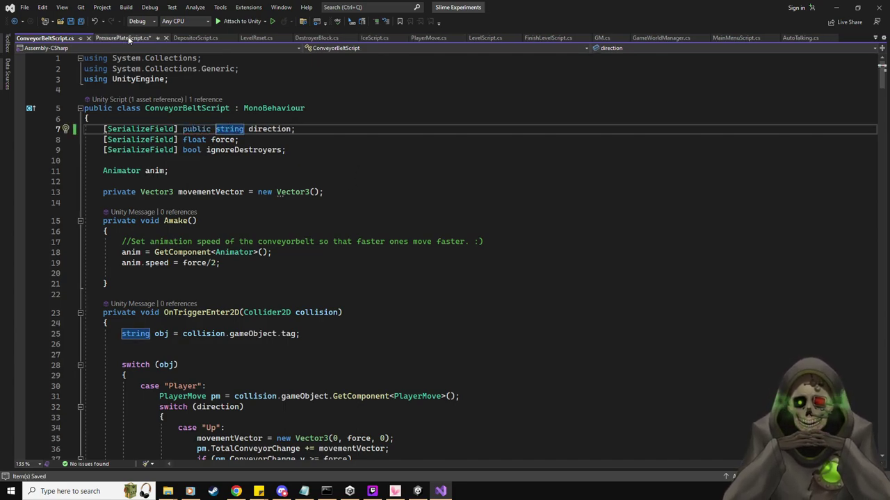
Return to PressurePlateScript and complete the "right" case's component line with direction = flipToDirection;.
{"action": "left_click", "coordinate": [129, 38]}
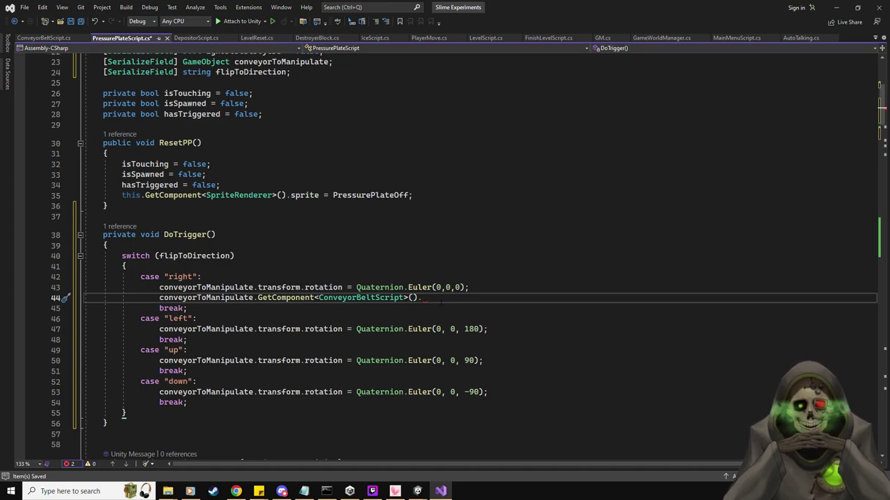
{"action": "type", "text": "direction"}
{"action": "key", "text": "Tab"}
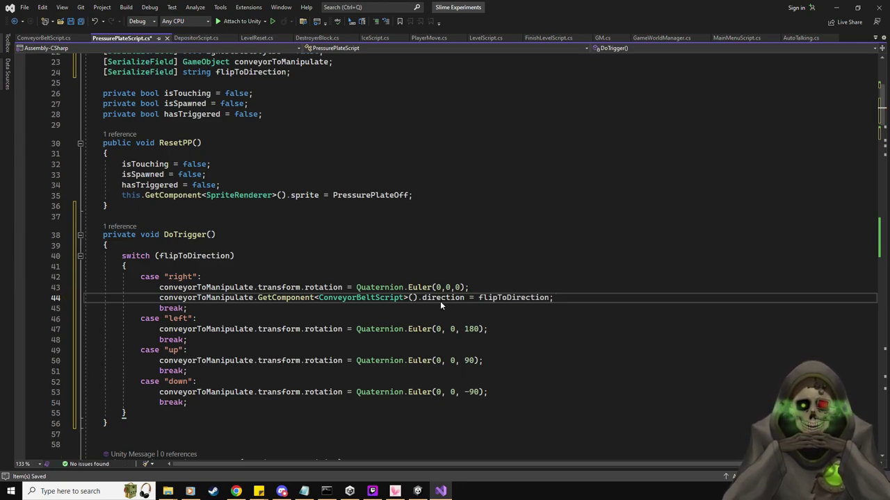
Copy the "right" case's conveyor direction assignment below the rotation lines of the "left", "up" and "down" cases, and save the script.
{"action": "key", "text": "shift+Home"}
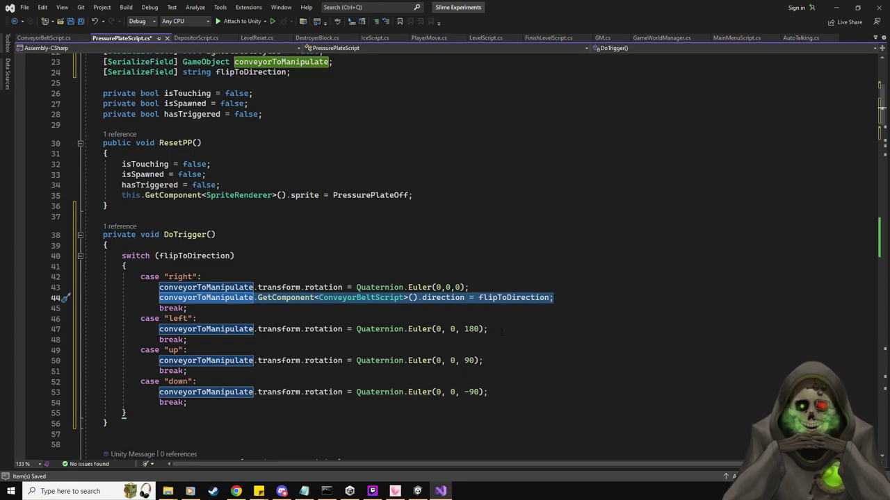
{"action": "key", "text": "ctrl+c"}
{"action": "left_click", "coordinate": [501, 331]}
{"action": "key", "text": "Return"}
{"action": "key", "text": "ctrl+v"}
{"action": "left_click", "coordinate": [504, 374]}
{"action": "key", "text": "Return"}
{"action": "key", "text": "ctrl+v"}
{"action": "left_click", "coordinate": [506, 410]}
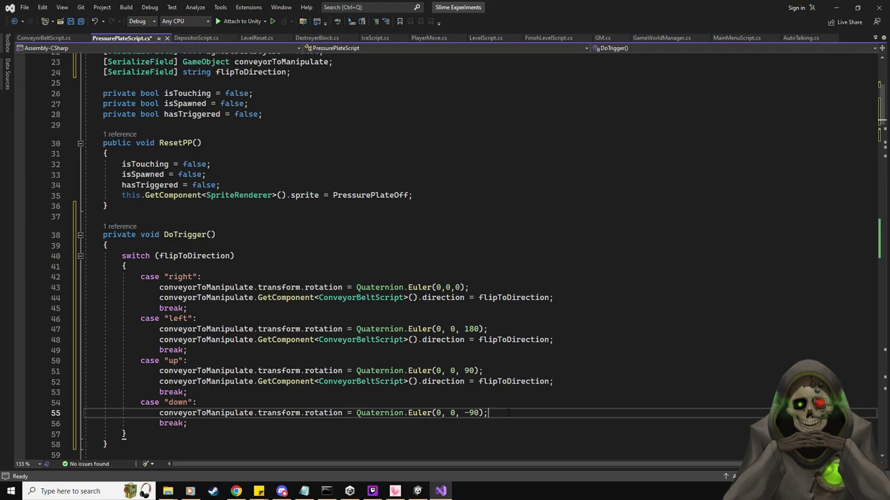
{"action": "key", "text": "Return"}
{"action": "key", "text": "ctrl+v"}
{"action": "key", "text": "ctrl+s"}
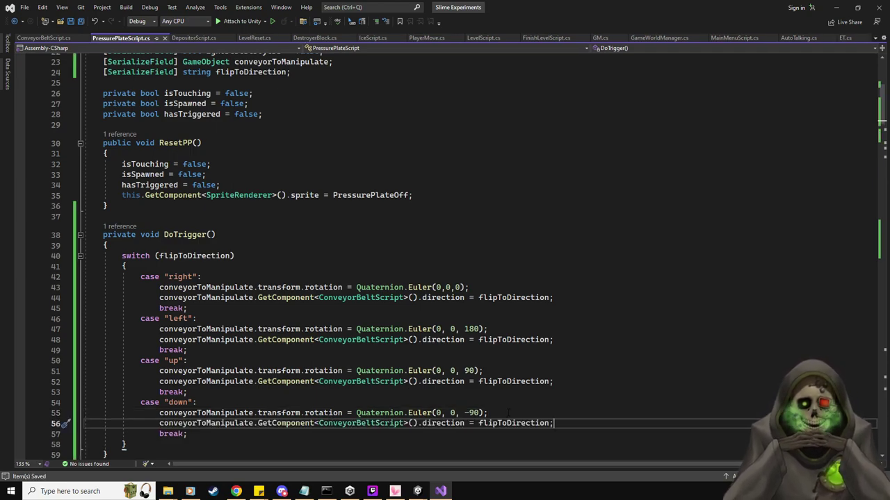
Switch to Unity, duplicate PressurePlate in Level 3-9, and place the copy in the large room just beyond the conveyor belt.
{"action": "scroll", "coordinate": [508, 413], "scroll_direction": "down", "scroll_amount": 1}
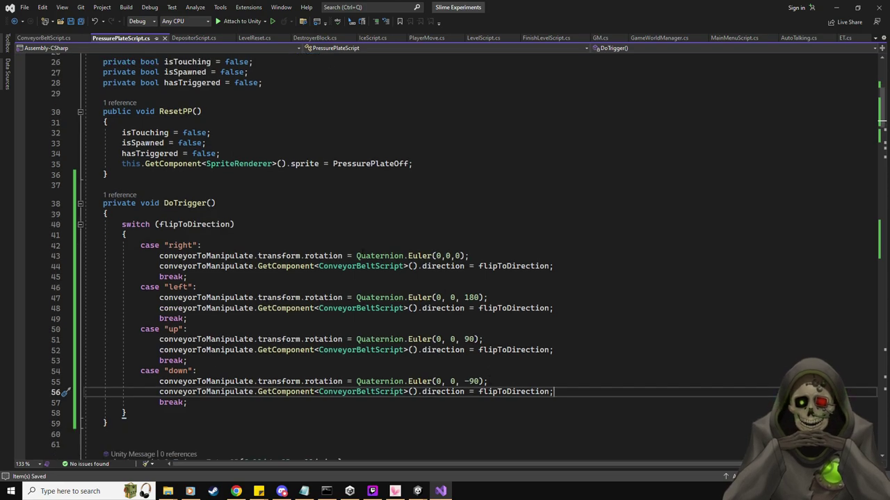
{"action": "scroll", "coordinate": [362, 253], "scroll_direction": "down", "scroll_amount": 1}
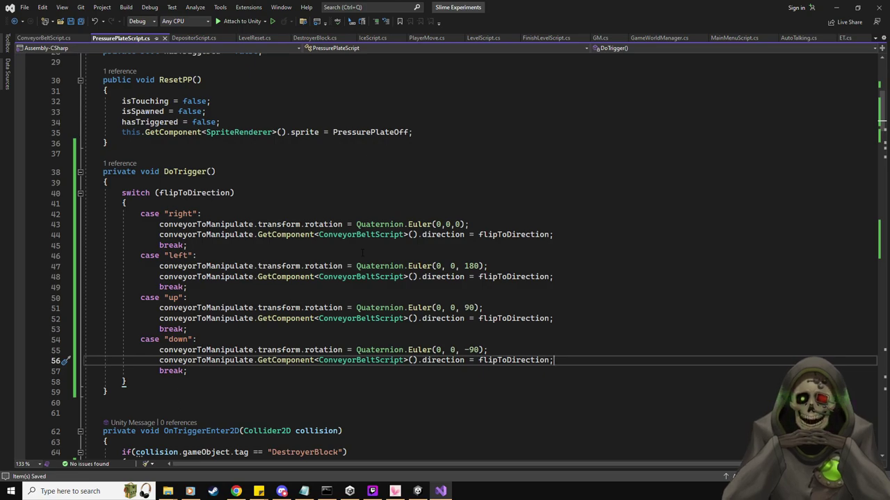
{"action": "scroll", "coordinate": [362, 253], "scroll_direction": "down", "scroll_amount": 4}
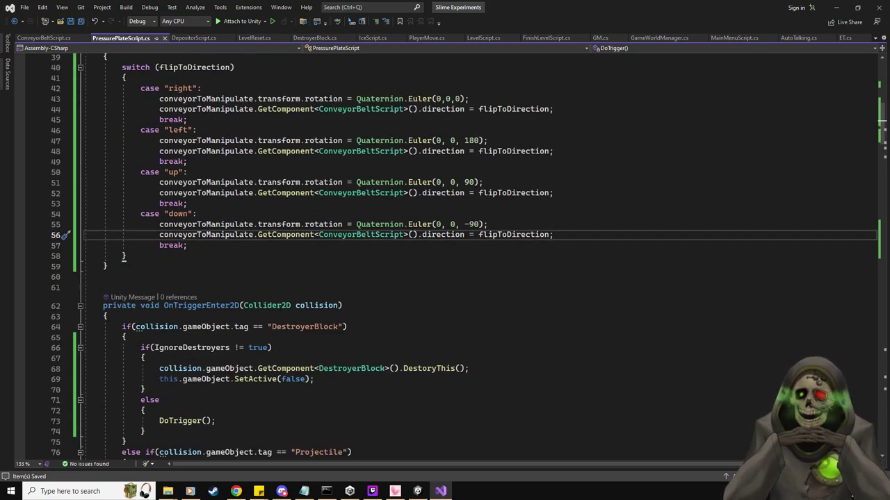
{"action": "double_click", "coordinate": [517, 14]}
{"action": "key", "text": "alt+Tab"}
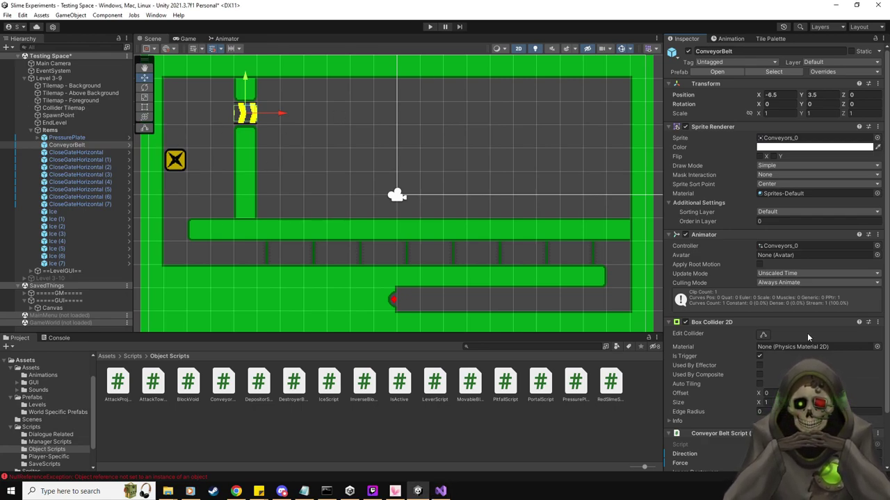
{"action": "scroll", "coordinate": [807, 333], "scroll_direction": "down", "scroll_amount": 3}
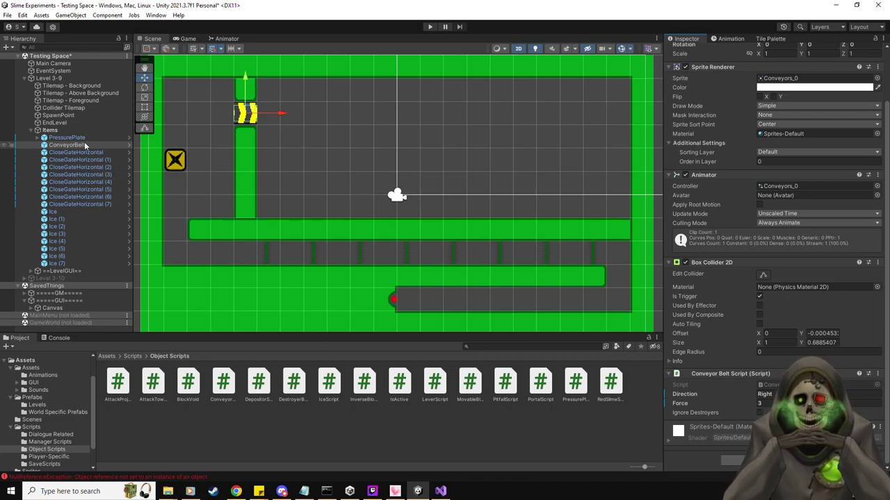
{"action": "left_click", "coordinate": [81, 139]}
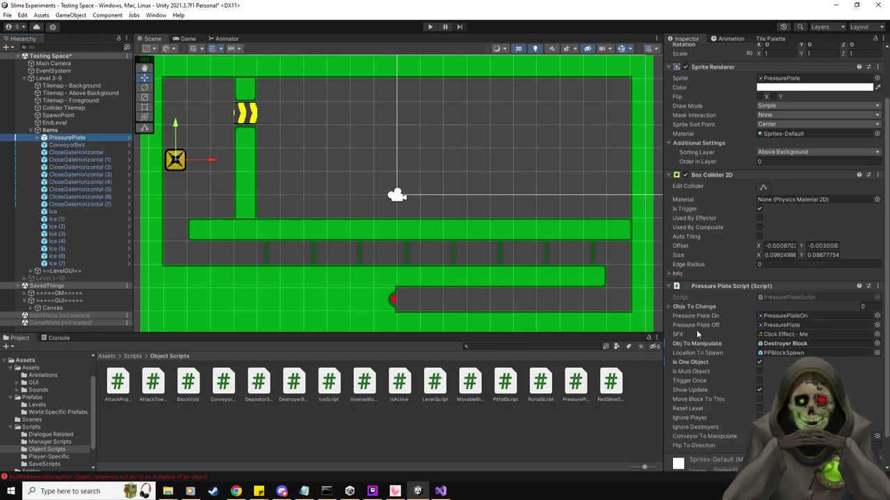
{"action": "scroll", "coordinate": [696, 330], "scroll_direction": "down", "scroll_amount": 2}
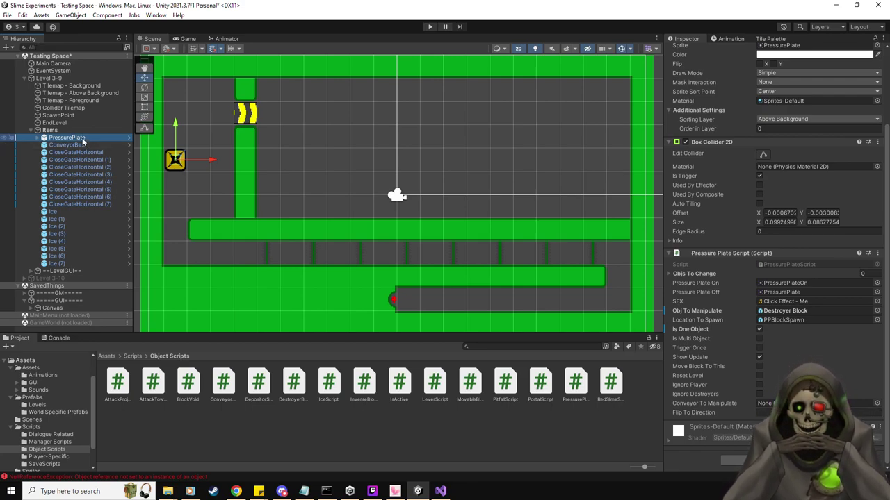
{"action": "key", "text": "ctrl+d"}
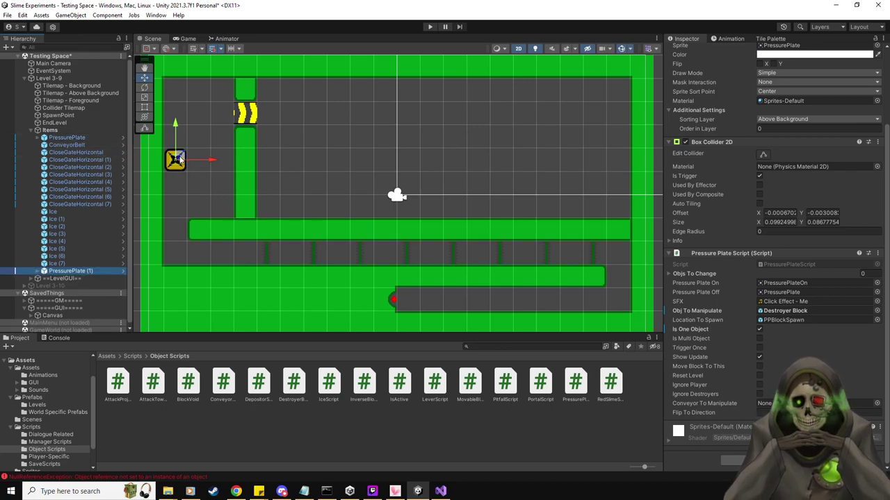
{"action": "left_click_drag", "start_coordinate": [210, 155], "coordinate": [335, 124]}
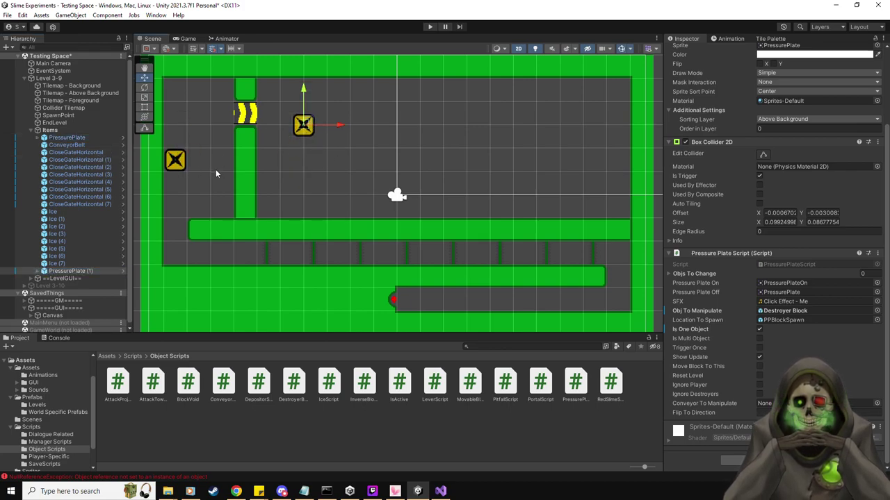
Move the original PressurePlate's PPBlockSpawn child one tile to the right, to about X 1.01.
{"action": "left_click", "coordinate": [81, 142]}
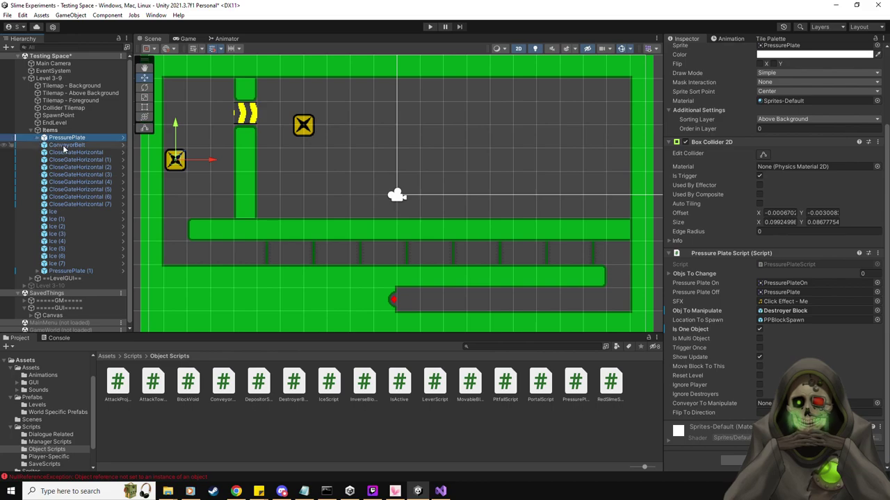
{"action": "left_click", "coordinate": [39, 138]}
{"action": "left_click", "coordinate": [70, 145]}
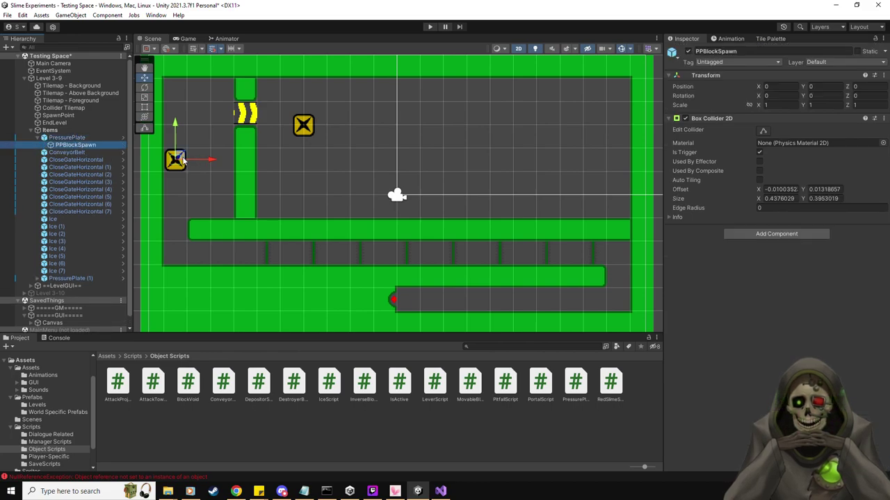
{"action": "left_click_drag", "start_coordinate": [183, 159], "coordinate": [204, 159]}
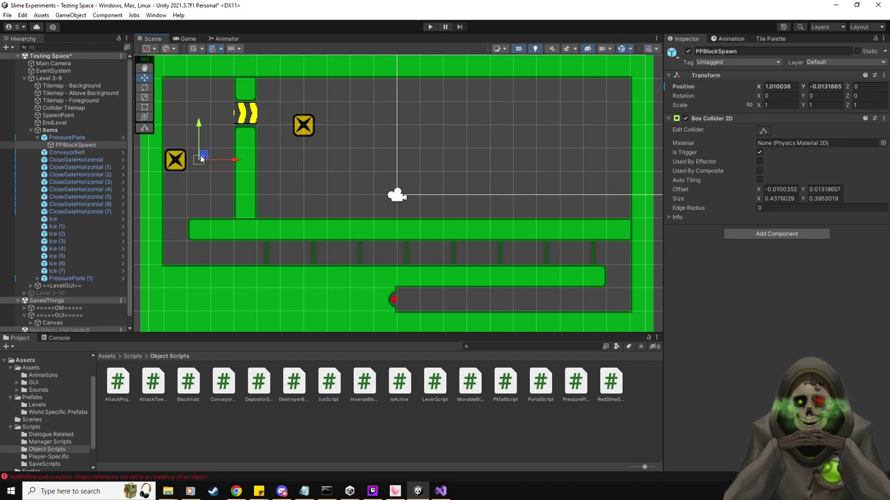
{"action": "left_click", "coordinate": [38, 139]}
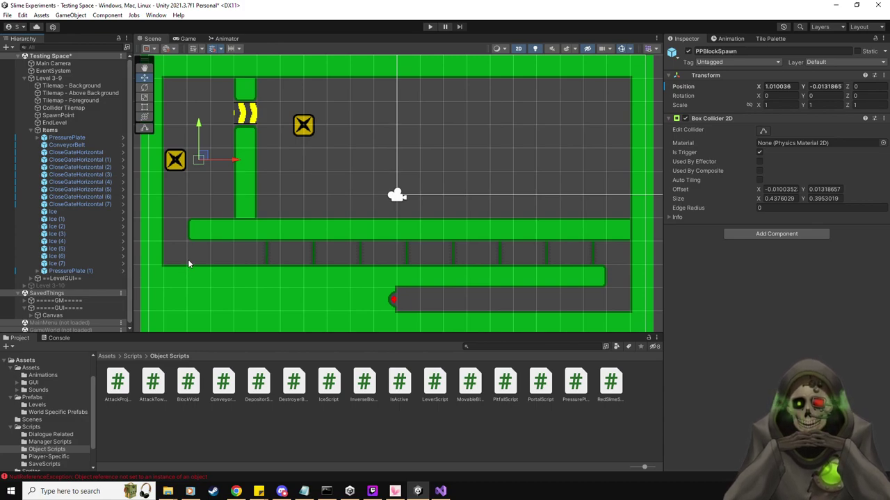
Enable Ignore Destroyers and clear Obj To Manipulate on PressurePlate (1), and move the plate near the large room's right wall.
{"action": "left_click", "coordinate": [73, 270]}
{"action": "scroll", "coordinate": [695, 338], "scroll_direction": "down", "scroll_amount": 3}
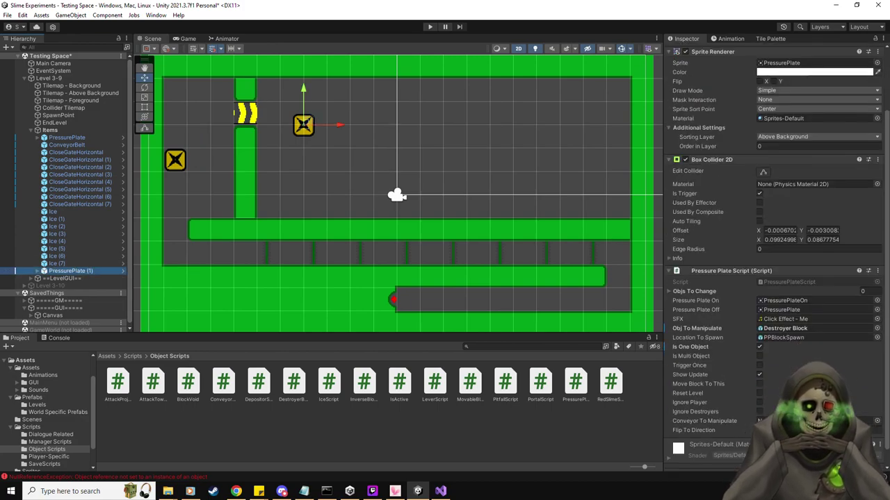
{"action": "left_click", "coordinate": [759, 412]}
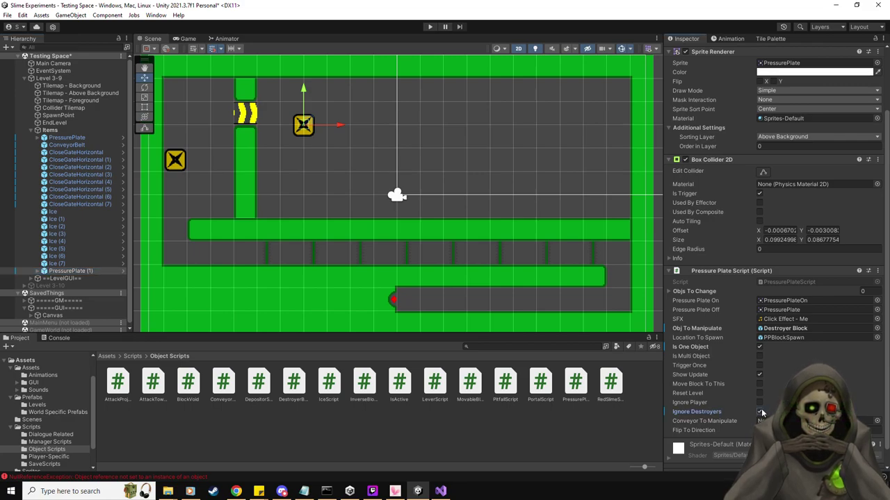
{"action": "left_click", "coordinate": [783, 329]}
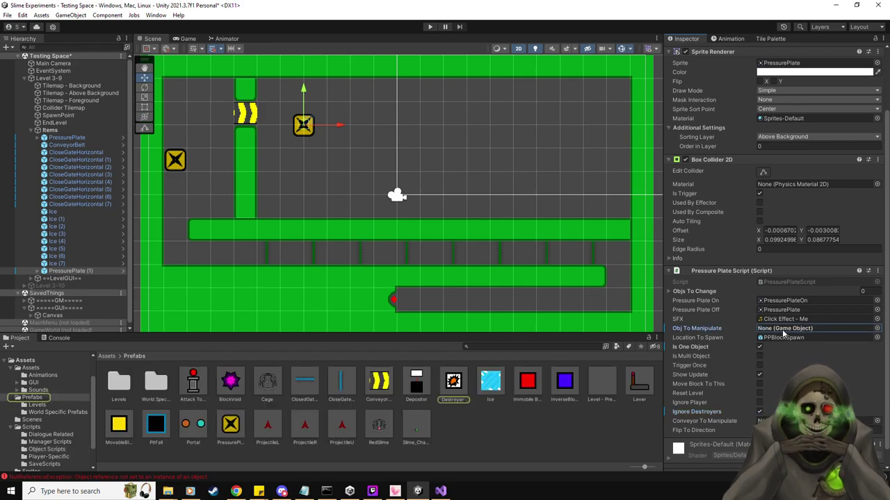
{"action": "left_click", "coordinate": [820, 430]}
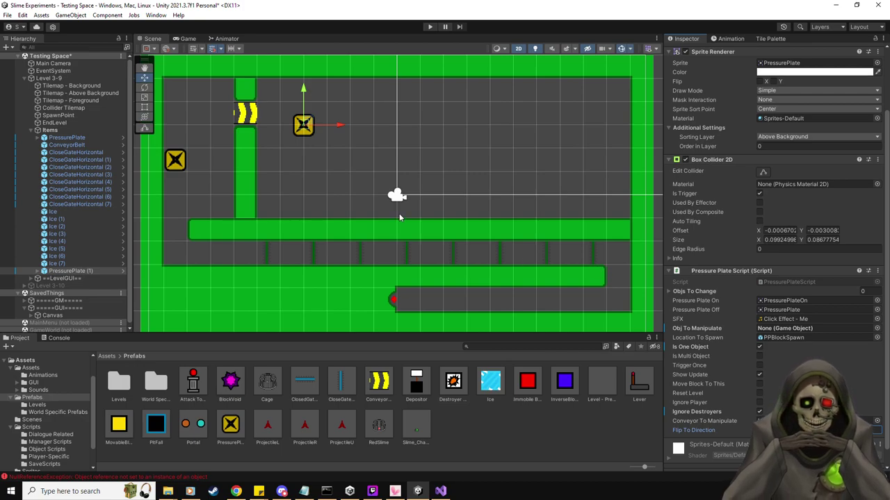
{"action": "left_click_drag", "start_coordinate": [304, 126], "coordinate": [571, 137]}
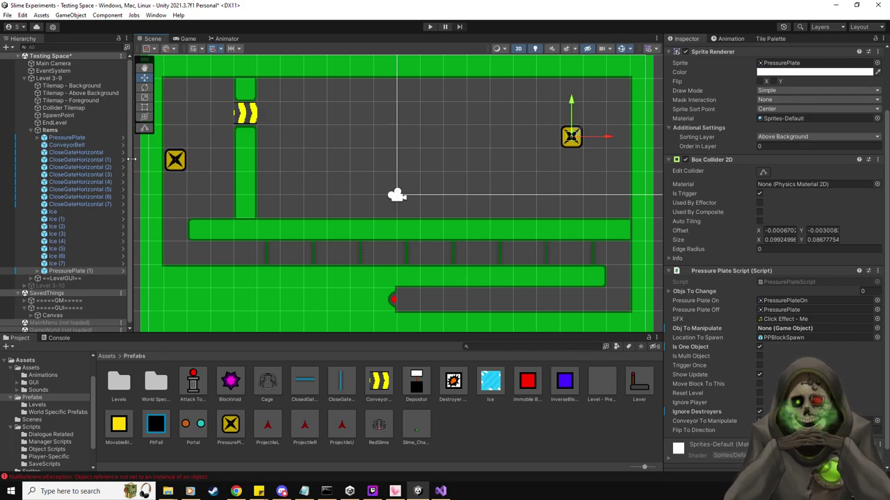
Duplicate ConveyorBelt one tile to the right at X -5.5, Y 3.5, and set the copy's Z rotation to -90.
{"action": "left_click", "coordinate": [67, 145]}
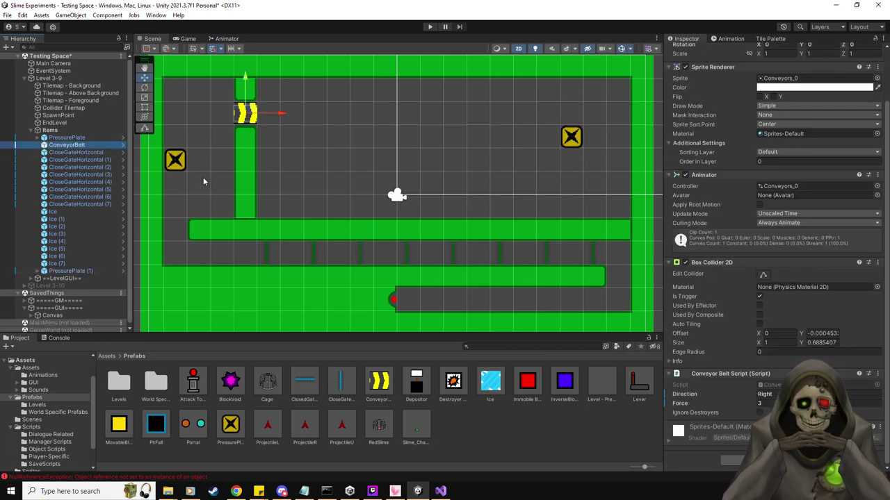
{"action": "key", "text": "ctrl+d"}
{"action": "left_click_drag", "start_coordinate": [282, 116], "coordinate": [303, 117]}
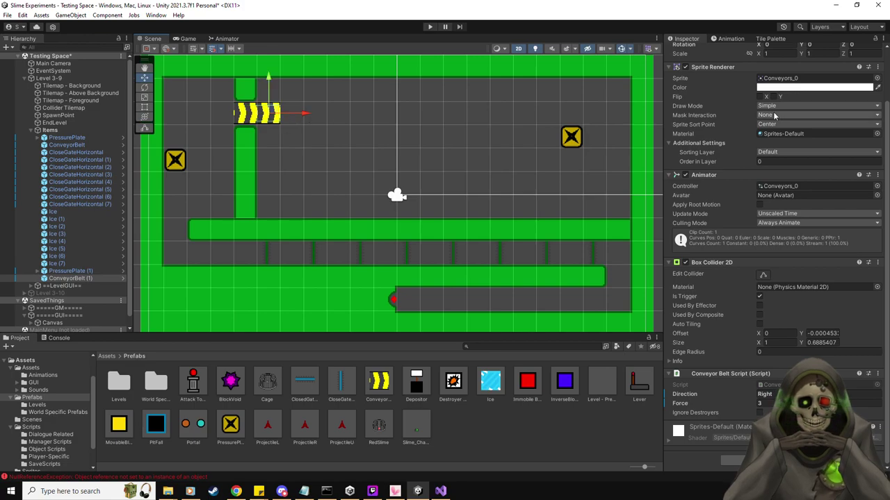
{"action": "scroll", "coordinate": [768, 118], "scroll_direction": "up", "scroll_amount": 3}
{"action": "left_click", "coordinate": [859, 103]}
{"action": "type", "text": "90"}
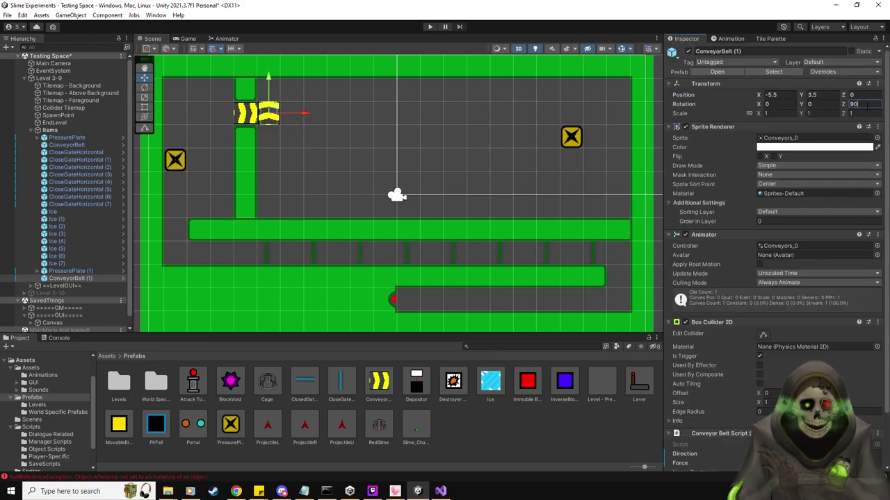
{"action": "type", "text": "-90"}
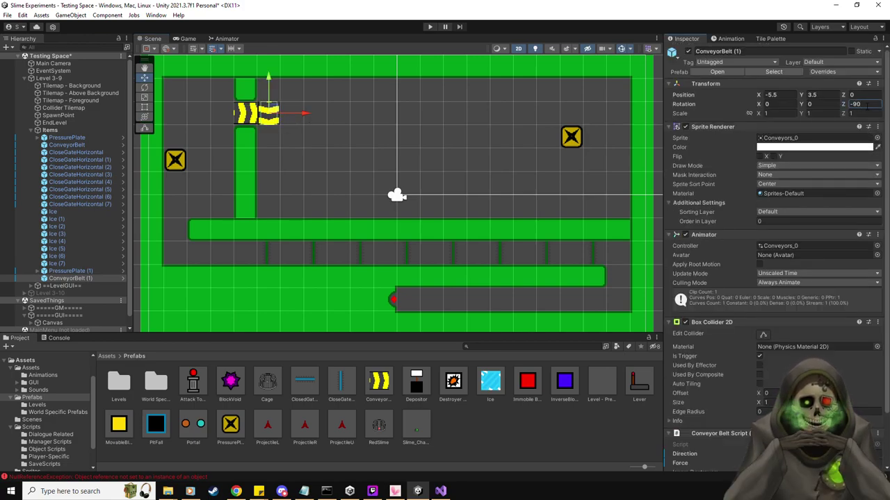
Duplicate the rotated belt four times downward to form a five-belt column from Y 3.5 to Y -0.5.
{"action": "left_click", "coordinate": [82, 278]}
{"action": "key", "text": "ctrl+d"}
{"action": "left_click_drag", "start_coordinate": [268, 80], "coordinate": [266, 132]}
{"action": "key", "text": "ctrl+d"}
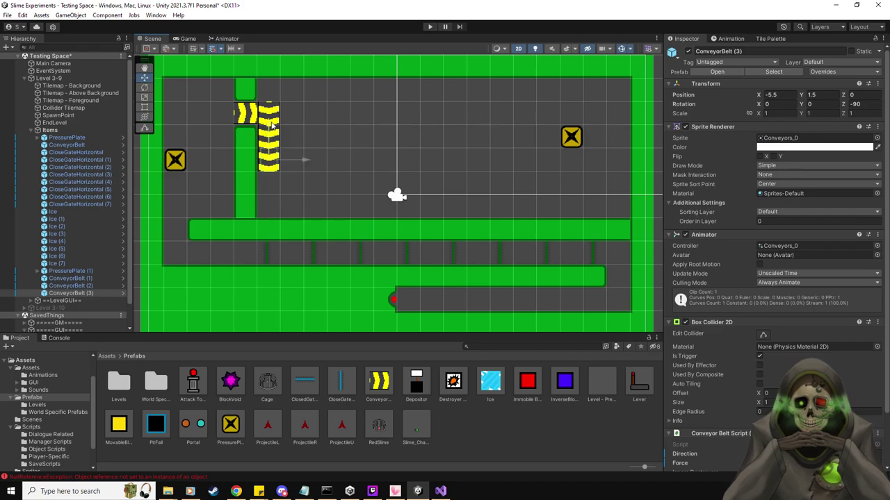
{"action": "key", "text": "ctrl+d"}
{"action": "left_click_drag", "start_coordinate": [268, 166], "coordinate": [266, 146]}
{"action": "key", "text": "ctrl+d"}
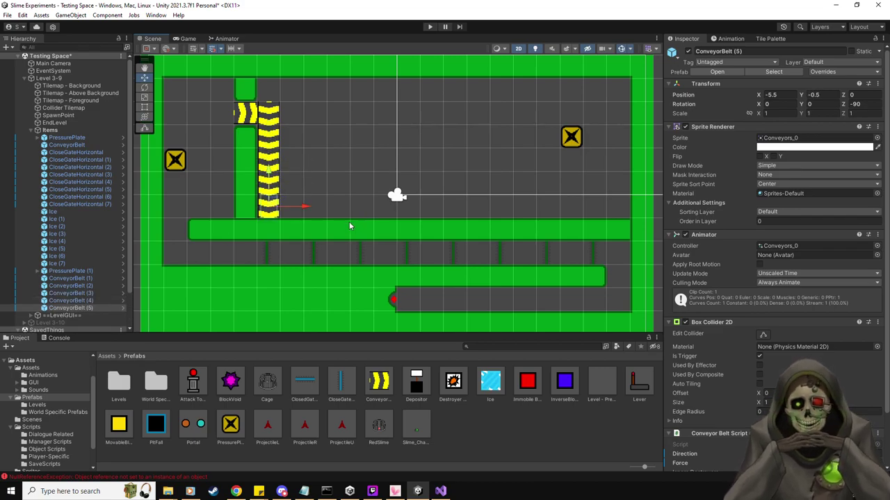
Set the Conveyor Belt Script direction to Down for all five belts in the column, ConveyorBelt (1) through (5).
{"action": "key", "text": "shift+Up"}
{"action": "key", "text": "shift+Up"}
{"action": "key", "text": "shift+Up"}
{"action": "key", "text": "shift+Up"}
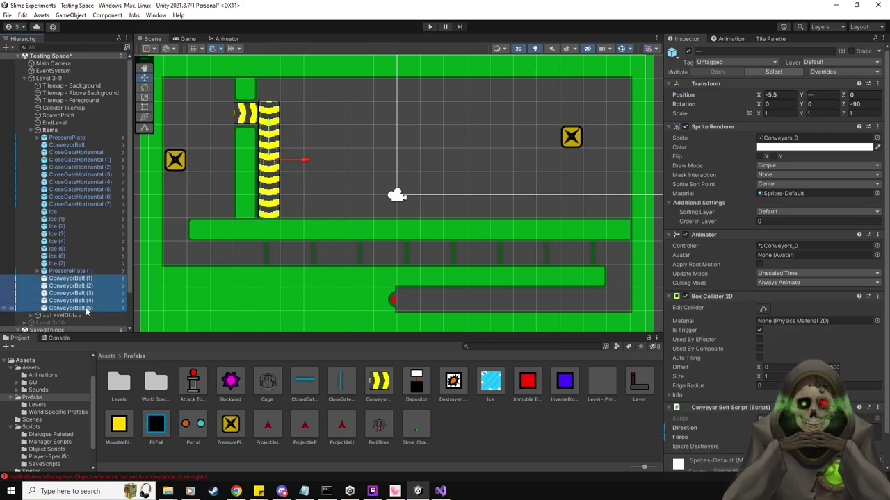
{"action": "left_click", "coordinate": [834, 427]}
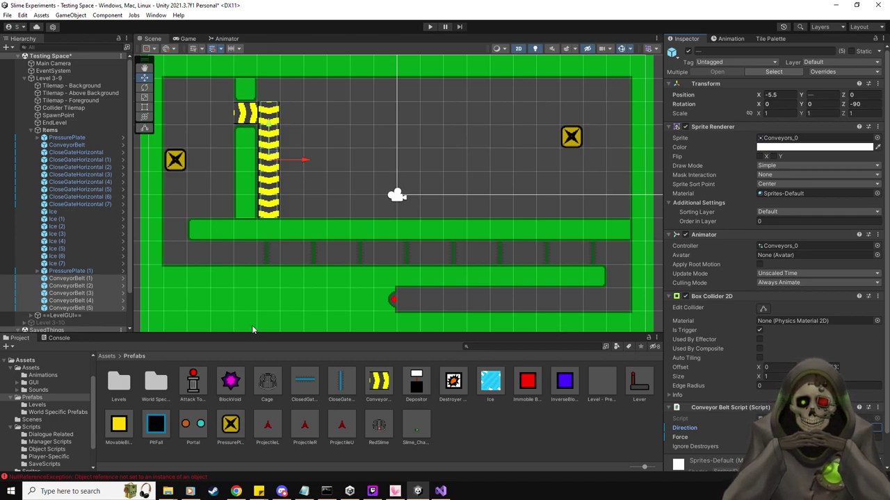
Move PressurePlate (1) onto the lowest belt of the column and assign ConveyorBelt (1) as its Conveyor To Manipulate.
{"action": "left_click", "coordinate": [94, 271]}
{"action": "left_click_drag", "start_coordinate": [570, 136], "coordinate": [271, 203]}
{"action": "scroll", "coordinate": [771, 278], "scroll_direction": "down", "scroll_amount": 3}
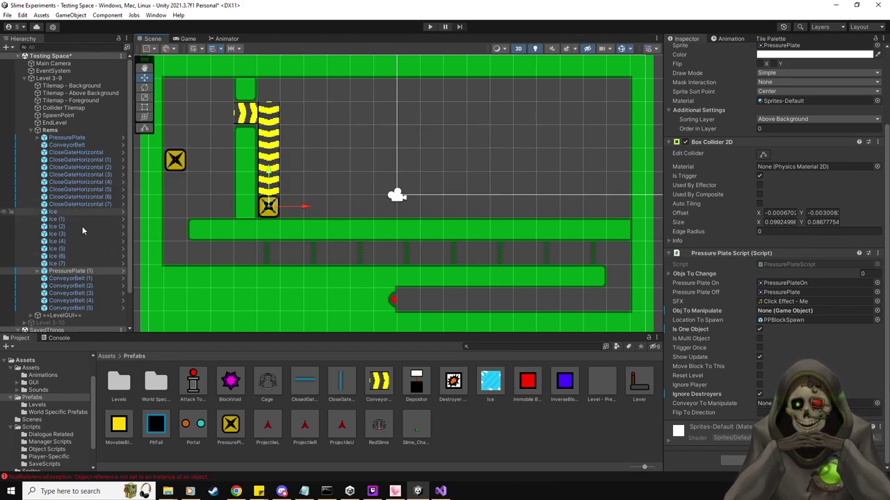
{"action": "left_click", "coordinate": [73, 279]}
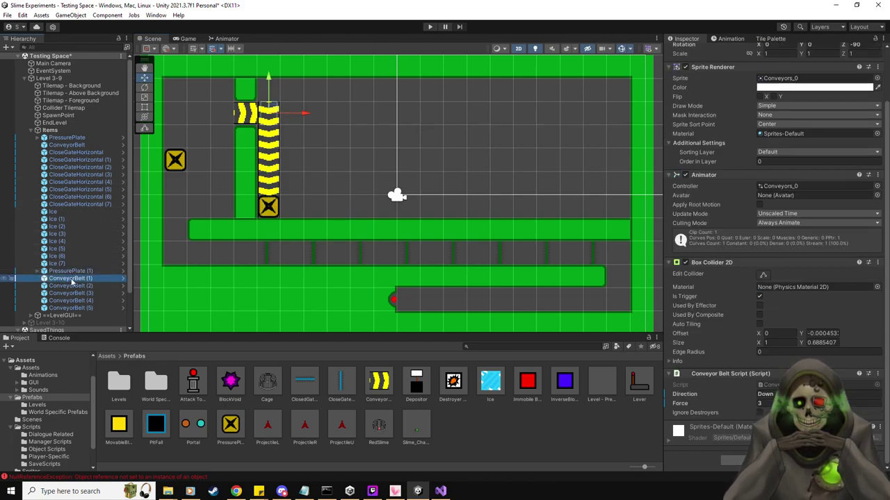
{"action": "left_click", "coordinate": [76, 271]}
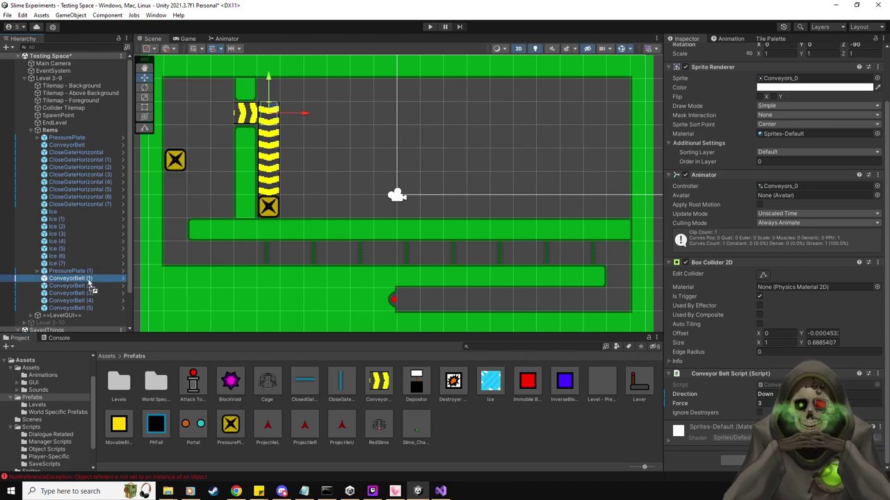
{"action": "left_click_drag", "start_coordinate": [88, 278], "coordinate": [813, 436]}
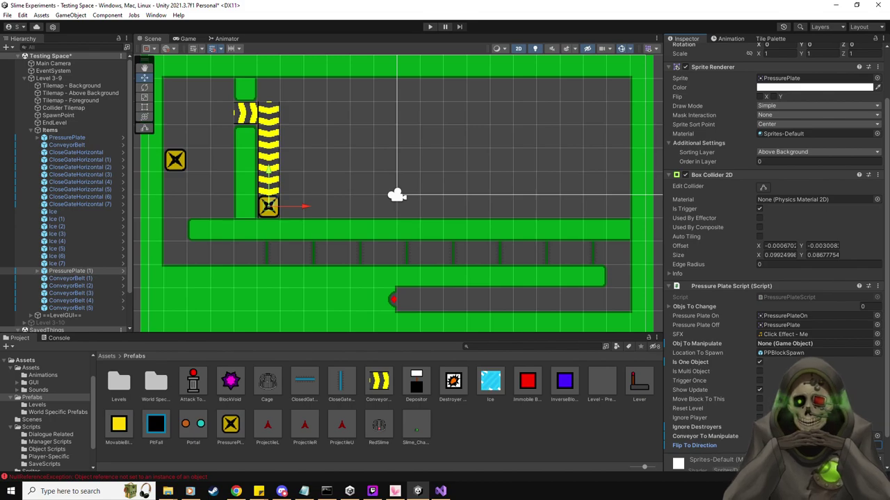
In Visual Studio, capitalize the DoTrigger switch cases to "Right", "Left", "Up" and "Down", and save PressurePlateScript.cs.
{"action": "key", "text": "alt+Tab"}
{"action": "scroll", "coordinate": [444, 251], "scroll_direction": "up", "scroll_amount": 3}
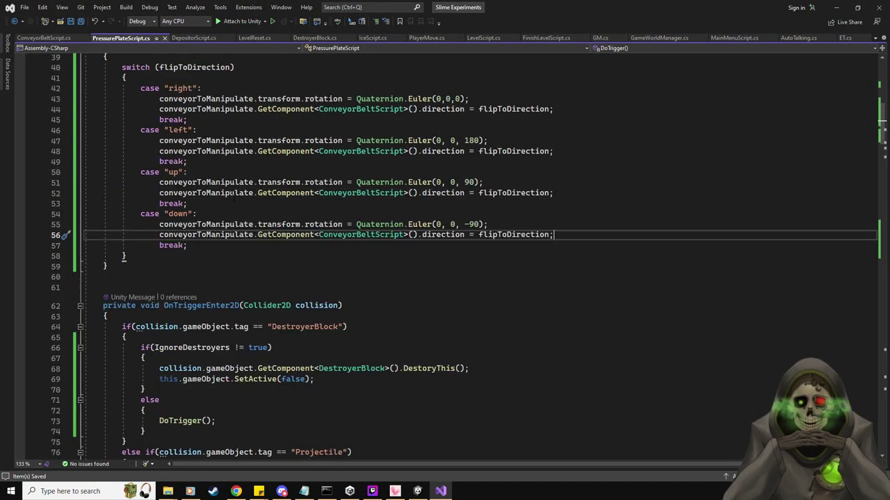
{"action": "scroll", "coordinate": [445, 250], "scroll_direction": "up", "scroll_amount": 2}
{"action": "left_click", "coordinate": [172, 182]}
{"action": "key", "text": "BackSpace"}
{"action": "type", "text": "R"}
{"action": "key", "text": "Down"}
{"action": "key", "text": "Down"}
{"action": "key", "text": "Down"}
{"action": "key", "text": "Down"}
{"action": "key", "text": "Down"}
{"action": "key", "text": "Up"}
{"action": "key", "text": "Down"}
{"action": "key", "text": "Down"}
{"action": "key", "text": "Down"}
{"action": "key", "text": "Down"}
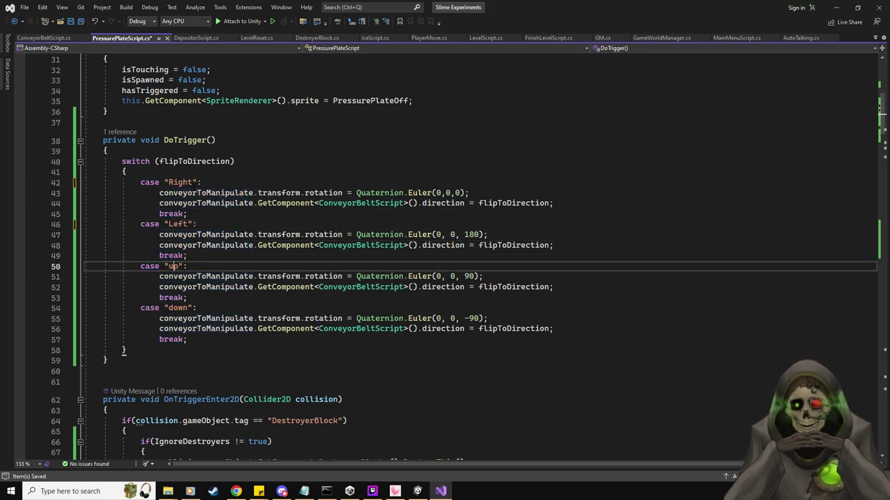
{"action": "key", "text": "Down"}
{"action": "key", "text": "Down"}
{"action": "key", "text": "Down"}
{"action": "key", "text": "Down"}
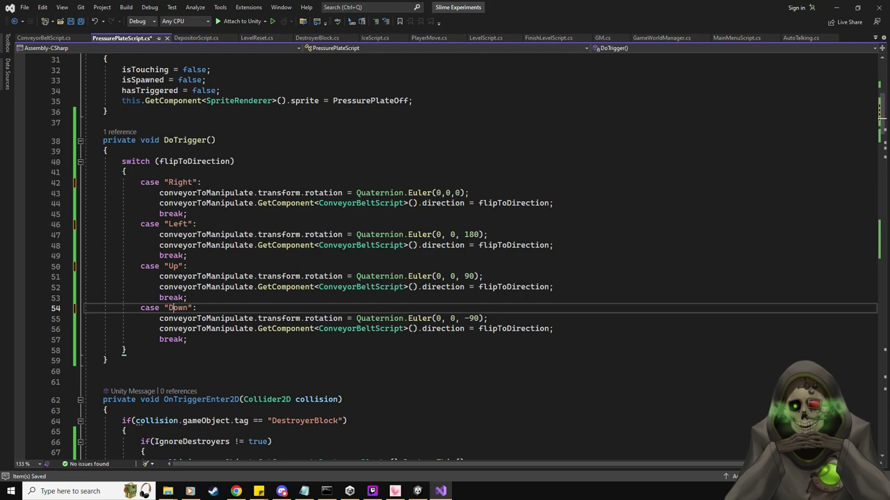
{"action": "key", "text": "ctrl+s"}
Back in Unity, set PressurePlate (1)'s sorting layer to Default.
{"action": "key", "text": "alt+Tab"}
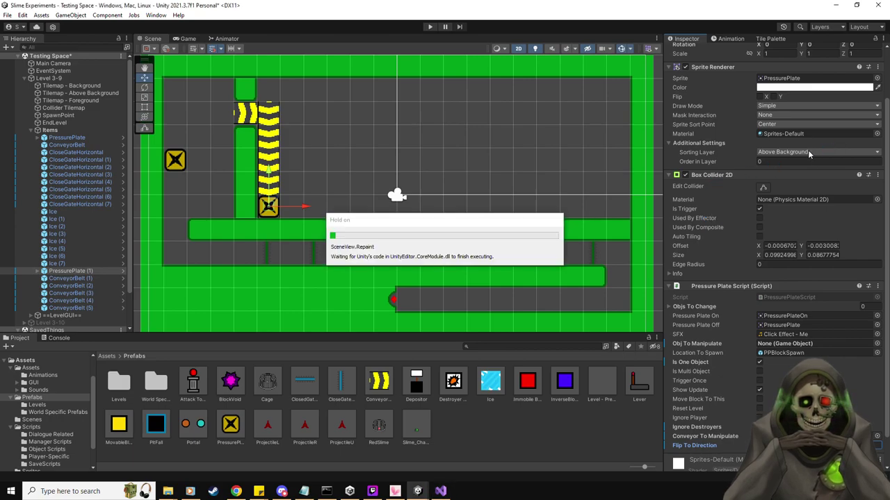
{"action": "left_click", "coordinate": [807, 214]}
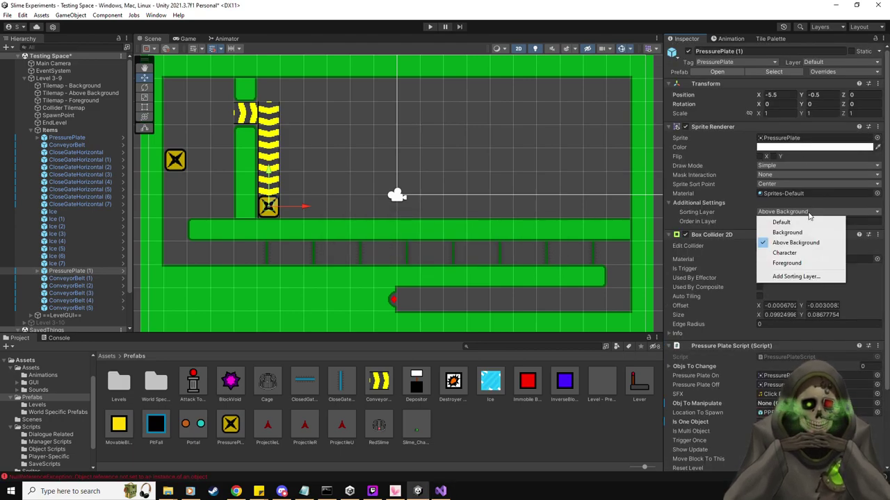
{"action": "left_click", "coordinate": [804, 223]}
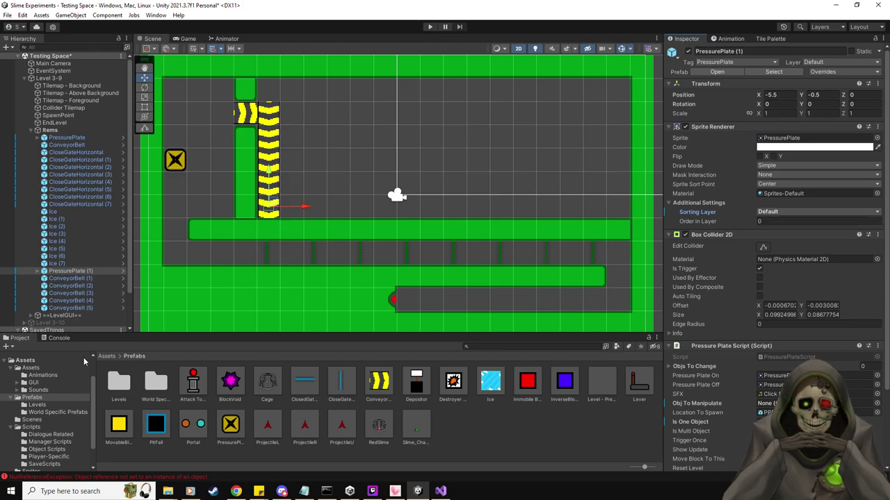
{"action": "left_click", "coordinate": [52, 337]}
{"action": "left_click", "coordinate": [20, 338]}
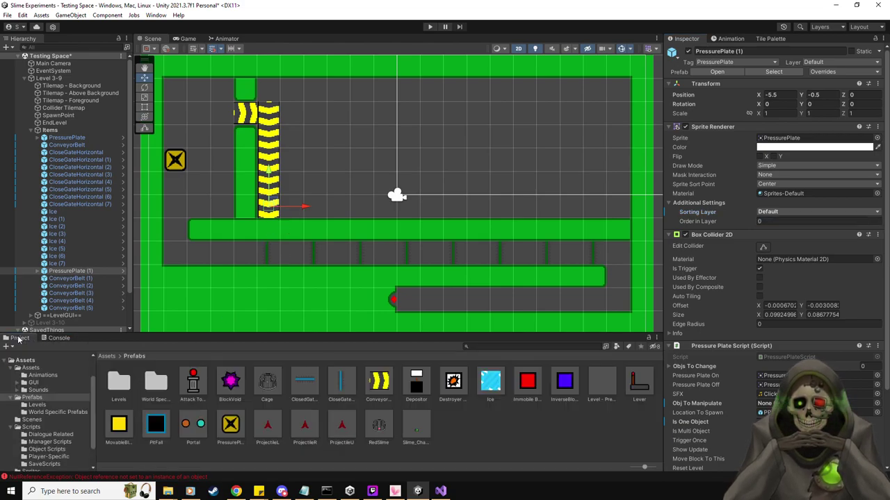
Playtest Level 3-9 by spawning a destroyer block with the slime and pushing it onto the horizontal conveyor belt.
{"action": "left_click", "coordinate": [430, 26]}
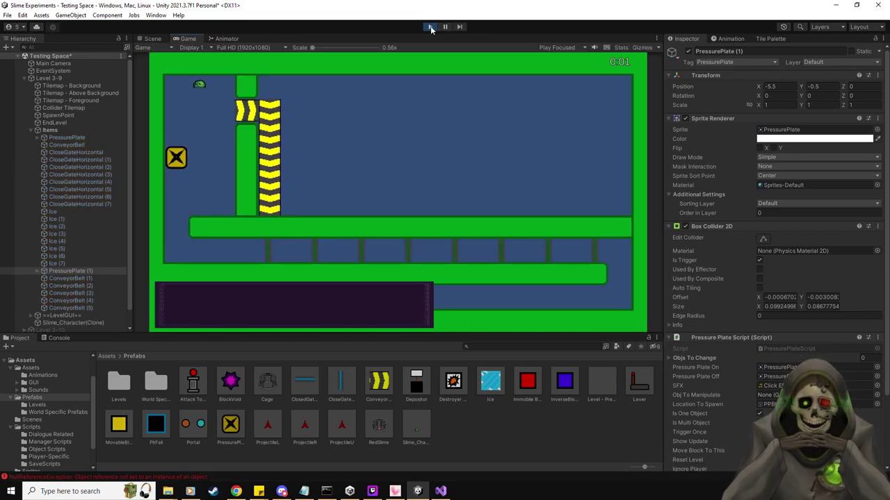
{"action": "key", "text": "Down"}
{"action": "key", "text": "Right"}
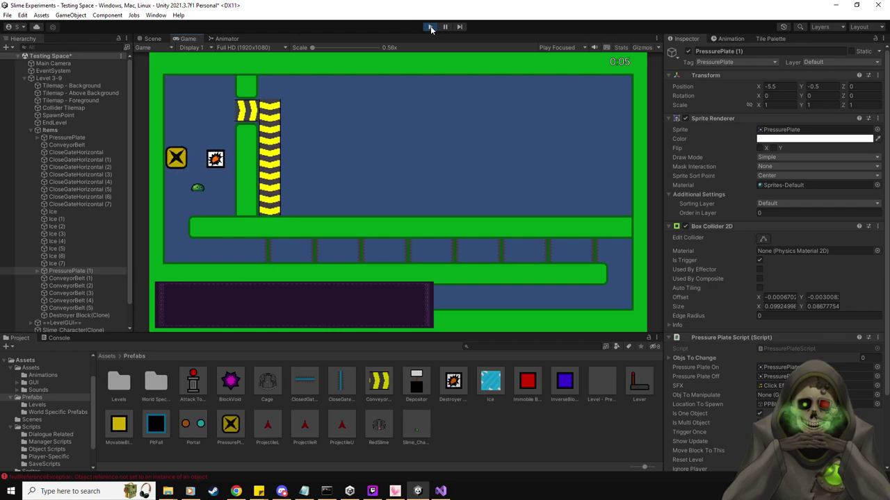
{"action": "key", "text": "Up"}
{"action": "key", "text": "Up"}
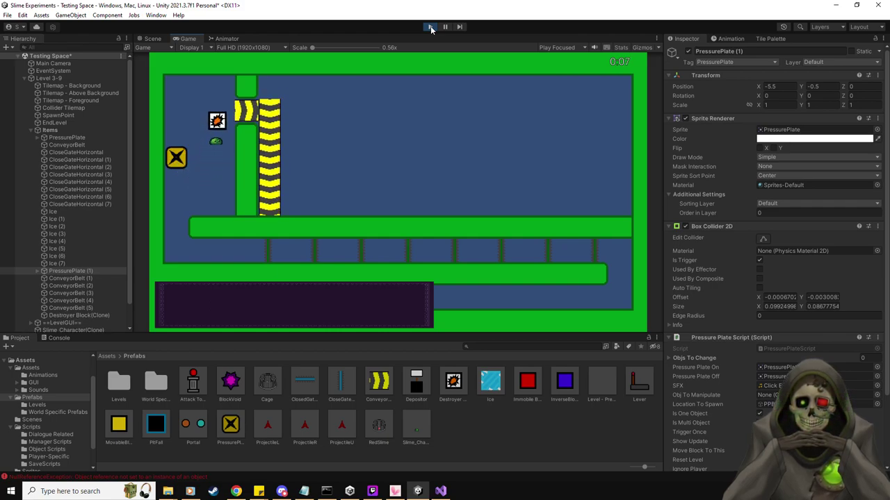
{"action": "key", "text": "Left"}
{"action": "key", "text": "Down"}
{"action": "key", "text": "Right"}
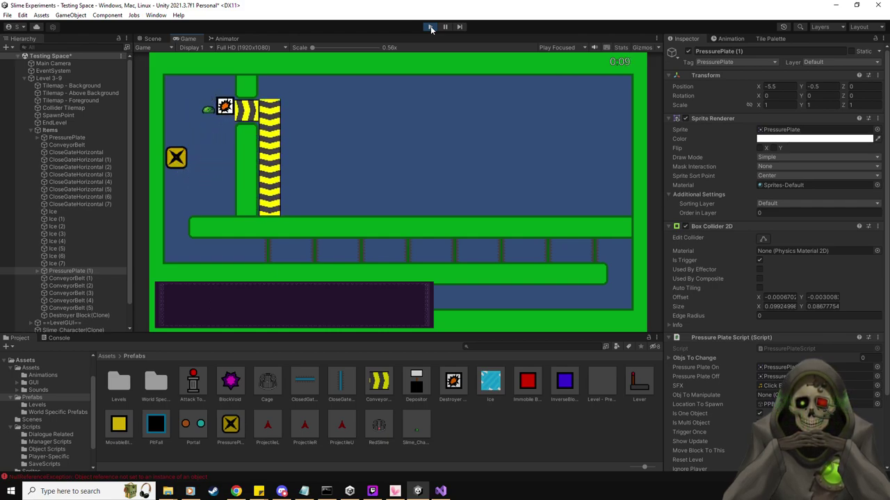
{"action": "key", "text": "Right"}
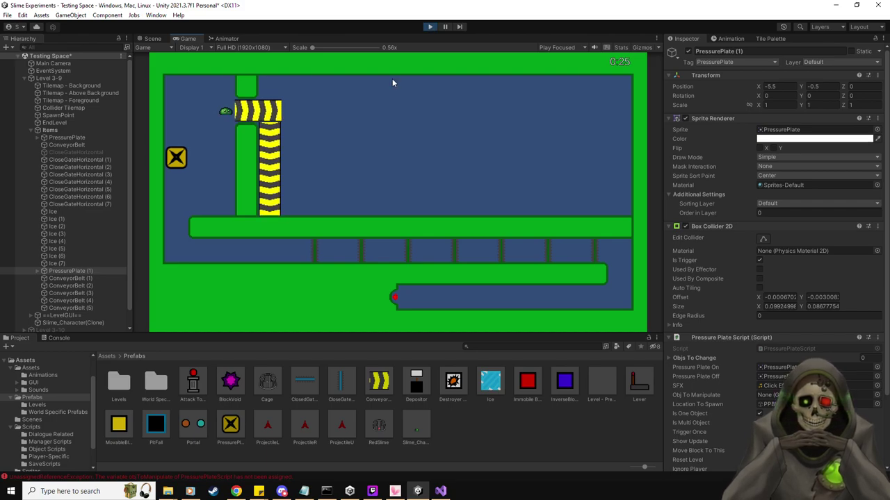
Examine the latest console error and the OnTriggerExit2D code in PressurePlateScript.cs that it points to.
{"action": "left_click", "coordinate": [60, 338]}
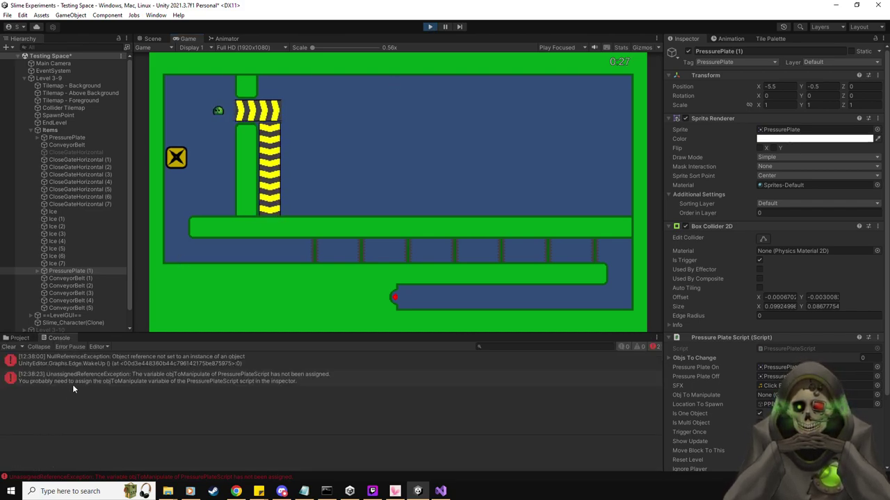
{"action": "left_click", "coordinate": [90, 382]}
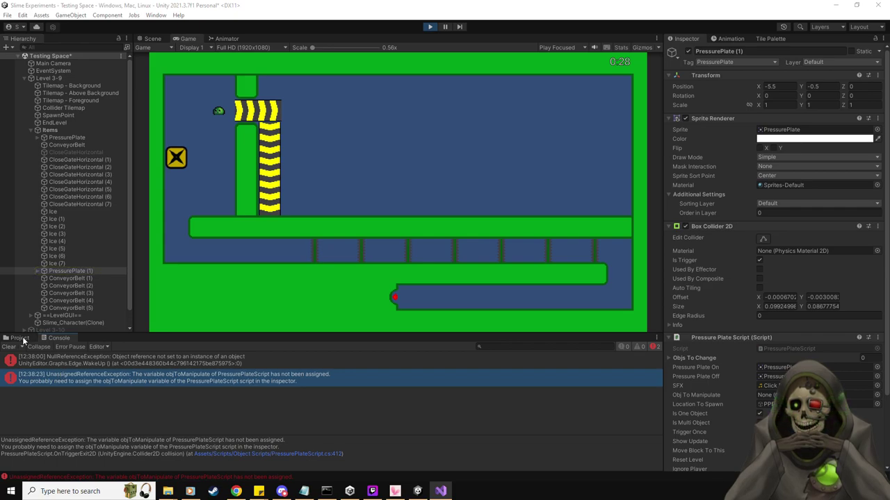
{"action": "key", "text": "alt+Tab"}
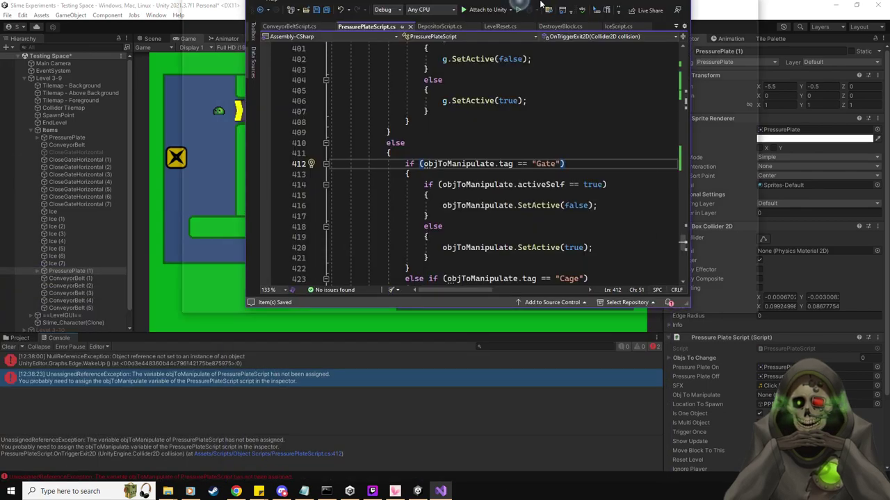
{"action": "scroll", "coordinate": [392, 239], "scroll_direction": "up", "scroll_amount": 8}
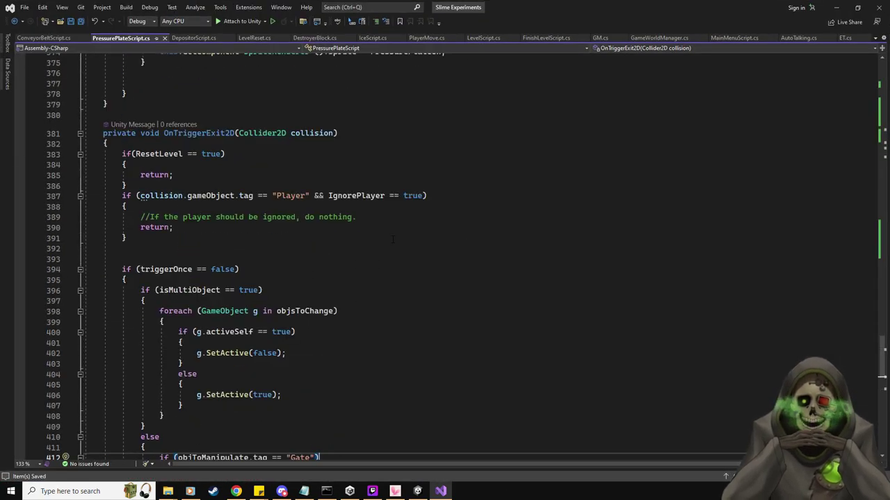
{"action": "scroll", "coordinate": [392, 240], "scroll_direction": "up", "scroll_amount": 4}
{"action": "scroll", "coordinate": [392, 240], "scroll_direction": "down", "scroll_amount": 6}
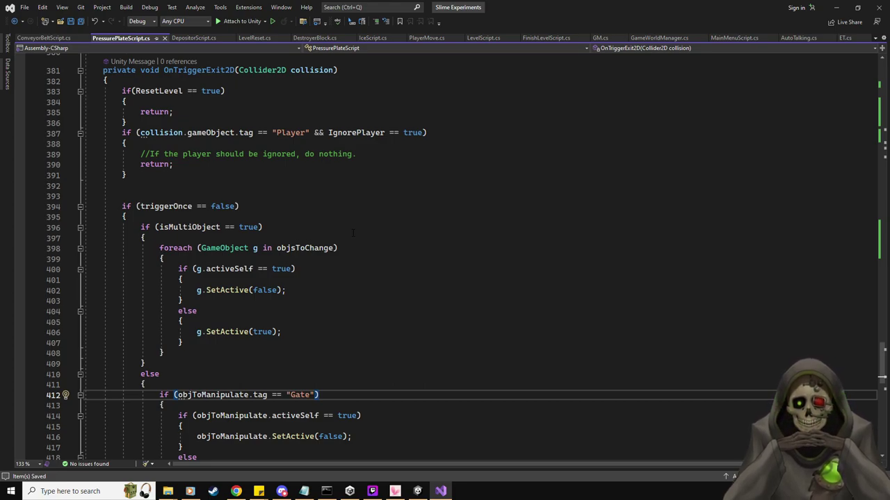
{"action": "scroll", "coordinate": [353, 233], "scroll_direction": "up", "scroll_amount": 2}
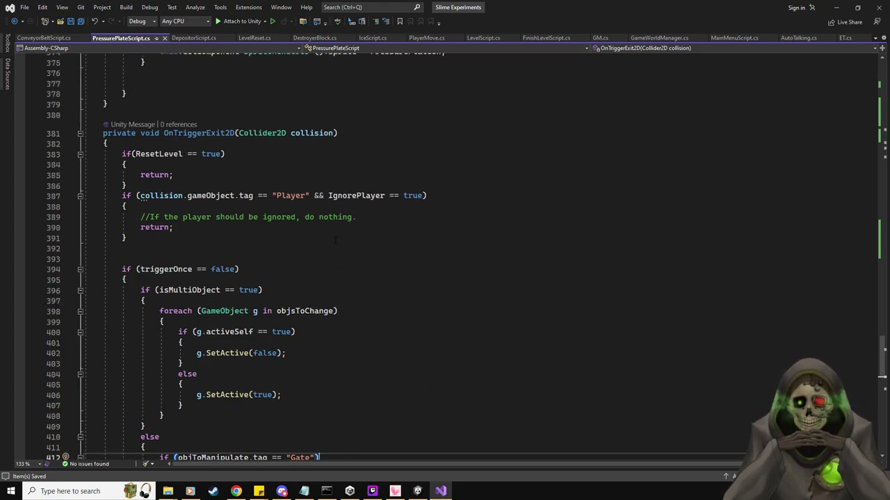
Insert an empty if block directly after the IgnorePlayer check in OnTriggerExit2D.
{"action": "left_click", "coordinate": [208, 240]}
{"action": "key", "text": "Return"}
{"action": "type", "text": "if"}
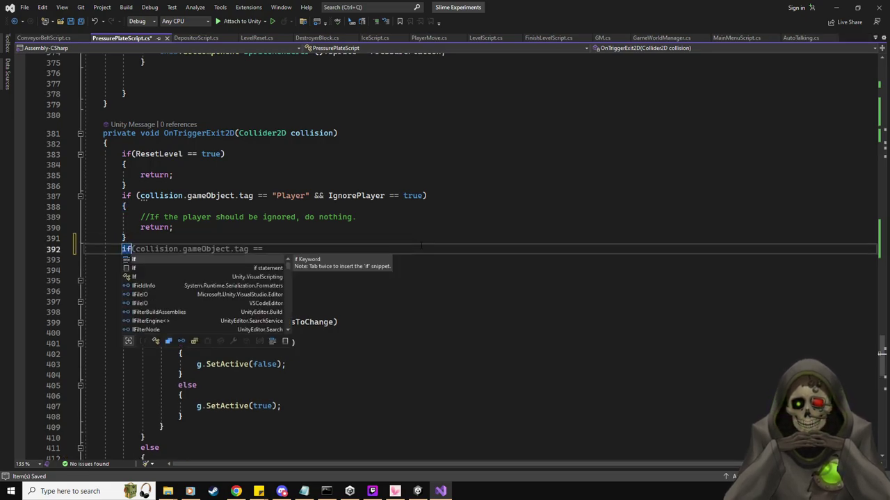
{"action": "scroll", "coordinate": [421, 245], "scroll_direction": "down", "scroll_amount": 5}
{"action": "scroll", "coordinate": [422, 245], "scroll_direction": "up", "scroll_amount": 2}
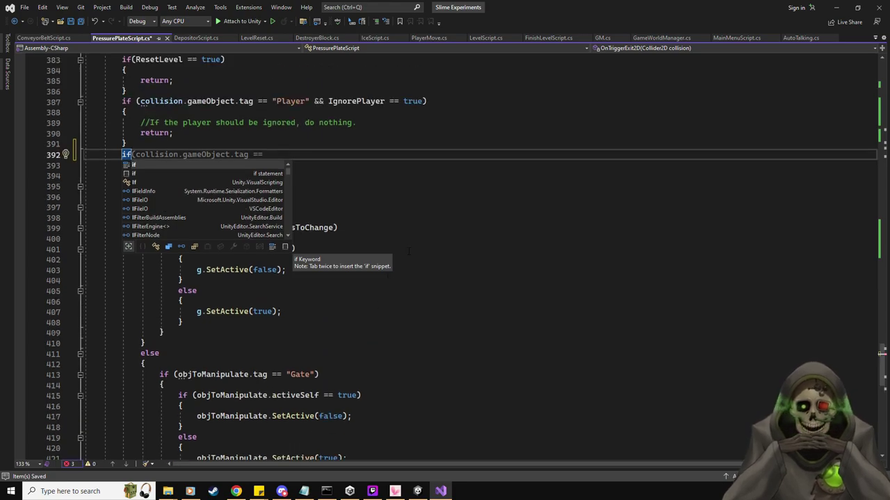
{"action": "type", "text": "() {"}
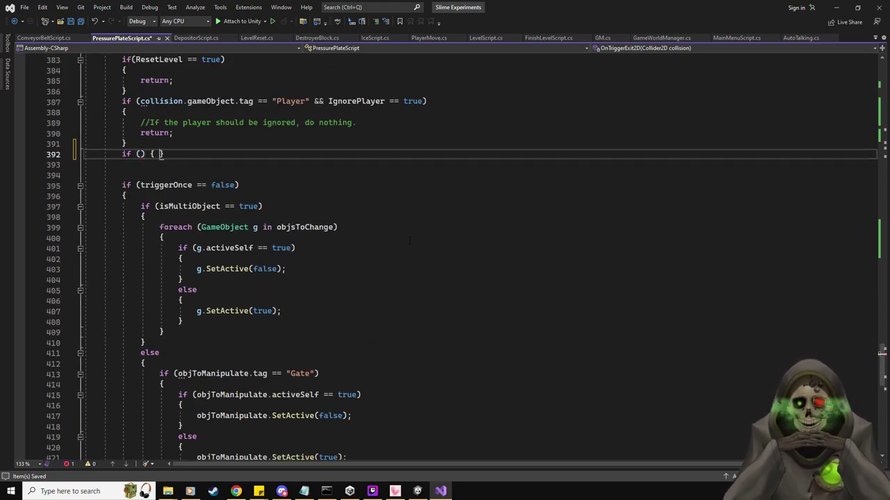
{"action": "key", "text": "Return"}
{"action": "key", "text": "Up"}
{"action": "key", "text": "Up"}
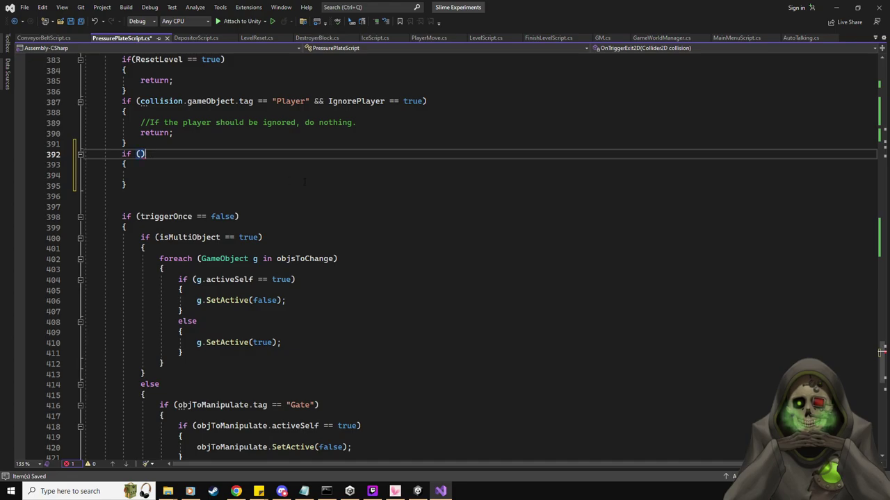
Give the new if block the condition IgnoreDestroyers == true && conveyorToManipulate != null.
{"action": "type", "text": "if"}
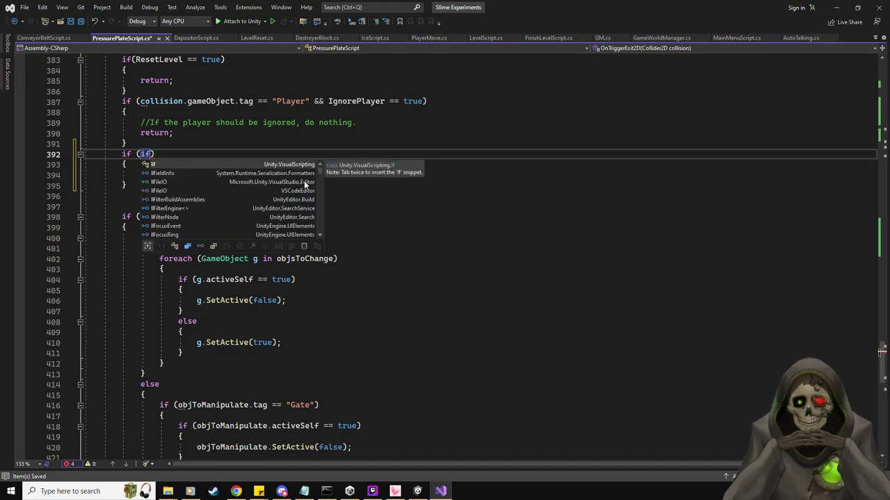
{"action": "key", "text": "BackSpace"}
{"action": "type", "text": "gn"}
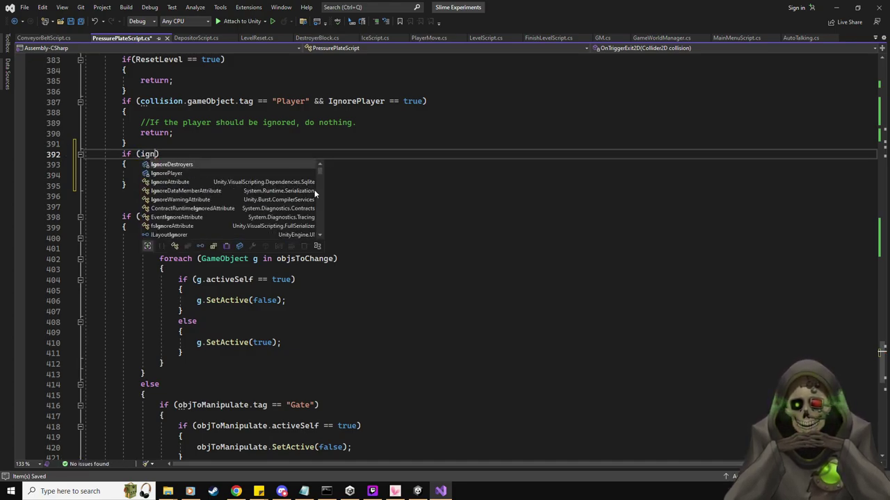
{"action": "key", "text": "Tab"}
{"action": "type", "text": "== true "}
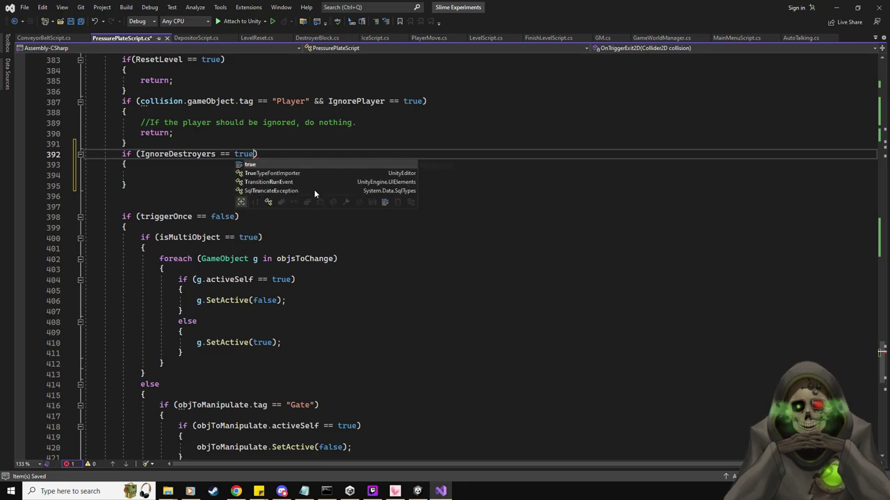
{"action": "type", "text": "&&"}
{"action": "scroll", "coordinate": [334, 215], "scroll_direction": "up", "scroll_amount": 5}
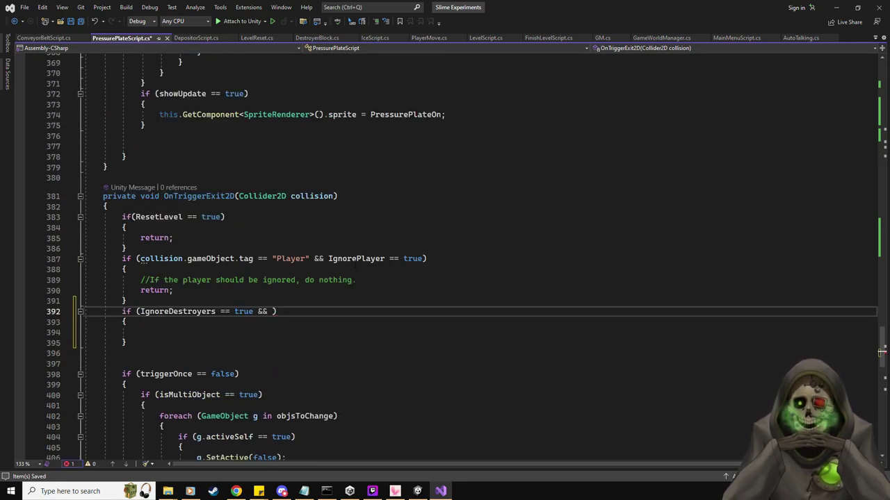
{"action": "scroll", "coordinate": [354, 264], "scroll_direction": "down", "scroll_amount": 3}
{"action": "type", "text": "conv"}
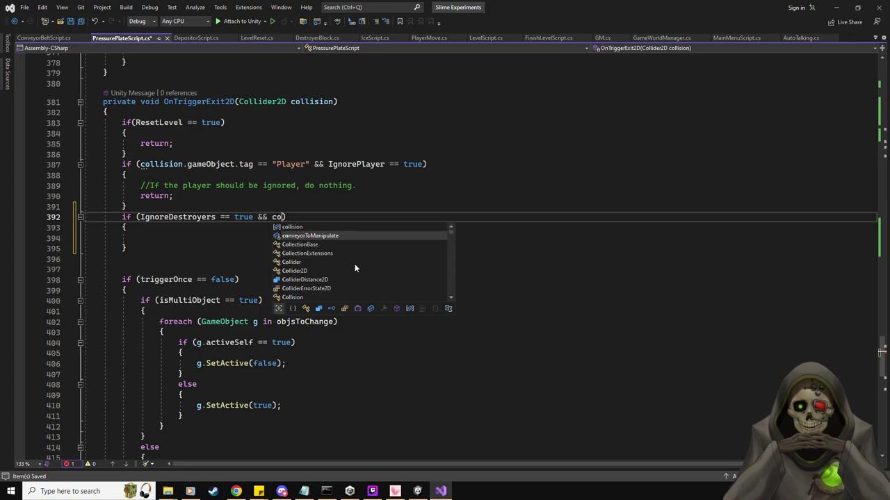
{"action": "key", "text": "Tab"}
{"action": "type", "text": "!= null"}
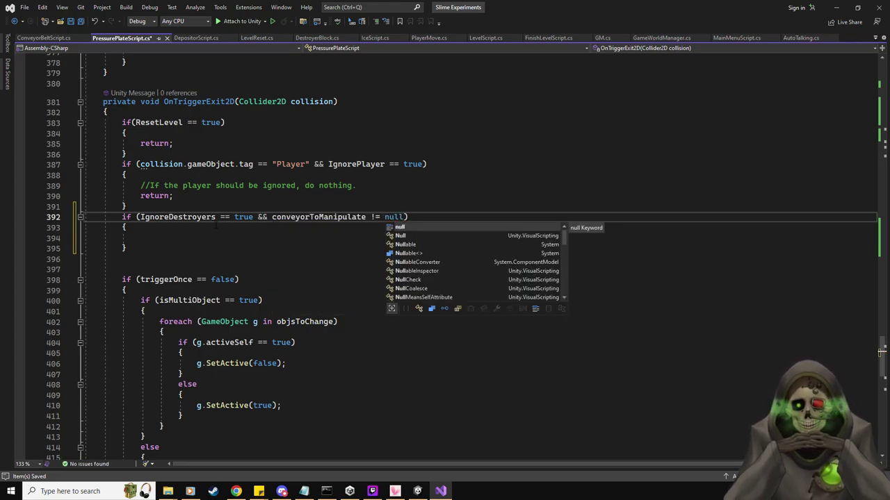
Add a return; statement inside the new if block and save the script.
{"action": "left_click", "coordinate": [213, 238]}
{"action": "type", "text": "return"}
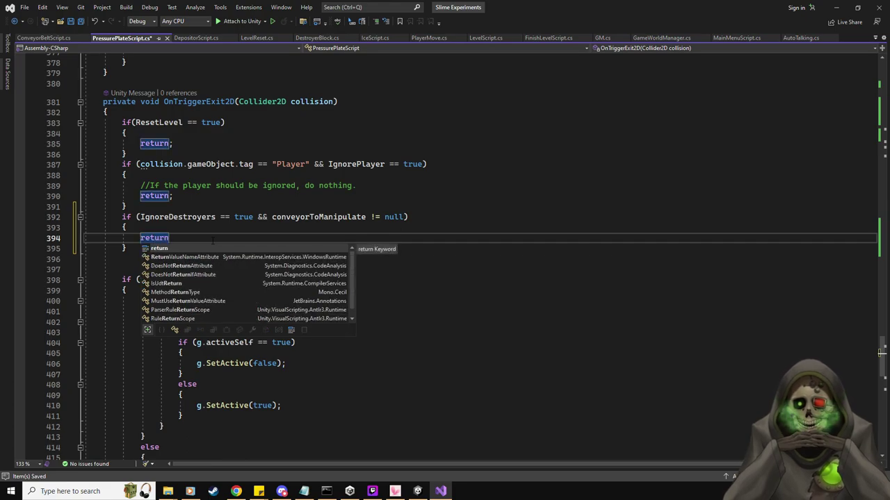
{"action": "type", "text": ";"}
{"action": "key", "text": "ctrl+s"}
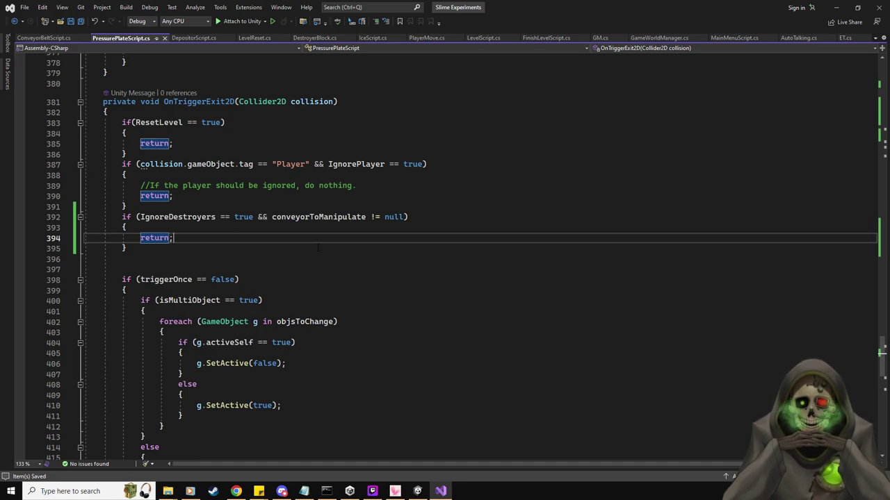
Below the conveyorToManipulate check, add an if statement with the condition IgnoreDestroyers == true && collision.gameObject.tag == "DestroyerBlock".
{"action": "left_click", "coordinate": [182, 250]}
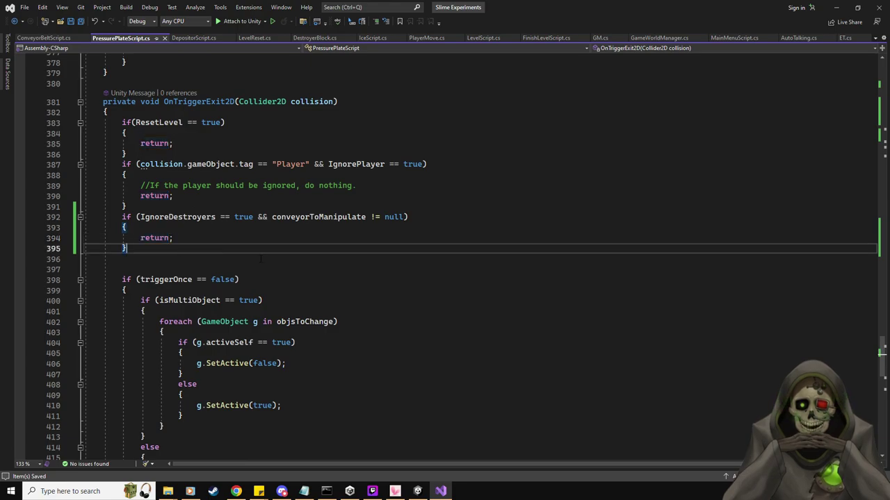
{"action": "key", "text": "Return"}
{"action": "type", "text": "if"}
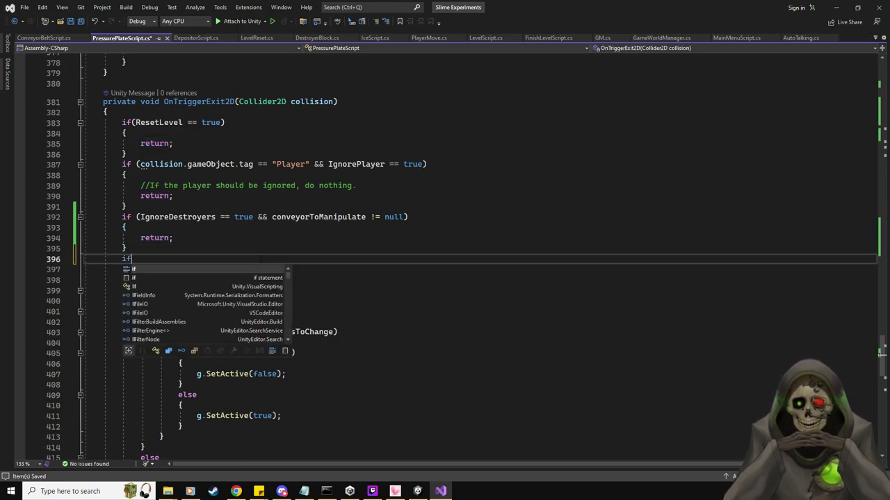
{"action": "type", "text": "(IgnoreDestroyers ="}
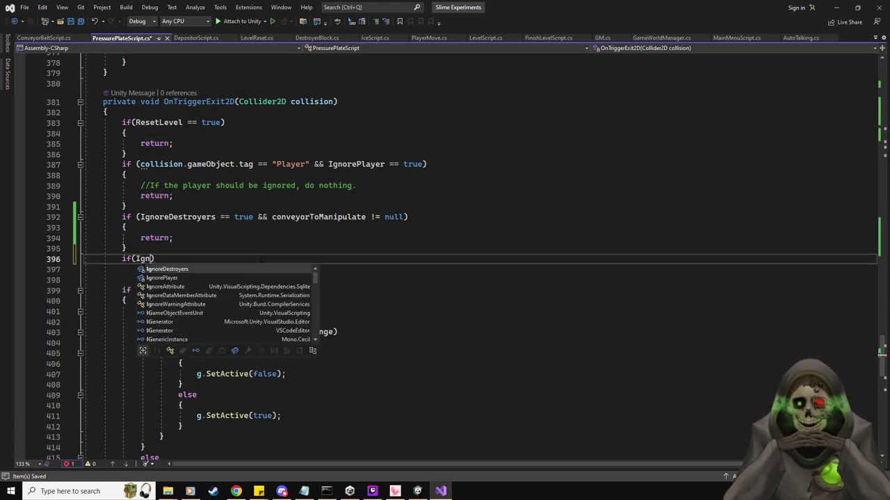
{"action": "type", "text": "= true && c"}
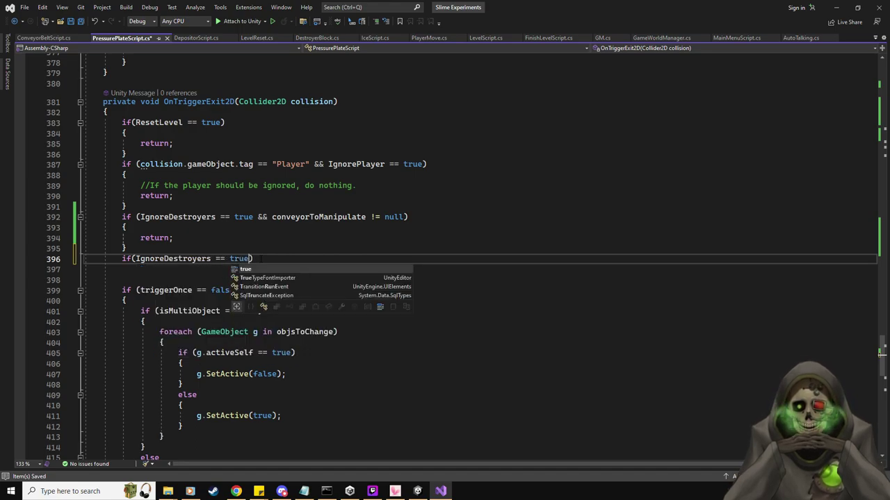
{"action": "type", "text": "oll"}
{"action": "key", "text": "Tab"}
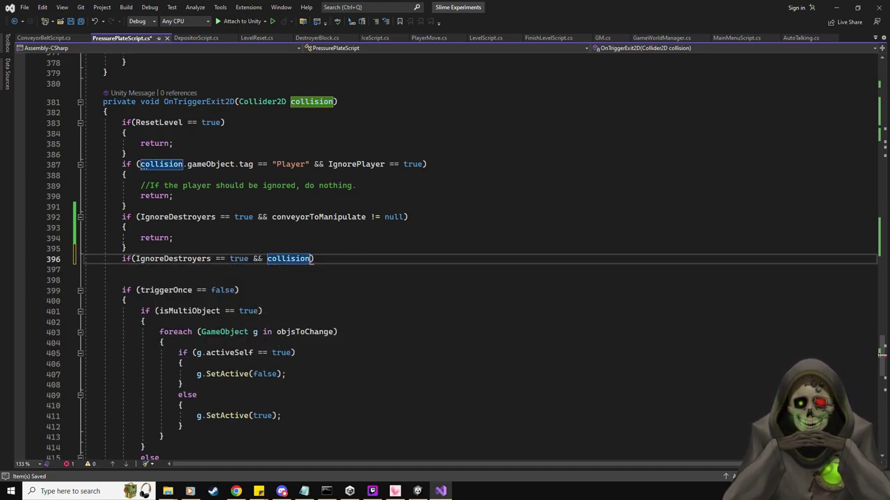
{"action": "type", "text": ".g"}
{"action": "key", "text": "Tab"}
{"action": "type", "text": ".tag ="}
{"action": "type", "text": "= \"DestroyerBl"}
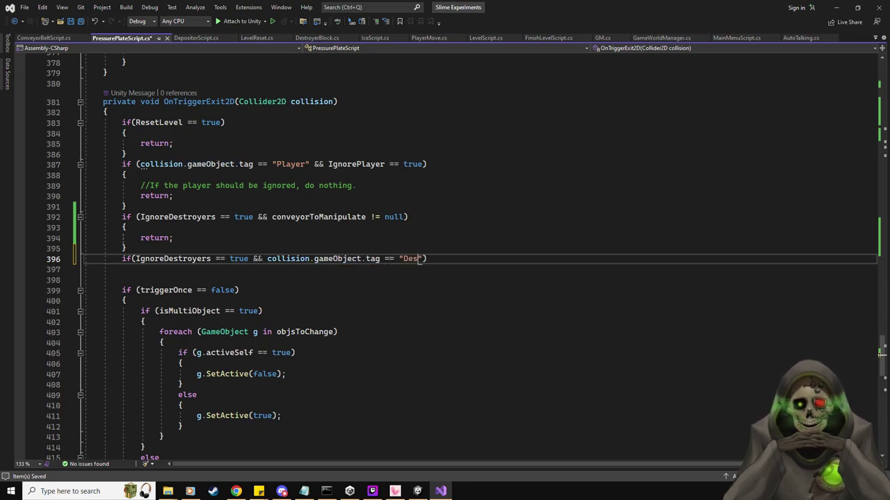
{"action": "type", "text": "ock"}
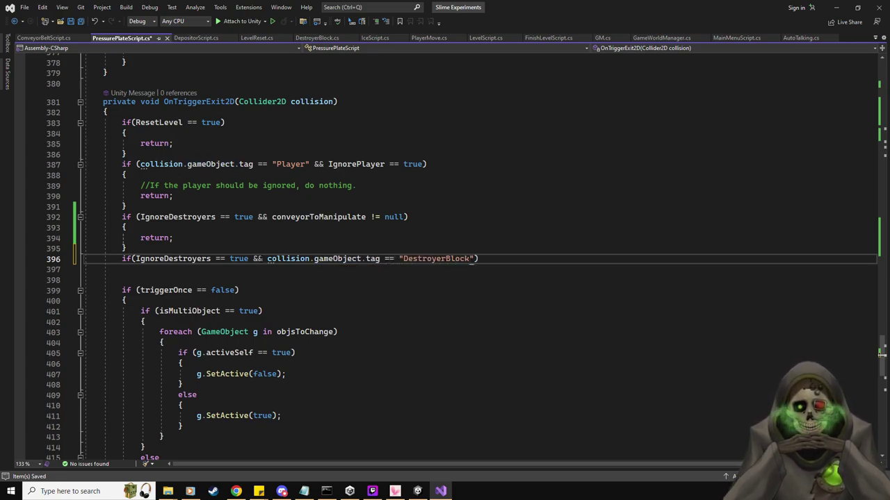
Give the DestroyerBlock if statement a body containing return; and save the script.
{"action": "type", "text": "\")"}
{"action": "key", "text": "Return"}
{"action": "type", "text": "{"}
{"action": "key", "text": "Return"}
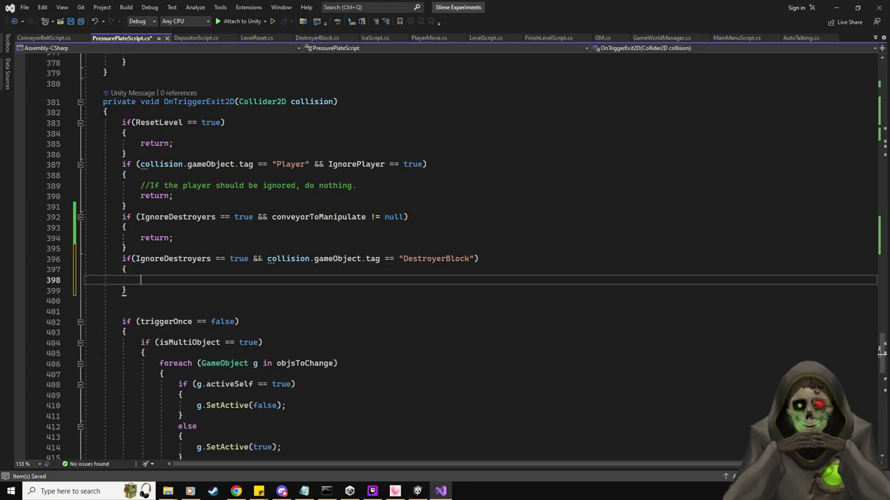
{"action": "type", "text": "return;"}
{"action": "key", "text": "ctrl+s"}
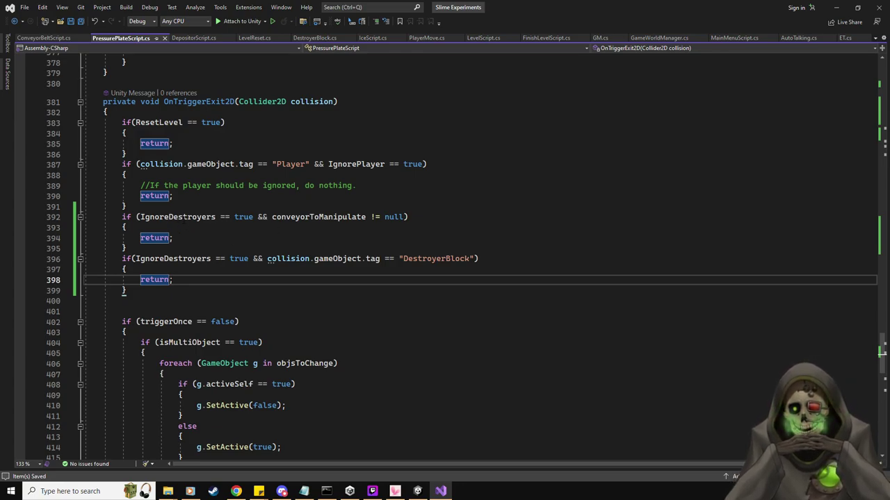
Delete the if block that checks conveyorToManipulate != null from OnTriggerExit2D, and switch back to the Unity editor.
{"action": "left_click_drag", "start_coordinate": [73, 248], "coordinate": [70, 220]}
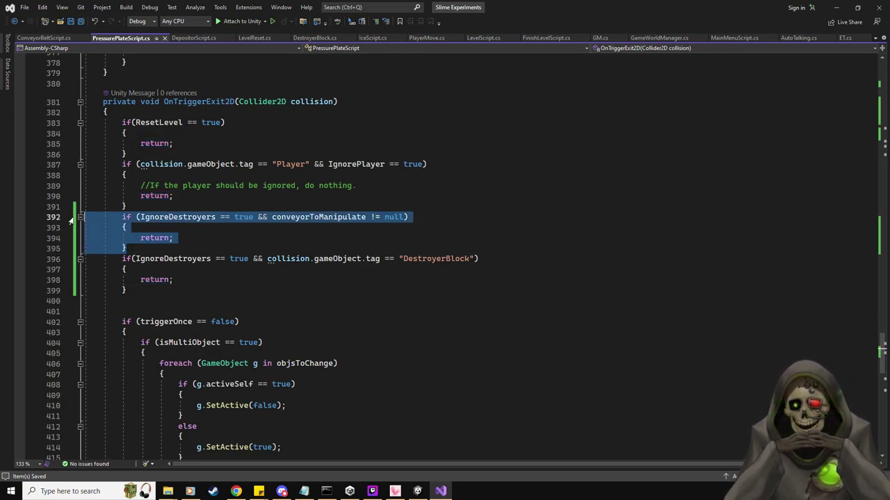
{"action": "key", "text": "BackSpace"}
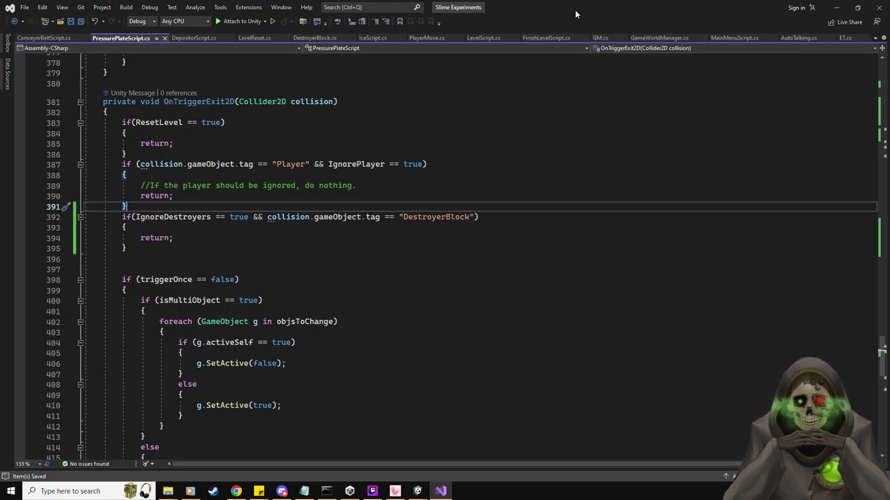
{"action": "key", "text": "alt+Tab"}
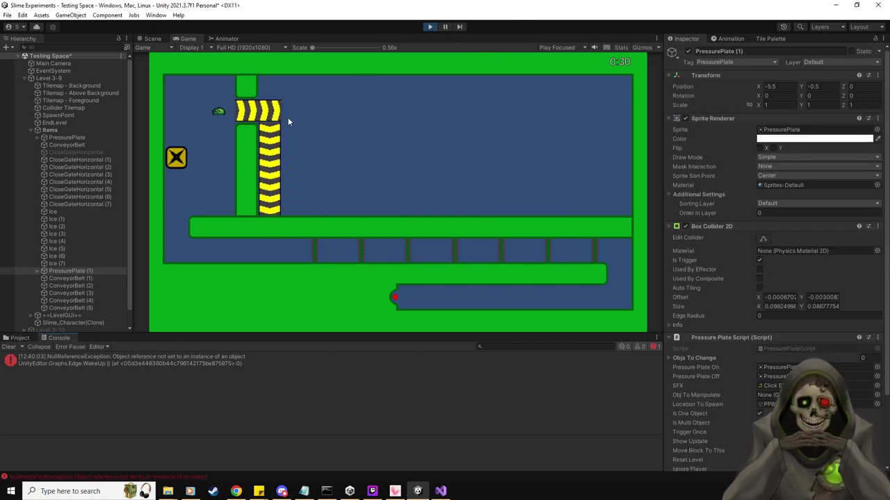
Playtest Level 3-9 by steering the slime around the pressure plate to check how the conveyors and destroyer block behave.
{"action": "key", "text": "a"}
{"action": "key", "text": "w"}
{"action": "key", "text": "a"}
{"action": "key", "text": "d"}
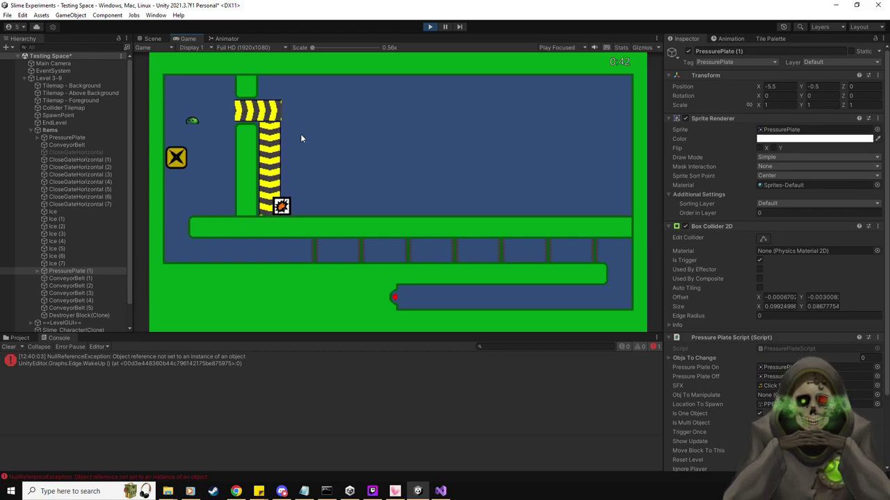
{"action": "key", "text": "s"}
{"action": "key", "text": "w"}
{"action": "key", "text": "a"}
{"action": "key", "text": "d"}
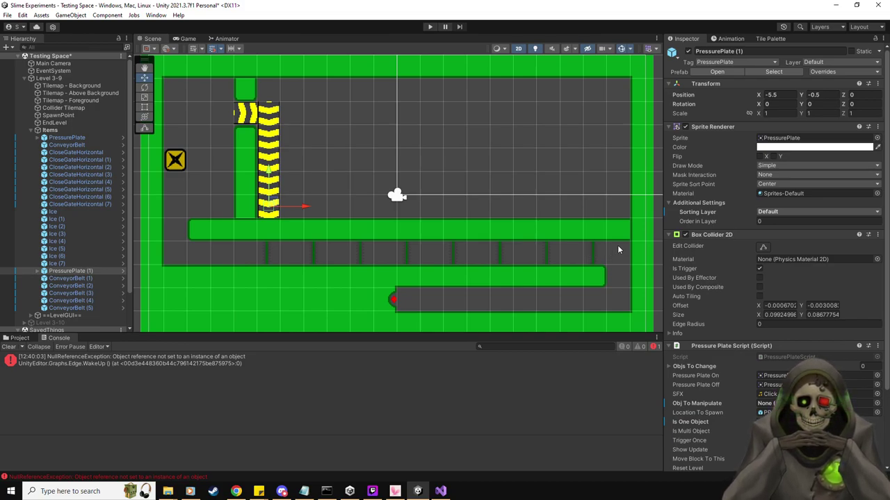
Place a BlockVoid prefab at X 9.5, Y -2.5 and an Ice prefab beside the first conveyor column at X -4.5, Y 3.5.
{"action": "left_click", "coordinate": [20, 337]}
{"action": "left_click_drag", "start_coordinate": [233, 381], "coordinate": [618, 252]}
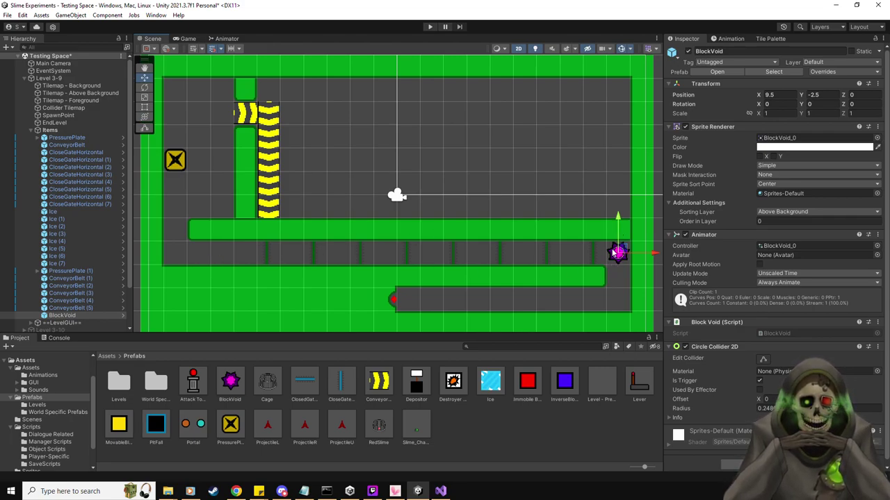
{"action": "left_click", "coordinate": [884, 39]}
{"action": "left_click", "coordinate": [586, 4]}
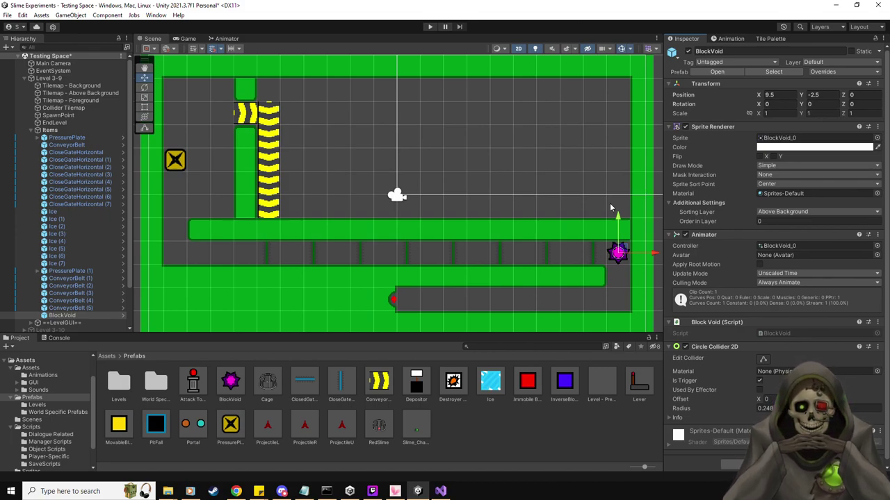
{"action": "left_click_drag", "start_coordinate": [489, 381], "coordinate": [292, 116]}
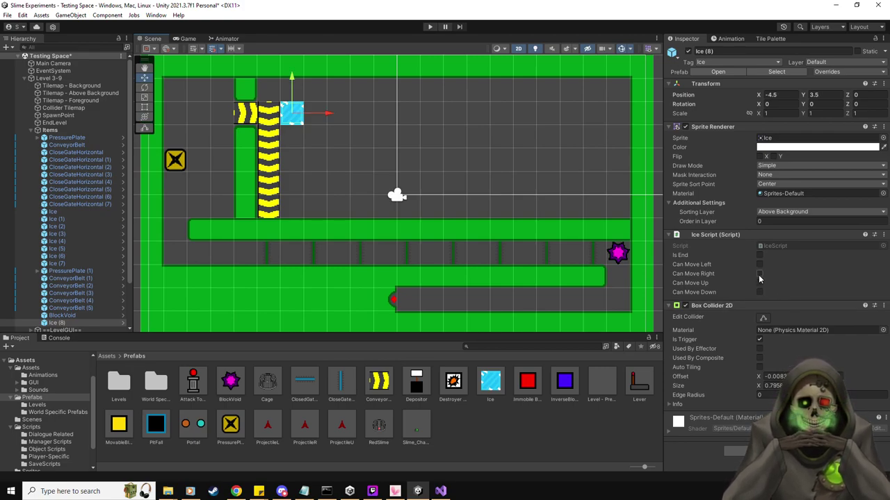
Duplicate the column of five vertical conveyor belts into seven more columns, two units apart, with the last at X 8.5.
{"action": "left_click_drag", "start_coordinate": [379, 381], "coordinate": [102, 311]}
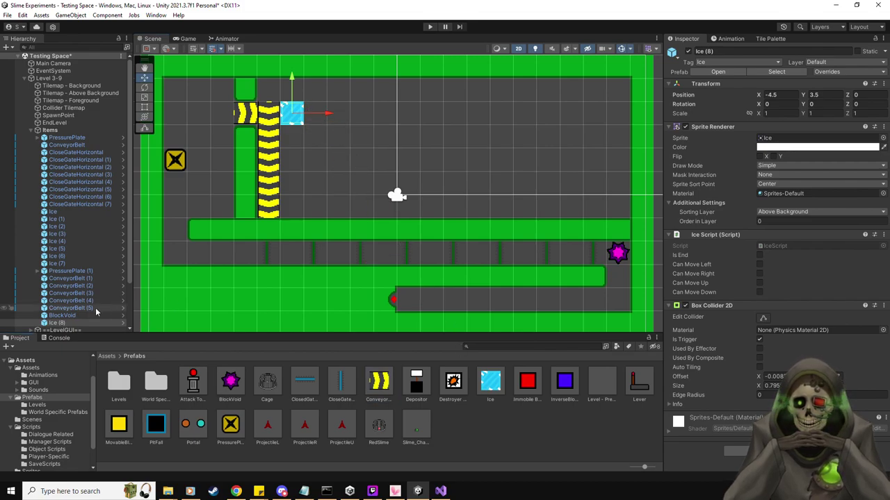
{"action": "left_click", "coordinate": [102, 309]}
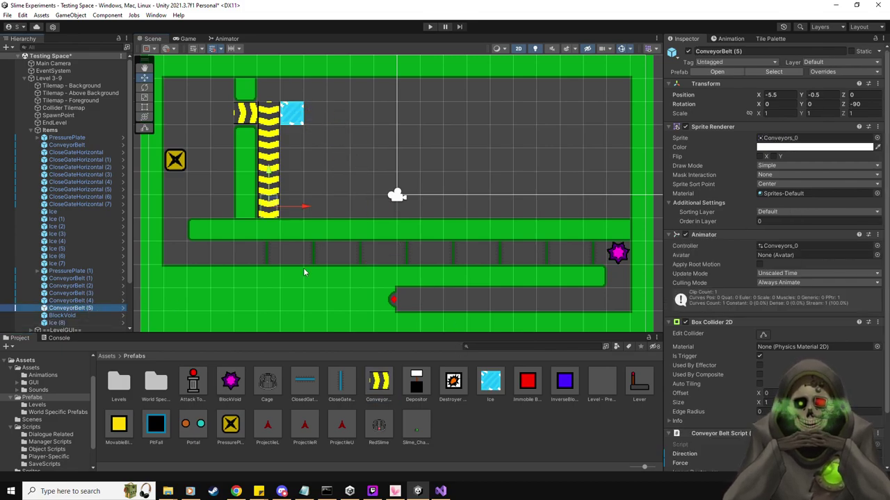
{"action": "left_click", "coordinate": [82, 279], "text": "shift"}
{"action": "key", "text": "ctrl+d"}
{"action": "left_click_drag", "start_coordinate": [302, 162], "coordinate": [396, 161]}
{"action": "key", "text": "ctrl+d"}
{"action": "key", "text": "ctrl+d"}
{"action": "left_click_drag", "start_coordinate": [431, 161], "coordinate": [628, 161]}
{"action": "key", "text": "ctrl+d"}
{"action": "key", "text": "ctrl+d"}
{"action": "key", "text": "ctrl+d"}
{"action": "key", "text": "ctrl+d"}
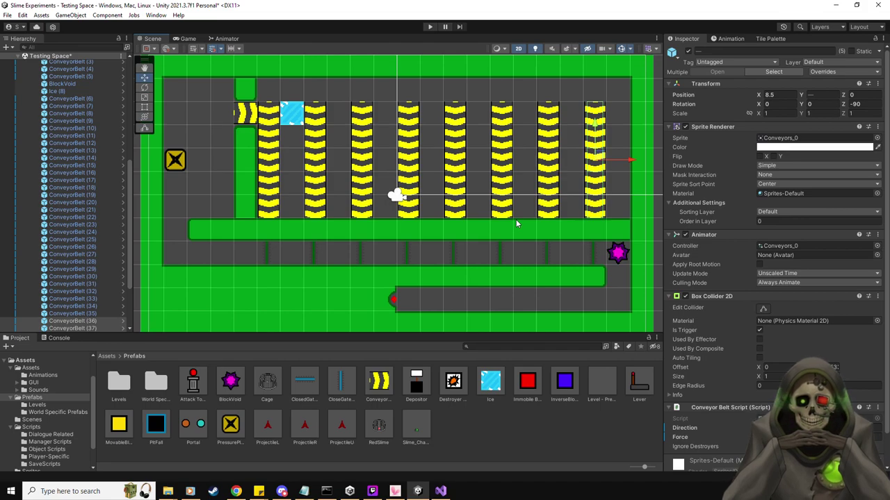
Replace the conveyor belts at X -3.5, Y 1.5 and X -1.5, Y 0.5 with Ice prefabs.
{"action": "left_click", "coordinate": [318, 167]}
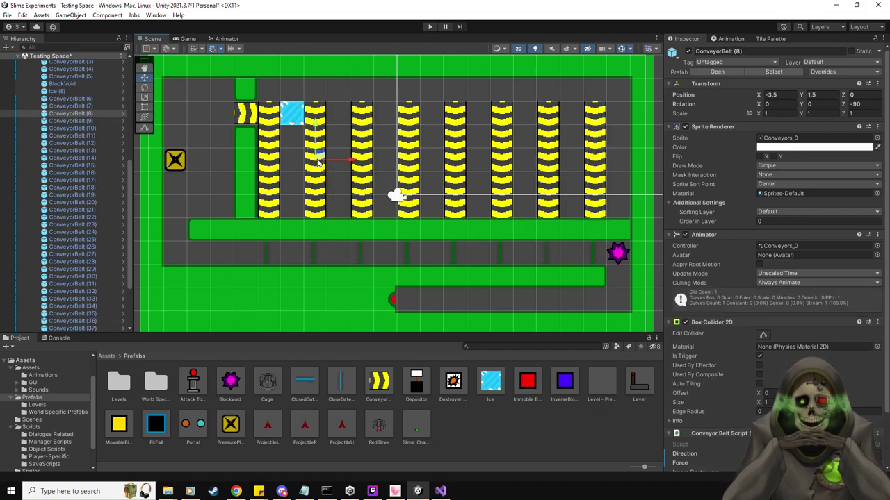
{"action": "key", "text": "Delete"}
{"action": "left_click_drag", "start_coordinate": [491, 381], "coordinate": [320, 159]}
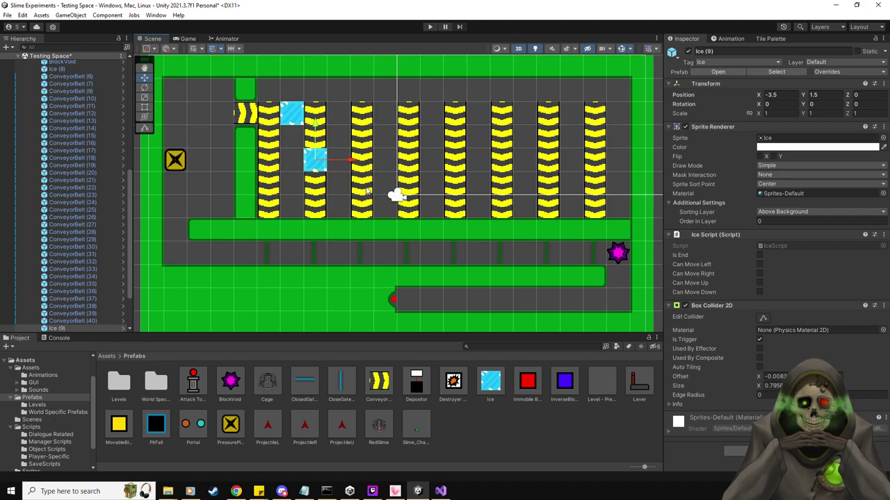
{"action": "left_click", "coordinate": [366, 184]}
{"action": "key", "text": "Delete"}
{"action": "left_click_drag", "start_coordinate": [364, 208], "coordinate": [362, 184]}
Deactivate the GM and GUI objects in SavedThings and the level's LevelGUI object.
{"action": "left_click", "coordinate": [504, 161]}
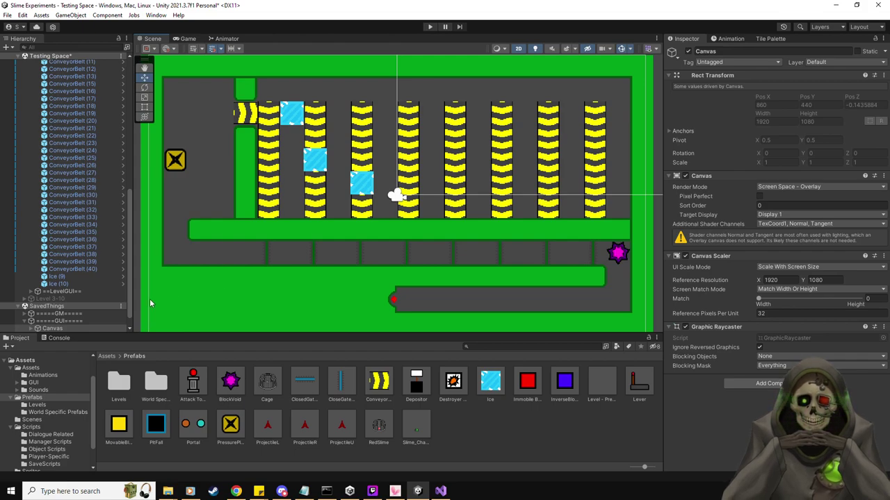
{"action": "left_click", "coordinate": [70, 313]}
{"action": "left_click", "coordinate": [73, 321], "text": "shift"}
{"action": "left_click", "coordinate": [688, 51]}
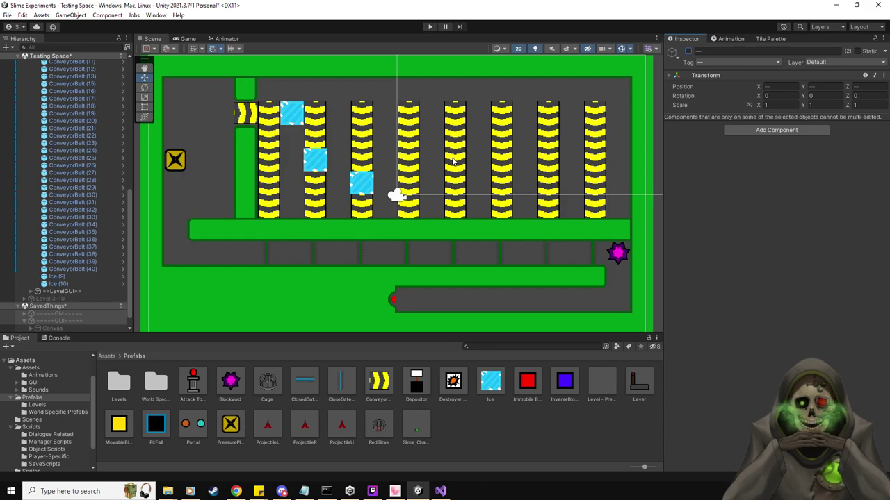
{"action": "left_click", "coordinate": [453, 161]}
{"action": "left_click", "coordinate": [61, 291]}
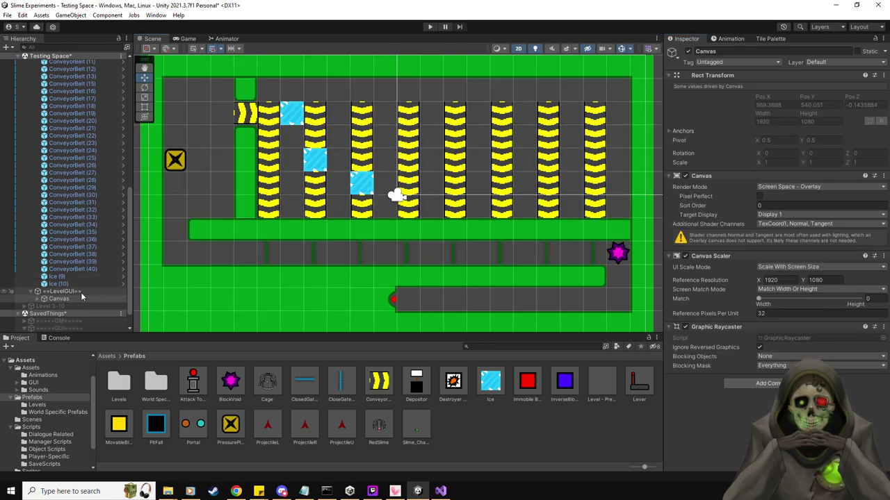
{"action": "left_click", "coordinate": [689, 51]}
Replace the conveyor belts at X 4.5, Y 1.5 and X 8.5, Y 1.5 with Ice prefabs.
{"action": "left_click", "coordinate": [499, 163]}
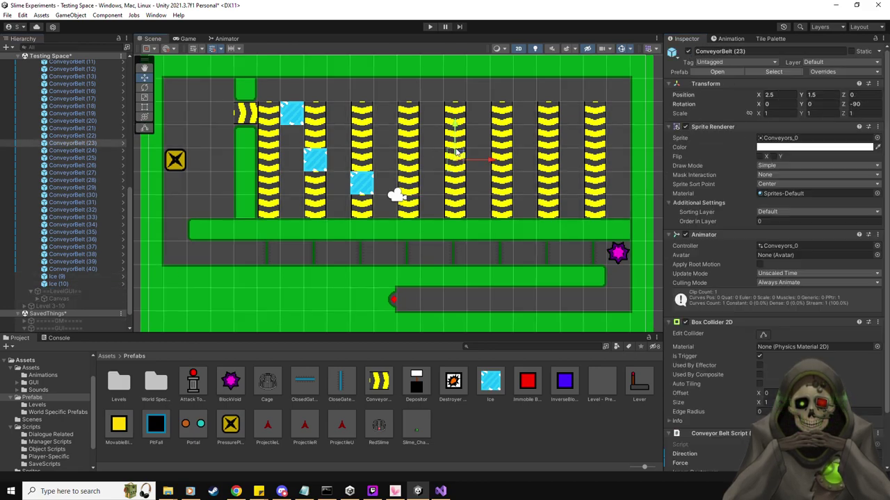
{"action": "left_click", "coordinate": [499, 163]}
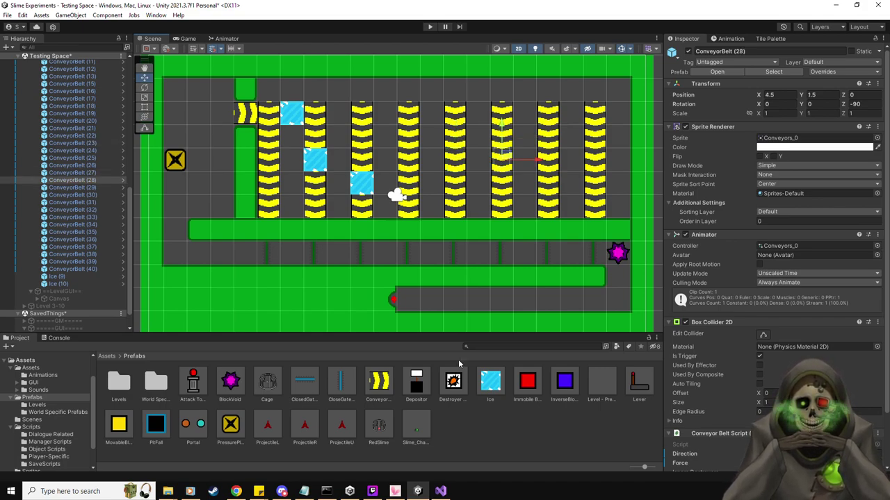
{"action": "key", "text": "Delete"}
{"action": "left_click_drag", "start_coordinate": [490, 381], "coordinate": [503, 160]}
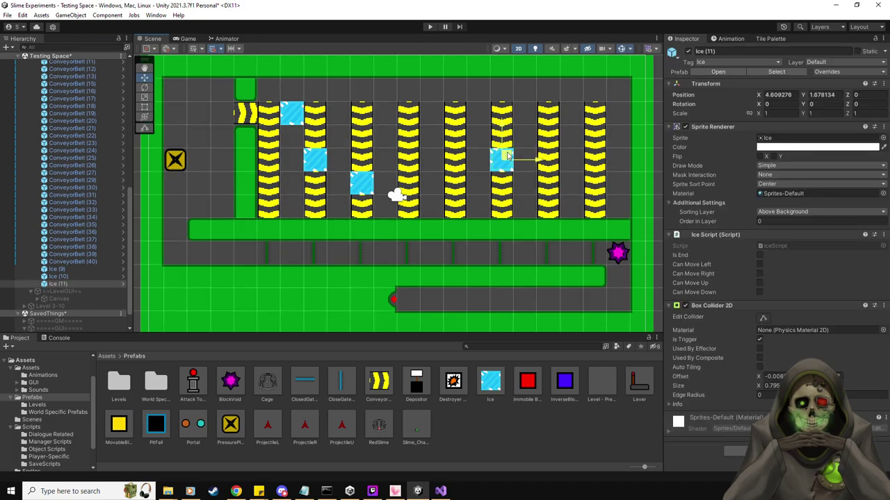
{"action": "left_click", "coordinate": [595, 160]}
{"action": "key", "text": "Delete"}
{"action": "left_click_drag", "start_coordinate": [489, 381], "coordinate": [595, 159]}
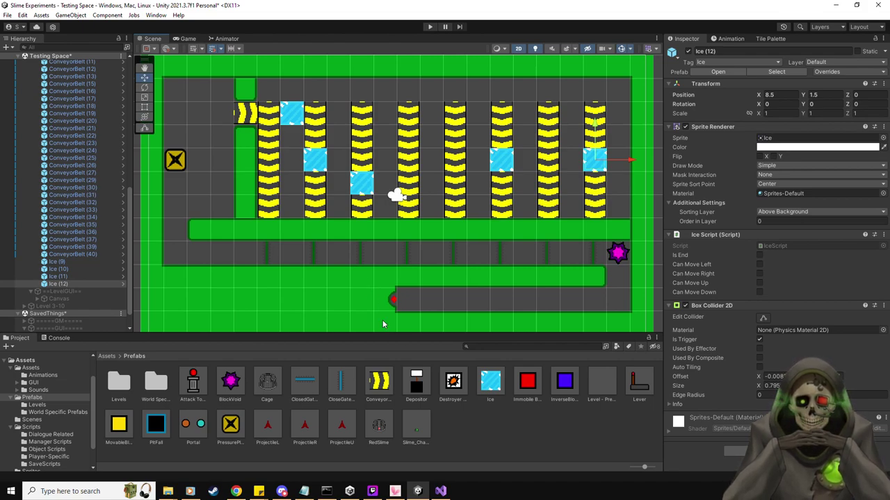
Place an Ice prefab at X -2.5, Y 0.5 with Can Move Right enabled, and enable Can Move Left on the adjacent ice at X -1.5.
{"action": "left_click_drag", "start_coordinate": [490, 381], "coordinate": [344, 193]}
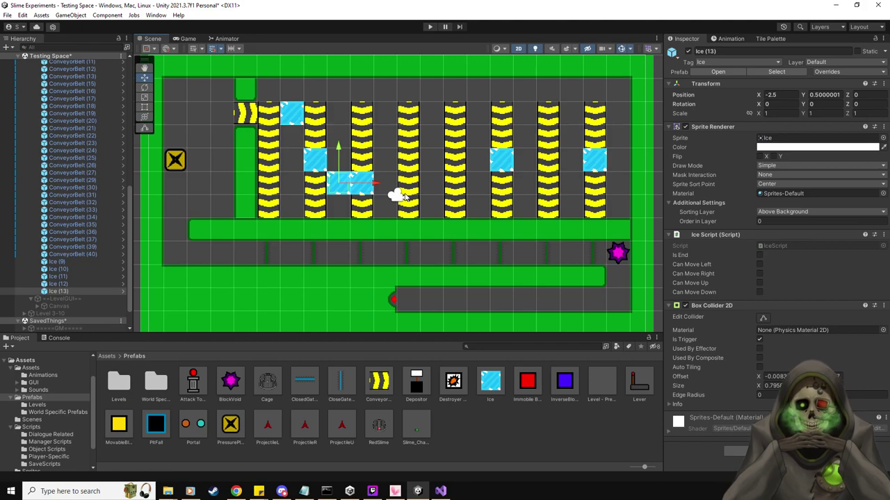
{"action": "left_click", "coordinate": [759, 274]}
{"action": "left_click", "coordinate": [361, 194]}
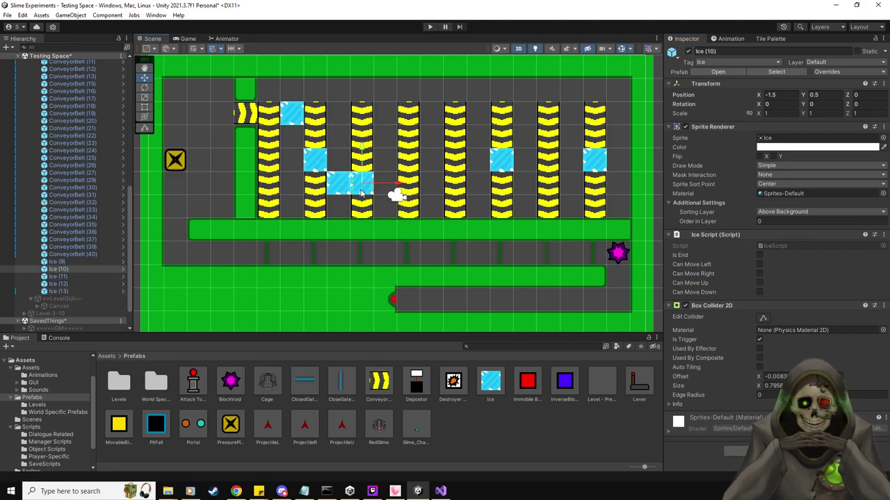
{"action": "left_click", "coordinate": [760, 264]}
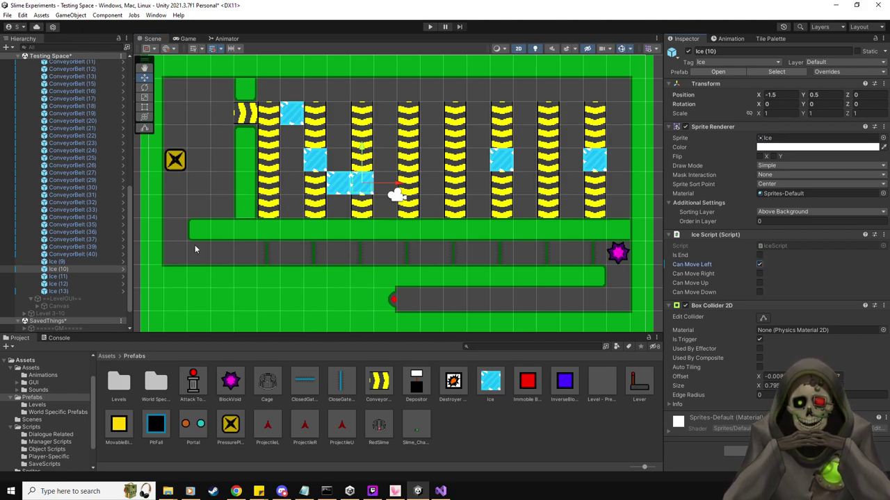
Duplicate the hidden pressure plate and move the copy to the lower end of the second conveyor column at X -3.5, Y -0.5.
{"action": "scroll", "coordinate": [80, 245], "scroll_direction": "up", "scroll_amount": 8}
{"action": "scroll", "coordinate": [80, 244], "scroll_direction": "up", "scroll_amount": 4}
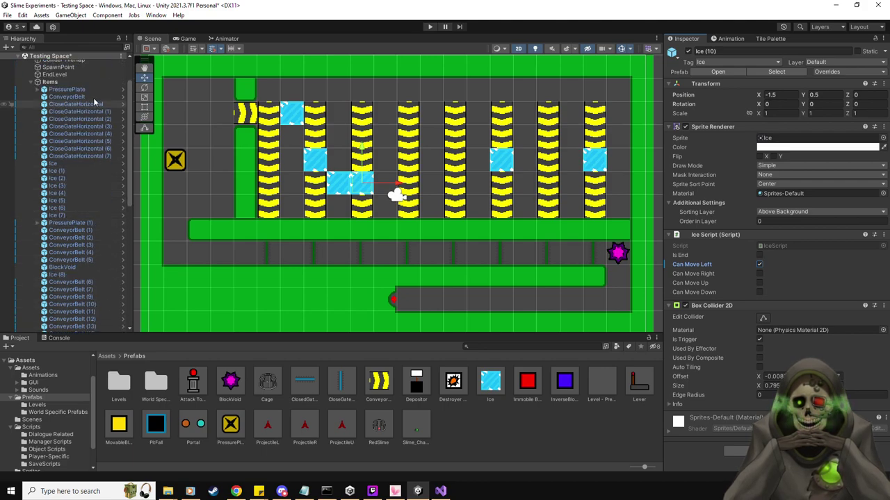
{"action": "left_click", "coordinate": [87, 223]}
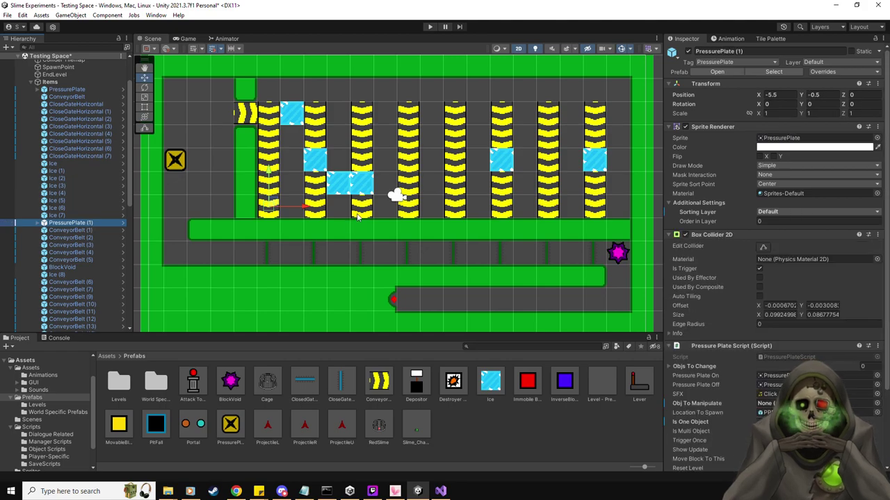
{"action": "key", "text": "ctrl+d"}
{"action": "left_click_drag", "start_coordinate": [329, 210], "coordinate": [363, 208]}
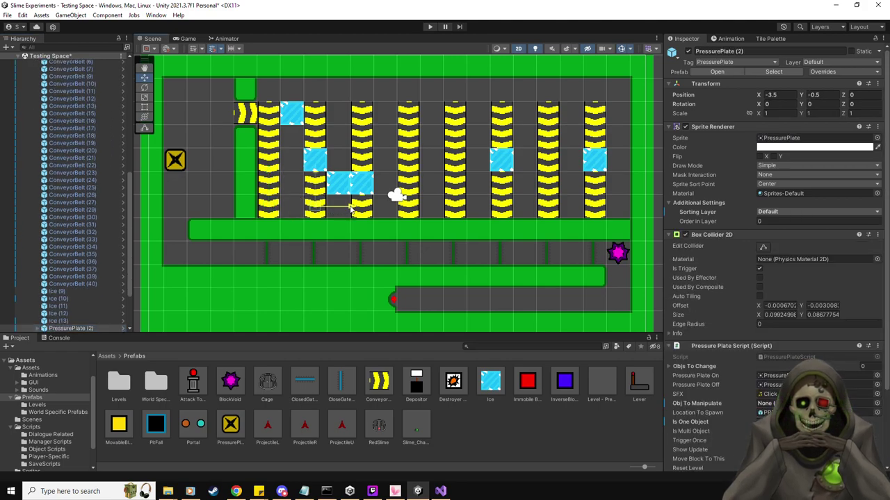
Step through the conveyor belt objects upward from ConveyorBelt (40) to identify the belt for the new hidden pressure plate.
{"action": "scroll", "coordinate": [722, 357], "scroll_direction": "down", "scroll_amount": 3}
{"action": "scroll", "coordinate": [75, 276], "scroll_direction": "down", "scroll_amount": 3}
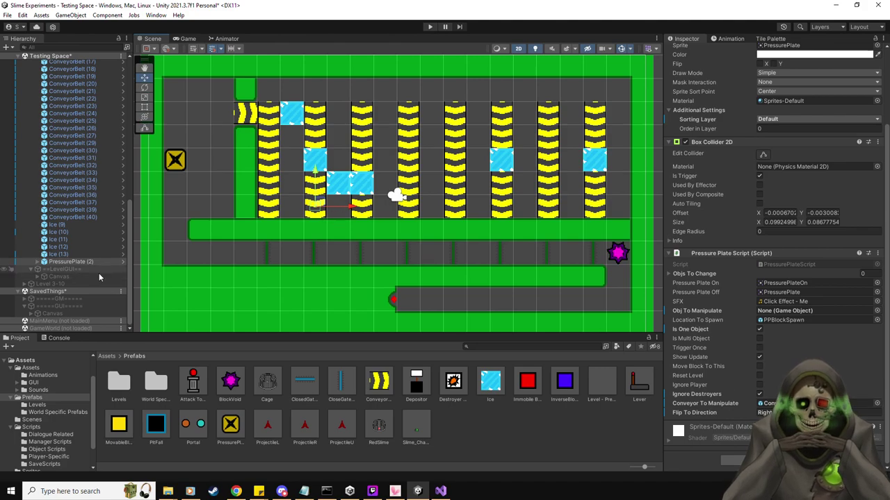
{"action": "left_click", "coordinate": [82, 217]}
{"action": "key", "text": "Up"}
{"action": "key", "text": "Up"}
{"action": "key", "text": "Up"}
{"action": "key", "text": "Up"}
{"action": "key", "text": "Up"}
{"action": "key", "text": "Up"}
{"action": "key", "text": "Up"}
{"action": "key", "text": "Up"}
{"action": "key", "text": "Up"}
{"action": "key", "text": "Up"}
{"action": "key", "text": "Up"}
{"action": "key", "text": "Up"}
{"action": "key", "text": "Up"}
{"action": "key", "text": "Up"}
{"action": "key", "text": "Up"}
{"action": "key", "text": "Up"}
{"action": "key", "text": "Up"}
{"action": "key", "text": "Up"}
{"action": "key", "text": "Up"}
{"action": "key", "text": "Up"}
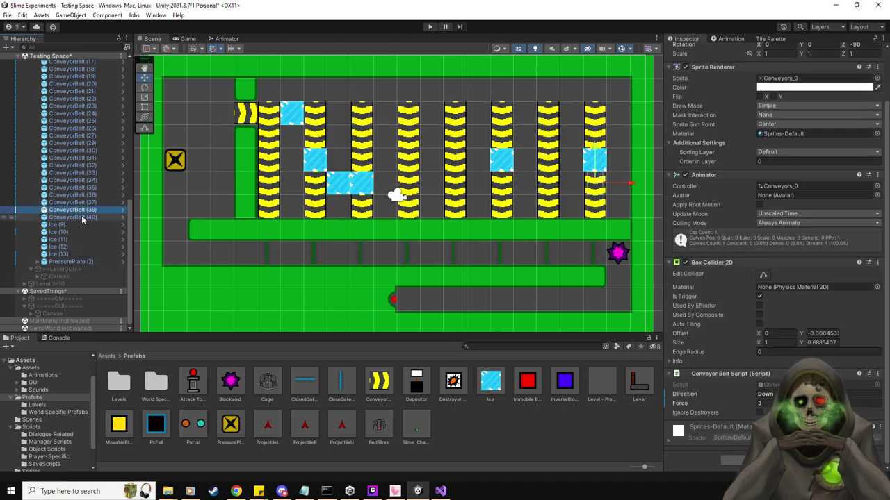
Link the conveyor belt at X -3.5, Y 0.5 to Conveyor To Manipulate of the hidden plate at X -3.5, Y -0.5.
{"action": "scroll", "coordinate": [82, 219], "scroll_direction": "up", "scroll_amount": 1}
{"action": "left_click", "coordinate": [60, 300]}
{"action": "left_click", "coordinate": [310, 194]}
{"action": "scroll", "coordinate": [73, 317], "scroll_direction": "up", "scroll_amount": 1}
{"action": "left_click", "coordinate": [72, 316]}
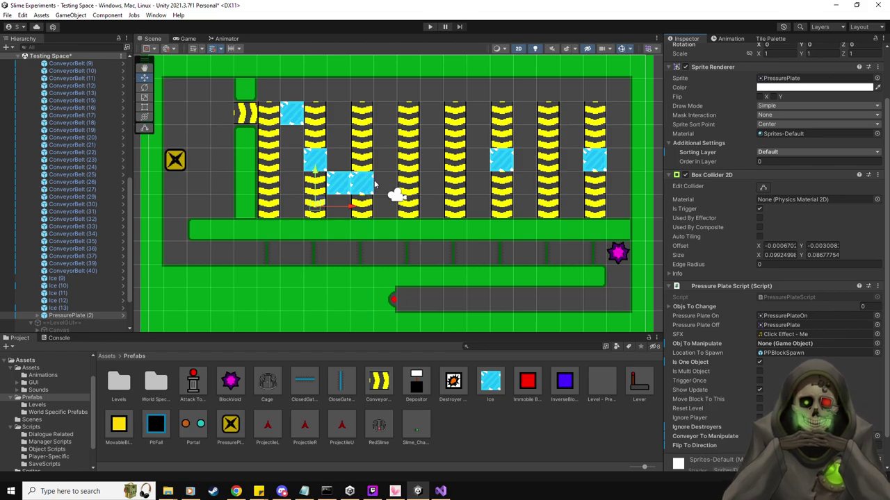
Place an Ice prefab at X -0.5, Y 0.5 with Can Move Left enabled, and enable Can Move Right on the ice at X -1.5.
{"action": "left_click_drag", "start_coordinate": [490, 382], "coordinate": [386, 184]}
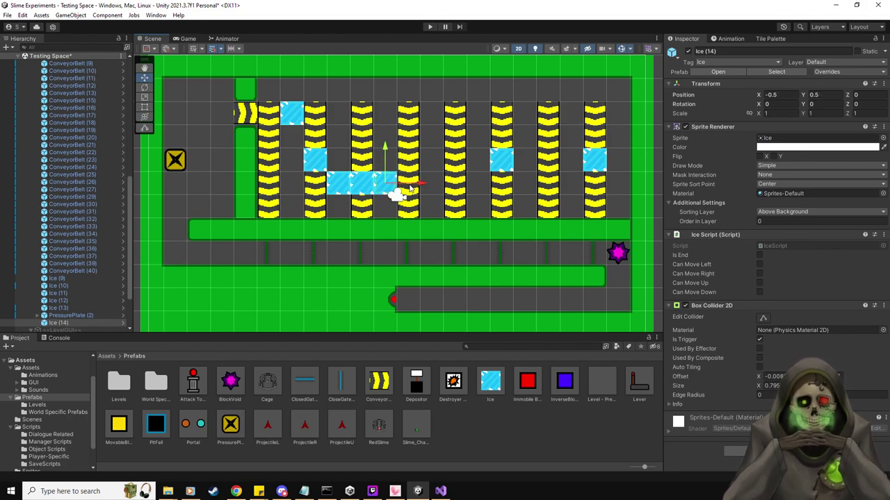
{"action": "left_click", "coordinate": [759, 264]}
{"action": "left_click", "coordinate": [366, 182]}
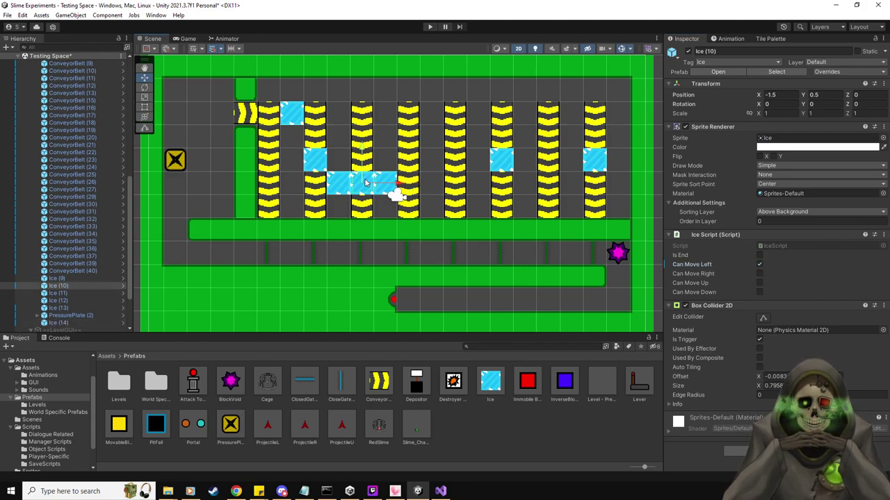
{"action": "left_click", "coordinate": [759, 274]}
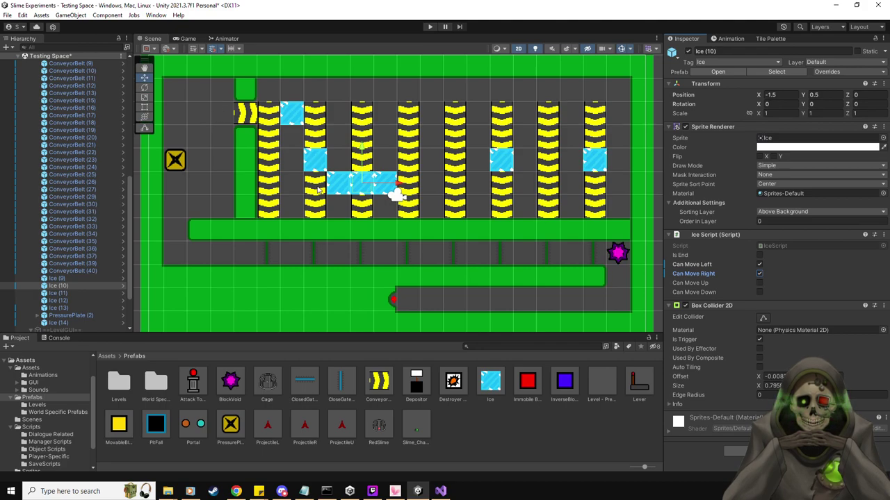
Duplicate the hidden pressure plate at X -3.5, Y -0.5 and move the copy to X 0.5, Y -0.5.
{"action": "left_click", "coordinate": [78, 316]}
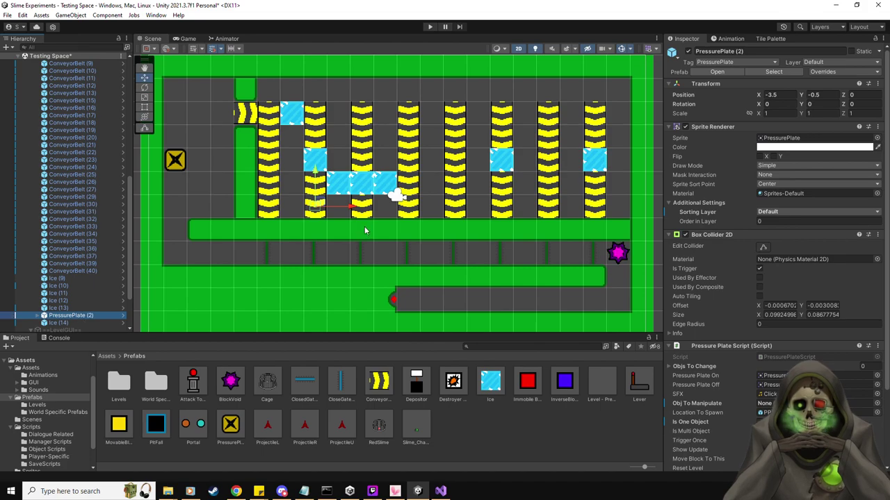
{"action": "key", "text": "ctrl+d"}
{"action": "left_click_drag", "start_coordinate": [357, 207], "coordinate": [446, 211]}
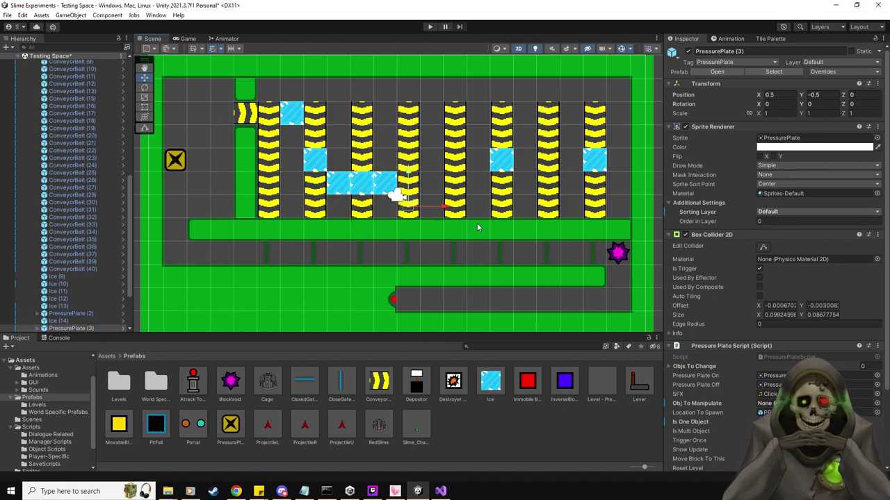
Link the conveyor belt at X -3.5, Y 3.5 to the copied plate's Conveyor To Manipulate and place an Ice prefab at X -2.5, Y 3.5.
{"action": "scroll", "coordinate": [757, 371], "scroll_direction": "down", "scroll_amount": 3}
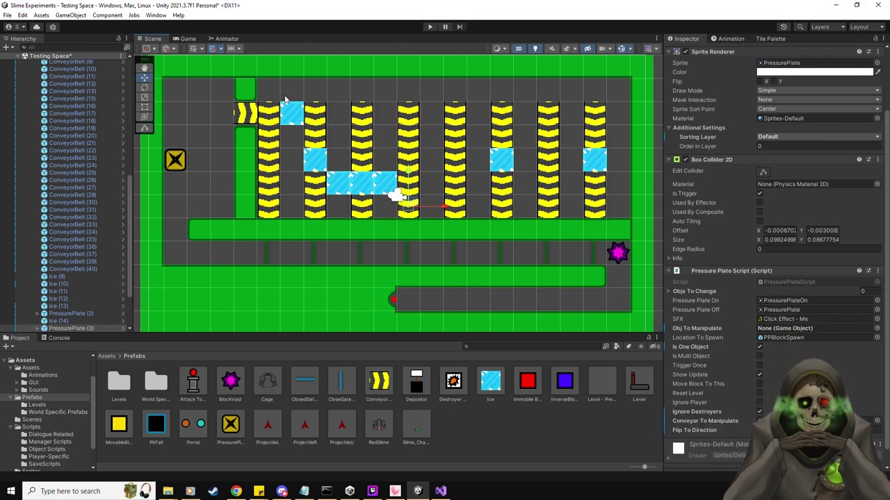
{"action": "left_click", "coordinate": [319, 118]}
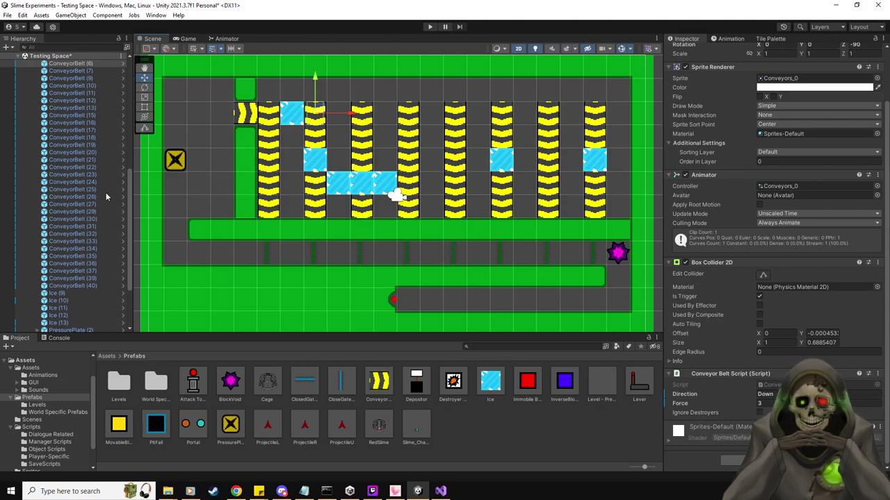
{"action": "scroll", "coordinate": [106, 197], "scroll_direction": "down", "scroll_amount": 2}
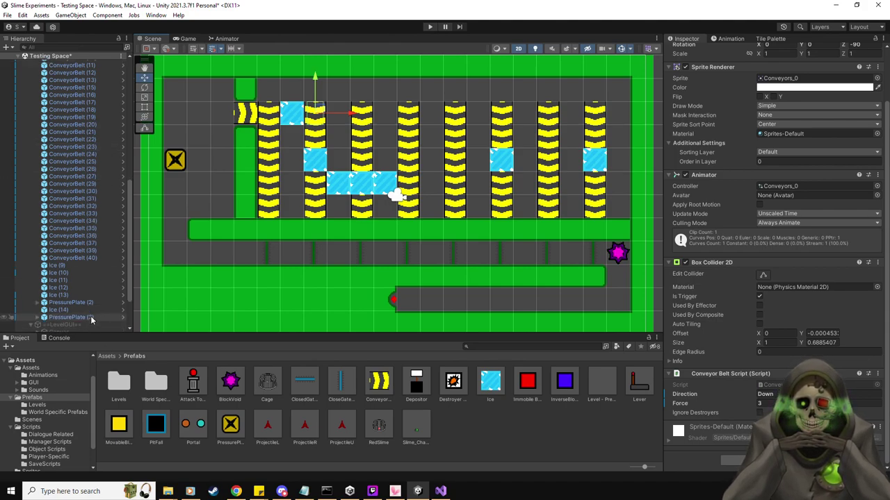
{"action": "scroll", "coordinate": [86, 292], "scroll_direction": "up", "scroll_amount": 2}
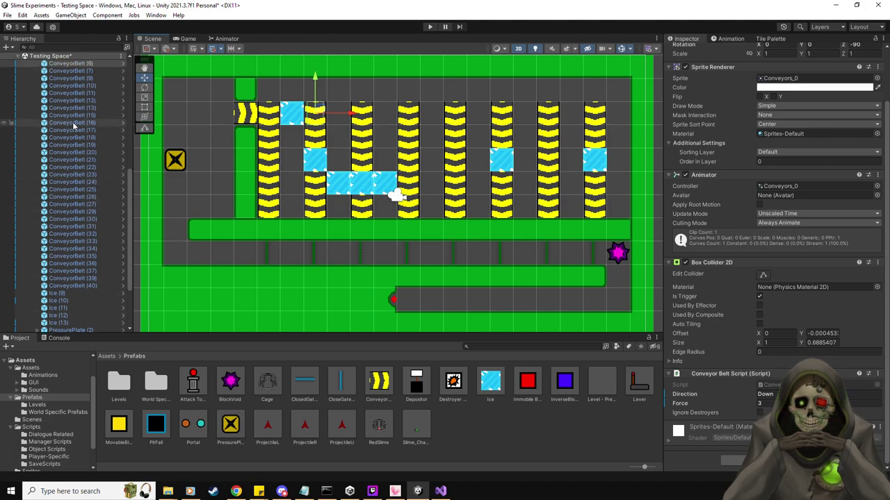
{"action": "scroll", "coordinate": [92, 280], "scroll_direction": "down", "scroll_amount": 2}
{"action": "left_click", "coordinate": [92, 318]}
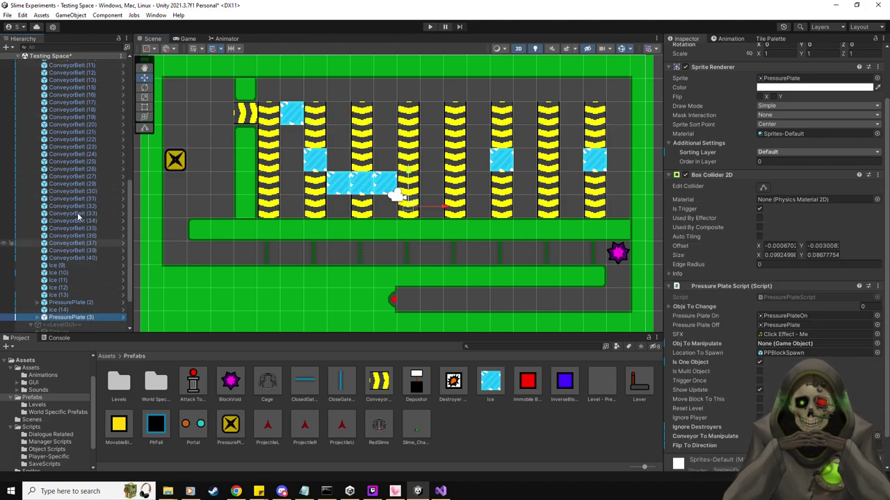
{"action": "scroll", "coordinate": [77, 213], "scroll_direction": "up", "scroll_amount": 2}
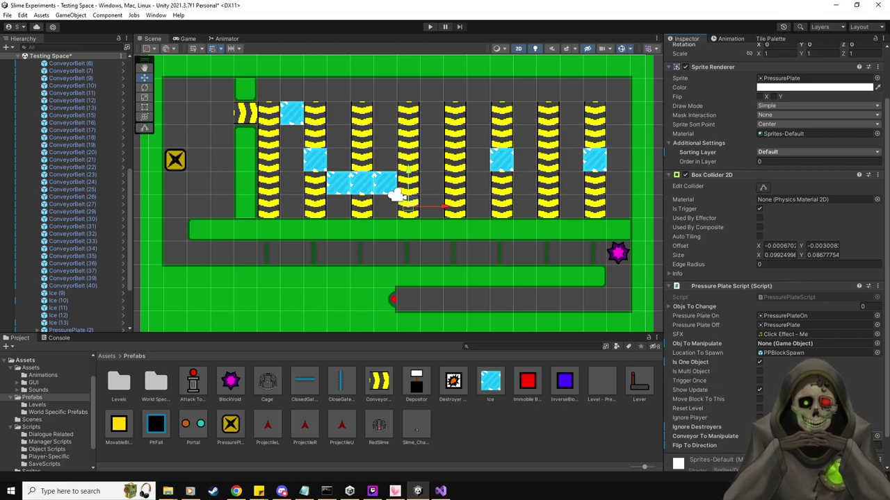
{"action": "left_click_drag", "start_coordinate": [494, 391], "coordinate": [341, 113]}
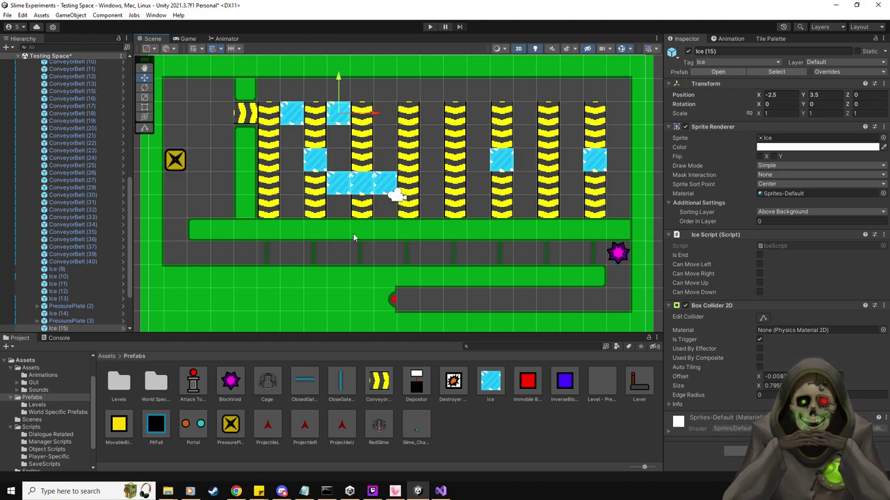
Place another copy of the hidden pressure plate at the lower end of the third conveyor column, X -1.5, Y -0.5.
{"action": "left_click_drag", "start_coordinate": [233, 431], "coordinate": [369, 209]}
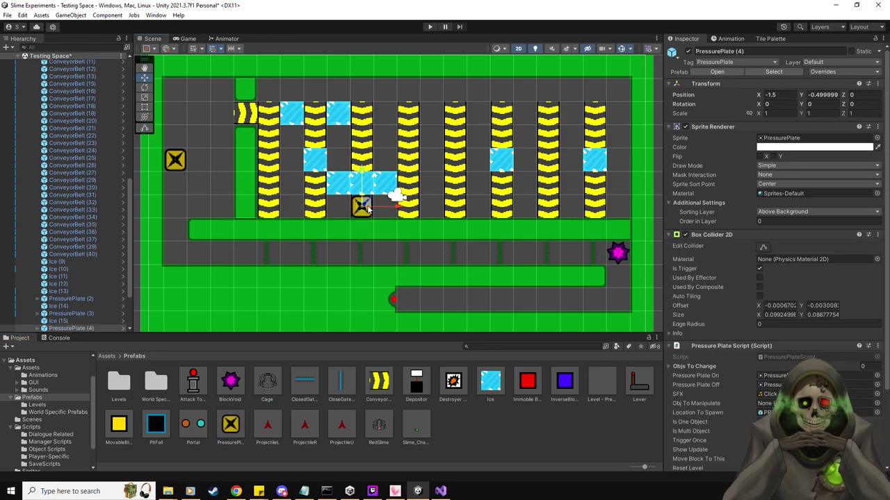
{"action": "key", "text": "ctrl+z"}
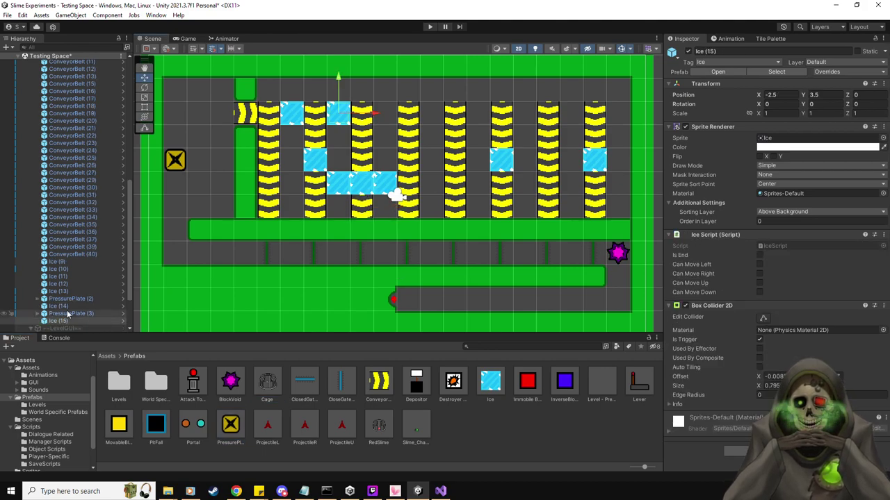
{"action": "key", "text": "ctrl+y"}
{"action": "left_click_drag", "start_coordinate": [376, 209], "coordinate": [399, 212]}
{"action": "key", "text": "ctrl+z"}
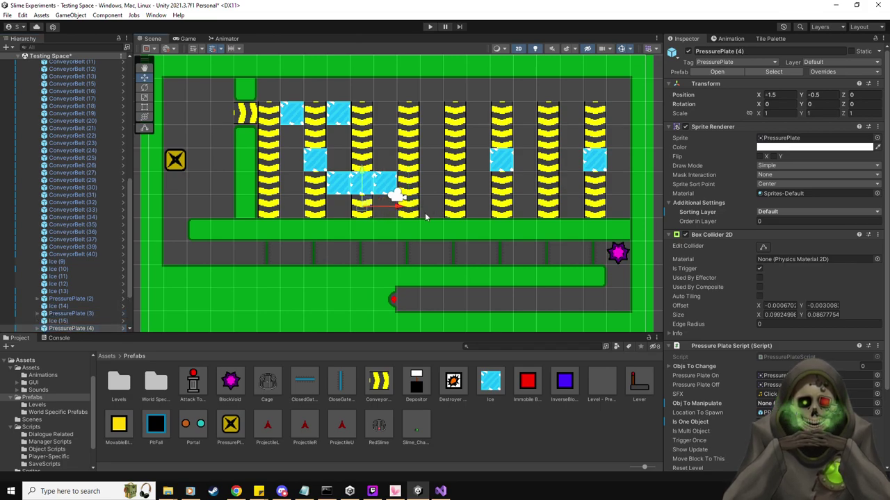
Link the conveyor belt at X -1.5, Y 2.5 to the newest plate's Conveyor To Manipulate and place an Ice prefab at X -0.5, Y 2.5.
{"action": "left_click", "coordinate": [368, 139]}
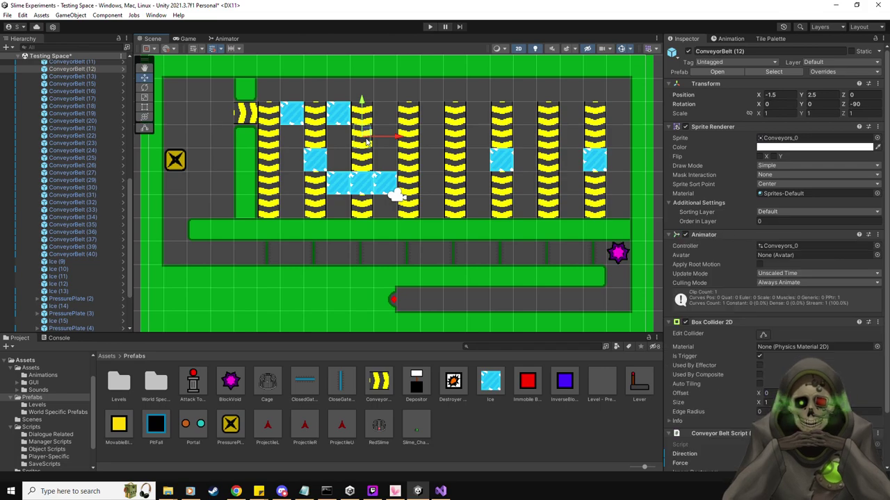
{"action": "left_click", "coordinate": [78, 328]}
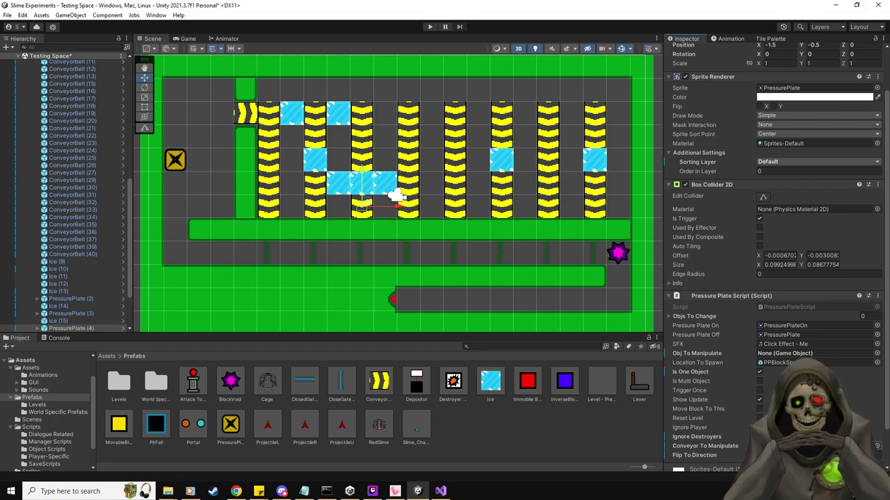
{"action": "left_click", "coordinate": [70, 69]}
{"action": "left_click_drag", "start_coordinate": [490, 381], "coordinate": [388, 135]}
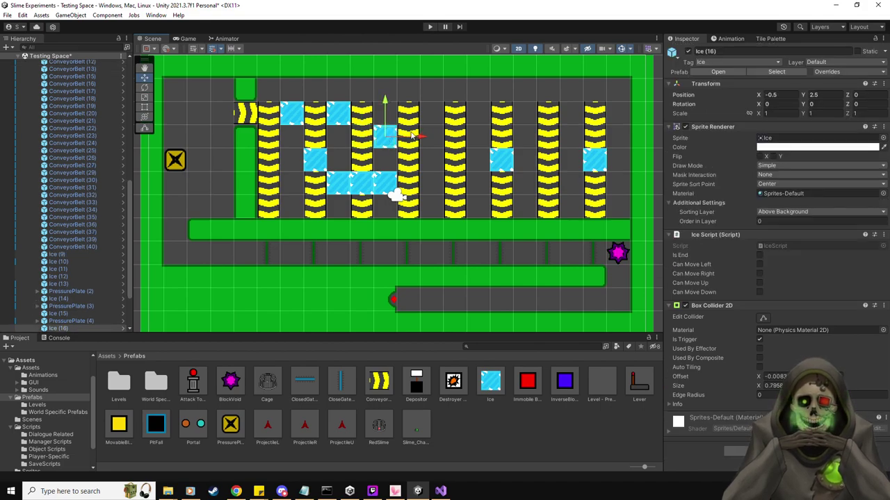
Try to replace the conveyor belt at X 0.5, Y 1.5 with an Ice prefab.
{"action": "left_click", "coordinate": [409, 160]}
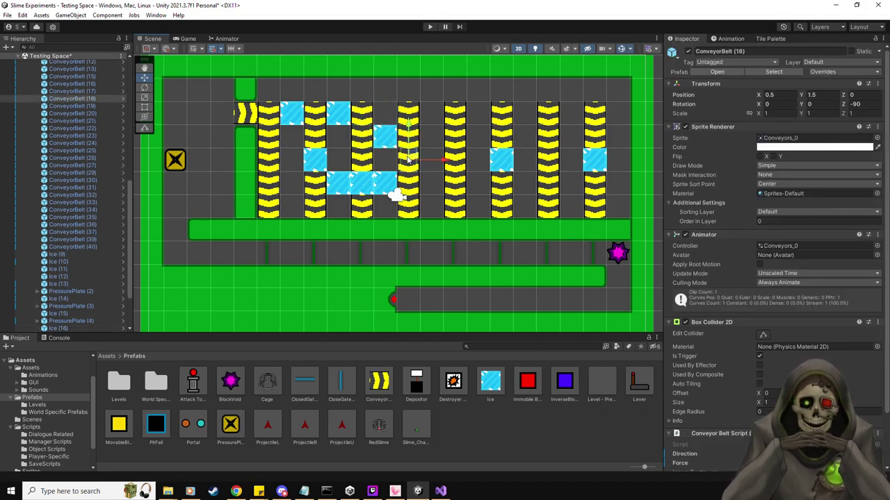
{"action": "key", "text": "Delete"}
{"action": "left_click_drag", "start_coordinate": [493, 381], "coordinate": [412, 157]}
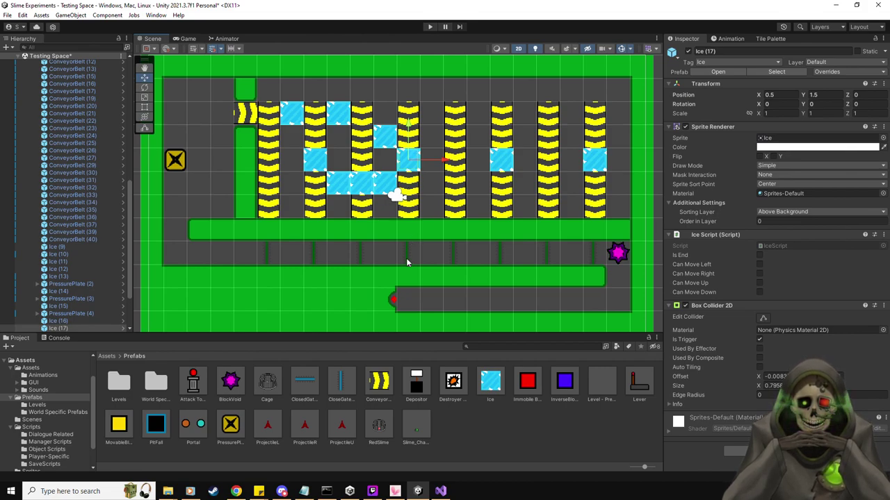
{"action": "key", "text": "ctrl+z"}
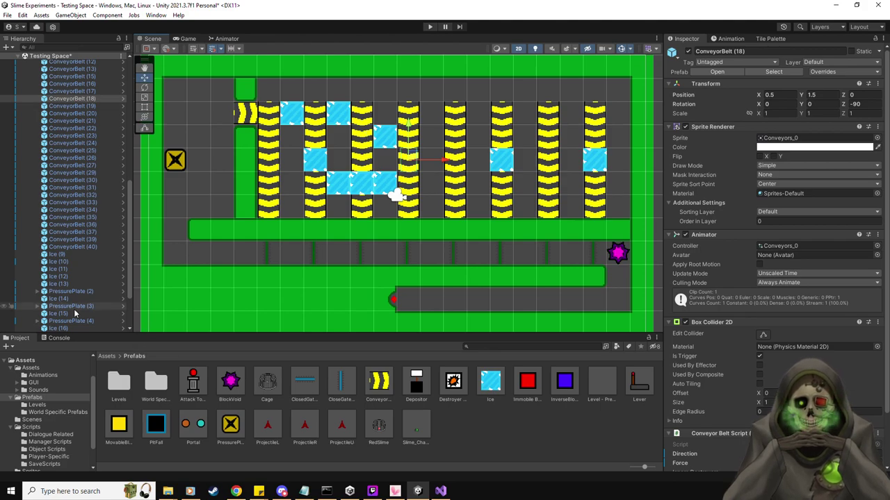
Duplicate the hidden pressure plate at X -1.5, Y -0.5 and move the copy up the column to X -1.5, Y 2.5.
{"action": "scroll", "coordinate": [82, 307], "scroll_direction": "down", "scroll_amount": 2}
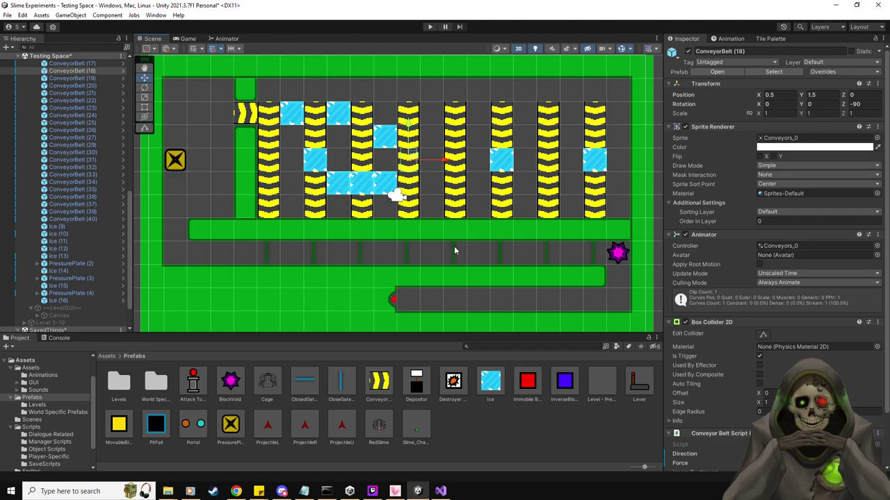
{"action": "left_click_drag", "start_coordinate": [229, 425], "coordinate": [378, 425]}
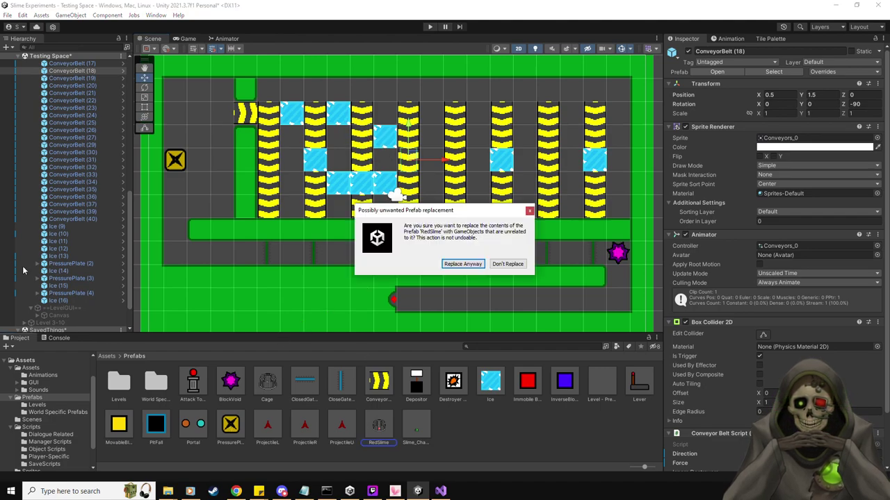
{"action": "left_click", "coordinate": [529, 210]}
{"action": "left_click", "coordinate": [93, 295]}
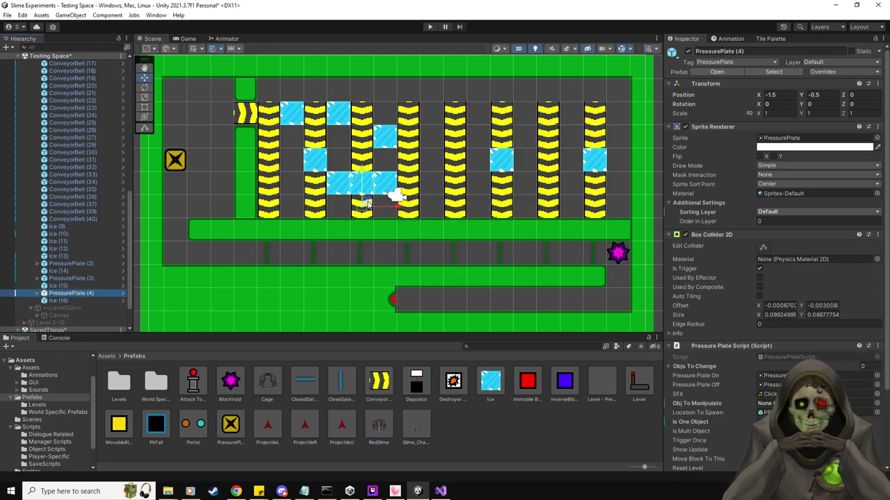
{"action": "key", "text": "ctrl+d"}
{"action": "left_click_drag", "start_coordinate": [367, 106], "coordinate": [361, 99]}
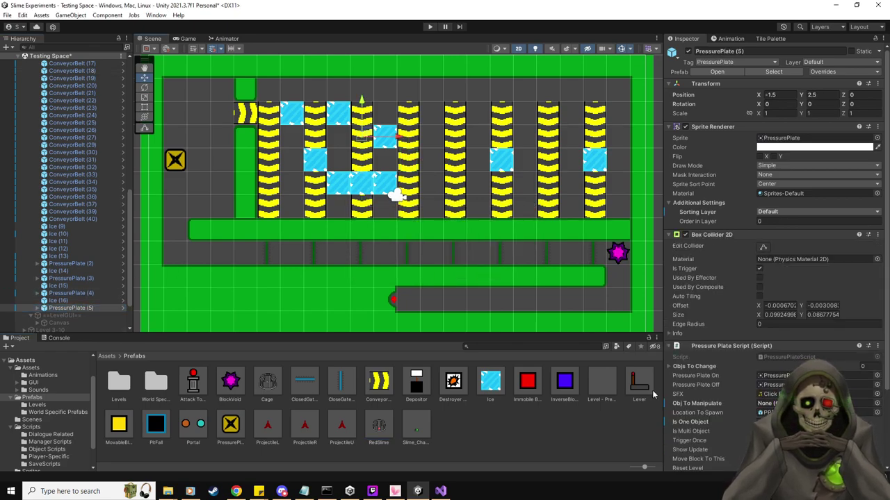
Link the conveyor belt at X 0.5, Y 1.5 to Conveyor To Manipulate of the hidden plate at X -1.5, Y 2.5.
{"action": "scroll", "coordinate": [414, 179], "scroll_direction": "down", "scroll_amount": 1}
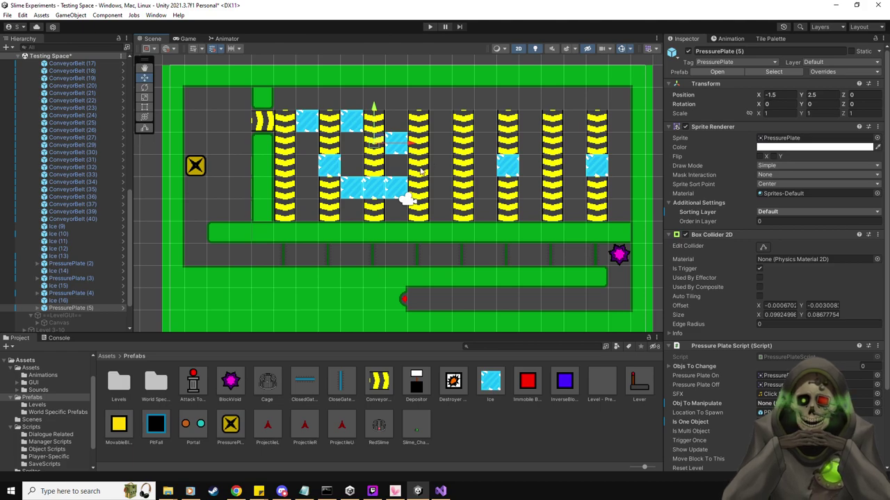
{"action": "left_click", "coordinate": [420, 171]}
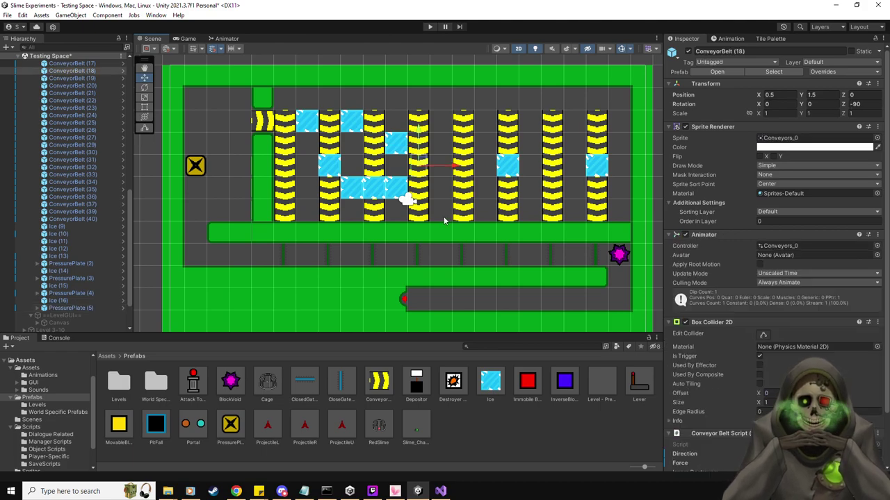
{"action": "left_click", "coordinate": [99, 307]}
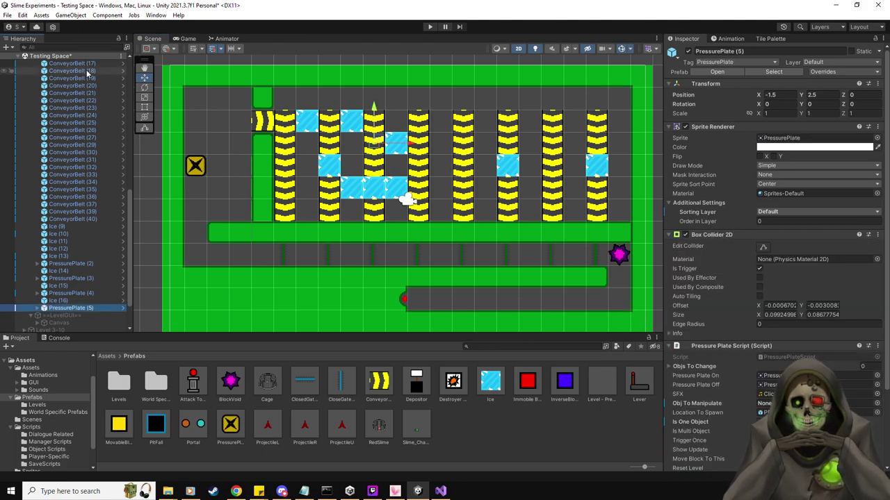
{"action": "scroll", "coordinate": [771, 208], "scroll_direction": "down", "scroll_amount": 2}
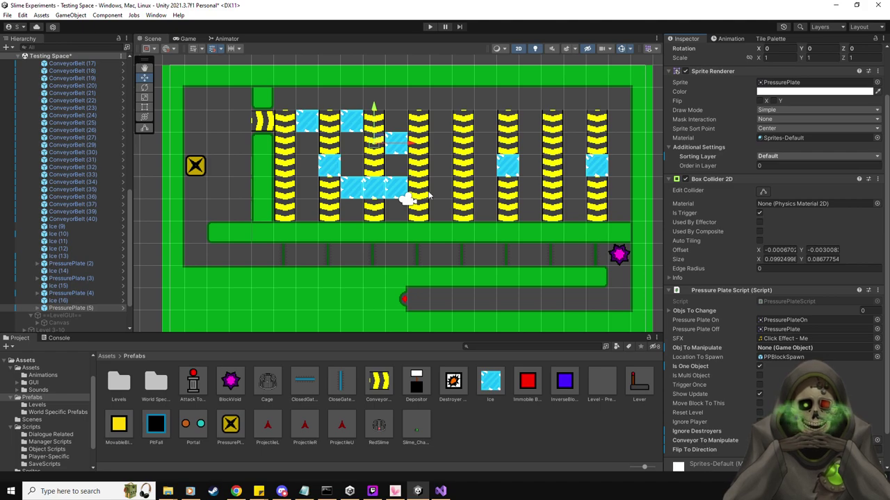
Place an Ice prefab at X 1.5, Y 1.5, between the fourth and fifth conveyor columns.
{"action": "scroll", "coordinate": [429, 197], "scroll_direction": "up", "scroll_amount": 1}
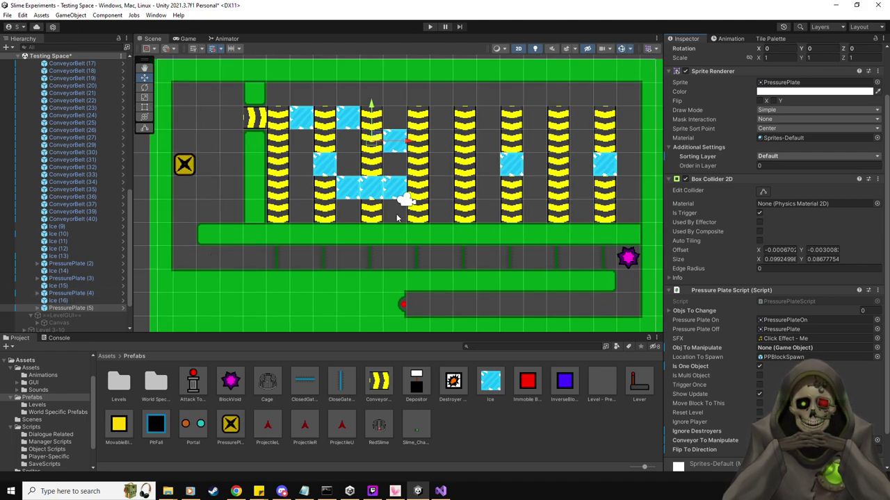
{"action": "middle_click_drag", "start_coordinate": [429, 196], "coordinate": [398, 203]}
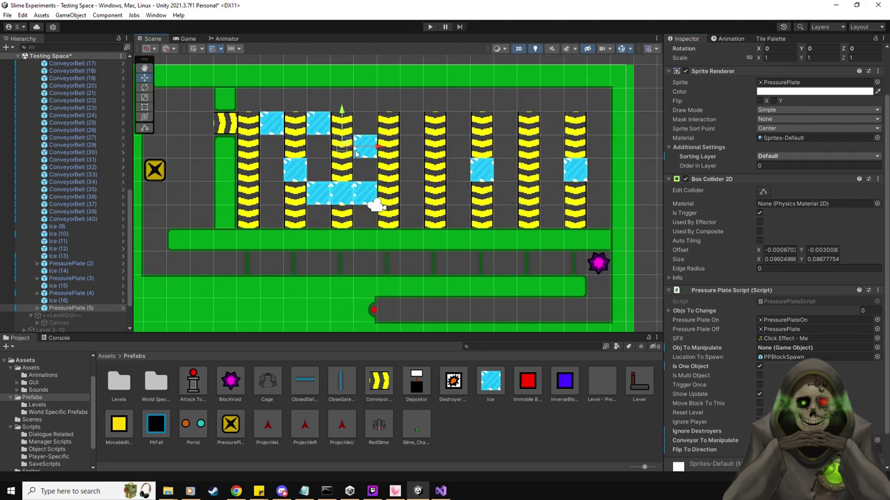
{"action": "left_click_drag", "start_coordinate": [490, 381], "coordinate": [419, 171]}
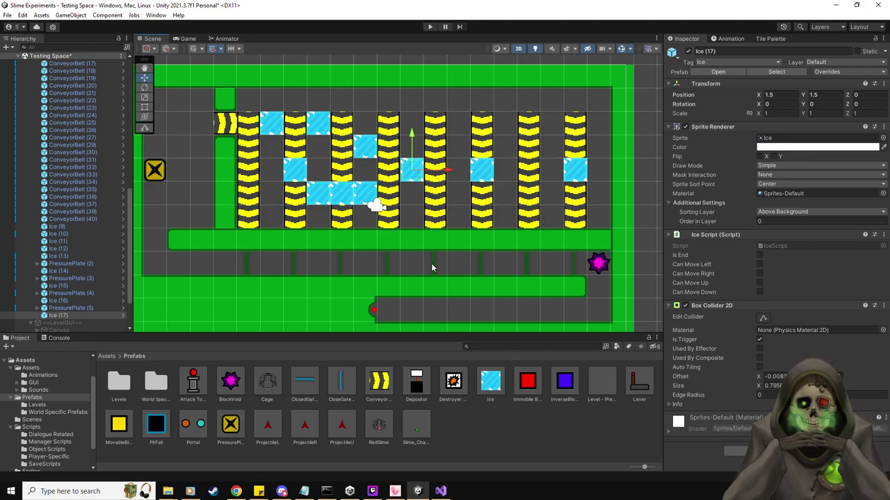
Duplicate the hidden pressure plate at X -1.5, Y 2.5 and move the copy to X 2.5, Y -0.5 in the fifth conveyor column.
{"action": "left_click_drag", "start_coordinate": [230, 424], "coordinate": [435, 217]}
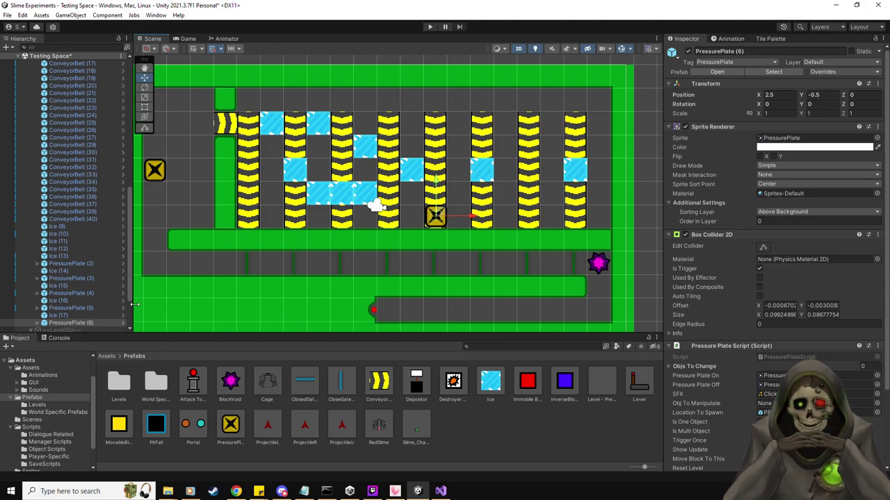
{"action": "key", "text": "ctrl+z"}
{"action": "key", "text": "ctrl+y"}
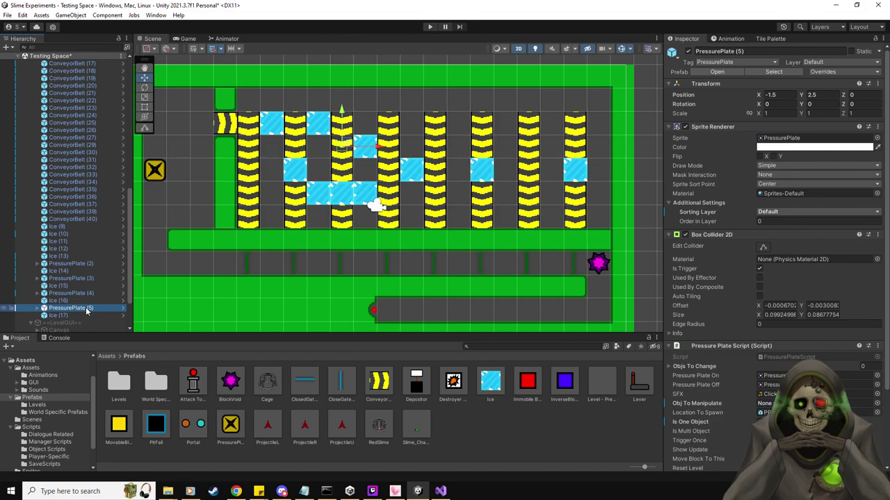
{"action": "key", "text": "ctrl+y"}
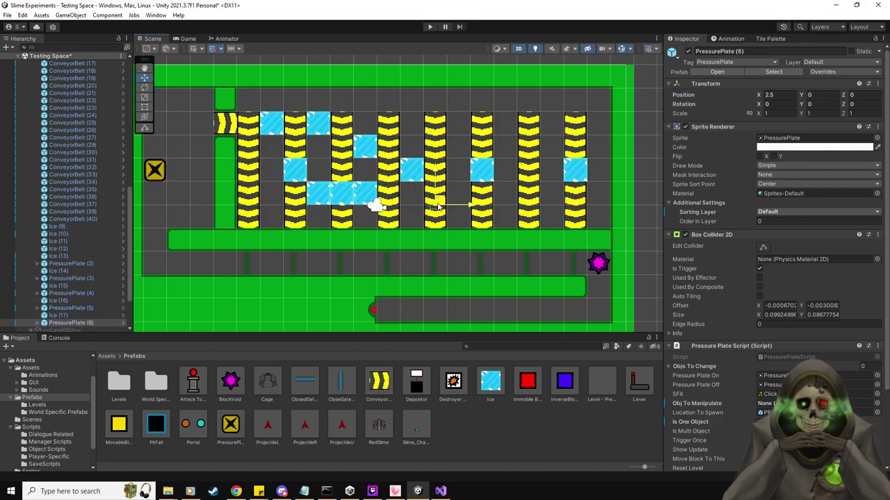
Link the conveyor belt at X -1.5, Y 3.5 to Conveyor To Manipulate of the hidden plate at X 2.5, Y -0.5.
{"action": "left_click", "coordinate": [344, 126]}
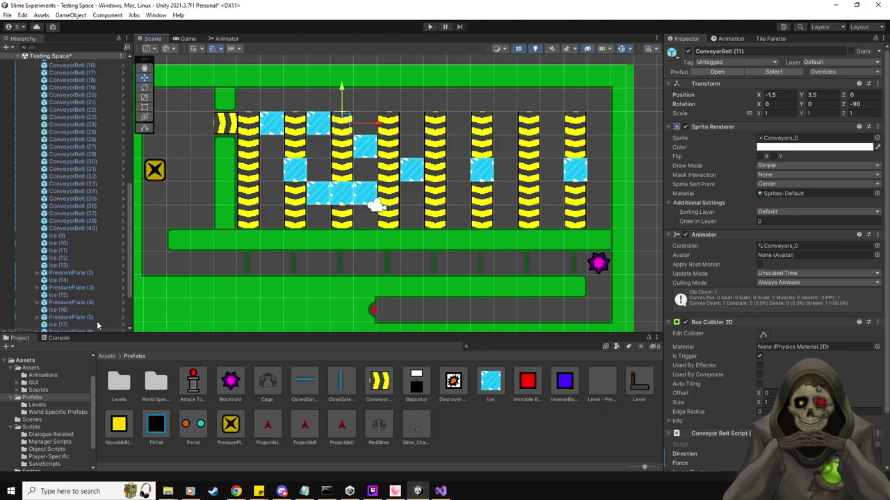
{"action": "scroll", "coordinate": [95, 303], "scroll_direction": "up", "scroll_amount": 3}
{"action": "key", "text": "ctrl+z"}
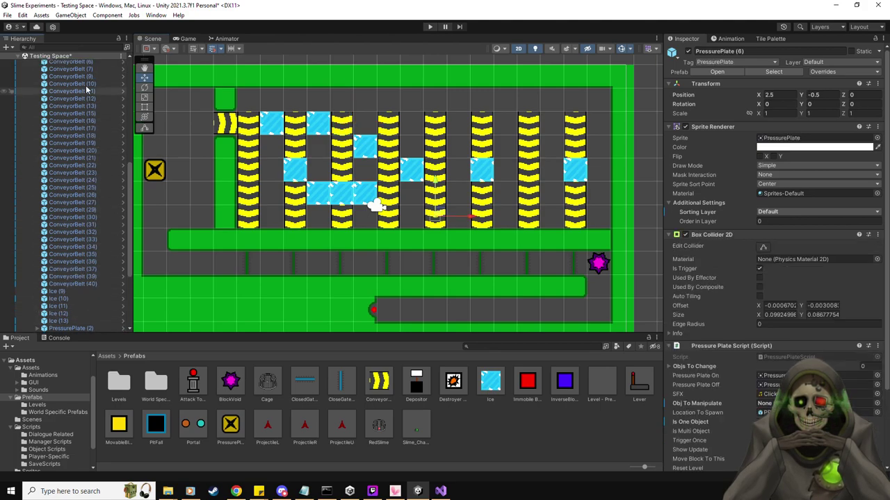
{"action": "scroll", "coordinate": [764, 278], "scroll_direction": "down", "scroll_amount": 2}
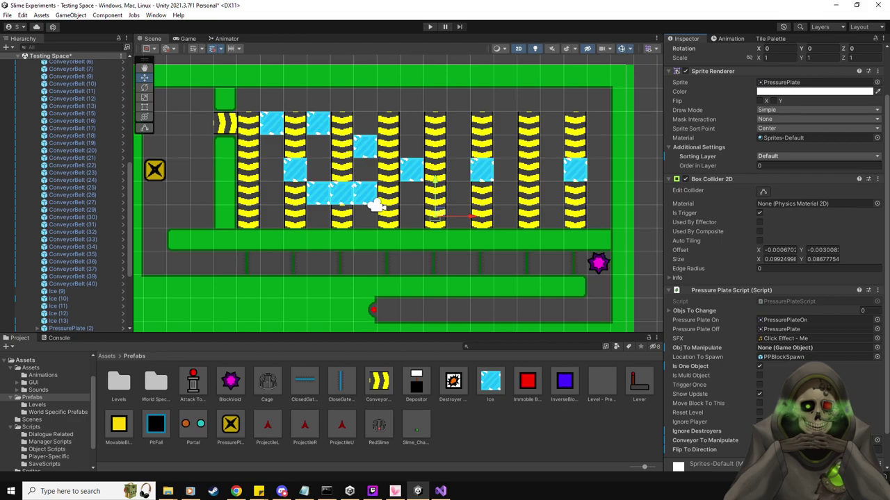
{"action": "left_click", "coordinate": [671, 179]}
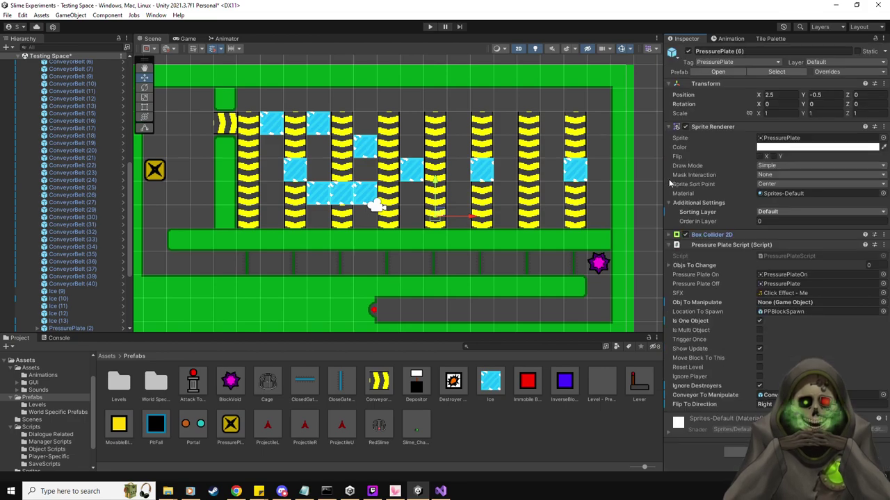
{"action": "scroll", "coordinate": [104, 237], "scroll_direction": "down", "scroll_amount": 5}
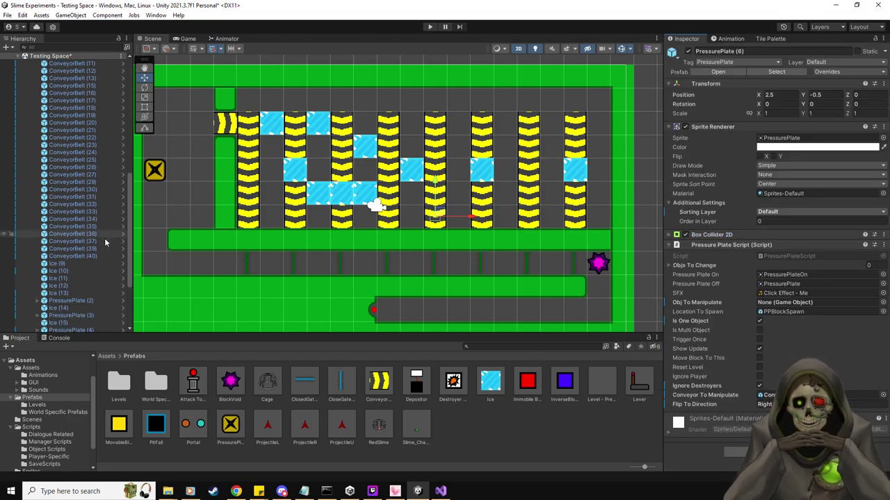
{"action": "left_click", "coordinate": [78, 304]}
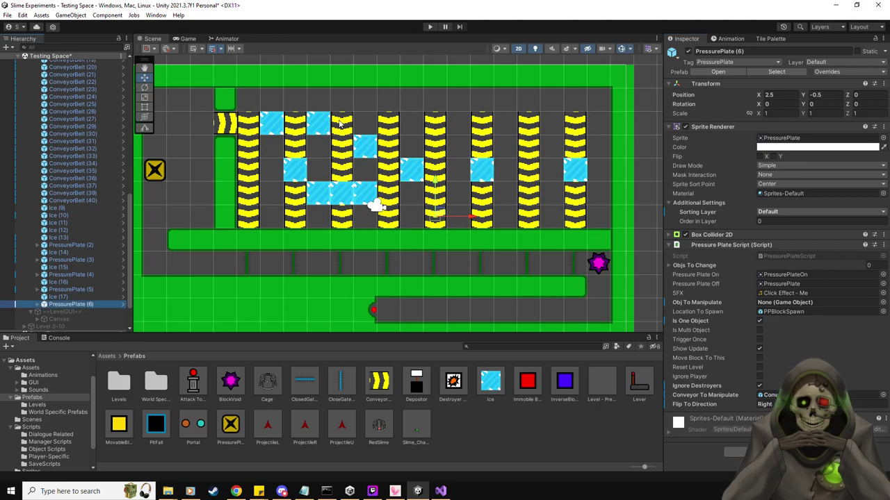
Place an Ice prefab at X -0.5, Y 3.5 and check the hidden plate's linked conveyor belt at X -1.5, Y 3.5.
{"action": "left_click_drag", "start_coordinate": [490, 382], "coordinate": [397, 122]}
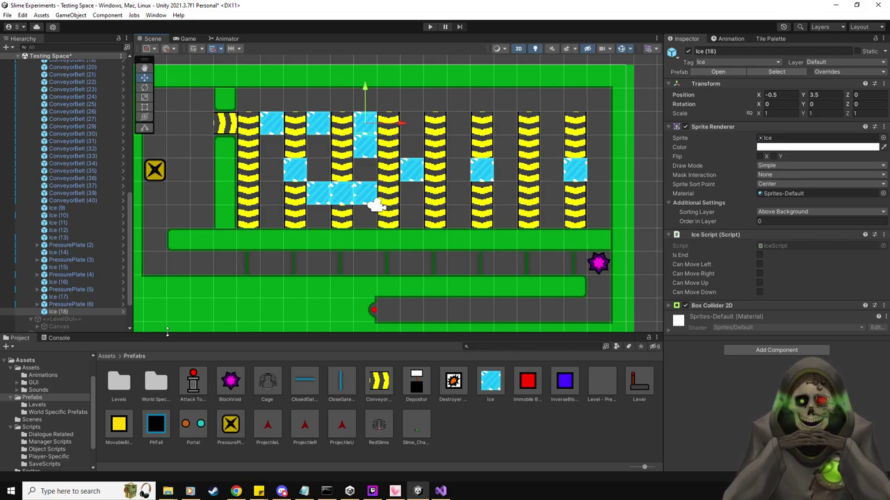
{"action": "left_click", "coordinate": [92, 305]}
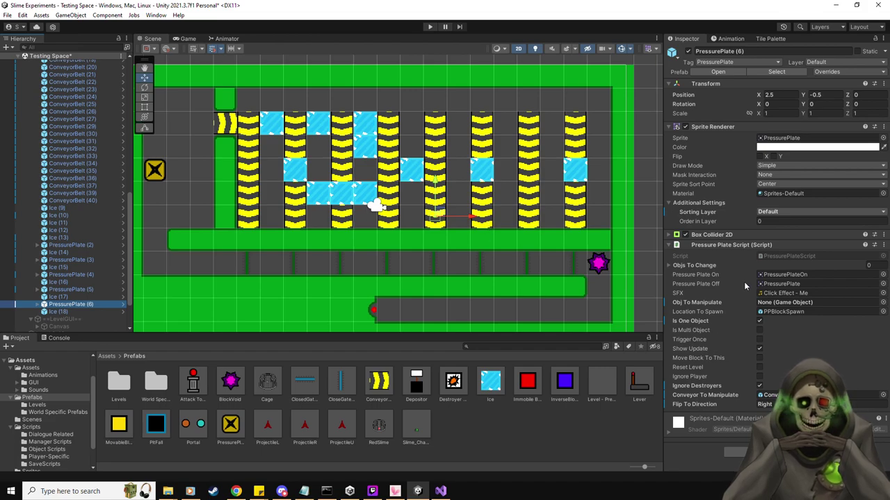
{"action": "scroll", "coordinate": [114, 87], "scroll_direction": "up", "scroll_amount": 2}
{"action": "scroll", "coordinate": [114, 87], "scroll_direction": "up", "scroll_amount": 2}
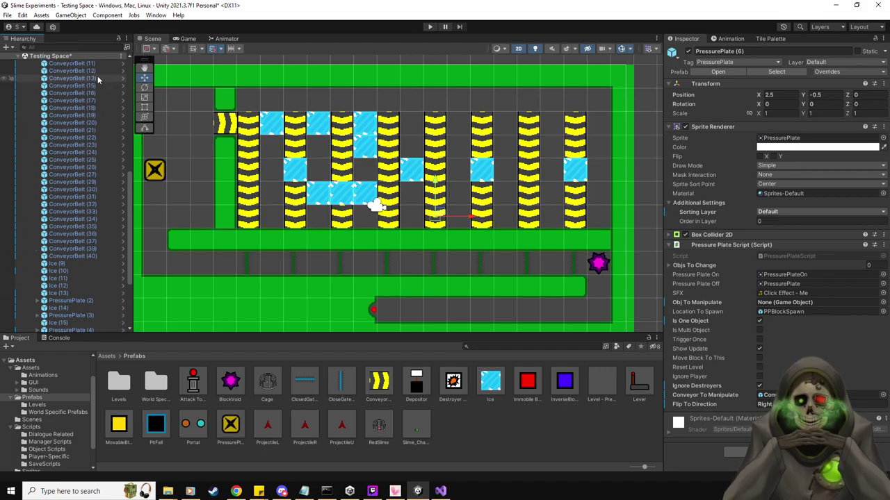
{"action": "left_click", "coordinate": [342, 125]}
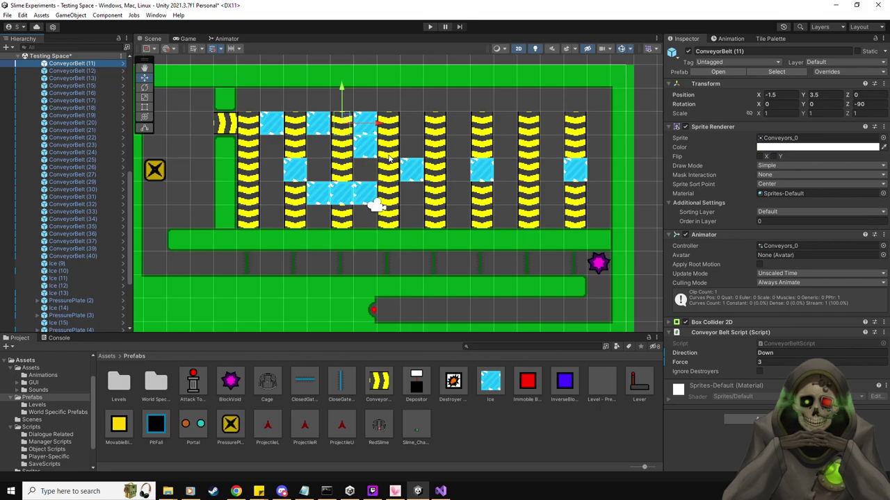
Duplicate the hidden pressure plate at X 2.5, Y -0.5 and move the copy up to X 2.5, Y 0.5.
{"action": "scroll", "coordinate": [95, 308], "scroll_direction": "down", "scroll_amount": 3}
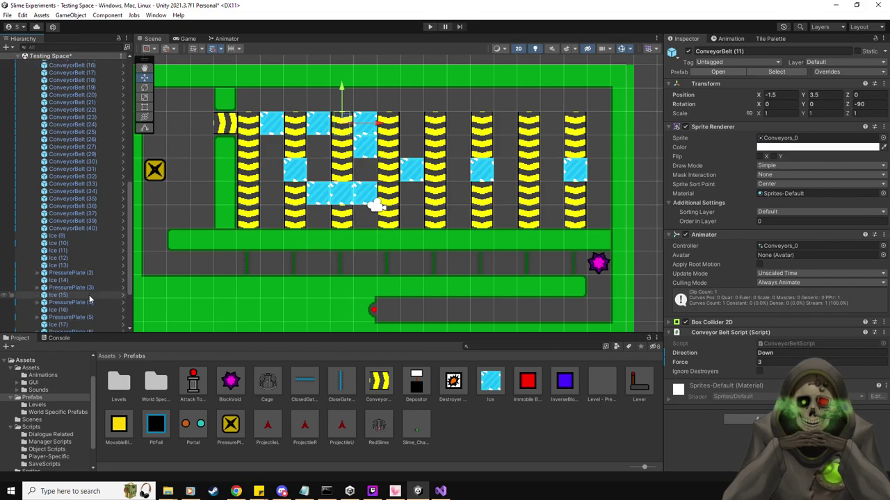
{"action": "left_click", "coordinate": [77, 304]}
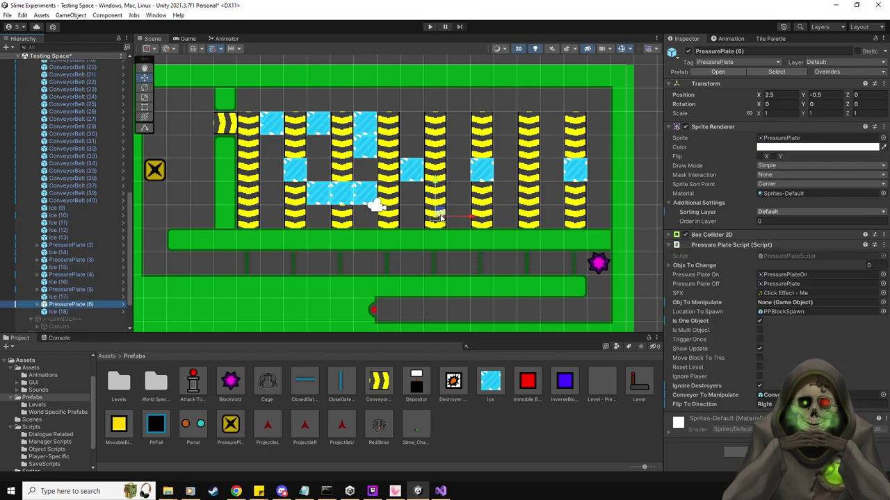
{"action": "left_click", "coordinate": [440, 217]}
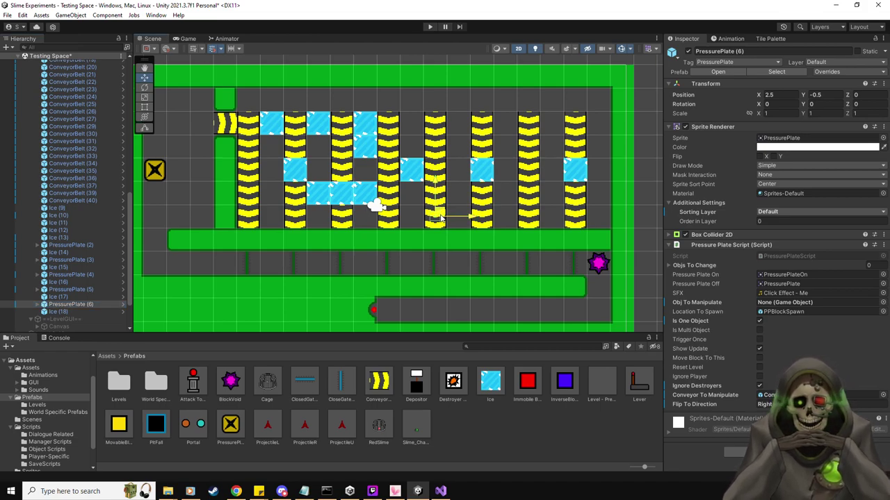
{"action": "key", "text": "ctrl+d"}
{"action": "left_click_drag", "start_coordinate": [447, 204], "coordinate": [447, 183]}
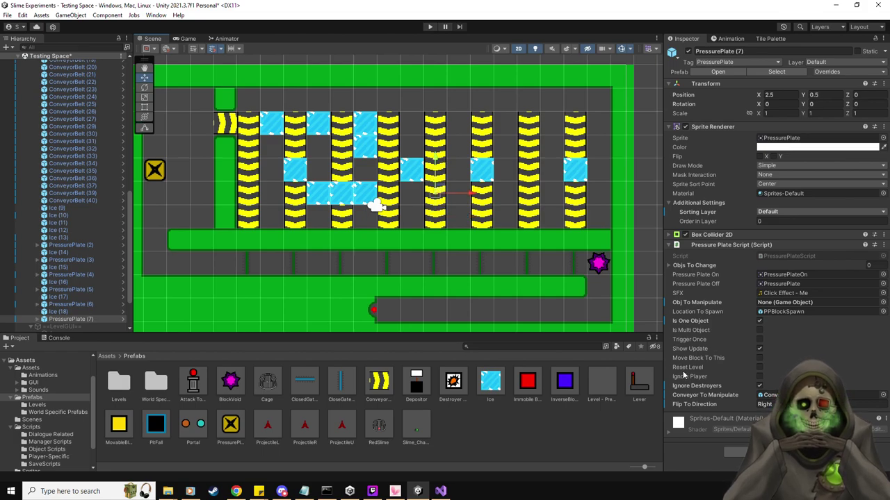
Link the conveyor belt at X 0.5, Y 3.5 to Conveyor To Manipulate of the hidden plate at X 2.5, Y 0.5.
{"action": "left_click", "coordinate": [393, 125]}
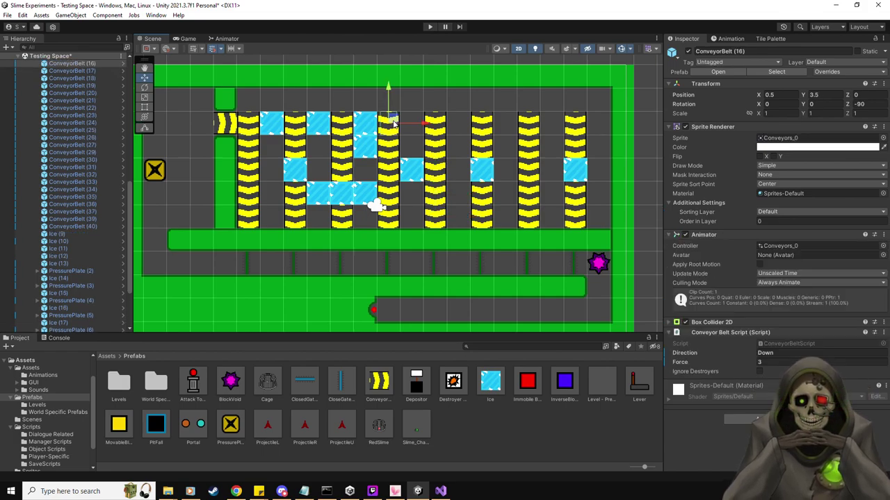
{"action": "scroll", "coordinate": [100, 252], "scroll_direction": "down", "scroll_amount": 3}
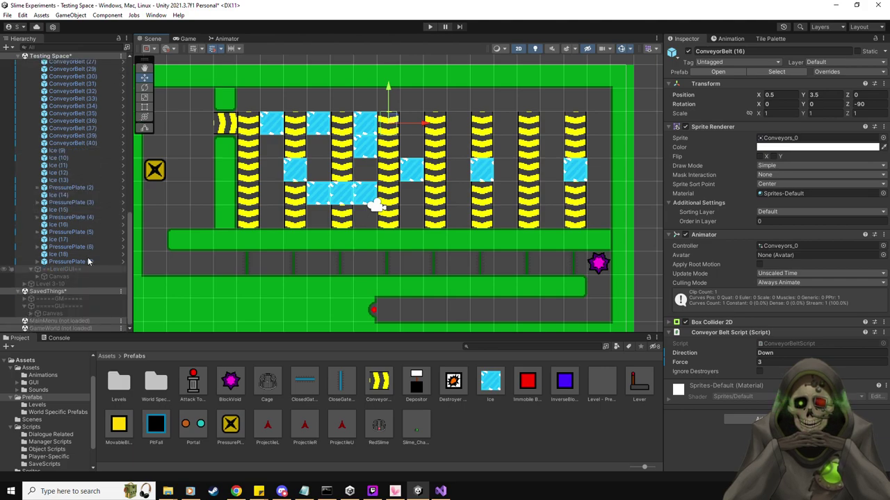
{"action": "left_click", "coordinate": [77, 266]}
{"action": "scroll", "coordinate": [82, 98], "scroll_direction": "up", "scroll_amount": 5}
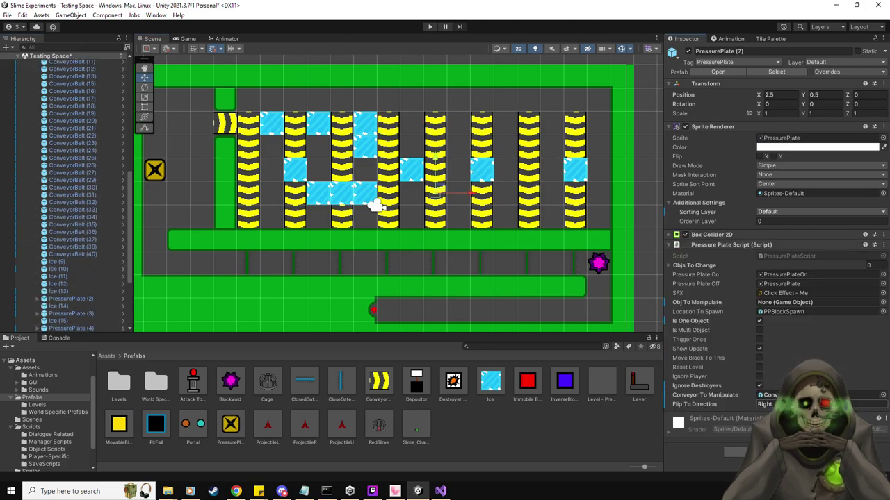
Place an Ice prefab at X 1.5, Y 3.5, between the tops of the fourth and fifth conveyor columns.
{"action": "left_click_drag", "start_coordinate": [498, 383], "coordinate": [412, 123]}
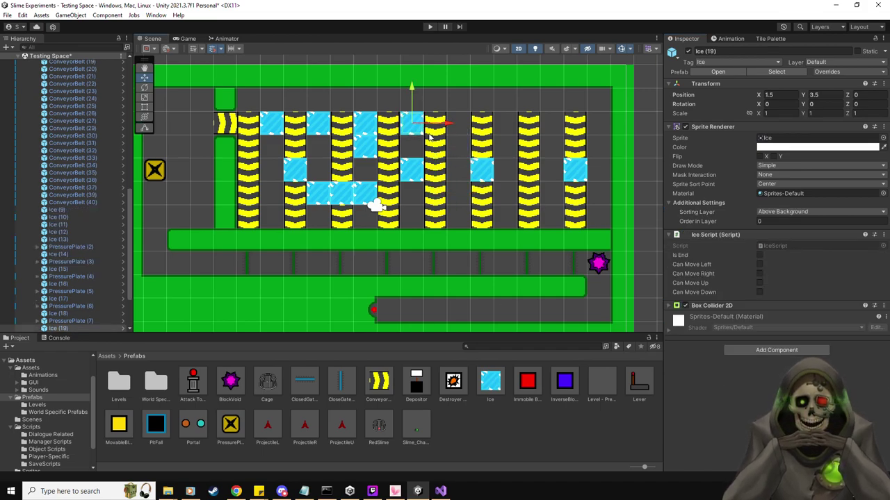
{"action": "scroll", "coordinate": [209, 250], "scroll_direction": "down", "scroll_amount": 1}
Duplicate the hidden pressure plate at X 2.5, Y 0.5 and move the copy up the column to X 2.5, Y 2.5.
{"action": "left_click", "coordinate": [85, 322]}
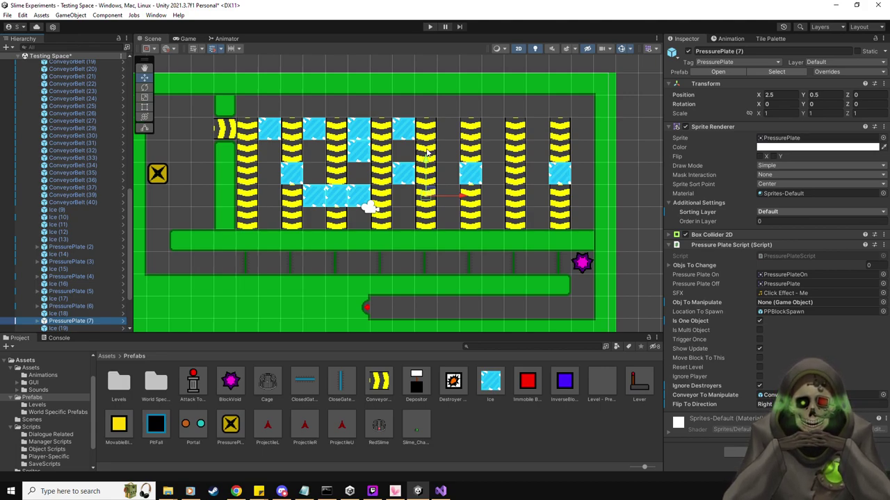
{"action": "left_click_drag", "start_coordinate": [230, 425], "coordinate": [436, 153]}
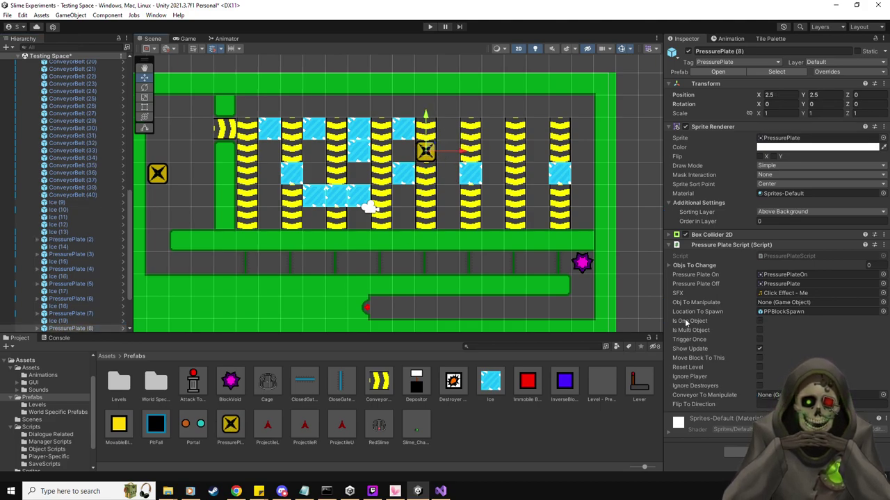
{"action": "key", "text": "Delete"}
{"action": "left_click", "coordinate": [92, 314]}
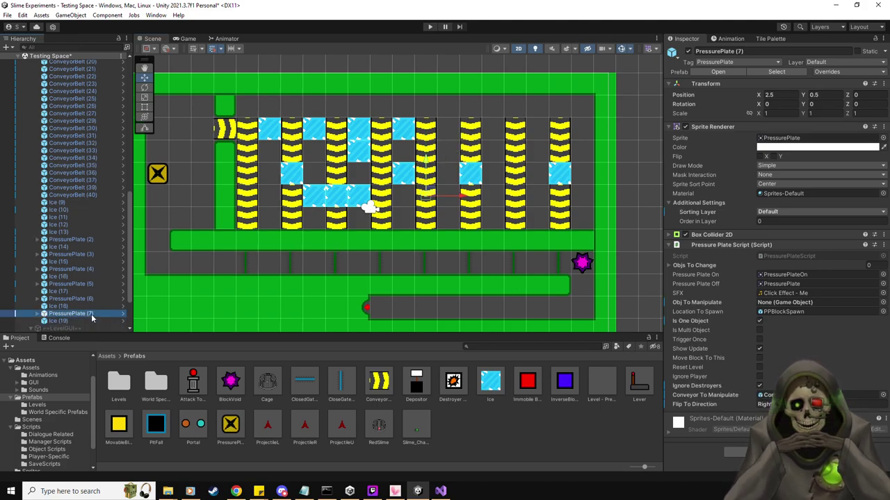
{"action": "key", "text": "ctrl+z"}
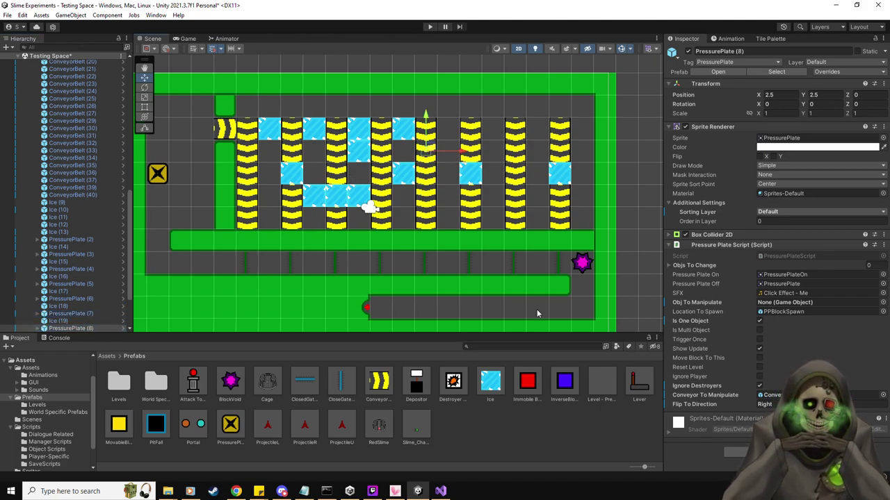
Link the conveyor belt at X 2.5, Y 1.5 to Conveyor To Manipulate of the hidden plate at X 2.5, Y 2.5.
{"action": "left_click", "coordinate": [429, 170]}
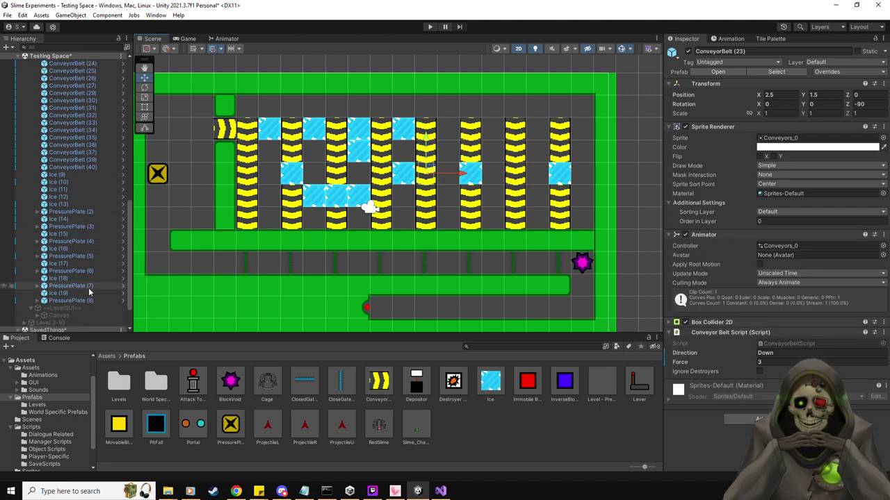
{"action": "left_click", "coordinate": [69, 328]}
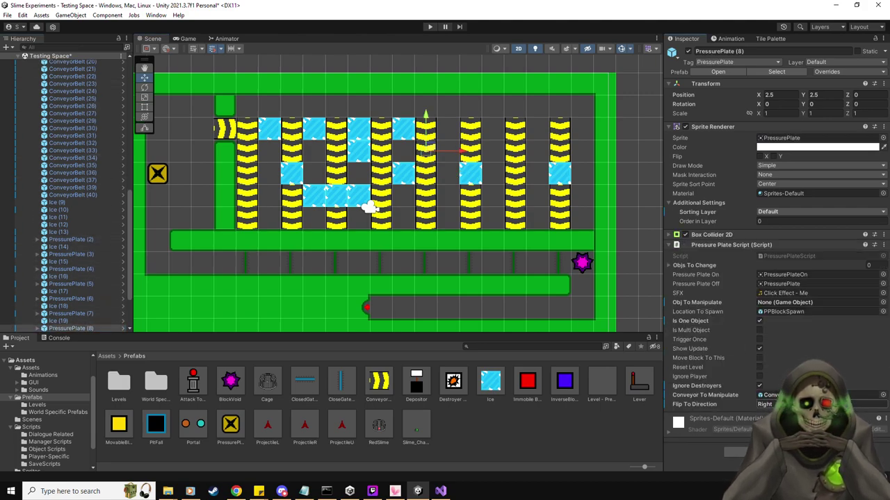
Place right-moving Ice at X 3.5, Y 1.5 and left-moving Ice at X 5.5, Y 1.5, enabling Can Move Left on the ice between them.
{"action": "left_click_drag", "start_coordinate": [495, 380], "coordinate": [448, 174]}
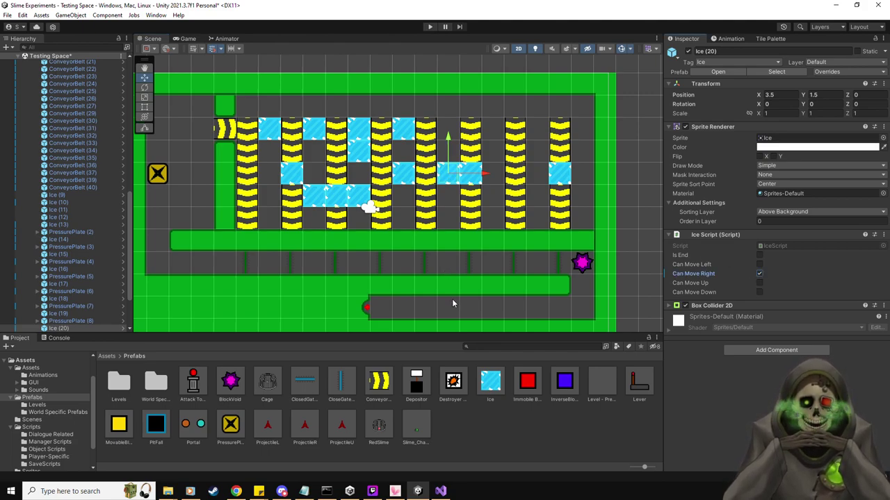
{"action": "left_click", "coordinate": [467, 182]}
{"action": "left_click", "coordinate": [759, 264]}
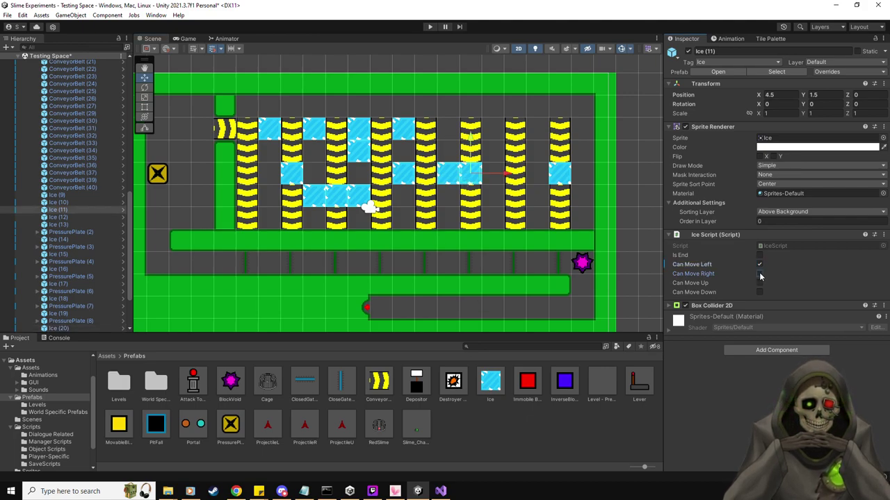
{"action": "left_click_drag", "start_coordinate": [494, 382], "coordinate": [506, 171]}
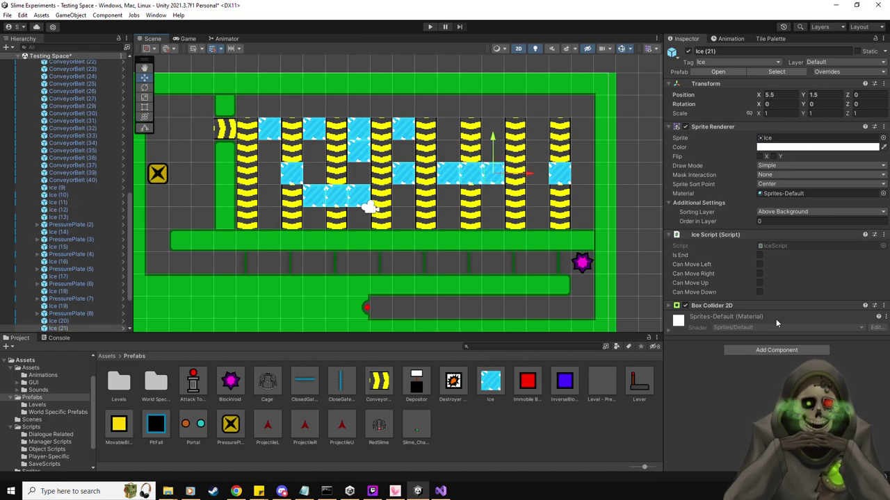
{"action": "left_click", "coordinate": [759, 264]}
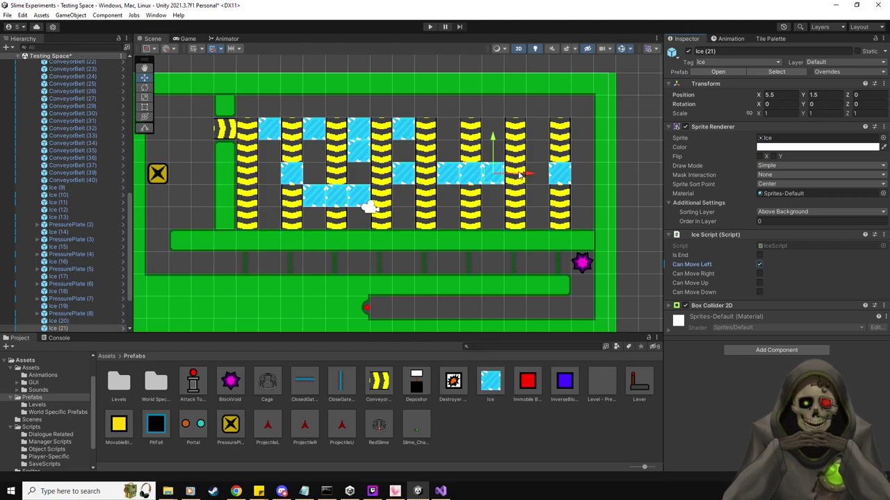
Examine the settings of the recently placed hidden pressure plates and ice tiles one after another.
{"action": "left_click", "coordinate": [70, 315]}
{"action": "key", "text": "Up"}
{"action": "key", "text": "Up"}
{"action": "key", "text": "Up"}
{"action": "key", "text": "Up"}
{"action": "key", "text": "Down"}
{"action": "key", "text": "Down"}
{"action": "key", "text": "Down"}
{"action": "key", "text": "Down"}
{"action": "key", "text": "Down"}
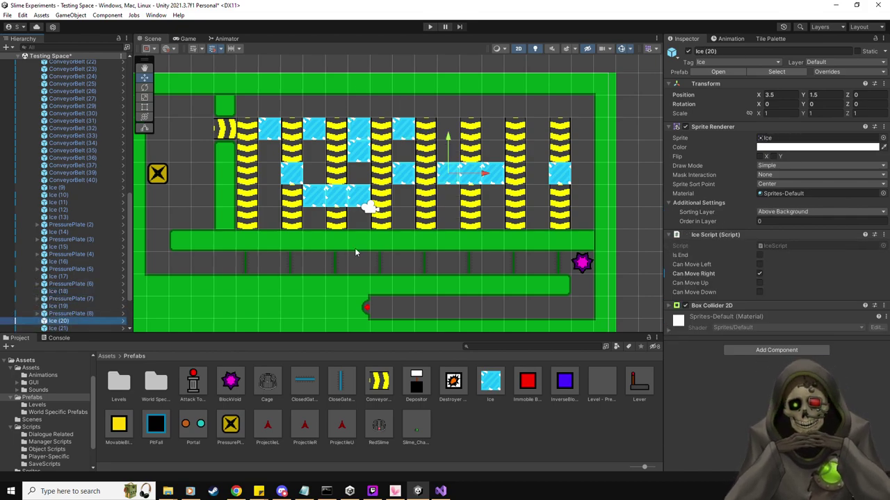
Duplicate the hidden pressure plate at X 2.5, Y 2.5 twice, placing the copies at X 6.5, Y -0.5 and X 6.5, Y 0.5.
{"action": "key", "text": "Up"}
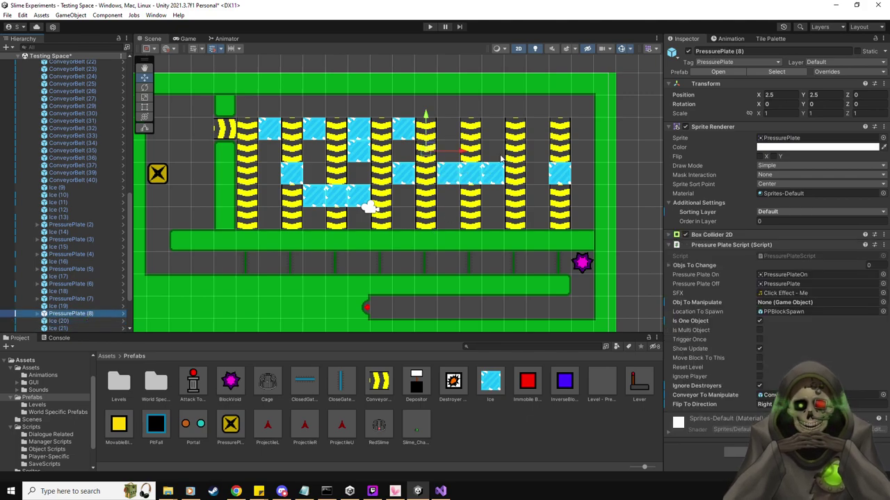
{"action": "key", "text": "ctrl+d"}
{"action": "left_click_drag", "start_coordinate": [445, 151], "coordinate": [521, 194]}
{"action": "key", "text": "ctrl+d"}
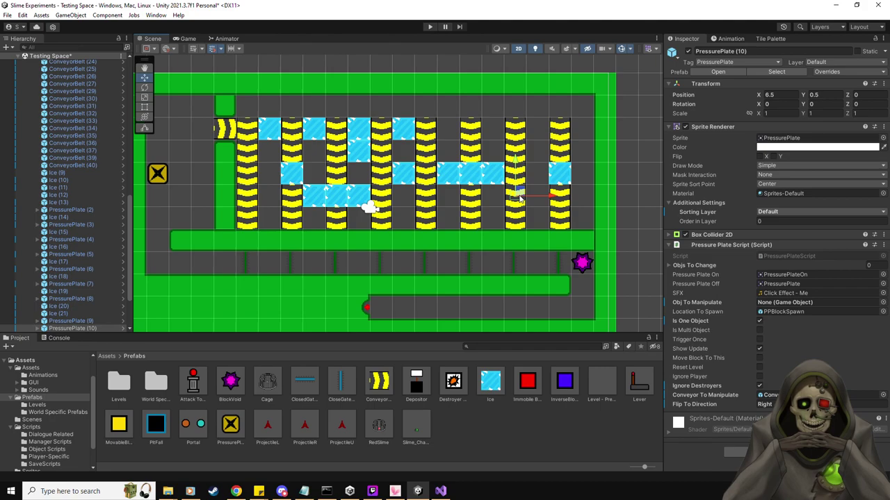
{"action": "scroll", "coordinate": [69, 217], "scroll_direction": "down", "scroll_amount": 2}
{"action": "left_click", "coordinate": [80, 293]}
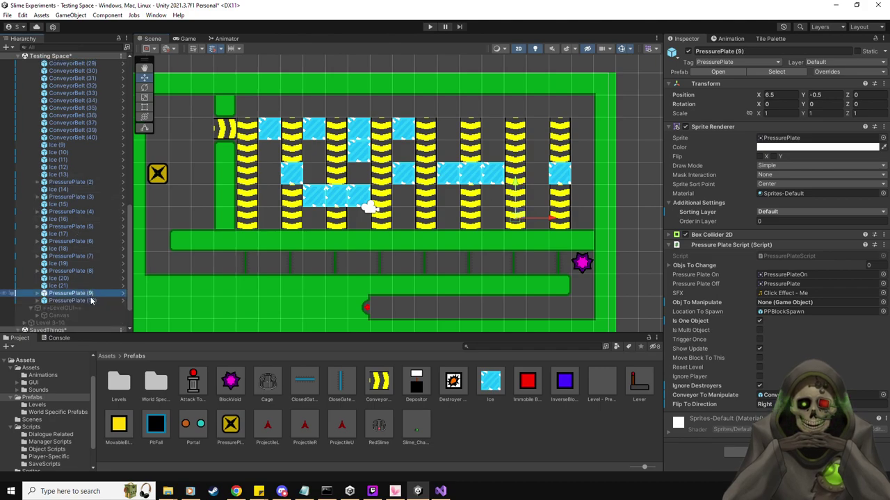
Assign ConveyorBelt (33) to PressurePlate (9) with flip direction Up and to PressurePlate (10) with flip direction Left.
{"action": "left_click", "coordinate": [83, 300]}
{"action": "left_click", "coordinate": [520, 179]}
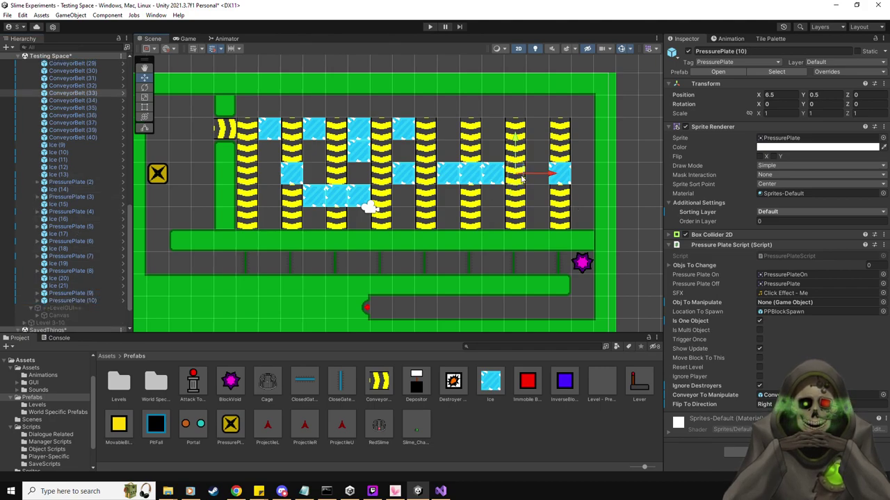
{"action": "left_click", "coordinate": [89, 294]}
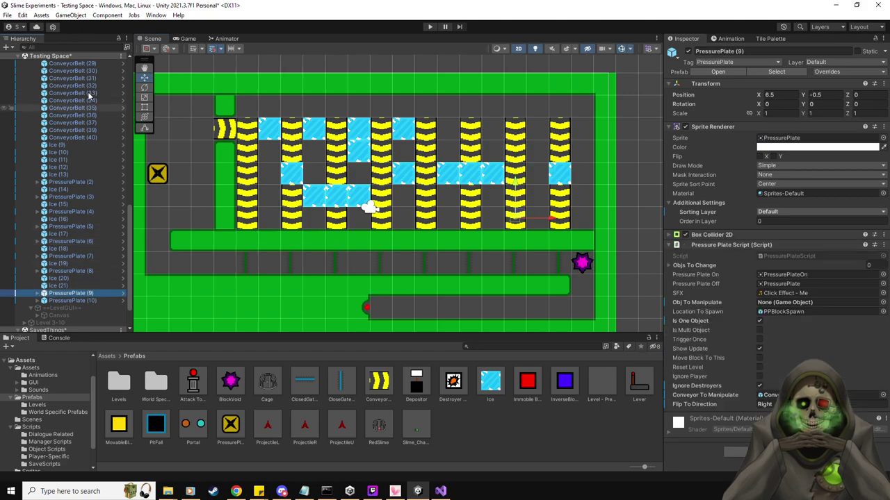
{"action": "left_click", "coordinate": [771, 395]}
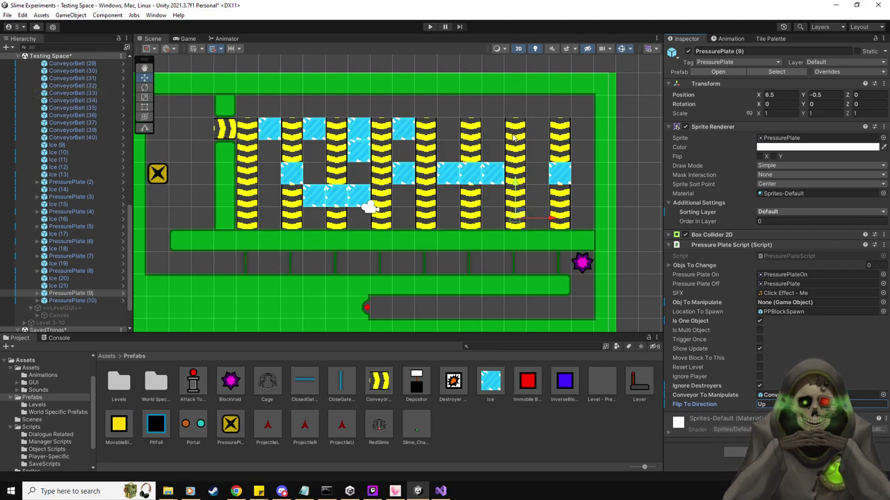
{"action": "left_click", "coordinate": [72, 301]}
{"action": "left_click_drag", "start_coordinate": [87, 91], "coordinate": [772, 394]}
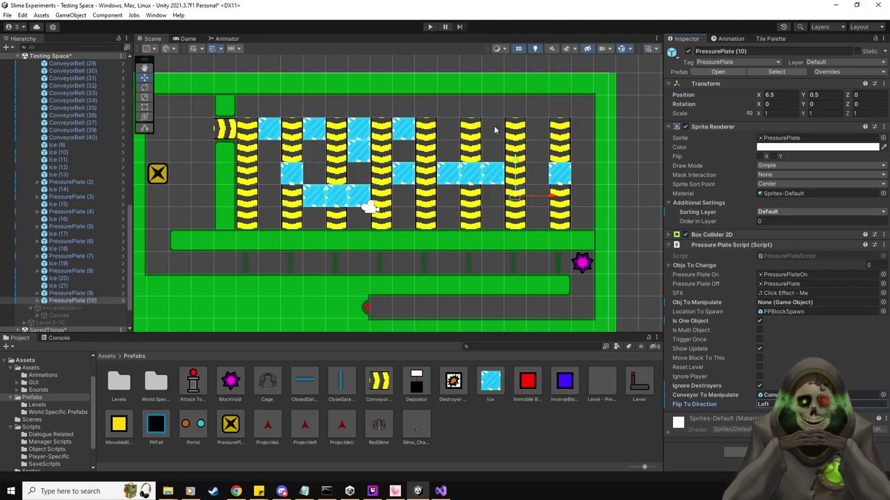
Place an Ice prefab in the top conveyor row at X 5.5, Y 3.5.
{"action": "left_click_drag", "start_coordinate": [496, 387], "coordinate": [493, 129]}
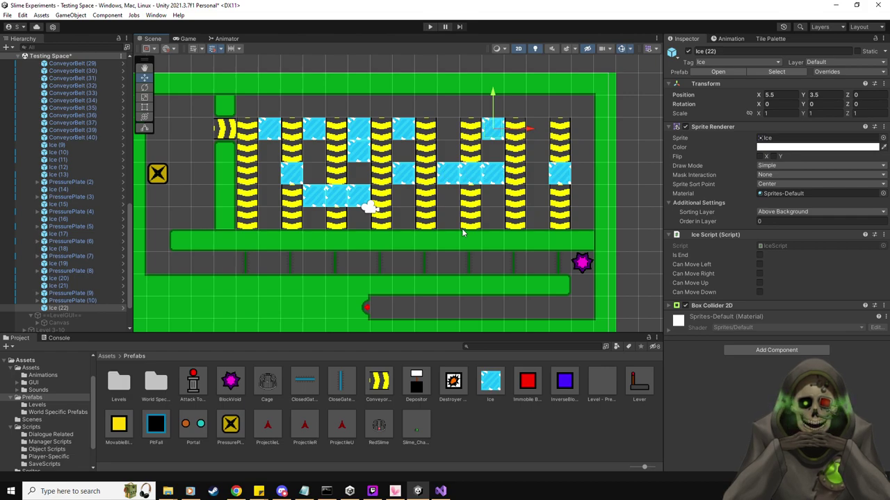
Duplicate PressurePlate (9) and PressurePlate (10) and move the copies along X to 4.5.
{"action": "left_click", "coordinate": [84, 293]}
{"action": "left_click", "coordinate": [91, 300], "text": "shift"}
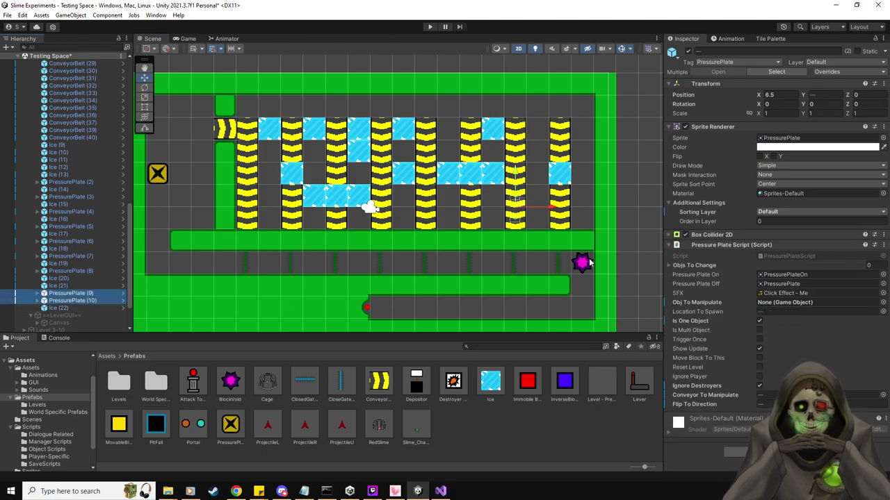
{"action": "key", "text": "ctrl+d"}
{"action": "left_click_drag", "start_coordinate": [556, 207], "coordinate": [529, 206]}
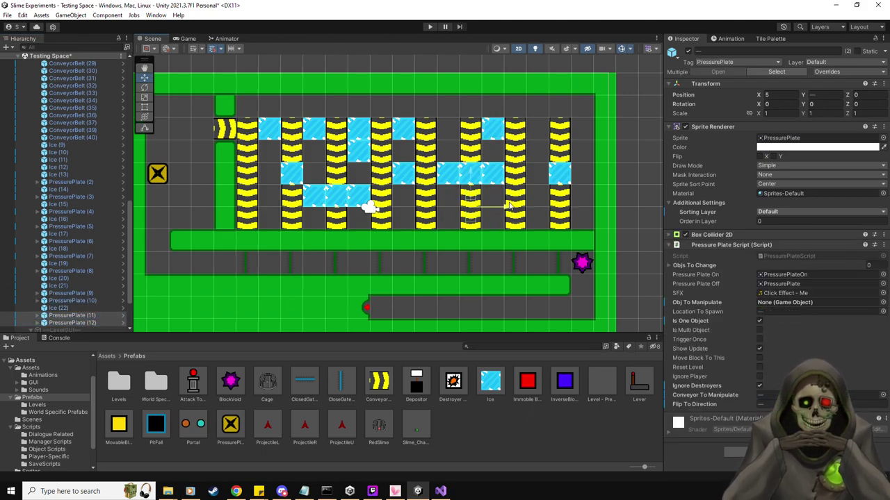
Assign ConveyorBelt (27), at X 4.5, Y 2.5, as the conveyor manipulated by PressurePlate (11).
{"action": "left_click", "coordinate": [69, 316]}
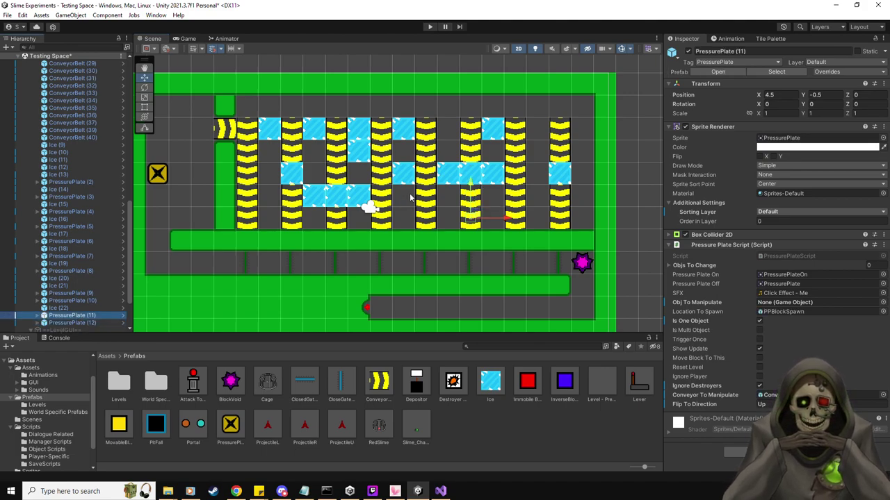
{"action": "left_click", "coordinate": [469, 156]}
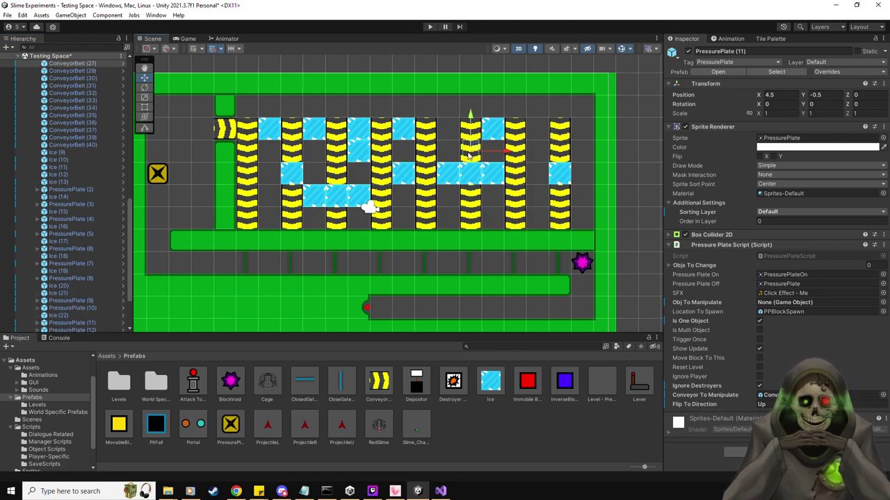
{"action": "scroll", "coordinate": [110, 160], "scroll_direction": "down", "scroll_amount": 1}
{"action": "left_click", "coordinate": [86, 295]}
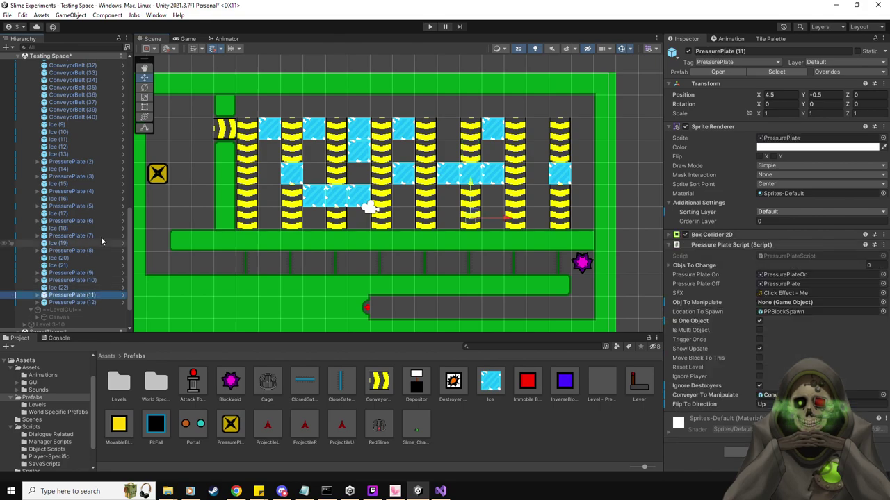
{"action": "scroll", "coordinate": [101, 236], "scroll_direction": "up", "scroll_amount": 2}
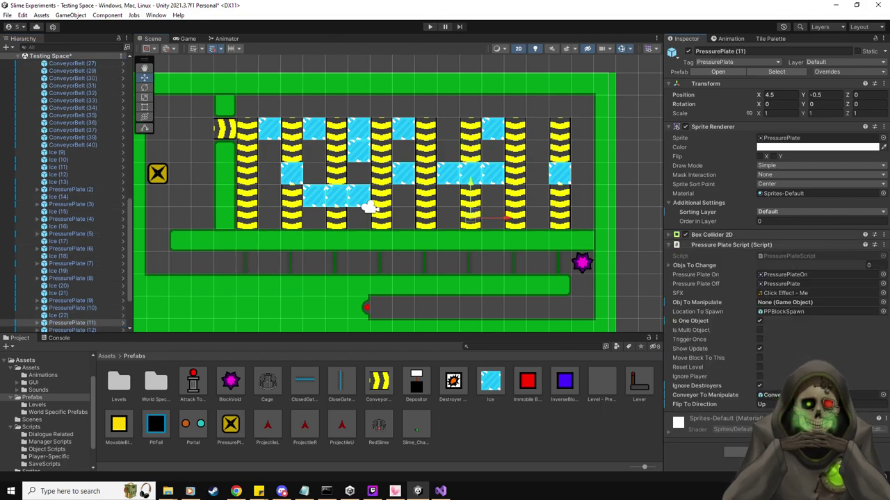
Assign ConveyorBelt (32), at X 6.5, Y 2.5, as the conveyor manipulated by PressurePlate (12).
{"action": "scroll", "coordinate": [84, 208], "scroll_direction": "down", "scroll_amount": 2}
{"action": "left_click", "coordinate": [97, 302]}
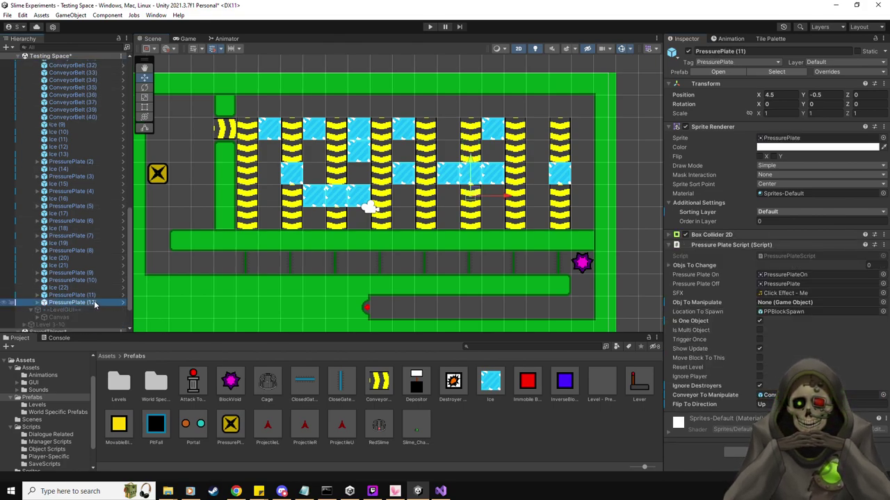
{"action": "left_click", "coordinate": [517, 156]}
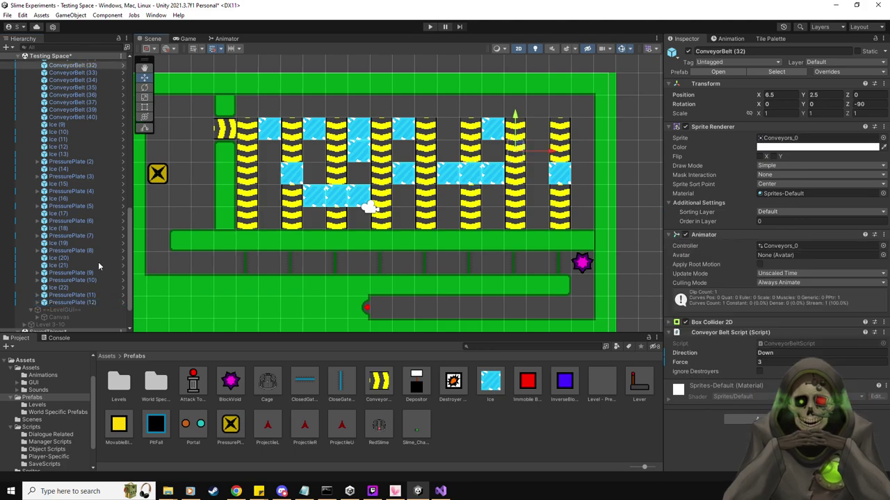
{"action": "left_click", "coordinate": [90, 303]}
{"action": "left_click_drag", "start_coordinate": [73, 66], "coordinate": [813, 394]}
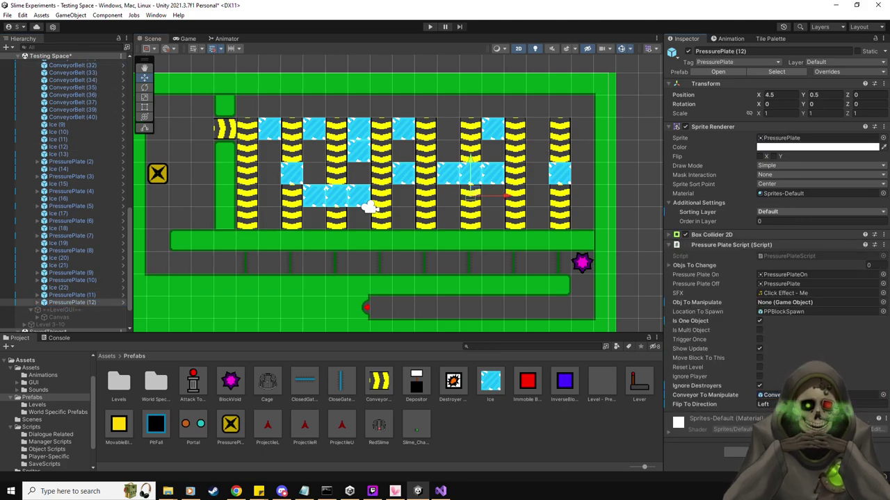
Set the flip direction of PressurePlate (11) and PressurePlate (12) to Right.
{"action": "left_click", "coordinate": [100, 298], "text": "ctrl"}
{"action": "left_click", "coordinate": [813, 404]}
{"action": "type", "text": "Right"}
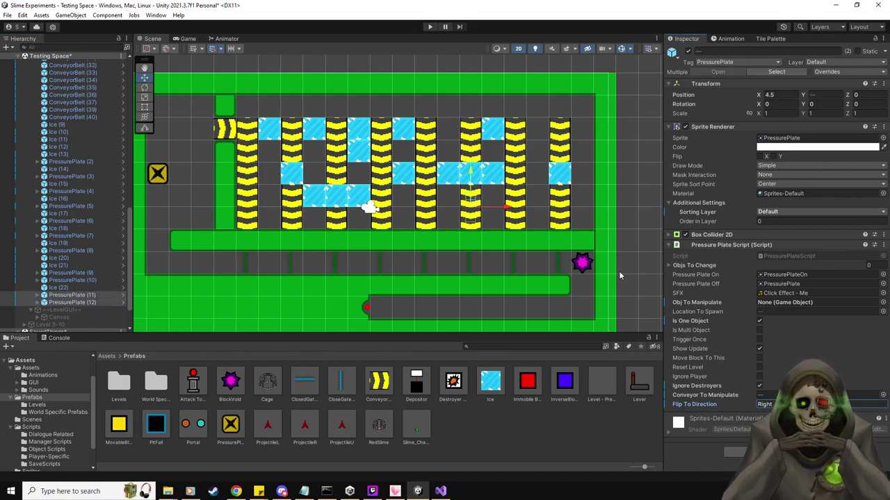
Place two more Ice prefabs in the second conveyor row, at X 5.5 and X 7.5, Y 2.5.
{"action": "left_click_drag", "start_coordinate": [490, 380], "coordinate": [495, 148]}
{"action": "left_click_drag", "start_coordinate": [504, 367], "coordinate": [537, 150]}
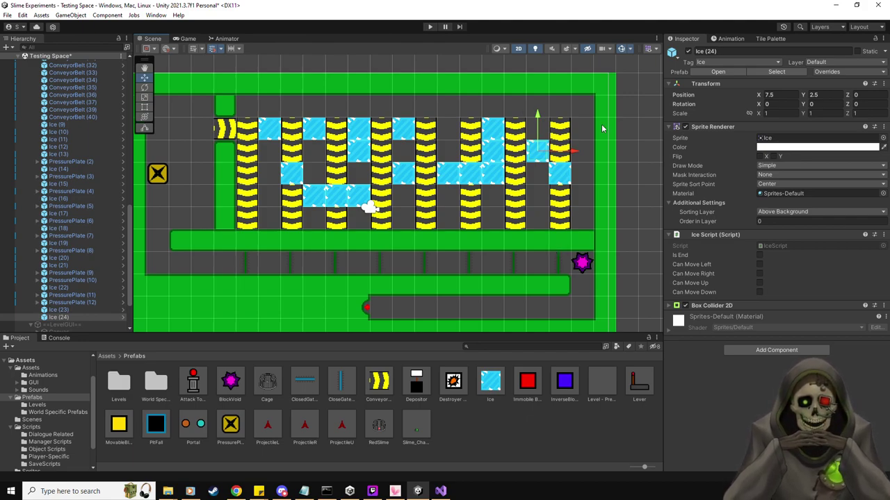
Run the level in Play mode and stop it.
{"action": "left_click", "coordinate": [430, 30]}
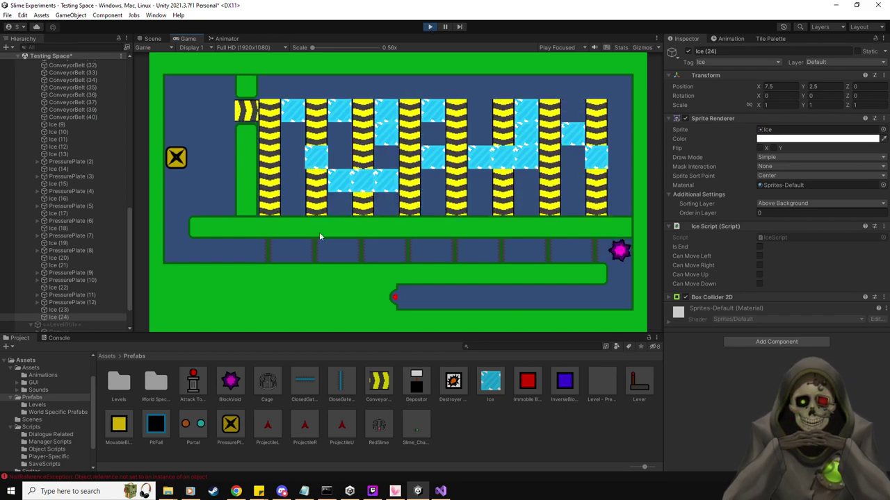
{"action": "left_click", "coordinate": [430, 28]}
Move the level's SpawnPoint to X -8.5, Y 5, near the upper-left room.
{"action": "scroll", "coordinate": [100, 168], "scroll_direction": "up", "scroll_amount": 2}
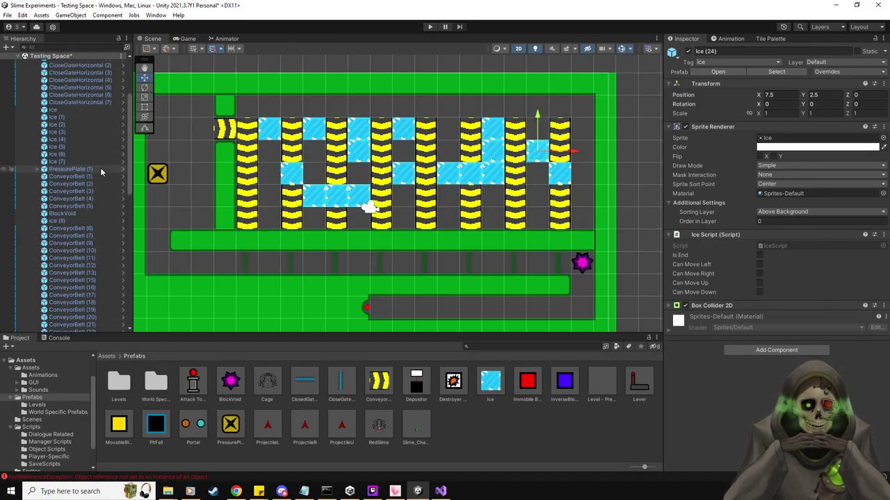
{"action": "left_click", "coordinate": [73, 115]}
{"action": "middle_click_drag", "start_coordinate": [187, 78], "coordinate": [239, 111]}
{"action": "left_click_drag", "start_coordinate": [232, 98], "coordinate": [232, 119]}
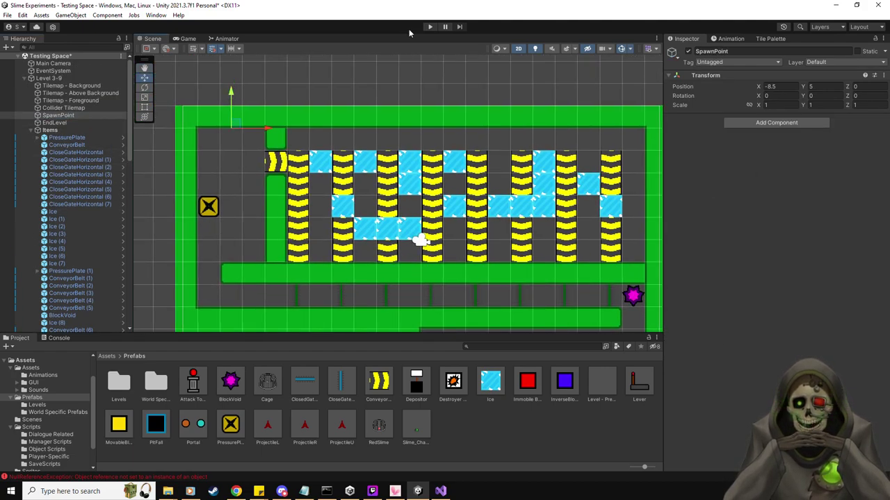
Run the level again, inspect the FinishLevelScript error in the console, and stop Play mode.
{"action": "left_click", "coordinate": [429, 27]}
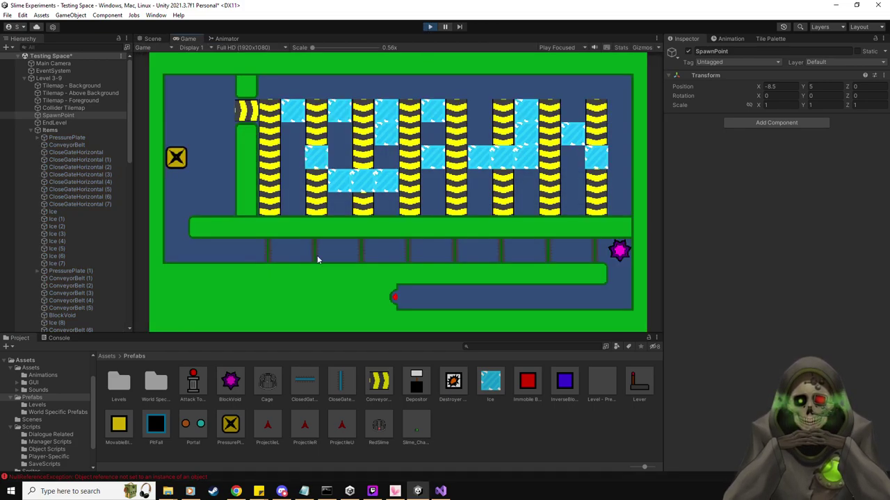
{"action": "left_click", "coordinate": [64, 338]}
{"action": "left_click", "coordinate": [105, 380]}
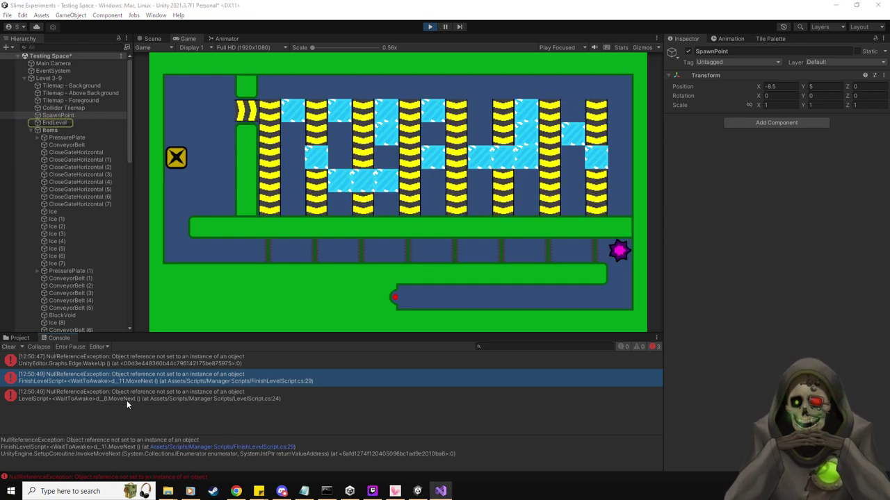
{"action": "left_click", "coordinate": [428, 26]}
Activate the LevelGUI, GM and GUI objects together.
{"action": "scroll", "coordinate": [60, 252], "scroll_direction": "down", "scroll_amount": 5}
{"action": "left_click", "coordinate": [60, 269]}
{"action": "left_click", "coordinate": [59, 298], "text": "ctrl"}
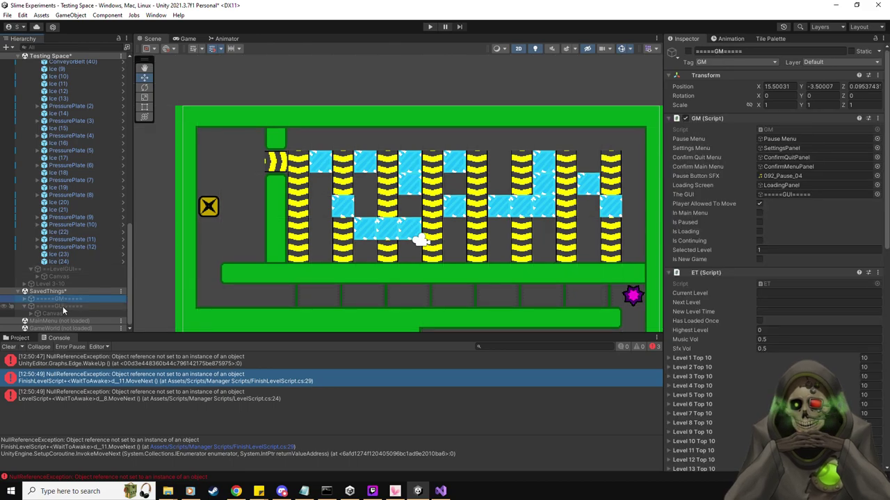
{"action": "left_click", "coordinate": [59, 305], "text": "ctrl"}
{"action": "left_click", "coordinate": [753, 51]}
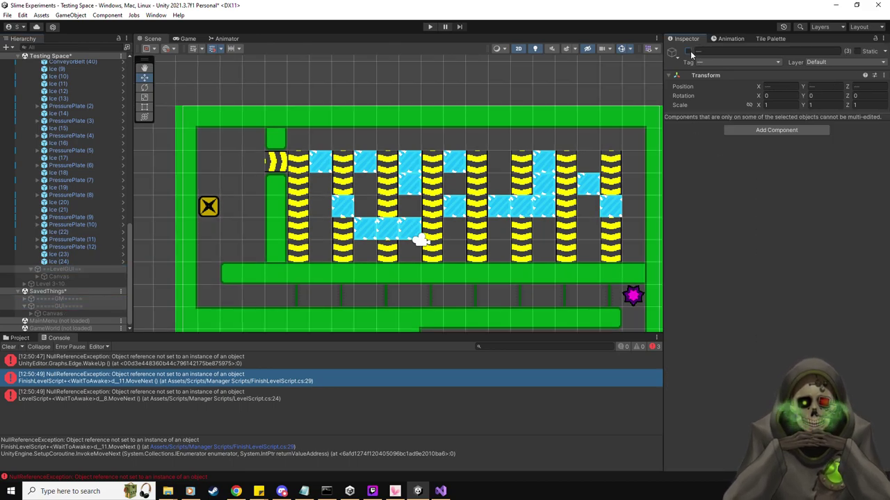
Playtest the level with the slime and destroyer block to check the conveyors, and stop Play mode.
{"action": "left_click", "coordinate": [430, 27]}
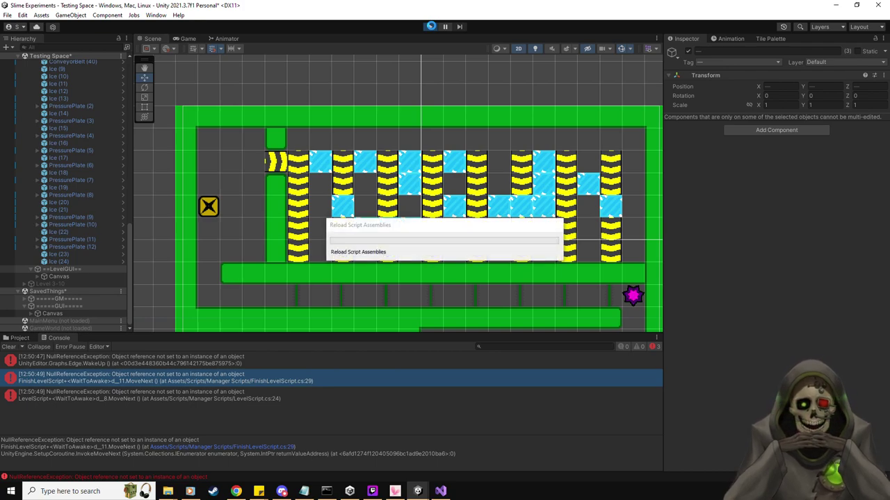
{"action": "key", "text": "Down"}
{"action": "key", "text": "Up"}
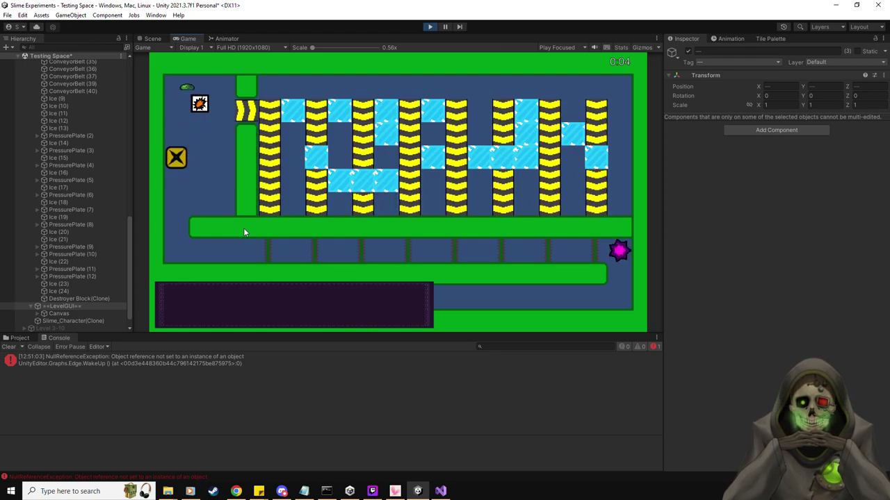
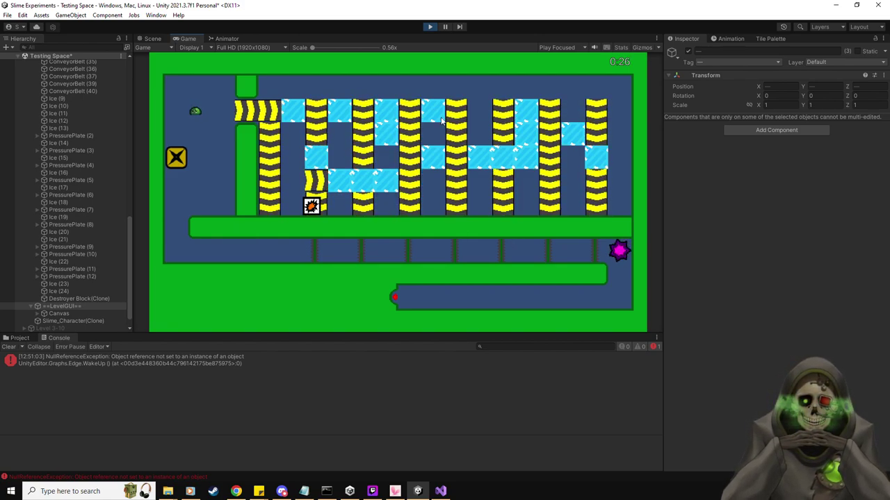
{"action": "left_click", "coordinate": [428, 27]}
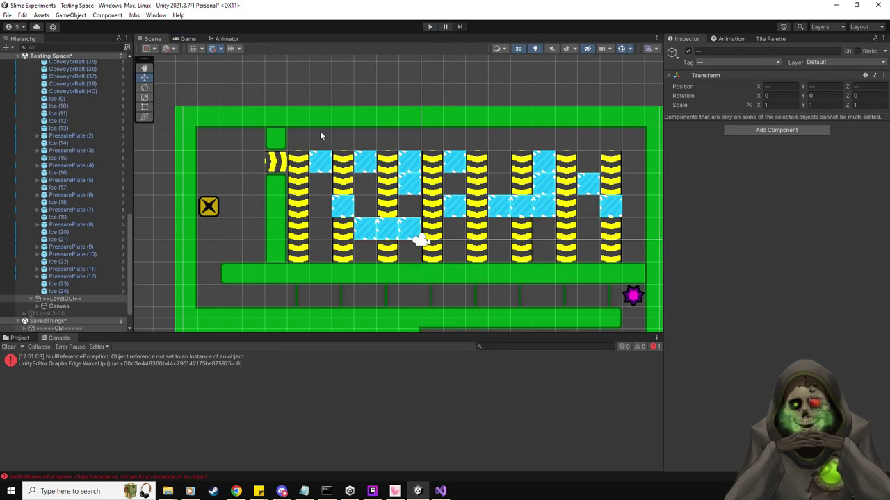
Check the settings of ConveyorBelt (1), switch to Visual Studio and open ConveyorBeltScript.cs.
{"action": "left_click", "coordinate": [295, 169]}
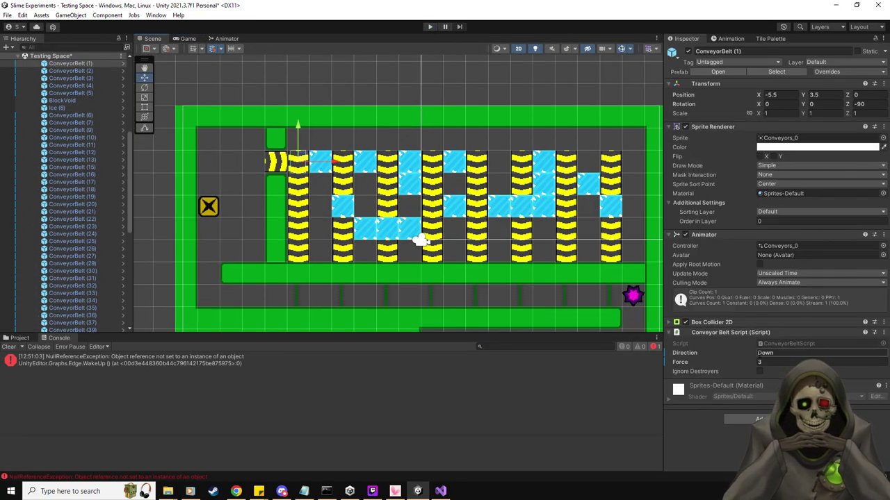
{"action": "key", "text": "alt+Tab"}
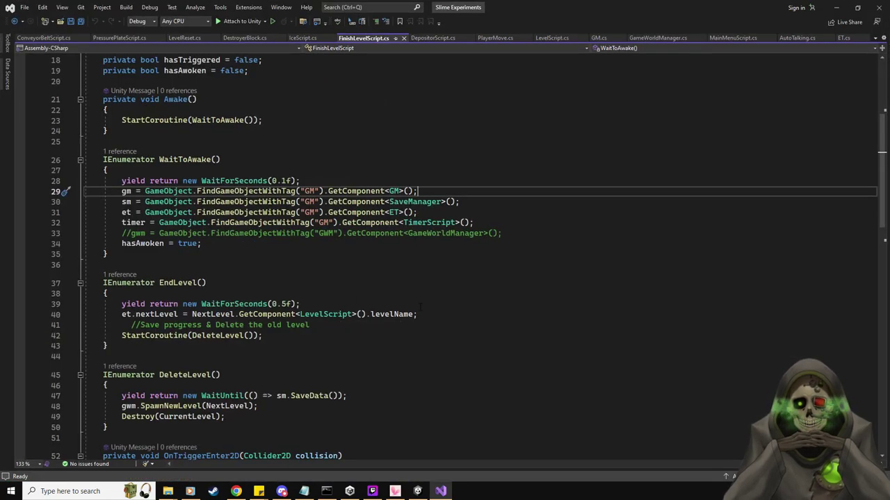
{"action": "scroll", "coordinate": [448, 303], "scroll_direction": "up", "scroll_amount": 6}
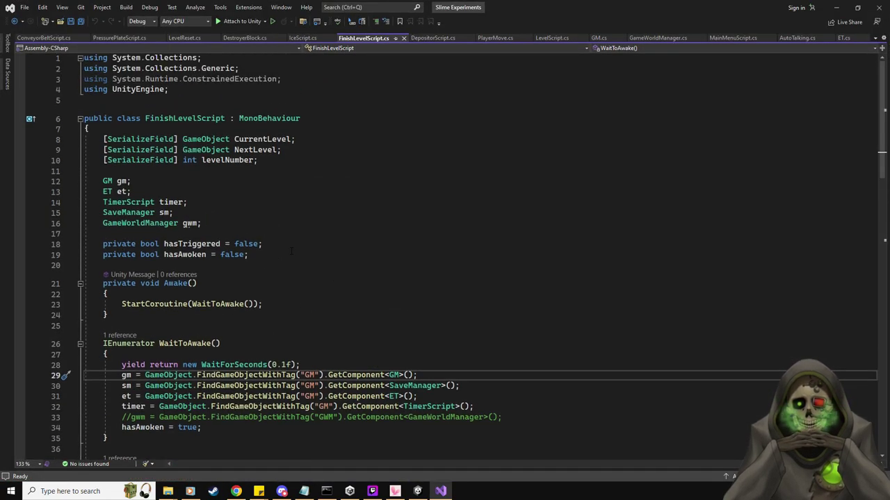
{"action": "left_click", "coordinate": [57, 36]}
Add a serialized bool field named centerBlock below ignoreDestroyers in ConveyorBeltScript and save the script.
{"action": "left_click", "coordinate": [318, 152]}
{"action": "key", "text": "shift+Home"}
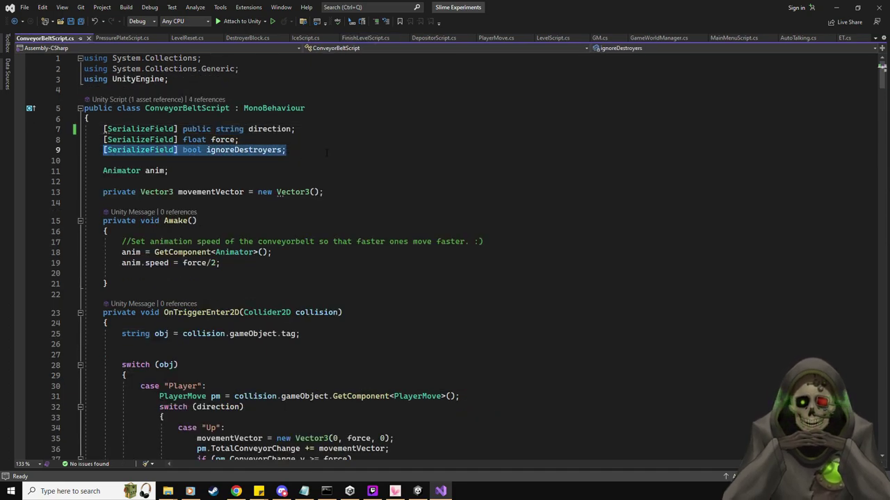
{"action": "key", "text": "ctrl+c"}
{"action": "key", "text": "End"}
{"action": "key", "text": "Return"}
{"action": "key", "text": "ctrl+v"}
{"action": "key", "text": "BackSpace"}
{"action": "key", "text": "BackSpace"}
{"action": "key", "text": "BackSpace"}
{"action": "key", "text": "BackSpace"}
{"action": "key", "text": "BackSpace"}
{"action": "key", "text": "BackSpace"}
{"action": "key", "text": "BackSpace"}
{"action": "key", "text": "BackSpace"}
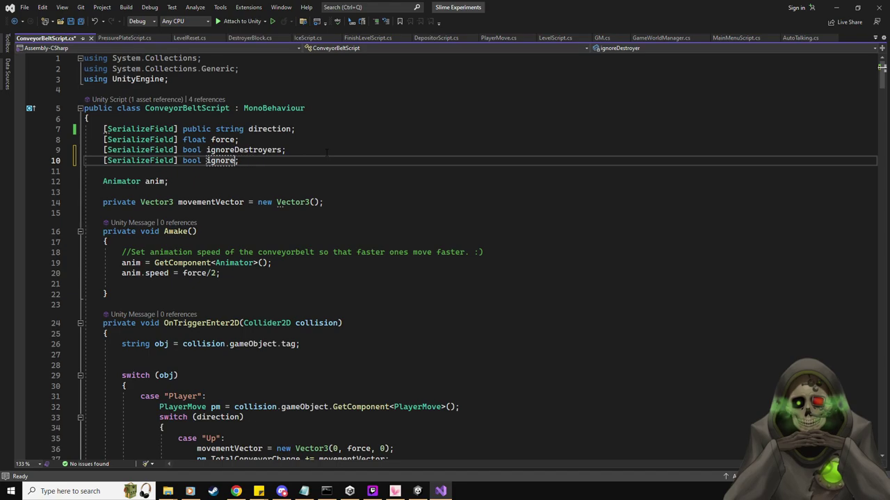
{"action": "type", "text": "centerBlock"}
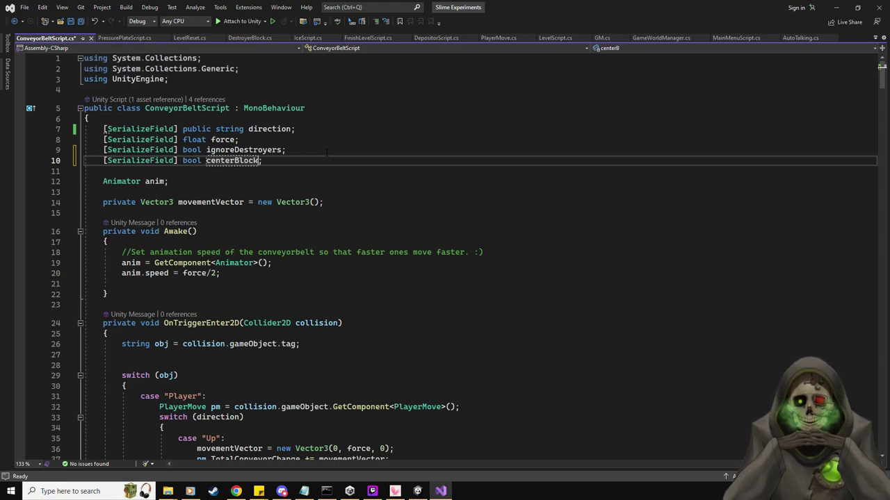
{"action": "key", "text": "ctrl+s"}
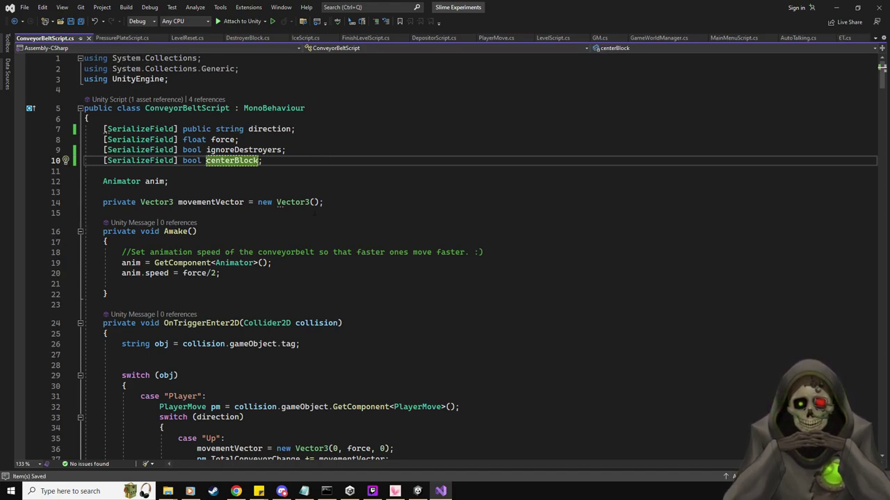
{"action": "scroll", "coordinate": [353, 265], "scroll_direction": "down", "scroll_amount": 3}
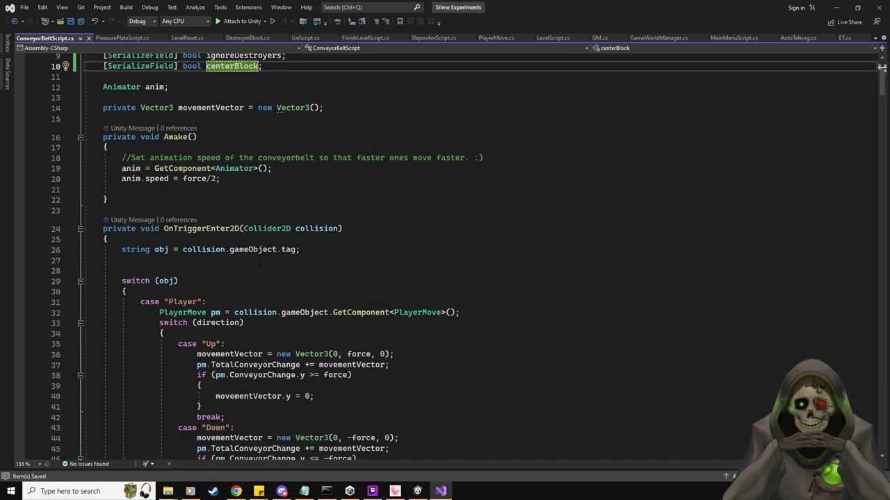
Look through the OnTriggerEnter2D and OnTriggerExit2D handlers in ConveyorBeltScript for the place to add block centering.
{"action": "left_click", "coordinate": [392, 260]}
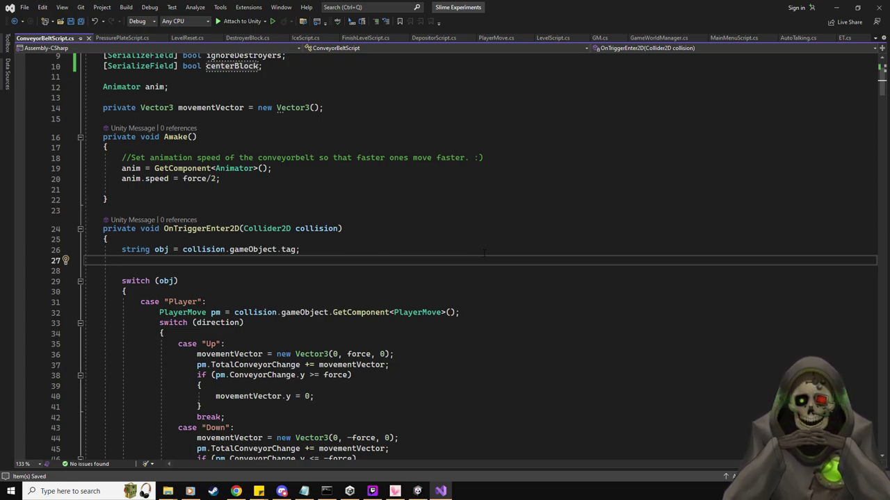
{"action": "scroll", "coordinate": [483, 252], "scroll_direction": "down", "scroll_amount": 4}
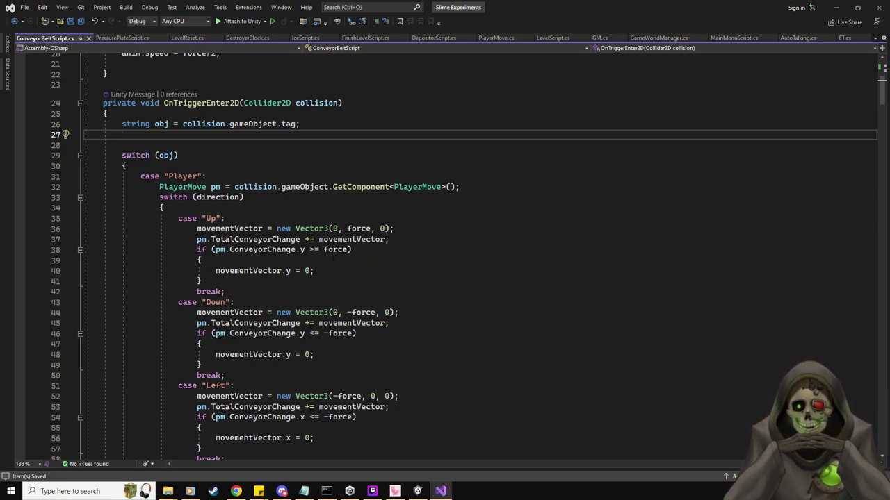
{"action": "scroll", "coordinate": [230, 292], "scroll_direction": "down", "scroll_amount": 20}
{"action": "scroll", "coordinate": [230, 292], "scroll_direction": "down", "scroll_amount": 20}
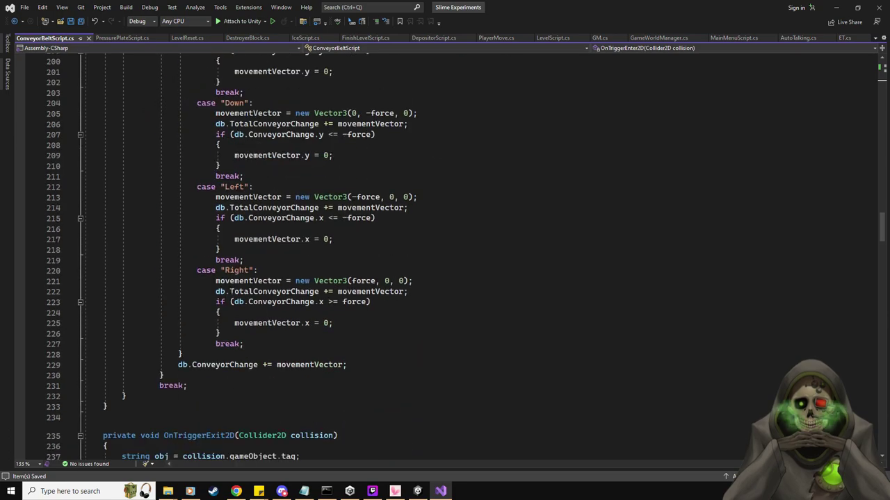
{"action": "scroll", "coordinate": [230, 292], "scroll_direction": "down", "scroll_amount": 12}
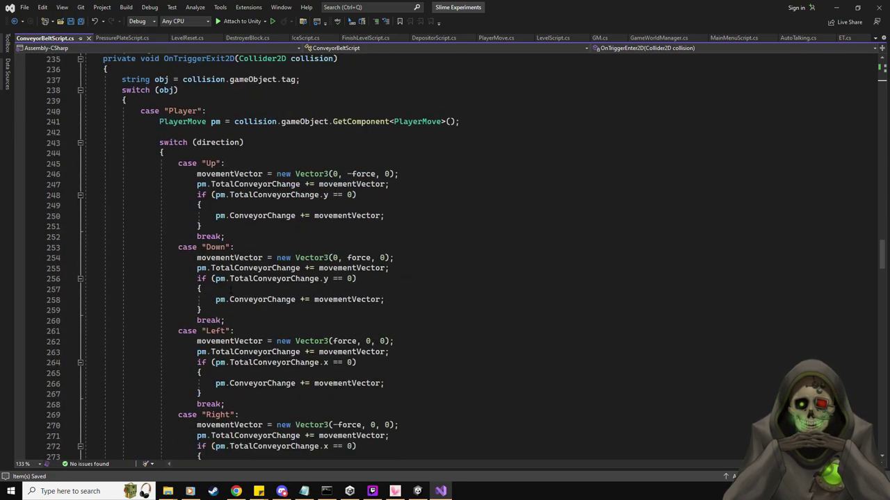
{"action": "scroll", "coordinate": [232, 289], "scroll_direction": "up", "scroll_amount": 1}
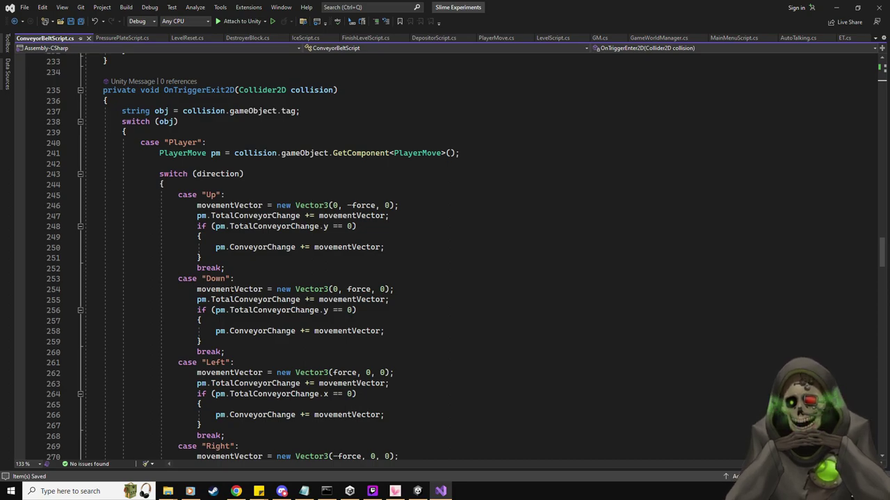
{"action": "scroll", "coordinate": [292, 272], "scroll_direction": "up", "scroll_amount": 17}
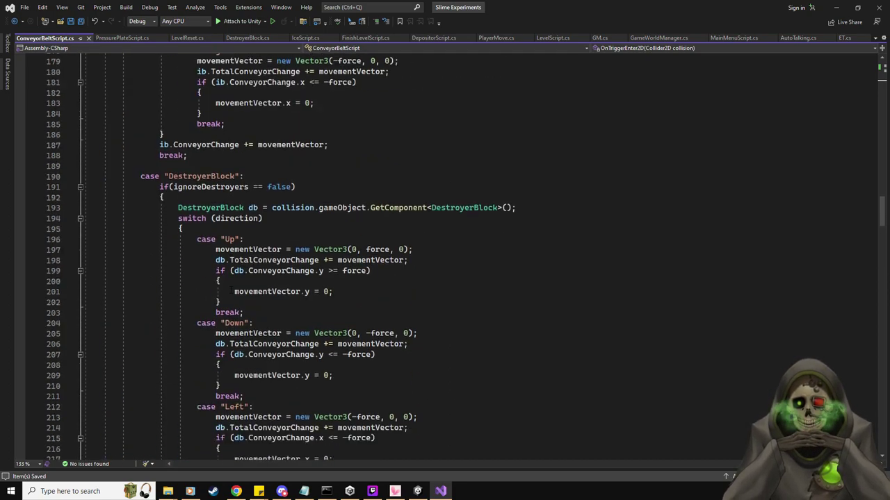
In the DestroyerBlock "Up" case of OnTriggerEnter2D, add db.gameObject.transform.position.x = this.gameObject.transform.position.x; before the break.
{"action": "scroll", "coordinate": [290, 273], "scroll_direction": "down", "scroll_amount": 2}
{"action": "left_click", "coordinate": [441, 209]}
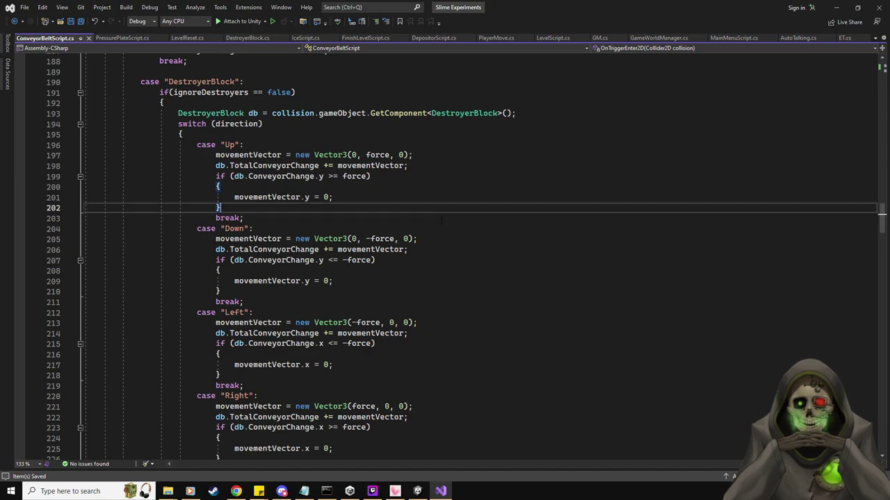
{"action": "key", "text": "Return"}
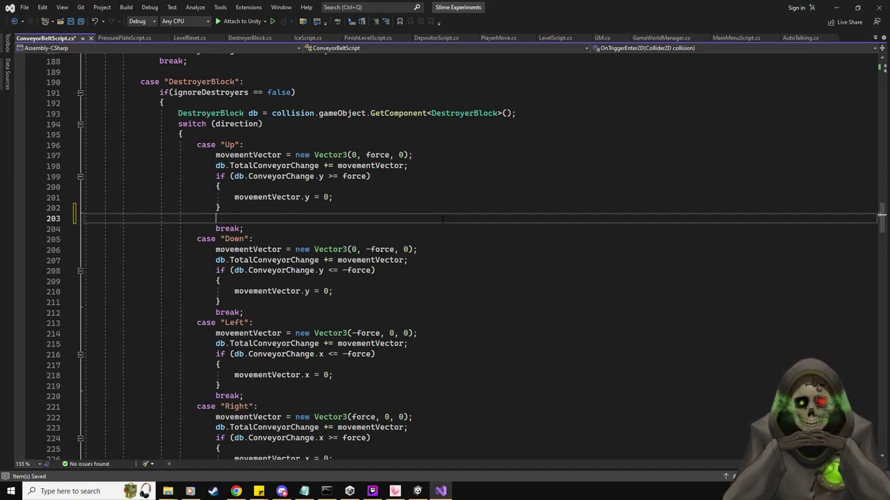
{"action": "type", "text": "db."}
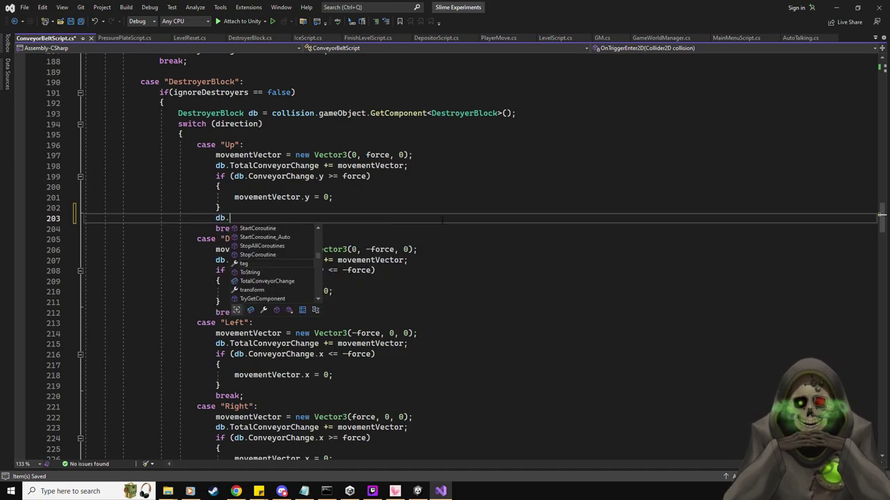
{"action": "type", "text": "gameObject."}
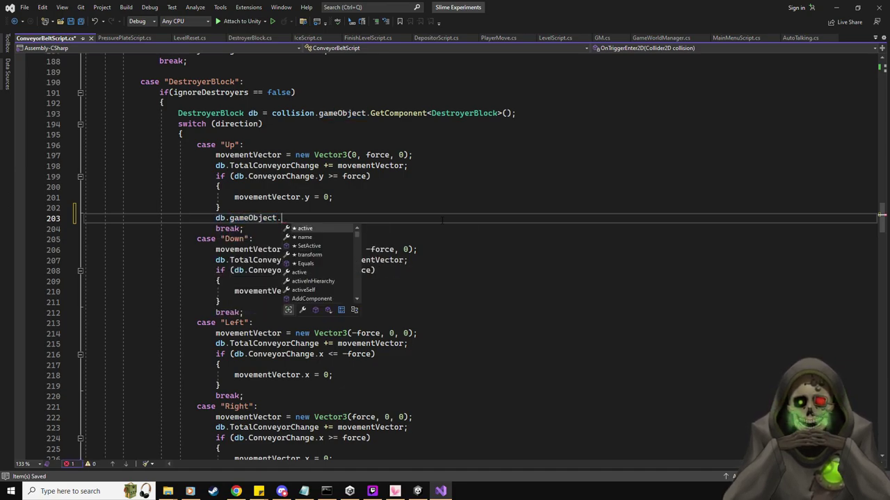
{"action": "type", "text": "transform.position"}
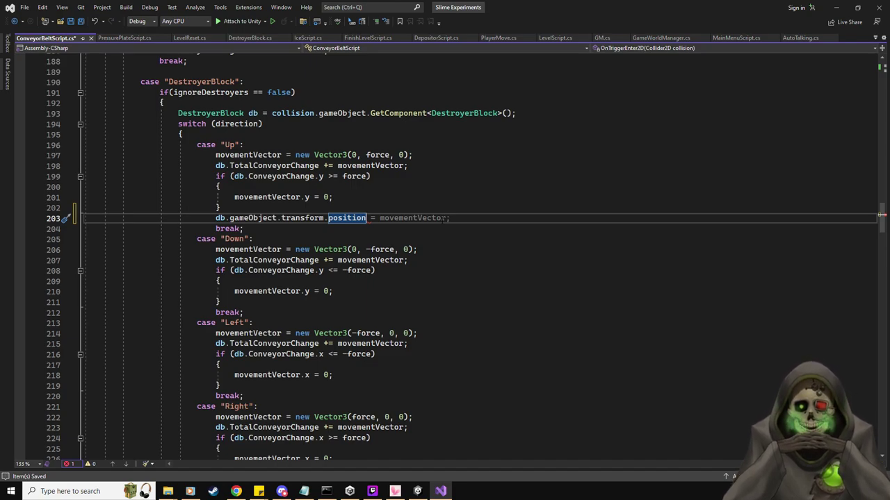
{"action": "type", "text": ".x "}
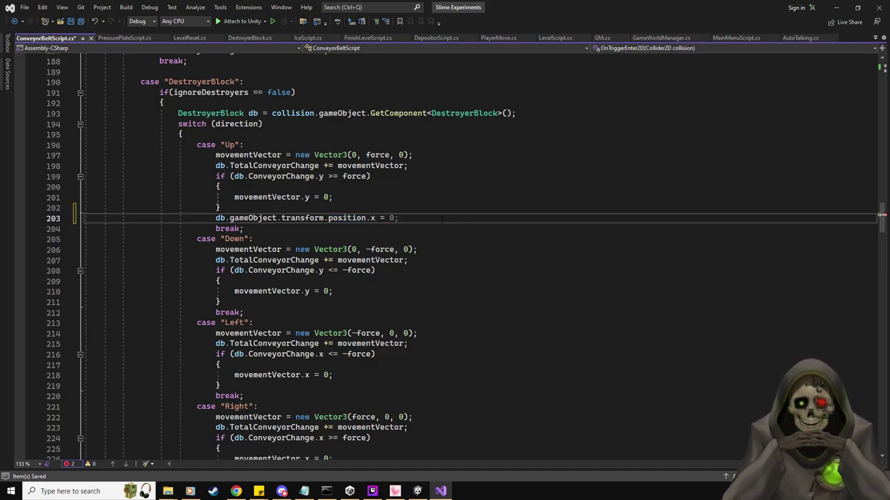
{"action": "type", "text": "= this.gameObject.t"}
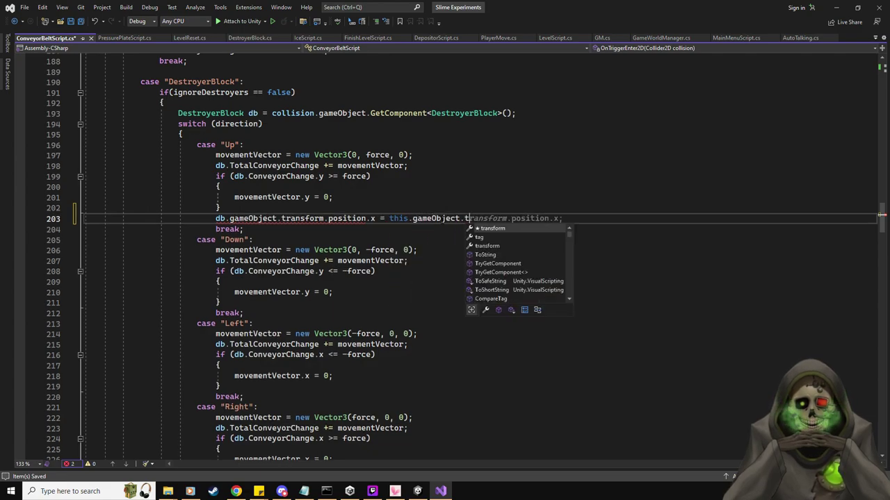
{"action": "key", "text": "Tab"}
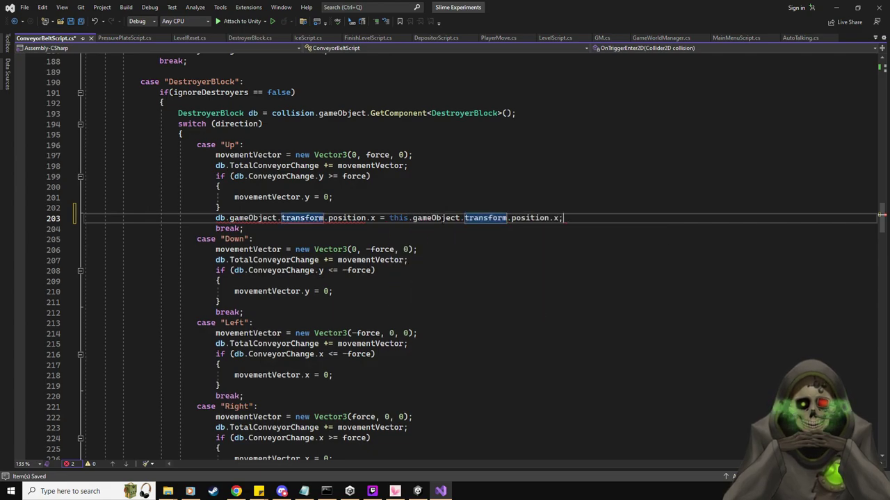
Above that assignment, declare Vector3 newPos = db.gameObject.transform.position; by reusing the position expression from the line below.
{"action": "key", "text": "Up"}
{"action": "key", "text": "Return"}
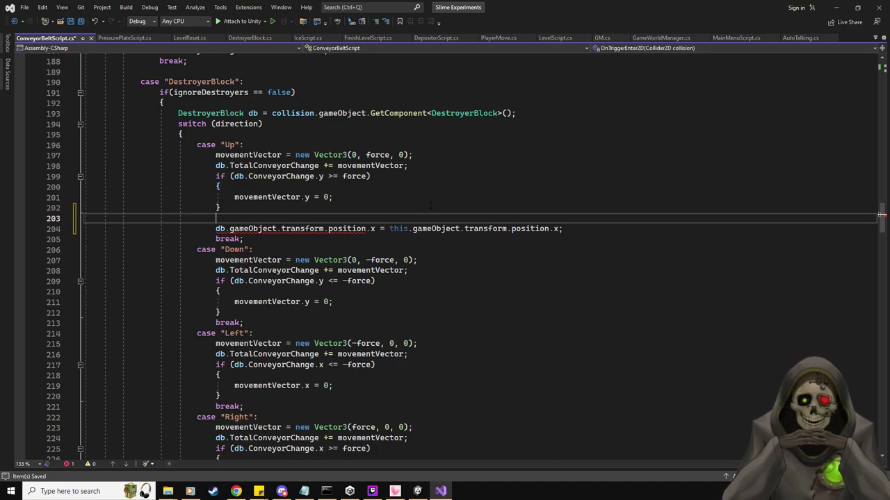
{"action": "type", "text": "Vector3 "}
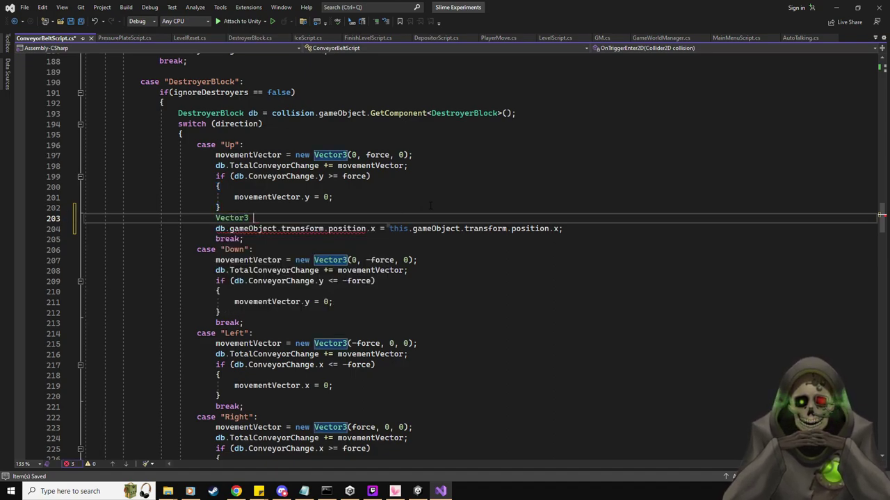
{"action": "type", "text": "newPos "}
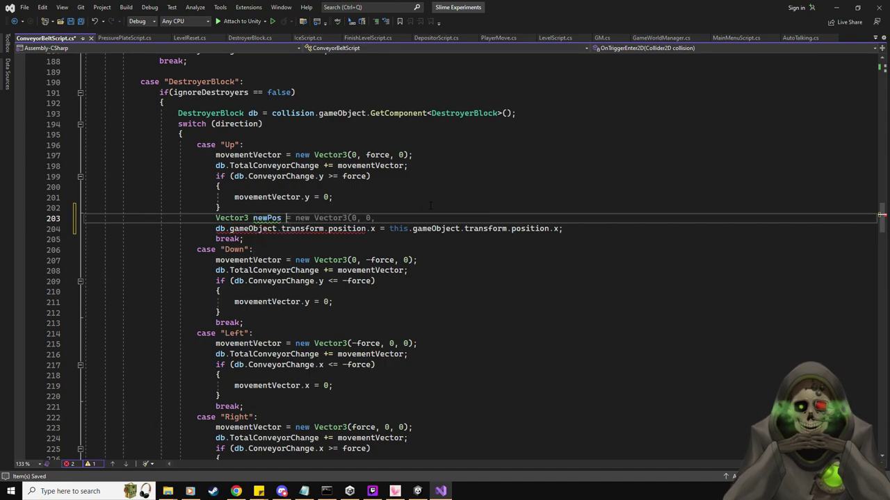
{"action": "type", "text": "="}
{"action": "key", "text": "Down"}
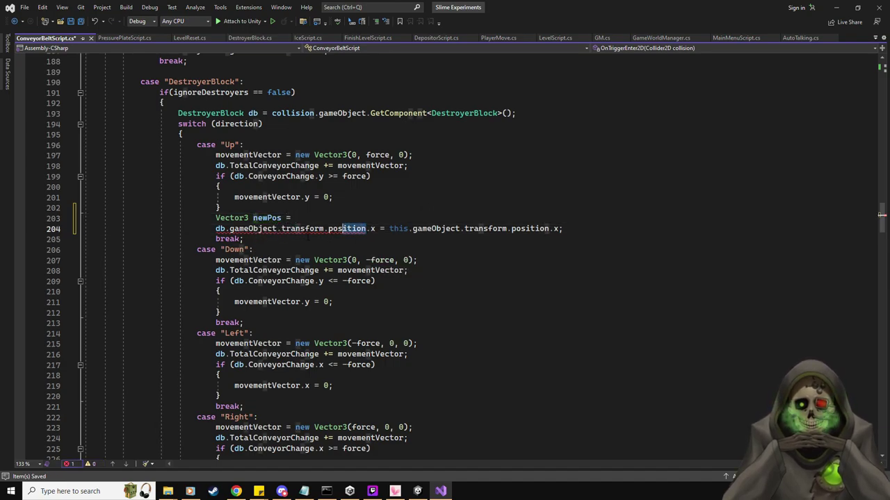
{"action": "key", "text": "Home"}
{"action": "key", "text": "ctrl+shift+Right"}
{"action": "key", "text": "ctrl+shift+Right"}
{"action": "key", "text": "ctrl+shift+Right"}
{"action": "key", "text": "ctrl+shift+Right"}
{"action": "key", "text": "ctrl+shift+Right"}
{"action": "key", "text": "ctrl+shift+Right"}
{"action": "key", "text": "ctrl+shift+Right"}
{"action": "key", "text": "ctrl+c"}
{"action": "key", "text": "Up"}
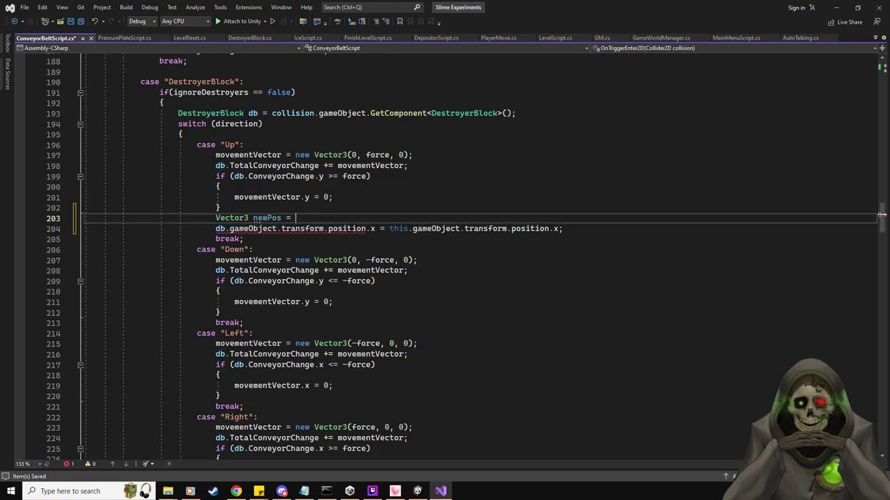
{"action": "key", "text": "ctrl+v"}
{"action": "type", "text": ";"}
{"action": "key", "text": "Return"}
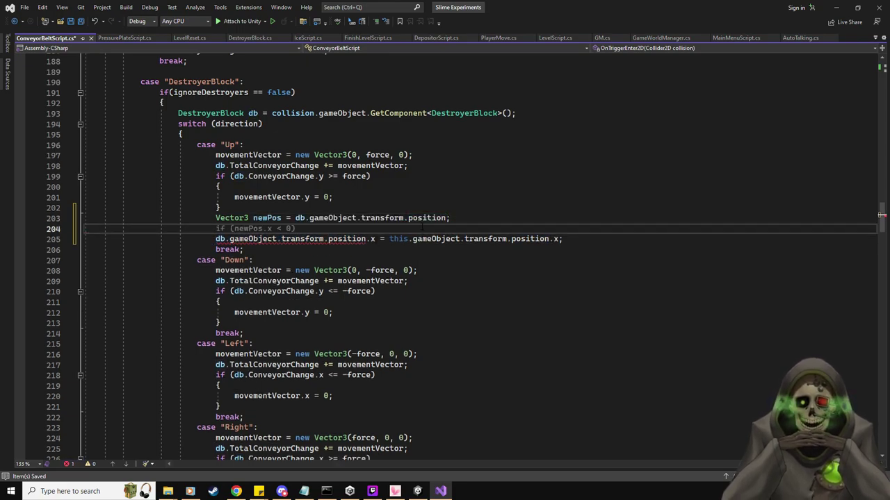
Add a newPos.x assignment and move this.gameObject.transform.position.x into it from the line below.
{"action": "type", "text": "newPos."}
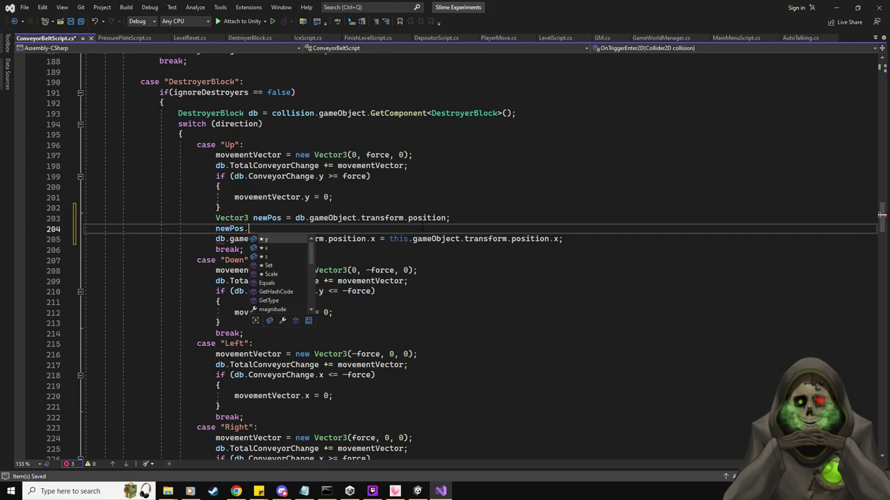
{"action": "type", "text": "x ="}
{"action": "left_click_drag", "start_coordinate": [388, 238], "coordinate": [554, 239]}
{"action": "key", "text": "ctrl+x"}
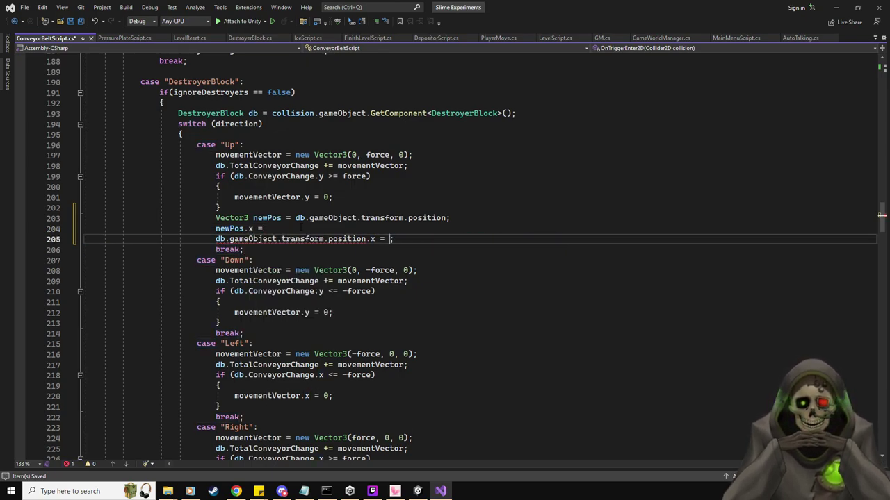
{"action": "key", "text": "Up"}
{"action": "key", "text": "ctrl+v"}
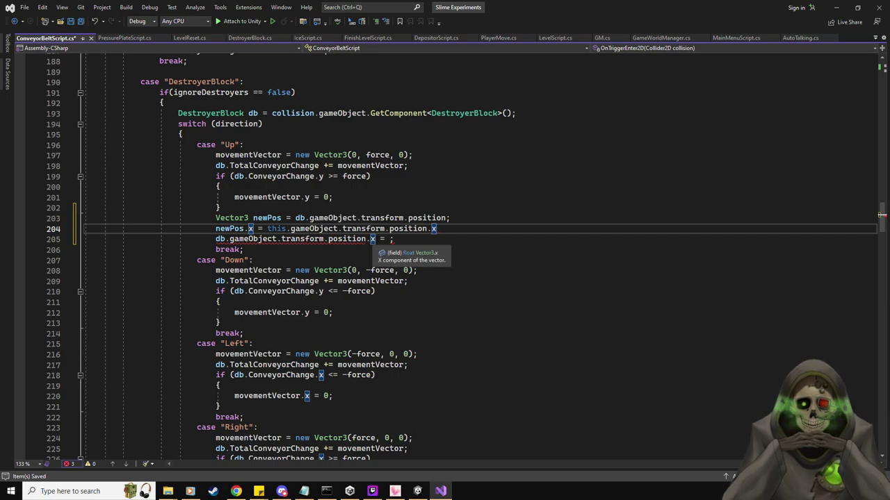
Make the last line assign newPos to db.gameObject.transform.position, and end the newPos.x line with a semicolon.
{"action": "left_click", "coordinate": [376, 239]}
{"action": "key", "text": "BackSpace"}
{"action": "key", "text": "BackSpace"}
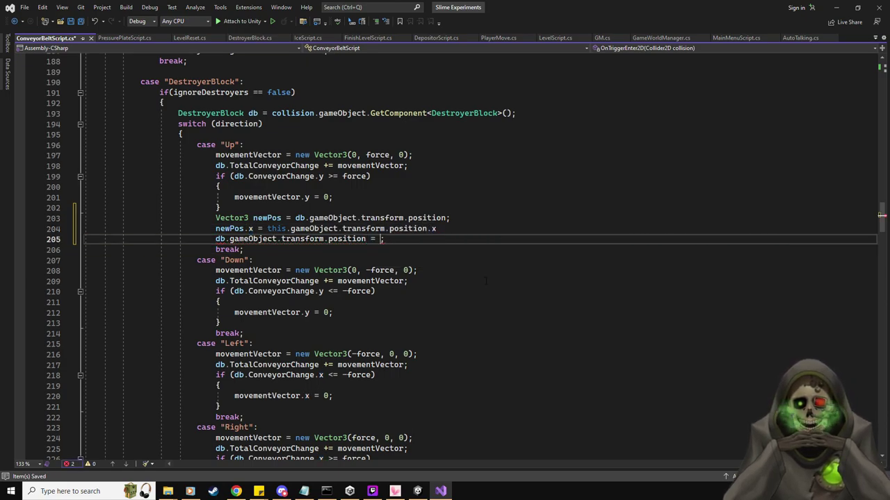
{"action": "type", "text": "newPos"}
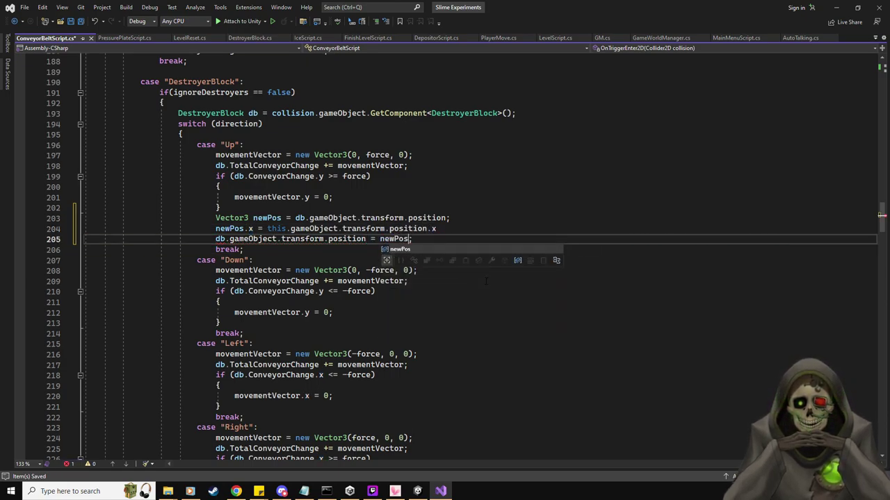
{"action": "left_click", "coordinate": [463, 221]}
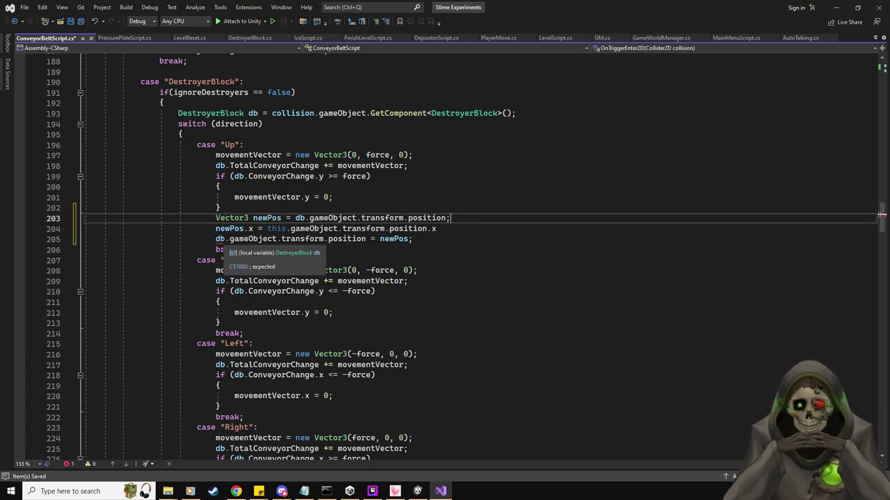
{"action": "key", "text": "Down"}
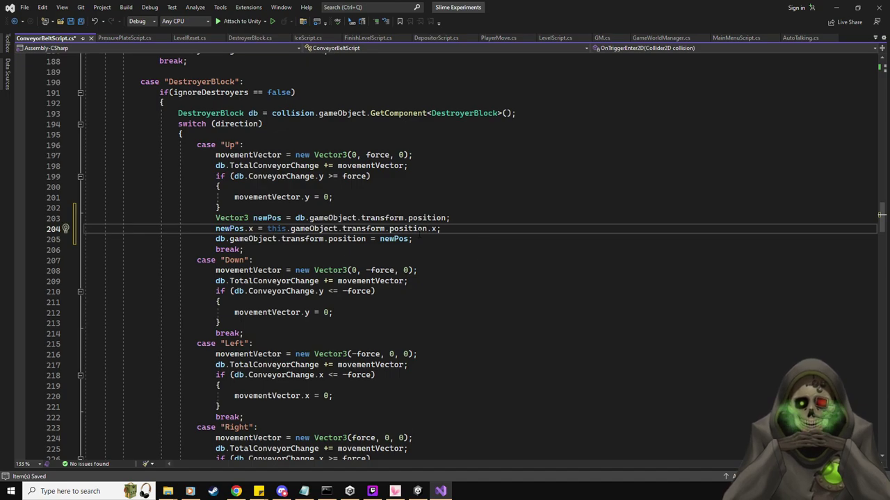
Copy the three newPos centering lines into the DestroyerBlock "Down" case, below its if block.
{"action": "left_click_drag", "start_coordinate": [427, 240], "coordinate": [216, 218]}
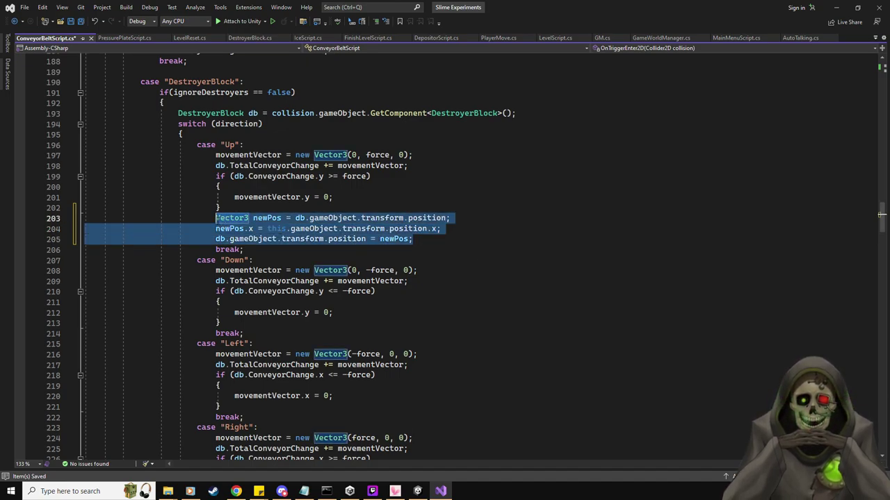
{"action": "left_click", "coordinate": [314, 322]}
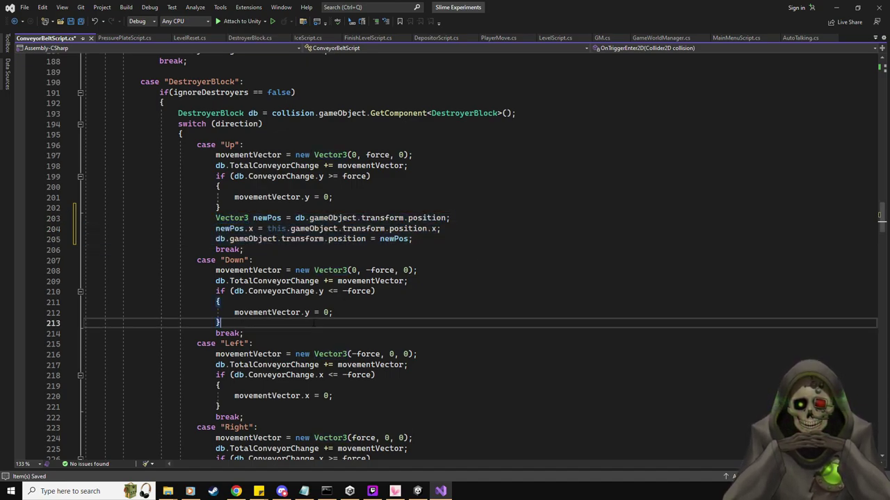
{"action": "key", "text": "Return"}
{"action": "key", "text": "ctrl+v"}
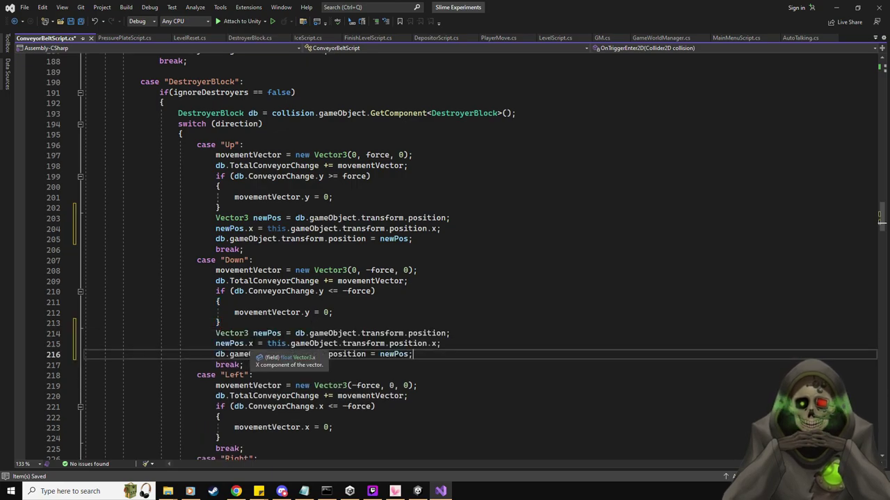
Rename the position variable to newPosD in all three centering lines of the "Down" case.
{"action": "scroll", "coordinate": [464, 346], "scroll_direction": "down", "scroll_amount": 4}
{"action": "left_click", "coordinate": [395, 229], "text": "ctrl"}
{"action": "key", "text": "ctrl+r"}
{"action": "key", "text": "ctrl+r"}
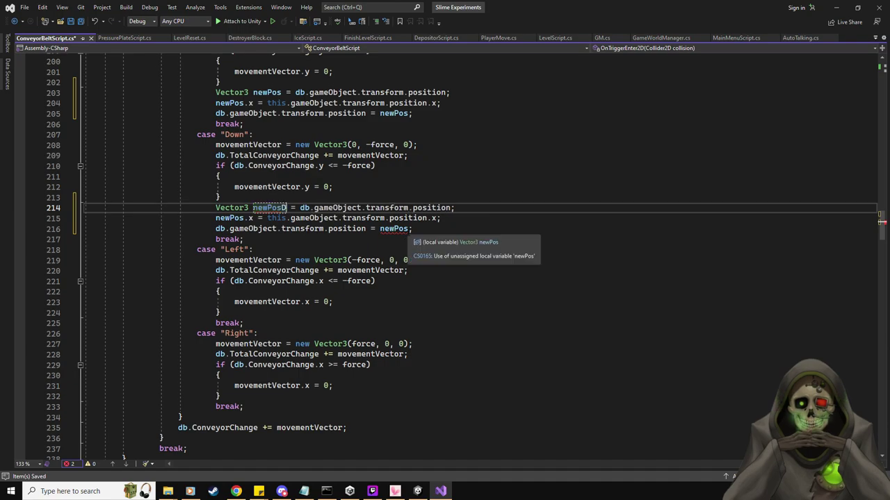
{"action": "type", "text": "D"}
{"action": "key", "text": "Return"}
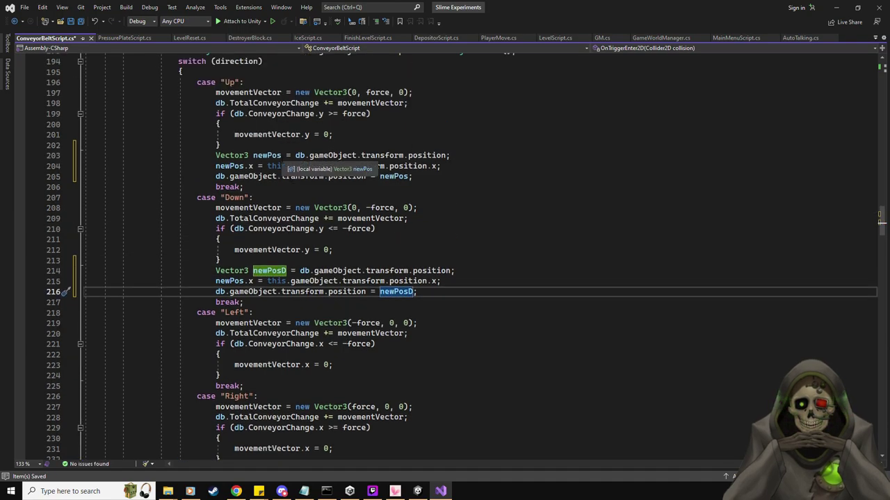
{"action": "left_click", "coordinate": [267, 155]}
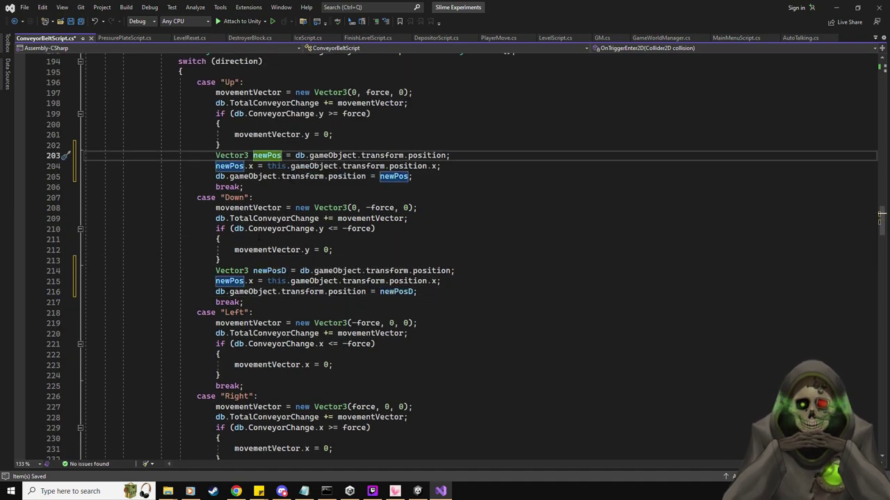
{"action": "left_click", "coordinate": [244, 281]}
{"action": "type", "text": "D"}
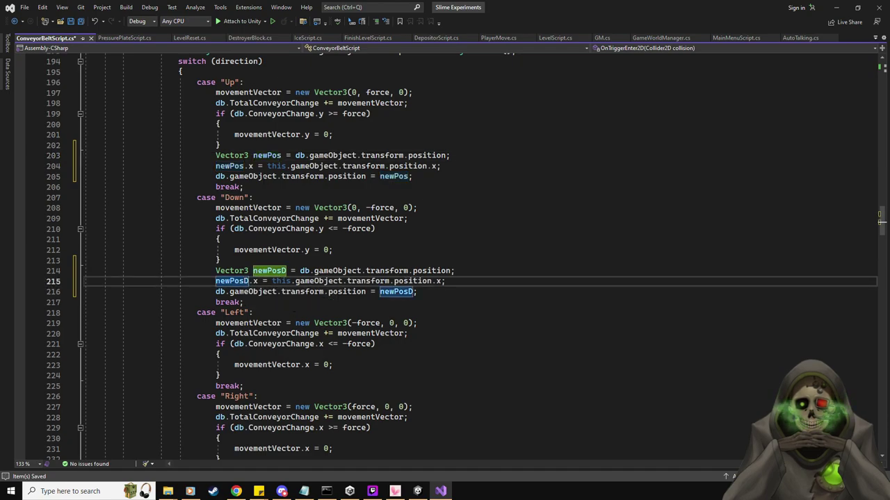
Rename the position variable to newPosU in all three centering lines of the "Up" case.
{"action": "left_click", "coordinate": [281, 155]}
{"action": "type", "text": "U"}
{"action": "left_click", "coordinate": [248, 166]}
{"action": "type", "text": "U"}
{"action": "left_click", "coordinate": [410, 176]}
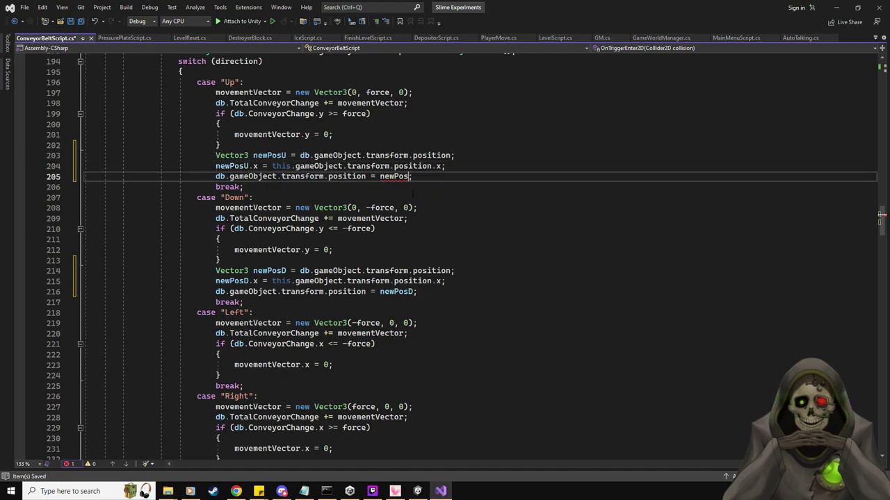
Paste the three newPos centering lines into the "Left" case, below its if block.
{"action": "scroll", "coordinate": [445, 250], "scroll_direction": "down", "scroll_amount": 2}
{"action": "left_click", "coordinate": [266, 313]}
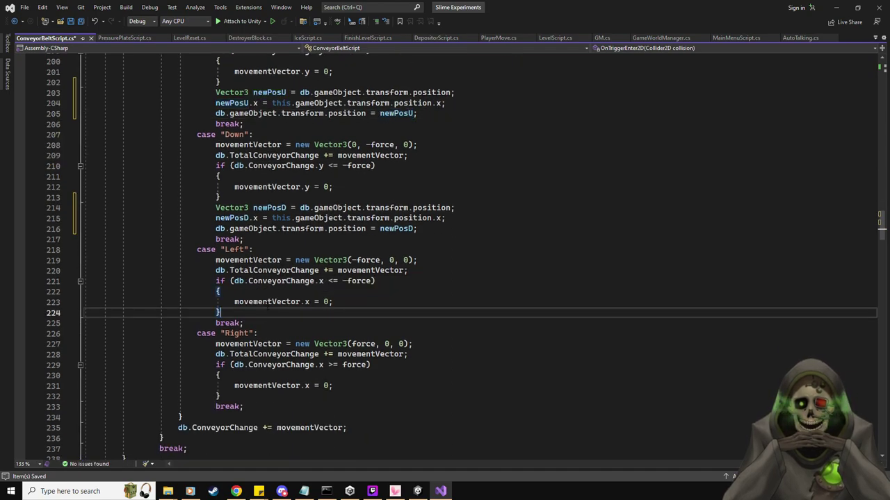
{"action": "key", "text": "Return"}
{"action": "key", "text": "ctrl+v"}
Rename the position variable to newPosL in all three centering lines of the "Left" case.
{"action": "left_click", "coordinate": [267, 323]}
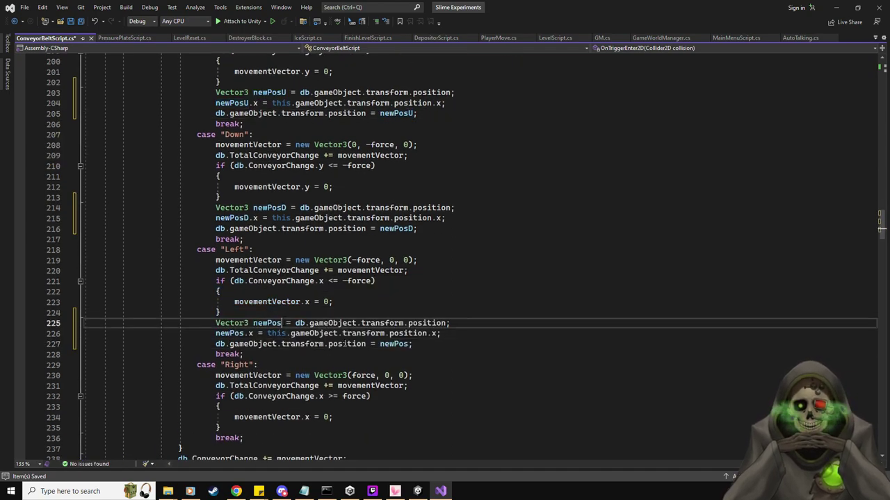
{"action": "type", "text": "L"}
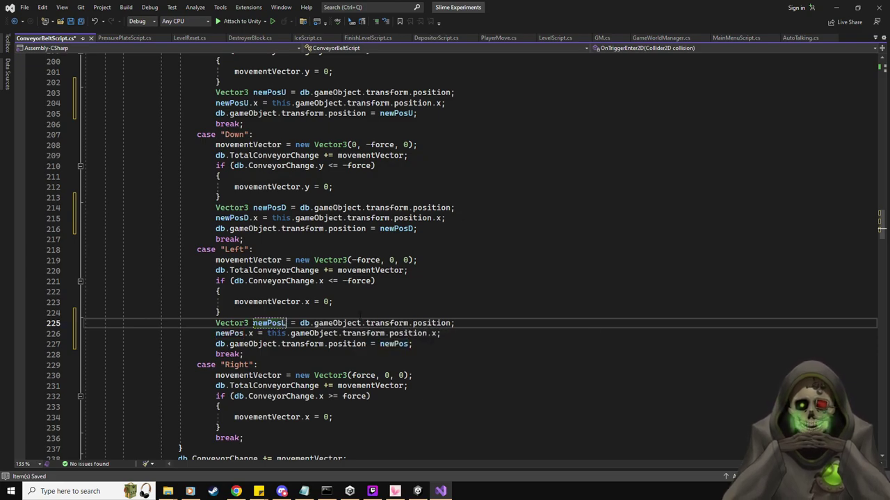
{"action": "left_click", "coordinate": [249, 333]}
{"action": "type", "text": "L"}
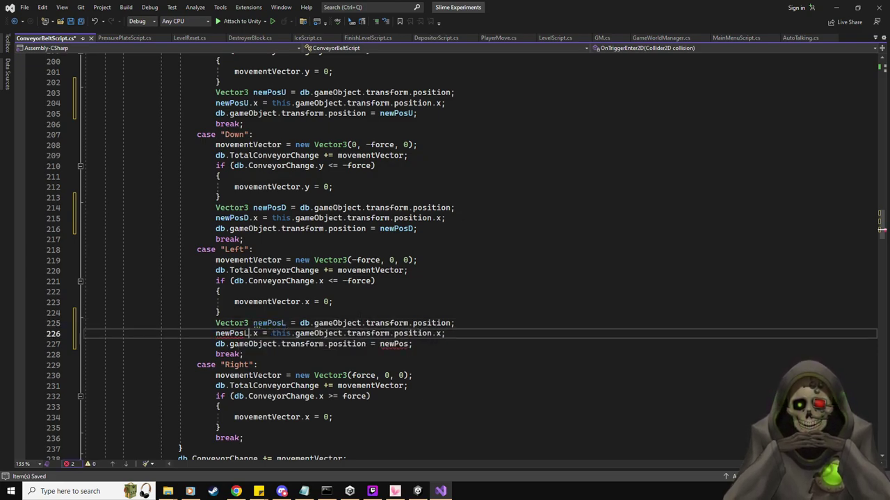
{"action": "left_click", "coordinate": [410, 344]}
{"action": "type", "text": "L"}
Change the axis from x to y on both sides of the newPosL assignment in the "Left" case.
{"action": "left_click", "coordinate": [442, 334]}
{"action": "key", "text": "BackSpace"}
{"action": "type", "text": "y"}
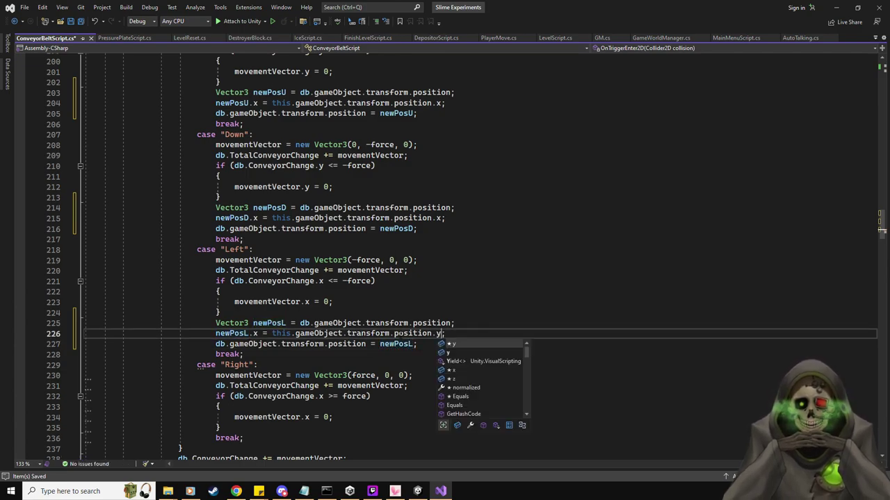
{"action": "left_click", "coordinate": [258, 333]}
{"action": "key", "text": "BackSpace"}
{"action": "type", "text": "y"}
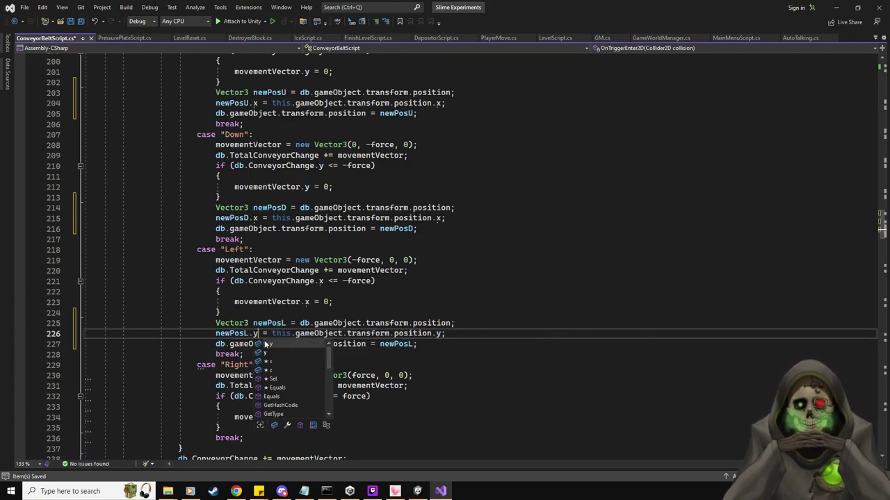
Copy the three newPosL centering lines from the "Left" case into the "Right" case, below its if block.
{"action": "left_click", "coordinate": [409, 396]}
{"action": "scroll", "coordinate": [408, 399], "scroll_direction": "down", "scroll_amount": 1}
{"action": "scroll", "coordinate": [409, 399], "scroll_direction": "down", "scroll_amount": 1}
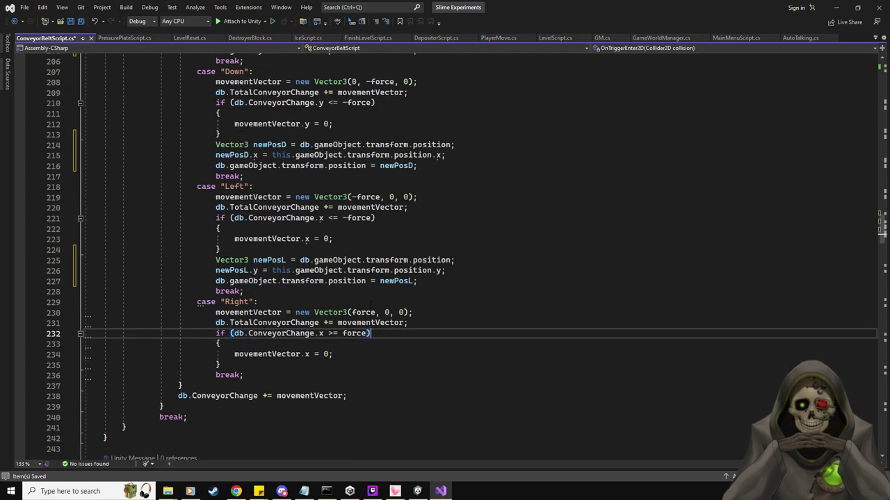
{"action": "left_click_drag", "start_coordinate": [417, 281], "coordinate": [215, 260]}
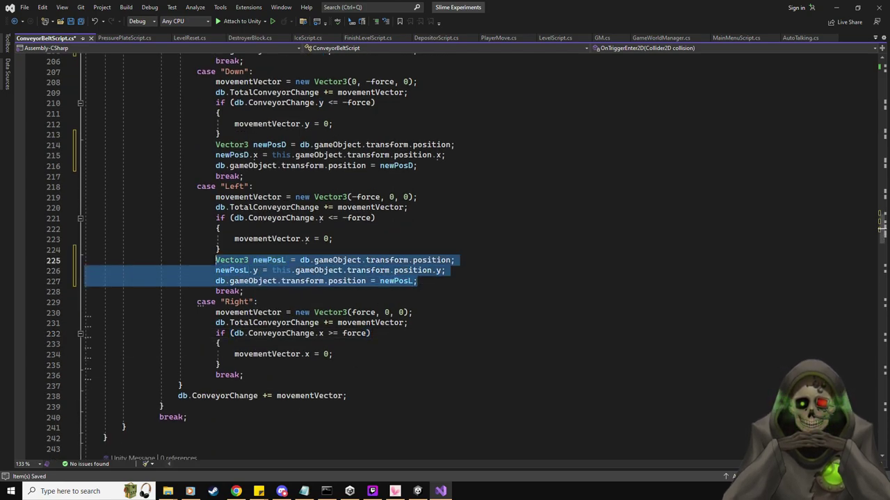
{"action": "key", "text": "ctrl+c"}
{"action": "left_click", "coordinate": [221, 365]}
{"action": "key", "text": "Return"}
{"action": "key", "text": "ctrl+v"}
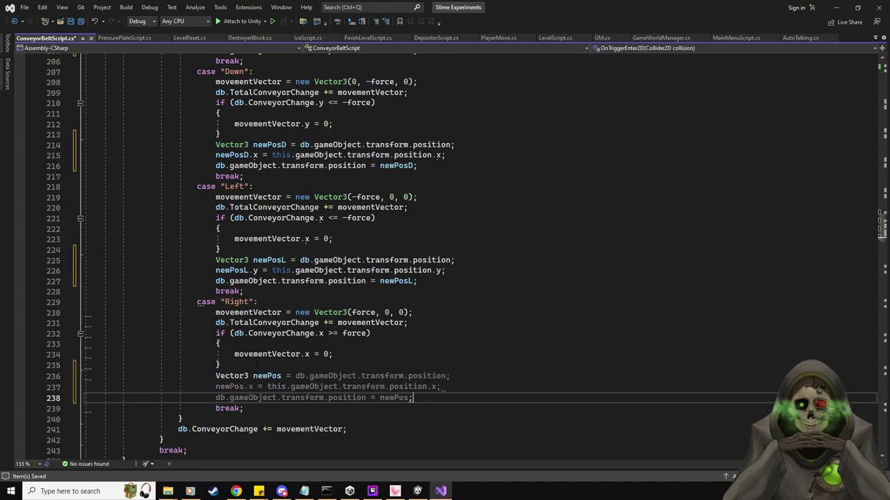
Rename the position variable to newPosR in all three centering lines of the "Right" case and save the script.
{"action": "scroll", "coordinate": [444, 250], "scroll_direction": "down", "scroll_amount": 2}
{"action": "left_click", "coordinate": [281, 313]}
{"action": "type", "text": "RL"}
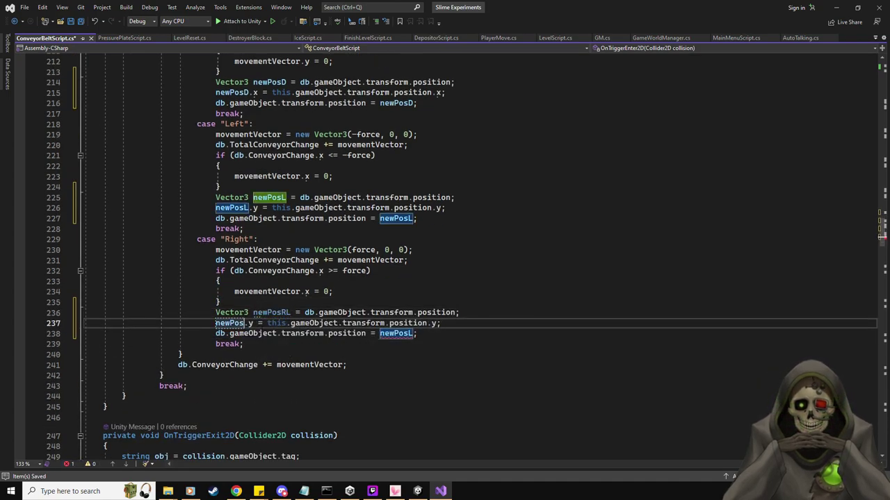
{"action": "key", "text": "BackSpace"}
{"action": "type", "text": "R"}
{"action": "left_click", "coordinate": [288, 312]}
{"action": "key", "text": "BackSpace"}
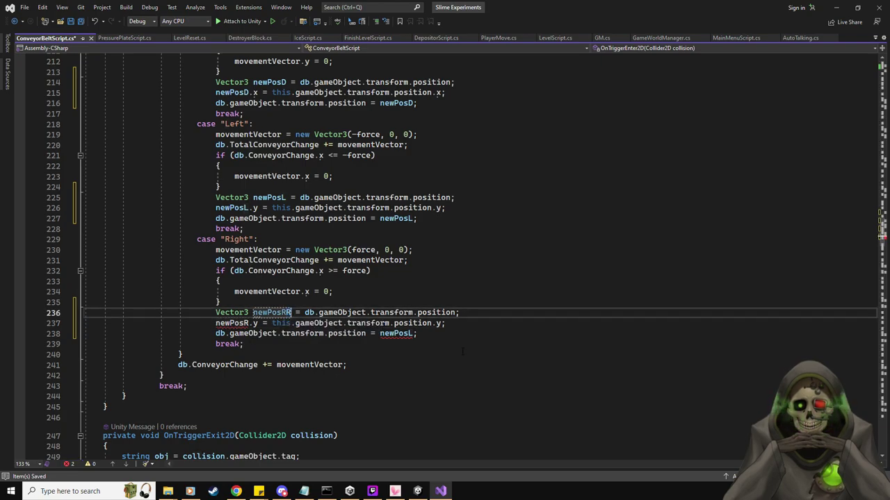
{"action": "left_click", "coordinate": [414, 334]}
{"action": "key", "text": "BackSpace"}
{"action": "type", "text": "R"}
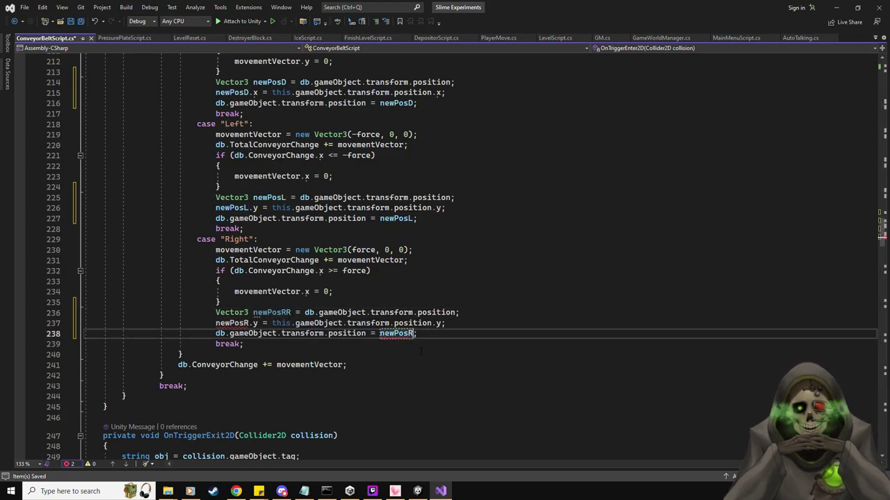
{"action": "key", "text": "Up"}
{"action": "left_click", "coordinate": [288, 312]}
{"action": "key", "text": "BackSpace"}
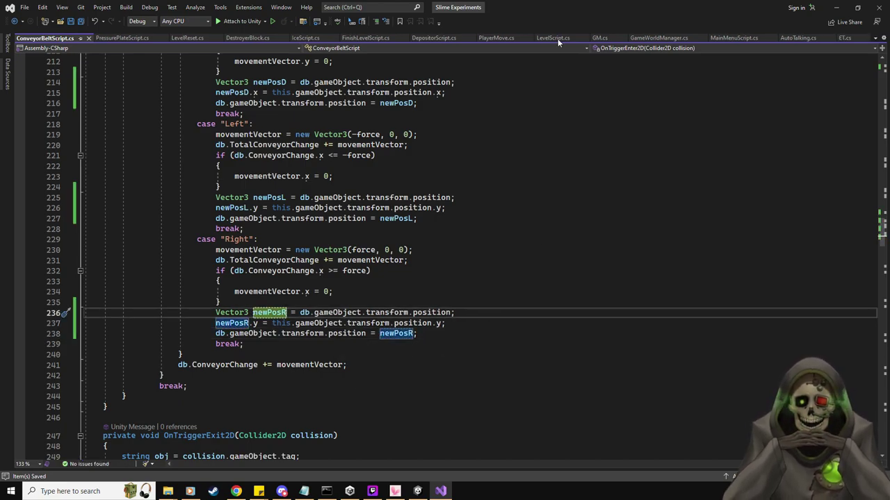
Switch to Unity and enable Center Block on the entry conveyor and the first conveyors of the neighbouring columns.
{"action": "key", "text": "alt+Tab"}
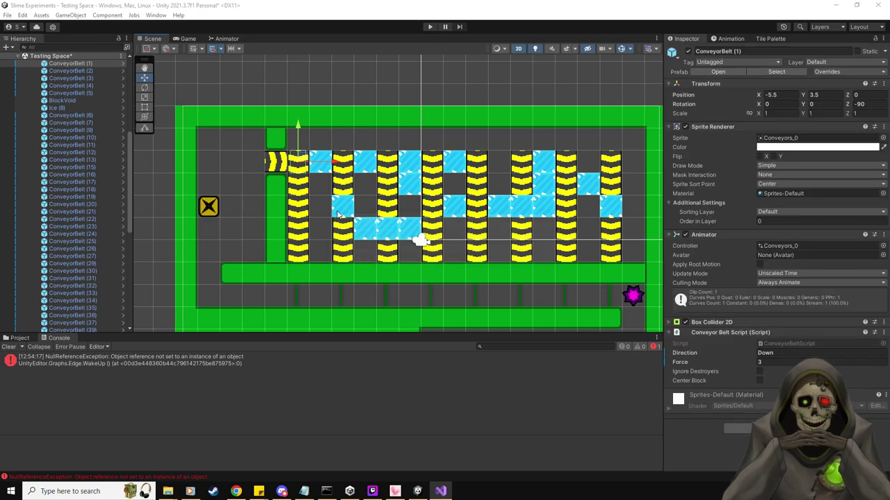
{"action": "left_click", "coordinate": [275, 160]}
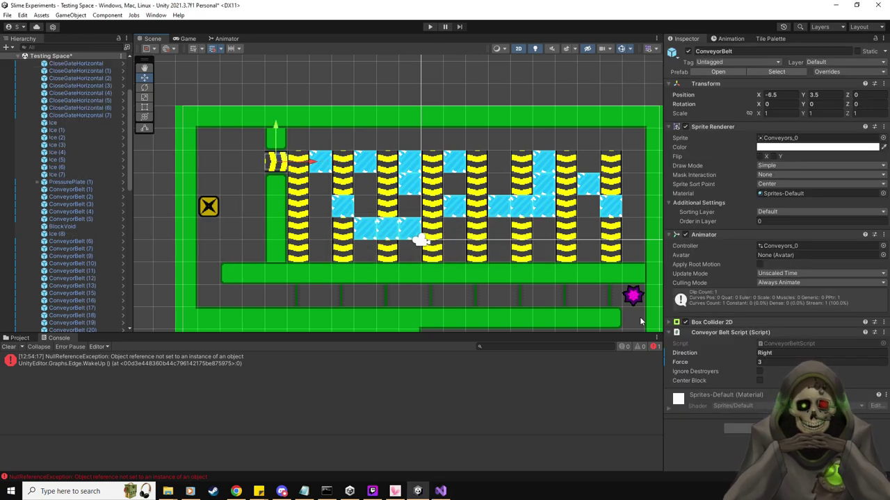
{"action": "left_click", "coordinate": [759, 381]}
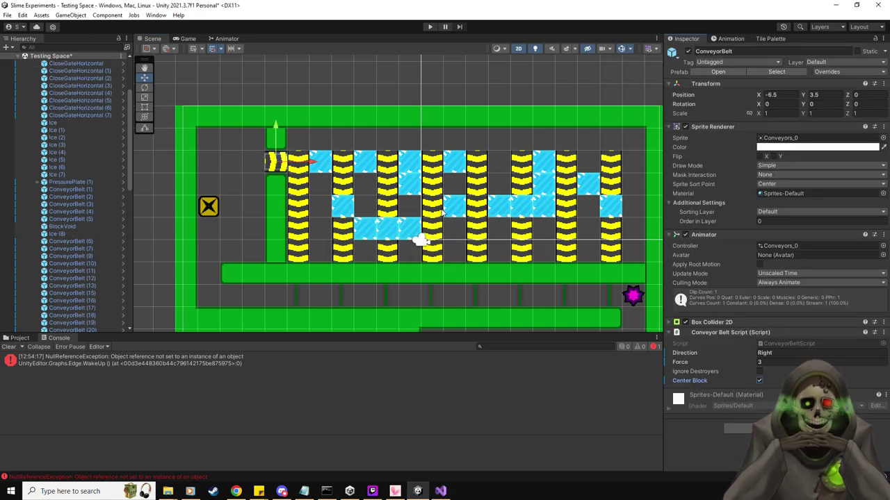
{"action": "left_click", "coordinate": [297, 166]}
{"action": "left_click", "coordinate": [758, 381]}
{"action": "left_click", "coordinate": [344, 165]}
{"action": "left_click", "coordinate": [759, 381]}
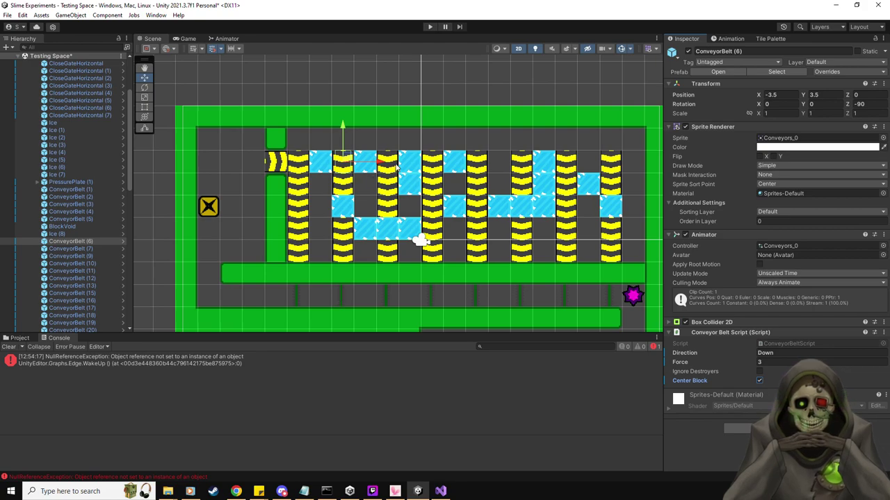
{"action": "left_click", "coordinate": [342, 226]}
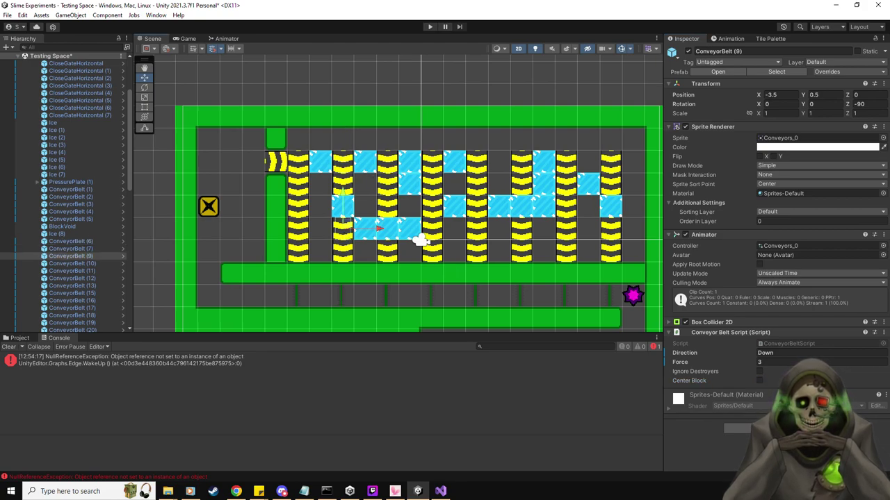
{"action": "left_click", "coordinate": [761, 381]}
{"action": "left_click", "coordinate": [388, 164]}
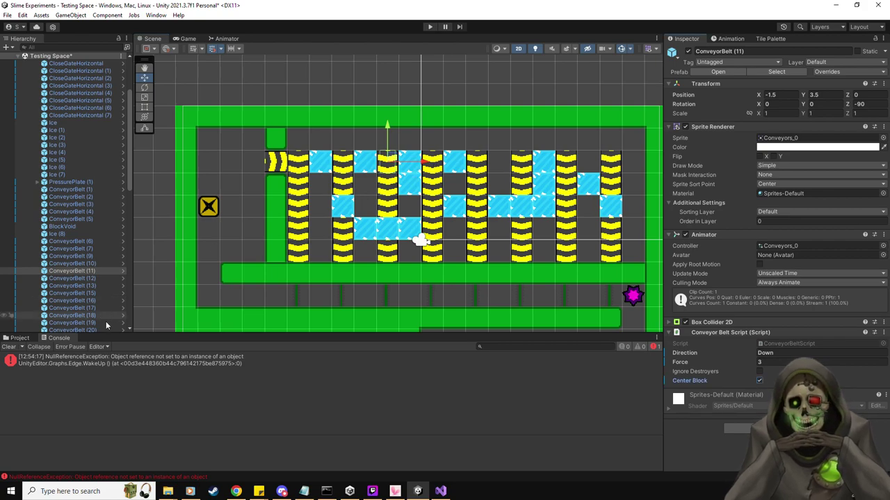
Filter the hierarchy by "conve", enable Center Block on all the conveyor belts together, and clear the filter.
{"action": "left_click", "coordinate": [70, 46]}
{"action": "type", "text": "con"}
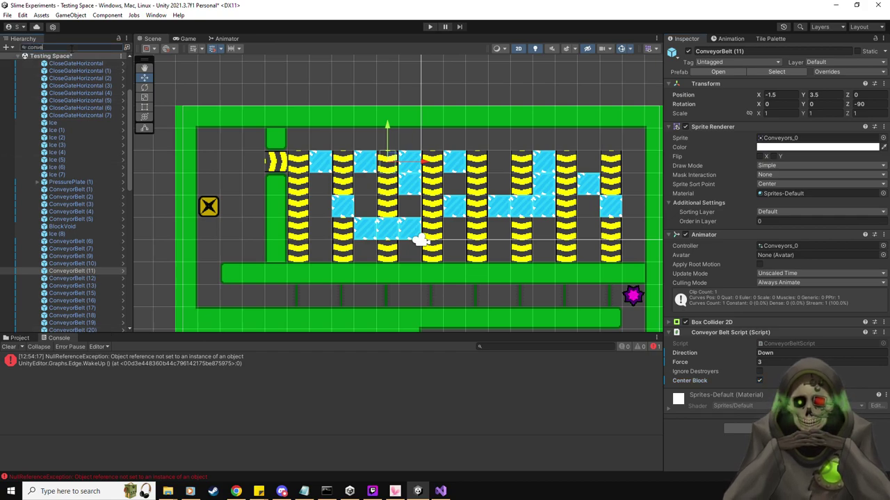
{"action": "type", "text": "ve"}
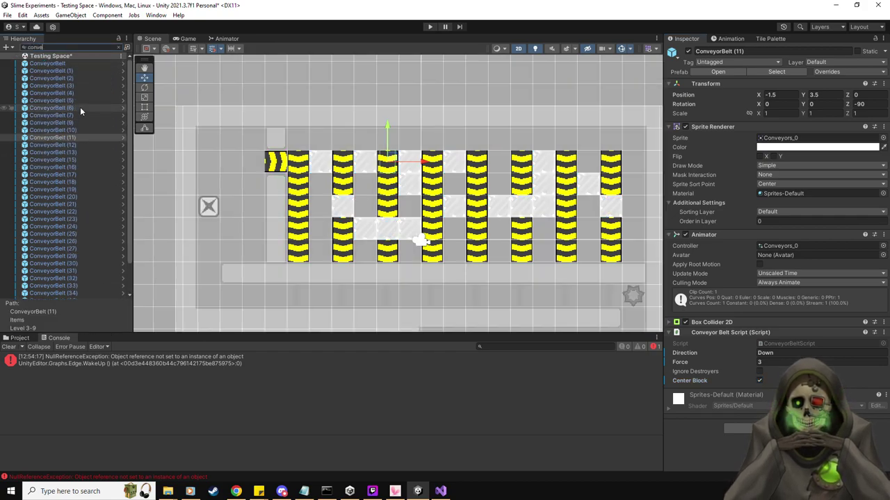
{"action": "left_click", "coordinate": [76, 61]}
{"action": "scroll", "coordinate": [74, 172], "scroll_direction": "down", "scroll_amount": 2}
{"action": "left_click", "coordinate": [82, 295], "text": "shift"}
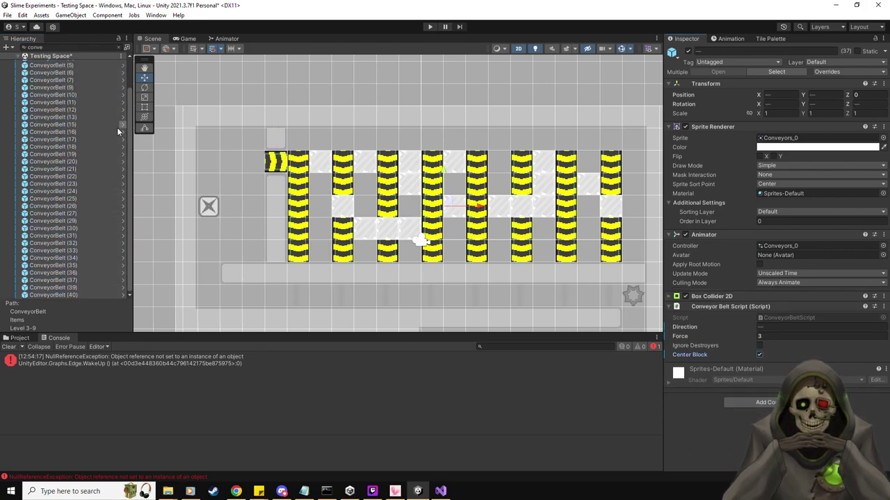
{"action": "left_click", "coordinate": [87, 134]}
{"action": "double_click", "coordinate": [35, 47]}
{"action": "key", "text": "BackSpace"}
Playtest Level 3-9 by repeatedly pushing destroyer blocks onto the entry conveyor to check their centering and routes, and stop play mode.
{"action": "left_click", "coordinate": [428, 27]}
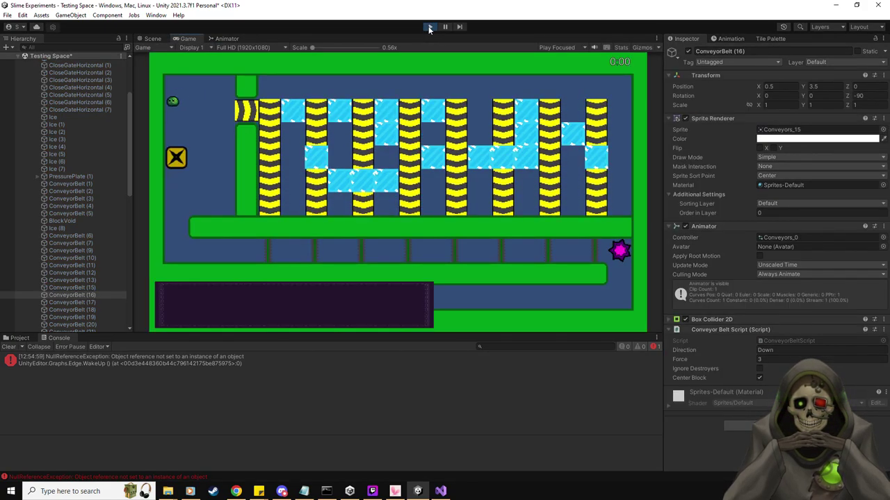
{"action": "key", "text": "w"}
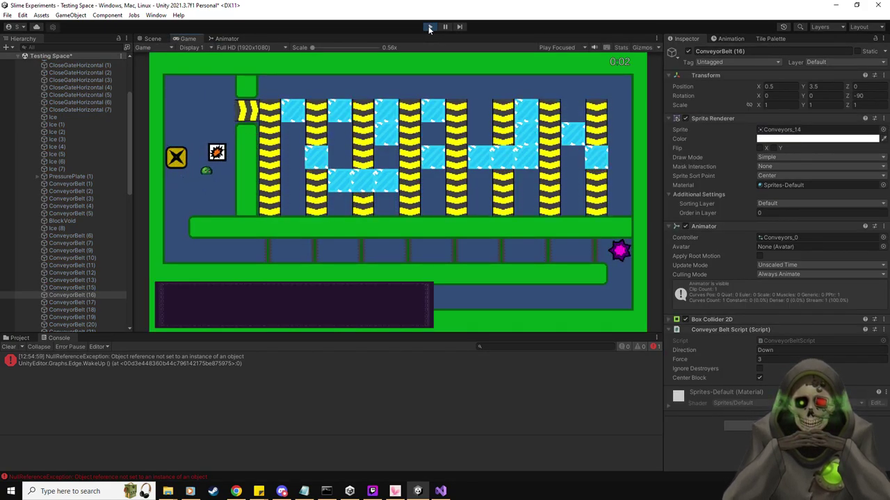
{"action": "key", "text": "a"}
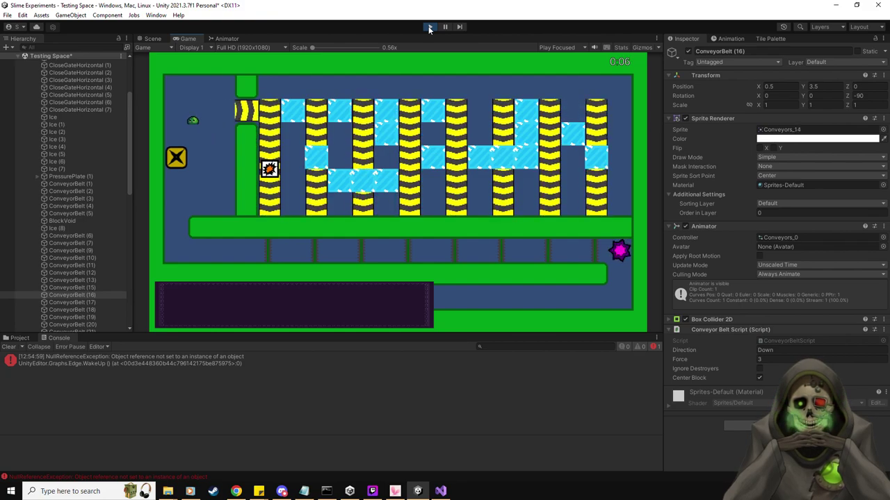
{"action": "key", "text": "s"}
{"action": "key", "text": "d"}
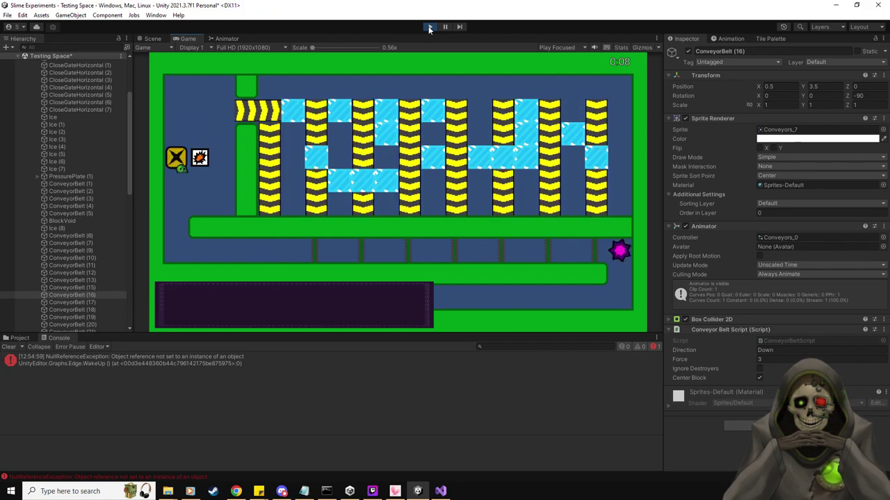
{"action": "key", "text": "w"}
{"action": "key", "text": "d"}
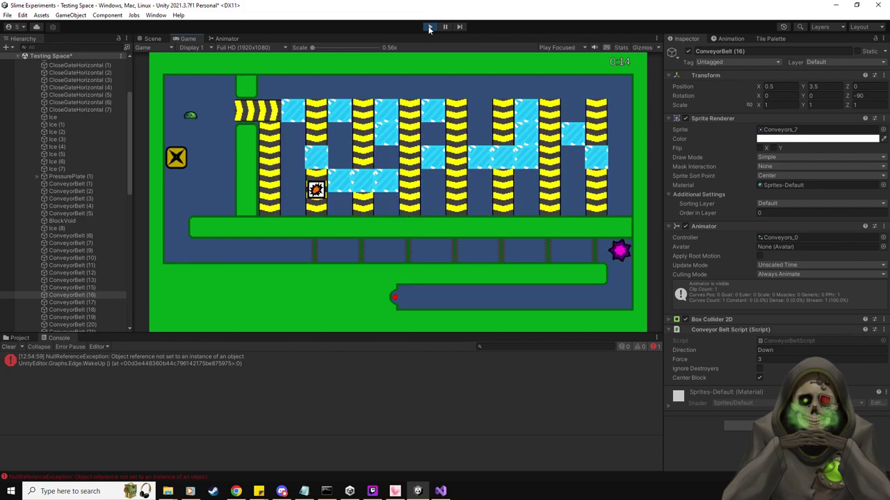
{"action": "key", "text": "s"}
{"action": "key", "text": "d"}
{"action": "key", "text": "w"}
{"action": "key", "text": "a"}
{"action": "key", "text": "w"}
{"action": "key", "text": "d"}
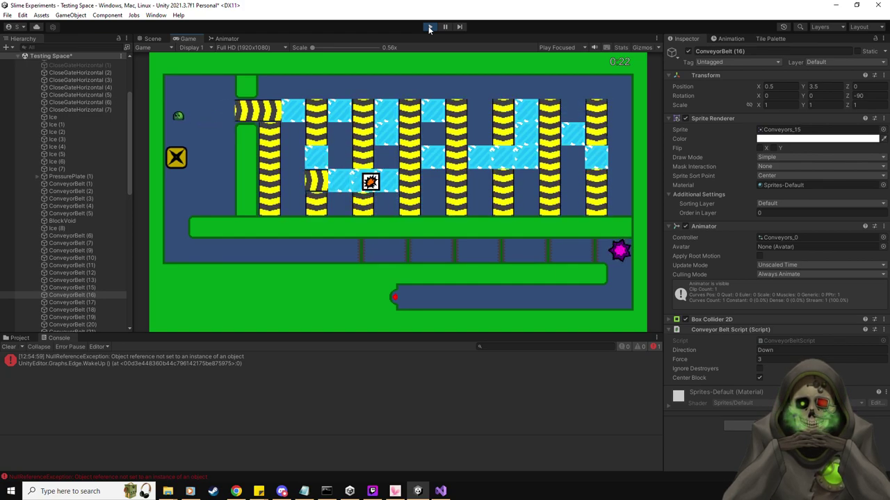
{"action": "key", "text": "a"}
{"action": "key", "text": "s"}
{"action": "key", "text": "d"}
{"action": "key", "text": "w"}
{"action": "key", "text": "w"}
{"action": "key", "text": "w"}
{"action": "key", "text": "a"}
{"action": "key", "text": "w"}
{"action": "key", "text": "d"}
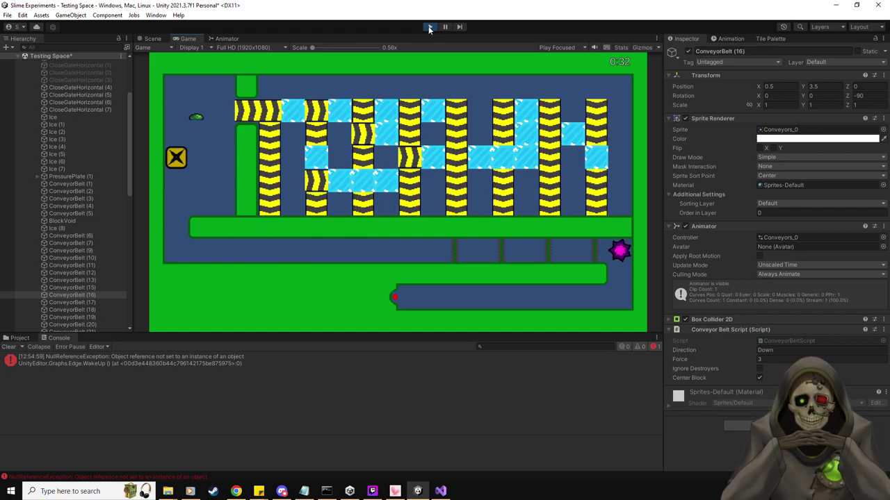
{"action": "key", "text": "s"}
{"action": "key", "text": "d"}
{"action": "key", "text": "w"}
{"action": "key", "text": "w"}
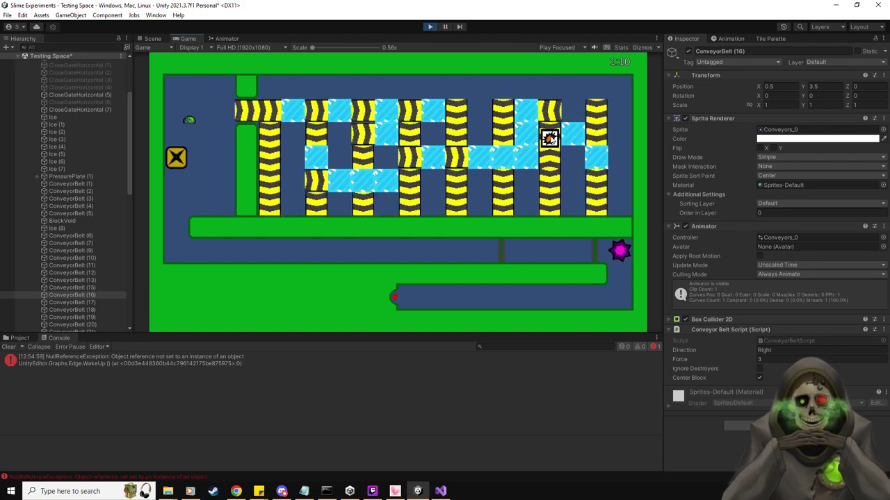
{"action": "left_click", "coordinate": [430, 26]}
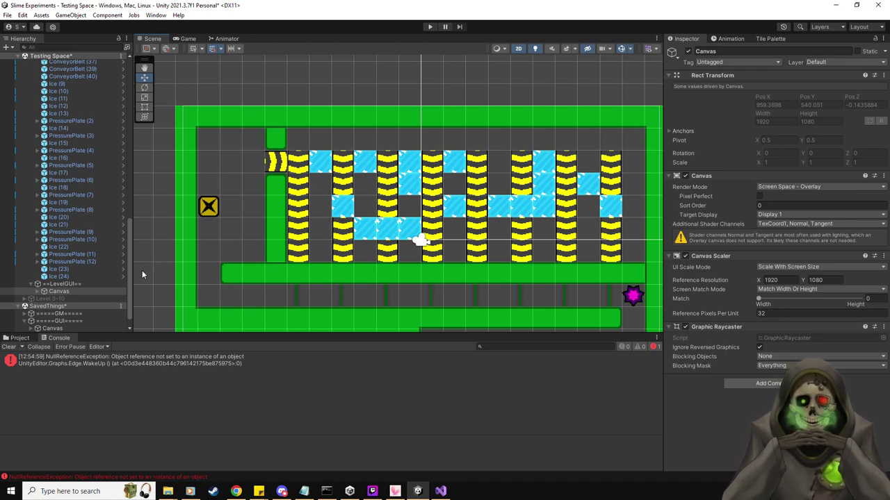
Examine the conveyor target and flip direction settings of PressurePlate (9) through PressurePlate (12).
{"action": "left_click", "coordinate": [93, 262]}
{"action": "key", "text": "Up"}
{"action": "key", "text": "Up"}
{"action": "key", "text": "Up"}
{"action": "key", "text": "Up"}
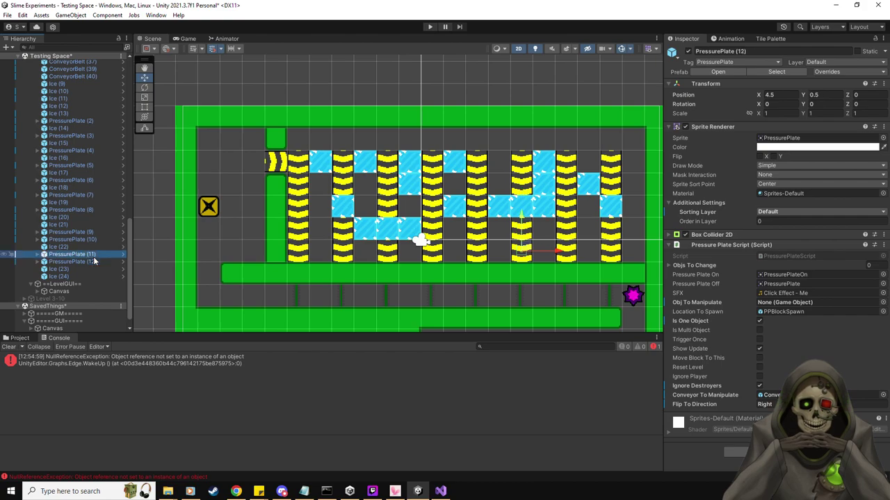
{"action": "key", "text": "Down"}
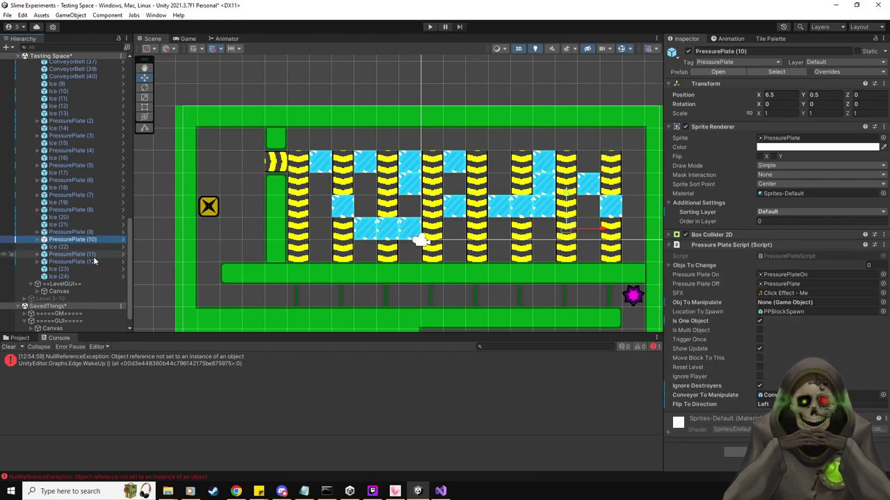
{"action": "key", "text": "Up"}
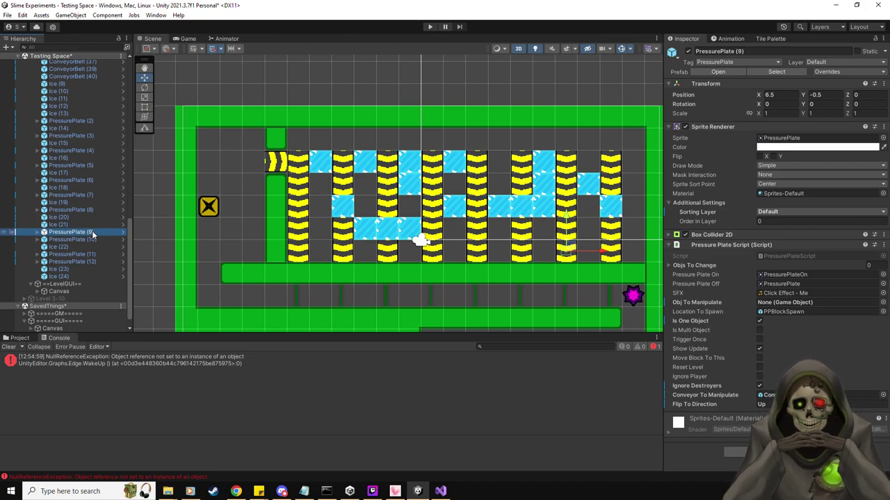
Duplicate PressurePlate (9), place the copy at Y 1.5, and reorder it directly below PressurePlate (10) in the hierarchy.
{"action": "key", "text": "ctrl+d"}
{"action": "left_click_drag", "start_coordinate": [568, 214], "coordinate": [568, 171]}
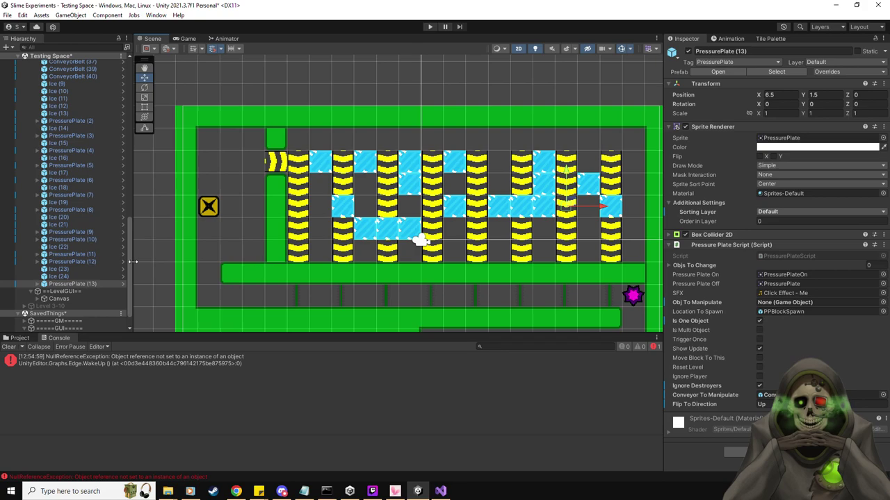
{"action": "left_click", "coordinate": [91, 240]}
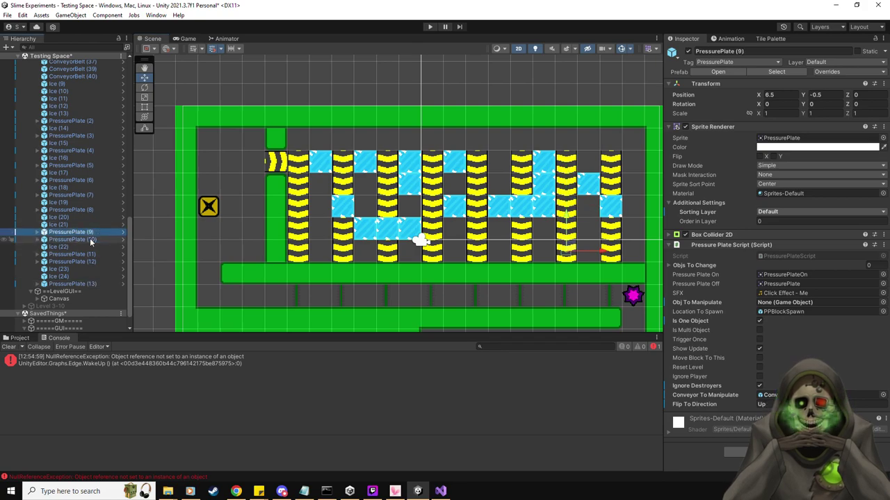
{"action": "mouse_move", "coordinate": [90, 239]}
{"action": "left_mouse_down"}
{"action": "mouse_move", "coordinate": [89, 287]}
{"action": "mouse_move", "coordinate": [42, 278]}
{"action": "mouse_move", "coordinate": [91, 245]}
{"action": "left_mouse_up"}
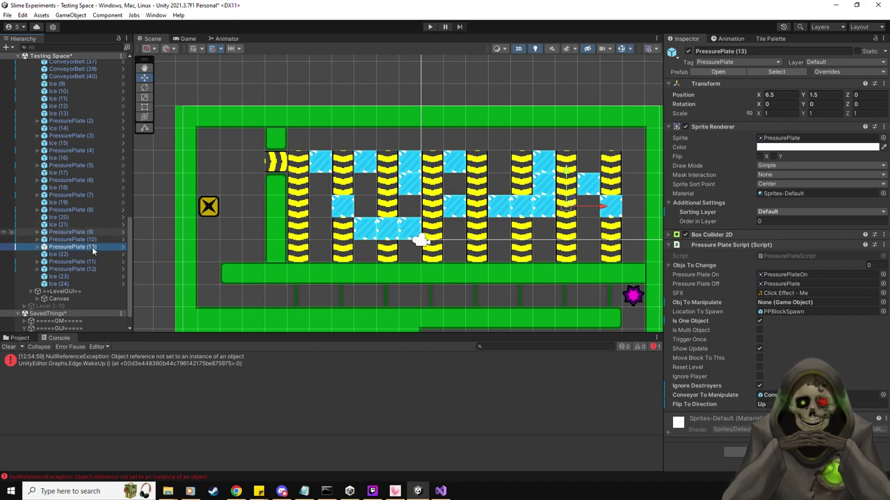
Check the neighbouring plates and conveyors, and assign ConveyorBelt (31) as Conveyor To Manipulate on PressurePlate (13).
{"action": "left_click", "coordinate": [96, 231]}
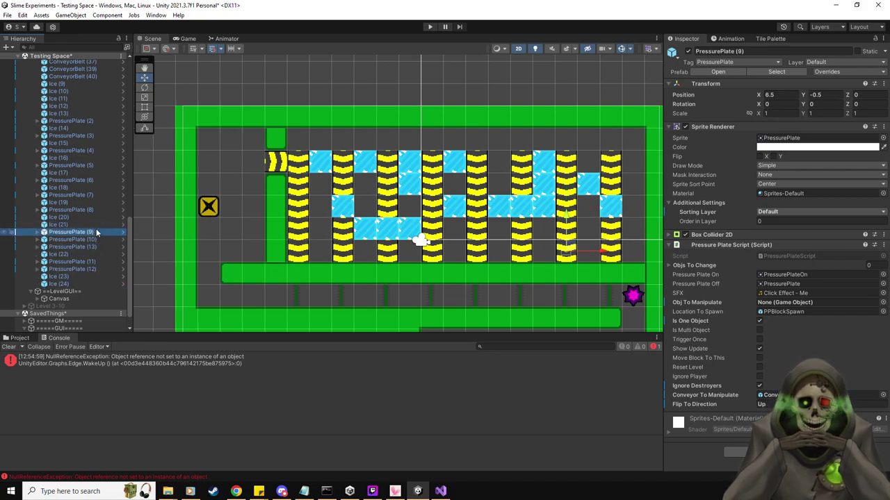
{"action": "left_click", "coordinate": [91, 239]}
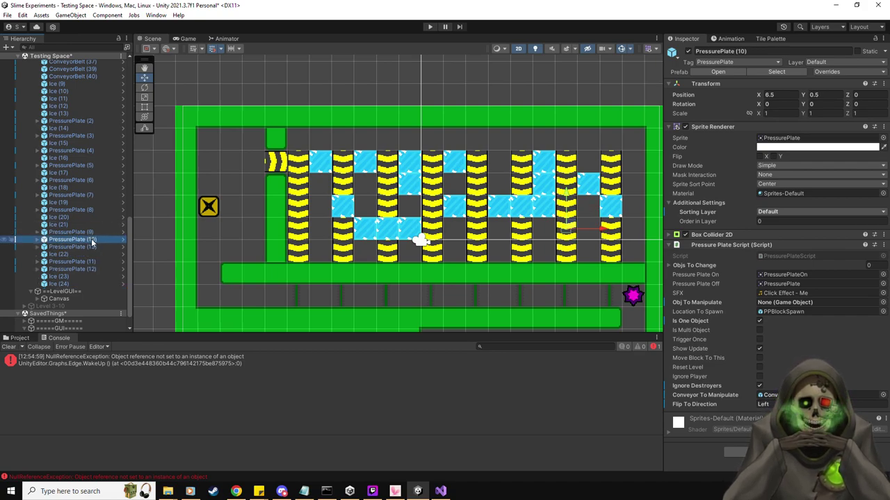
{"action": "scroll", "coordinate": [86, 125], "scroll_direction": "up", "scroll_amount": 3}
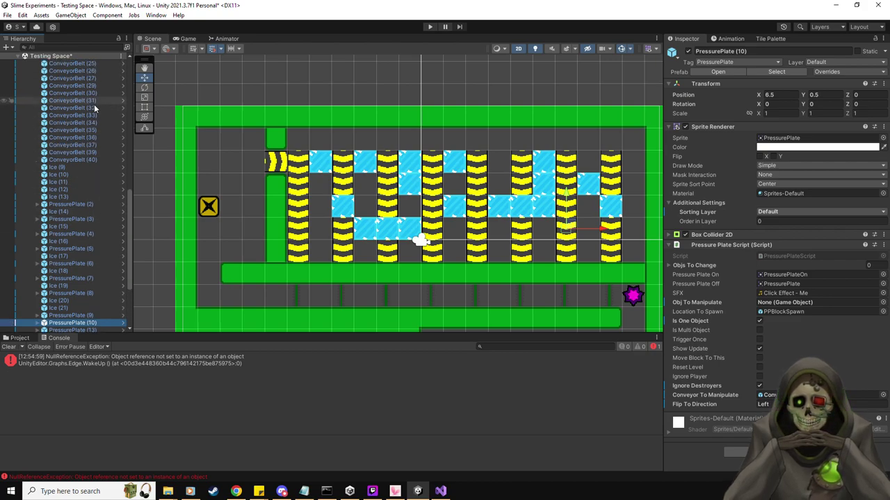
{"action": "left_click", "coordinate": [95, 107]}
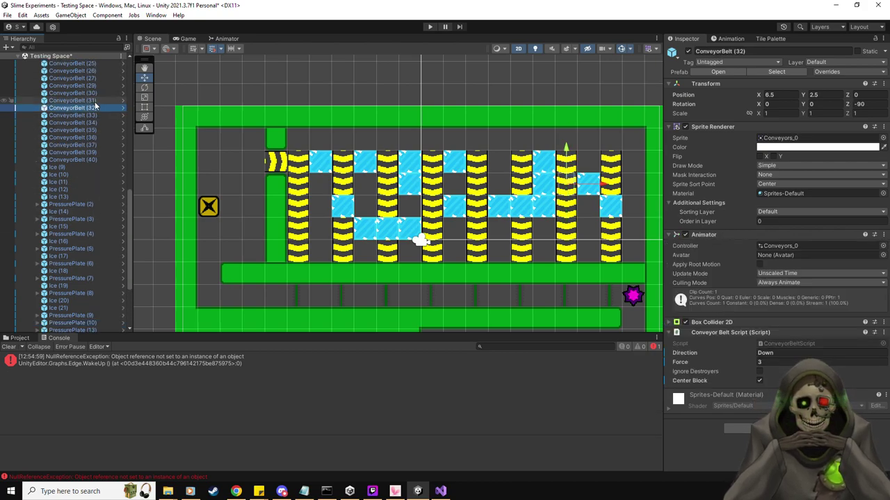
{"action": "key", "text": "Down"}
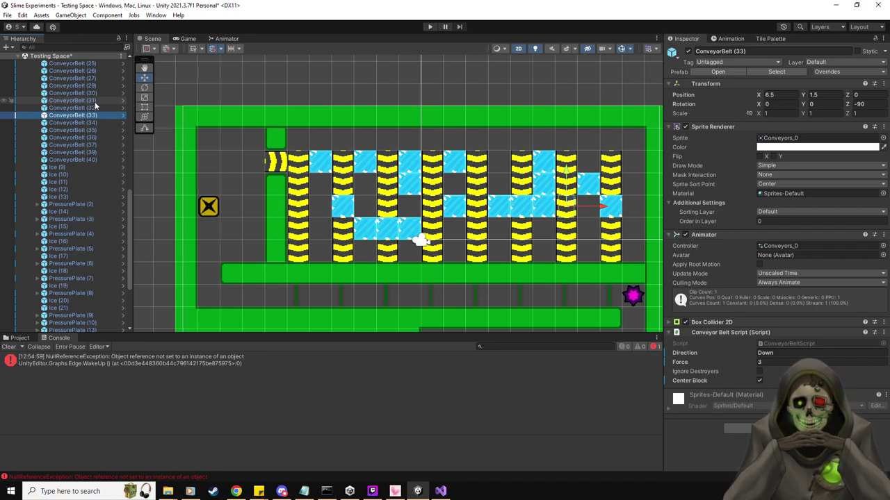
{"action": "scroll", "coordinate": [96, 114], "scroll_direction": "down", "scroll_amount": 2}
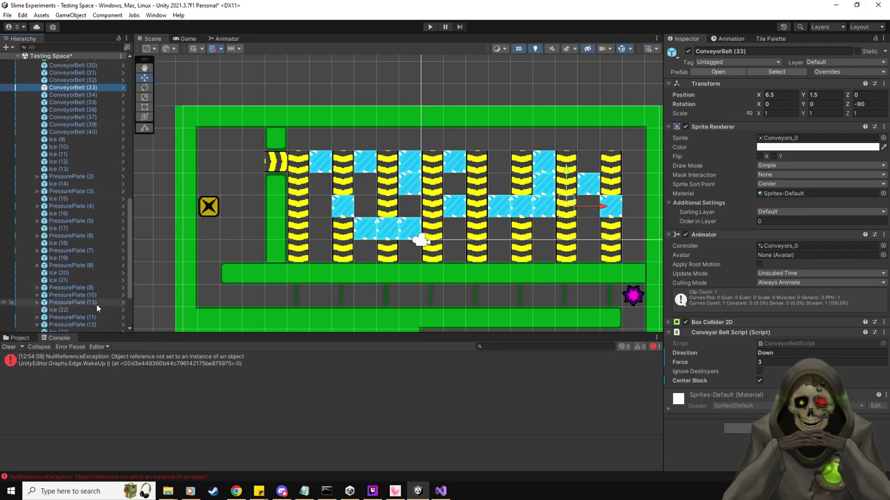
{"action": "left_click", "coordinate": [96, 303]}
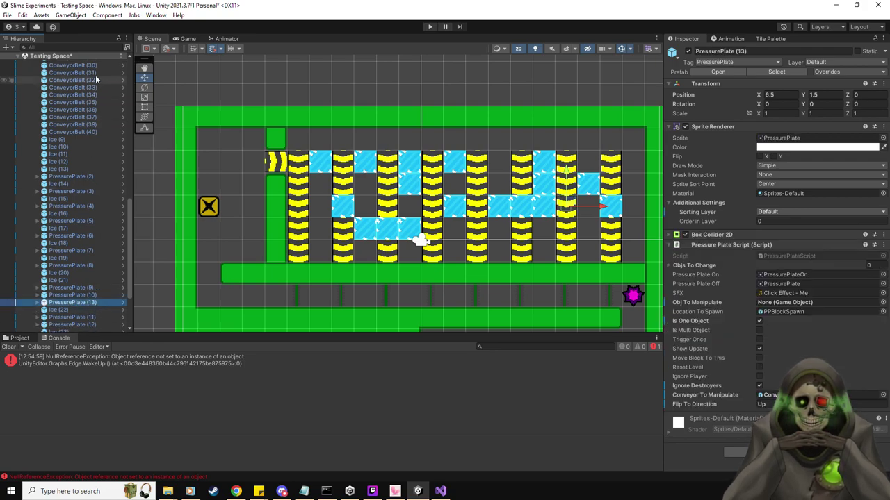
{"action": "left_click_drag", "start_coordinate": [91, 74], "coordinate": [768, 398]}
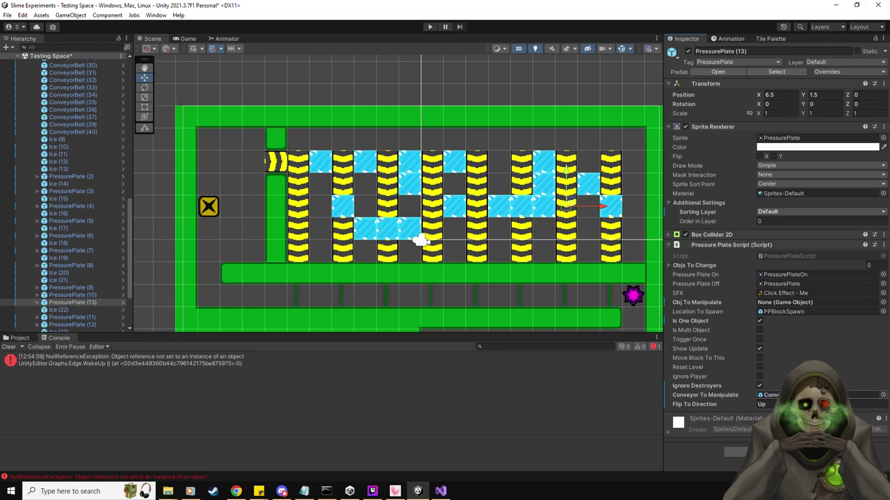
Reassign the Conveyor To Manipulate of PressurePlate (10) to another belt in the same column.
{"action": "left_click", "coordinate": [92, 295]}
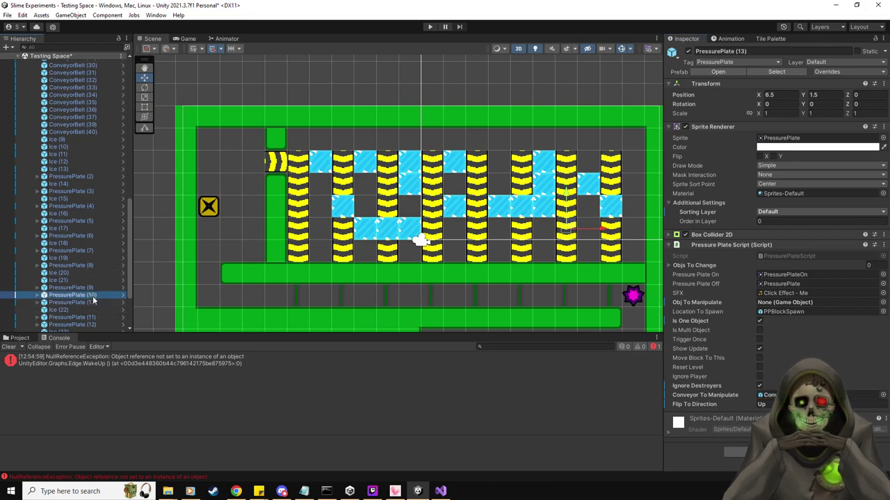
{"action": "left_click", "coordinate": [99, 81]}
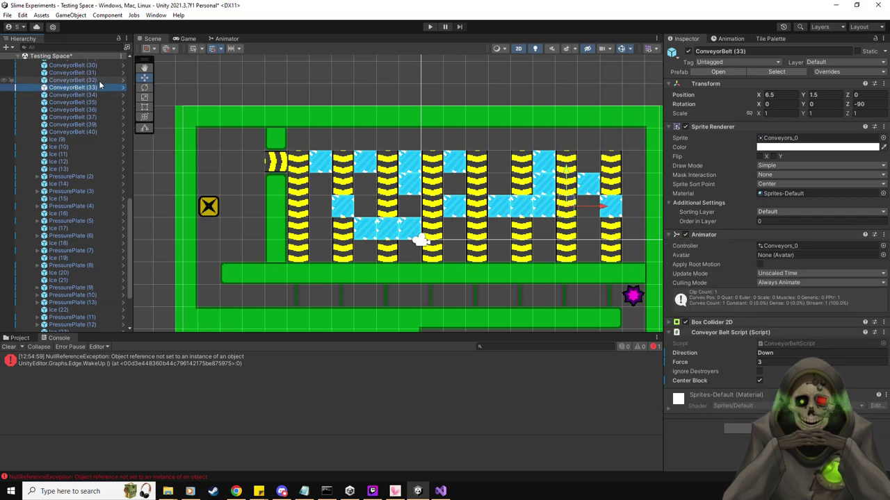
{"action": "left_click", "coordinate": [94, 295]}
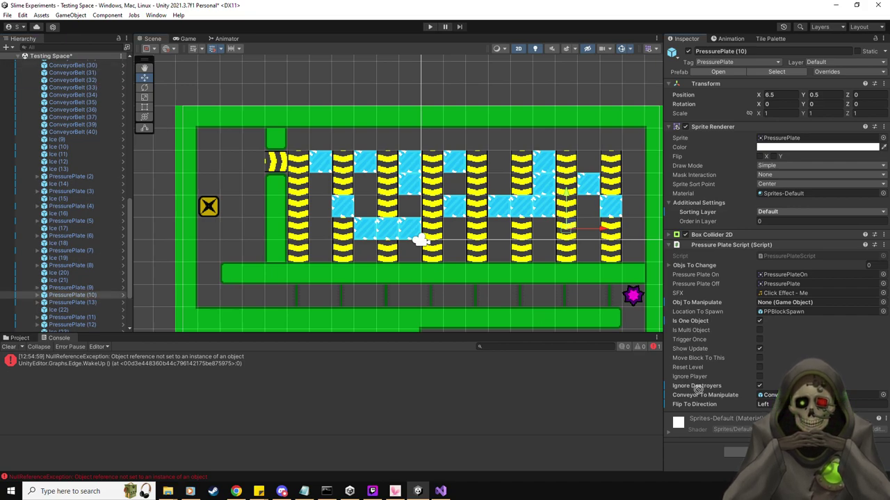
Compare the column's pressure plates, and set Flip To Direction to Left on PressurePlate (13) and Up on PressurePlate (10).
{"action": "left_click", "coordinate": [113, 289]}
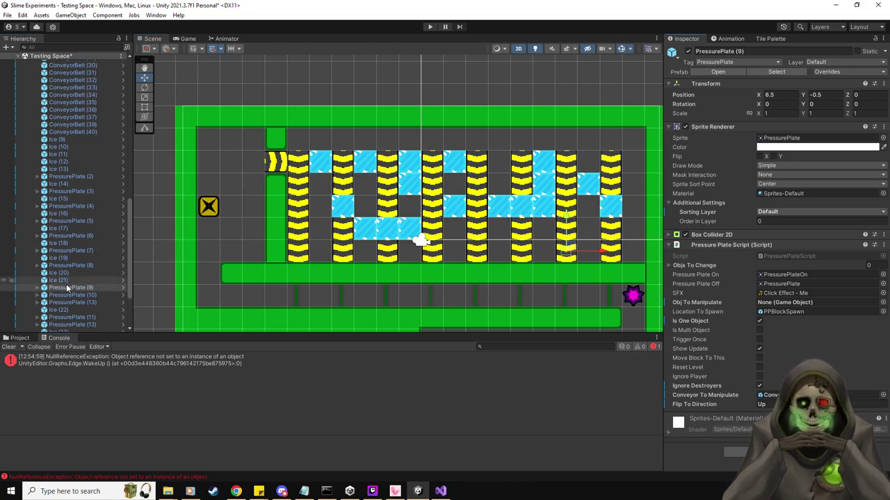
{"action": "key", "text": "Down"}
{"action": "key", "text": "Down"}
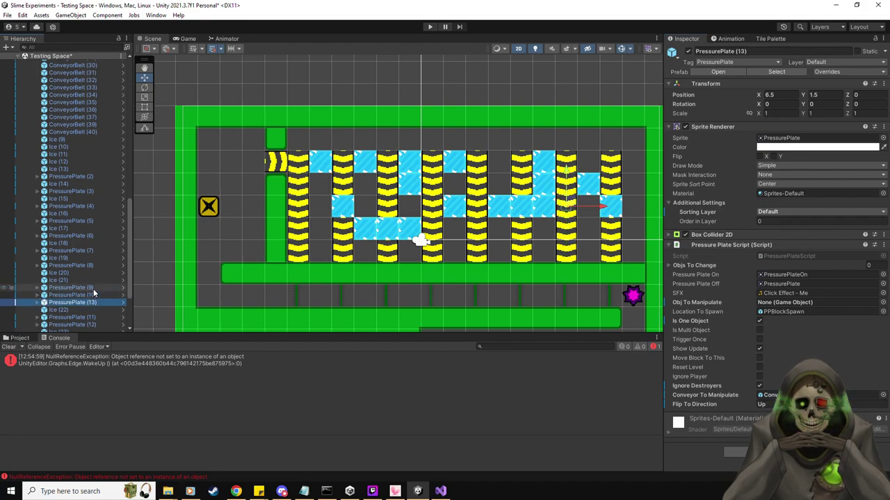
{"action": "key", "text": "Up"}
{"action": "key", "text": "Up"}
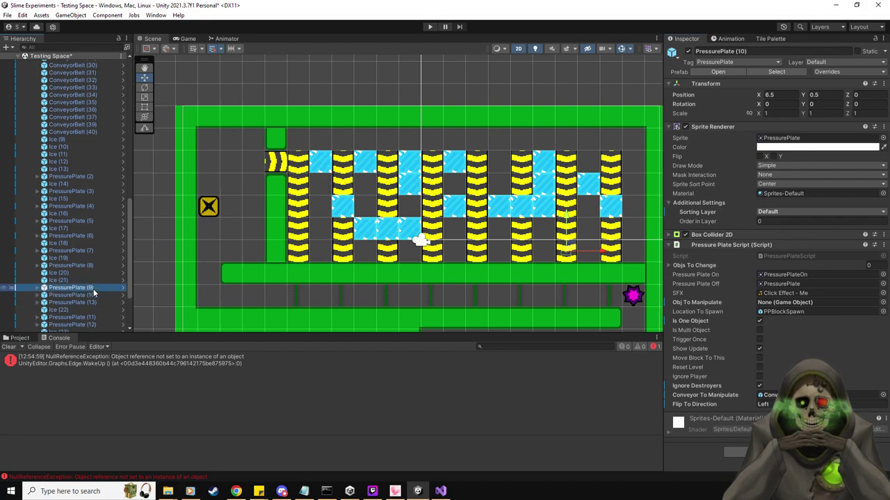
{"action": "key", "text": "Down"}
{"action": "key", "text": "Down"}
{"action": "key", "text": "Up"}
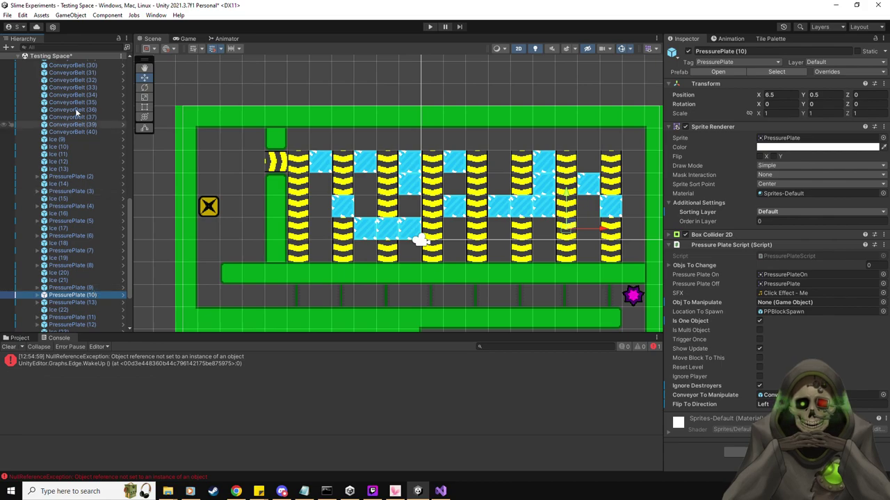
{"action": "left_click", "coordinate": [83, 73]}
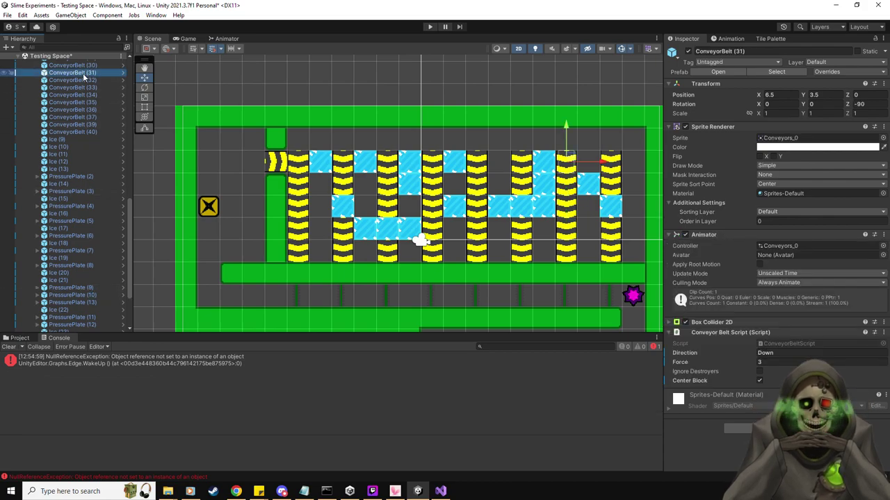
{"action": "left_click", "coordinate": [97, 293]}
{"action": "key", "text": "Down"}
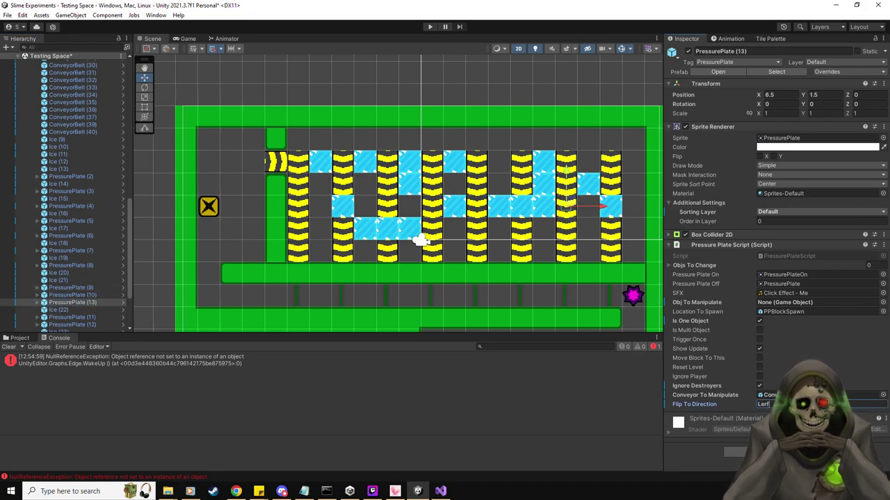
{"action": "left_click", "coordinate": [104, 295]}
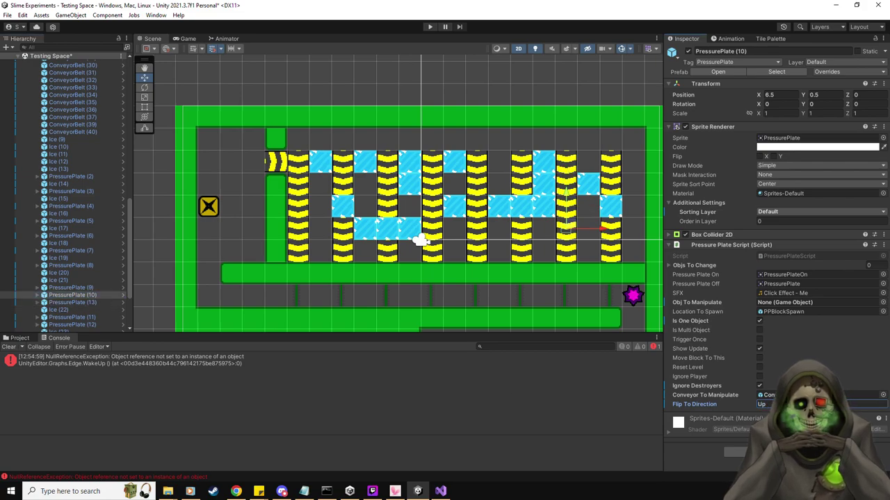
Playtest the level by pushing destroyer blocks one after another onto the entry conveyor to check their routes and the belt flips.
{"action": "left_click", "coordinate": [429, 27]}
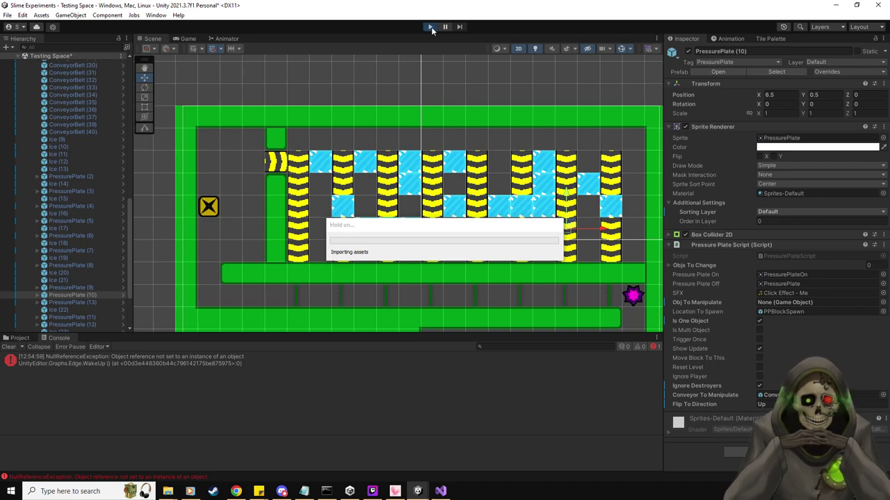
{"action": "key", "text": "Down"}
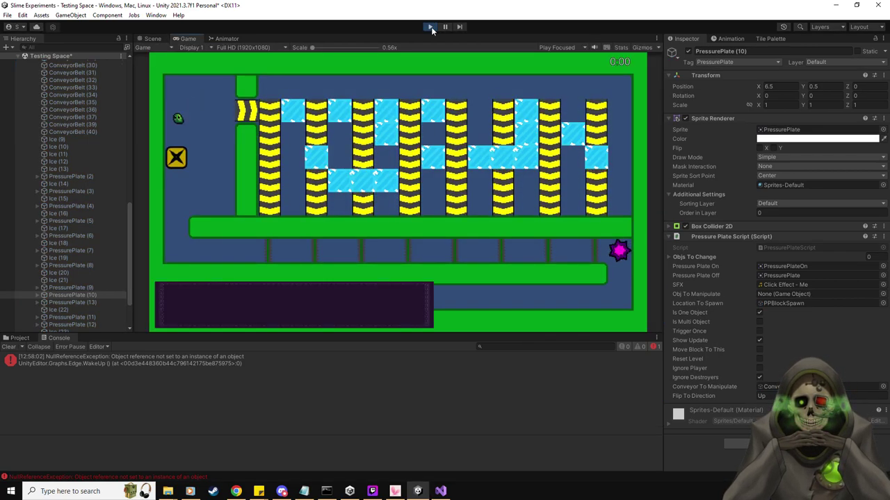
{"action": "key", "text": "Up"}
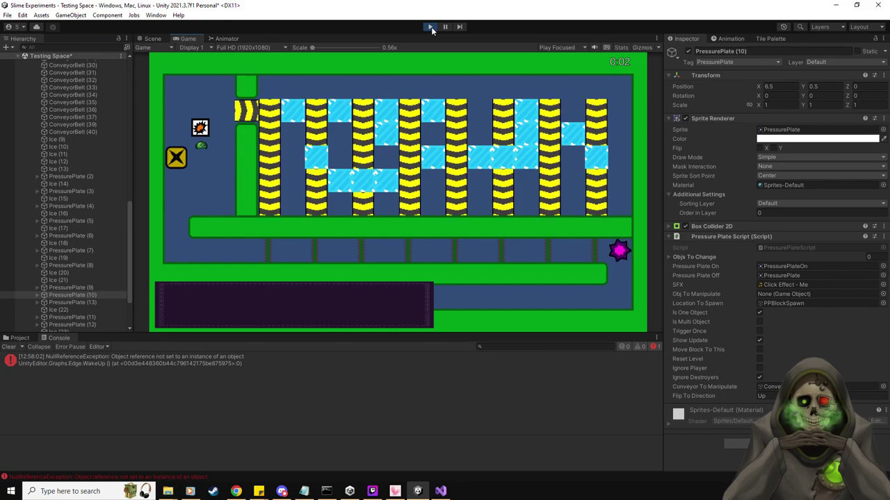
{"action": "key", "text": "Left"}
{"action": "key", "text": "Right"}
{"action": "key", "text": "Down"}
{"action": "key", "text": "Down"}
{"action": "key", "text": "Right"}
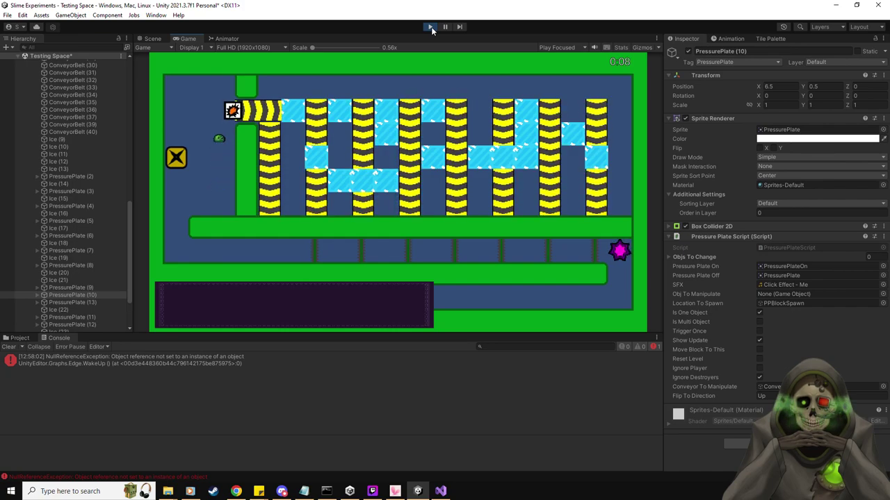
{"action": "key", "text": "Right"}
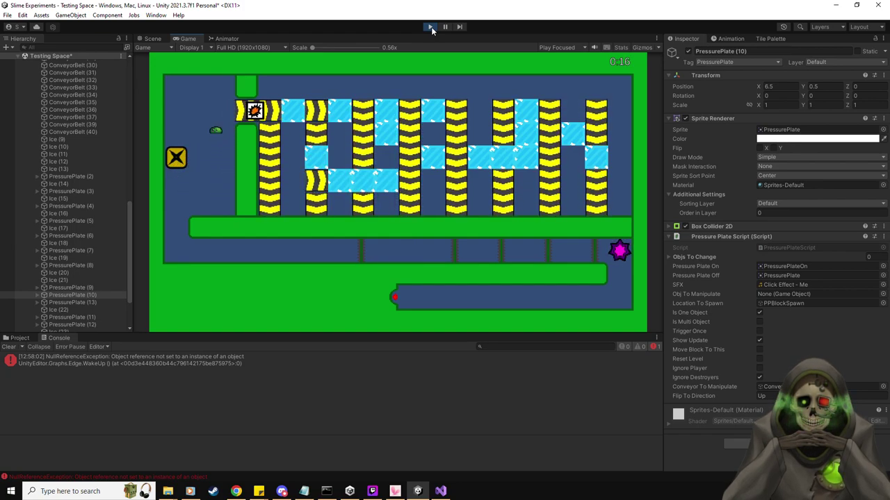
{"action": "key", "text": "Right"}
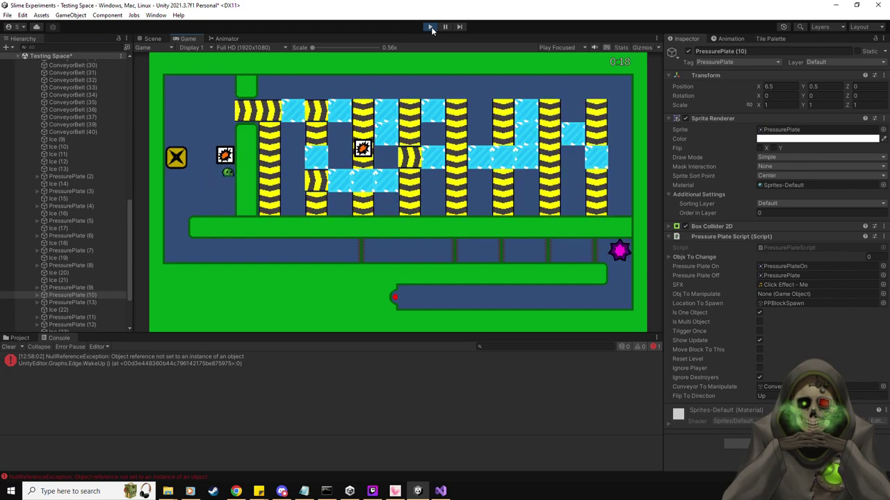
{"action": "key", "text": "Right"}
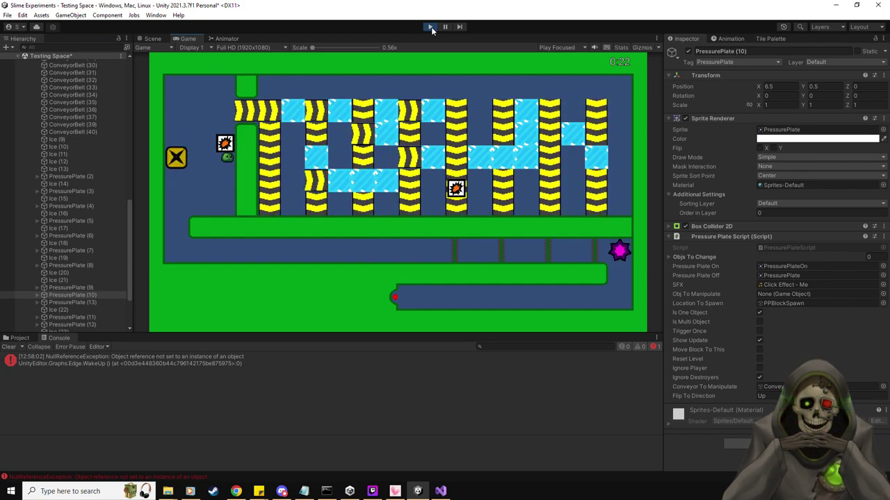
{"action": "key", "text": "Down"}
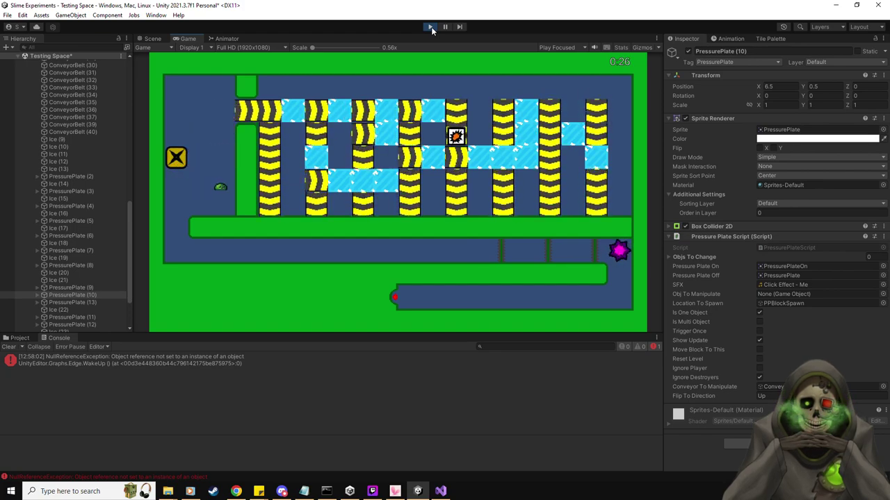
{"action": "key", "text": "Up"}
{"action": "key", "text": "Down"}
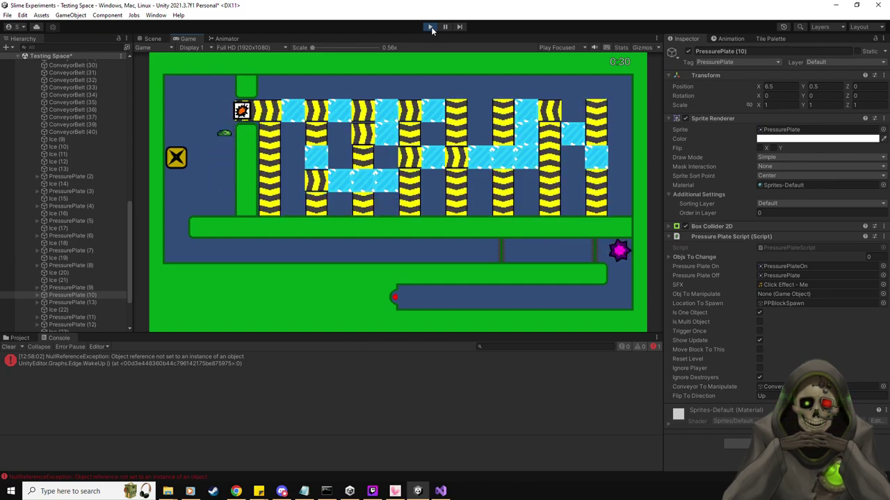
{"action": "key", "text": "Down"}
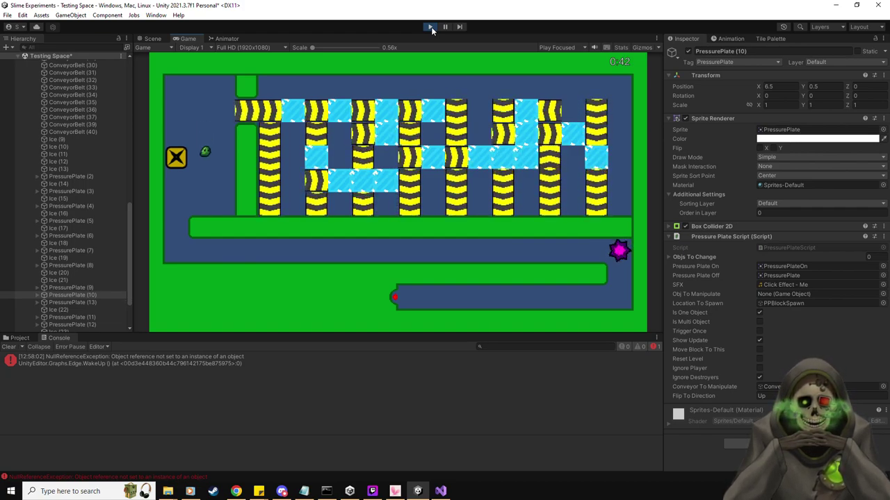
Playtest the walk down through the cleared corridor and around to the passage with the level end, and stop the playtest.
{"action": "key", "text": "Down"}
{"action": "key", "text": "Right"}
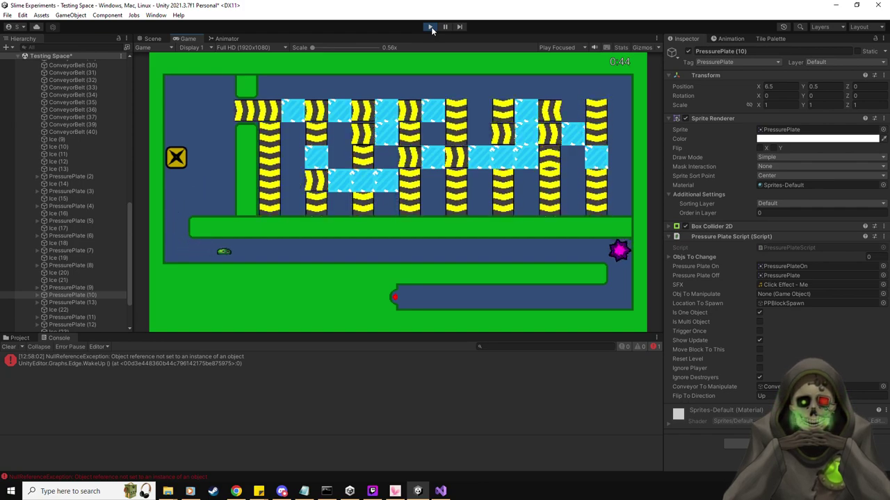
{"action": "key", "text": "Right"}
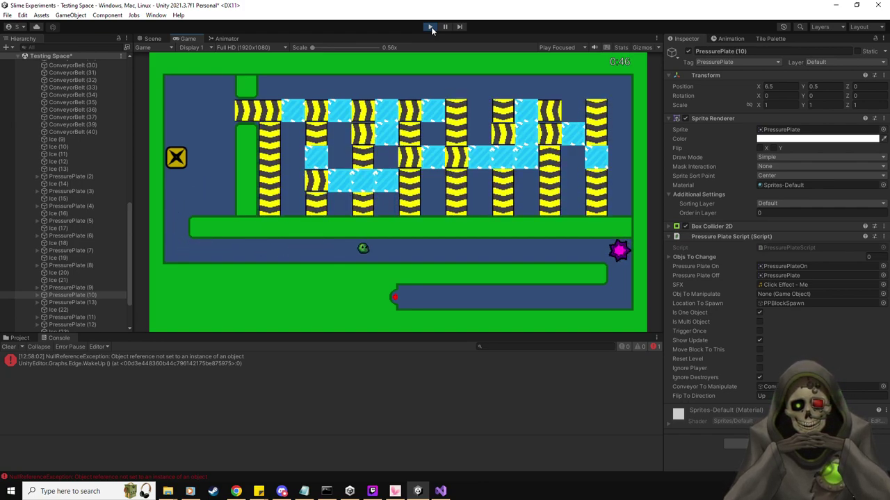
{"action": "key", "text": "Right"}
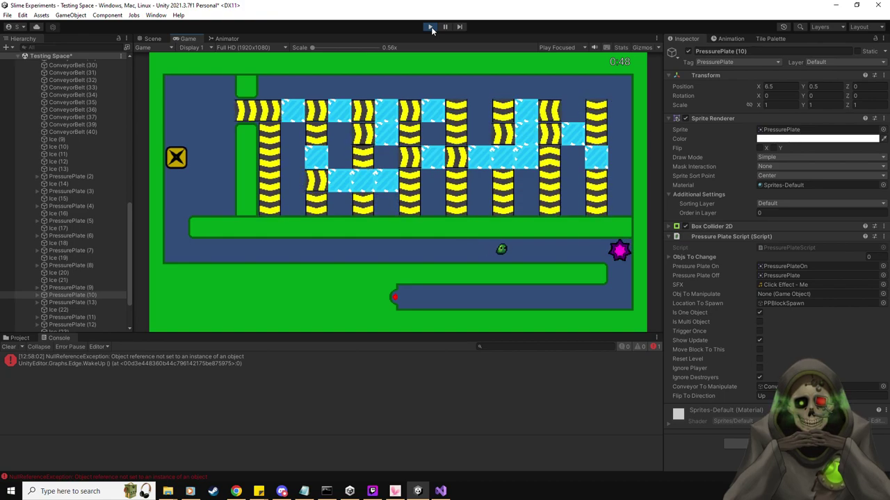
{"action": "key", "text": "Down"}
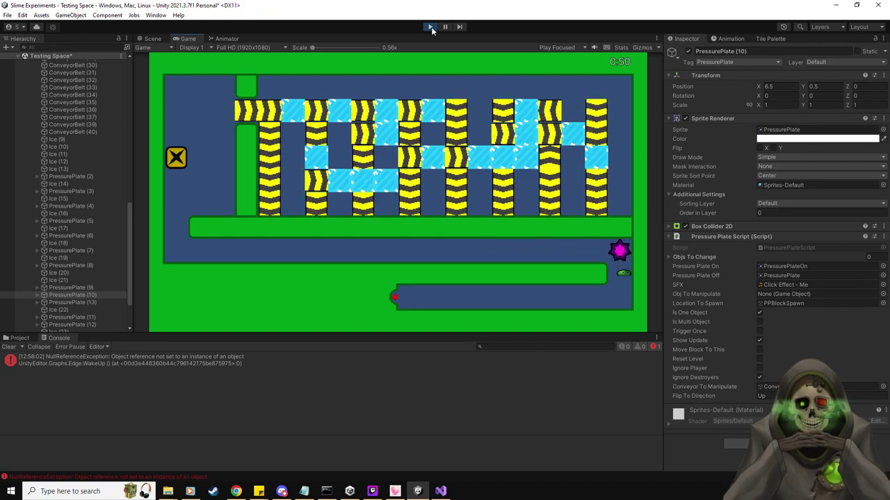
{"action": "key", "text": "Left"}
{"action": "key", "text": "Left"}
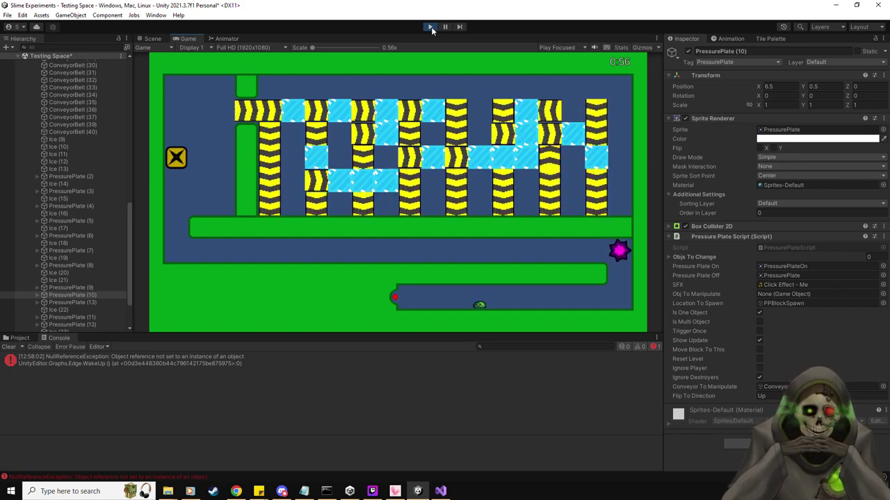
{"action": "left_click", "coordinate": [431, 28]}
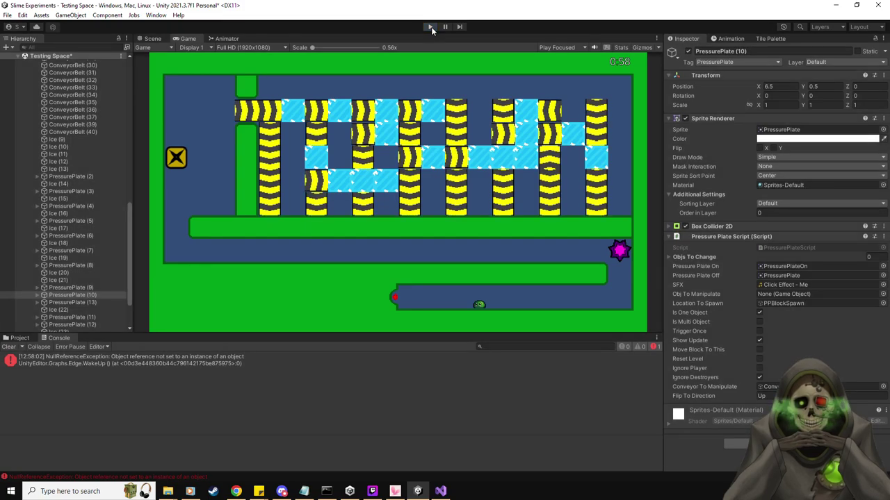
Add a PressurePlate prefab to the Items group and place it at X -9.5, Y -1.5, below the existing plate.
{"action": "middle_click_drag", "start_coordinate": [444, 277], "coordinate": [428, 215]}
{"action": "scroll", "coordinate": [99, 180], "scroll_direction": "up", "scroll_amount": 5}
{"action": "scroll", "coordinate": [99, 175], "scroll_direction": "up", "scroll_amount": 10}
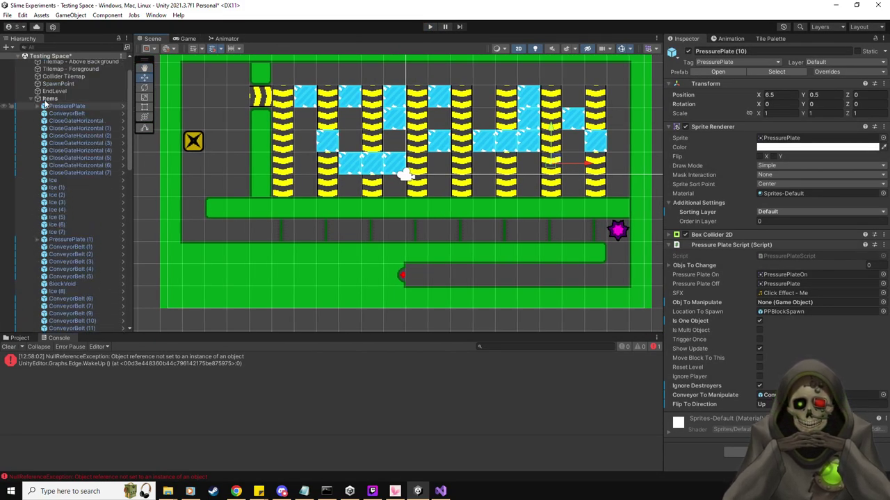
{"action": "left_click", "coordinate": [49, 99]}
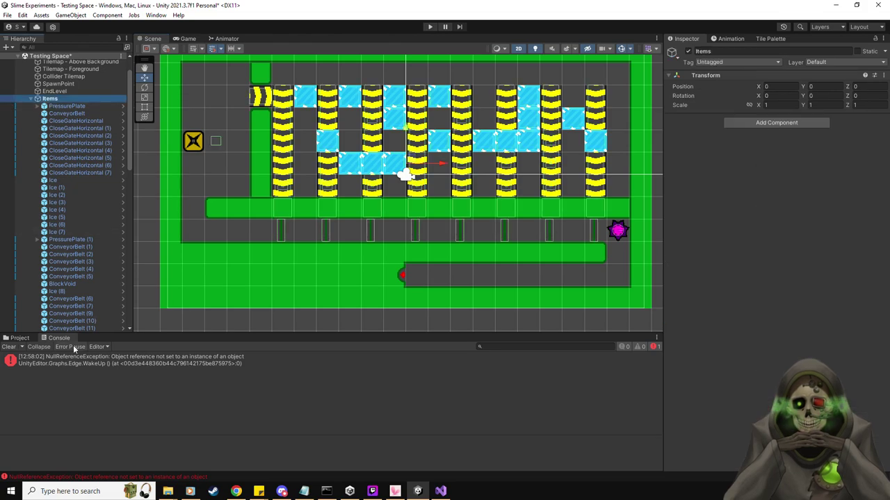
{"action": "left_click", "coordinate": [18, 338]}
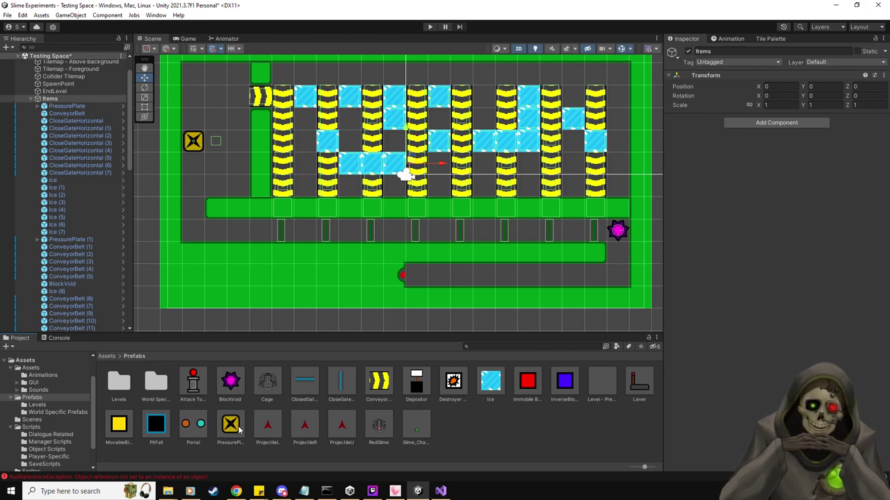
{"action": "left_click_drag", "start_coordinate": [239, 431], "coordinate": [216, 173]}
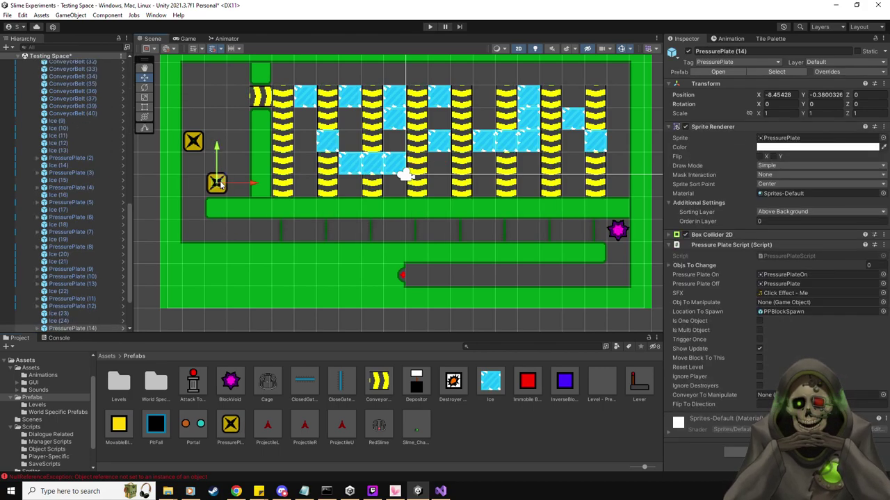
{"action": "left_click_drag", "start_coordinate": [217, 185], "coordinate": [193, 207]}
Move the new plate's PPBlockSpawn child one cell right and one cell down, to the start of the corridor.
{"action": "left_click", "coordinate": [37, 327]}
{"action": "scroll", "coordinate": [83, 307], "scroll_direction": "down", "scroll_amount": 3}
{"action": "left_click", "coordinate": [86, 262]}
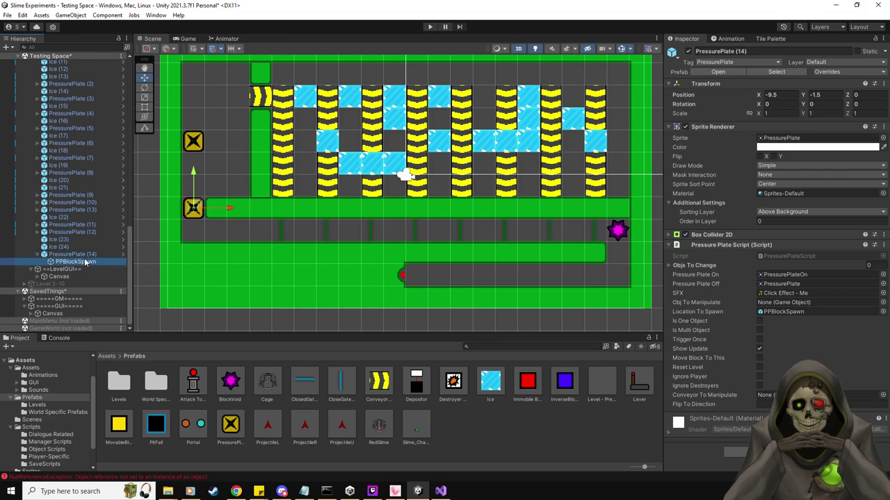
{"action": "left_click_drag", "start_coordinate": [193, 207], "coordinate": [215, 229]}
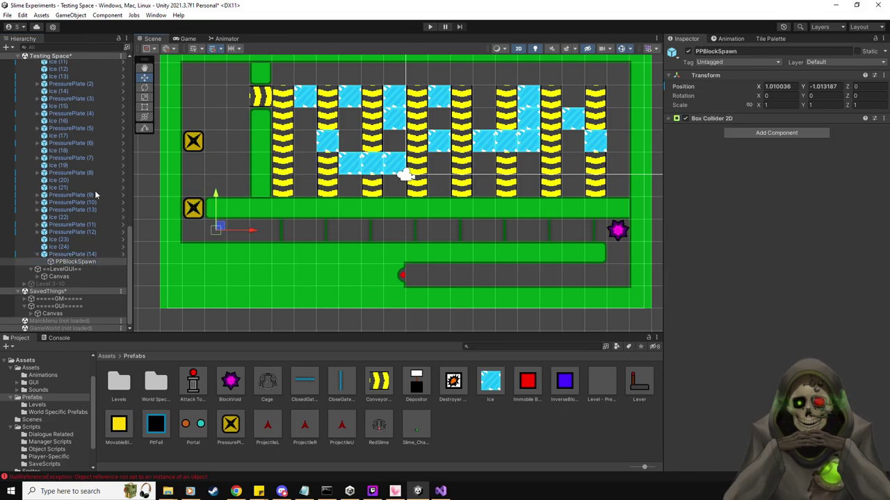
Assign MovableBlock as Obj To Manipulate on PressurePlate (14) and enable Is One Object.
{"action": "left_click", "coordinate": [72, 254]}
{"action": "left_click_drag", "start_coordinate": [118, 424], "coordinate": [779, 306]}
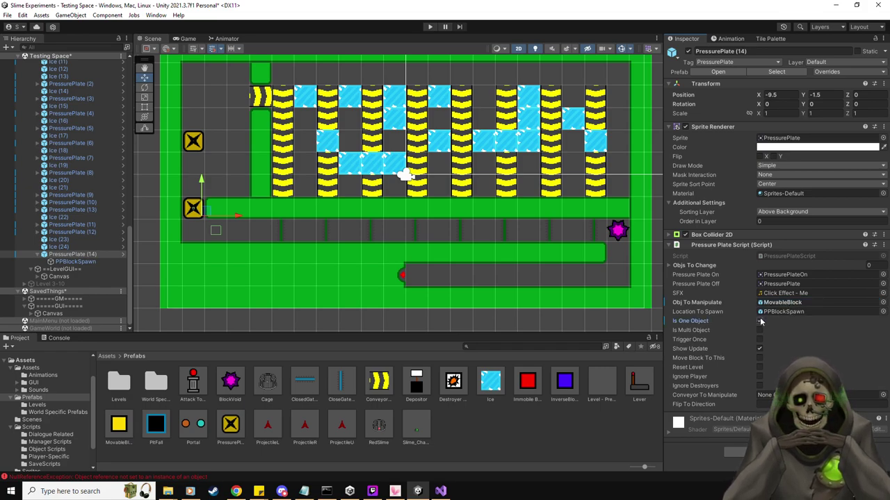
{"action": "left_click", "coordinate": [760, 321]}
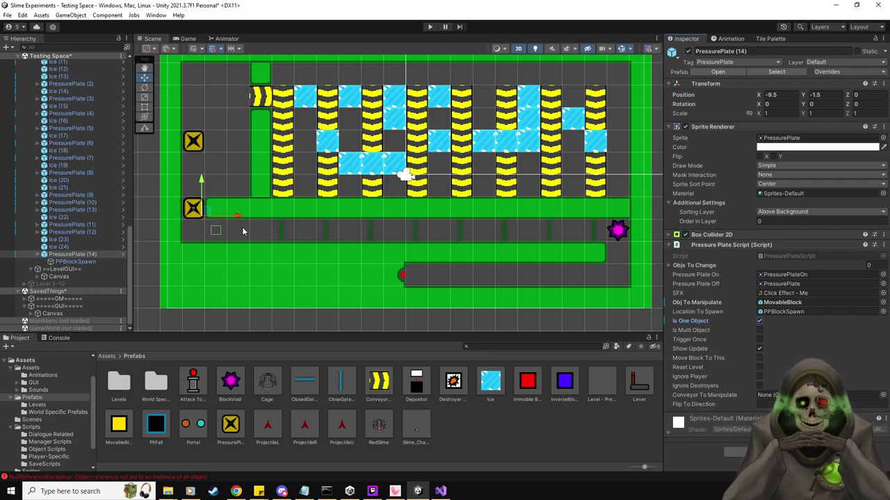
Place a PitFall prefab in the corridor at X -6.5, Y -2.5 and assign SpawnPoint as its Level Spawn.
{"action": "left_click_drag", "start_coordinate": [156, 426], "coordinate": [262, 229]}
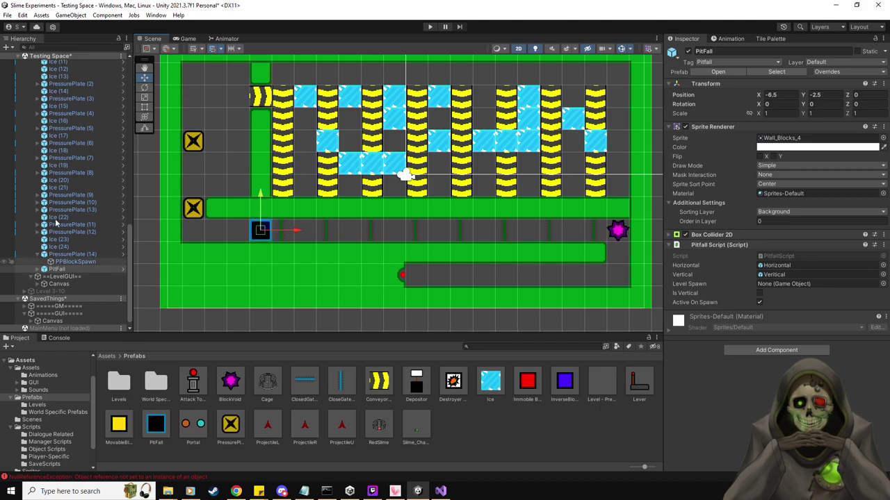
{"action": "scroll", "coordinate": [52, 216], "scroll_direction": "up", "scroll_amount": 12}
{"action": "scroll", "coordinate": [53, 216], "scroll_direction": "up", "scroll_amount": 3}
{"action": "left_click_drag", "start_coordinate": [59, 115], "coordinate": [803, 292]}
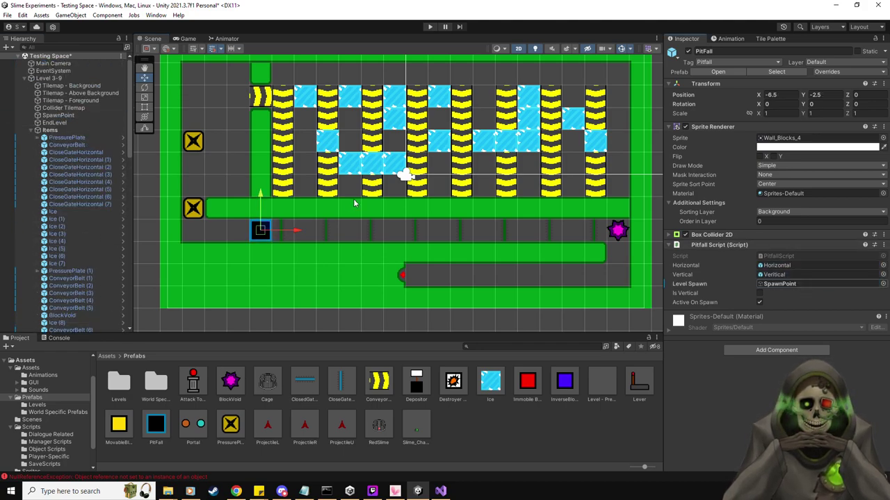
Duplicate the pitfall into a row of six along the corridor, spaced two units apart from X -6.5 to 3.5.
{"action": "scroll", "coordinate": [80, 208], "scroll_direction": "down", "scroll_amount": 15}
{"action": "left_click", "coordinate": [55, 261]}
{"action": "key", "text": "ctrl+d"}
{"action": "left_click_drag", "start_coordinate": [296, 231], "coordinate": [385, 231]}
{"action": "key", "text": "ctrl+d"}
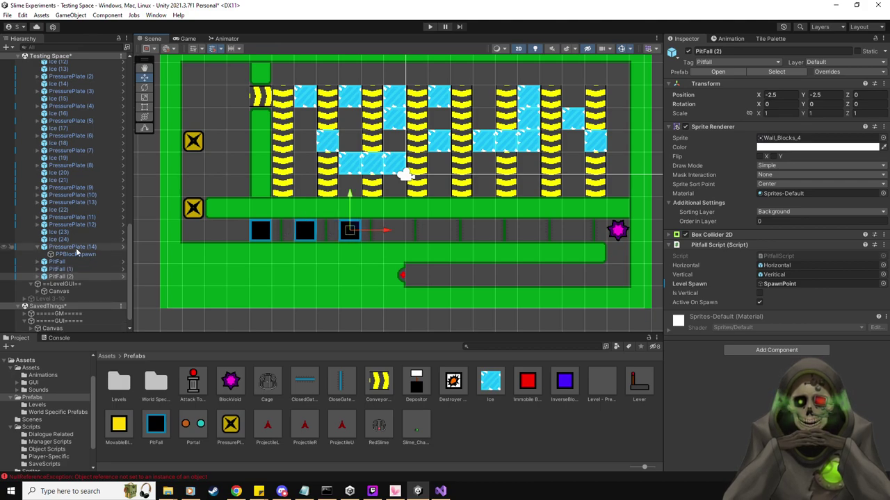
{"action": "left_click", "coordinate": [71, 262], "text": "shift"}
{"action": "key", "text": "ctrl+d"}
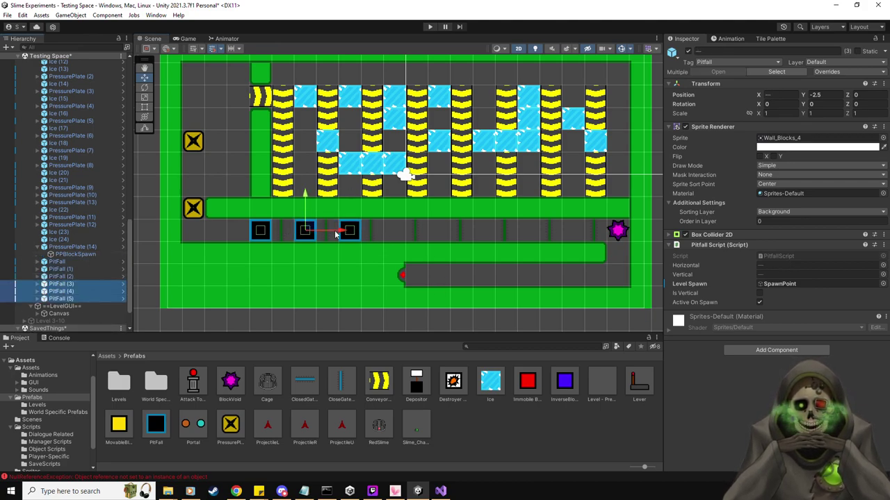
{"action": "left_click_drag", "start_coordinate": [340, 233], "coordinate": [474, 232]}
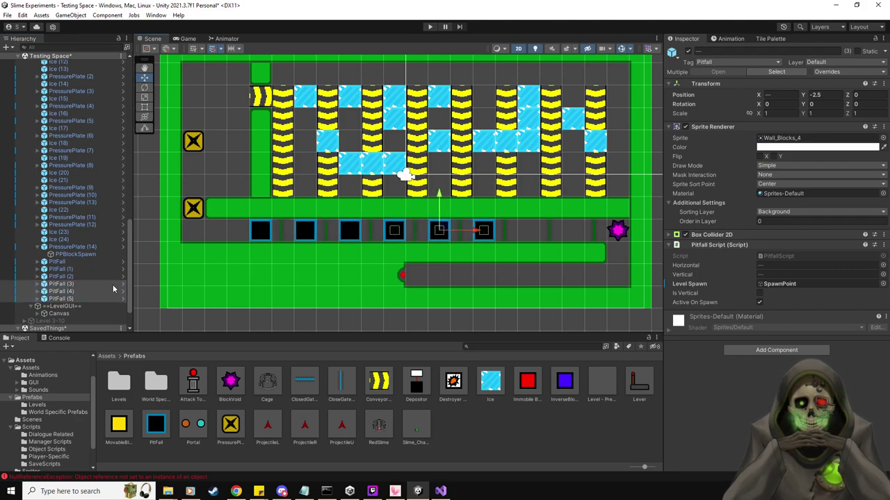
Duplicate the last two pitfalls further along the corridor and delete the copy nearest the block void, keeping the one at X 5.5.
{"action": "left_click", "coordinate": [70, 299]}
{"action": "left_click", "coordinate": [70, 292], "text": "shift"}
{"action": "key", "text": "ctrl+d"}
{"action": "left_click_drag", "start_coordinate": [499, 230], "coordinate": [584, 234]}
{"action": "left_click", "coordinate": [573, 231]}
{"action": "key", "text": "Delete"}
Place a Depositor prefab at X 7.5, Y -1.53125, assign SpawnPoint as its Spawn Point and set its Value to 3.
{"action": "left_click_drag", "start_coordinate": [420, 377], "coordinate": [574, 219]}
{"action": "scroll", "coordinate": [87, 157], "scroll_direction": "up", "scroll_amount": 15}
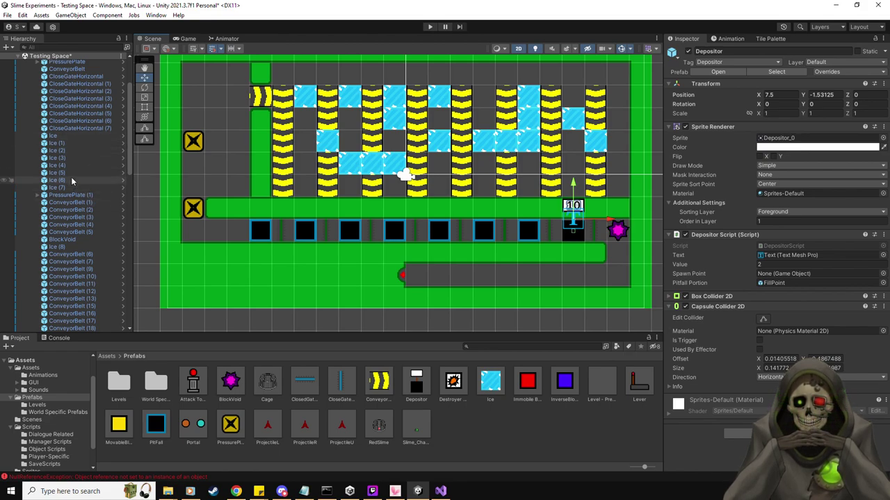
{"action": "scroll", "coordinate": [71, 176], "scroll_direction": "up", "scroll_amount": 5}
{"action": "left_click_drag", "start_coordinate": [73, 114], "coordinate": [793, 273]}
{"action": "scroll", "coordinate": [115, 217], "scroll_direction": "down", "scroll_amount": 10}
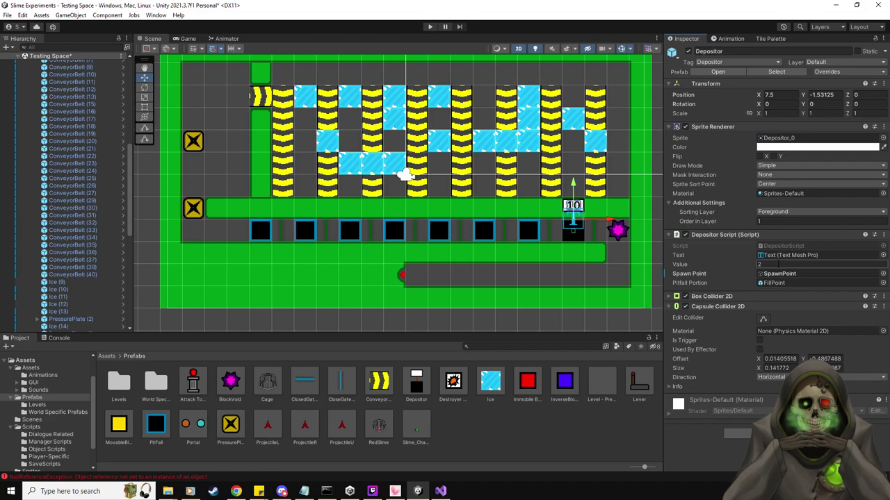
{"action": "scroll", "coordinate": [77, 222], "scroll_direction": "down", "scroll_amount": 10}
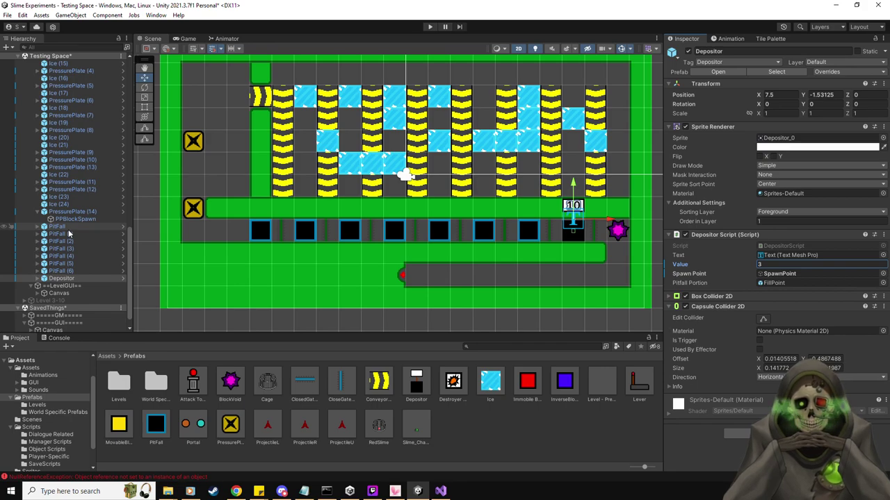
{"action": "scroll", "coordinate": [68, 234], "scroll_direction": "up", "scroll_amount": 20}
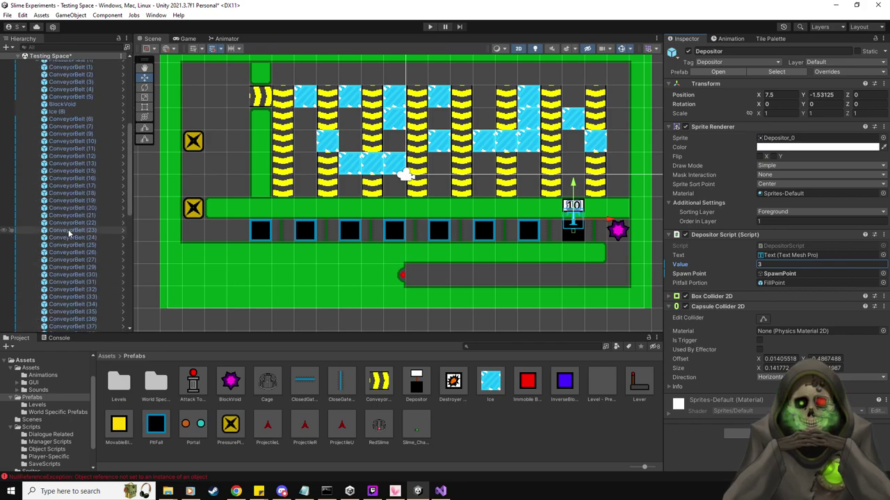
Start a playtest and repeatedly spawn movable blocks with the new plate, pushing them toward the first pitfalls in the corridor.
{"action": "left_click", "coordinate": [431, 26]}
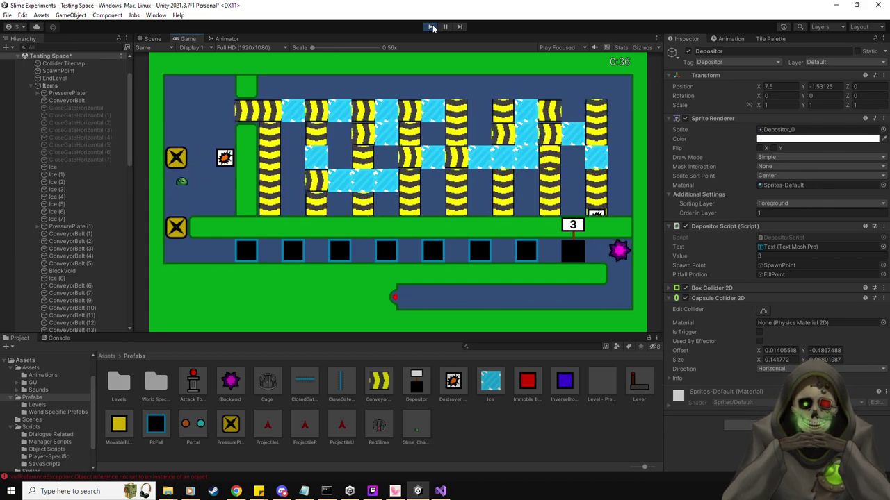
{"action": "key", "text": "Down"}
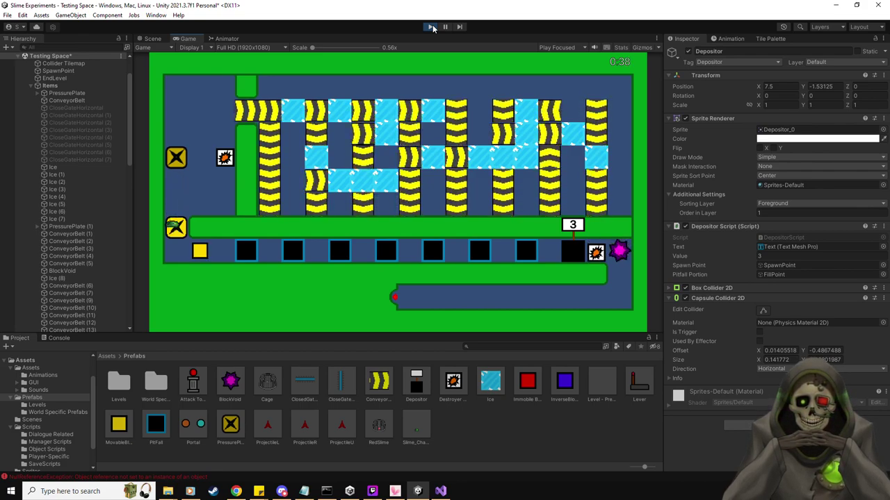
{"action": "key", "text": "Down"}
{"action": "key", "text": "Right"}
{"action": "key", "text": "Left"}
{"action": "key", "text": "Up"}
{"action": "key", "text": "Down"}
{"action": "key", "text": "Right"}
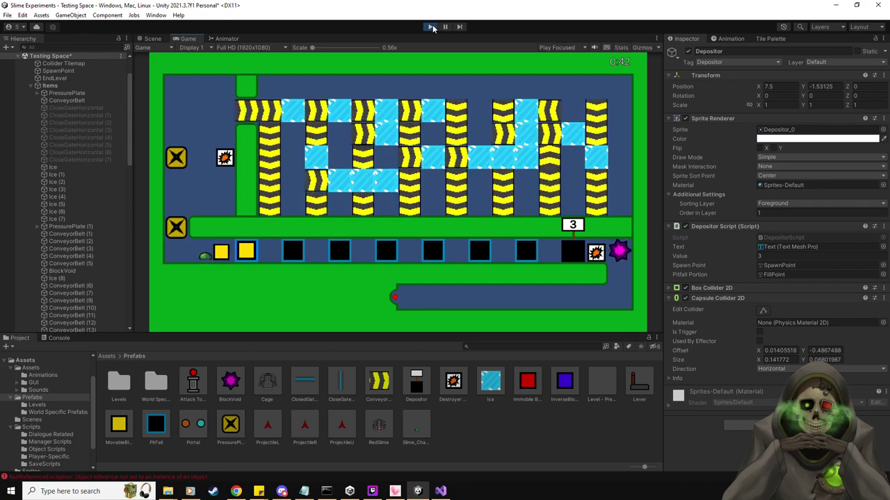
{"action": "key", "text": "Left"}
{"action": "key", "text": "Up"}
{"action": "key", "text": "Down"}
{"action": "key", "text": "Right"}
{"action": "key", "text": "Right"}
{"action": "key", "text": "Left"}
{"action": "key", "text": "Up"}
{"action": "key", "text": "Down"}
{"action": "key", "text": "Right"}
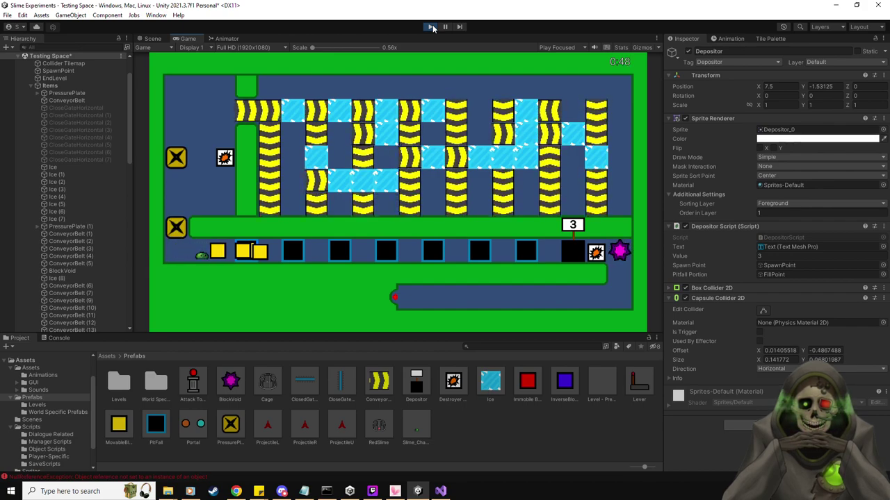
{"action": "key", "text": "Left"}
{"action": "key", "text": "Up"}
{"action": "key", "text": "Down"}
{"action": "key", "text": "Right"}
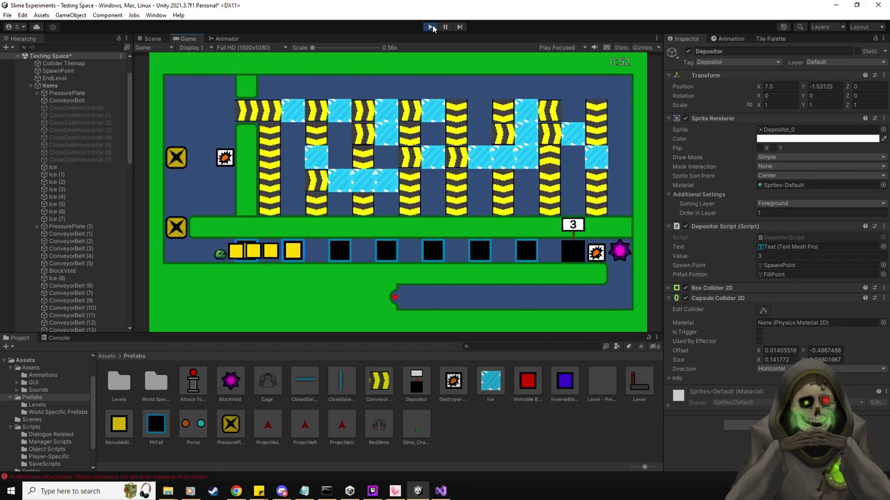
Push the row of movable blocks over the remaining pitfalls, continue past the depositor toward the level end, and stop the playtest.
{"action": "key", "text": "Right"}
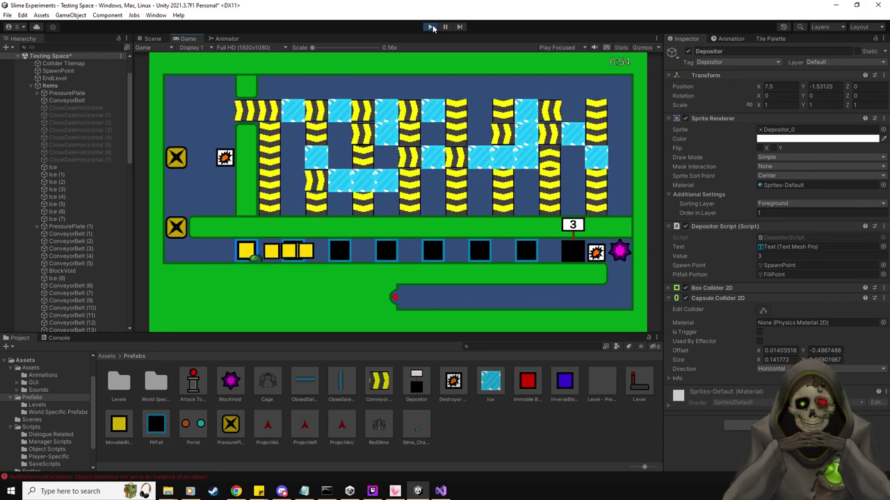
{"action": "key", "text": "Right"}
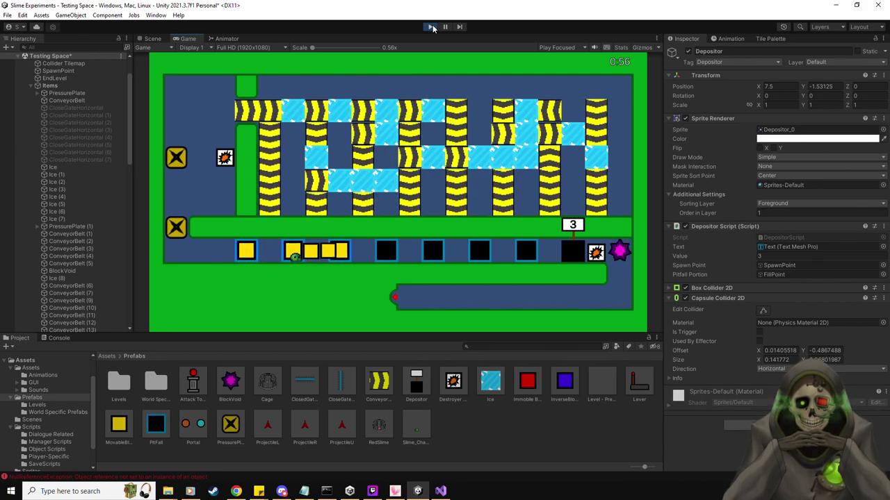
{"action": "key", "text": "Right"}
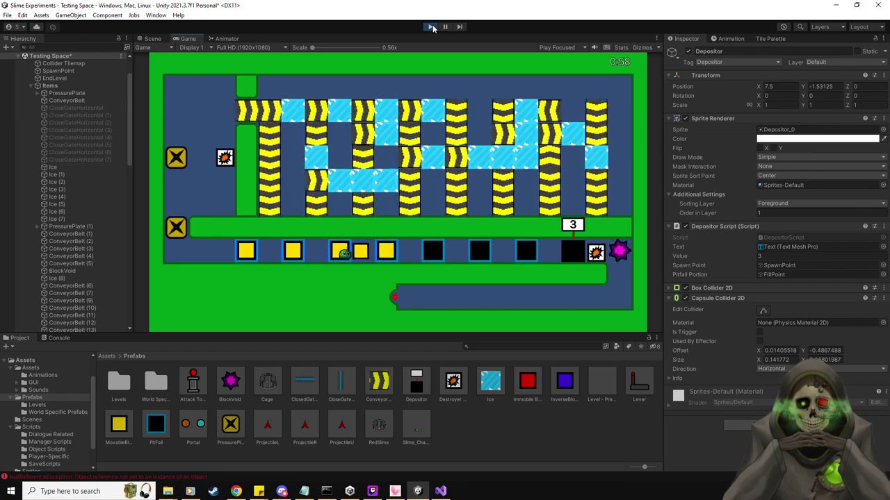
{"action": "key", "text": "Right"}
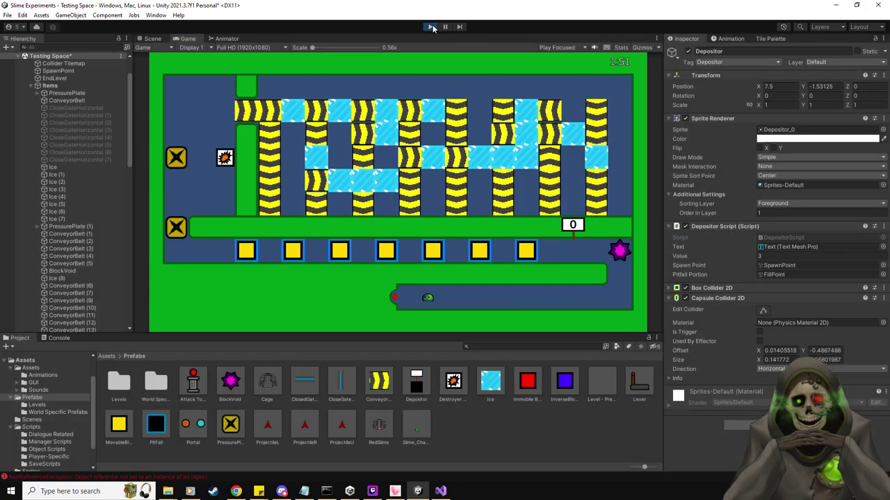
{"action": "left_click", "coordinate": [431, 27]}
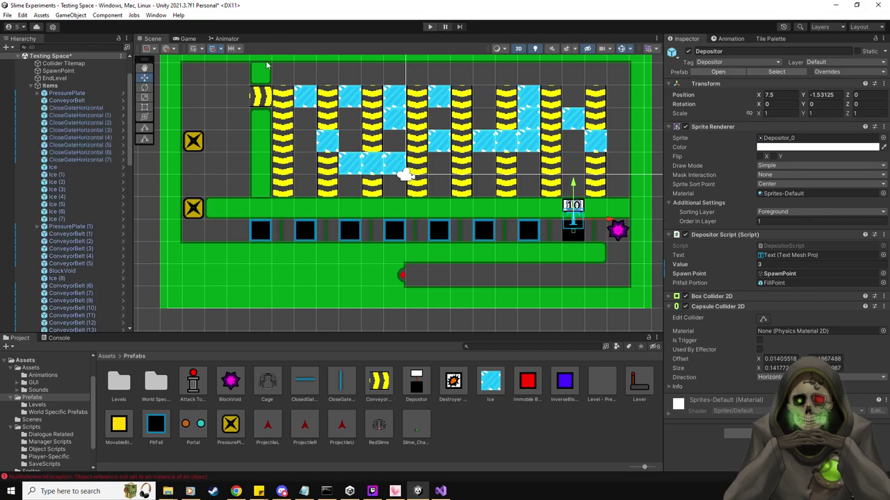
Inspect the Level Reset settings of Level 3-9 and bring up IceScript.cs in Visual Studio.
{"action": "left_click", "coordinate": [49, 78]}
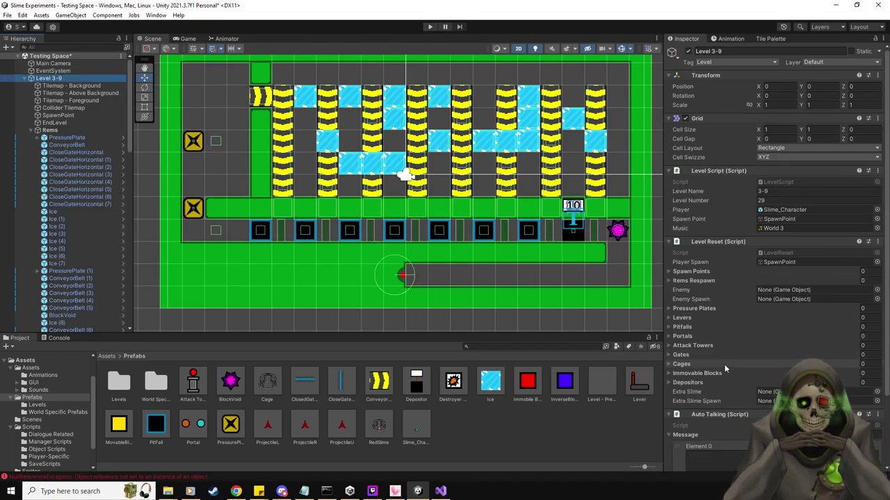
{"action": "key", "text": "alt+Tab"}
{"action": "left_click", "coordinate": [295, 39]}
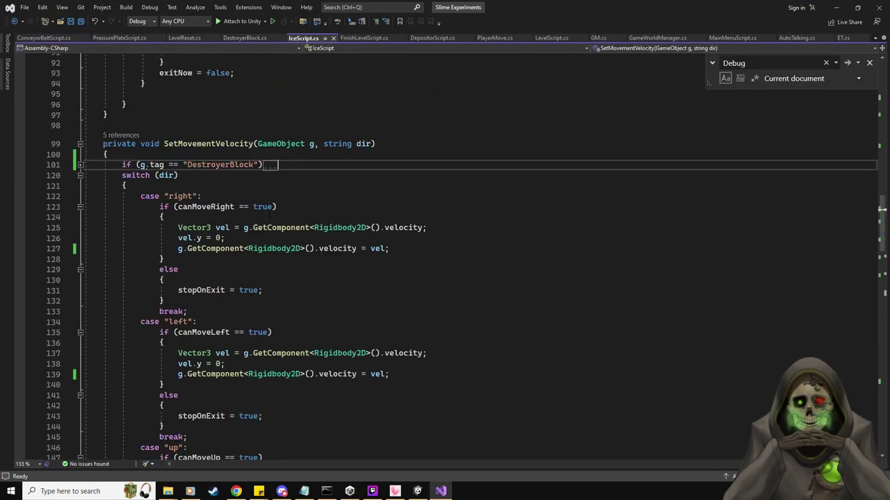
Review how IceScript.cs handles each object type on trigger entry, and return to the Unity editor.
{"action": "scroll", "coordinate": [259, 261], "scroll_direction": "up", "scroll_amount": 20}
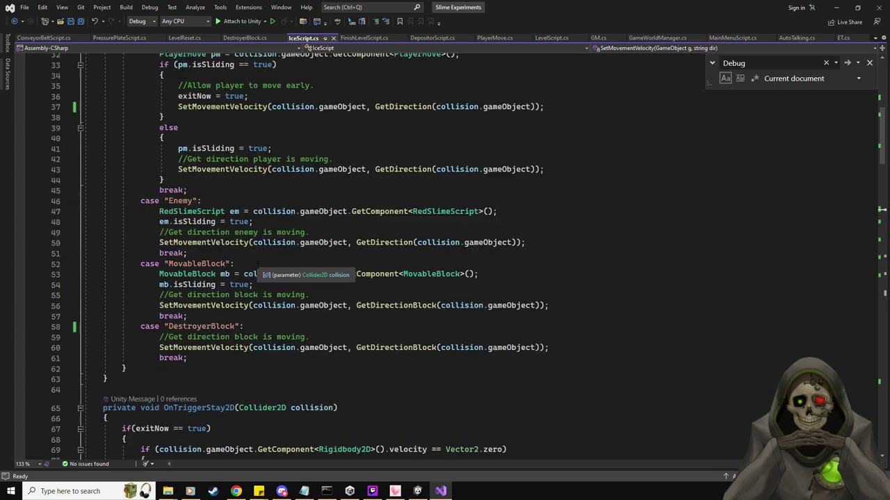
{"action": "scroll", "coordinate": [258, 268], "scroll_direction": "down", "scroll_amount": 7}
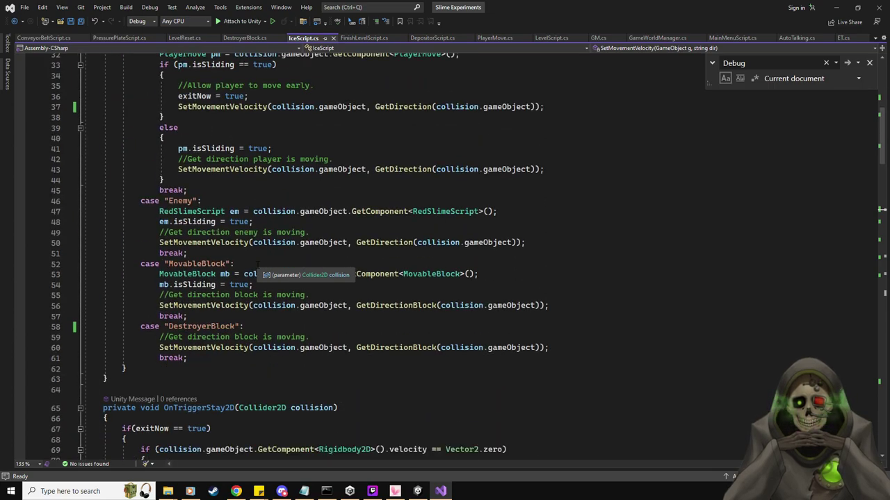
{"action": "double_click", "coordinate": [454, 7]}
{"action": "left_click", "coordinate": [331, 5]}
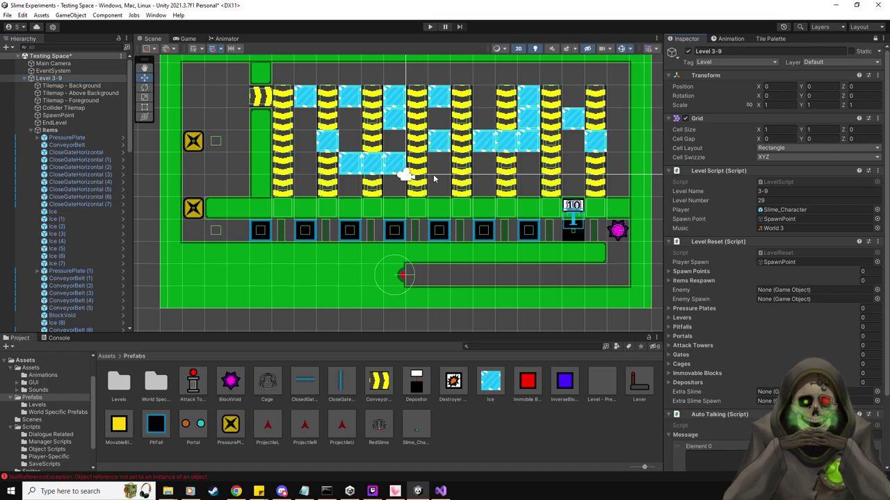
Filter the scene objects by "pressu" and add PressurePlate through PressurePlate (14) to Level Reset's Pressure Plates list.
{"action": "left_click", "coordinate": [76, 47]}
{"action": "type", "text": "pressu"}
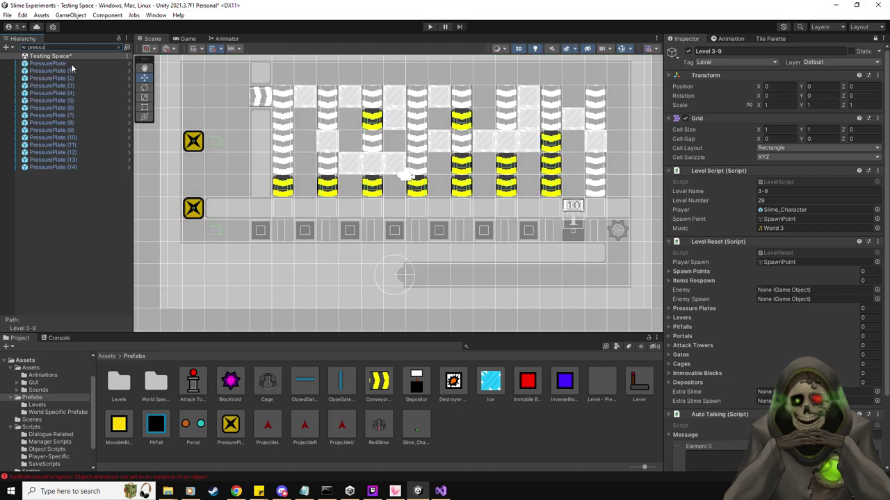
{"action": "left_click", "coordinate": [71, 64]}
{"action": "left_click", "coordinate": [61, 167], "text": "shift"}
{"action": "left_click_drag", "start_coordinate": [97, 82], "coordinate": [704, 309]}
Filter the scene objects by "pit" and add PitFall through PitFall (6) to Level Reset's Pitfalls list.
{"action": "left_click", "coordinate": [42, 47]}
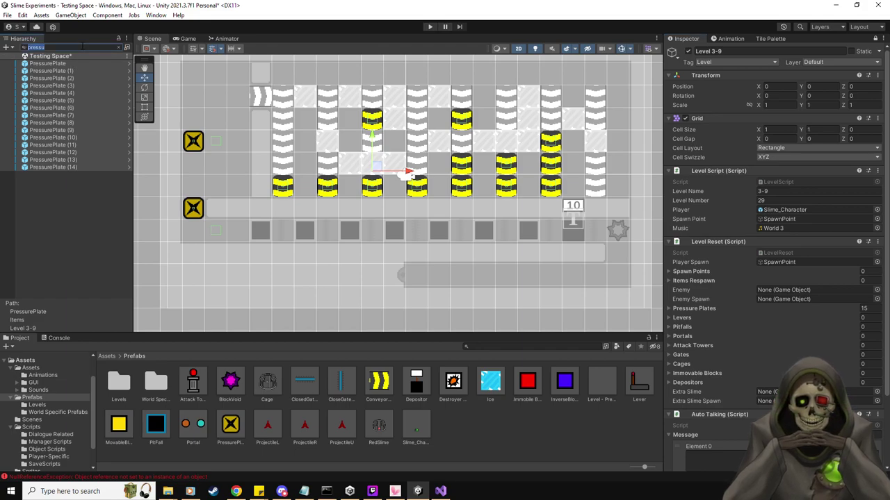
{"action": "type", "text": "pit"}
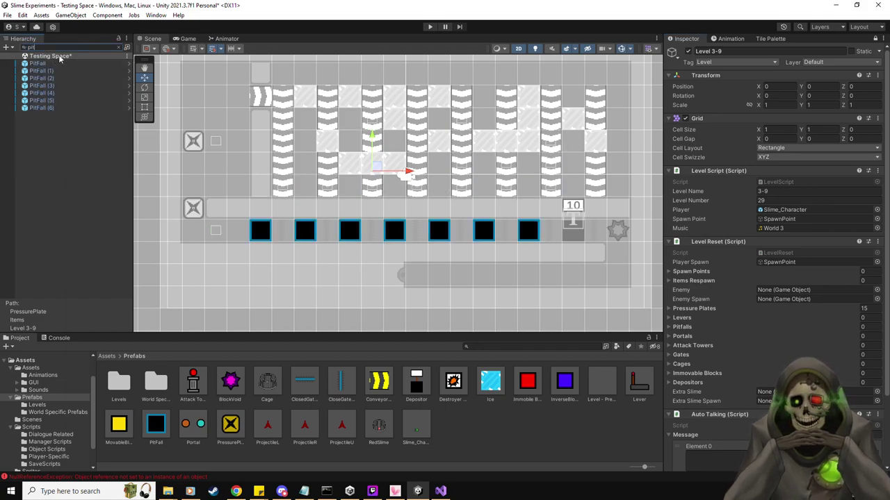
{"action": "left_click", "coordinate": [42, 64]}
{"action": "left_click", "coordinate": [58, 101], "text": "shift"}
{"action": "left_click", "coordinate": [56, 108], "text": "shift"}
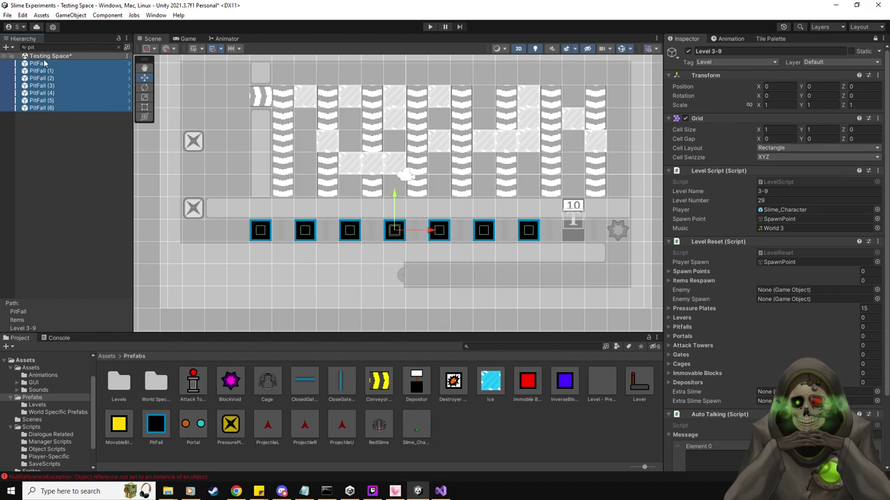
{"action": "left_click_drag", "start_coordinate": [45, 65], "coordinate": [697, 329]}
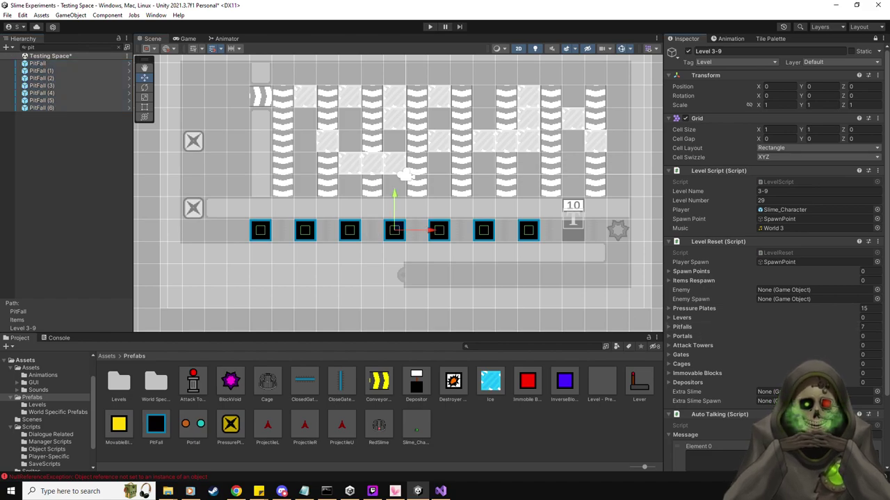
Find the Depositor among the scene objects and add it to Level Reset's Depositors list.
{"action": "left_click", "coordinate": [85, 48]}
{"action": "key", "text": "BackSpace"}
{"action": "key", "text": "BackSpace"}
{"action": "key", "text": "BackSpace"}
{"action": "type", "text": "d"}
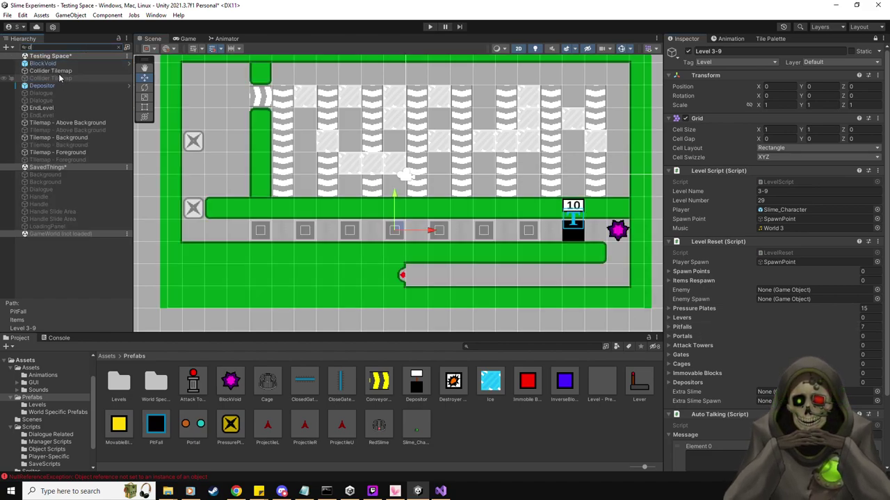
{"action": "left_click_drag", "start_coordinate": [49, 88], "coordinate": [699, 383]}
Filter by "gate", add CloseGateHorizontal through CloseGateHorizontal (7) to Level Reset's Gates list, and clear the filter.
{"action": "left_click", "coordinate": [72, 46]}
{"action": "key", "text": "BackSpace"}
{"action": "type", "text": "gate"}
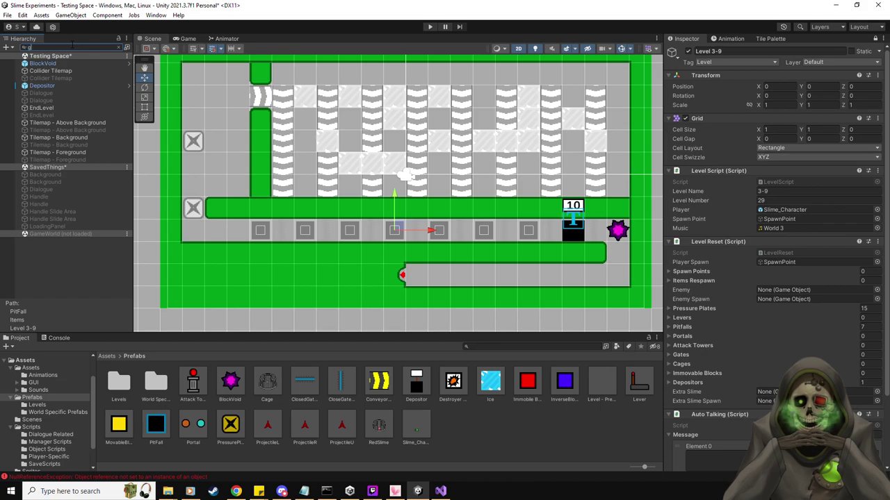
{"action": "left_click", "coordinate": [69, 64]}
{"action": "left_click", "coordinate": [84, 115], "text": "shift"}
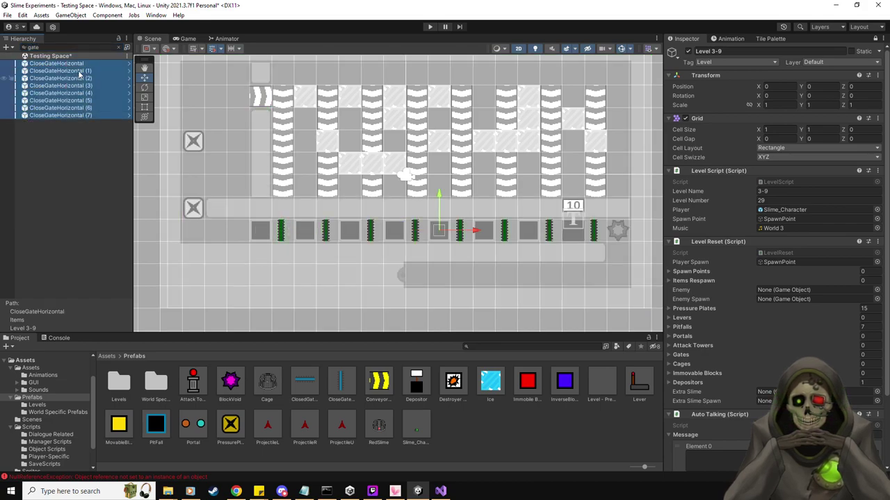
{"action": "left_click_drag", "start_coordinate": [83, 115], "coordinate": [688, 360]}
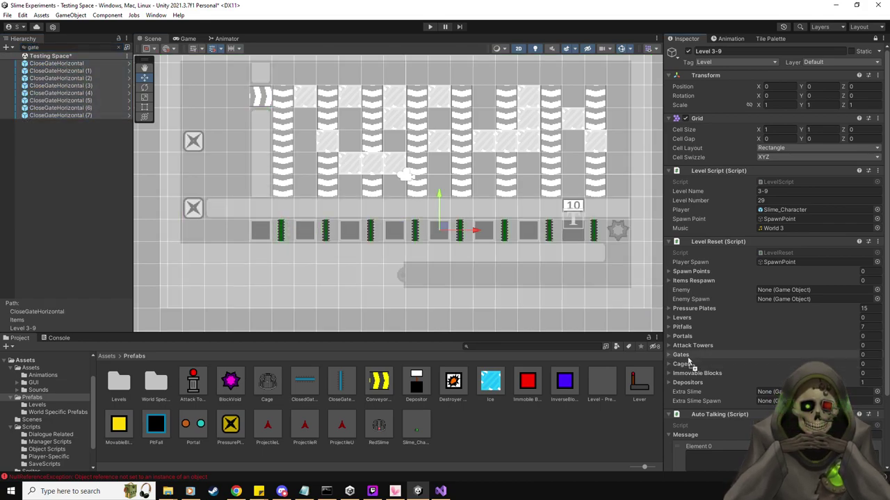
{"action": "double_click", "coordinate": [99, 48]}
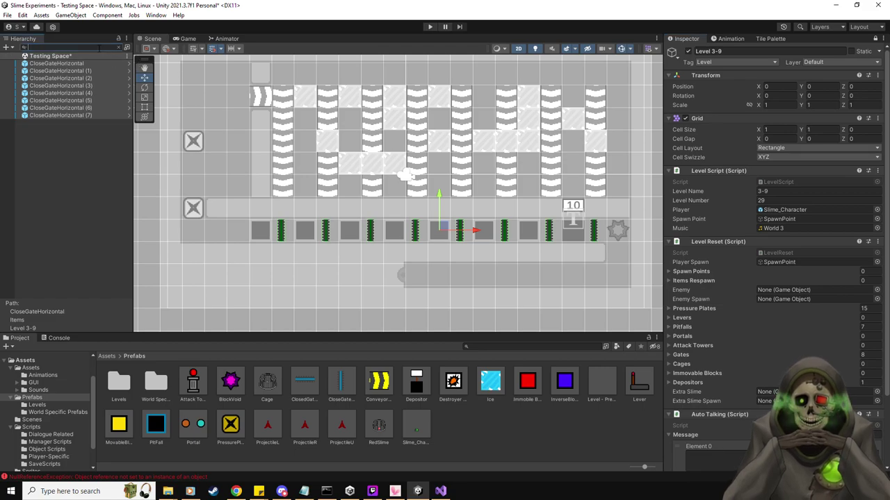
{"action": "key", "text": "BackSpace"}
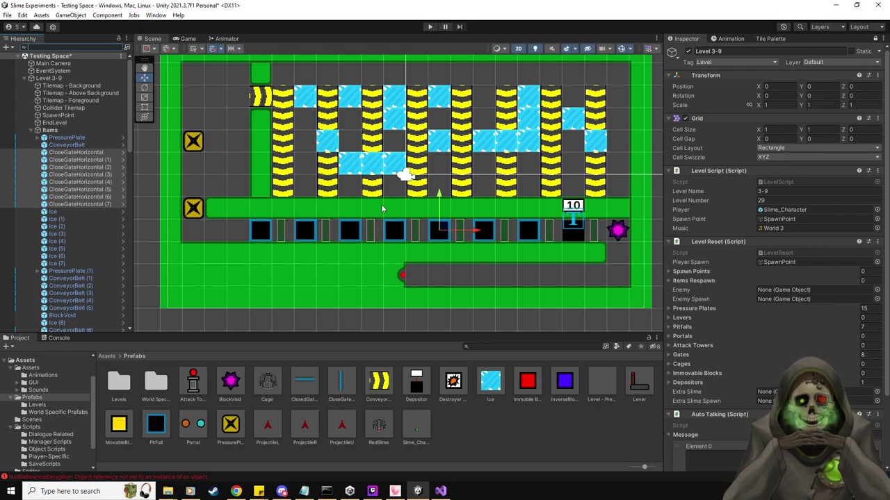
Clear the logged error from the Console and return to the prefab assets.
{"action": "middle_click_drag", "start_coordinate": [213, 178], "coordinate": [243, 206]}
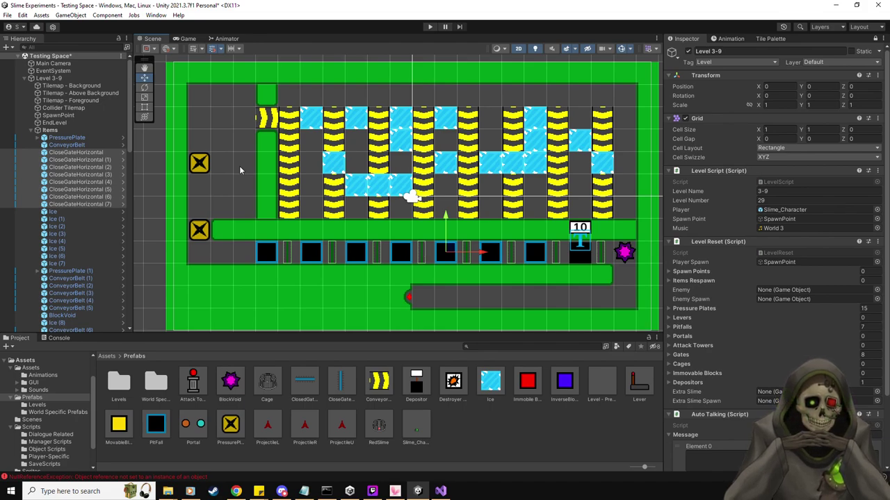
{"action": "left_click", "coordinate": [59, 339]}
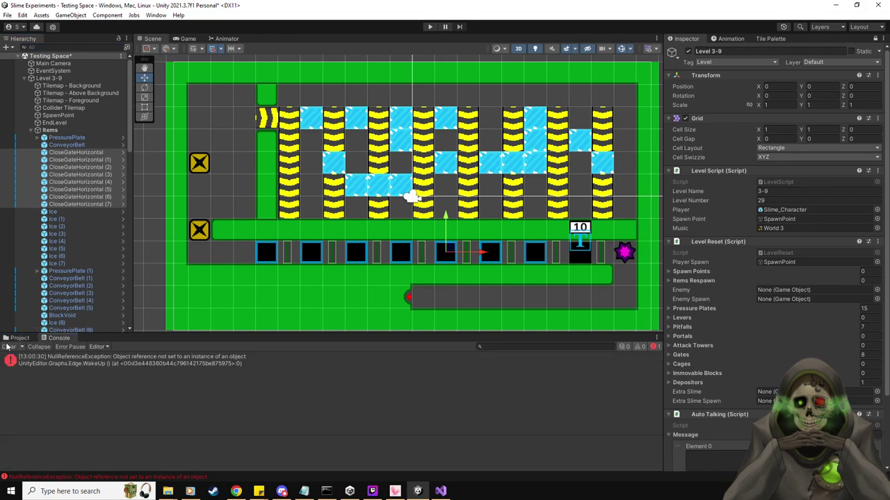
{"action": "left_click", "coordinate": [18, 338]}
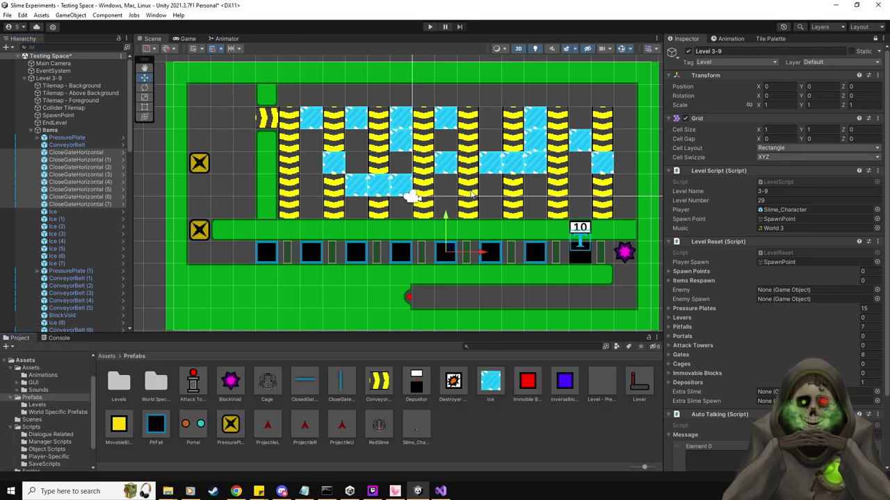
Move PressurePlate to about X -8.36, Y 3.5 in the entry conveyor's row, and unlock the Inspector from Level 3-9.
{"action": "left_click", "coordinate": [200, 163]}
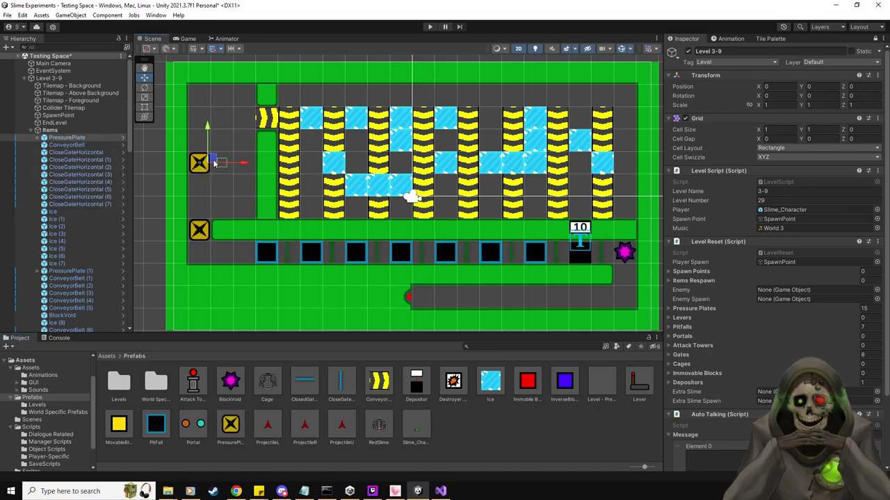
{"action": "left_click_drag", "start_coordinate": [215, 162], "coordinate": [236, 118]}
{"action": "left_click", "coordinate": [36, 141]}
{"action": "left_click", "coordinate": [75, 145]}
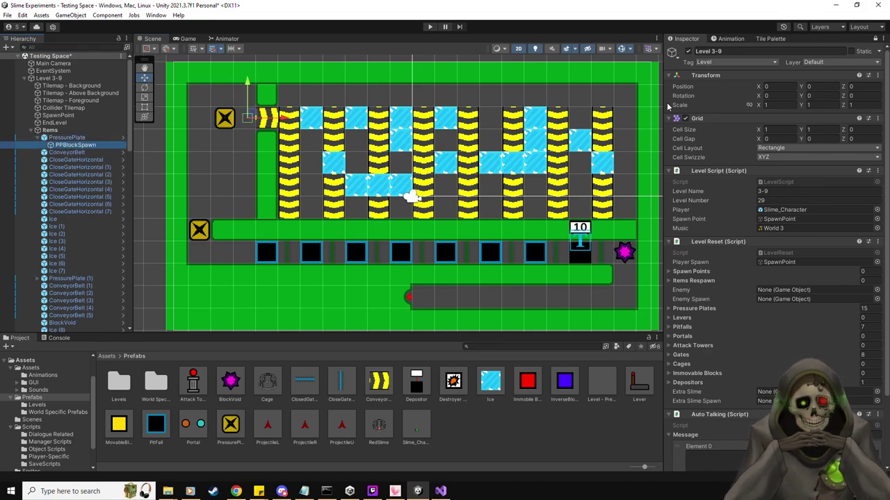
{"action": "left_click", "coordinate": [68, 138]}
{"action": "left_click", "coordinate": [878, 40]}
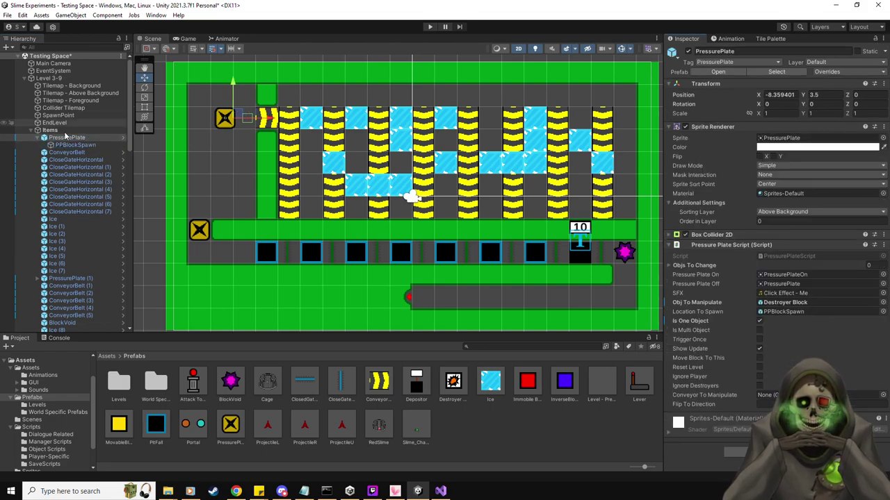
Set the position of PressurePlate's child PPBlockSpawn to X 0, Y 0.
{"action": "left_click", "coordinate": [75, 145]}
{"action": "left_click", "coordinate": [777, 86]}
{"action": "type", "text": "010036"}
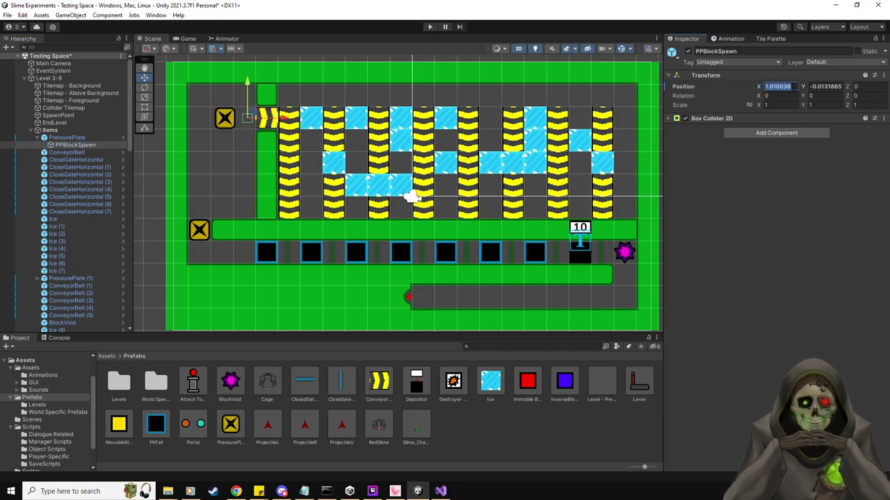
{"action": "key", "text": "Tab"}
{"action": "type", "text": "0"}
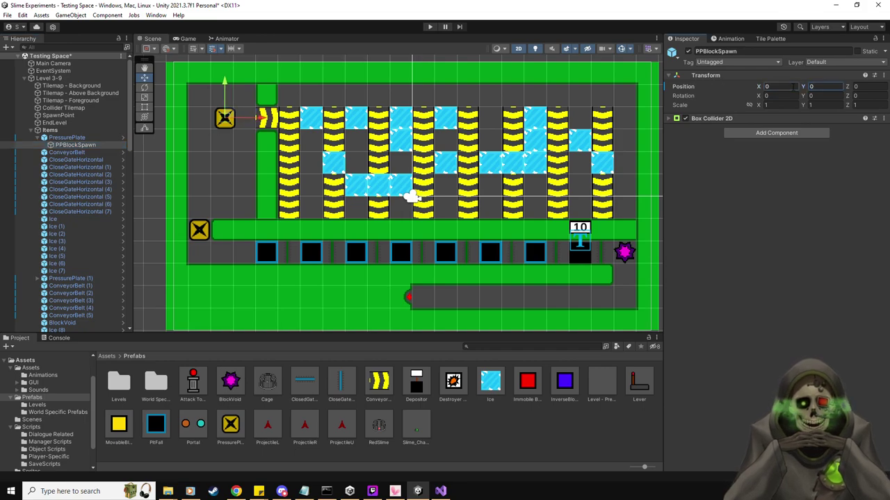
Move PressurePlate beside the wall above the entry conveyor's row and place PPBlockSpawn one cell below it, at about X 0.01, Y -1.01.
{"action": "left_click", "coordinate": [67, 138]}
{"action": "mouse_move", "coordinate": [230, 116]}
{"action": "left_mouse_down"}
{"action": "mouse_move", "coordinate": [249, 91]}
{"action": "mouse_move", "coordinate": [247, 116]}
{"action": "left_mouse_up"}
{"action": "left_click", "coordinate": [76, 144]}
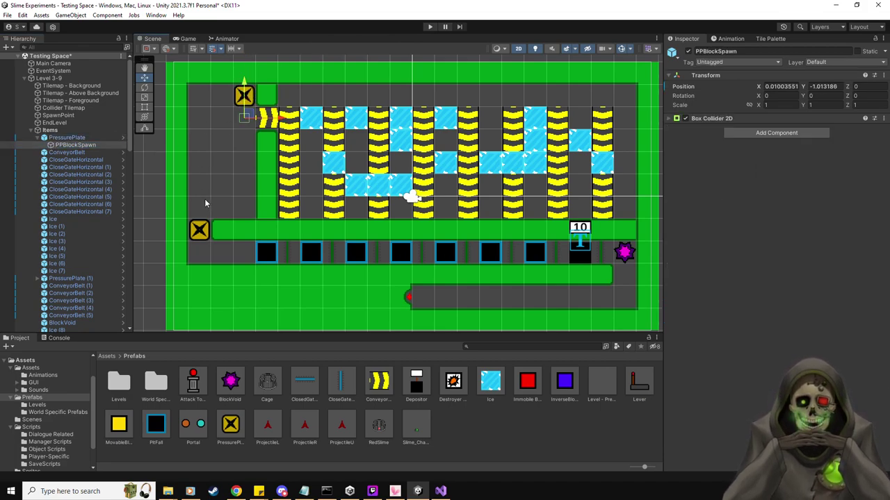
{"action": "left_click", "coordinate": [37, 138]}
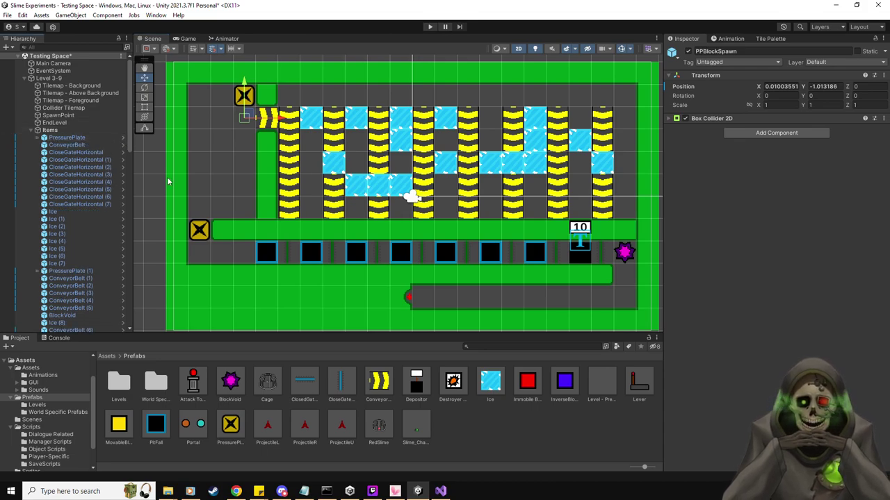
Try PressurePlate (1) at X -7.5, Y 2.5 beside the wall below the entry conveyor's row, and undo the move.
{"action": "left_click", "coordinate": [83, 271]}
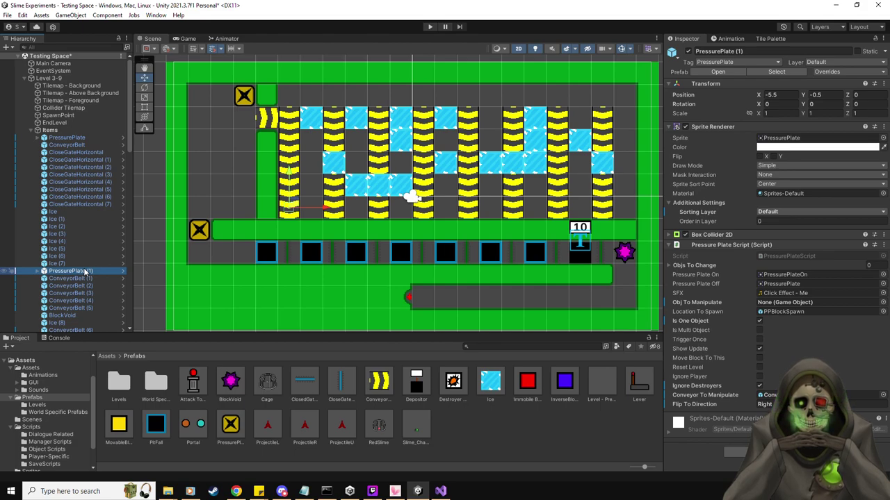
{"action": "left_click_drag", "start_coordinate": [293, 201], "coordinate": [250, 144]}
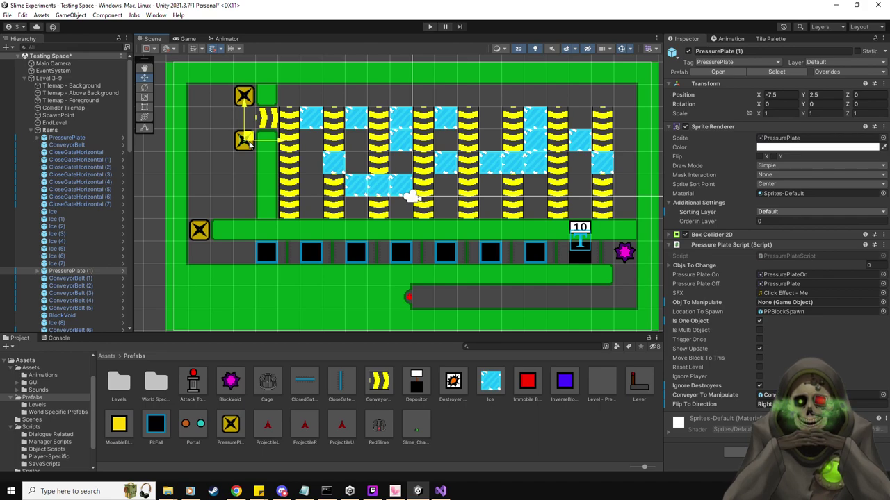
{"action": "key", "text": "ctrl+z"}
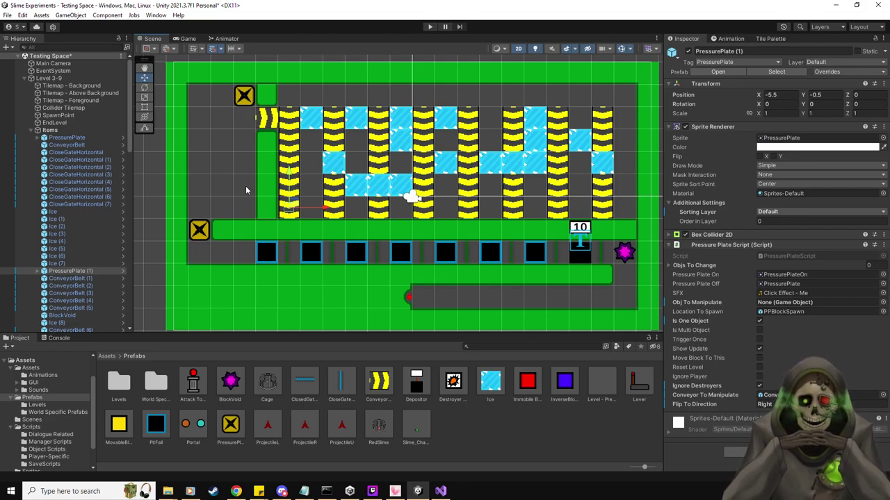
Move PressurePlate (2) to X -7.5, Y 2.5, beside the wall below the entry conveyor's row.
{"action": "scroll", "coordinate": [78, 321], "scroll_direction": "down", "scroll_amount": 2}
{"action": "left_click", "coordinate": [82, 304]}
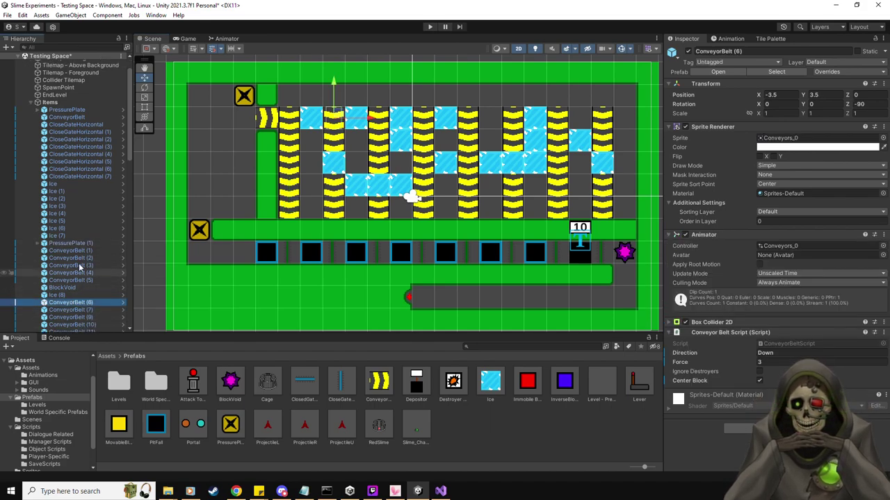
{"action": "left_click", "coordinate": [84, 243]}
{"action": "scroll", "coordinate": [86, 243], "scroll_direction": "down", "scroll_amount": 15}
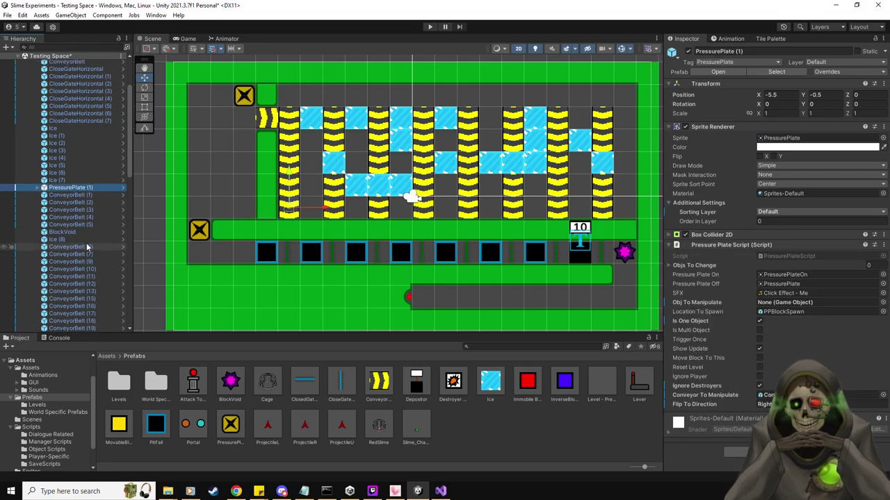
{"action": "left_click", "coordinate": [87, 237]}
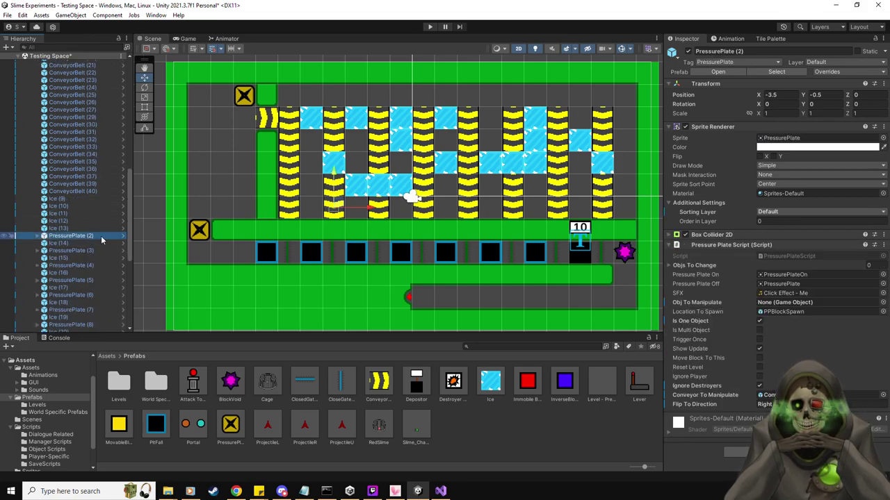
{"action": "left_click_drag", "start_coordinate": [250, 149], "coordinate": [250, 138]}
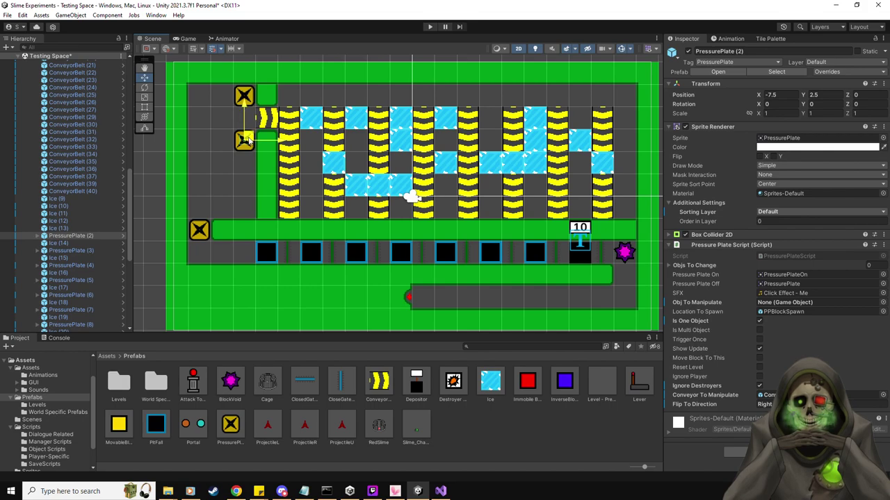
Compare the positions and script settings of PressurePlate (2), PressurePlate (3) and PressurePlate (4).
{"action": "left_click", "coordinate": [81, 252]}
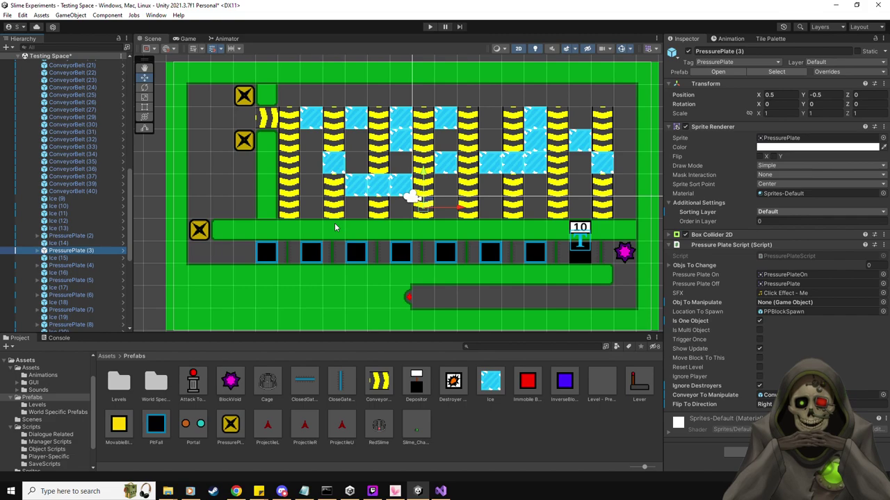
{"action": "left_click", "coordinate": [70, 237]}
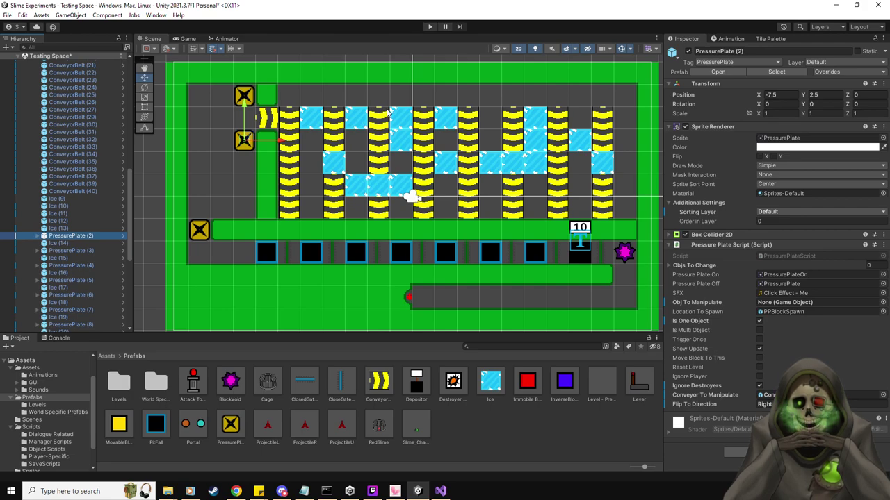
{"action": "left_click", "coordinate": [83, 251]}
{"action": "left_click", "coordinate": [82, 265]}
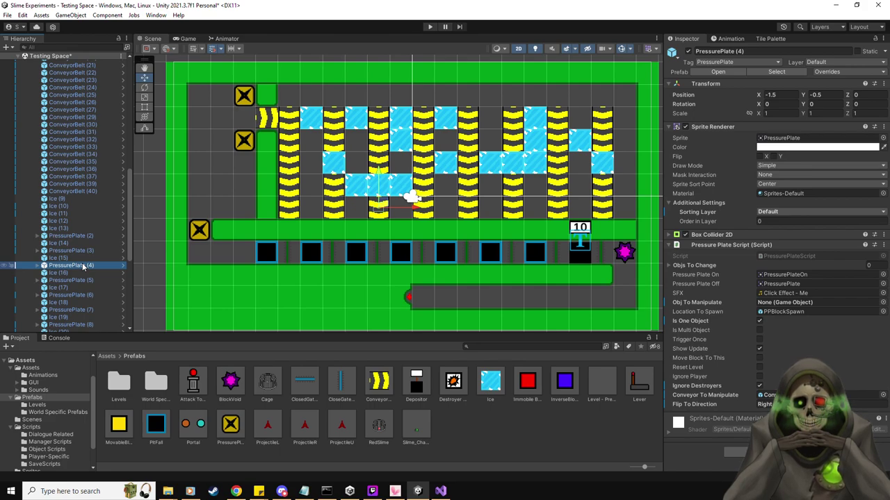
{"action": "left_click", "coordinate": [80, 235]}
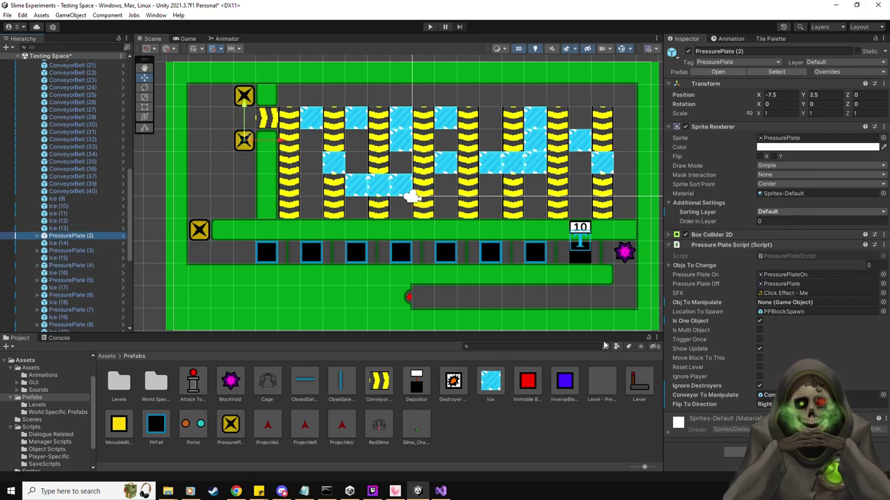
Try PressurePlate (3) at X -7.5, Y 1.5, directly below PressurePlate (2) beside the wall.
{"action": "scroll", "coordinate": [87, 132], "scroll_direction": "up", "scroll_amount": 10}
{"action": "left_click", "coordinate": [94, 150]}
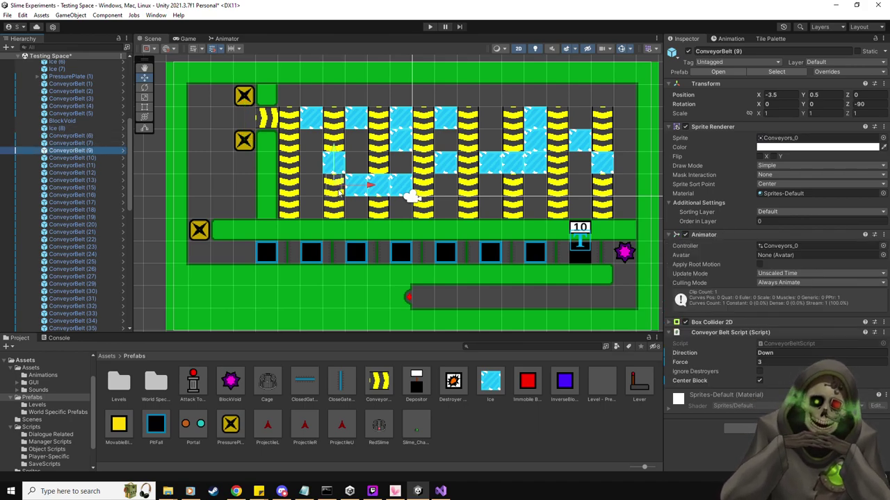
{"action": "scroll", "coordinate": [383, 228], "scroll_direction": "down", "scroll_amount": 2}
{"action": "scroll", "coordinate": [81, 200], "scroll_direction": "down", "scroll_amount": 5}
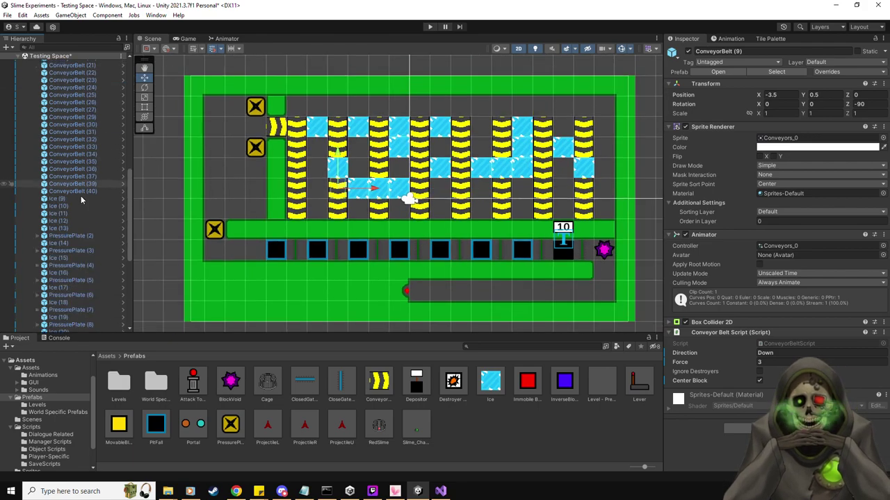
{"action": "left_click", "coordinate": [88, 252]}
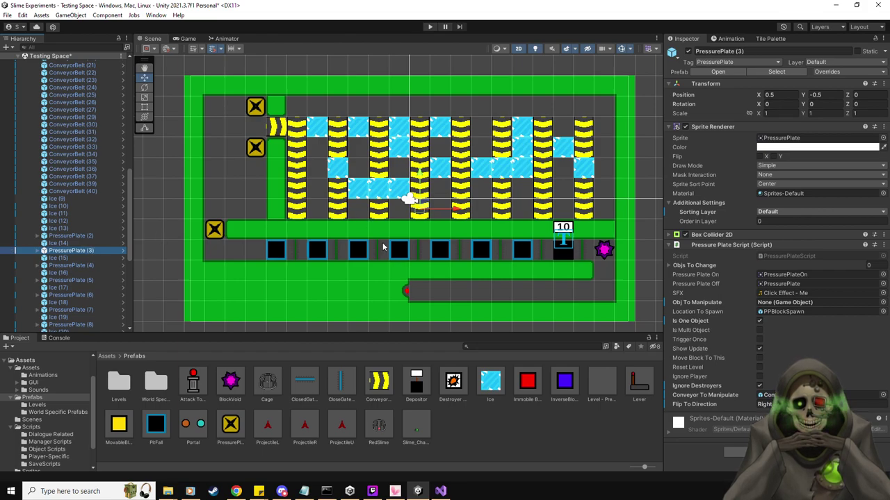
{"action": "left_click_drag", "start_coordinate": [424, 214], "coordinate": [260, 146]}
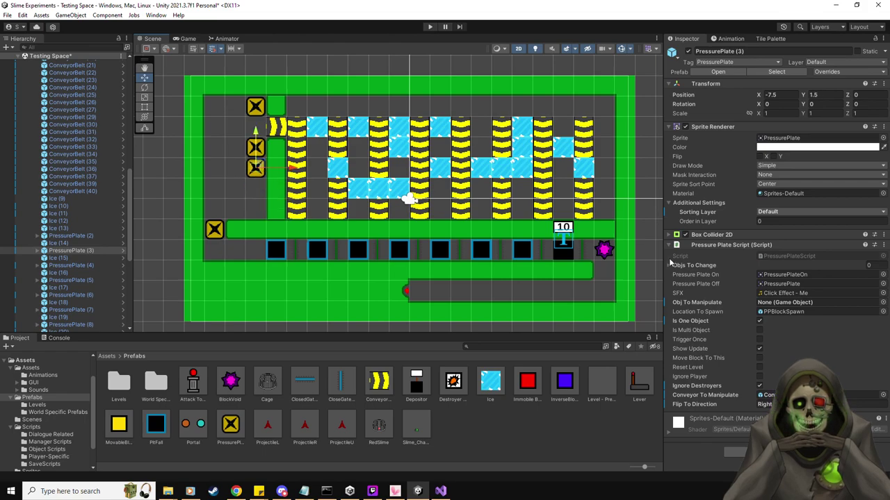
Playtest the level with the rearranged pressure plates beside the entry conveyor, and stop the playtest.
{"action": "scroll", "coordinate": [69, 174], "scroll_direction": "up", "scroll_amount": 5}
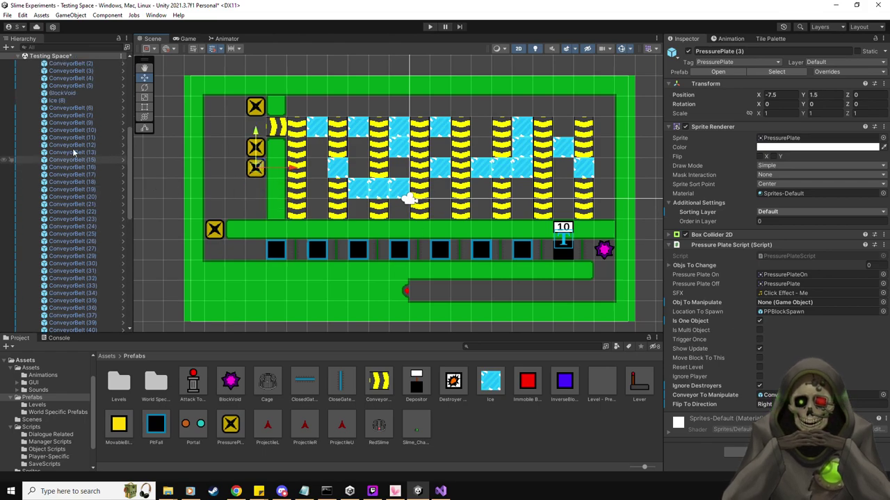
{"action": "left_click", "coordinate": [93, 107]}
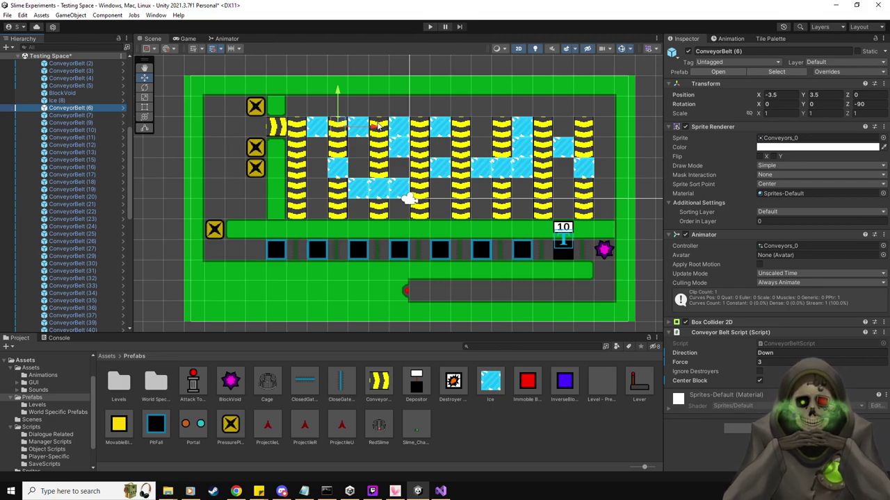
{"action": "left_click", "coordinate": [429, 28]}
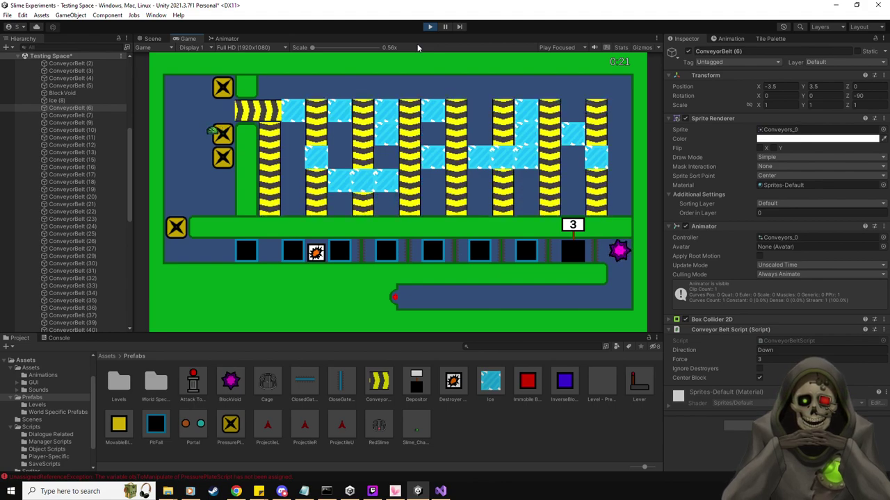
{"action": "left_click", "coordinate": [430, 27]}
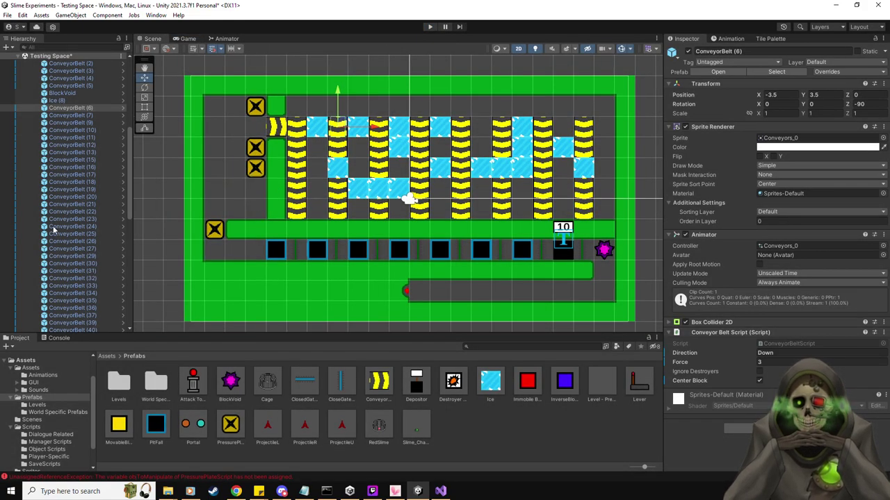
Switch to Visual Studio, review the trigger and block-spawning code in PressurePlateScript.cs, and return to Unity.
{"action": "key", "text": "alt+Tab"}
{"action": "scroll", "coordinate": [444, 257], "scroll_direction": "up", "scroll_amount": 15}
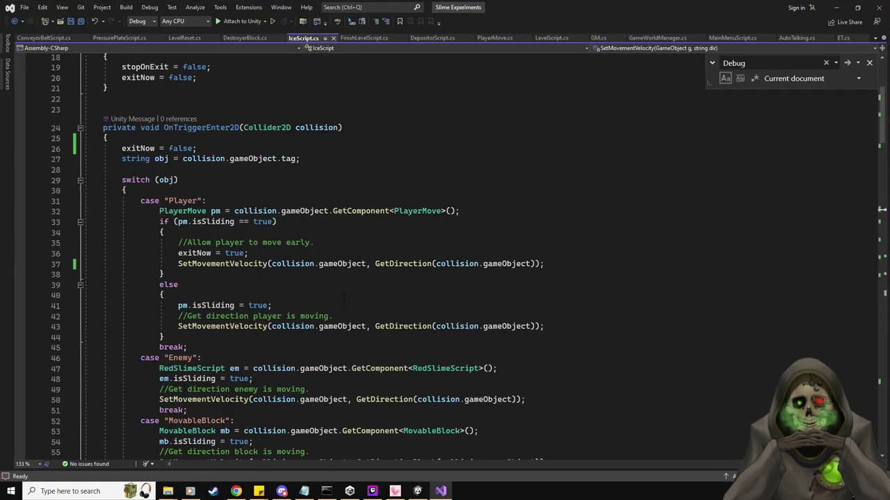
{"action": "left_click", "coordinate": [105, 39]}
{"action": "scroll", "coordinate": [266, 316], "scroll_direction": "up", "scroll_amount": 10}
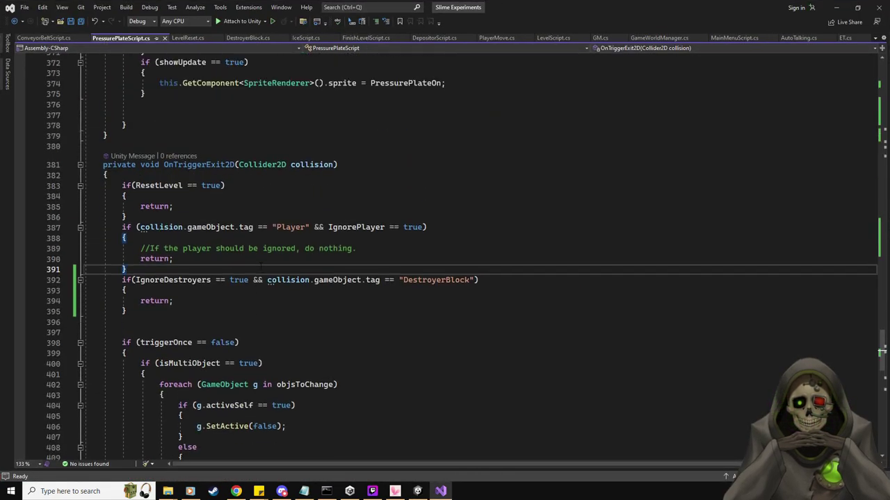
{"action": "scroll", "coordinate": [266, 316], "scroll_direction": "up", "scroll_amount": 18}
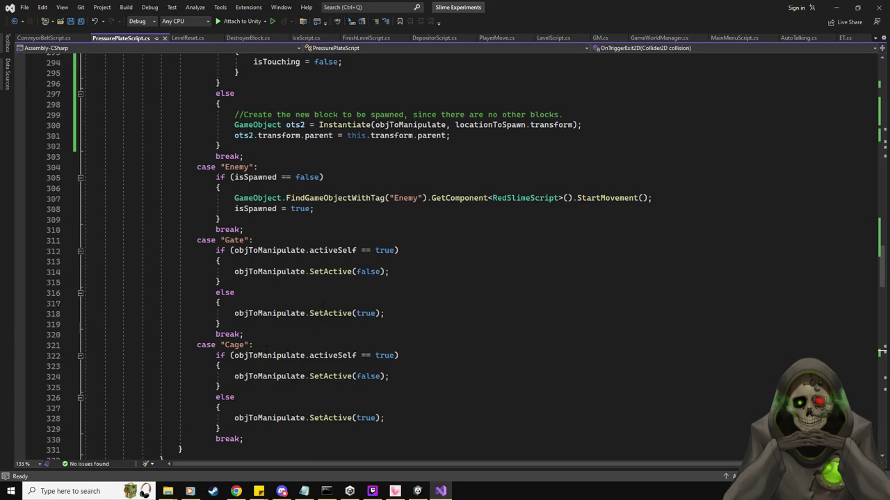
{"action": "key", "text": "alt+Tab"}
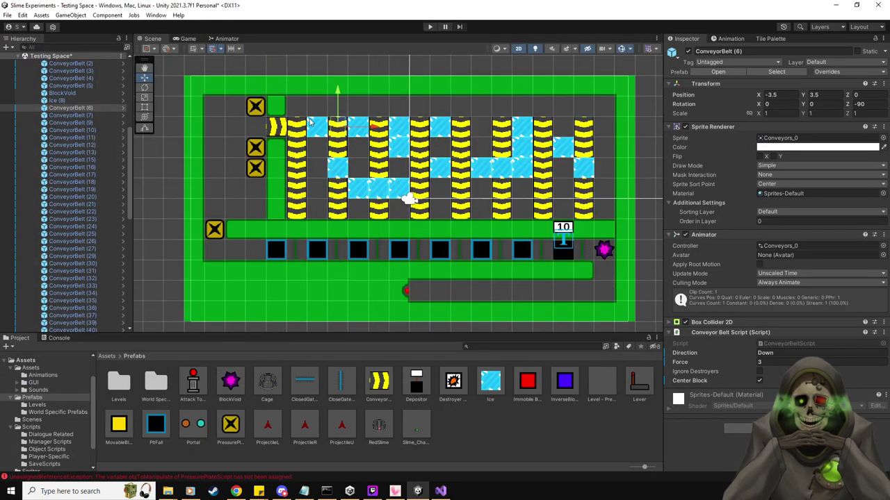
Undo the recent pressure plate moves, back to PressurePlate at X -9.5, Y 1.5.
{"action": "key", "text": "ctrl+z"}
{"action": "key", "text": "ctrl+z"}
{"action": "key", "text": "ctrl+z"}
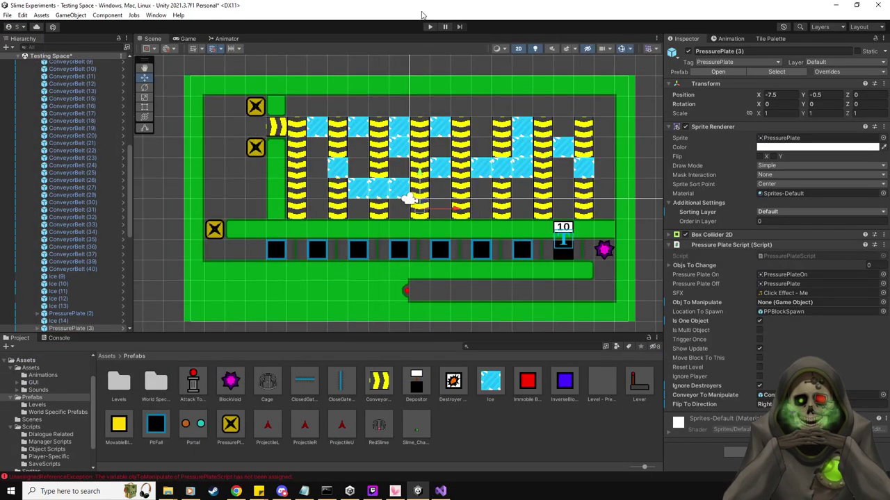
{"action": "key", "text": "ctrl+z"}
{"action": "key", "text": "ctrl+z"}
{"action": "key", "text": "ctrl+z"}
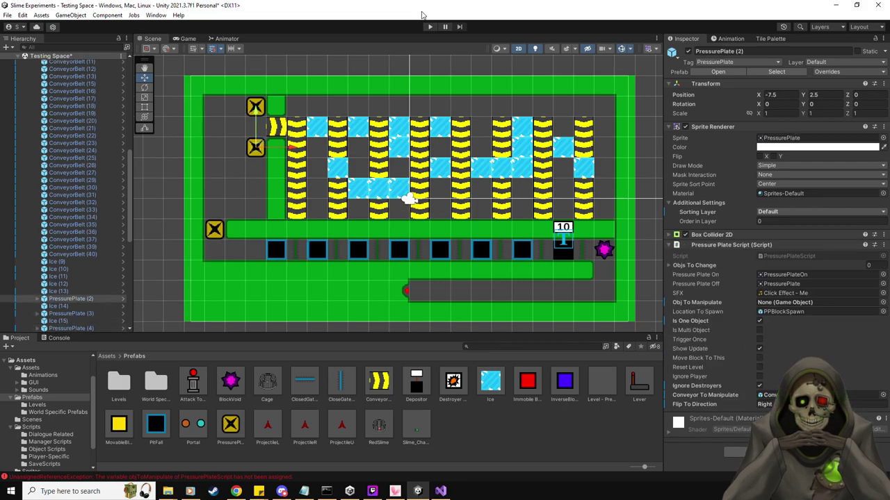
{"action": "key", "text": "ctrl+z"}
{"action": "key", "text": "ctrl+z"}
{"action": "key", "text": "ctrl+z"}
{"action": "key", "text": "ctrl+z"}
{"action": "key", "text": "ctrl+z"}
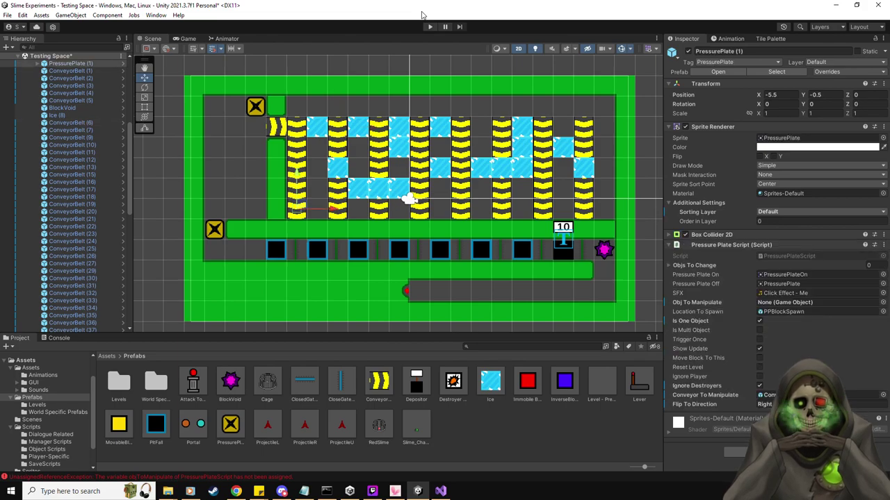
{"action": "key", "text": "ctrl+z"}
{"action": "key", "text": "ctrl+z"}
{"action": "key", "text": "ctrl+z"}
{"action": "key", "text": "ctrl+z"}
{"action": "key", "text": "ctrl+z"}
{"action": "key", "text": "ctrl+z"}
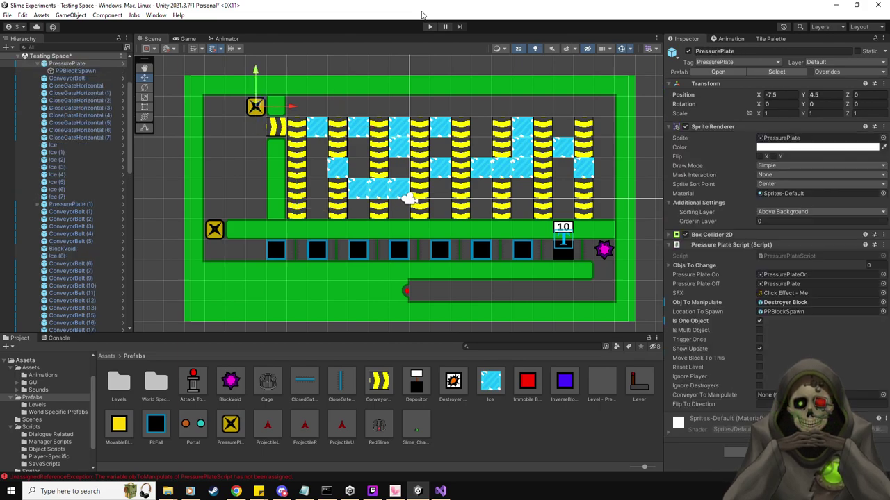
{"action": "key", "text": "ctrl+z"}
{"action": "key", "text": "ctrl+z"}
{"action": "key", "text": "ctrl+z"}
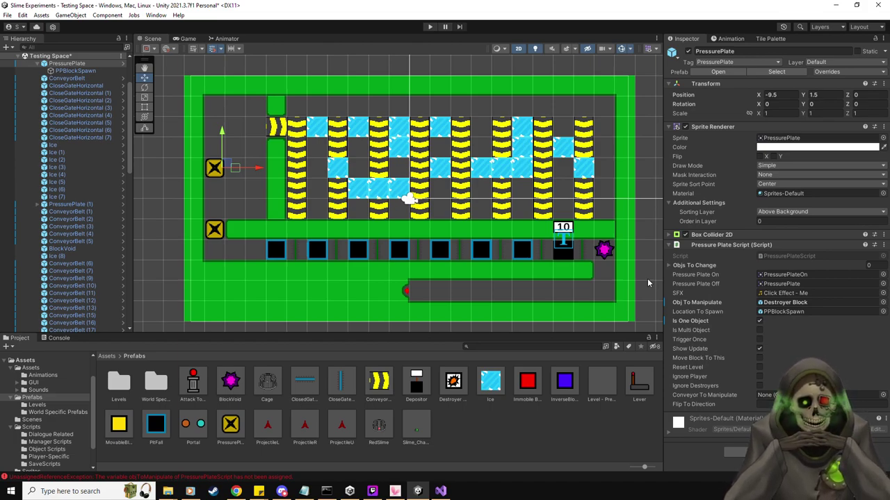
Examine one of the logged PressurePlateScript errors, clear the console, and return to the Prefabs folder.
{"action": "left_click", "coordinate": [59, 338]}
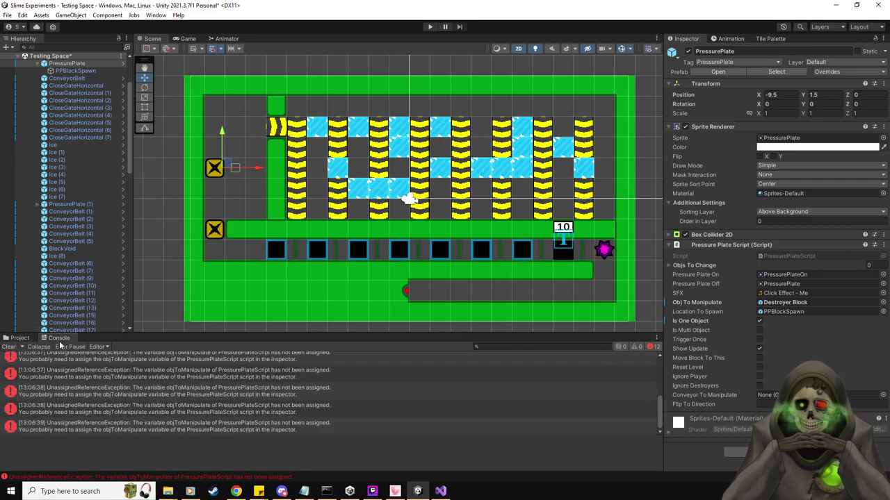
{"action": "left_click", "coordinate": [131, 359]}
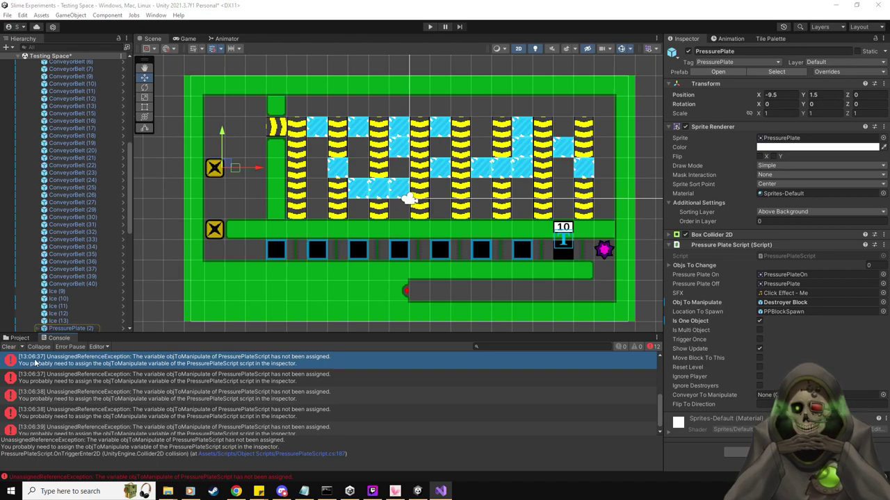
{"action": "left_click", "coordinate": [12, 348]}
{"action": "left_click", "coordinate": [15, 339]}
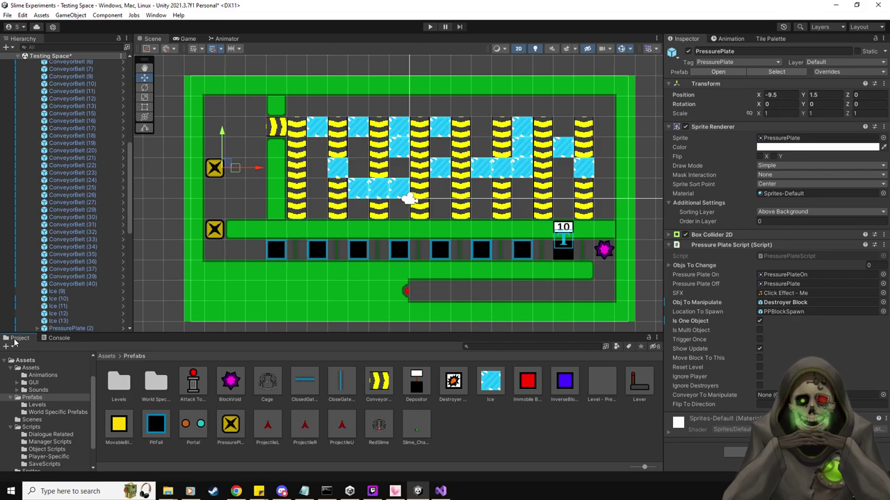
Collapse PressurePlate in the hierarchy and set the Message list size to 5 in Level 3-9's Auto Talking script.
{"action": "scroll", "coordinate": [97, 135], "scroll_direction": "up", "scroll_amount": 12}
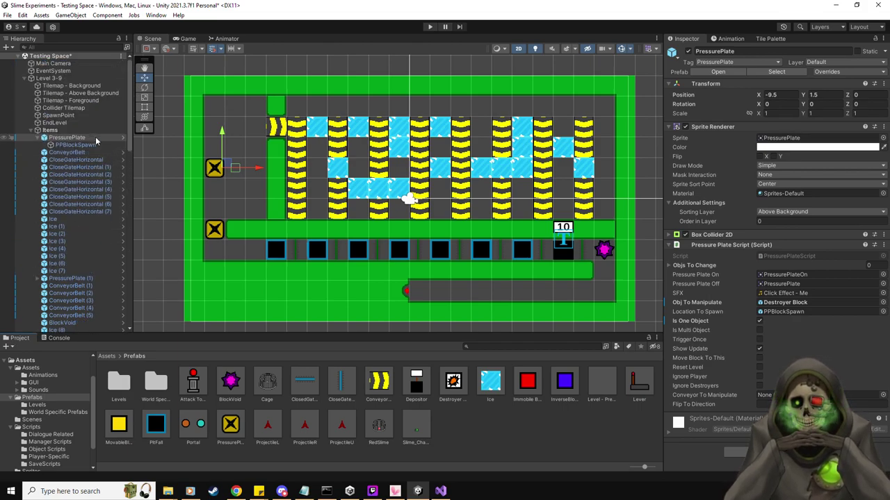
{"action": "left_click", "coordinate": [40, 138]}
{"action": "left_click", "coordinate": [42, 137]}
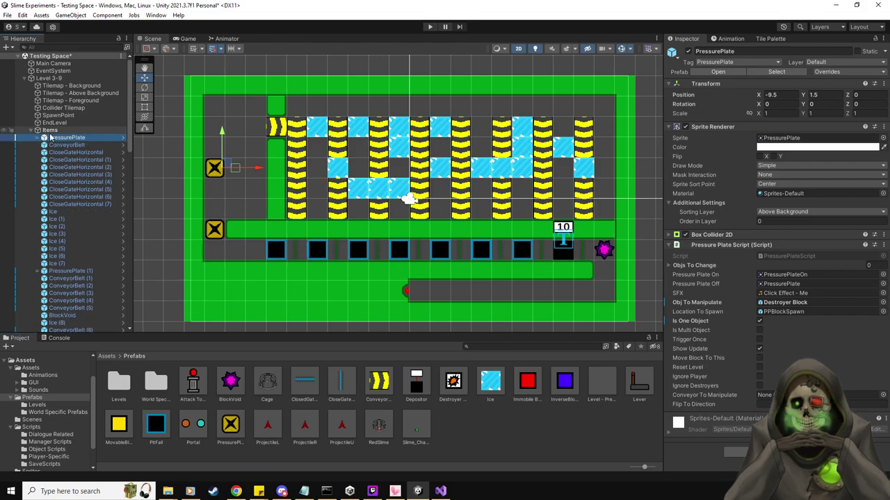
{"action": "left_click", "coordinate": [48, 78]}
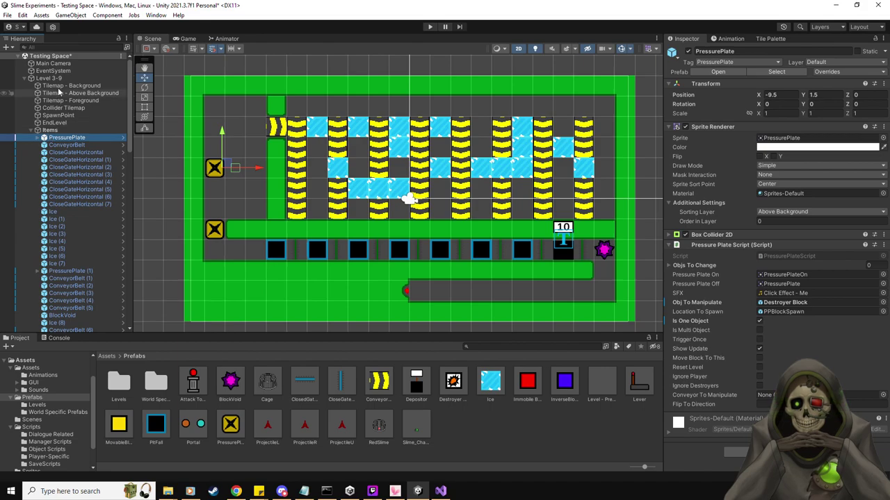
{"action": "scroll", "coordinate": [838, 341], "scroll_direction": "down", "scroll_amount": 3}
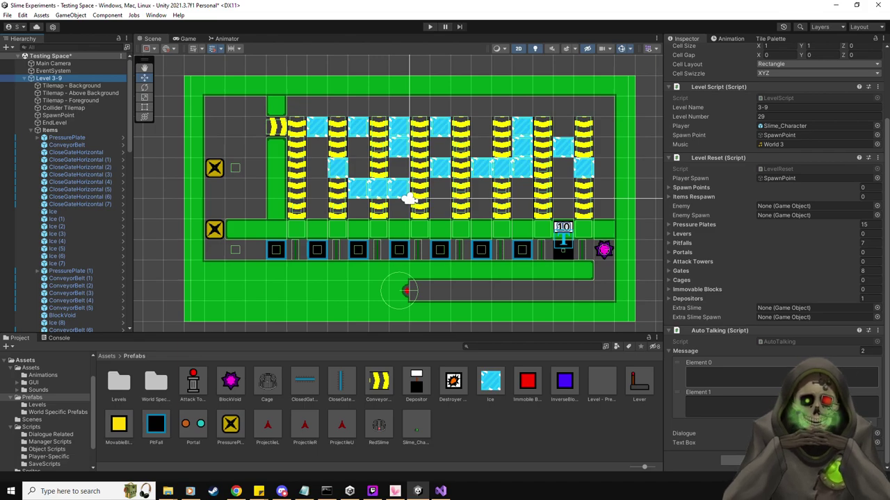
{"action": "double_click", "coordinate": [869, 351]}
{"action": "type", "text": "5"}
{"action": "key", "text": "Return"}
{"action": "scroll", "coordinate": [821, 290], "scroll_direction": "down", "scroll_amount": 3}
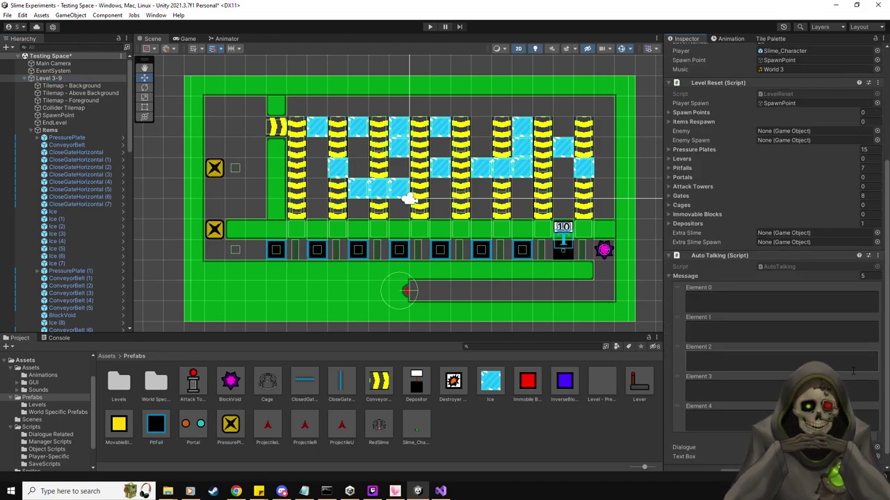
Enter "Wow, it's your final level here before earning your freedom!" as Element 0 of the Auto Talking messages.
{"action": "left_click", "coordinate": [821, 290]}
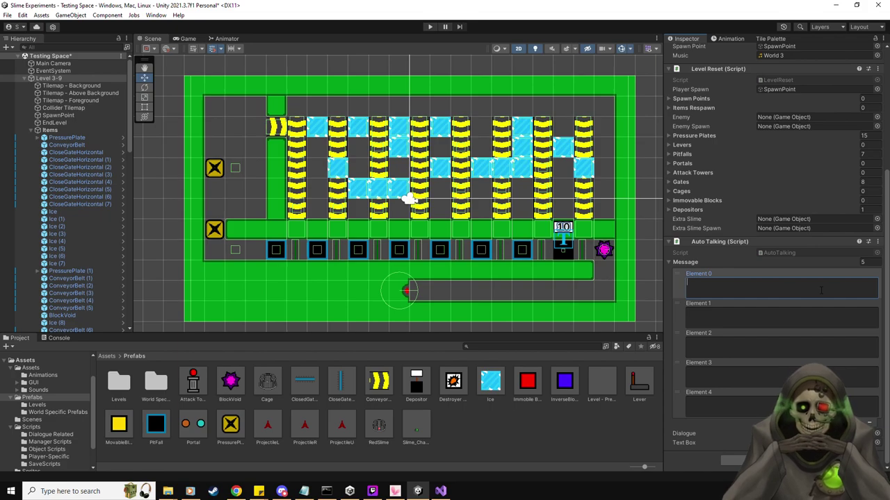
{"action": "type", "text": "O"}
{"action": "key", "text": "BackSpace"}
{"action": "type", "text": "Wow, it's"}
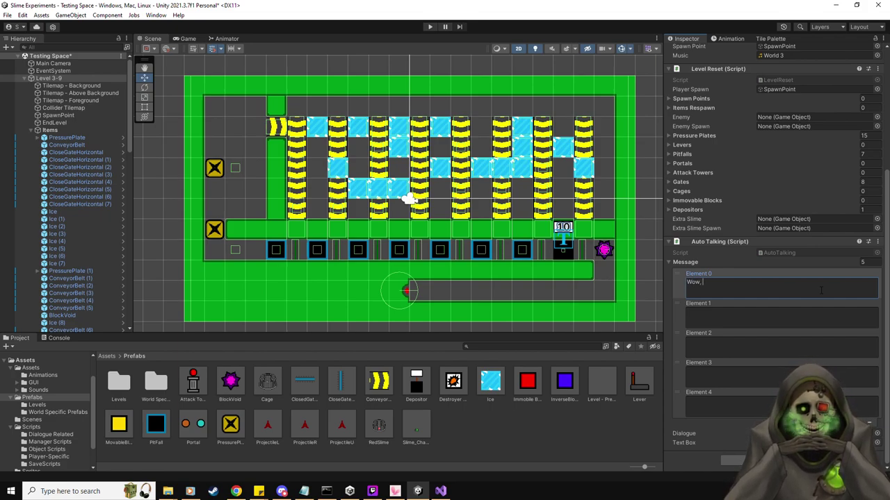
{"action": "type", "text": " your final level here before earning your freedom!"}
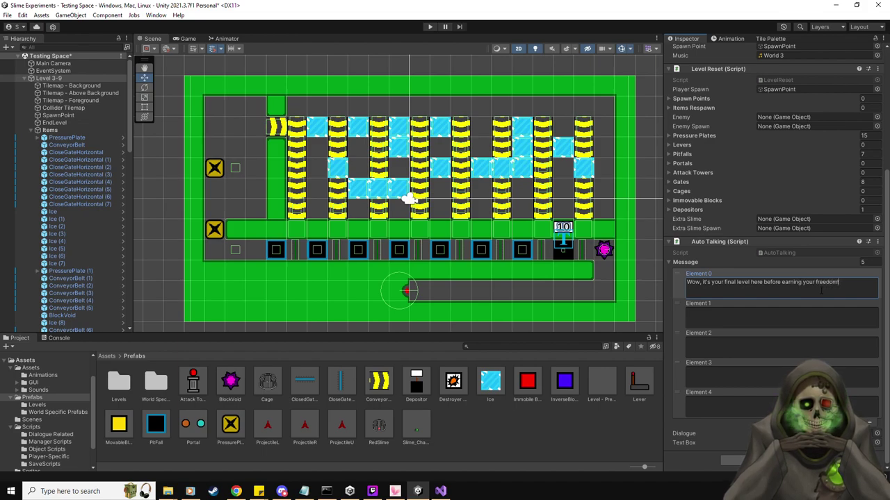
Enter "What will you do once your free, I wonder?" as Element 1 of the Auto Talking messages.
{"action": "left_click", "coordinate": [809, 313]}
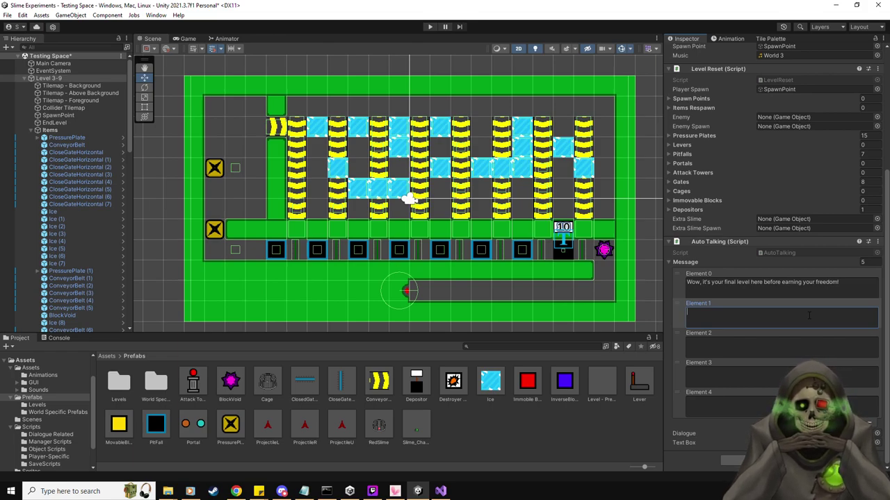
{"action": "type", "text": "What will yo"}
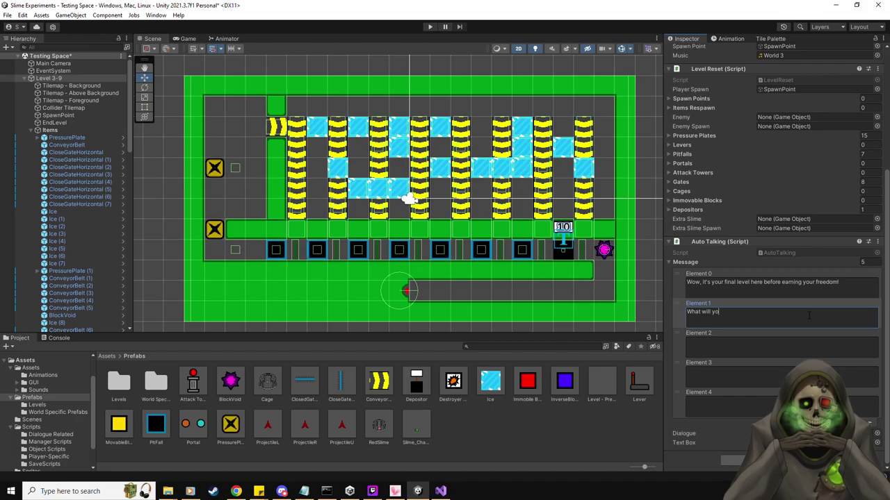
{"action": "type", "text": "u do once your f"}
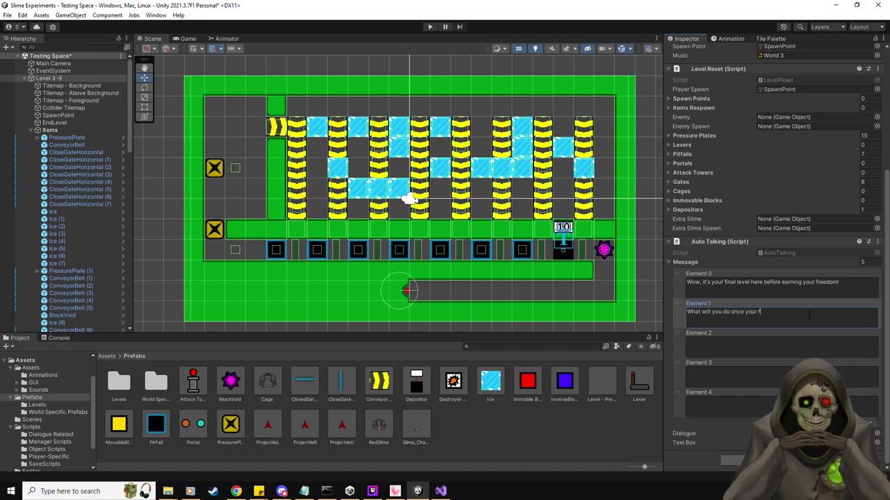
{"action": "type", "text": "ree, I wonder?"}
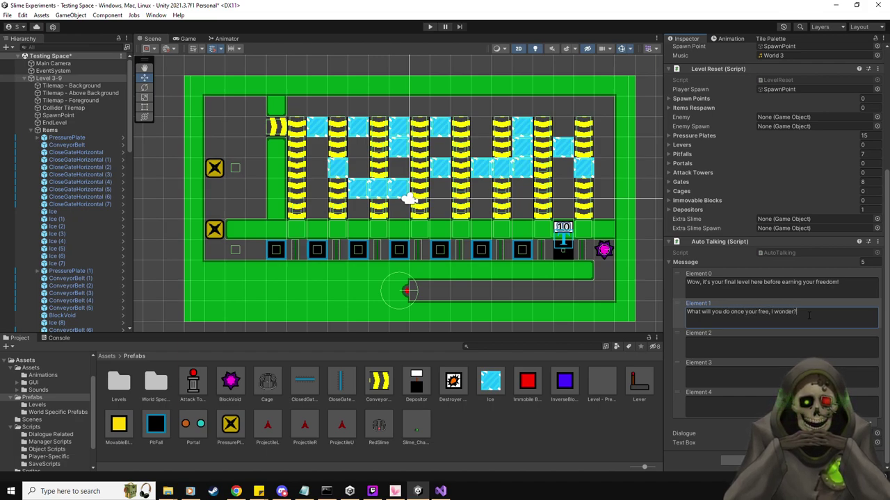
Enter "Go around the forest, wandering?" as Element 2 of the Auto Talking messages.
{"action": "left_click", "coordinate": [816, 343]}
{"action": "type", "text": "Go aroun"}
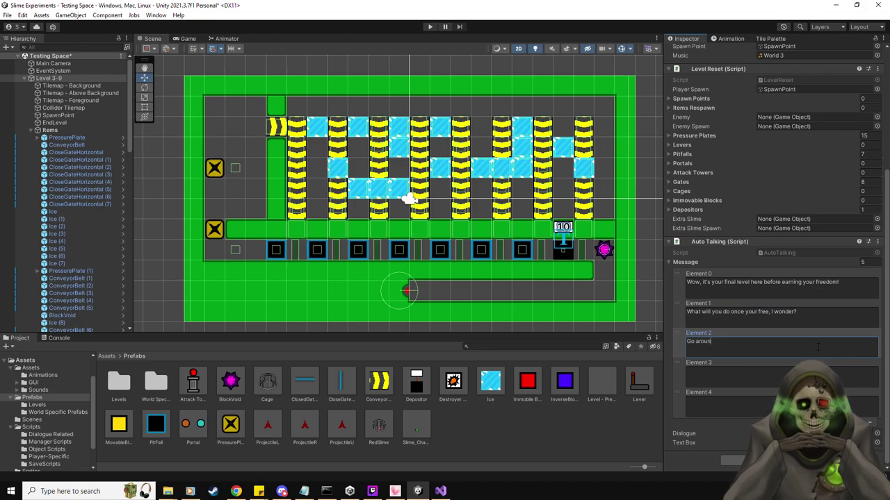
{"action": "type", "text": "d the forest, wandering?"}
Enter "Meet up with some friends? Do slimes have" as the opening text of Element 3 in the Auto Talking messages.
{"action": "left_click", "coordinate": [817, 375]}
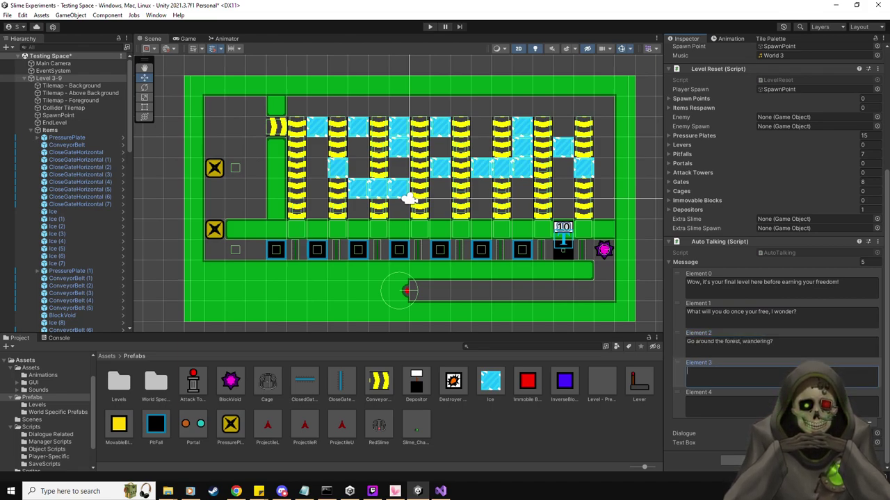
{"action": "type", "text": "Meet up with "}
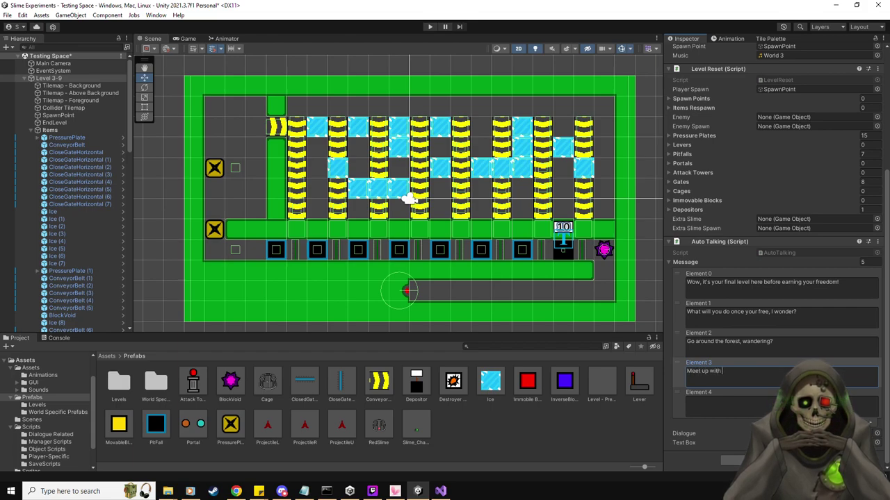
{"action": "type", "text": "some friends? "}
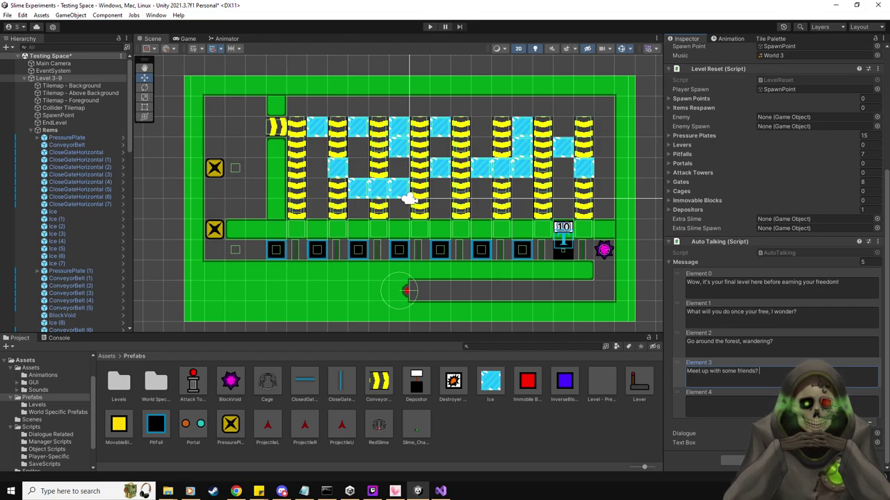
{"action": "type", "text": "Do slimes hav"}
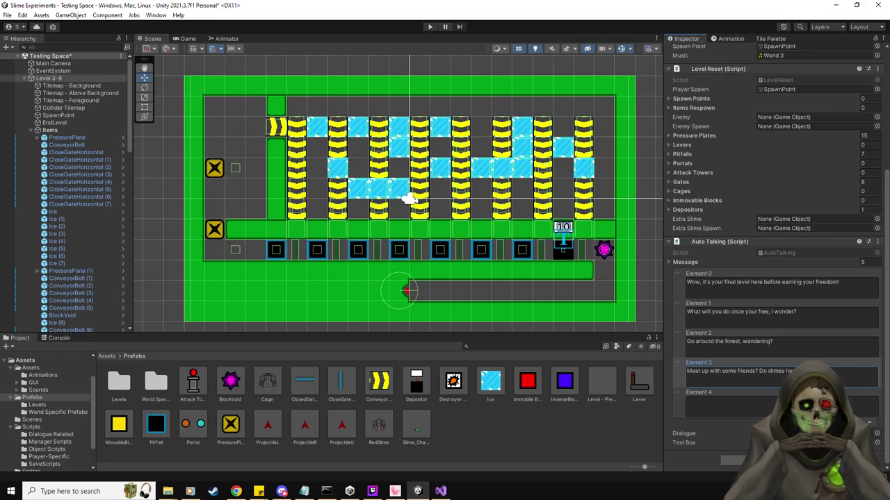
Enter the Element 4 Auto Talking message, starting with "Well, listen to me rambling. I won't".
{"action": "left_click", "coordinate": [723, 401]}
{"action": "type", "text": "Well, listen to me ram"}
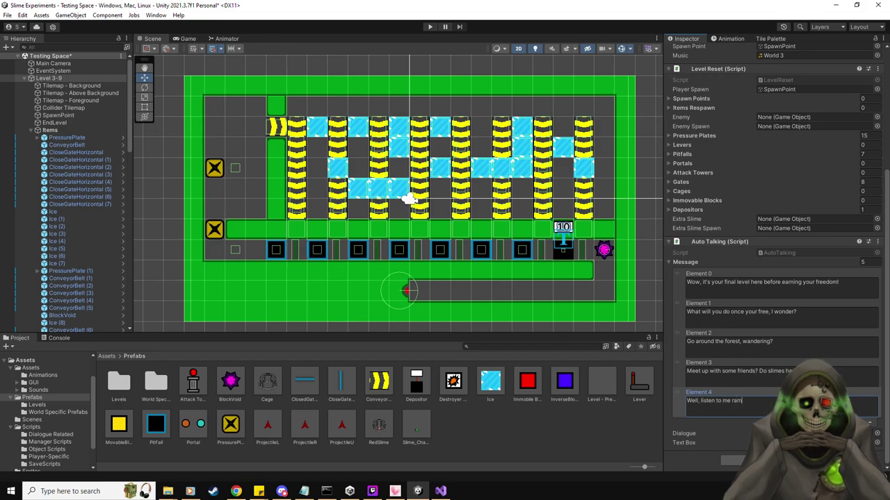
{"action": "type", "text": "bling. I won't k"}
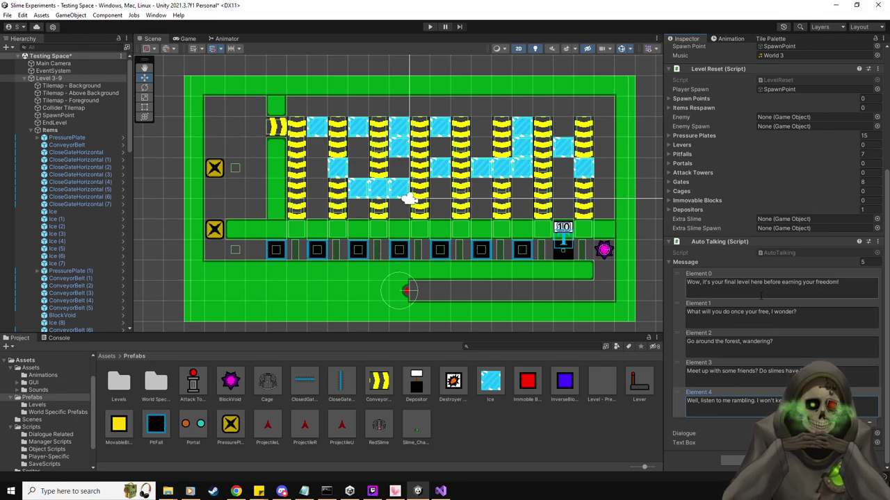
Save the Level 3-9 object as a prefab in the Prefabs/Levels folder.
{"action": "scroll", "coordinate": [772, 209], "scroll_direction": "up", "scroll_amount": 2}
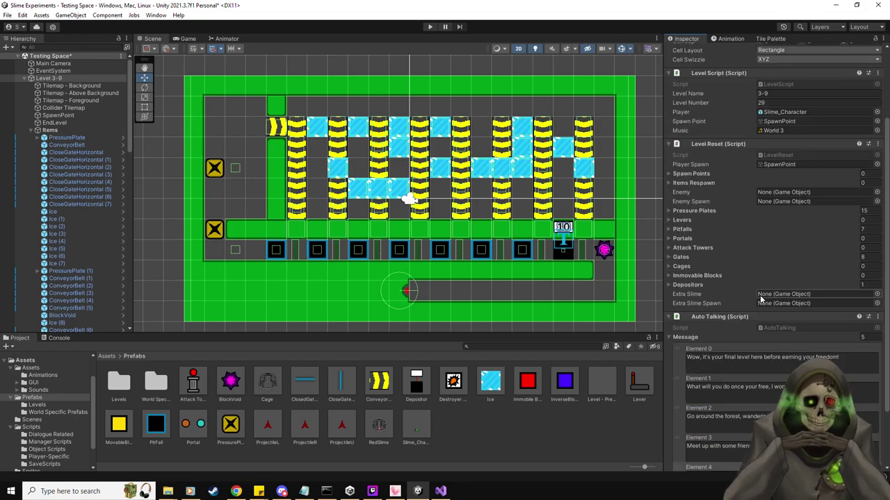
{"action": "left_click", "coordinate": [33, 405]}
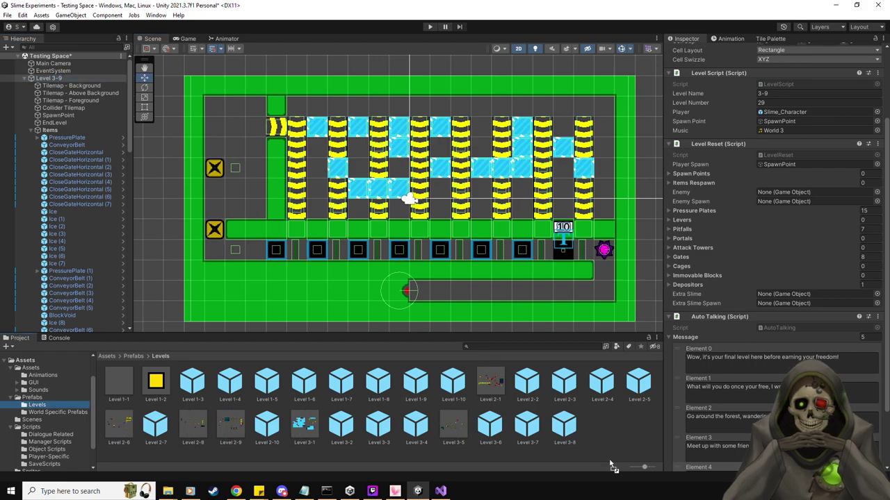
{"action": "left_click", "coordinate": [566, 425]}
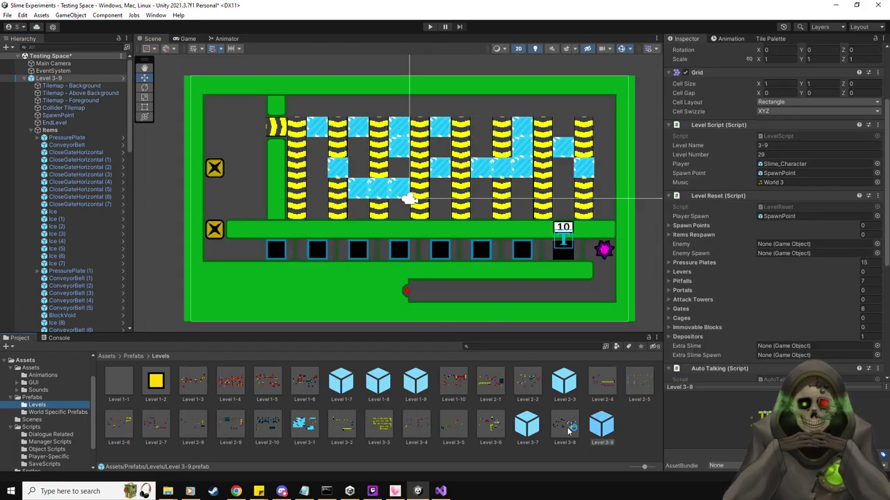
In the Level 3-8 prefab, assign the Level 3-9 prefab to the EndLevel object's level reference and save the prefab.
{"action": "double_click", "coordinate": [568, 430]}
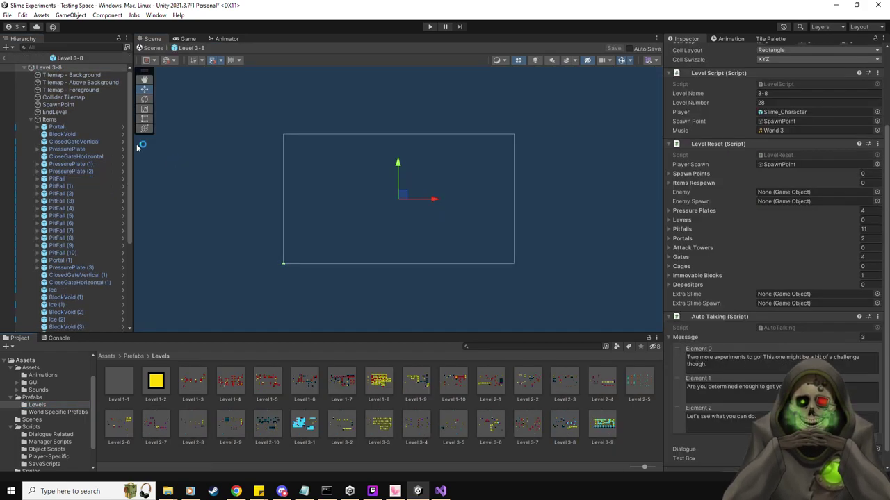
{"action": "left_click", "coordinate": [65, 114]}
{"action": "left_click_drag", "start_coordinate": [602, 425], "coordinate": [789, 232]}
{"action": "left_click", "coordinate": [613, 48]}
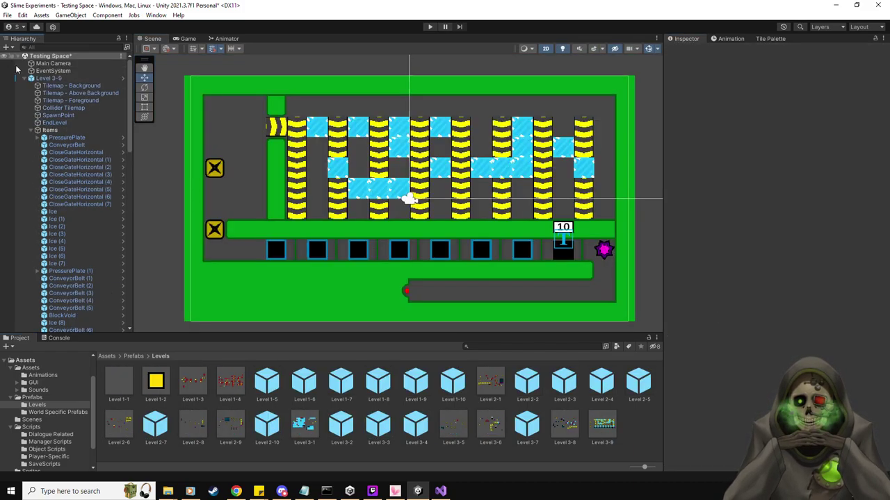
Return to the Testing Space scene, remove Level 3-9 from it and activate Level 3-10.
{"action": "left_click", "coordinate": [8, 58]}
{"action": "left_click", "coordinate": [63, 78]}
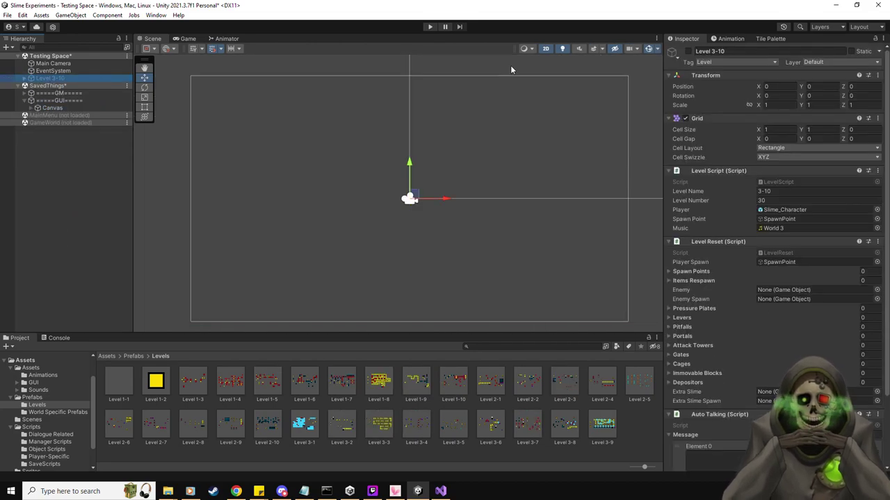
{"action": "left_click", "coordinate": [9, 78]}
Expand Level 3-10 in the hierarchy and set its Items object as the default parent.
{"action": "left_click", "coordinate": [25, 78]}
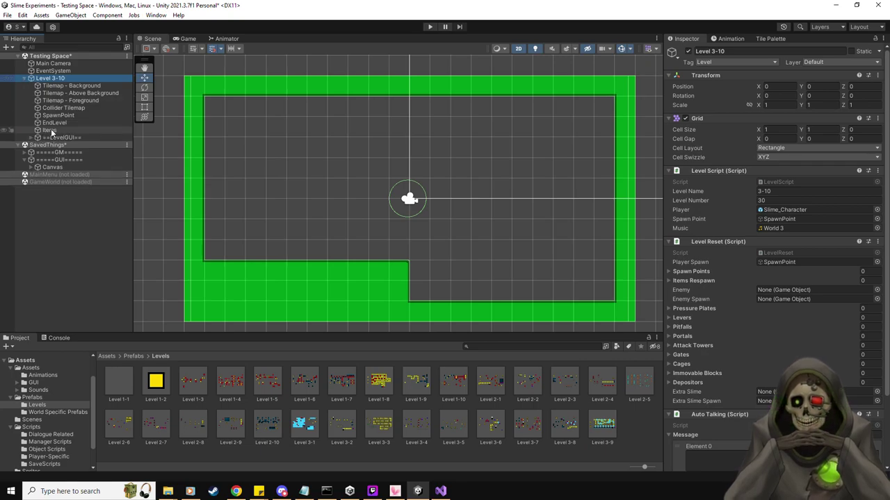
{"action": "left_click", "coordinate": [50, 131]}
{"action": "right_click", "coordinate": [50, 131]}
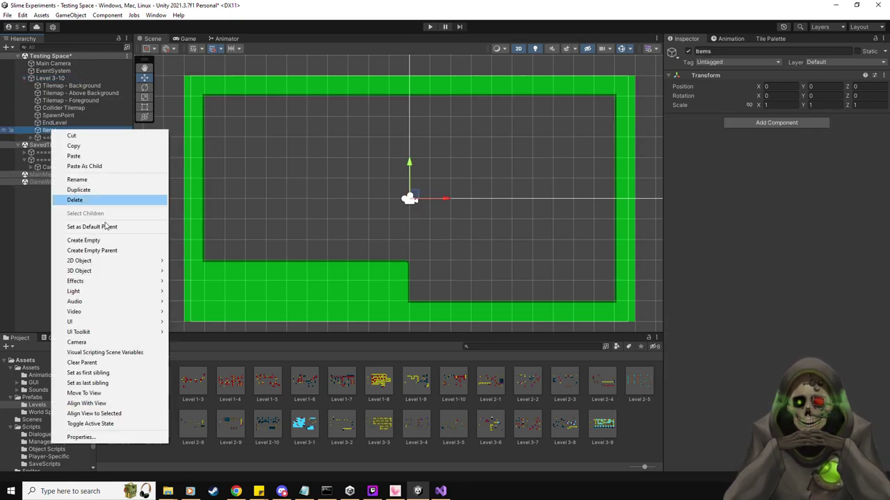
{"action": "left_click", "coordinate": [105, 227]}
Import the TileForestAll_NoTreeShadows image from the file explorer into the project's Assets subfolder.
{"action": "left_click", "coordinate": [31, 369]}
{"action": "scroll", "coordinate": [456, 412], "scroll_direction": "down", "scroll_amount": 1}
{"action": "scroll", "coordinate": [456, 412], "scroll_direction": "up", "scroll_amount": 1}
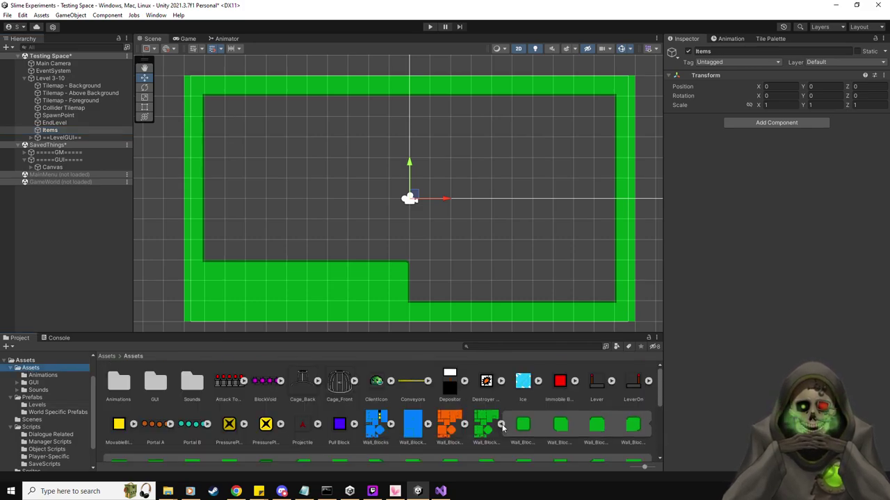
{"action": "mouse_move", "coordinate": [168, 490]}
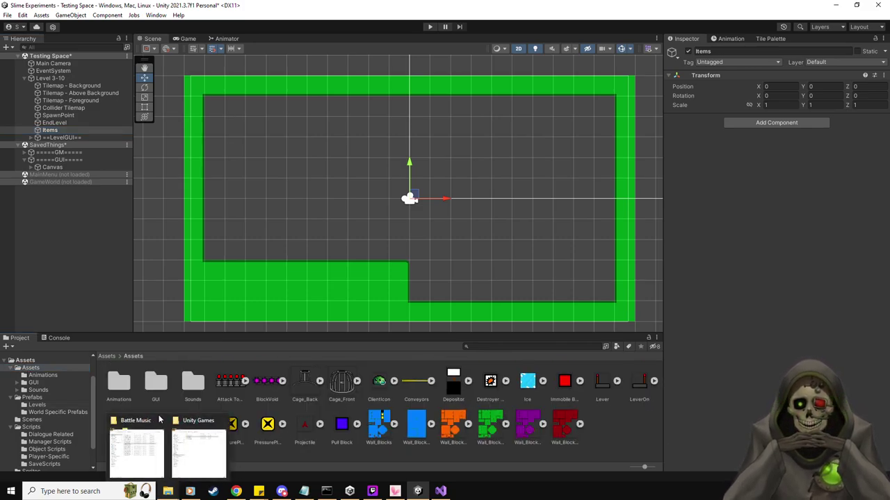
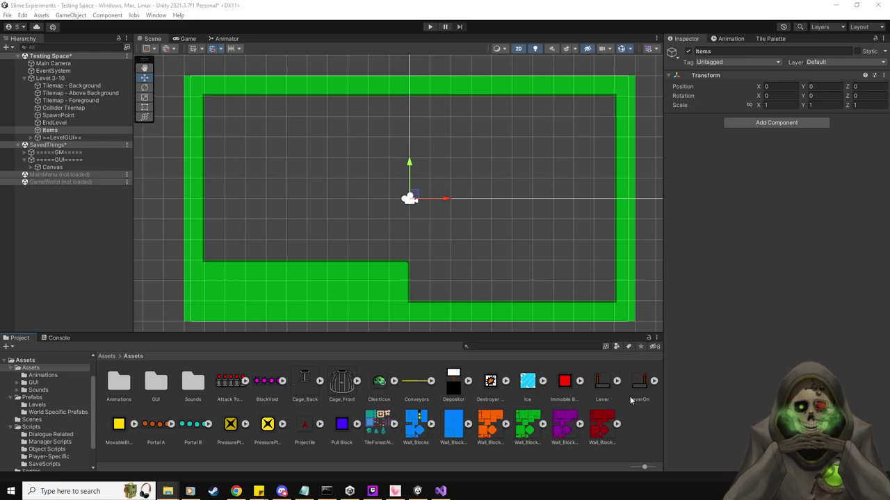
Set TileForestAll_NoTreeShadows to no compression, Point (no filter), 32 pixels per unit and Multiple sprite mode, and apply the import settings.
{"action": "left_click", "coordinate": [378, 423]}
{"action": "left_click", "coordinate": [816, 320]}
{"action": "left_click", "coordinate": [831, 329]}
{"action": "left_click", "coordinate": [774, 255]}
{"action": "left_click", "coordinate": [767, 264]}
{"action": "left_click", "coordinate": [777, 118]}
{"action": "type", "text": "32"}
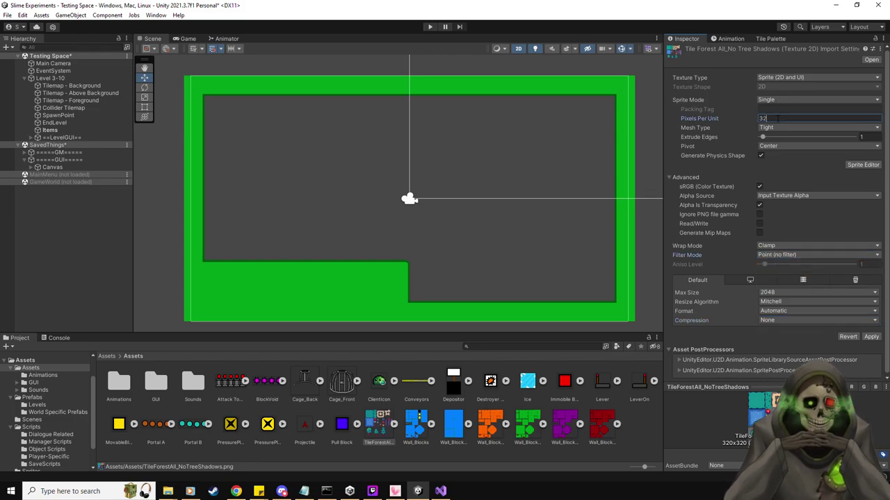
{"action": "left_click", "coordinate": [782, 103]}
{"action": "left_click", "coordinate": [772, 119]}
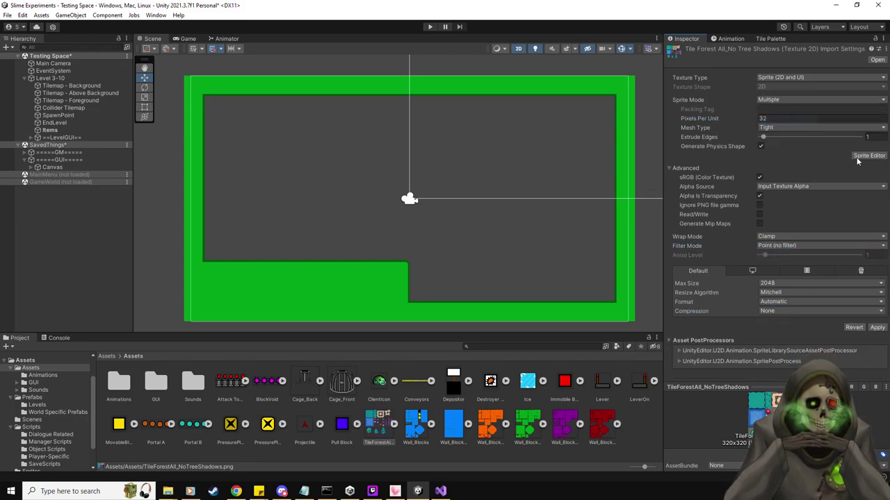
{"action": "left_click", "coordinate": [877, 328]}
Slice the forest tileset in the Sprite Editor by grid cell size 32 by 32 pixels and apply the slicing.
{"action": "left_click", "coordinate": [868, 156]}
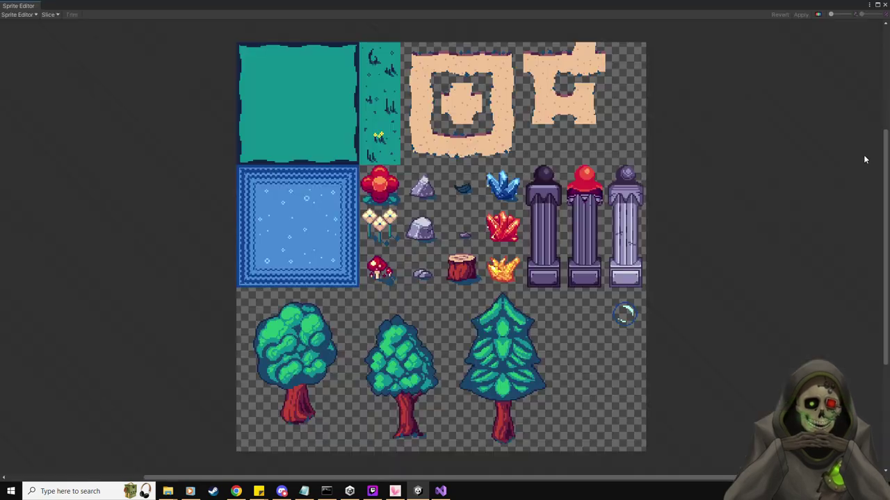
{"action": "left_click", "coordinate": [48, 15]}
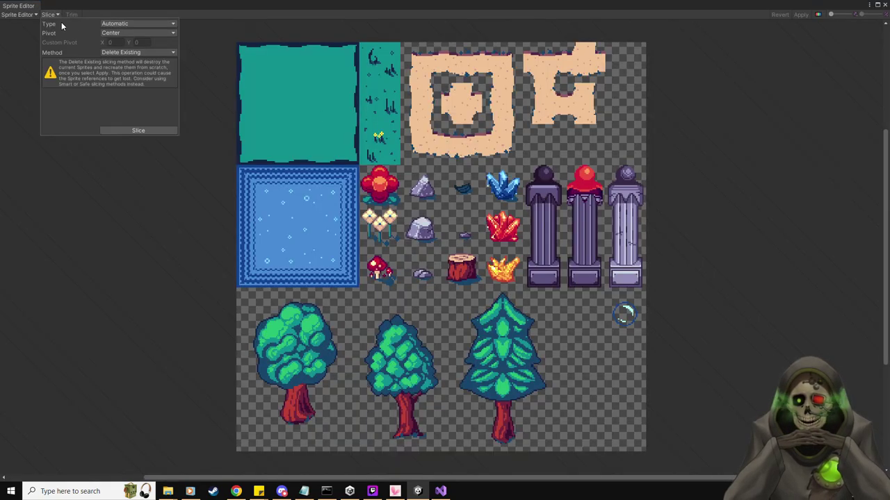
{"action": "left_click", "coordinate": [128, 25]}
{"action": "left_click", "coordinate": [139, 46]}
{"action": "left_click", "coordinate": [111, 33]}
{"action": "type", "text": "32"}
{"action": "key", "text": "Tab"}
{"action": "type", "text": "32"}
{"action": "left_click", "coordinate": [146, 130]}
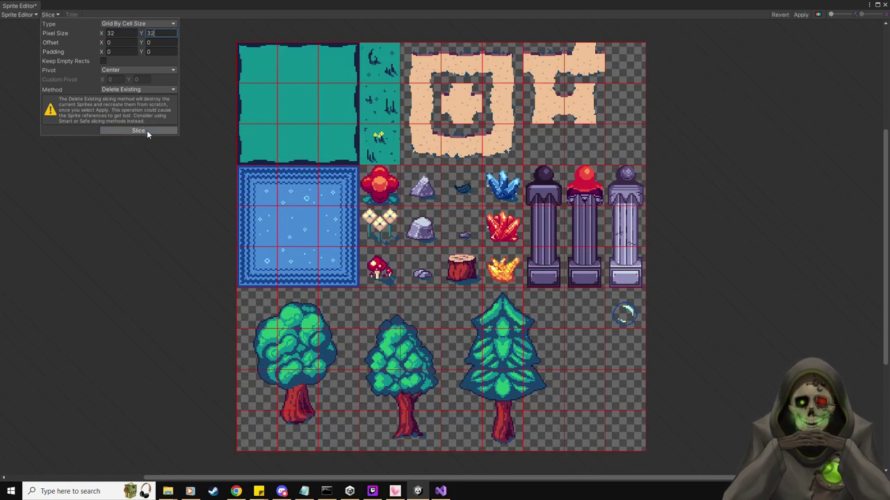
{"action": "left_click", "coordinate": [800, 15]}
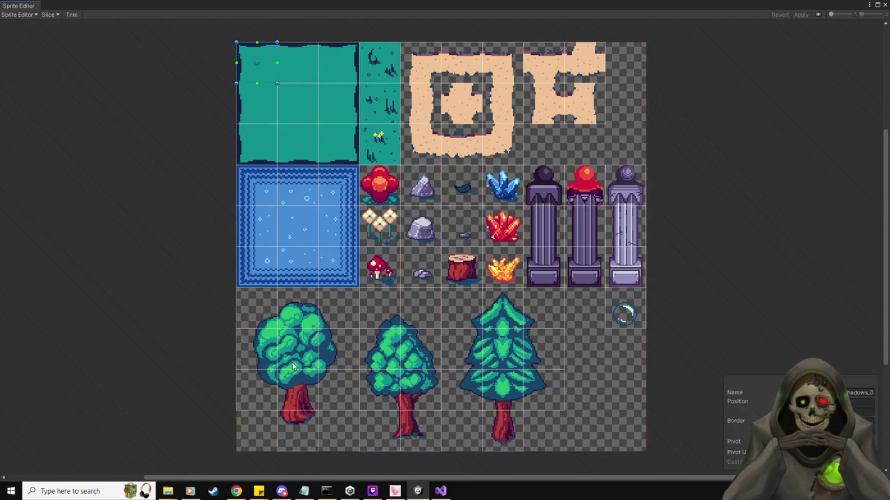
Replace the grid slices over the round tree beneath the water tiles with one slice enclosing the whole tree.
{"action": "left_click", "coordinate": [296, 416]}
{"action": "left_click", "coordinate": [275, 396]}
{"action": "left_click", "coordinate": [338, 349]}
{"action": "left_click", "coordinate": [310, 317]}
{"action": "left_click", "coordinate": [258, 319]}
{"action": "left_click_drag", "start_coordinate": [276, 328], "coordinate": [358, 452]}
Replace the grid slices over the middle tree with a single slice enclosing the whole tree.
{"action": "left_click", "coordinate": [413, 430]}
{"action": "left_click", "coordinate": [416, 385]}
{"action": "left_click", "coordinate": [387, 385]}
{"action": "left_click", "coordinate": [379, 348]}
{"action": "left_click", "coordinate": [402, 335]}
{"action": "left_click", "coordinate": [382, 313]}
{"action": "left_click", "coordinate": [416, 317]}
{"action": "left_click", "coordinate": [385, 312]}
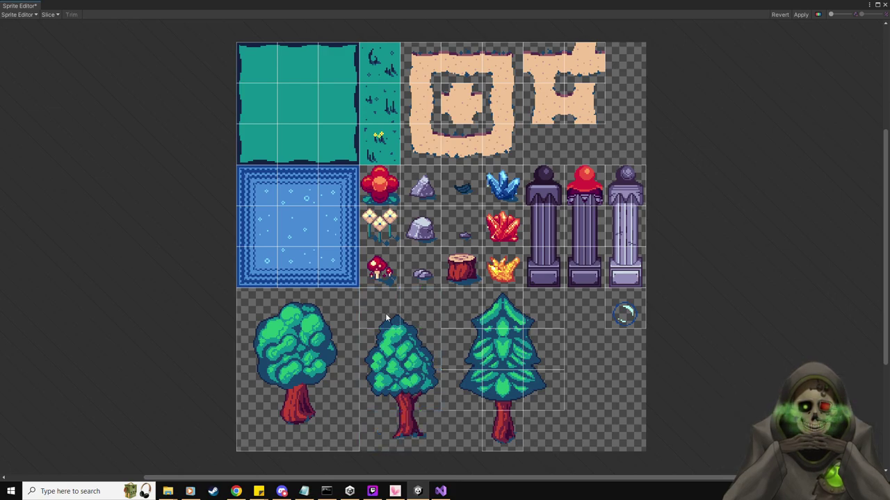
{"action": "left_click_drag", "start_coordinate": [401, 328], "coordinate": [440, 452]}
Replace the grid slices over the pine tree with a single slice enclosing the whole tree.
{"action": "left_click", "coordinate": [460, 400]}
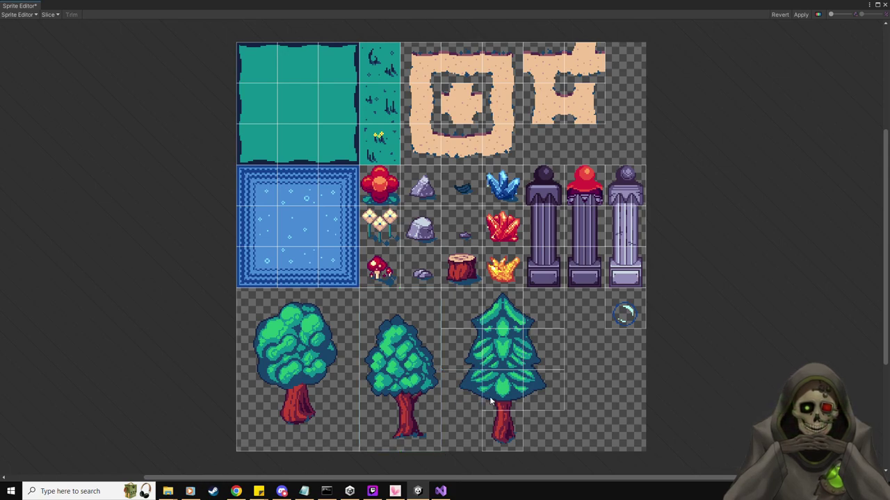
{"action": "left_click", "coordinate": [474, 343]}
{"action": "left_click", "coordinate": [492, 310]}
{"action": "left_click", "coordinate": [540, 316]}
{"action": "left_click_drag", "start_coordinate": [522, 328], "coordinate": [439, 451]}
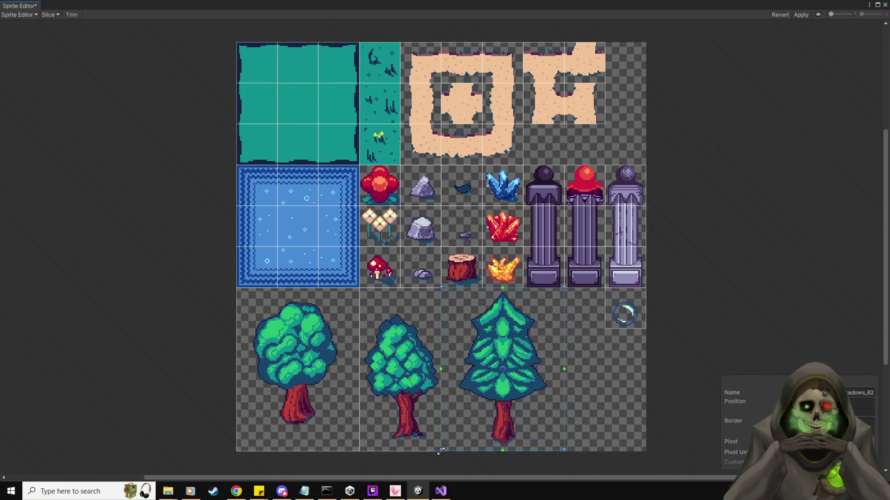
Delete the slices over the bubble, pillars, sand paths and crystals, and apply the changes.
{"action": "left_click", "coordinate": [586, 325]}
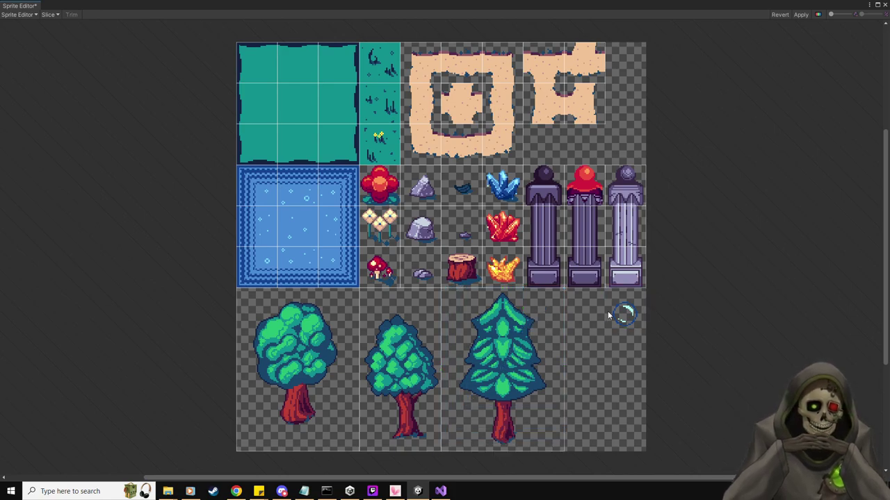
{"action": "left_click", "coordinate": [592, 218]}
{"action": "left_click", "coordinate": [558, 64]}
{"action": "left_click", "coordinate": [518, 111]}
{"action": "left_click", "coordinate": [458, 142]}
{"action": "left_click", "coordinate": [419, 101]}
{"action": "left_click", "coordinate": [424, 98]}
{"action": "left_click", "coordinate": [473, 104]}
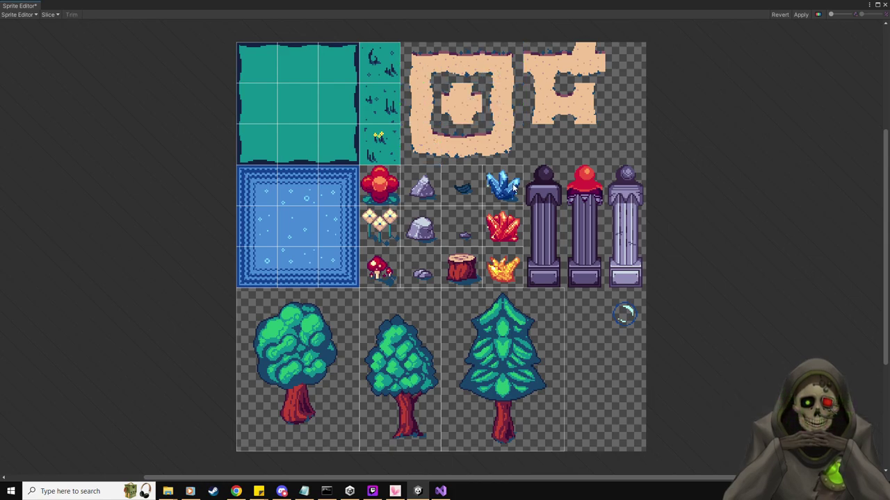
{"action": "left_click", "coordinate": [503, 275]}
{"action": "left_click", "coordinate": [506, 281]}
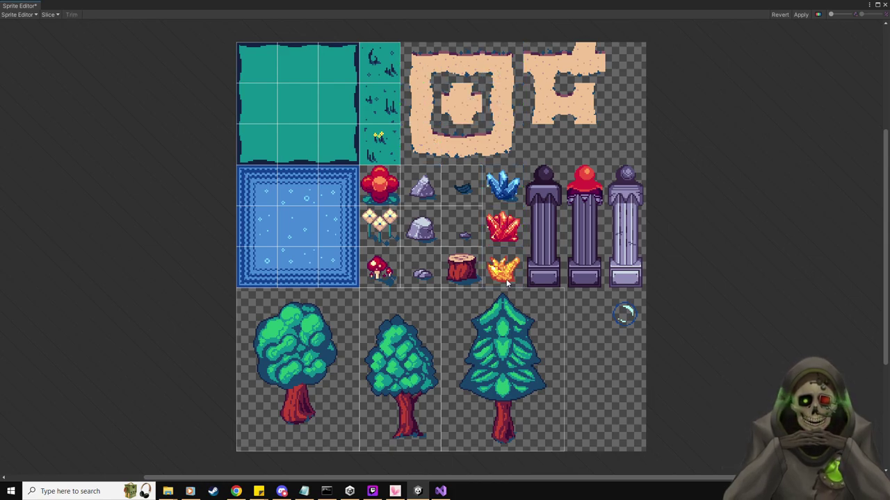
{"action": "left_click", "coordinate": [801, 15]}
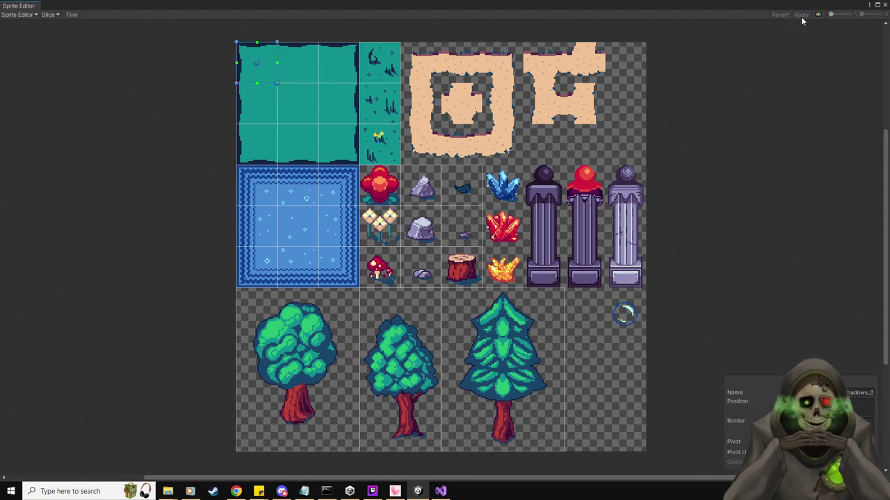
Delete the slices covering the blue water tiles and apply the changes.
{"action": "left_click_drag", "start_coordinate": [337, 270], "coordinate": [335, 225]}
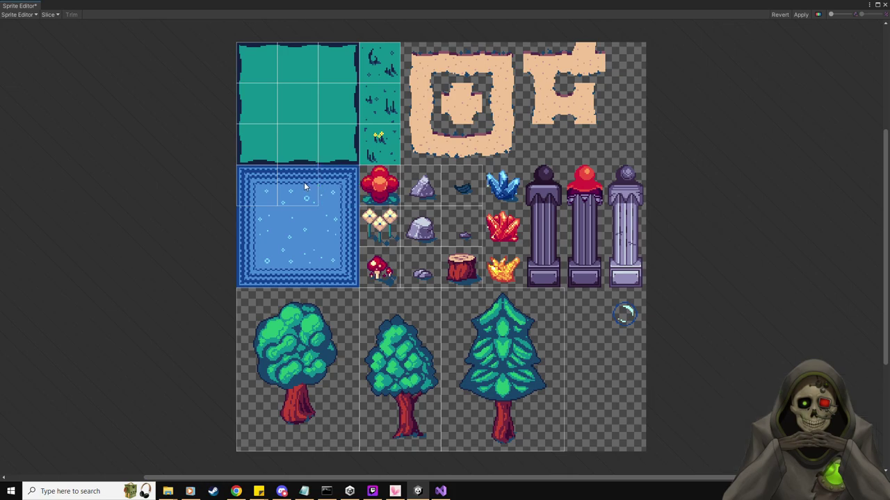
{"action": "key", "text": "Delete"}
{"action": "left_click", "coordinate": [802, 15]}
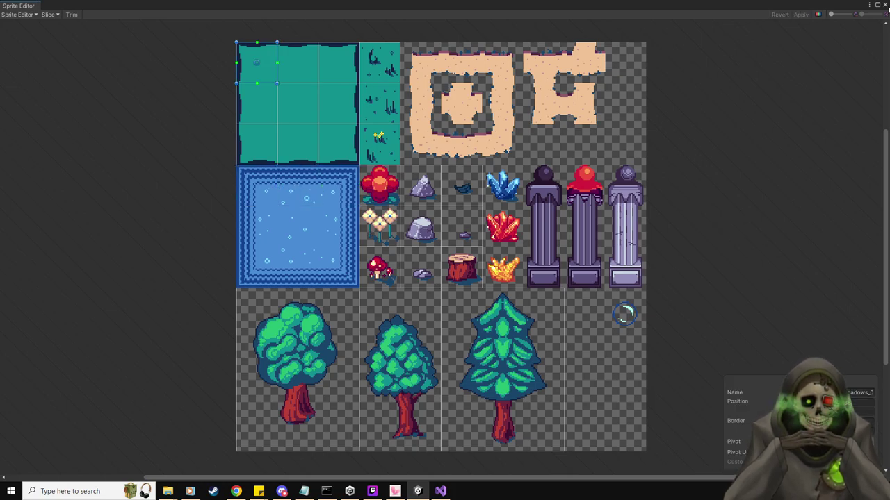
Delete the pine tree's slice, apply the changes and close the Sprite Editor.
{"action": "key", "text": "Delete"}
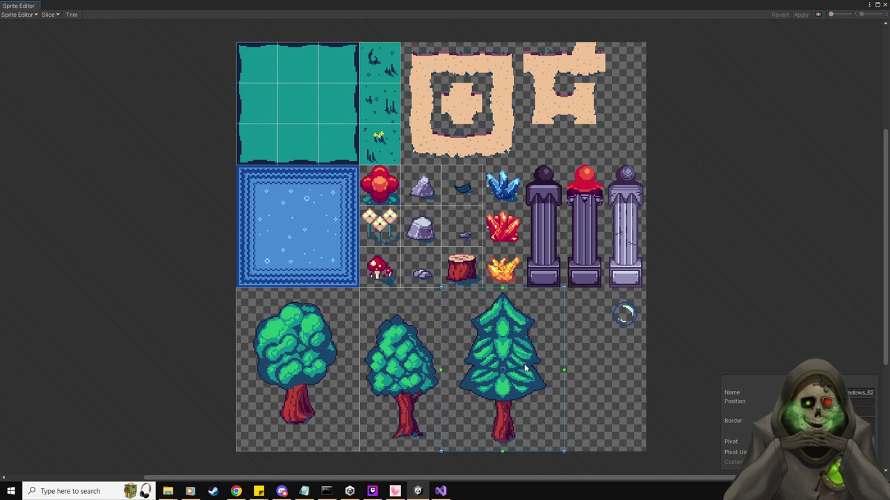
{"action": "left_click", "coordinate": [800, 15]}
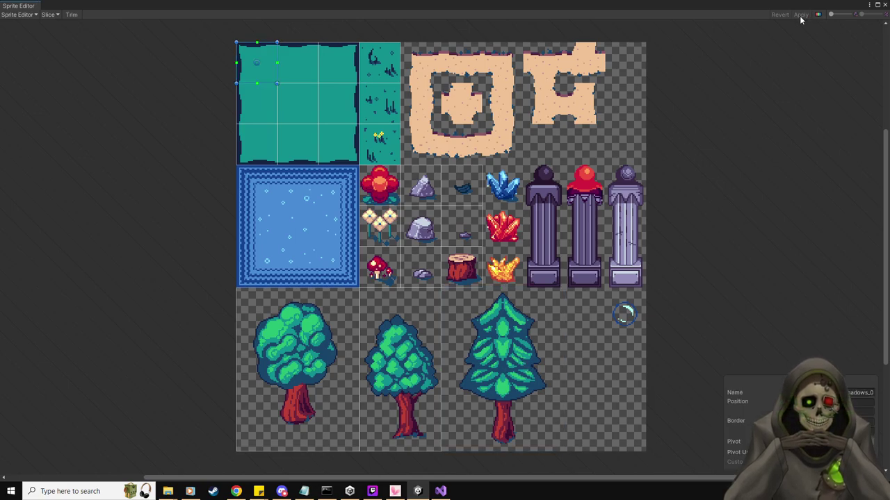
{"action": "left_click", "coordinate": [884, 5]}
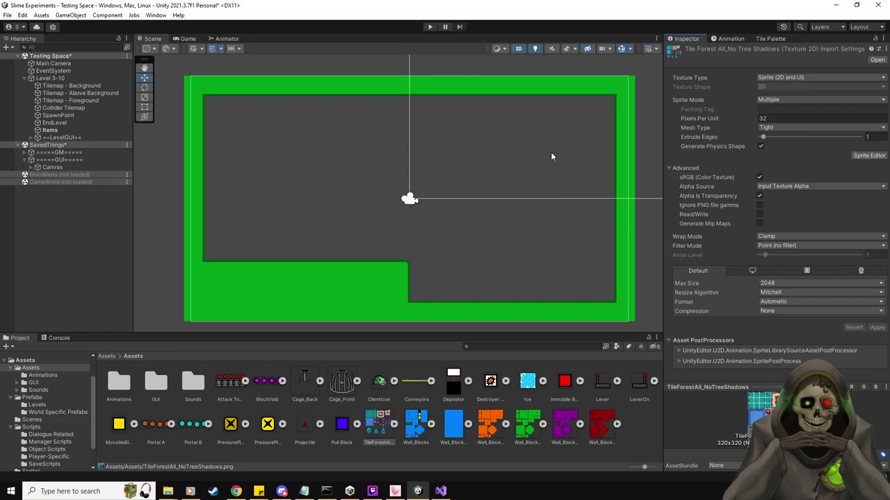
Create a new tile palette named Forest with a rectangle grid and save it in the project's TileMaps folder.
{"action": "left_click", "coordinate": [770, 38]}
{"action": "left_click", "coordinate": [709, 77]}
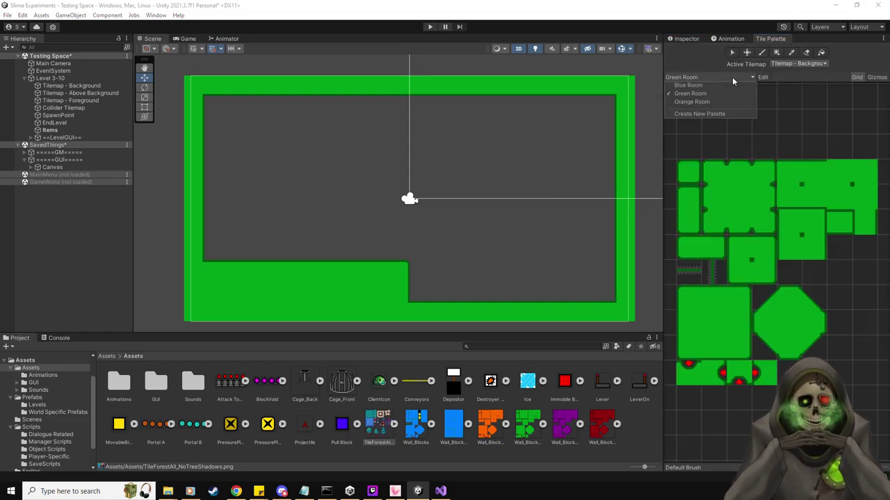
{"action": "left_click", "coordinate": [712, 114]}
{"action": "left_click", "coordinate": [753, 96]}
{"action": "type", "text": "Forest"}
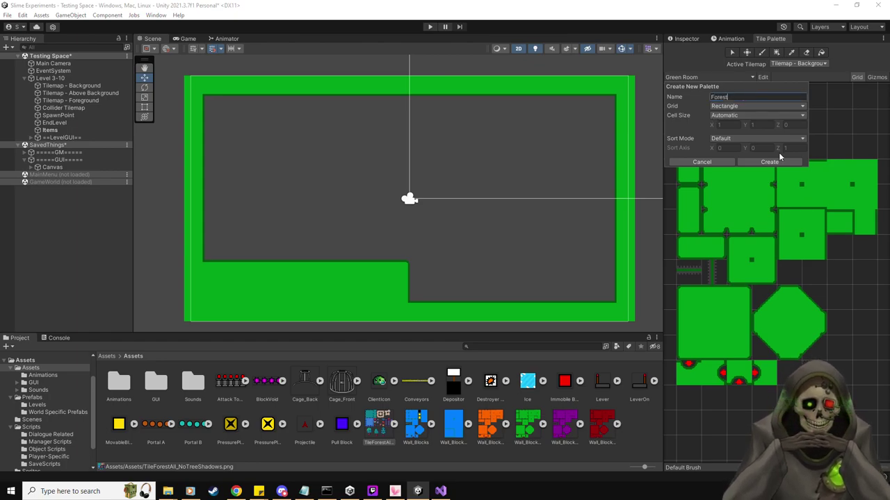
{"action": "left_click", "coordinate": [781, 164]}
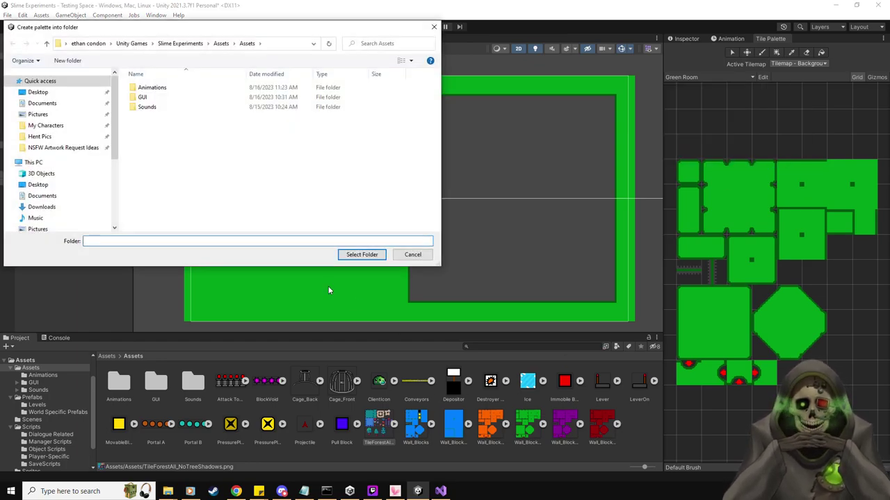
{"action": "left_click", "coordinate": [221, 43]}
{"action": "left_click", "coordinate": [147, 146]}
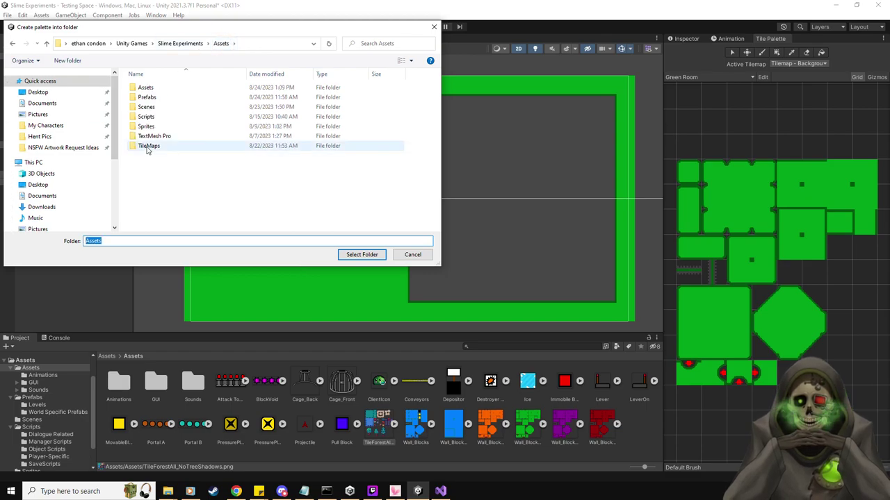
{"action": "double_click", "coordinate": [146, 147]}
{"action": "left_click", "coordinate": [368, 255]}
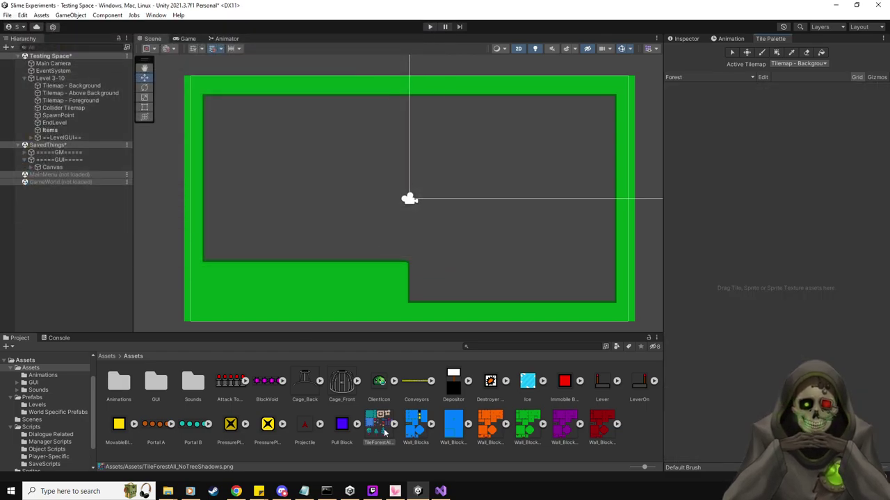
Add the TileForestAll_NoTreeShadows tileset to the Forest palette, generating its tiles into the TileMaps folder.
{"action": "left_click_drag", "start_coordinate": [376, 431], "coordinate": [703, 166]}
{"action": "left_click", "coordinate": [221, 43]}
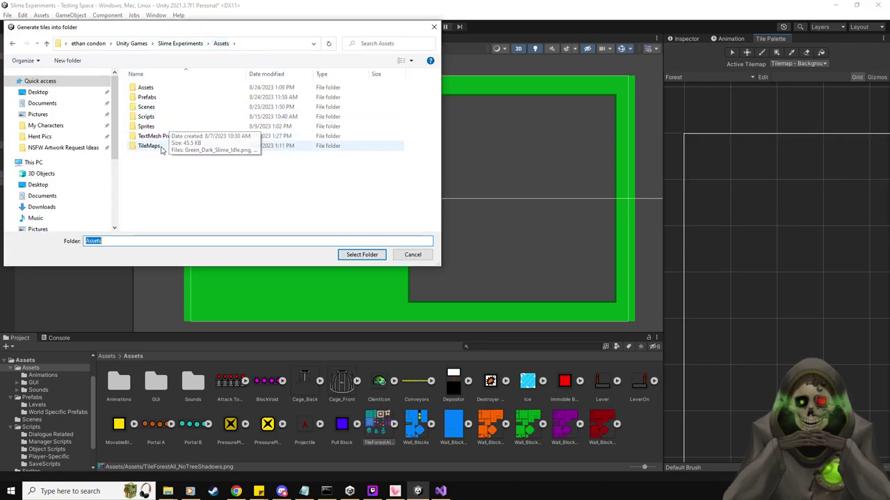
{"action": "double_click", "coordinate": [150, 146]}
{"action": "left_click", "coordinate": [362, 254]}
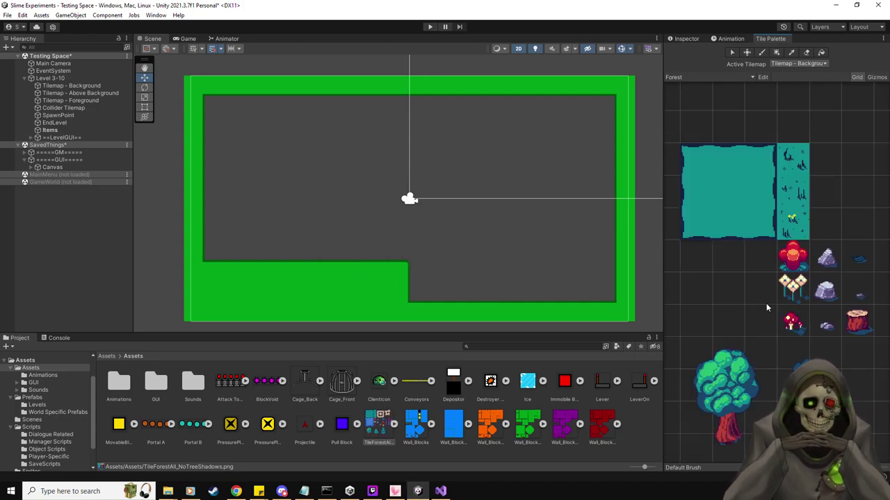
{"action": "scroll", "coordinate": [741, 287], "scroll_direction": "down", "scroll_amount": 2}
{"action": "scroll", "coordinate": [742, 287], "scroll_direction": "down", "scroll_amount": 2}
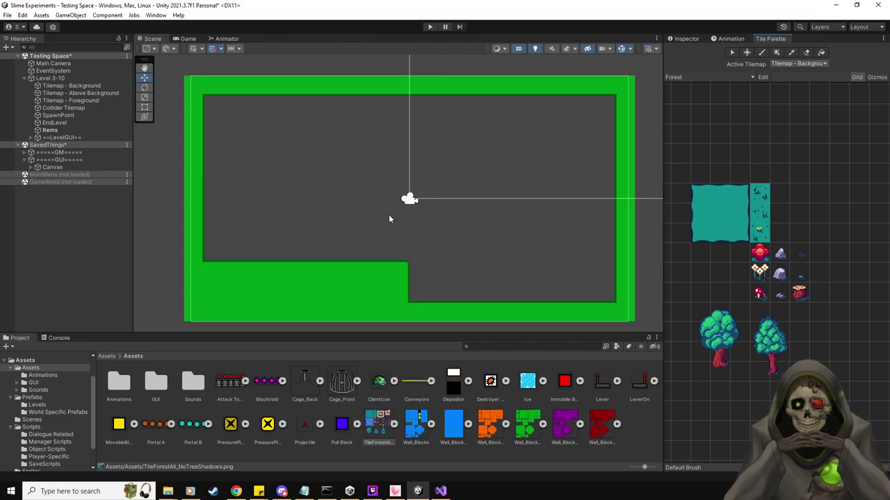
Erase all the green wall tiles from Level 3-10's Collider Tilemap.
{"action": "left_click", "coordinate": [32, 138]}
{"action": "left_click", "coordinate": [63, 108]}
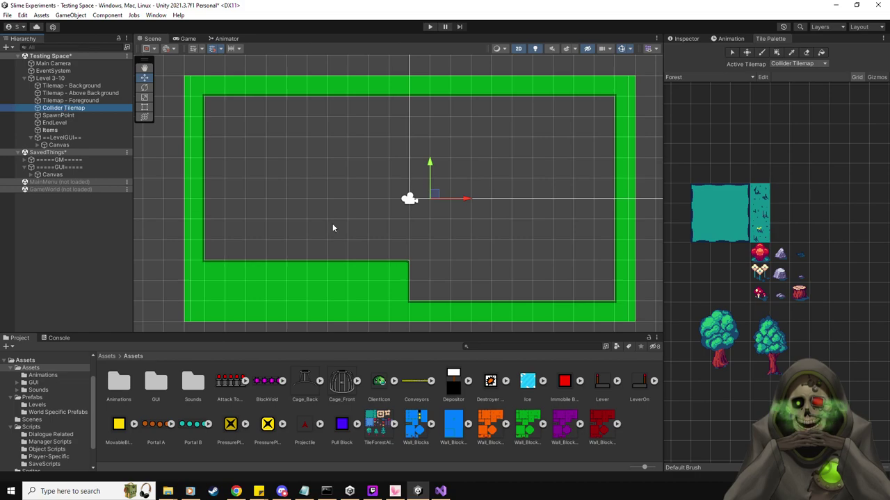
{"action": "left_click", "coordinate": [702, 205]}
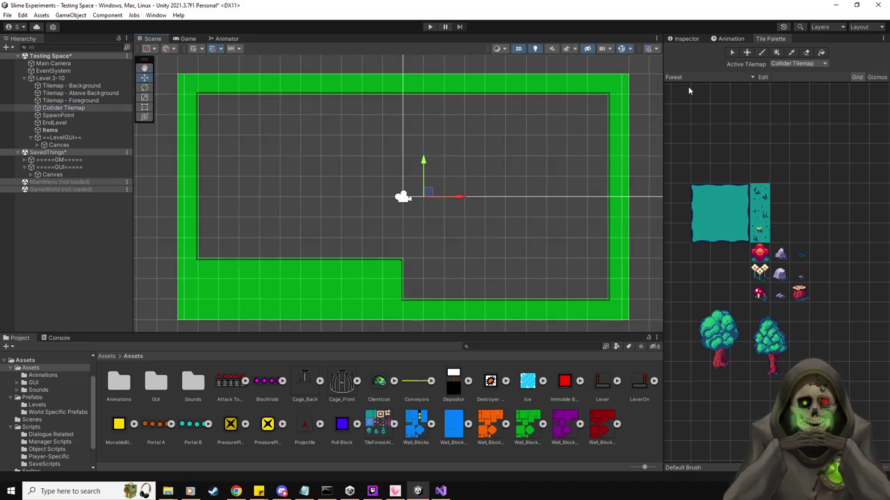
{"action": "left_click", "coordinate": [791, 53]}
{"action": "left_click_drag", "start_coordinate": [714, 89], "coordinate": [816, 169]}
{"action": "left_click", "coordinate": [806, 53]}
{"action": "mouse_move", "coordinate": [306, 145]}
{"action": "left_mouse_down"}
{"action": "mouse_move", "coordinate": [266, 152]}
{"action": "mouse_move", "coordinate": [283, 312]}
{"action": "mouse_move", "coordinate": [414, 327]}
{"action": "mouse_move", "coordinate": [622, 314]}
{"action": "mouse_move", "coordinate": [638, 241]}
{"action": "mouse_move", "coordinate": [637, 149]}
{"action": "mouse_move", "coordinate": [380, 154]}
{"action": "left_mouse_up"}
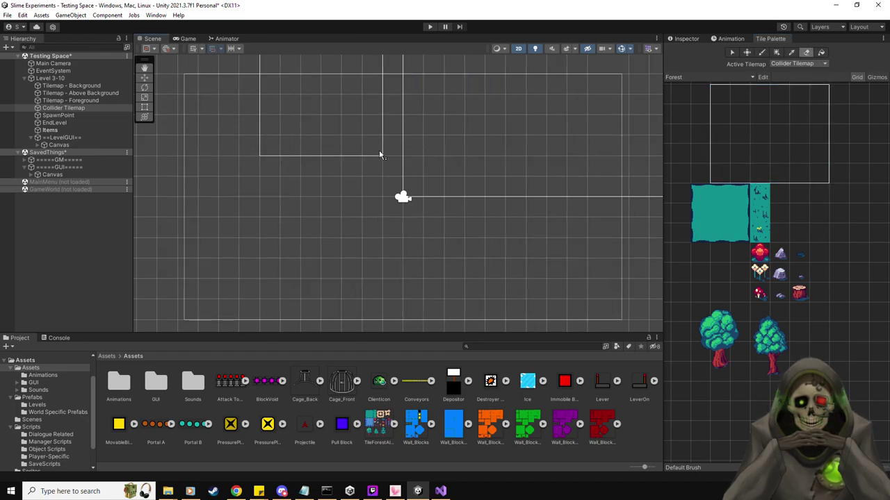
{"action": "left_click", "coordinate": [800, 151]}
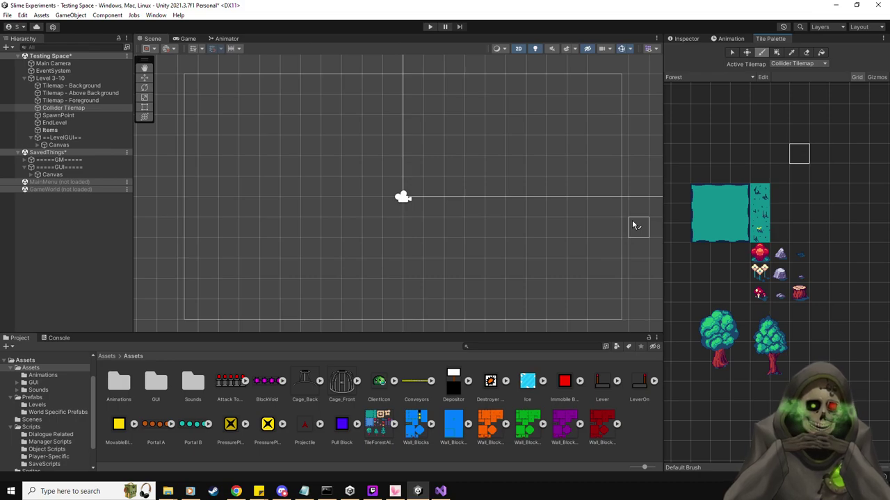
Try to paint round trees along the bottom and left edges of the level on the Collider Tilemap, and undo them.
{"action": "left_click", "coordinate": [720, 334]}
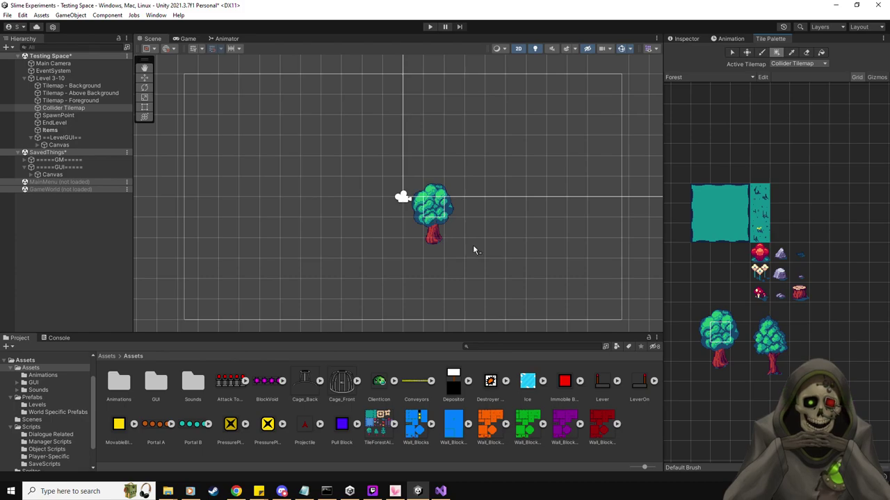
{"action": "mouse_move", "coordinate": [620, 311]}
{"action": "left_mouse_down"}
{"action": "mouse_move", "coordinate": [414, 324]}
{"action": "mouse_move", "coordinate": [195, 310]}
{"action": "left_mouse_up"}
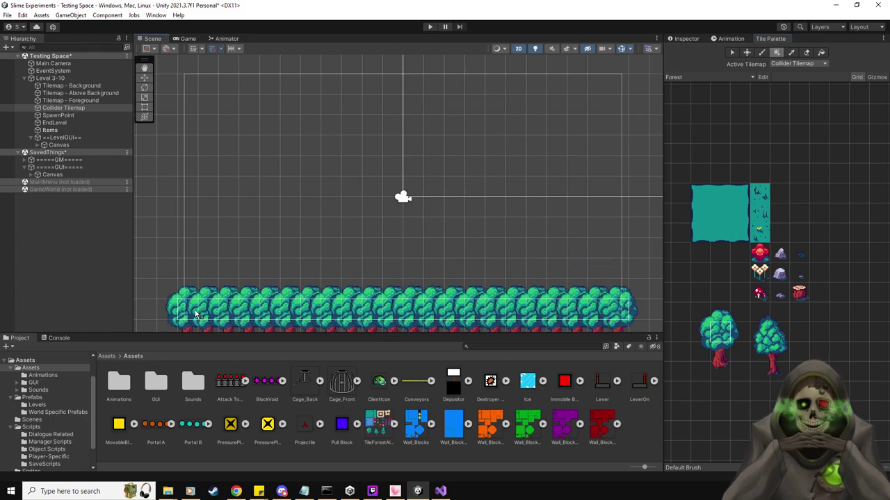
{"action": "left_click_drag", "start_coordinate": [185, 259], "coordinate": [185, 91]}
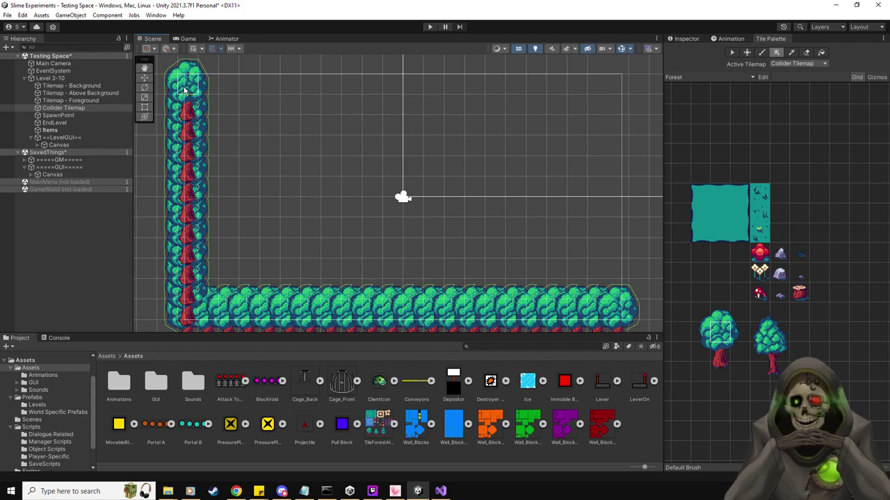
{"action": "key", "text": "ctrl+z"}
{"action": "key", "text": "ctrl+z"}
{"action": "left_click_drag", "start_coordinate": [185, 91], "coordinate": [185, 322]}
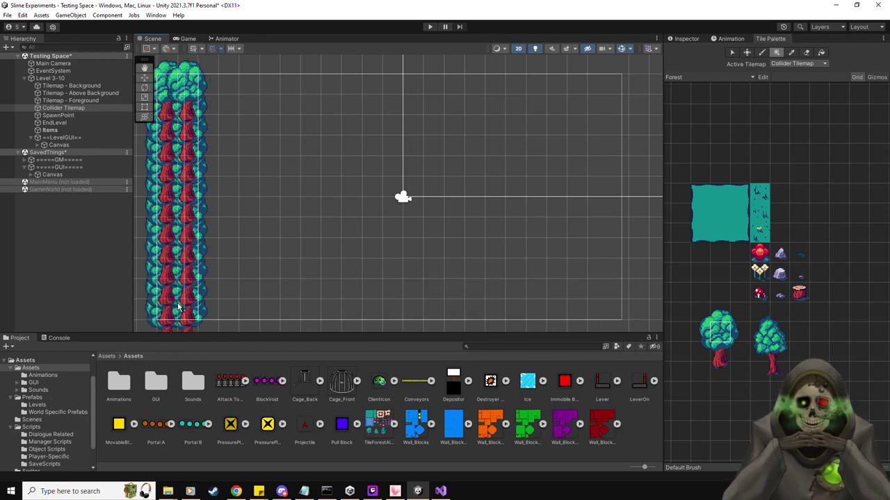
{"action": "key", "text": "ctrl+z"}
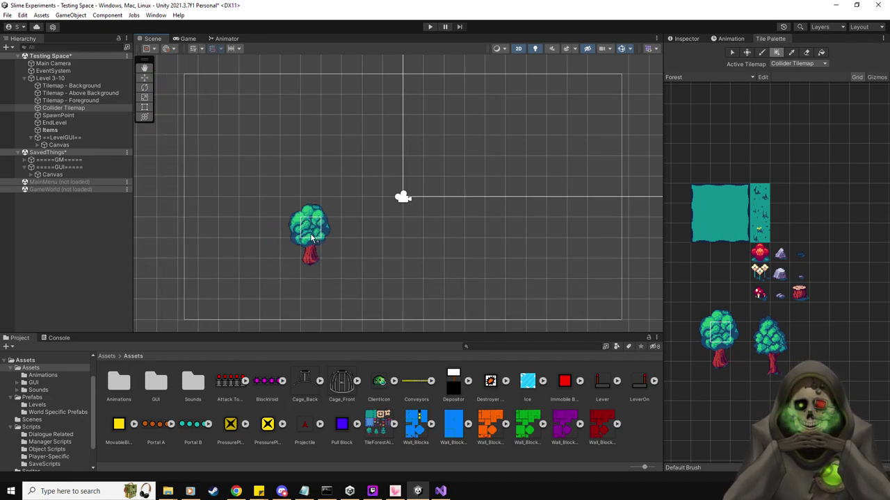
Try to paint rows of round trees along the level's bottom and top edges on the Collider Tilemap, and undo them.
{"action": "left_click_drag", "start_coordinate": [196, 312], "coordinate": [615, 304]}
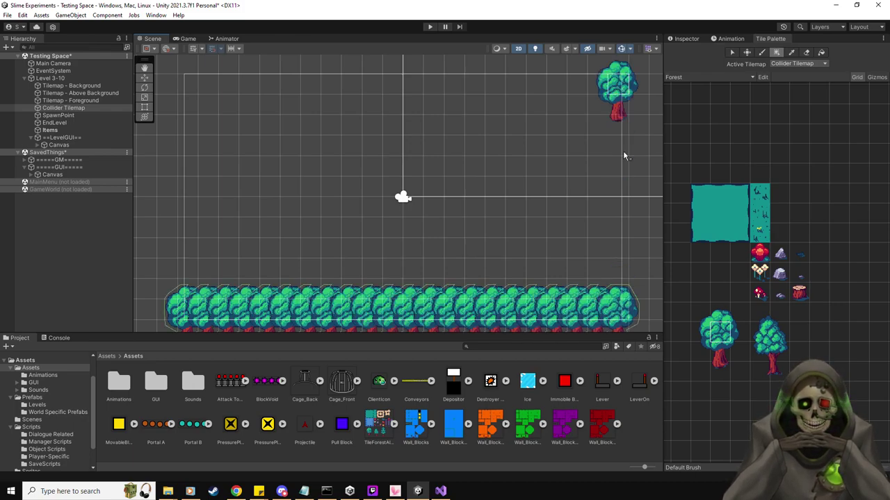
{"action": "left_click_drag", "start_coordinate": [625, 156], "coordinate": [627, 285]}
{"action": "key", "text": "ctrl+z"}
{"action": "left_click_drag", "start_coordinate": [183, 70], "coordinate": [616, 82]}
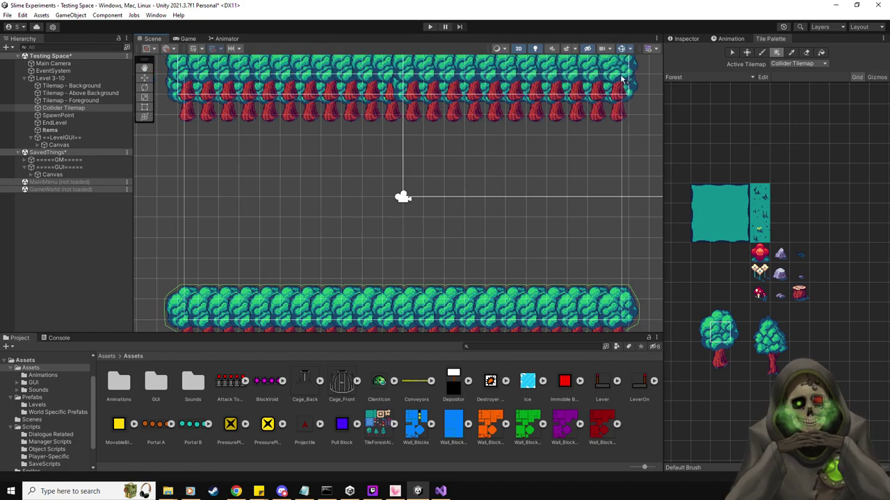
{"action": "key", "text": "ctrl+z"}
{"action": "scroll", "coordinate": [551, 170], "scroll_direction": "down", "scroll_amount": 1}
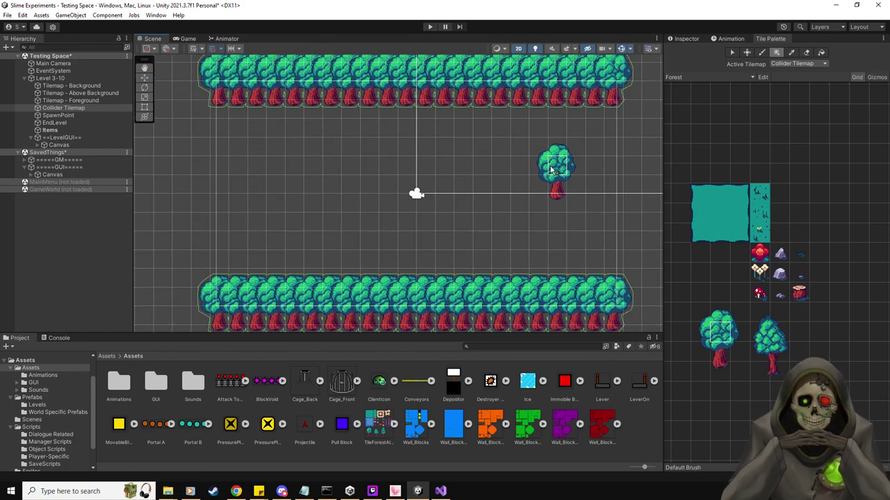
{"action": "key", "text": "ctrl+z"}
{"action": "middle_click_drag", "start_coordinate": [551, 170], "coordinate": [528, 212]}
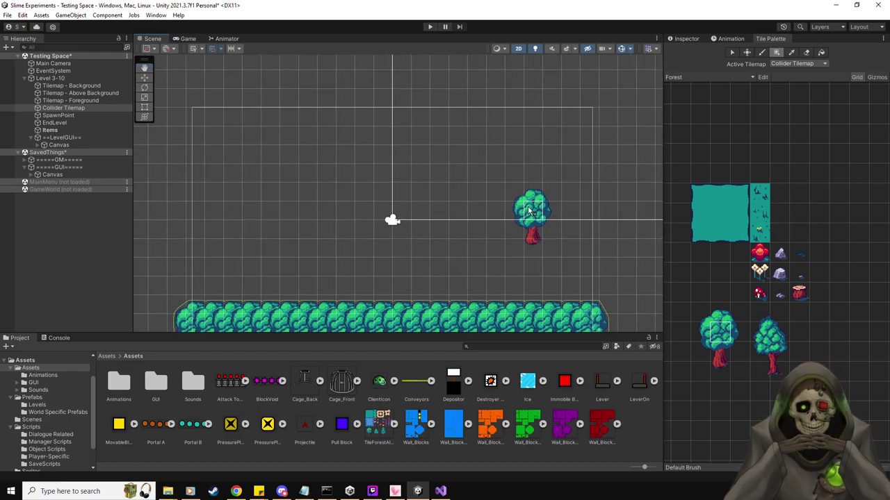
{"action": "key", "text": "ctrl+z"}
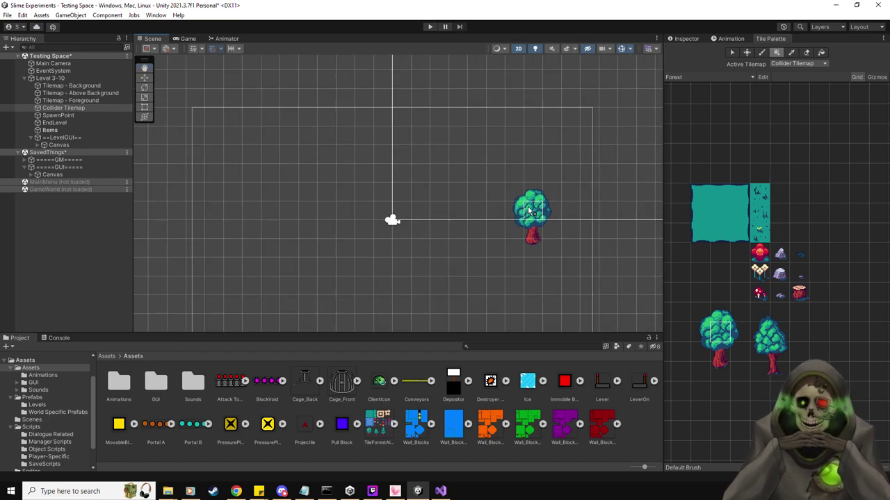
Paint a plain grass tile border around the level on the Collider Tilemap, two tiles thick along the top and bottom.
{"action": "mouse_move", "coordinate": [526, 233]}
{"action": "middle_mouse_down"}
{"action": "mouse_move", "coordinate": [495, 220]}
{"action": "mouse_move", "coordinate": [488, 205]}
{"action": "middle_mouse_up"}
{"action": "left_click", "coordinate": [723, 209]}
{"action": "left_click_drag", "start_coordinate": [582, 296], "coordinate": [580, 69]}
{"action": "middle_click_drag", "start_coordinate": [582, 129], "coordinate": [593, 163]}
{"action": "mouse_move", "coordinate": [584, 85]}
{"action": "left_mouse_down"}
{"action": "mouse_move", "coordinate": [209, 89]}
{"action": "mouse_move", "coordinate": [192, 98]}
{"action": "mouse_move", "coordinate": [185, 327]}
{"action": "left_mouse_up"}
{"action": "middle_click_drag", "start_coordinate": [247, 237], "coordinate": [249, 196]}
{"action": "left_click_drag", "start_coordinate": [208, 289], "coordinate": [570, 279]}
{"action": "middle_click_drag", "start_coordinate": [396, 213], "coordinate": [378, 294]}
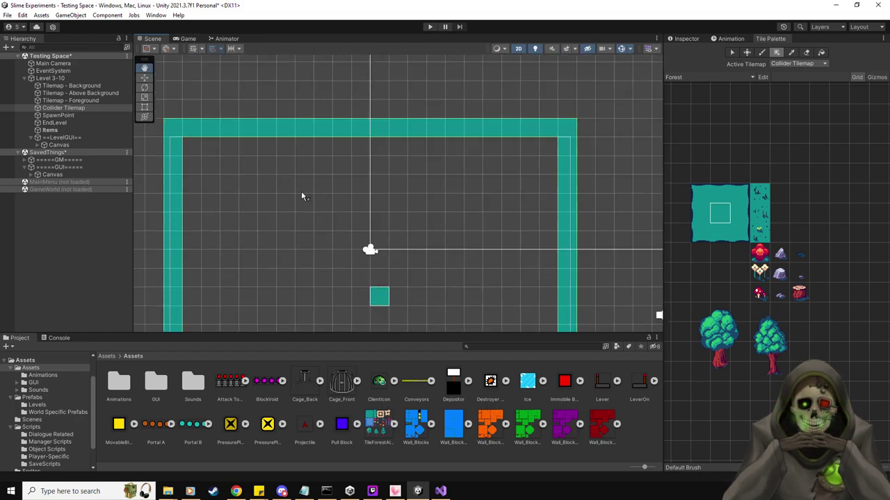
{"action": "left_click_drag", "start_coordinate": [189, 145], "coordinate": [554, 139]}
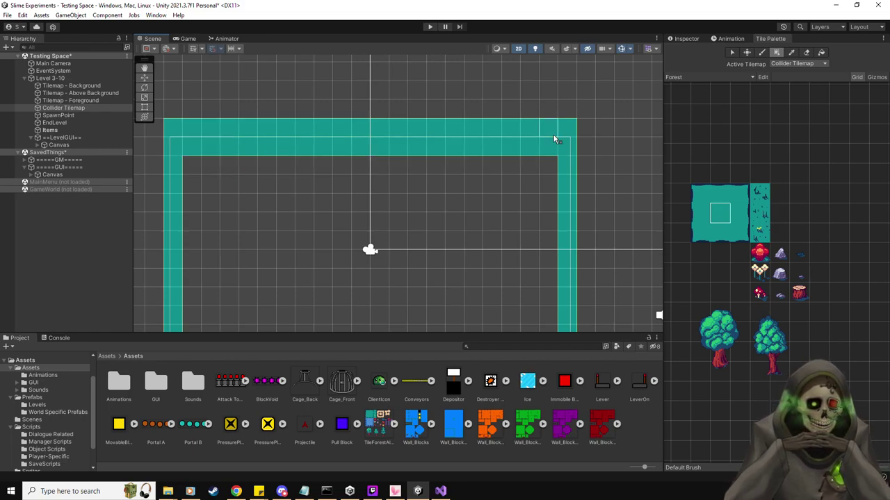
Pick the round tree tile and set the Foreground tilemap's Order in Layer to 1.
{"action": "double_click", "coordinate": [70, 100]}
{"action": "left_click", "coordinate": [726, 339]}
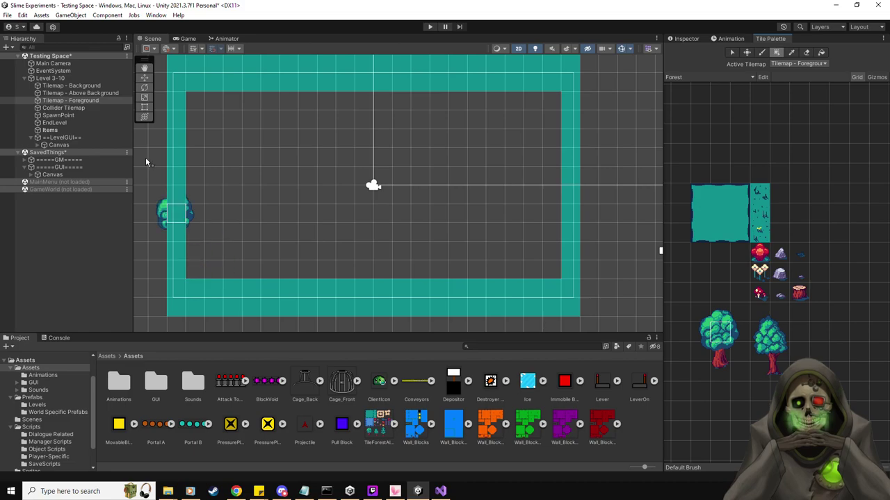
{"action": "left_click", "coordinate": [64, 107]}
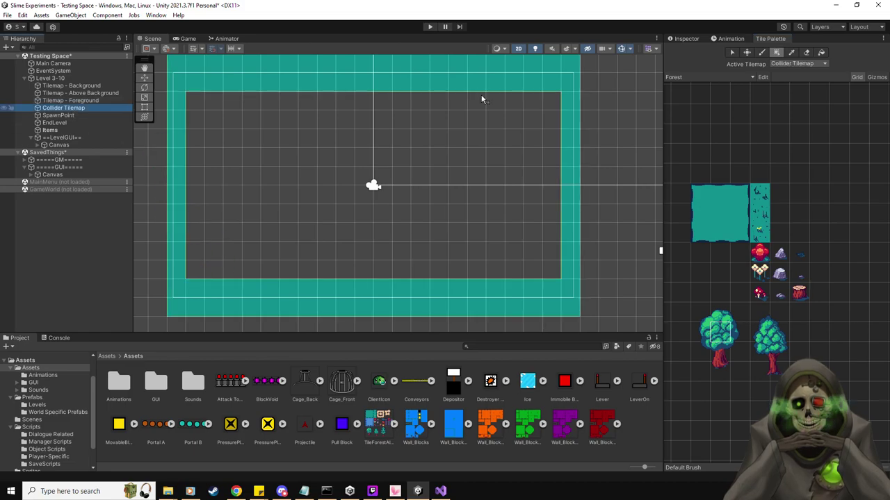
{"action": "left_click", "coordinate": [684, 38]}
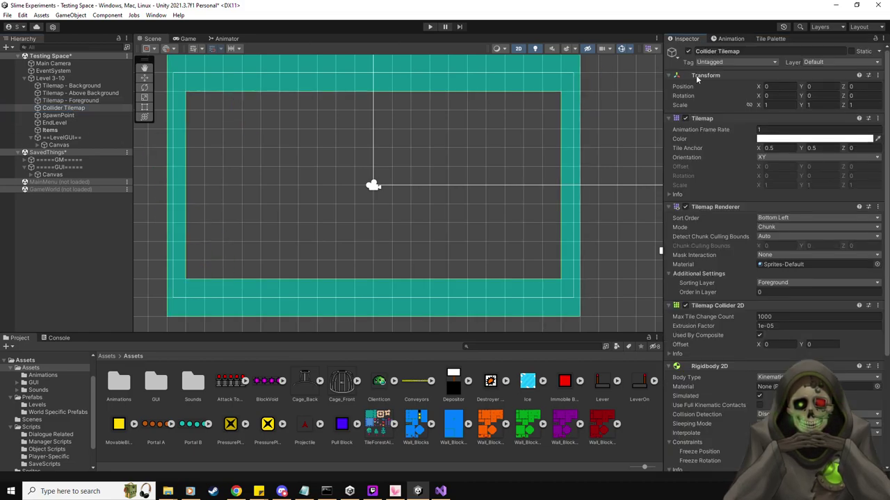
{"action": "left_click", "coordinate": [69, 100]}
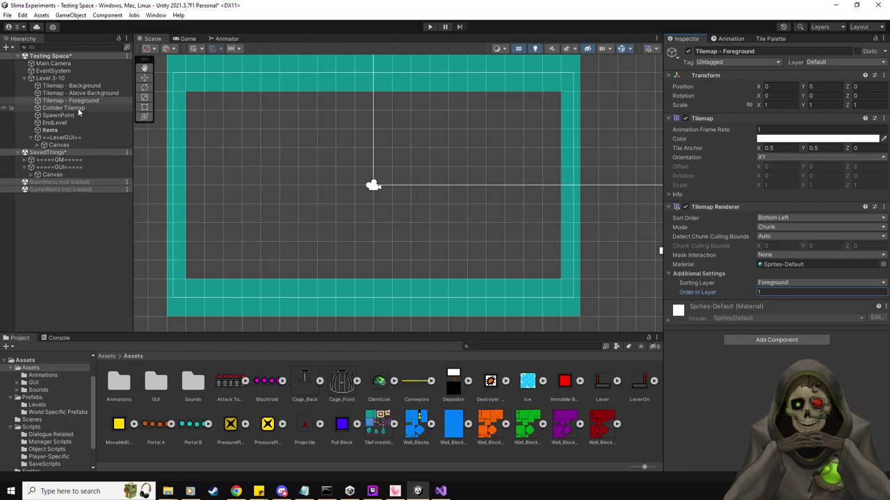
Paint a row of round trees along the bottom border on the Foreground tilemap and set its Sort Order to Top Left.
{"action": "key", "text": "u"}
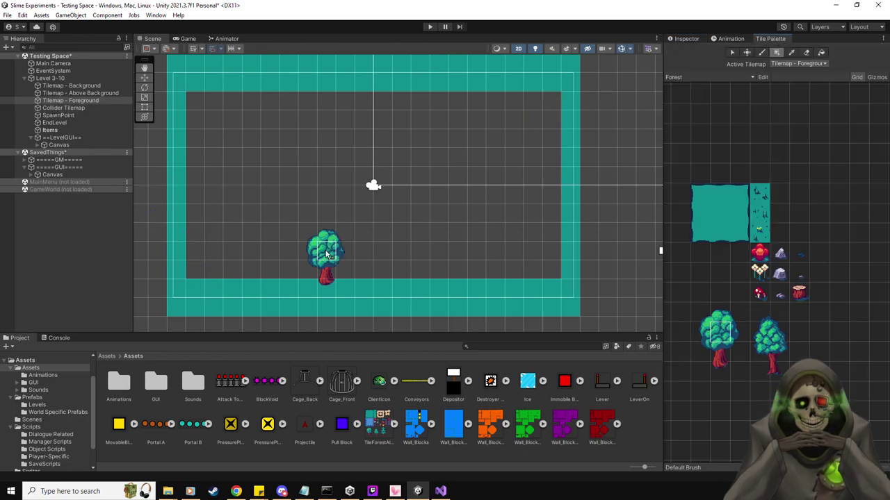
{"action": "left_click_drag", "start_coordinate": [183, 297], "coordinate": [577, 294]}
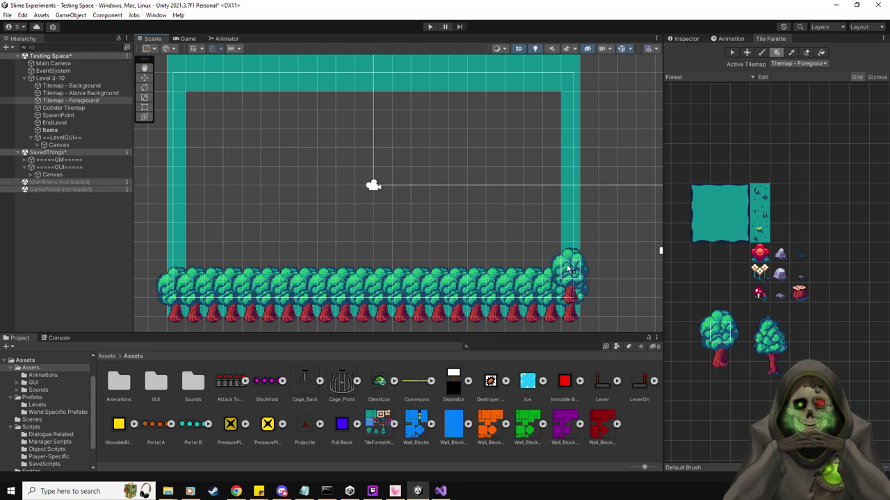
{"action": "left_click", "coordinate": [686, 38]}
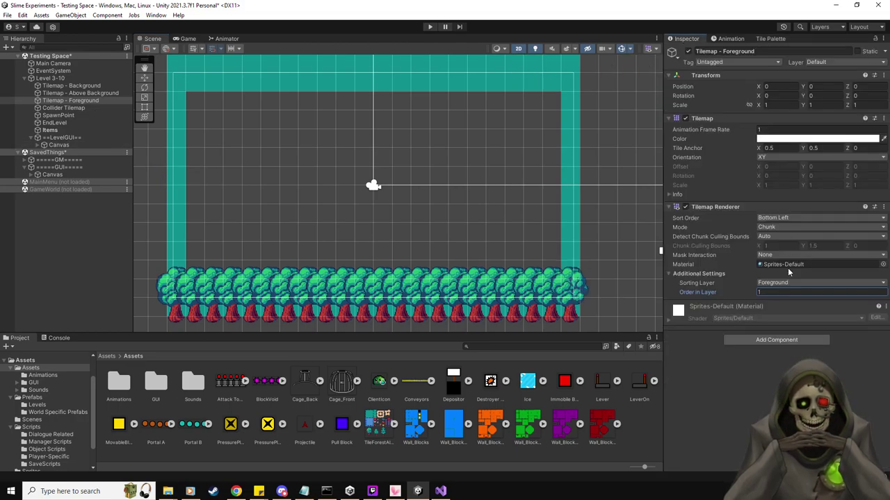
{"action": "left_click", "coordinate": [779, 218]}
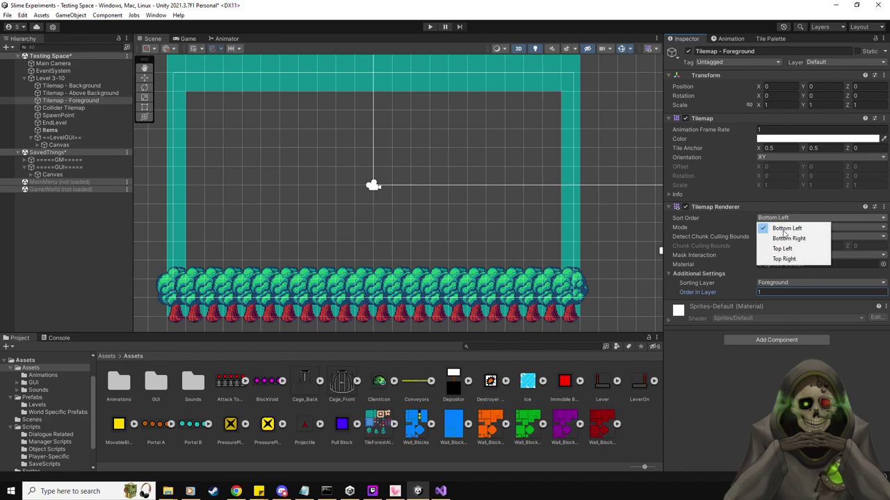
{"action": "left_click", "coordinate": [788, 239]}
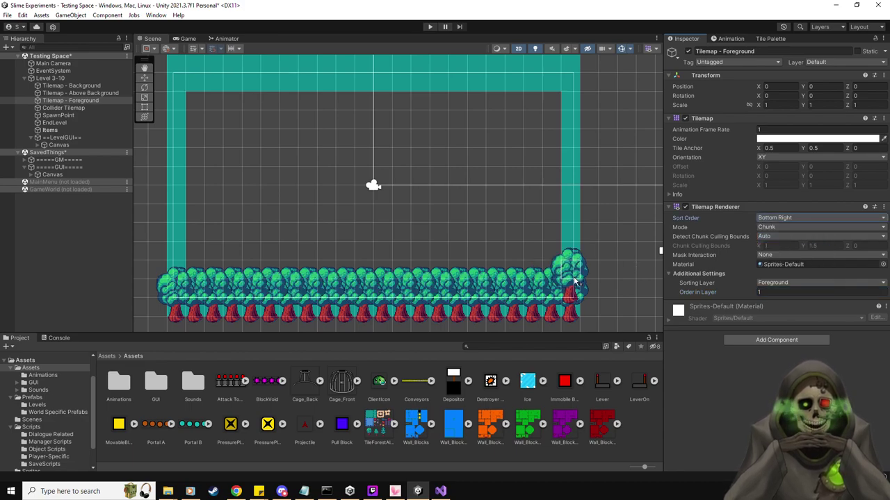
{"action": "left_click", "coordinate": [793, 218]}
{"action": "left_click", "coordinate": [781, 249]}
Paint round trees along both side borders and the top border on the Foreground tilemap, and undo the extra row beneath the top.
{"action": "mouse_move", "coordinate": [566, 281]}
{"action": "left_mouse_down"}
{"action": "mouse_move", "coordinate": [180, 288]}
{"action": "mouse_move", "coordinate": [182, 74]}
{"action": "left_mouse_up"}
{"action": "middle_click_drag", "start_coordinate": [457, 154], "coordinate": [450, 194]}
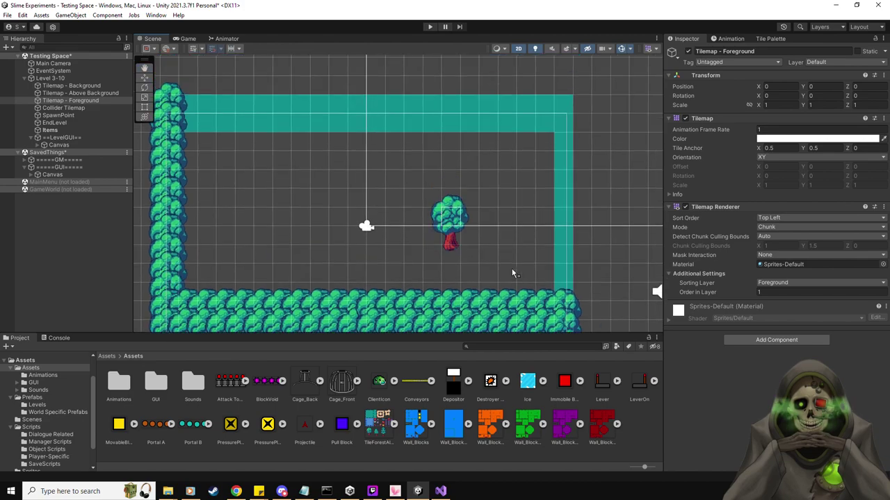
{"action": "mouse_move", "coordinate": [564, 288]}
{"action": "left_mouse_down"}
{"action": "mouse_move", "coordinate": [558, 99]}
{"action": "mouse_move", "coordinate": [182, 102]}
{"action": "mouse_move", "coordinate": [195, 96]}
{"action": "mouse_move", "coordinate": [188, 123]}
{"action": "mouse_move", "coordinate": [223, 120]}
{"action": "left_mouse_up"}
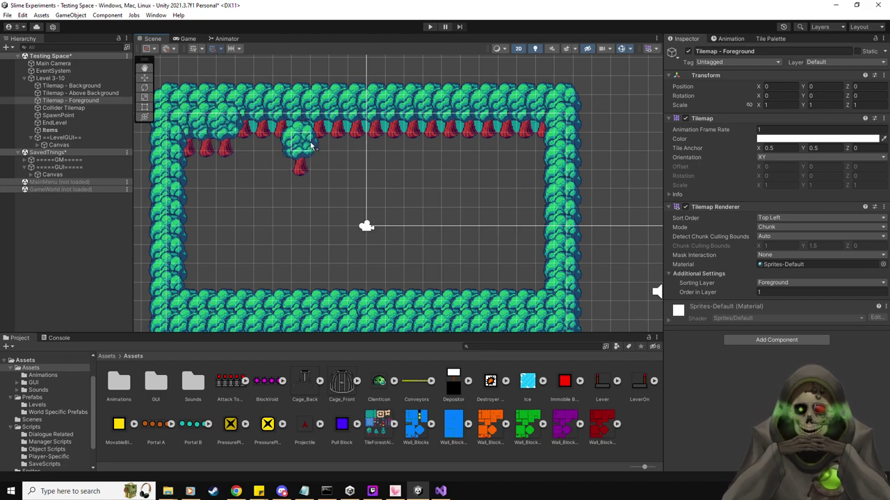
{"action": "key", "text": "ctrl+z"}
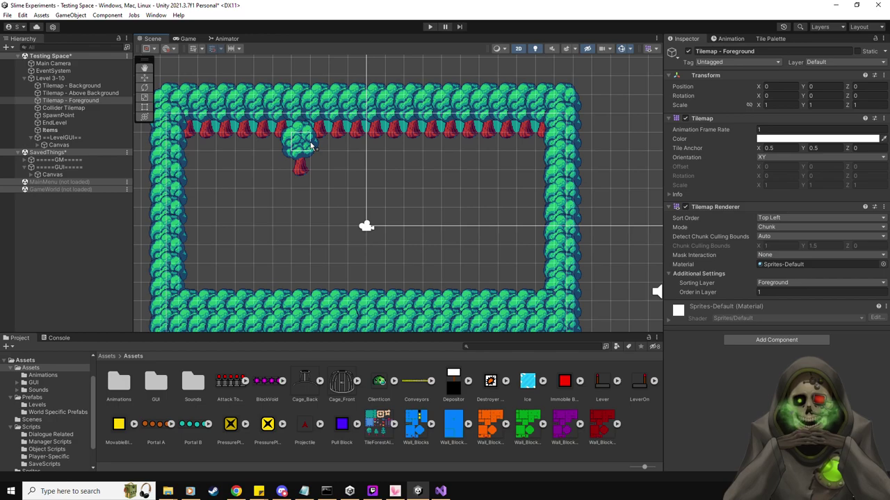
Try to paint a row of round trees along the top border on the Collider Tilemap.
{"action": "left_click", "coordinate": [64, 108]}
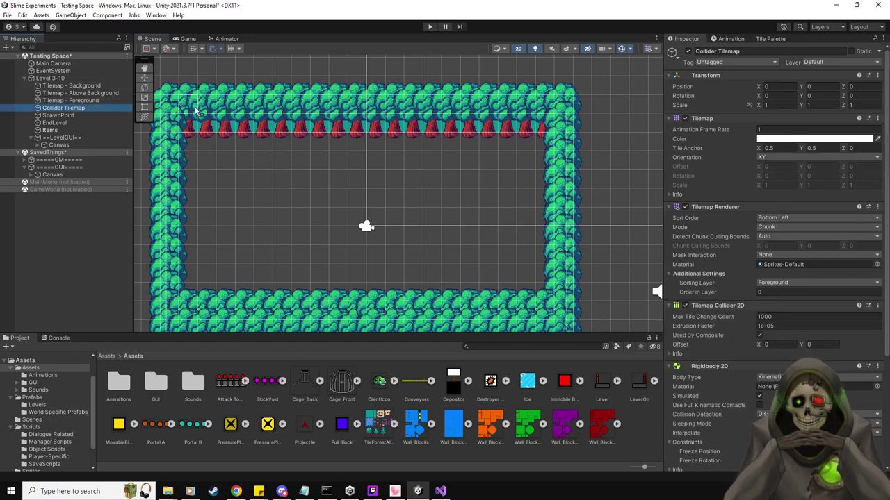
{"action": "left_click_drag", "start_coordinate": [197, 112], "coordinate": [558, 114]}
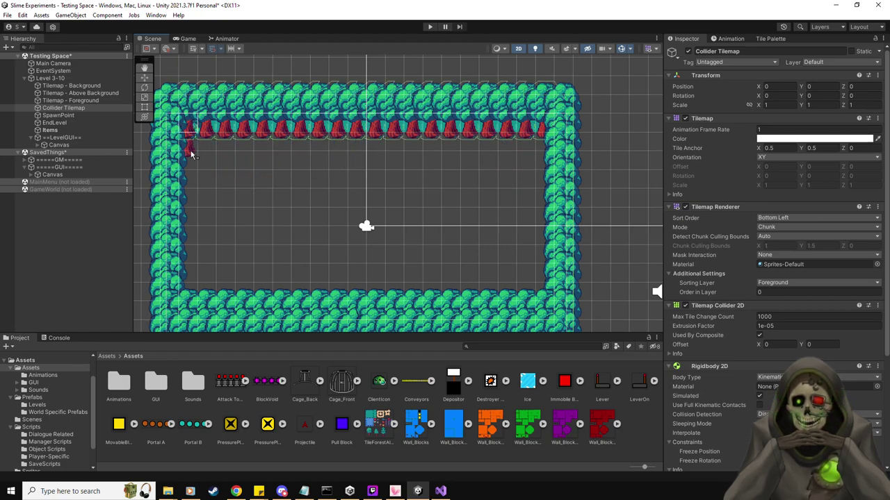
{"action": "left_click", "coordinate": [58, 116]}
{"action": "left_click", "coordinate": [66, 100]}
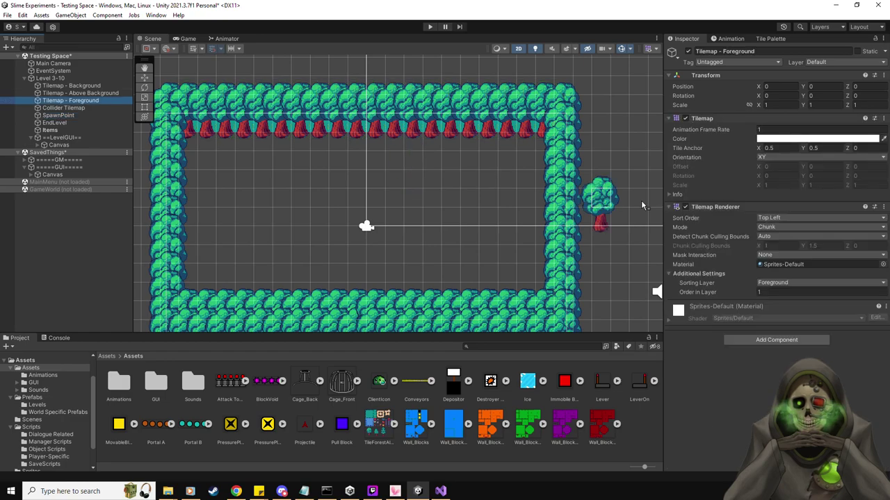
Fill the area inside the tree border with the plain grass tile on the Background tilemap.
{"action": "left_click", "coordinate": [69, 86]}
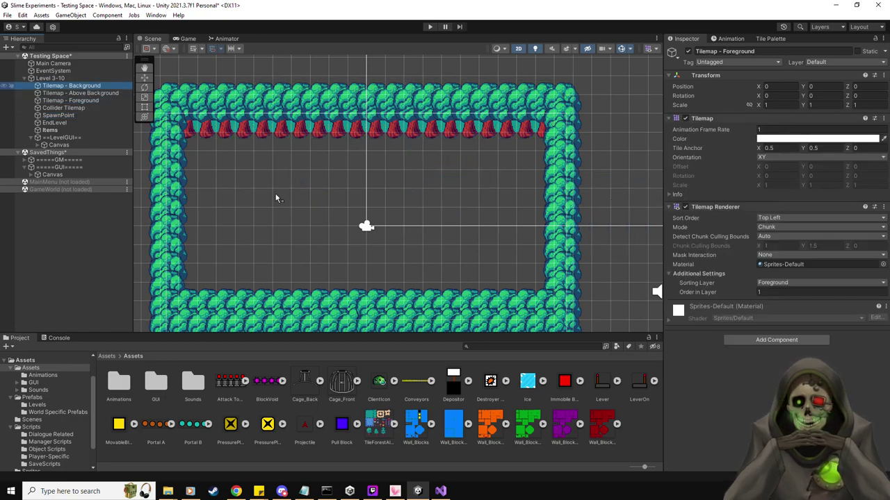
{"action": "left_click", "coordinate": [759, 39]}
{"action": "left_click", "coordinate": [721, 208]}
{"action": "left_click_drag", "start_coordinate": [187, 144], "coordinate": [549, 307]}
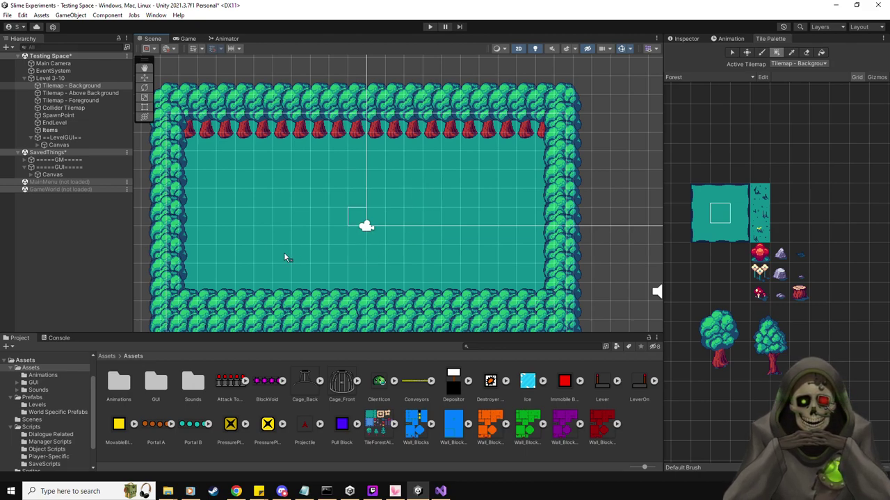
Scatter the uppermost tufted-grass tile of the Forest palette across the level interior on the Background tilemap.
{"action": "left_click", "coordinate": [760, 198]}
{"action": "left_click", "coordinate": [245, 272]}
{"action": "left_click", "coordinate": [319, 215]}
{"action": "left_click", "coordinate": [394, 272]}
{"action": "left_click", "coordinate": [470, 199]}
{"action": "left_click", "coordinate": [376, 180]}
{"action": "left_click", "coordinate": [245, 179]}
{"action": "left_click", "coordinate": [263, 236]}
{"action": "left_click", "coordinate": [432, 217]}
{"action": "left_click", "coordinate": [470, 253]}
Scatter the second tufted-grass tile across empty spots of the level interior.
{"action": "left_click", "coordinate": [760, 213]}
{"action": "left_click", "coordinate": [511, 255]}
{"action": "left_click", "coordinate": [510, 179]}
{"action": "left_click", "coordinate": [432, 162]}
{"action": "left_click", "coordinate": [376, 236]}
{"action": "left_click", "coordinate": [300, 161]}
{"action": "left_click", "coordinate": [207, 236]}
{"action": "left_click", "coordinate": [339, 255]}
Scatter the grass tile with the yellow sprout across the level interior.
{"action": "left_click", "coordinate": [760, 232]}
{"action": "left_click", "coordinate": [431, 251]}
{"action": "left_click", "coordinate": [413, 177]}
{"action": "left_click", "coordinate": [281, 178]}
{"action": "left_click", "coordinate": [281, 253]}
{"action": "left_click", "coordinate": [300, 253]}
{"action": "left_click", "coordinate": [207, 179]}
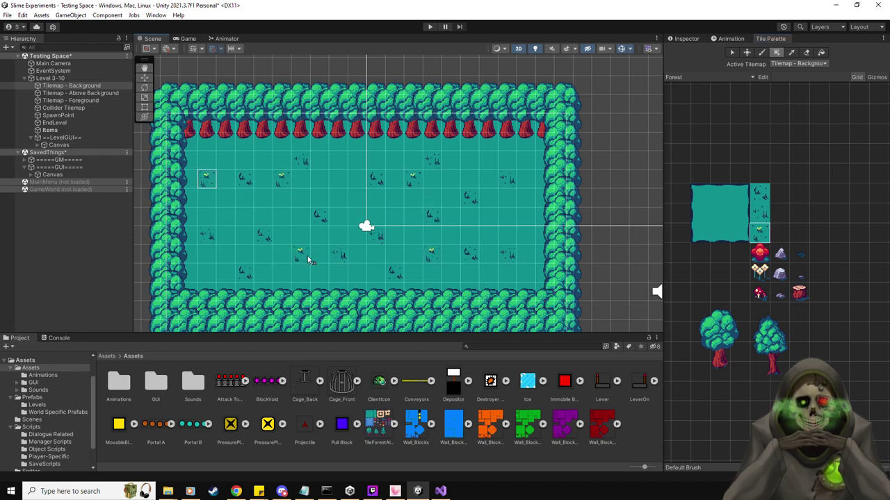
Place six white flower tiles around the level interior on the Above Background tilemap.
{"action": "left_click", "coordinate": [760, 271]}
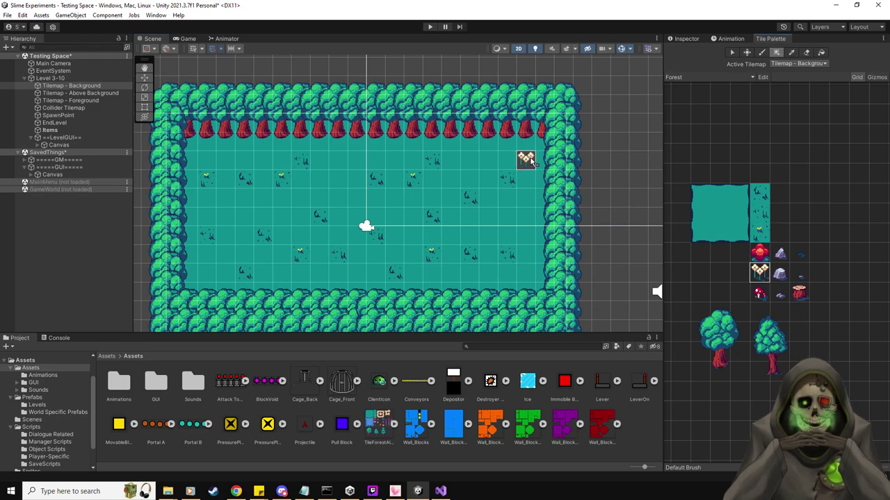
{"action": "left_click", "coordinate": [76, 92]}
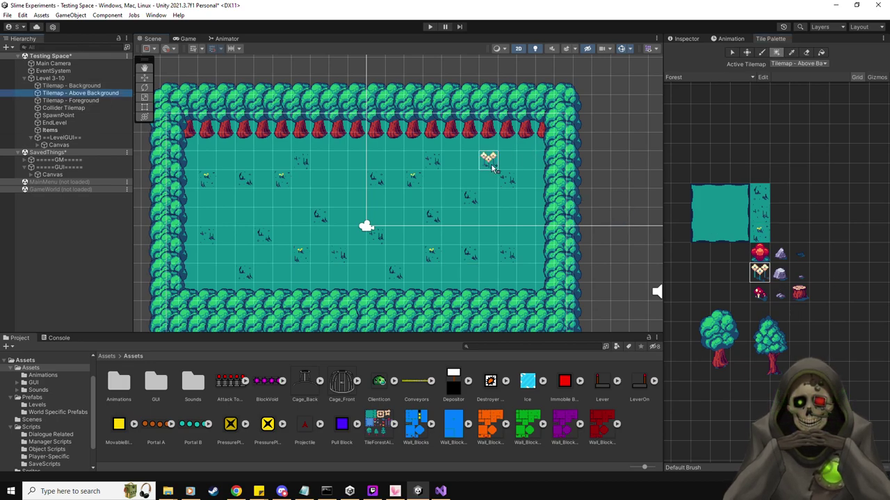
{"action": "left_click", "coordinate": [525, 160]}
{"action": "left_click", "coordinate": [225, 195]}
{"action": "left_click", "coordinate": [225, 271]}
{"action": "left_click", "coordinate": [357, 253]}
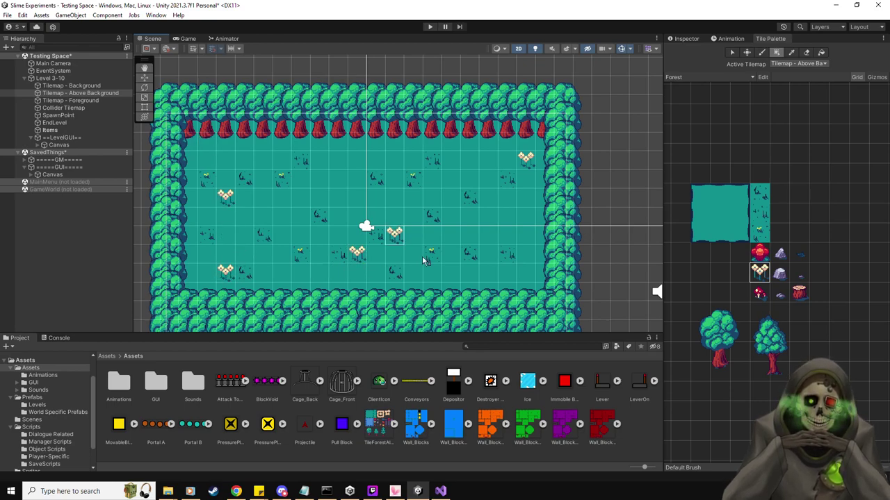
{"action": "left_click", "coordinate": [469, 270]}
{"action": "left_click", "coordinate": [507, 216]}
Place one tree stump in the upper-left part of the interior and one in the lower-right part, and pick the mushroom tile.
{"action": "left_click", "coordinate": [799, 293]}
{"action": "left_click", "coordinate": [300, 180]}
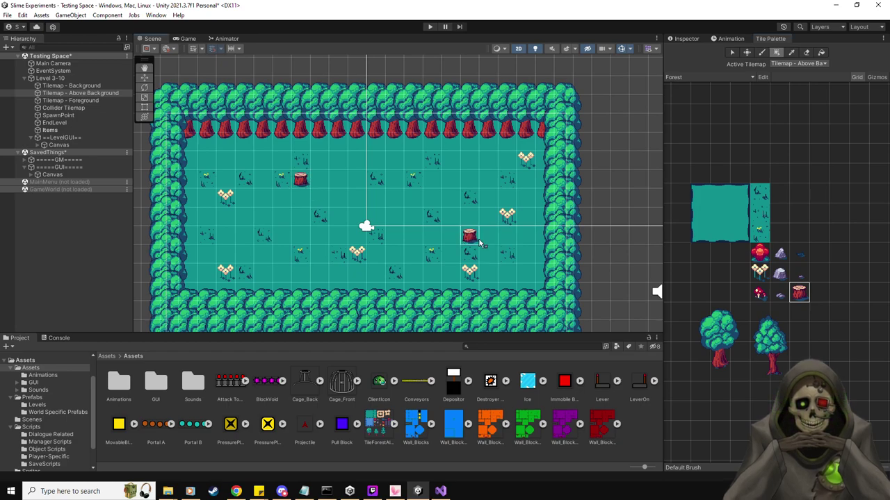
{"action": "left_click", "coordinate": [760, 294]}
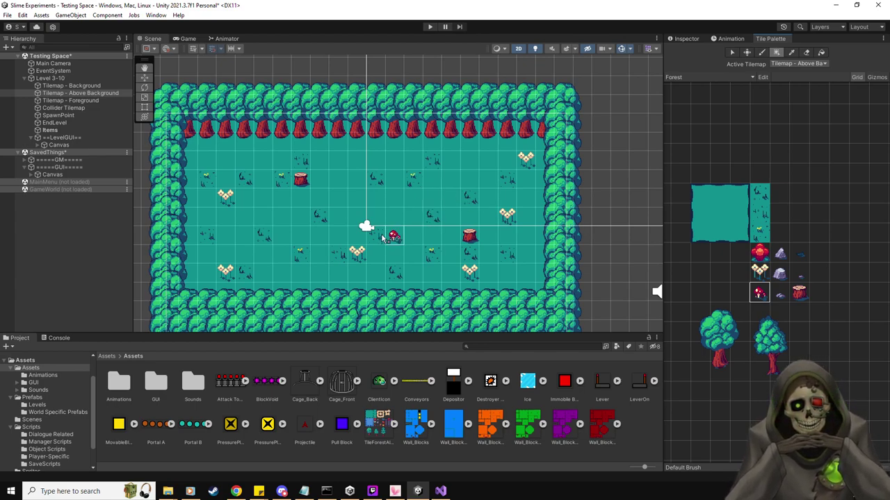
Scatter the small dark leaf tile across the interior and just below the upper tree row on the Above Background tilemap.
{"action": "left_click", "coordinate": [799, 253]}
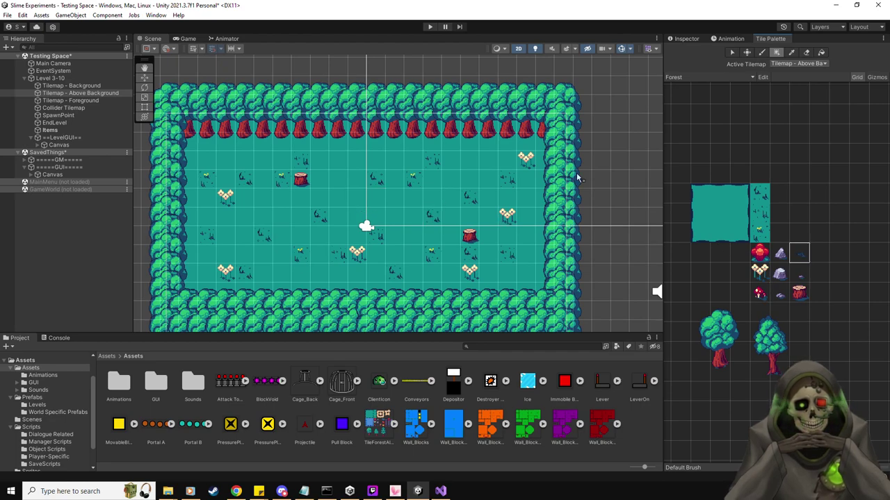
{"action": "left_click", "coordinate": [489, 162]}
{"action": "left_click", "coordinate": [338, 180]}
{"action": "left_click", "coordinate": [271, 217]}
{"action": "left_click", "coordinate": [432, 274]}
{"action": "left_click", "coordinate": [265, 275]}
{"action": "left_click", "coordinate": [528, 200]}
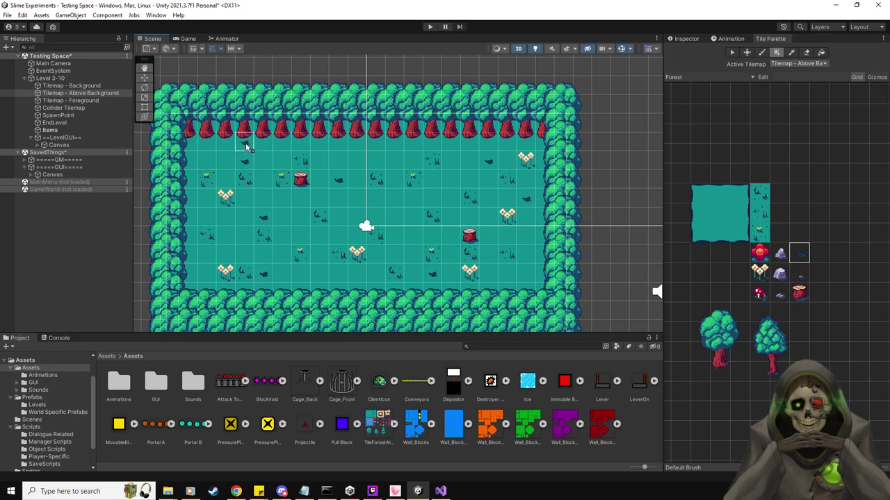
{"action": "left_click", "coordinate": [207, 143]}
{"action": "left_click", "coordinate": [414, 143]}
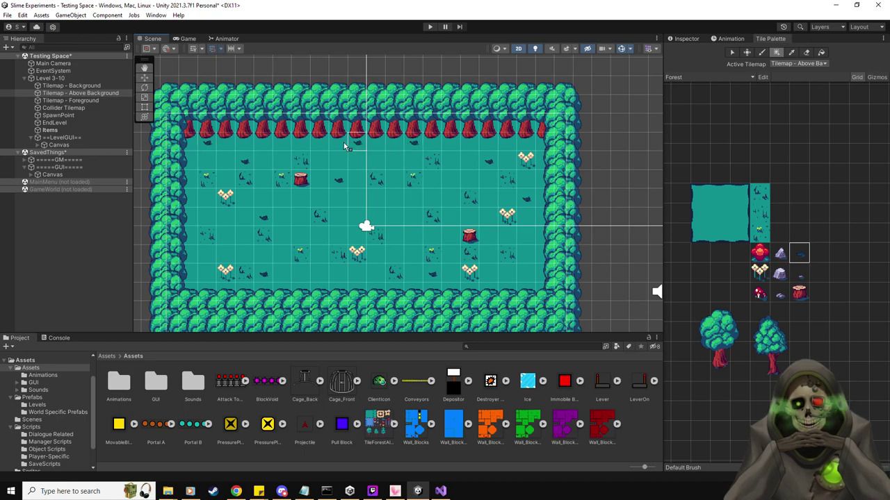
Place two pebbles below the upper tree row, a large rock in the lower-right corner and two pointed rocks in the interior.
{"action": "left_click", "coordinate": [779, 294]}
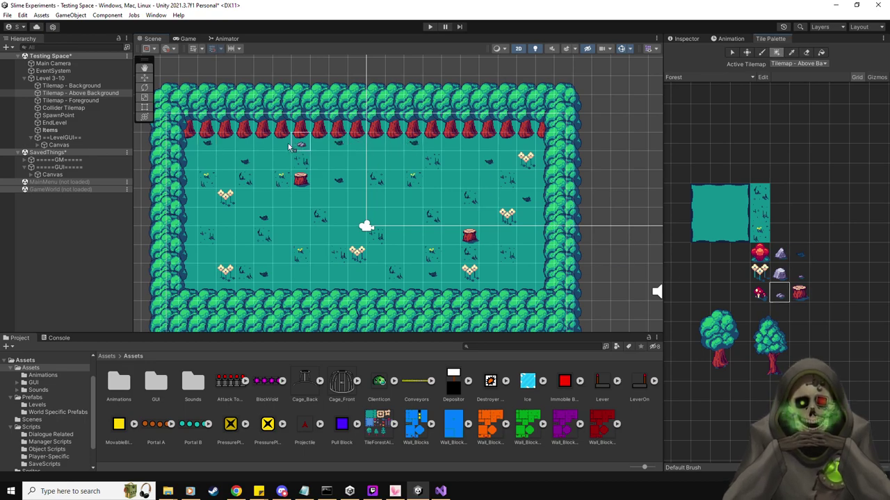
{"action": "left_click", "coordinate": [264, 143]}
{"action": "left_click", "coordinate": [508, 143]}
{"action": "left_click", "coordinate": [779, 273]}
{"action": "left_click", "coordinate": [780, 253]}
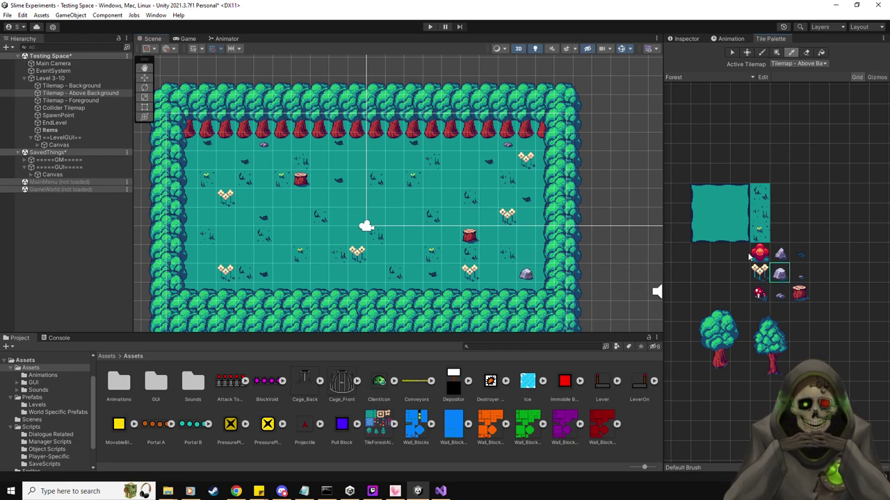
{"action": "left_click", "coordinate": [373, 201]}
{"action": "left_click", "coordinate": [245, 238]}
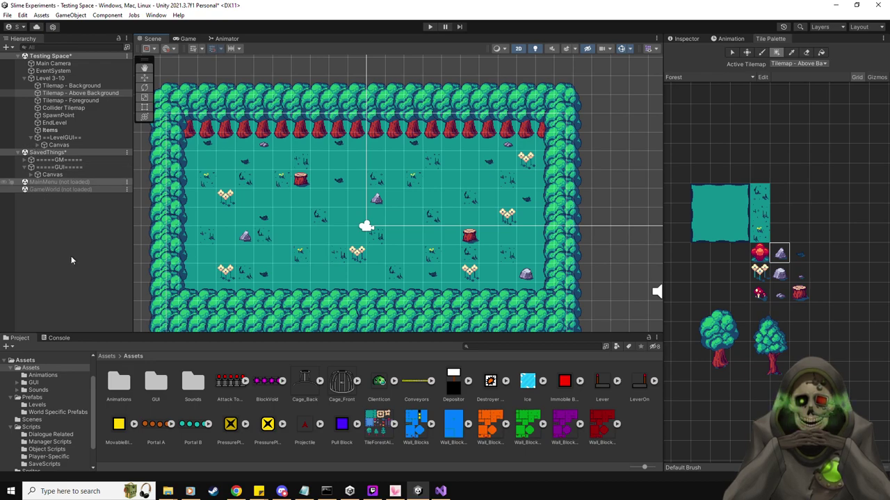
Expand the TileForestAll sprite sheet and add its round tree sprite to the level as a child of Items.
{"action": "left_click", "coordinate": [395, 425]}
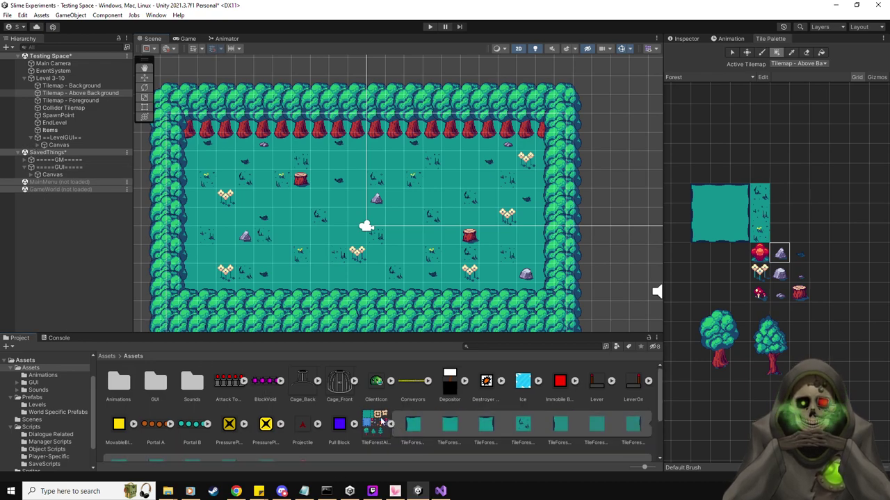
{"action": "left_click", "coordinate": [35, 398]}
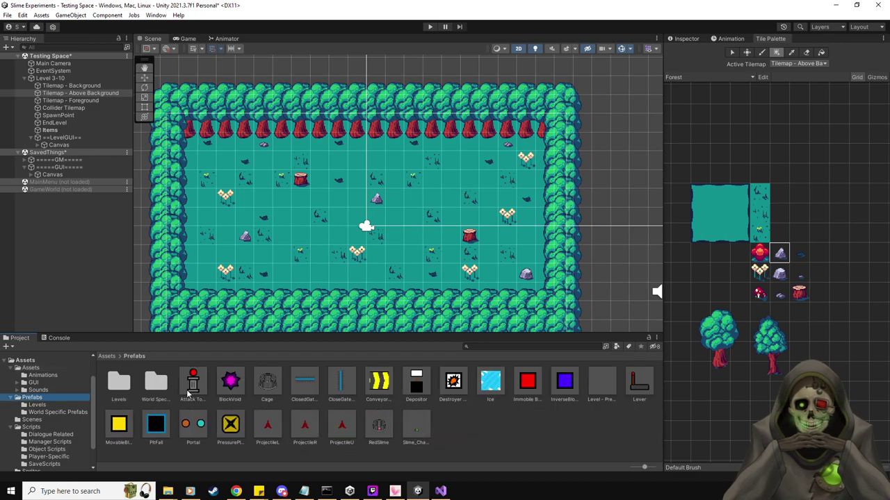
{"action": "left_click", "coordinate": [30, 368]}
{"action": "scroll", "coordinate": [424, 389], "scroll_direction": "down", "scroll_amount": 1}
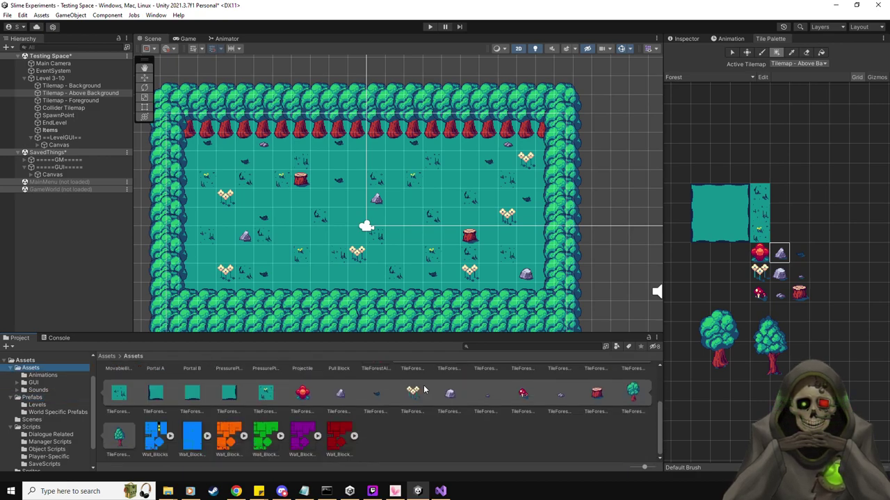
{"action": "scroll", "coordinate": [418, 407], "scroll_direction": "up", "scroll_amount": 4}
{"action": "scroll", "coordinate": [377, 427], "scroll_direction": "down", "scroll_amount": 2}
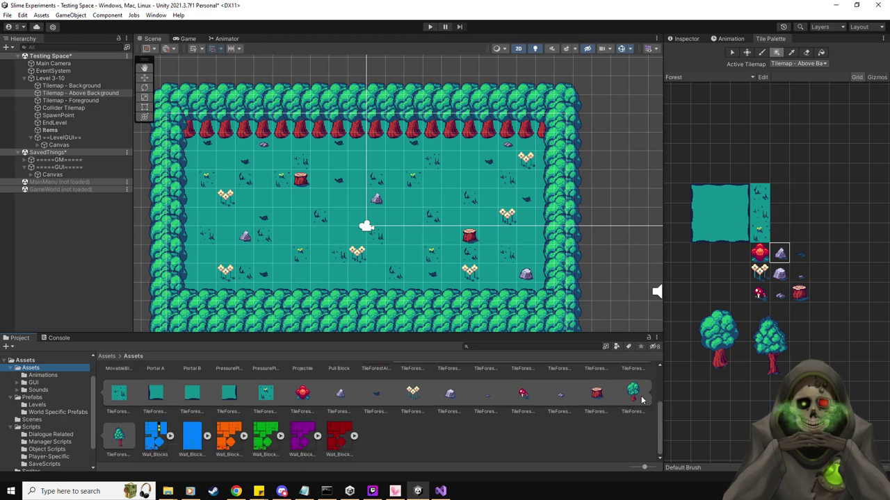
{"action": "scroll", "coordinate": [642, 400], "scroll_direction": "up", "scroll_amount": 1}
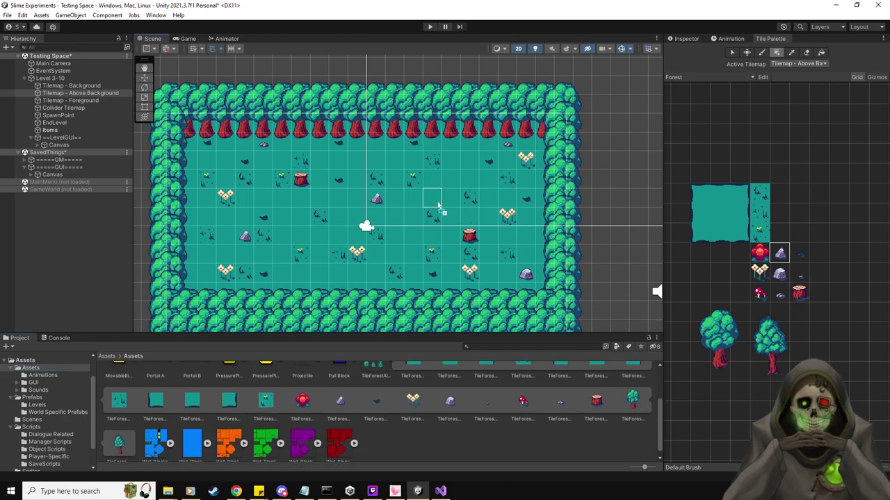
{"action": "left_click", "coordinate": [68, 138]}
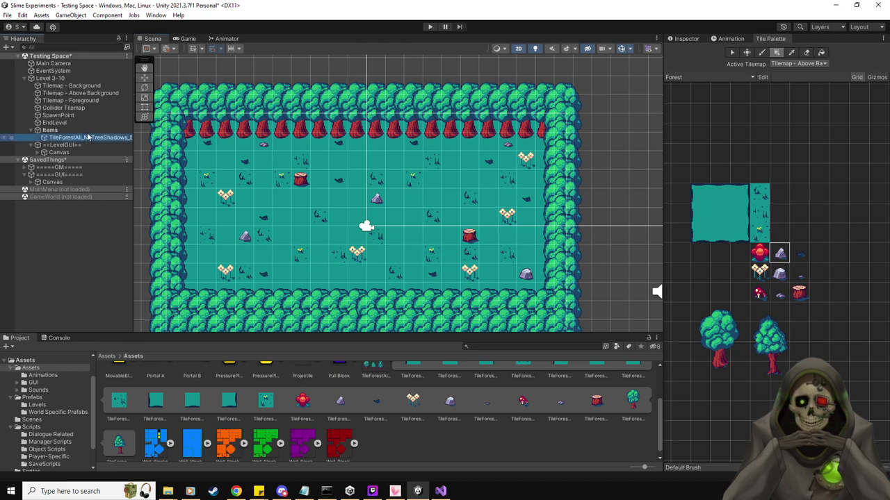
Set the tree sprite's Sorting Layer to Above Background and rename the object to Tree.
{"action": "left_click", "coordinate": [685, 38]}
{"action": "left_click", "coordinate": [788, 203]}
{"action": "left_click", "coordinate": [792, 234]}
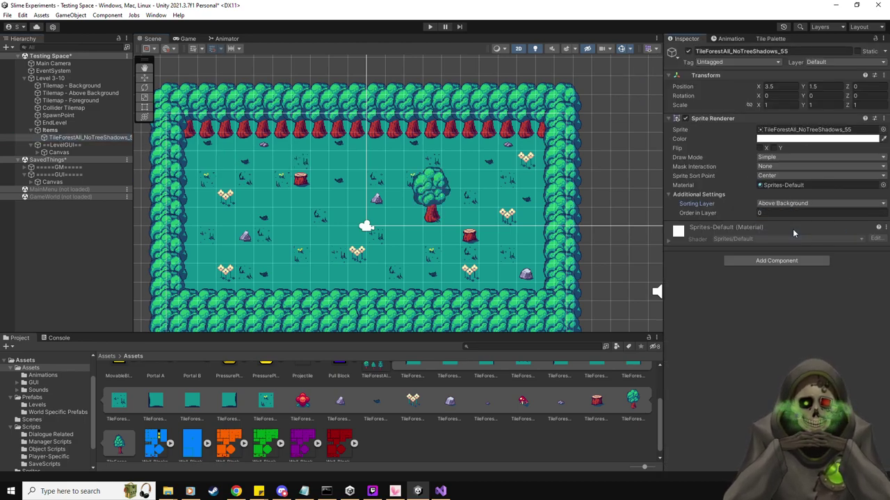
{"action": "left_click", "coordinate": [774, 52]}
{"action": "type", "text": "Tree"}
{"action": "key", "text": "Return"}
Add a Capsule Collider 2D component to the Tree object.
{"action": "left_click", "coordinate": [794, 261]}
{"action": "type", "text": "is"}
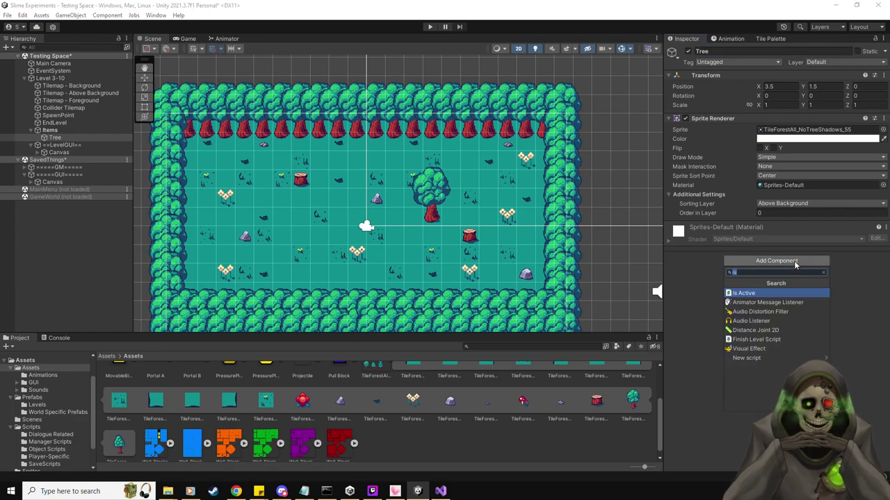
{"action": "key", "text": "BackSpace"}
{"action": "key", "text": "BackSpace"}
{"action": "type", "text": "cap"}
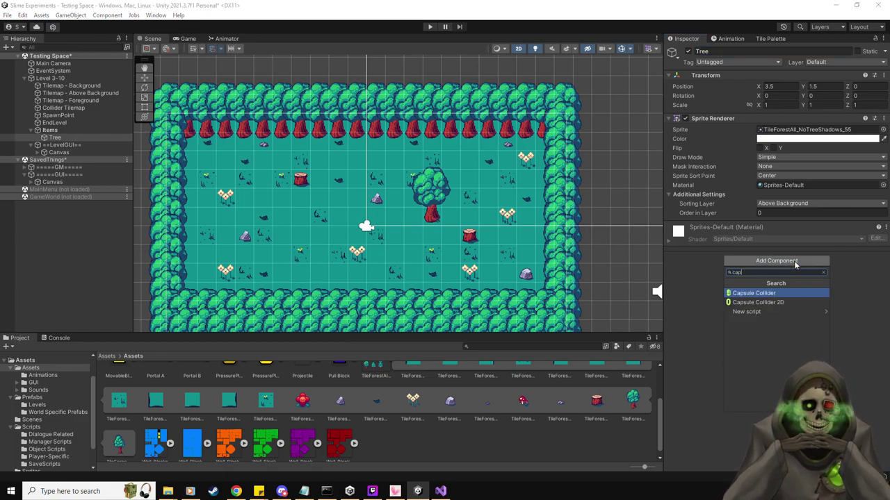
{"action": "key", "text": "Return"}
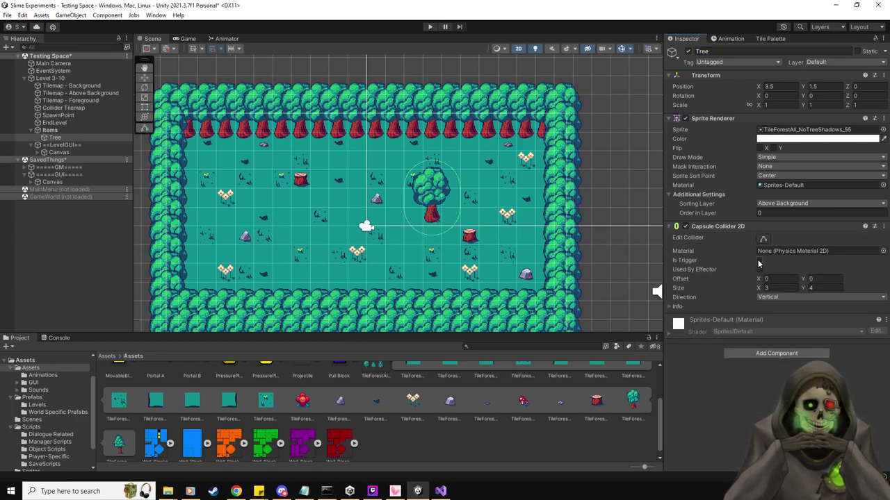
Set the capsule collider's direction to Horizontal and shrink it around the trunk's base to about 0.93 by 0.58.
{"action": "key", "text": "f"}
{"action": "left_click", "coordinate": [823, 297]}
{"action": "left_click", "coordinate": [774, 317]}
{"action": "left_click_drag", "start_coordinate": [399, 199], "coordinate": [386, 215]}
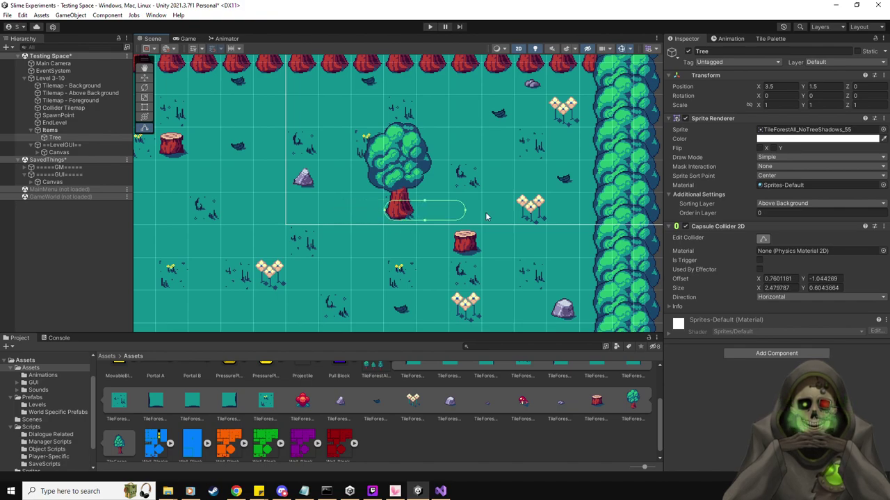
{"action": "left_click_drag", "start_coordinate": [467, 215], "coordinate": [397, 213]}
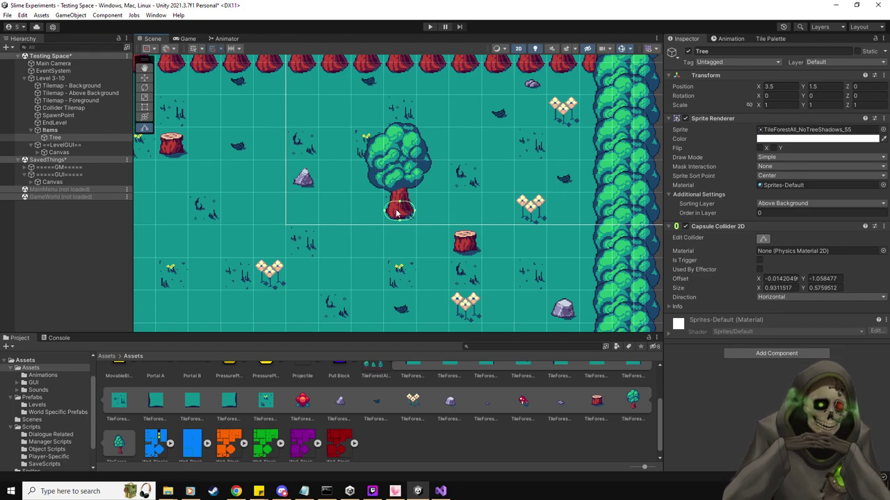
Set the Tree's Sorting Layer to Foreground and its Order in Layer to 2.
{"action": "left_click", "coordinate": [783, 202]}
{"action": "left_click", "coordinate": [787, 254]}
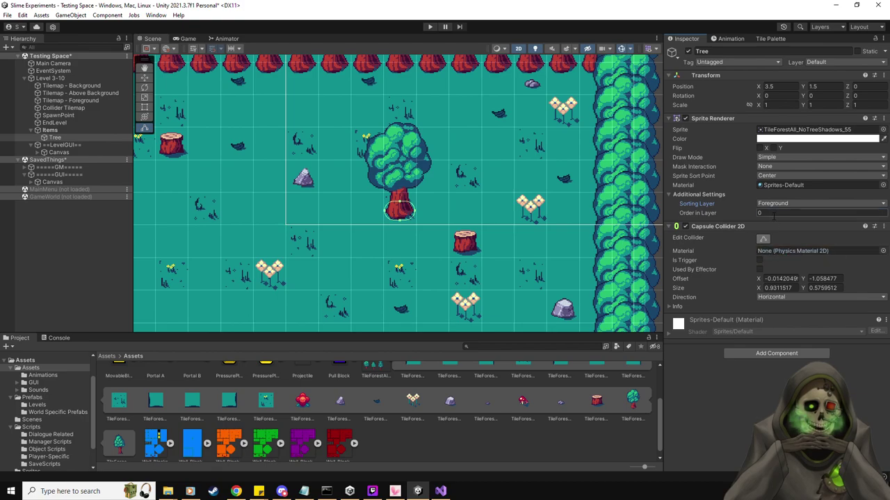
{"action": "left_click", "coordinate": [773, 213]}
{"action": "type", "text": "1"}
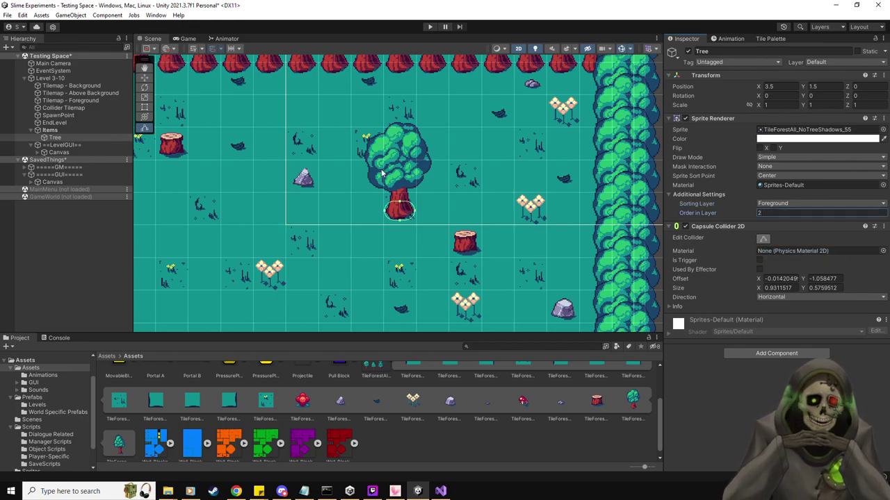
{"action": "scroll", "coordinate": [308, 145], "scroll_direction": "down", "scroll_amount": 3}
{"action": "middle_click_drag", "start_coordinate": [308, 145], "coordinate": [403, 199]}
{"action": "left_click", "coordinate": [63, 137]}
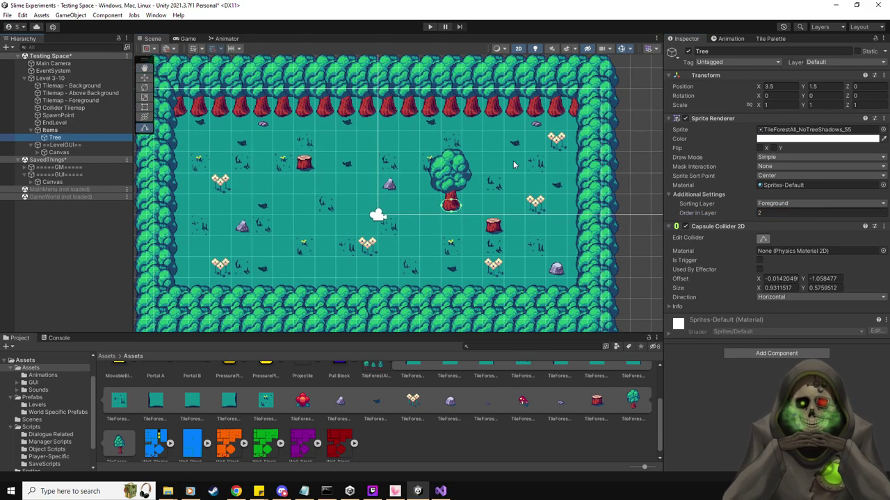
Duplicate the Tree three times and spread the copies around the clearing, with one beside the eastern border at X 9, Y 1.
{"action": "key", "text": "ctrl+d"}
{"action": "left_click", "coordinate": [144, 77]}
{"action": "left_click_drag", "start_coordinate": [457, 184], "coordinate": [573, 191]}
{"action": "key", "text": "ctrl+d"}
{"action": "key", "text": "ctrl+d"}
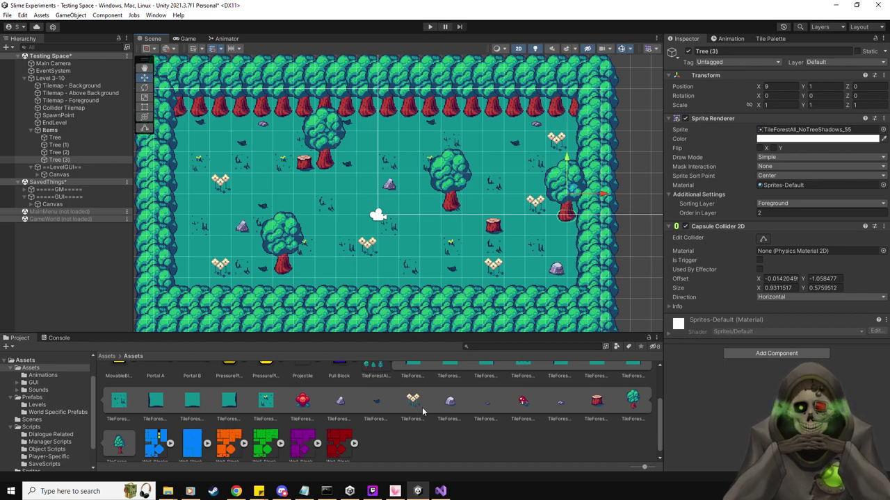
Add the Lever prefab from the Prefabs folder to the level beside the easternmost tree in the clearing.
{"action": "scroll", "coordinate": [393, 387], "scroll_direction": "up", "scroll_amount": 3}
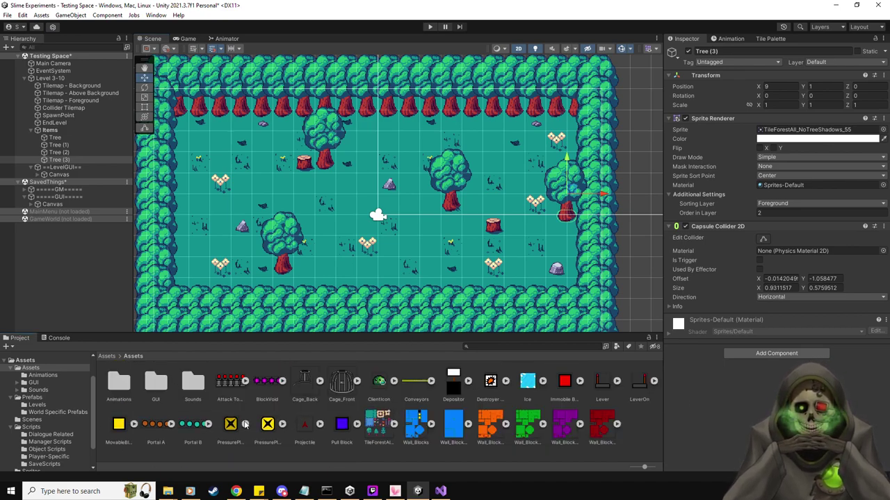
{"action": "left_click", "coordinate": [35, 397]}
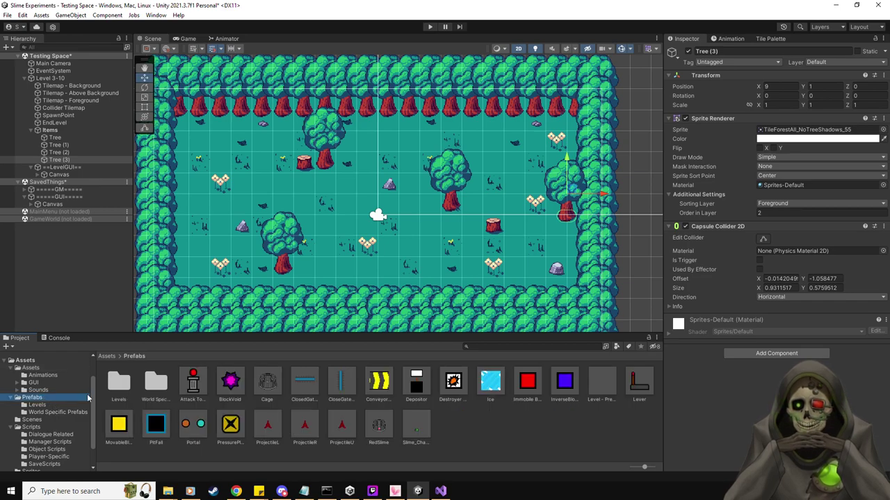
{"action": "left_click_drag", "start_coordinate": [639, 383], "coordinate": [552, 188]}
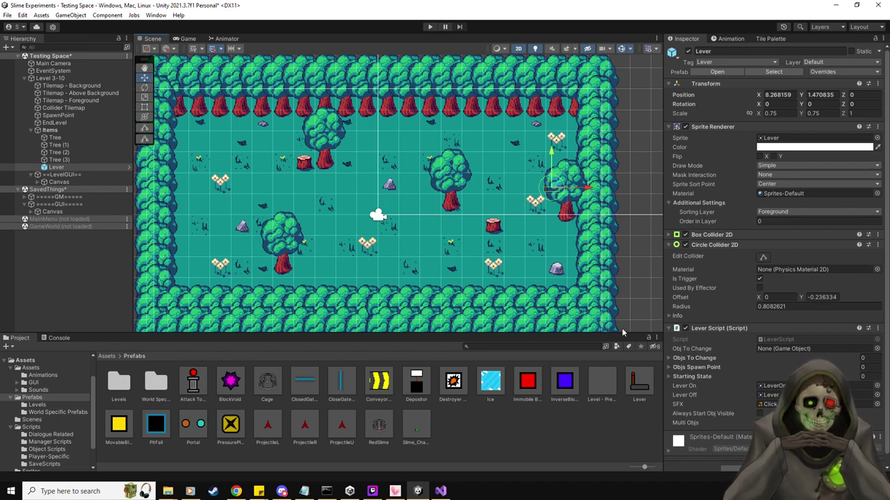
Reposition the lever to about X 8.29, Y 1.89, mostly hidden behind the crown of the easternmost clearing tree.
{"action": "scroll", "coordinate": [525, 219], "scroll_direction": "up", "scroll_amount": 6}
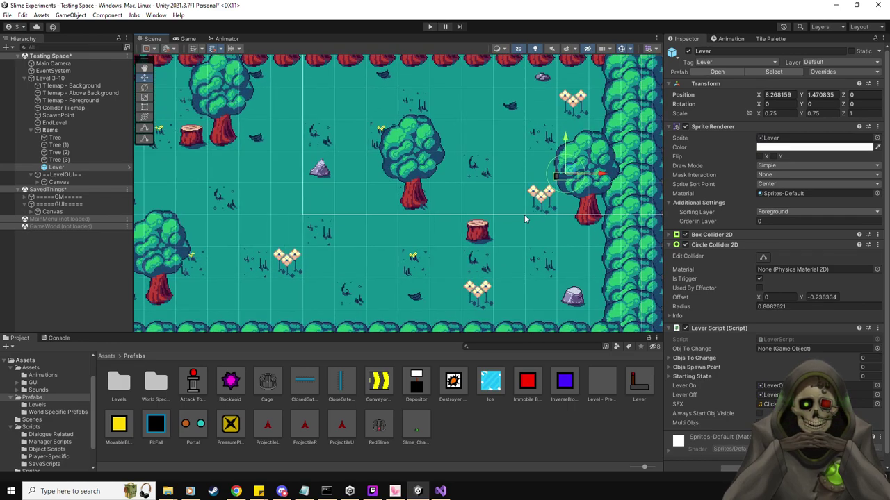
{"action": "scroll", "coordinate": [524, 218], "scroll_direction": "up", "scroll_amount": 1}
{"action": "left_click_drag", "start_coordinate": [590, 145], "coordinate": [601, 120]}
{"action": "scroll", "coordinate": [397, 212], "scroll_direction": "down", "scroll_amount": 3}
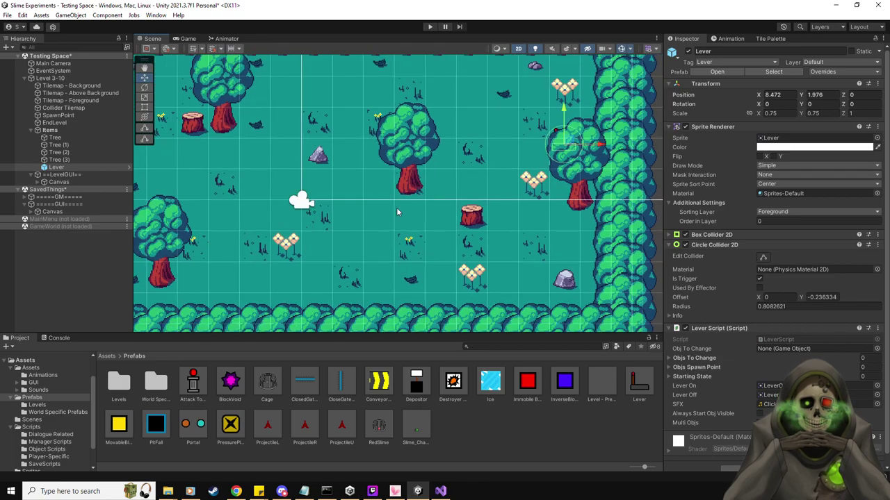
{"action": "scroll", "coordinate": [324, 222], "scroll_direction": "down", "scroll_amount": 2}
{"action": "scroll", "coordinate": [556, 153], "scroll_direction": "up", "scroll_amount": 3}
{"action": "left_click_drag", "start_coordinate": [565, 149], "coordinate": [560, 153]}
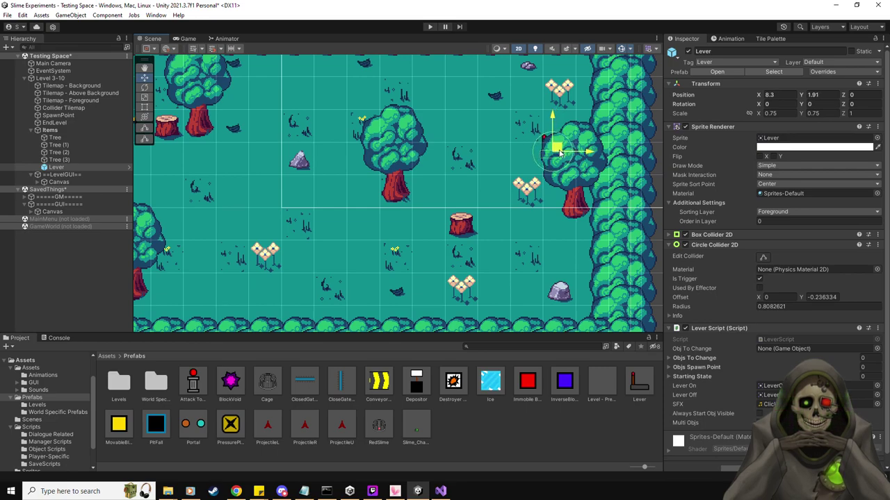
{"action": "middle_click_drag", "start_coordinate": [331, 209], "coordinate": [371, 214]}
{"action": "left_click", "coordinate": [372, 219]}
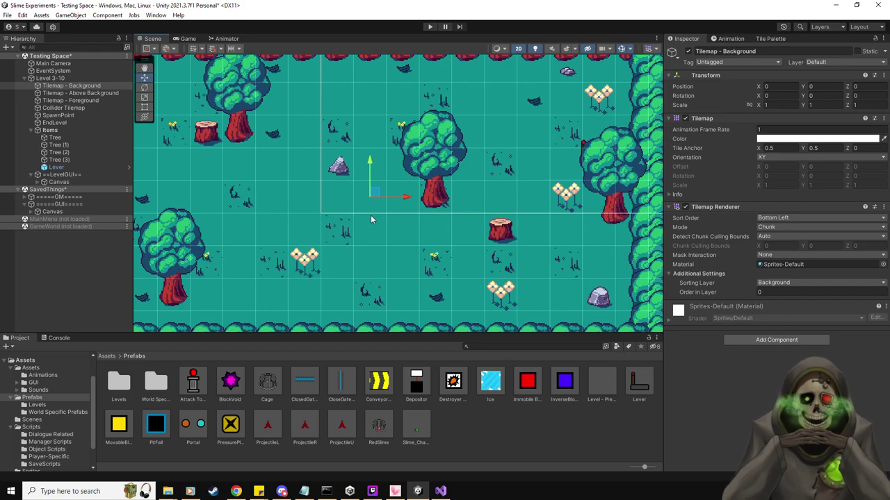
Erase the tree tiles of the eastern border on Tilemap - Foreground to open a gap near the clearing's lower end.
{"action": "scroll", "coordinate": [371, 220], "scroll_direction": "down", "scroll_amount": 5}
{"action": "middle_click_drag", "start_coordinate": [370, 233], "coordinate": [383, 231]}
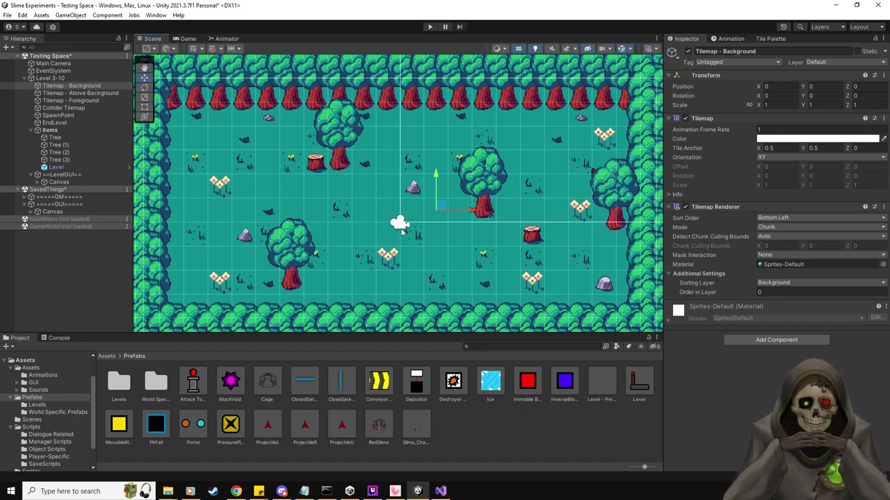
{"action": "middle_click_drag", "start_coordinate": [488, 249], "coordinate": [369, 262]}
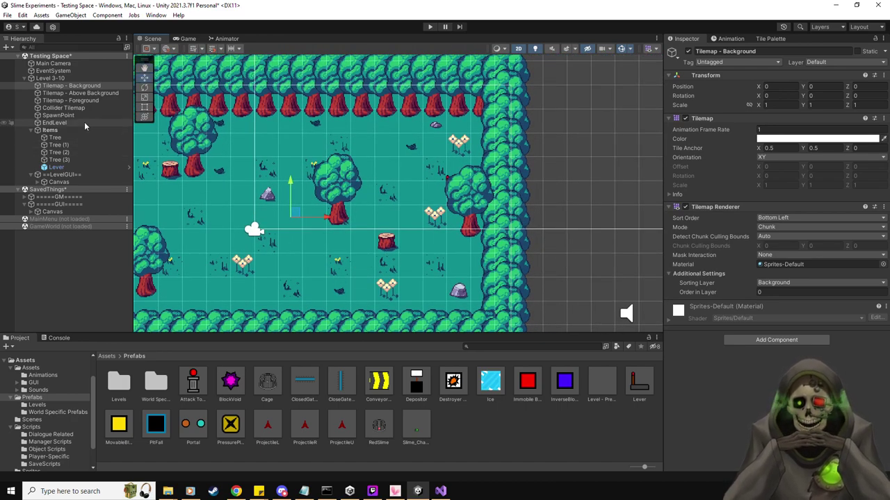
{"action": "left_click", "coordinate": [73, 100]}
{"action": "left_click", "coordinate": [770, 39]}
{"action": "left_click", "coordinate": [805, 52]}
{"action": "mouse_move", "coordinate": [506, 238]}
{"action": "left_mouse_down"}
{"action": "mouse_move", "coordinate": [501, 302]}
{"action": "mouse_move", "coordinate": [505, 228]}
{"action": "mouse_move", "coordinate": [596, 258]}
{"action": "left_mouse_up"}
{"action": "middle_click_drag", "start_coordinate": [596, 258], "coordinate": [604, 233]}
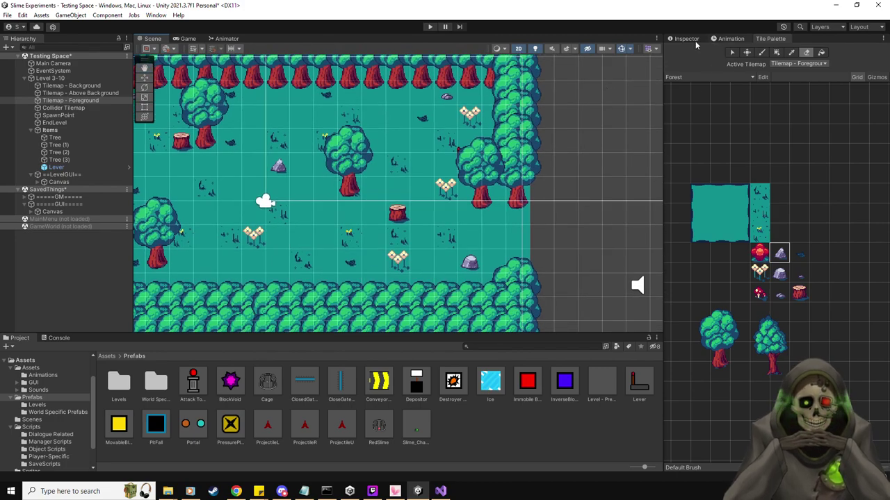
Paint a column of three Green Room wall tiles, the middle one with the red detail, in the gap on Tilemap - Foreground.
{"action": "left_click", "coordinate": [695, 77]}
{"action": "left_click", "coordinate": [701, 104]}
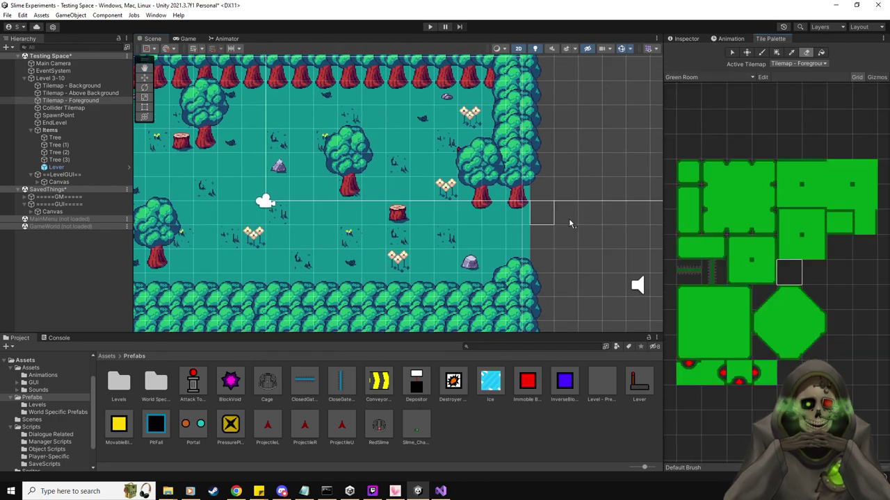
{"action": "left_click", "coordinate": [765, 377]}
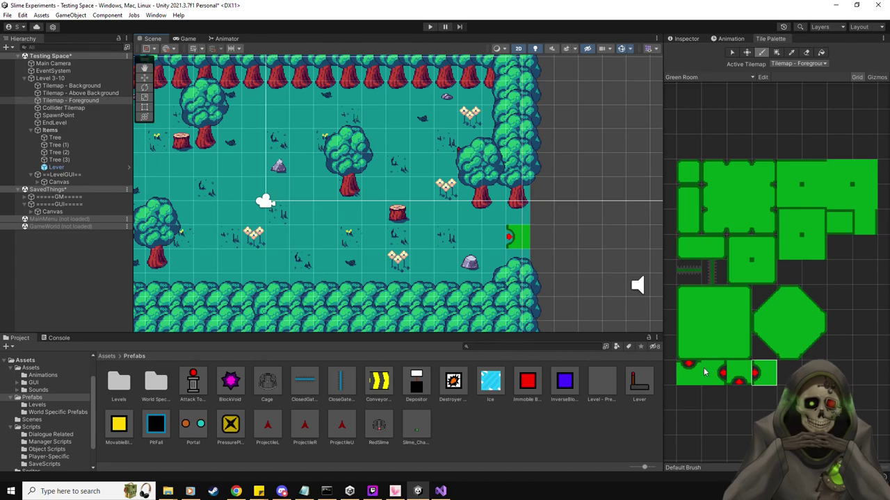
{"action": "left_click", "coordinate": [685, 298]}
{"action": "left_click", "coordinate": [521, 214]}
{"action": "left_click", "coordinate": [689, 348]}
{"action": "left_click", "coordinate": [517, 261]}
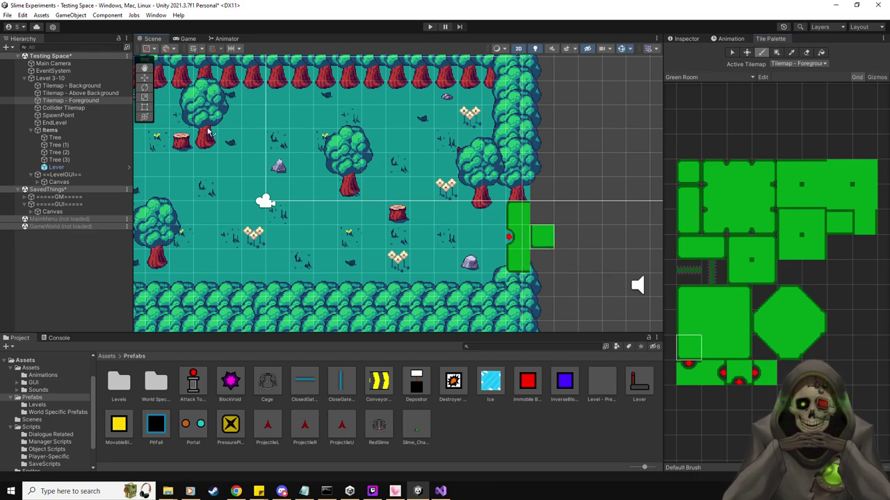
Erase the three green wall tiles in the eastern gap from Tilemap - Foreground.
{"action": "left_click", "coordinate": [66, 108]}
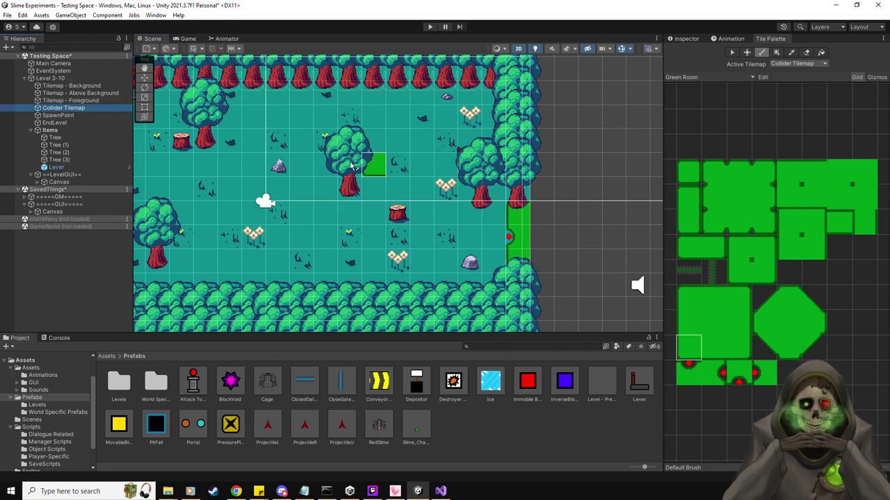
{"action": "left_click", "coordinate": [89, 101]}
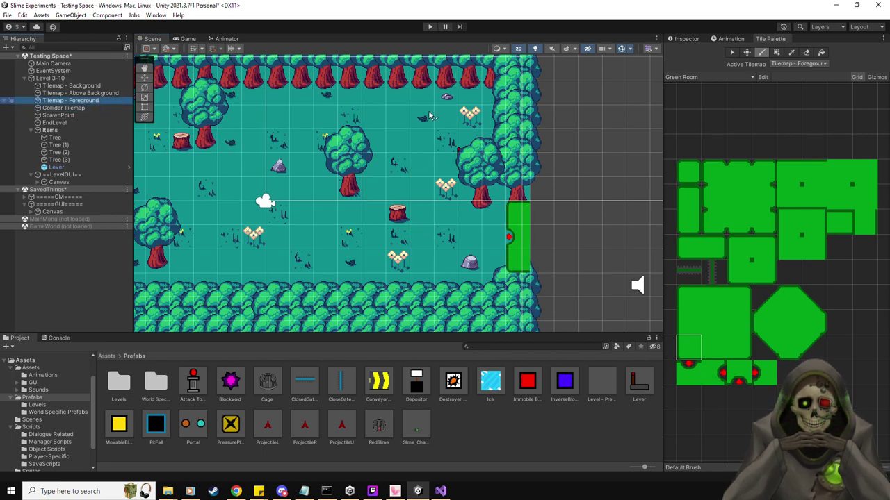
{"action": "left_click", "coordinate": [806, 52]}
{"action": "left_click_drag", "start_coordinate": [518, 207], "coordinate": [518, 262]}
Paint the column of three Green Room wall tiles, with the red-detail tile in the middle, in the eastern gap on Collider Tilemap.
{"action": "left_click", "coordinate": [57, 108]}
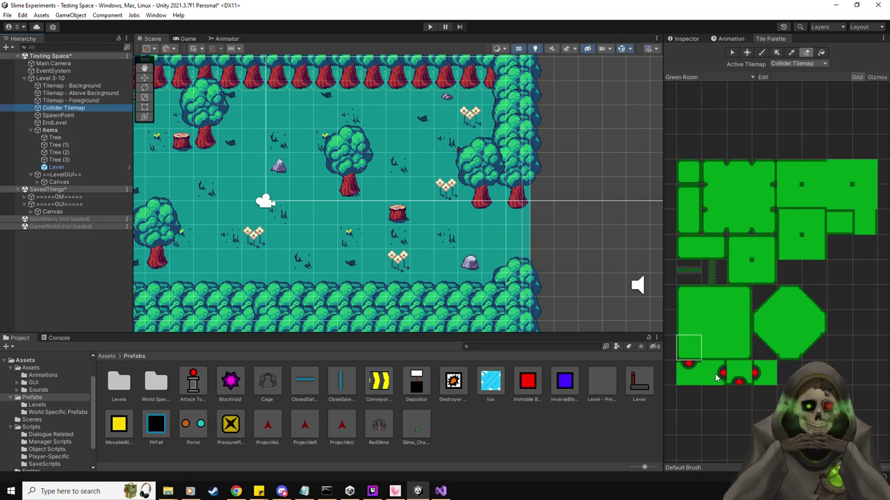
{"action": "left_click", "coordinate": [756, 378]}
{"action": "left_click", "coordinate": [517, 237]}
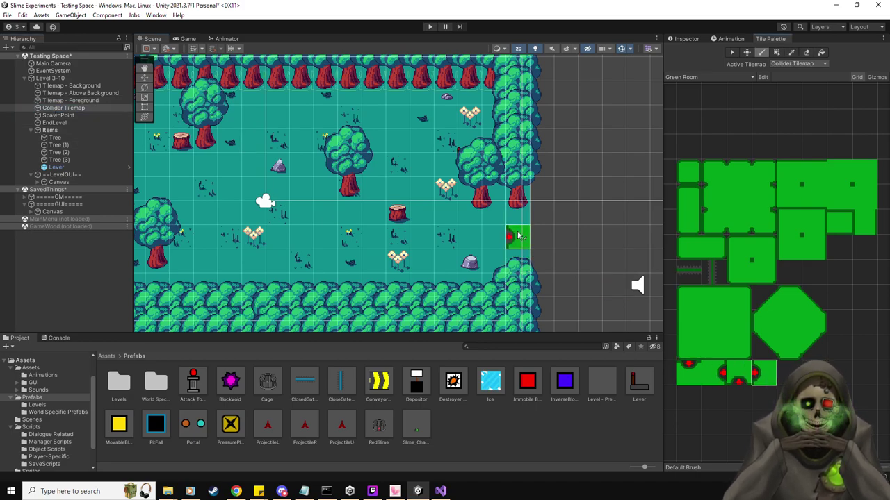
{"action": "left_click", "coordinate": [517, 214]}
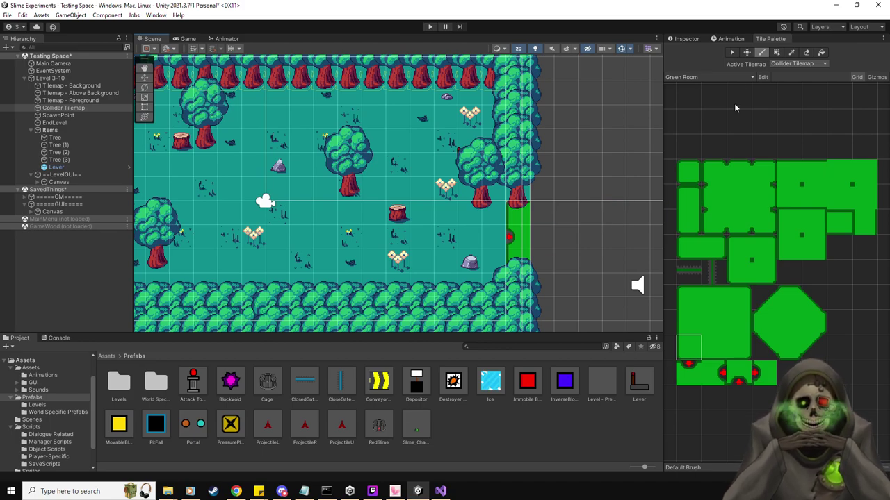
{"action": "left_click", "coordinate": [695, 77]}
{"action": "left_click", "coordinate": [688, 93]}
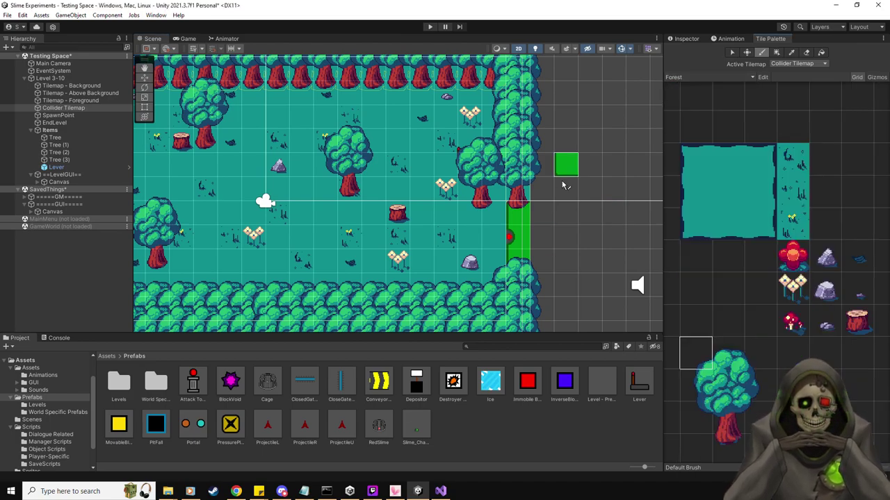
{"action": "left_click", "coordinate": [733, 432]}
{"action": "left_click", "coordinate": [728, 386]}
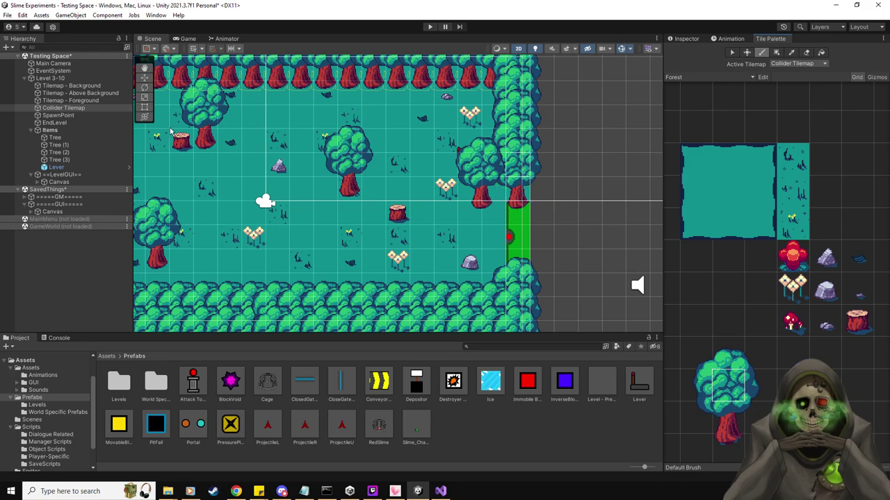
{"action": "key", "text": "Up"}
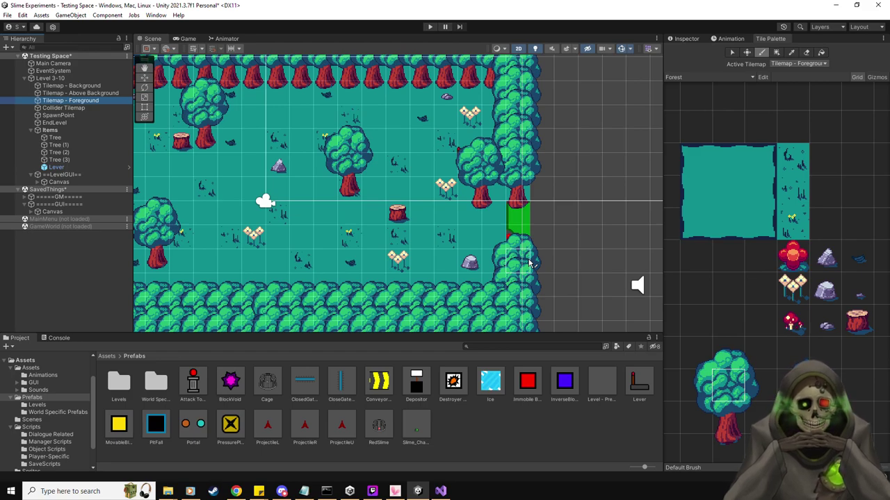
Duplicate Tree (3) five times and stack the copies at X 10.52 over the eastern gap, down to about Y -2.21.
{"action": "left_click", "coordinate": [687, 39]}
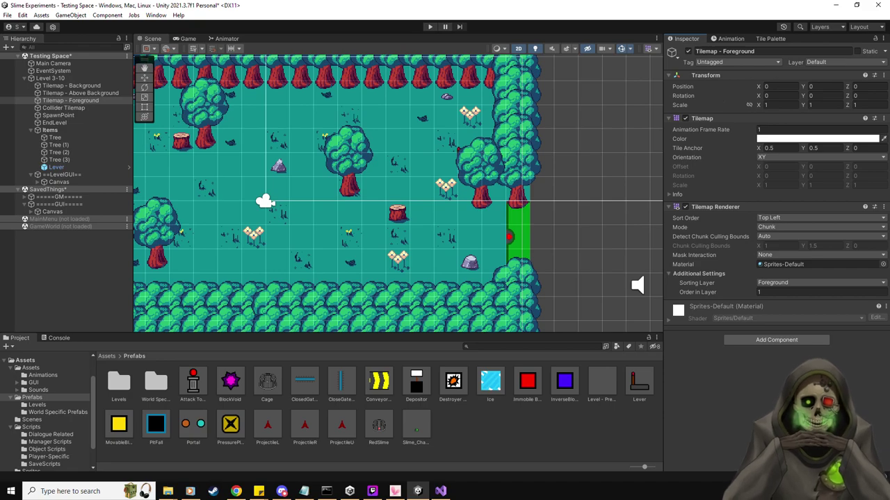
{"action": "left_click", "coordinate": [144, 77]}
{"action": "left_click", "coordinate": [59, 159]}
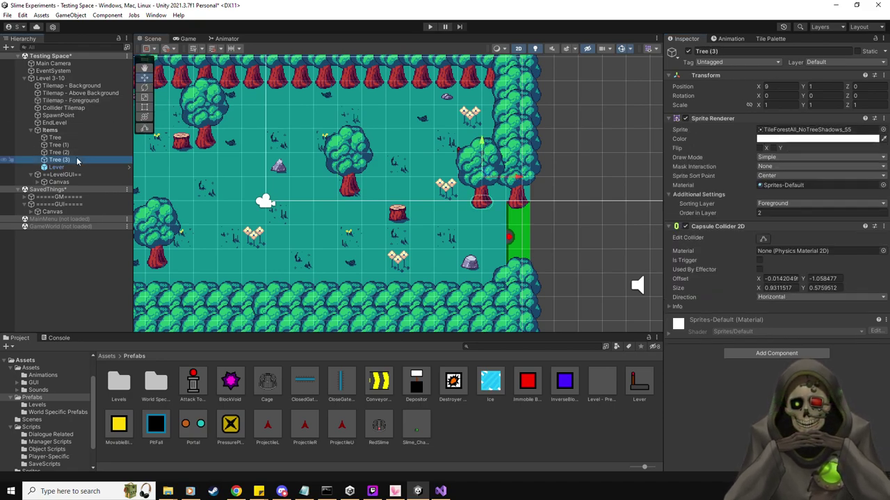
{"action": "key", "text": "ctrl+d"}
{"action": "left_click_drag", "start_coordinate": [485, 175], "coordinate": [523, 189]}
{"action": "key", "text": "ctrl+d"}
{"action": "left_click_drag", "start_coordinate": [519, 158], "coordinate": [518, 219]}
{"action": "key", "text": "ctrl+d"}
{"action": "key", "text": "ctrl+d"}
{"action": "key", "text": "ctrl+d"}
Extend the tree column at X 10.52 with five more overlapping copies along the eastern border, down to Y -6.4.
{"action": "middle_click_drag", "start_coordinate": [599, 214], "coordinate": [589, 176]}
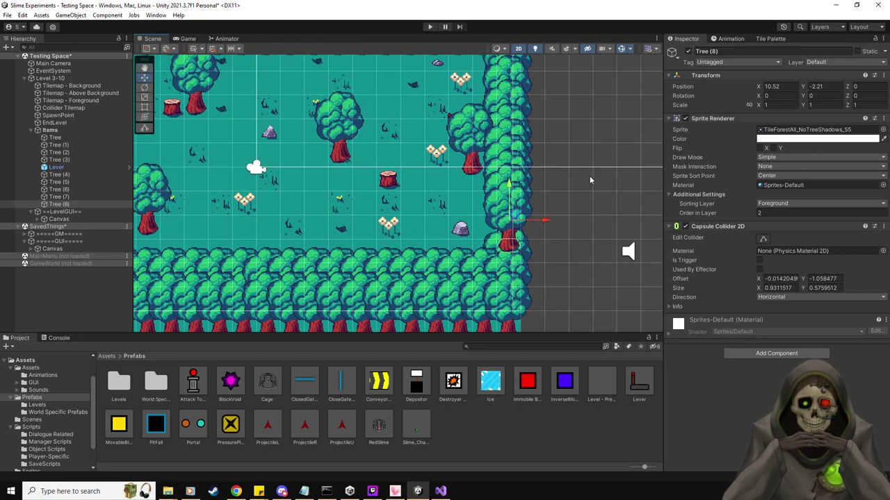
{"action": "key", "text": "ctrl+d"}
{"action": "left_click_drag", "start_coordinate": [509, 186], "coordinate": [507, 263]}
{"action": "key", "text": "ctrl+d"}
{"action": "key", "text": "ctrl+d"}
{"action": "key", "text": "ctrl+d"}
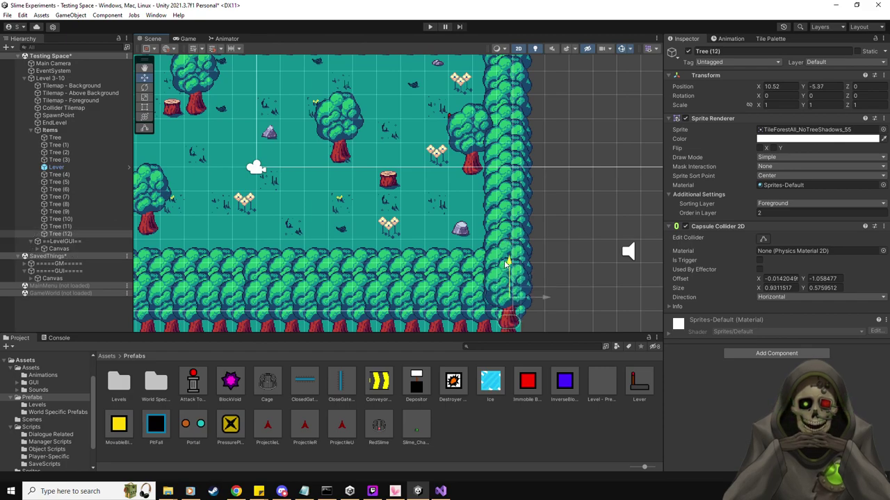
{"action": "middle_click_drag", "start_coordinate": [576, 254], "coordinate": [584, 189]}
{"action": "key", "text": "ctrl+d"}
{"action": "left_click_drag", "start_coordinate": [518, 209], "coordinate": [517, 223]}
{"action": "scroll", "coordinate": [620, 241], "scroll_direction": "down", "scroll_amount": 3}
{"action": "scroll", "coordinate": [488, 228], "scroll_direction": "up", "scroll_amount": 2}
{"action": "middle_click_drag", "start_coordinate": [488, 228], "coordinate": [457, 241]}
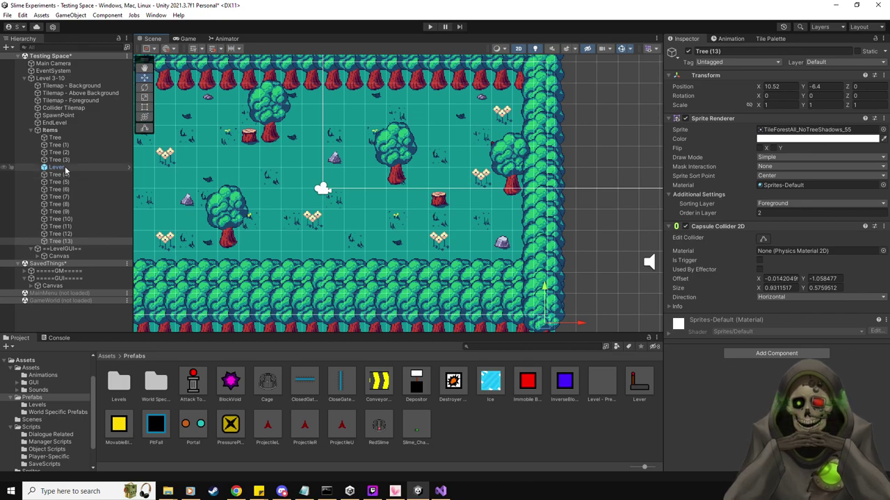
Create an empty FakeTrees object under Items and parent the border copies Tree (4) to Tree (13) to it.
{"action": "left_click", "coordinate": [54, 131]}
{"action": "right_click", "coordinate": [56, 133]}
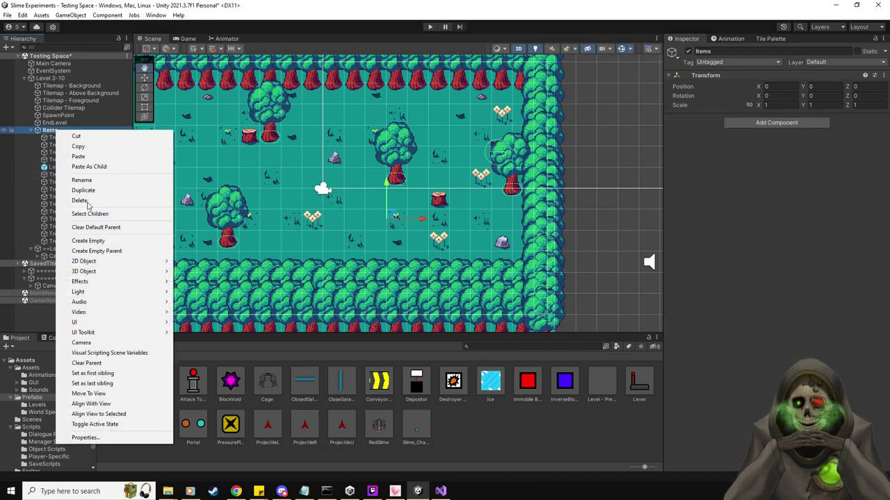
{"action": "left_click", "coordinate": [96, 241]}
{"action": "type", "text": "FakeTrees"}
{"action": "left_click", "coordinate": [96, 240]}
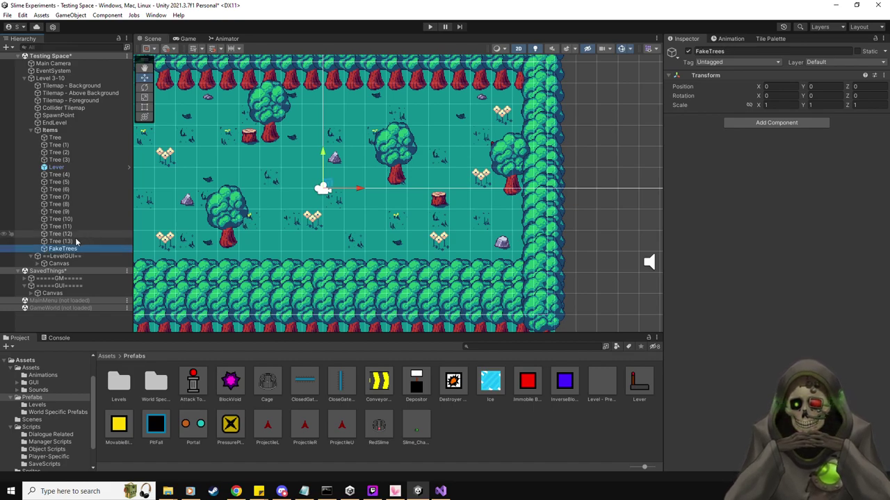
{"action": "left_click", "coordinate": [57, 175], "text": "shift"}
{"action": "left_click_drag", "start_coordinate": [75, 202], "coordinate": [68, 250]}
Deactivate and reactivate the FakeTrees object to check the border gap it covers.
{"action": "left_click", "coordinate": [63, 175]}
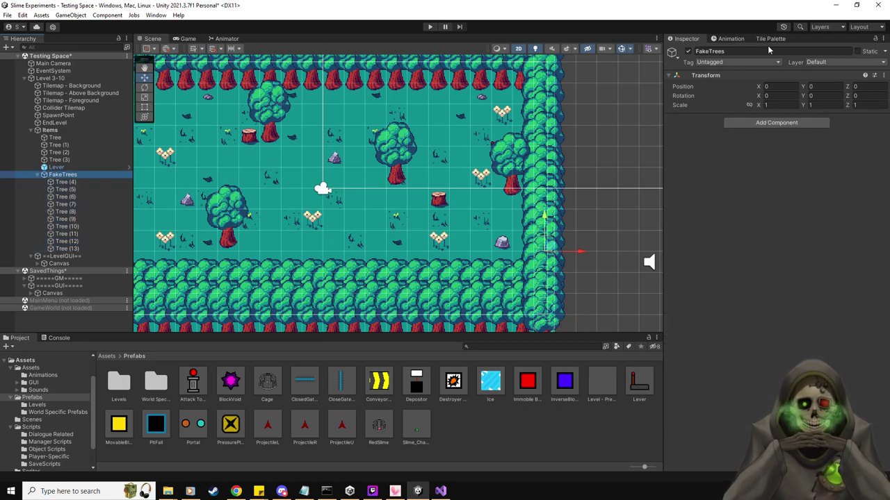
{"action": "left_click", "coordinate": [688, 52]}
{"action": "left_click", "coordinate": [688, 52]}
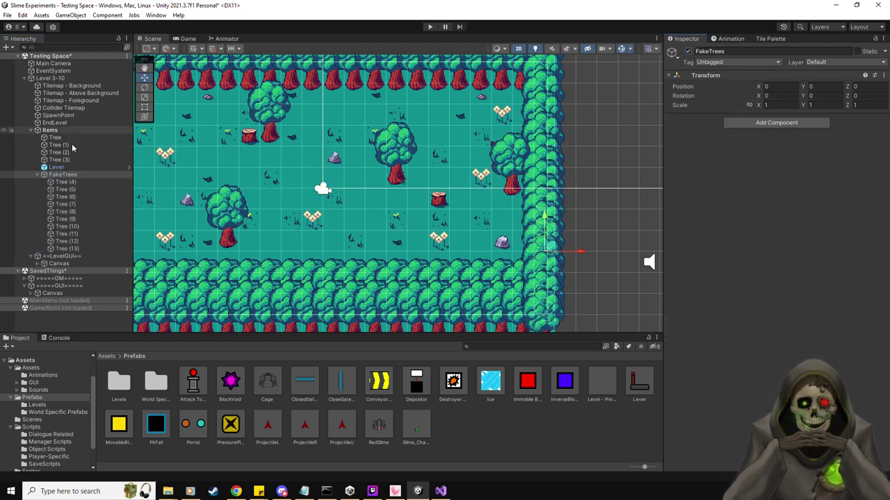
Set the FakeTrees object's tag to ImmovableBlock.
{"action": "left_click", "coordinate": [39, 174]}
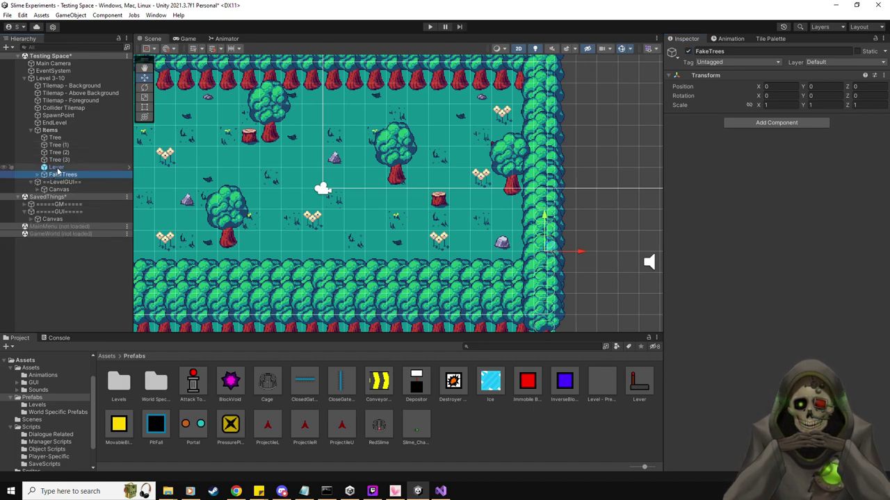
{"action": "left_click", "coordinate": [39, 174]}
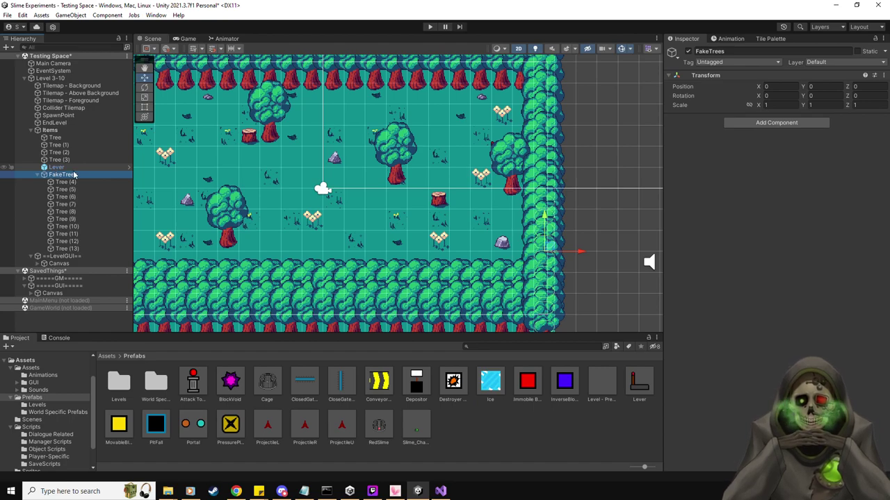
{"action": "left_click", "coordinate": [737, 62]}
{"action": "left_click", "coordinate": [731, 358]}
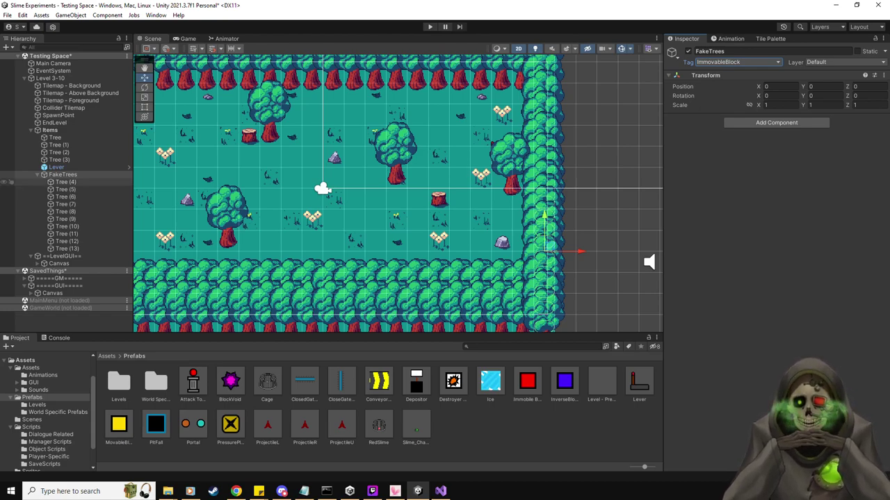
Assign FakeTrees as the lever script's Obj To Change and enable Always Start Obj Visible.
{"action": "left_click", "coordinate": [57, 167]}
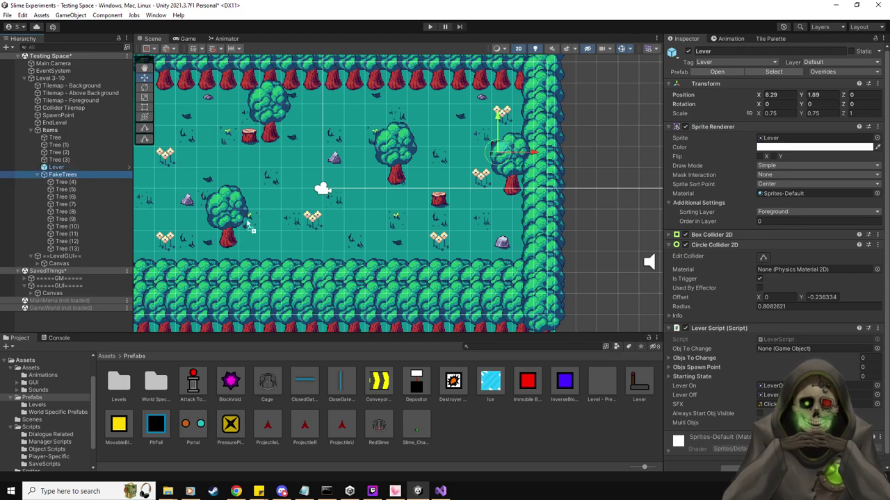
{"action": "left_click_drag", "start_coordinate": [751, 408], "coordinate": [773, 349]}
{"action": "left_click", "coordinate": [759, 413]}
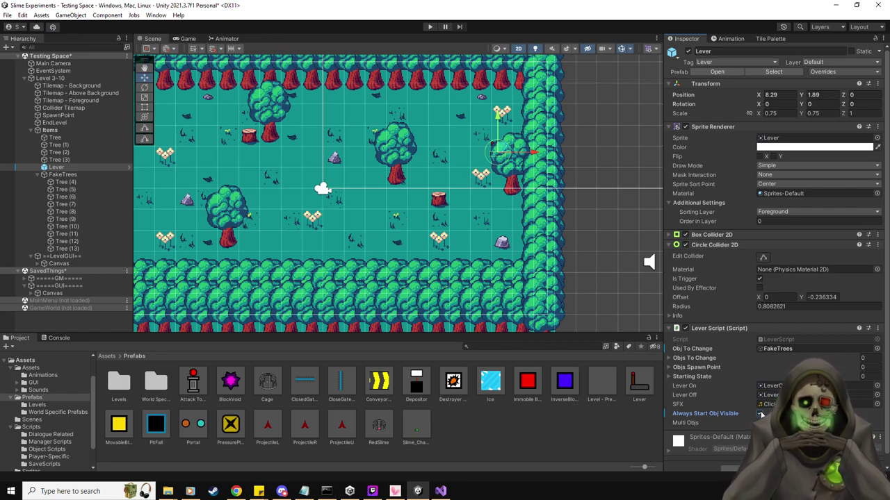
Collapse the FakeTrees group and look through the Animations, GUI and Sounds asset folders for a slime sprite.
{"action": "left_click", "coordinate": [38, 175]}
{"action": "middle_click_drag", "start_coordinate": [340, 227], "coordinate": [383, 235]}
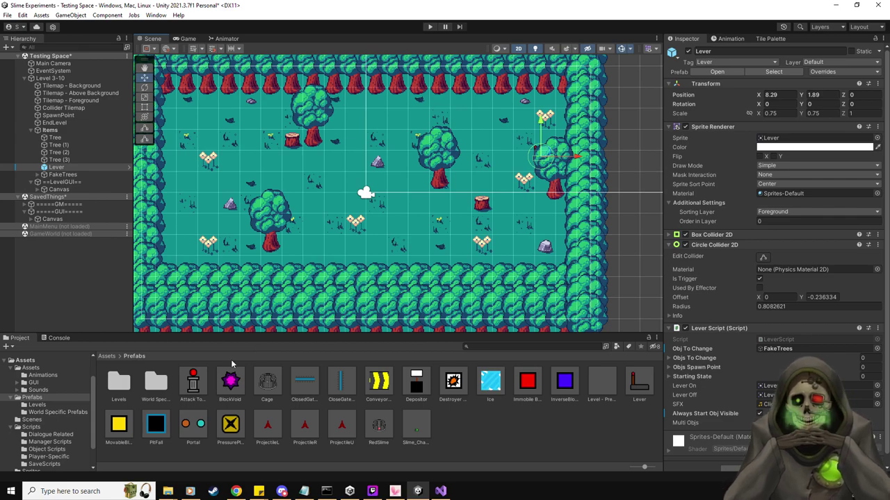
{"action": "left_click", "coordinate": [32, 369]}
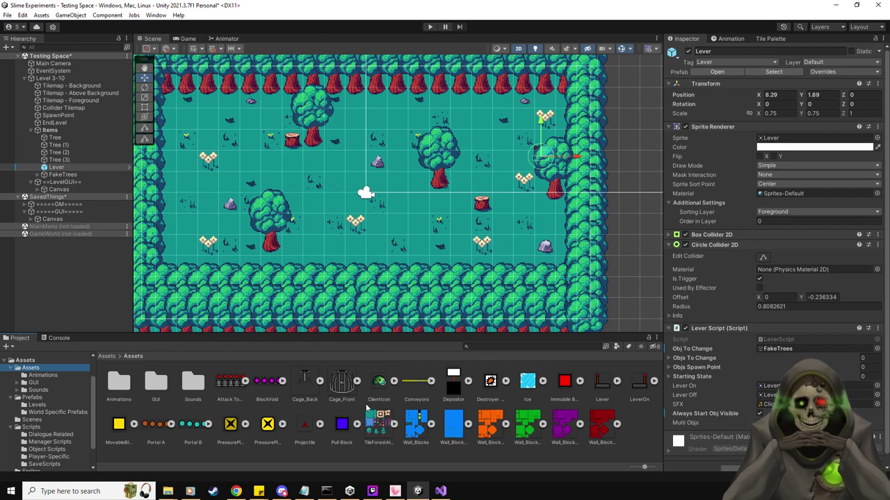
{"action": "double_click", "coordinate": [118, 382]}
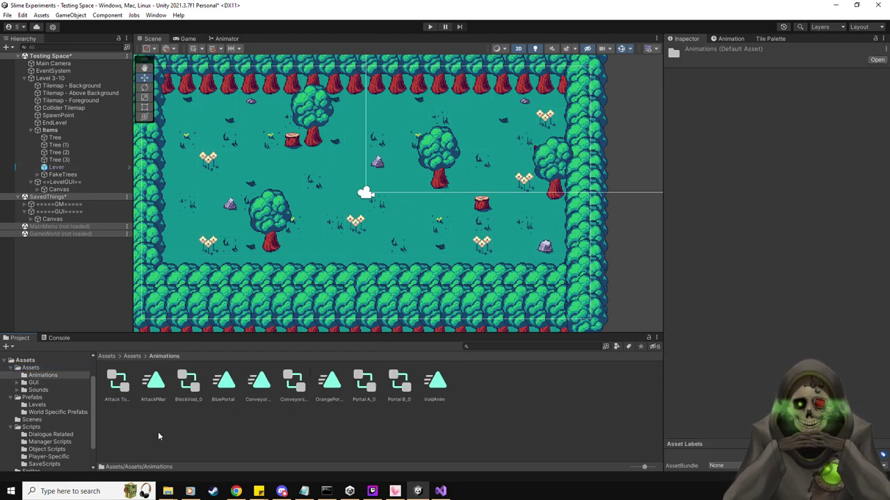
{"action": "left_click", "coordinate": [32, 369]}
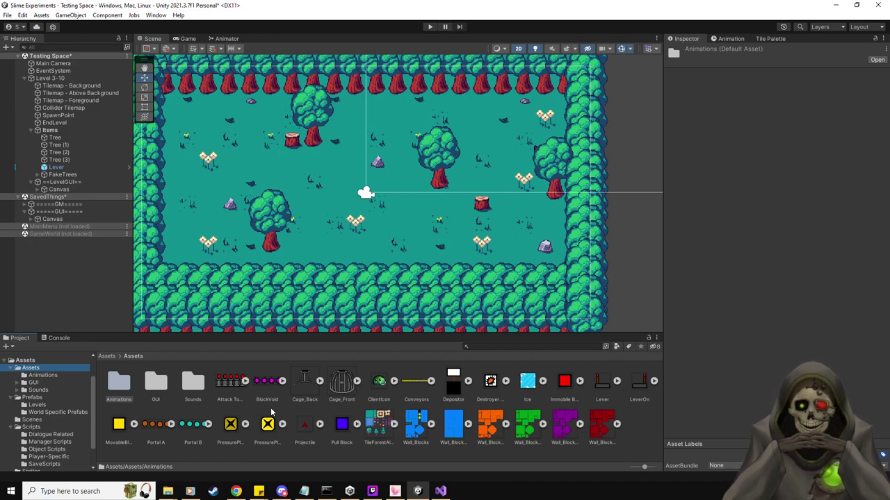
{"action": "left_click", "coordinate": [39, 376]}
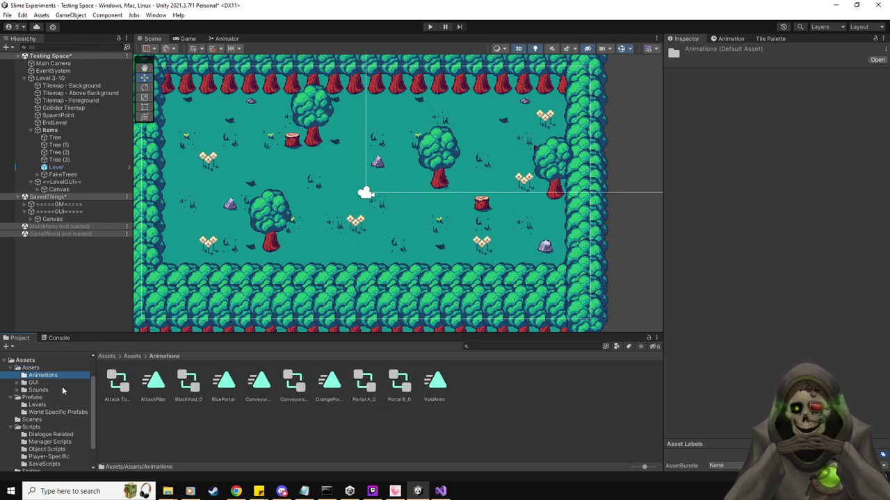
{"action": "left_click", "coordinate": [35, 383]}
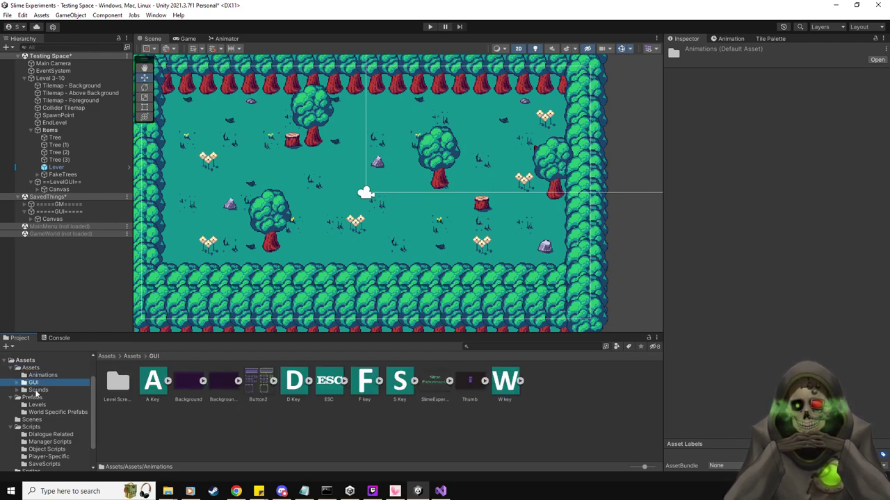
{"action": "left_click", "coordinate": [38, 391]}
{"action": "scroll", "coordinate": [39, 392], "scroll_direction": "down", "scroll_amount": 2}
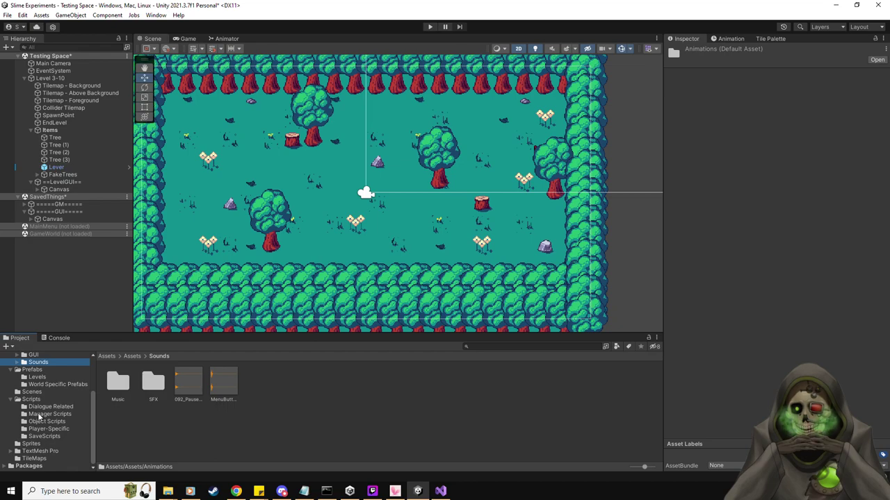
Place the first green idle slime frame from the Sprites folder in the level and assign it to the Character sorting layer.
{"action": "left_click", "coordinate": [32, 444]}
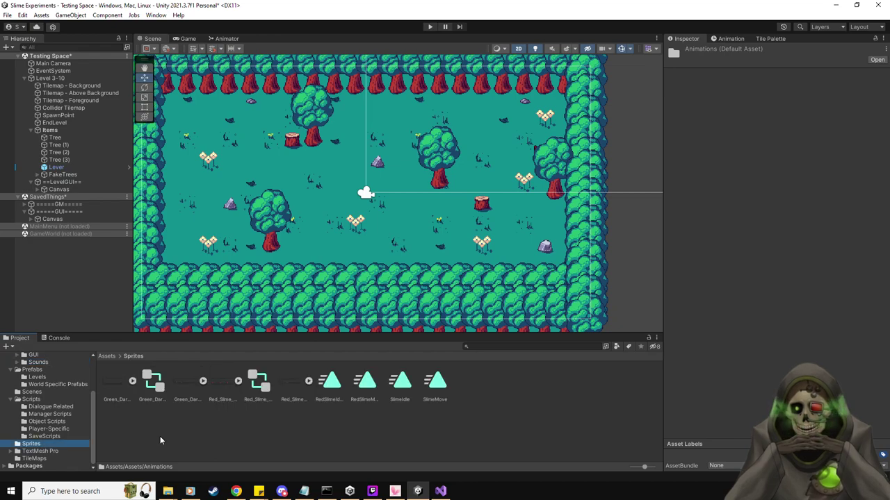
{"action": "left_click", "coordinate": [134, 381]}
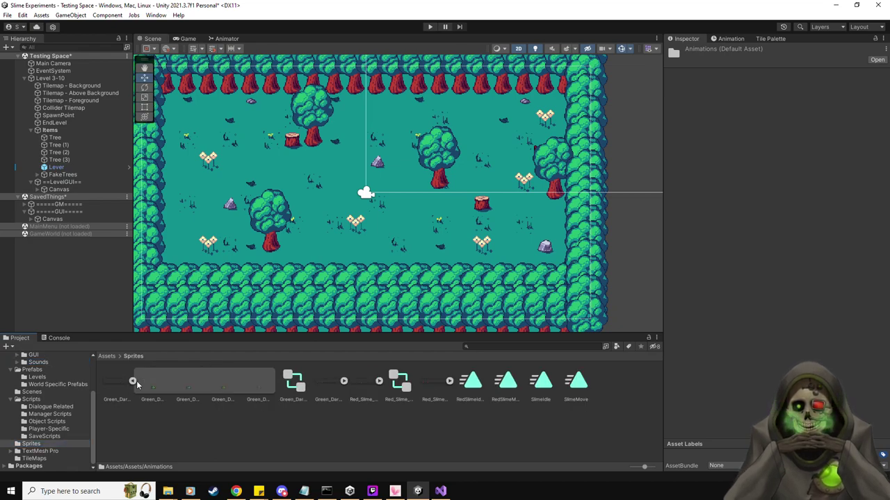
{"action": "left_click", "coordinate": [343, 382]}
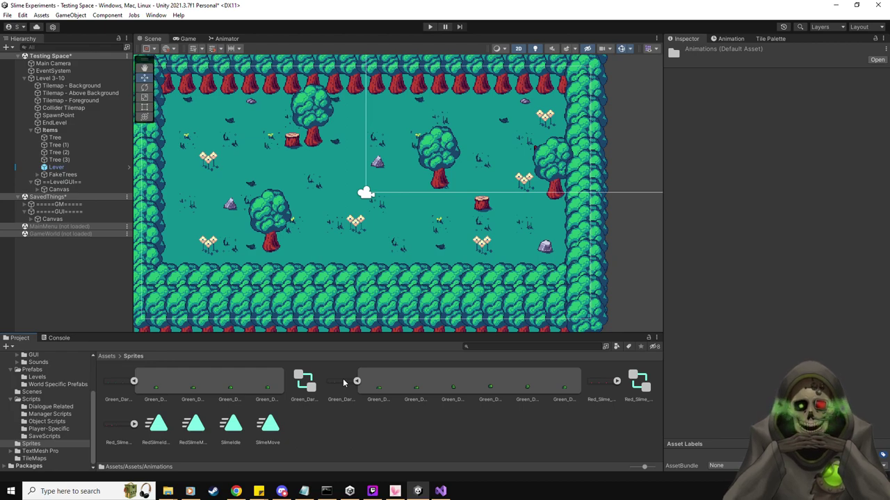
{"action": "left_click_drag", "start_coordinate": [155, 386], "coordinate": [392, 208]}
{"action": "left_click", "coordinate": [776, 203]}
{"action": "left_click", "coordinate": [776, 233]}
{"action": "scroll", "coordinate": [436, 246], "scroll_direction": "up", "scroll_amount": 3}
{"action": "middle_click_drag", "start_coordinate": [439, 244], "coordinate": [449, 246]}
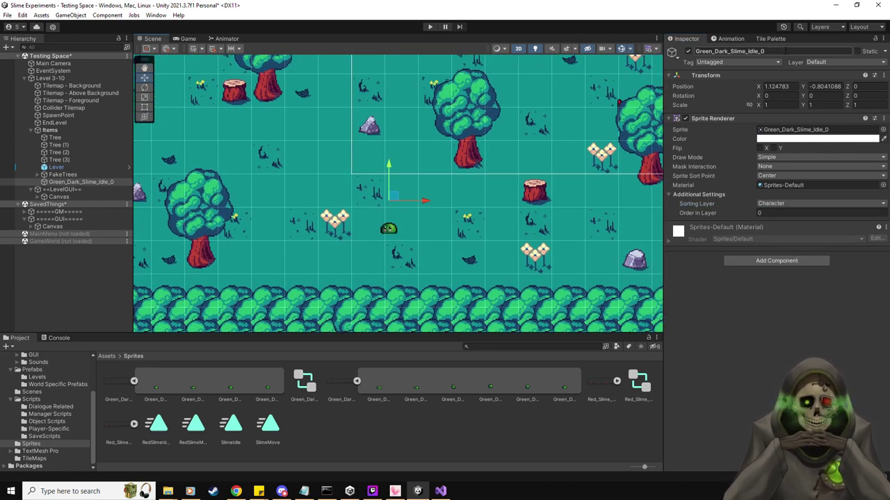
Rename the slime object FakeSlime and move it beside the central tree, at about X 2.4, Y 1.33.
{"action": "left_click", "coordinate": [785, 51]}
{"action": "type", "text": "FakeSlime"}
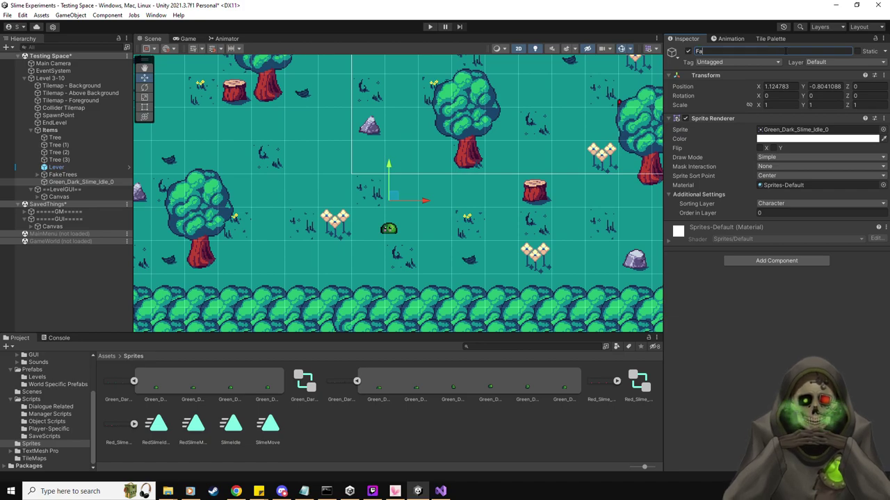
{"action": "key", "text": "Return"}
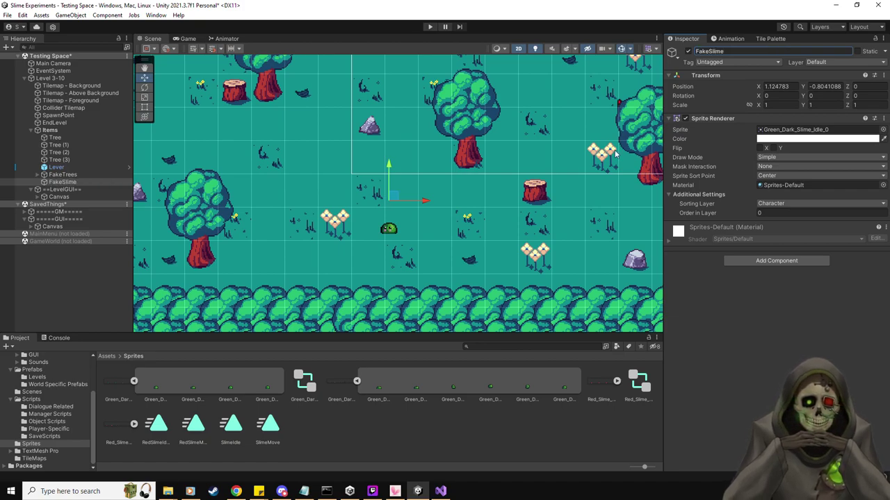
{"action": "middle_click_drag", "start_coordinate": [417, 210], "coordinate": [417, 254]}
{"action": "left_click_drag", "start_coordinate": [393, 243], "coordinate": [401, 184]}
Duplicate FakeSlime, mirror the copy with an X scale of -1, and place it facing the original at about X 1.26, Y 1.12.
{"action": "key", "text": "ctrl+d"}
{"action": "left_click", "coordinate": [771, 105]}
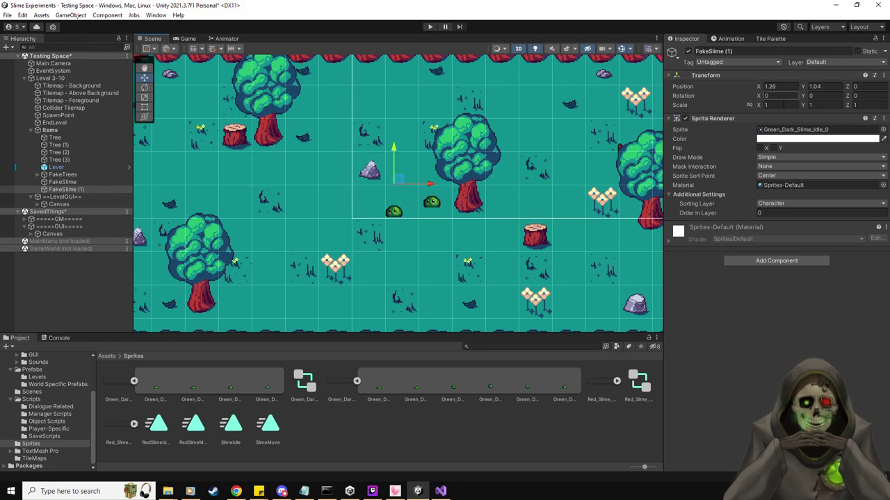
{"action": "type", "text": "-1"}
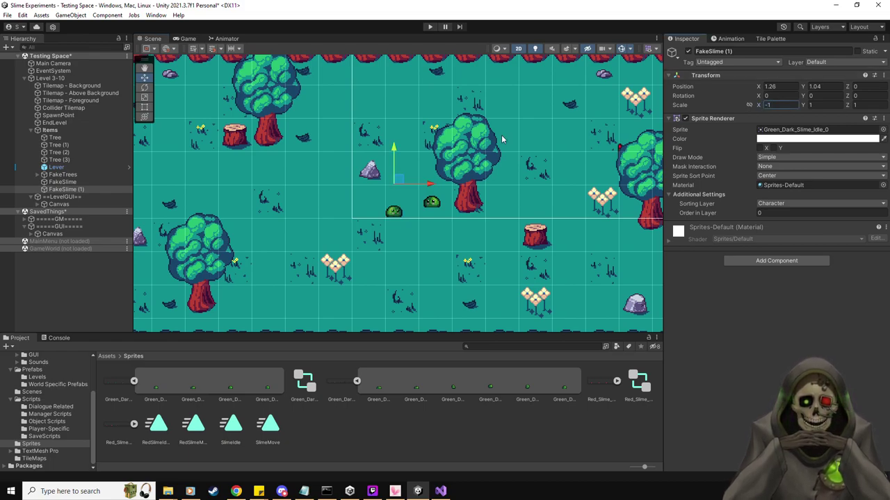
{"action": "key", "text": "Return"}
{"action": "left_click_drag", "start_coordinate": [400, 178], "coordinate": [399, 176]}
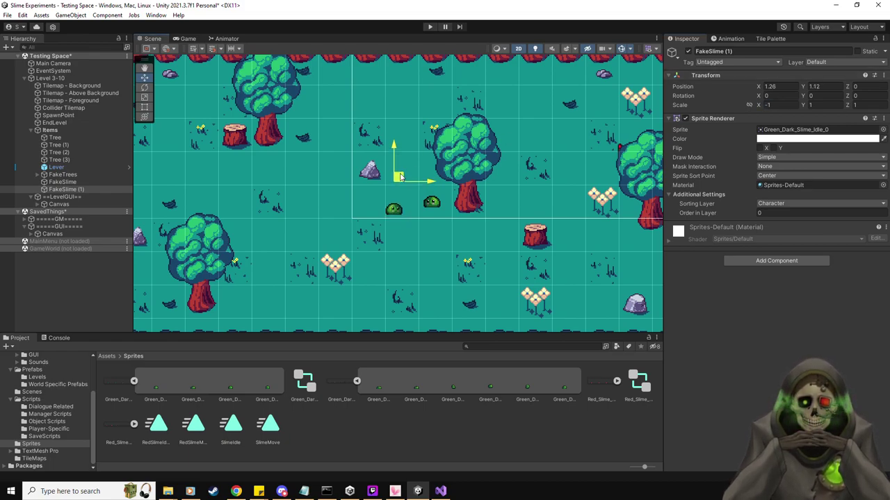
Place a copy of the mirrored slime at about X 5.74, Y 3.44 and a copy of FakeSlime at about X -0.44, Y 3.81.
{"action": "scroll", "coordinate": [422, 246], "scroll_direction": "down", "scroll_amount": 3}
{"action": "key", "text": "ctrl+d"}
{"action": "left_click_drag", "start_coordinate": [410, 190], "coordinate": [523, 132]}
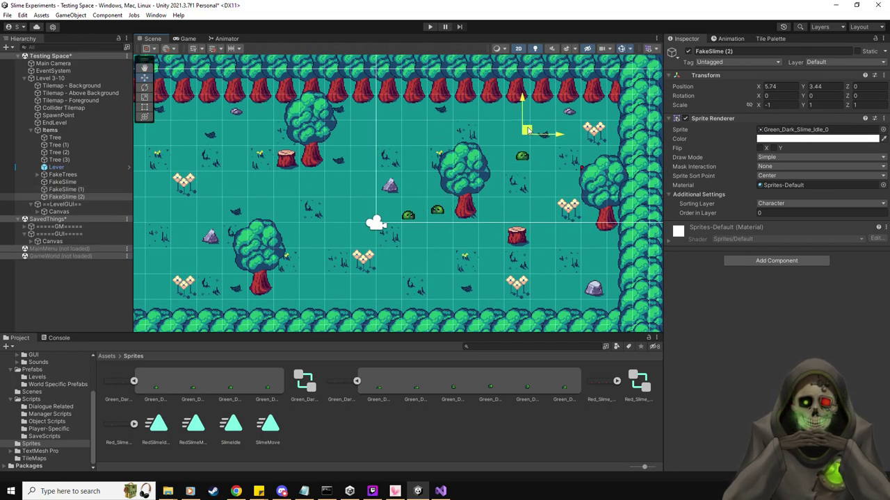
{"action": "left_click", "coordinate": [90, 181]}
{"action": "key", "text": "ctrl+d"}
{"action": "left_click_drag", "start_coordinate": [439, 185], "coordinate": [370, 124]}
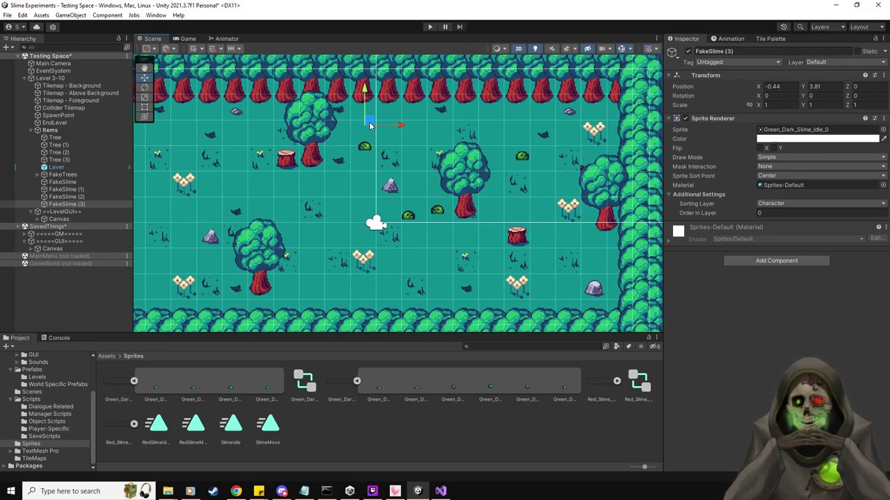
Collapse the expanded sprite sheets and create a C# script named SayOnTrigger in the Dialogue Related scripts folder.
{"action": "left_click", "coordinate": [134, 381]}
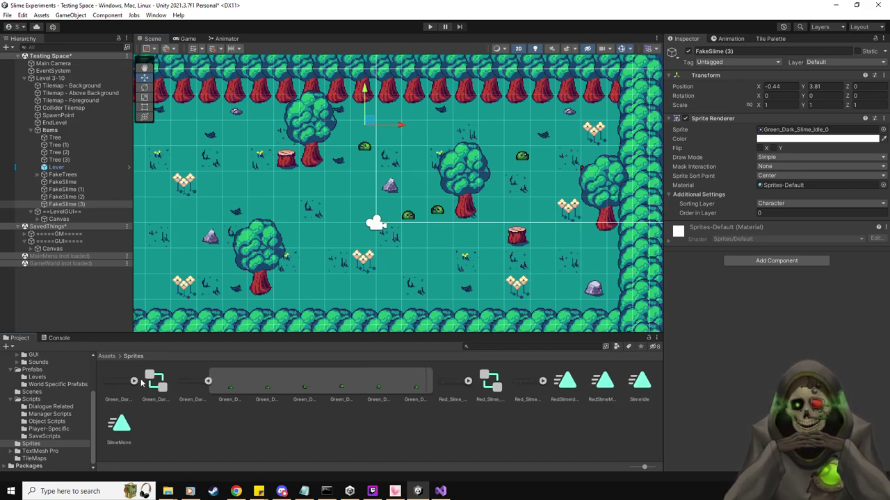
{"action": "left_click", "coordinate": [207, 382]}
{"action": "left_click", "coordinate": [45, 408]}
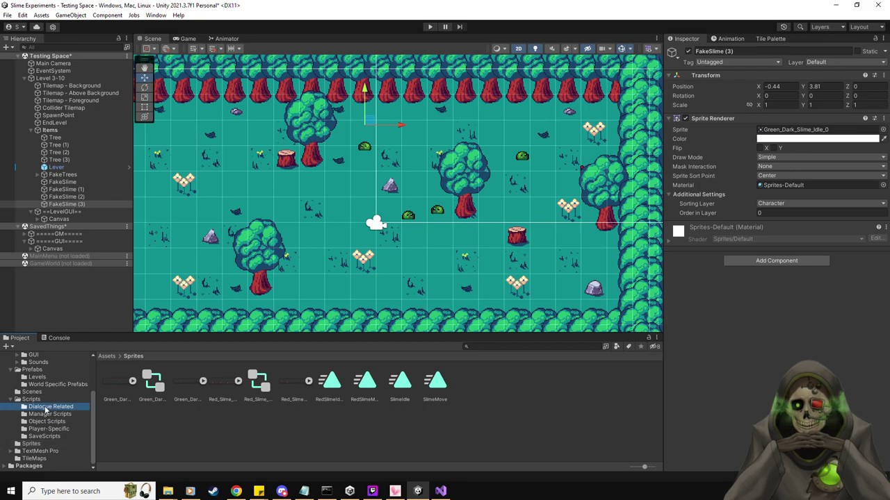
{"action": "right_click", "coordinate": [261, 401]}
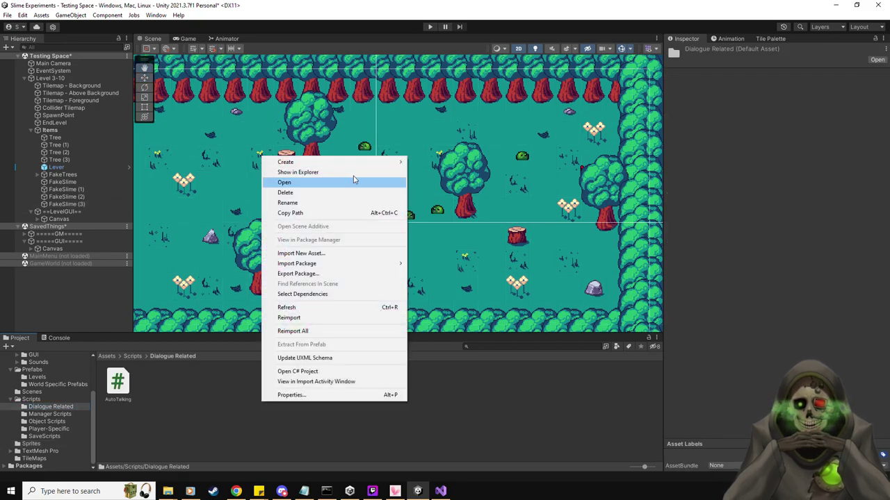
{"action": "mouse_move", "coordinate": [347, 162]}
{"action": "left_click", "coordinate": [444, 84]}
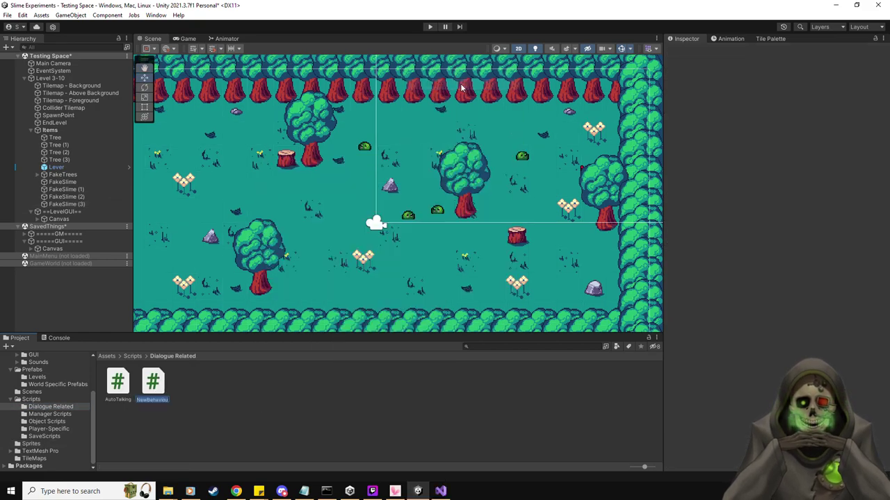
{"action": "type", "text": "Say"}
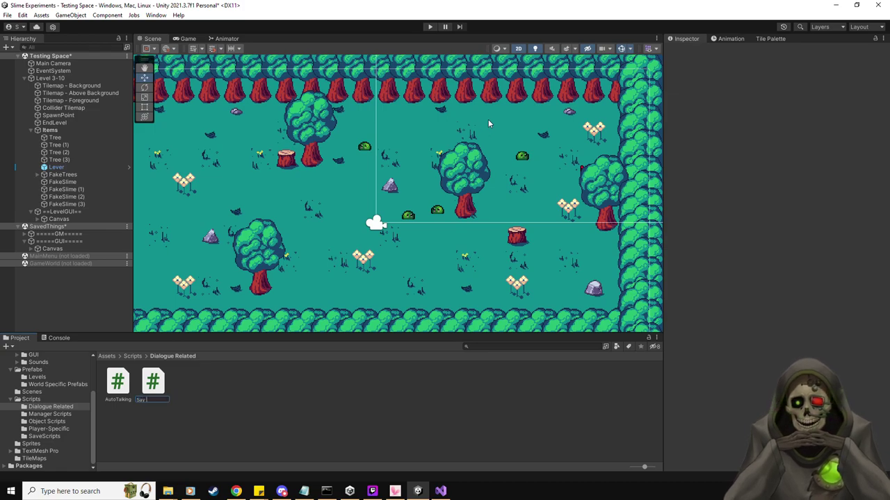
{"action": "type", "text": "OnTrigger"}
{"action": "key", "text": "Return"}
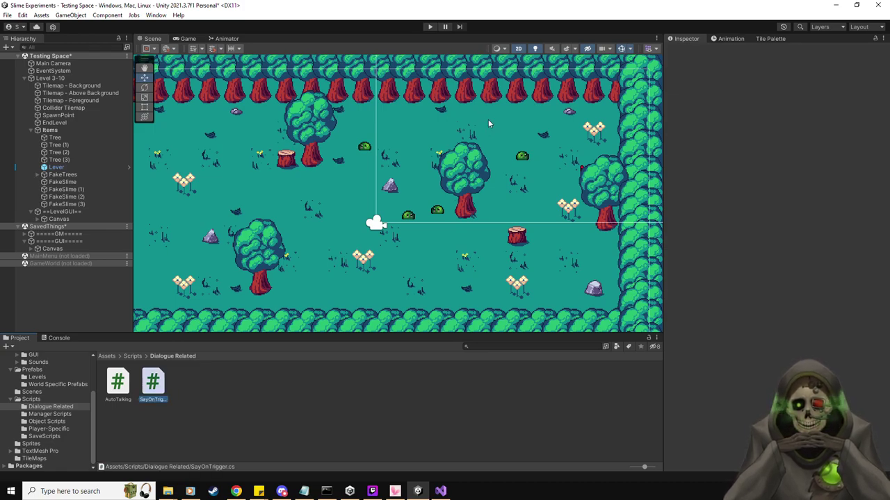
Open the SayOnTrigger script for editing in Visual Studio.
{"action": "right_click", "coordinate": [150, 383]}
{"action": "left_click", "coordinate": [179, 381]}
{"action": "double_click", "coordinate": [154, 384]}
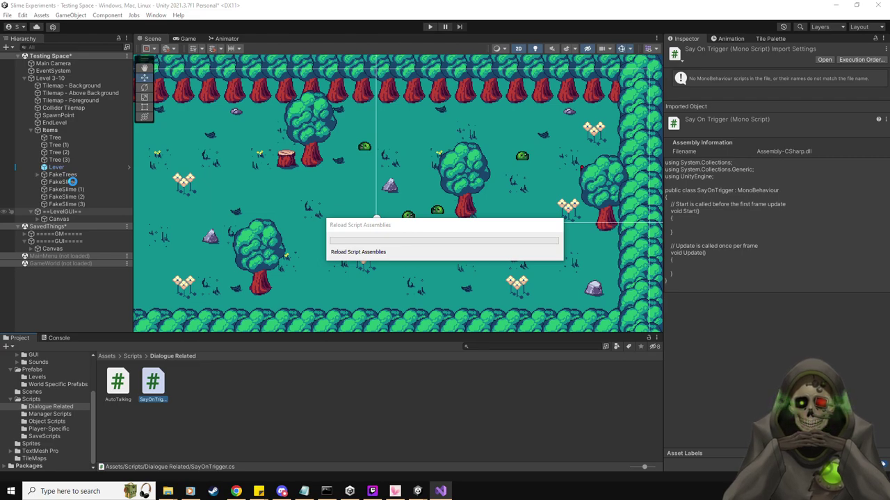
Switch to Unity and attach the SayOnTrigger script to all four FakeSlime objects at once.
{"action": "left_click", "coordinate": [74, 182]}
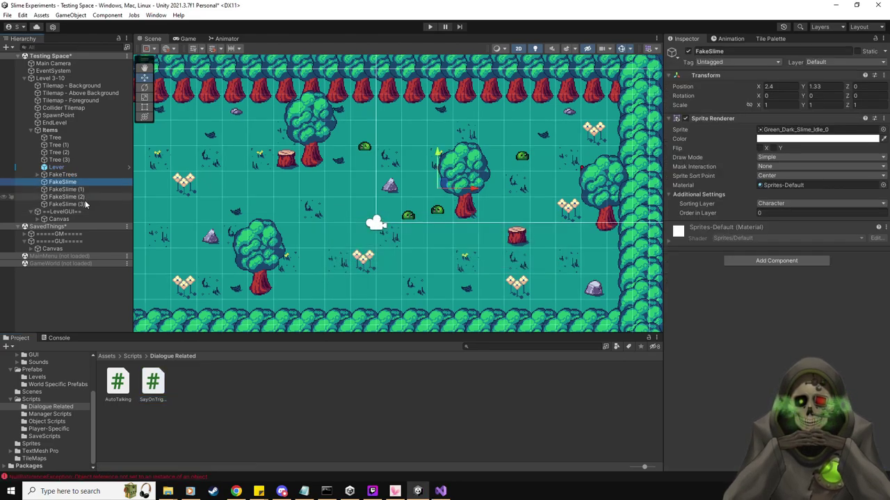
{"action": "left_click", "coordinate": [84, 204], "text": "shift"}
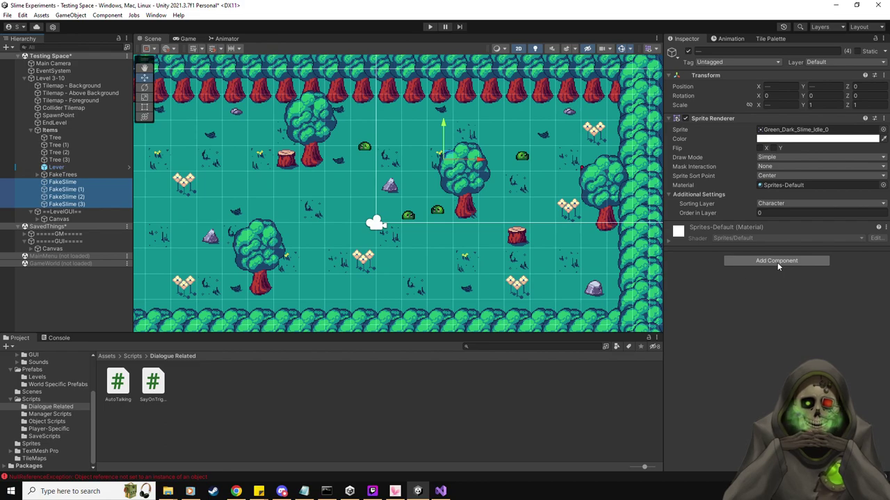
{"action": "left_click_drag", "start_coordinate": [154, 382], "coordinate": [793, 327]}
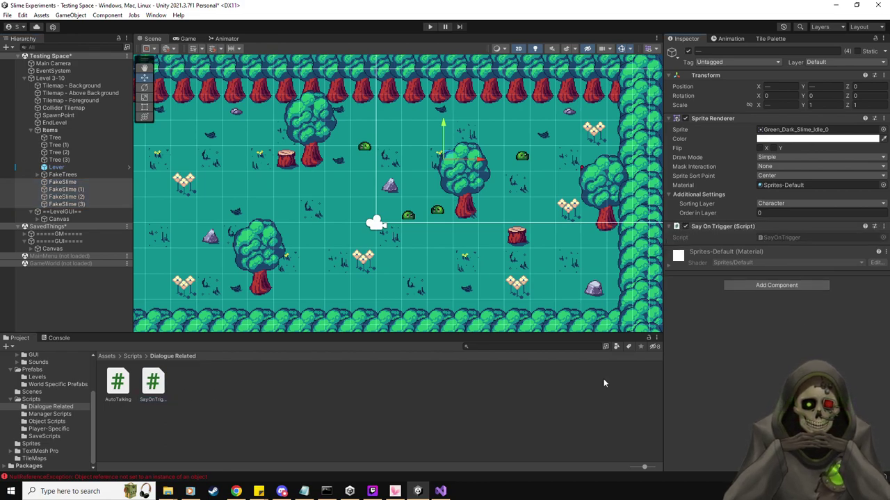
{"action": "left_click", "coordinate": [61, 285]}
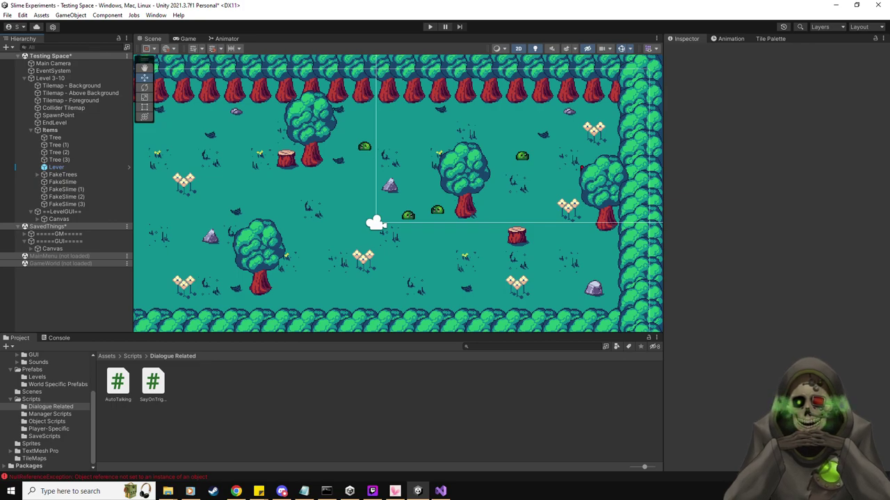
Open the AutoTalking script in Visual Studio and copy its three serialized field declarations for message, dialogue and TextBox.
{"action": "left_click", "coordinate": [120, 389]}
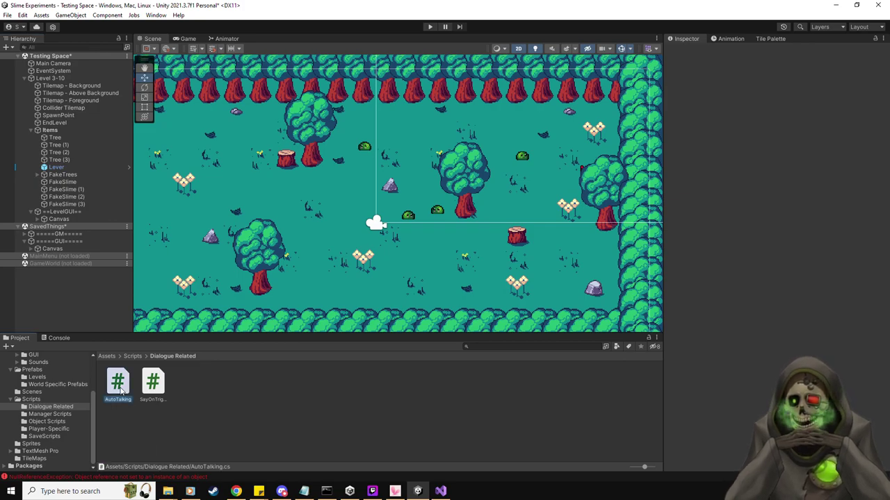
{"action": "double_click", "coordinate": [118, 382]}
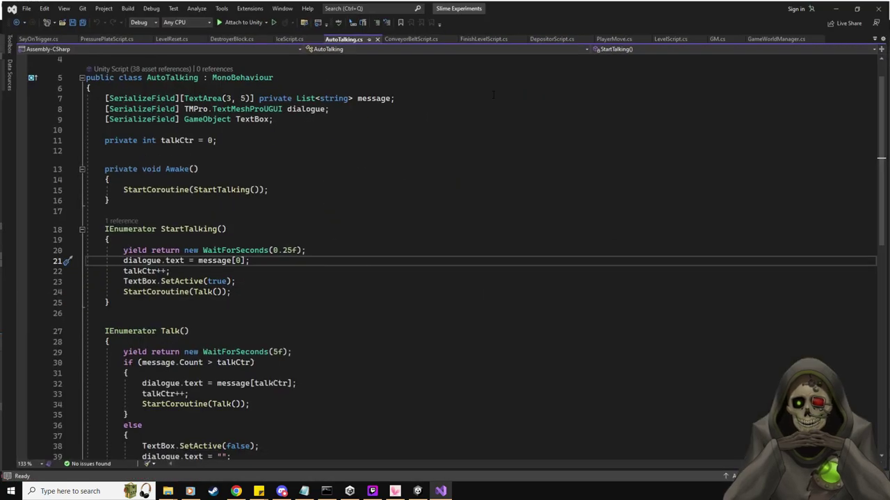
{"action": "key", "text": "Down"}
{"action": "key", "text": "Down"}
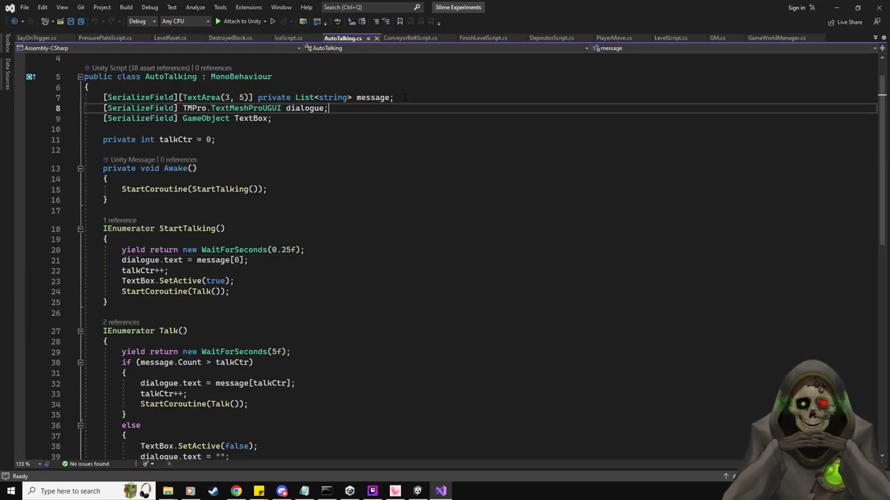
{"action": "key", "text": "shift+Home"}
{"action": "key", "text": "shift+Up"}
{"action": "key", "text": "shift+Up"}
{"action": "key", "text": "ctrl+c"}
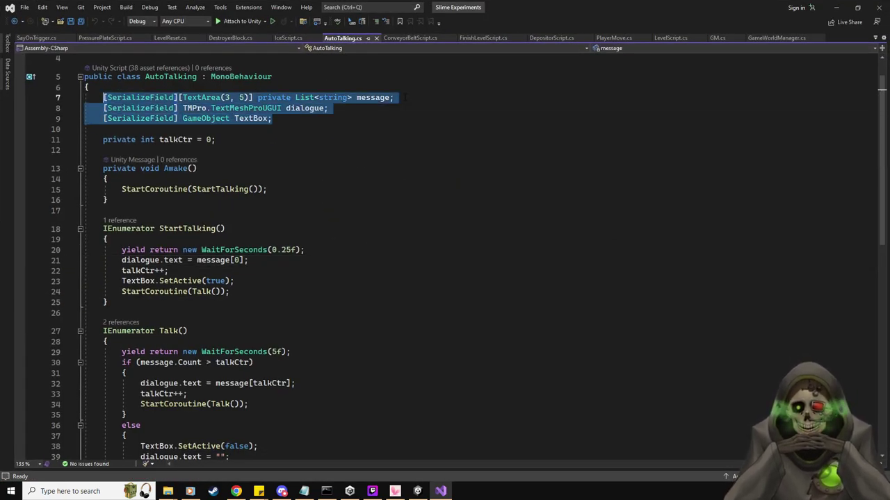
Replace the default Start and Update methods in SayOnTrigger with the copied fields, adding blank lines below them.
{"action": "left_click", "coordinate": [34, 38]}
{"action": "left_click_drag", "start_coordinate": [126, 244], "coordinate": [103, 128]}
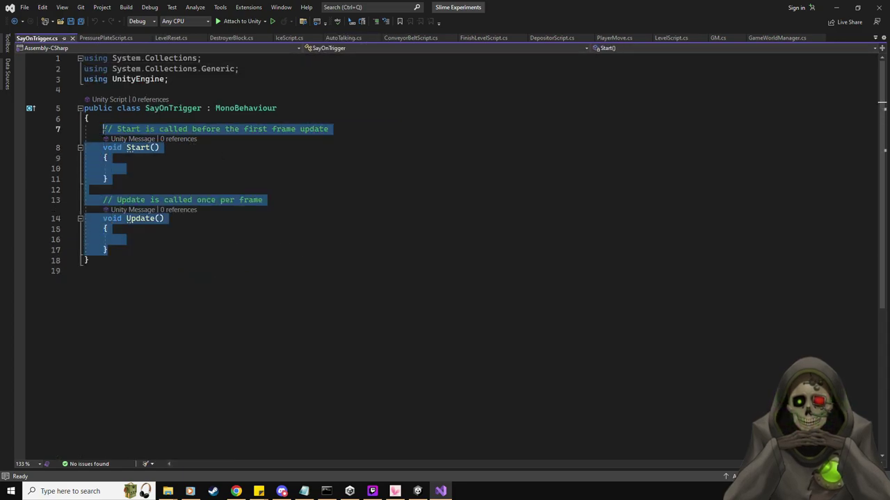
{"action": "key", "text": "ctrl+v"}
{"action": "key", "text": "Return"}
{"action": "key", "text": "Return"}
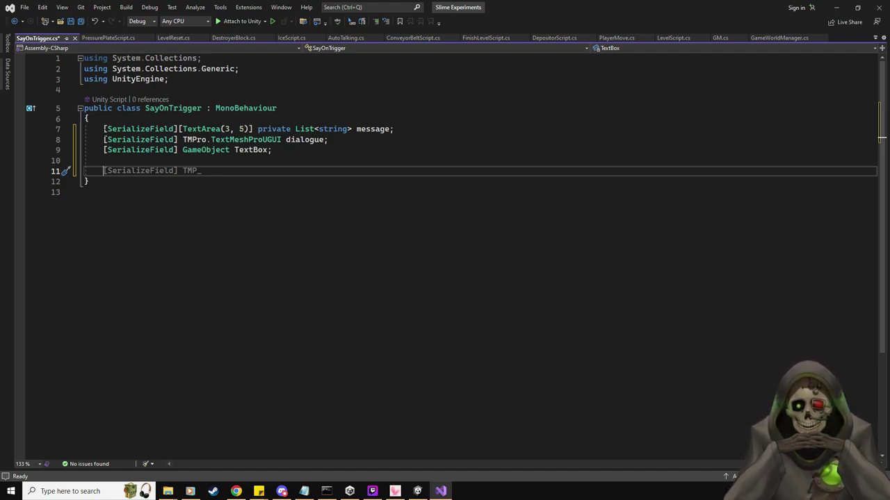
Add an empty Update method to SayOnTrigger and declare an AutoTalking field named at above it.
{"action": "type", "text": "Update"}
{"action": "key", "text": "Tab"}
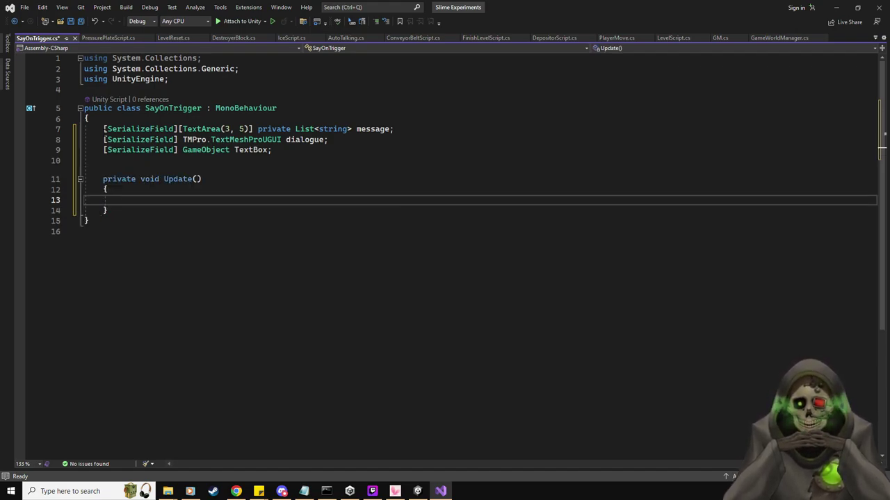
{"action": "key", "text": "Up"}
{"action": "key", "text": "Up"}
{"action": "key", "text": "Up"}
{"action": "key", "text": "Return"}
{"action": "key", "text": "Return"}
{"action": "key", "text": "Up"}
{"action": "type", "text": "A"}
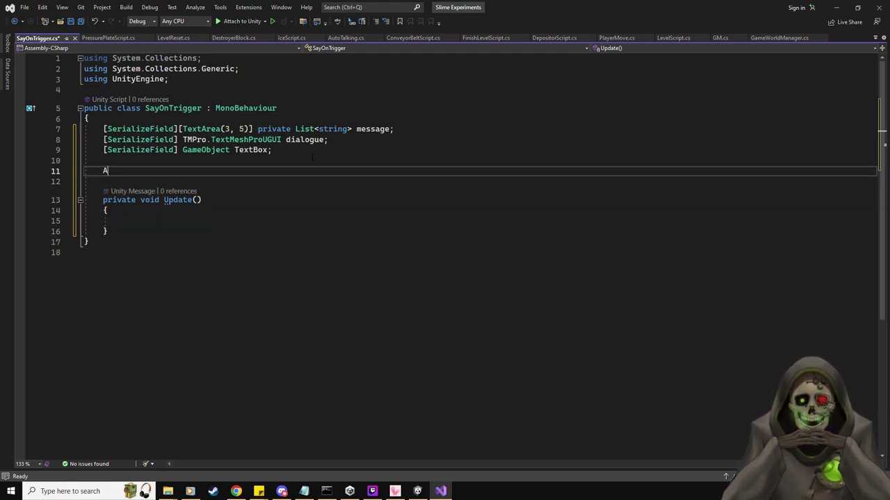
{"action": "type", "text": "utoTalking at"}
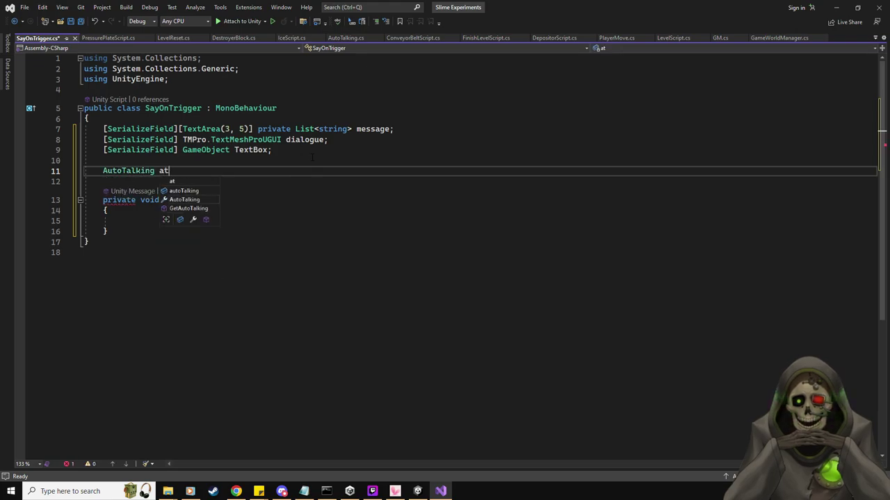
{"action": "type", "text": ";"}
{"action": "key", "text": "Return"}
{"action": "key", "text": "Return"}
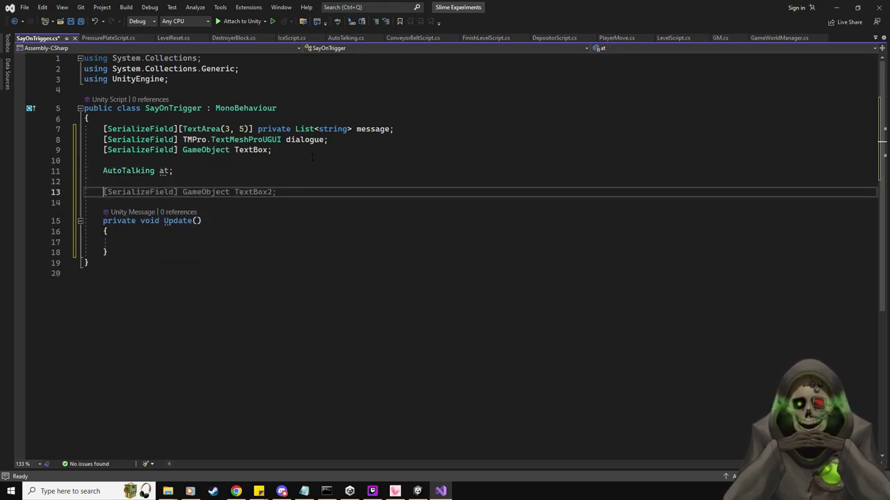
Add a Start method that sets at to GameObject.FindGameObjectWithTag("Level").GetComponent<AutoTalking>(), and save the script.
{"action": "type", "text": "Start"}
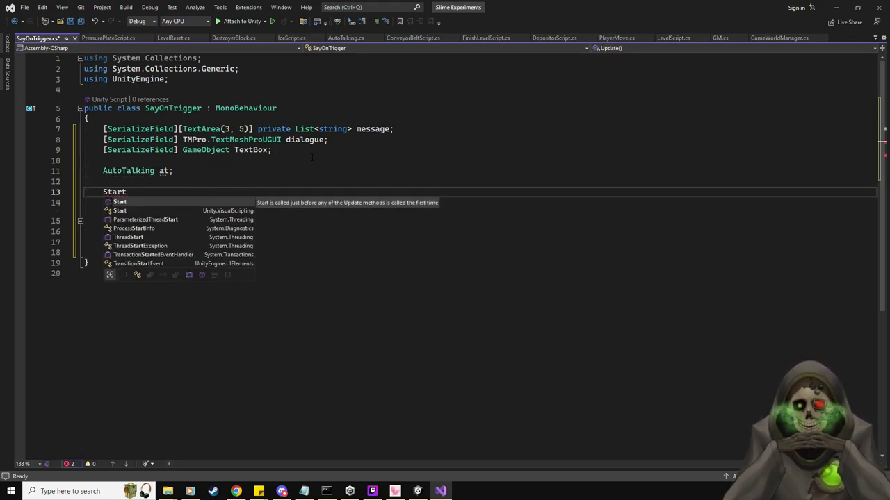
{"action": "key", "text": "Tab"}
{"action": "type", "text": "at"}
{"action": "key", "text": "Tab"}
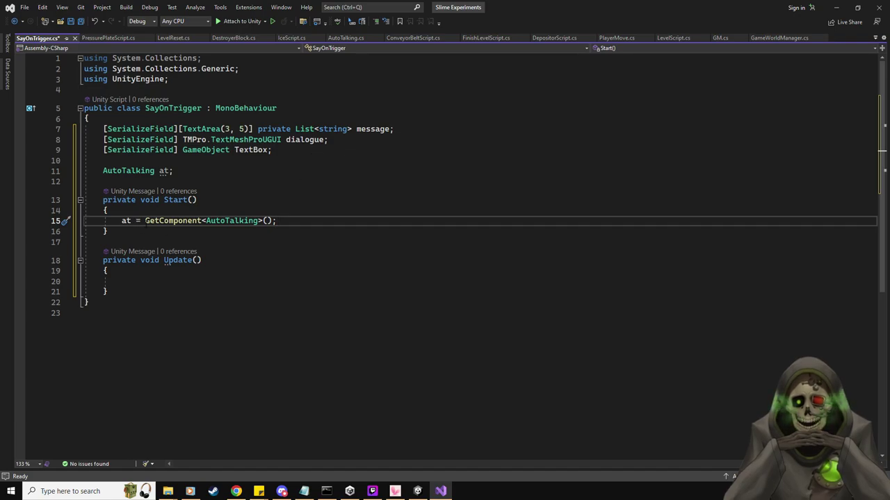
{"action": "type", "text": "GameObjec"}
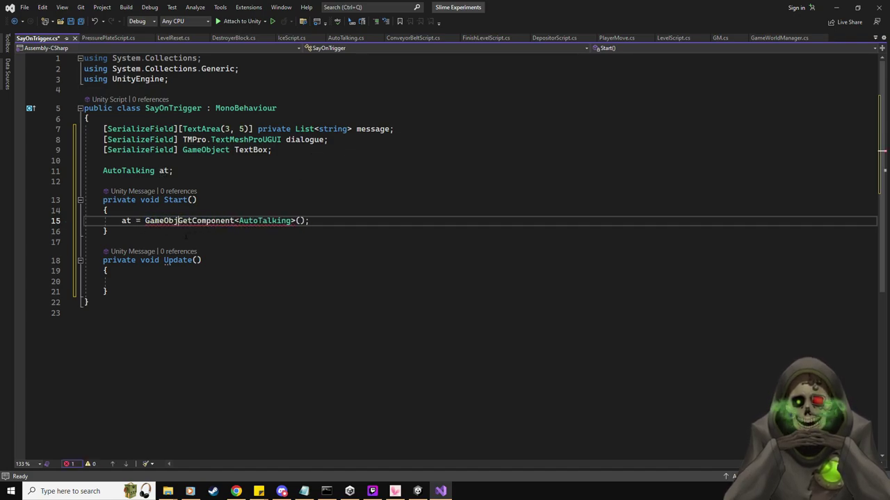
{"action": "type", "text": "t.FindGameObjectWithTag("}
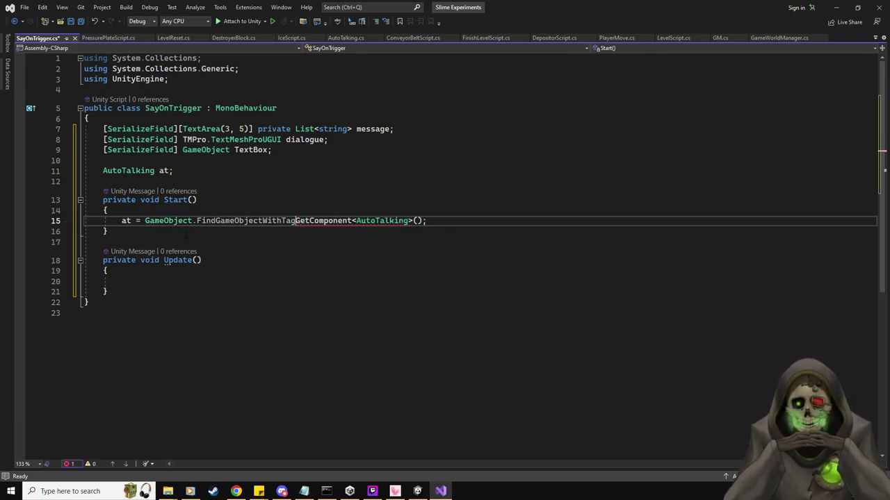
{"action": "type", "text": "\""}
{"action": "type", "text": "Level\""}
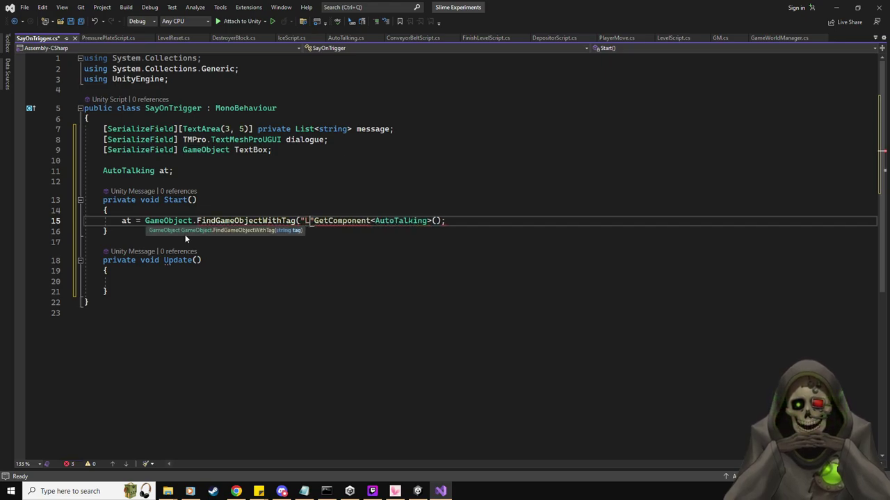
{"action": "type", "text": ")."}
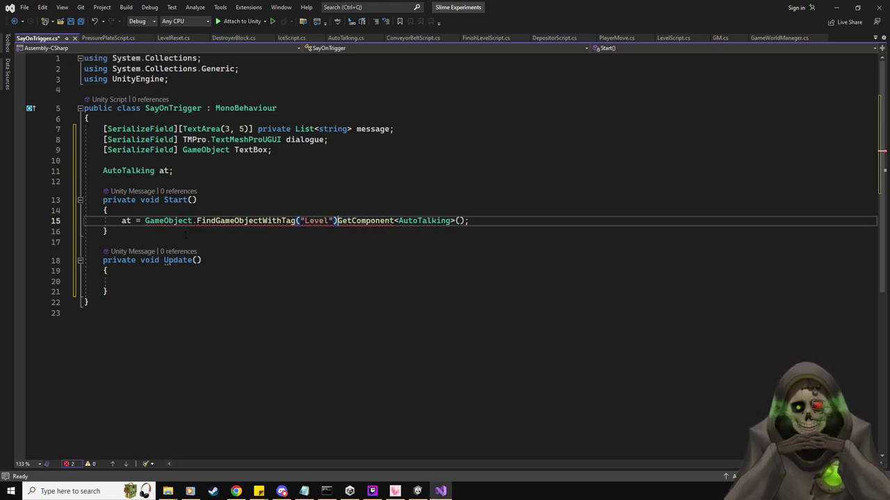
{"action": "key", "text": "Escape"}
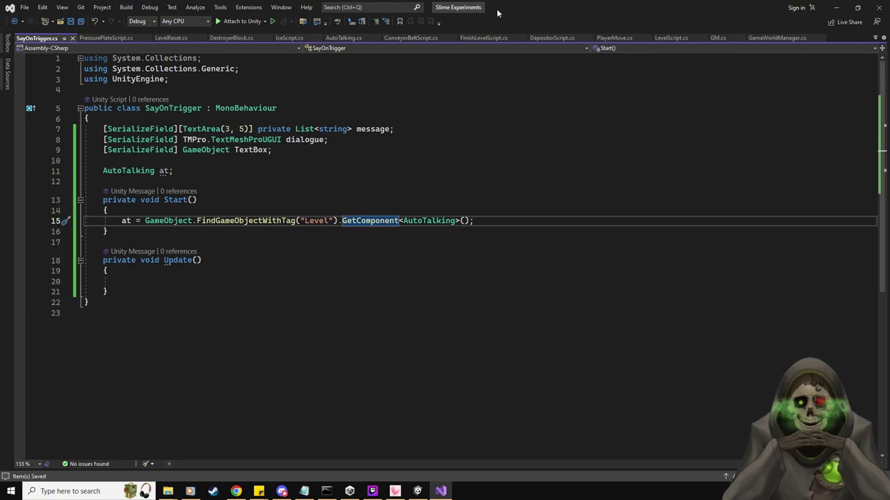
Switch to Unity and, in Level 3-10's Level Reset component, add FakeTrees to Immovable Blocks and Lever to Levers.
{"action": "key", "text": "alt+Tab"}
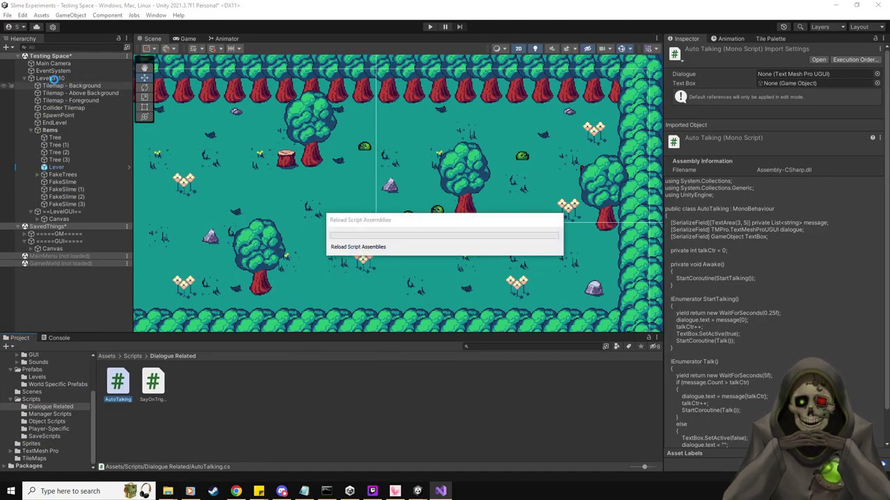
{"action": "left_click", "coordinate": [54, 78]}
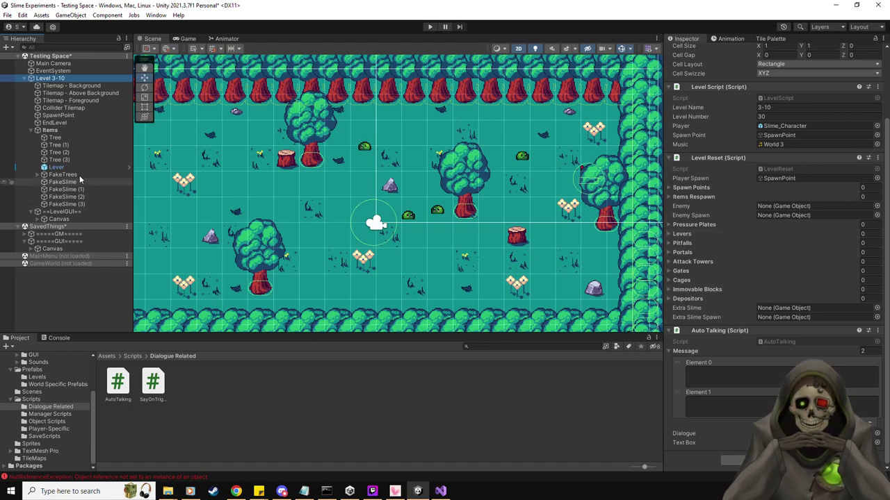
{"action": "left_click_drag", "start_coordinate": [67, 175], "coordinate": [712, 296]}
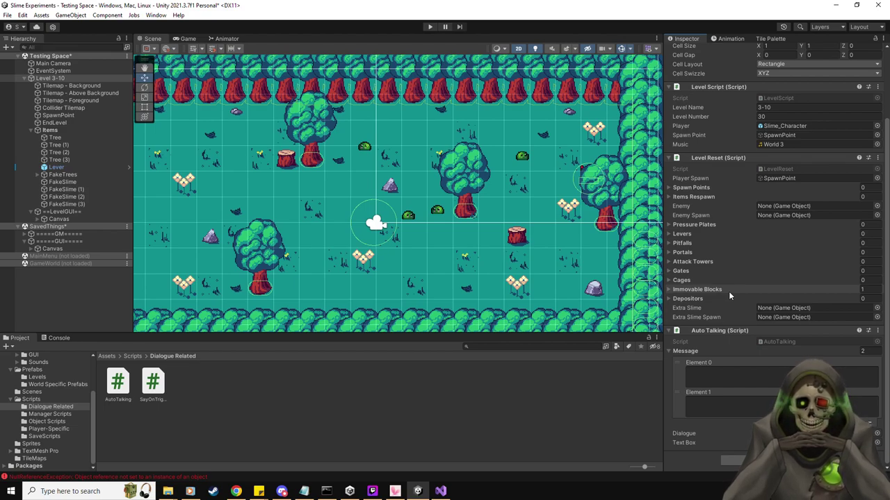
{"action": "left_click_drag", "start_coordinate": [56, 166], "coordinate": [690, 238]}
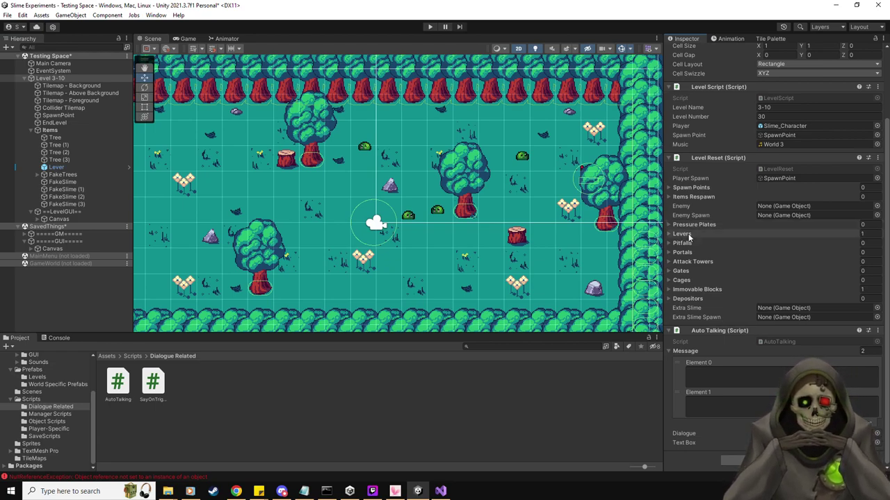
{"action": "scroll", "coordinate": [743, 257], "scroll_direction": "up", "scroll_amount": 3}
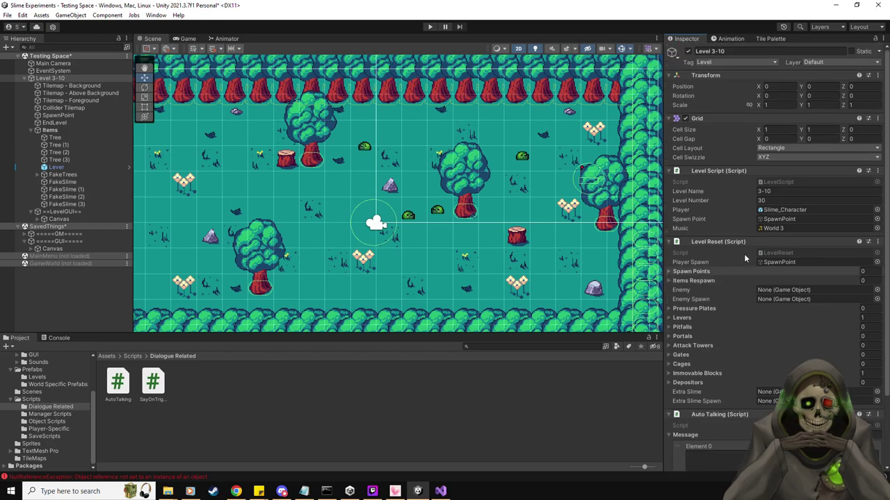
{"action": "scroll", "coordinate": [742, 309], "scroll_direction": "down", "scroll_amount": 3}
{"action": "scroll", "coordinate": [739, 304], "scroll_direction": "up", "scroll_amount": 3}
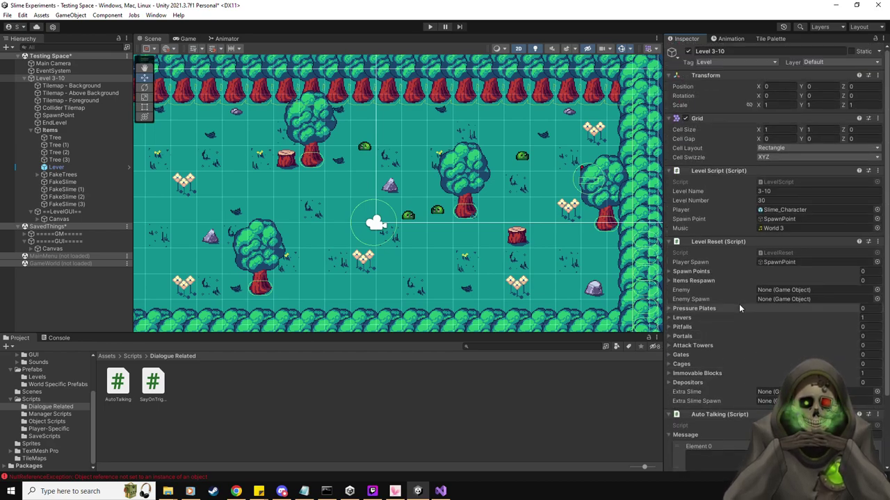
Deactivate the FakeTrees group and move EndLevel onto the green exit gap, at about X 10.59, Y -1.5.
{"action": "left_click", "coordinate": [65, 122]}
{"action": "middle_click_drag", "start_coordinate": [431, 222], "coordinate": [355, 220]}
{"action": "left_click_drag", "start_coordinate": [305, 215], "coordinate": [506, 254]}
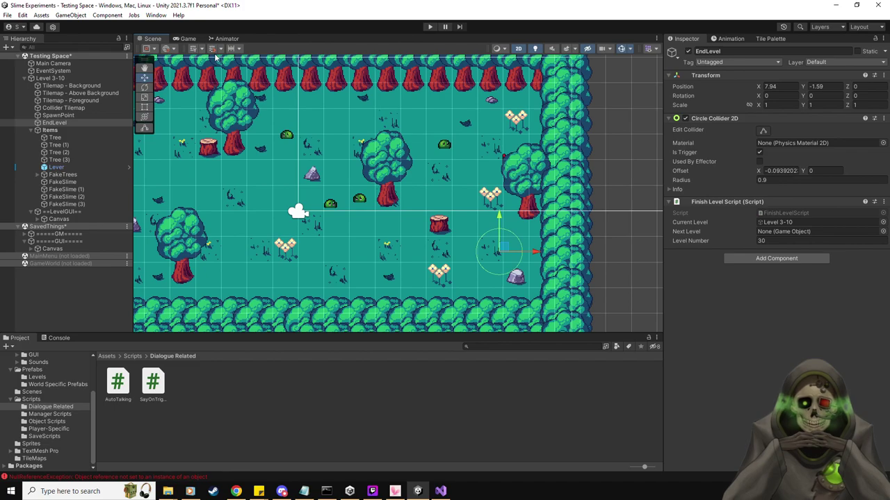
{"action": "left_click", "coordinate": [82, 174]}
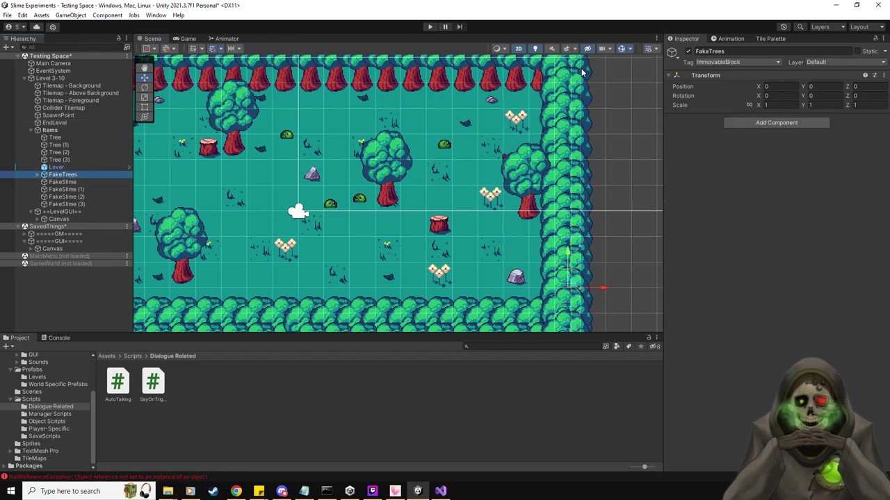
{"action": "left_click", "coordinate": [688, 52]}
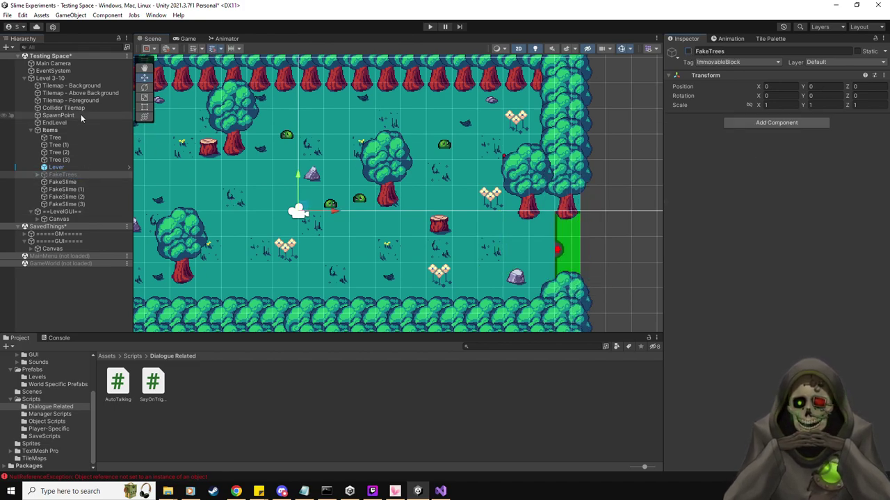
{"action": "left_click", "coordinate": [55, 122]}
{"action": "left_click_drag", "start_coordinate": [508, 252], "coordinate": [560, 245]}
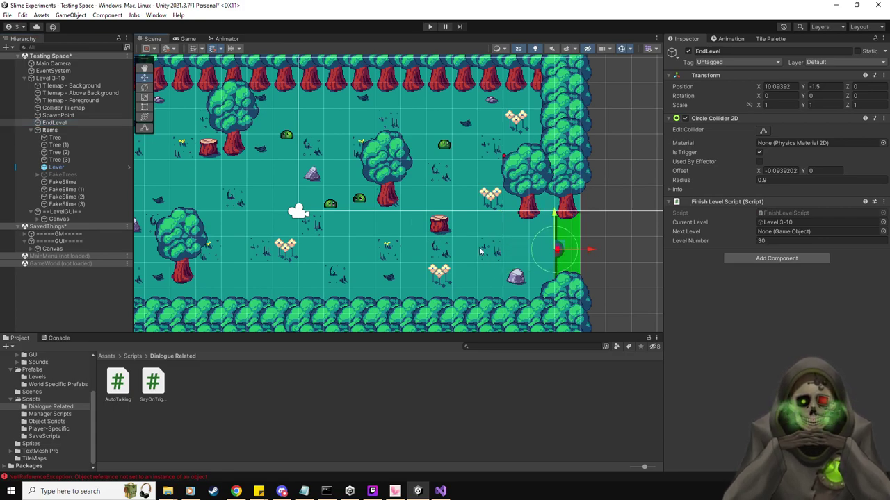
{"action": "left_click_drag", "start_coordinate": [560, 248], "coordinate": [567, 248]}
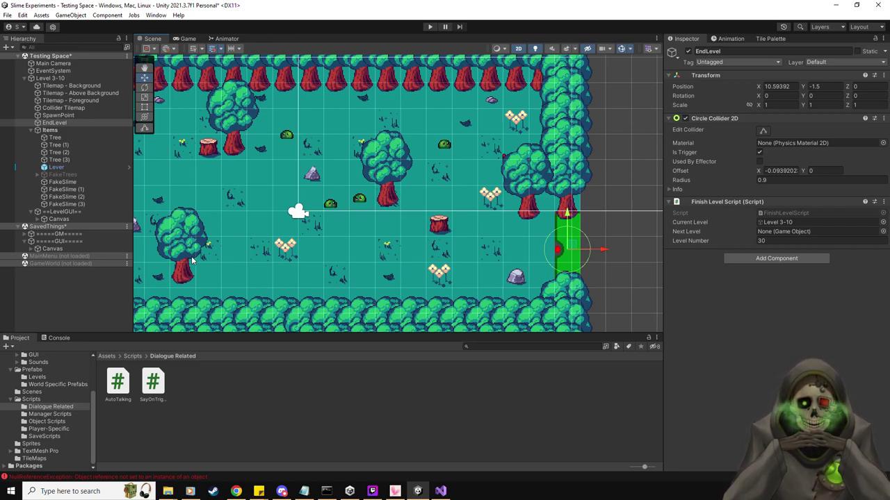
Expand the FakeTrees group and make it active again.
{"action": "left_click", "coordinate": [36, 174]}
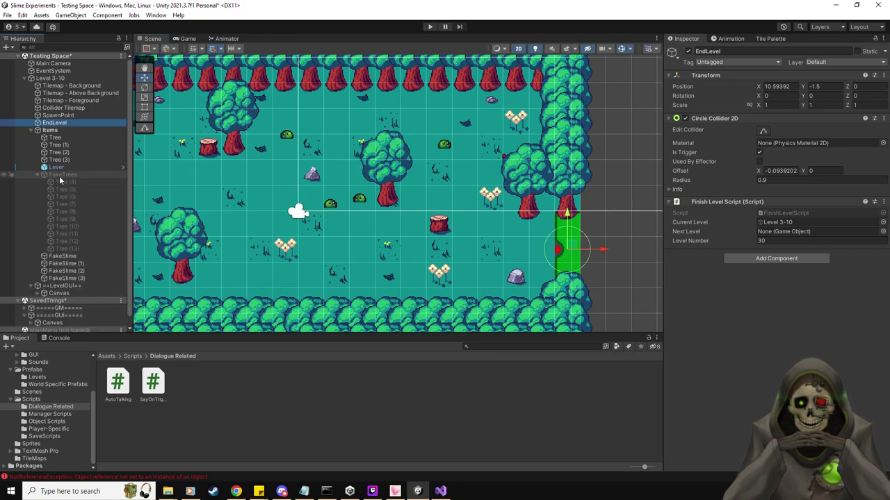
{"action": "left_click", "coordinate": [60, 176]}
{"action": "left_click", "coordinate": [688, 51]}
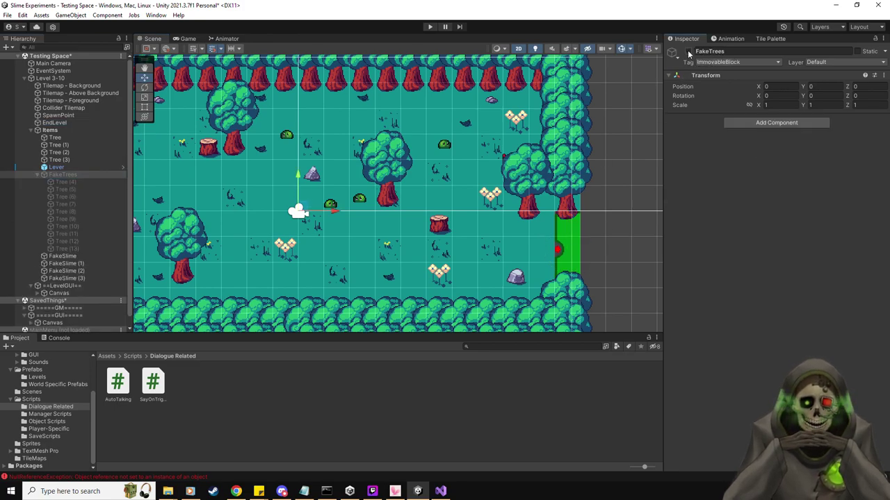
Try to duplicate Tree (4) several times and stack the copies in a column at X 9, down to Y -3.
{"action": "left_click", "coordinate": [77, 181]}
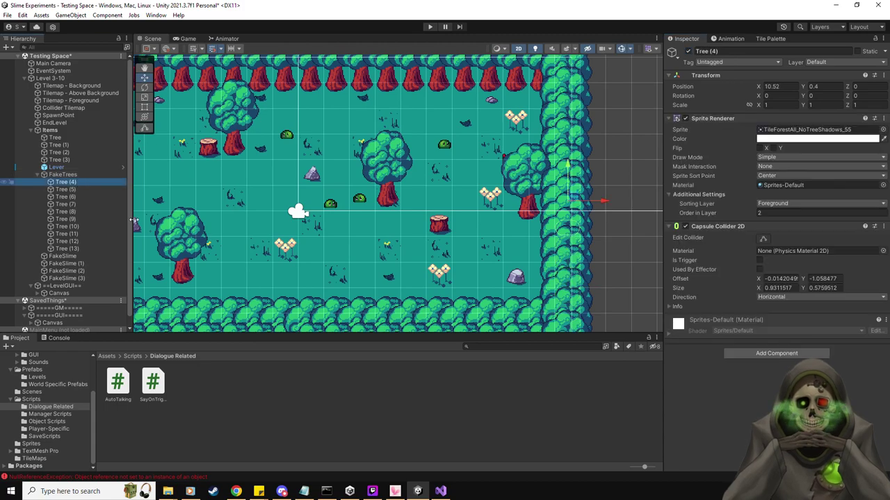
{"action": "key", "text": "ctrl+d"}
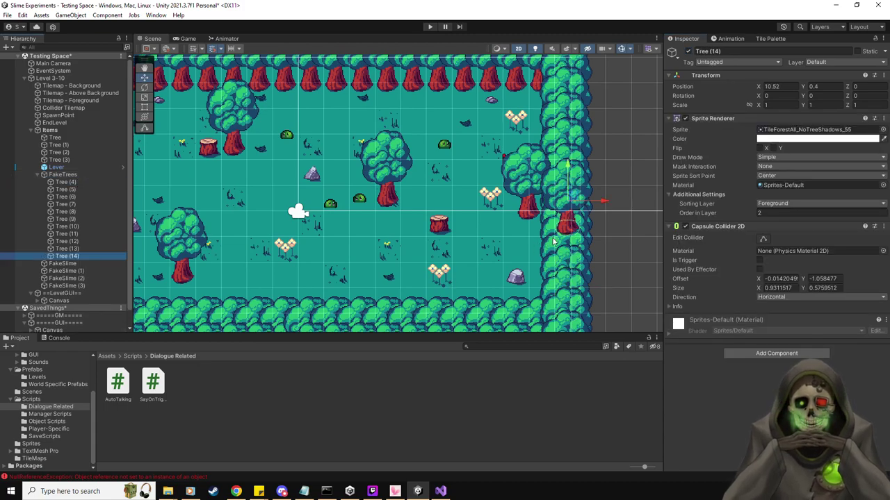
{"action": "left_click_drag", "start_coordinate": [569, 199], "coordinate": [531, 207]}
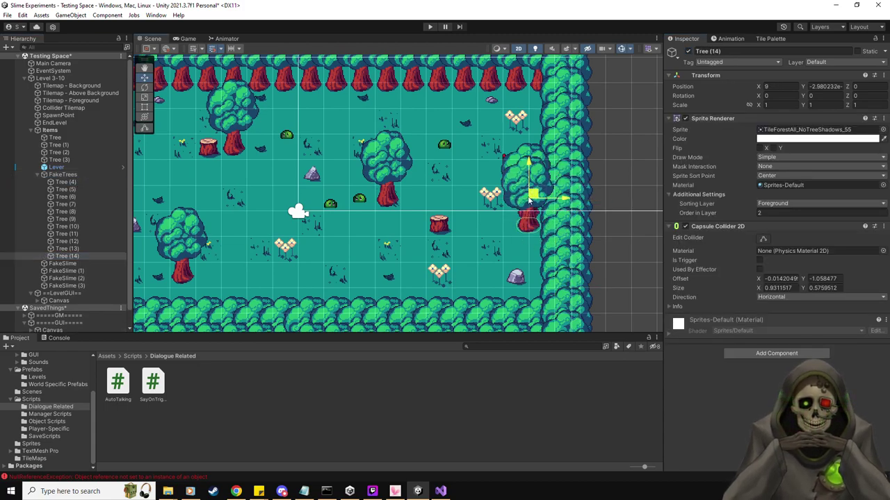
{"action": "key", "text": "ctrl+d"}
{"action": "left_click_drag", "start_coordinate": [532, 224], "coordinate": [528, 245]}
{"action": "key", "text": "ctrl+d"}
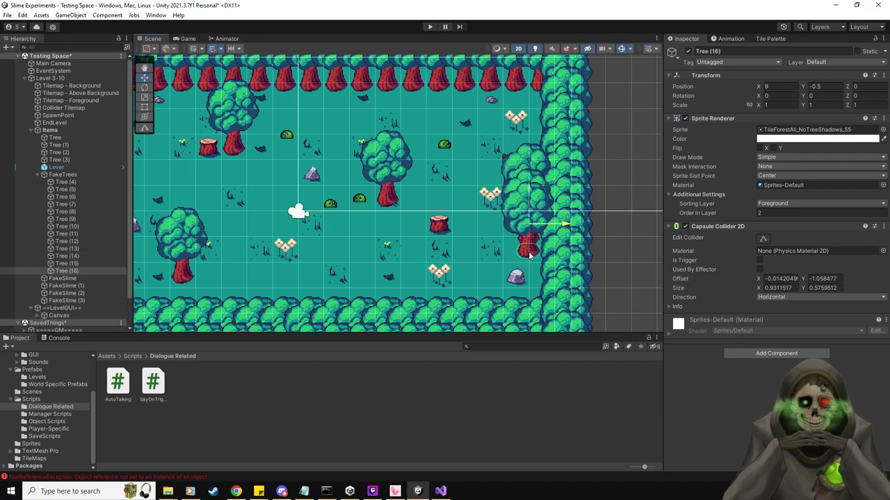
{"action": "left_click_drag", "start_coordinate": [529, 203], "coordinate": [528, 268]}
{"action": "key", "text": "ctrl+d"}
{"action": "key", "text": "ctrl+d"}
{"action": "key", "text": "ctrl+d"}
{"action": "key", "text": "ctrl+d"}
{"action": "middle_click_drag", "start_coordinate": [528, 275], "coordinate": [520, 229]}
{"action": "left_click_drag", "start_coordinate": [521, 228], "coordinate": [522, 236]}
Undo the stacked tree copies and their moves.
{"action": "key", "text": "ctrl+z"}
{"action": "key", "text": "ctrl+z"}
{"action": "key", "text": "ctrl+z"}
{"action": "key", "text": "ctrl+z"}
{"action": "key", "text": "ctrl+z"}
{"action": "key", "text": "ctrl+z"}
{"action": "key", "text": "ctrl+z"}
{"action": "key", "text": "ctrl+z"}
{"action": "key", "text": "ctrl+z"}
{"action": "key", "text": "ctrl+z"}
{"action": "key", "text": "ctrl+z"}
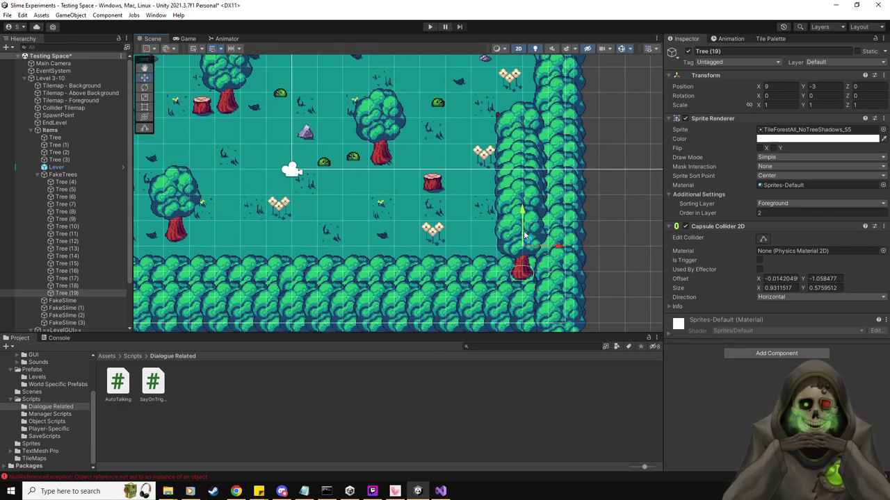
{"action": "key", "text": "ctrl+z"}
{"action": "key", "text": "ctrl+z"}
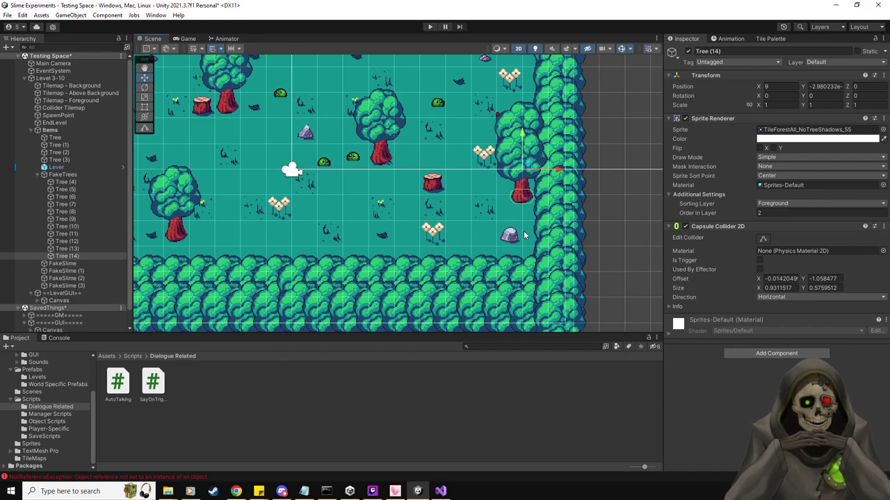
{"action": "key", "text": "ctrl+z"}
{"action": "key", "text": "ctrl+z"}
{"action": "key", "text": "ctrl+z"}
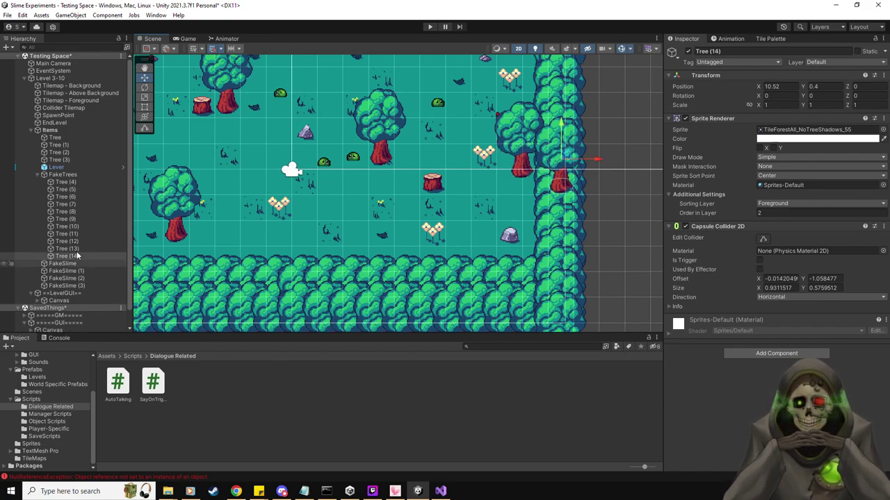
{"action": "key", "text": "ctrl+z"}
{"action": "key", "text": "ctrl+z"}
{"action": "key", "text": "ctrl+z"}
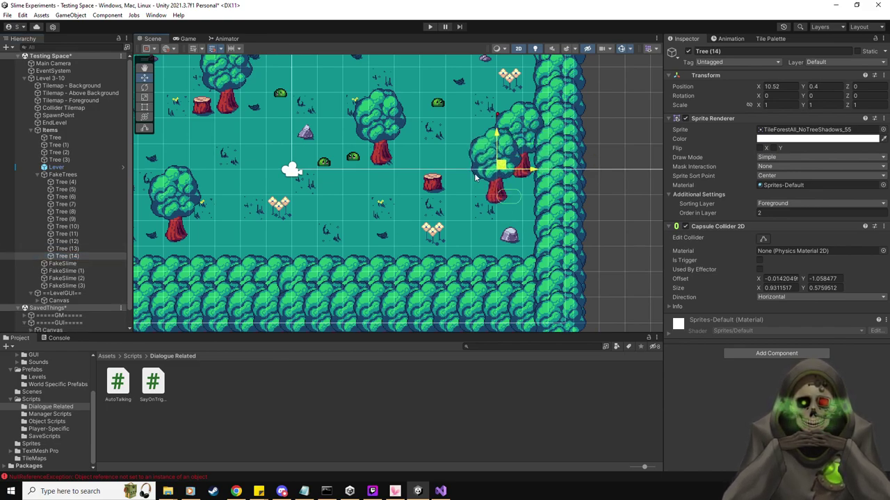
Delete the leftover duplicate Tree (14) from the FakeTrees group.
{"action": "left_click", "coordinate": [67, 182]}
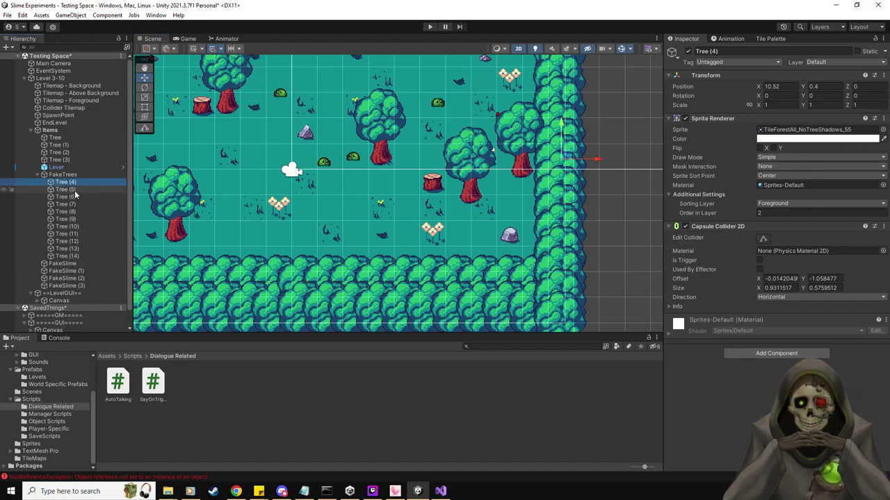
{"action": "left_click", "coordinate": [68, 256]}
{"action": "key", "text": "f"}
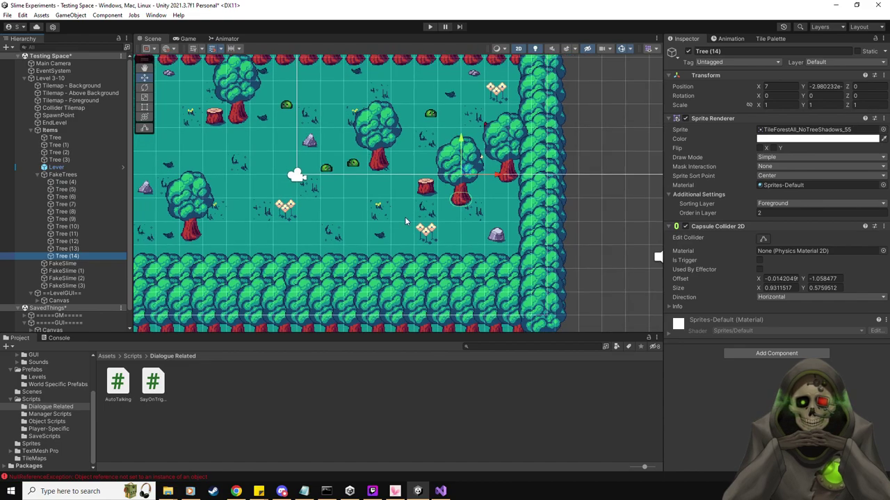
{"action": "key", "text": "Delete"}
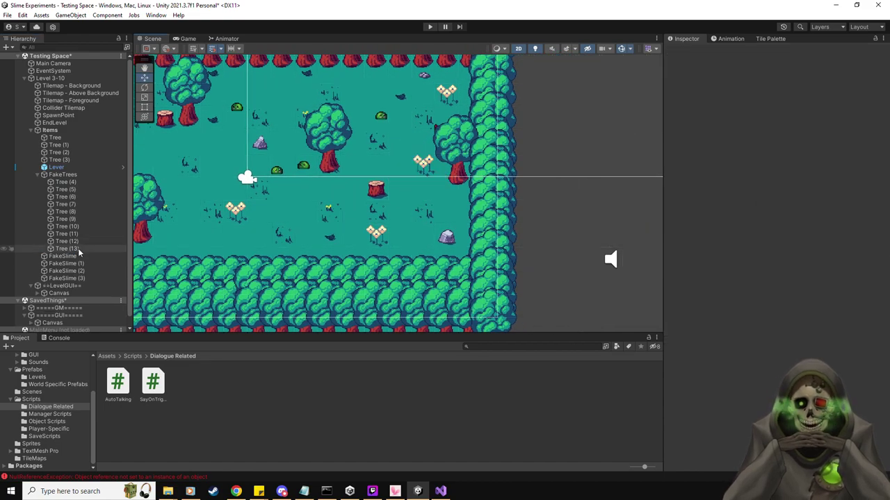
Replace Tree (5) through Tree (13) with new copies of Tree (4), stacked in a column at X 10.5 from Y -0.5 to Y -6.5.
{"action": "left_click", "coordinate": [76, 189], "text": "shift"}
{"action": "key", "text": "Delete"}
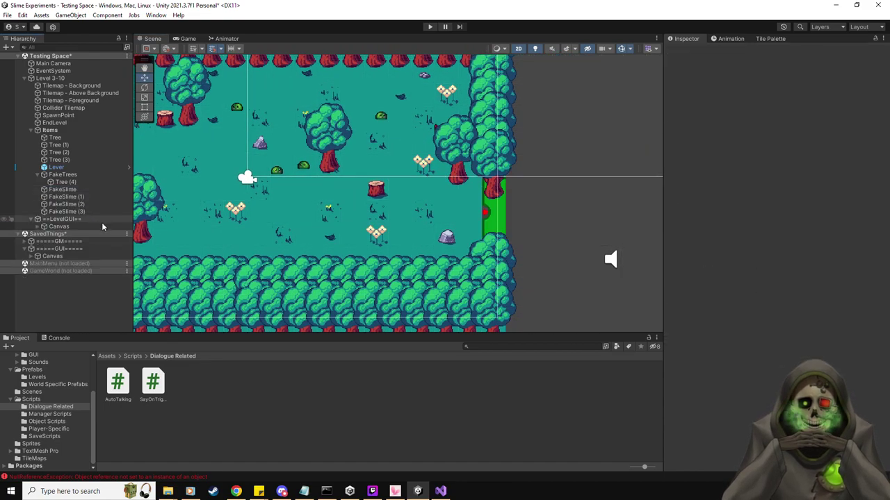
{"action": "left_click", "coordinate": [66, 181]}
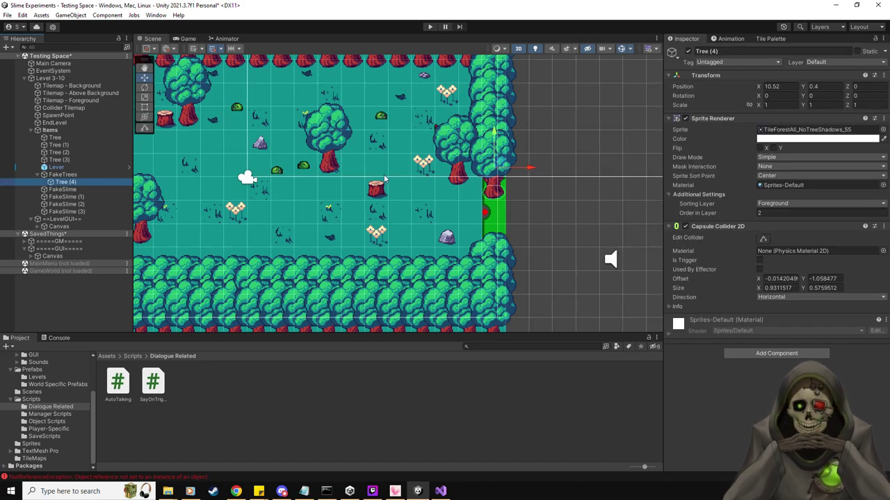
{"action": "key", "text": "ctrl+d"}
{"action": "left_click_drag", "start_coordinate": [493, 136], "coordinate": [492, 271]}
{"action": "key", "text": "ctrl+d"}
{"action": "key", "text": "ctrl+d"}
{"action": "key", "text": "ctrl+d"}
{"action": "key", "text": "ctrl+d"}
{"action": "key", "text": "ctrl+d"}
{"action": "middle_click_drag", "start_coordinate": [492, 271], "coordinate": [501, 183]}
{"action": "key", "text": "ctrl+d"}
{"action": "left_click_drag", "start_coordinate": [503, 179], "coordinate": [504, 196]}
Duplicate the tree into a second column at X 9, stacking copies from Y -0.5 down to Y -4.
{"action": "middle_click_drag", "start_coordinate": [511, 236], "coordinate": [532, 318]}
{"action": "key", "text": "ctrl+d"}
{"action": "left_click_drag", "start_coordinate": [526, 313], "coordinate": [497, 176]}
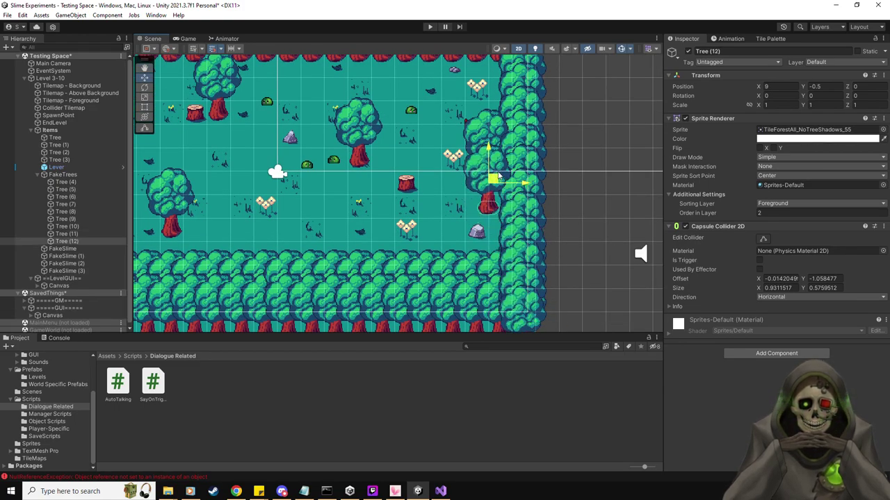
{"action": "key", "text": "ctrl+d"}
{"action": "left_click_drag", "start_coordinate": [489, 144], "coordinate": [489, 236]}
{"action": "key", "text": "ctrl+d"}
{"action": "key", "text": "ctrl+d"}
{"action": "key", "text": "ctrl+d"}
{"action": "middle_click_drag", "start_coordinate": [588, 184], "coordinate": [595, 158]}
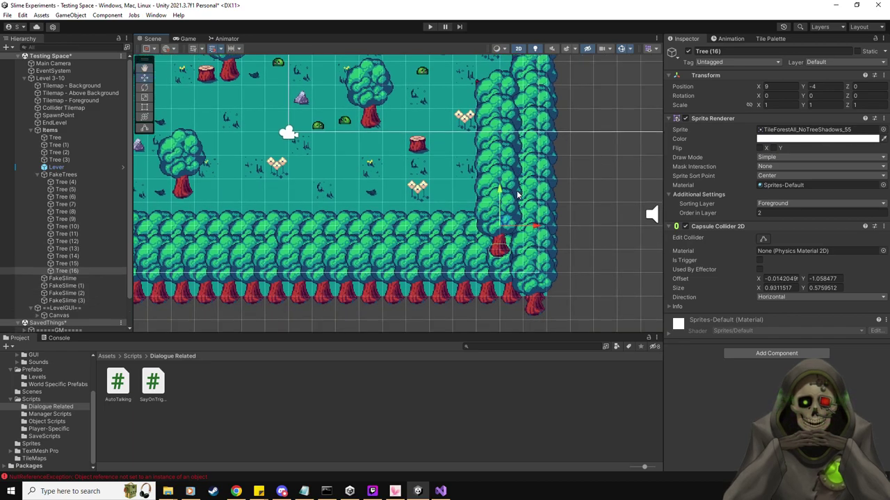
Extend the second tree column at X 9 with three more copies down to Y -7.
{"action": "key", "text": "ctrl+d"}
{"action": "left_click_drag", "start_coordinate": [501, 189], "coordinate": [499, 258]}
{"action": "key", "text": "ctrl+d"}
{"action": "key", "text": "ctrl+d"}
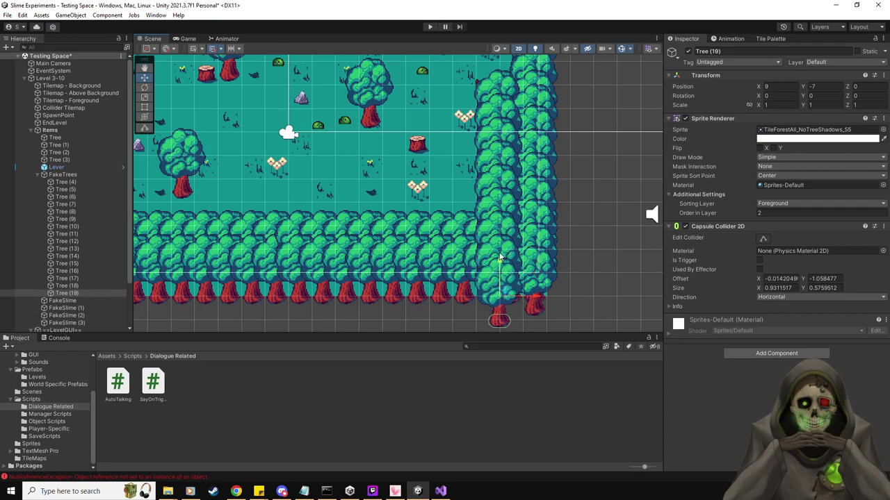
Run the level to check how the two columns of fake trees overlap, and stop it.
{"action": "middle_click_drag", "start_coordinate": [582, 196], "coordinate": [587, 232]}
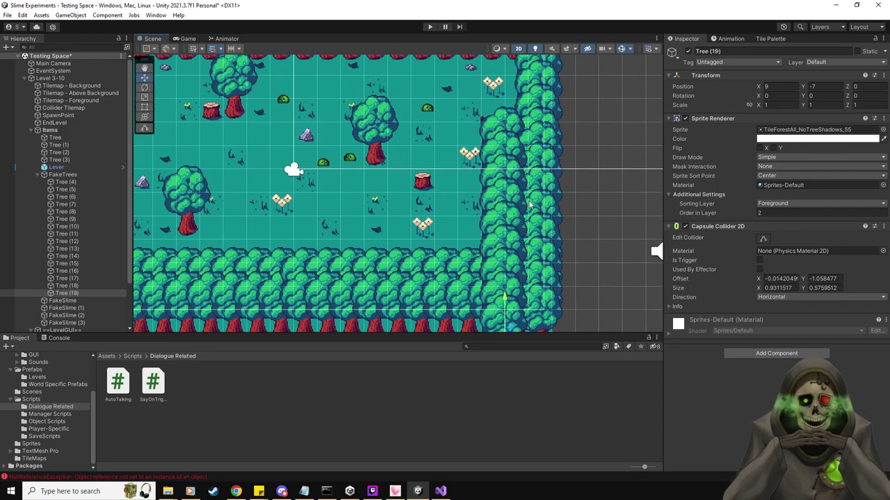
{"action": "left_click", "coordinate": [429, 27]}
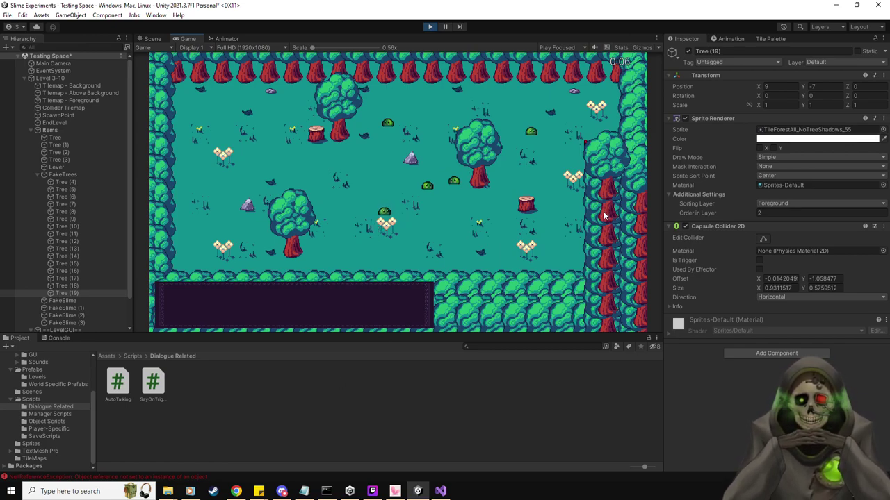
{"action": "left_click", "coordinate": [429, 26]}
Remove the second tree column, Tree (12) through Tree (19), from the FakeTrees group.
{"action": "left_click", "coordinate": [66, 183]}
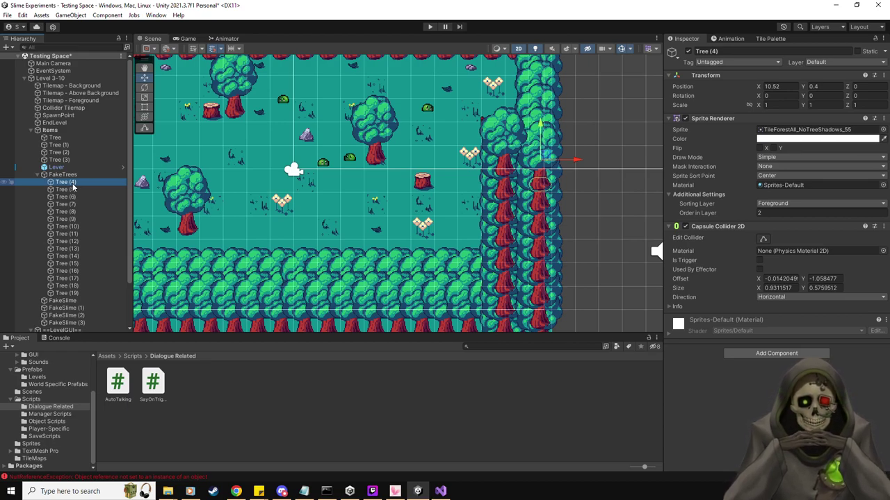
{"action": "left_click", "coordinate": [73, 293]}
{"action": "scroll", "coordinate": [73, 297], "scroll_direction": "down", "scroll_amount": 2}
{"action": "scroll", "coordinate": [73, 297], "scroll_direction": "down", "scroll_amount": 2}
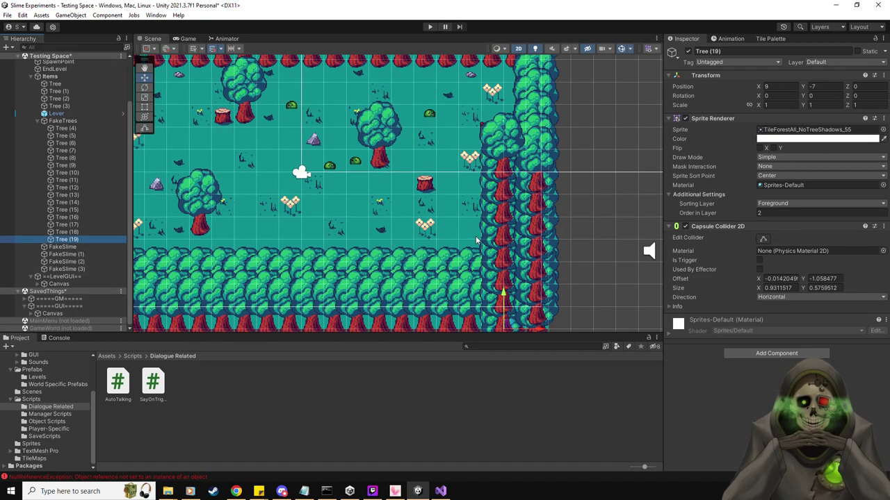
{"action": "middle_click_drag", "start_coordinate": [468, 233], "coordinate": [417, 205]}
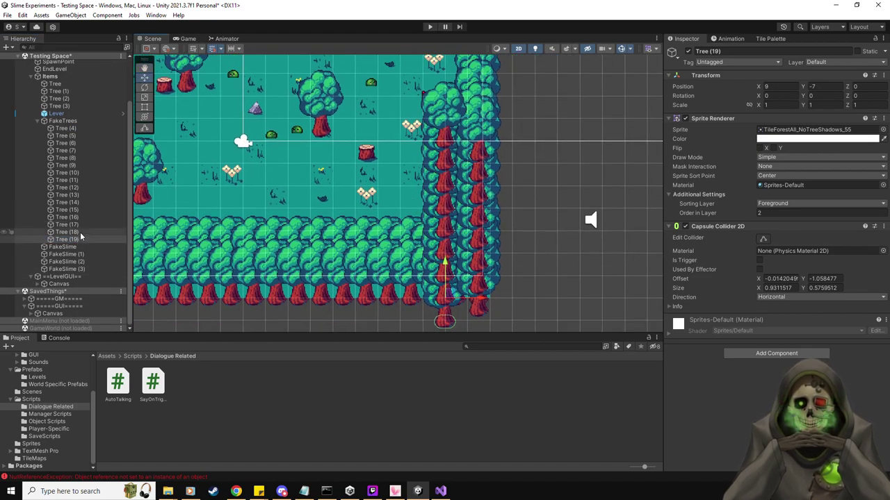
{"action": "key", "text": "shift+Up"}
{"action": "key", "text": "shift+Up"}
{"action": "key", "text": "shift+Up"}
{"action": "key", "text": "shift+Up"}
{"action": "key", "text": "shift+Up"}
{"action": "key", "text": "shift+Up"}
{"action": "key", "text": "shift+Up"}
{"action": "key", "text": "shift+Up"}
{"action": "key", "text": "shift+Up"}
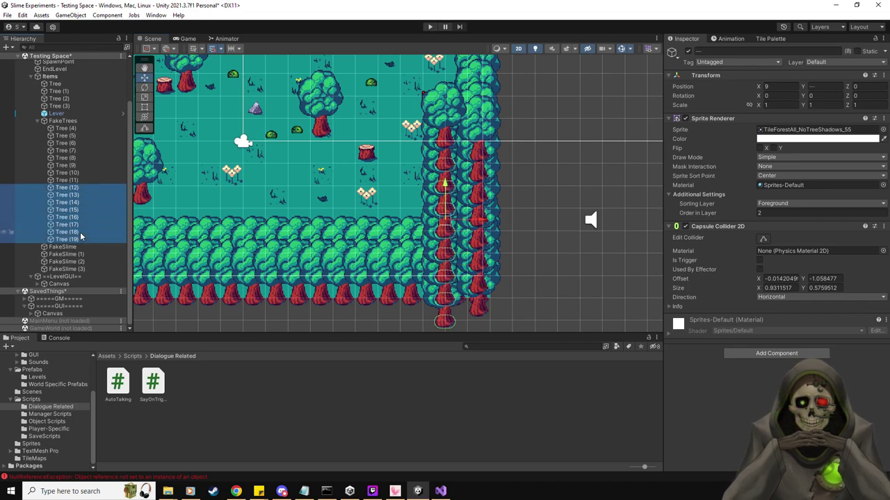
{"action": "key", "text": "shift+Down"}
{"action": "key", "text": "shift+Down"}
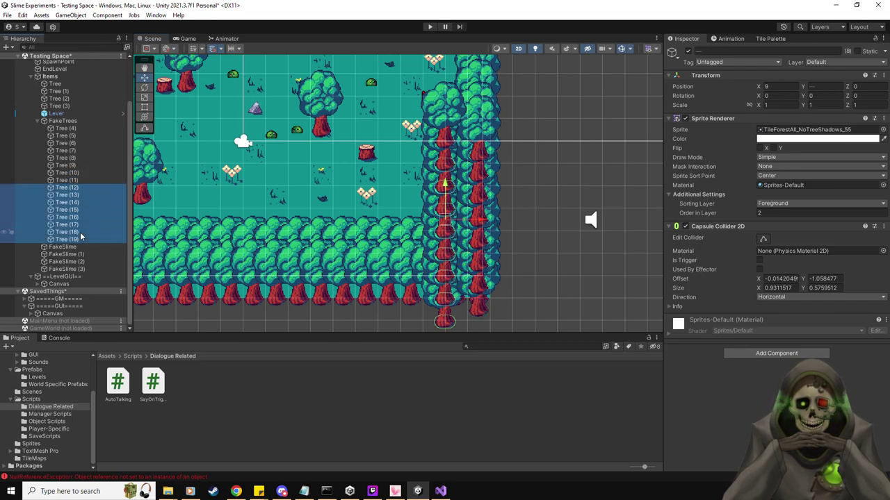
{"action": "key", "text": "ctrl+z"}
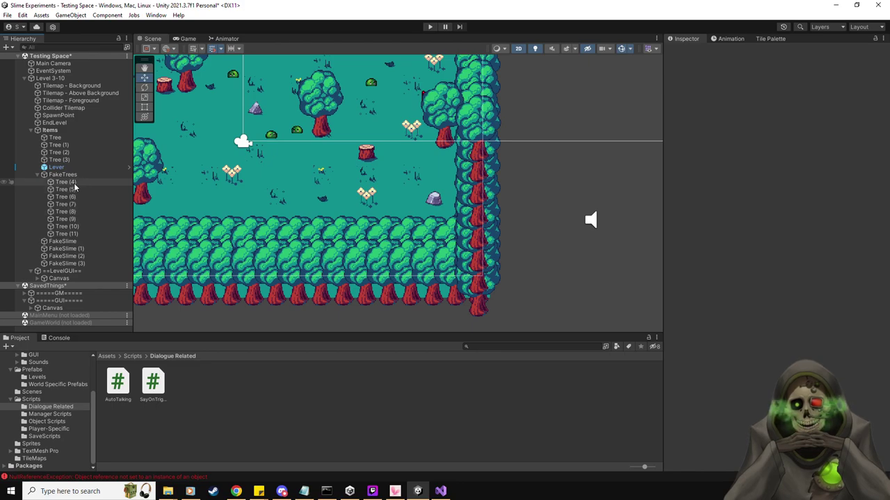
Set the sprite's Order in Layer to 3 for Tree (5) and 4 for Tree (6).
{"action": "left_click", "coordinate": [74, 184]}
{"action": "left_click", "coordinate": [69, 189]}
{"action": "left_click", "coordinate": [768, 212]}
{"action": "type", "text": "3"}
{"action": "left_click", "coordinate": [70, 196]}
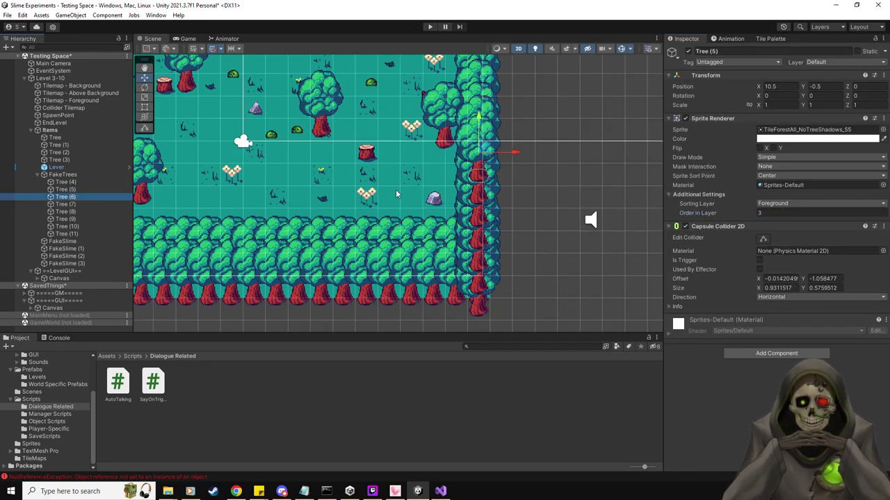
{"action": "left_click", "coordinate": [764, 213]}
{"action": "type", "text": "4"}
Set the sprite's Order in Layer to 5 for Tree (7) and 6 for Tree (8).
{"action": "left_click", "coordinate": [66, 204]}
{"action": "left_click", "coordinate": [764, 213]}
{"action": "type", "text": "5"}
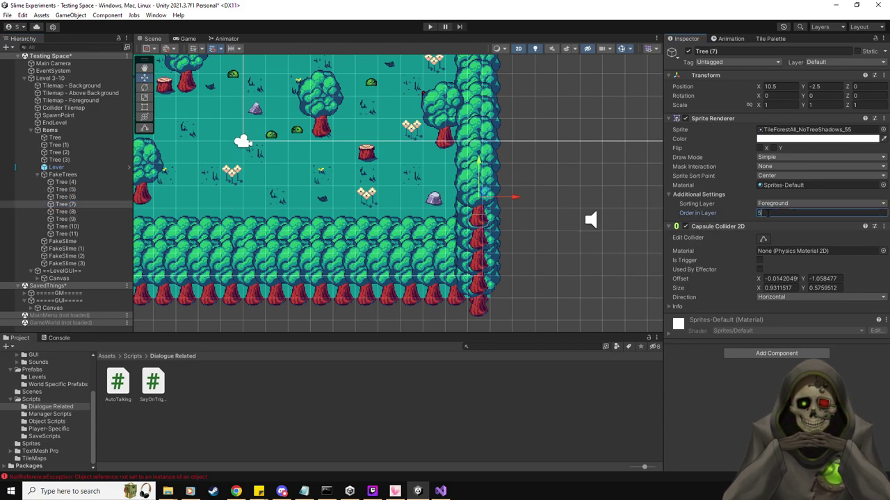
{"action": "left_click", "coordinate": [66, 212]}
{"action": "left_click", "coordinate": [764, 213]}
{"action": "type", "text": "6"}
Raise the Order in Layer of Tree (9), and set it to 8 for Tree (10) and 9 for Tree (11).
{"action": "left_click", "coordinate": [66, 219]}
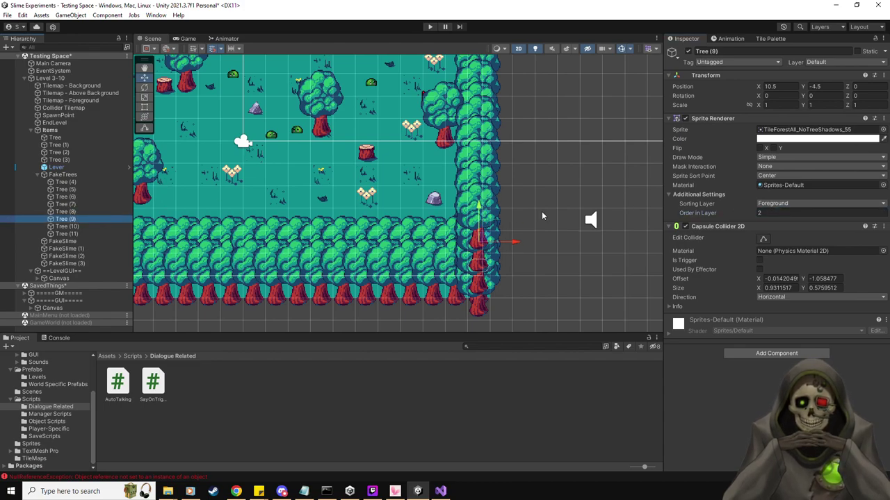
{"action": "left_click", "coordinate": [66, 226]}
{"action": "left_click", "coordinate": [761, 213]}
{"action": "type", "text": "8"}
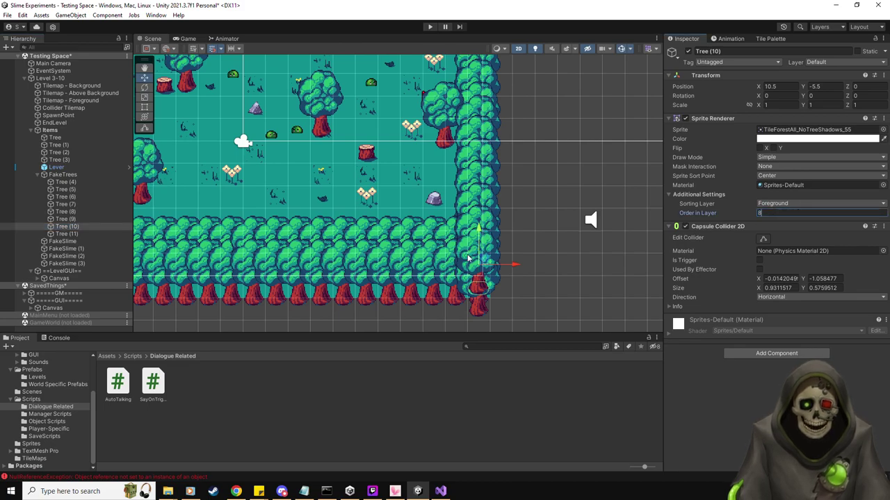
{"action": "left_click", "coordinate": [66, 235]}
{"action": "left_click", "coordinate": [761, 213]}
{"action": "type", "text": "9"}
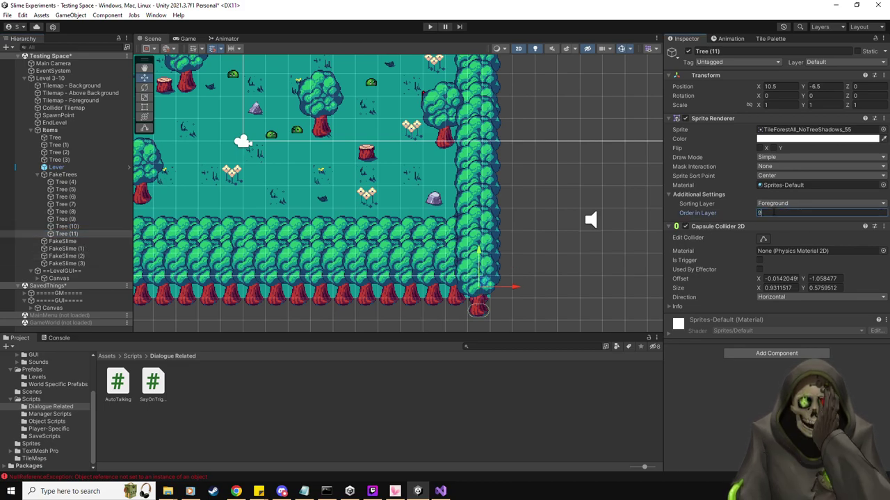
Duplicate Tree (4) through Tree (11), place the copies as a second column on the inner side of the first, and test-run the level.
{"action": "left_click", "coordinate": [75, 185], "text": "shift"}
{"action": "key", "text": "ctrl+d"}
{"action": "left_click_drag", "start_coordinate": [514, 212], "coordinate": [486, 228]}
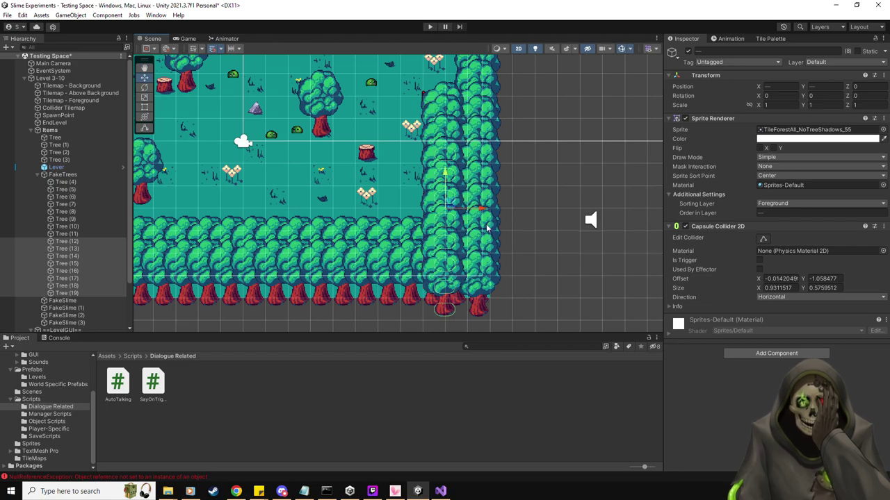
{"action": "left_click", "coordinate": [430, 28]}
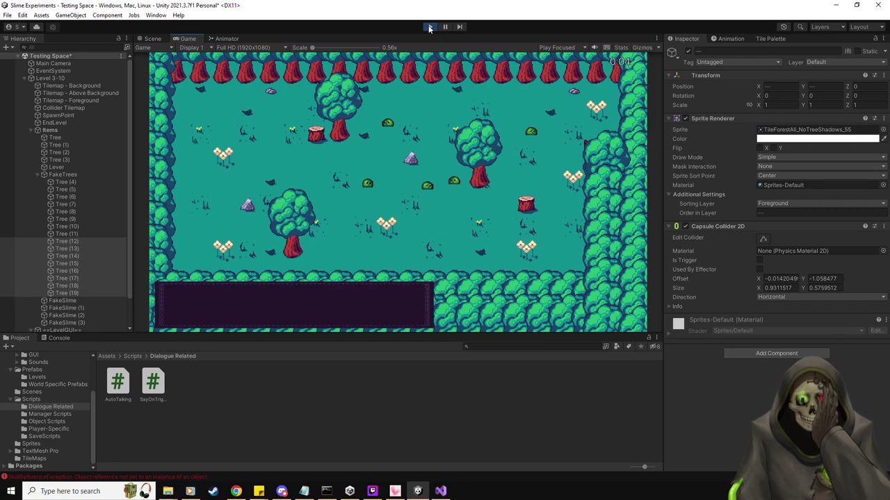
{"action": "left_click", "coordinate": [429, 26]}
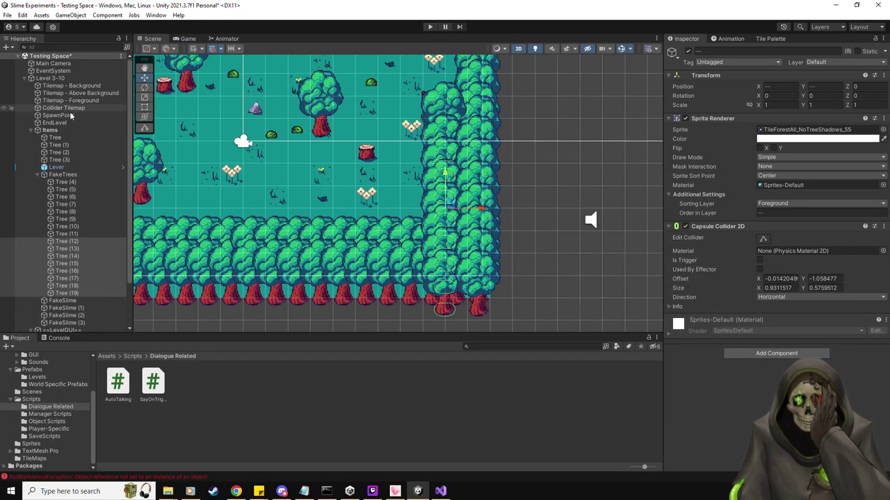
Move the SpawnPoint to X -8, Y 3.5 and test-run the level.
{"action": "double_click", "coordinate": [58, 115]}
{"action": "left_click_drag", "start_coordinate": [464, 280], "coordinate": [288, 197]}
{"action": "middle_click_drag", "start_coordinate": [291, 198], "coordinate": [305, 236]}
{"action": "left_click", "coordinate": [430, 26]}
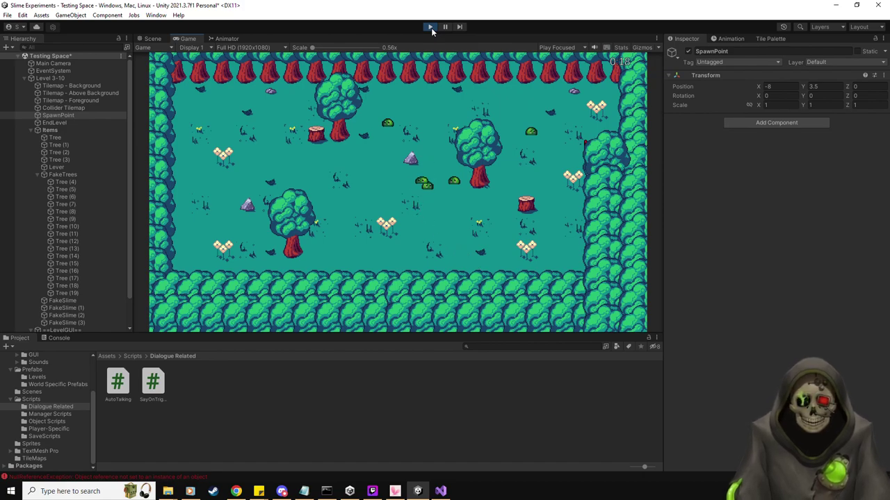
{"action": "left_click", "coordinate": [430, 26]}
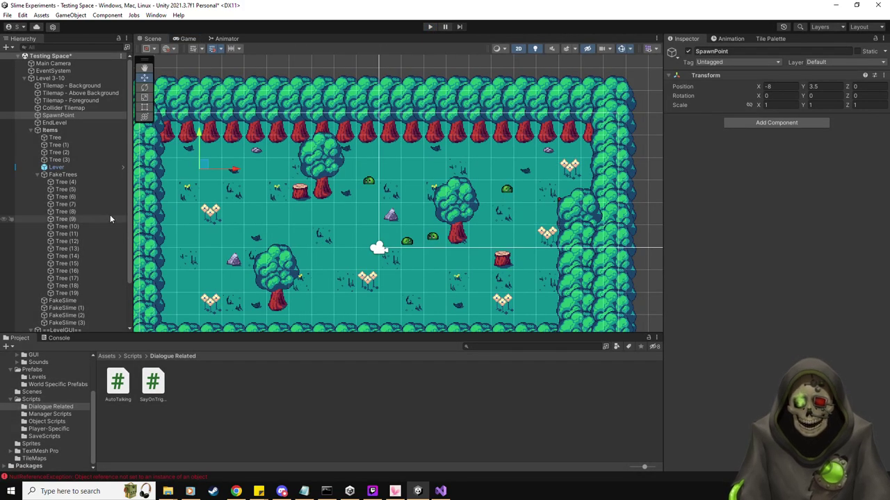
Collapse the FakeTrees group and add a Box Collider 2D to all four FakeSlime objects.
{"action": "left_click", "coordinate": [39, 174]}
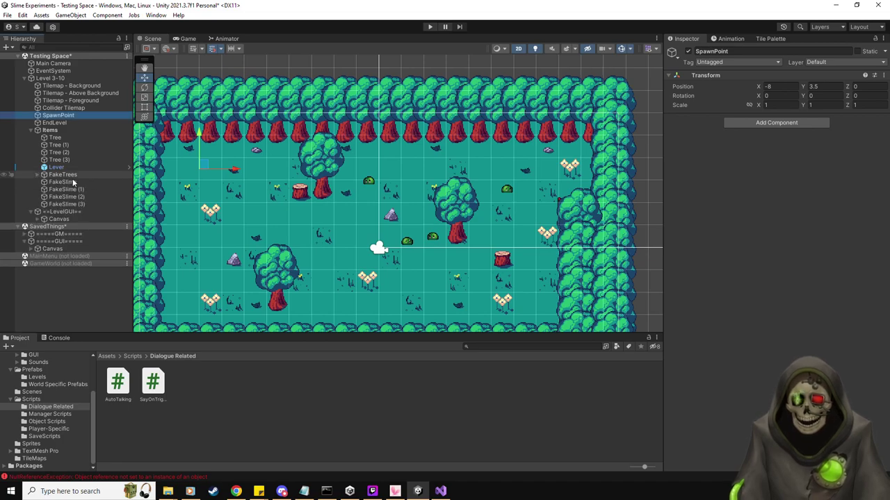
{"action": "left_click", "coordinate": [63, 182]}
{"action": "left_click", "coordinate": [80, 204], "text": "shift"}
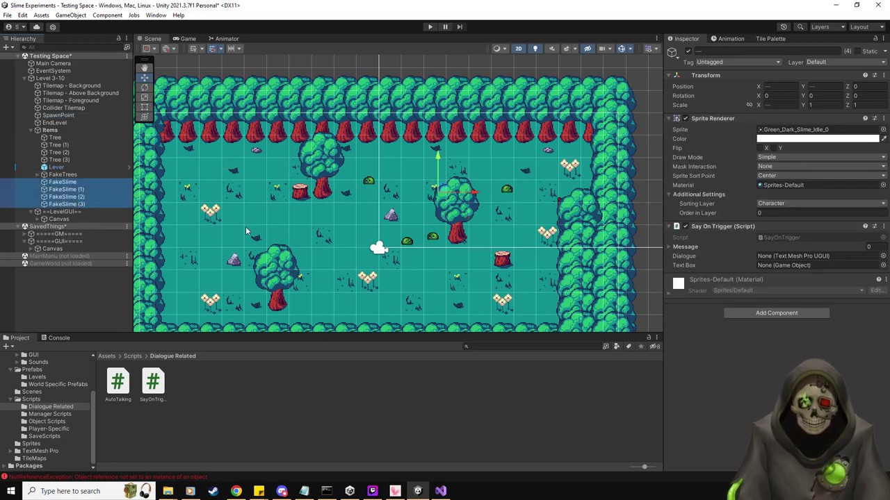
{"action": "left_click", "coordinate": [801, 312]}
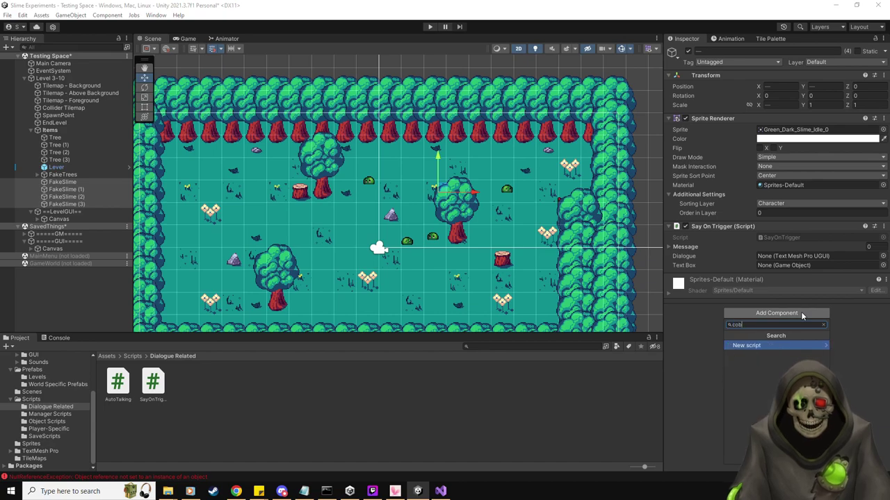
{"action": "key", "text": "BackSpace"}
{"action": "type", "text": "box"}
{"action": "key", "text": "Down"}
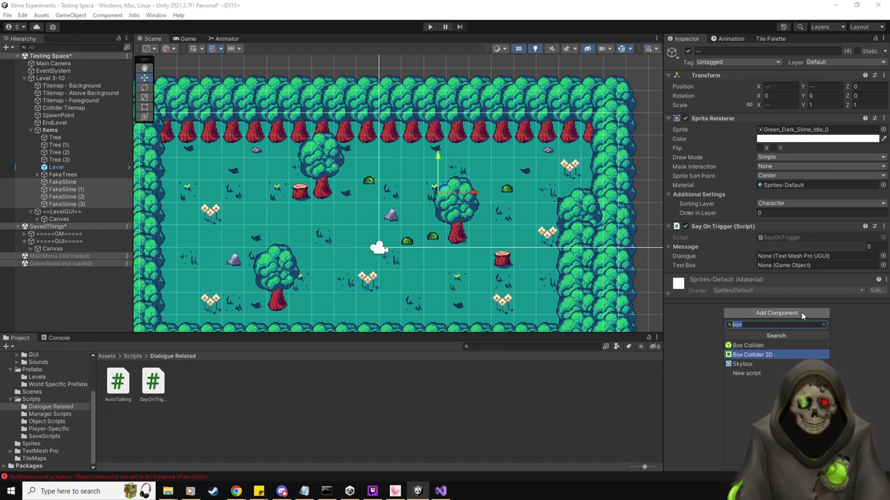
{"action": "key", "text": "Return"}
{"action": "scroll", "coordinate": [568, 297], "scroll_direction": "up", "scroll_amount": 2}
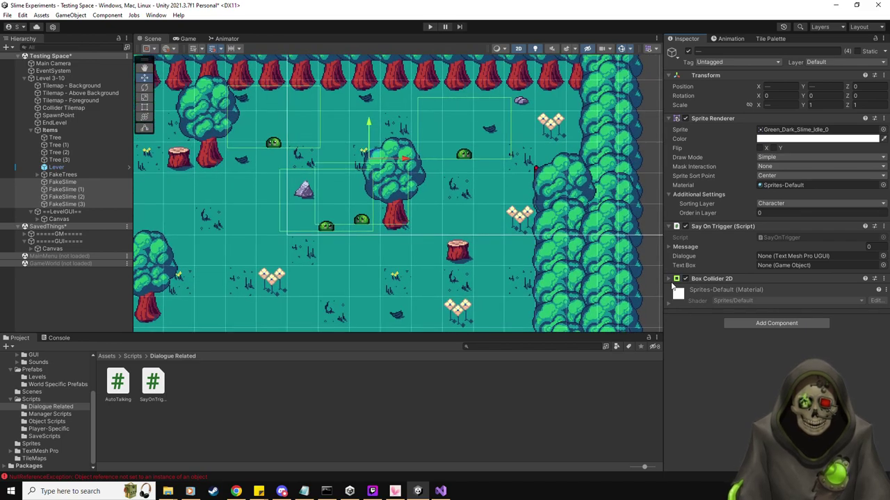
Set the FakeSlime box colliders' size to 1 by 1 and their offset to X 0, Y -1.
{"action": "left_click", "coordinate": [709, 278]}
{"action": "scroll", "coordinate": [502, 278], "scroll_direction": "down", "scroll_amount": 1}
{"action": "left_click", "coordinate": [778, 359]}
{"action": "type", "text": "11"}
{"action": "left_click", "coordinate": [781, 348]}
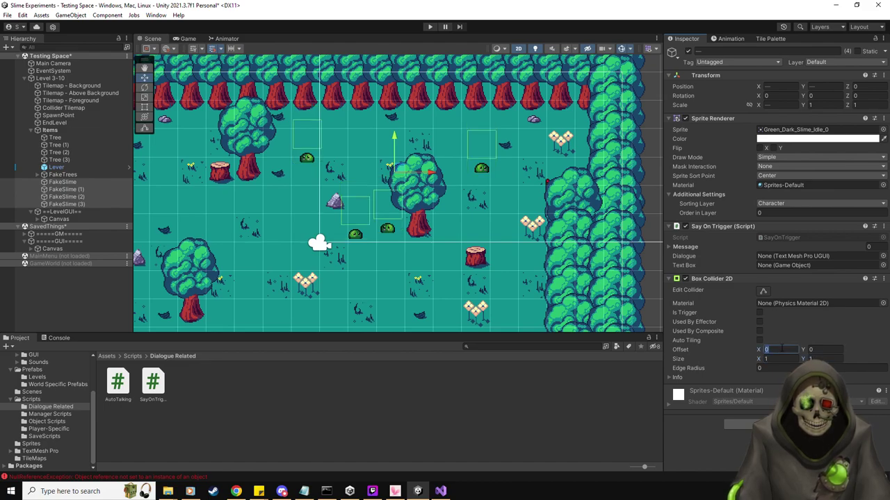
{"action": "type", "text": "1"}
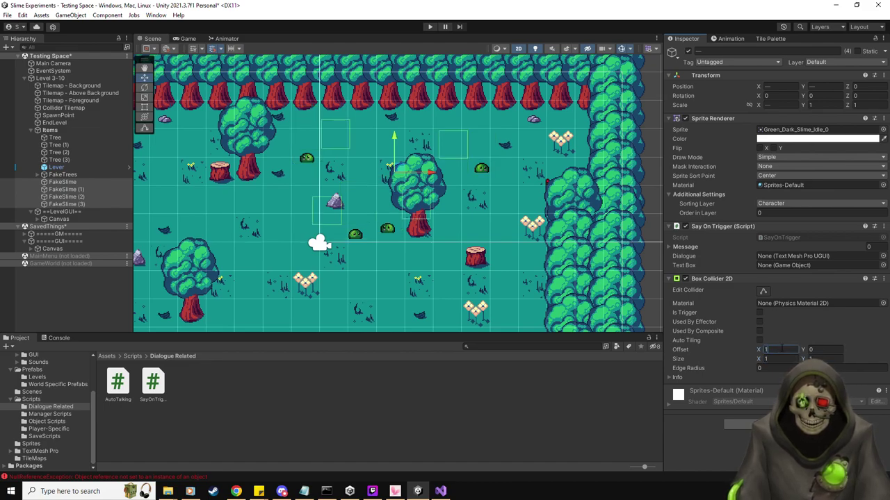
{"action": "key", "text": "BackSpace"}
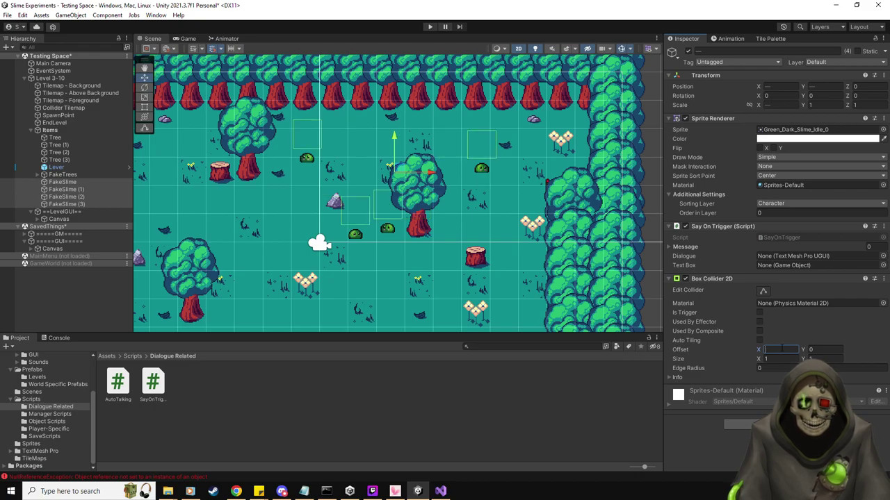
{"action": "left_click", "coordinate": [821, 349]}
{"action": "type", "text": "-1"}
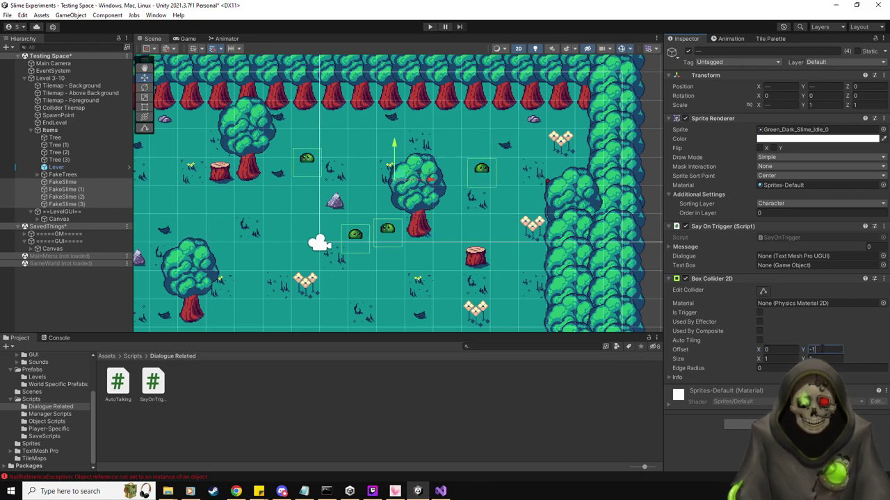
Shrink the FakeSlime box colliders to a size of X 0.5, Y 0.25.
{"action": "type", "text": "0.5"}
{"action": "key", "text": "BackSpace"}
{"action": "type", "text": "25"}
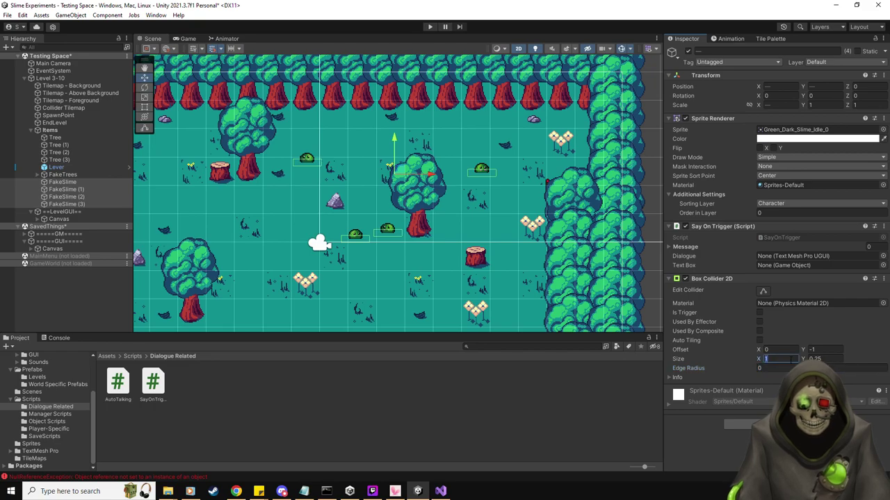
{"action": "type", "text": "0.5"}
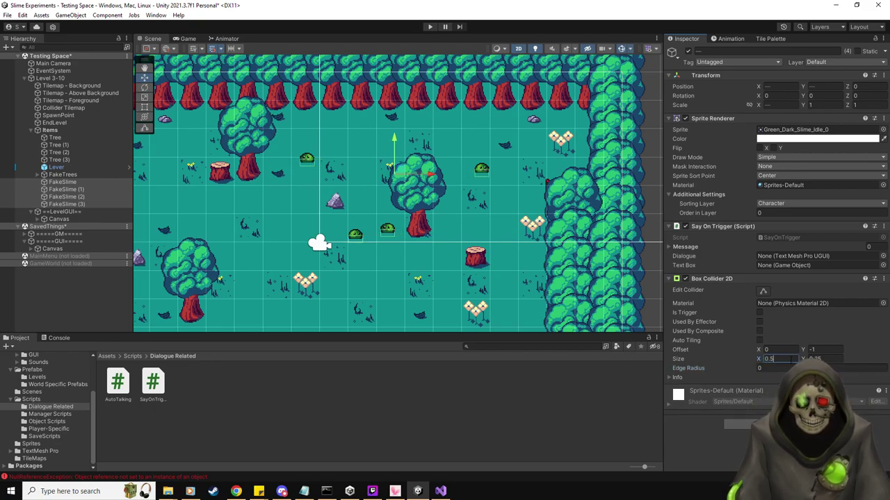
{"action": "scroll", "coordinate": [357, 241], "scroll_direction": "up", "scroll_amount": 5}
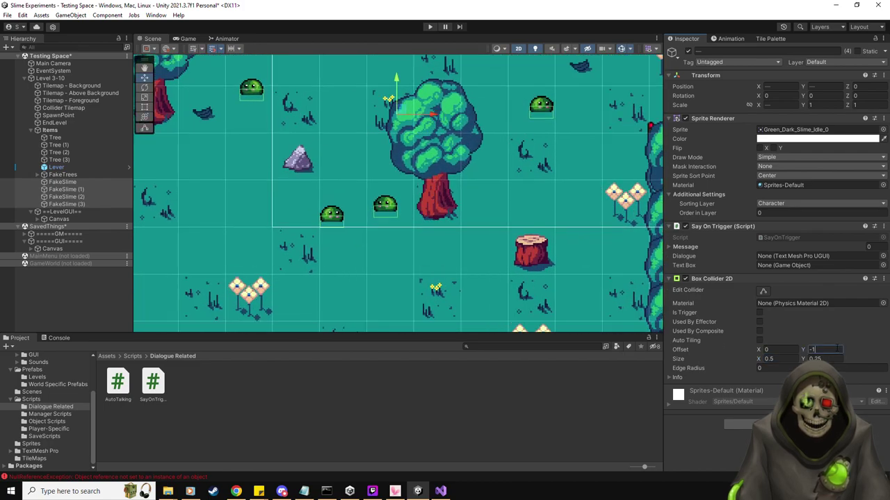
Set the FakeSlime box colliders' Y offset to -0.94 and Y size to 0.1, and the slimes' order in layer to 1.
{"action": "type", "text": "0"}
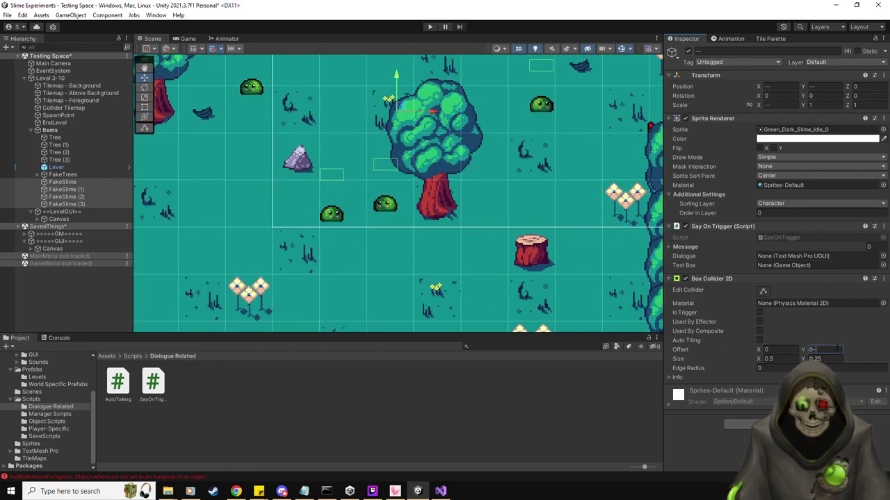
{"action": "type", "text": "0.9"}
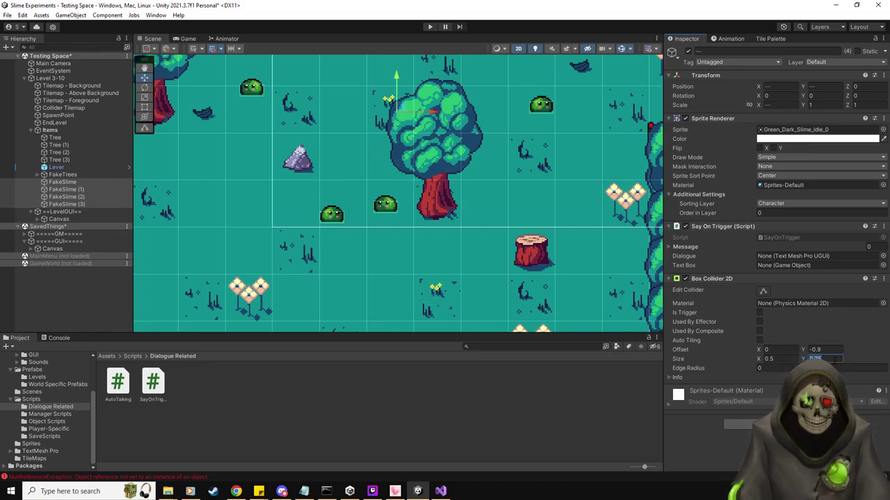
{"action": "type", "text": "0.2"}
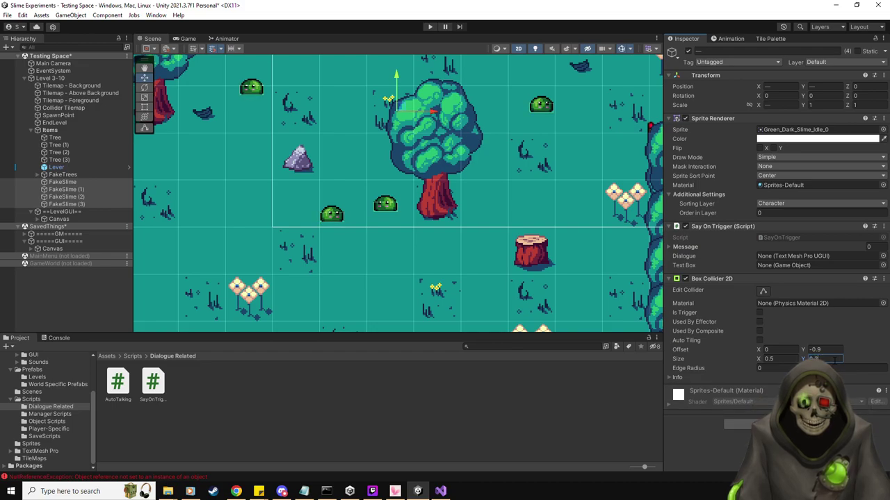
{"action": "key", "text": "BackSpace"}
{"action": "type", "text": "1"}
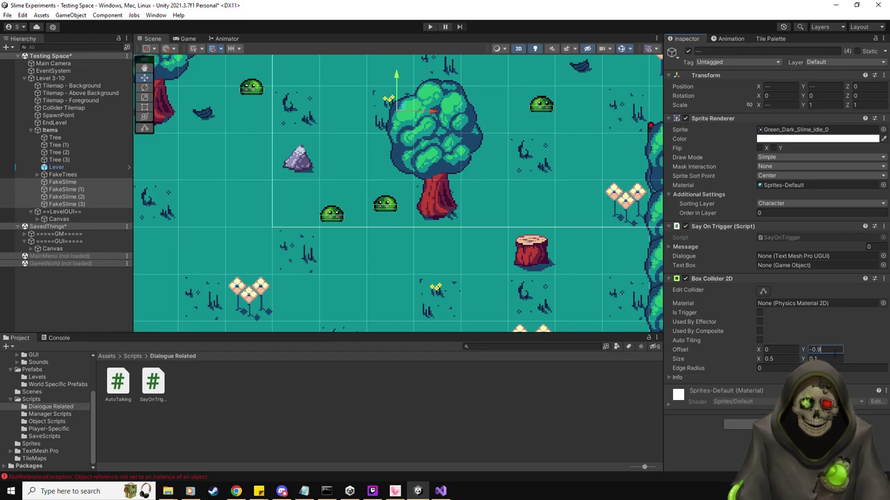
{"action": "type", "text": "-0.91"}
{"action": "key", "text": "BackSpace"}
{"action": "type", "text": "4"}
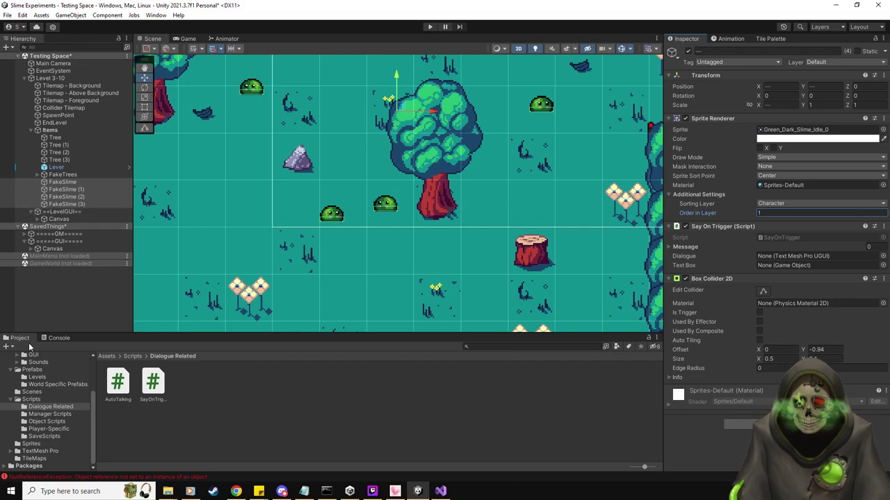
Open the Prefabs folder and select the Slime_Character prefab.
{"action": "scroll", "coordinate": [32, 375], "scroll_direction": "up", "scroll_amount": 3}
{"action": "left_click", "coordinate": [33, 424]}
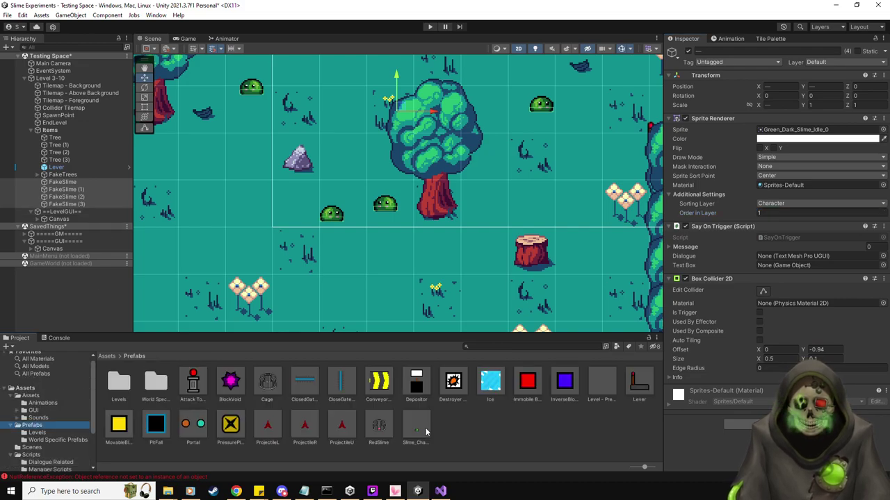
{"action": "left_click", "coordinate": [415, 427]}
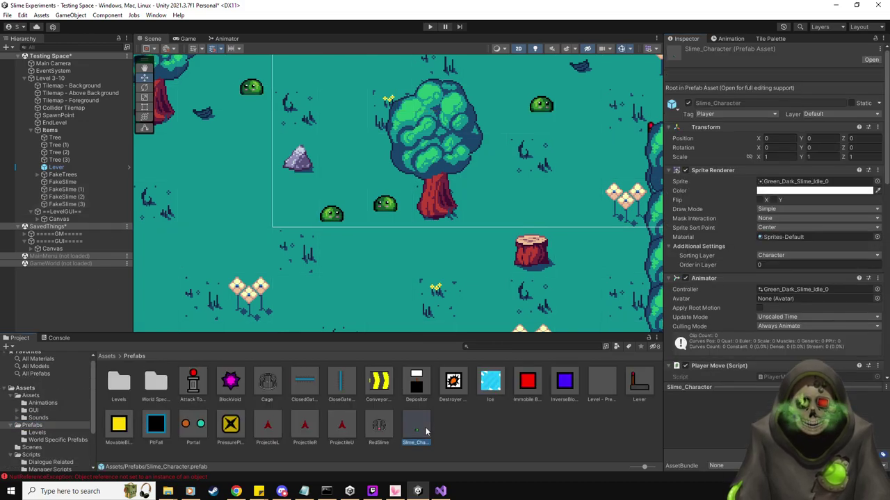
Test-run the level by moving the player slime beside the fake slimes, stop it, and review the Slime_Character prefab's components.
{"action": "left_click", "coordinate": [431, 27]}
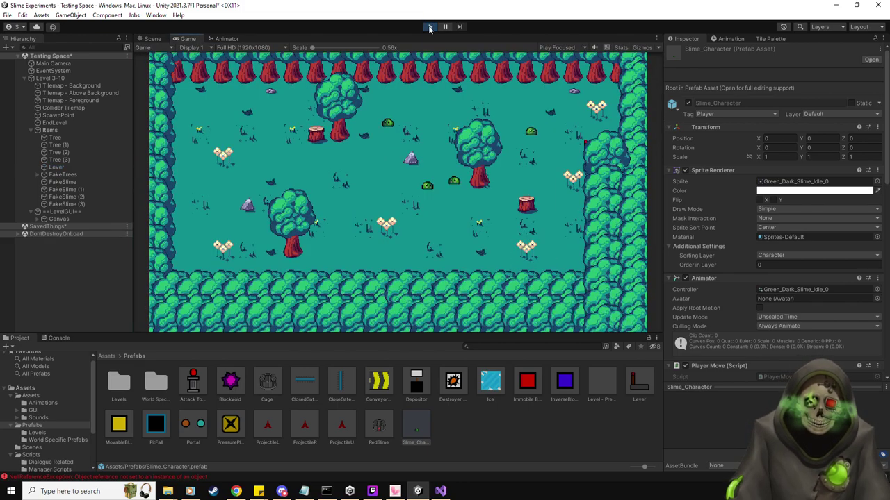
{"action": "key", "text": "Right"}
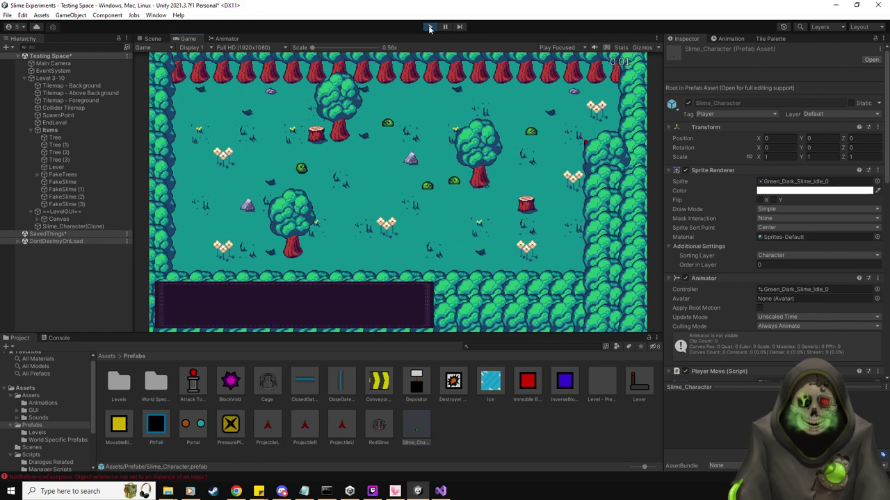
{"action": "key", "text": "Right"}
{"action": "key", "text": "Down"}
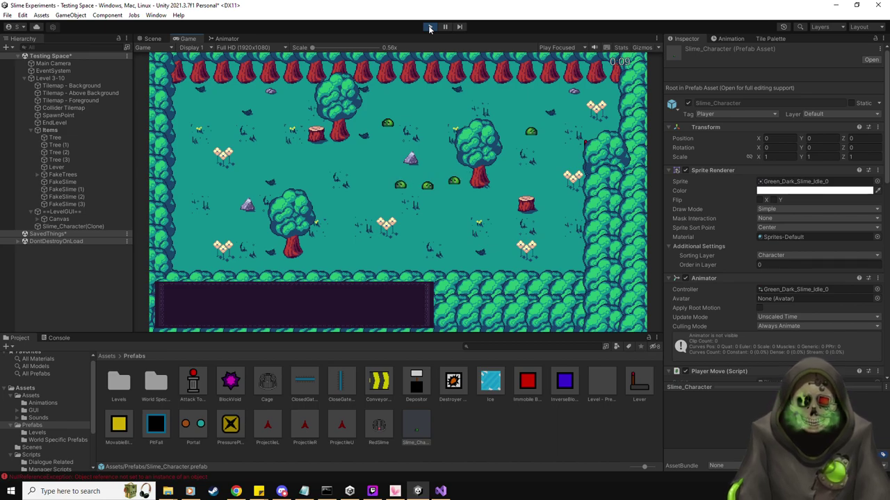
{"action": "left_click", "coordinate": [429, 28]}
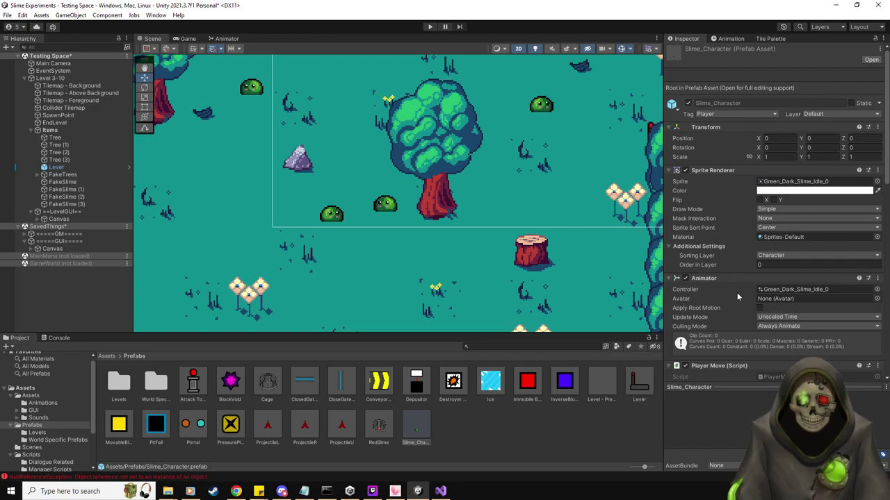
{"action": "scroll", "coordinate": [737, 297], "scroll_direction": "down", "scroll_amount": 6}
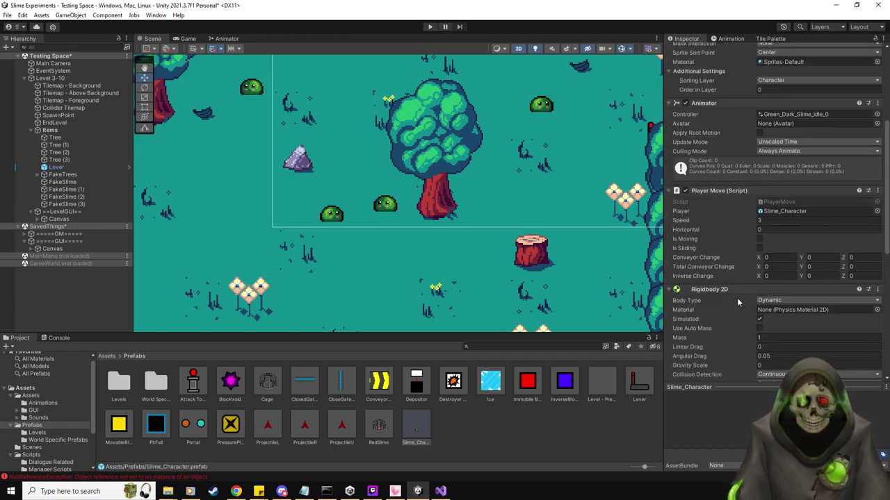
{"action": "scroll", "coordinate": [736, 298], "scroll_direction": "up", "scroll_amount": 6}
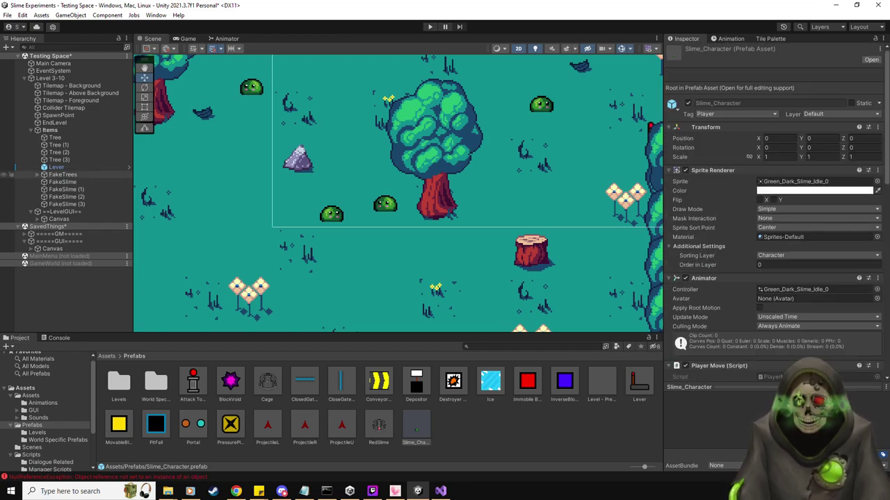
Switch to Visual Studio and place the cursor in the empty body of Update() in SayOnTrigger.cs.
{"action": "key", "text": "alt+Tab"}
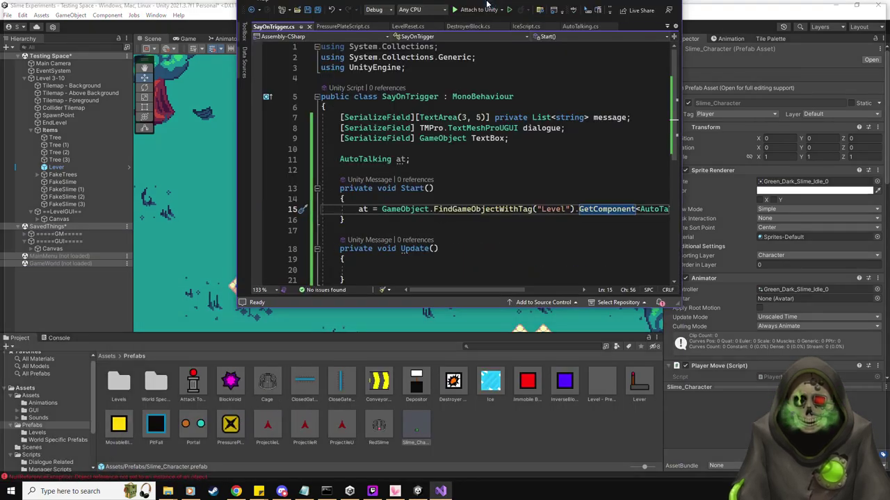
{"action": "key", "text": "Down"}
{"action": "key", "text": "Down"}
{"action": "key", "text": "Down"}
{"action": "key", "text": "Down"}
{"action": "key", "text": "Down"}
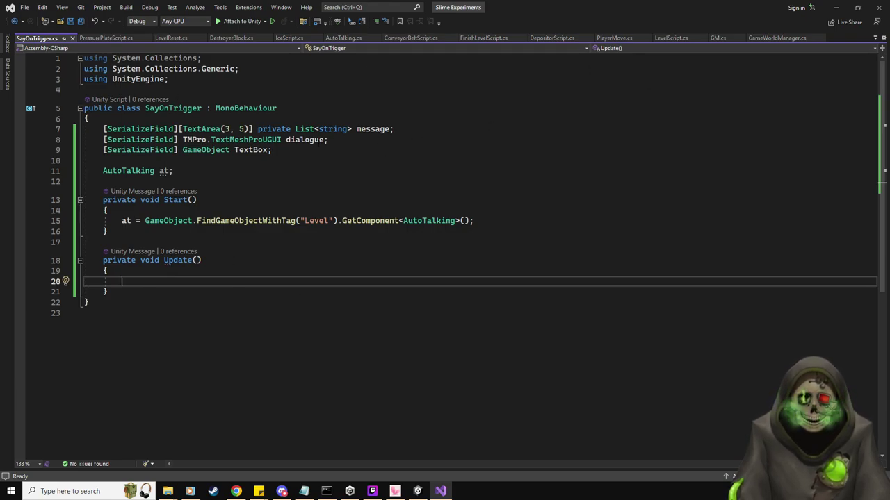
Switch back to Unity and open the LeverScript attached to the Lever prefab for editing.
{"action": "key", "text": "alt+Tab"}
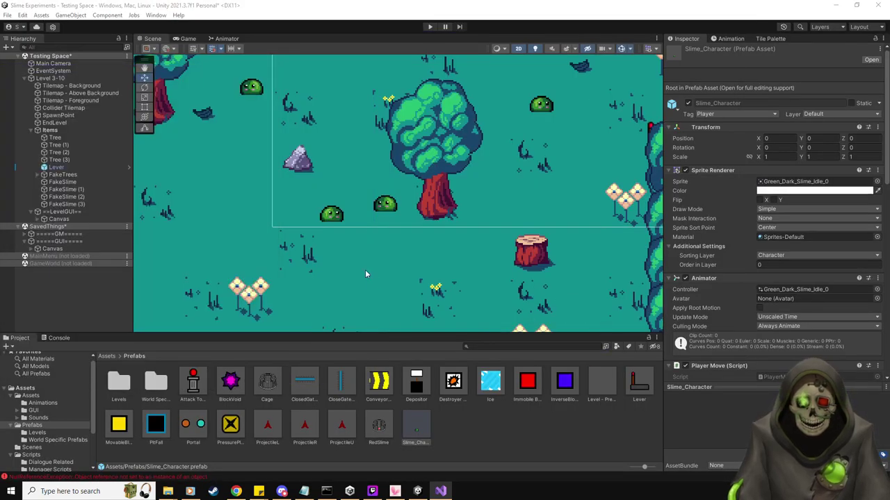
{"action": "left_click", "coordinate": [631, 378]}
{"action": "scroll", "coordinate": [753, 342], "scroll_direction": "down", "scroll_amount": 5}
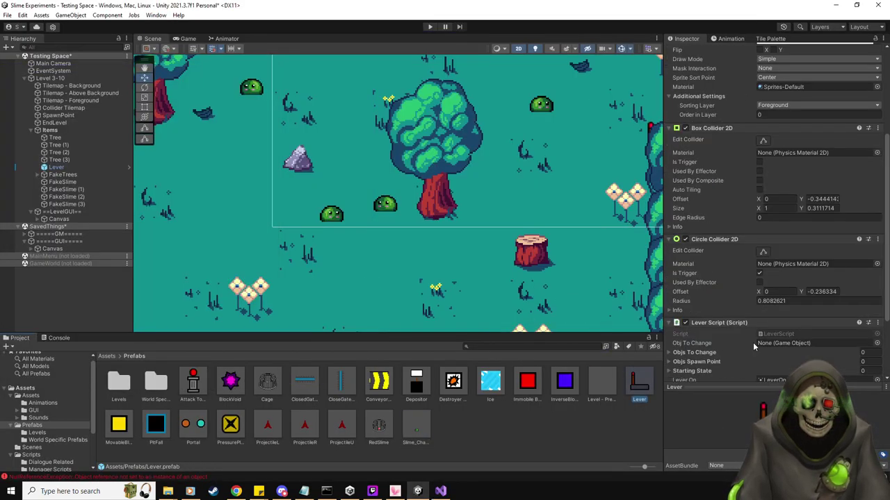
{"action": "left_click", "coordinate": [784, 332]}
{"action": "double_click", "coordinate": [784, 333]}
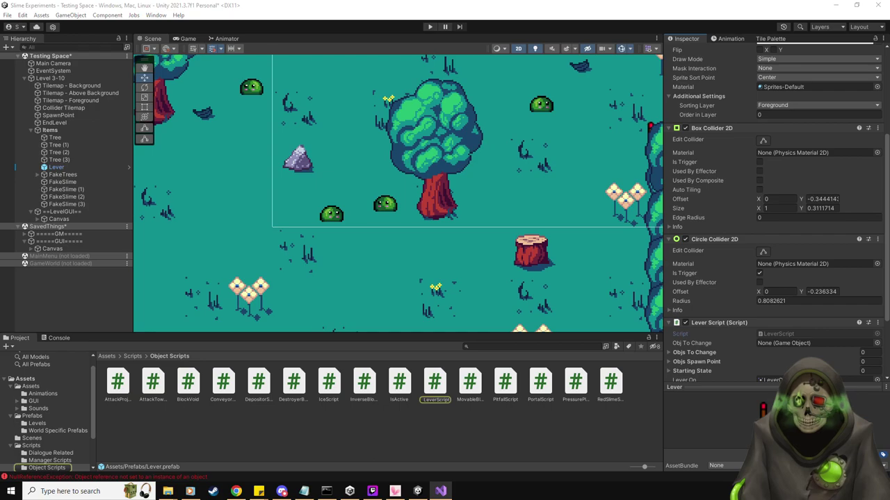
Copy the if (Input.GetKeyDown(KeyCode.F)) check from LeverScript's Update() into SayOnTrigger's Update(), with an empty line in its body.
{"action": "scroll", "coordinate": [325, 153], "scroll_direction": "down", "scroll_amount": 16}
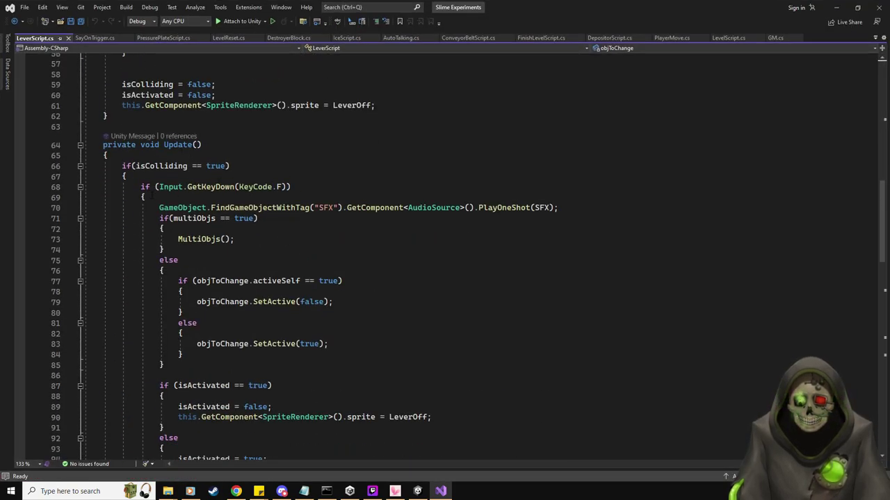
{"action": "left_click_drag", "start_coordinate": [151, 197], "coordinate": [141, 187]}
{"action": "key", "text": "ctrl+c"}
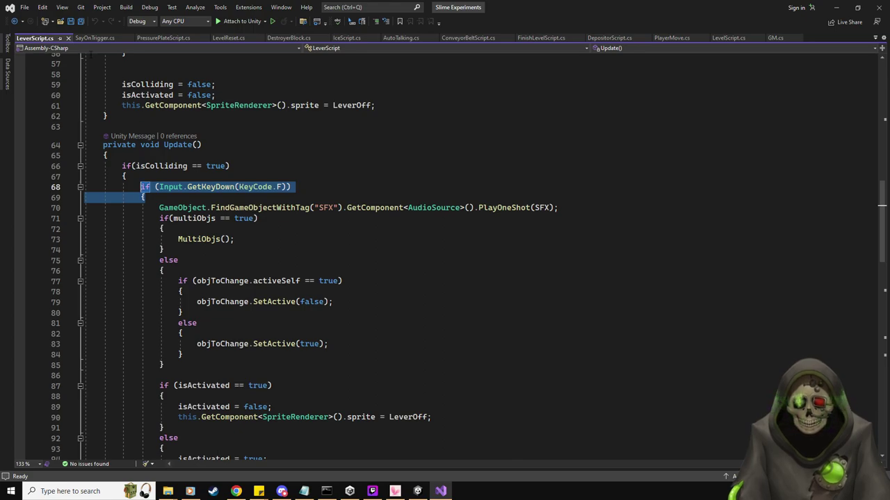
{"action": "left_click", "coordinate": [95, 38]}
{"action": "key", "text": "ctrl+v"}
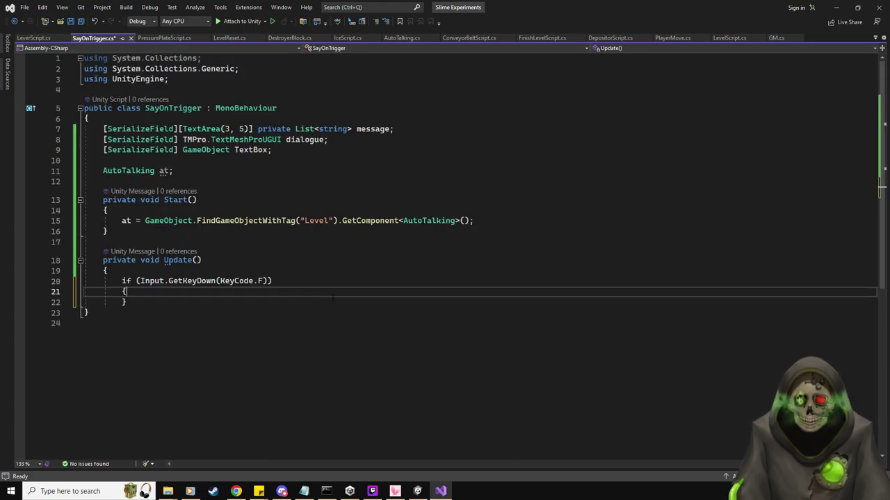
{"action": "key", "text": "Return"}
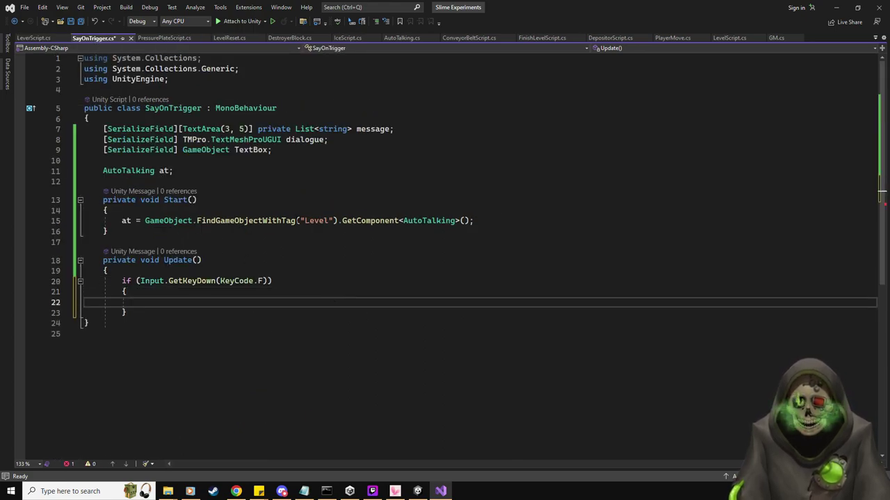
Declare the field private bool isColliding = false; below the AutoTalking variable in SayOnTrigger.
{"action": "left_click", "coordinate": [221, 170]}
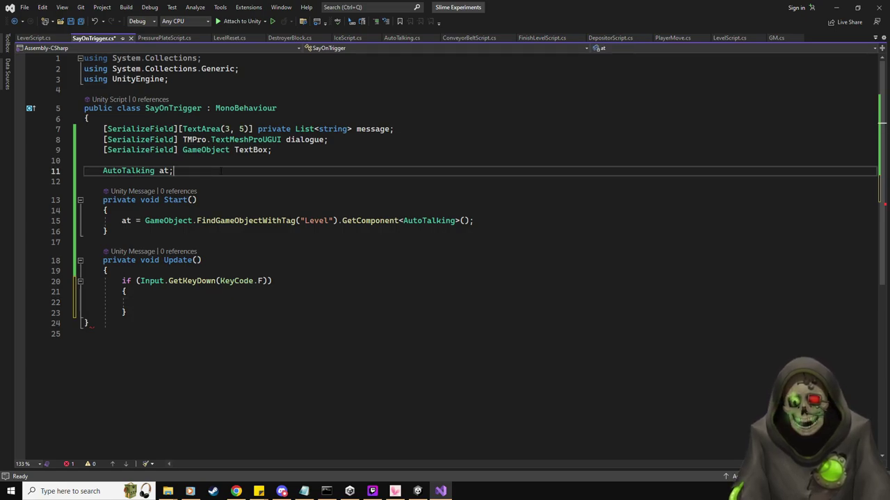
{"action": "key", "text": "Return"}
{"action": "key", "text": "Return"}
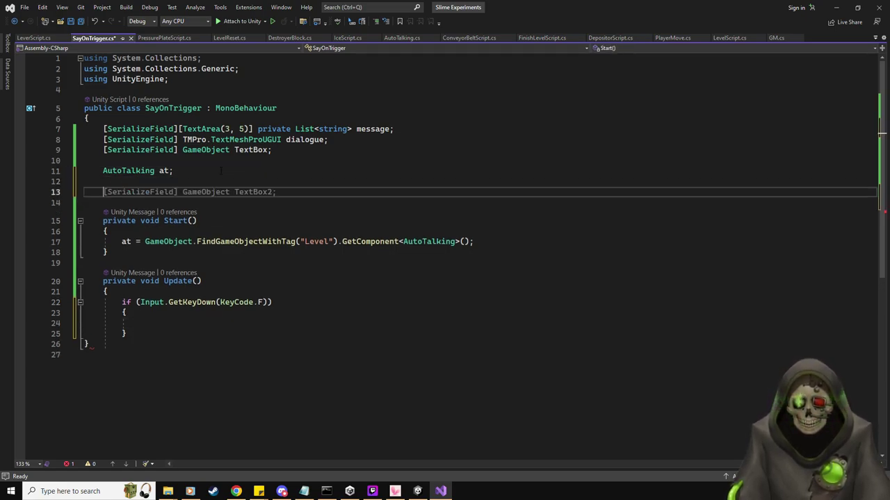
{"action": "type", "text": "private bool is"}
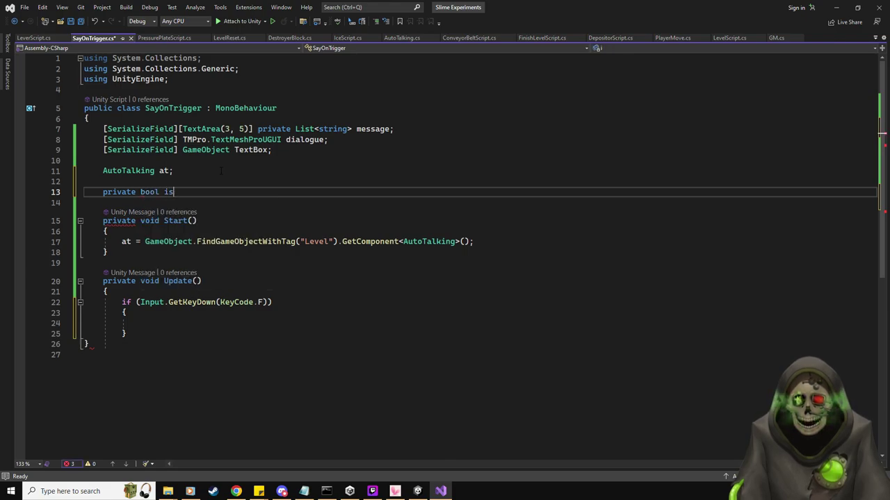
{"action": "type", "text": " colli"}
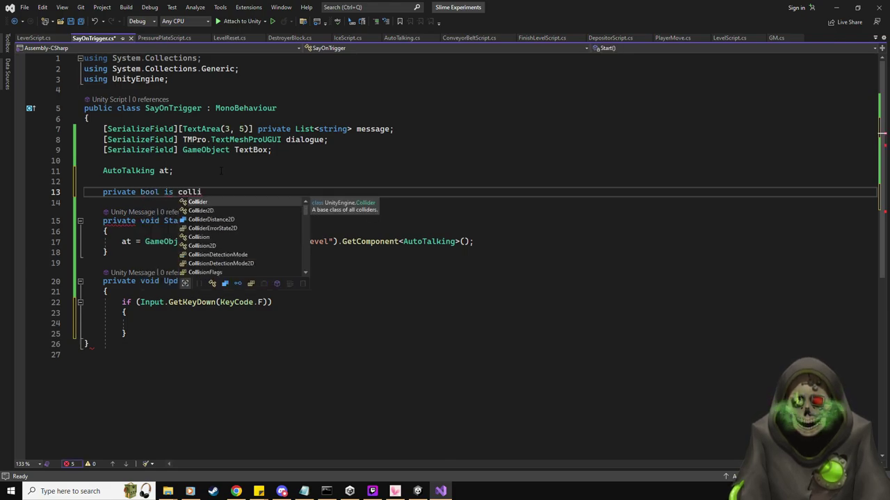
{"action": "key", "text": "BackSpace"}
{"action": "key", "text": "BackSpace"}
{"action": "key", "text": "BackSpace"}
{"action": "key", "text": "BackSpace"}
{"action": "key", "text": "BackSpace"}
{"action": "key", "text": "BackSpace"}
{"action": "type", "text": "Co"}
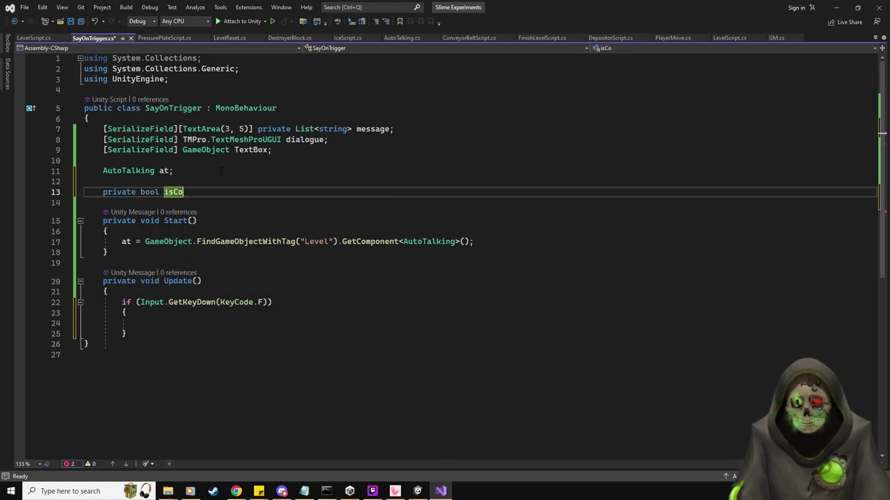
{"action": "type", "text": "lliding "}
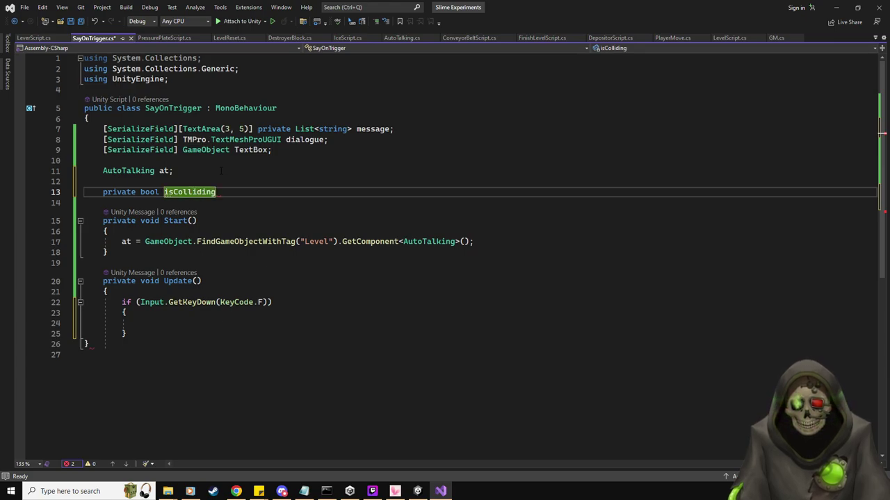
{"action": "type", "text": "= false;"}
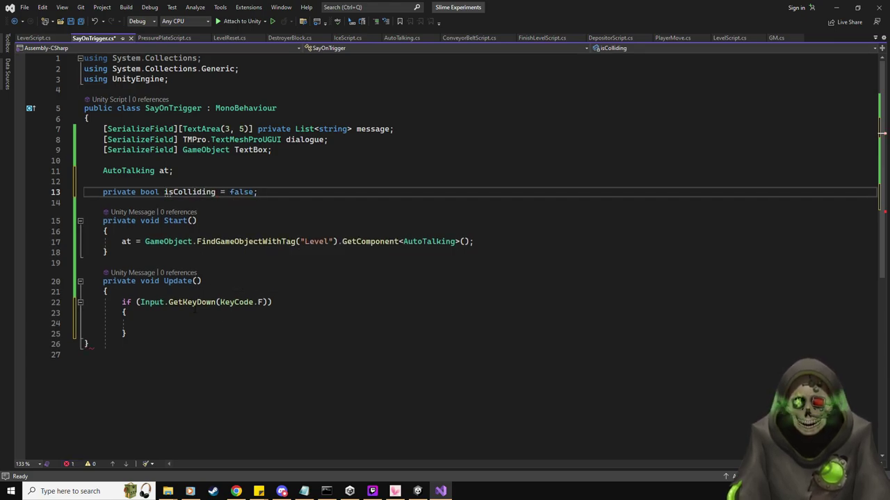
Add the missing closing brace of the Update() method after the F-key check.
{"action": "left_click", "coordinate": [156, 333]}
{"action": "key", "text": "Return"}
{"action": "type", "text": "}"}
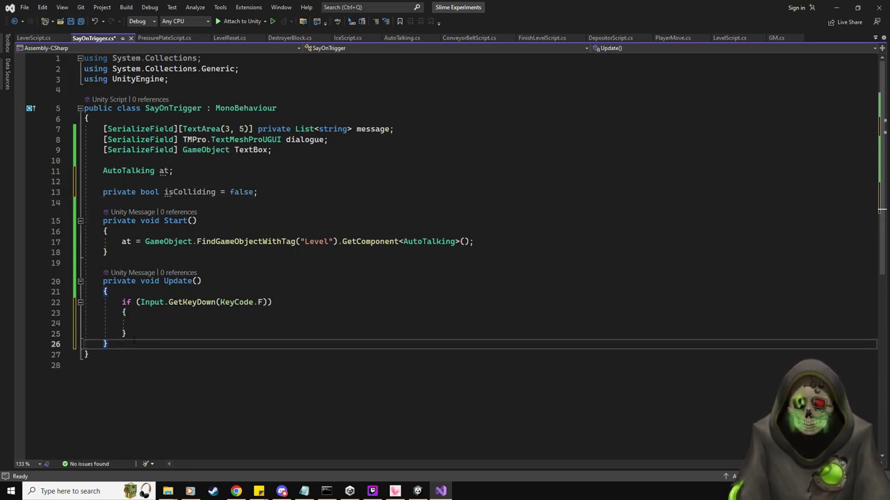
Start an if statement above the F-key check in Update() with the condition isColliding == true && at., leaving the final member unfinished.
{"action": "scroll", "coordinate": [198, 329], "scroll_direction": "down", "scroll_amount": 1}
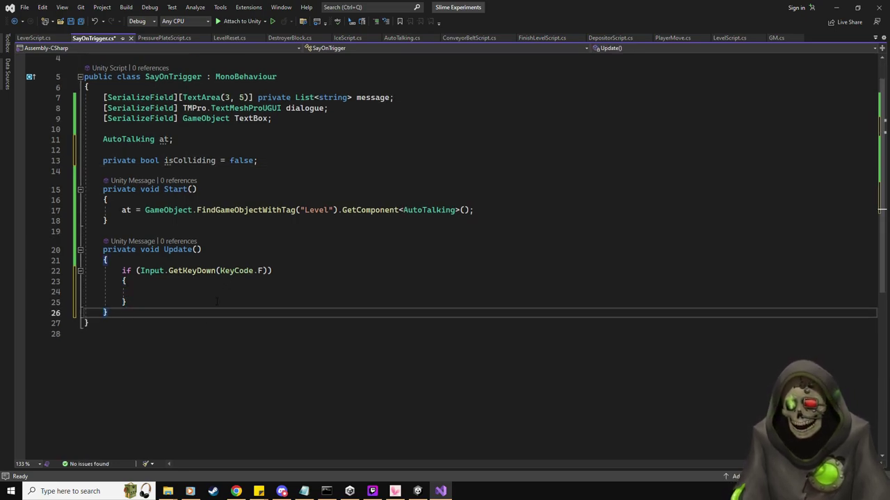
{"action": "left_click", "coordinate": [202, 260]}
{"action": "key", "text": "Return"}
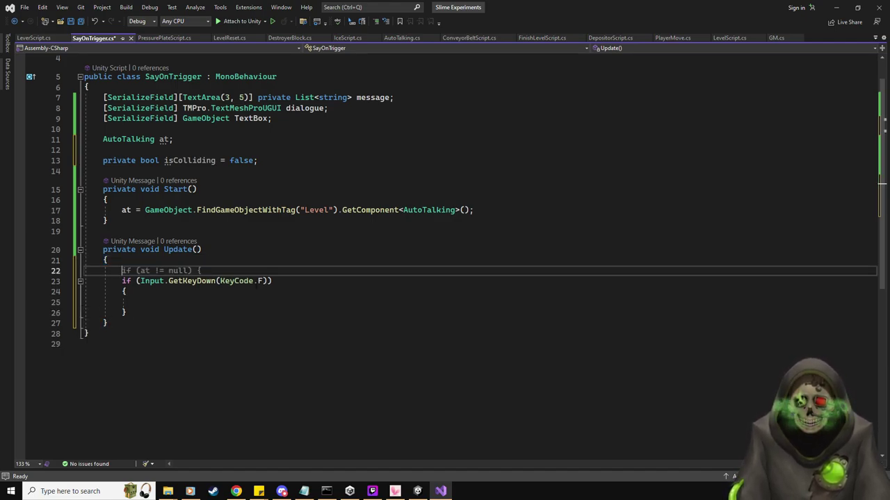
{"action": "type", "text": "if("}
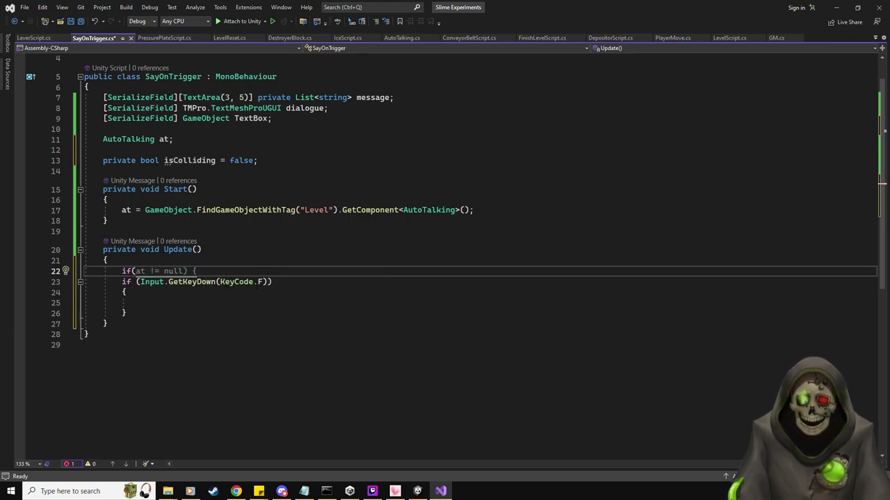
{"action": "type", "text": "is"}
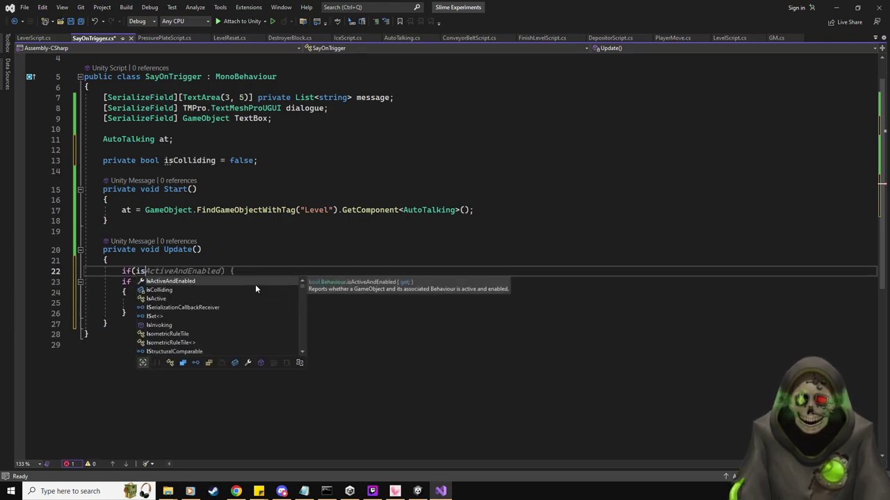
{"action": "type", "text": "Colliding == true && "}
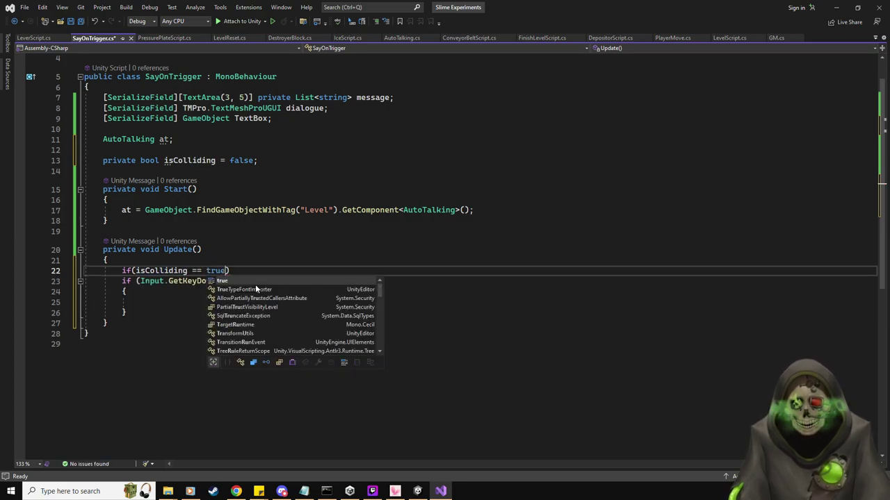
{"action": "type", "text": "at."}
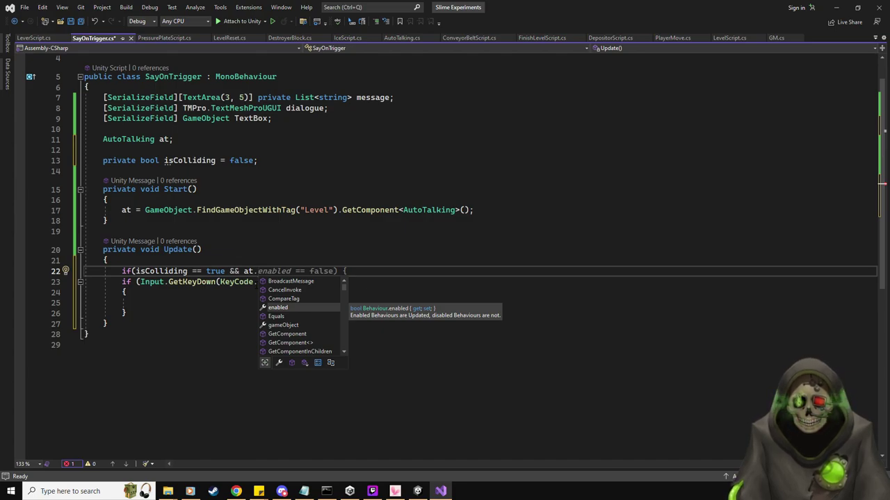
{"action": "type", "text": "C"}
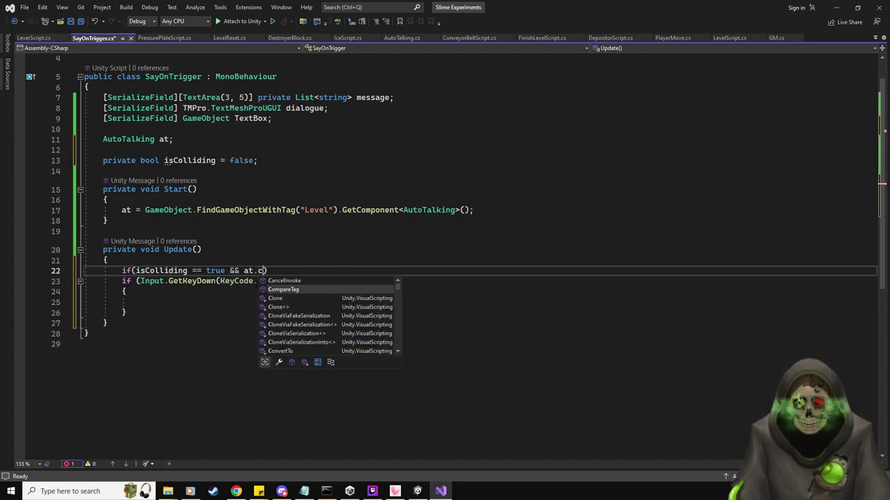
{"action": "key", "text": "BackSpace"}
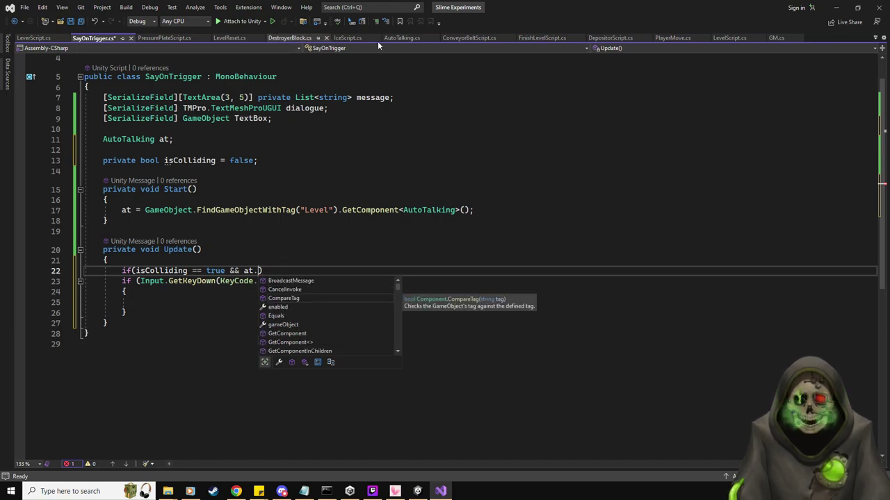
Close LeverScript.cs, review the talking coroutines in AutoTalking.cs and make its message list public.
{"action": "middle_click", "coordinate": [31, 39]}
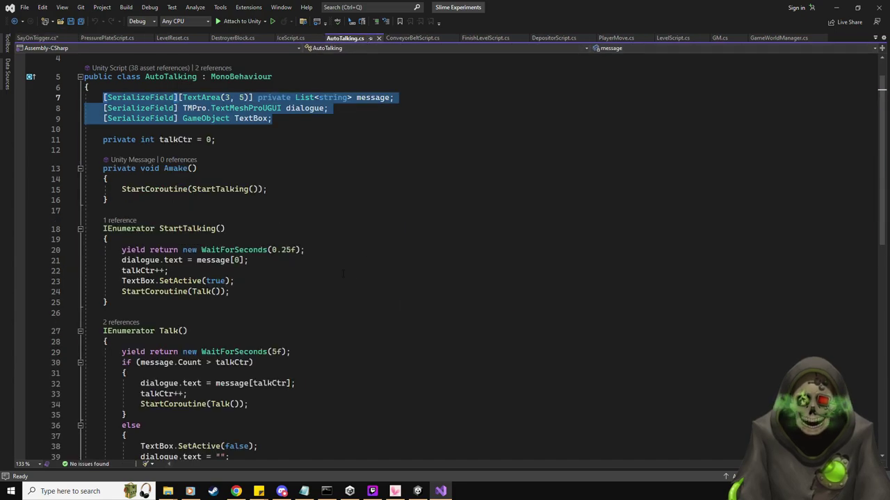
{"action": "left_click", "coordinate": [293, 263]}
{"action": "scroll", "coordinate": [299, 221], "scroll_direction": "up", "scroll_amount": 1}
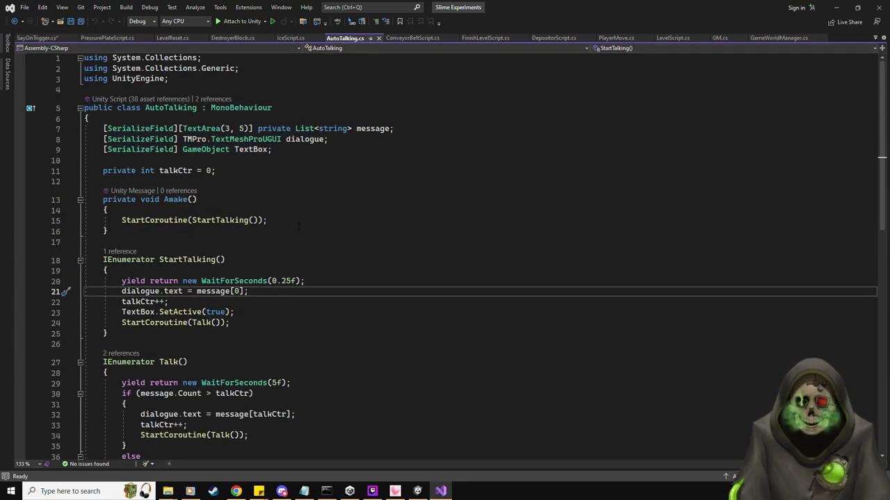
{"action": "scroll", "coordinate": [306, 257], "scroll_direction": "down", "scroll_amount": 6}
{"action": "scroll", "coordinate": [312, 294], "scroll_direction": "up", "scroll_amount": 2}
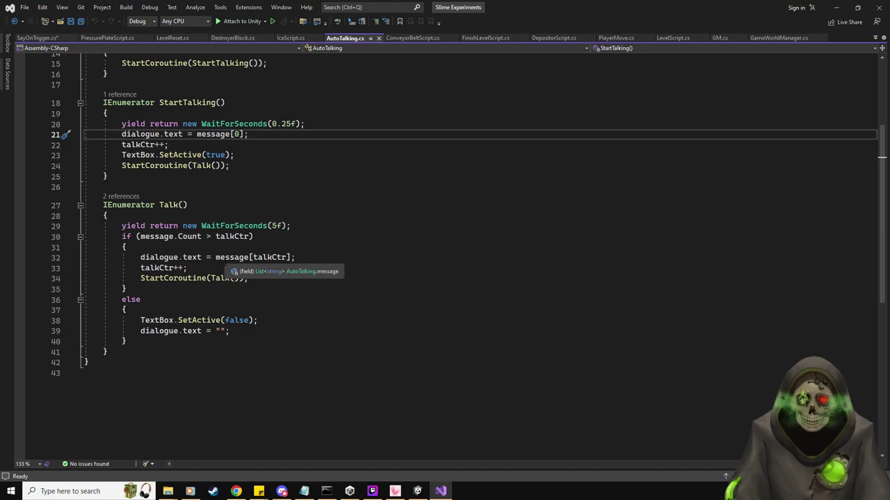
{"action": "scroll", "coordinate": [292, 271], "scroll_direction": "up", "scroll_amount": 4}
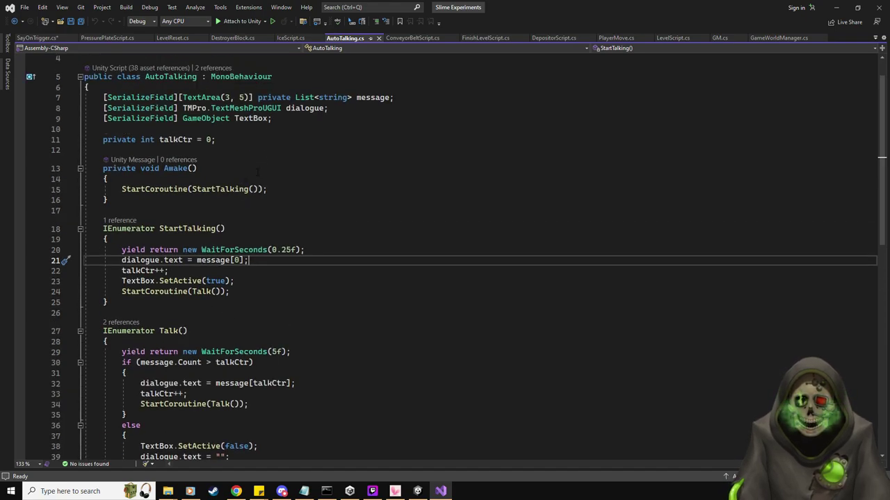
{"action": "double_click", "coordinate": [264, 98]}
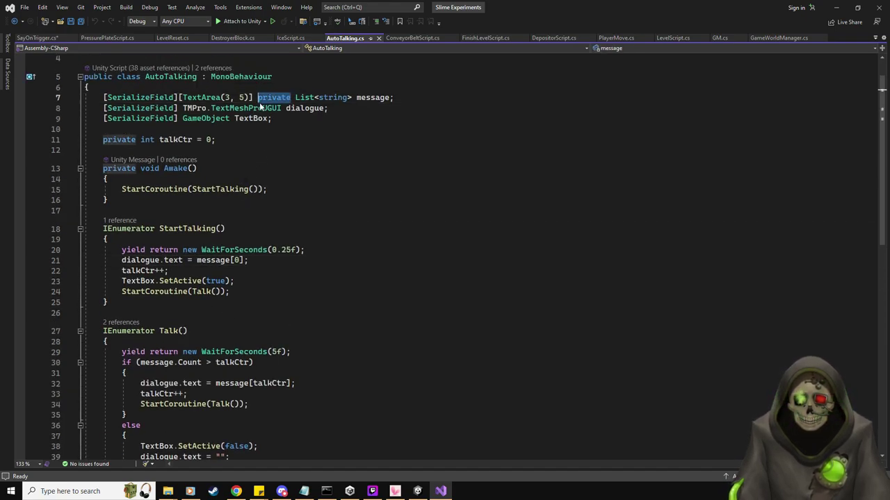
{"action": "type", "text": "public"}
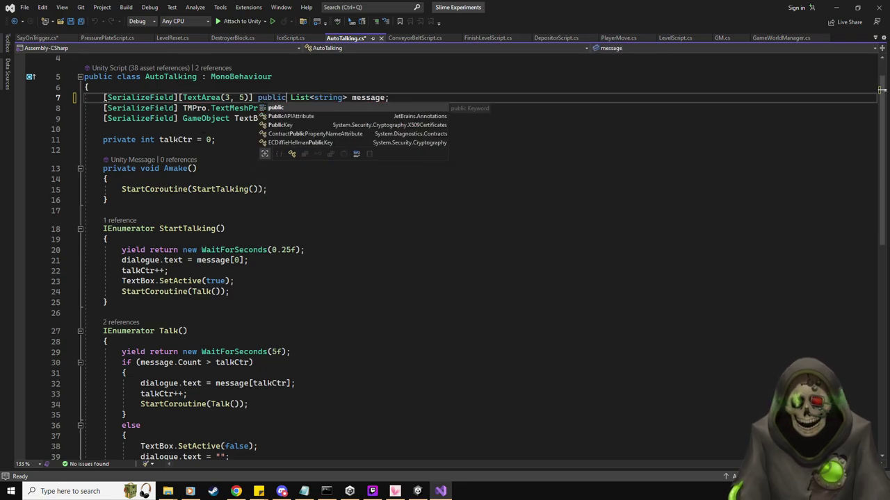
Make the talkCtr counter in AutoTalking.cs public and save the script.
{"action": "left_click", "coordinate": [137, 140]}
{"action": "left_click_drag", "start_coordinate": [137, 140], "coordinate": [104, 143]}
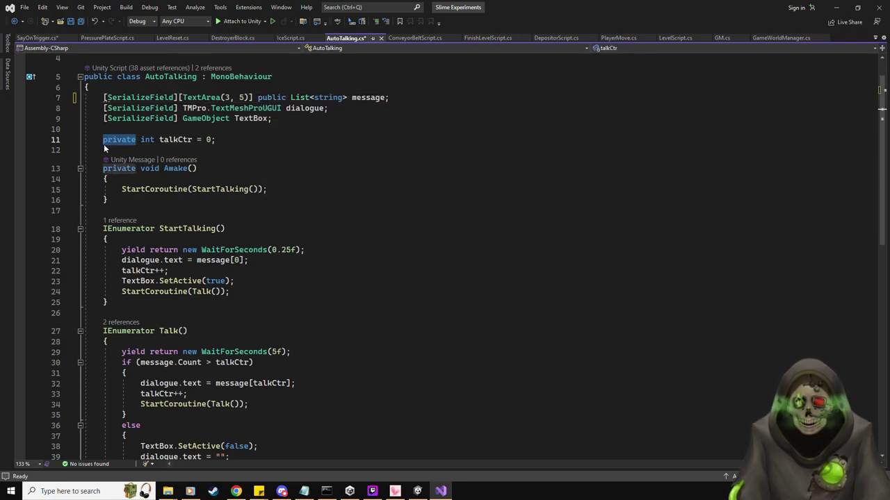
{"action": "type", "text": "public"}
{"action": "left_click", "coordinate": [230, 291]}
{"action": "key", "text": "ctrl+s"}
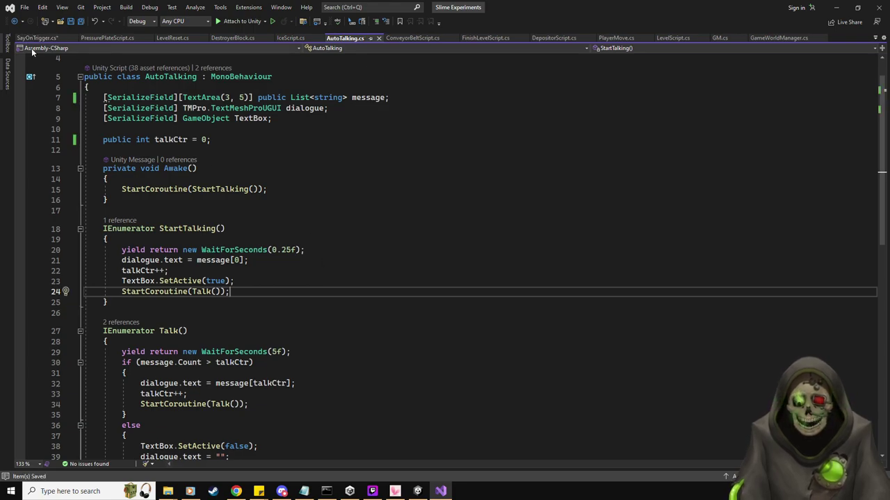
Place SayOnTrigger.cs beside AutoTalking.cs and complete its if condition with at.talkCtr == message.Count, adding an empty braced body.
{"action": "left_click", "coordinate": [68, 38]}
{"action": "left_click", "coordinate": [7, 43]}
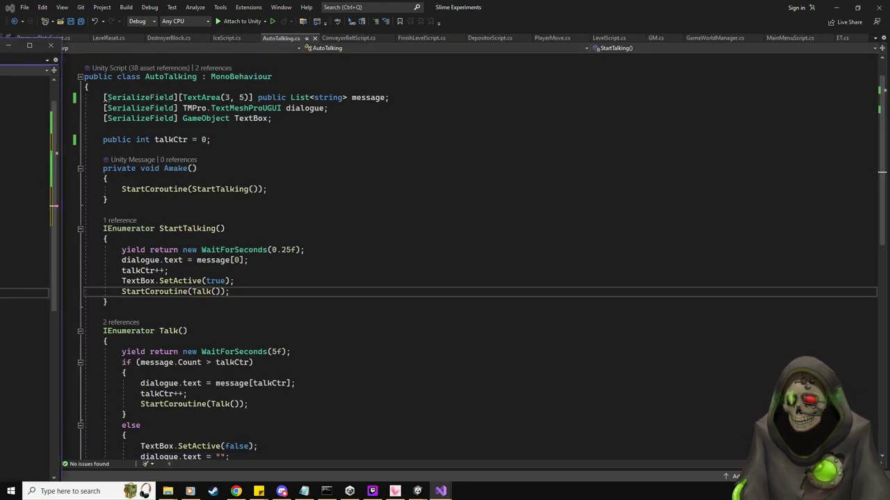
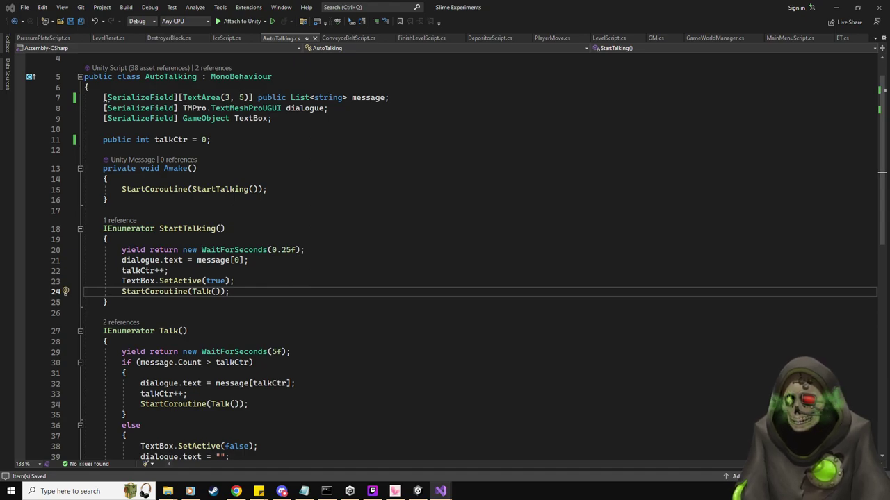
{"action": "left_click_drag", "start_coordinate": [572, 284], "coordinate": [471, 250]}
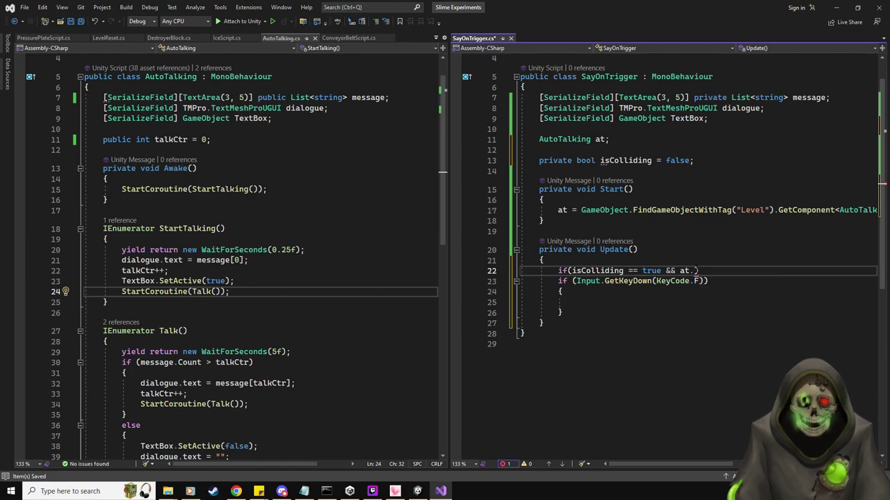
{"action": "type", "text": "talkCtr"}
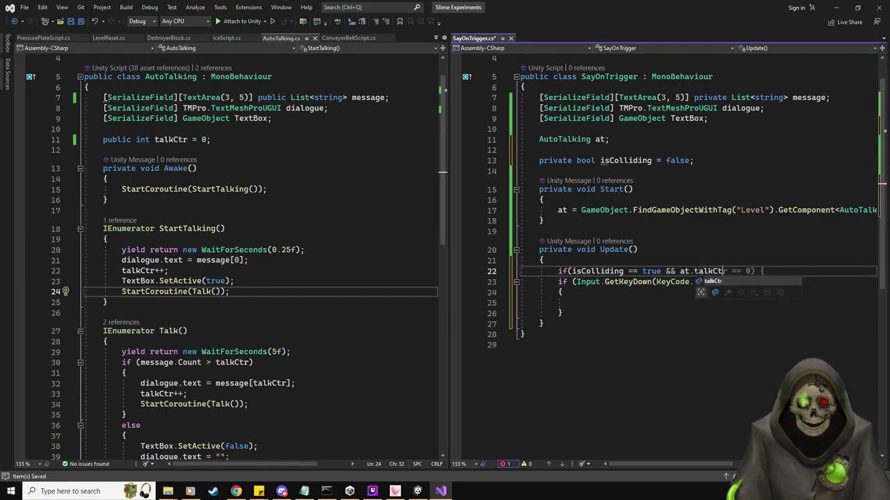
{"action": "type", "text": " =="}
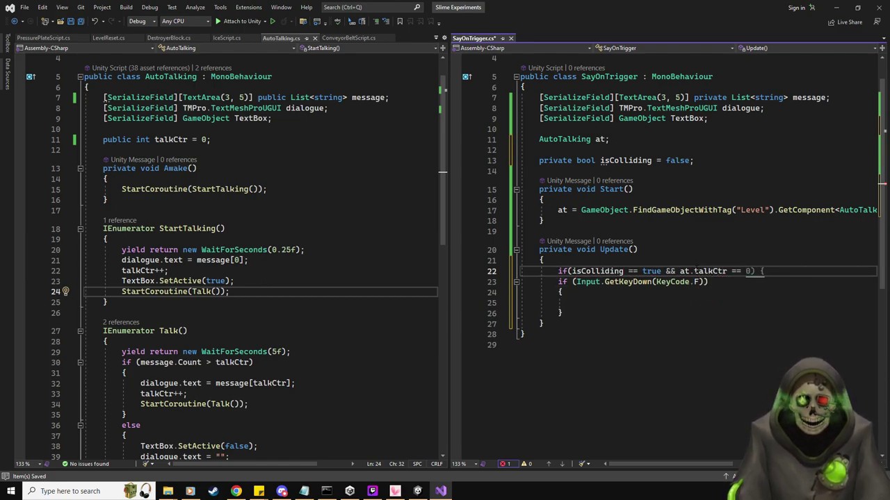
{"action": "key", "text": "Tab"}
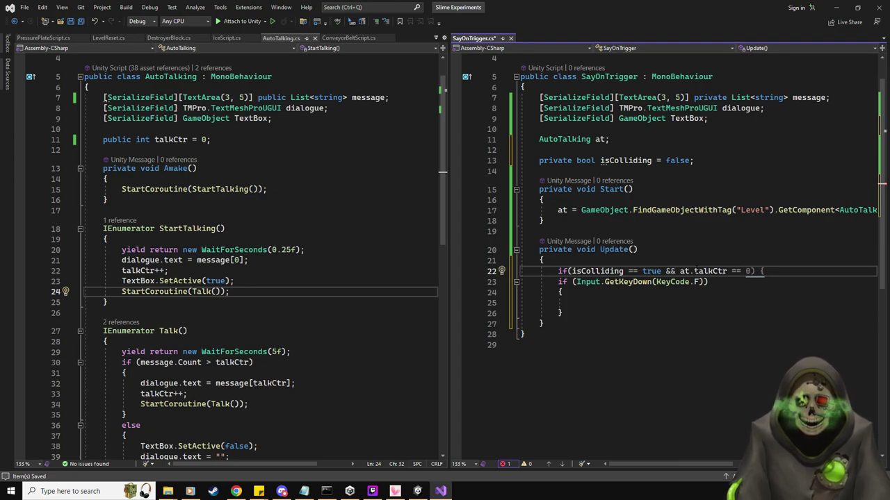
{"action": "type", "text": "message.Count"}
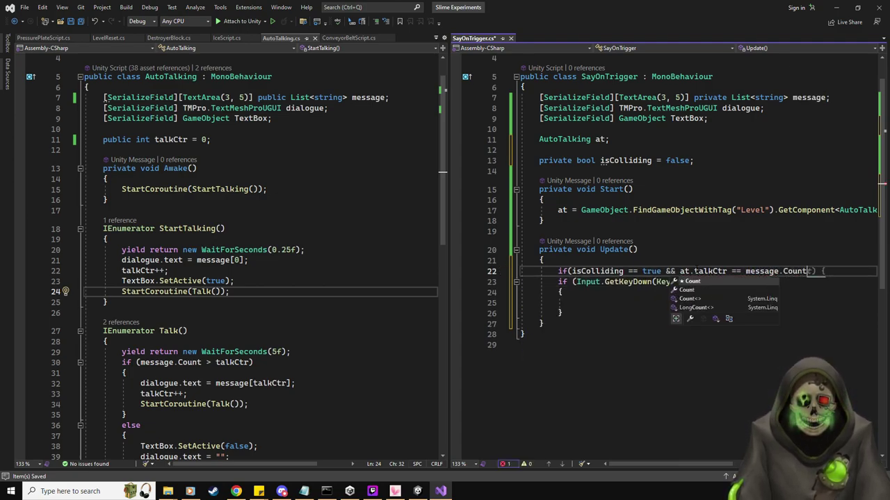
{"action": "type", "text": ")"}
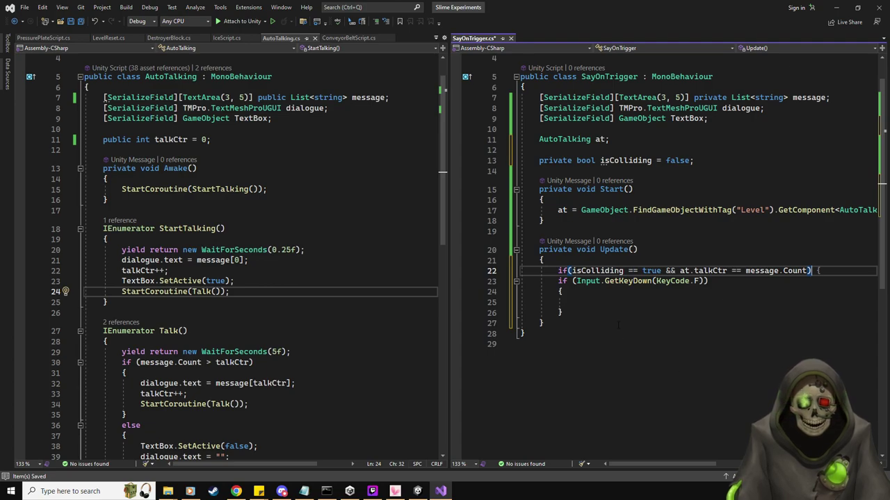
{"action": "key", "text": "Return"}
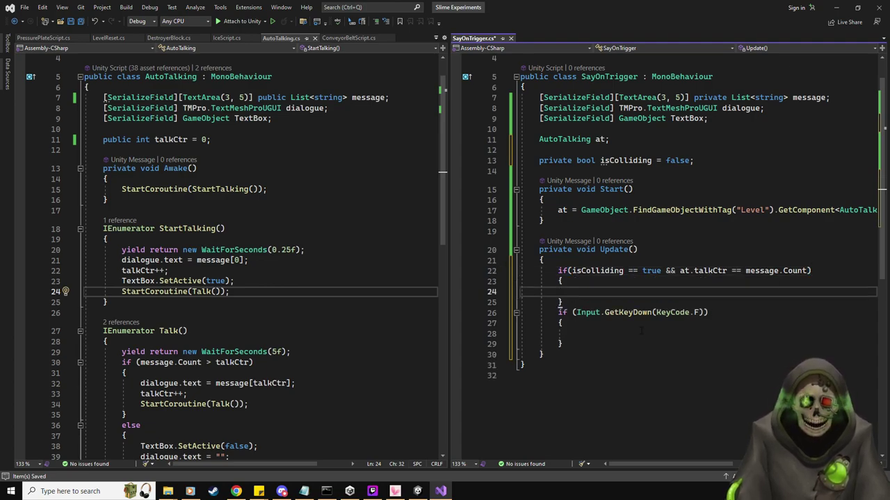
Move the if (Input.GetKeyDown(KeyCode.F)) block inside the isColliding condition's braces and remove the leftover blank line below.
{"action": "left_click_drag", "start_coordinate": [574, 340], "coordinate": [556, 312]}
{"action": "key", "text": "ctrl+x"}
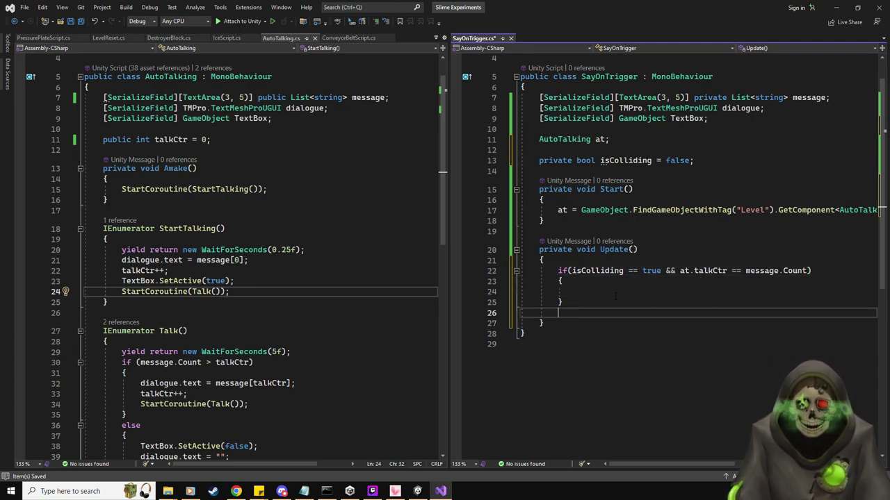
{"action": "left_click", "coordinate": [557, 291]}
{"action": "key", "text": "ctrl+v"}
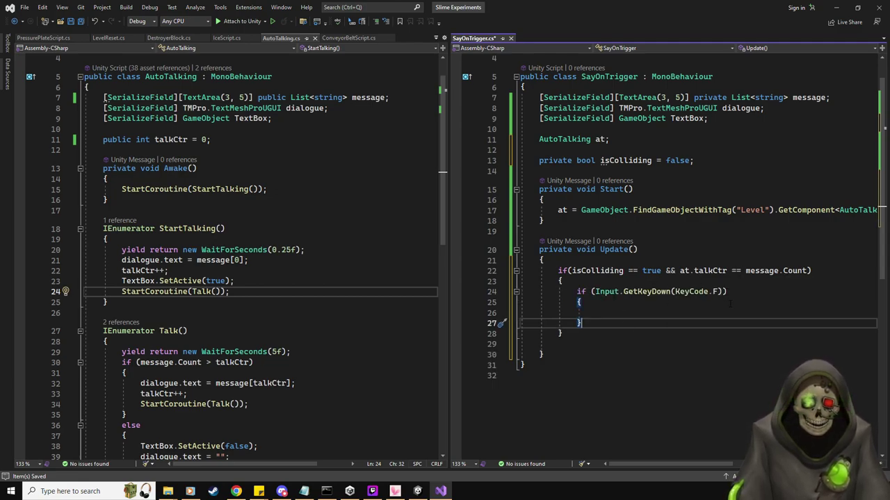
{"action": "key", "text": "Up"}
{"action": "key", "text": "Up"}
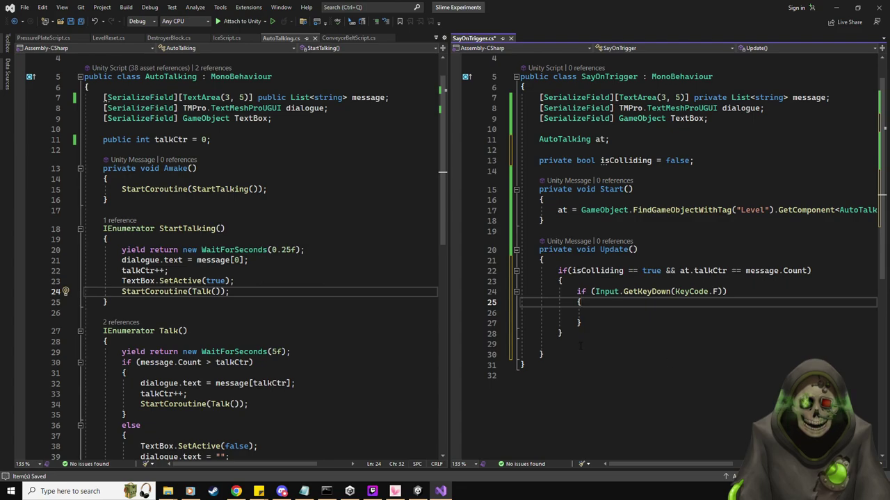
{"action": "left_click", "coordinate": [580, 345]}
{"action": "key", "text": "BackSpace"}
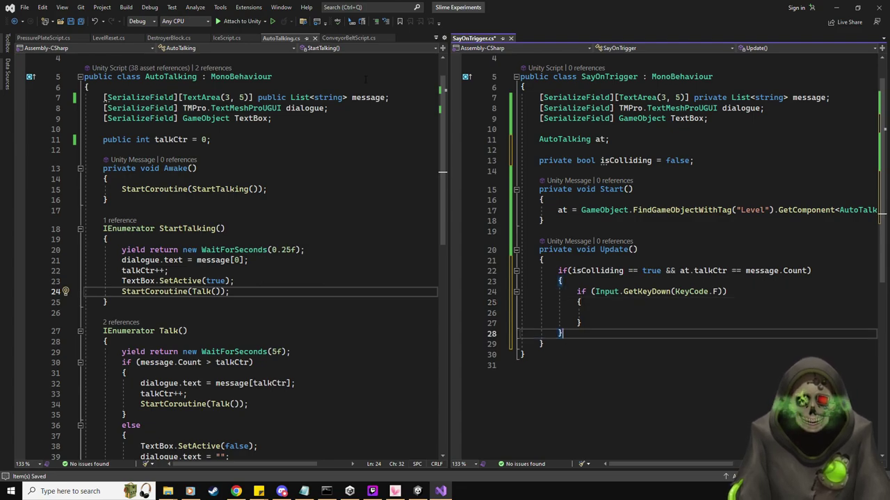
Return SayOnTrigger.cs to the main document group and add an empty OnTriggerEnter2D(Collider2D collision) method below Update().
{"action": "left_click_drag", "start_coordinate": [483, 39], "coordinate": [101, 39]}
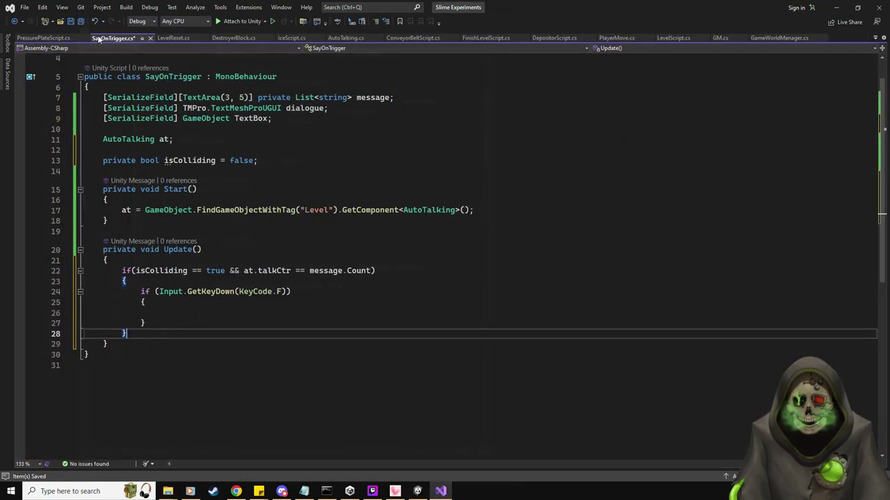
{"action": "left_click", "coordinate": [138, 354]}
{"action": "key", "text": "Return"}
{"action": "key", "text": "Return"}
{"action": "type", "text": "OnTrigger"}
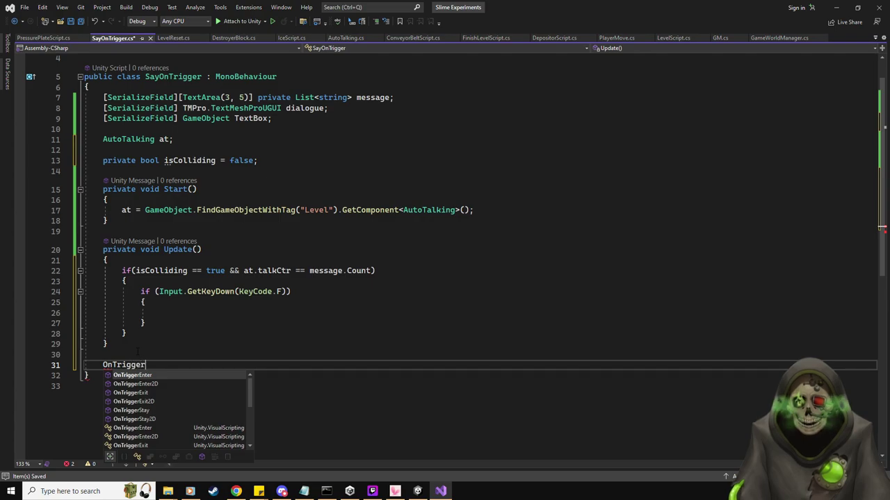
{"action": "key", "text": "Down"}
{"action": "key", "text": "Tab"}
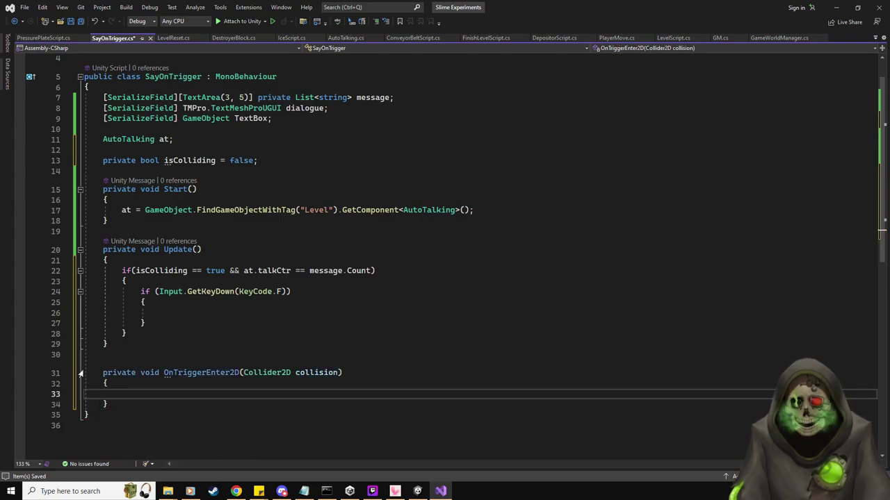
Add an empty OnTriggerExit2D(Collider2D collision) method below OnTriggerEnter2D and place the caret inside the OnTriggerEnter2D body.
{"action": "left_click", "coordinate": [116, 403]}
{"action": "key", "text": "Return"}
{"action": "key", "text": "Return"}
{"action": "type", "text": "On"}
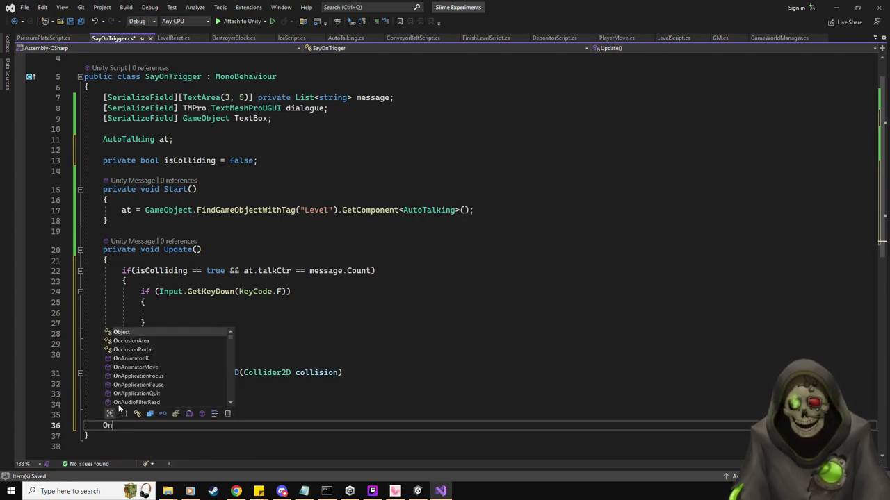
{"action": "type", "text": "Trigger"}
{"action": "key", "text": "Down"}
{"action": "key", "text": "Down"}
{"action": "key", "text": "Down"}
{"action": "key", "text": "Tab"}
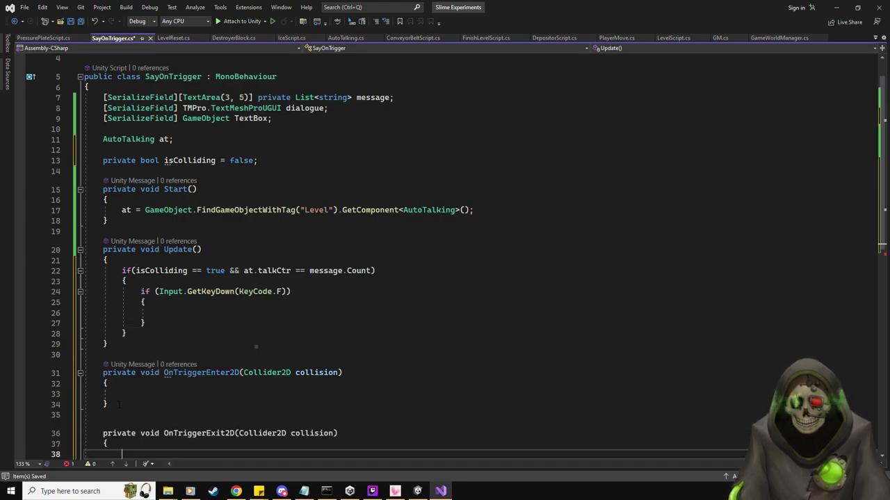
{"action": "left_click", "coordinate": [119, 394]}
{"action": "scroll", "coordinate": [417, 370], "scroll_direction": "down", "scroll_amount": 3}
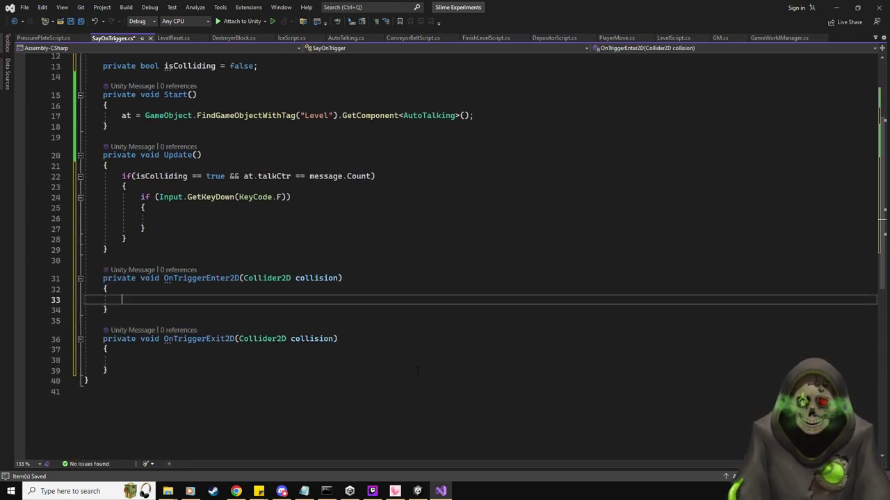
Add an if block to OnTriggerEnter2D that checks collision.gameObject.tag == "Player", with an empty braced body.
{"action": "type", "text": "if("}
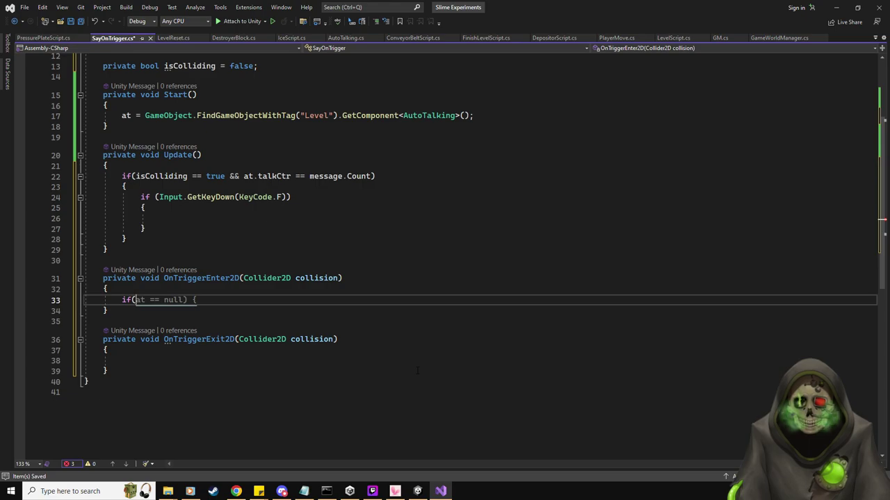
{"action": "type", "text": "collision.tag"}
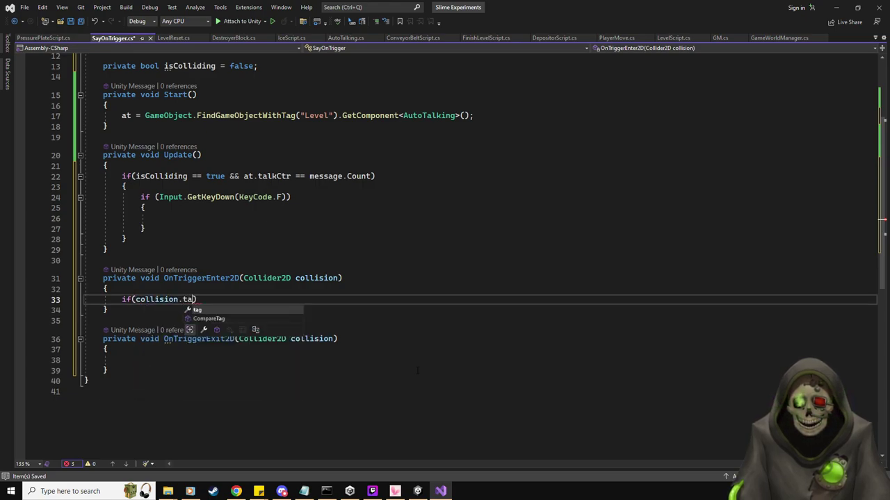
{"action": "key", "text": "BackSpace"}
{"action": "key", "text": "BackSpace"}
{"action": "key", "text": "BackSpace"}
{"action": "type", "text": "gameObject.tag == \""}
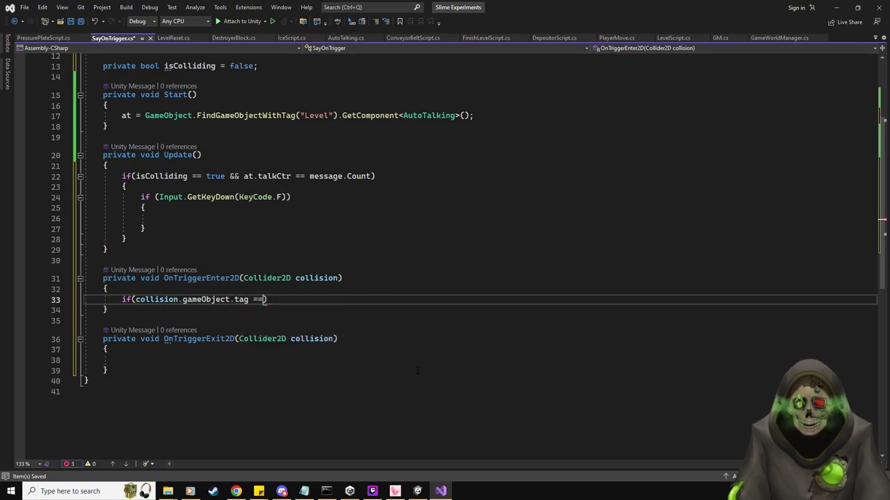
{"action": "type", "text": "Player_"}
{"action": "key", "text": "BackSpace"}
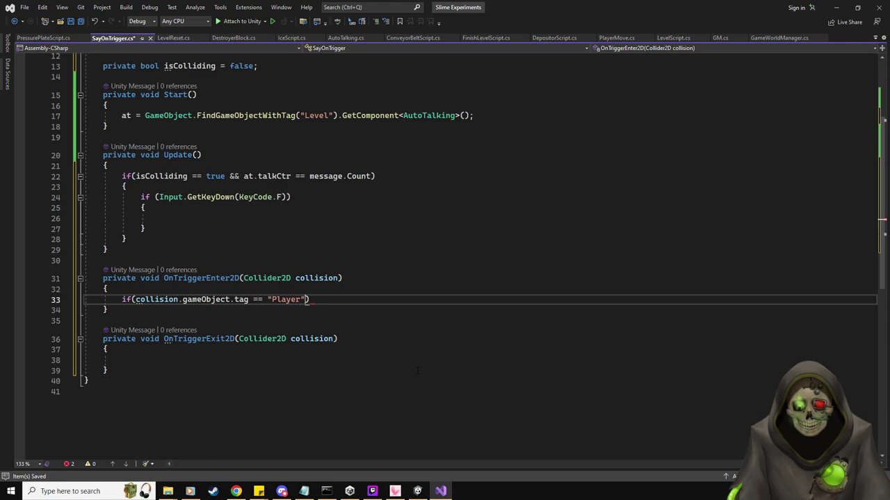
{"action": "key", "text": "End"}
{"action": "type", "text": "{"}
{"action": "key", "text": "Return"}
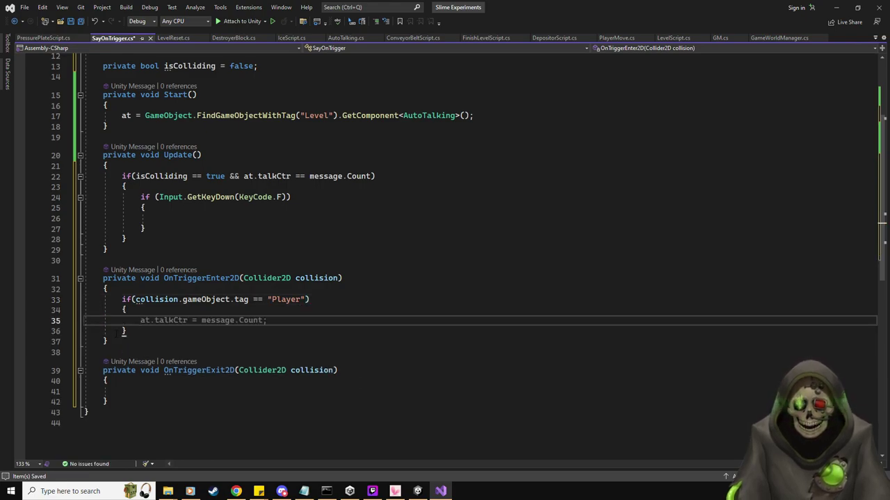
Copy the Player tag if block from OnTriggerEnter2D into the body of OnTriggerExit2D.
{"action": "left_click_drag", "start_coordinate": [138, 333], "coordinate": [84, 299]}
{"action": "key", "text": "ctrl+c"}
{"action": "key", "text": "Down"}
{"action": "key", "text": "Down"}
{"action": "key", "text": "Down"}
{"action": "key", "text": "Down"}
{"action": "key", "text": "Down"}
{"action": "key", "text": "Down"}
{"action": "key", "text": "Down"}
{"action": "key", "text": "Down"}
{"action": "key", "text": "ctrl+v"}
Add isColliding = true; inside the Player tag check of OnTriggerEnter2D.
{"action": "key", "text": "Up"}
{"action": "key", "text": "Up"}
{"action": "key", "text": "Up"}
{"action": "key", "text": "Up"}
{"action": "key", "text": "Up"}
{"action": "key", "text": "Up"}
{"action": "key", "text": "Up"}
{"action": "key", "text": "Up"}
{"action": "key", "text": "Up"}
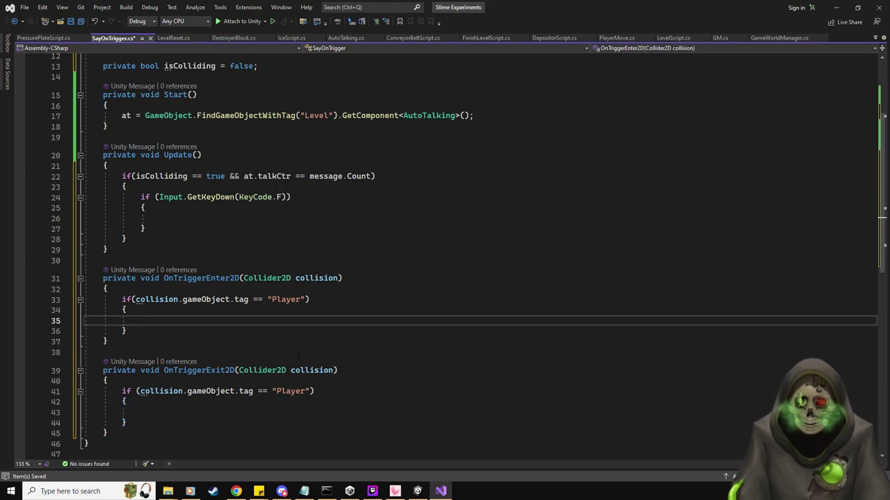
{"action": "type", "text": "isColliding = true;"}
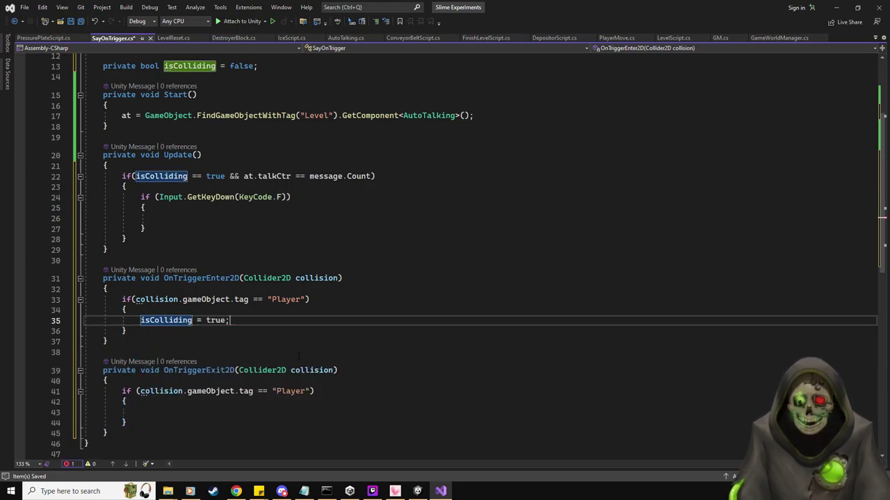
Add isColliding = false; inside the Player tag check of OnTriggerExit2D, with spaces around the equals sign.
{"action": "left_click", "coordinate": [214, 404]}
{"action": "key", "text": "Down"}
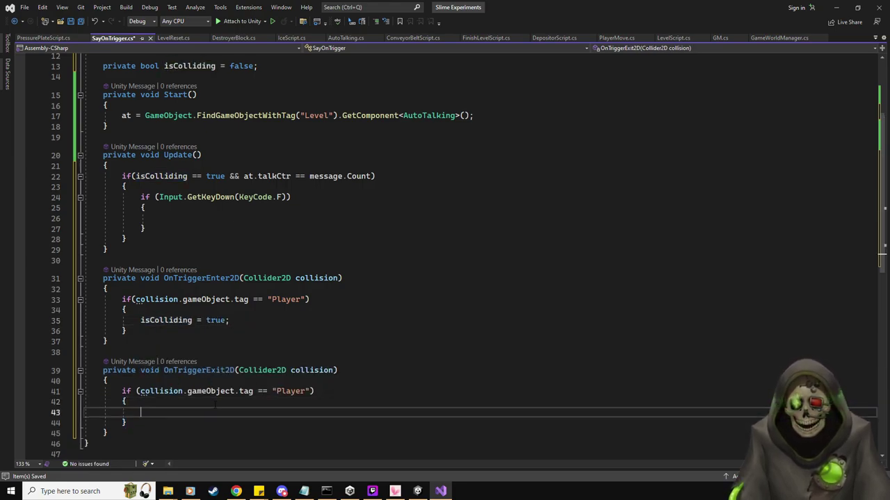
{"action": "type", "text": "iscolliding=false;"}
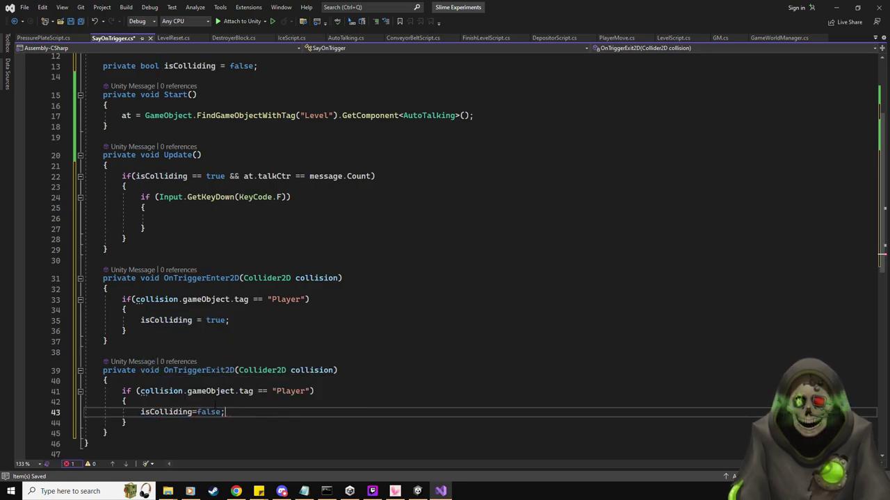
{"action": "left_click", "coordinate": [195, 412]}
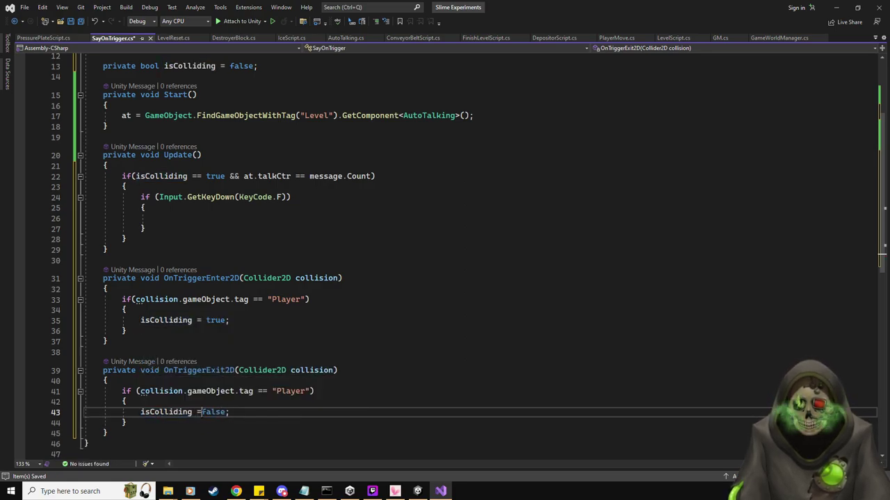
{"action": "key", "text": "Down"}
Add dialogue.text = message; inside the Input.GetKeyDown(KeyCode.F) block in Update().
{"action": "left_click", "coordinate": [189, 217]}
{"action": "scroll", "coordinate": [417, 299], "scroll_direction": "up", "scroll_amount": 4}
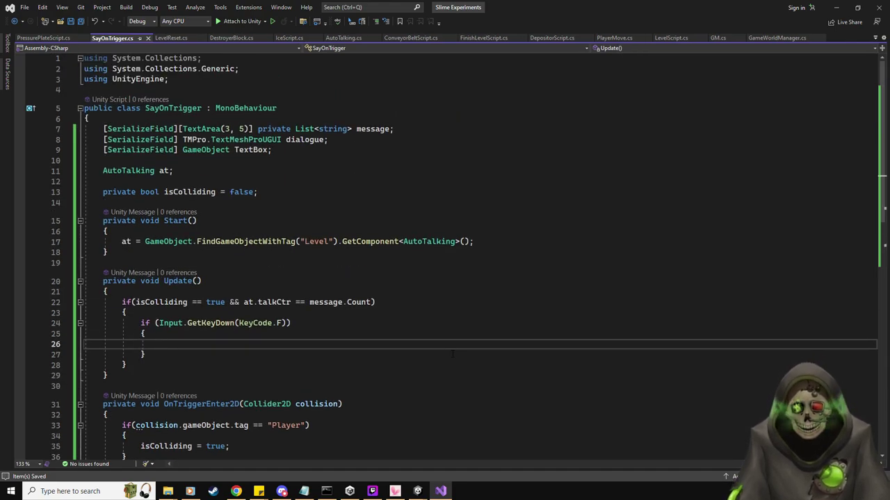
{"action": "type", "text": "dialgo"}
{"action": "key", "text": "BackSpace"}
{"action": "key", "text": "BackSpace"}
{"action": "type", "text": "ogue."}
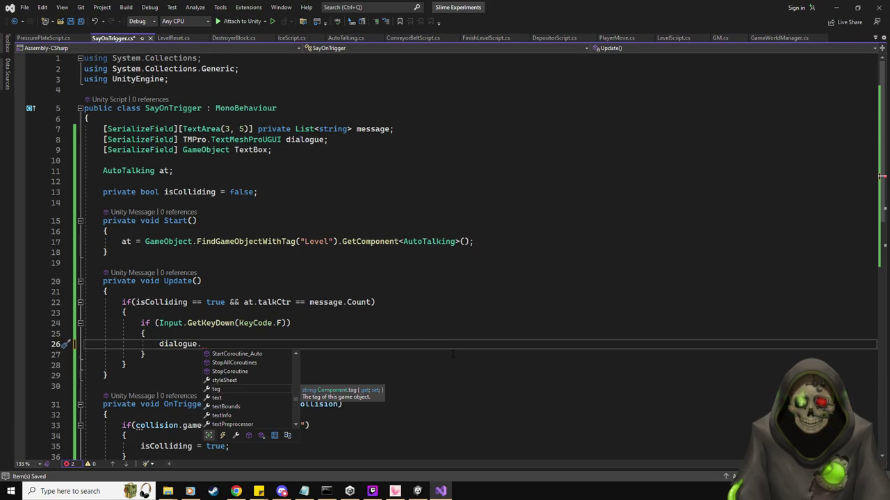
{"action": "type", "text": "text ="}
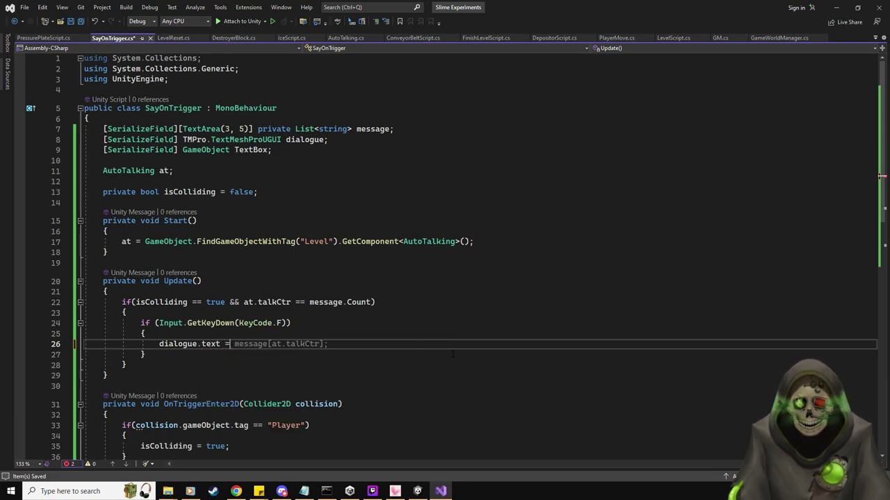
{"action": "type", "text": " message"}
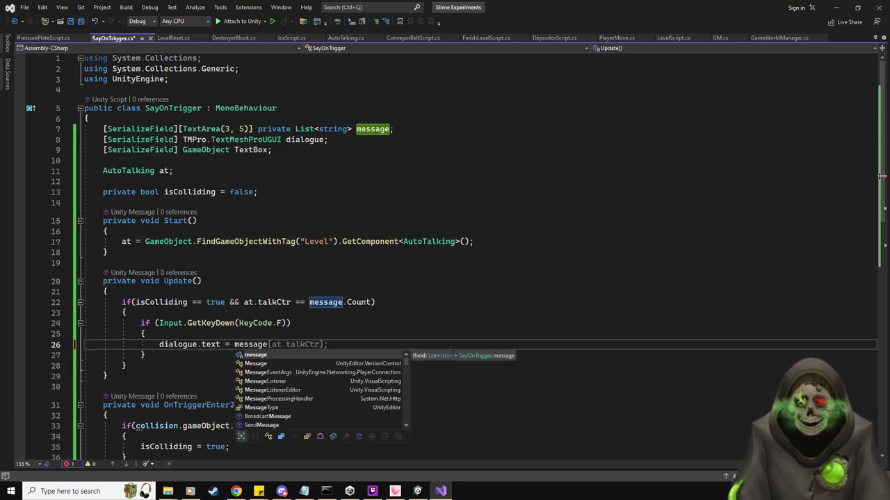
{"action": "type", "text": ";"}
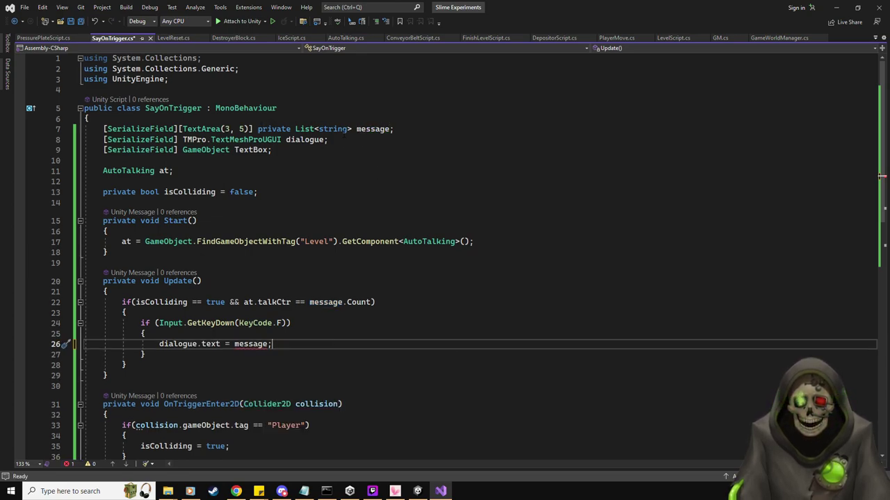
Change the message field's type from List<string> to string and remove its private modifier.
{"action": "left_click_drag", "start_coordinate": [351, 129], "coordinate": [296, 130]}
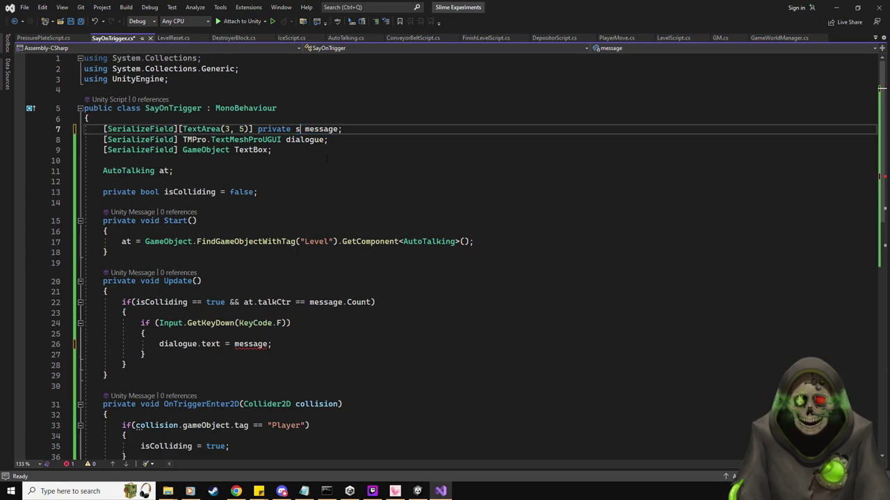
{"action": "type", "text": "string"}
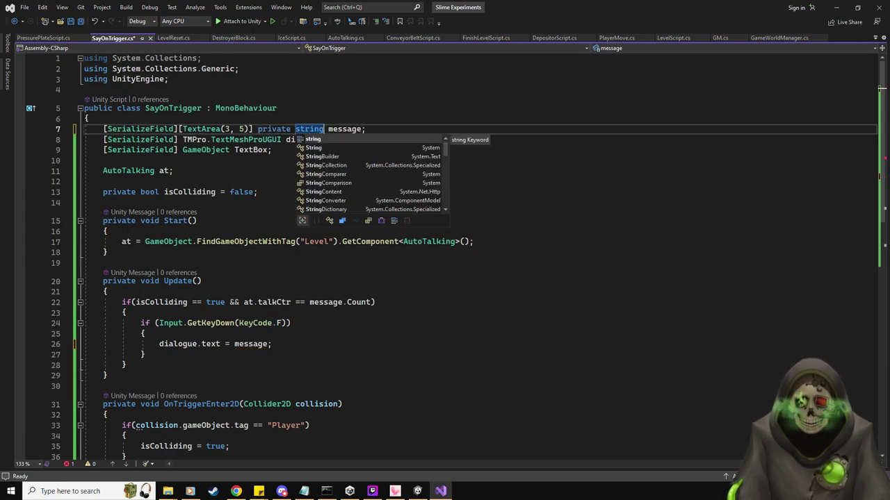
{"action": "double_click", "coordinate": [273, 129]}
{"action": "key", "text": "BackSpace"}
{"action": "key", "text": "BackSpace"}
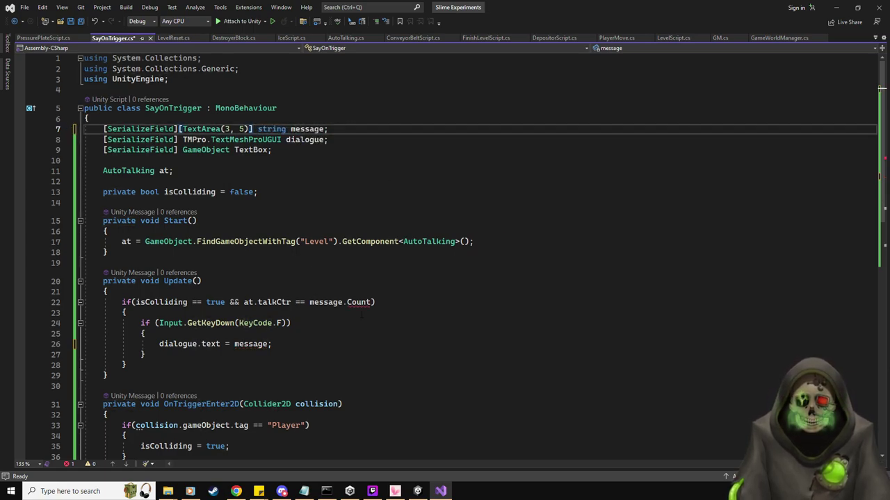
Make the talkCtr comparison in Update() use at.message.Count.
{"action": "left_click", "coordinate": [374, 302]}
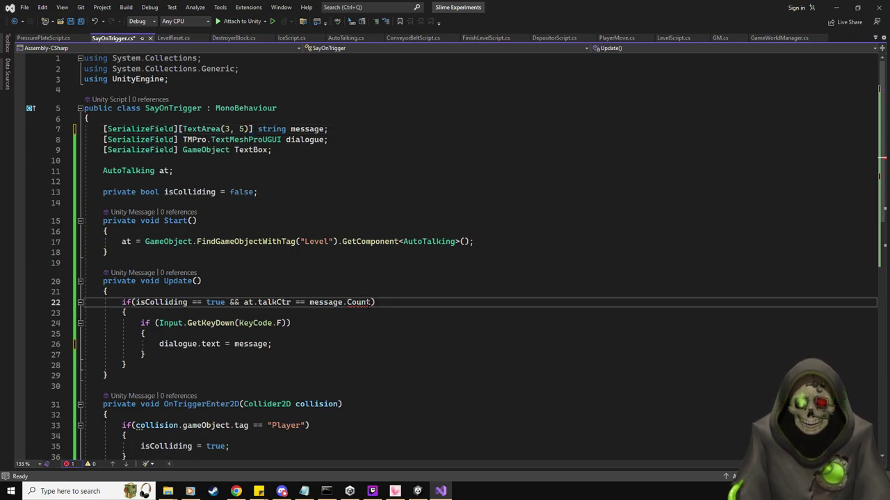
{"action": "mouse_move", "coordinate": [373, 302]}
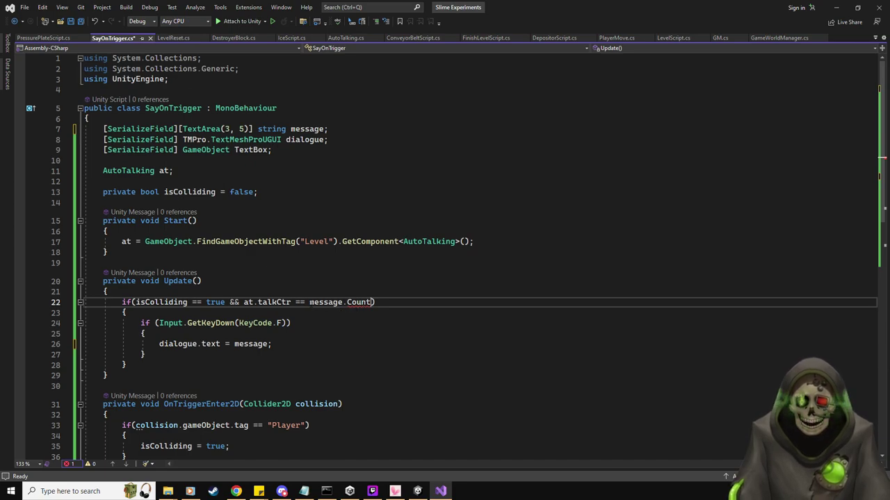
{"action": "type", "text": "at."}
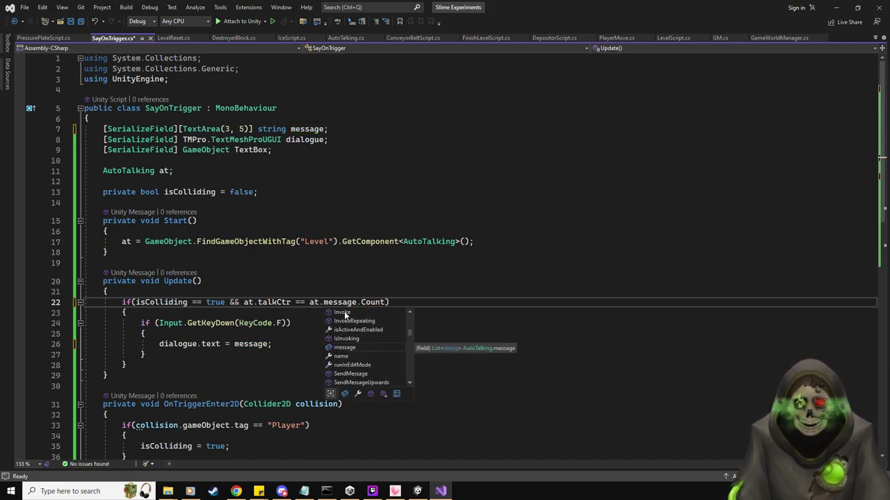
{"action": "key", "text": "Escape"}
Add TextBox.SetActive(true); below the dialogue.text assignment, followed by an empty line.
{"action": "left_click", "coordinate": [334, 344]}
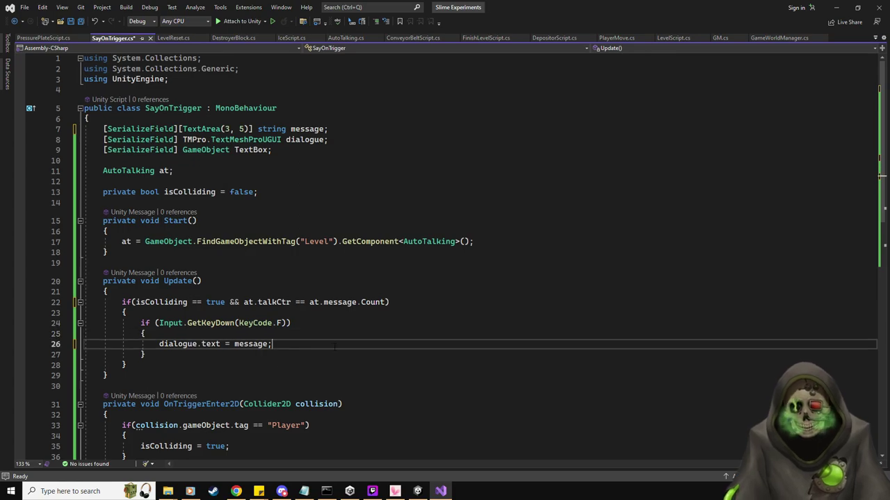
{"action": "key", "text": "Return"}
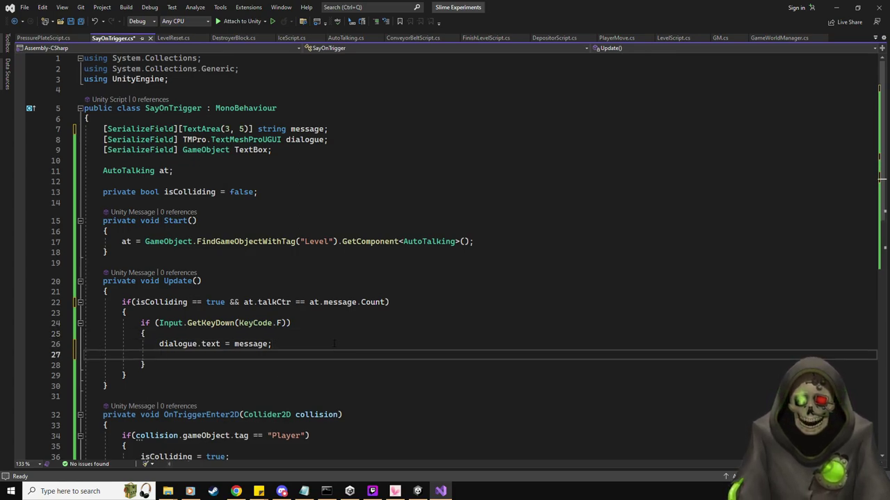
{"action": "type", "text": "TextBox"}
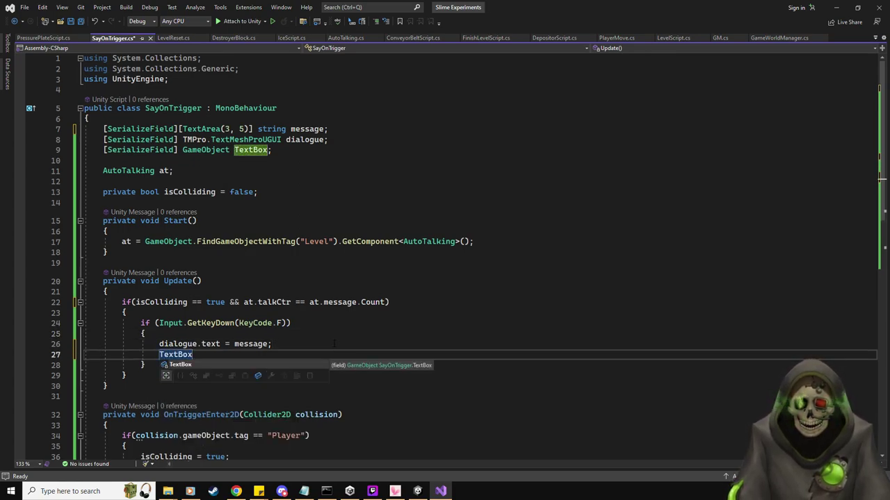
{"action": "type", "text": ".SetActive(t"}
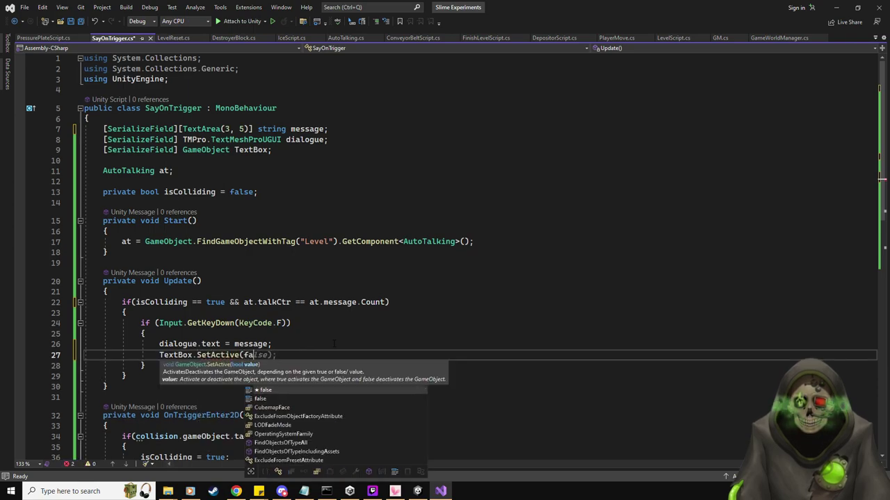
{"action": "type", "text": "rue);"}
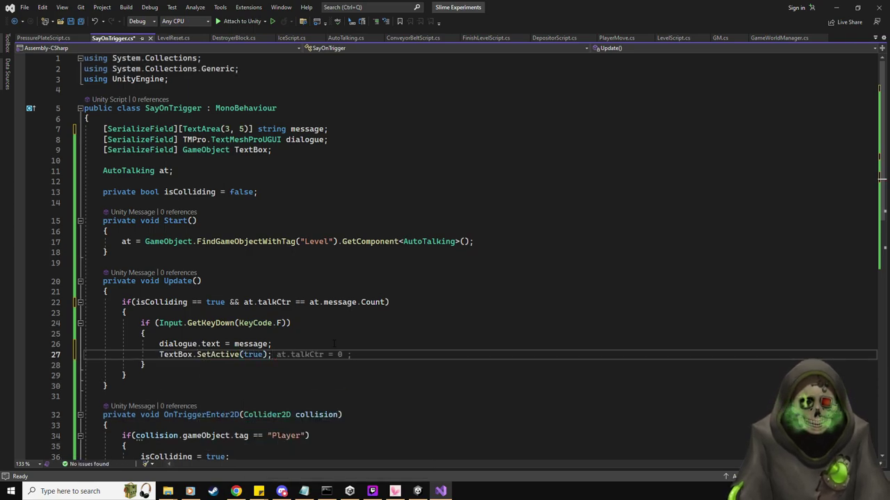
{"action": "scroll", "coordinate": [333, 344], "scroll_direction": "down", "scroll_amount": 1}
{"action": "key", "text": "Return"}
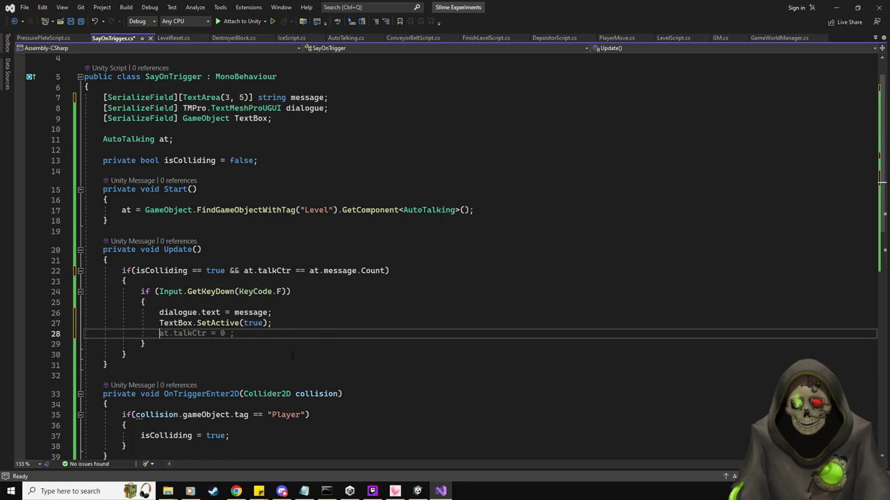
Add an IEnumerator WaitToClose() method with an empty braced body between Update() and OnTriggerEnter2D.
{"action": "scroll", "coordinate": [136, 380], "scroll_direction": "down", "scroll_amount": 5}
{"action": "left_click", "coordinate": [161, 176]}
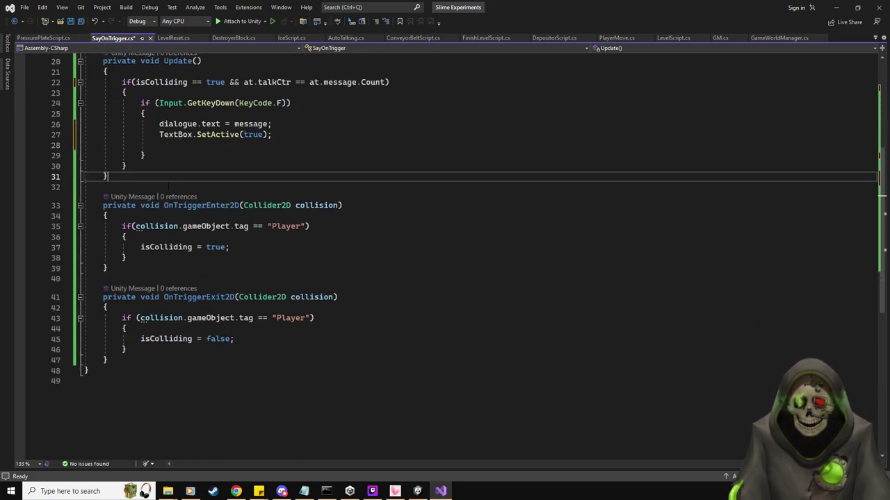
{"action": "key", "text": "Return"}
{"action": "key", "text": "Return"}
{"action": "type", "text": "IEnum"}
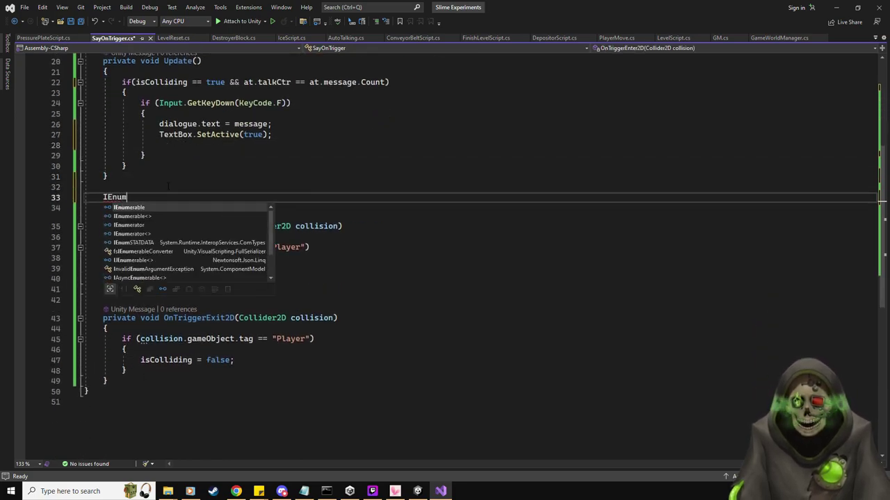
{"action": "type", "text": "erator"}
{"action": "key", "text": "Tab"}
{"action": "type", "text": "WaitToClose()"}
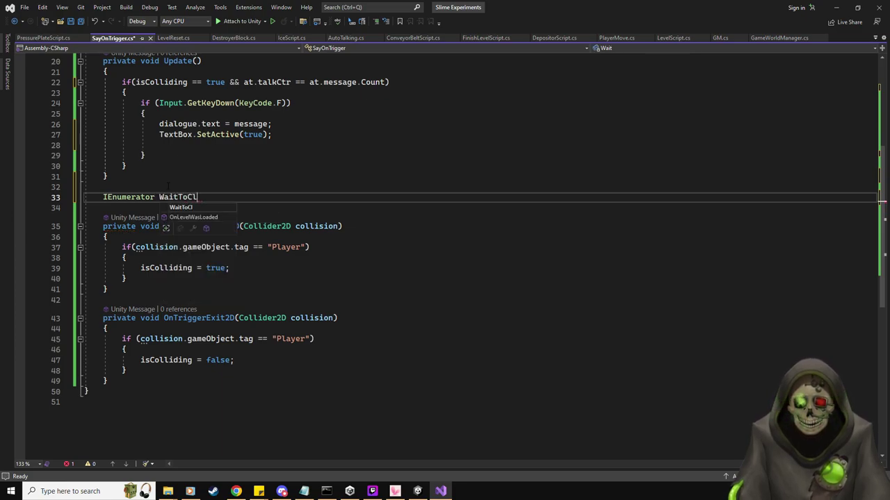
{"action": "key", "text": "Return"}
{"action": "type", "text": "{"}
{"action": "key", "text": "Return"}
{"action": "scroll", "coordinate": [168, 186], "scroll_direction": "up", "scroll_amount": 1}
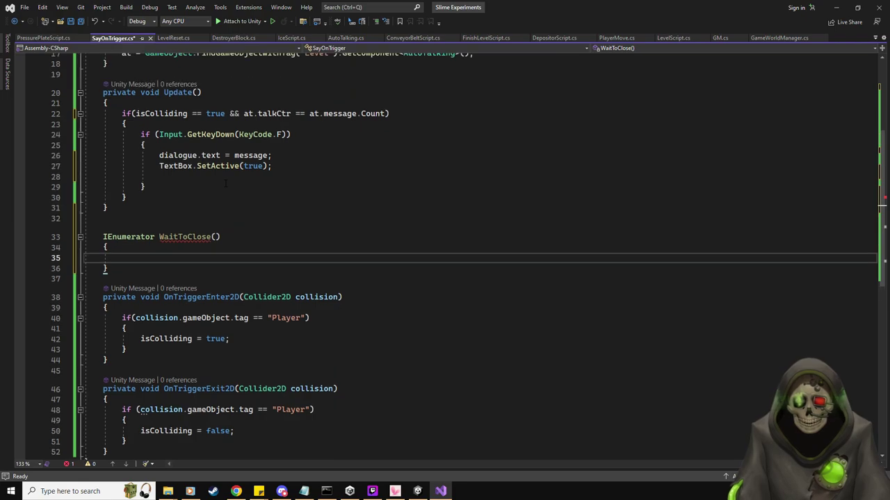
{"action": "key", "text": "Return"}
{"action": "type", "text": "y"}
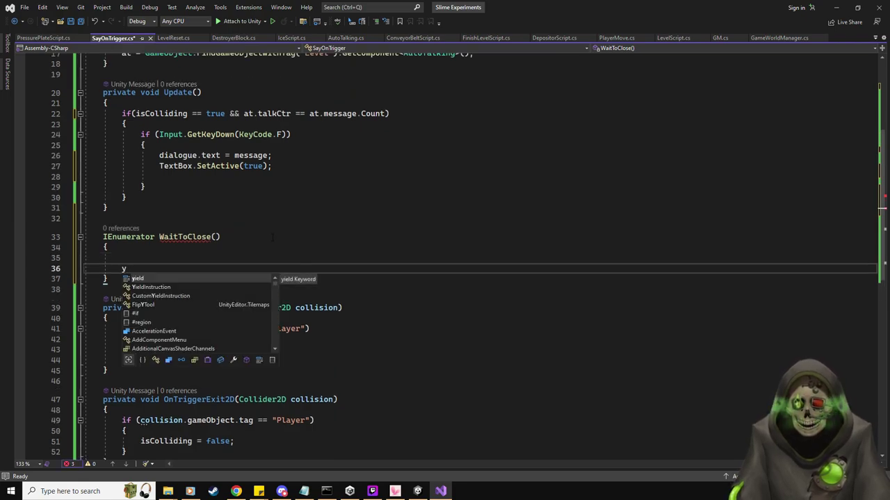
{"action": "type", "text": "ield r"}
{"action": "key", "text": "BackSpace"}
{"action": "key", "text": "BackSpace"}
{"action": "key", "text": "BackSpace"}
{"action": "key", "text": "BackSpace"}
{"action": "key", "text": "BackSpace"}
{"action": "key", "text": "BackSpace"}
{"action": "key", "text": "BackSpace"}
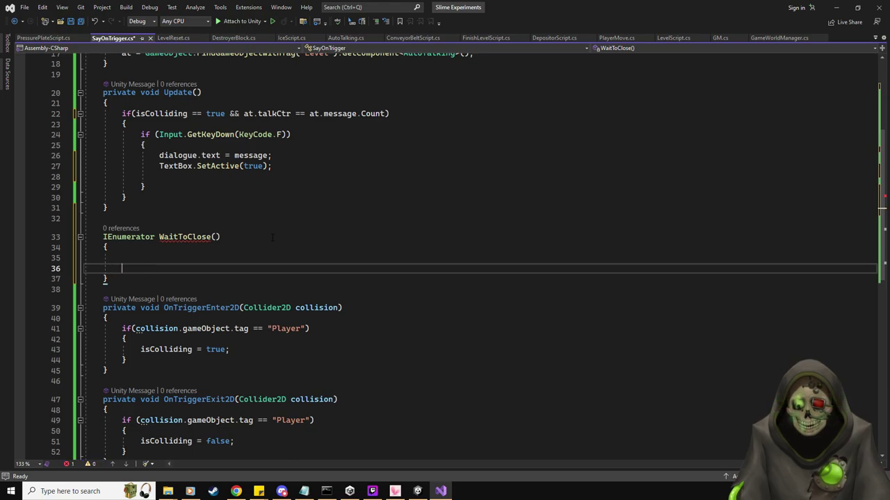
{"action": "type", "text": "return yield"}
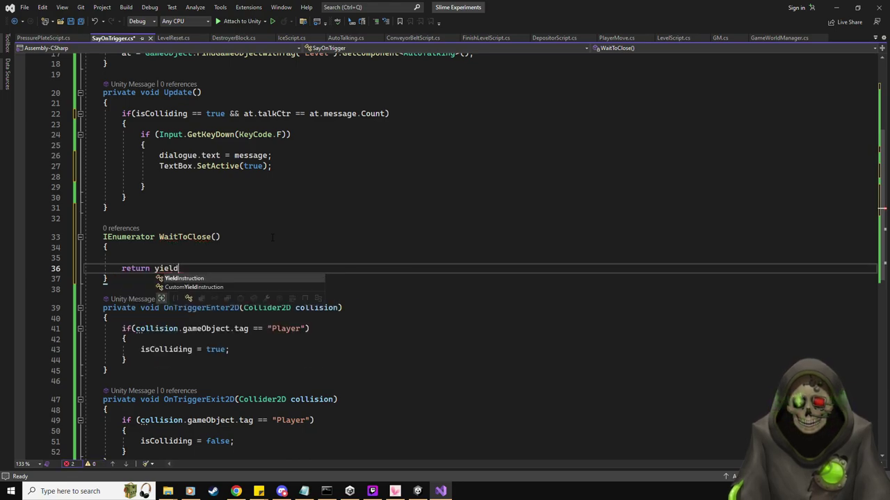
{"action": "key", "text": "shift+Home"}
{"action": "key", "text": "BackSpace"}
{"action": "scroll", "coordinate": [299, 229], "scroll_direction": "up", "scroll_amount": 1}
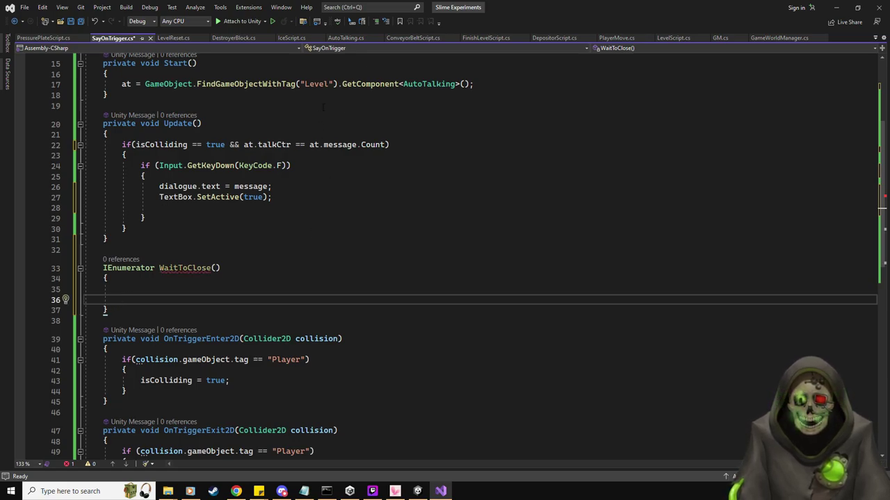
Copy the 0.5-second WaitForSeconds line from EndLevel() in FinishLevelScript.cs into the body of WaitToClose() in SayOnTrigger.cs.
{"action": "left_click", "coordinate": [477, 39]}
{"action": "scroll", "coordinate": [445, 250], "scroll_direction": "down", "scroll_amount": 13}
{"action": "scroll", "coordinate": [311, 226], "scroll_direction": "down", "scroll_amount": 12}
{"action": "scroll", "coordinate": [303, 247], "scroll_direction": "up", "scroll_amount": 13}
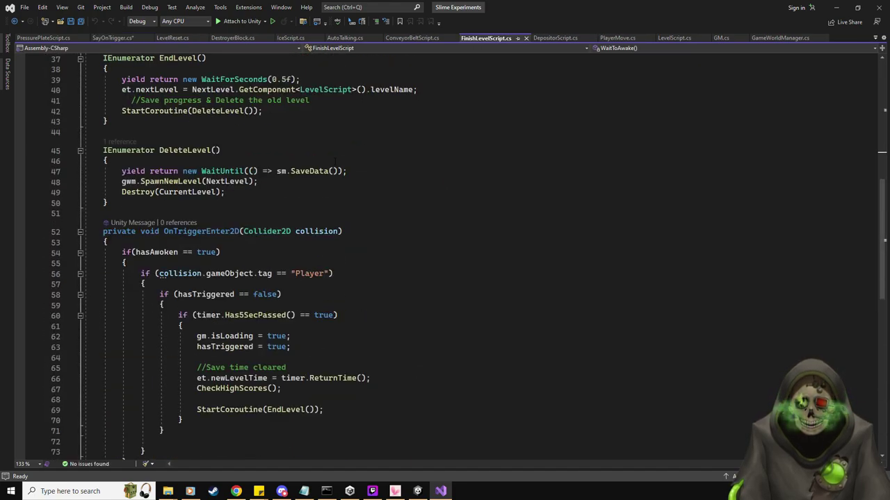
{"action": "mouse_move", "coordinate": [122, 171]}
{"action": "left_mouse_down"}
{"action": "mouse_move", "coordinate": [346, 171]}
{"action": "mouse_move", "coordinate": [122, 174]}
{"action": "left_mouse_up"}
{"action": "key", "text": "ctrl+c"}
{"action": "scroll", "coordinate": [348, 171], "scroll_direction": "up", "scroll_amount": 3}
{"action": "left_click", "coordinate": [320, 174]}
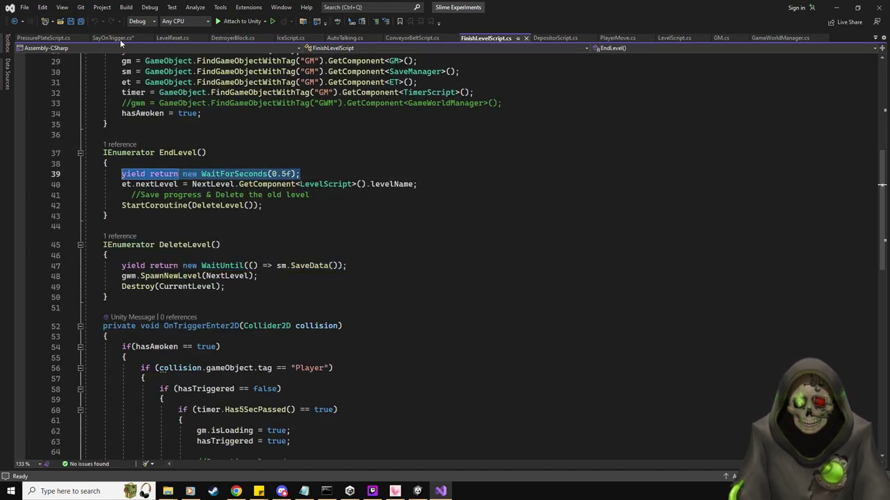
{"action": "left_click", "coordinate": [115, 38]}
{"action": "key", "text": "Up"}
{"action": "key", "text": "ctrl+v"}
Add TextBox.SetActive(false); below the wait line in WaitToClose().
{"action": "key", "text": "Down"}
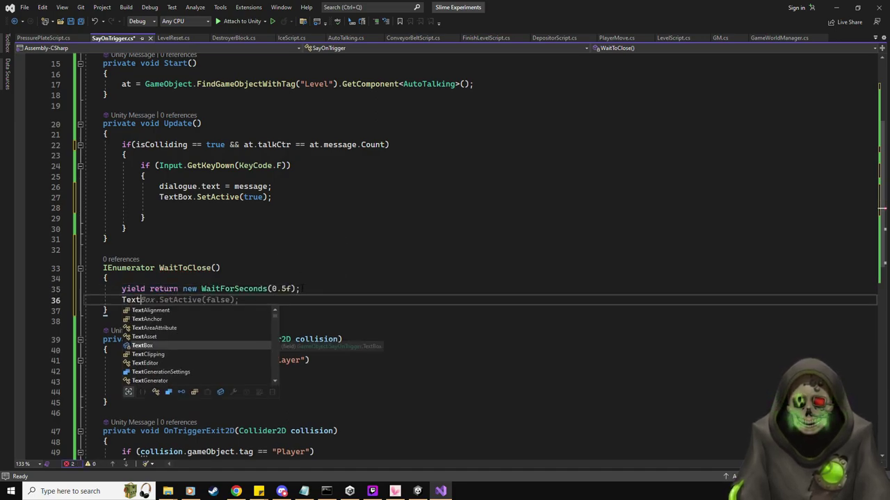
{"action": "type", "text": "Box.SetActive"}
{"action": "key", "text": "Tab"}
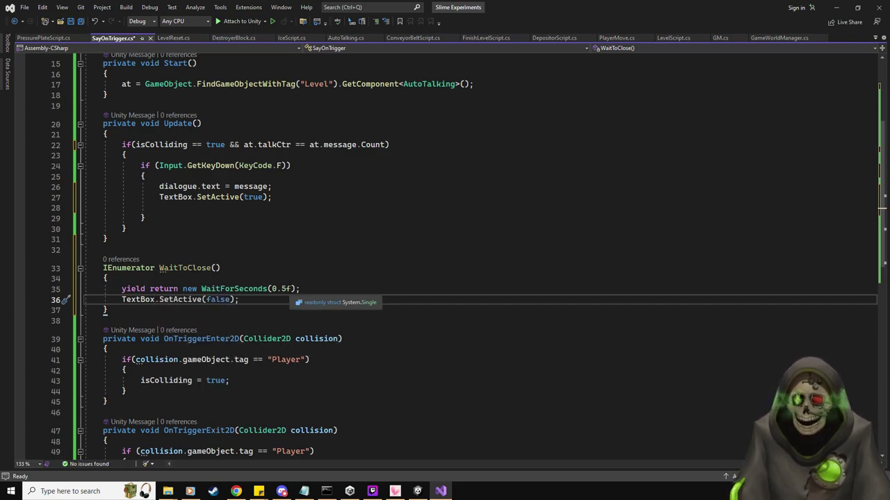
Change the WaitForSeconds duration in WaitToClose() to 2f.
{"action": "left_click", "coordinate": [283, 288]}
{"action": "key", "text": "BackSpace"}
{"action": "key", "text": "BackSpace"}
{"action": "key", "text": "BackSpace"}
{"action": "type", "text": "2"}
Add StartCoroutine(WaitToClose()); below TextBox.SetActive(true); in Update() and save the script.
{"action": "left_click", "coordinate": [354, 209]}
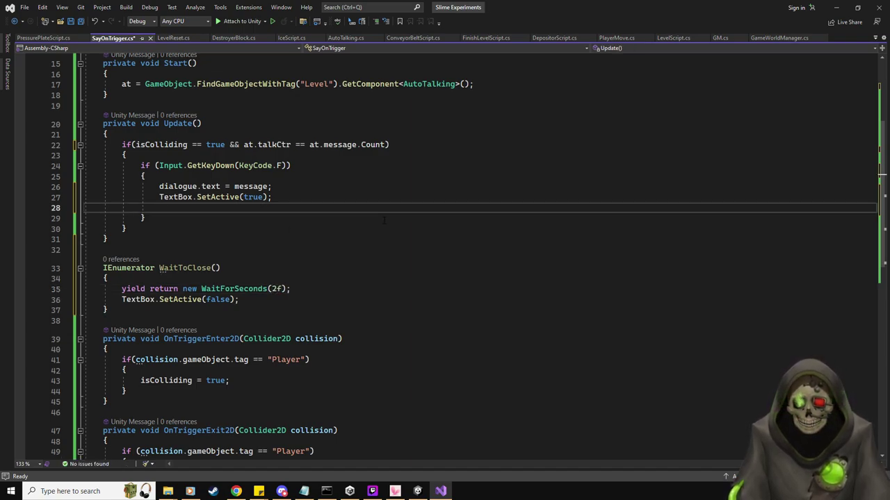
{"action": "type", "text": "StartCoroutine"}
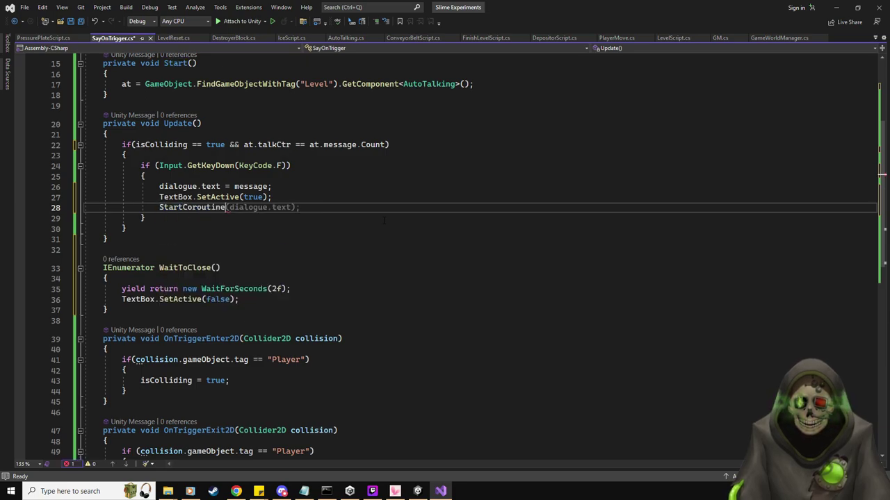
{"action": "type", "text": "(WaitToClose"}
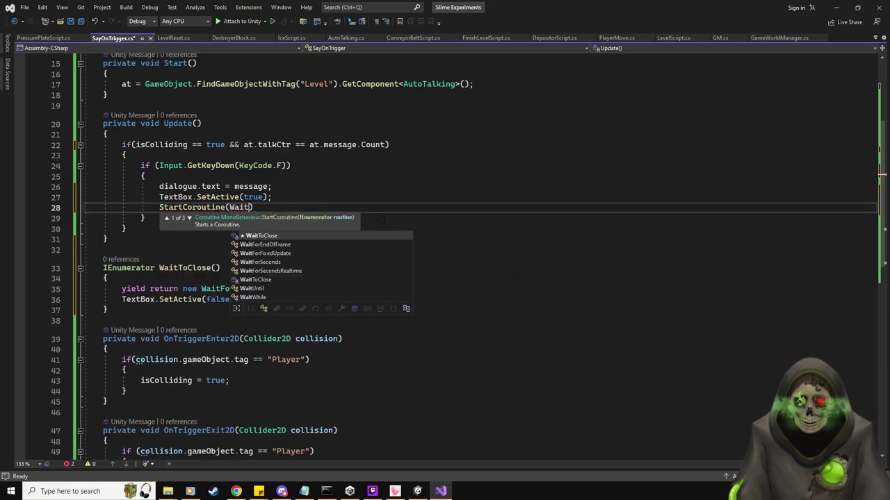
{"action": "type", "text": "()"}
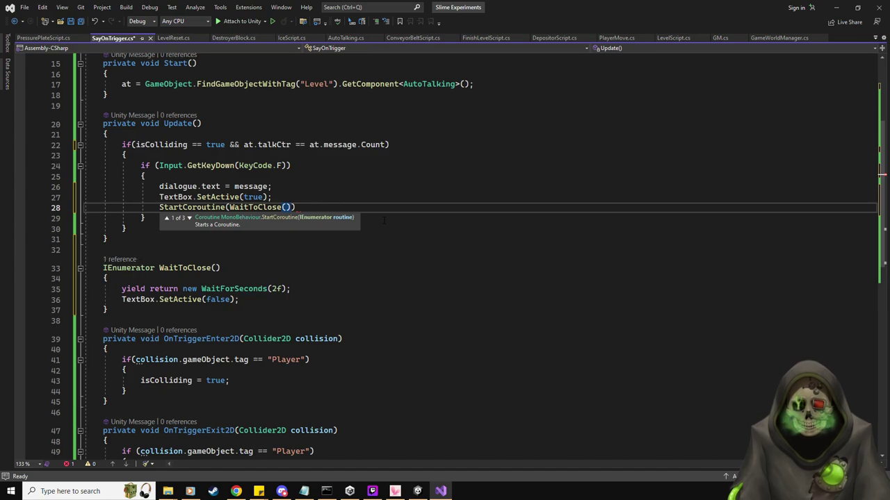
{"action": "type", "text": ");"}
{"action": "key", "text": "ctrl+s"}
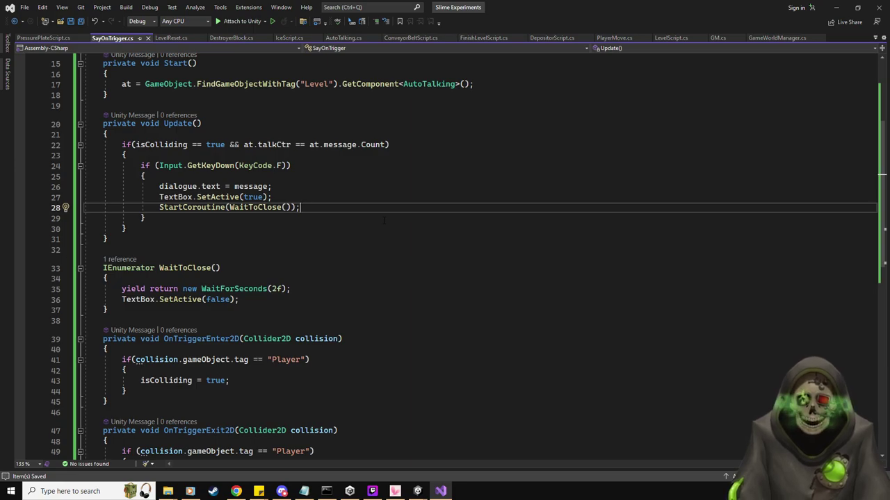
Switch to Unity and add a Circle Collider 2D to all four FakeSlime objects together.
{"action": "scroll", "coordinate": [383, 220], "scroll_direction": "up", "scroll_amount": 4}
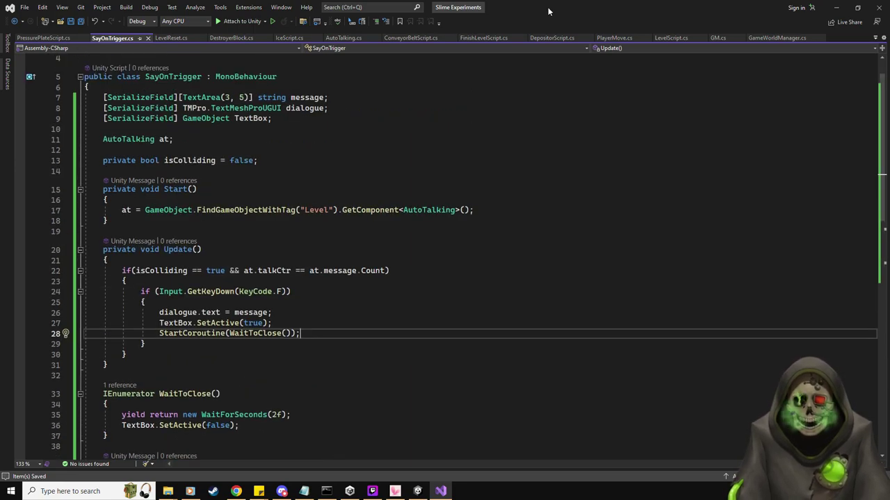
{"action": "key", "text": "alt+Tab"}
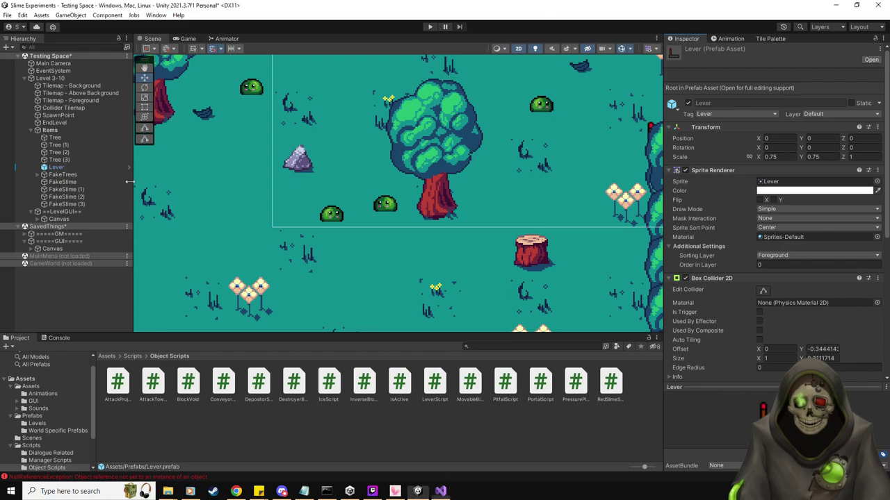
{"action": "left_click", "coordinate": [74, 204]}
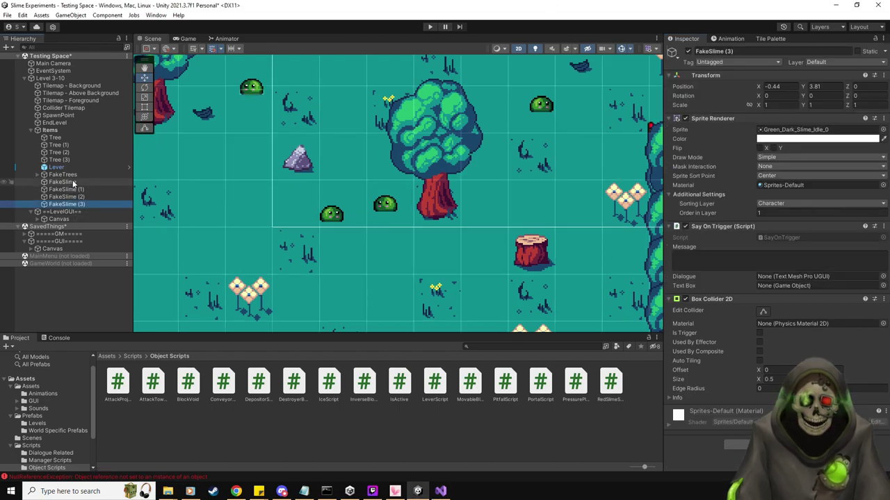
{"action": "left_click", "coordinate": [73, 183], "text": "shift"}
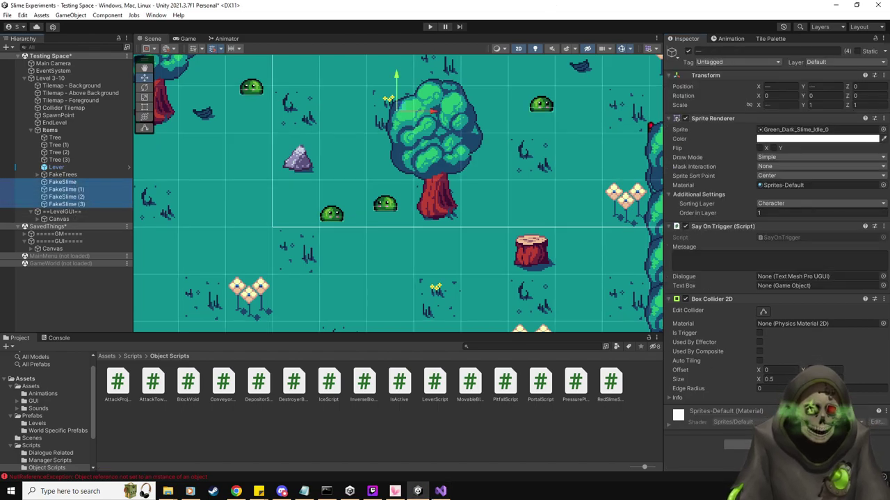
{"action": "left_click", "coordinate": [728, 445]}
{"action": "key", "text": "Escape"}
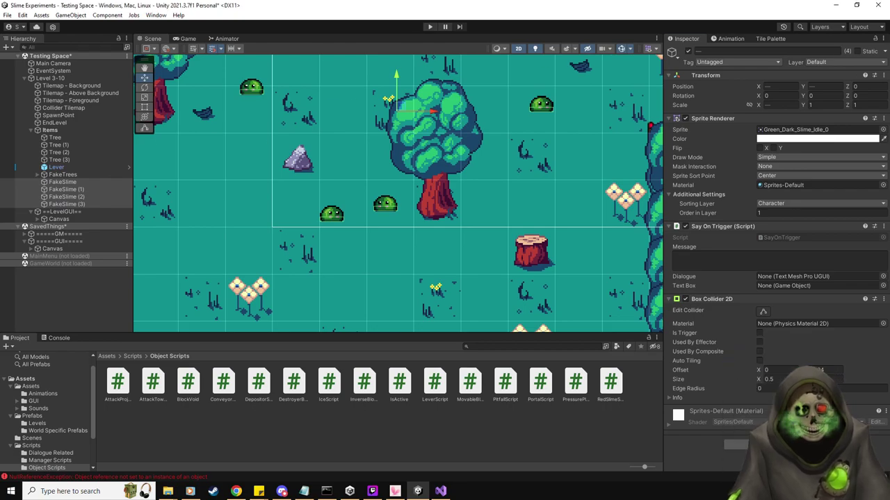
{"action": "scroll", "coordinate": [619, 306], "scroll_direction": "down", "scroll_amount": 1}
{"action": "scroll", "coordinate": [771, 208], "scroll_direction": "down", "scroll_amount": 2}
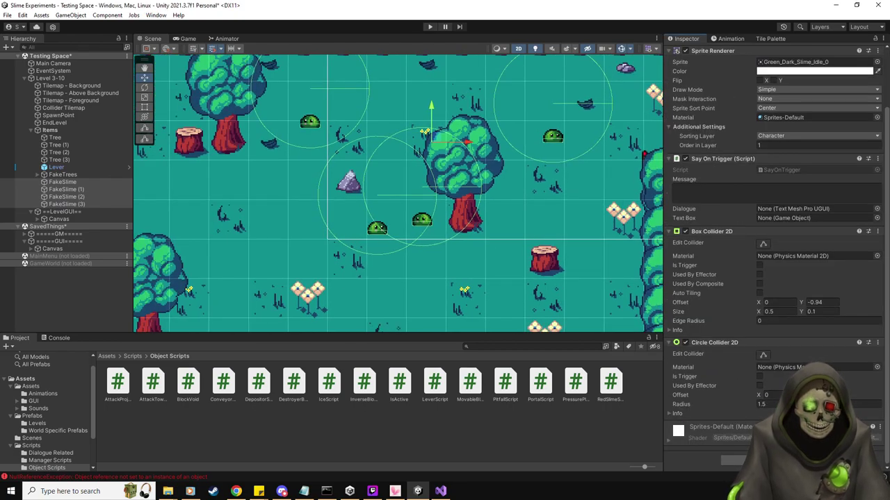
Set the FakeSlimes' circle collider radius to 0.5, offset the circles down onto the slimes, and enable Is Trigger.
{"action": "left_click", "coordinate": [765, 403]}
{"action": "type", "text": "0.5"}
{"action": "key", "text": "Return"}
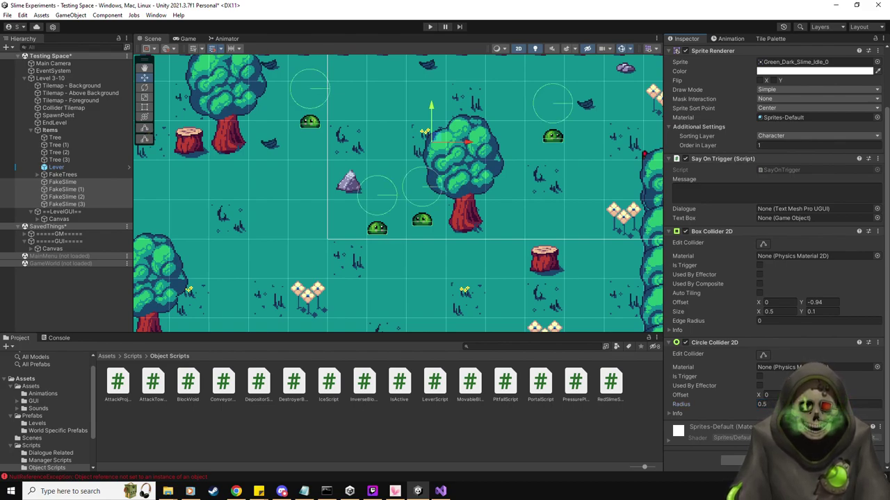
{"action": "key", "text": "Return"}
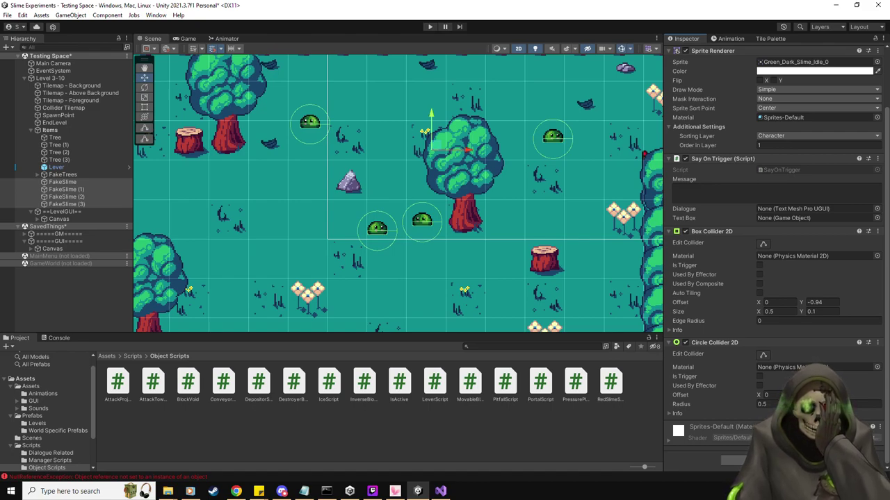
{"action": "left_click", "coordinate": [760, 376]}
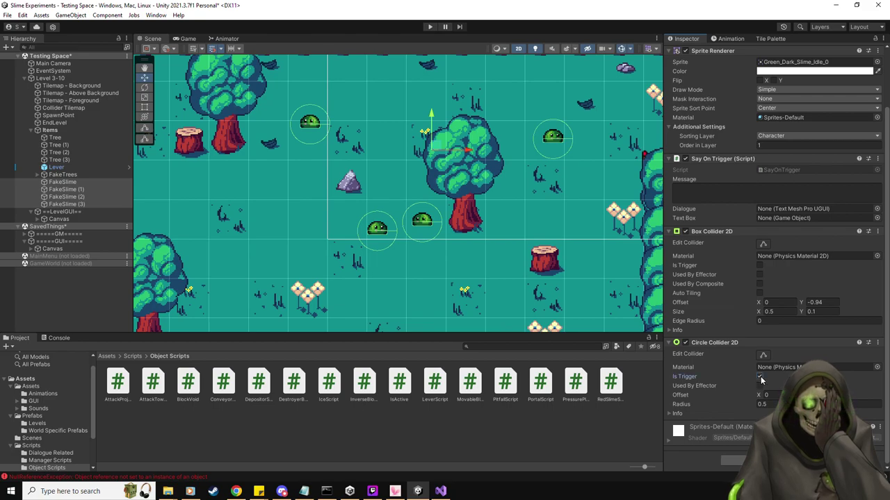
Assign the level canvas's TextBox and its Dialogue child to the matching Say On Trigger references on all four FakeSlimes.
{"action": "left_click", "coordinate": [79, 184]}
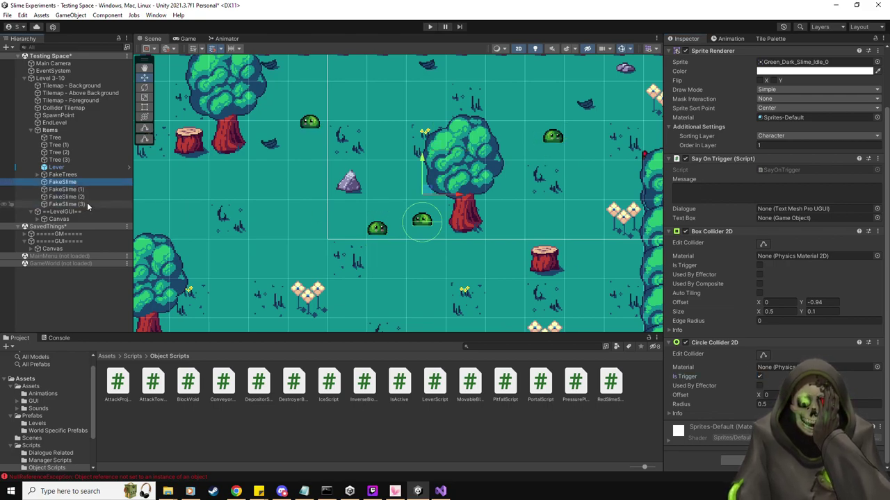
{"action": "left_click", "coordinate": [87, 203], "text": "shift"}
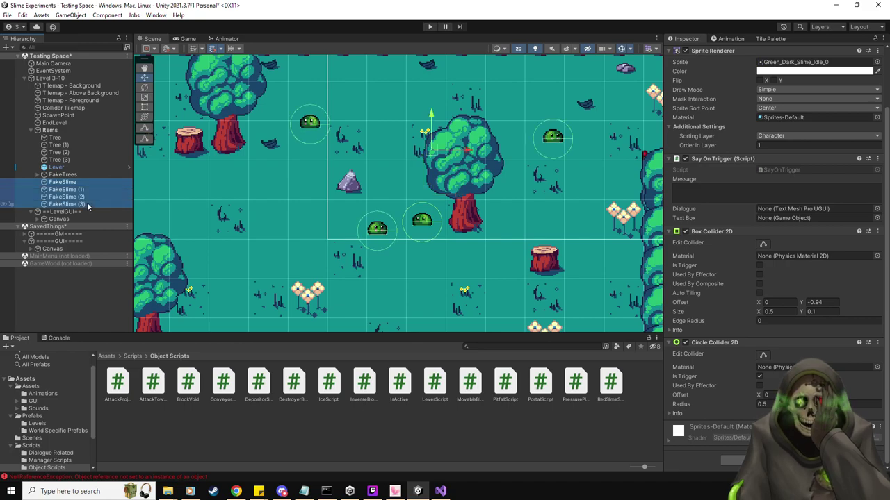
{"action": "left_click", "coordinate": [37, 219]}
{"action": "left_click", "coordinate": [44, 227]}
{"action": "left_click_drag", "start_coordinate": [62, 228], "coordinate": [785, 218]}
{"action": "left_click_drag", "start_coordinate": [70, 234], "coordinate": [801, 209]}
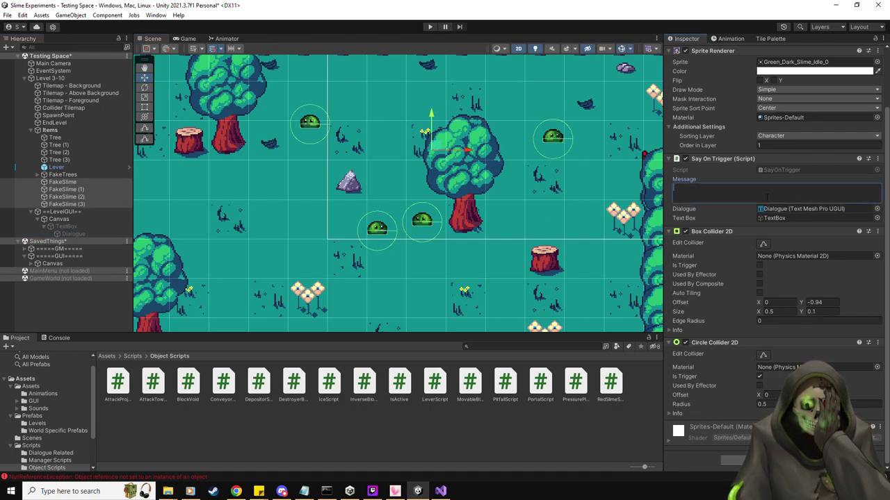
Set the FakeSlimes' Say On Trigger message to "*These slimes are not moving. They appear to be made of painted wood.*".
{"action": "scroll", "coordinate": [736, 274], "scroll_direction": "up", "scroll_amount": 3}
{"action": "type", "text": "9"}
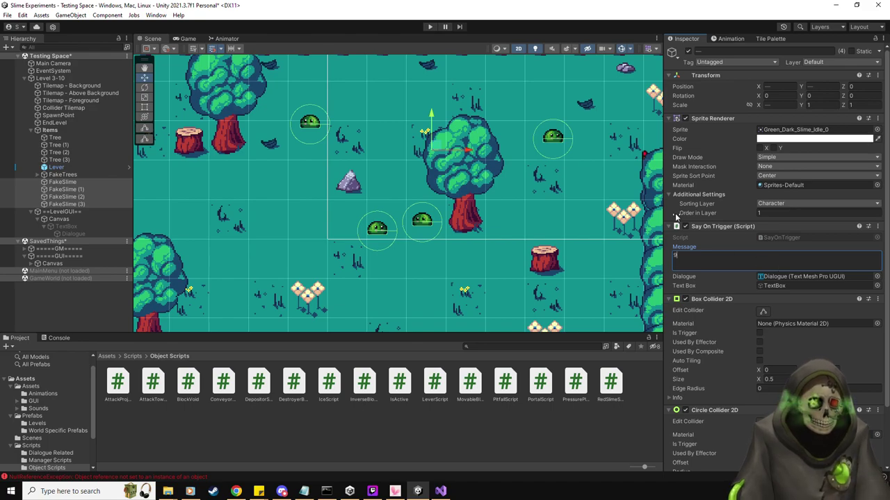
{"action": "type", "text": "\""}
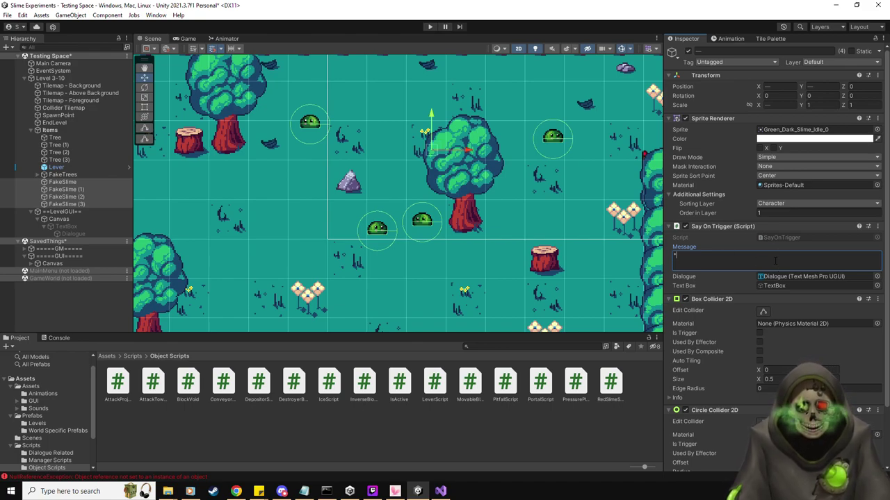
{"action": "type", "text": "Th"}
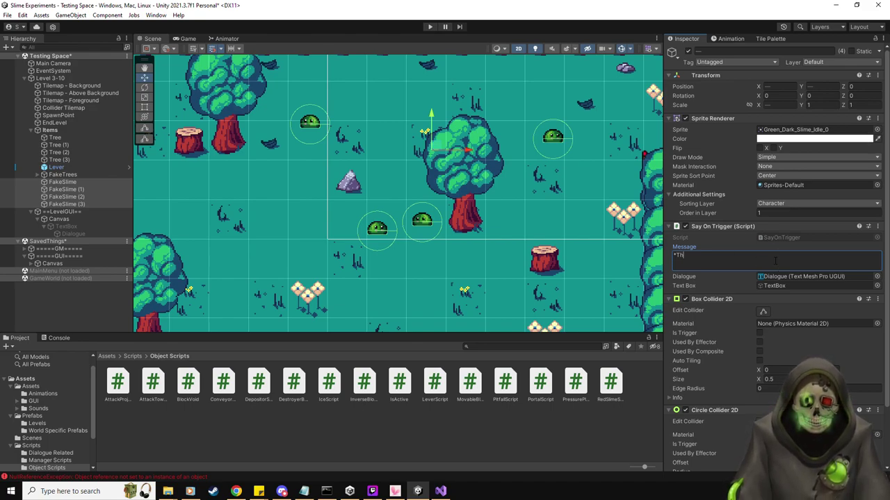
{"action": "type", "text": "ese slimes are not moving"}
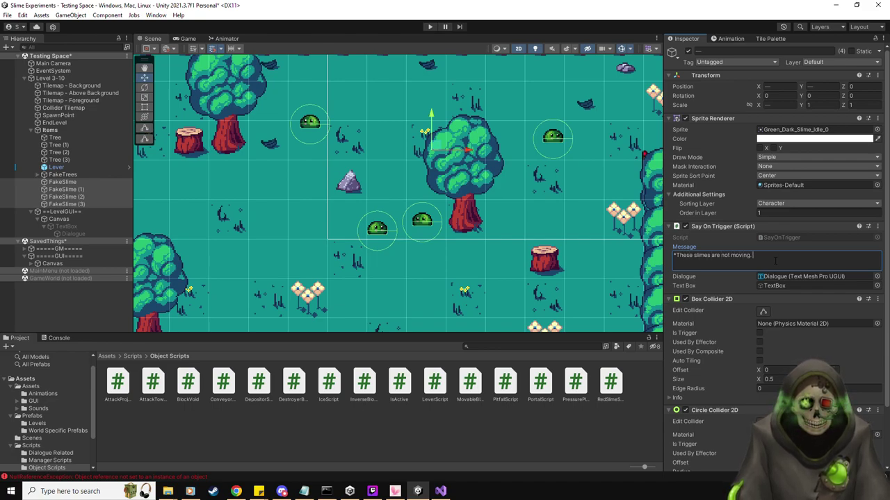
{"action": "type", "text": ". They appear to be made of p"}
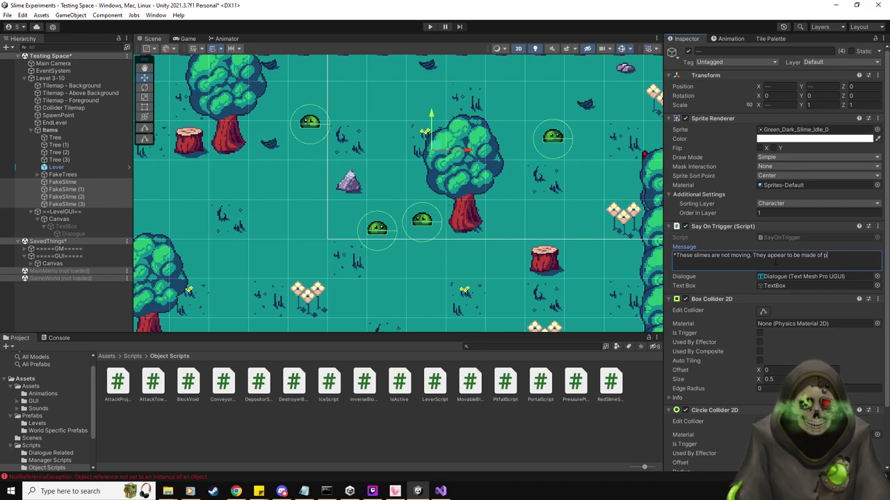
{"action": "type", "text": "*"}
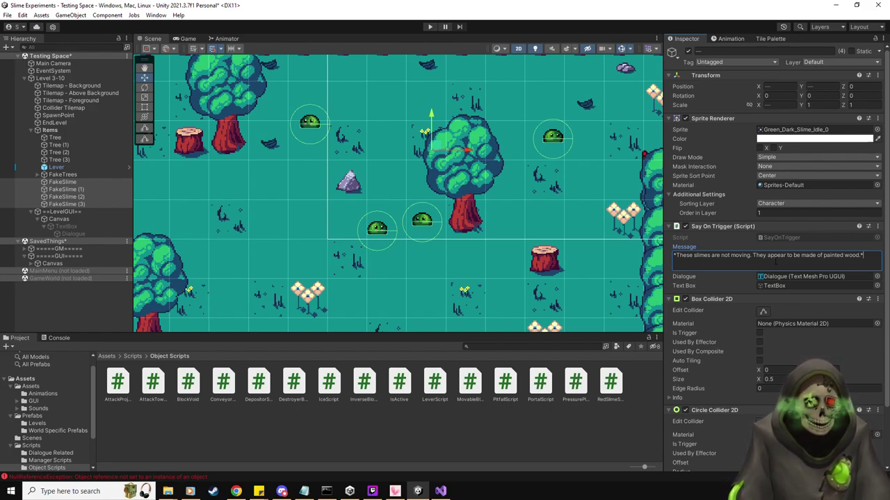
Set the Auto Talking message array on Level 3-10 to 5 elements.
{"action": "left_click", "coordinate": [72, 212]}
{"action": "left_click", "coordinate": [50, 78]}
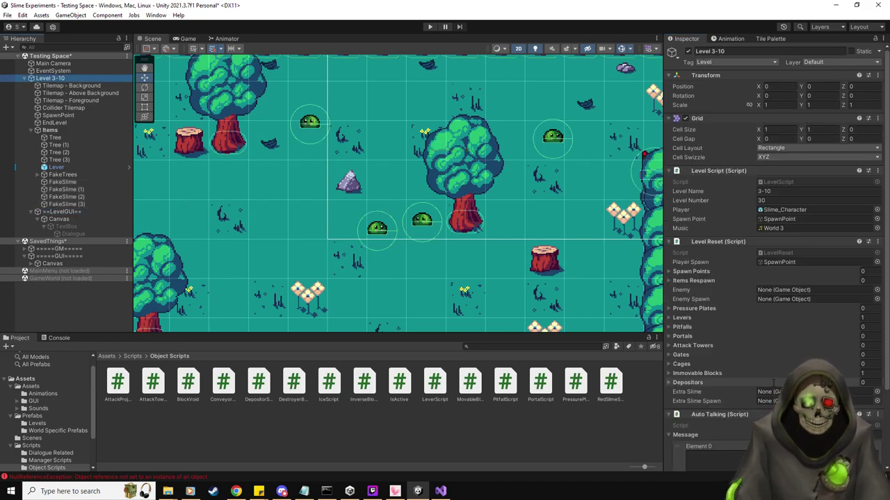
{"action": "scroll", "coordinate": [799, 278], "scroll_direction": "down", "scroll_amount": 3}
{"action": "left_click", "coordinate": [863, 341]}
{"action": "type", "text": "5"}
{"action": "key", "text": "Return"}
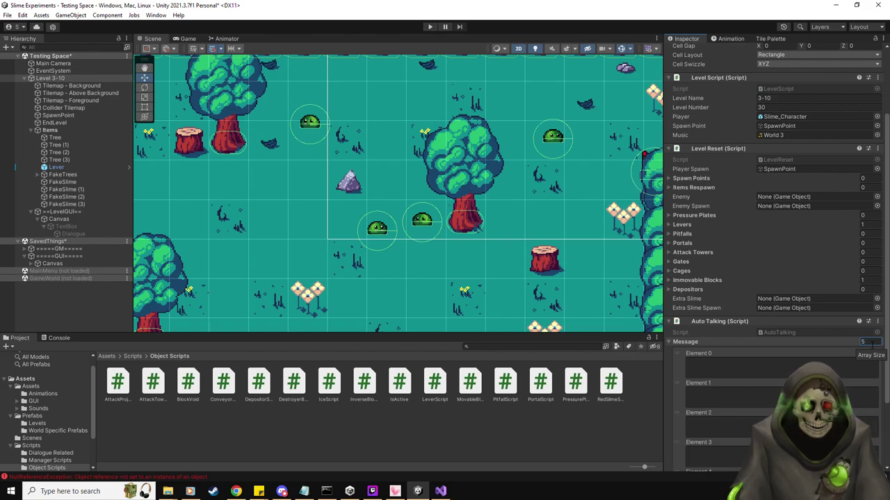
Enter "Congradulations! You've earned you freedom by beating my experiments." as Element 0 of the Auto Talking messages.
{"action": "scroll", "coordinate": [778, 278], "scroll_direction": "down", "scroll_amount": 3}
{"action": "left_click", "coordinate": [777, 276]}
{"action": "type", "text": "Congradulations! Yo"}
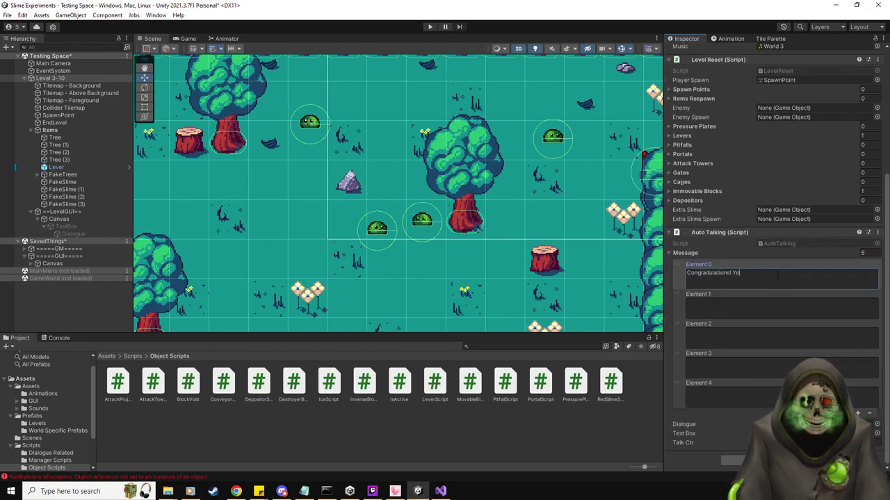
{"action": "type", "text": "u've earned you freedom by beating "}
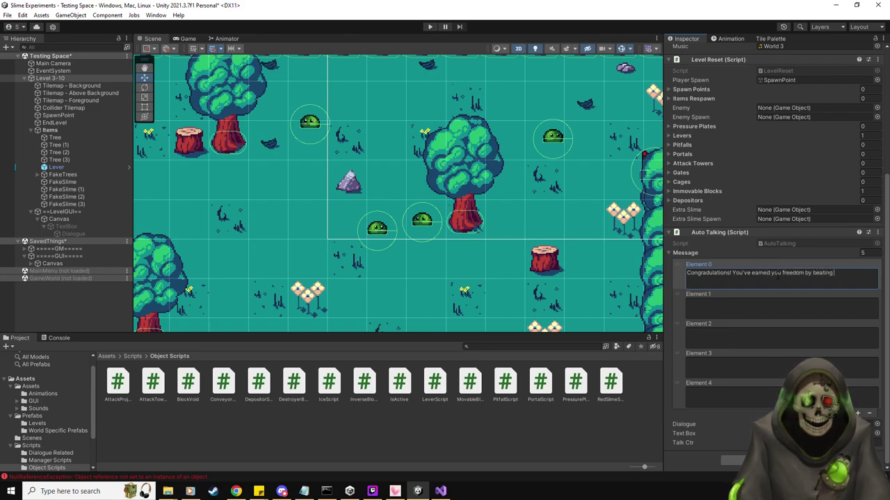
{"action": "type", "text": "my experiments."}
Enter "Why, look over there, some of your slime pals." as Element 1 of the Auto Talking messages.
{"action": "left_click", "coordinate": [772, 305]}
{"action": "type", "text": "WHy"}
{"action": "key", "text": "BackSpace"}
{"action": "key", "text": "BackSpace"}
{"action": "type", "text": "h"}
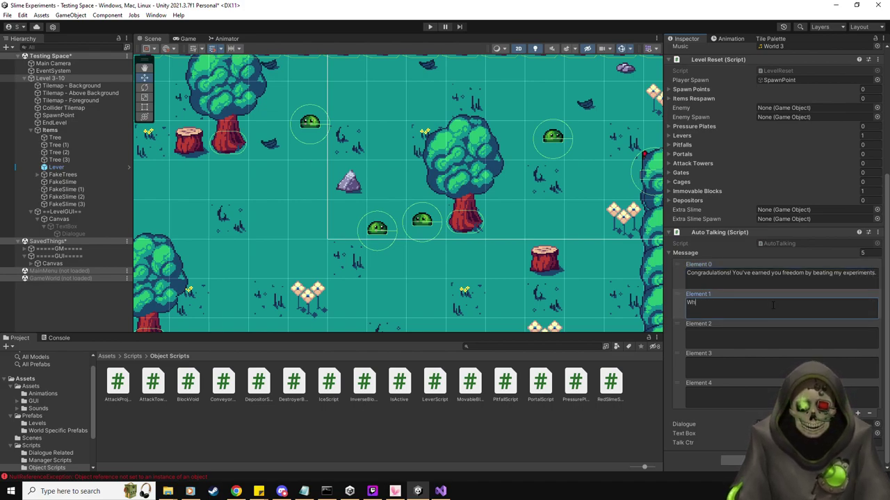
{"action": "type", "text": "y, look over there,"}
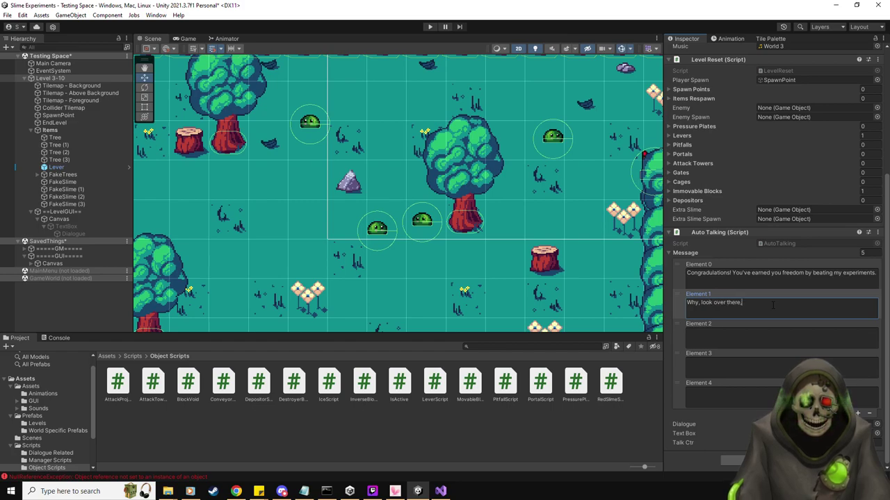
{"action": "type", "text": " some of your slime pals."}
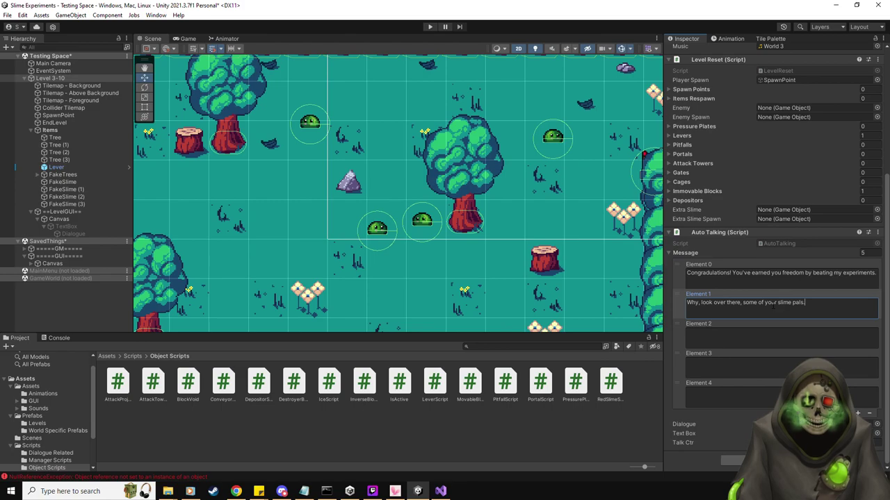
Enter "Why don't you go and say hello to them?" as Element 2 of the Auto Talking messages.
{"action": "left_click", "coordinate": [795, 334]}
{"action": "type", "text": "Why don't you"}
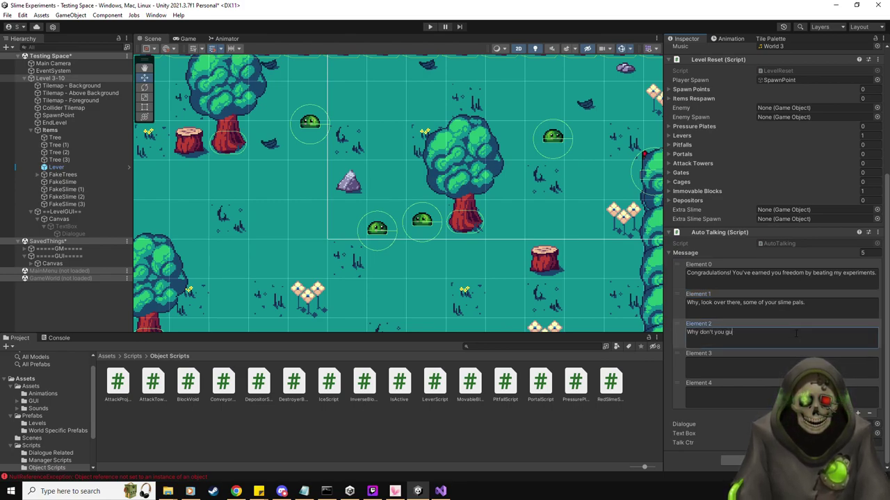
{"action": "type", "text": " go and say hello to them!"}
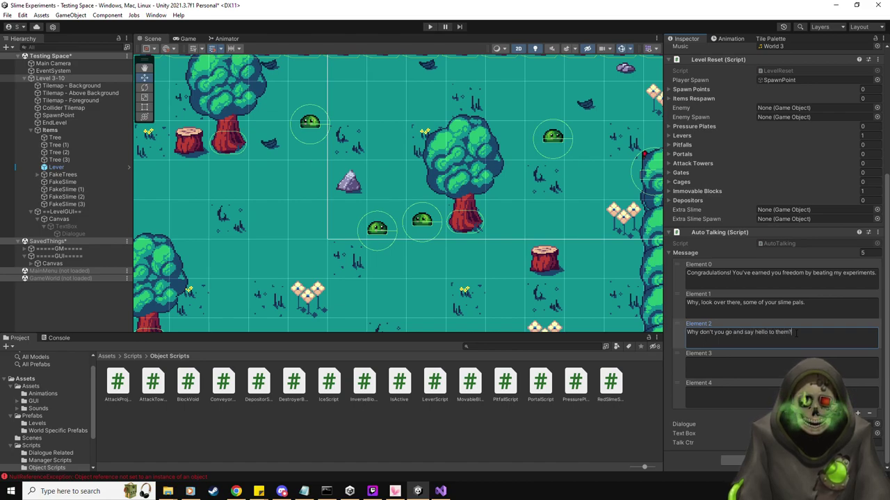
Remove the two empty elements at the end of the Auto Talking message array.
{"action": "left_click", "coordinate": [679, 396]}
{"action": "key", "text": "Delete"}
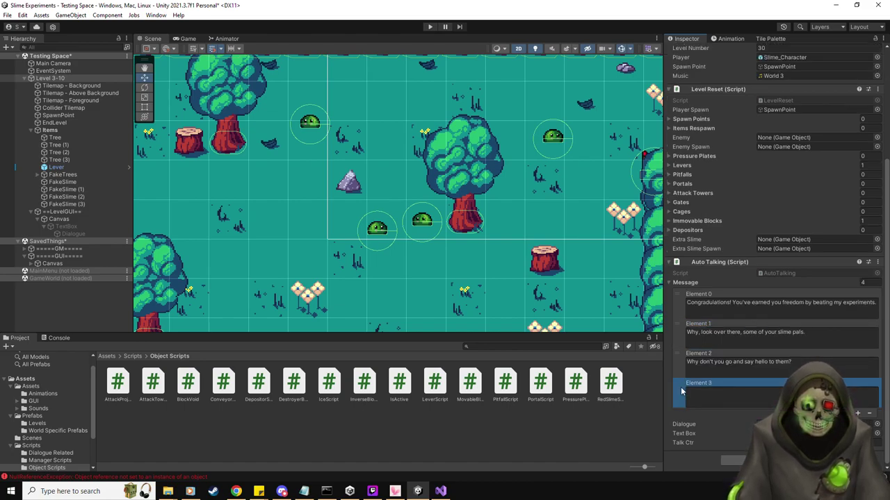
{"action": "key", "text": "Delete"}
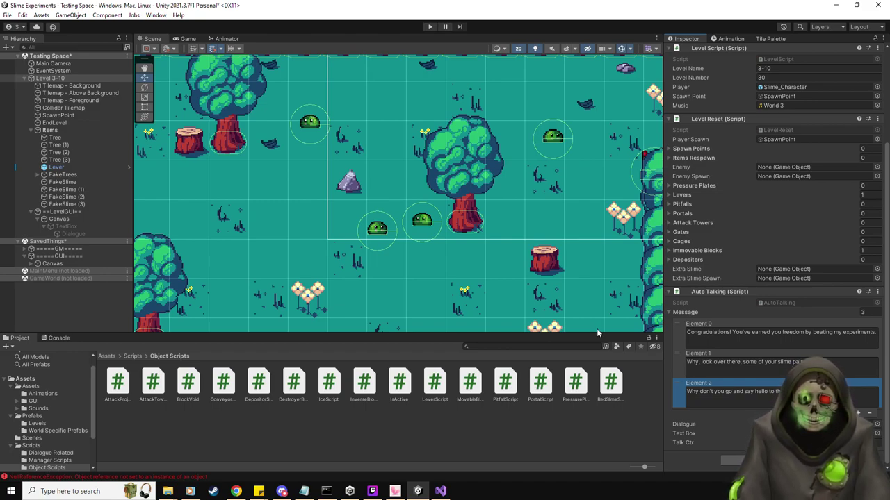
Play-test Level 3-10 and read through the intro messages.
{"action": "left_click", "coordinate": [431, 28]}
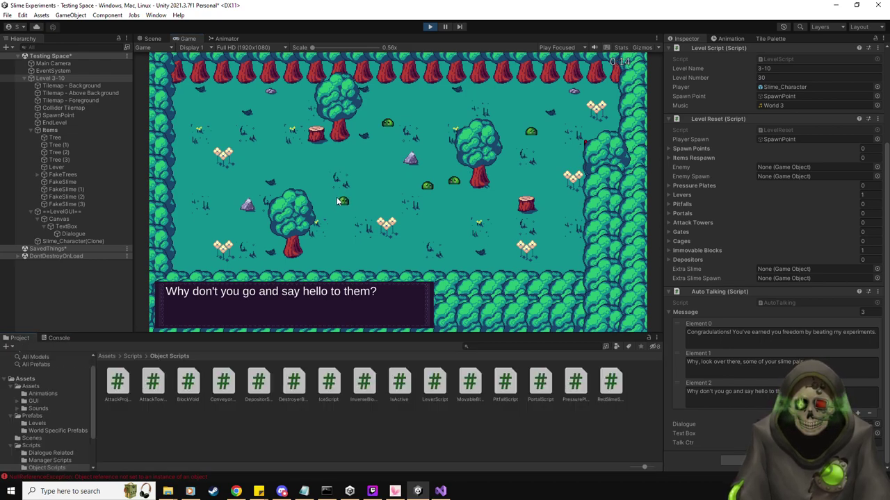
{"action": "key", "text": "Right"}
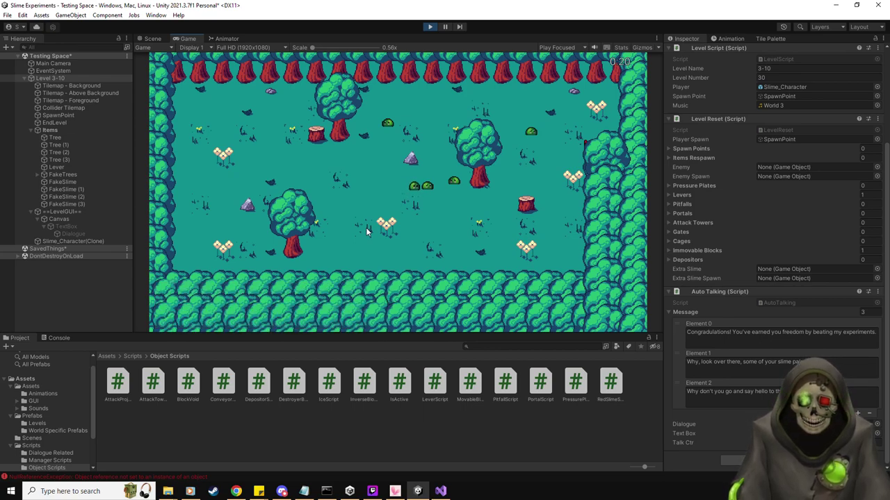
{"action": "key", "text": "Right"}
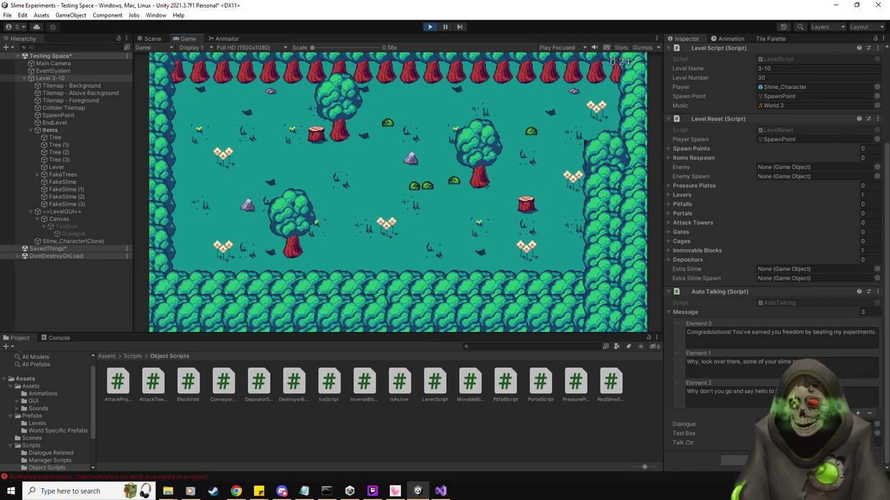
{"action": "key", "text": "alt+Tab"}
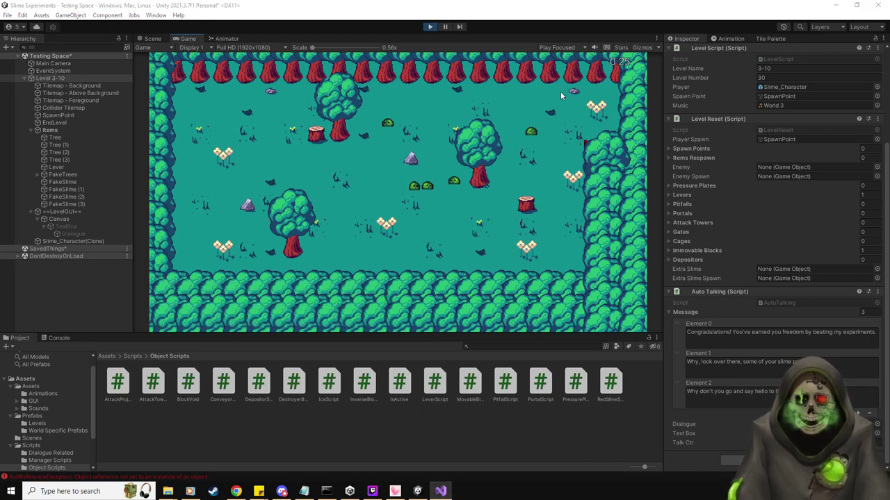
Walk the slime character up to a fake slime in the running game and trigger its dialogue.
{"action": "left_click", "coordinate": [468, 104]}
{"action": "key", "text": "Down"}
{"action": "key", "text": "Right"}
{"action": "key", "text": "Up"}
{"action": "key", "text": "Right"}
{"action": "key", "text": "Down"}
{"action": "key", "text": "Right"}
{"action": "key", "text": "Right"}
{"action": "key", "text": "Up"}
{"action": "key", "text": "Right"}
{"action": "key", "text": "Up"}
{"action": "key", "text": "Left"}
{"action": "key", "text": "Left"}
{"action": "key", "text": "Left"}
{"action": "key", "text": "Left"}
{"action": "key", "text": "Left"}
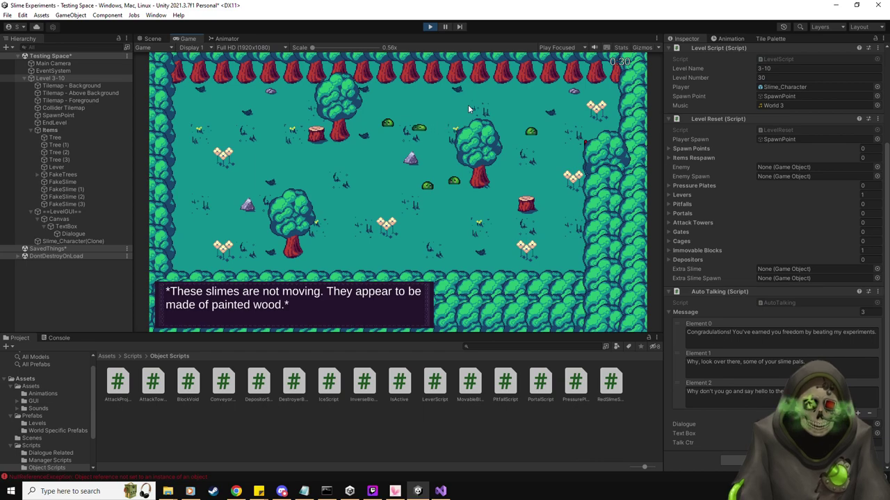
Play on to the lever, open the path through the fake trees, walk to the level's end and stop the play test.
{"action": "key", "text": "Right"}
{"action": "key", "text": "Down"}
{"action": "key", "text": "Right"}
{"action": "key", "text": "Right"}
{"action": "key", "text": "Down"}
{"action": "key", "text": "Right"}
{"action": "key", "text": "Up"}
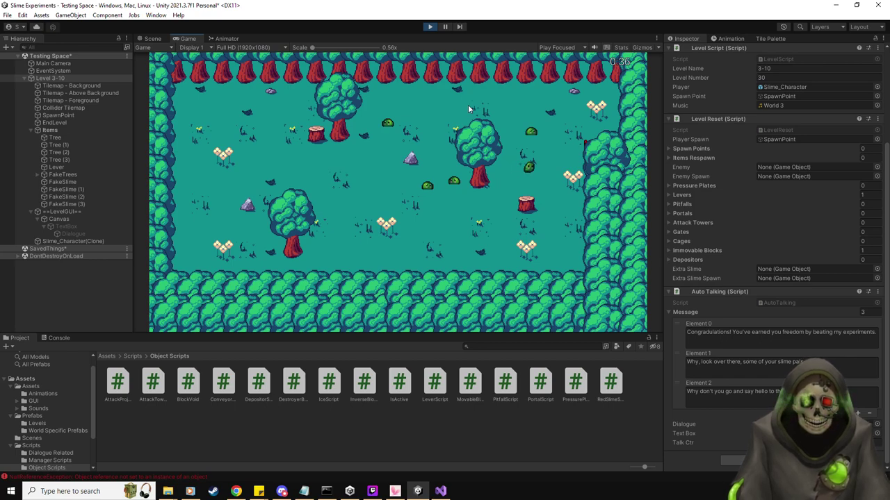
{"action": "key", "text": "Down"}
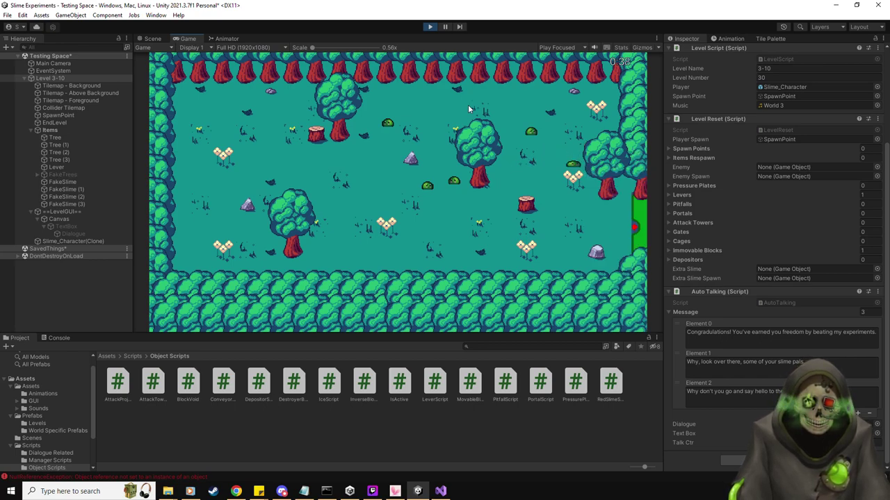
{"action": "key", "text": "Right"}
{"action": "key", "text": "Down"}
{"action": "key", "text": "Right"}
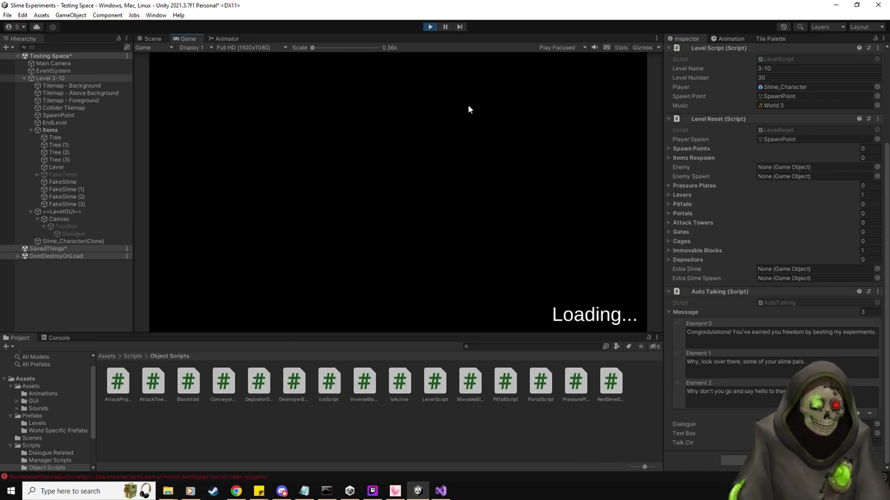
{"action": "left_click", "coordinate": [431, 26]}
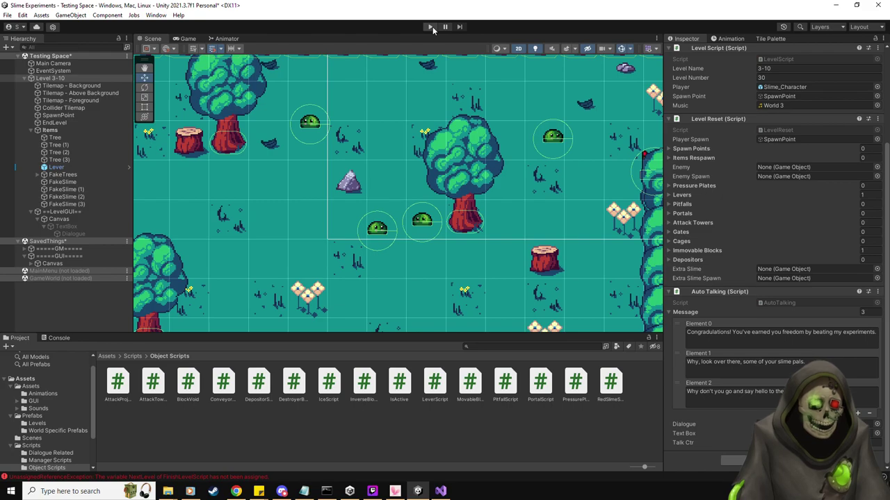
Correct the spelling of the first word in Auto Talking Element 0 to "Congratulations!".
{"action": "left_click", "coordinate": [707, 334]}
{"action": "double_click", "coordinate": [723, 335]}
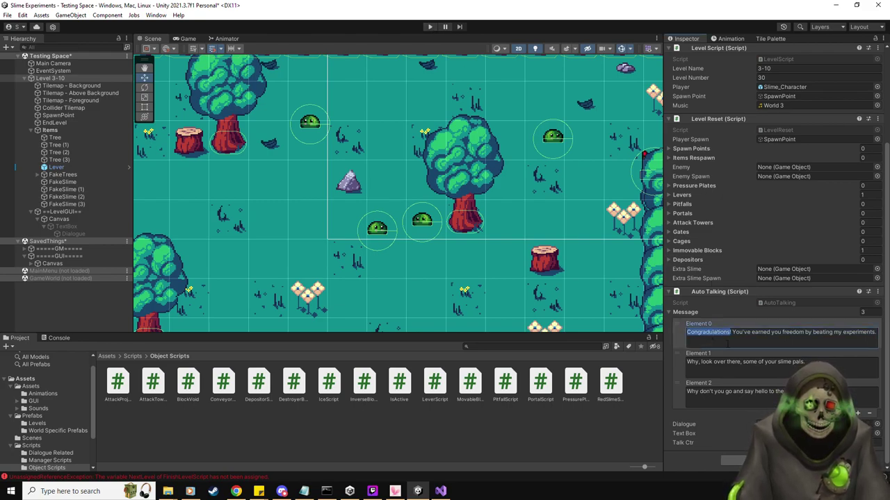
{"action": "left_click", "coordinate": [709, 333]}
{"action": "key", "text": "BackSpace"}
{"action": "type", "text": "t"}
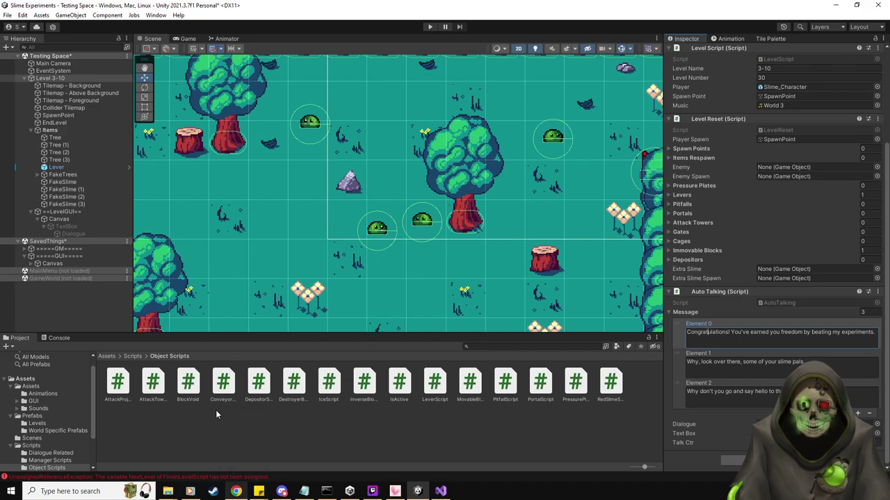
{"action": "left_click", "coordinate": [236, 491]}
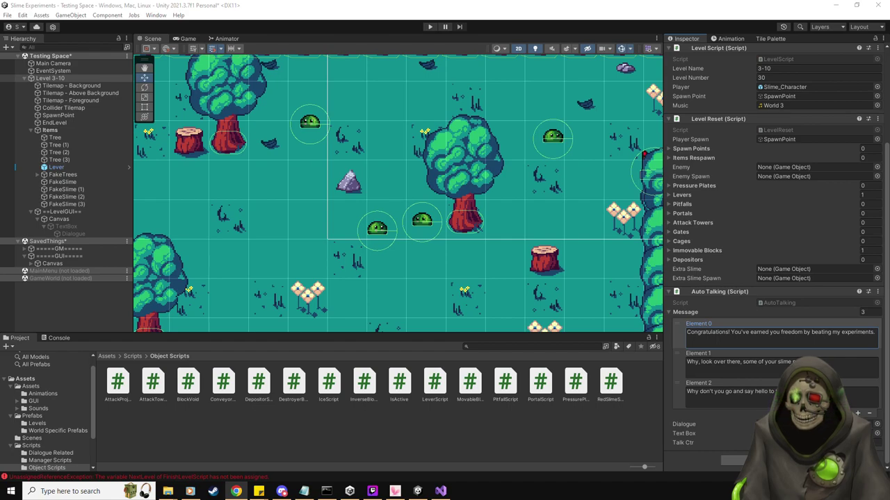
{"action": "left_click", "coordinate": [537, 4]}
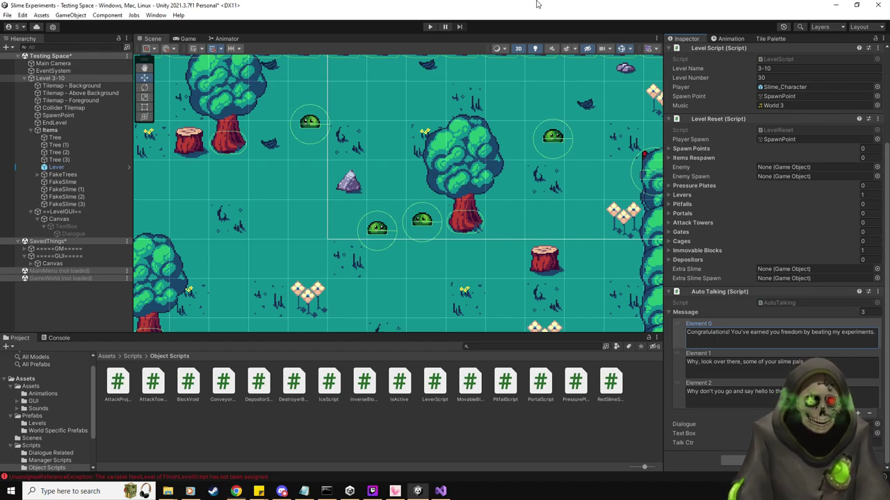
{"action": "scroll", "coordinate": [456, 252], "scroll_direction": "down", "scroll_amount": 10}
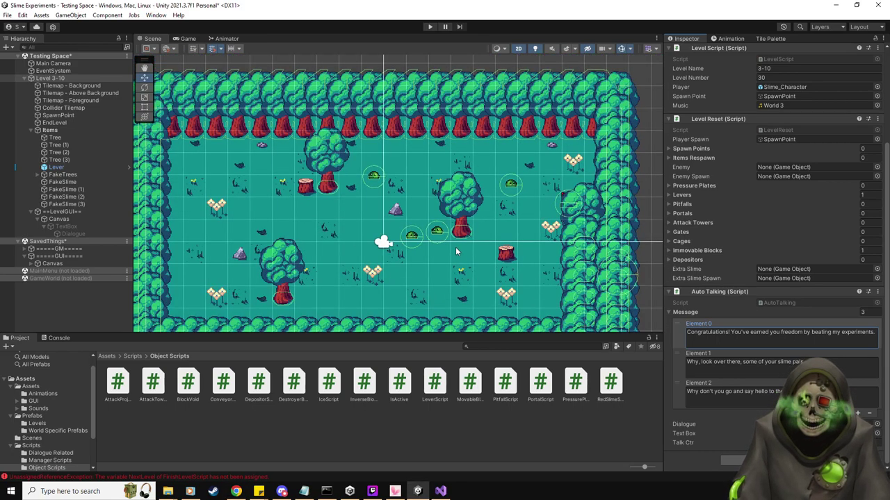
{"action": "scroll", "coordinate": [456, 251], "scroll_direction": "down", "scroll_amount": 3}
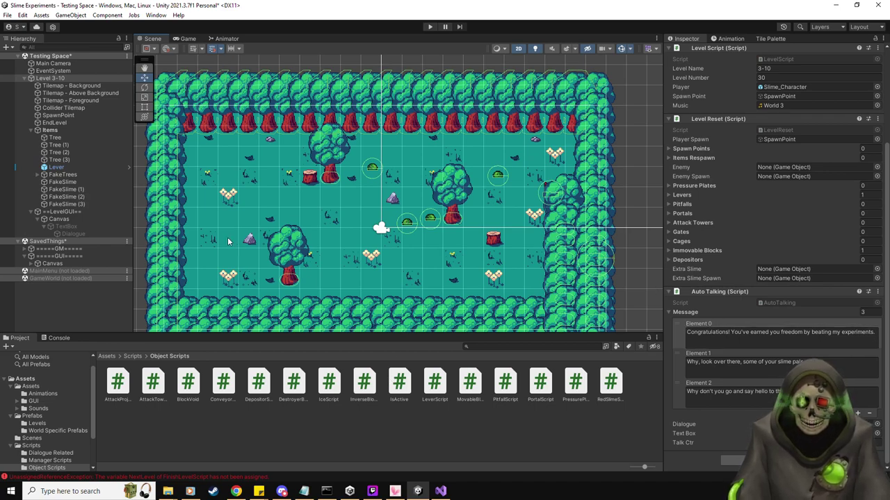
Save the Level 3-10 object as a prefab in the Prefabs/Levels folder.
{"action": "left_click", "coordinate": [60, 79]}
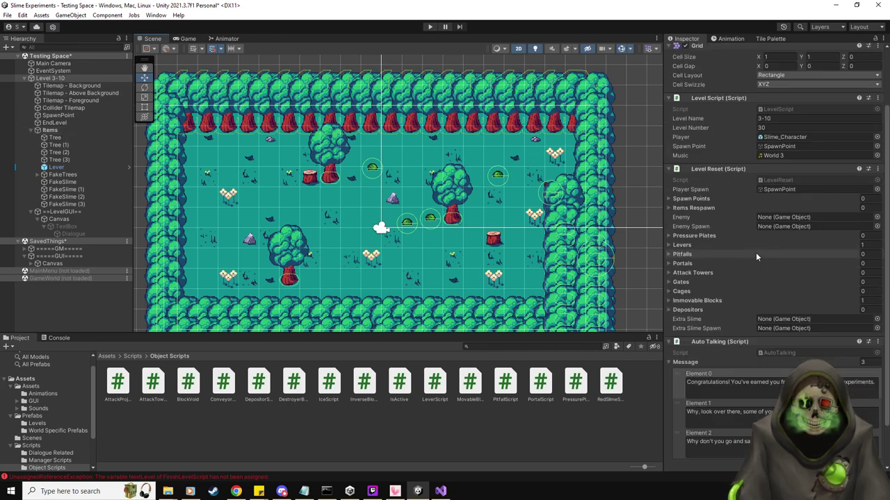
{"action": "left_click", "coordinate": [36, 423]}
{"action": "left_click_drag", "start_coordinate": [640, 426], "coordinate": [638, 431]}
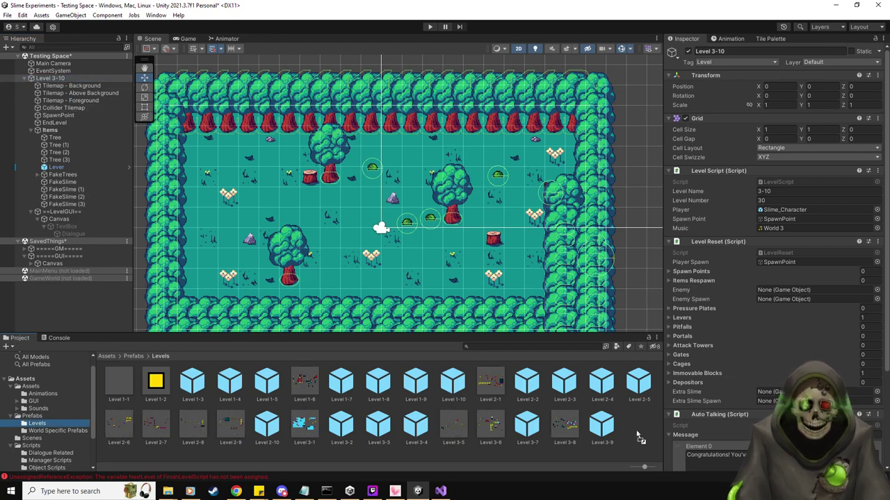
{"action": "left_click", "coordinate": [638, 433]}
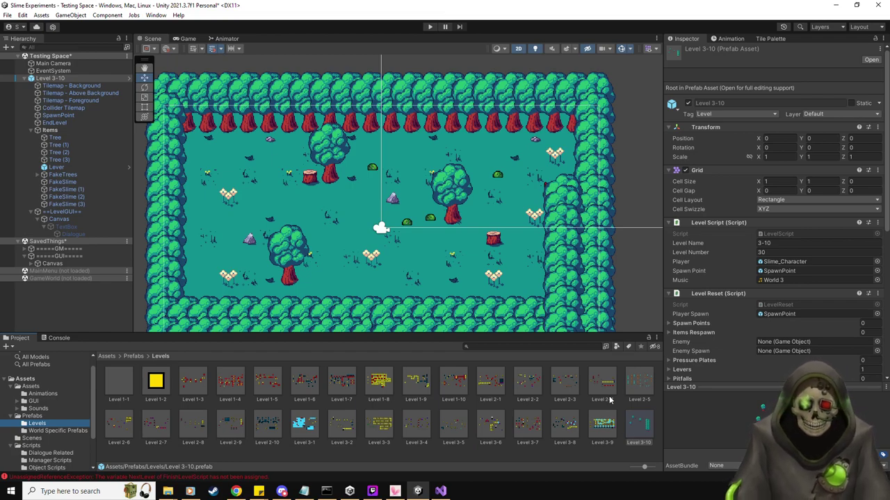
In the Level 3-9 prefab, set EndLevel's Next Level to the Level 3-10 prefab, save, and return to the scene.
{"action": "double_click", "coordinate": [602, 422]}
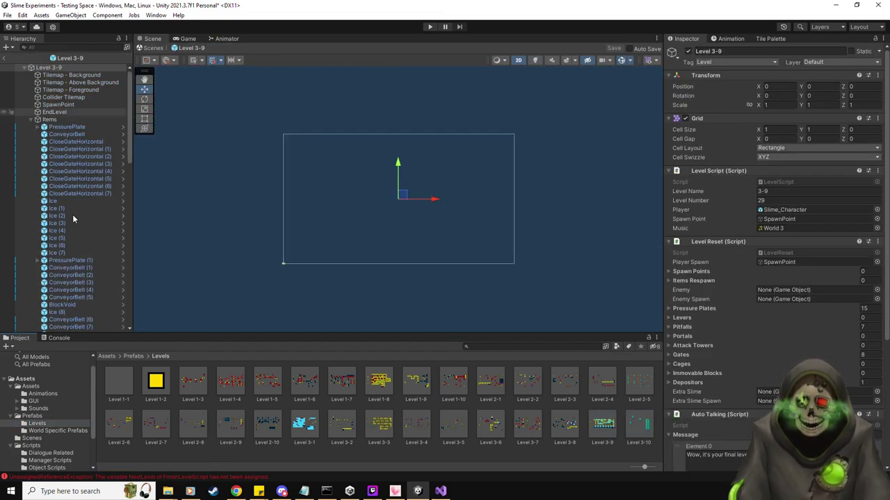
{"action": "left_click", "coordinate": [54, 112]}
{"action": "left_click_drag", "start_coordinate": [783, 237], "coordinate": [796, 230]}
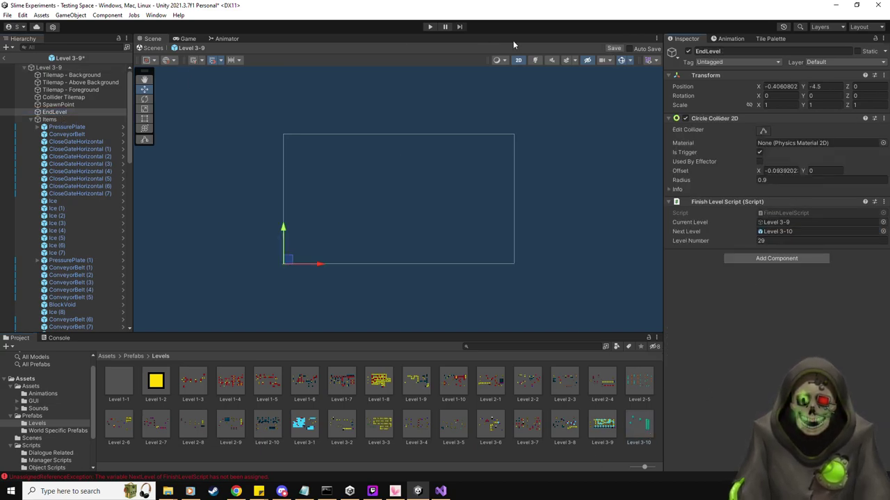
{"action": "left_click", "coordinate": [614, 48]}
{"action": "left_click", "coordinate": [5, 58]}
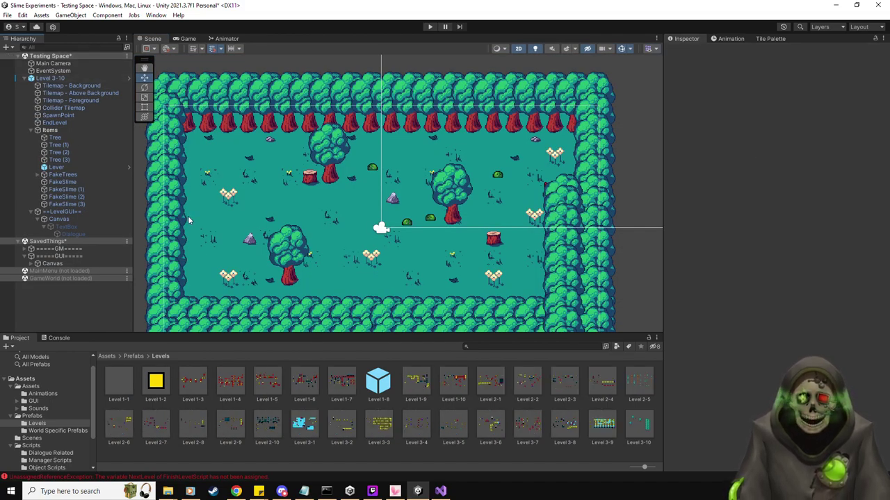
Load the GameWorld scene and add the Level 3-6 through Level 3-10 prefabs to the GameWorldManager's Levels array.
{"action": "right_click", "coordinate": [128, 278]}
{"action": "left_click", "coordinate": [154, 283]}
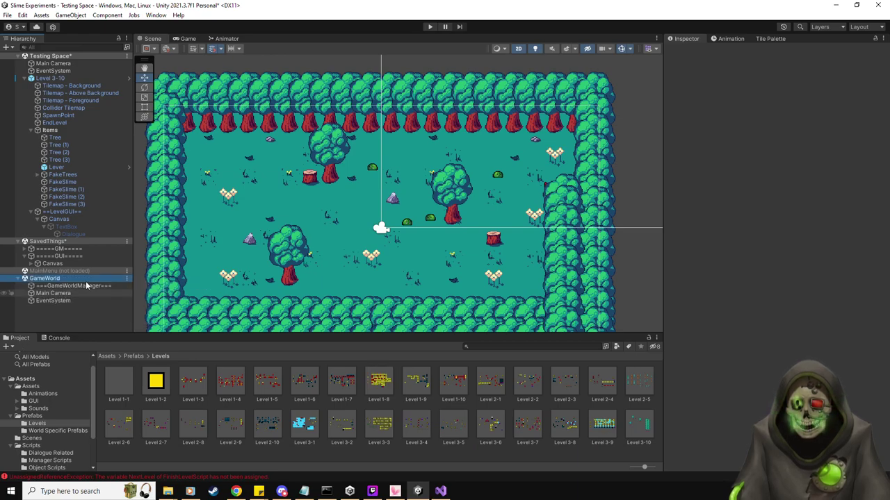
{"action": "left_click", "coordinate": [70, 285]}
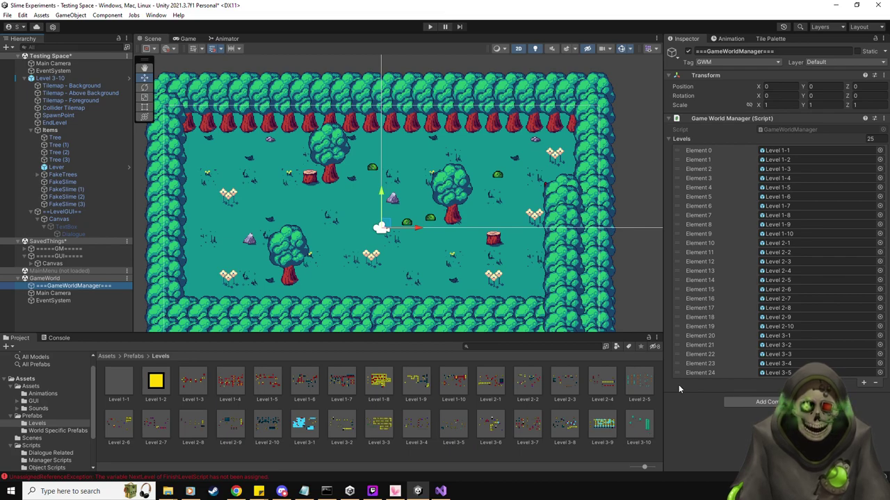
{"action": "left_click", "coordinate": [671, 452]}
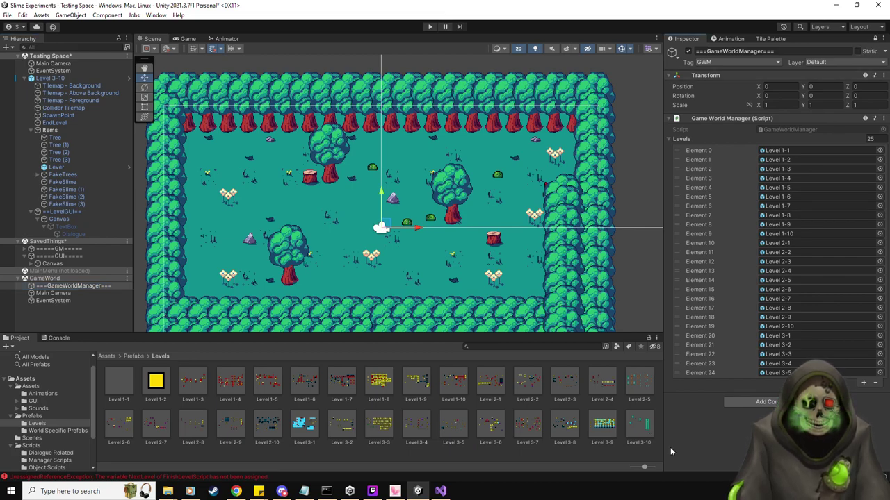
{"action": "left_click", "coordinate": [638, 423]}
{"action": "left_click", "coordinate": [490, 425], "text": "shift"}
{"action": "left_click_drag", "start_coordinate": [491, 433], "coordinate": [694, 141]}
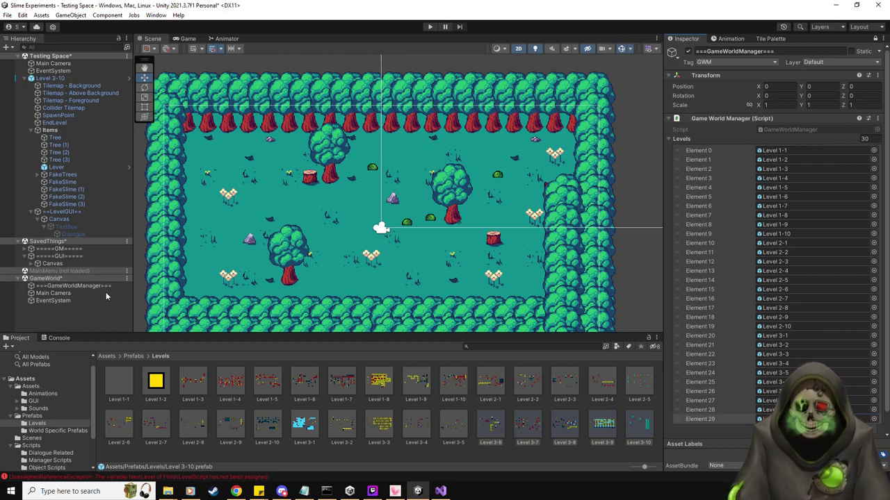
Unload the GameWorld scene and delete Level 3-10 from the Testing Space scene.
{"action": "right_click", "coordinate": [125, 278]}
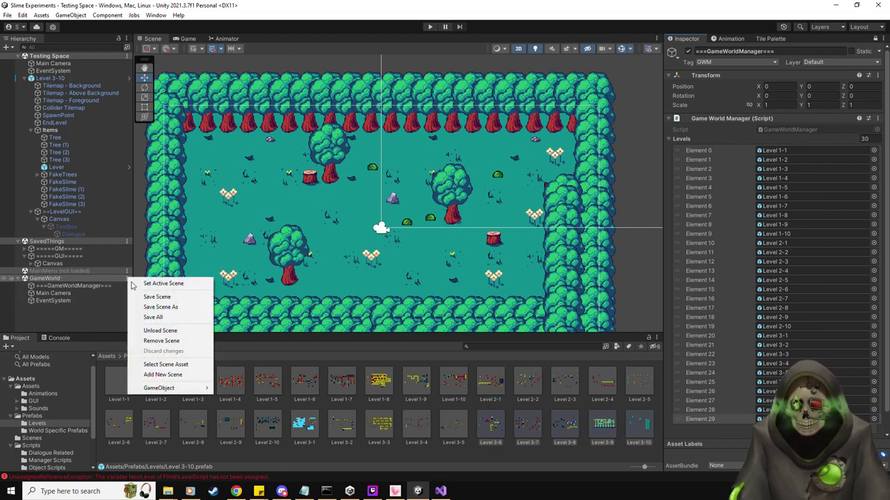
{"action": "left_click", "coordinate": [176, 332]}
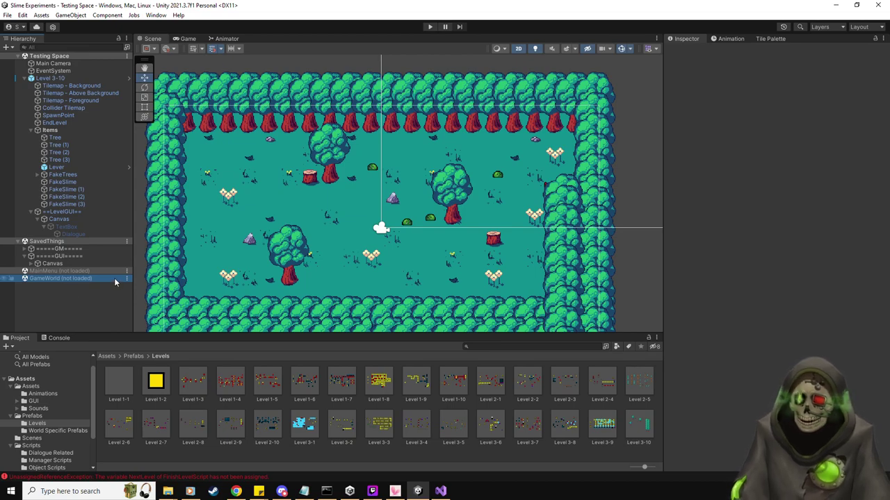
{"action": "left_click", "coordinate": [62, 77]}
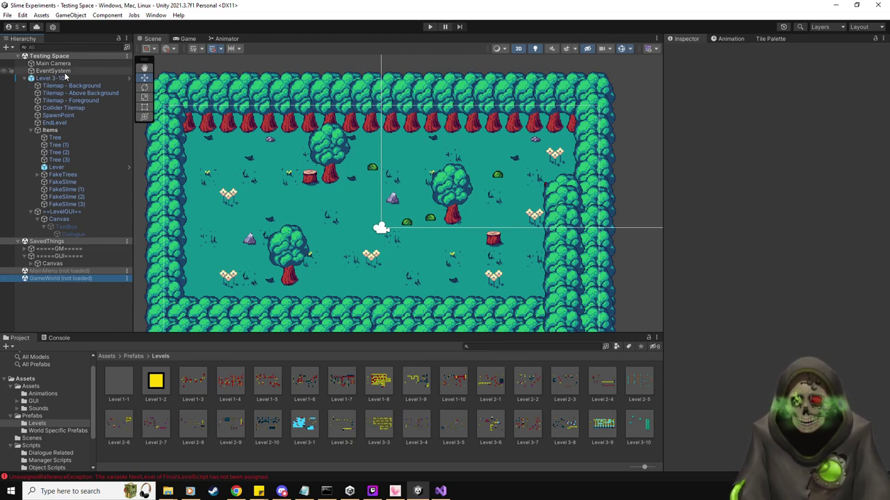
{"action": "key", "text": "Delete"}
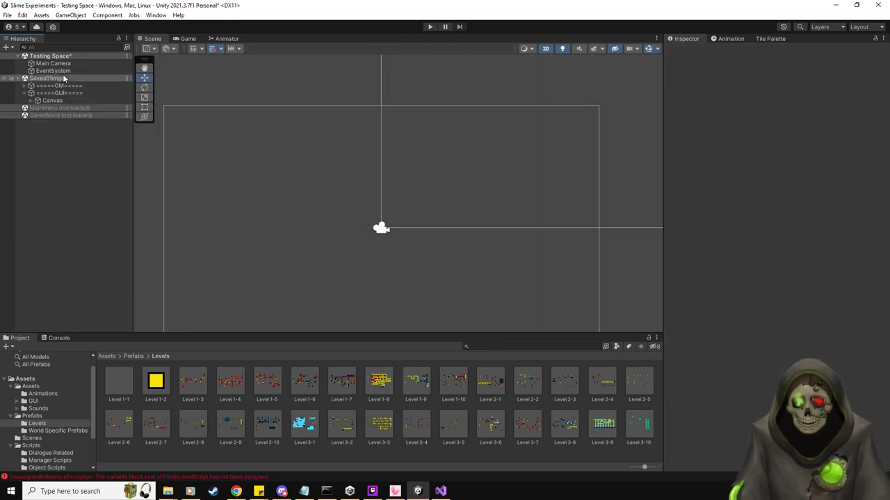
Add the Level - Prefab from the Prefabs folder to the Testing Space scene and rename it Level 4-.
{"action": "left_click", "coordinate": [33, 416]}
{"action": "left_click_drag", "start_coordinate": [601, 393], "coordinate": [70, 70]}
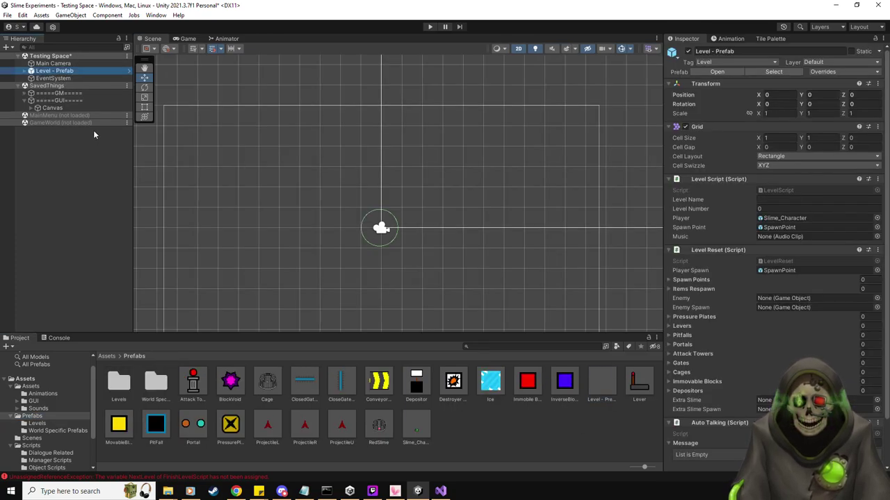
{"action": "left_click", "coordinate": [26, 71]}
{"action": "left_click", "coordinate": [757, 51]}
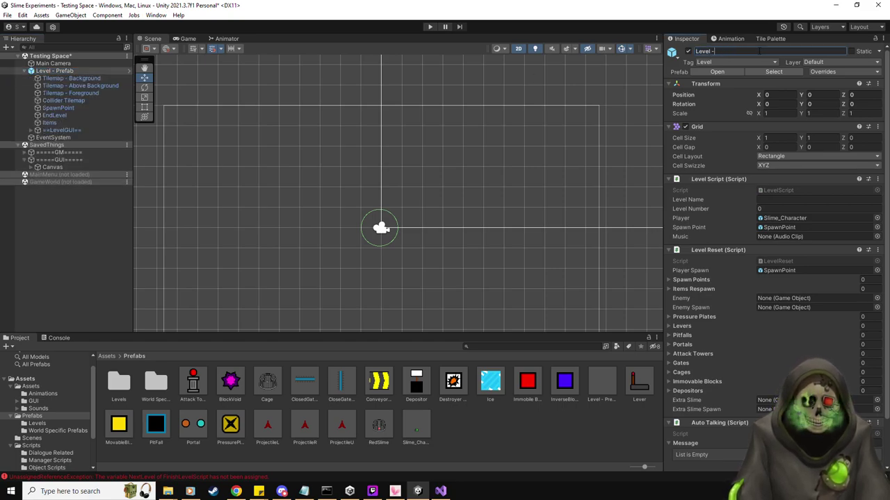
{"action": "type", "text": "Level 4-"}
{"action": "key", "text": "Return"}
Set the Level Script's Level Name to 4- and its Level Number to 31.
{"action": "left_click", "coordinate": [781, 199]}
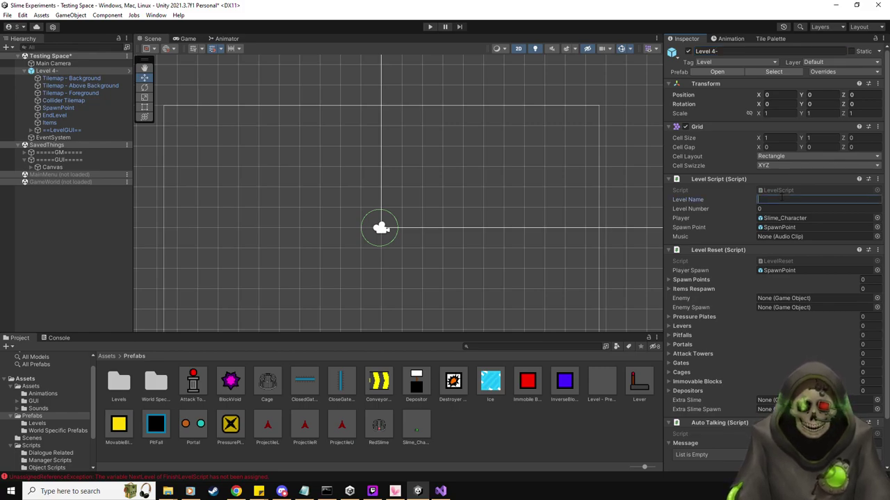
{"action": "type", "text": "4-"}
{"action": "key", "text": "Tab"}
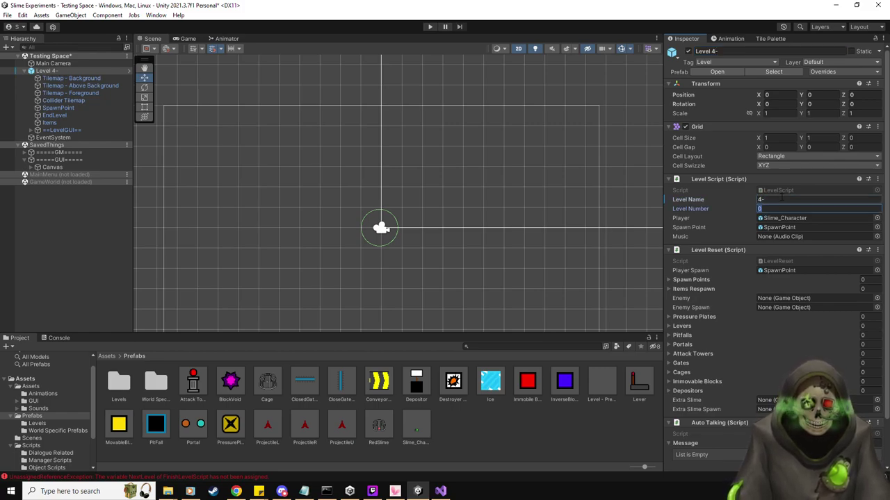
{"action": "type", "text": "31"}
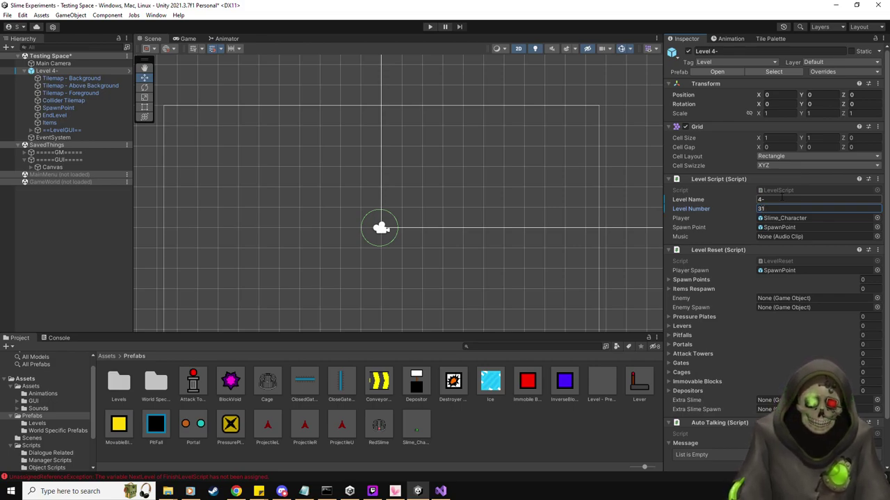
Unpack the Level 4- prefab instance, expand its ==LevelGUI== object and frame the level in the scene.
{"action": "right_click", "coordinate": [61, 71]}
{"action": "mouse_move", "coordinate": [104, 182]}
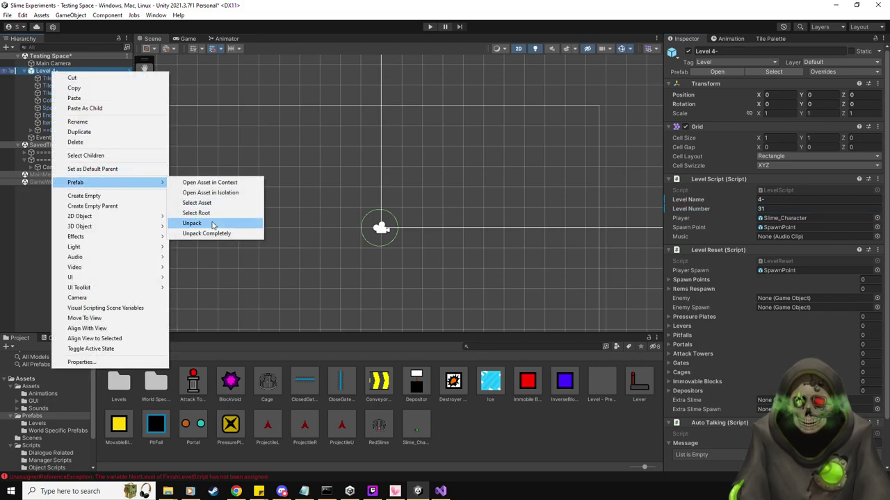
{"action": "left_click", "coordinate": [209, 222]}
{"action": "left_click", "coordinate": [32, 131]}
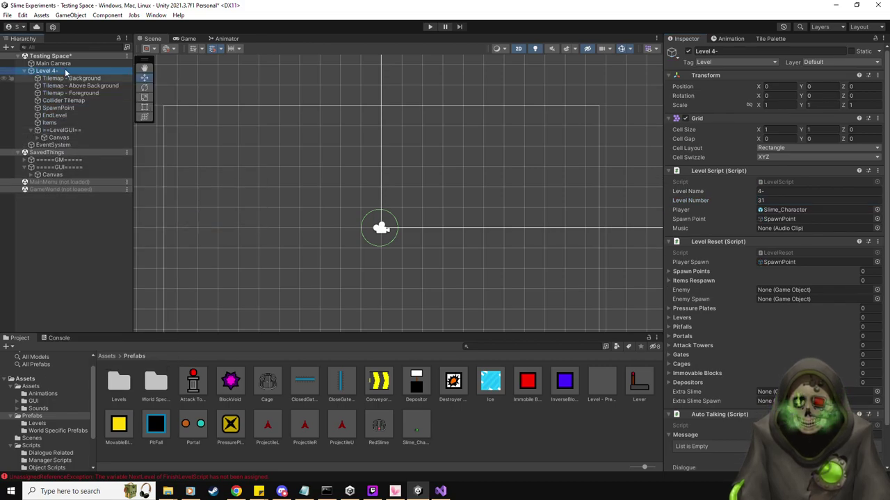
{"action": "key", "text": "f"}
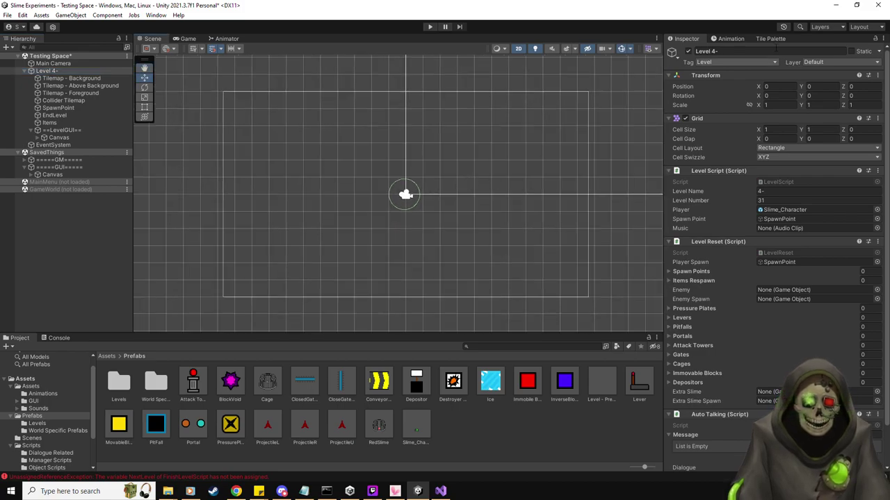
Create a tile palette named Purple Room in the TileMaps folder and generate its tiles from the purple wall blocks sprite sheet.
{"action": "left_click", "coordinate": [771, 39]}
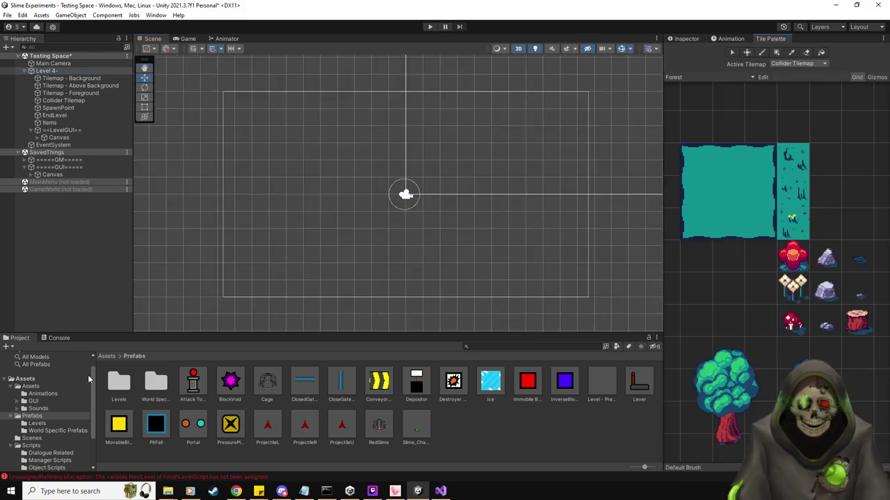
{"action": "left_click", "coordinate": [31, 387]}
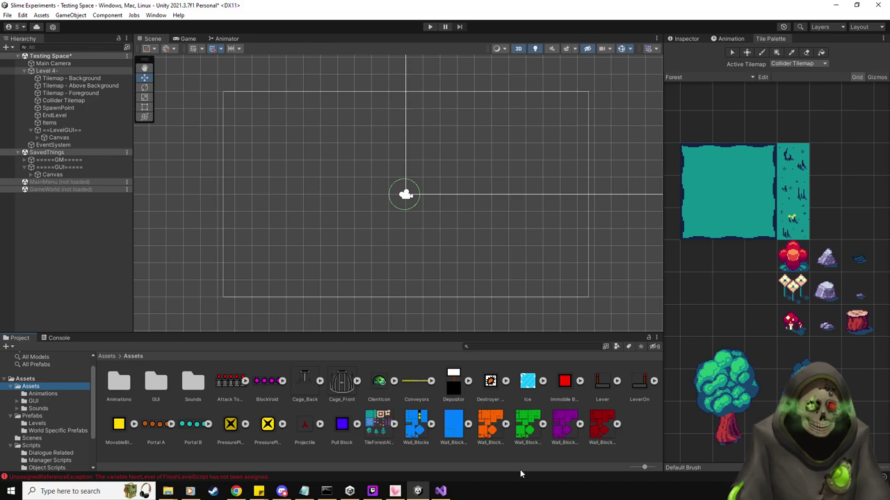
{"action": "left_click", "coordinate": [729, 78]}
{"action": "left_click", "coordinate": [707, 123]}
{"action": "left_click", "coordinate": [750, 97]}
{"action": "type", "text": "Purple Room"}
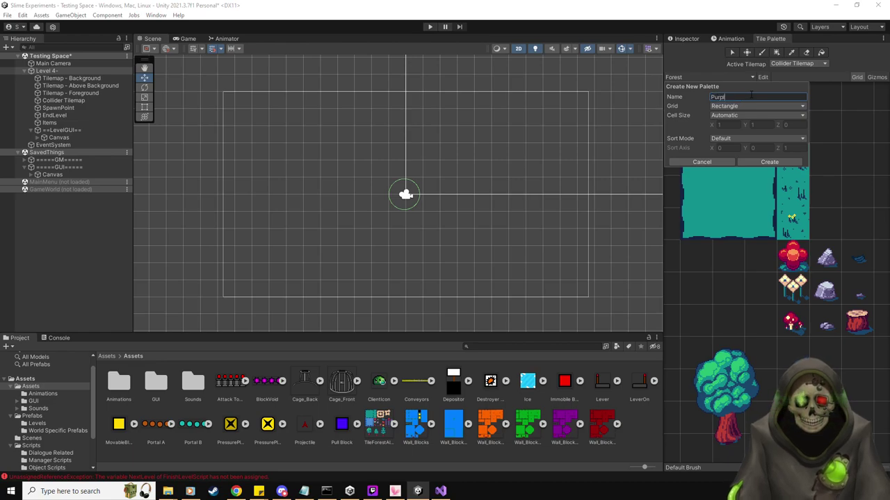
{"action": "left_click", "coordinate": [769, 162]}
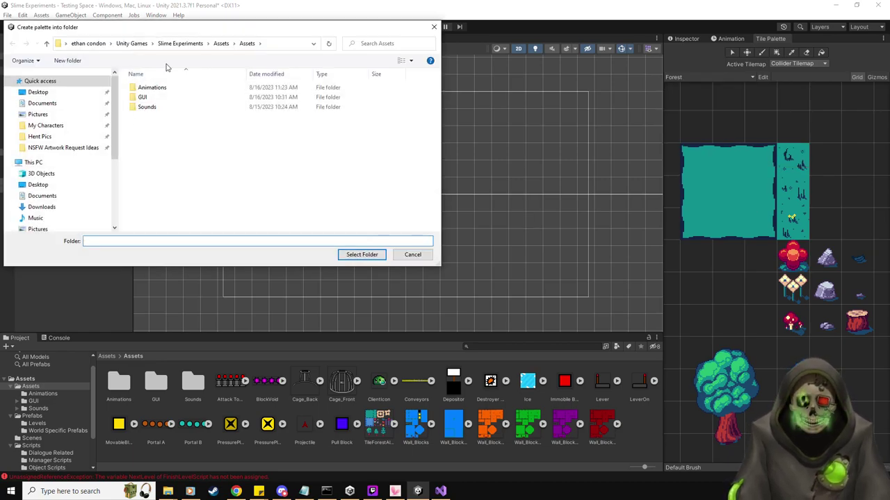
{"action": "left_click", "coordinate": [221, 43]}
{"action": "double_click", "coordinate": [167, 146]}
{"action": "left_click", "coordinate": [362, 256]}
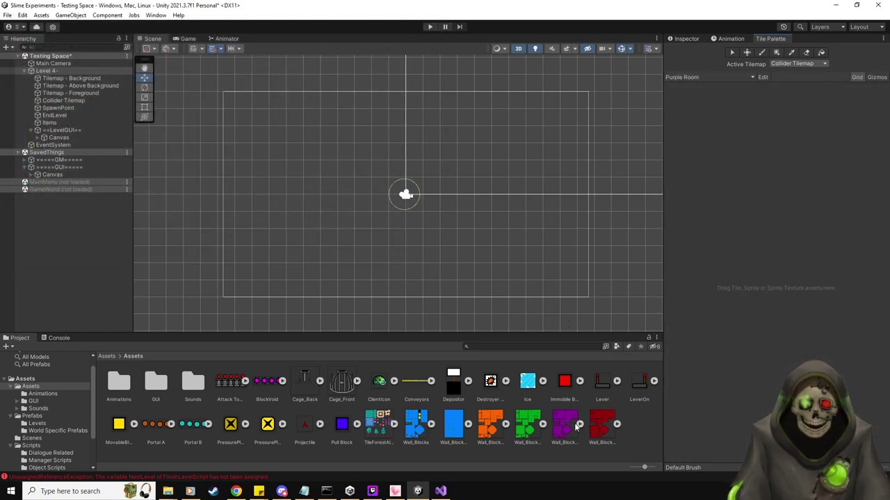
{"action": "left_click_drag", "start_coordinate": [565, 432], "coordinate": [727, 147]}
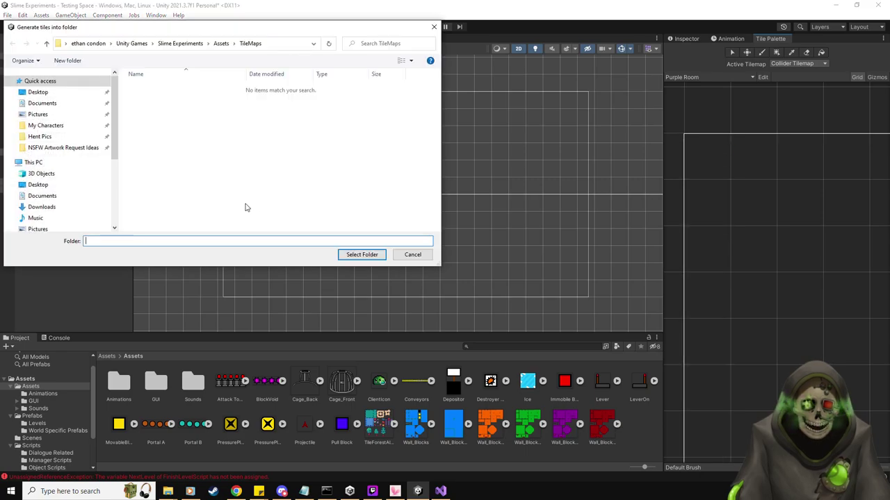
{"action": "left_click", "coordinate": [362, 254]}
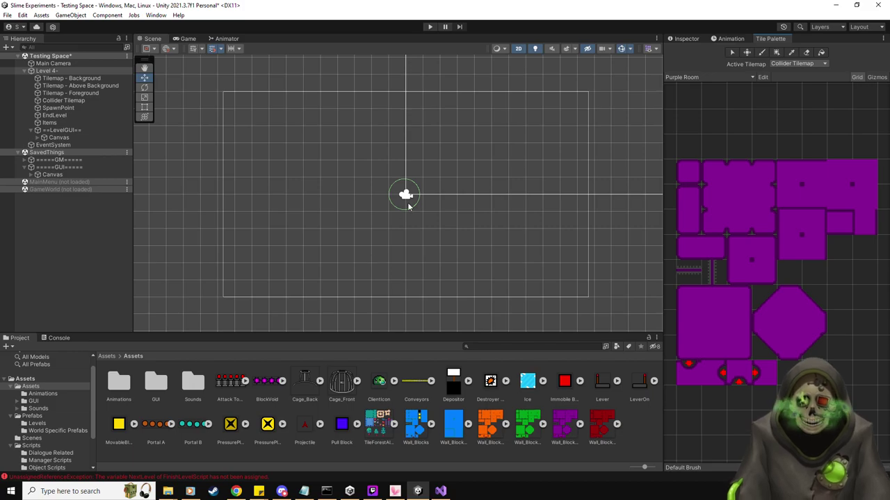
Paint a raised purple floor on the Collider Tilemap from the level's left edge to the middle, stepping down two tiles at its end.
{"action": "left_click", "coordinate": [743, 299]}
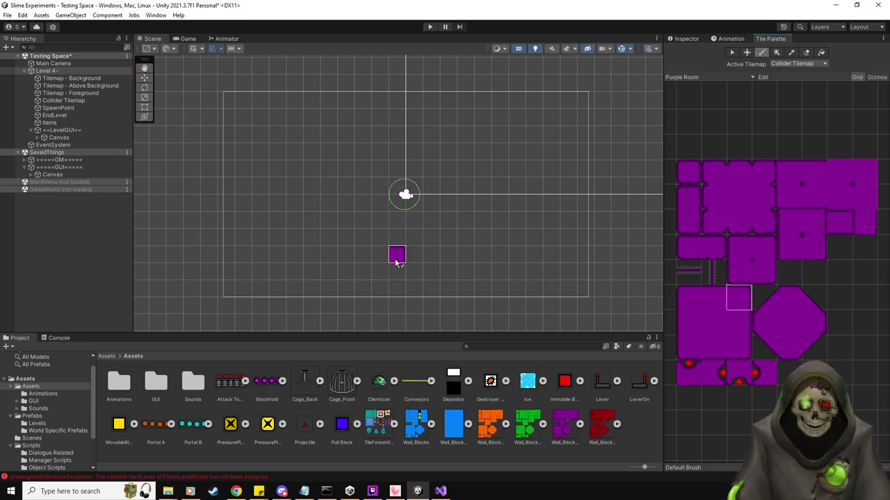
{"action": "left_click", "coordinate": [712, 301]}
{"action": "left_click_drag", "start_coordinate": [382, 256], "coordinate": [246, 263]}
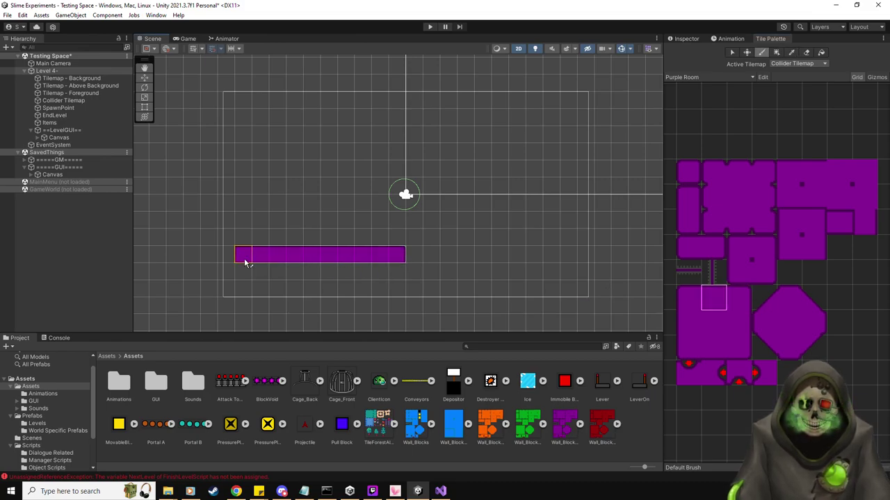
{"action": "left_click", "coordinate": [738, 323]}
{"action": "left_click", "coordinate": [403, 278]}
{"action": "left_click", "coordinate": [849, 205]}
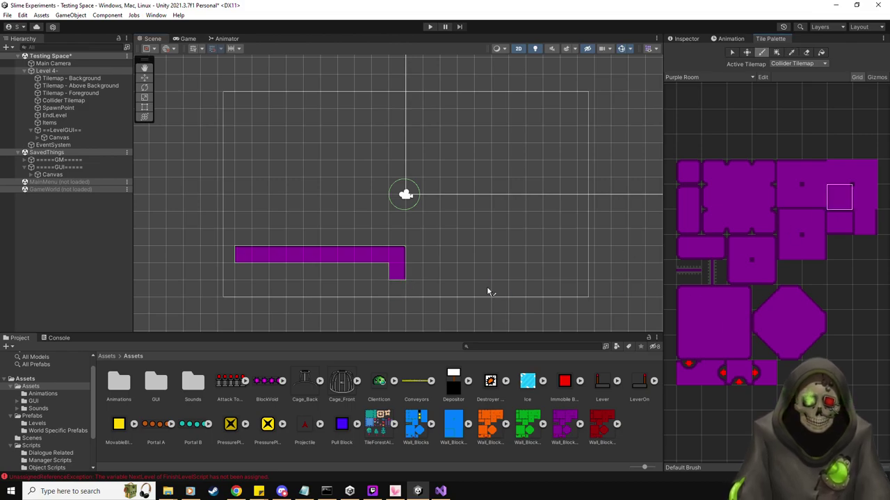
{"action": "left_click", "coordinate": [397, 288]}
{"action": "left_click", "coordinate": [226, 255]}
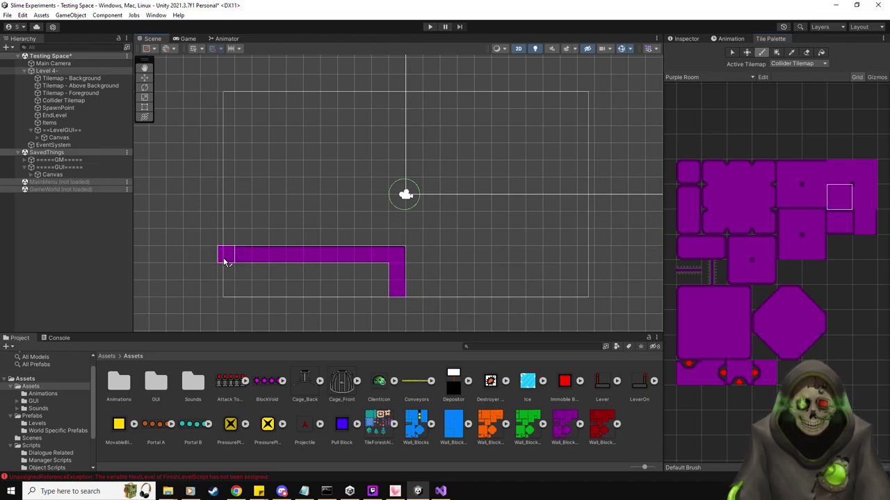
Paint the room's right wall, lower floor, ceiling and left wall with the matching purple edge tiles.
{"action": "left_click", "coordinate": [692, 325]}
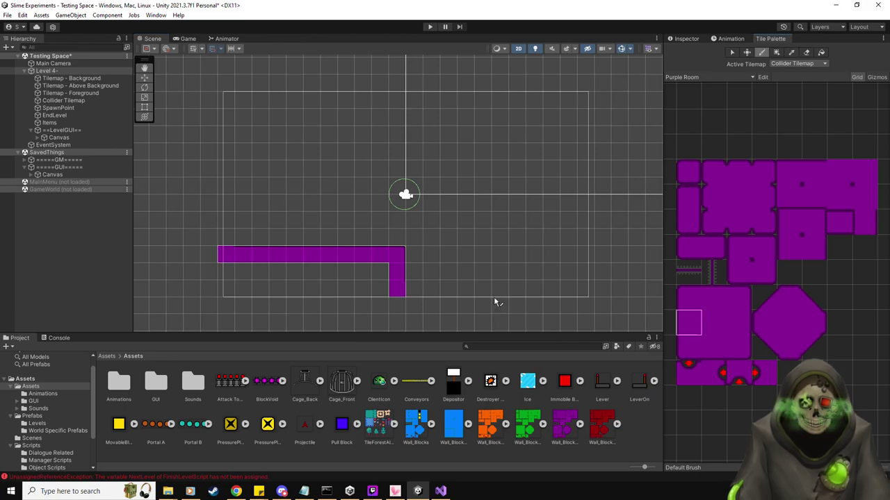
{"action": "left_click", "coordinate": [586, 272]}
{"action": "left_click_drag", "start_coordinate": [584, 239], "coordinate": [586, 113]}
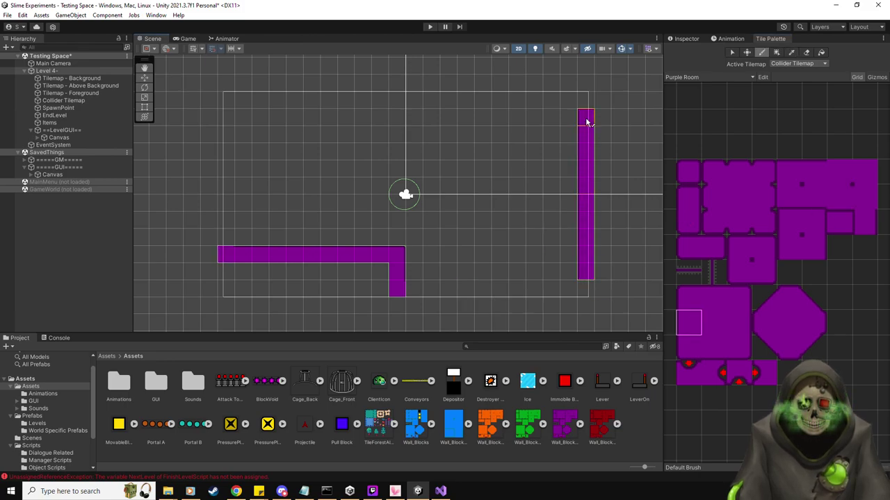
{"action": "left_click", "coordinate": [714, 297]}
{"action": "left_click_drag", "start_coordinate": [413, 287], "coordinate": [572, 291]}
{"action": "left_click", "coordinate": [718, 345]}
{"action": "left_click_drag", "start_coordinate": [554, 100], "coordinate": [252, 105]}
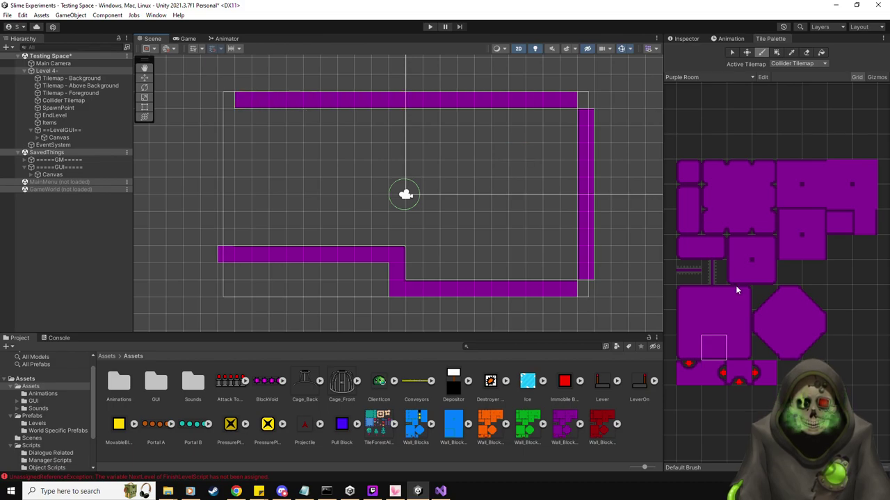
{"action": "left_click", "coordinate": [738, 322]}
{"action": "left_click", "coordinate": [225, 117]}
{"action": "left_click_drag", "start_coordinate": [227, 133], "coordinate": [227, 240]}
Paint the room's remaining three corners and fill the area beneath the raised floor with solid purple tiles.
{"action": "left_click", "coordinate": [838, 176]}
{"action": "left_click", "coordinate": [226, 99]}
{"action": "left_click", "coordinate": [862, 172]}
{"action": "left_click", "coordinate": [585, 99]}
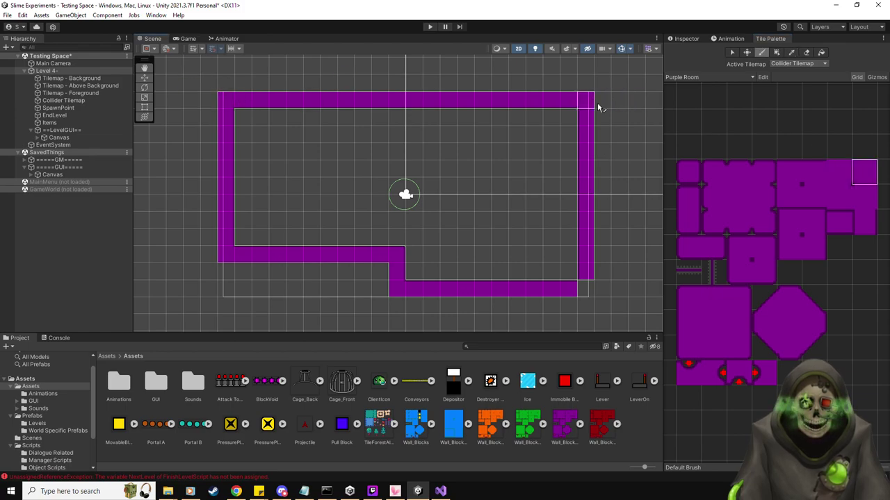
{"action": "left_click", "coordinate": [864, 196]}
{"action": "left_click", "coordinate": [585, 288]}
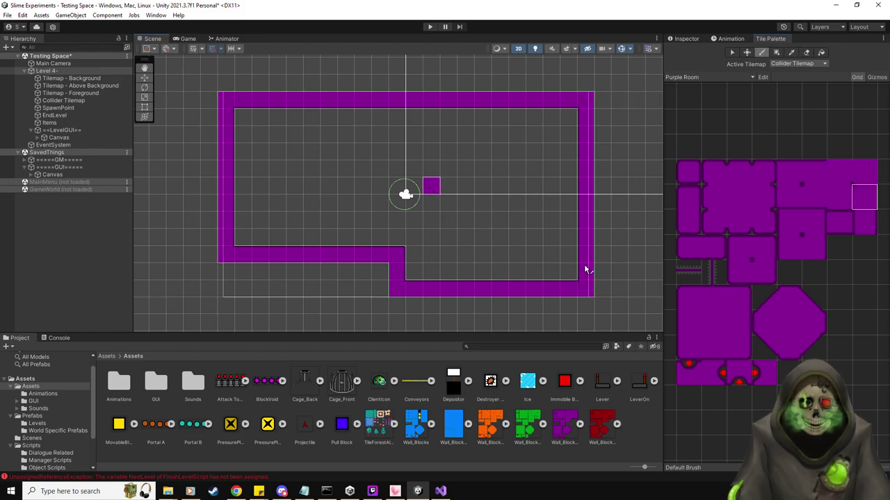
{"action": "left_click", "coordinate": [716, 324]}
{"action": "mouse_move", "coordinate": [370, 275]}
{"action": "left_mouse_down"}
{"action": "mouse_move", "coordinate": [226, 270]}
{"action": "mouse_move", "coordinate": [230, 286]}
{"action": "mouse_move", "coordinate": [373, 296]}
{"action": "left_mouse_up"}
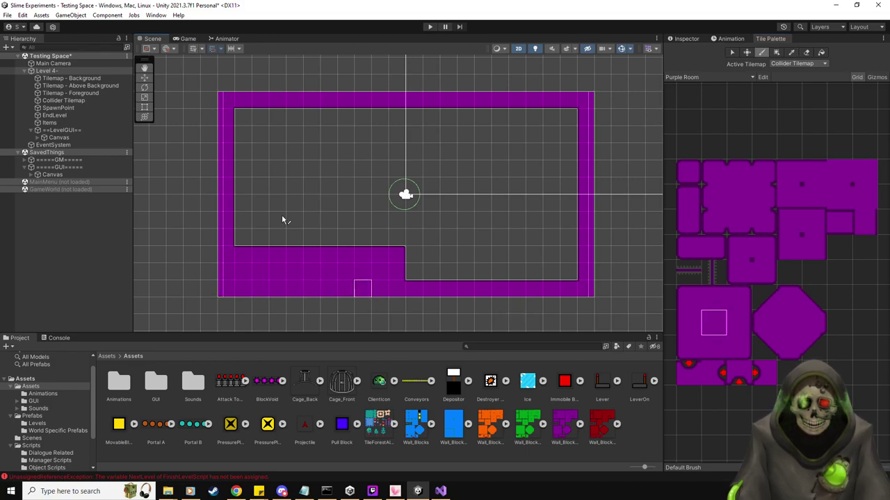
Set EndLevel's Current Level to the Level 4- object and clear its Level Number.
{"action": "left_click", "coordinate": [686, 39]}
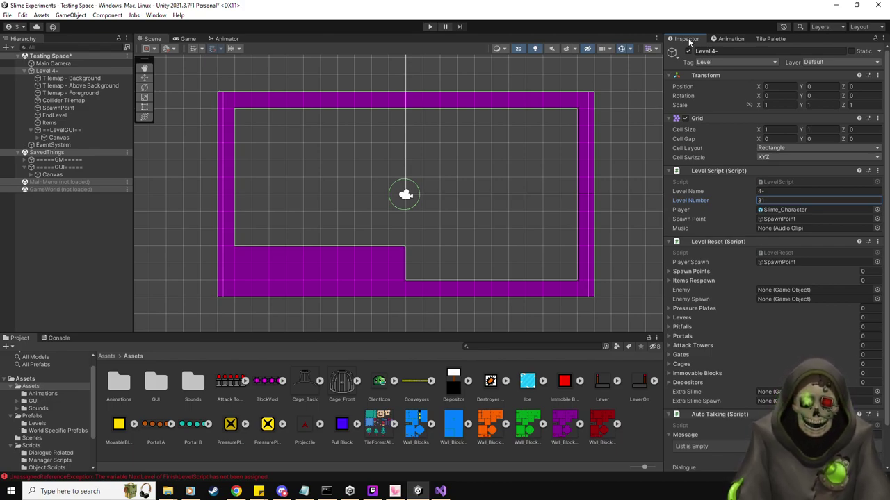
{"action": "left_click", "coordinate": [54, 116]}
{"action": "left_click", "coordinate": [792, 223]}
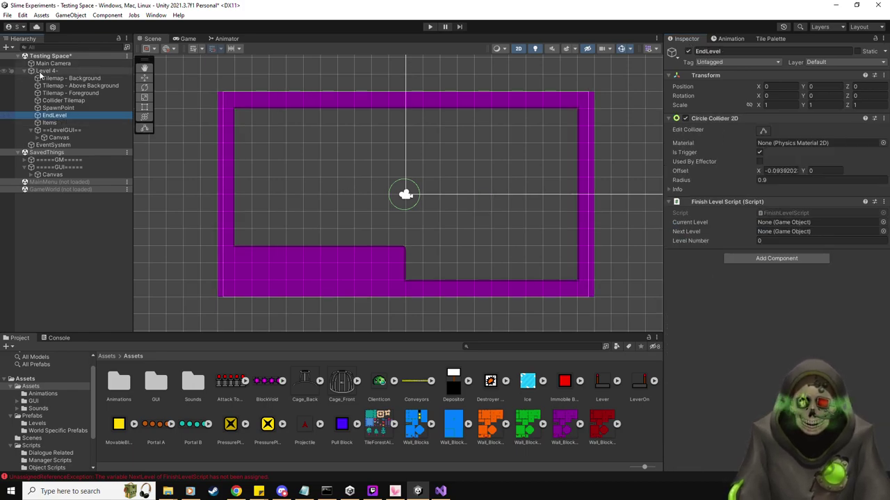
{"action": "left_click_drag", "start_coordinate": [778, 223], "coordinate": [779, 224]}
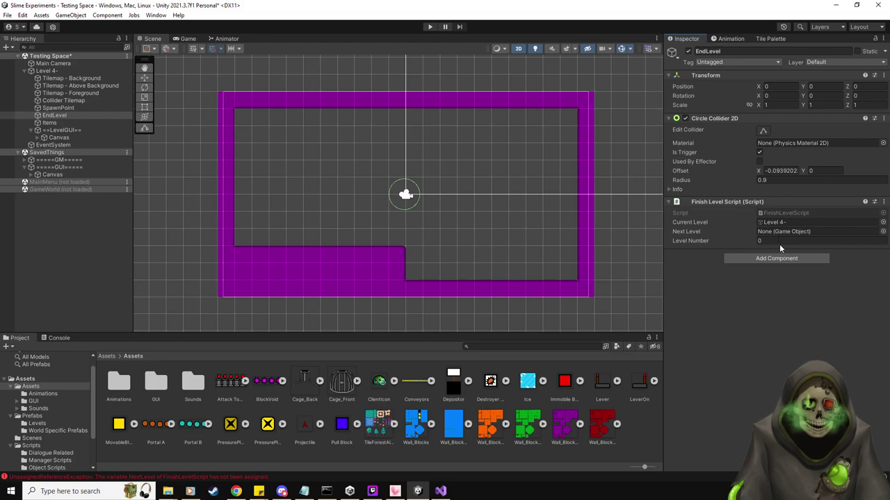
{"action": "left_click", "coordinate": [779, 240]}
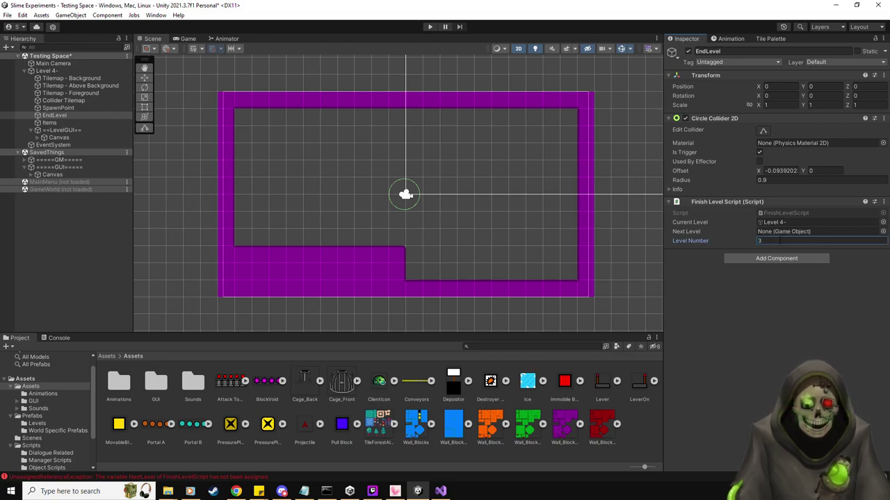
{"action": "type", "text": "3"}
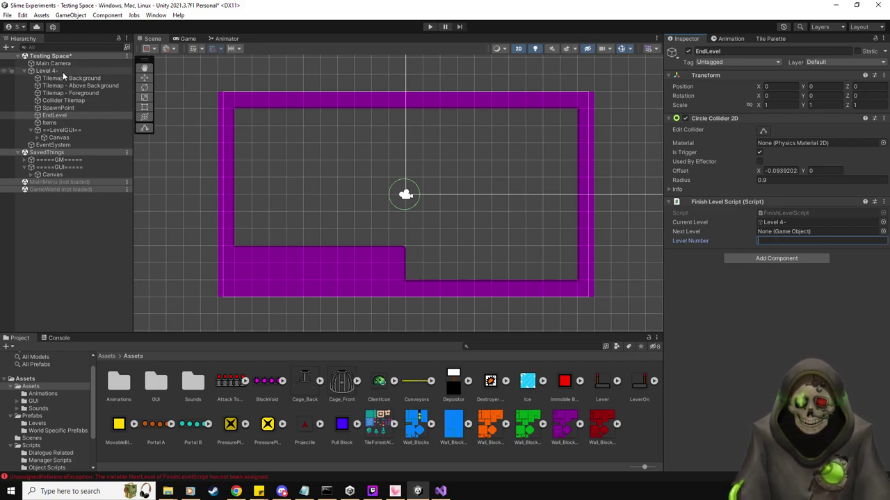
Clear the Level Number in the Level 4- object's Level Script.
{"action": "left_click", "coordinate": [47, 71]}
{"action": "left_click", "coordinate": [775, 199]}
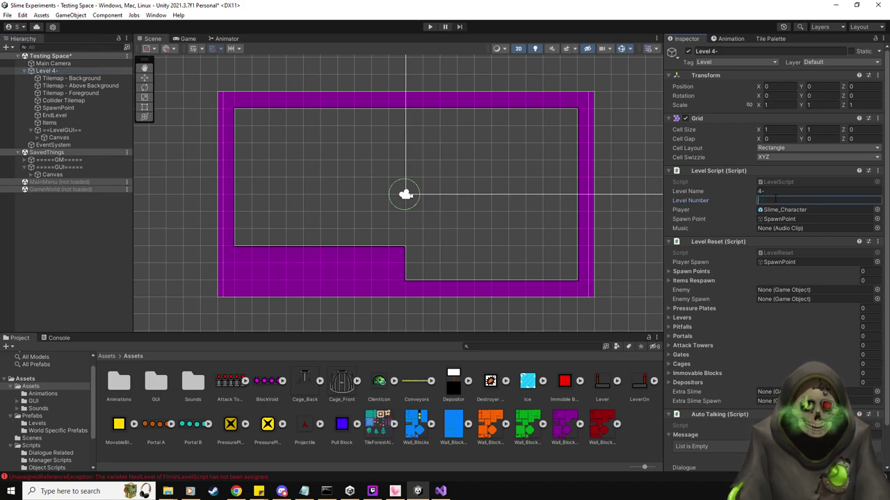
{"action": "key", "text": "BackSpace"}
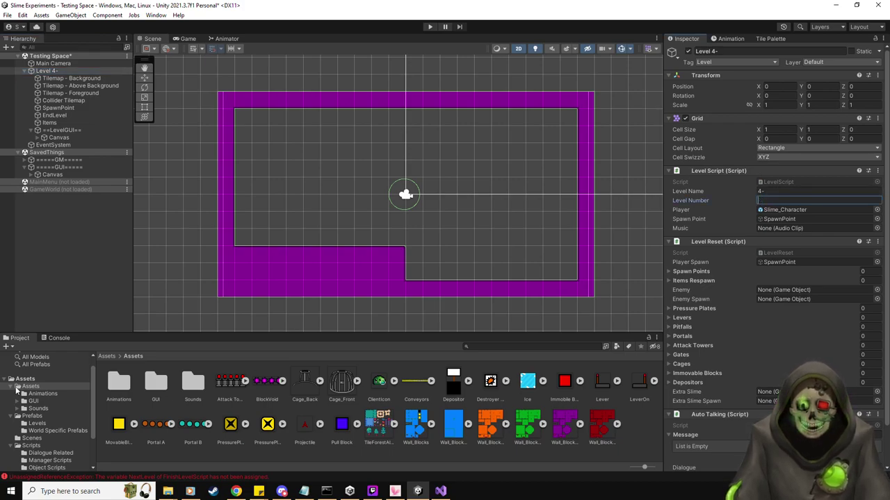
Save the Level 4- object as a prefab in the World Specific Prefabs folder.
{"action": "left_click", "coordinate": [32, 417]}
{"action": "left_click", "coordinate": [37, 424]}
{"action": "left_click", "coordinate": [51, 431]}
{"action": "left_click_drag", "start_coordinate": [46, 71], "coordinate": [292, 408]}
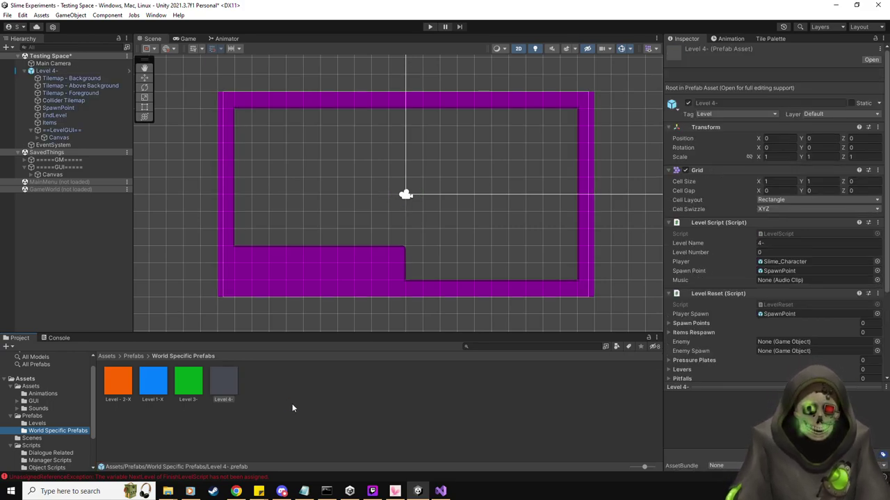
Unpack the Level 4- prefab instance in the Testing Space scene.
{"action": "left_click", "coordinate": [51, 72]}
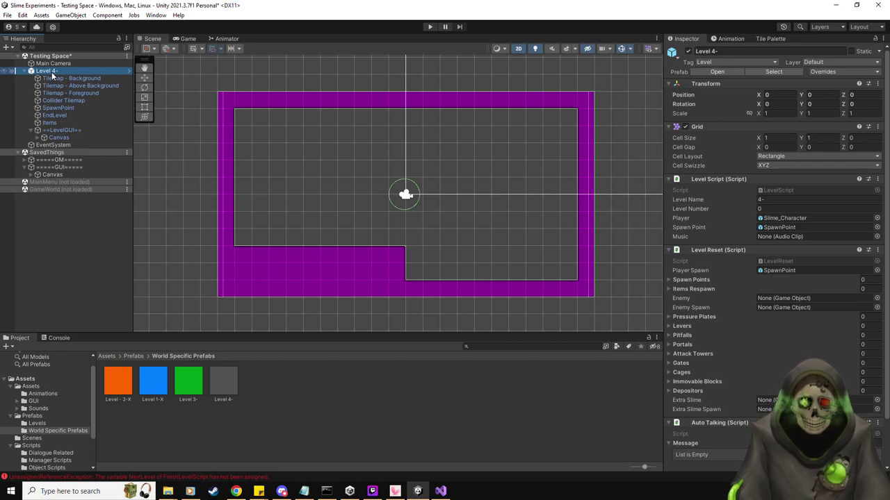
{"action": "right_click", "coordinate": [51, 73]}
{"action": "mouse_move", "coordinate": [97, 184]}
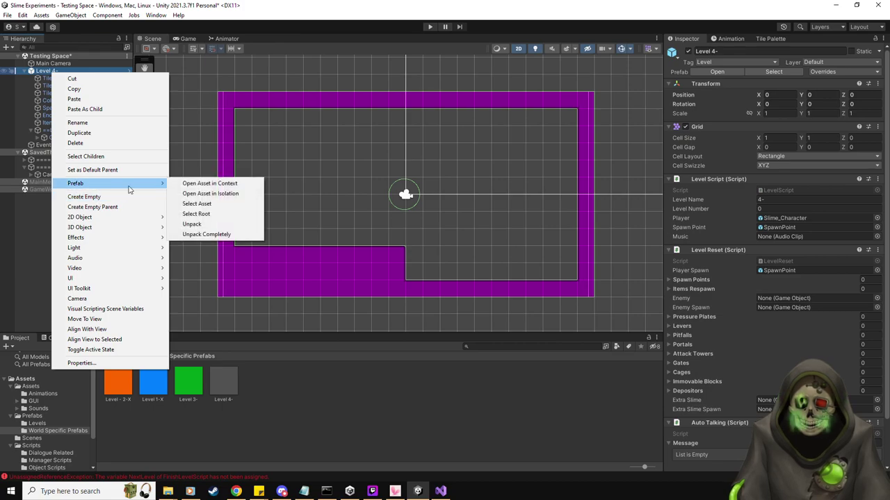
{"action": "left_click", "coordinate": [192, 224]}
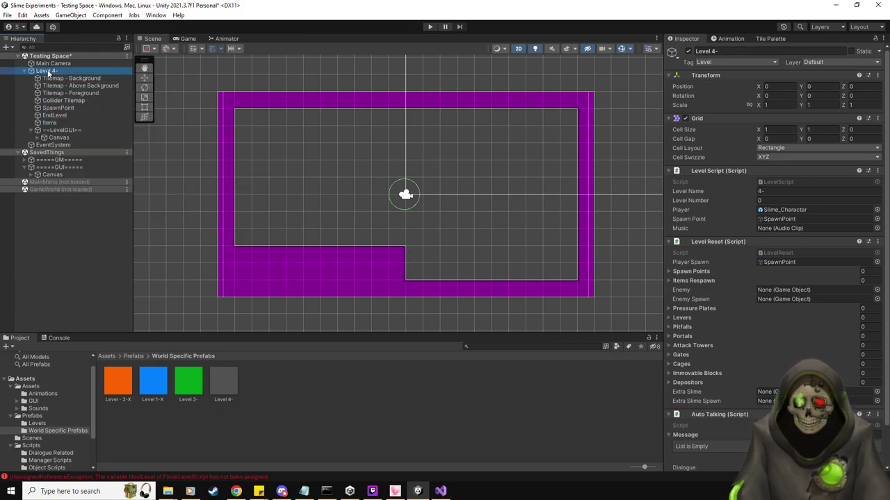
Duplicate the unpacked Level 4- object nine times.
{"action": "key", "text": "F2"}
{"action": "left_click", "coordinate": [48, 79]}
{"action": "left_click", "coordinate": [47, 71]}
{"action": "key", "text": "ctrl+d"}
{"action": "key", "text": "ctrl+d"}
{"action": "key", "text": "ctrl+d"}
{"action": "key", "text": "ctrl+d"}
{"action": "key", "text": "ctrl+d"}
{"action": "key", "text": "ctrl+d"}
{"action": "key", "text": "ctrl+d"}
{"action": "key", "text": "ctrl+d"}
{"action": "key", "text": "ctrl+d"}
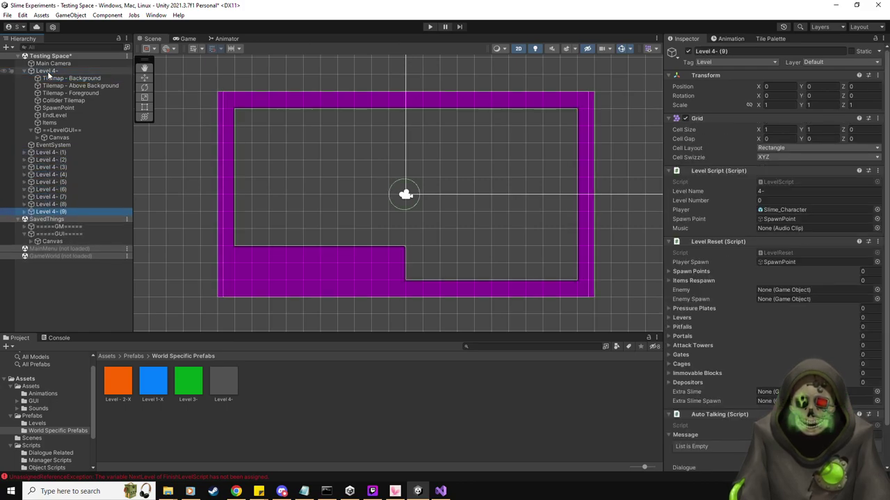
Rename the original level as Level 4-1, set its Level Name to 4-1, and set Level Number 31 on it and its EndLevel.
{"action": "left_click", "coordinate": [60, 71]}
{"action": "left_click", "coordinate": [773, 52]}
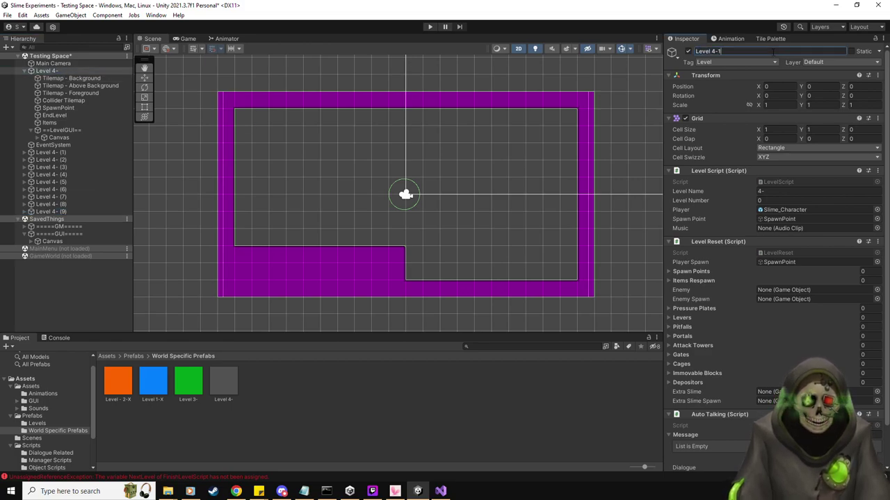
{"action": "left_click", "coordinate": [780, 191]}
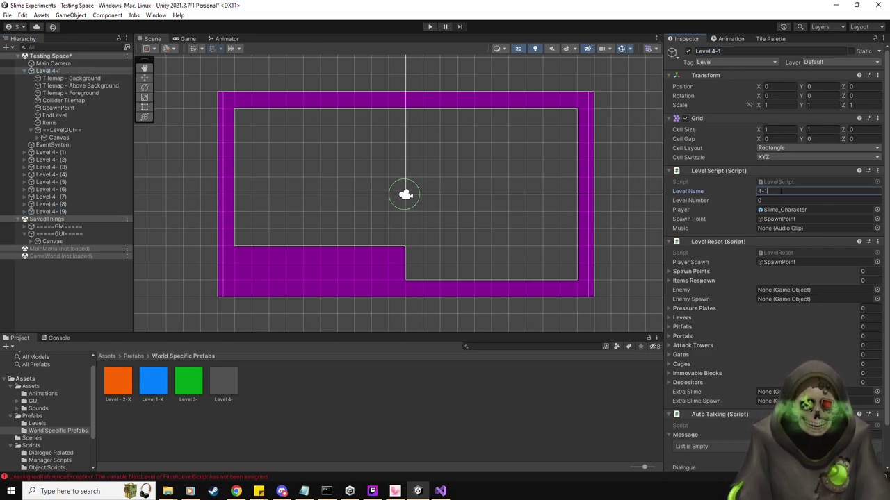
{"action": "key", "text": "Tab"}
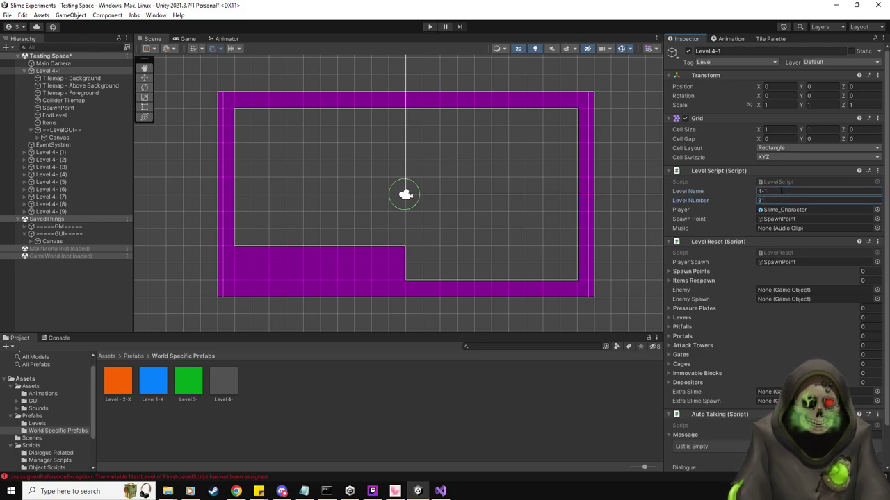
{"action": "scroll", "coordinate": [744, 280], "scroll_direction": "down", "scroll_amount": 1}
{"action": "left_click", "coordinate": [55, 115]}
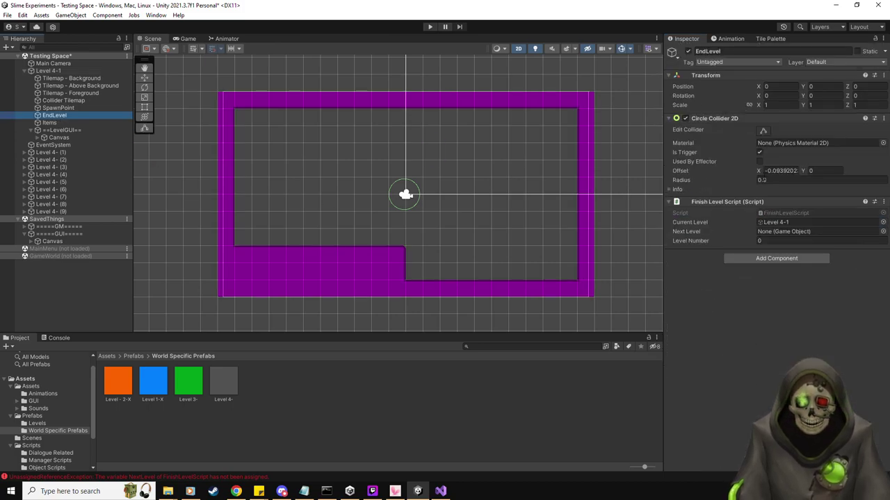
{"action": "left_click", "coordinate": [779, 241]}
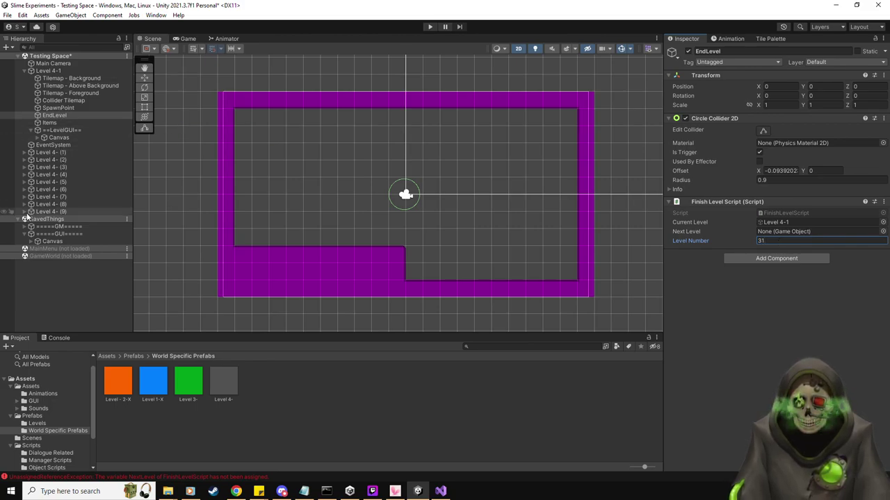
Expand all nine duplicated Level 4- objects in the hierarchy to show their children.
{"action": "left_click", "coordinate": [24, 211]}
{"action": "left_click", "coordinate": [24, 204]}
{"action": "left_click", "coordinate": [24, 197]}
{"action": "left_click", "coordinate": [24, 189]}
{"action": "left_click", "coordinate": [24, 182]}
{"action": "left_click", "coordinate": [24, 175]}
{"action": "left_click", "coordinate": [24, 167]}
{"action": "left_click", "coordinate": [25, 159]}
{"action": "left_click", "coordinate": [24, 152]}
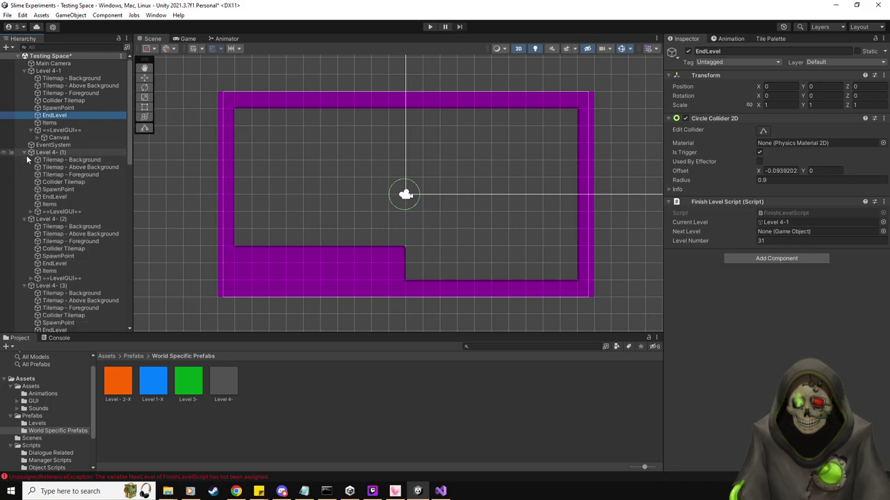
Filter the hierarchy by EndLevel and set the EndLevel Level Number to 32 for Level 4- (1) and 33 for Level 4- (2).
{"action": "left_click", "coordinate": [66, 47]}
{"action": "type", "text": "EndLevel"}
{"action": "left_click", "coordinate": [46, 71]}
{"action": "left_click", "coordinate": [804, 241]}
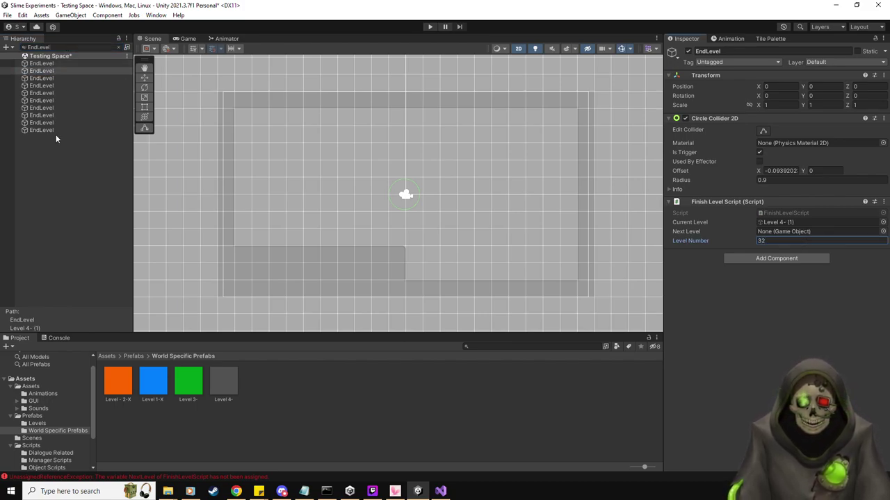
{"action": "left_click", "coordinate": [48, 78]}
{"action": "left_click", "coordinate": [770, 241]}
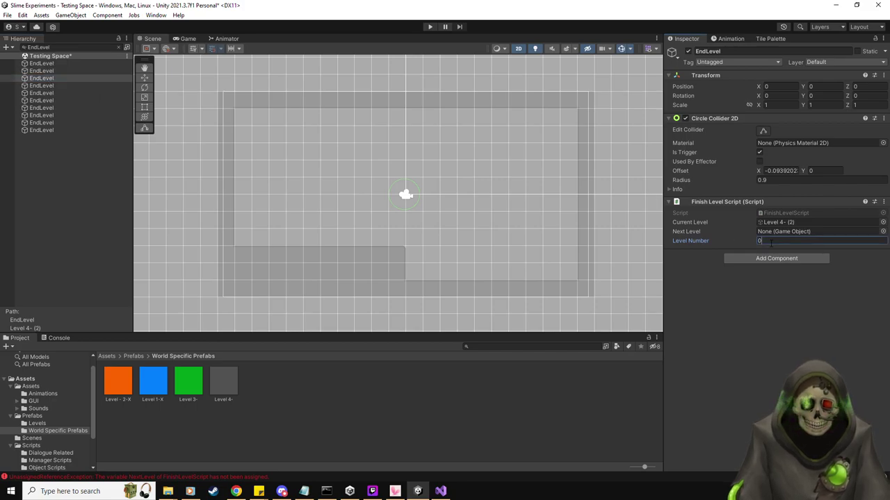
{"action": "type", "text": "33"}
Number the EndLevel objects of Level 4- (3), (4) and (5) consecutively, ending with 35 and 36.
{"action": "left_click", "coordinate": [41, 86]}
{"action": "left_click", "coordinate": [774, 241]}
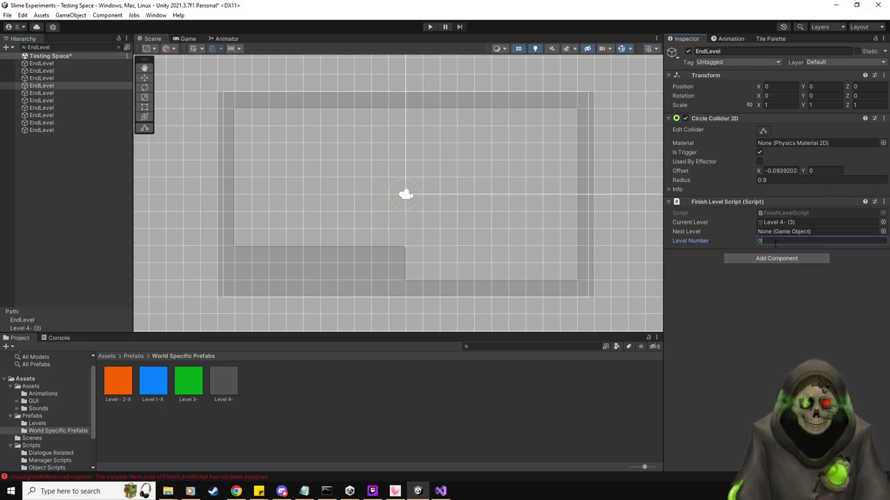
{"action": "left_click", "coordinate": [46, 93]}
{"action": "left_click", "coordinate": [788, 240]}
{"action": "type", "text": "35"}
{"action": "left_click", "coordinate": [40, 100]}
{"action": "left_click", "coordinate": [769, 242]}
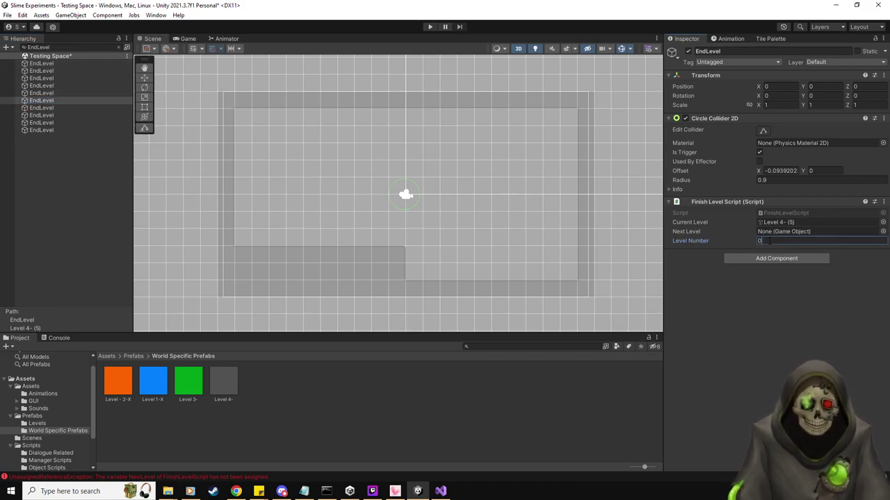
Set the EndLevel Level Number to 37 for Level 4- (6) and 38 for Level 4- (7).
{"action": "left_click", "coordinate": [87, 107]}
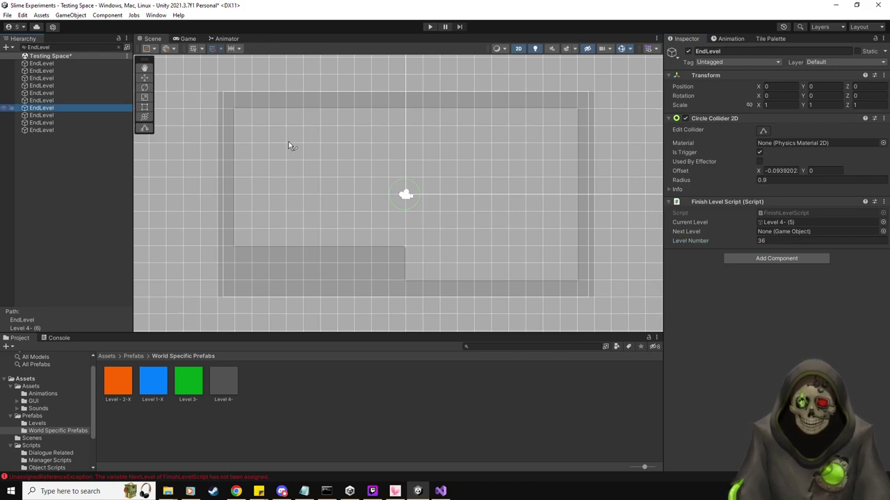
{"action": "left_click", "coordinate": [764, 241]}
{"action": "type", "text": "37"}
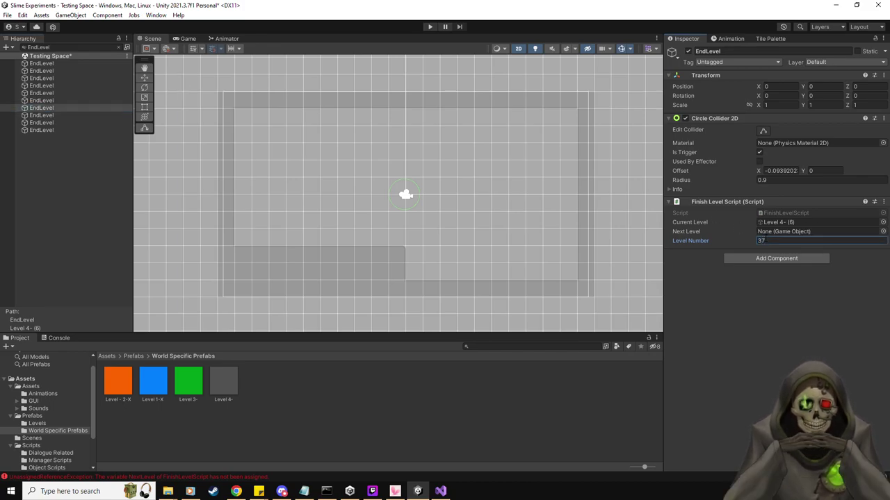
{"action": "left_click", "coordinate": [59, 115]}
{"action": "left_click", "coordinate": [768, 241]}
{"action": "type", "text": "38"}
Set the EndLevel Level Number to 39 for Level 4- (8) and 40 for Level 4- (9), and clear the hierarchy search.
{"action": "left_click", "coordinate": [100, 123]}
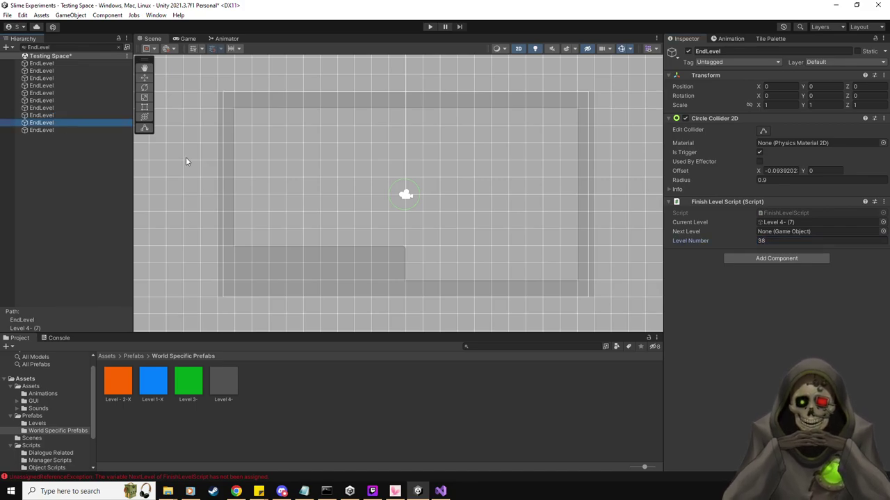
{"action": "left_click", "coordinate": [805, 240]}
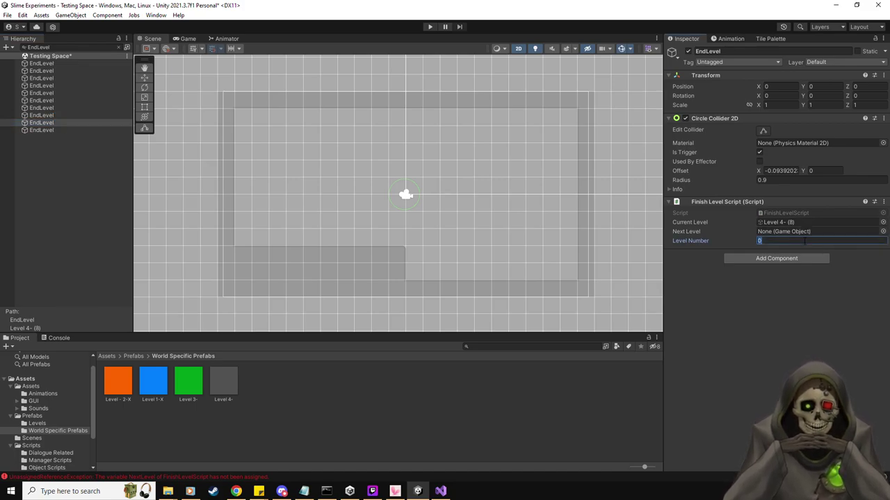
{"action": "left_click", "coordinate": [46, 130]}
{"action": "left_click", "coordinate": [775, 240]}
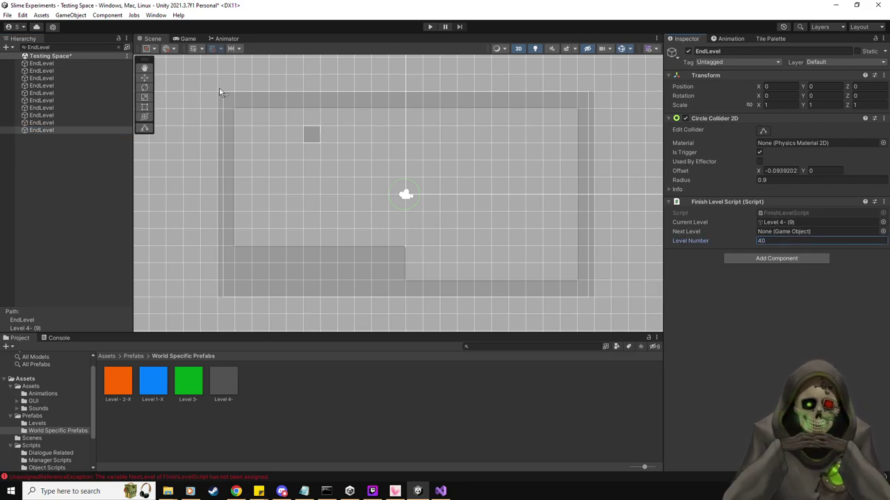
{"action": "left_click", "coordinate": [95, 47]}
{"action": "key", "text": "BackSpace"}
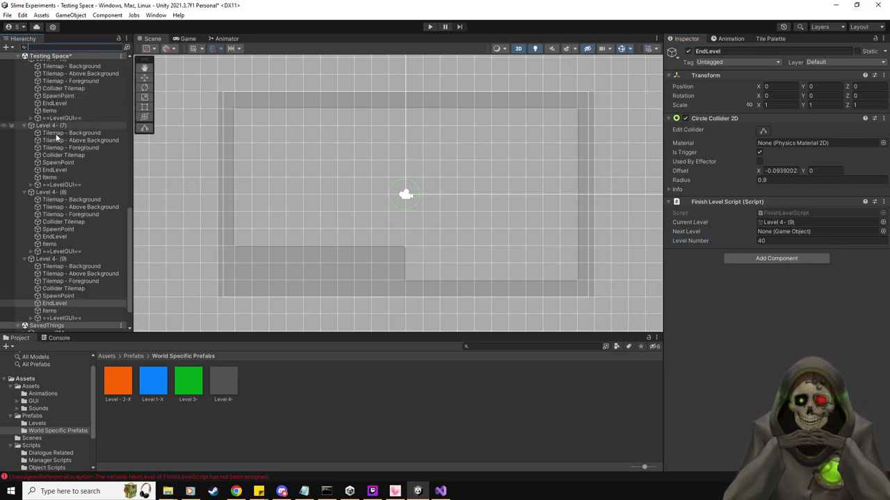
Check the Level Numbers on the EndLevel objects of Level 4- (8) and Level 4- (7).
{"action": "scroll", "coordinate": [63, 197], "scroll_direction": "down", "scroll_amount": 3}
{"action": "left_click", "coordinate": [63, 201]}
{"action": "left_click", "coordinate": [62, 136]}
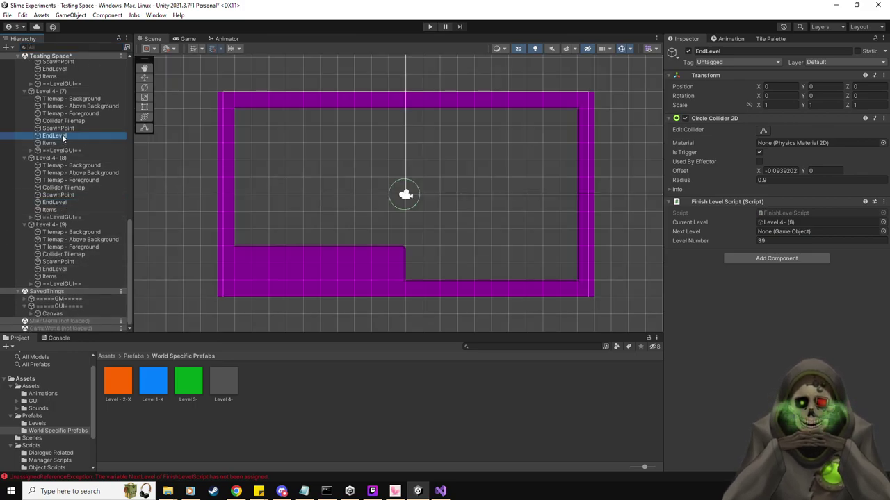
{"action": "scroll", "coordinate": [84, 186], "scroll_direction": "up", "scroll_amount": 3}
{"action": "scroll", "coordinate": [66, 147], "scroll_direction": "down", "scroll_amount": 3}
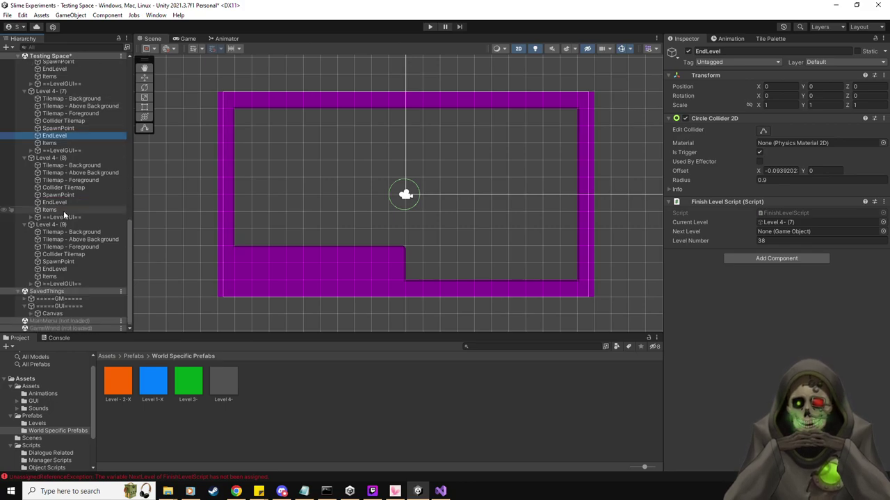
Collapse all nine duplicated Level 4- objects in the hierarchy.
{"action": "left_click", "coordinate": [27, 223]}
{"action": "left_click", "coordinate": [26, 216]}
{"action": "left_click", "coordinate": [28, 216]}
{"action": "left_click", "coordinate": [24, 210]}
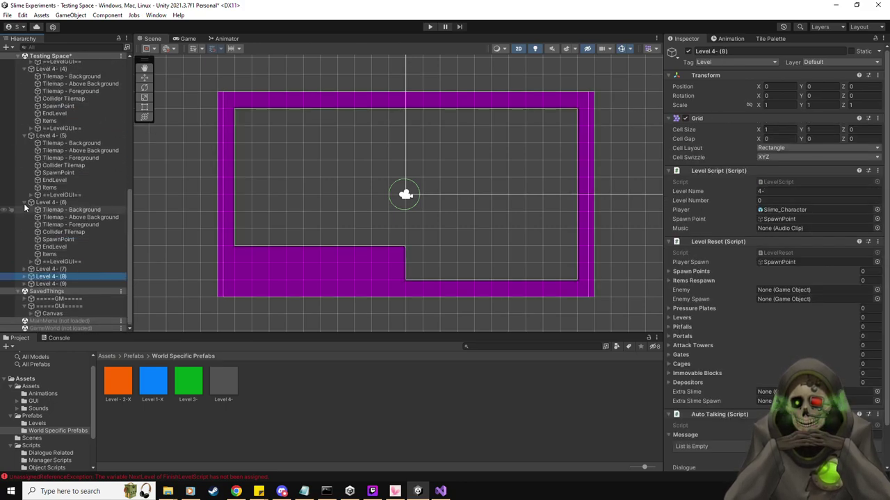
{"action": "left_click", "coordinate": [23, 203]}
{"action": "left_click", "coordinate": [25, 200]}
{"action": "left_click", "coordinate": [25, 190]}
{"action": "left_click", "coordinate": [23, 179]}
{"action": "left_click", "coordinate": [24, 174]}
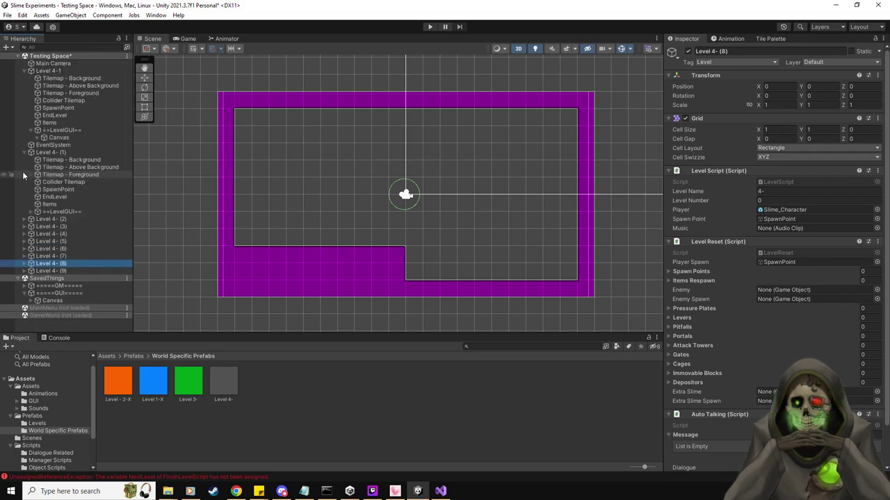
{"action": "left_click", "coordinate": [53, 155]}
{"action": "key", "text": "Left"}
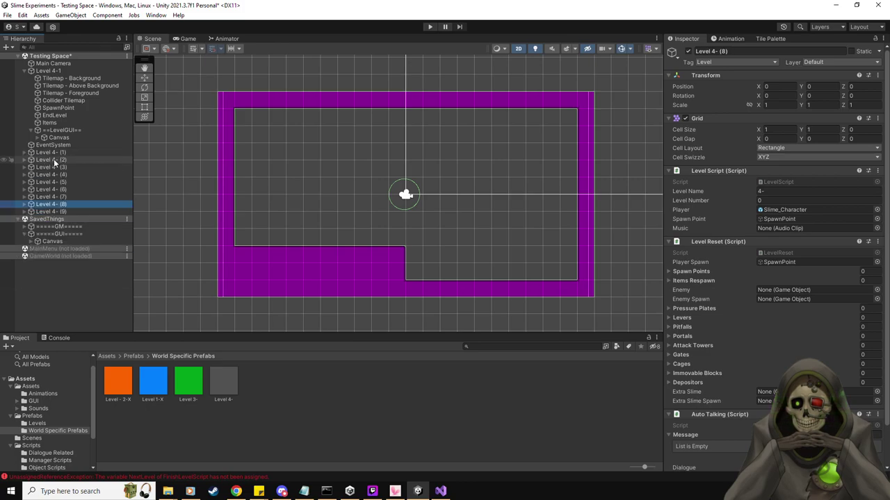
Rename Level 4- (1) as Level 4-2, and set its Level Name to 4-2 and Level Number to 32.
{"action": "left_click", "coordinate": [750, 52]}
{"action": "key", "text": "BackSpace"}
{"action": "key", "text": "BackSpace"}
{"action": "type", "text": "2"}
{"action": "left_click", "coordinate": [771, 191]}
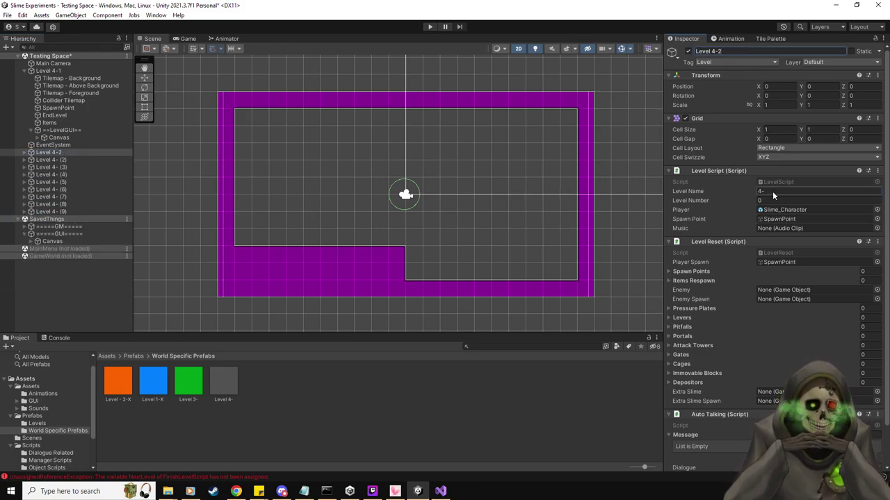
{"action": "type", "text": "2"}
{"action": "key", "text": "Tab"}
{"action": "type", "text": "32"}
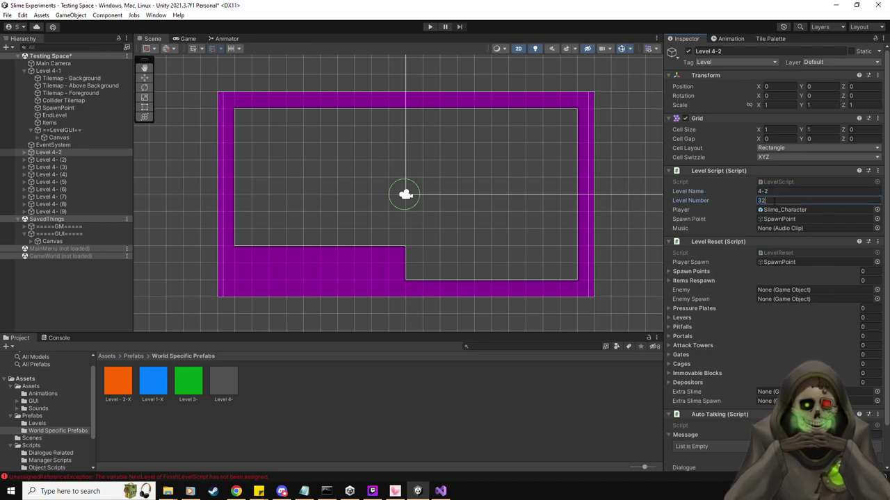
Rename Level 4- (2) as Level 4-3 and set its Level Name to 4-3, with the Level Number matching its EndLevel.
{"action": "left_click", "coordinate": [33, 158]}
{"action": "left_click", "coordinate": [776, 52]}
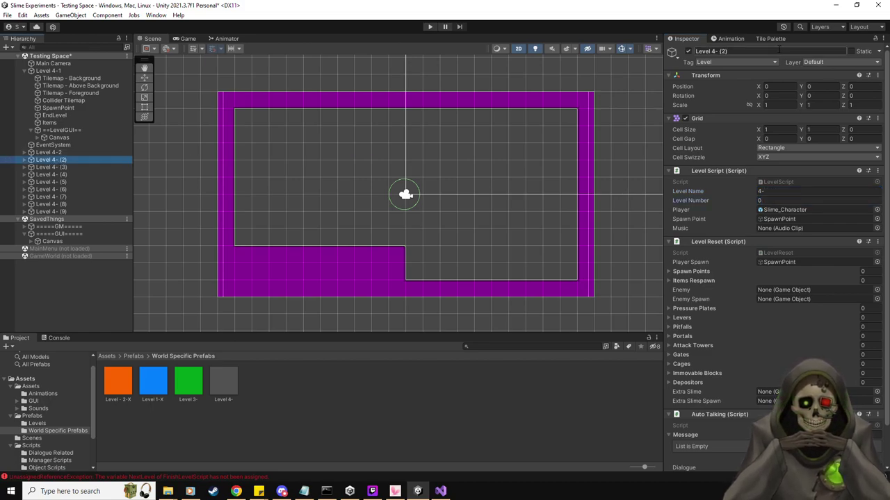
{"action": "left_click", "coordinate": [777, 51]}
{"action": "key", "text": "BackSpace"}
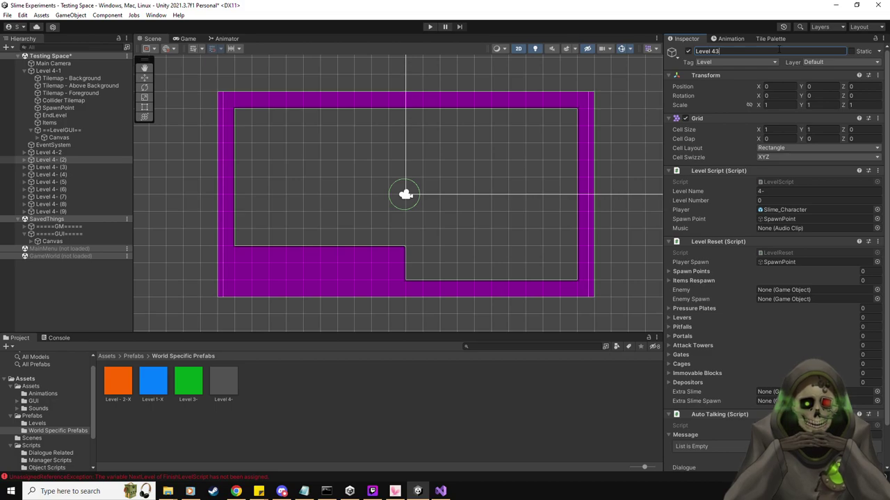
{"action": "left_click", "coordinate": [772, 191]}
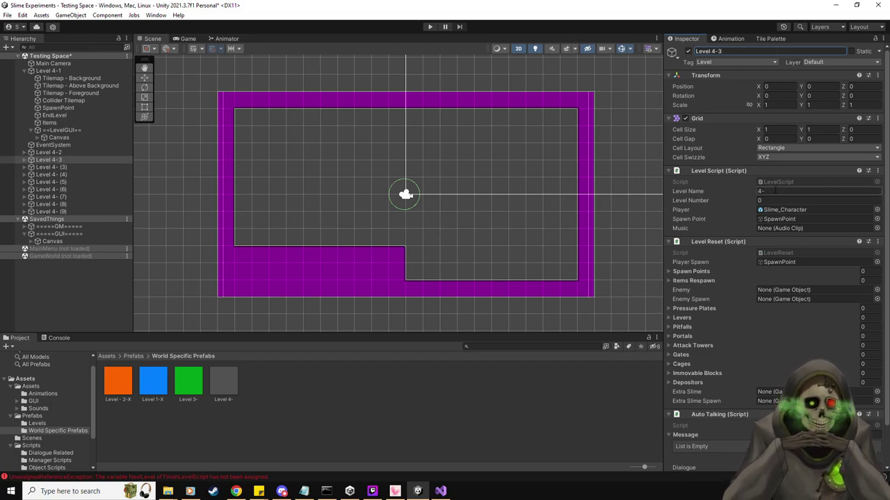
{"action": "type", "text": "3"}
{"action": "key", "text": "Tab"}
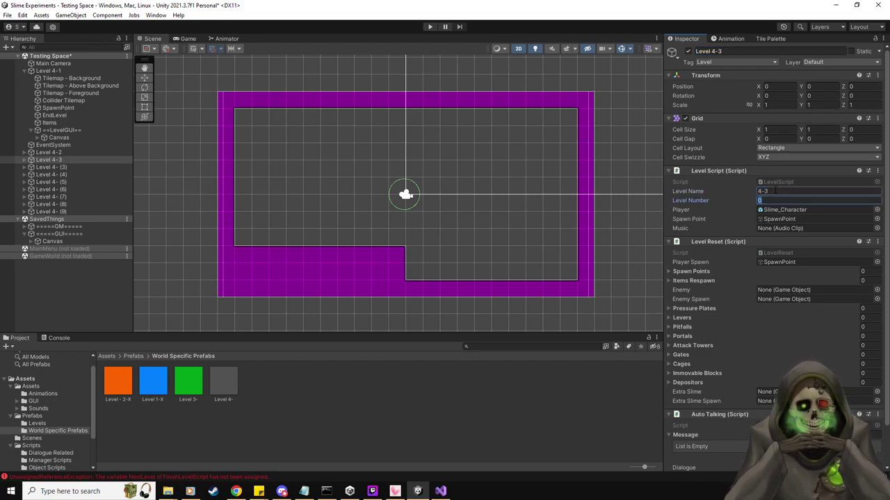
Rename Level 4- (3) as Level 4-4, and set its Level Name to 4-4 and Level Number to 34.
{"action": "left_click", "coordinate": [76, 166]}
{"action": "left_click", "coordinate": [805, 200]}
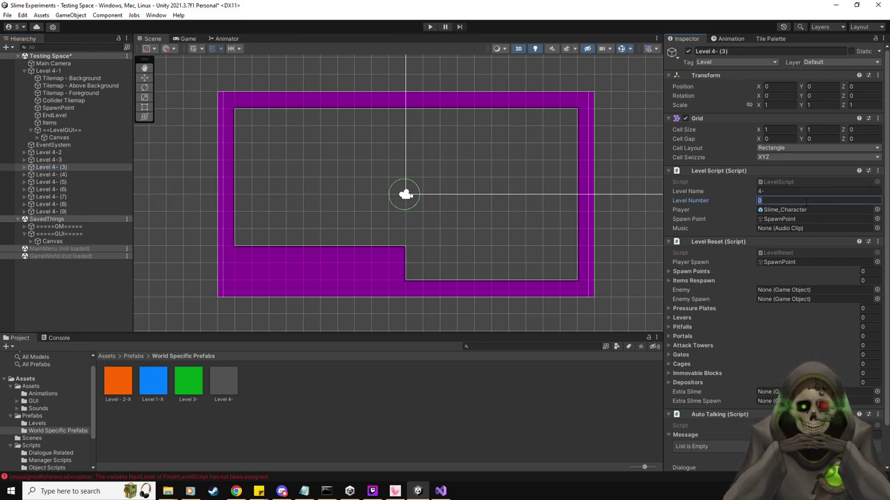
{"action": "type", "text": "34"}
{"action": "left_click", "coordinate": [803, 191]}
{"action": "type", "text": "4"}
{"action": "left_click", "coordinate": [741, 53]}
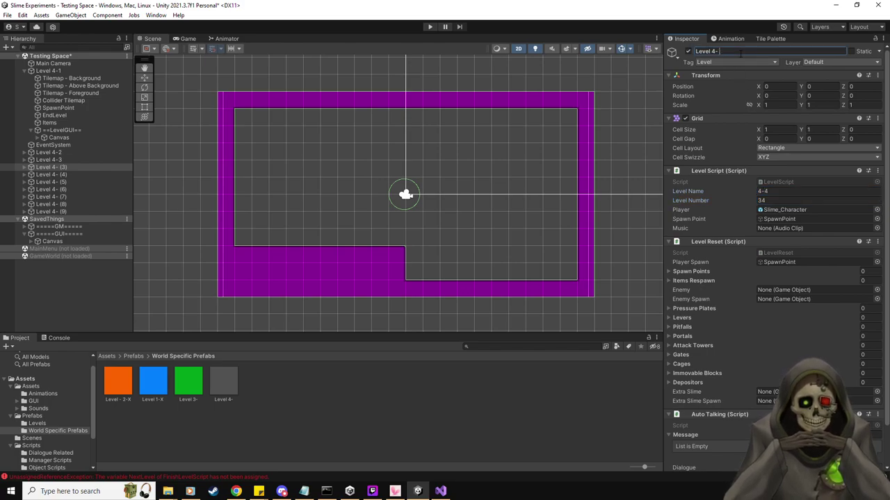
{"action": "key", "text": "Return"}
Rename Level 4- (4) as Level 4-5, and set its Level Name to 4-5 and Level Number to 34.
{"action": "left_click", "coordinate": [65, 70]}
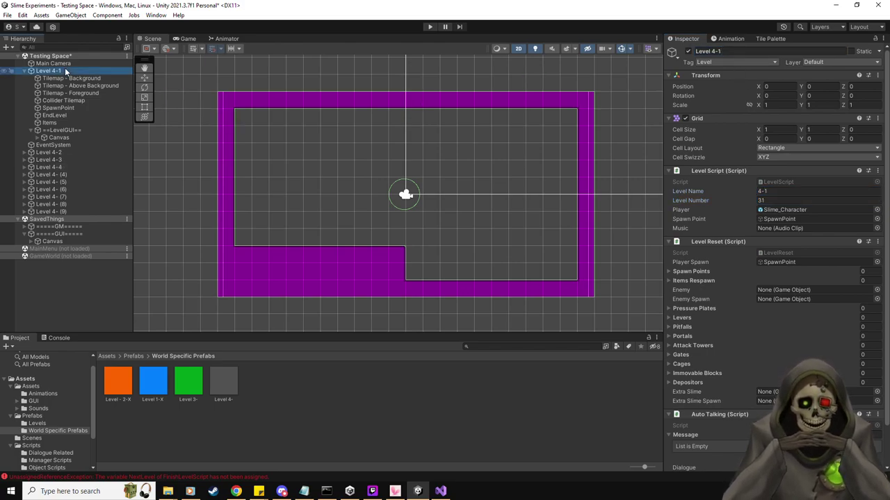
{"action": "left_click", "coordinate": [64, 174]}
{"action": "left_click", "coordinate": [811, 192]}
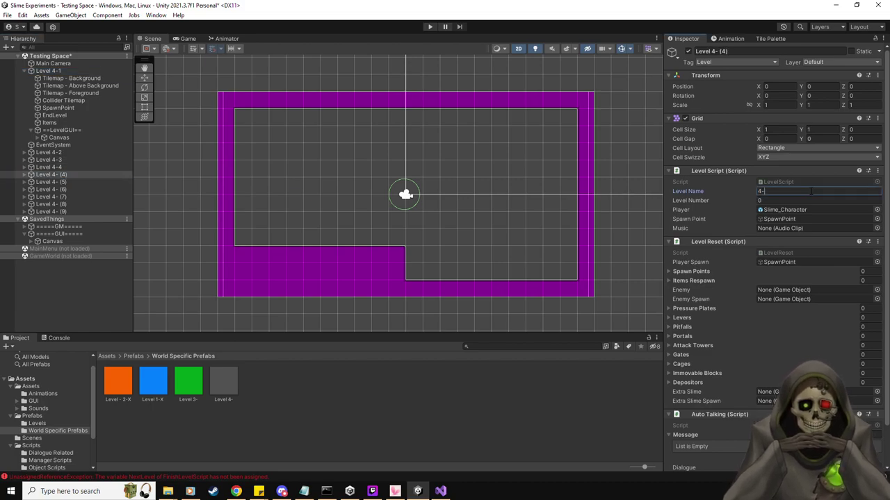
{"action": "key", "text": "Tab"}
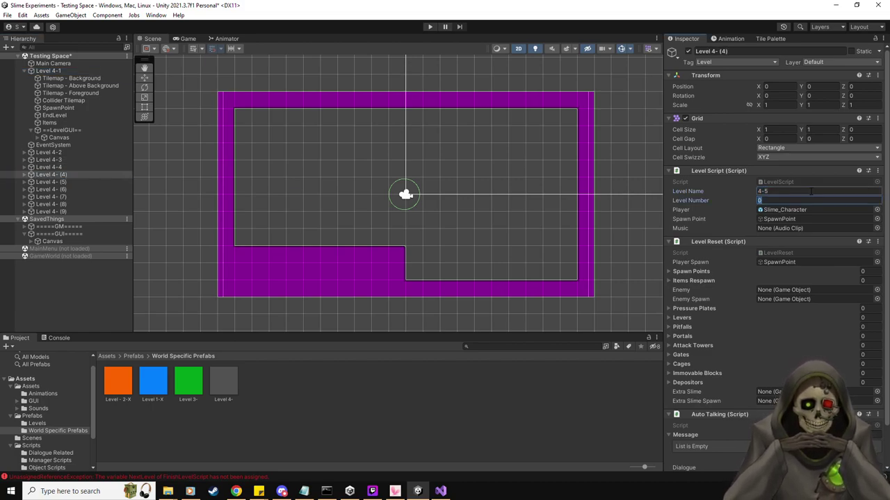
{"action": "left_click", "coordinate": [748, 50]}
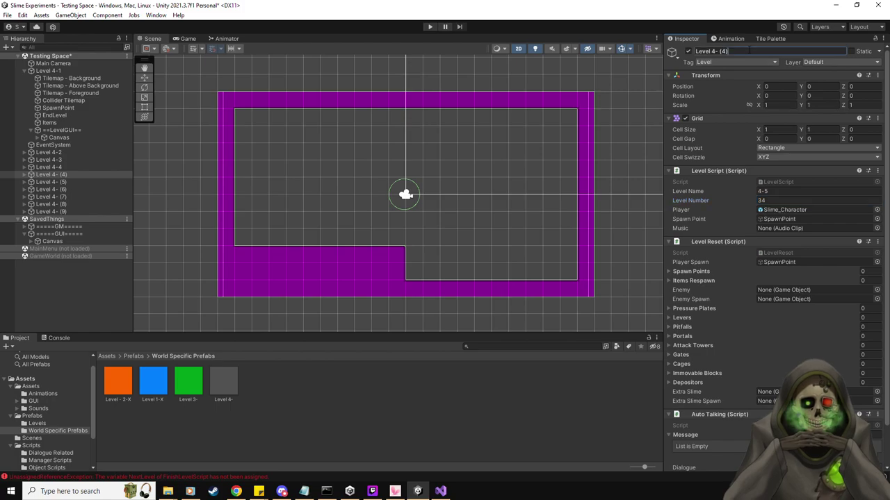
{"action": "key", "text": "Return"}
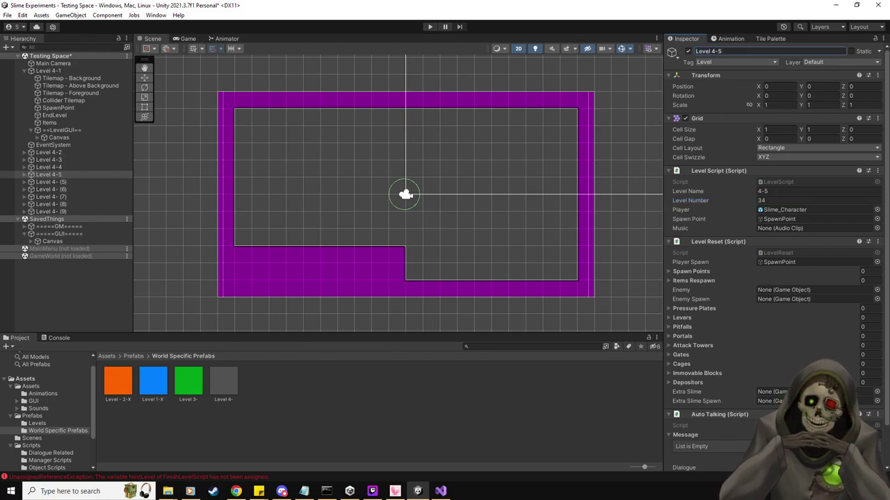
Rename Level 4- (5) as Level 4-6, and set its Level Name to 4-6 and Level Number to 36.
{"action": "left_click", "coordinate": [50, 181]}
{"action": "left_click", "coordinate": [740, 50]}
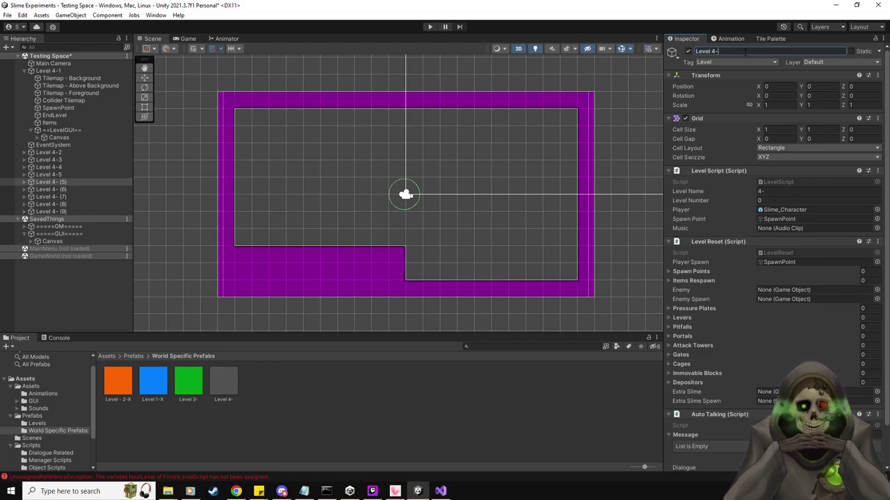
{"action": "left_click", "coordinate": [774, 191]}
{"action": "type", "text": "6"}
{"action": "key", "text": "Tab"}
{"action": "type", "text": "36"}
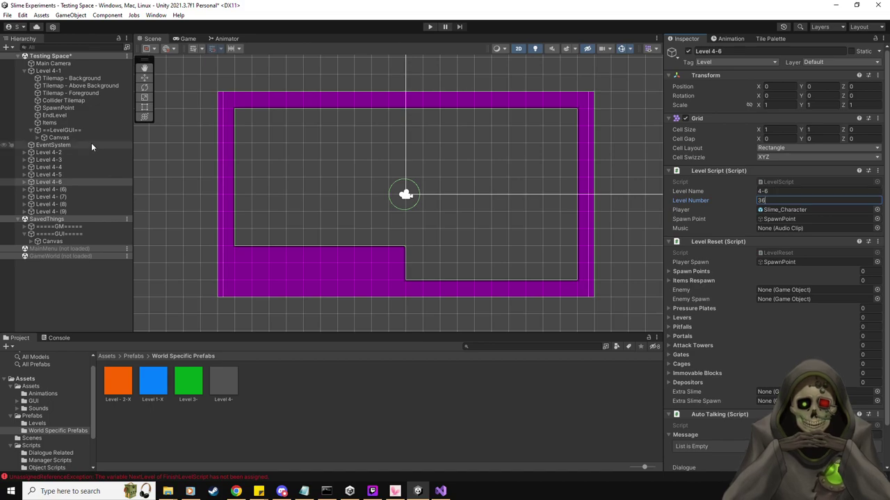
Set Level 4- (6)'s Level Number to 37 and Level Name to 4-6, and rename the object as Level 4-7.
{"action": "left_click", "coordinate": [77, 190]}
{"action": "left_click", "coordinate": [778, 200]}
{"action": "type", "text": "37"}
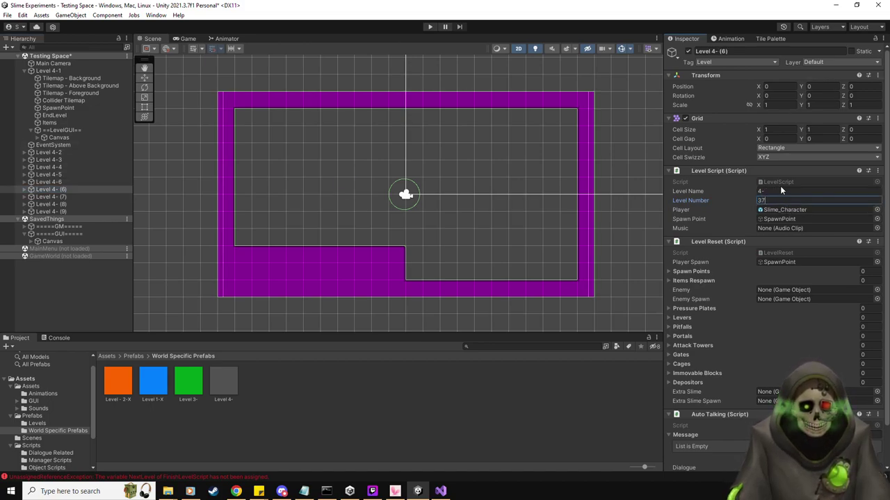
{"action": "left_click", "coordinate": [783, 191]}
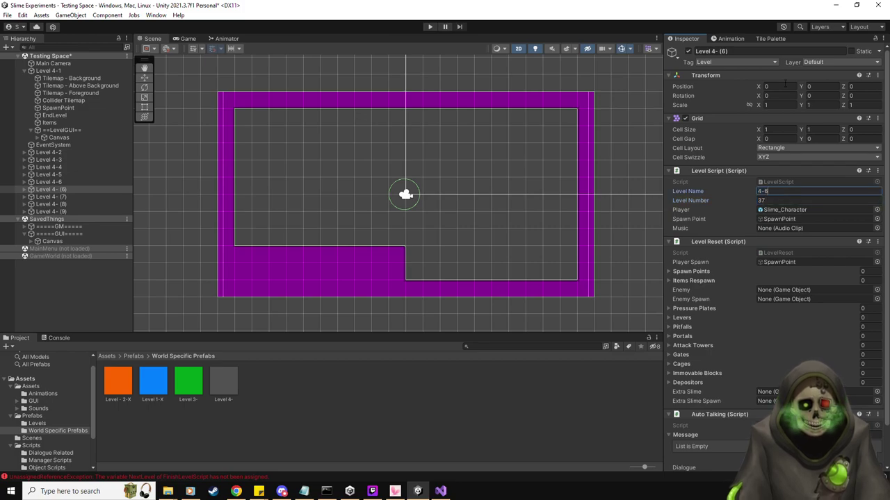
{"action": "left_click", "coordinate": [750, 52]}
{"action": "key", "text": "End"}
{"action": "key", "text": "BackSpace"}
{"action": "key", "text": "BackSpace"}
{"action": "type", "text": "7"}
{"action": "key", "text": "Return"}
Rename Level 4- (7) as Level 4-8, and set its Level Name to 4-8 and Level Number to 38.
{"action": "left_click", "coordinate": [82, 198]}
{"action": "left_click", "coordinate": [729, 52]}
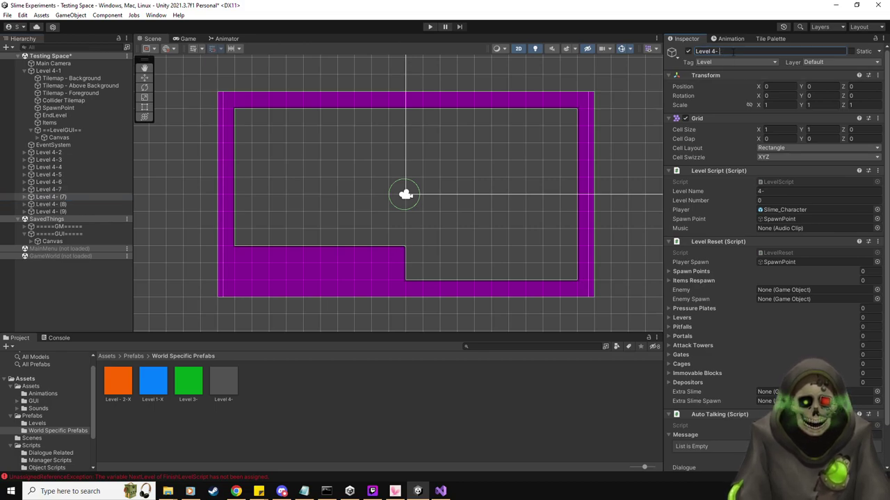
{"action": "left_click", "coordinate": [782, 190]}
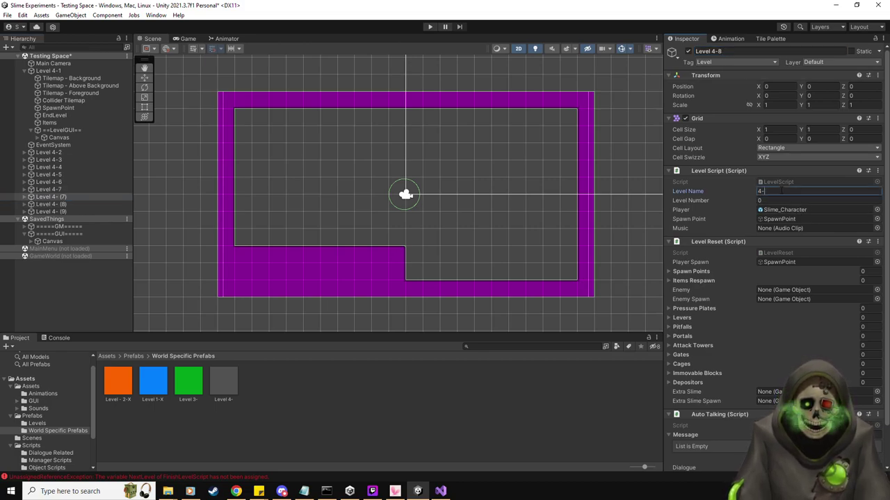
{"action": "left_click", "coordinate": [777, 201]}
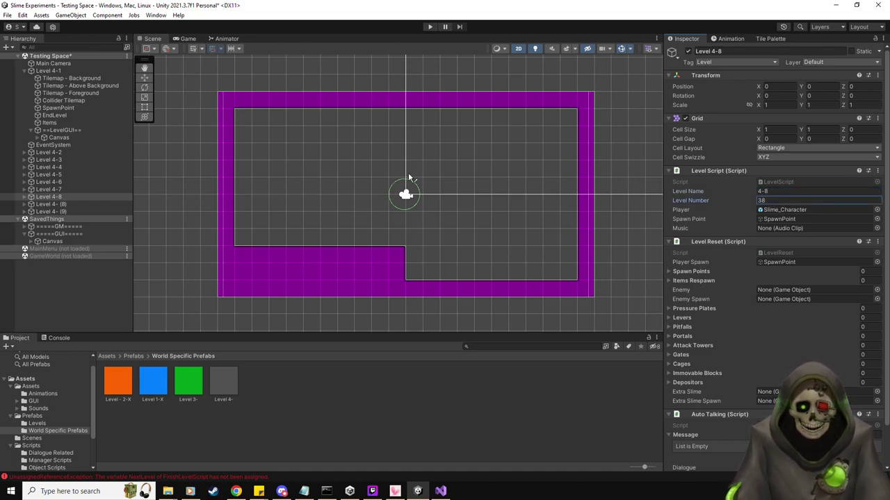
Set Level 4- (8)'s Level Number to 39 and Level Name to 4-9, and rename the object as Level 4-9.
{"action": "left_click", "coordinate": [92, 195]}
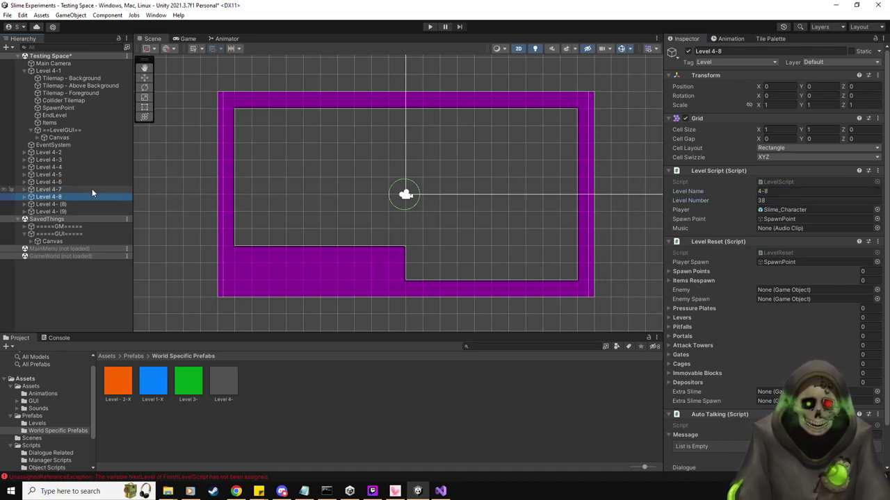
{"action": "key", "text": "Down"}
{"action": "left_click", "coordinate": [792, 201]}
{"action": "type", "text": "396"}
{"action": "key", "text": "BackSpace"}
{"action": "left_click", "coordinate": [782, 190]}
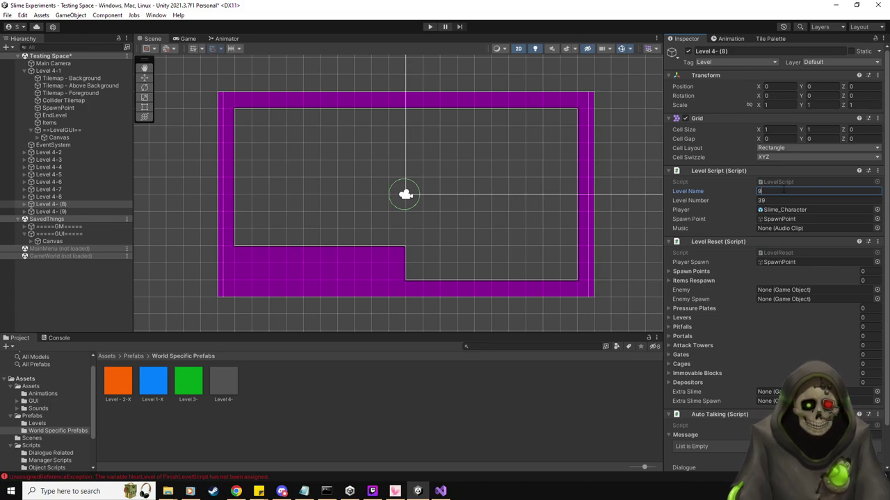
{"action": "left_click", "coordinate": [740, 51]}
{"action": "key", "text": "BackSpace"}
{"action": "key", "text": "BackSpace"}
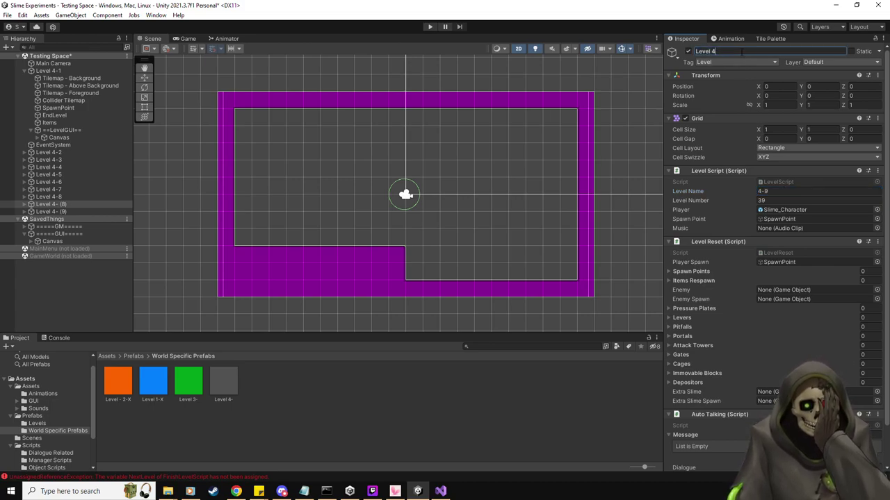
Rename Level 4- (9) as Level 4-10, and set its Level Name to 4-10 and Level Number to 40.
{"action": "left_click", "coordinate": [87, 211]}
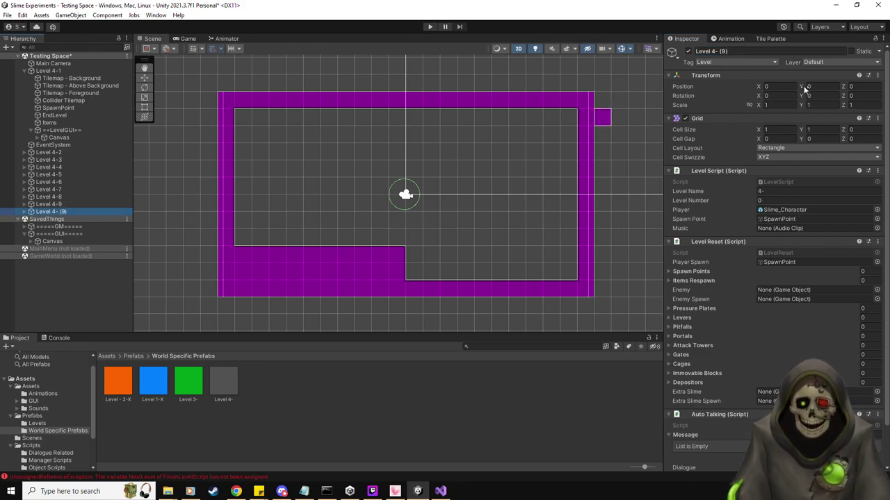
{"action": "key", "text": "BackSpace"}
{"action": "key", "text": "BackSpace"}
{"action": "key", "text": "BackSpace"}
{"action": "type", "text": "10"}
{"action": "key", "text": "Return"}
{"action": "left_click", "coordinate": [771, 191]}
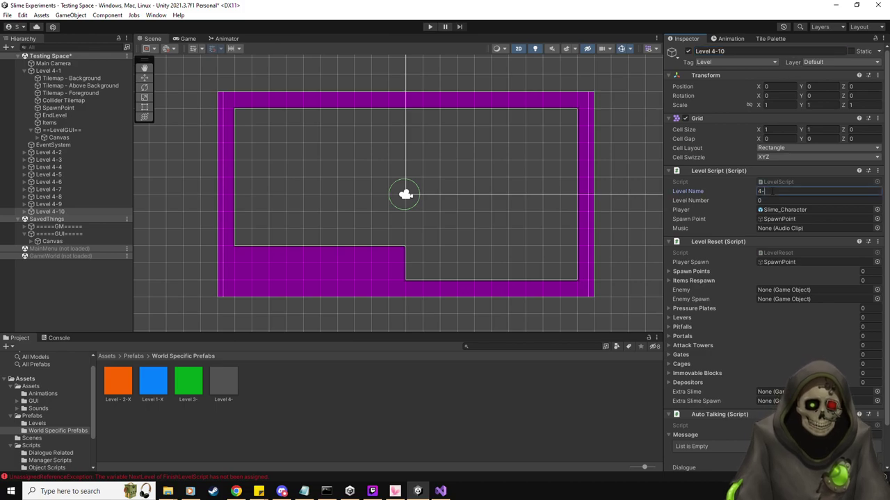
{"action": "type", "text": "1-"}
{"action": "type", "text": "0"}
{"action": "left_click", "coordinate": [771, 200]}
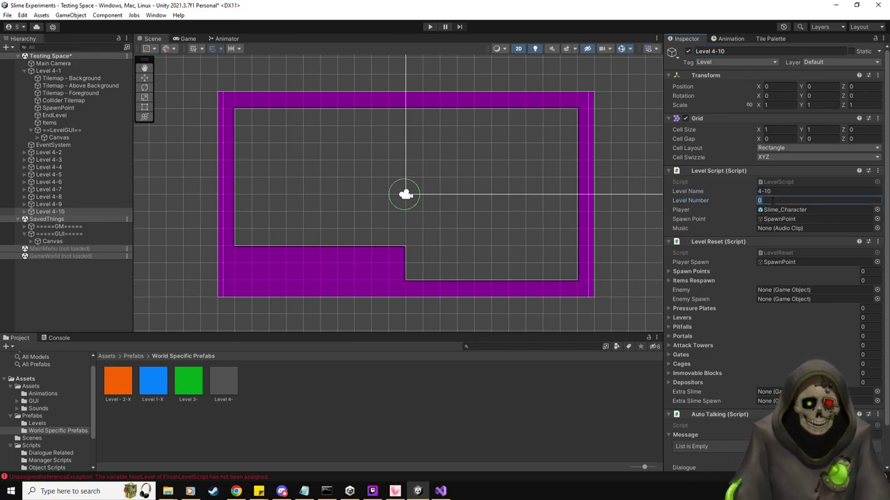
{"action": "type", "text": "40"}
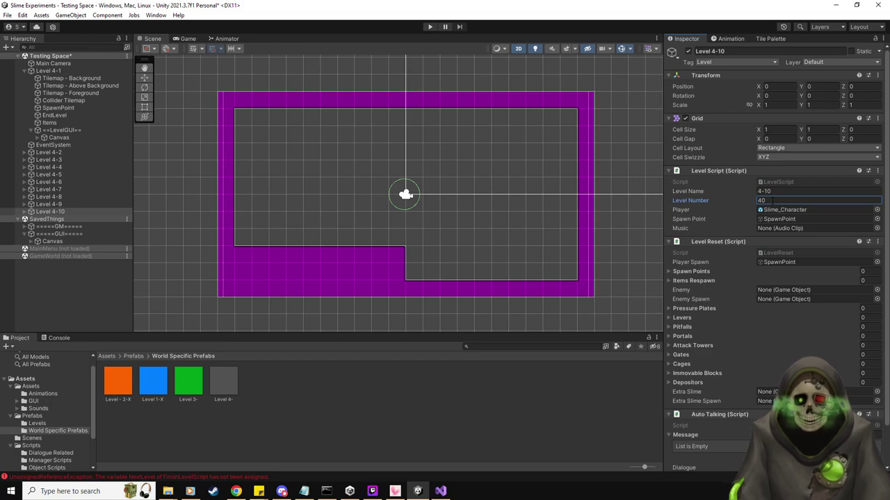
Deactivate the nine level objects from Level 4-2 to Level 4-10 together.
{"action": "left_click", "coordinate": [54, 152], "text": "shift"}
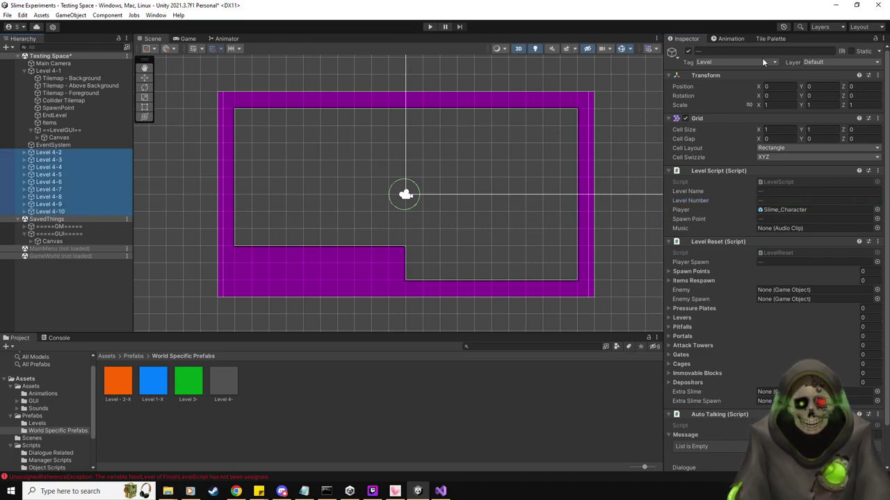
{"action": "left_click", "coordinate": [688, 51]}
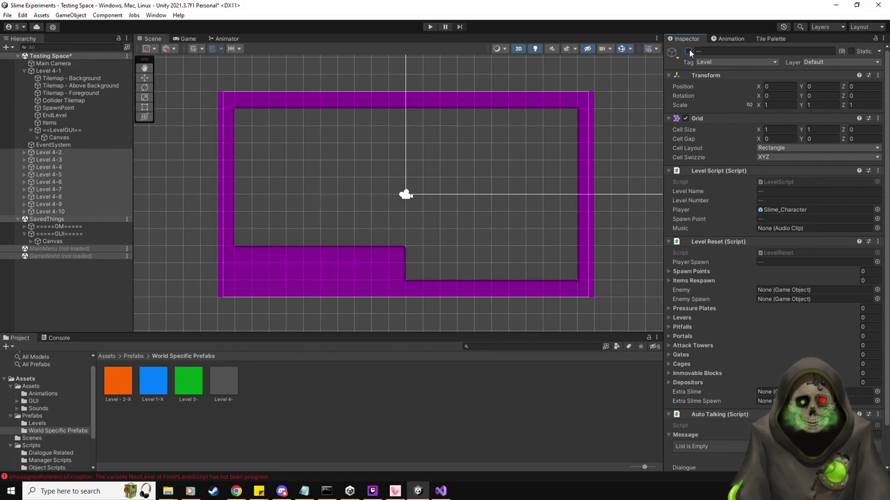
{"action": "left_click", "coordinate": [61, 167]}
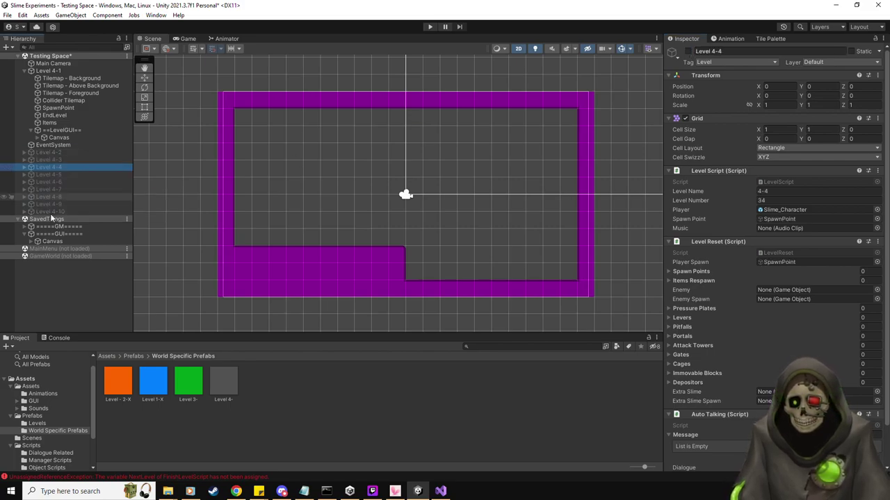
Move EventSystem above Level 4-1 in the hierarchy, select Level 4-1 and open the Prefabs folder.
{"action": "left_click", "coordinate": [60, 144]}
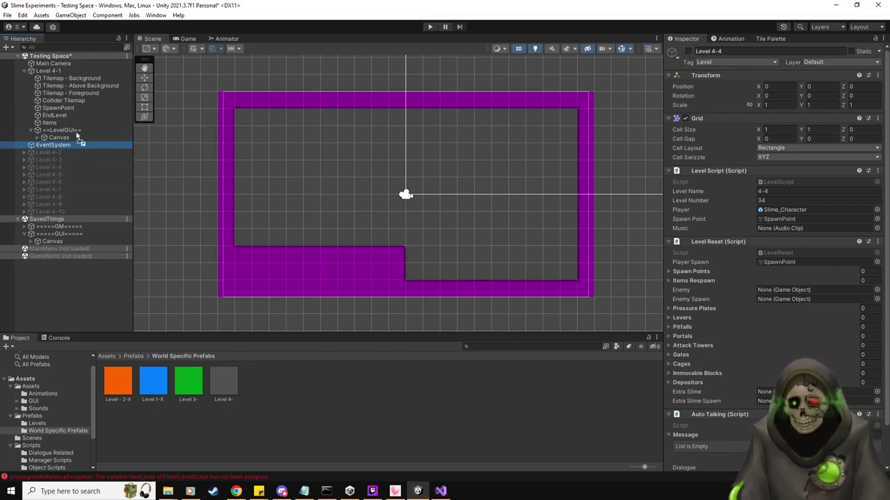
{"action": "left_click_drag", "start_coordinate": [67, 70], "coordinate": [62, 70]}
{"action": "left_click", "coordinate": [60, 76]}
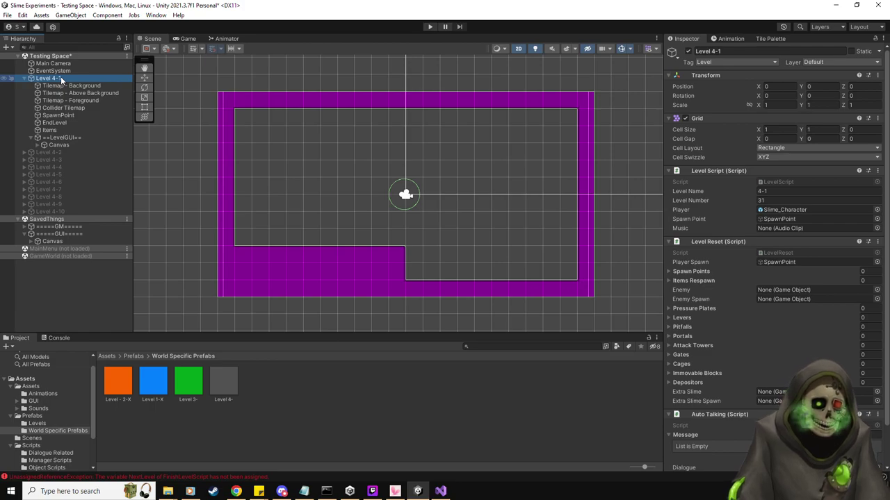
{"action": "left_click", "coordinate": [42, 416]}
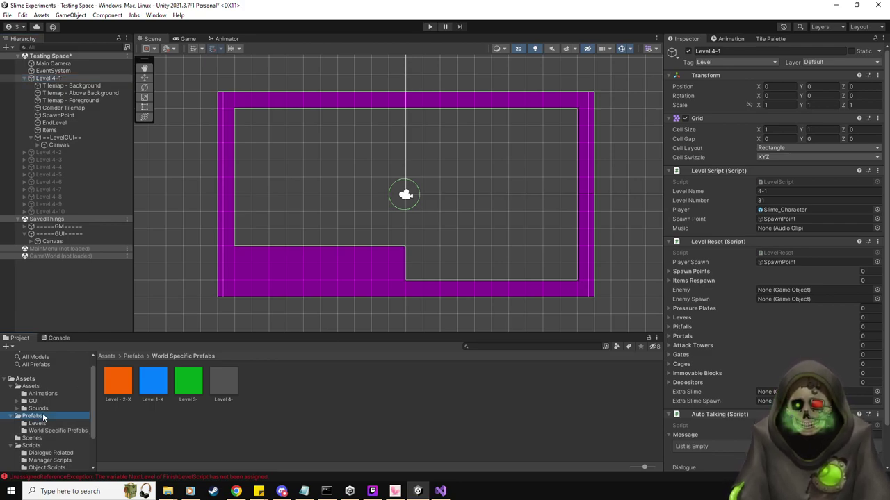
Switch to the Slime Stuff To Do.txt notes in Notepad and delete item 12 about pushing Destroyer blocks into Ice/Conveyors.
{"action": "left_click", "coordinate": [303, 490]}
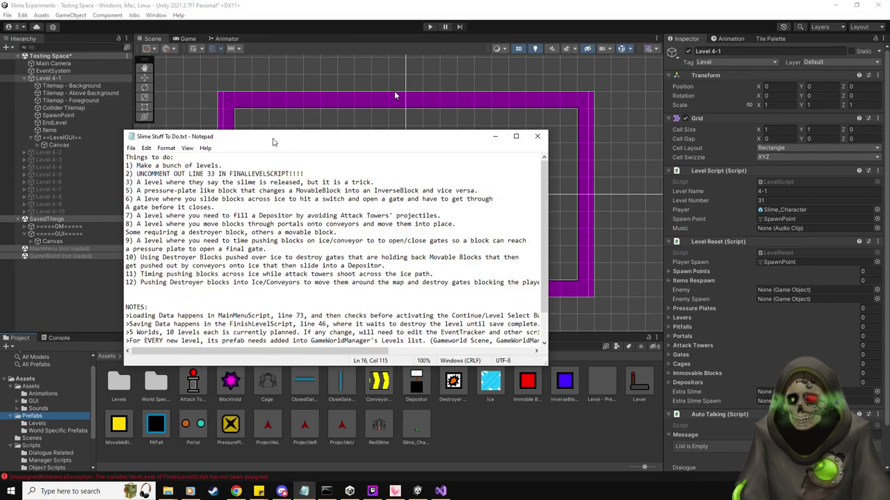
{"action": "key", "text": "End"}
{"action": "key", "text": "shift+Home"}
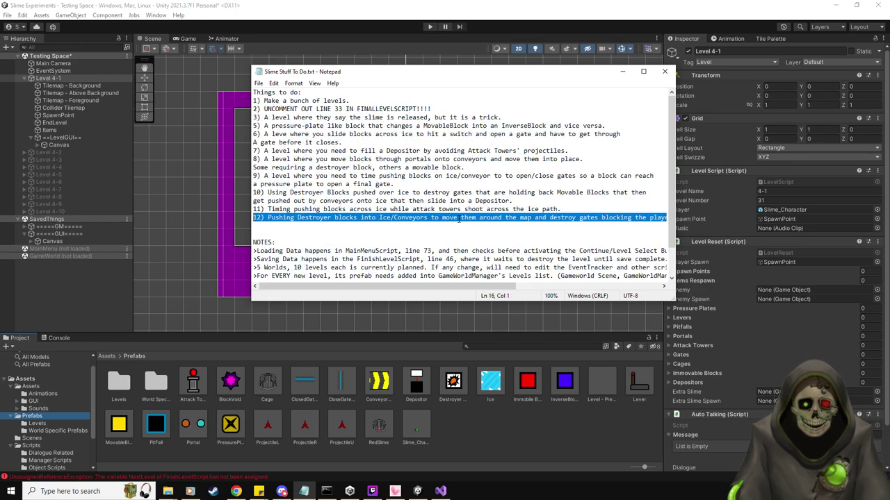
{"action": "key", "text": "BackSpace"}
{"action": "key", "text": "BackSpace"}
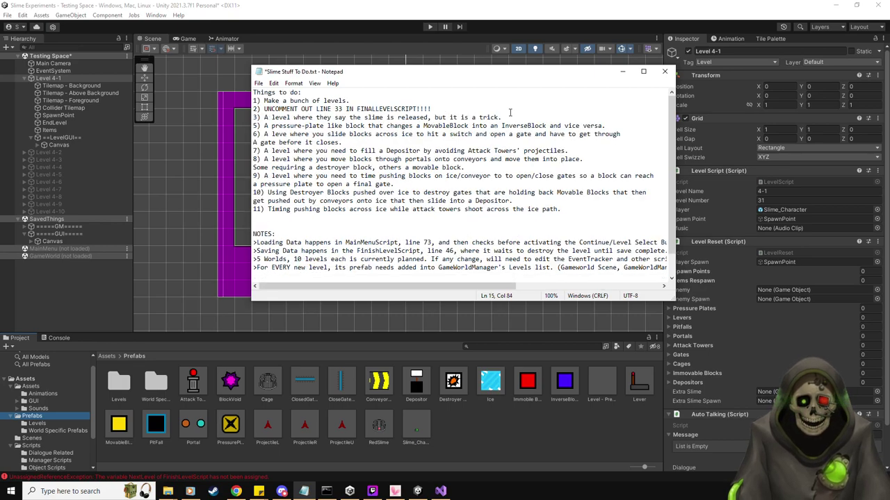
Clear the text of item 3, add an empty item 4) below it and save the notes.
{"action": "left_click_drag", "start_coordinate": [508, 118], "coordinate": [264, 114]}
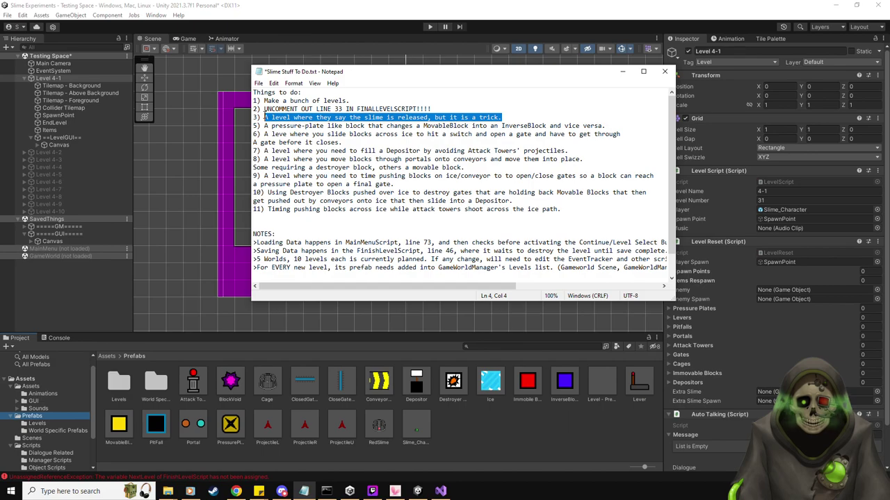
{"action": "key", "text": "BackSpace"}
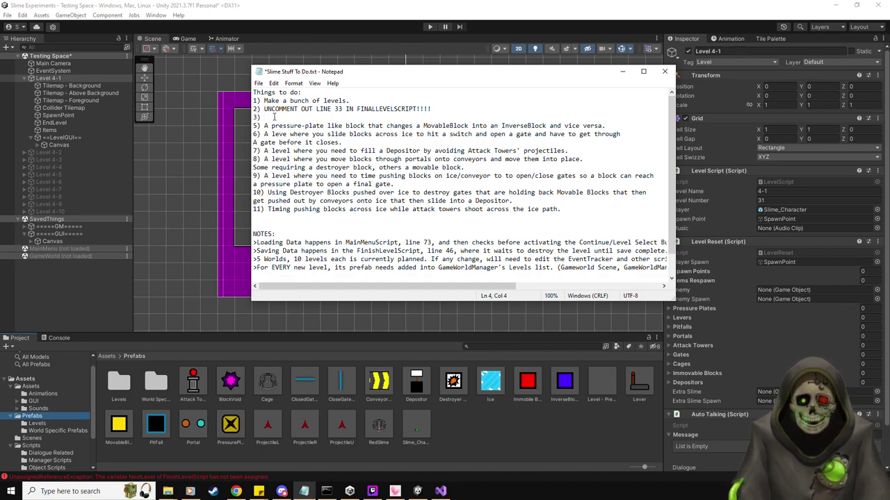
{"action": "key", "text": "Return"}
{"action": "type", "text": "4)"}
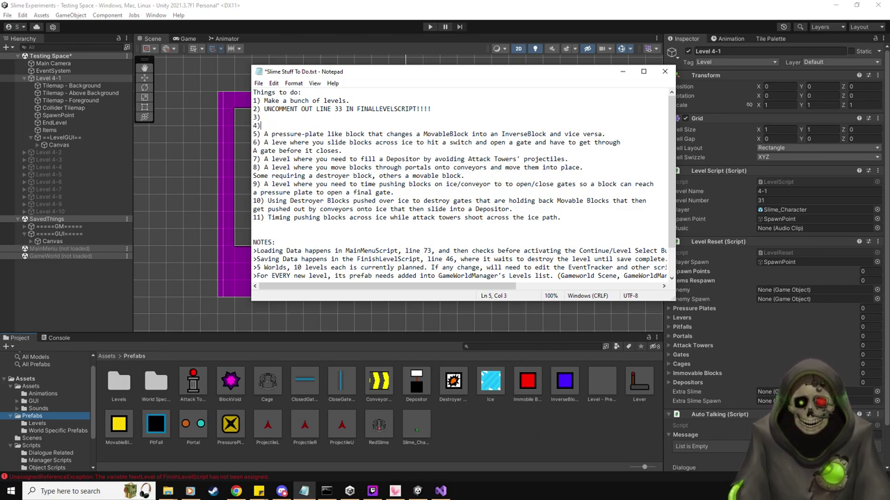
{"action": "key", "text": "ctrl+s"}
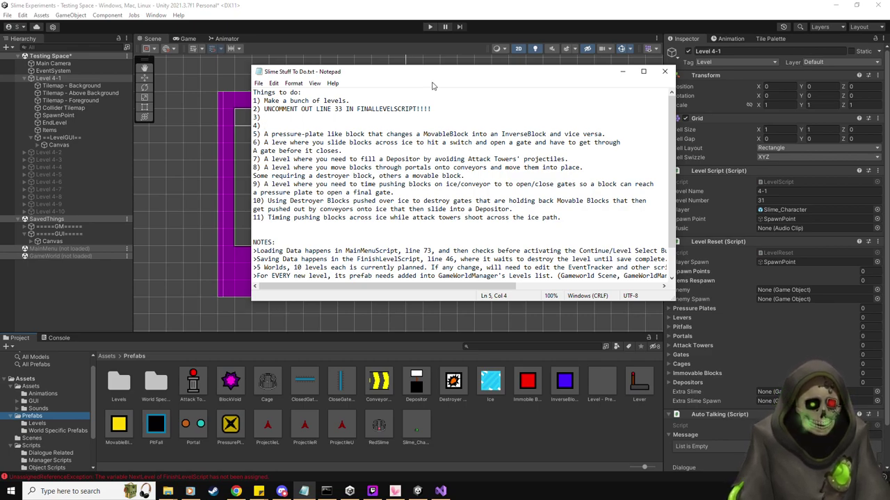
Try to correct the misspelled word "leve" in item 6 and save the notes.
{"action": "key", "text": "Down"}
{"action": "key", "text": "Down"}
{"action": "key", "text": "Right"}
{"action": "key", "text": "Right"}
{"action": "key", "text": "Right"}
{"action": "key", "text": "Right"}
{"action": "key", "text": "Right"}
{"action": "key", "text": "Right"}
{"action": "type", "text": "l"}
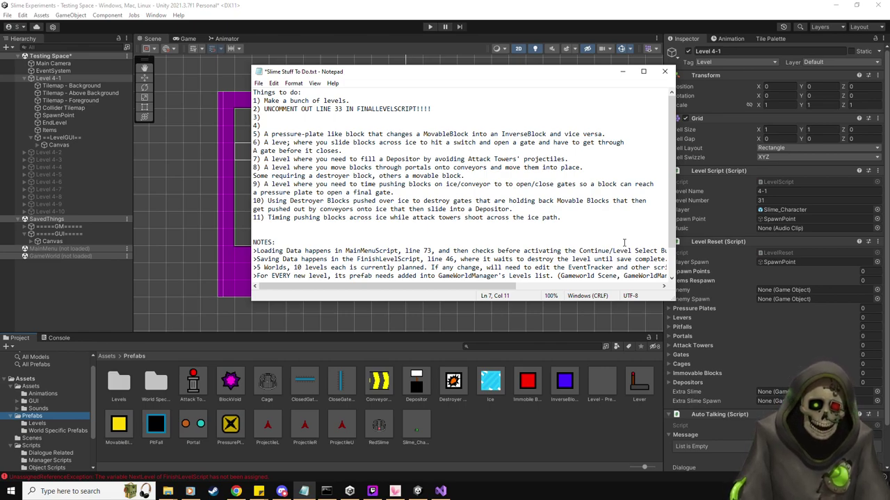
{"action": "left_click", "coordinate": [580, 217]}
{"action": "key", "text": "ctrl+s"}
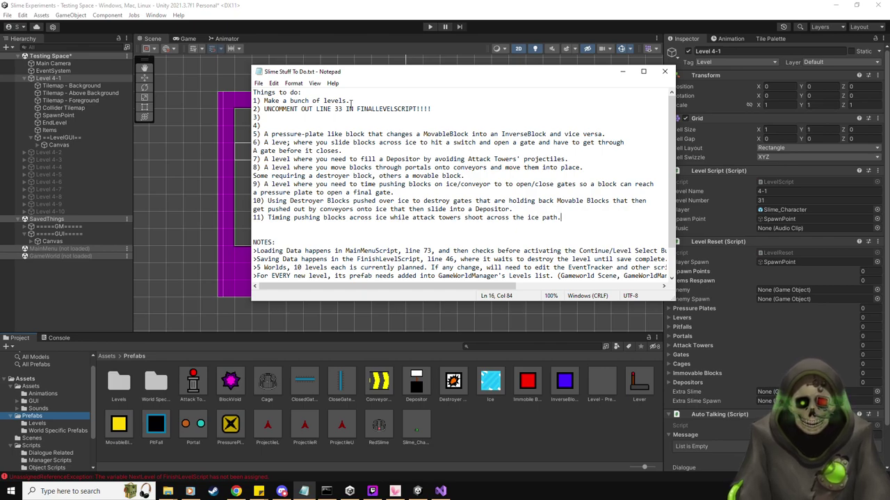
Move the pressure-plate block idea from item 5 to the empty item 3.
{"action": "left_click_drag", "start_coordinate": [605, 135], "coordinate": [266, 130]}
{"action": "key", "text": "ctrl+x"}
{"action": "left_click", "coordinate": [264, 118]}
{"action": "key", "text": "ctrl+v"}
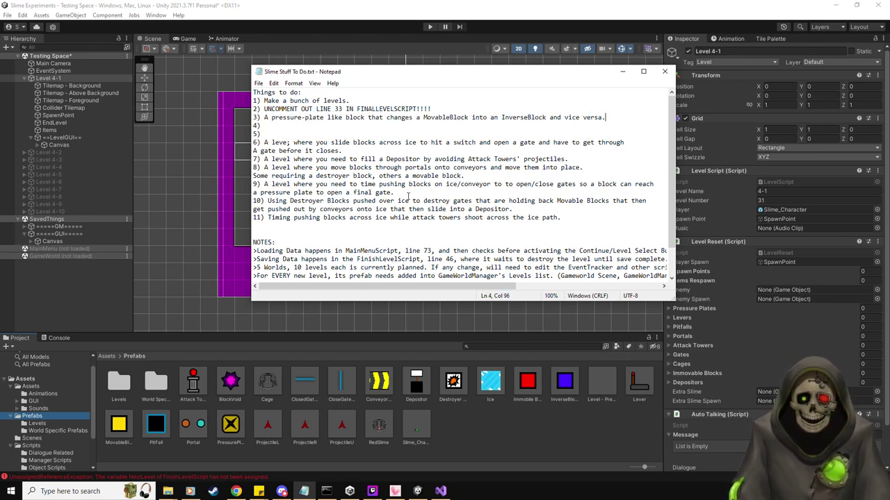
Correct the misspelled word in item 6 to "level" and save the notes.
{"action": "left_click", "coordinate": [287, 144]}
{"action": "type", "text": "s"}
{"action": "key", "text": "BackSpace"}
{"action": "key", "text": "ctrl+s"}
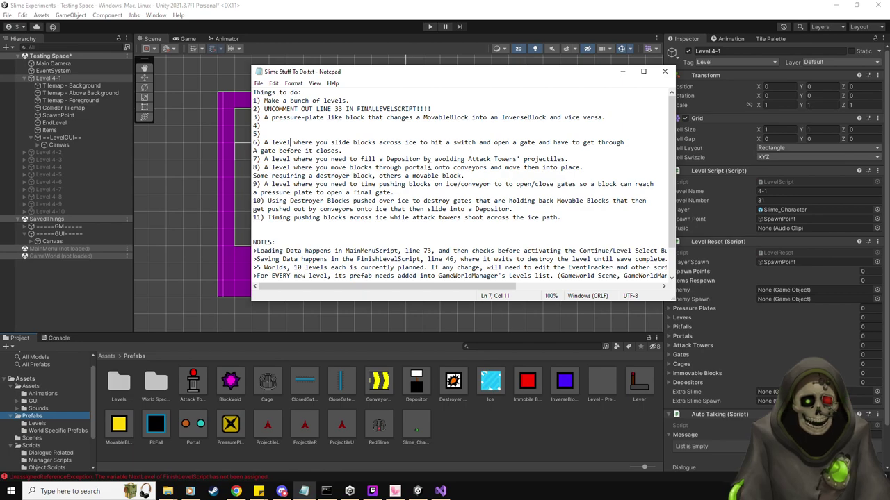
Move the notes window out of the way, return to the Unity scene and activate the Move tool.
{"action": "left_click_drag", "start_coordinate": [401, 75], "coordinate": [0, 46]}
{"action": "left_click", "coordinate": [414, 82]}
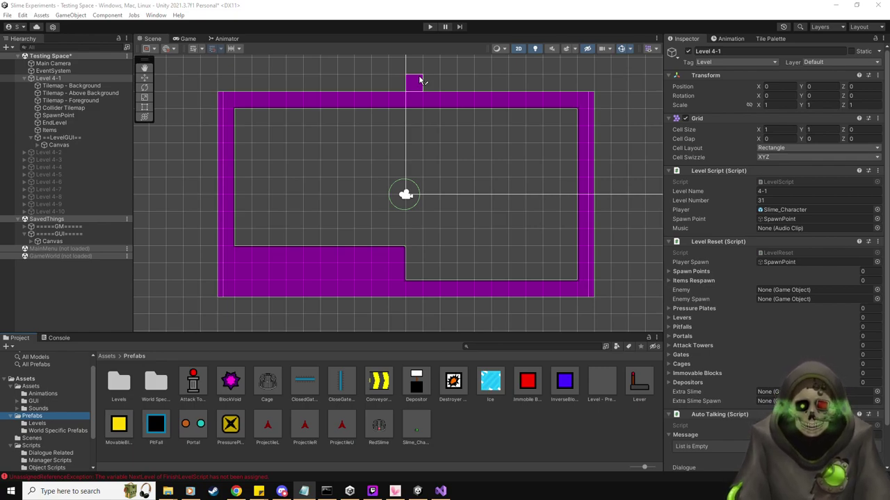
{"action": "left_click", "coordinate": [143, 78]}
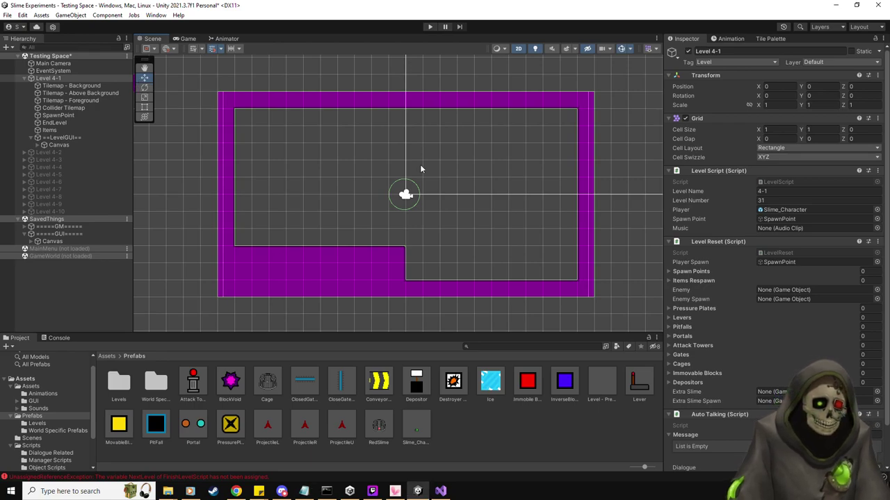